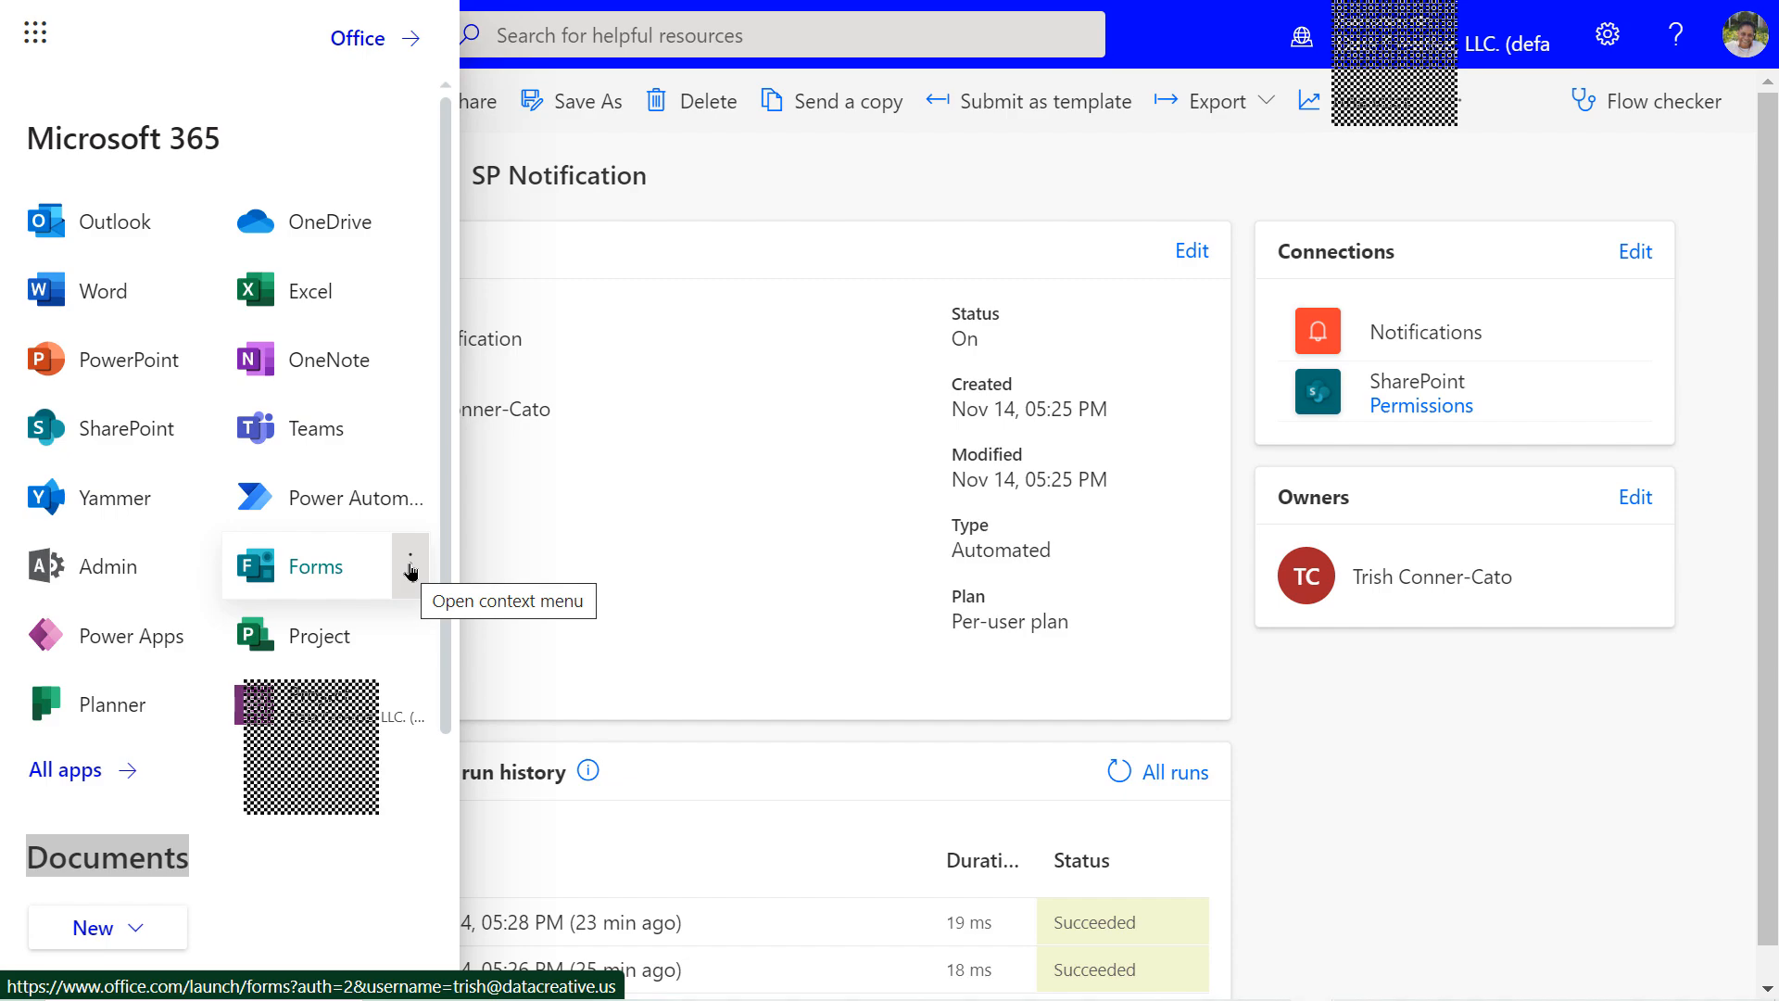
Launch Microsoft Forms in a new browser tab from the Forms tile's more-options menu
{"action": "left_click", "coordinate": [411, 567]}
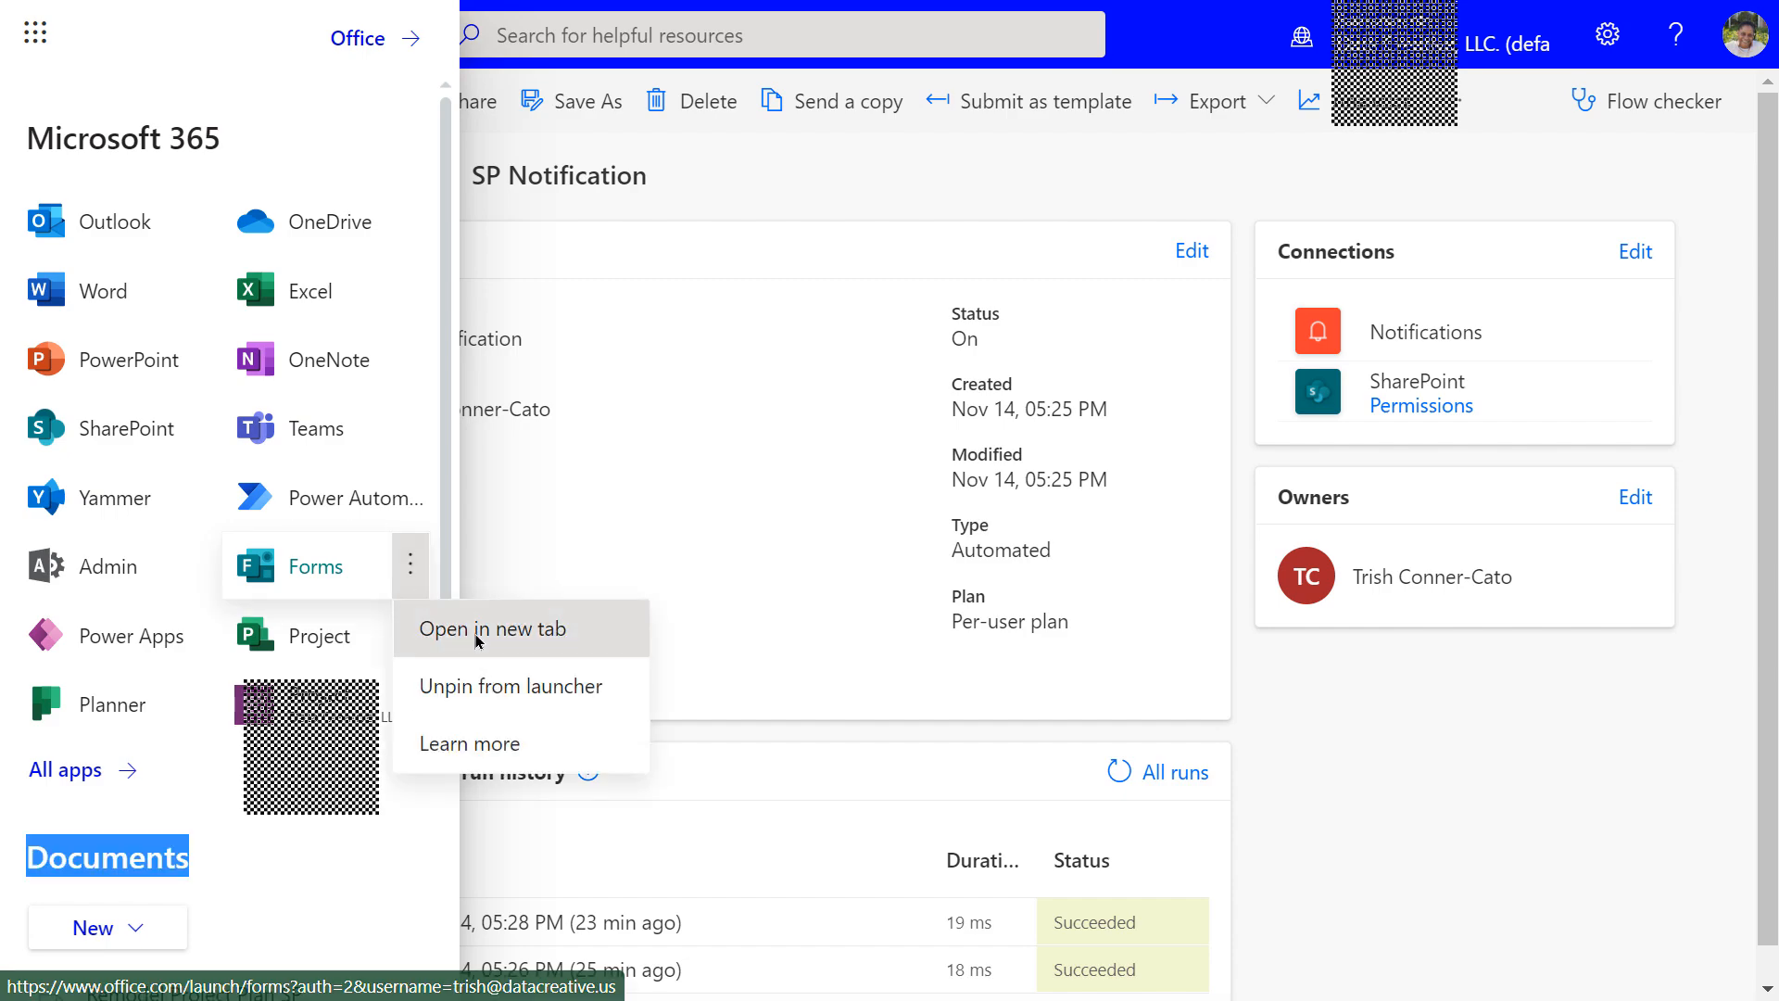
{"action": "left_click", "coordinate": [538, 629]}
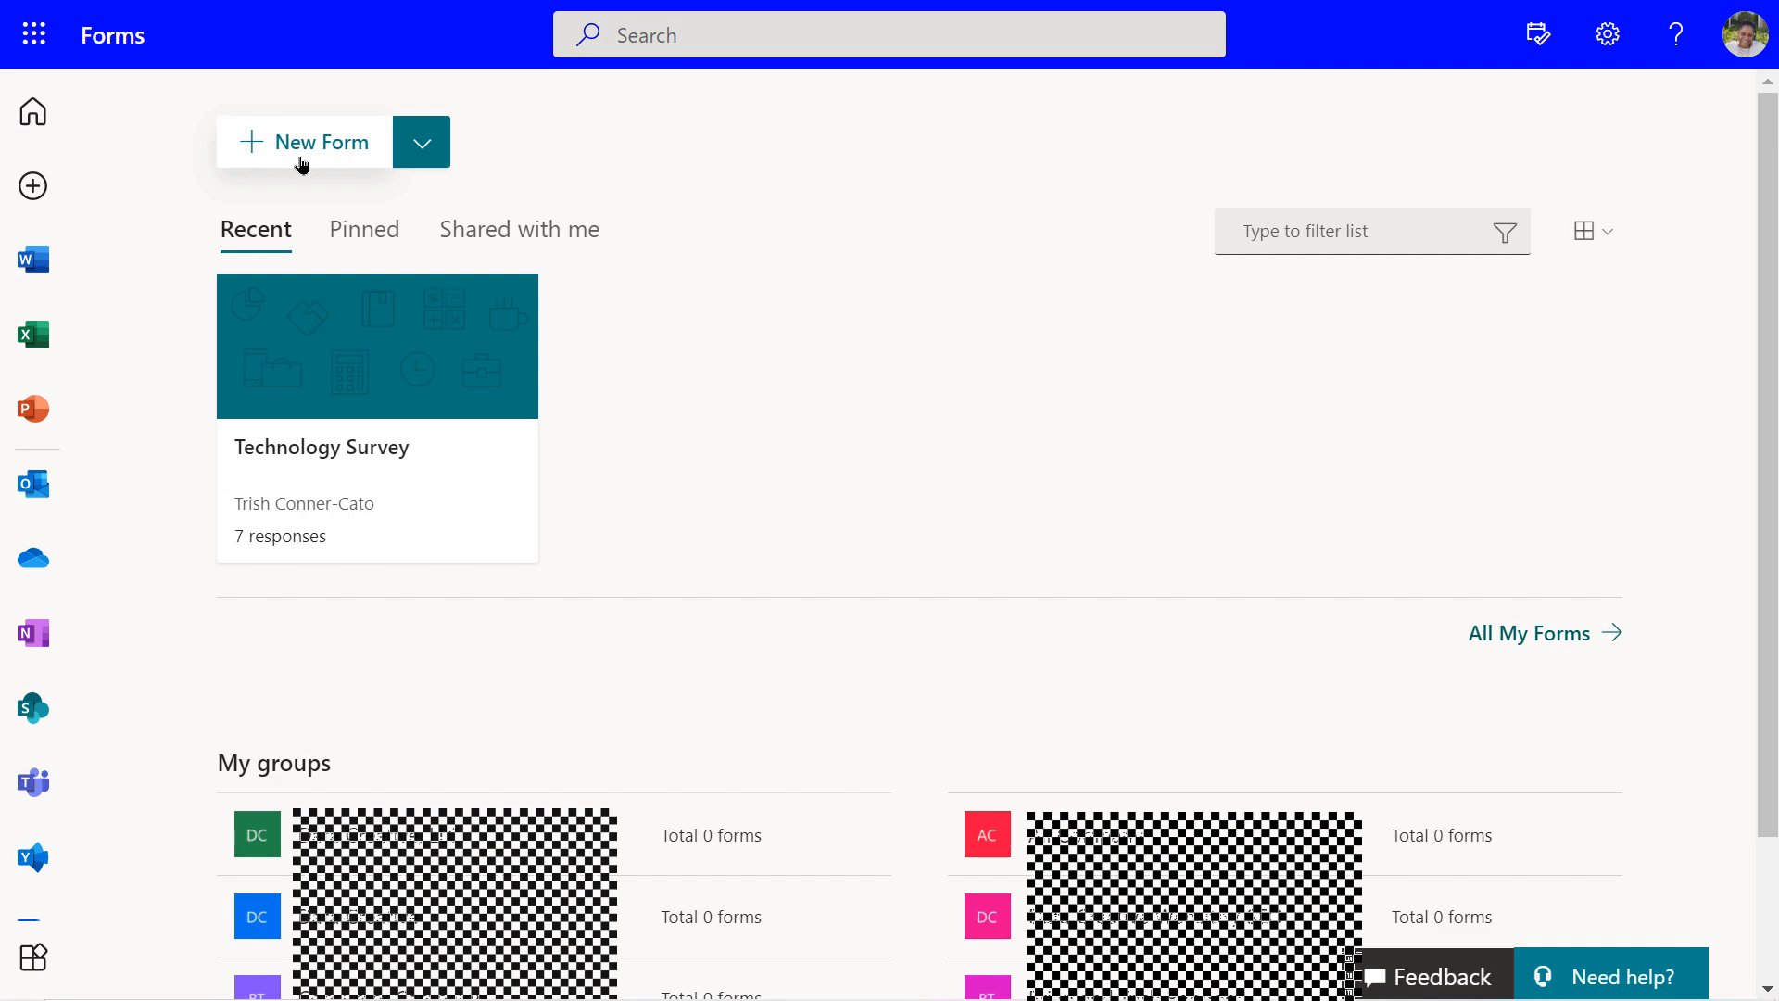
Preview the New Form types and the Technology Survey form's options, then close both
{"action": "left_click", "coordinate": [414, 148]}
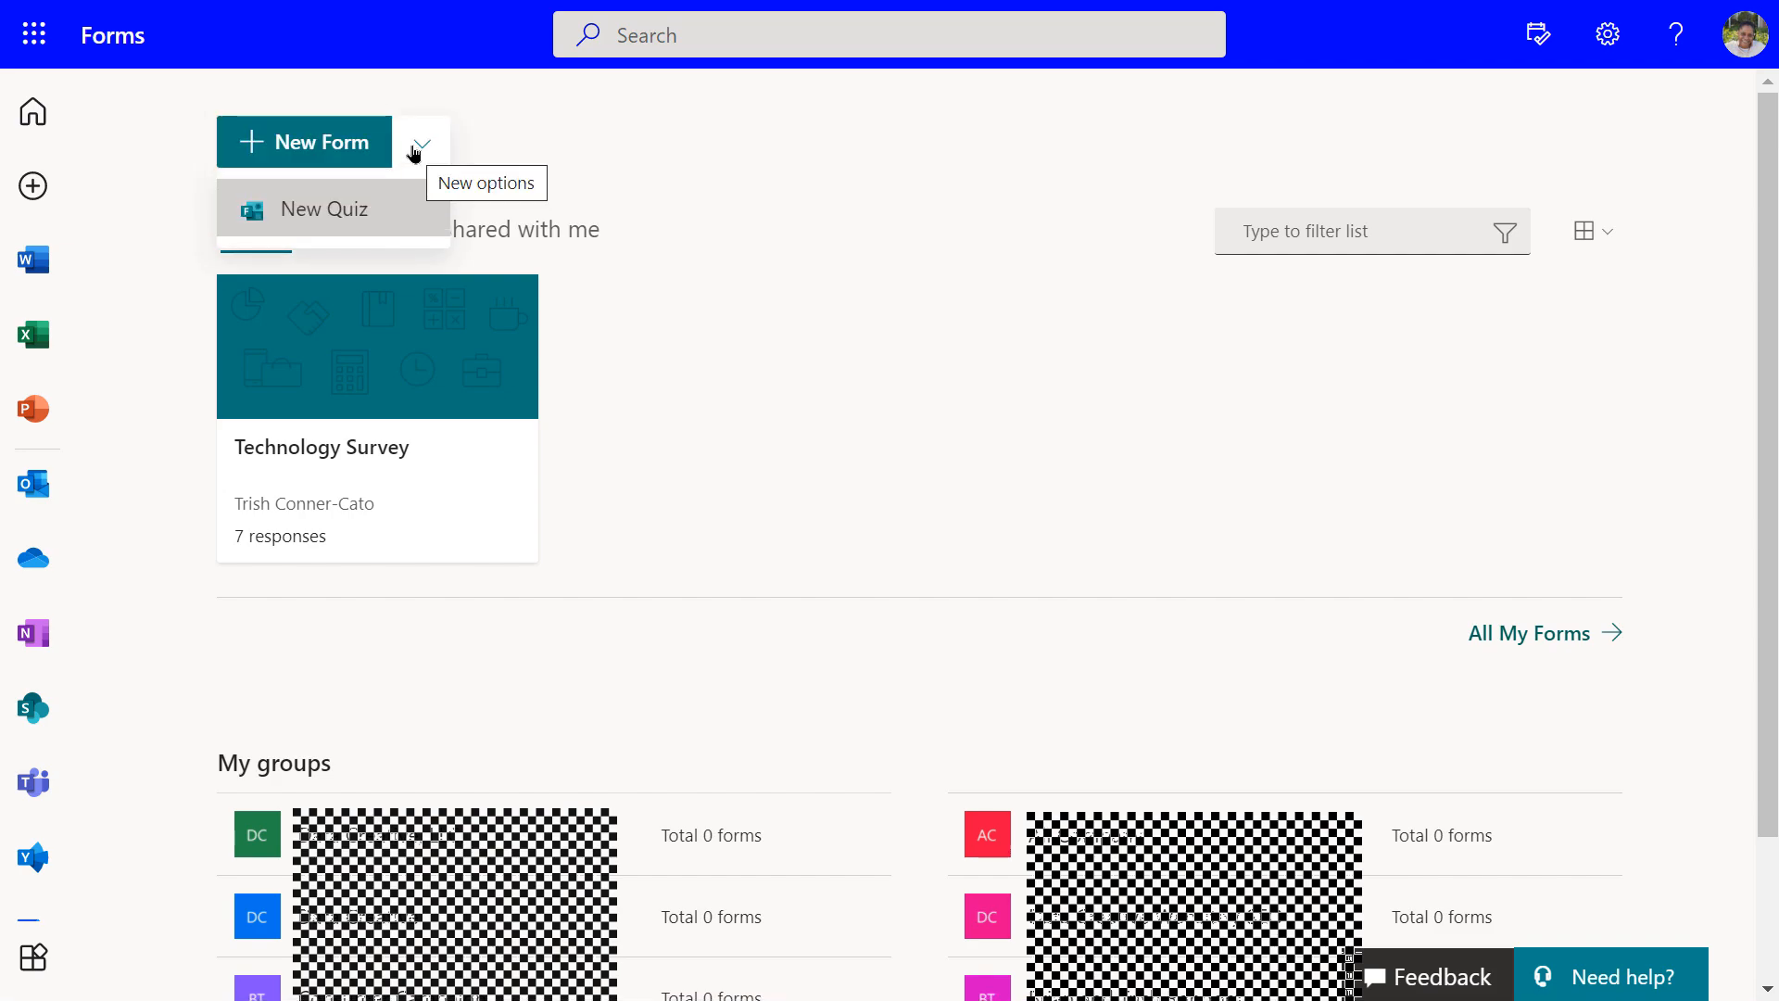
{"action": "left_click", "coordinate": [414, 149]}
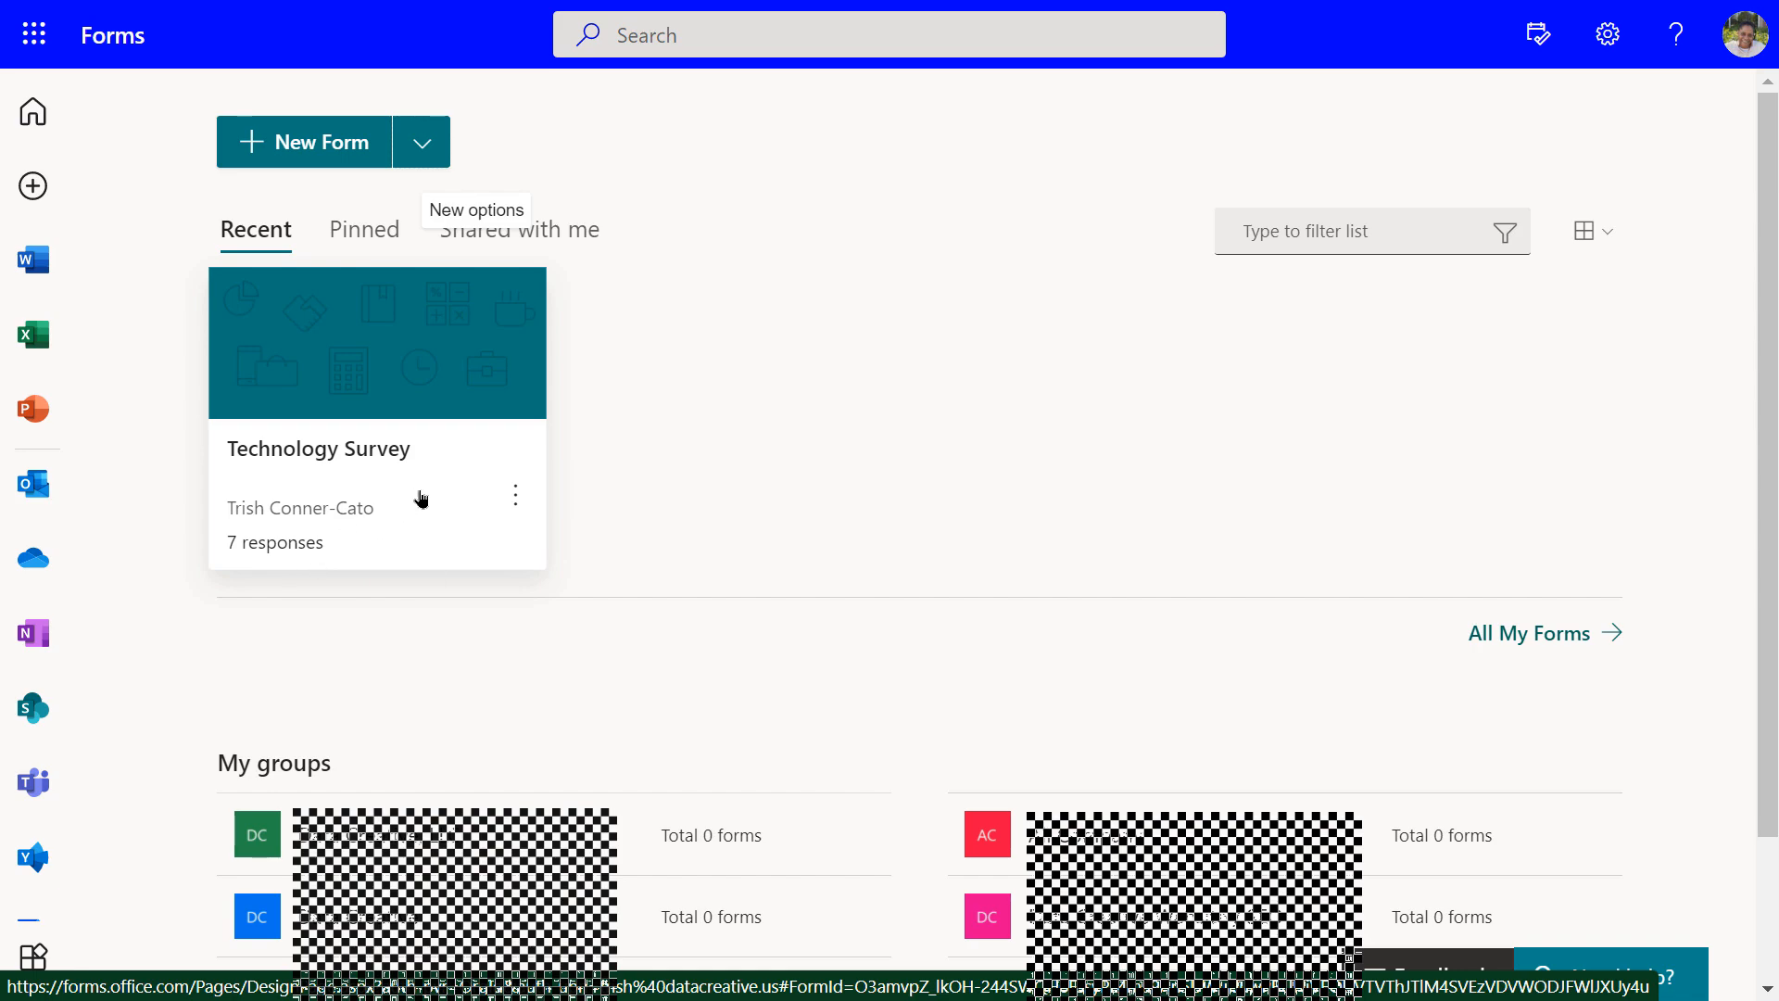
{"action": "left_click", "coordinate": [509, 498]}
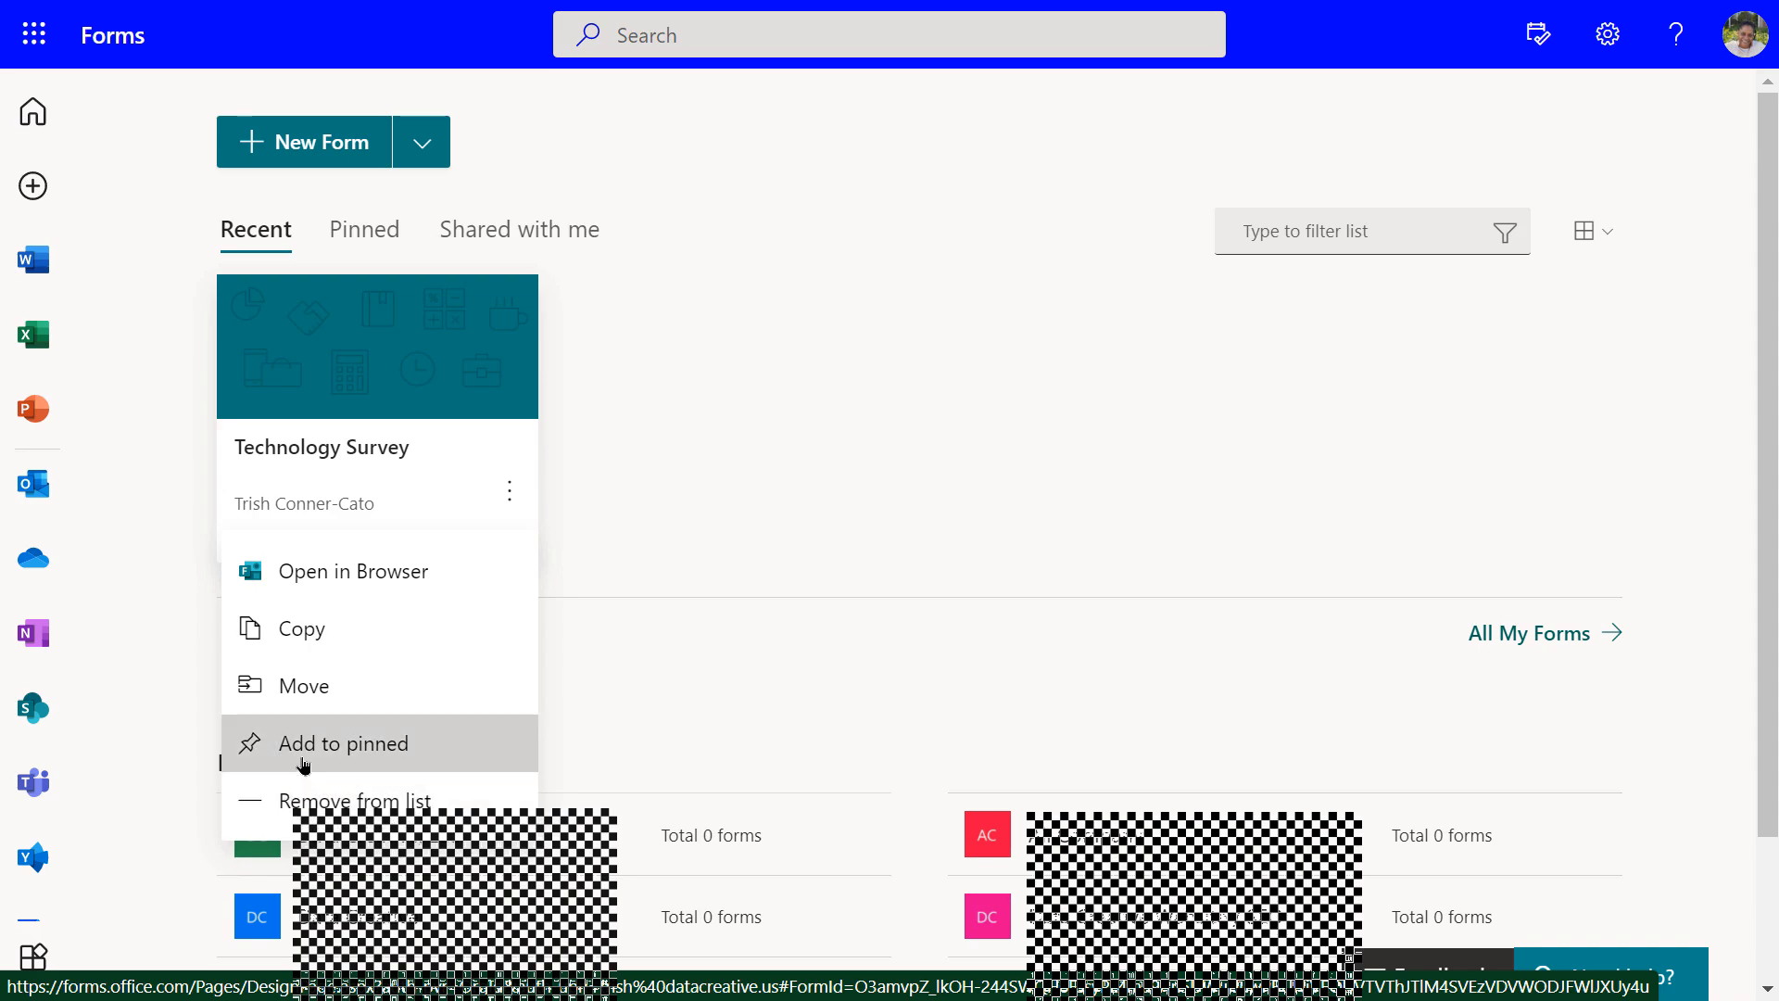
{"action": "left_click", "coordinate": [834, 485]}
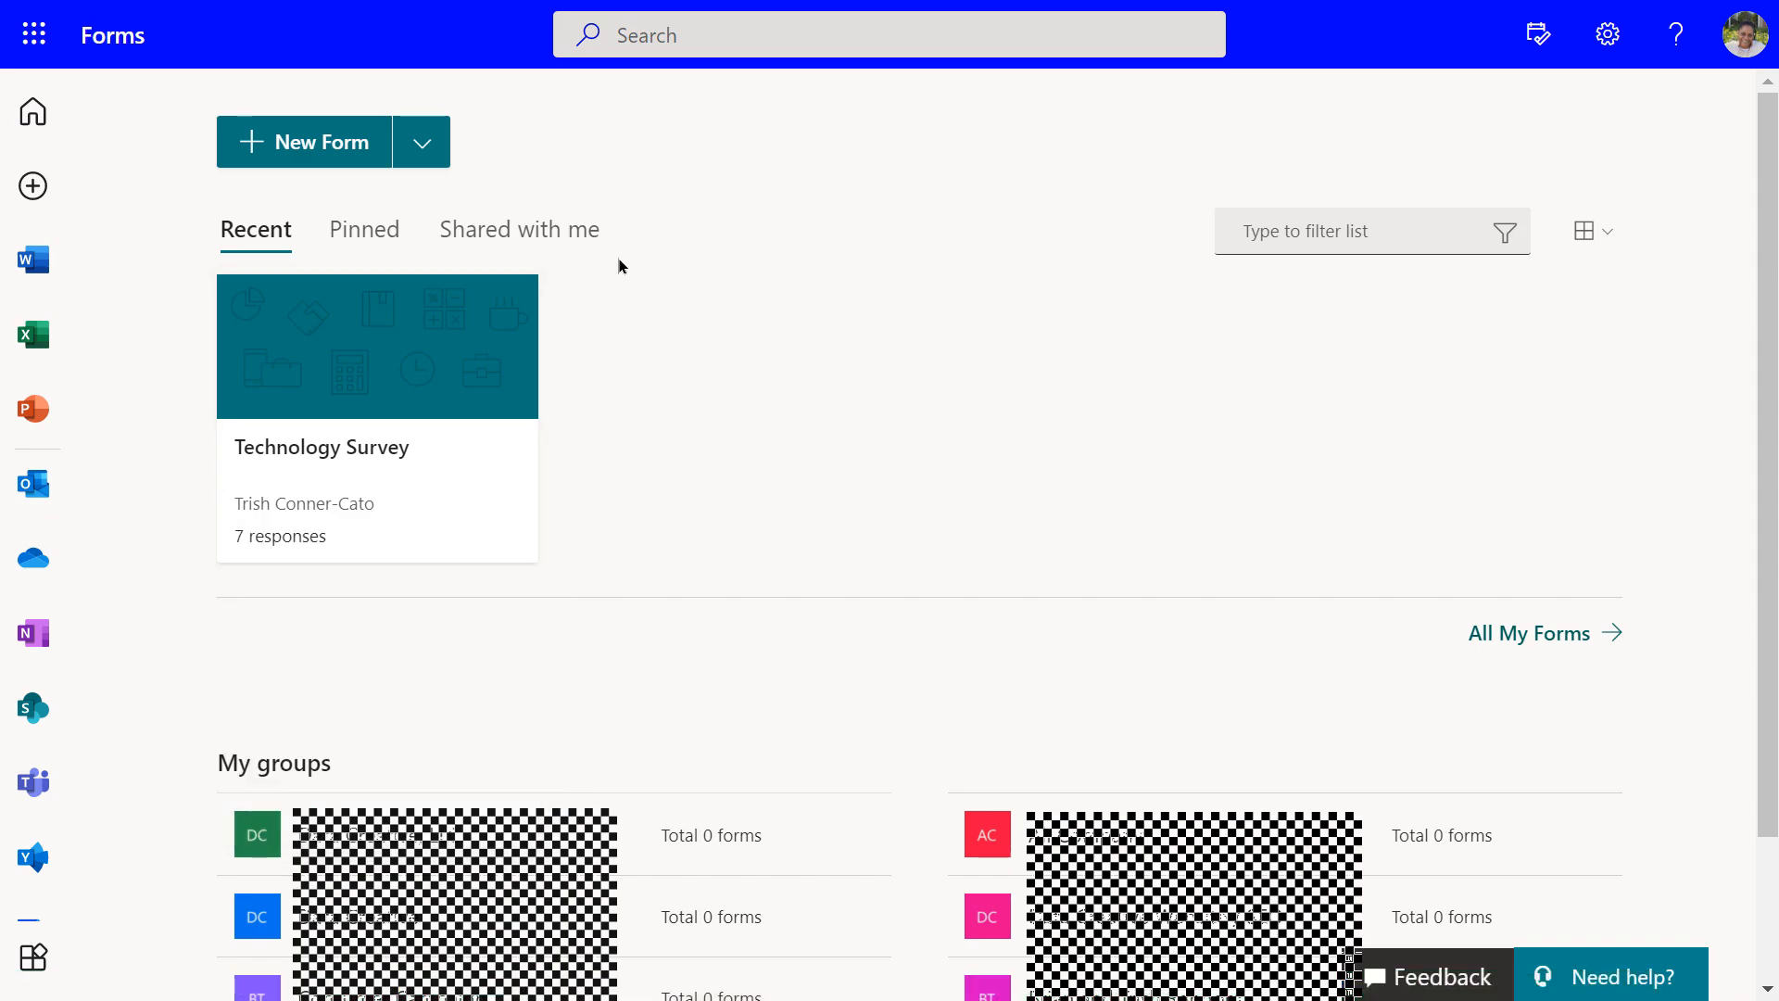
Browse the Pinned and Shared with me form lists, then go back to Recent
{"action": "left_click", "coordinate": [368, 239]}
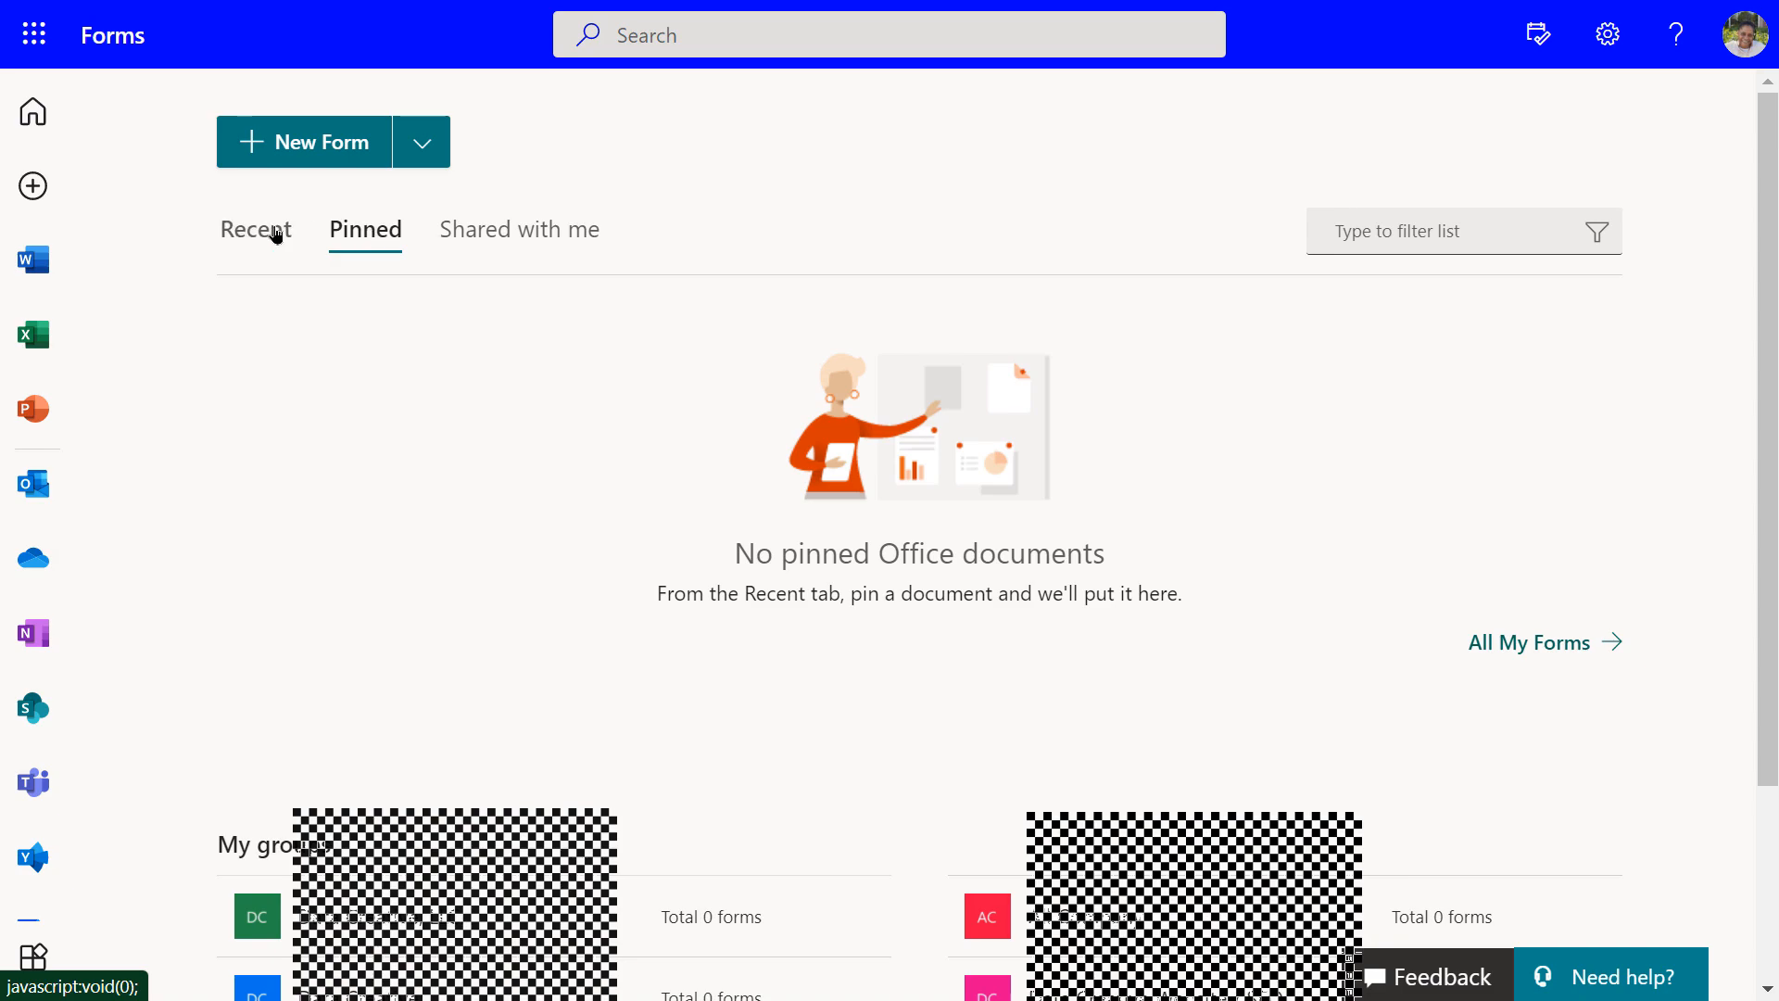
{"action": "left_click", "coordinate": [463, 236]}
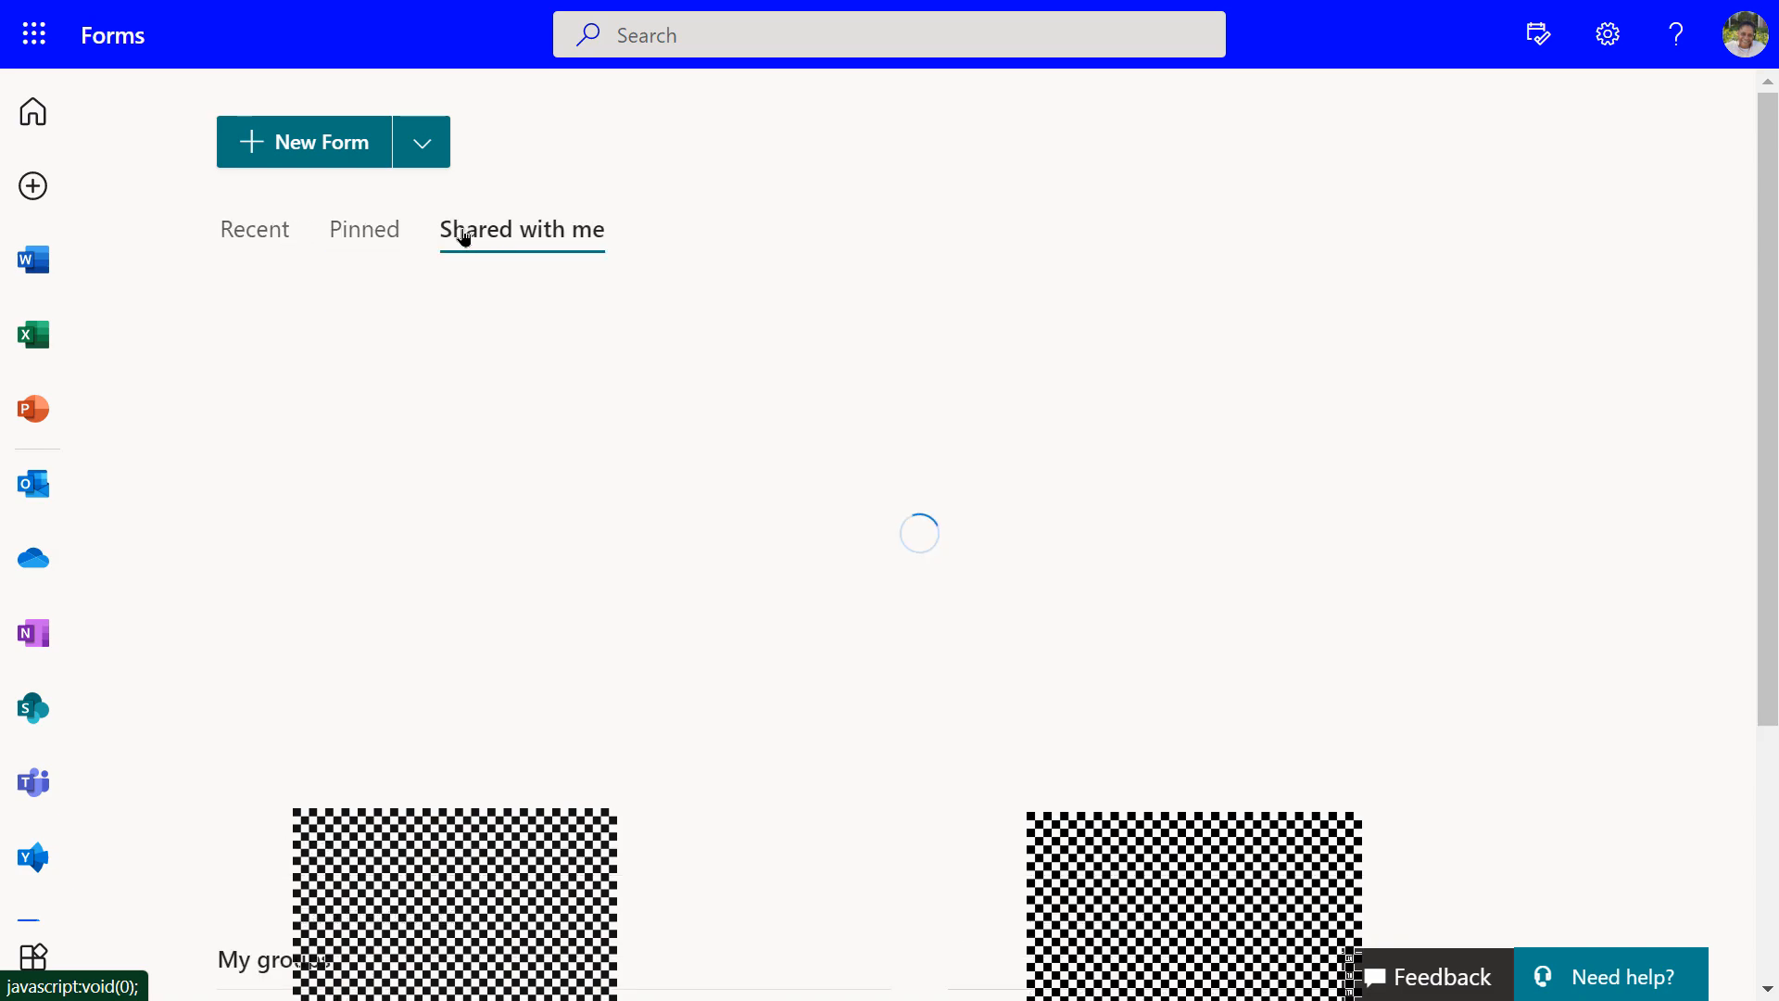
{"action": "left_click", "coordinate": [271, 235]}
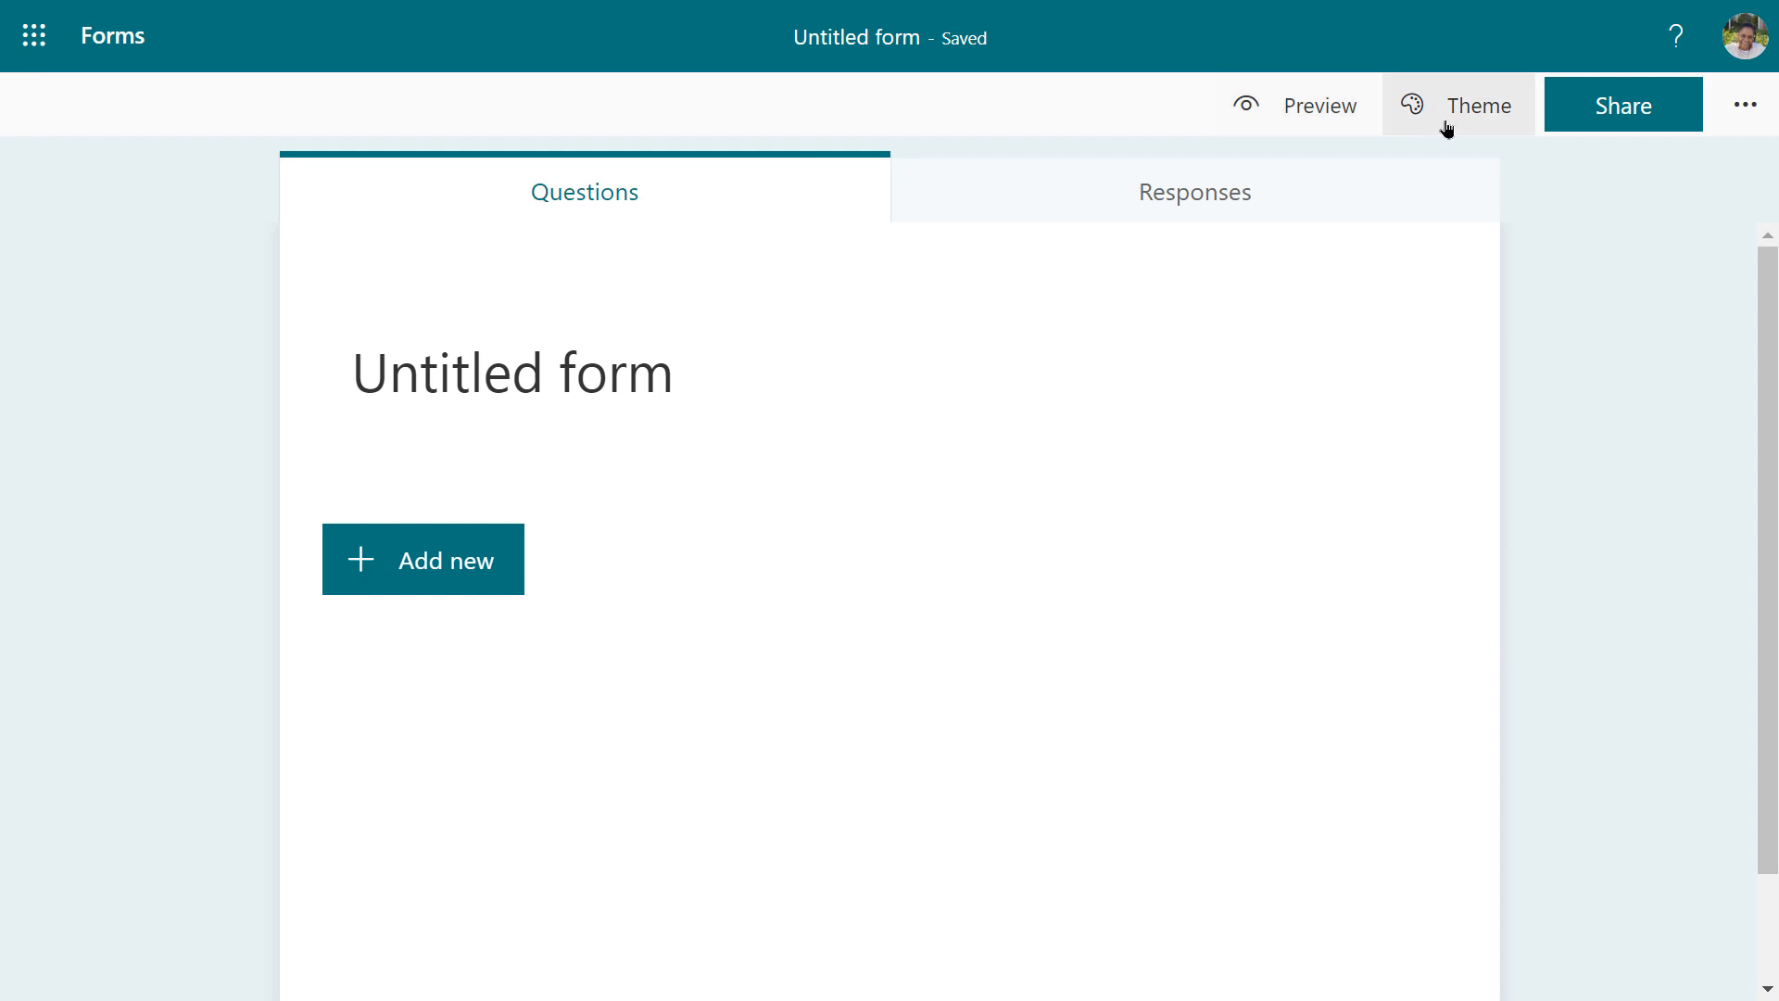
Show the blank form's extra options: Settings, Multilingual, Print Form, Feedback and Terms
{"action": "left_click", "coordinate": [1749, 110]}
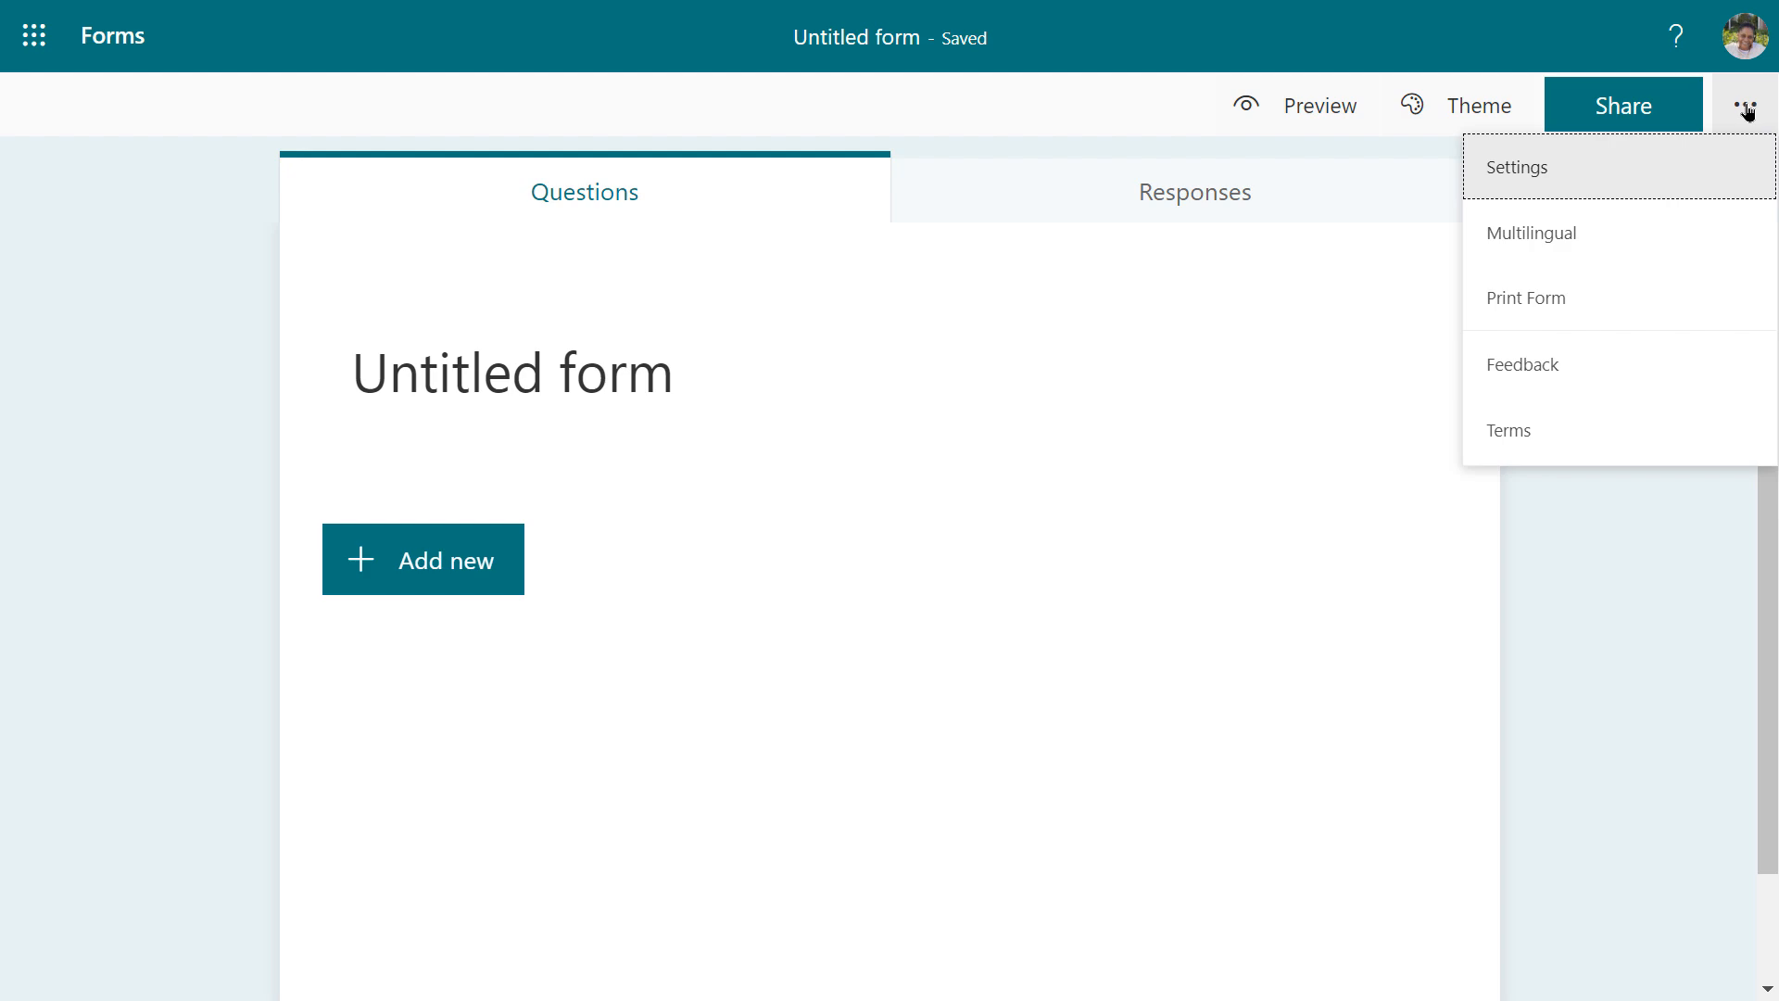
Close the extra options menu and put the Untitled form title into edit mode
{"action": "left_click", "coordinate": [1749, 110]}
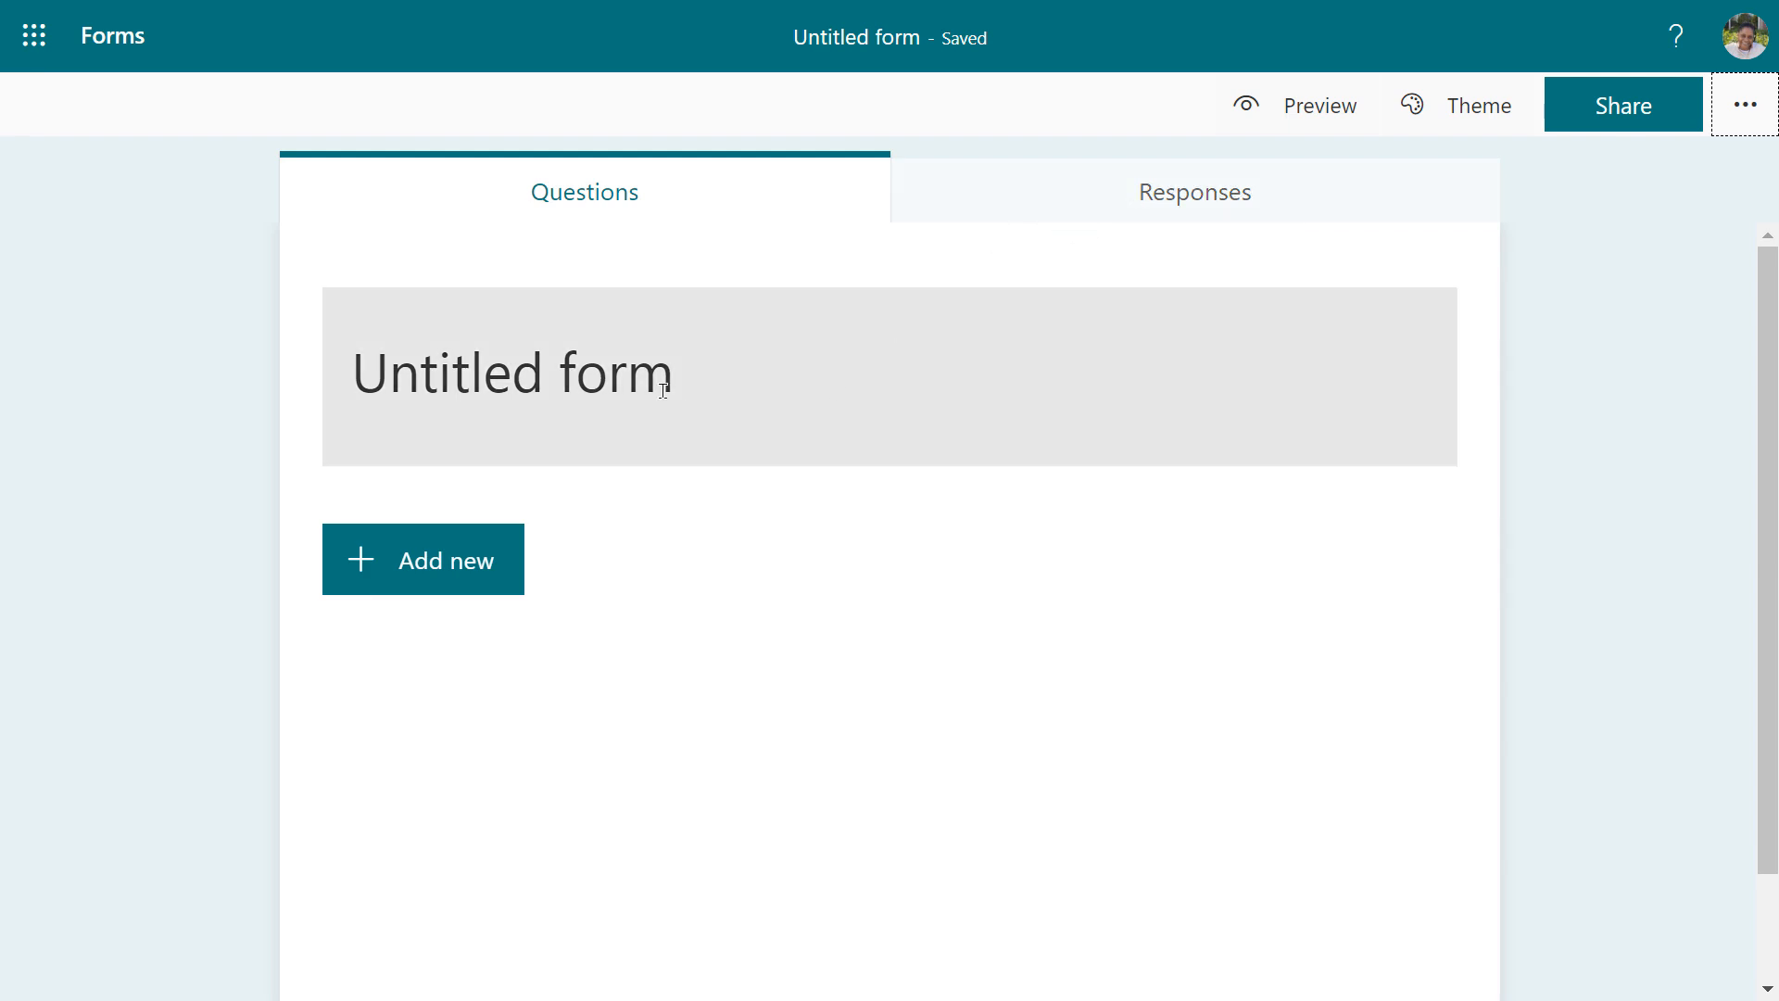
{"action": "left_click", "coordinate": [465, 379]}
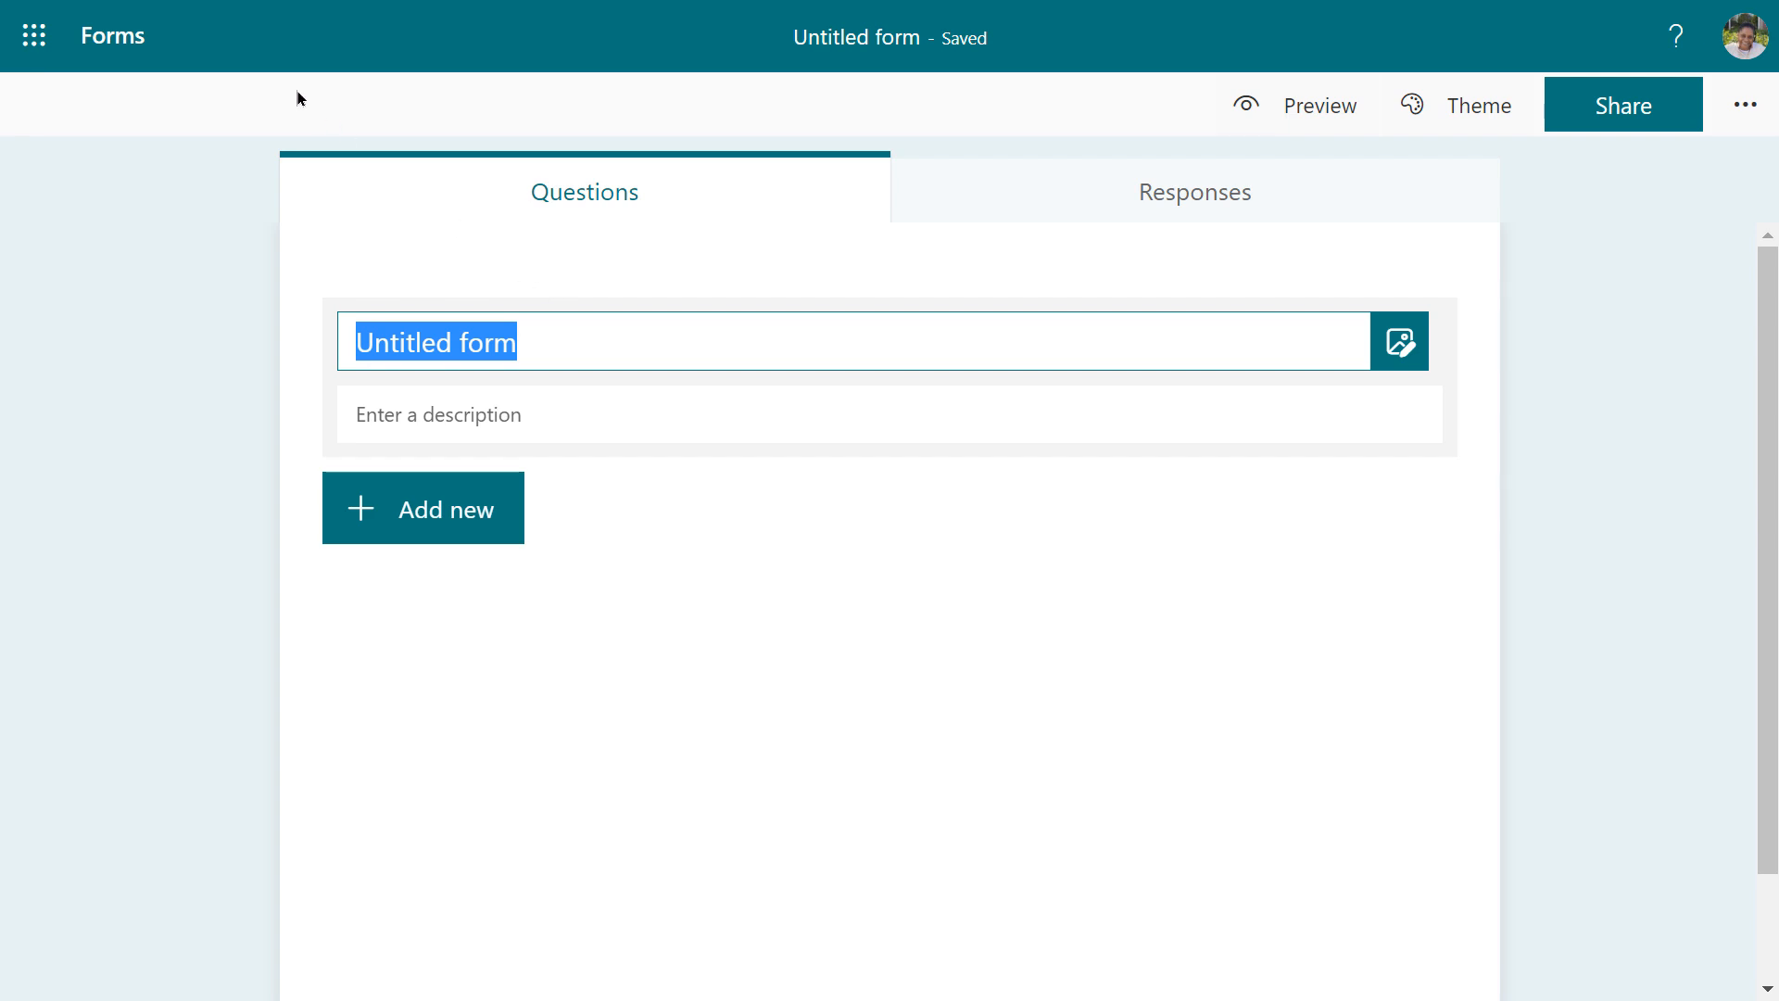
Title the form 'Power Automate Survey' and bring up the Add new question types
{"action": "type", "text": "Power Autom"}
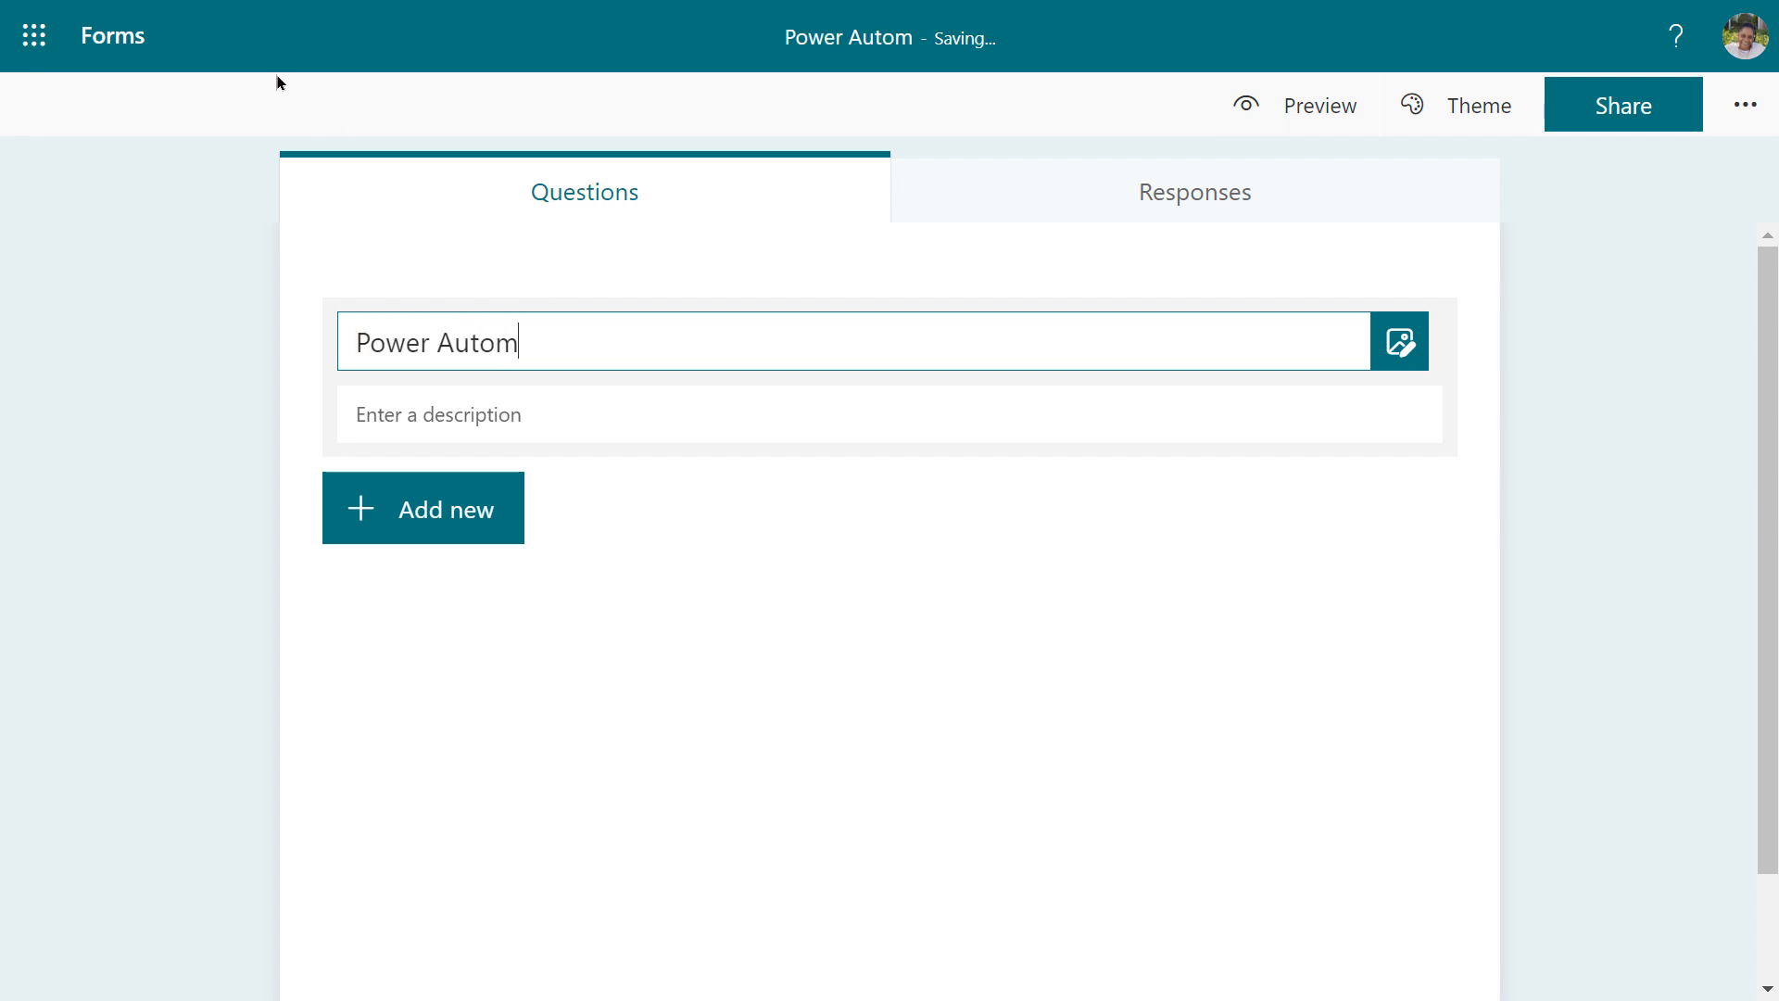
{"action": "type", "text": "ate Survey"}
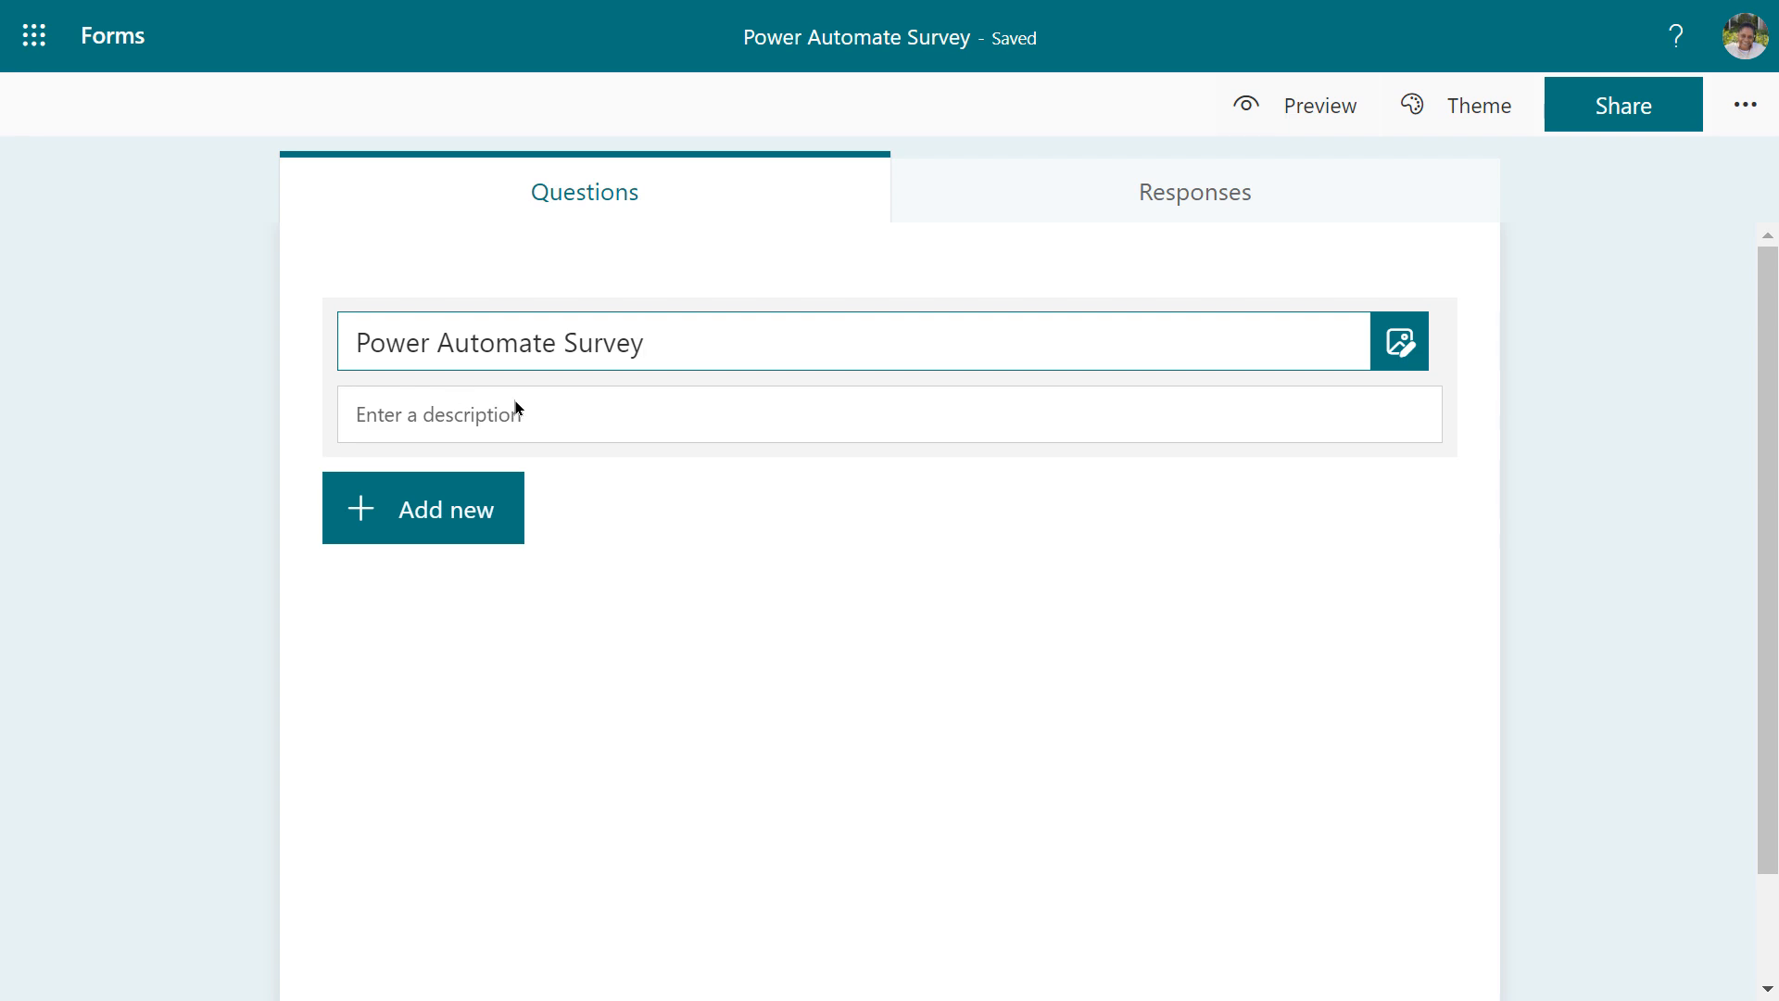
{"action": "left_click", "coordinate": [407, 516]}
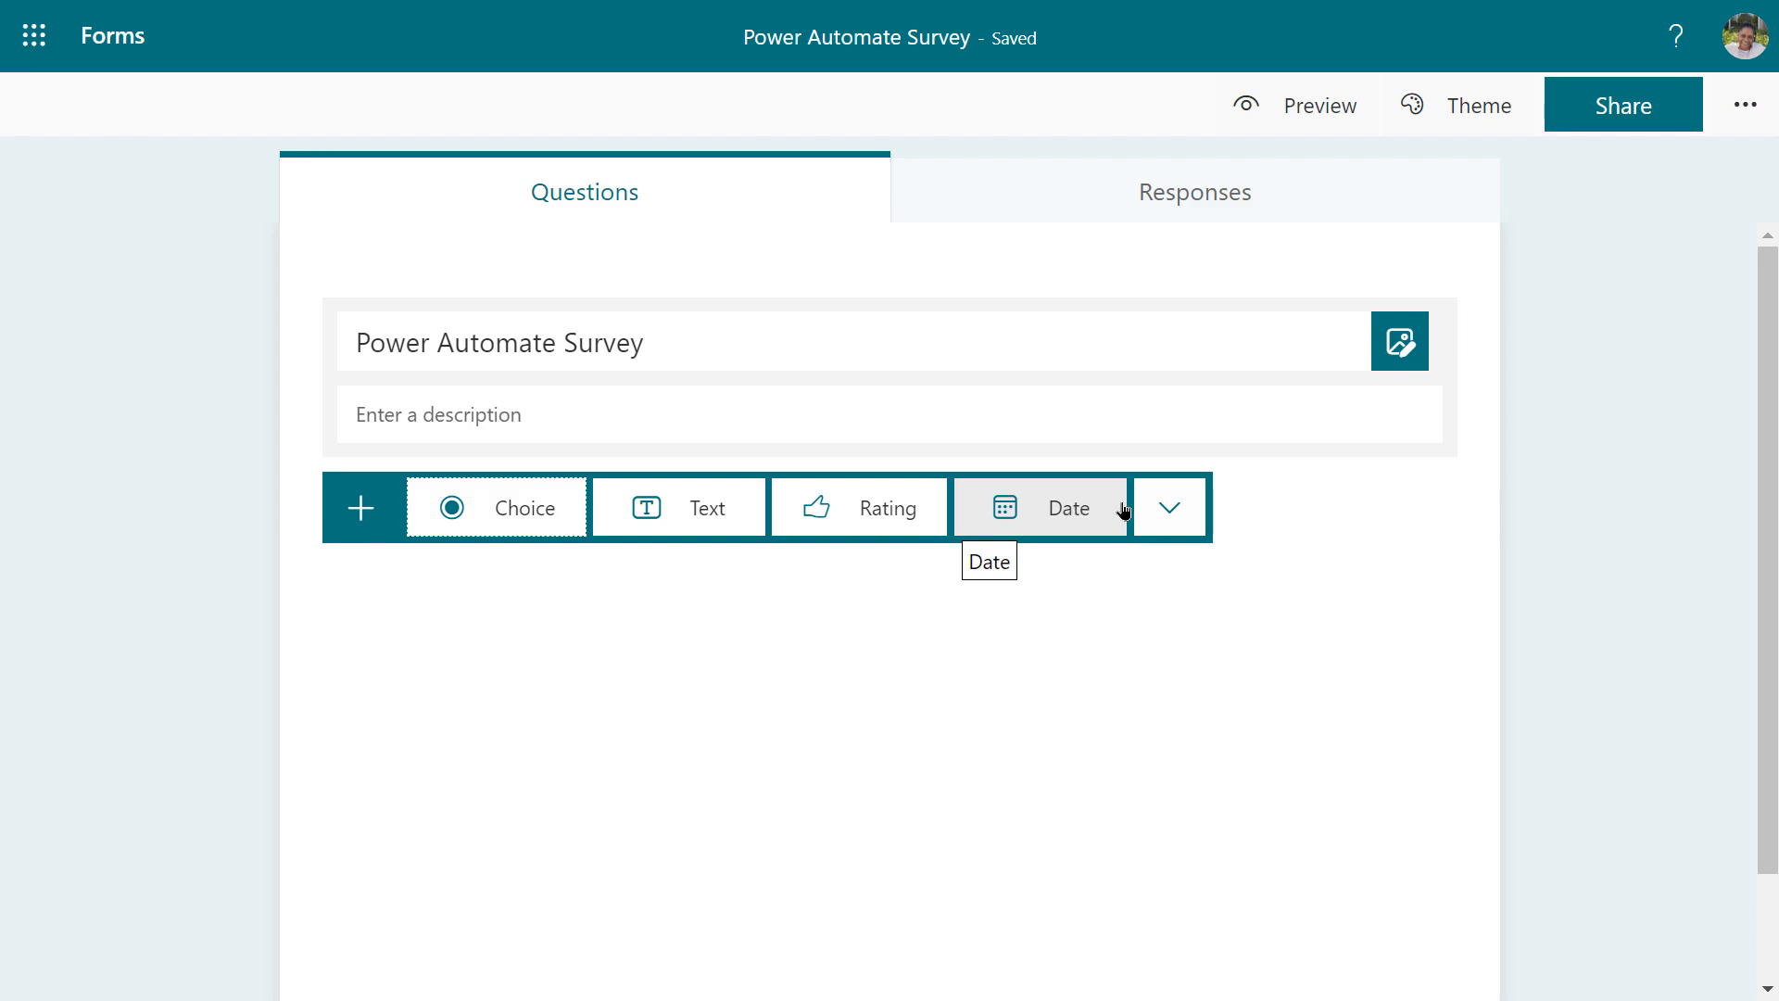
Add choice question 1: 'Would using Power Automate be of benefit to you in your position?'
{"action": "left_click", "coordinate": [1171, 511]}
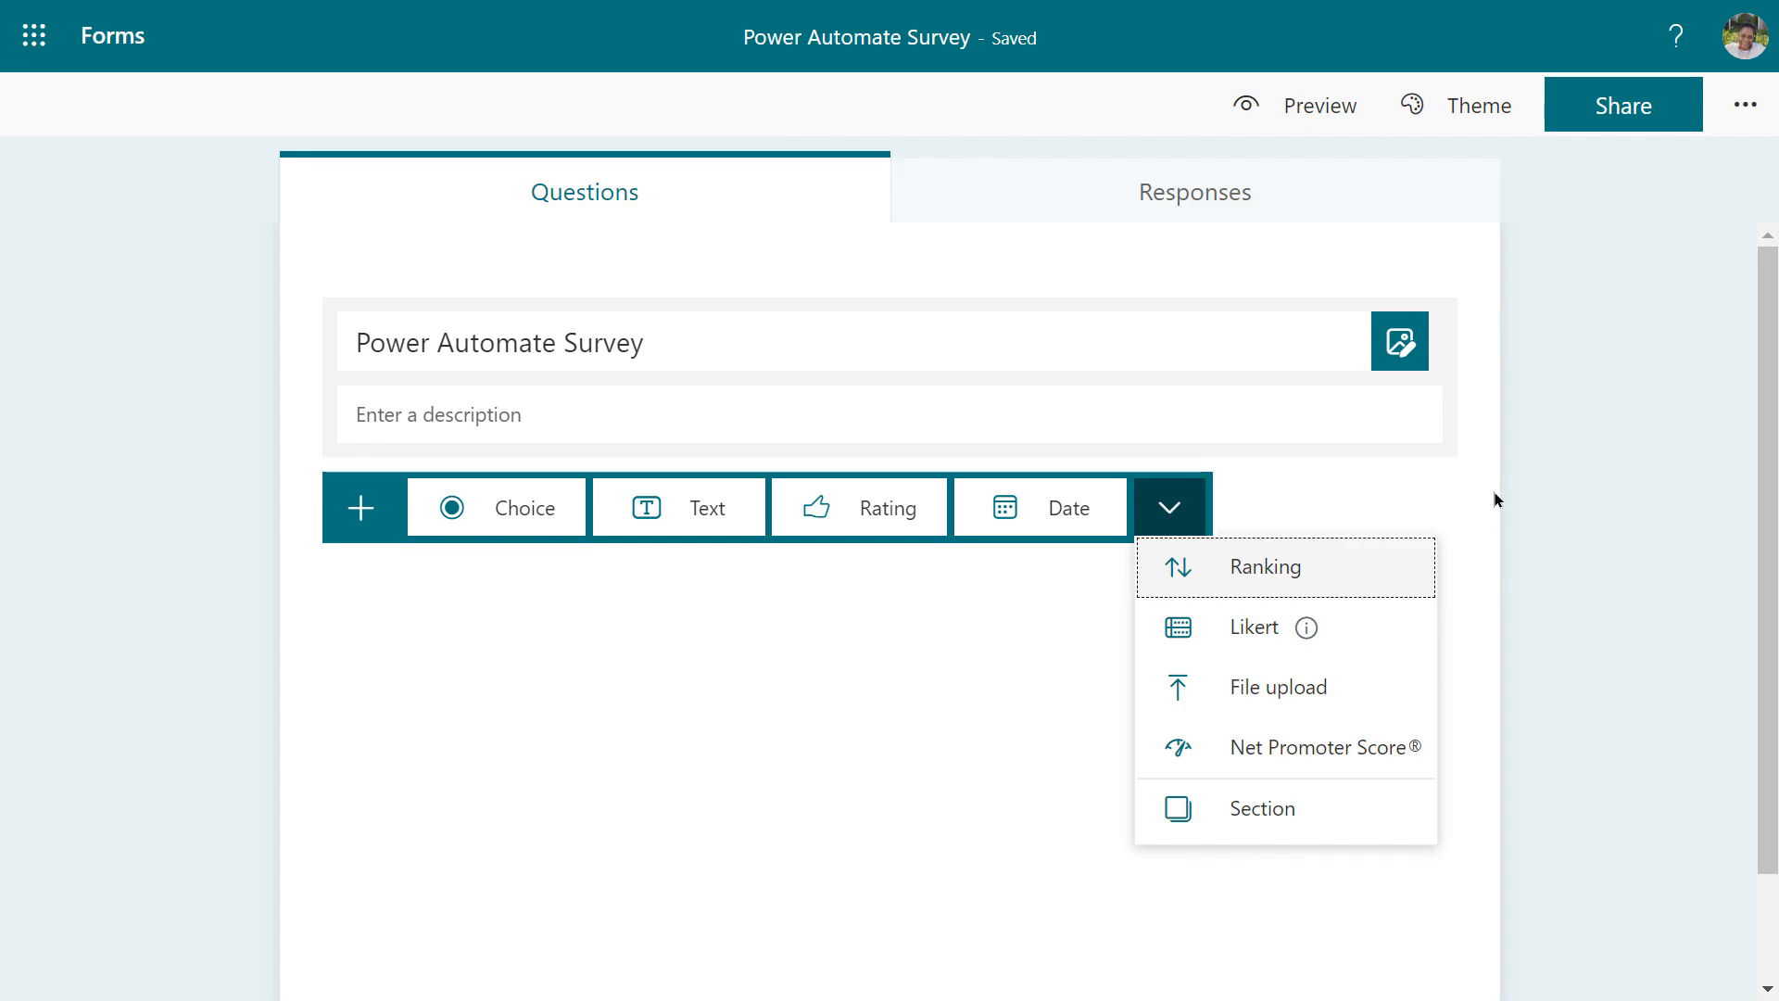
{"action": "left_click", "coordinate": [1196, 501]}
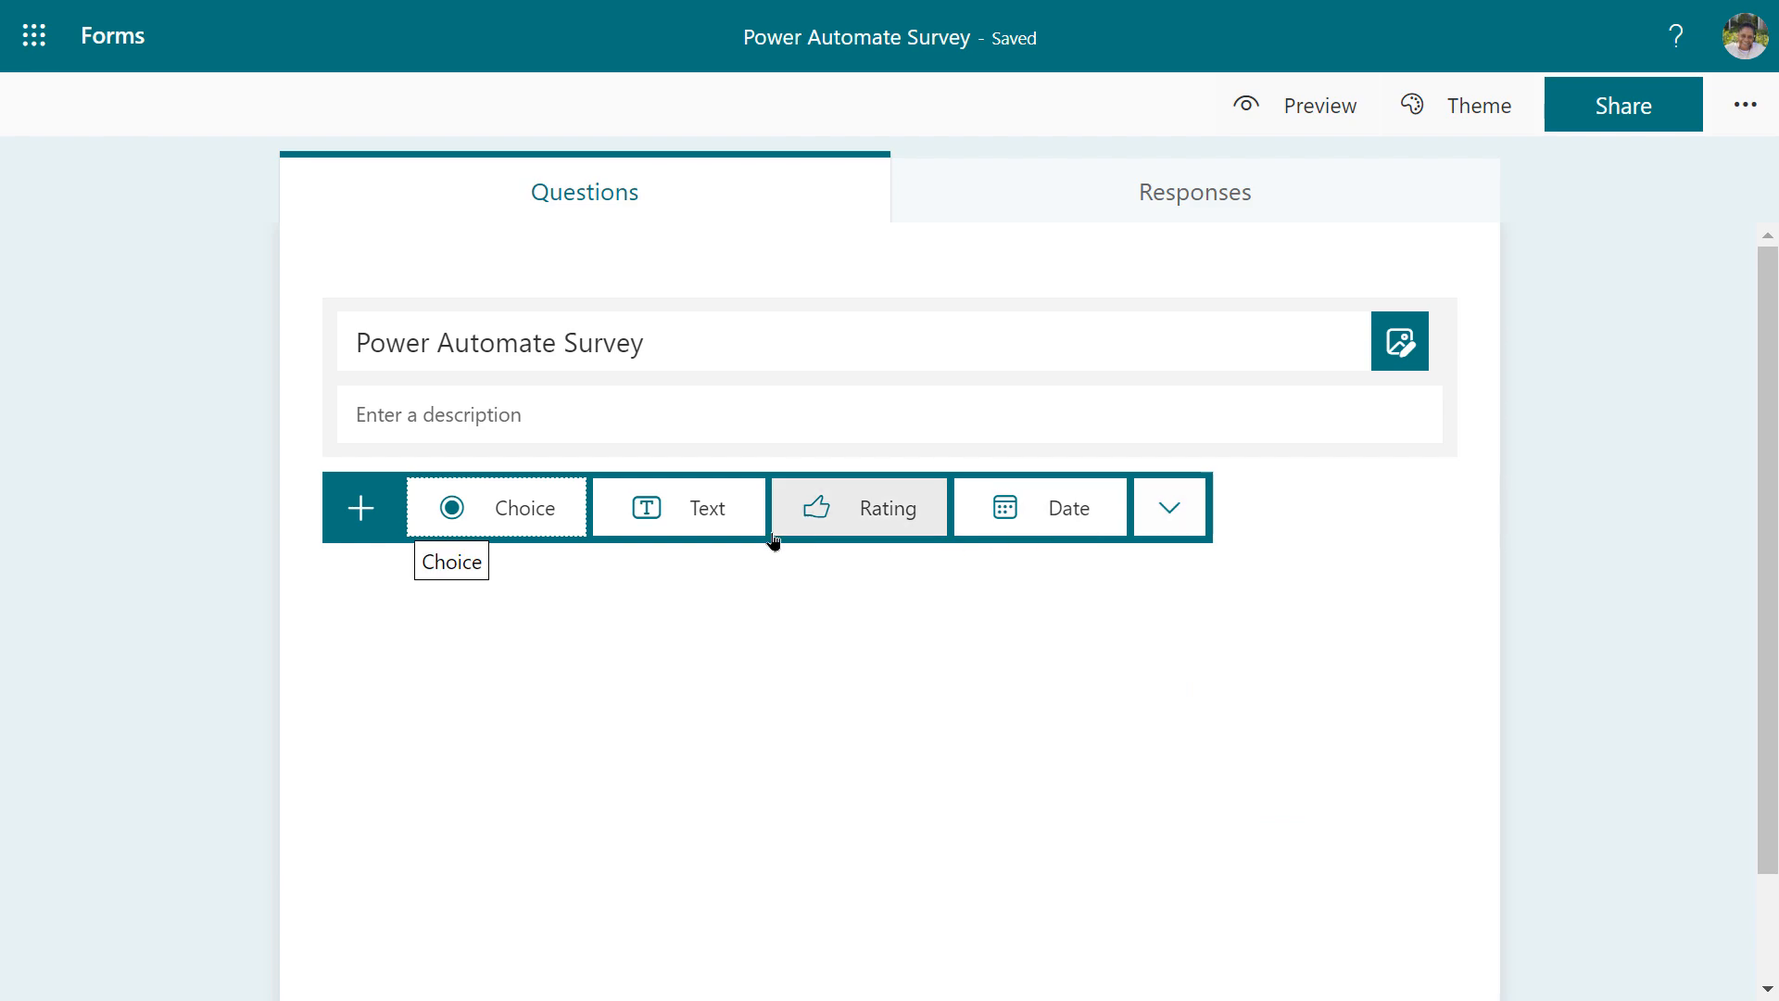
{"action": "left_click", "coordinate": [468, 516]}
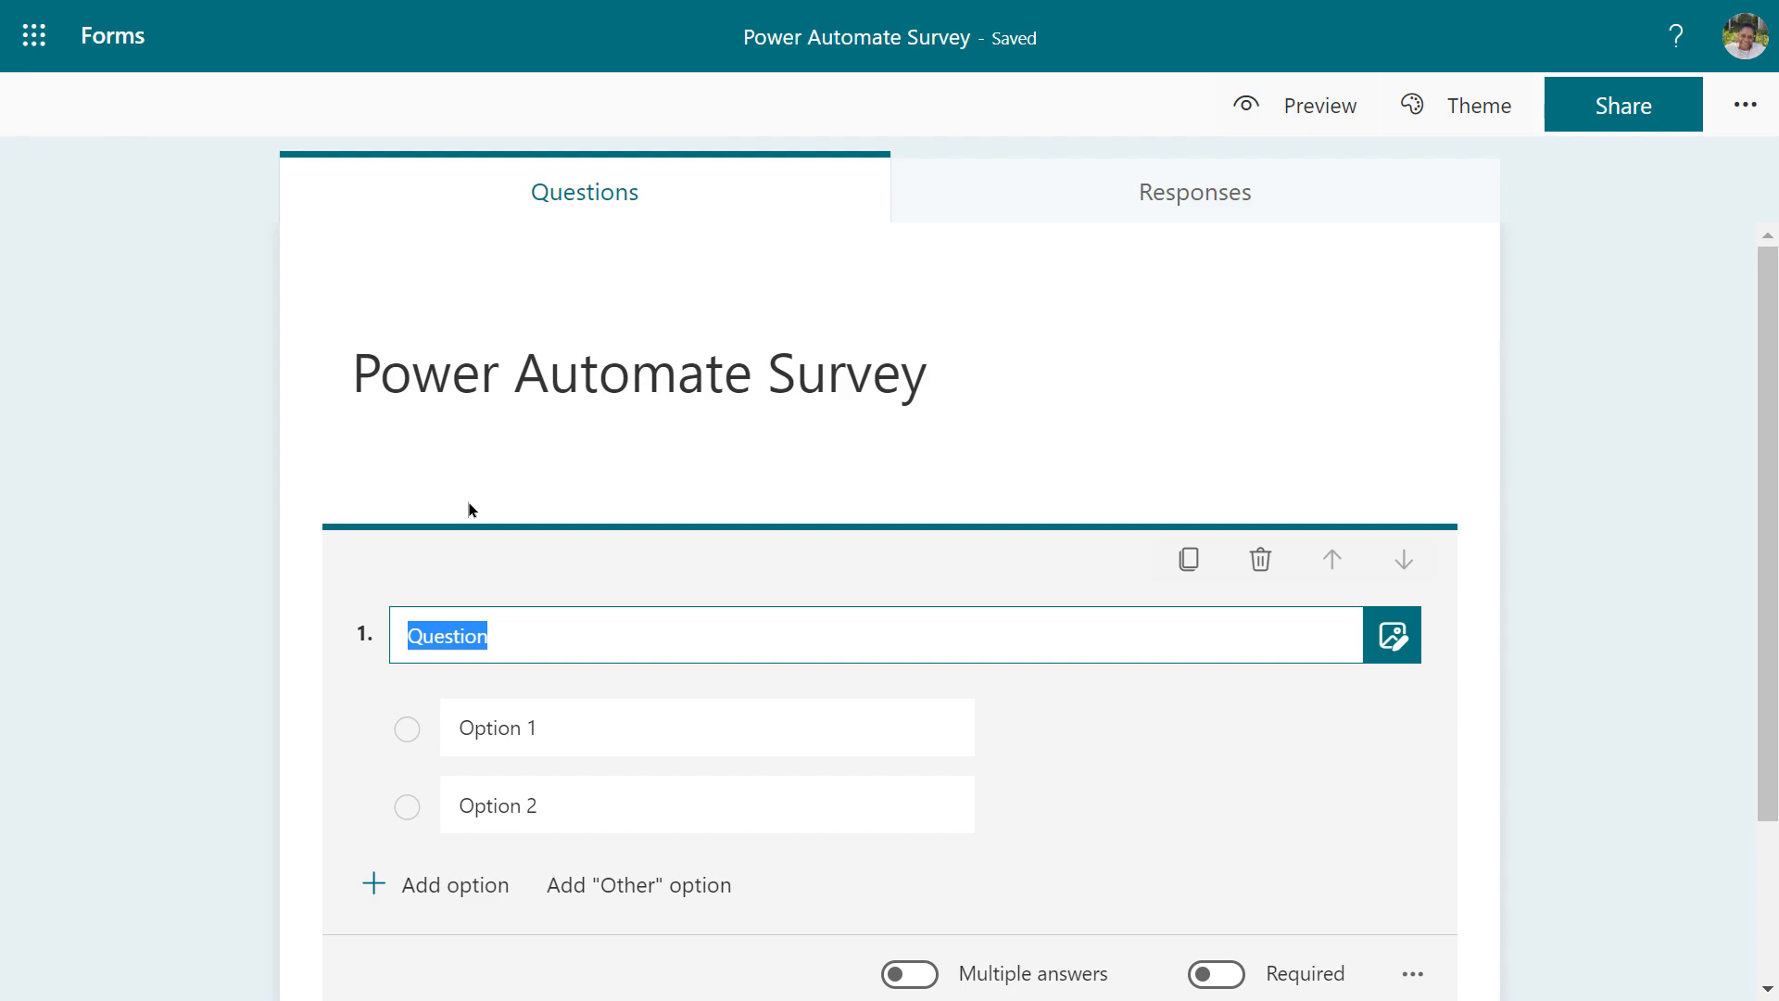
{"action": "type", "text": "Would usin"}
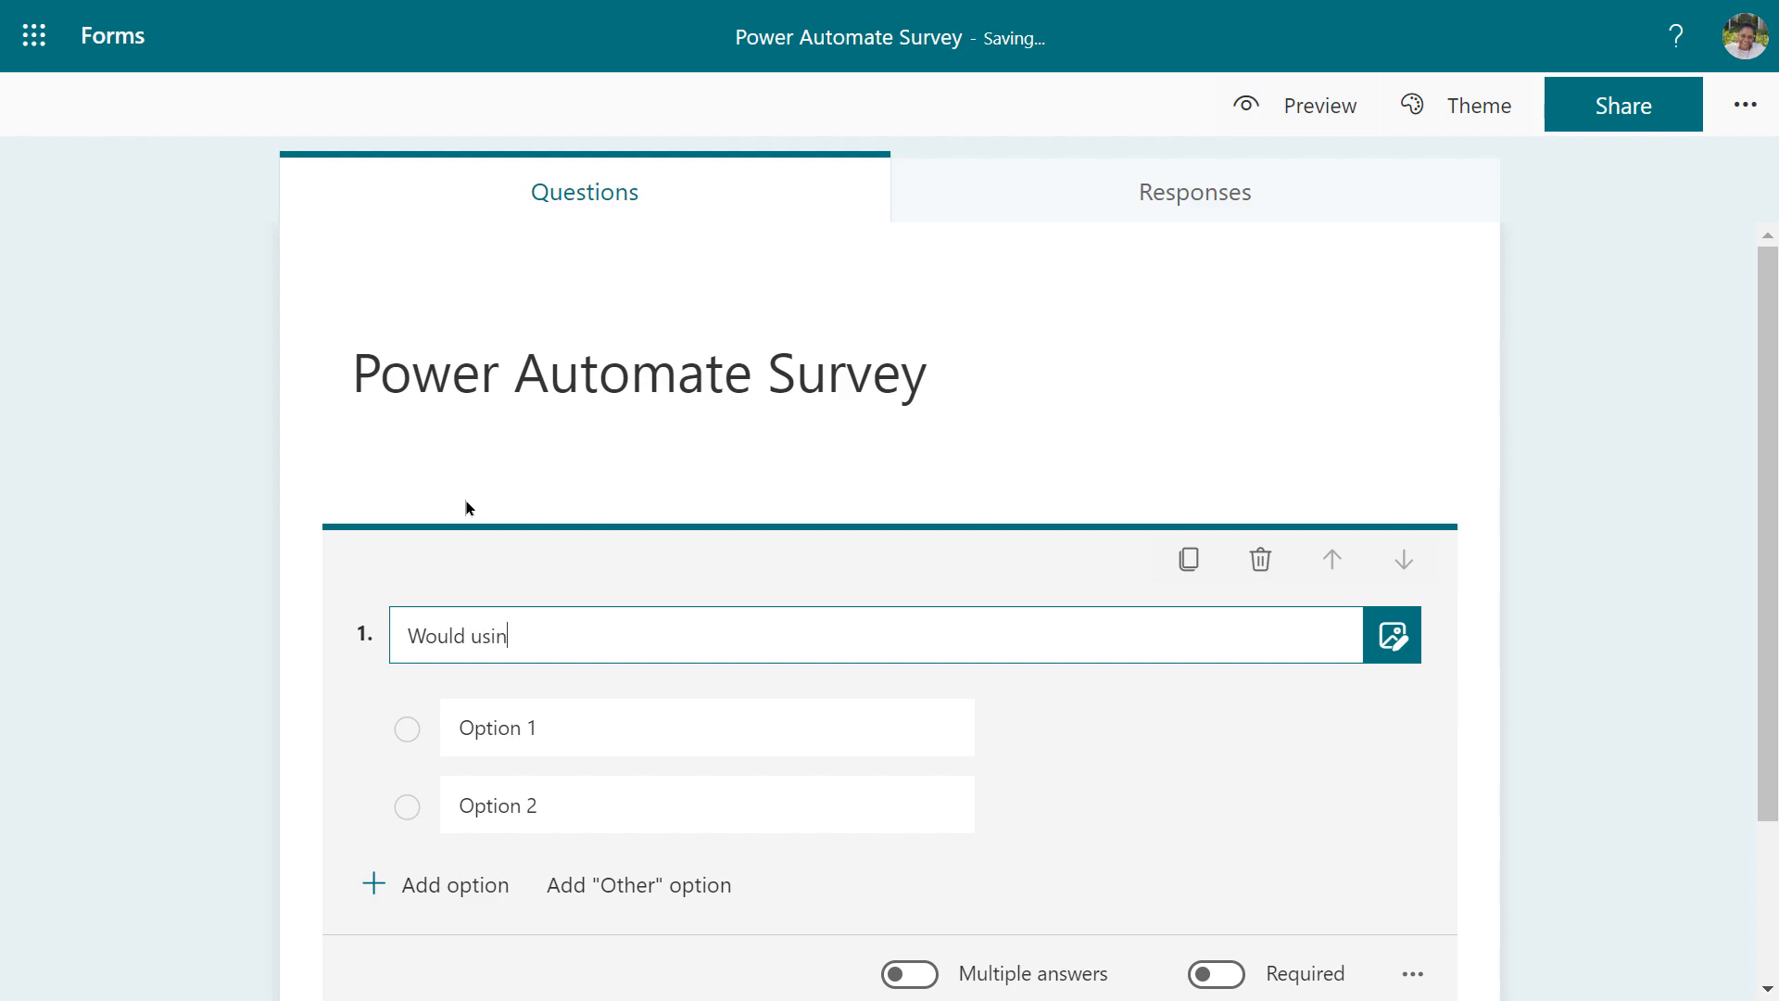
{"action": "type", "text": "g Power Automate be of "}
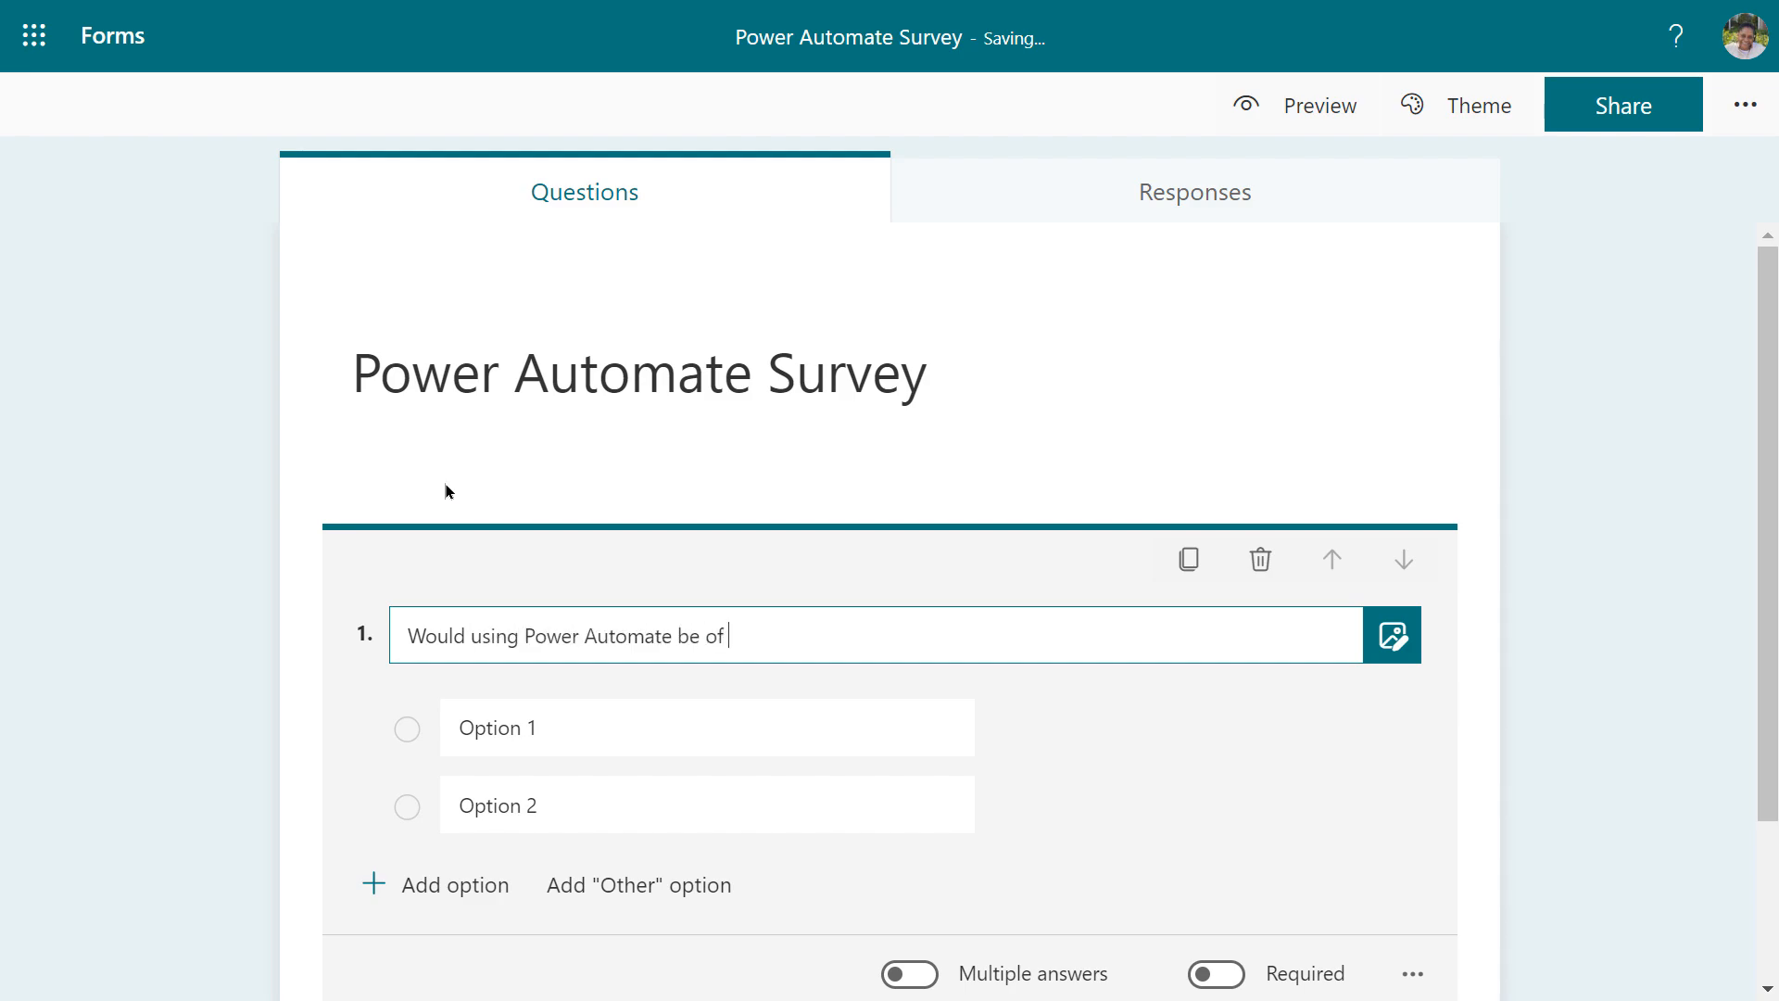
{"action": "type", "text": "benefit to you in your position?"}
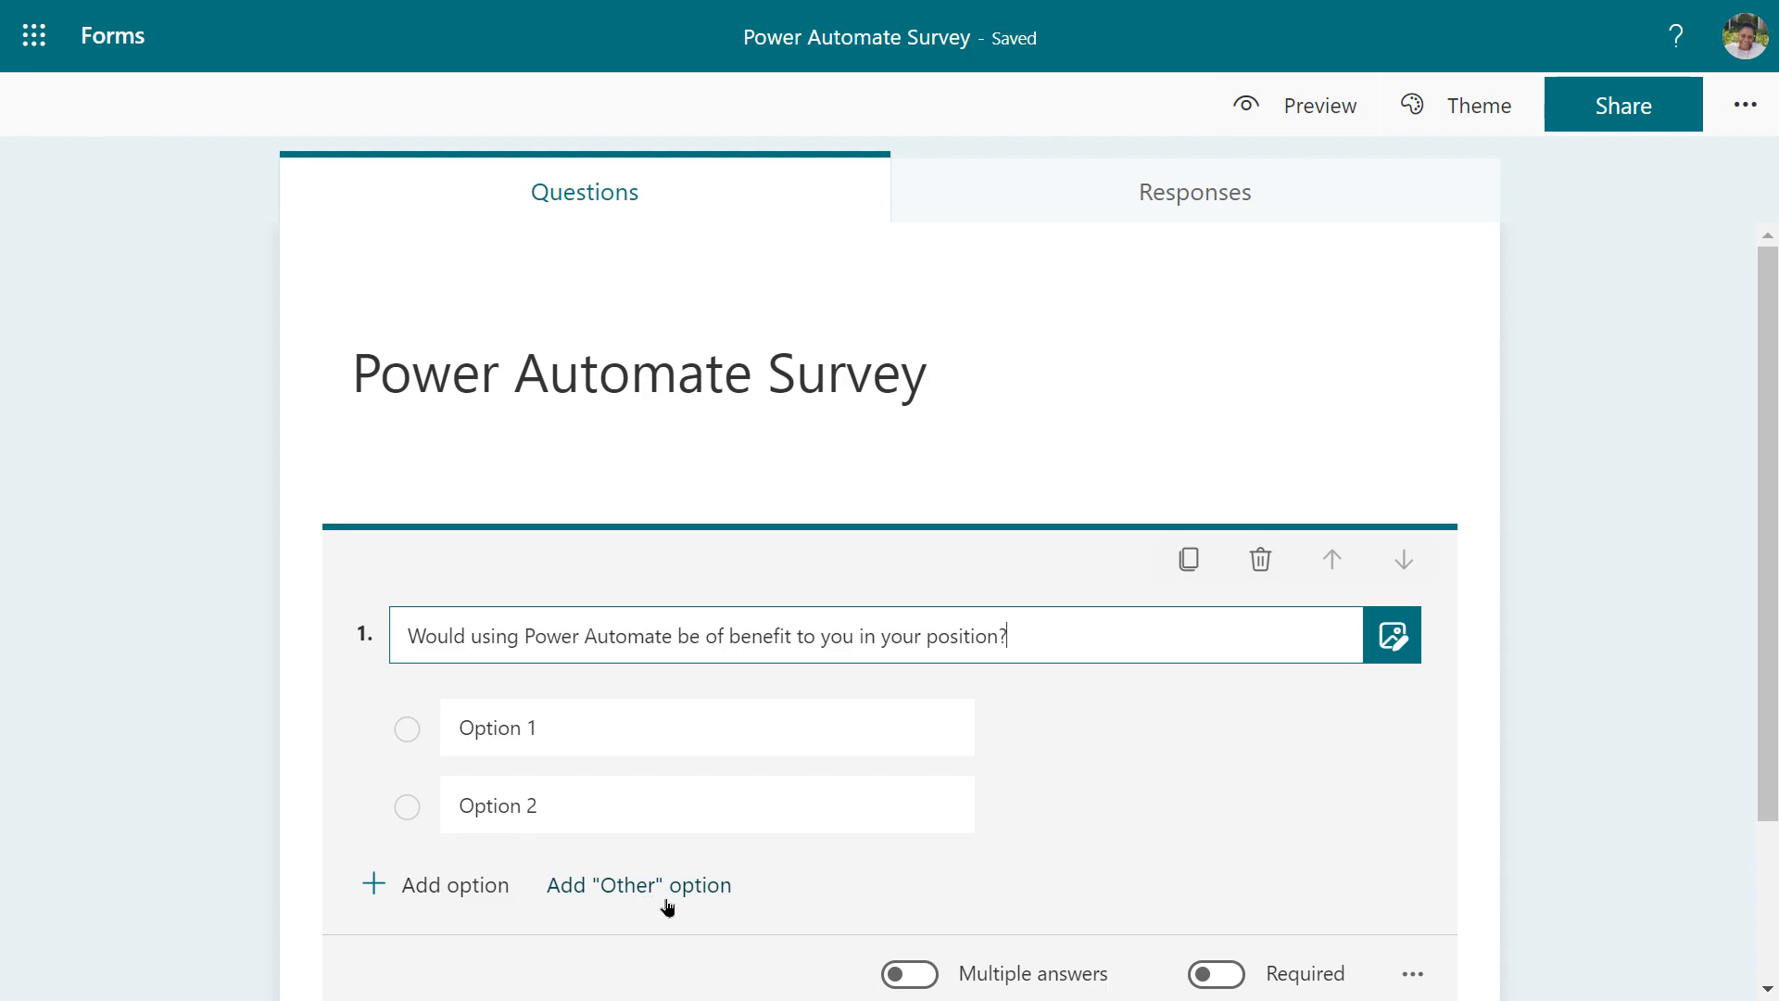
{"action": "left_click", "coordinate": [463, 724]}
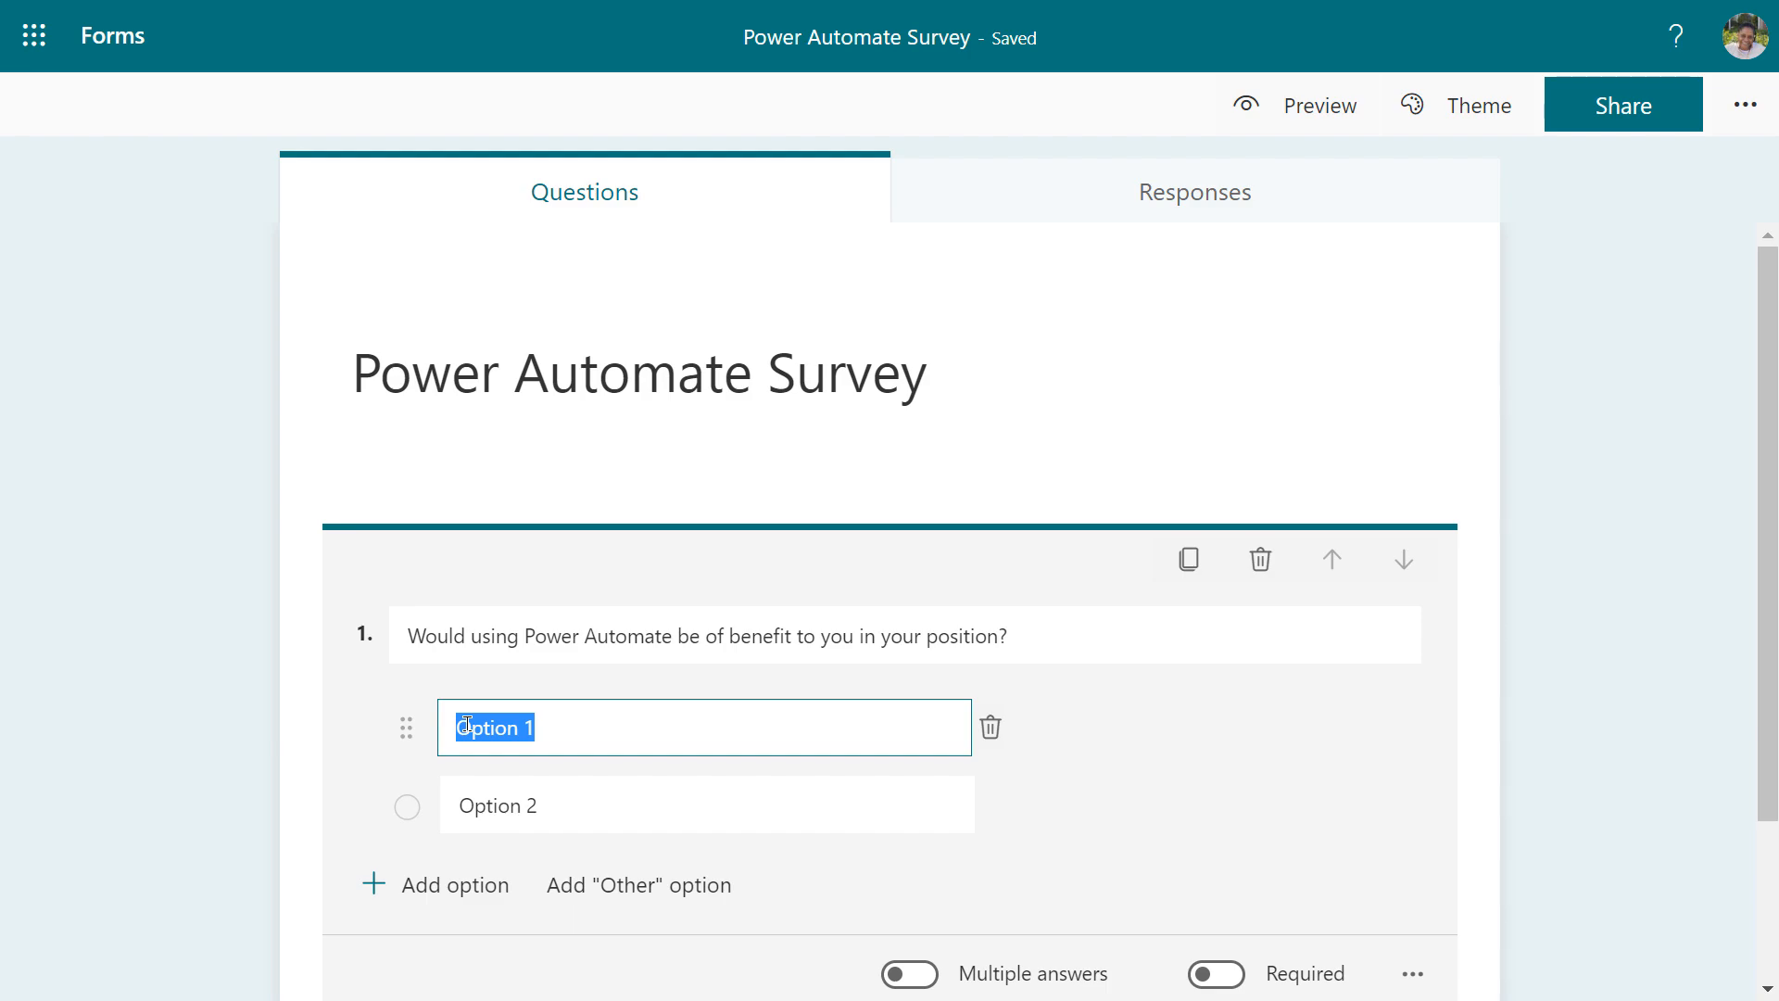
Replace question 1's placeholder options with the answers Yes and No
{"action": "type", "text": "Y"}
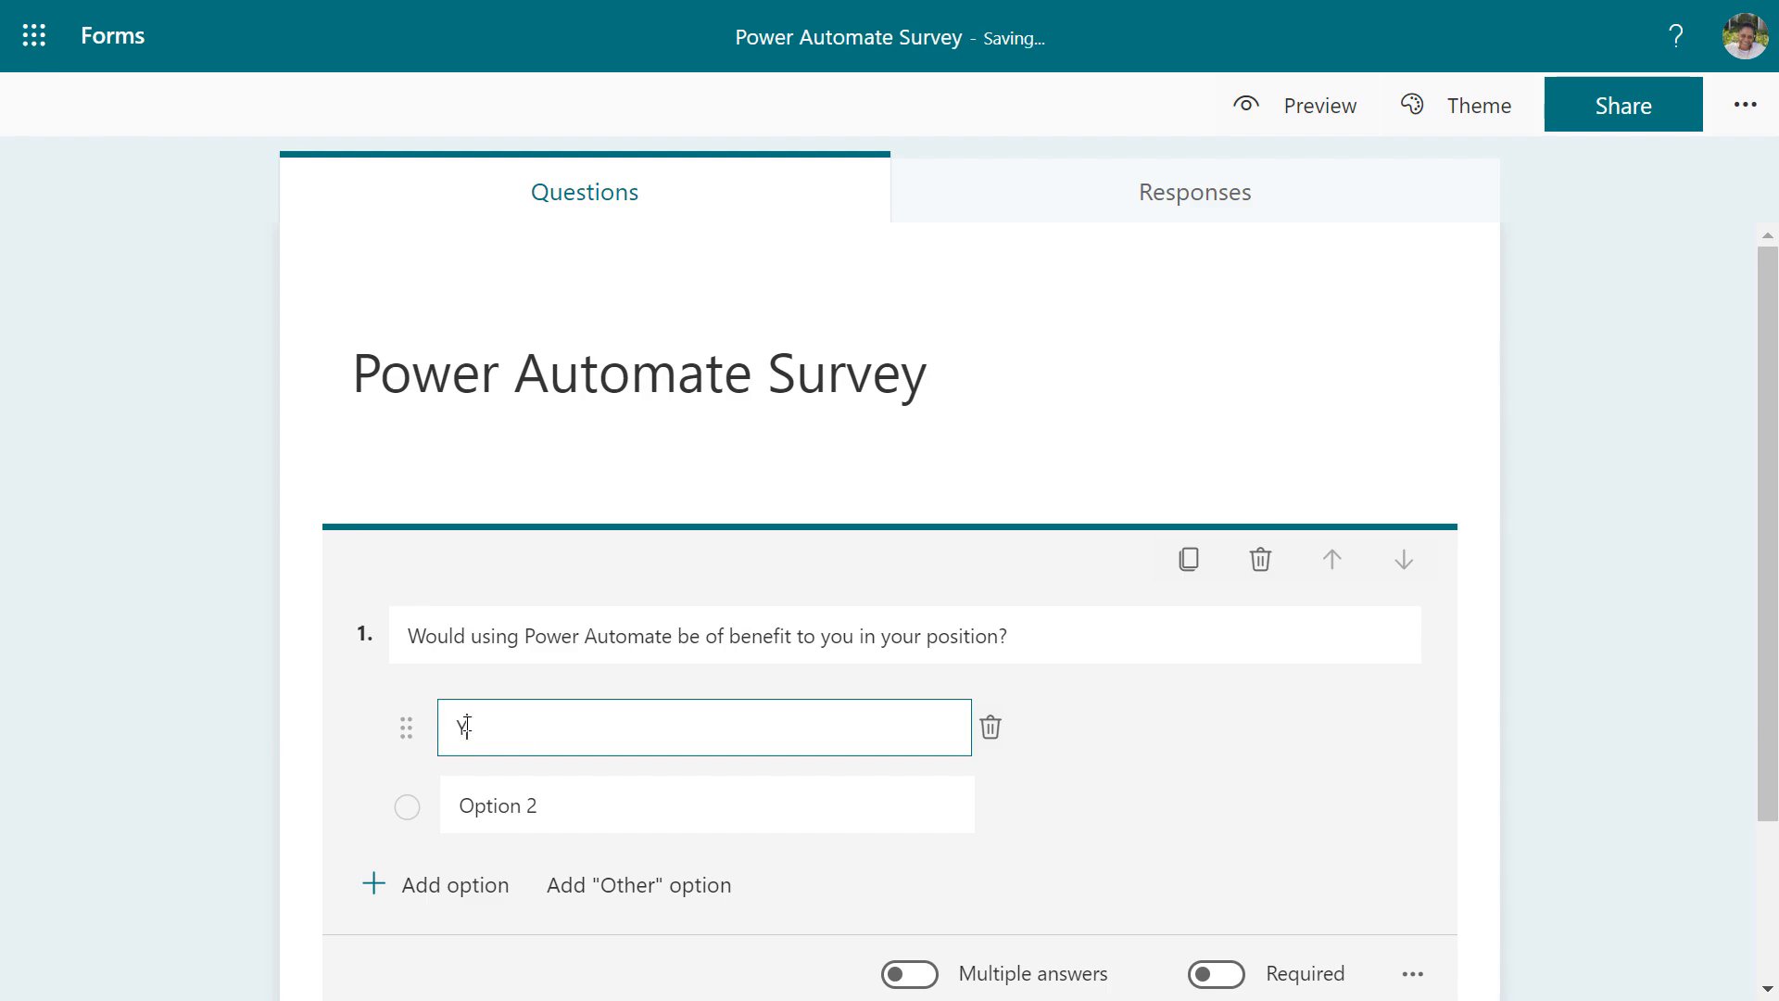
{"action": "type", "text": "es"}
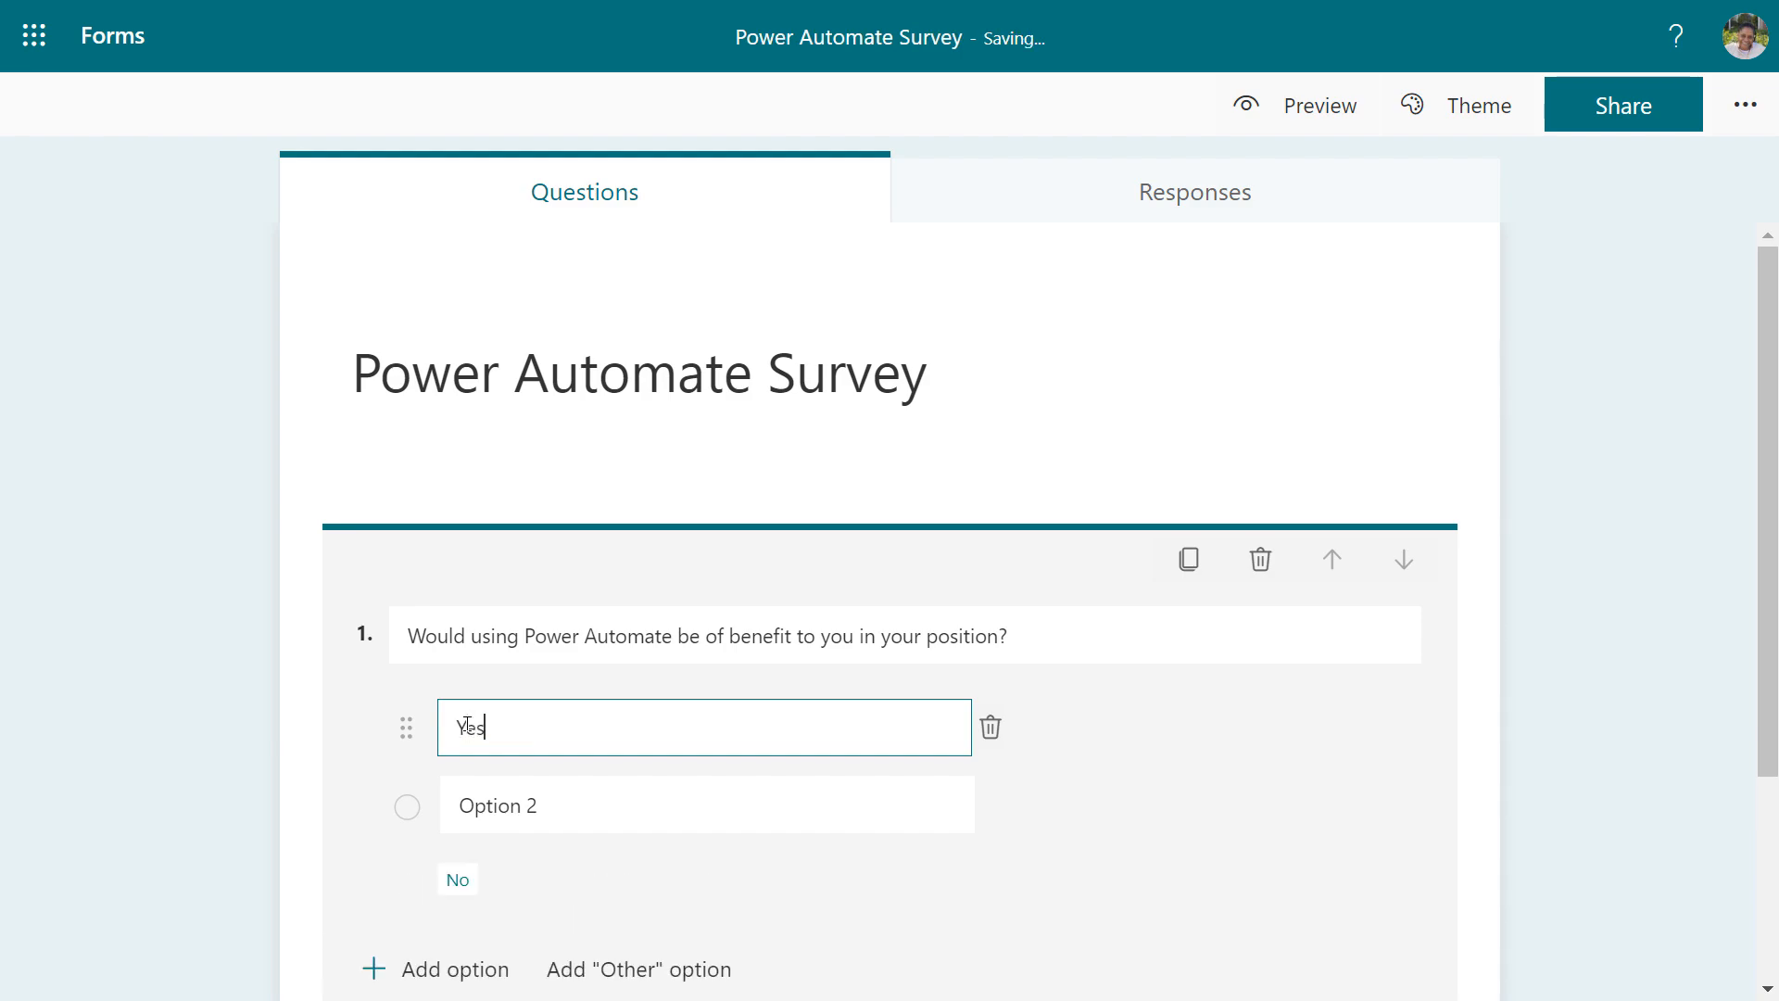
{"action": "left_click", "coordinate": [530, 819]}
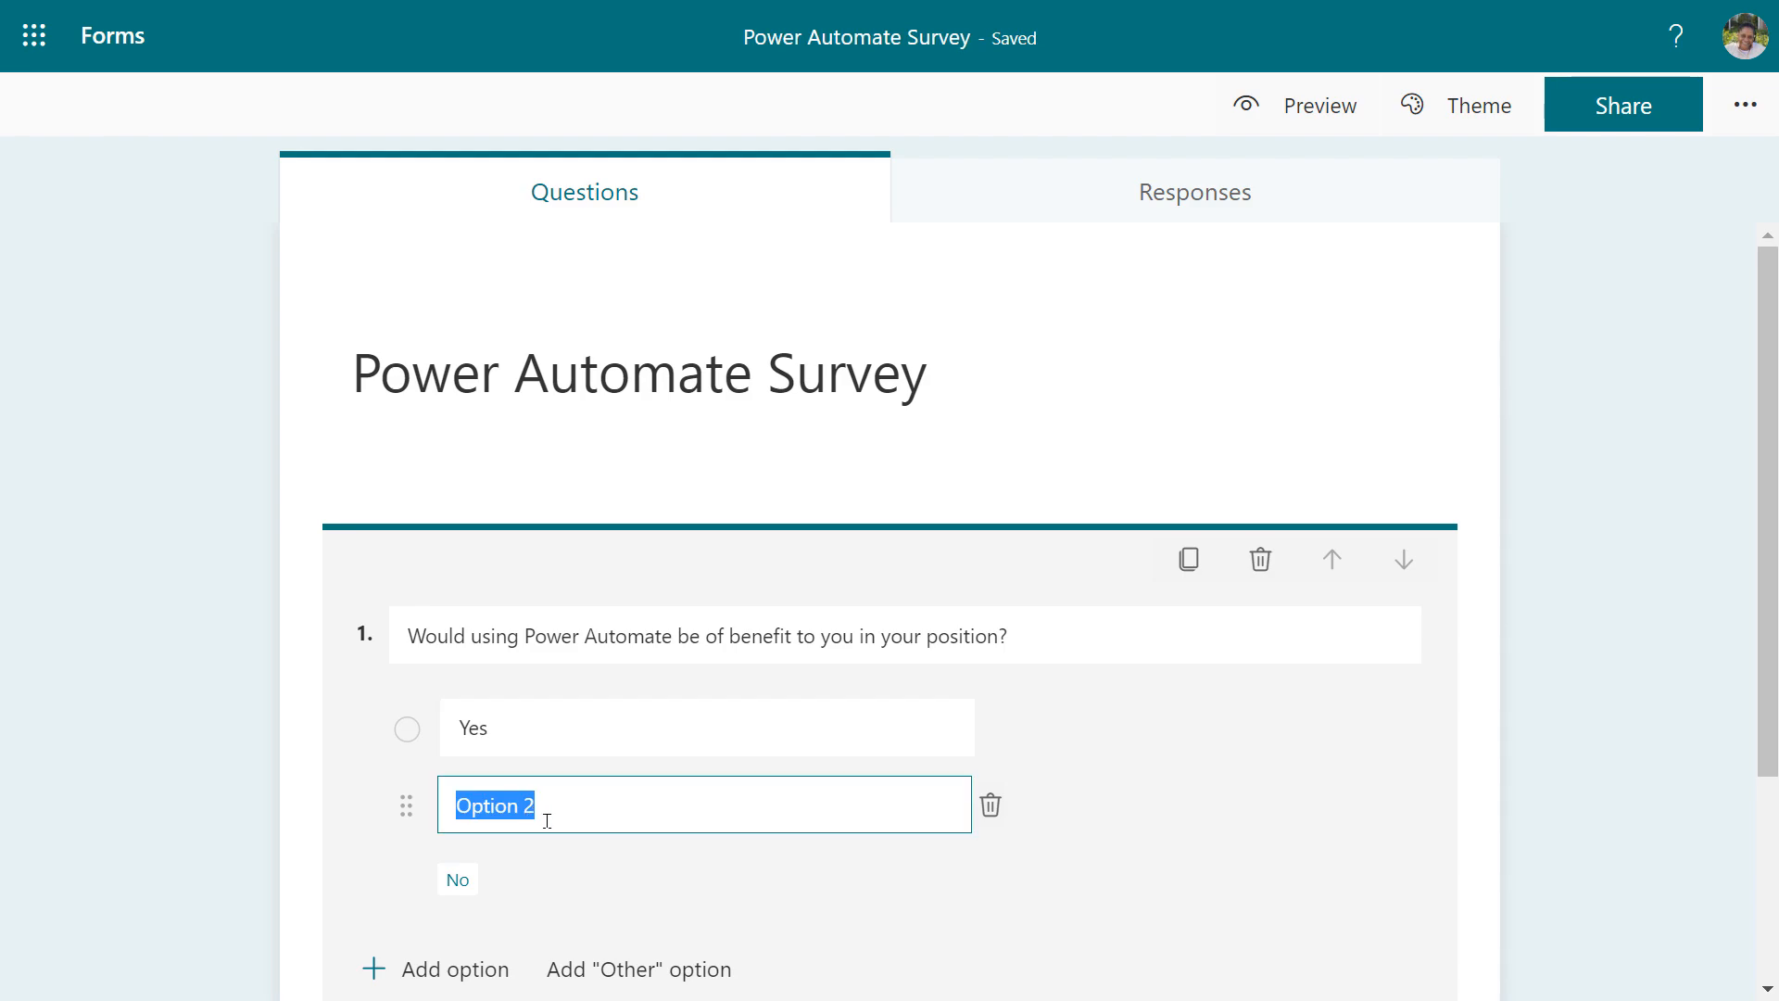
{"action": "left_click", "coordinate": [457, 881]}
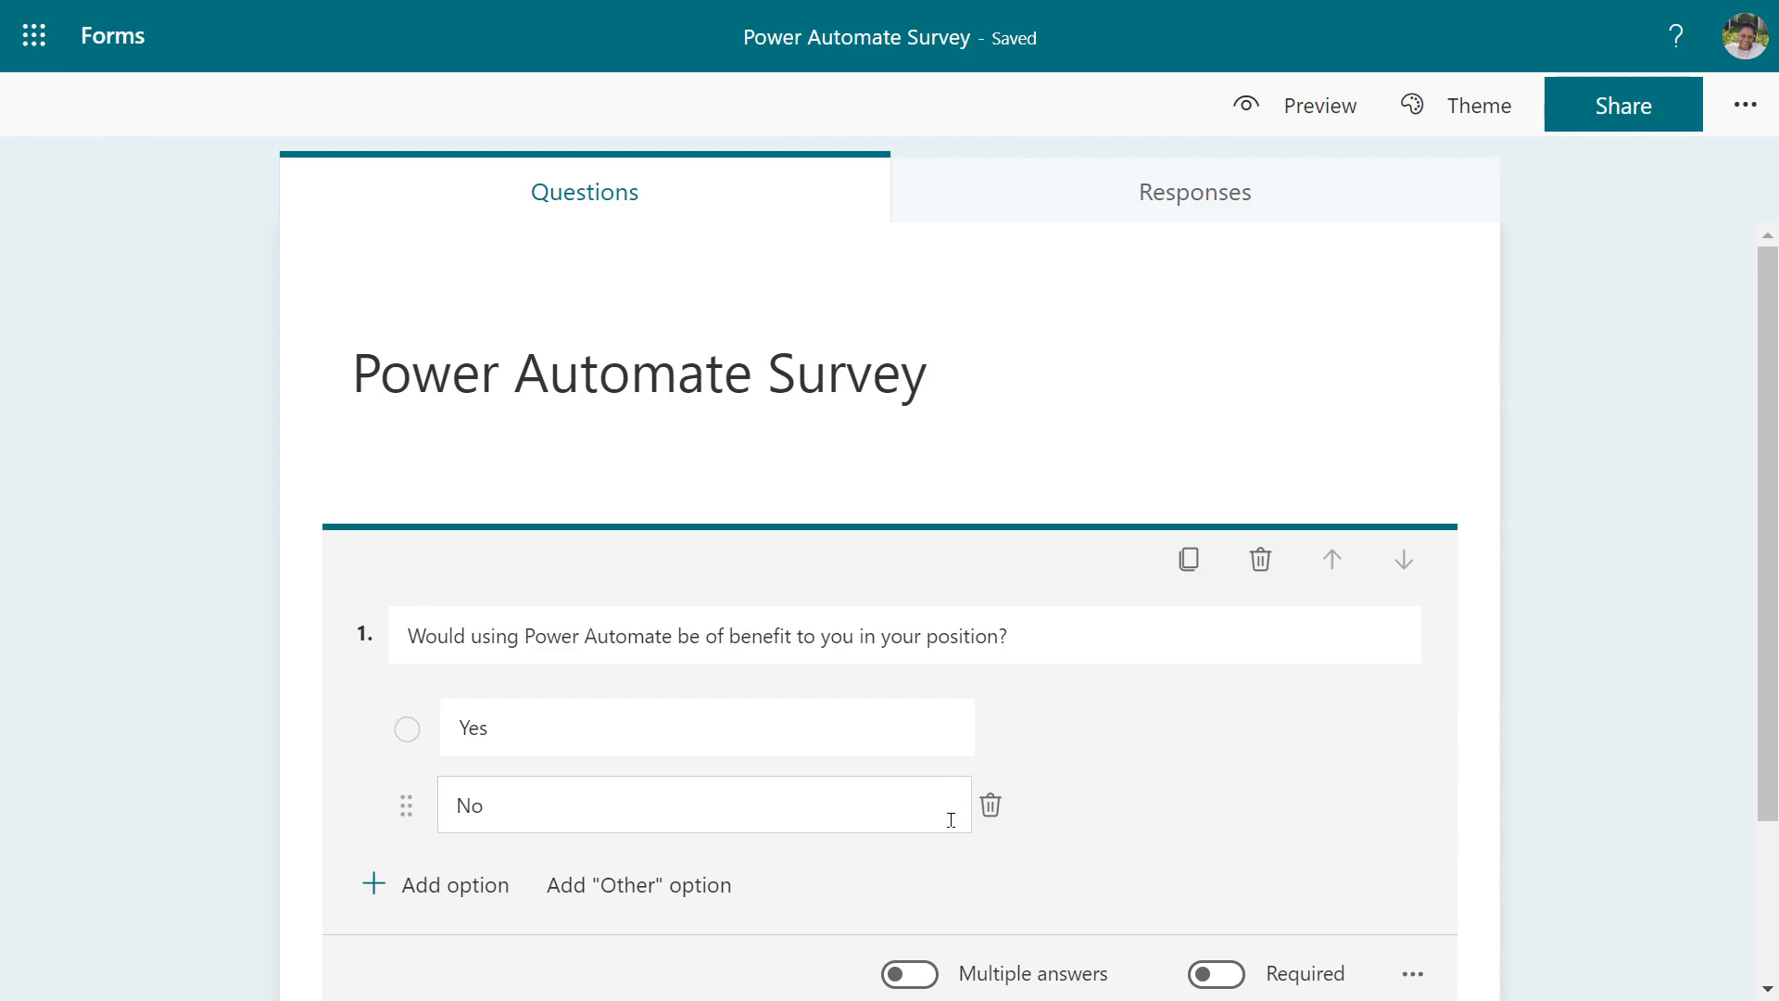
{"action": "scroll", "coordinate": [951, 832], "scroll_direction": "down", "scroll_amount": 2}
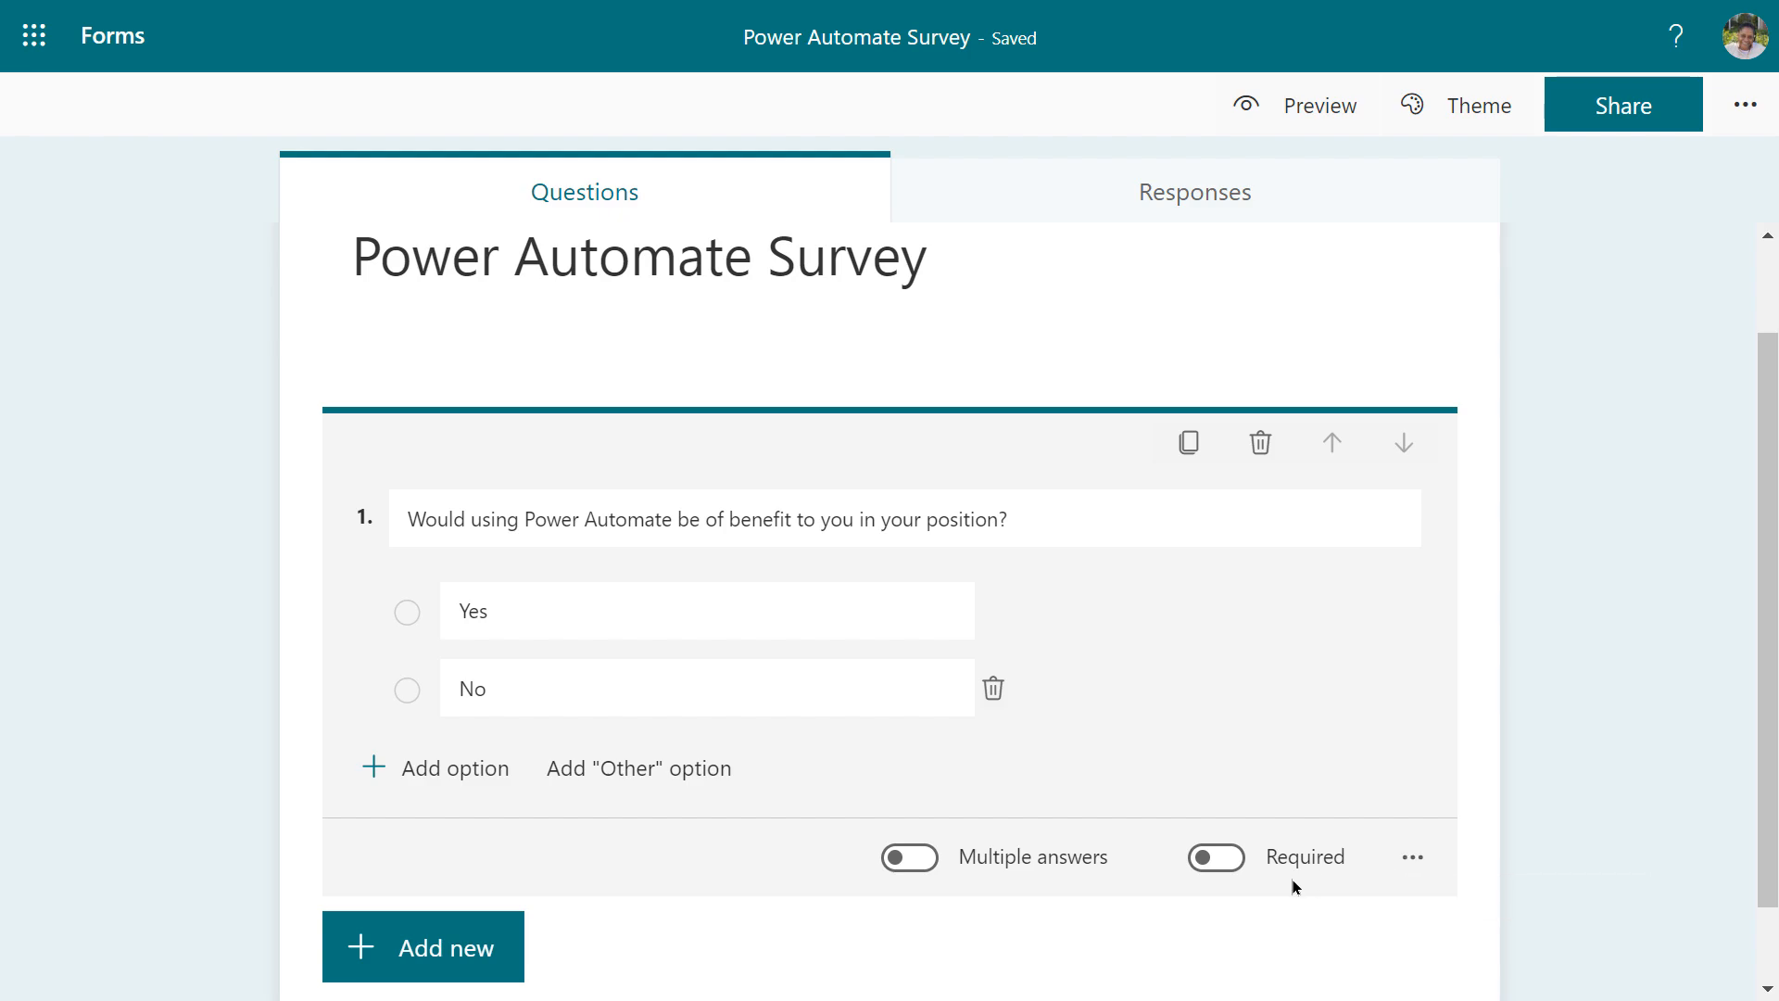
{"action": "left_click", "coordinate": [1412, 857]}
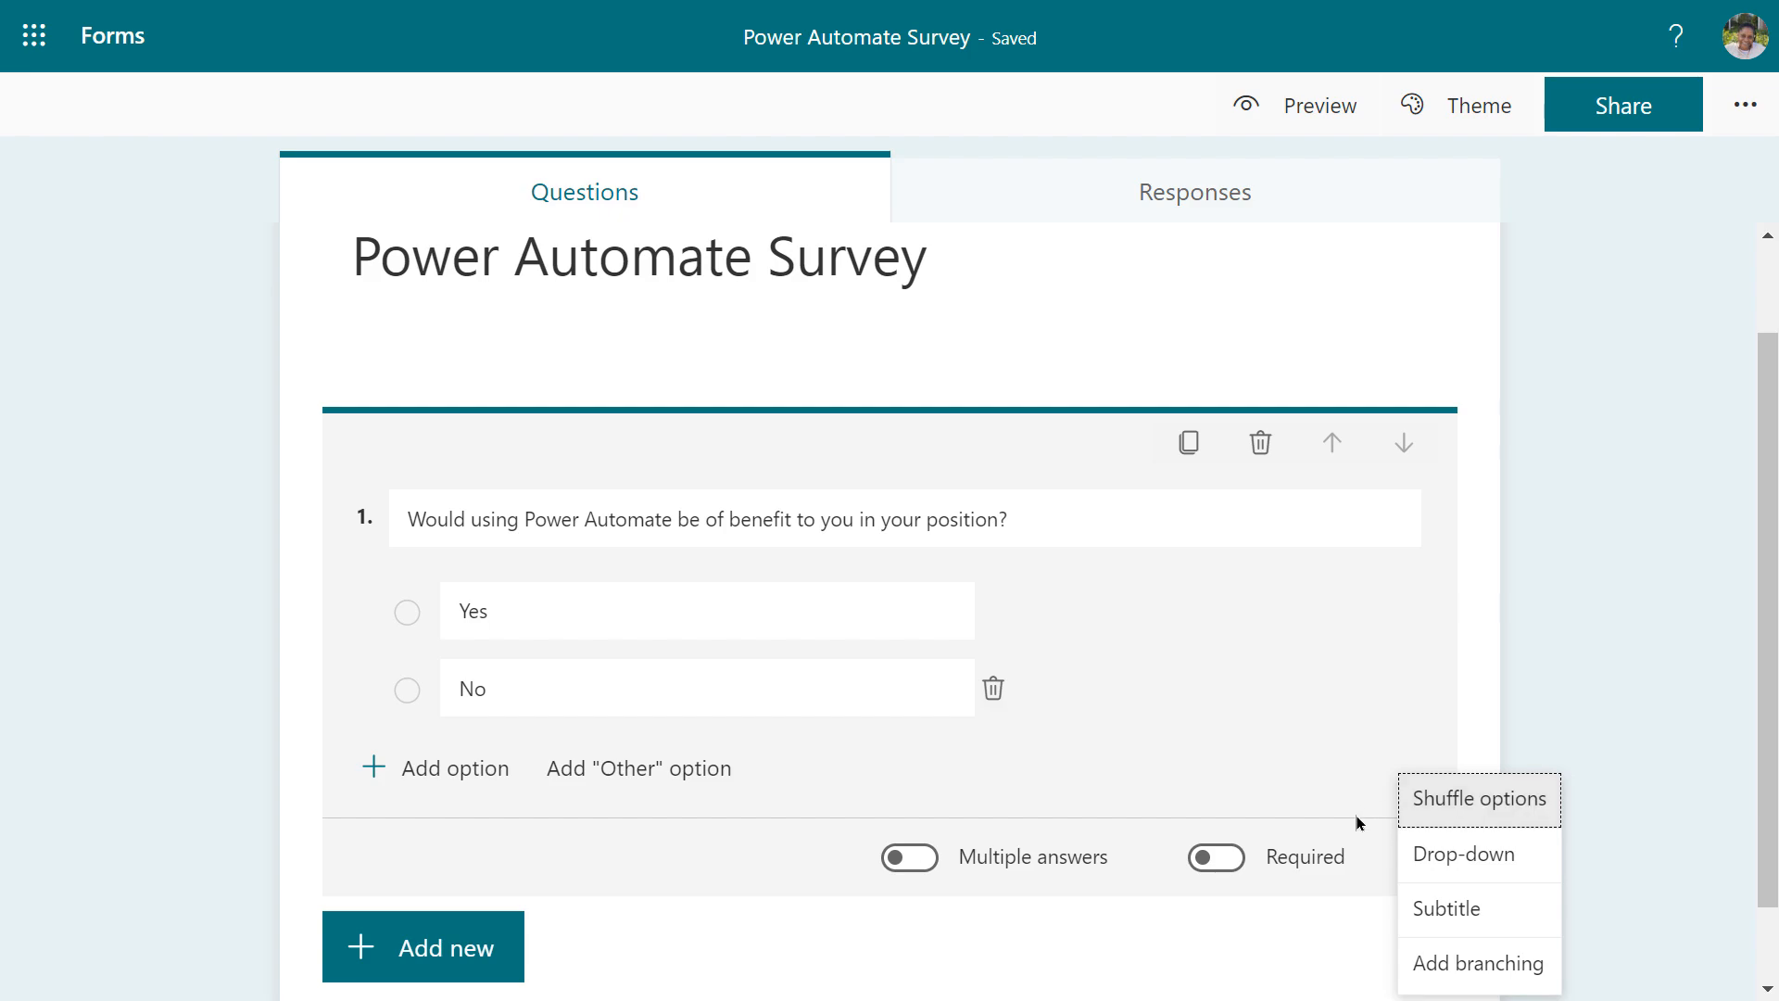
{"action": "left_click", "coordinate": [606, 845]}
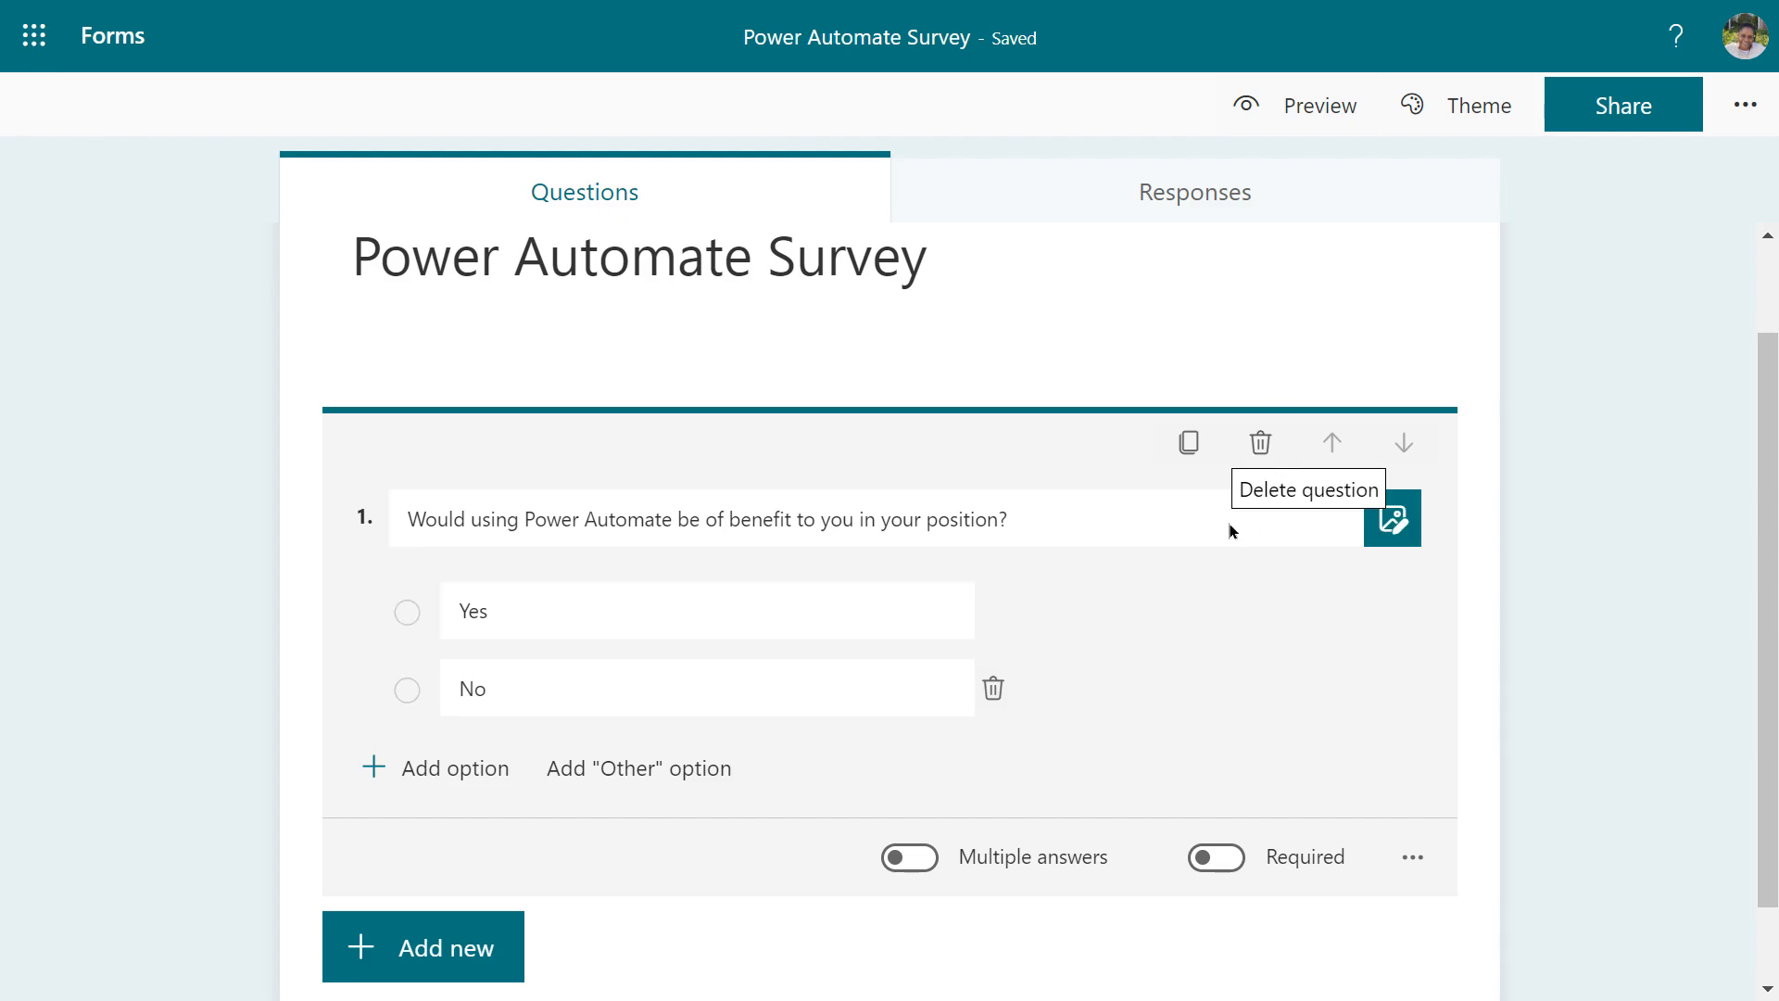
{"action": "left_click", "coordinate": [436, 968]}
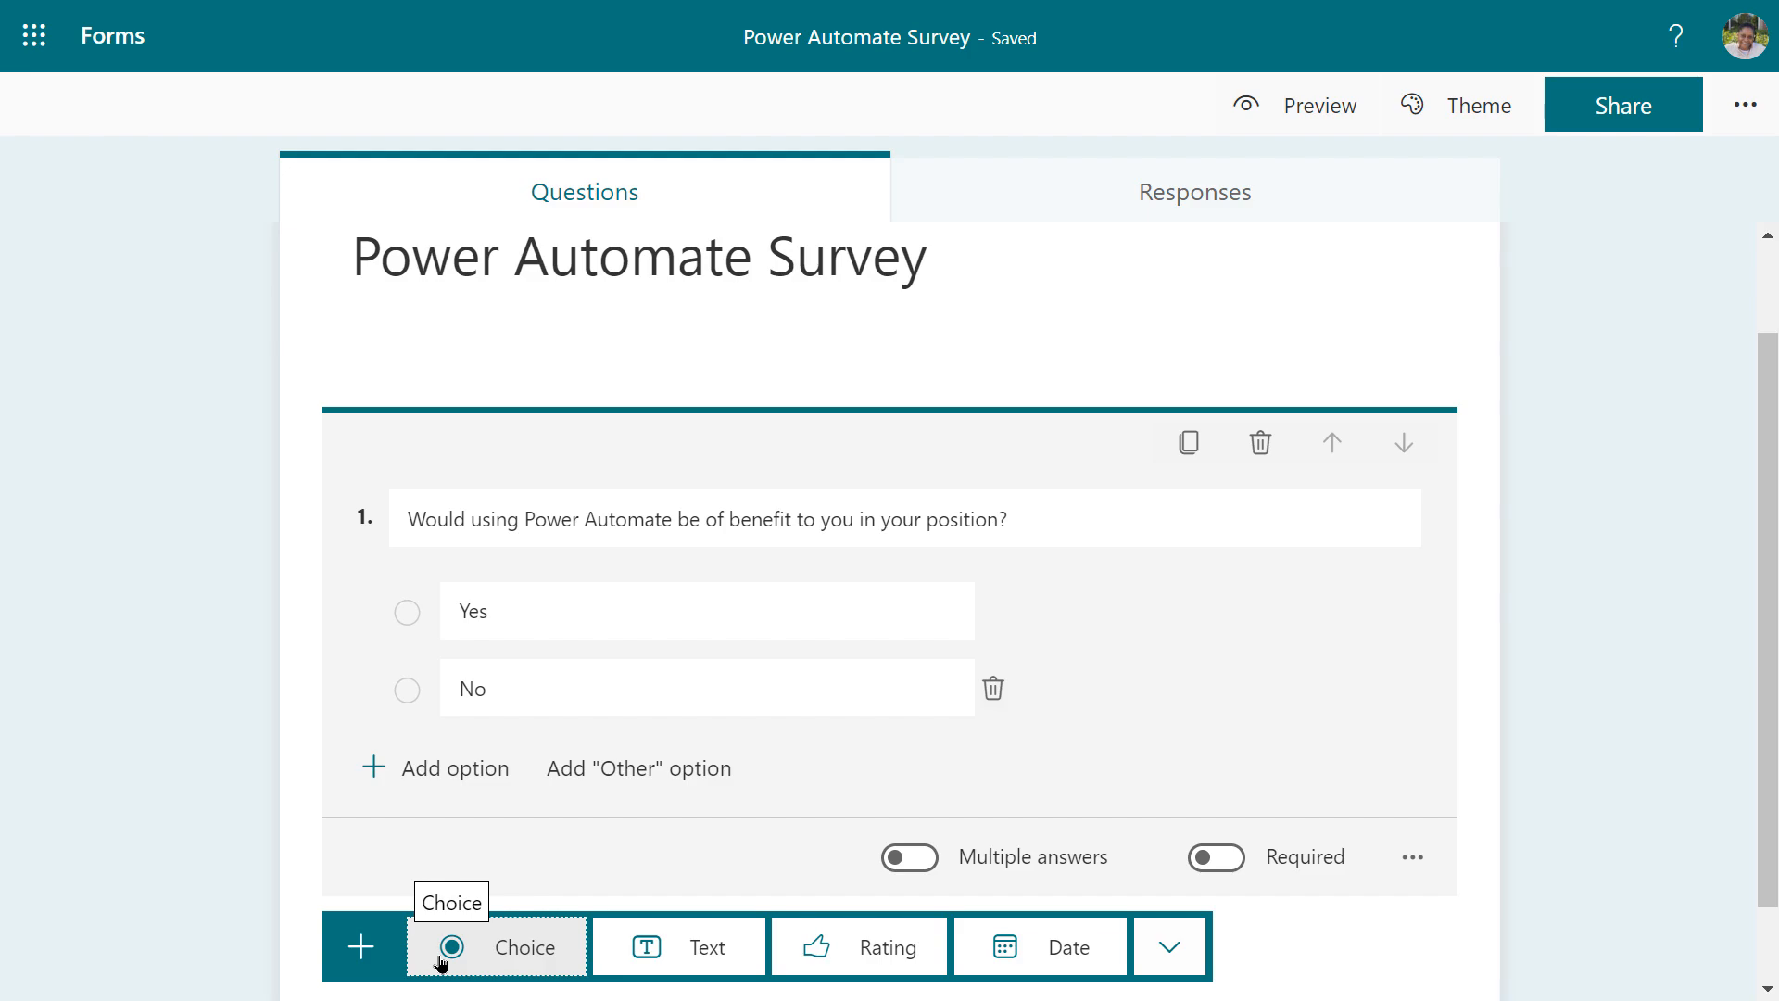
Add rating question 2 with five levels shown as numbers instead of stars
{"action": "left_click", "coordinate": [824, 947]}
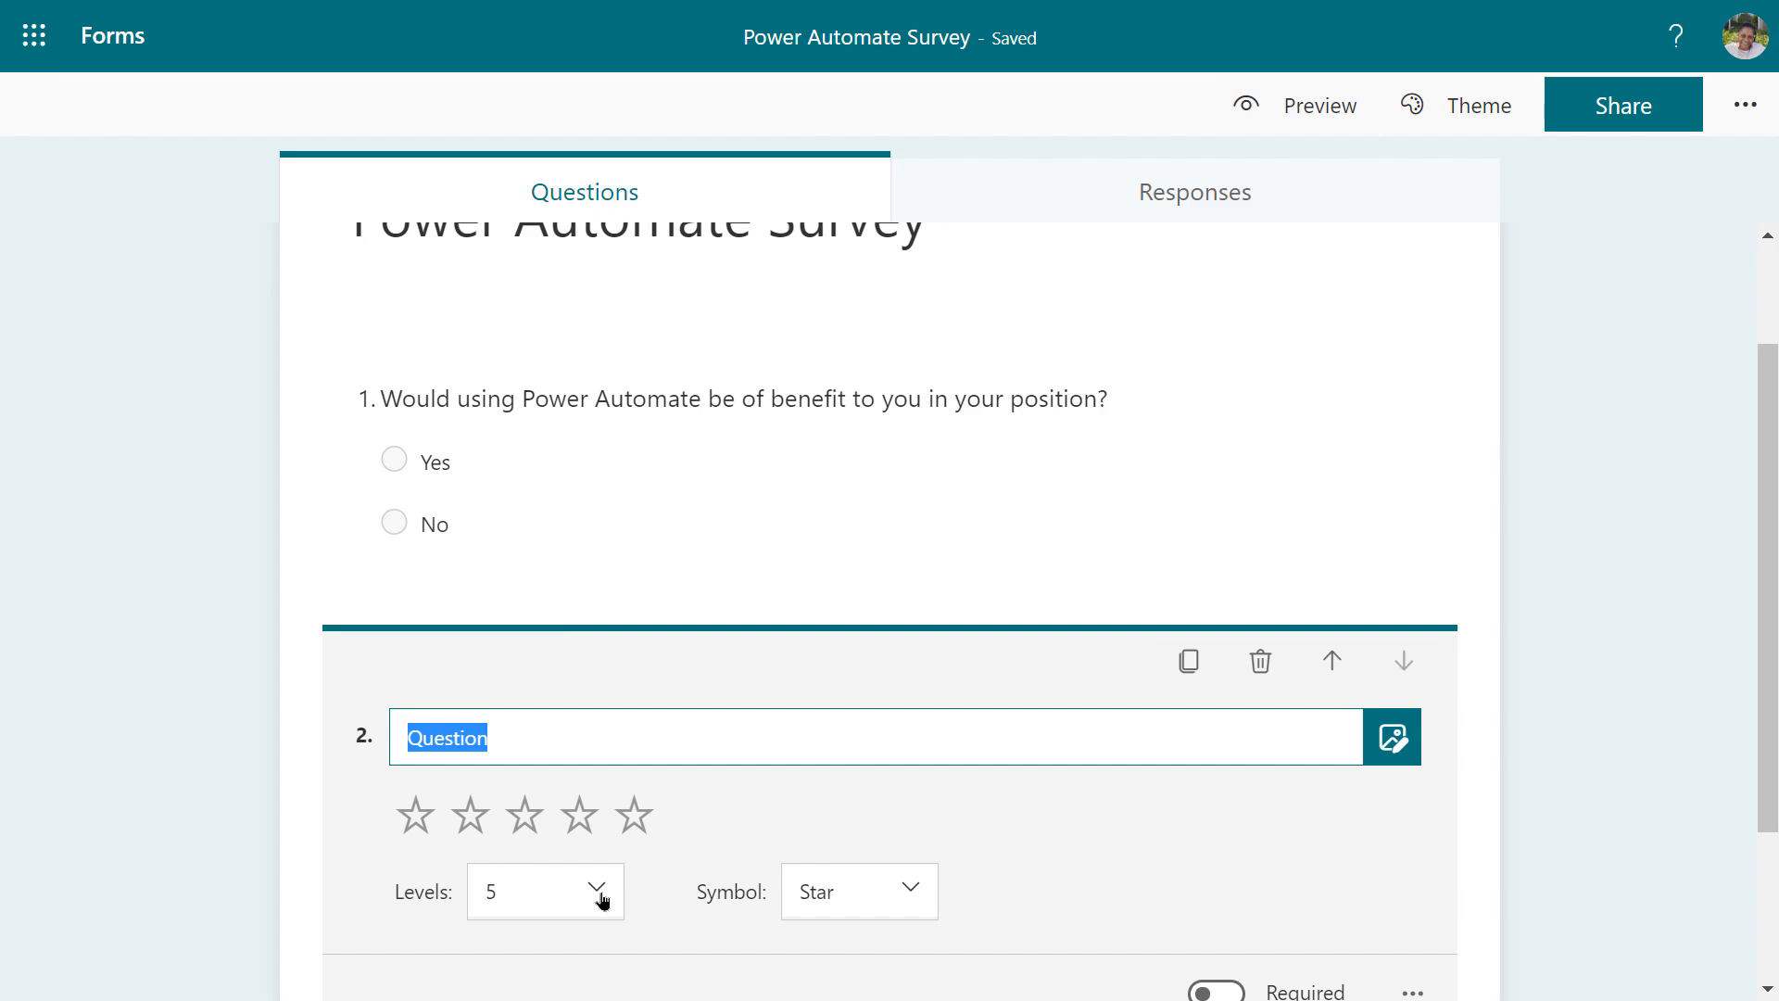
{"action": "left_click", "coordinate": [913, 892]}
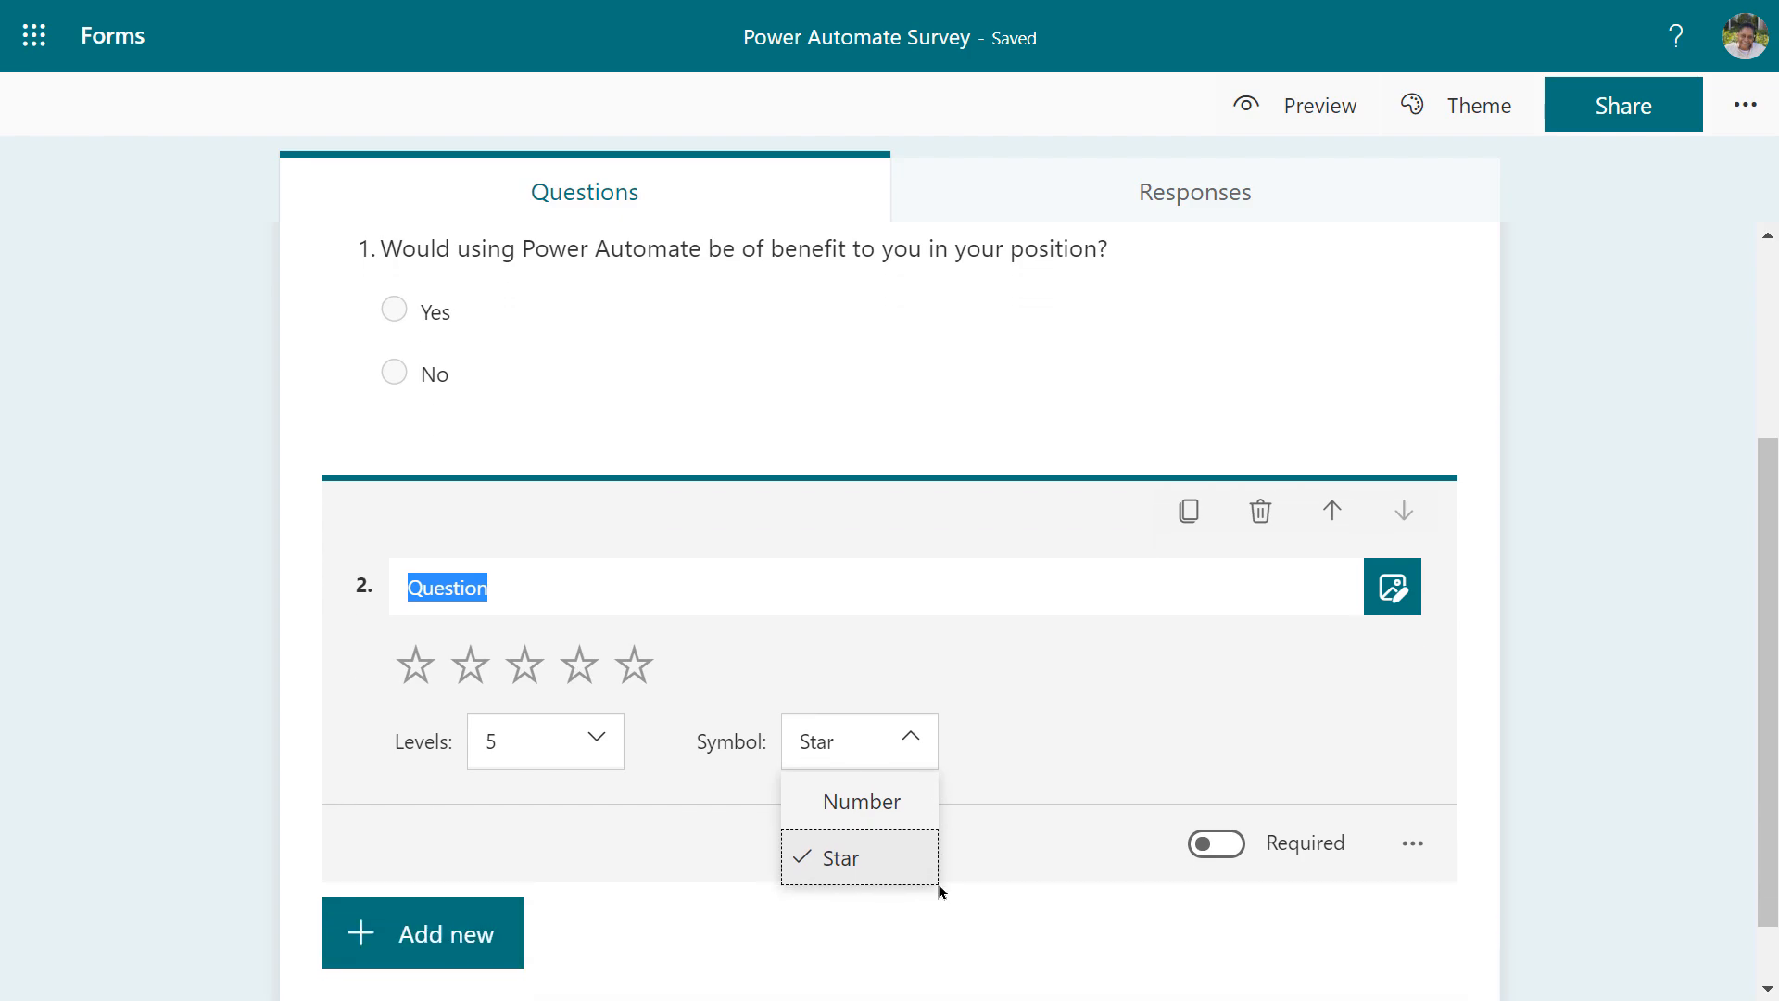
{"action": "left_click", "coordinate": [864, 802]}
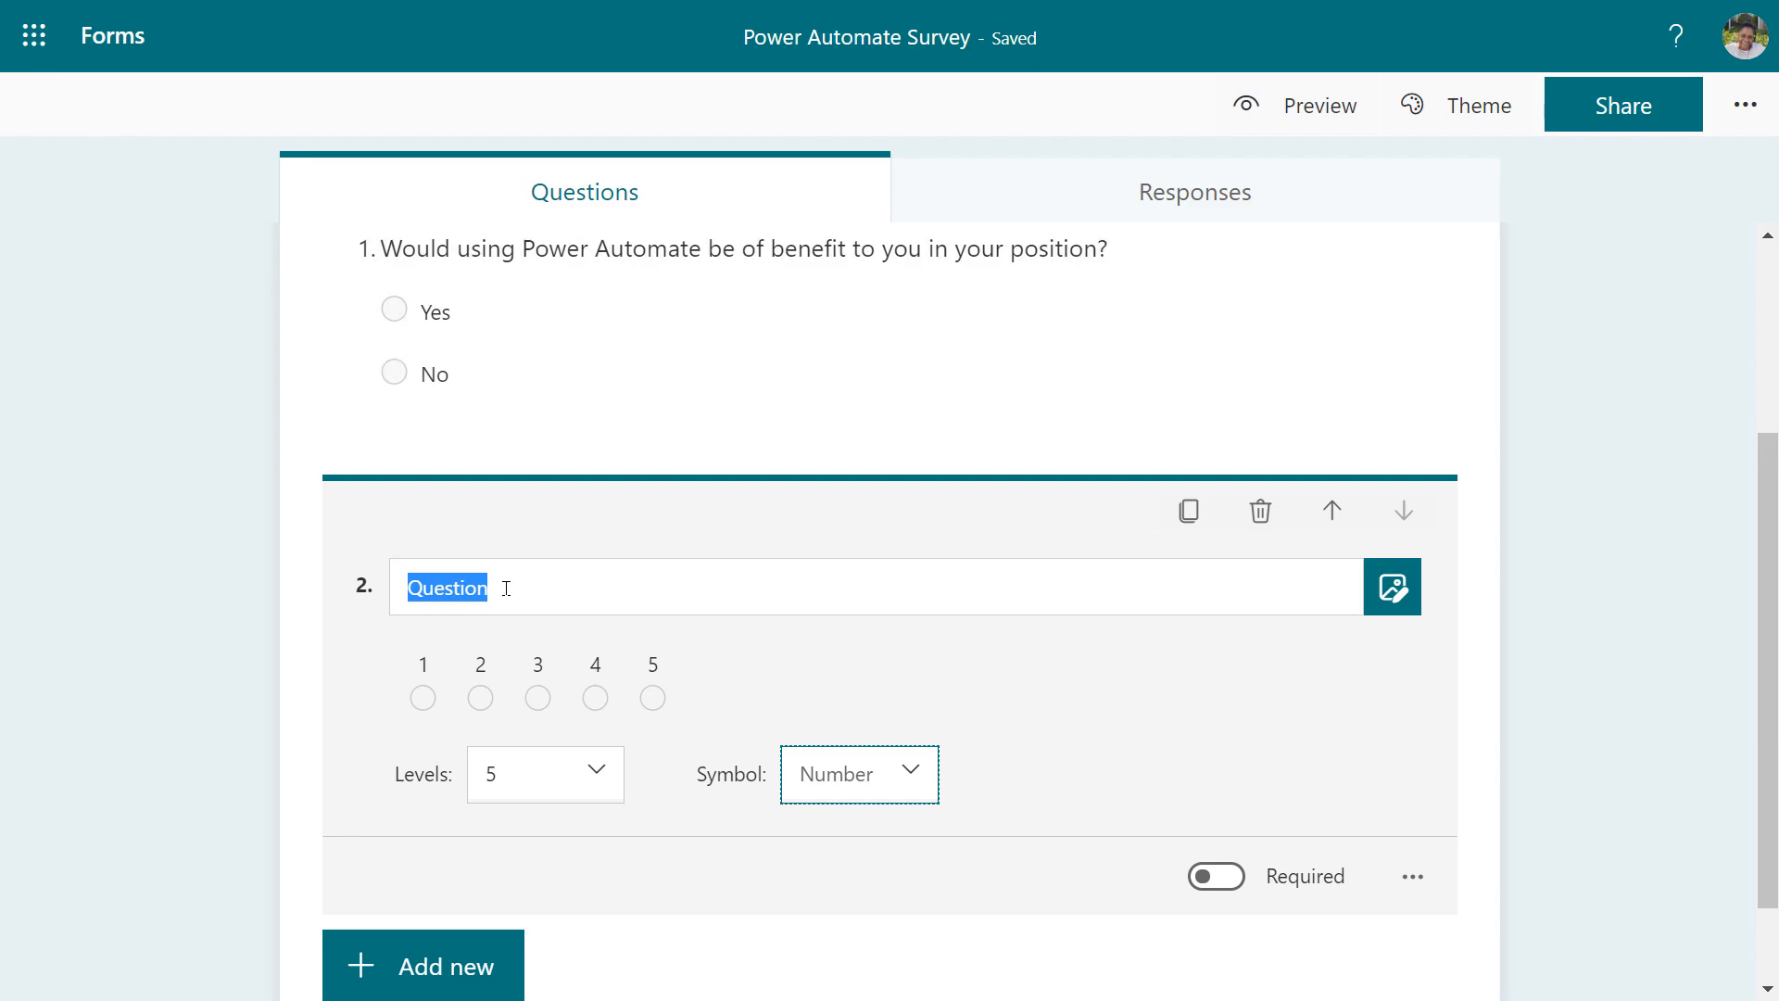
Word question 2 'How would you rate the ease of use of Power Automate? (1 = very hard; 5 = very easy)'
{"action": "left_click", "coordinate": [507, 588]}
{"action": "type", "text": "Ho"}
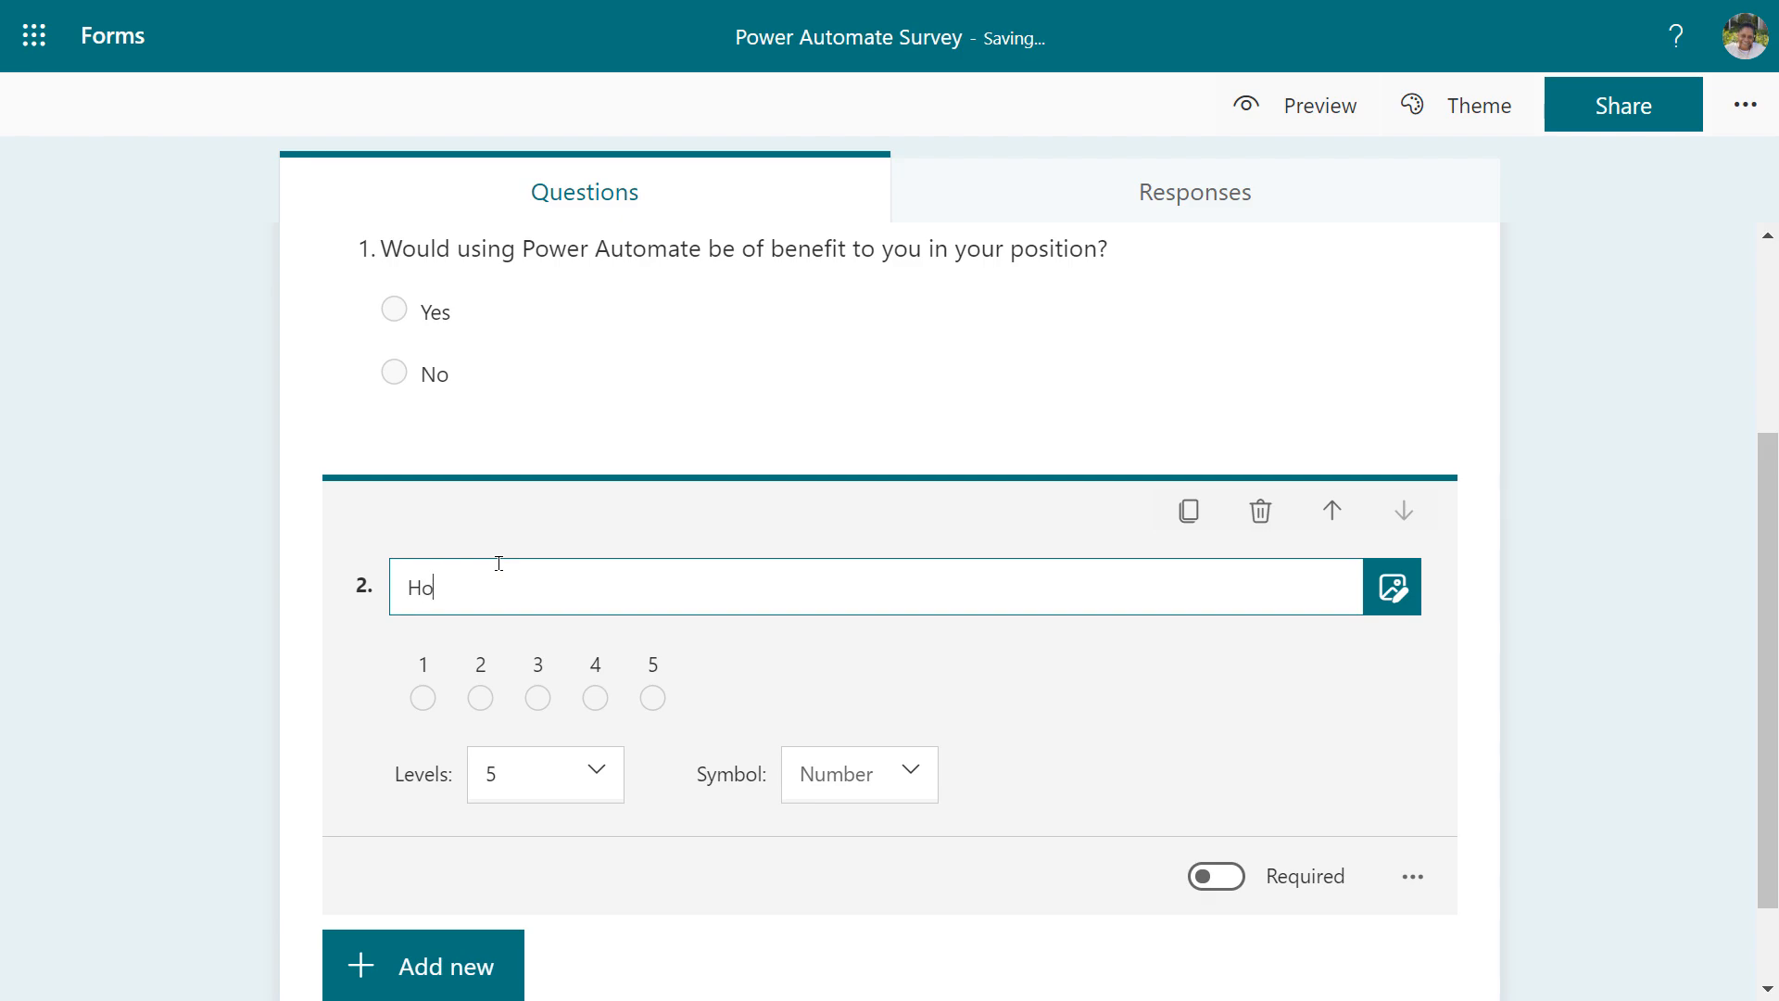
{"action": "type", "text": "w would you rate the ease of us"}
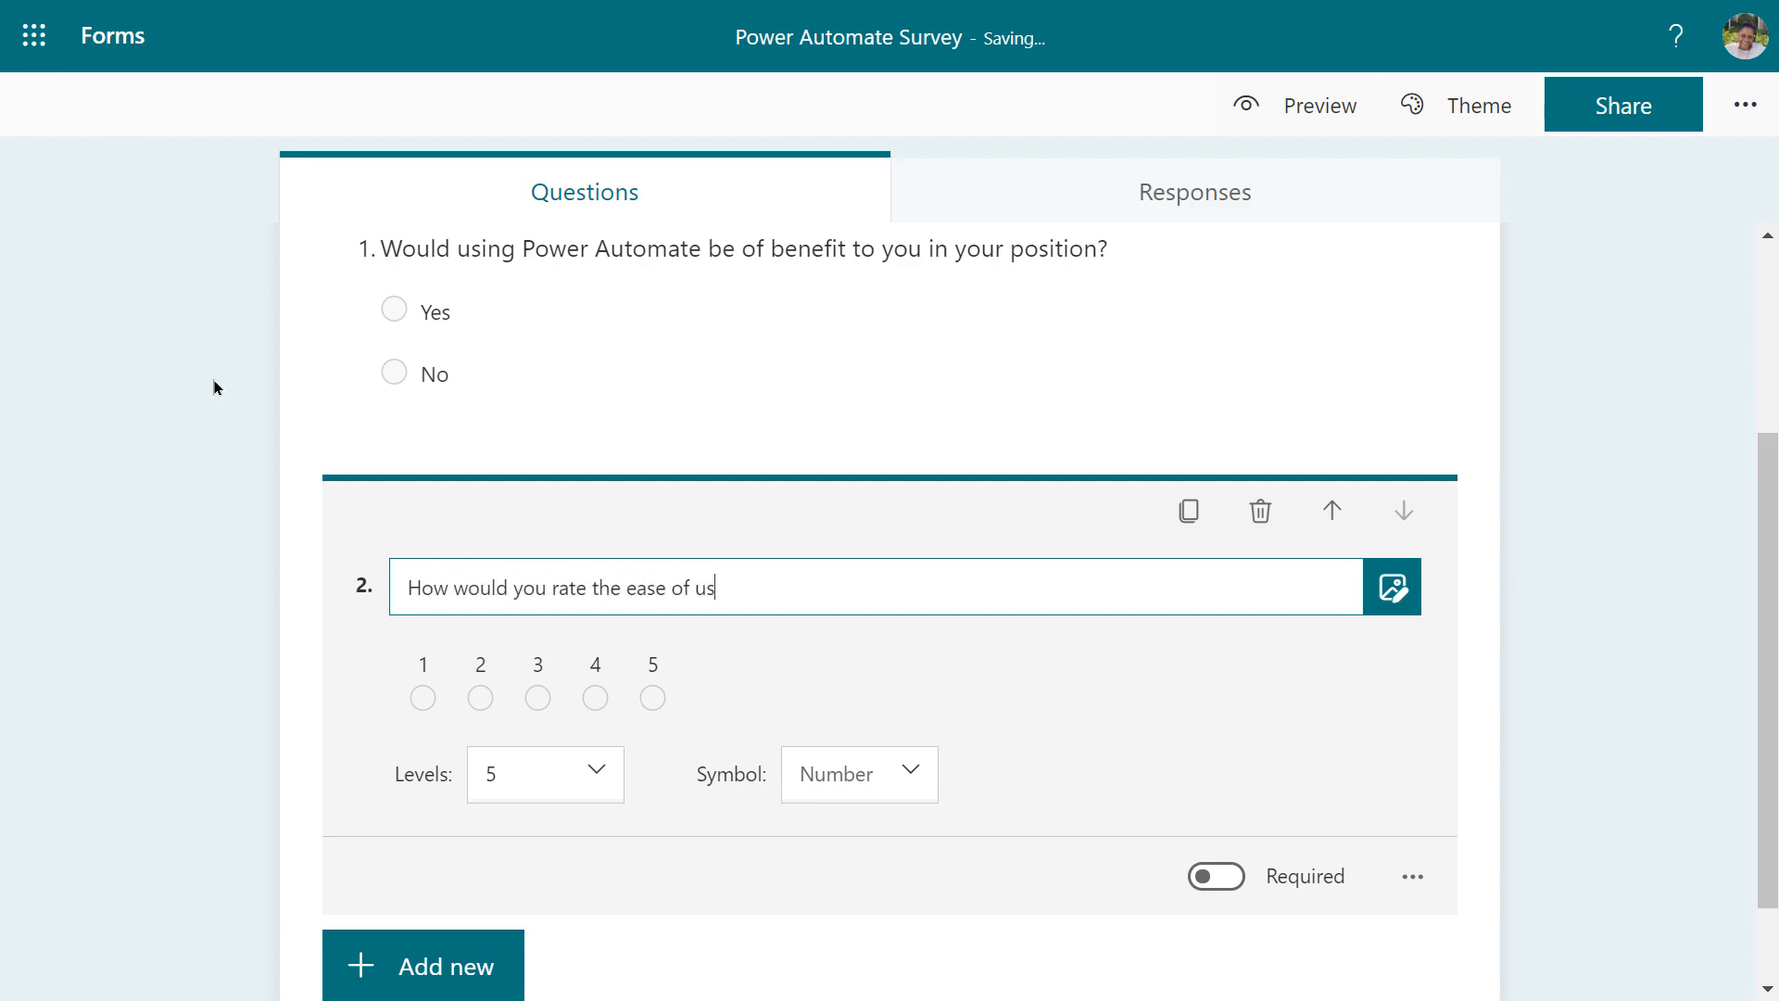
{"action": "type", "text": "e of Power Automate?"}
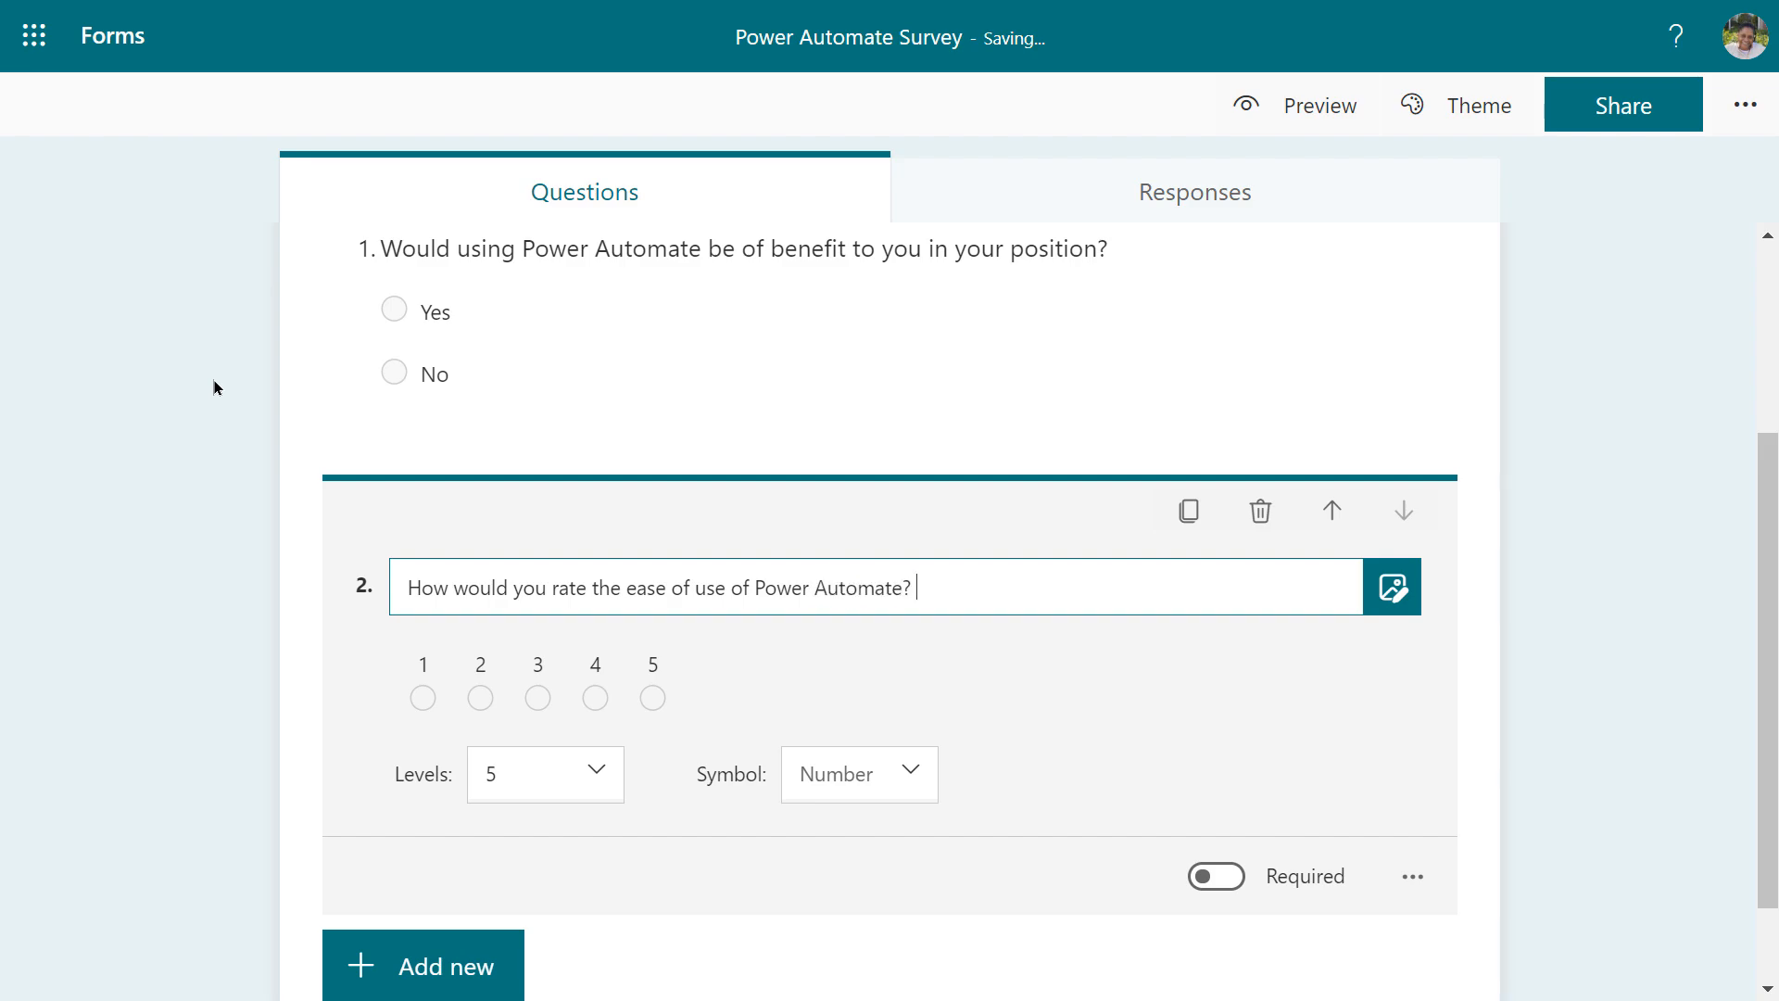
{"action": "type", "text": " (1 = very hard; 5 = very easy)"}
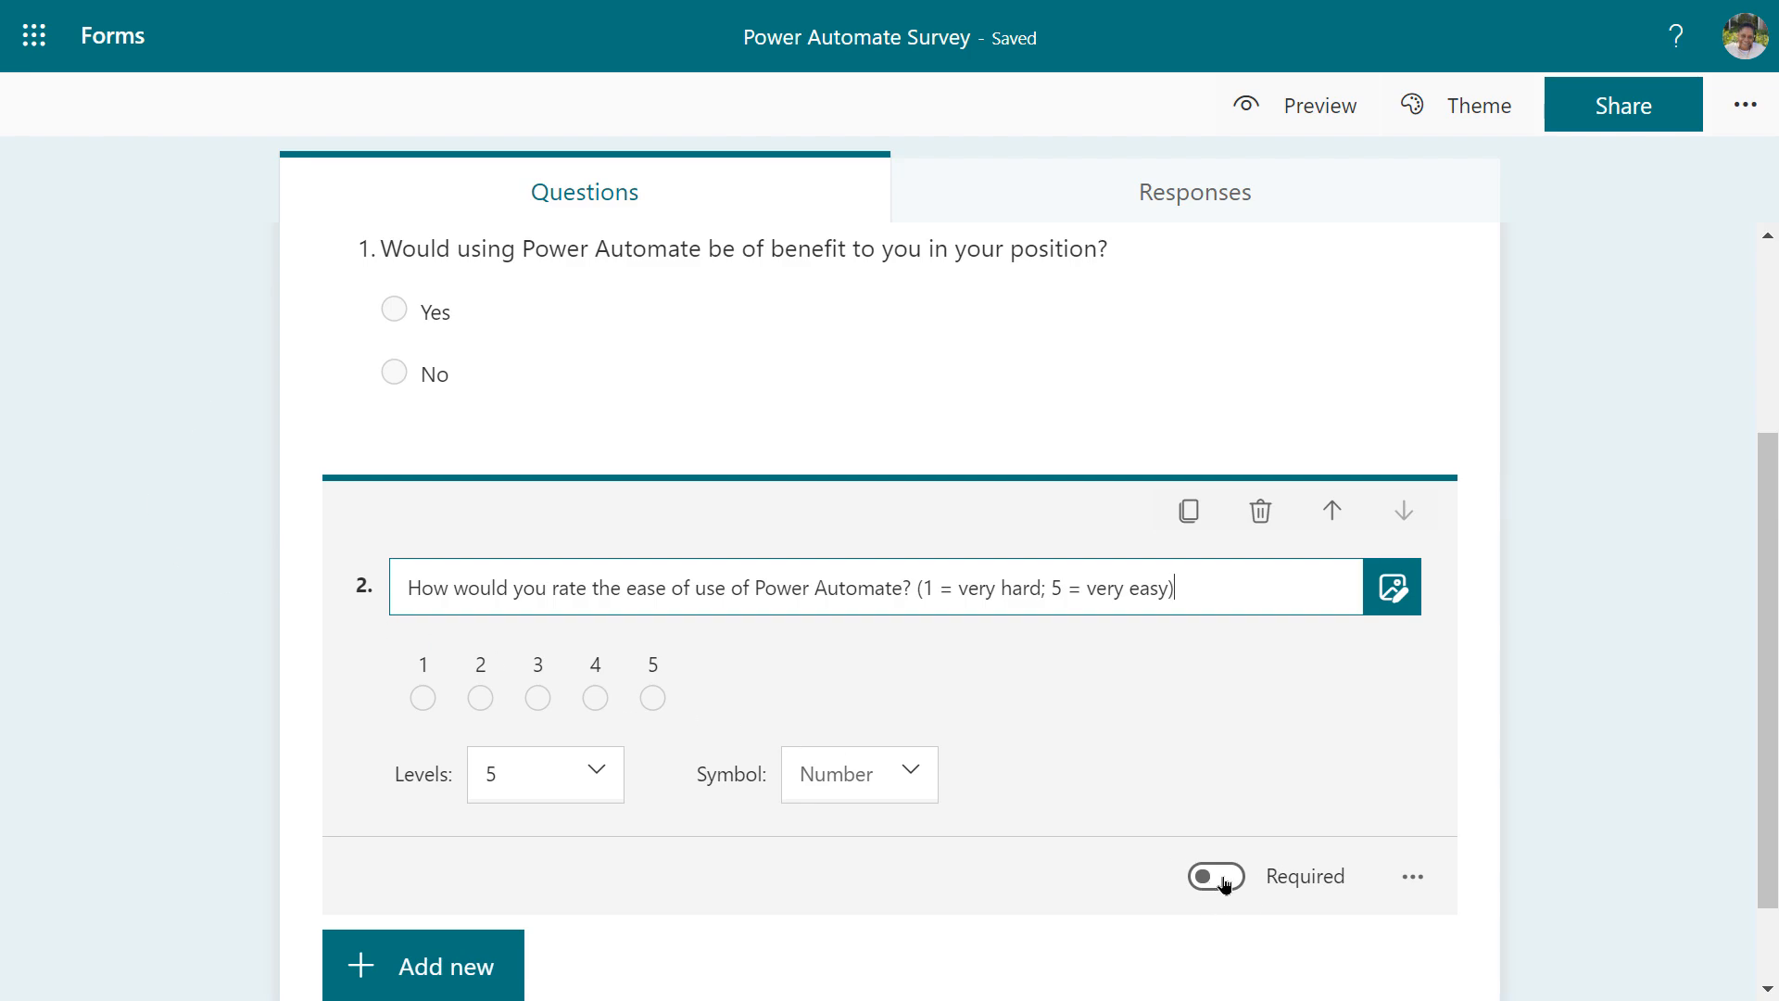
{"action": "left_click", "coordinate": [439, 969]}
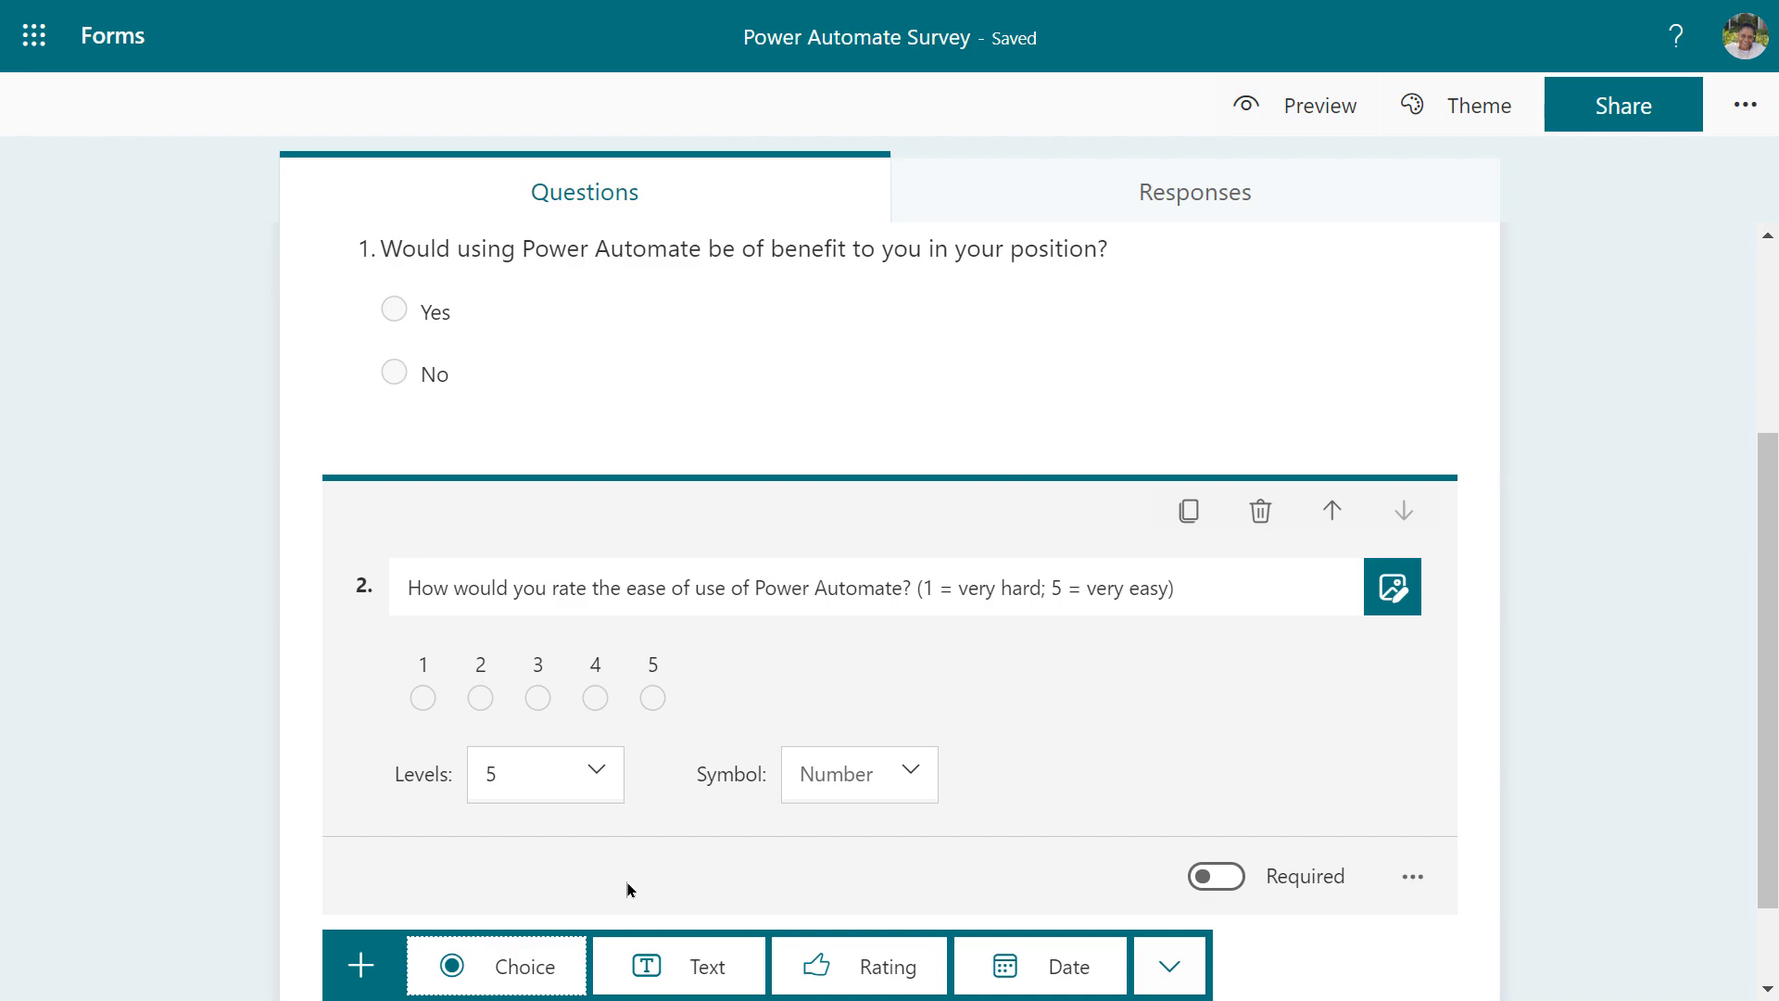
Add text question 3 asking very-hard raters for specific comments and others to skip
{"action": "left_click", "coordinate": [674, 966]}
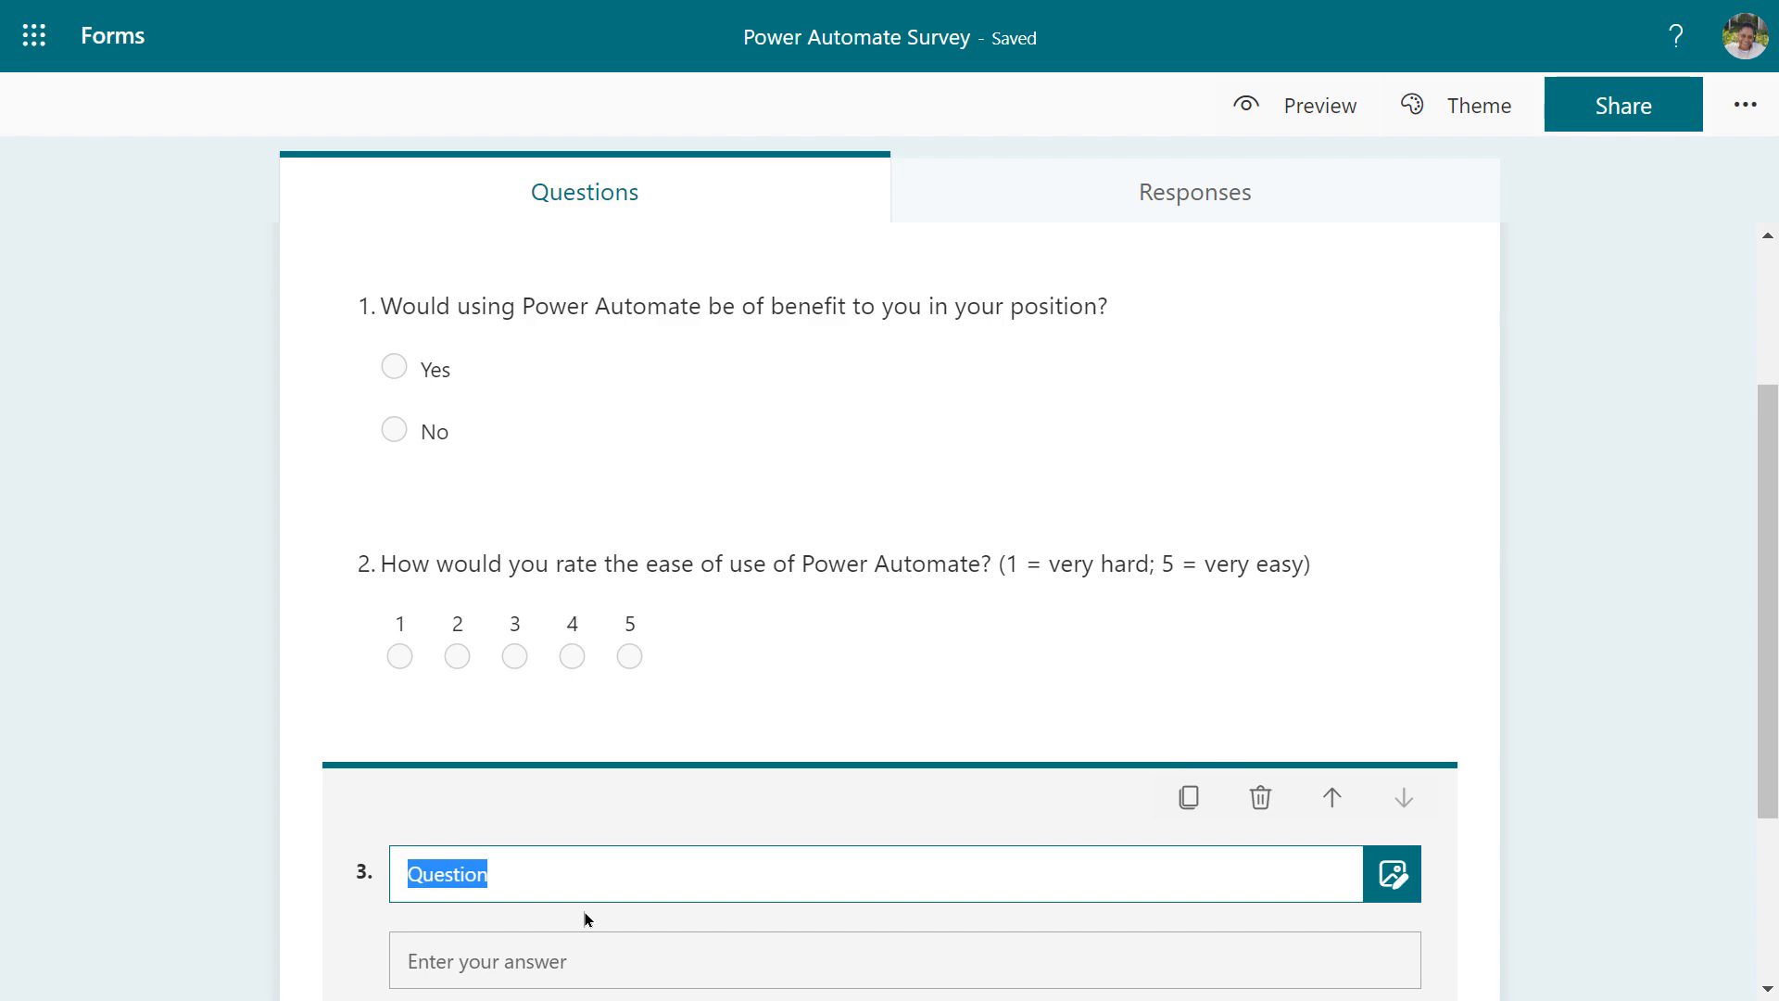
{"action": "type", "text": "If"}
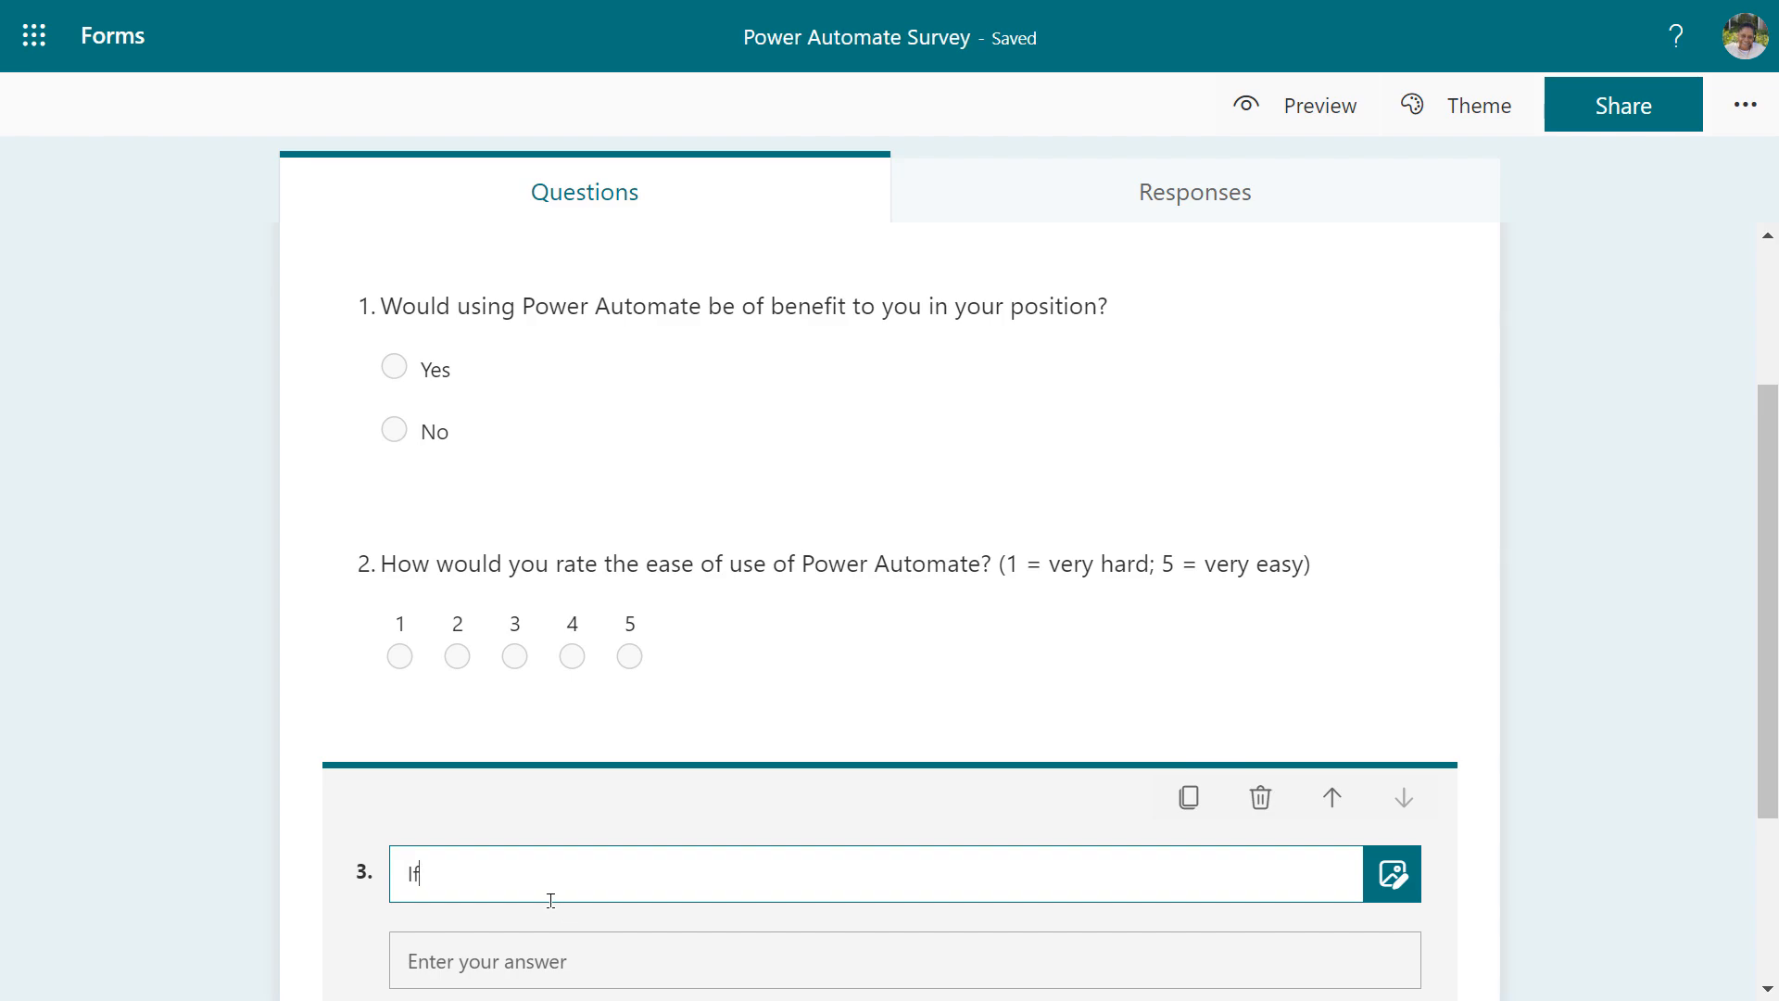
{"action": "type", "text": "you rat"}
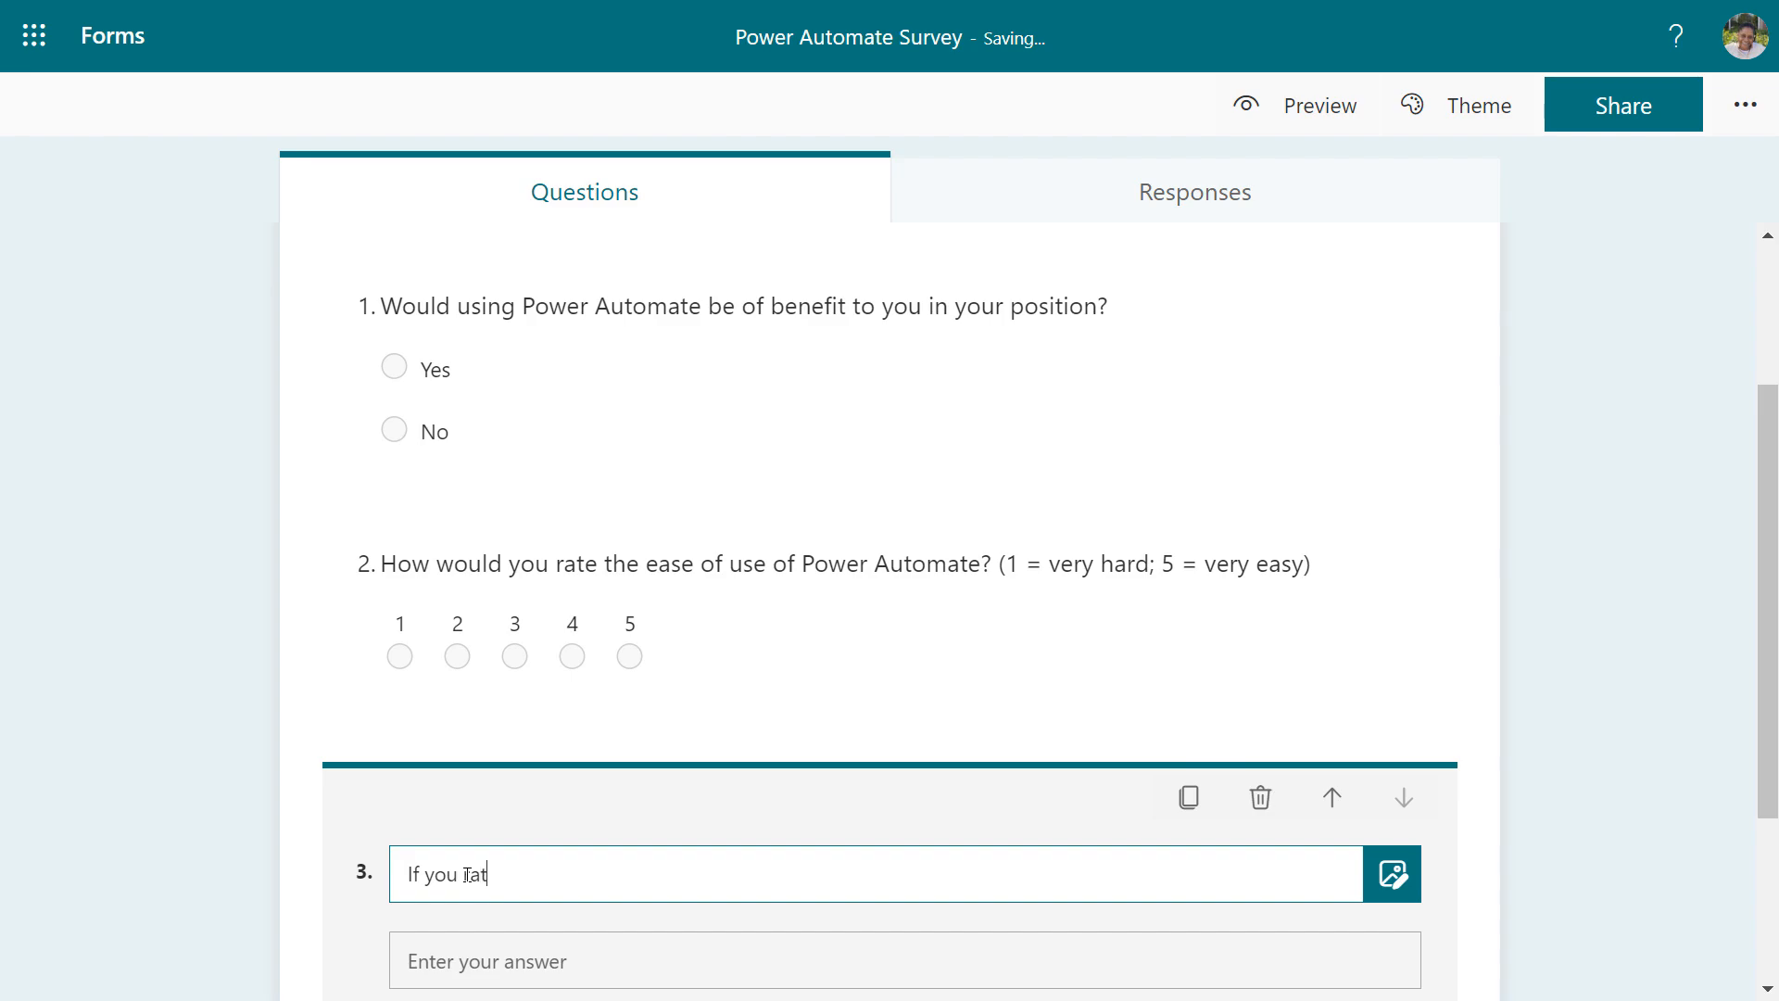
{"action": "type", "text": "ed the ease of use as very ha"}
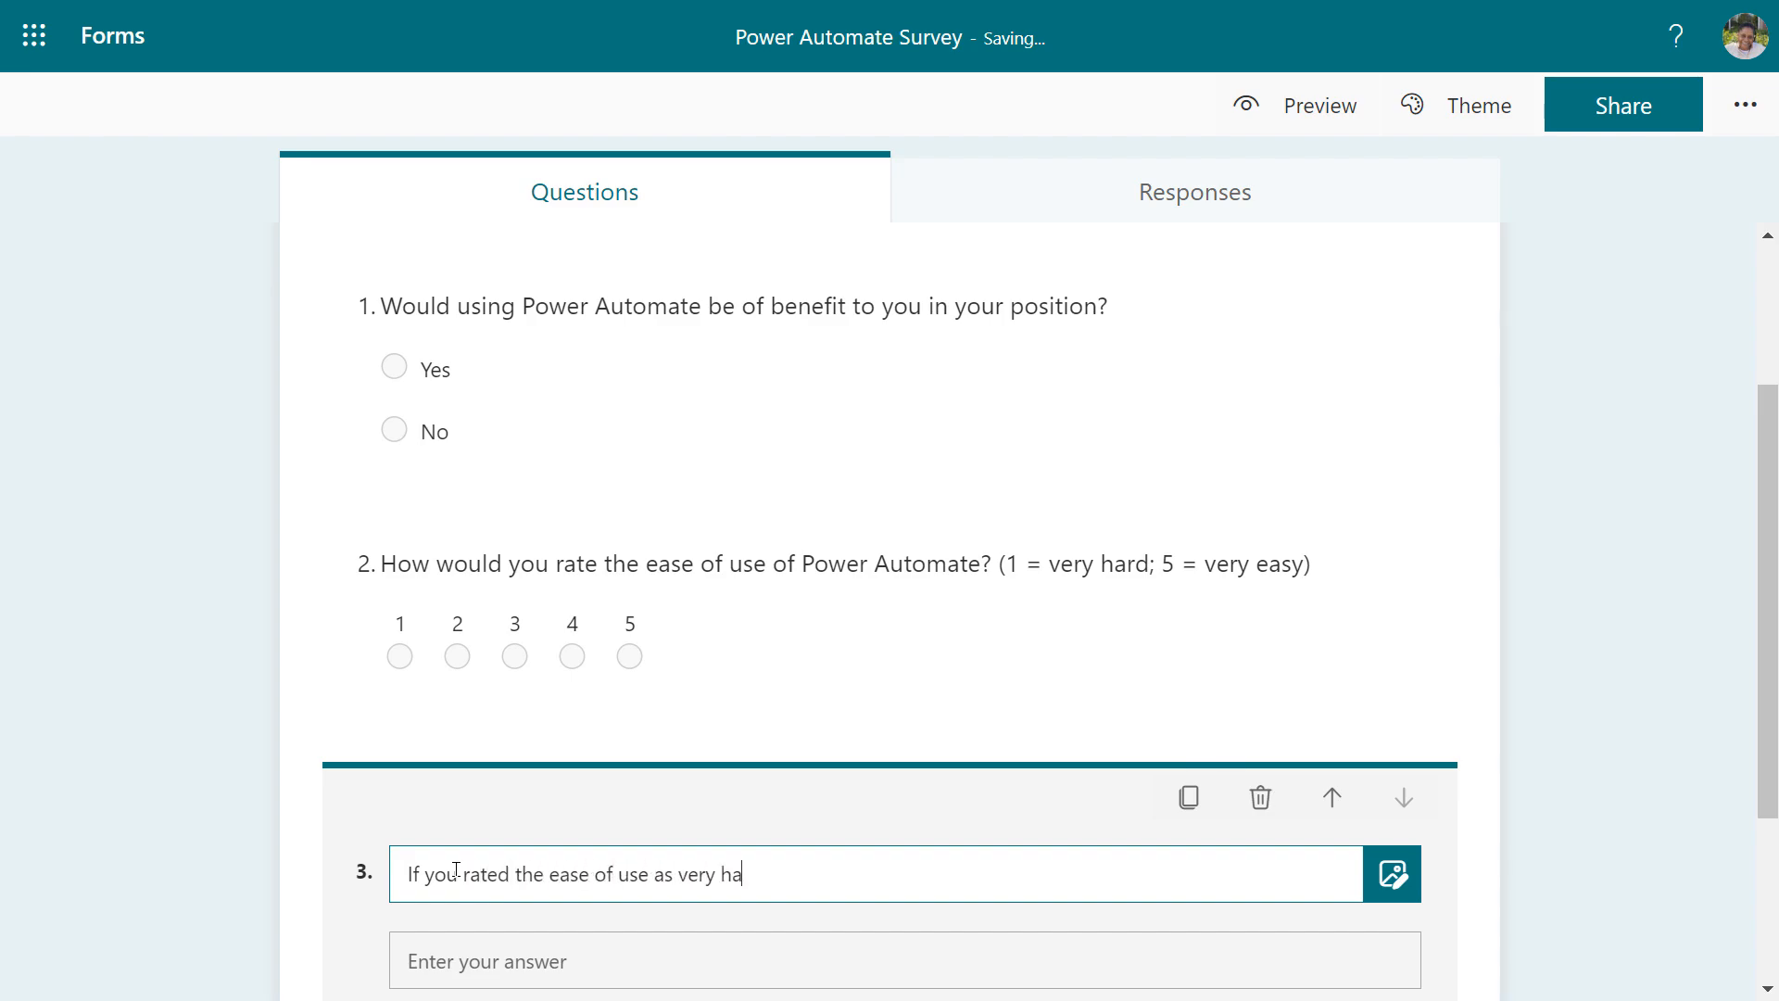
{"action": "type", "text": "rd, please input some"}
{"action": "key", "text": "BackSpace"}
{"action": "key", "text": "BackSpace"}
{"action": "key", "text": "BackSpace"}
{"action": "key", "text": "BackSpace"}
{"action": "type", "text": "some "}
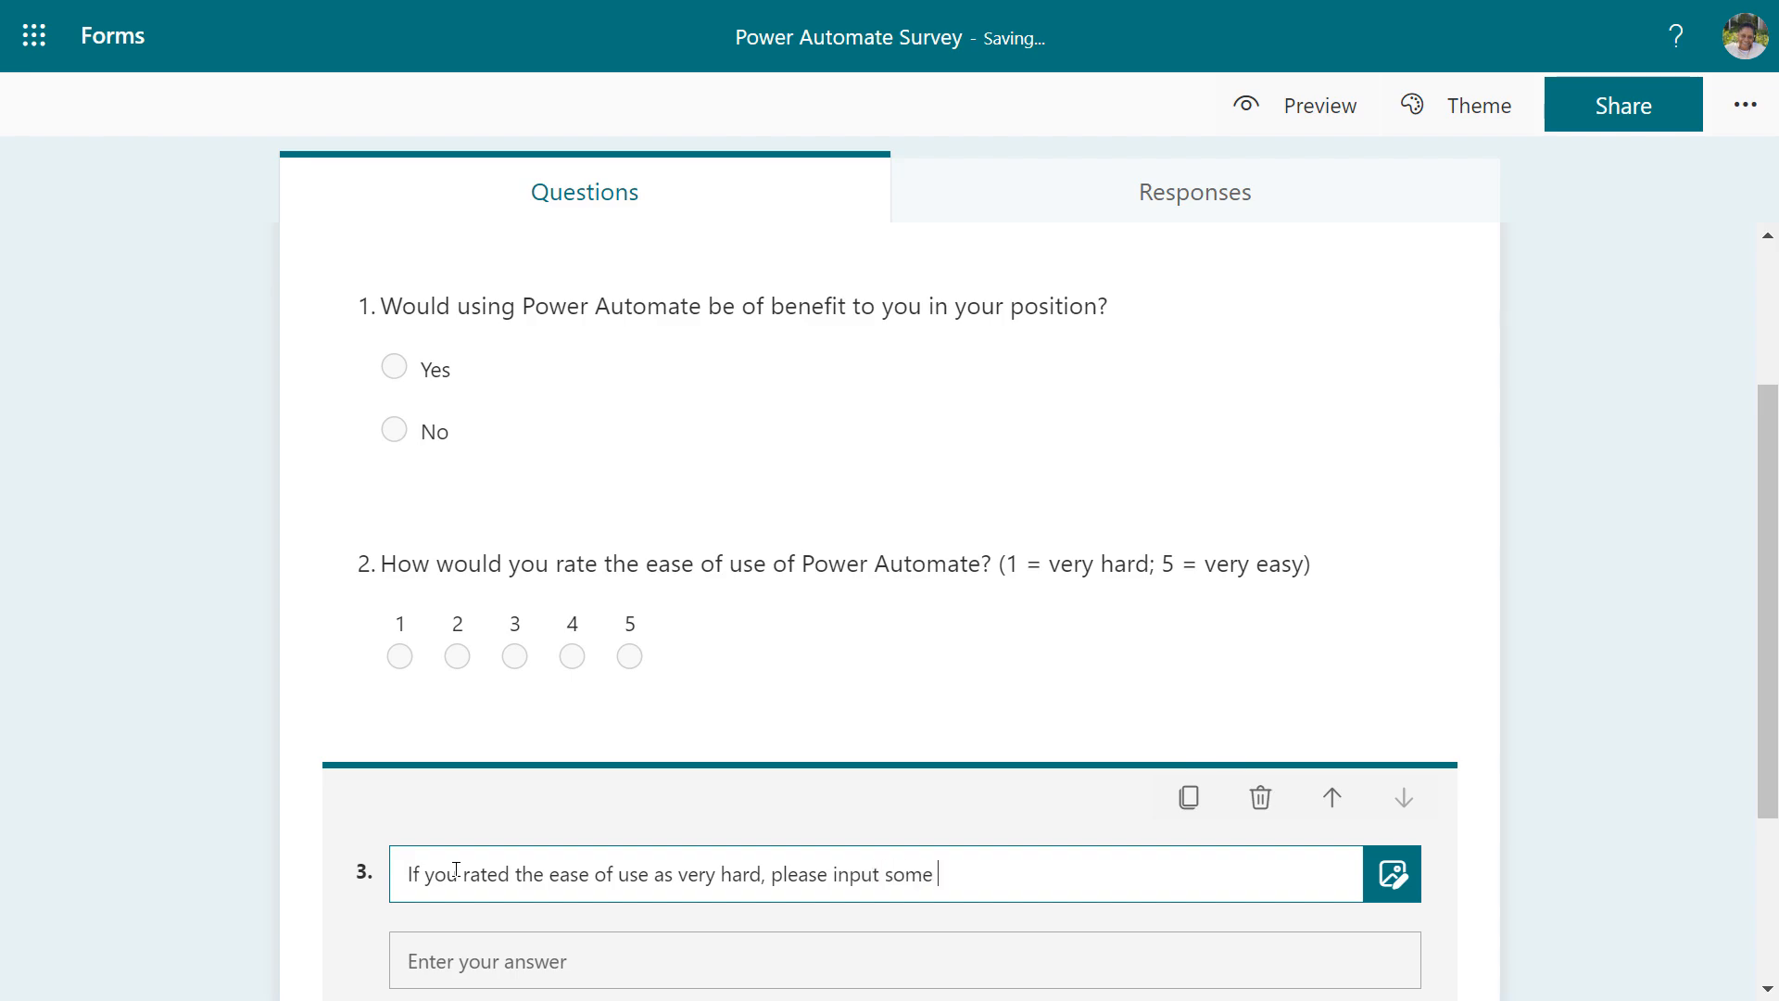
{"action": "type", "text": "comments including specifi"}
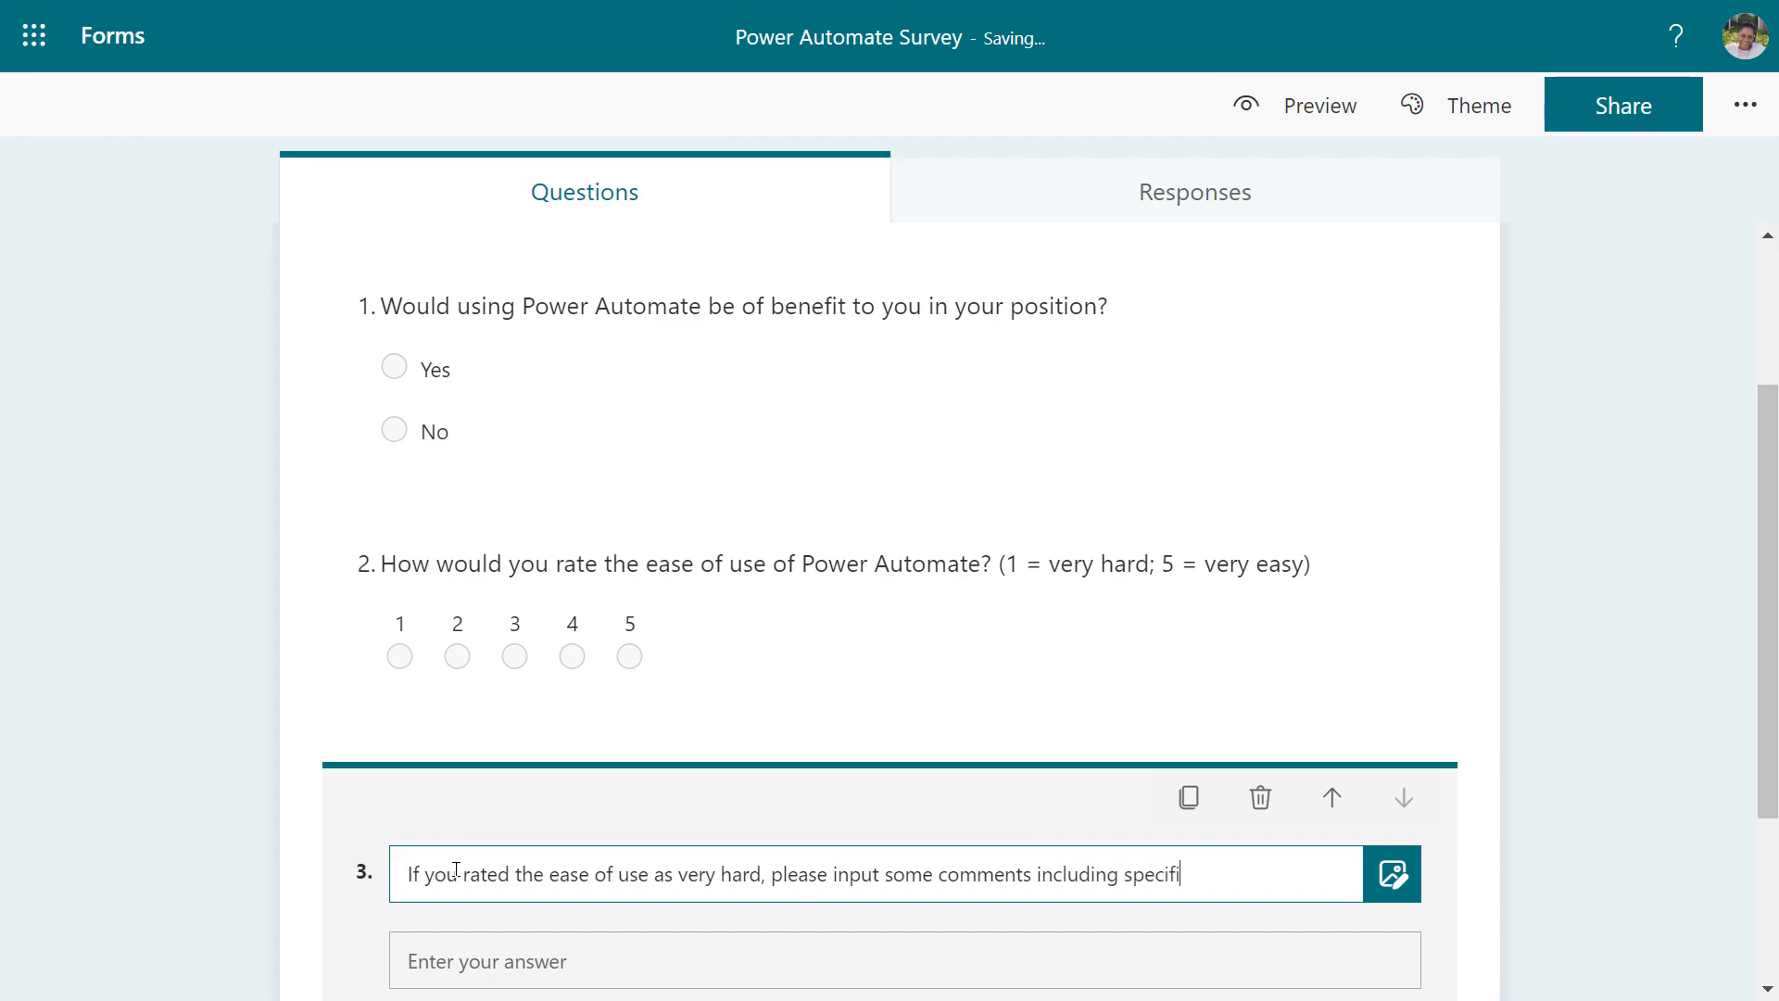
{"action": "type", "text": "cs.  (If you used anot"}
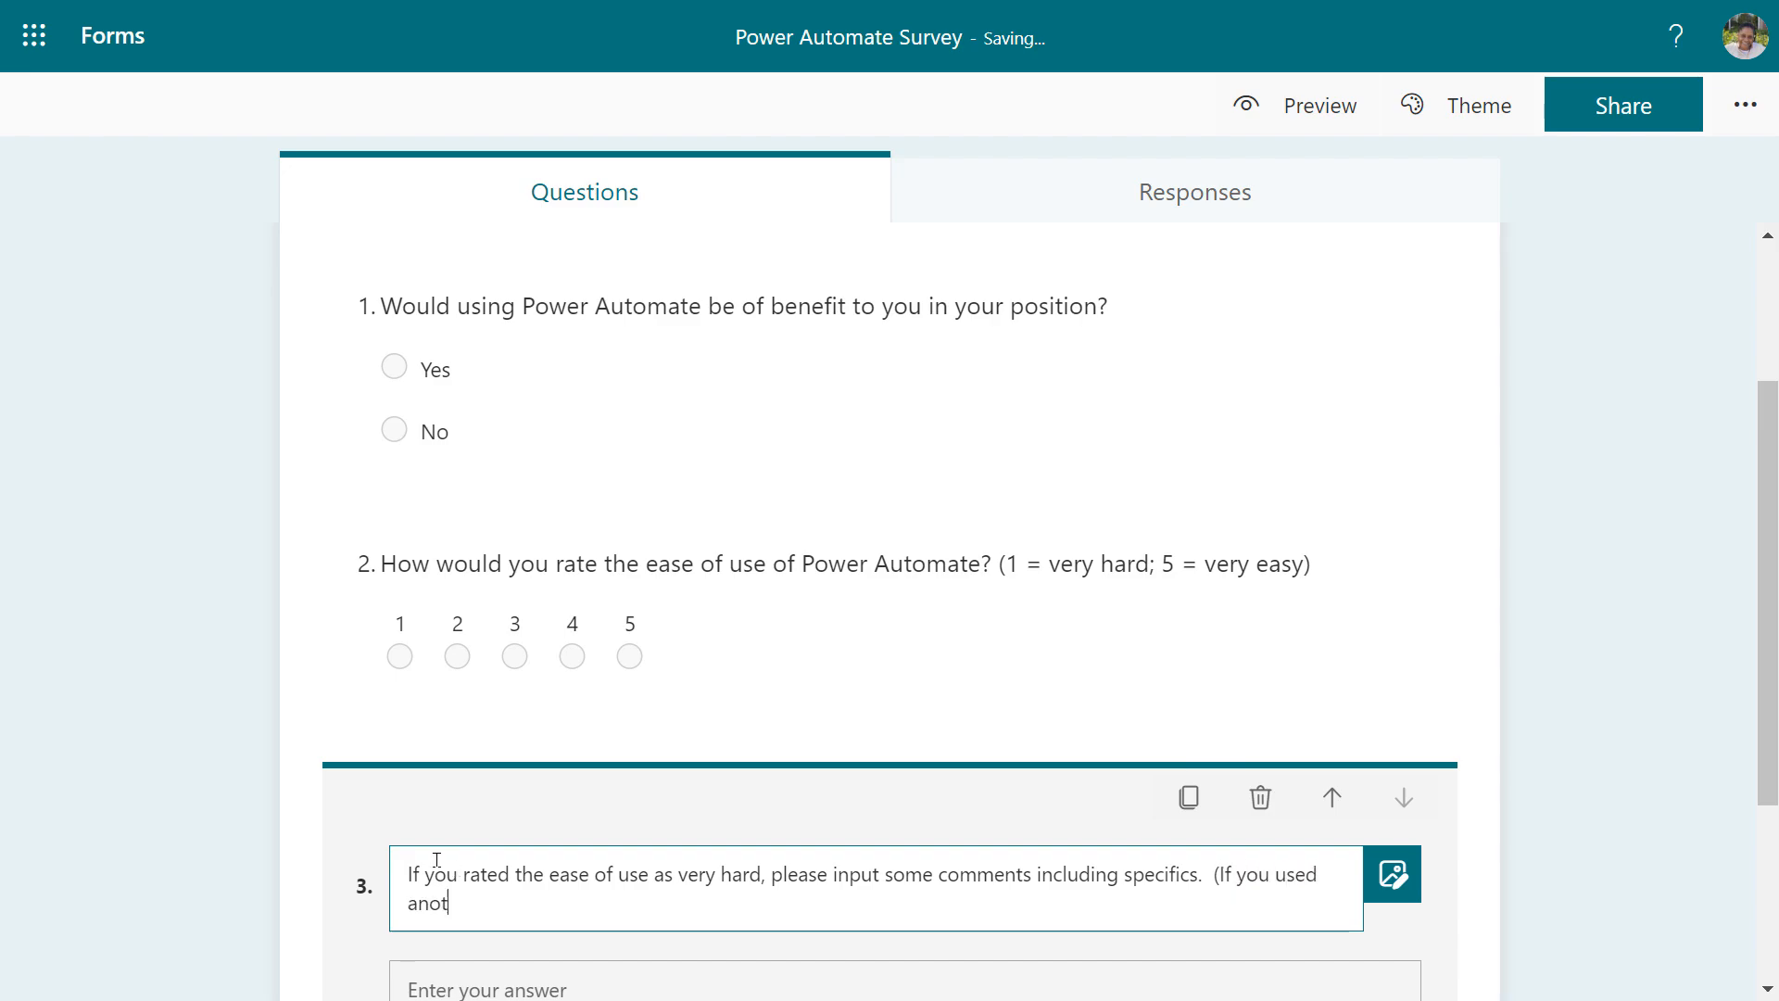
{"action": "type", "text": "her rating"}
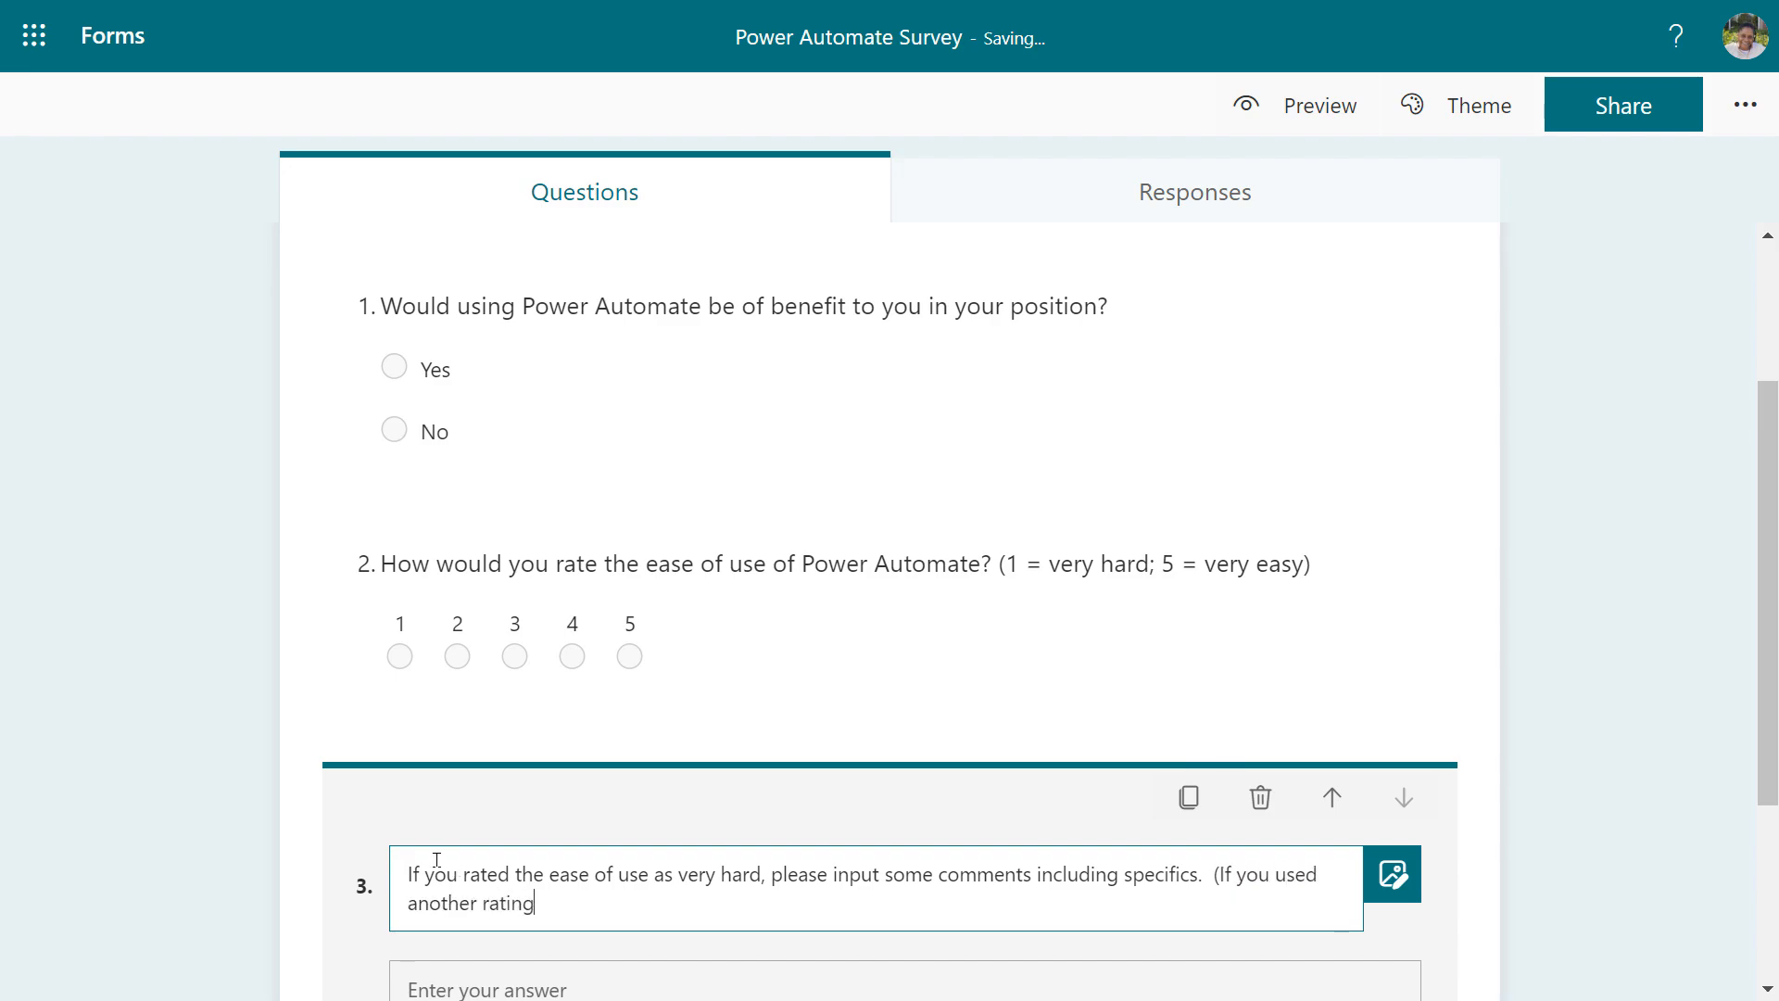
{"action": "type", "text": ", please skip.).)"}
{"action": "scroll", "coordinate": [469, 880], "scroll_direction": "down", "scroll_amount": 2}
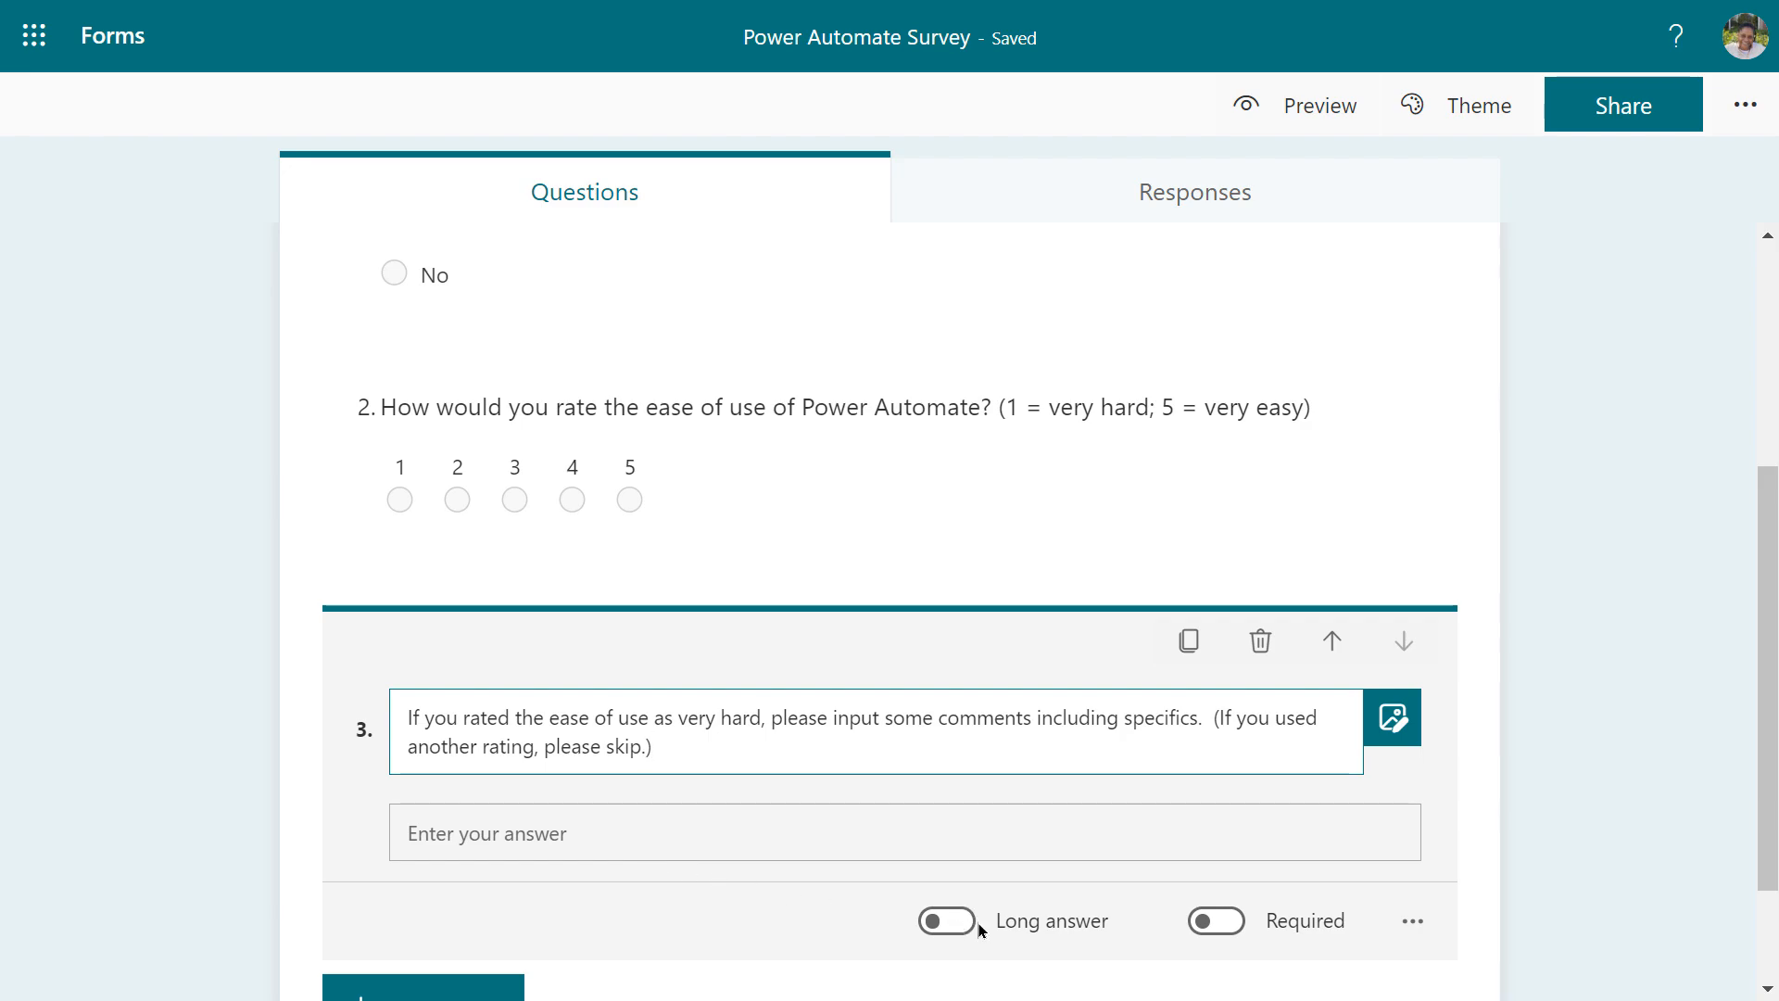
{"action": "scroll", "coordinate": [732, 834], "scroll_direction": "down", "scroll_amount": 2}
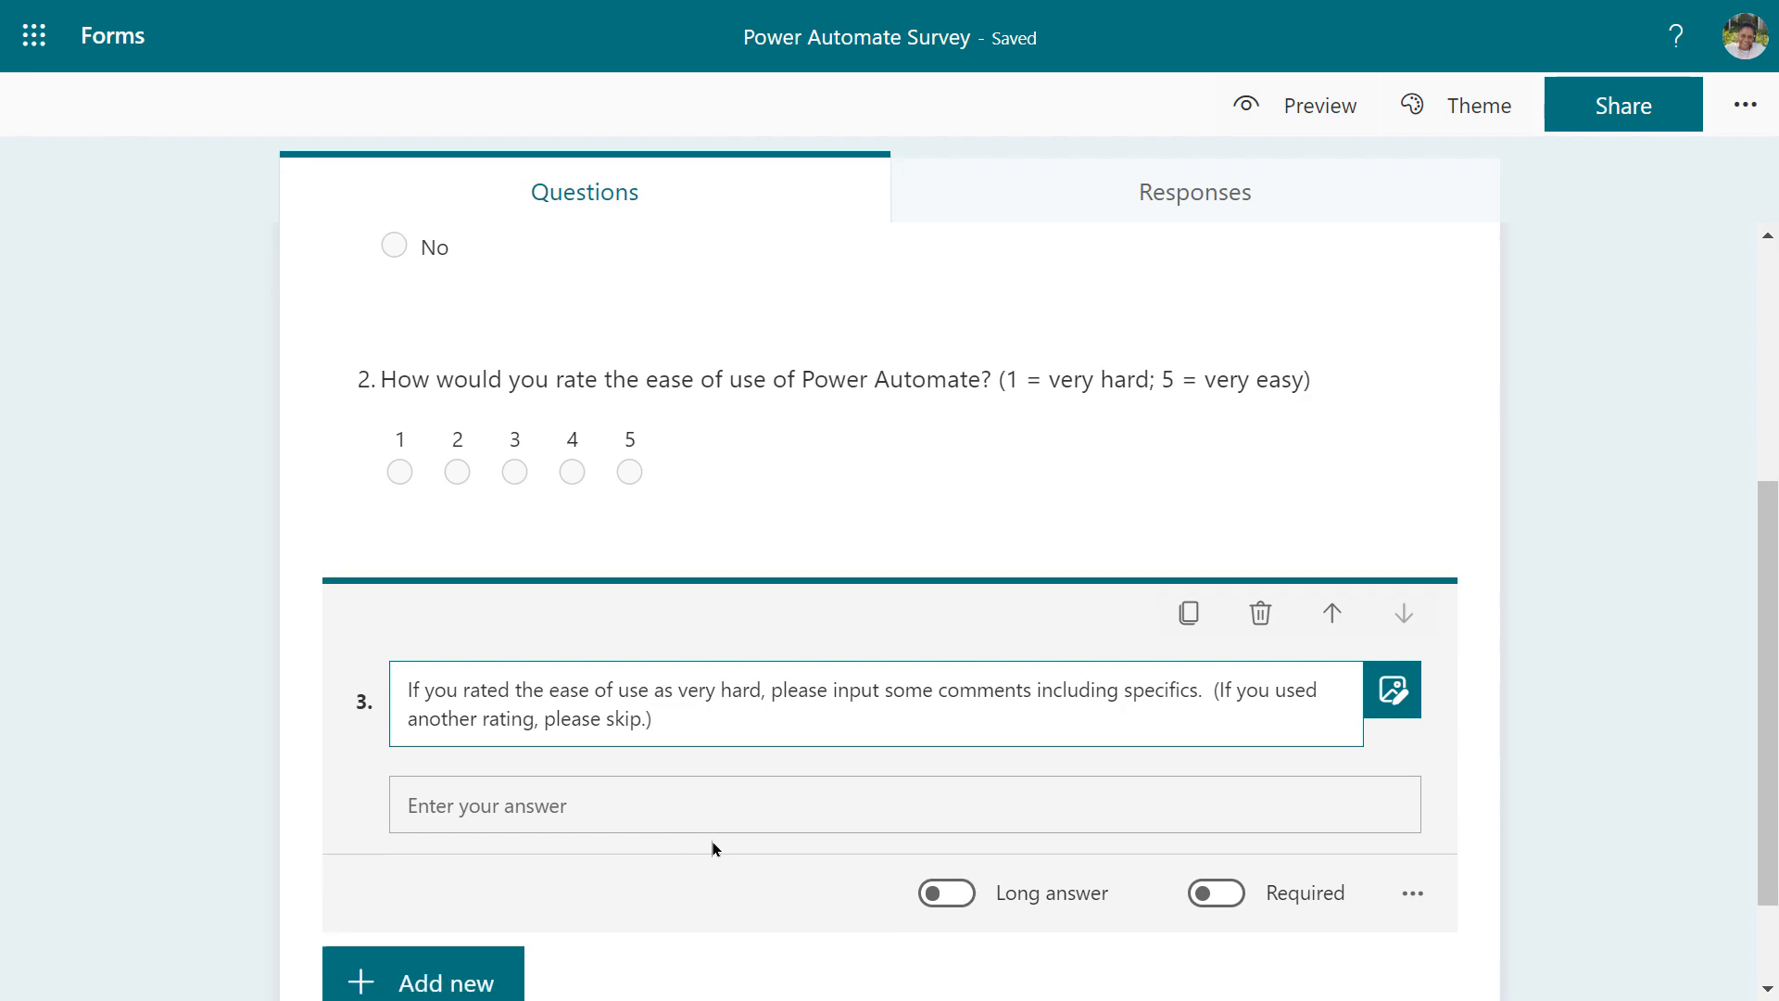
{"action": "scroll", "coordinate": [712, 847], "scroll_direction": "down", "scroll_amount": 2}
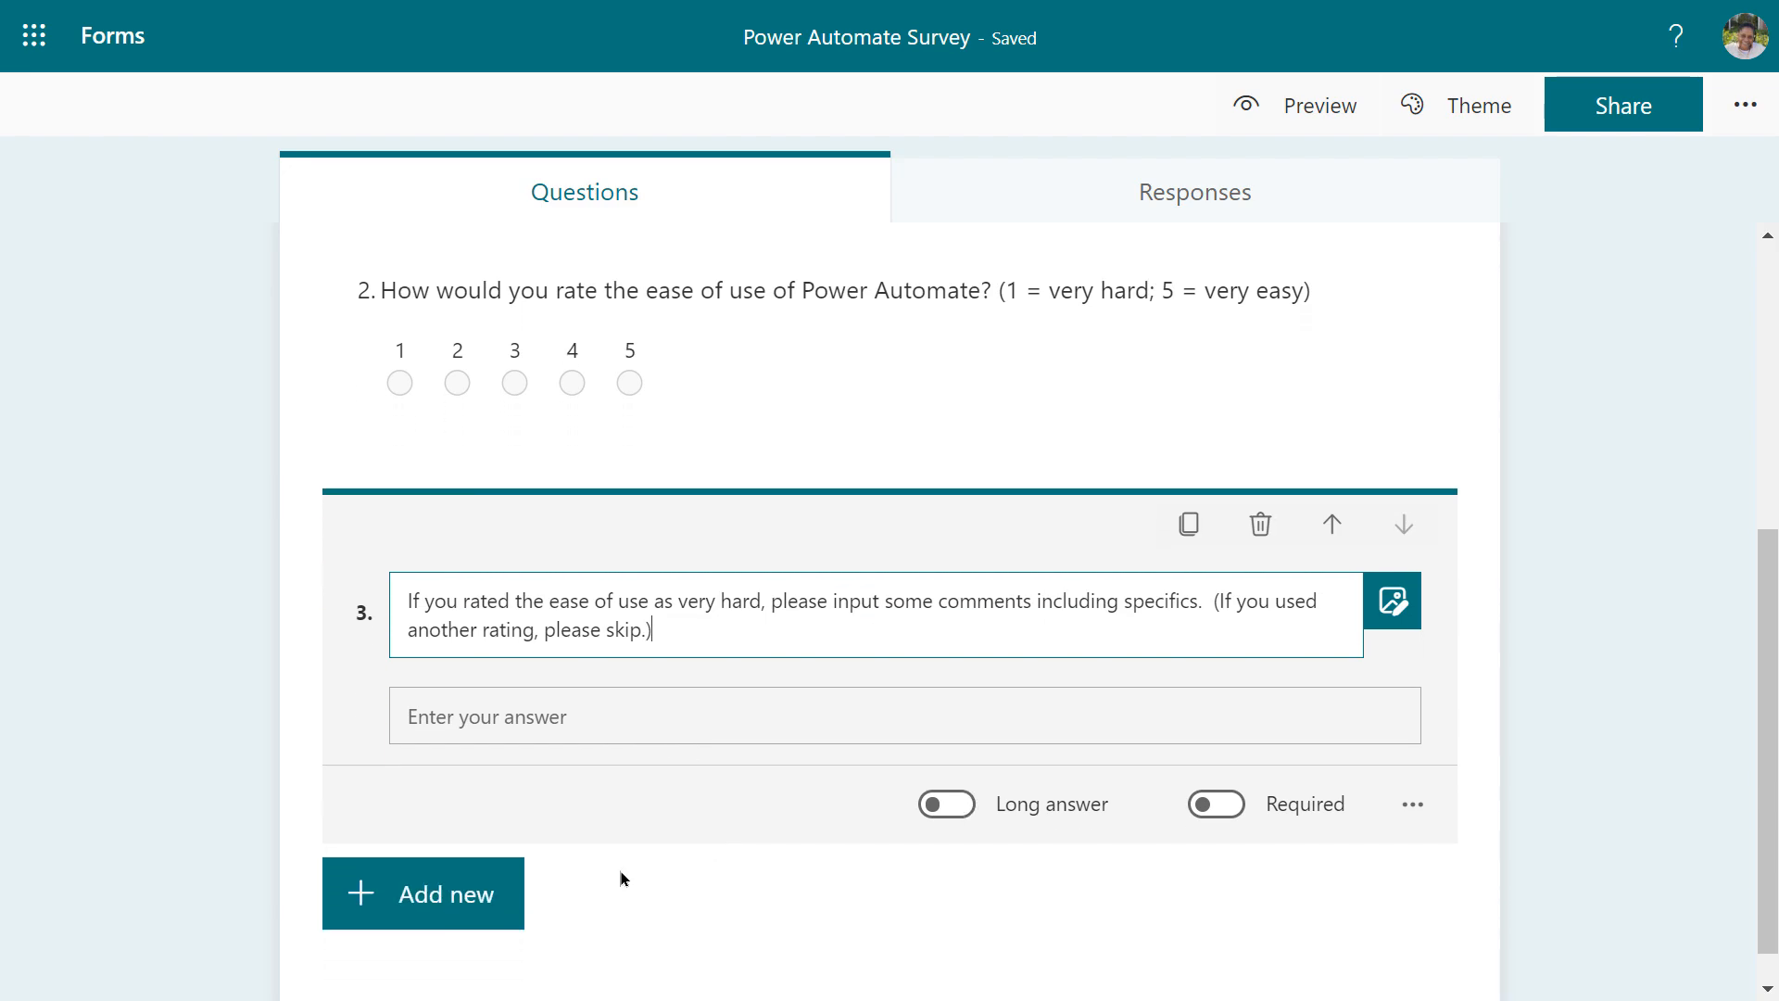
Add multiple-choice question 4, 'What is your experience level with Power Automate?'
{"action": "left_click", "coordinate": [449, 910]}
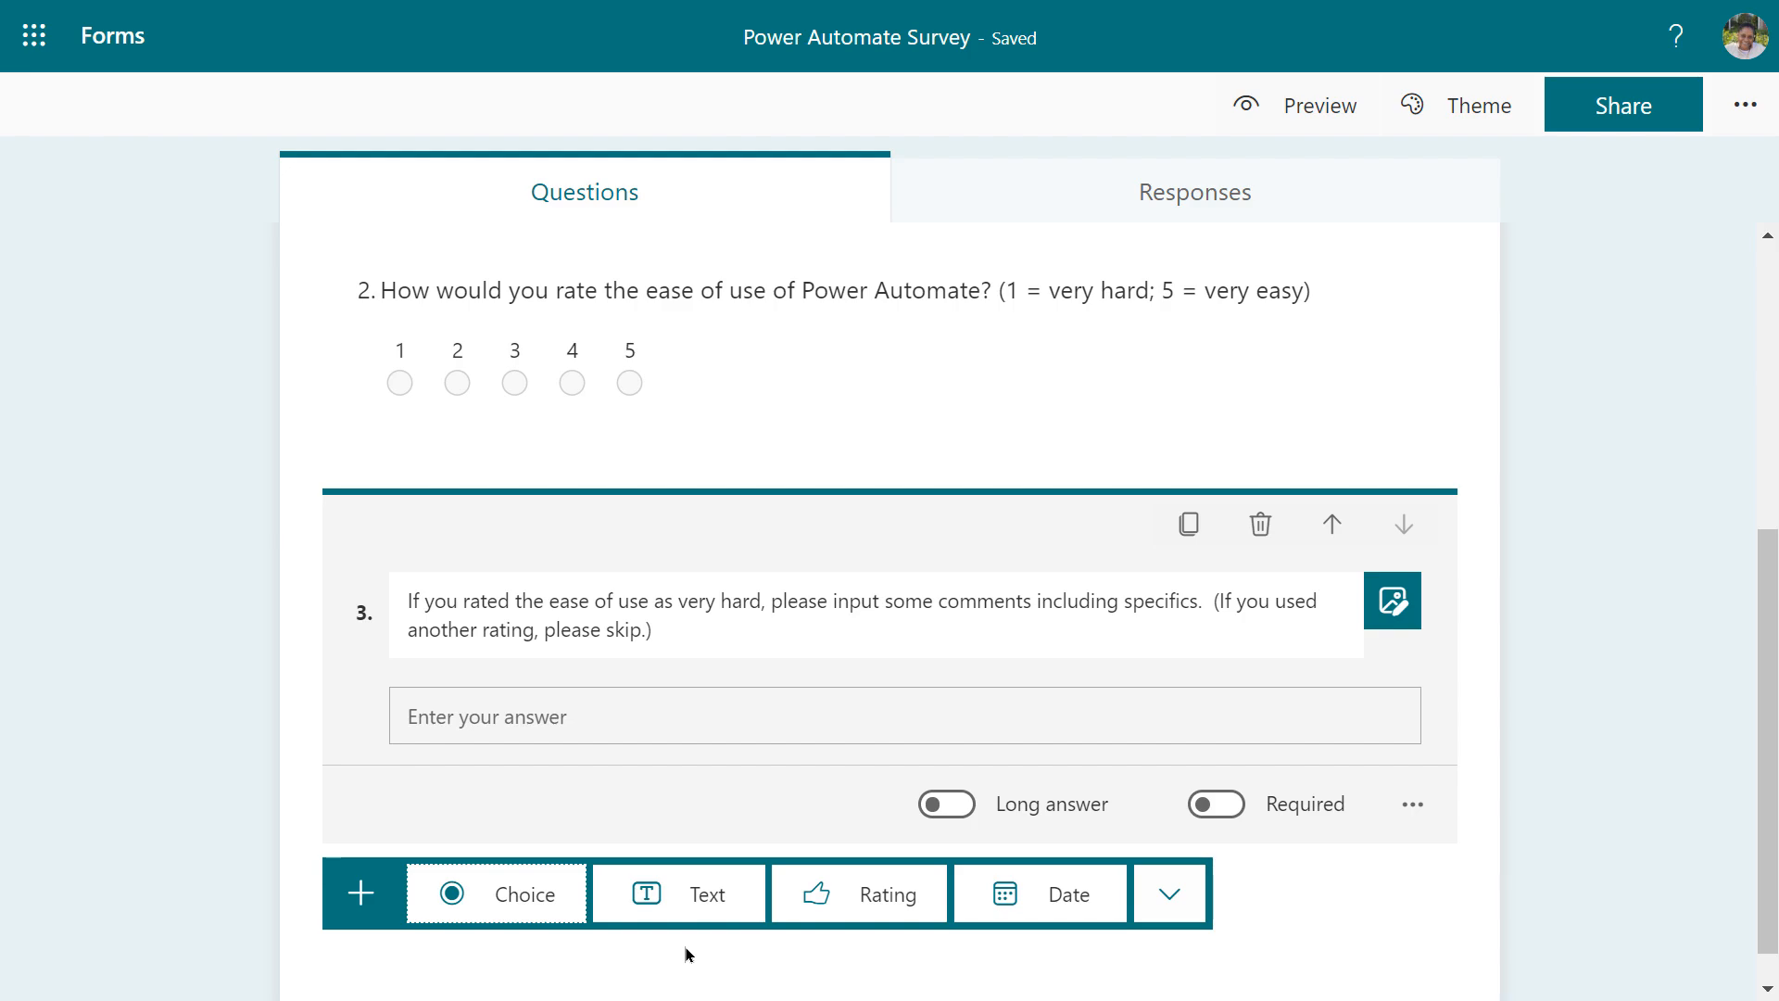
{"action": "left_click", "coordinate": [500, 894]}
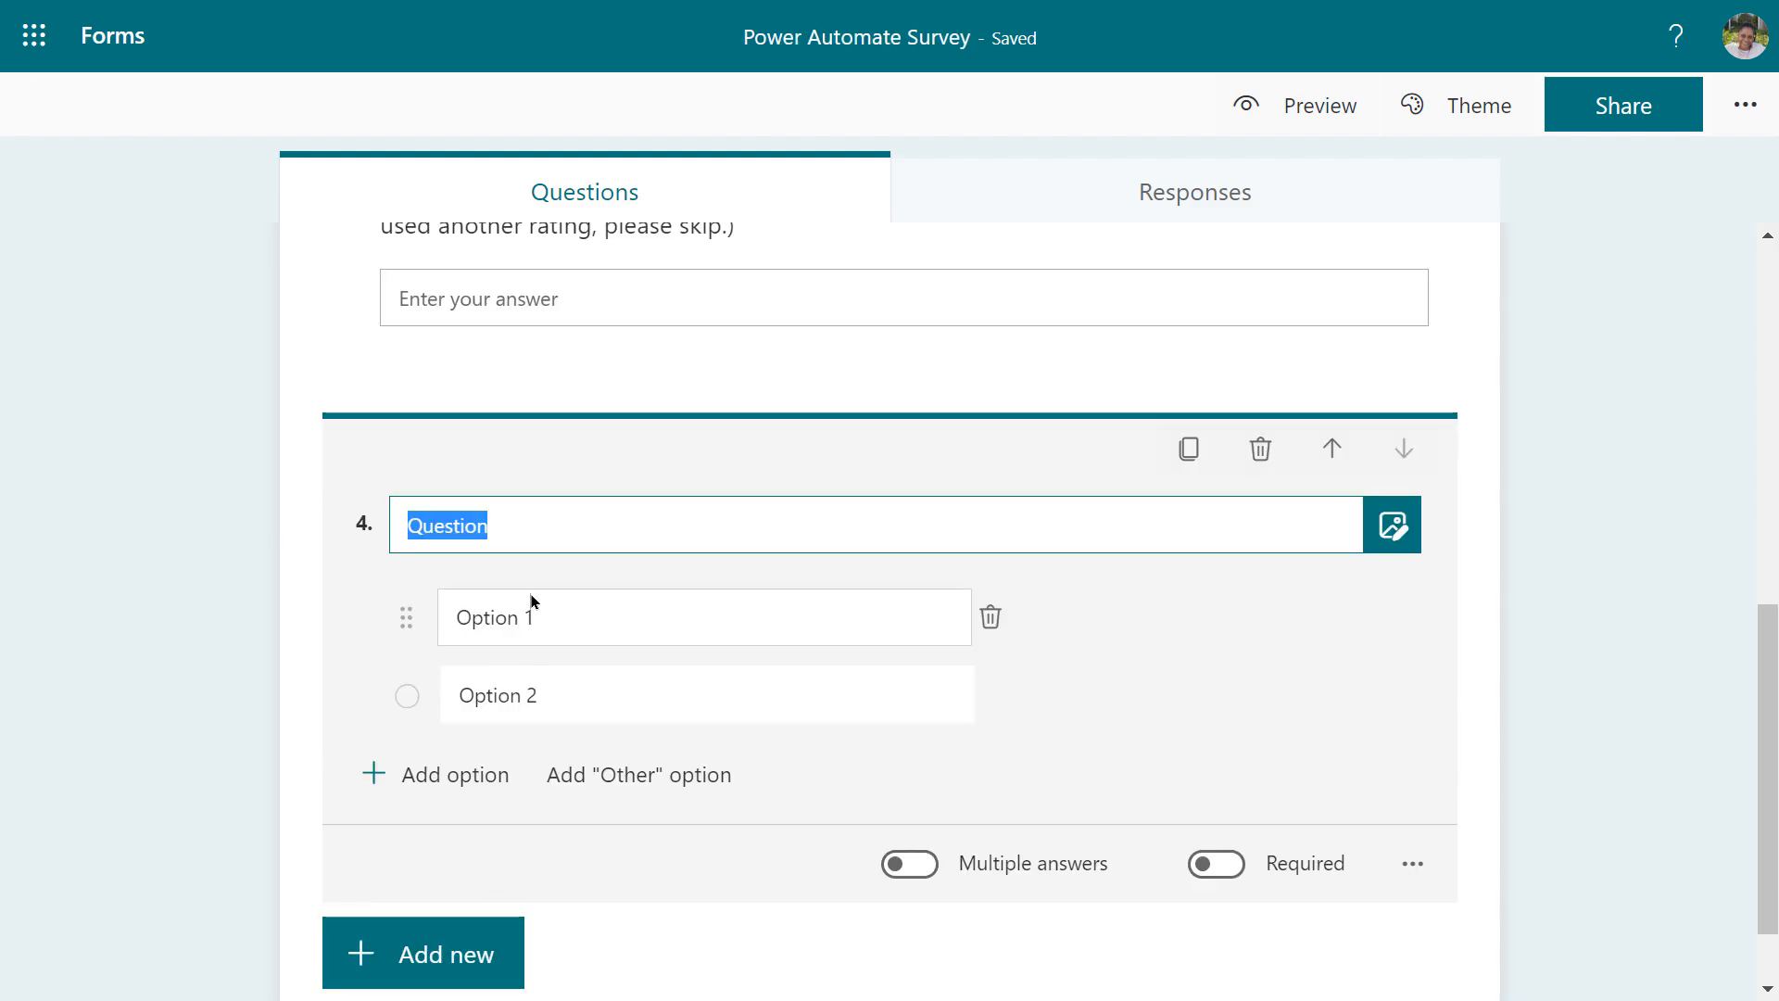
{"action": "type", "text": "What is your"}
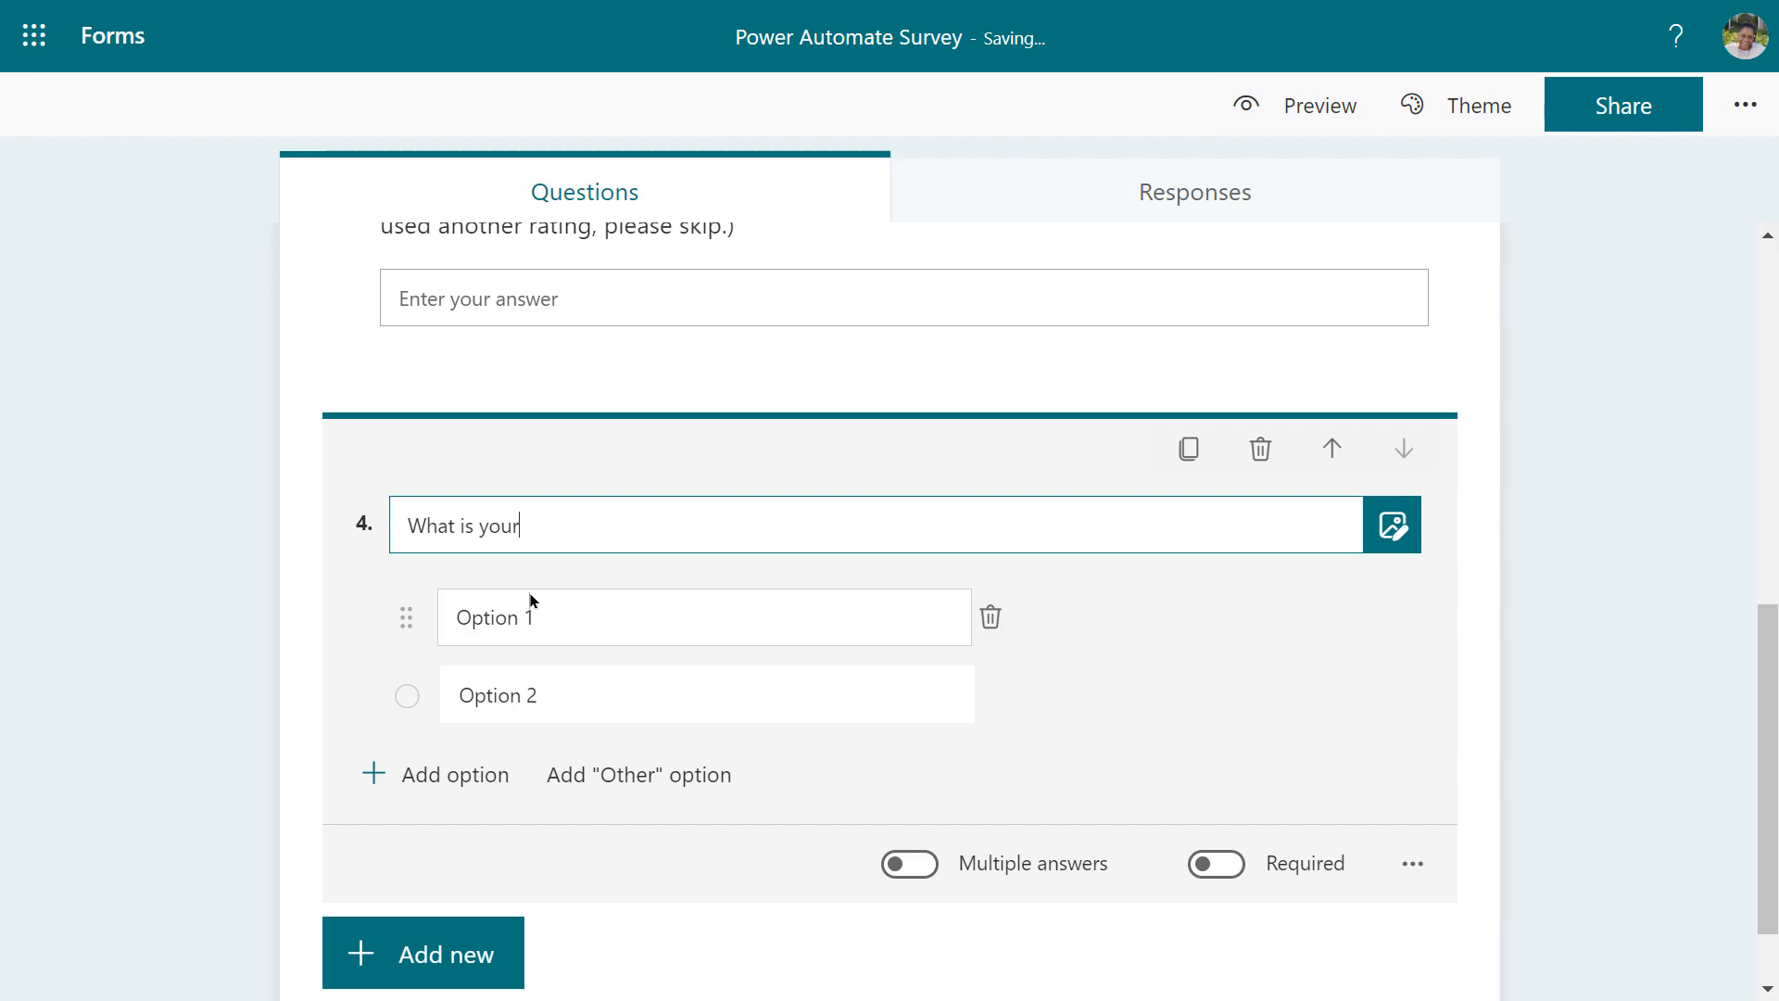
{"action": "type", "text": " experience level with Po"}
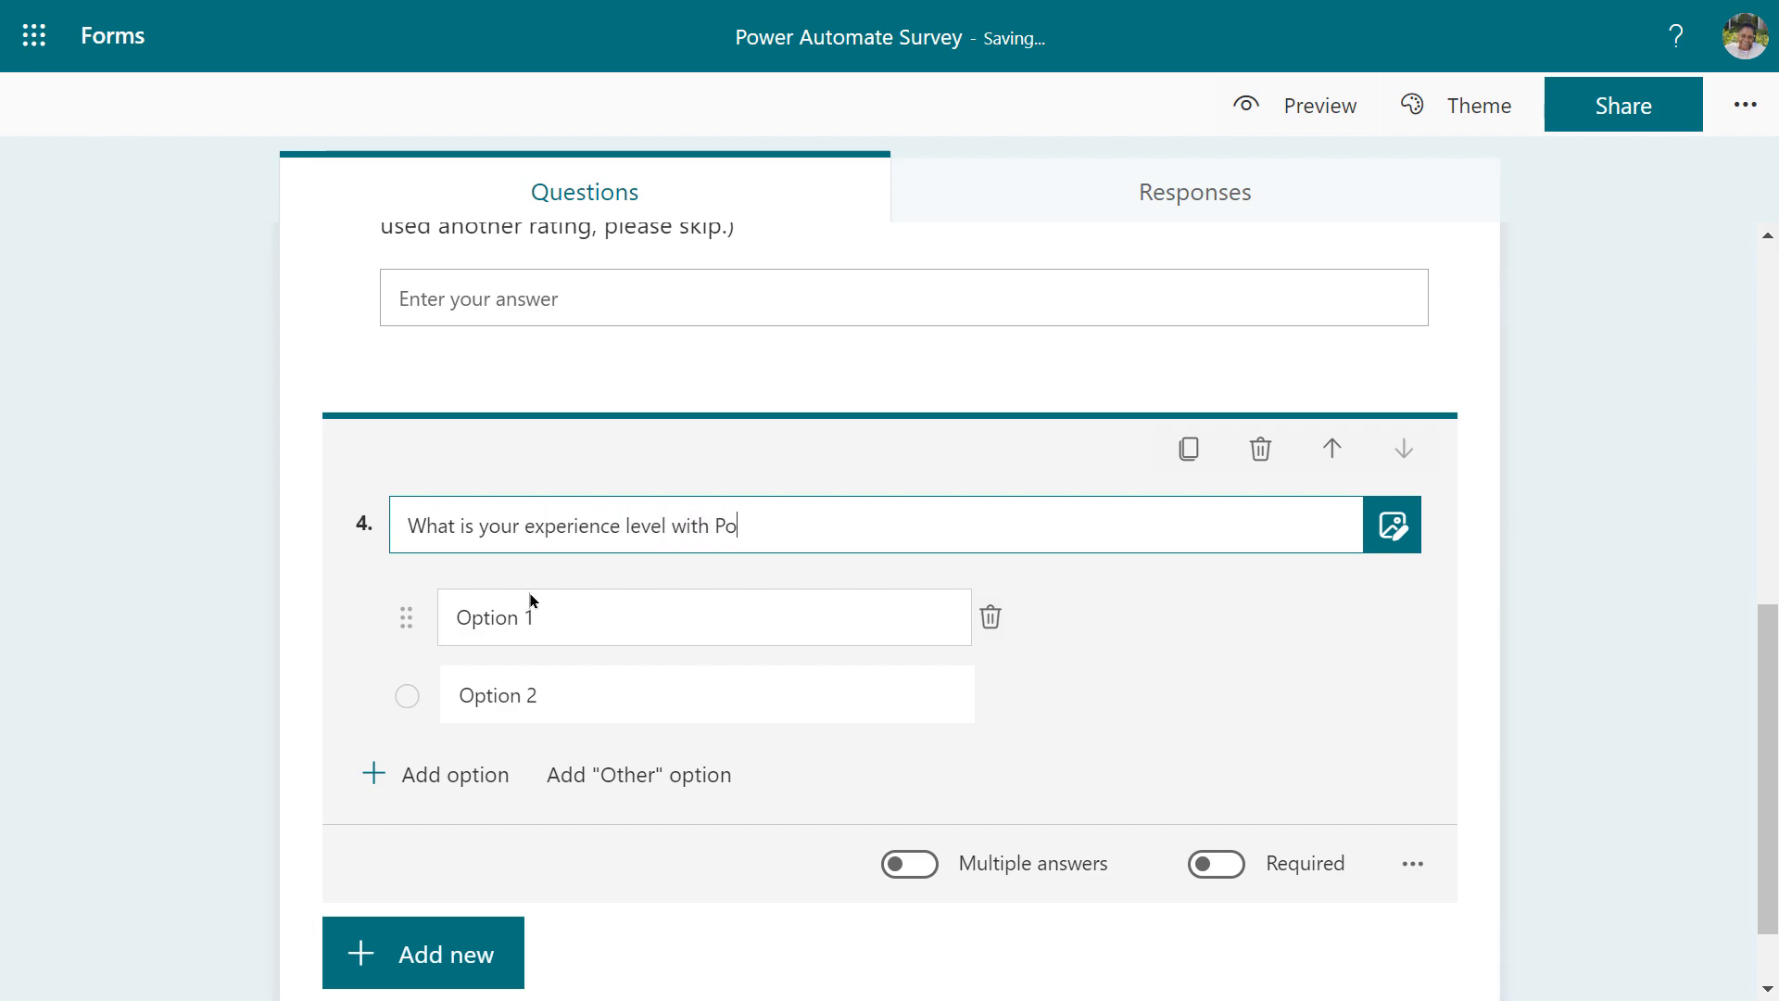
{"action": "type", "text": "wer Automate"}
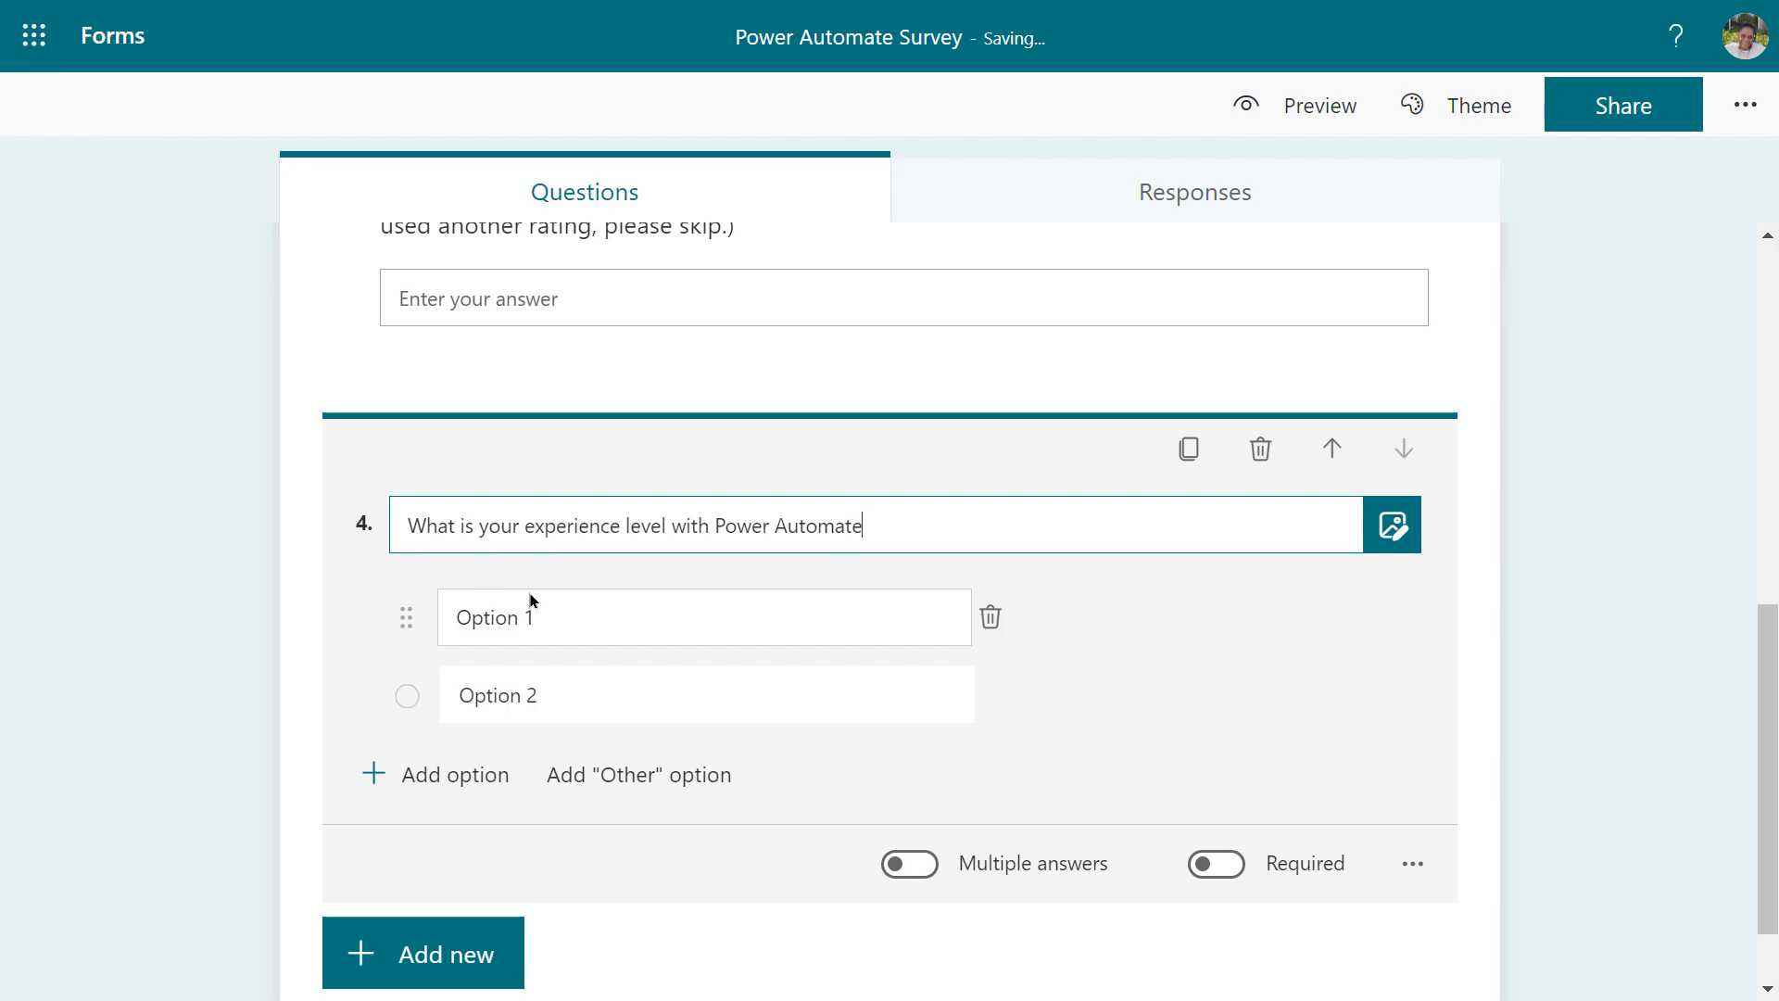
{"action": "type", "text": "?"}
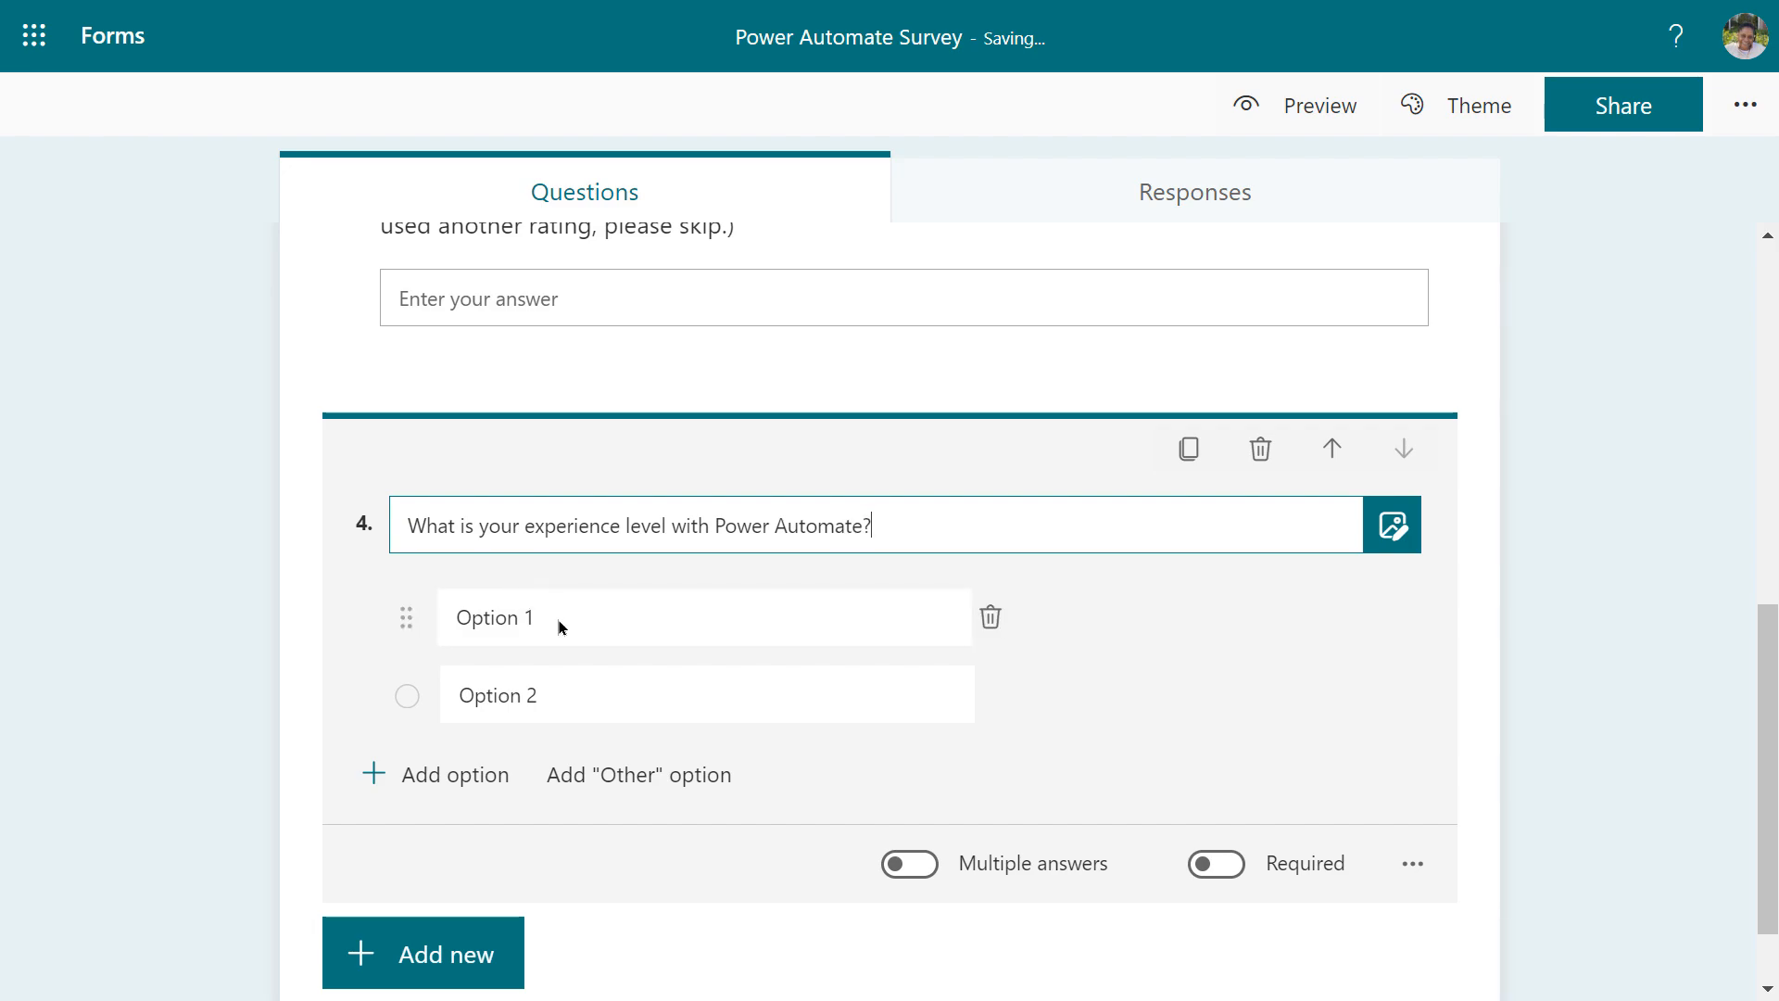
Fill in its answer choices Beginner, Intermediate and Advanced, then review the form
{"action": "left_click", "coordinate": [558, 609]}
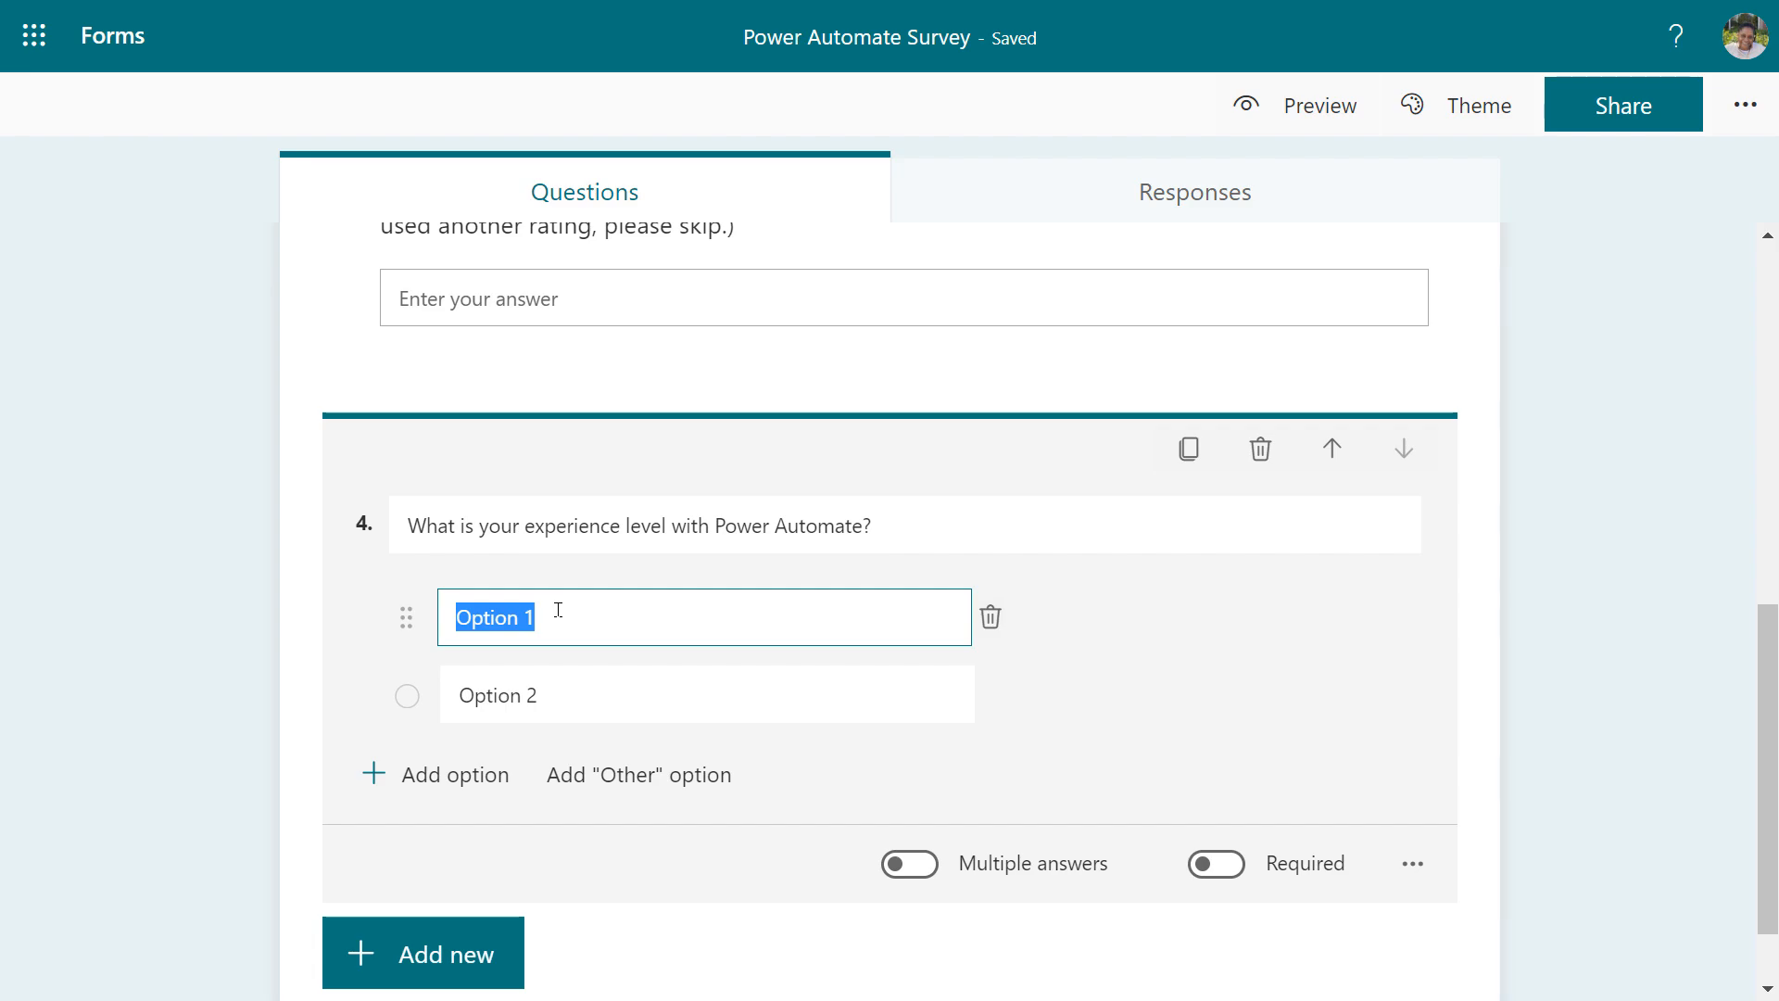
{"action": "type", "text": "Beginner"}
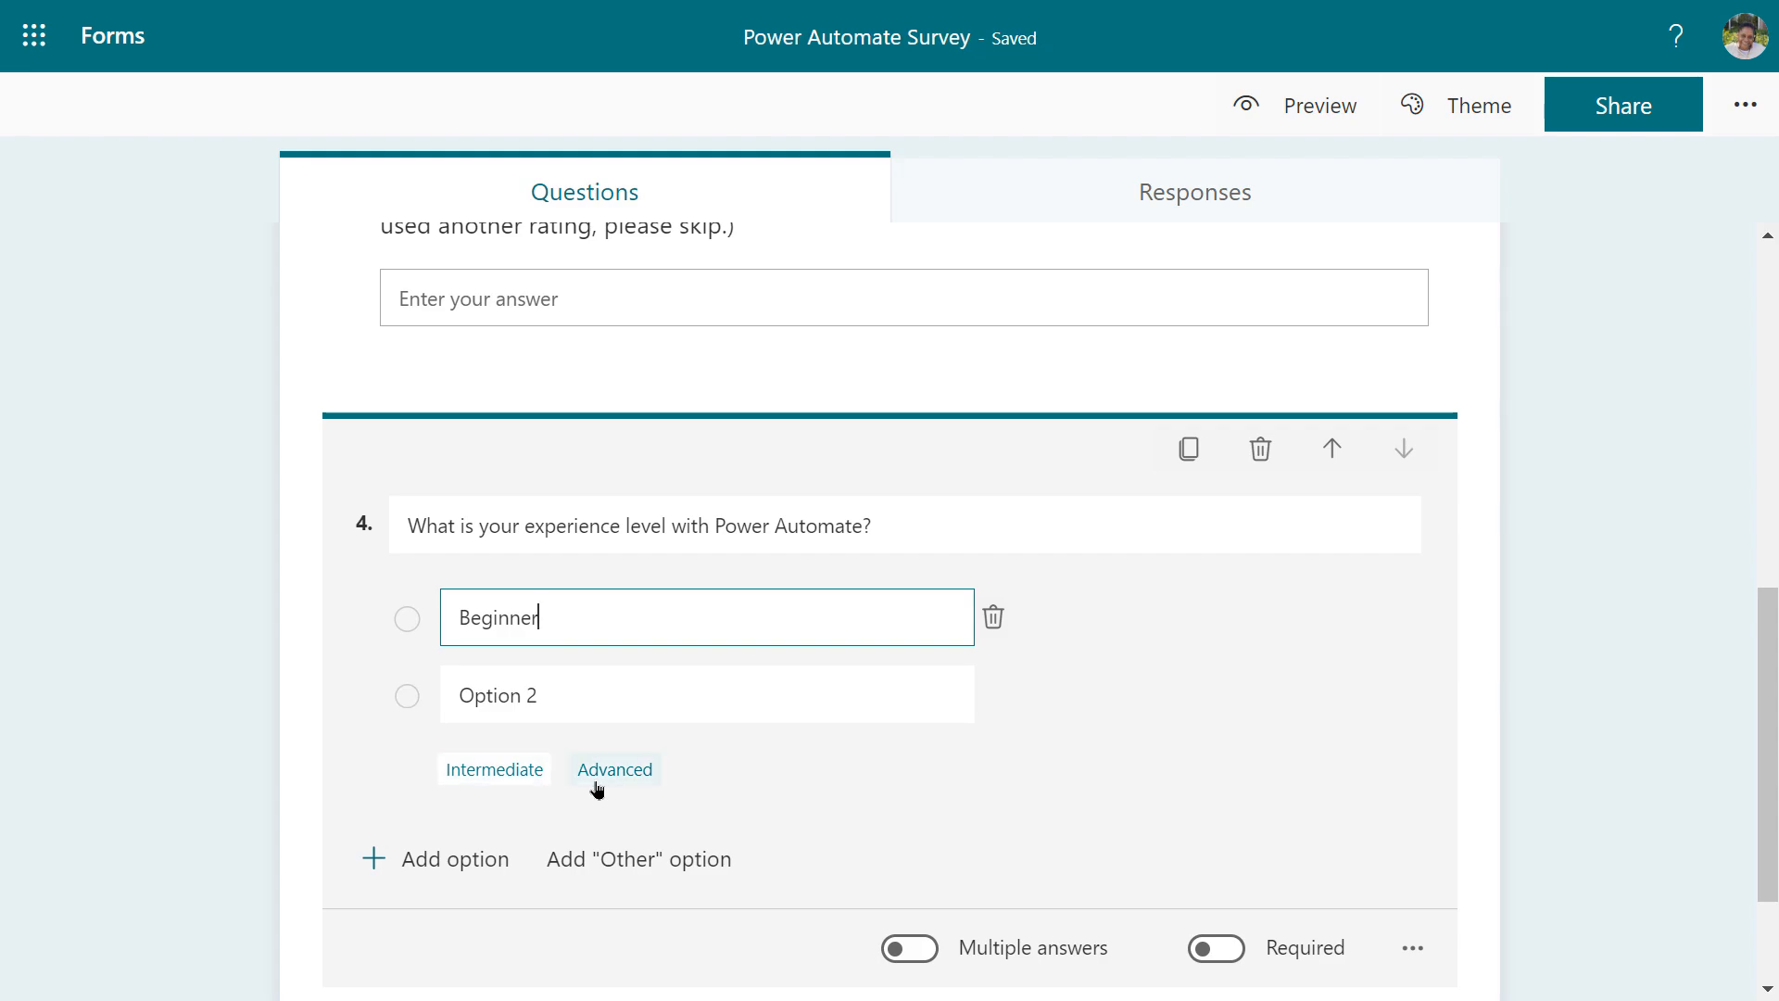
{"action": "left_click", "coordinate": [544, 697]}
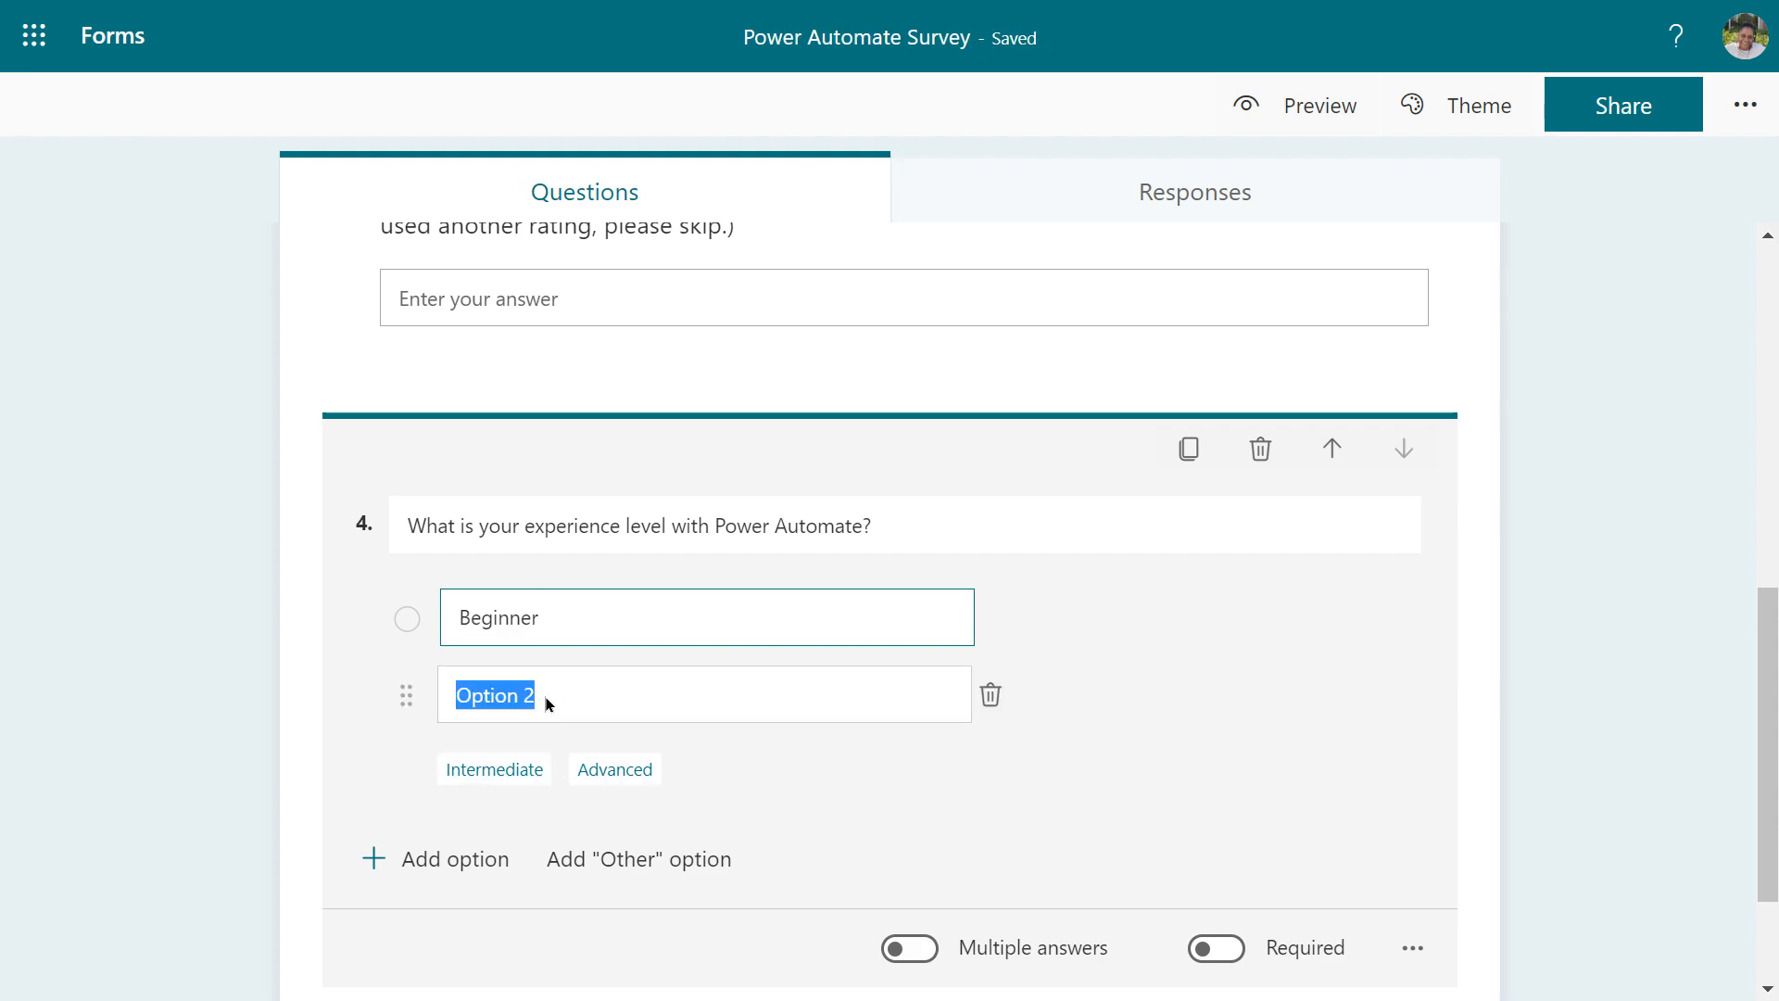
{"action": "left_click", "coordinate": [516, 770]}
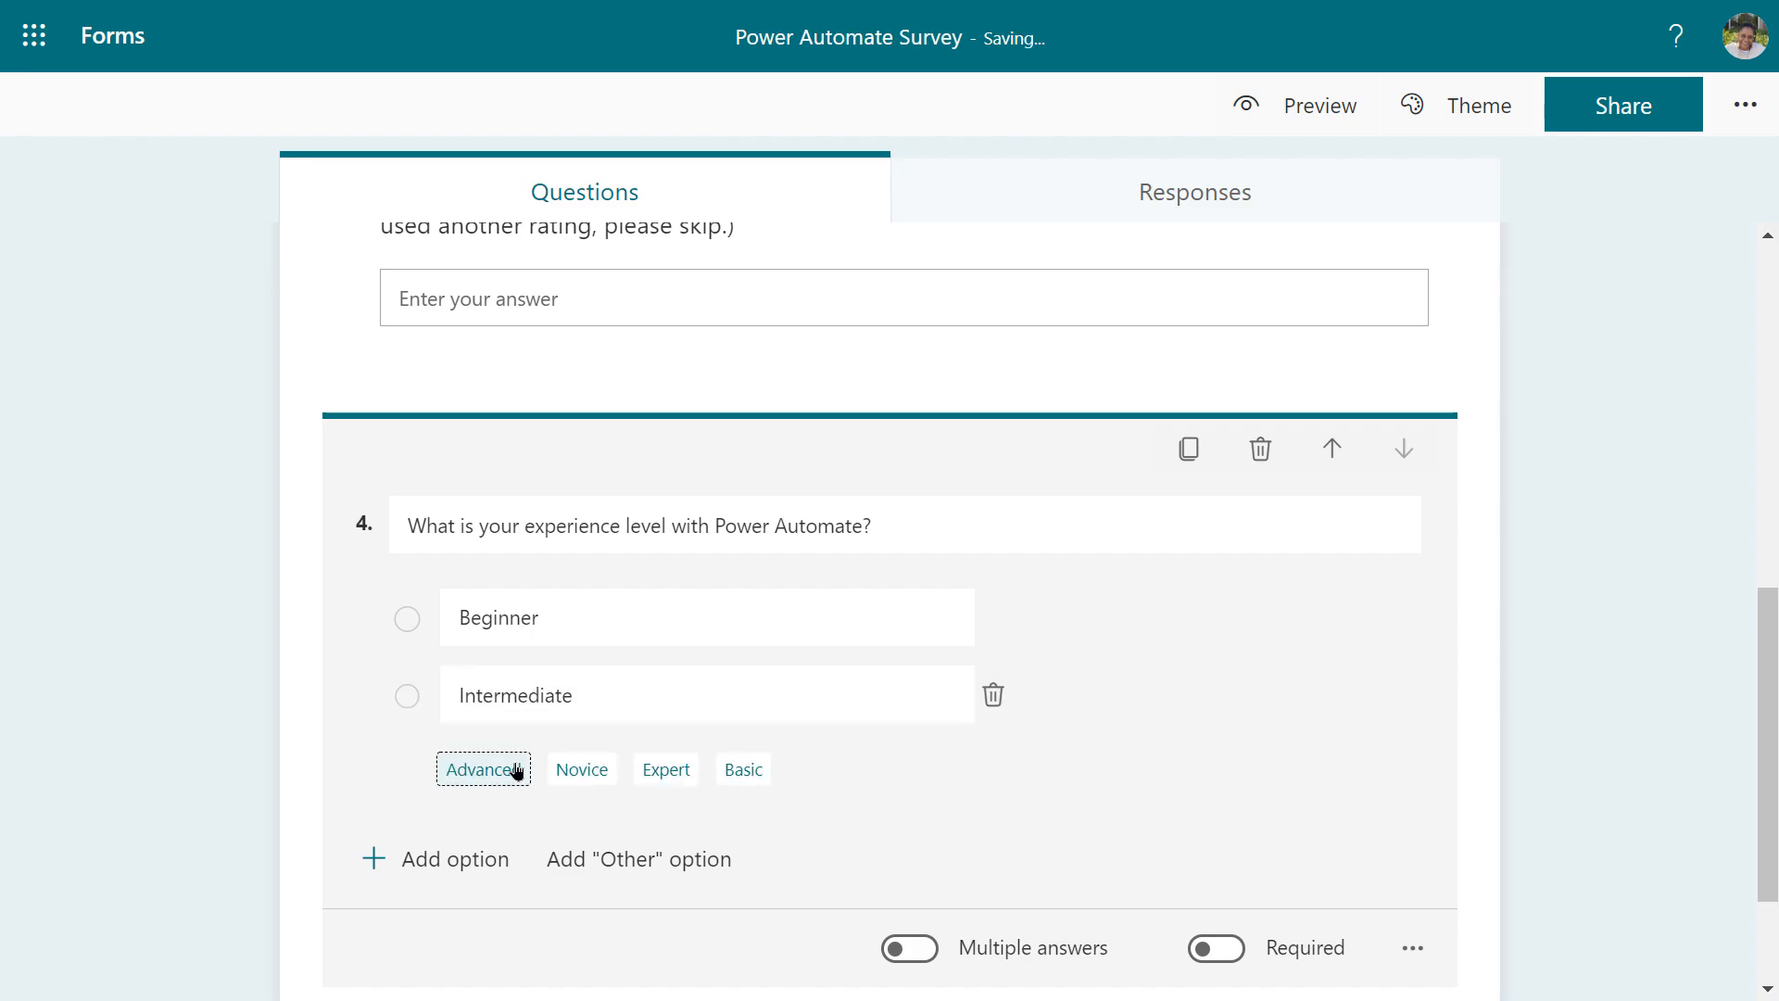
{"action": "left_click", "coordinate": [456, 868]}
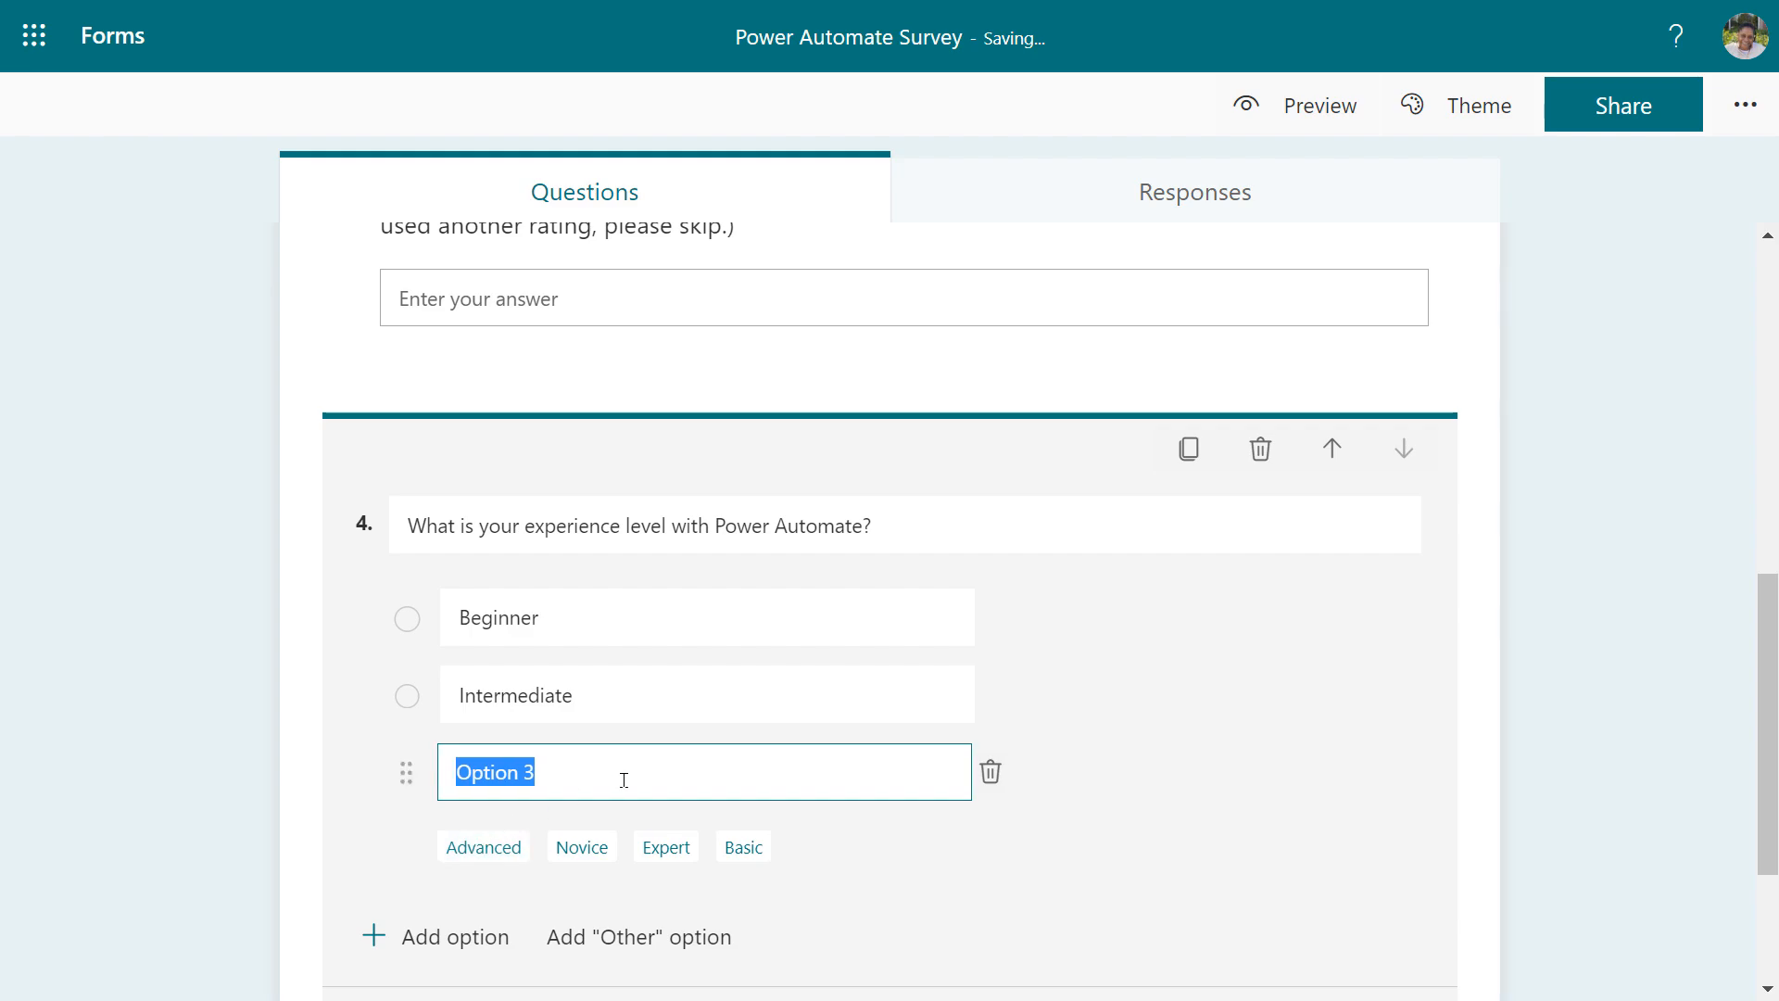
{"action": "left_click", "coordinate": [484, 847]}
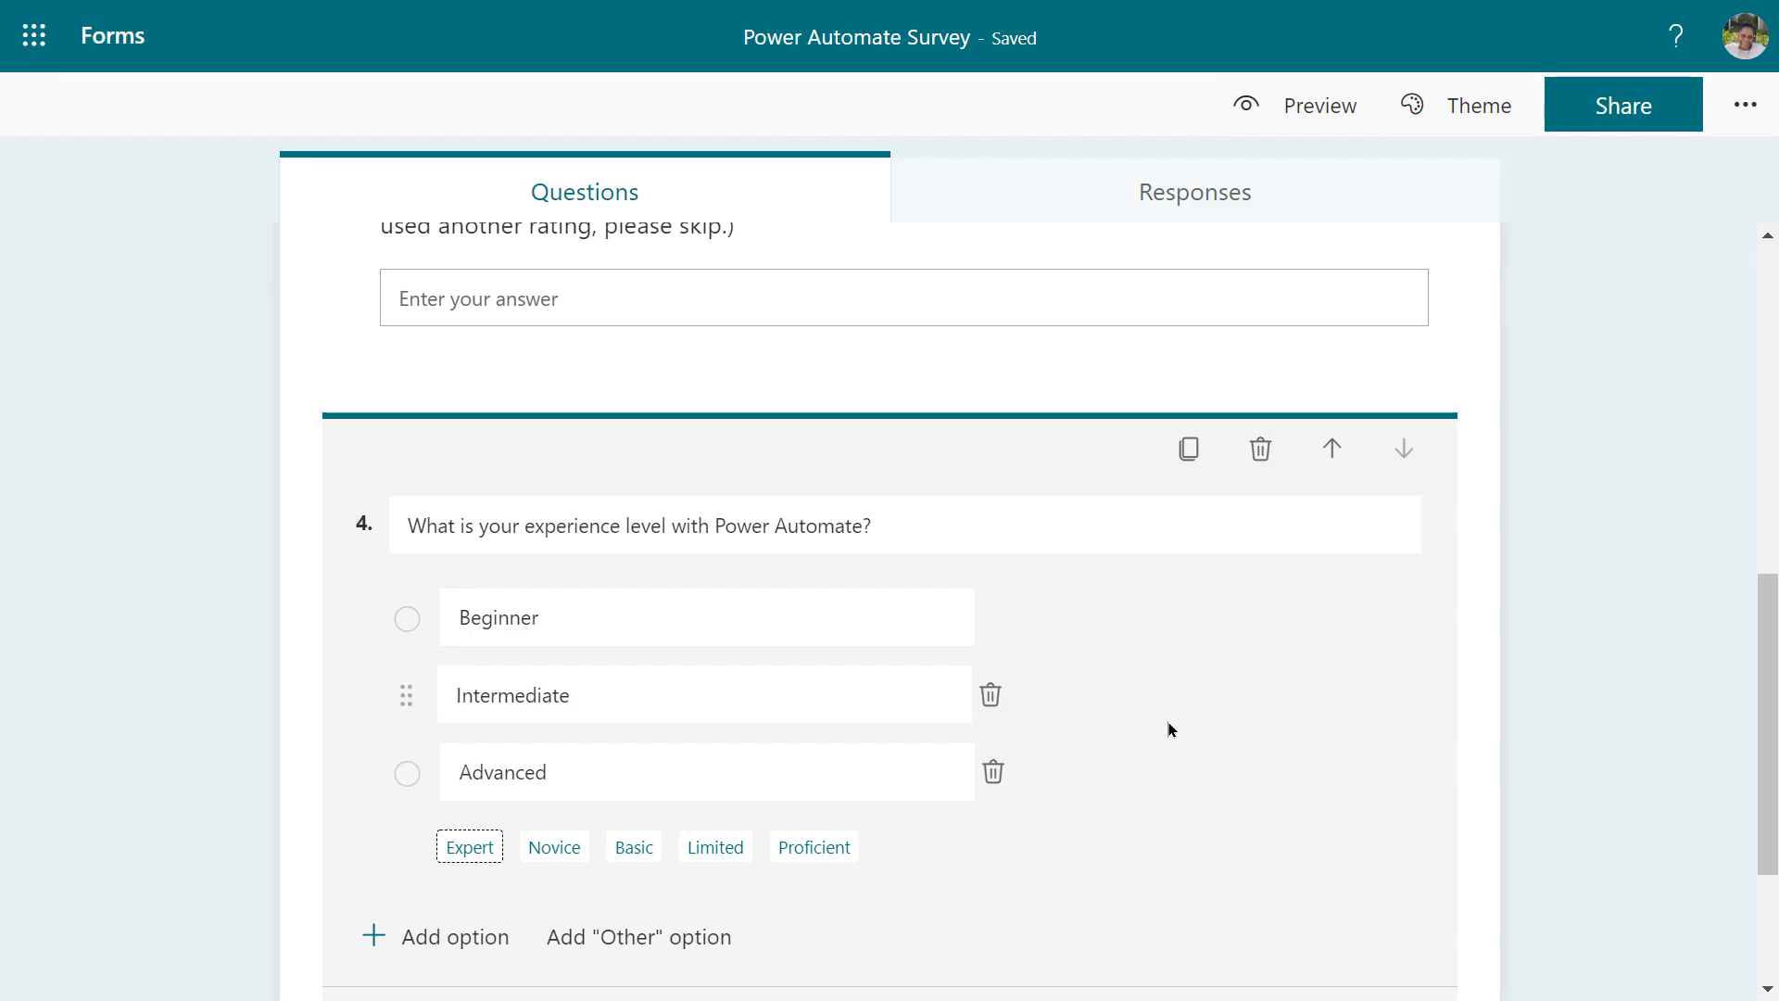
{"action": "scroll", "coordinate": [1114, 712], "scroll_direction": "down", "scroll_amount": 1}
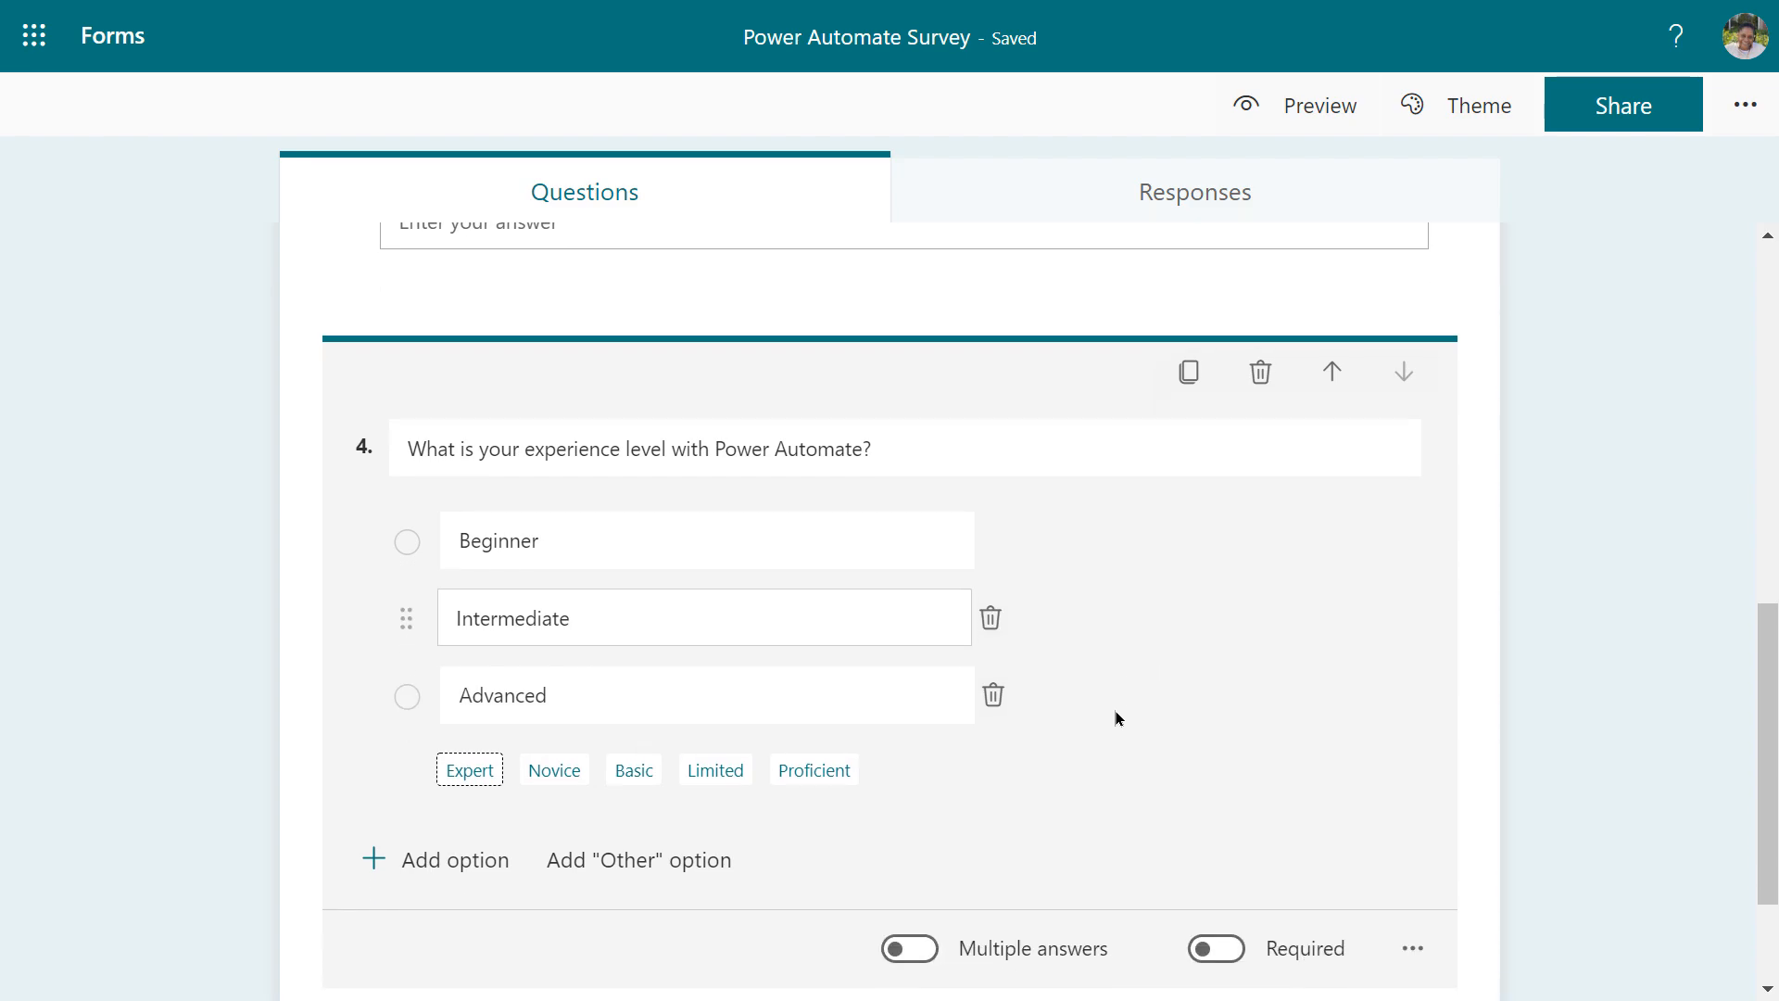
{"action": "scroll", "coordinate": [1111, 718], "scroll_direction": "down", "scroll_amount": 1}
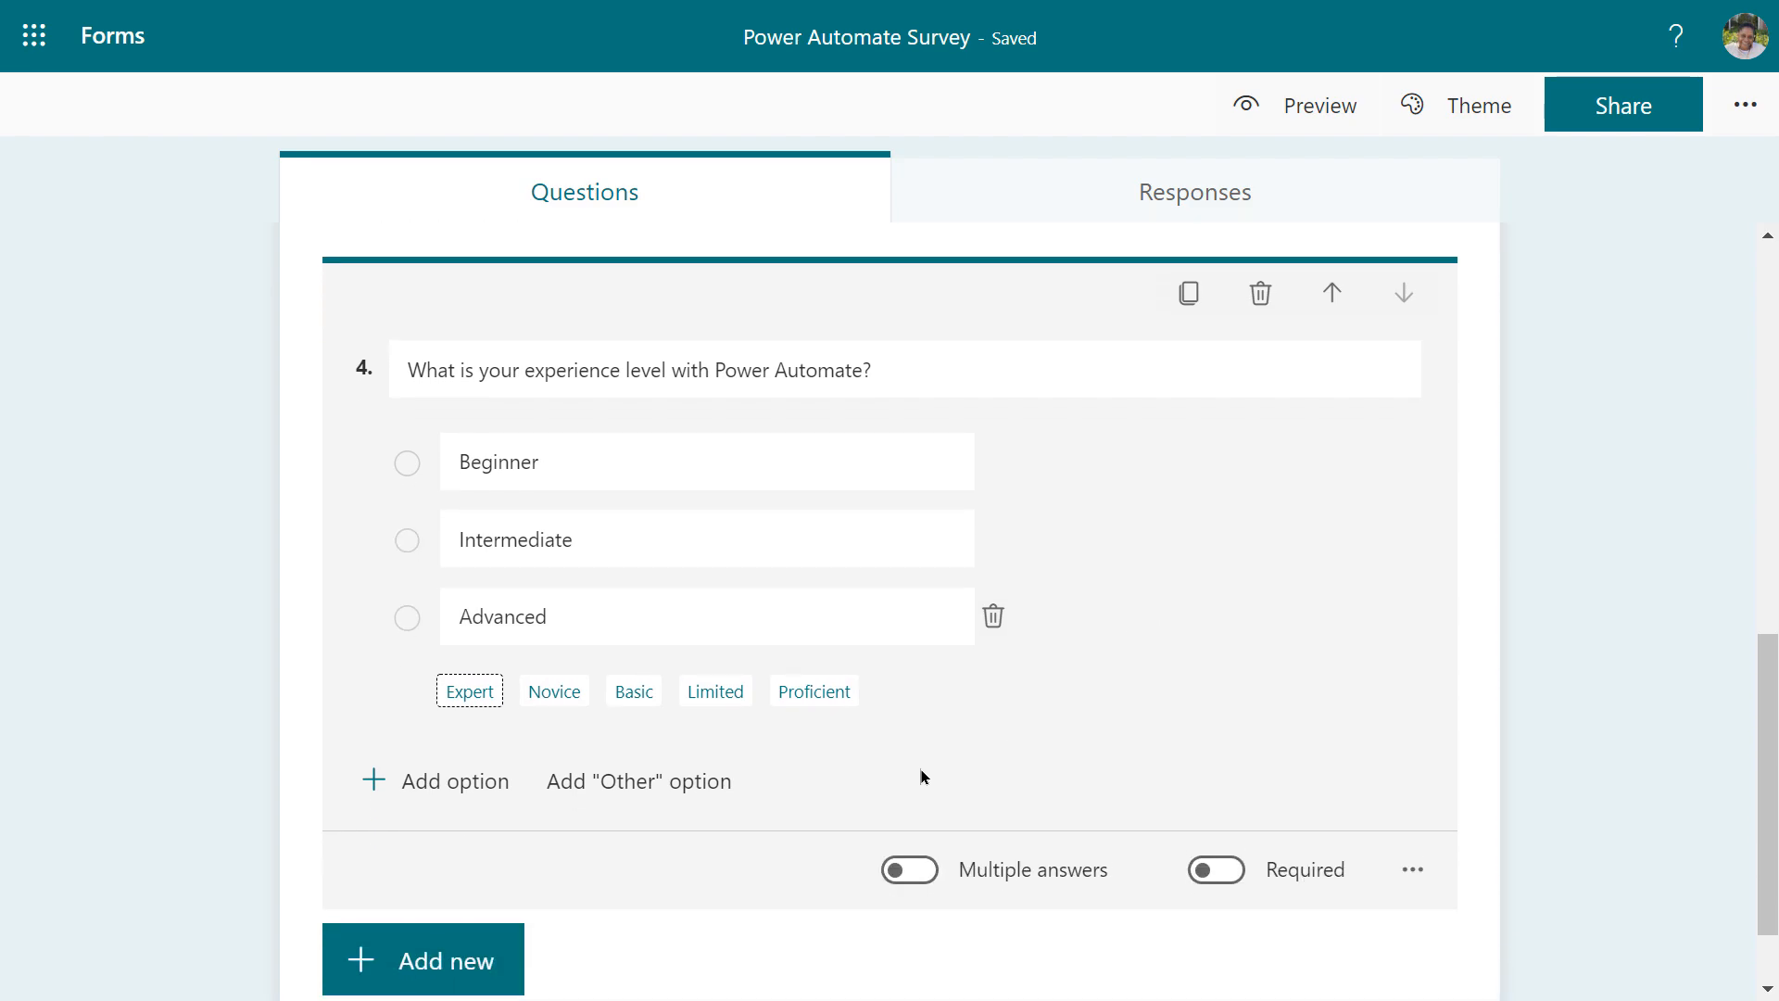
{"action": "scroll", "coordinate": [930, 776], "scroll_direction": "down", "scroll_amount": 1}
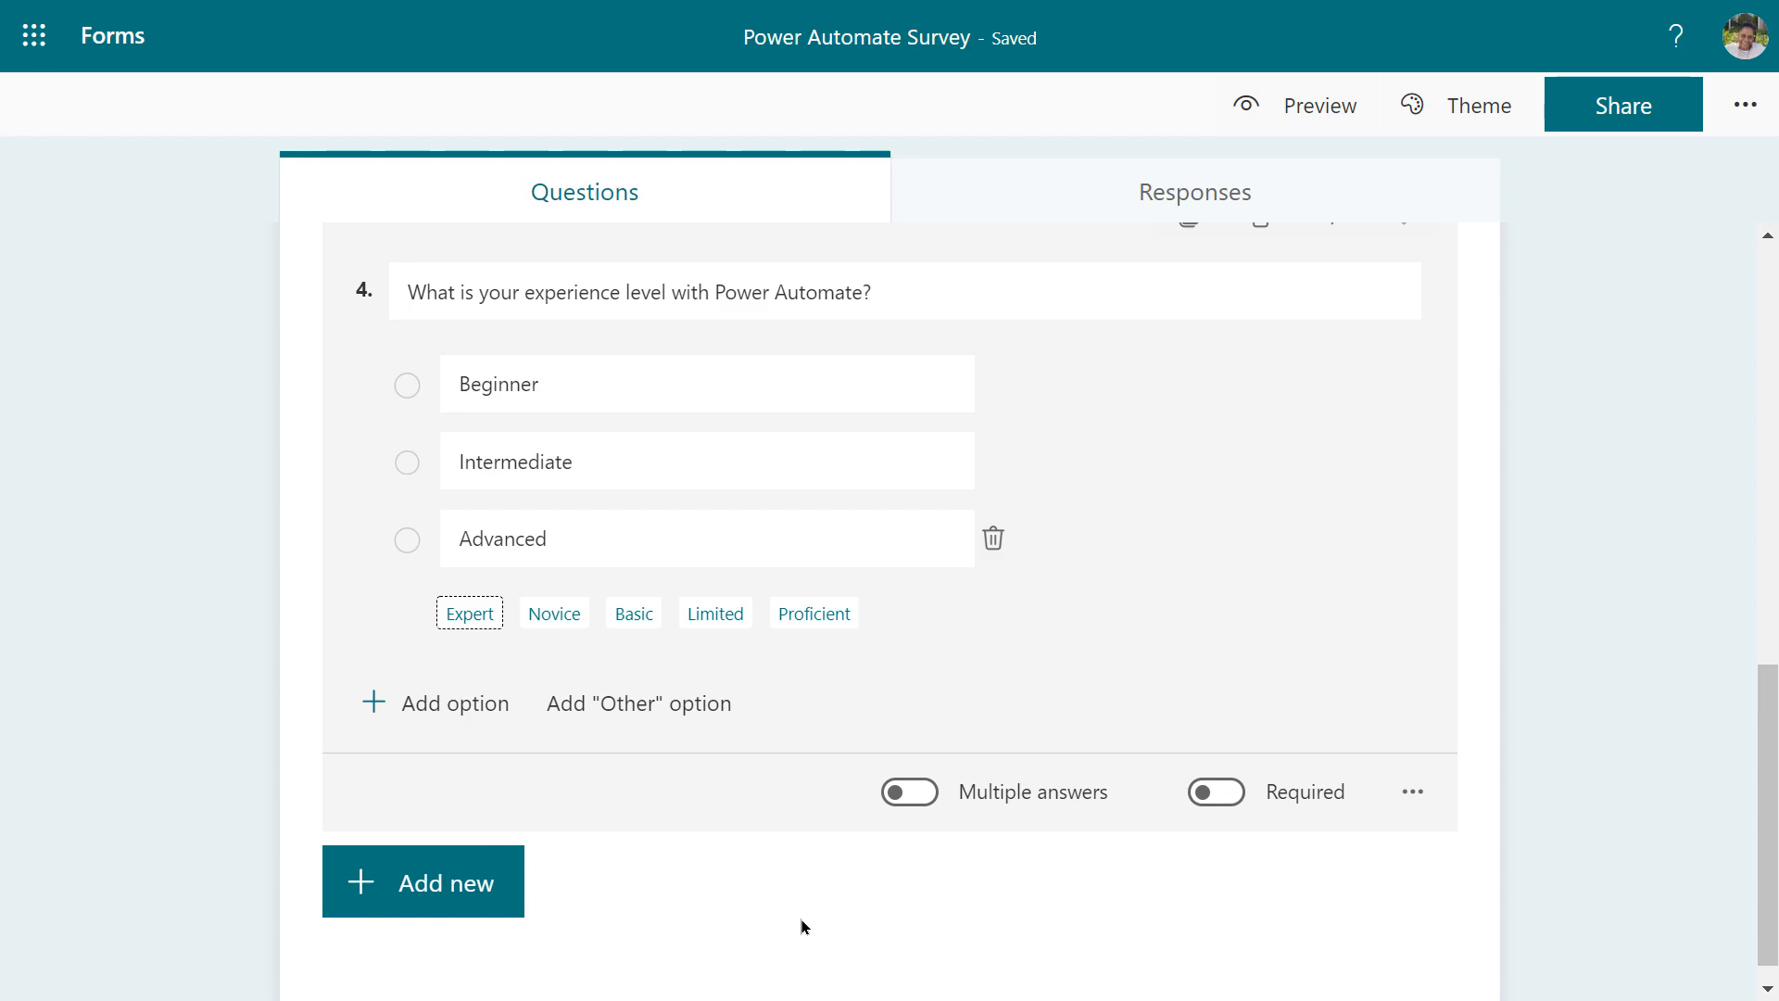
{"action": "left_click", "coordinate": [776, 461]}
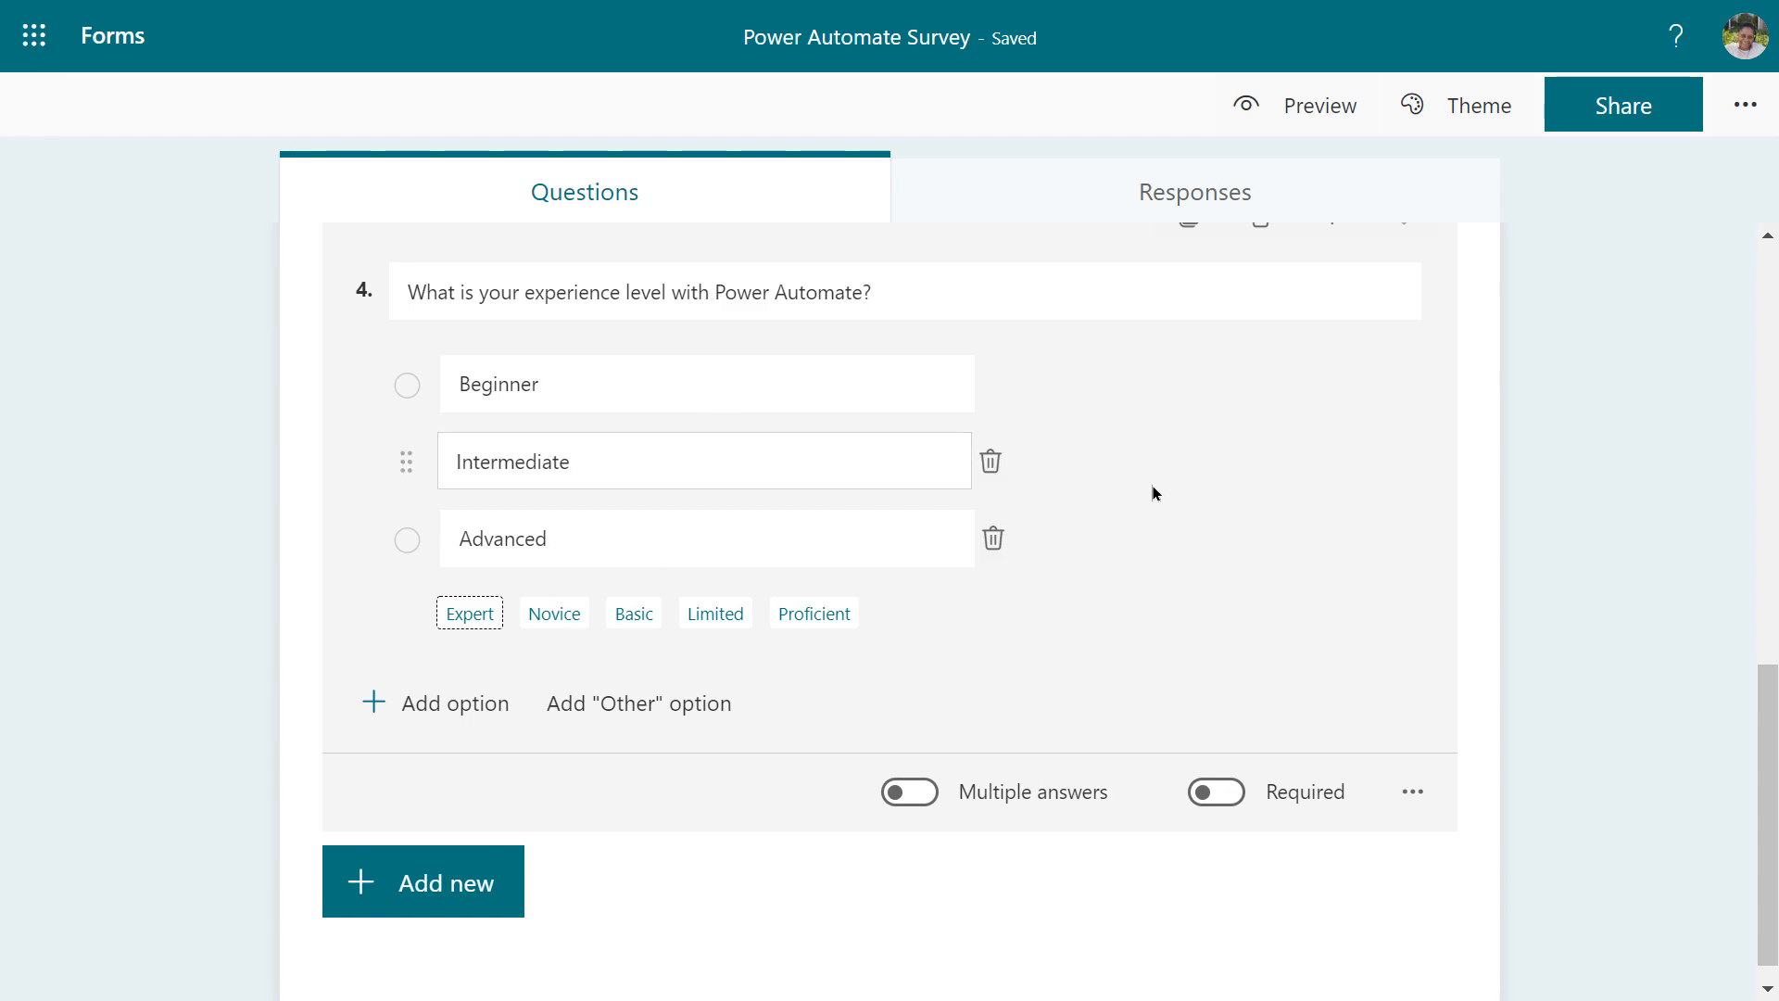
{"action": "scroll", "coordinate": [1150, 482], "scroll_direction": "up", "scroll_amount": 2}
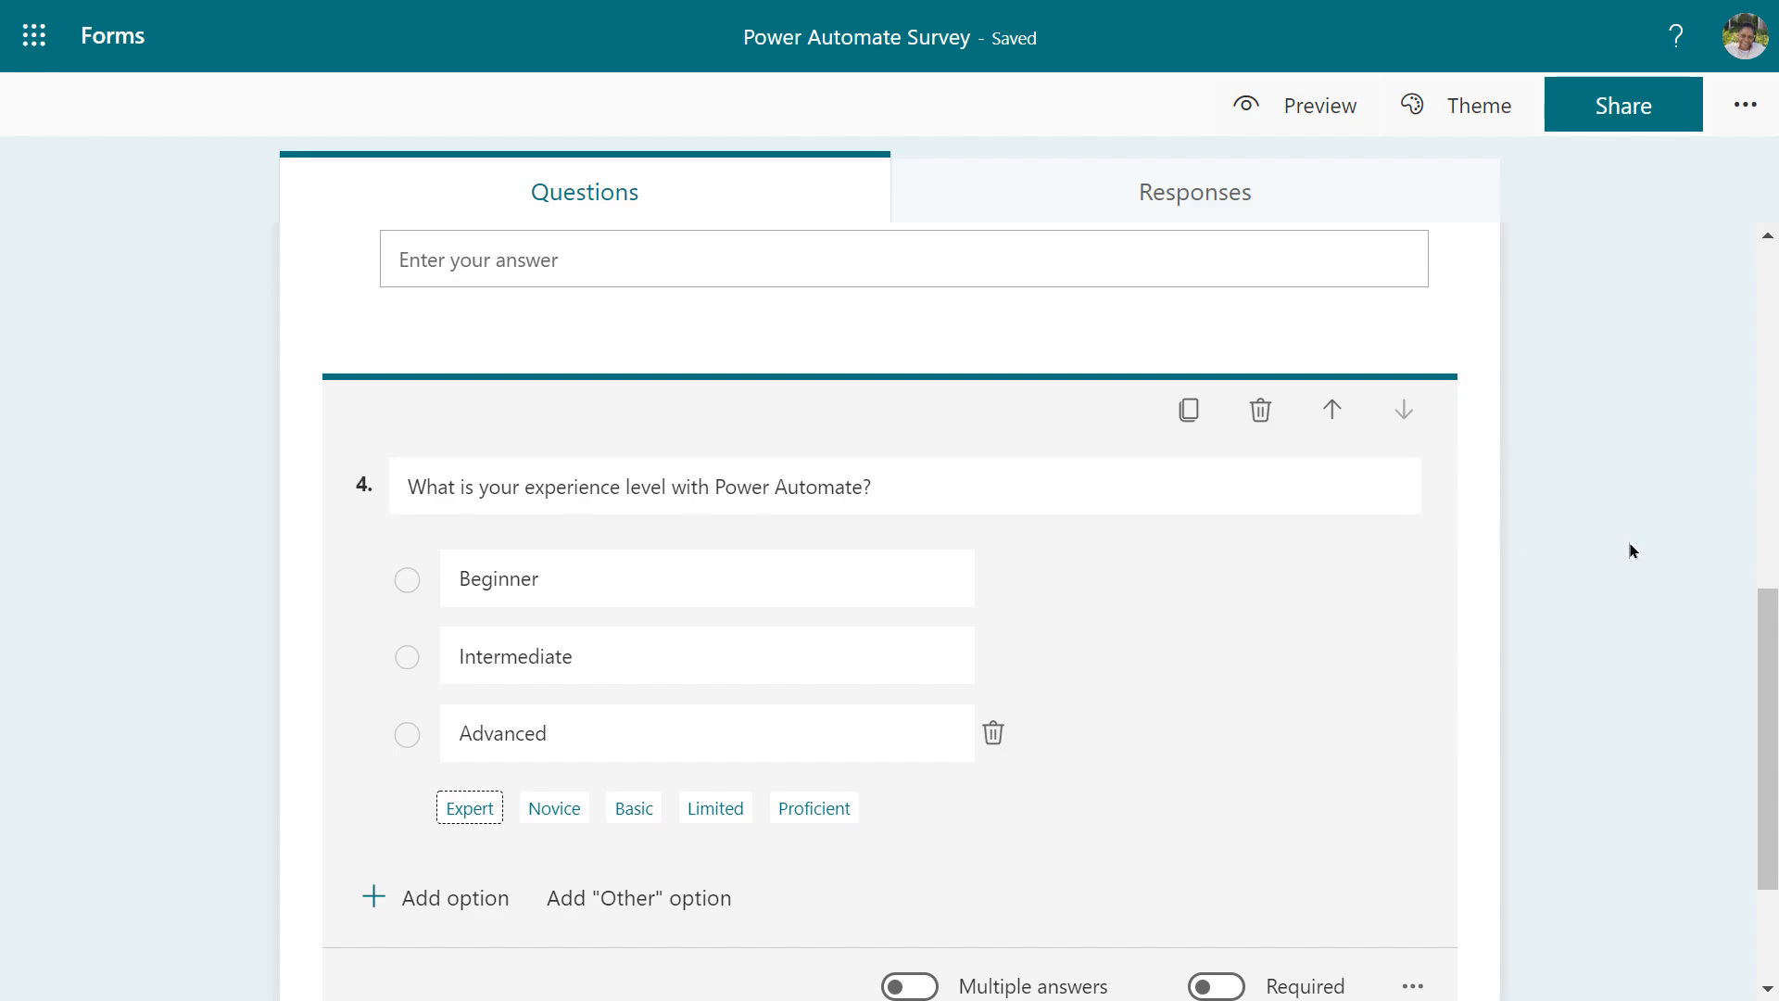
{"action": "scroll", "coordinate": [1278, 648], "scroll_direction": "down", "scroll_amount": 1}
{"action": "scroll", "coordinate": [1269, 656], "scroll_direction": "up", "scroll_amount": 5}
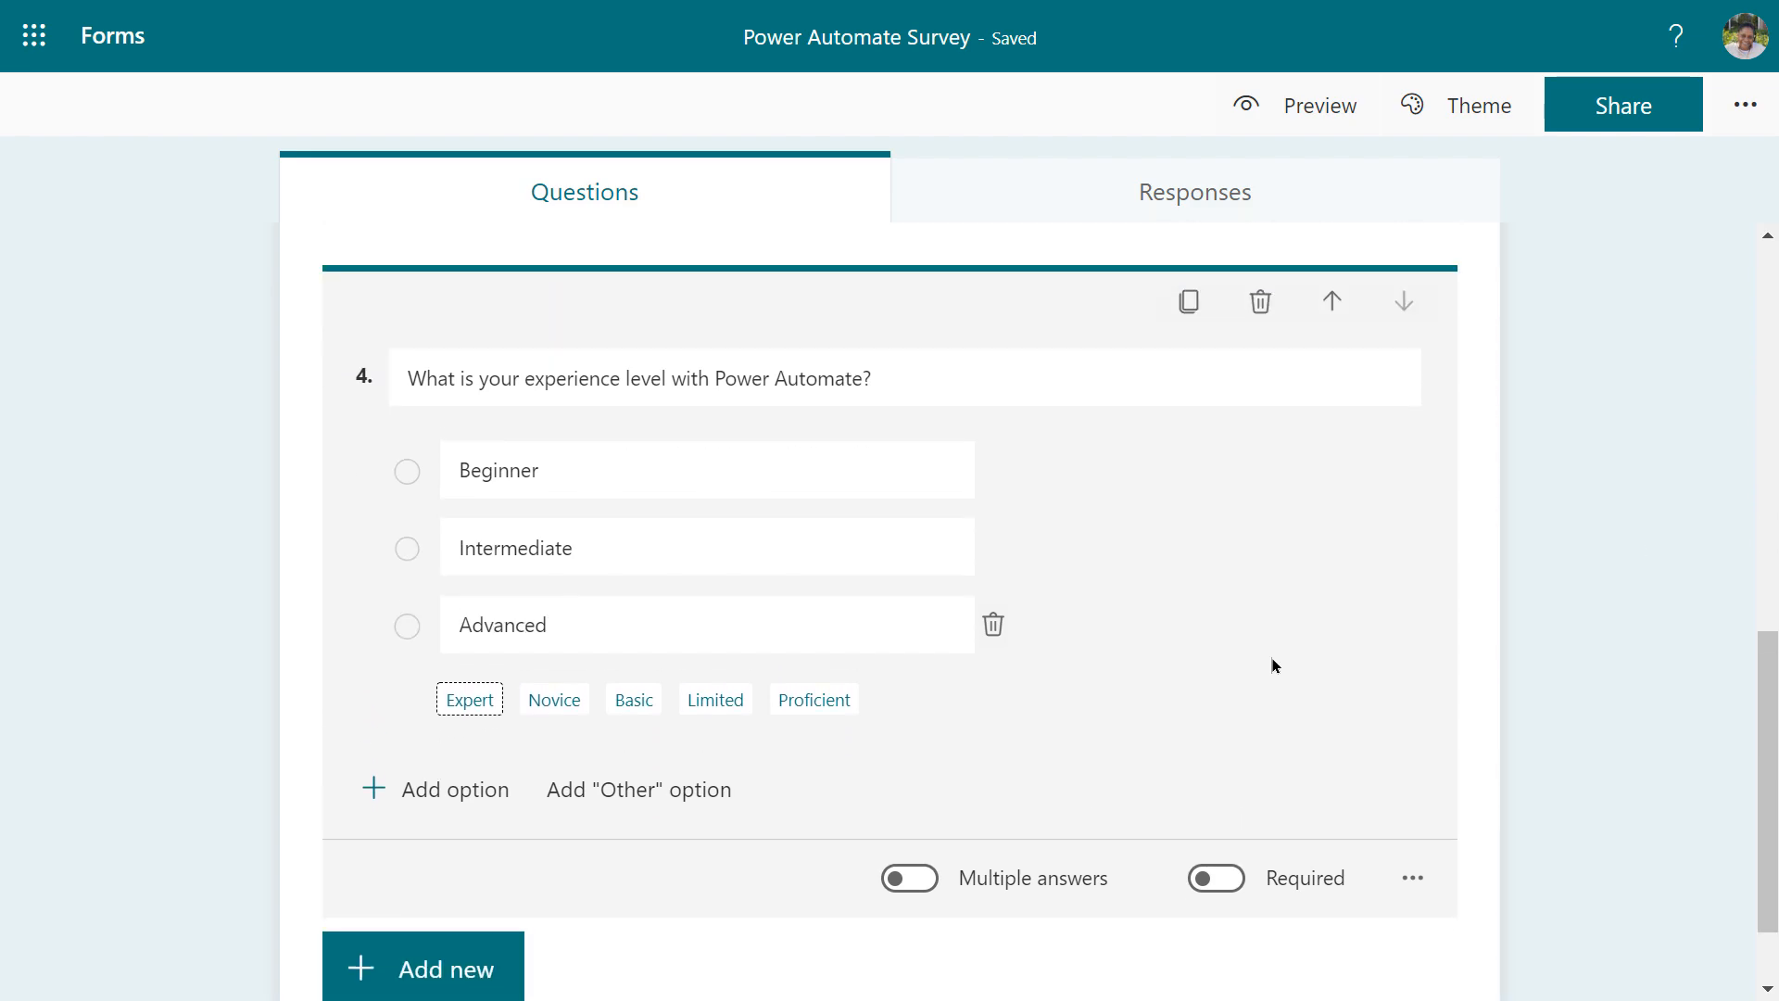
{"action": "scroll", "coordinate": [1274, 659], "scroll_direction": "up", "scroll_amount": 5}
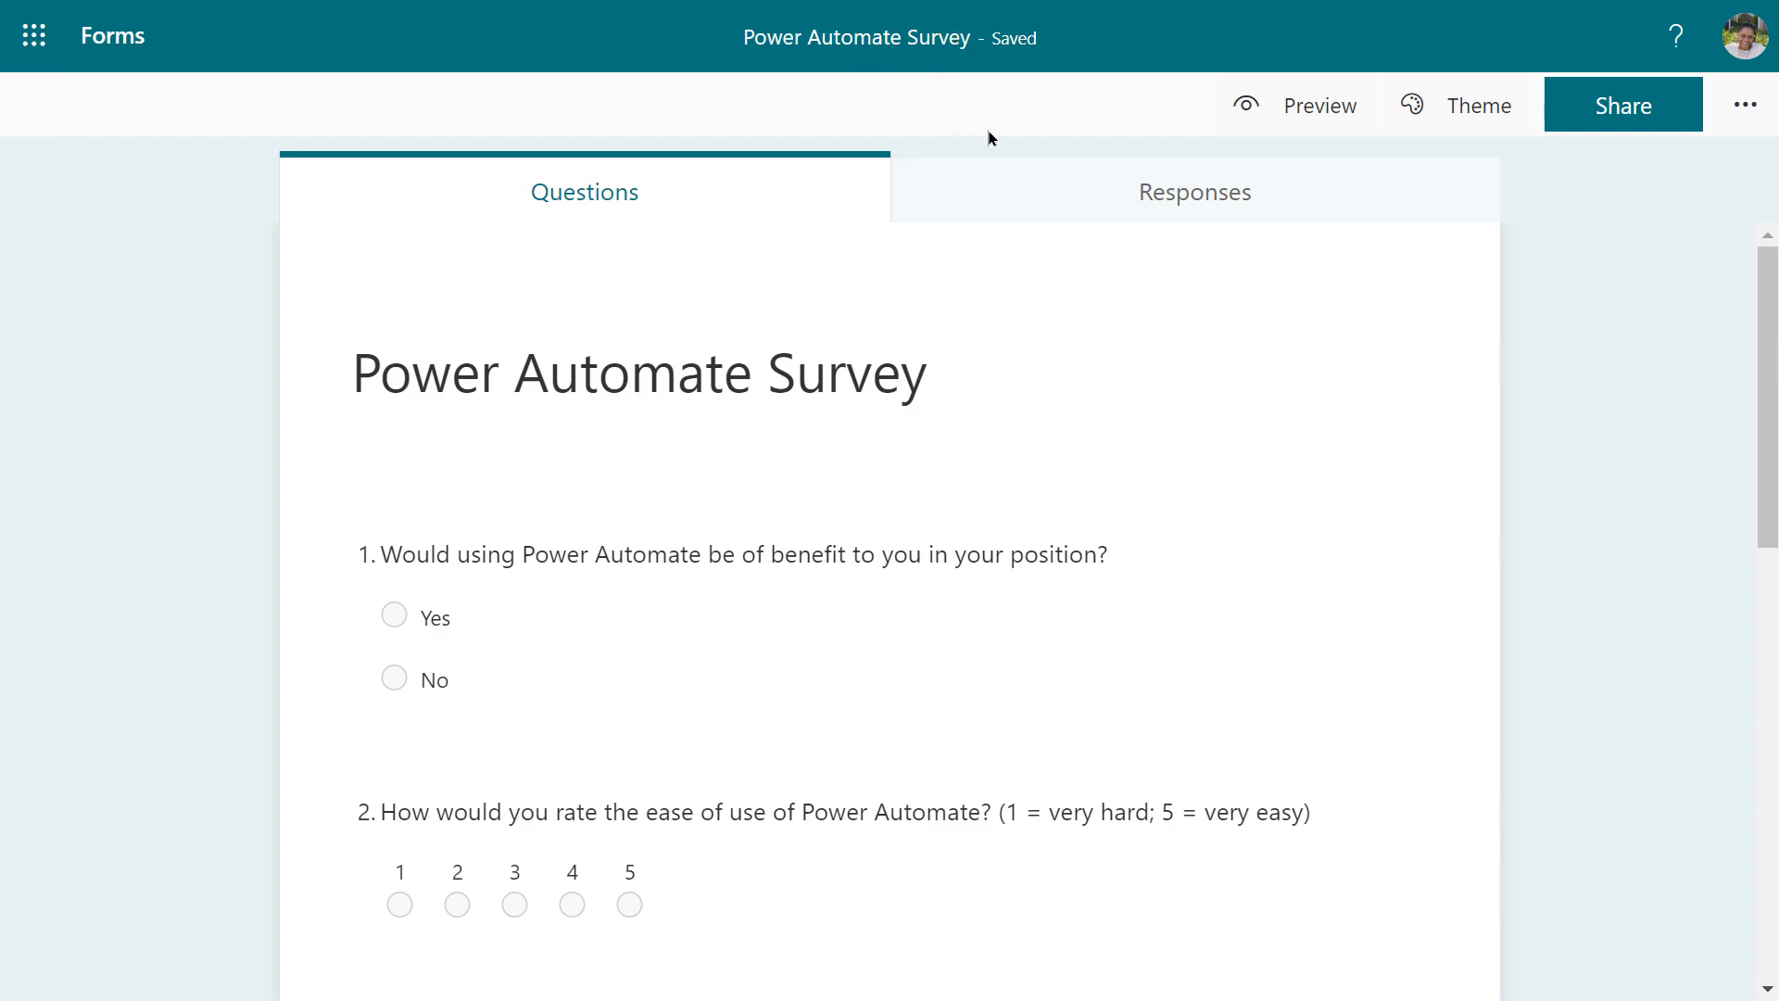
{"action": "left_click", "coordinate": [1279, 113]}
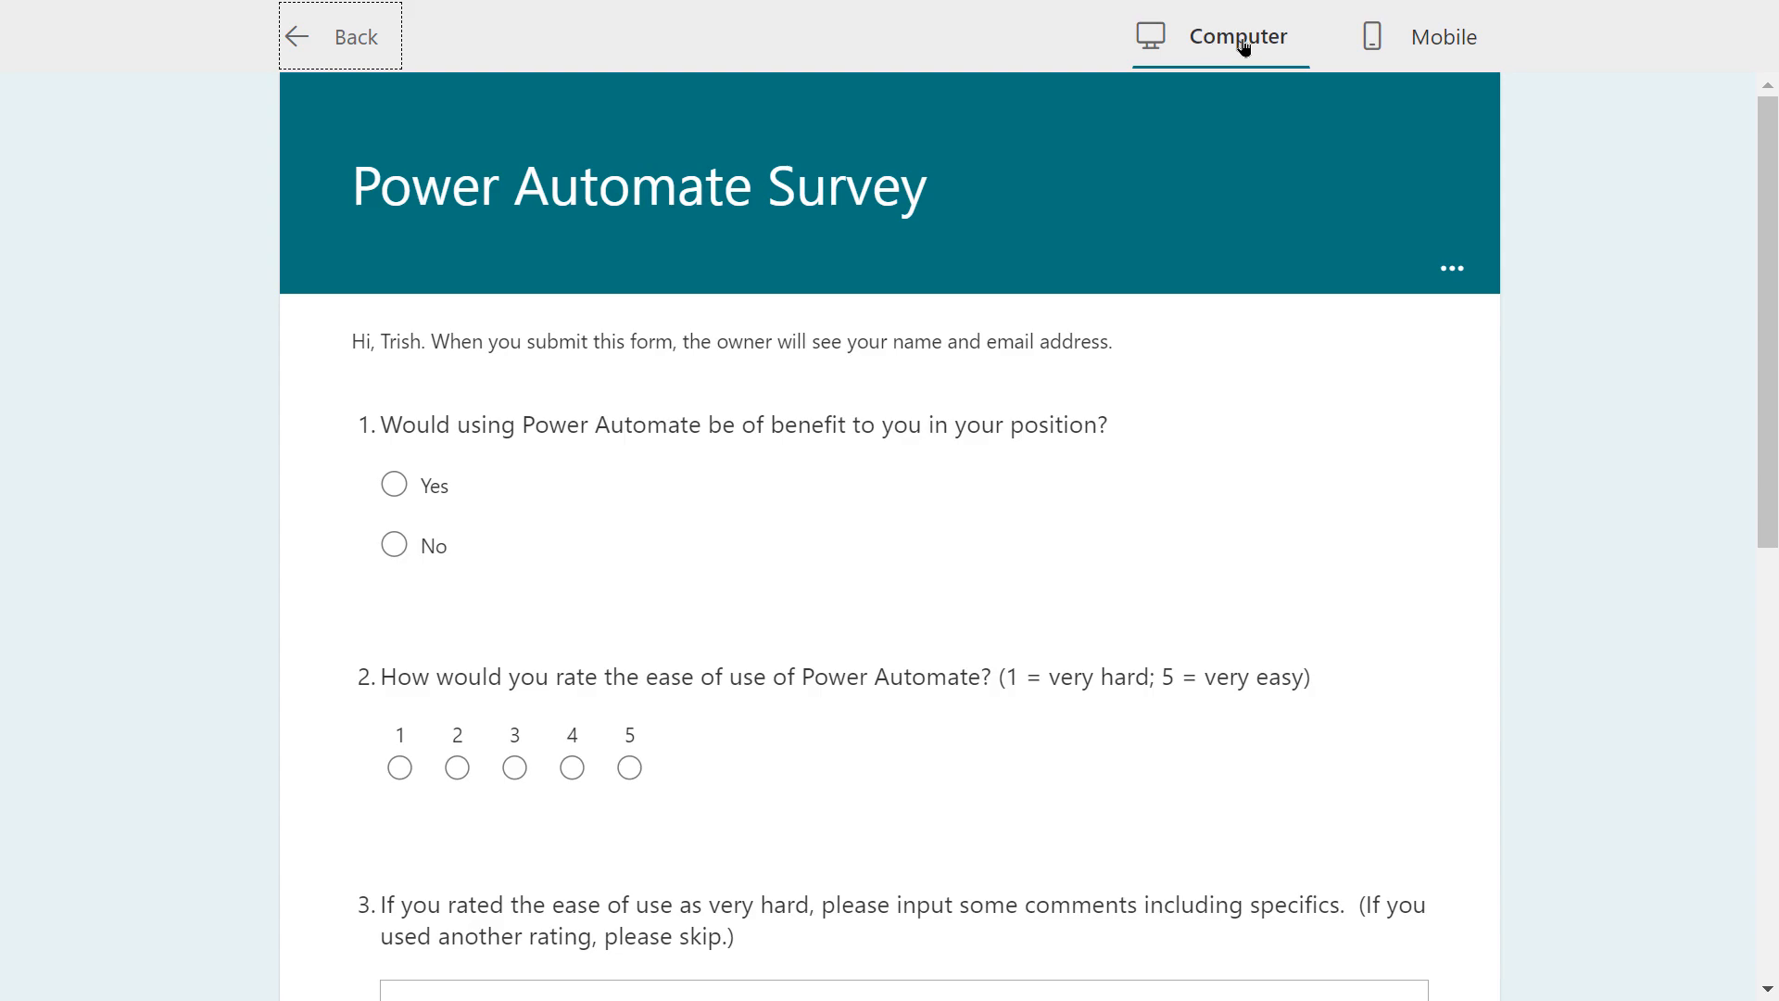
{"action": "left_click", "coordinate": [1396, 45]}
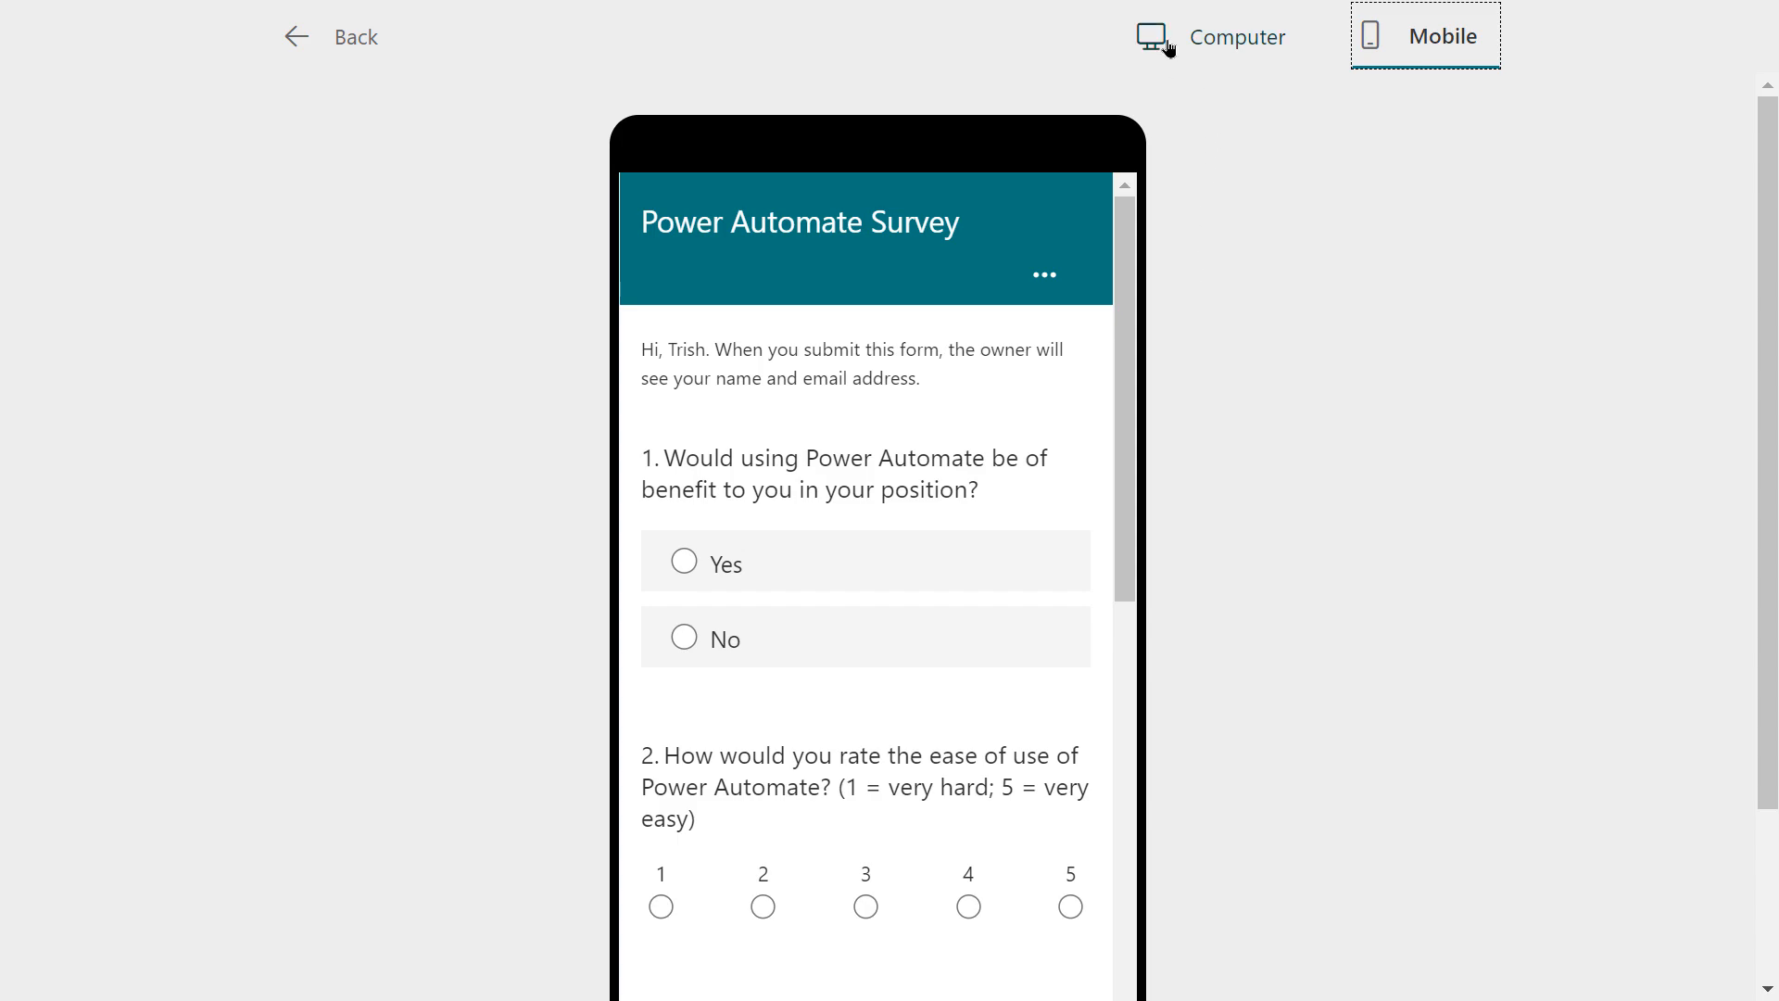
{"action": "left_click", "coordinate": [1204, 39]}
{"action": "scroll", "coordinate": [655, 728], "scroll_direction": "down", "scroll_amount": 7}
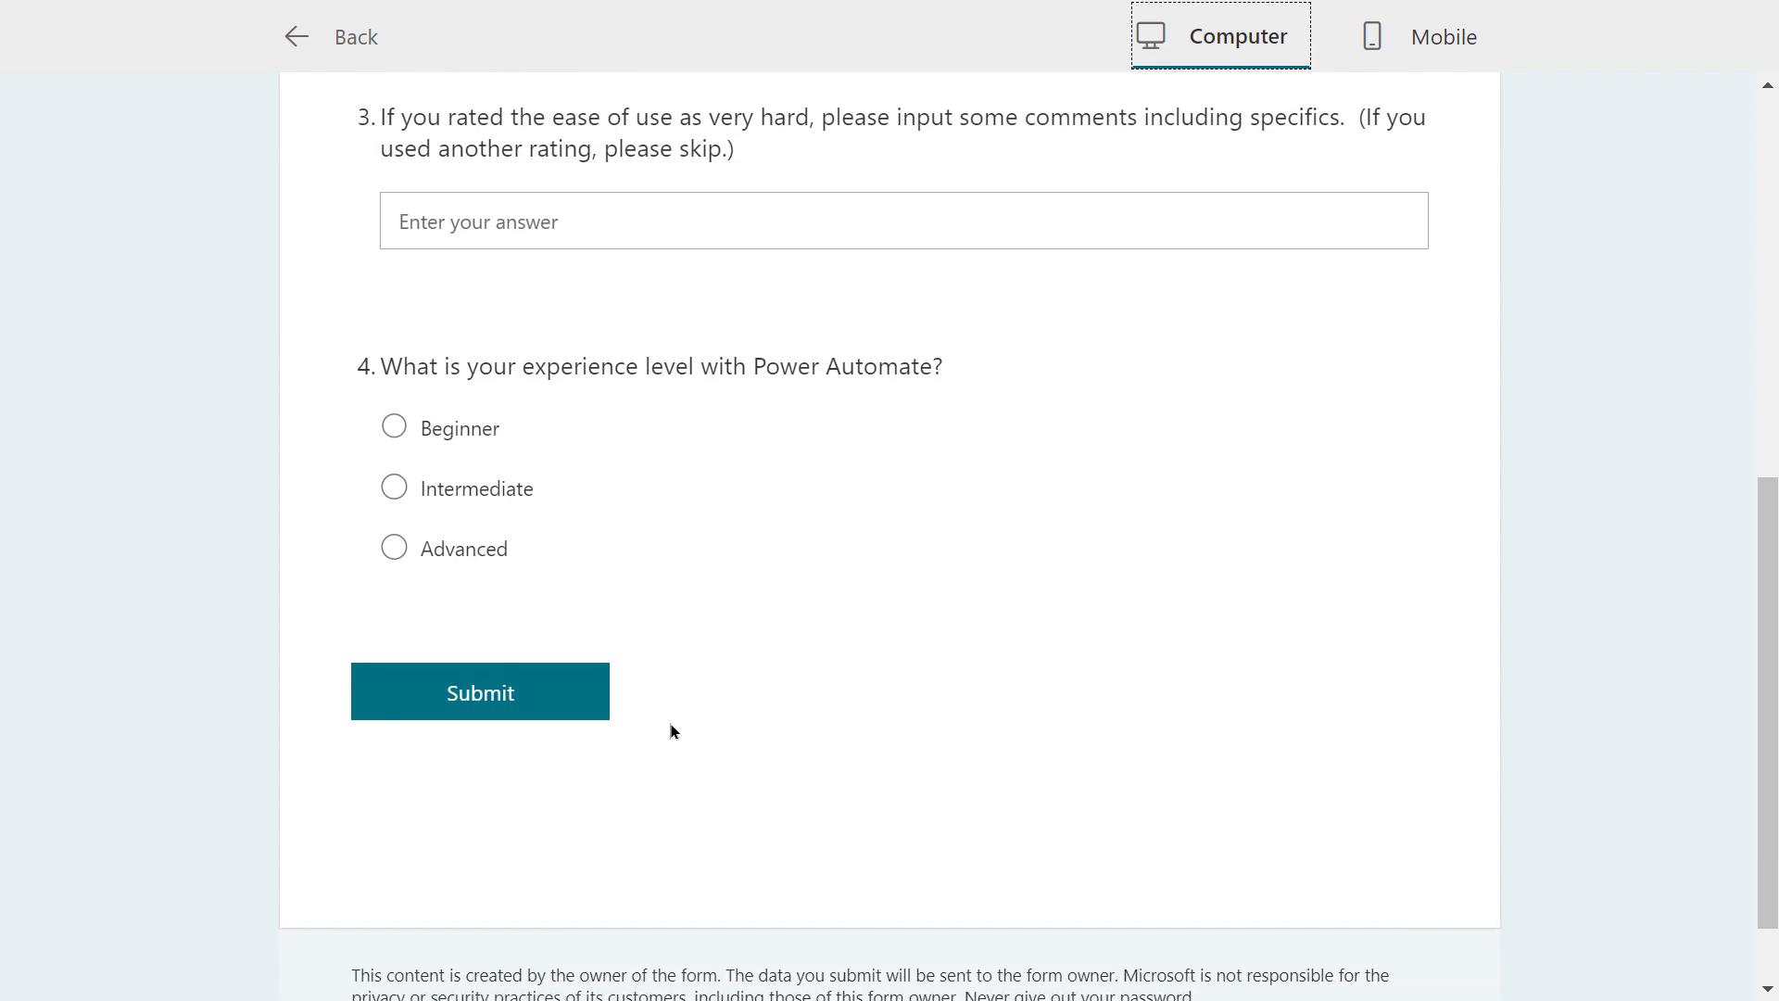
{"action": "scroll", "coordinate": [671, 727], "scroll_direction": "up", "scroll_amount": 8}
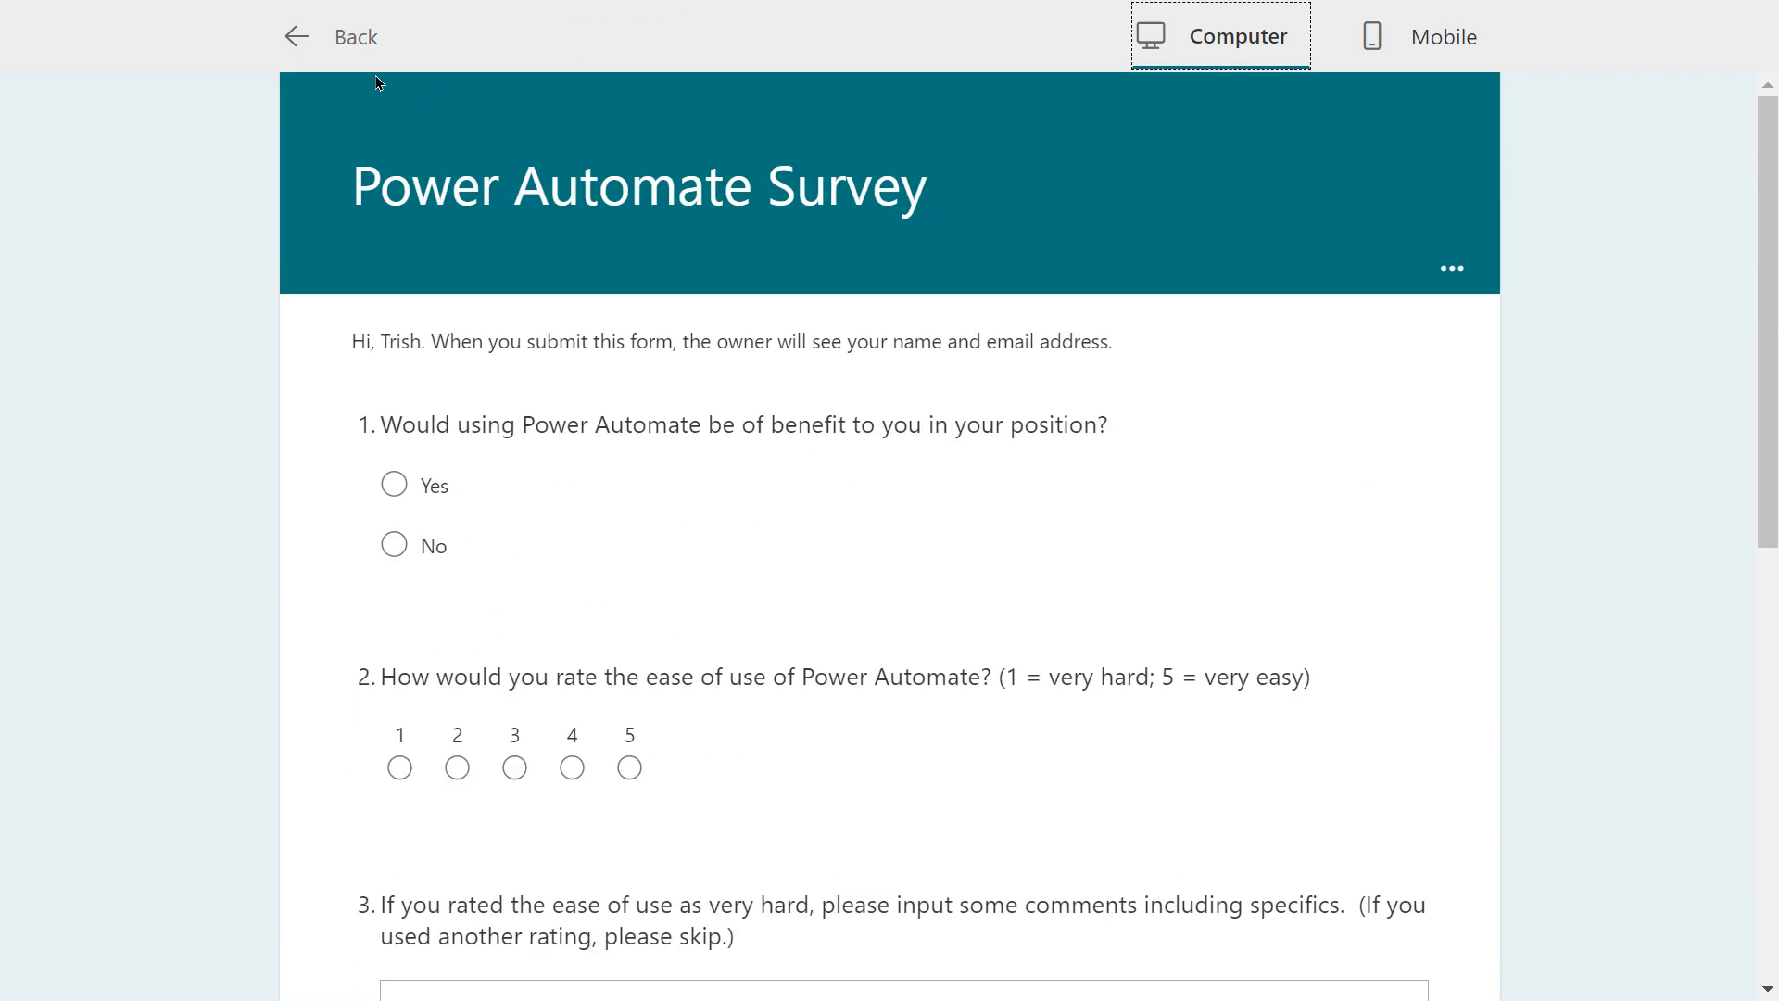
{"action": "left_click", "coordinate": [331, 41]}
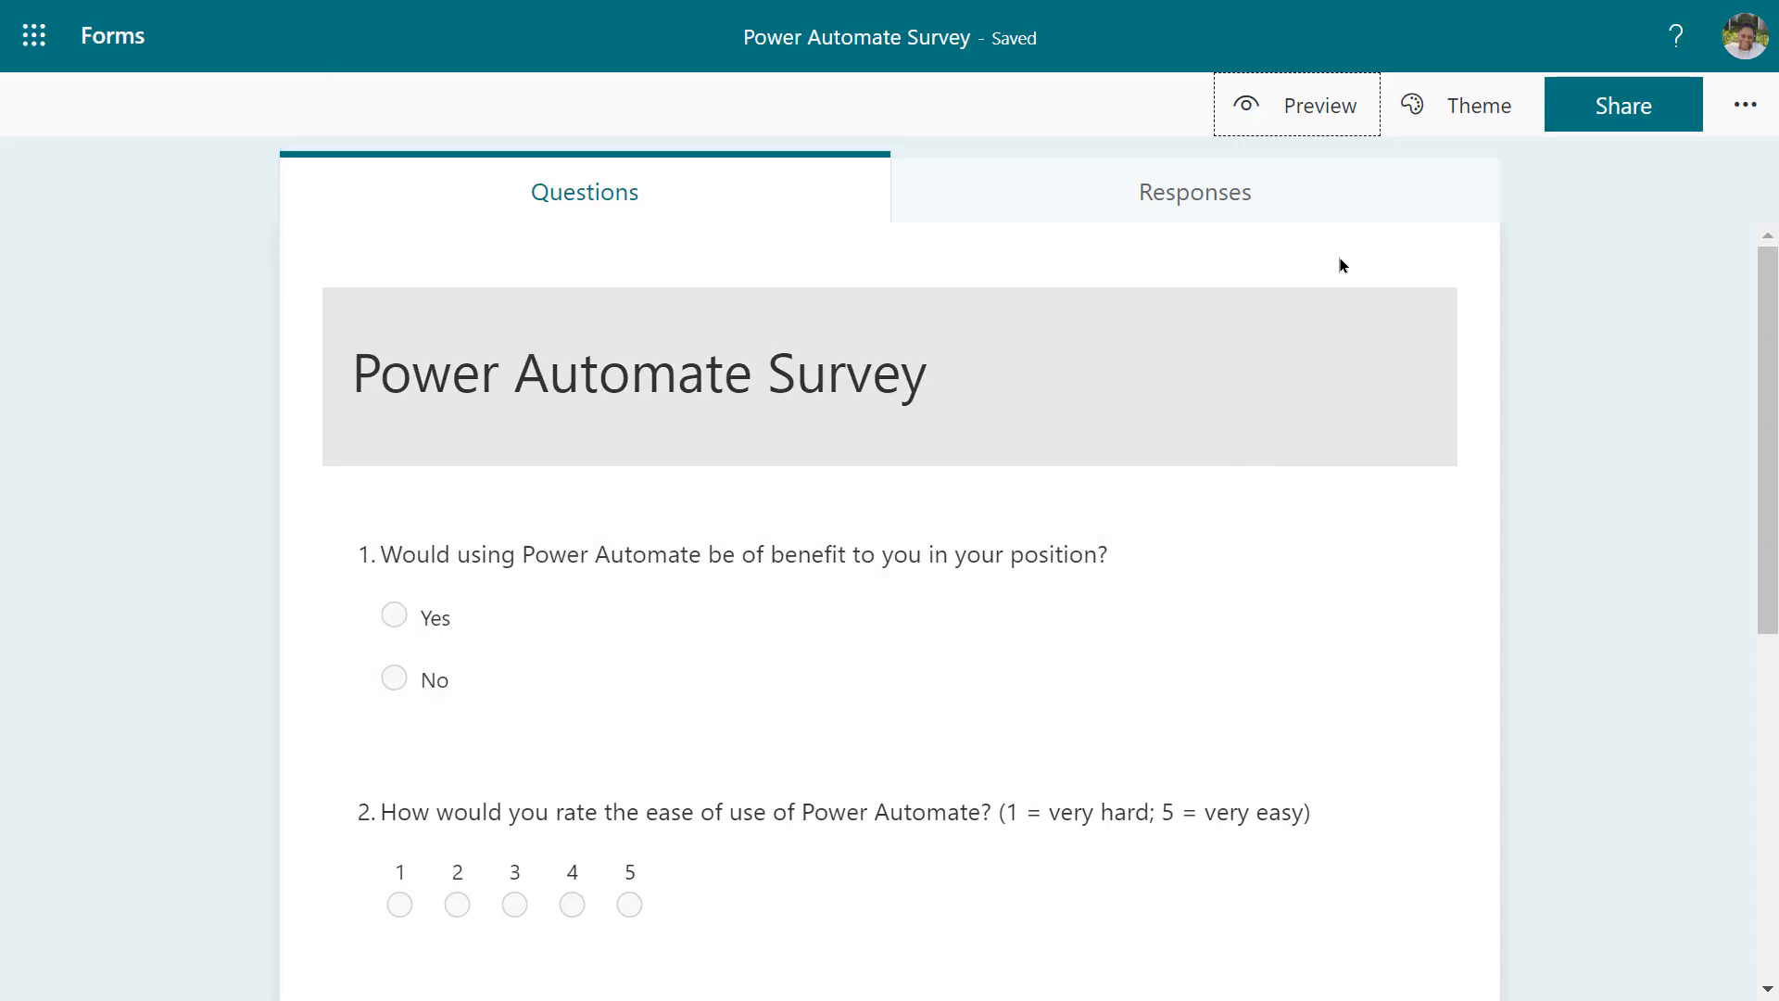
Open the Theme panel and close it, leaving the survey's theme unchanged
{"action": "left_click", "coordinate": [1462, 105]}
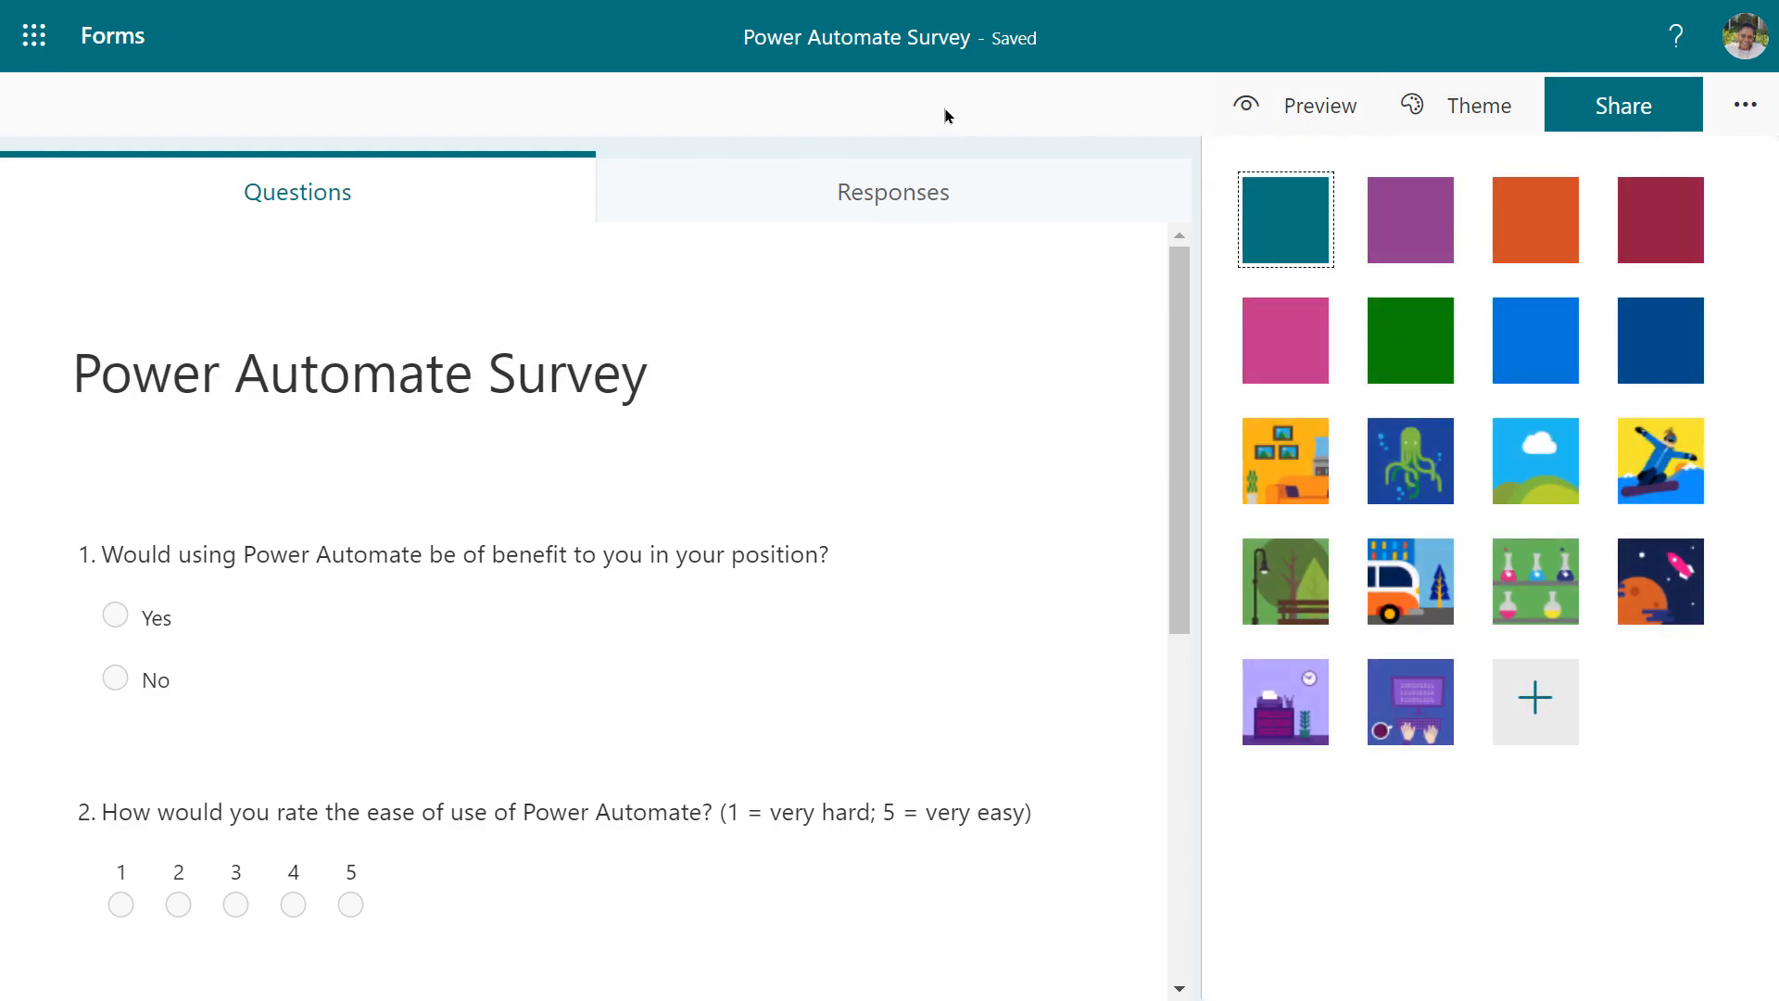
{"action": "left_click", "coordinate": [611, 105]}
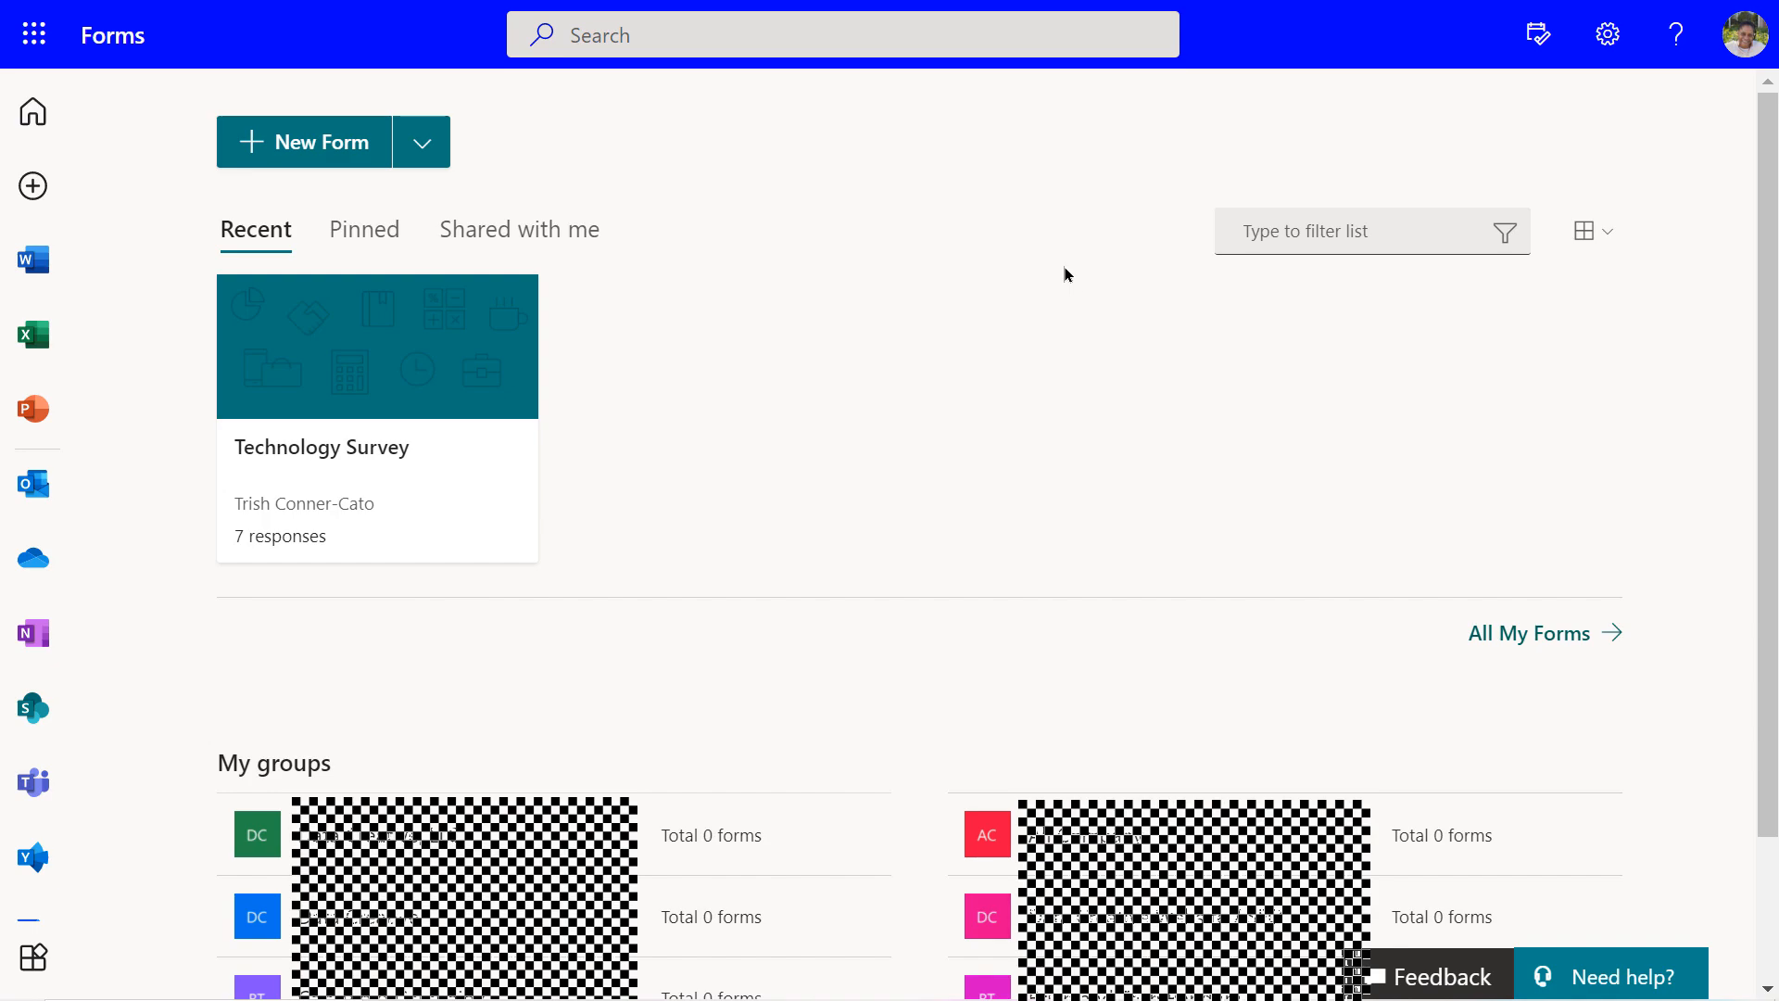
Show All My Forms, listing Power Automate Survey, Technology Survey and StreamingSurvey
{"action": "left_click", "coordinate": [1505, 632]}
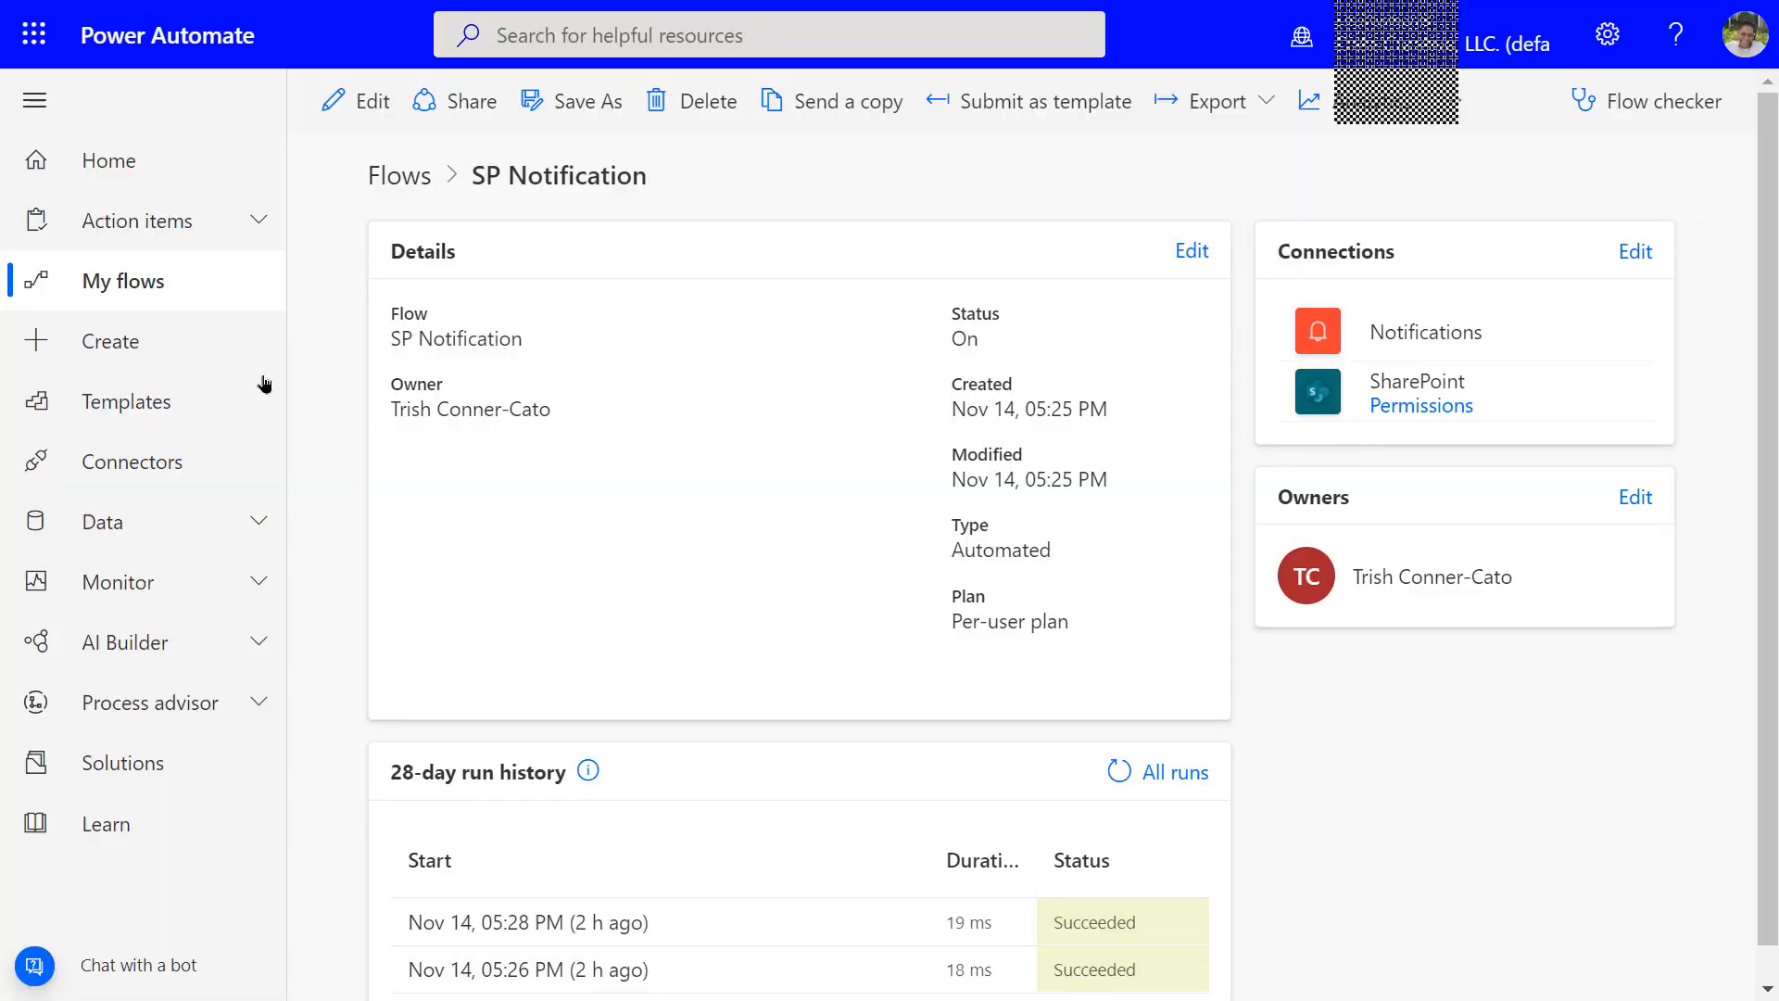
From Create, start building a new automated cloud flow
{"action": "left_click", "coordinate": [126, 347]}
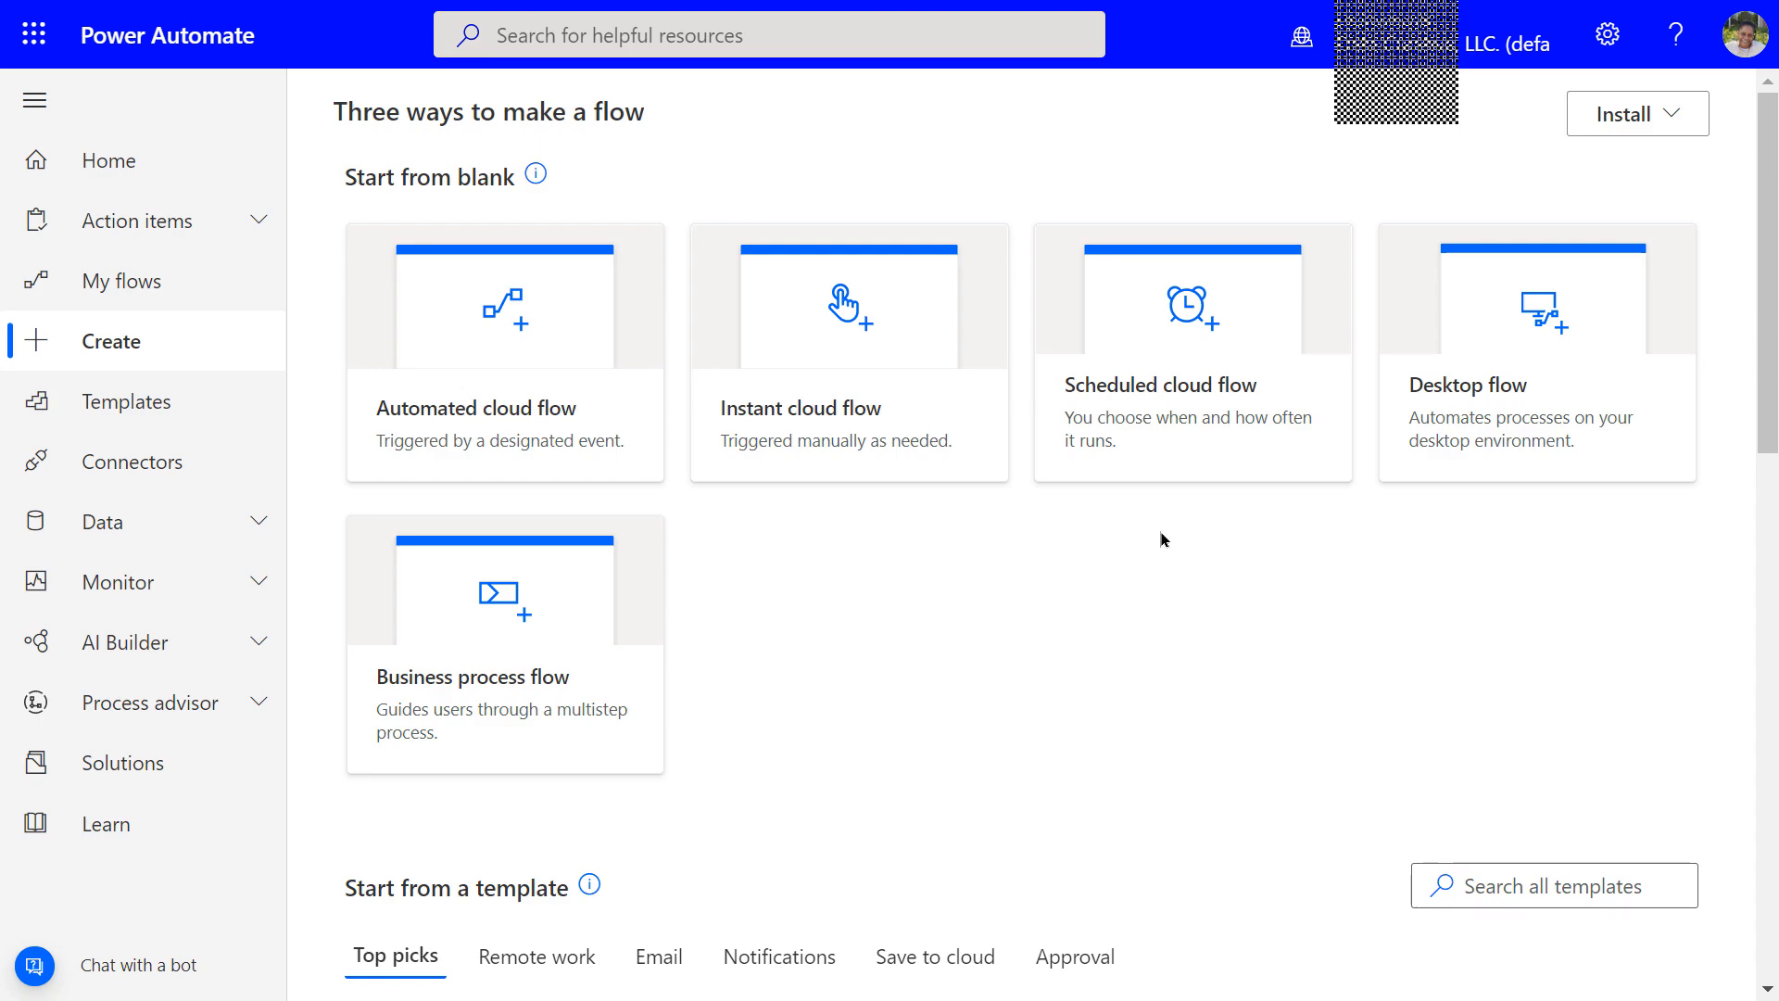
{"action": "left_click", "coordinate": [520, 416]}
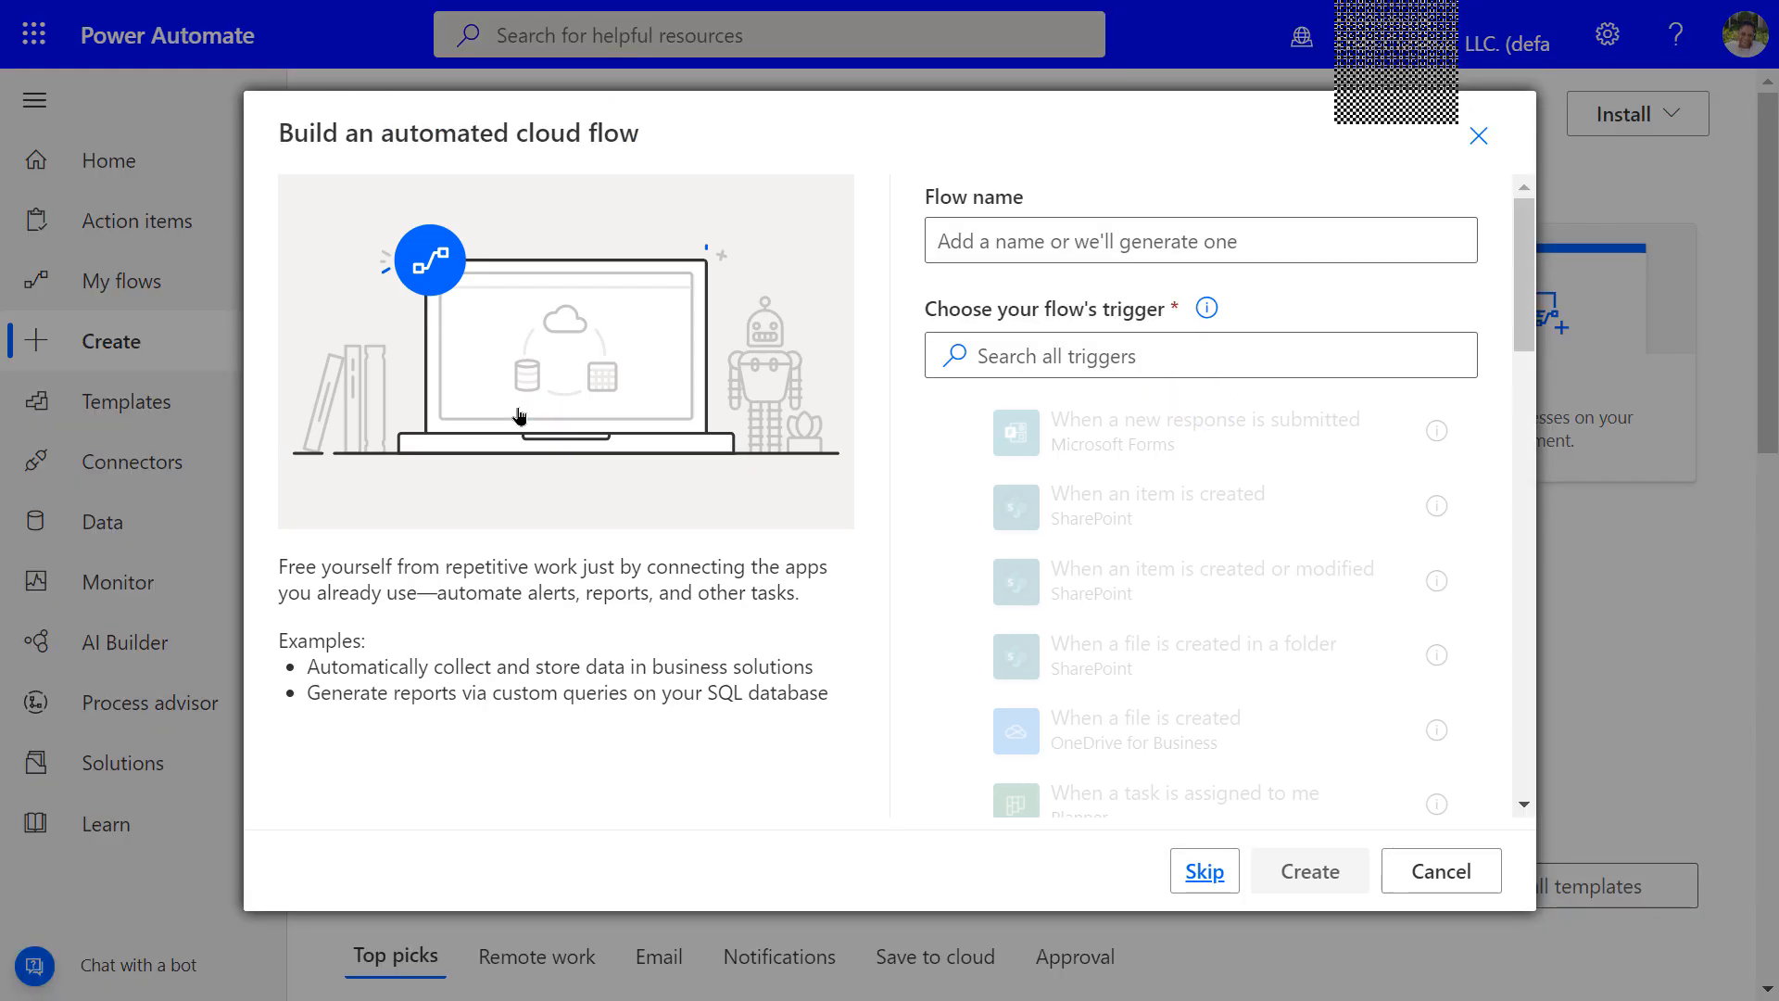
Name the flow 'Power Automate Survey Results' with the Forms 'When a new response is submitted' trigger
{"action": "left_click", "coordinate": [949, 248]}
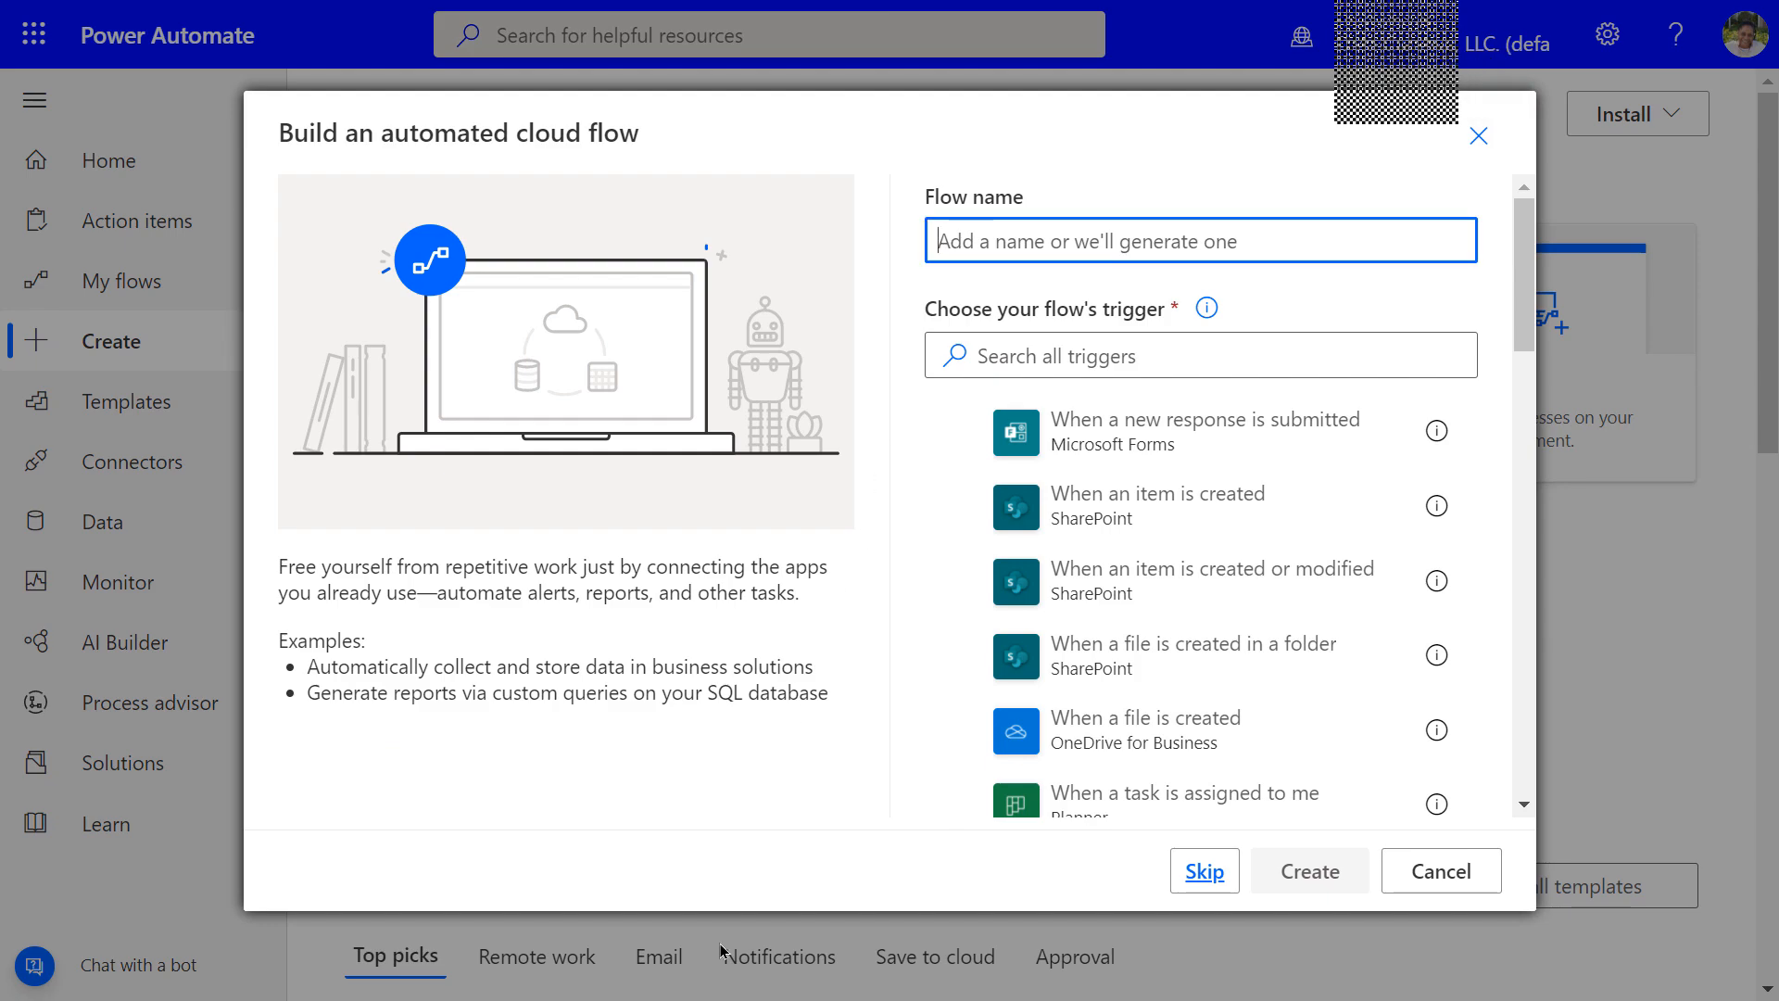
{"action": "type", "text": "Power "}
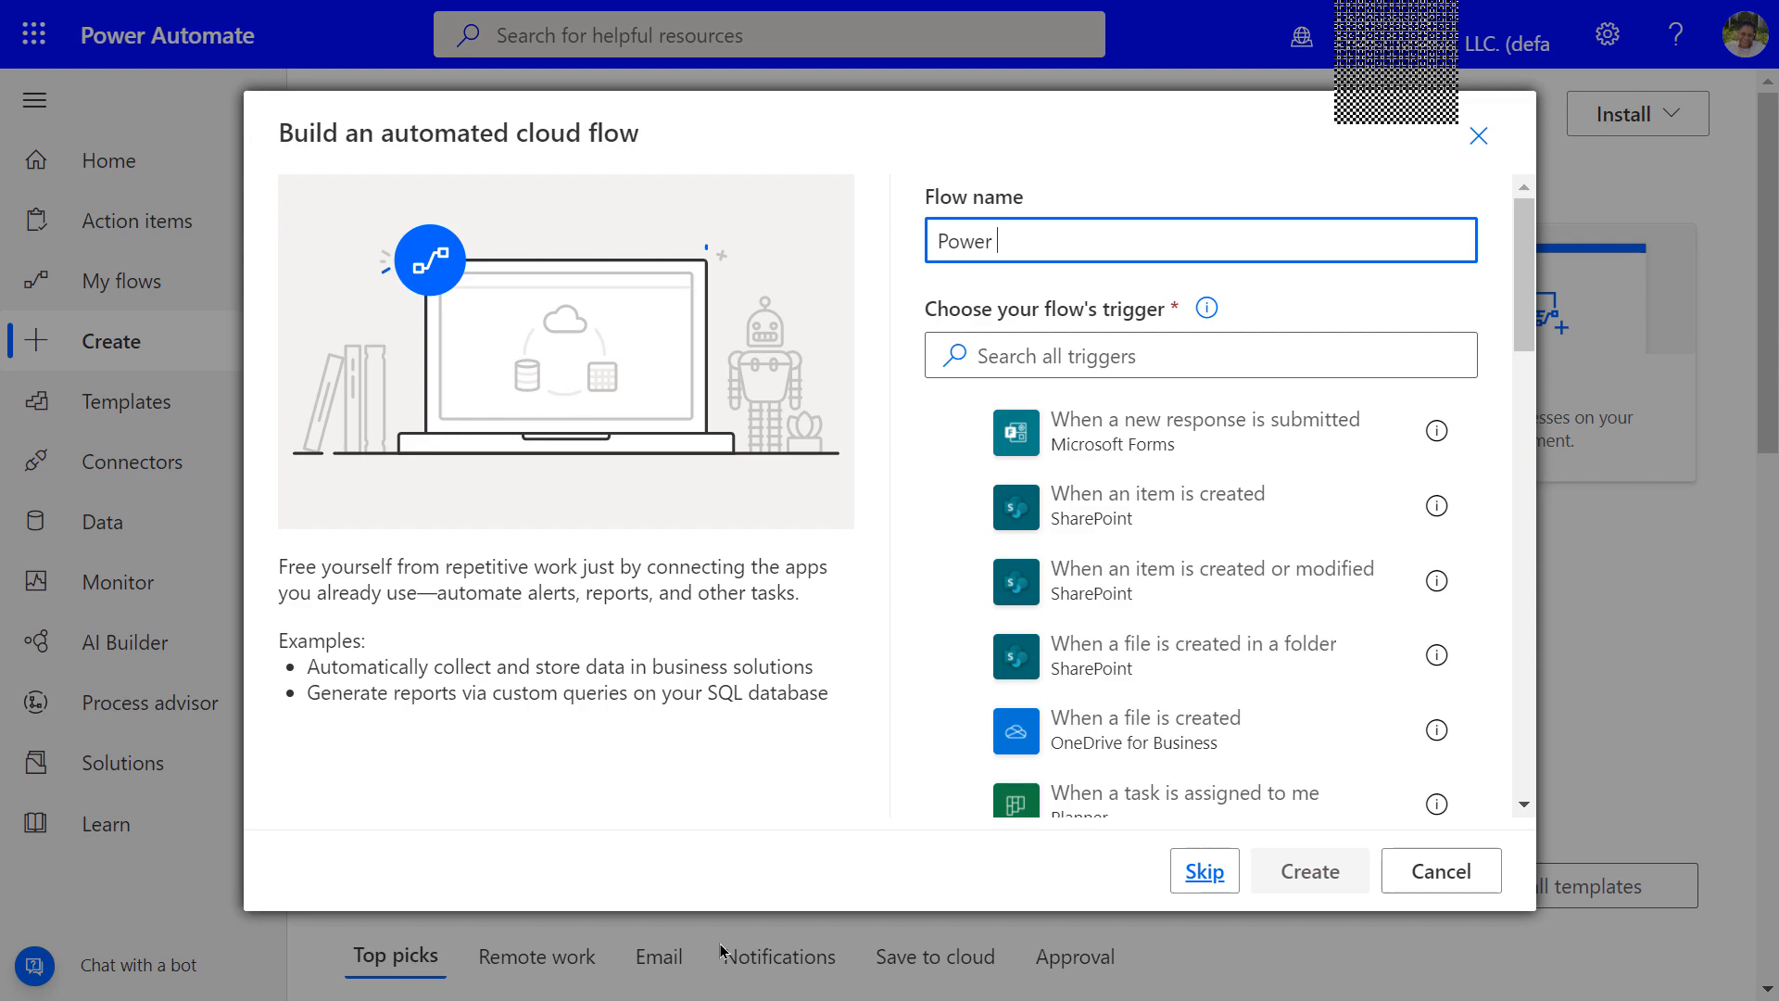
{"action": "type", "text": "Automate Survey Results"}
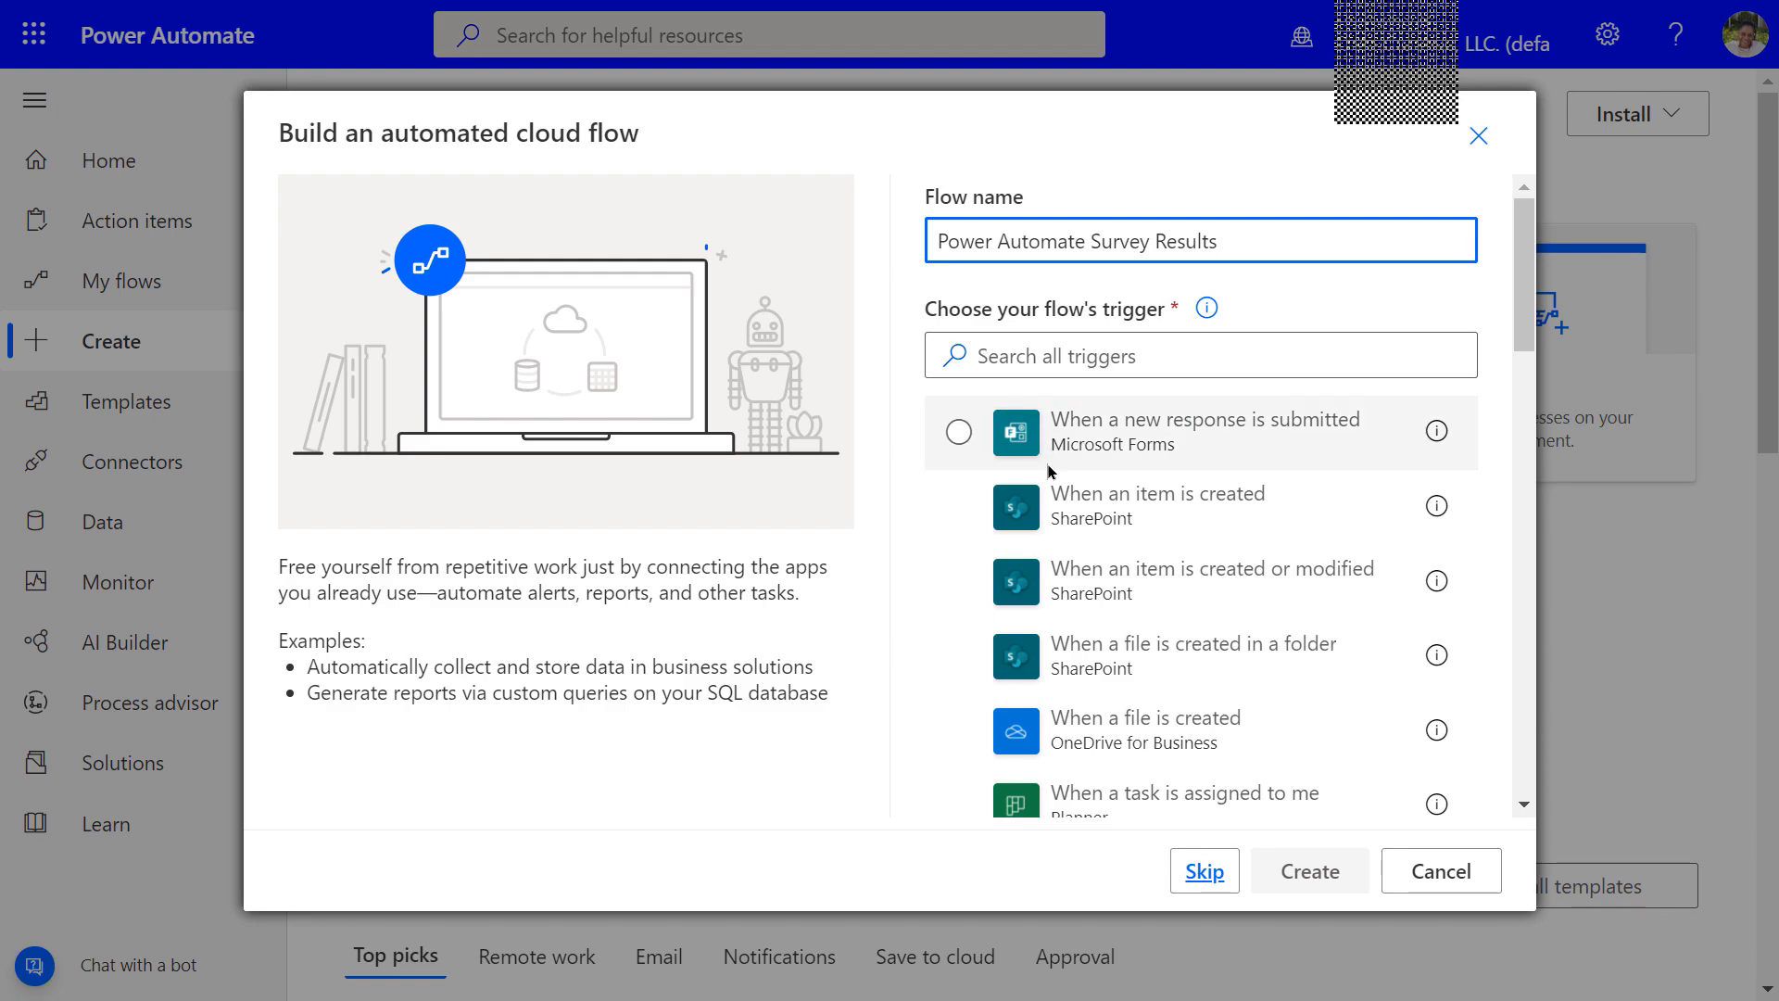
{"action": "left_click", "coordinate": [963, 434]}
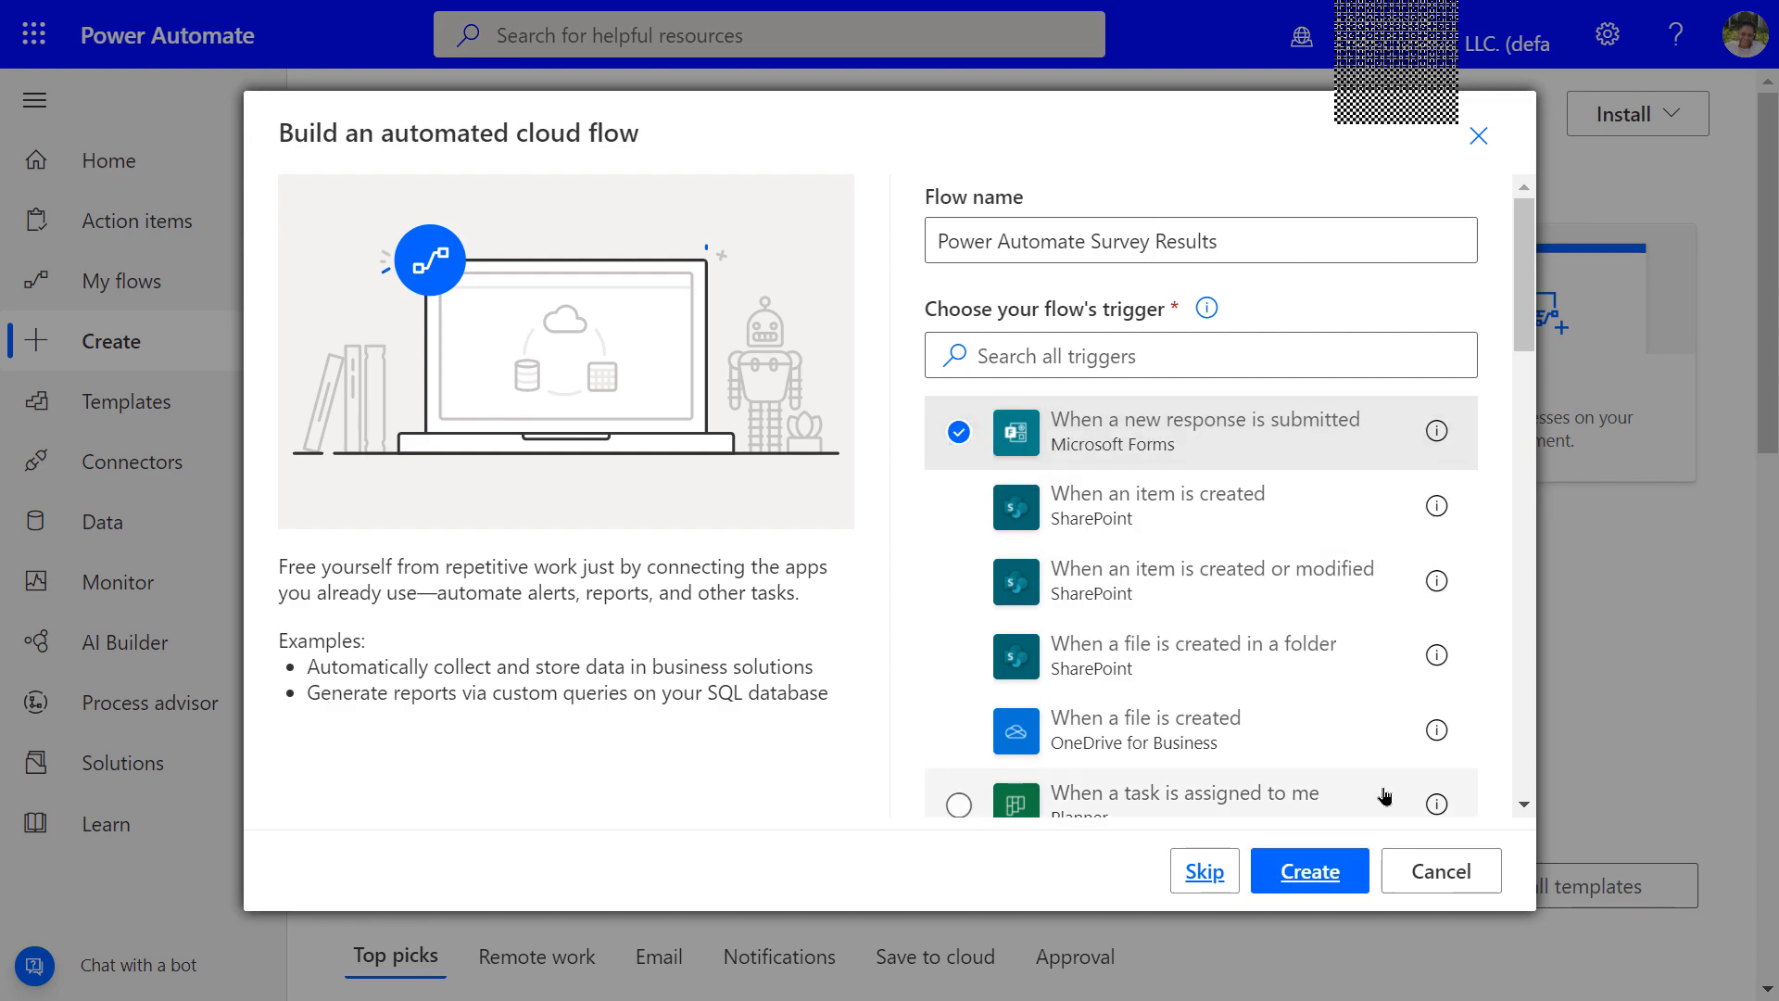
{"action": "left_click", "coordinate": [1320, 881]}
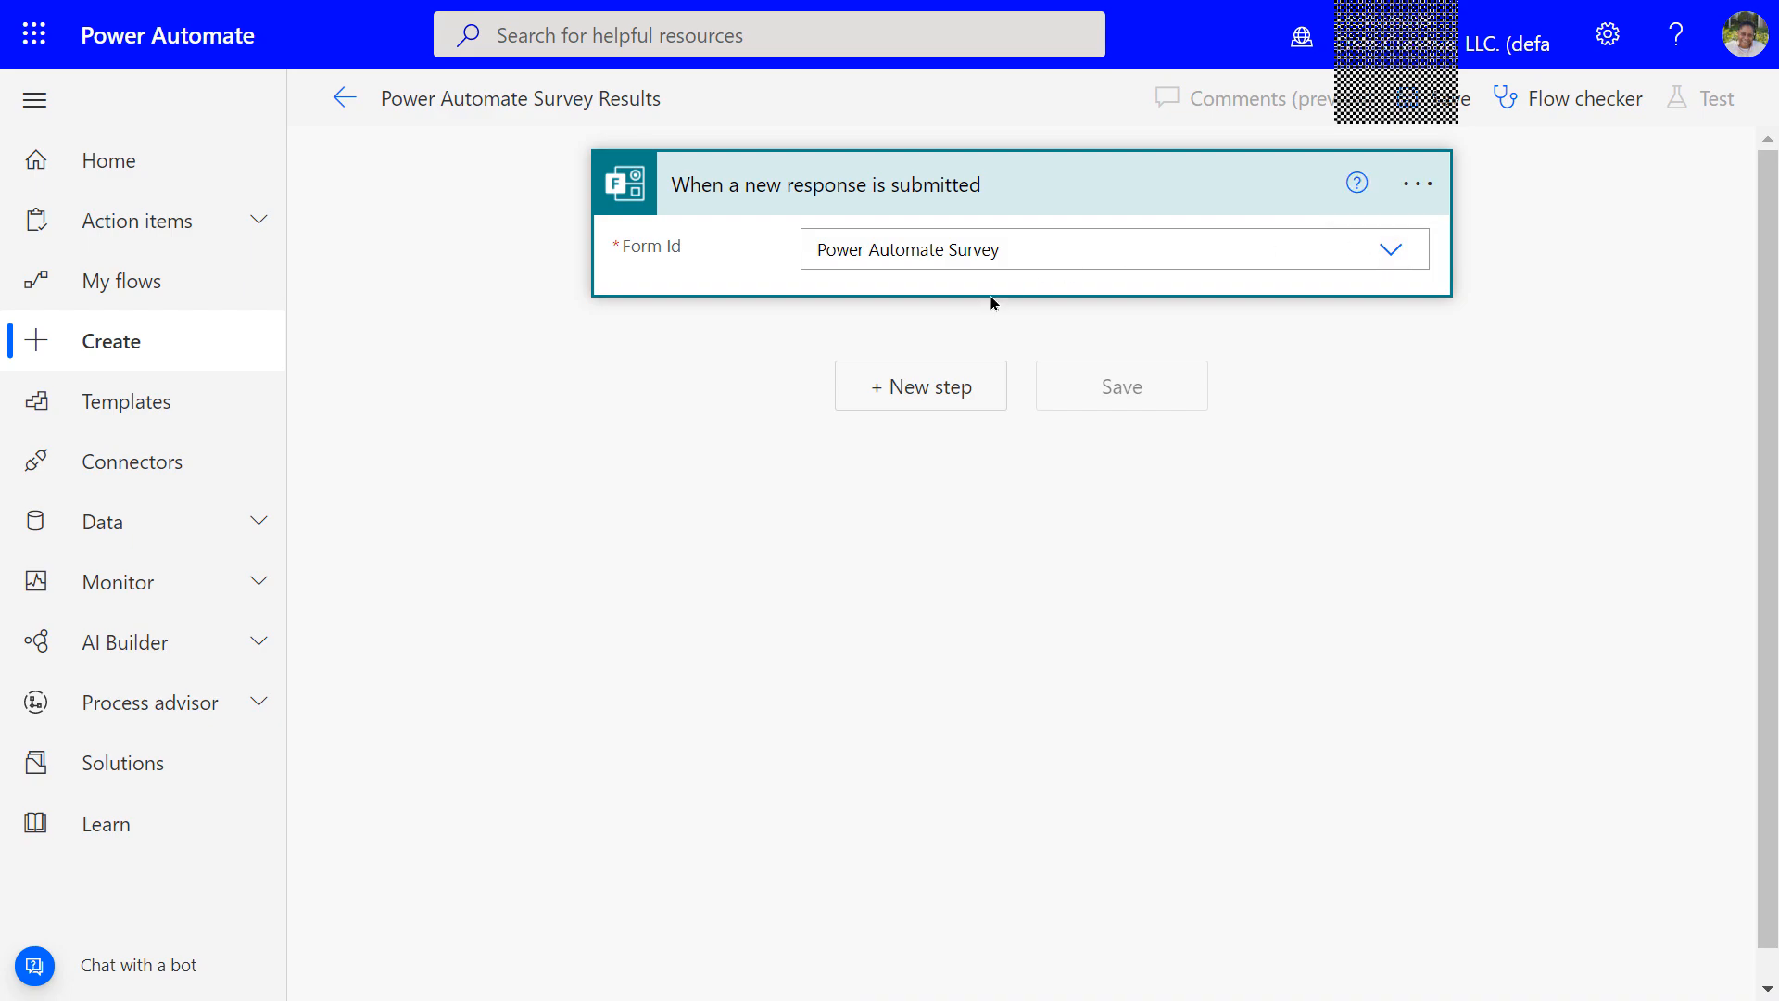
Add a new step after the trigger and search the connectors for 'forms'
{"action": "left_click", "coordinate": [889, 397]}
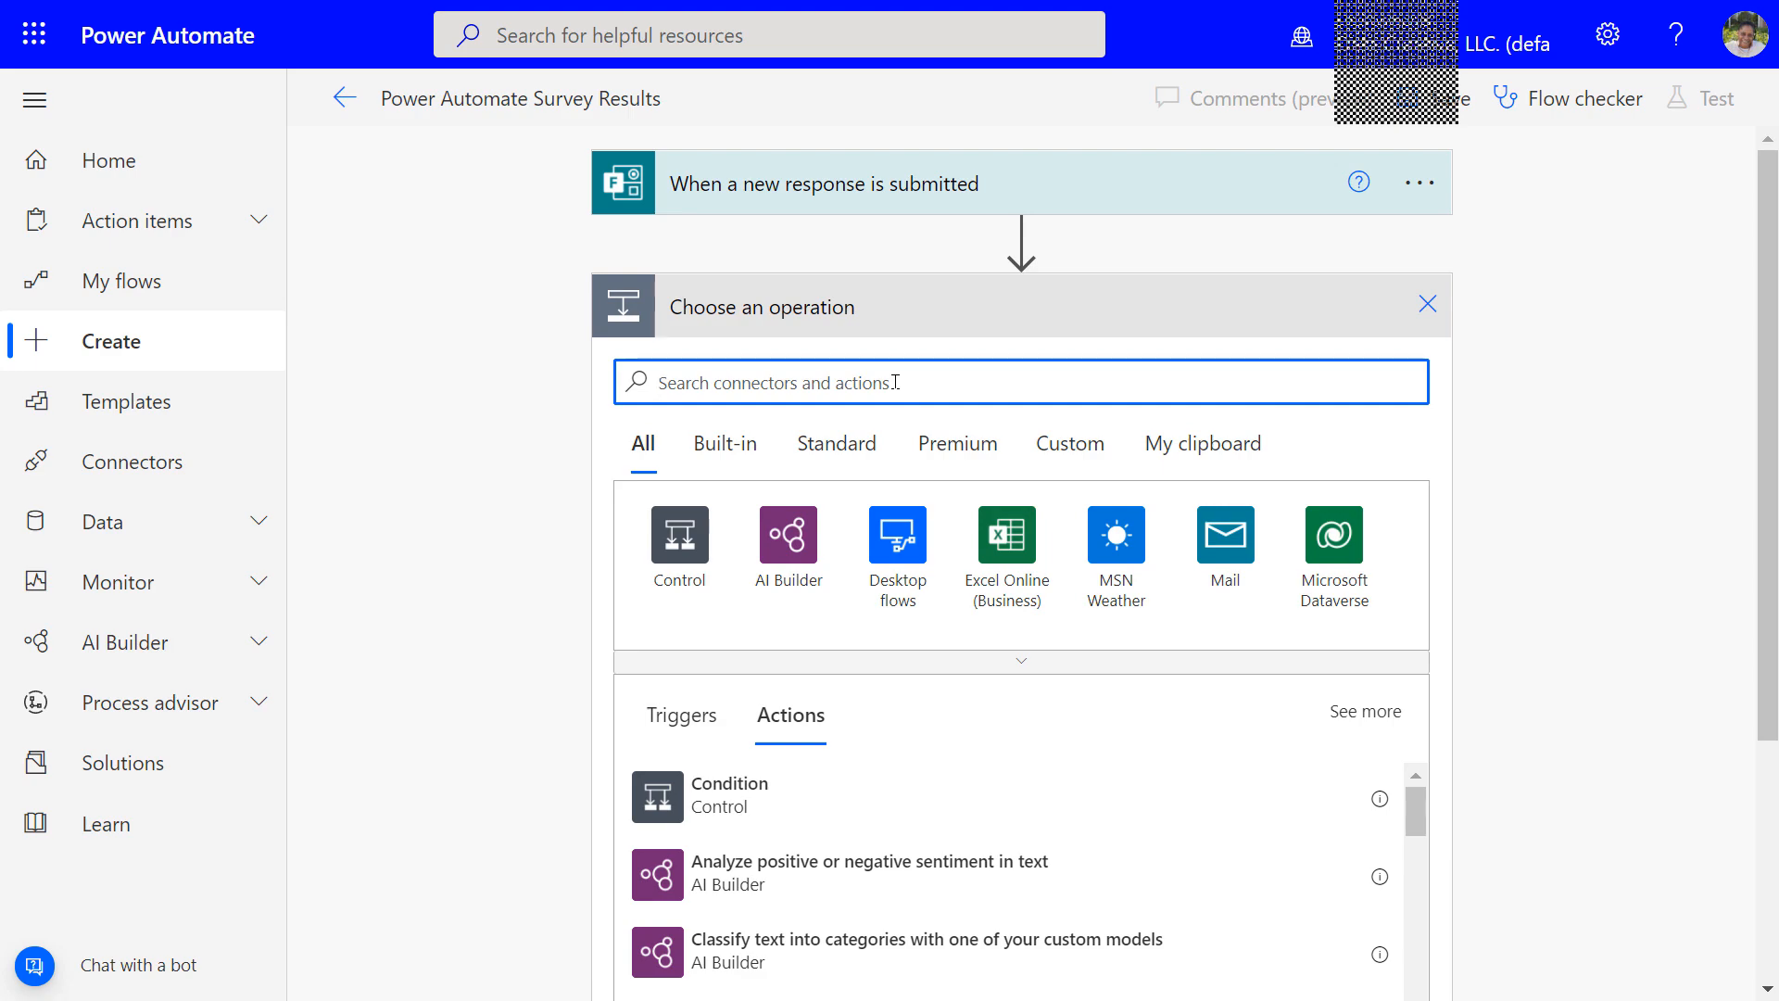
{"action": "type", "text": "fo"}
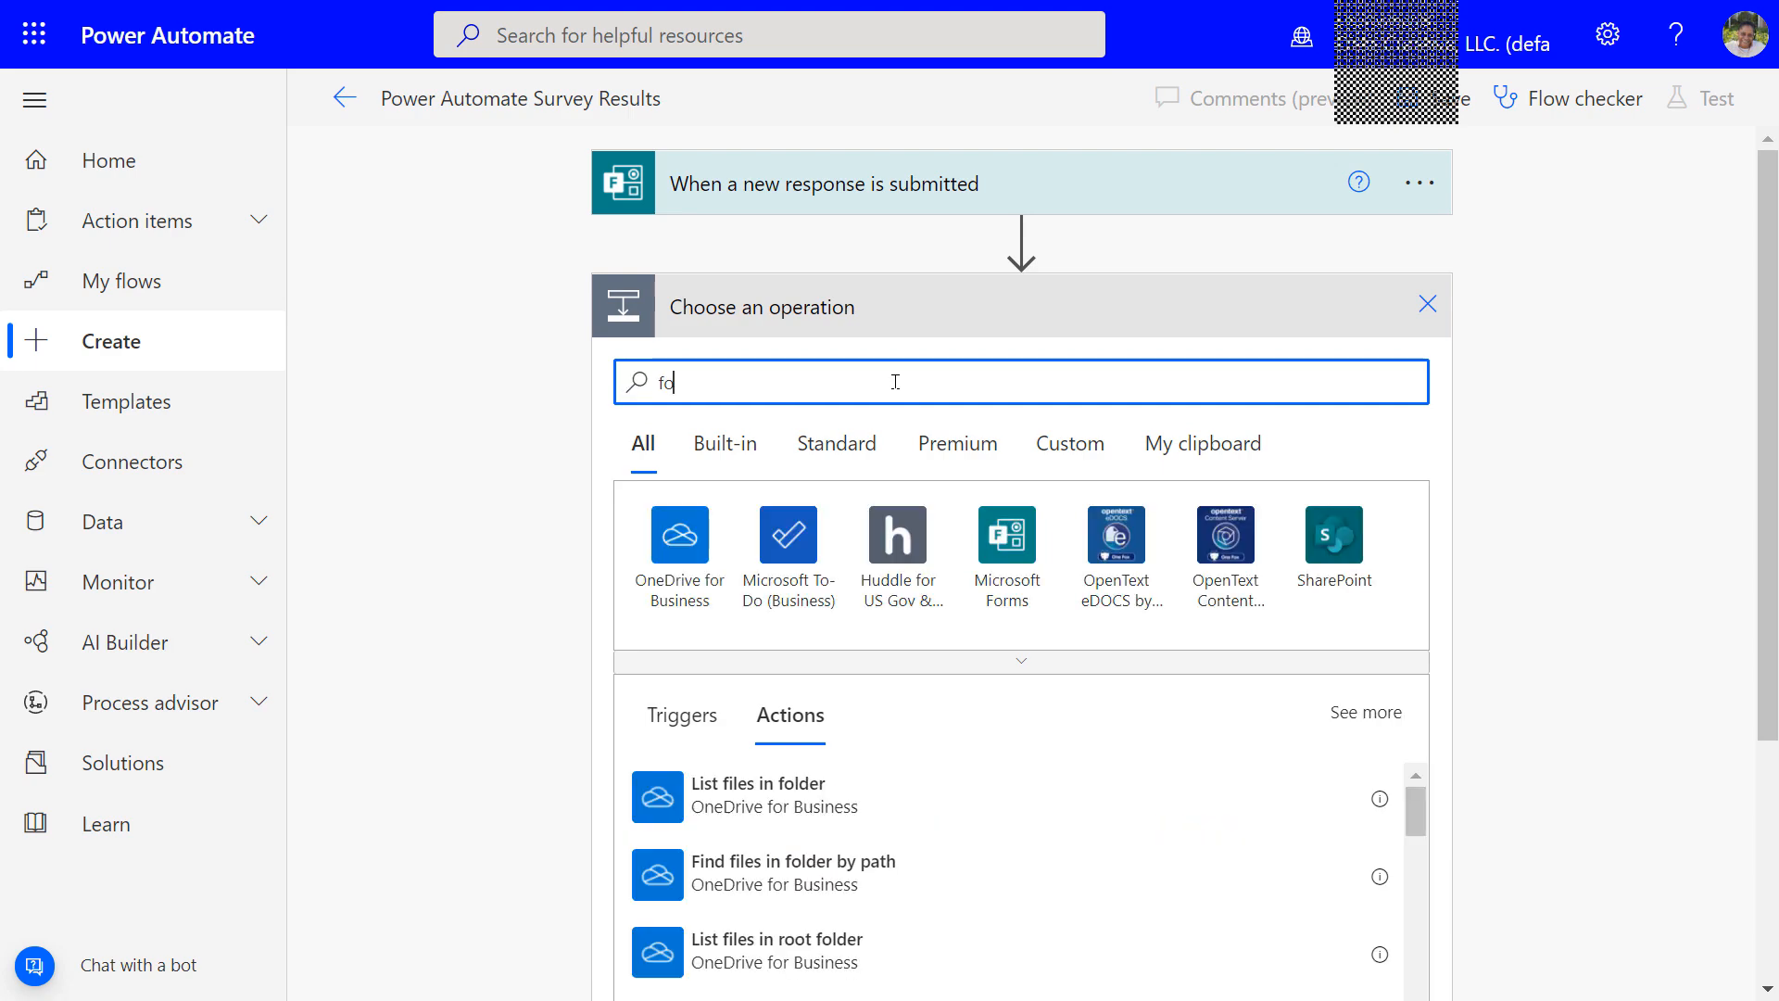
{"action": "type", "text": "rms"}
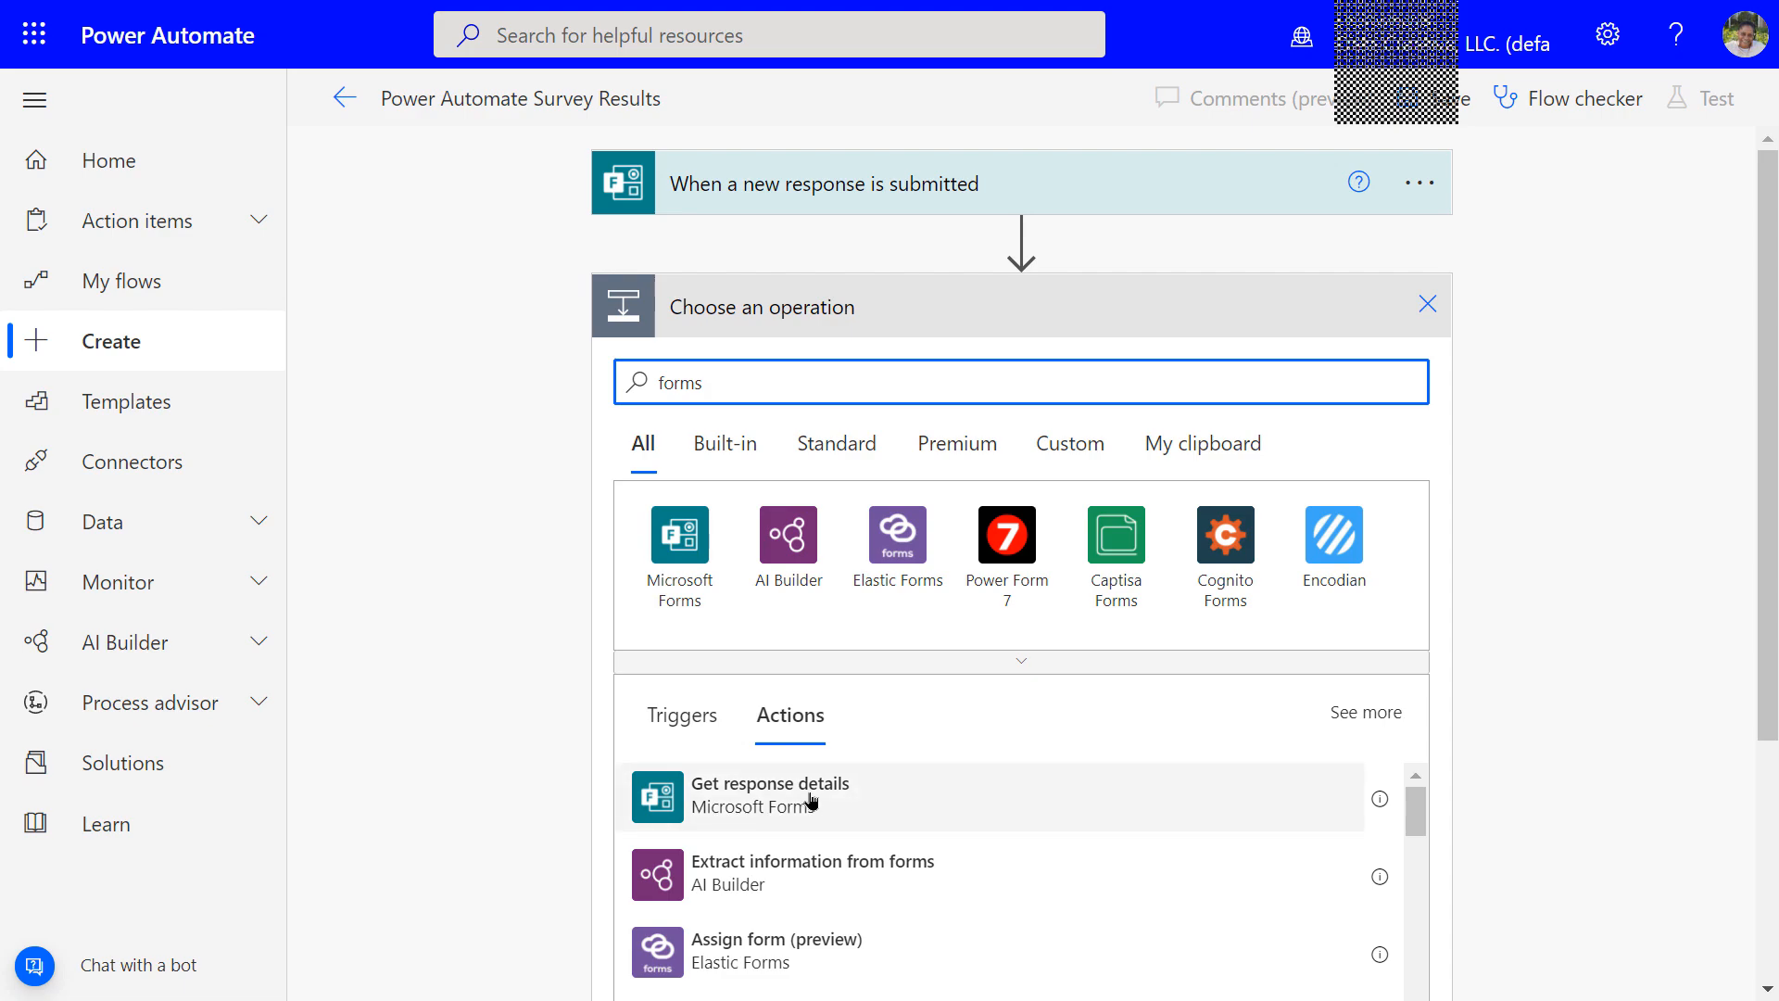
Add Get response details for the Power Automate Survey form, using the trigger's Response Id
{"action": "left_click", "coordinate": [714, 800]}
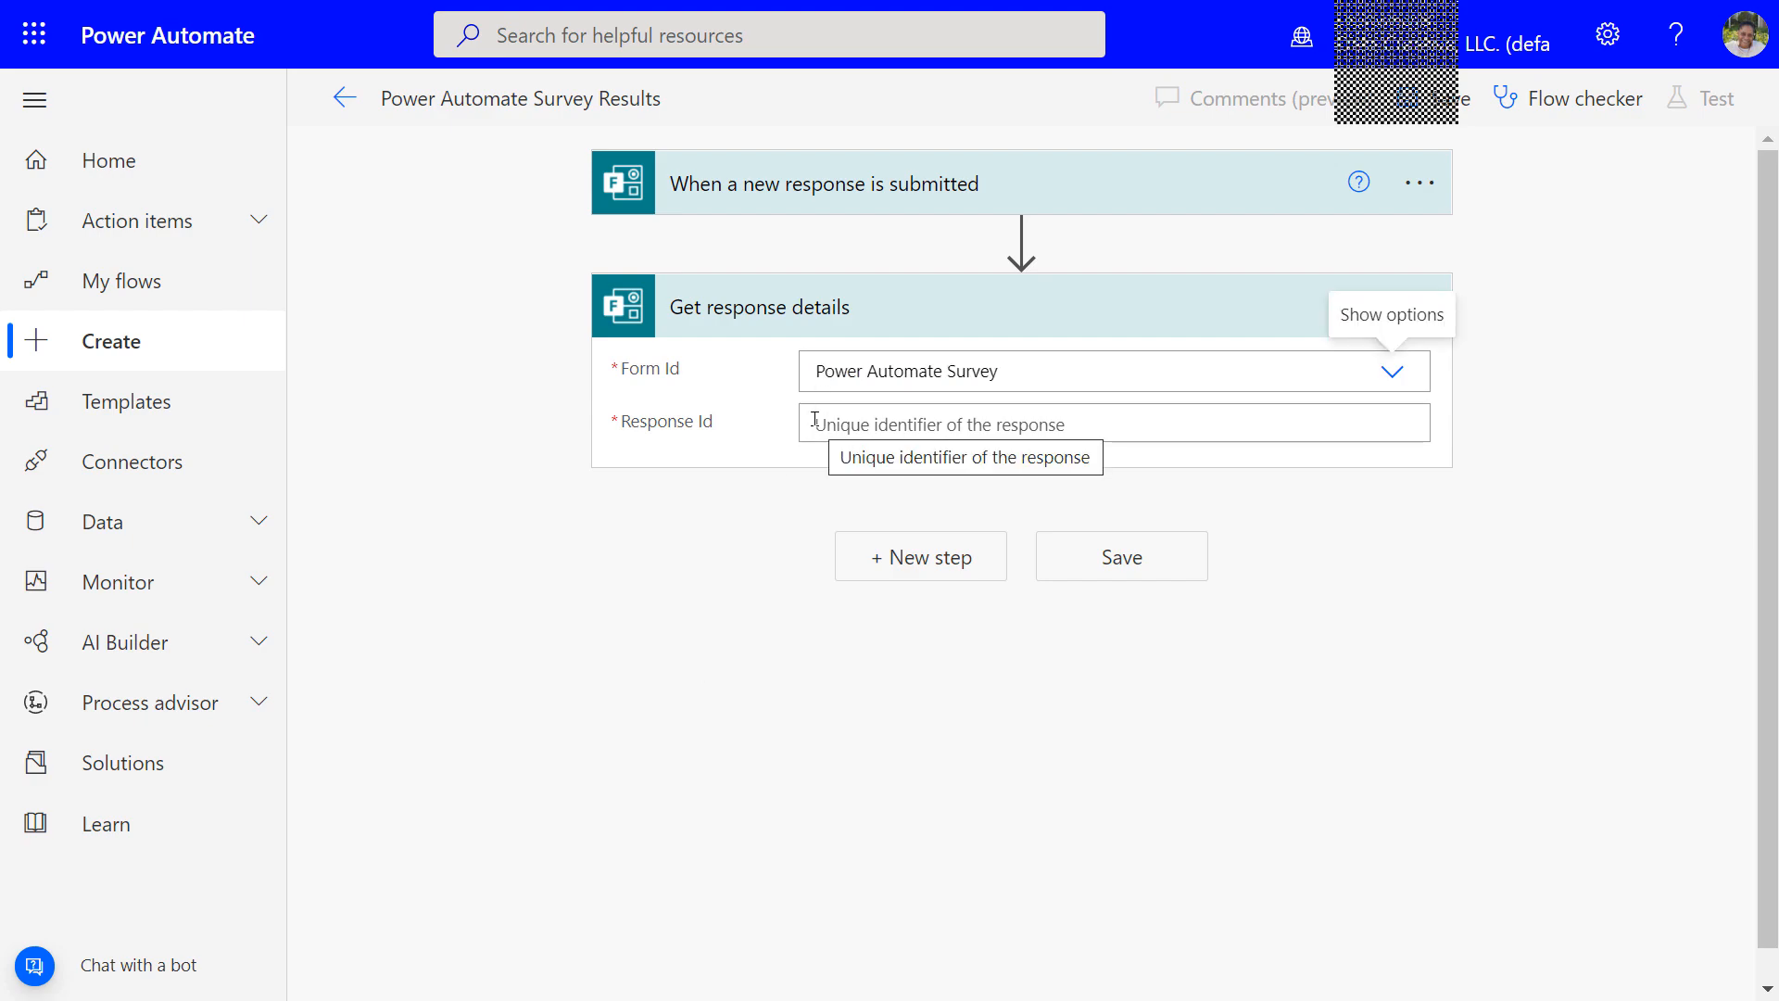
{"action": "left_click", "coordinate": [812, 423]}
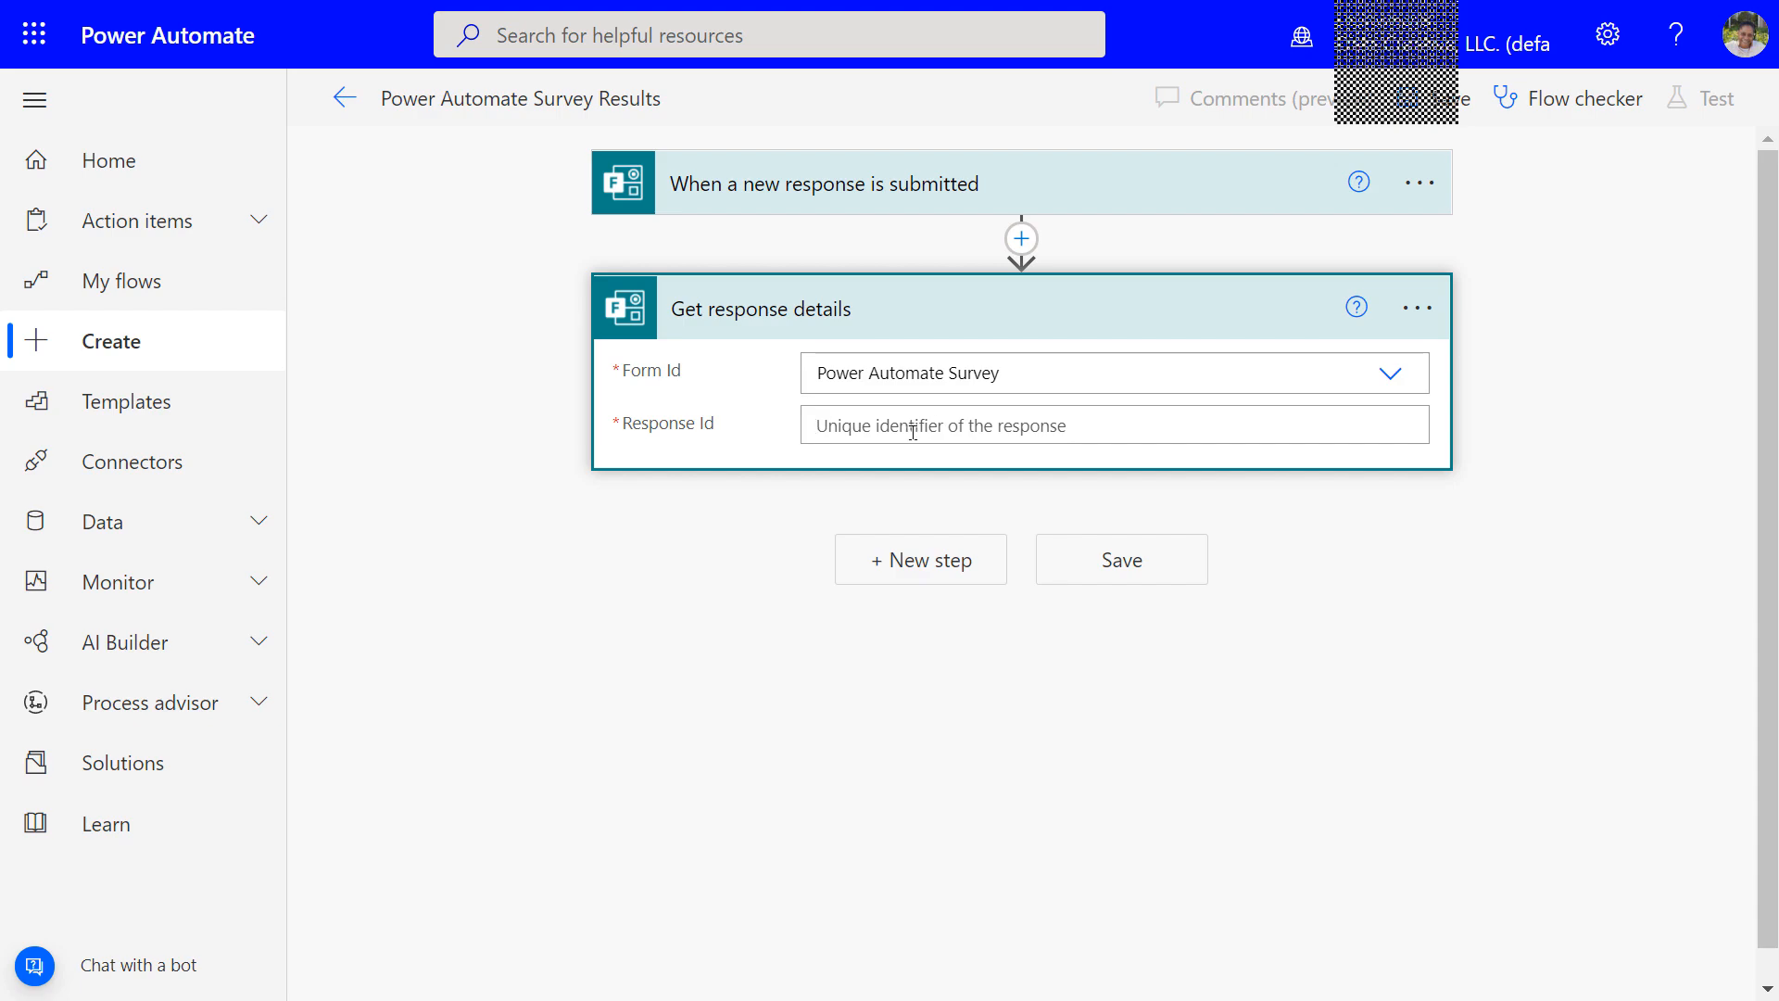
{"action": "left_click", "coordinate": [998, 423]}
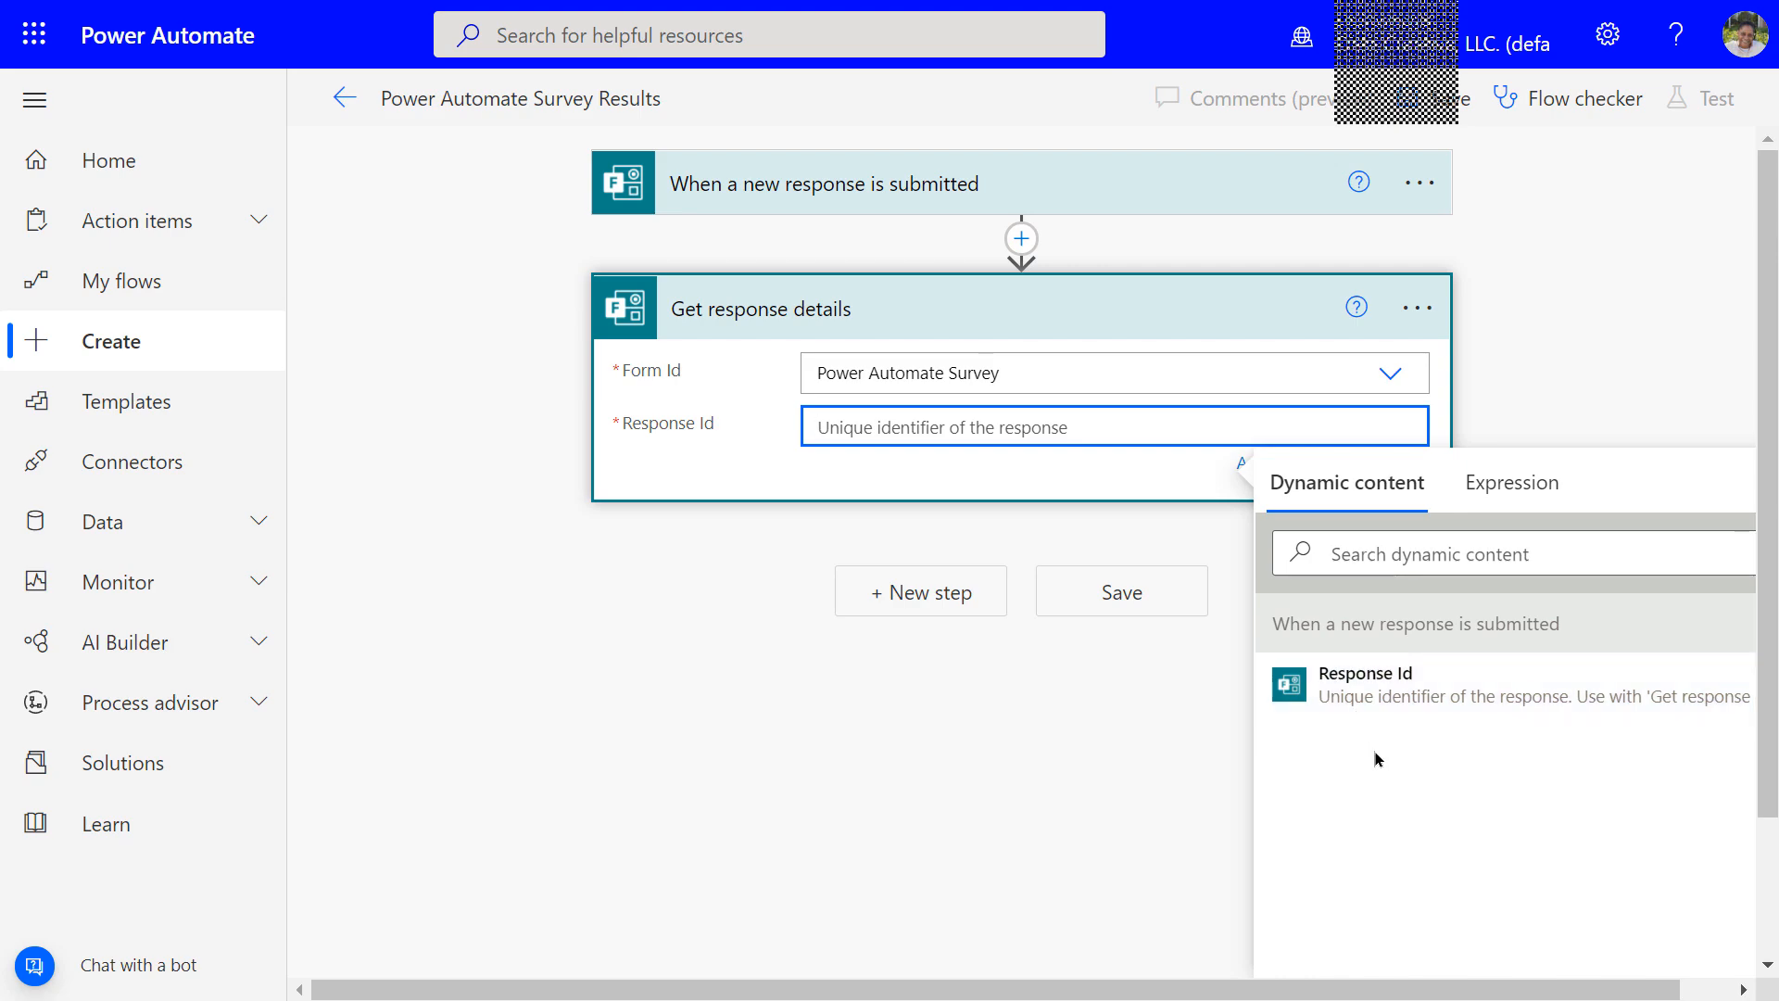
{"action": "left_click", "coordinate": [1356, 702]}
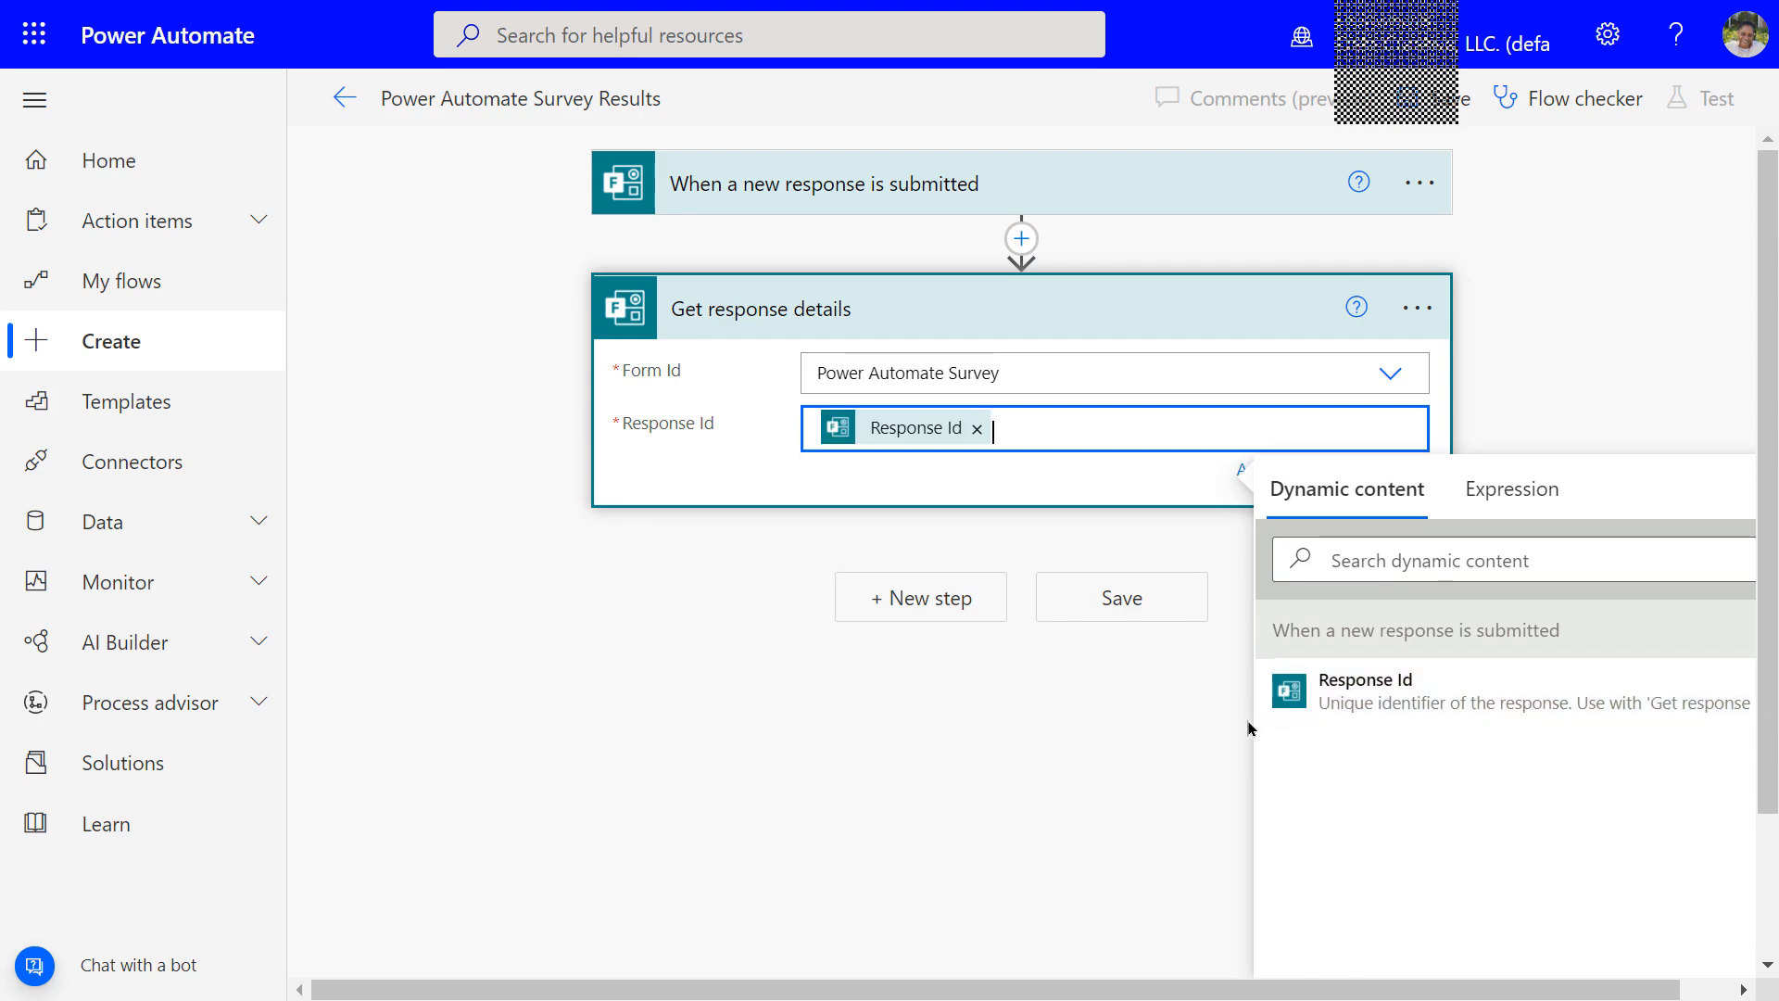
{"action": "left_click", "coordinate": [1128, 726]}
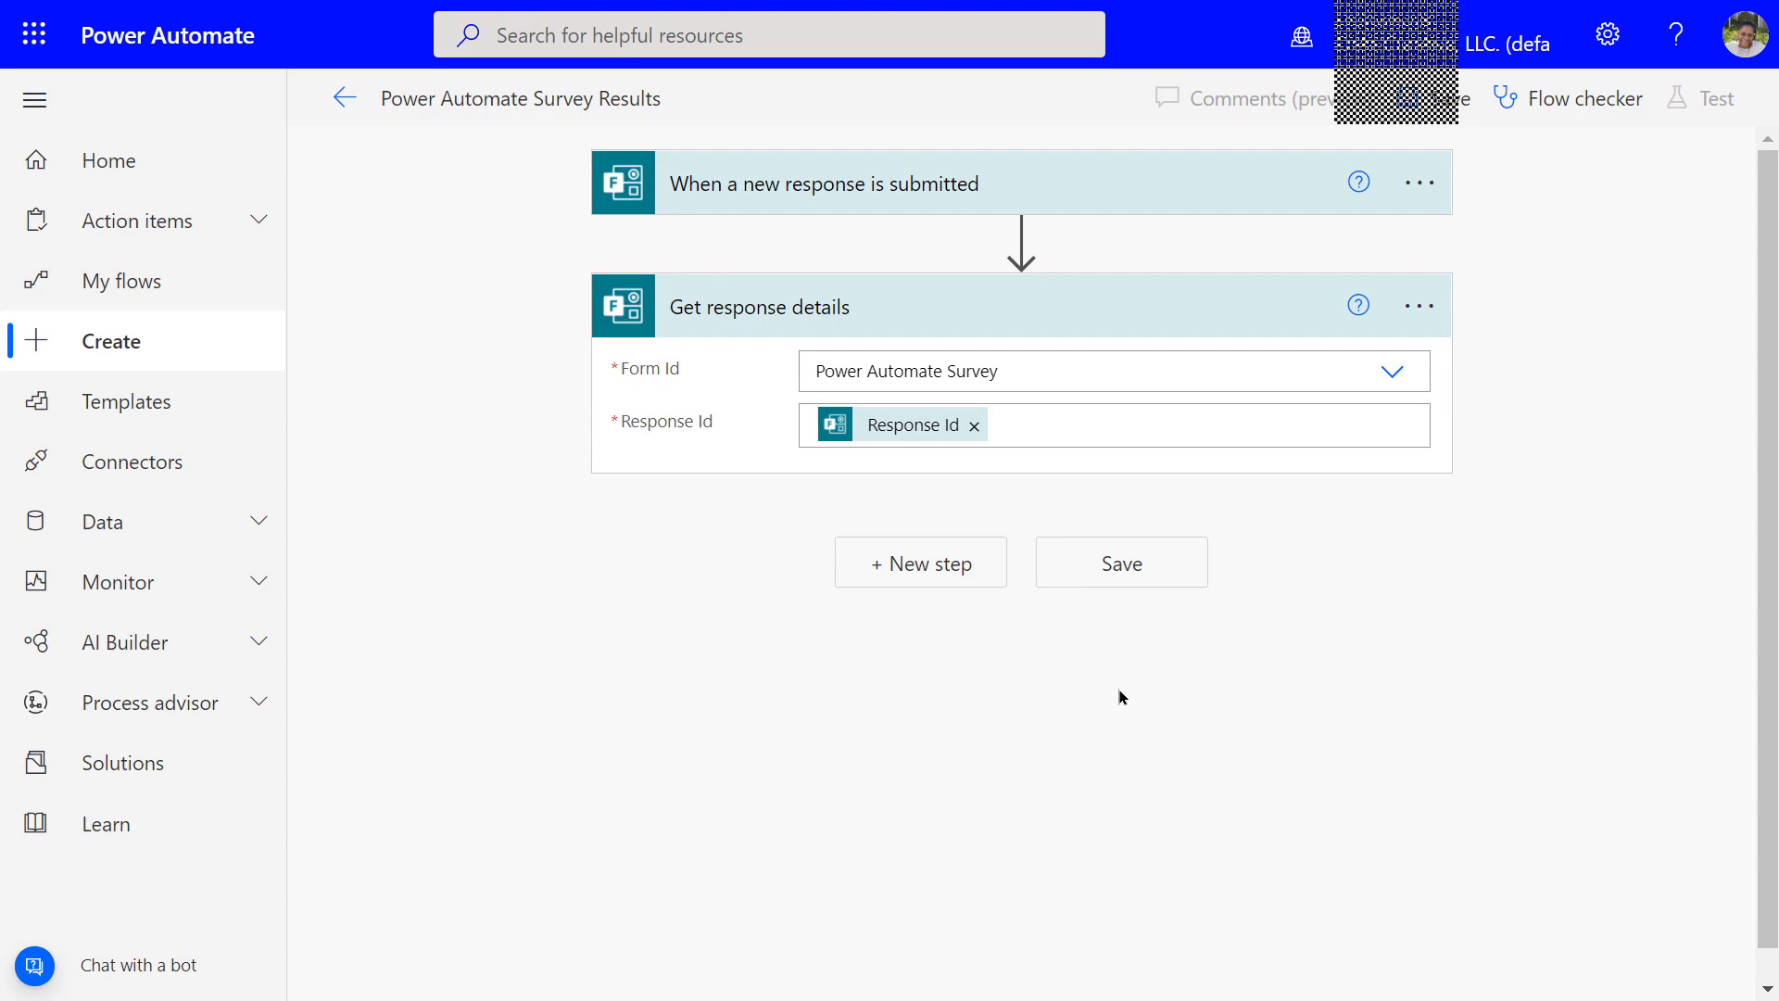
{"action": "left_click", "coordinate": [918, 579]}
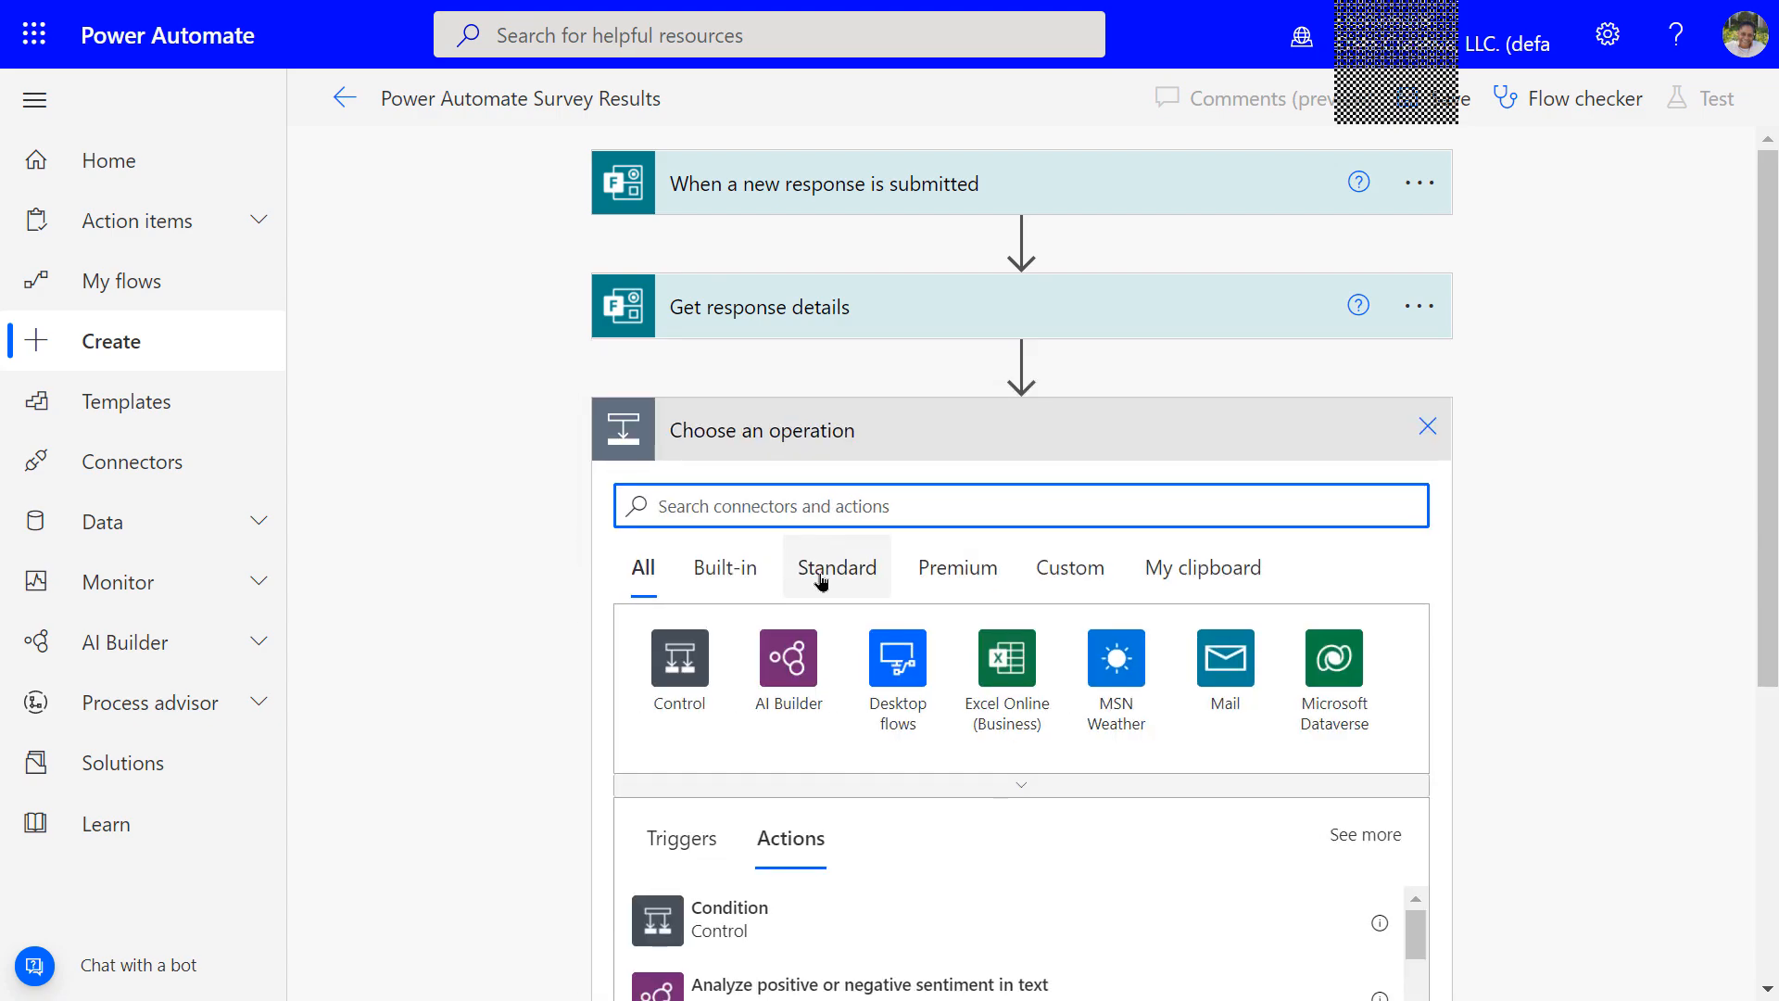
Add the Office 365 Outlook 'Send an email (V2)' action after Get response details
{"action": "type", "text": "o"}
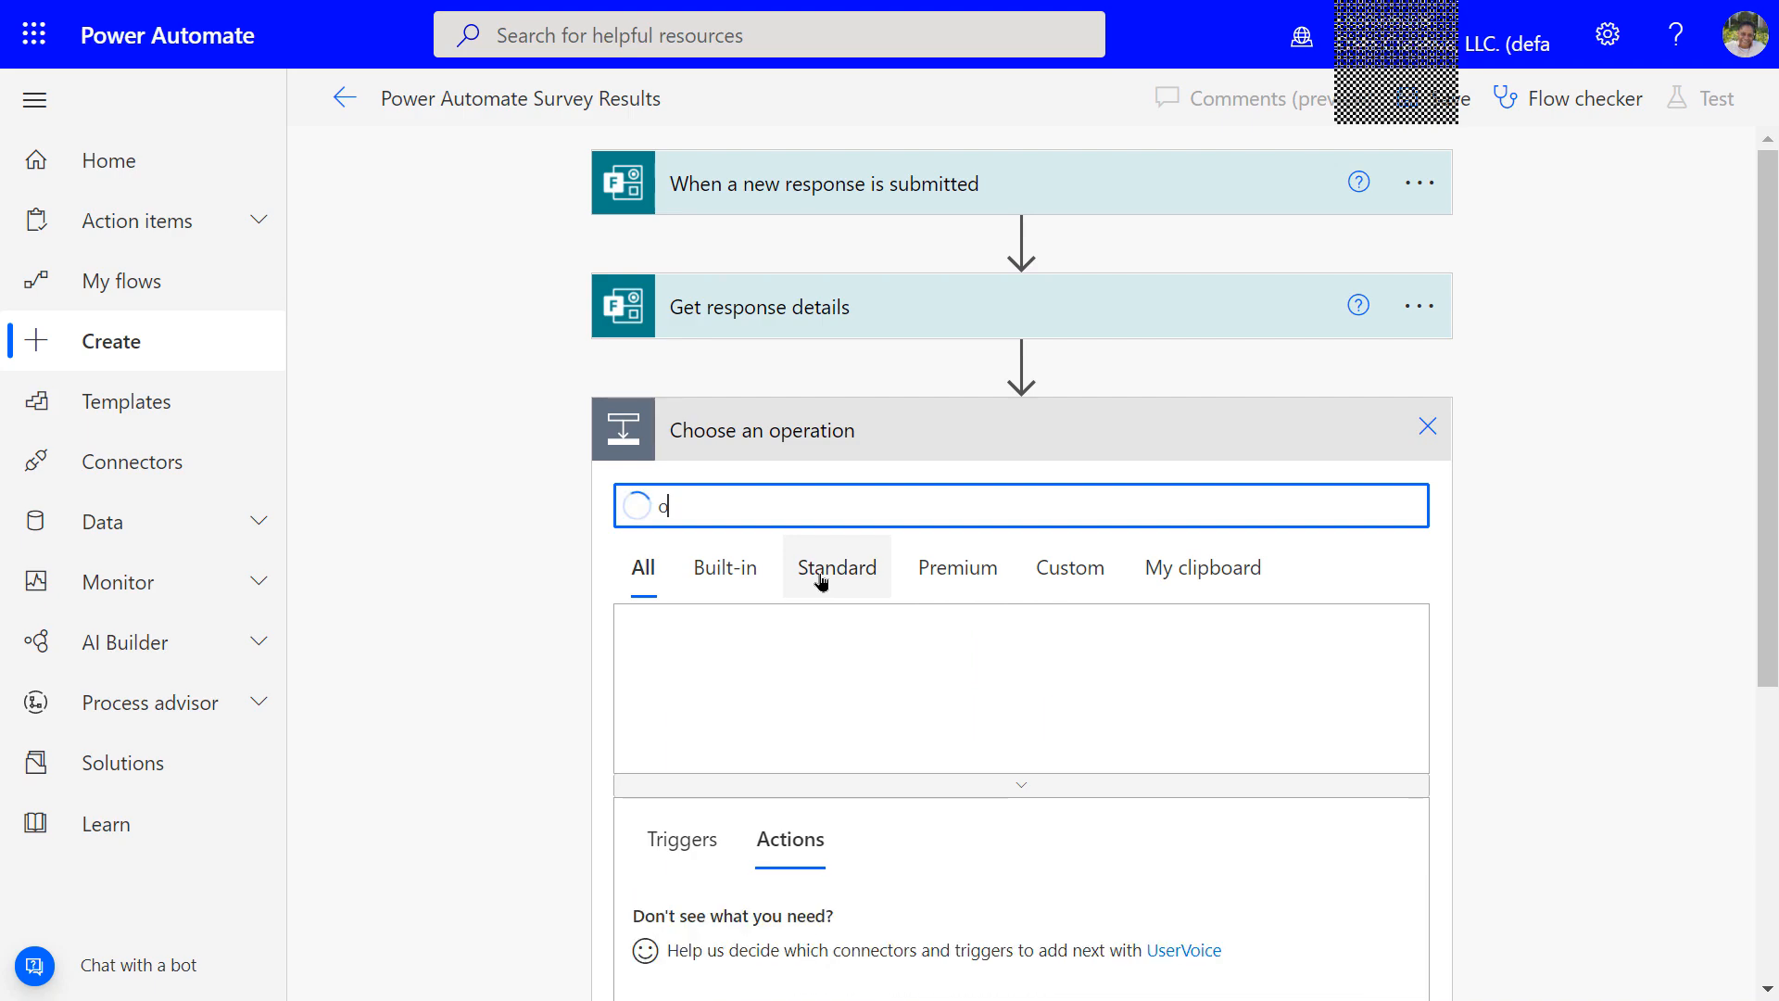
{"action": "type", "text": "utlook"}
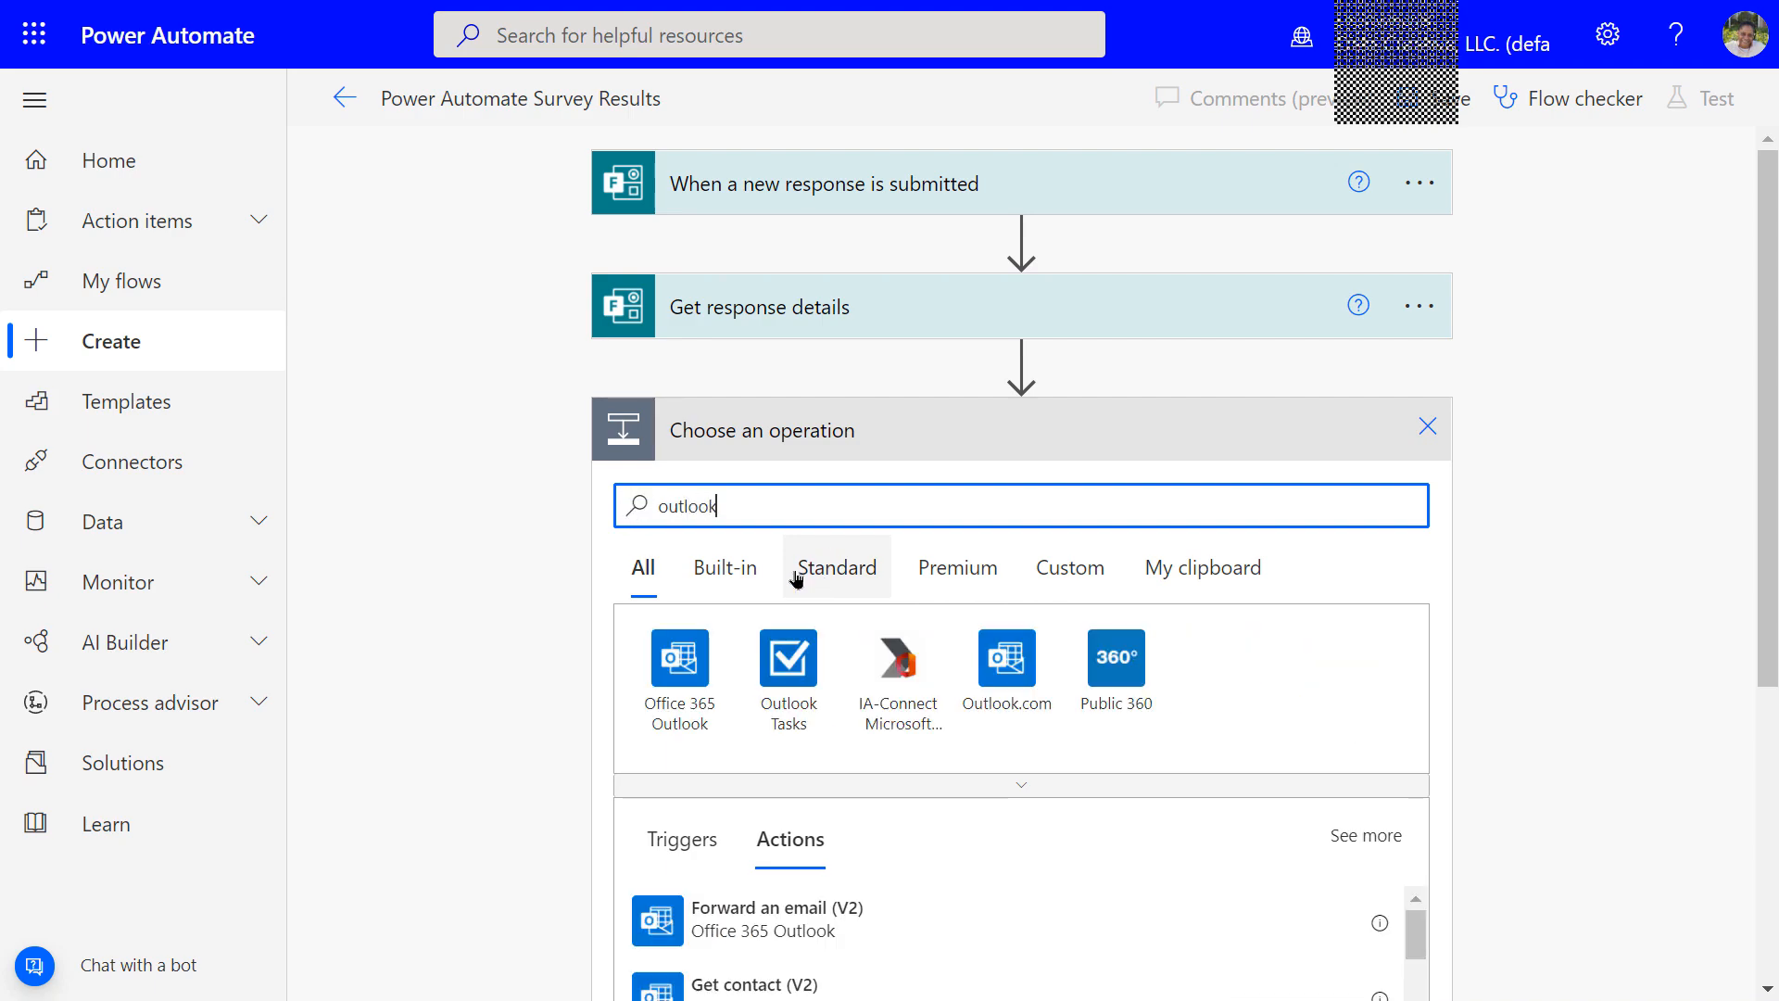
{"action": "left_click", "coordinate": [686, 673]}
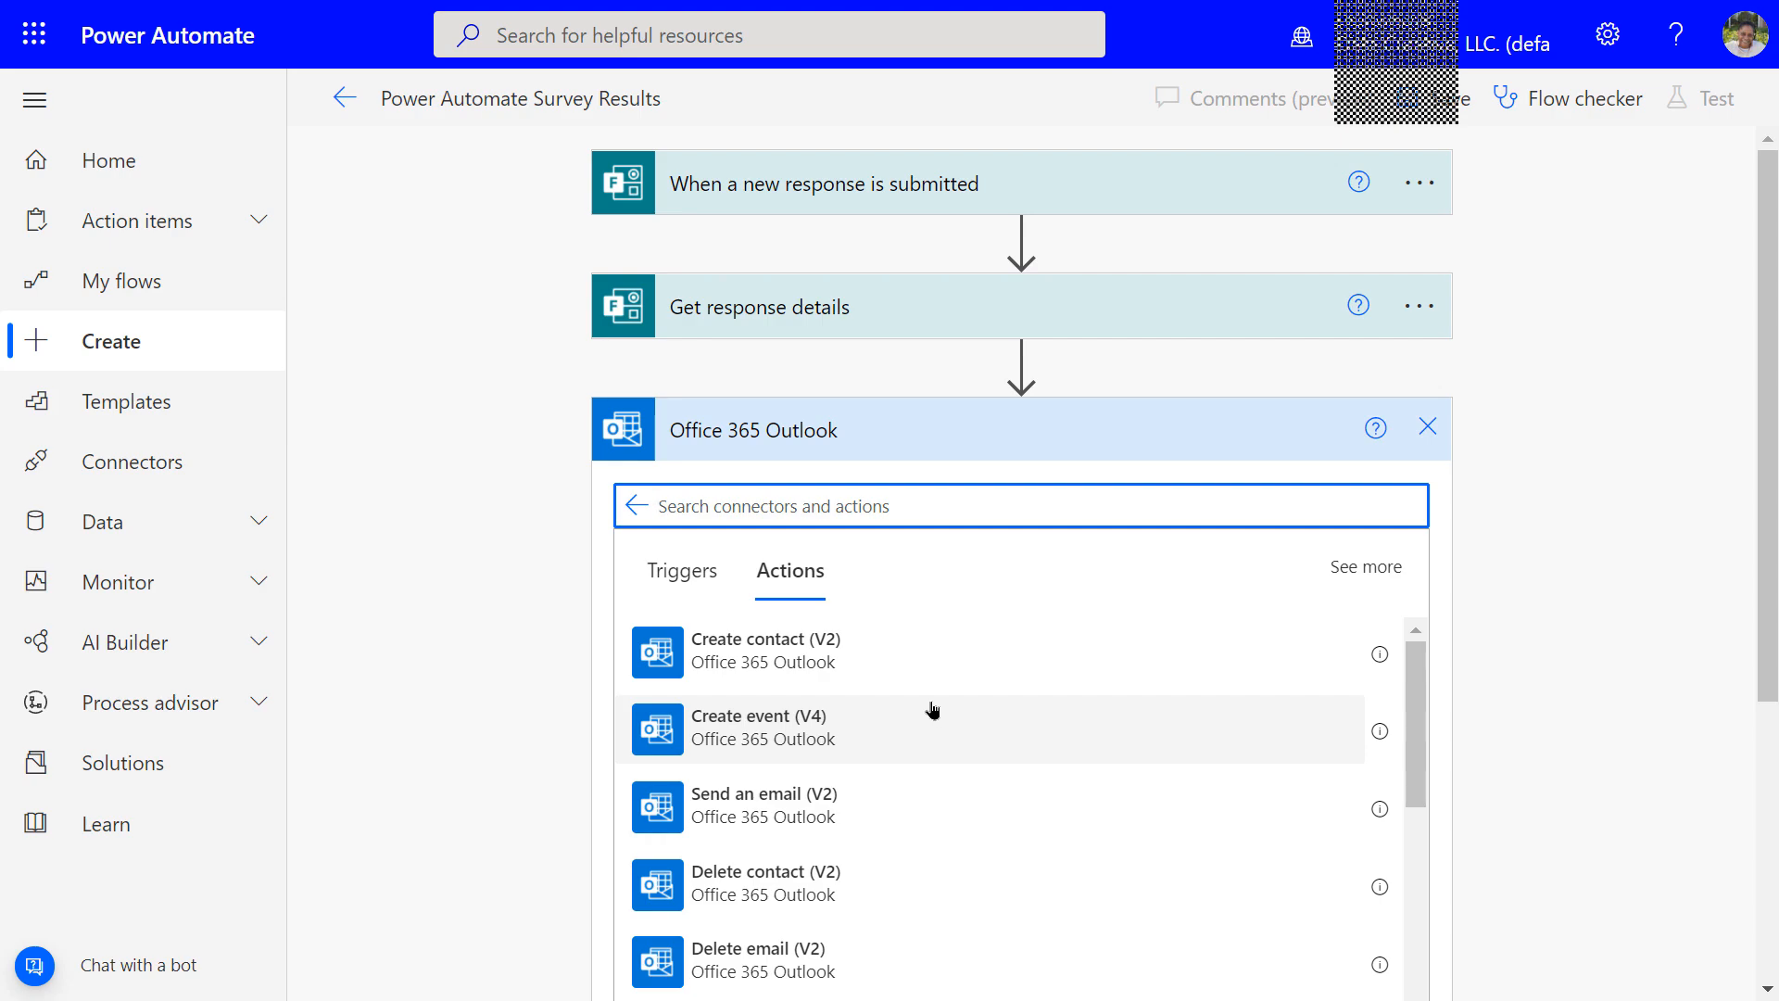
{"action": "scroll", "coordinate": [932, 710], "scroll_direction": "down", "scroll_amount": 1}
{"action": "scroll", "coordinate": [926, 710], "scroll_direction": "down", "scroll_amount": 2}
{"action": "scroll", "coordinate": [921, 710], "scroll_direction": "up", "scroll_amount": 3}
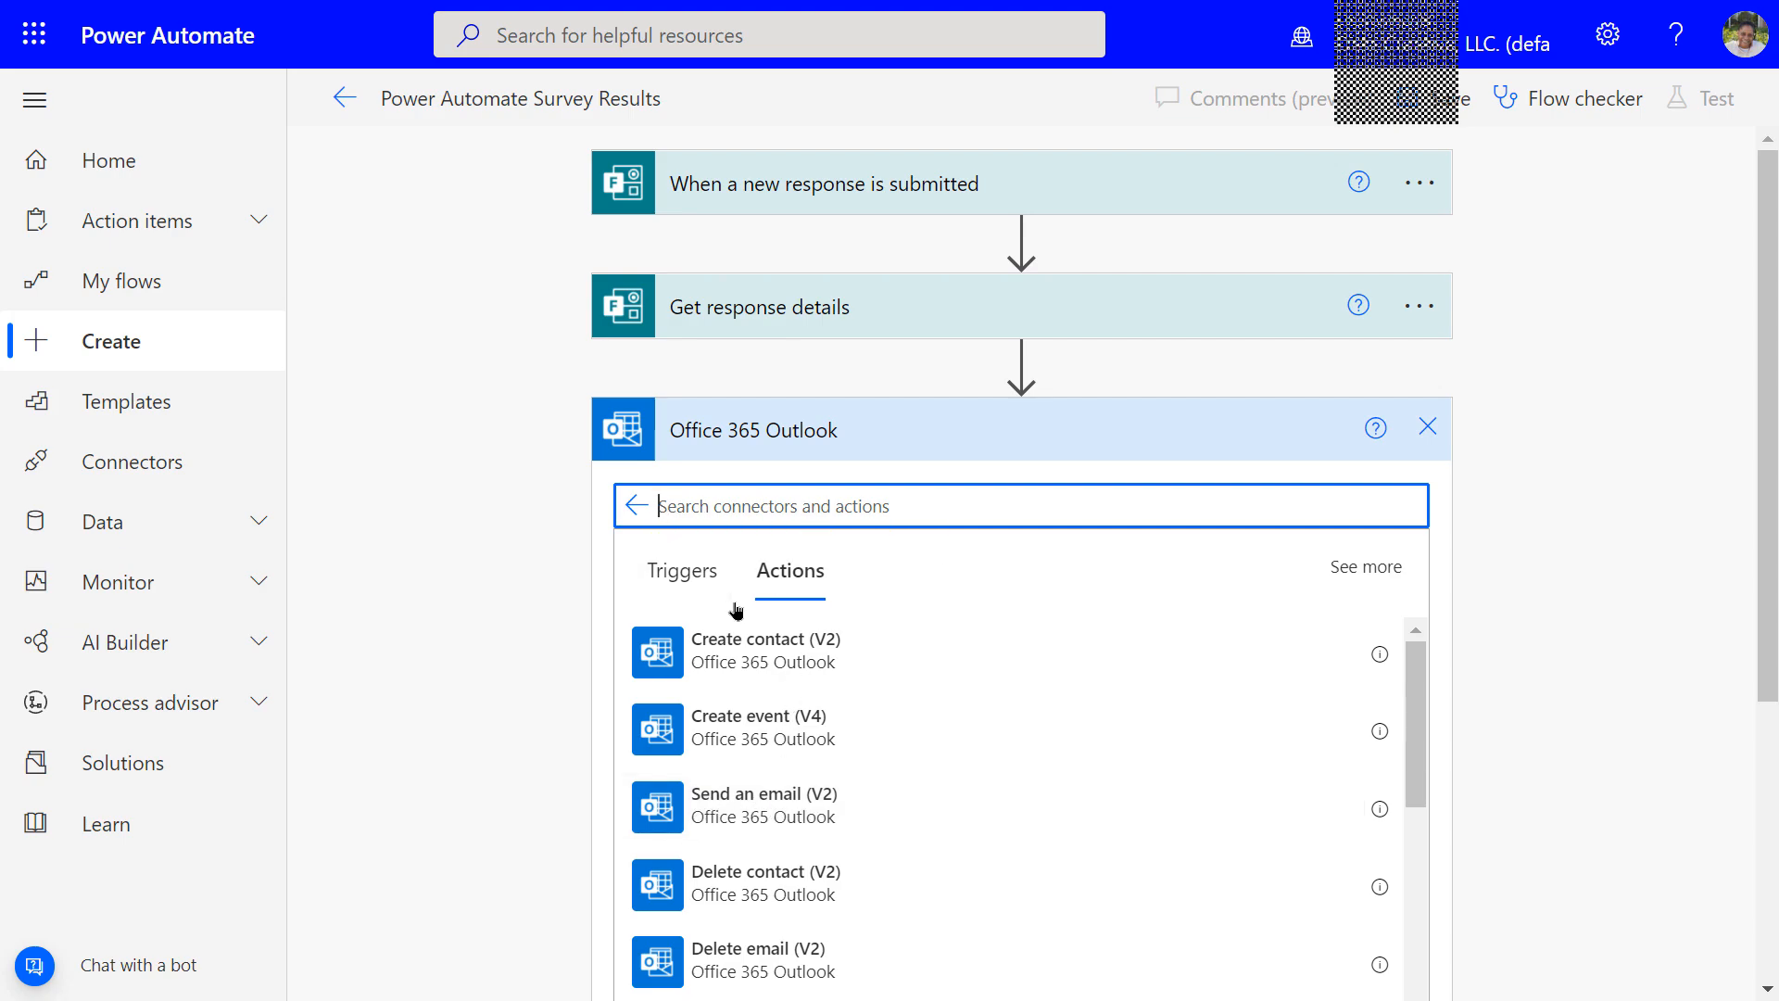
{"action": "type", "text": "send"}
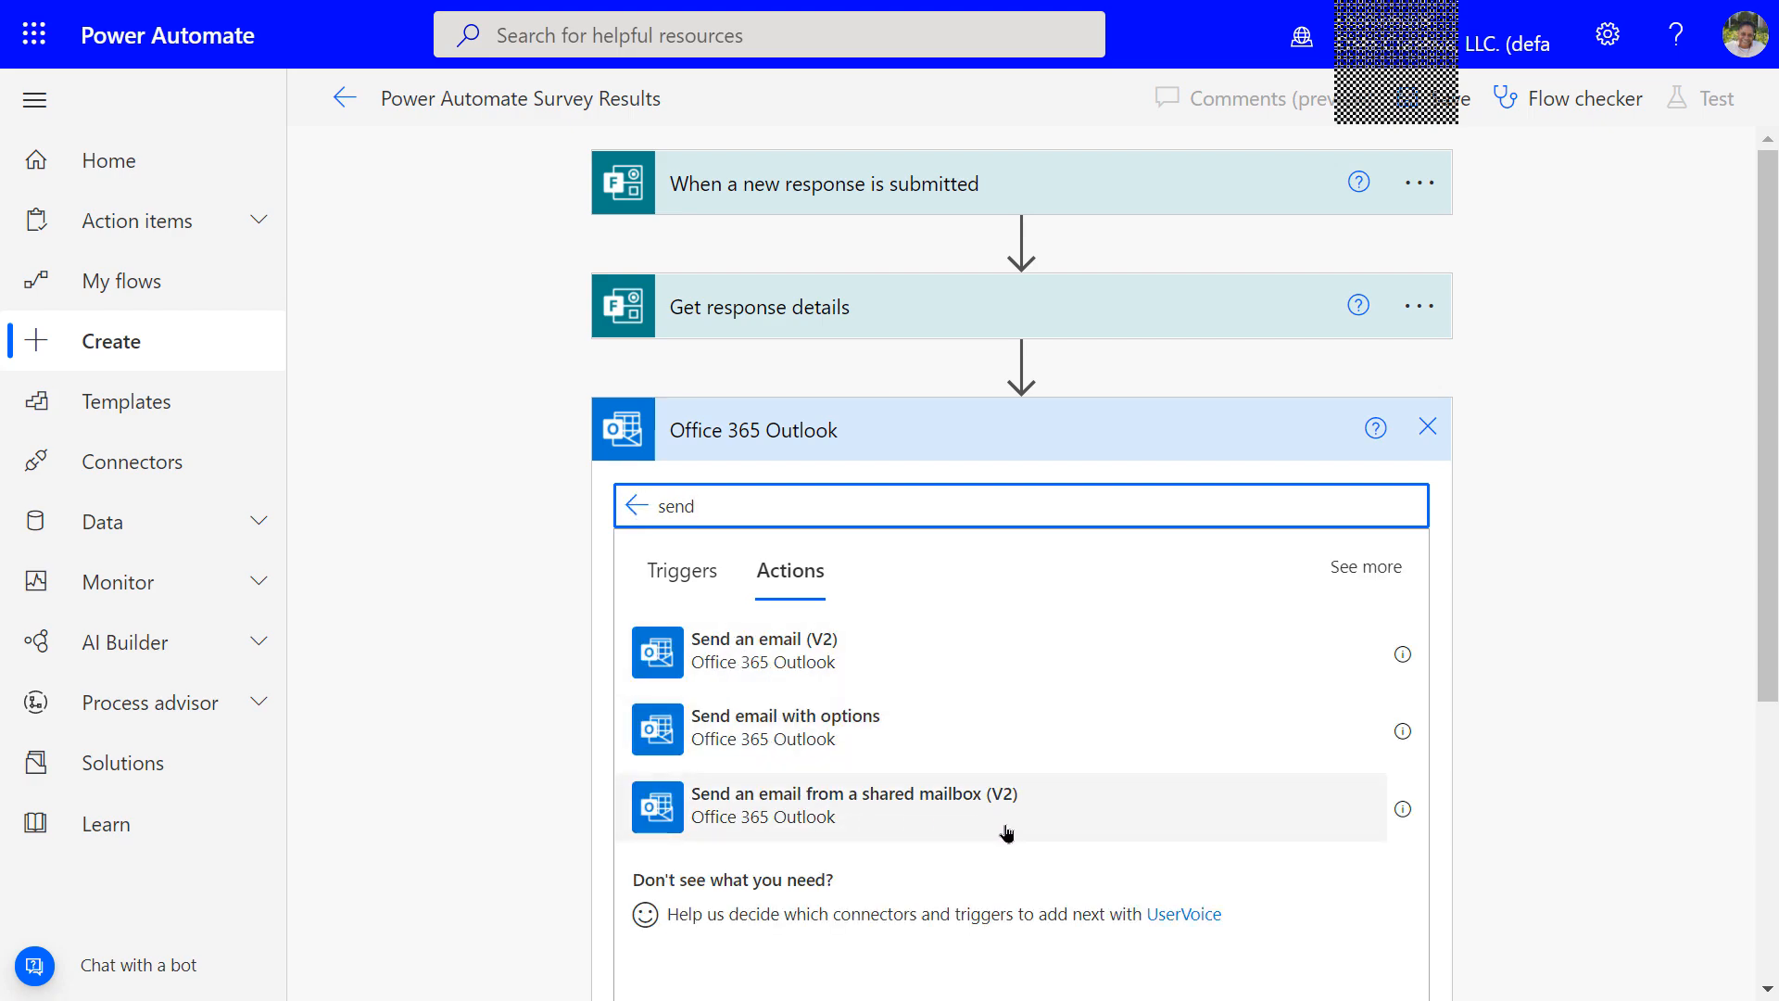
{"action": "left_click", "coordinate": [759, 661]}
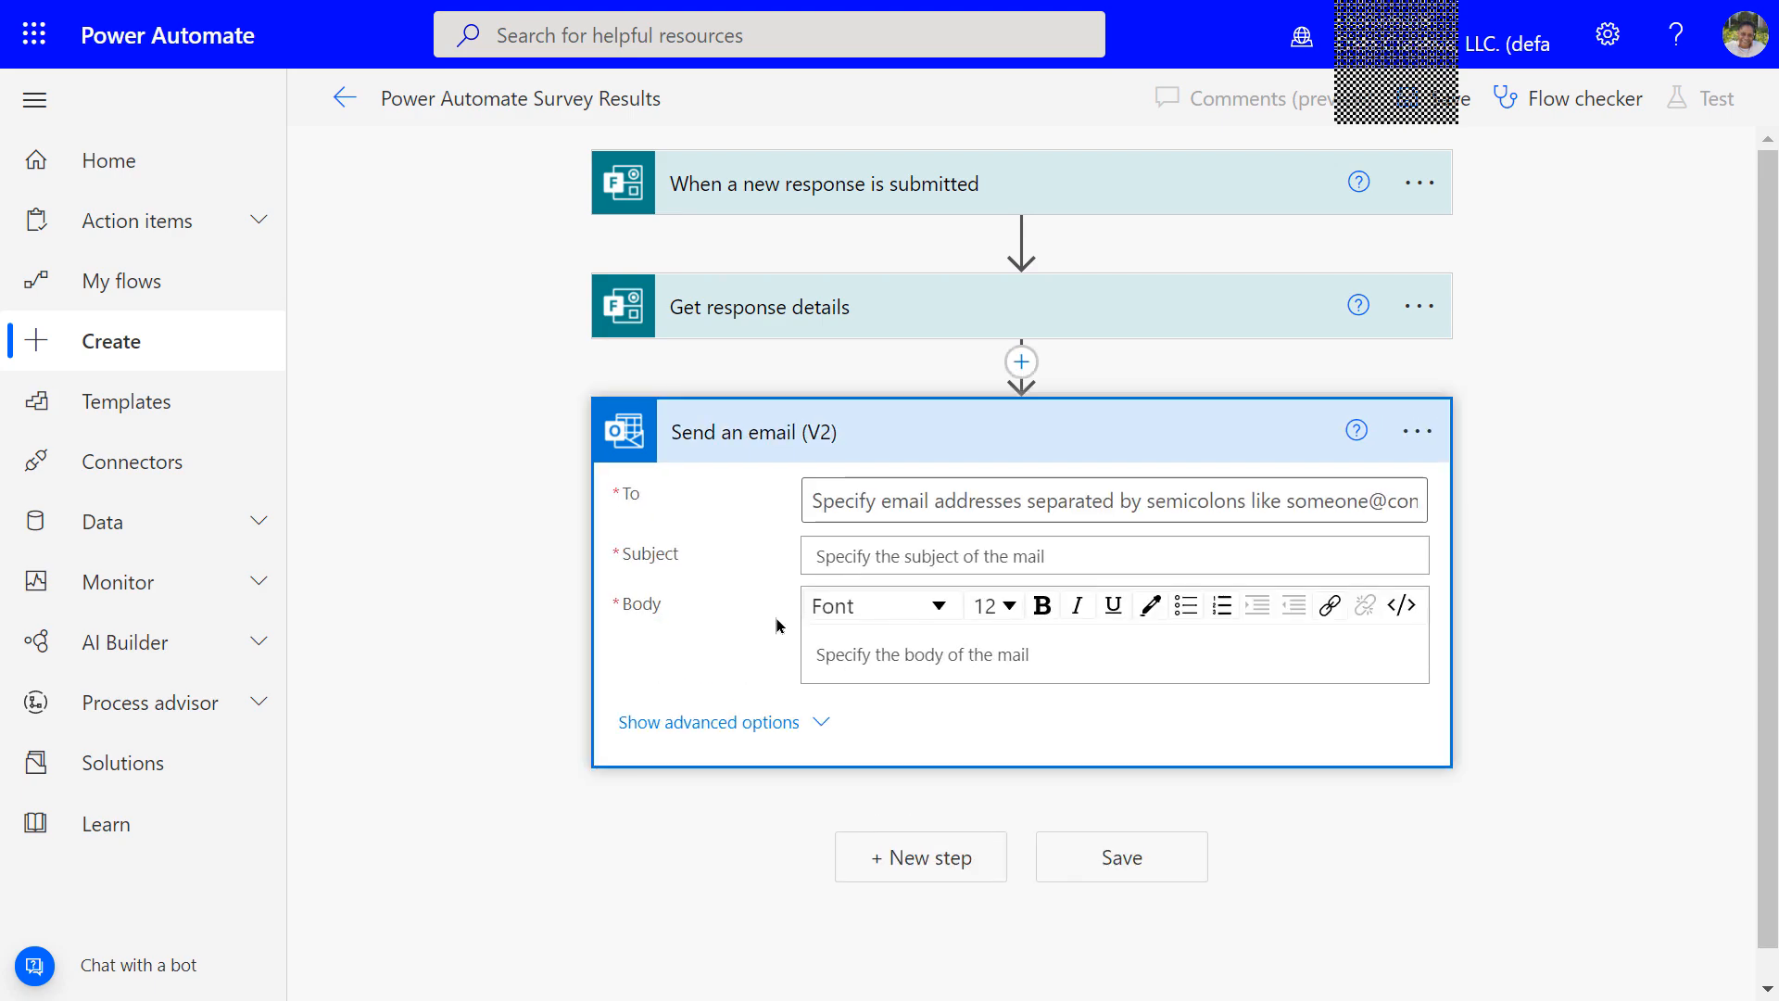
{"action": "left_click", "coordinate": [825, 505]}
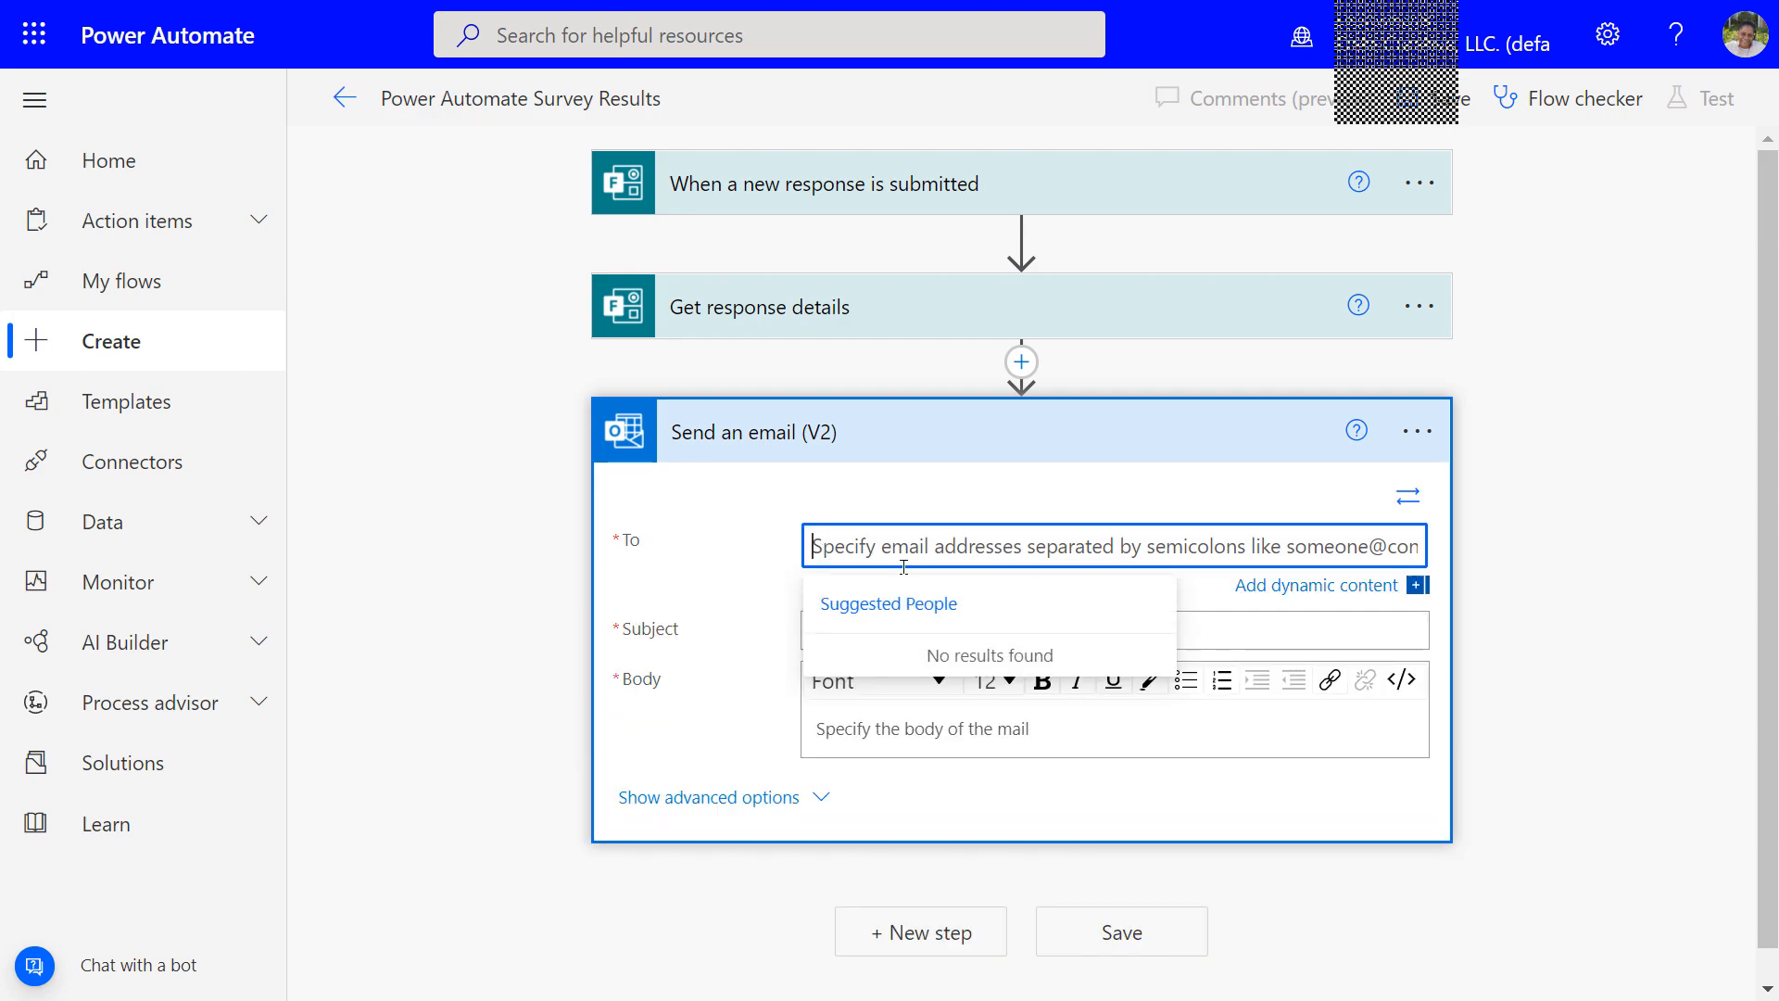
Address the email to the suggested recipient and use the Response Id as its subject
{"action": "type", "text": "trish"}
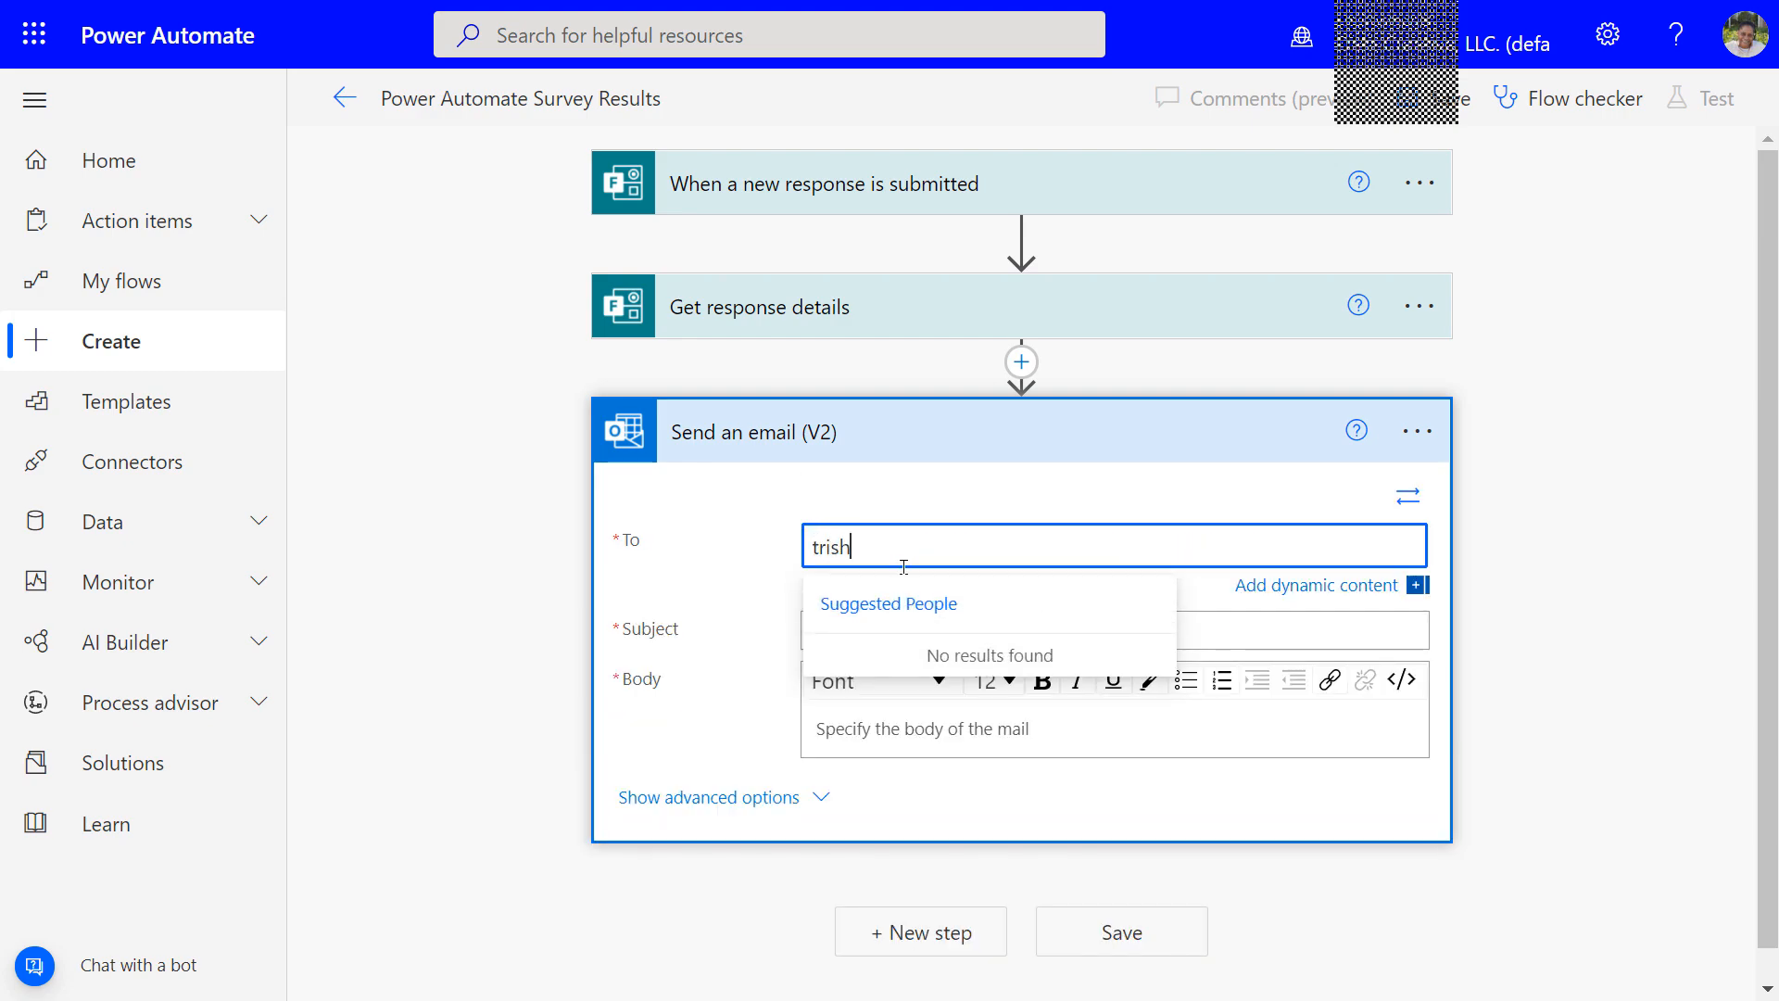
{"action": "key", "text": "Tab"}
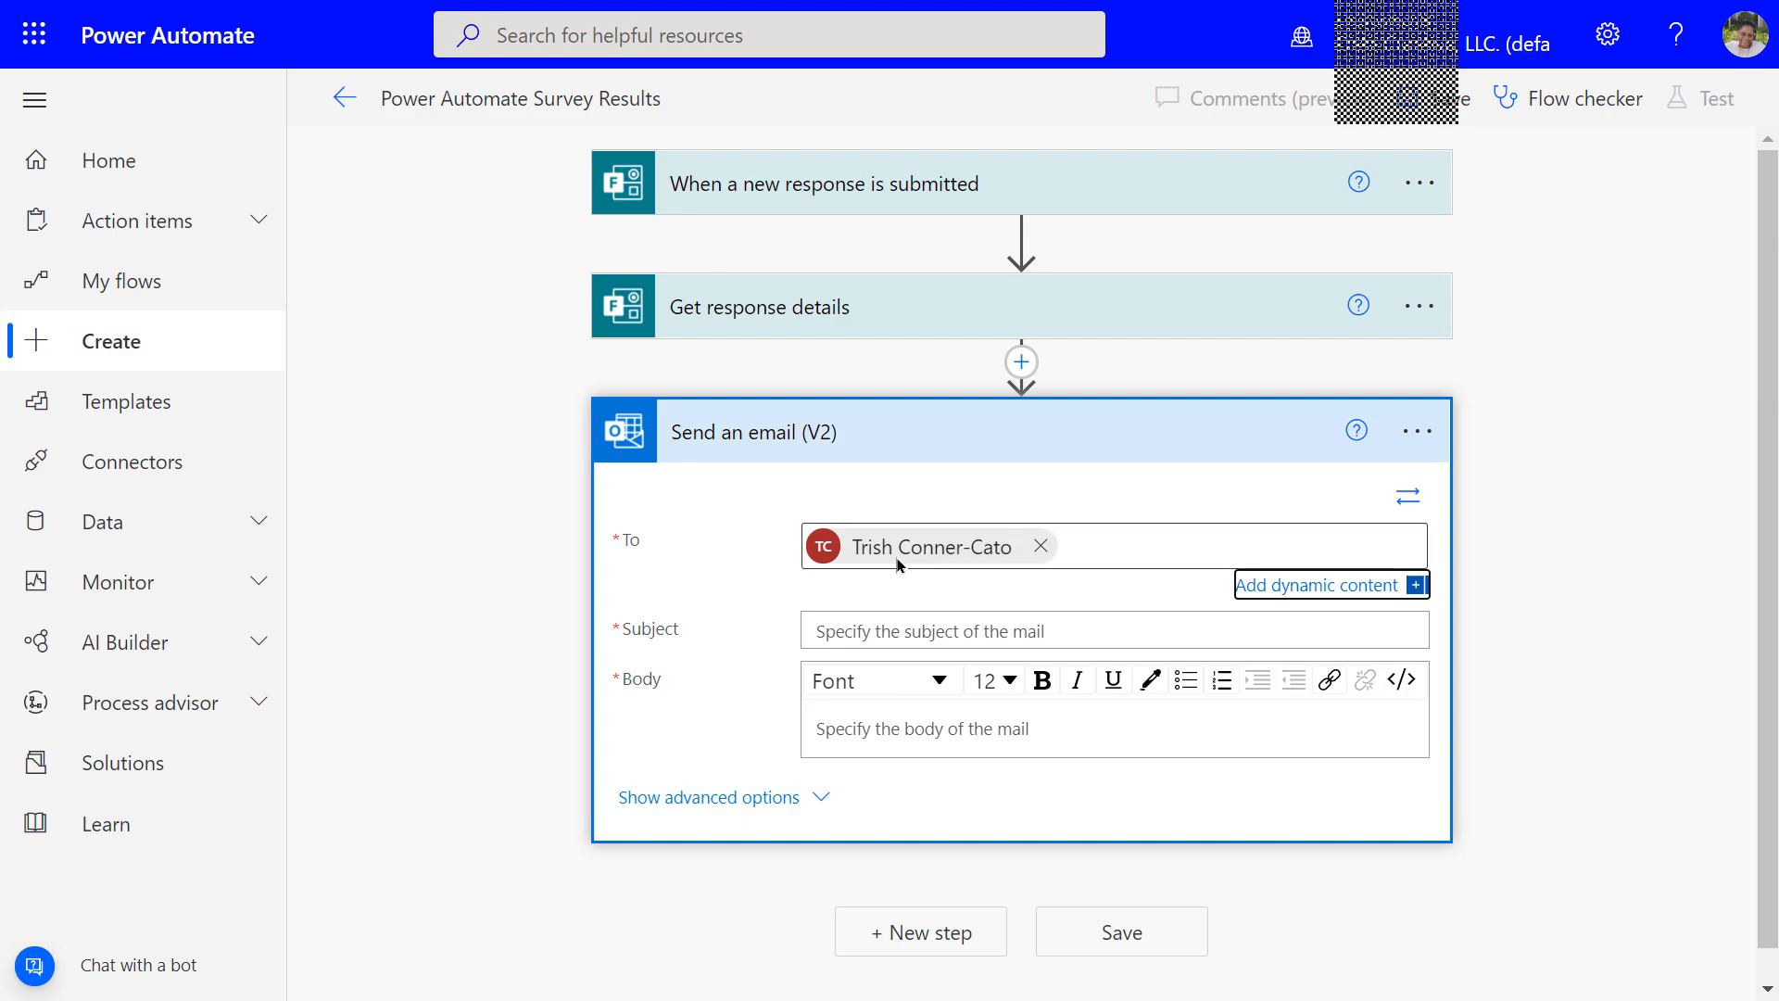
{"action": "left_click", "coordinate": [848, 630]}
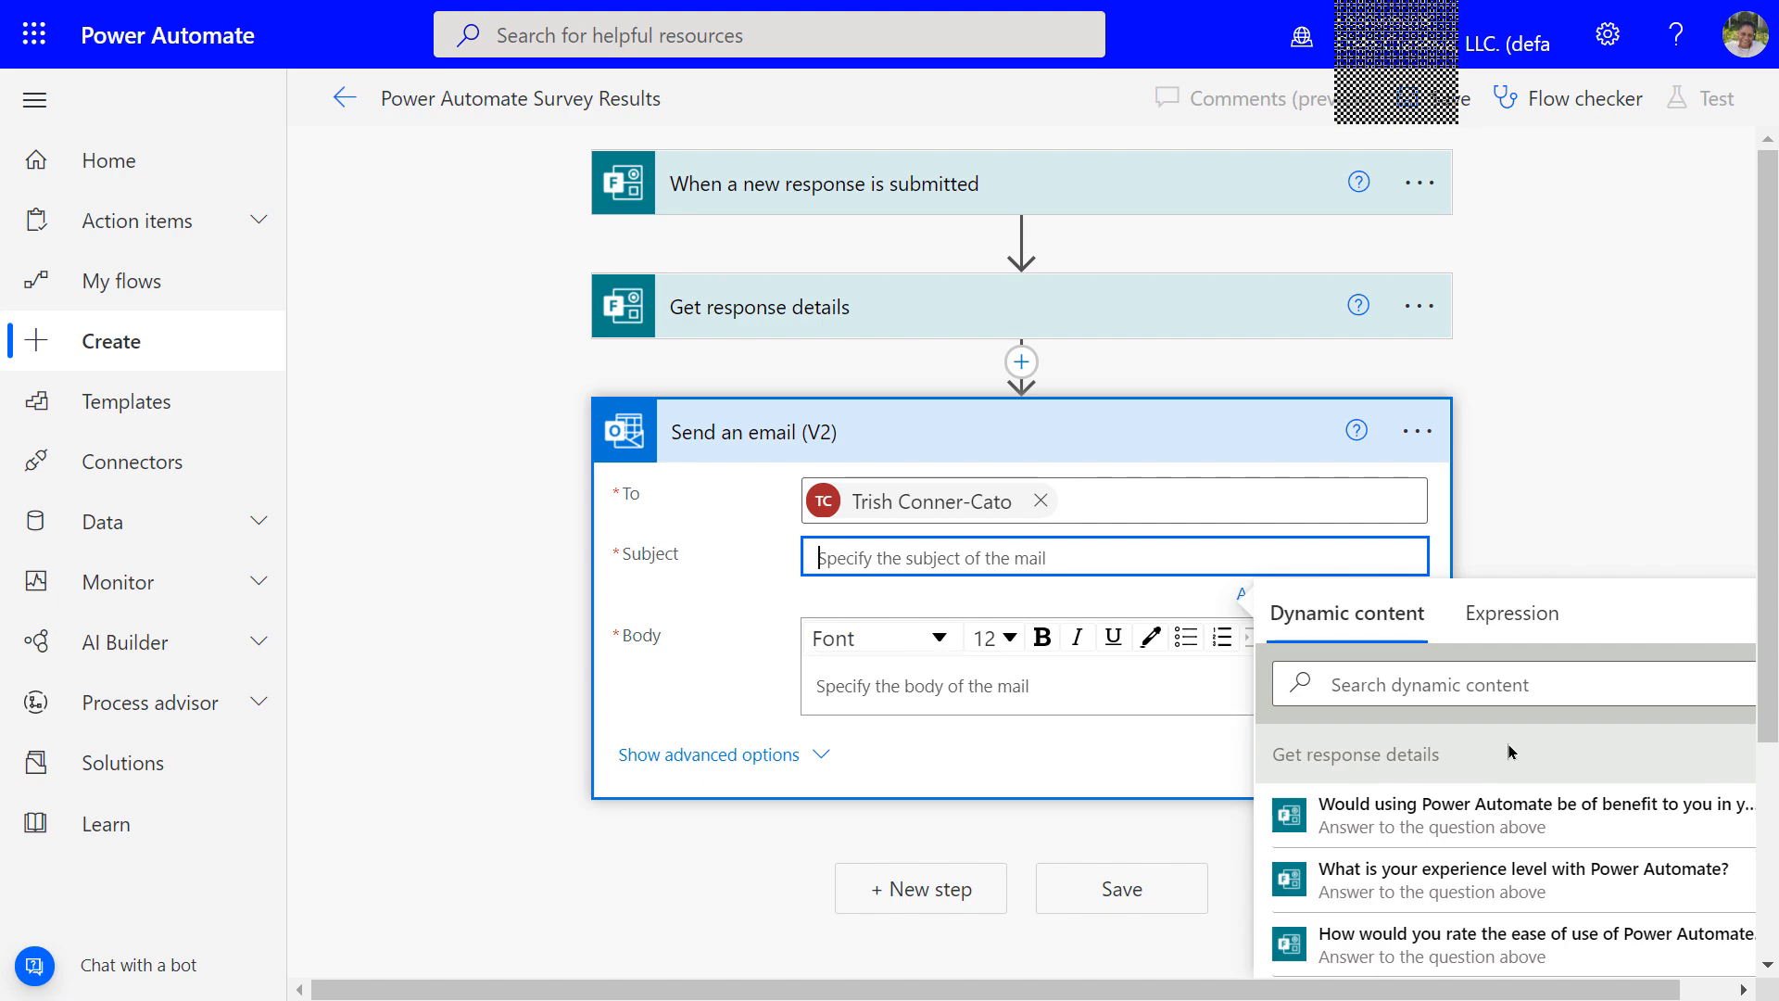
{"action": "scroll", "coordinate": [1510, 755], "scroll_direction": "down", "scroll_amount": 1}
{"action": "scroll", "coordinate": [1510, 755], "scroll_direction": "down", "scroll_amount": 3}
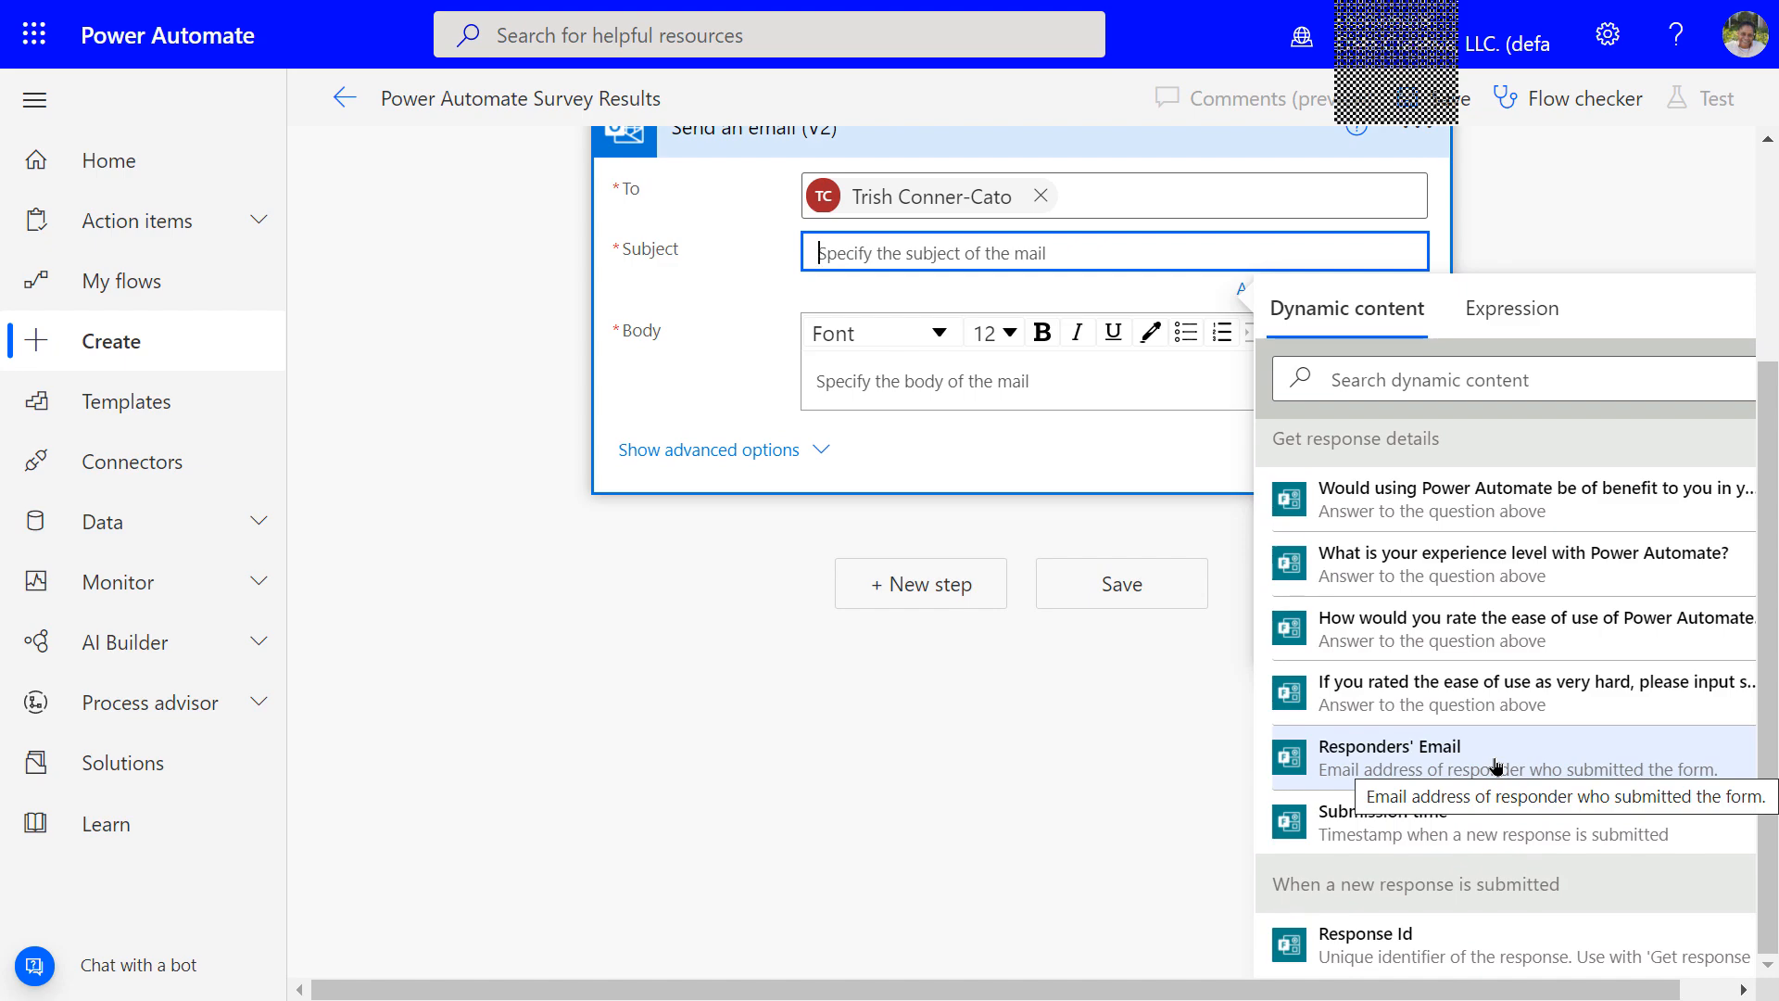
{"action": "scroll", "coordinate": [1436, 778], "scroll_direction": "up", "scroll_amount": 1}
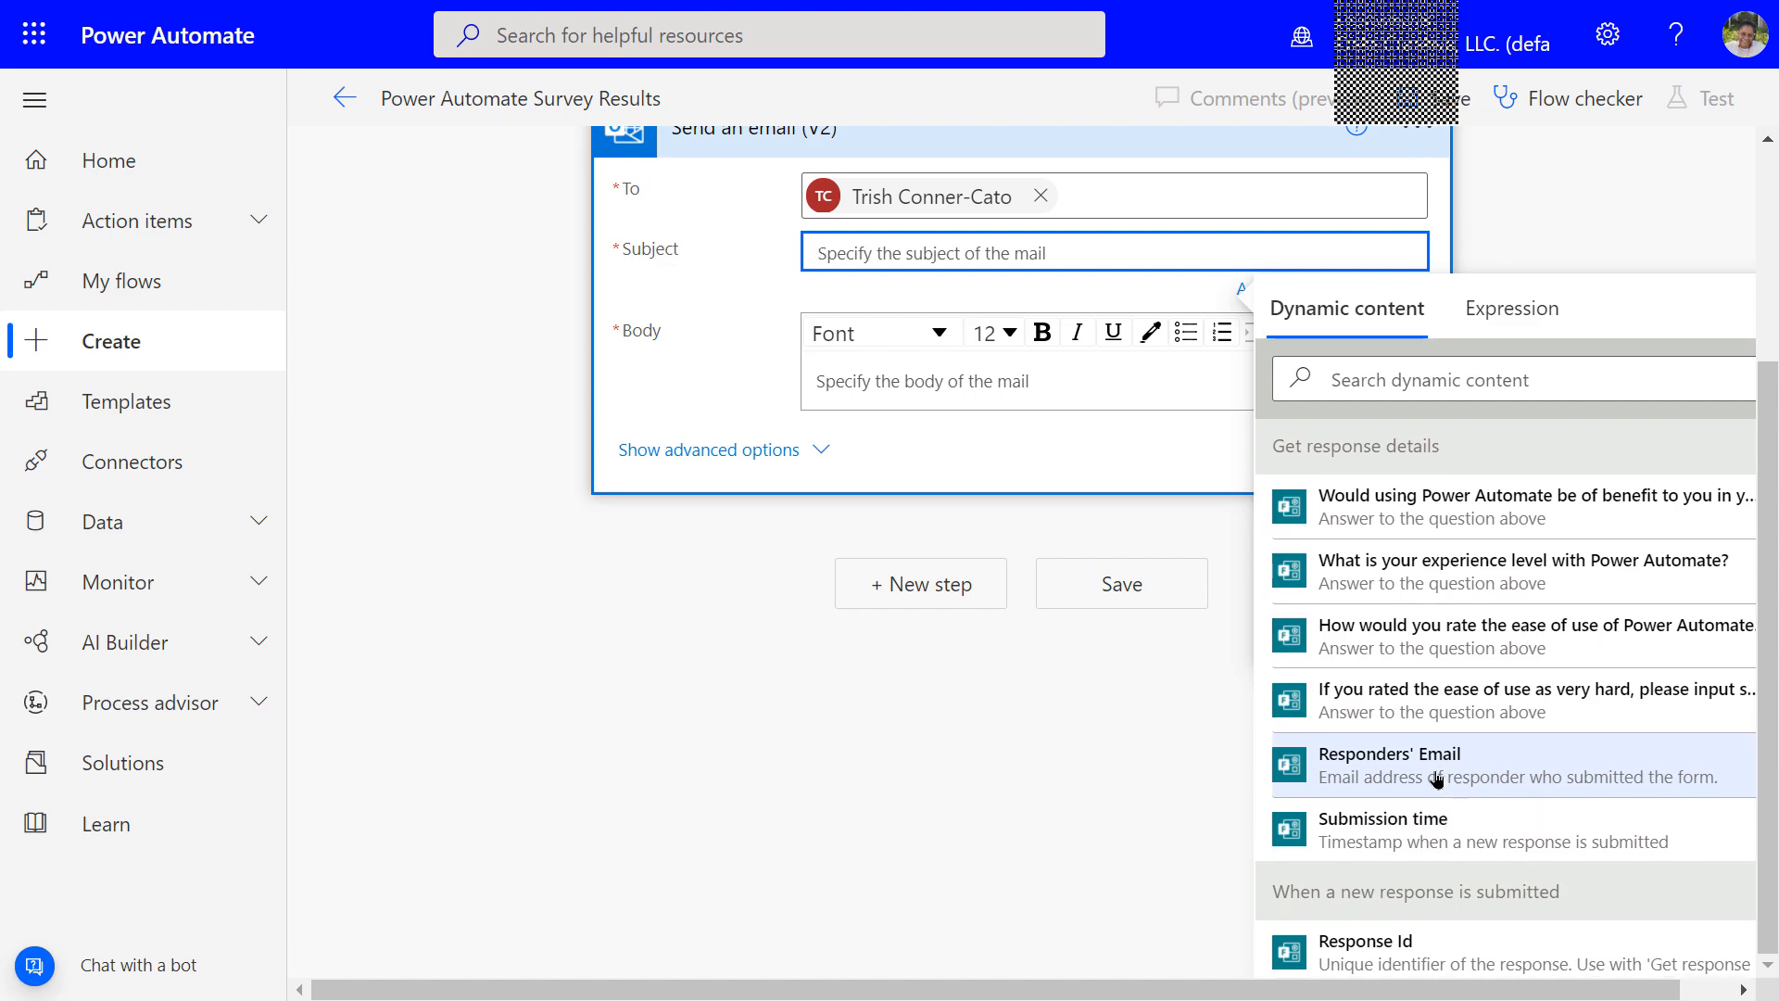
{"action": "scroll", "coordinate": [1437, 778], "scroll_direction": "down", "scroll_amount": 1}
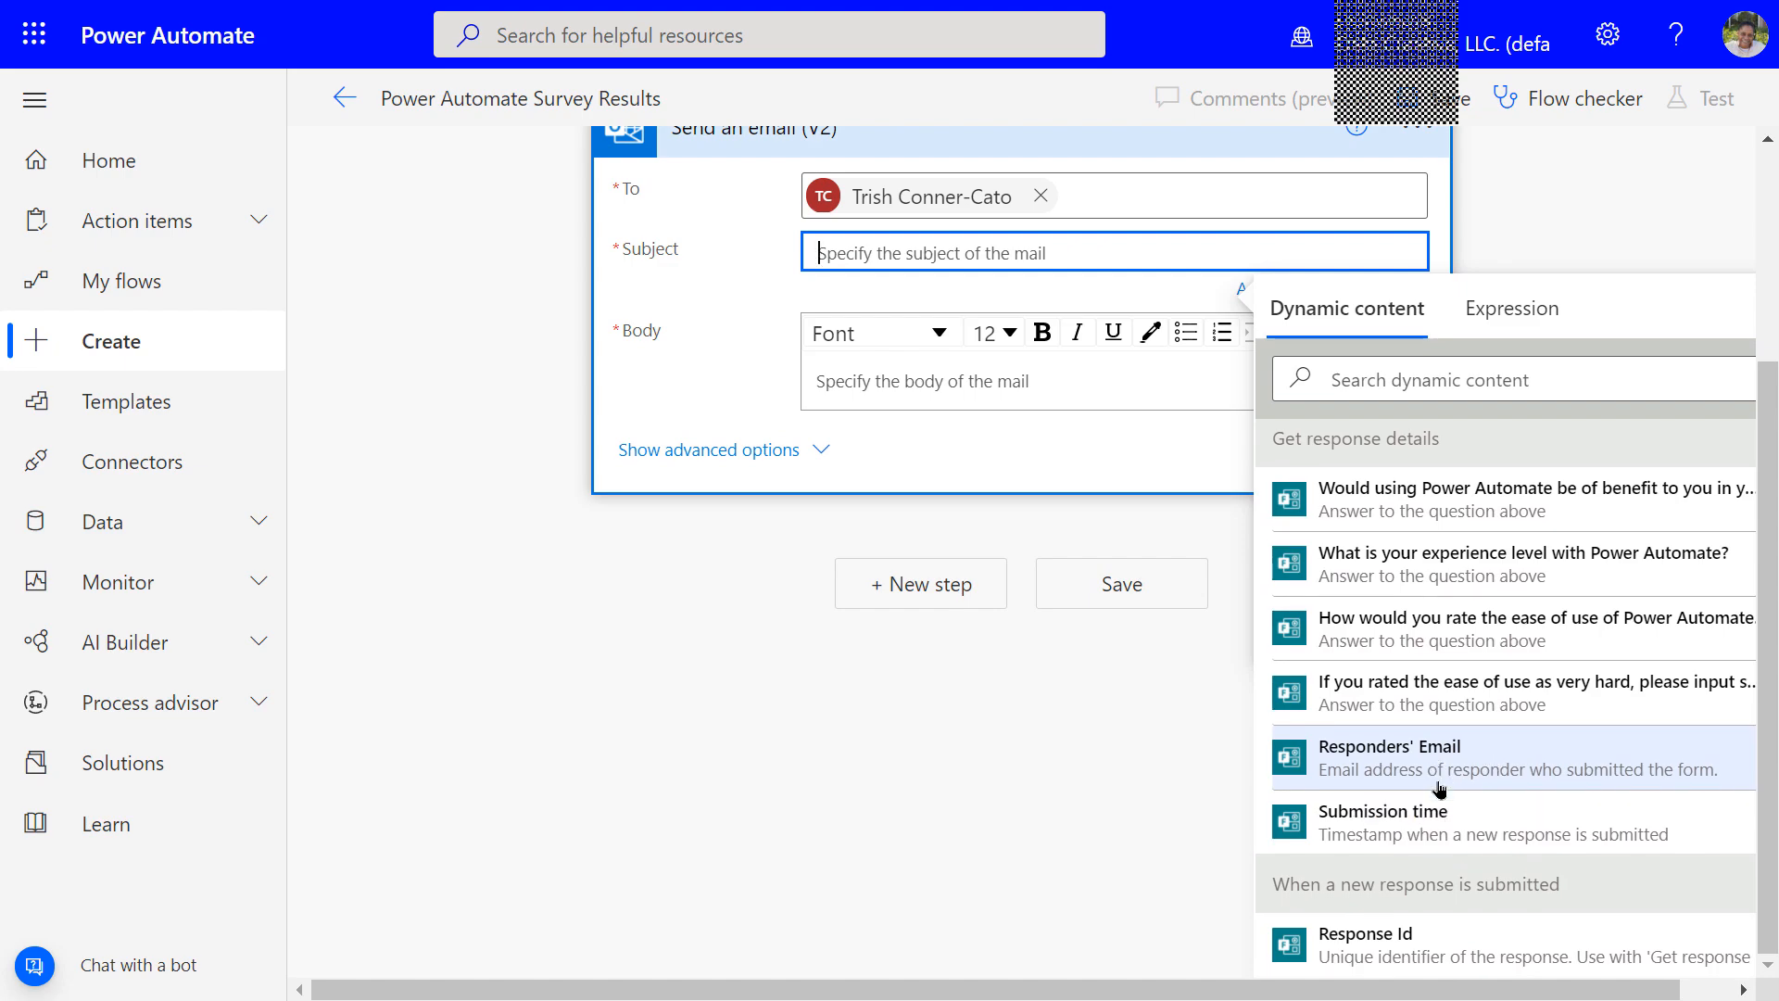
{"action": "left_click", "coordinate": [1402, 945]}
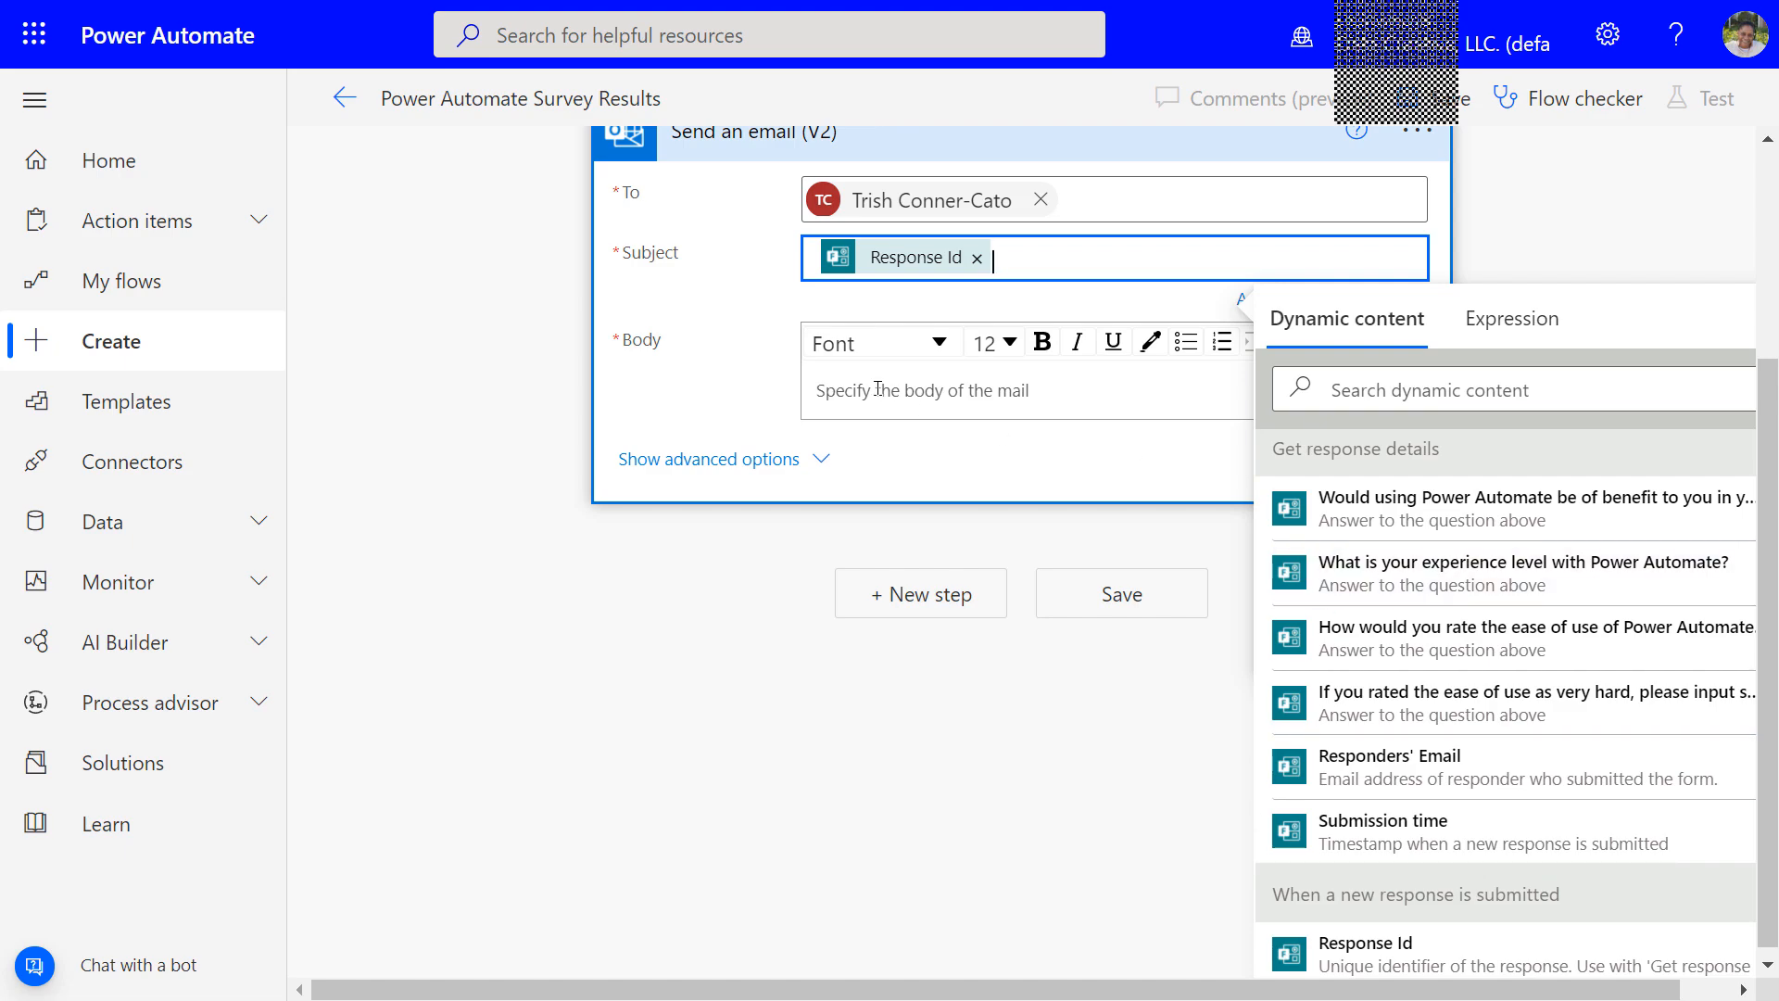
Put the benefit, experience level, ease-of-use and comments answers in the body, then save
{"action": "left_click", "coordinate": [831, 389]}
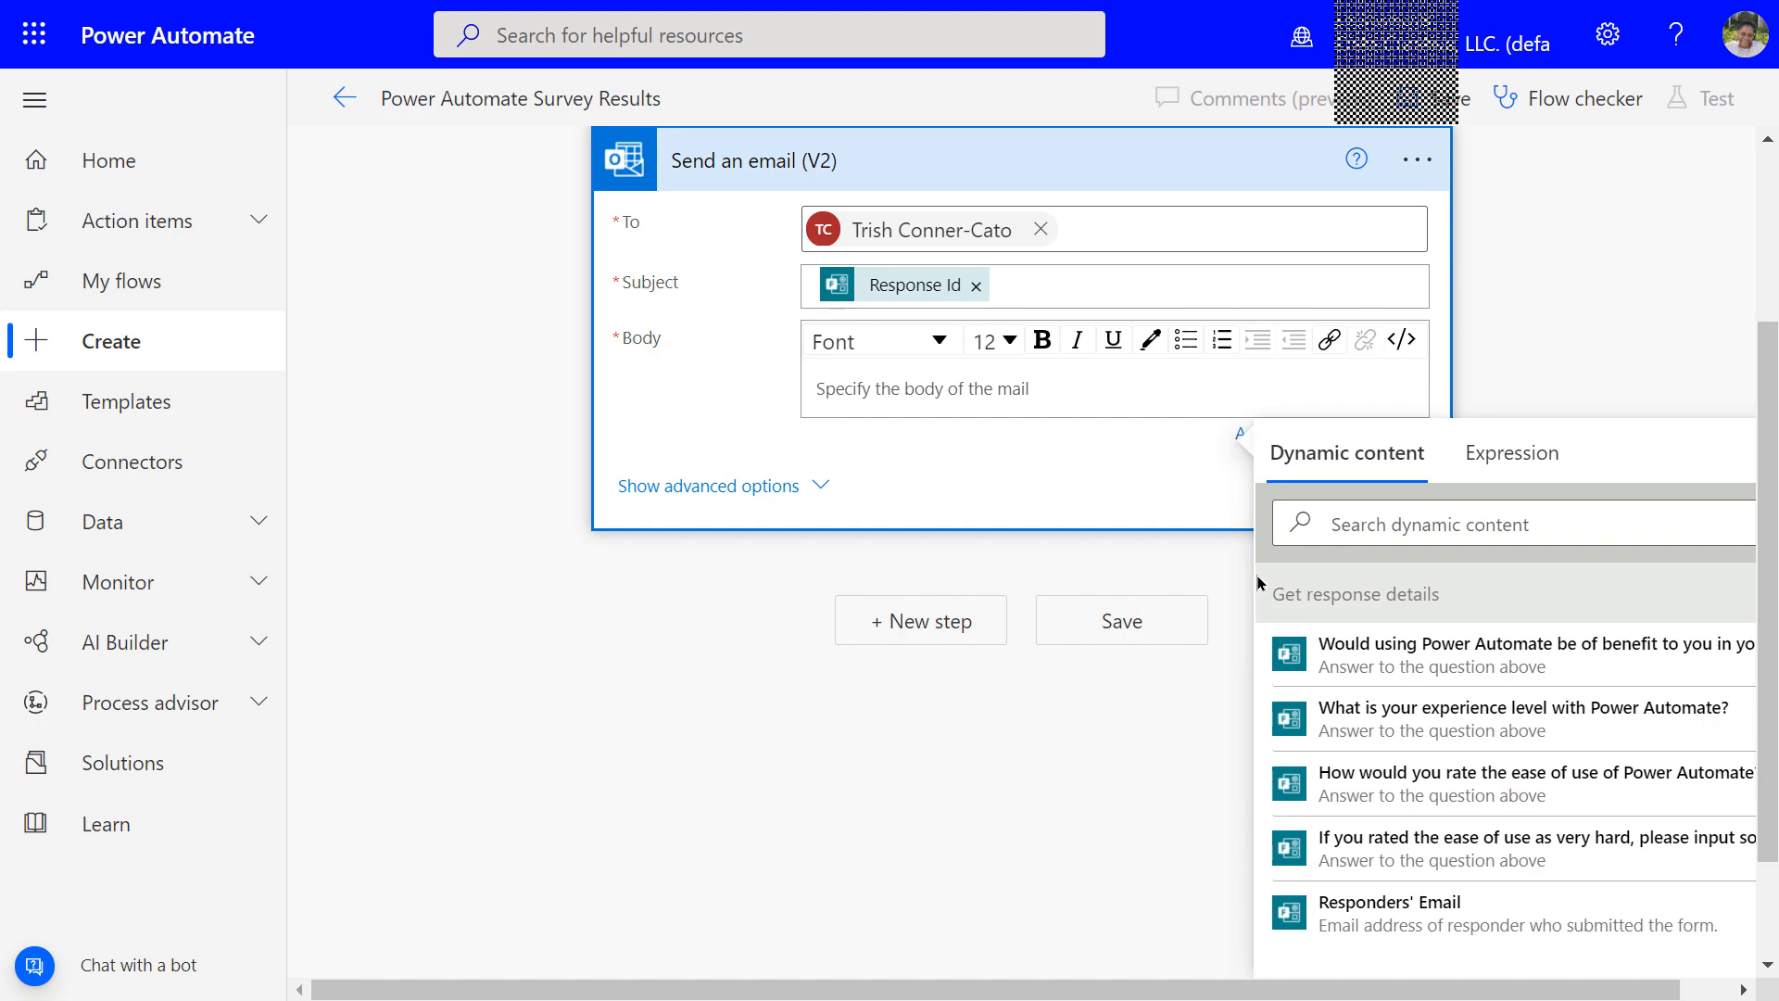
{"action": "scroll", "coordinate": [1489, 618], "scroll_direction": "down", "scroll_amount": 2}
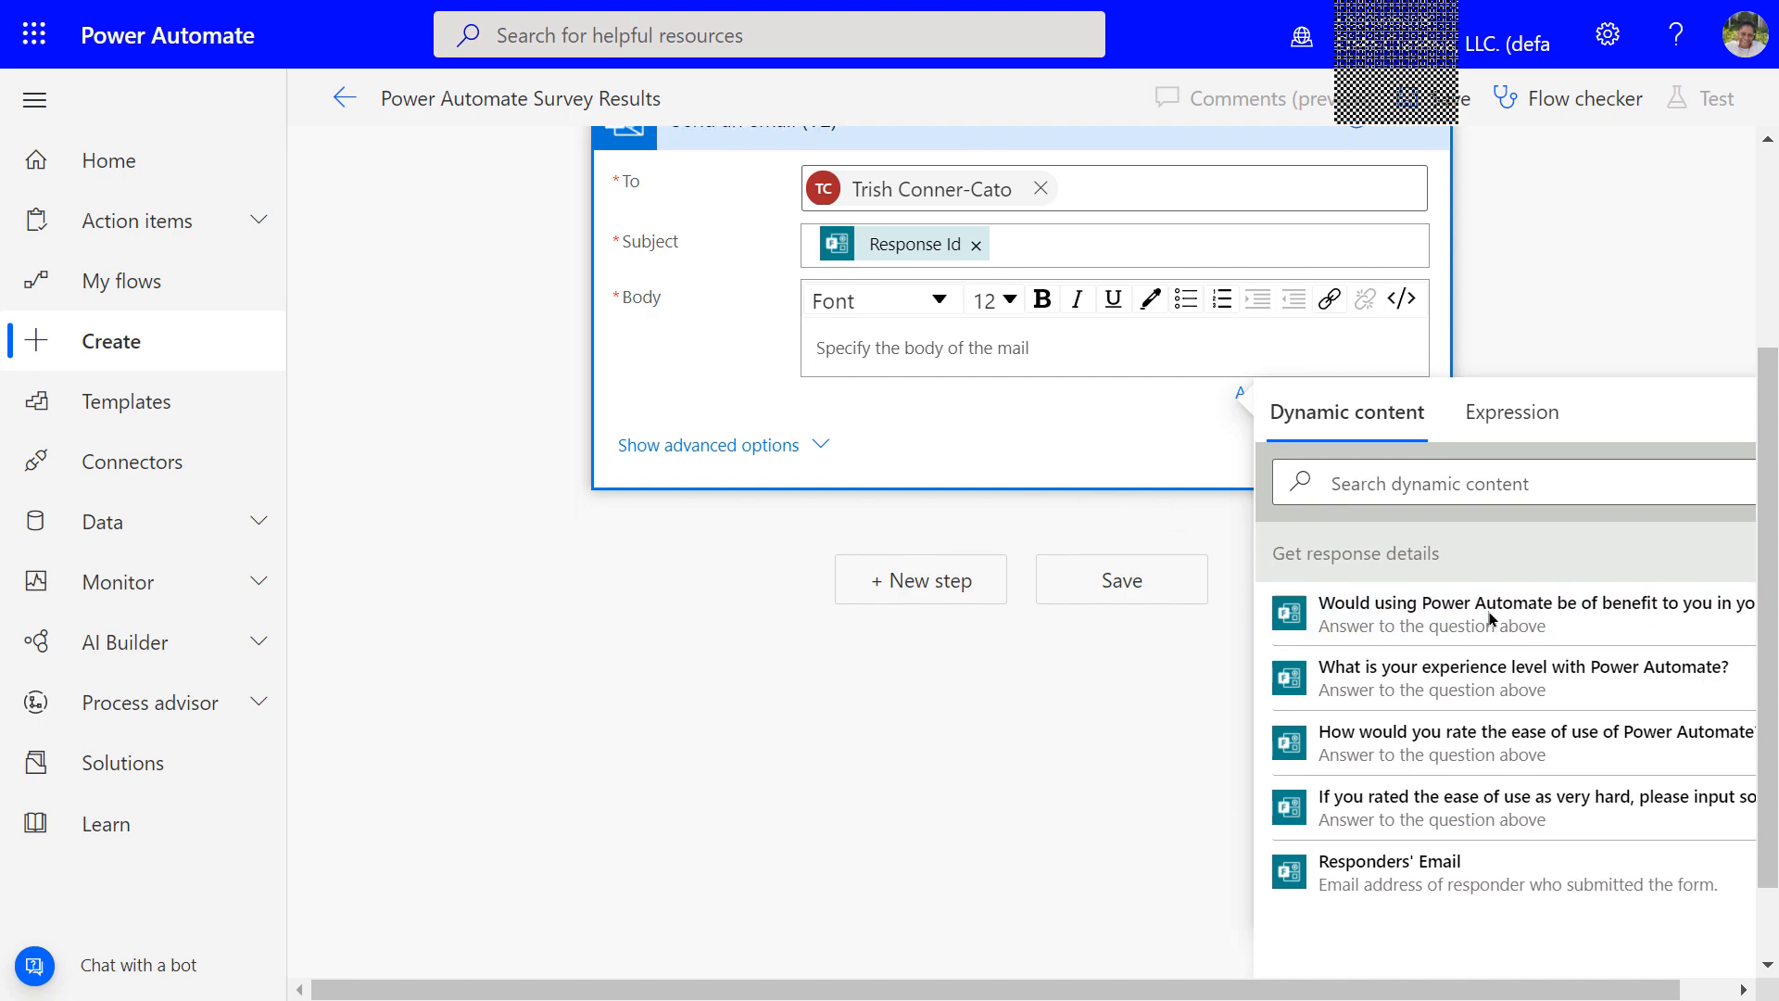
{"action": "scroll", "coordinate": [1489, 622], "scroll_direction": "up", "scroll_amount": 1}
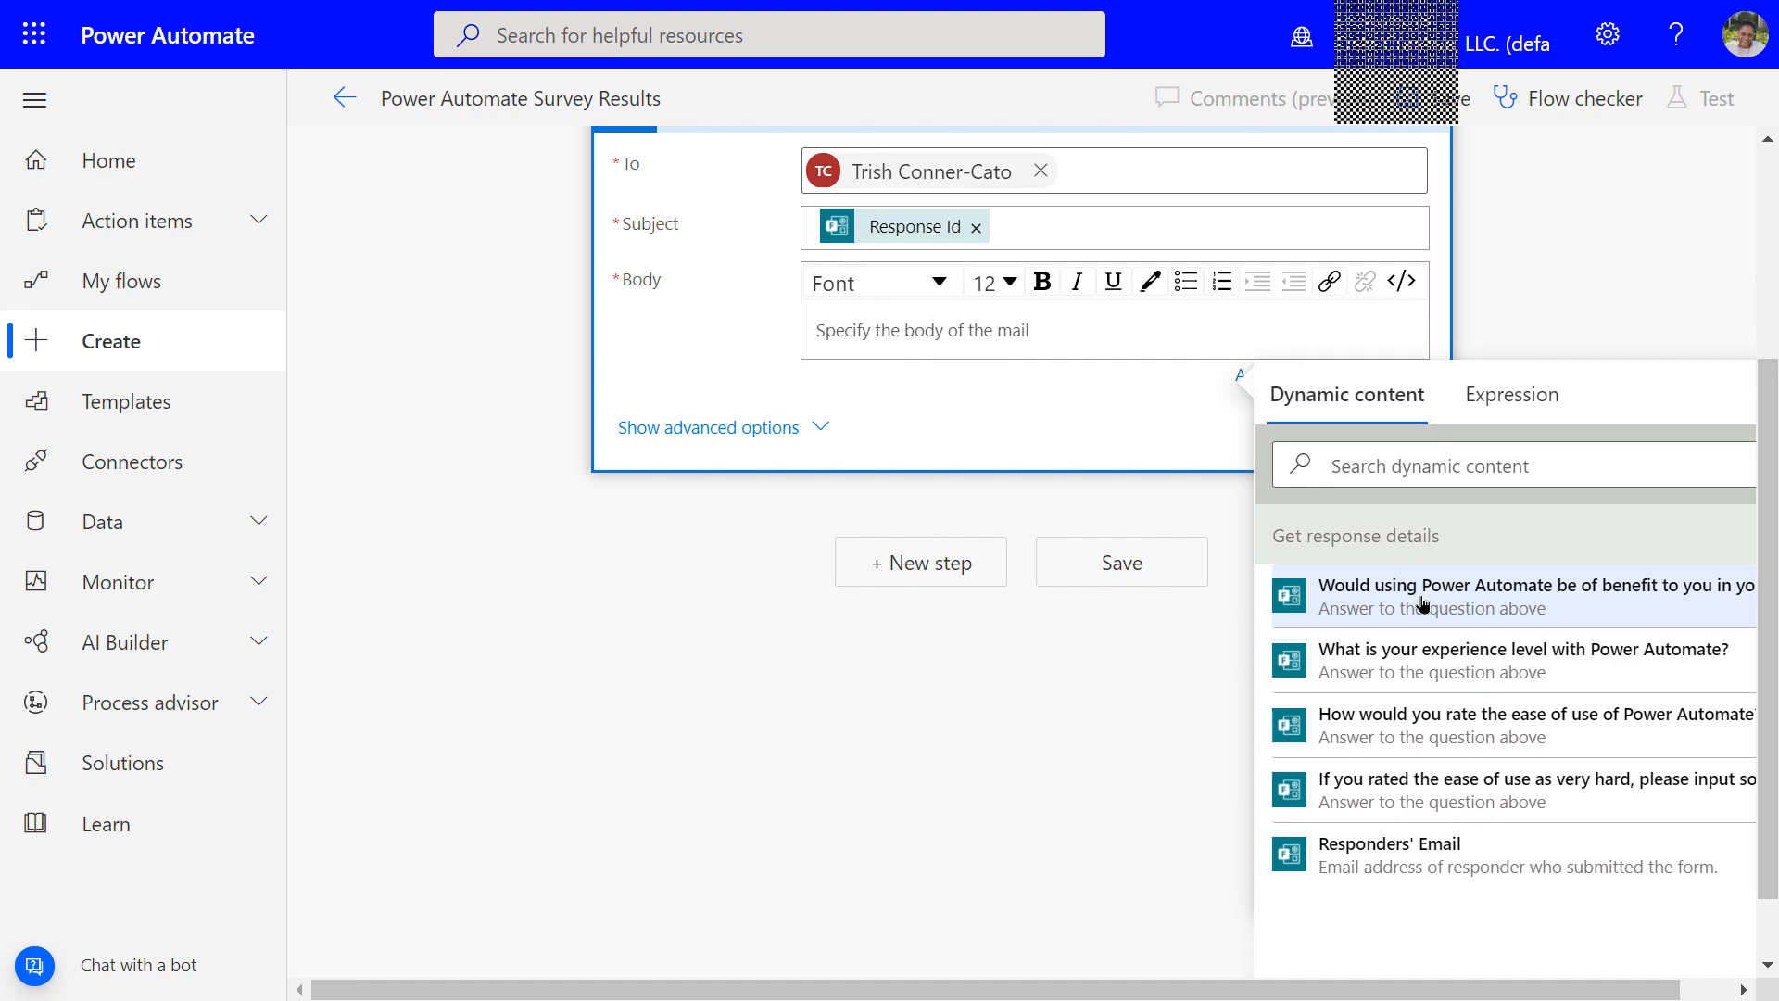
{"action": "left_click", "coordinate": [1354, 597]}
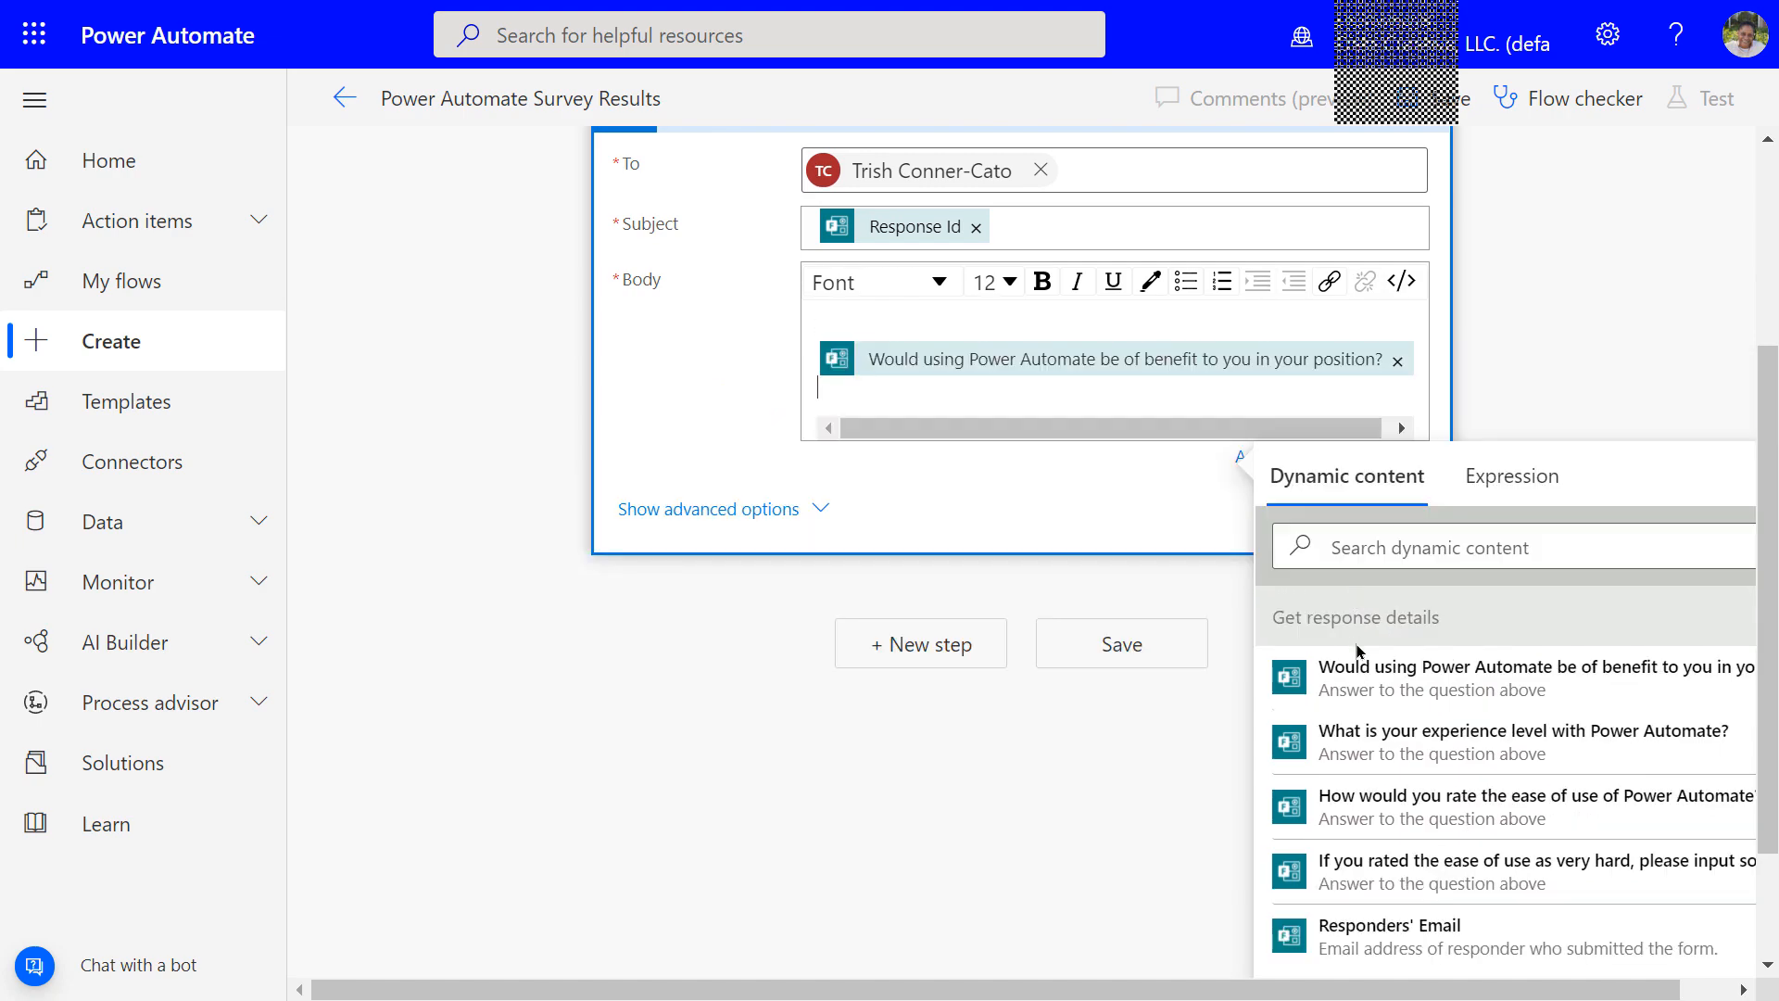
{"action": "left_click", "coordinate": [1362, 738]}
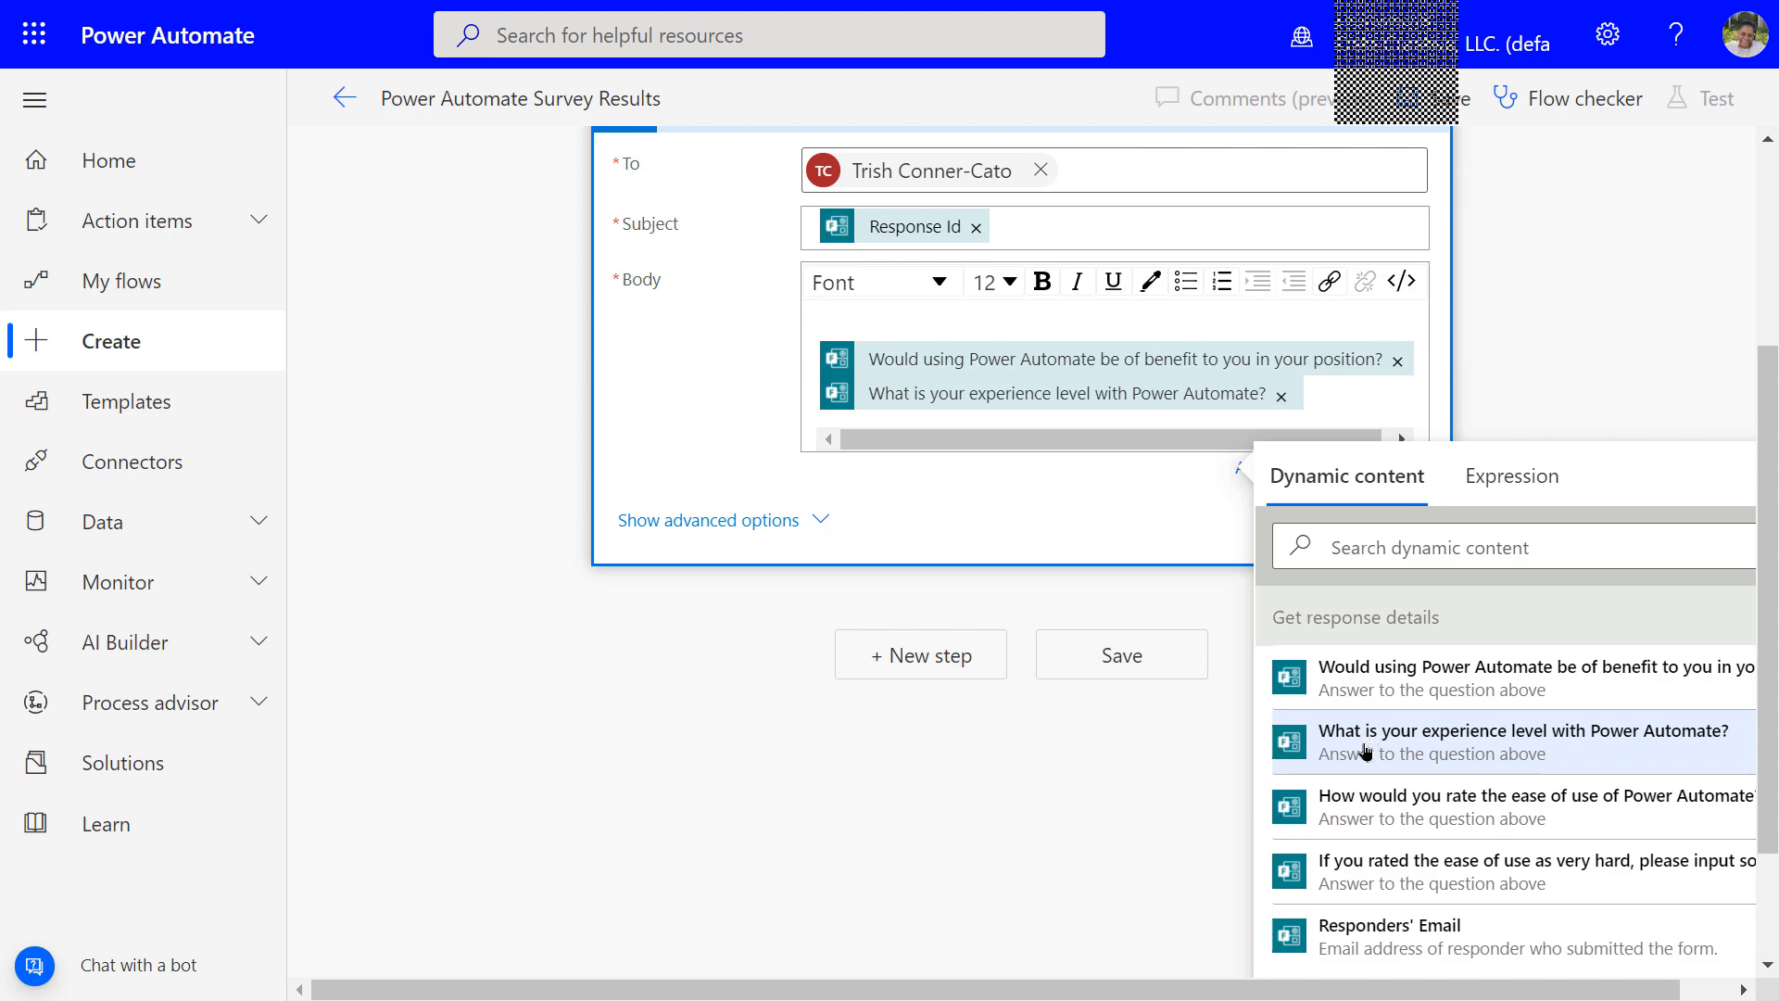
{"action": "left_click", "coordinate": [1378, 815]}
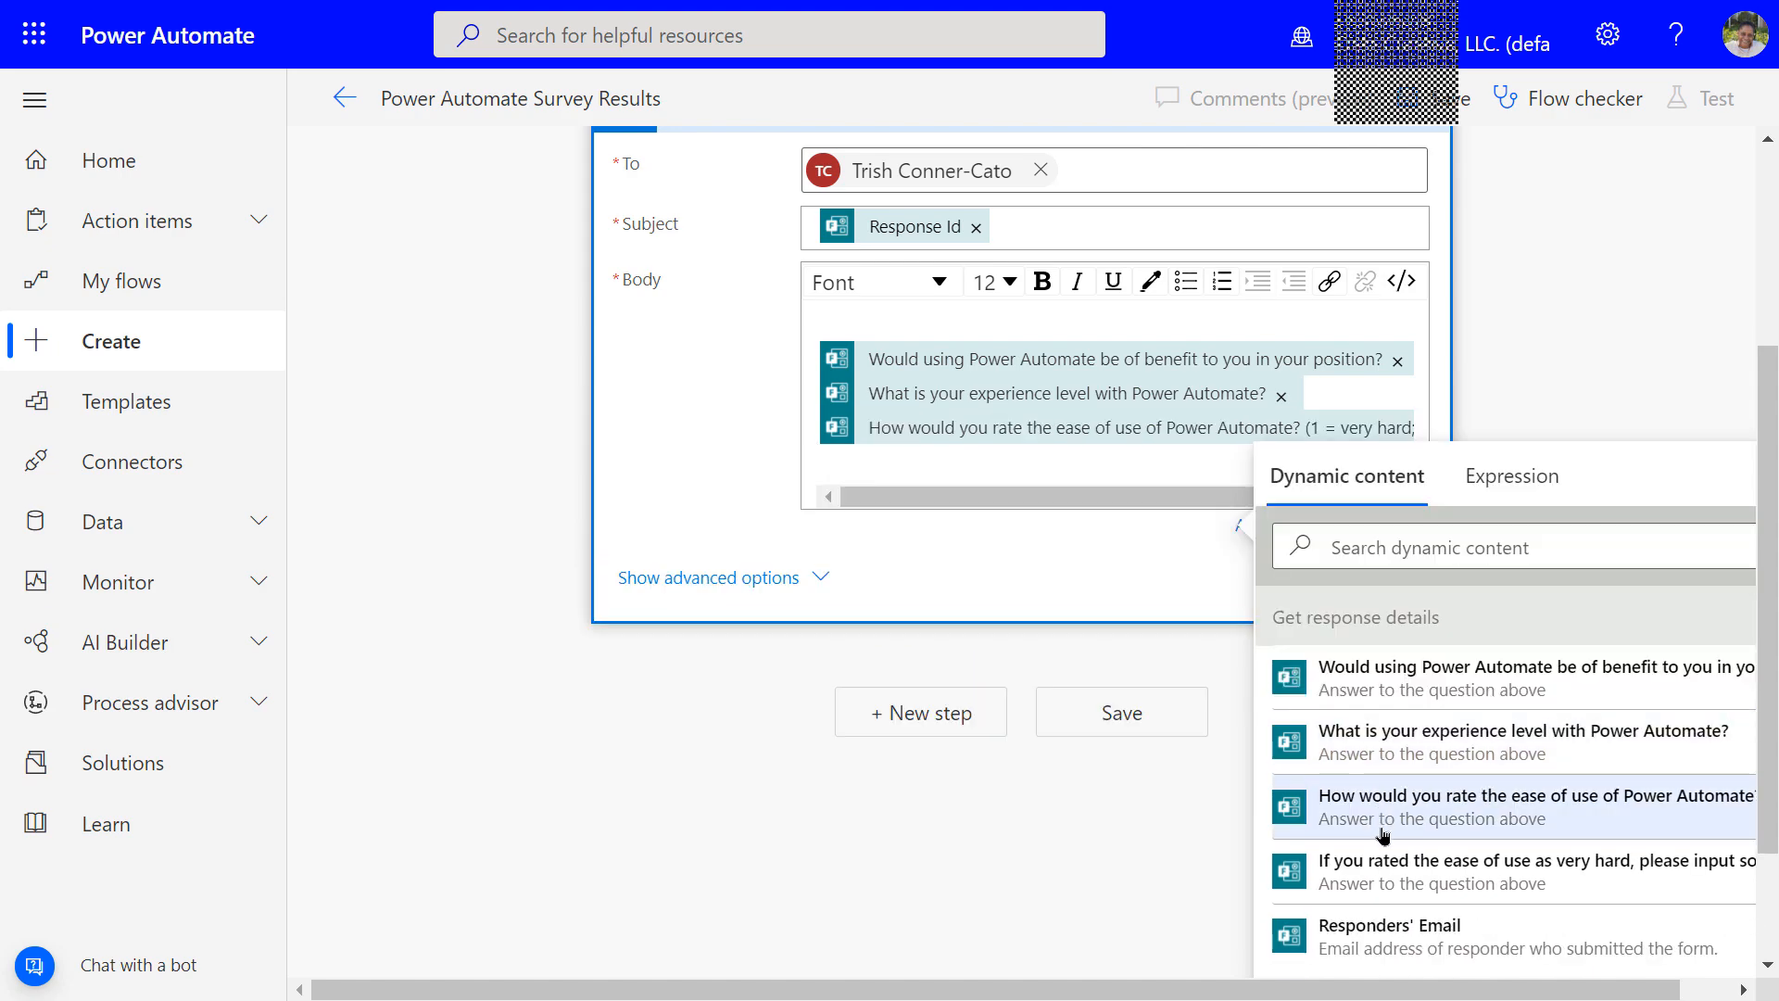
{"action": "left_click", "coordinate": [1394, 866]}
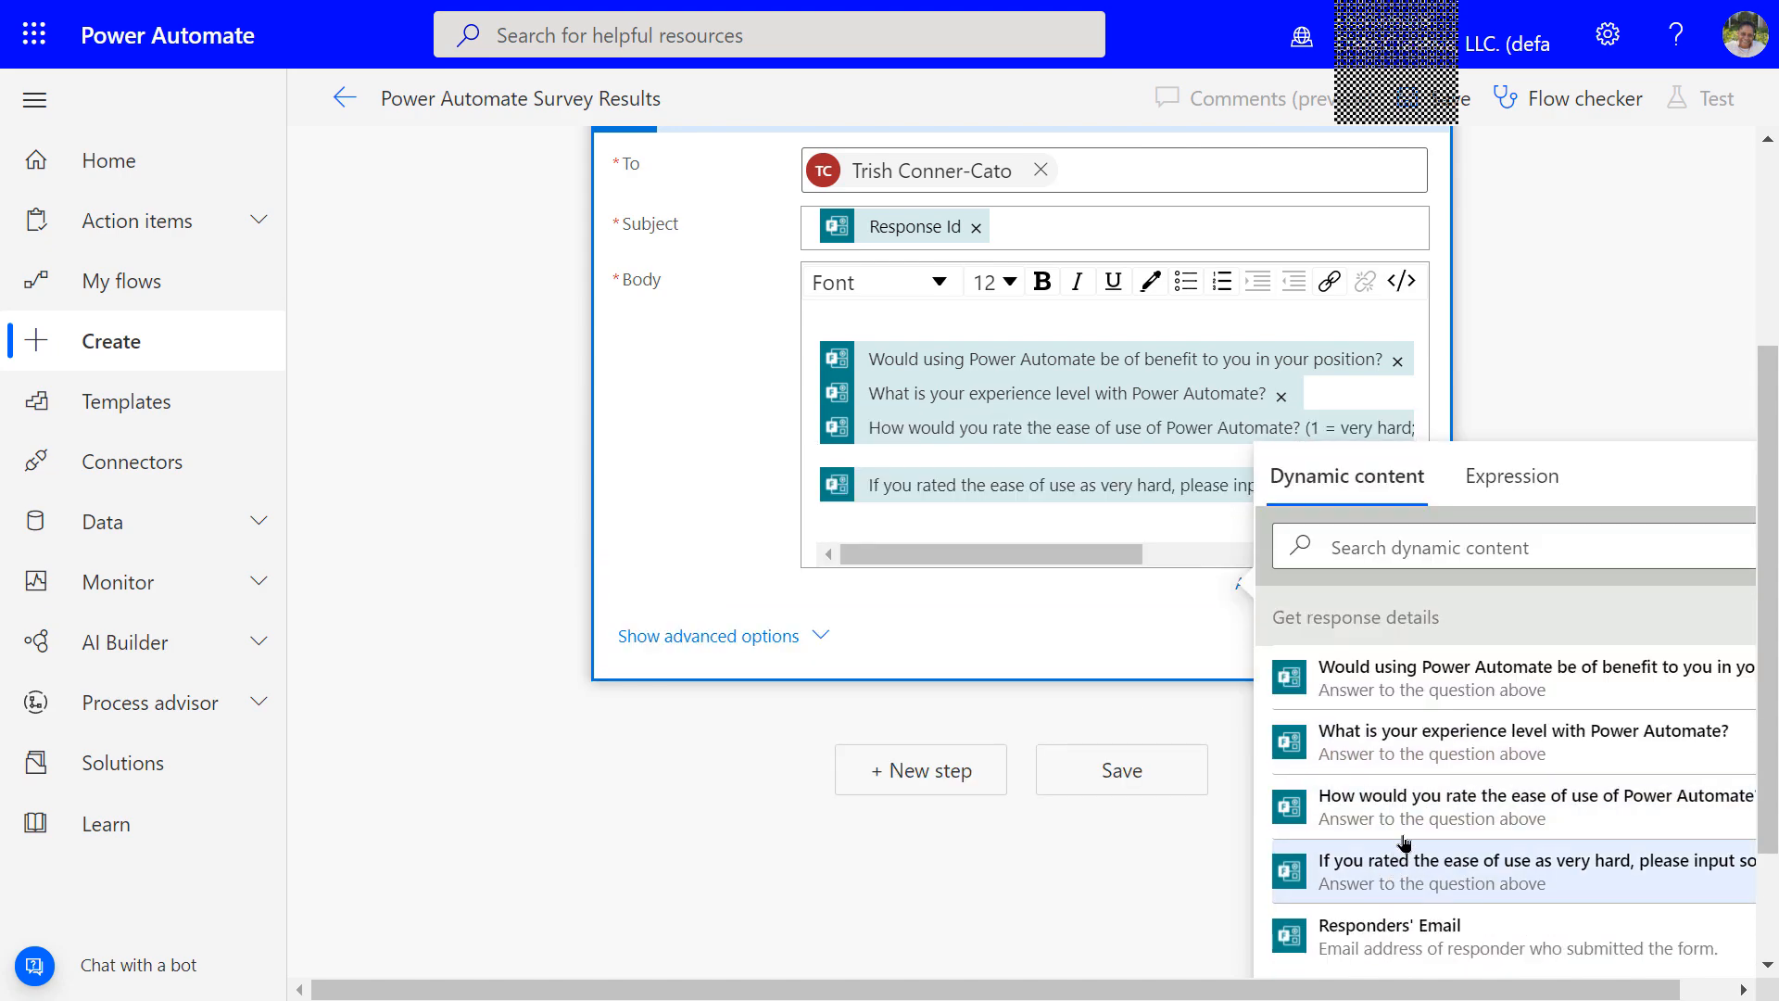
{"action": "scroll", "coordinate": [1450, 774], "scroll_direction": "down", "scroll_amount": 2}
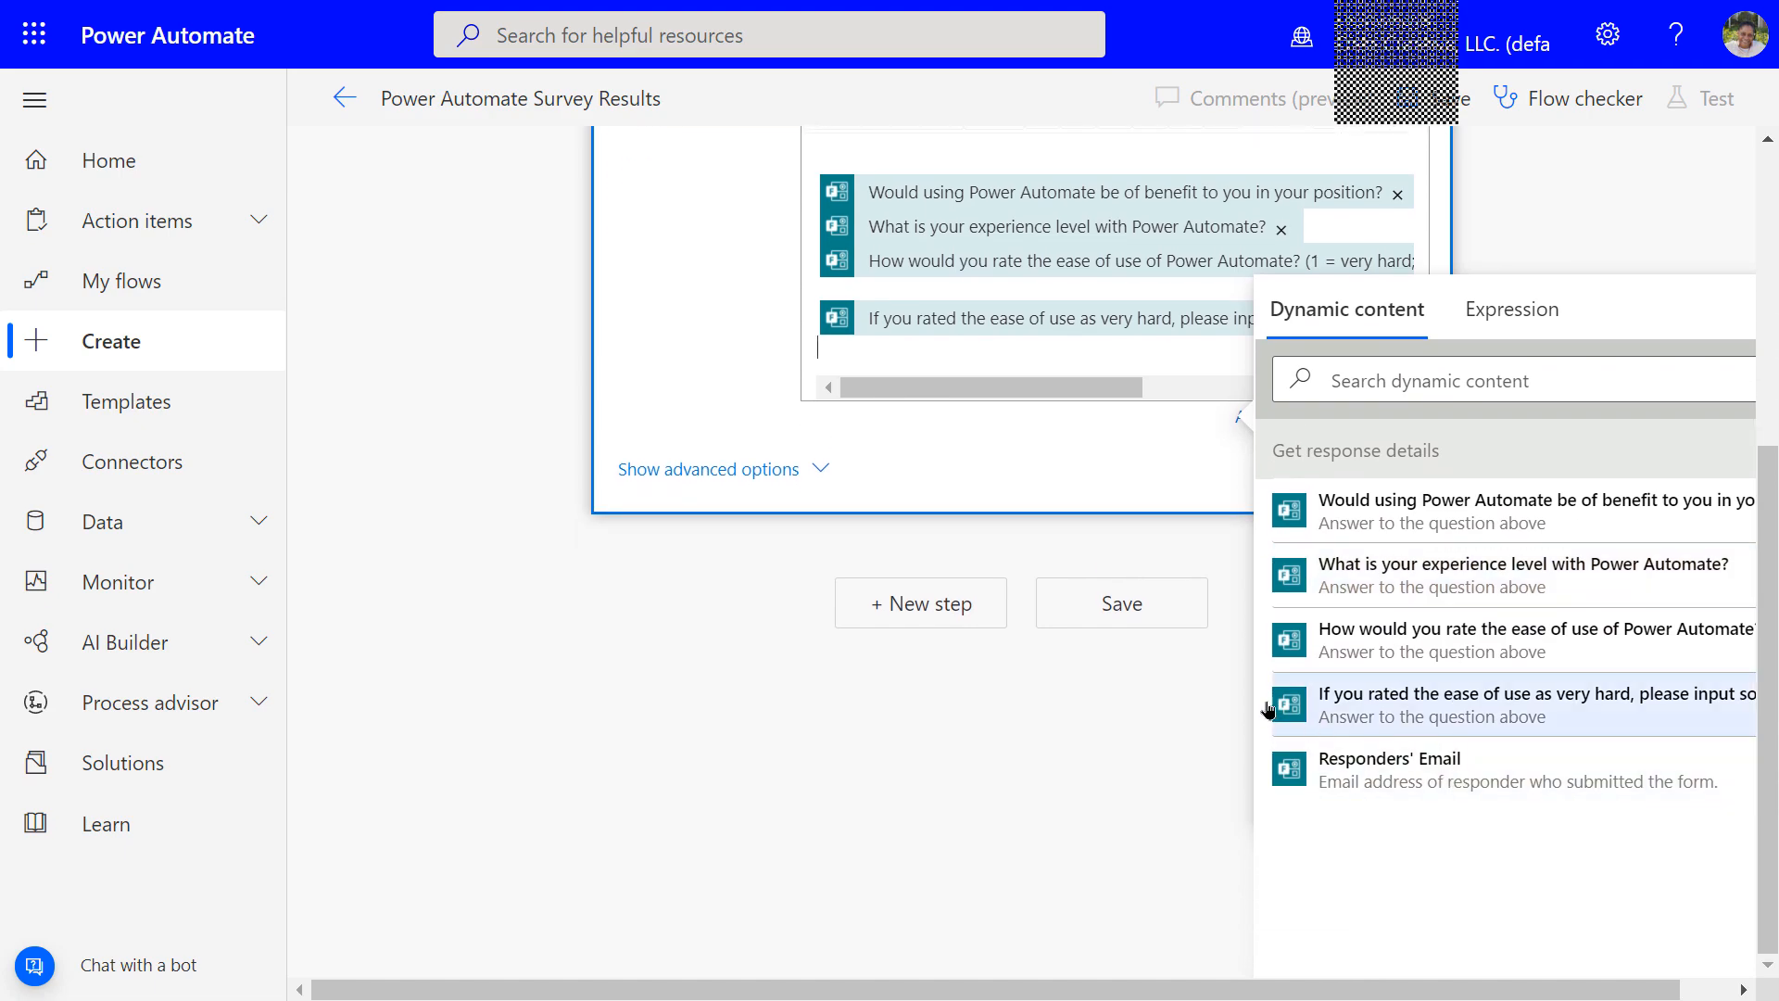
{"action": "left_click", "coordinate": [1142, 611]}
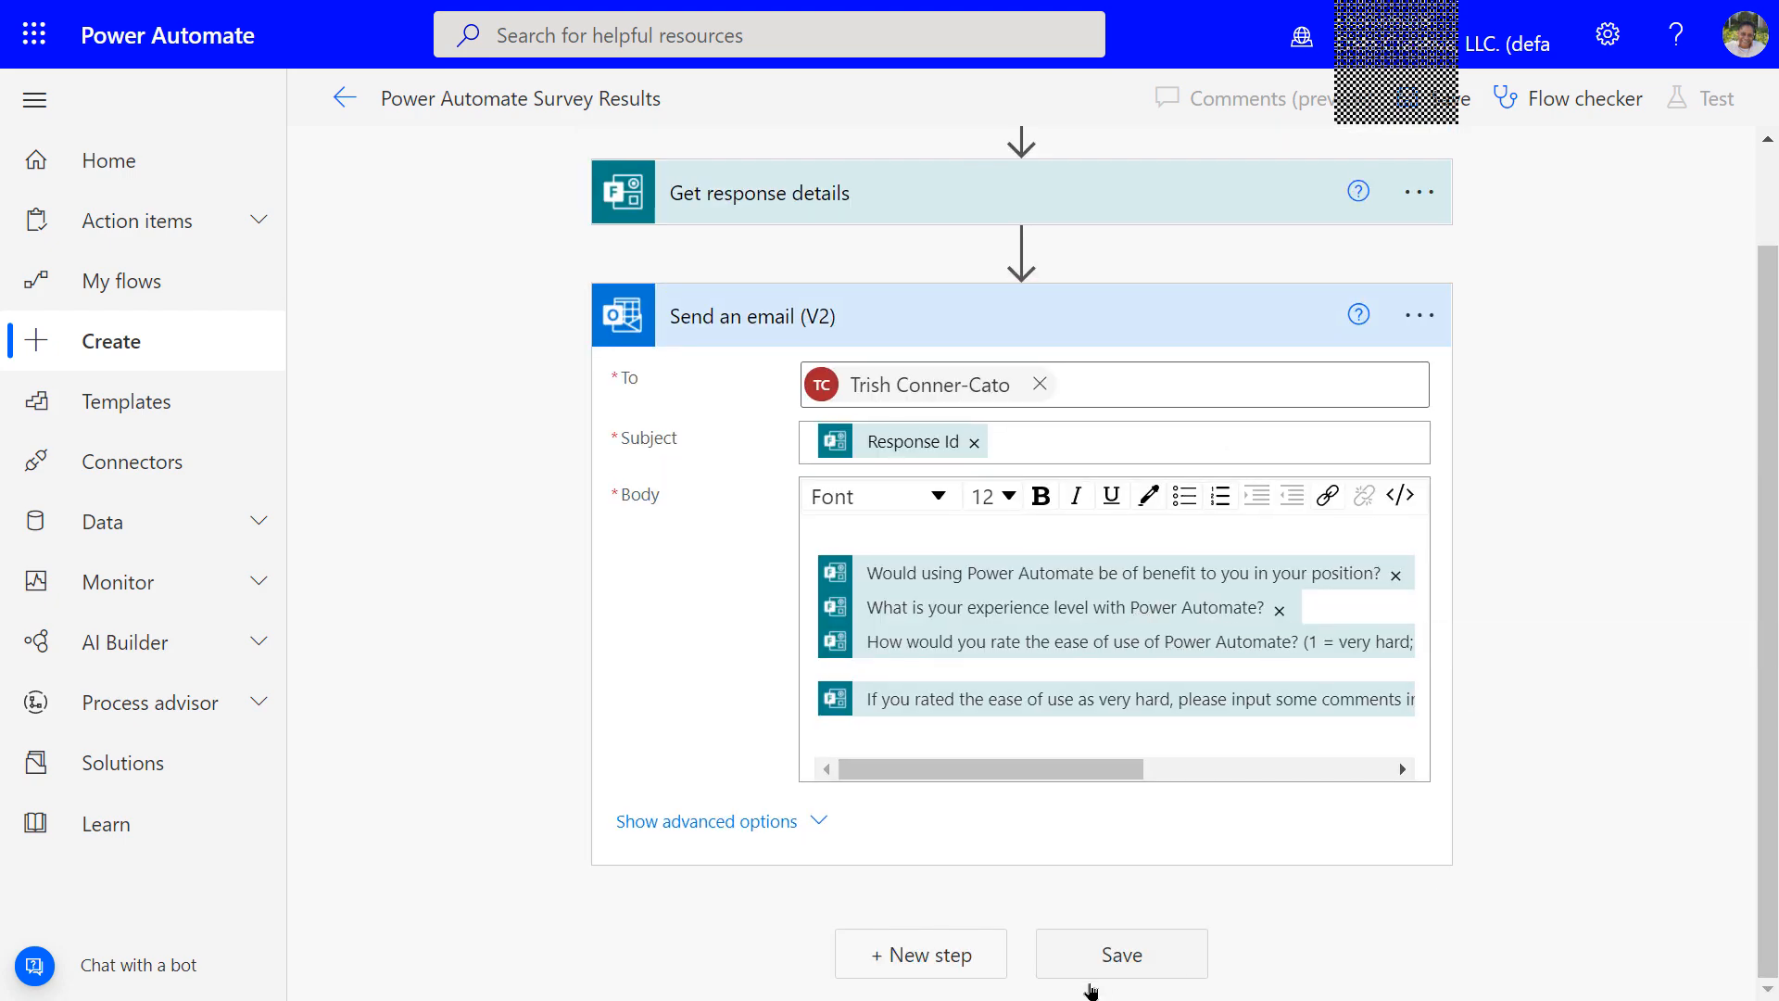
{"action": "left_click", "coordinate": [1121, 954]}
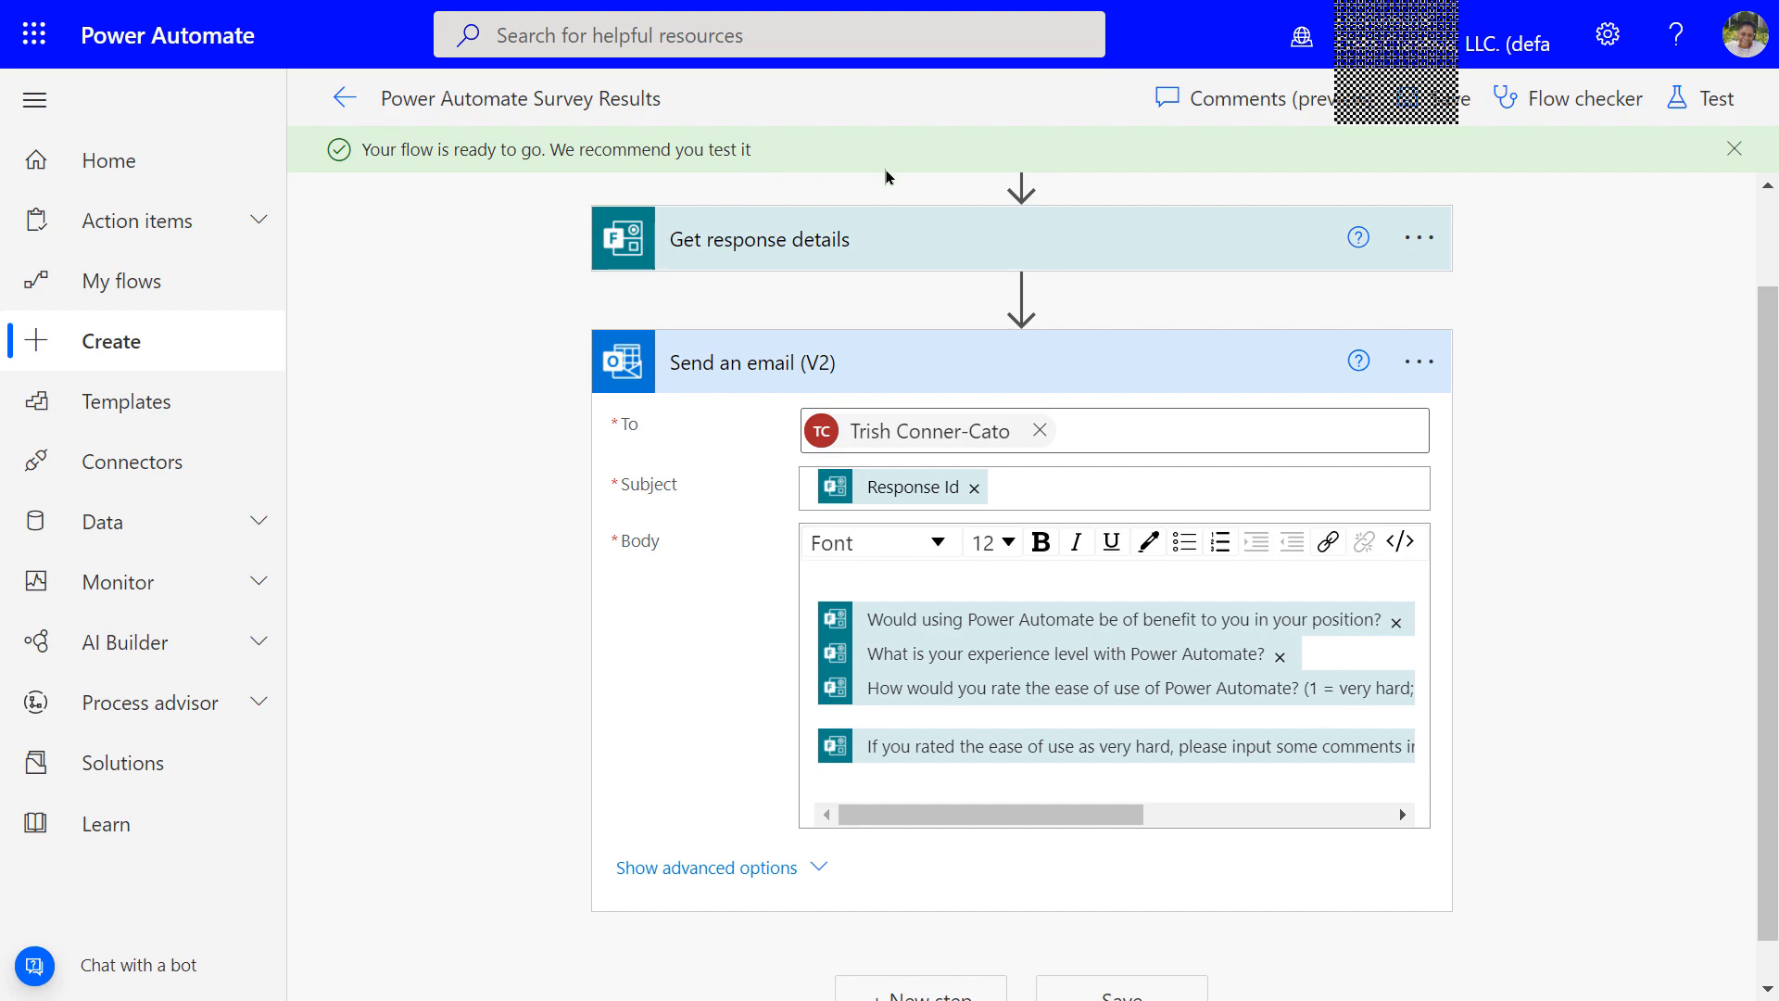
{"action": "left_click", "coordinate": [1731, 149]}
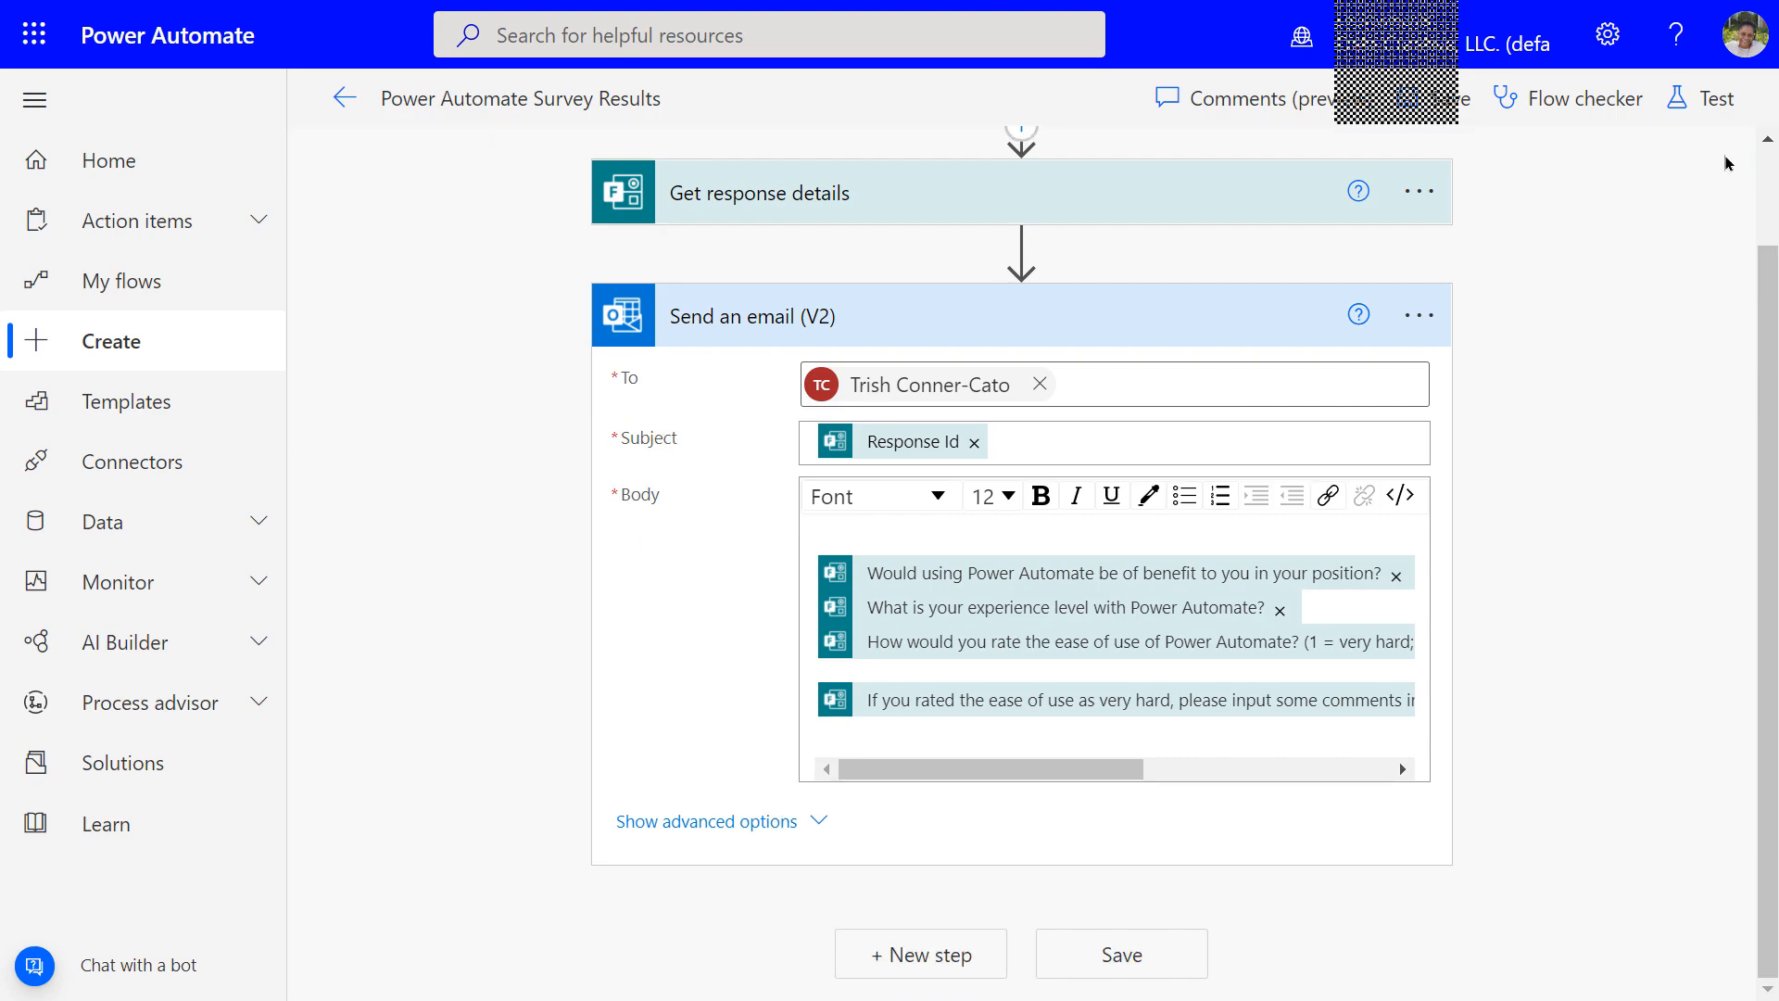
Start a manual test run of the Power Automate Survey Results flow
{"action": "left_click", "coordinate": [1697, 105]}
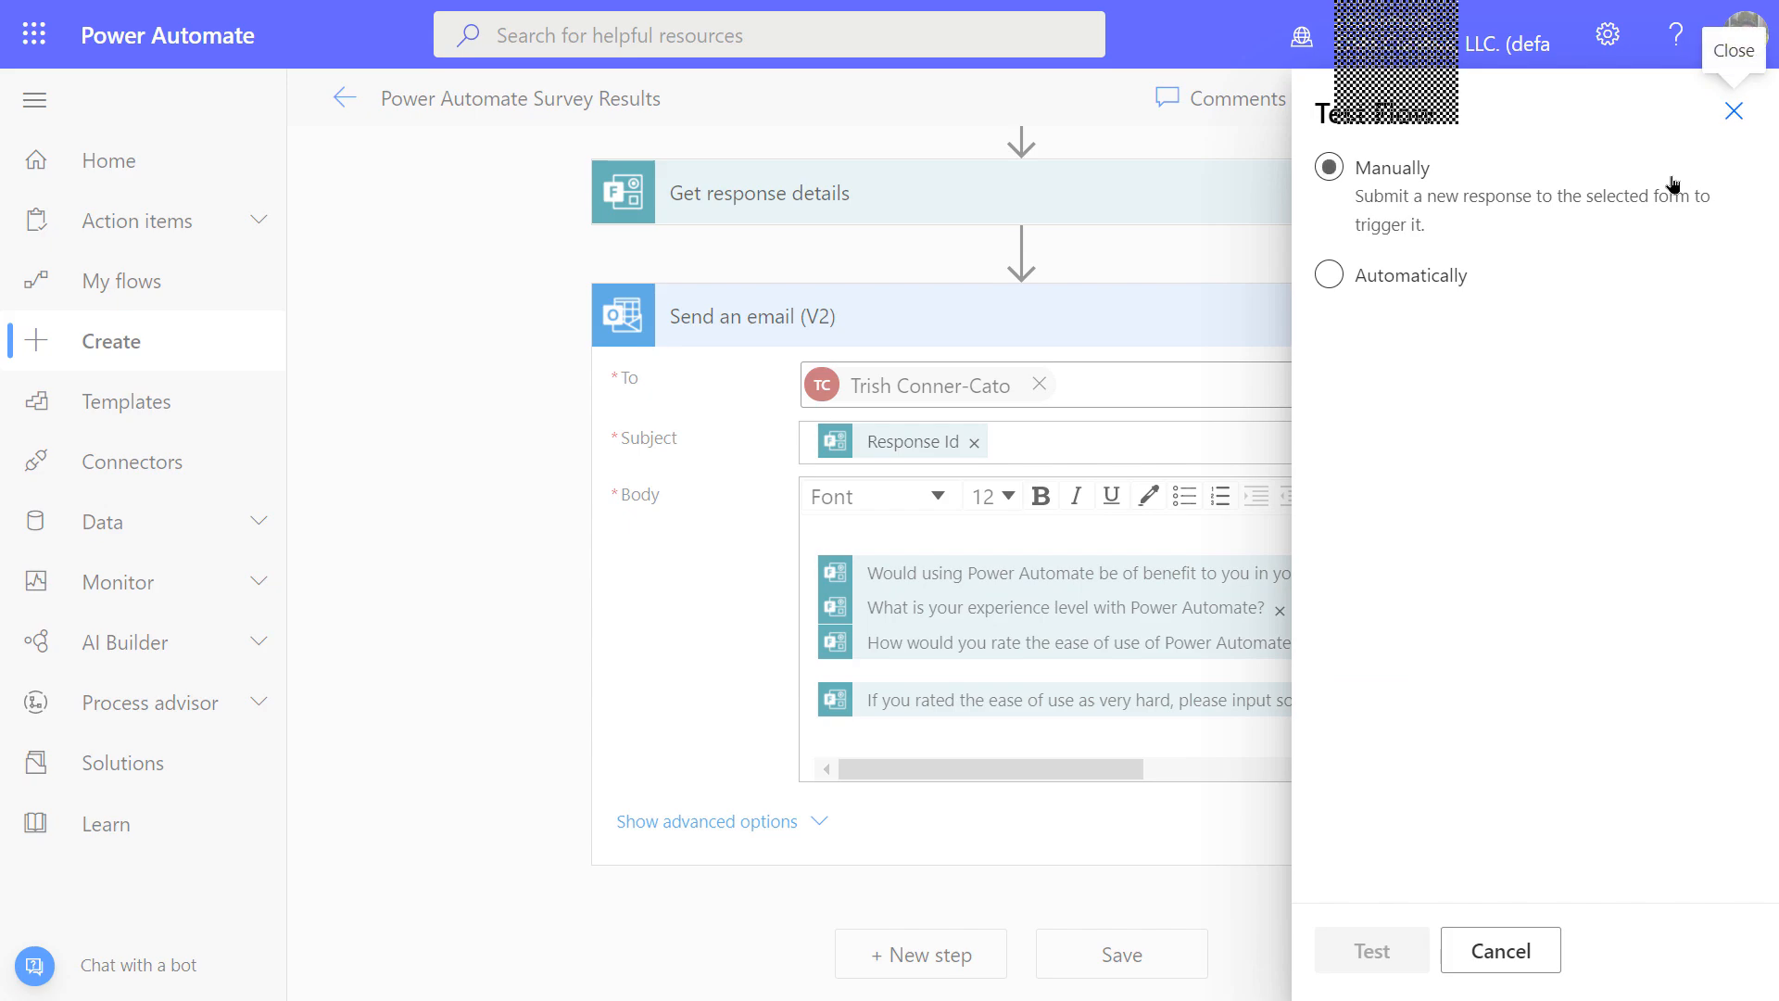
{"action": "left_click", "coordinate": [1329, 170]}
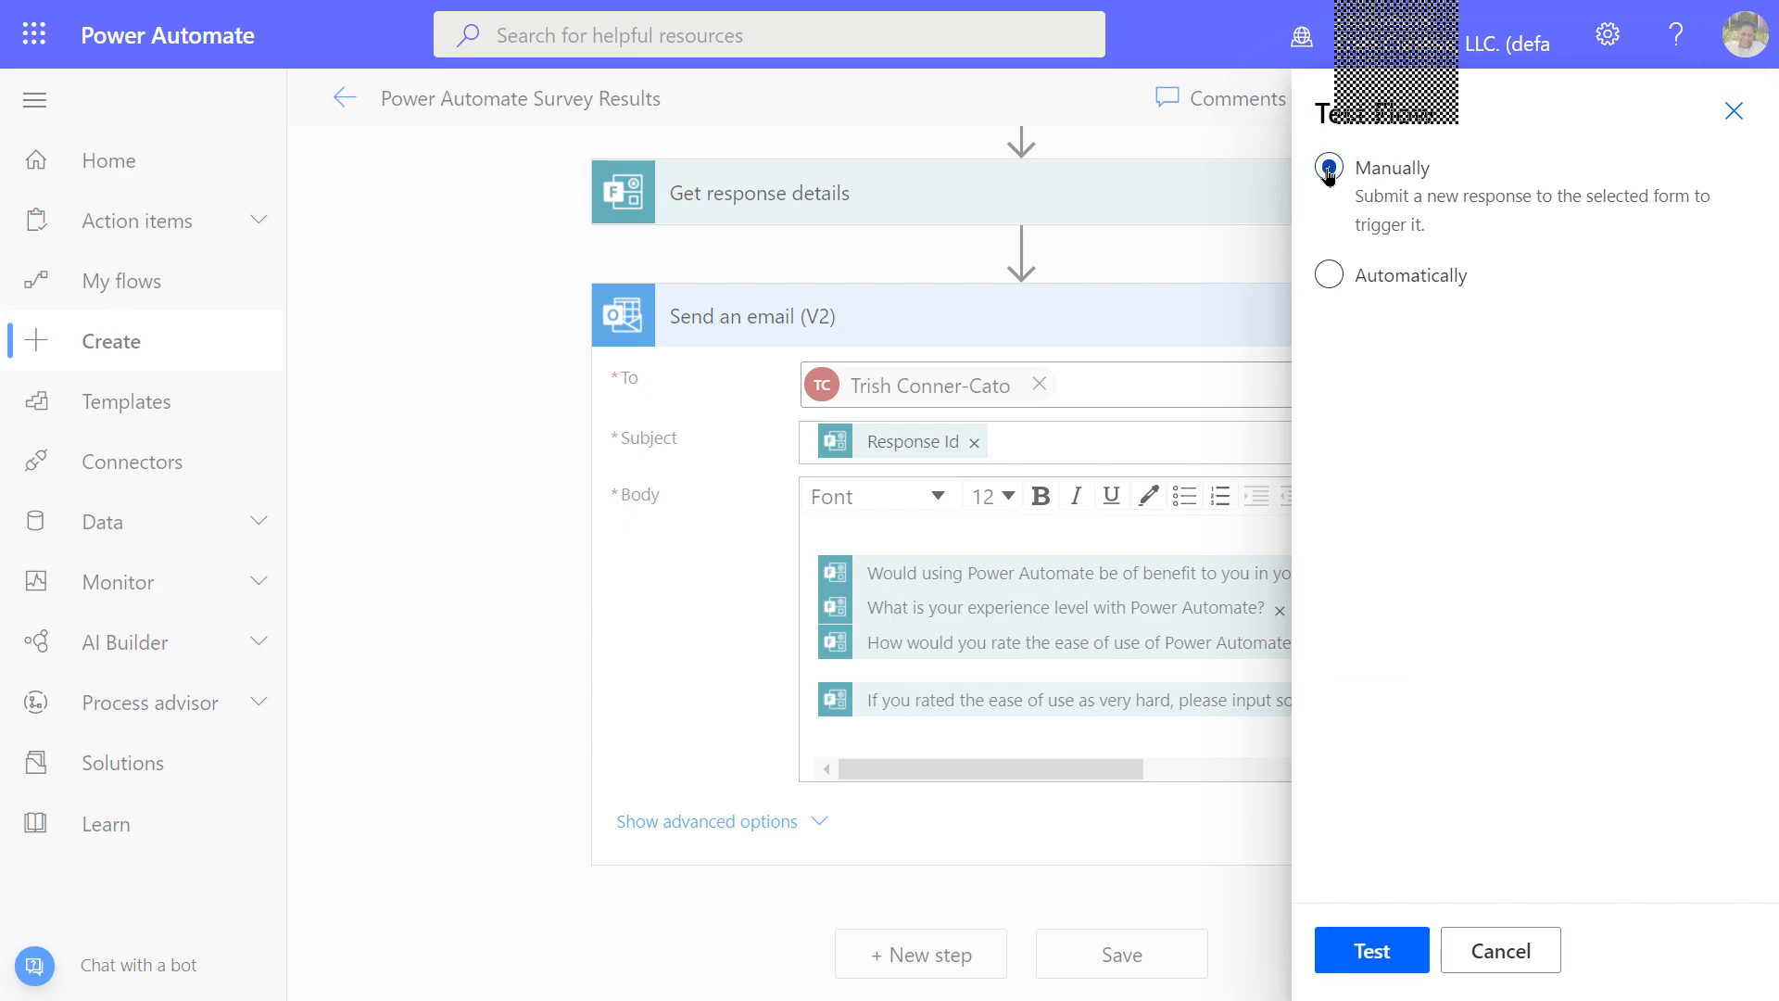
{"action": "left_click", "coordinate": [1356, 956]}
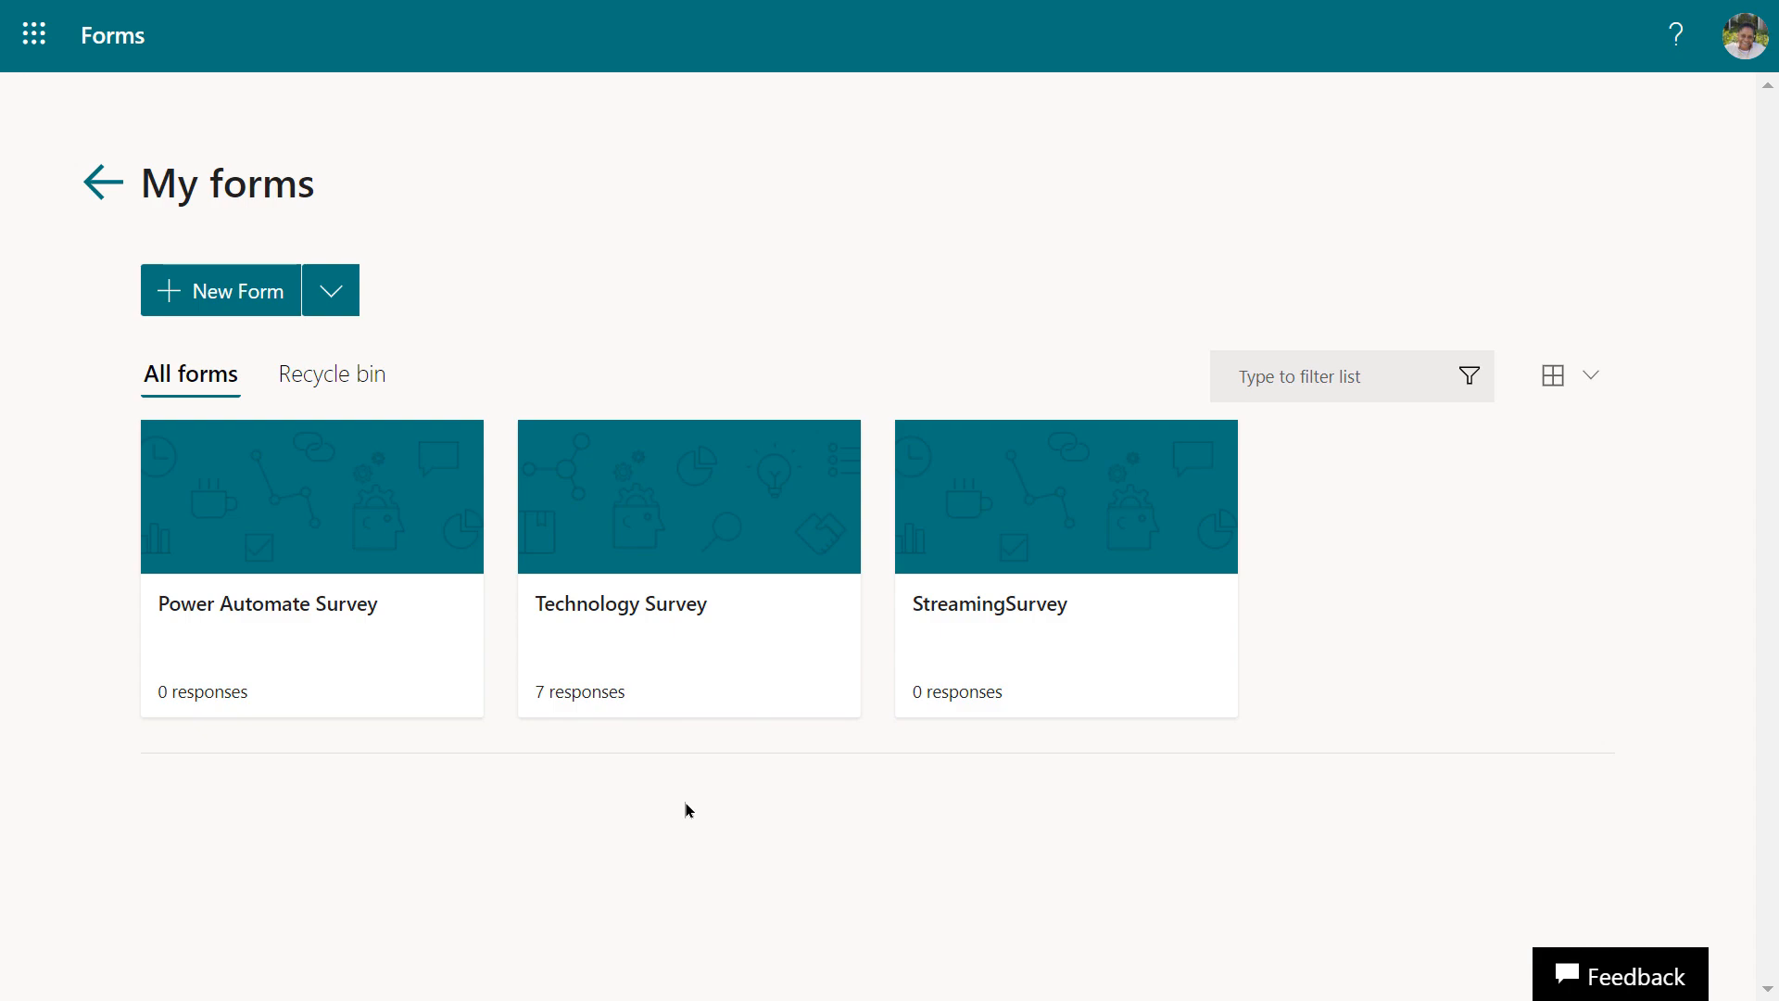
Open the Power Automate Survey, check its Responses, and launch the respondent preview
{"action": "left_click", "coordinate": [231, 607]}
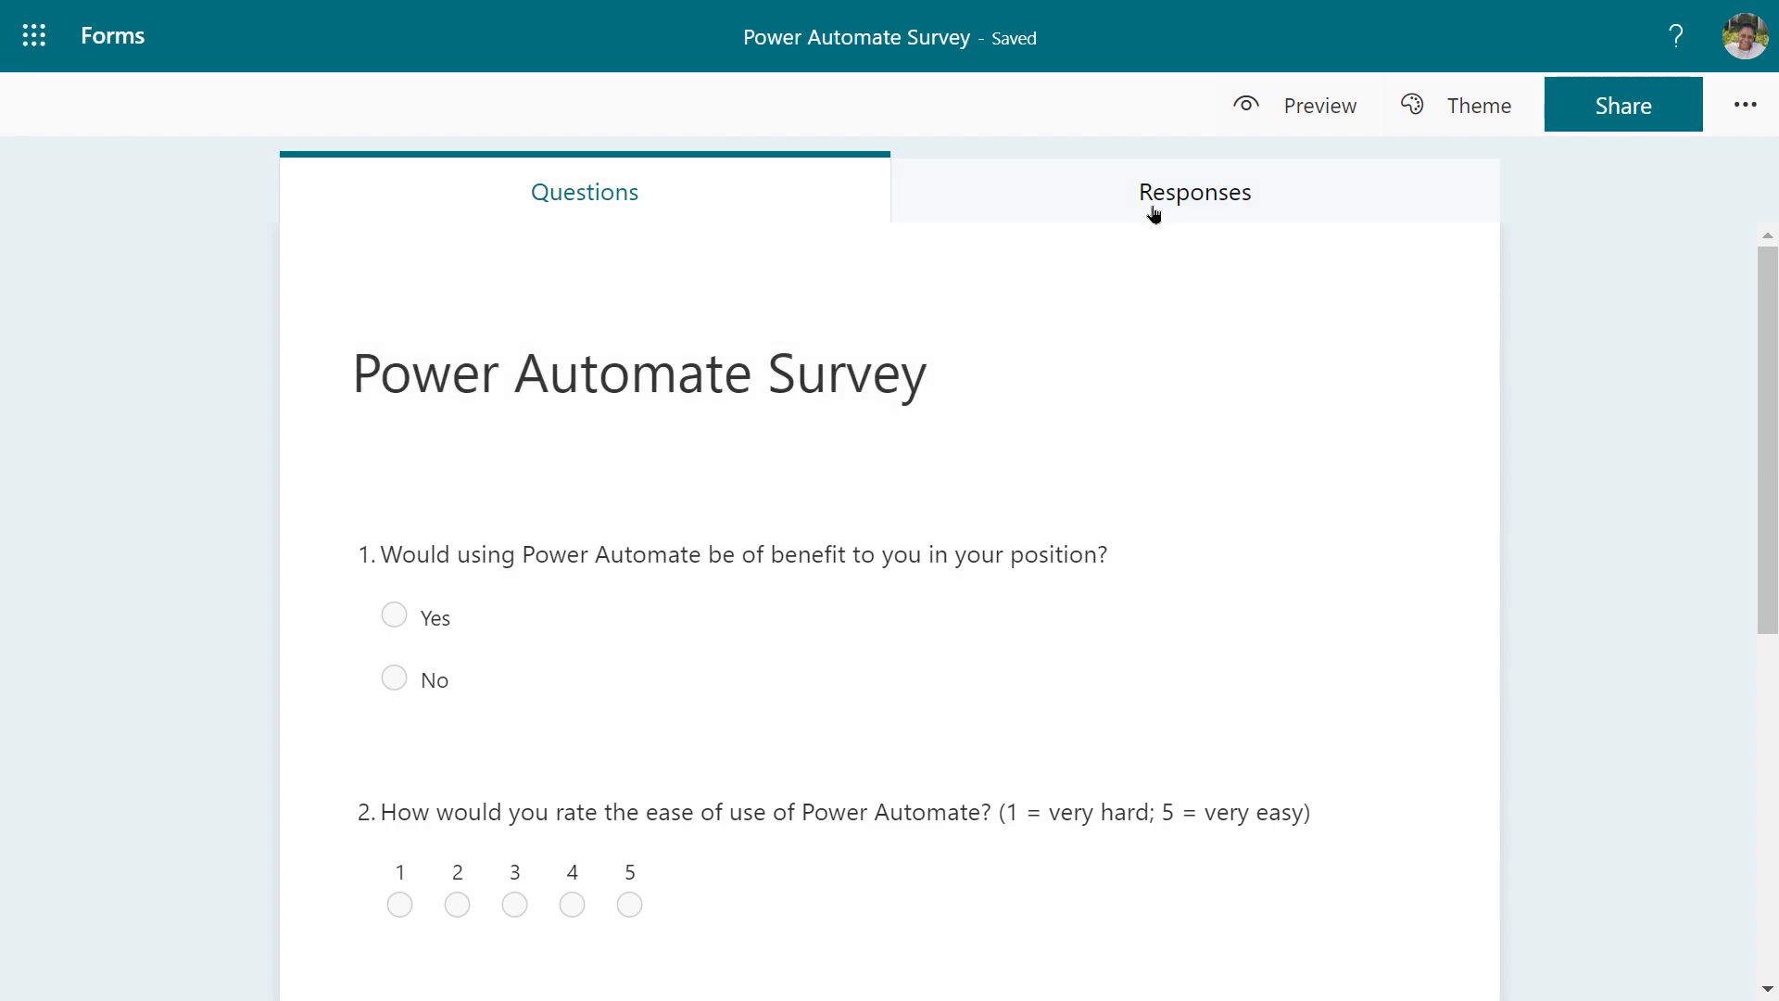
{"action": "left_click", "coordinate": [1189, 206]}
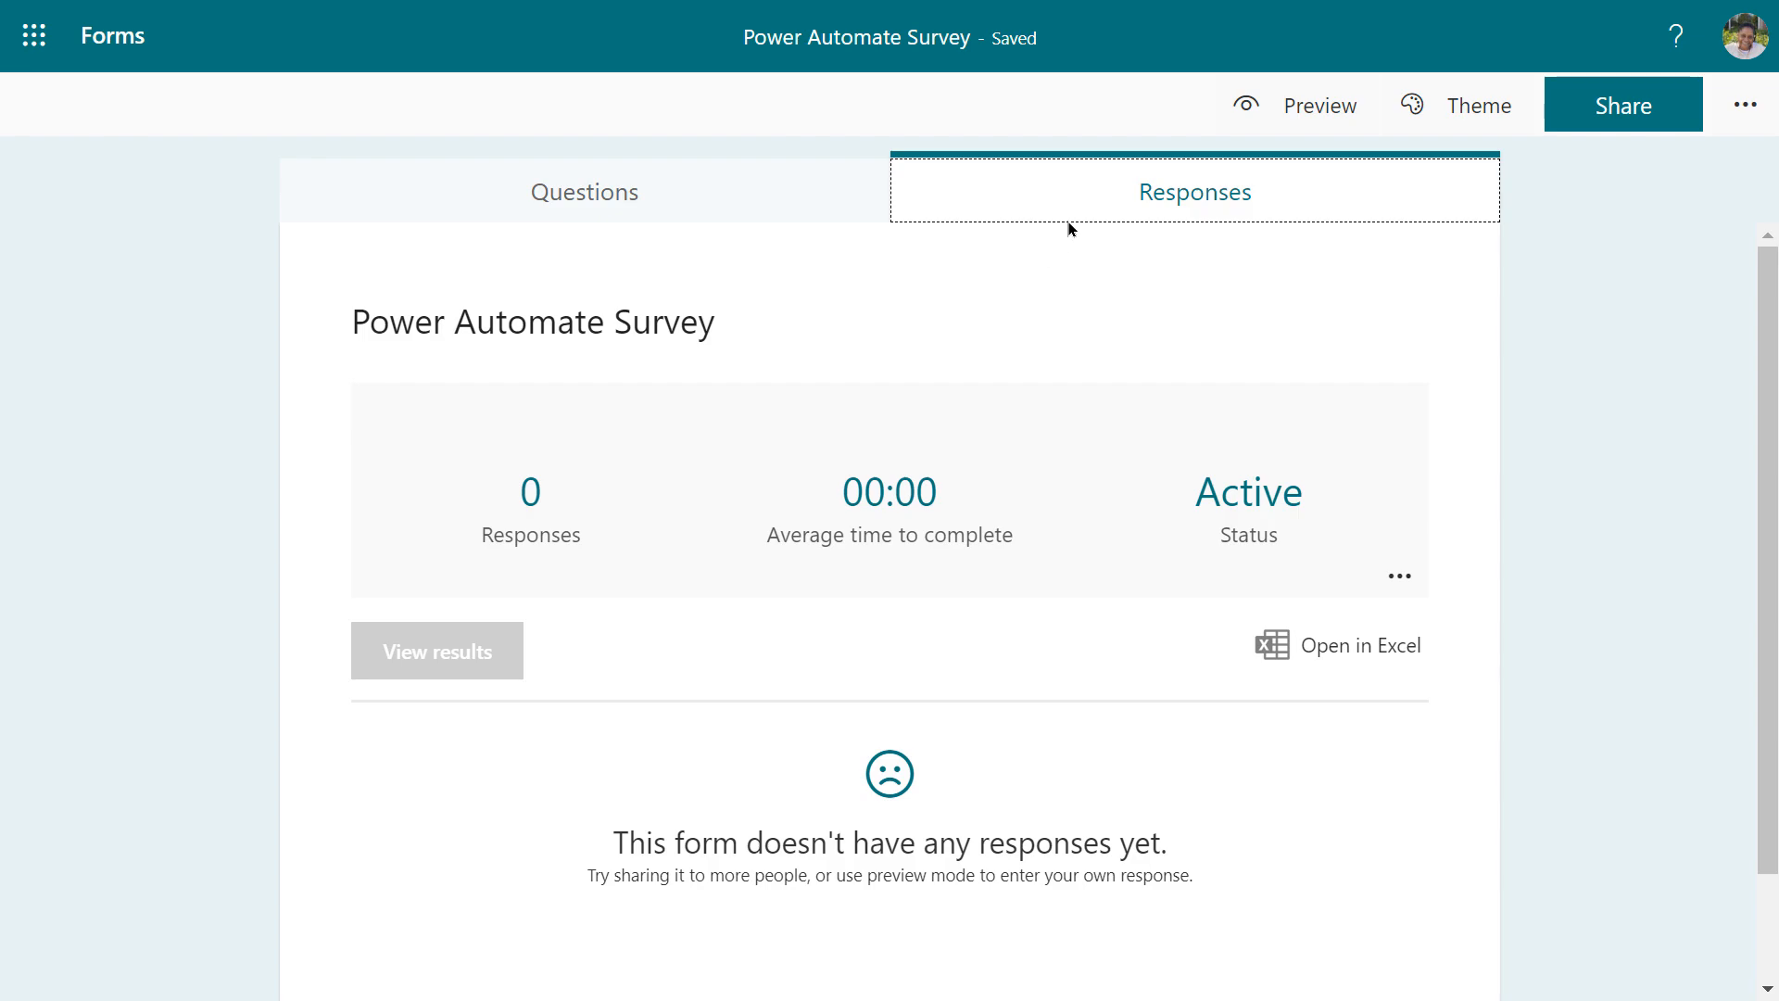
{"action": "left_click", "coordinate": [1306, 109]}
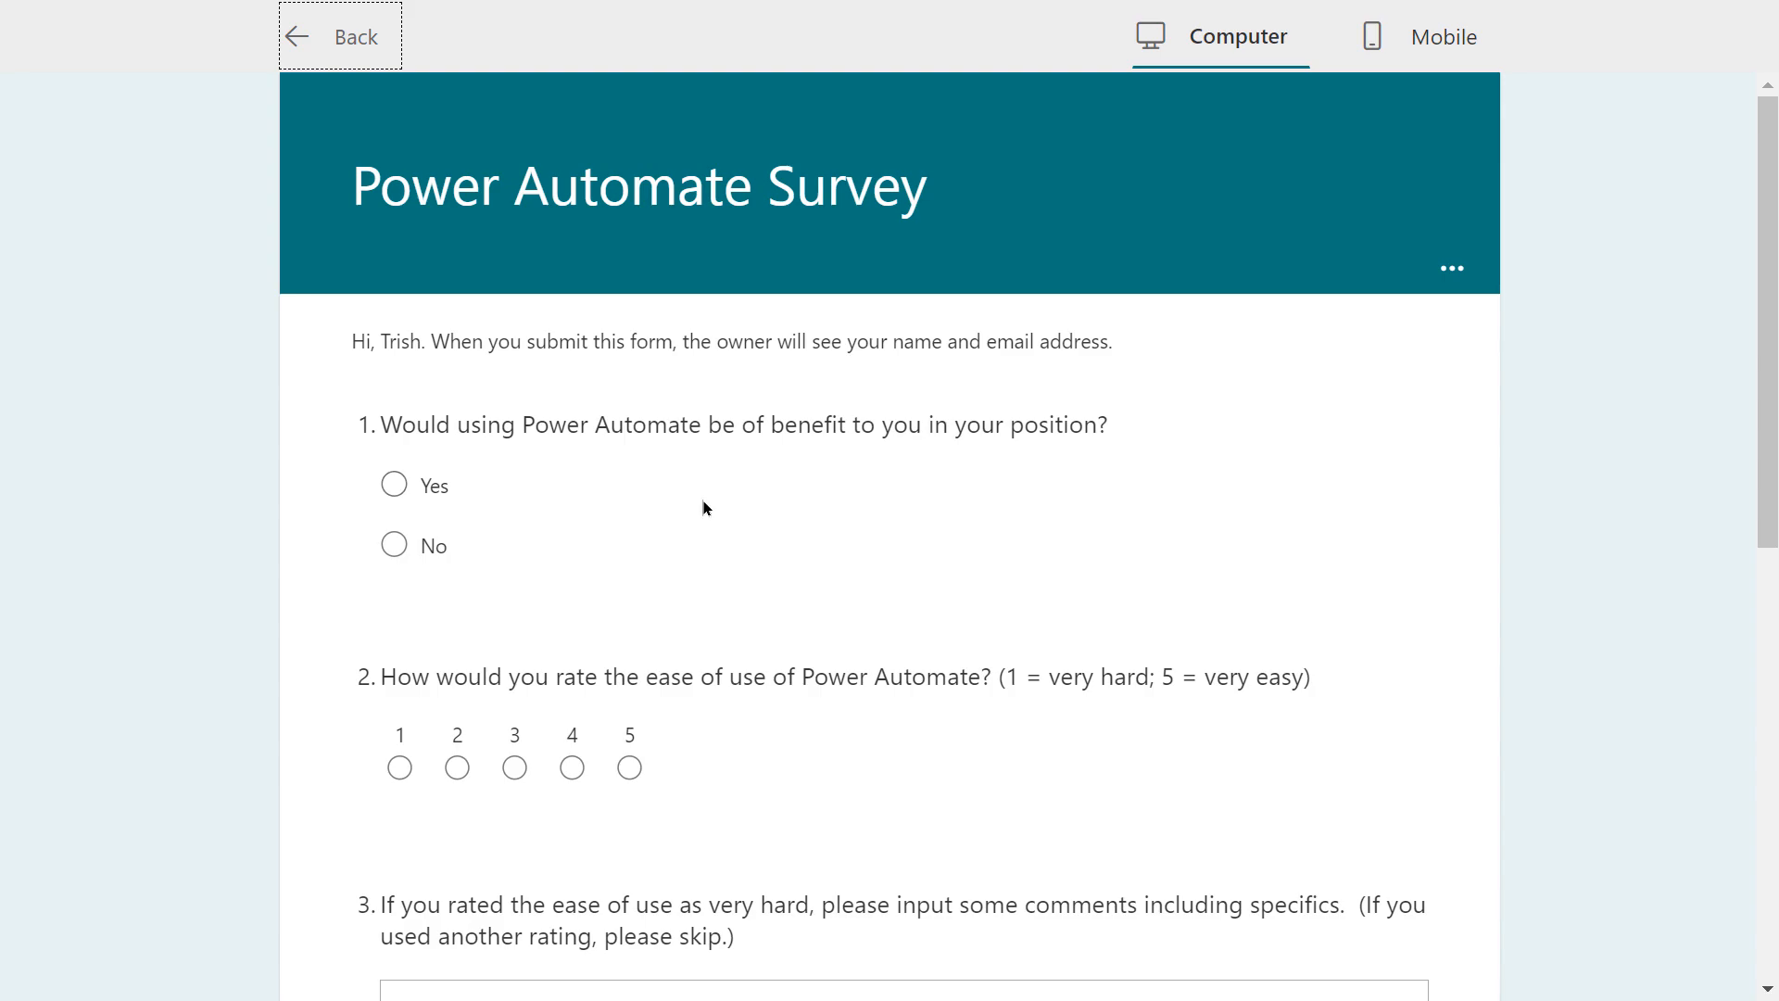
Submit a preview response answering Yes, ease-of-use rating 5, and Advanced experience level
{"action": "left_click", "coordinate": [395, 489]}
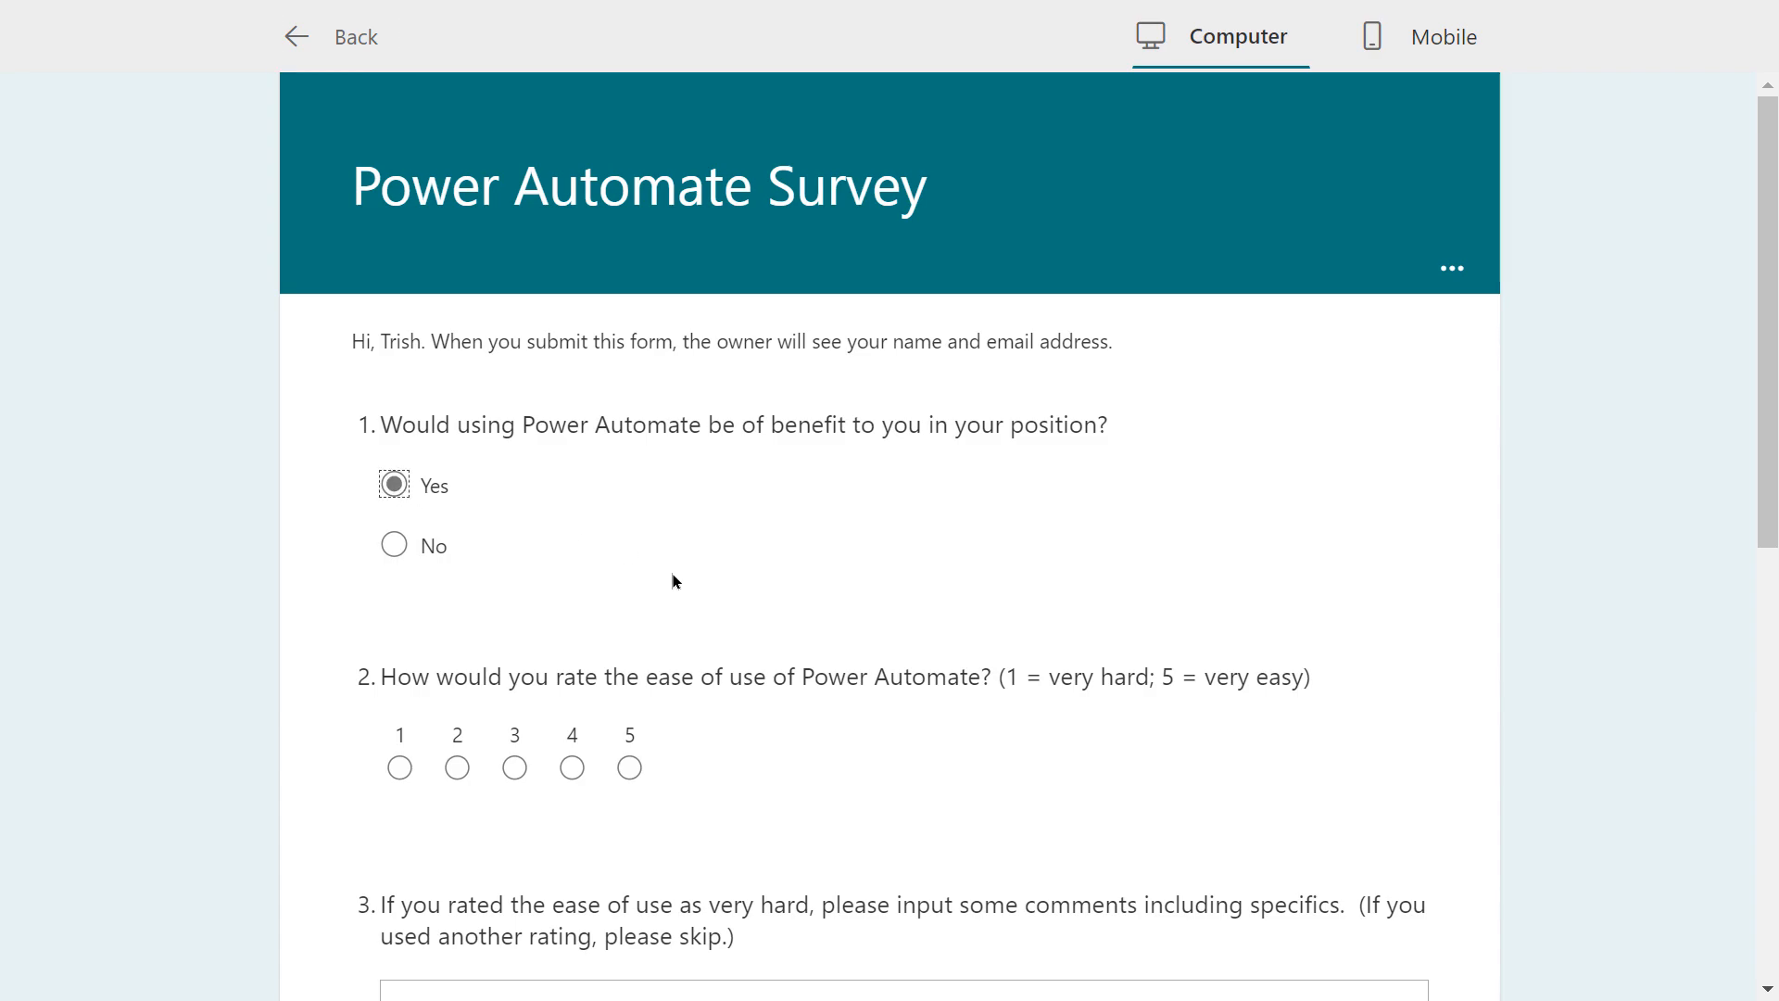
{"action": "left_click", "coordinate": [629, 767]}
{"action": "scroll", "coordinate": [742, 738], "scroll_direction": "down", "scroll_amount": 5}
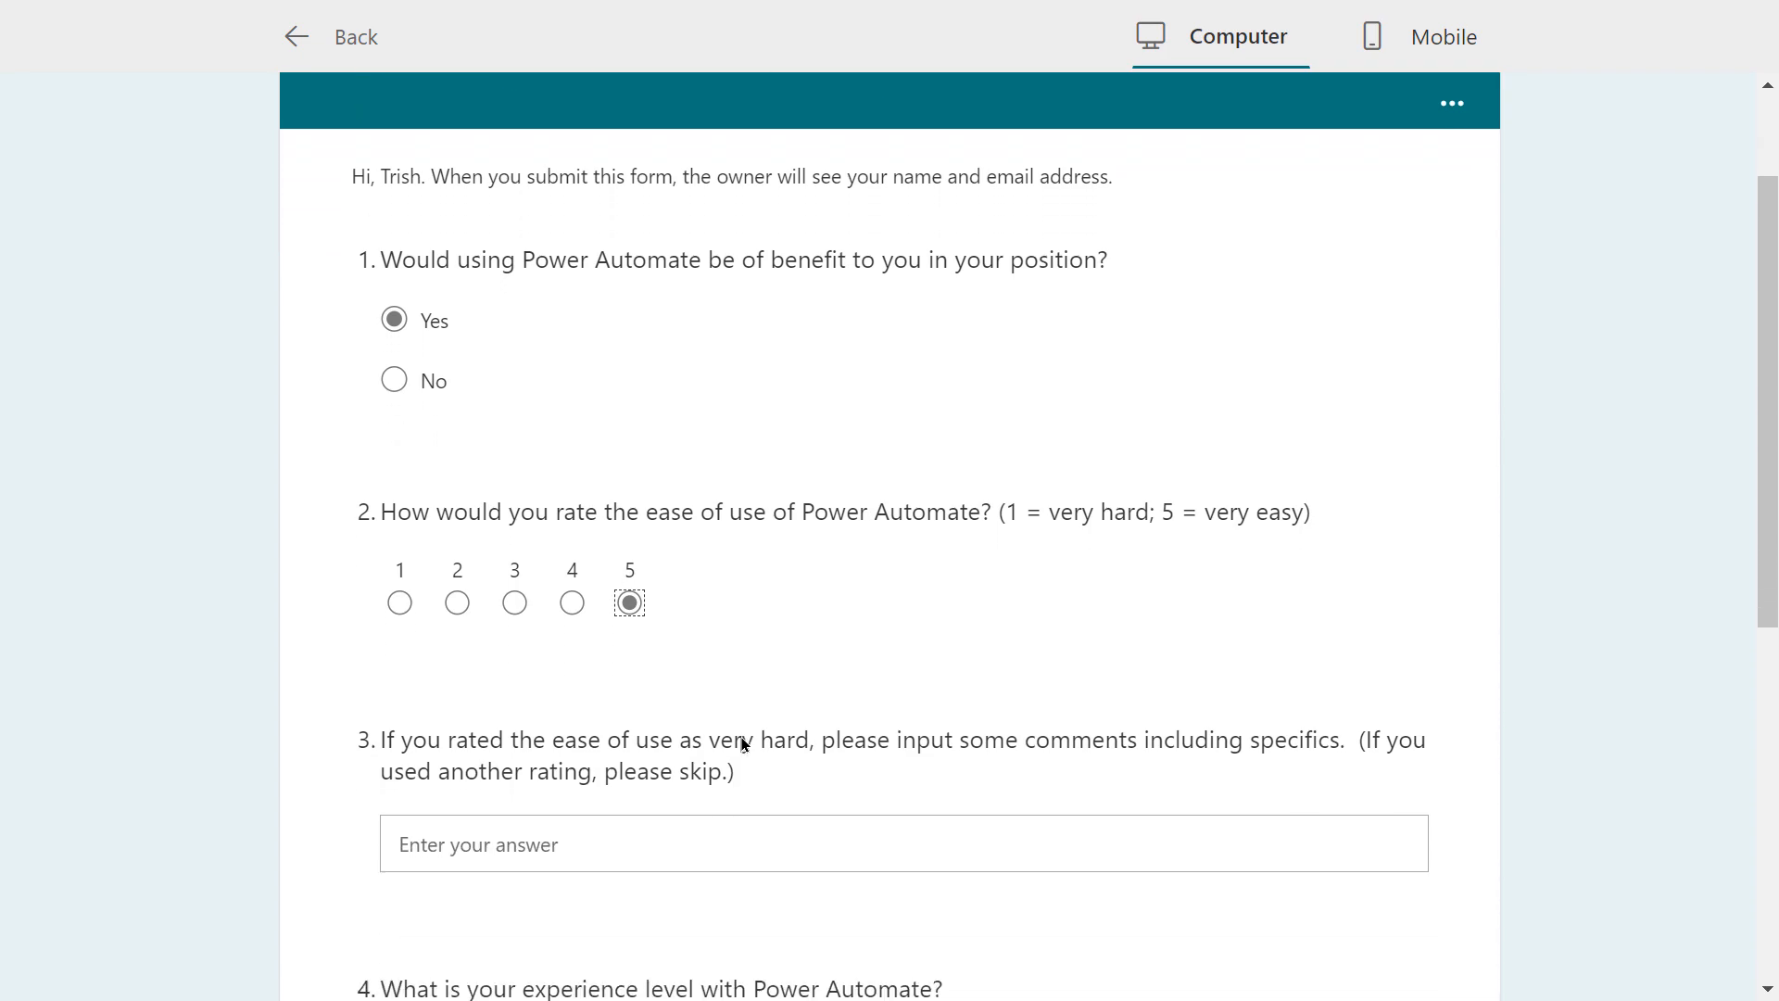
{"action": "scroll", "coordinate": [717, 651], "scroll_direction": "down", "scroll_amount": 2}
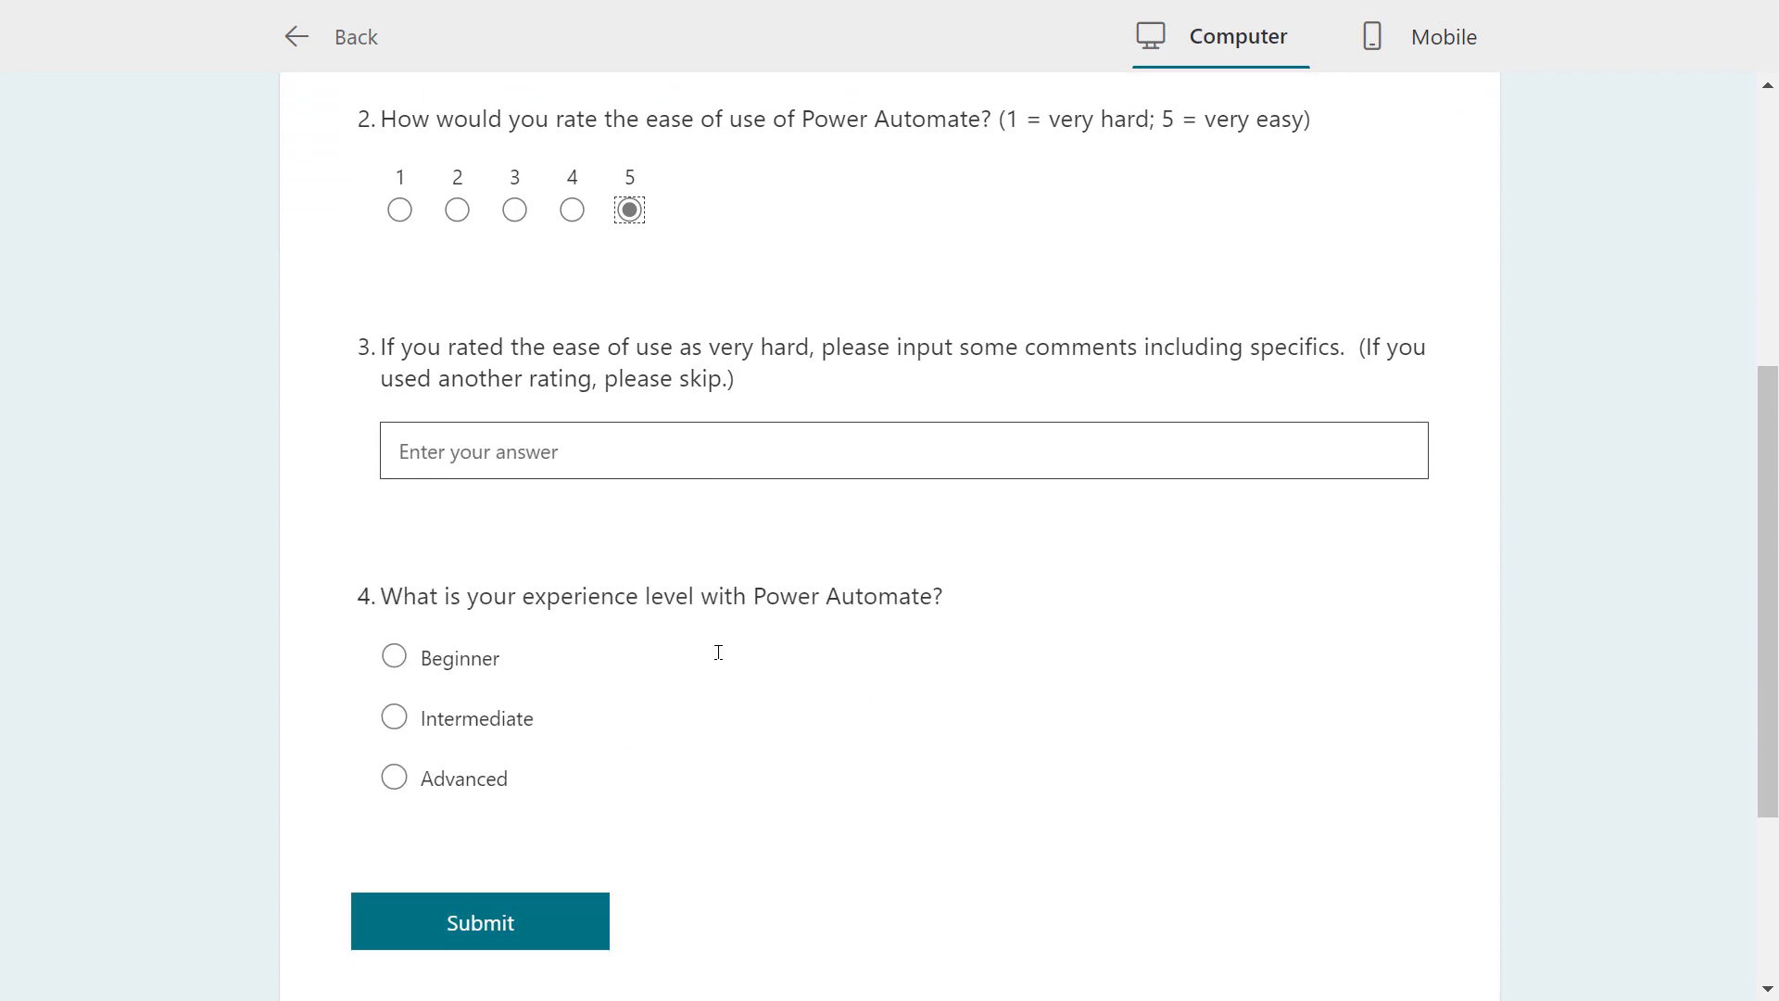
{"action": "scroll", "coordinate": [649, 659], "scroll_direction": "down", "scroll_amount": 1}
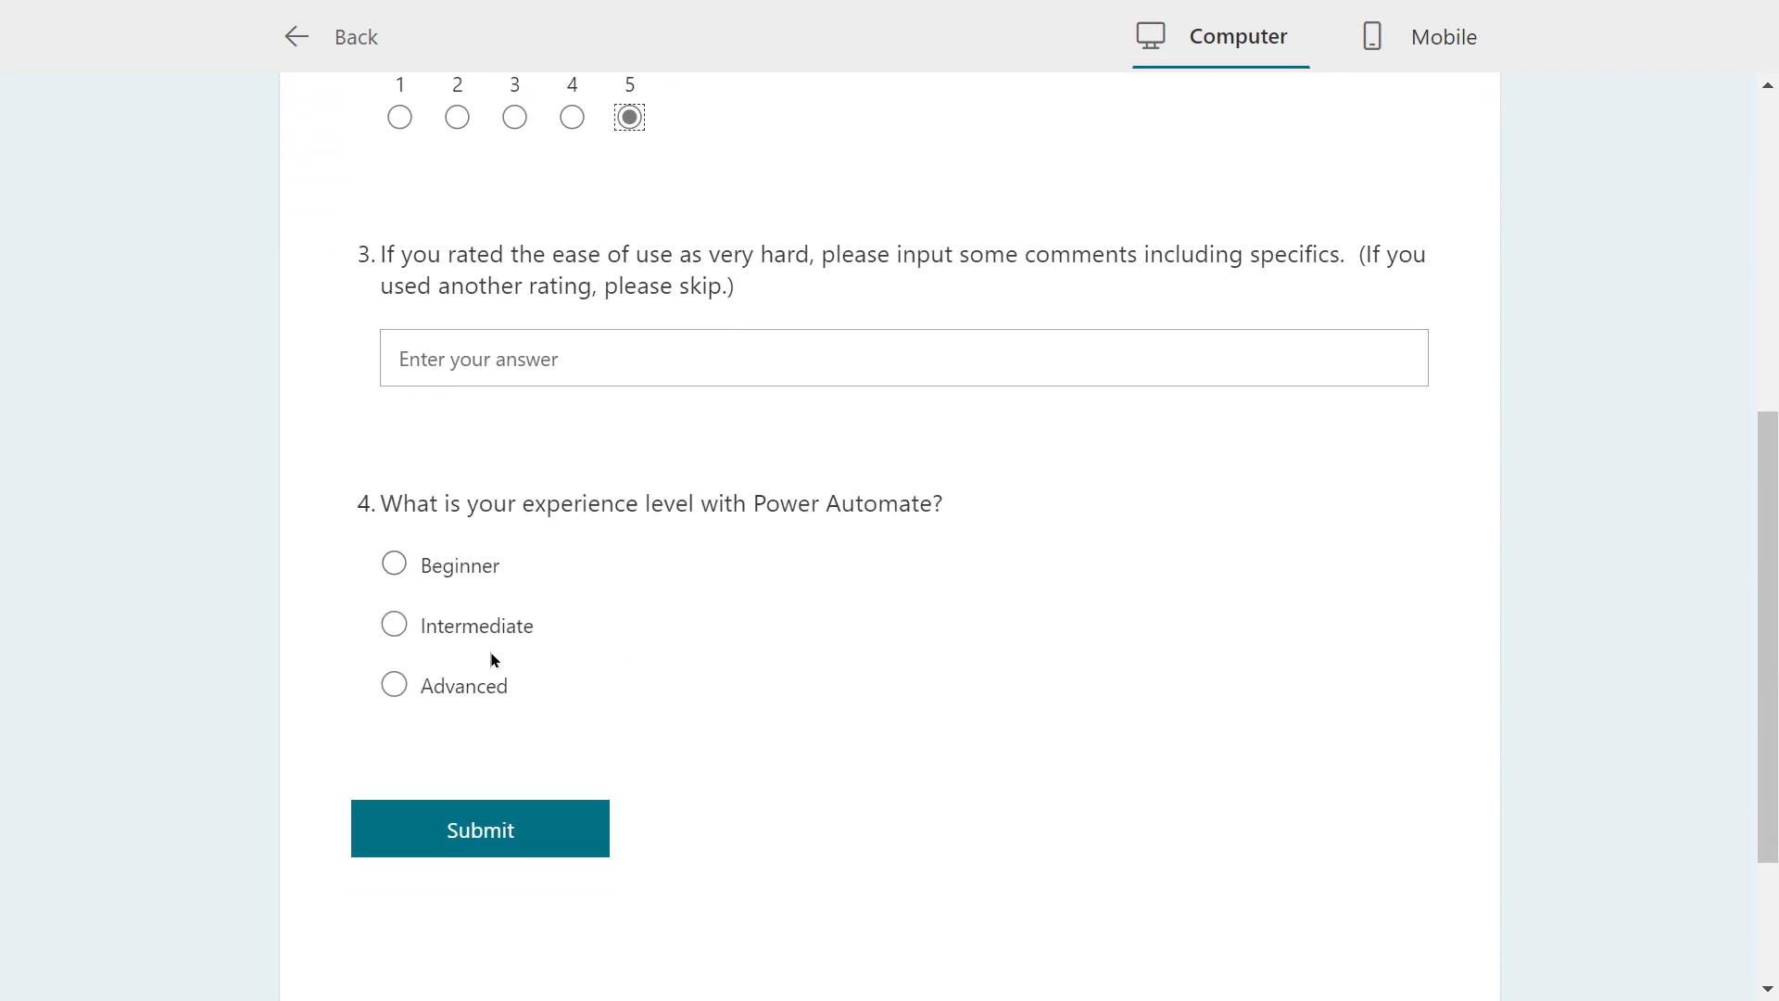
{"action": "left_click", "coordinate": [390, 693]}
{"action": "left_click", "coordinate": [488, 835]}
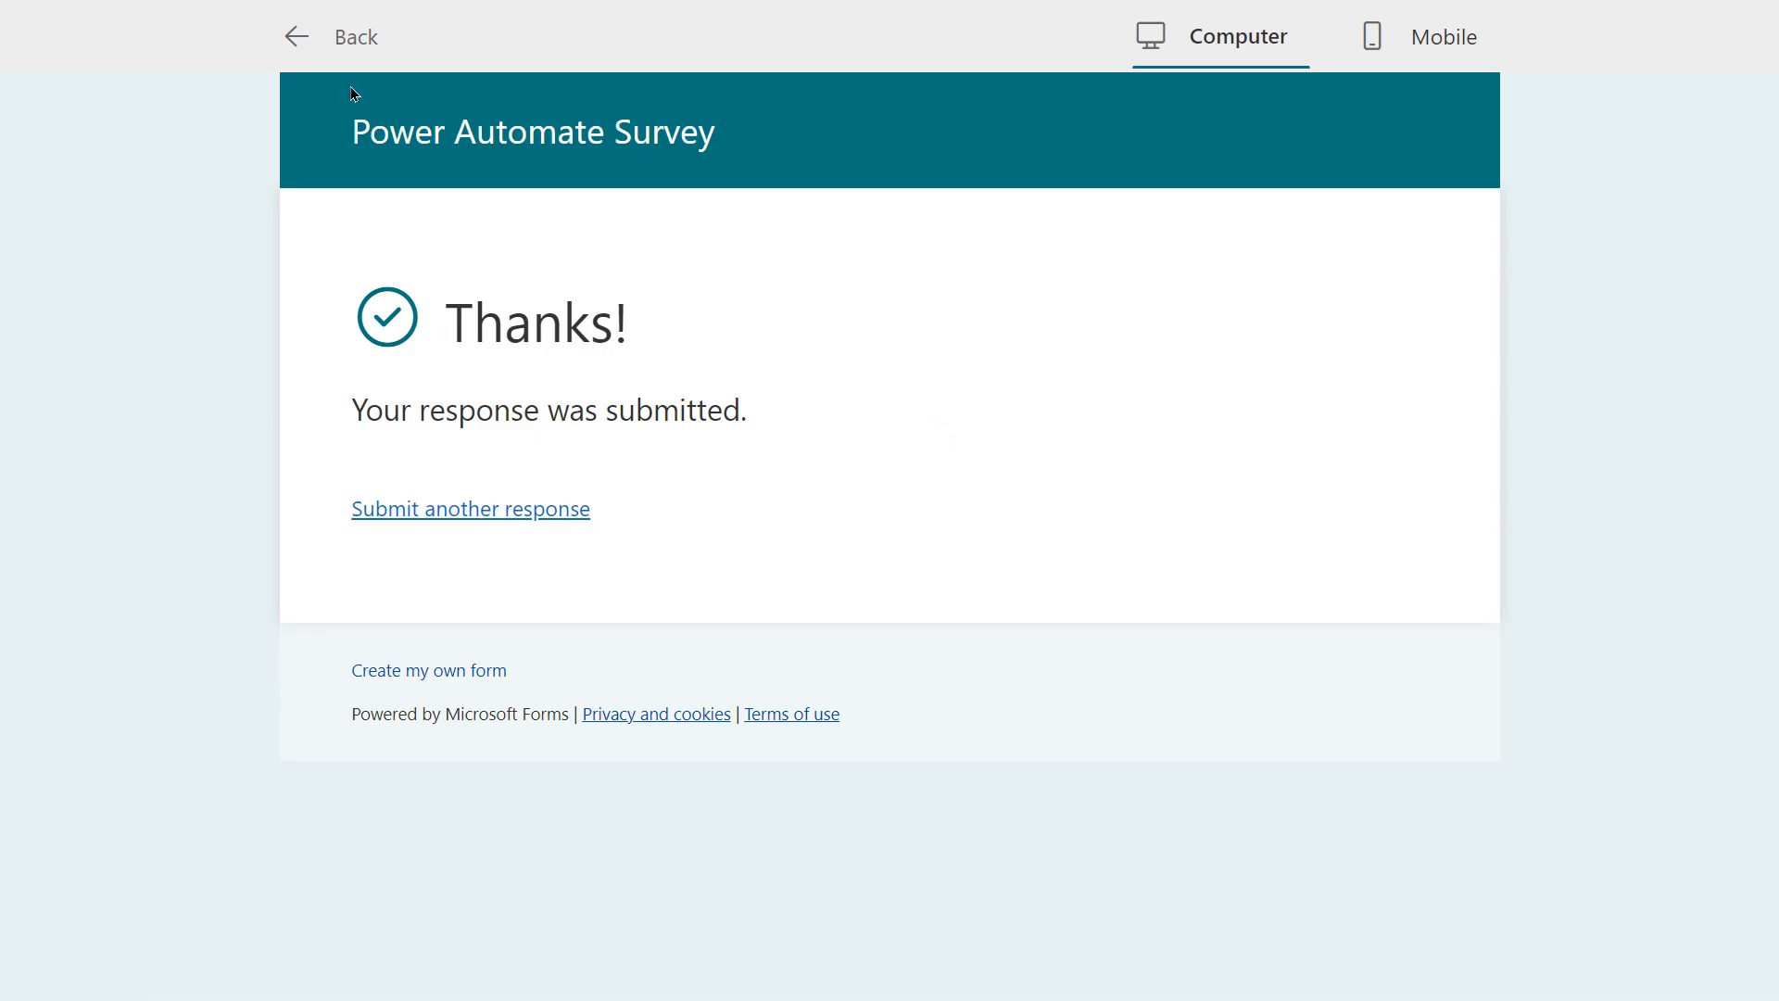
{"action": "left_click", "coordinate": [303, 41]}
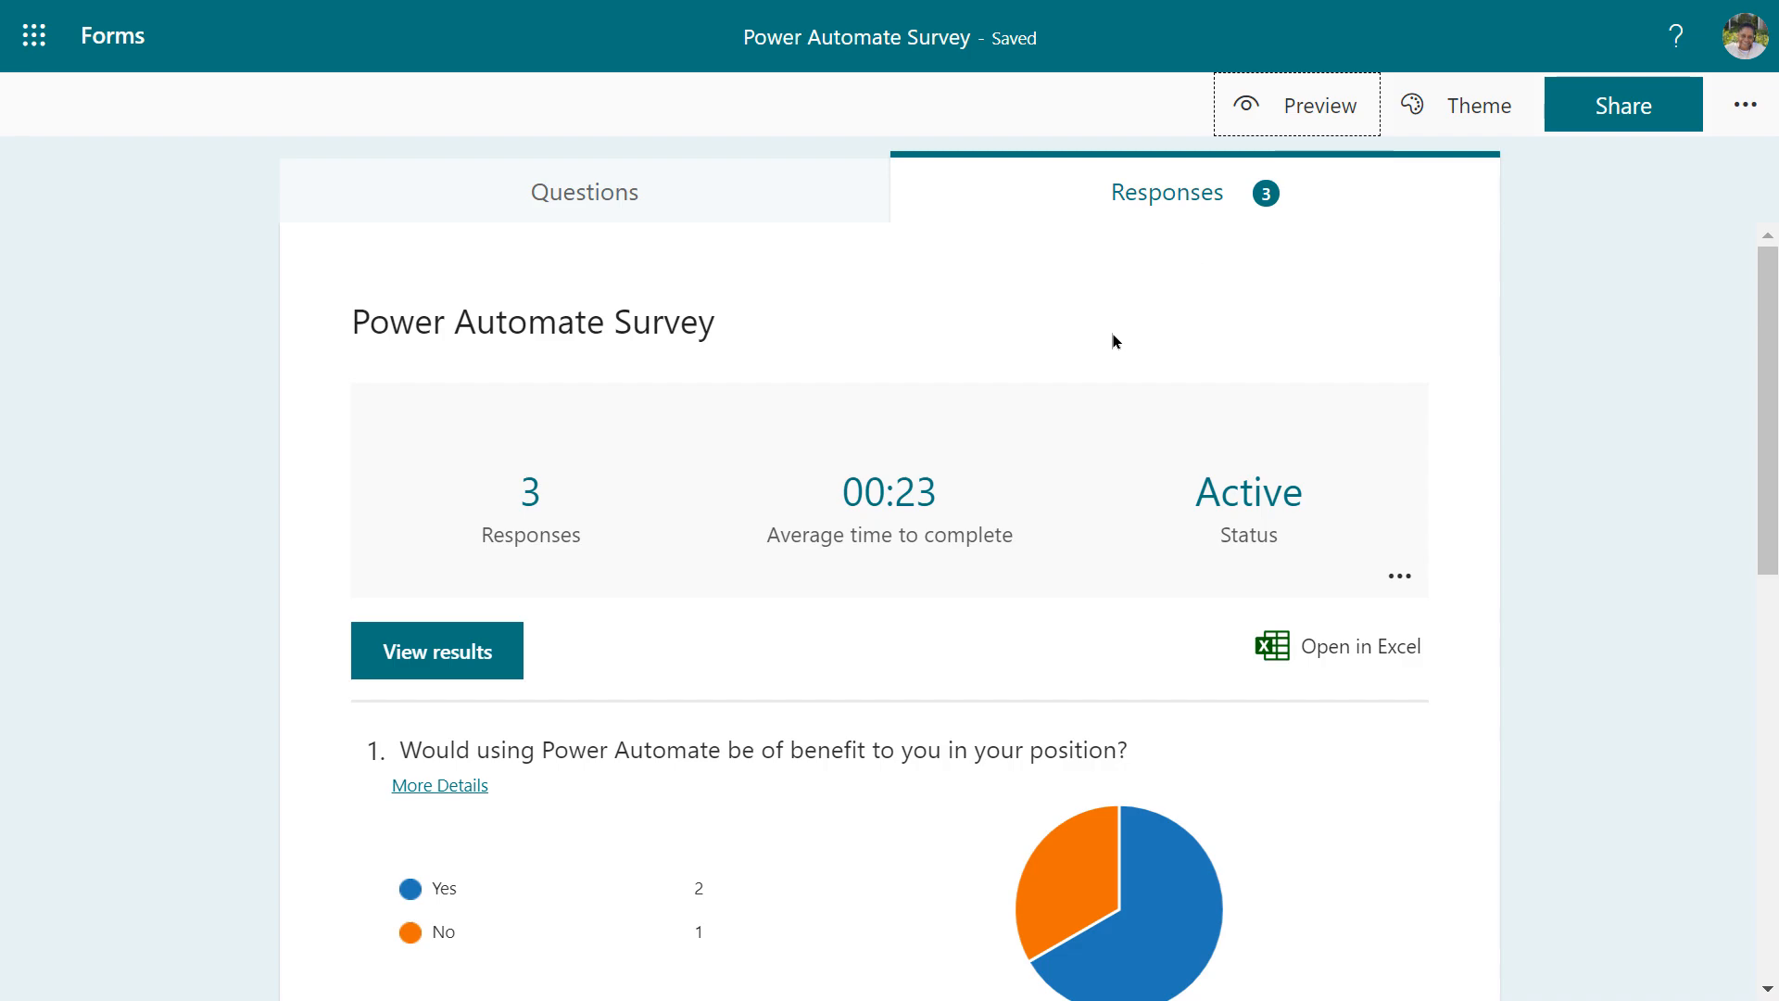
Scroll through the response charts: question 2 averaging 3.67, question 4 split evenly across levels
{"action": "scroll", "coordinate": [1113, 340], "scroll_direction": "down", "scroll_amount": 3}
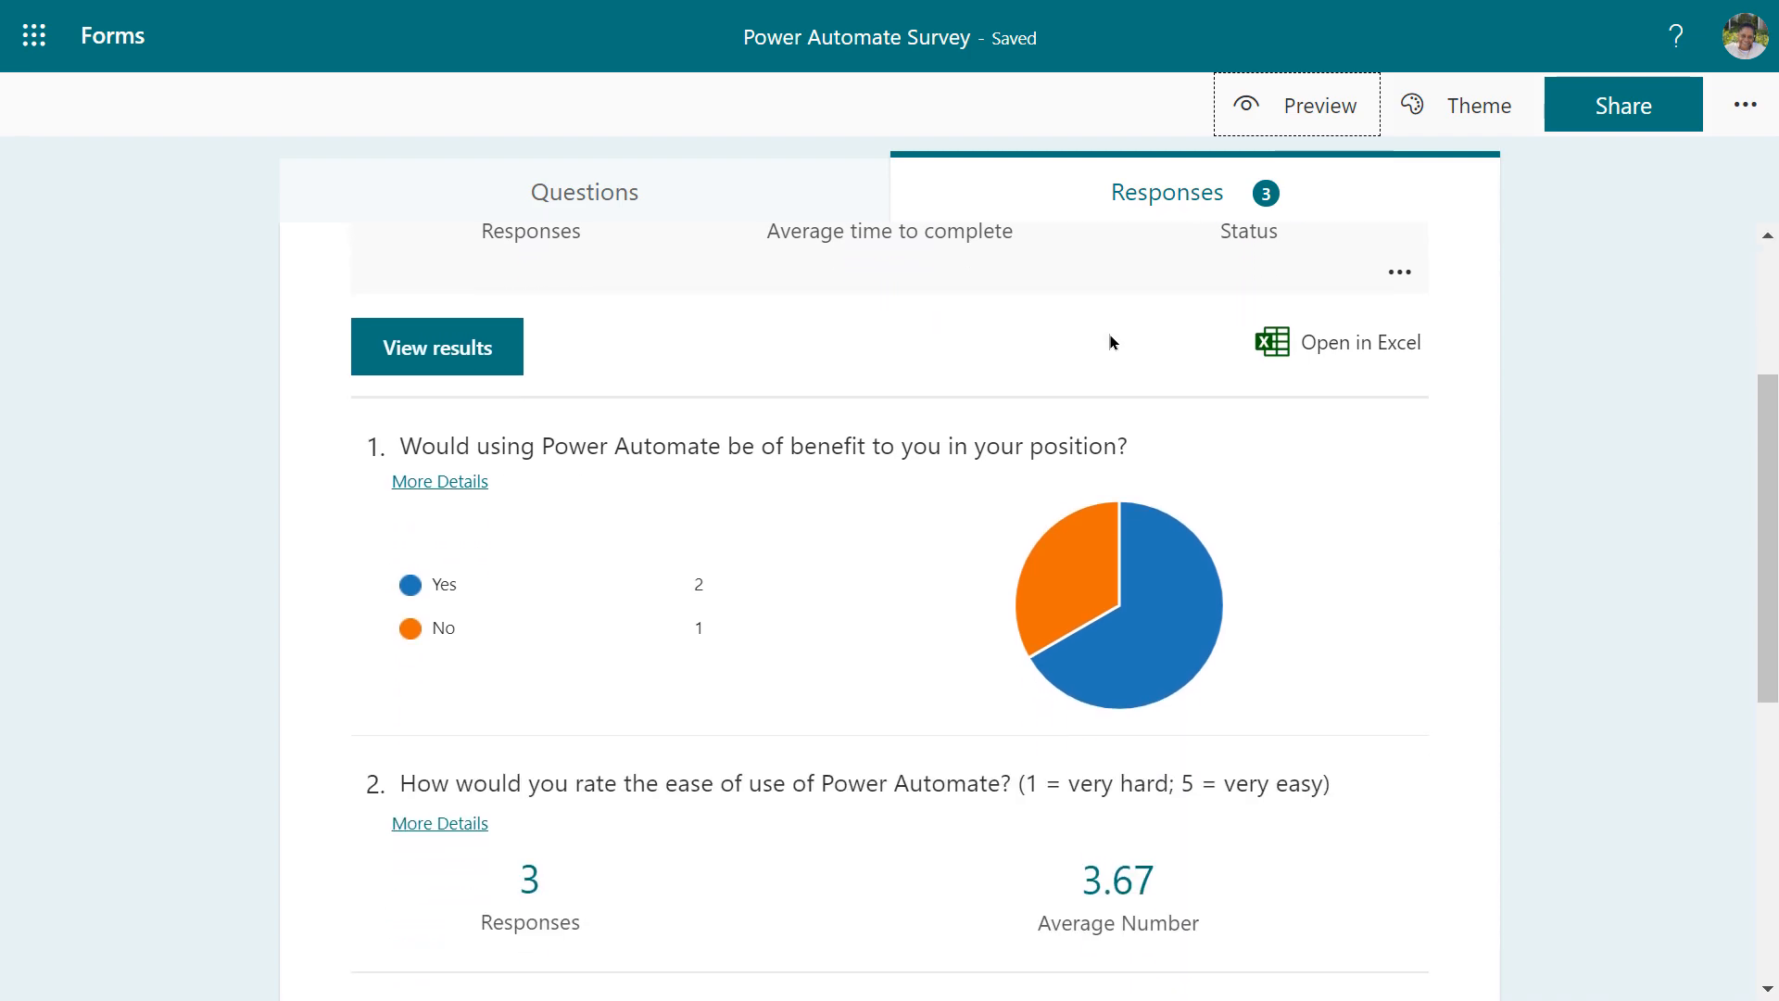
{"action": "scroll", "coordinate": [765, 447], "scroll_direction": "down", "scroll_amount": 1}
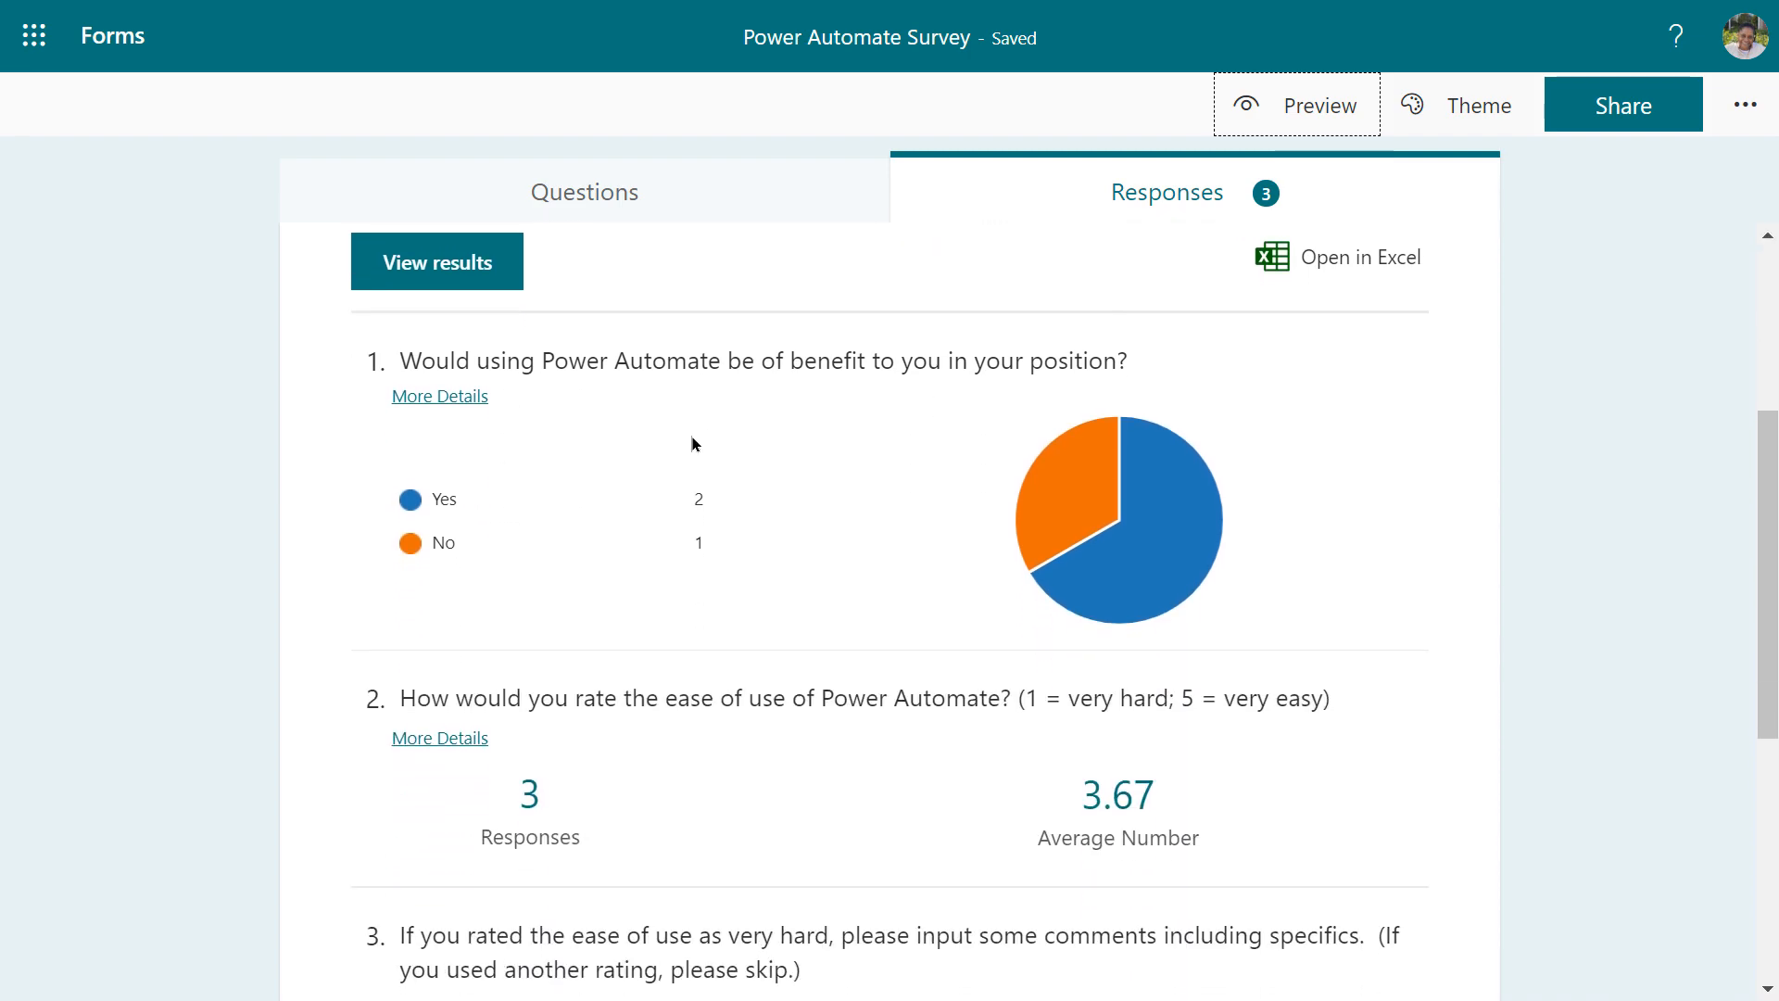
{"action": "mouse_move", "coordinate": [1110, 505]}
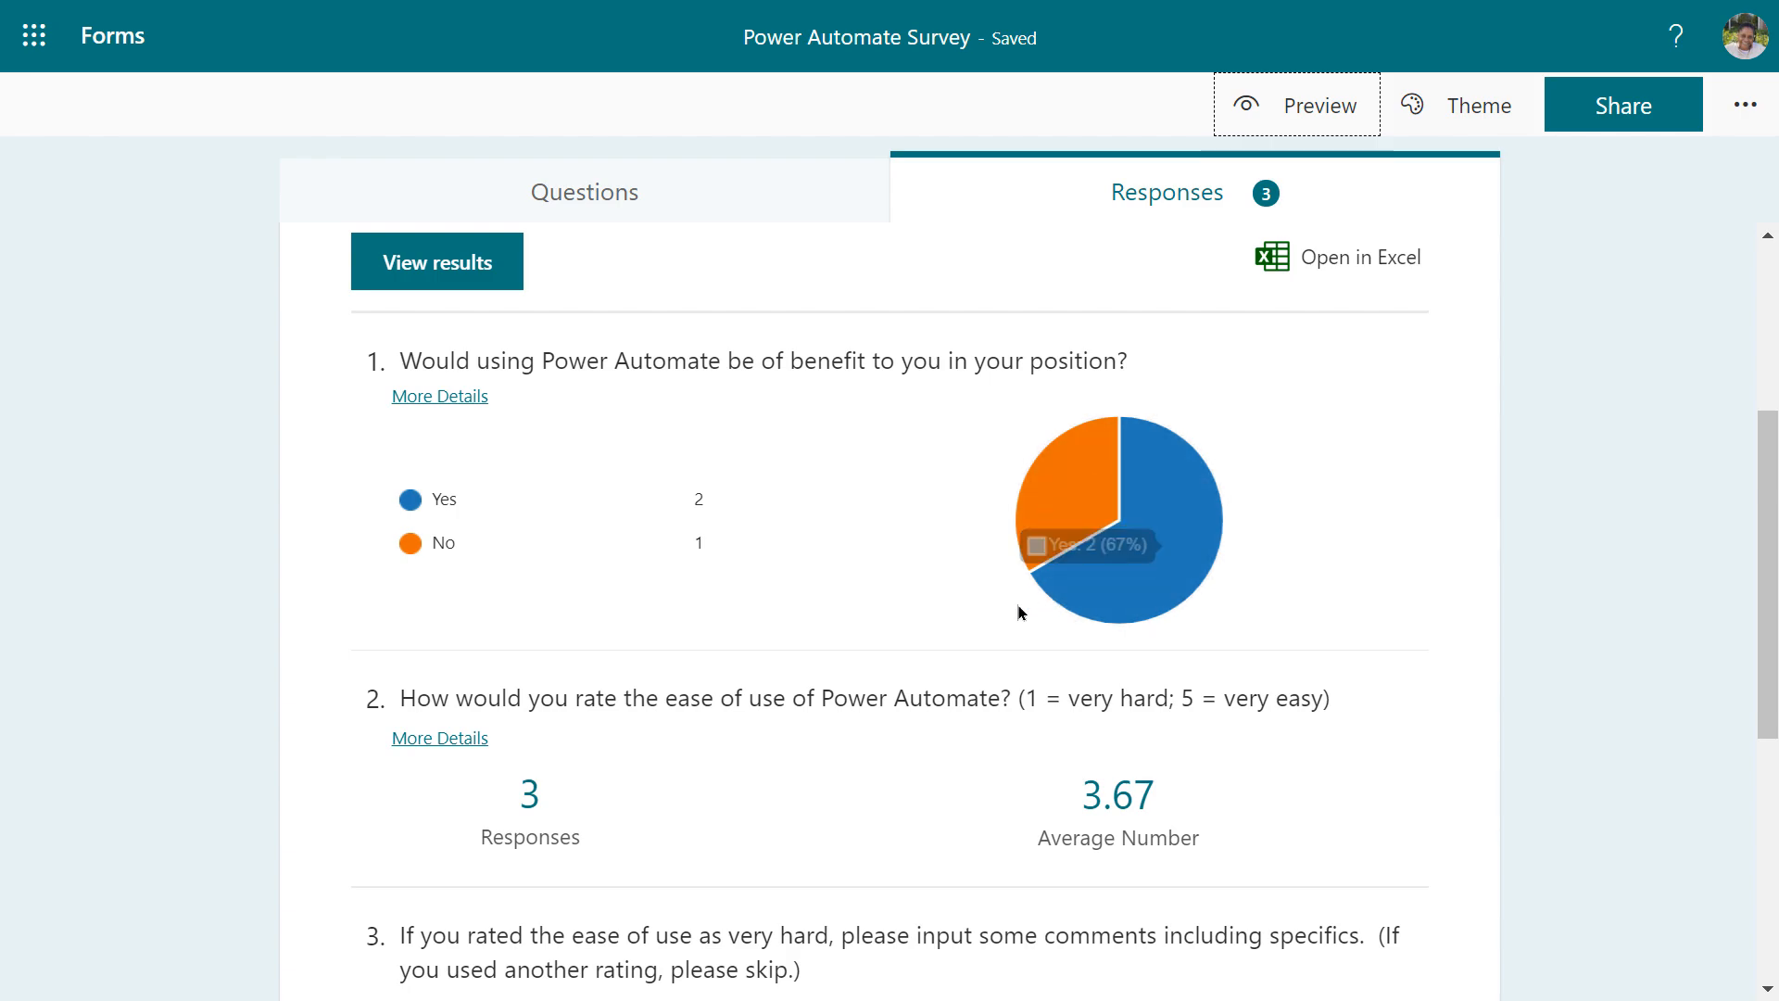
{"action": "scroll", "coordinate": [967, 625], "scroll_direction": "down", "scroll_amount": 2}
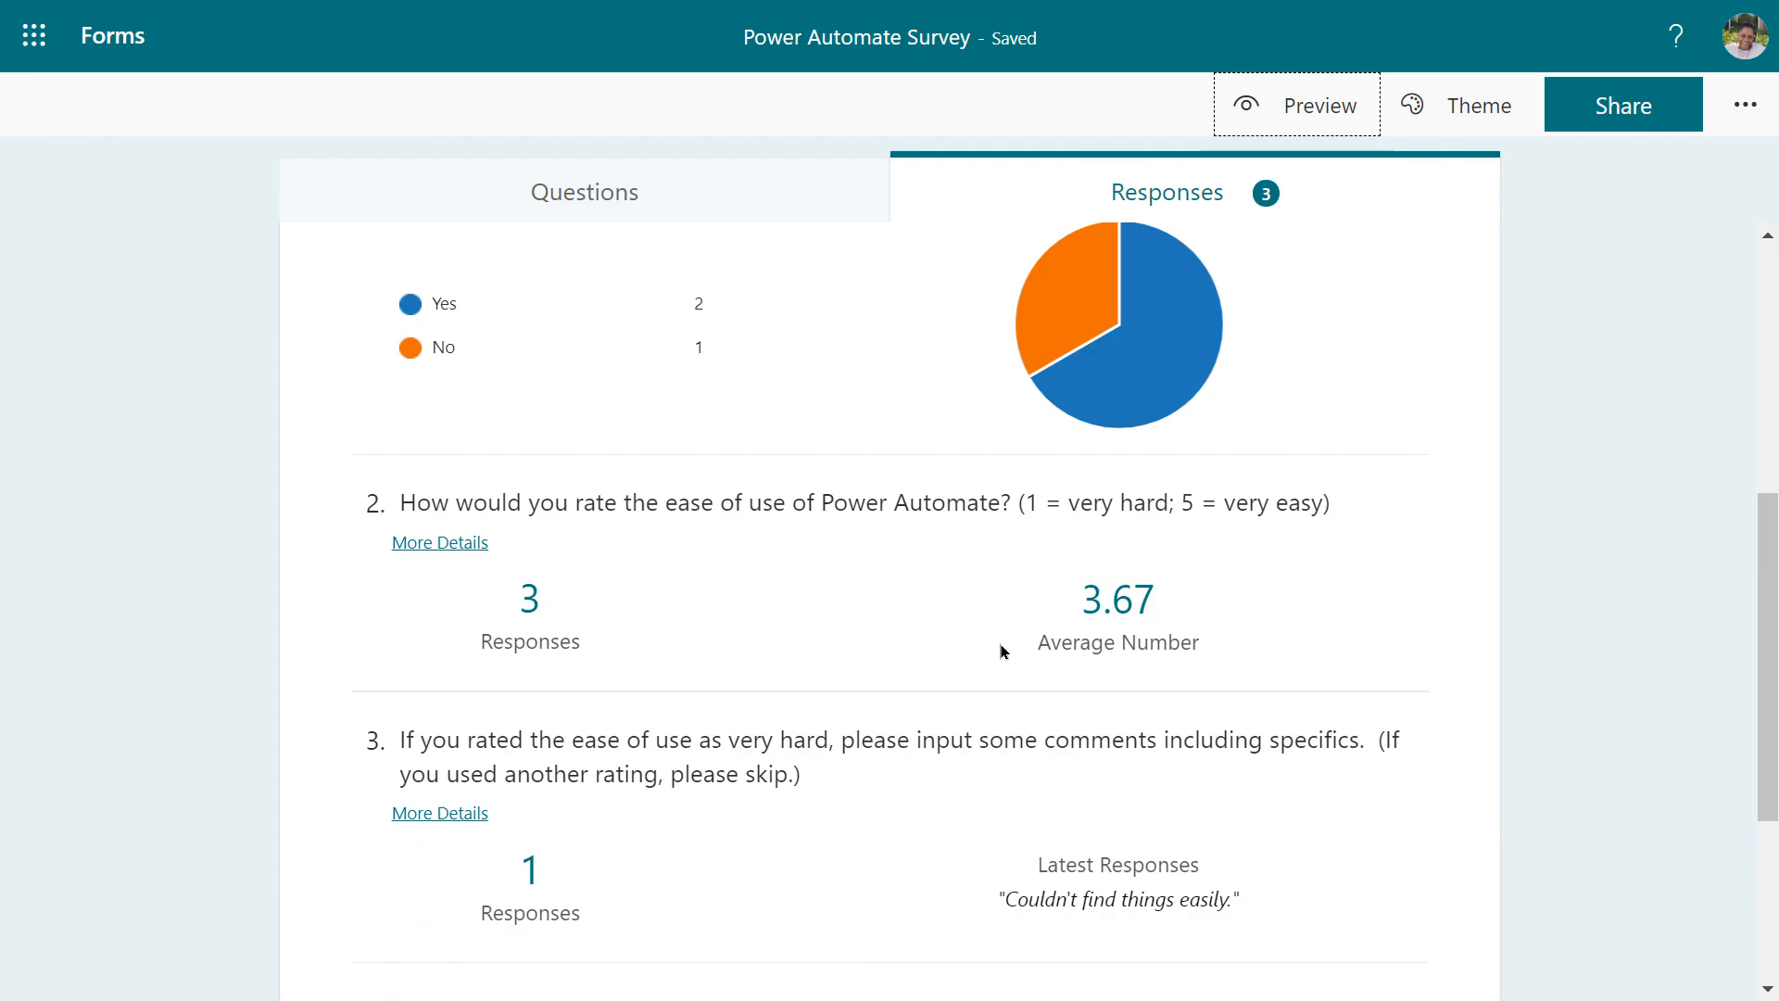
{"action": "scroll", "coordinate": [972, 649], "scroll_direction": "down", "scroll_amount": 4}
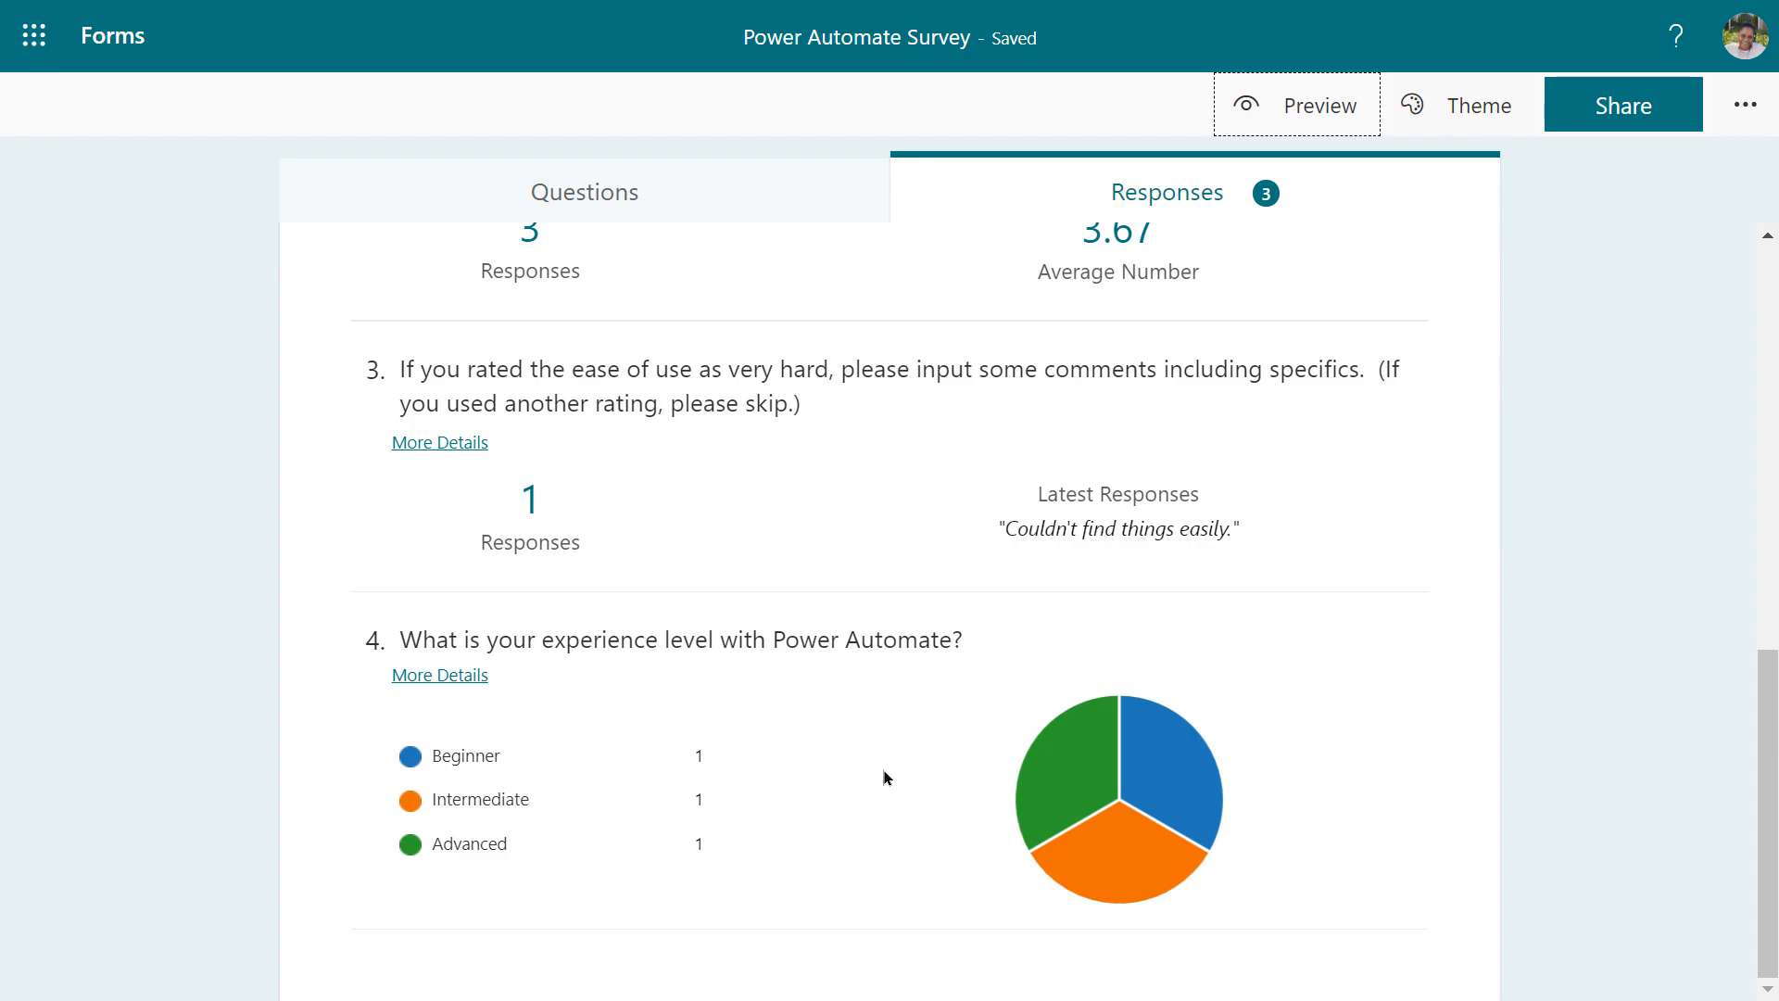
{"action": "scroll", "coordinate": [883, 770], "scroll_direction": "up", "scroll_amount": 7}
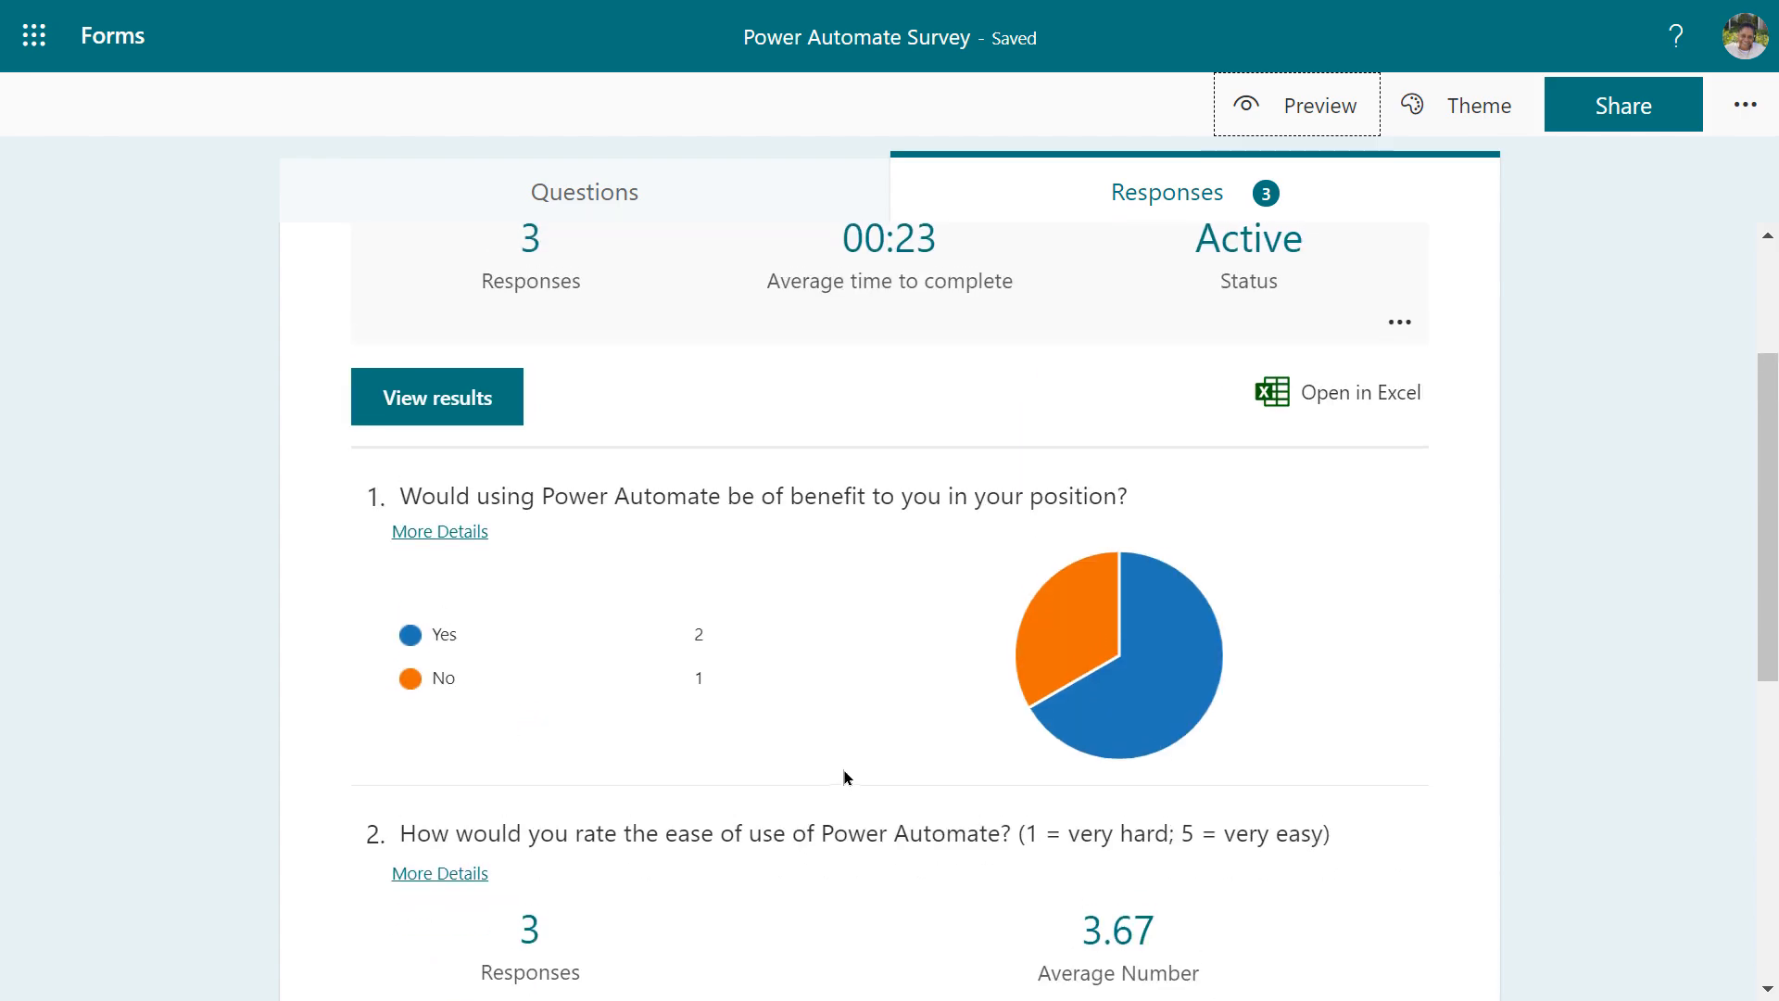
{"action": "scroll", "coordinate": [839, 776], "scroll_direction": "up", "scroll_amount": 3}
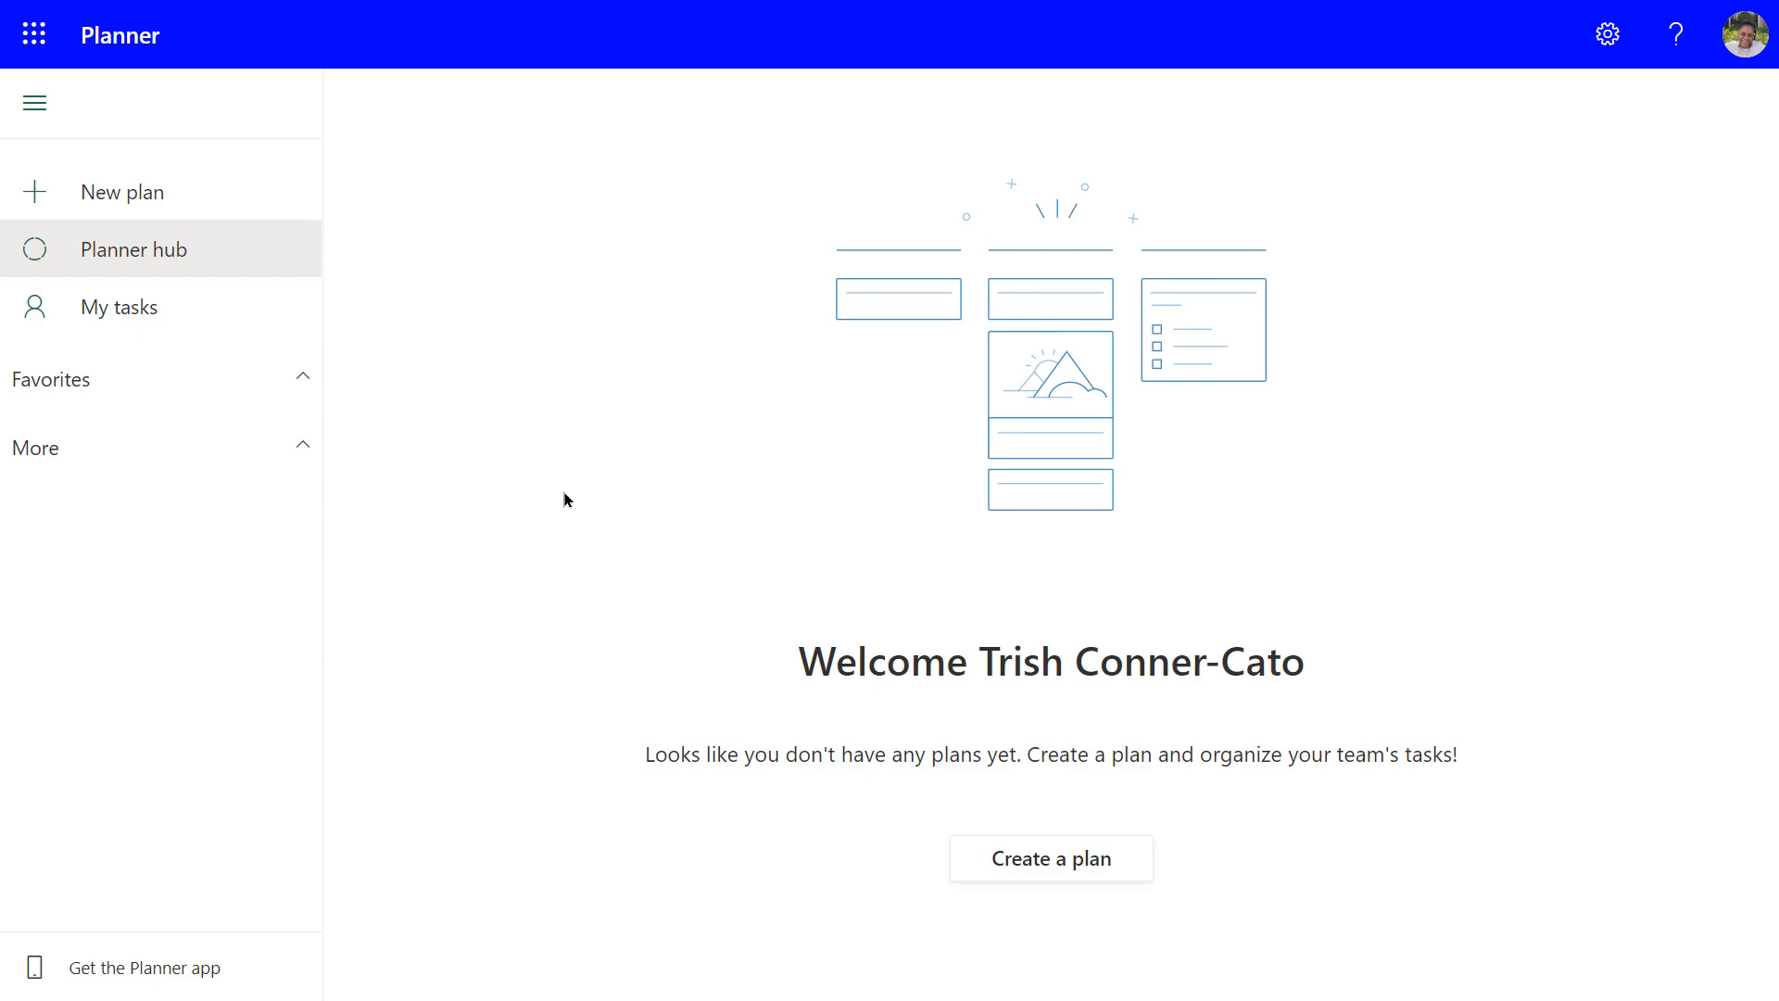
Create a private plan named 'Power Automate Surveys' from the New Plan dialog
{"action": "left_click", "coordinate": [105, 197]}
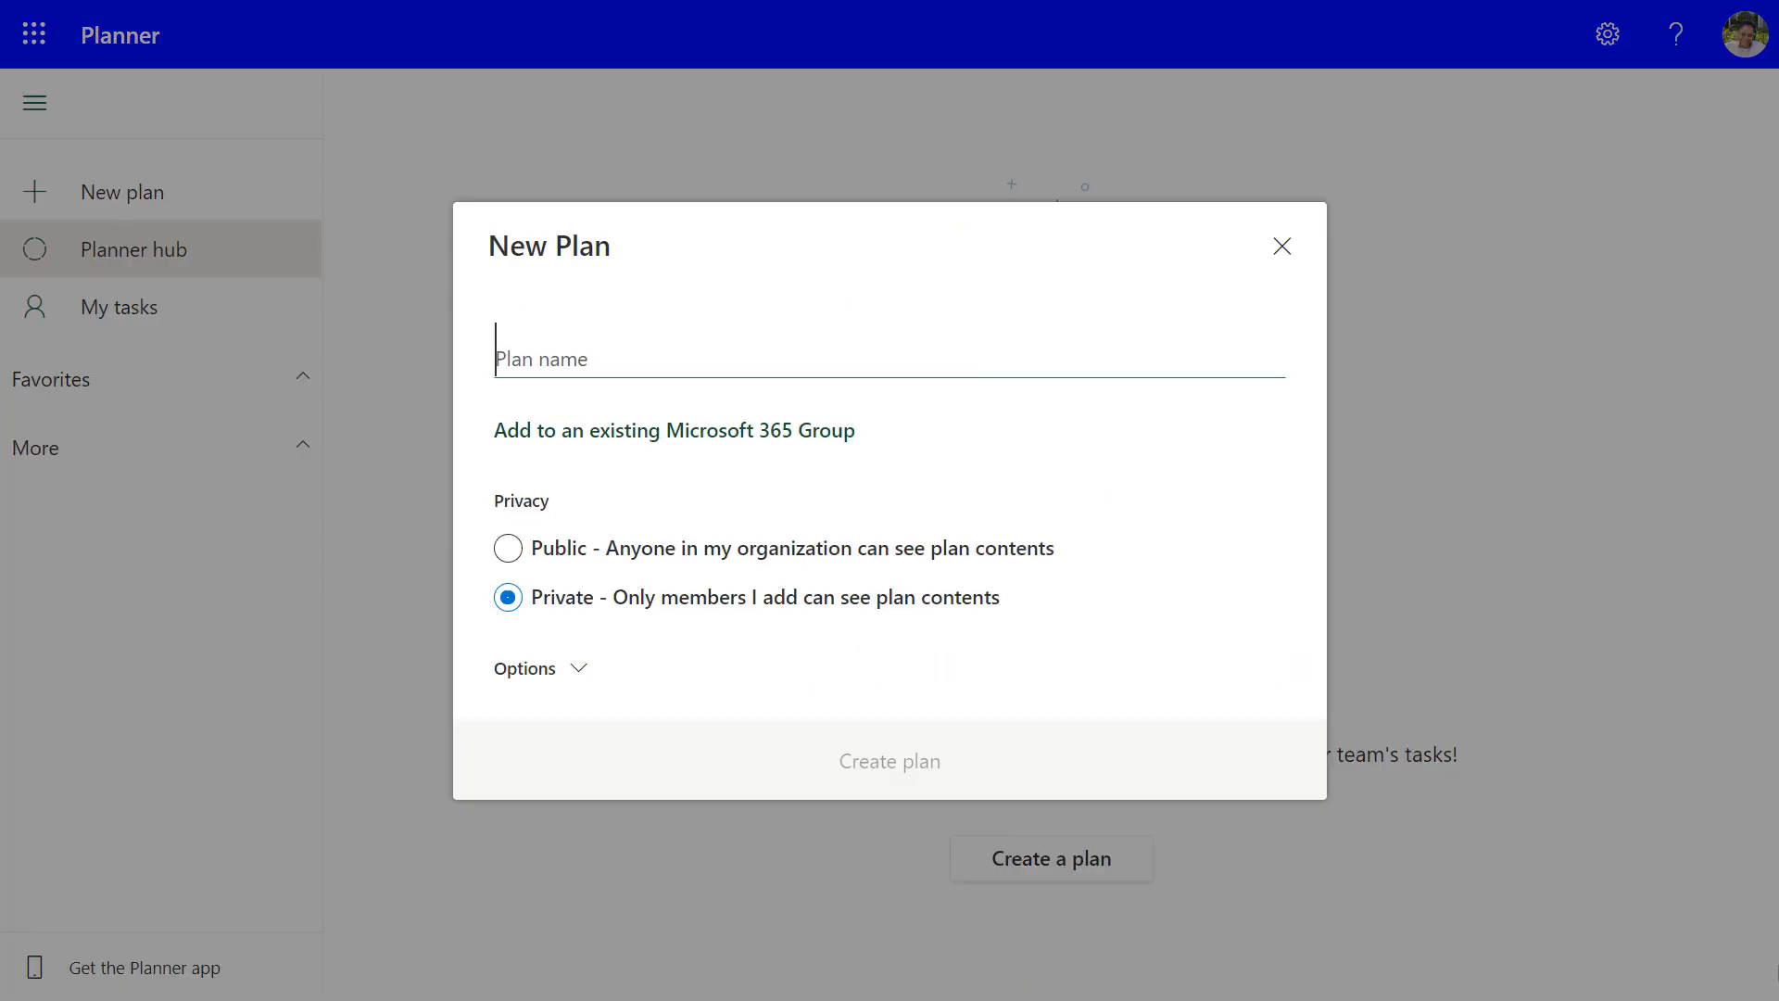
{"action": "type", "text": "Po"}
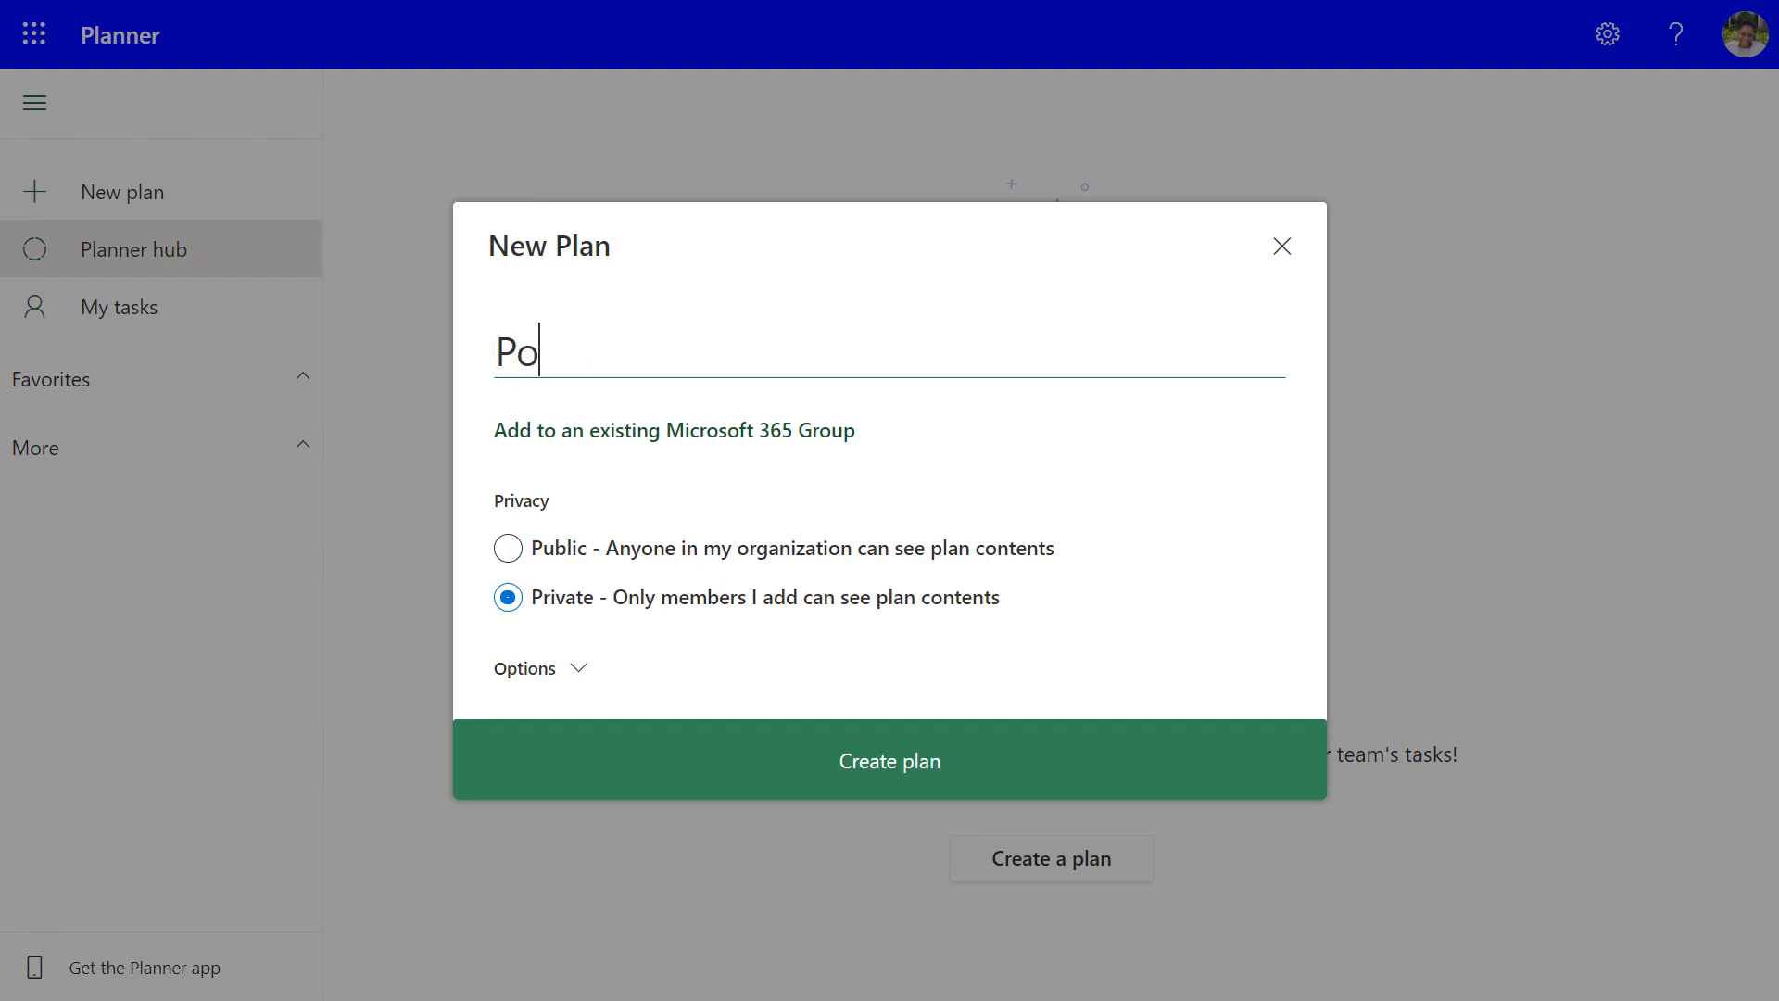
{"action": "type", "text": "wer Automat"}
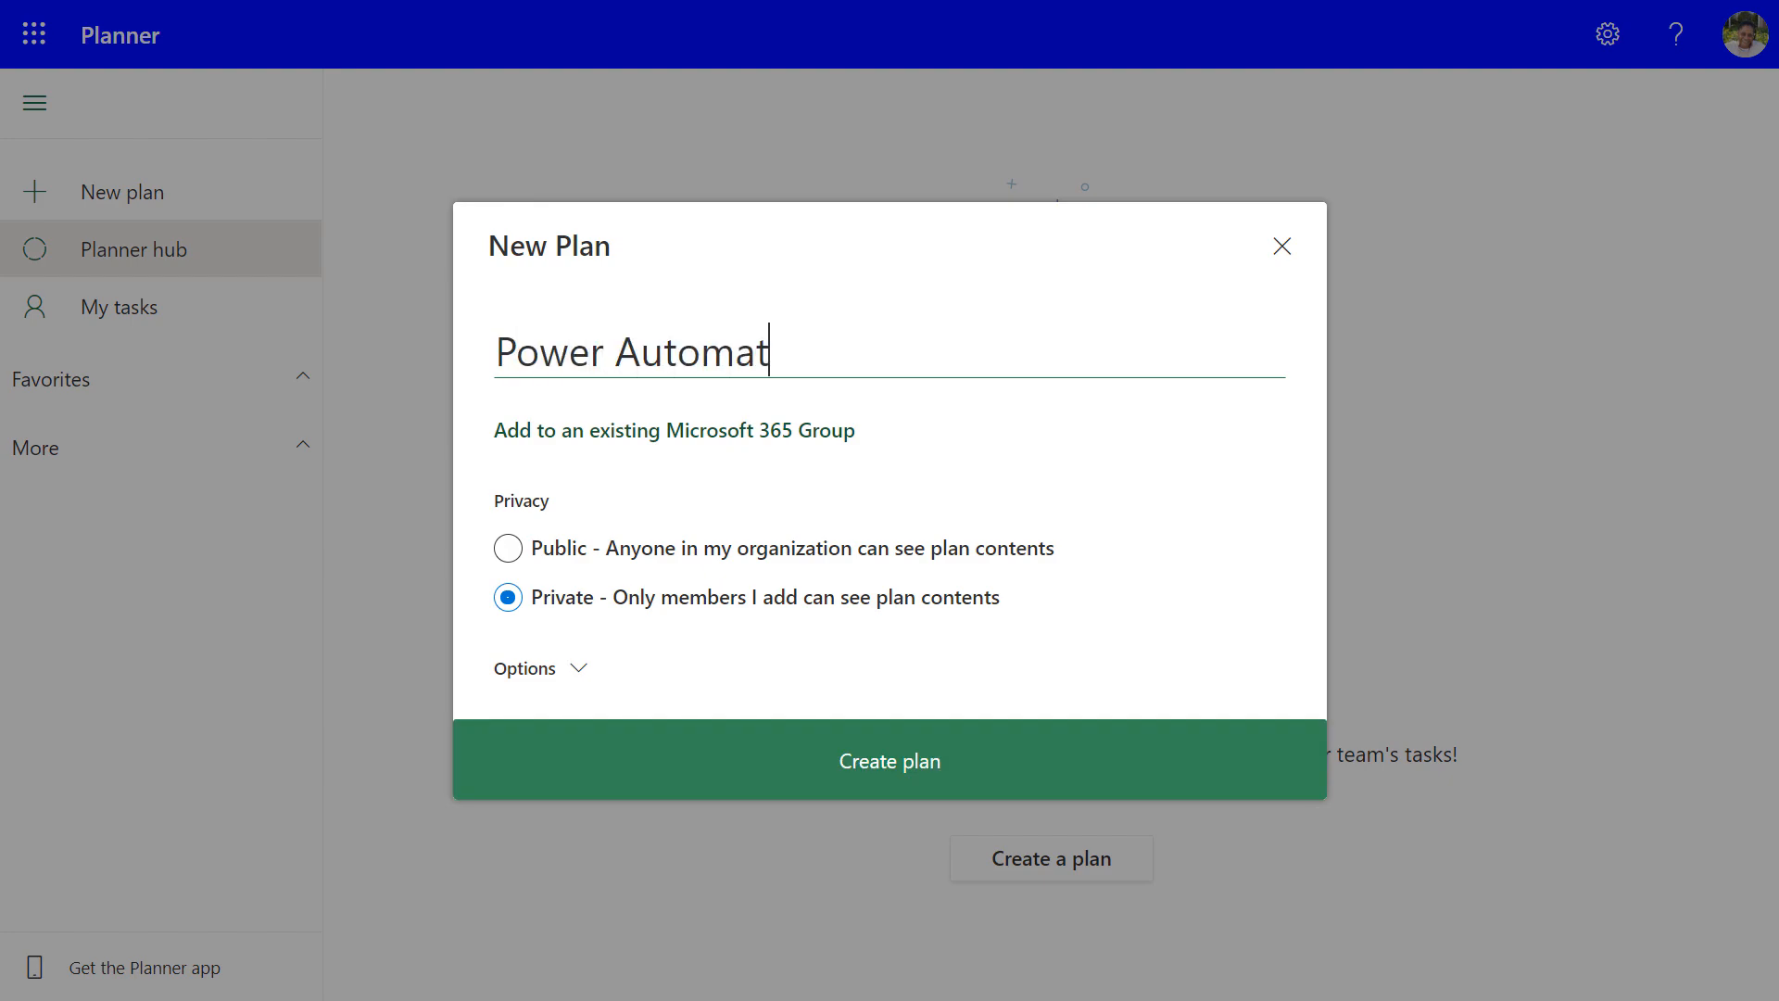
{"action": "type", "text": "e Surveys"}
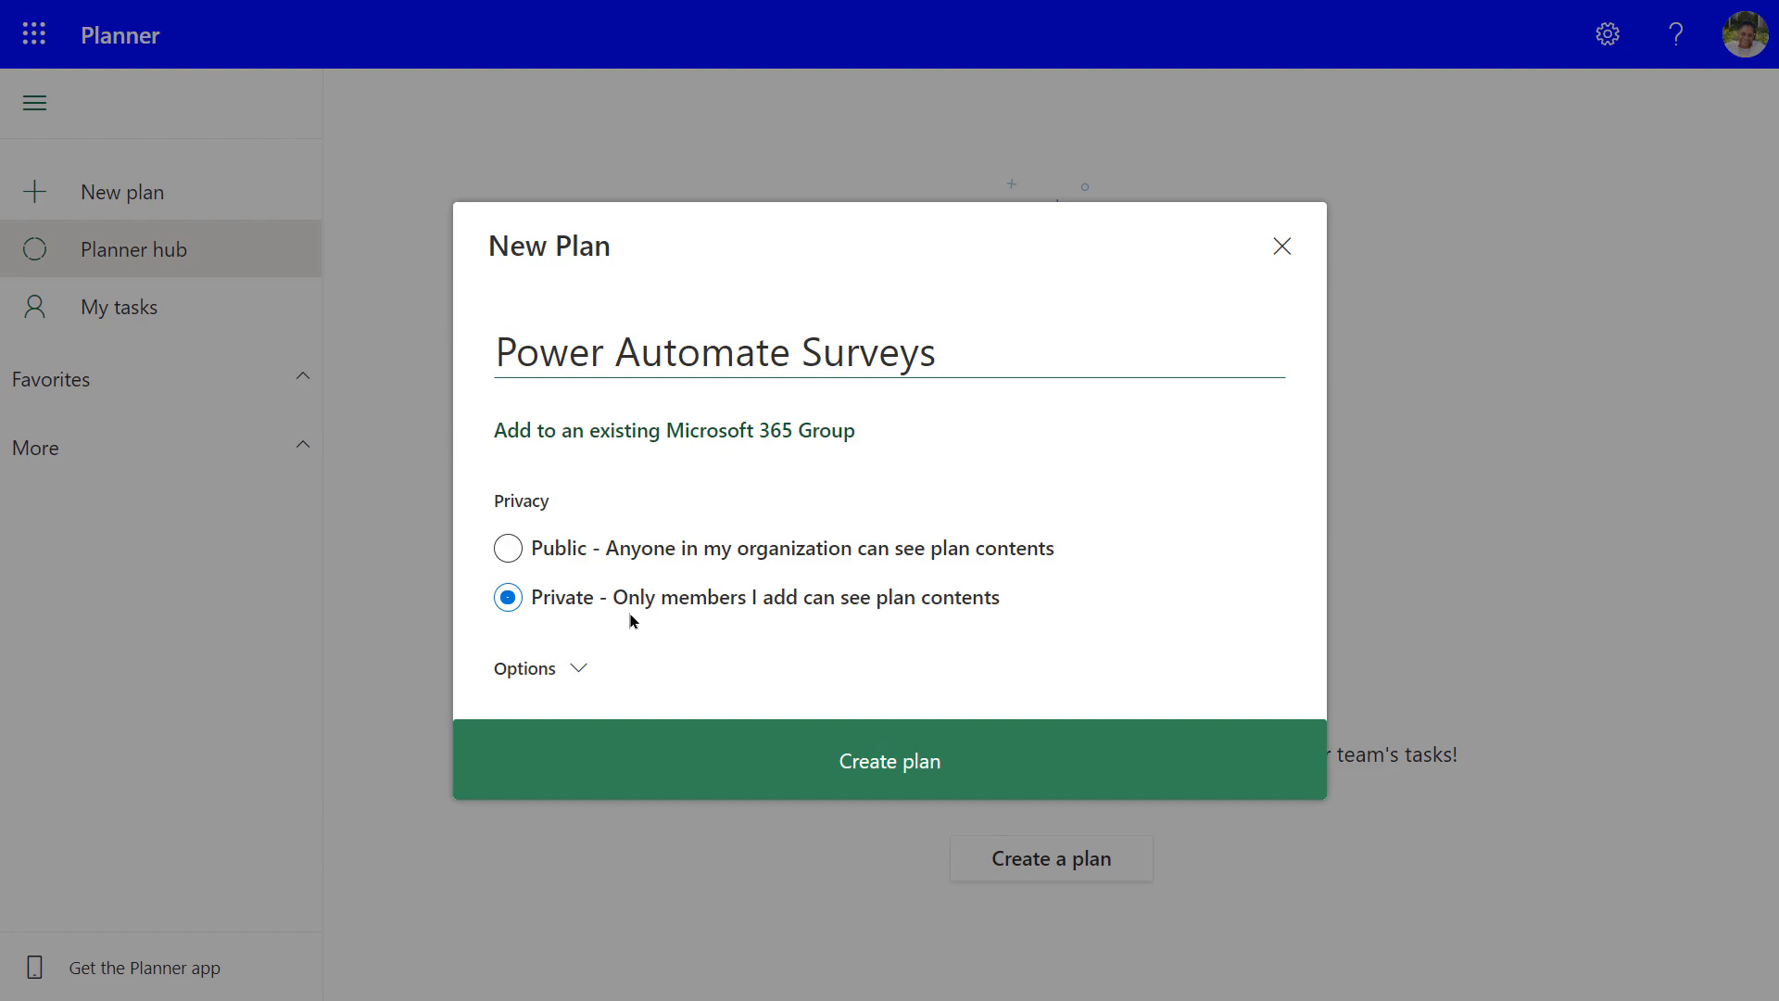
{"action": "left_click", "coordinate": [576, 668]}
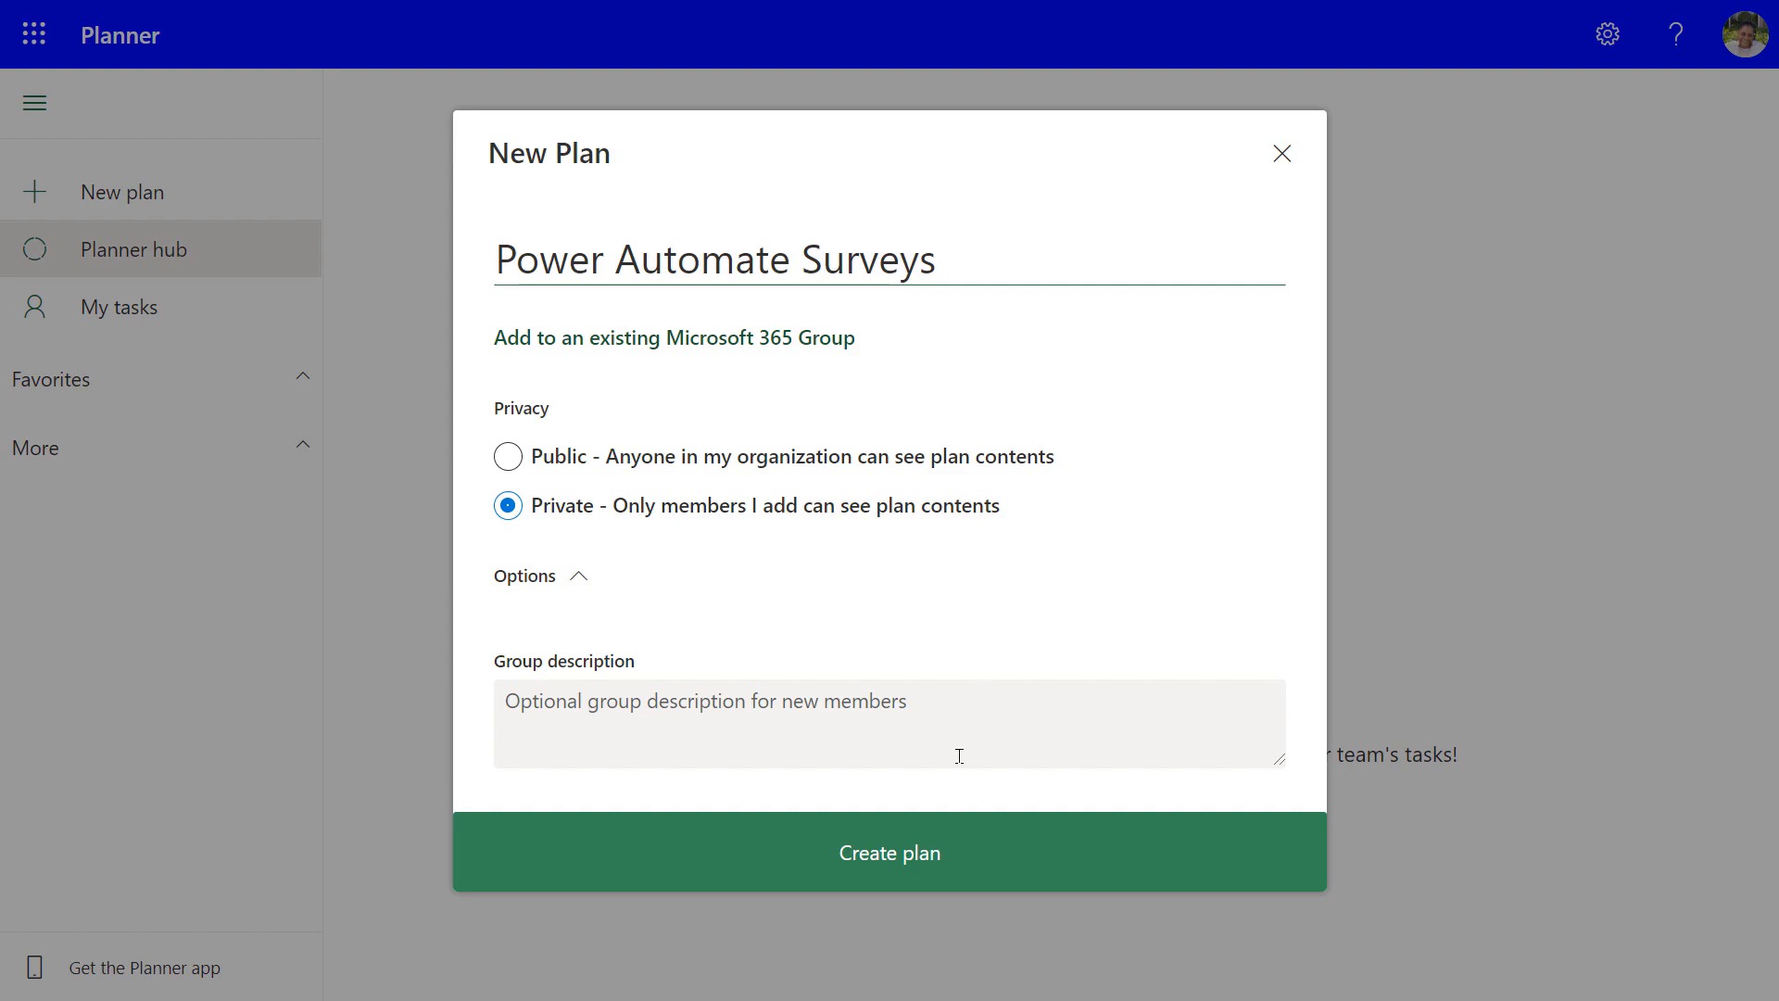
{"action": "left_click", "coordinate": [894, 852]}
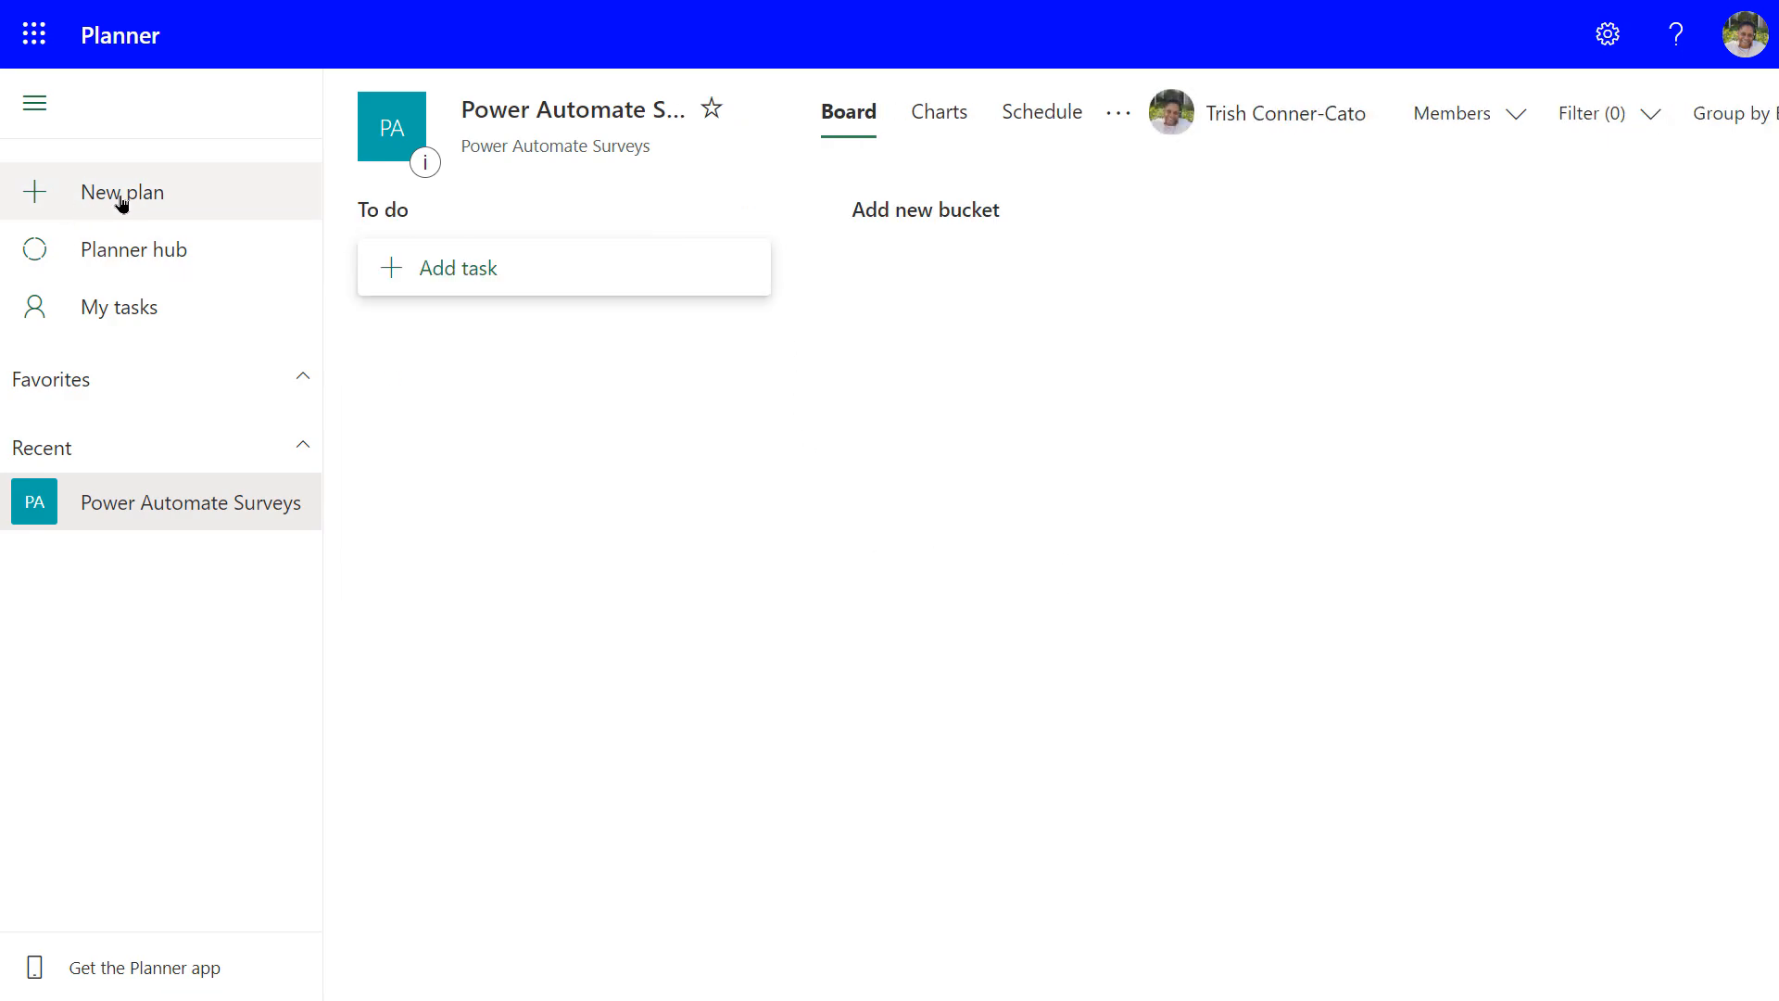
{"action": "left_click", "coordinate": [34, 107]}
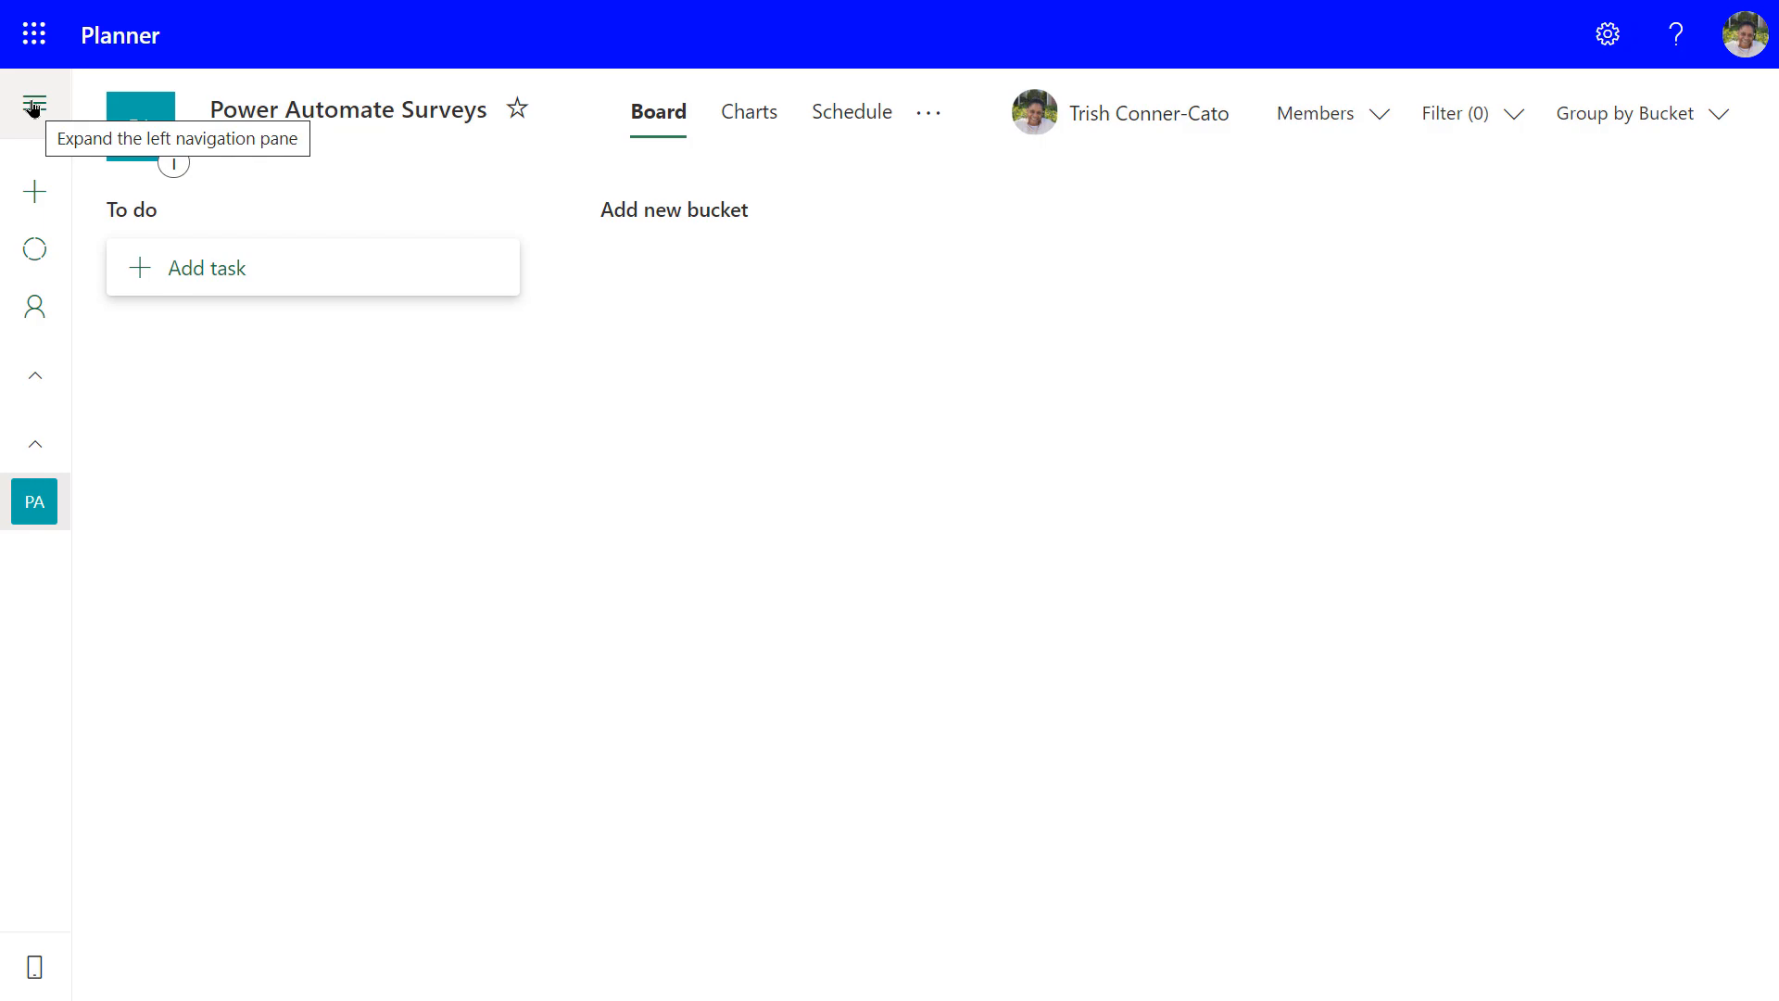
{"action": "left_click", "coordinate": [33, 106]}
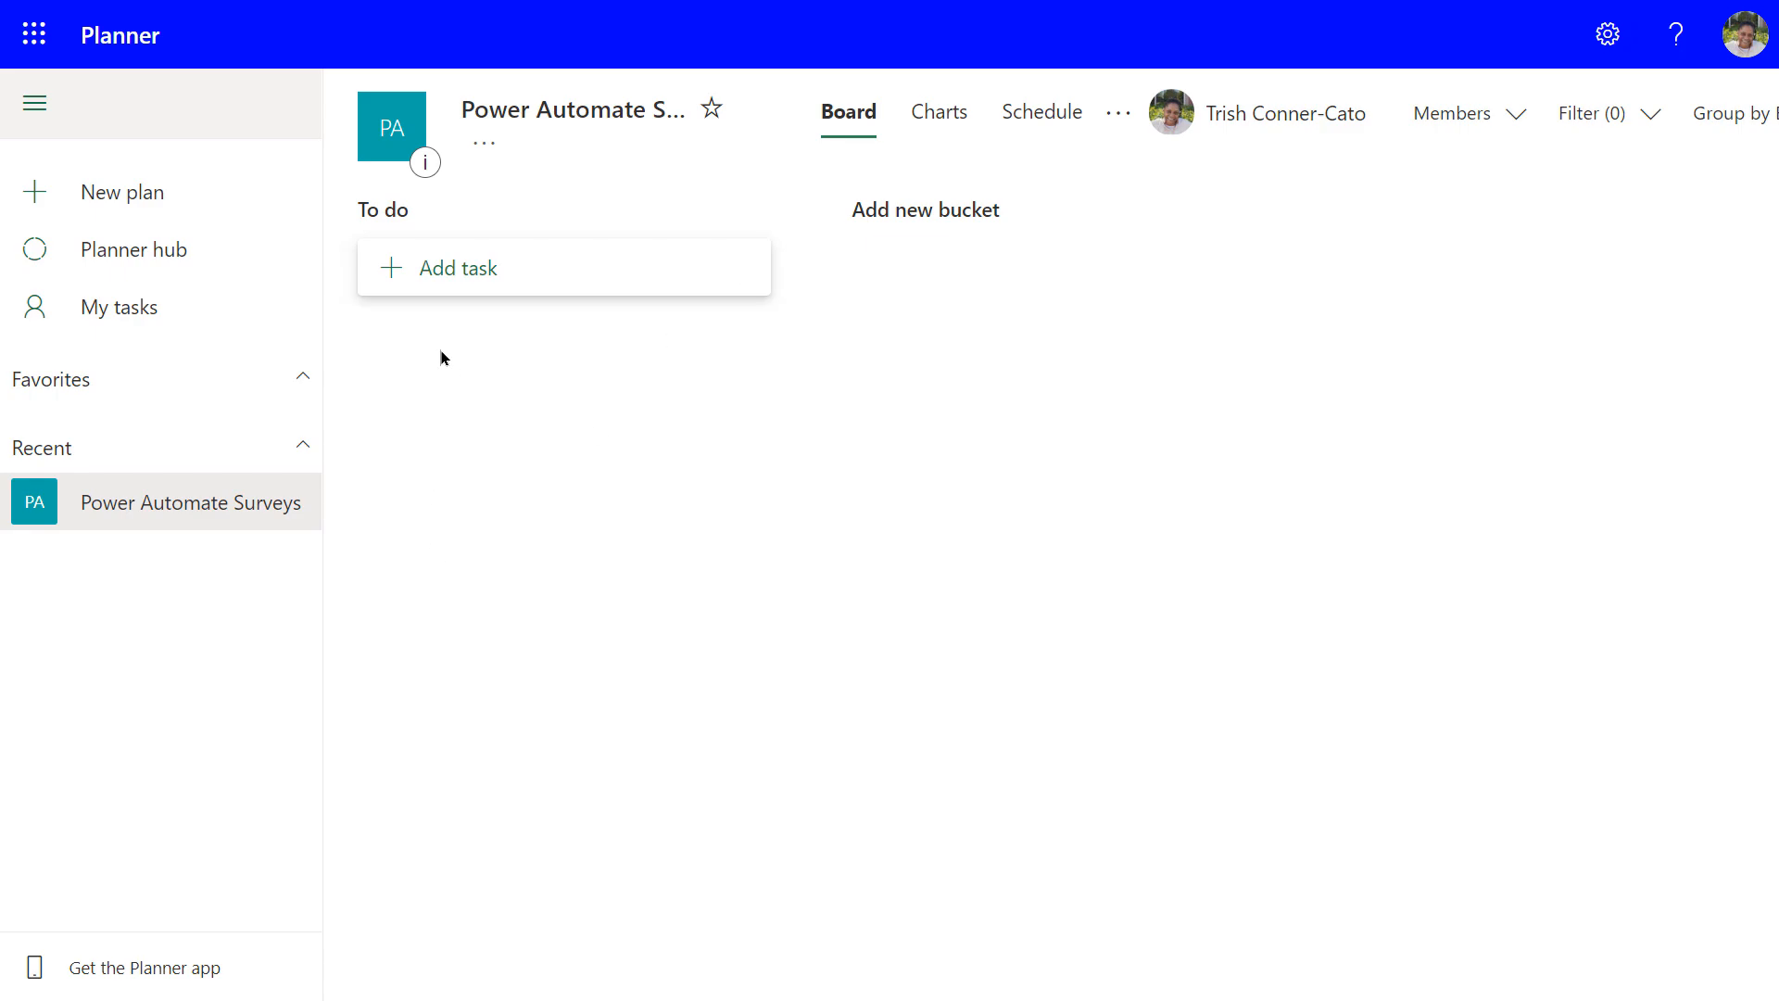
{"action": "left_click", "coordinate": [412, 278]}
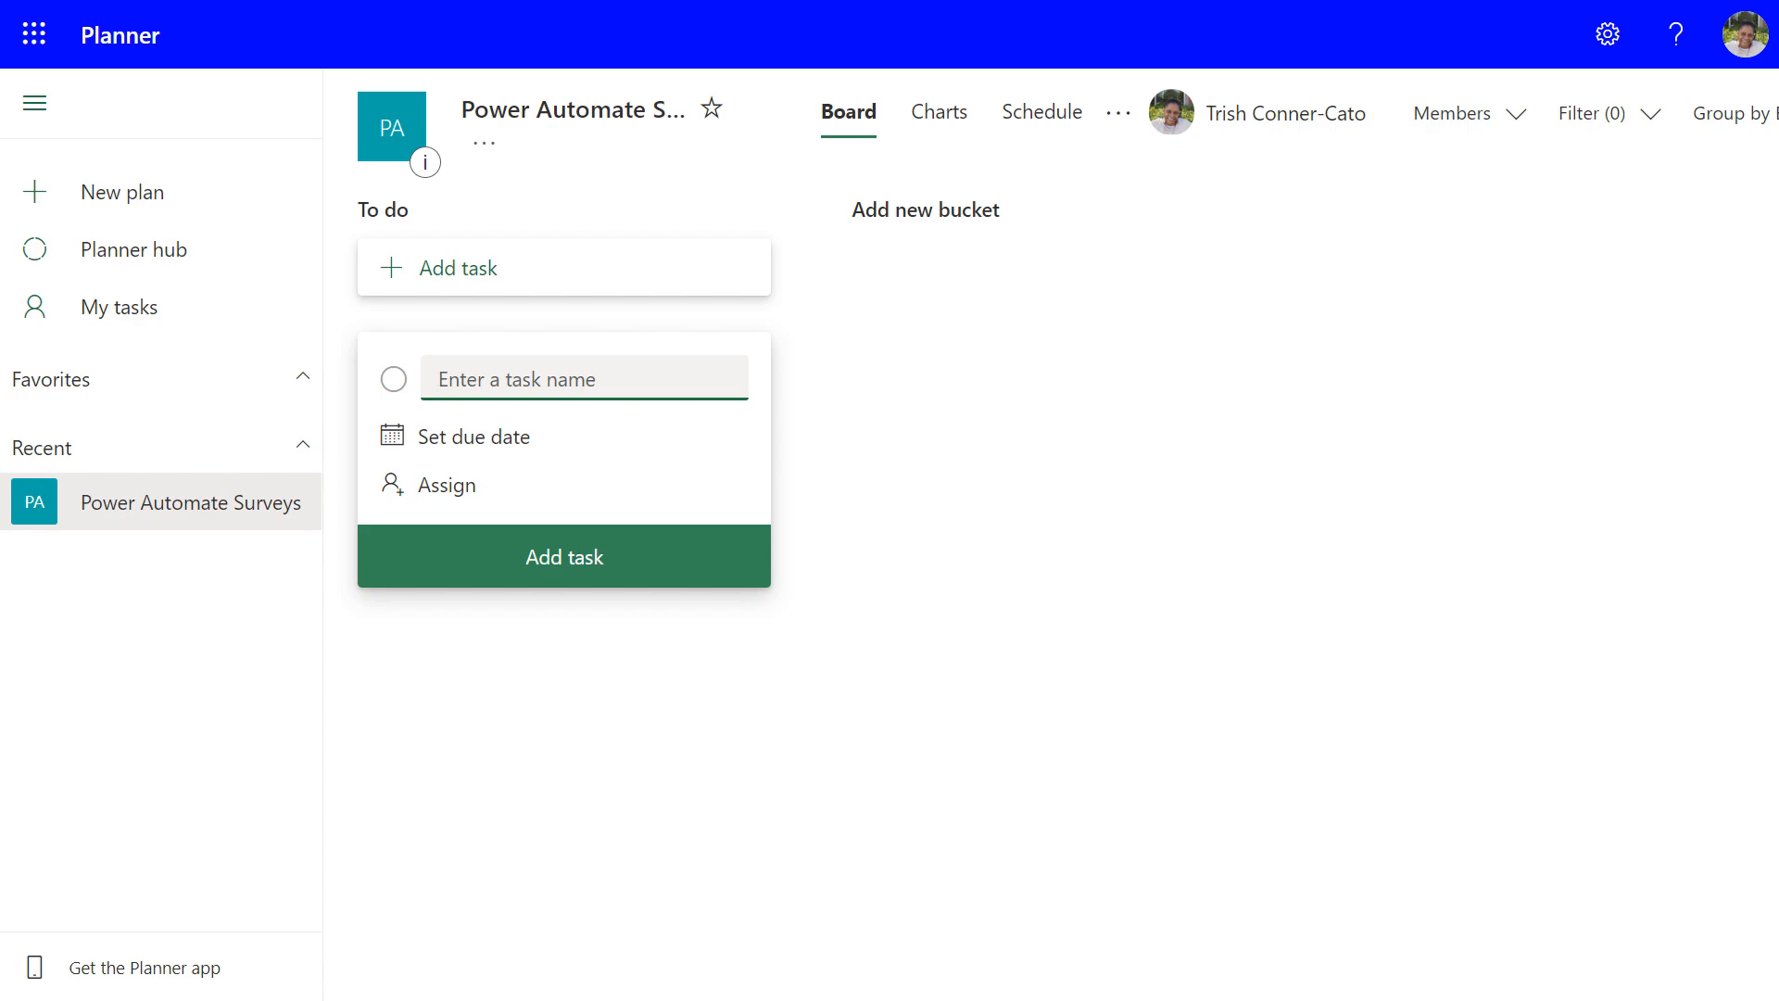
Add the task 'Review/Compile Survey Results' due 11/19, assigned to the plan member
{"action": "type", "text": "Review/Compile Survey R"}
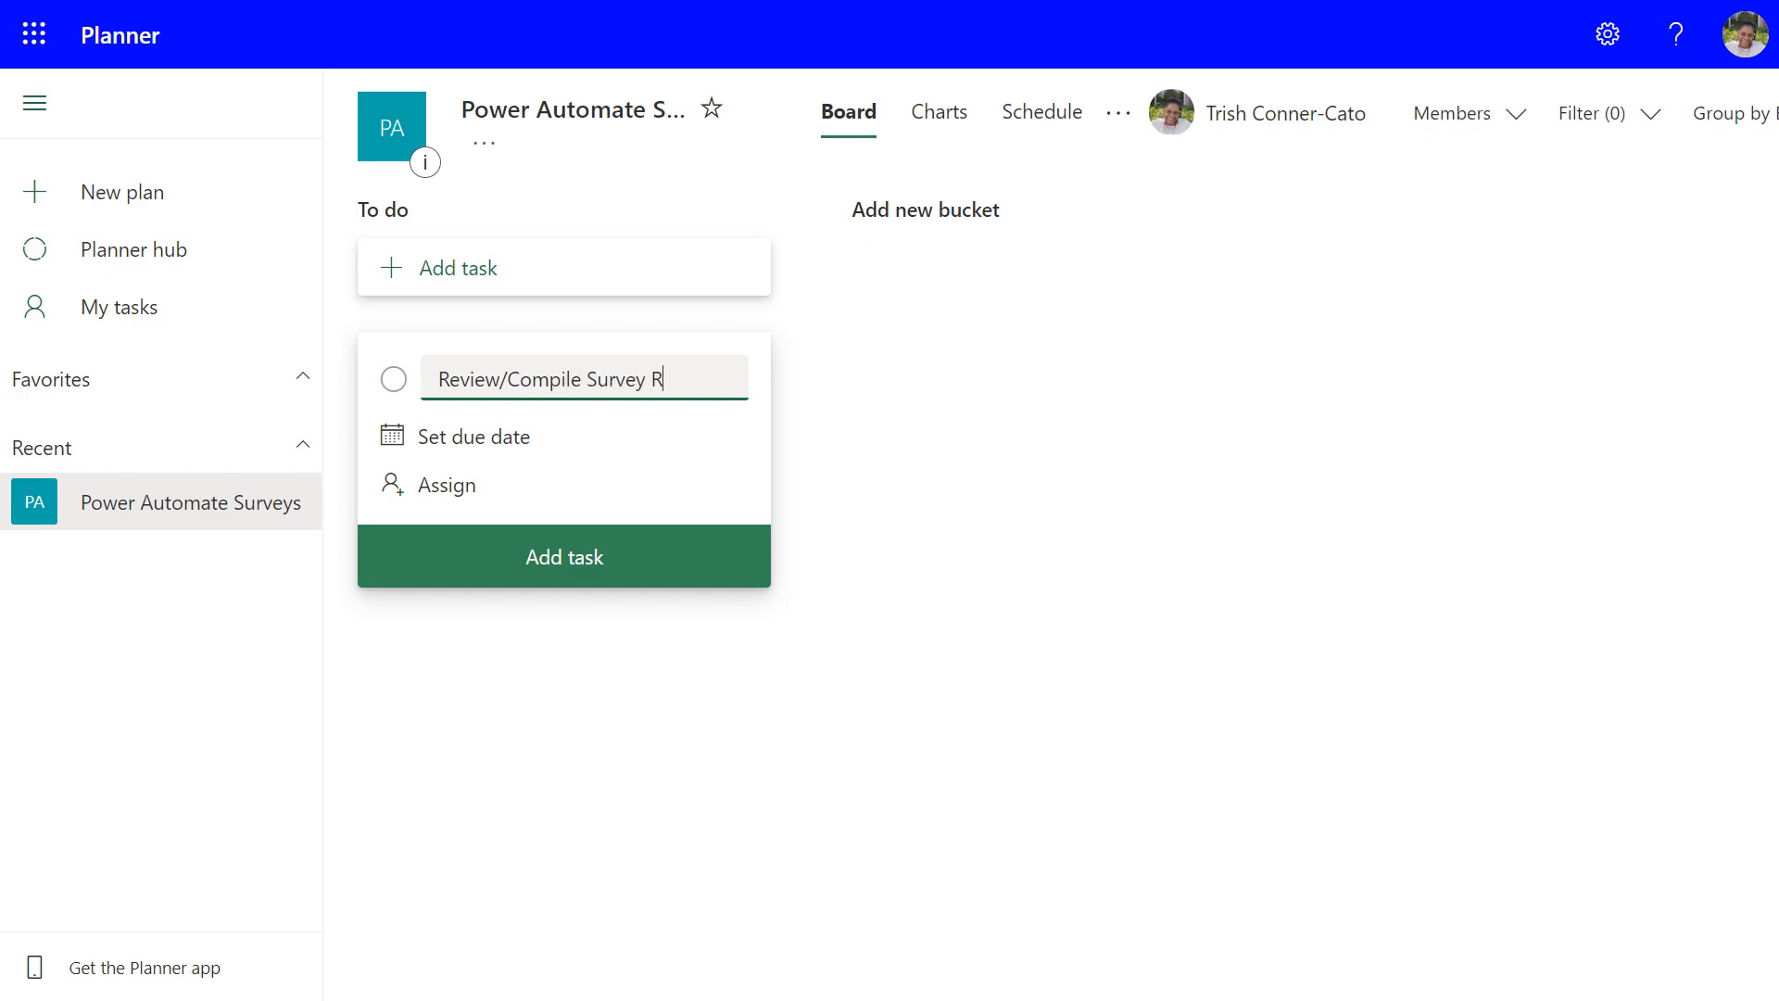
{"action": "type", "text": "esults"}
{"action": "left_click", "coordinate": [451, 439]}
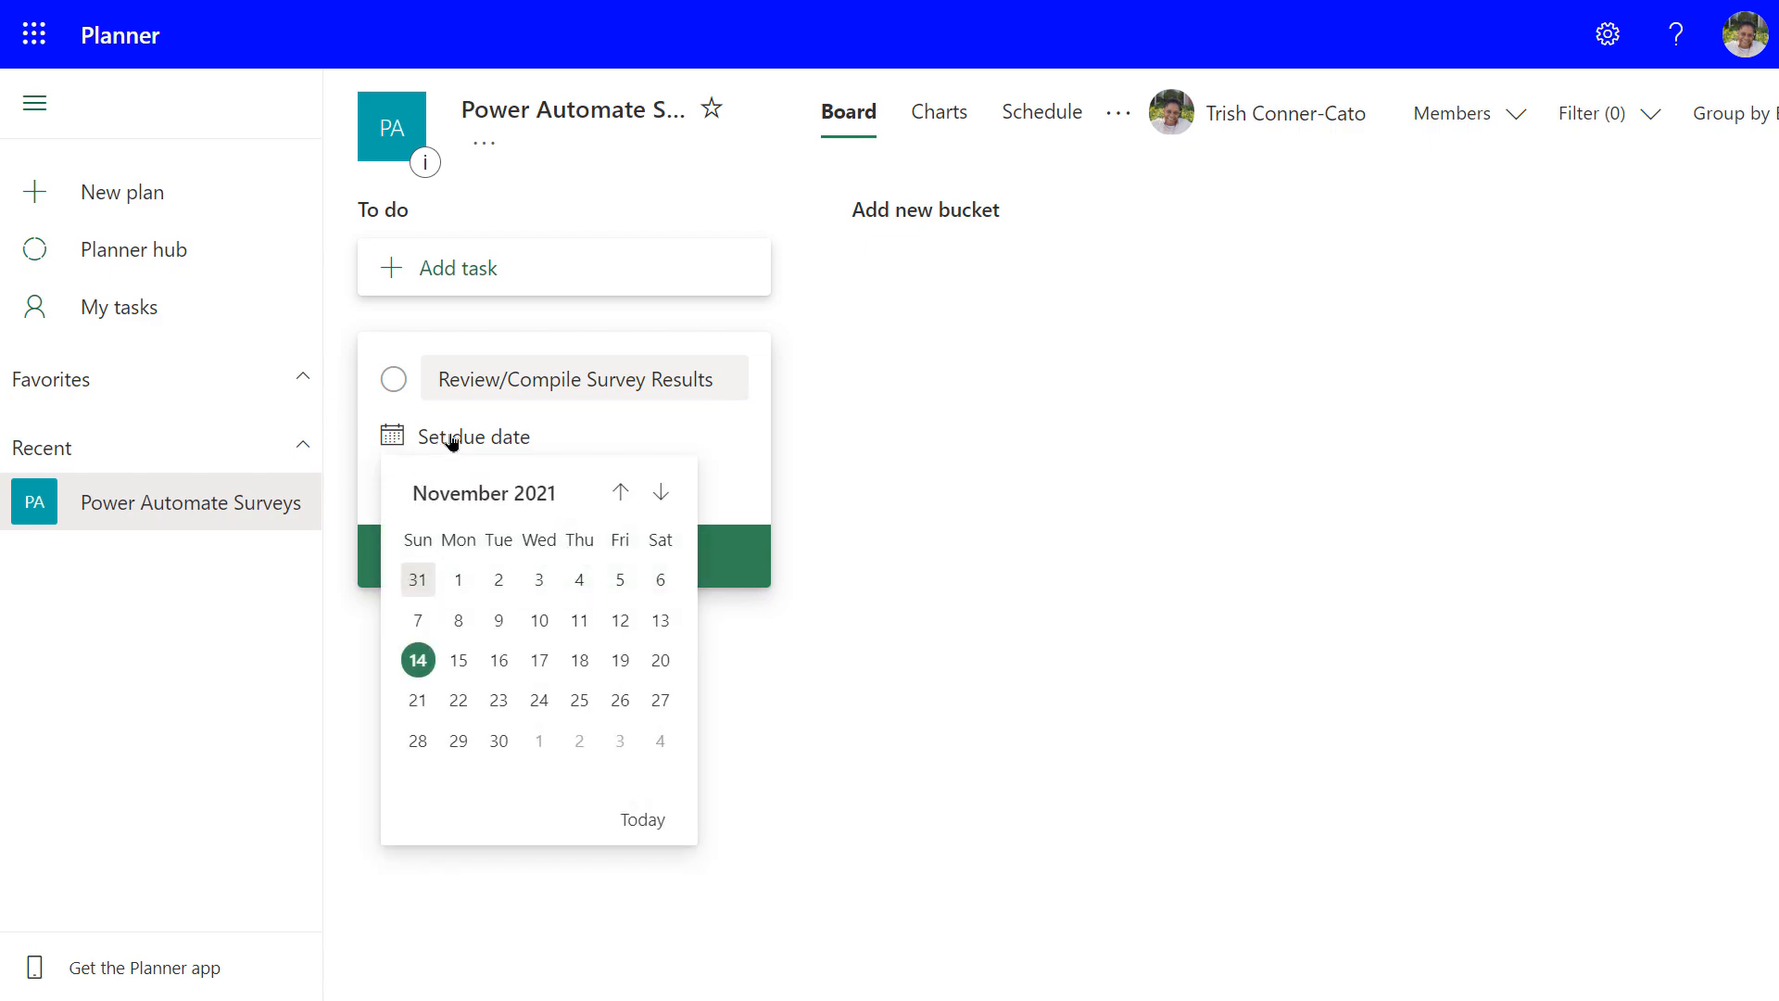
{"action": "left_click", "coordinate": [620, 659]}
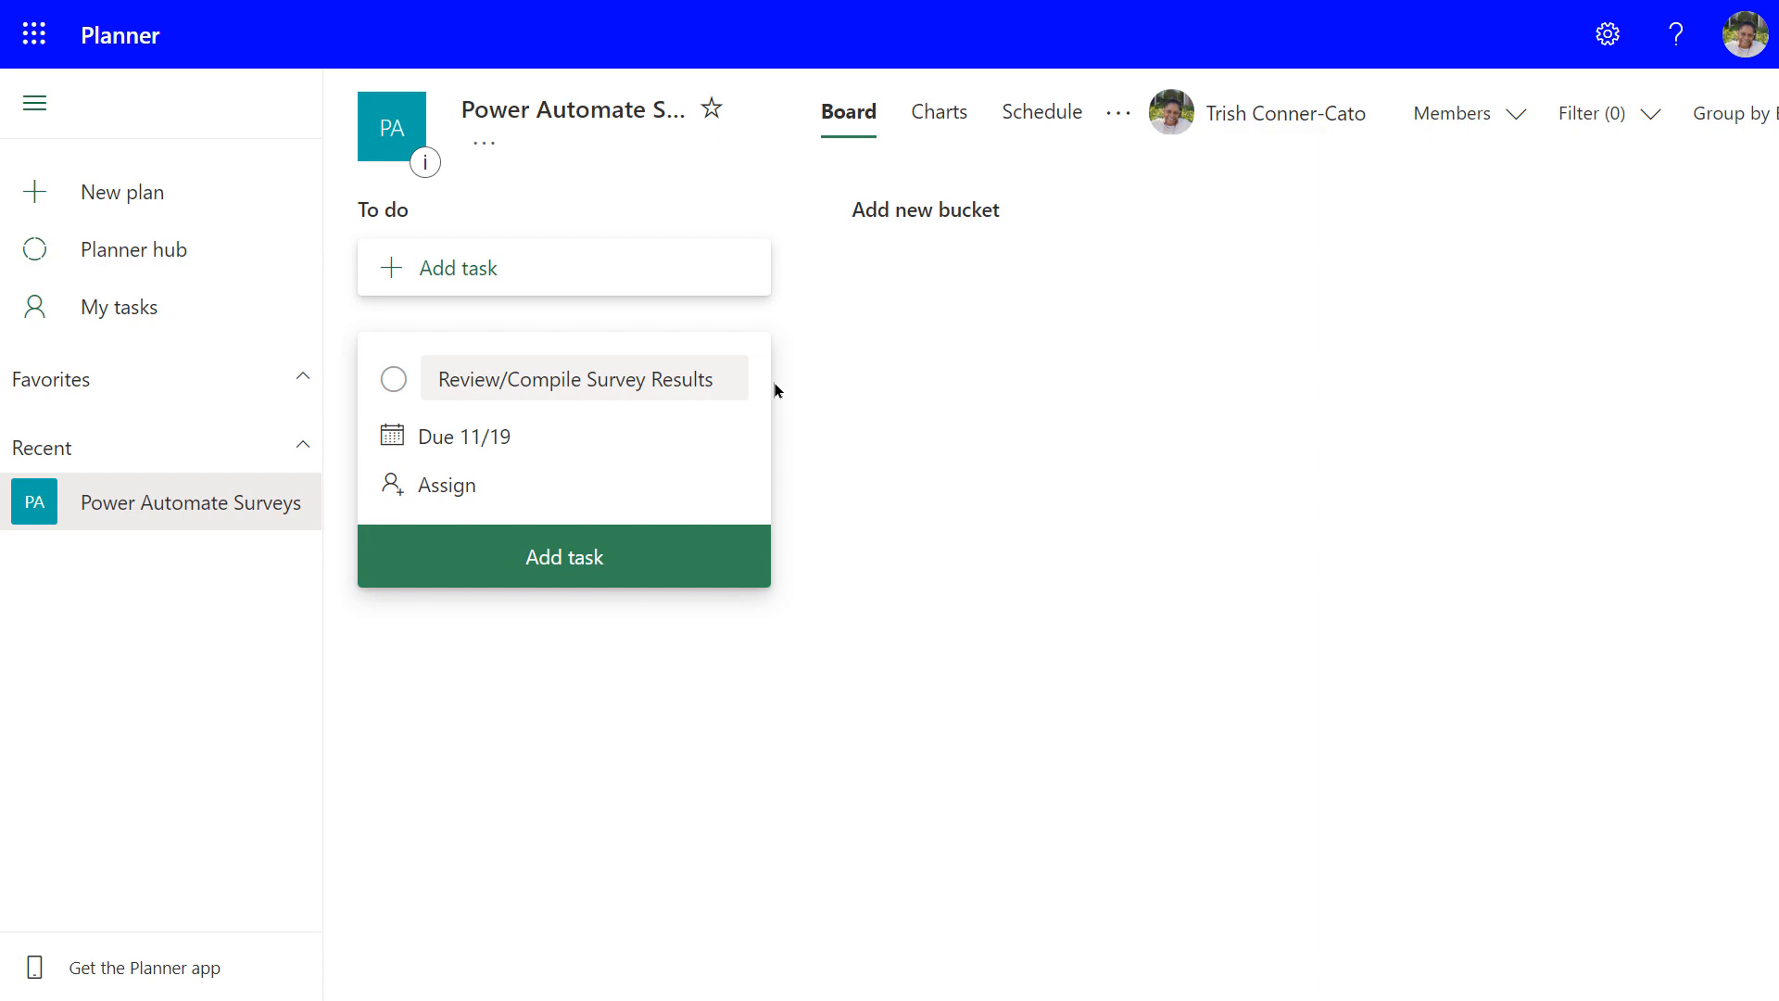
{"action": "left_click", "coordinate": [435, 492]}
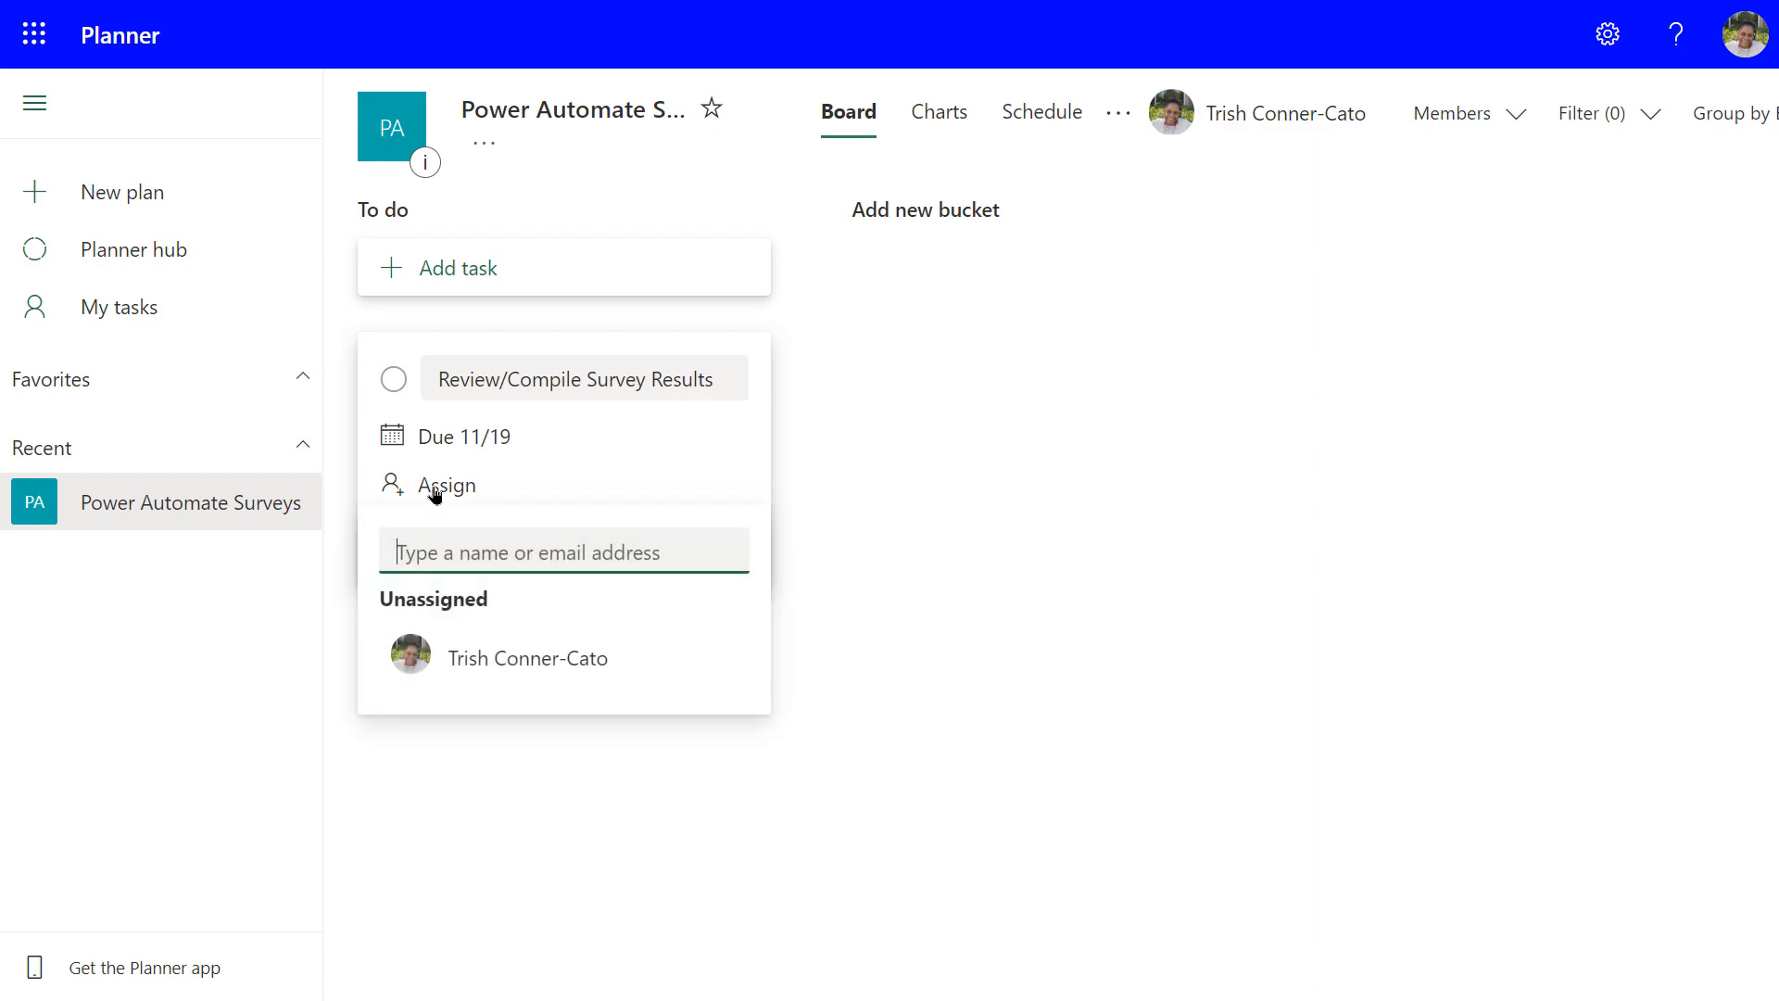
{"action": "left_click", "coordinate": [501, 663]}
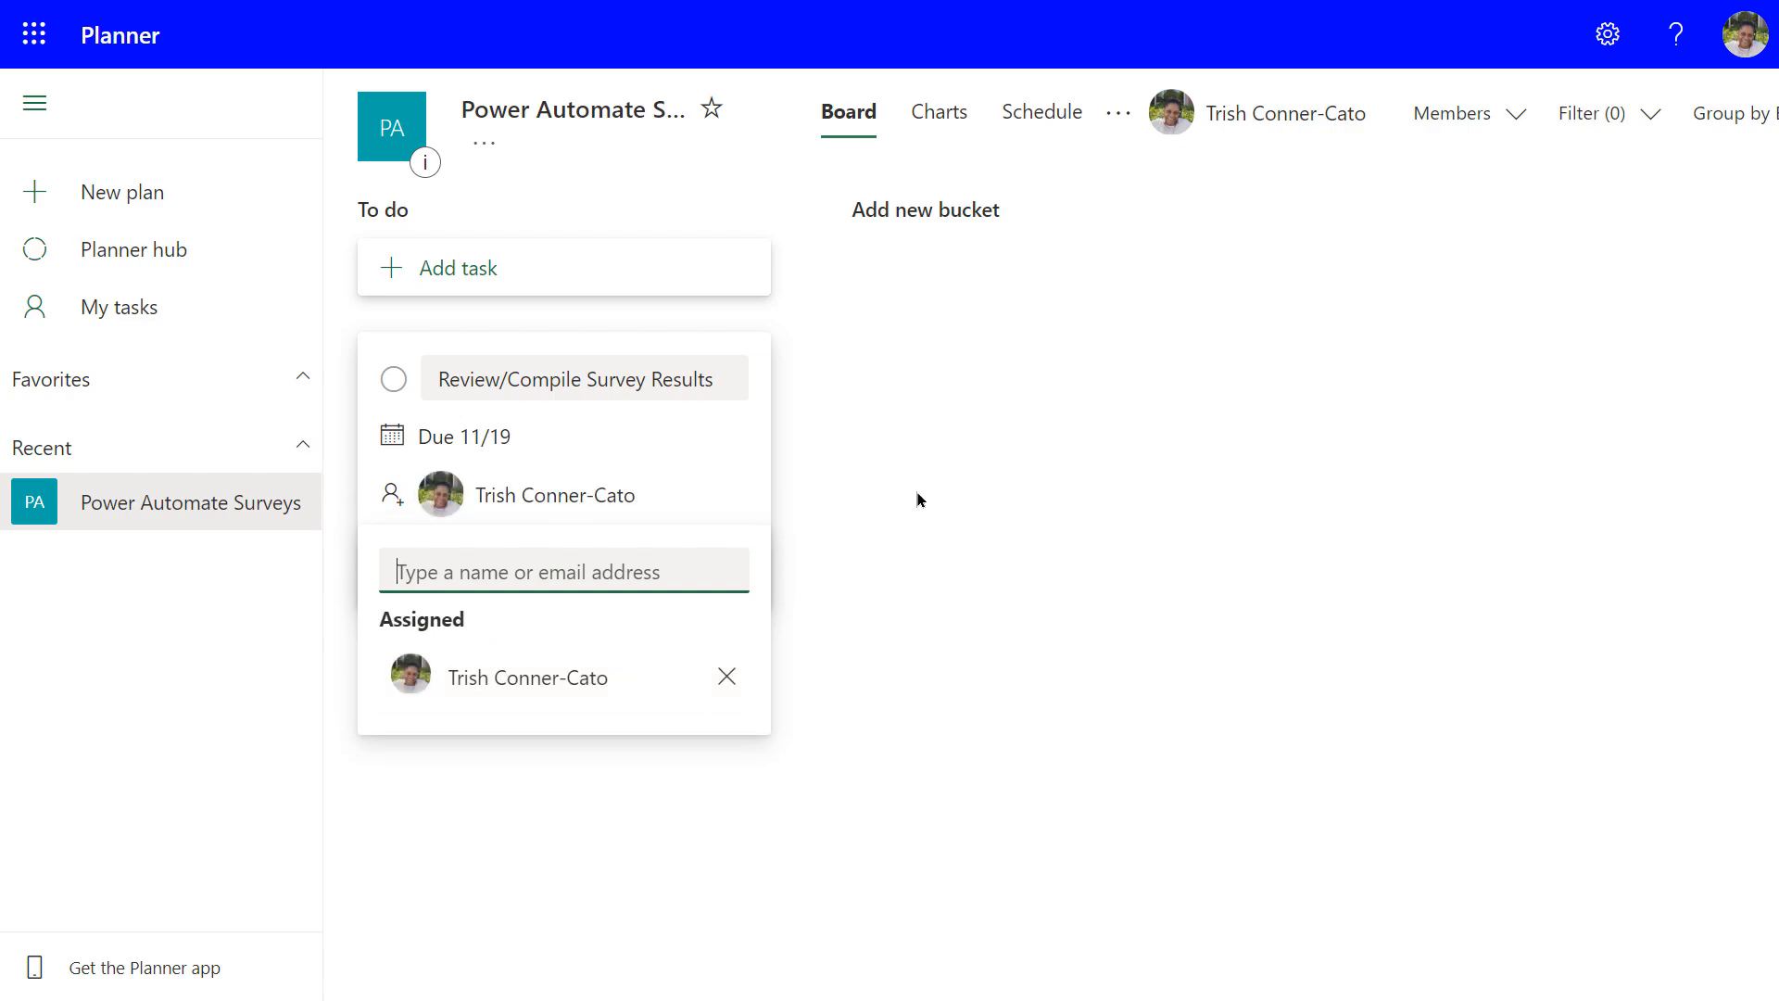
{"action": "left_click", "coordinate": [948, 454]}
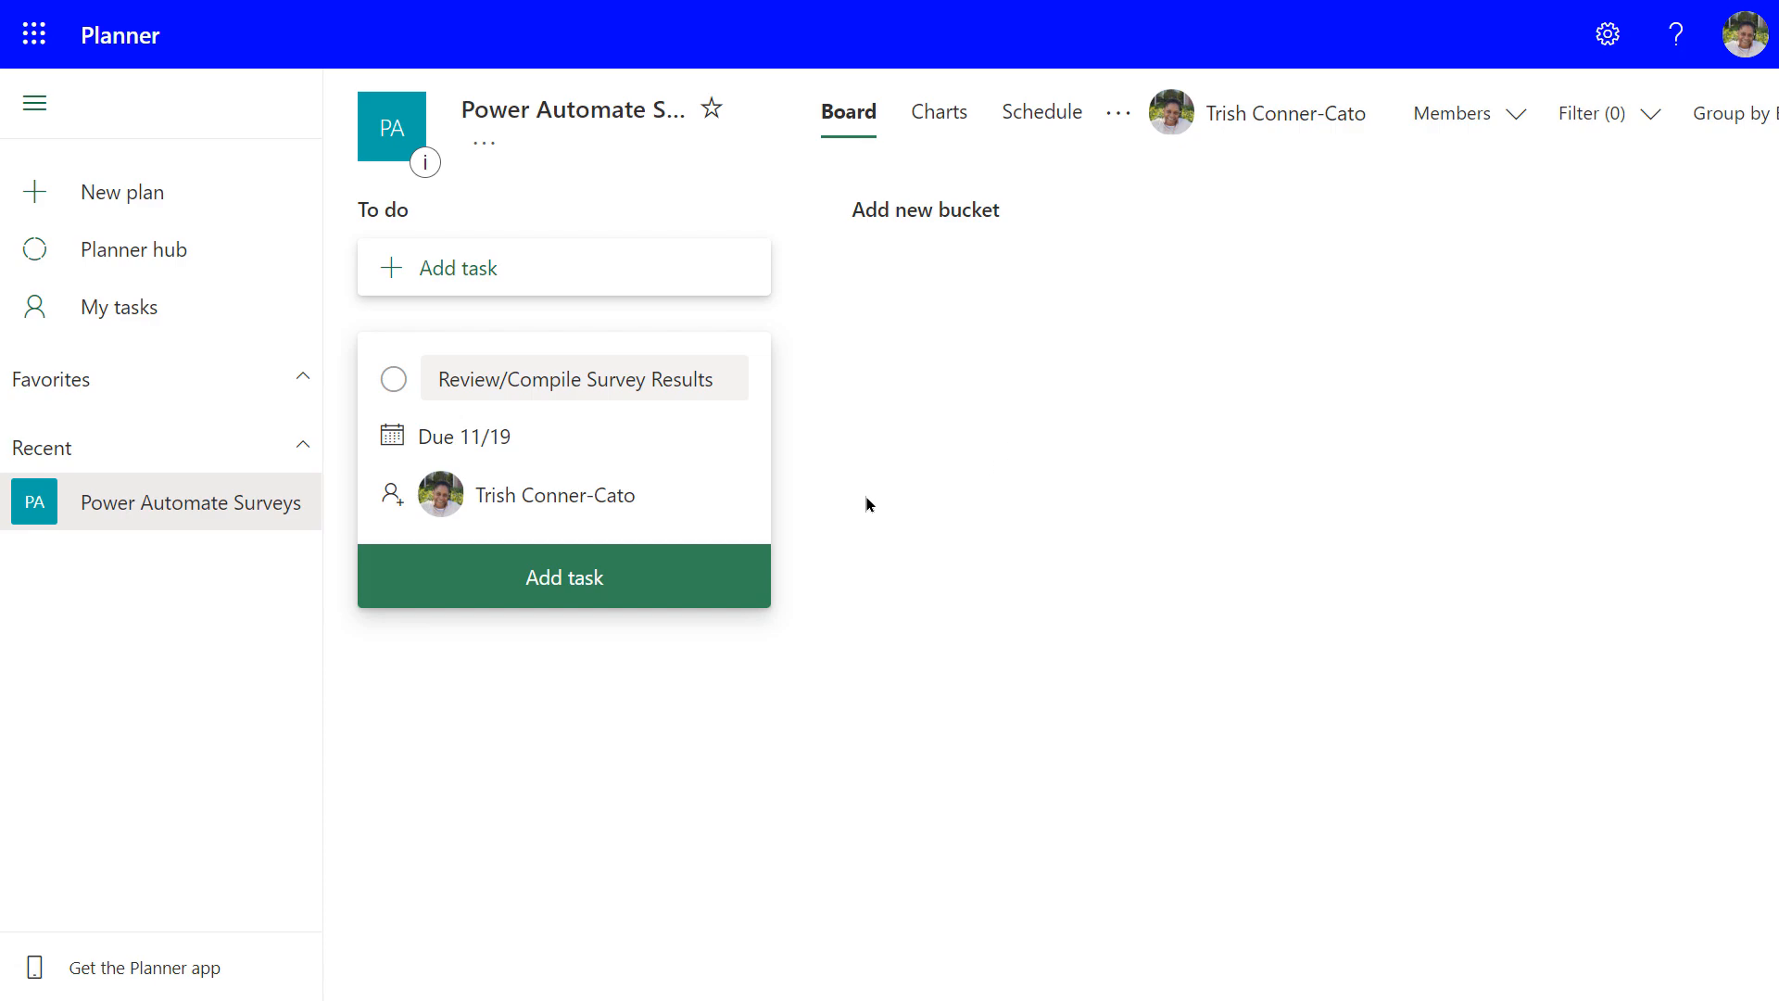
{"action": "left_click", "coordinate": [557, 584]}
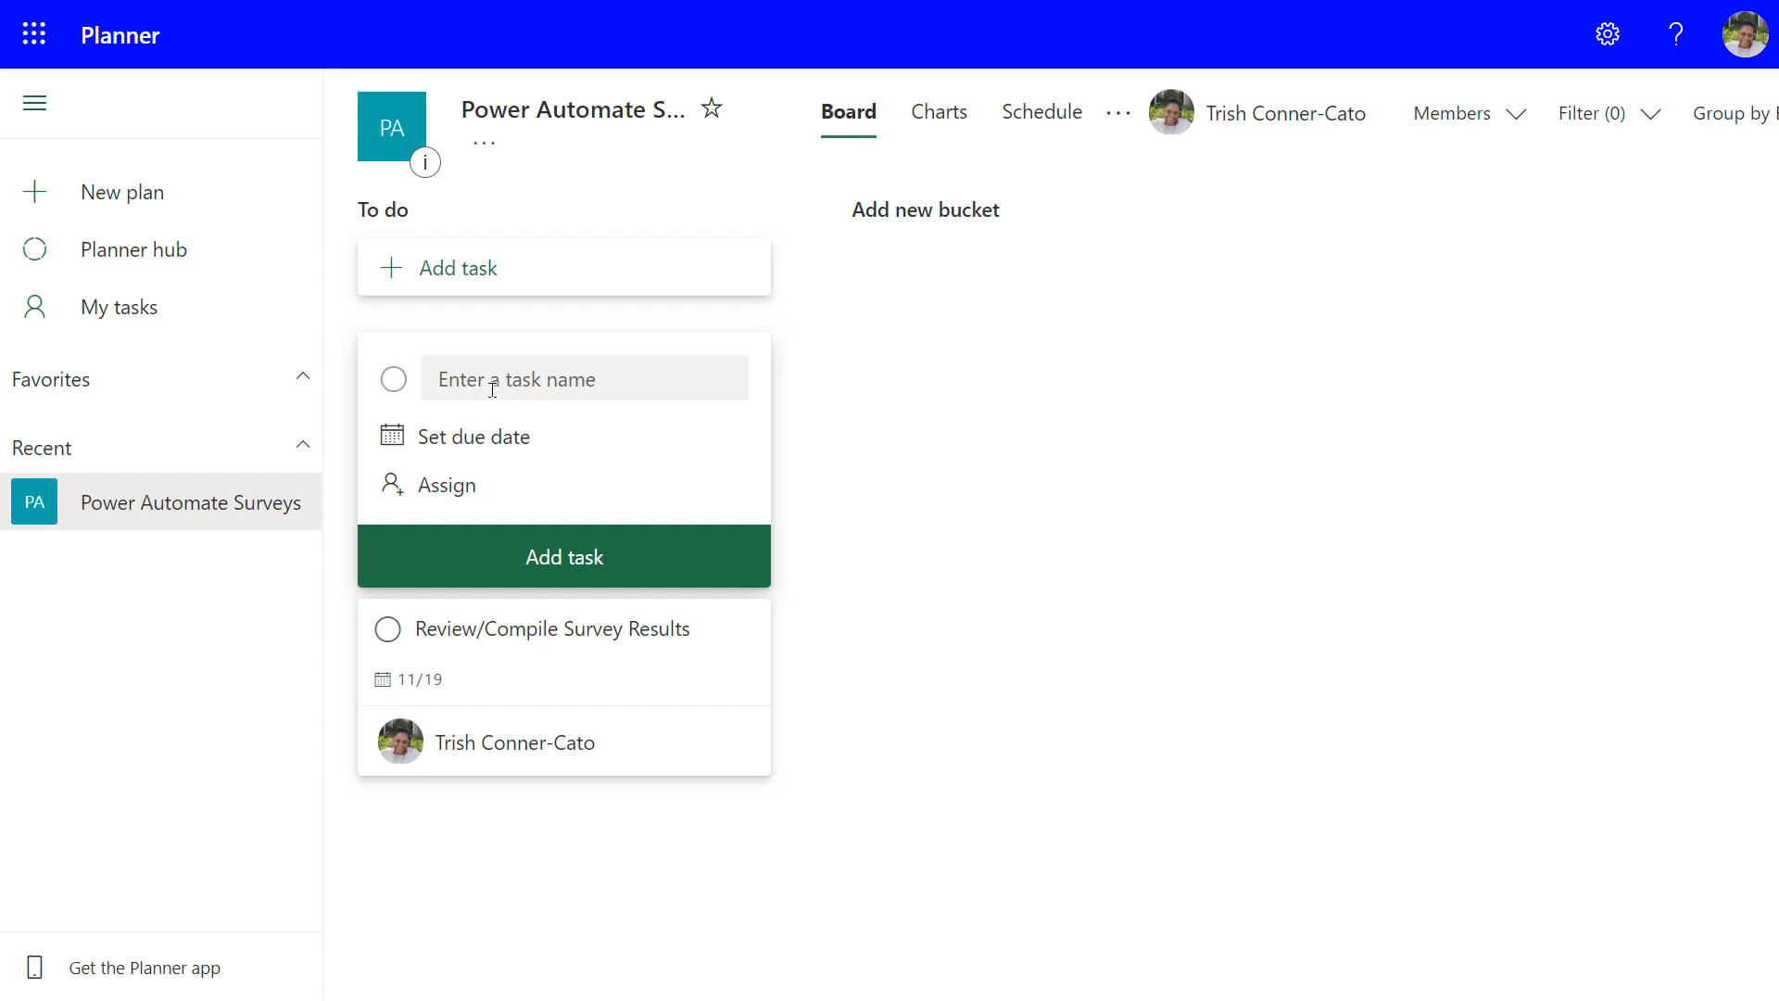
Add the unassigned task 'Send Recommendations to Stakeholders' due December 3
{"action": "left_click", "coordinate": [445, 380]}
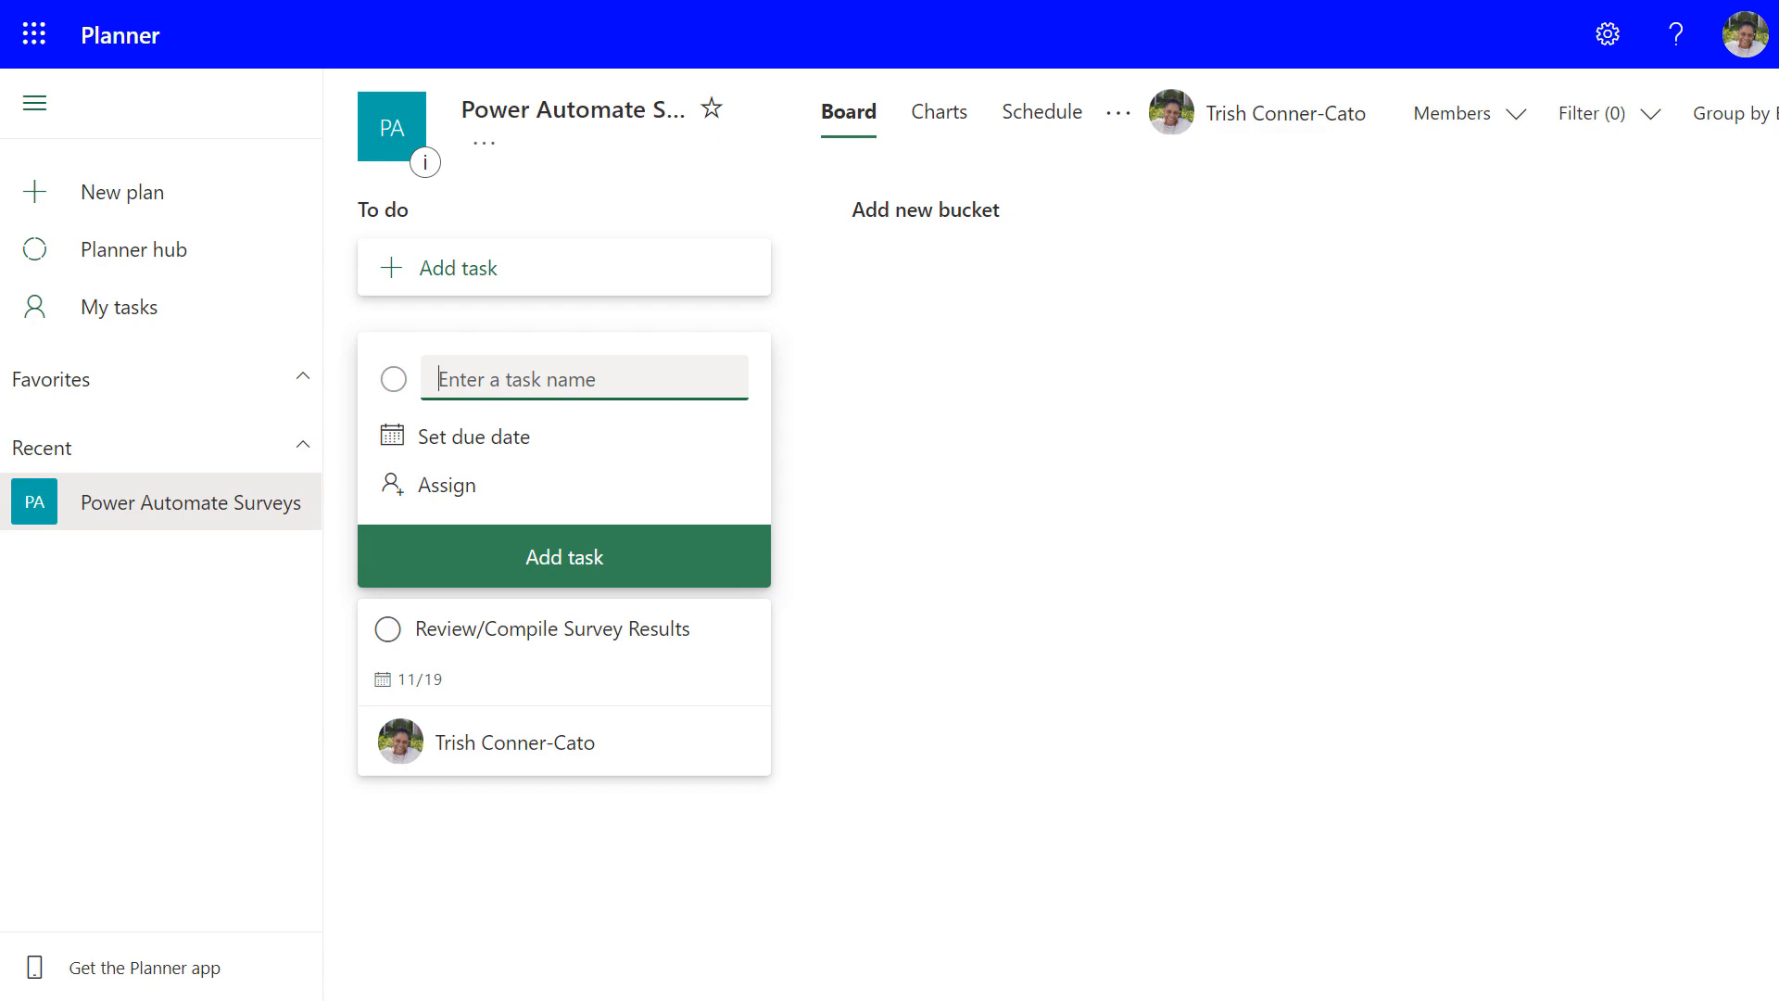
{"action": "type", "text": "Send Recommendations to "}
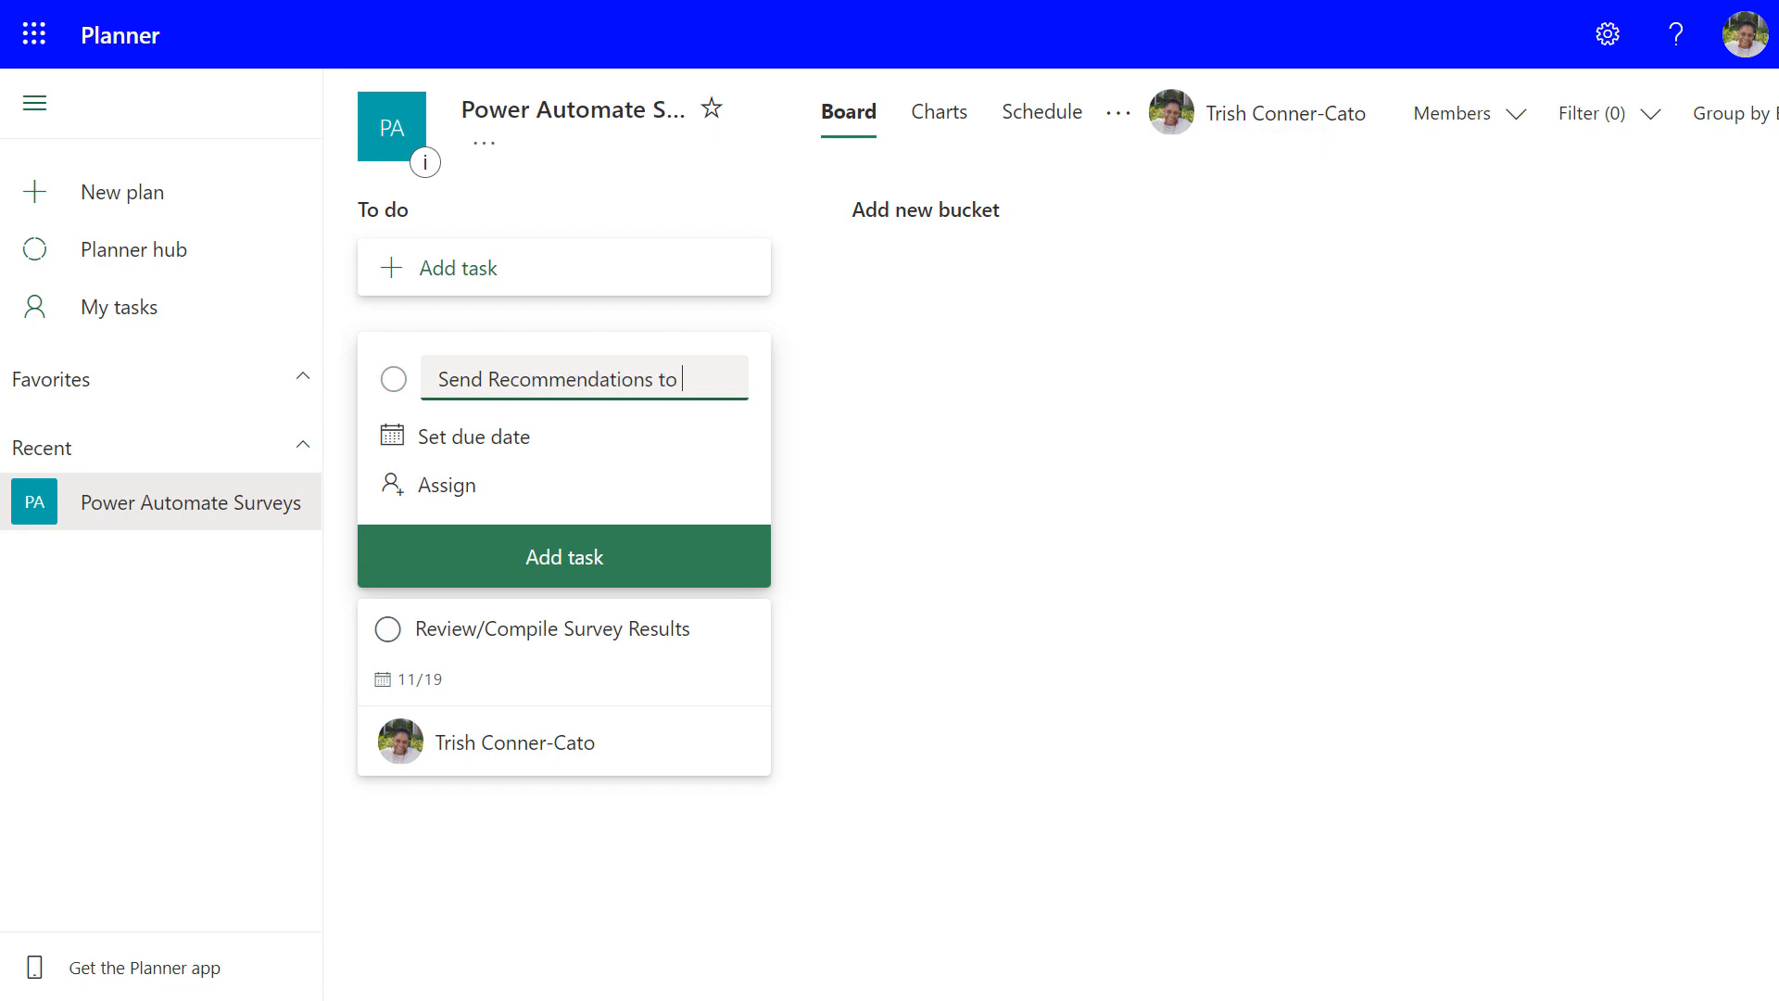
{"action": "type", "text": "Stakeholders"}
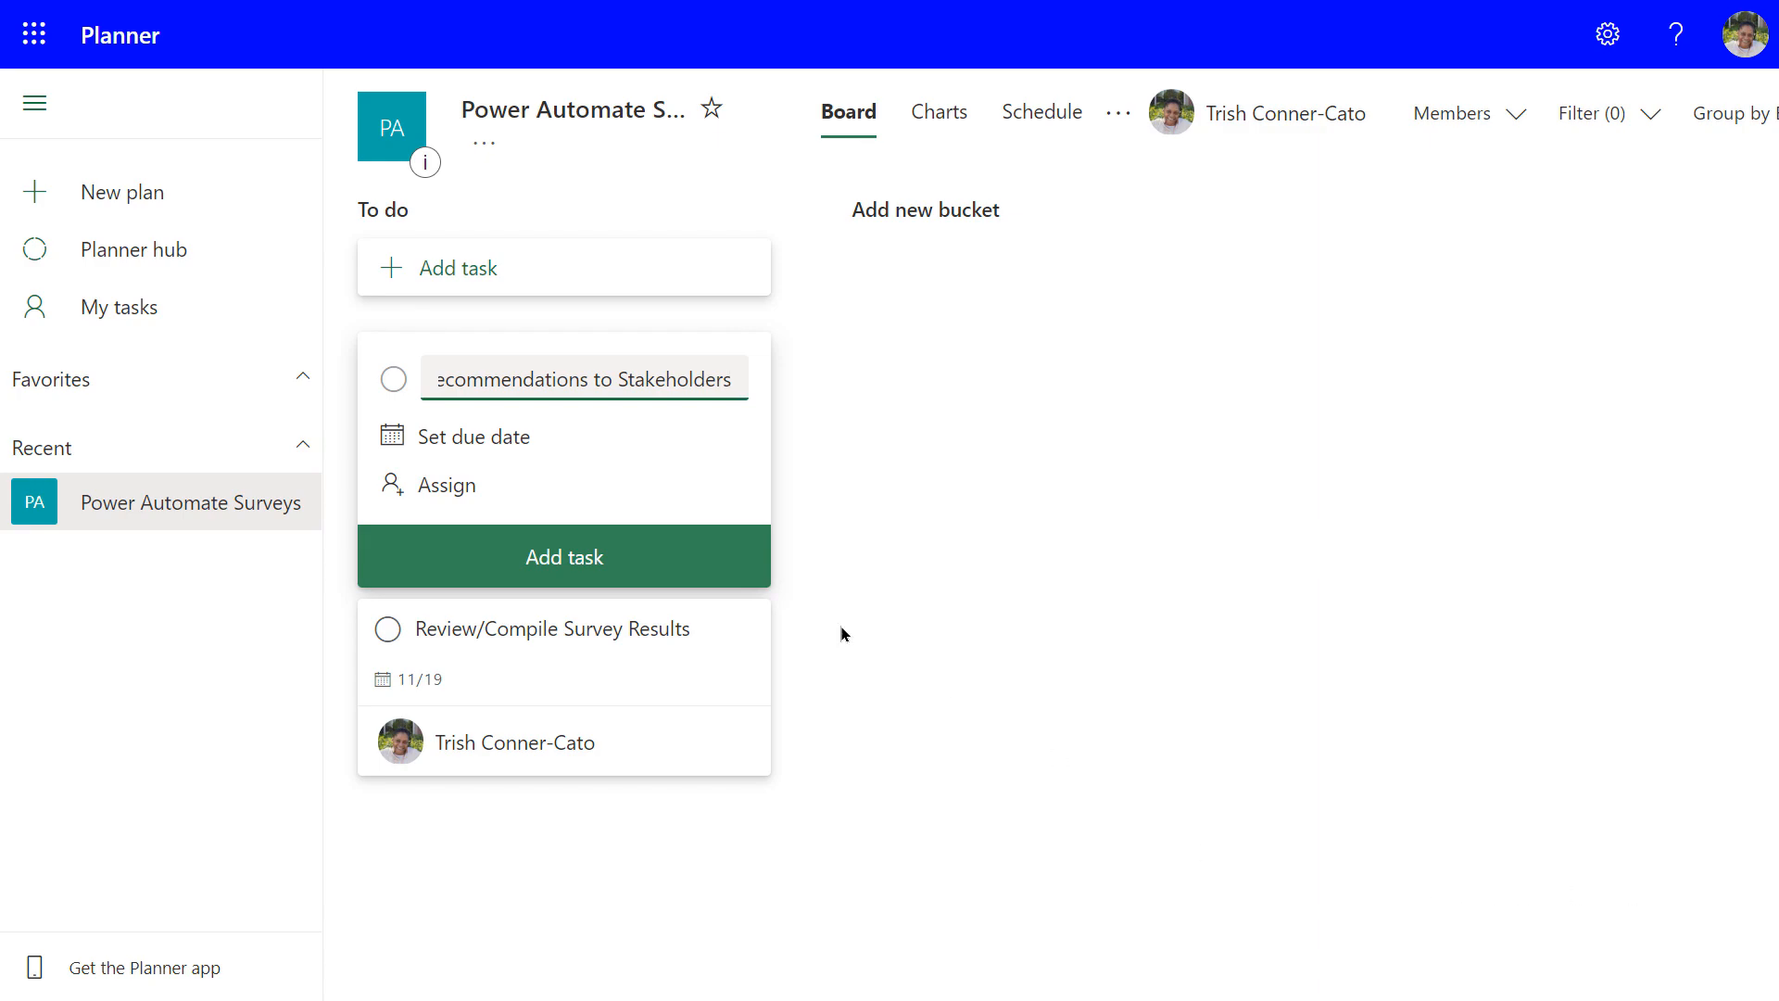
{"action": "left_click", "coordinate": [483, 440]}
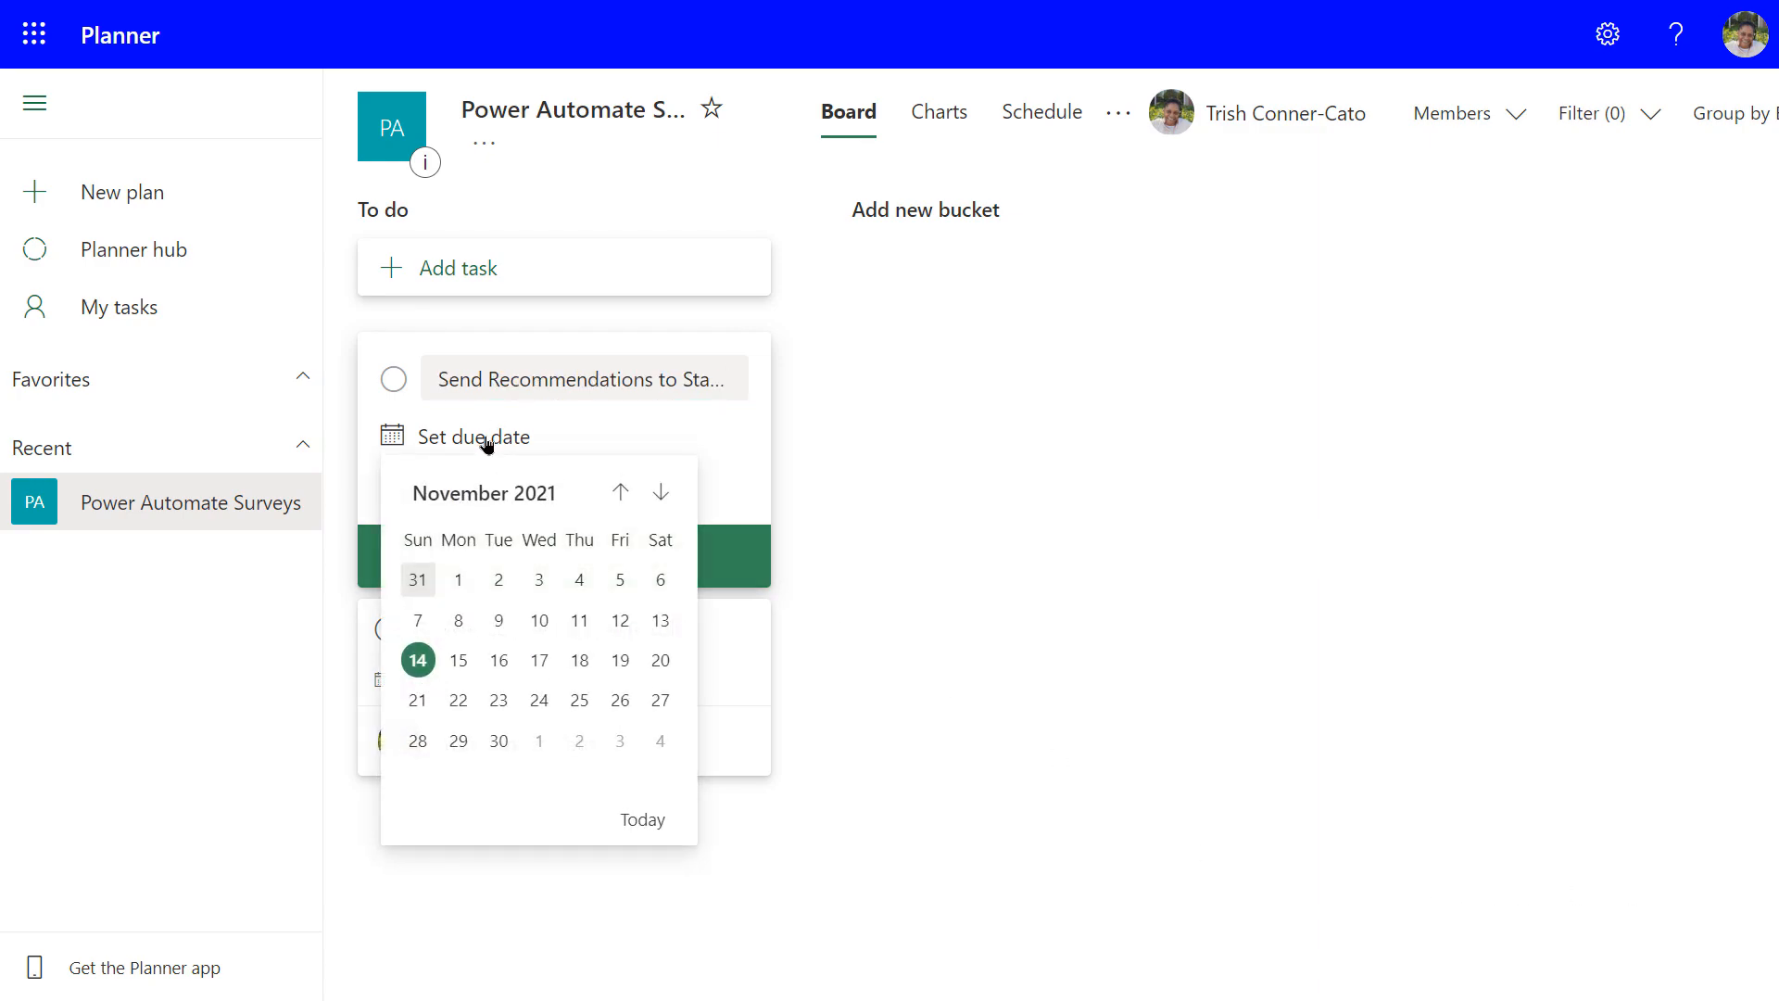
{"action": "left_click", "coordinate": [621, 743]}
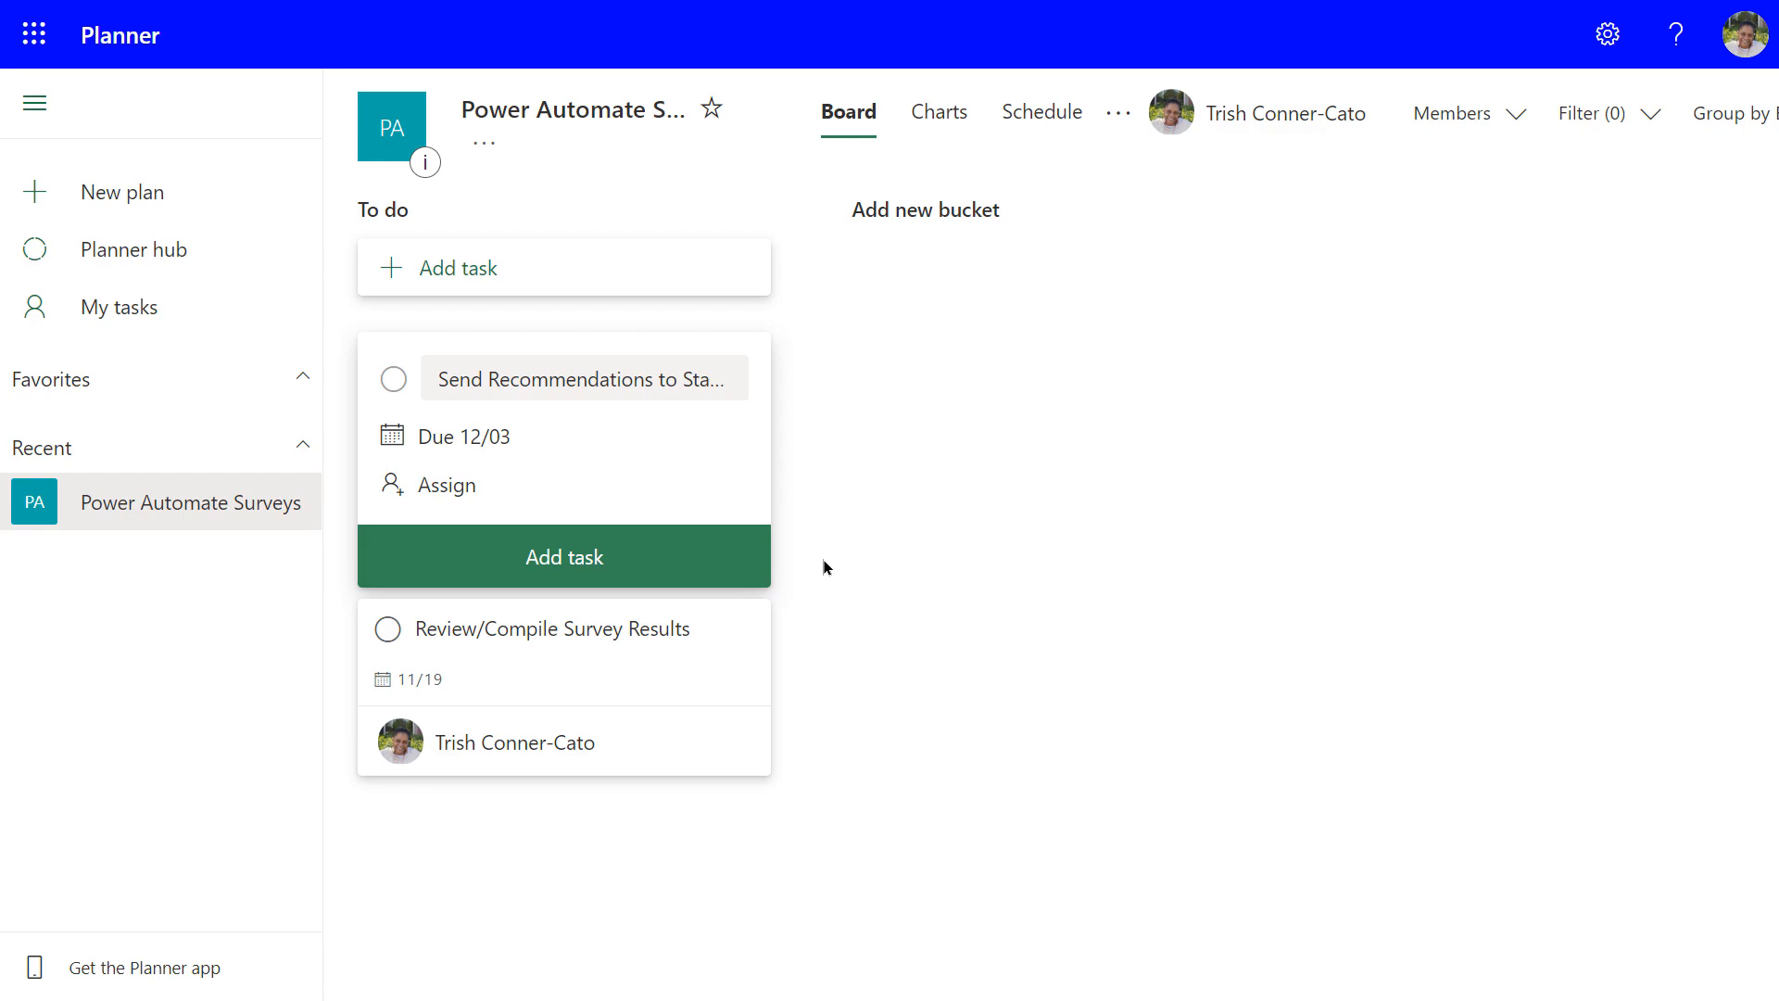
{"action": "left_click", "coordinate": [572, 563]}
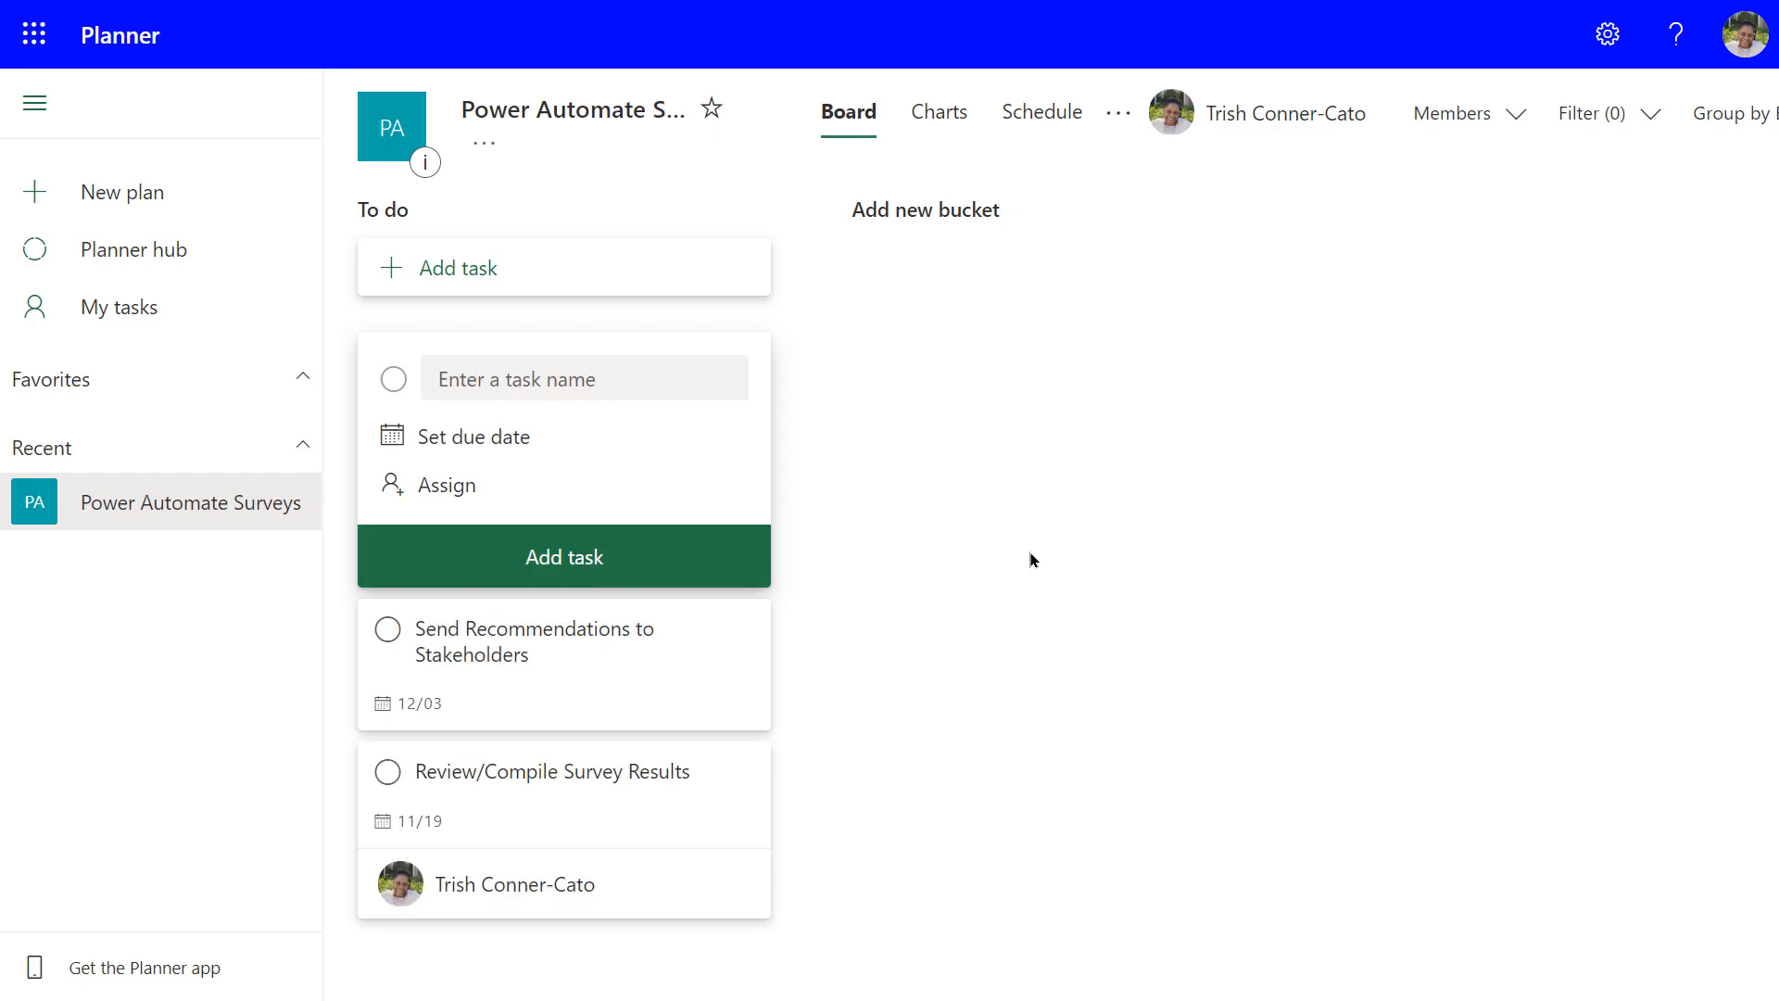
{"action": "left_click", "coordinate": [564, 383]}
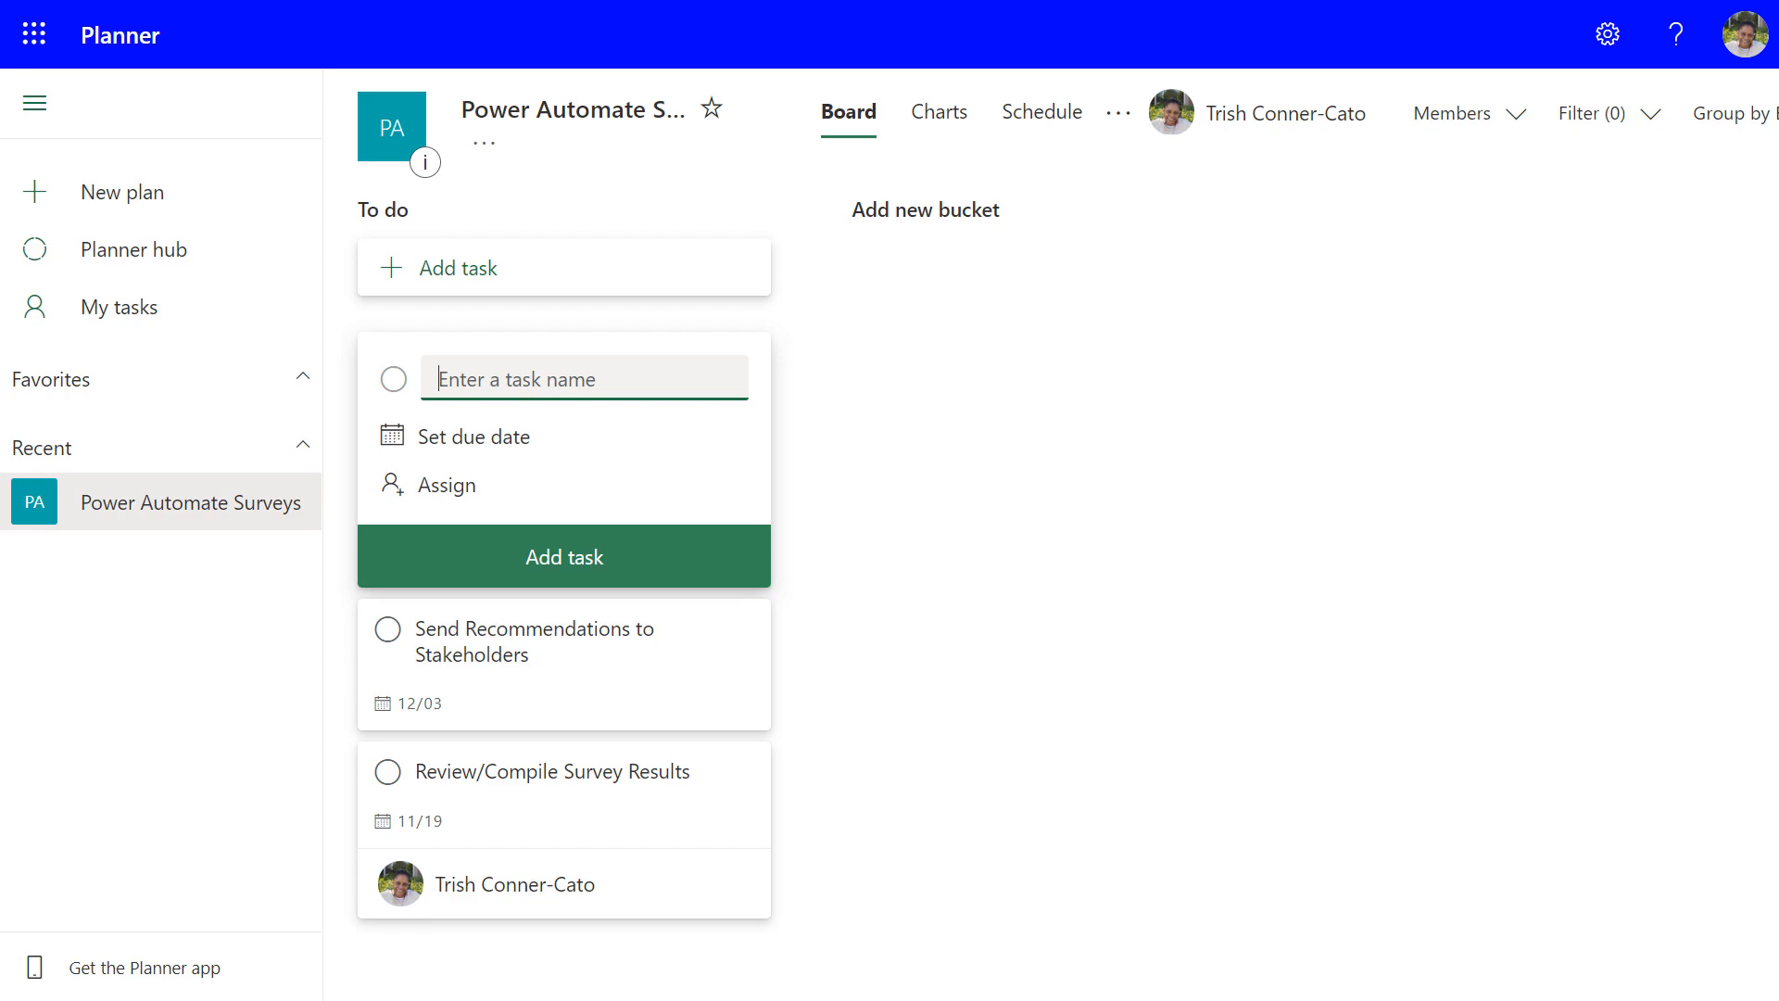
Add the task 'Initiate Changes Kickoff' due January 21, 2022, assigned to the plan member
{"action": "type", "text": "Initiate Changes Kickio"}
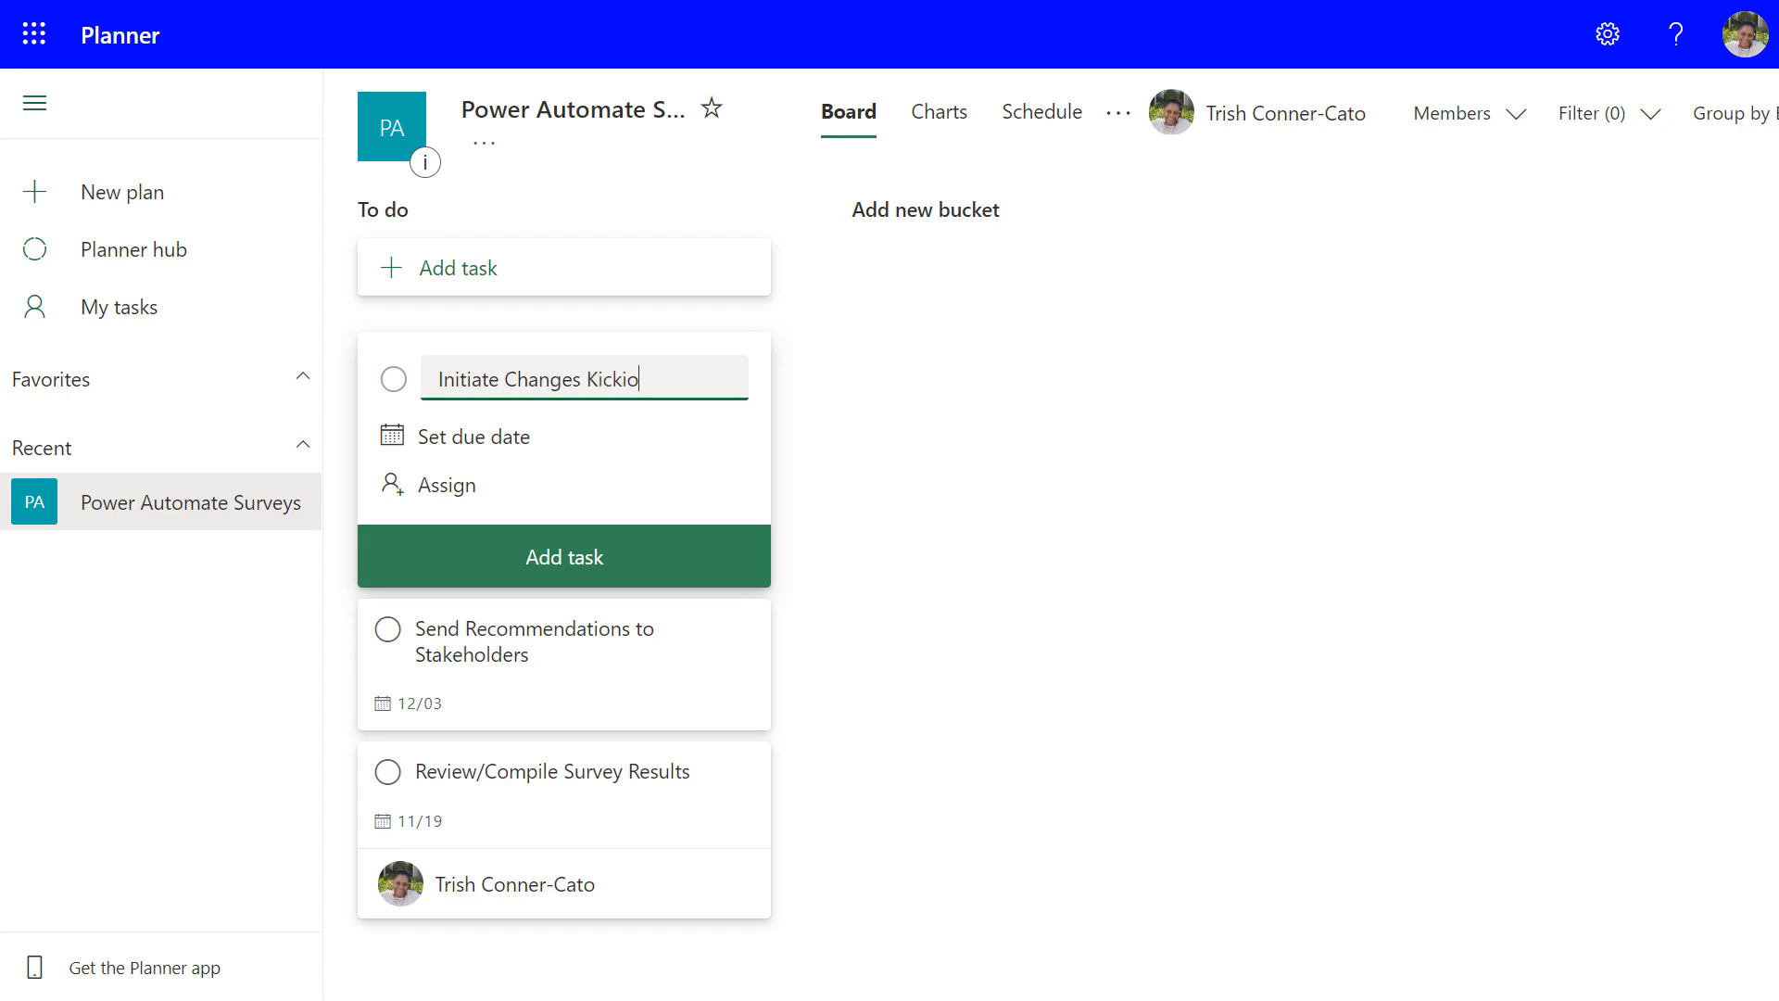
{"action": "key", "text": "BackSpace"}
{"action": "type", "text": "off"}
{"action": "left_click", "coordinate": [542, 437]}
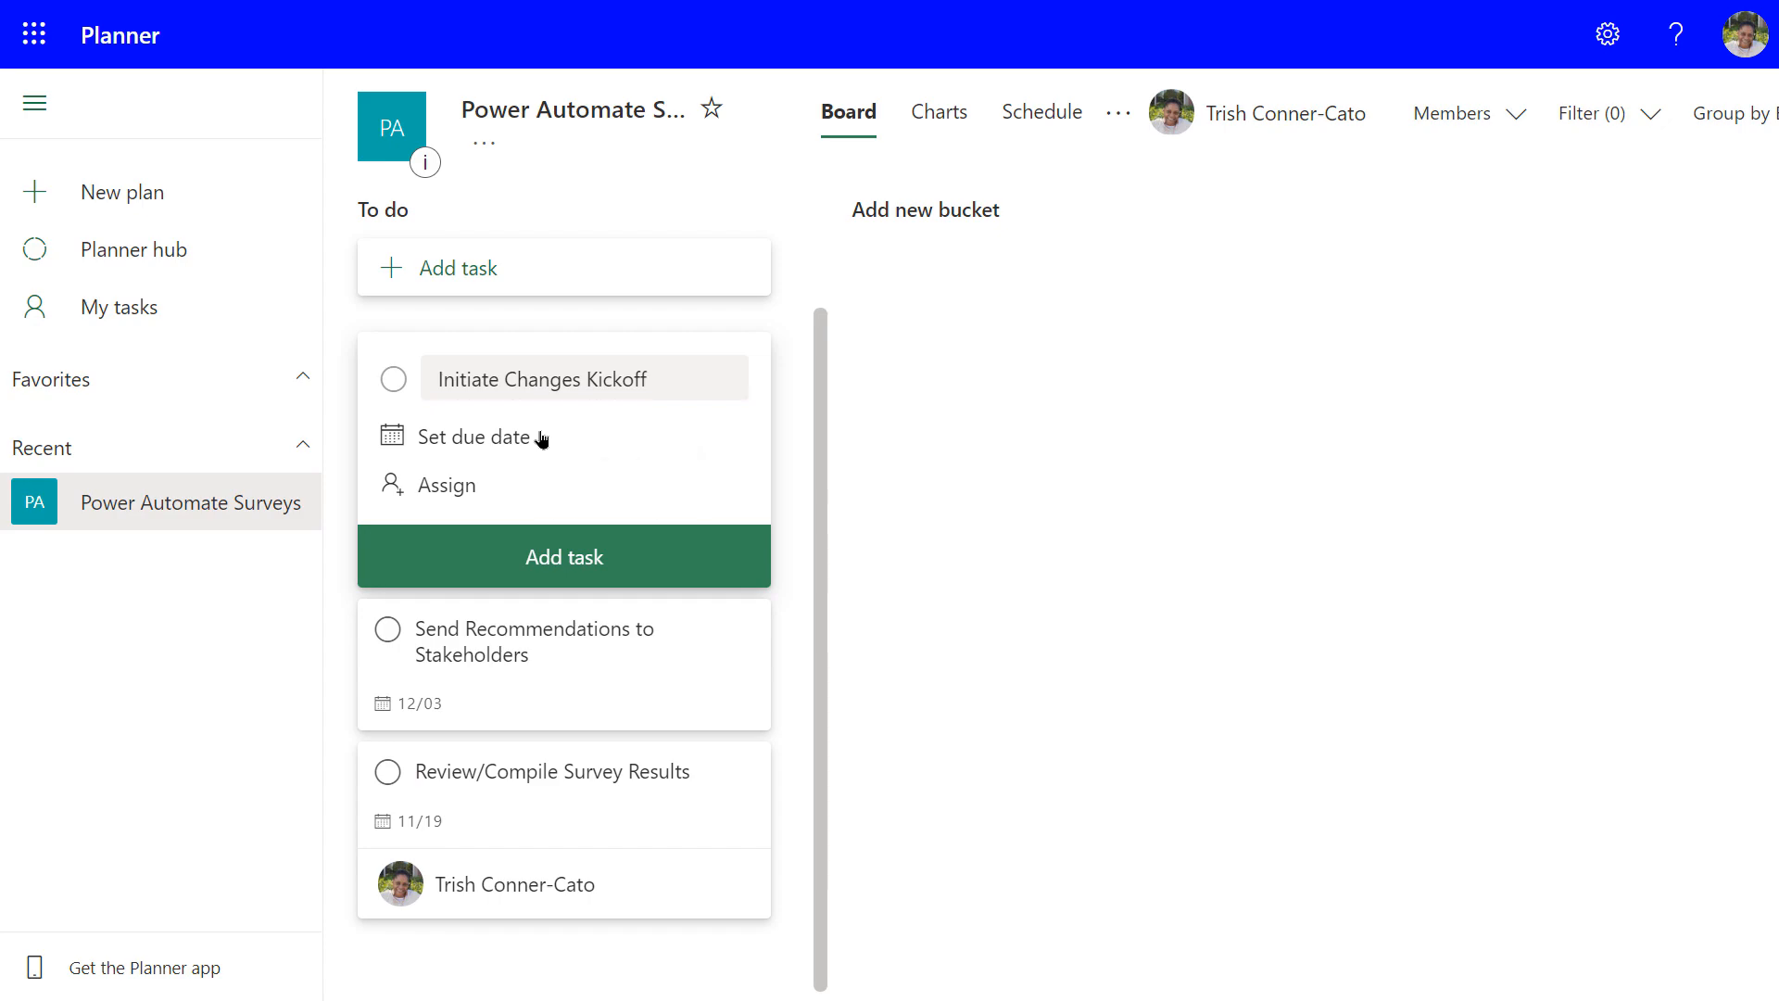
{"action": "left_click", "coordinate": [661, 493]}
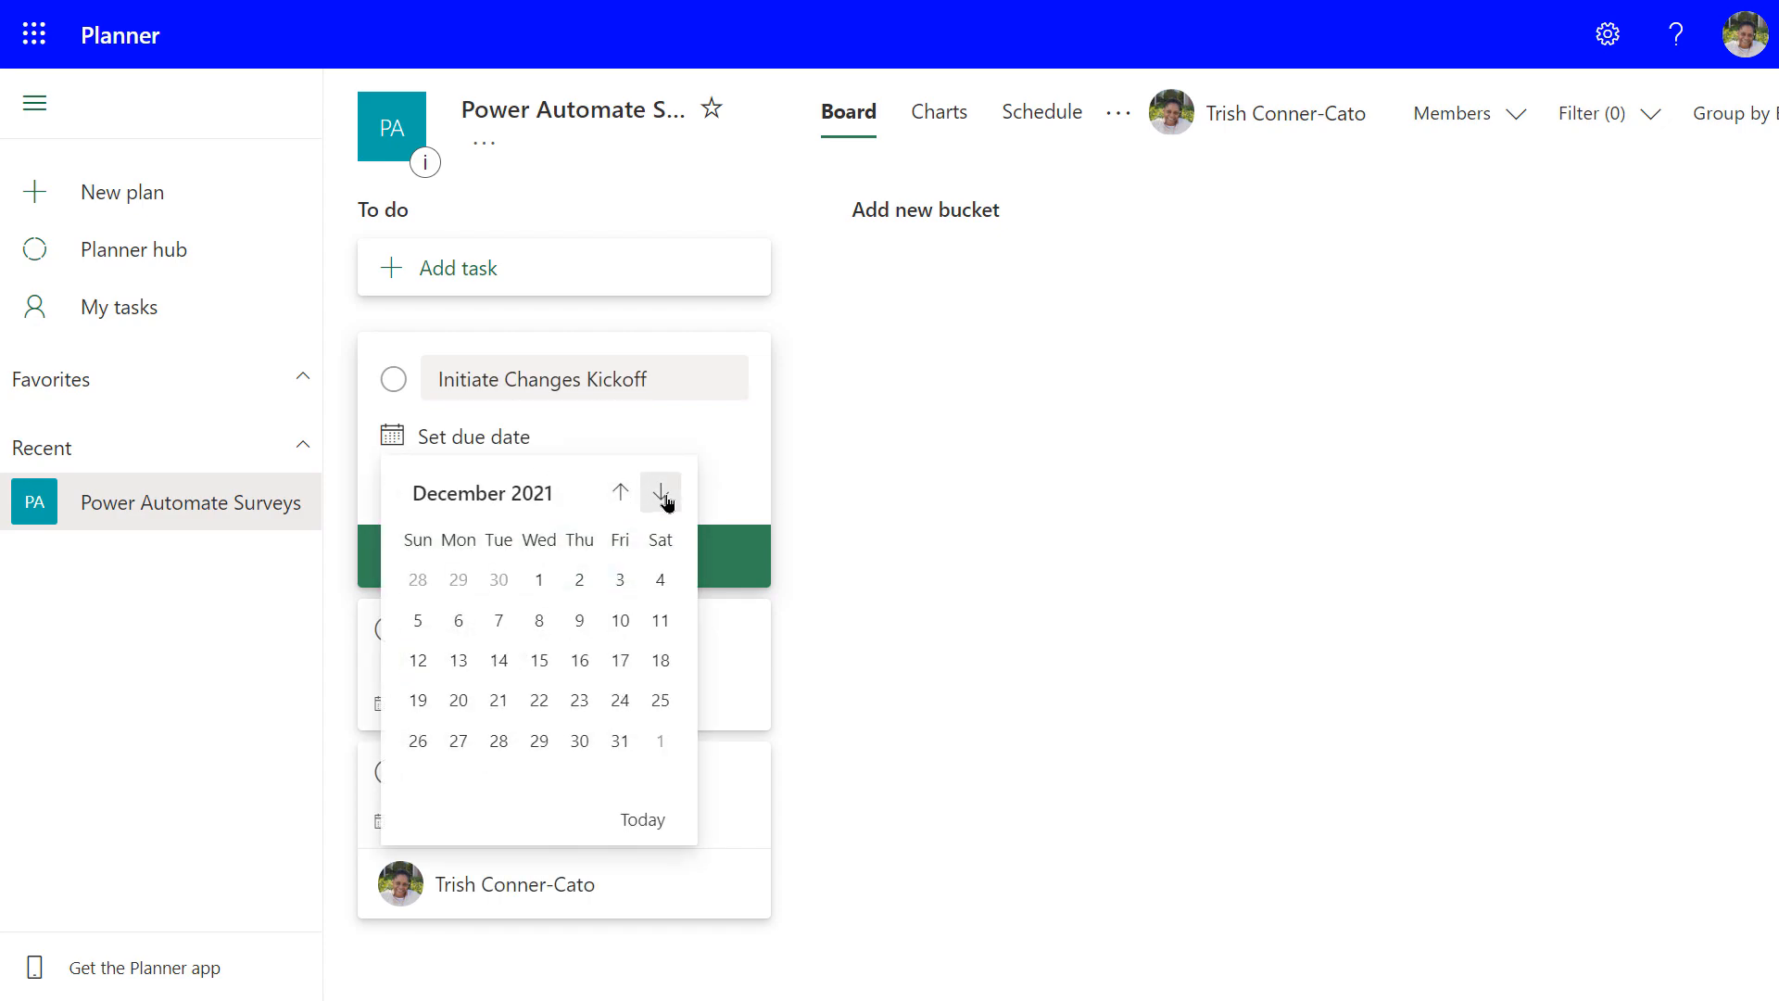
{"action": "left_click", "coordinate": [663, 497]}
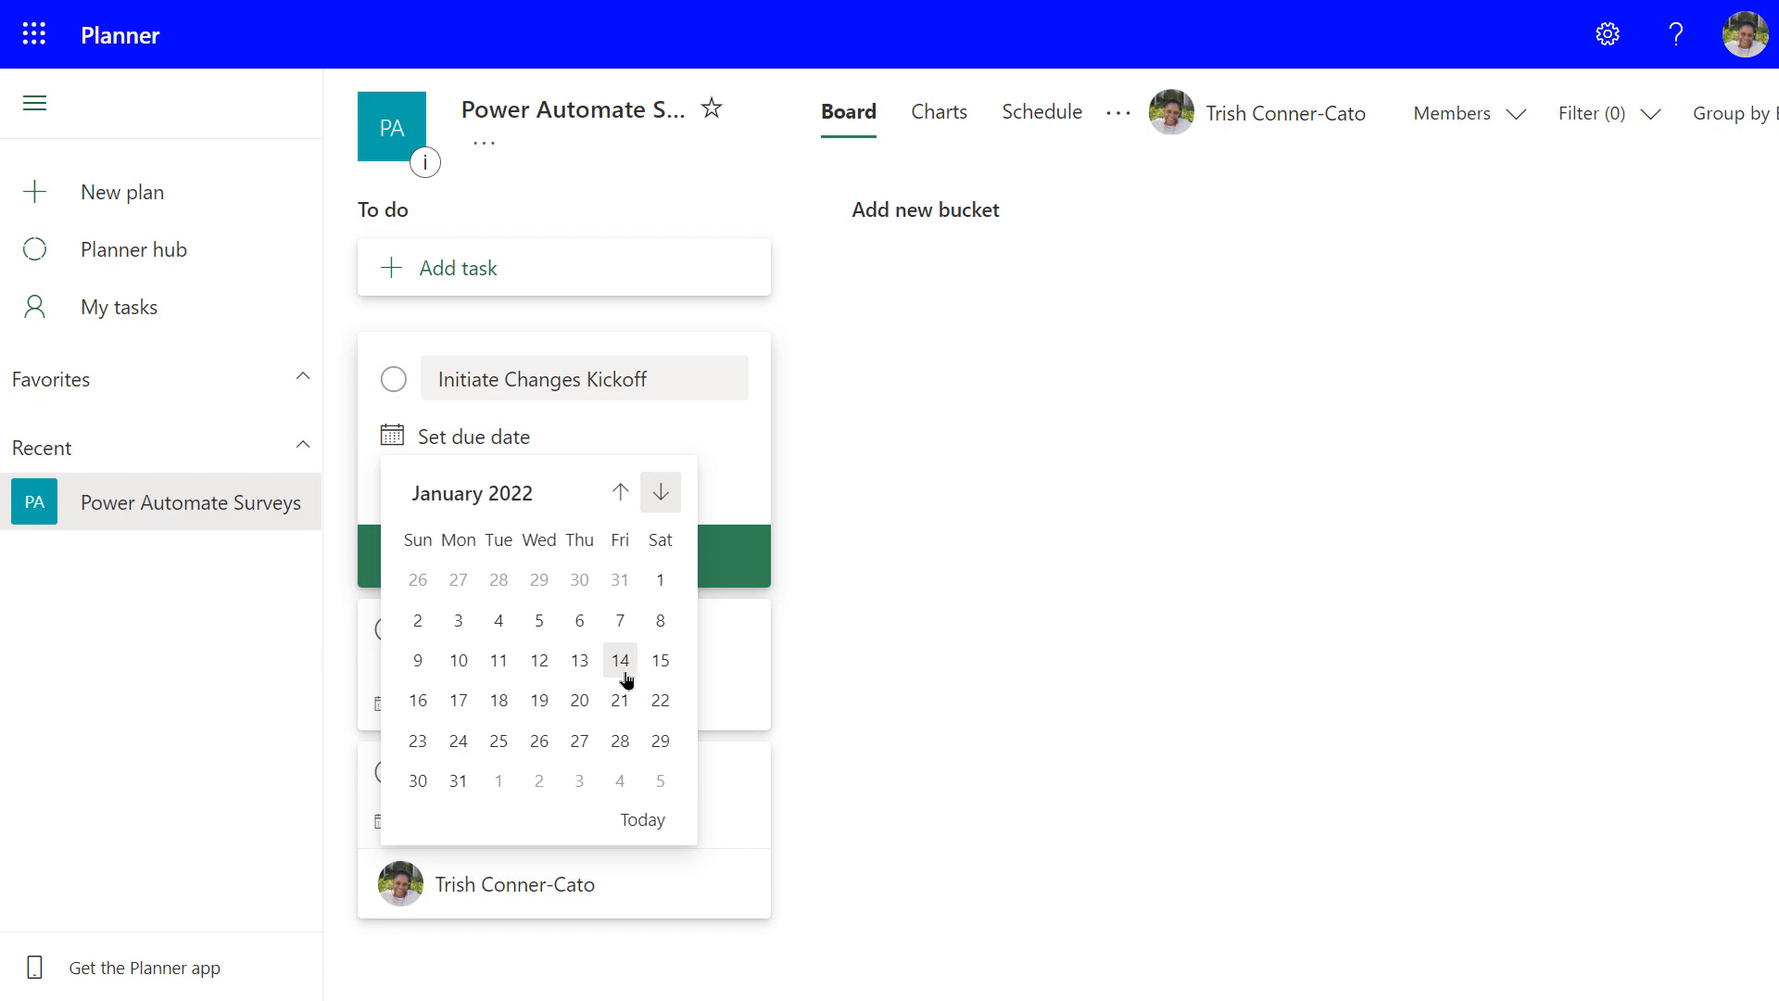
{"action": "left_click", "coordinate": [621, 701]}
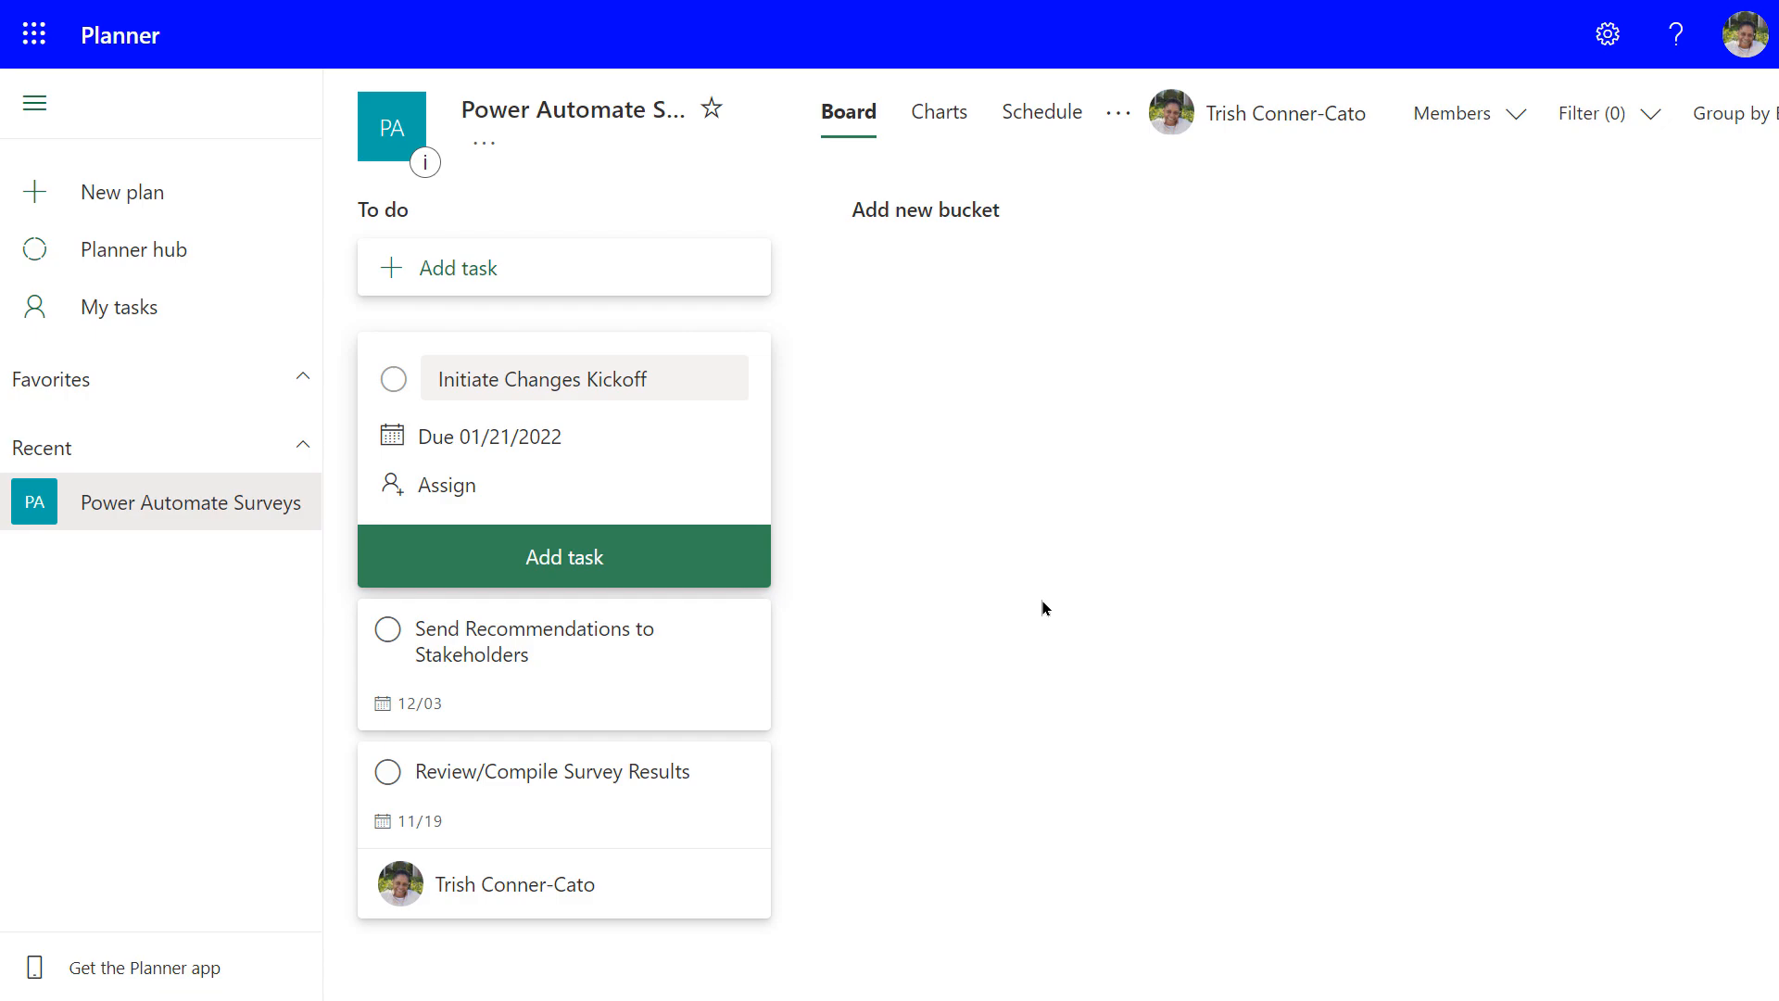
{"action": "left_click", "coordinate": [480, 491]}
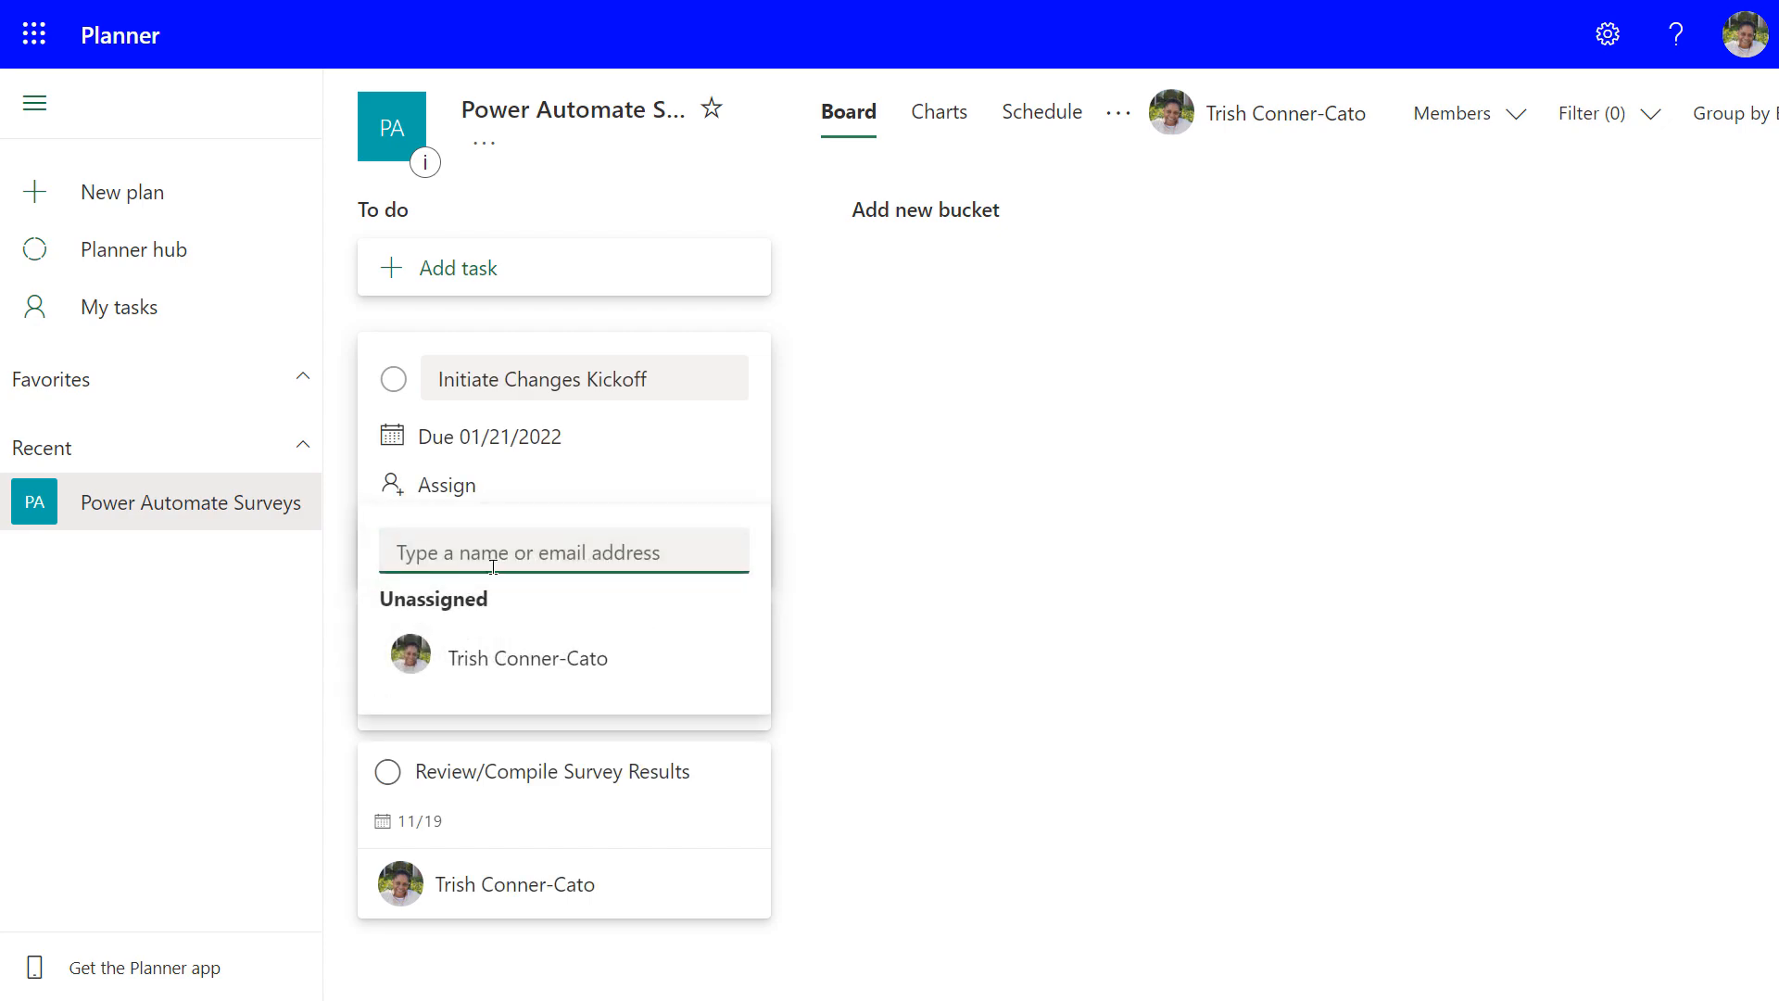
{"action": "left_click", "coordinate": [540, 665]}
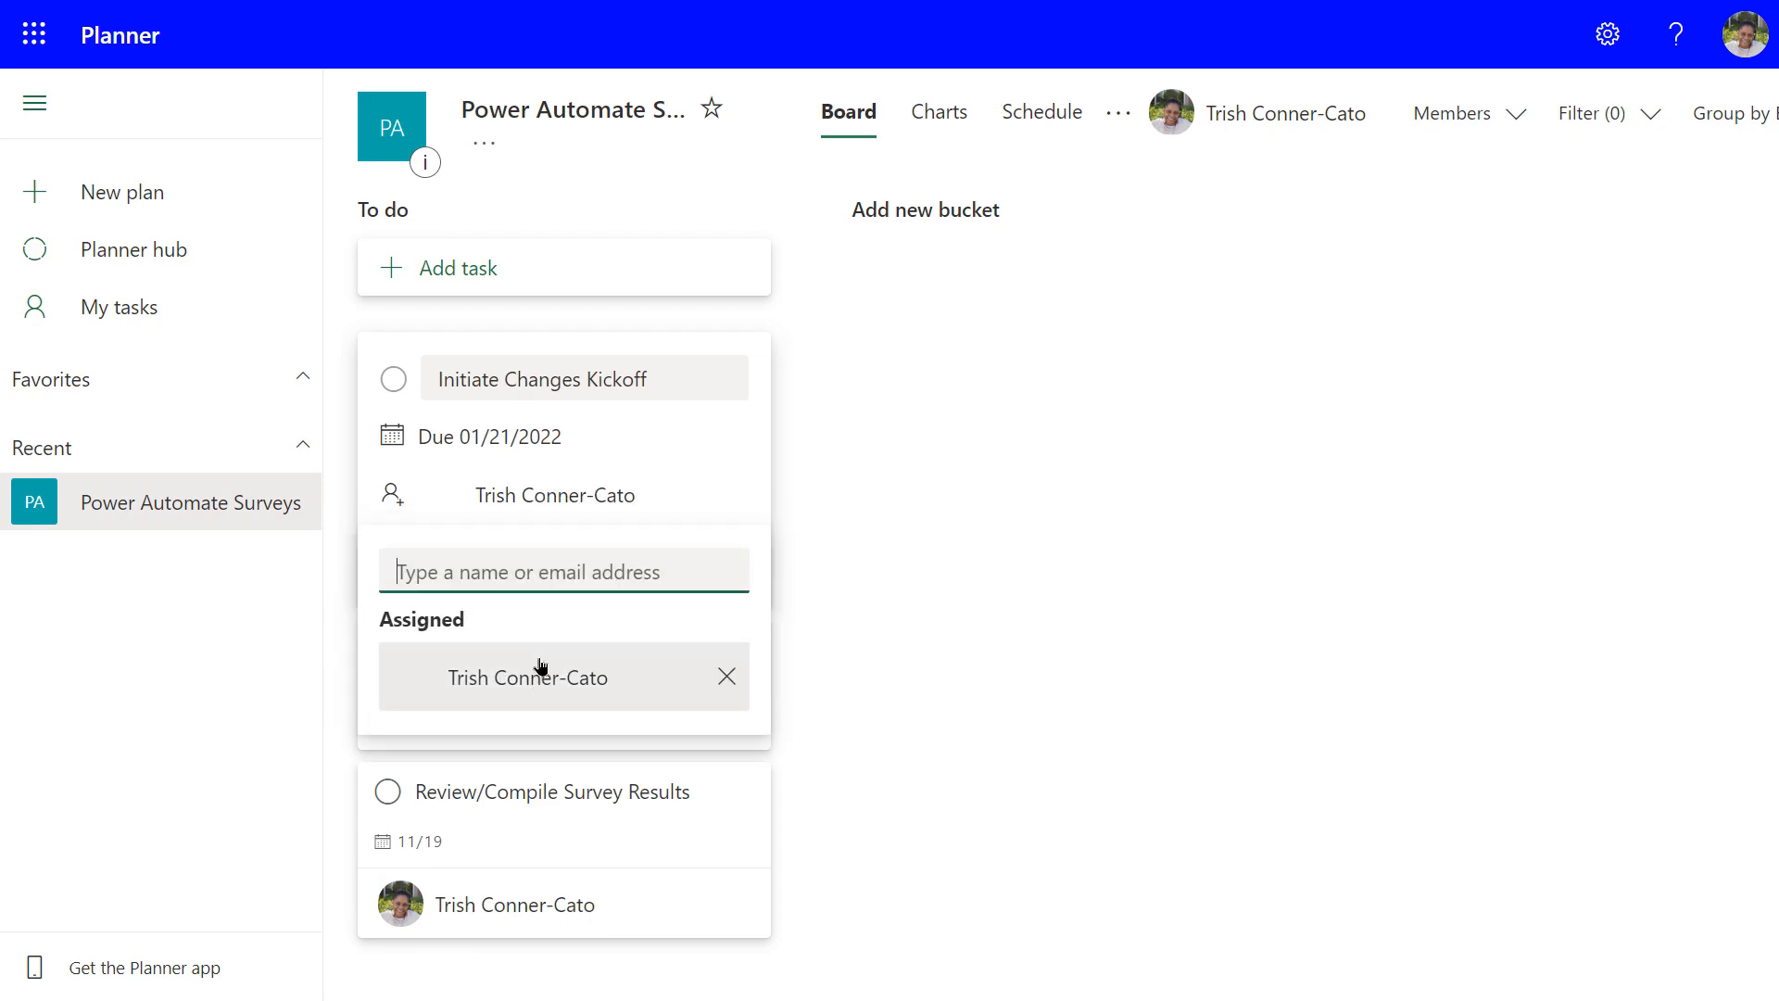
{"action": "left_click", "coordinate": [1006, 450]}
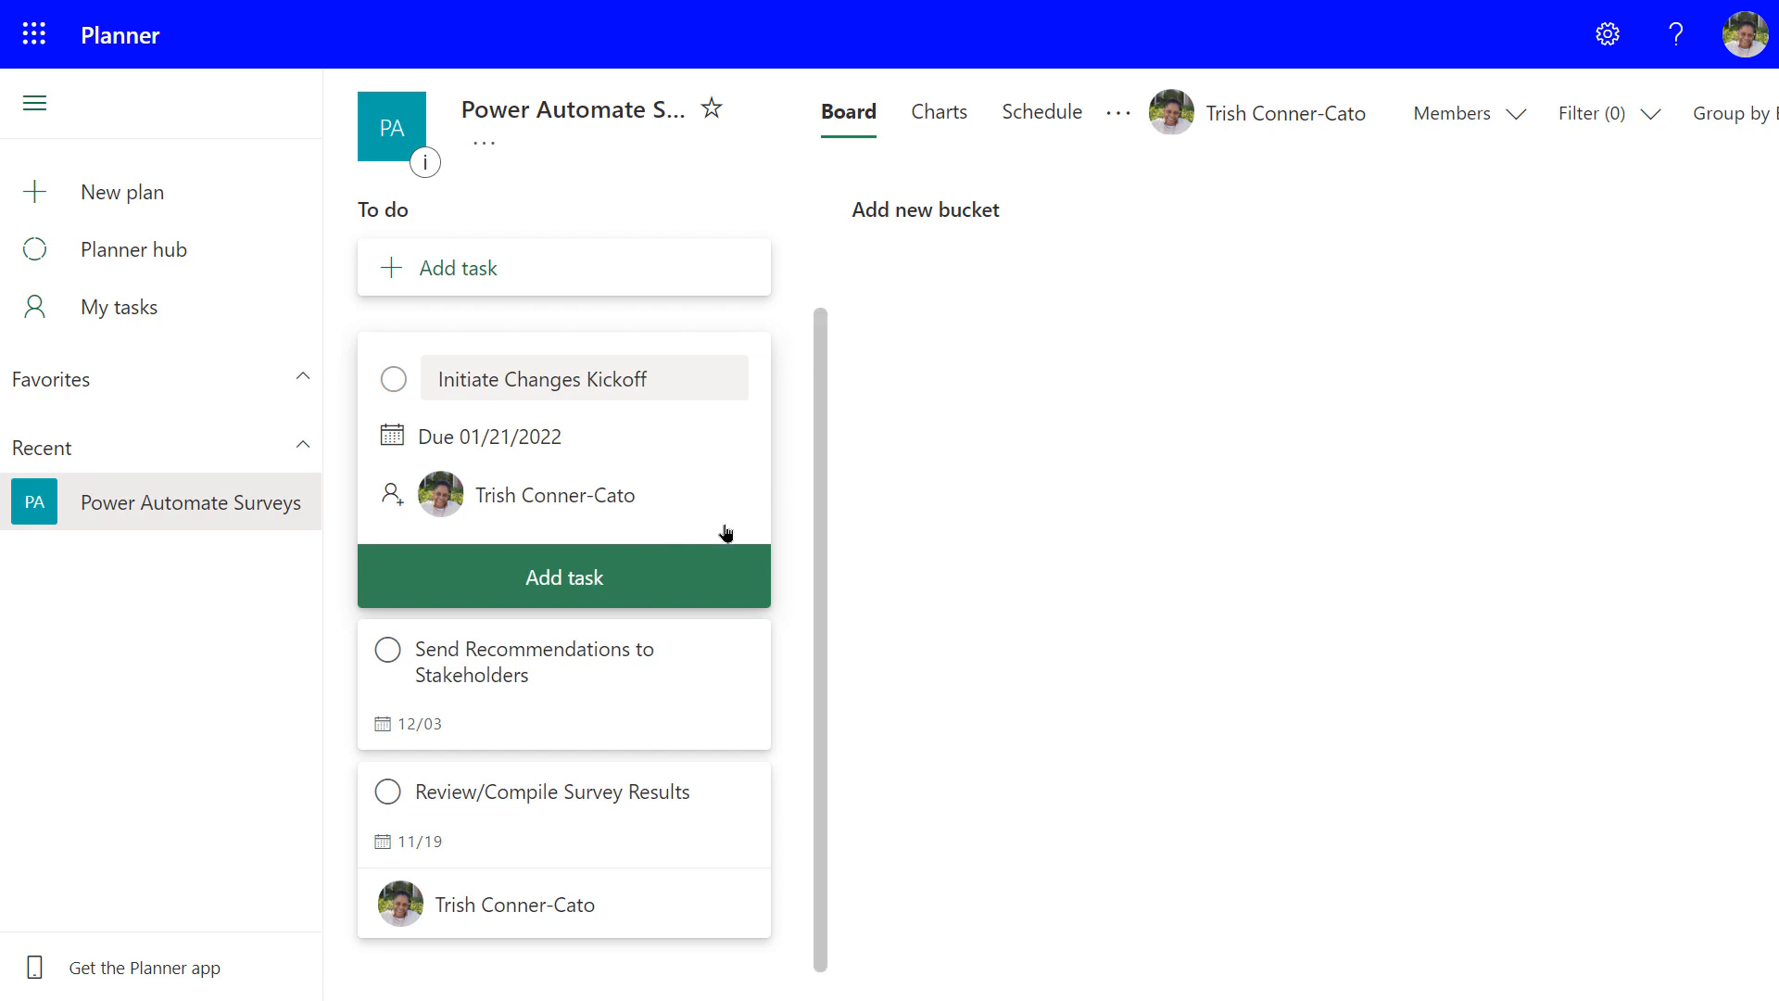
{"action": "left_click", "coordinate": [566, 579]}
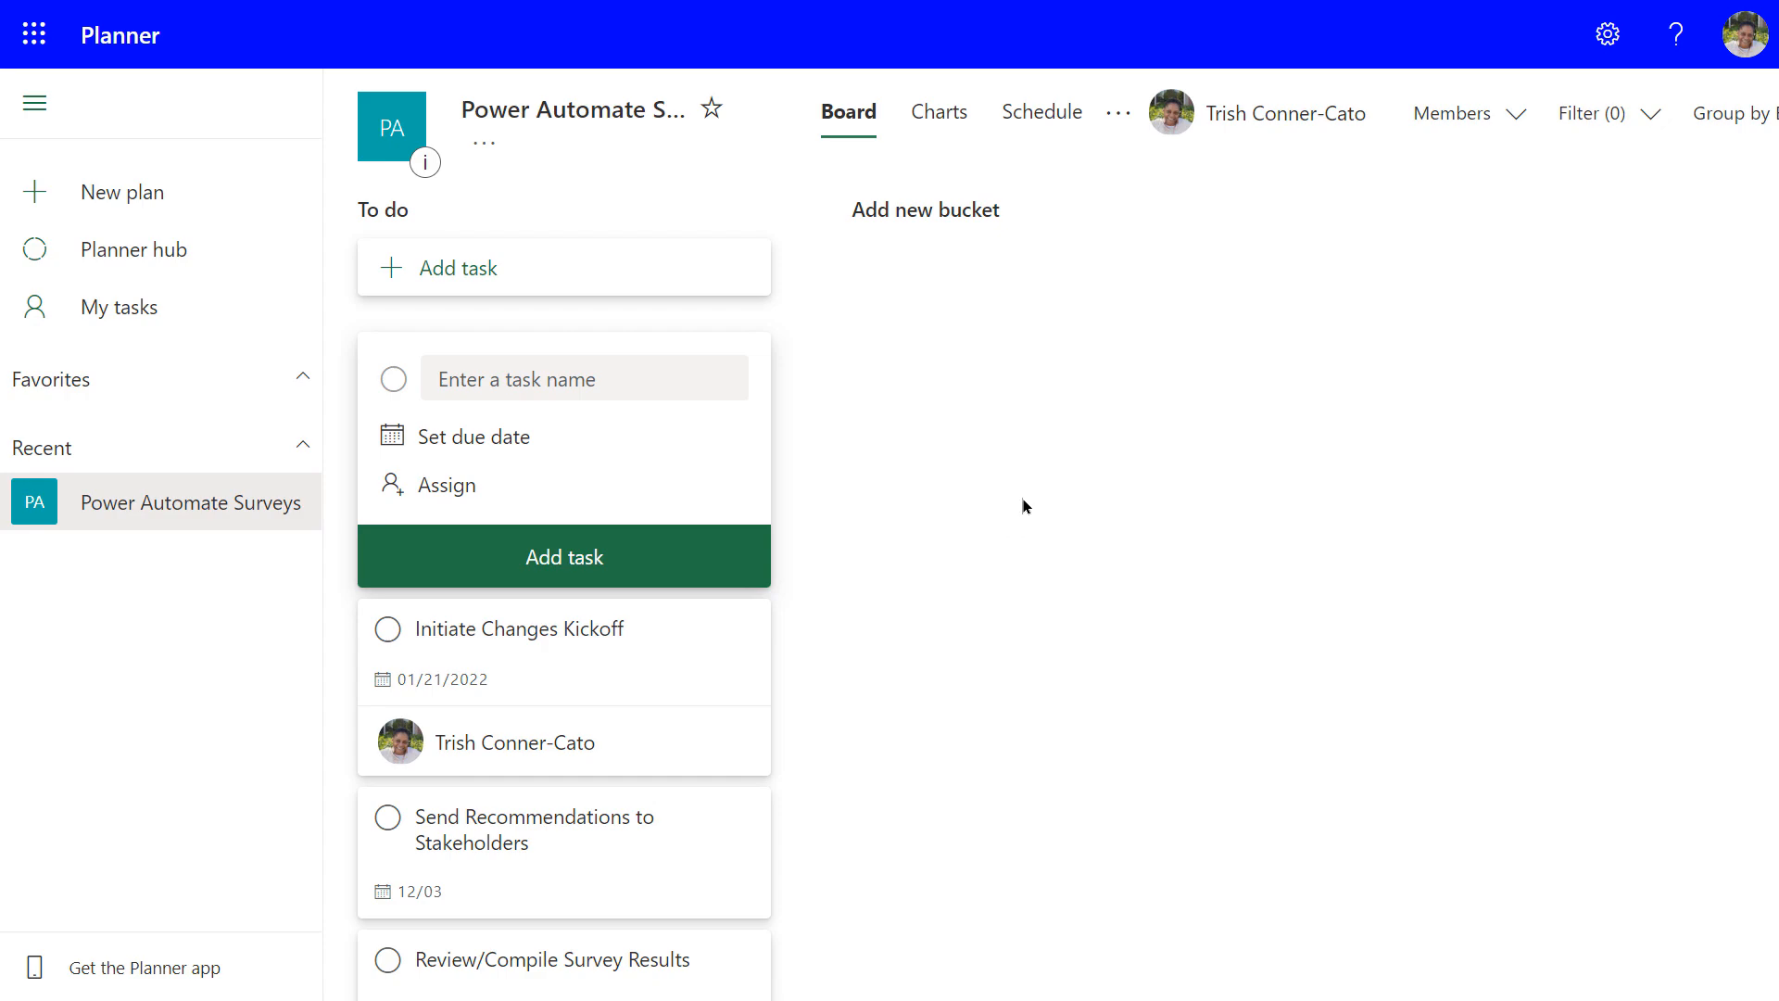
Create two new buckets named 'In Progress' and 'Completed'
{"action": "left_click", "coordinate": [906, 213]}
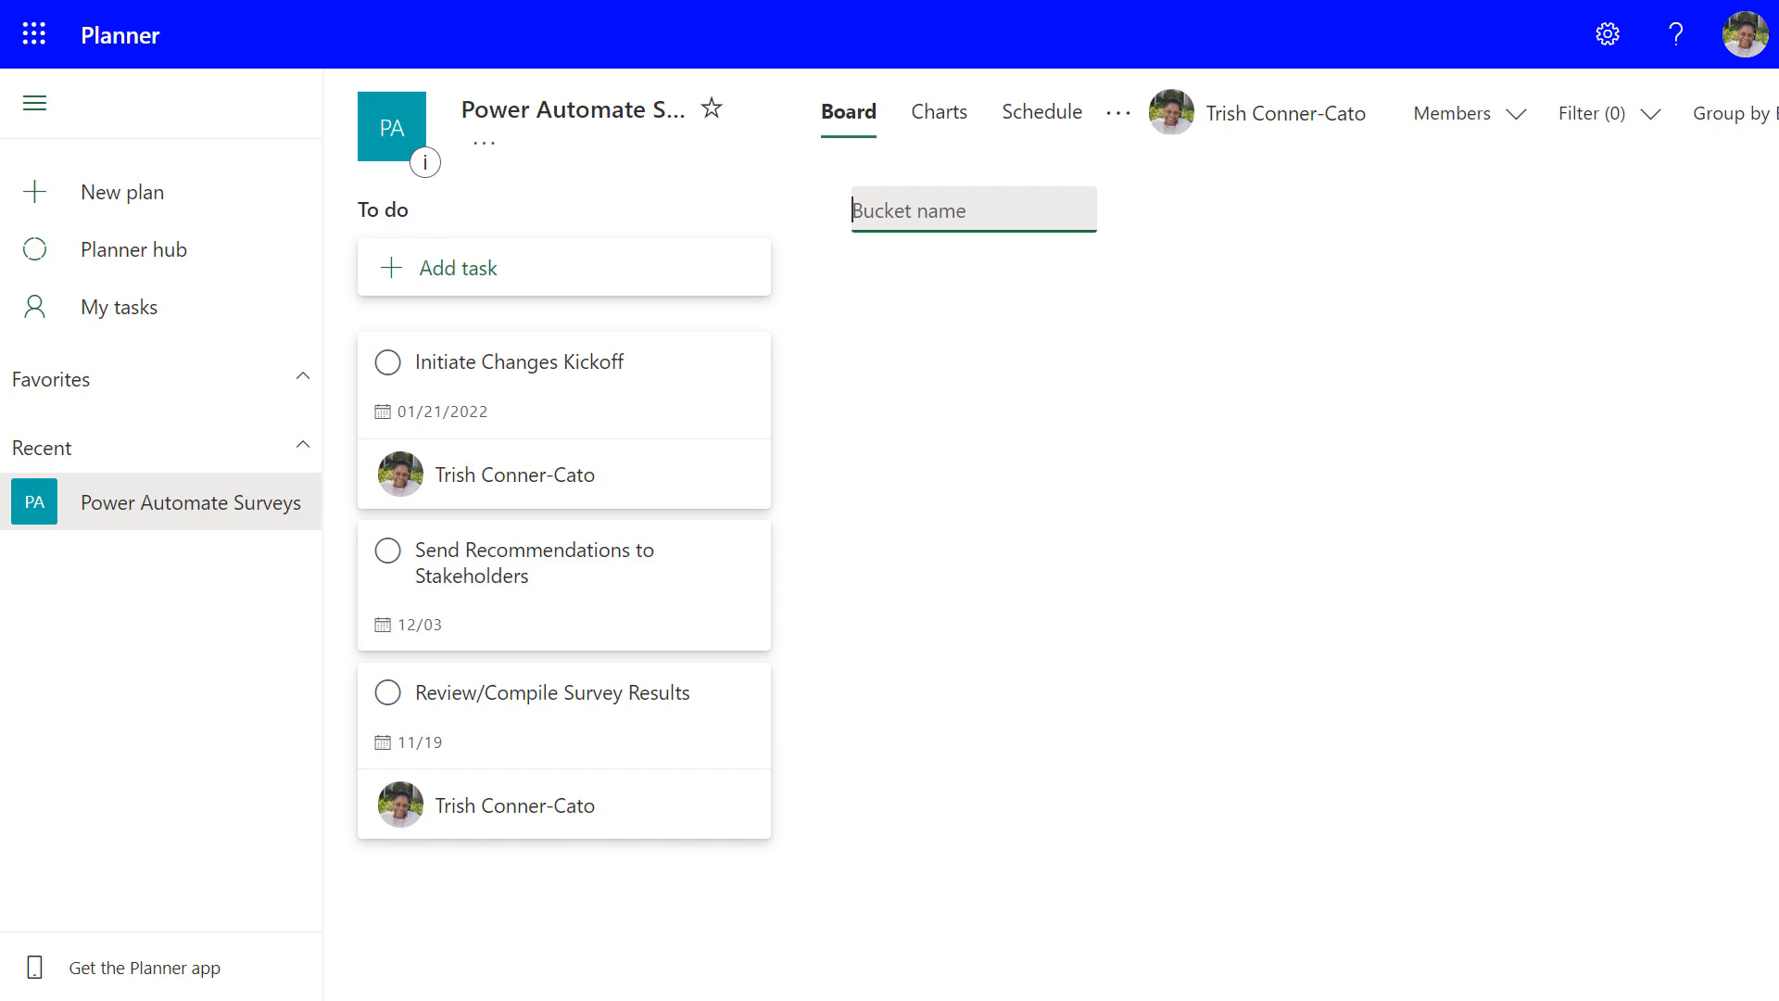
{"action": "type", "text": "In Progress"}
{"action": "key", "text": "Return"}
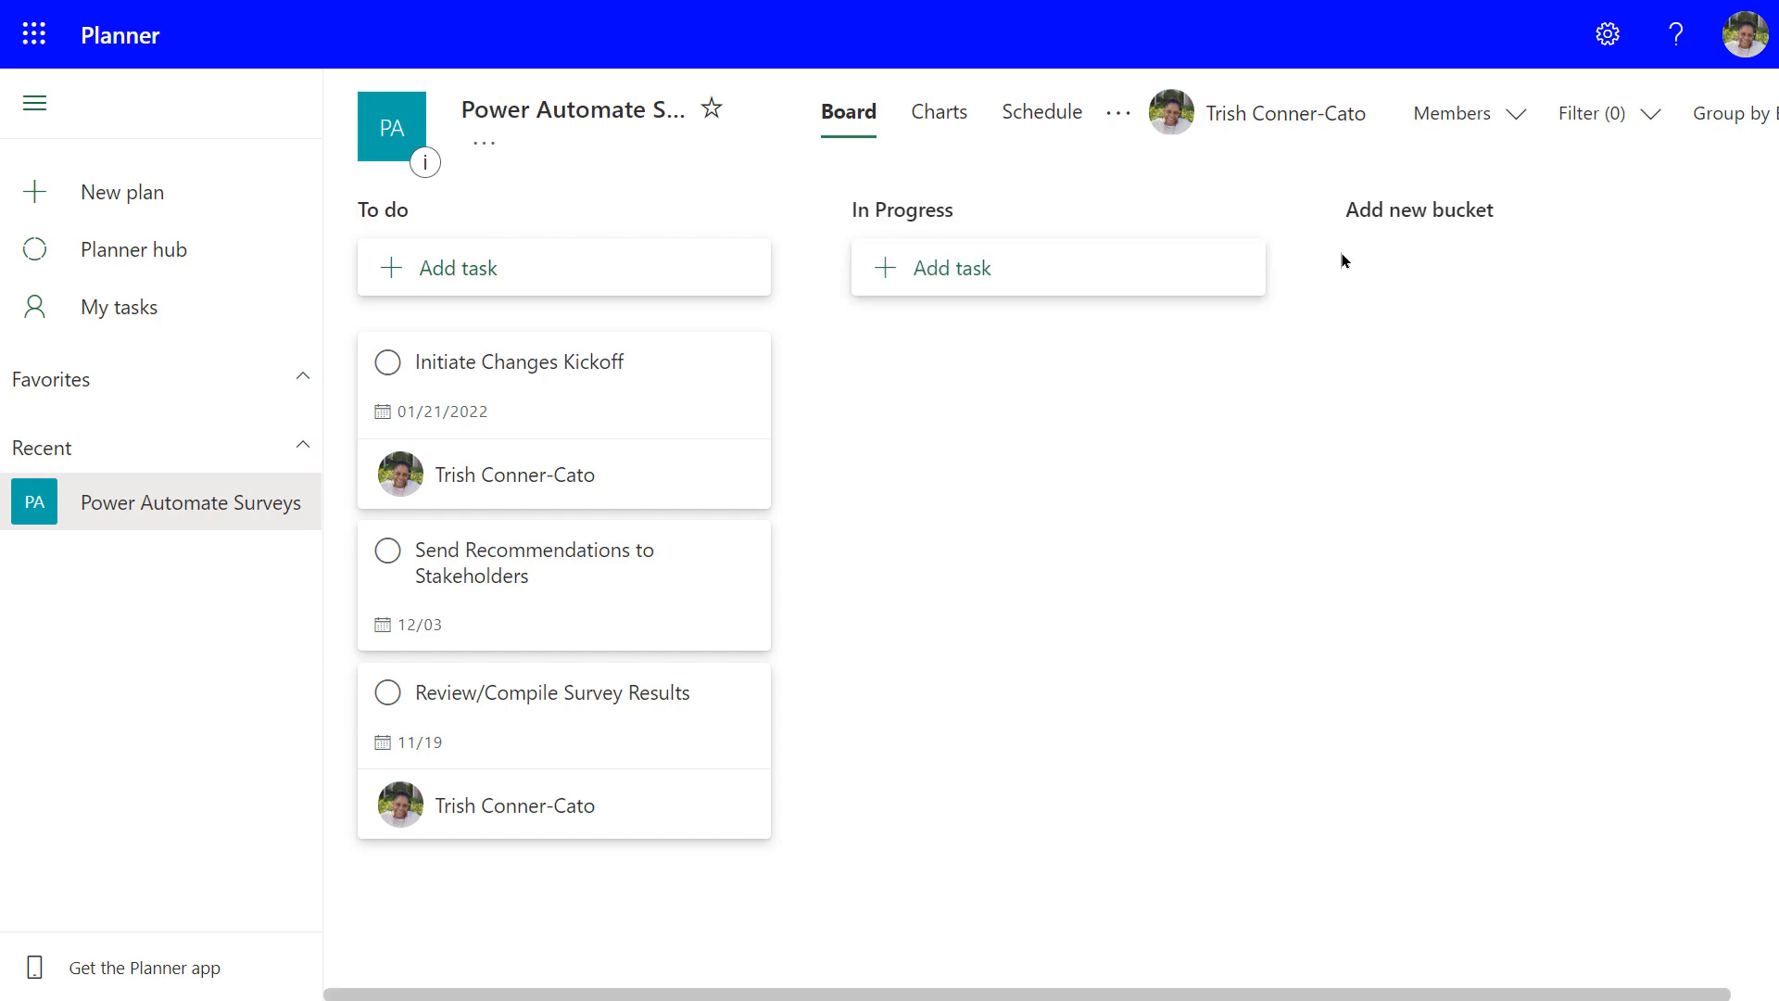
{"action": "left_click", "coordinate": [1428, 220]}
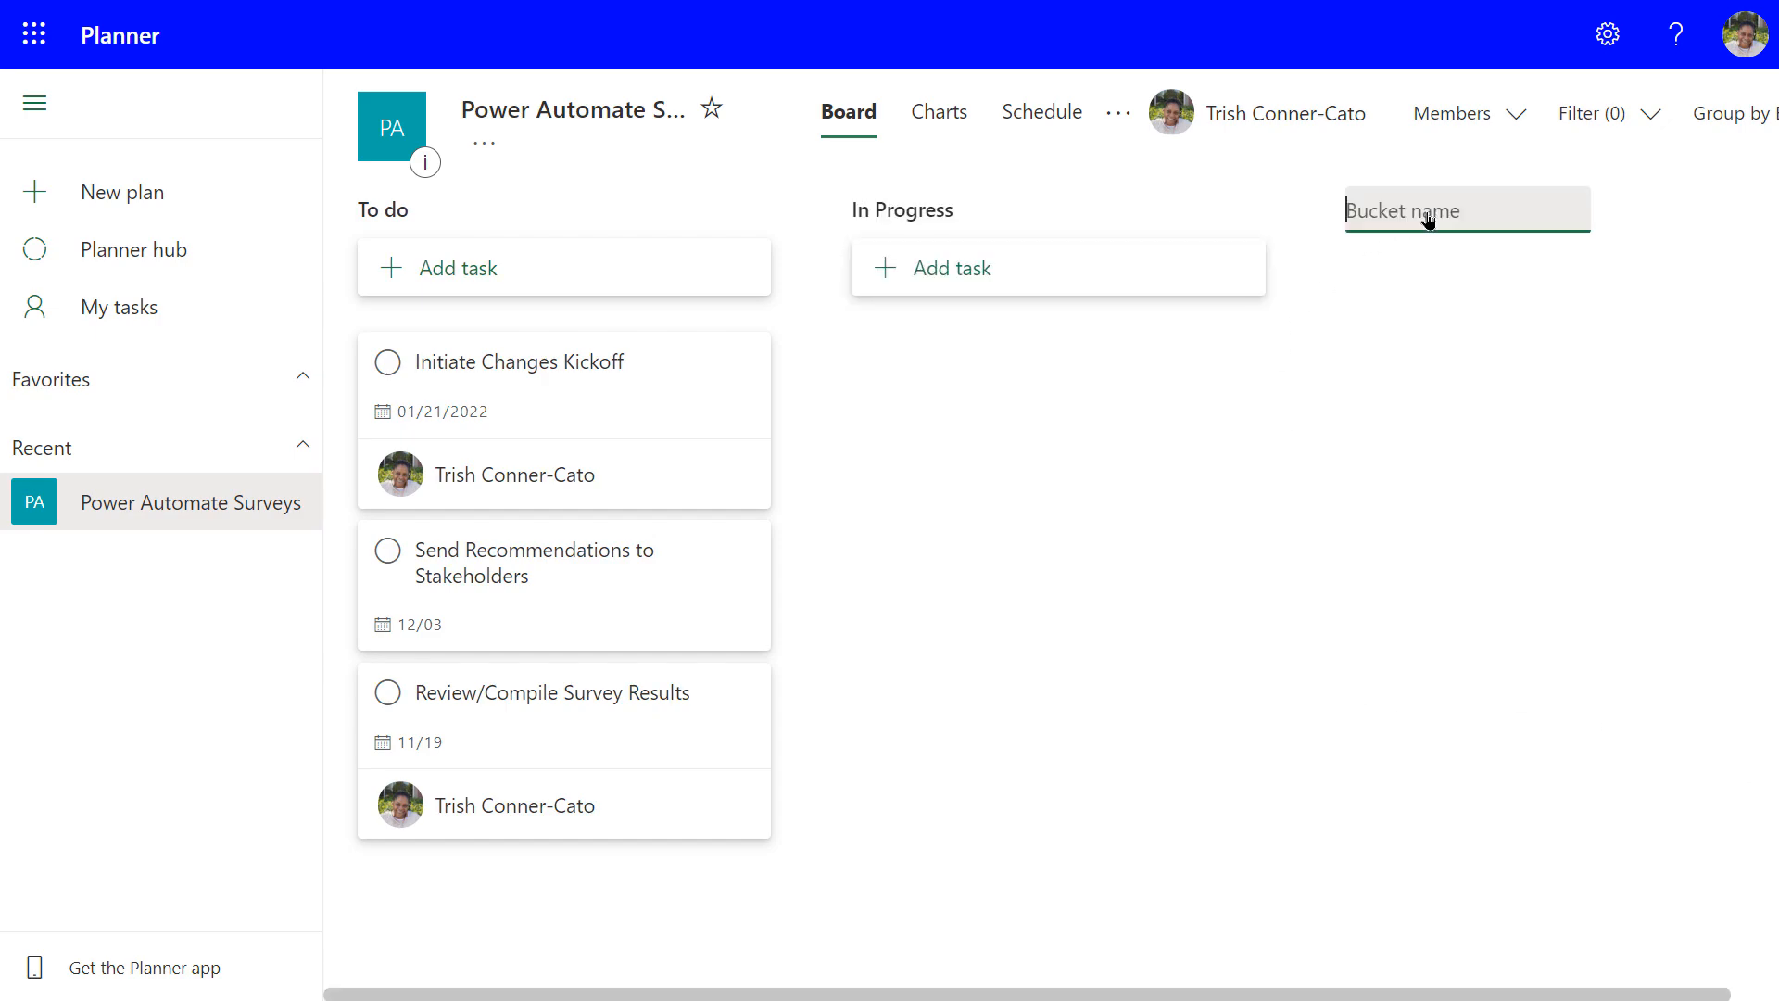
{"action": "type", "text": "Completed"}
{"action": "key", "text": "Return"}
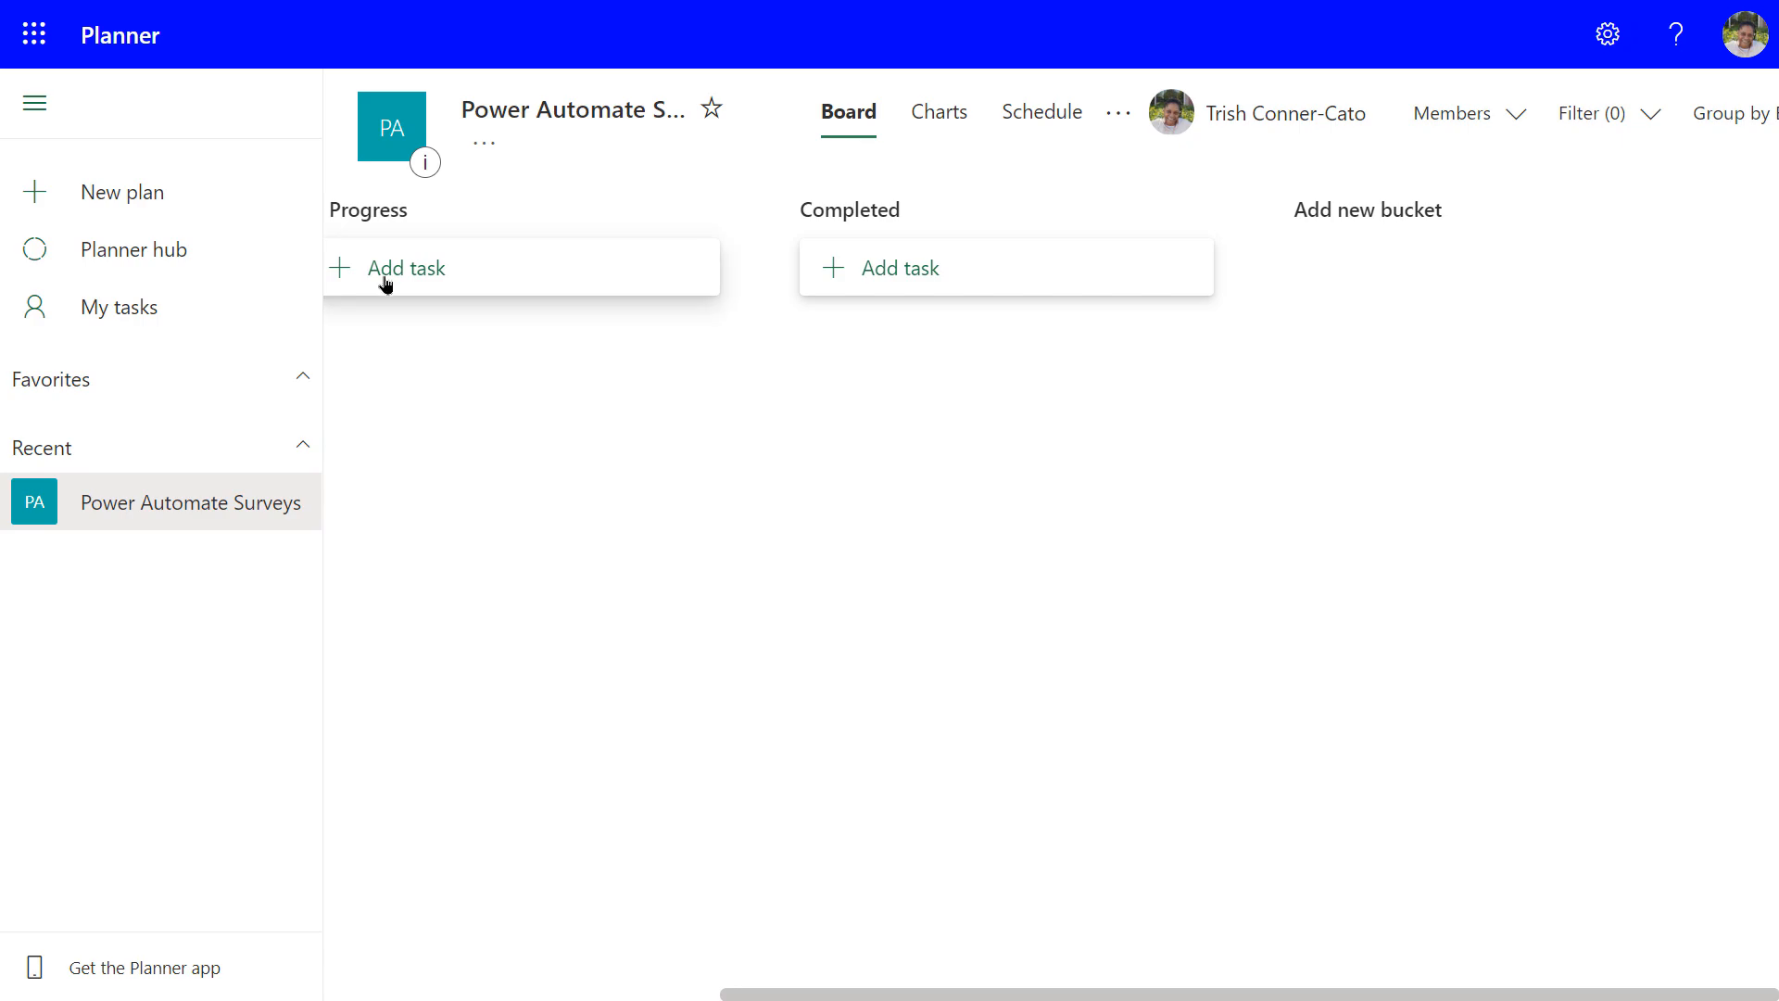
Check the In Progress bucket name, then open the plan's settings
{"action": "left_click", "coordinate": [365, 209]}
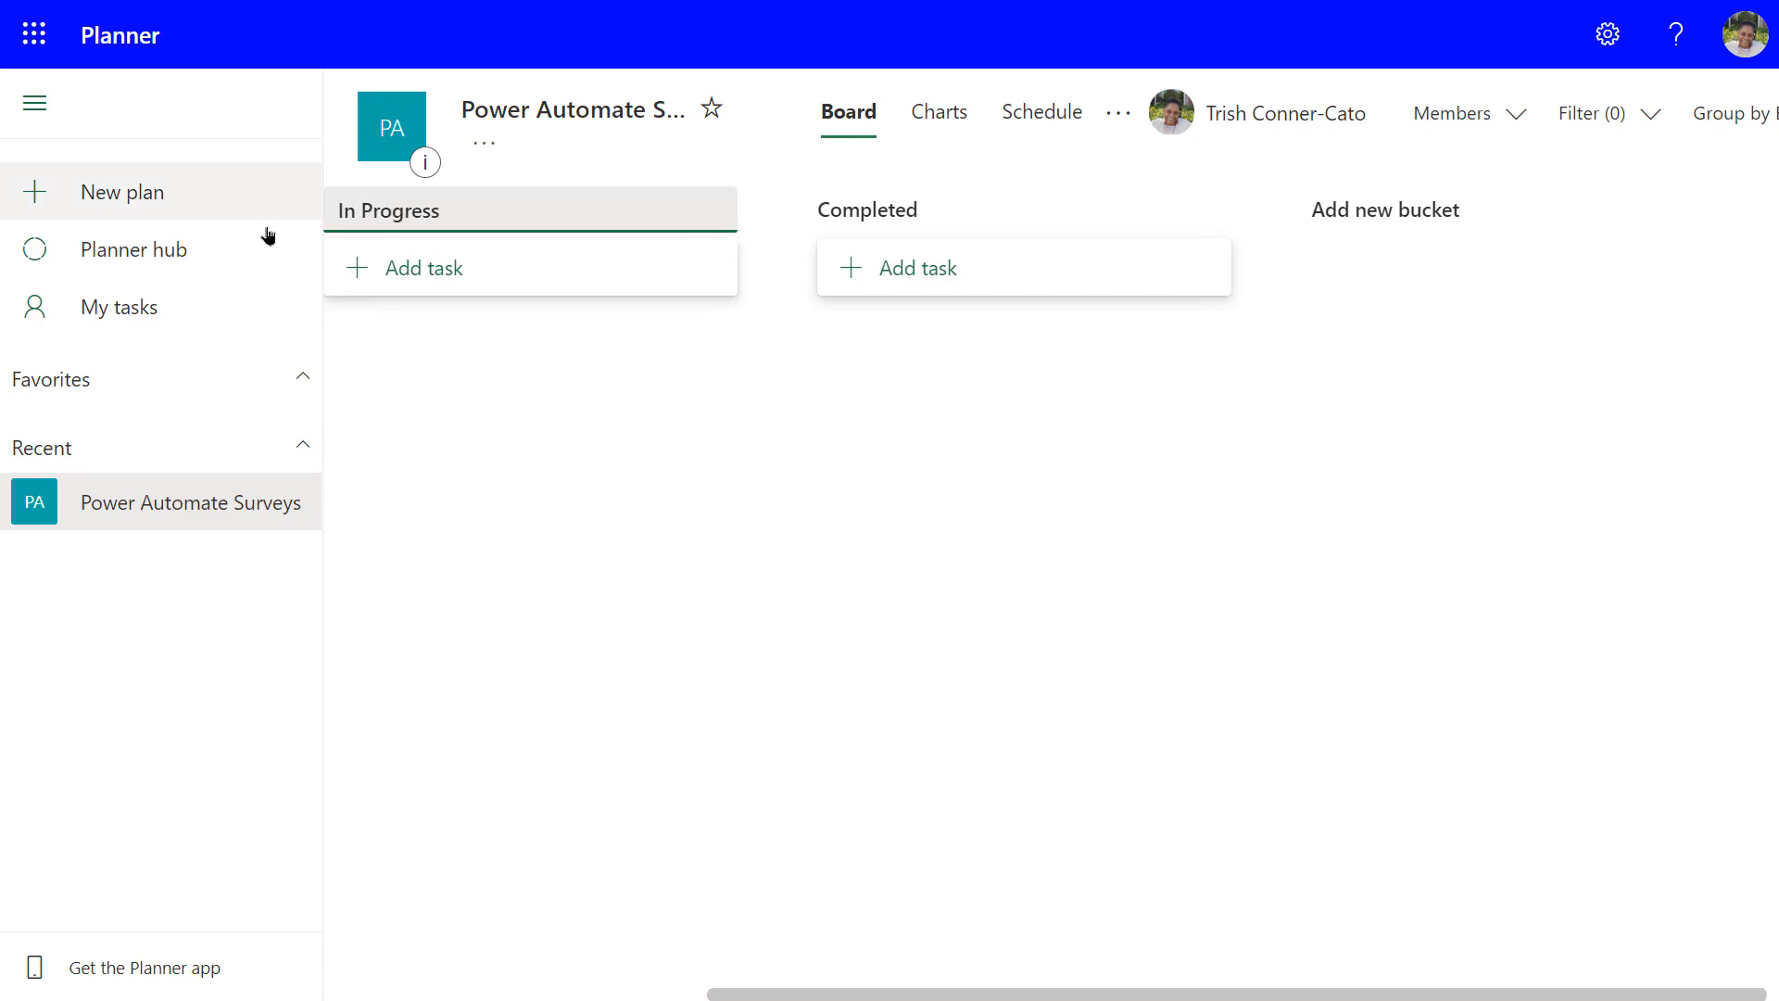
{"action": "left_click", "coordinate": [139, 510]}
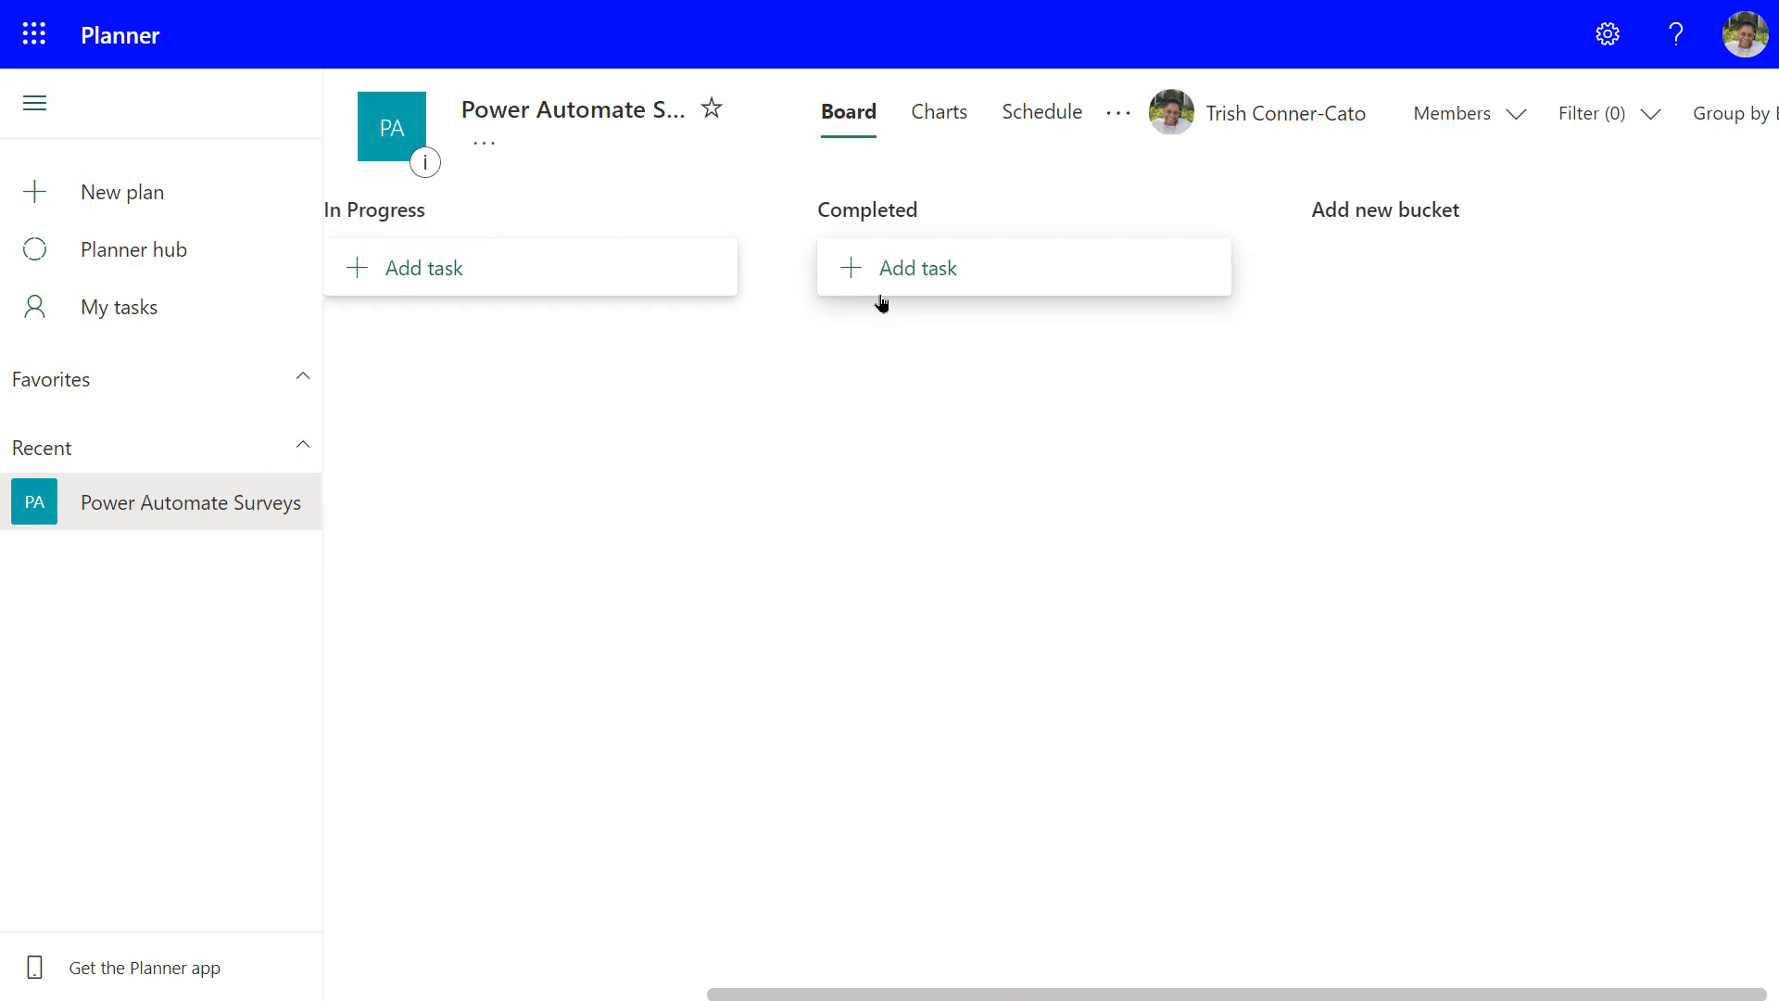
{"action": "left_click", "coordinate": [518, 120]}
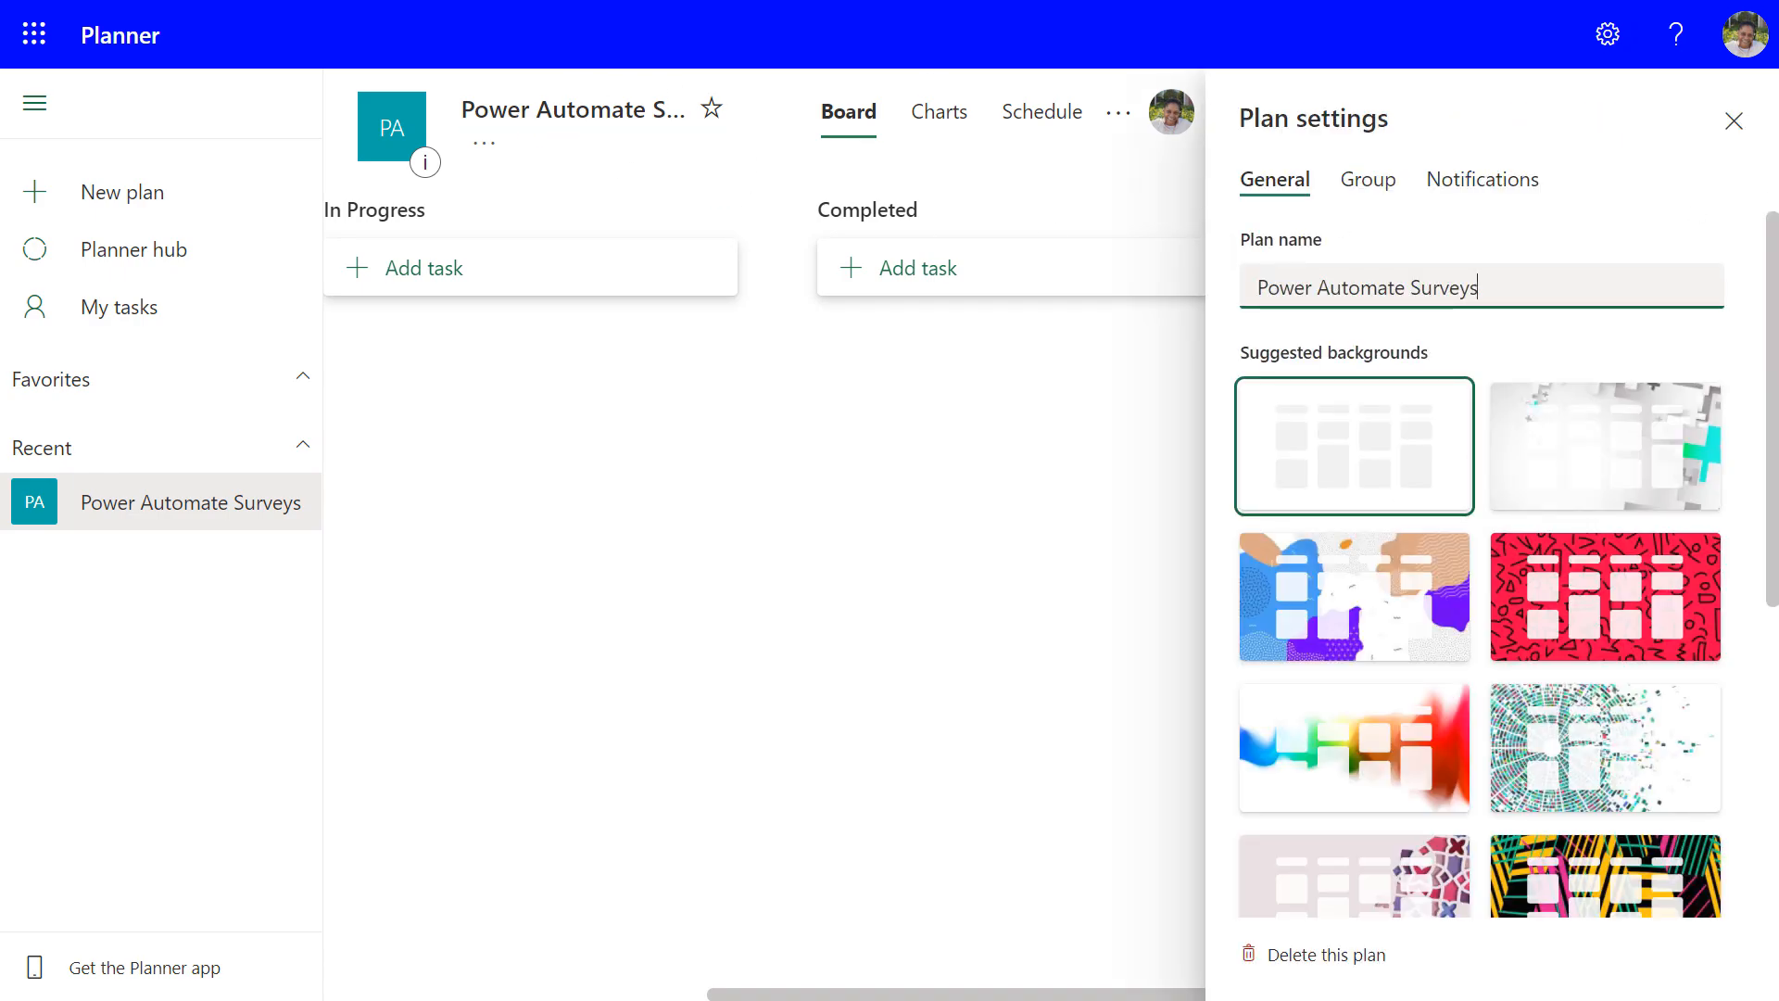
{"action": "left_click", "coordinate": [1733, 120]}
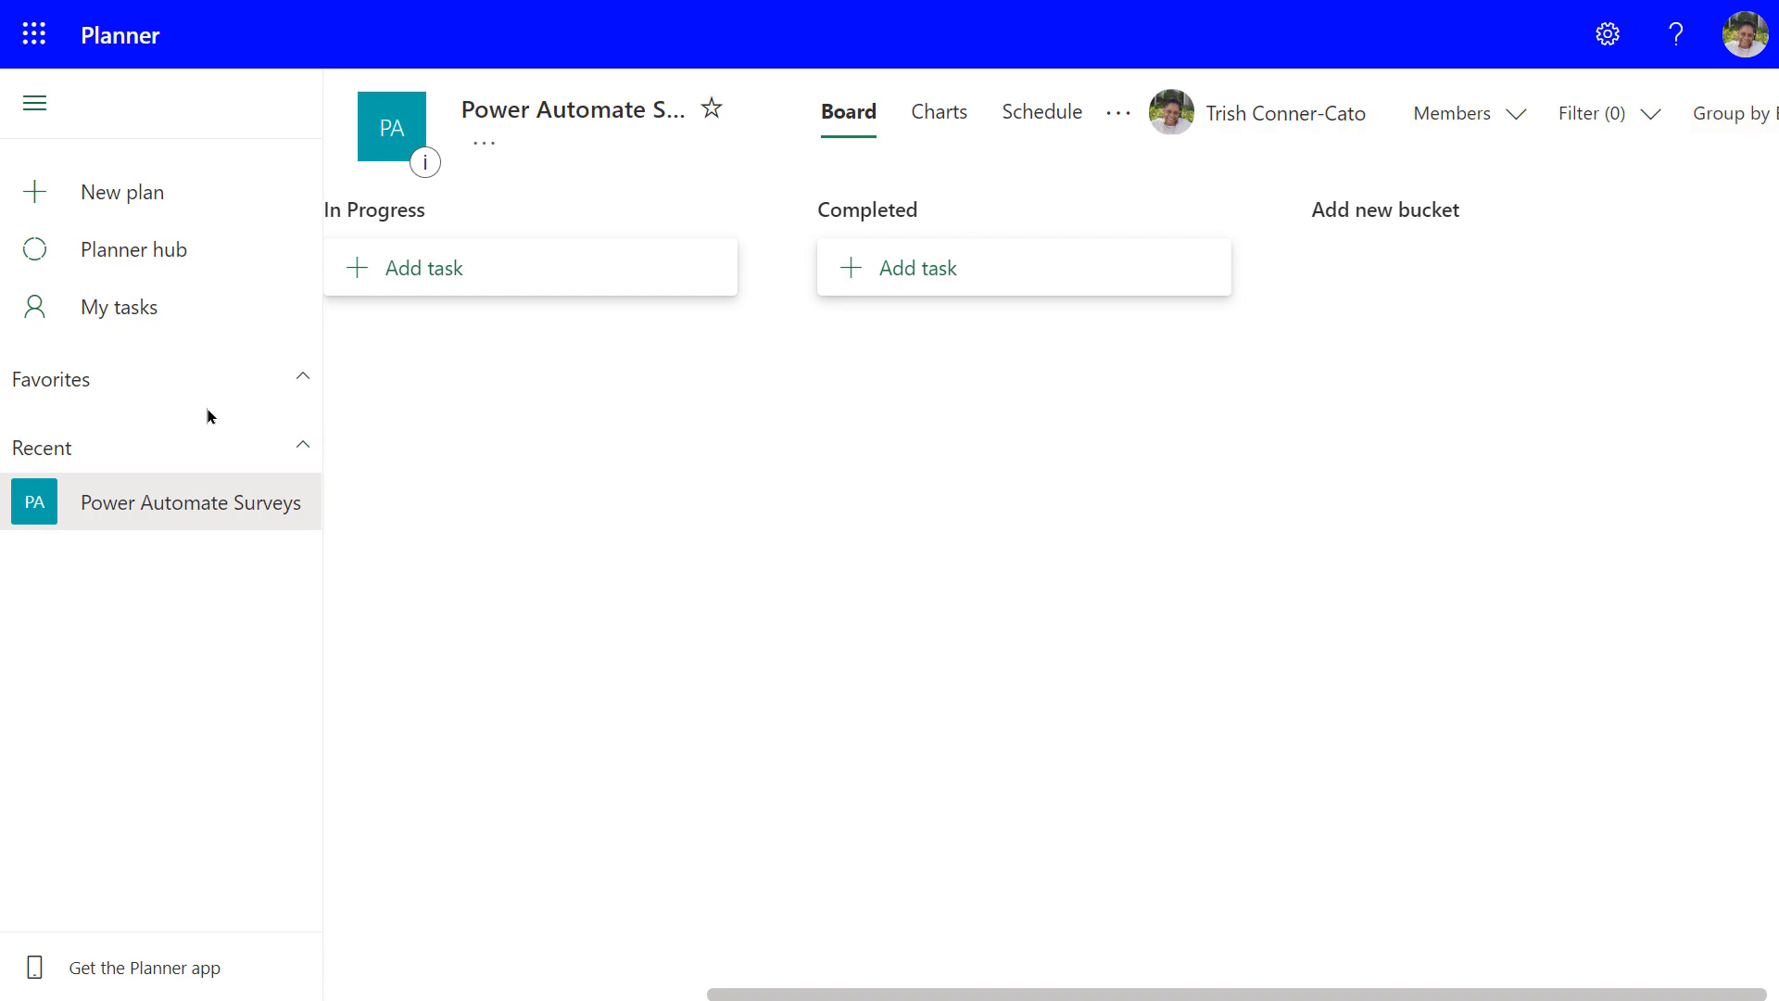
{"action": "left_click", "coordinate": [127, 309]}
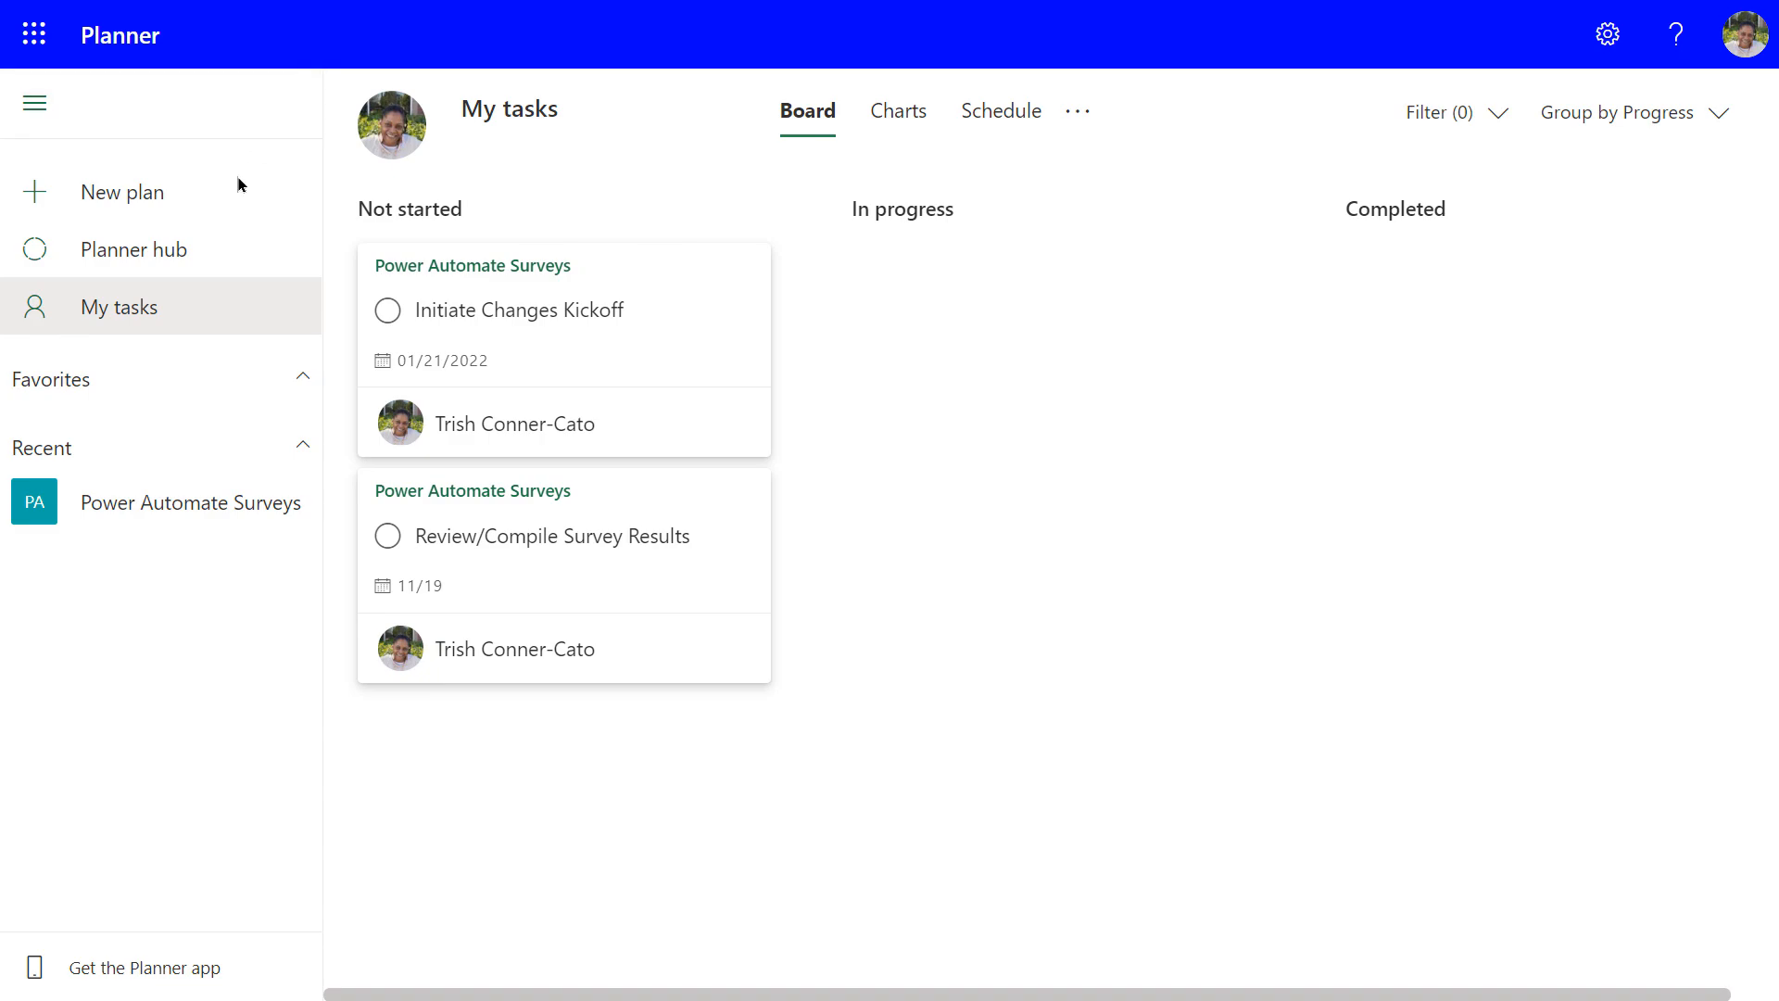
{"action": "left_click", "coordinate": [153, 252]}
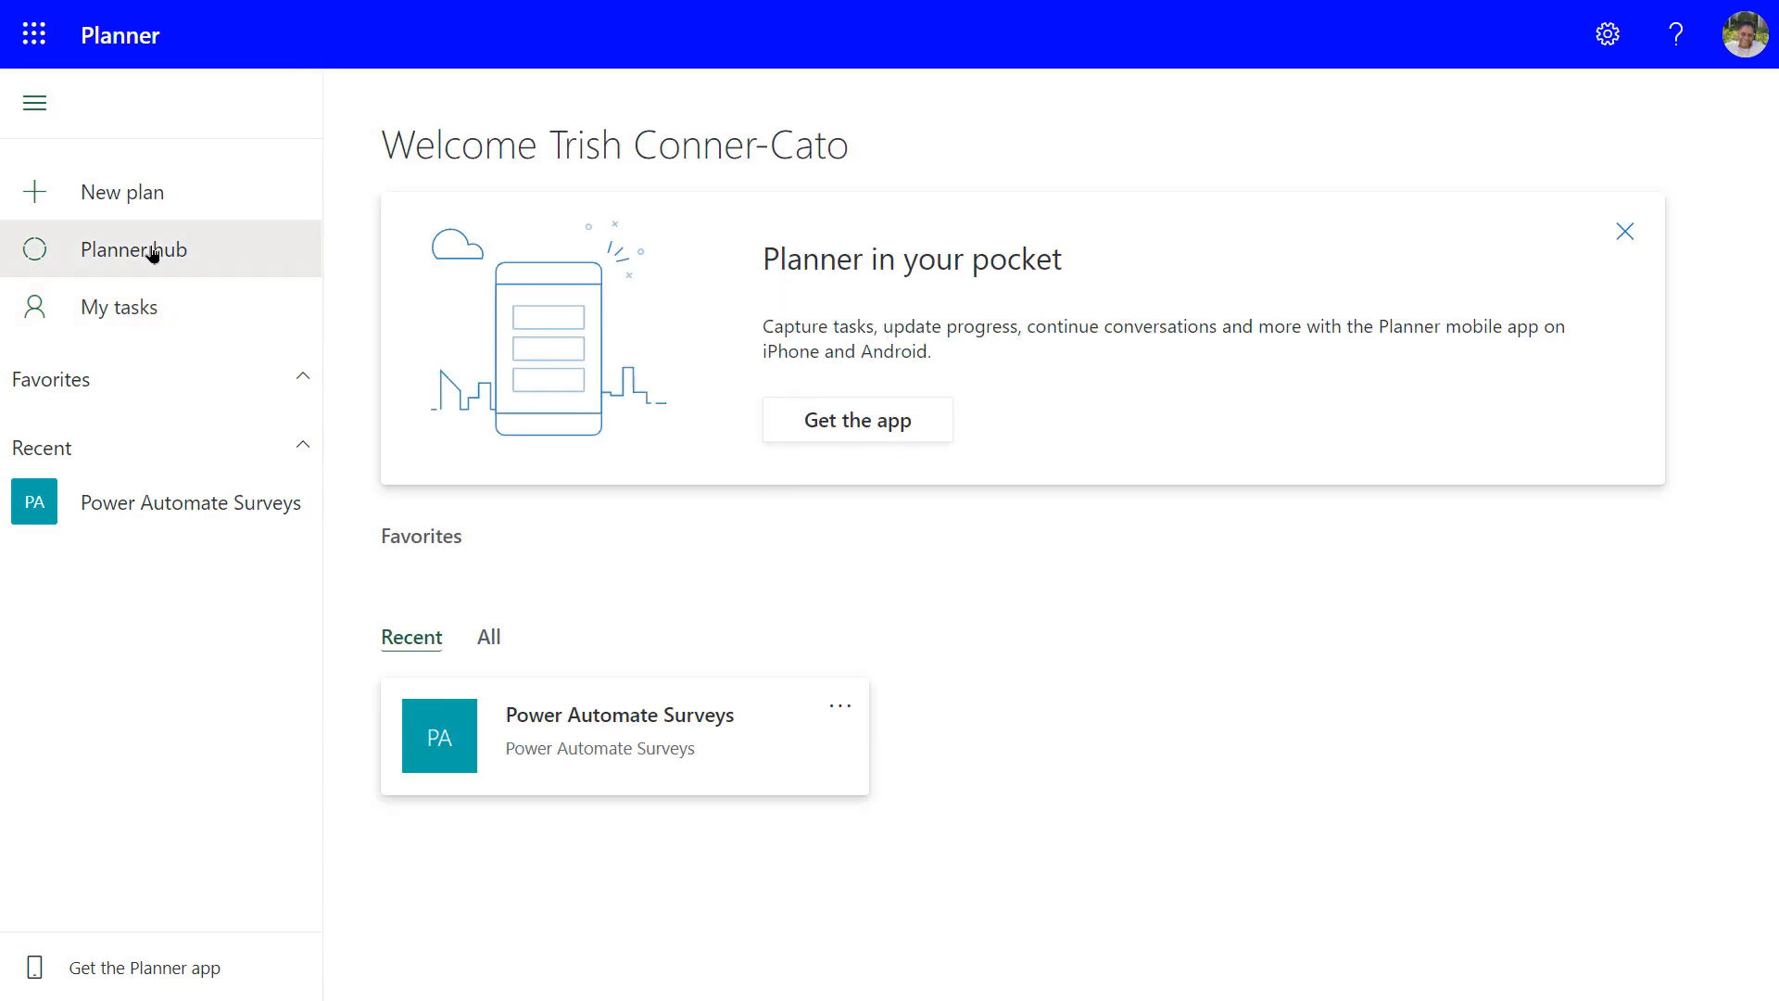
{"action": "left_click", "coordinate": [509, 715]}
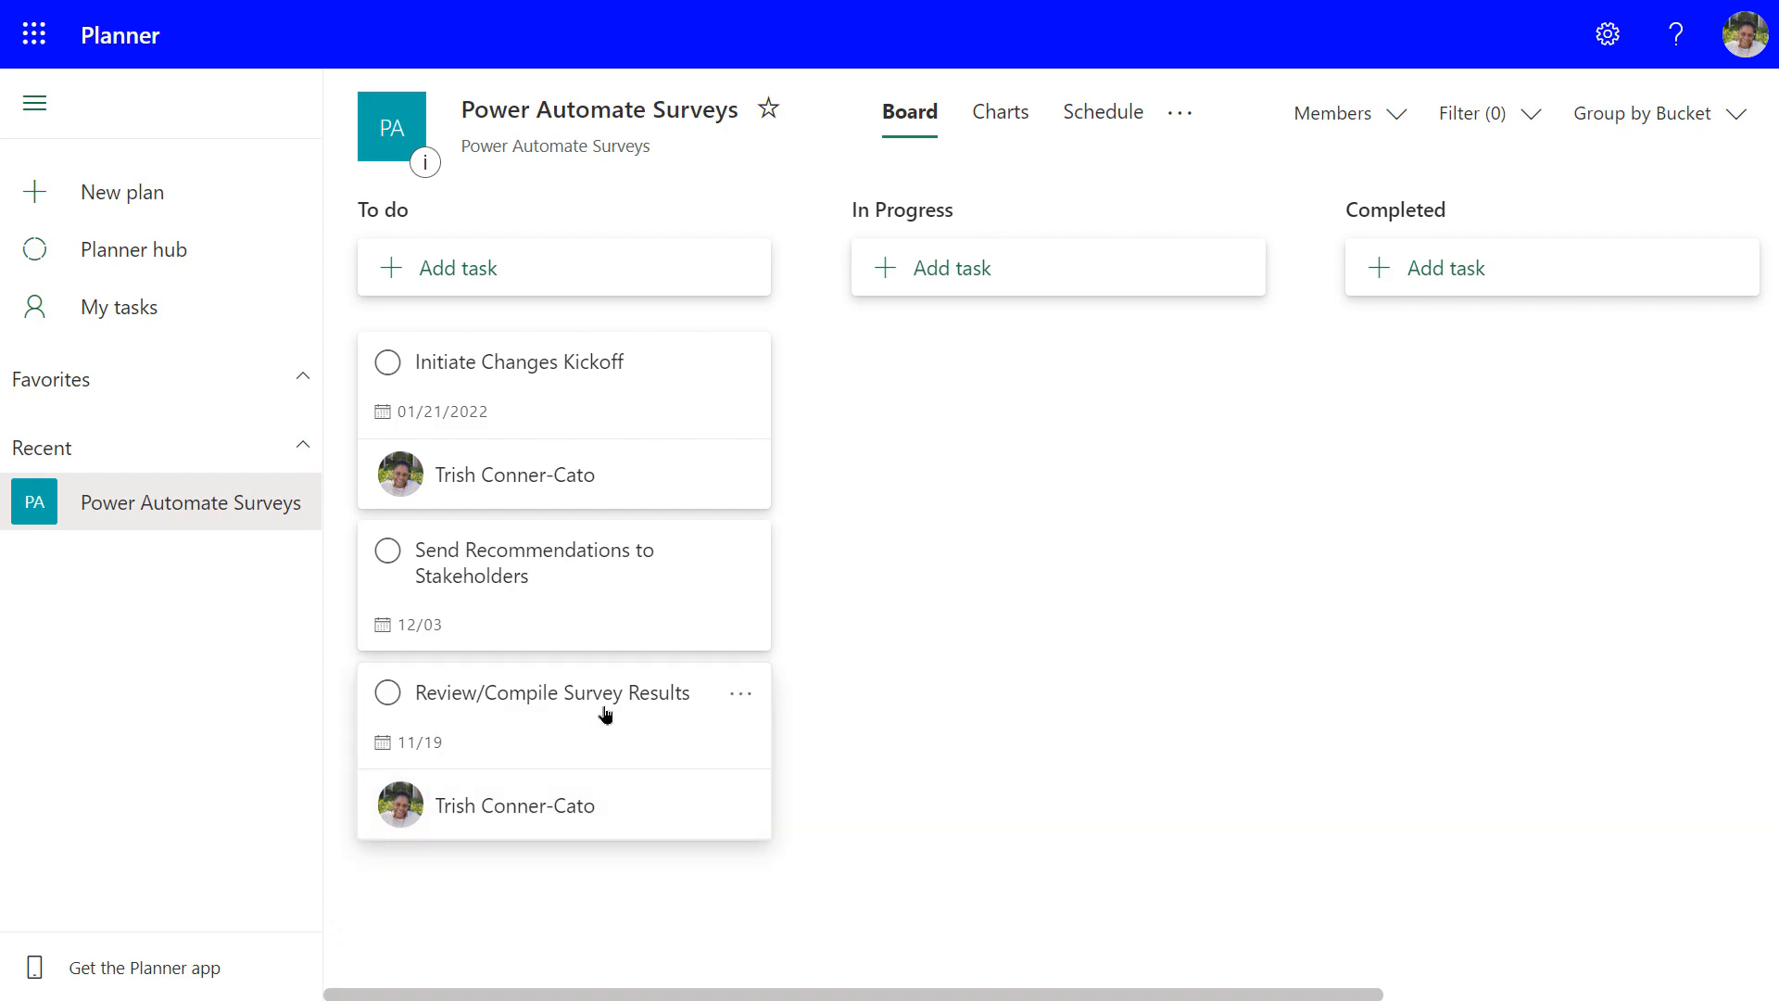
Give Review/Compile Survey Results, then Initiate Changes Kickoff, the Bronze colour label
{"action": "left_click", "coordinate": [738, 697]}
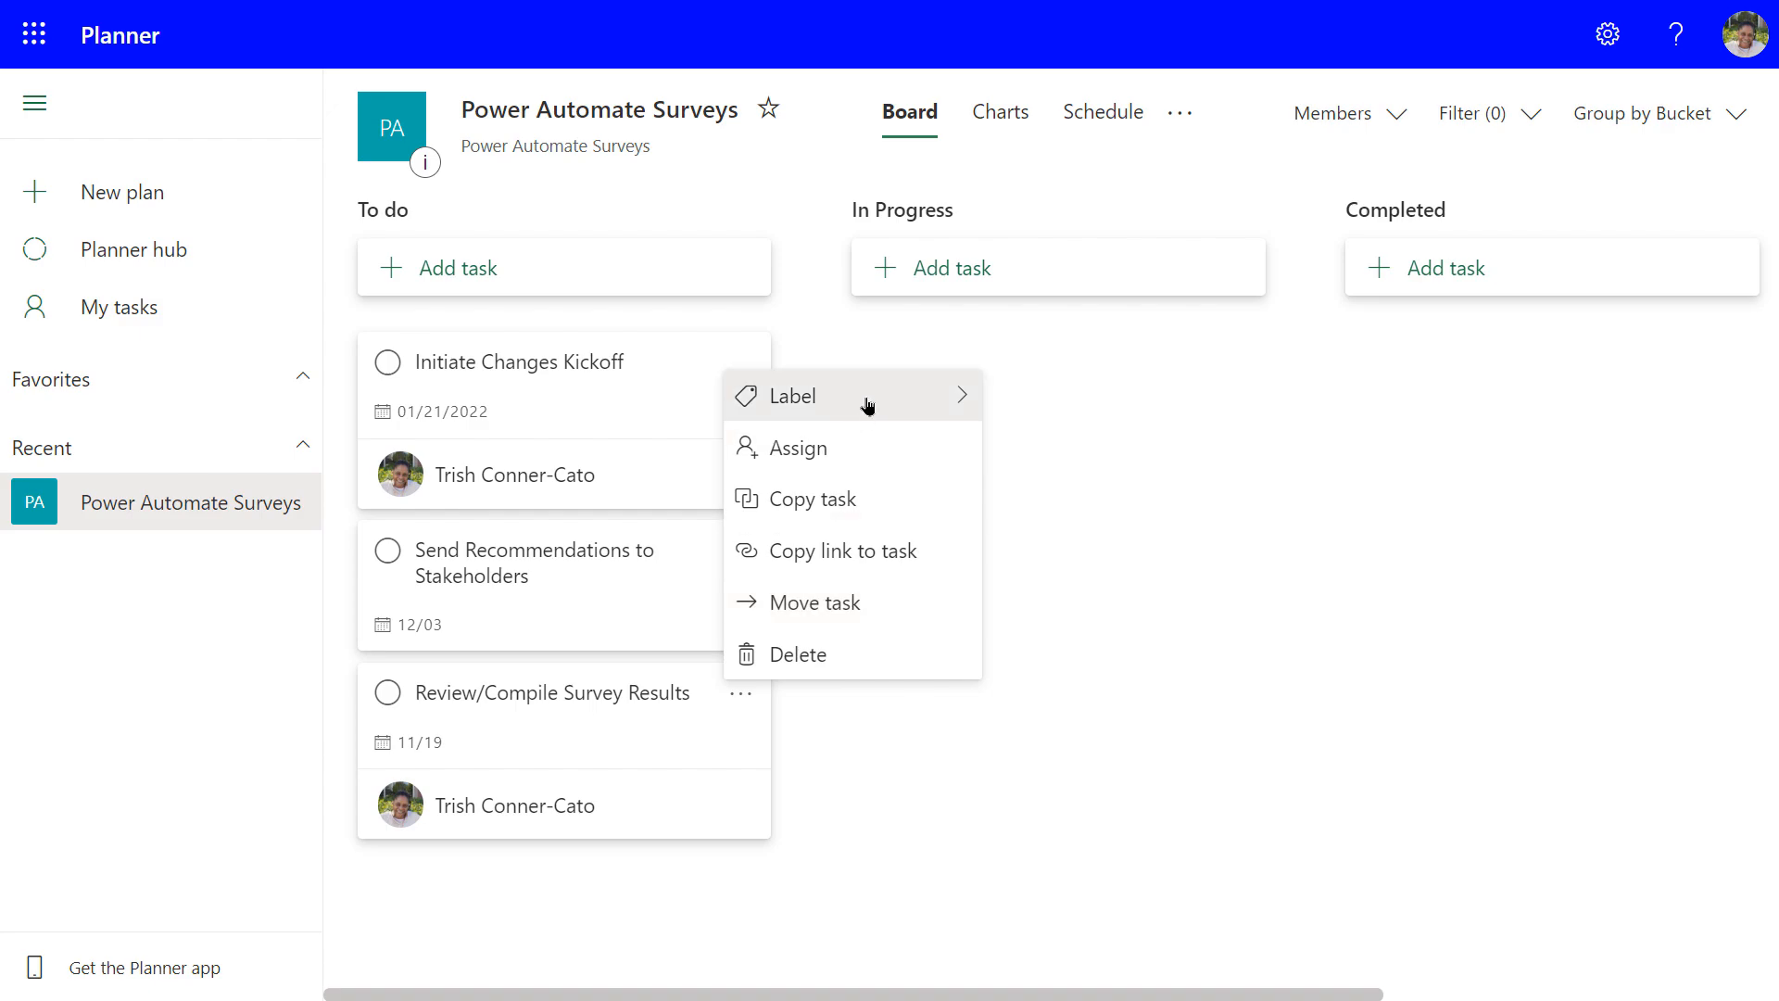
{"action": "mouse_move", "coordinate": [866, 405]}
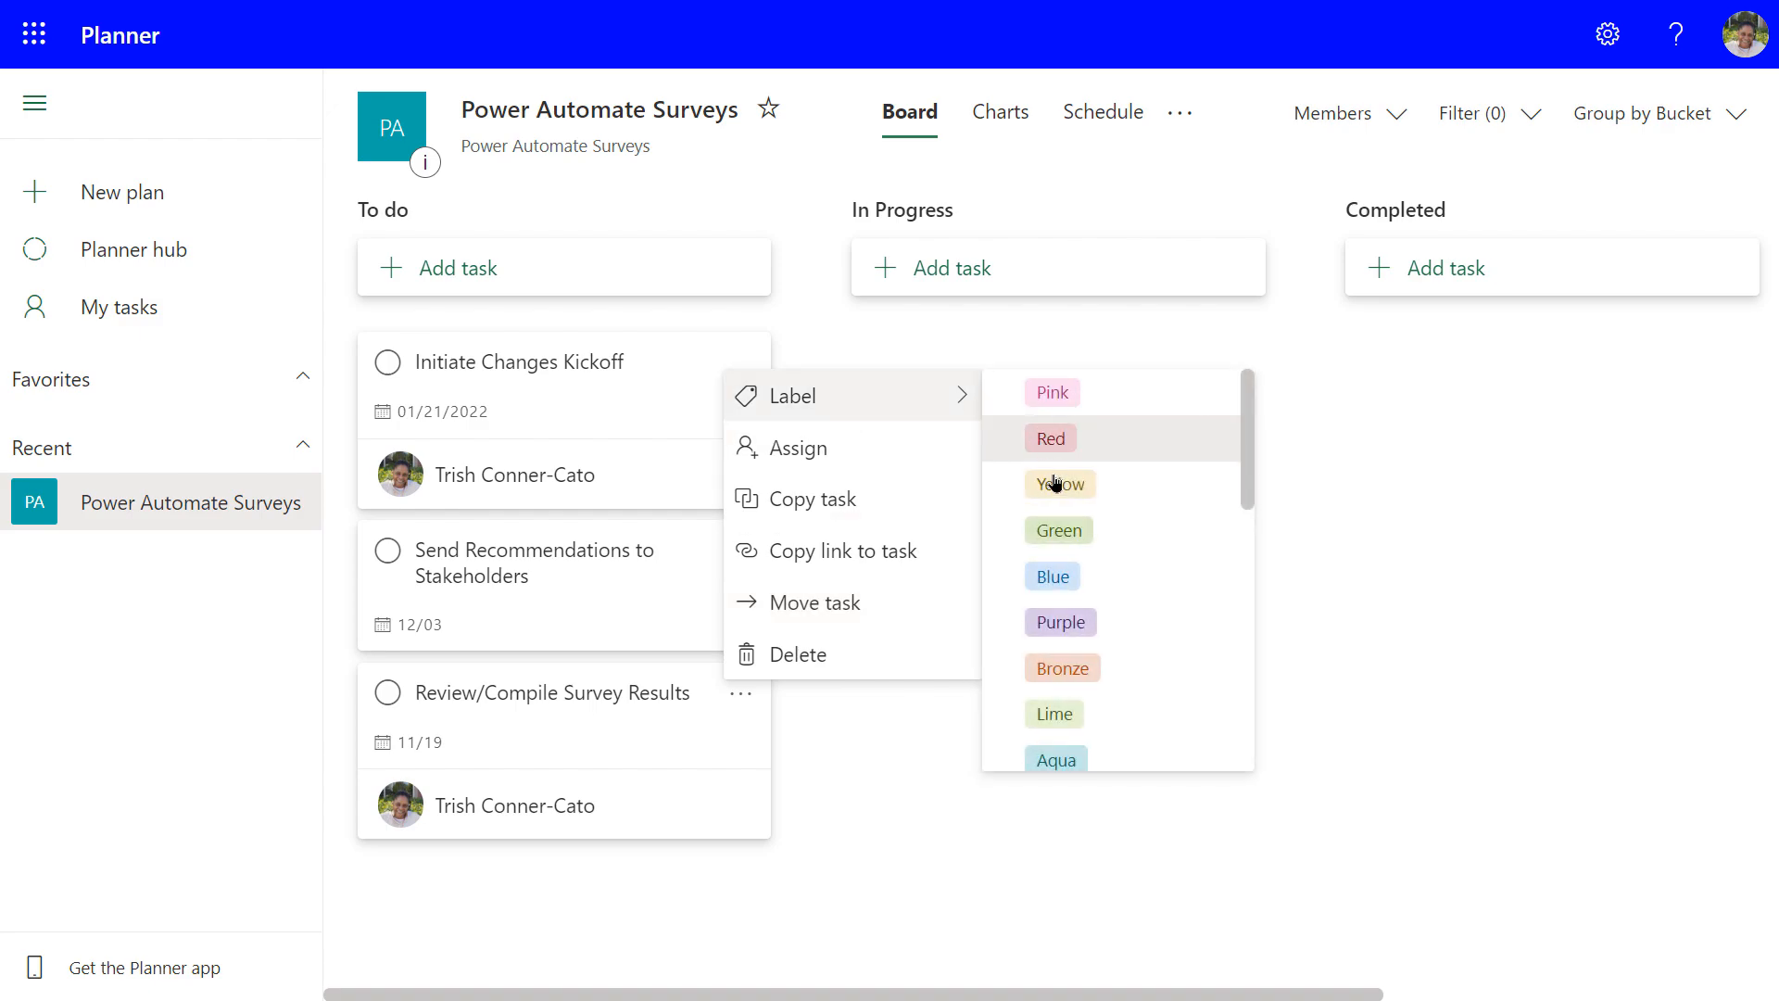
{"action": "left_click", "coordinate": [1048, 664]}
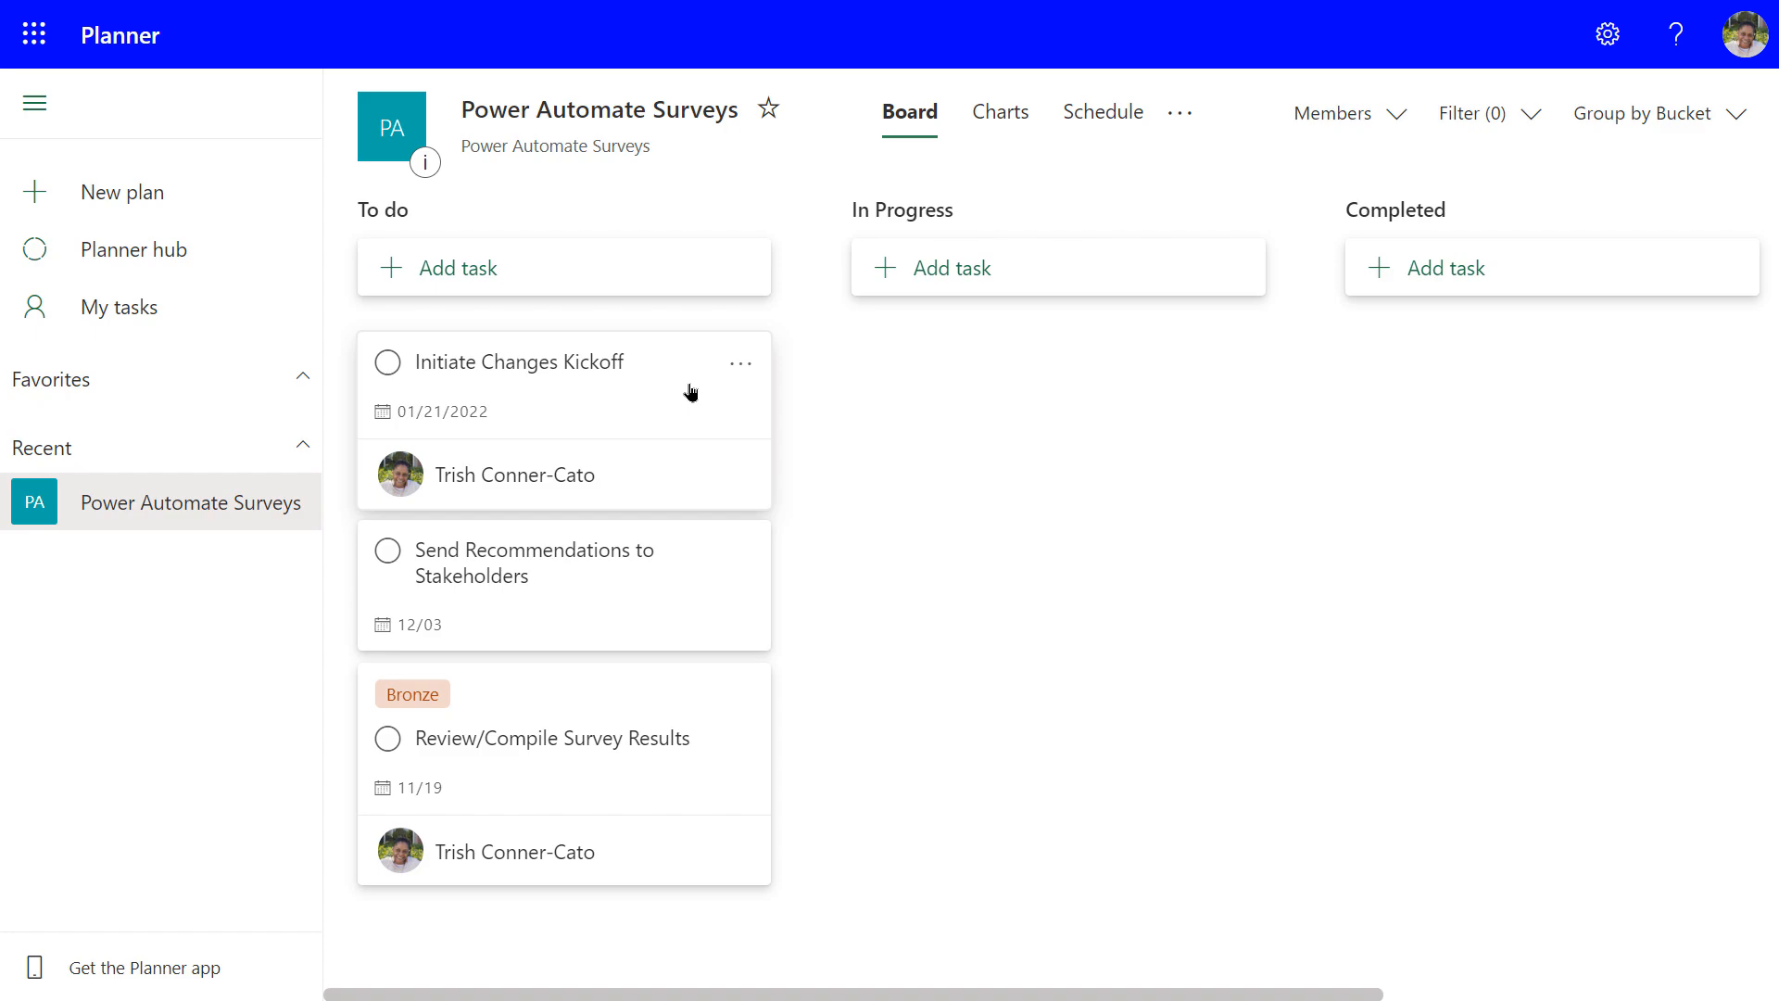
{"action": "left_click", "coordinate": [739, 367]}
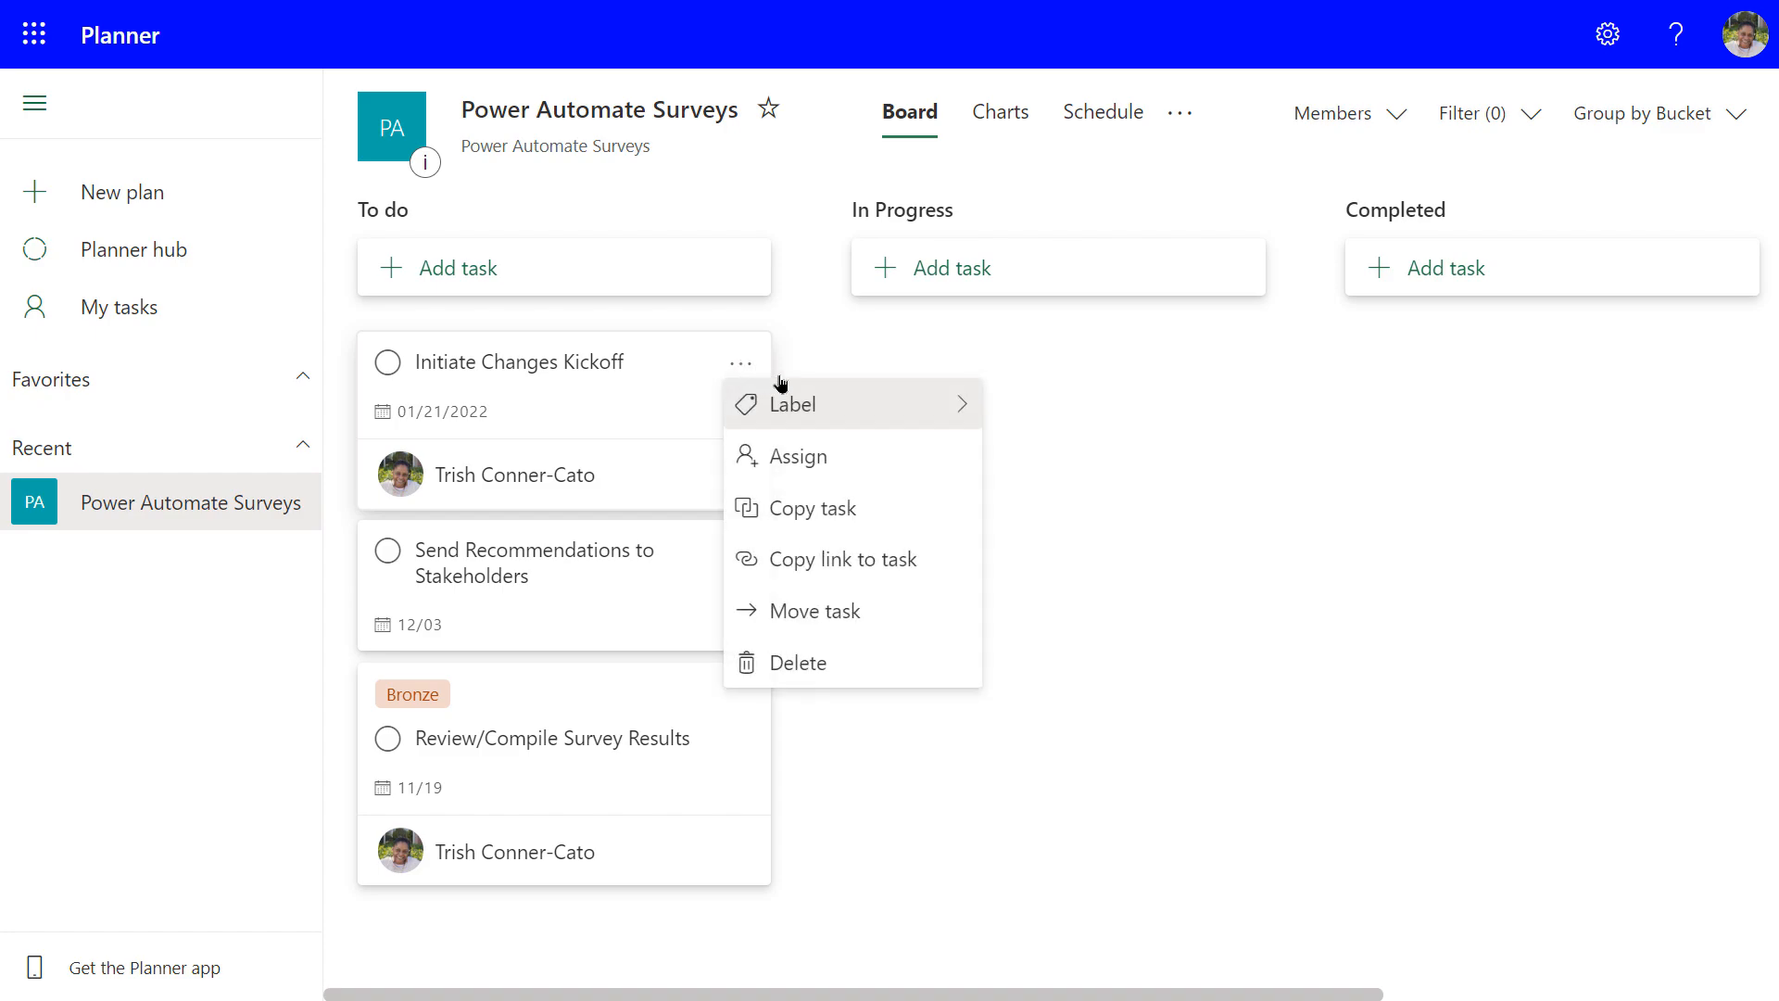
{"action": "left_click", "coordinate": [885, 402]}
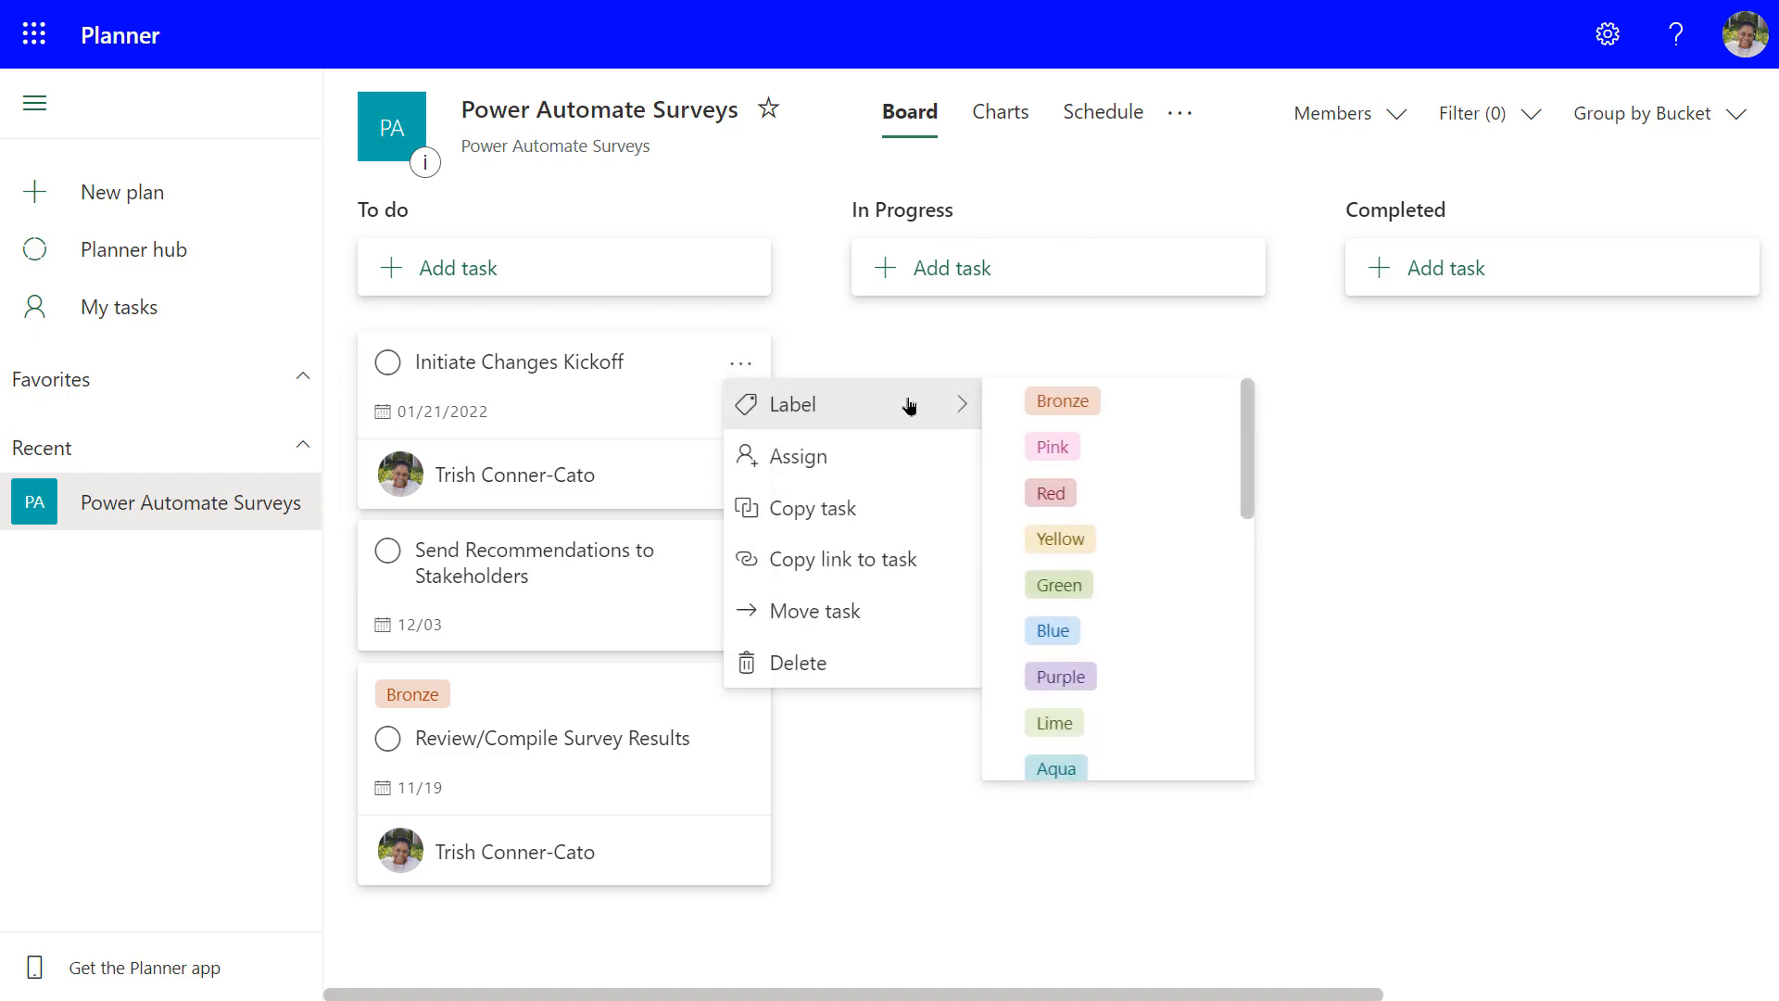
{"action": "left_click", "coordinate": [1088, 408]}
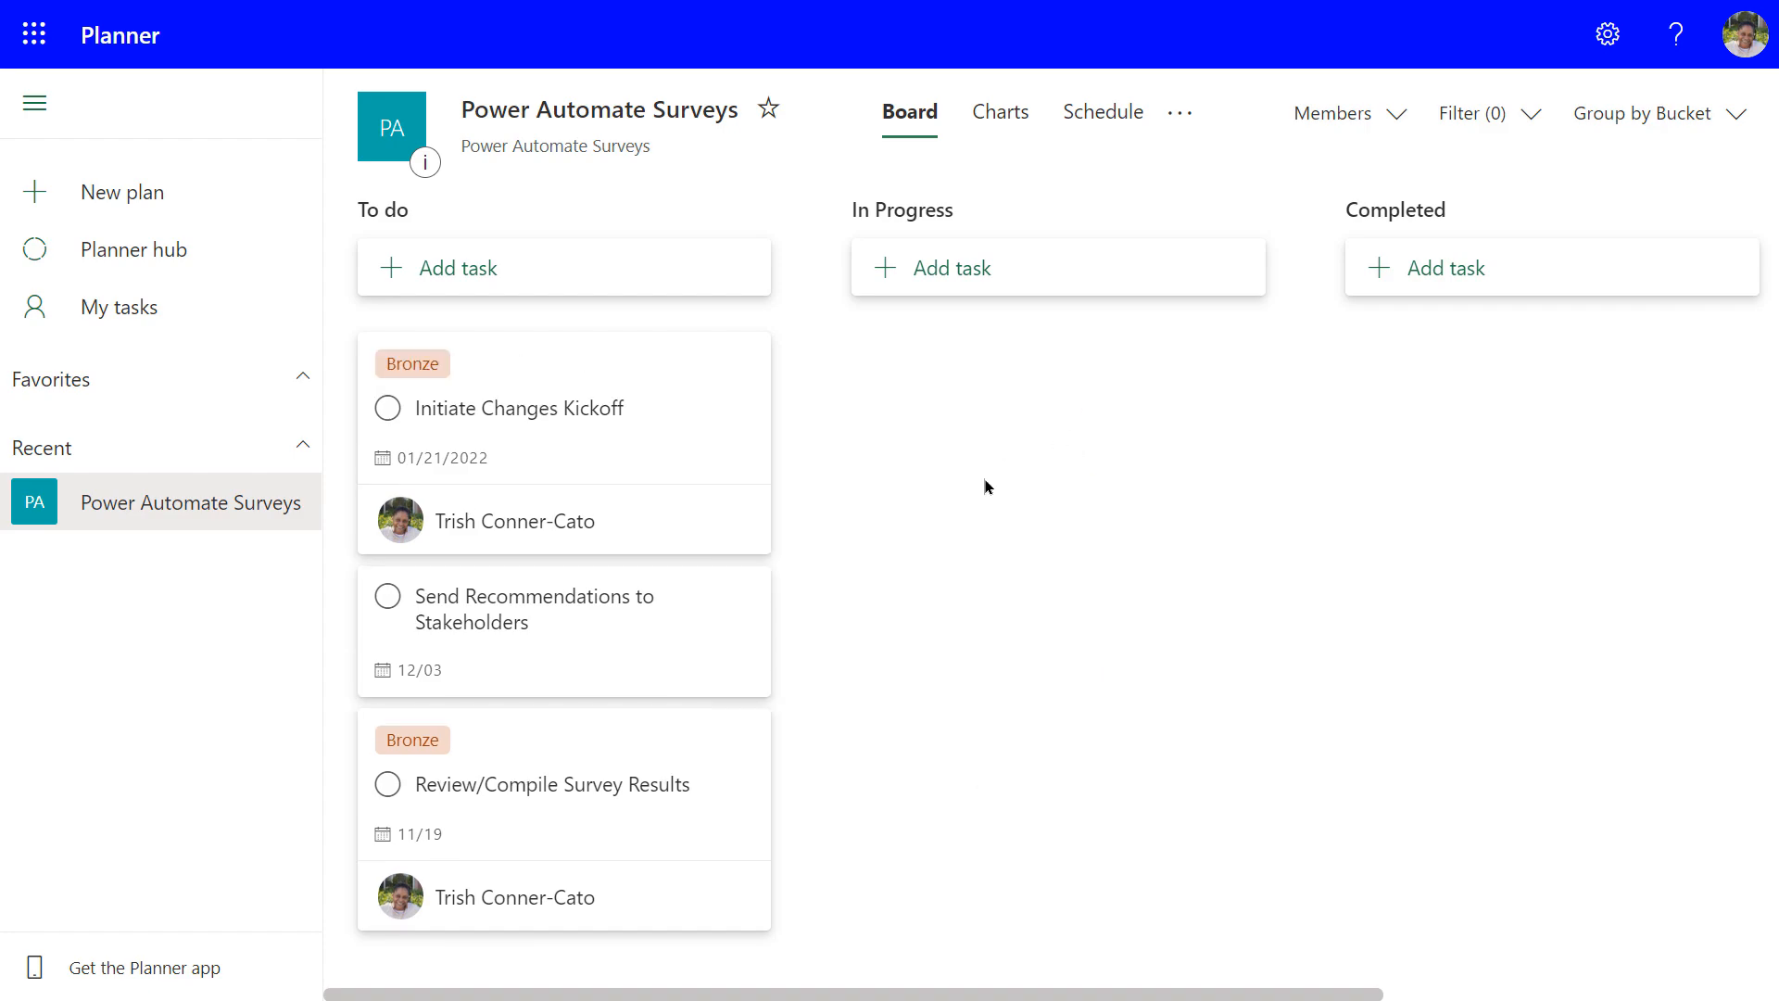
{"action": "mouse_move", "coordinate": [738, 743]}
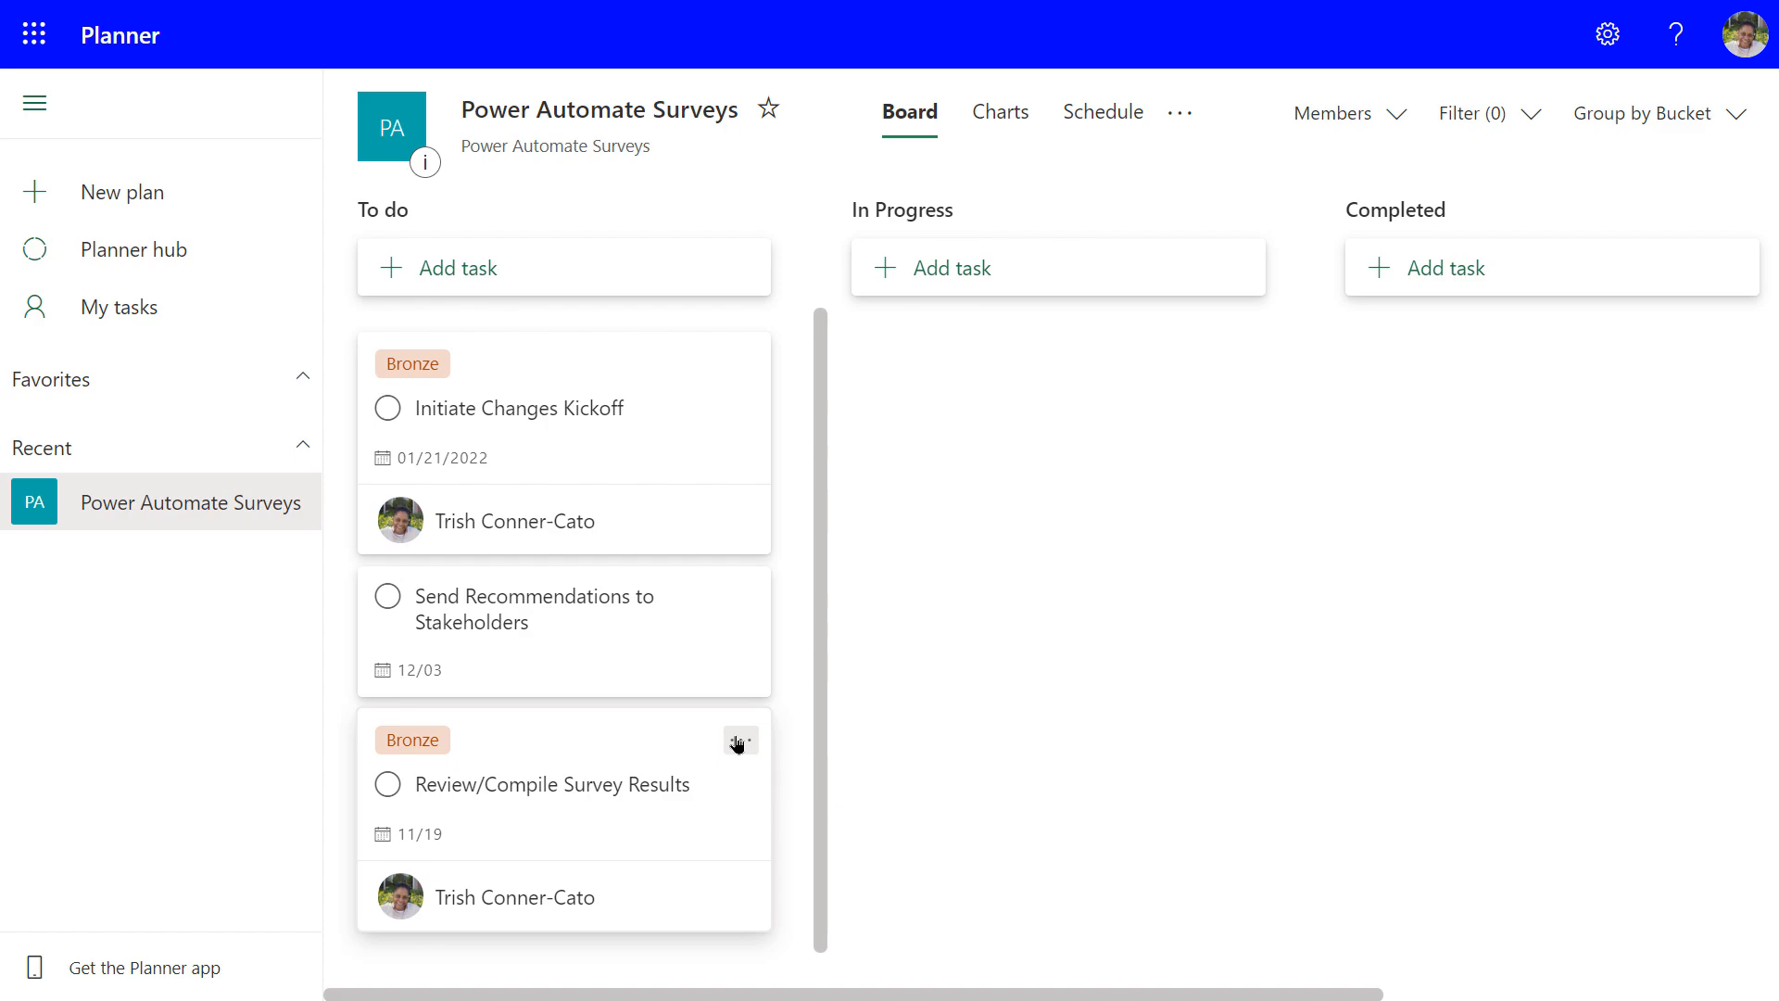
Open the Review/Compile Survey Results details, showing Bronze label and 11/19/2021 due date
{"action": "left_click", "coordinate": [737, 743]}
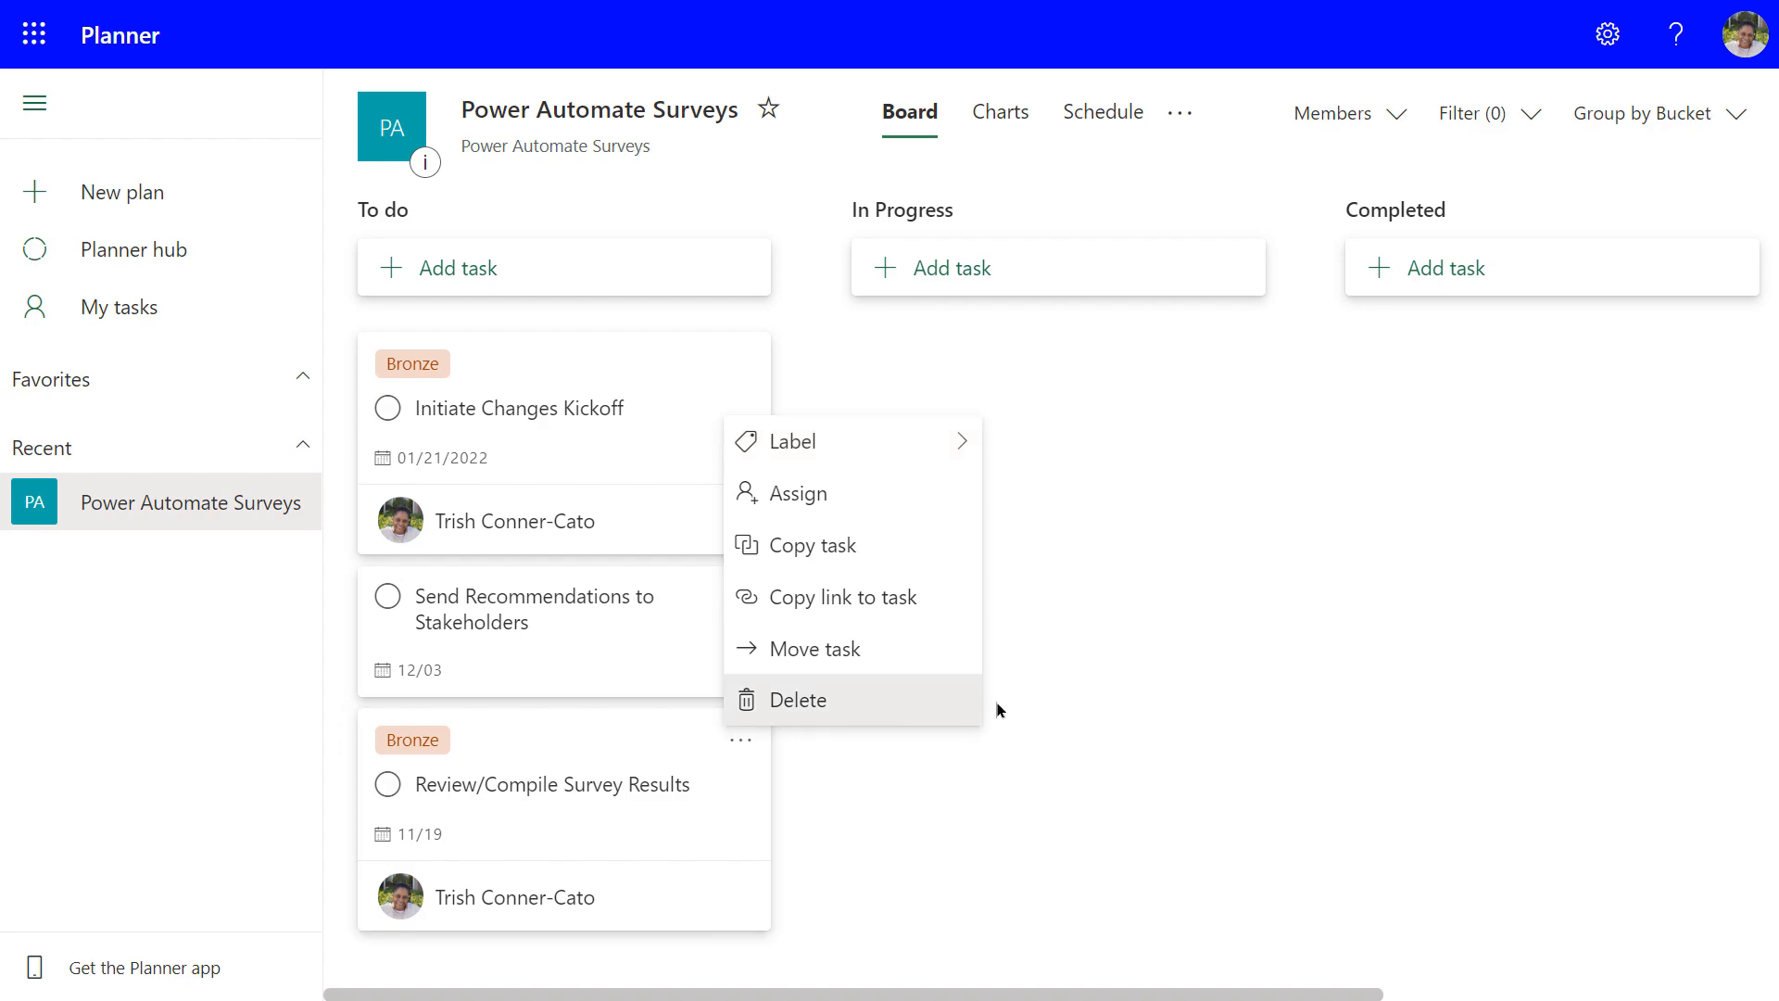
{"action": "left_click", "coordinate": [1089, 702]}
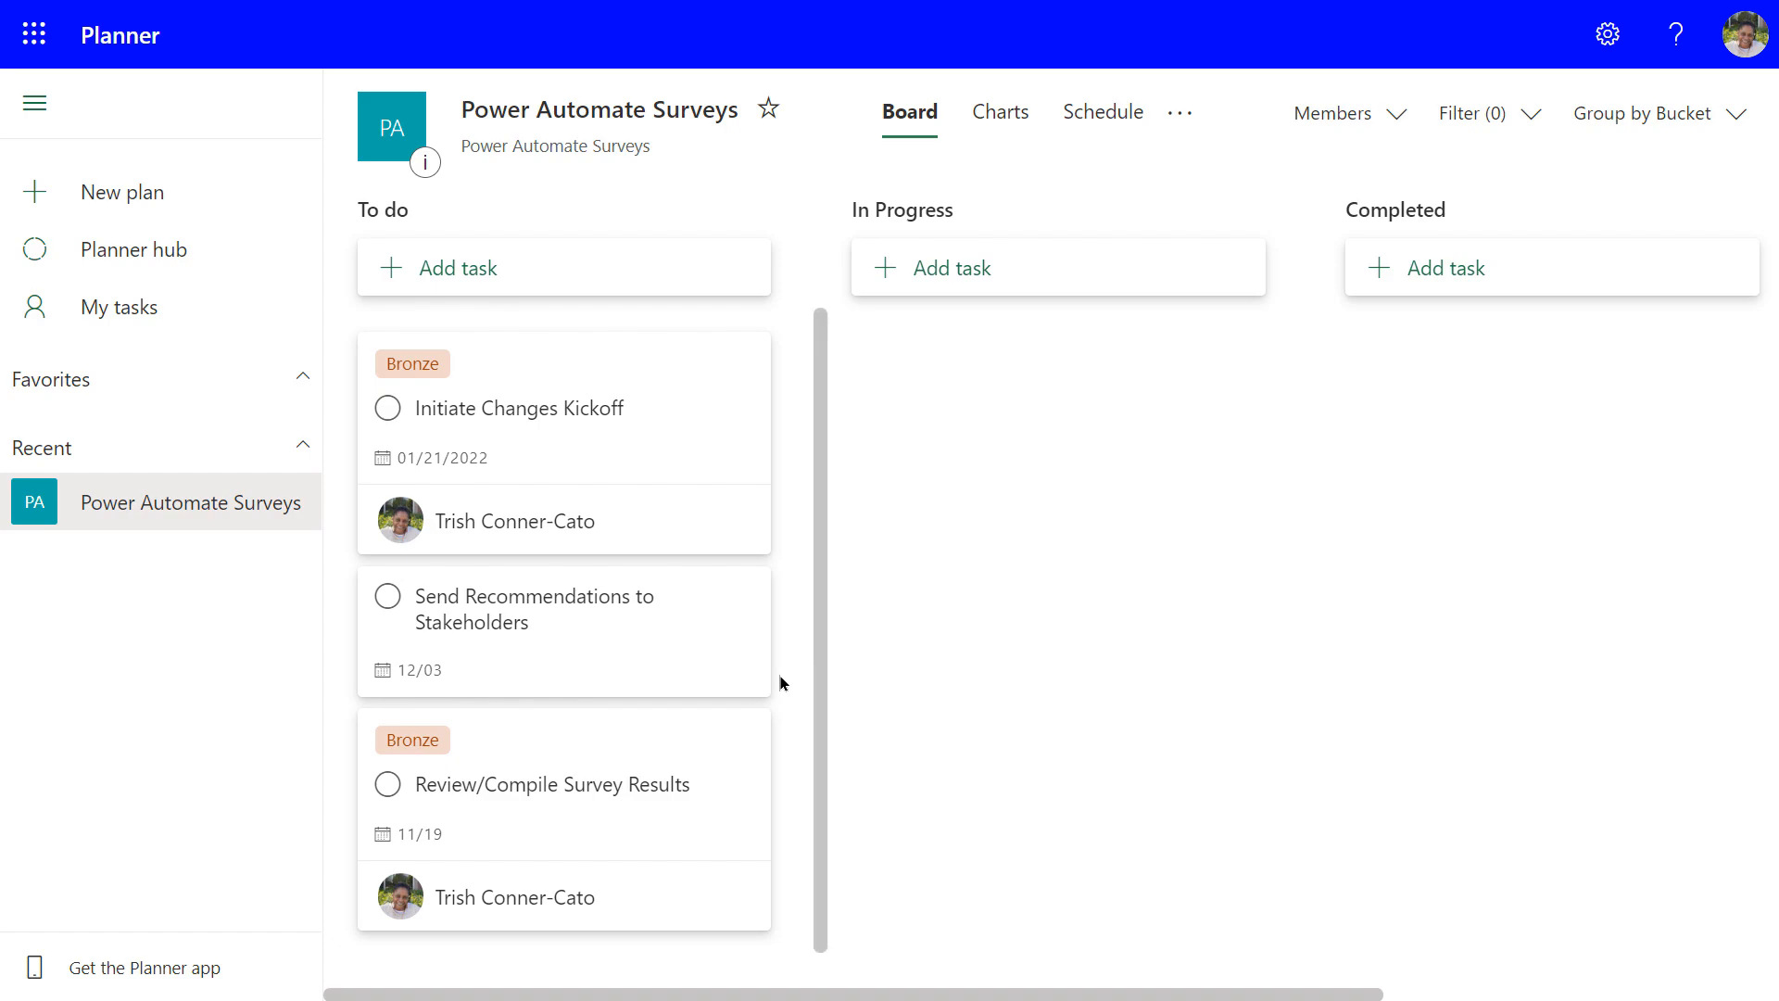
{"action": "left_click", "coordinate": [481, 787]}
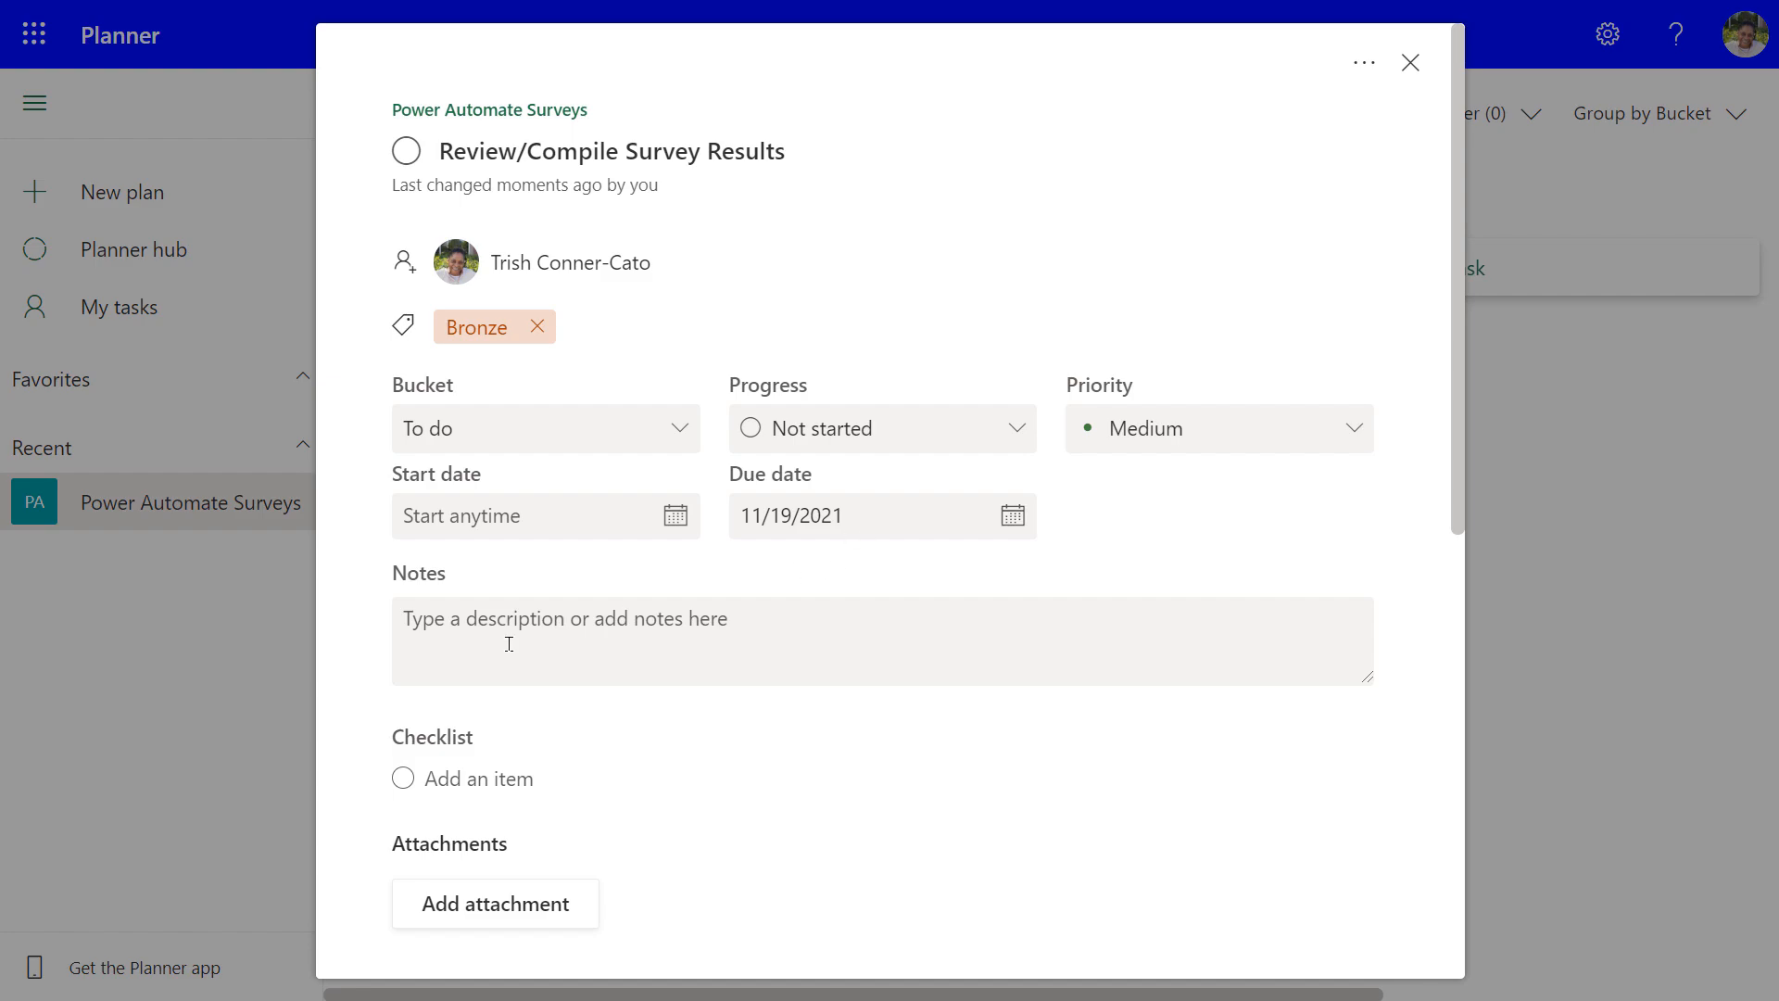
Mark Review/Compile Survey Results as In progress in its task details, then close them
{"action": "scroll", "coordinate": [611, 667], "scroll_direction": "down", "scroll_amount": 1}
{"action": "scroll", "coordinate": [607, 674], "scroll_direction": "down", "scroll_amount": 2}
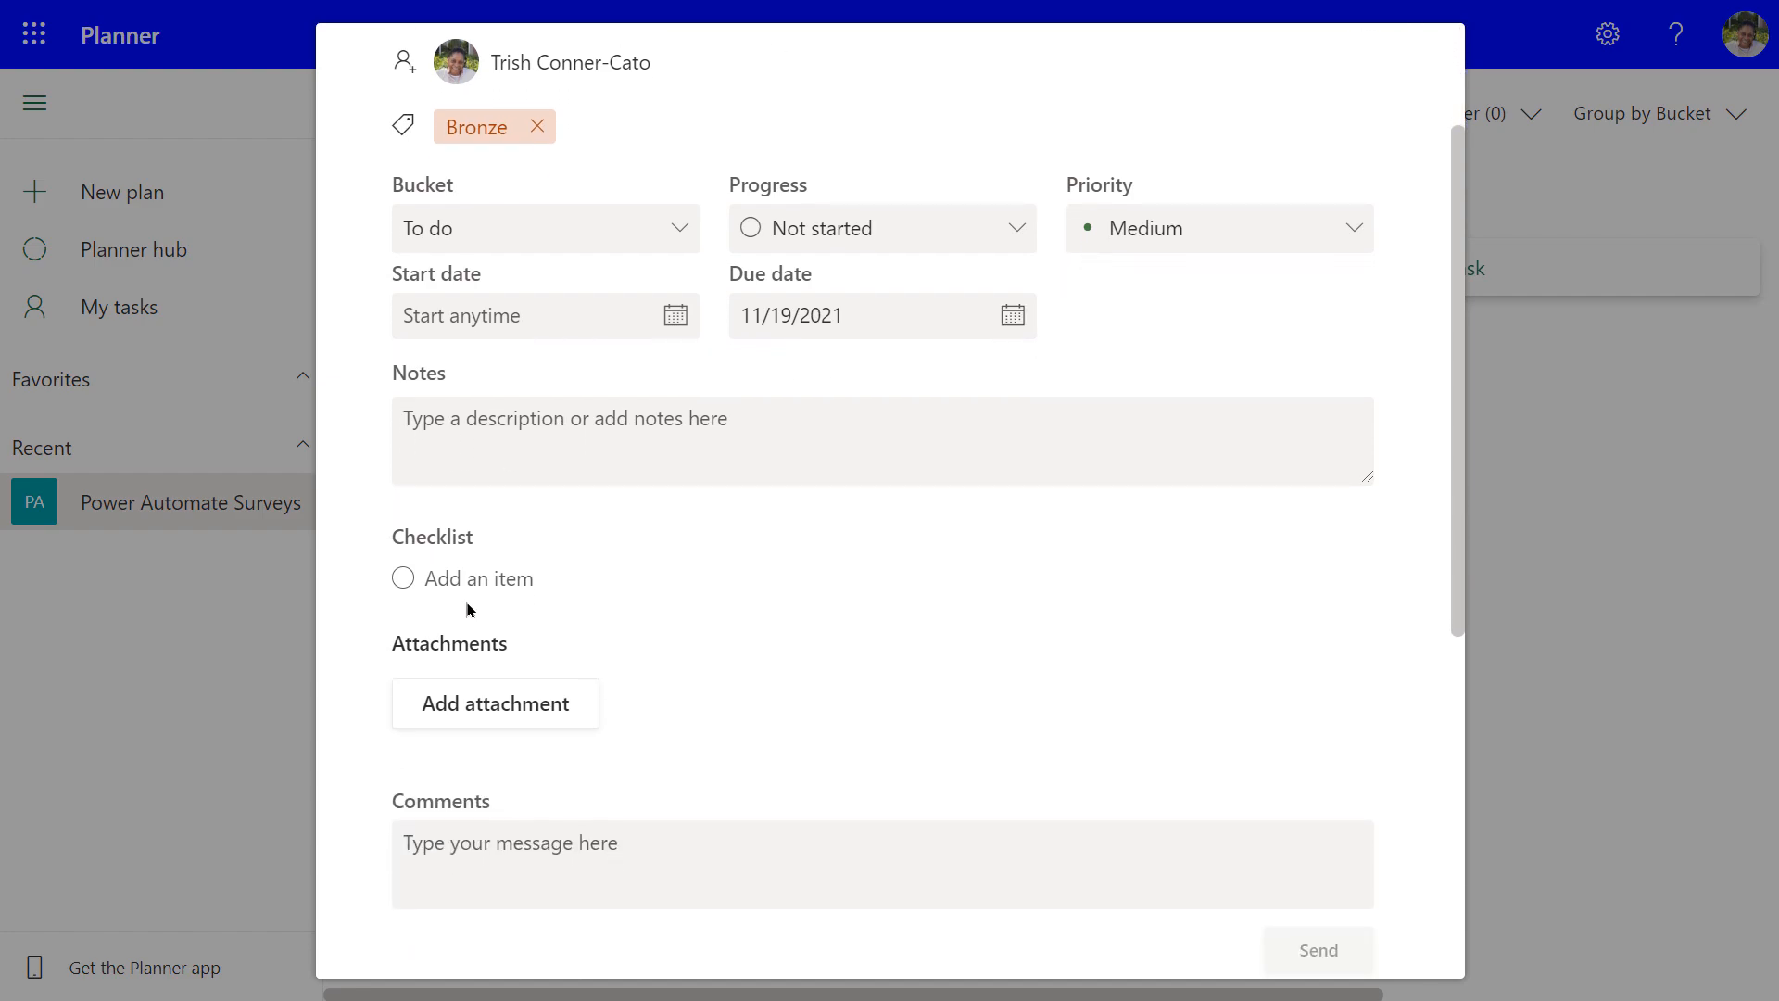
{"action": "scroll", "coordinate": [414, 582], "scroll_direction": "down", "scroll_amount": 4}
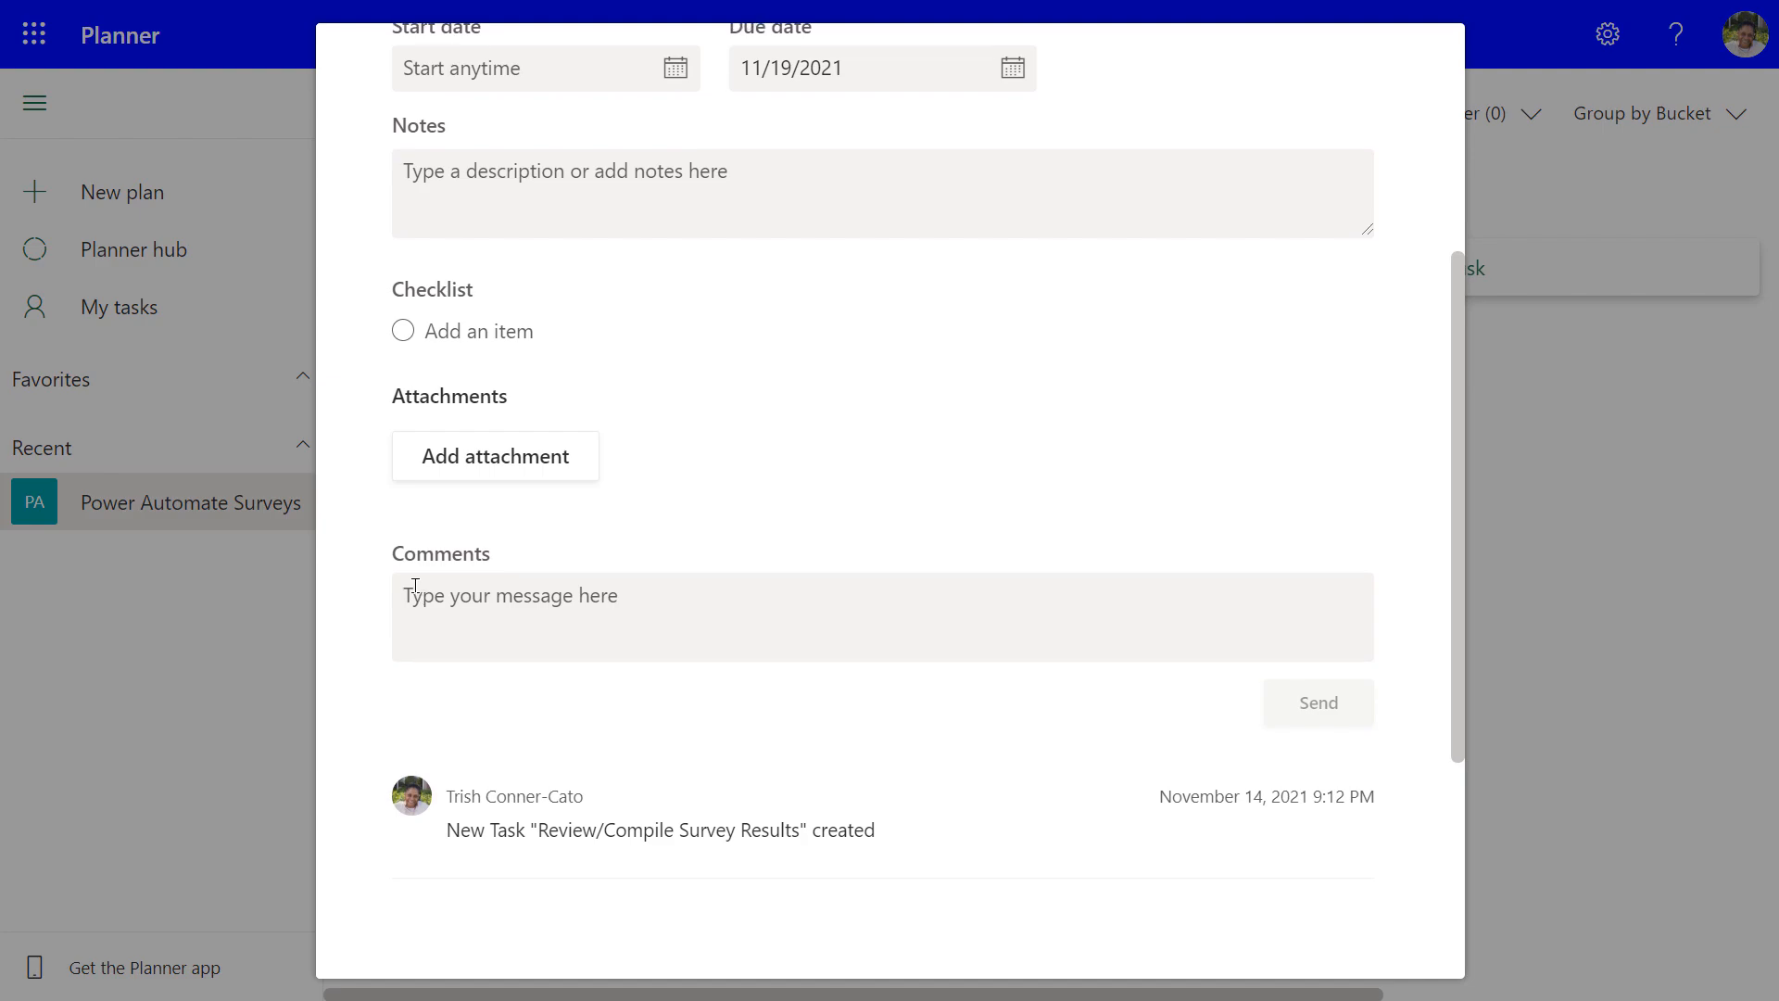
{"action": "scroll", "coordinate": [415, 593], "scroll_direction": "up", "scroll_amount": 5}
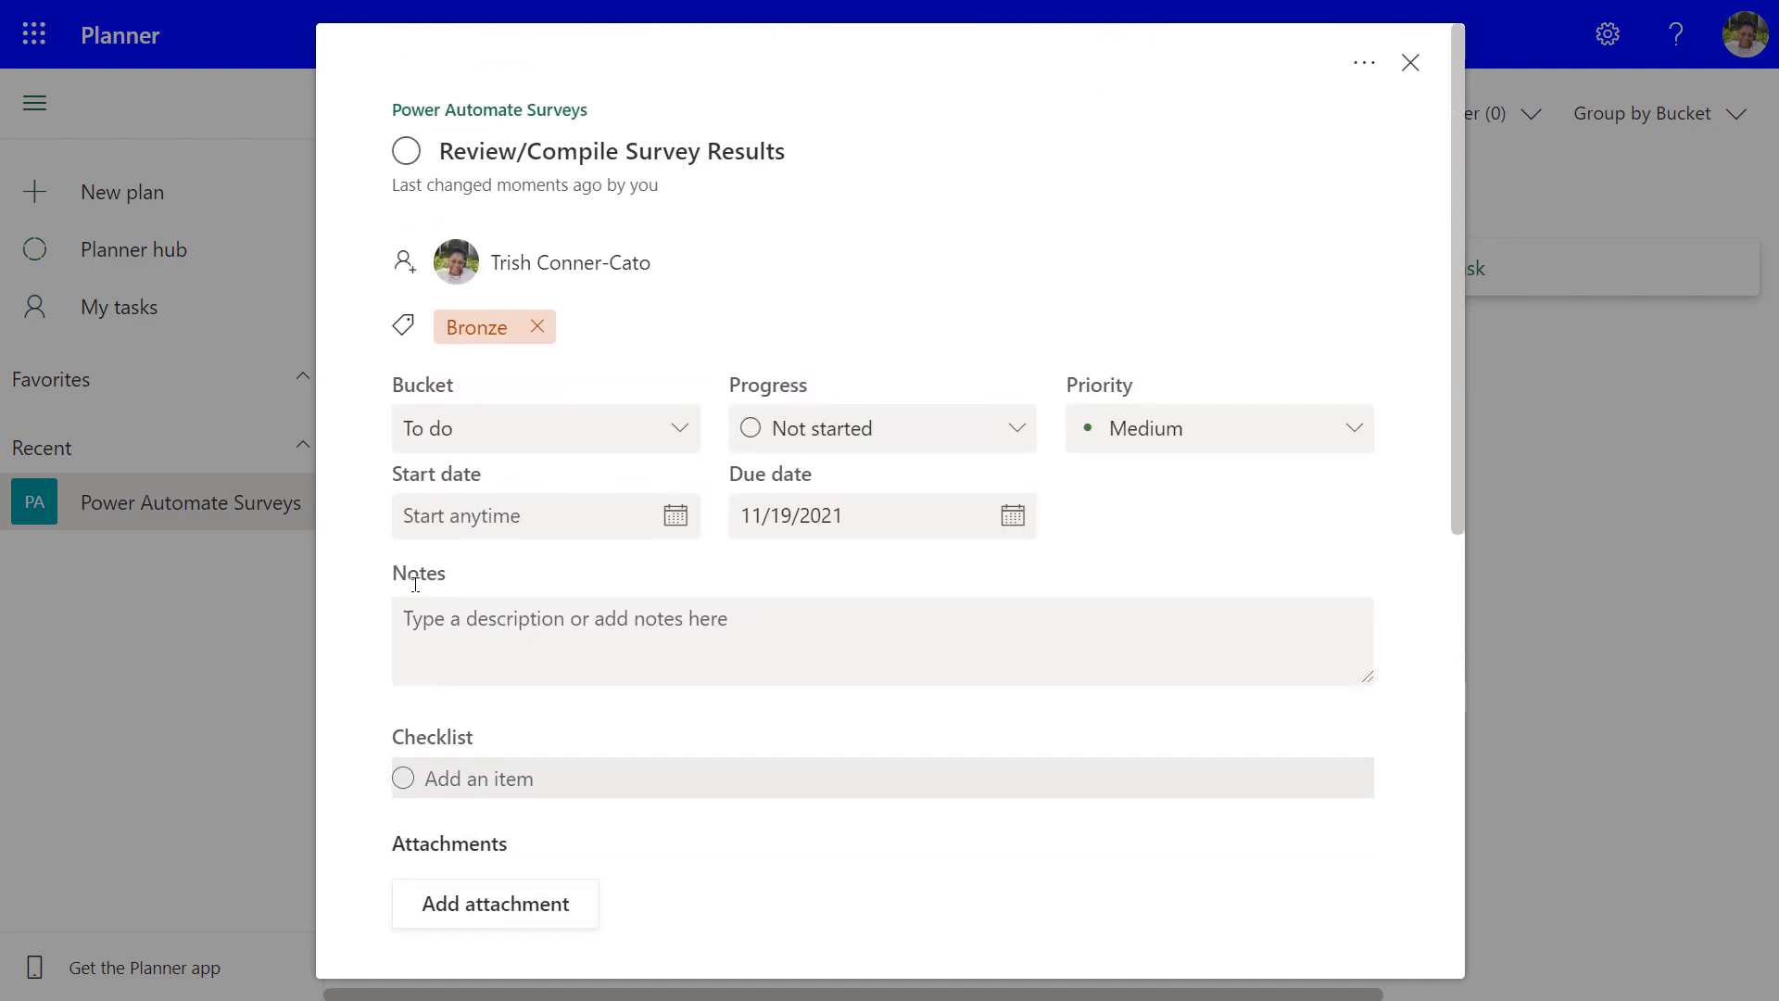
{"action": "left_click", "coordinate": [1021, 430]}
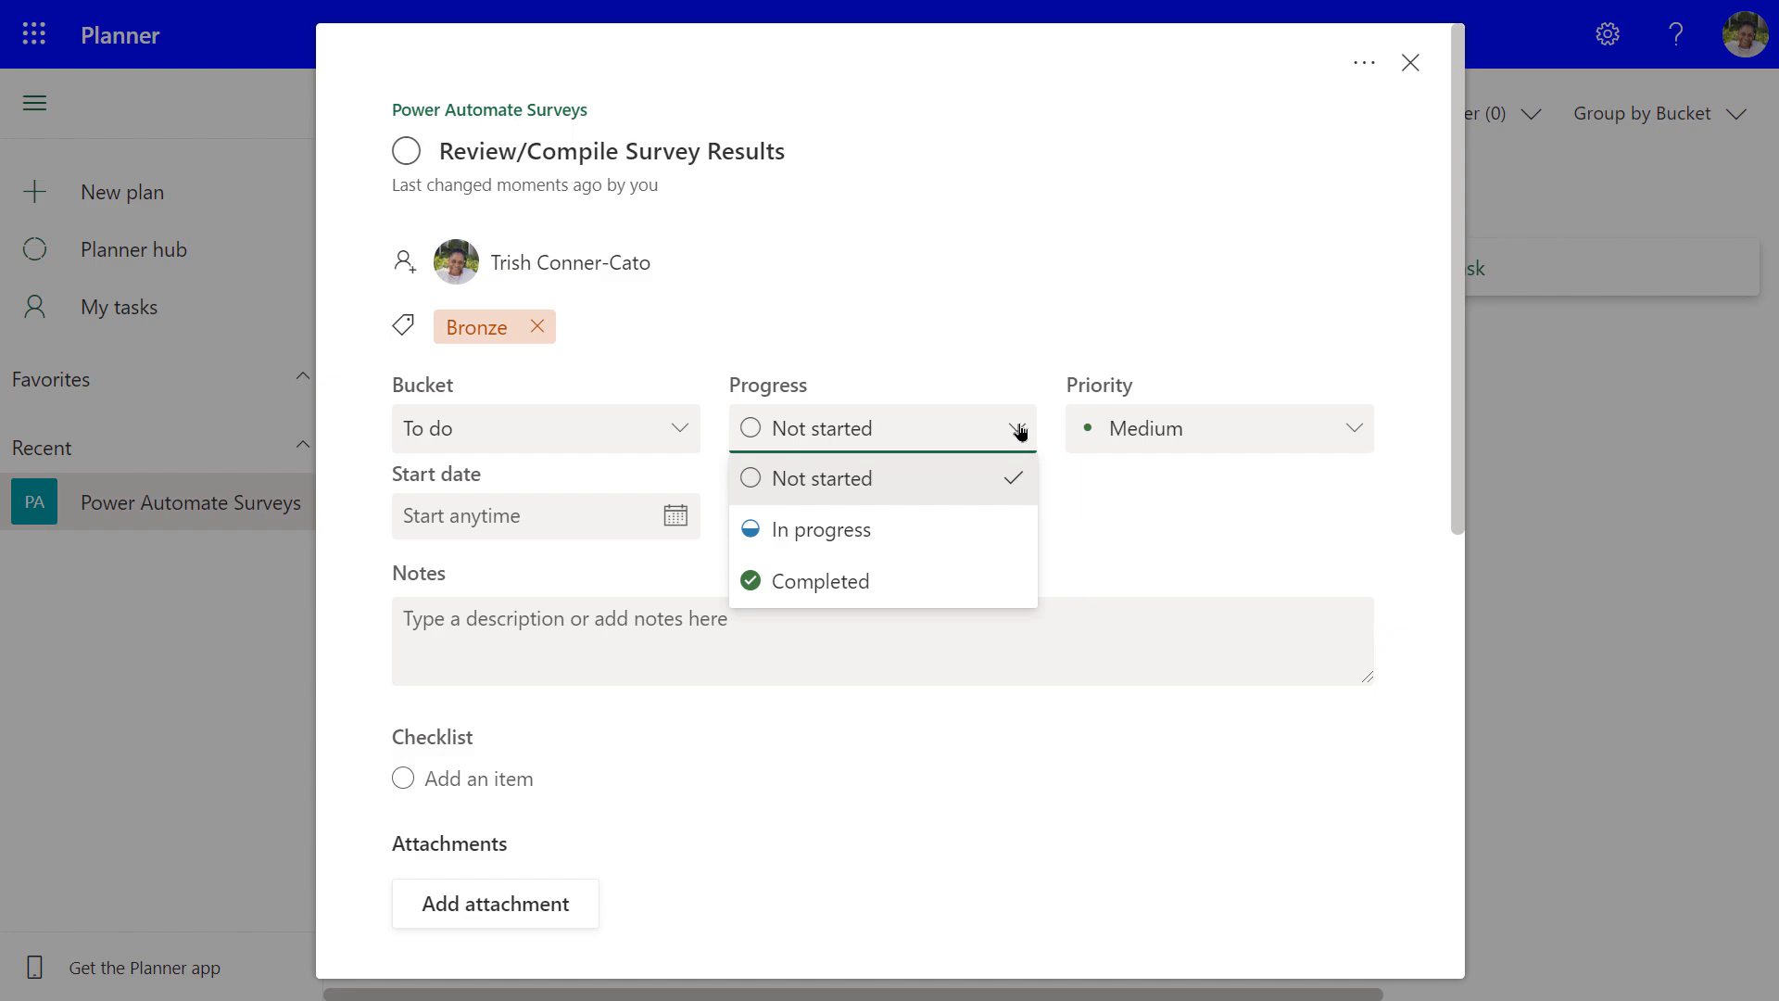
{"action": "left_click", "coordinate": [844, 531]}
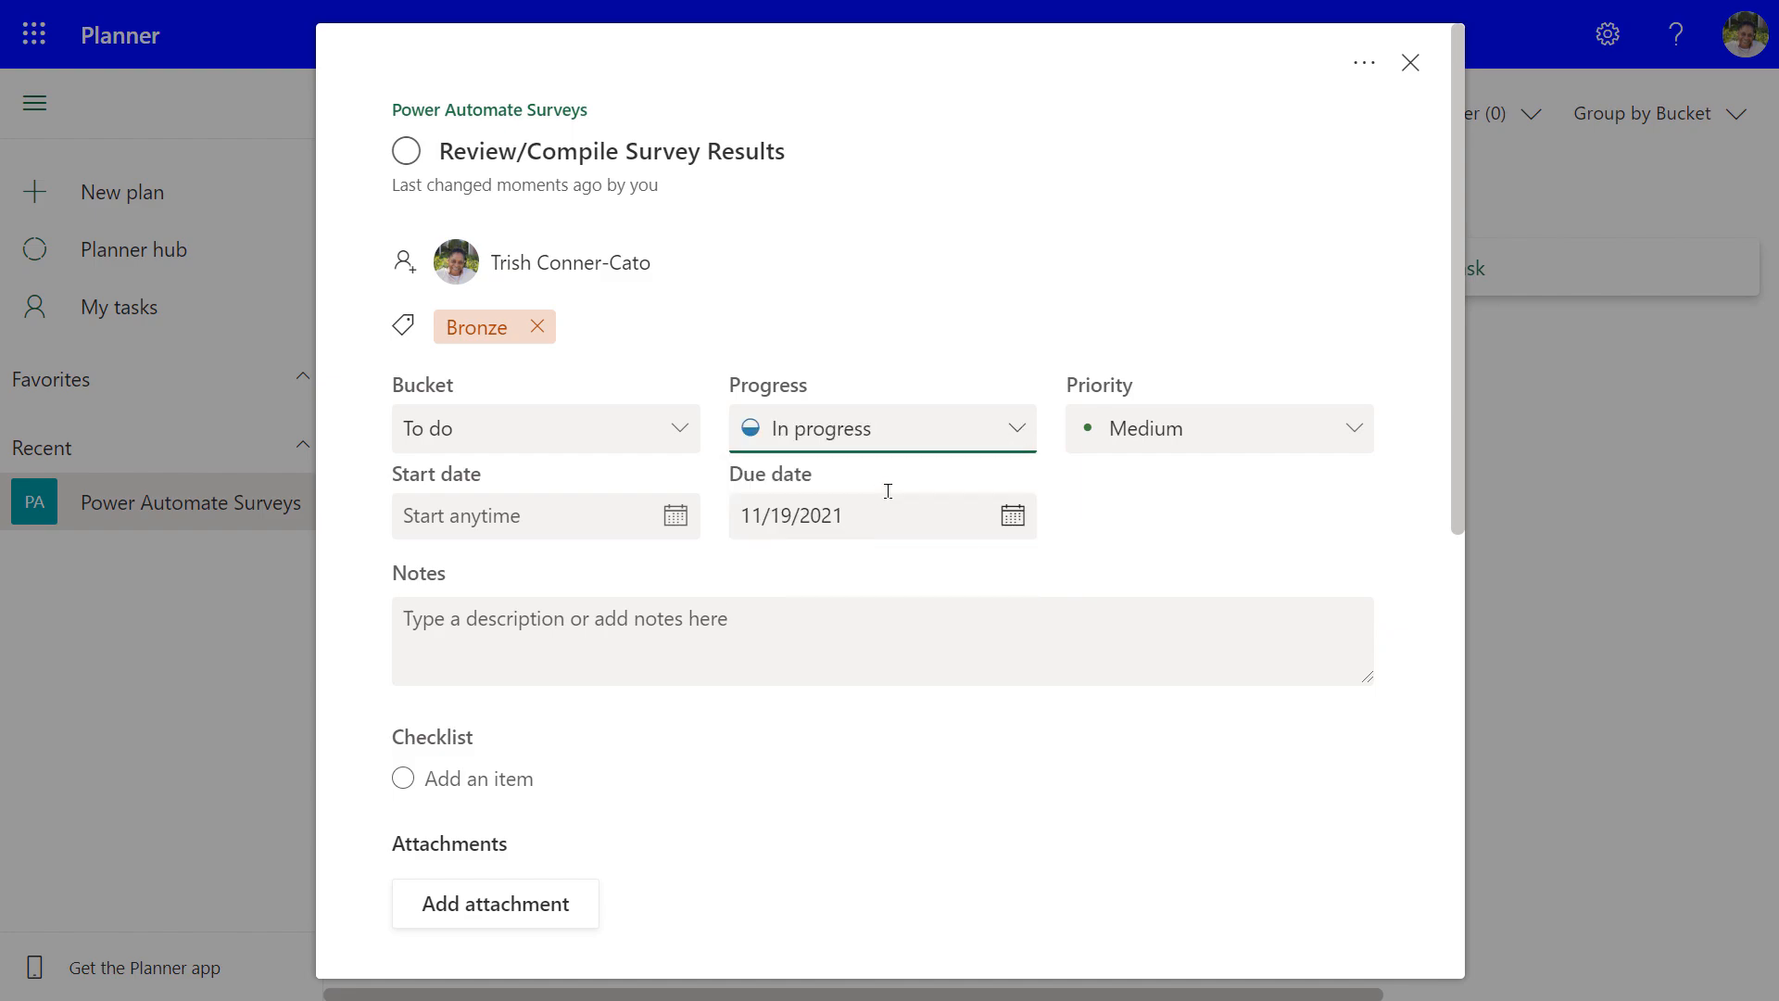
{"action": "left_click", "coordinate": [1410, 65]}
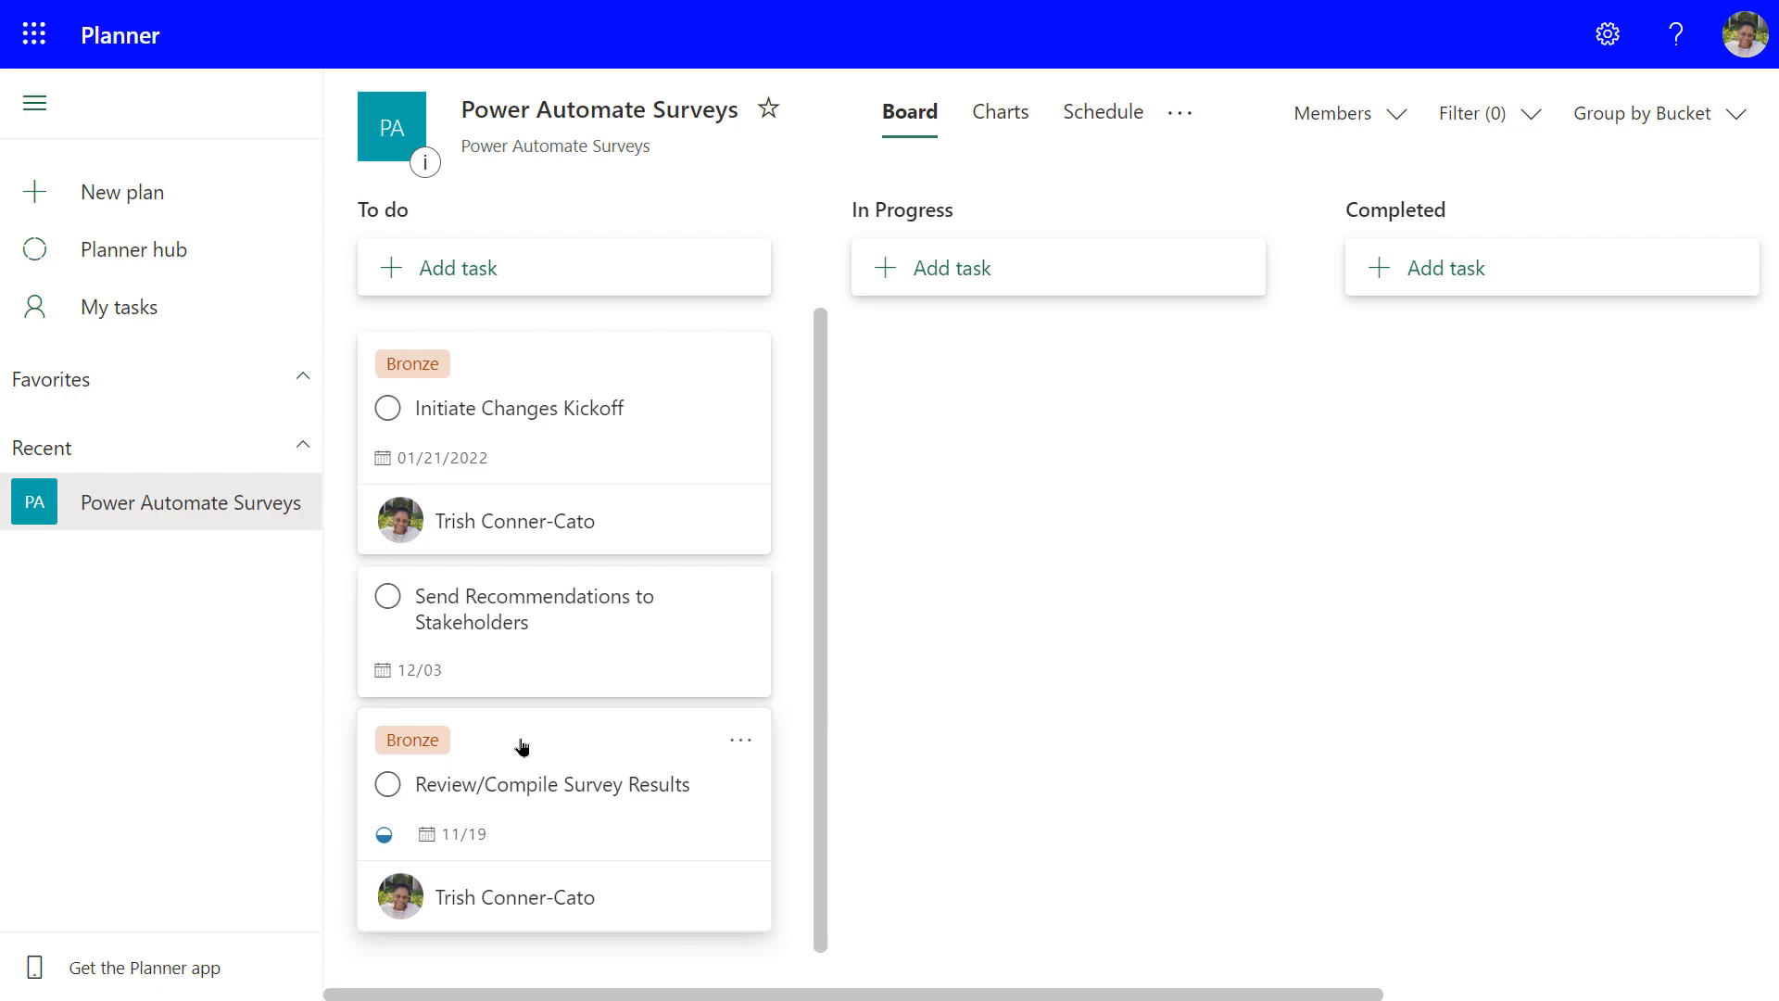
Drag the Review/Compile Survey Results card from To do toward the In Progress column
{"action": "left_click_drag", "start_coordinate": [522, 746], "coordinate": [965, 358]}
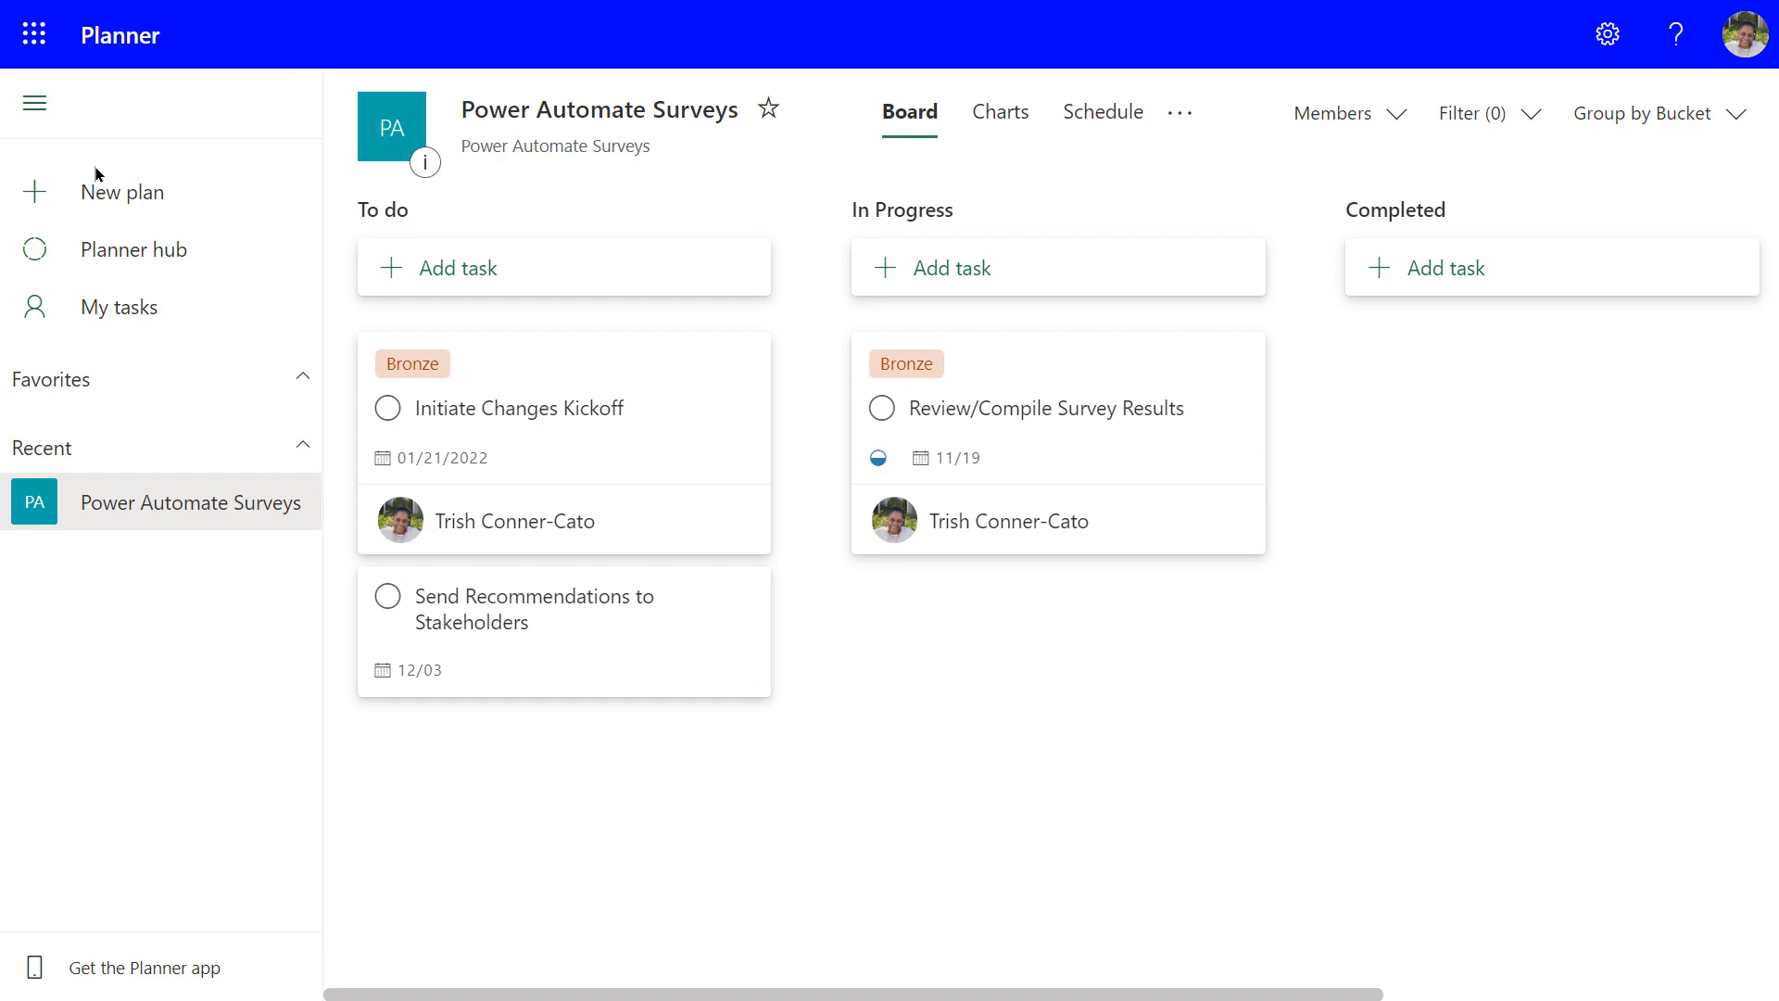
{"action": "left_click", "coordinate": [113, 316]}
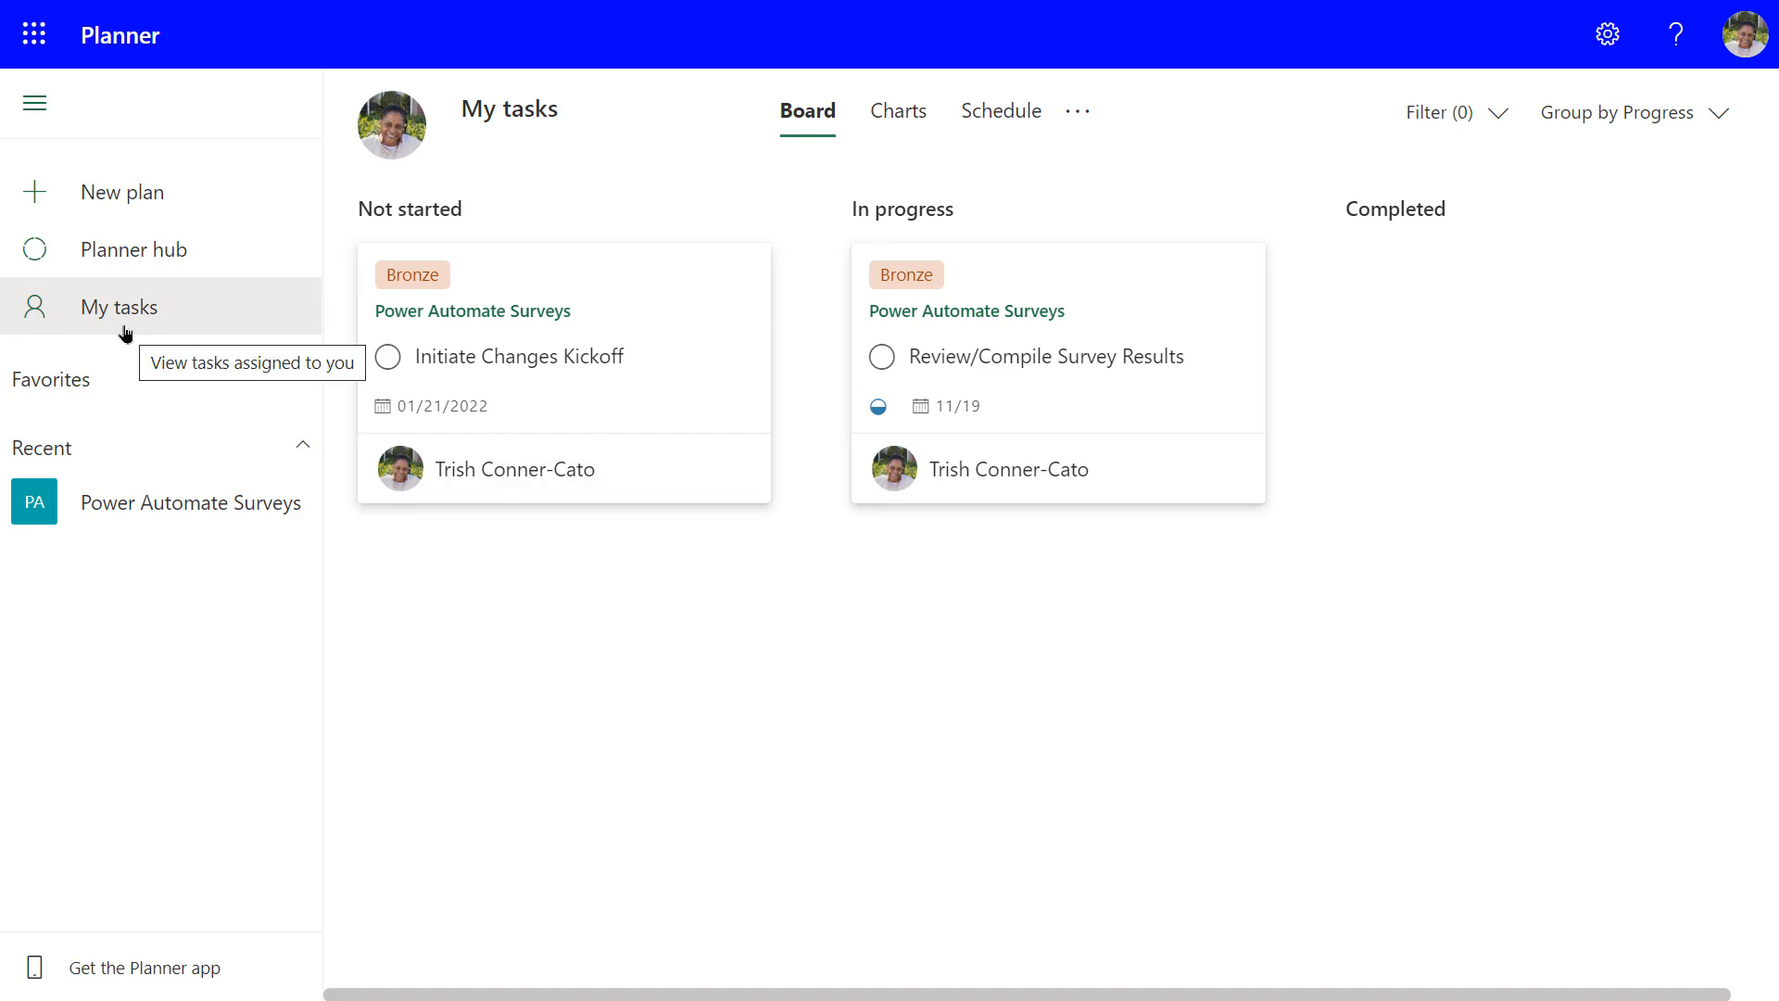
{"action": "left_click", "coordinate": [130, 265]}
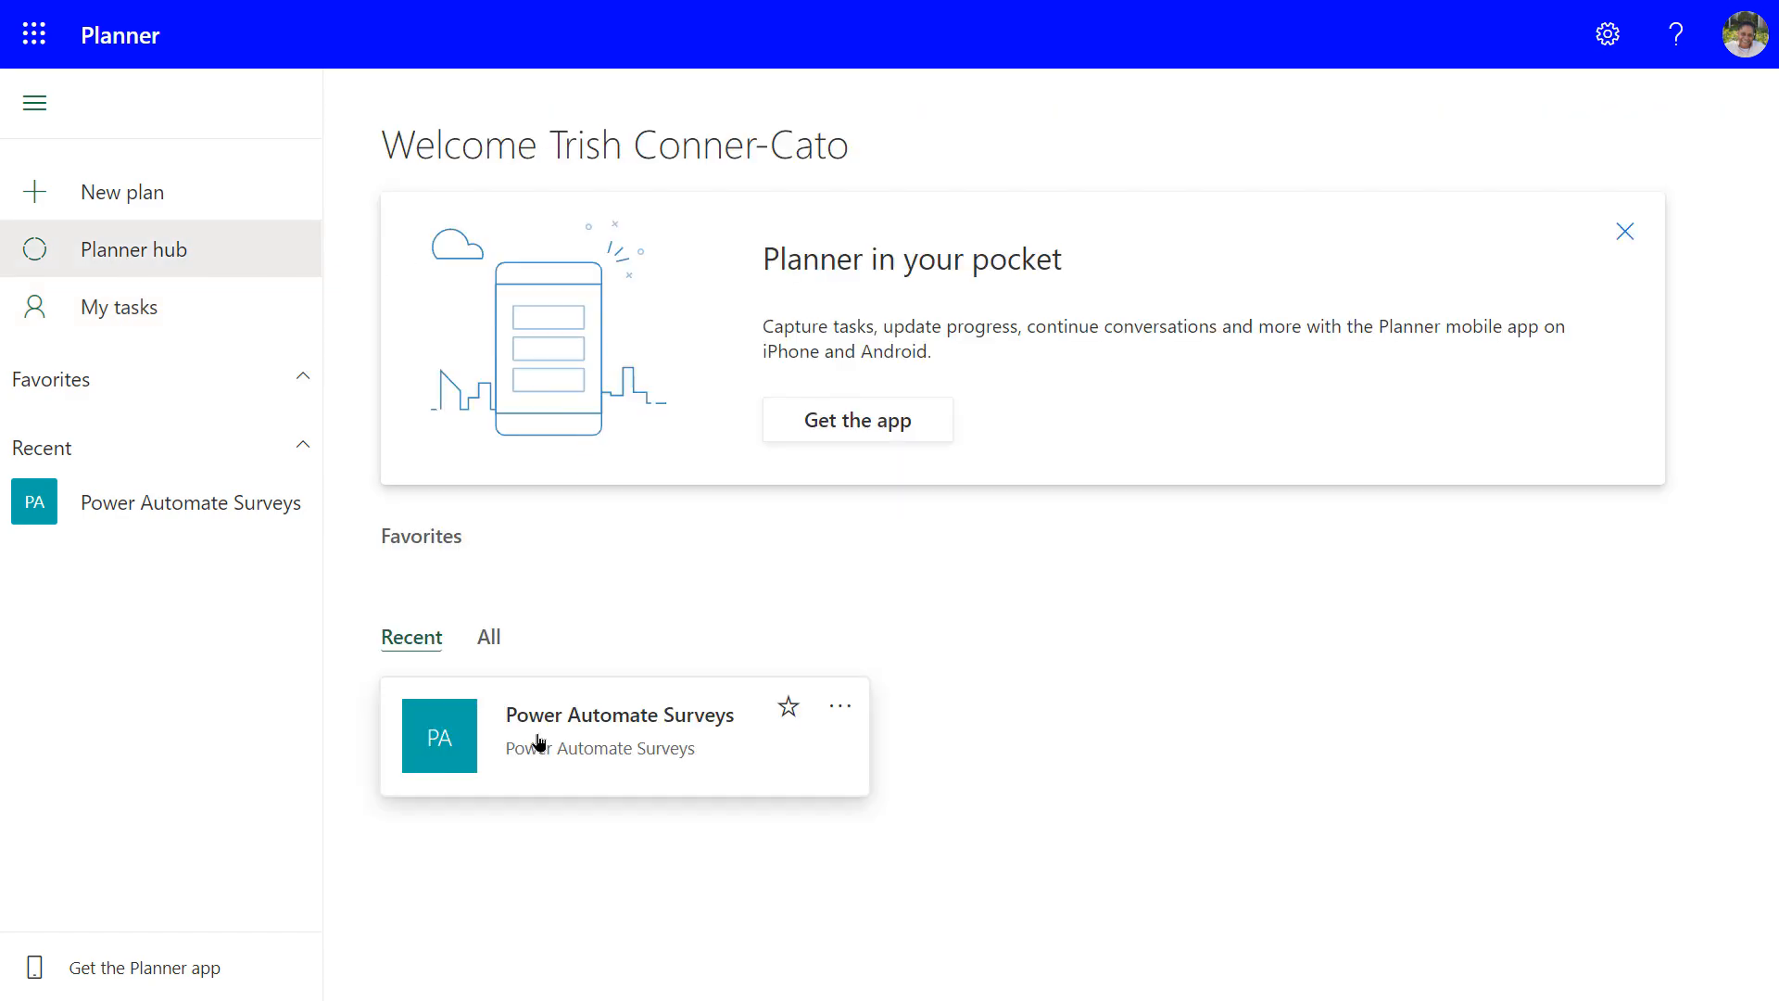
{"action": "left_click", "coordinate": [567, 730]}
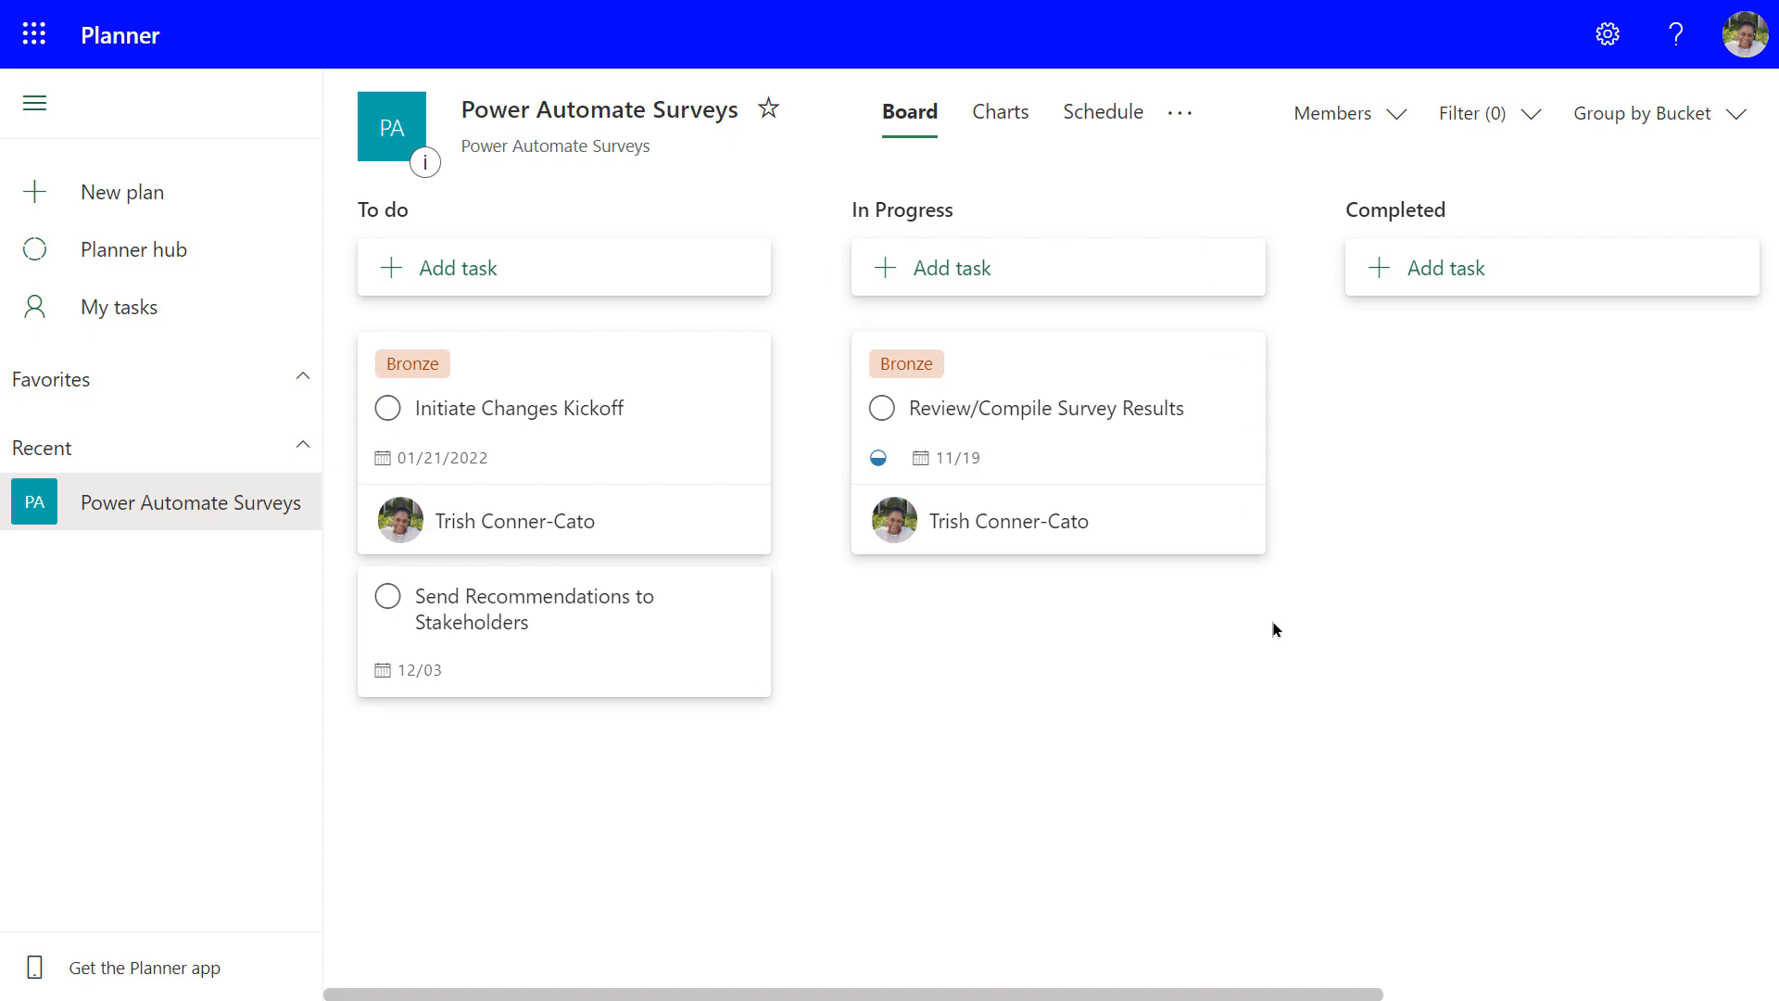
Show the plan's Charts view and scroll through the Status, Bucket, Priority and Members charts
{"action": "left_click", "coordinate": [998, 115]}
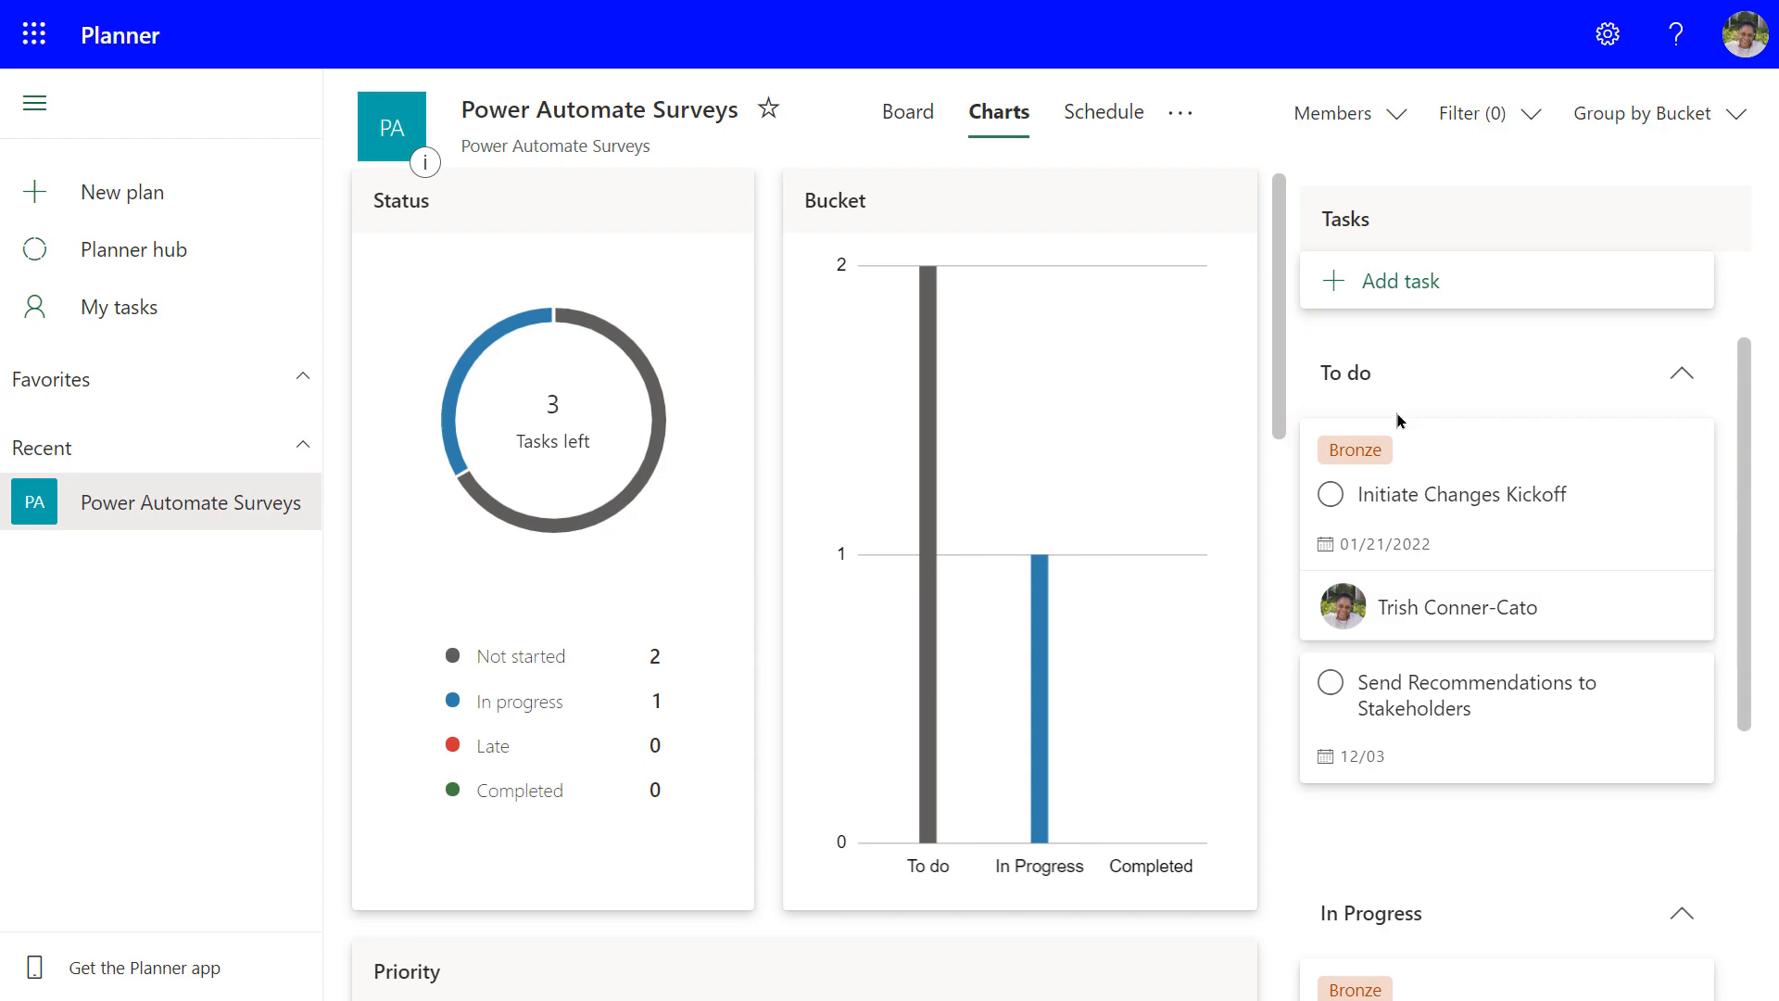
{"action": "scroll", "coordinate": [1500, 450], "scroll_direction": "down", "scroll_amount": 1}
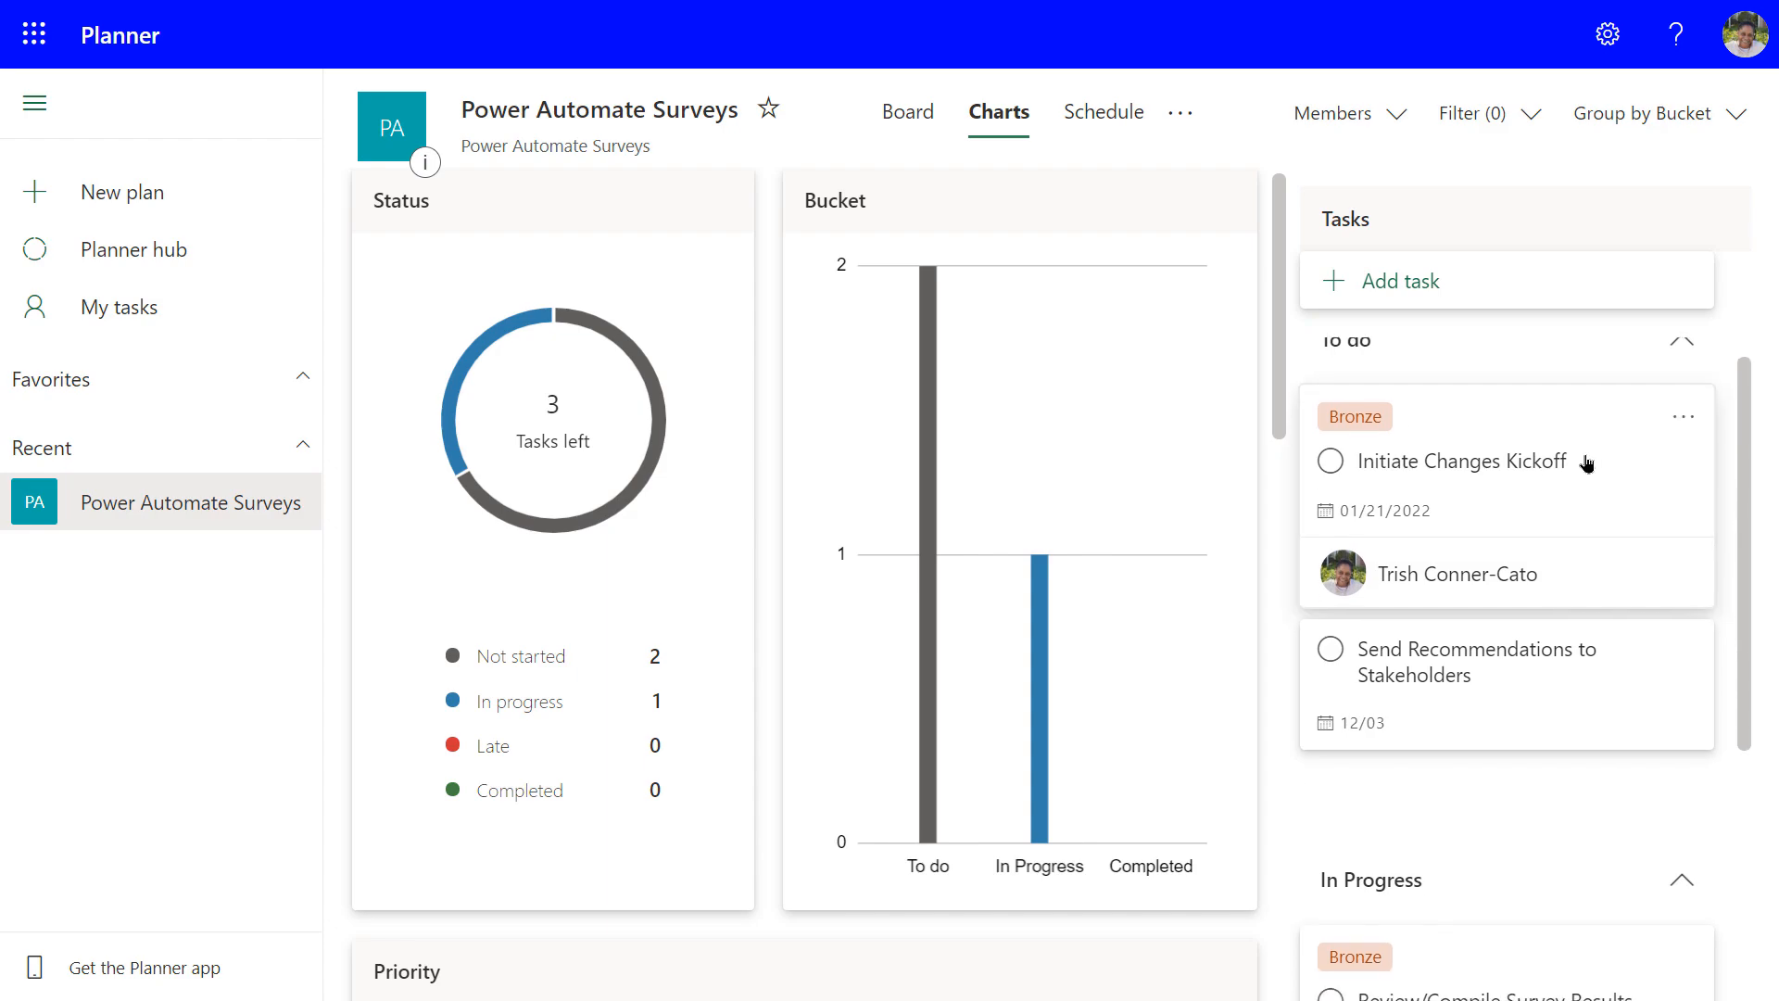
{"action": "scroll", "coordinate": [1469, 574], "scroll_direction": "up", "scroll_amount": 1}
{"action": "scroll", "coordinate": [1476, 509], "scroll_direction": "down", "scroll_amount": 1}
{"action": "scroll", "coordinate": [1476, 509], "scroll_direction": "up", "scroll_amount": 1}
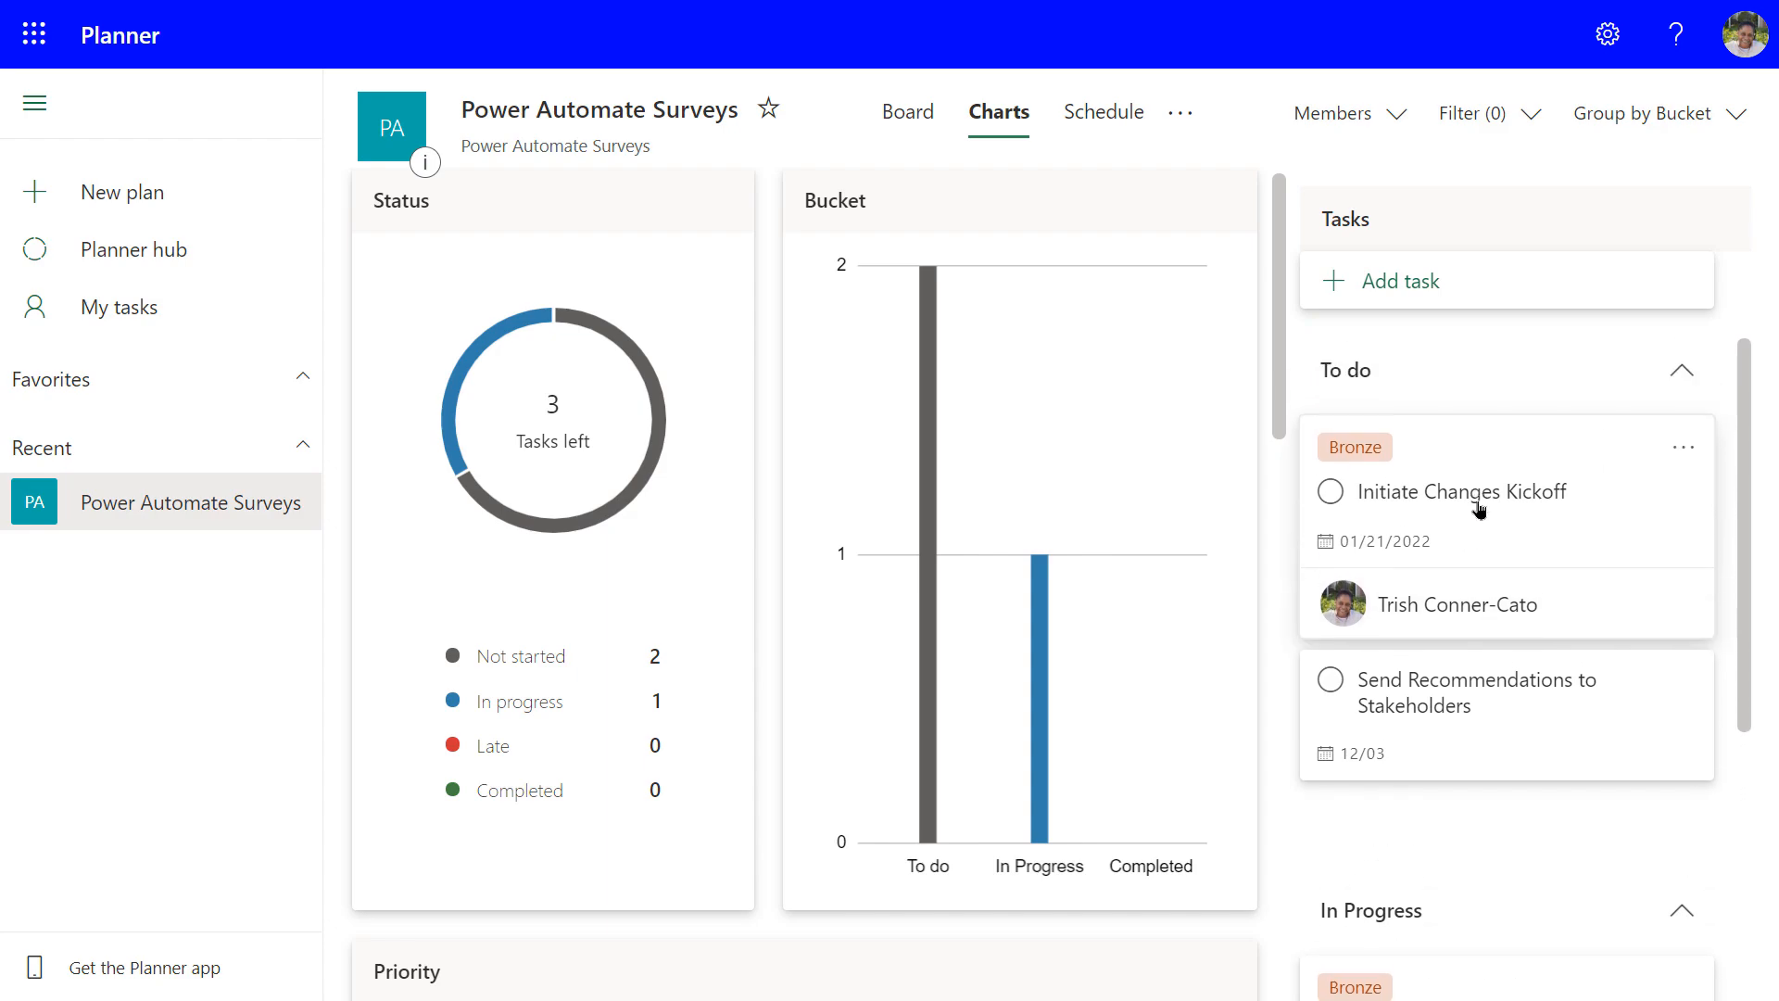
{"action": "scroll", "coordinate": [1450, 602], "scroll_direction": "down", "scroll_amount": 4}
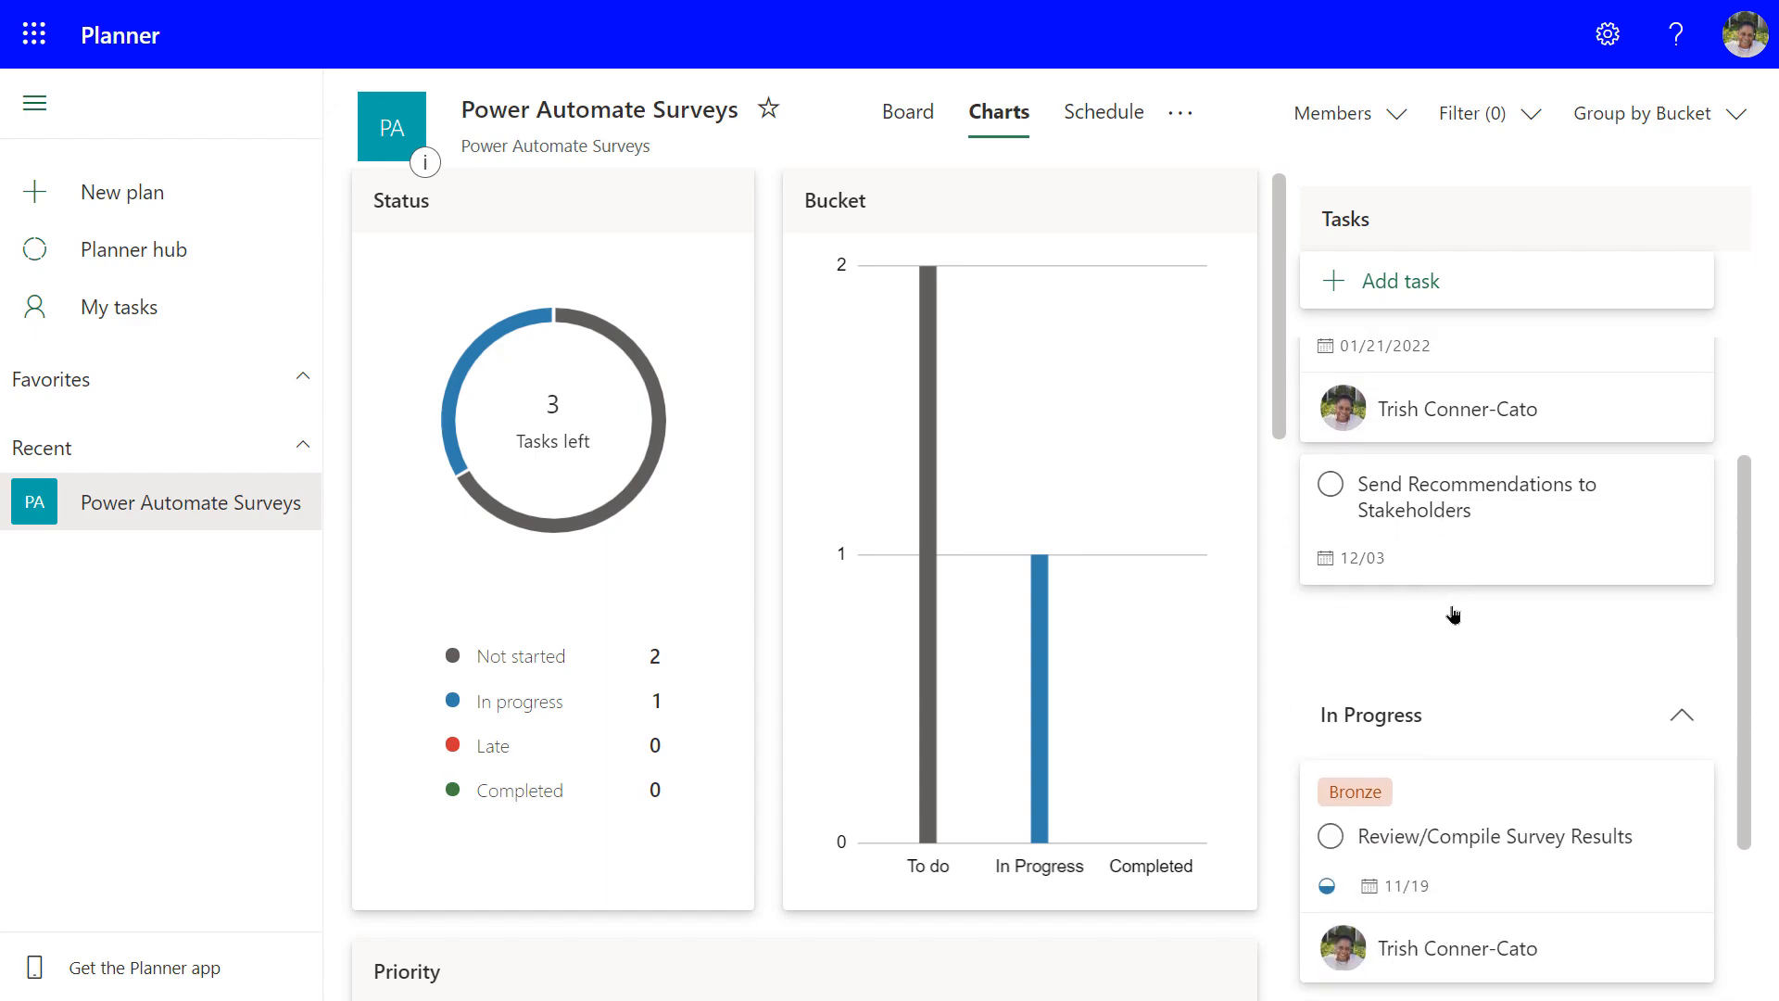
{"action": "scroll", "coordinate": [1456, 630], "scroll_direction": "down", "scroll_amount": 1}
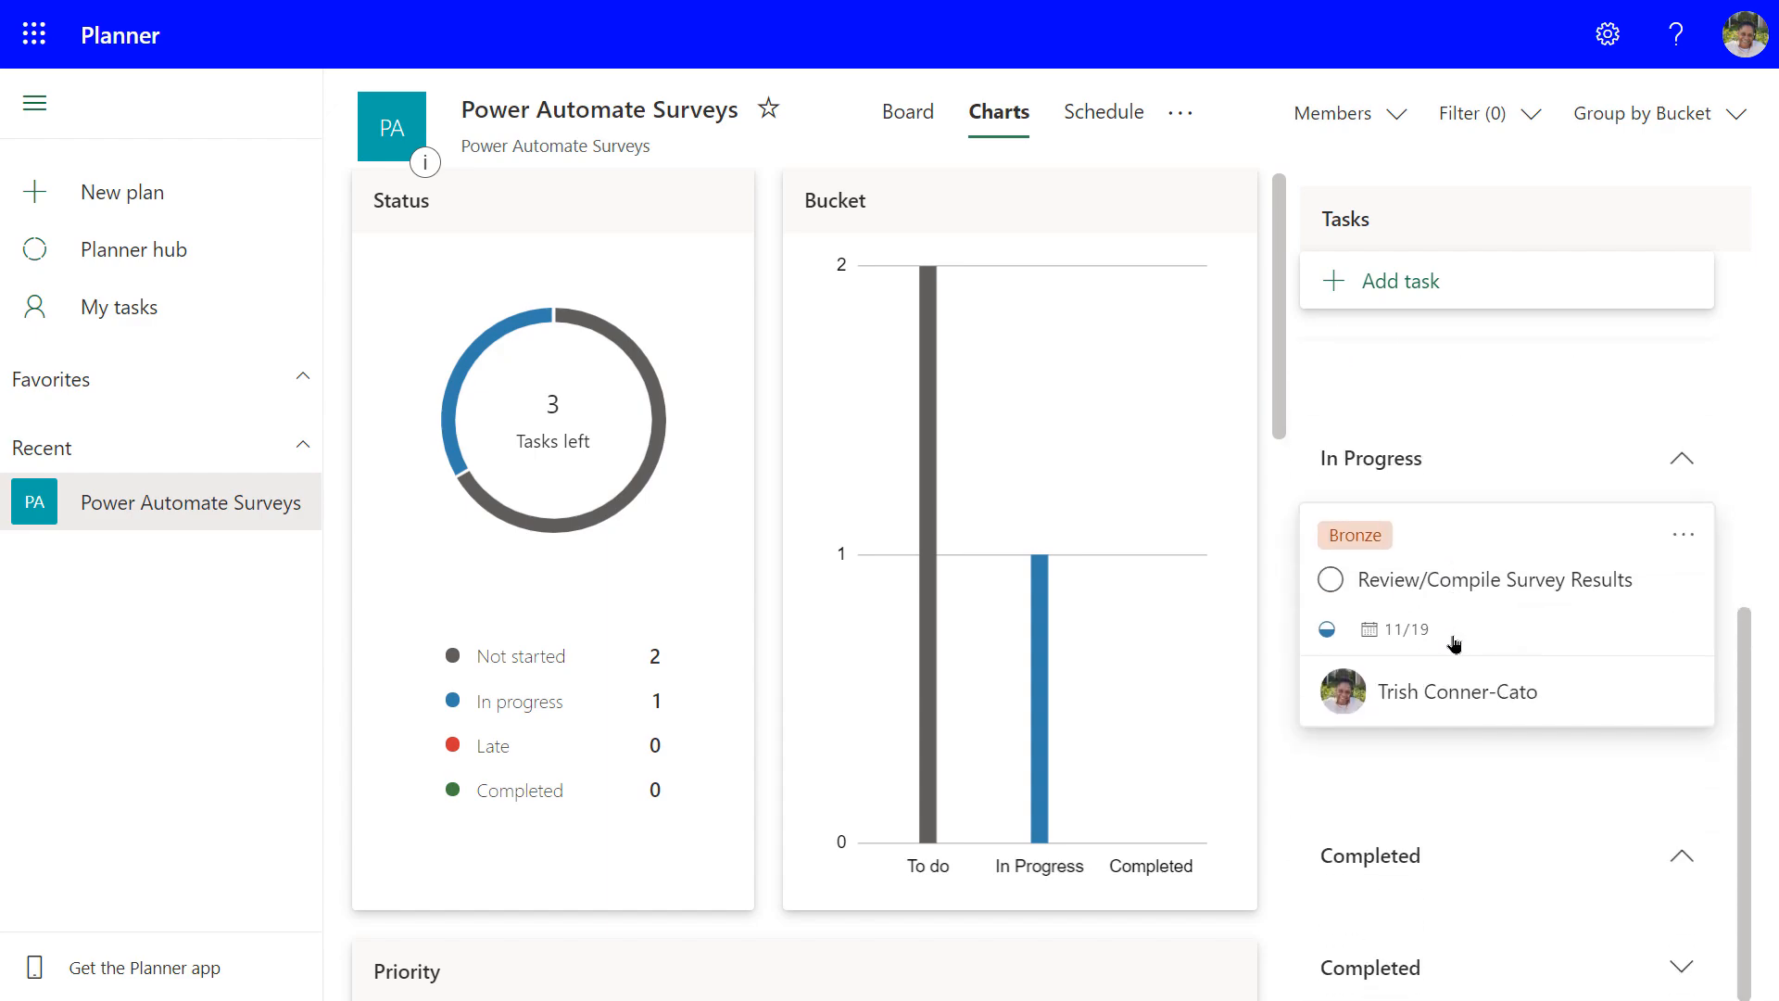
{"action": "scroll", "coordinate": [1450, 649], "scroll_direction": "up", "scroll_amount": 2}
{"action": "scroll", "coordinate": [1447, 656], "scroll_direction": "up", "scroll_amount": 3}
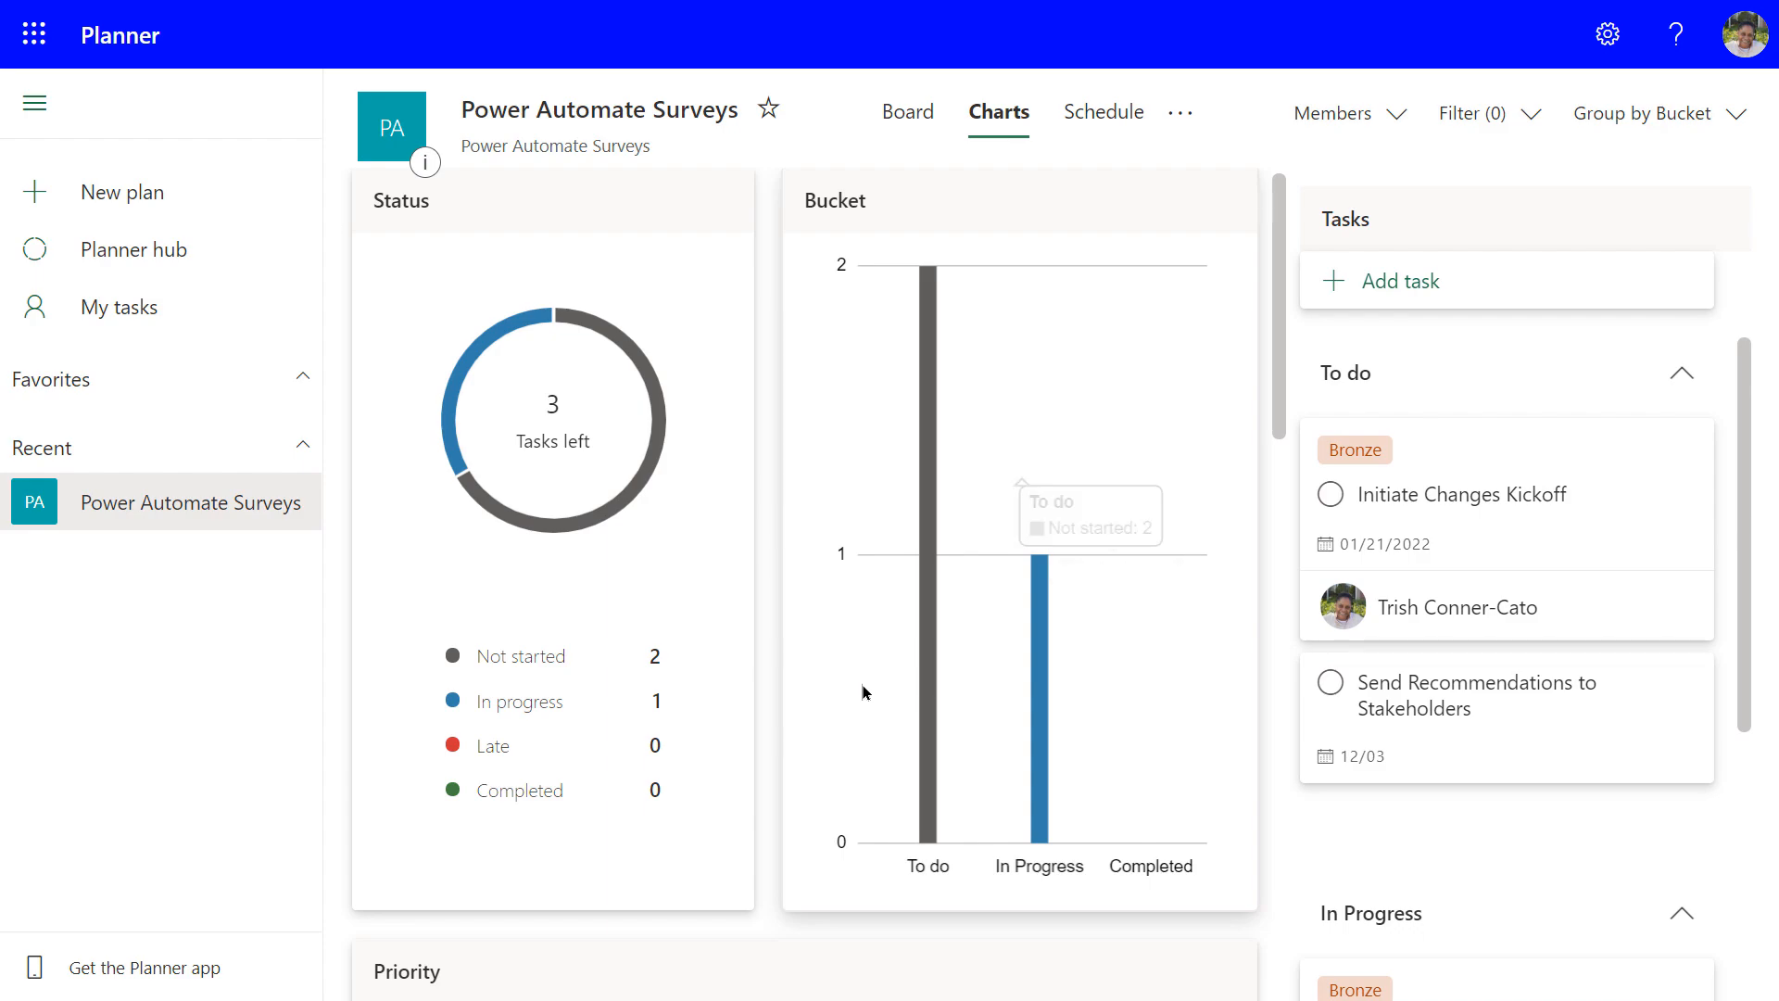
{"action": "scroll", "coordinate": [804, 701], "scroll_direction": "down", "scroll_amount": 5}
{"action": "scroll", "coordinate": [804, 701], "scroll_direction": "down", "scroll_amount": 3}
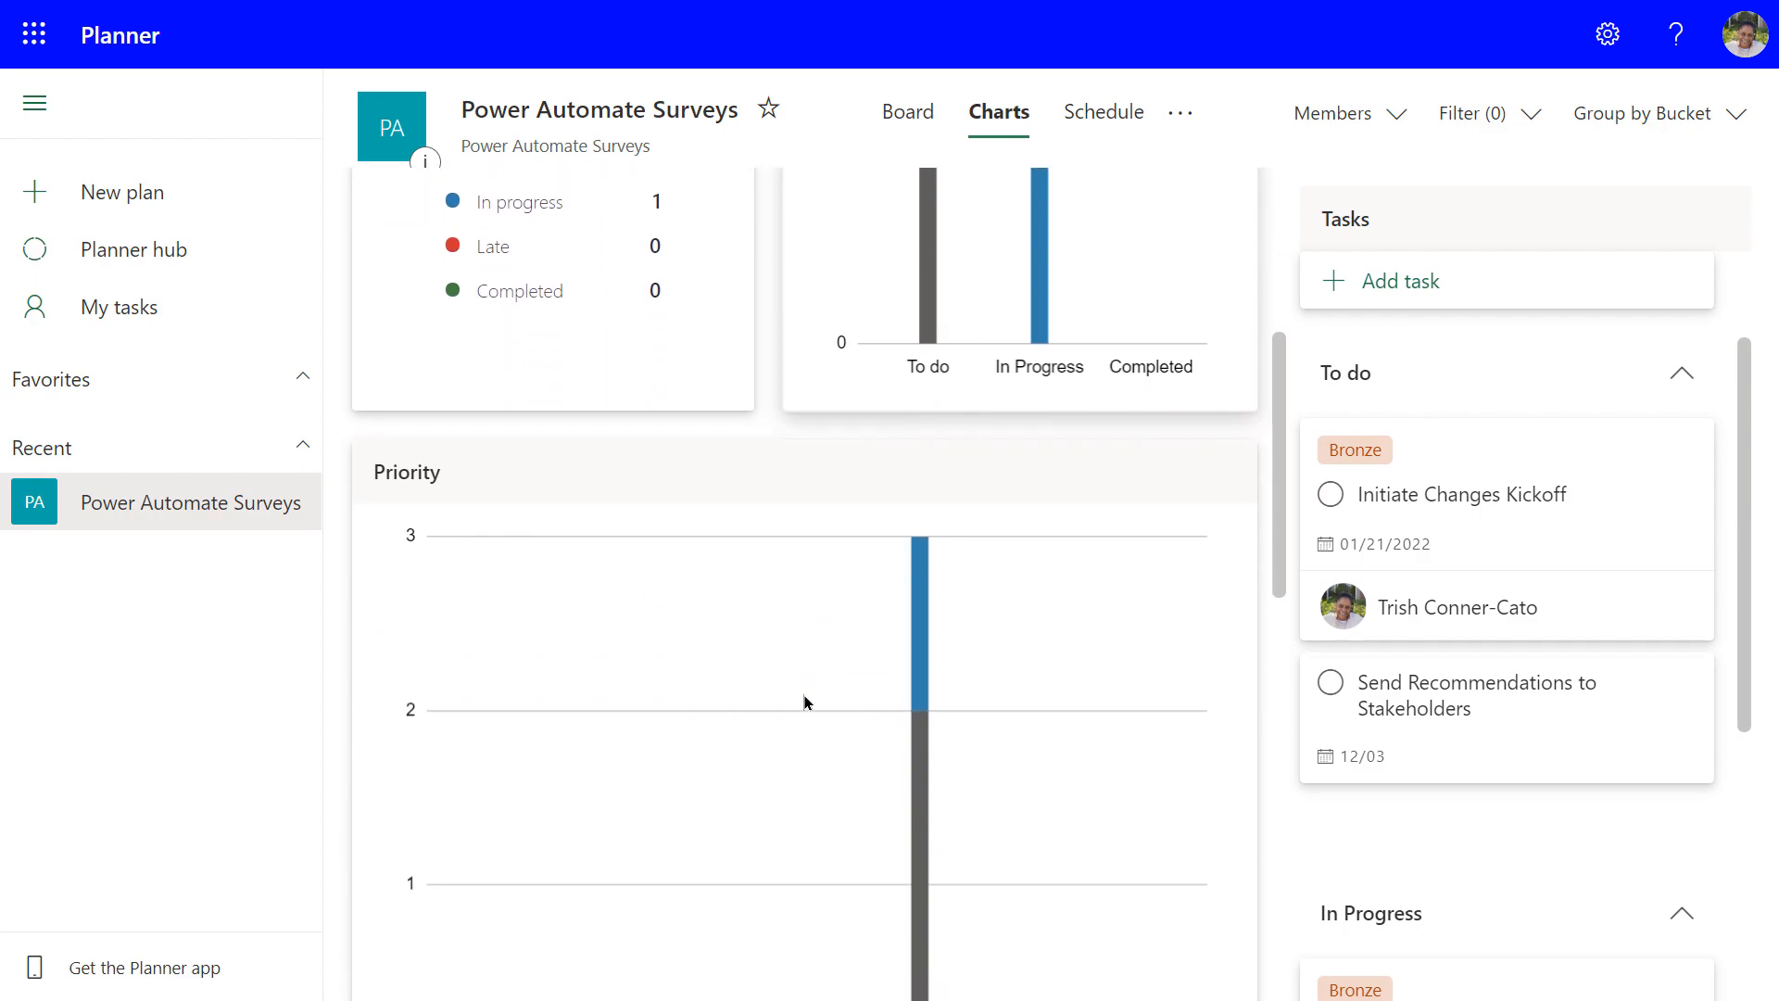
{"action": "scroll", "coordinate": [804, 701], "scroll_direction": "down", "scroll_amount": 1}
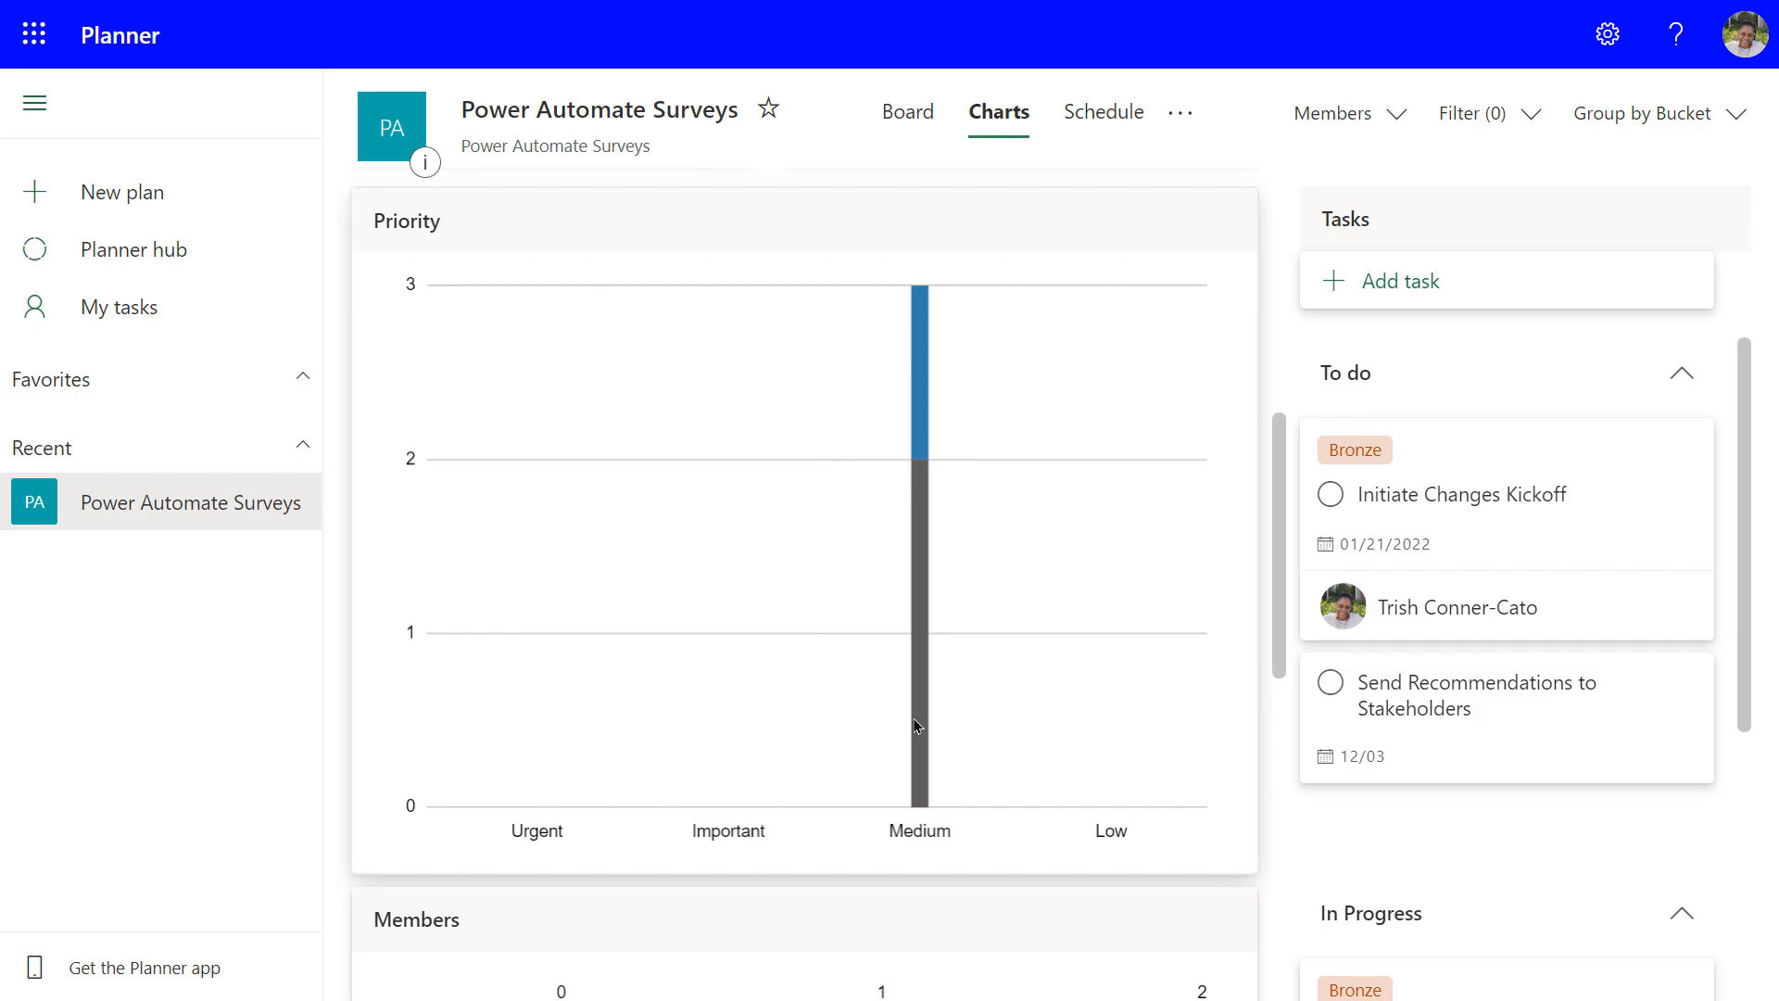
{"action": "mouse_move", "coordinate": [917, 719]}
Re-check the chart values, then view the plan's November 2021 Schedule calendar
{"action": "scroll", "coordinate": [926, 720], "scroll_direction": "up", "scroll_amount": 1}
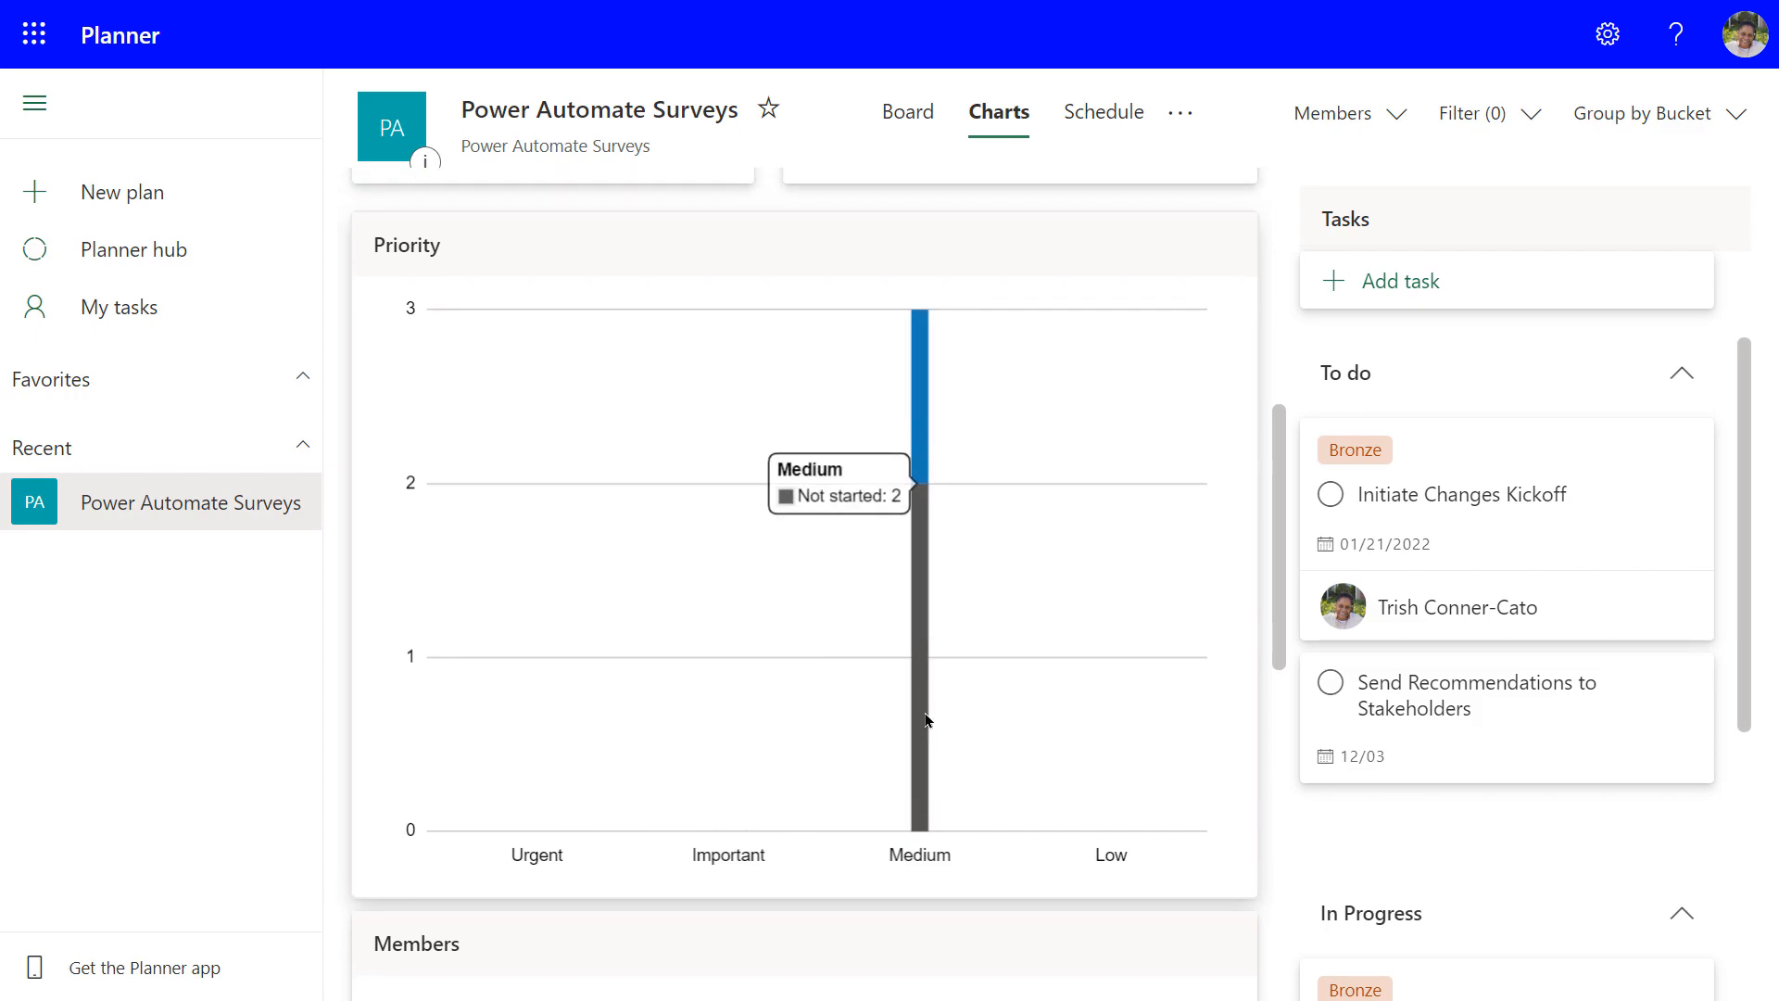
{"action": "scroll", "coordinate": [926, 719], "scroll_direction": "up", "scroll_amount": 1}
{"action": "scroll", "coordinate": [925, 718], "scroll_direction": "down", "scroll_amount": 5}
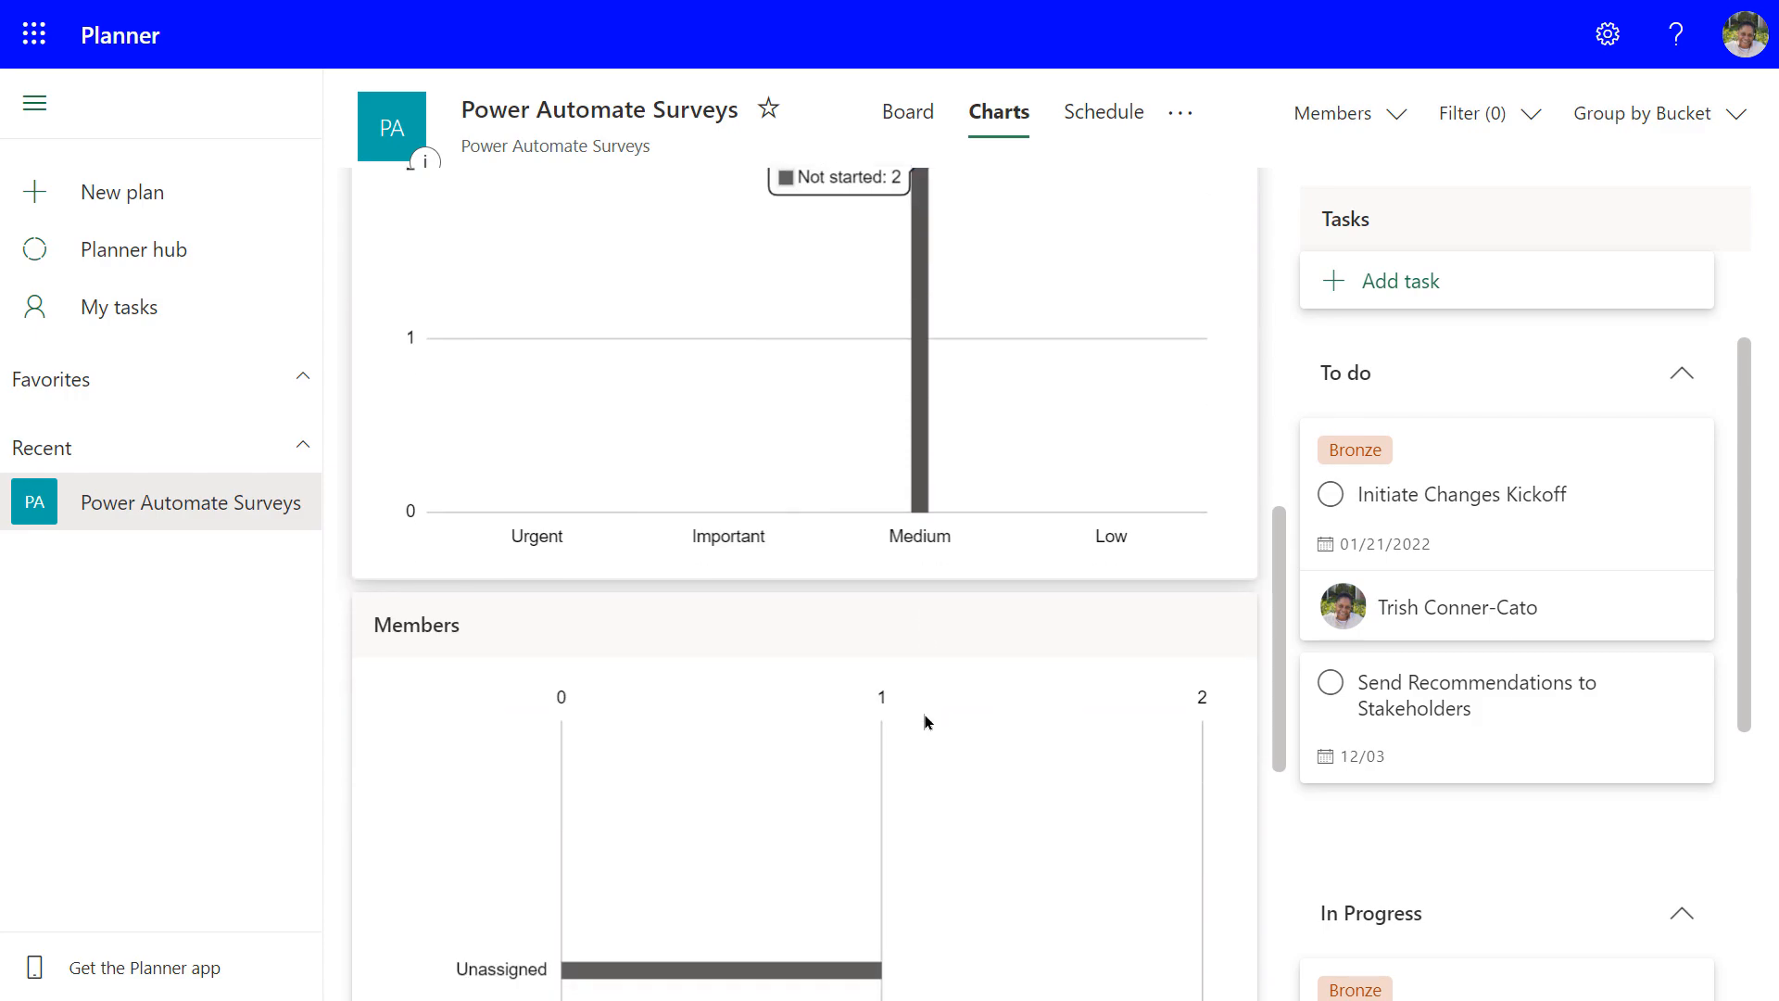
{"action": "scroll", "coordinate": [925, 721], "scroll_direction": "up", "scroll_amount": 5}
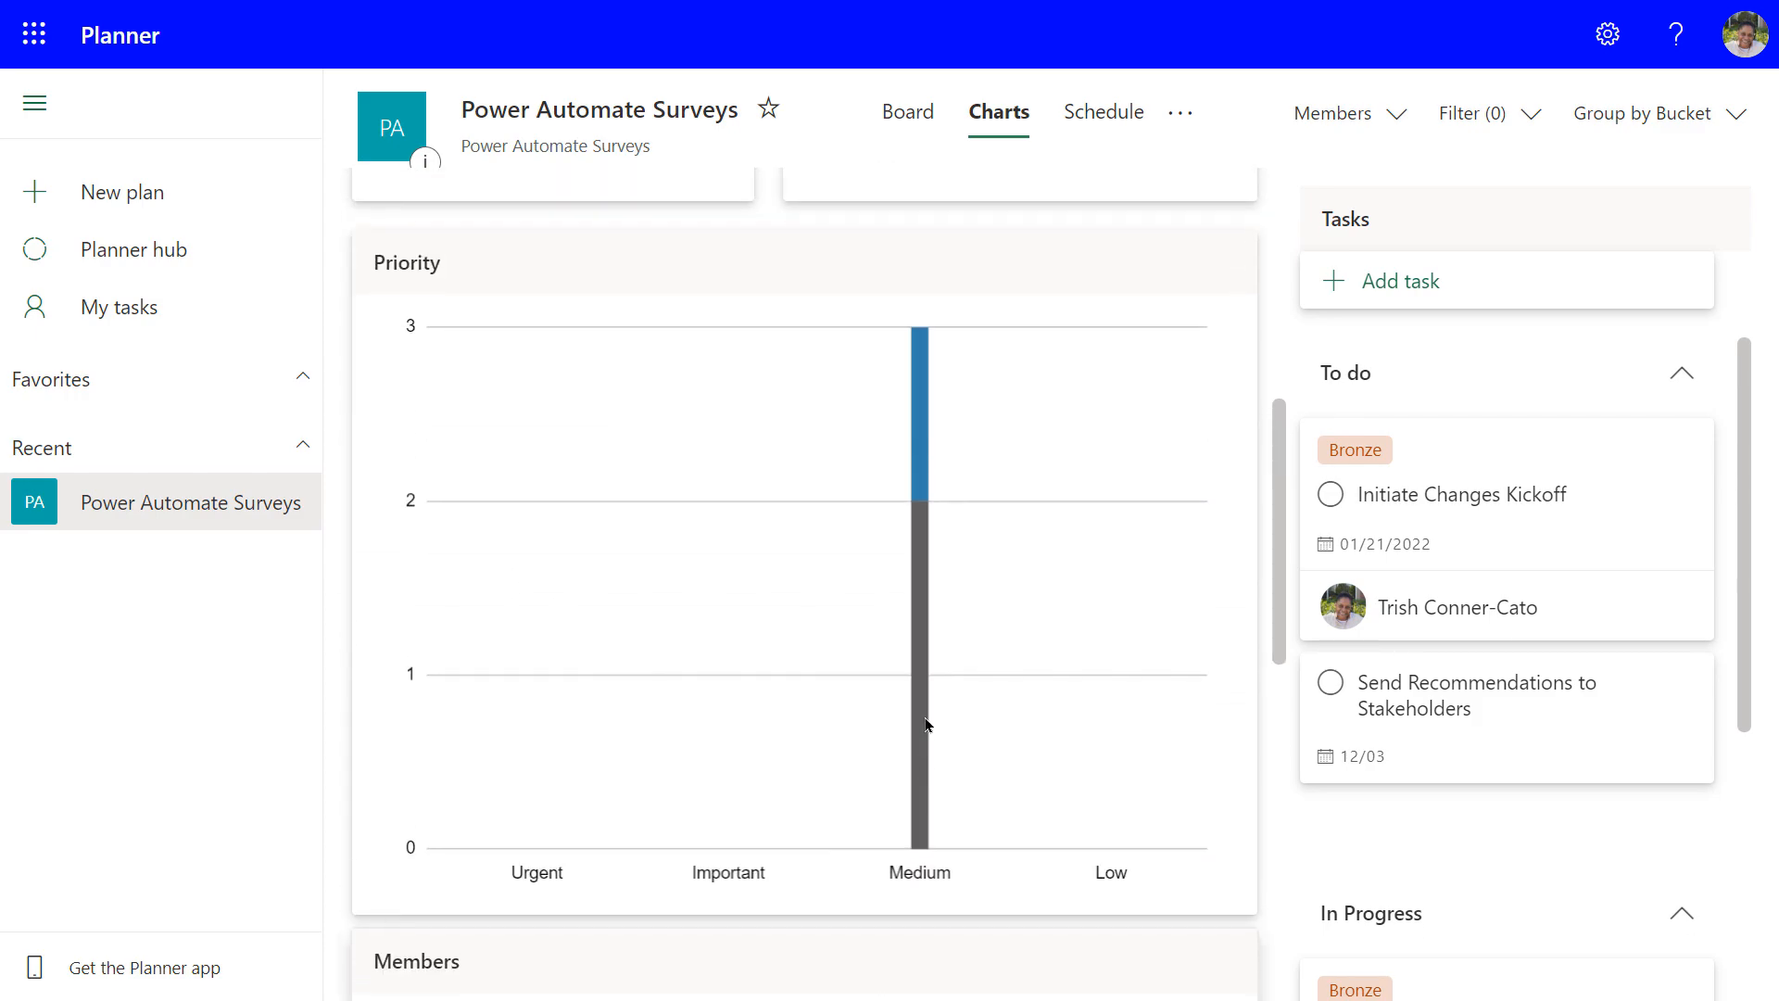
{"action": "scroll", "coordinate": [925, 724], "scroll_direction": "up", "scroll_amount": 1}
{"action": "scroll", "coordinate": [925, 725], "scroll_direction": "down", "scroll_amount": 5}
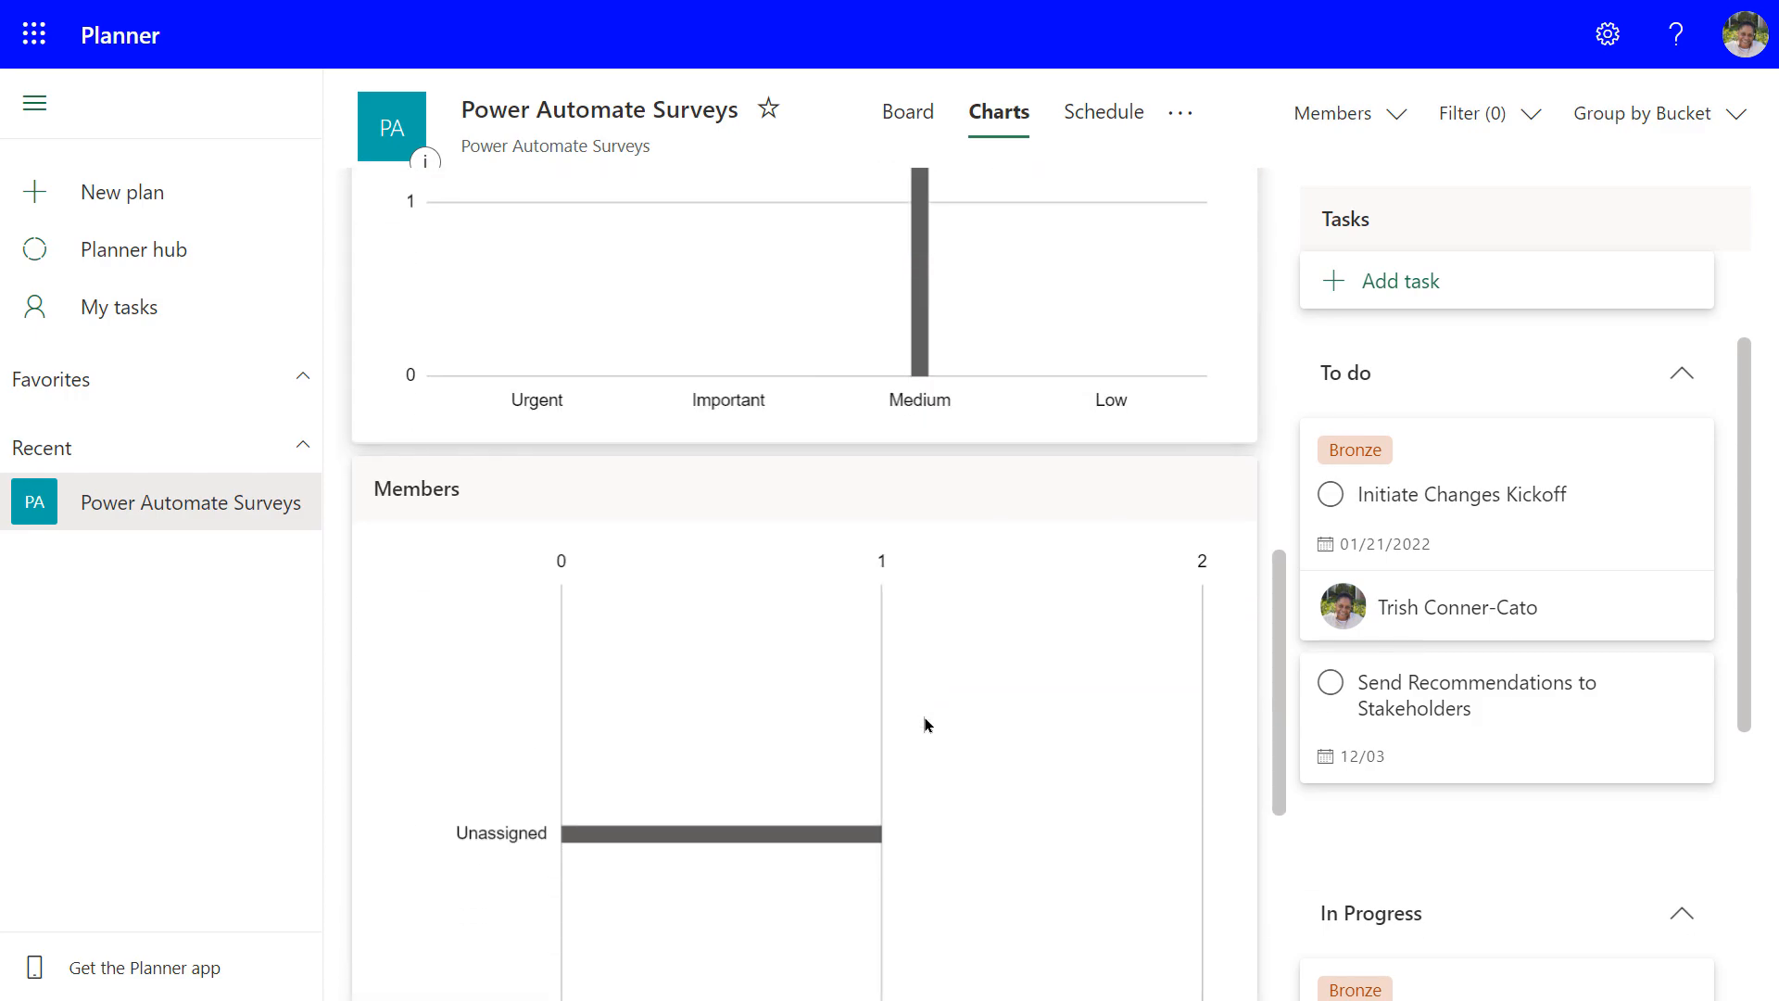
{"action": "scroll", "coordinate": [924, 724], "scroll_direction": "down", "scroll_amount": 5}
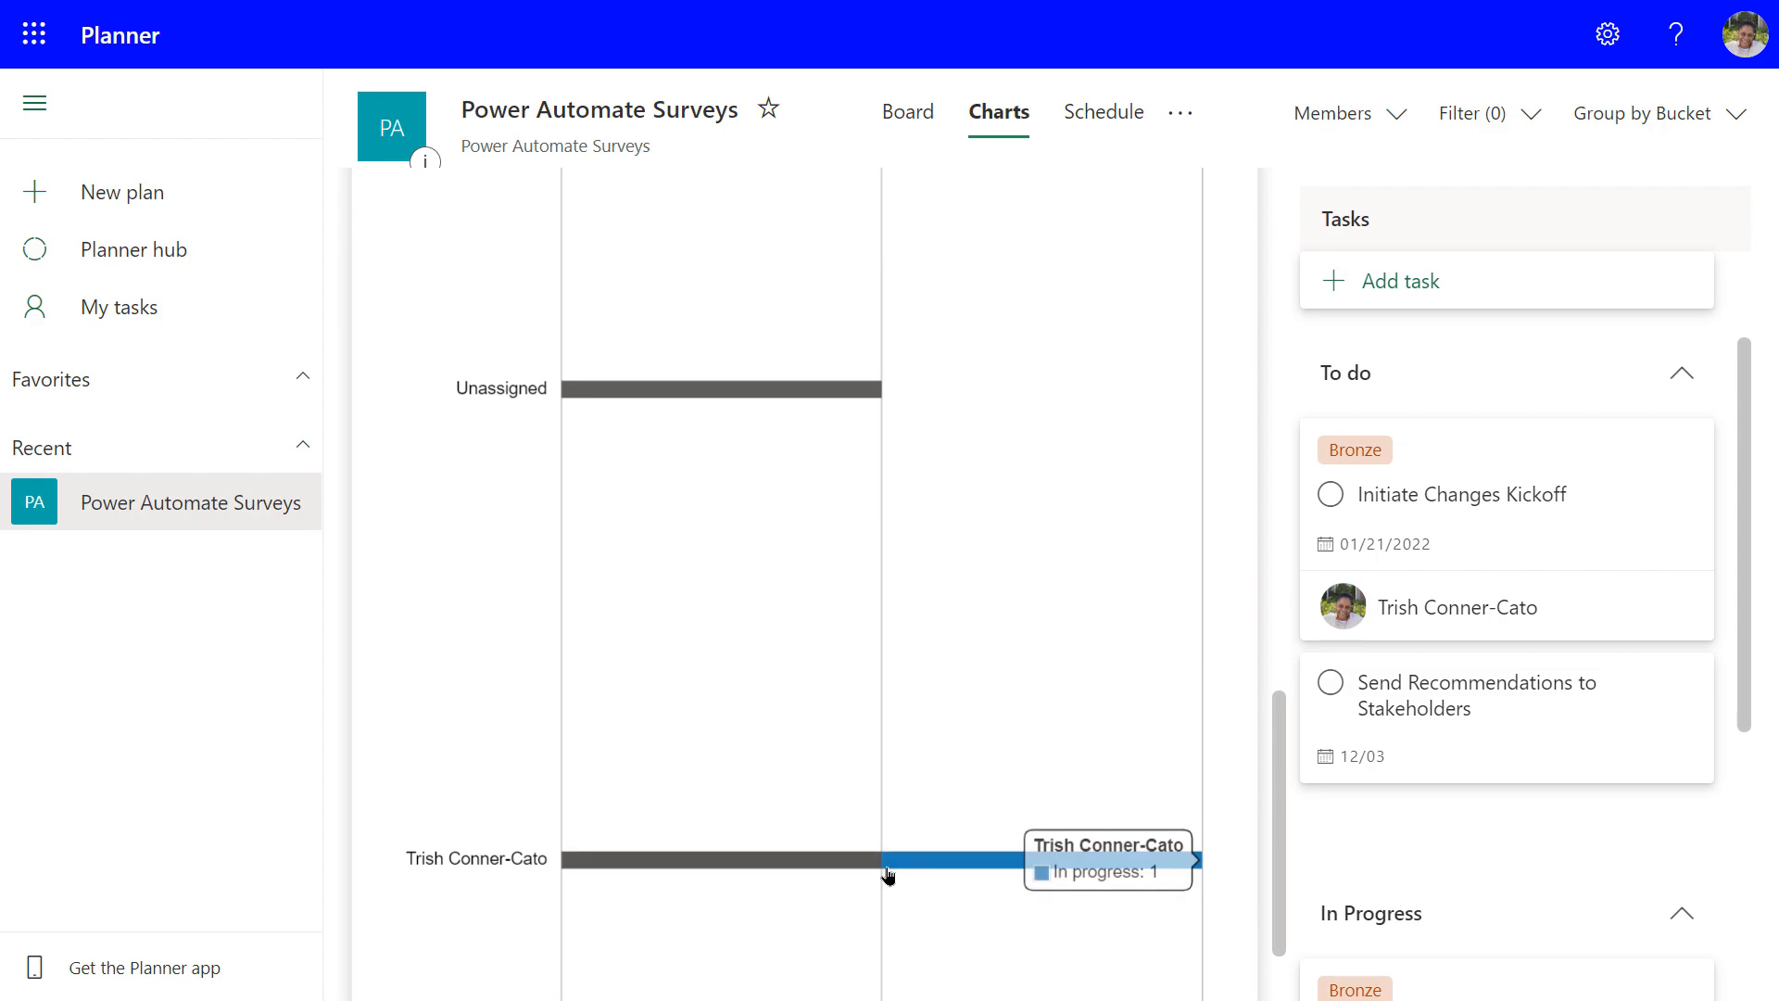
{"action": "scroll", "coordinate": [919, 772], "scroll_direction": "down", "scroll_amount": 1}
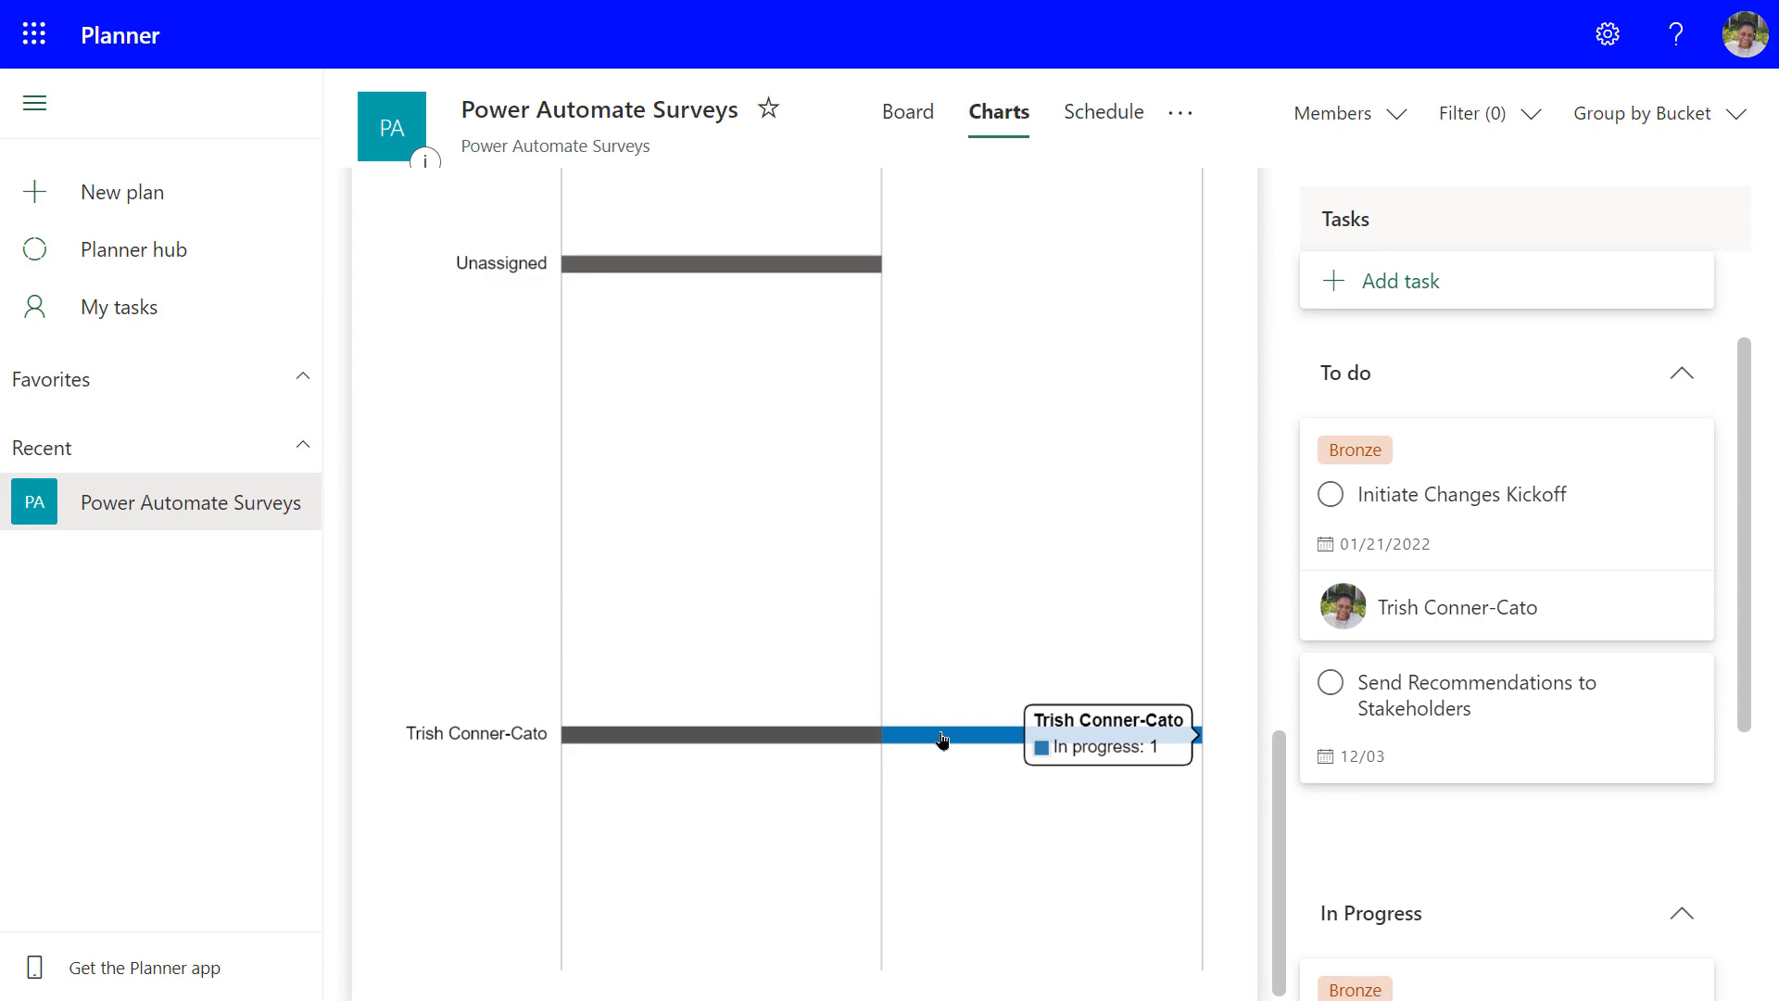
{"action": "mouse_move", "coordinate": [793, 739]}
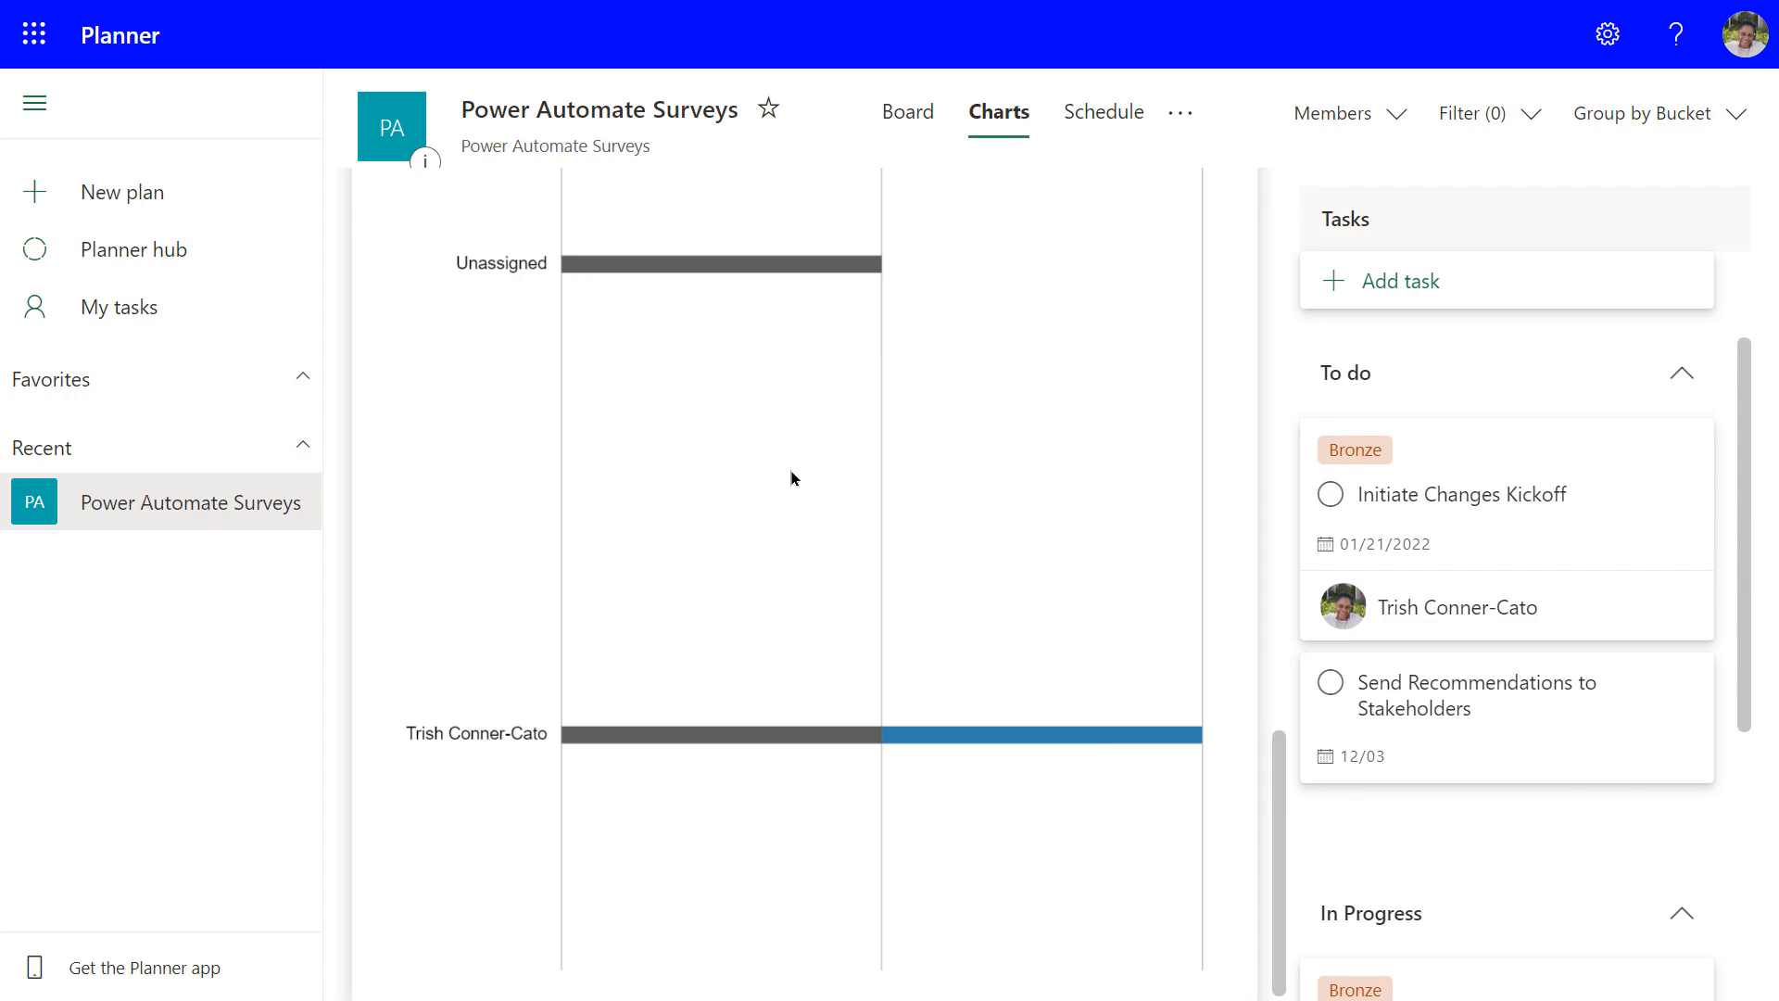
{"action": "left_click", "coordinate": [1095, 119]}
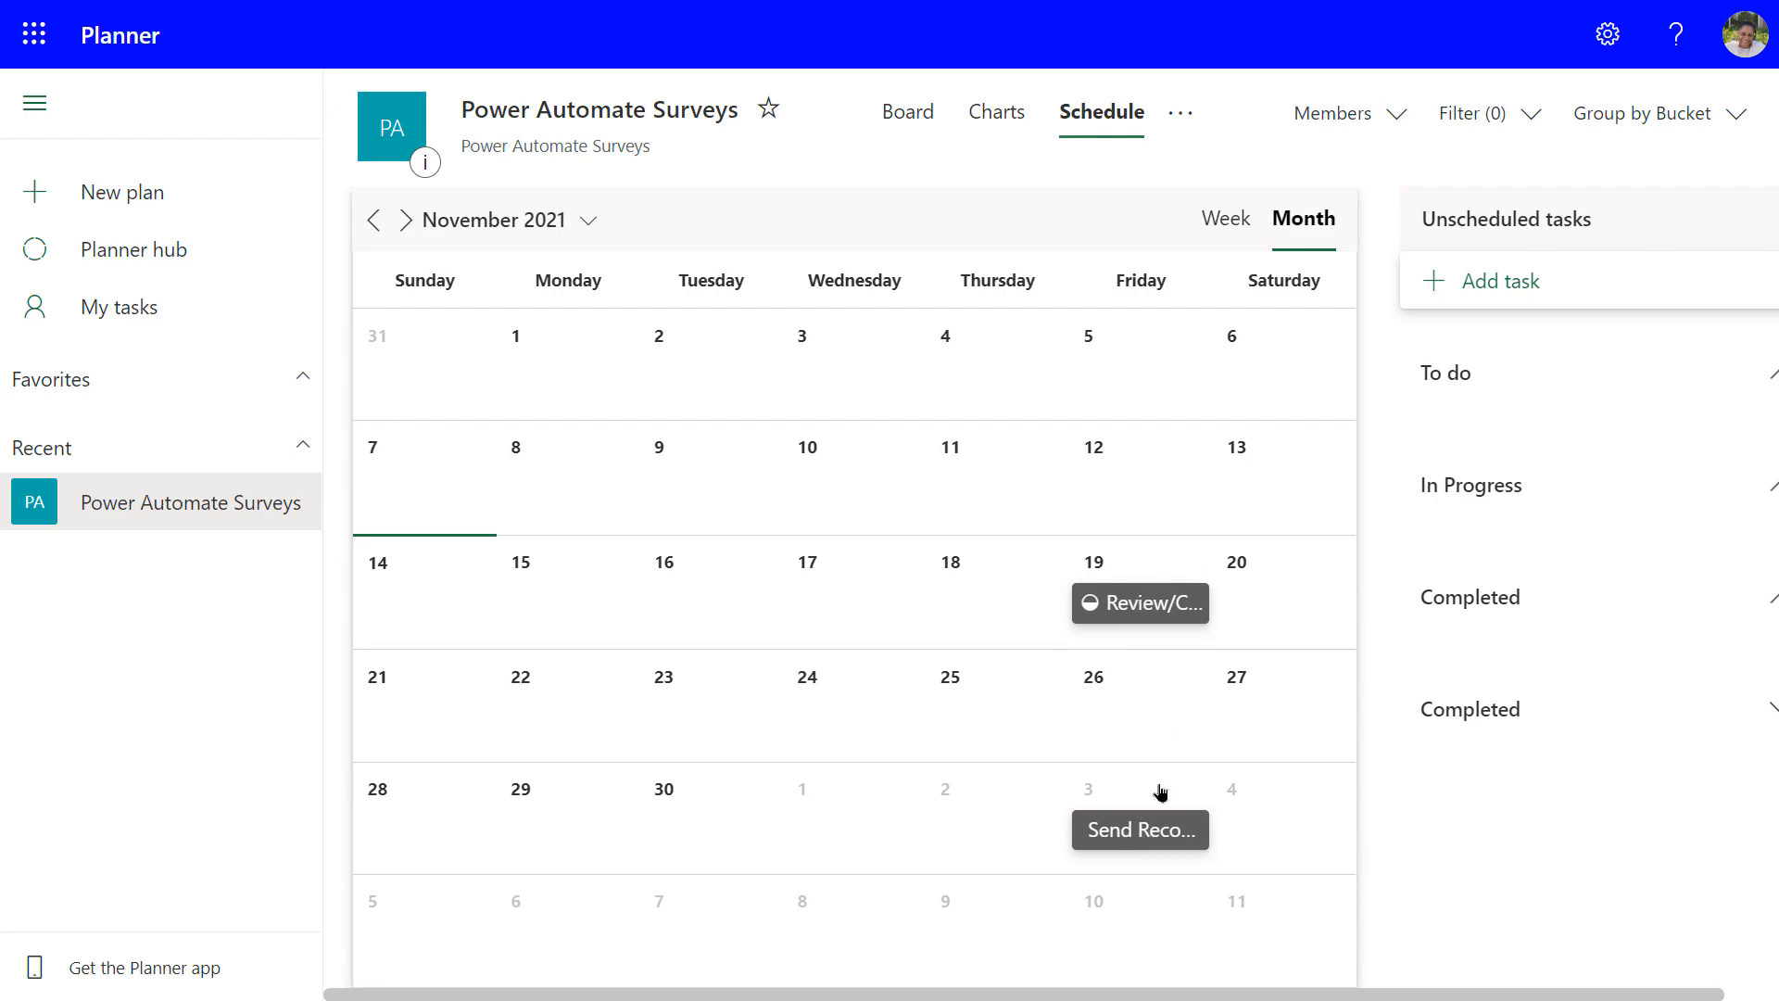
{"action": "left_click", "coordinate": [588, 222]}
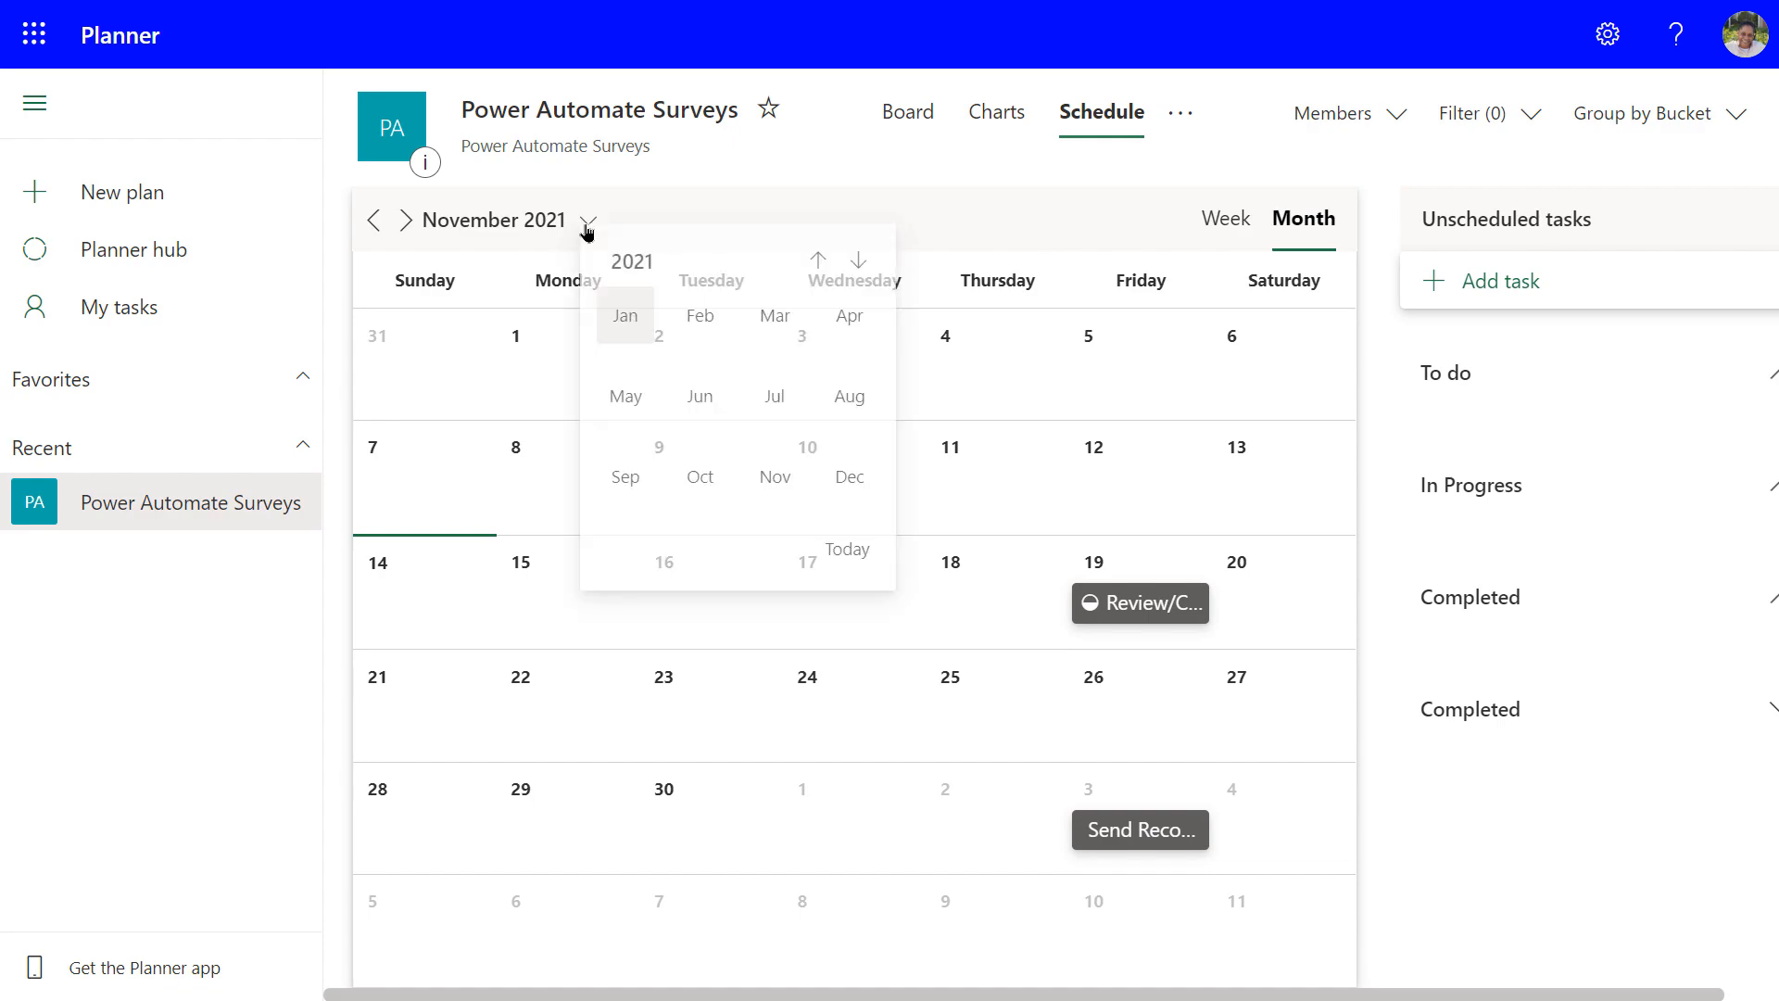
{"action": "left_click", "coordinate": [636, 326]}
{"action": "left_click", "coordinate": [629, 273]}
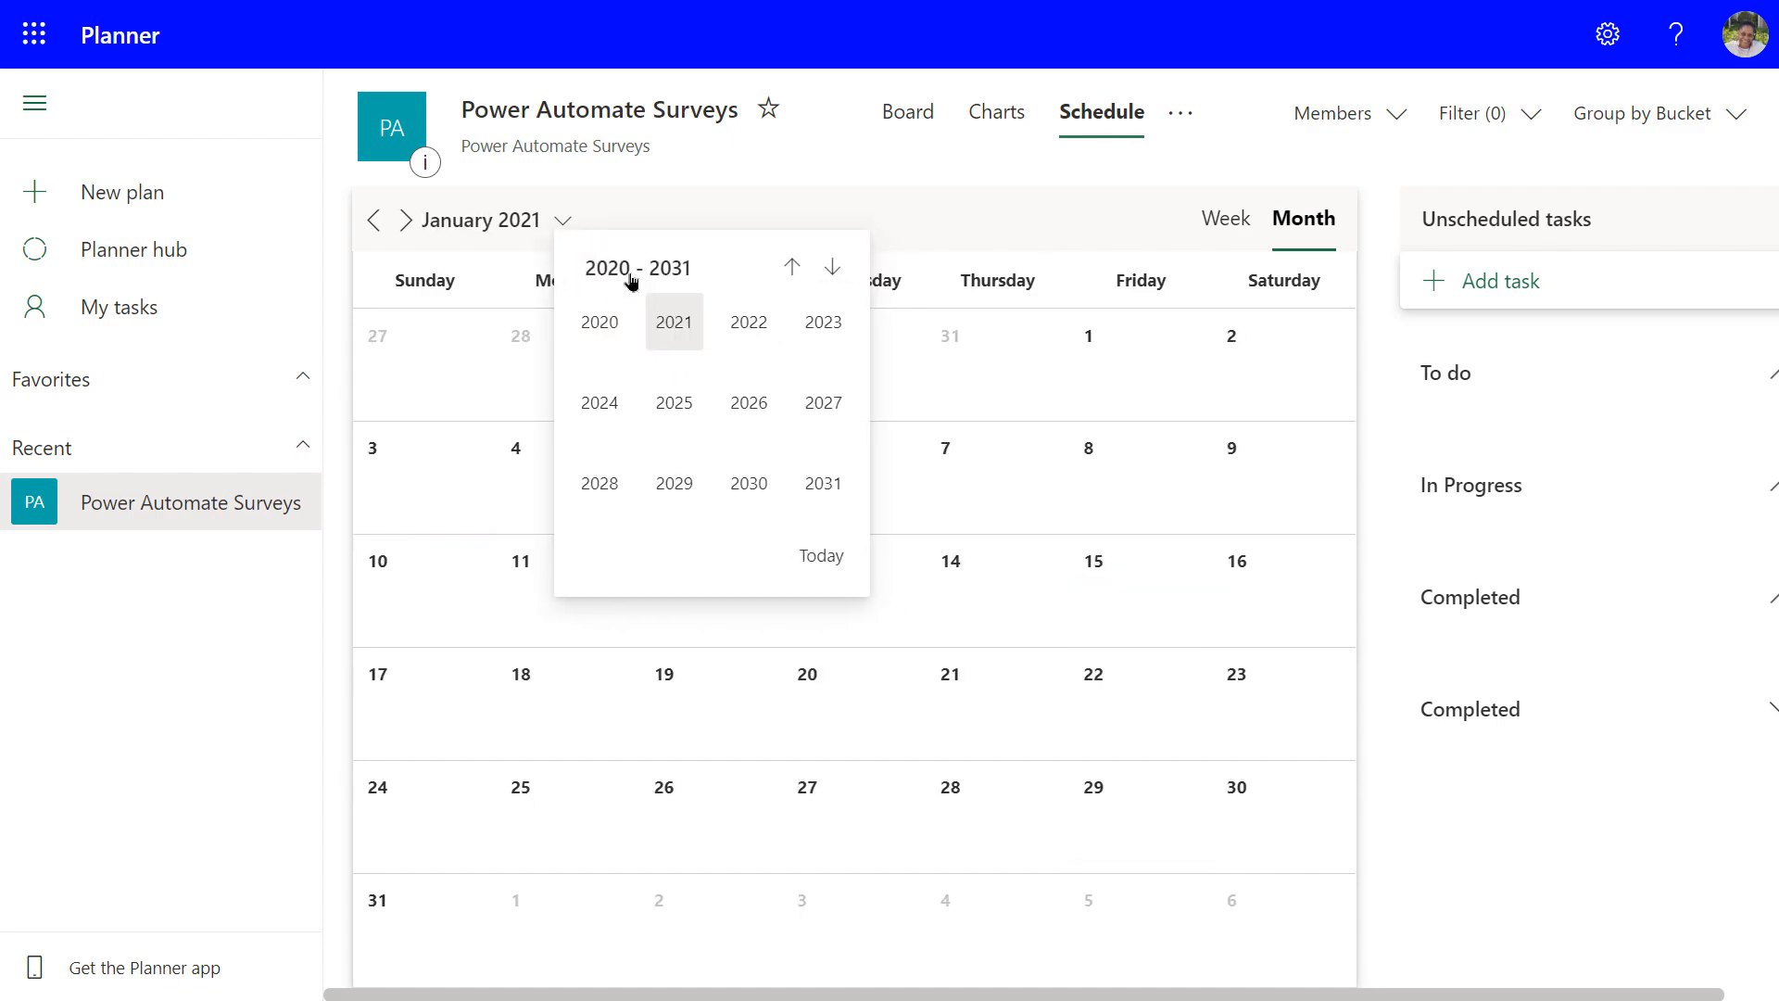
{"action": "left_click", "coordinate": [749, 323]}
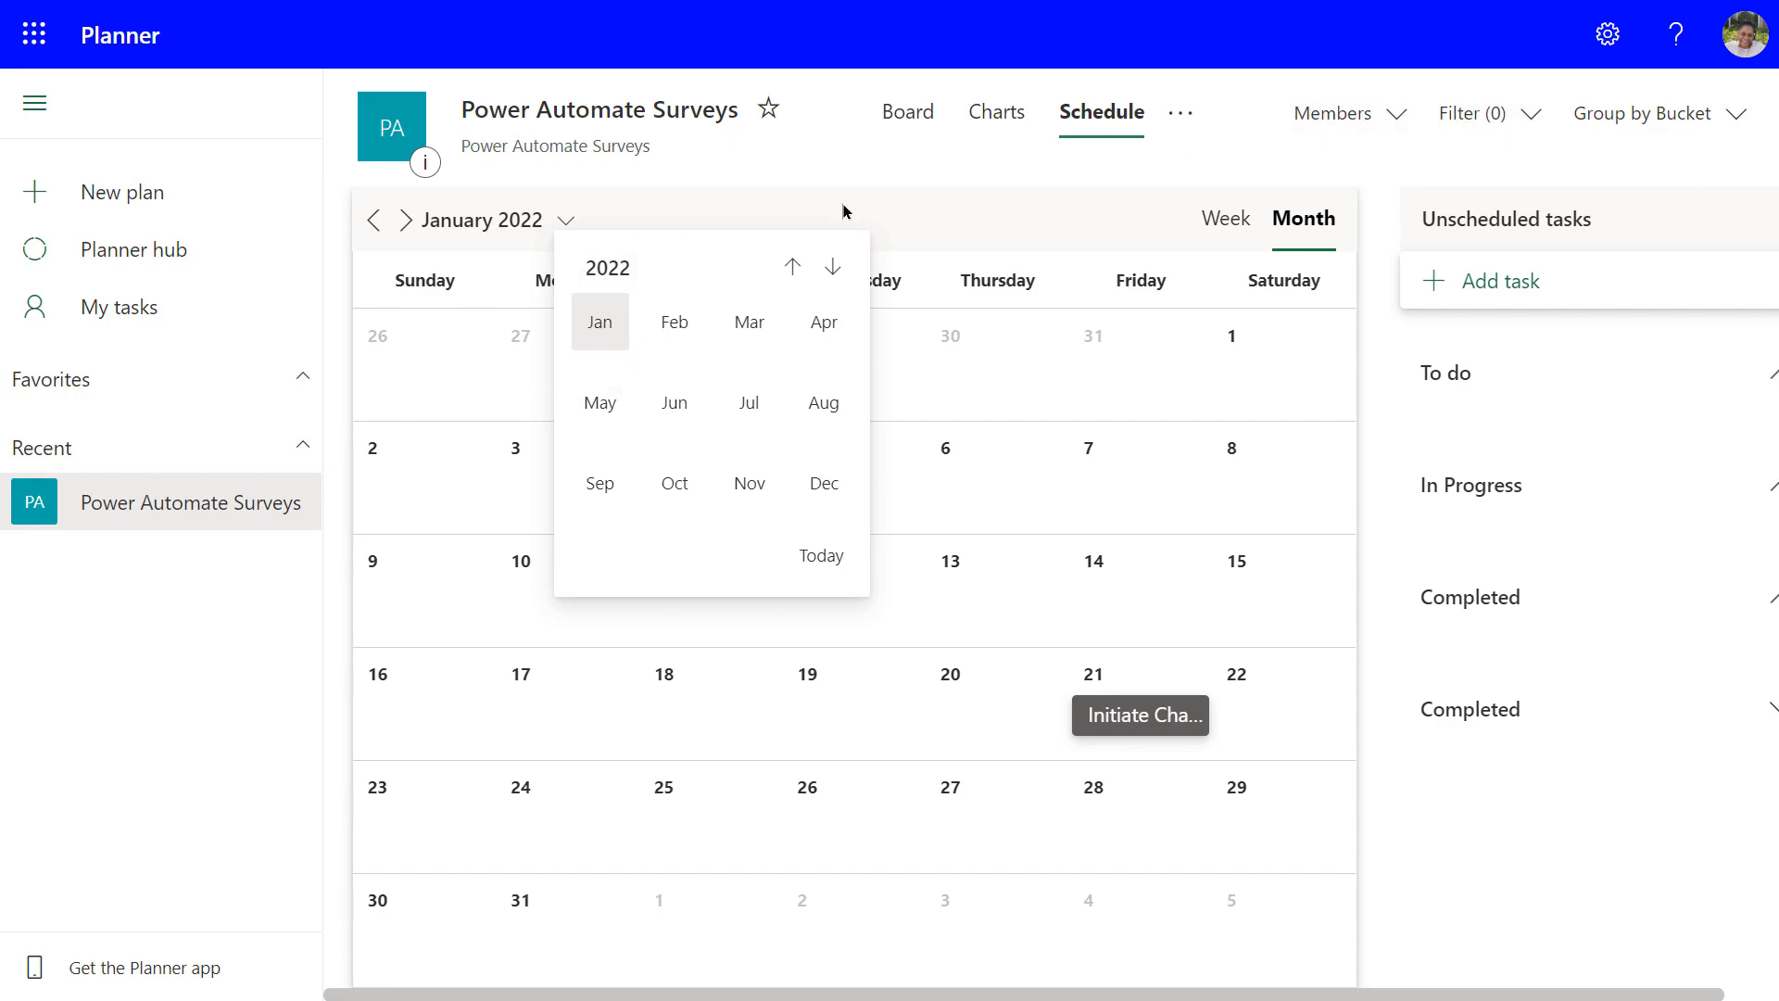
{"action": "left_click", "coordinate": [1174, 124]}
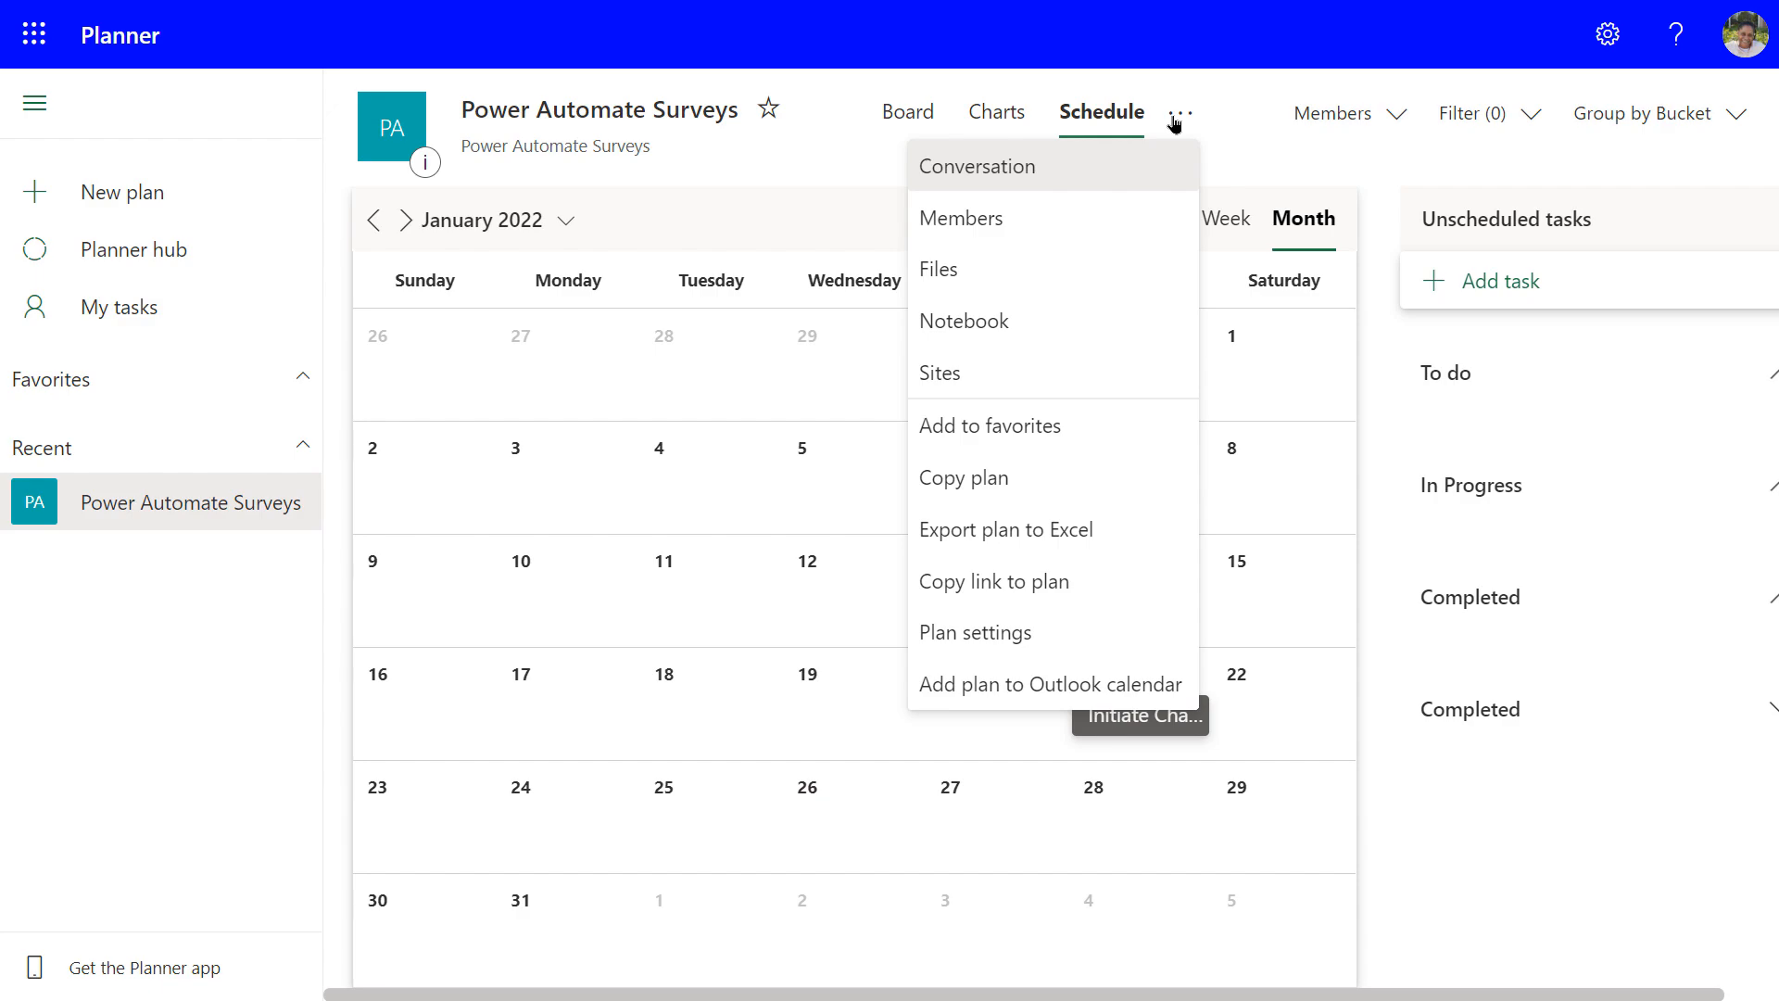
{"action": "left_click", "coordinate": [1266, 81]}
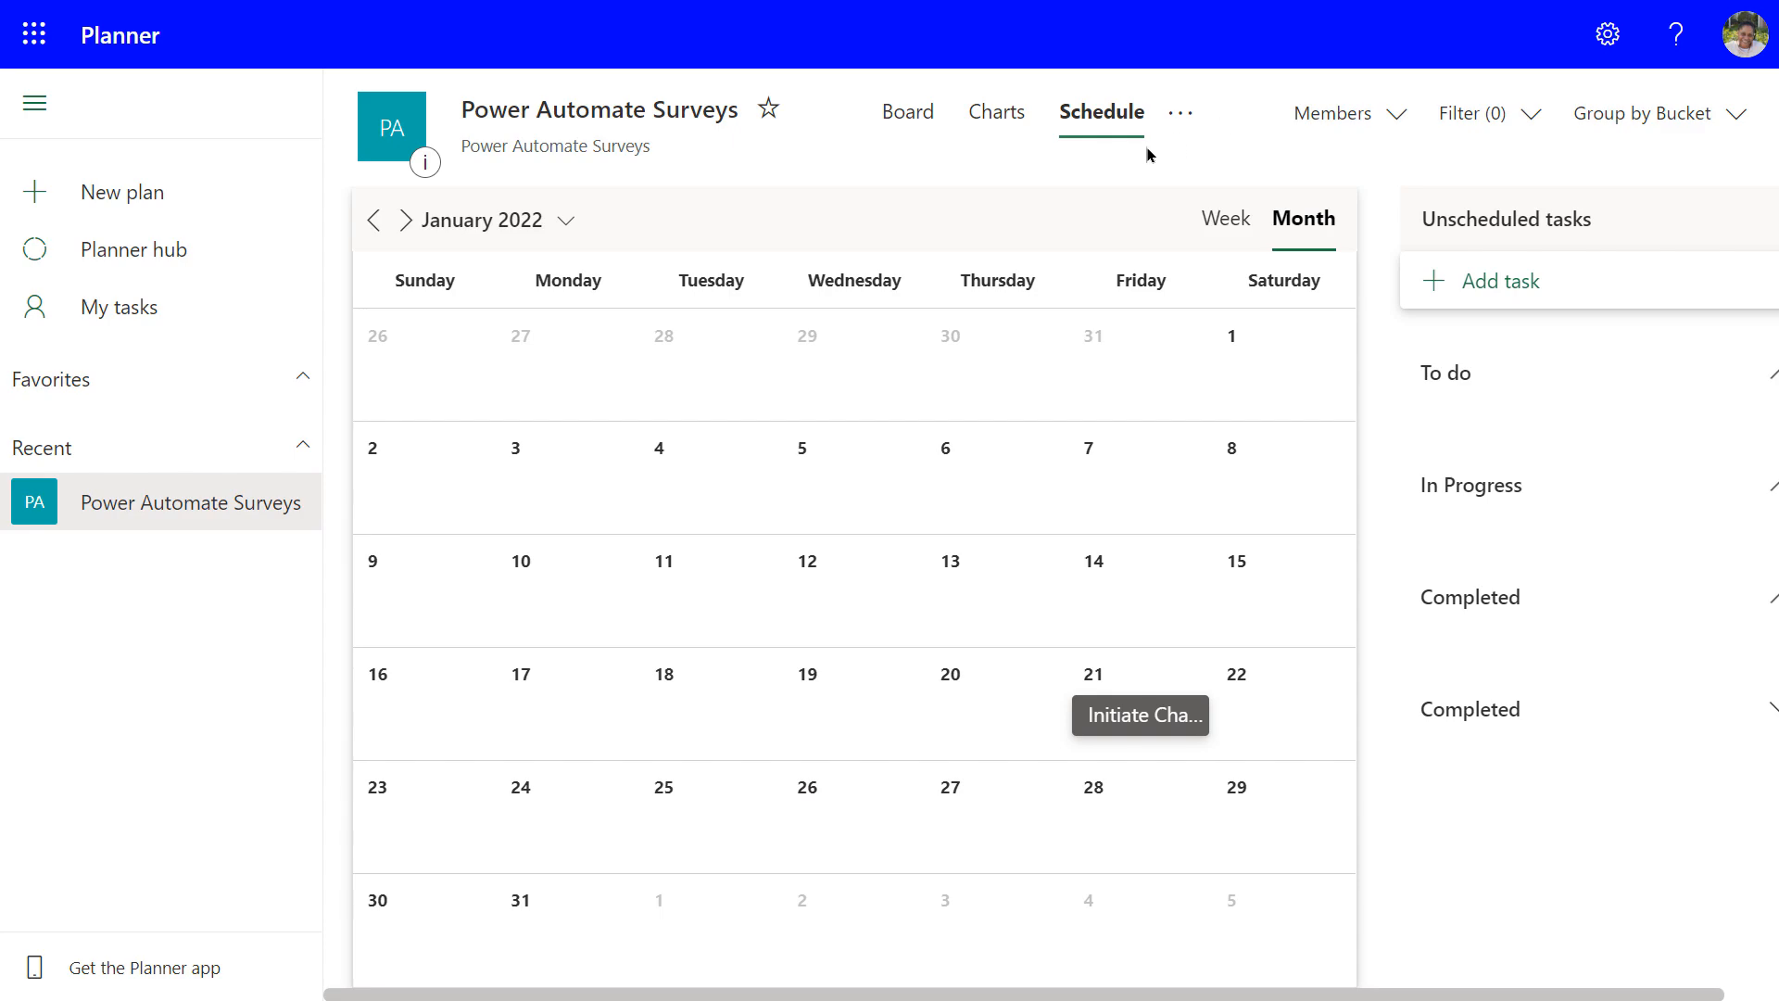
Apply the black and yellow striped background in the plan settings
{"action": "left_click", "coordinate": [529, 123]}
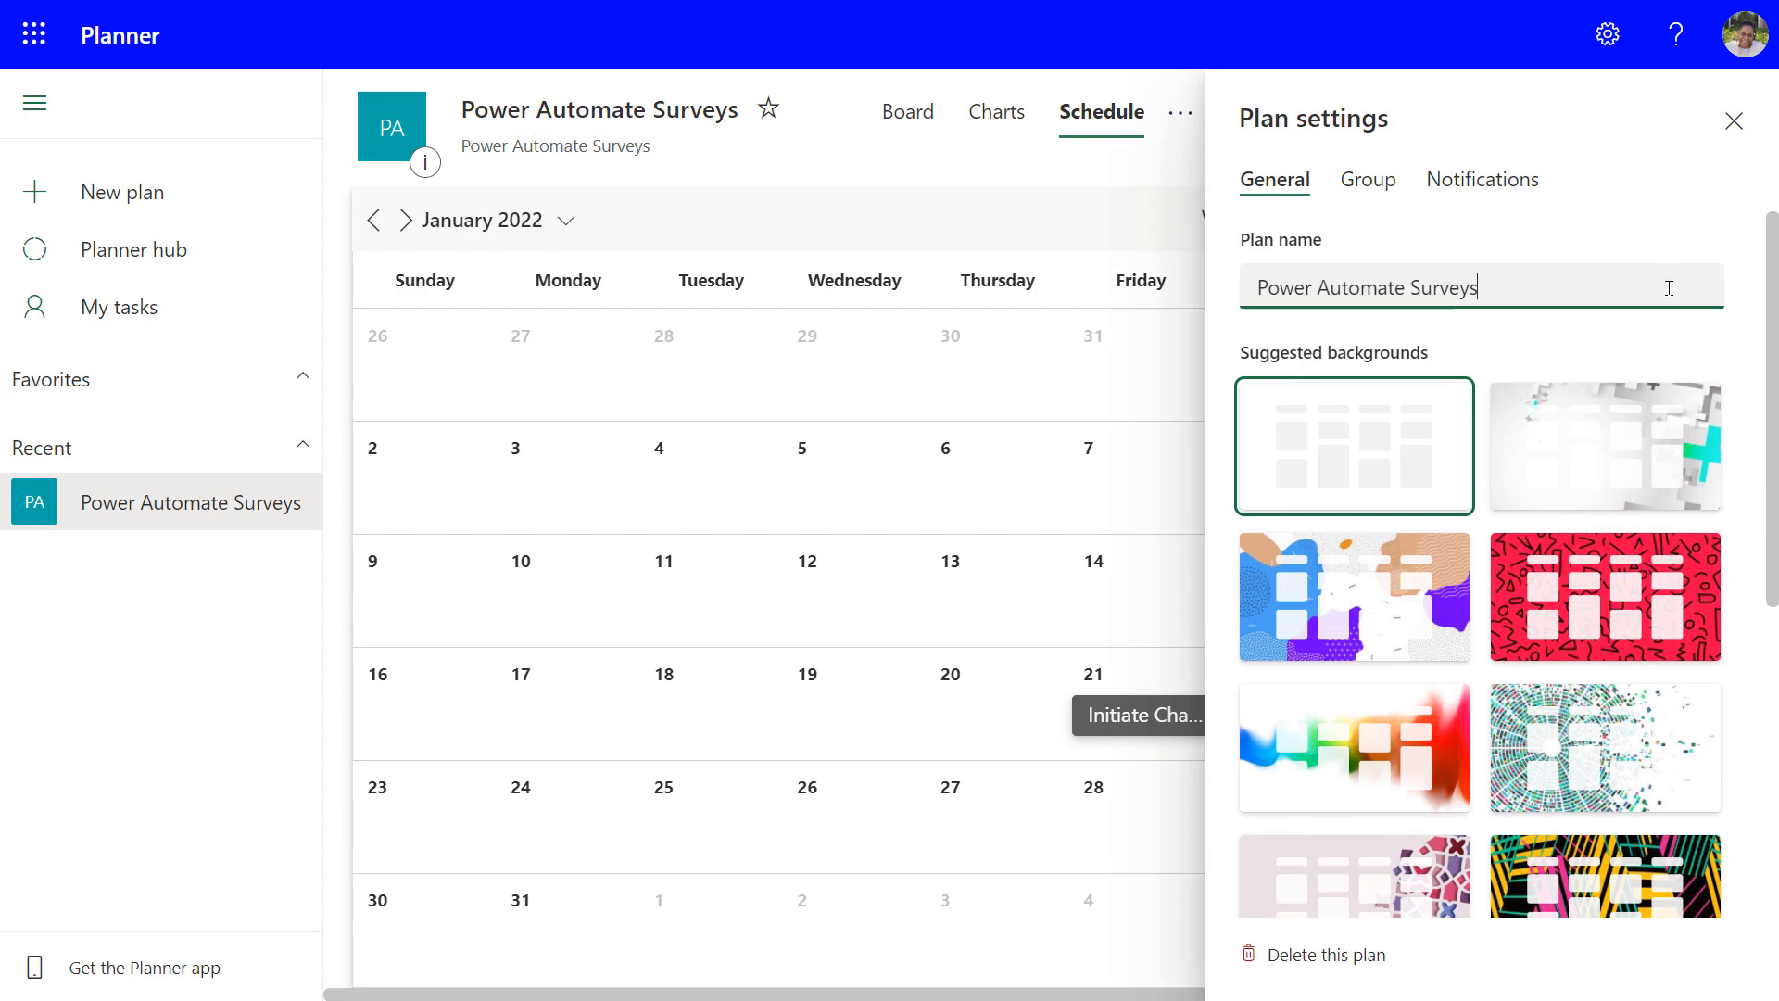
{"action": "scroll", "coordinate": [1473, 612], "scroll_direction": "down", "scroll_amount": 5}
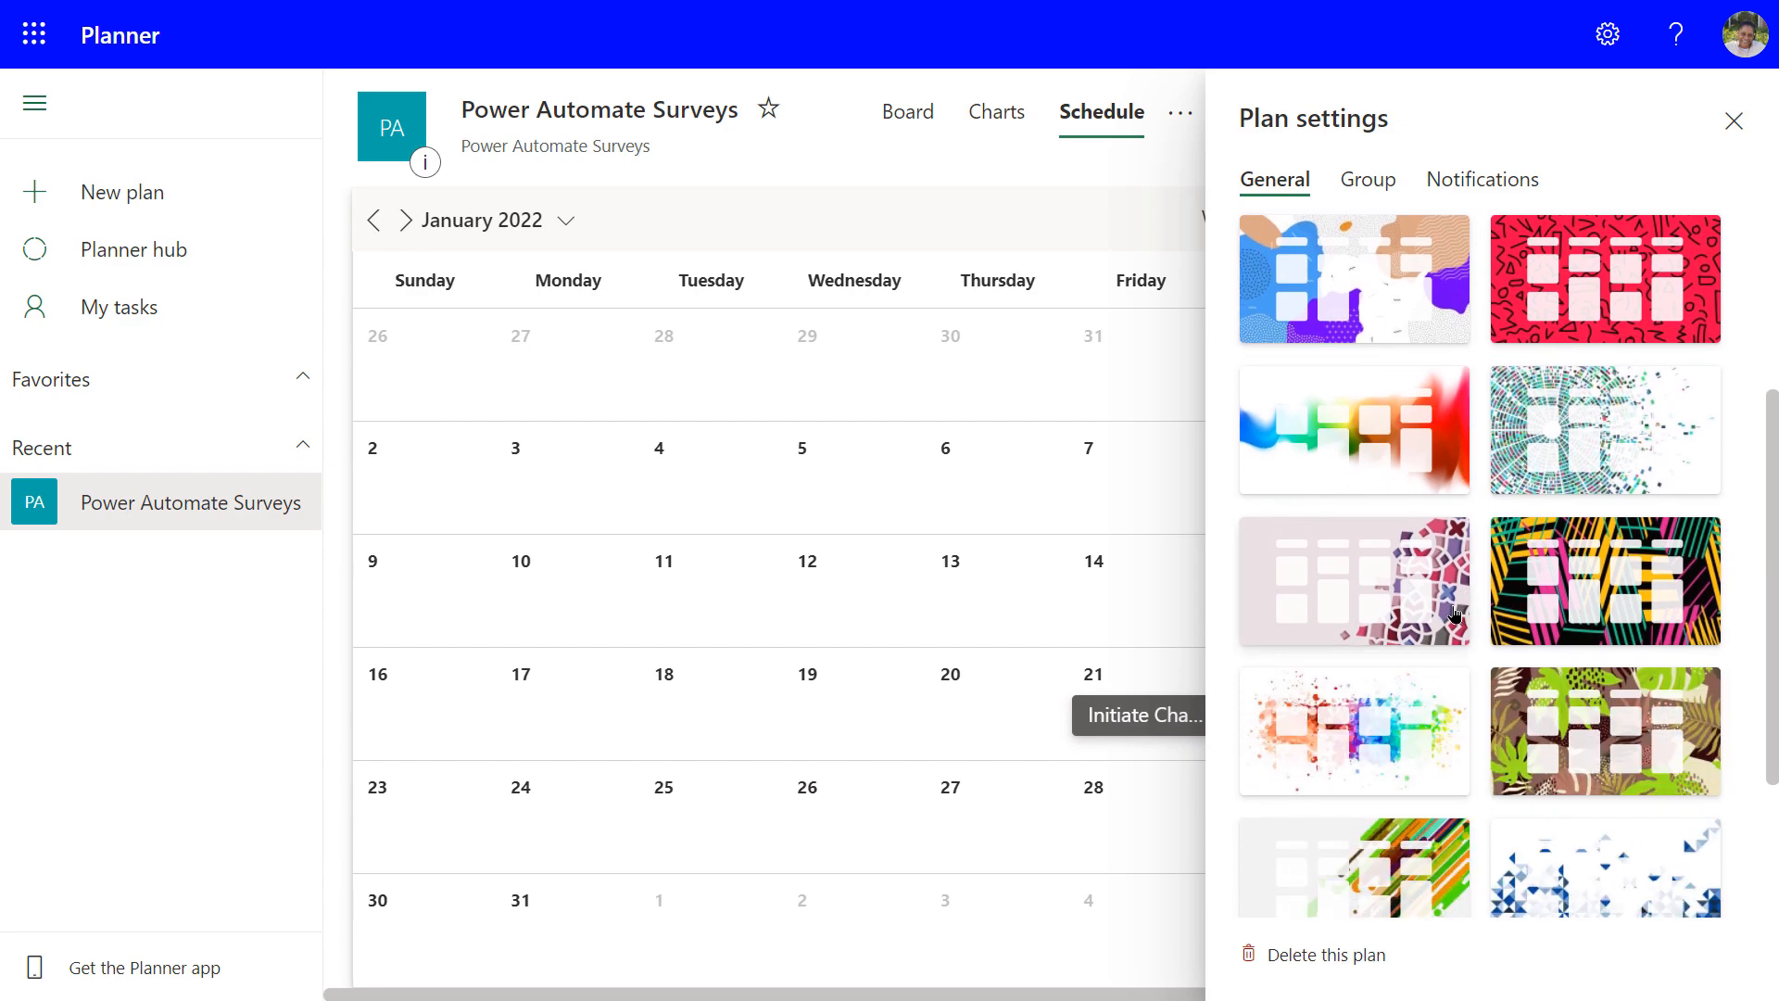
{"action": "scroll", "coordinate": [1455, 615], "scroll_direction": "up", "scroll_amount": 5}
{"action": "scroll", "coordinate": [1454, 612], "scroll_direction": "down", "scroll_amount": 4}
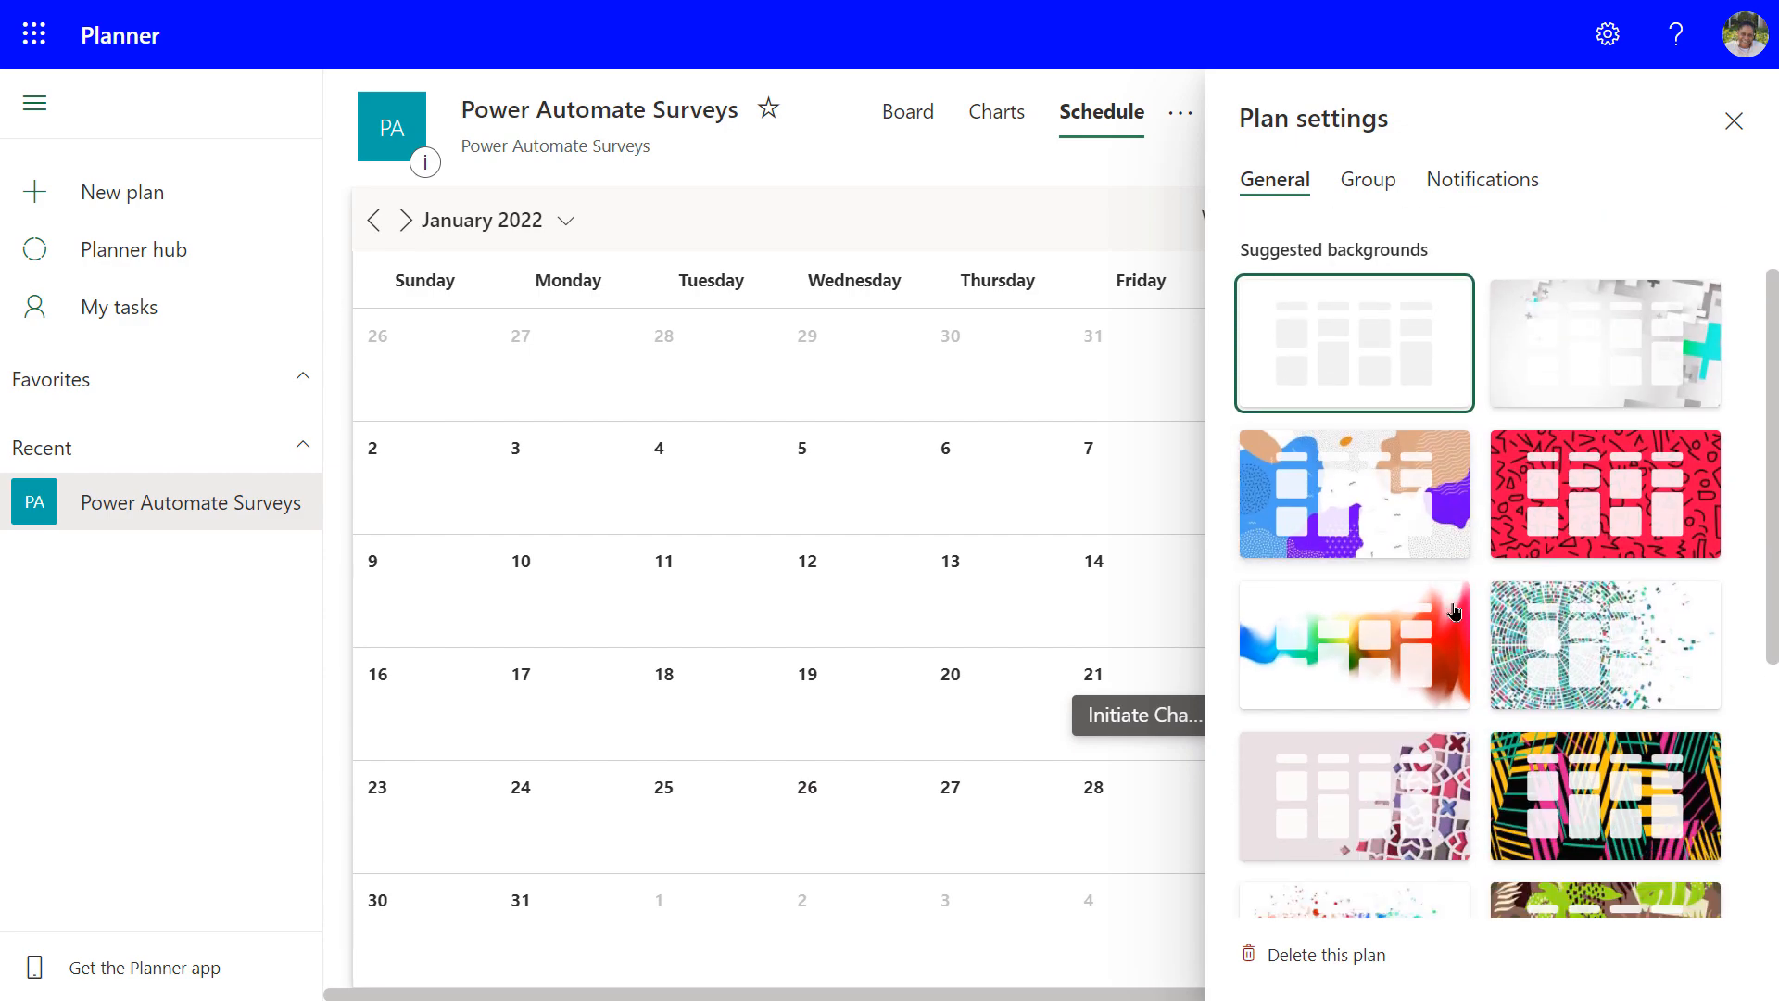
{"action": "left_click", "coordinate": [1544, 619]}
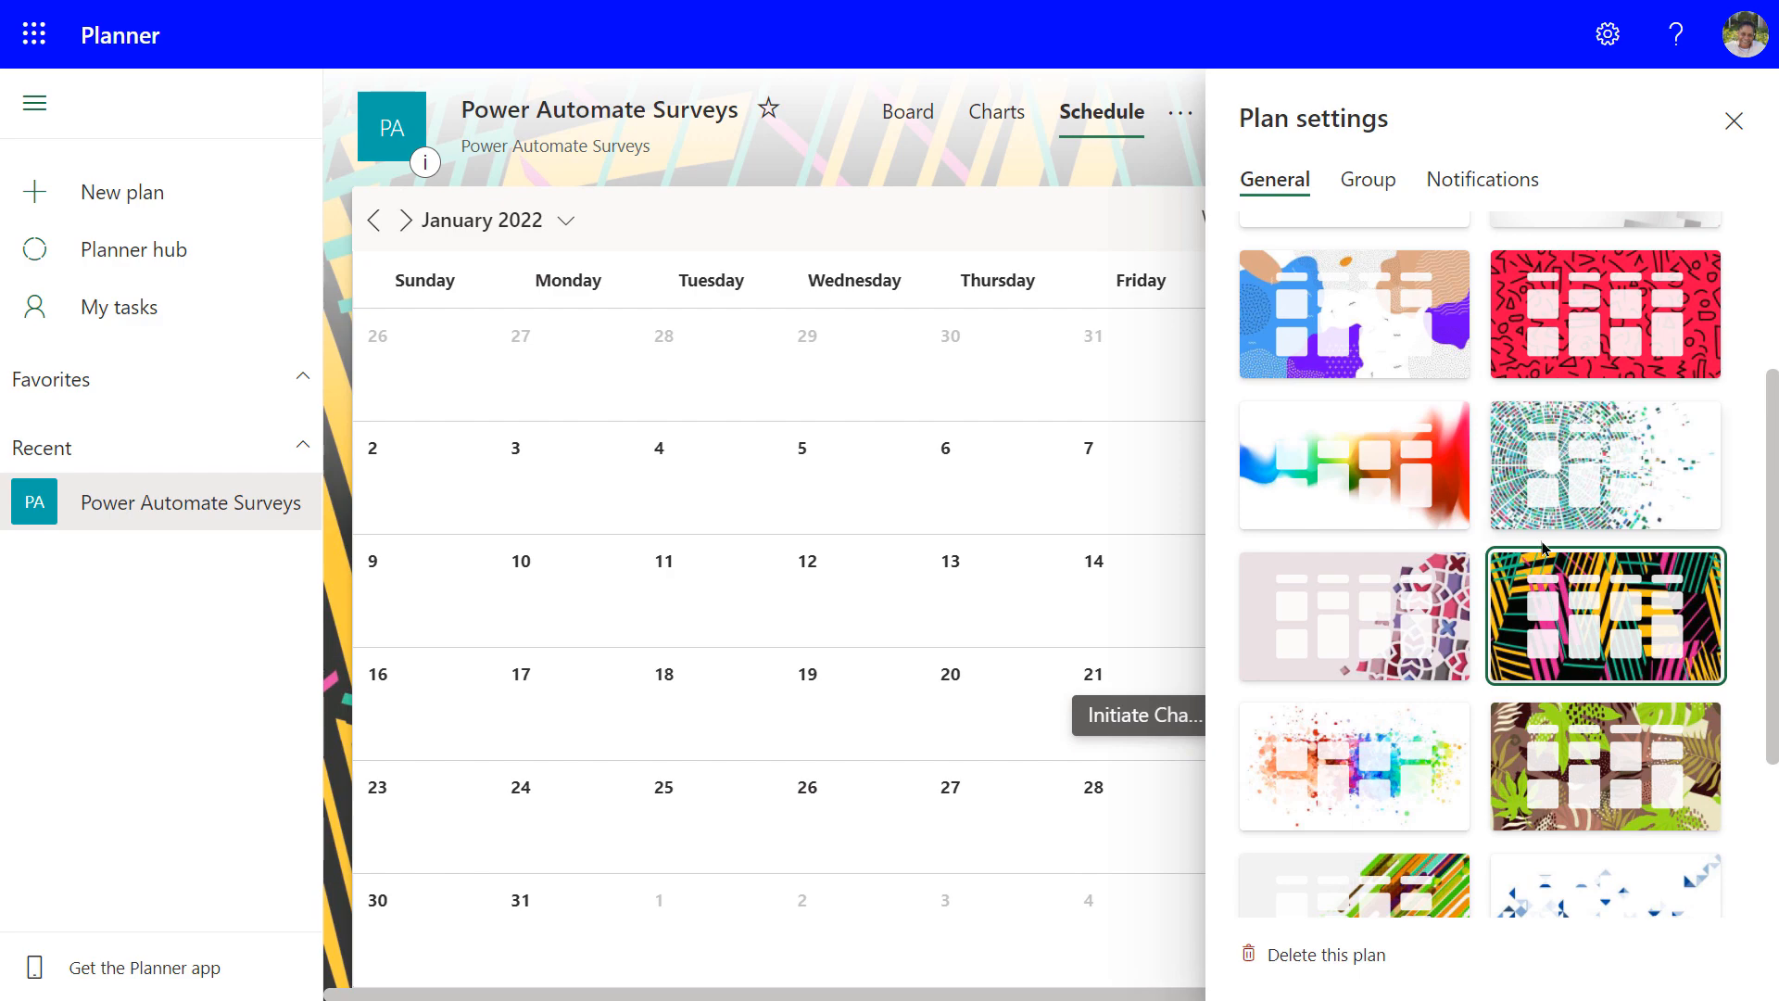
{"action": "scroll", "coordinate": [1431, 604], "scroll_direction": "down", "scroll_amount": 3}
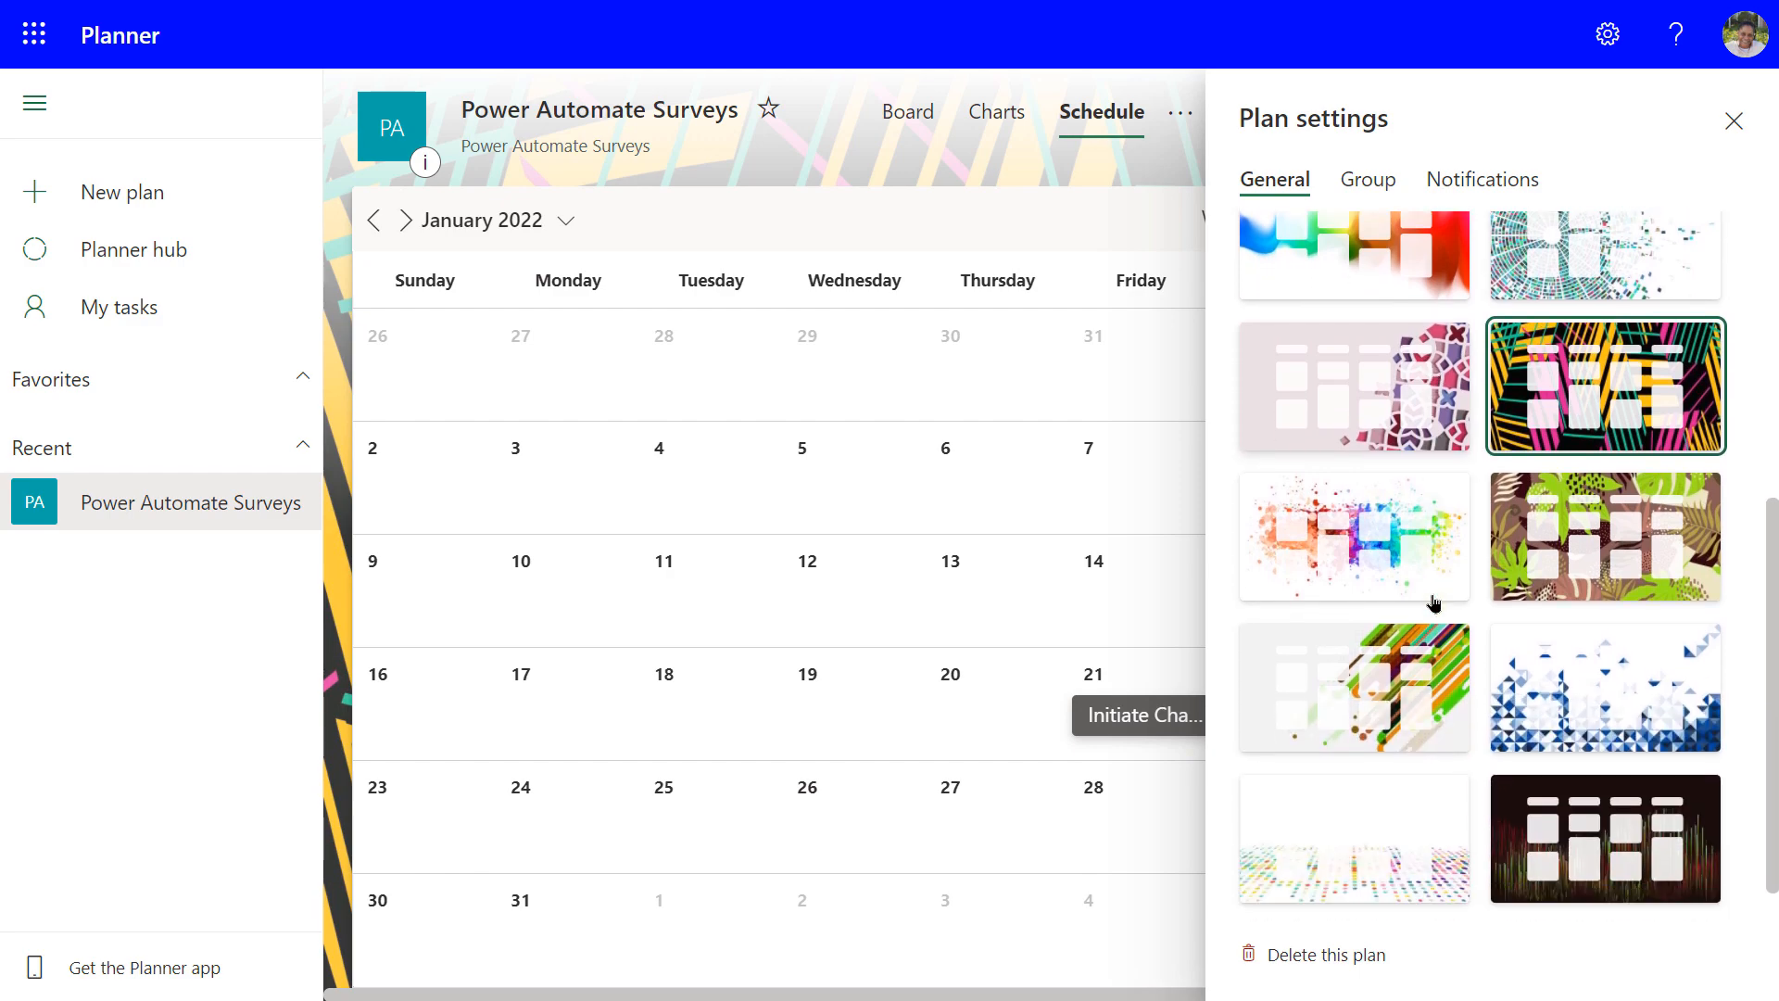
{"action": "scroll", "coordinate": [1431, 604], "scroll_direction": "up", "scroll_amount": 6}
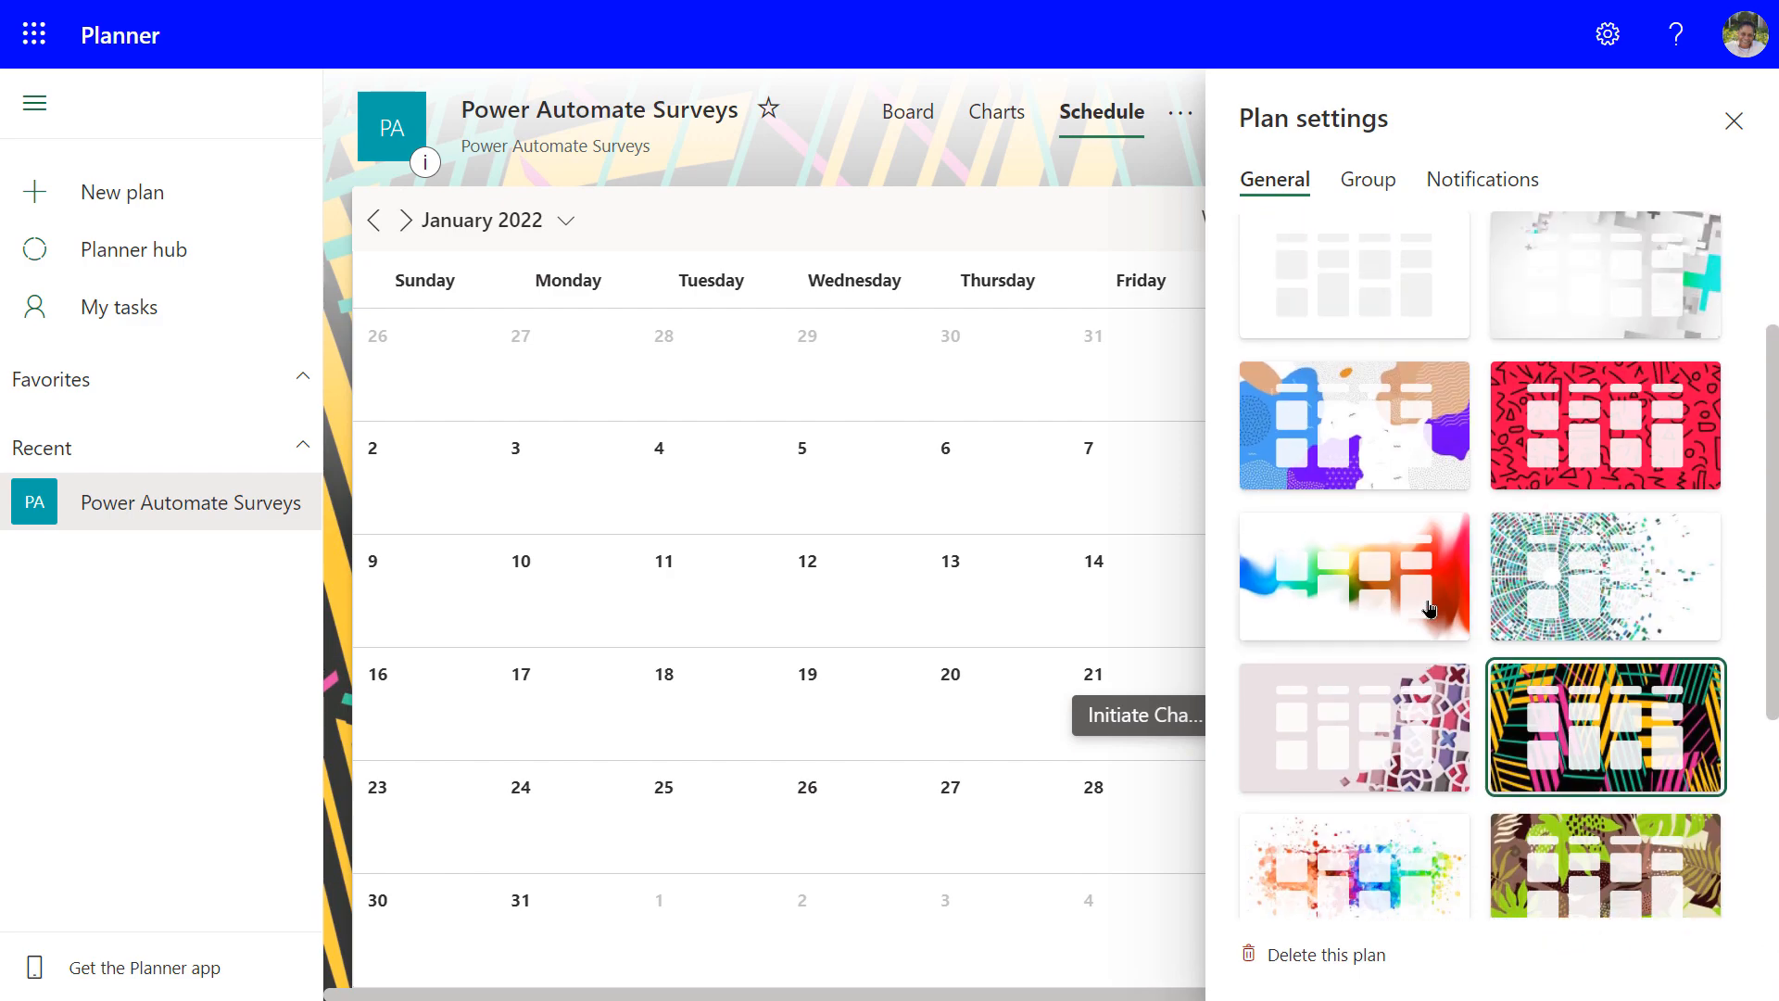
Review the plan's Group and Notifications settings, then close the settings panel
{"action": "left_click", "coordinate": [1362, 186]}
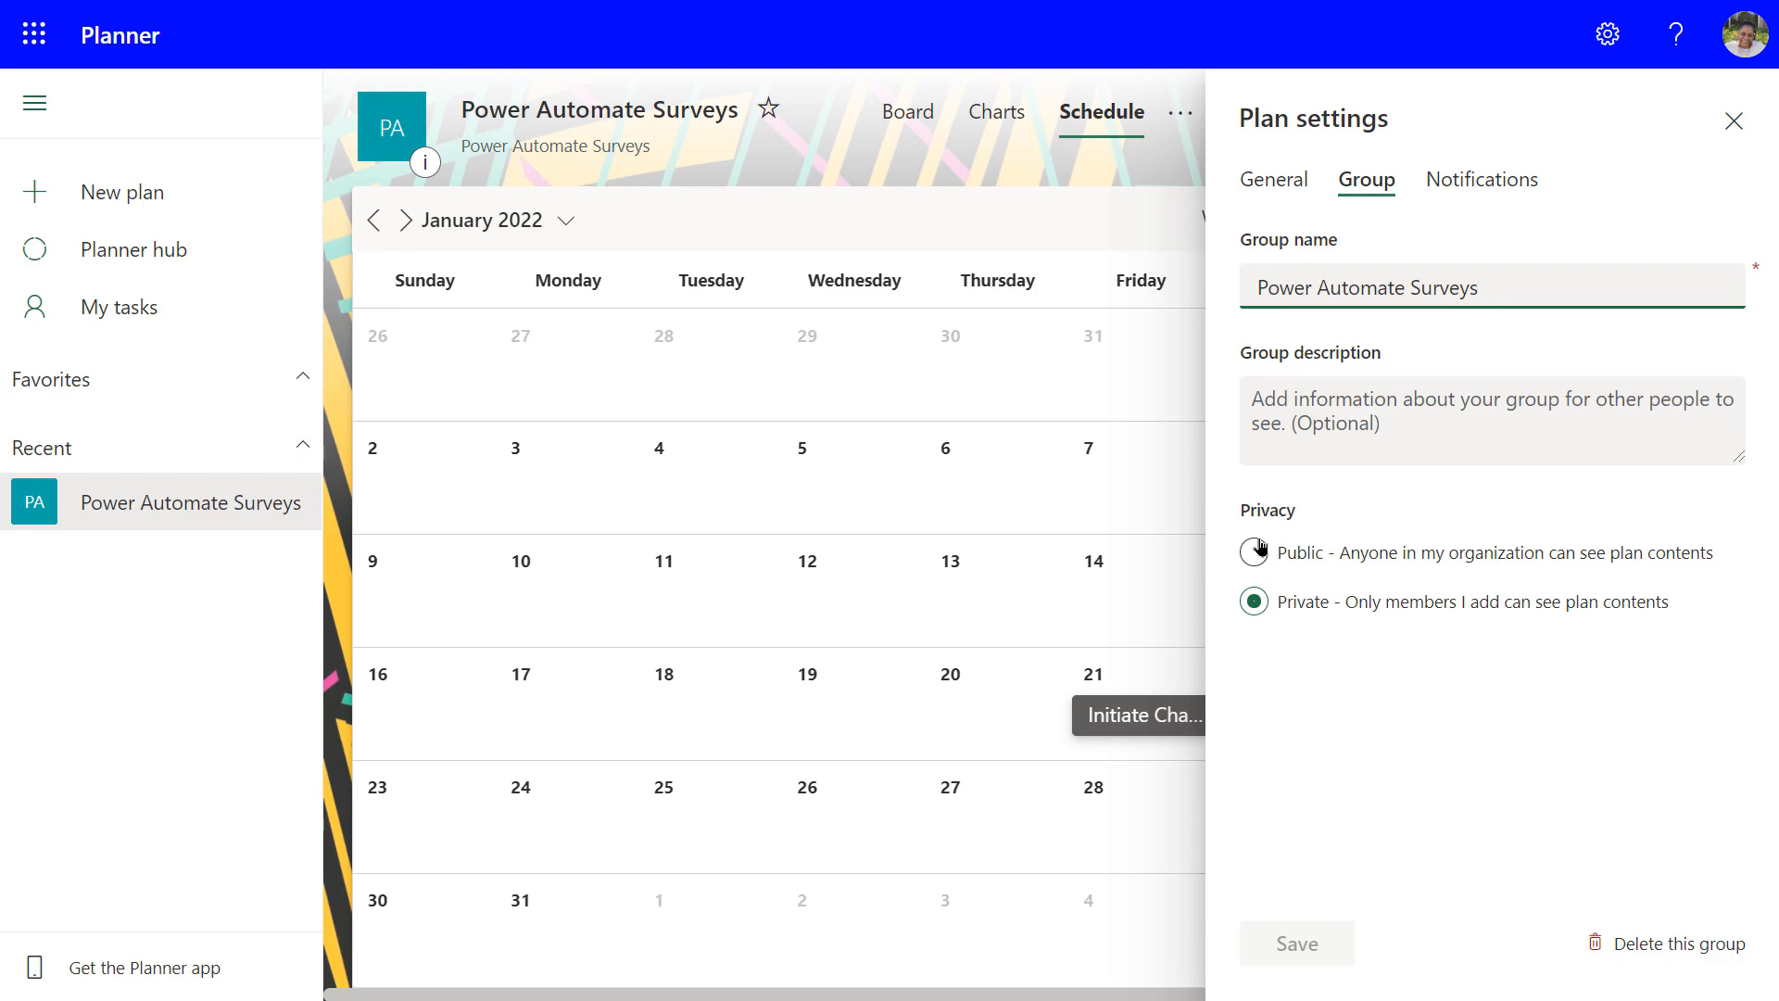
{"action": "left_click", "coordinate": [1481, 188]}
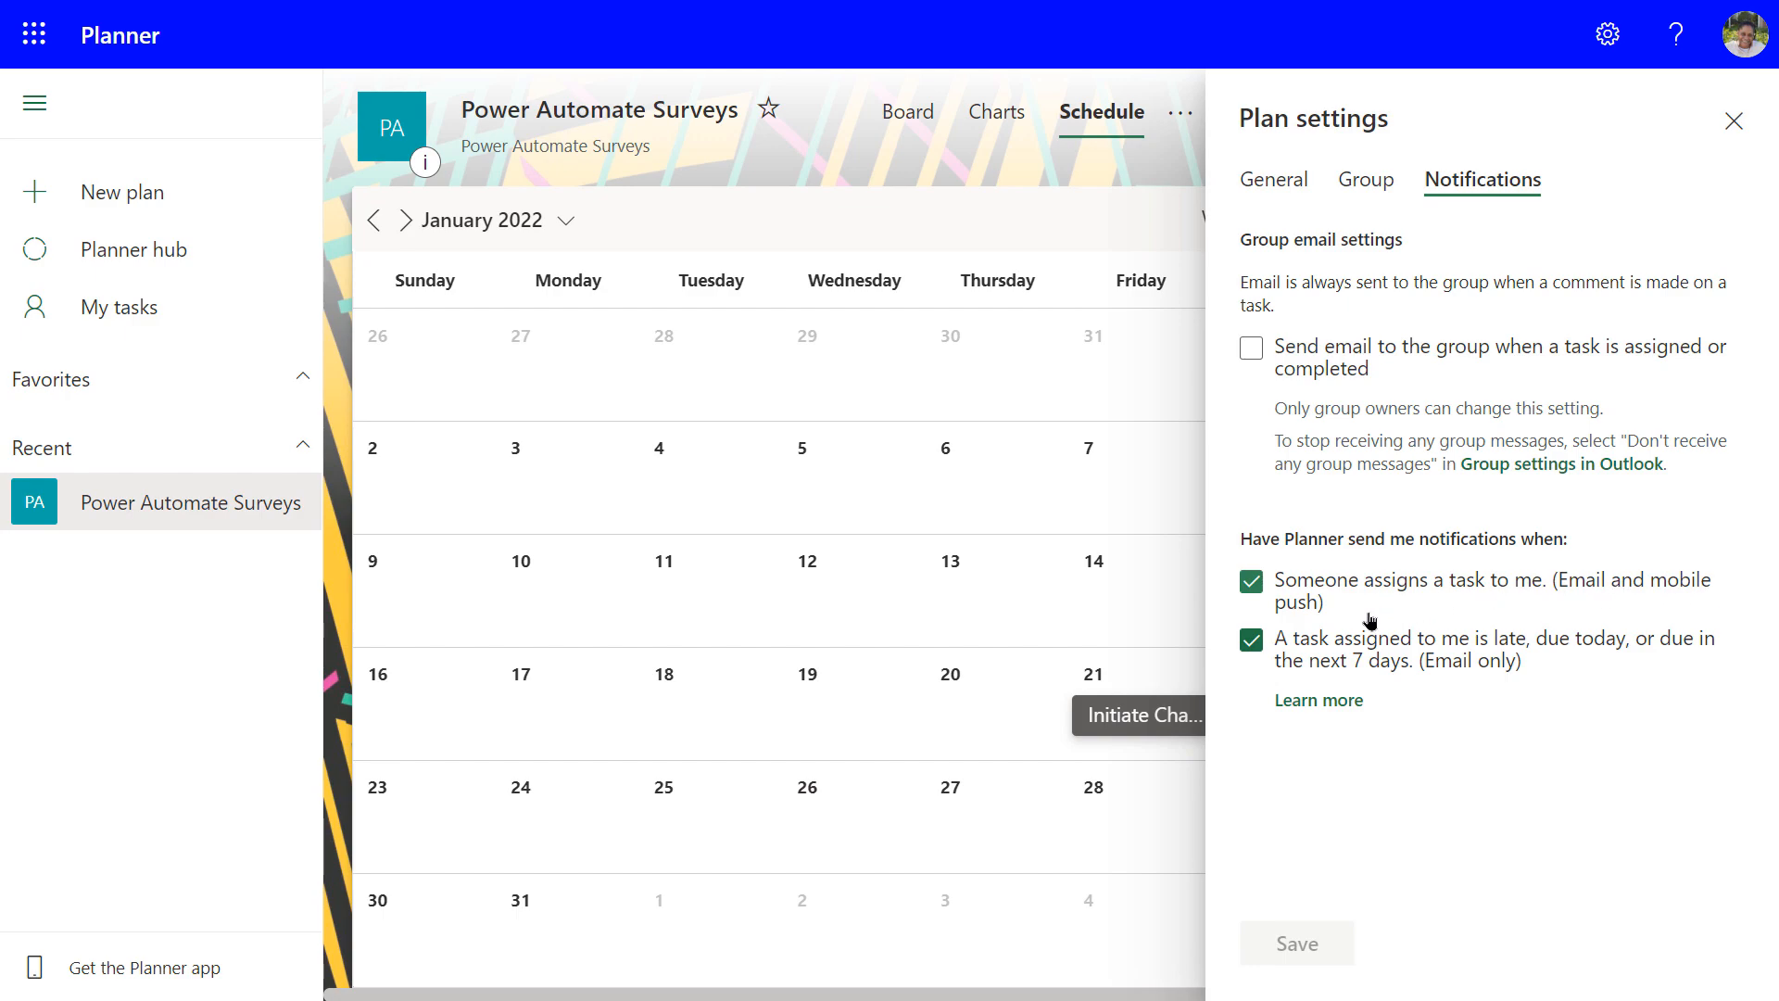
{"action": "left_click", "coordinate": [1270, 185]}
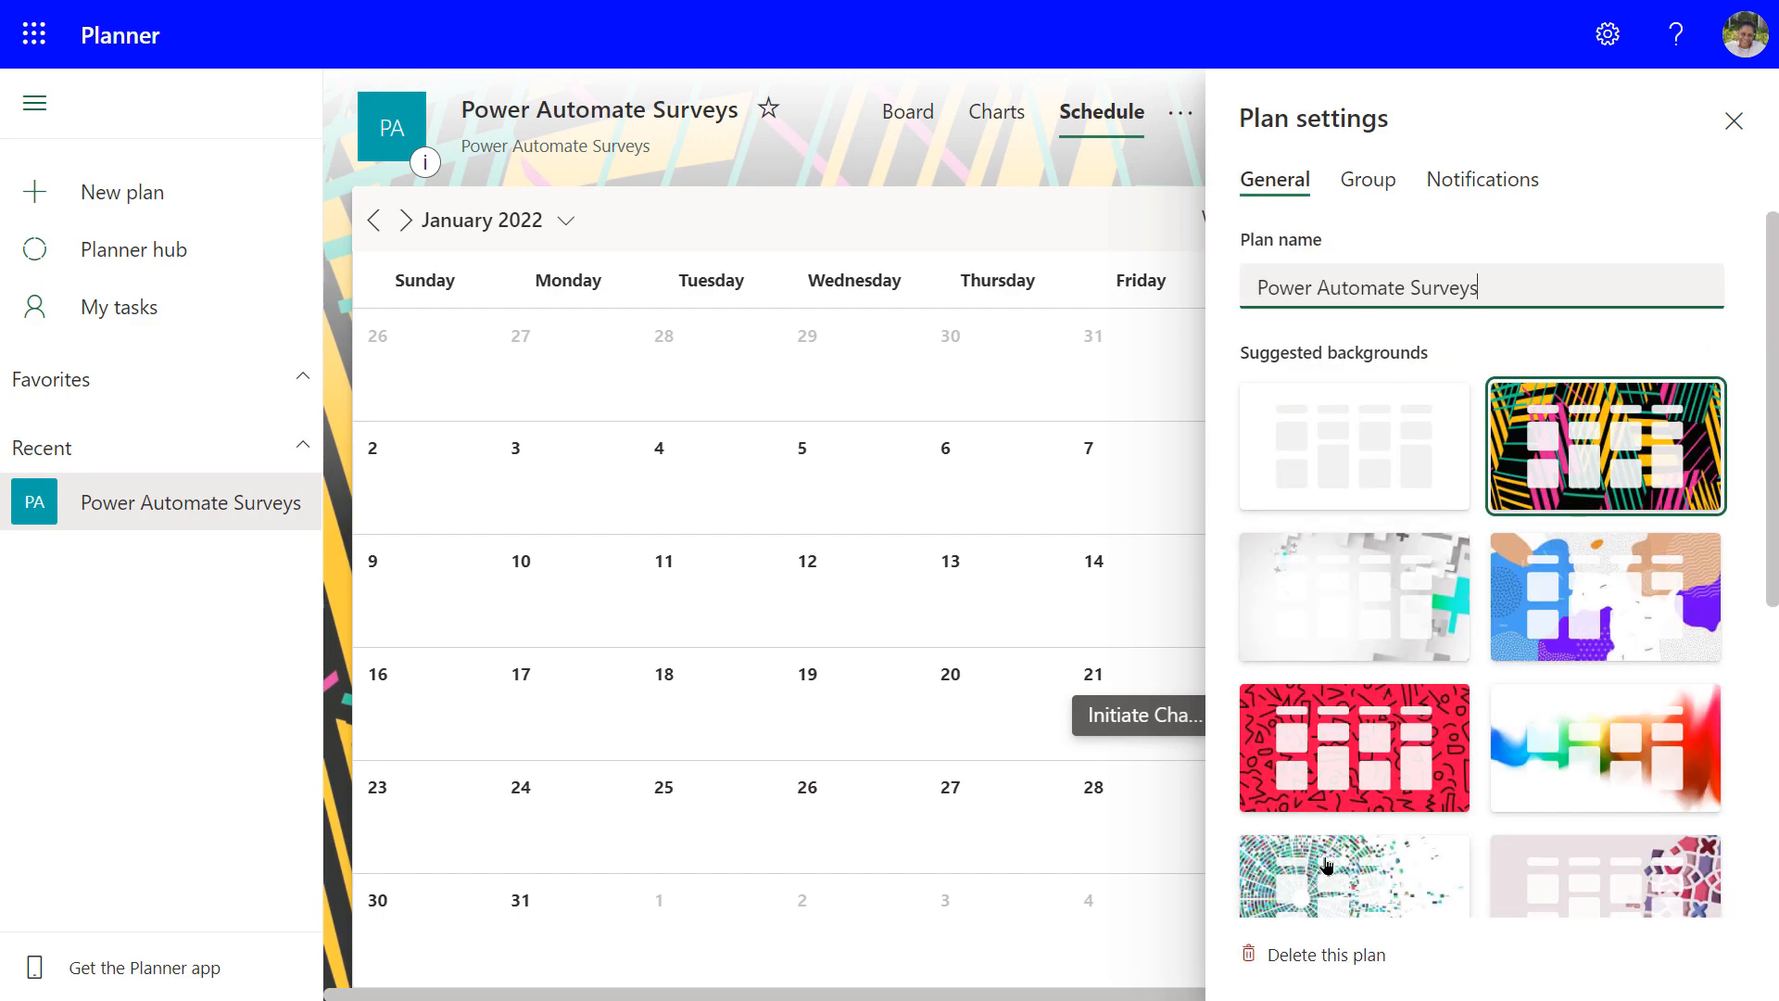
{"action": "left_click", "coordinate": [1354, 187]}
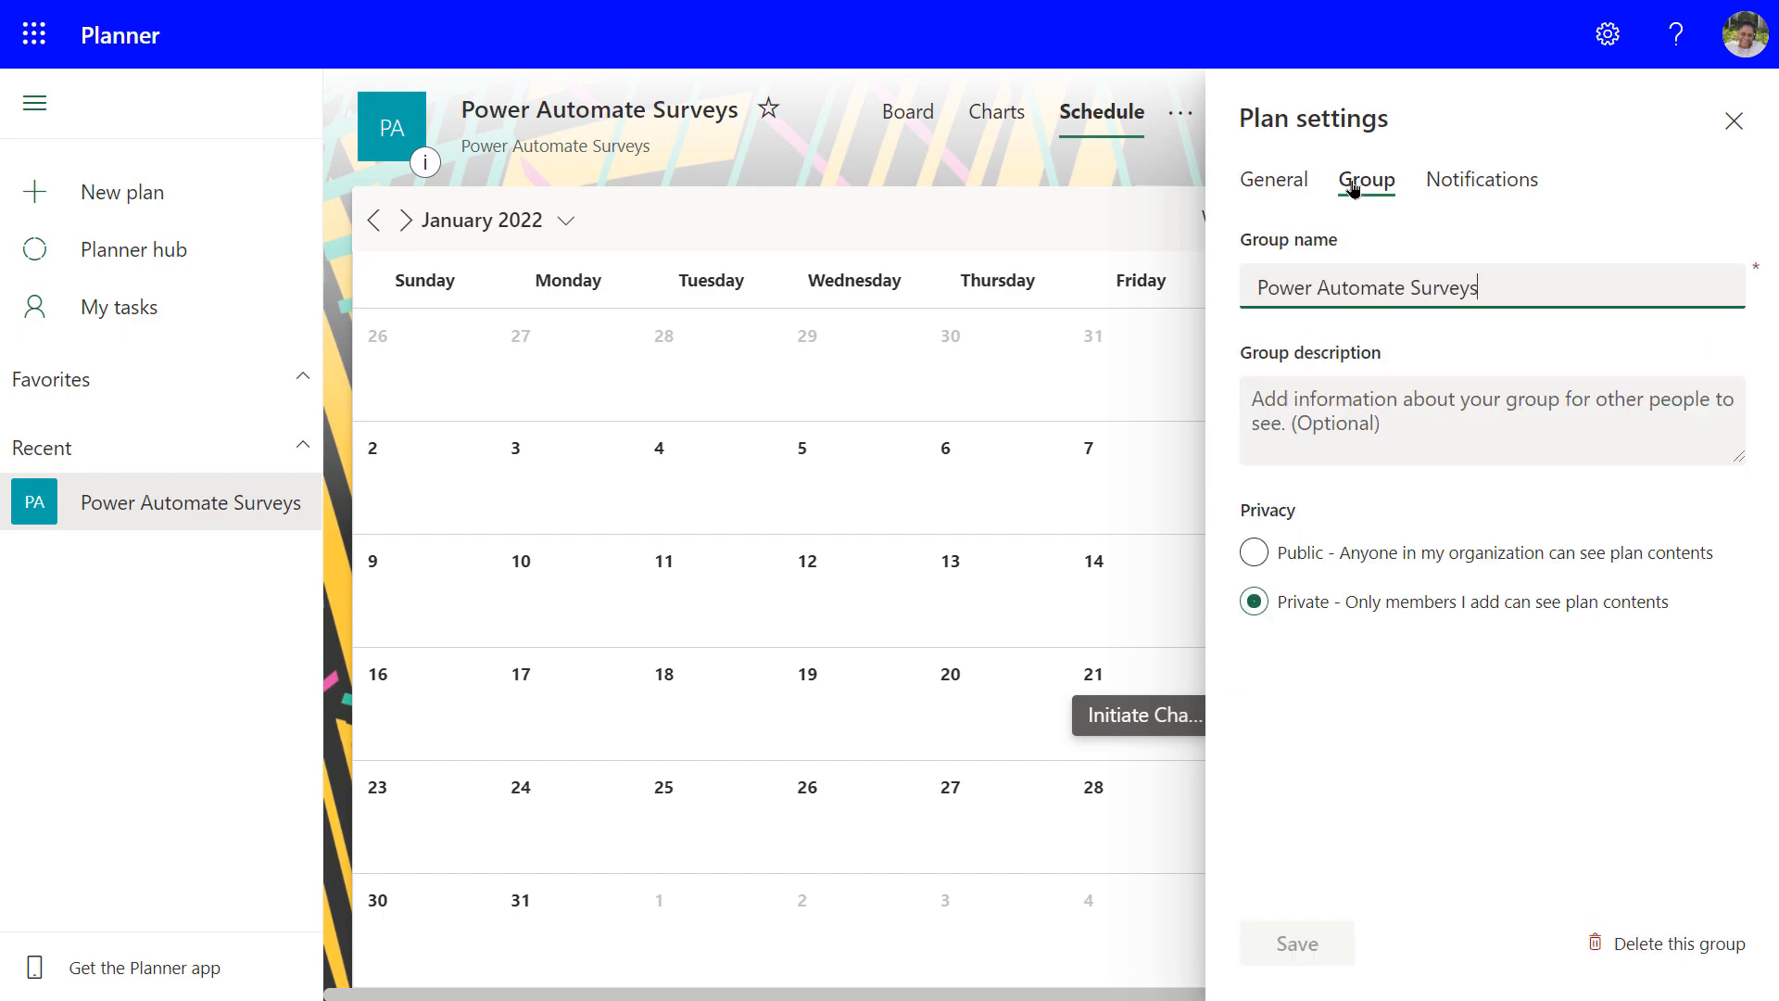
{"action": "left_click", "coordinate": [1486, 183]}
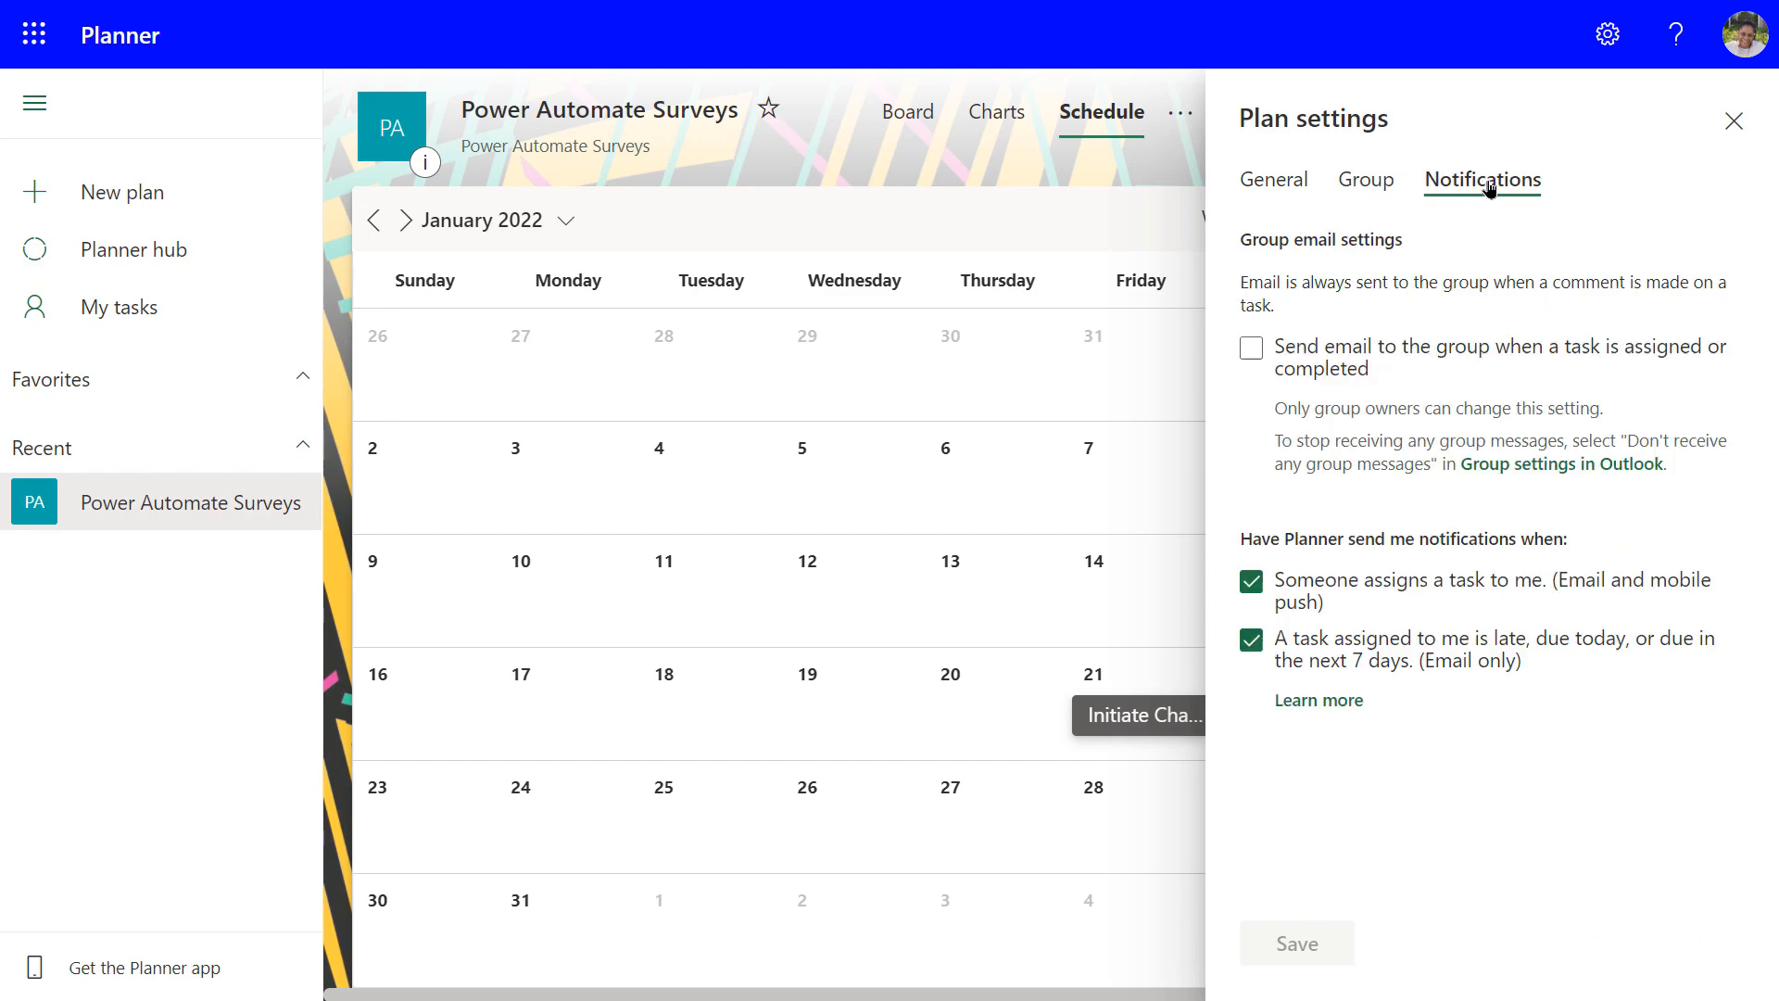
{"action": "left_click", "coordinate": [1355, 183]}
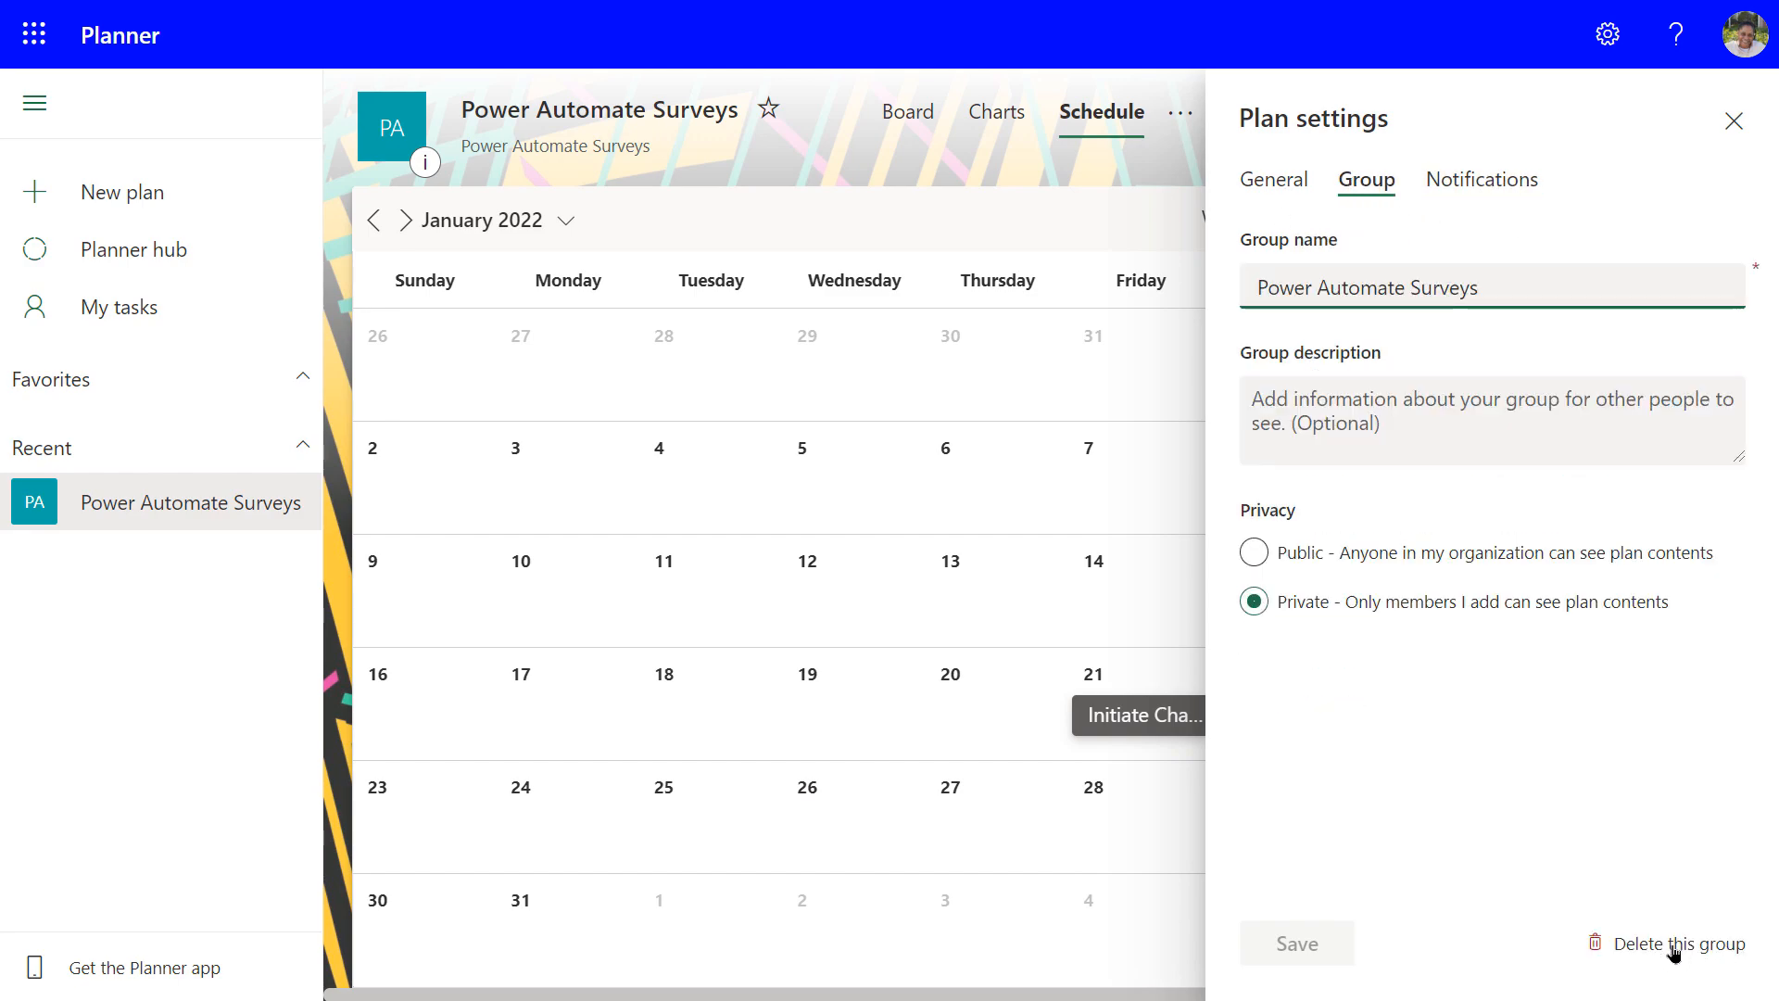
{"action": "left_click", "coordinate": [1276, 184]}
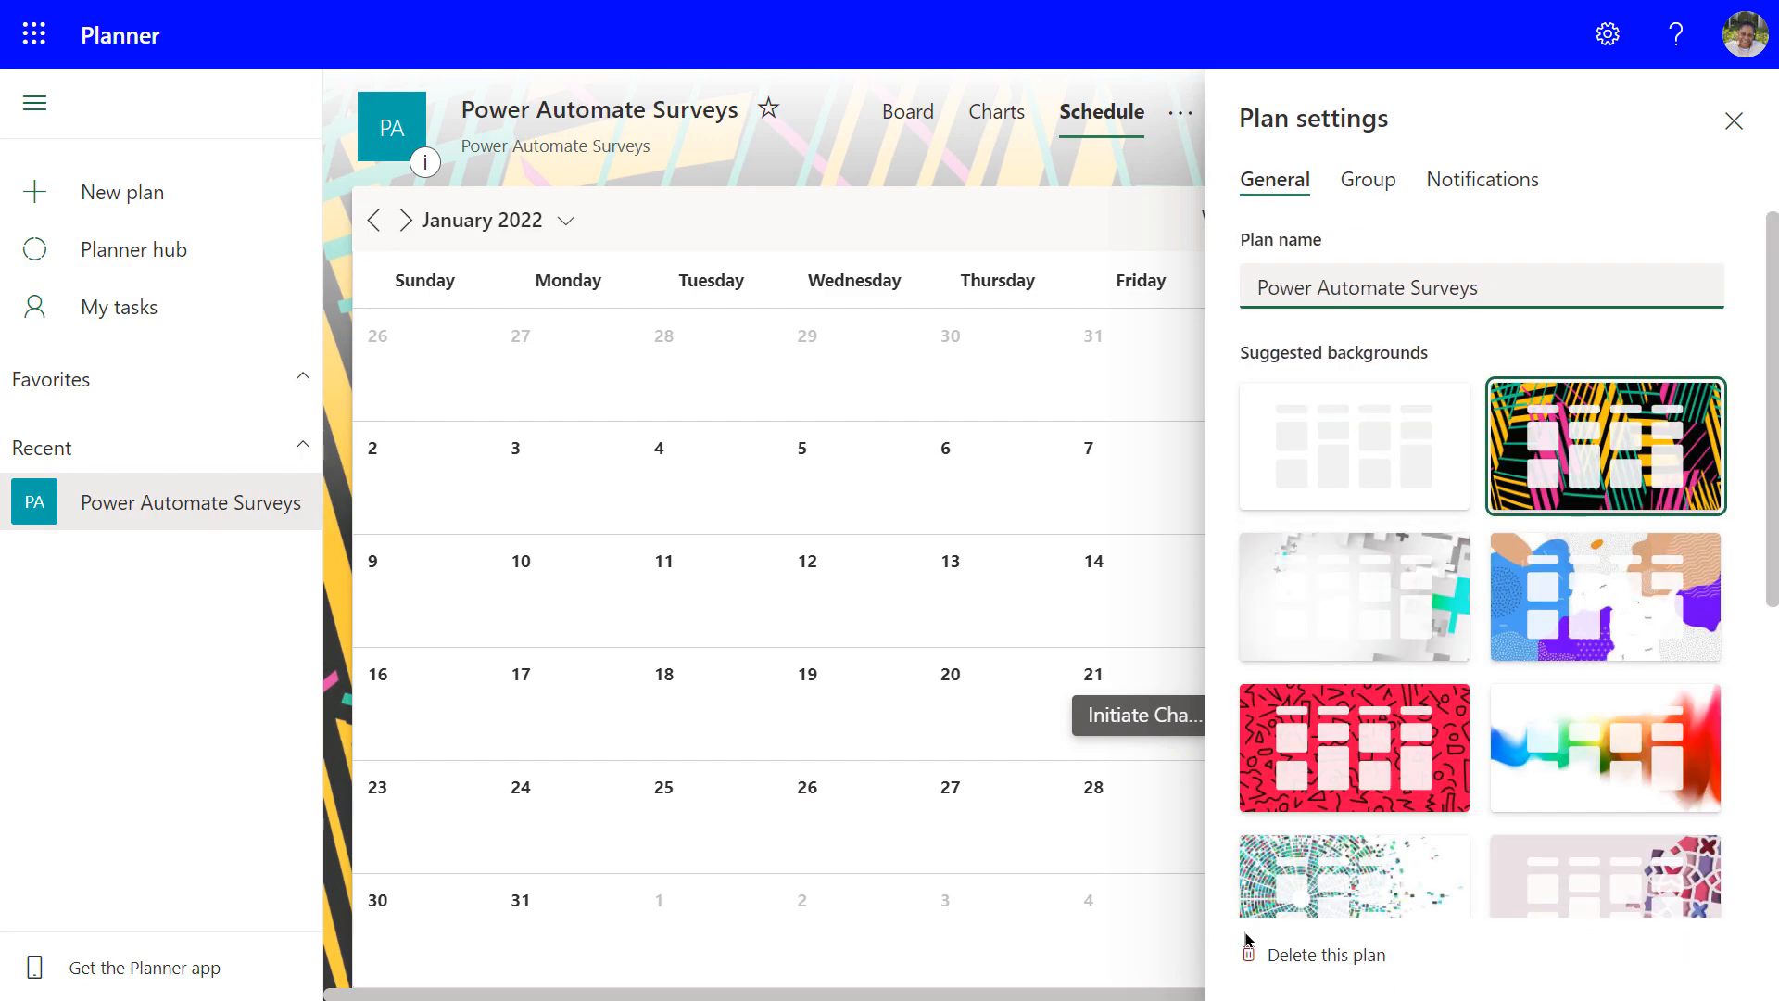
{"action": "left_click", "coordinate": [710, 219]}
{"action": "left_click", "coordinate": [1730, 131]}
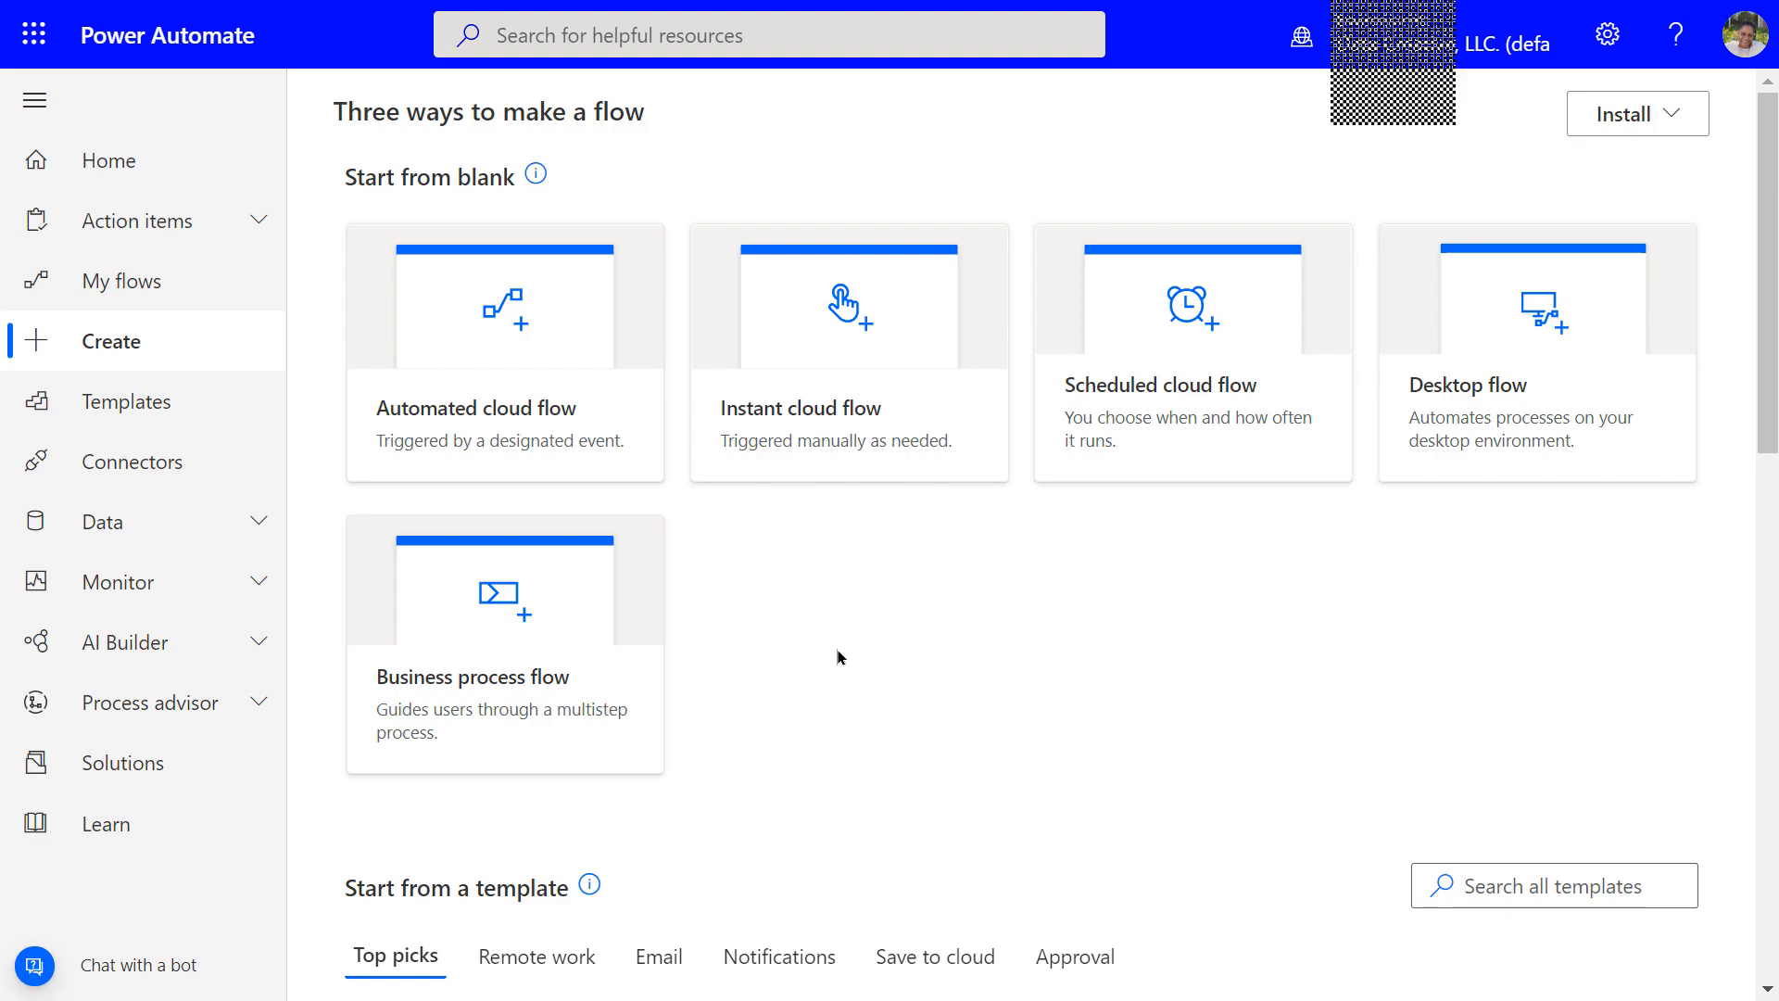
Start an Automated cloud flow from the Create page
{"action": "left_click", "coordinate": [528, 423]}
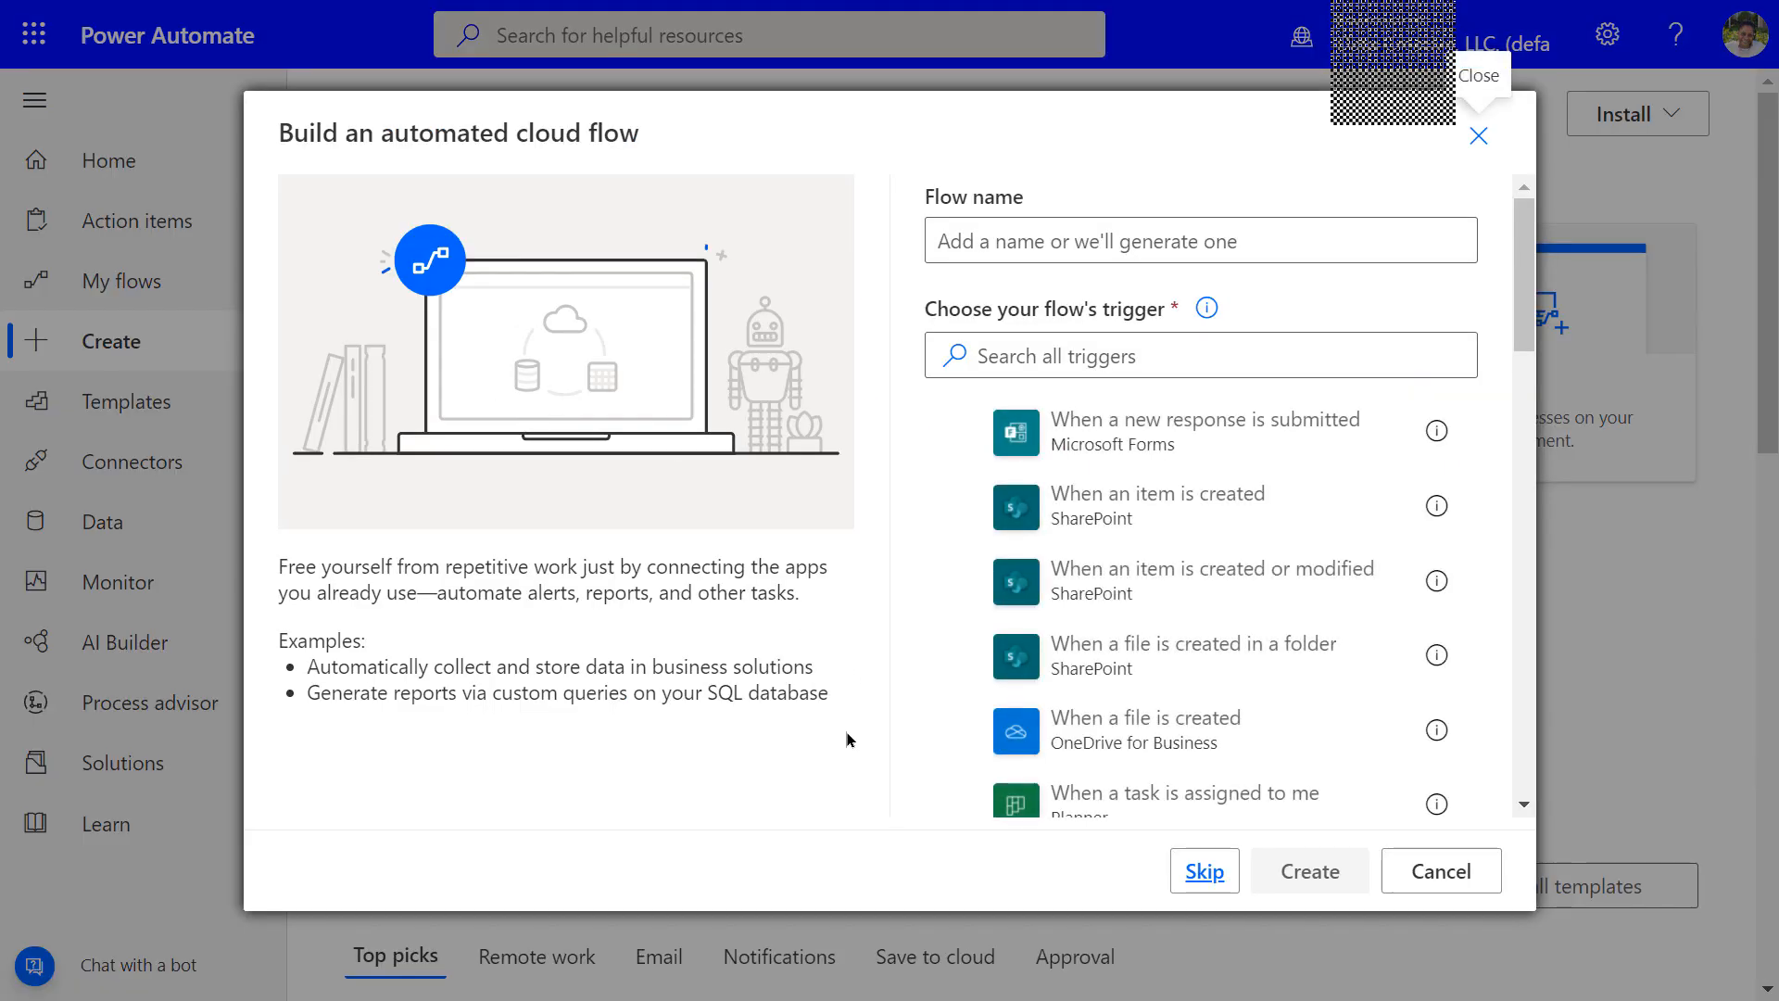
Create flow 'Planner Tasks for Survey' using the 'When a task is assigned to me' trigger
{"action": "left_click", "coordinate": [982, 231]}
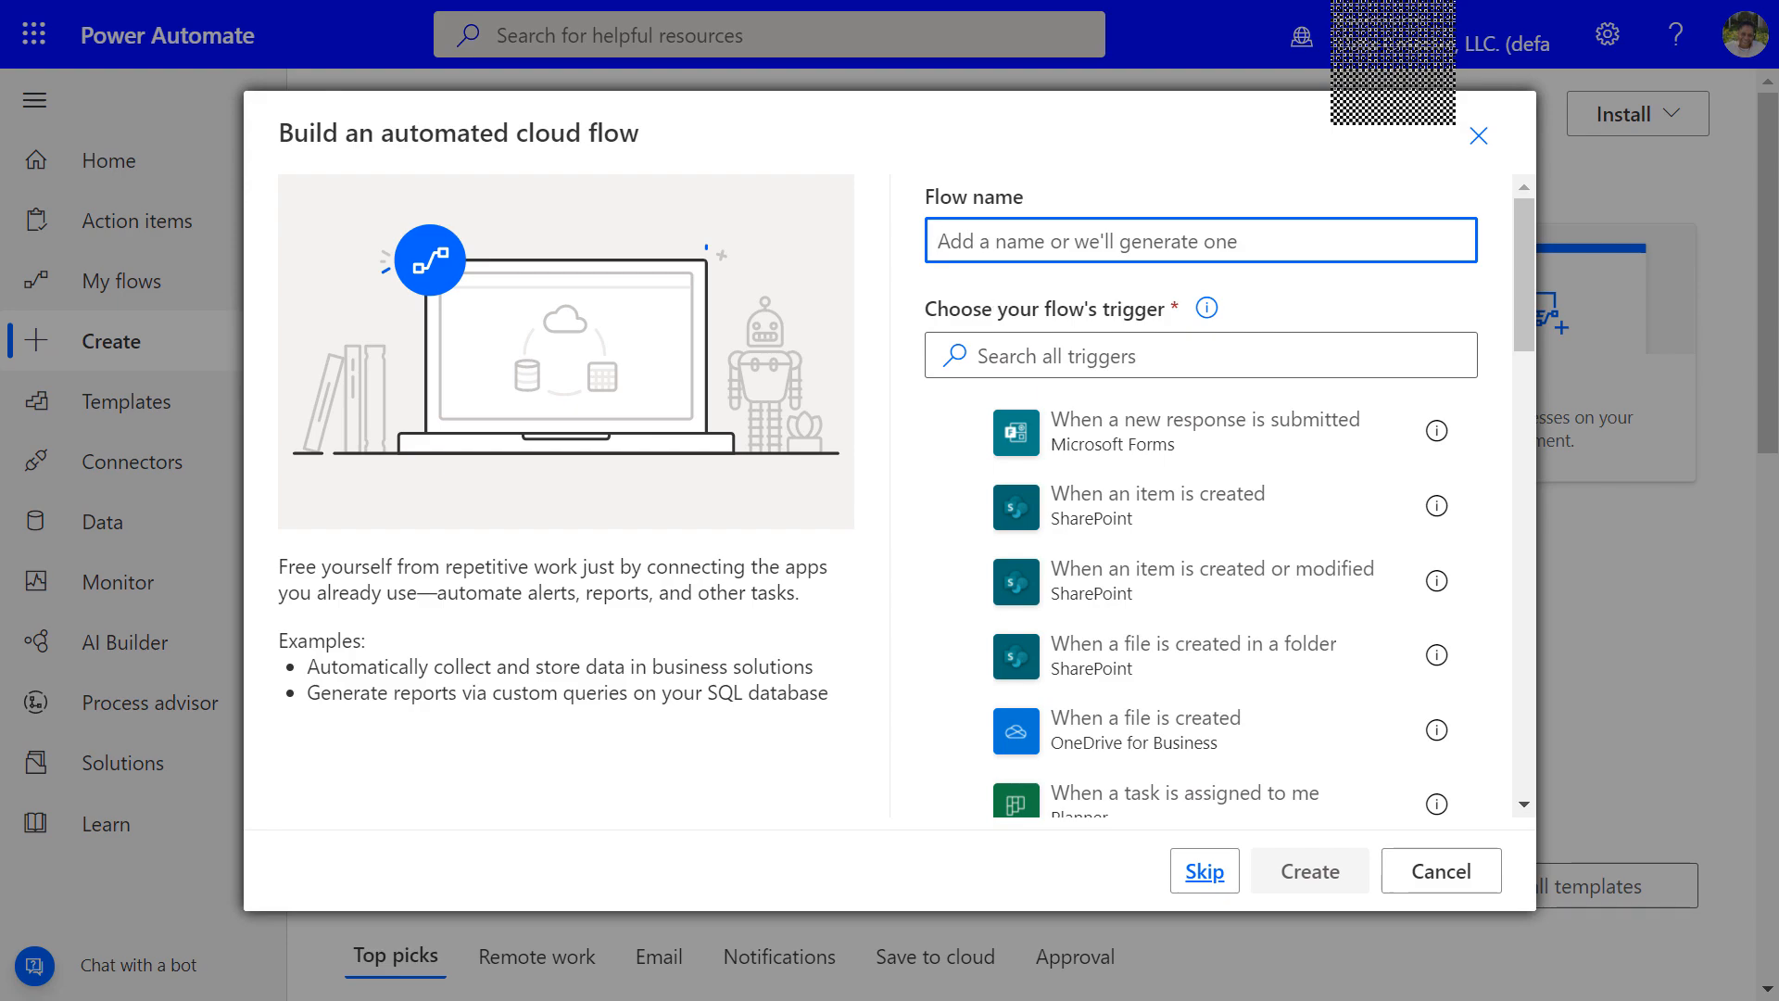
{"action": "type", "text": "Planner "}
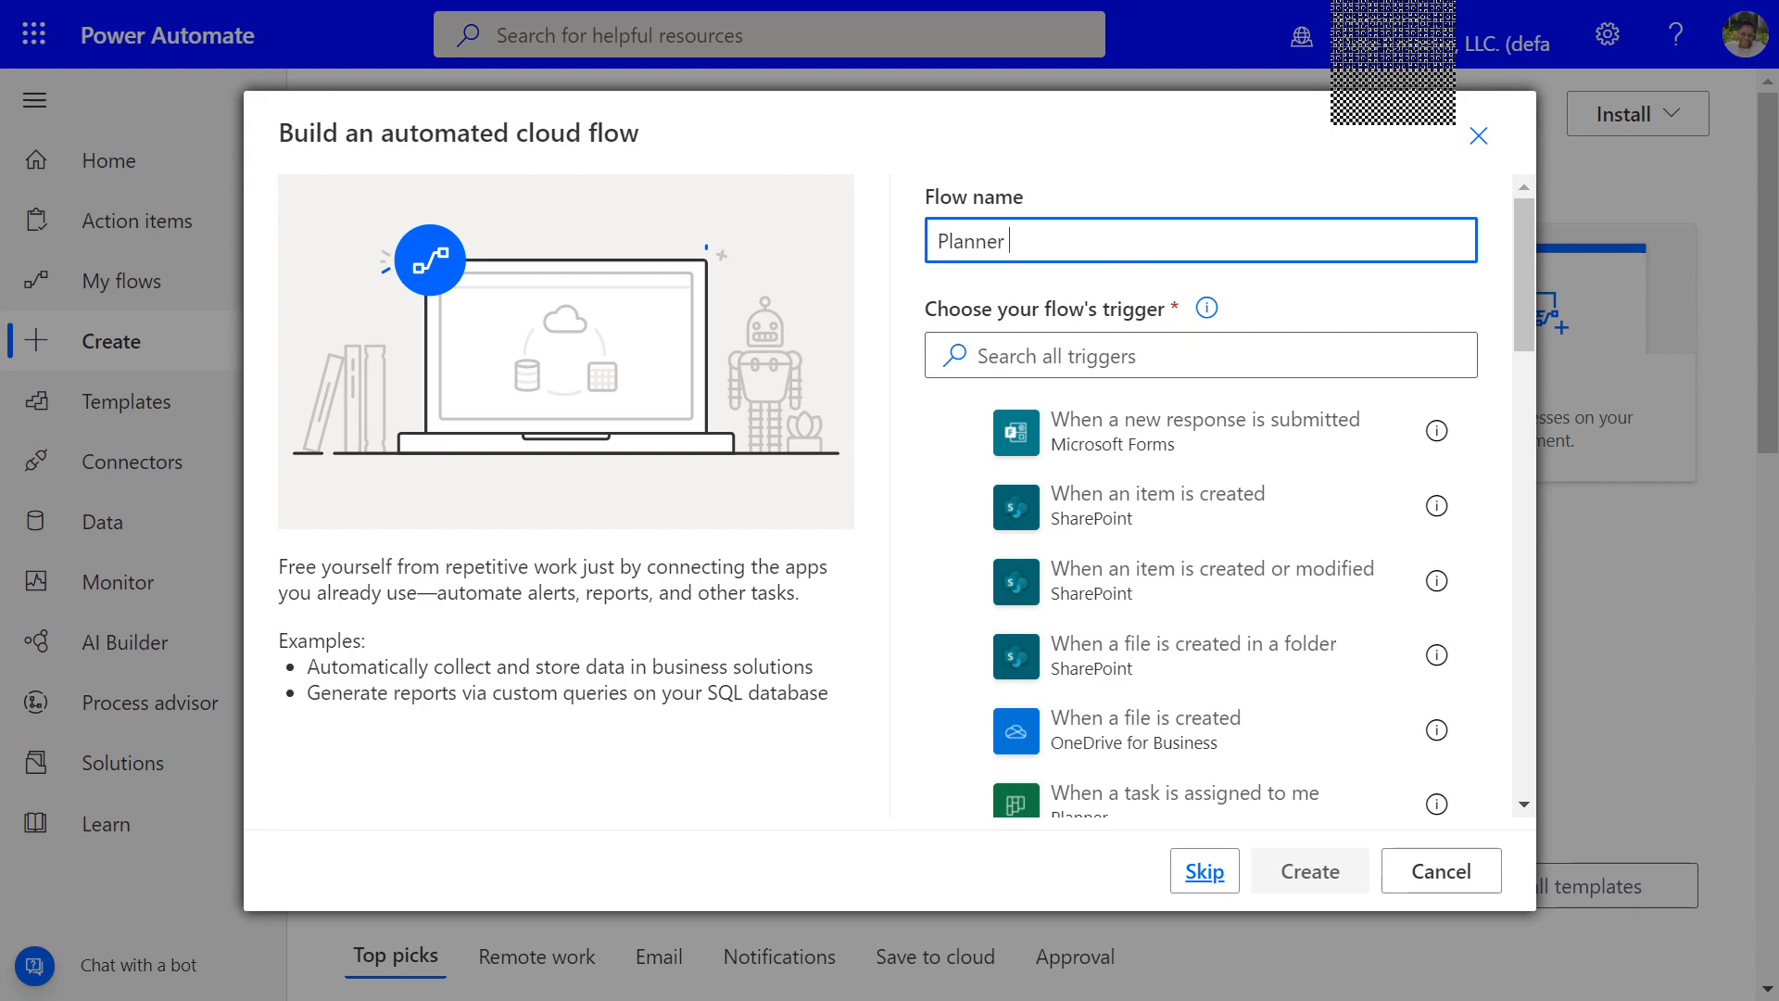
{"action": "type", "text": "Tasks for Survey"}
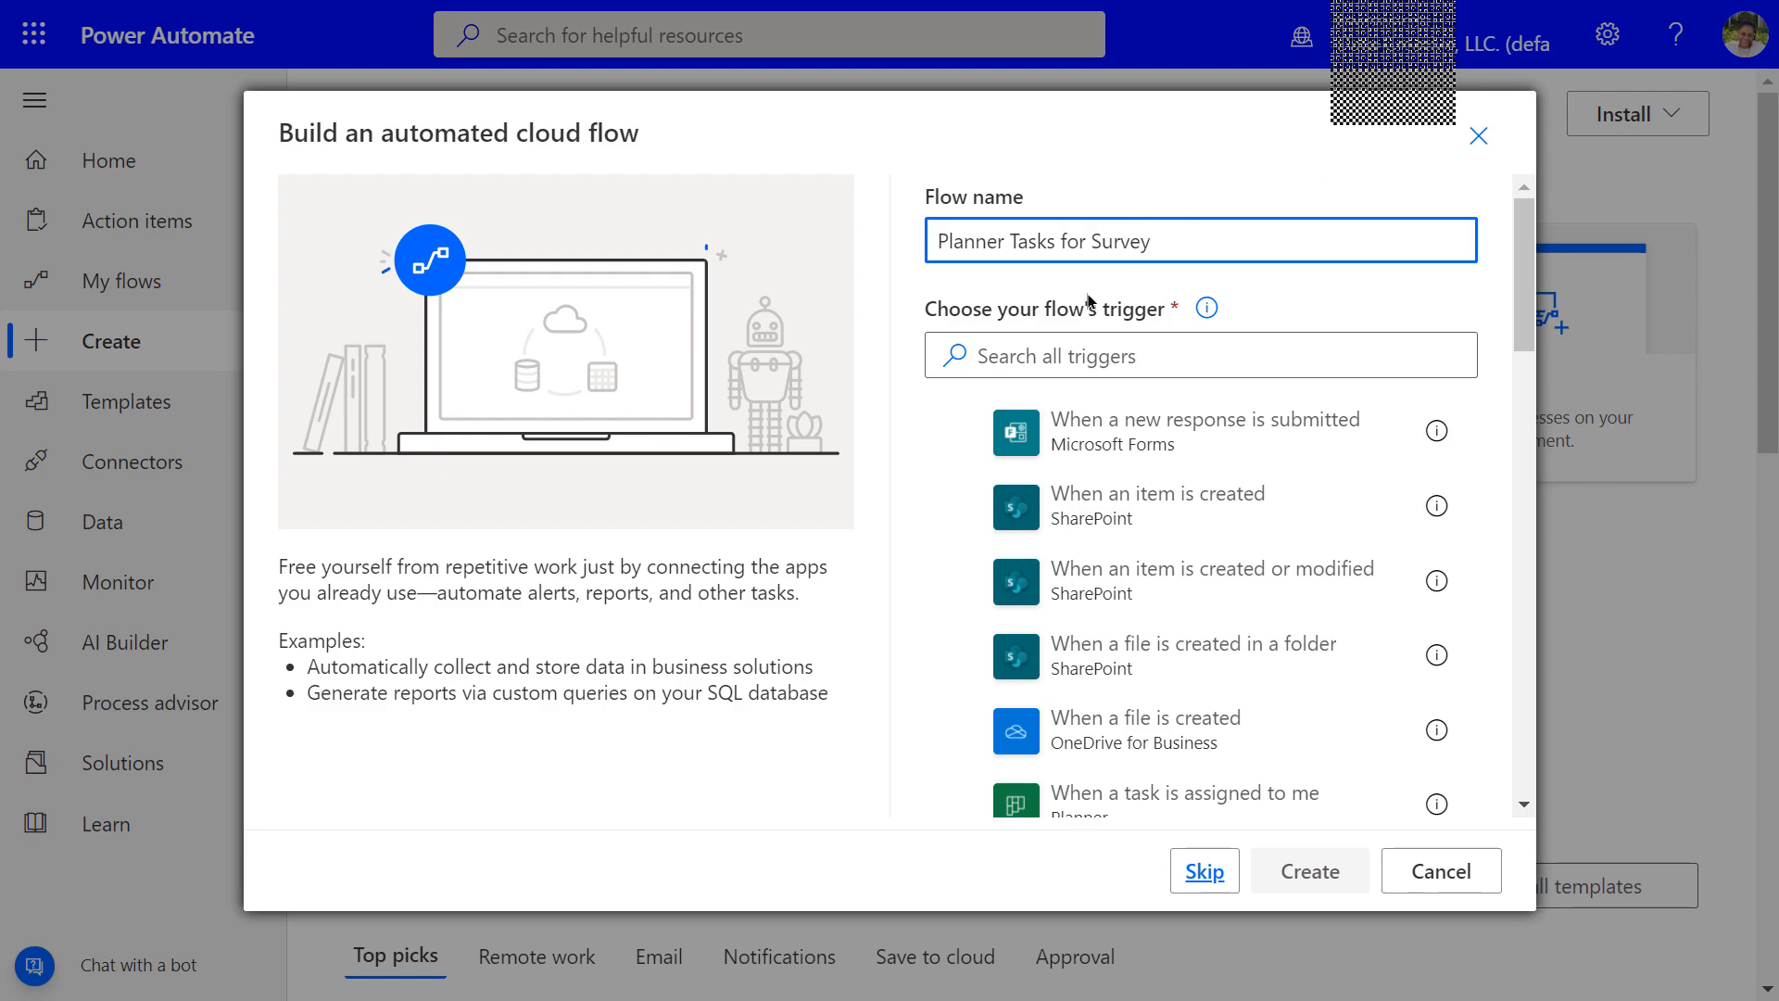
{"action": "left_click", "coordinate": [1017, 361]}
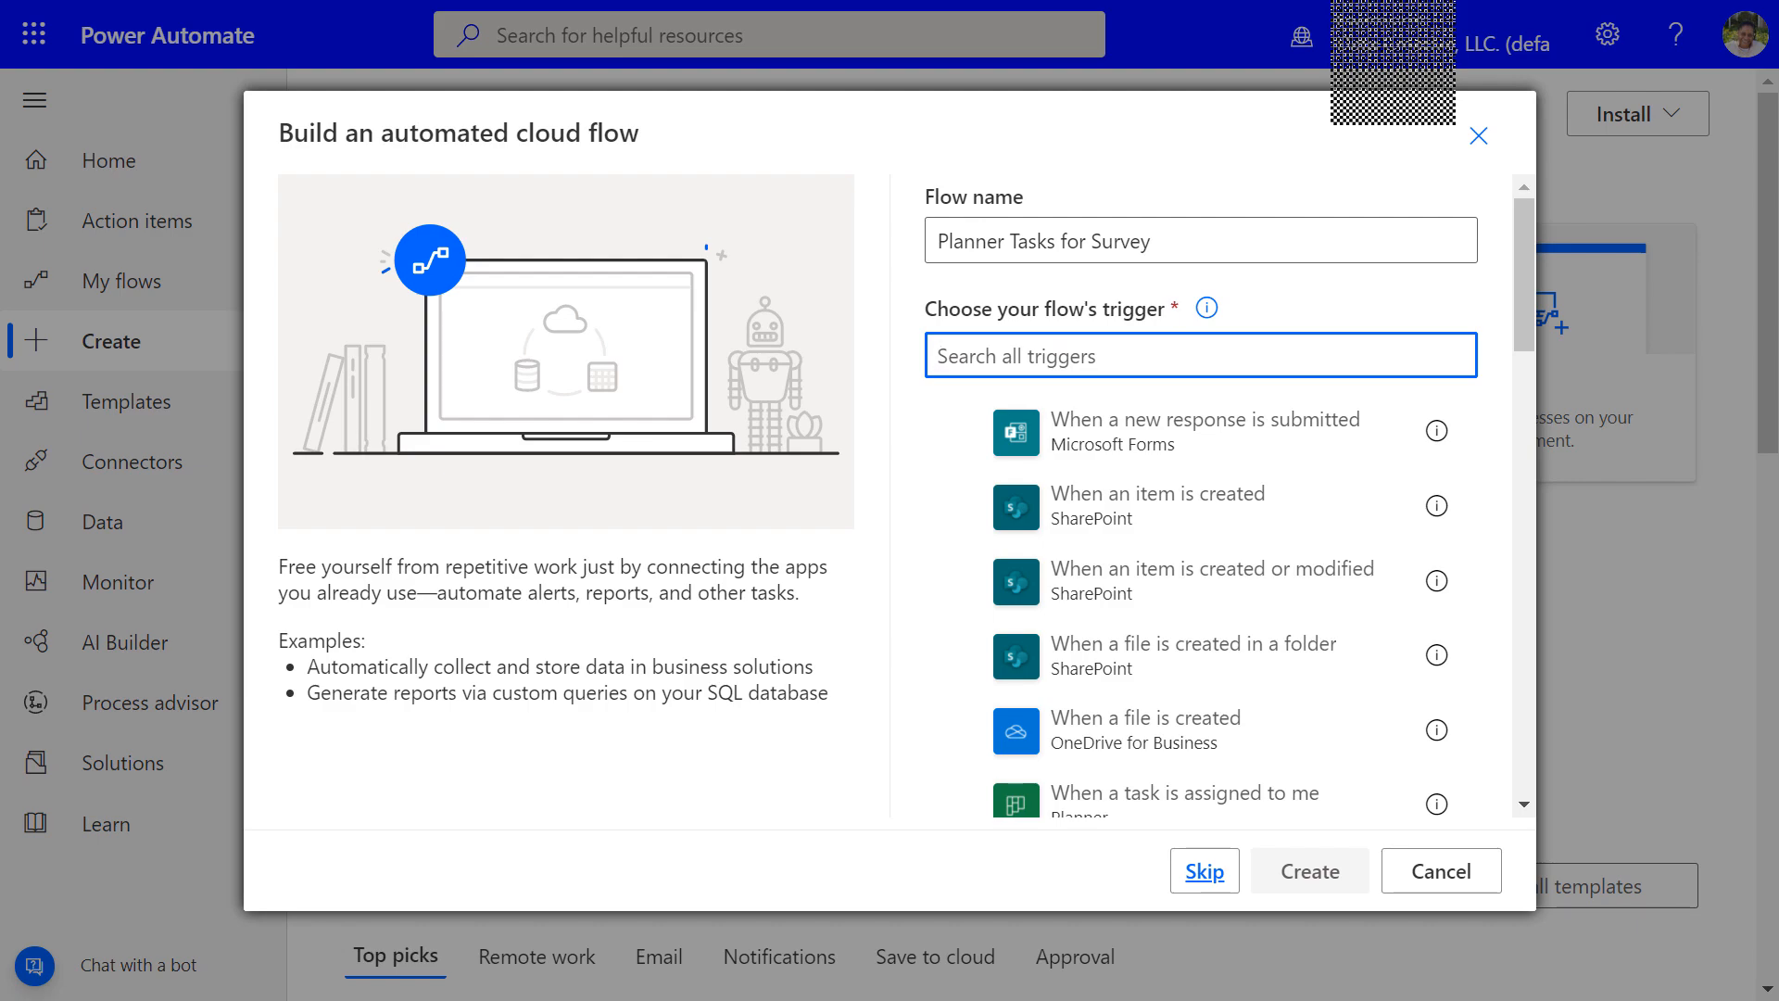
{"action": "type", "text": "planner"}
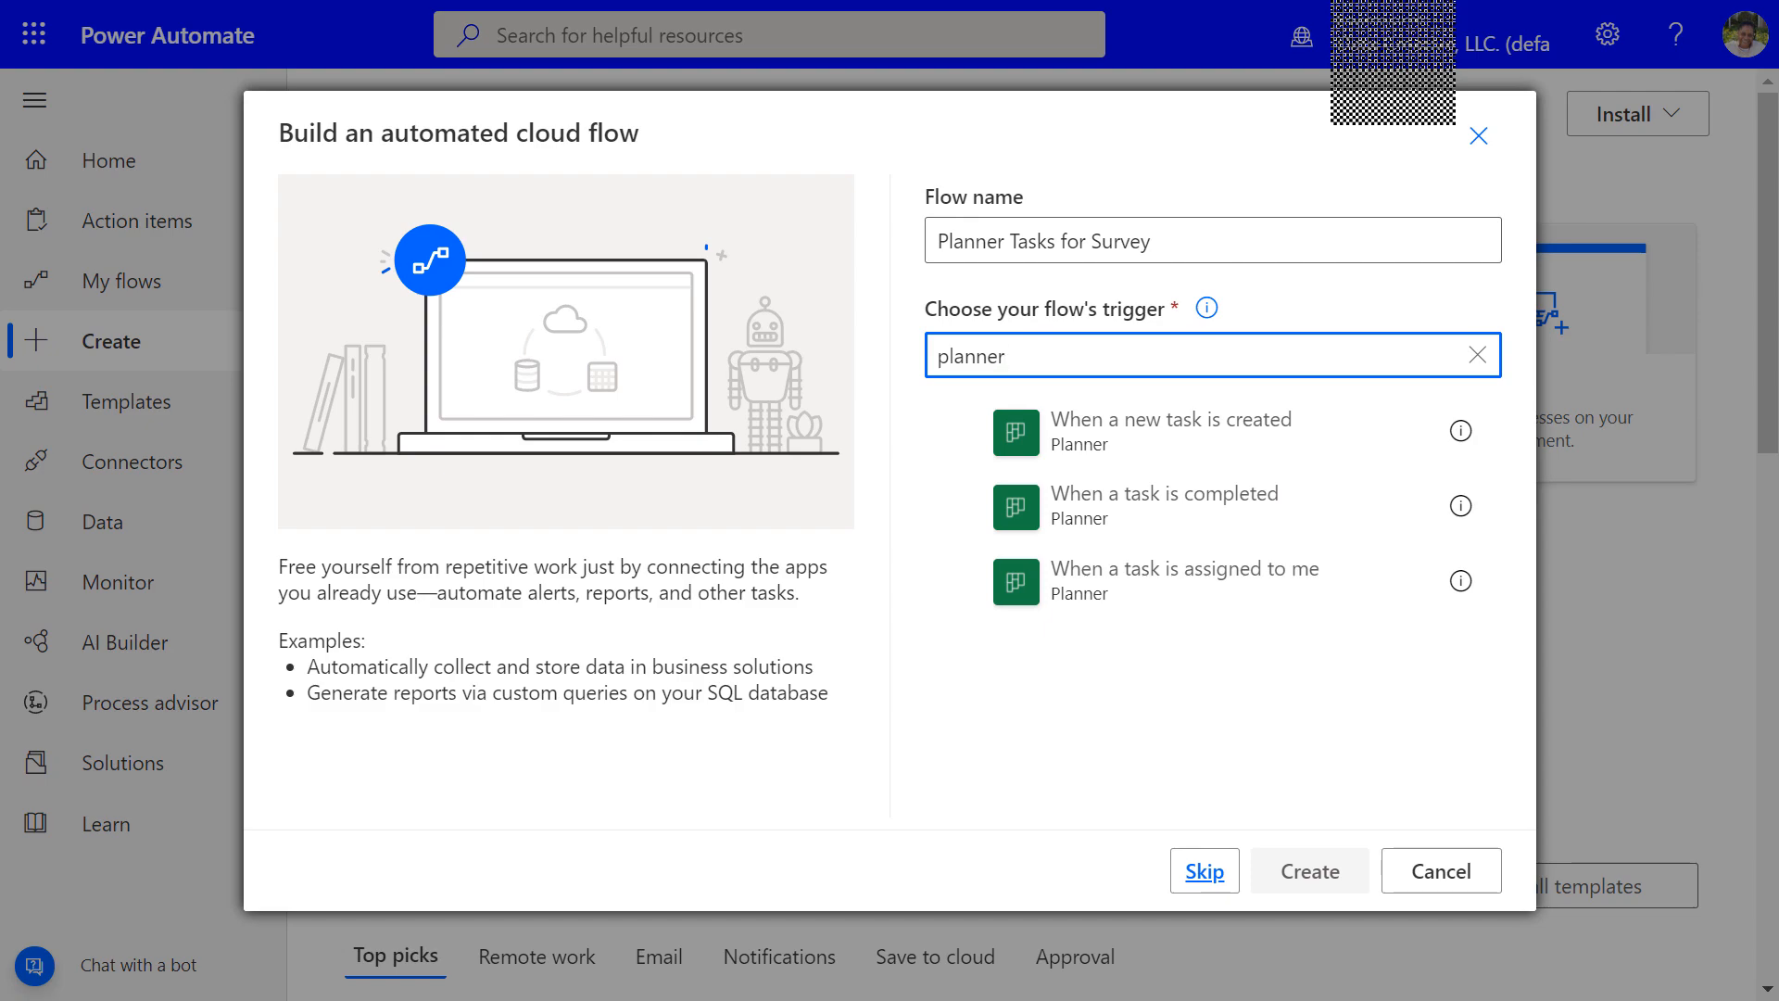
{"action": "left_click", "coordinate": [956, 582]}
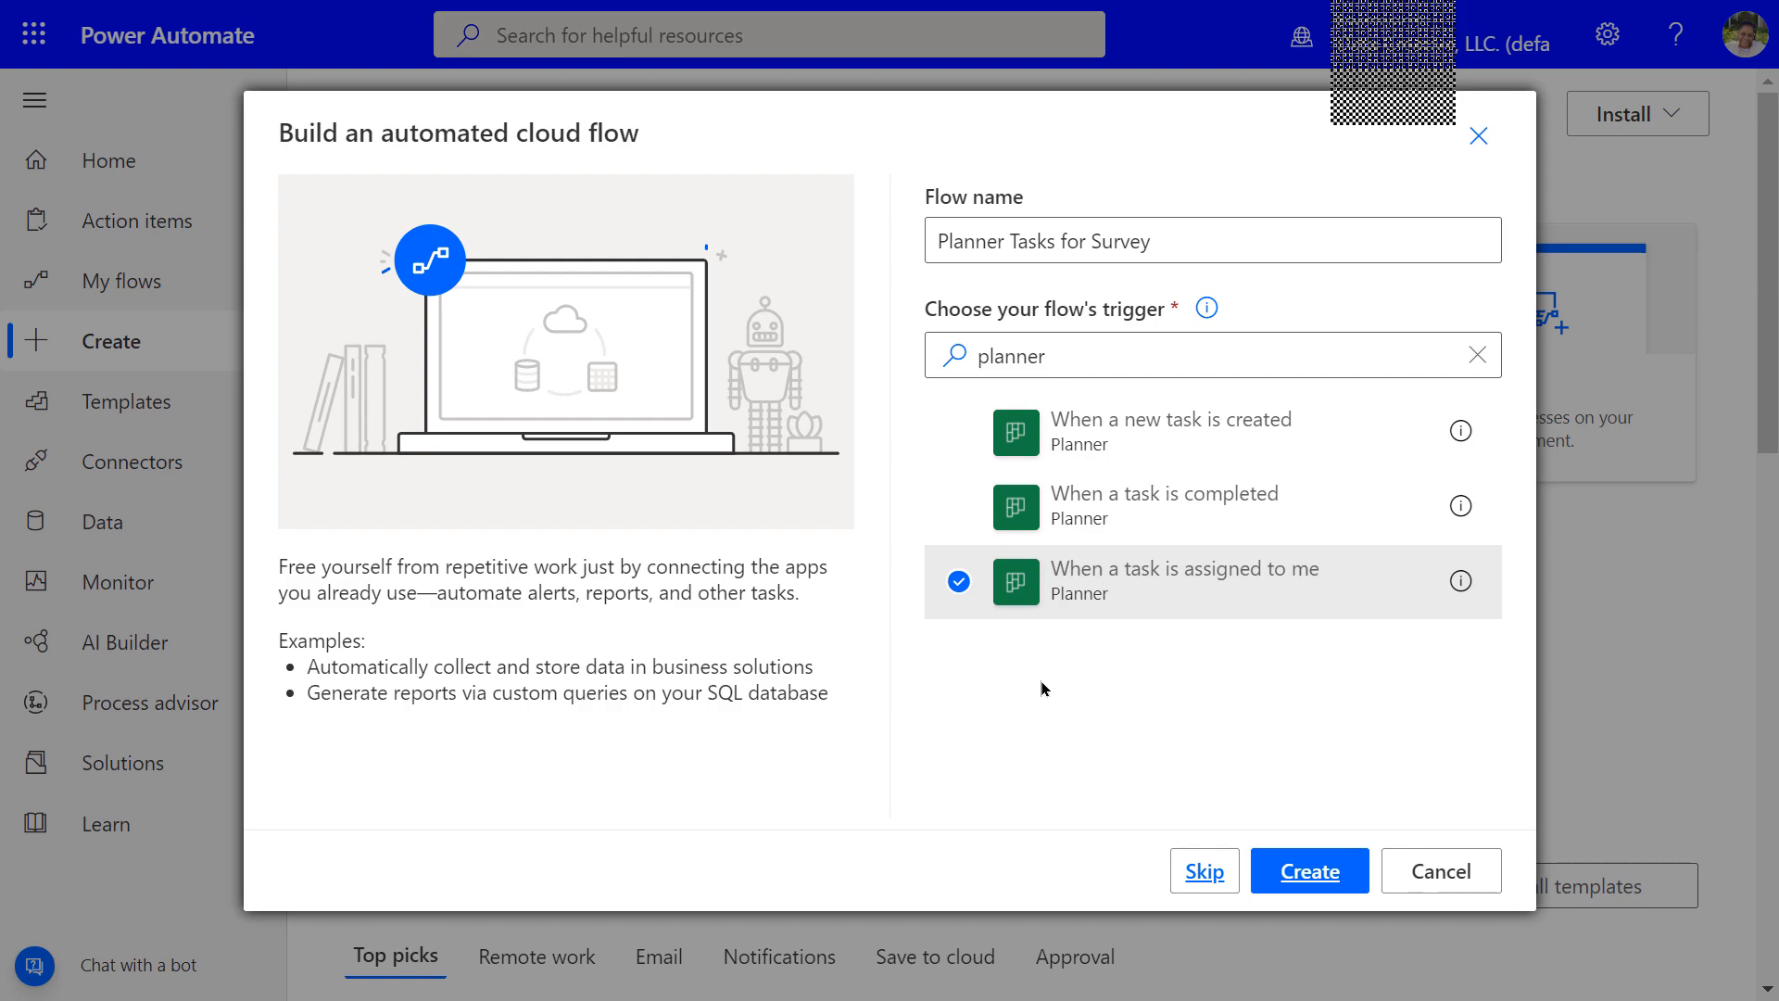
{"action": "left_click", "coordinate": [1307, 875]}
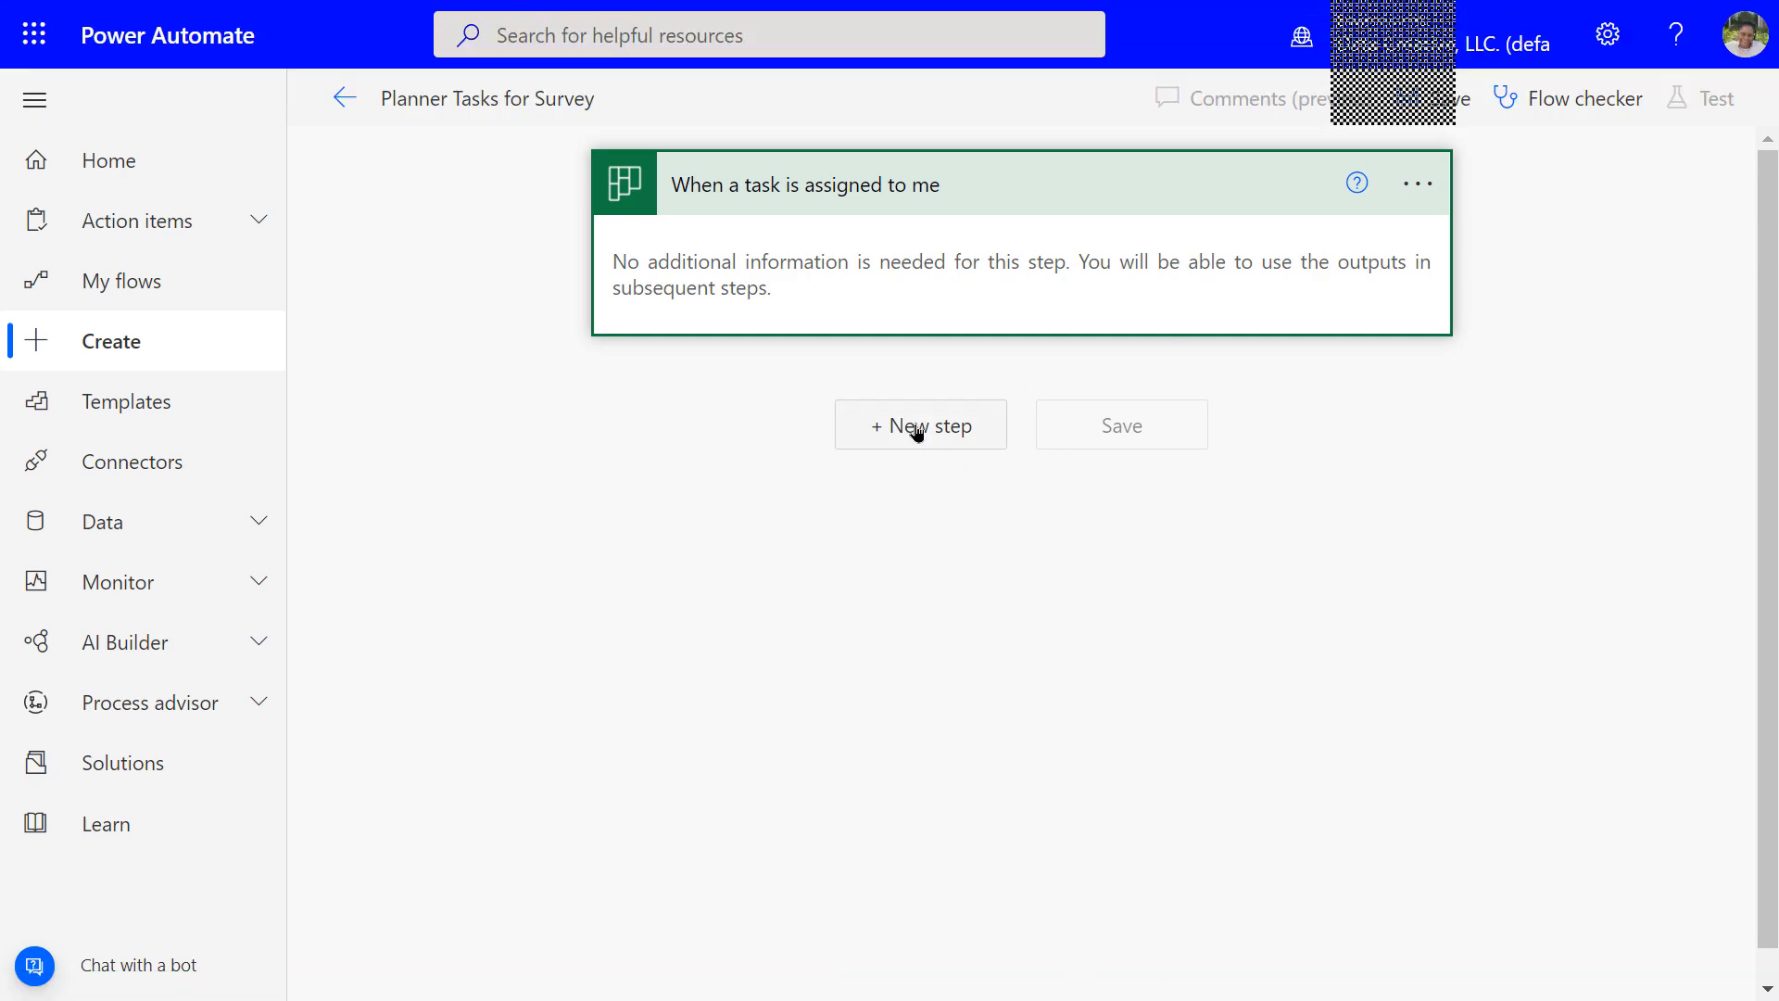
Add an Outlook Tasks 'Create a task (V2)' action after the trigger, searching 'outlook'
{"action": "left_click", "coordinate": [915, 429]}
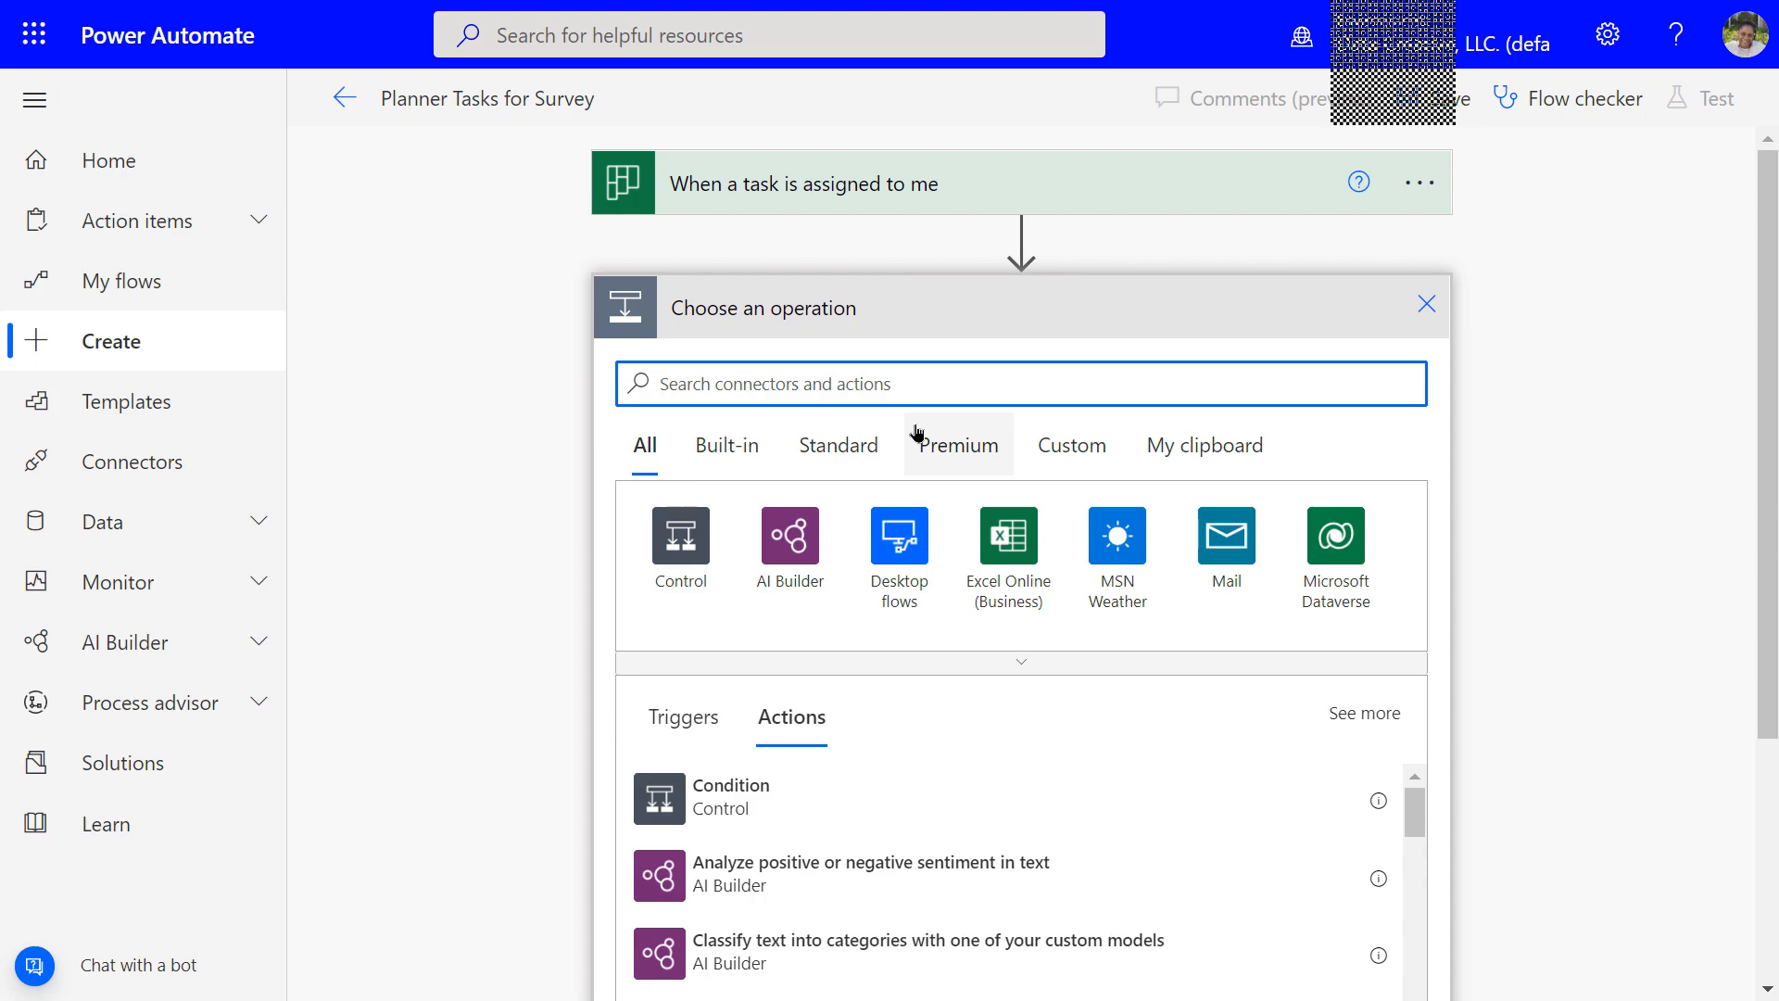
{"action": "type", "text": "outlook"}
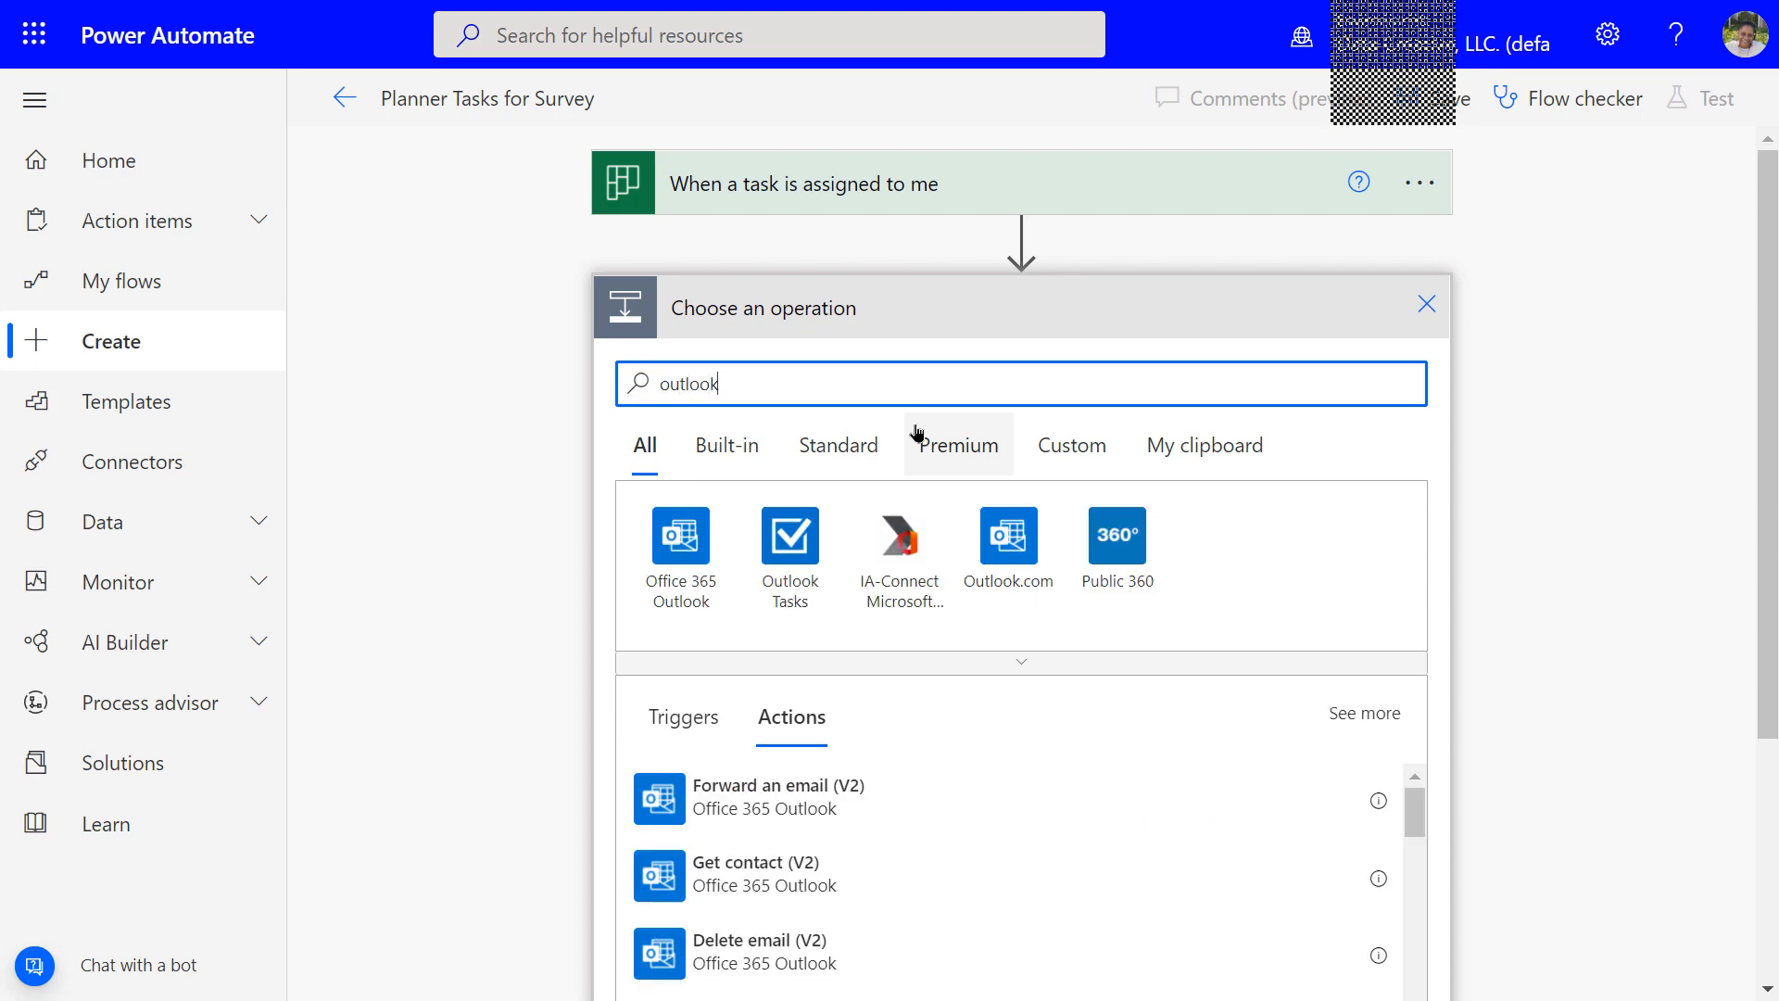
{"action": "left_click", "coordinate": [805, 542]}
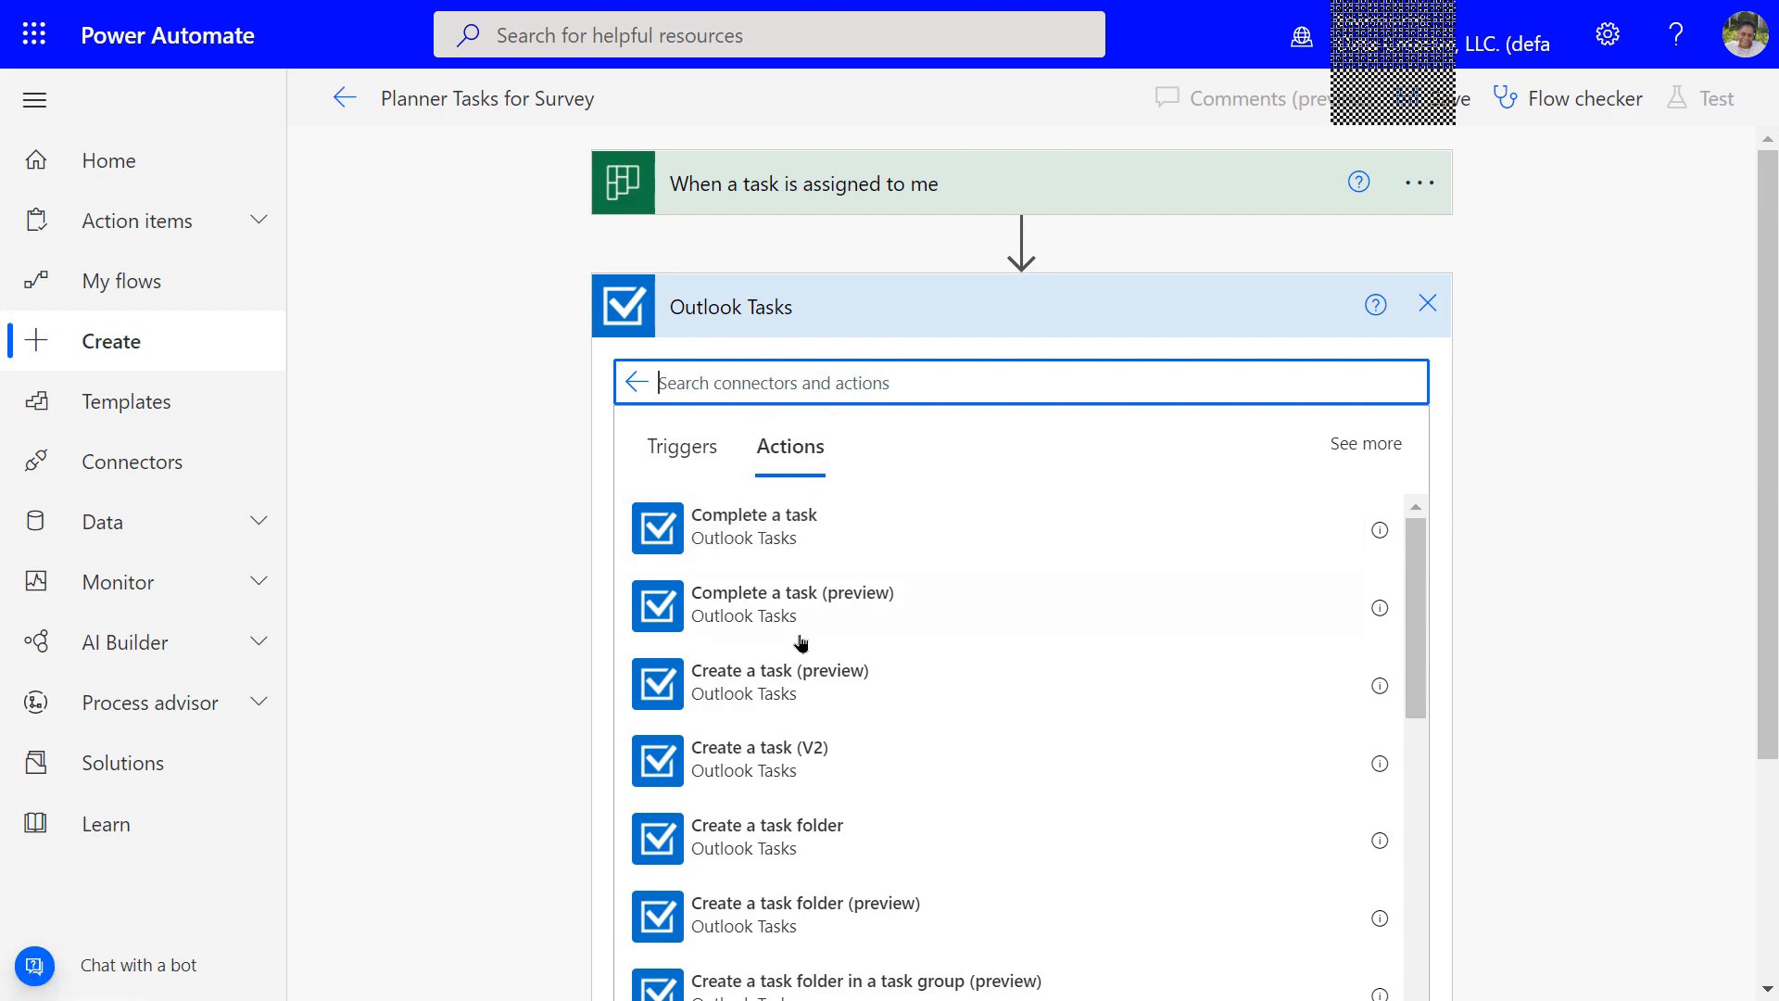
{"action": "left_click", "coordinate": [751, 769]}
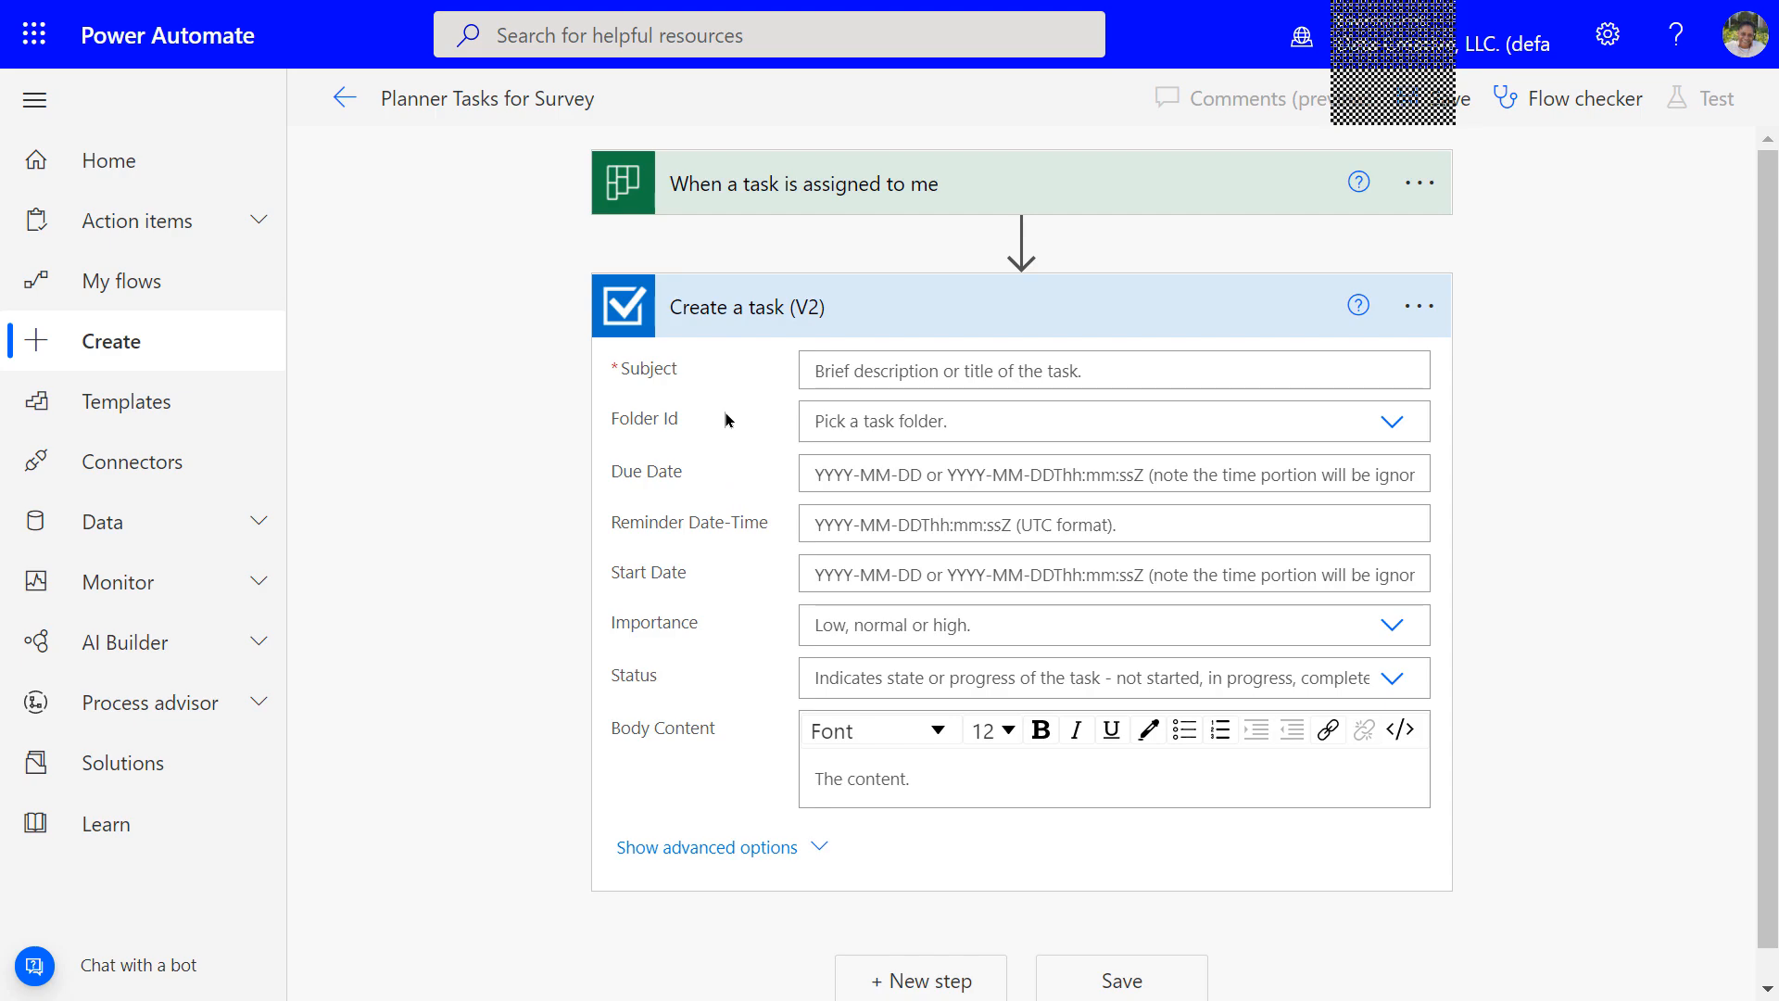
Set the task Subject to the Planner Title token and Folder Id to Tasks
{"action": "left_click", "coordinate": [816, 374]}
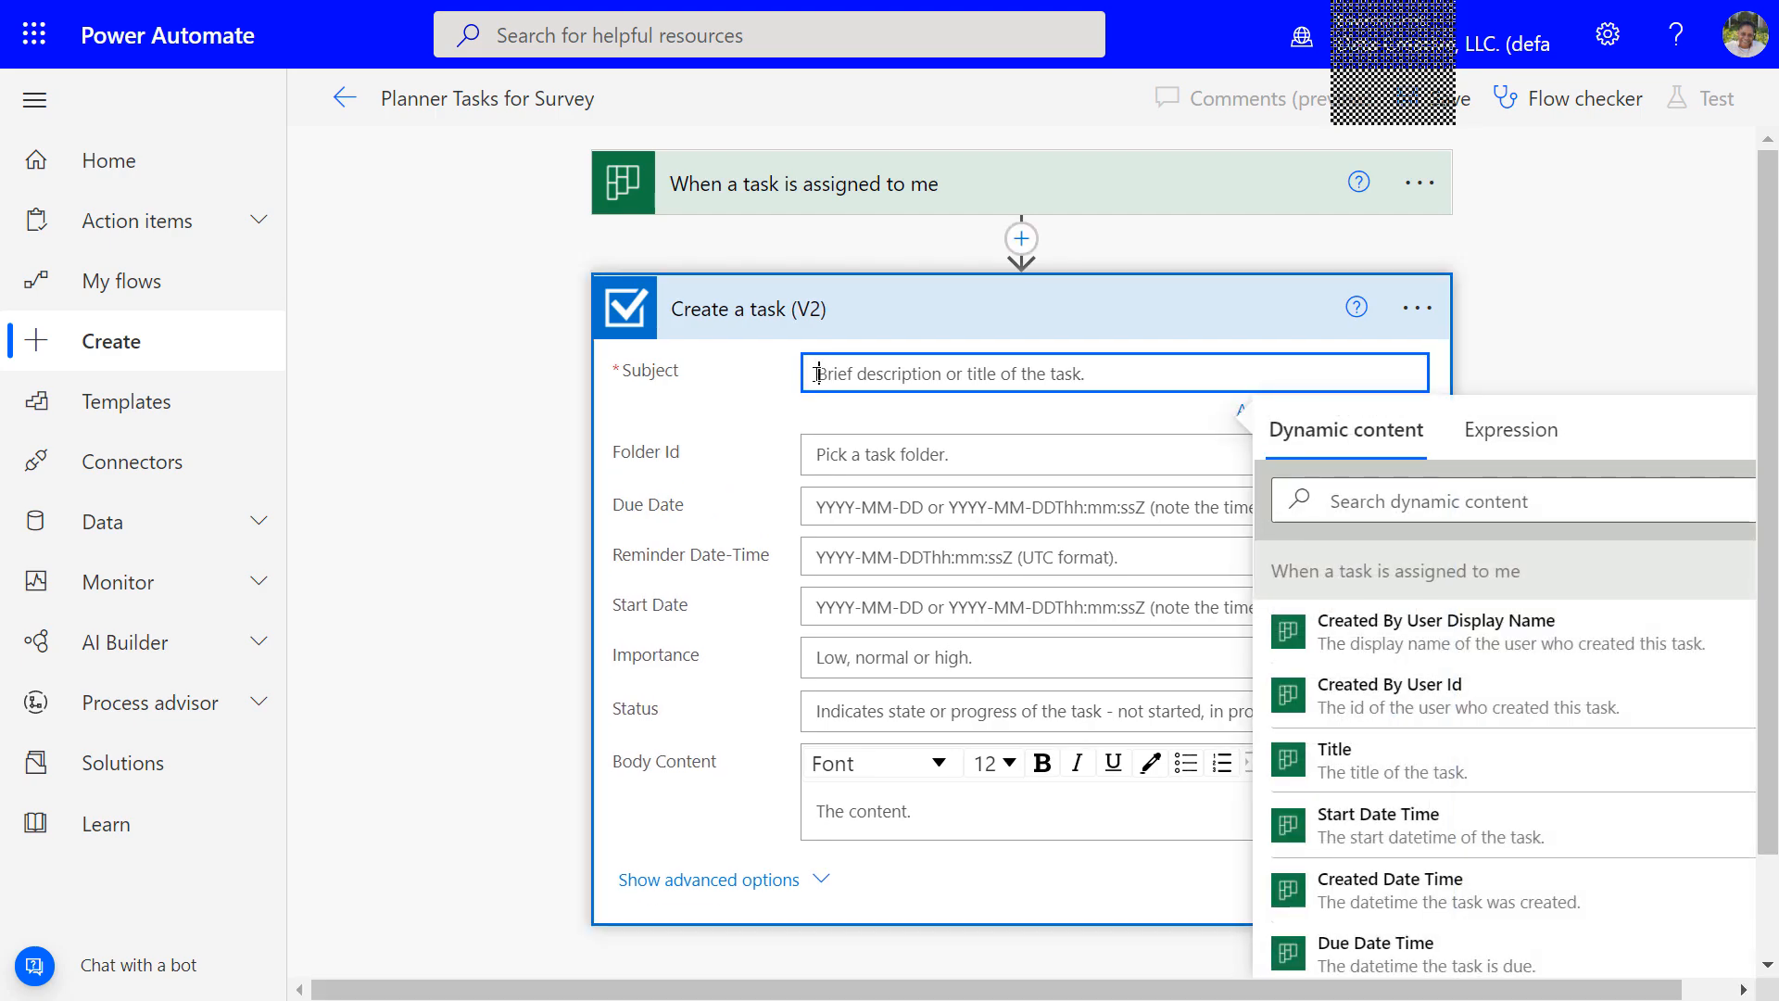
{"action": "left_click", "coordinate": [1385, 776]}
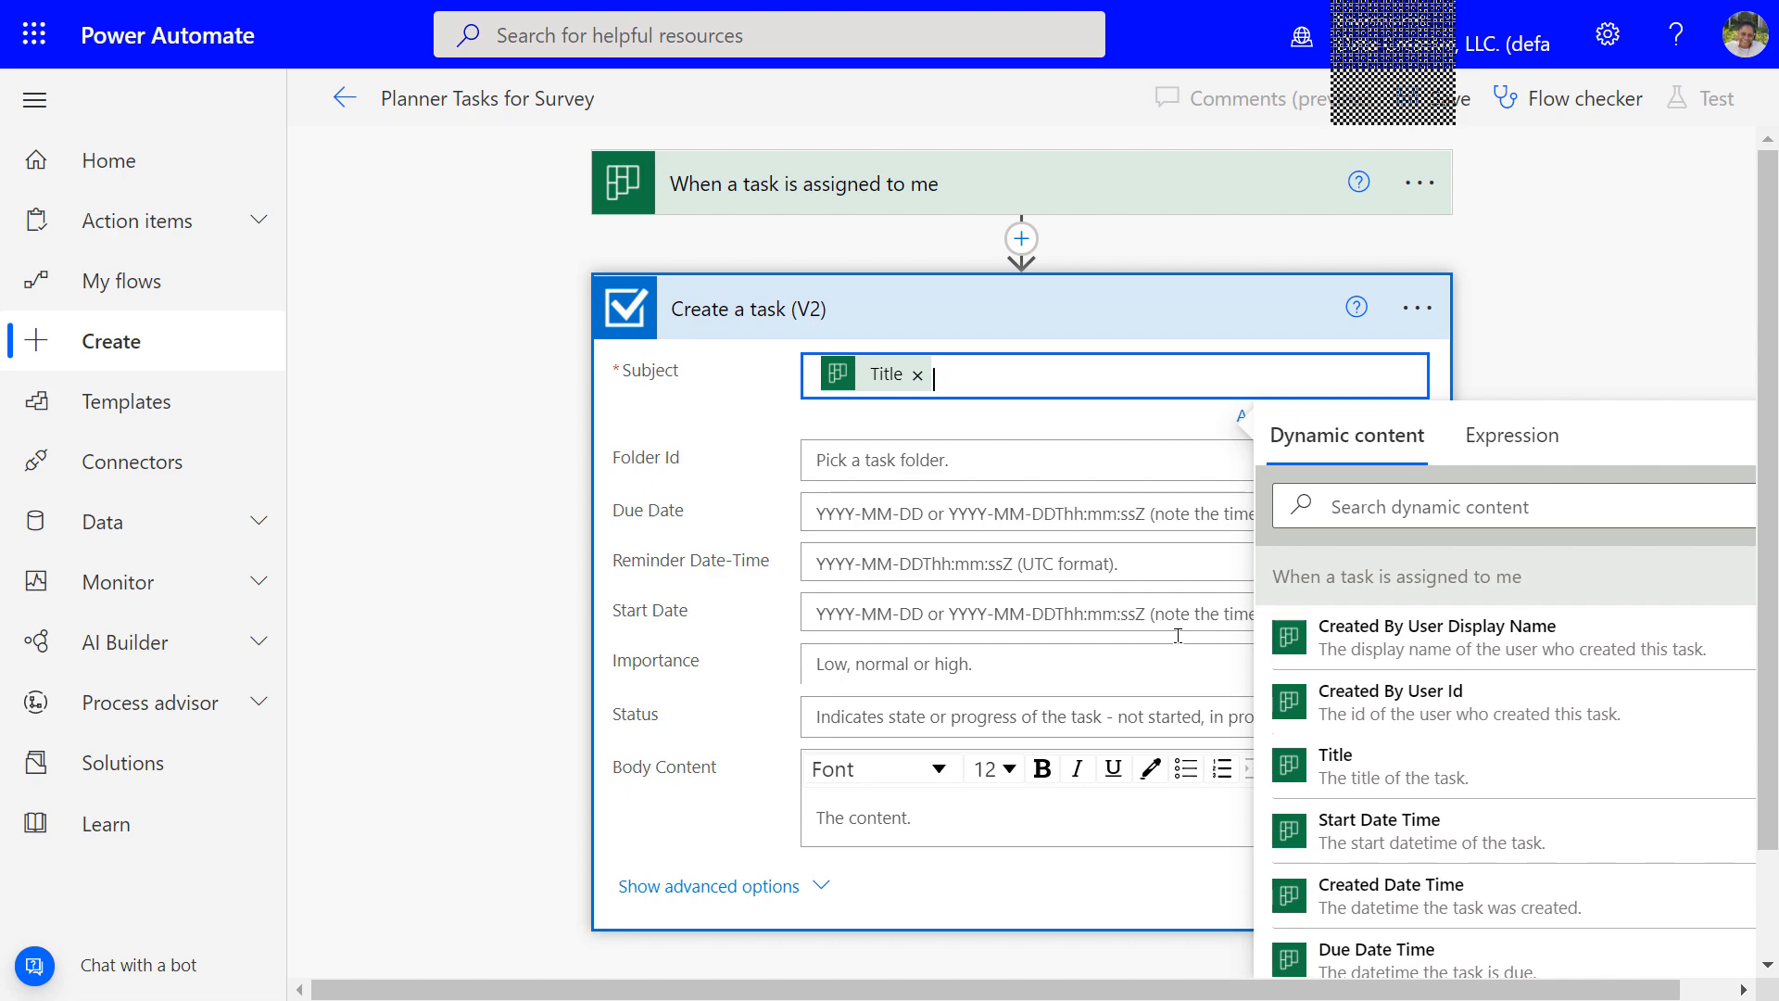
{"action": "left_click", "coordinate": [960, 463]}
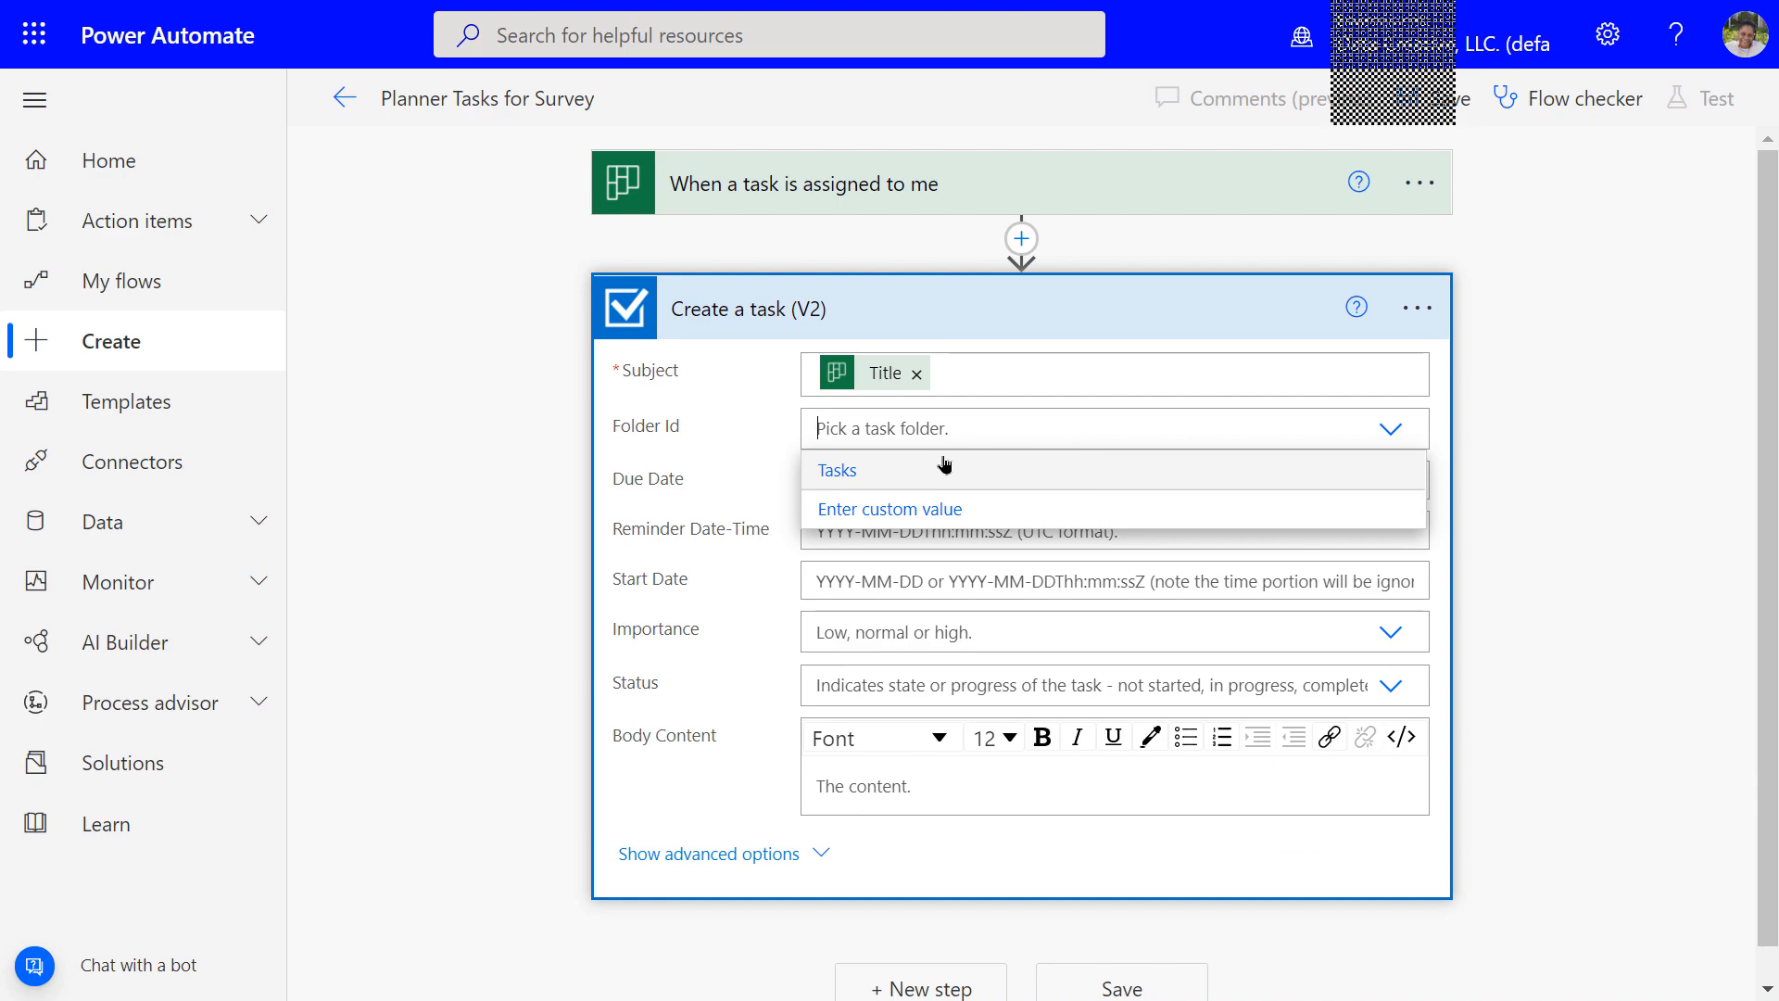
{"action": "left_click", "coordinate": [836, 471]}
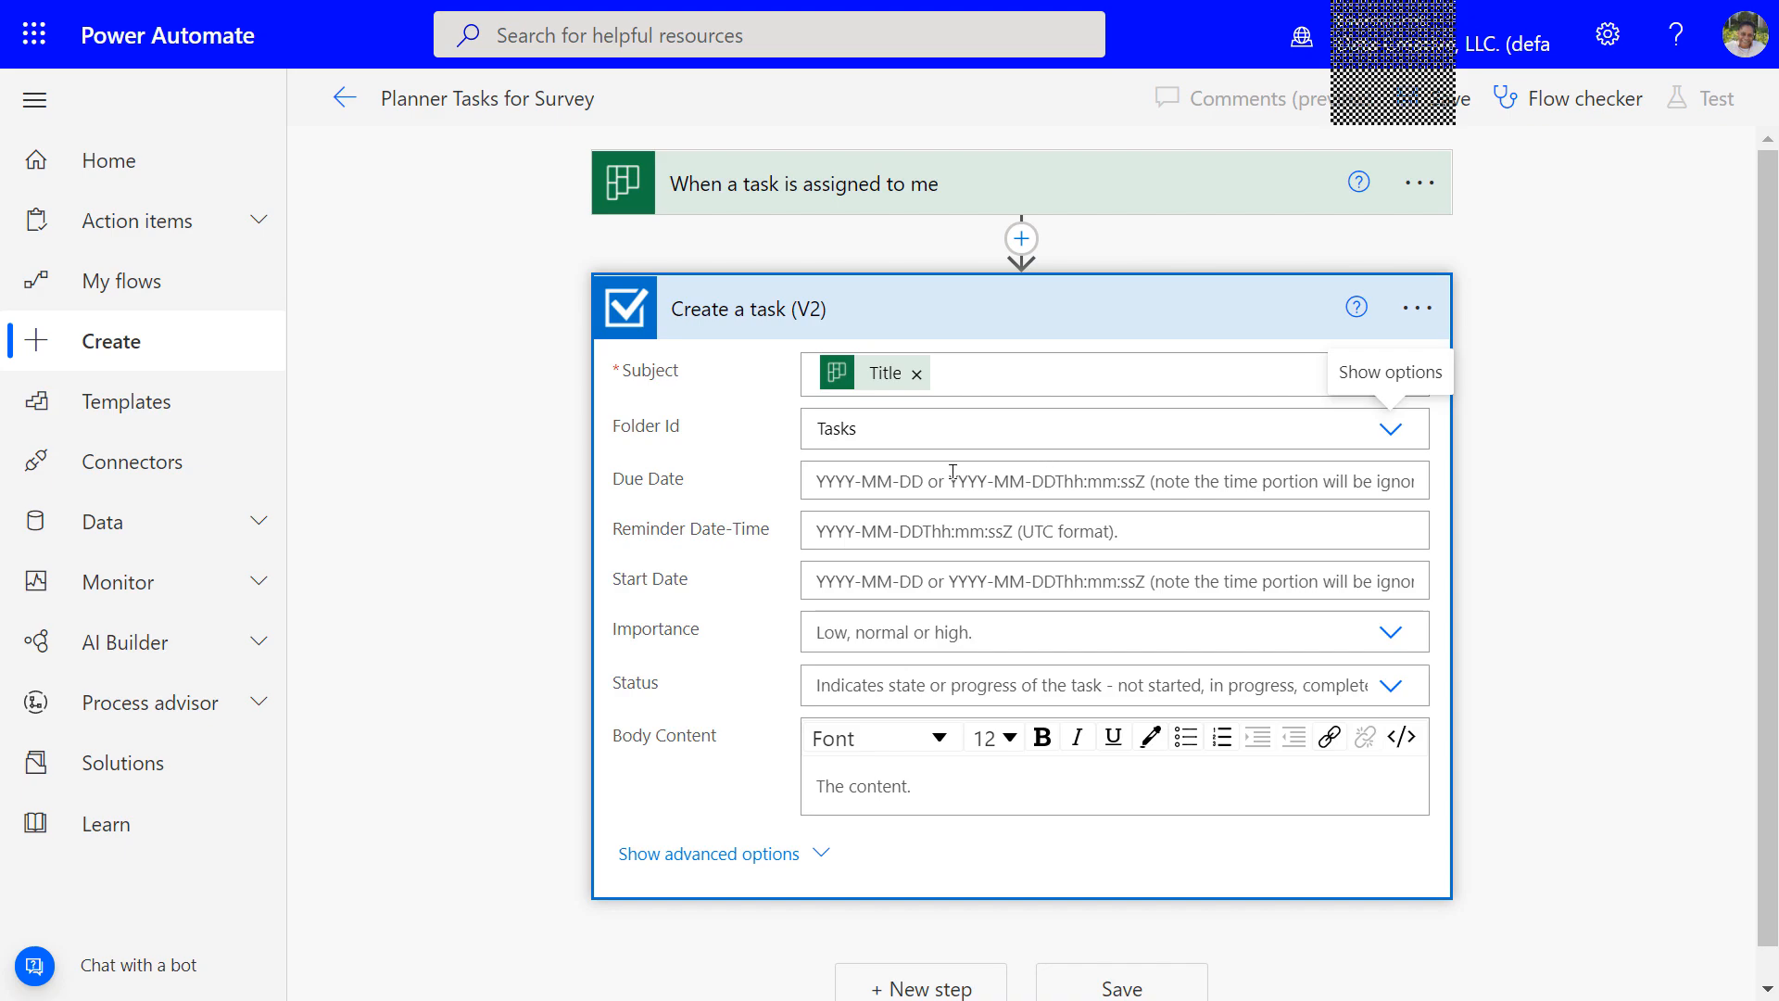
Fill the task's Due Date with the Due Date Time token
{"action": "left_click", "coordinate": [818, 483]}
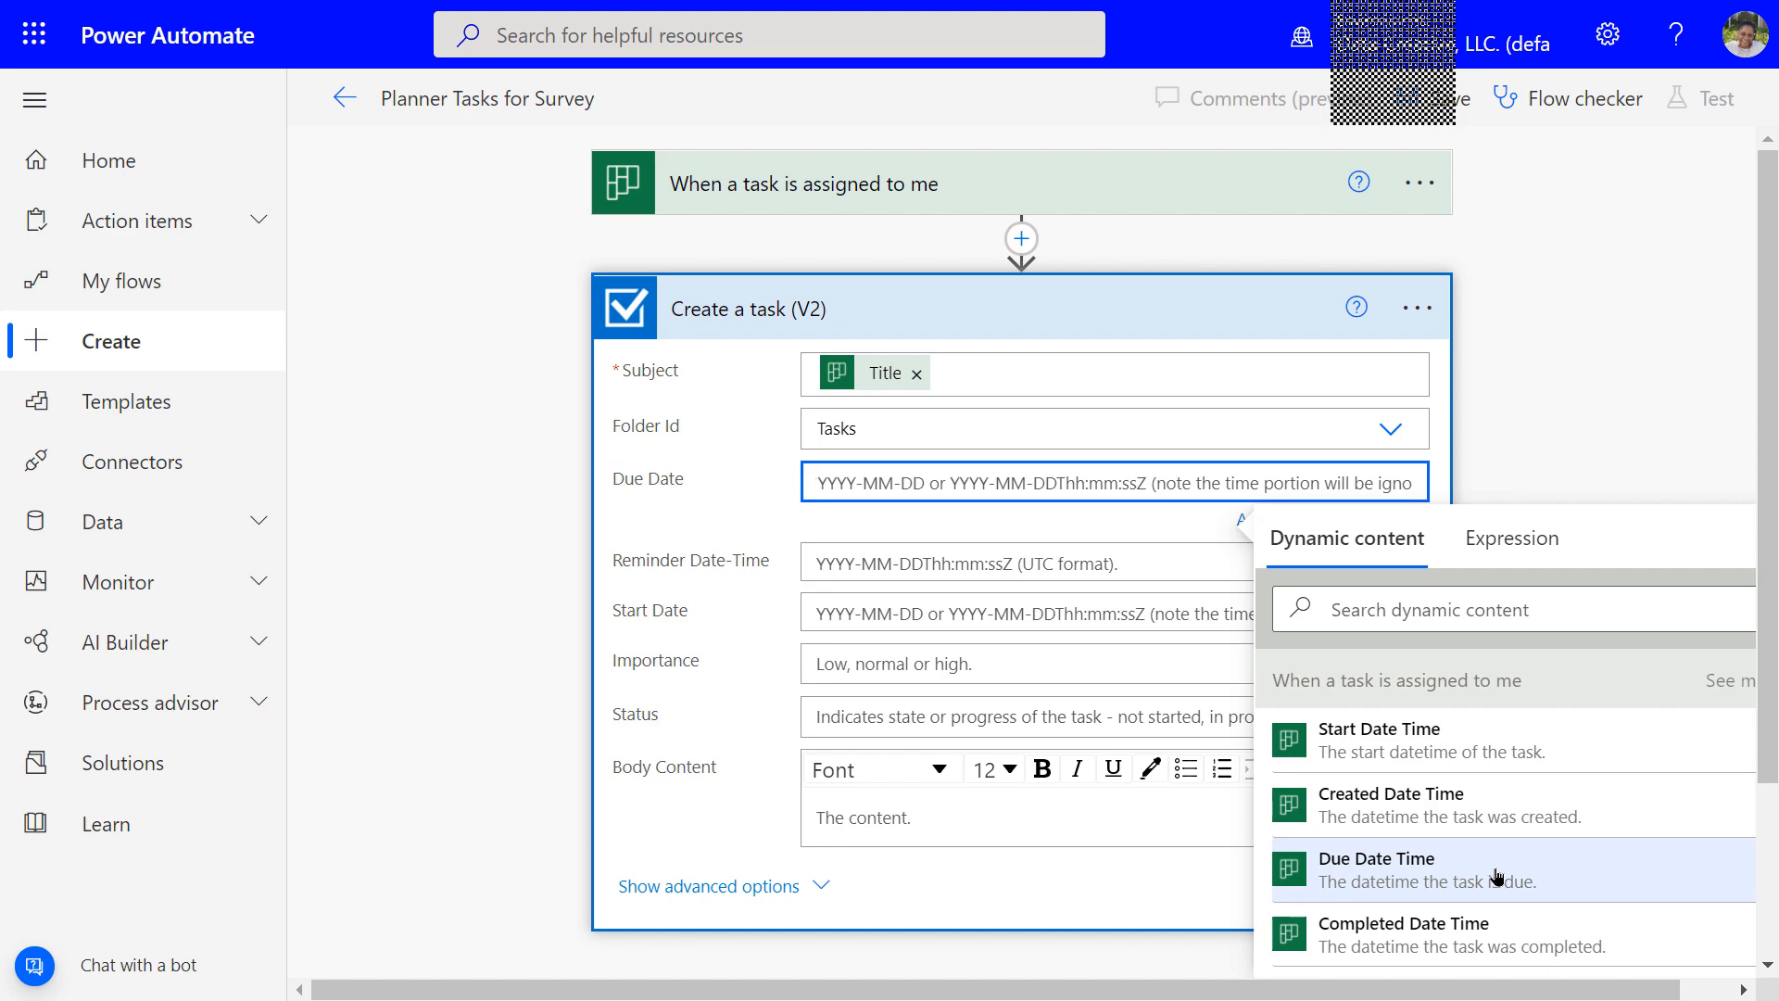
{"action": "scroll", "coordinate": [1491, 876], "scroll_direction": "down", "scroll_amount": 2}
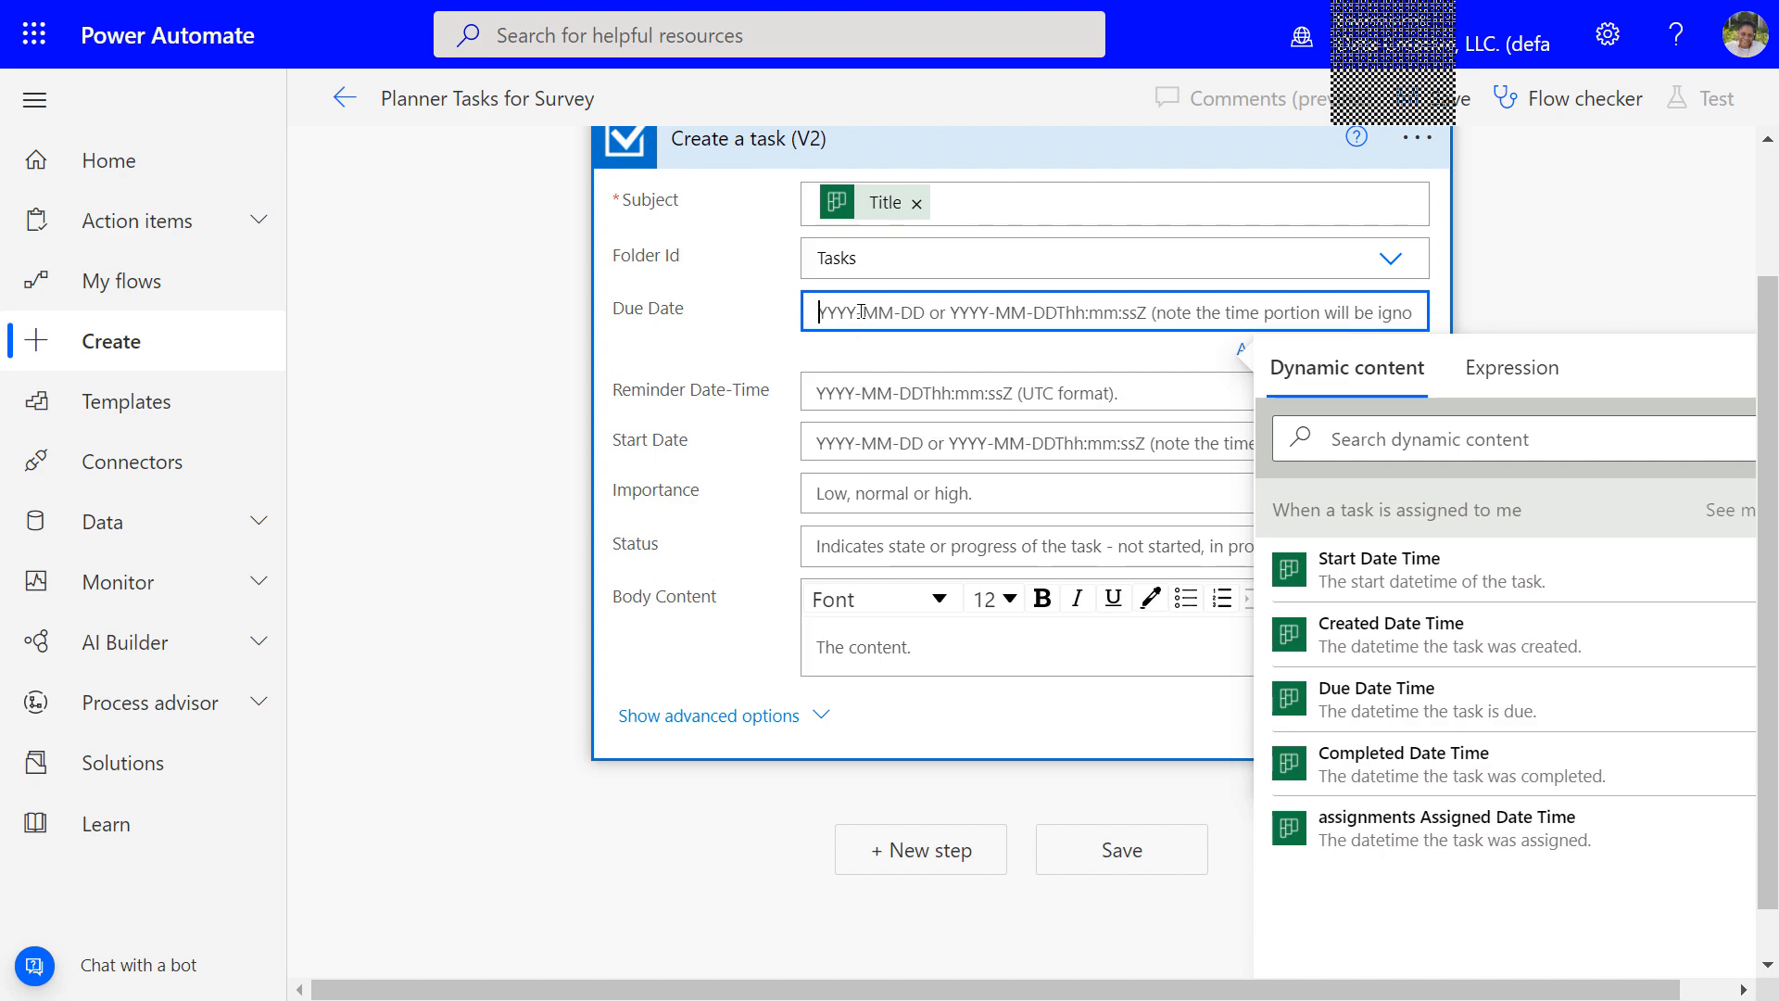
{"action": "left_click", "coordinate": [1355, 708]}
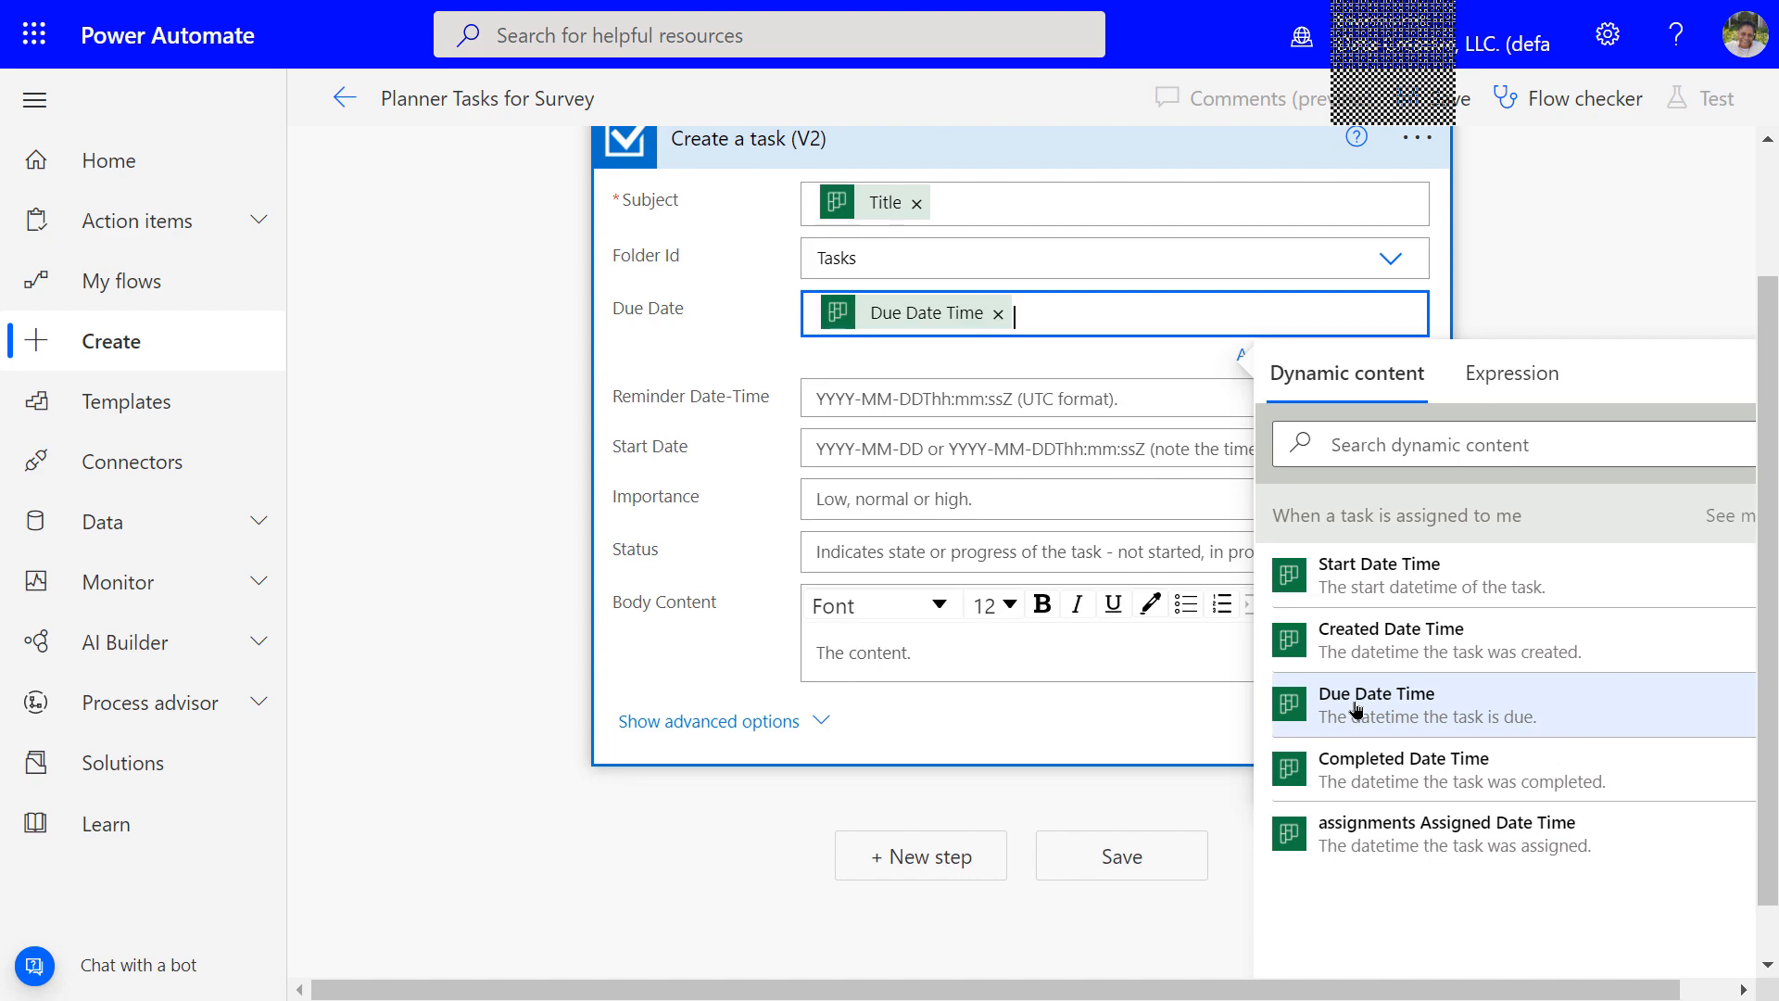
{"action": "left_click", "coordinate": [1564, 275]}
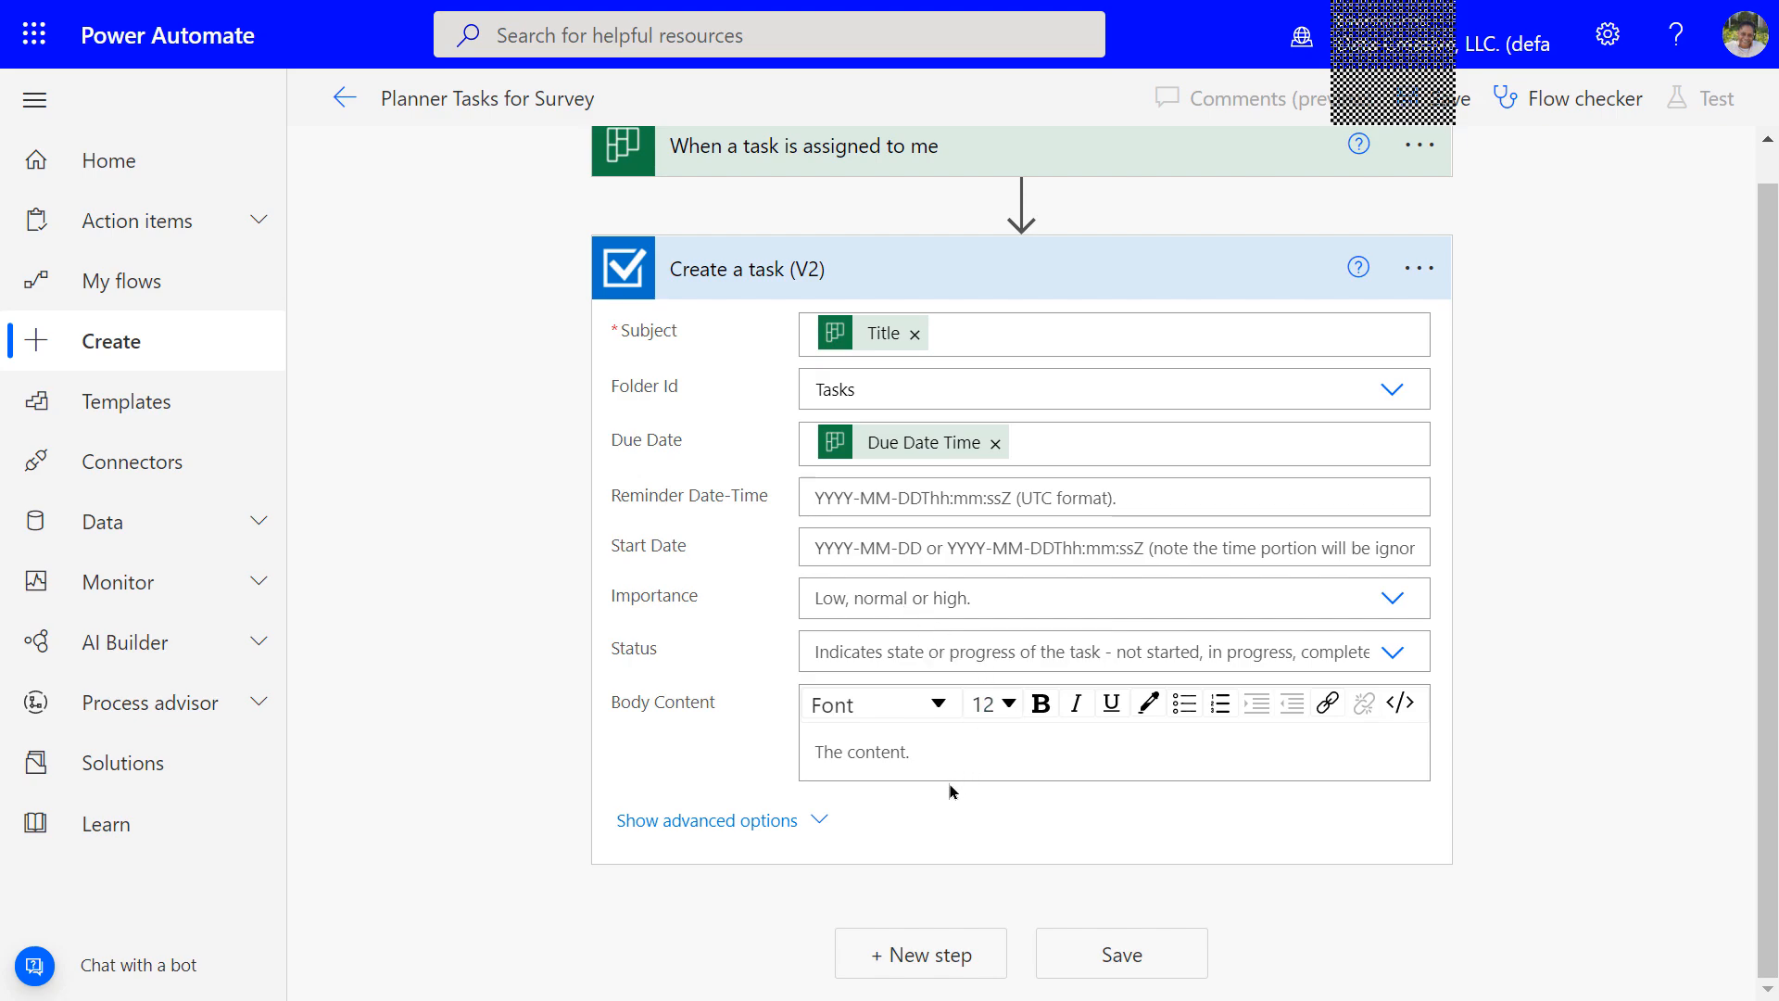
{"action": "left_click", "coordinate": [856, 752]}
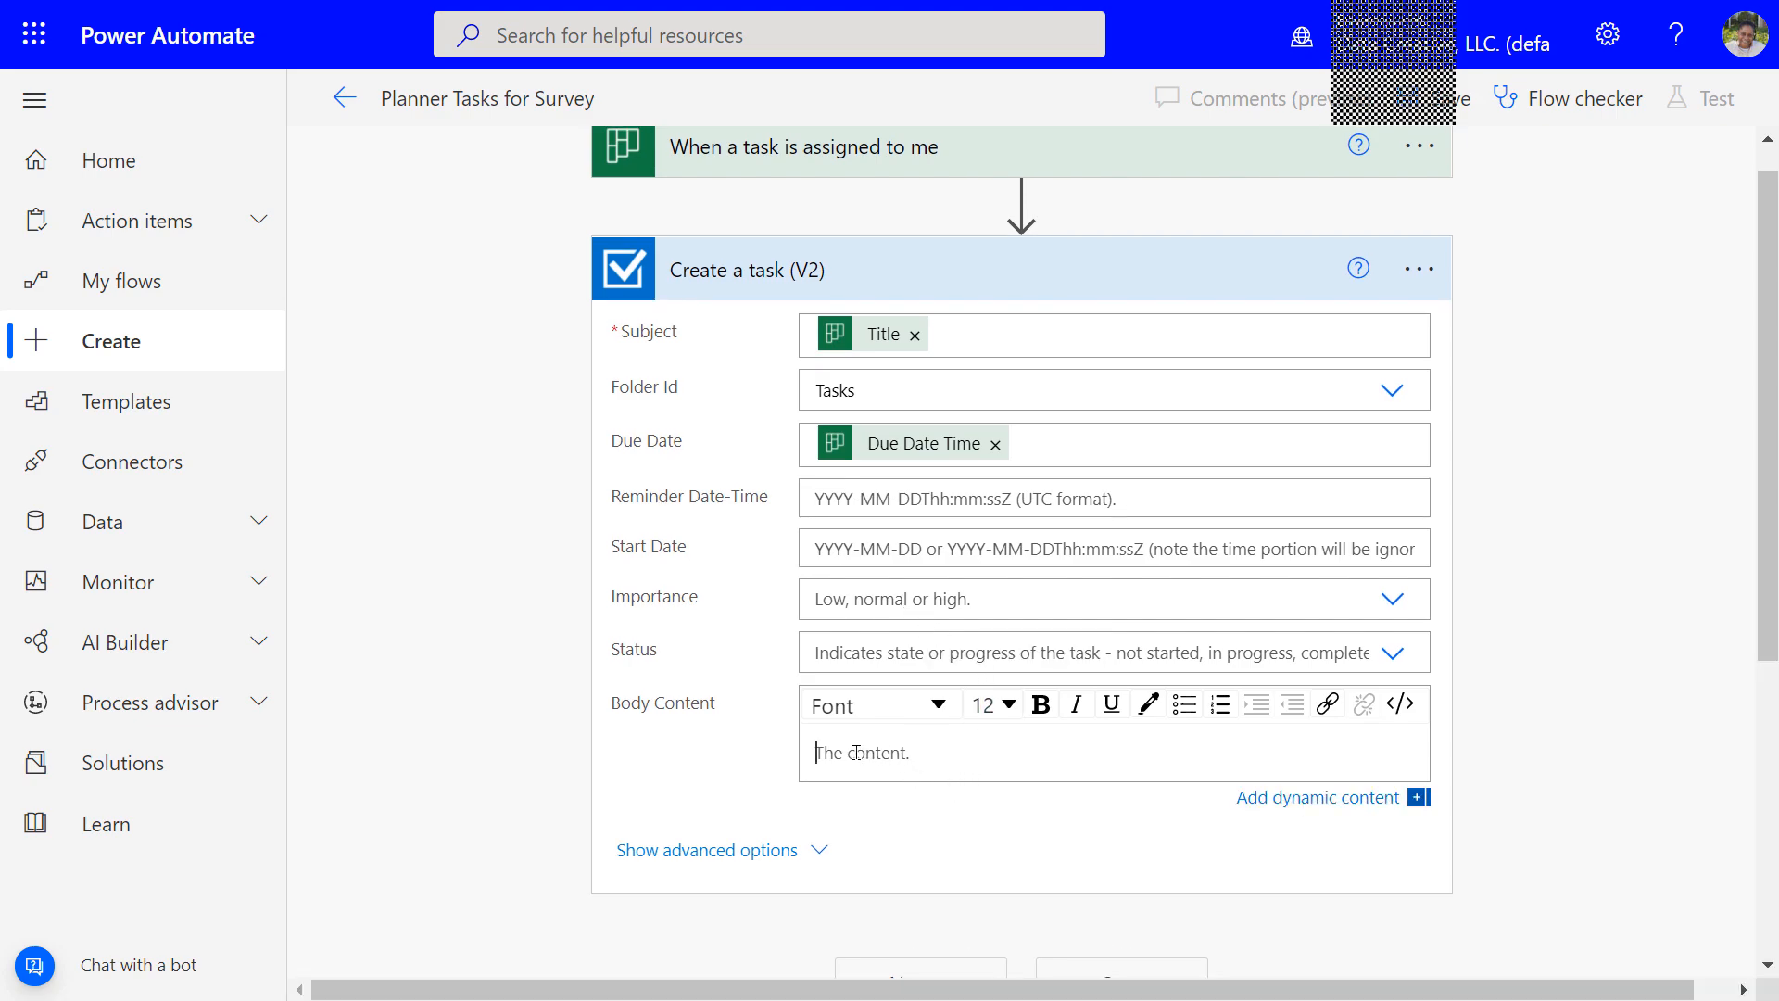
Fill Body Content with assignments Assigned By User Id and permanently dismiss the Apply to each tip
{"action": "scroll", "coordinate": [1488, 695], "scroll_direction": "down", "scroll_amount": 2}
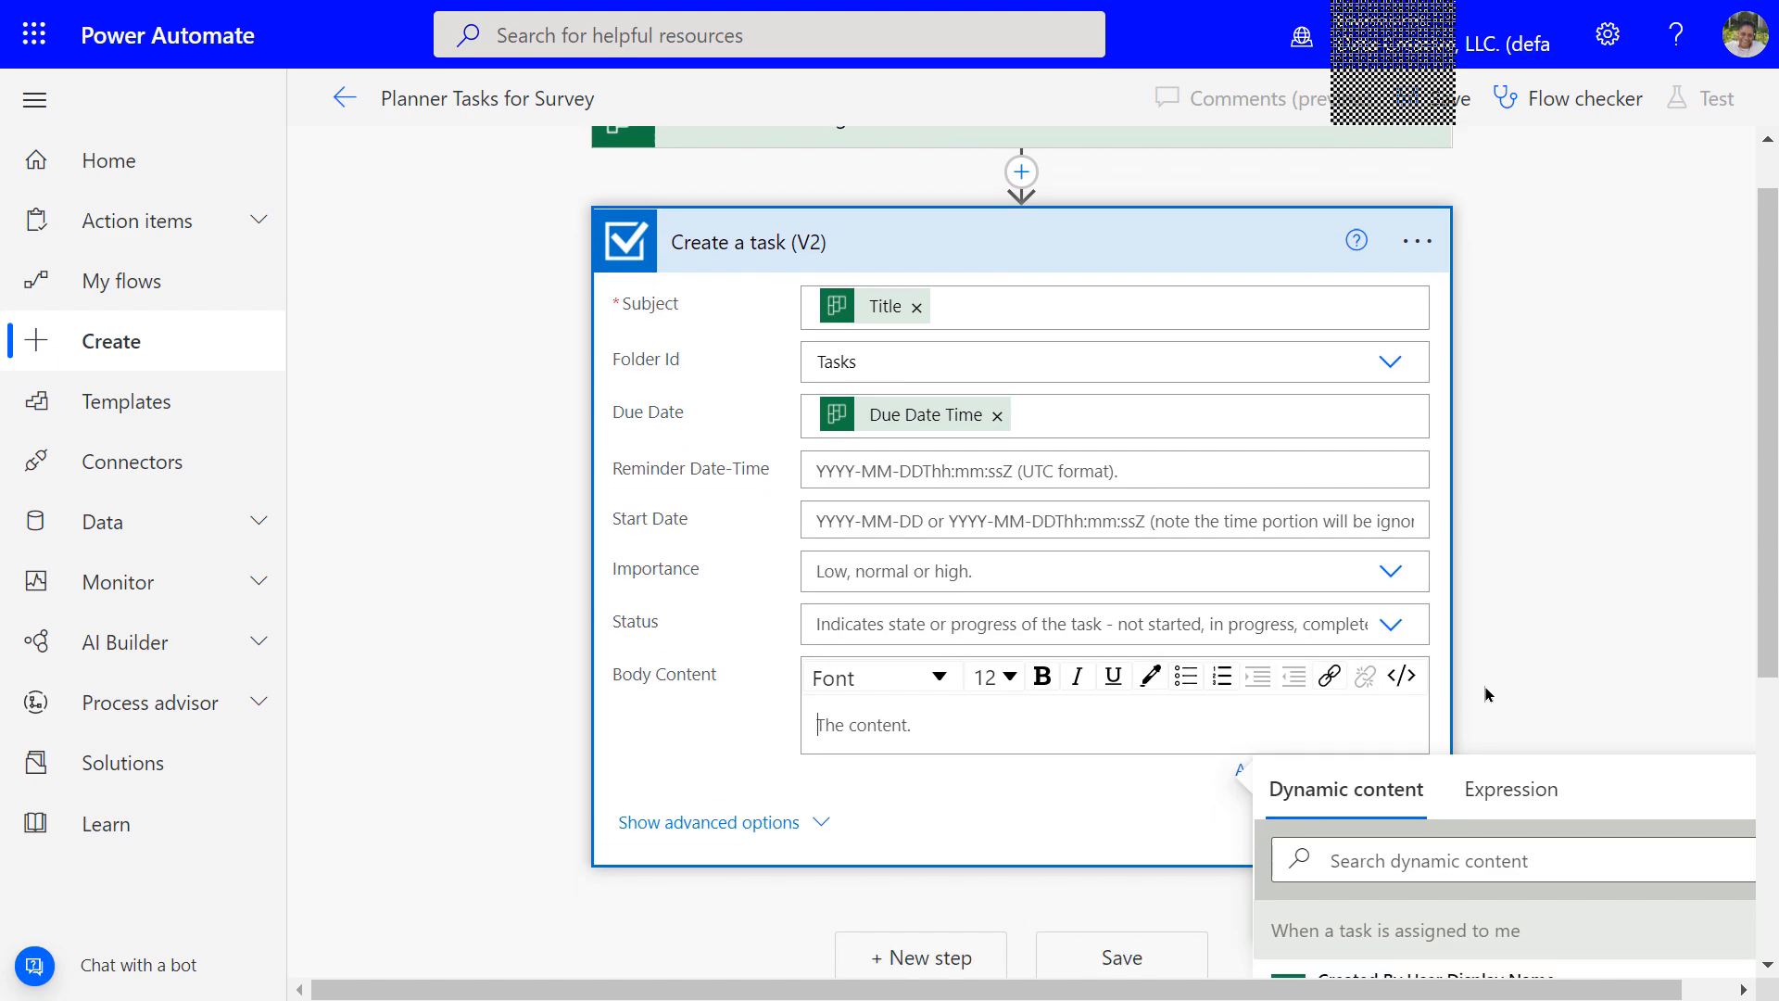
{"action": "scroll", "coordinate": [1491, 693], "scroll_direction": "down", "scroll_amount": 1}
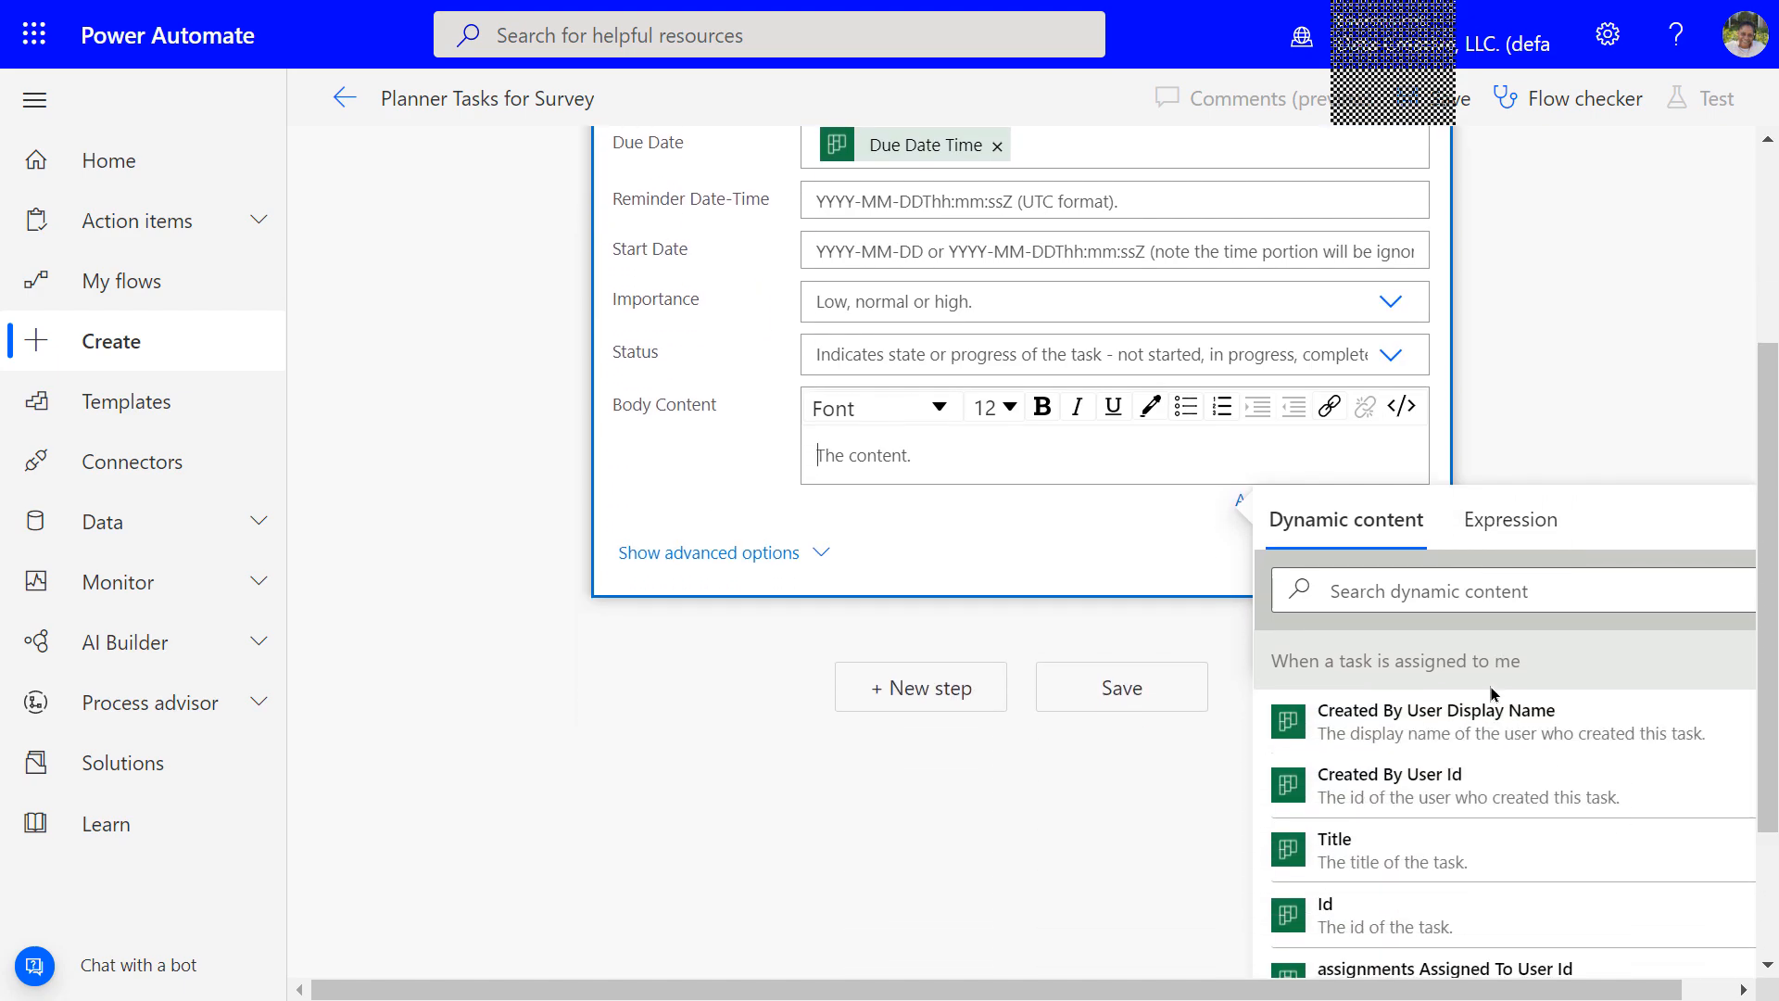
{"action": "scroll", "coordinate": [1489, 693], "scroll_direction": "down", "scroll_amount": 2}
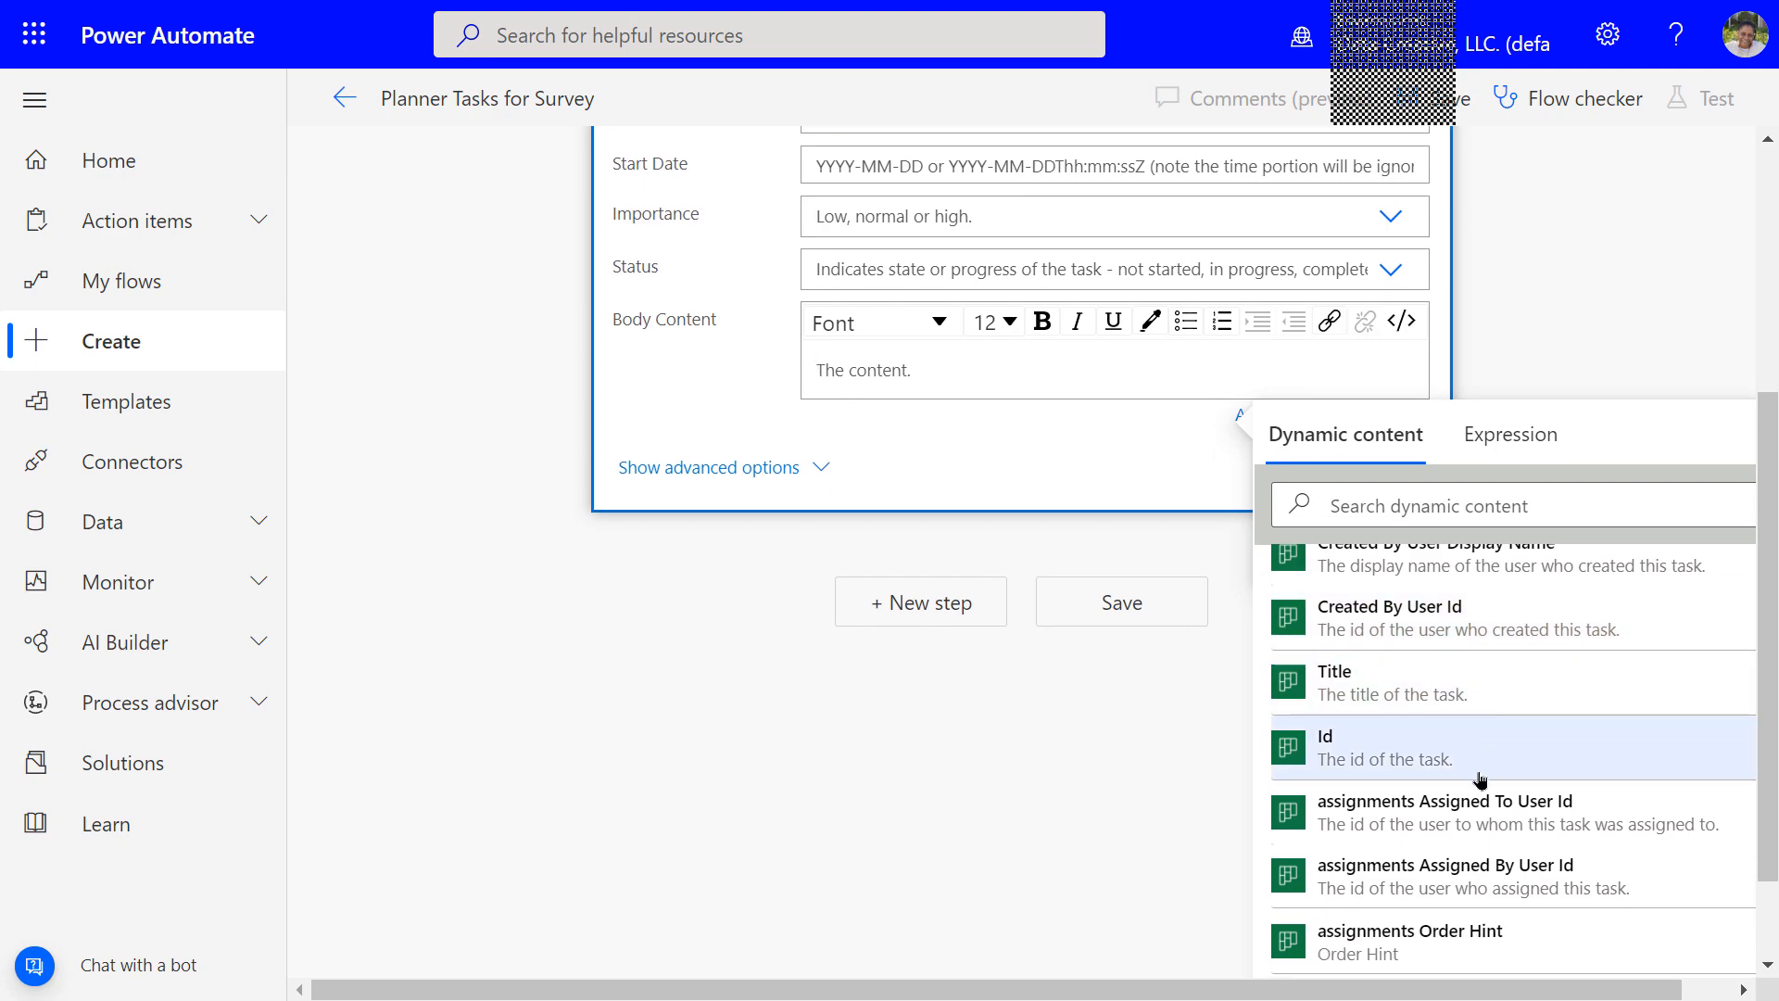
{"action": "scroll", "coordinate": [1479, 783], "scroll_direction": "down", "scroll_amount": 1}
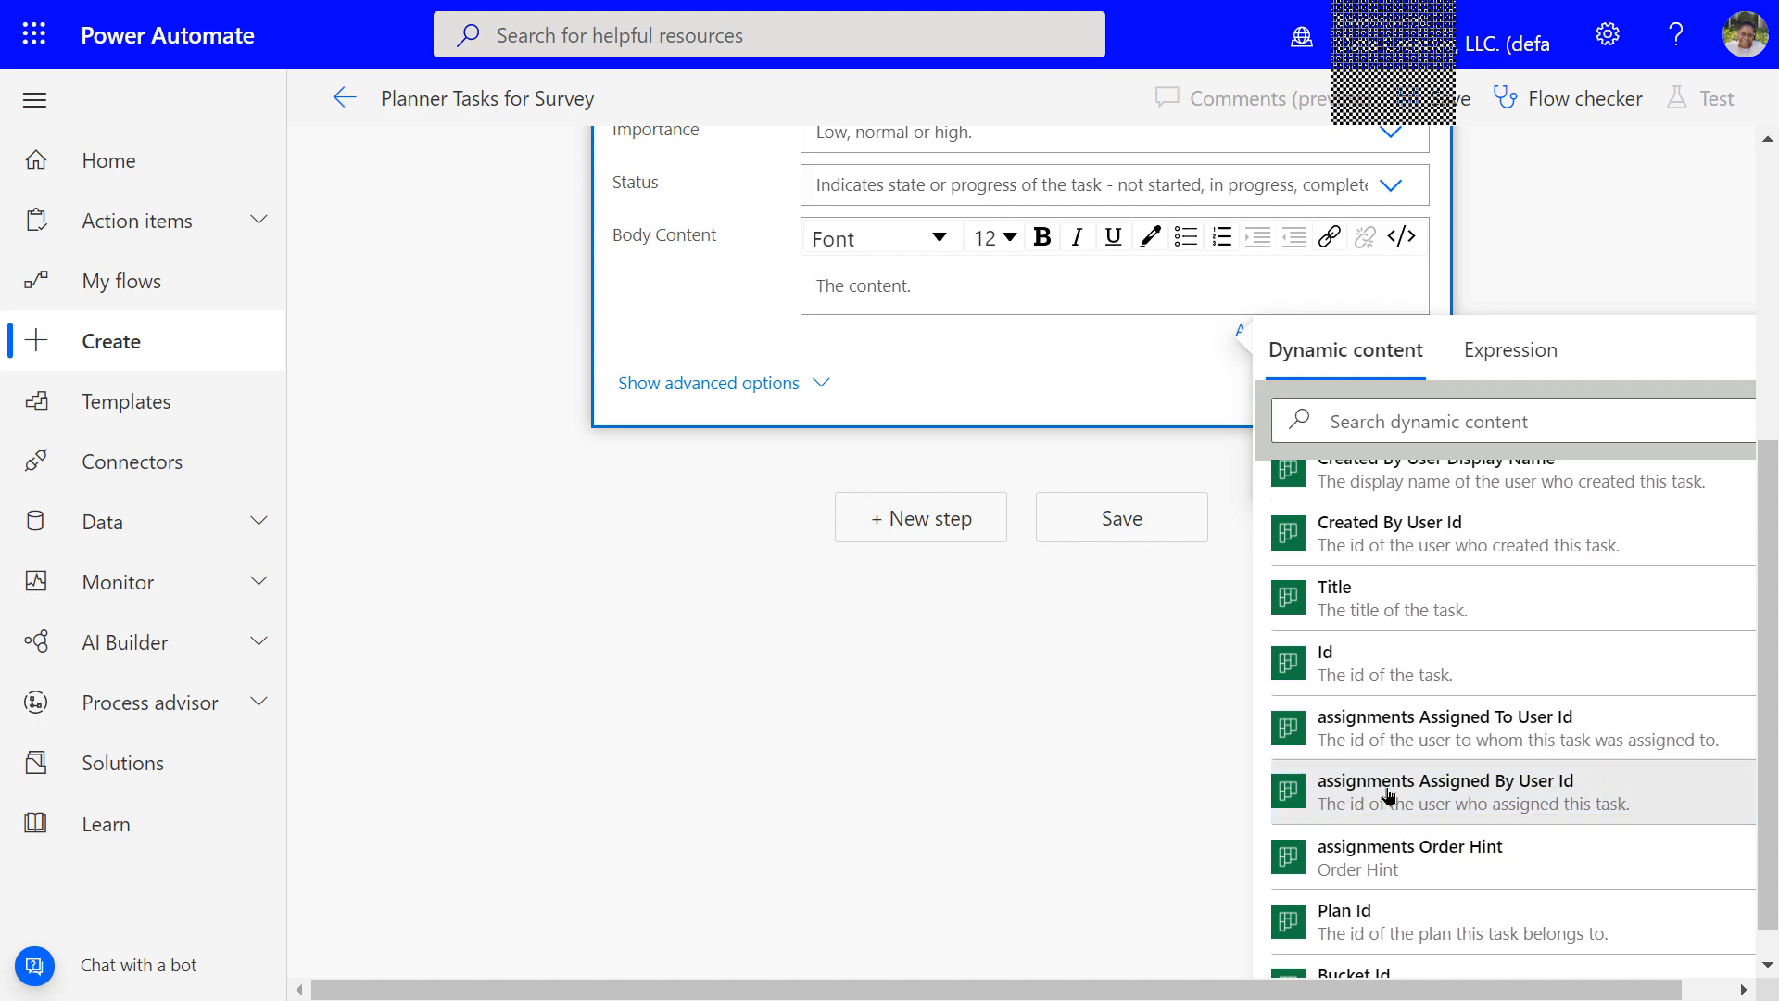
{"action": "left_click", "coordinate": [1386, 795]}
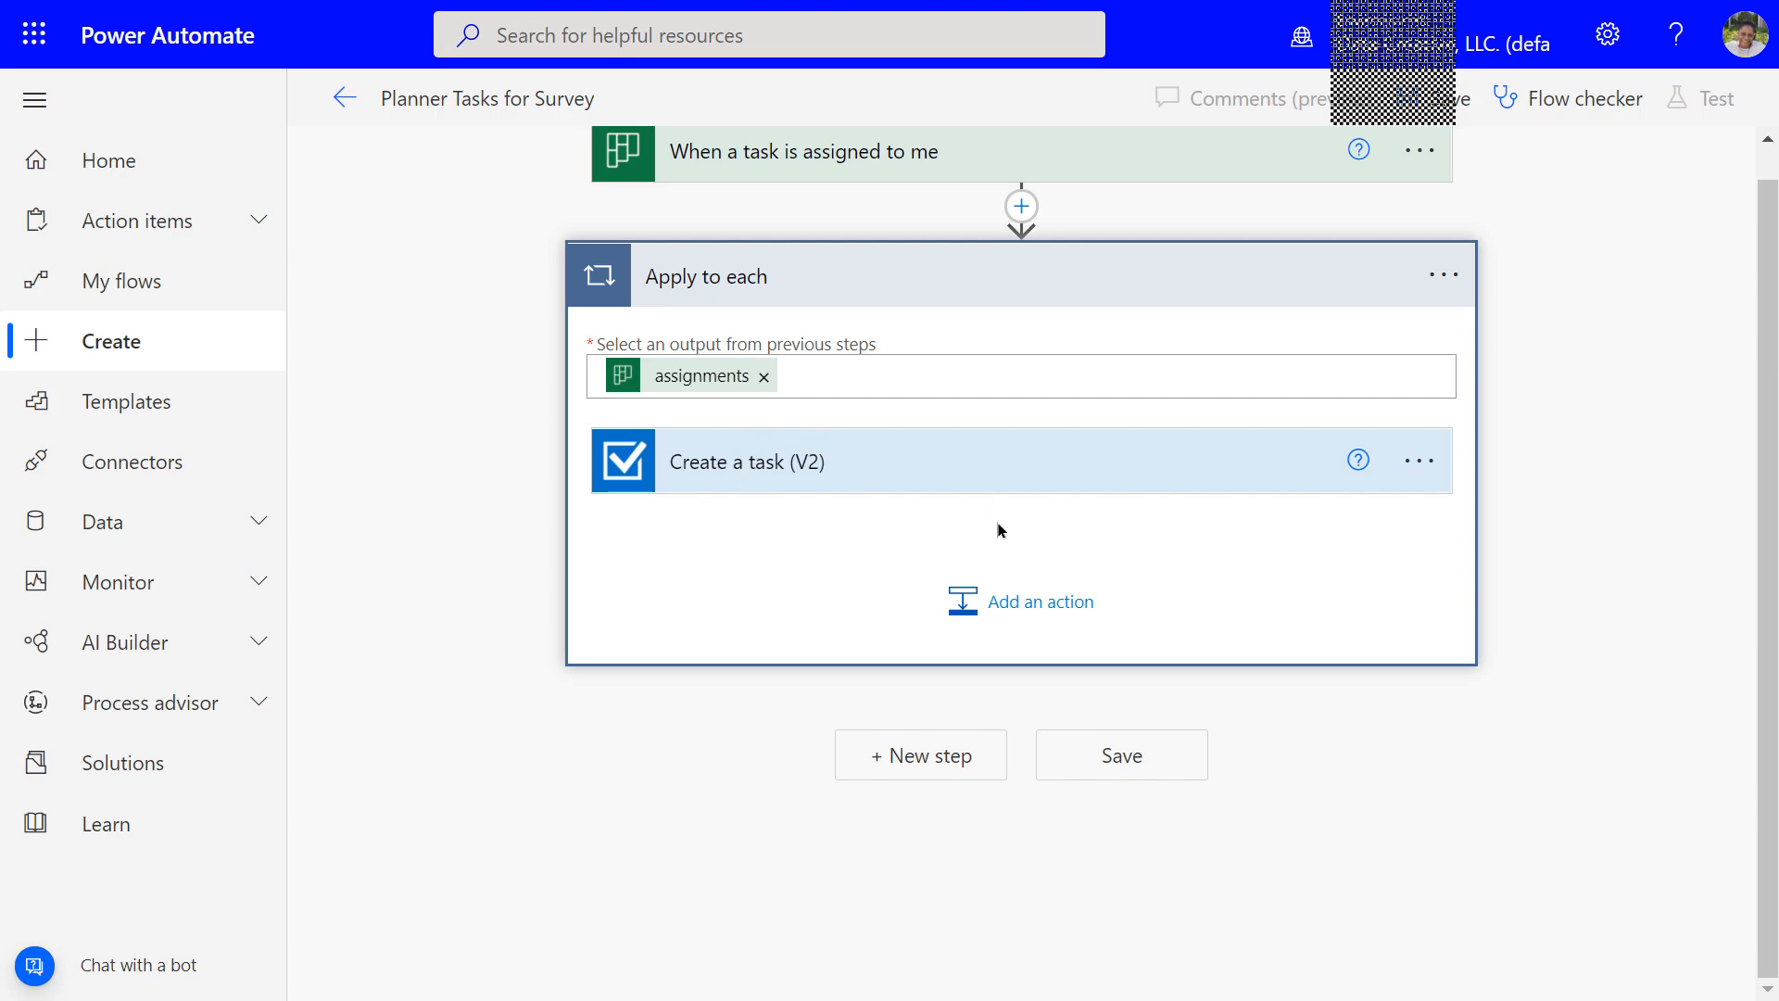
{"action": "left_click", "coordinate": [917, 469]}
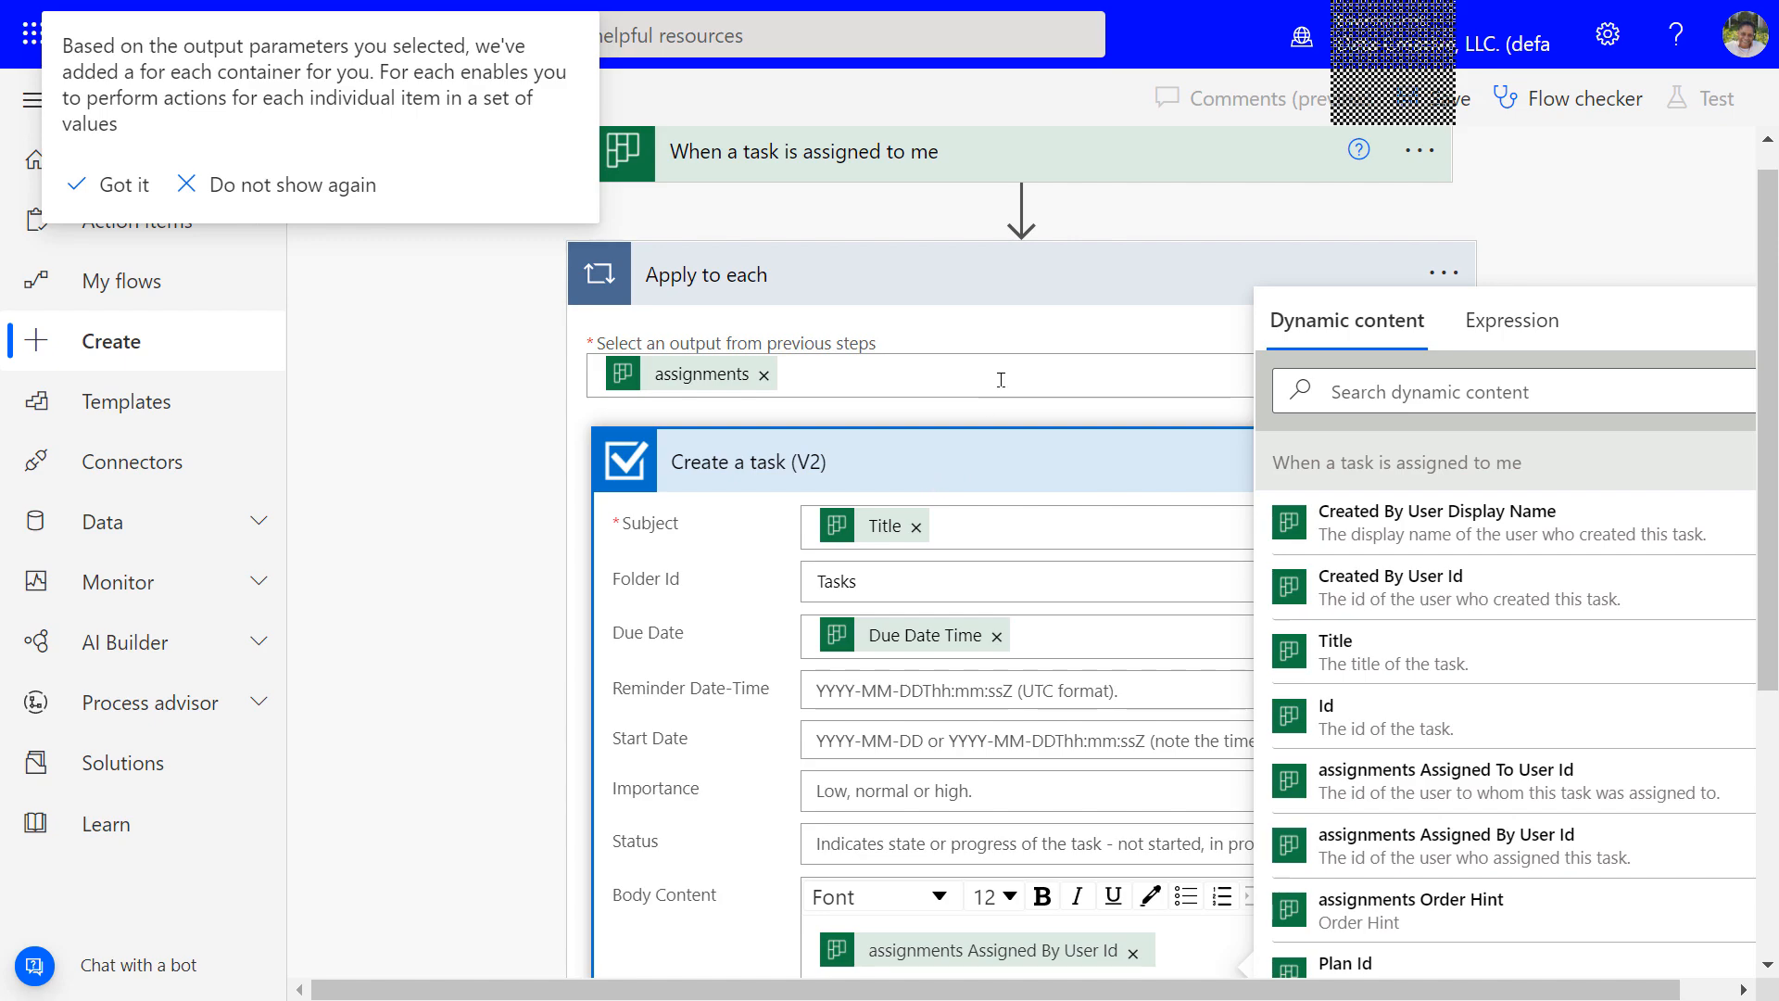
{"action": "left_click", "coordinate": [241, 186]}
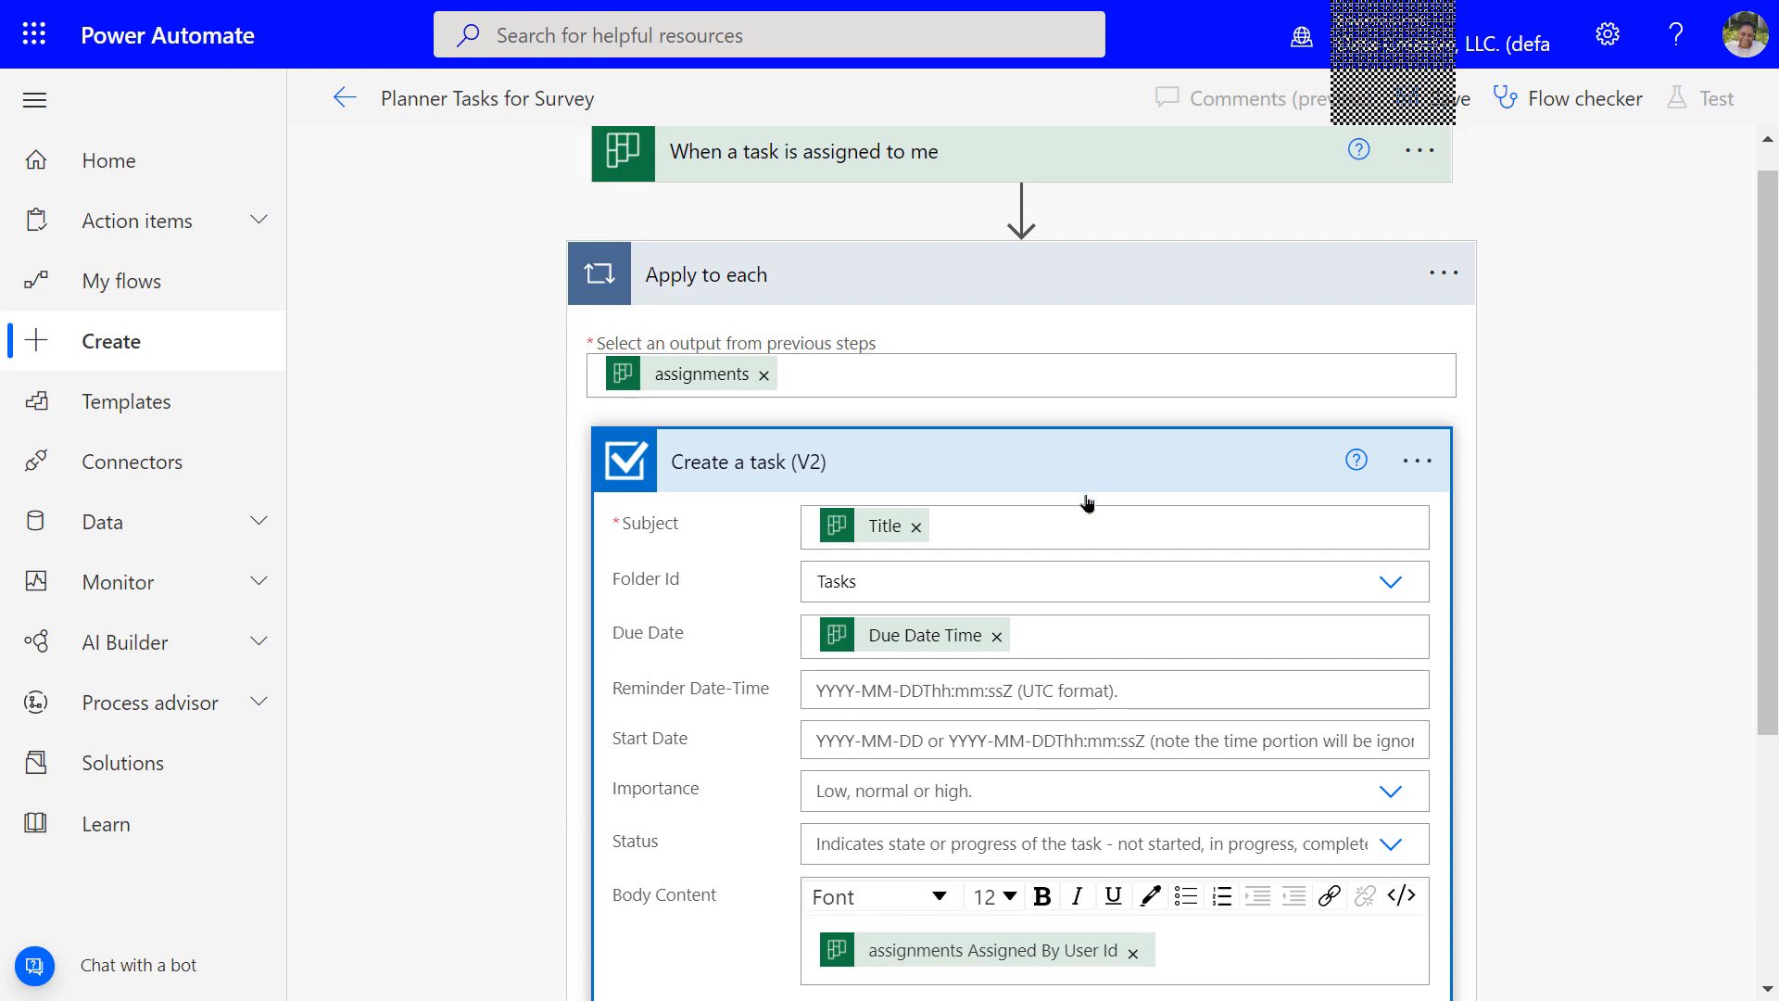
Save the Planner Tasks for Survey flow and dismiss the ready banner
{"action": "left_click", "coordinate": [932, 471]}
{"action": "left_click", "coordinate": [821, 473]}
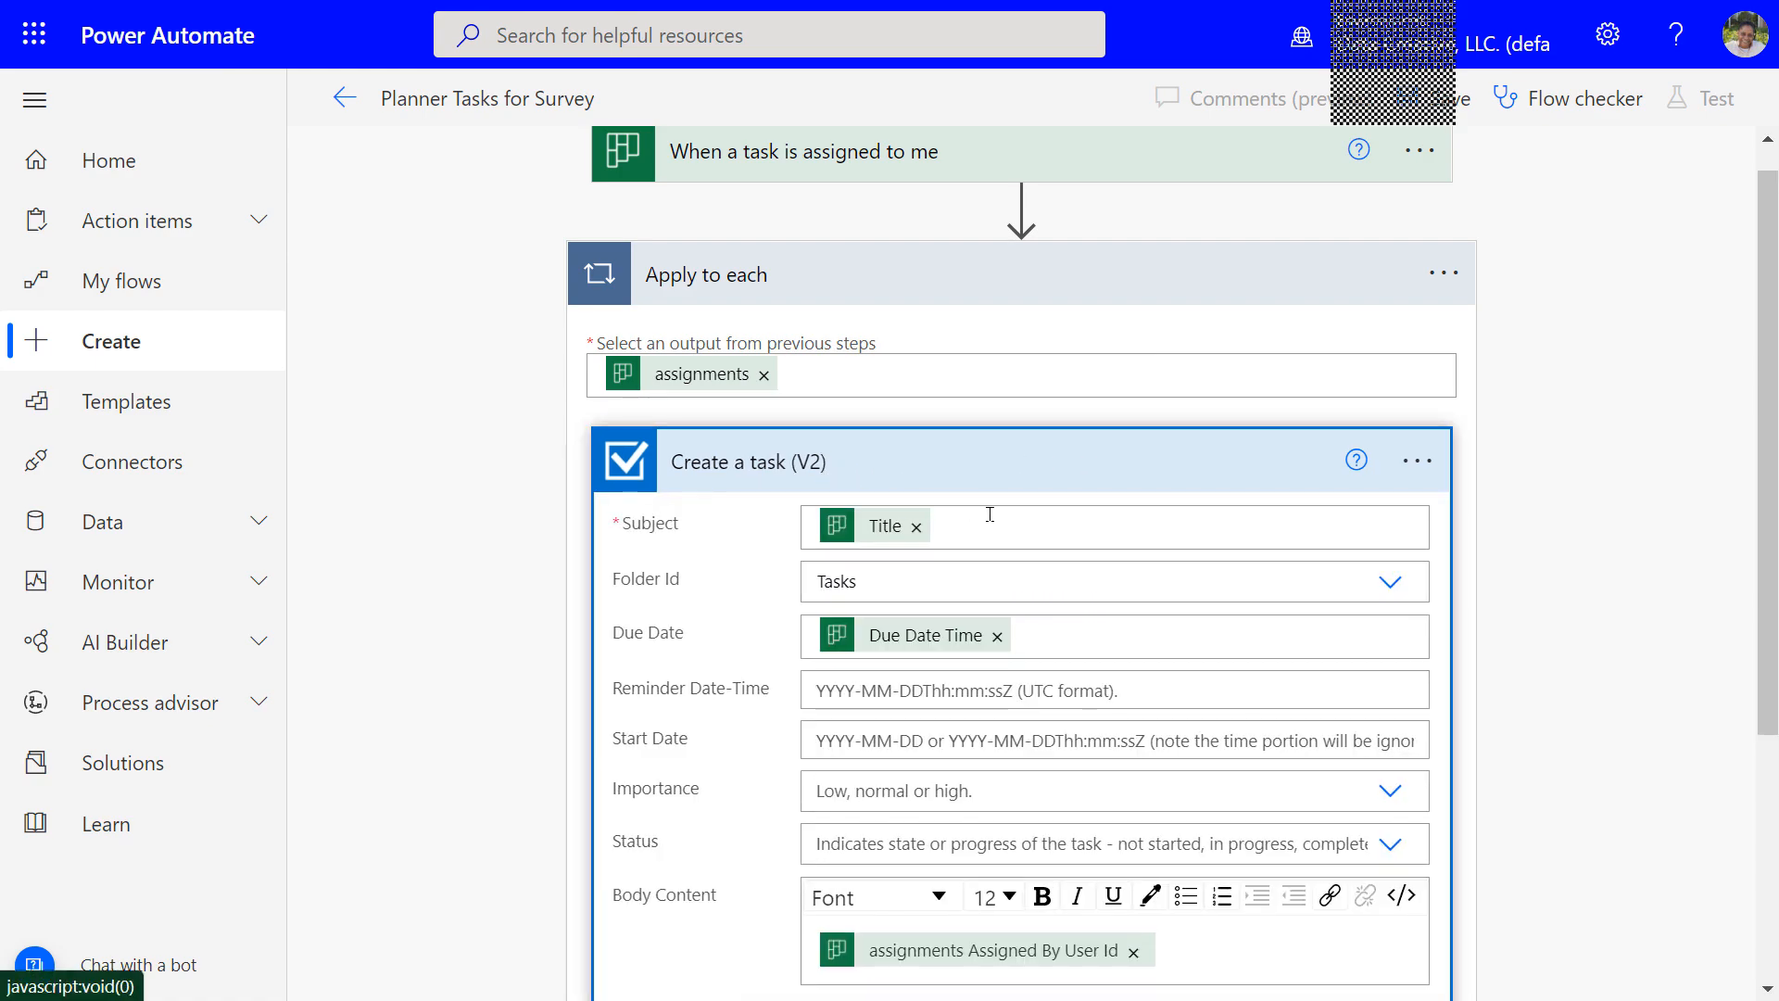
{"action": "scroll", "coordinate": [996, 547], "scroll_direction": "down", "scroll_amount": 3}
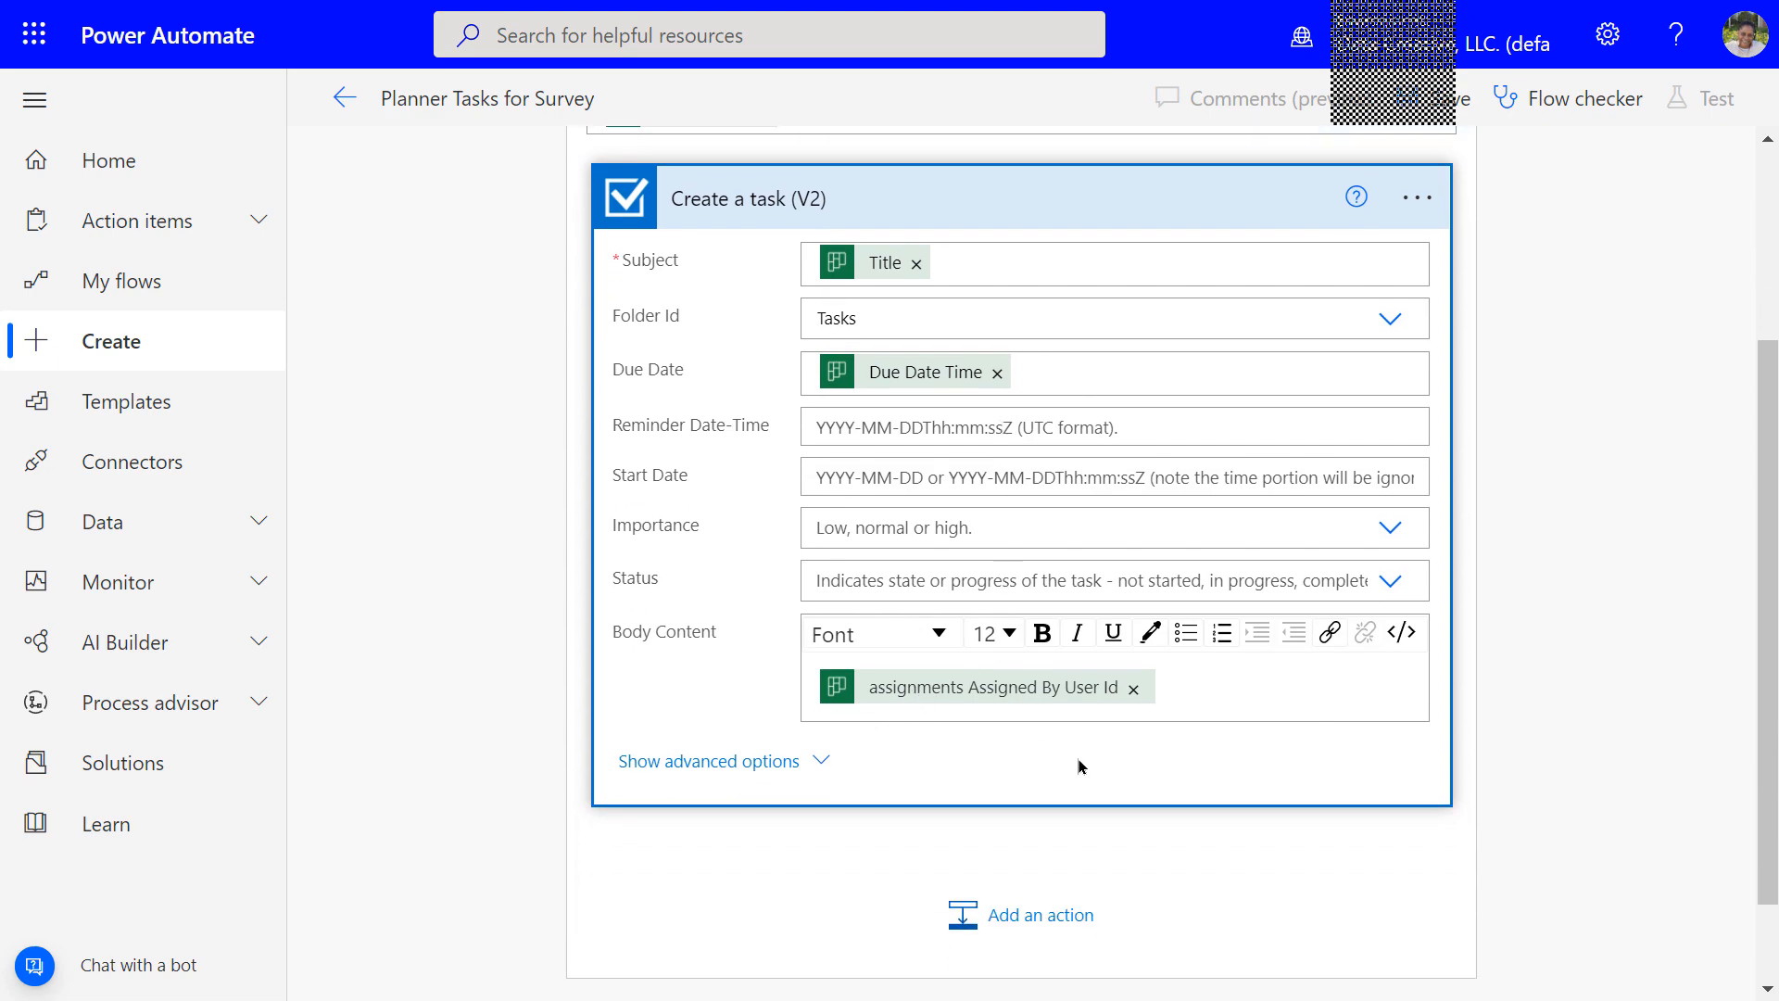
{"action": "scroll", "coordinate": [1077, 756], "scroll_direction": "down", "scroll_amount": 2}
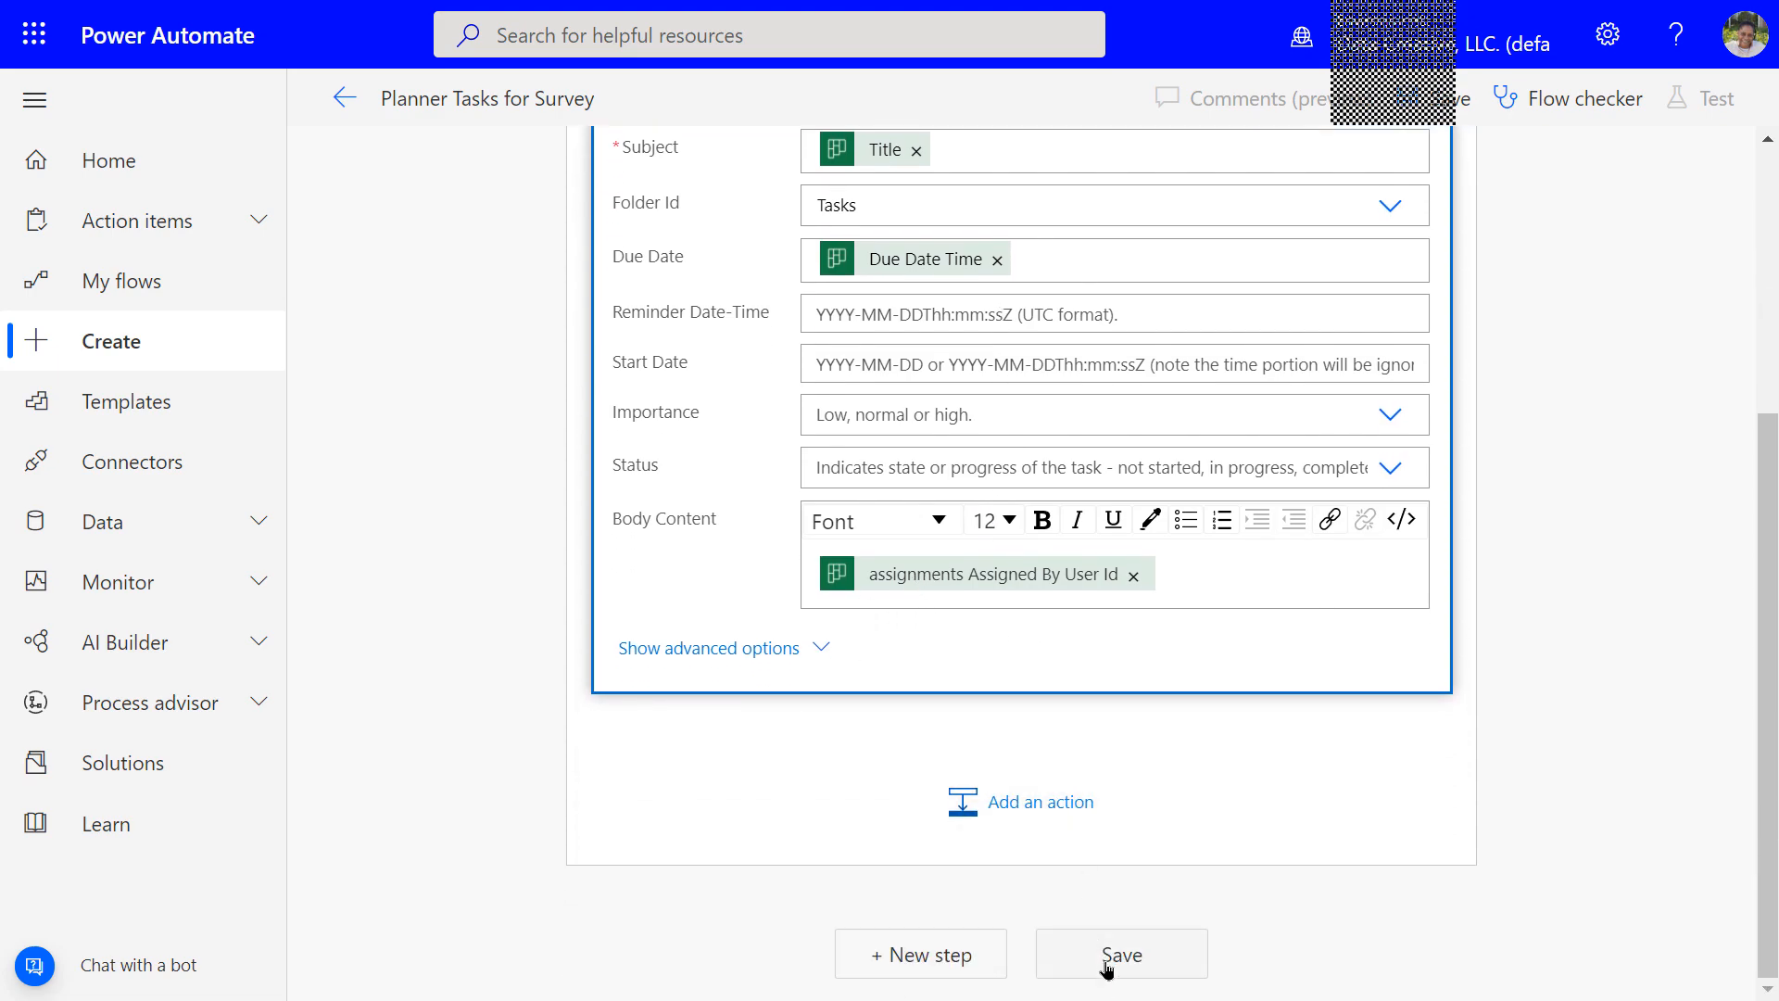
{"action": "left_click", "coordinate": [1099, 969]}
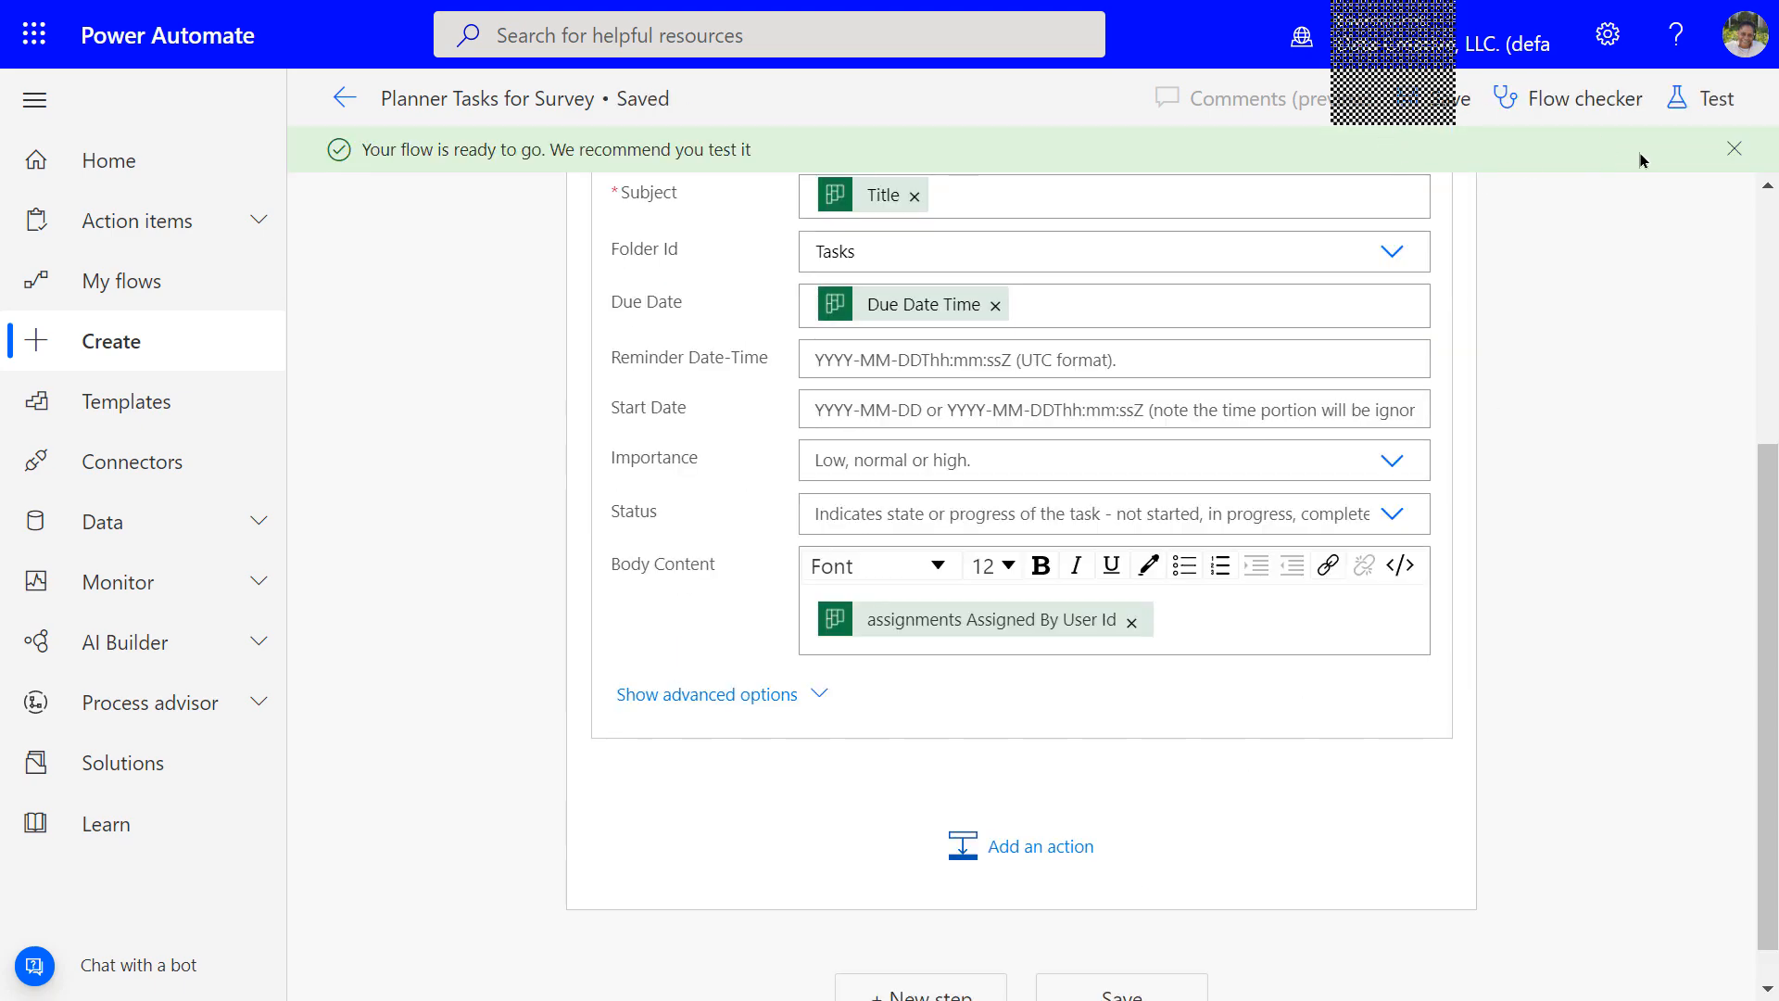
{"action": "left_click", "coordinate": [1736, 151]}
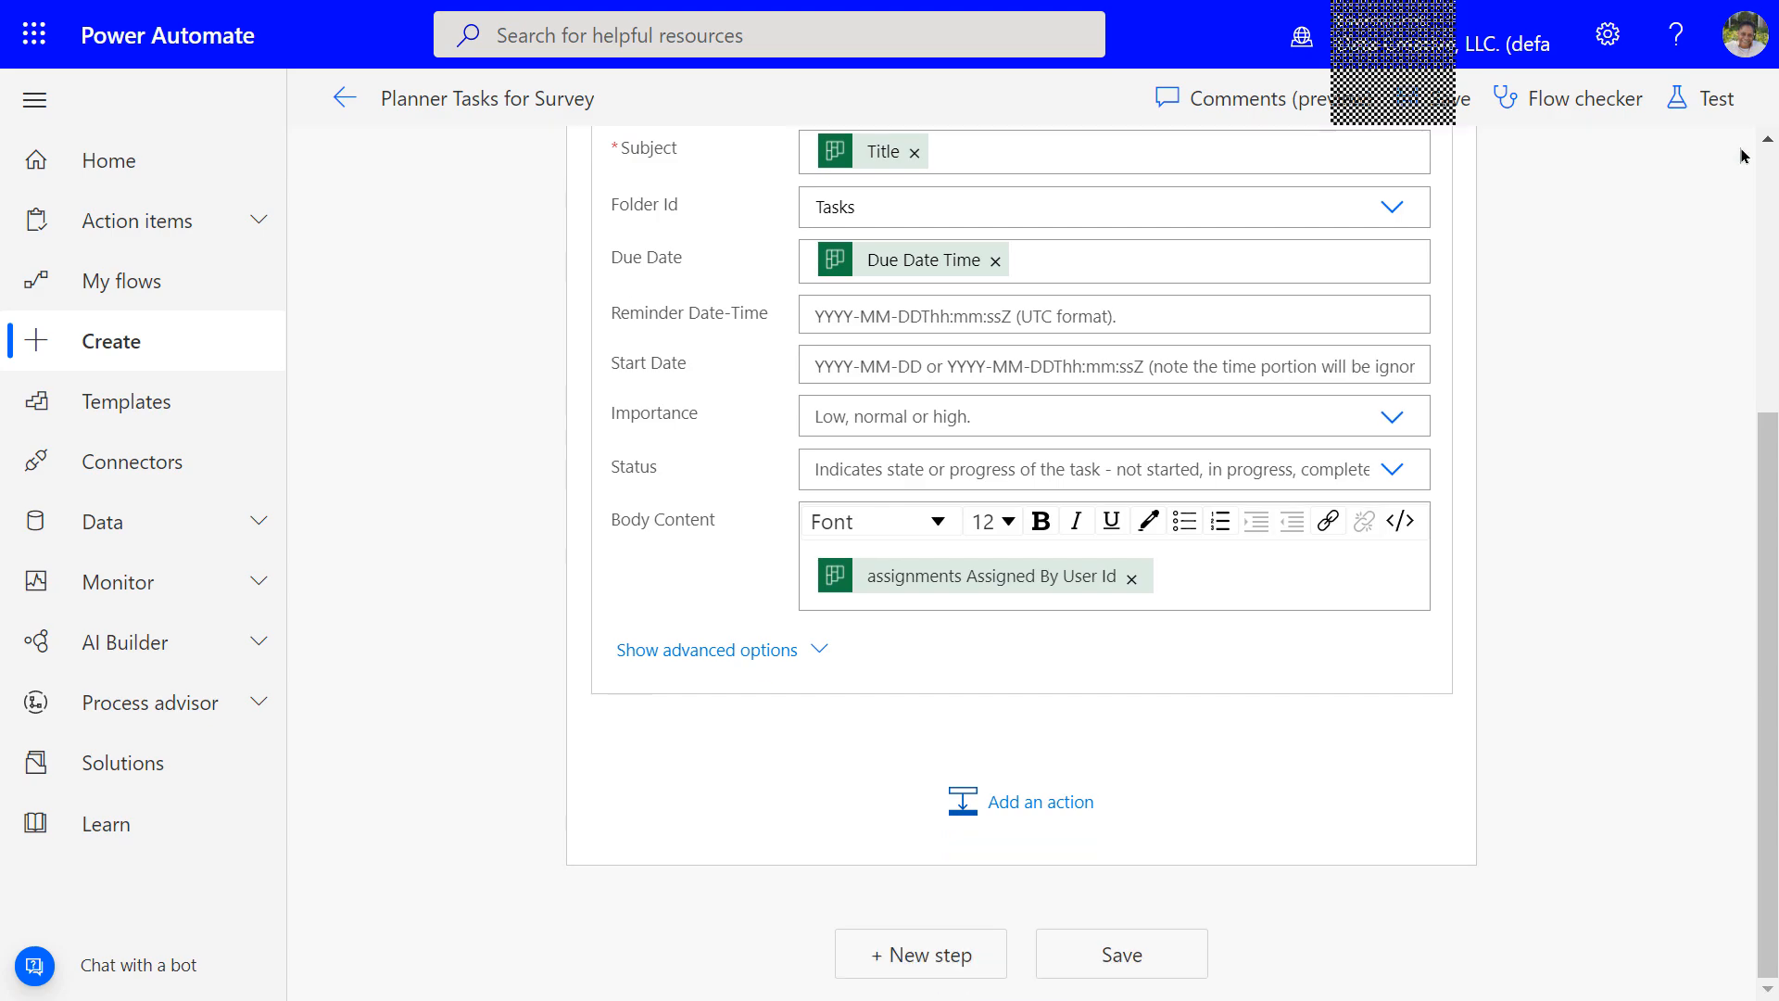
Start a manual test run, then return to the Power Automate Surveys plan
{"action": "left_click", "coordinate": [1707, 102]}
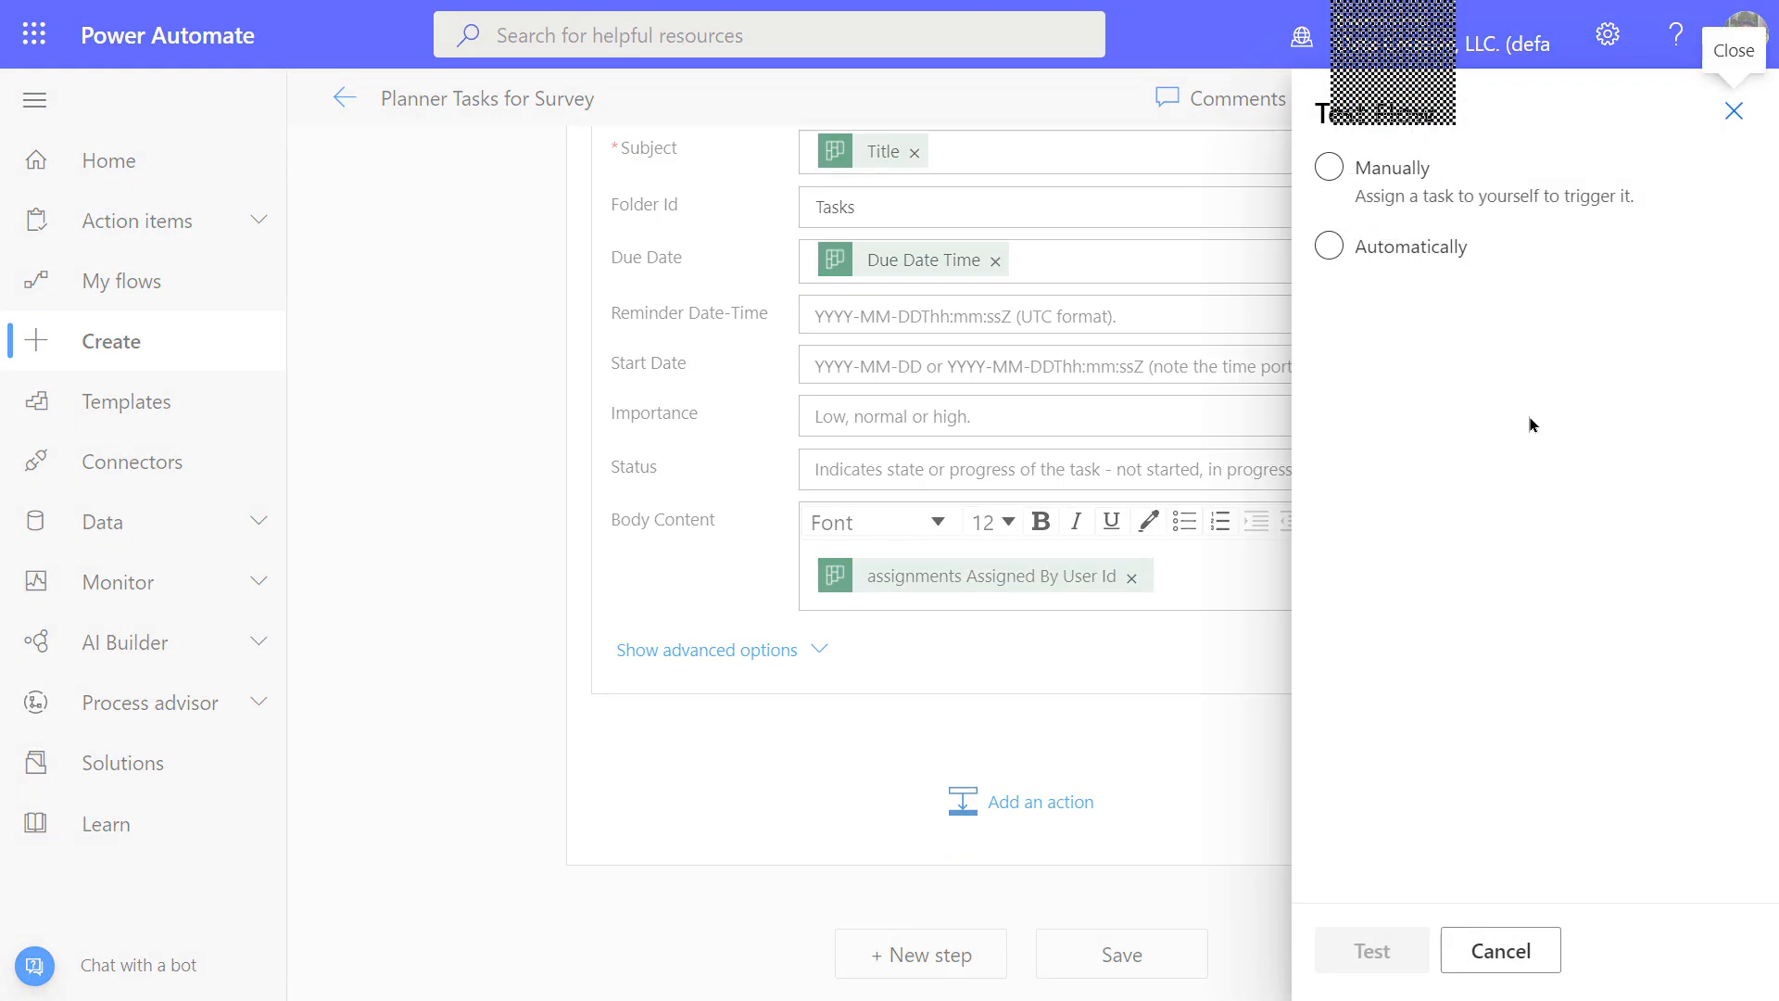
{"action": "left_click", "coordinate": [1329, 168]}
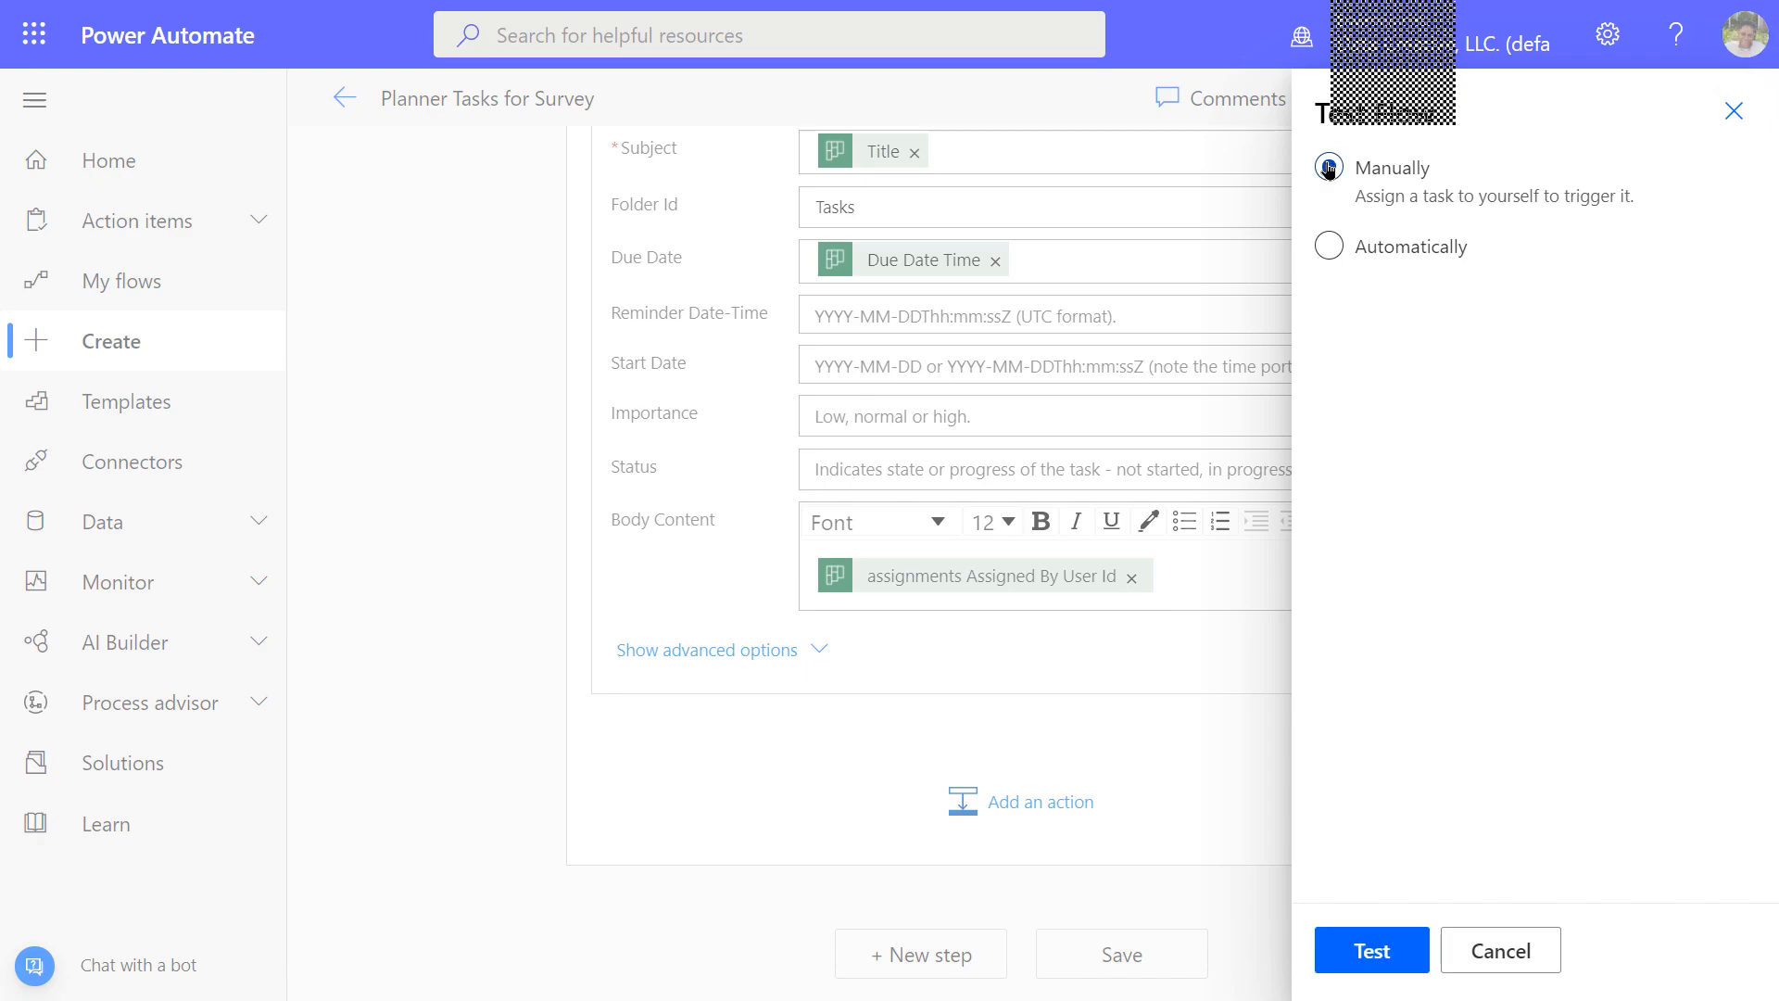
{"action": "left_click", "coordinate": [1355, 957]}
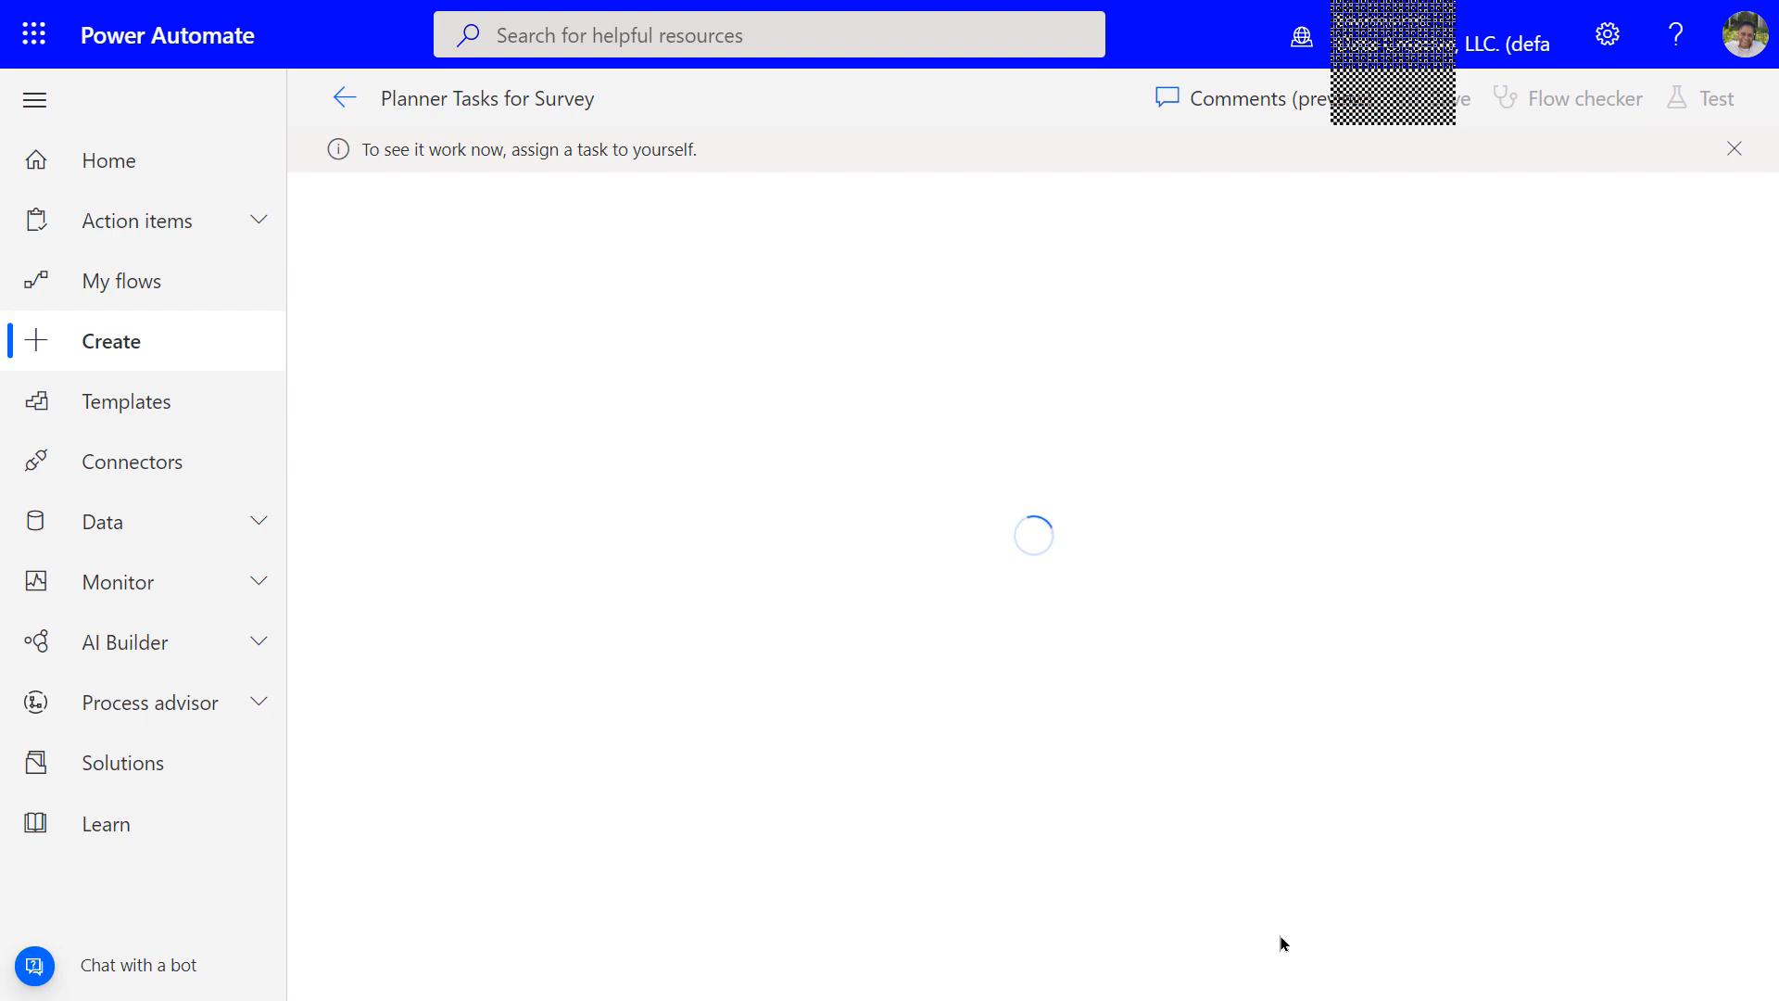
{"action": "key", "text": "ctrl+Tab"}
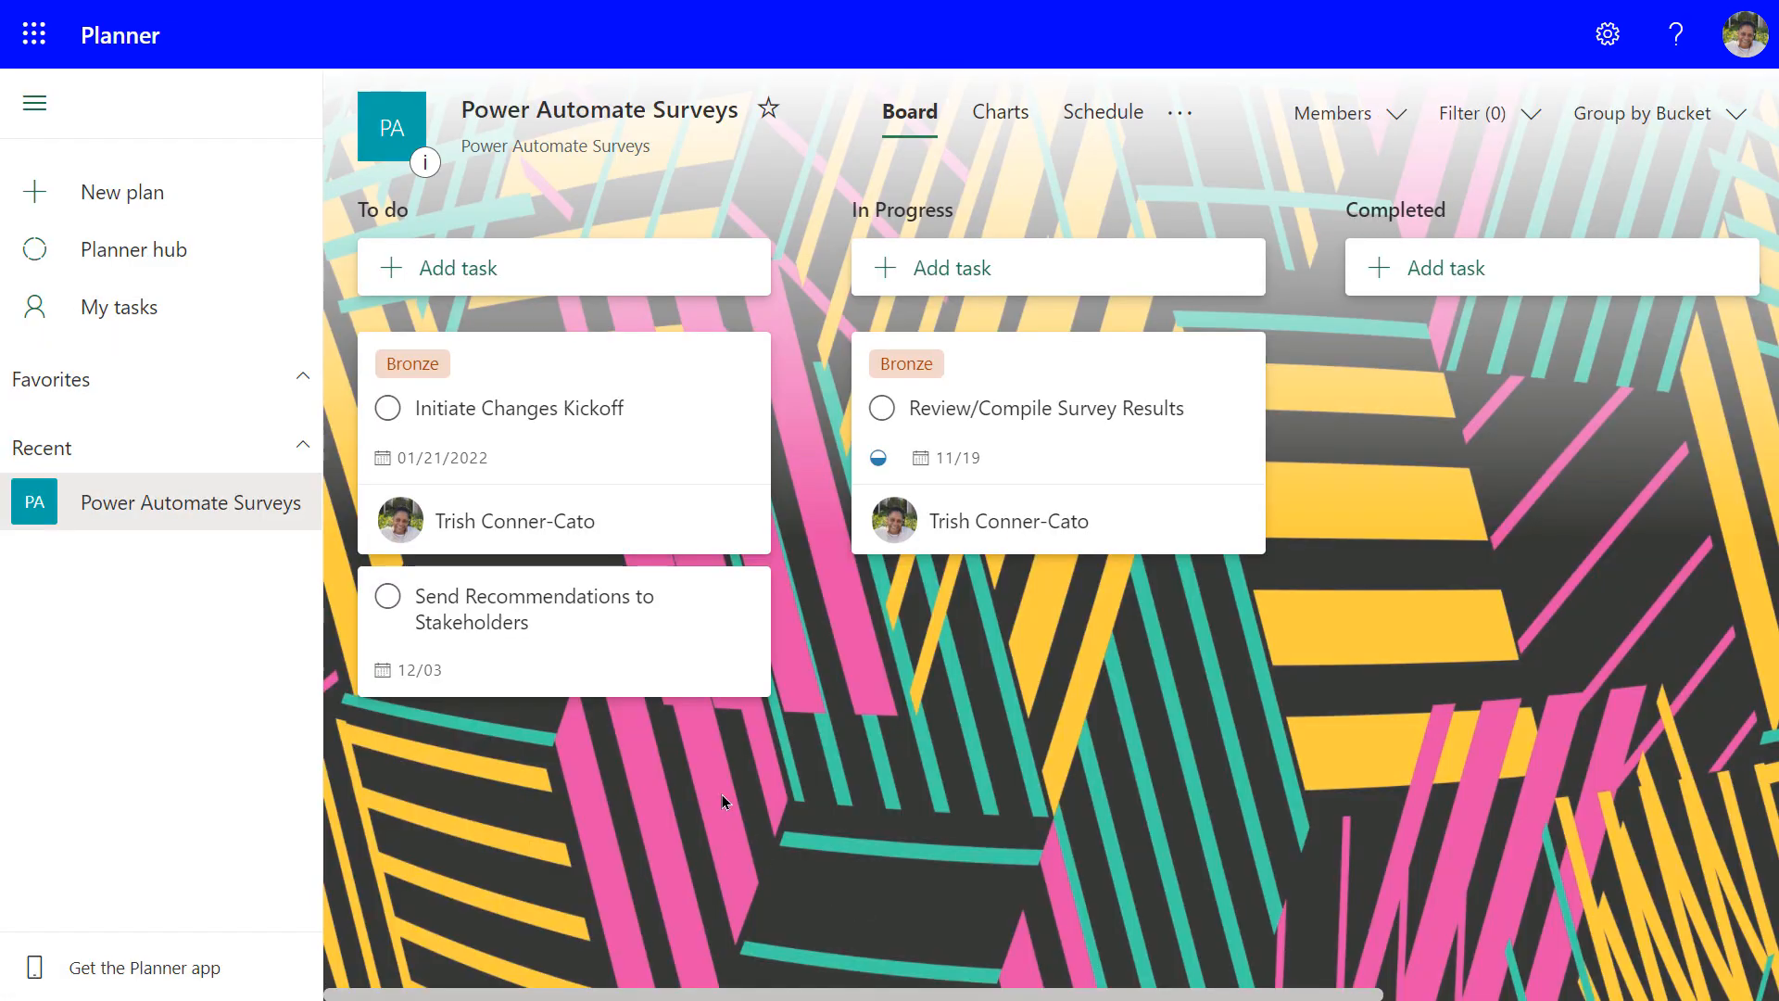
Assign the Send Recommendations to Stakeholders task to yourself, verify the assignee and close the task details
{"action": "left_click", "coordinate": [473, 619]}
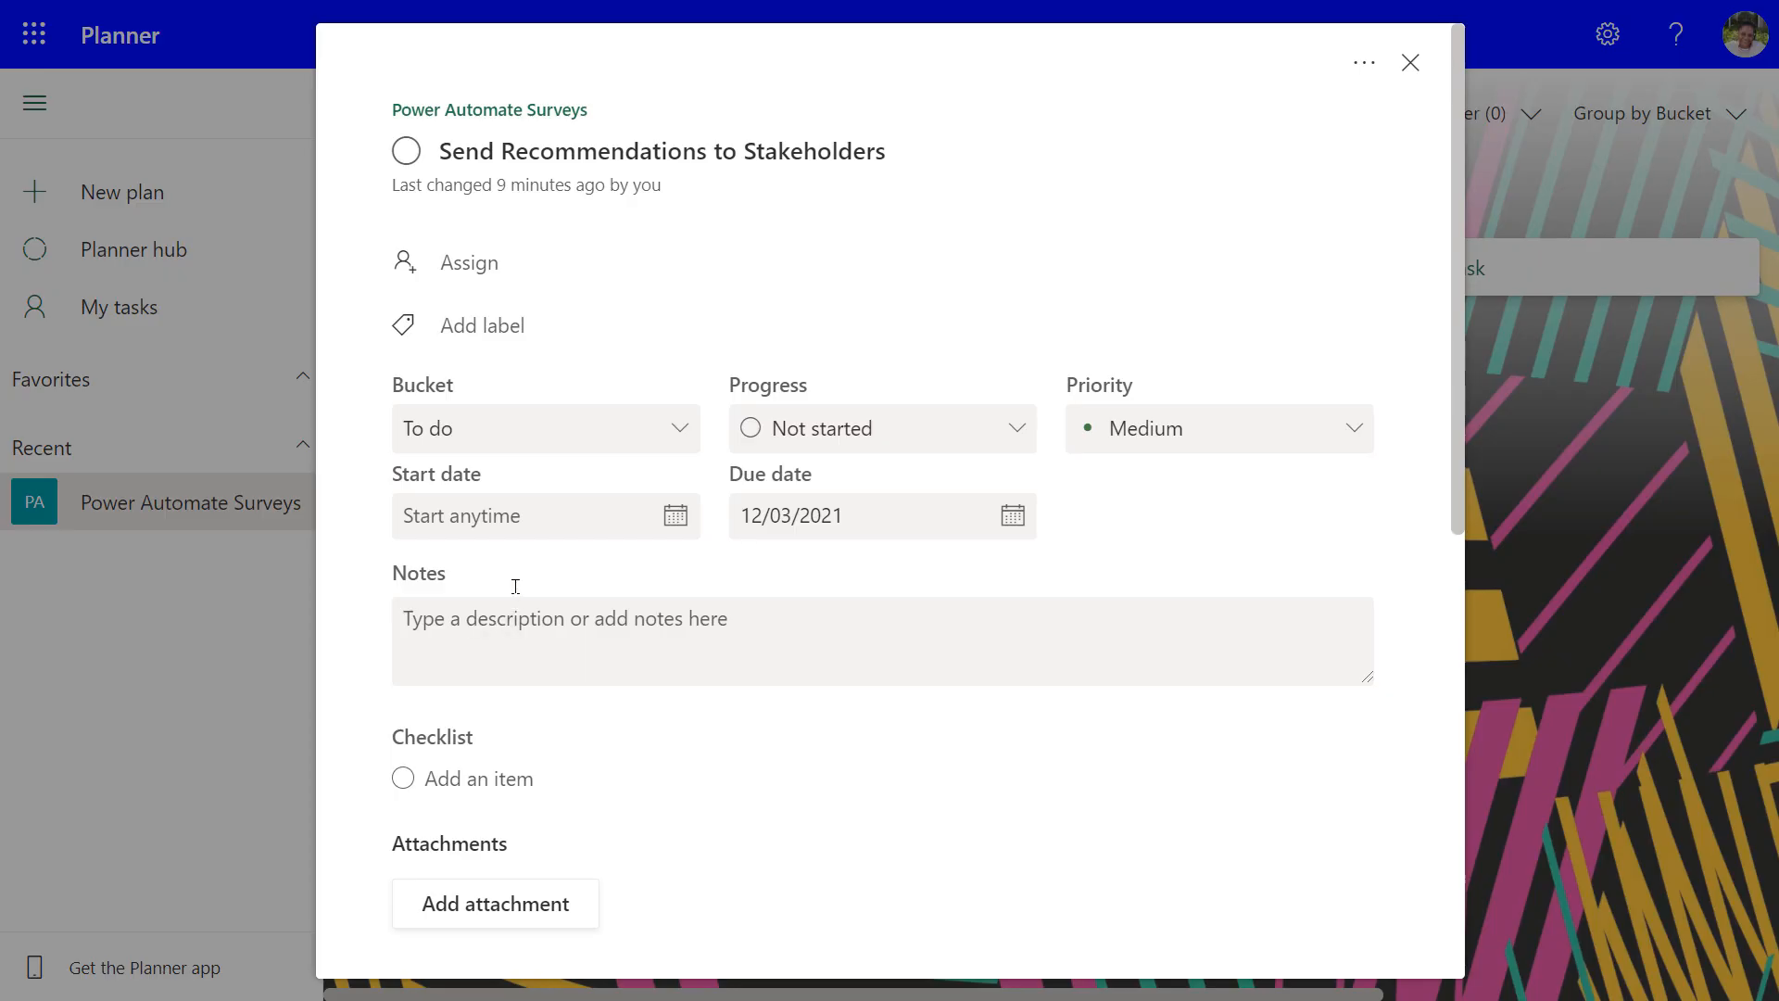
{"action": "left_click", "coordinate": [444, 262]}
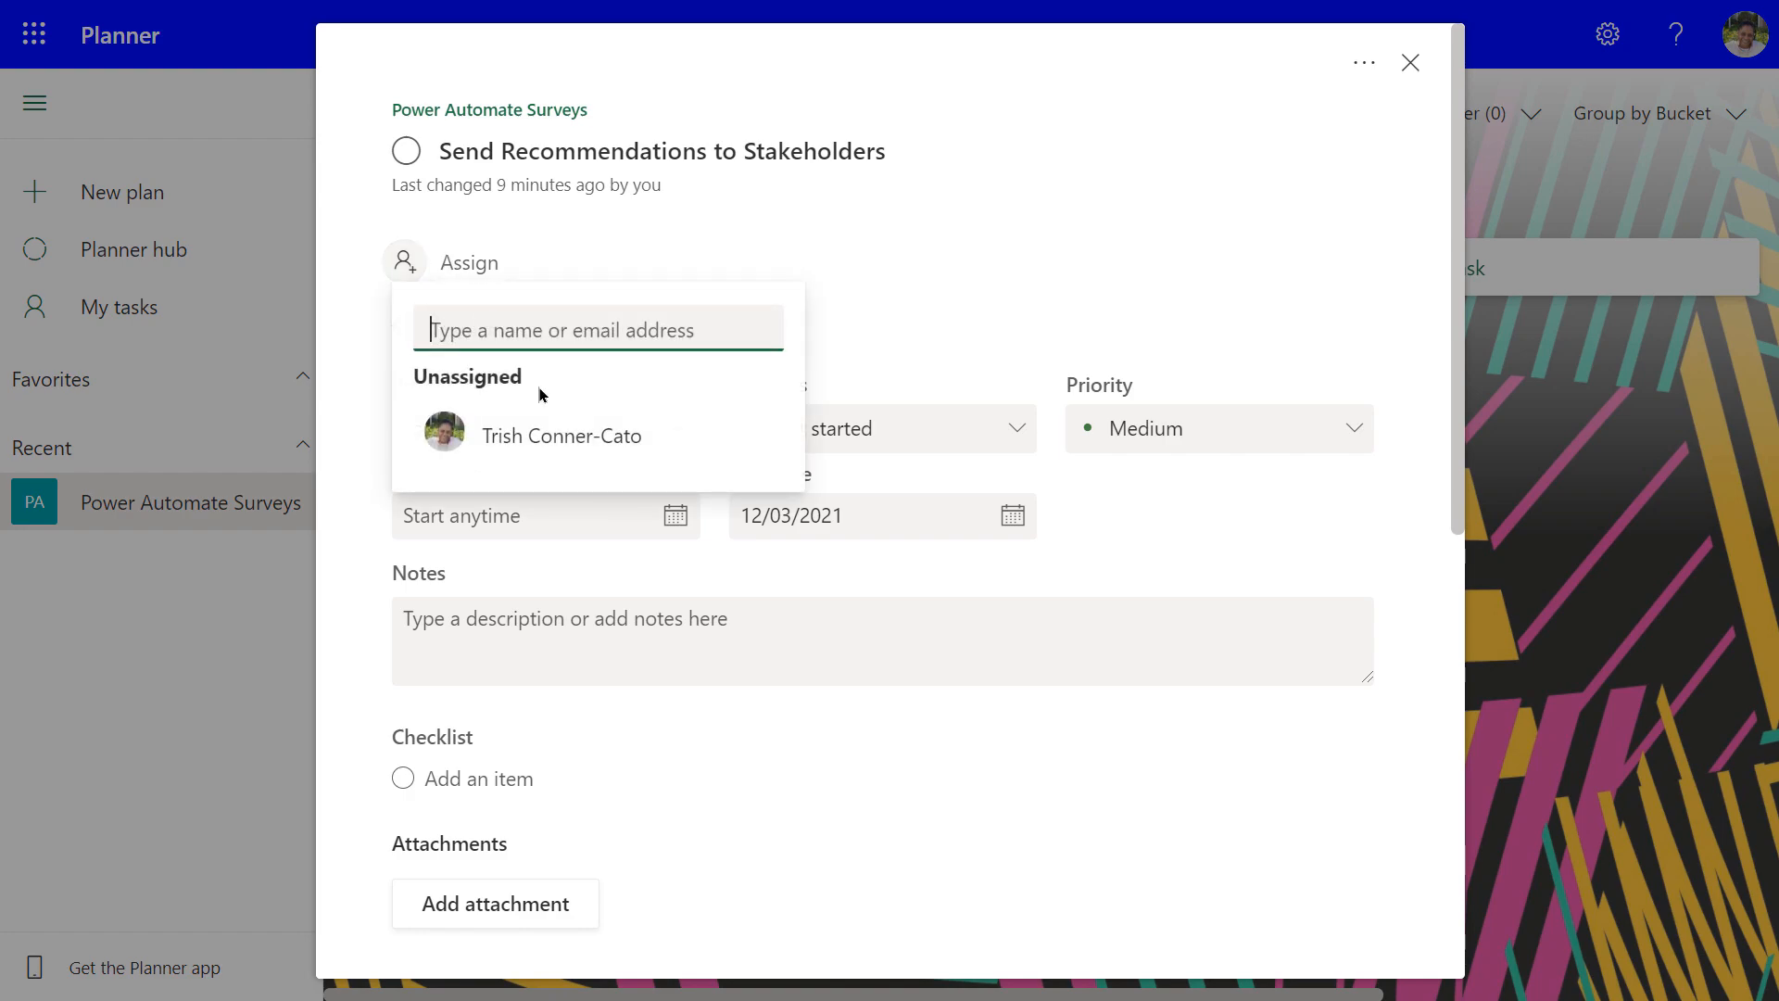
{"action": "left_click", "coordinate": [556, 436]}
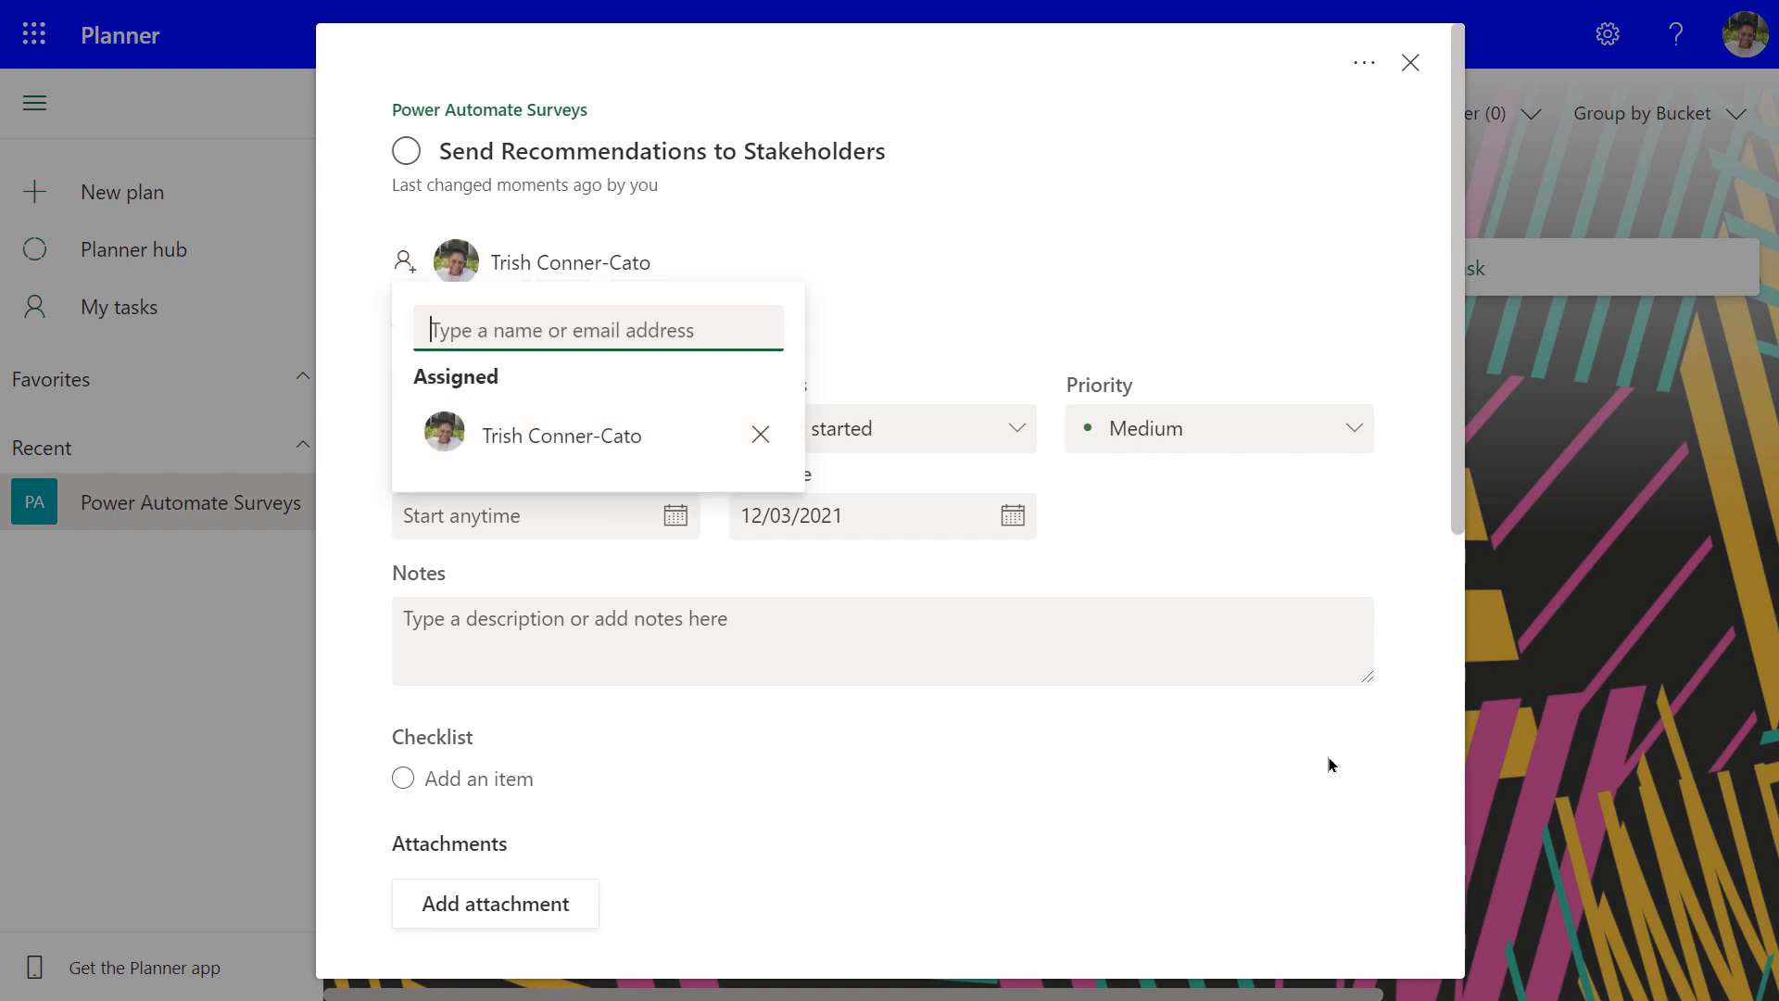
{"action": "left_click", "coordinate": [1403, 732]}
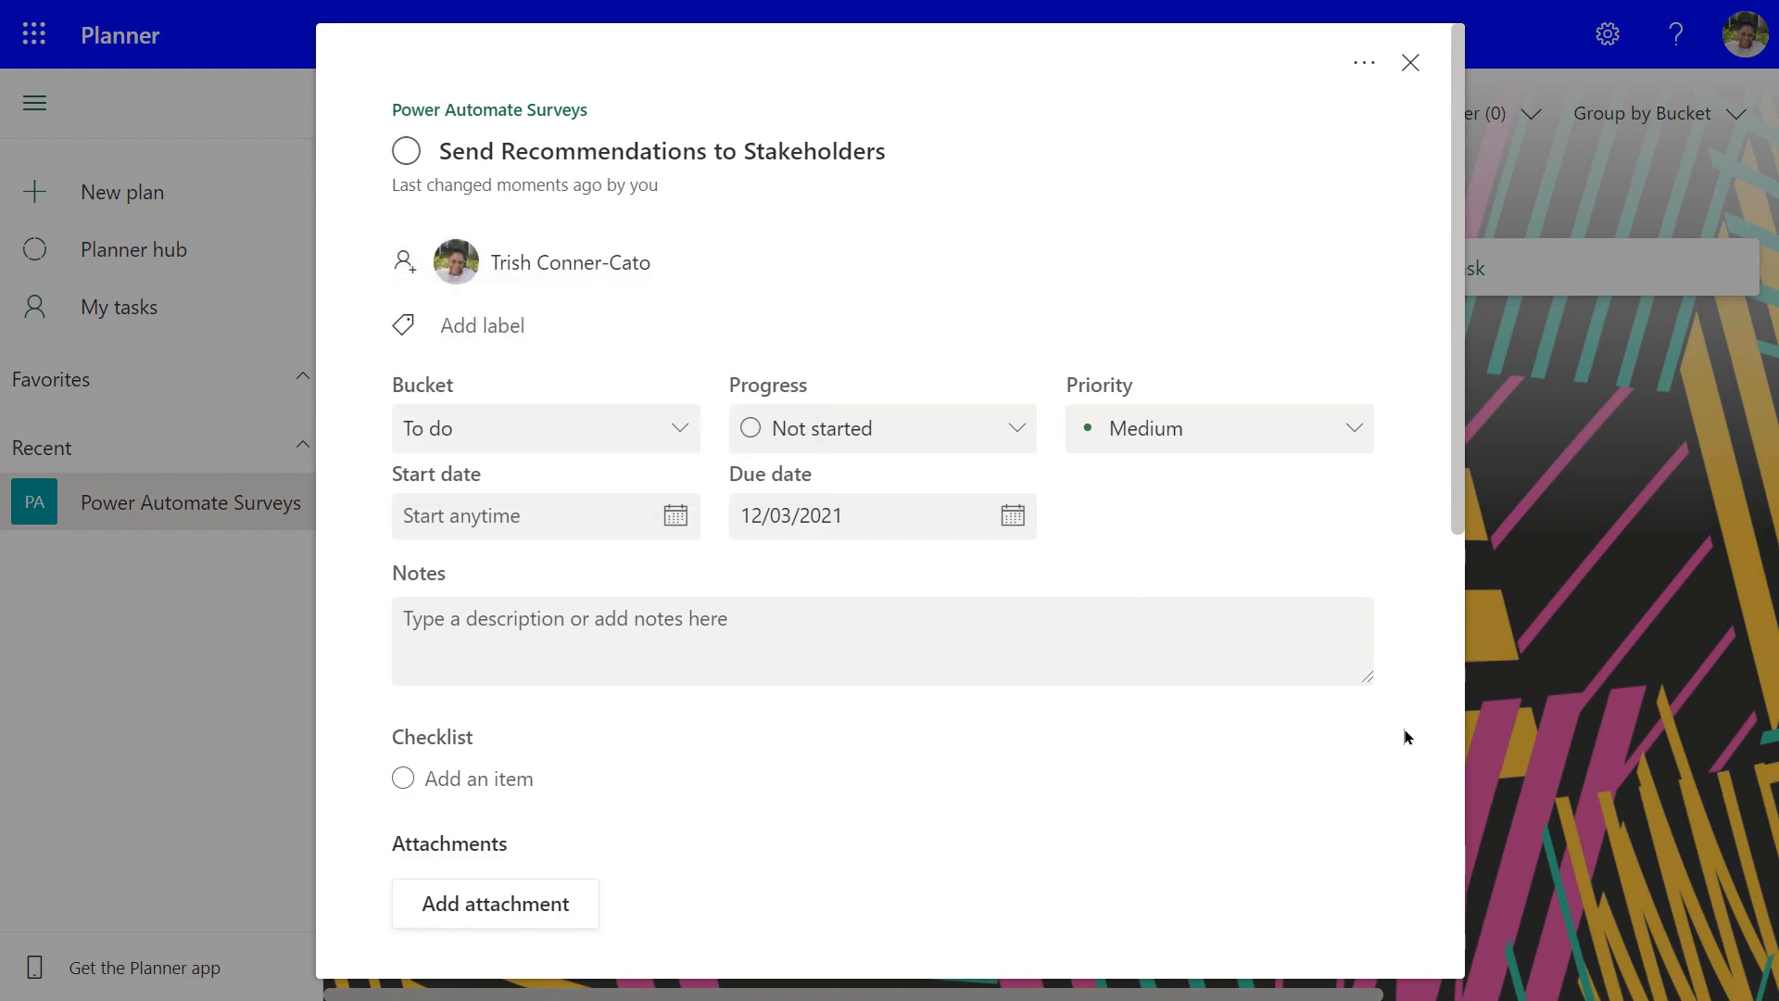
{"action": "left_click", "coordinate": [492, 268]}
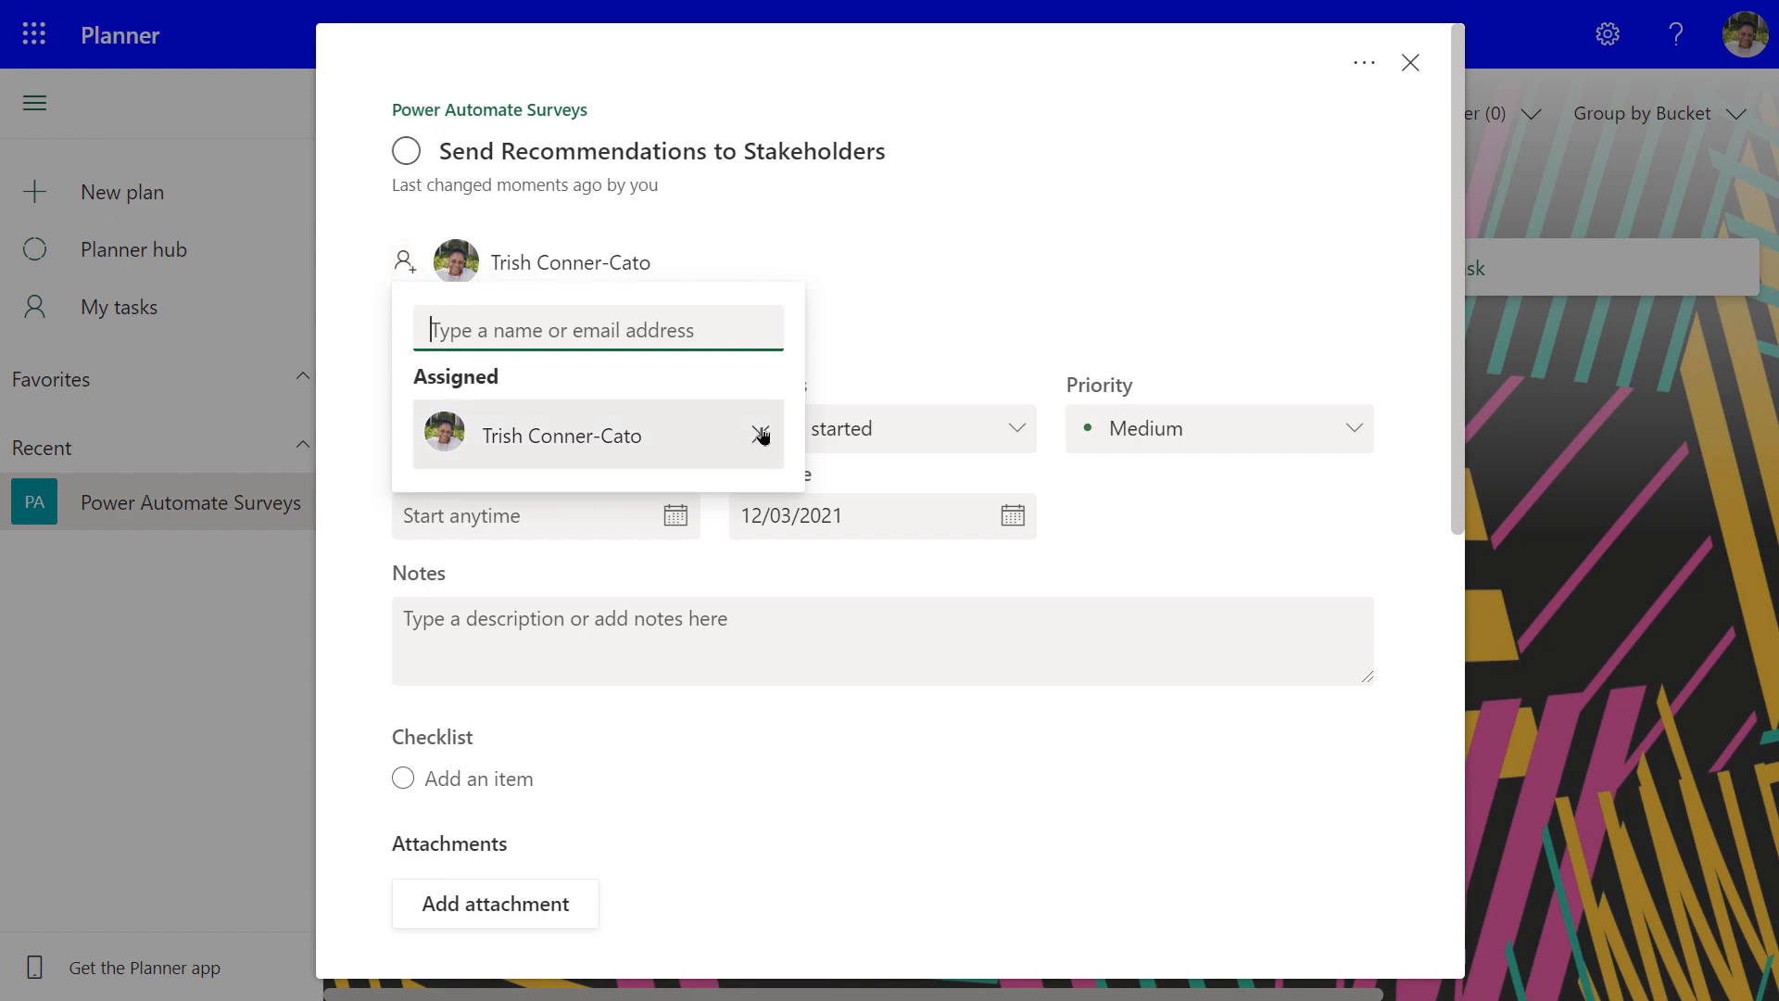
{"action": "left_click", "coordinate": [963, 845]}
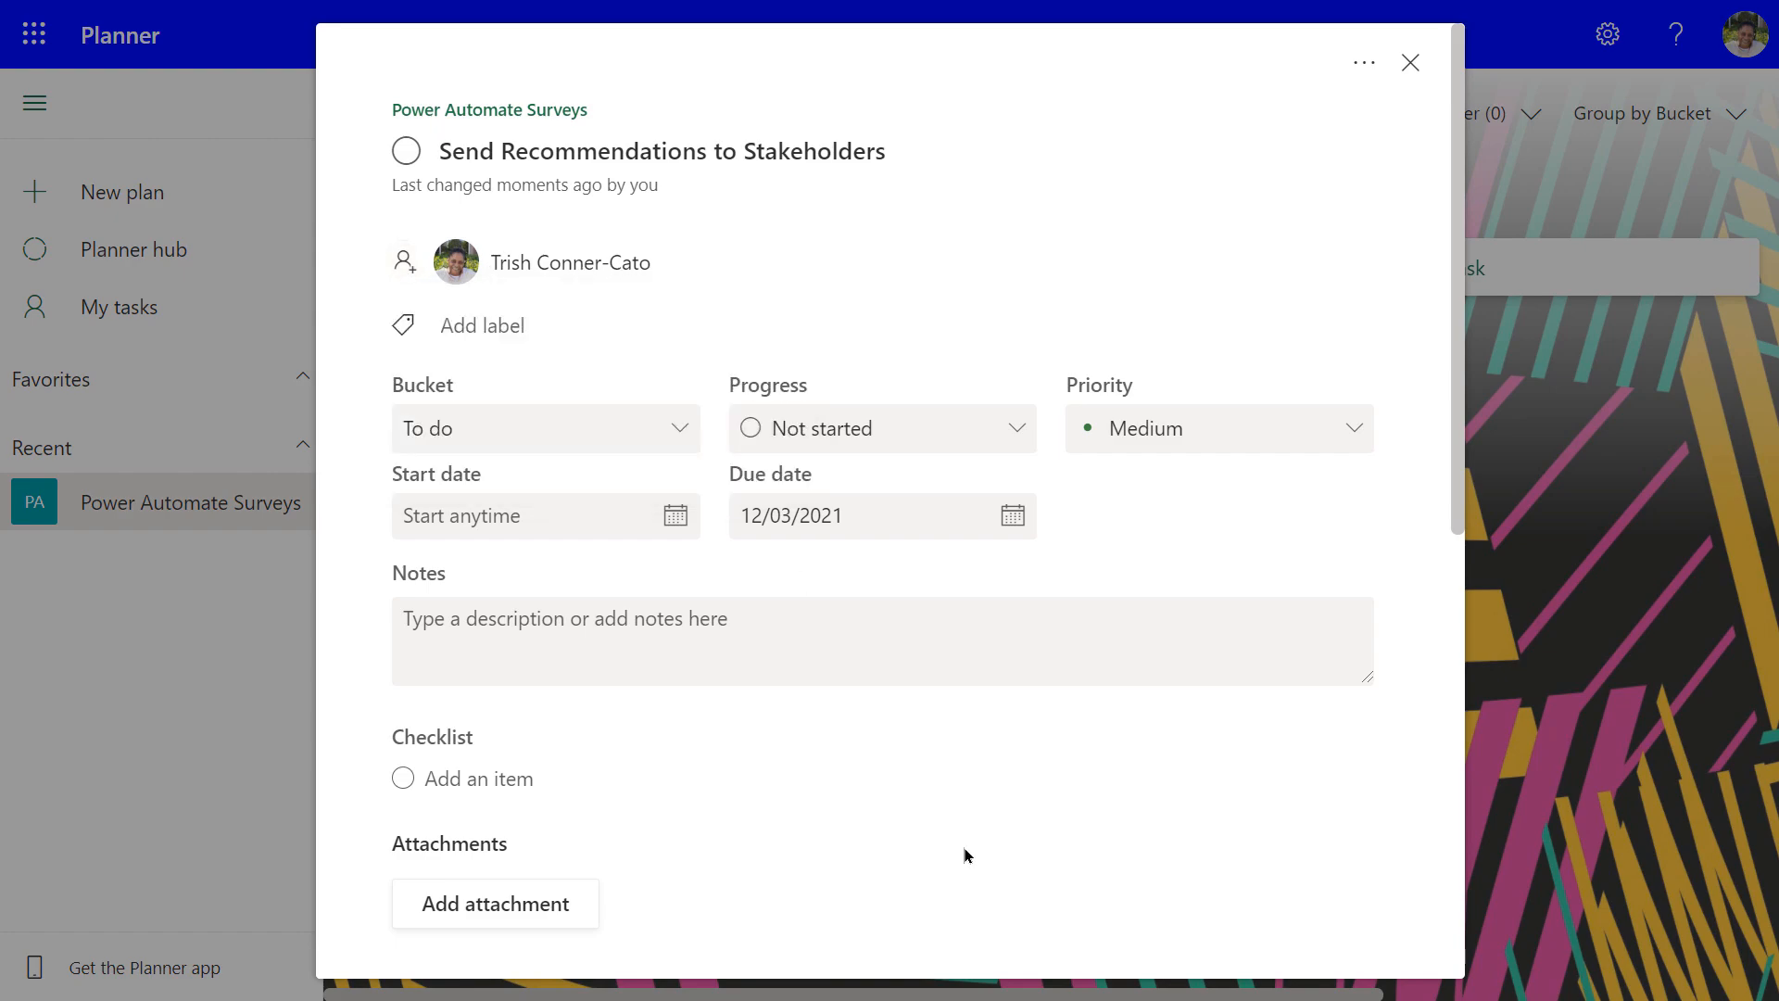
{"action": "left_click", "coordinate": [1409, 64]}
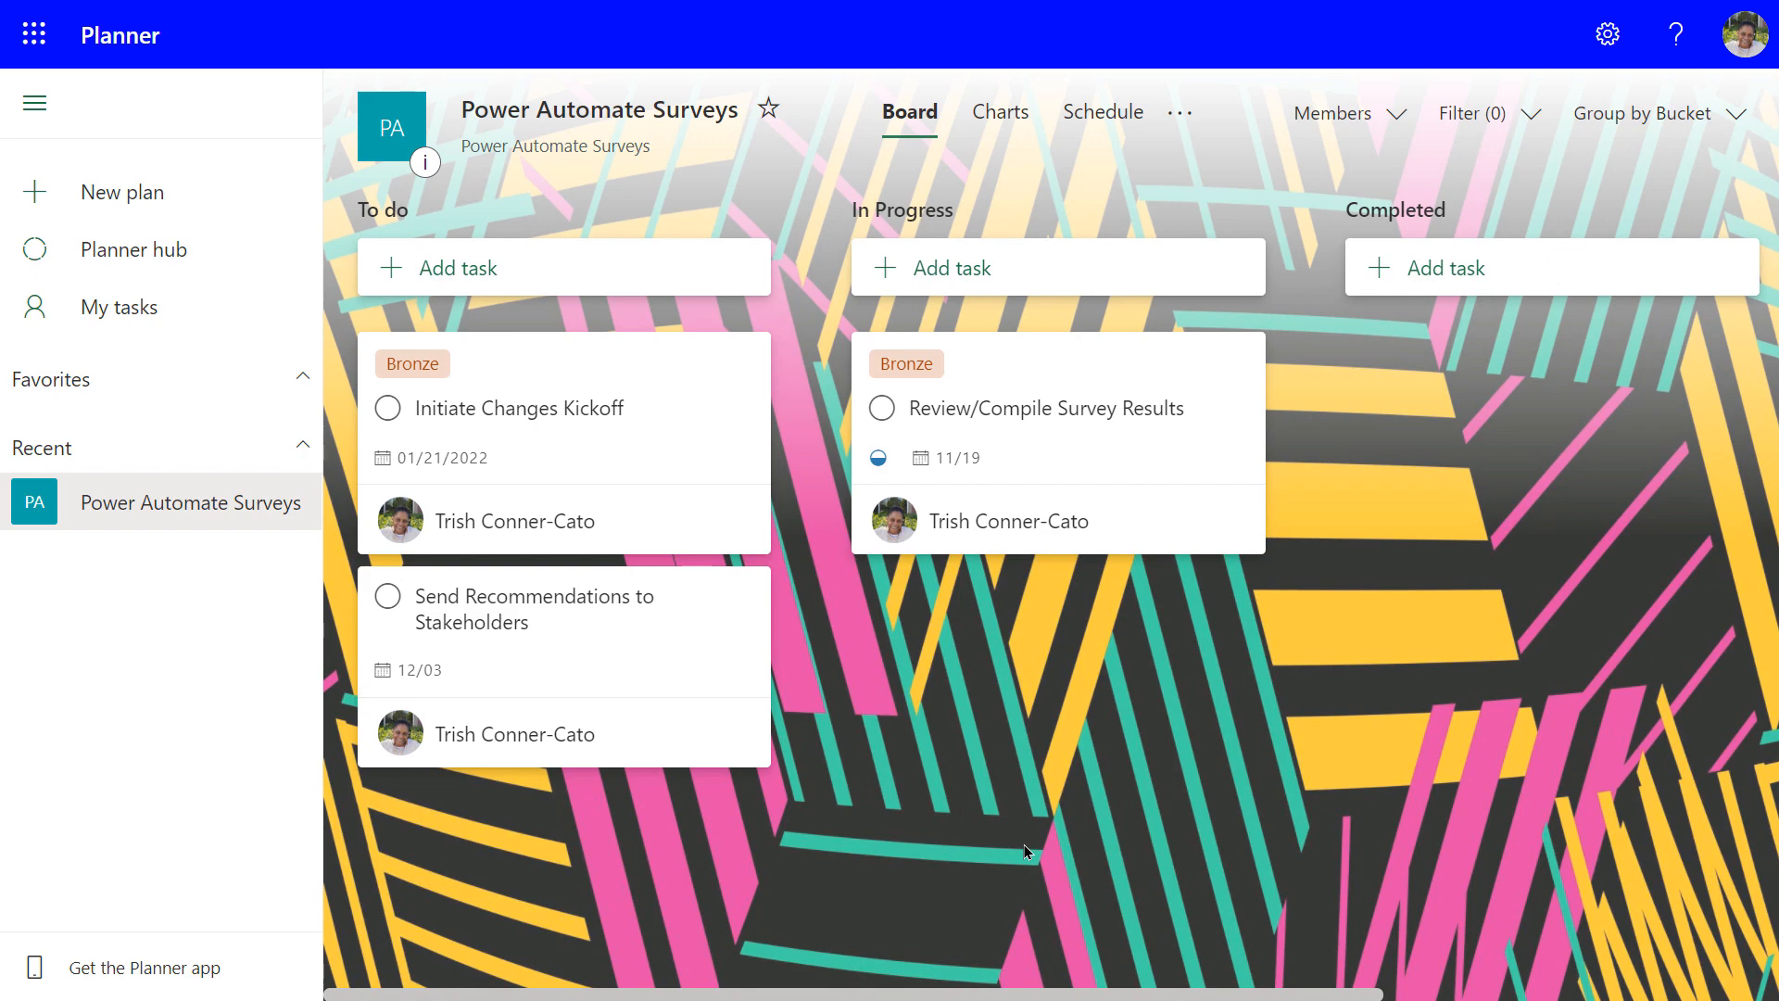
{"action": "key", "text": "alt+Tab"}
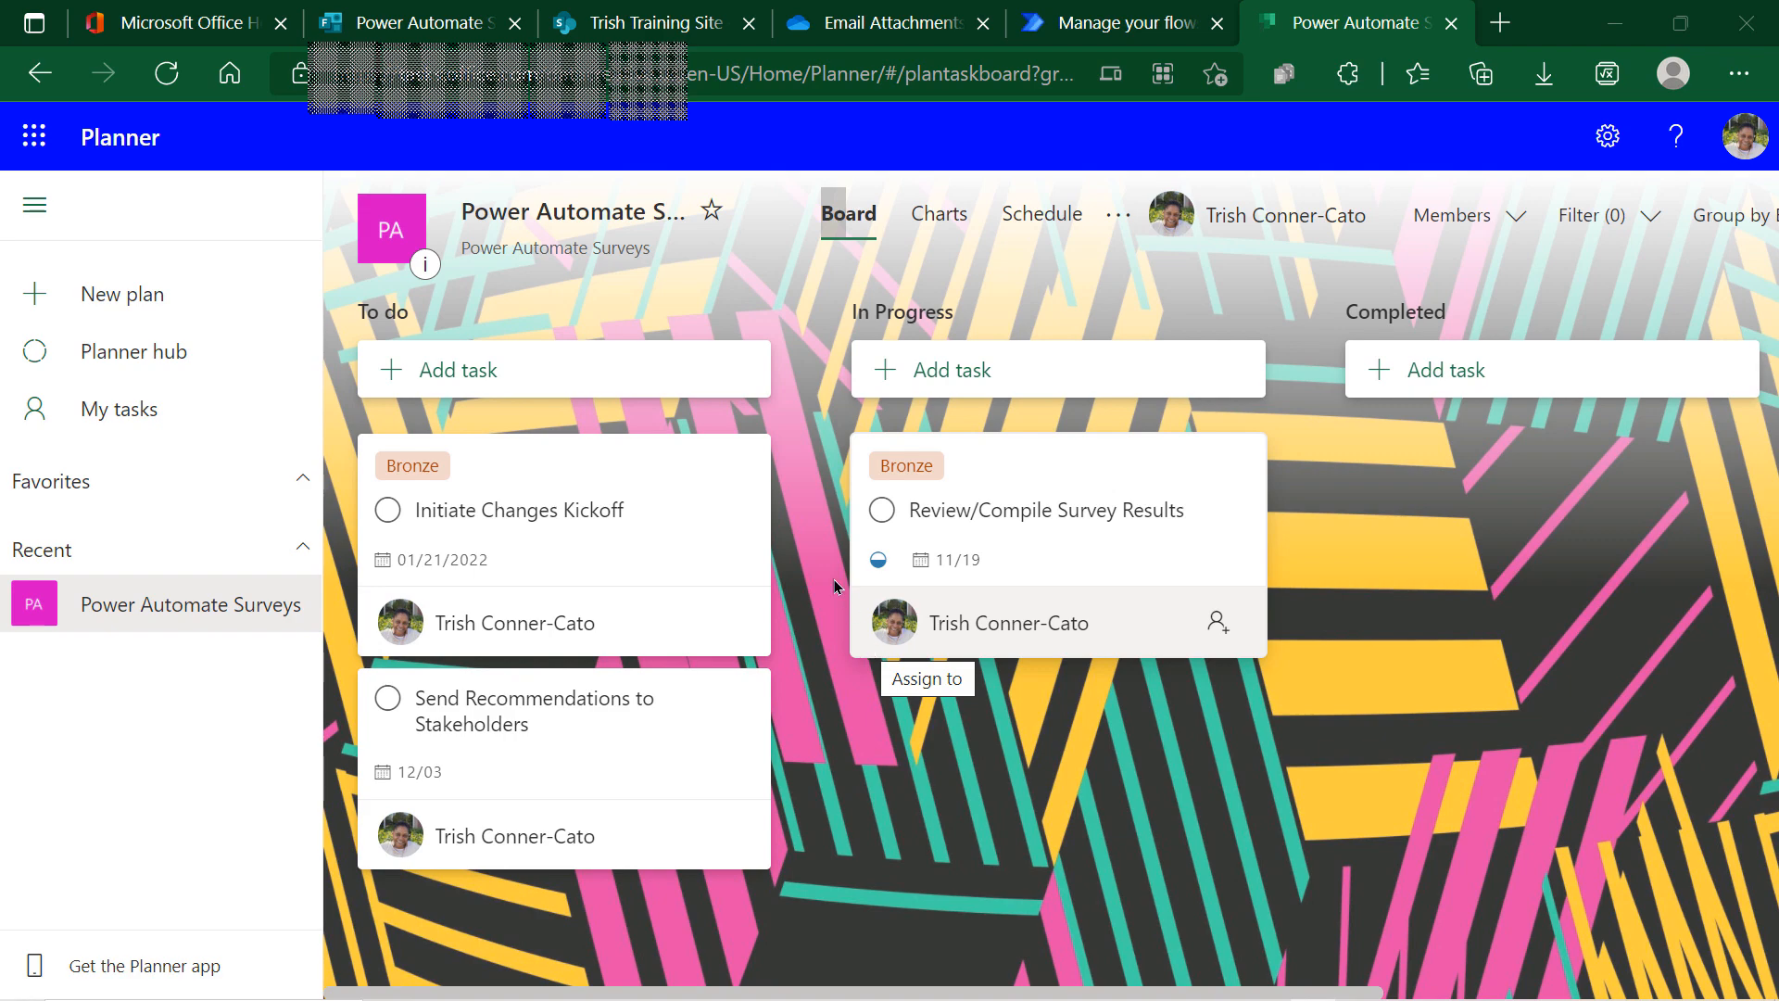
Select the plan ID at the end of the Planner board's web address
{"action": "left_click", "coordinate": [780, 76]}
{"action": "left_click", "coordinate": [782, 74]}
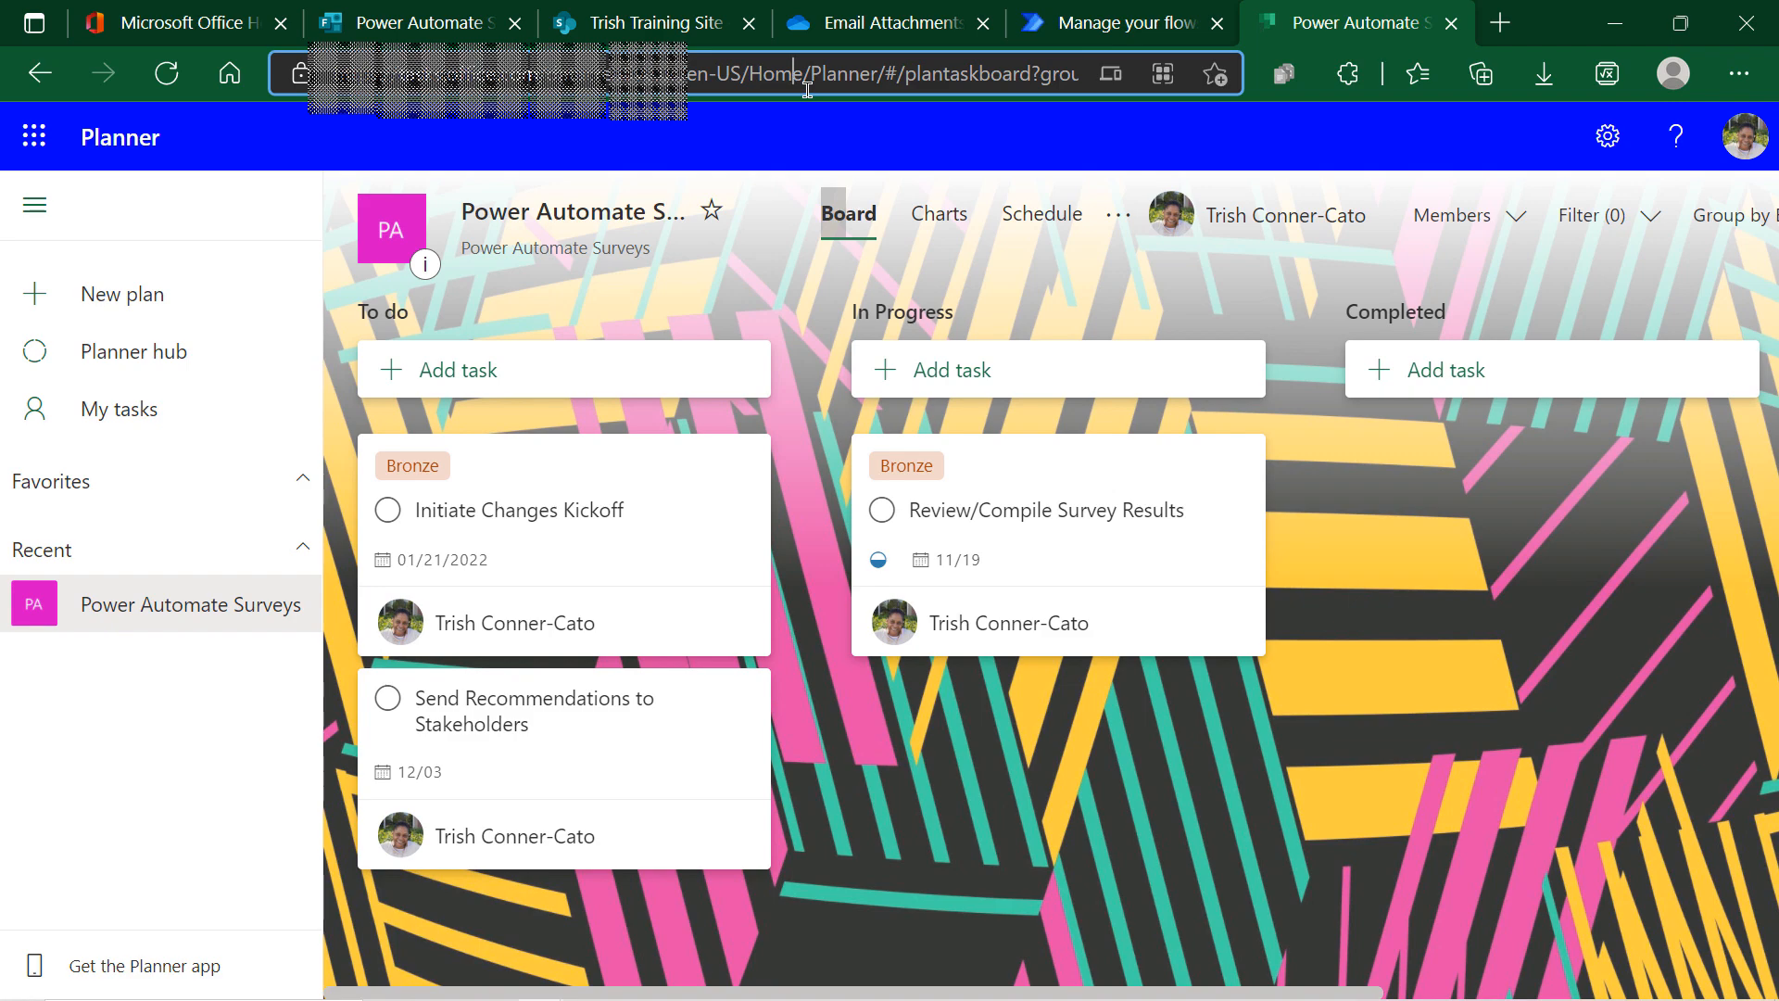
{"action": "key", "text": "End"}
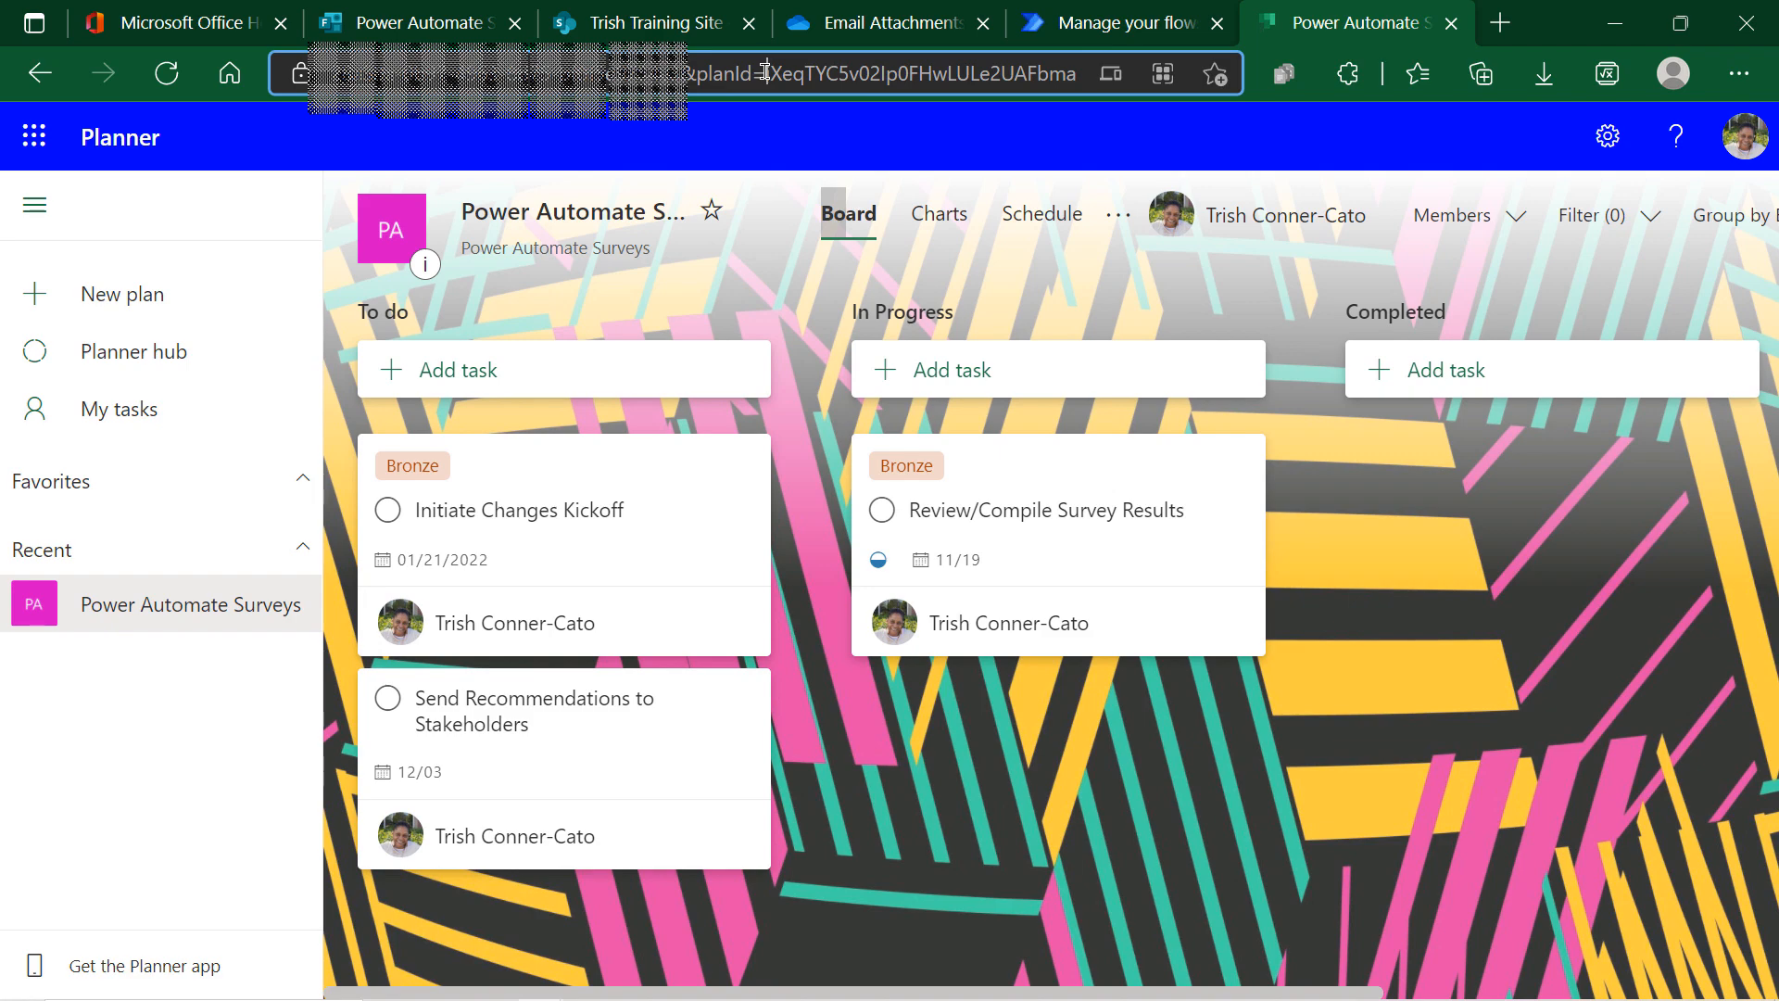
{"action": "left_click_drag", "start_coordinate": [766, 73], "coordinate": [1090, 113]}
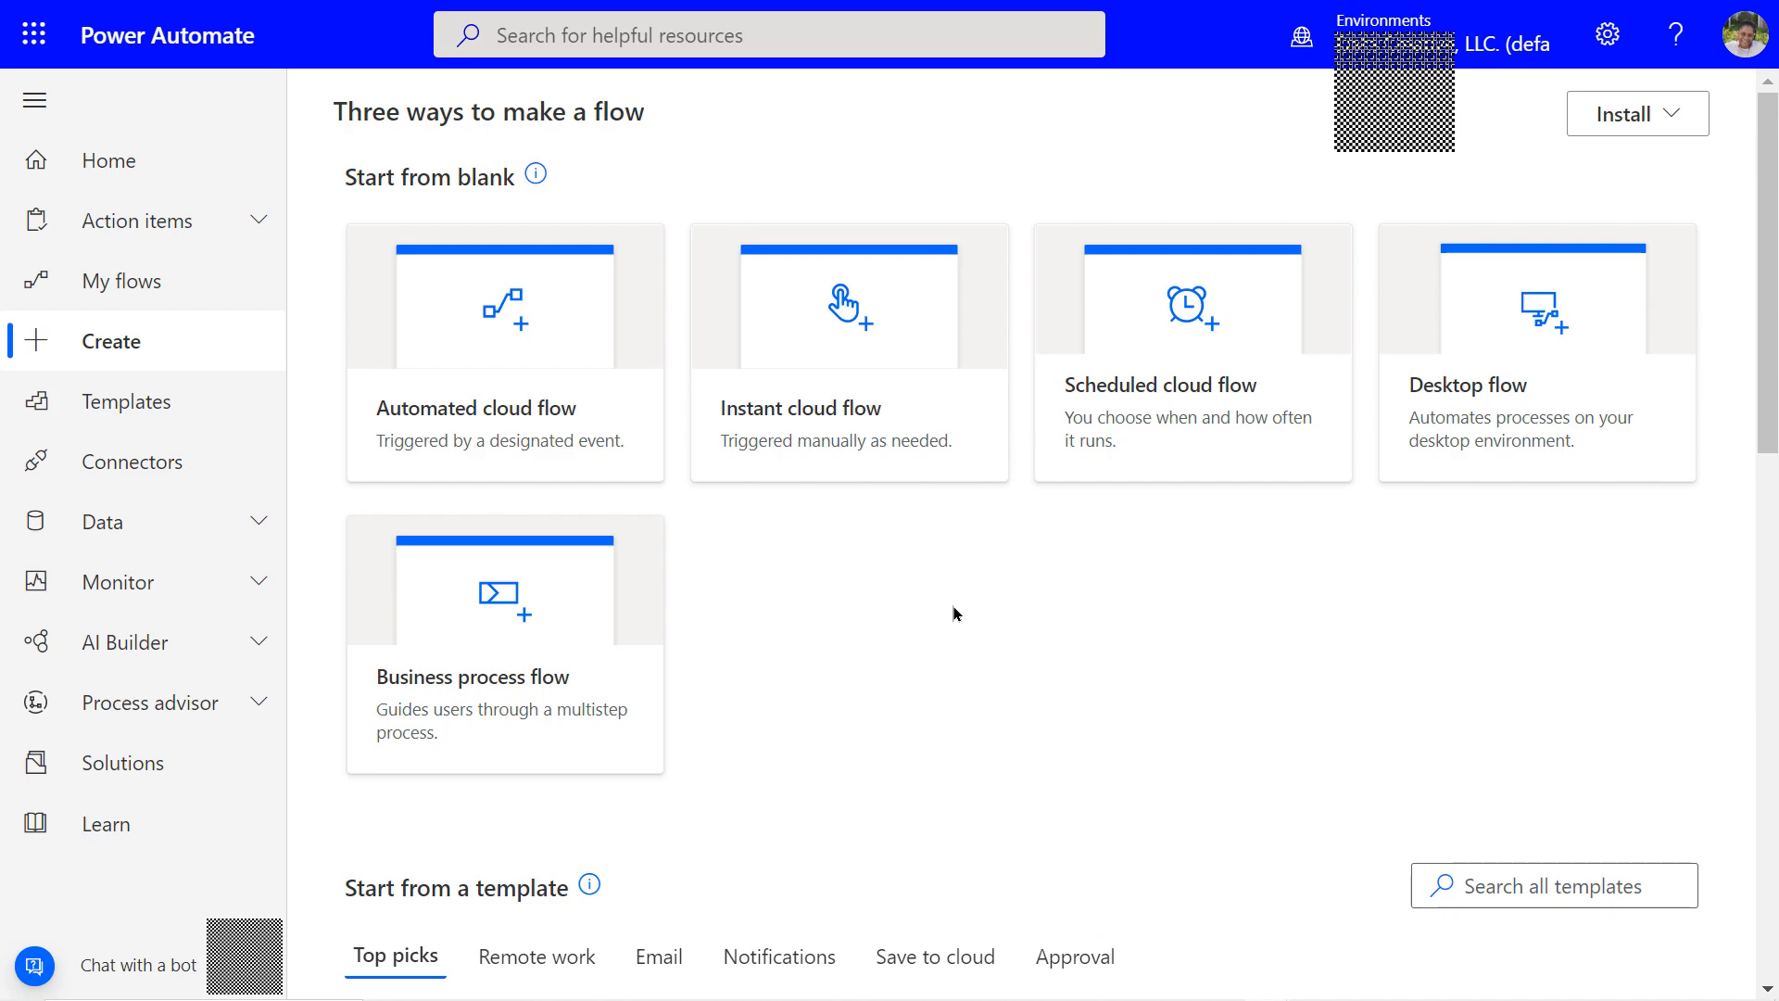
Search all templates for 'create a task in planner' and open the Forms-to-Planner-and-Teams template
{"action": "scroll", "coordinate": [953, 623], "scroll_direction": "down", "scroll_amount": 3}
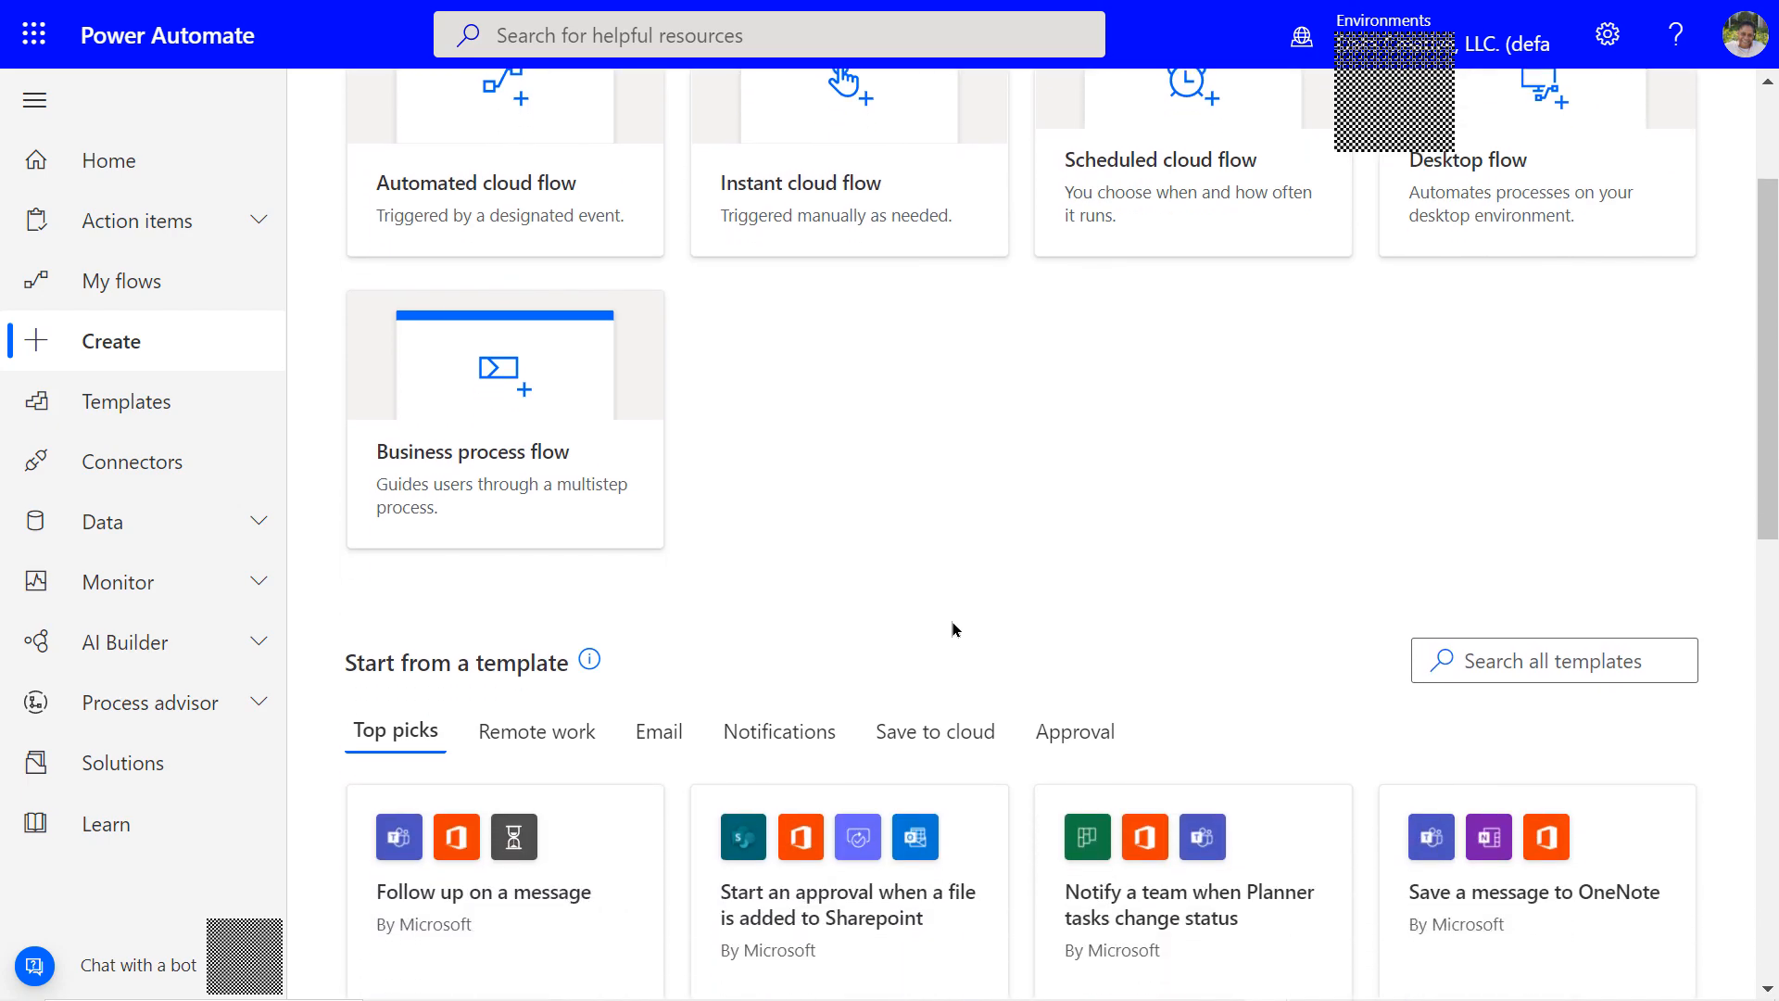
{"action": "scroll", "coordinate": [950, 619], "scroll_direction": "down", "scroll_amount": 1}
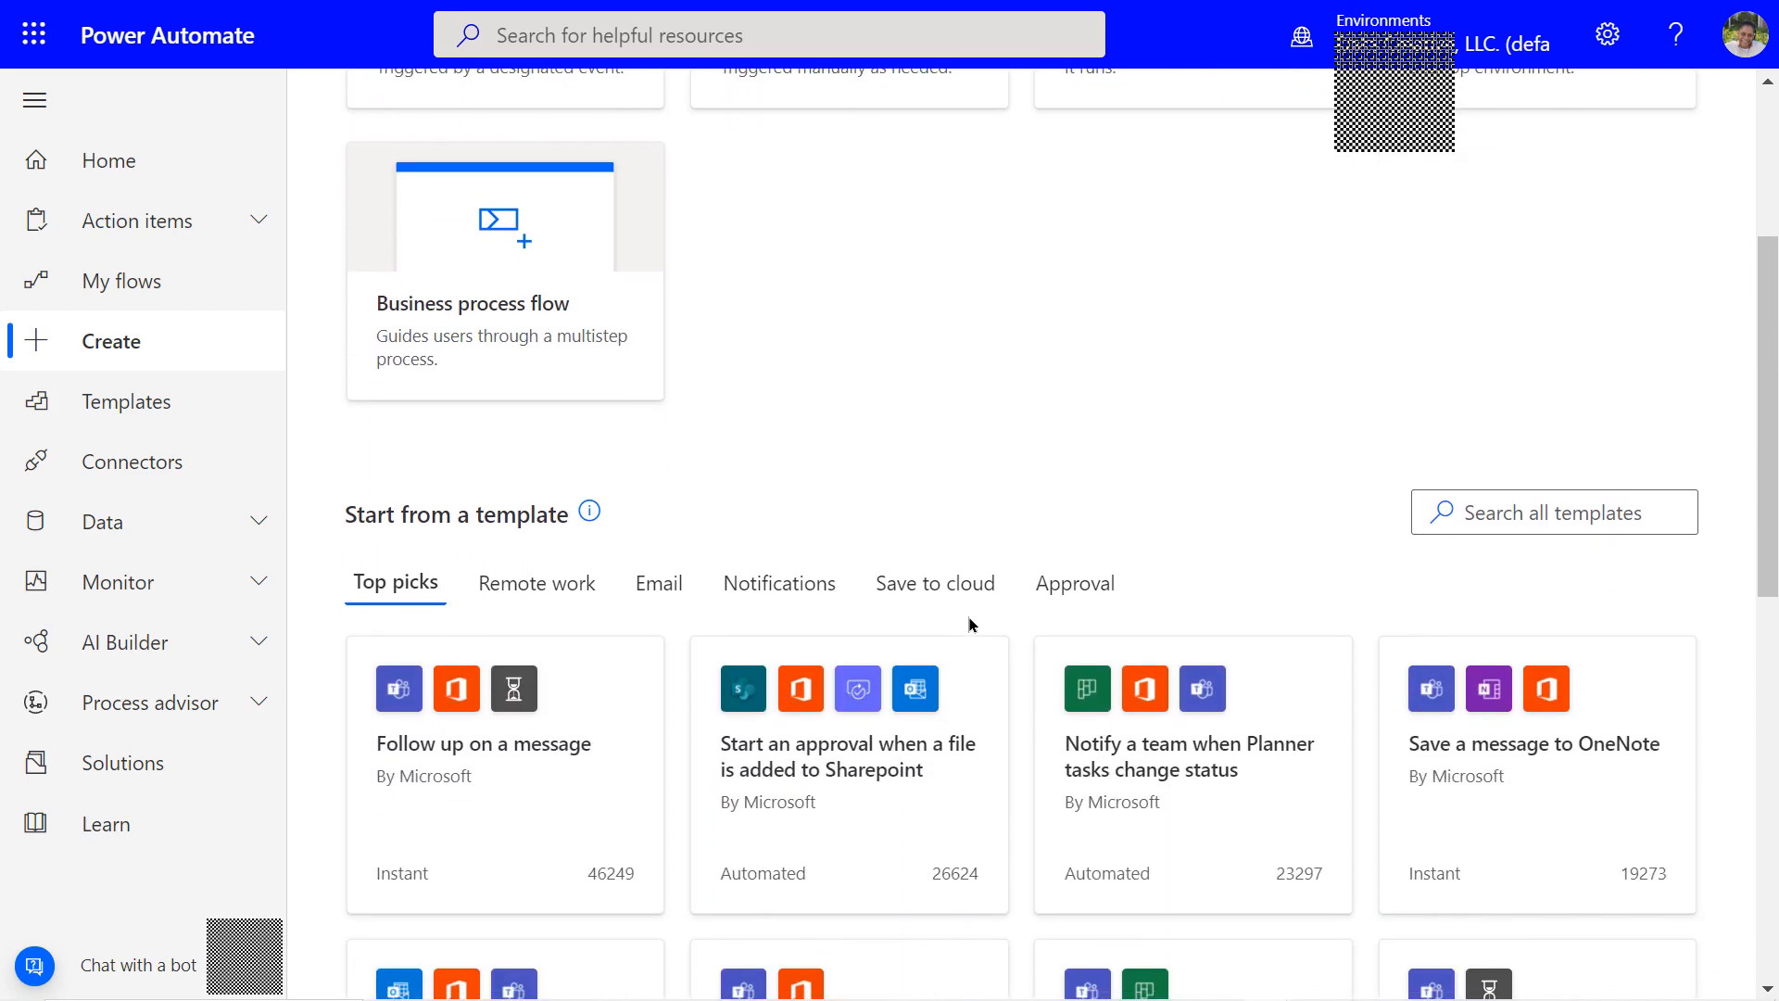
{"action": "left_click", "coordinate": [1451, 512]}
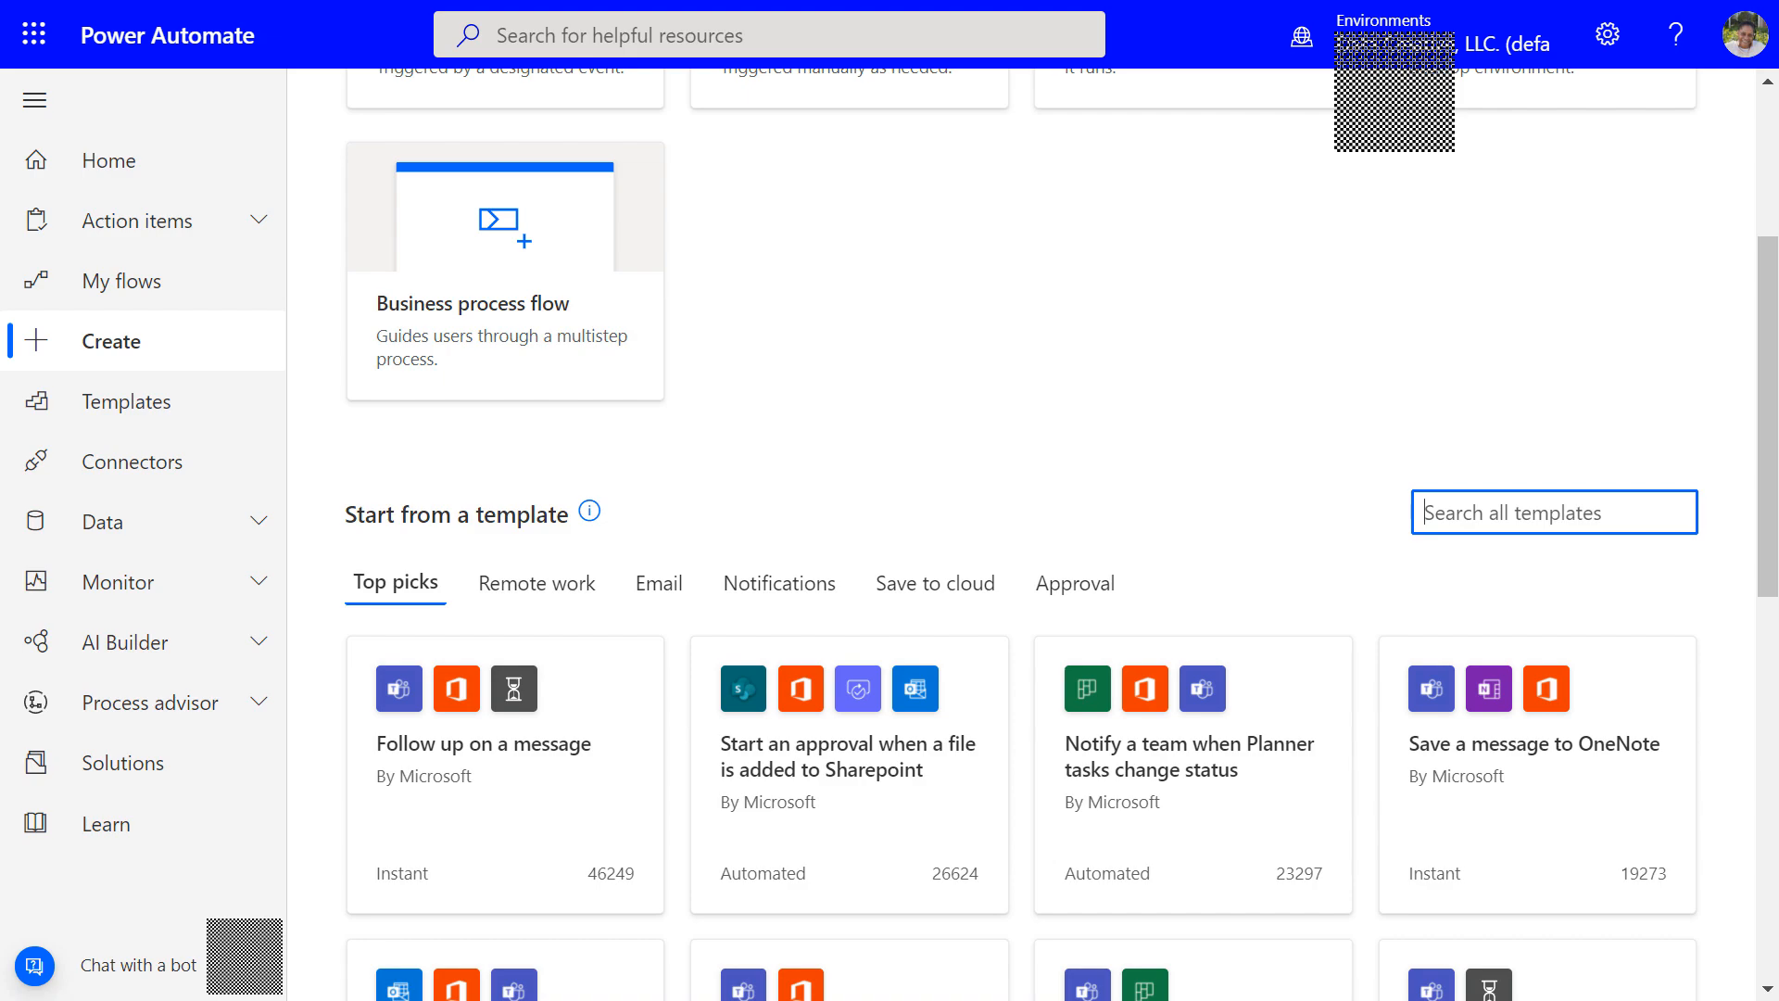
{"action": "type", "text": "creater"}
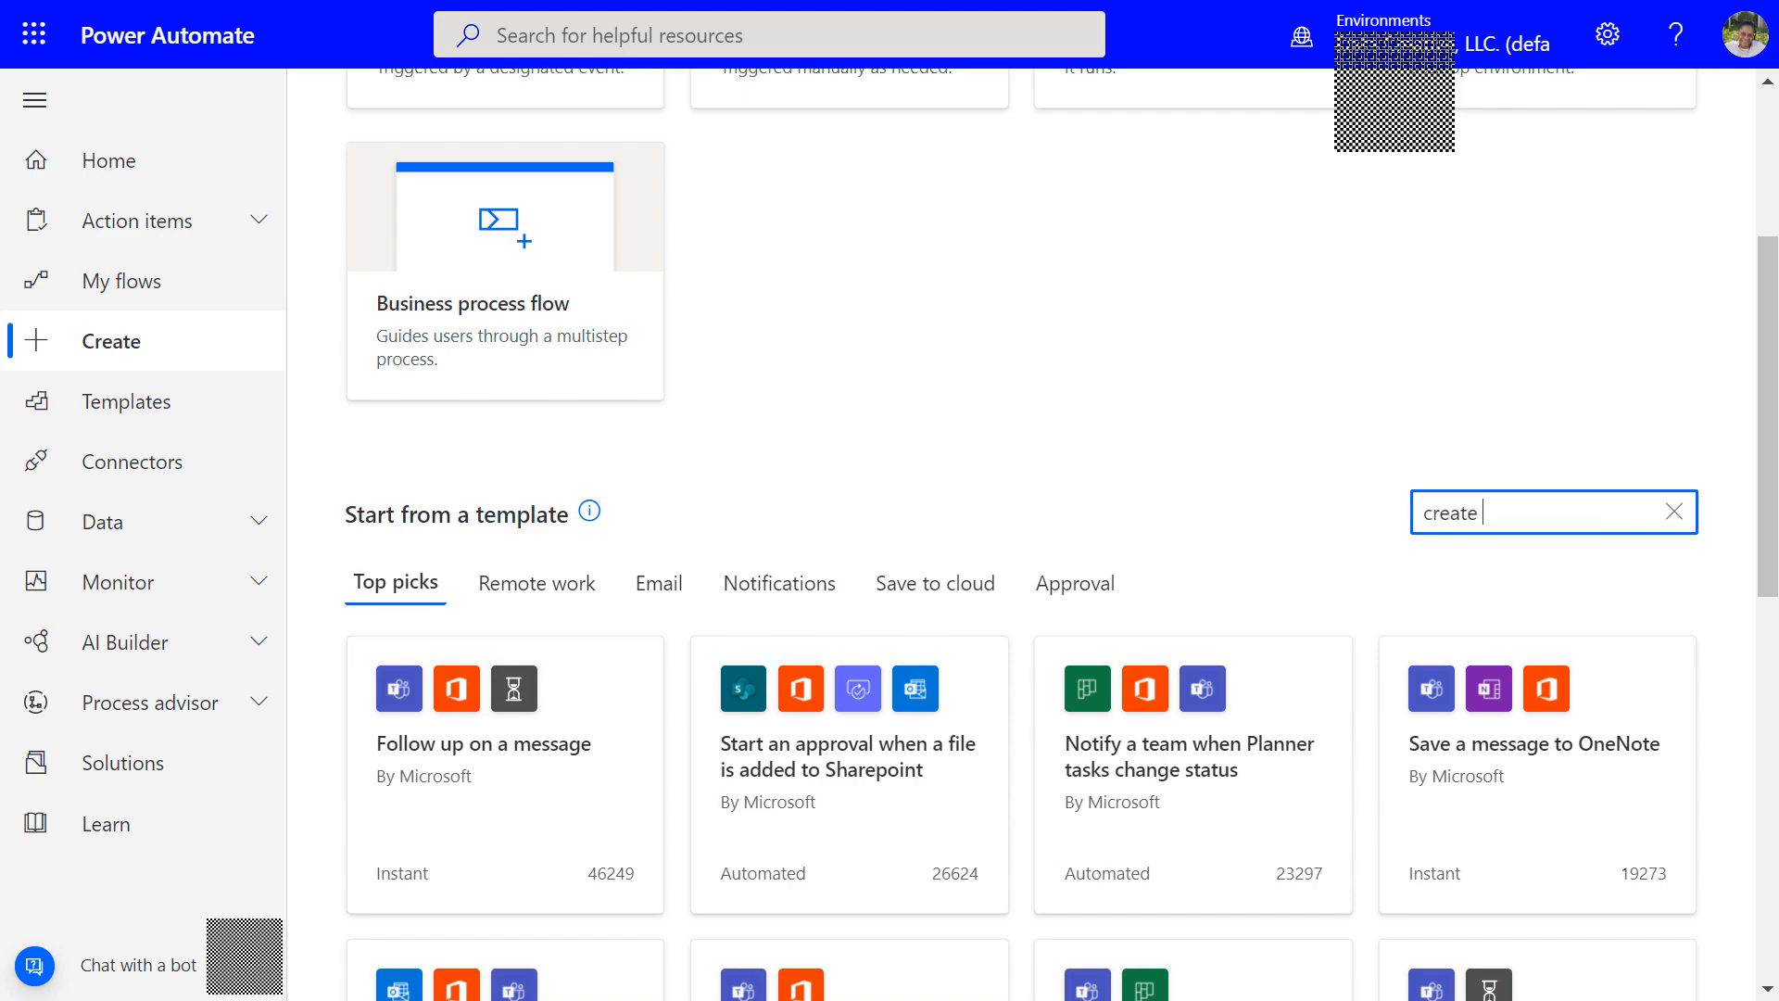
{"action": "type", "text": "a task in planner"}
{"action": "key", "text": "Return"}
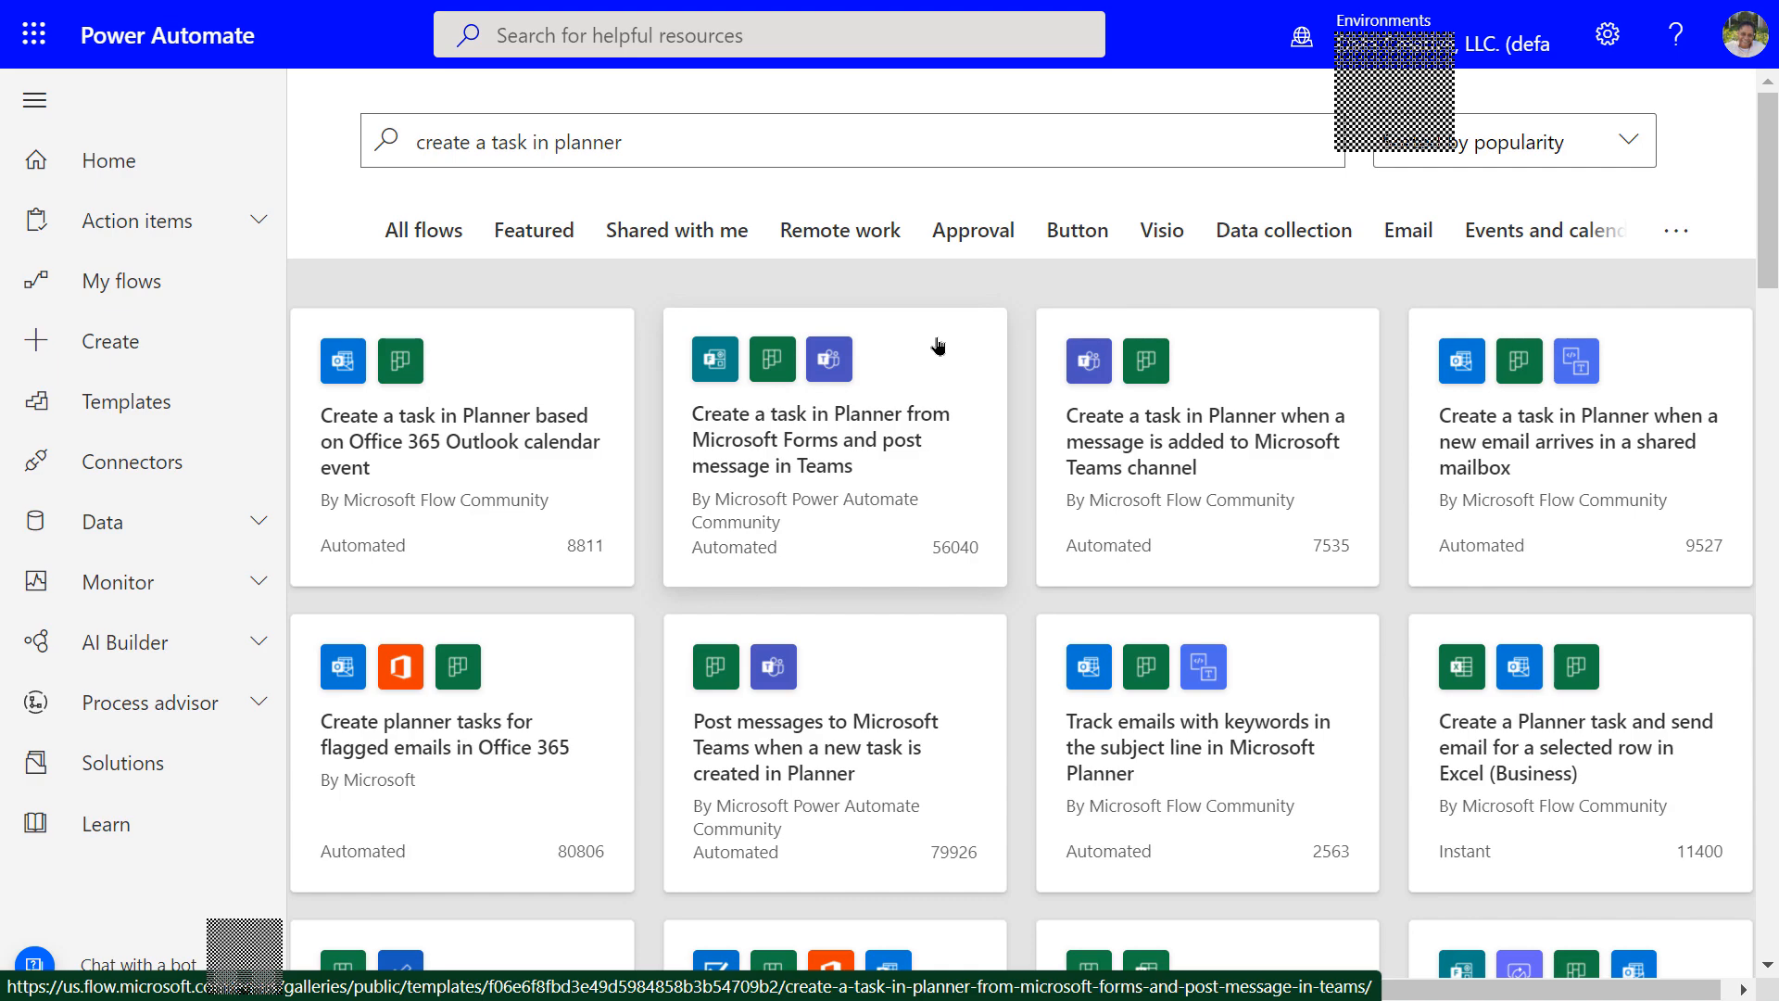
{"action": "left_click", "coordinate": [811, 425]}
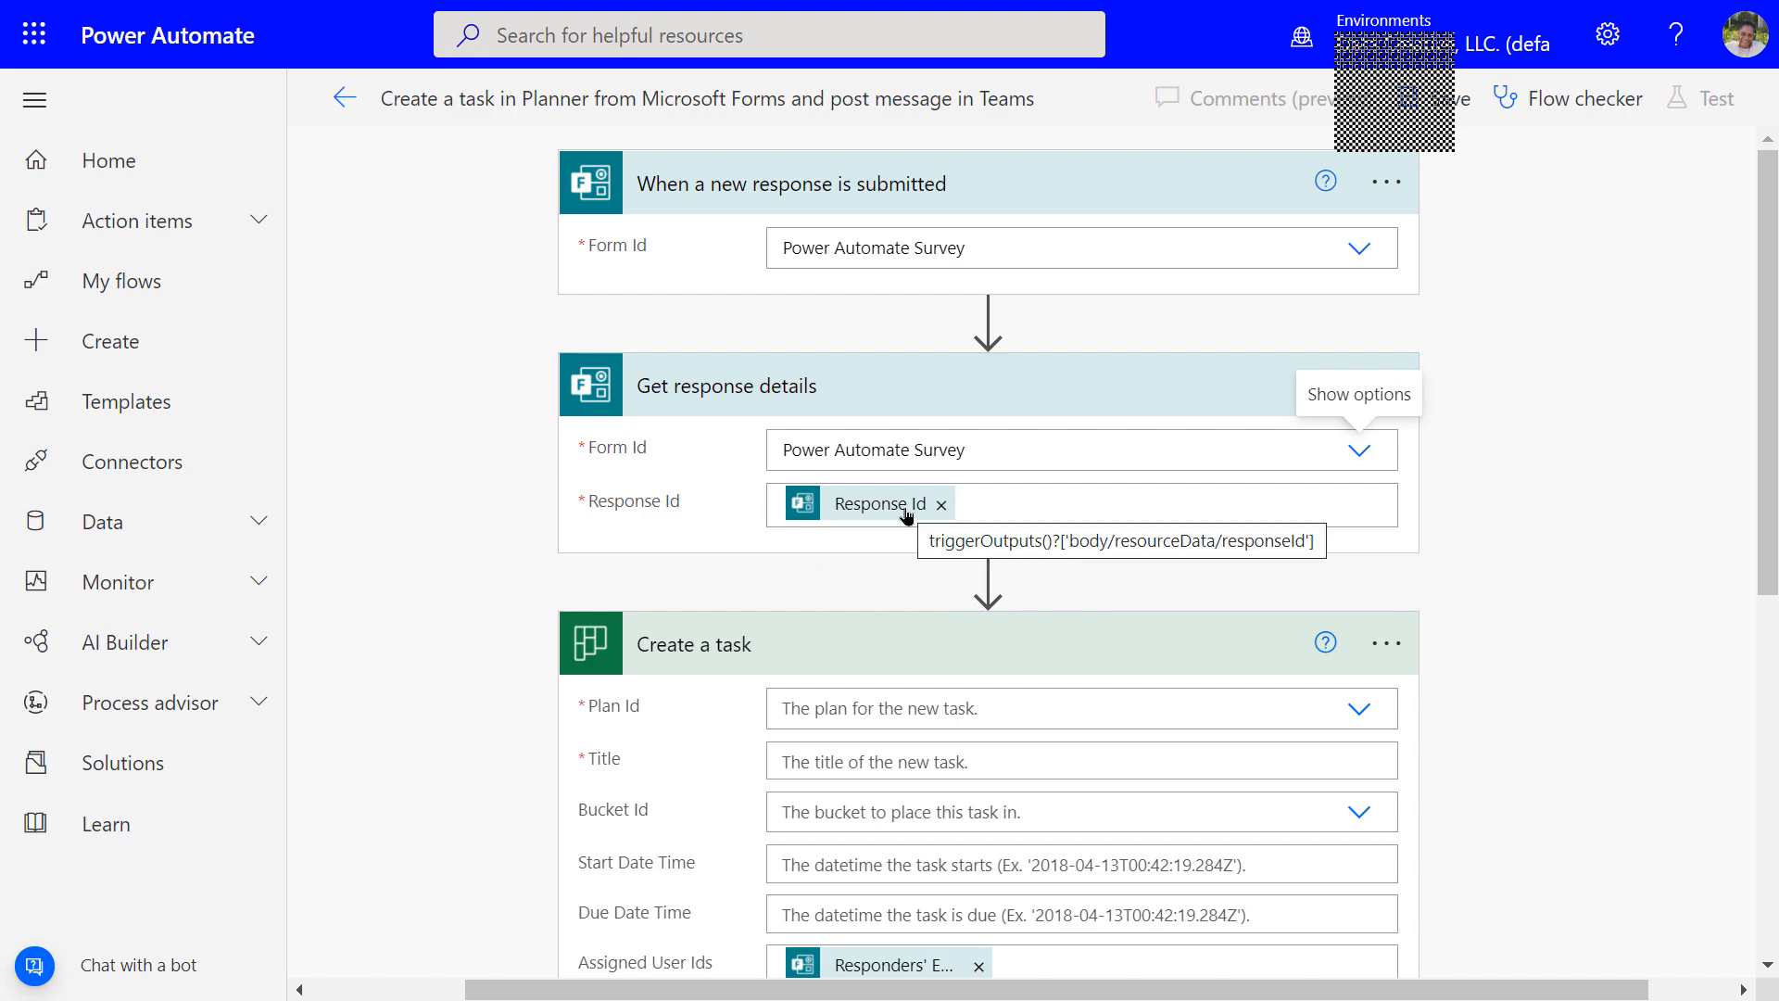
Confirm Get response details takes its Response Id from the trigger's Response Id
{"action": "left_click", "coordinate": [1015, 510]}
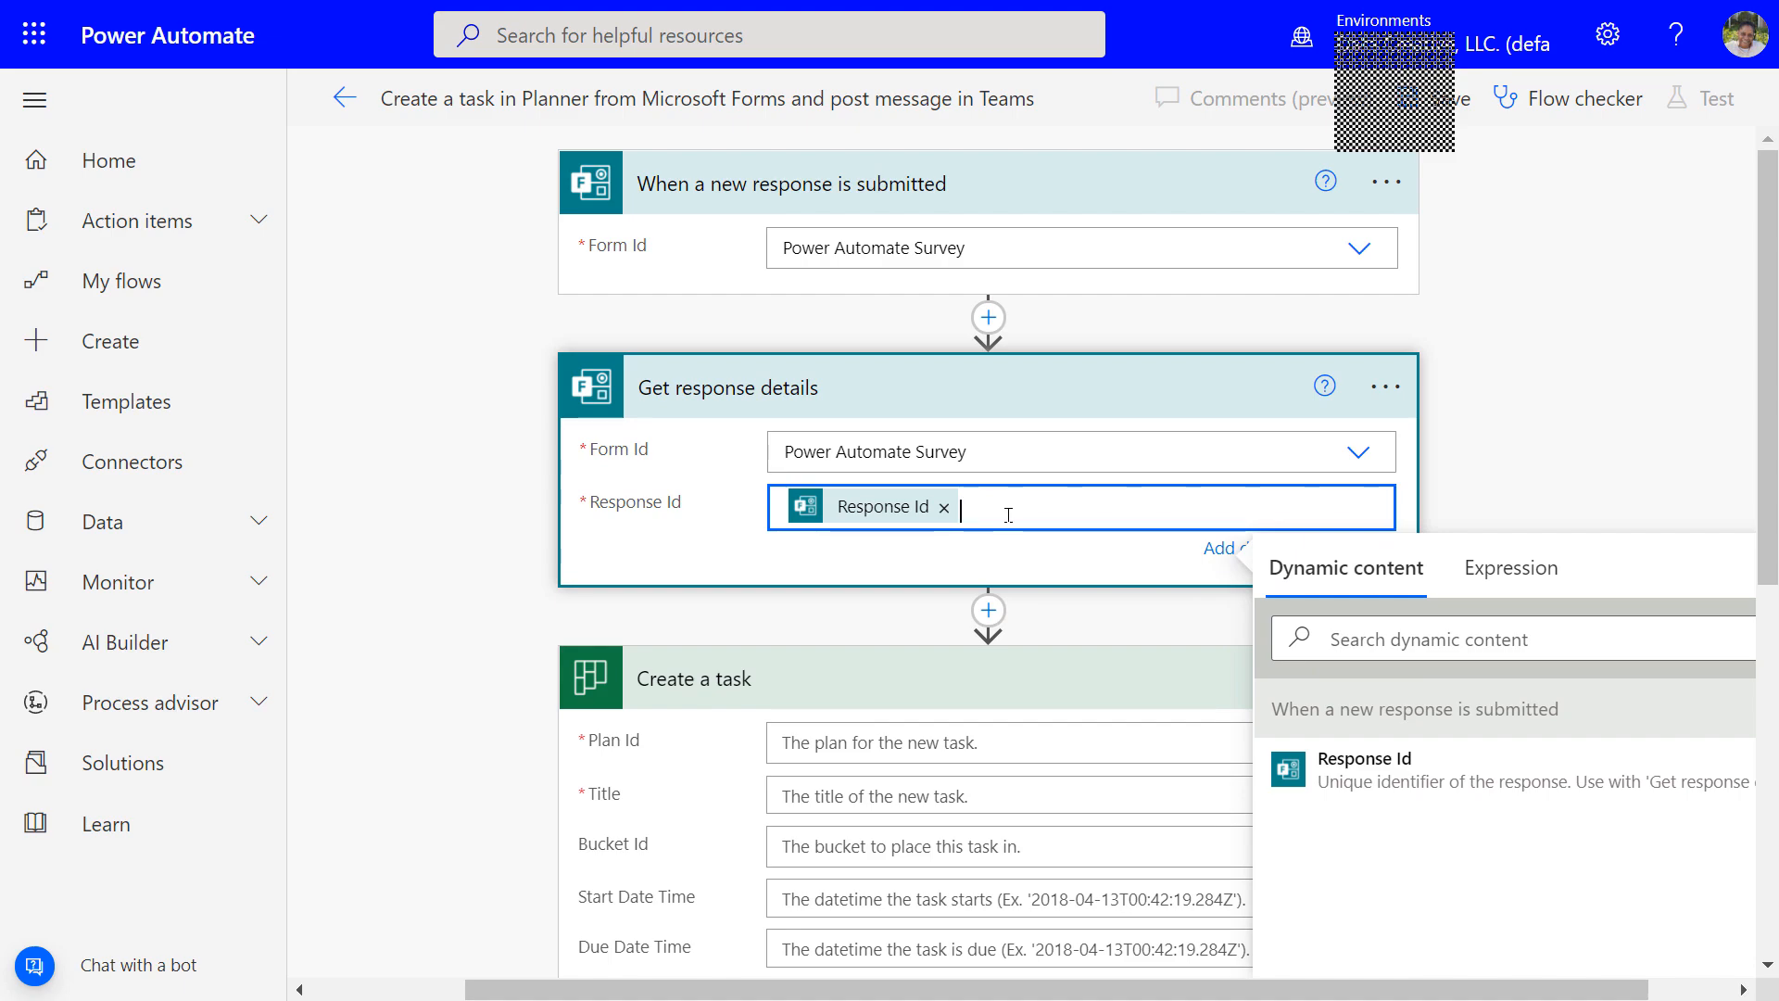
Paste the copied Planner plan ID into Create a task's Plan Id as a custom value
{"action": "scroll", "coordinate": [1008, 515], "scroll_direction": "down", "scroll_amount": 3}
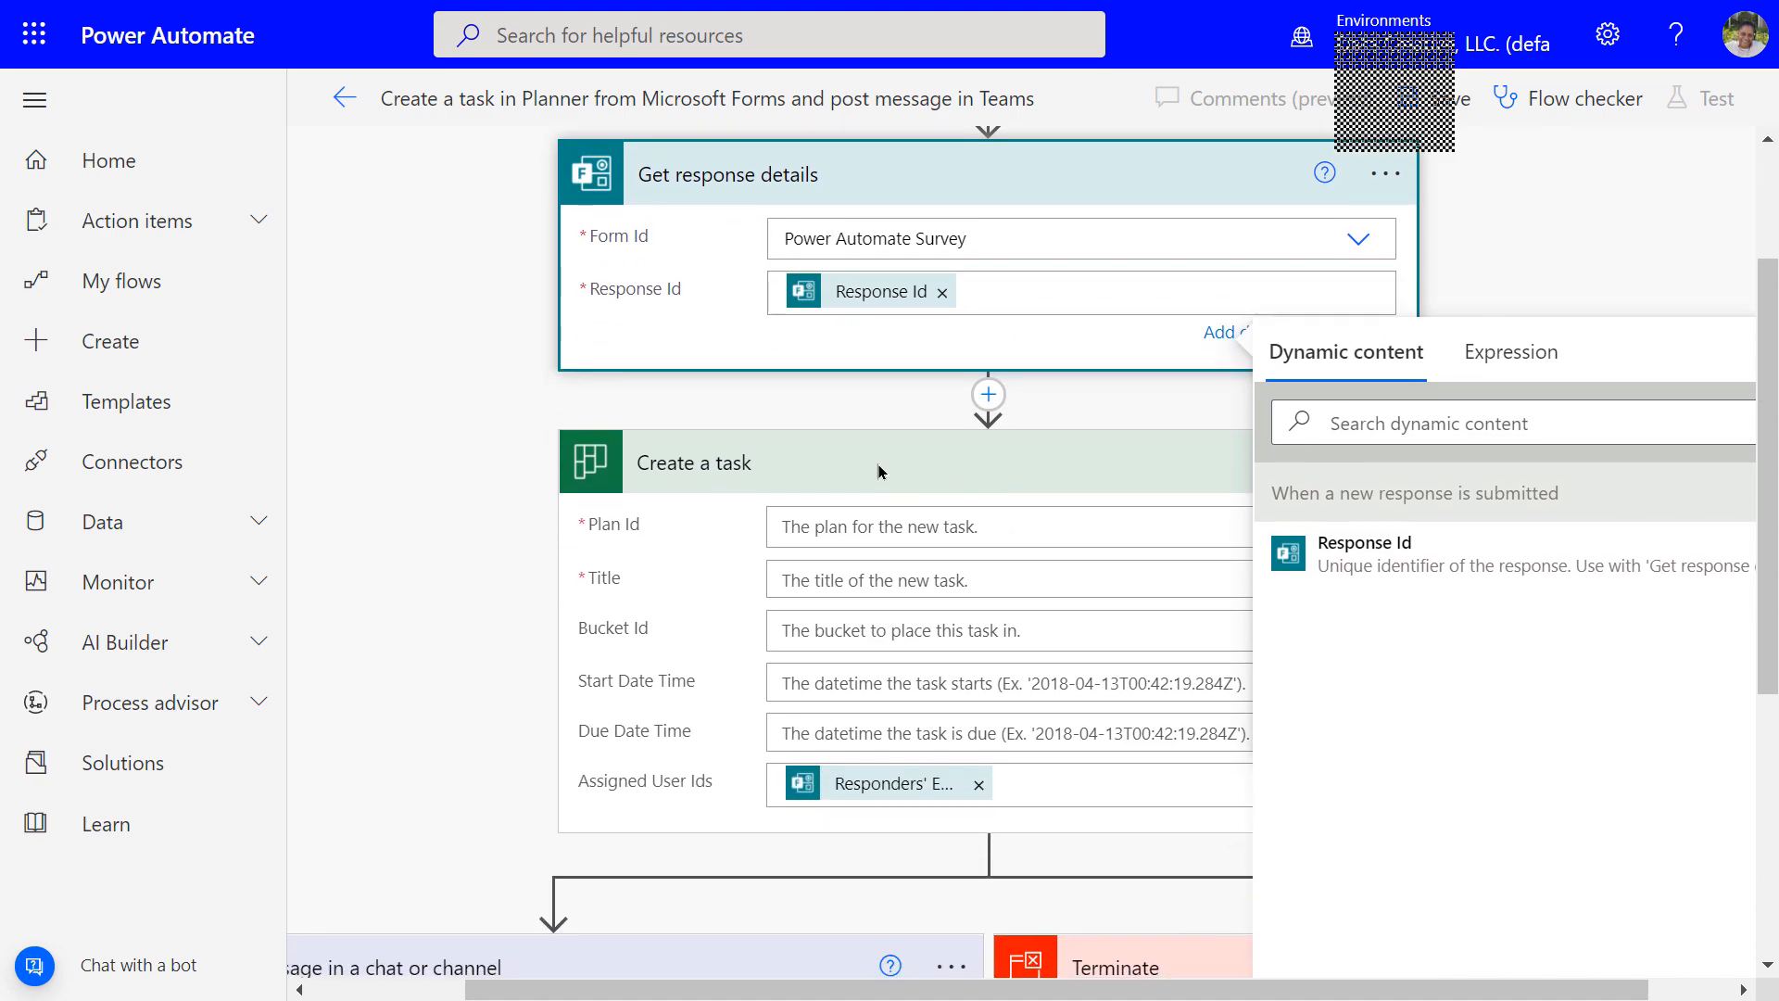
{"action": "left_click", "coordinate": [878, 468]}
{"action": "left_click", "coordinate": [909, 423]}
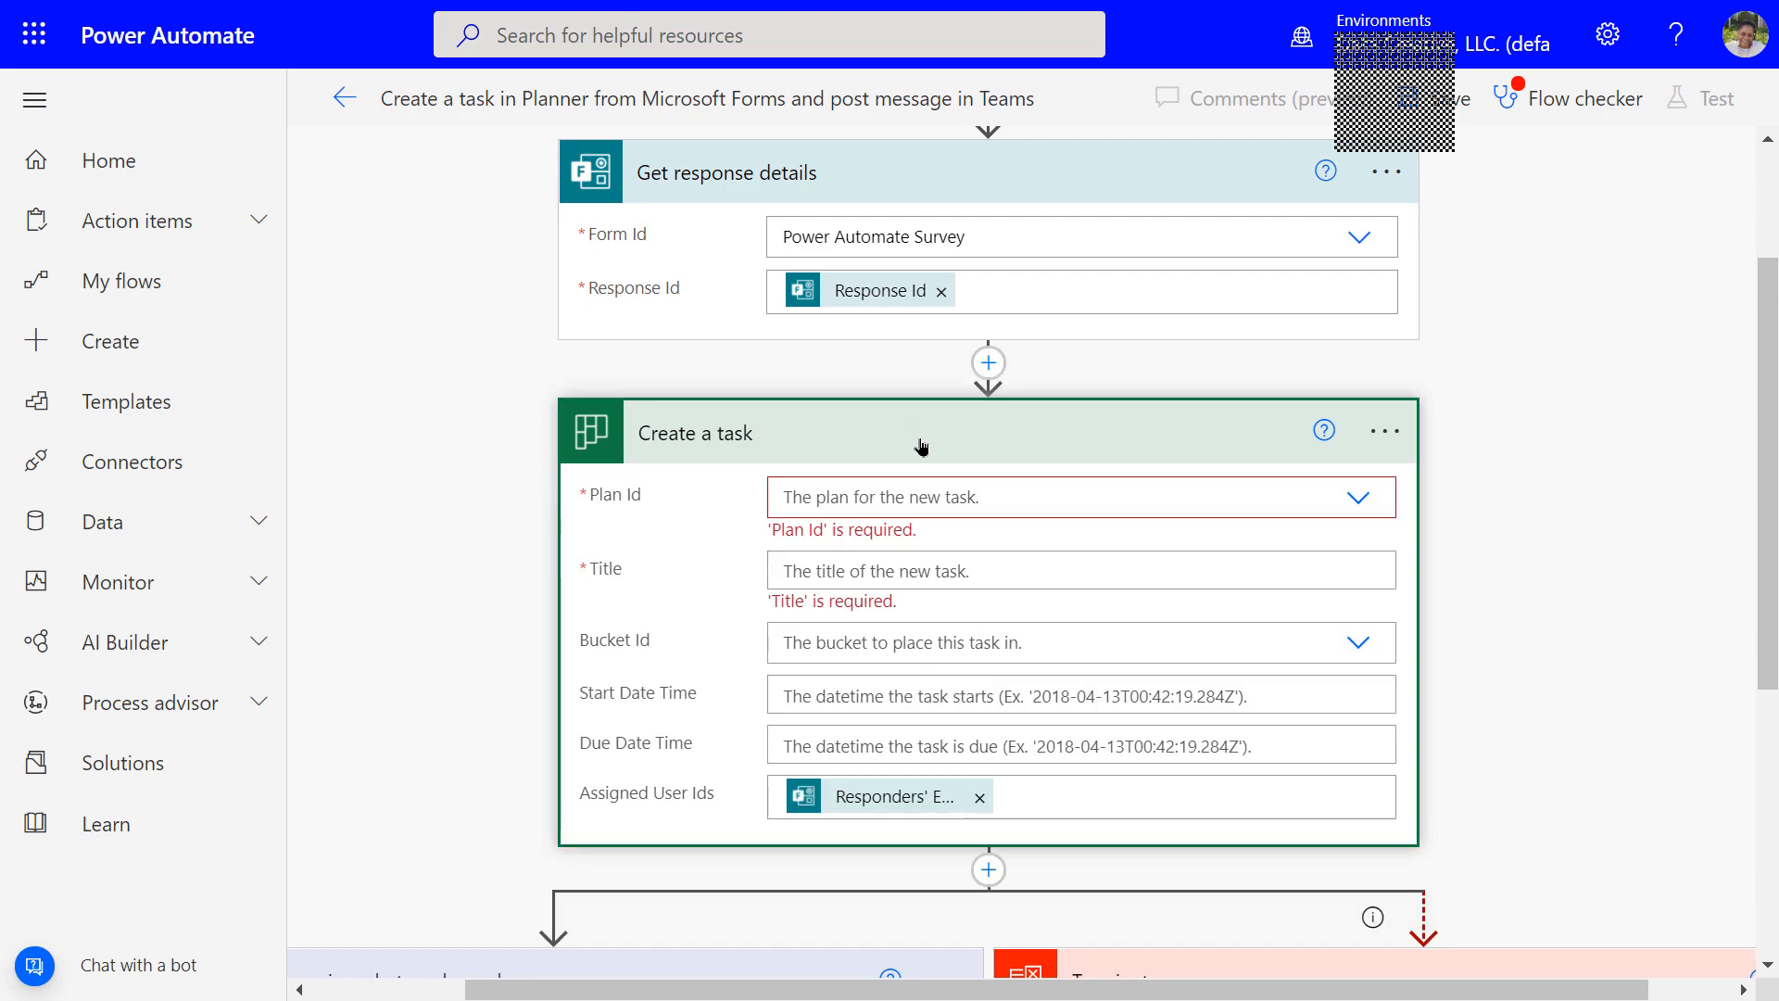
{"action": "left_click", "coordinate": [1348, 502]}
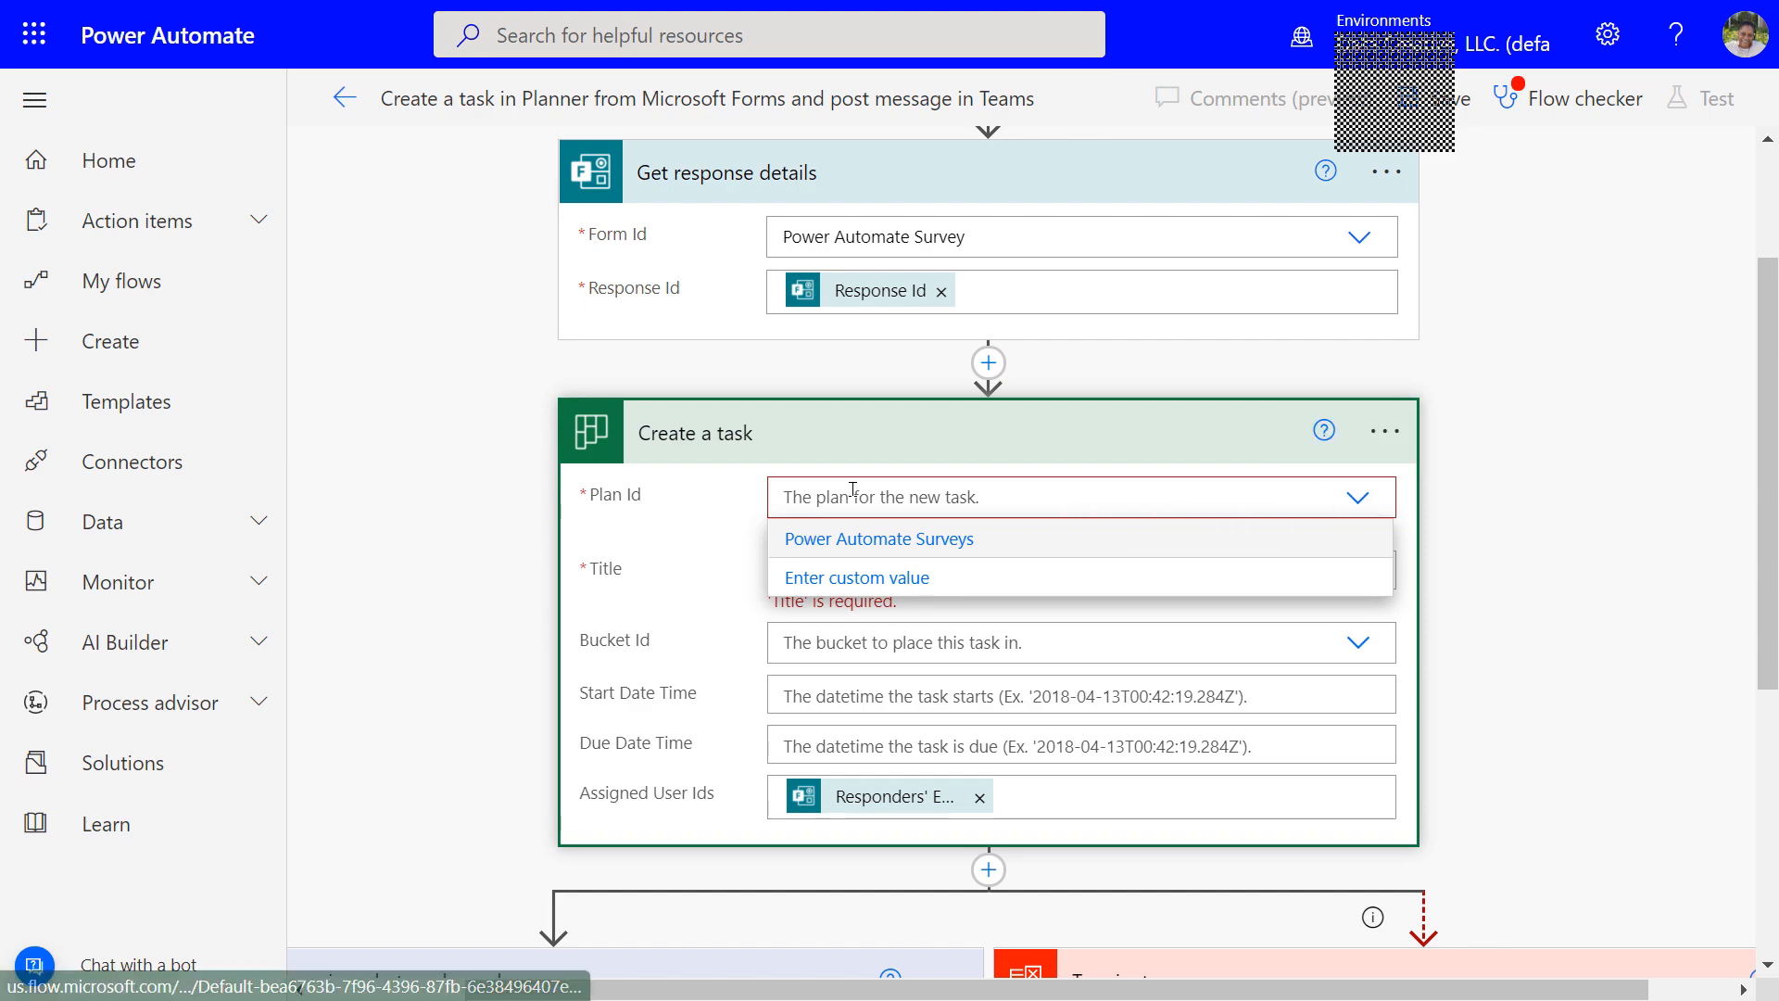
{"action": "left_click", "coordinate": [1307, 462]}
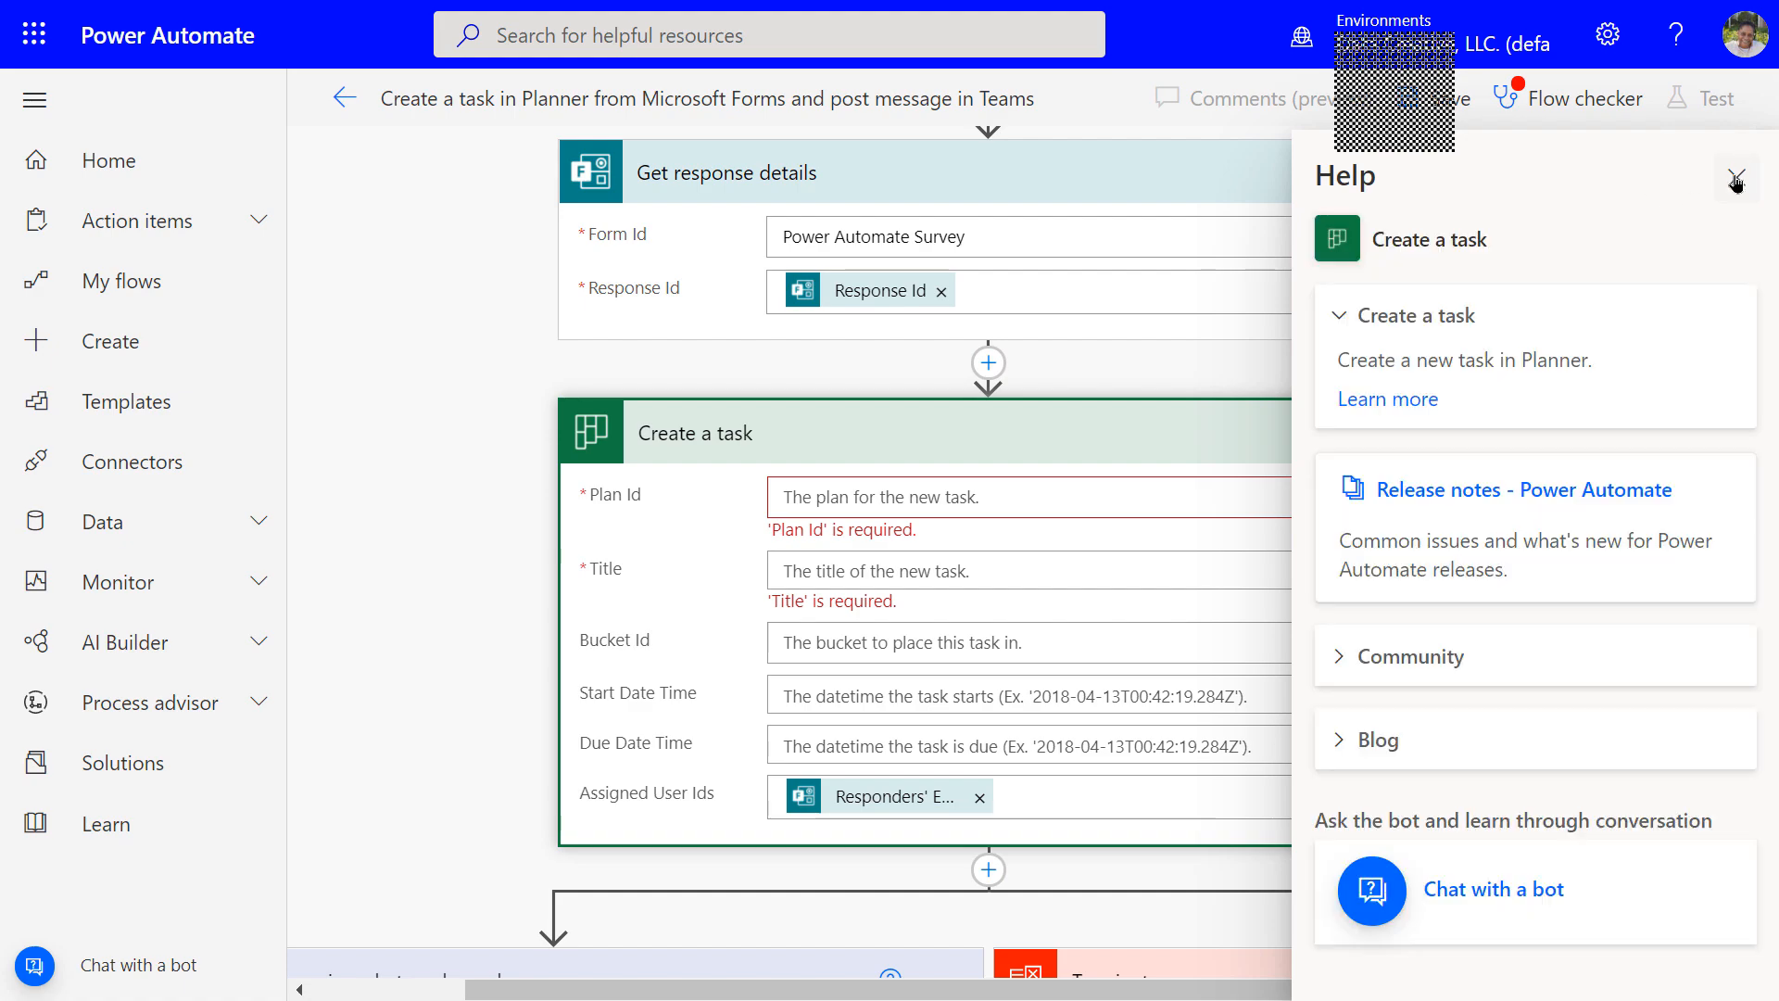
{"action": "left_click", "coordinate": [1732, 176]}
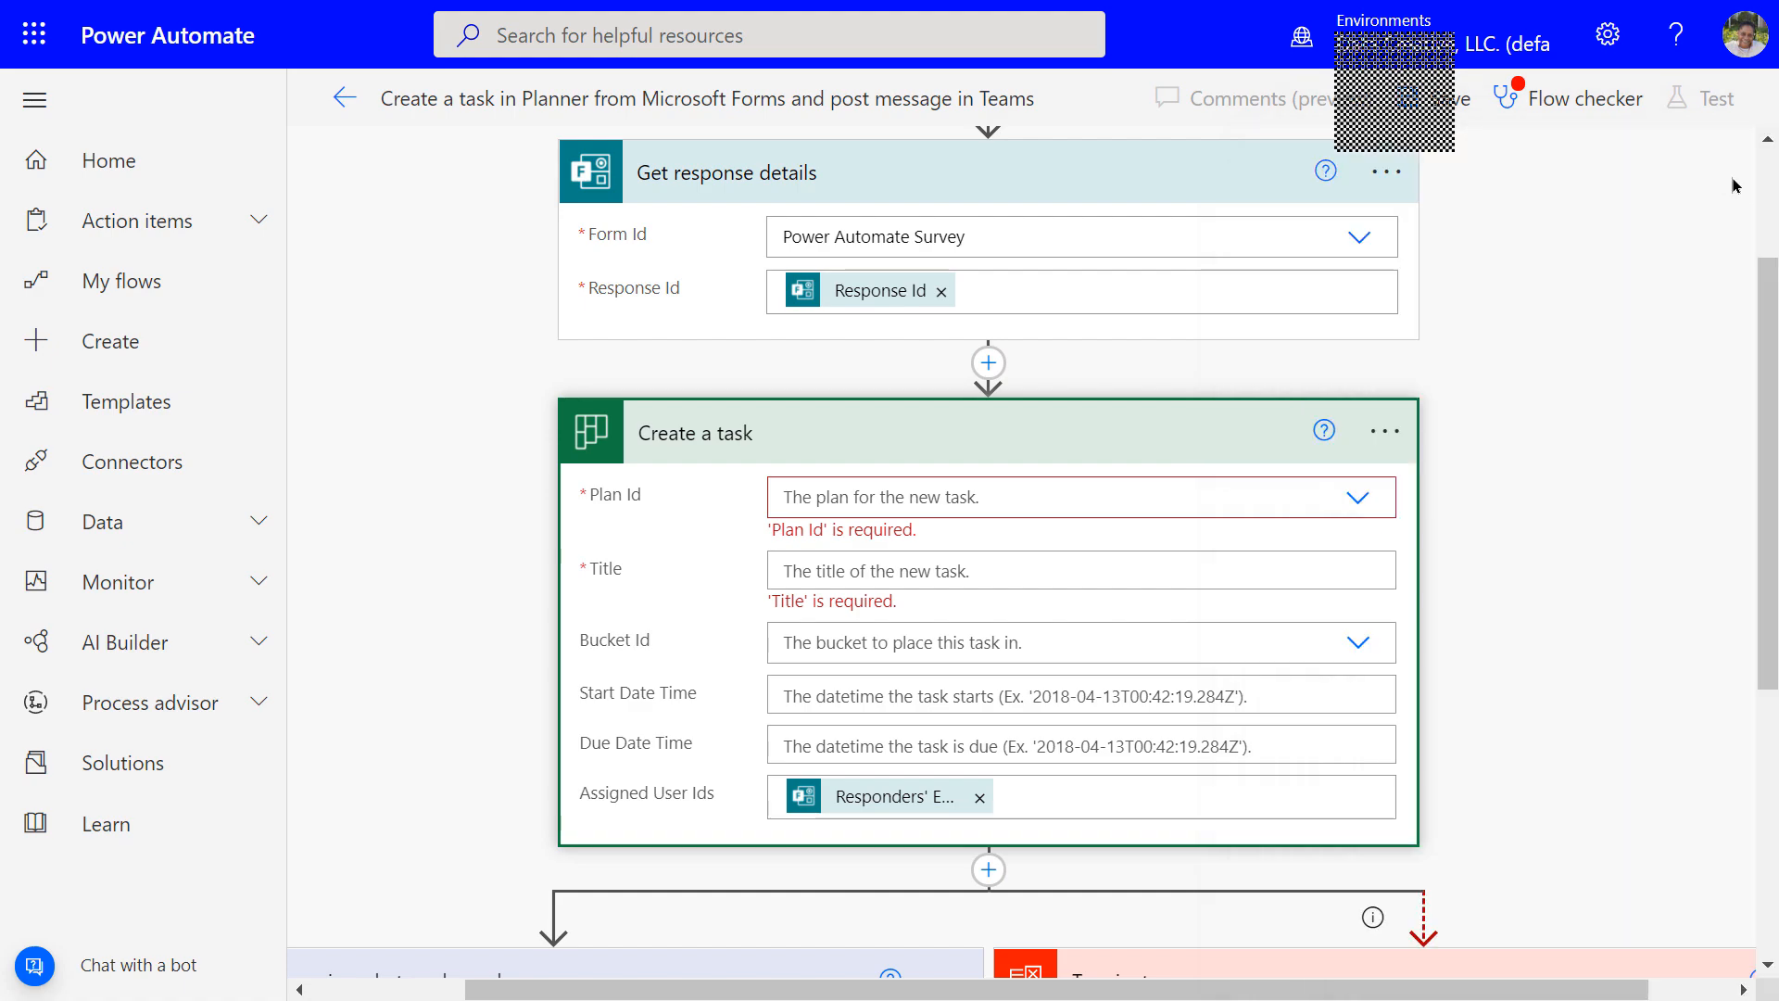
{"action": "left_click", "coordinate": [980, 505]}
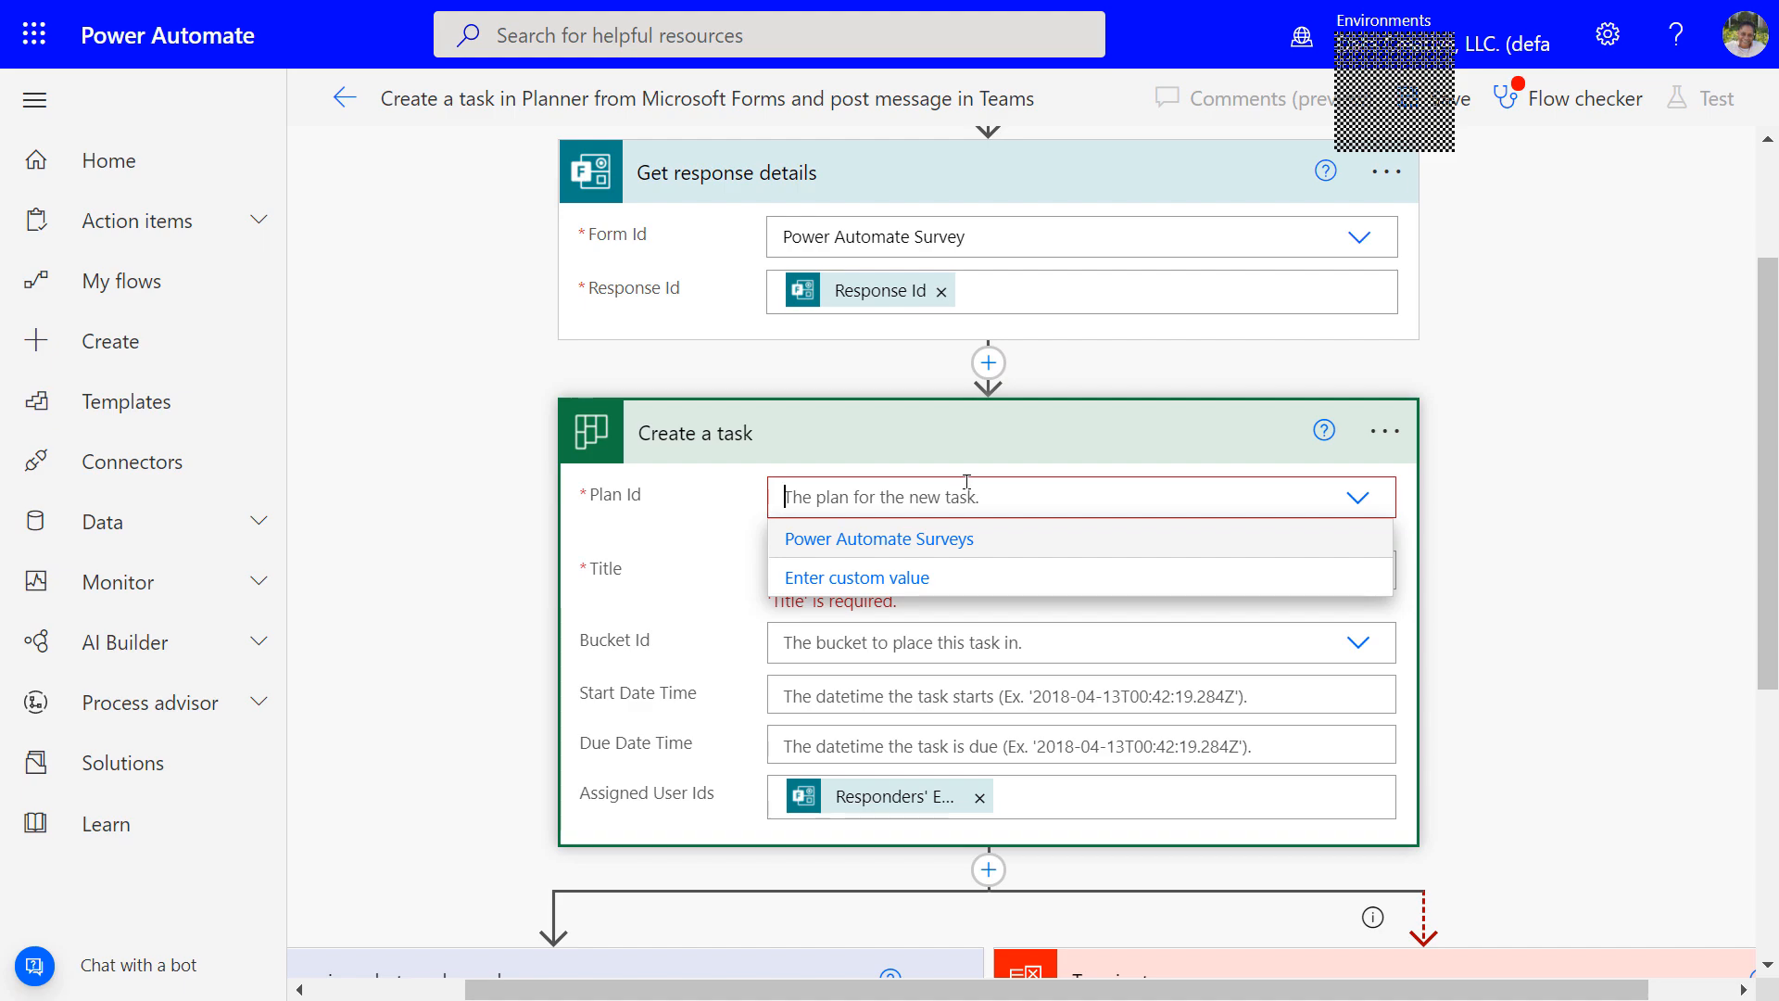
{"action": "type", "text": "XeqTYC5v02Ip0FHwLULe2UAFbma"}
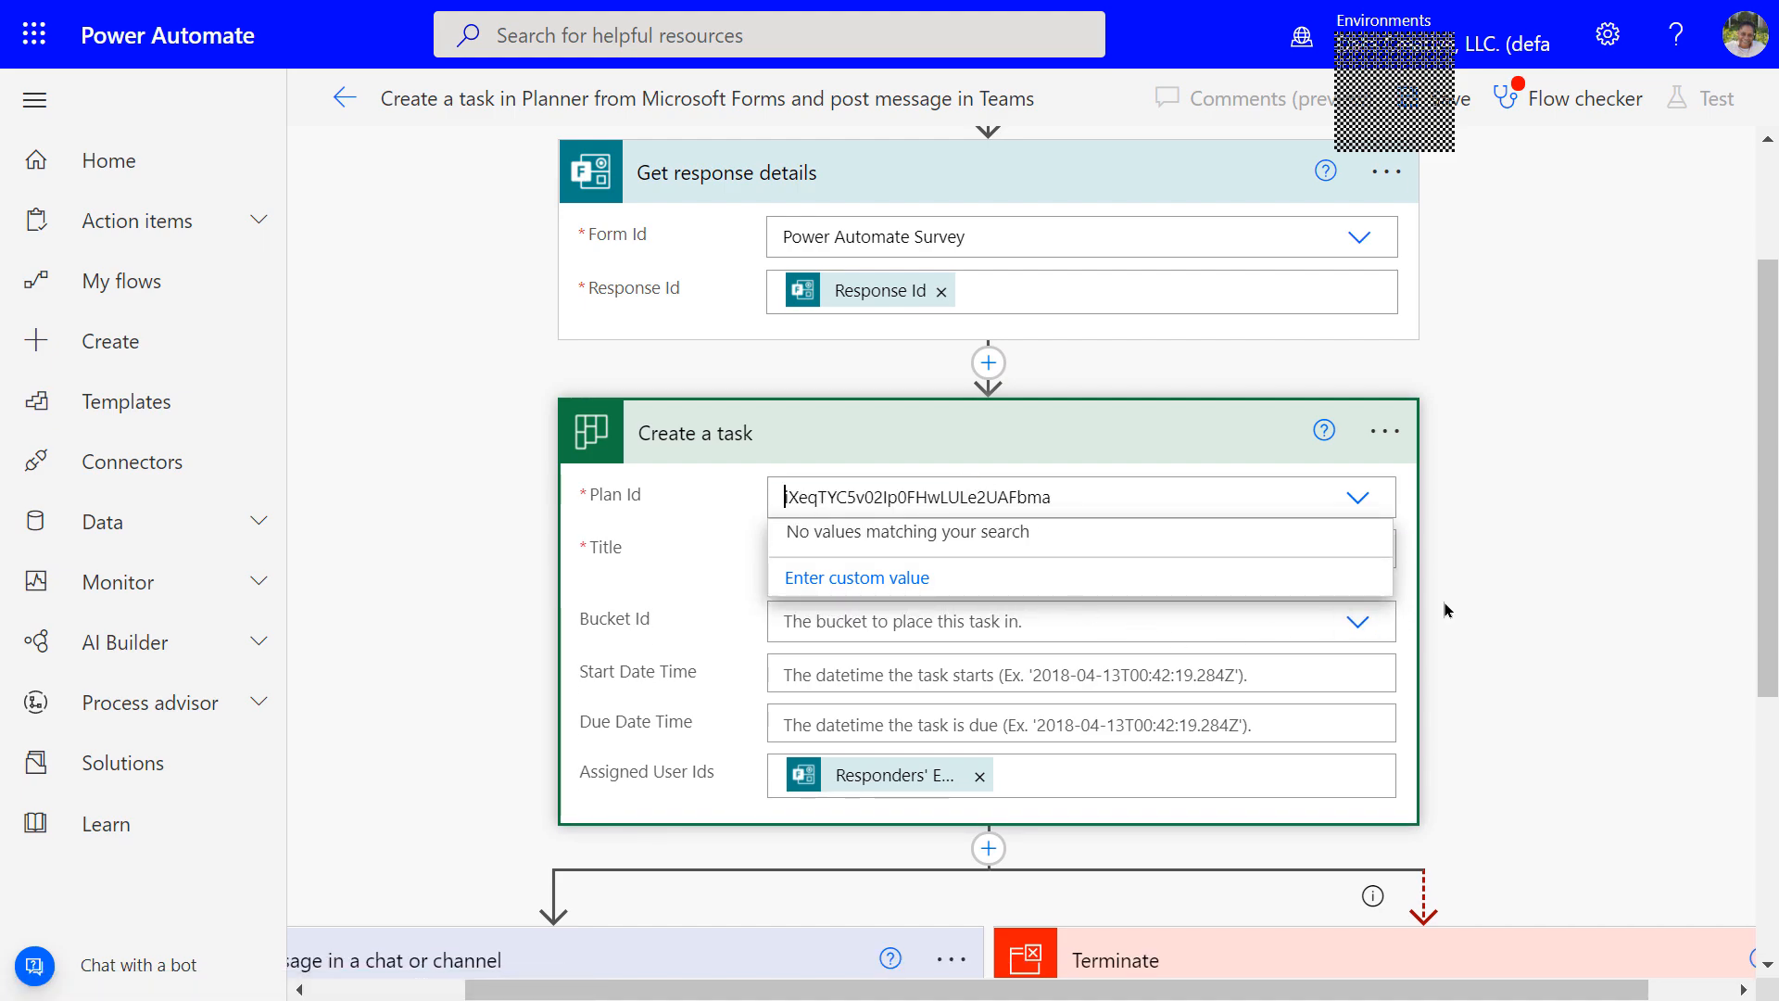
{"action": "left_click", "coordinate": [1473, 589]}
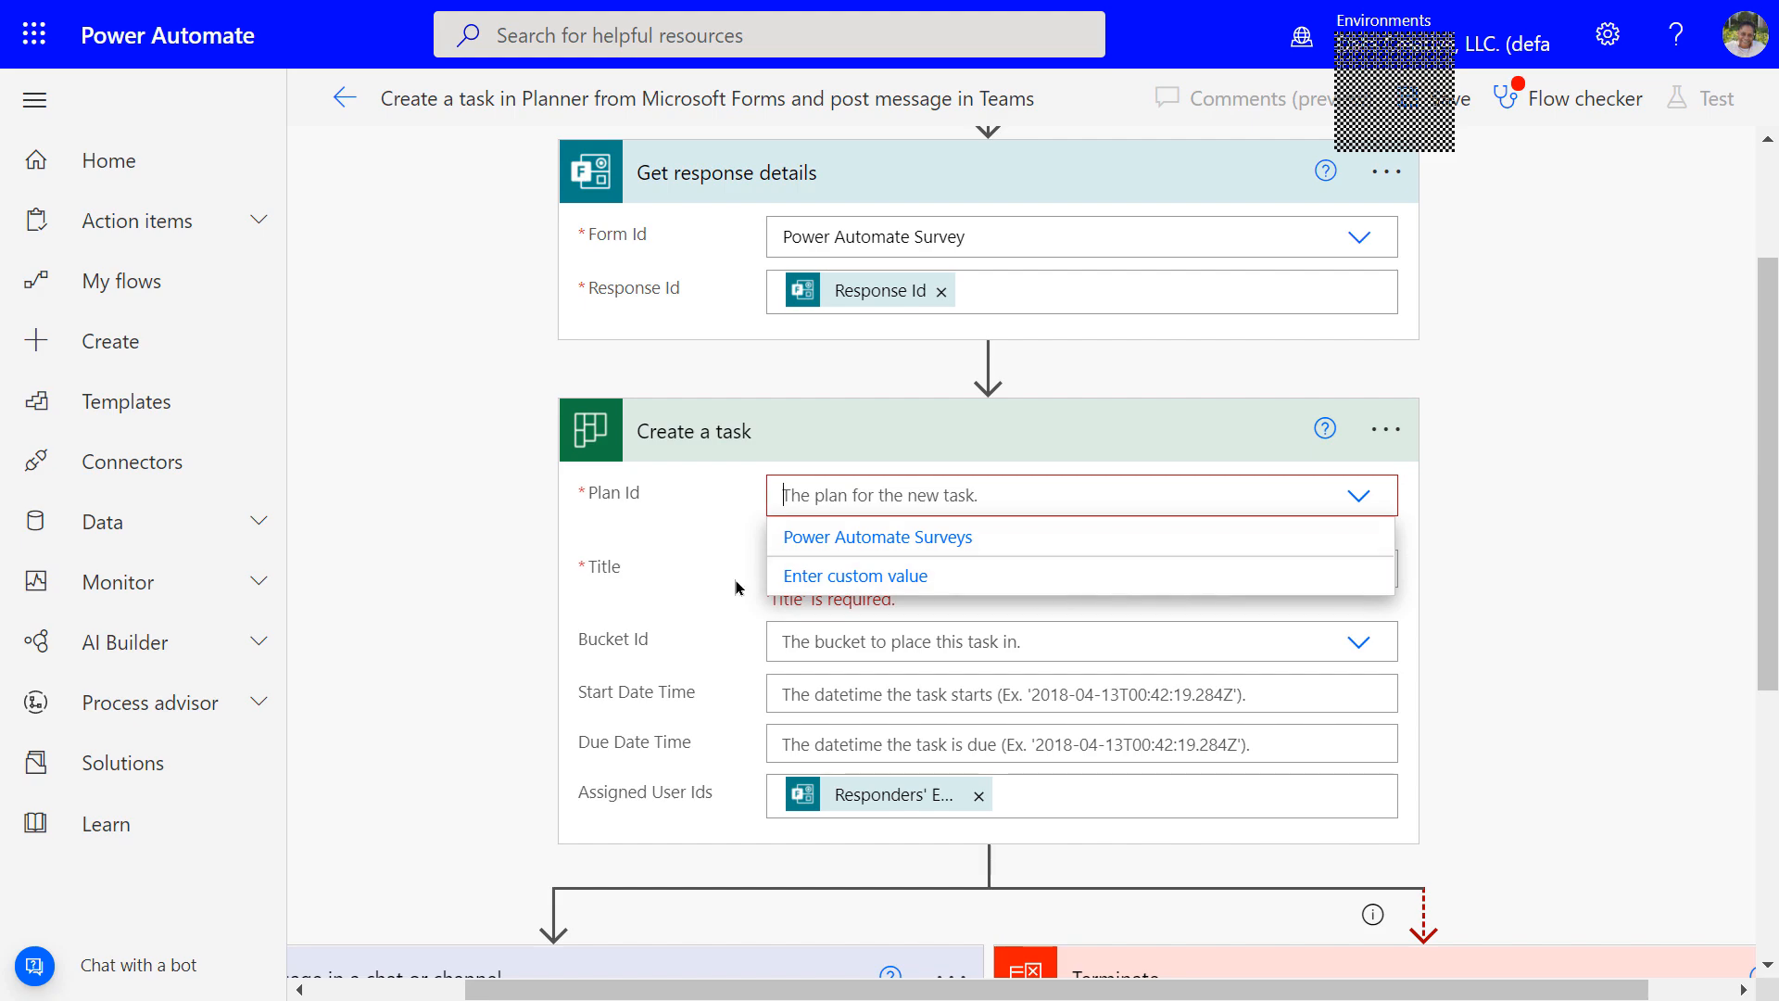
{"action": "left_click", "coordinate": [880, 496]}
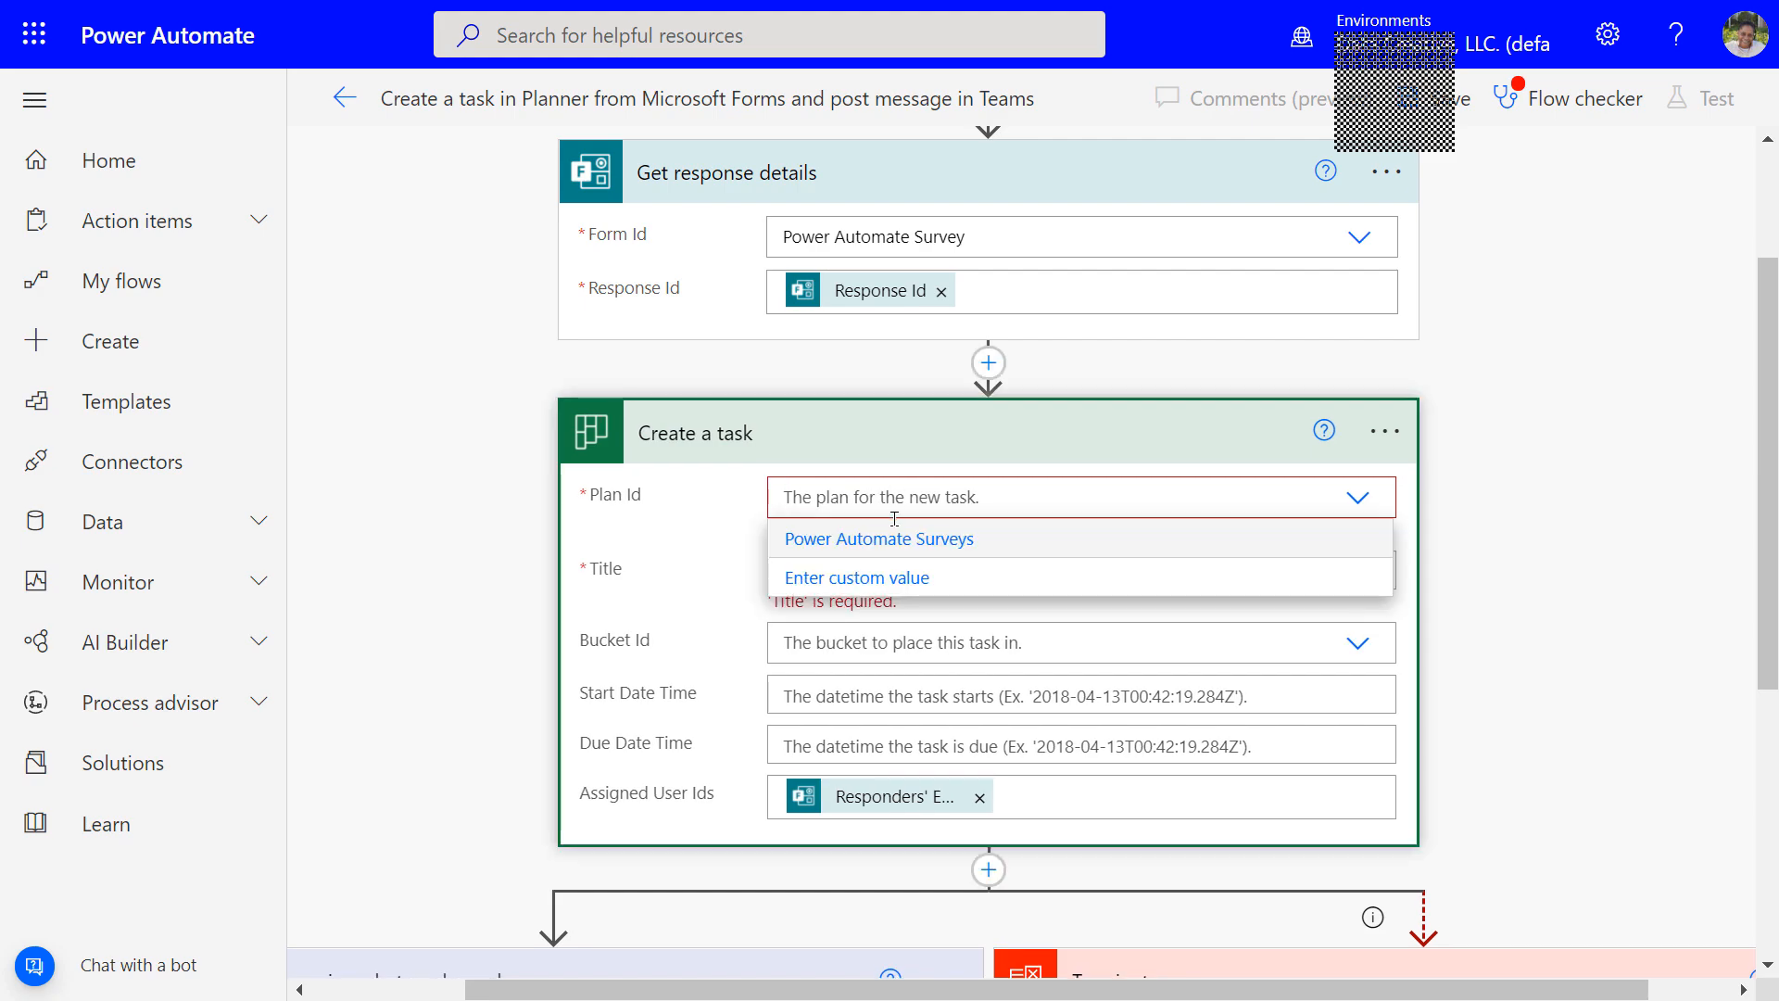
{"action": "left_click", "coordinate": [837, 574]}
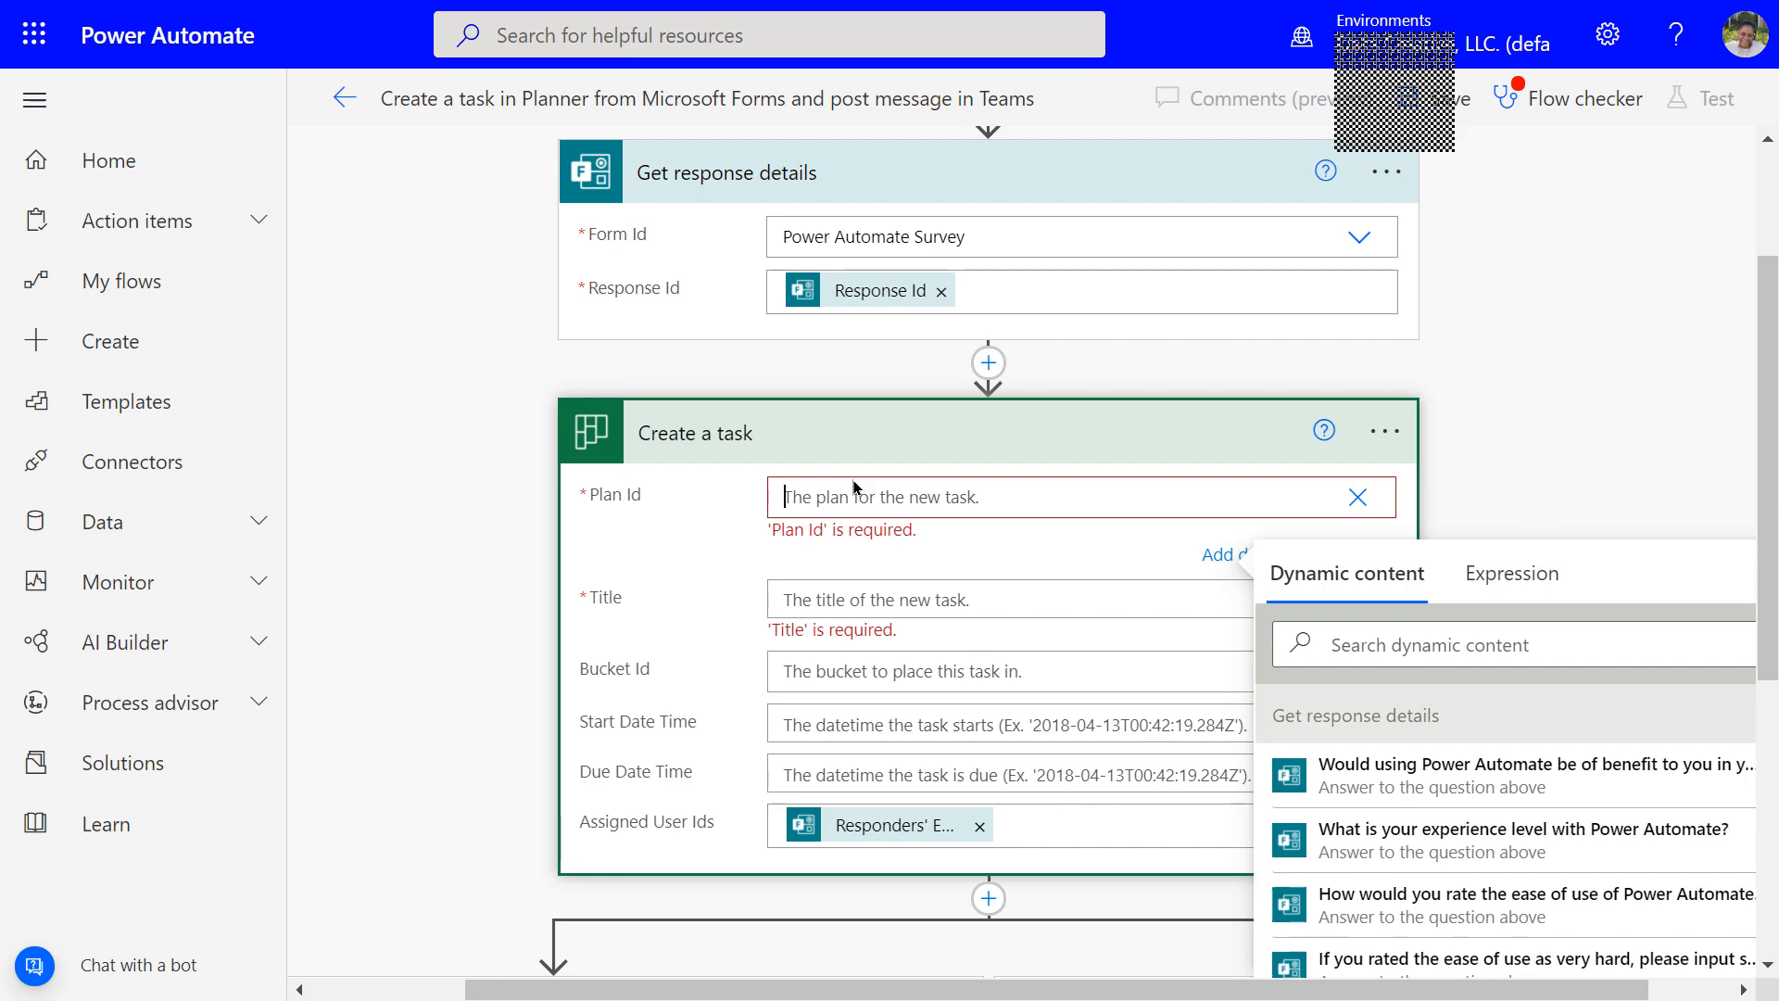
{"action": "type", "text": "XeqTYC5v02Ip0FHwLULe2UAFbma"}
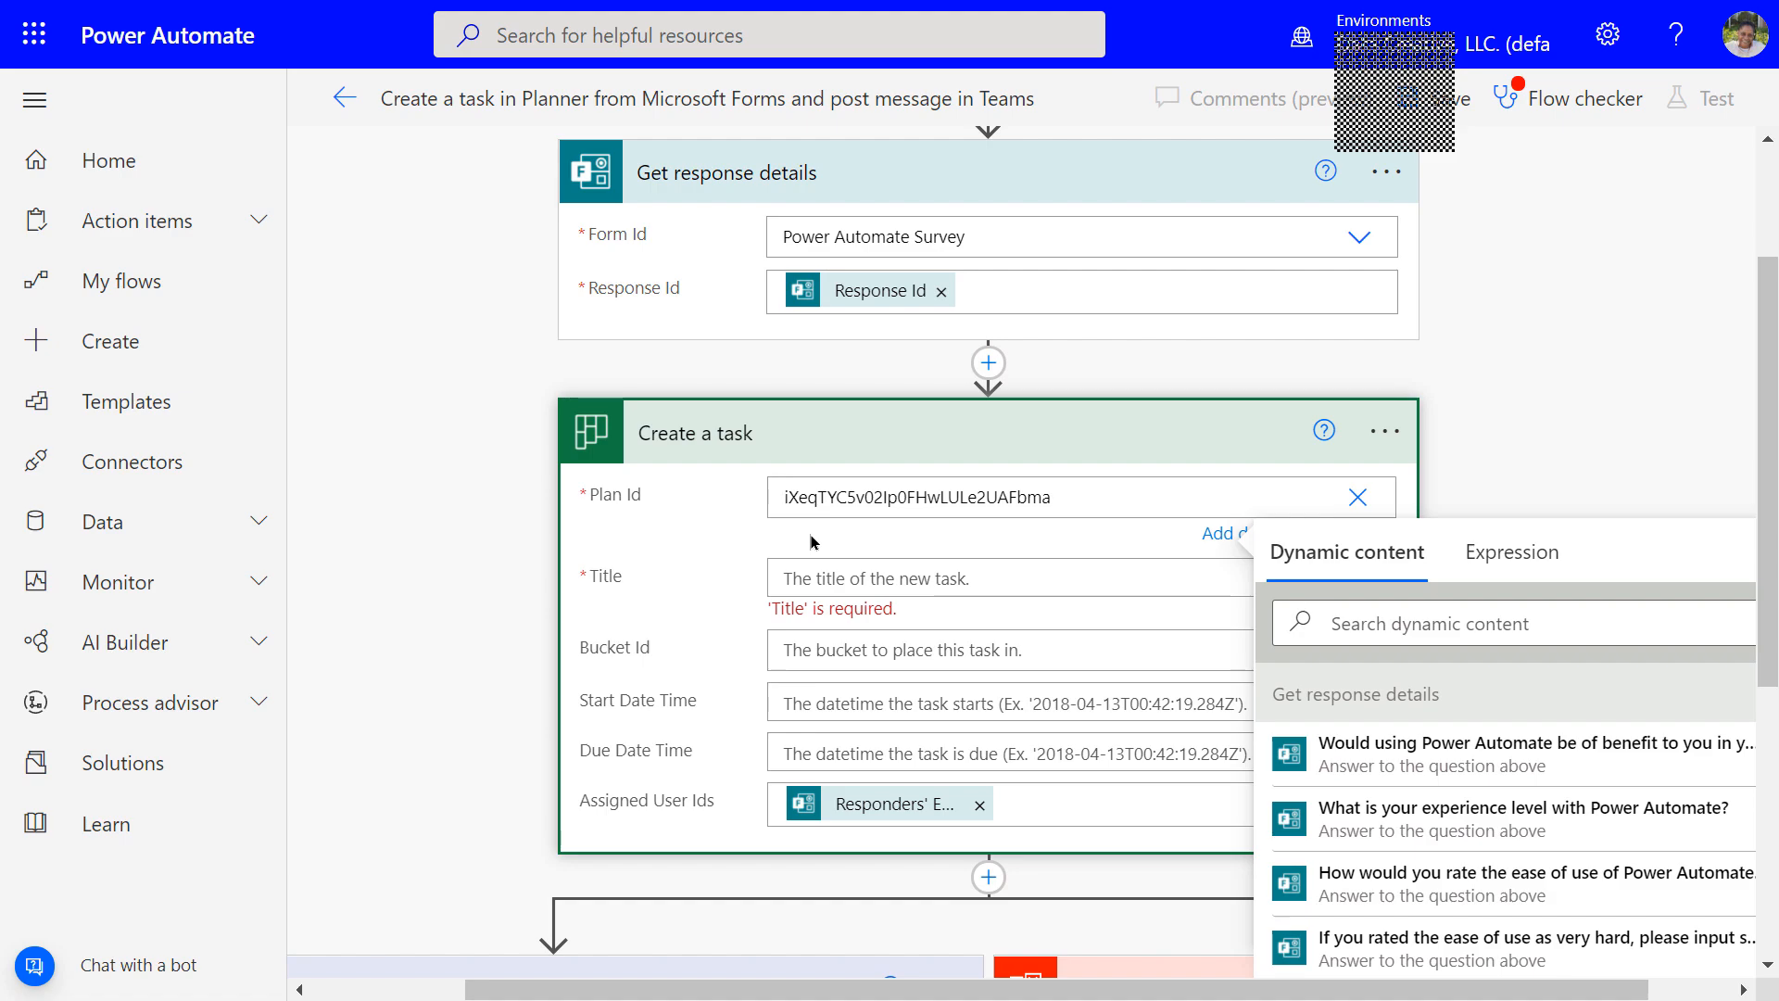
Set the Planner task Title to the form response's Submission time dynamic value
{"action": "left_click", "coordinate": [788, 577]}
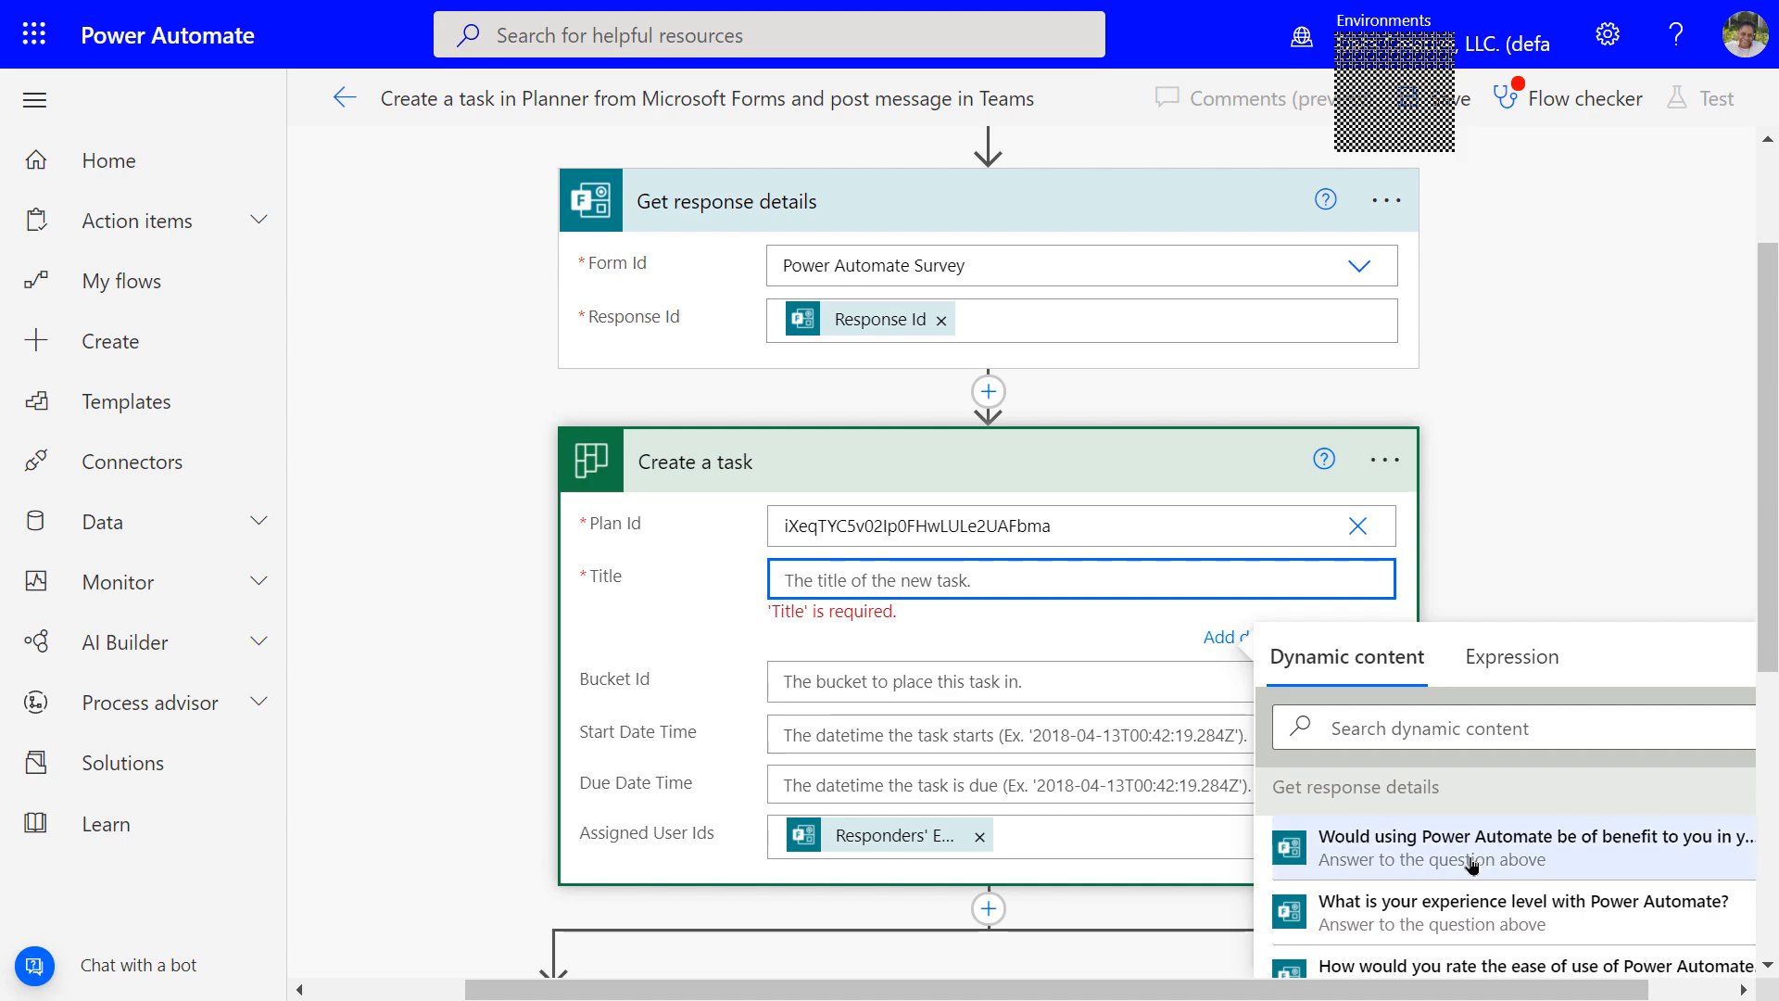
{"action": "scroll", "coordinate": [1473, 868], "scroll_direction": "down", "scroll_amount": 5}
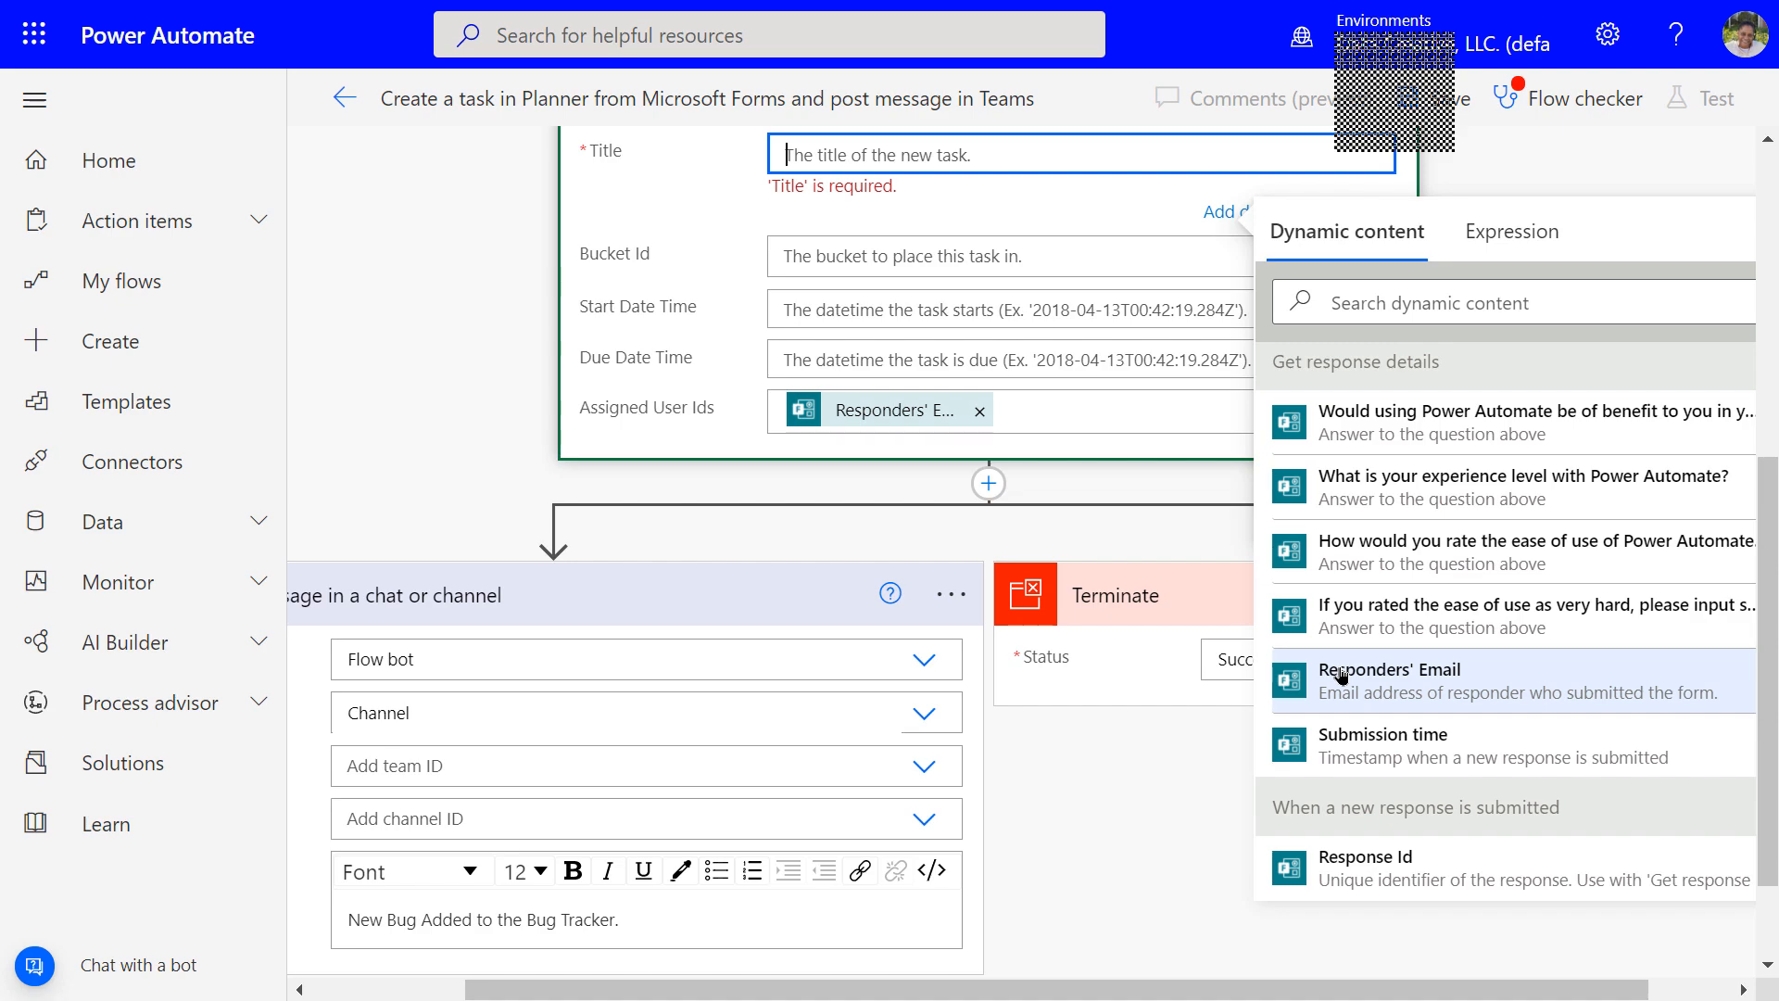
{"action": "left_click", "coordinate": [1327, 744]}
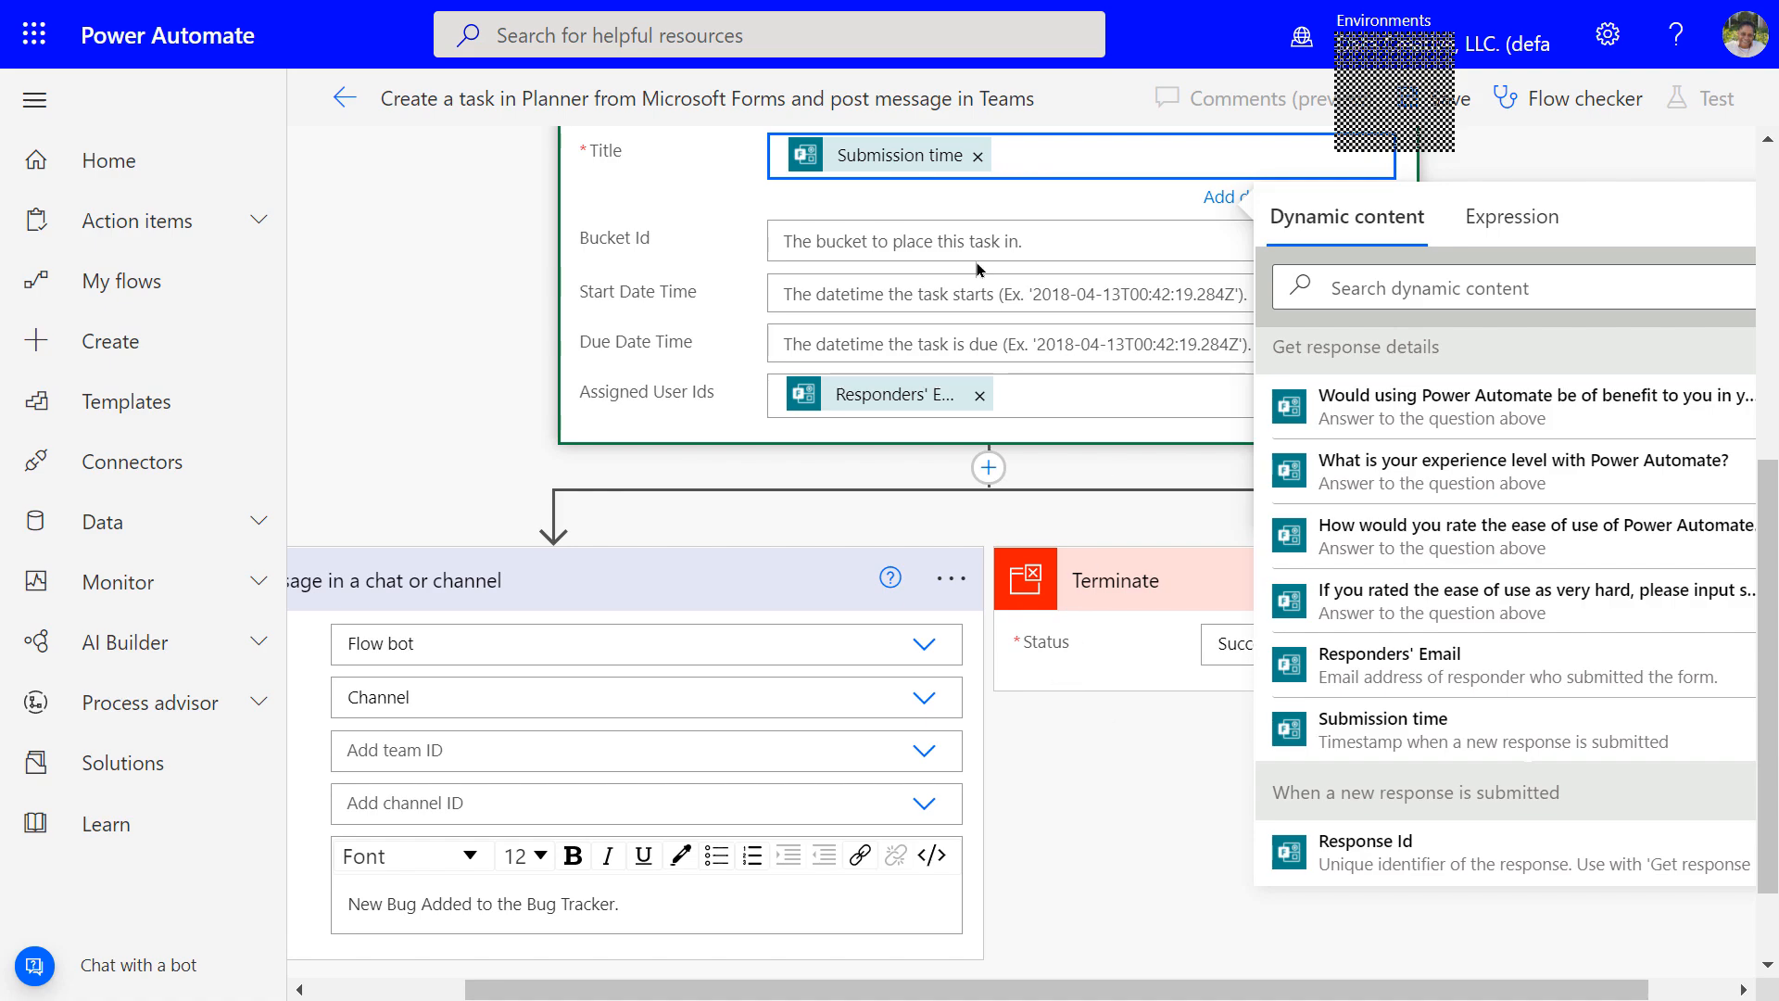
{"action": "left_click", "coordinate": [952, 239]}
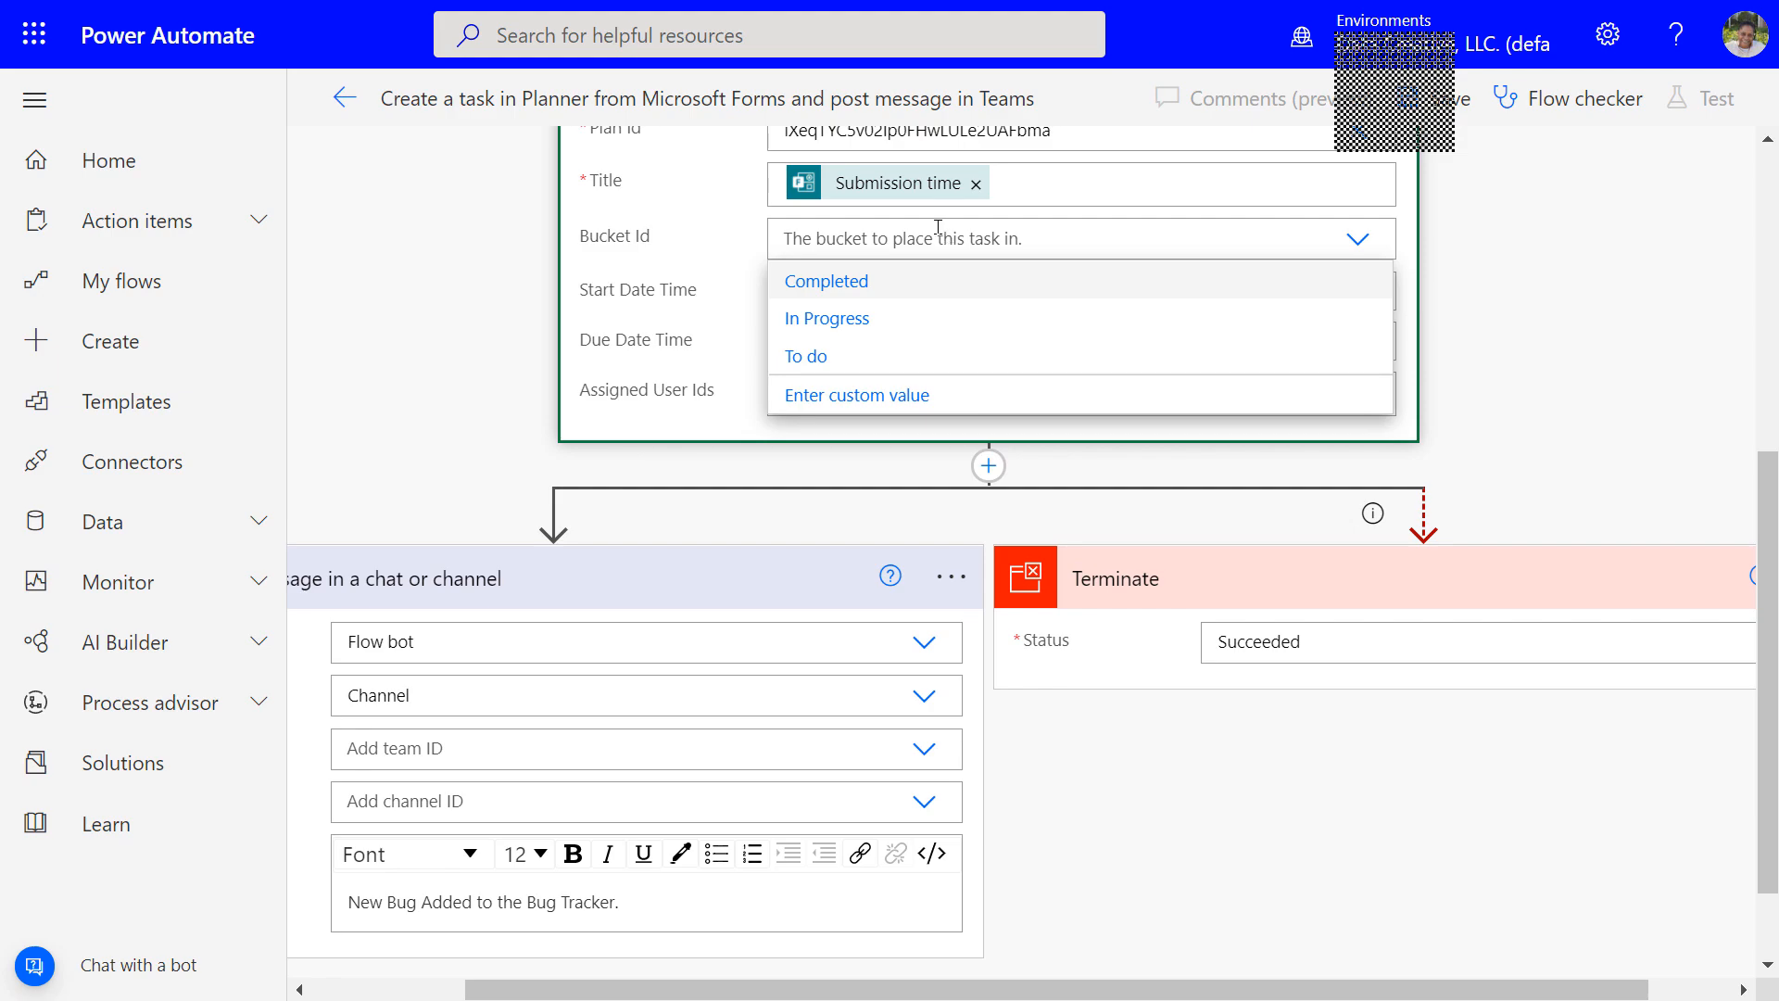
Choose the To do bucket and review the Responders' Email value in Assigned User Ids
{"action": "scroll", "coordinate": [1130, 241], "scroll_direction": "up", "scroll_amount": 2}
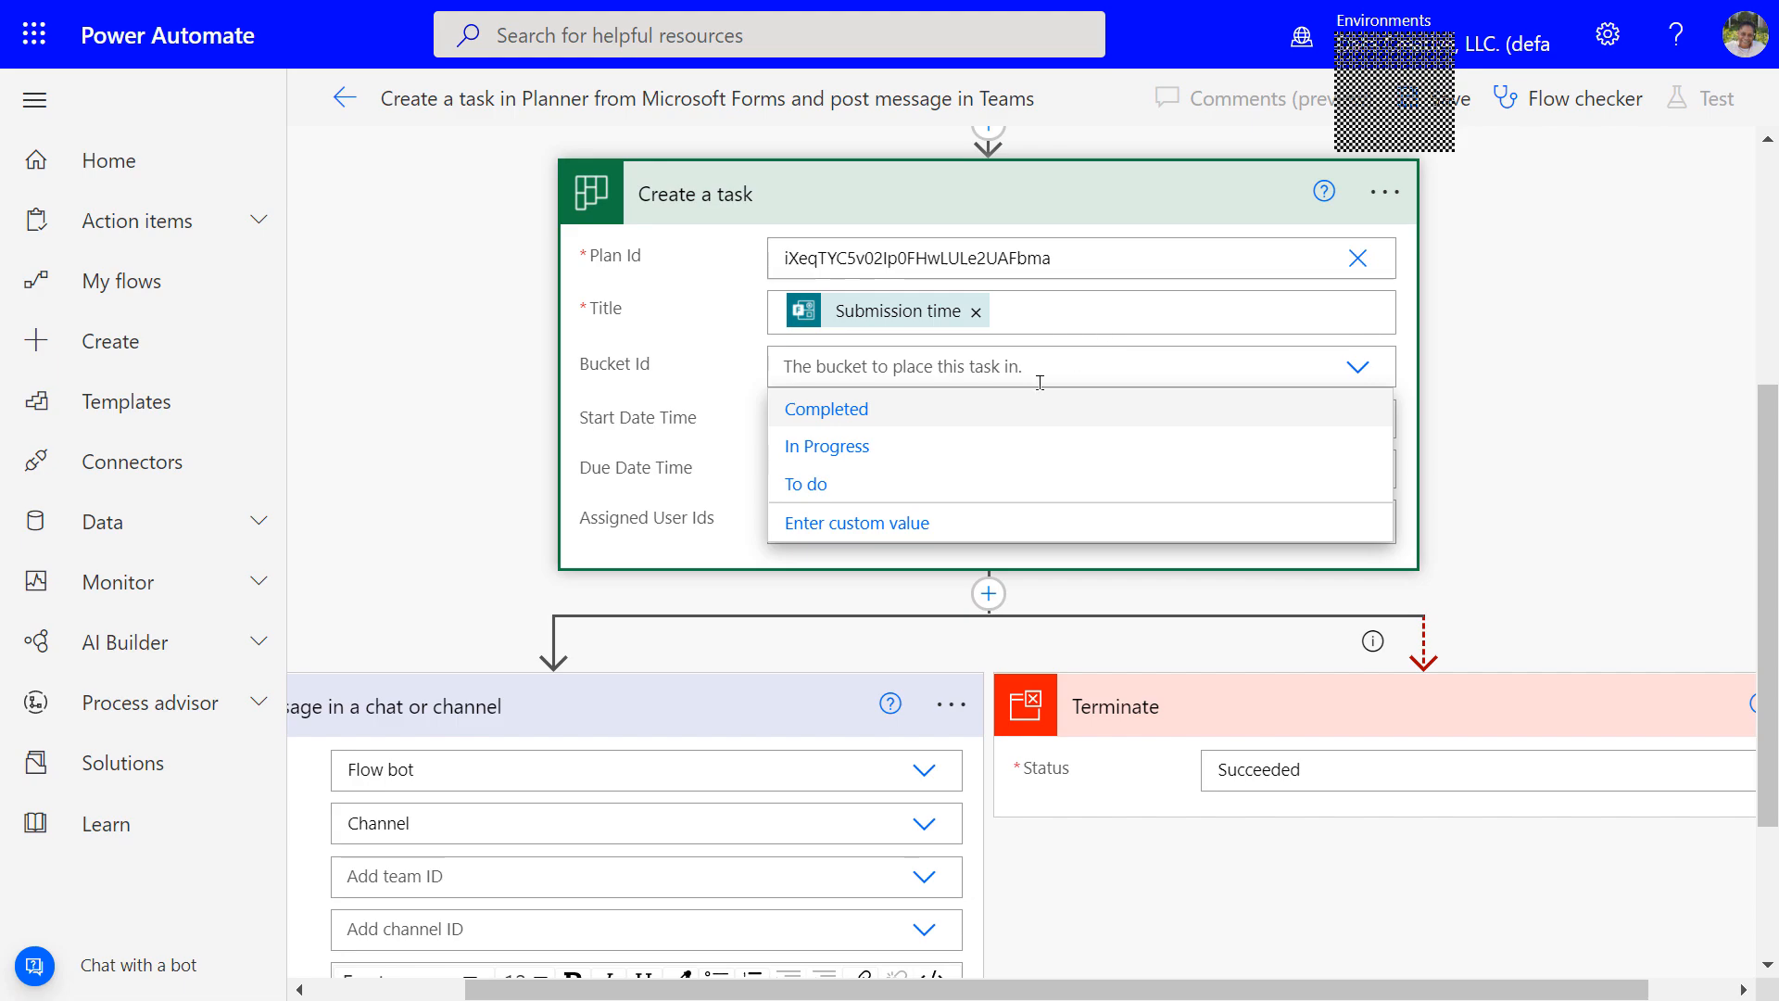
{"action": "left_click", "coordinate": [807, 483]}
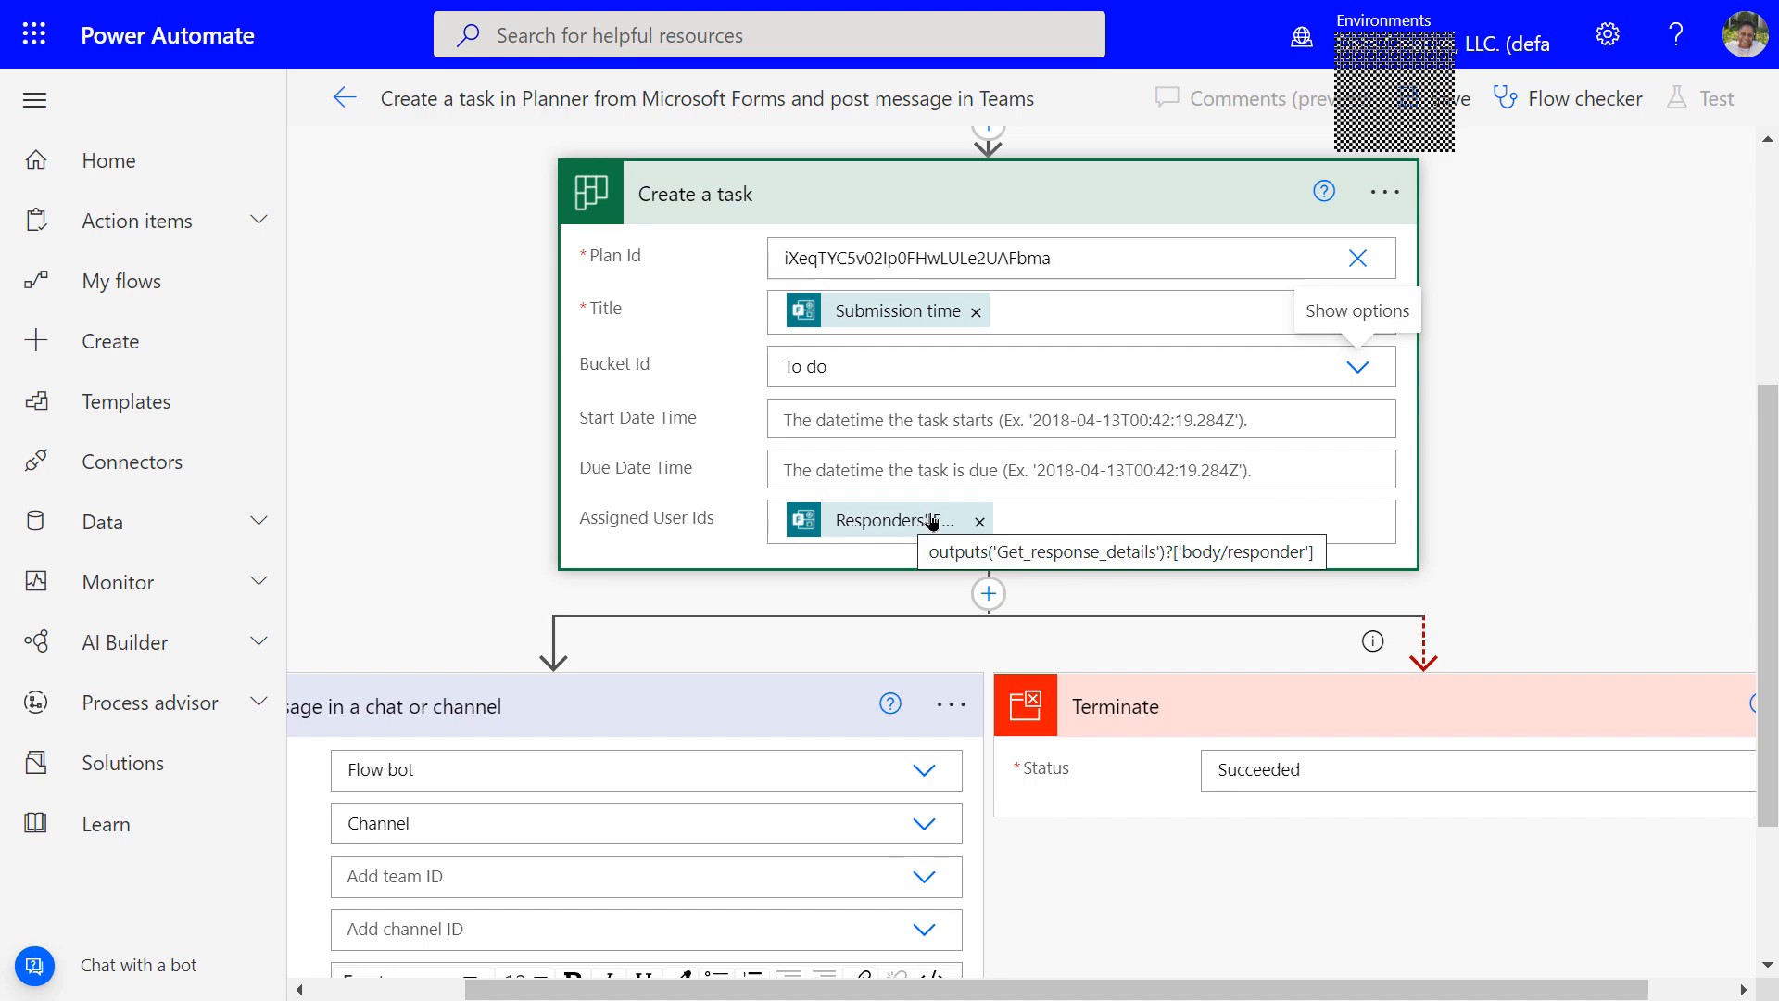
{"action": "left_click", "coordinate": [1047, 512]}
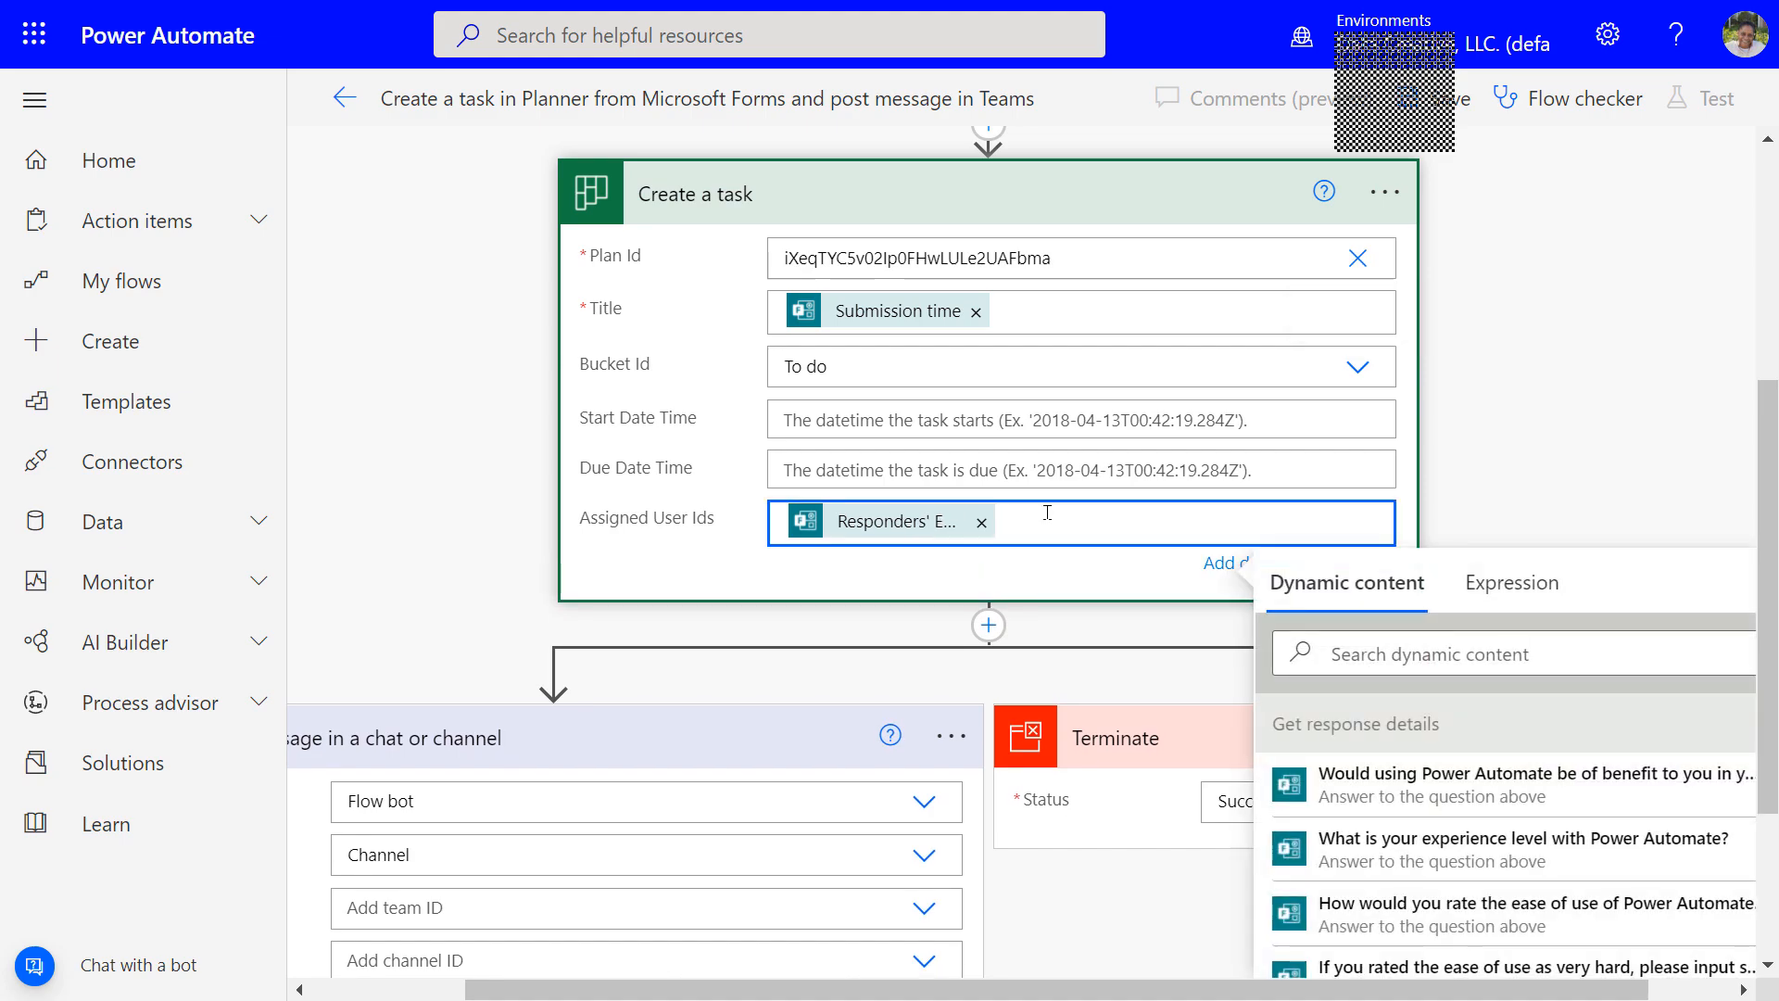
{"action": "scroll", "coordinate": [1485, 786], "scroll_direction": "down", "scroll_amount": 4}
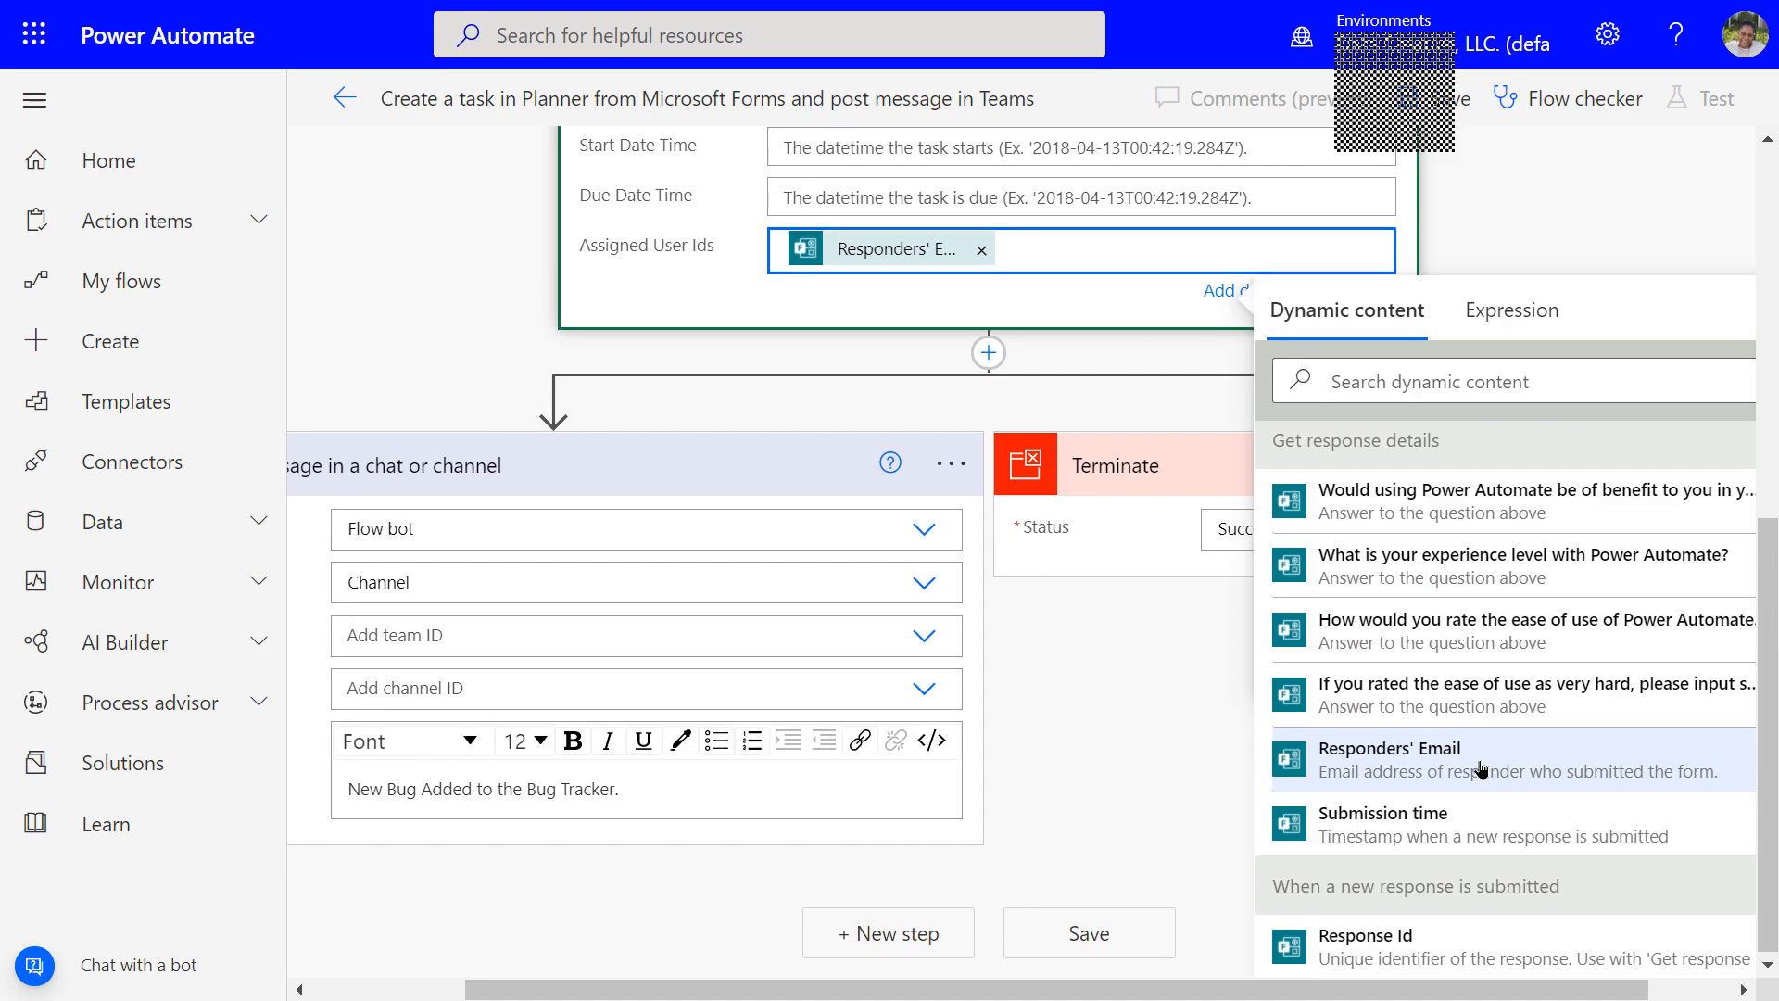
{"action": "scroll", "coordinate": [1480, 767], "scroll_direction": "up", "scroll_amount": 4}
{"action": "scroll", "coordinate": [1482, 767], "scroll_direction": "down", "scroll_amount": 4}
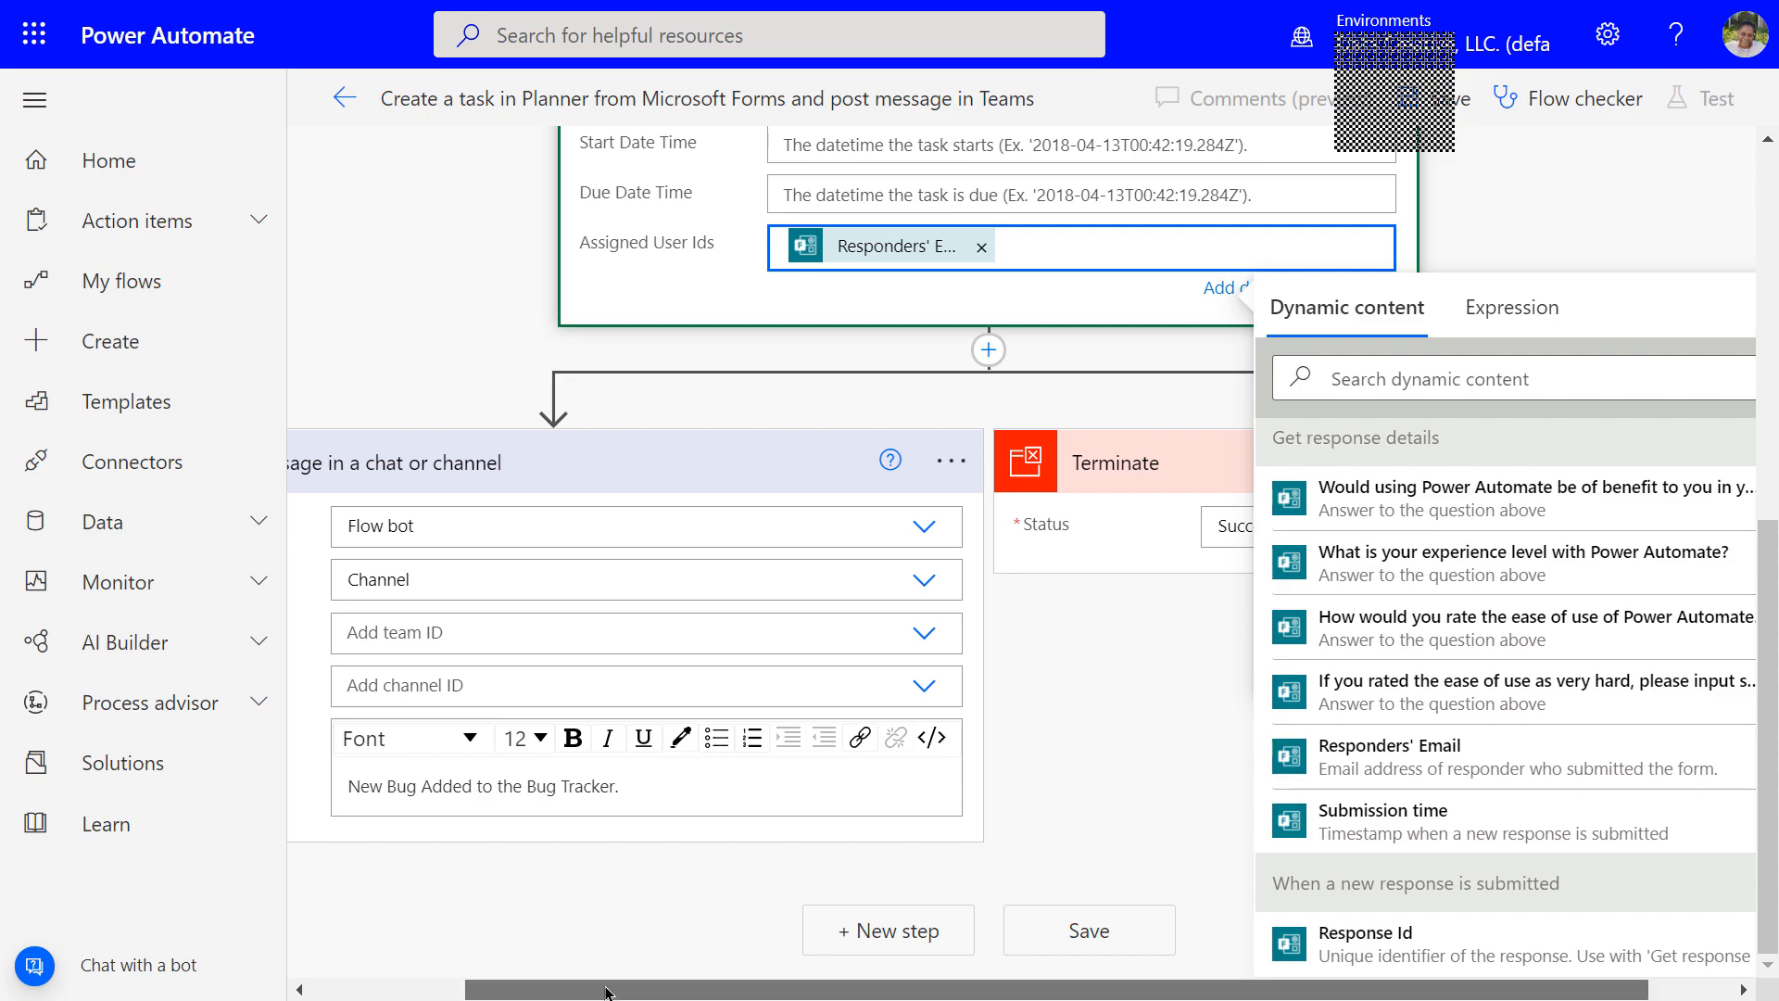
Keep Post as Flow bot and Post in Channel, targeting the Training team's Training channel
{"action": "left_click_drag", "start_coordinate": [607, 989], "coordinate": [465, 992]}
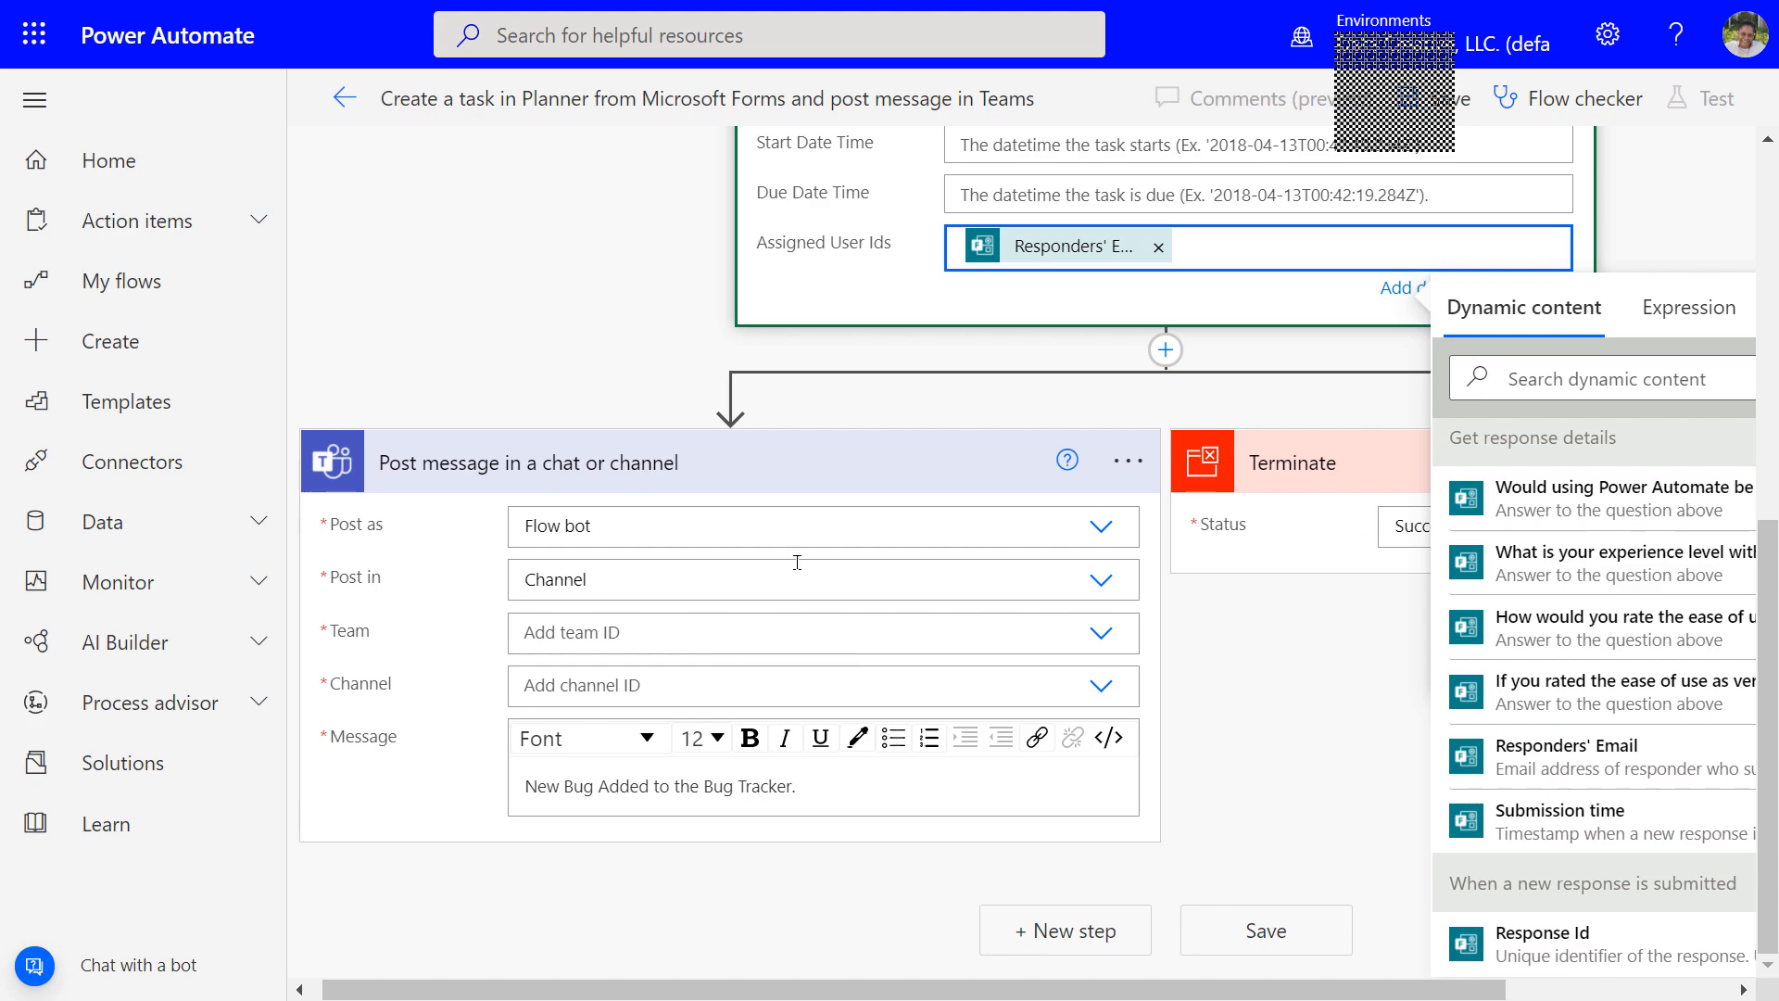
{"action": "left_click", "coordinate": [1102, 533]}
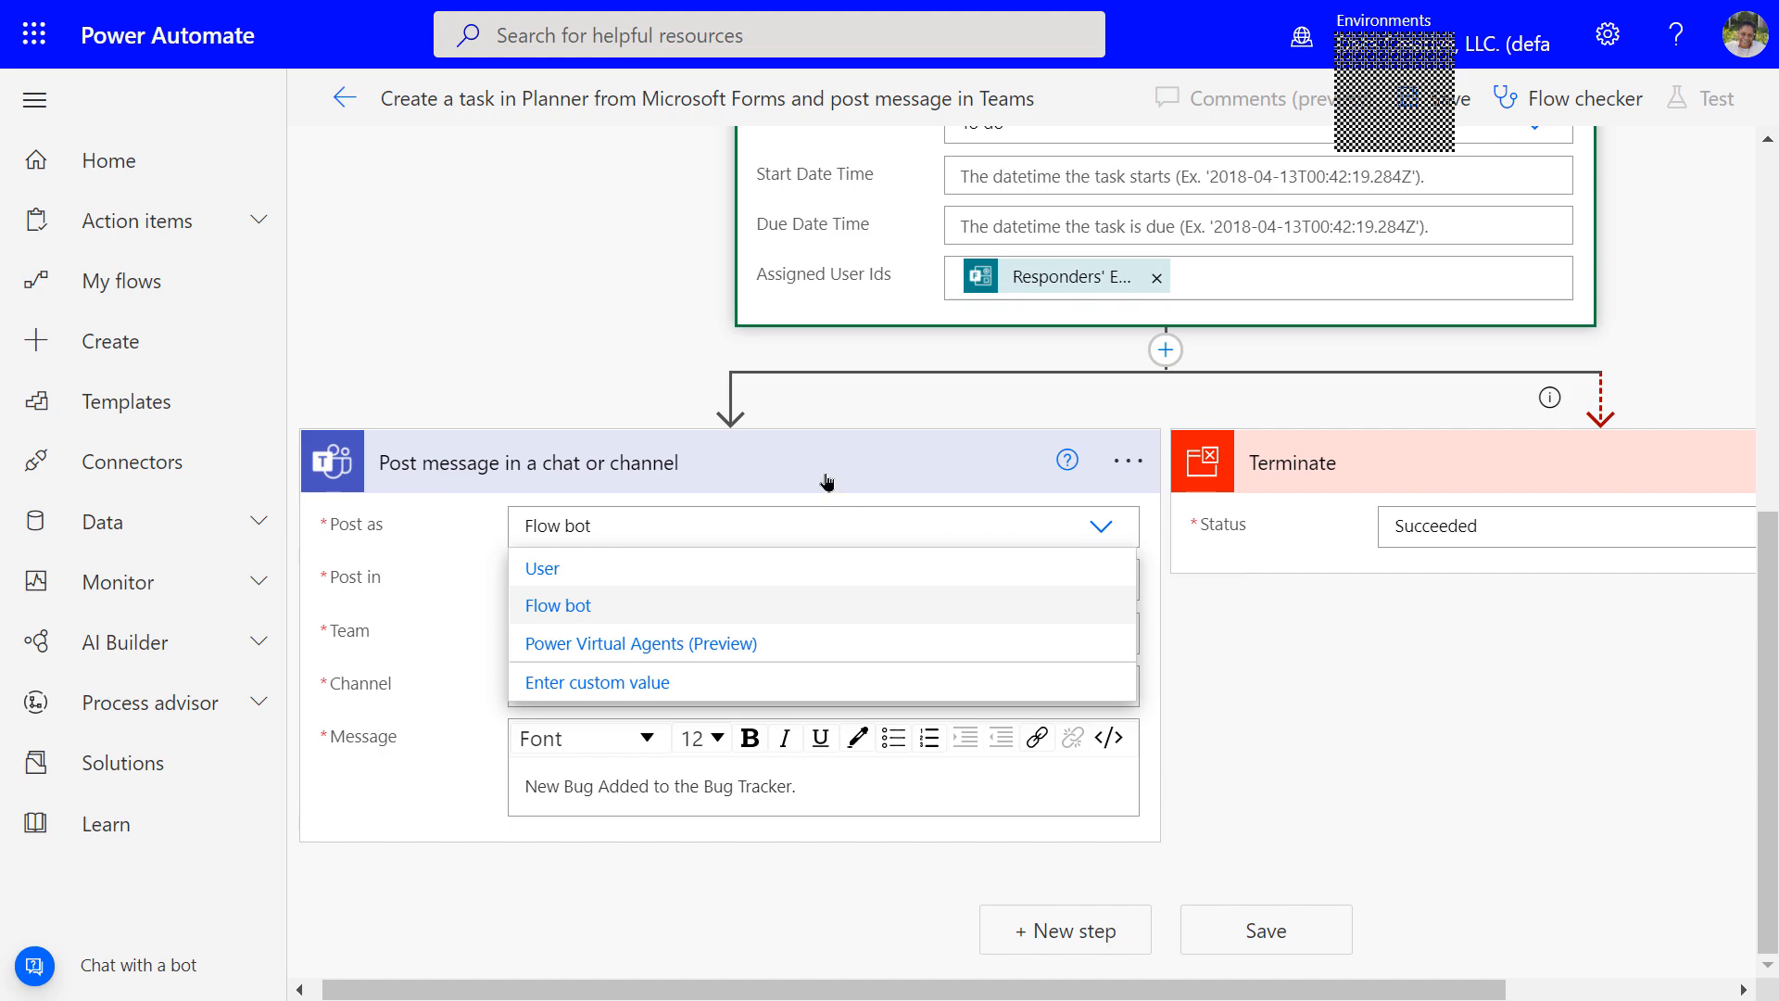
{"action": "left_click", "coordinate": [453, 581]}
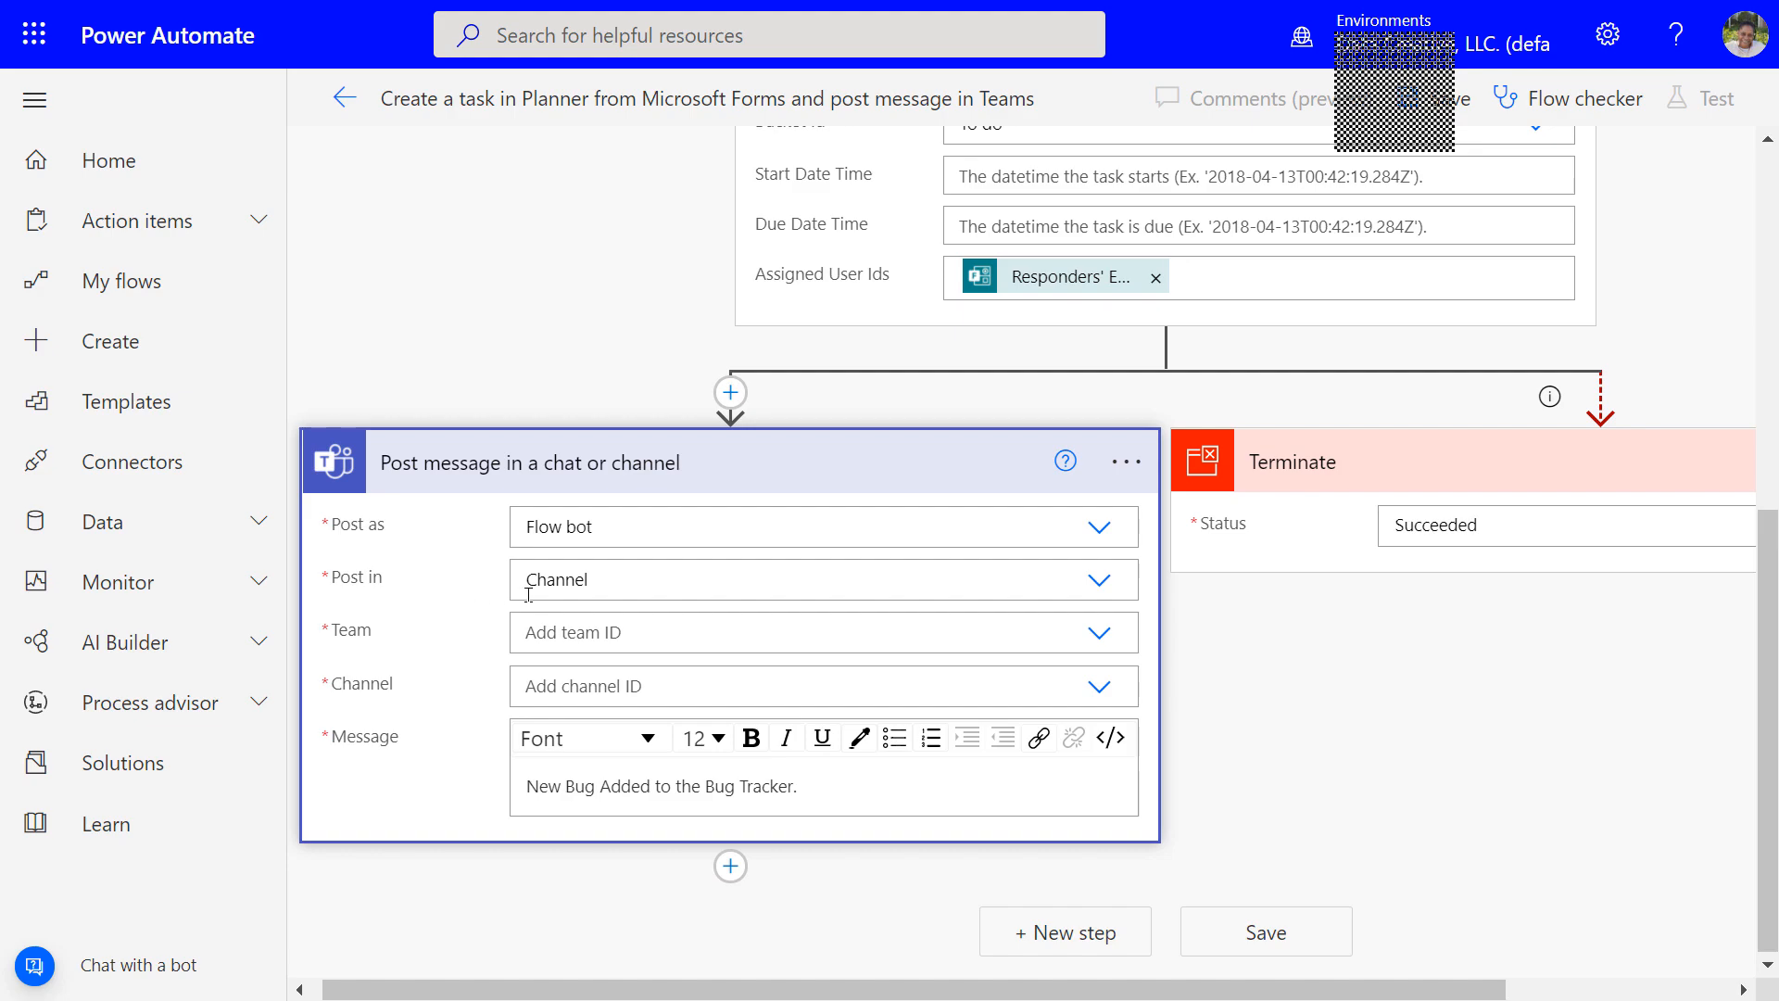
{"action": "left_click", "coordinate": [1103, 588]}
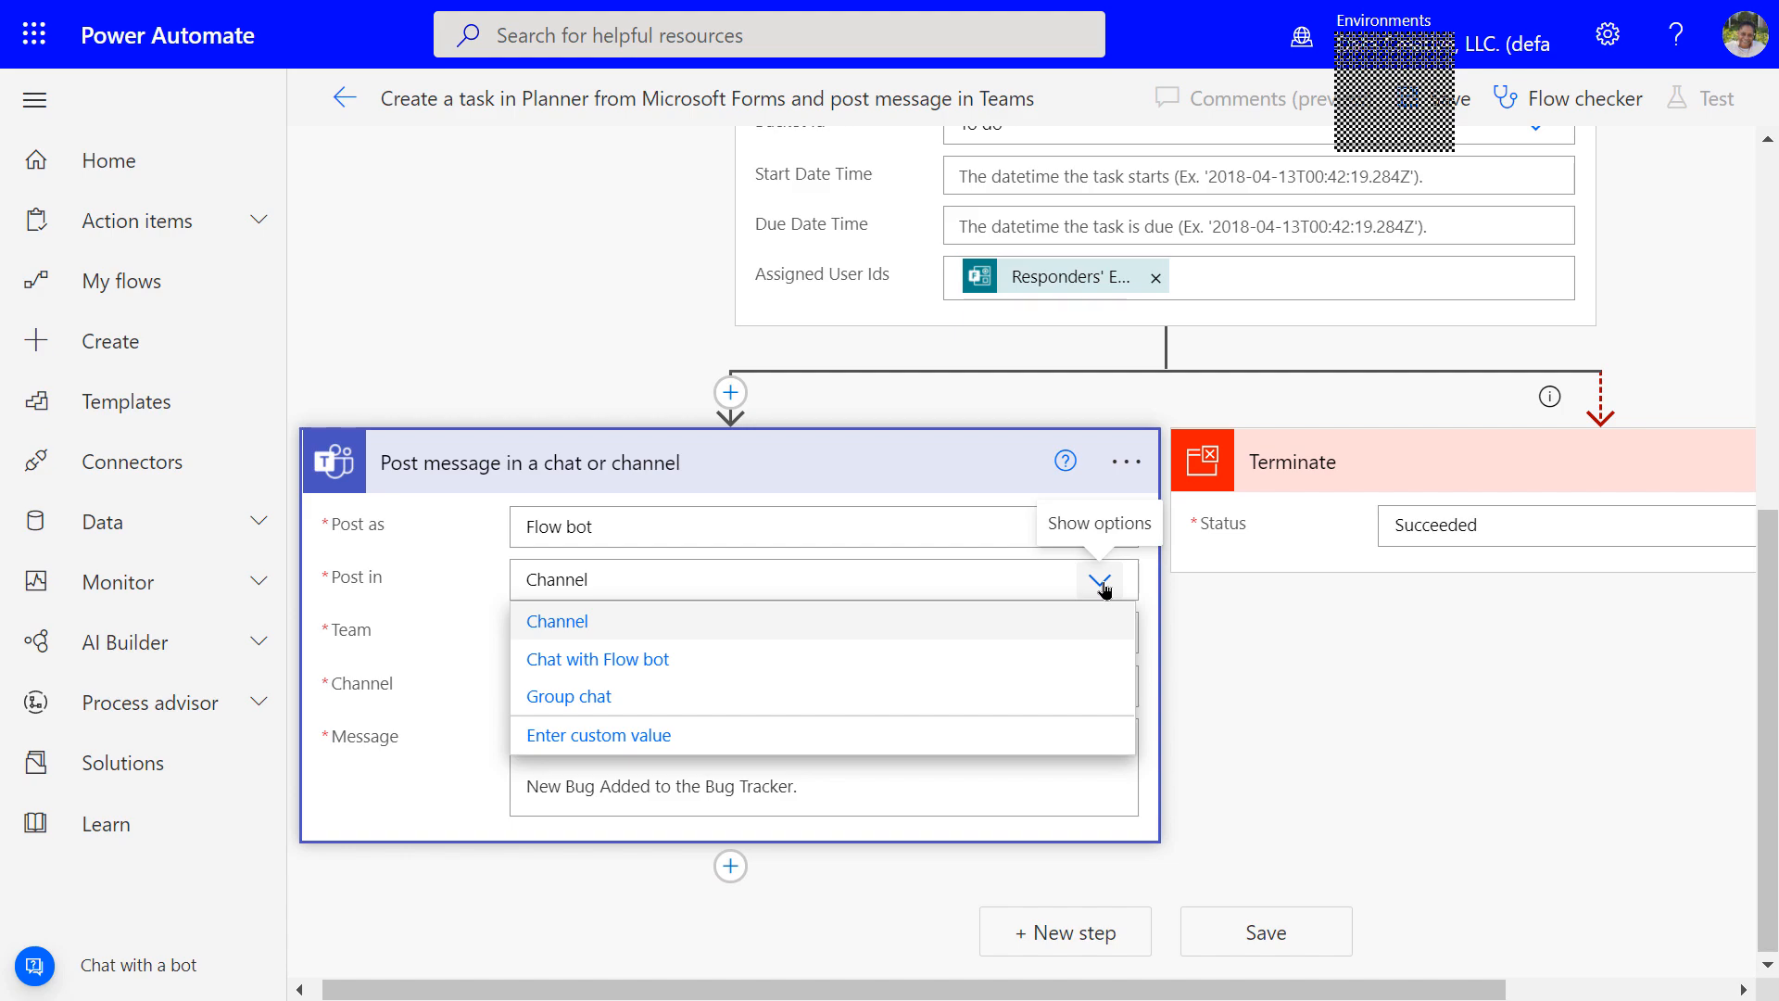
{"action": "left_click", "coordinate": [1103, 587]}
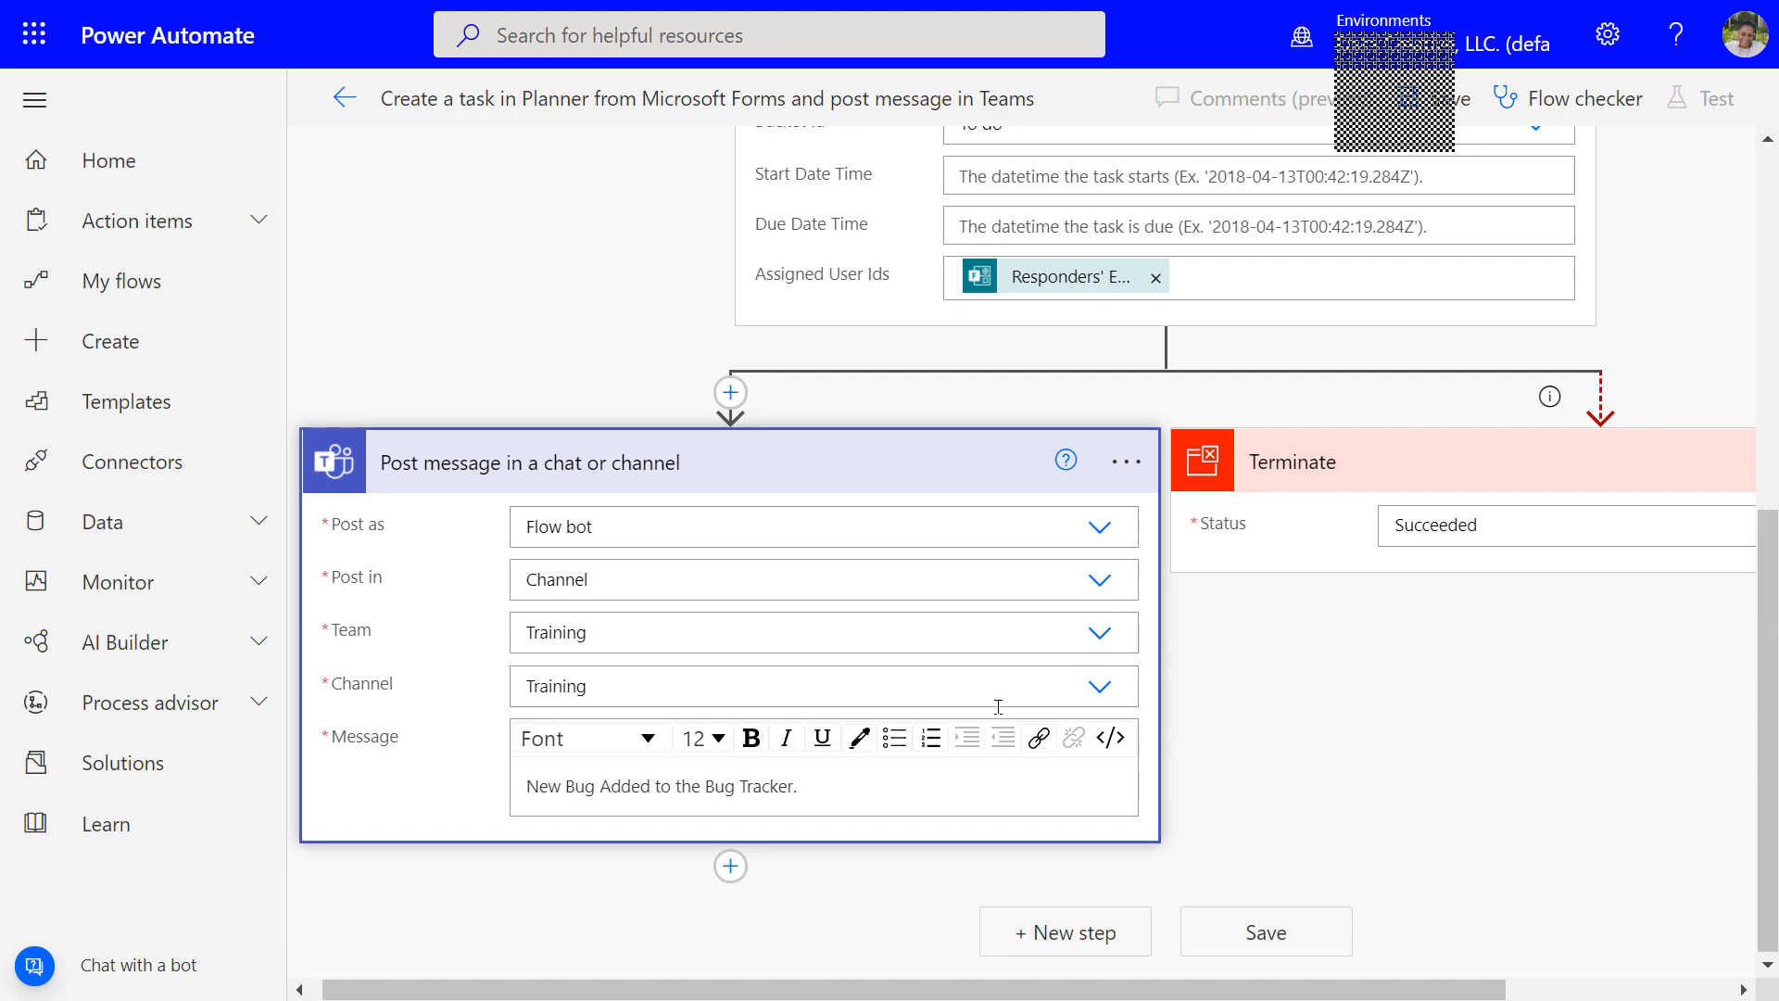
{"action": "left_click", "coordinate": [815, 781]}
Replace the fixed bug text in the Teams message with Create a task's Title value
{"action": "left_click_drag", "start_coordinate": [815, 781], "coordinate": [489, 786]}
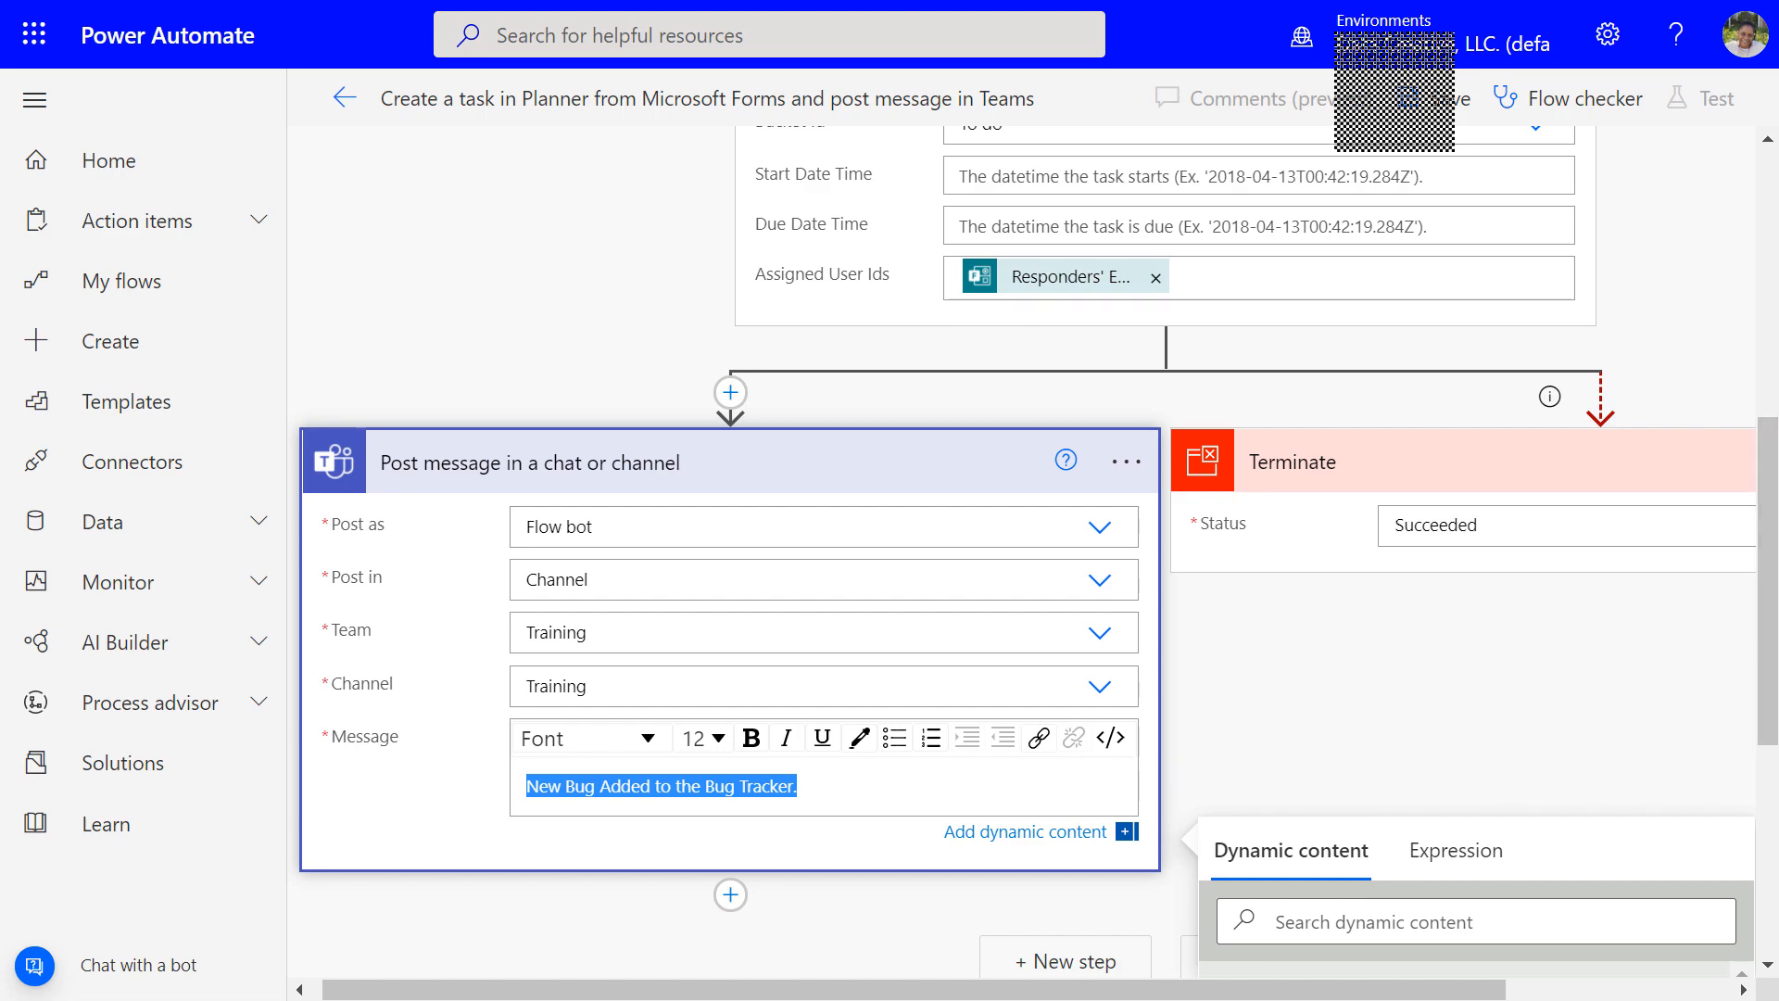
{"action": "scroll", "coordinate": [1437, 874], "scroll_direction": "down", "scroll_amount": 2}
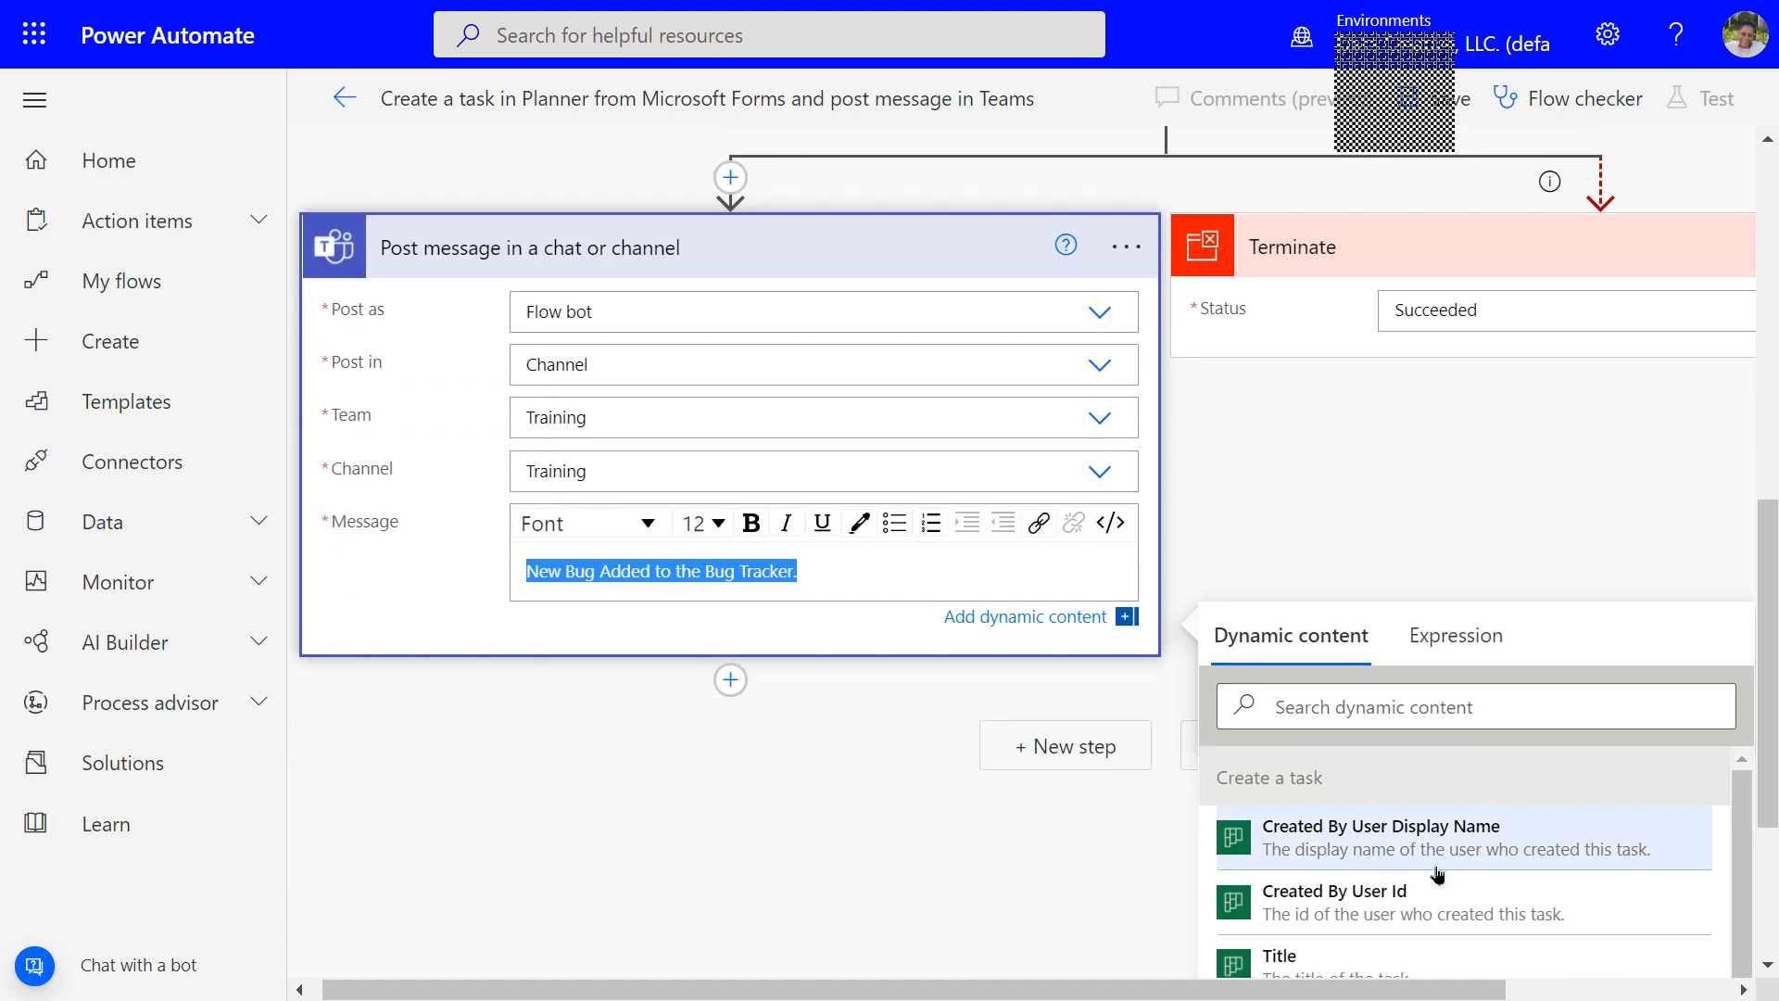
{"action": "scroll", "coordinate": [1438, 874], "scroll_direction": "down", "scroll_amount": 1}
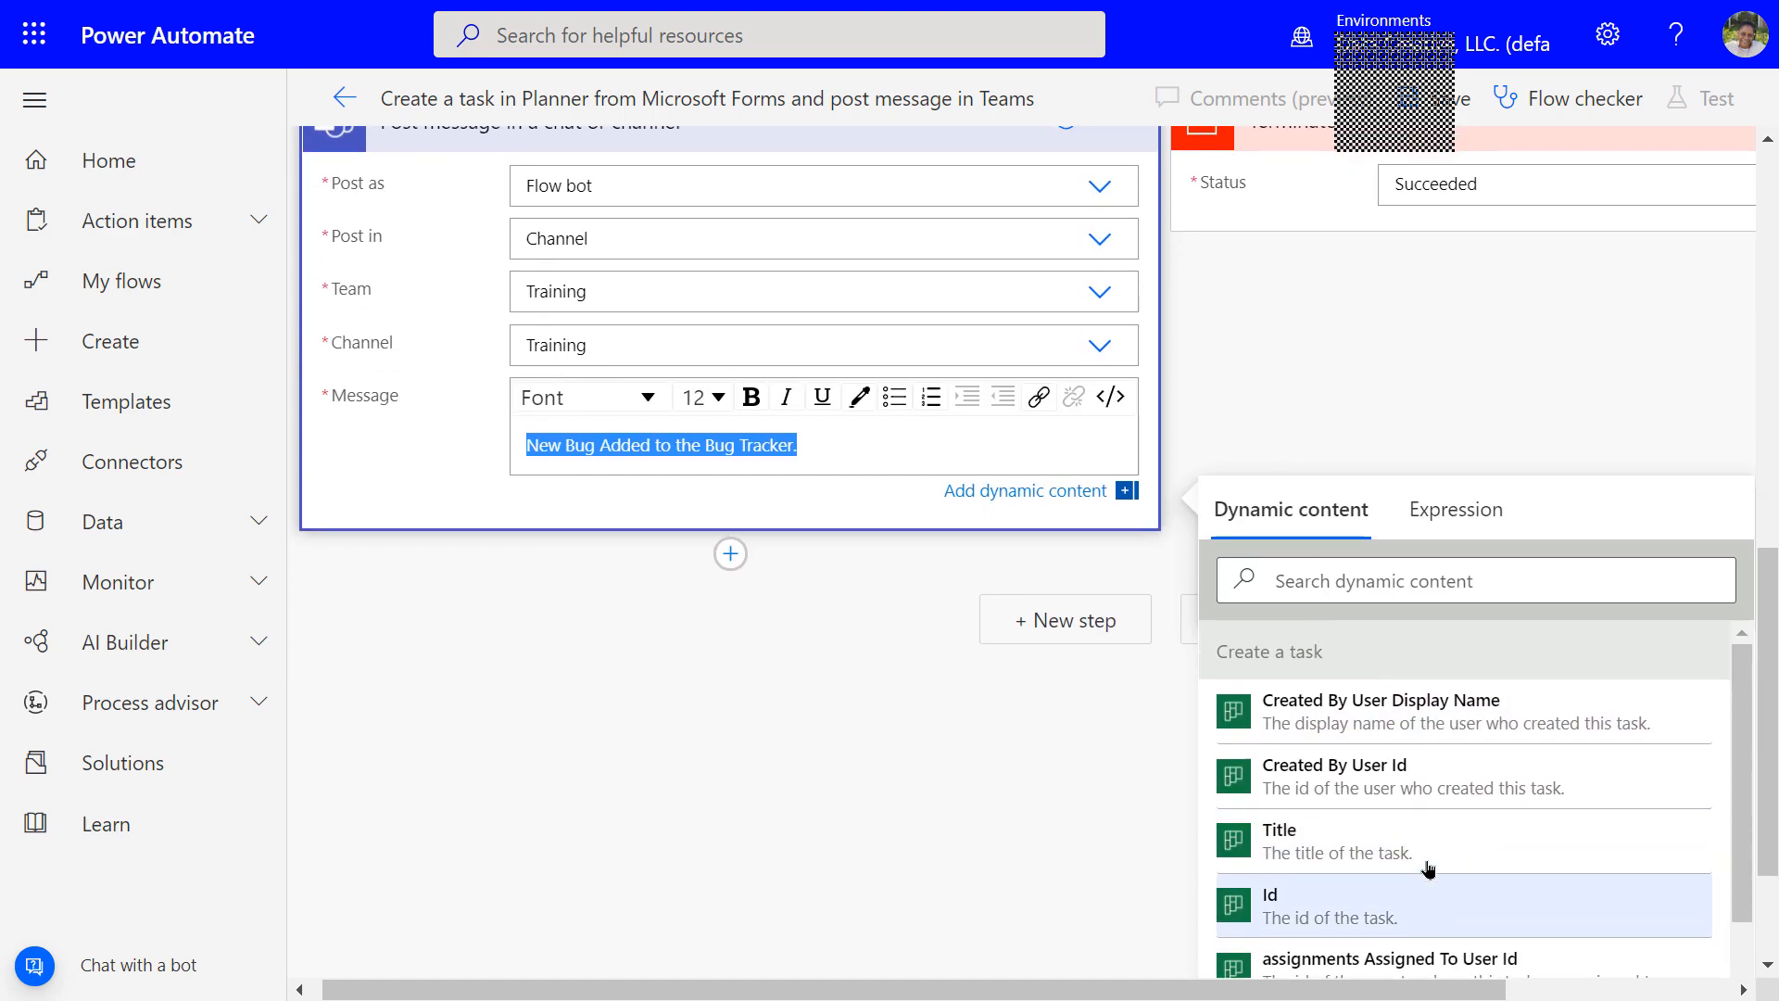
{"action": "left_click", "coordinate": [1408, 850]}
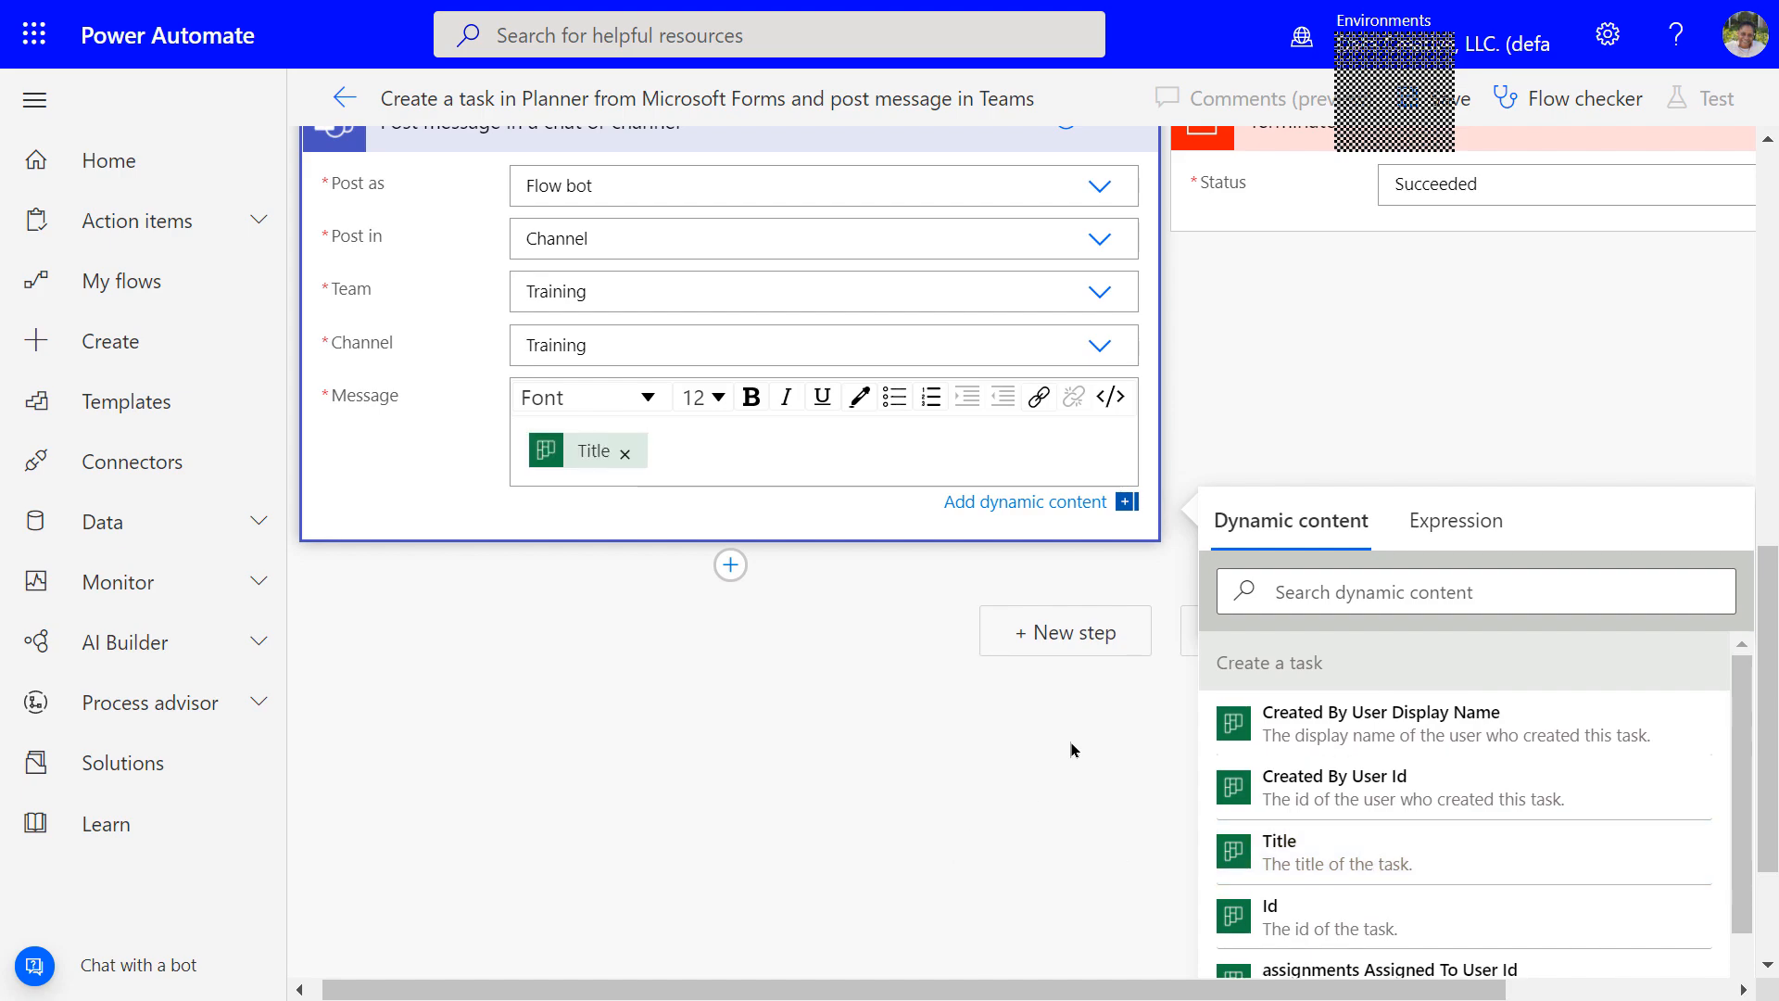
{"action": "scroll", "coordinate": [1464, 751], "scroll_direction": "down", "scroll_amount": 2}
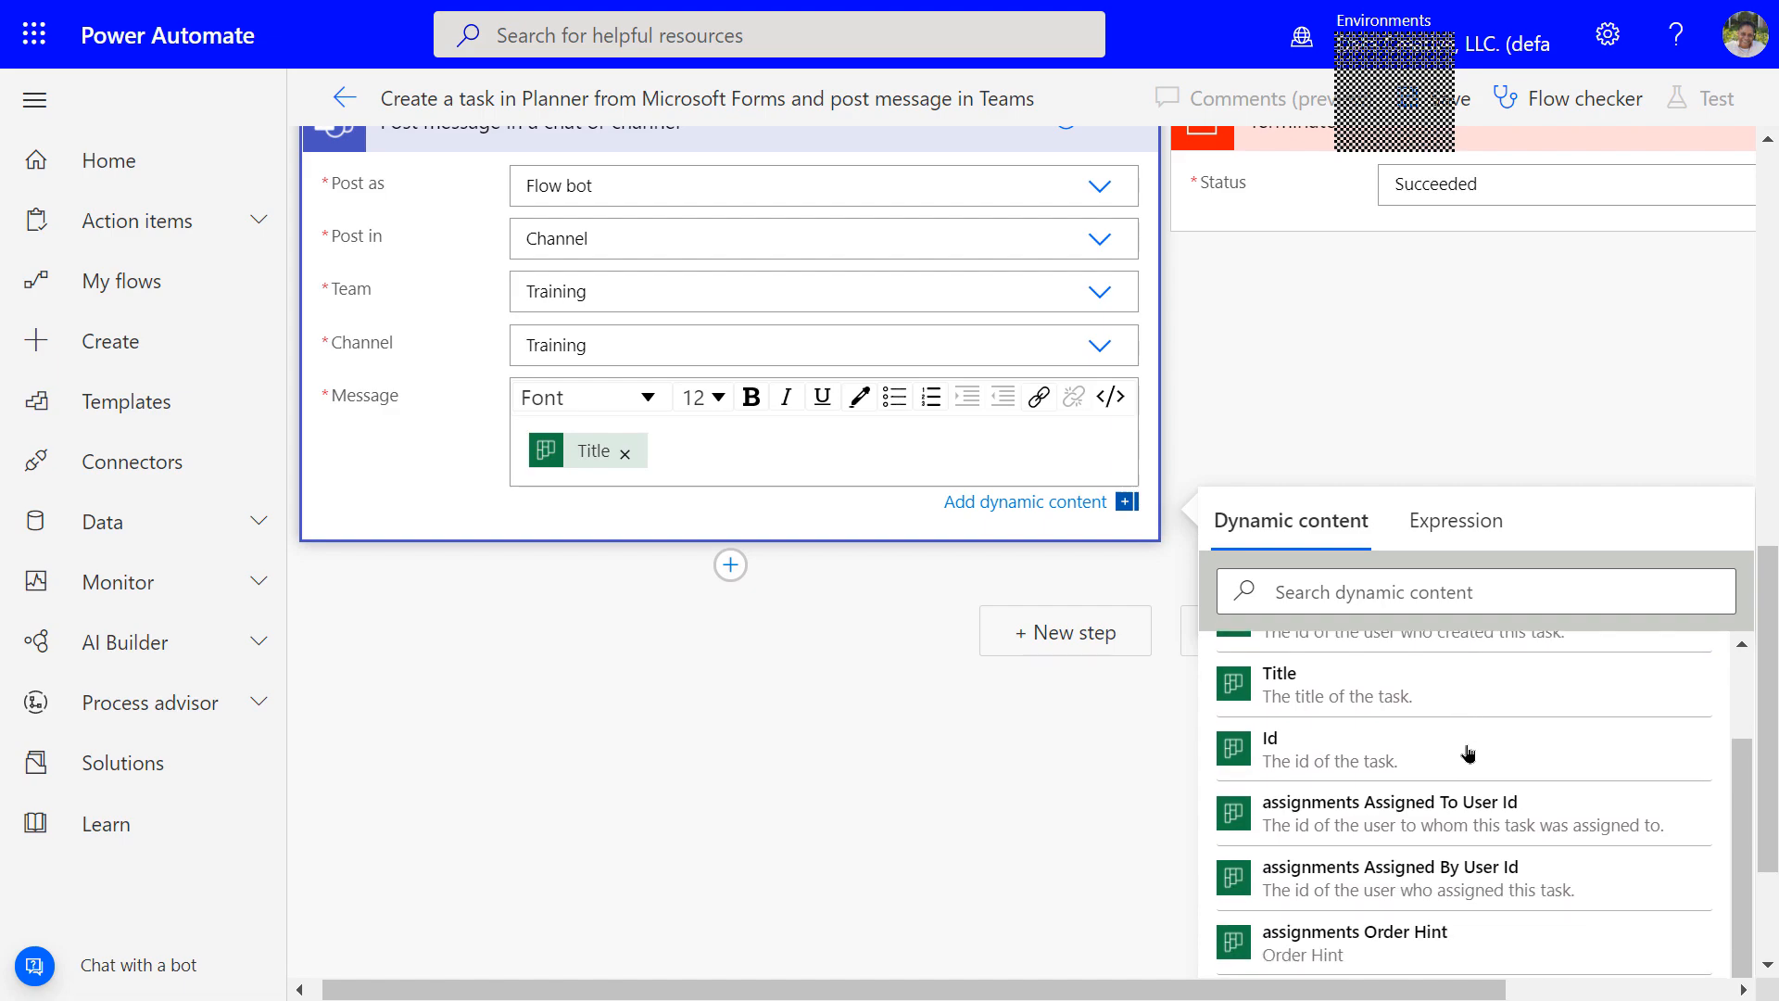
{"action": "scroll", "coordinate": [1465, 750], "scroll_direction": "down", "scroll_amount": 2}
{"action": "scroll", "coordinate": [1464, 741], "scroll_direction": "up", "scroll_amount": 6}
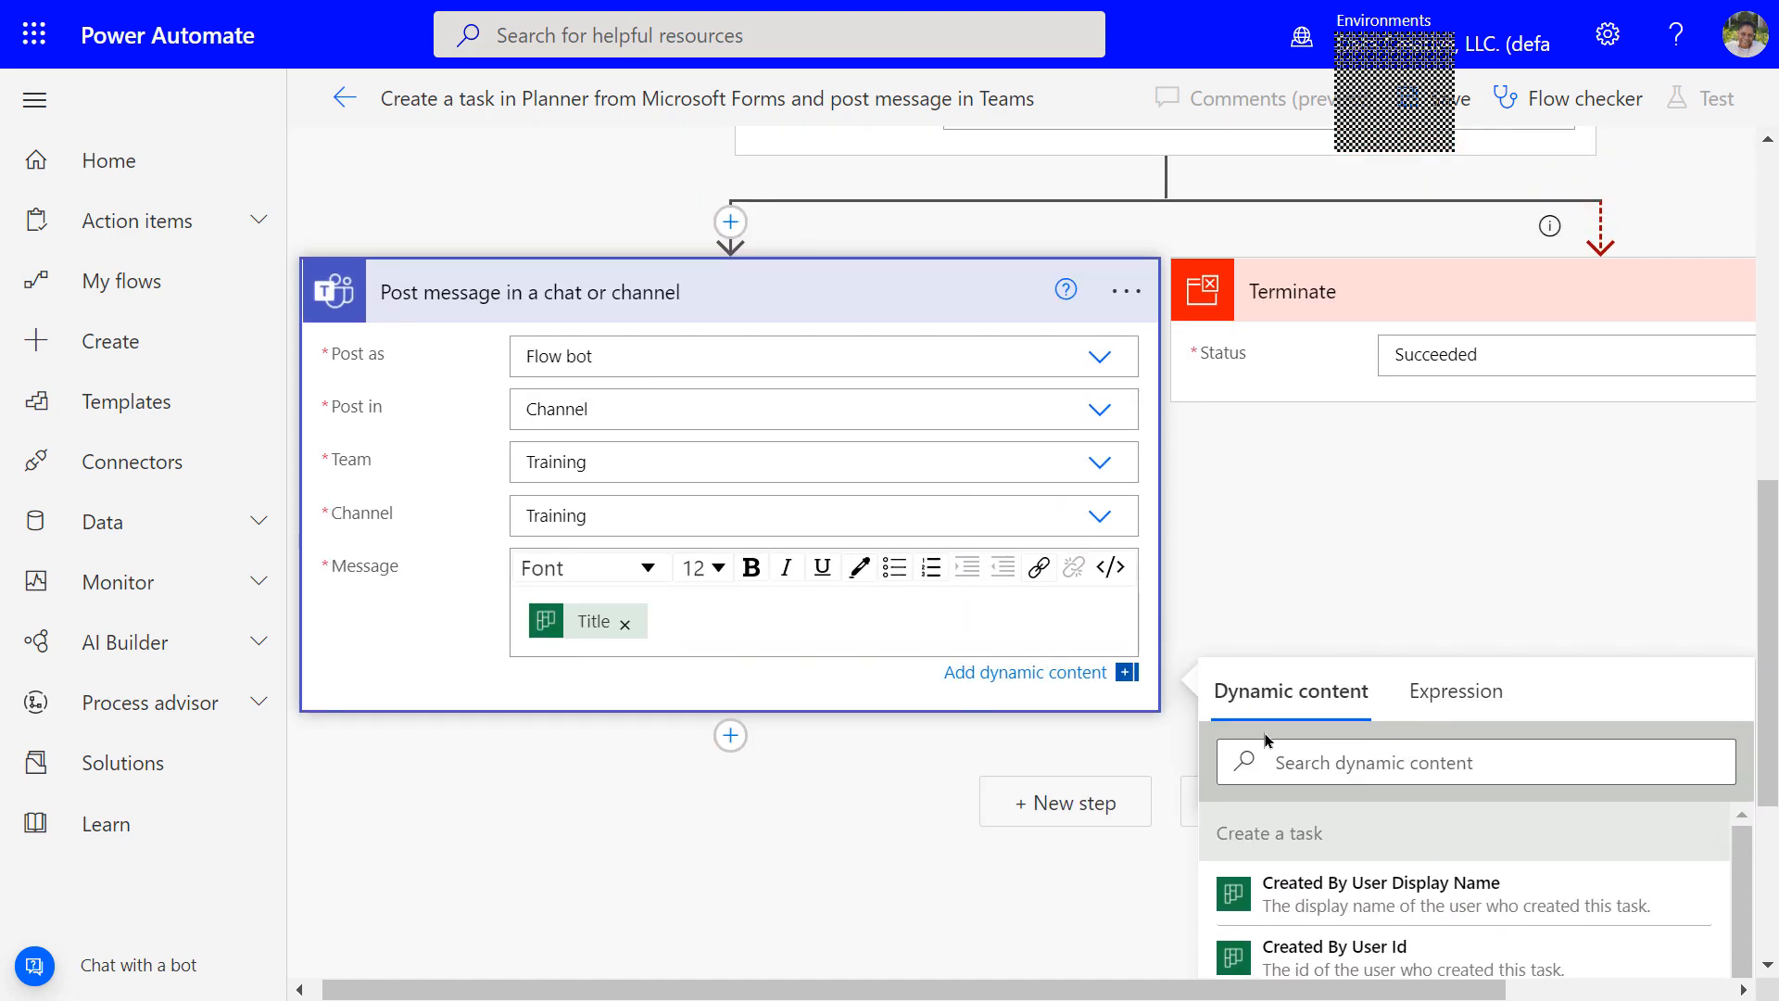
{"action": "scroll", "coordinate": [1128, 695], "scroll_direction": "up", "scroll_amount": 2}
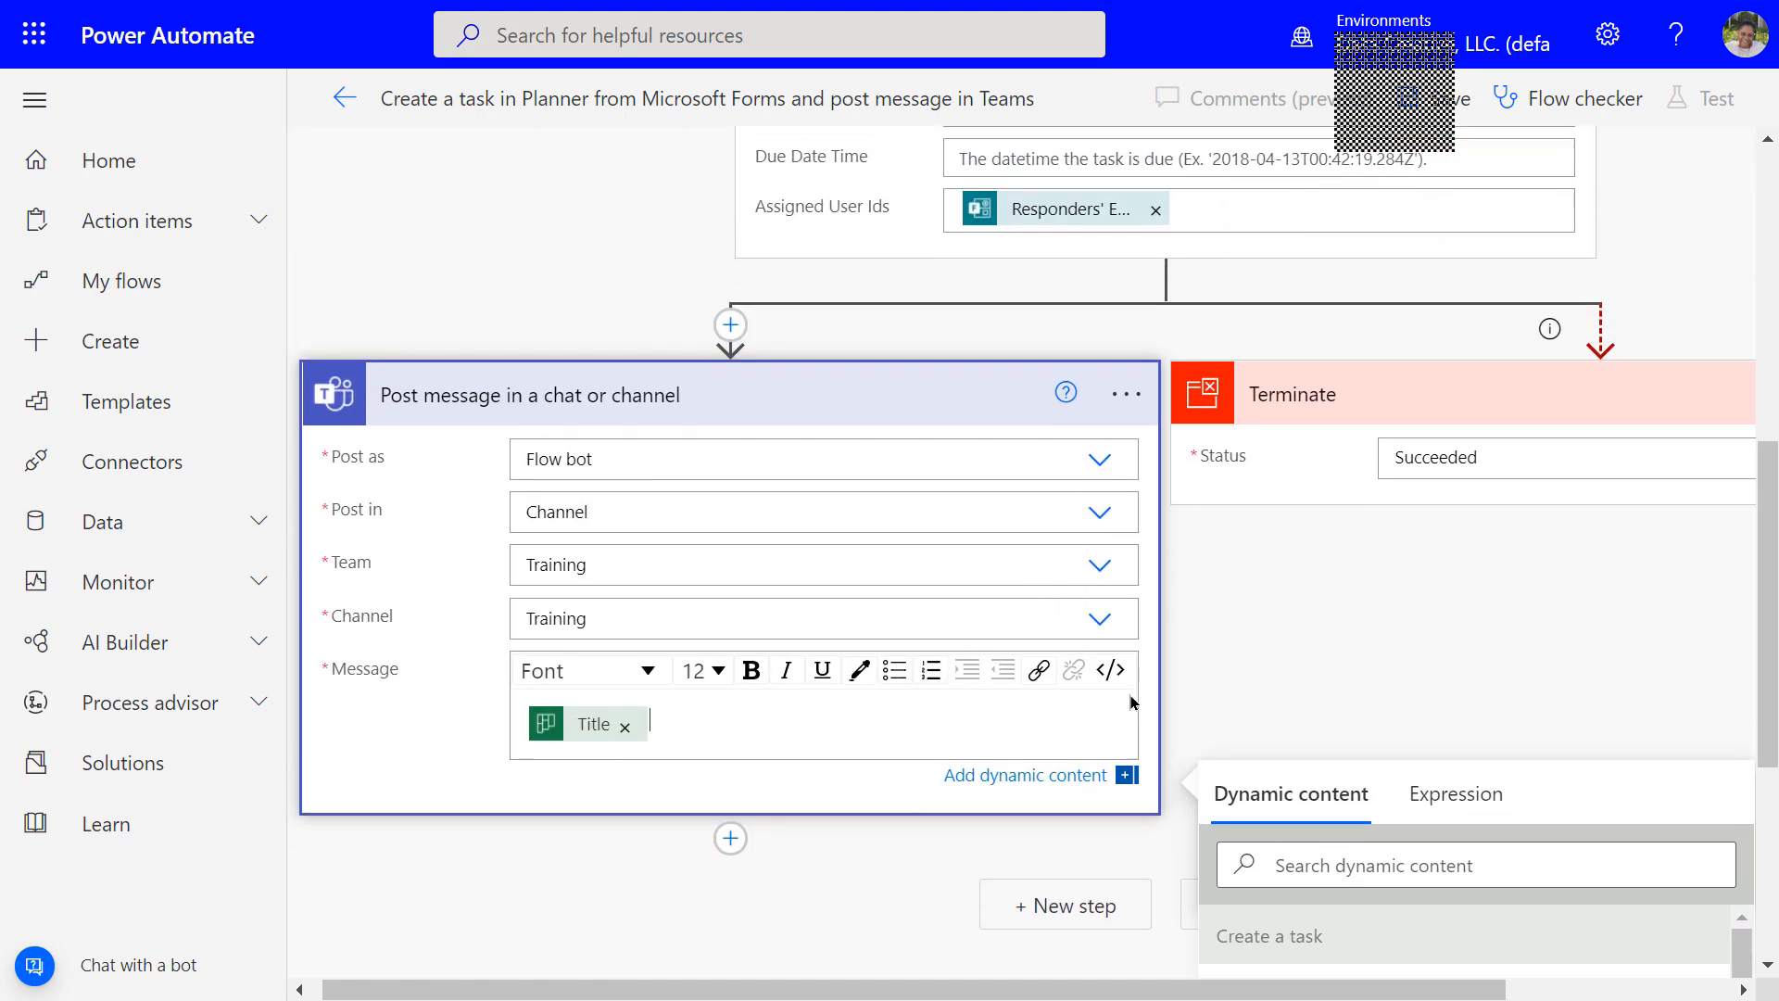
{"action": "scroll", "coordinate": [1130, 701], "scroll_direction": "down", "scroll_amount": 1}
{"action": "scroll", "coordinate": [1111, 681], "scroll_direction": "up", "scroll_amount": 3}
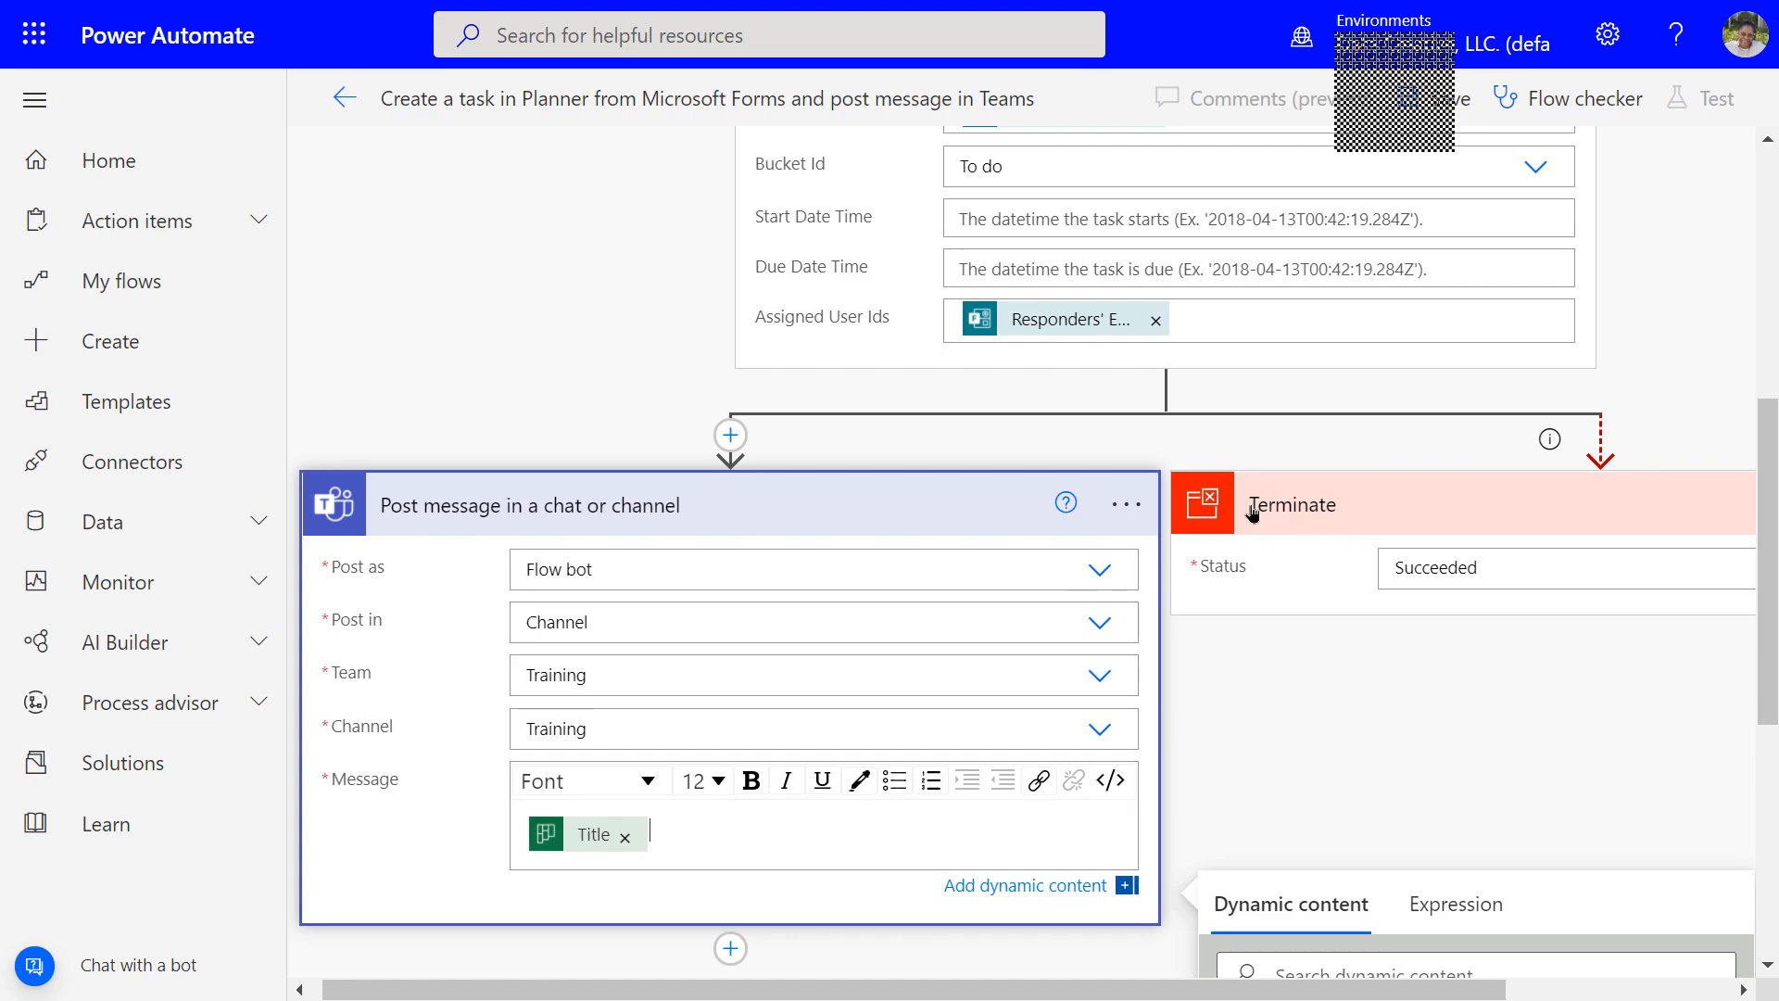
{"action": "mouse_move", "coordinate": [1605, 460]}
{"action": "scroll", "coordinate": [1445, 648], "scroll_direction": "up", "scroll_amount": 3}
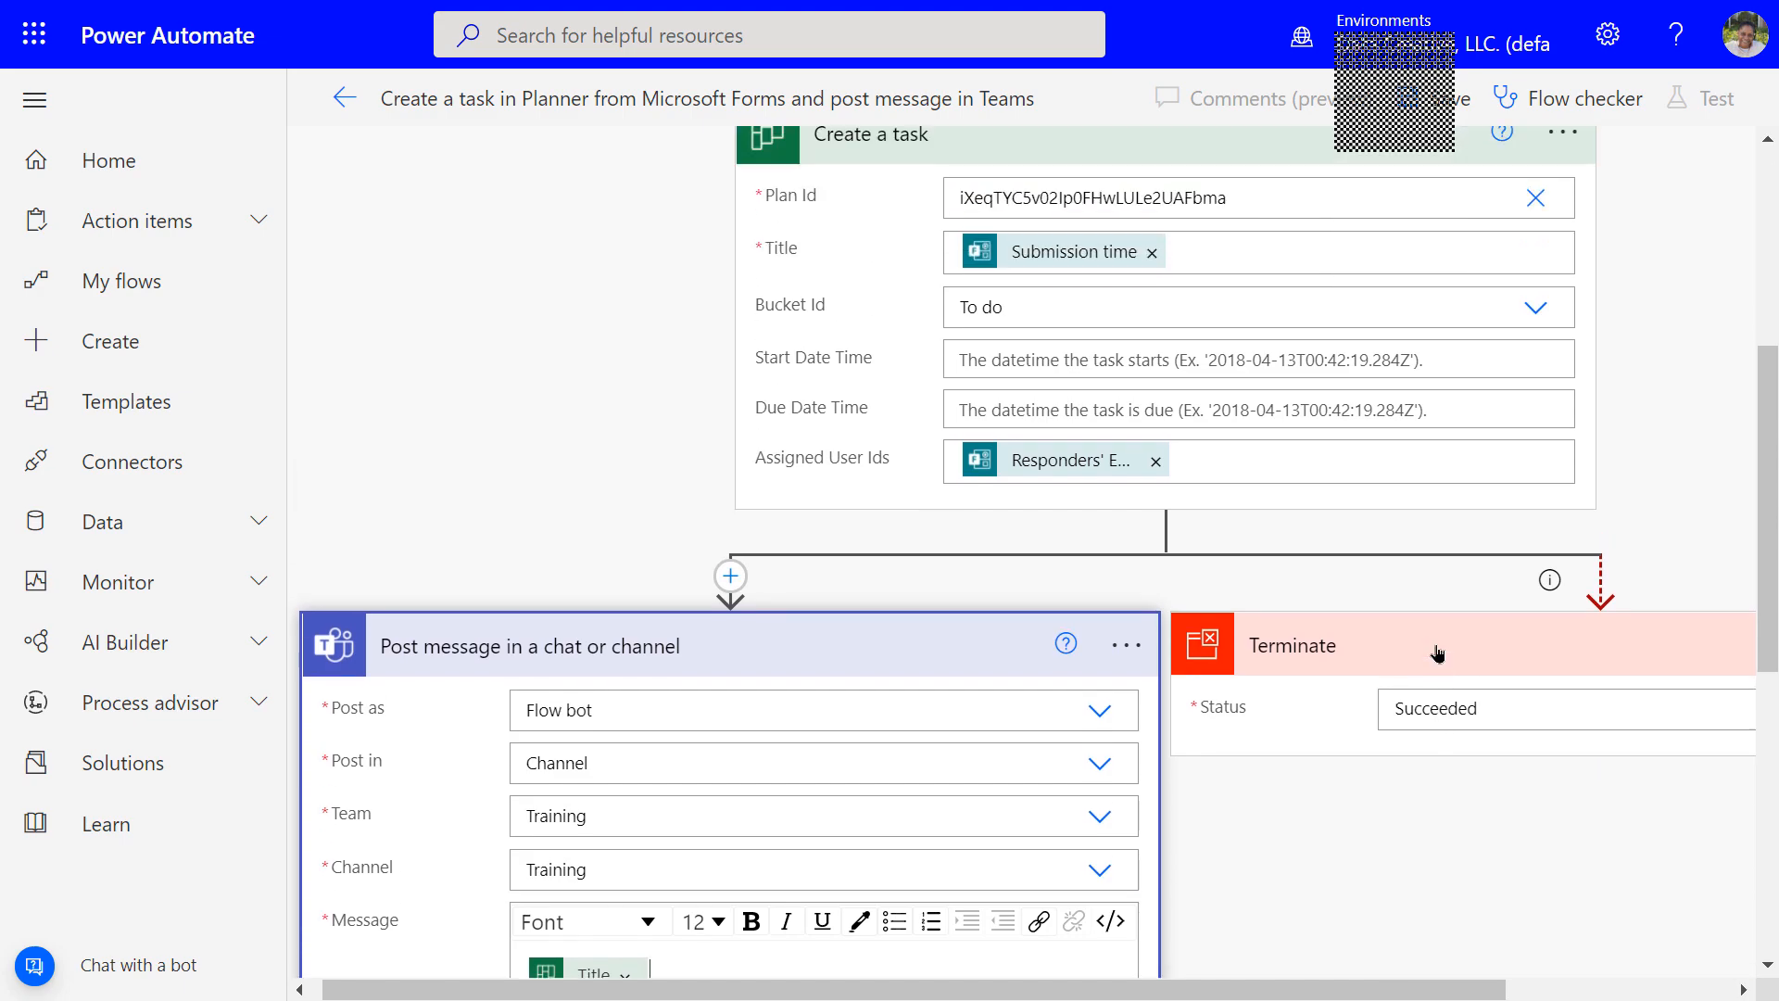
{"action": "scroll", "coordinate": [1418, 656], "scroll_direction": "down", "scroll_amount": 6}
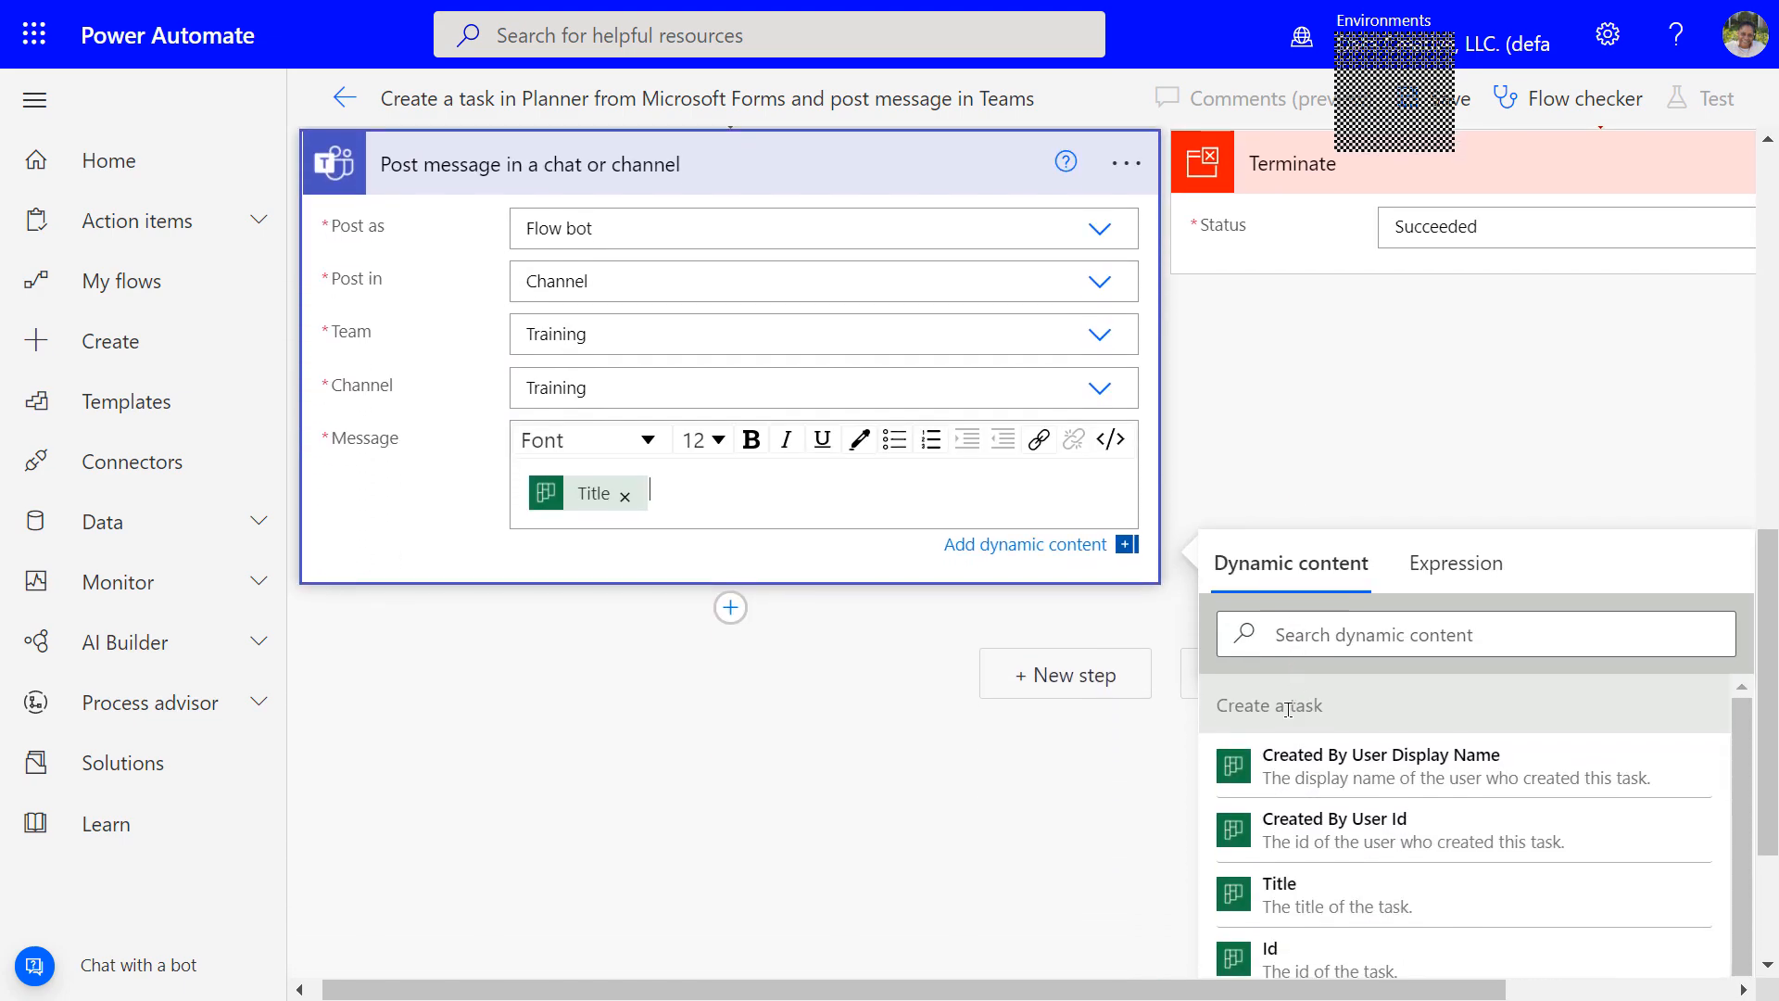
{"action": "left_click", "coordinate": [1492, 478]}
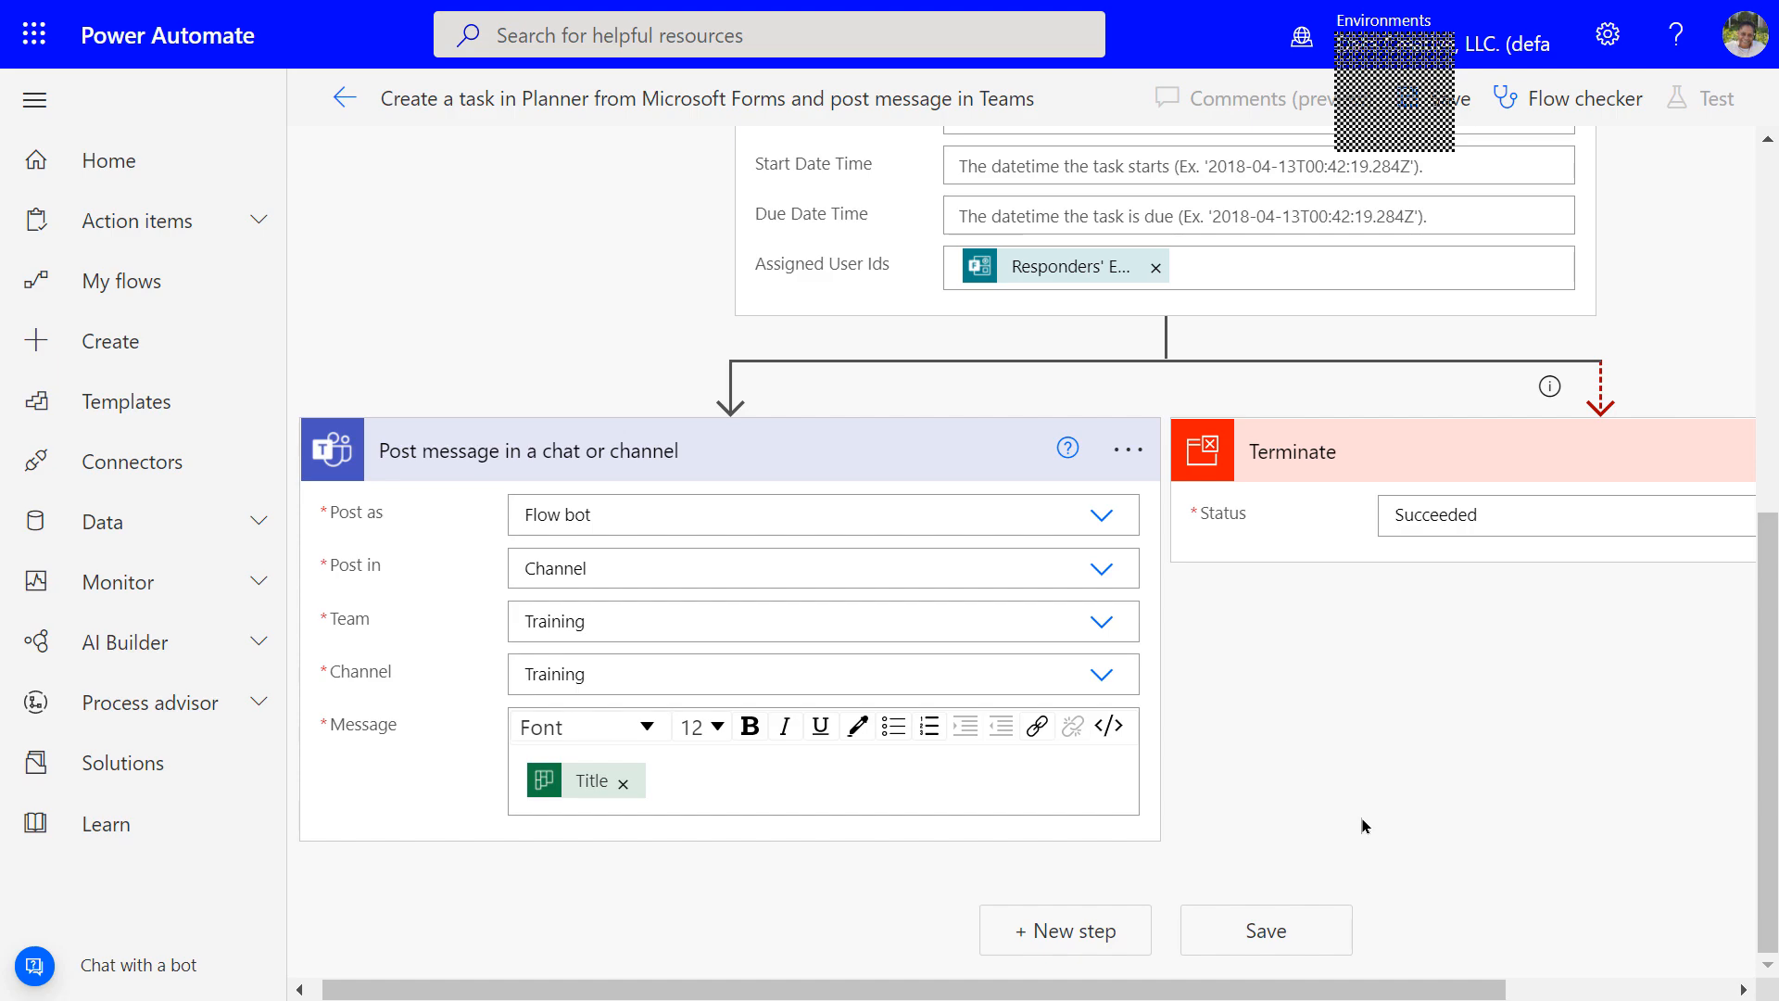
Save the Forms-to-Planner-and-Teams flow
{"action": "left_click", "coordinate": [1267, 932]}
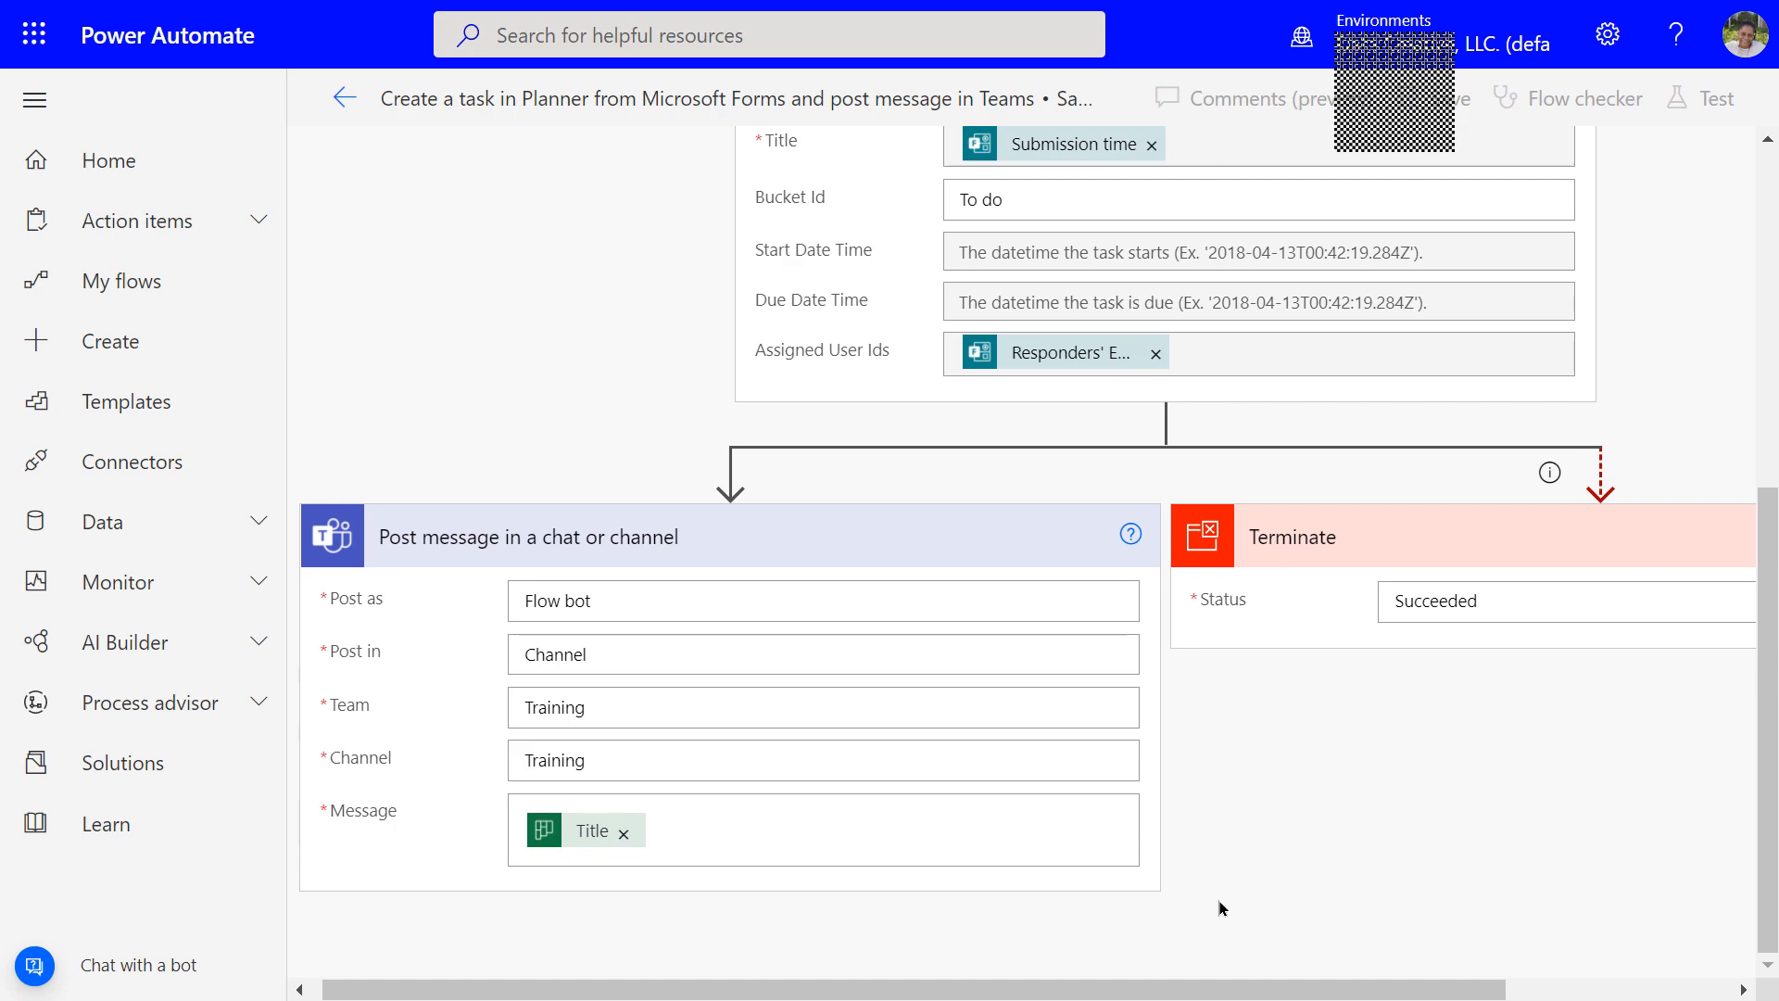
{"action": "scroll", "coordinate": [1211, 752], "scroll_direction": "up", "scroll_amount": 5}
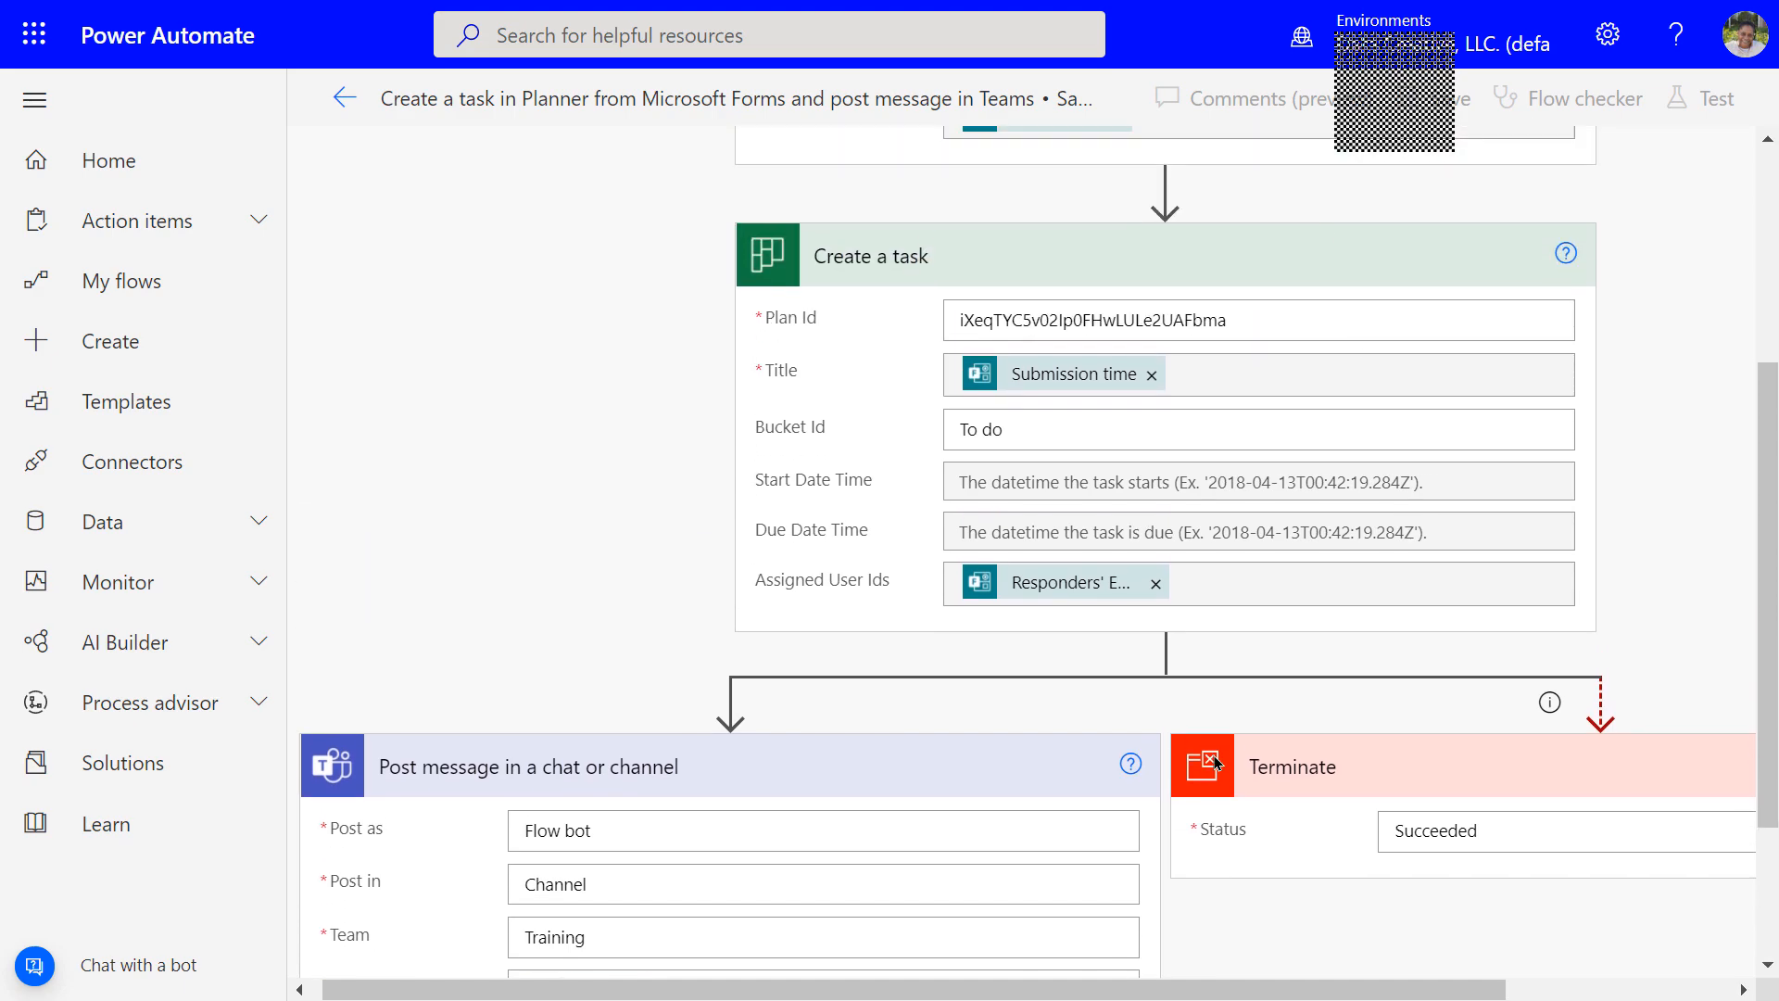
{"action": "scroll", "coordinate": [1209, 753], "scroll_direction": "up", "scroll_amount": 2}
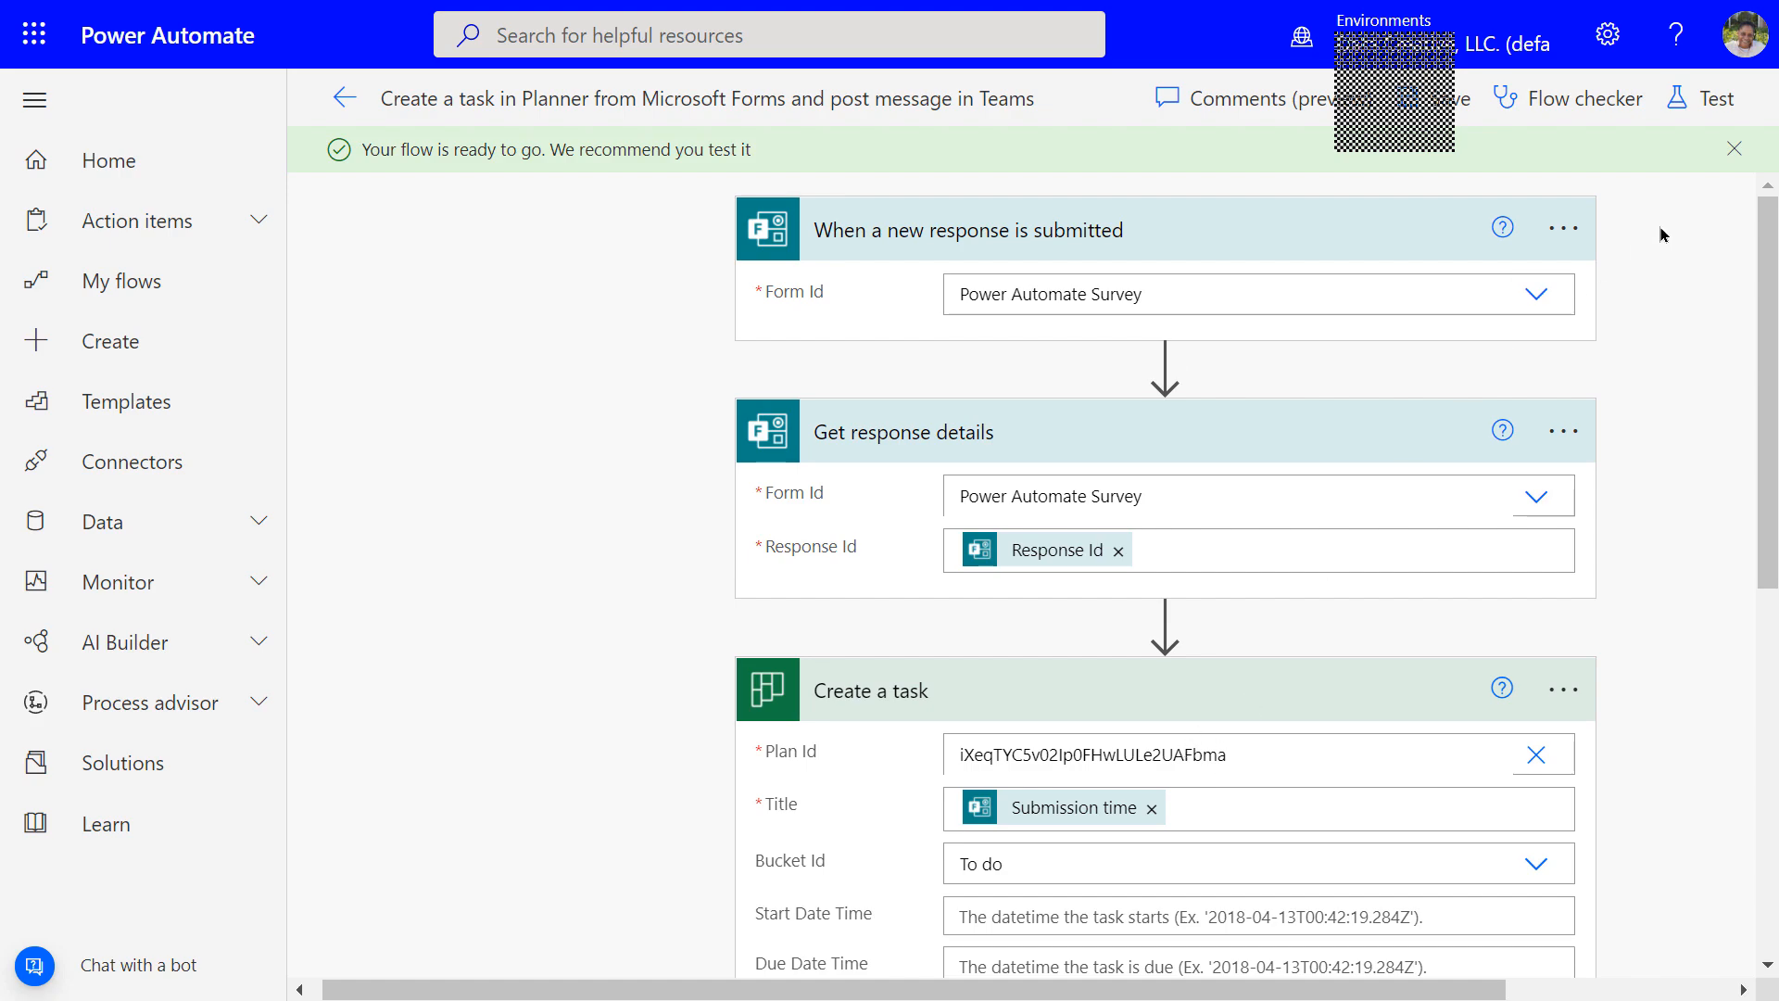
Dismiss the flow-ready notice and choose Manually in the Test Flow pane
{"action": "left_click", "coordinate": [1732, 151]}
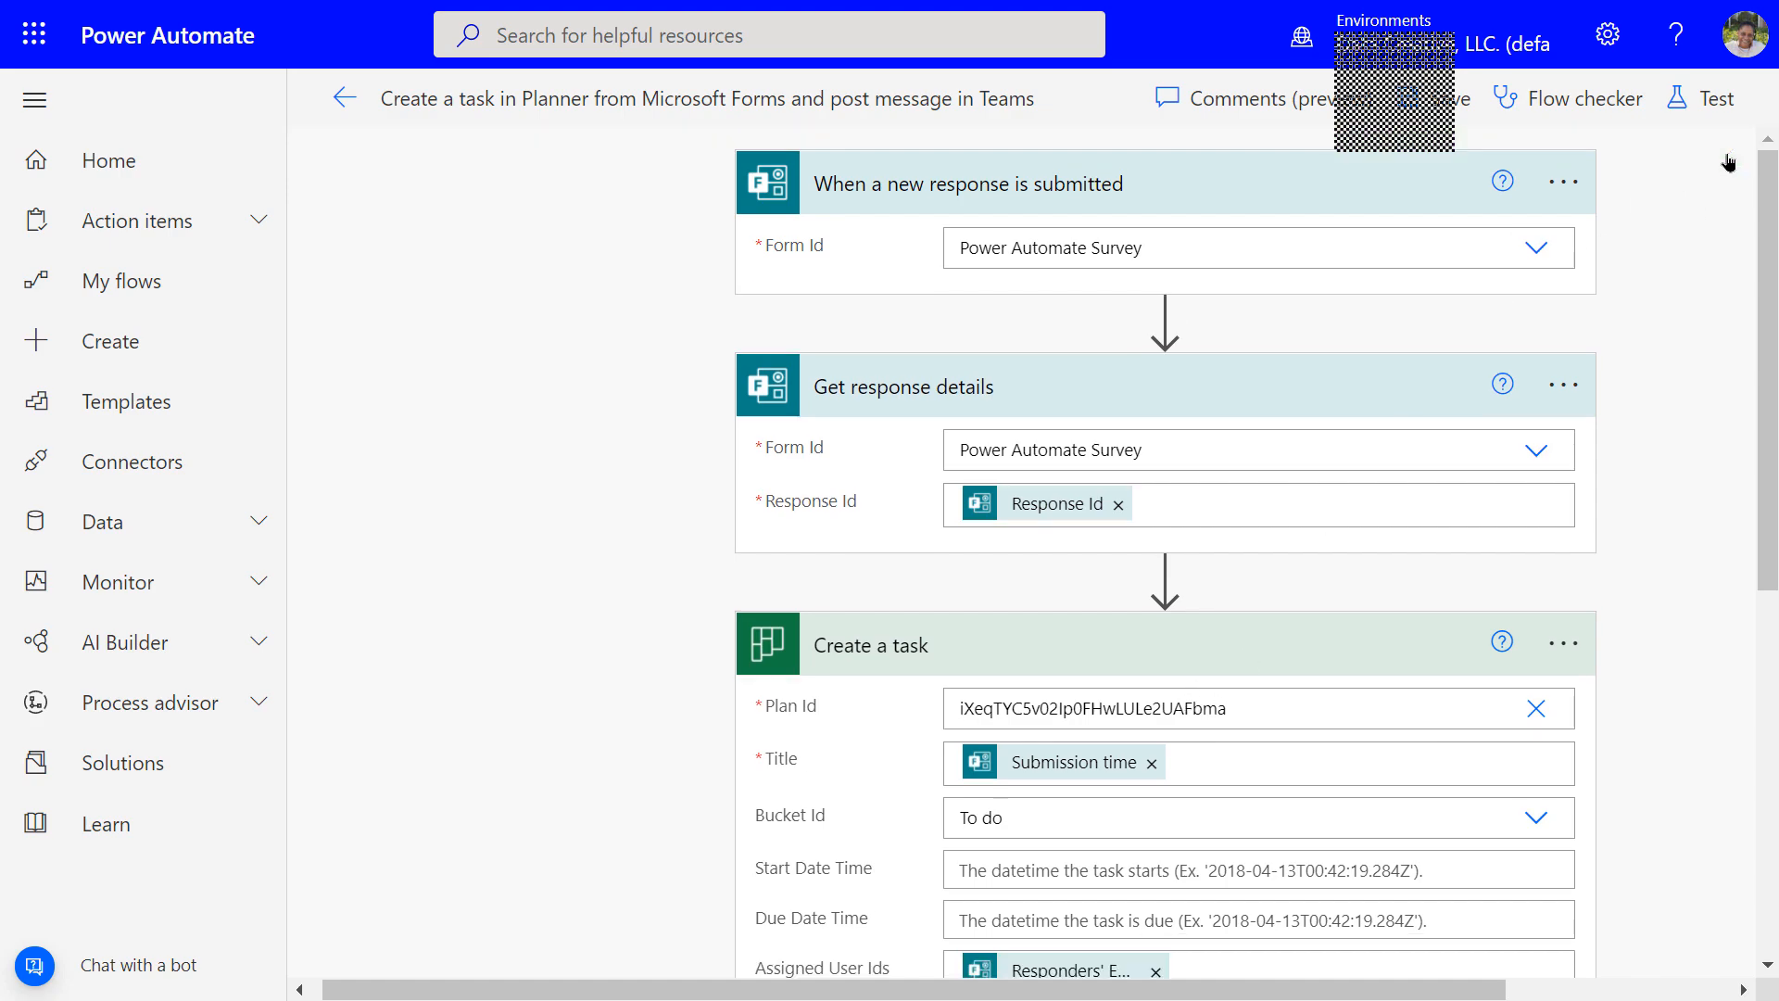
{"action": "left_click", "coordinate": [1705, 102]}
{"action": "left_click", "coordinate": [1329, 168]}
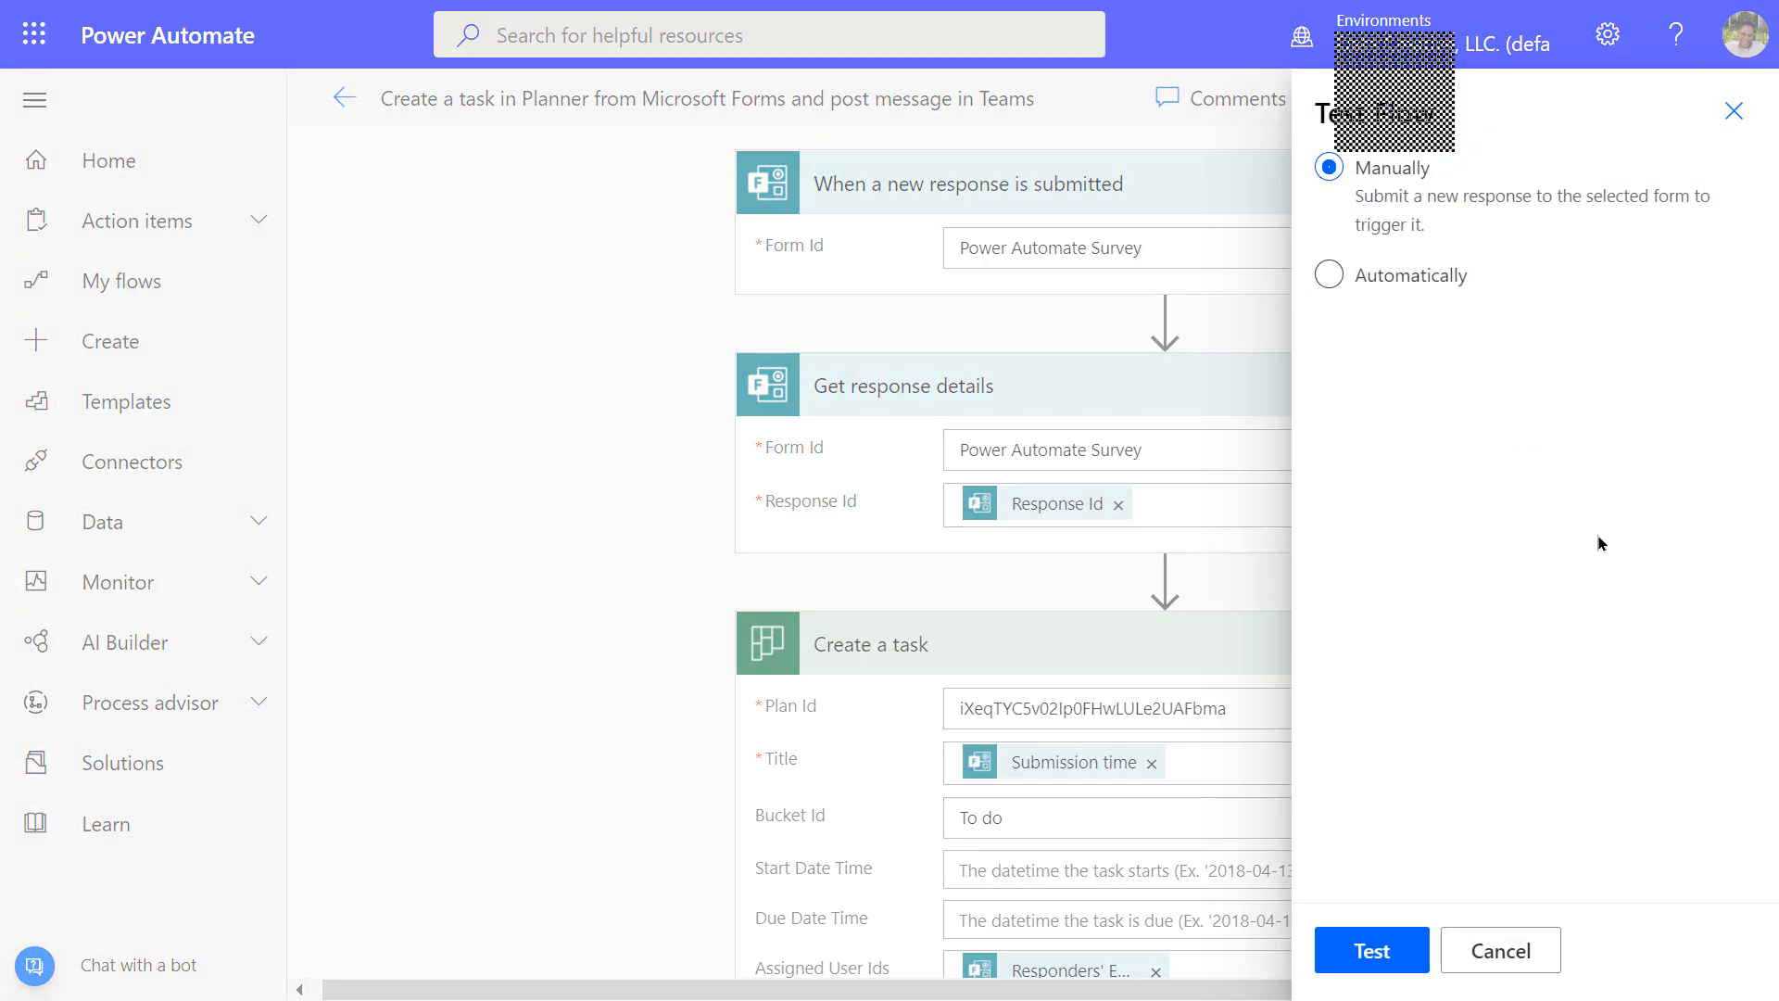
Run the manual flow test and open the new 11/15/2021 6:54:24 AM Planner task
{"action": "left_click", "coordinate": [1353, 959]}
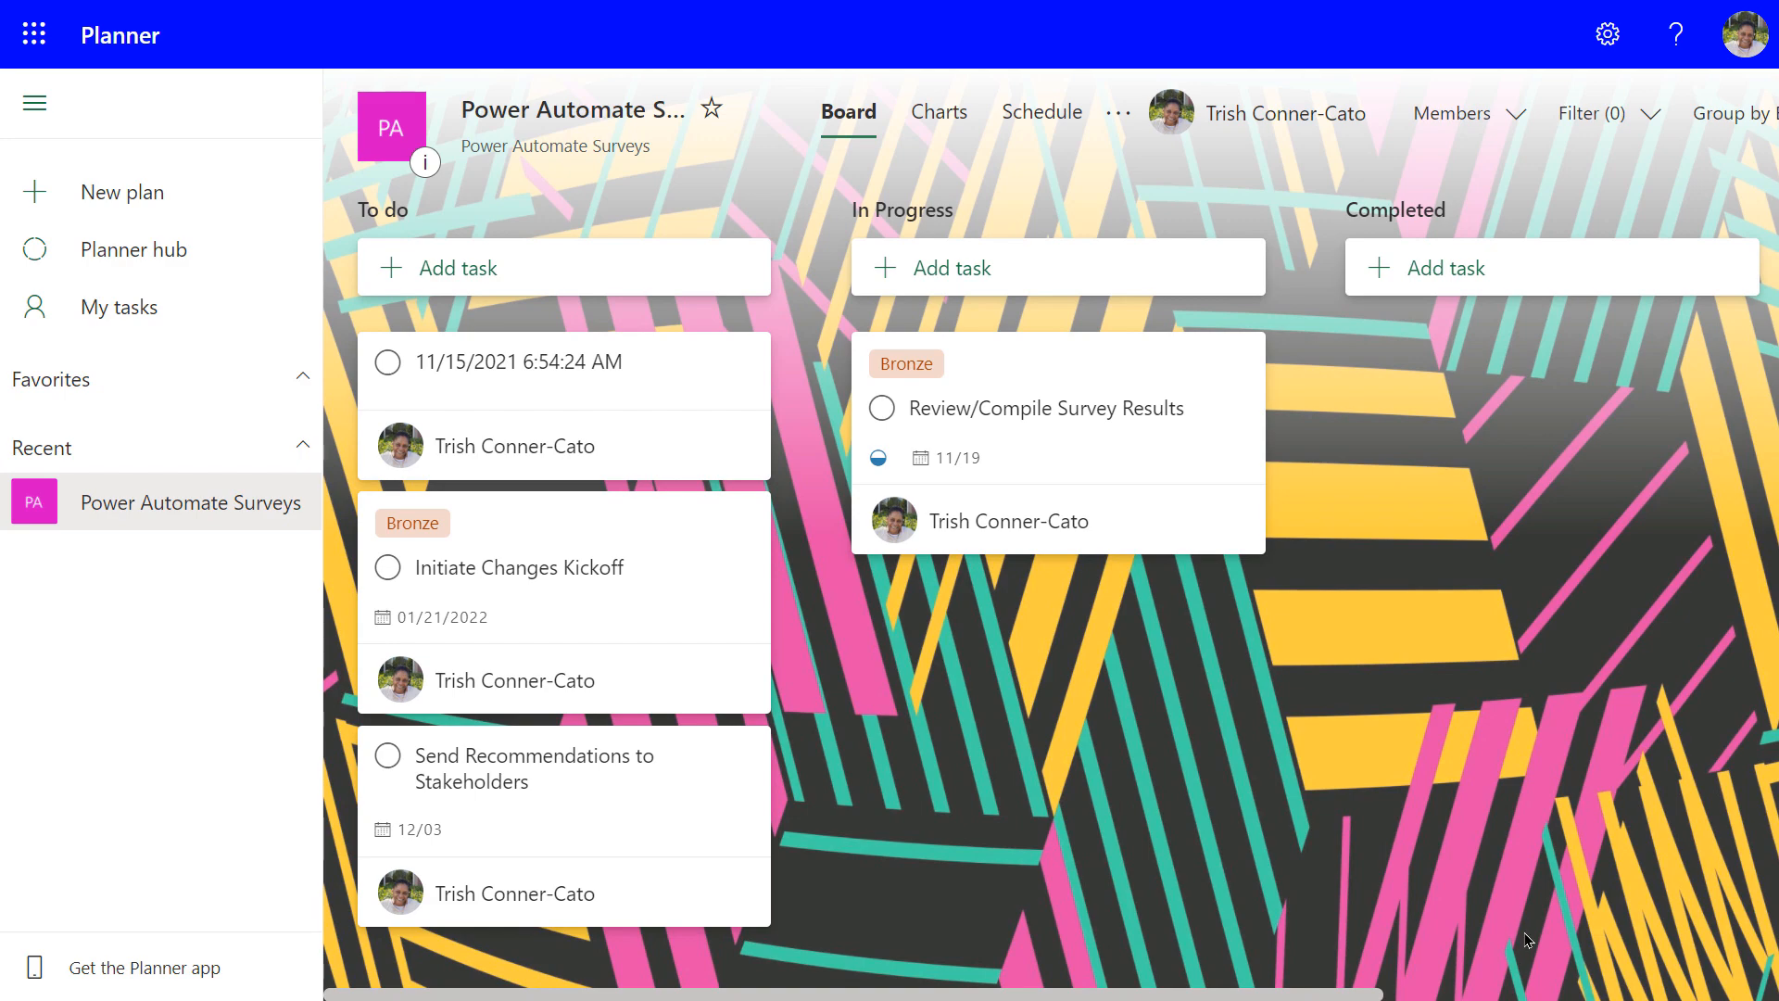
{"action": "left_click", "coordinate": [504, 414]}
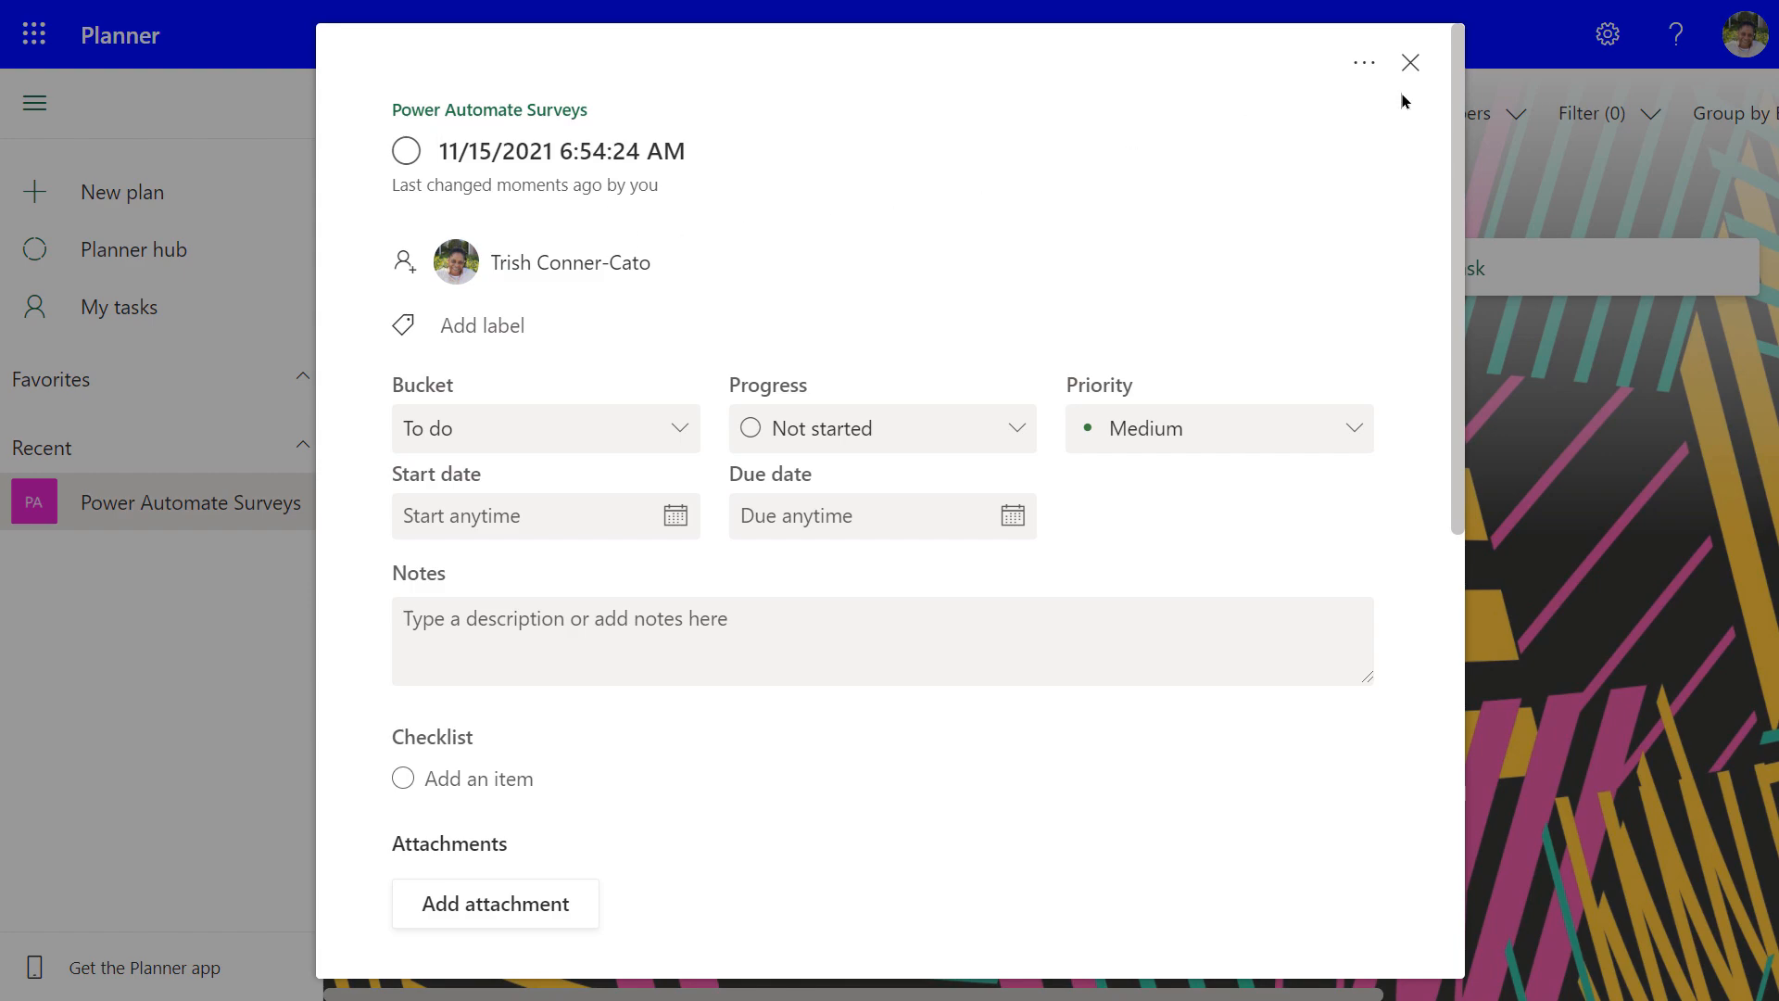
Close the task details and switch to Teams to view the posted 11/15/2021 6:54:24 AM title
{"action": "left_click", "coordinate": [1410, 63]}
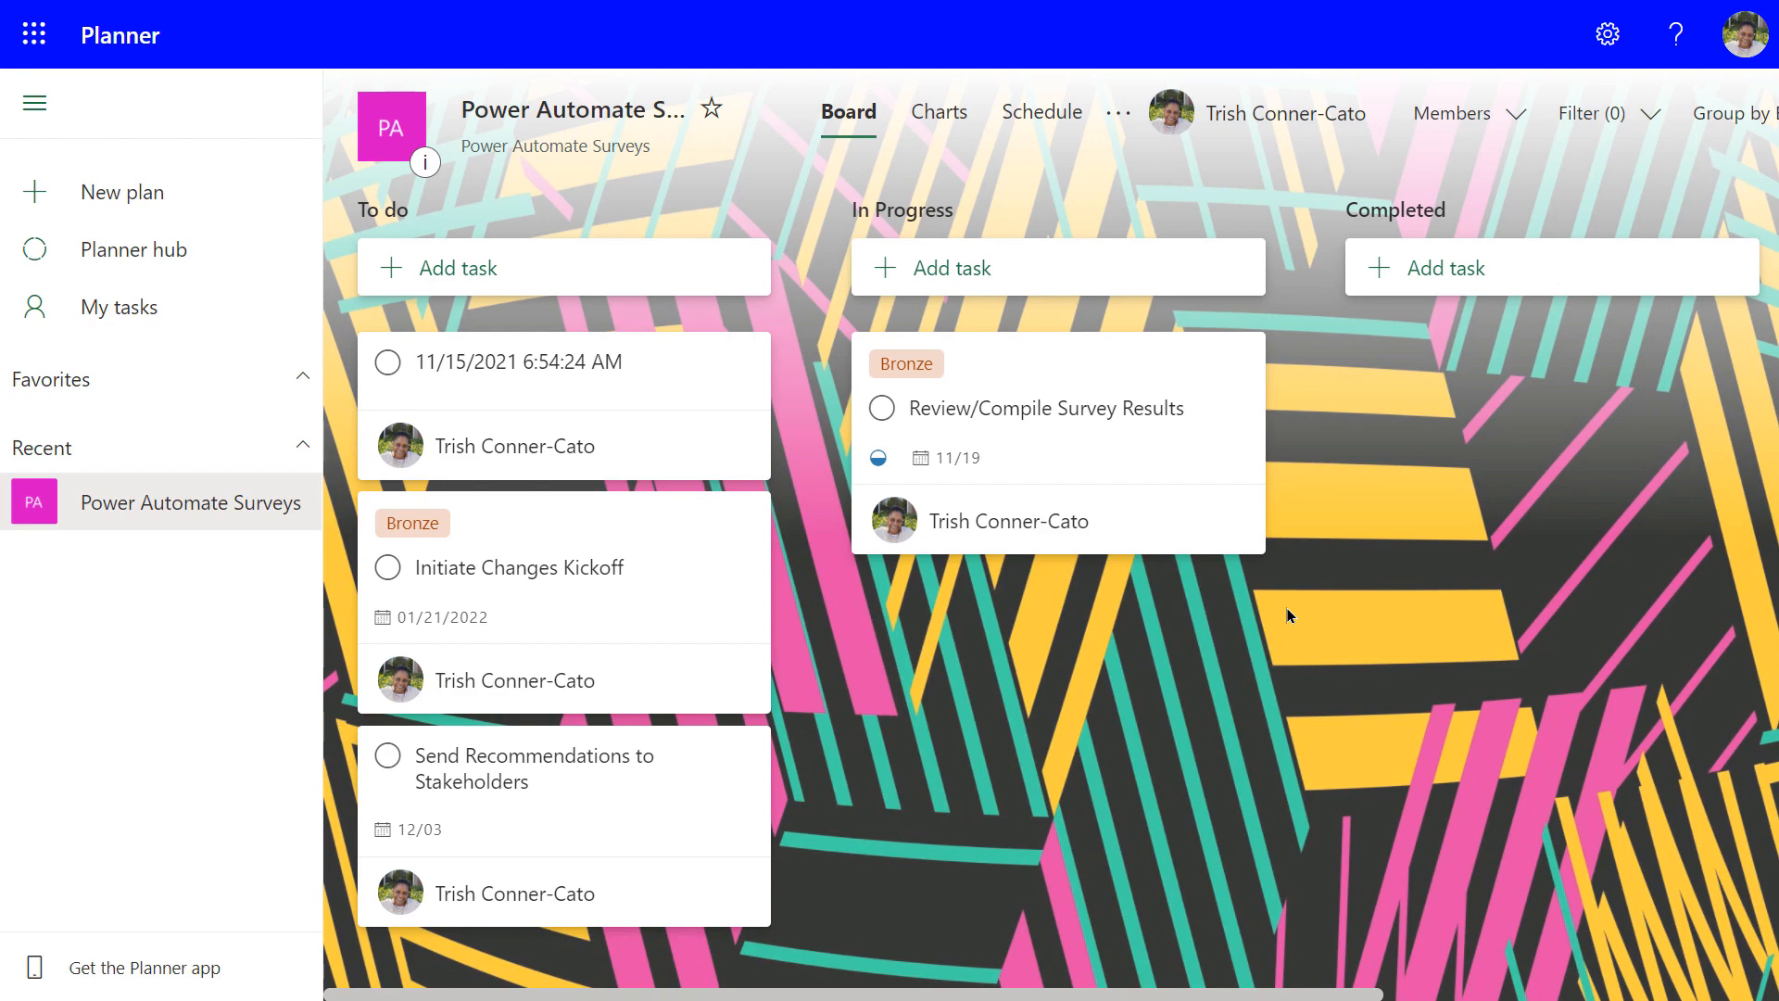
{"action": "key", "text": "alt+Tab"}
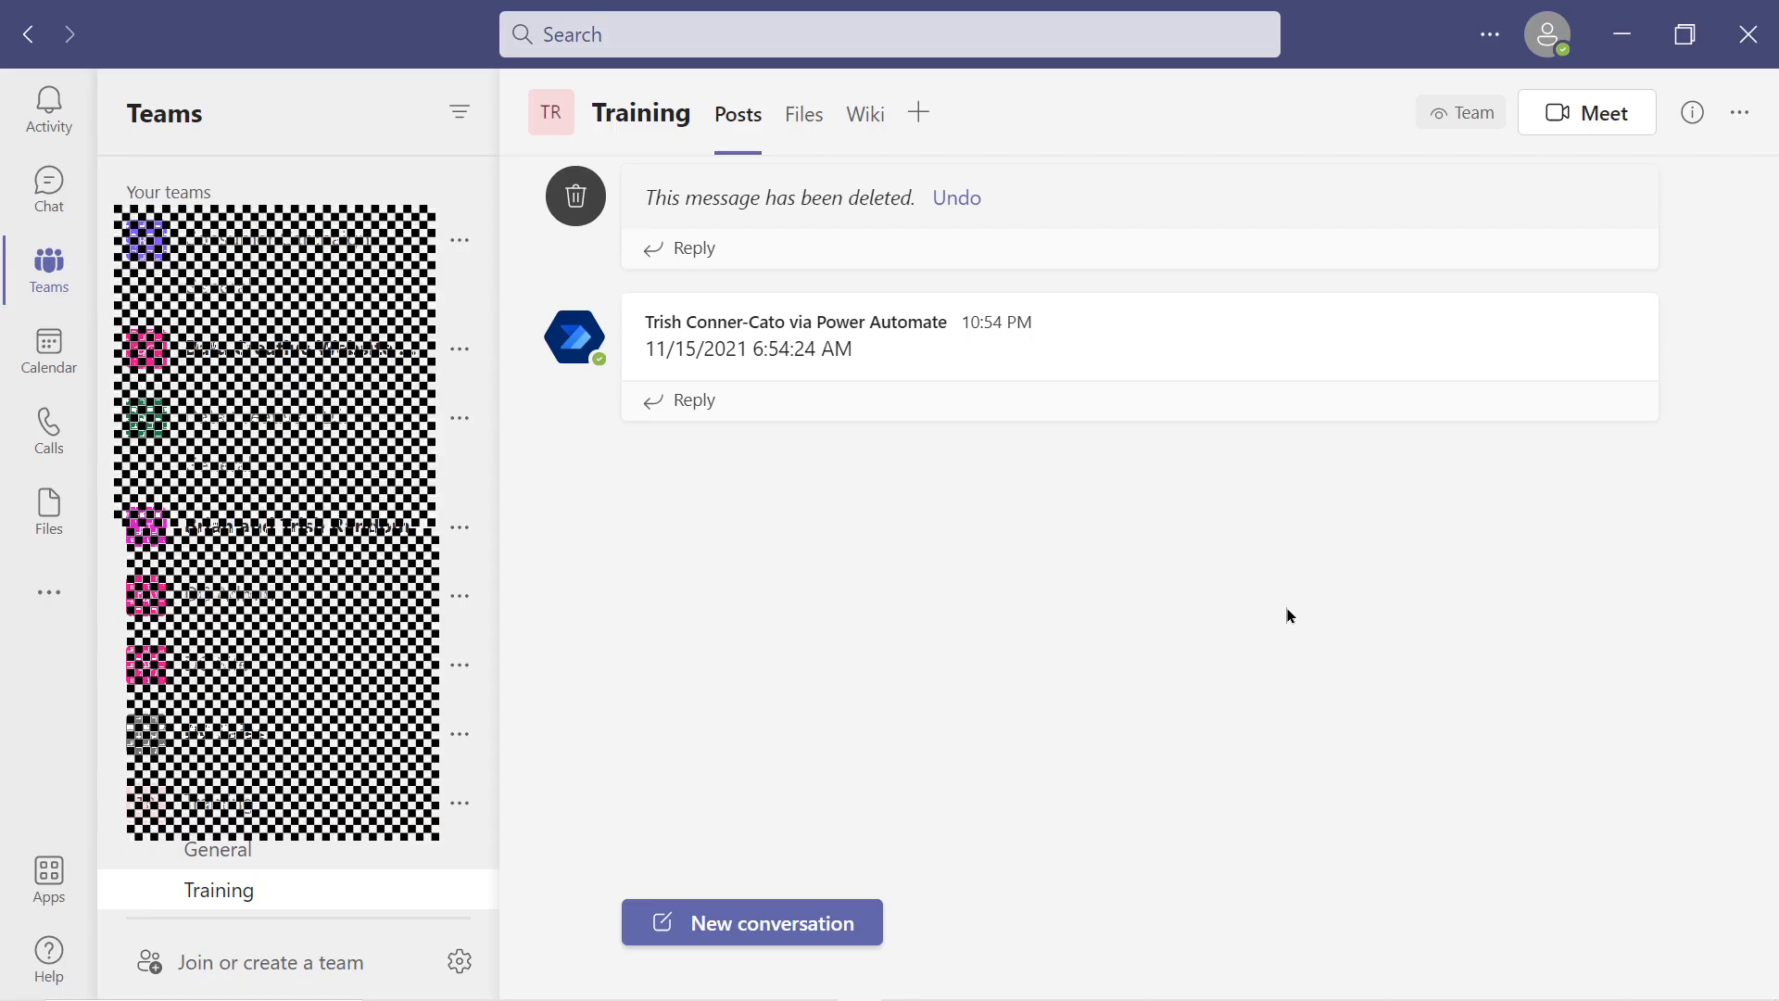
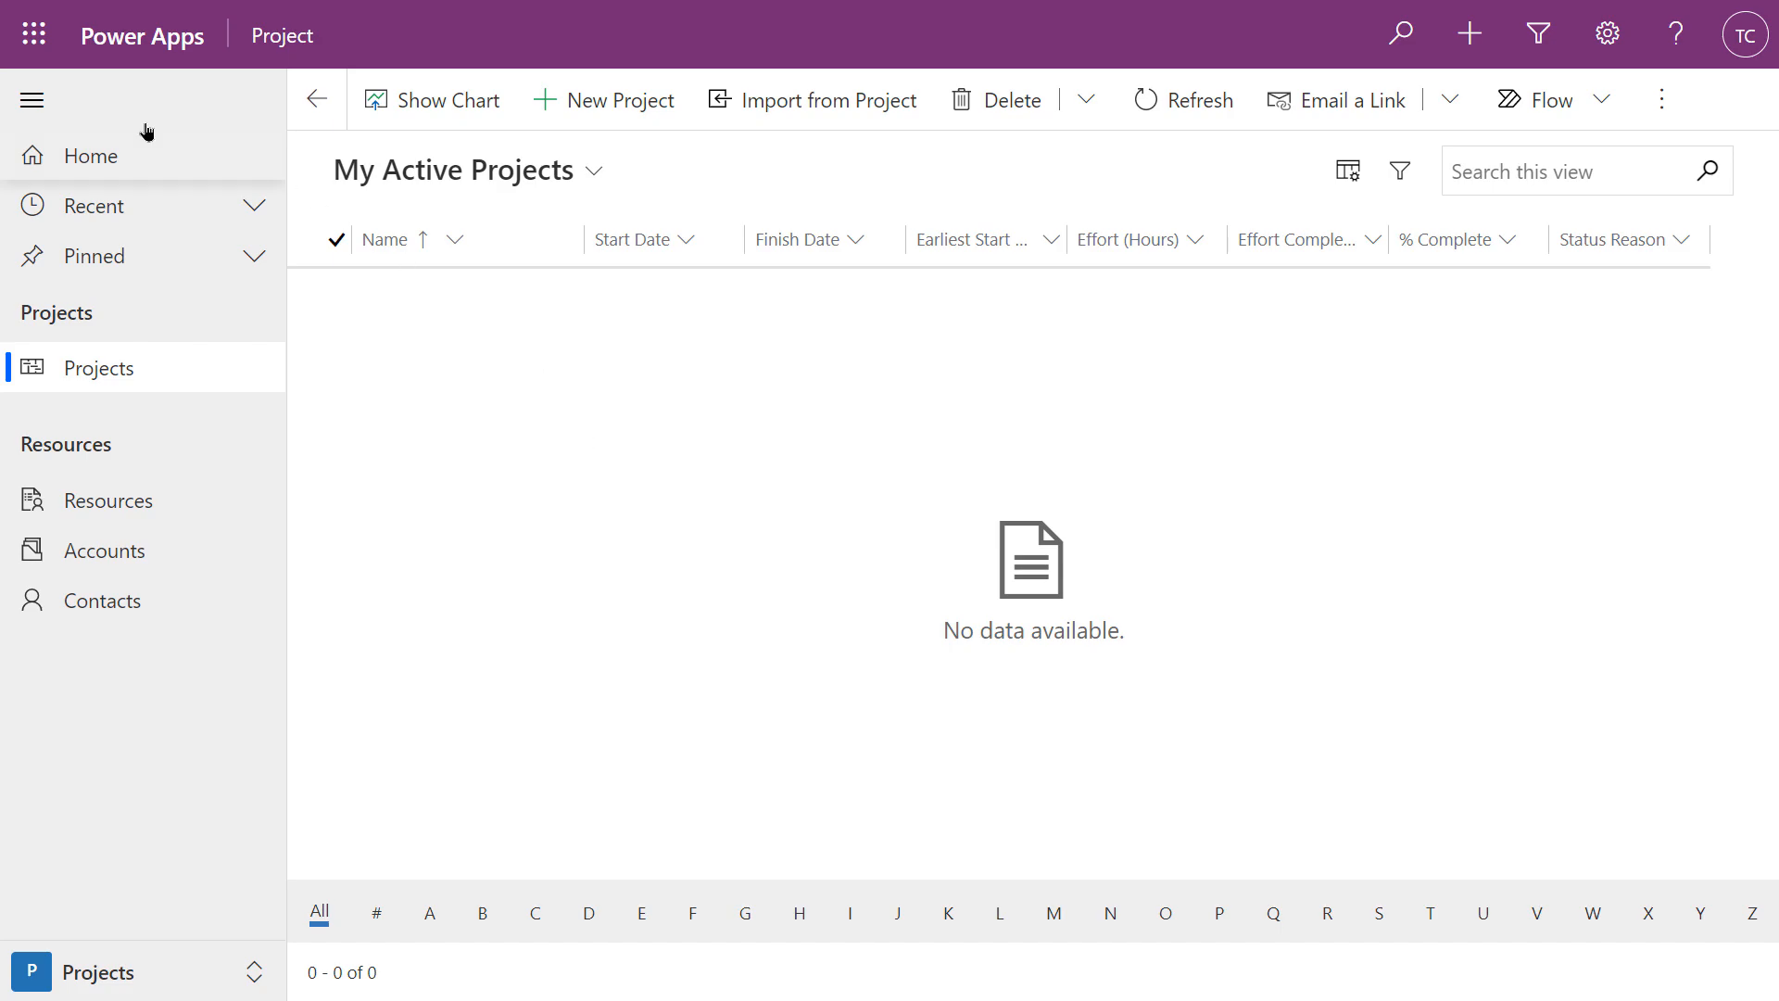
Collapse and re-expand the site map, then start a blank new project record
{"action": "left_click", "coordinate": [34, 110]}
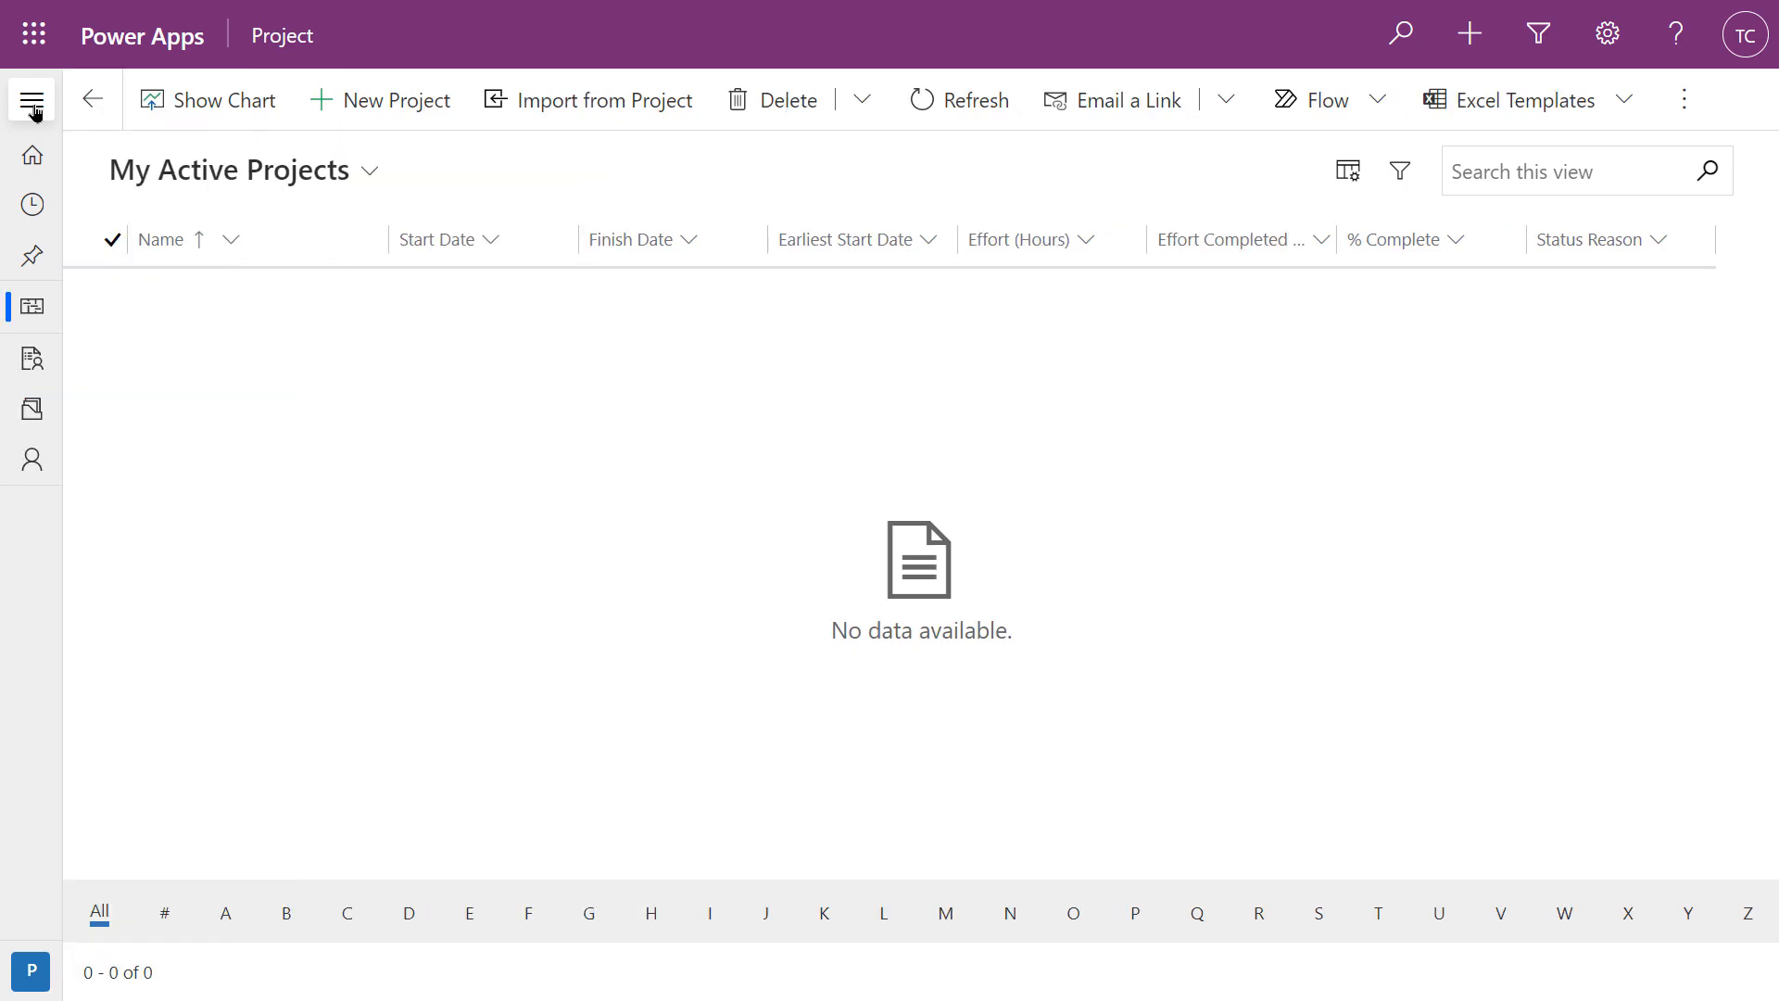
{"action": "left_click", "coordinate": [34, 111]}
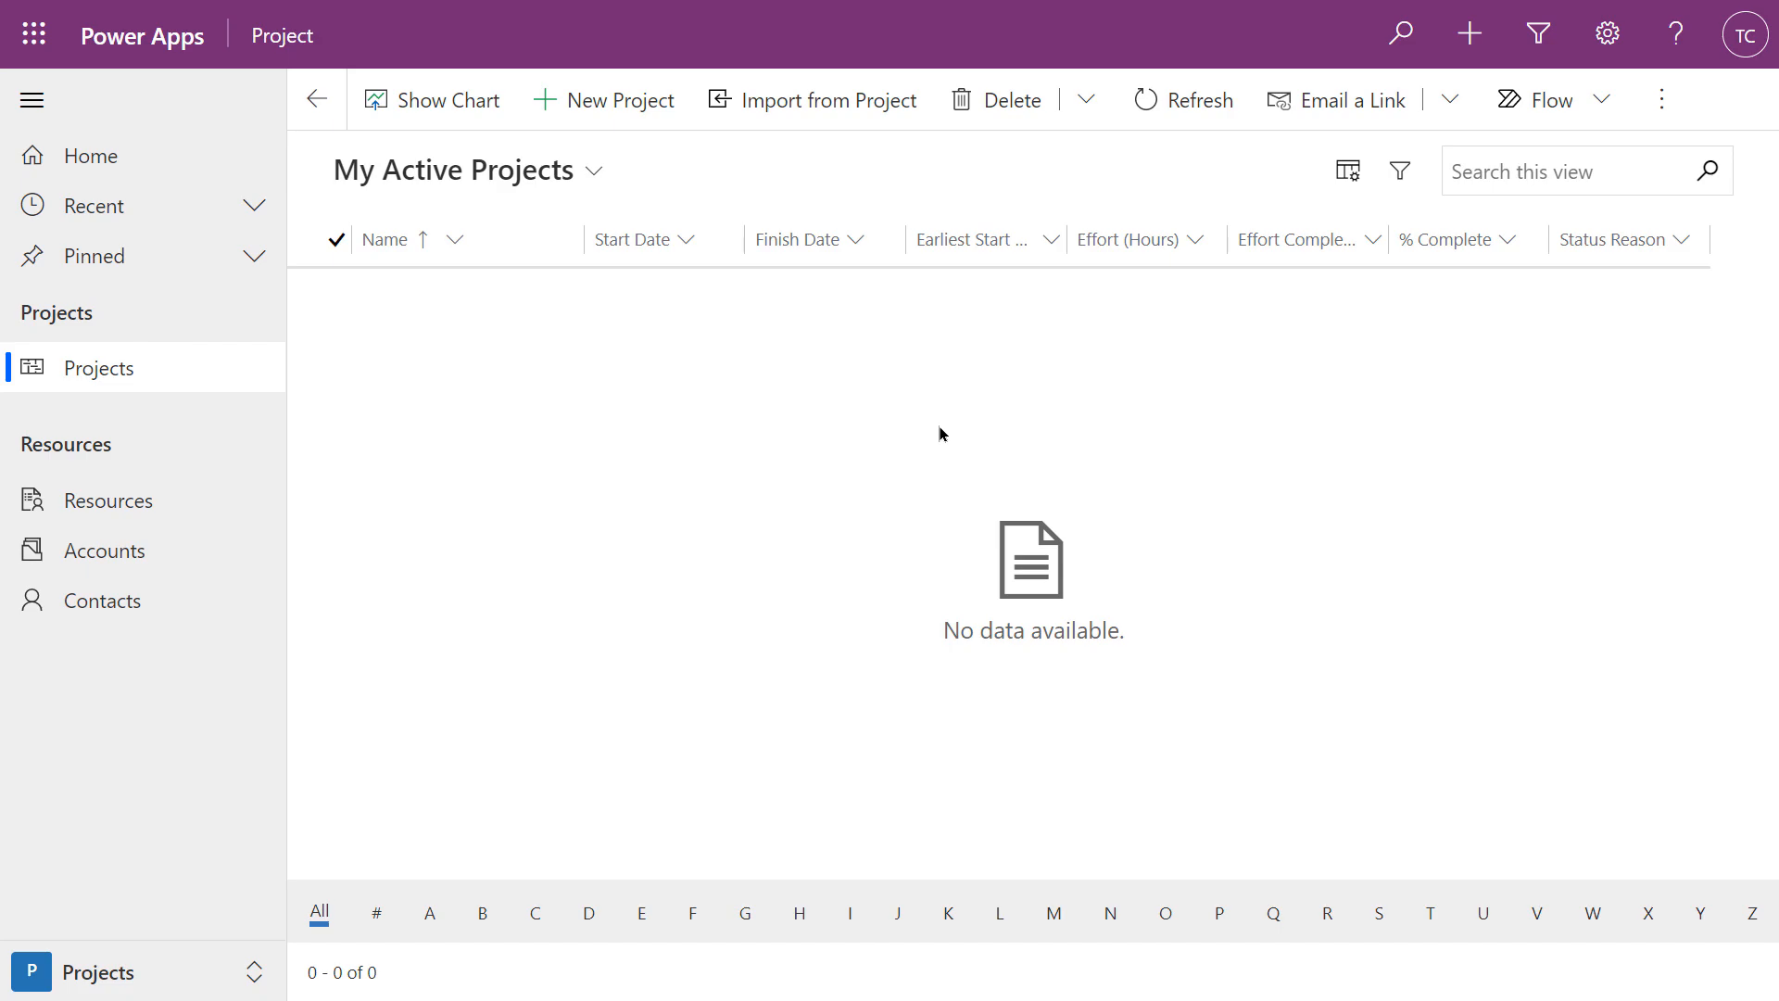
{"action": "left_click", "coordinate": [579, 104]}
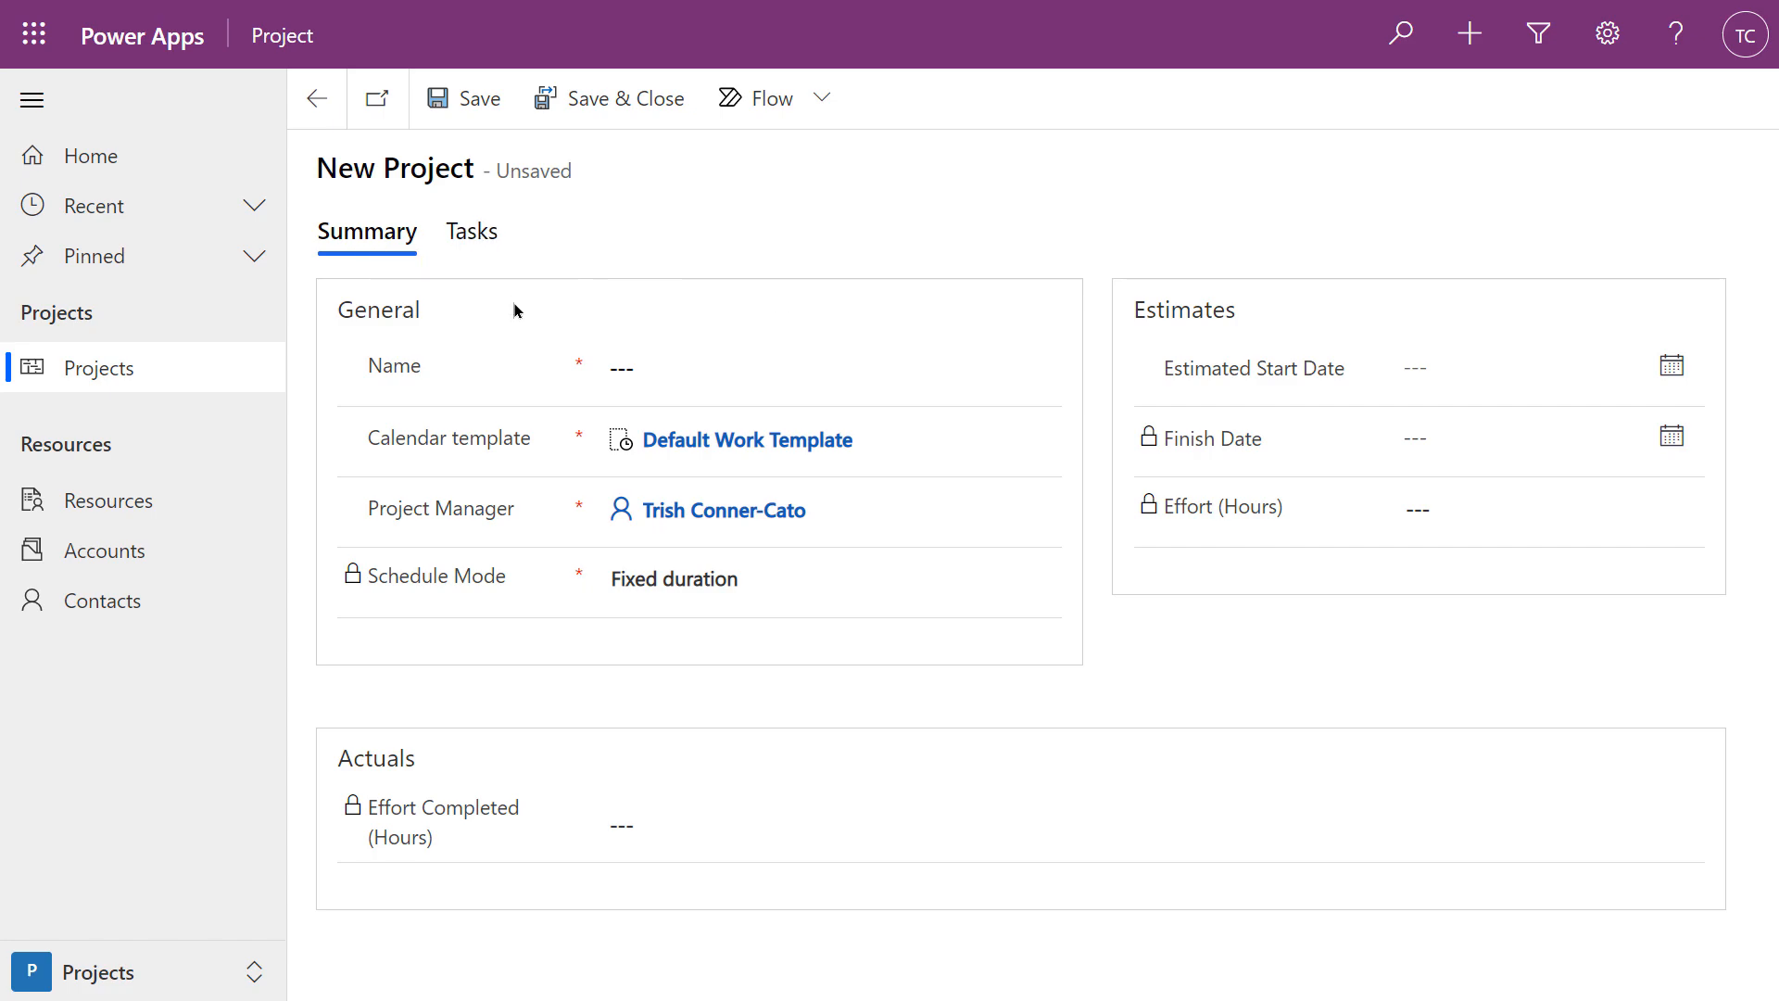
Name the project 'Sample Project', set its estimated start to 12/3/2021, and save it
{"action": "left_click", "coordinate": [607, 366]}
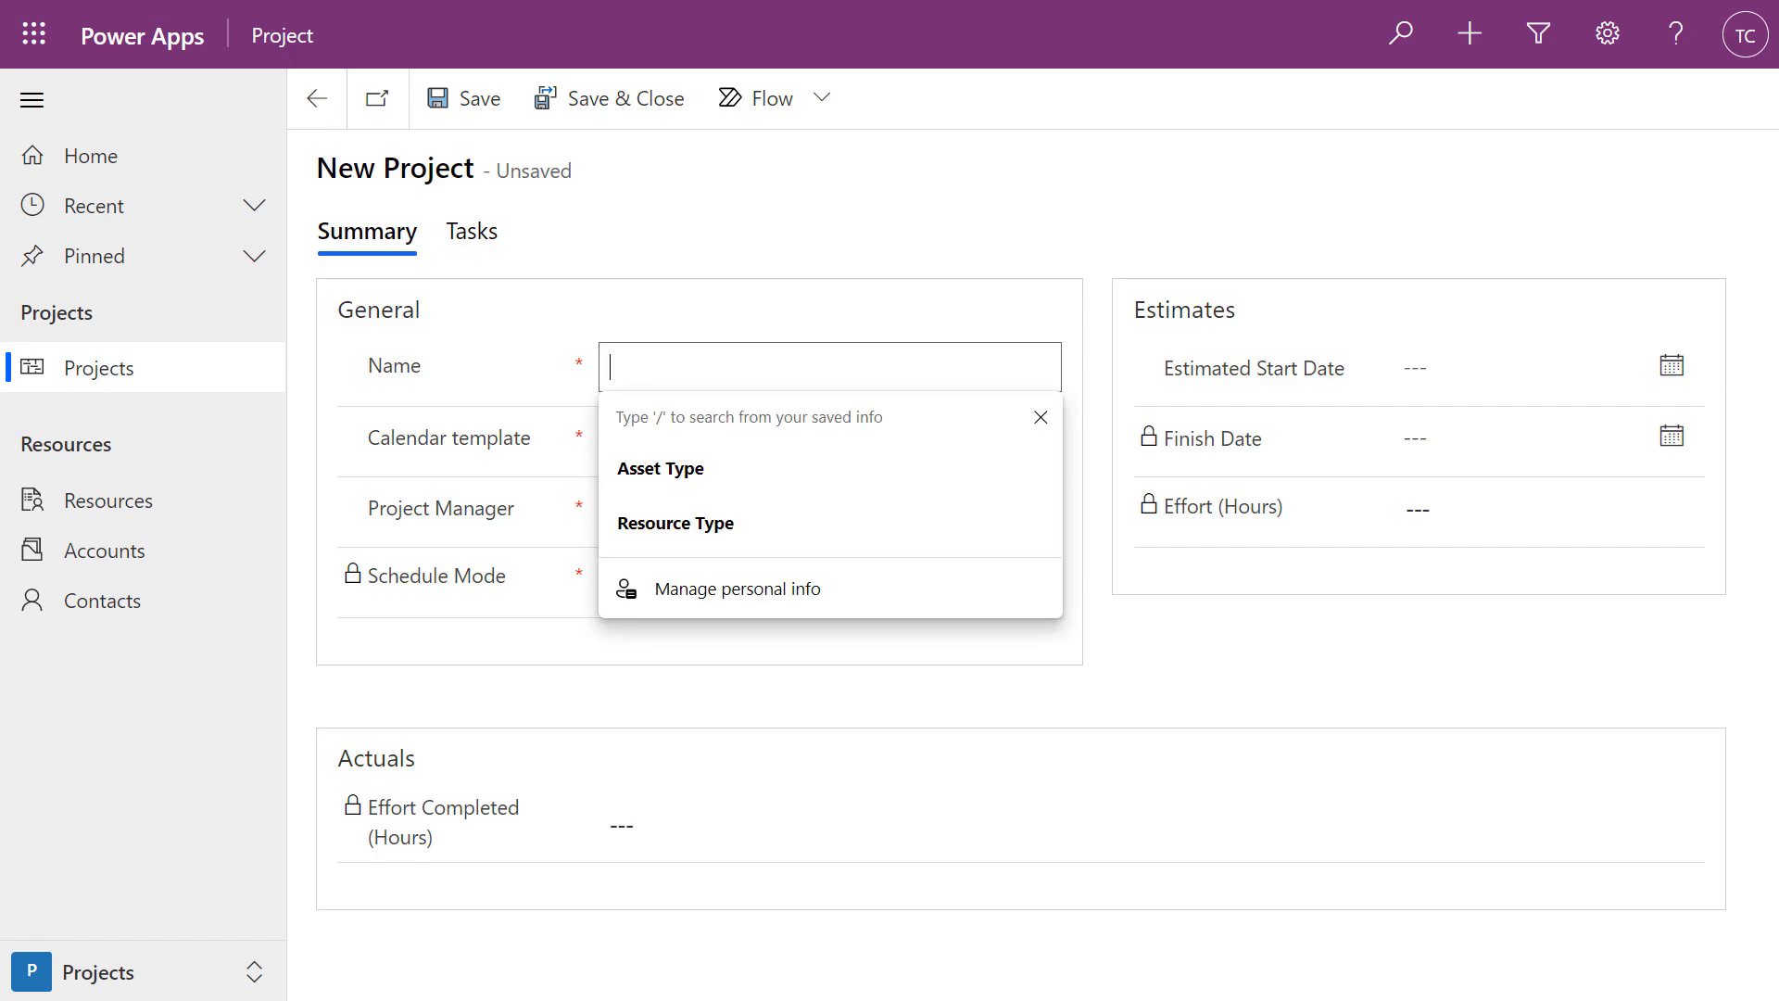
{"action": "type", "text": "Sampl"}
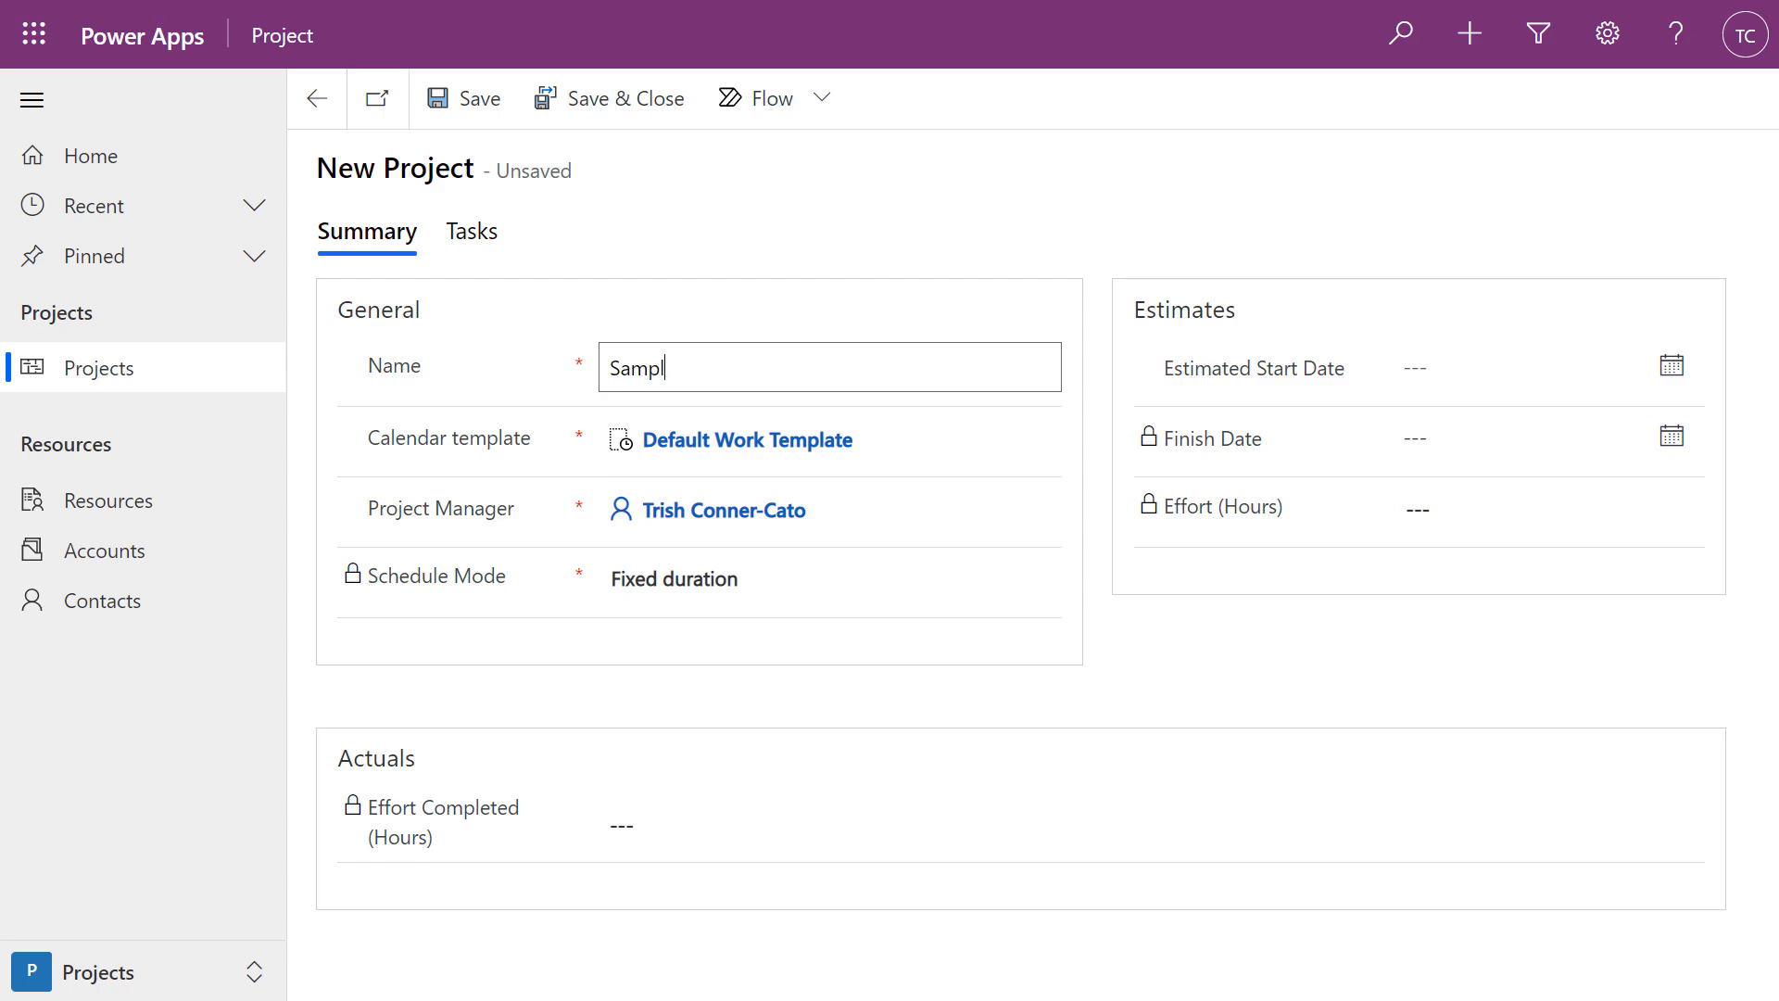
{"action": "type", "text": "e Project"}
{"action": "mouse_move", "coordinate": [570, 596]}
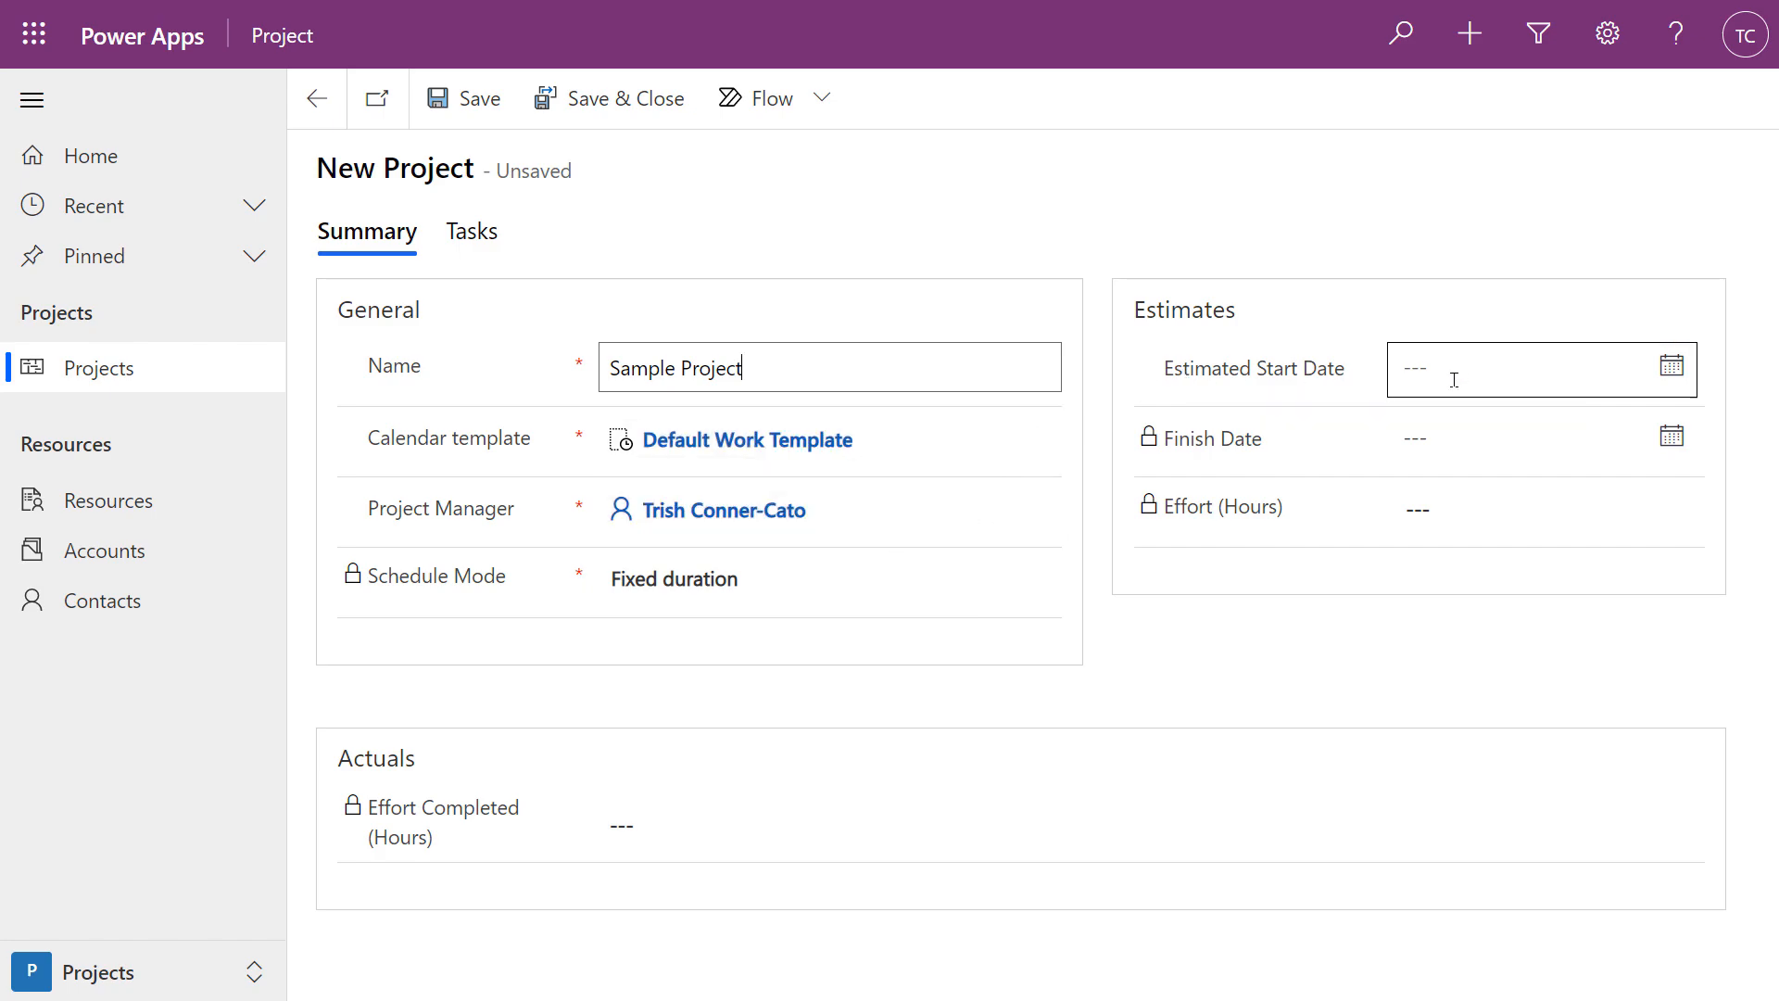
{"action": "left_click", "coordinate": [1673, 374]}
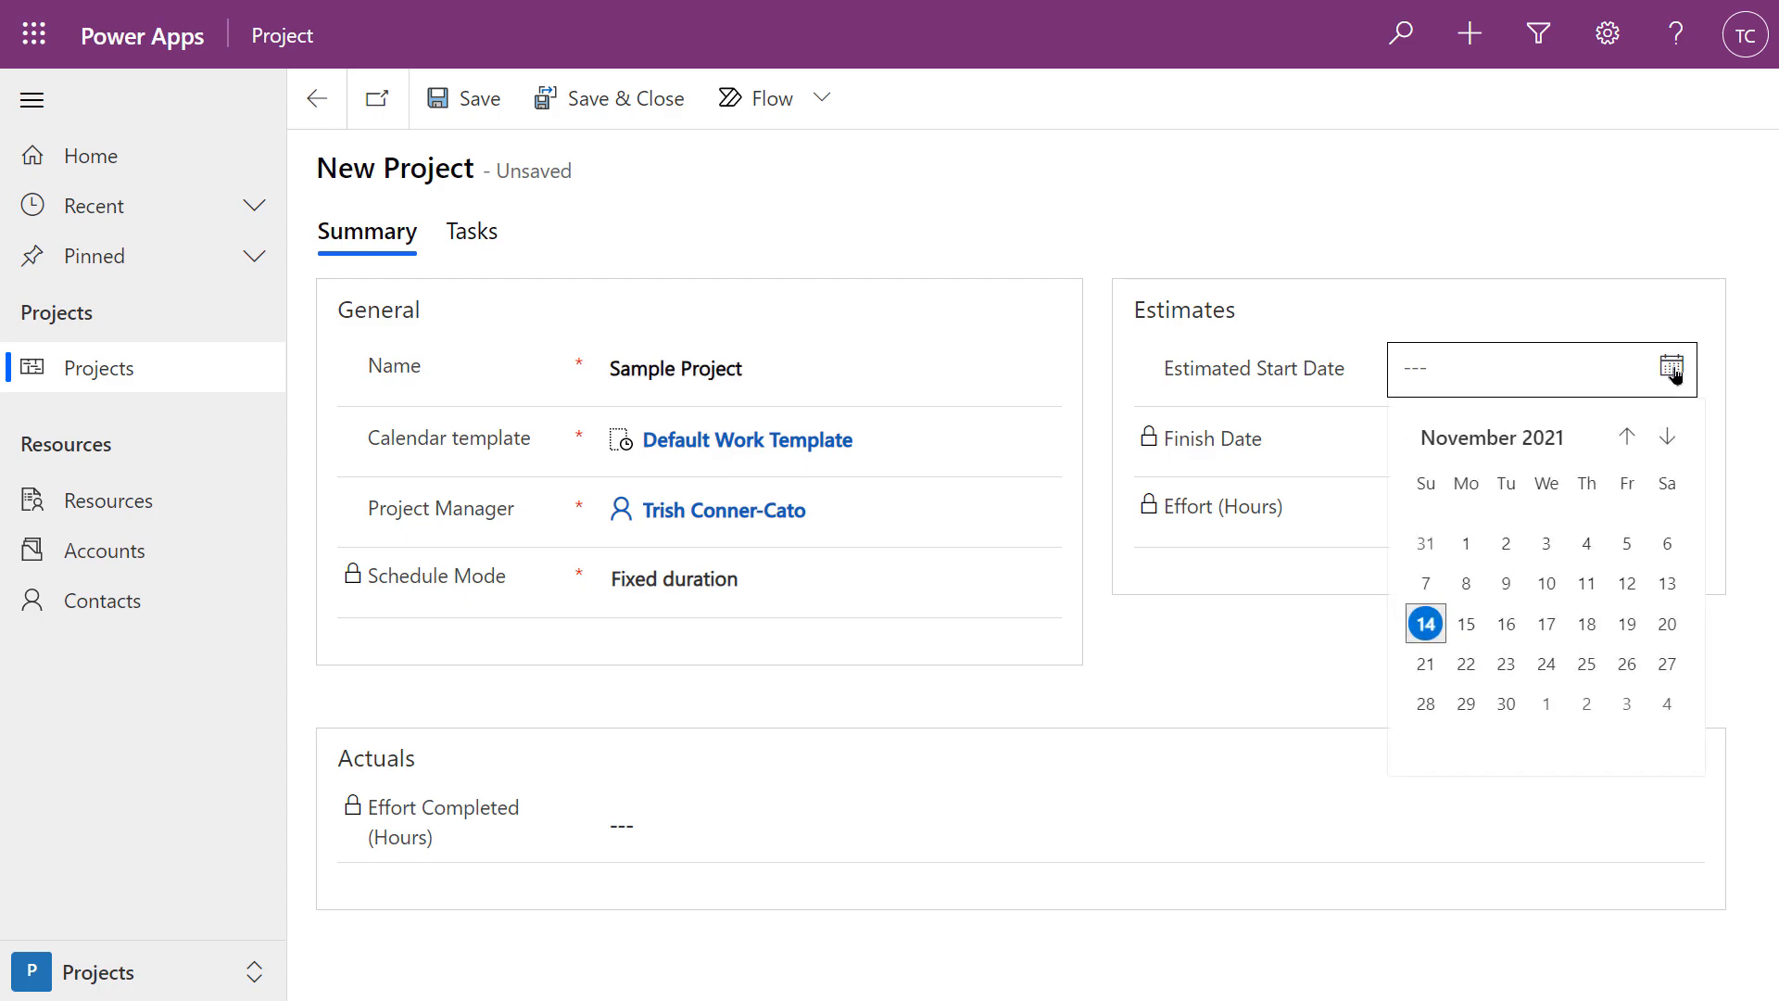
{"action": "left_click", "coordinate": [1628, 707]}
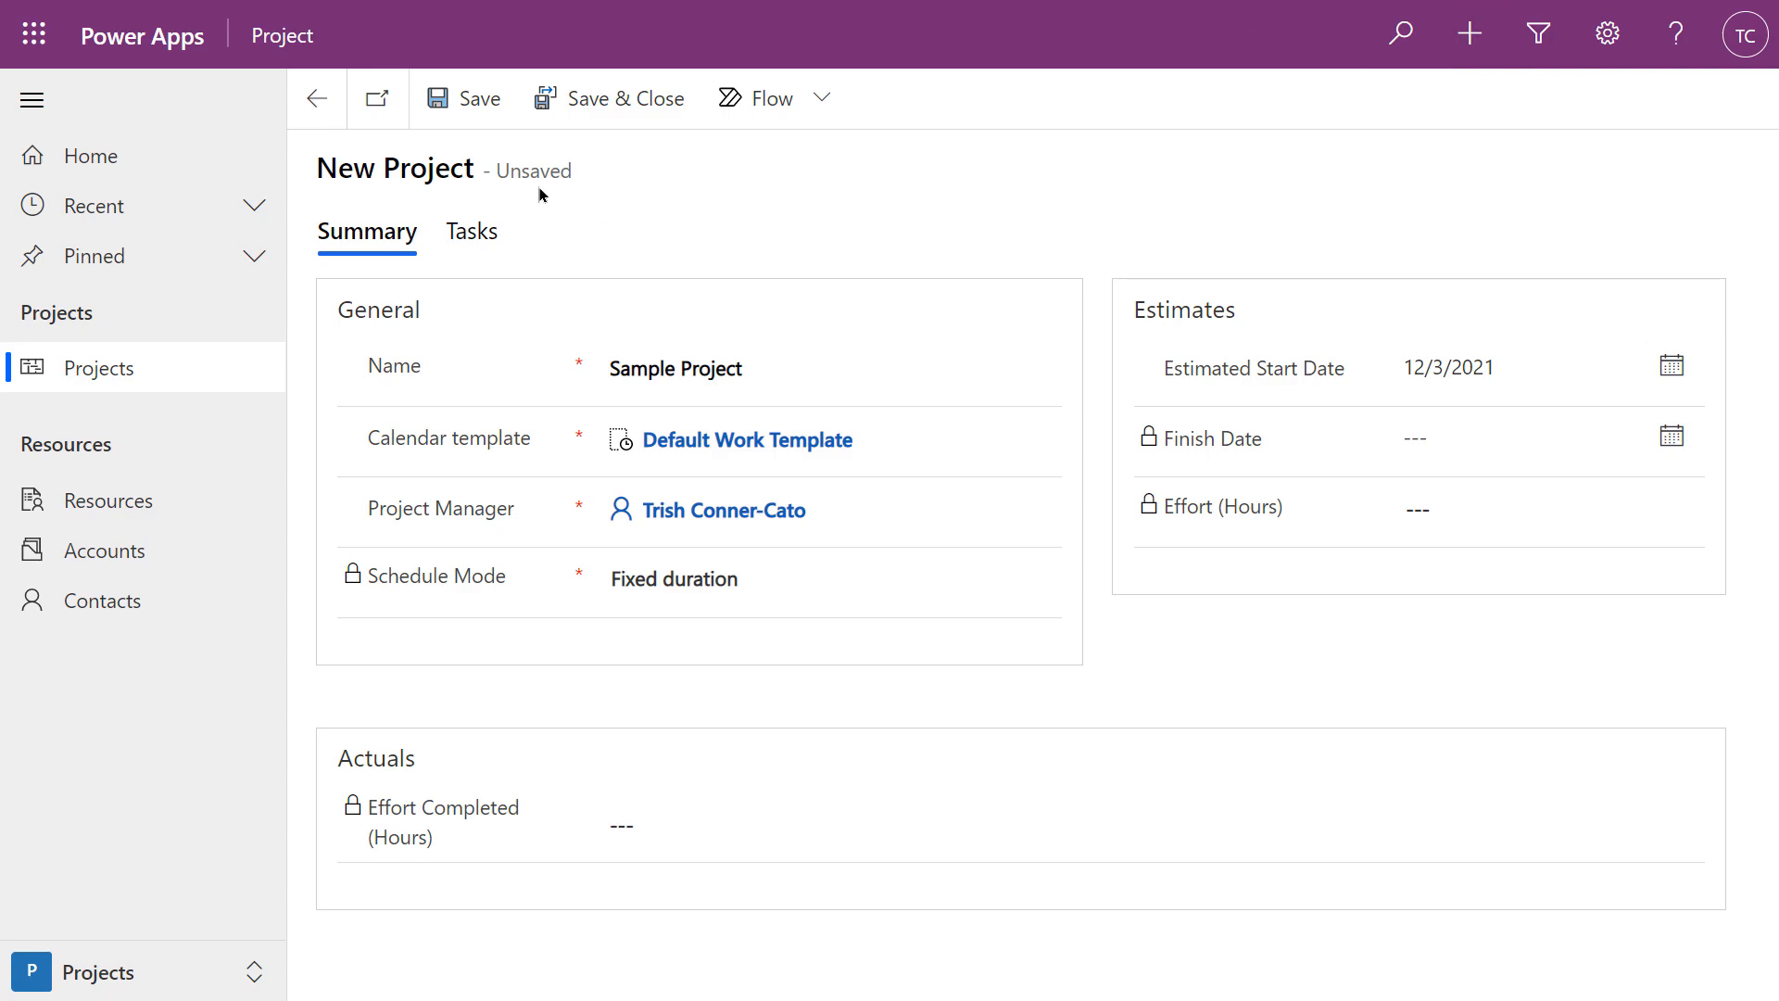
{"action": "left_click", "coordinate": [469, 102]}
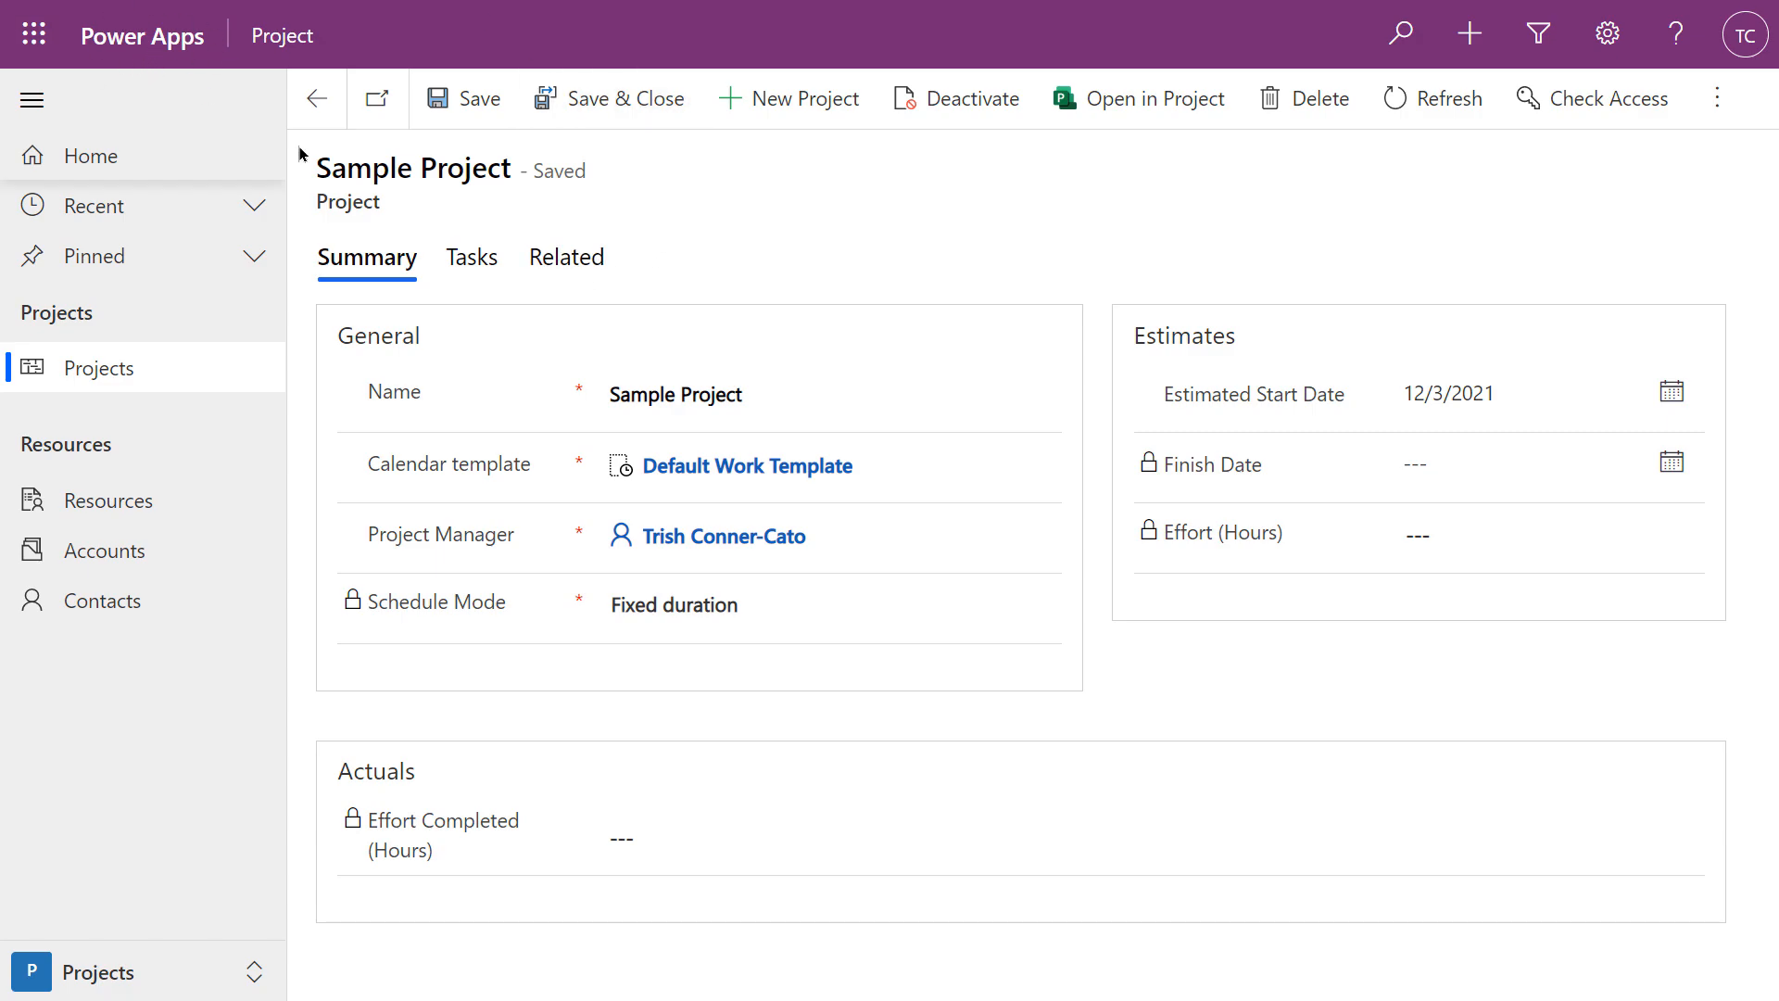
On the project's Tasks tab, add Phase 1, Task 1 and Task 2 as task rows
{"action": "left_click", "coordinate": [470, 272]}
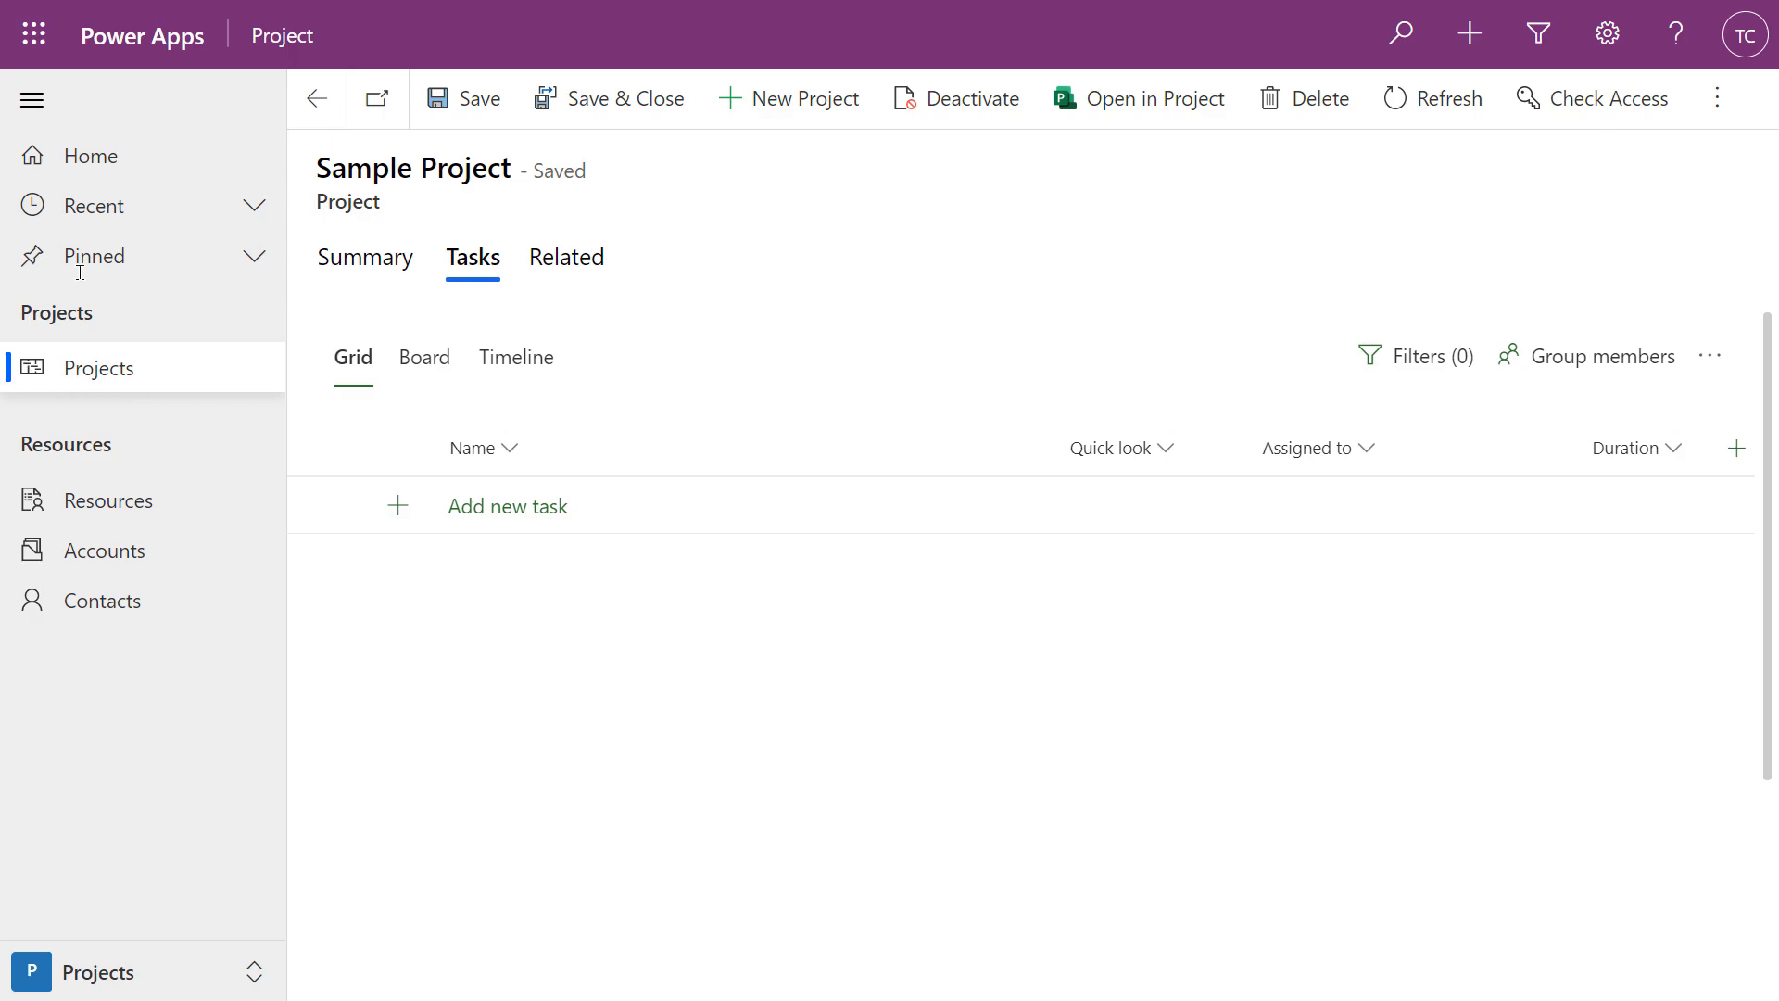
{"action": "left_click", "coordinate": [485, 519]}
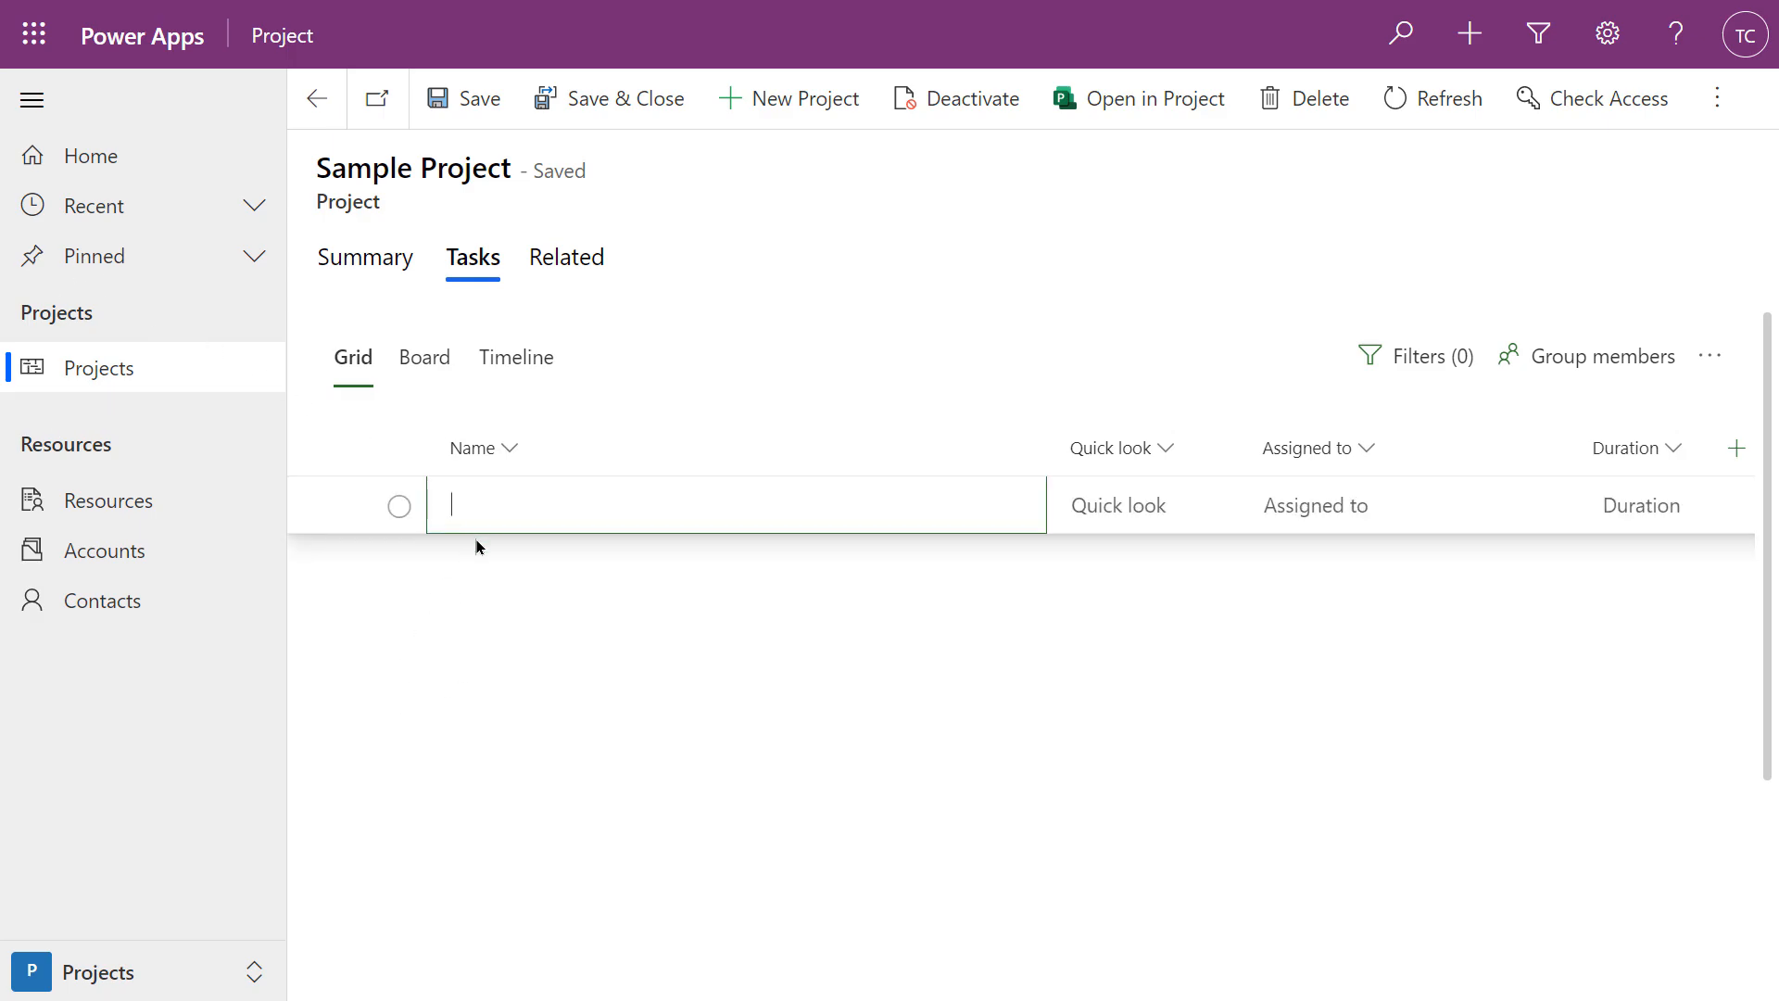
{"action": "type", "text": "Phase 1"}
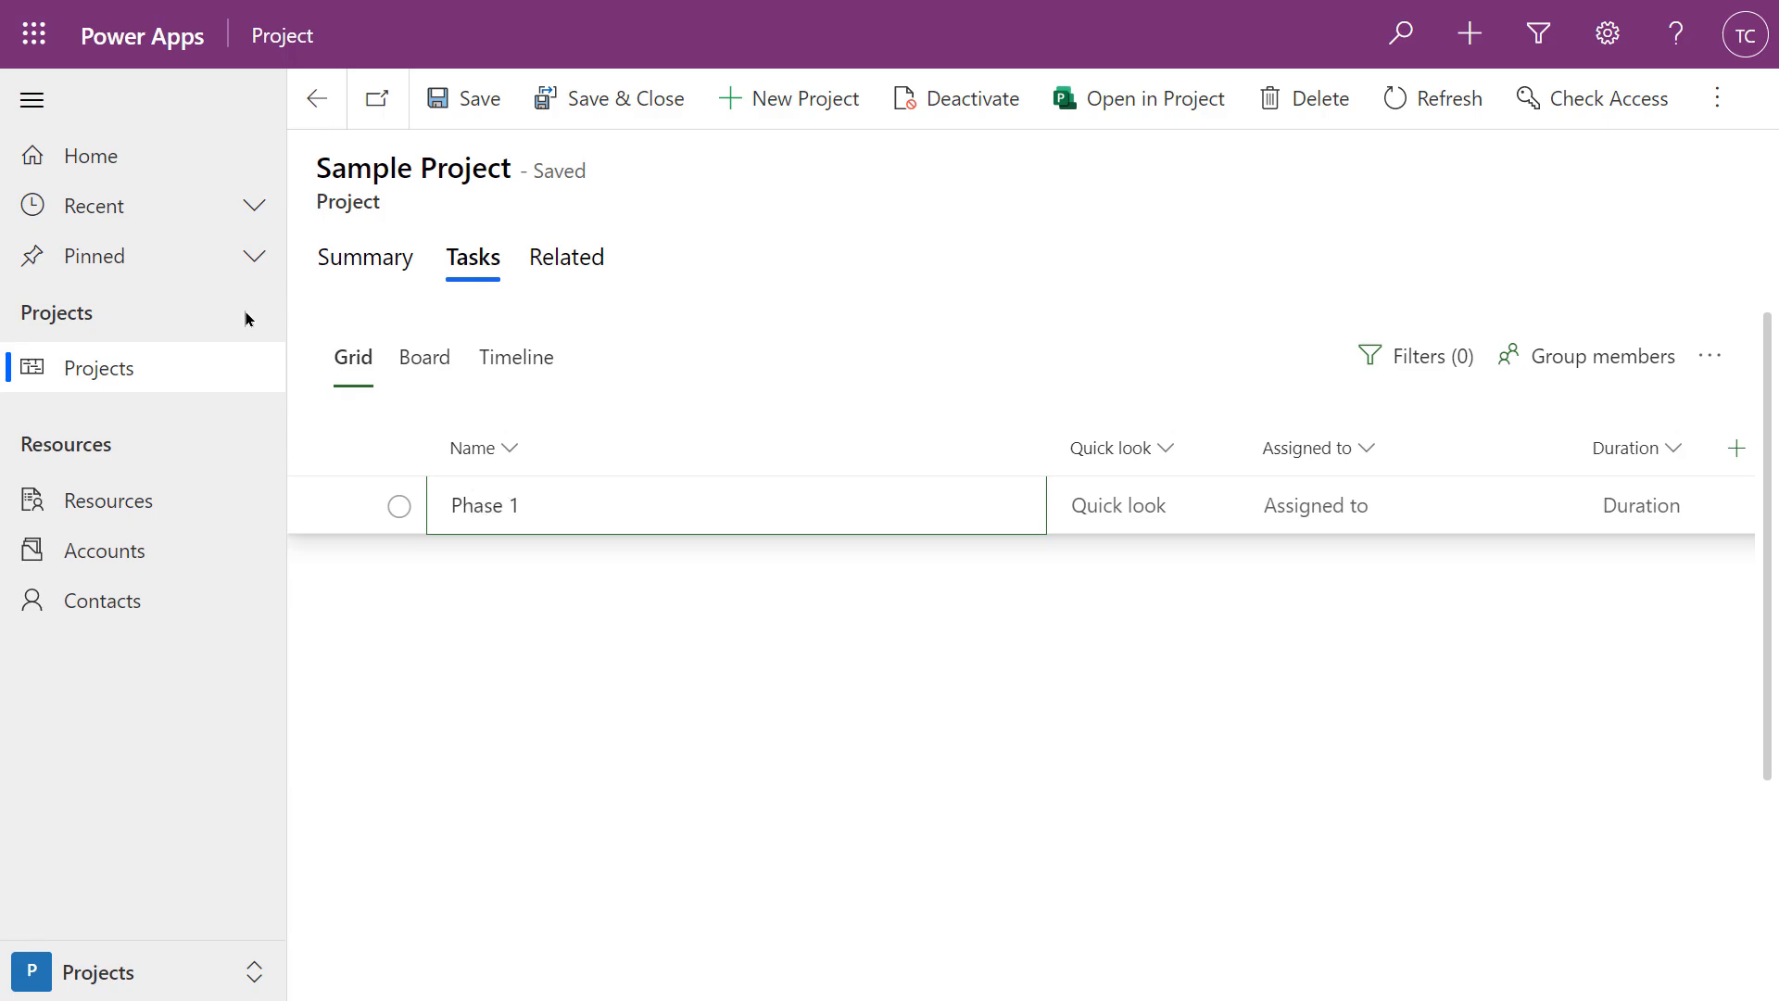
{"action": "key", "text": "Return"}
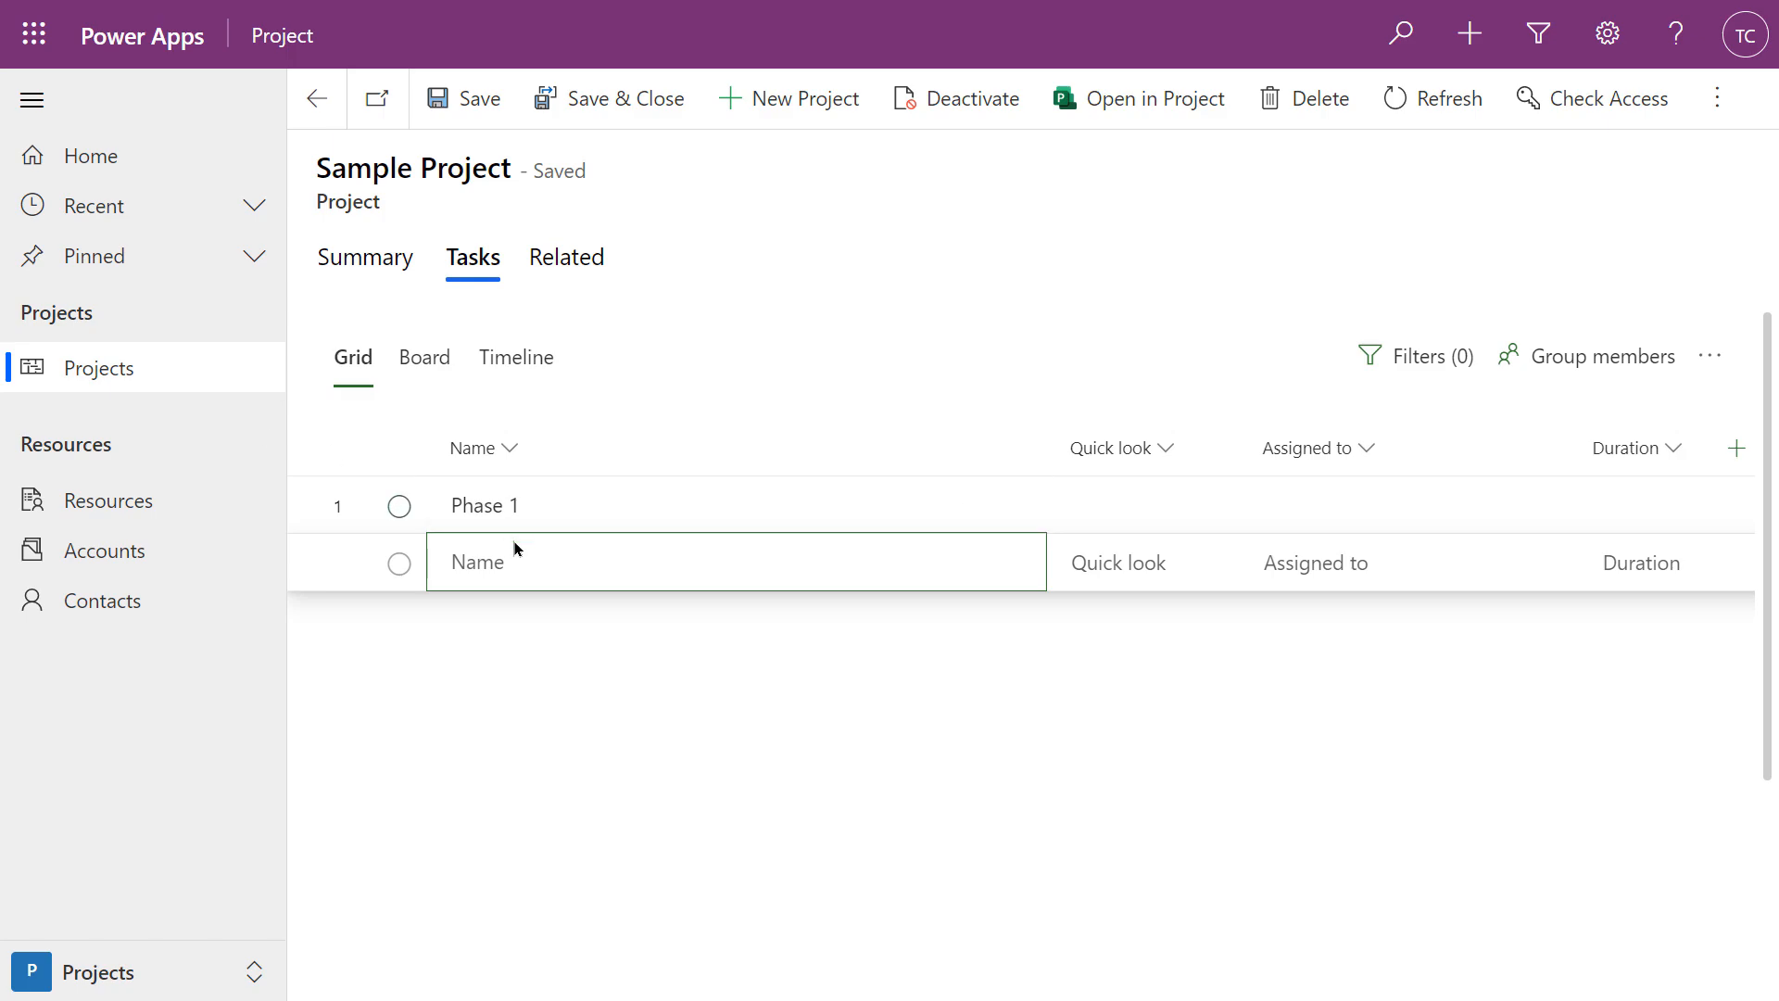
{"action": "type", "text": "Task 1"}
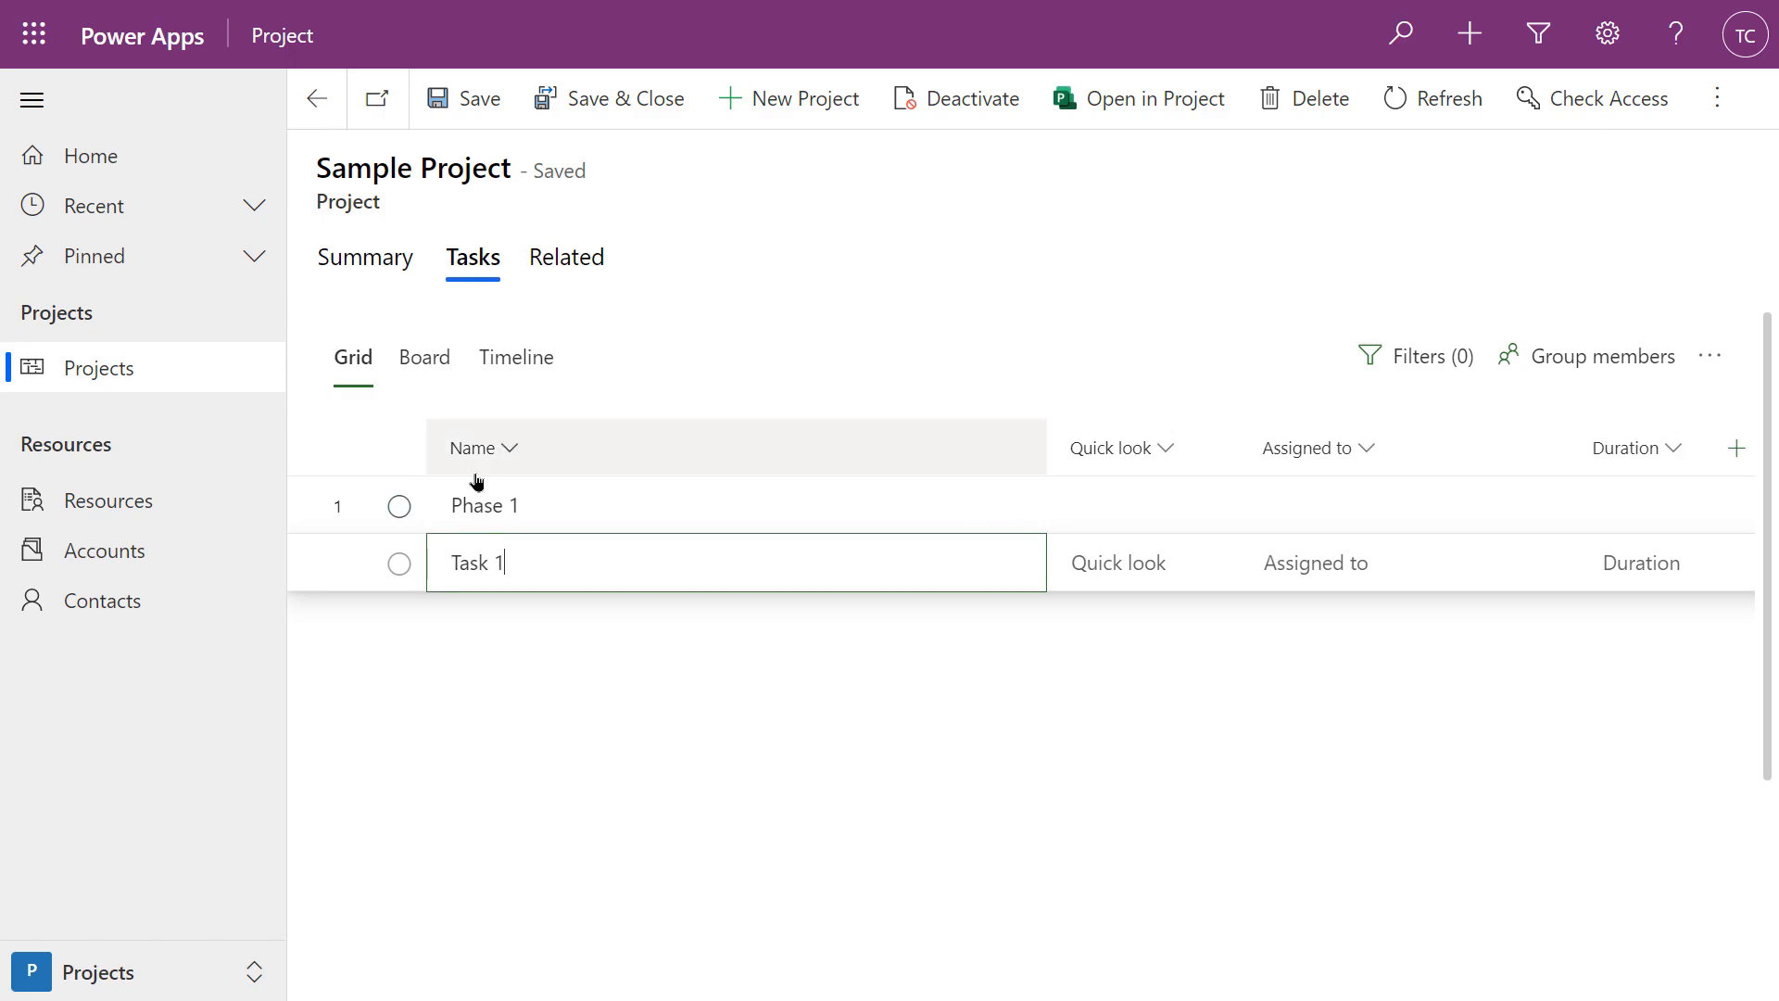
{"action": "key", "text": "Return"}
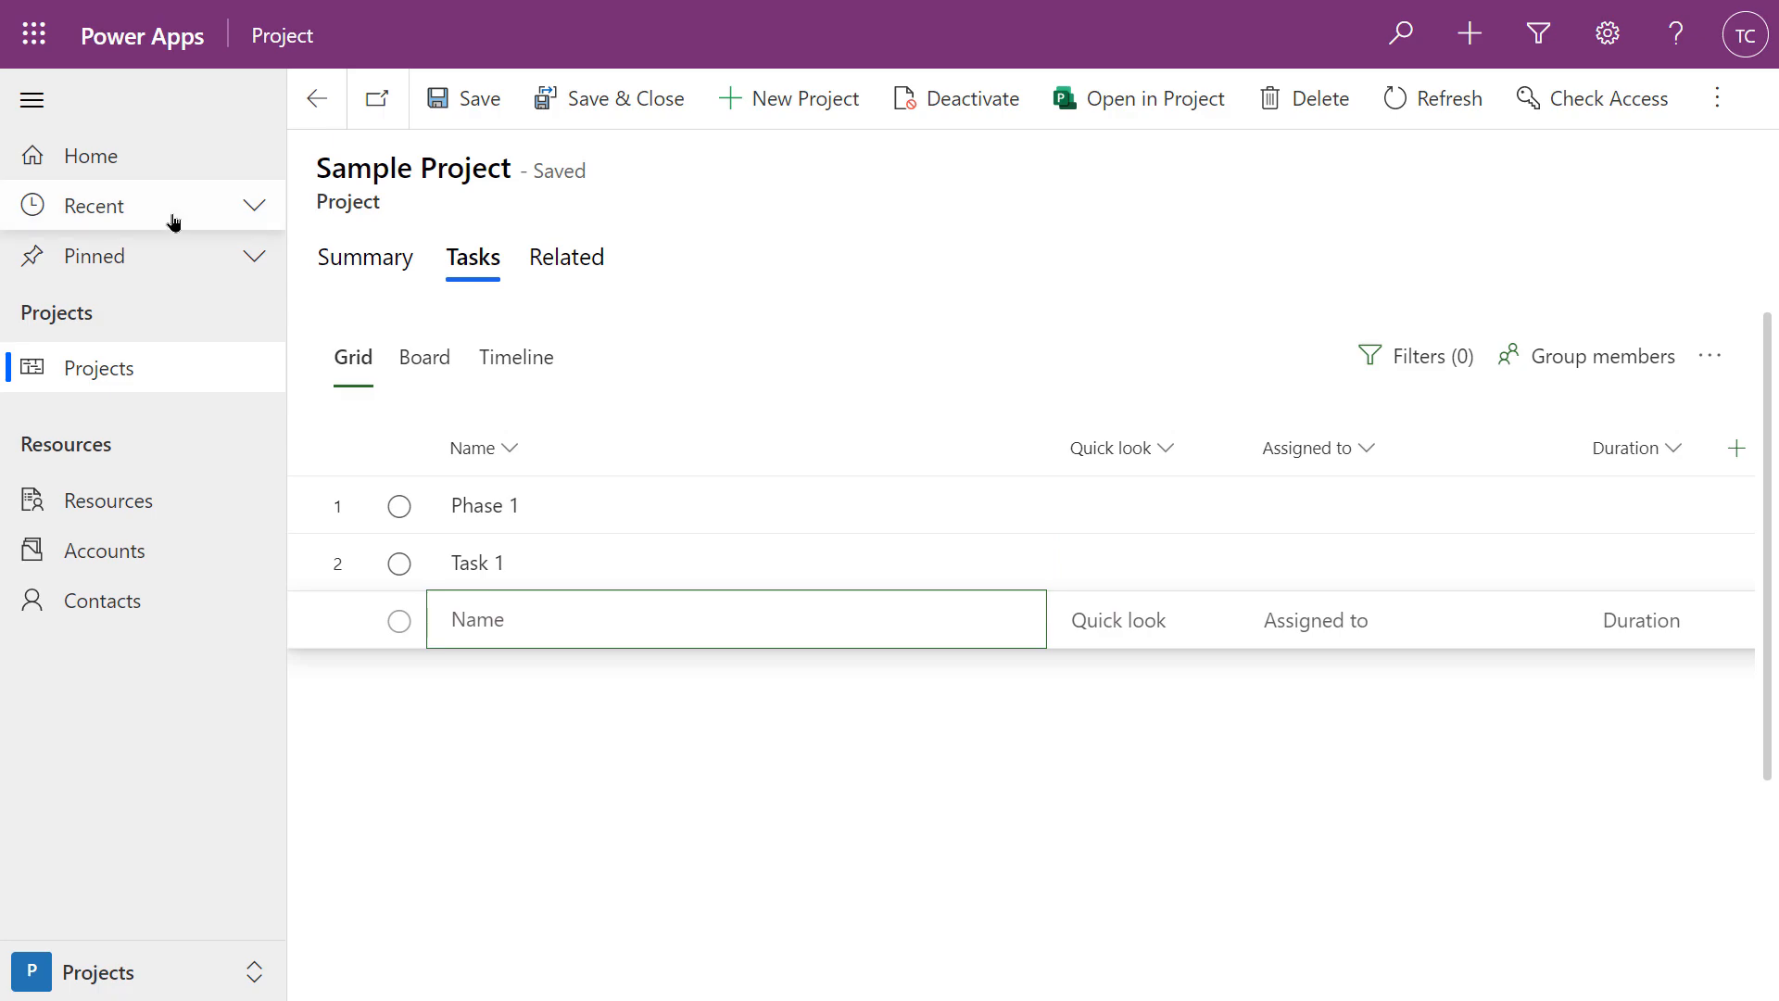
{"action": "type", "text": "Task 2"}
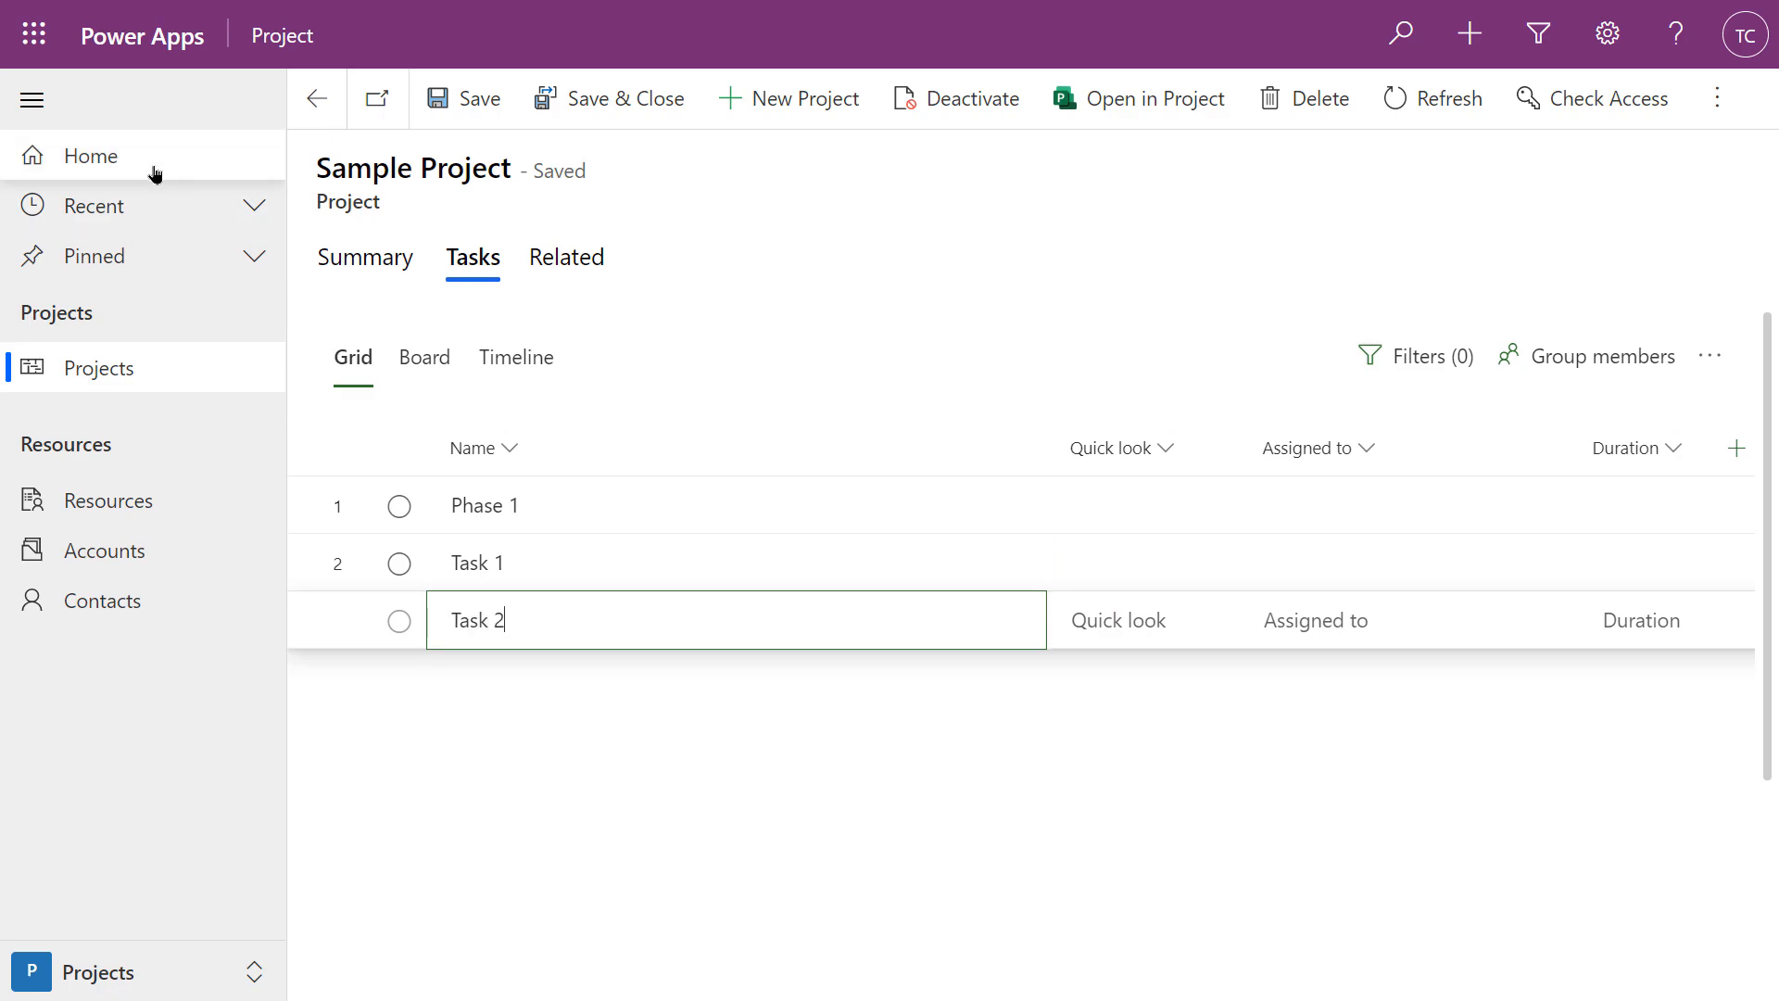
{"action": "key", "text": "Return"}
Add Task 3, Task 4 and Phase 2 to the task list
{"action": "type", "text": "Task 3"}
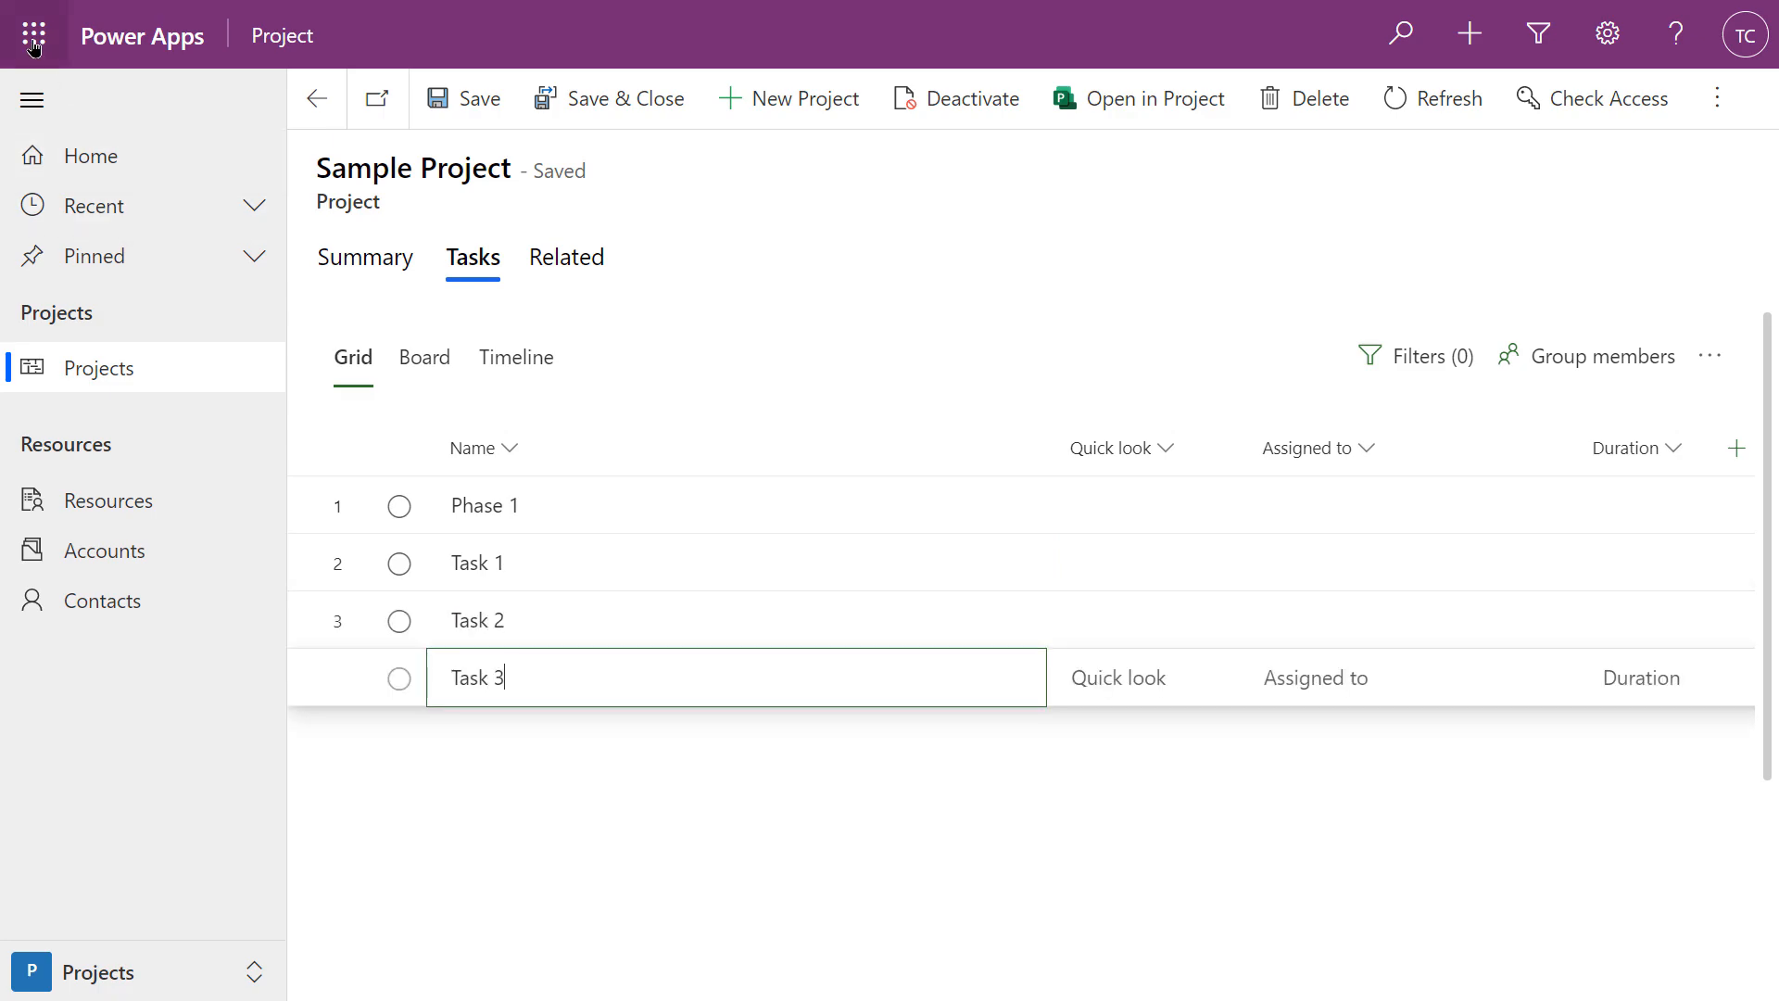
{"action": "key", "text": "Return"}
{"action": "type", "text": "Task 4"}
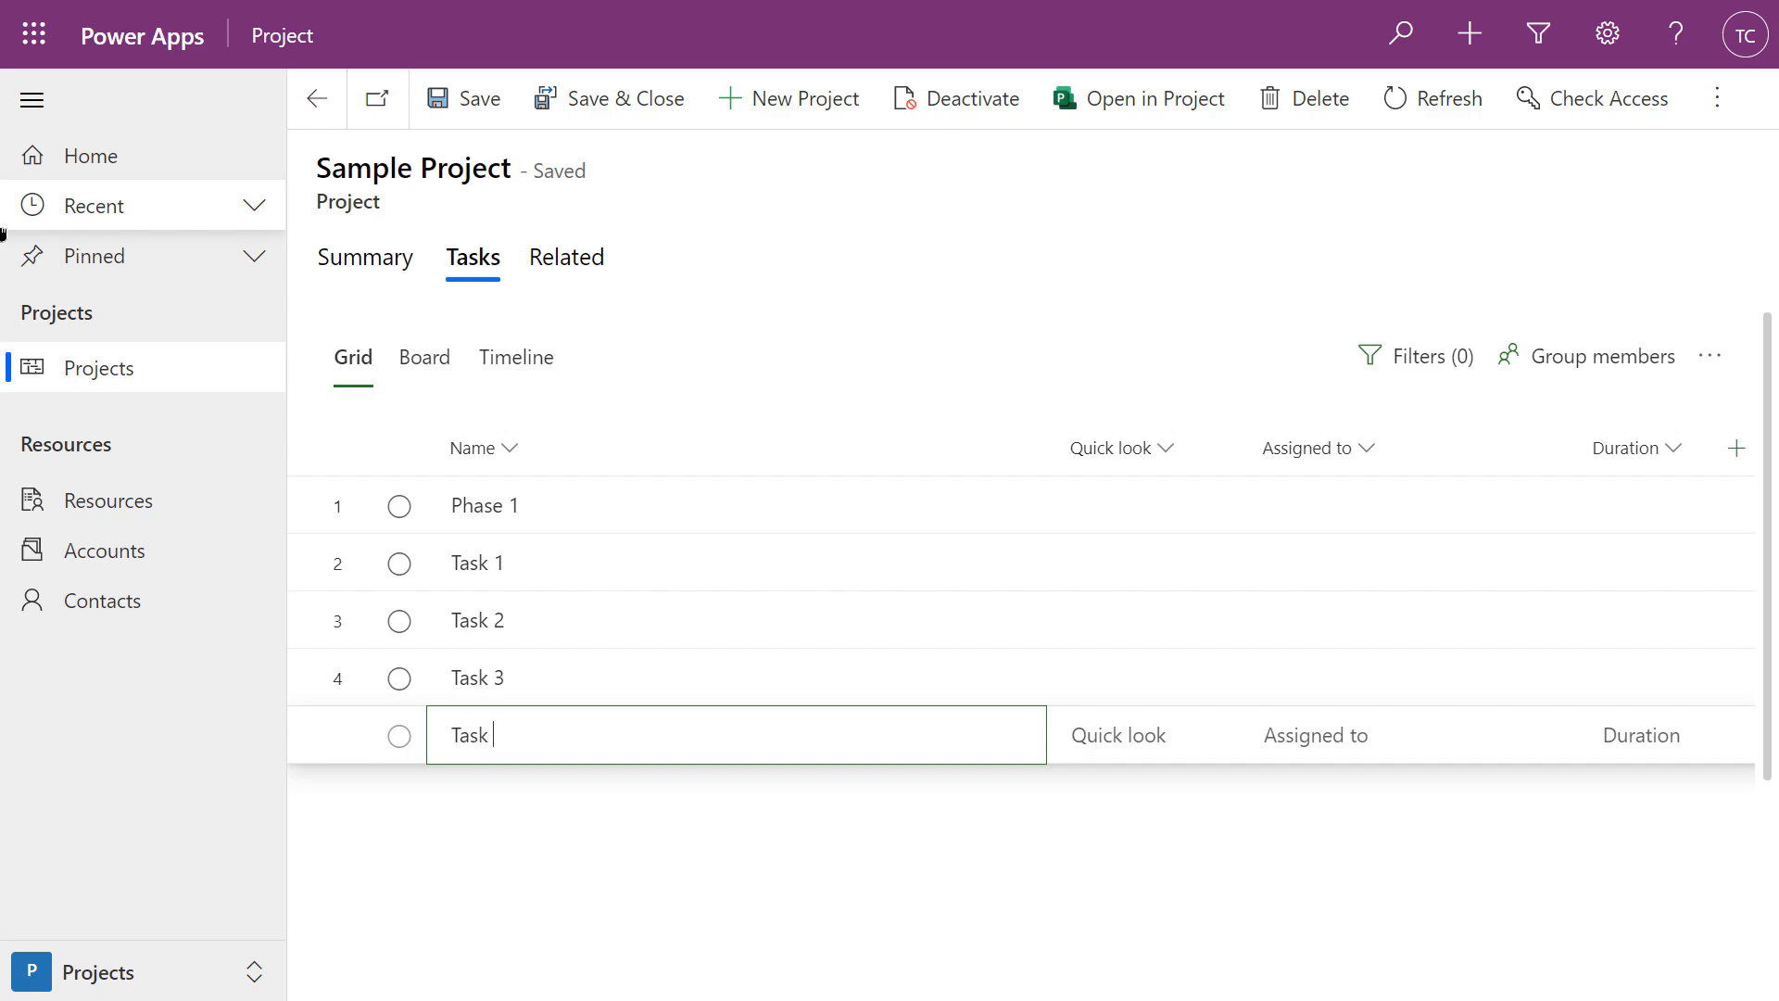
{"action": "key", "text": "Return"}
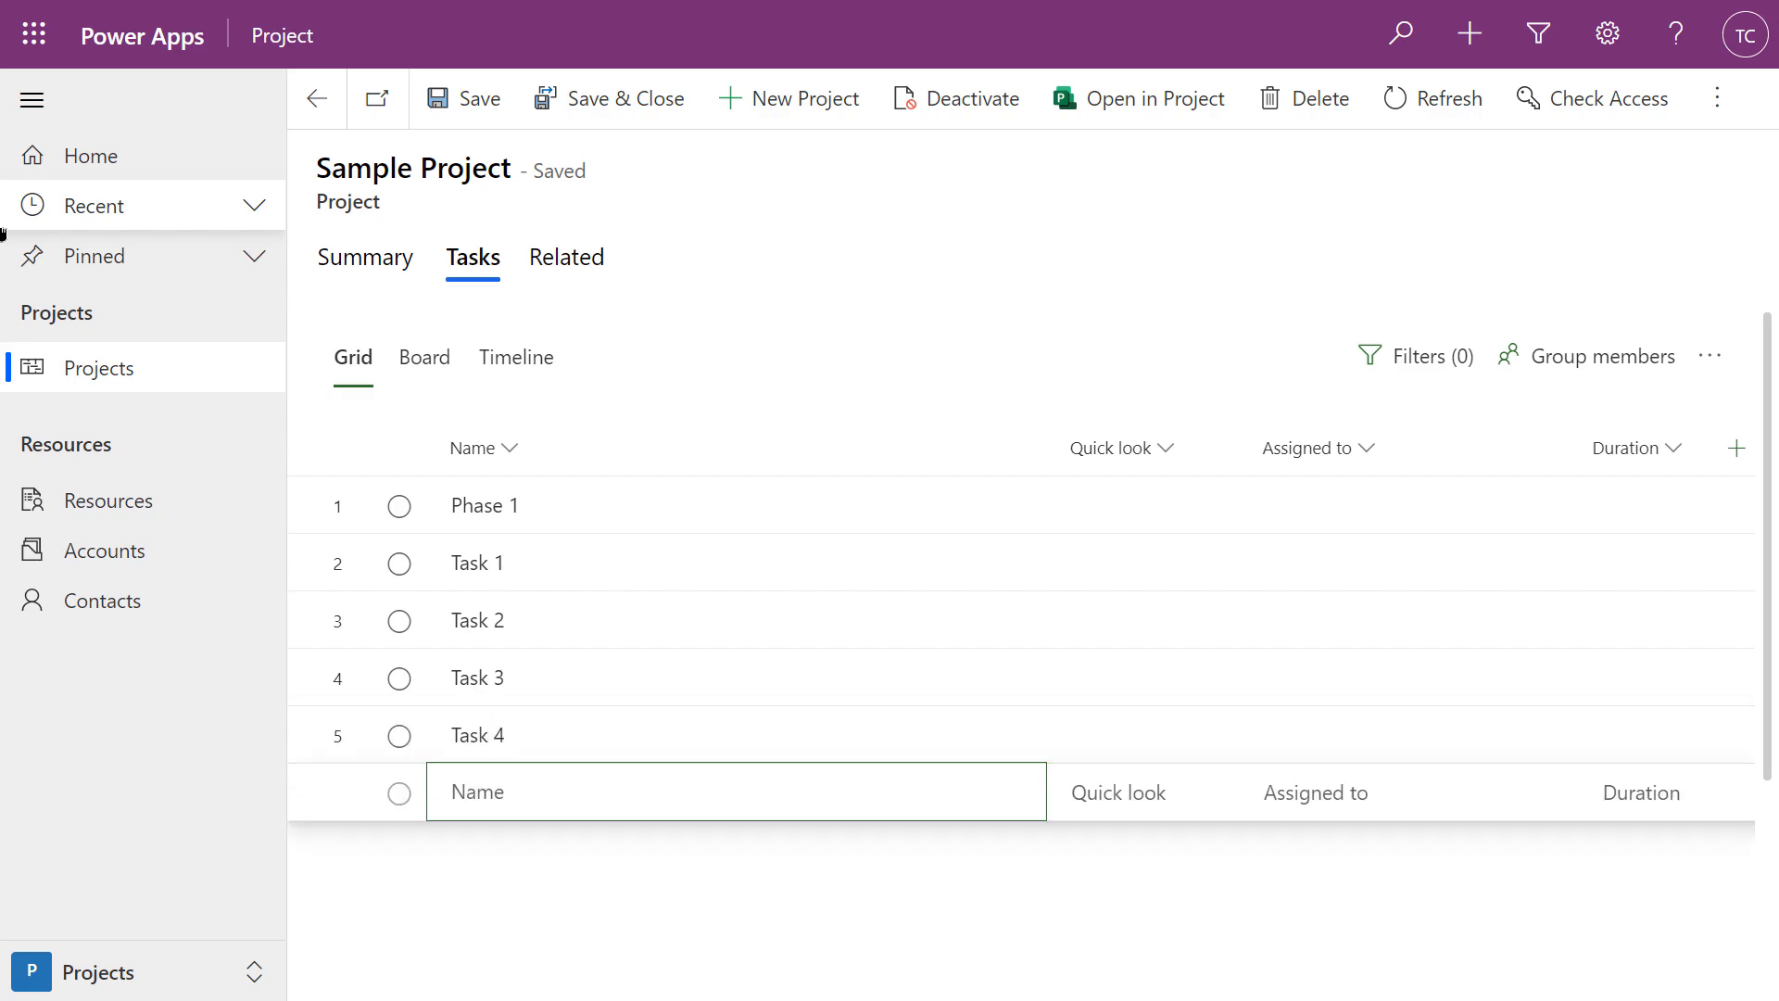
{"action": "mouse_move", "coordinate": [2, 7]}
{"action": "type", "text": "Phase "}
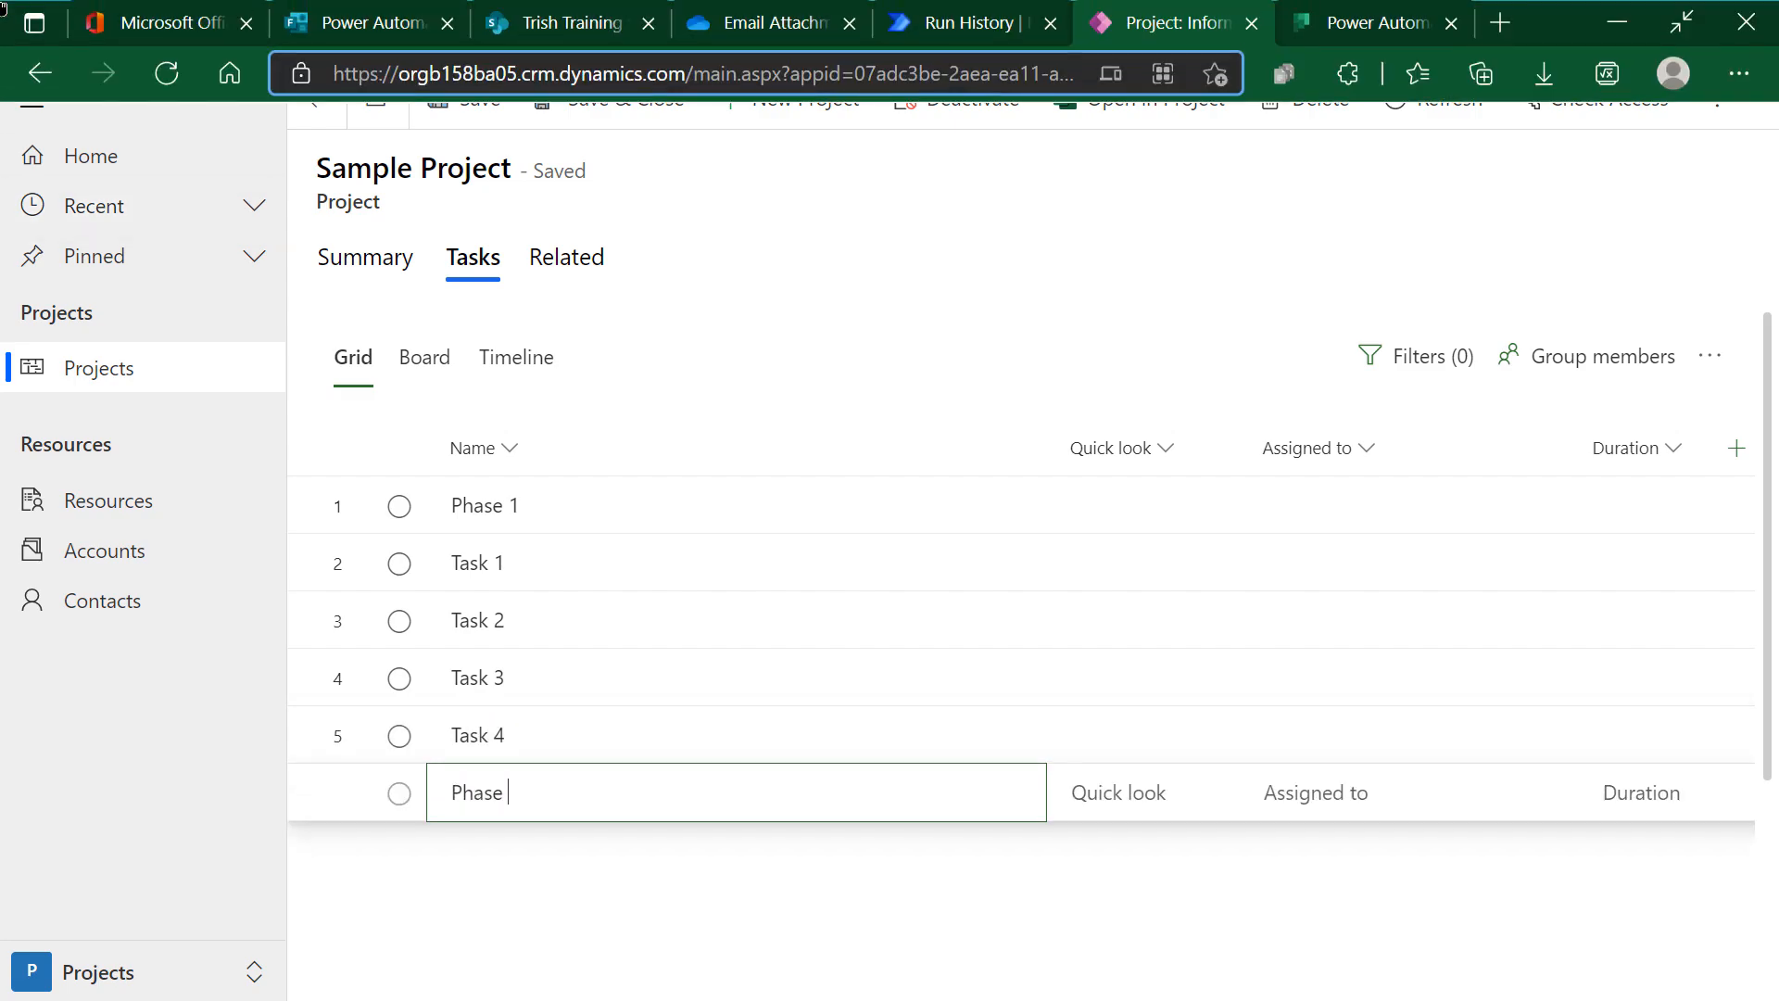
{"action": "type", "text": "2"}
{"action": "key", "text": "Return"}
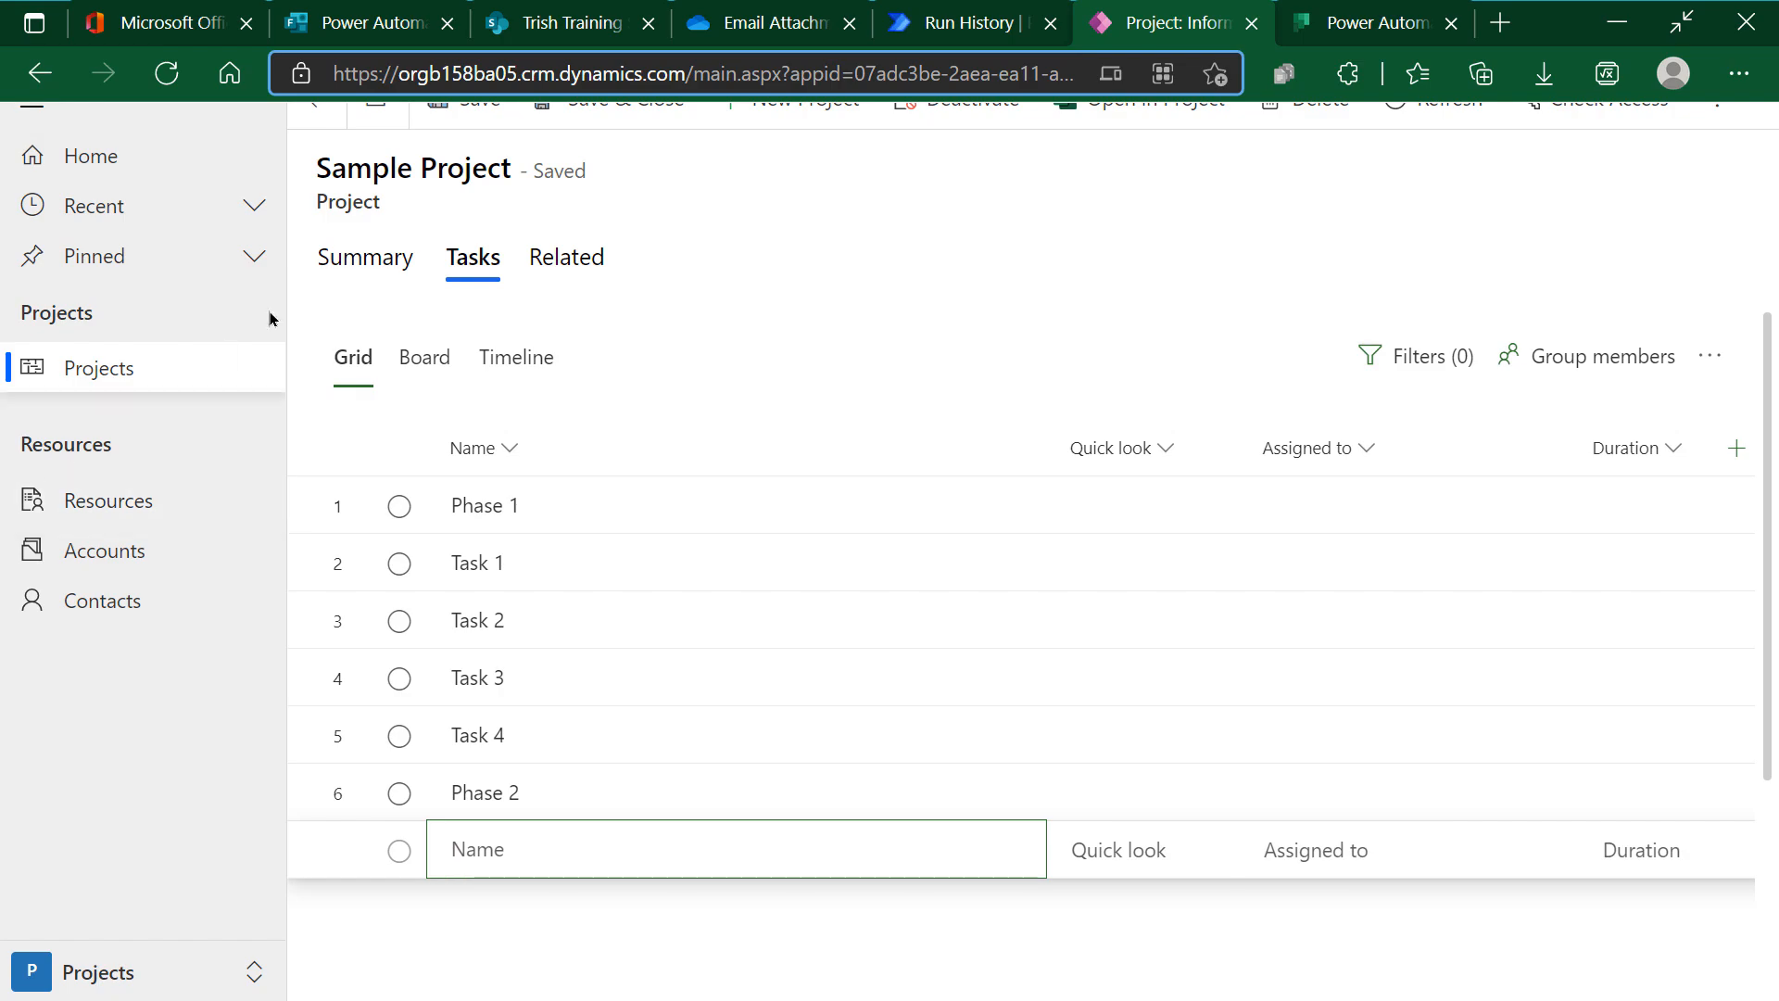
{"action": "left_click", "coordinate": [1695, 35]}
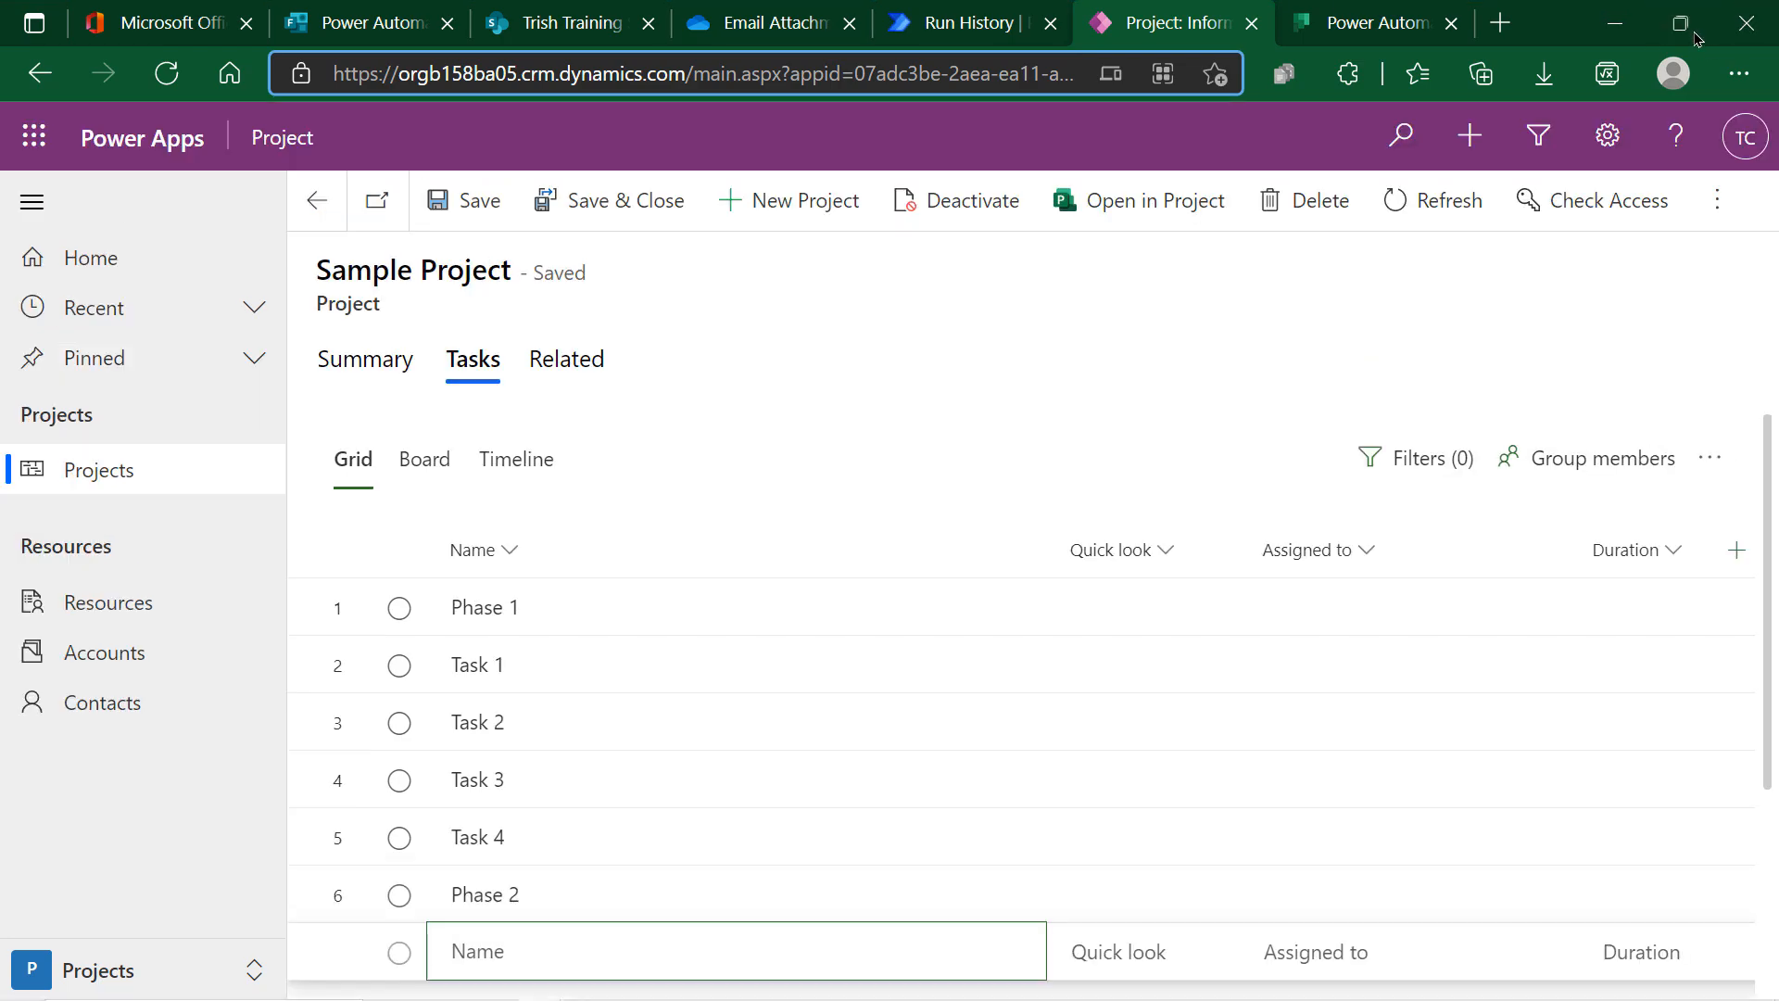
Return the browser to full screen and add Task 1, Task 2 and Task 3 after Phase 2
{"action": "left_click", "coordinate": [1737, 82]}
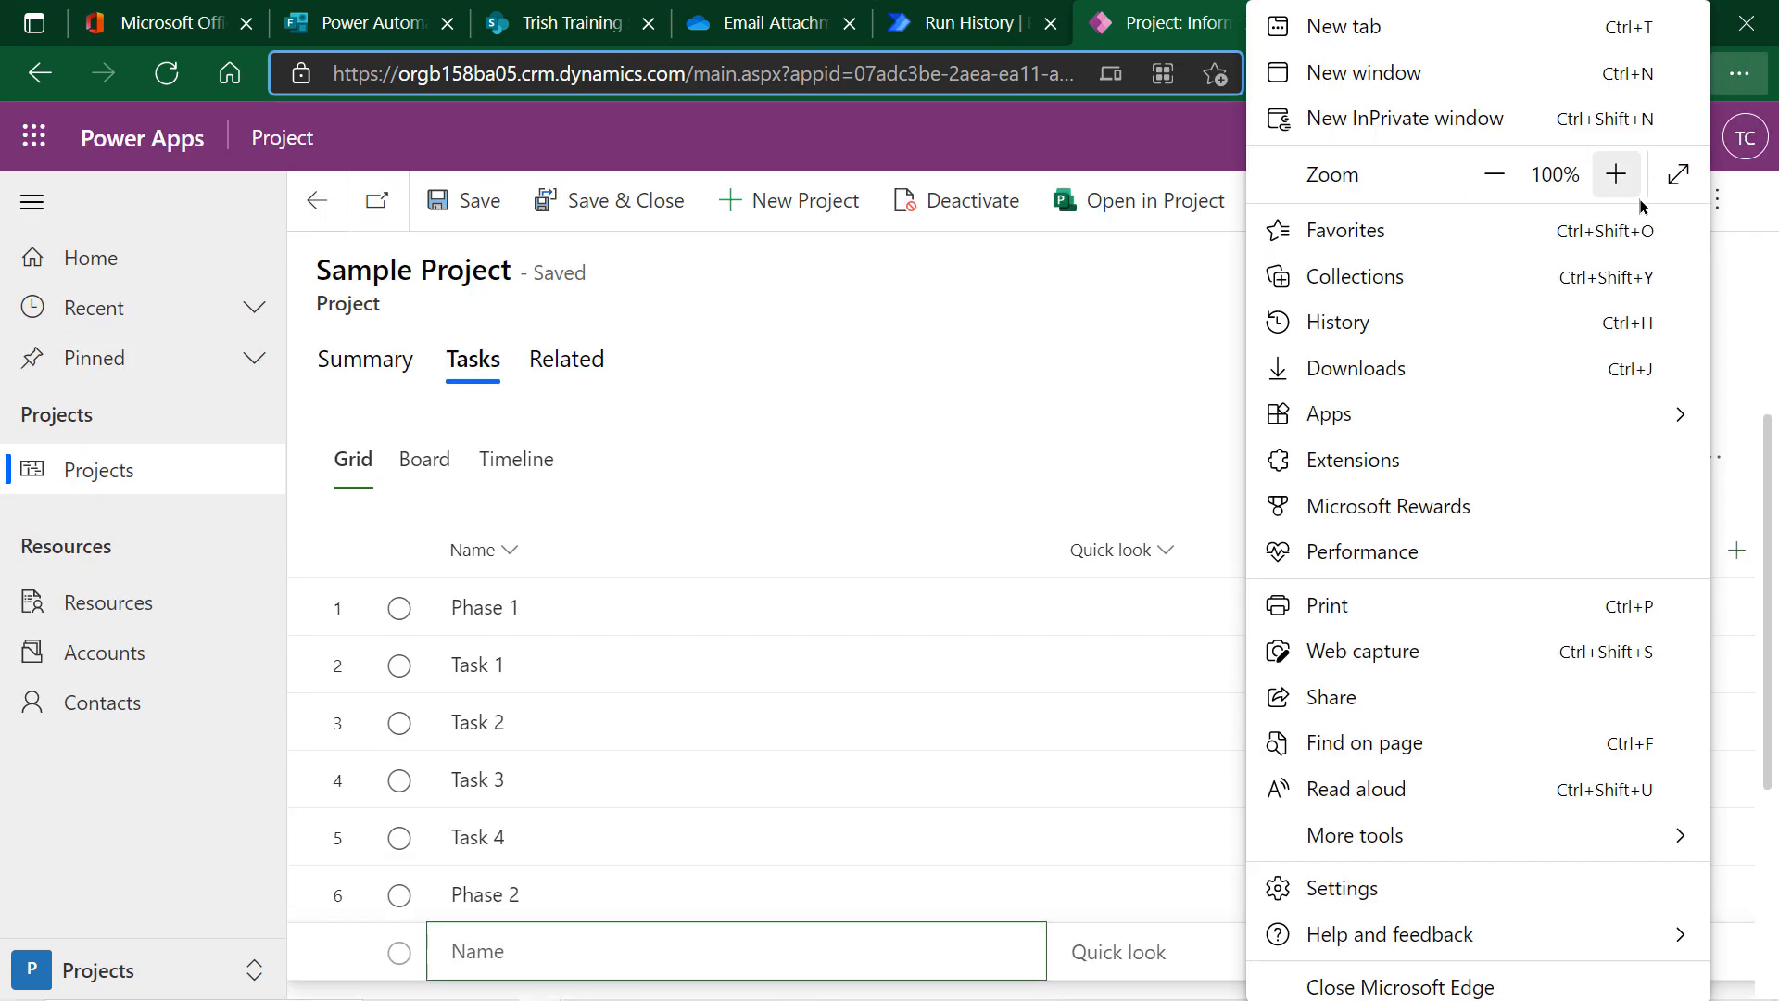
{"action": "left_click", "coordinate": [1678, 174]}
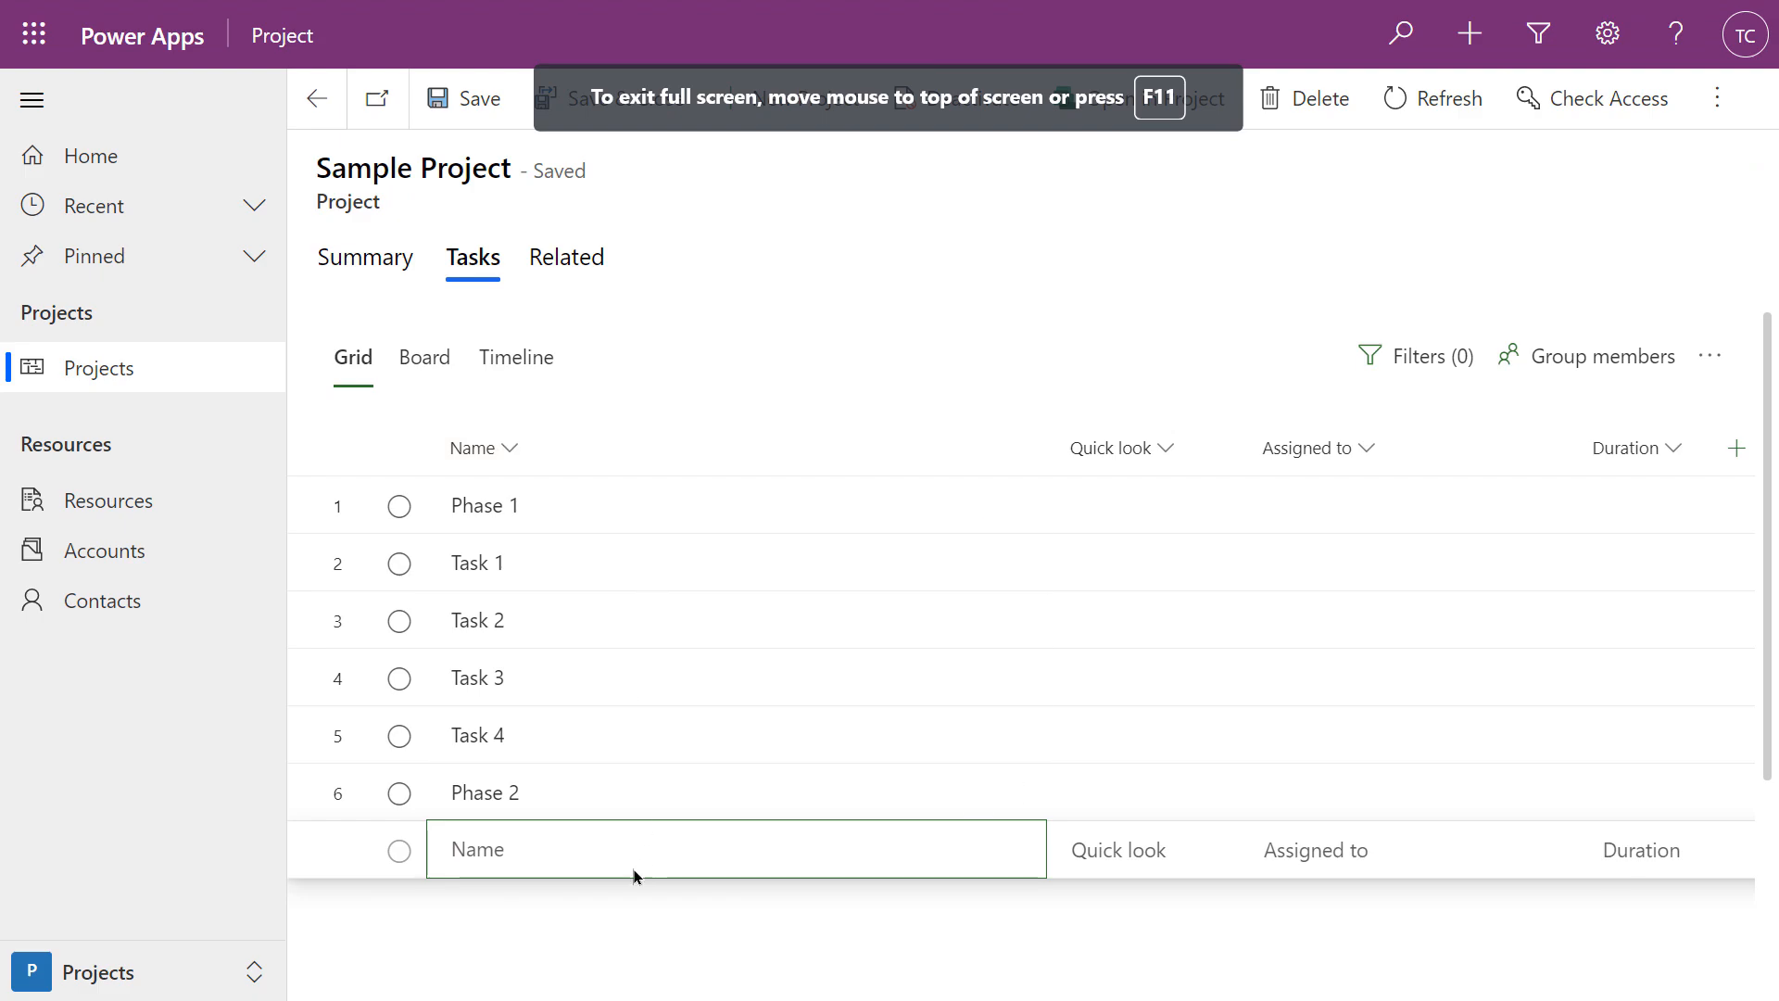
{"action": "left_click", "coordinate": [487, 850]}
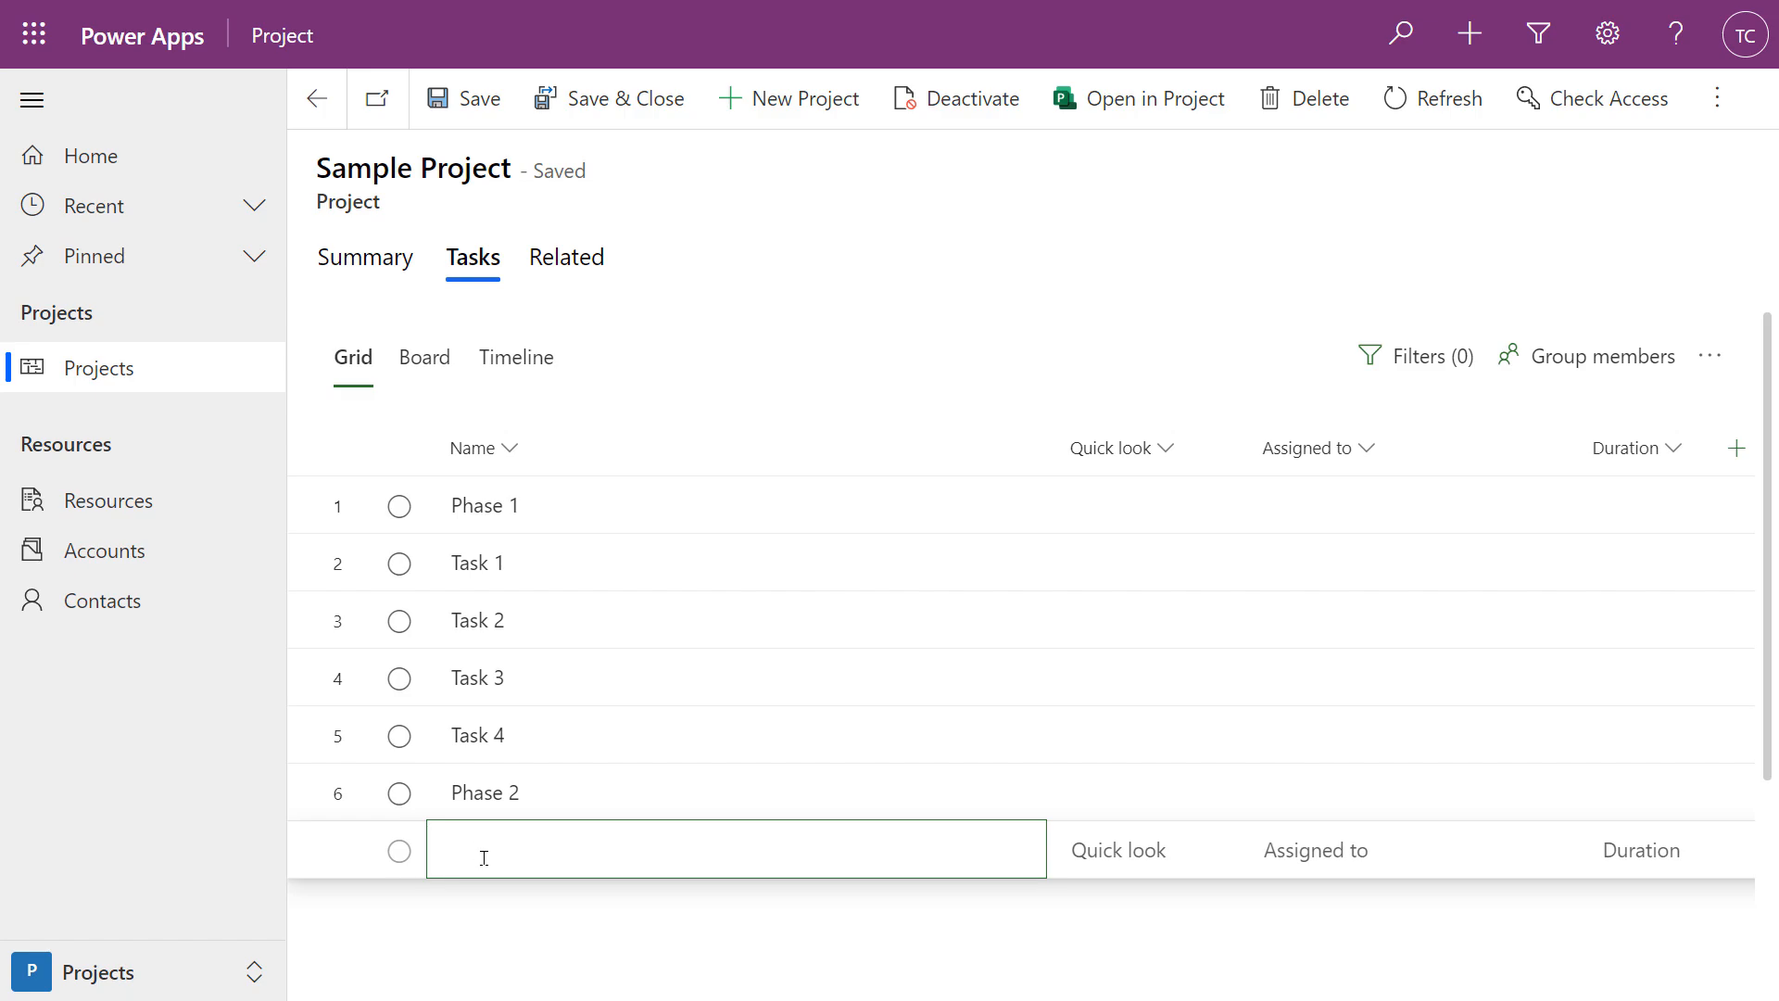
{"action": "type", "text": "sk 1"}
{"action": "key", "text": "Return"}
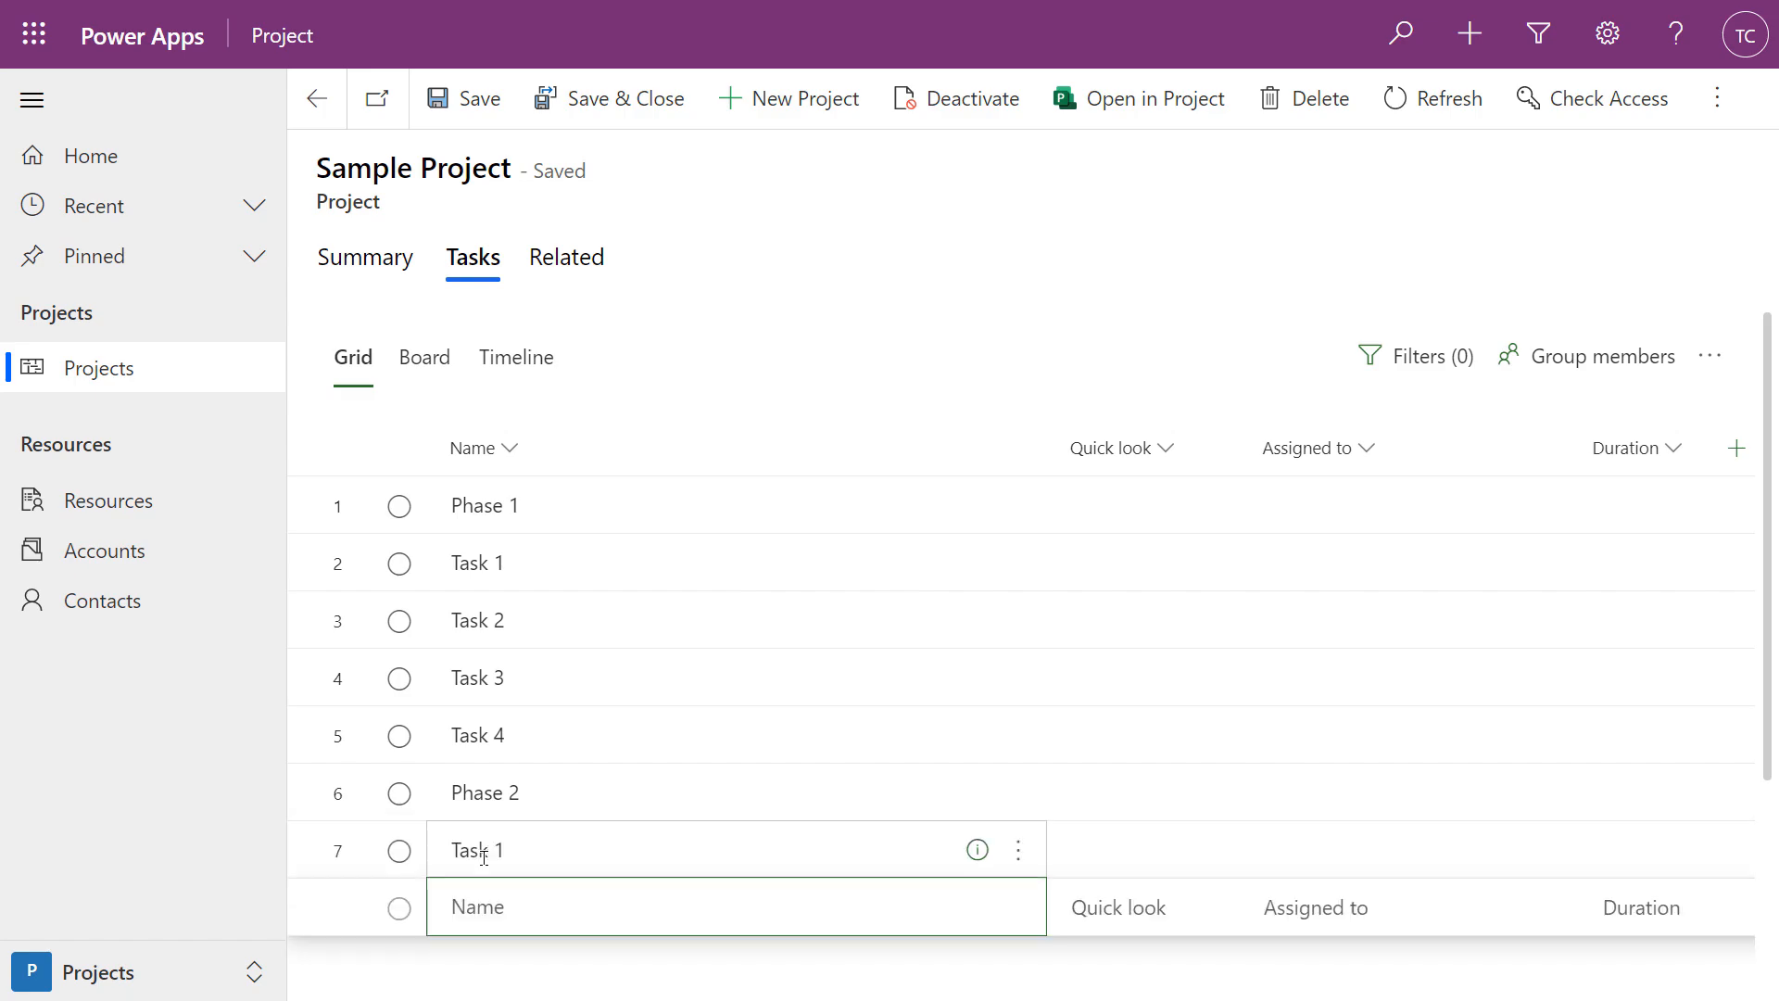
{"action": "type", "text": "Task "}
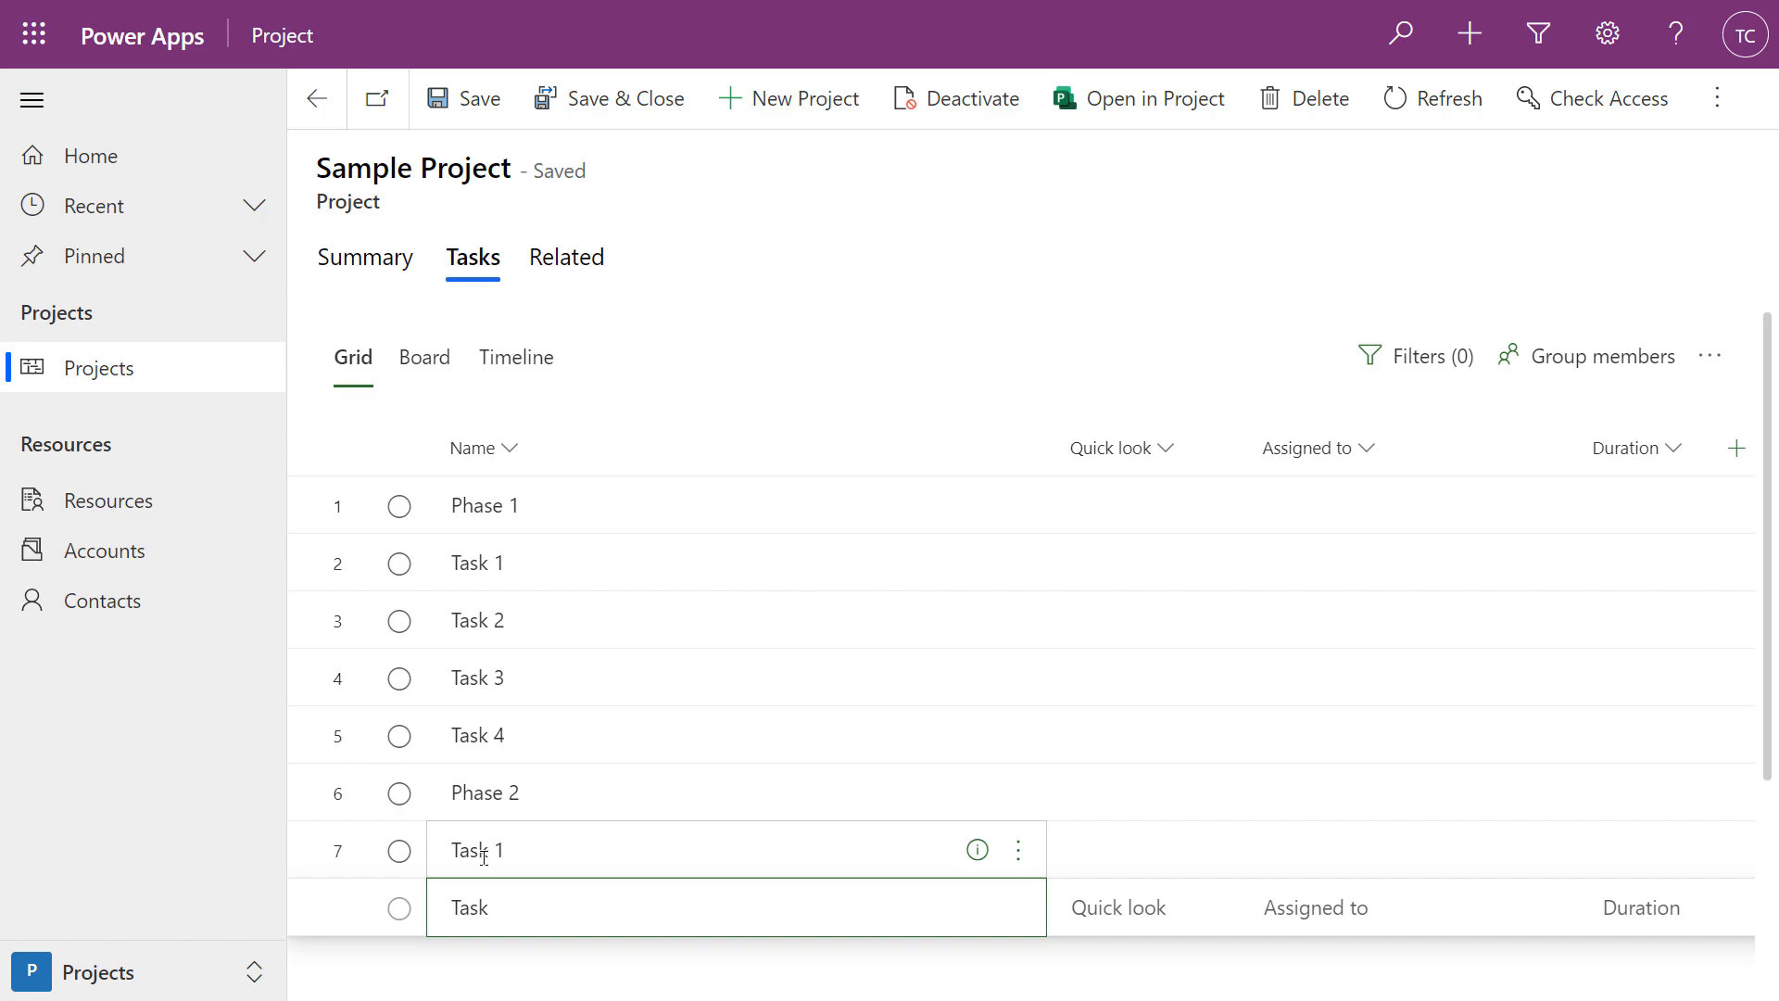
{"action": "type", "text": "2"}
{"action": "key", "text": "Return"}
{"action": "type", "text": "Task 3"}
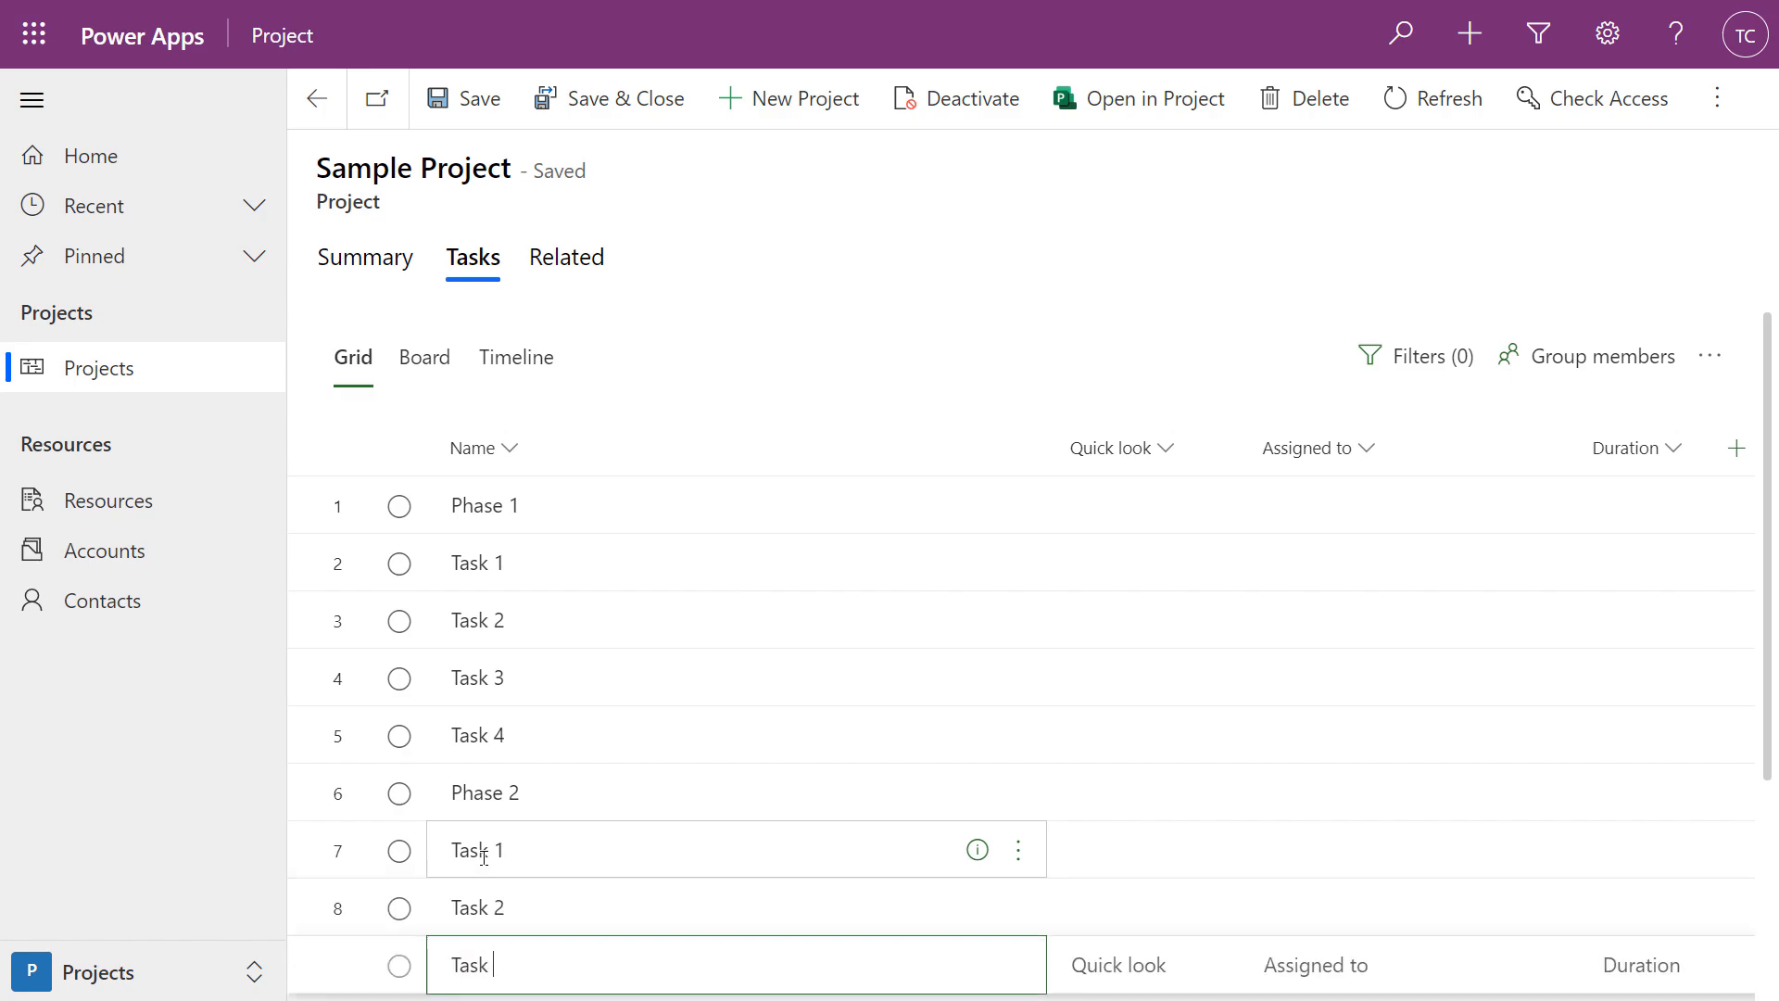
{"action": "key", "text": "Return"}
Add Task 4 and Task 5 at the end of the task list
{"action": "type", "text": "Task 4"}
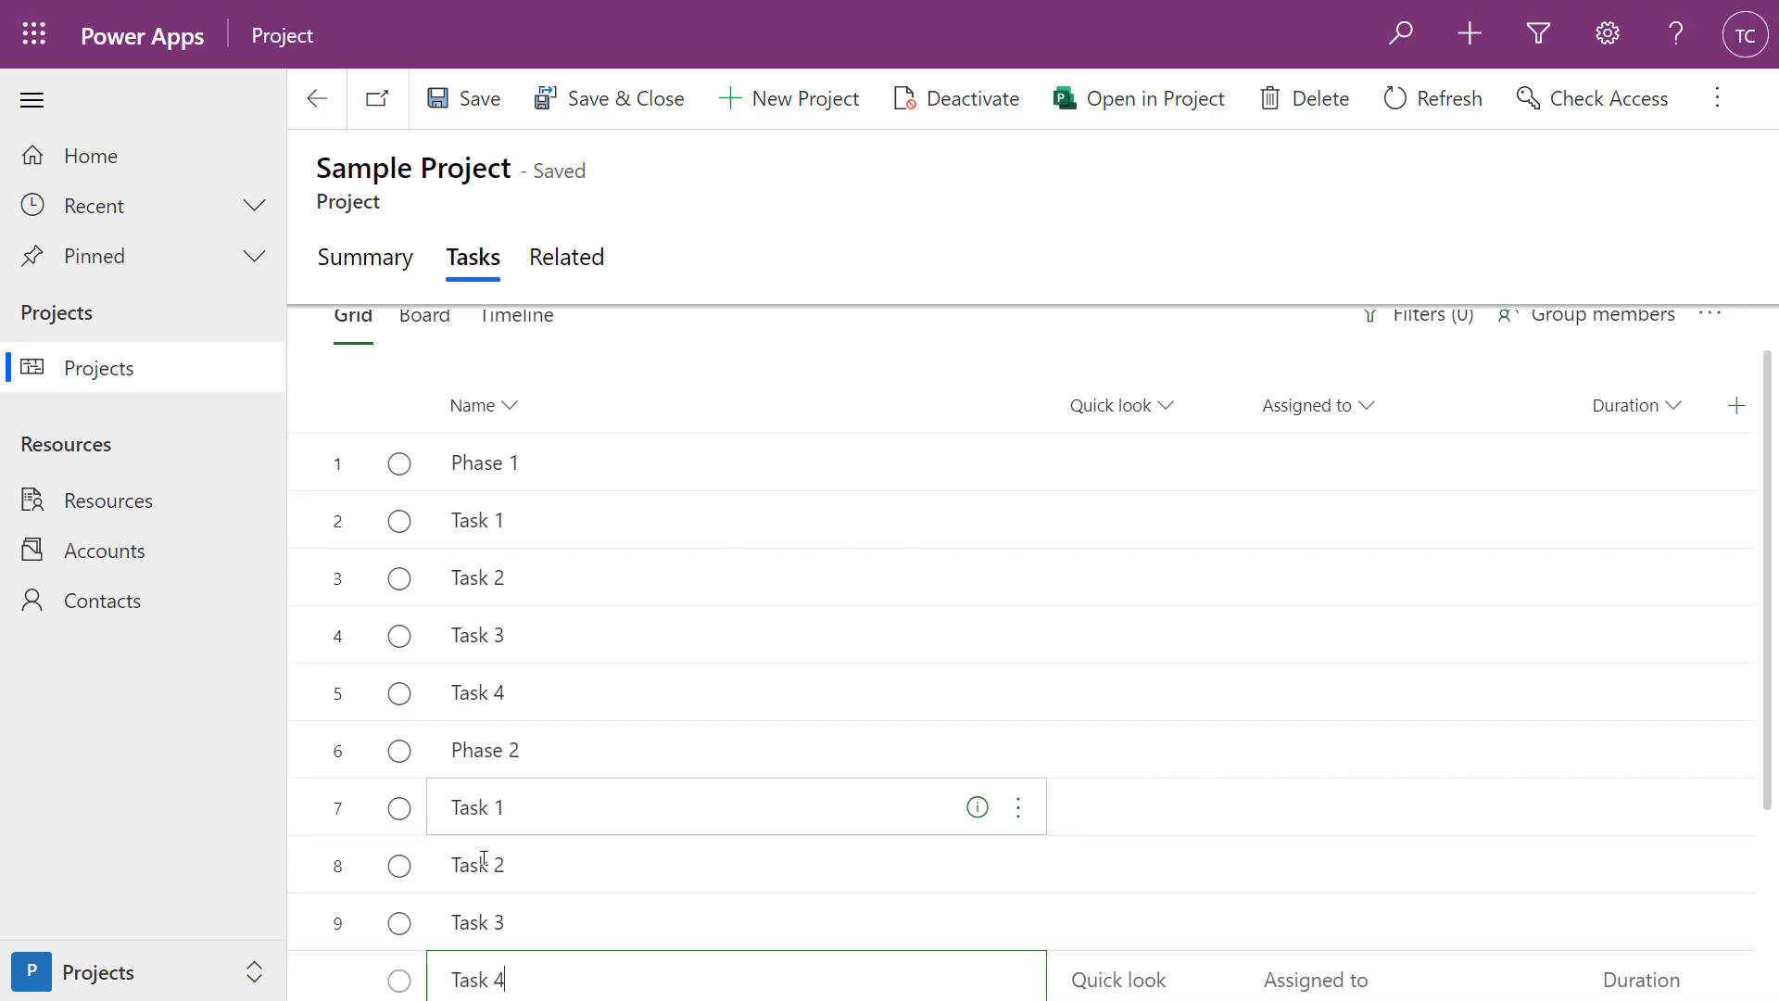
{"action": "key", "text": "Return"}
{"action": "type", "text": "Task "}
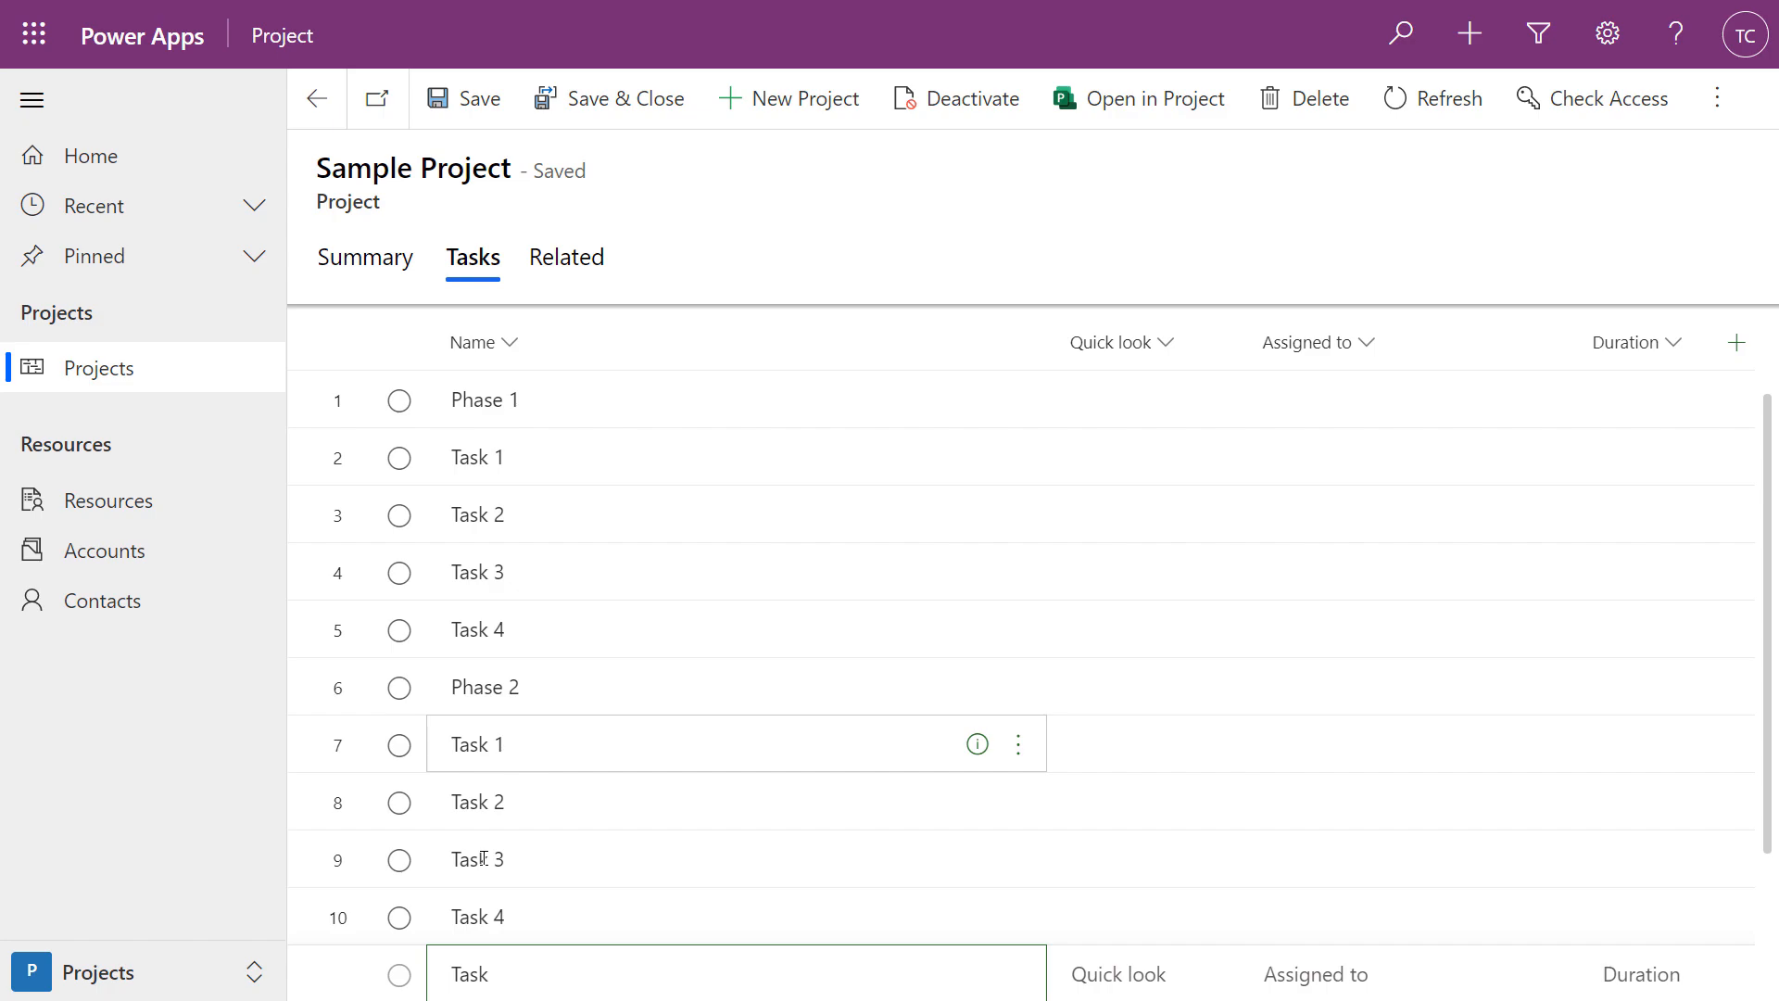
{"action": "type", "text": "5"}
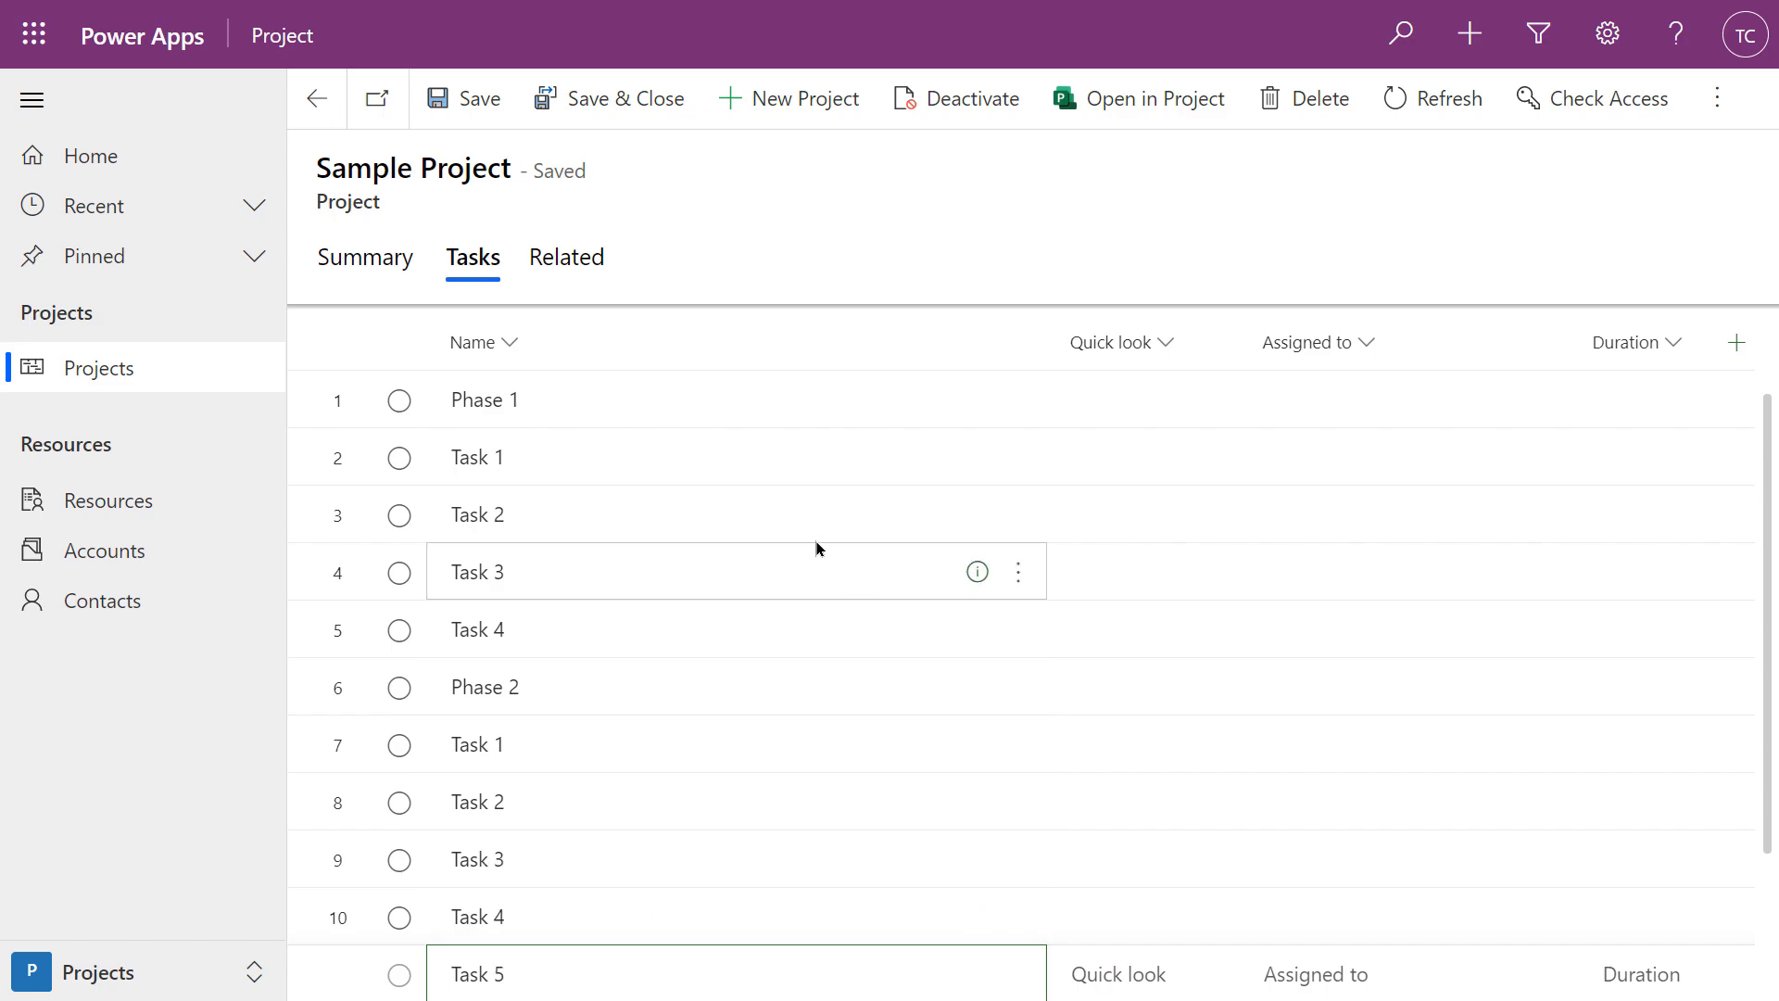
{"action": "scroll", "coordinate": [804, 480], "scroll_direction": "up", "scroll_amount": 2}
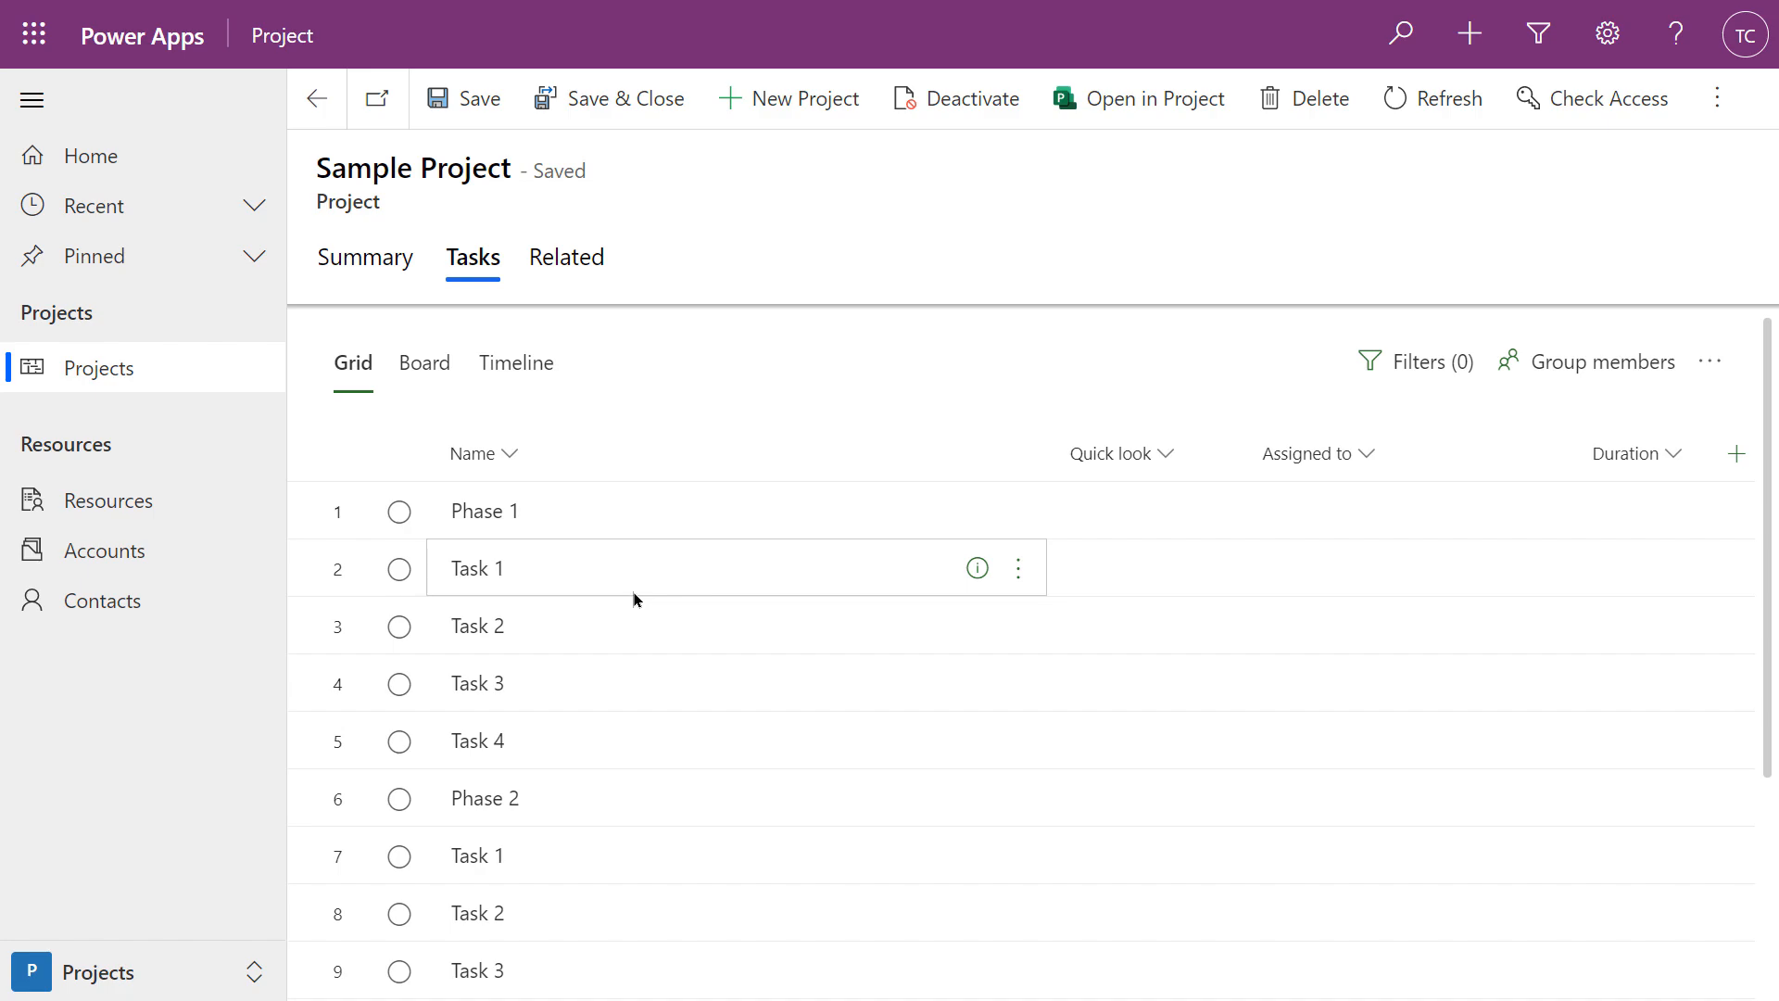
Mark Phase 1's Task 1 complete, reopen it, then select Tasks 1–4 under Phase 1
{"action": "left_click", "coordinate": [404, 580]}
{"action": "scroll", "coordinate": [401, 576], "scroll_direction": "down", "scroll_amount": 2}
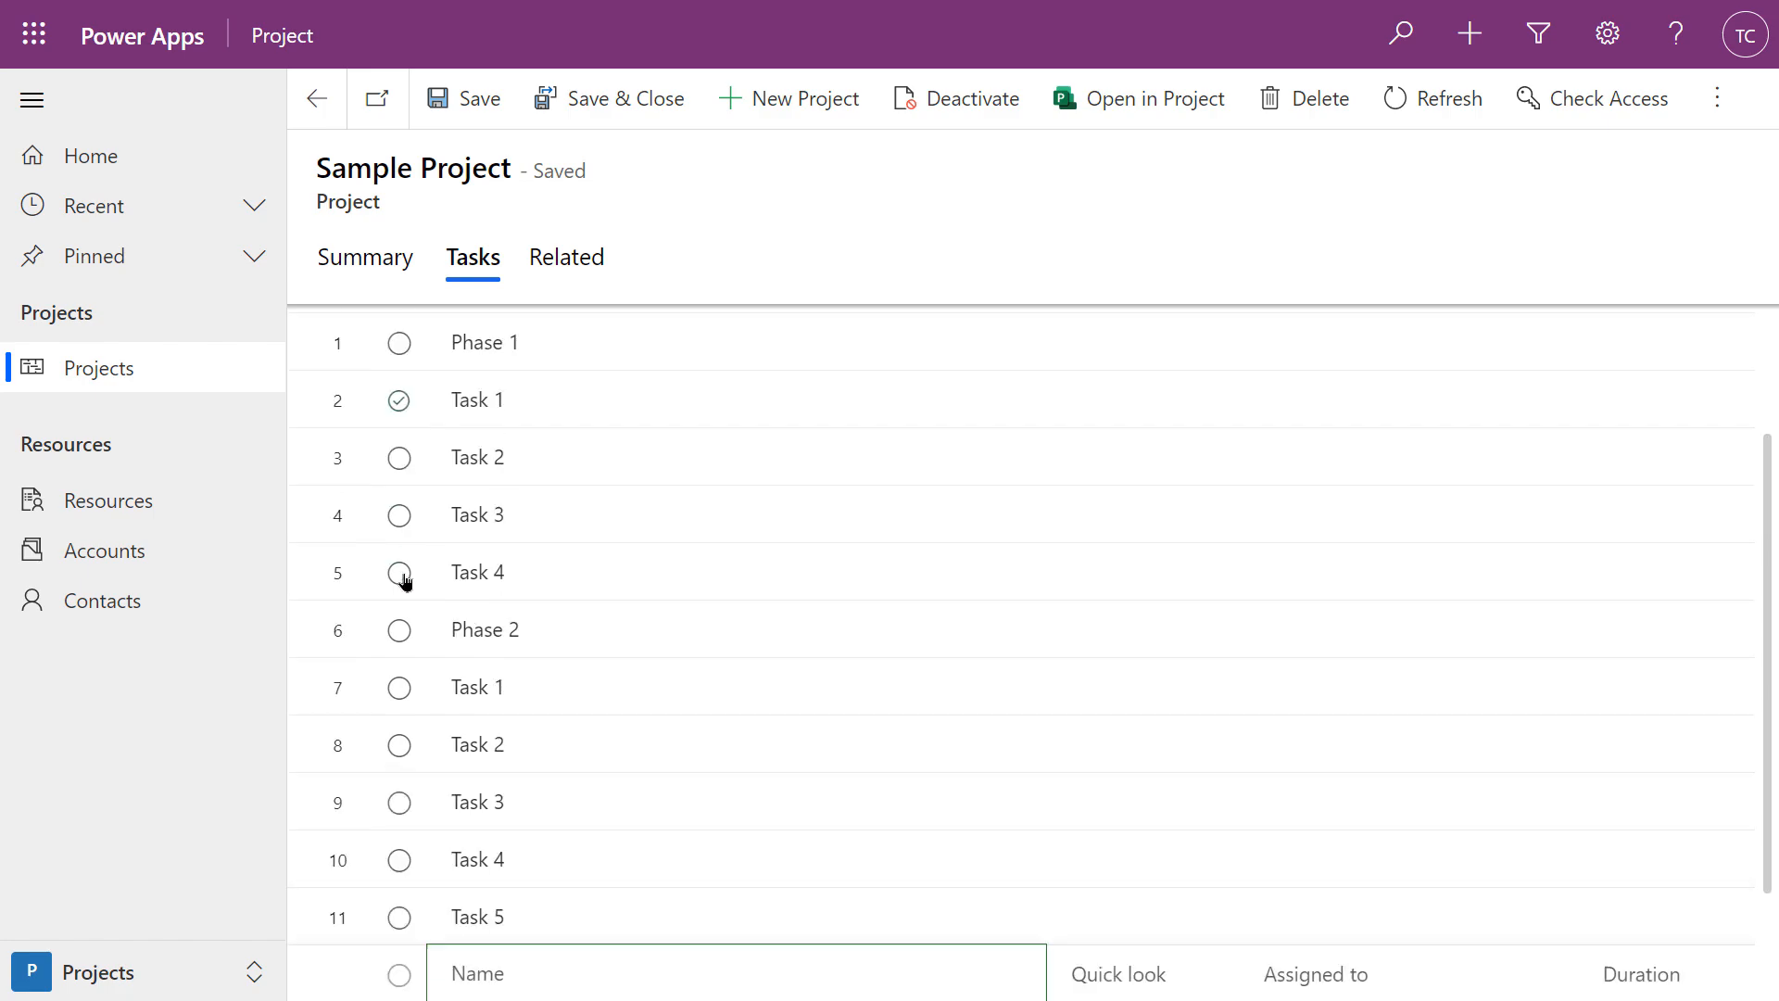
{"action": "scroll", "coordinate": [714, 529], "scroll_direction": "up", "scroll_amount": 1}
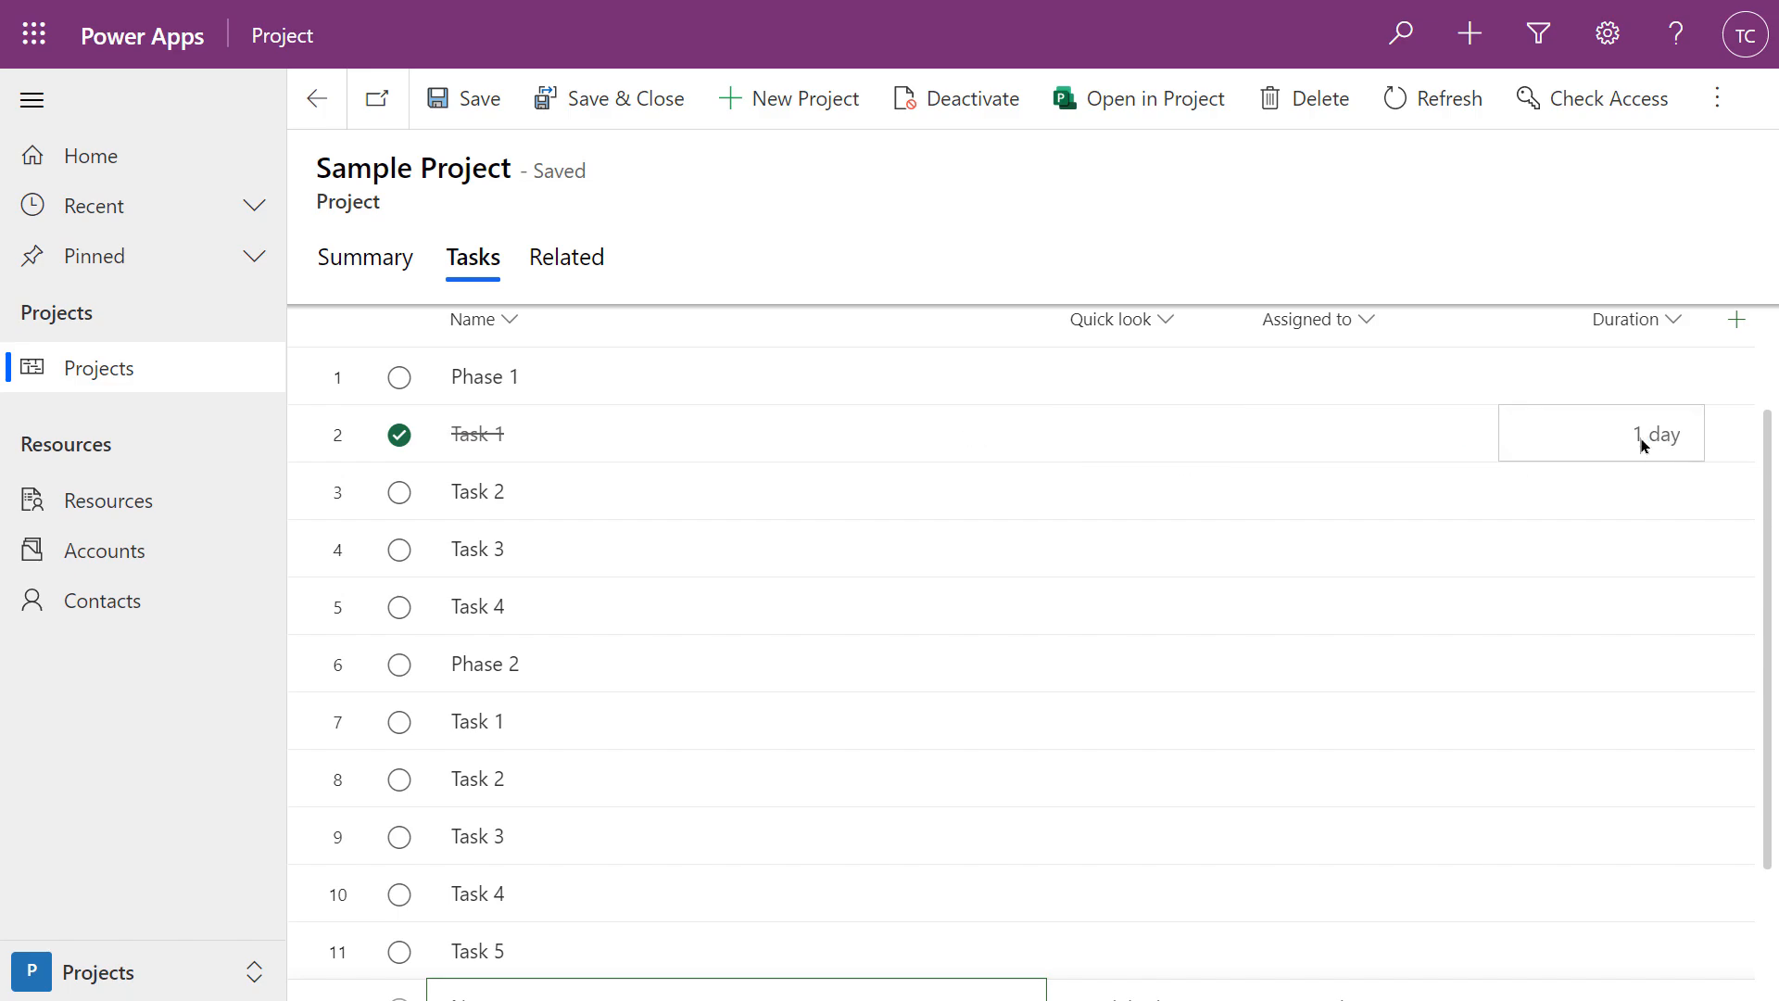
{"action": "left_click", "coordinate": [400, 435]}
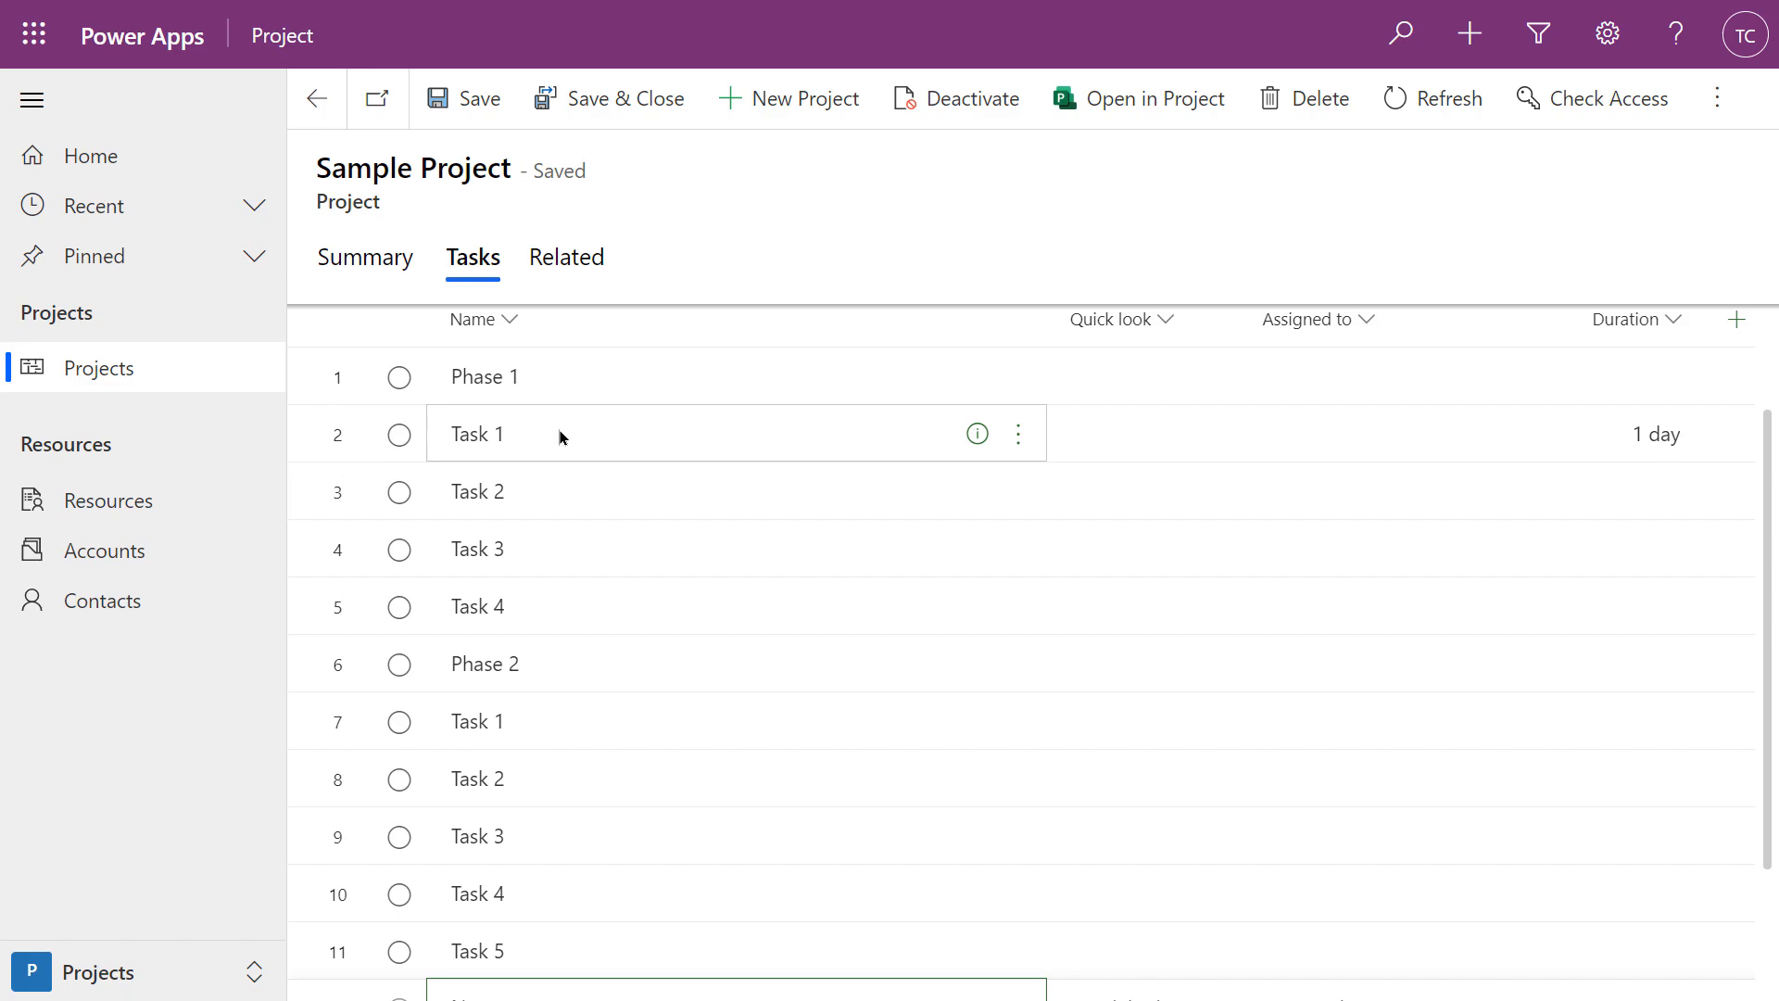
{"action": "left_click", "coordinate": [589, 427]}
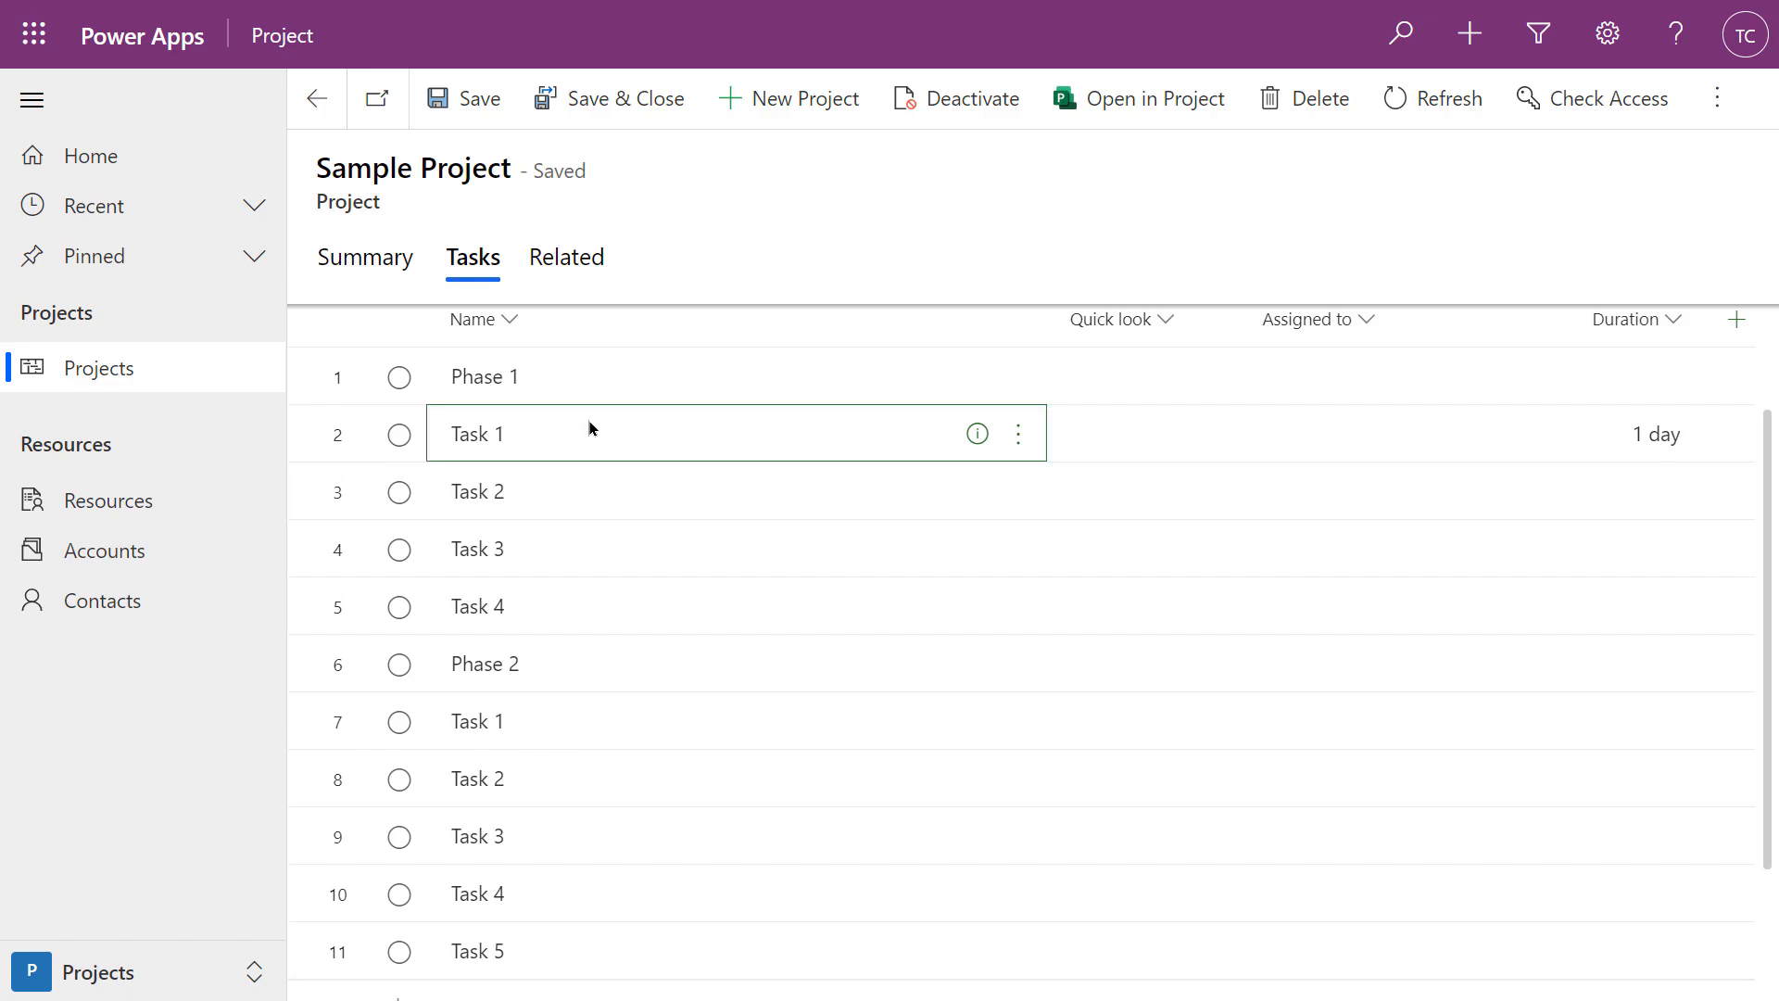
{"action": "left_click_drag", "start_coordinate": [592, 434], "coordinate": [591, 593]}
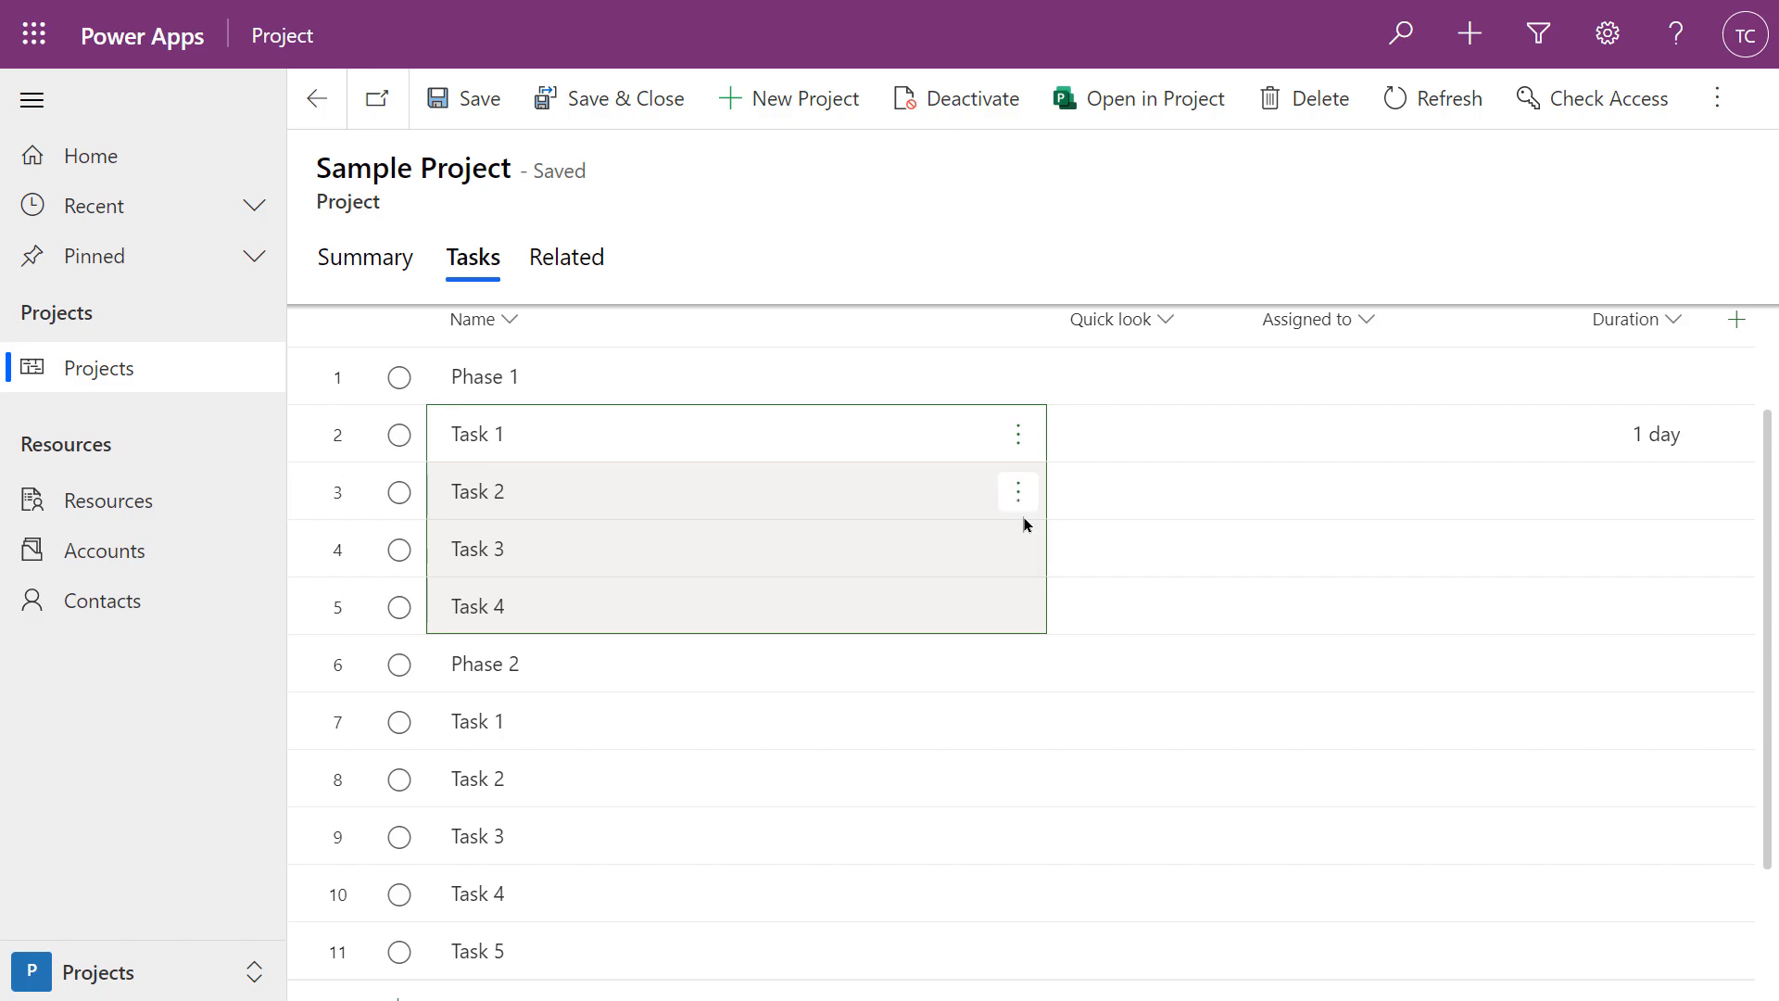
Use Make subtask to indent Tasks 1–4 under Phase 1 and Tasks 1–5 under Phase 2
{"action": "left_click", "coordinate": [1019, 435]}
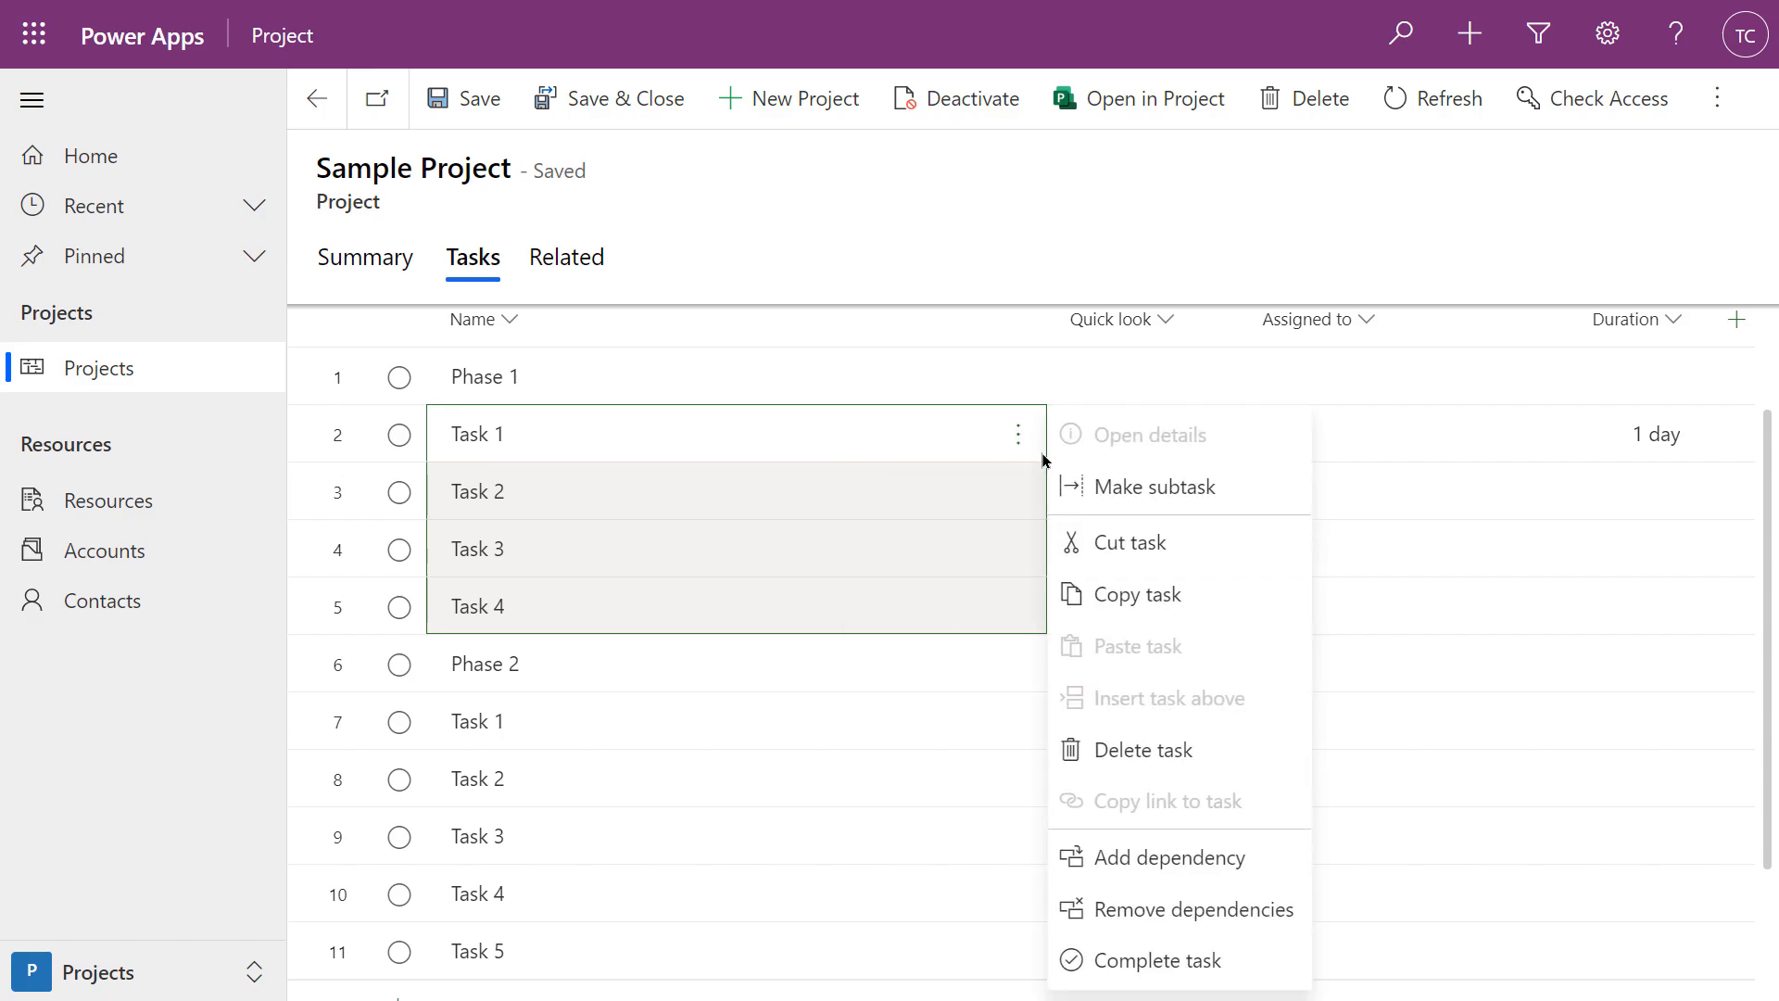
{"action": "left_click", "coordinate": [1123, 488]}
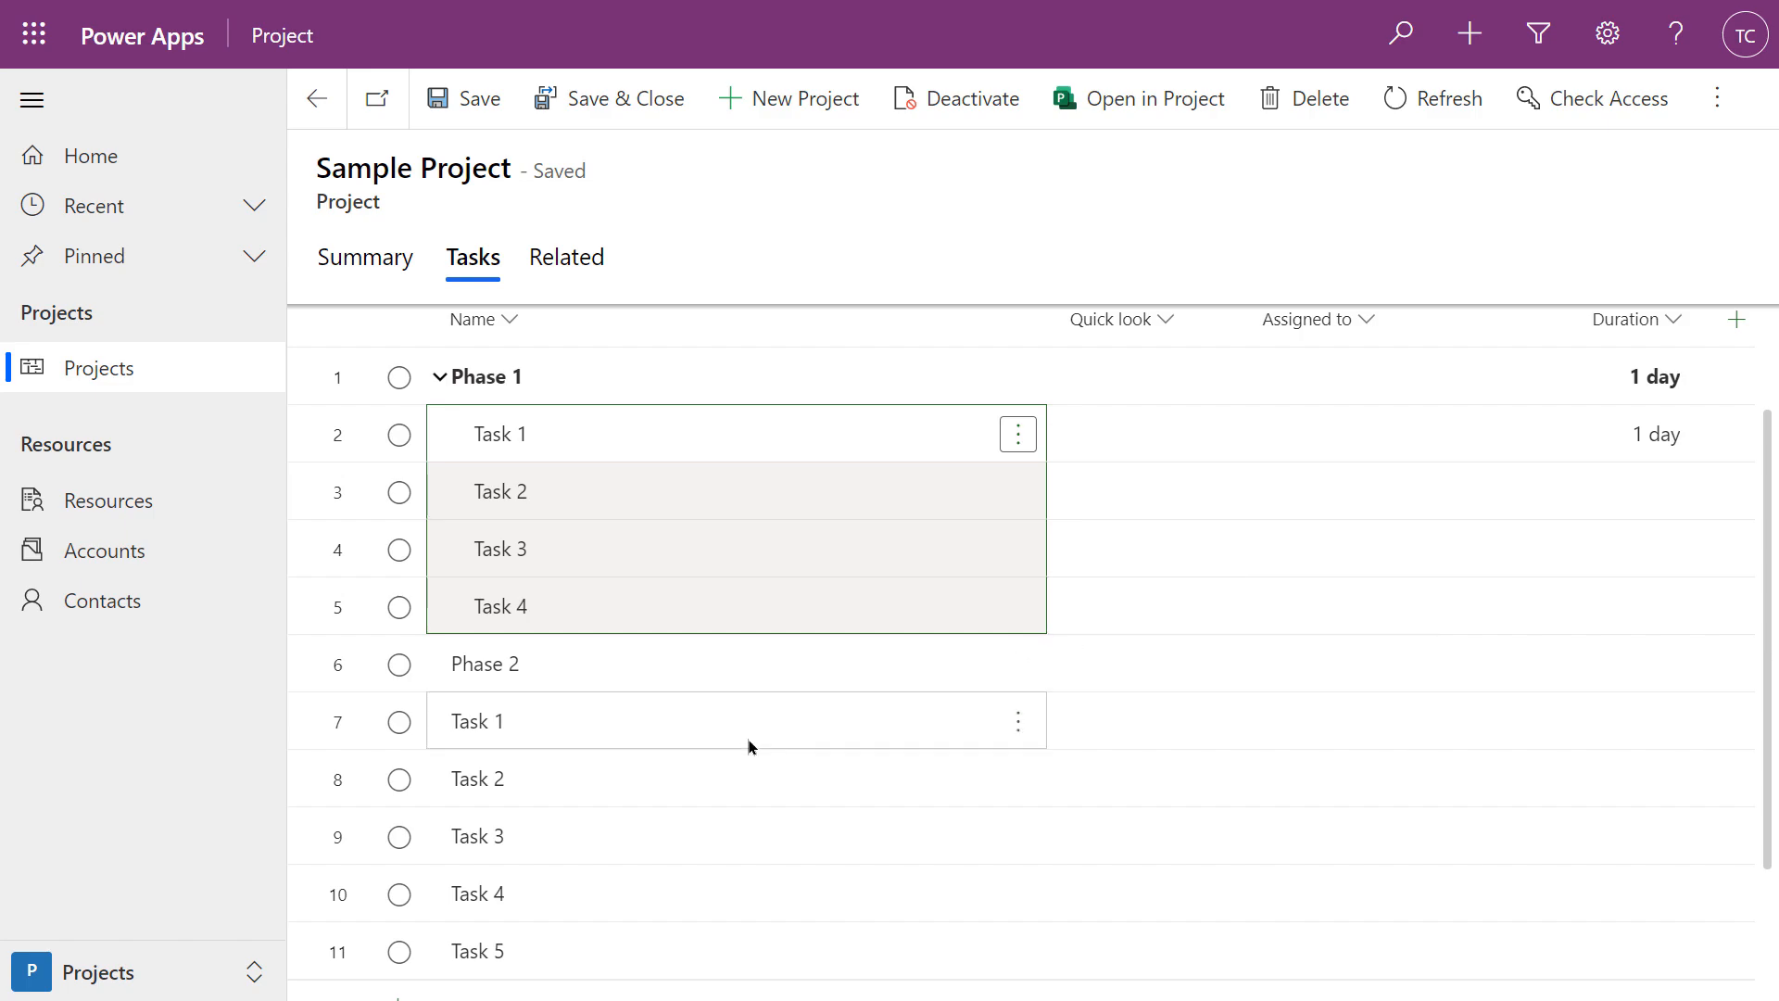
{"action": "left_click", "coordinate": [683, 721]}
{"action": "left_click_drag", "start_coordinate": [697, 753], "coordinate": [691, 941]}
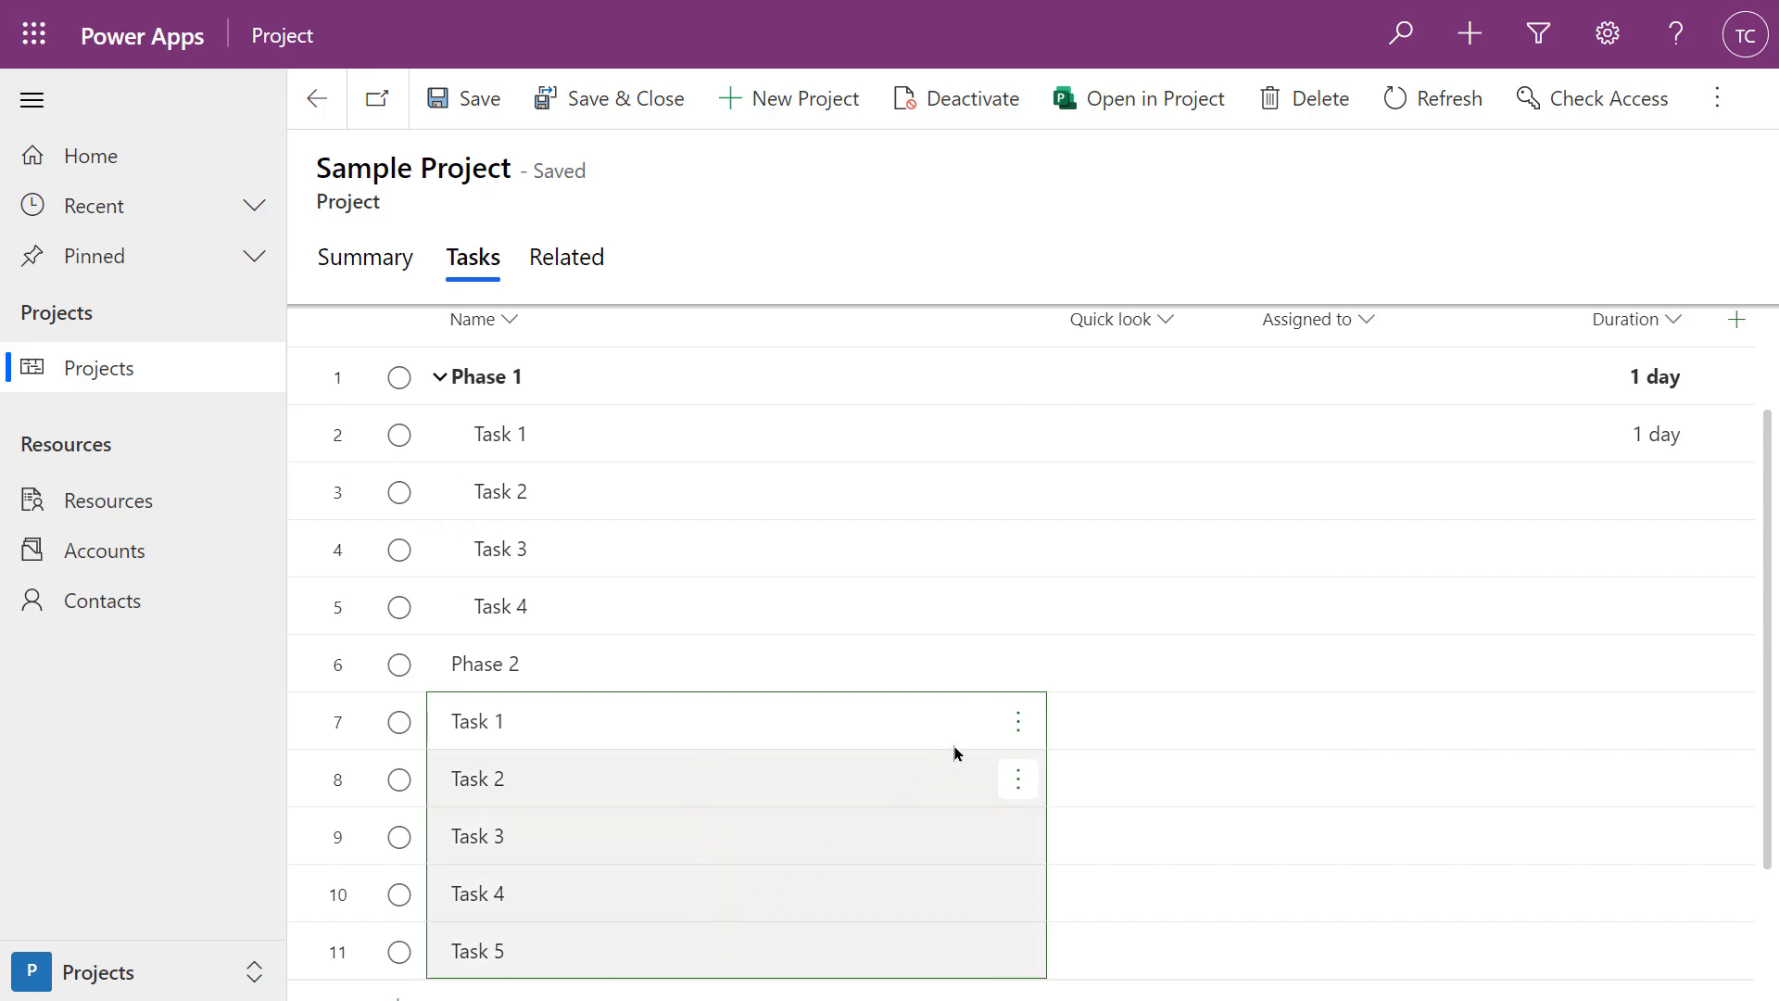
{"action": "left_click", "coordinate": [1016, 724]}
{"action": "left_click", "coordinate": [1115, 663]}
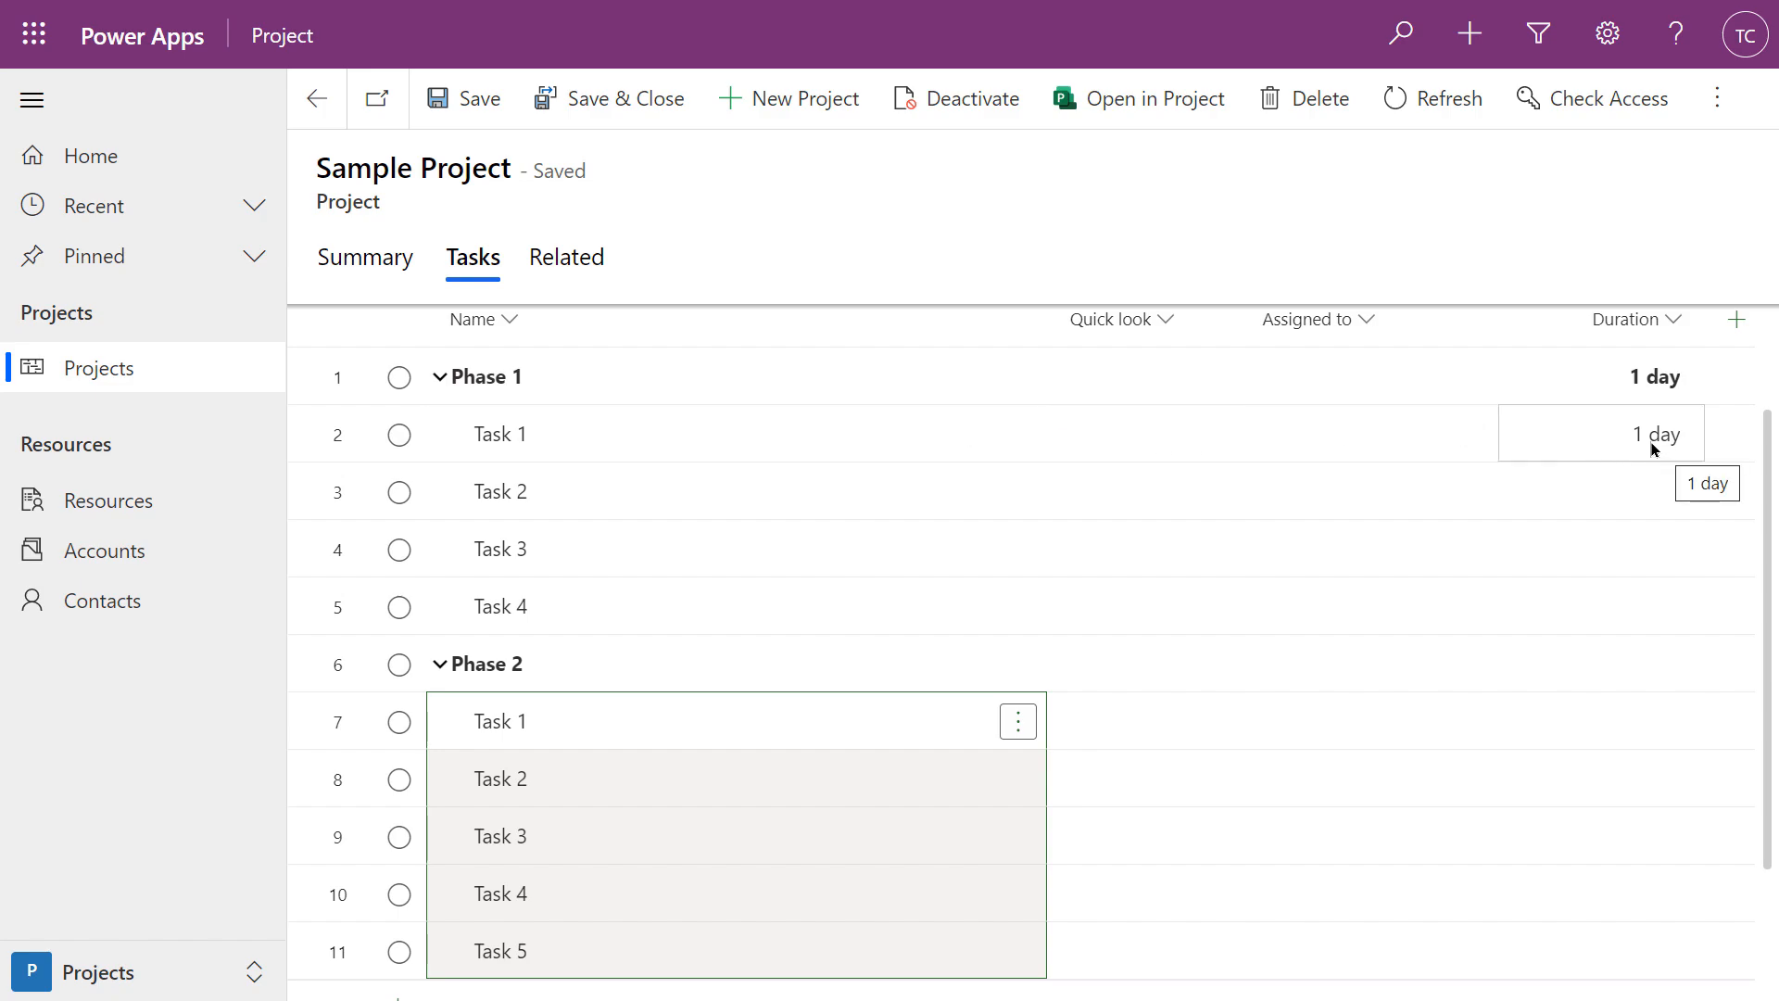
Set the durations of Phase 1's Task 2, Task 3 and Task 4 to 2, 3 and 4 days
{"action": "left_click", "coordinate": [1648, 500]}
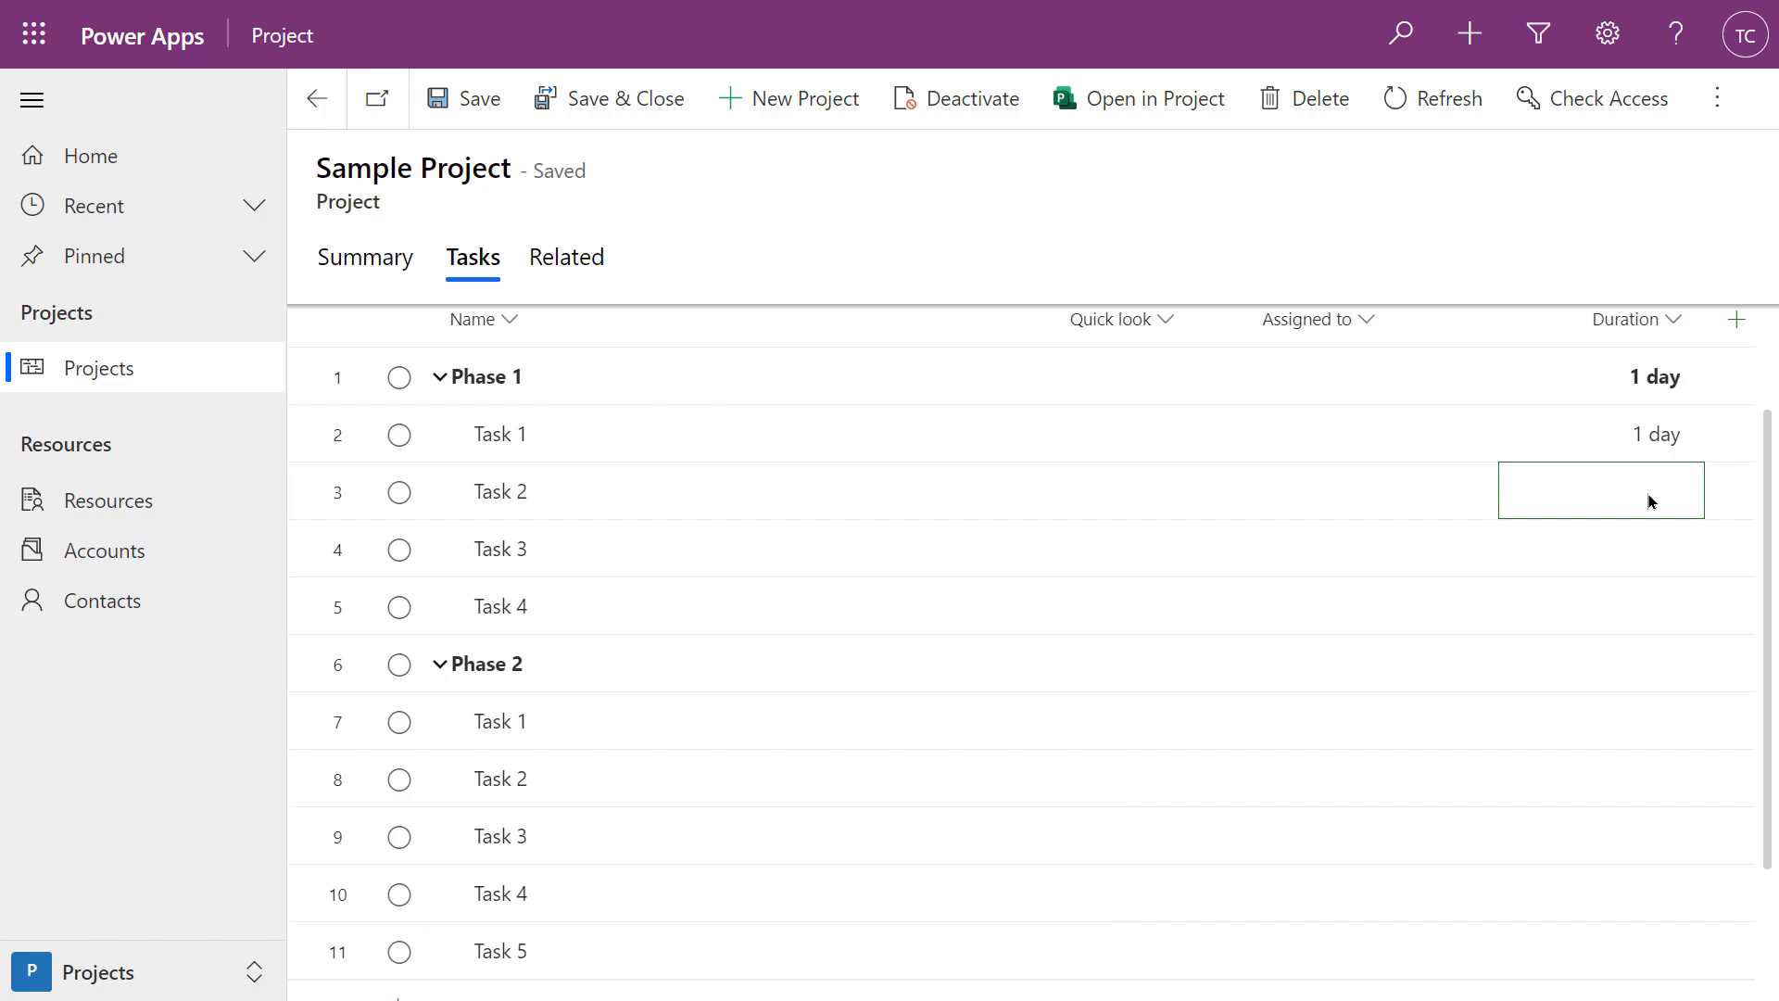
{"action": "left_click", "coordinate": [1648, 501]}
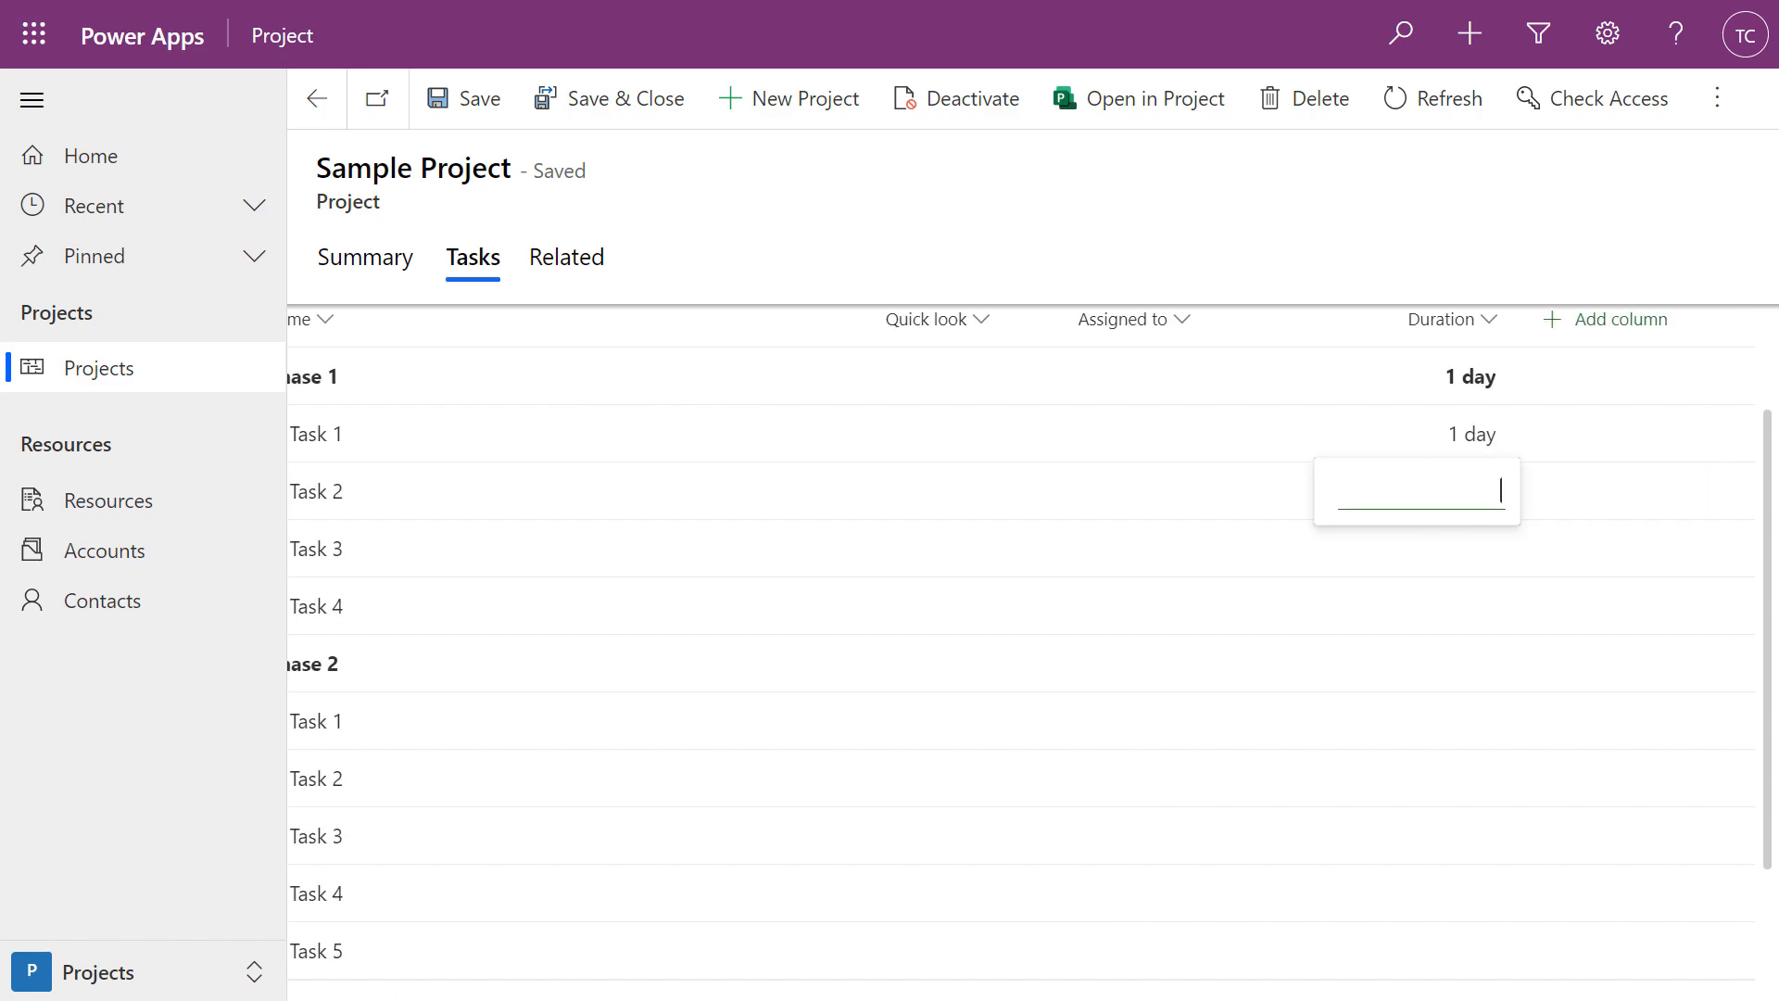
{"action": "type", "text": "2 day"}
{"action": "key", "text": "Return"}
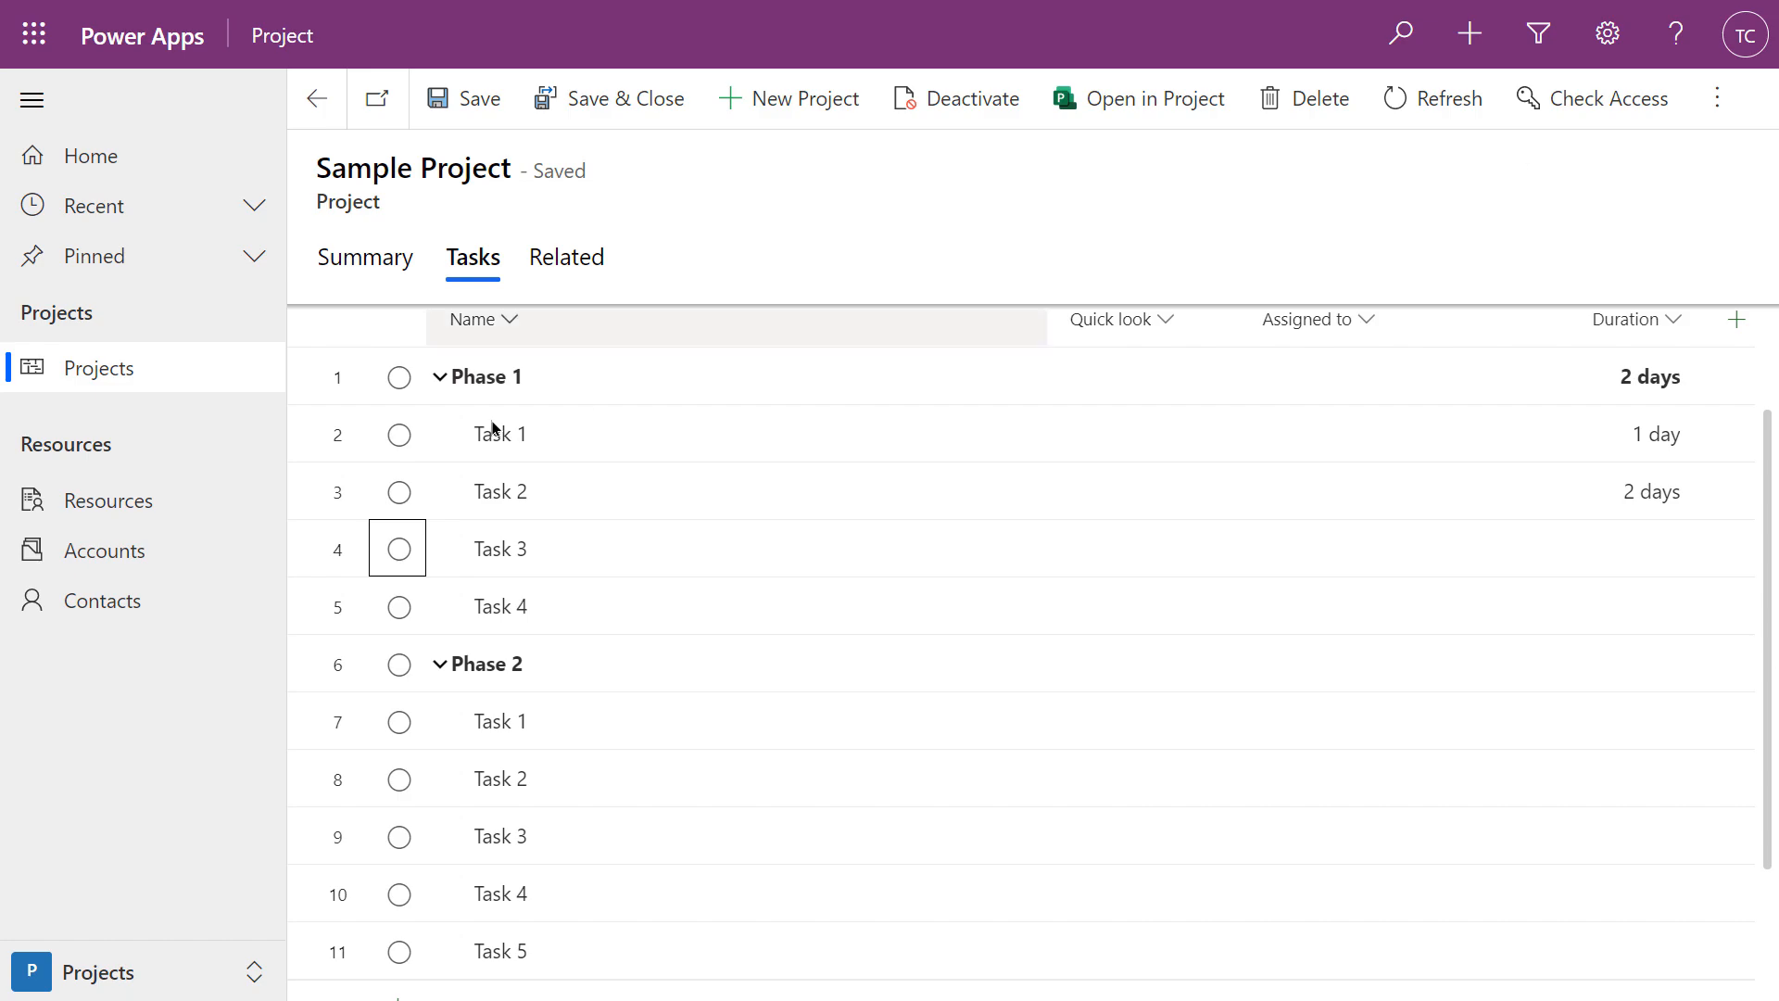
{"action": "left_click", "coordinate": [1638, 543]}
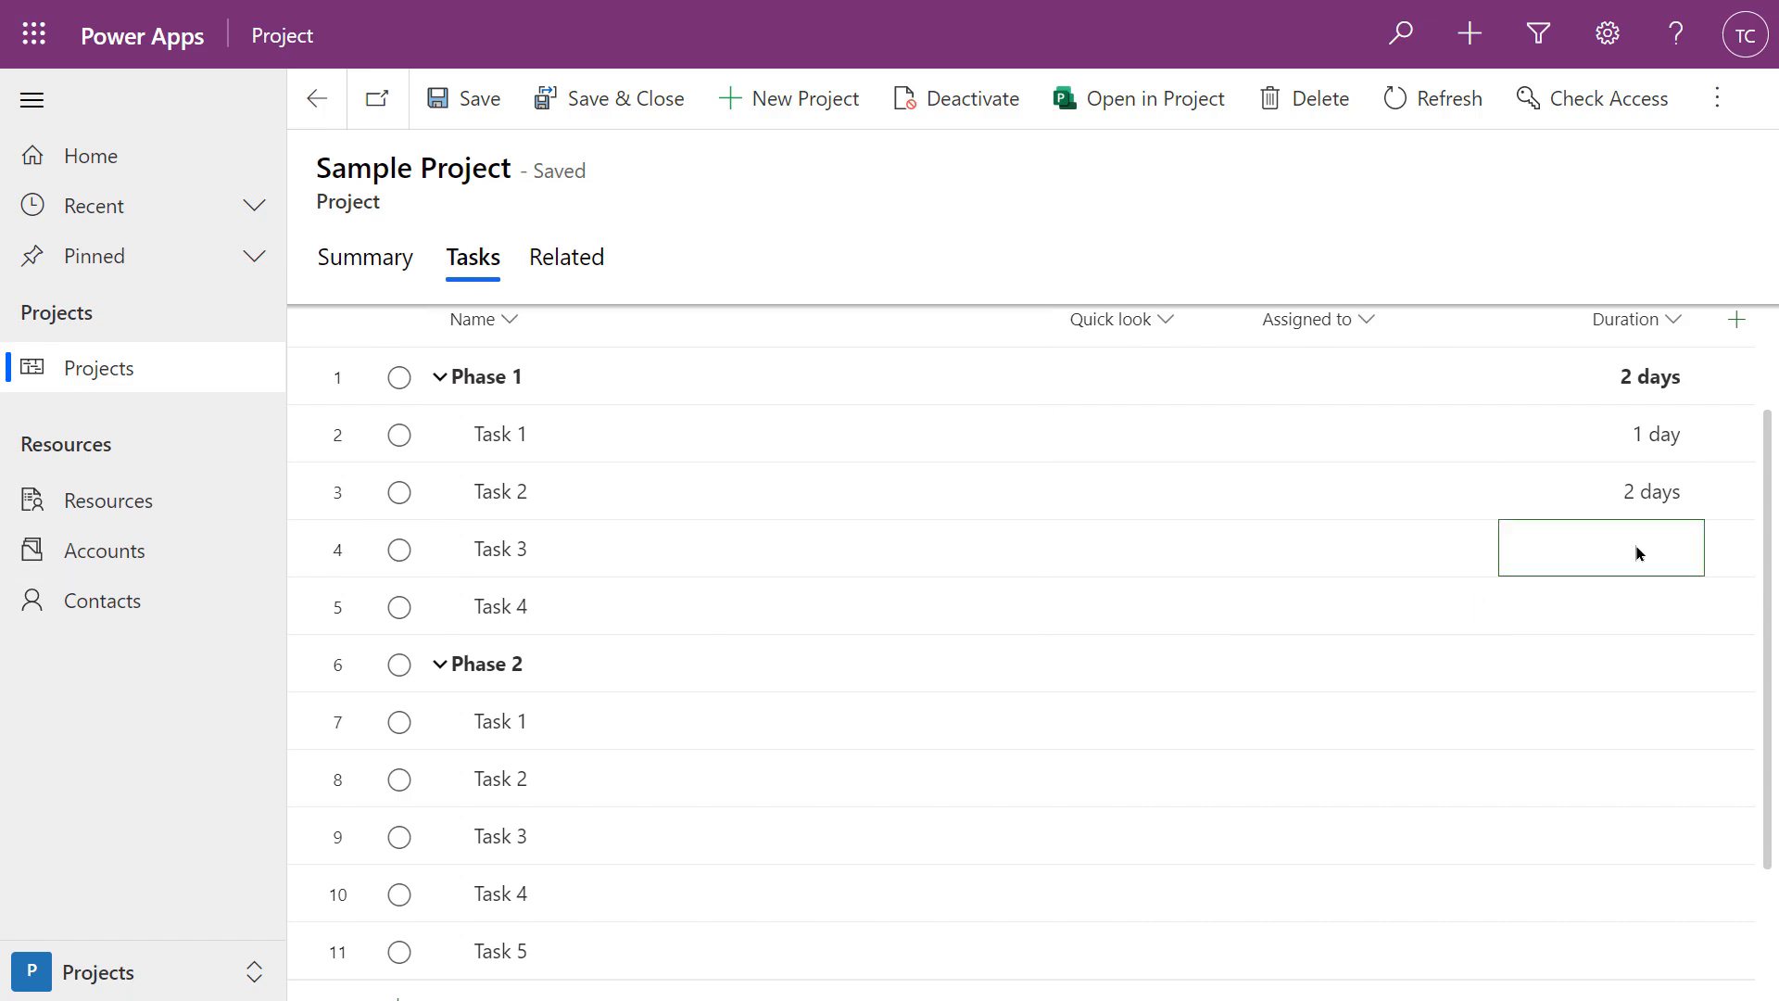
{"action": "type", "text": "3 d"}
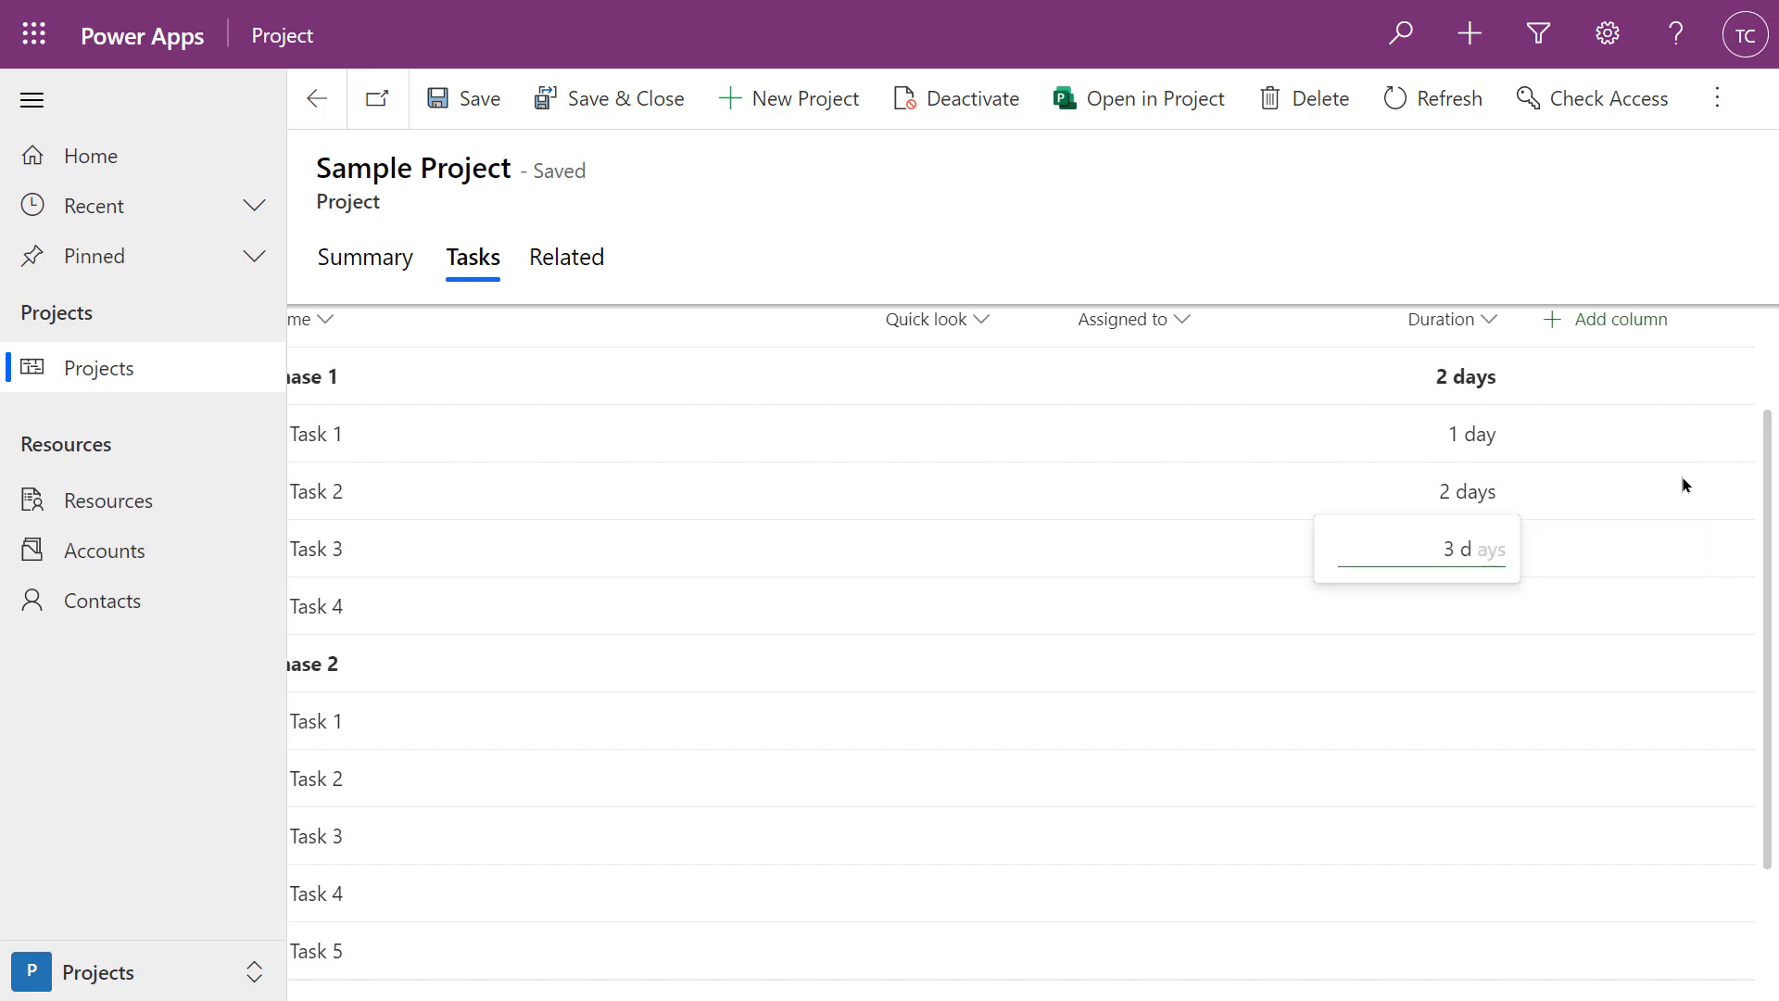
{"action": "key", "text": "Return"}
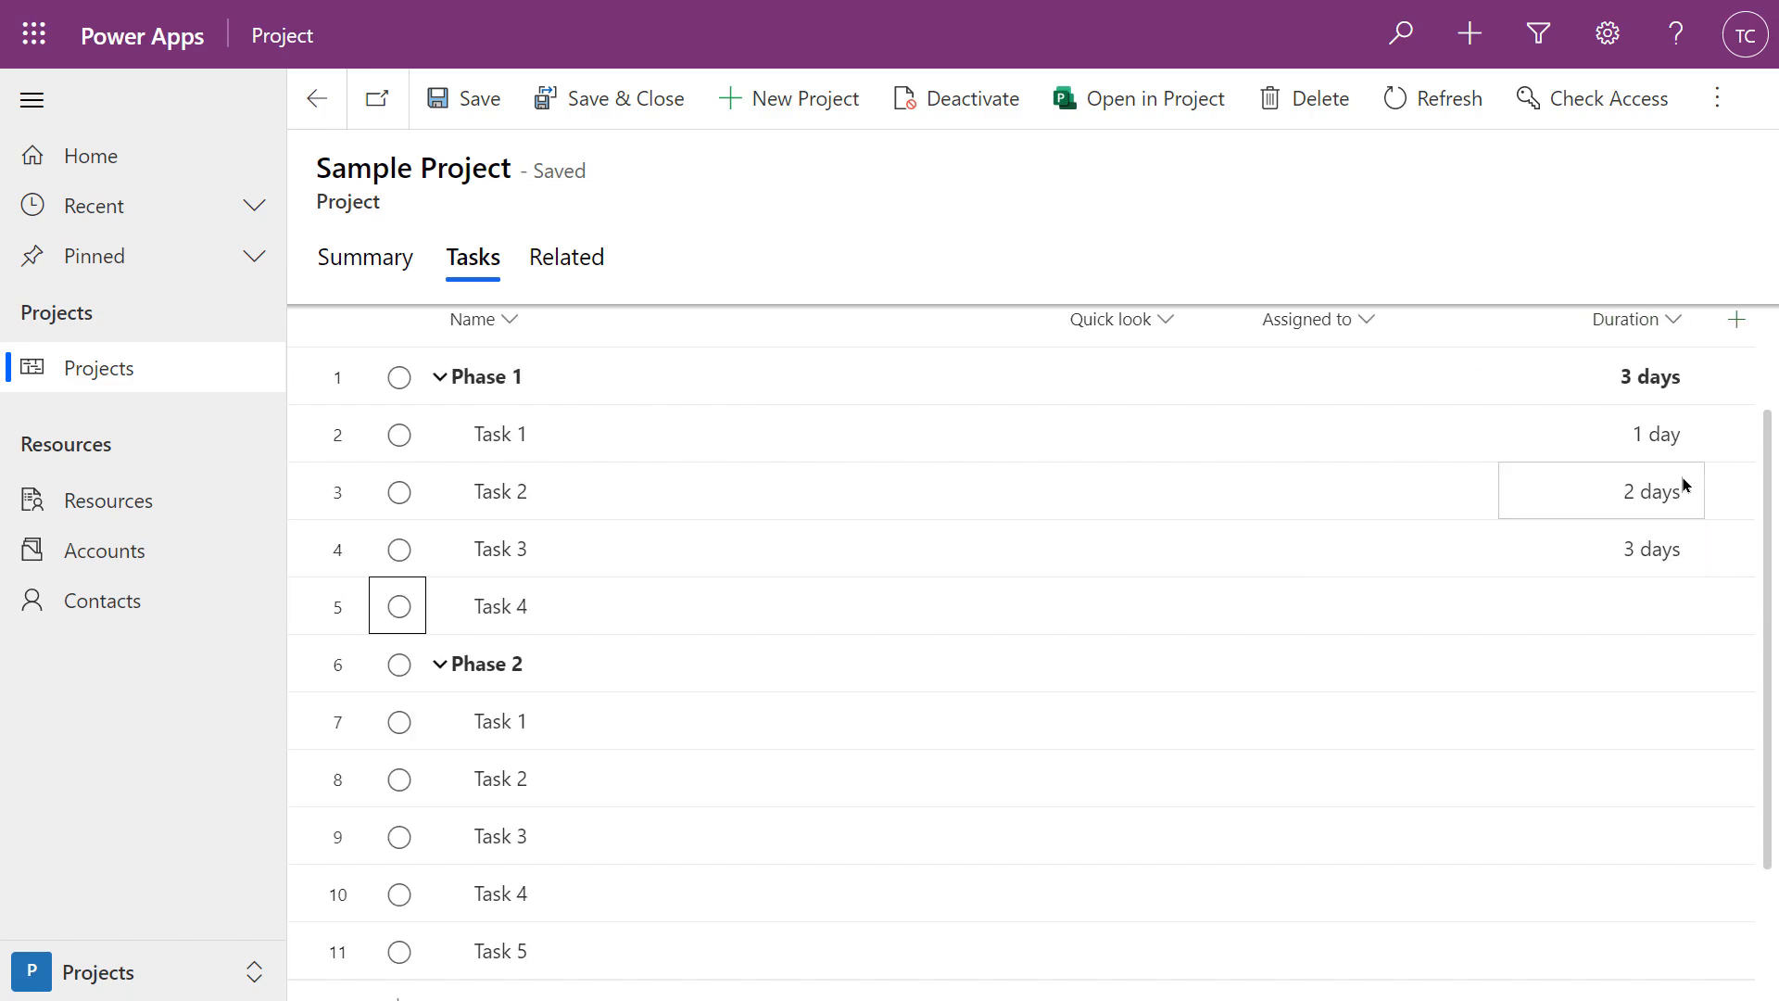
{"action": "left_click", "coordinate": [1658, 619]}
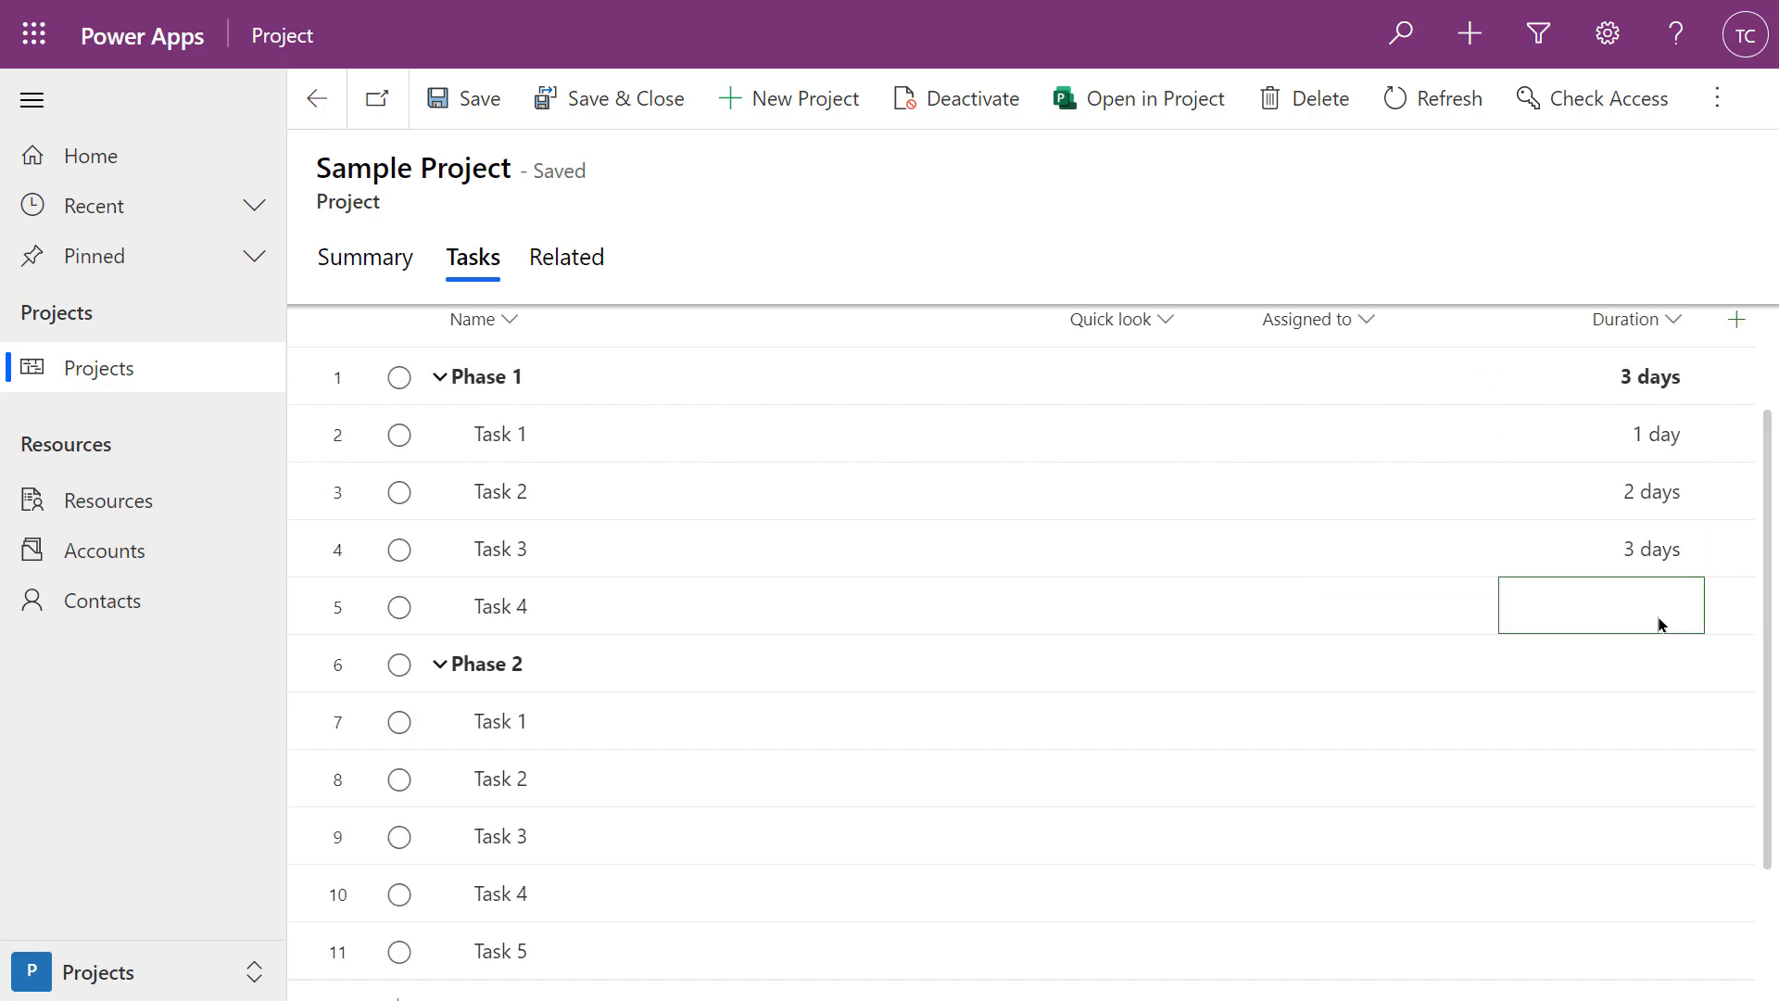
{"action": "type", "text": "4 d"}
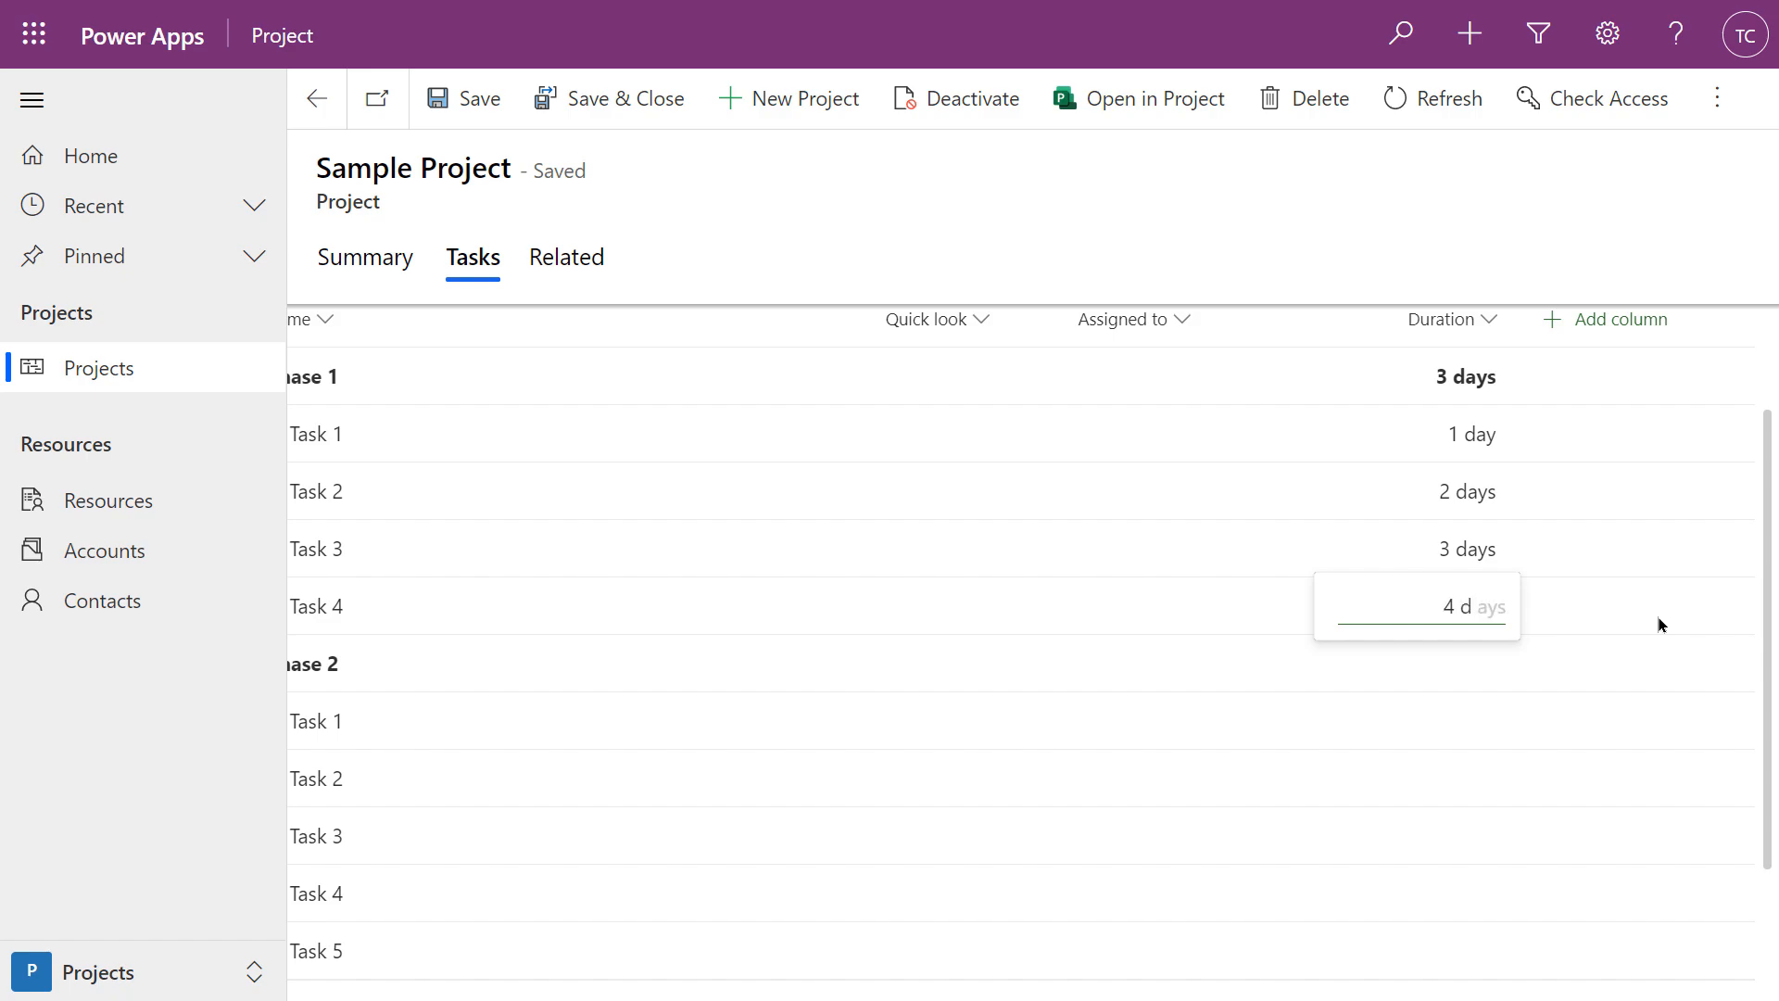
{"action": "key", "text": "Return"}
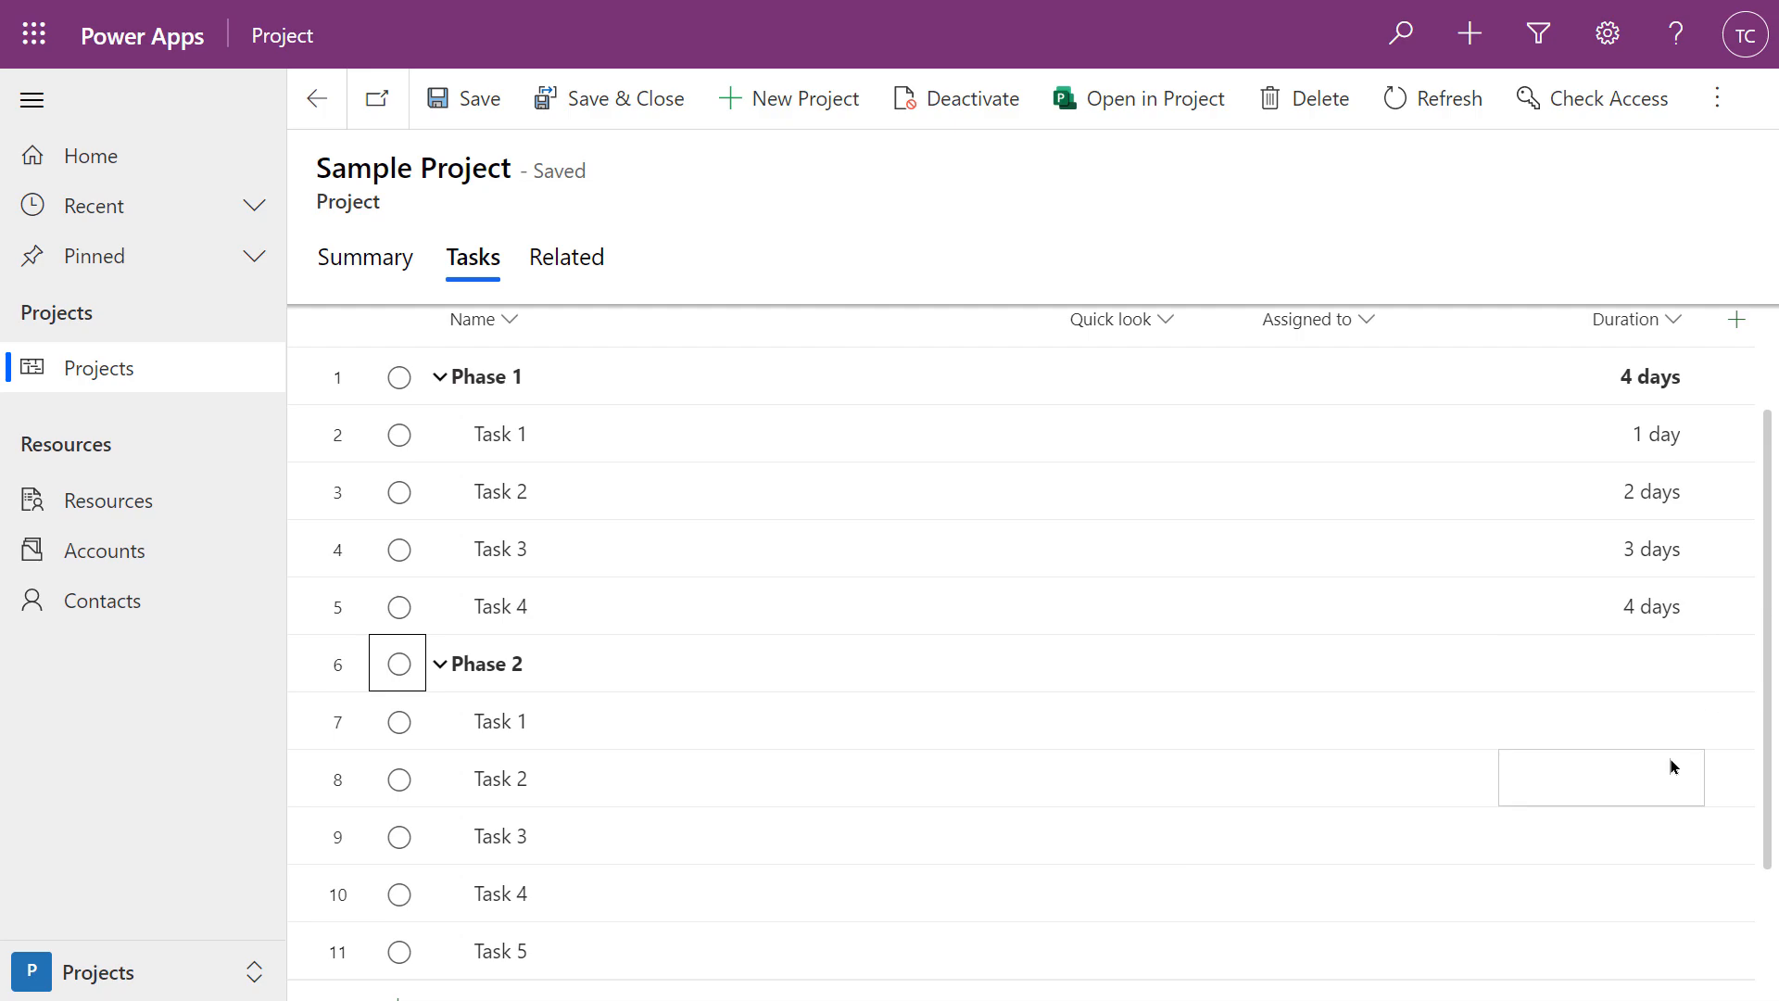
Set the durations of Phase 2's Task 1 and Task 2 to 2 and 3 days
{"action": "left_click", "coordinate": [1621, 729]}
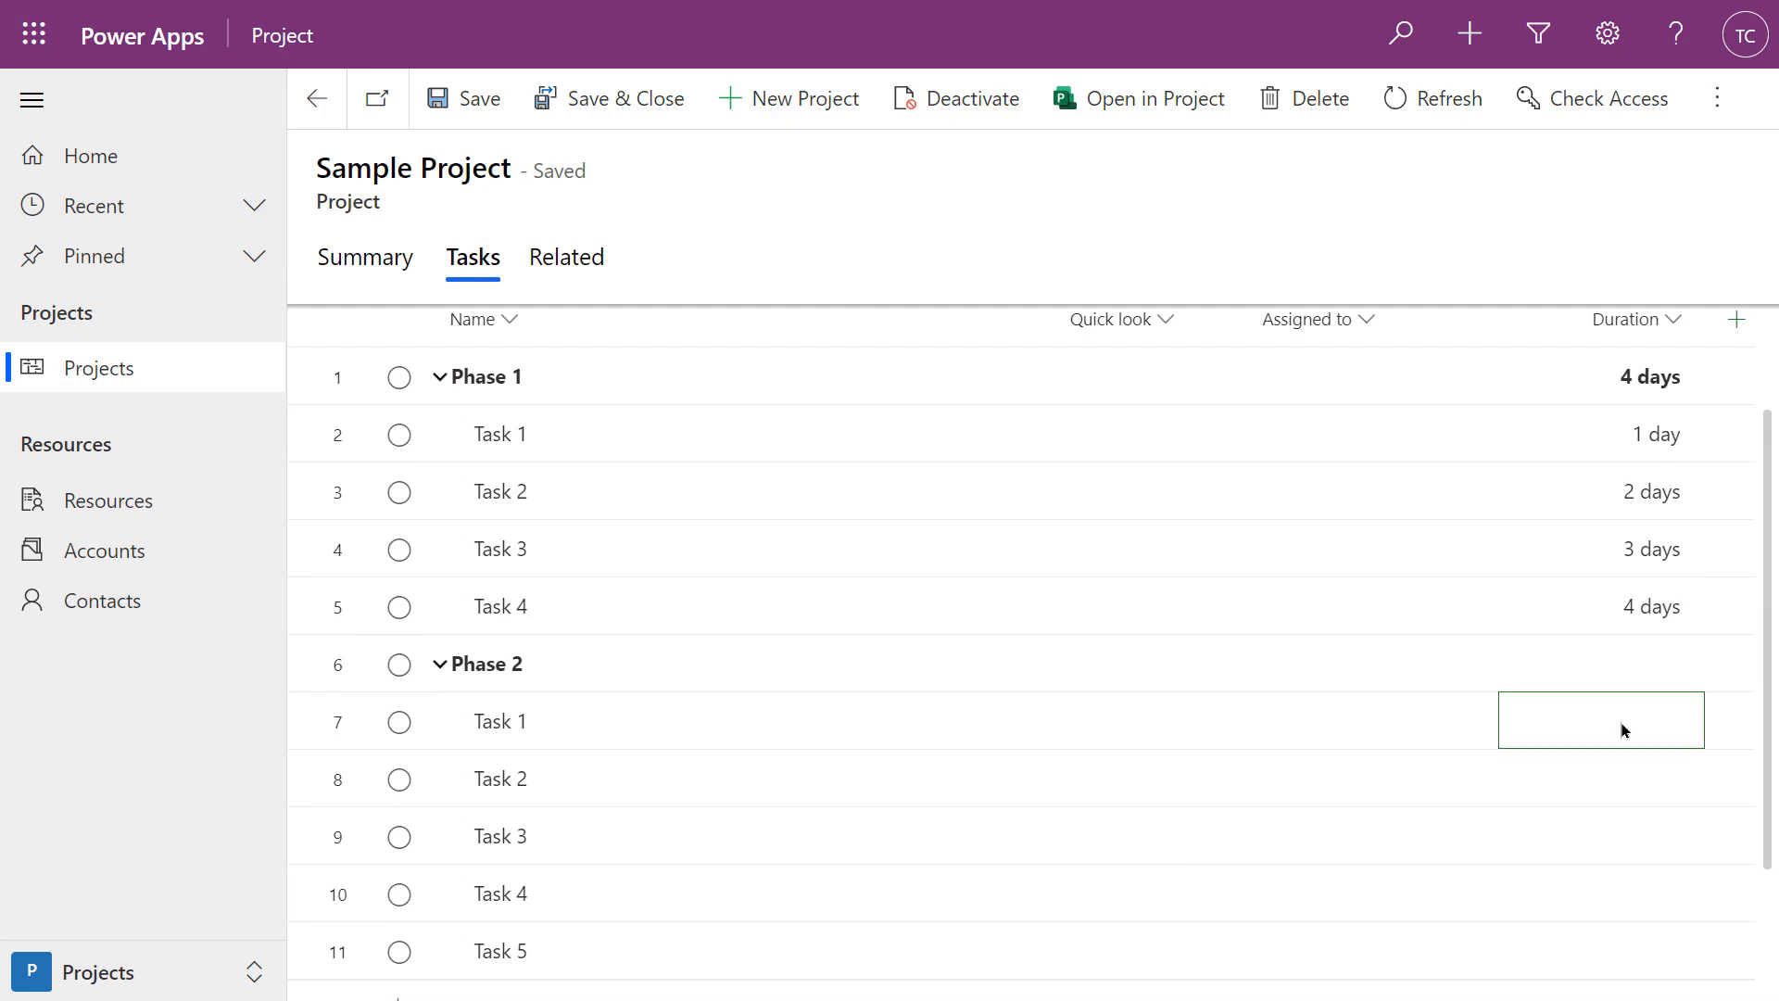
{"action": "type", "text": "2"}
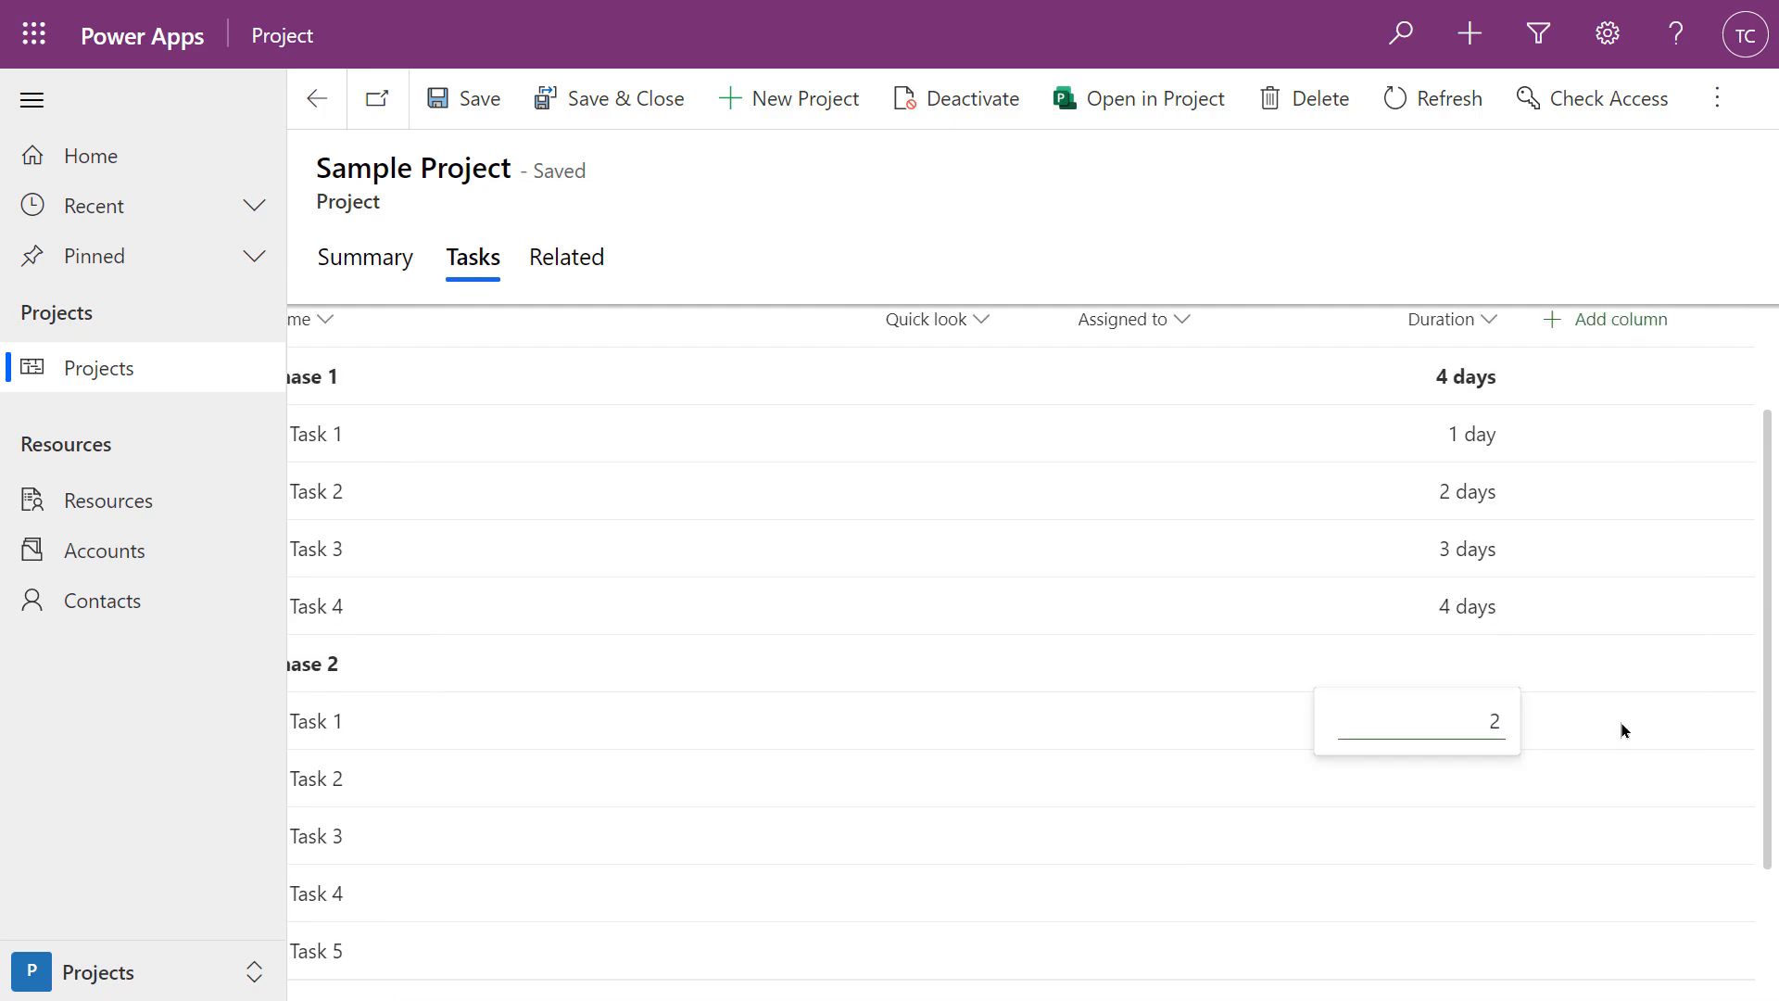
{"action": "type", "text": " da"}
{"action": "key", "text": "Return"}
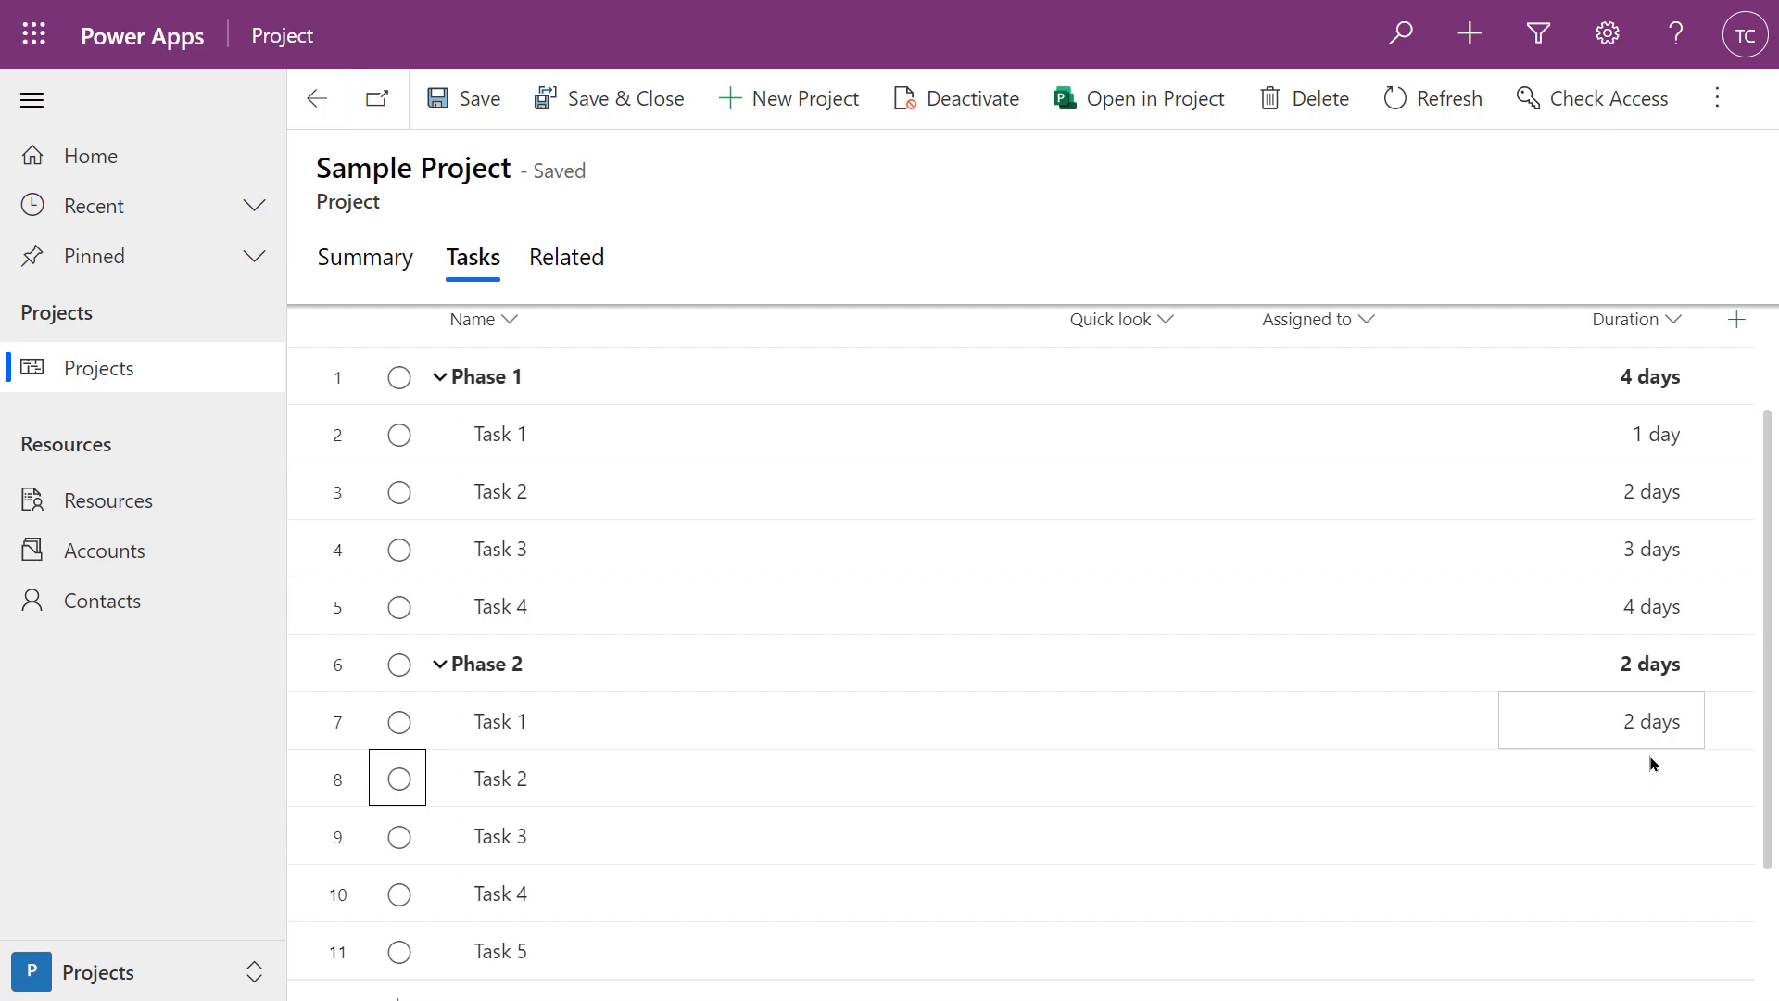
{"action": "left_click", "coordinate": [1651, 786]}
{"action": "left_click", "coordinate": [1651, 792]}
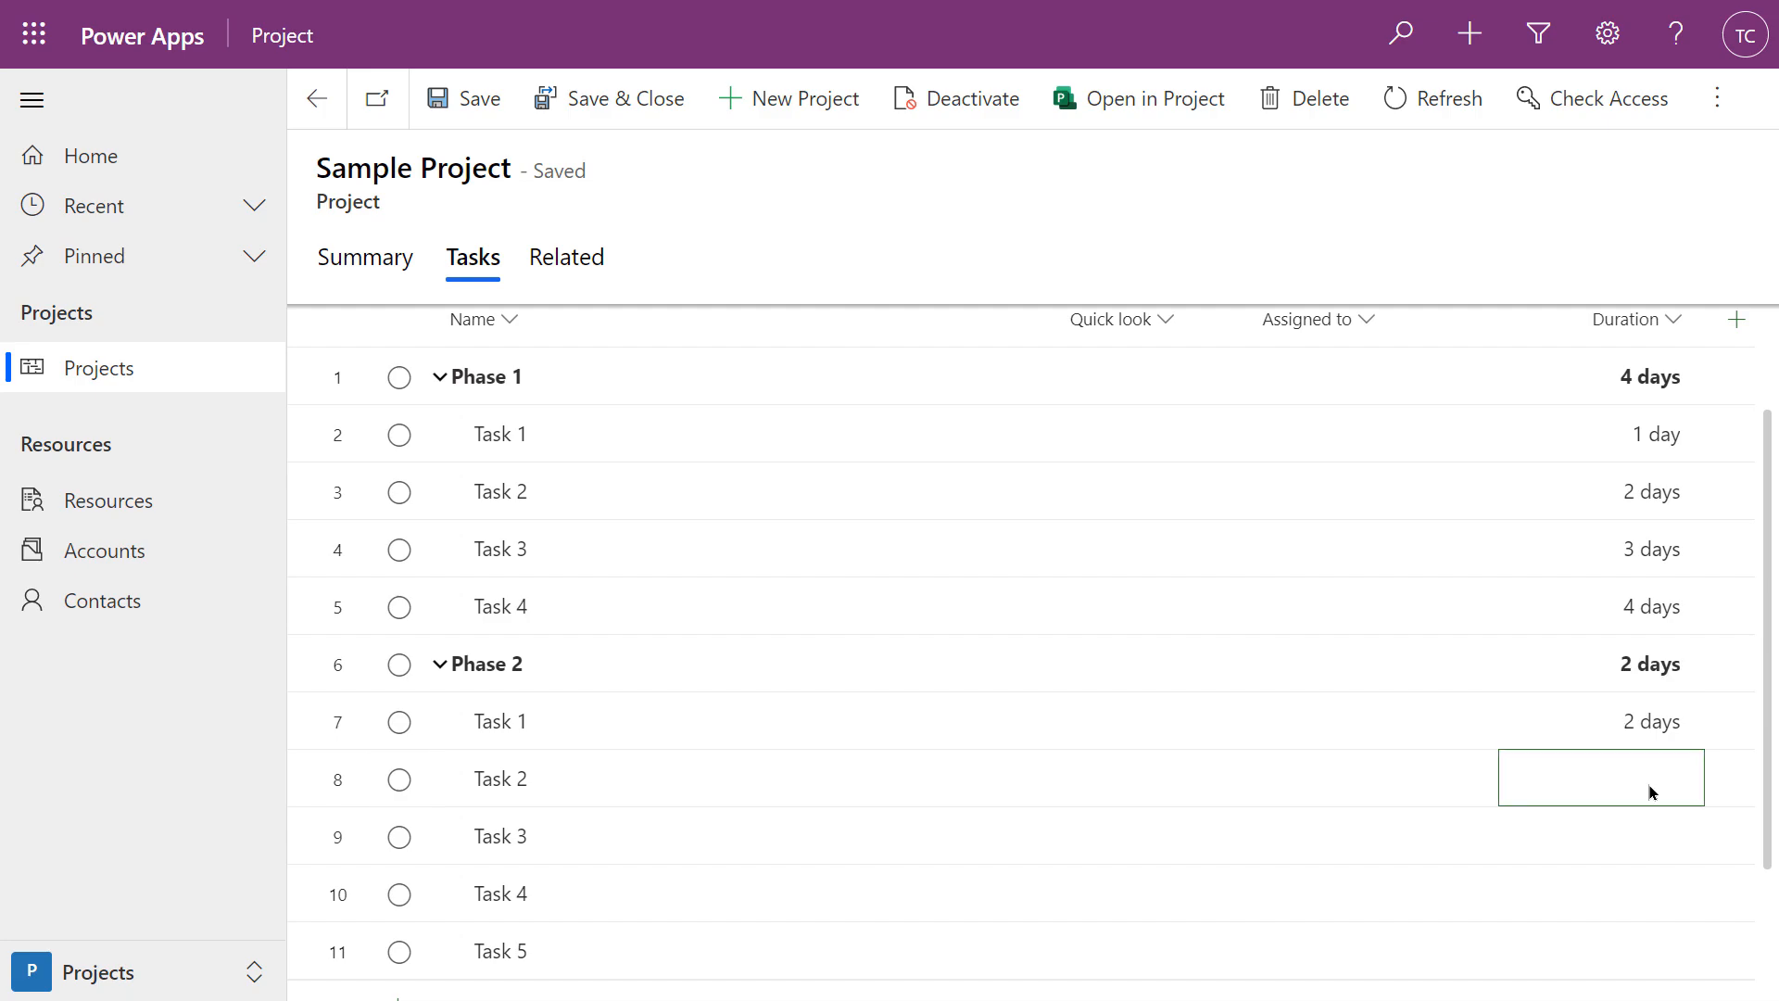
{"action": "type", "text": "3 day"}
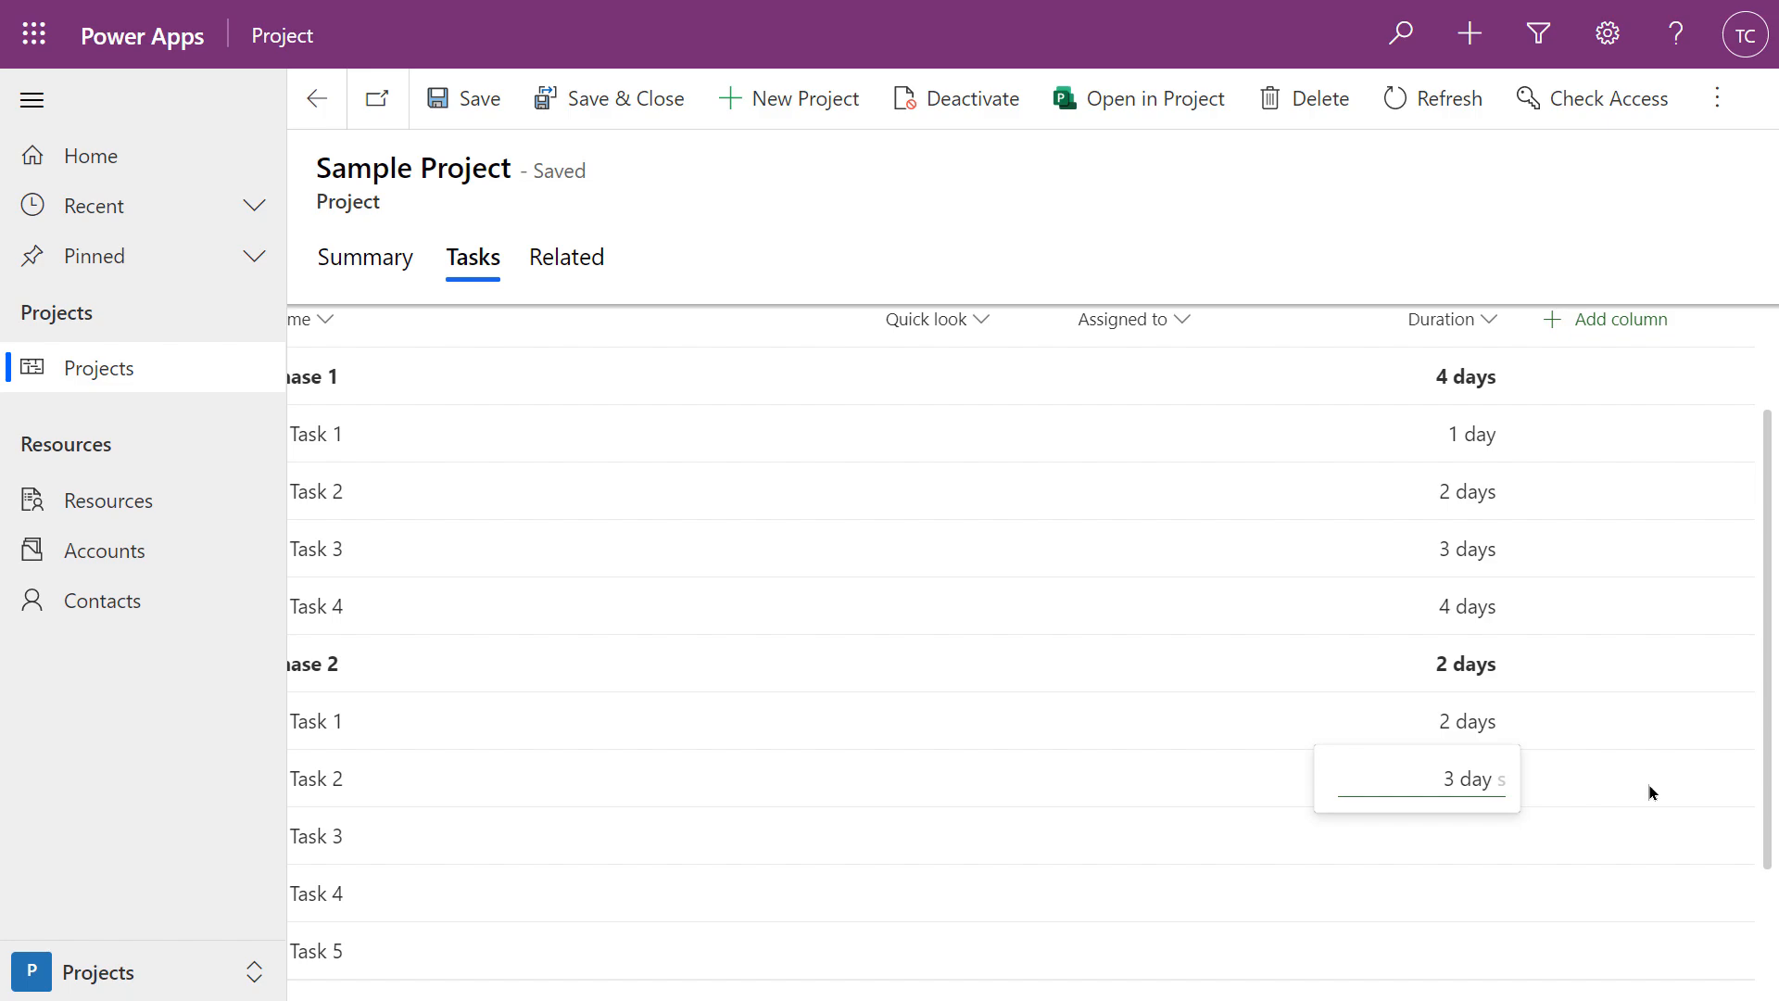
{"action": "key", "text": "Return"}
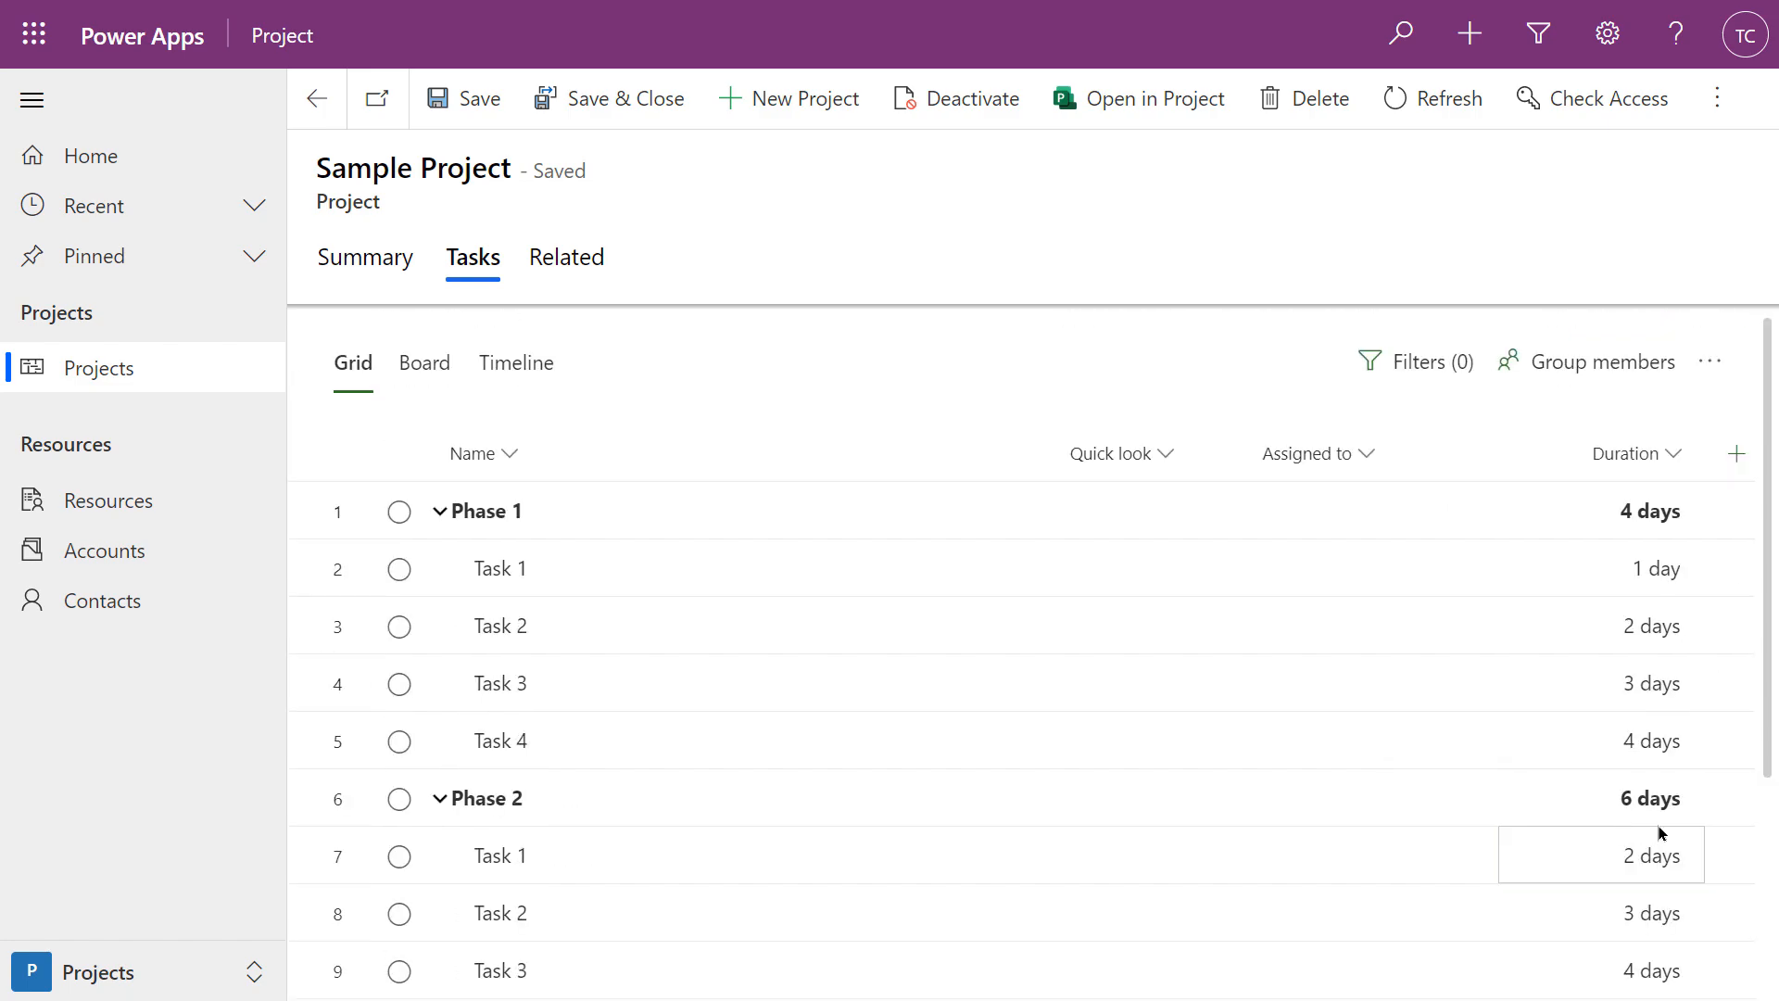
{"action": "scroll", "coordinate": [1536, 891], "scroll_direction": "down", "scroll_amount": 2}
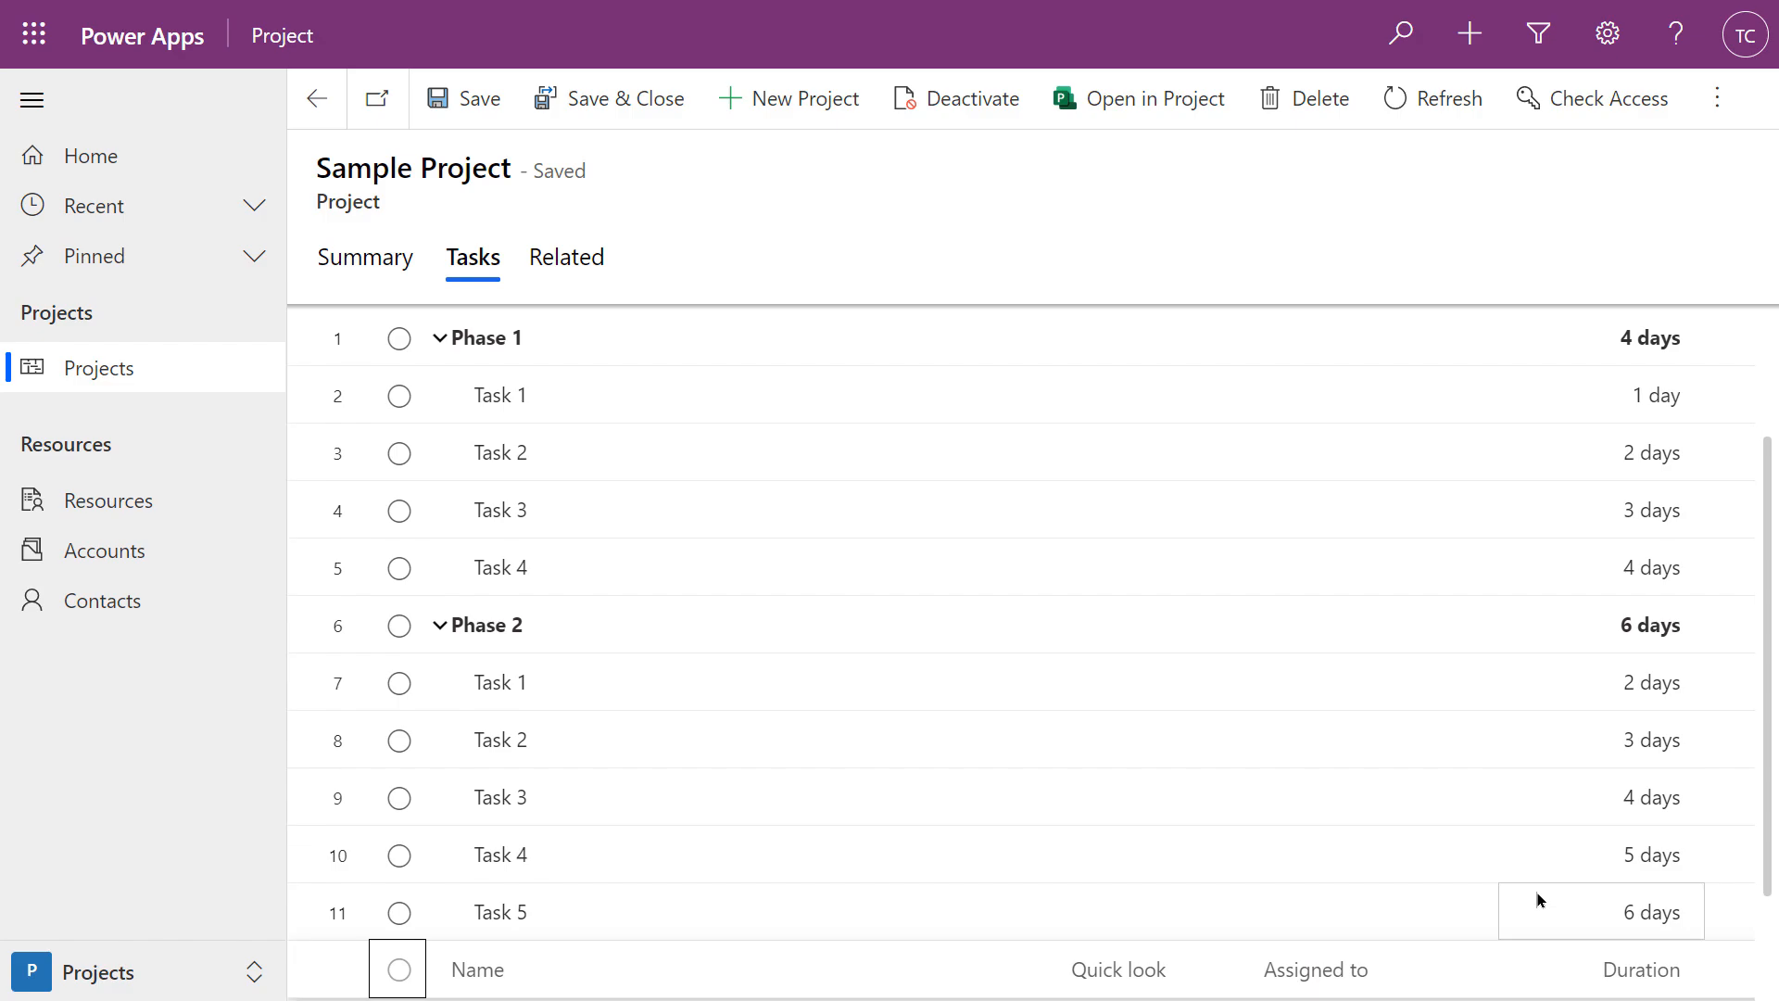
{"action": "scroll", "coordinate": [1536, 893], "scroll_direction": "up", "scroll_amount": 1}
{"action": "scroll", "coordinate": [1536, 892], "scroll_direction": "up", "scroll_amount": 2}
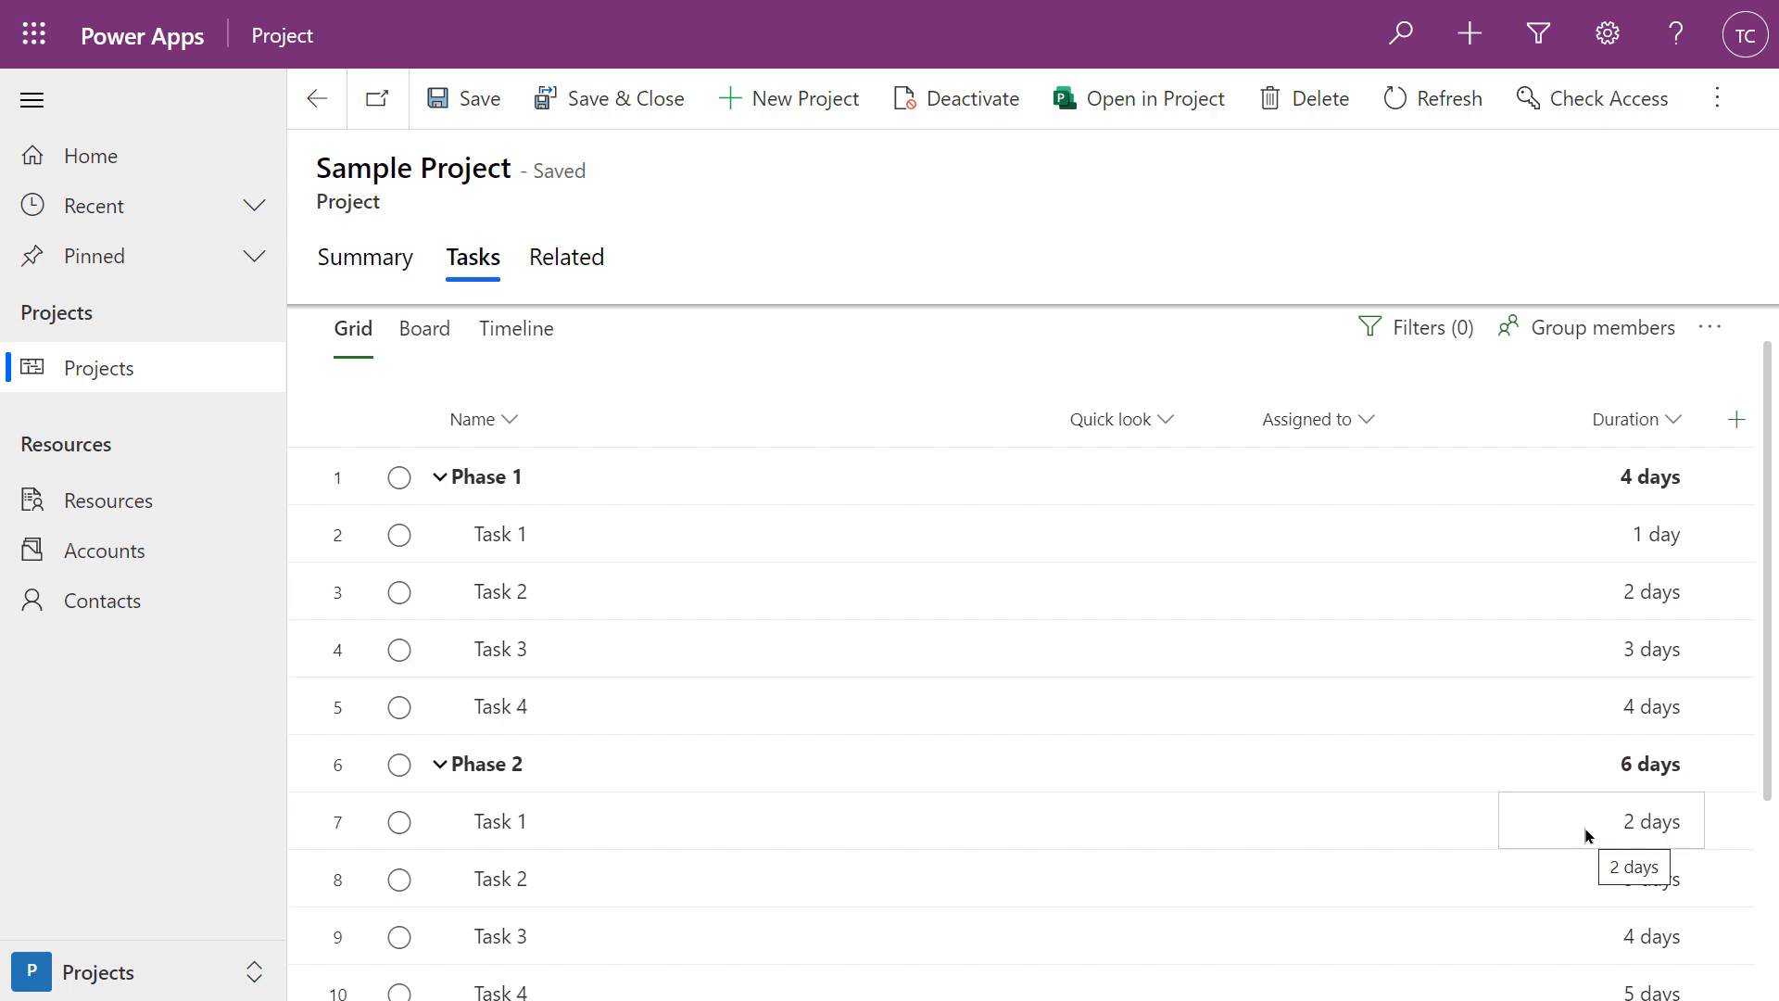
{"action": "scroll", "coordinate": [1521, 831], "scroll_direction": "down", "scroll_amount": 2}
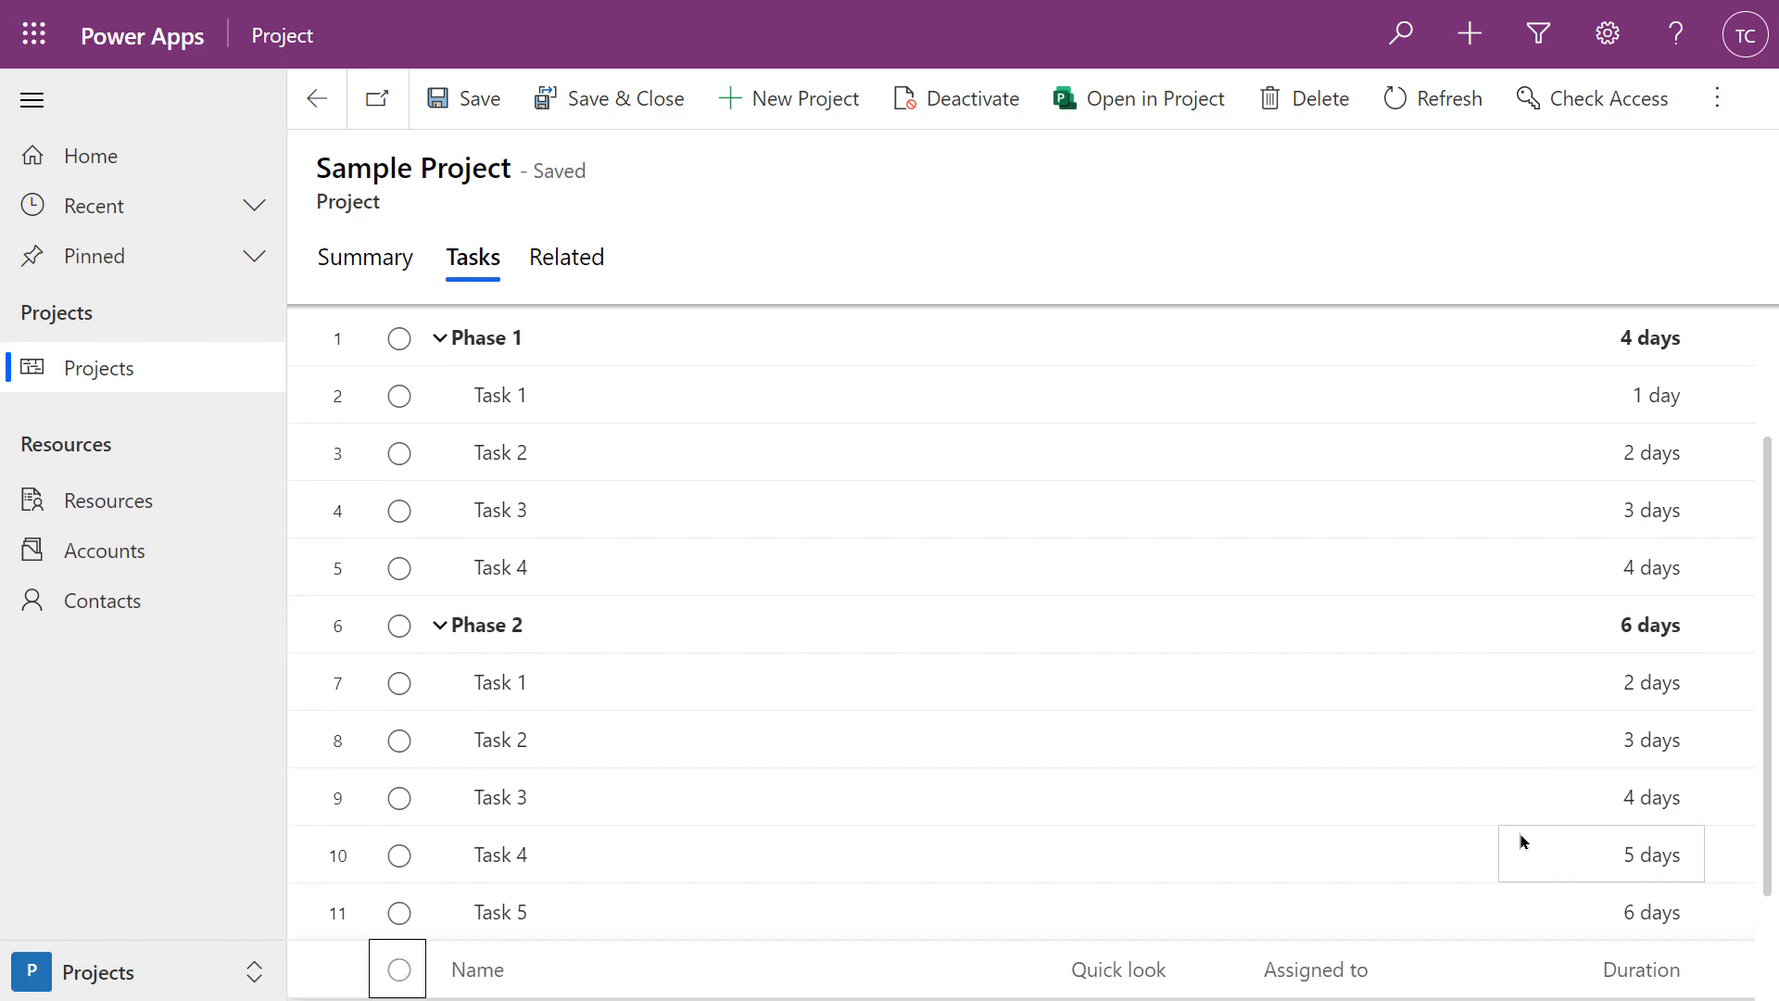
{"action": "scroll", "coordinate": [1509, 827], "scroll_direction": "up", "scroll_amount": 2}
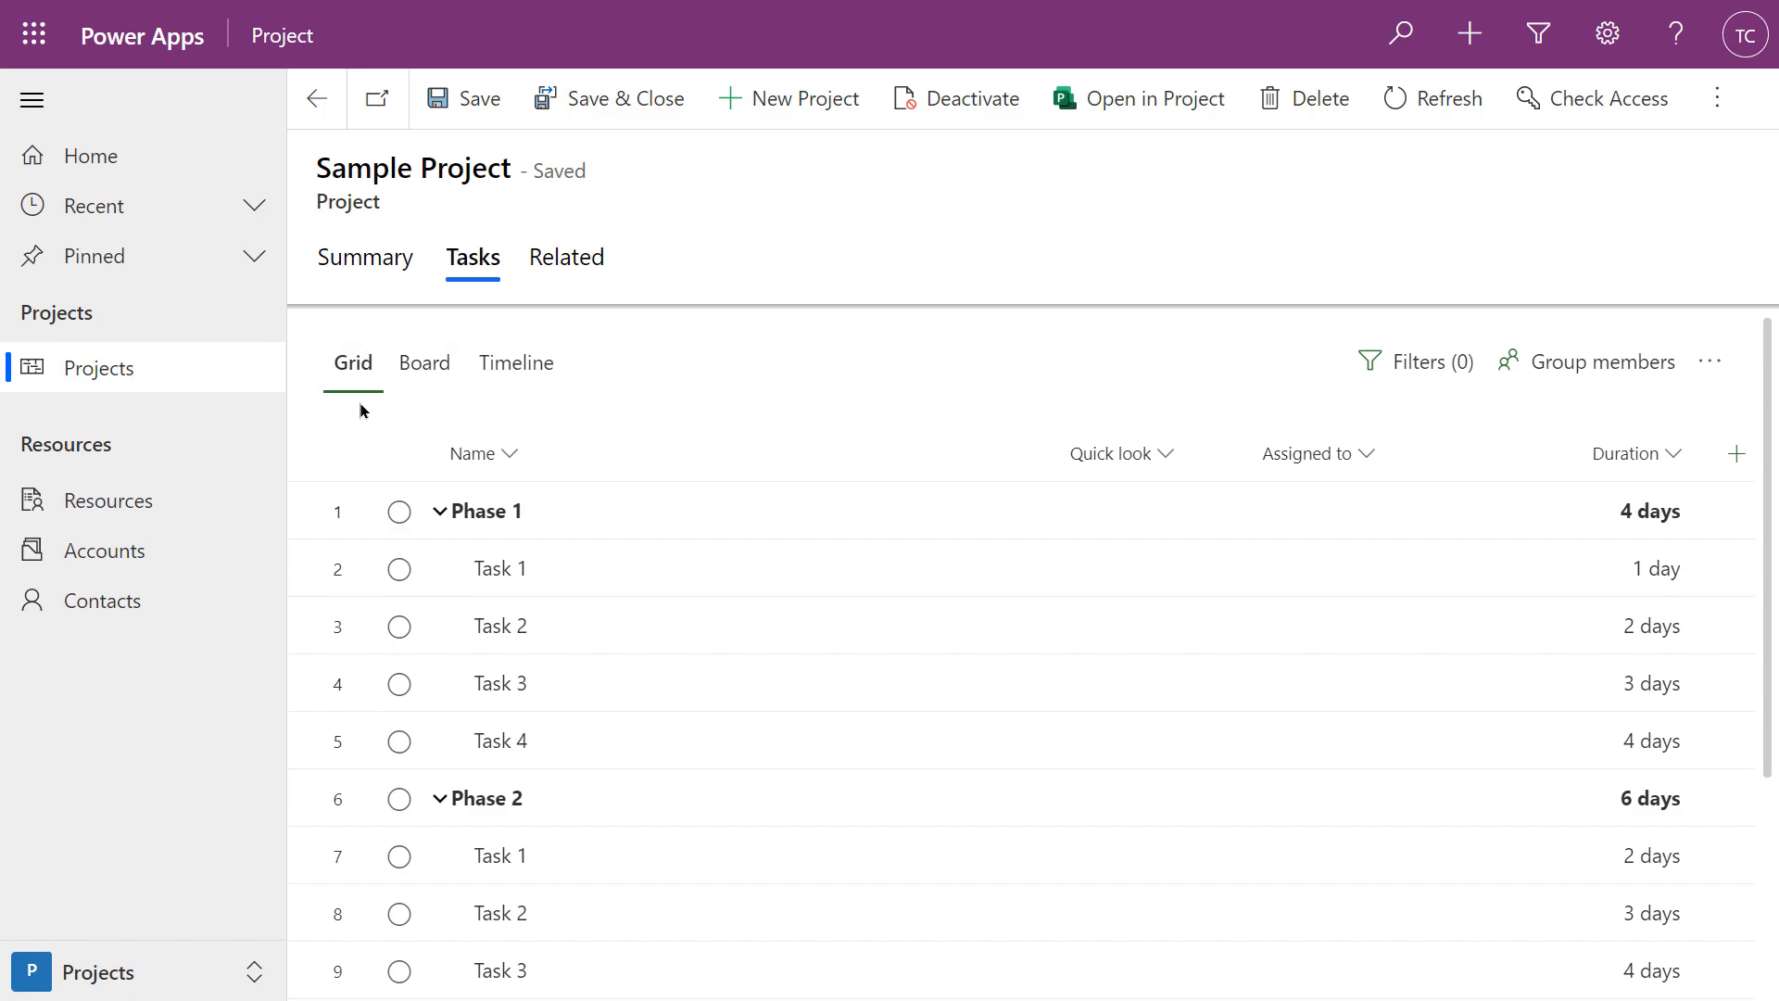
{"action": "left_click", "coordinate": [424, 362]}
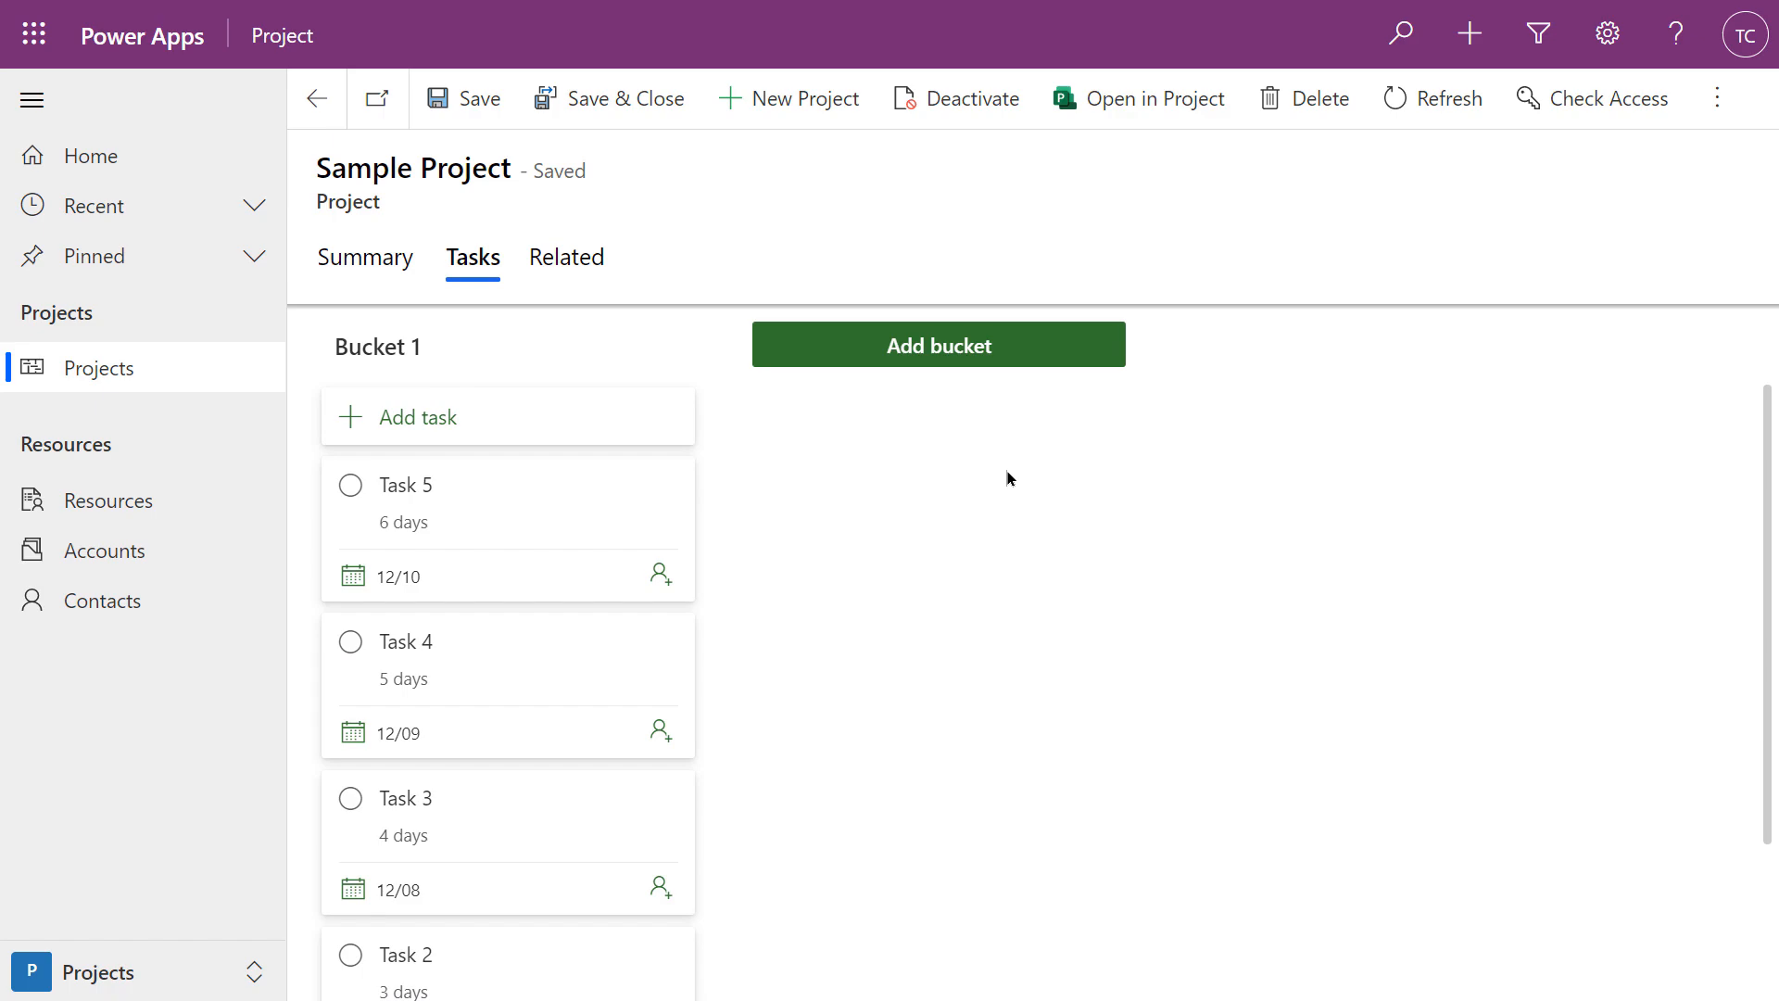
Scroll through the Bucket 1 task cards on Sample Project's board
{"action": "scroll", "coordinate": [698, 568], "scroll_direction": "down", "scroll_amount": 2}
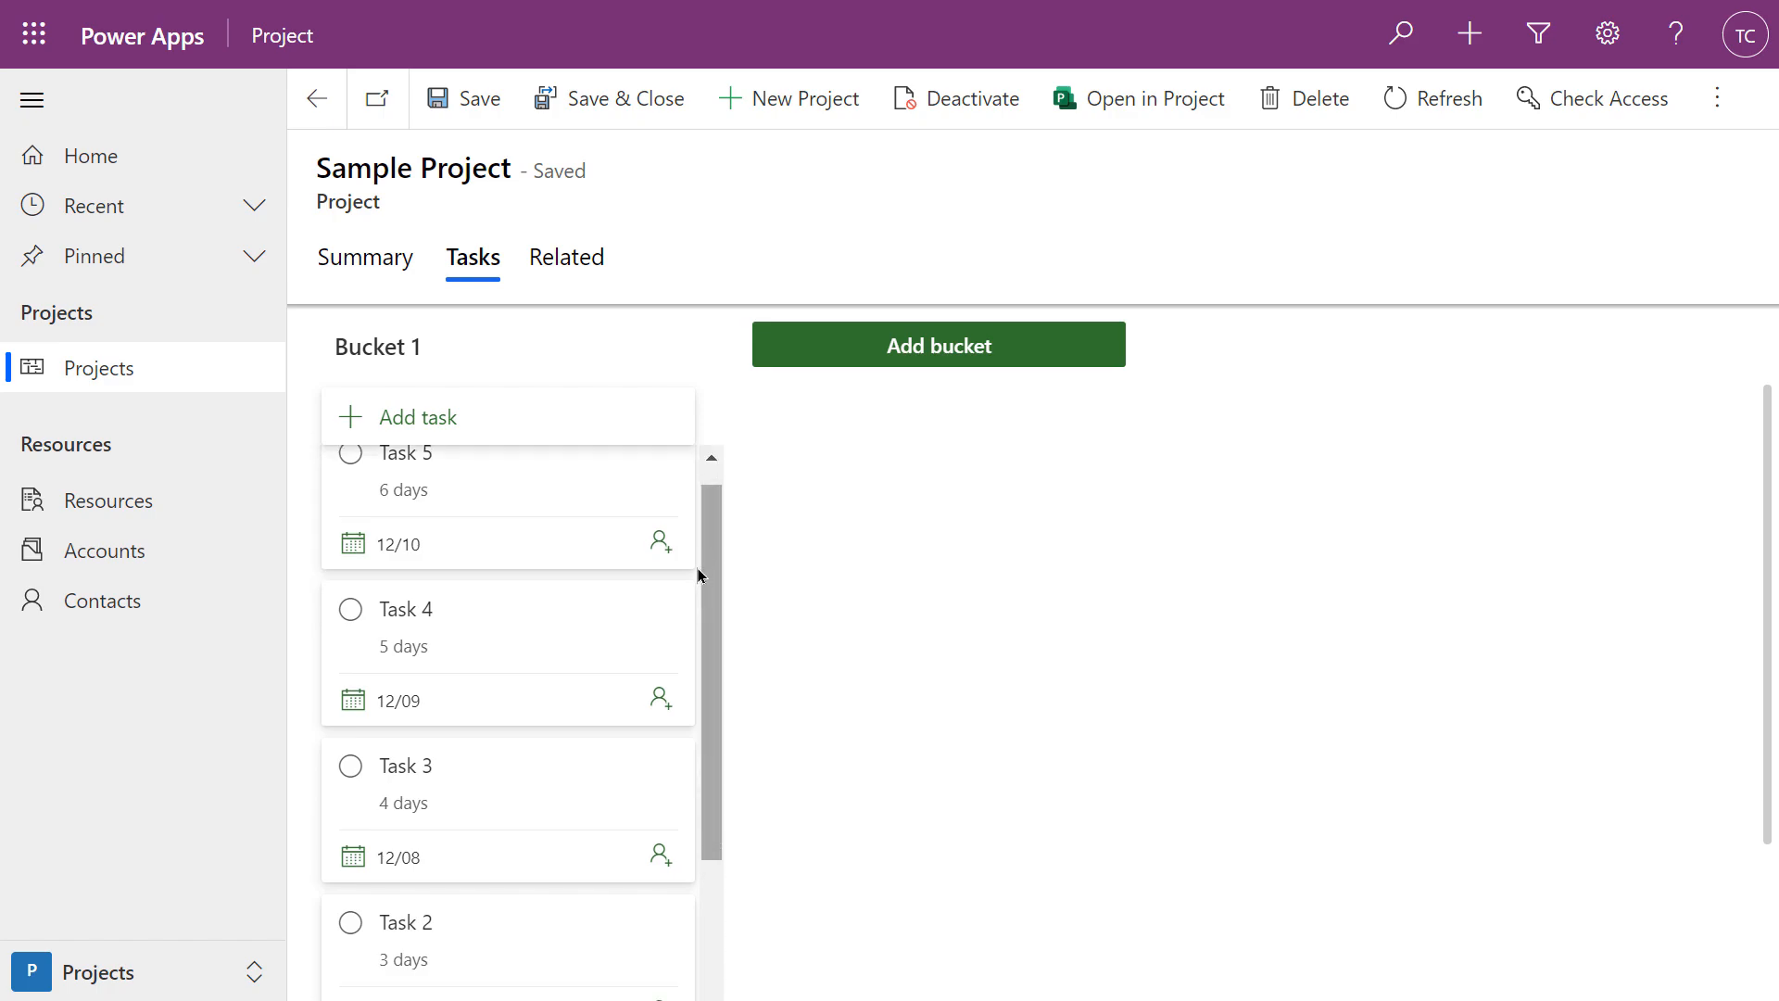
{"action": "scroll", "coordinate": [675, 635], "scroll_direction": "up", "scroll_amount": 2}
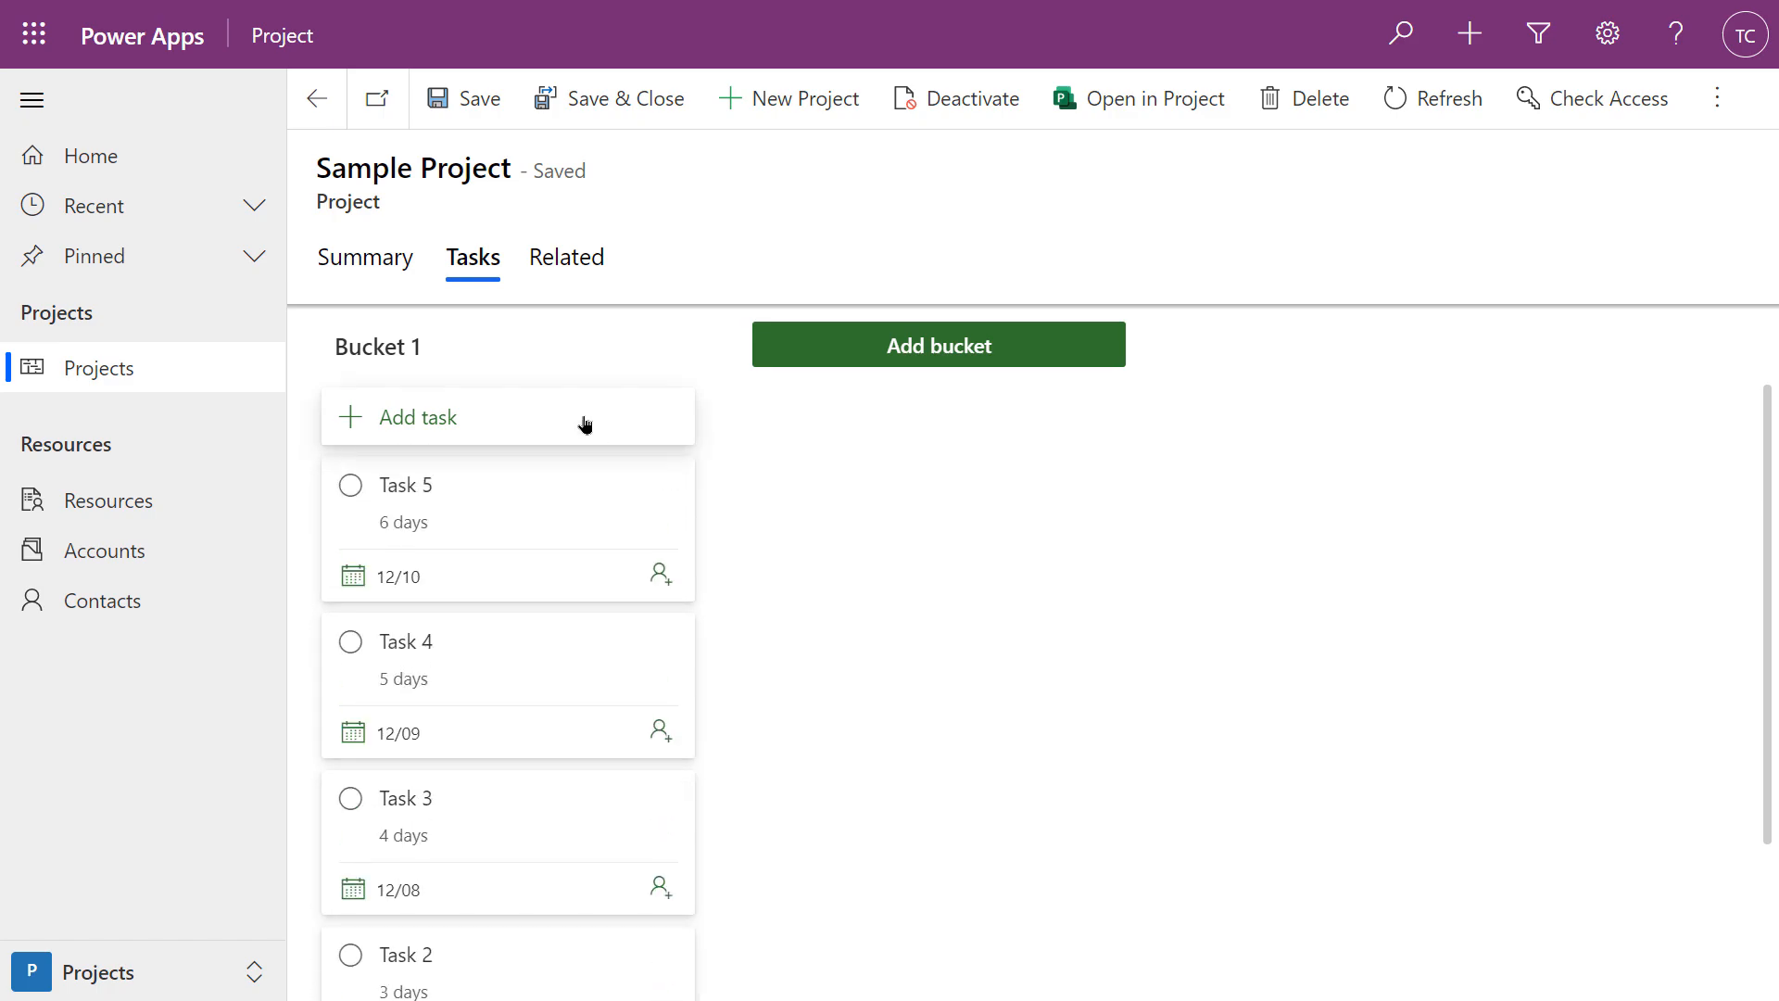
{"action": "scroll", "coordinate": [584, 420], "scroll_direction": "up", "scroll_amount": 1}
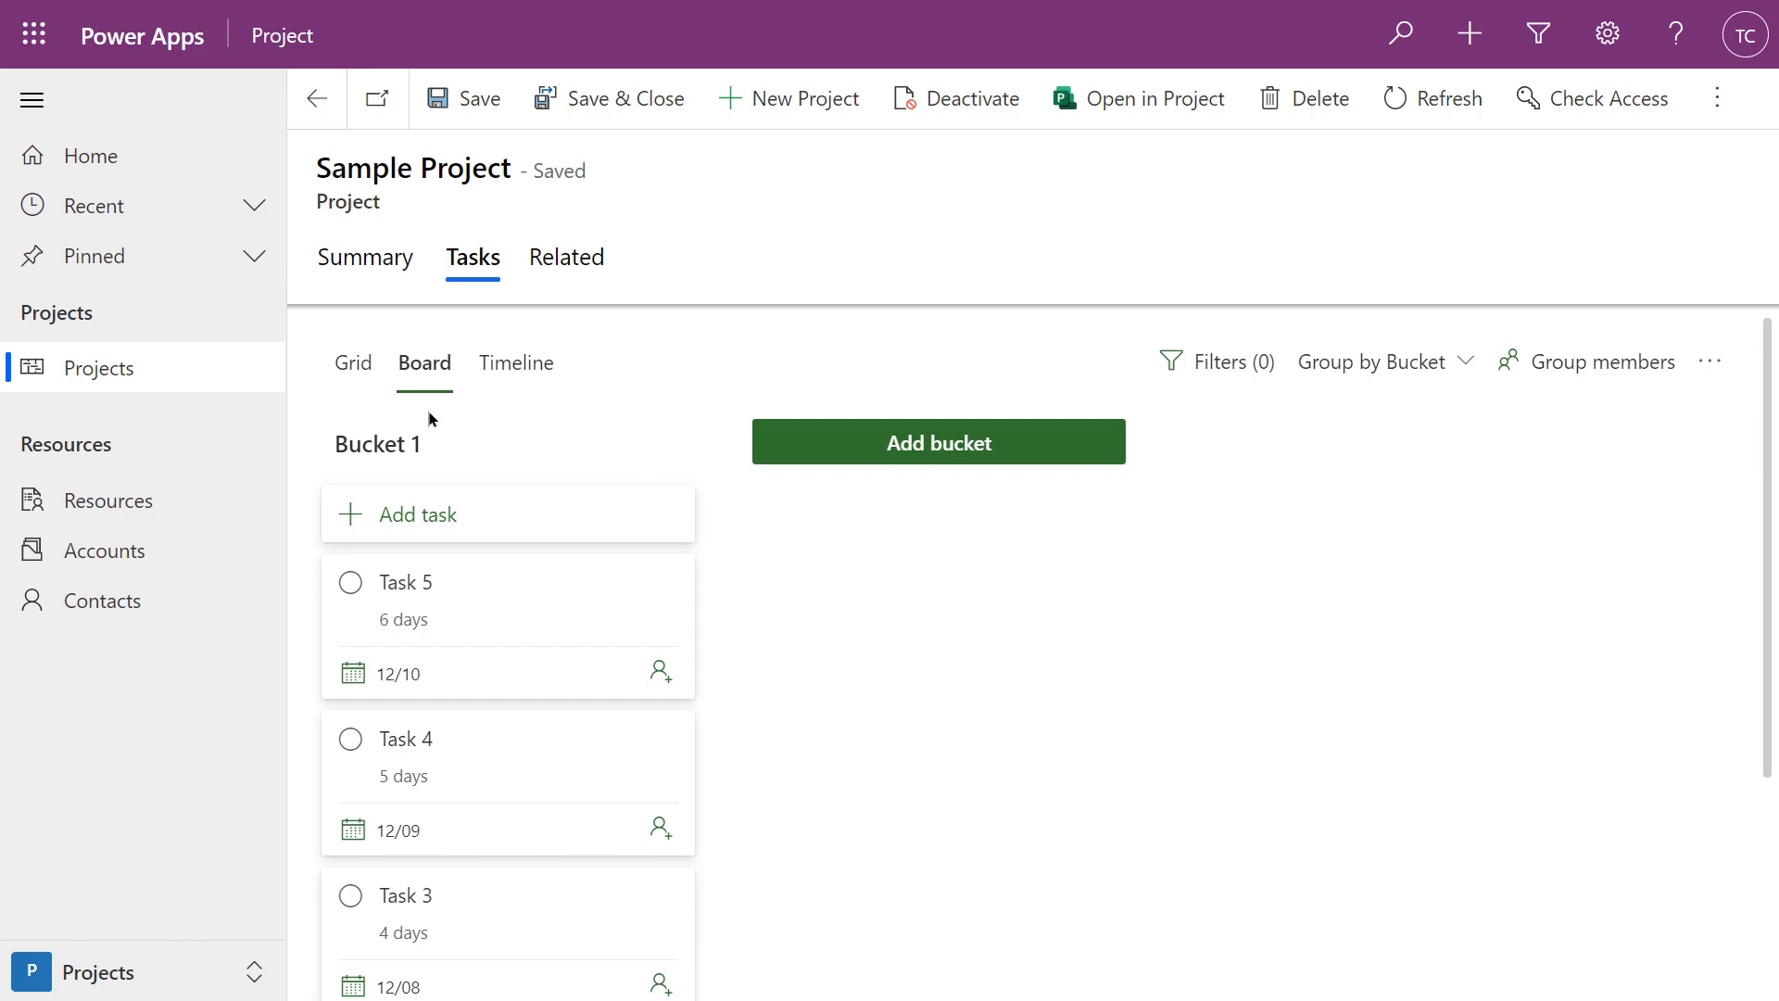
Switch to the Timeline view and zoom out to reveal the task bars
{"action": "left_click", "coordinate": [513, 365]}
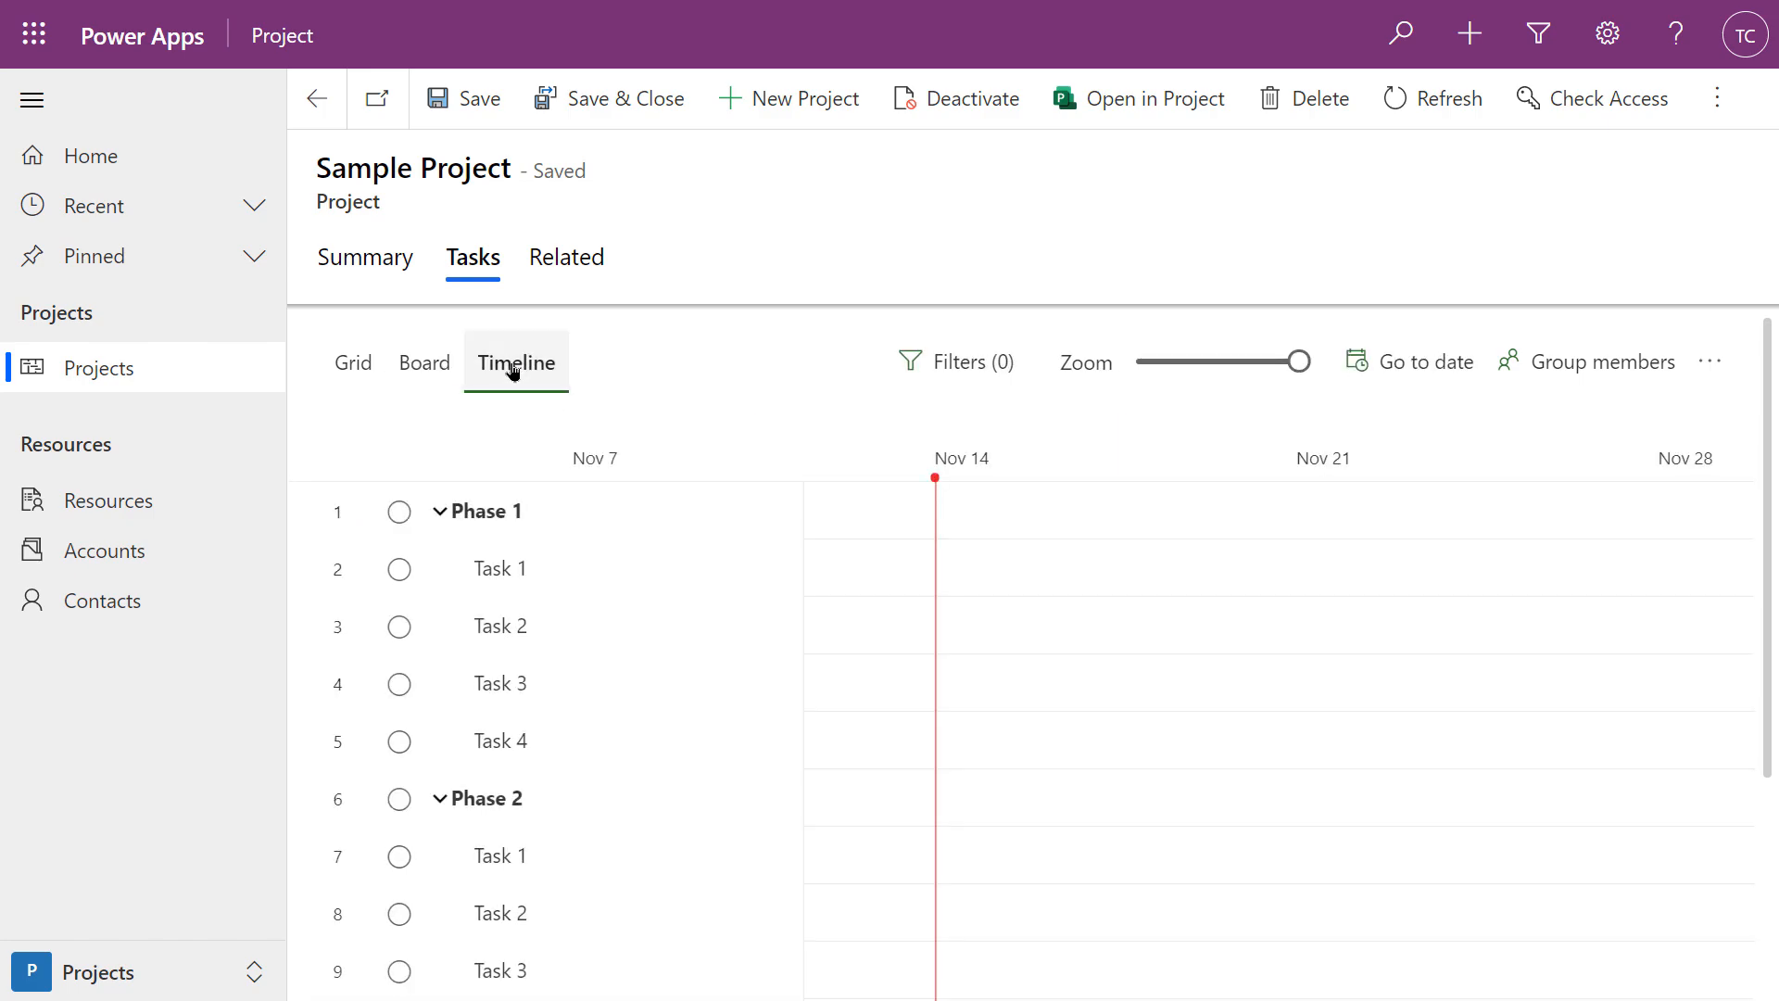
{"action": "mouse_move", "coordinate": [722, 556]}
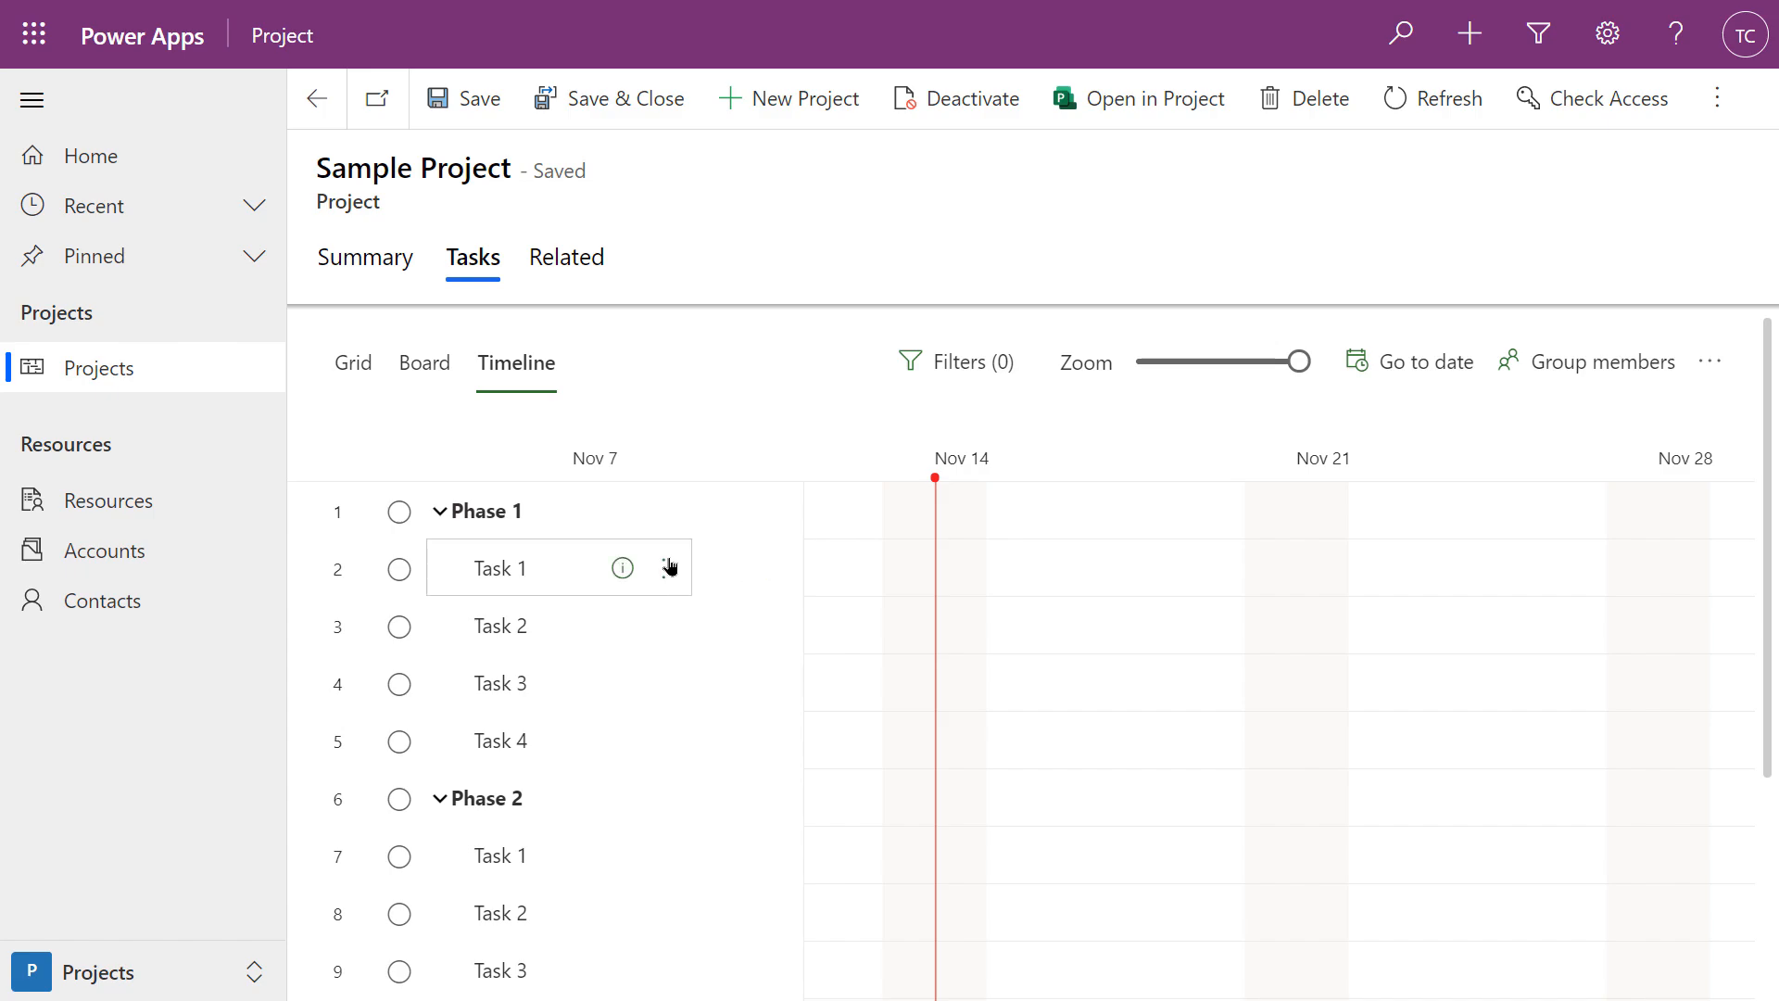
{"action": "left_click", "coordinate": [581, 567]}
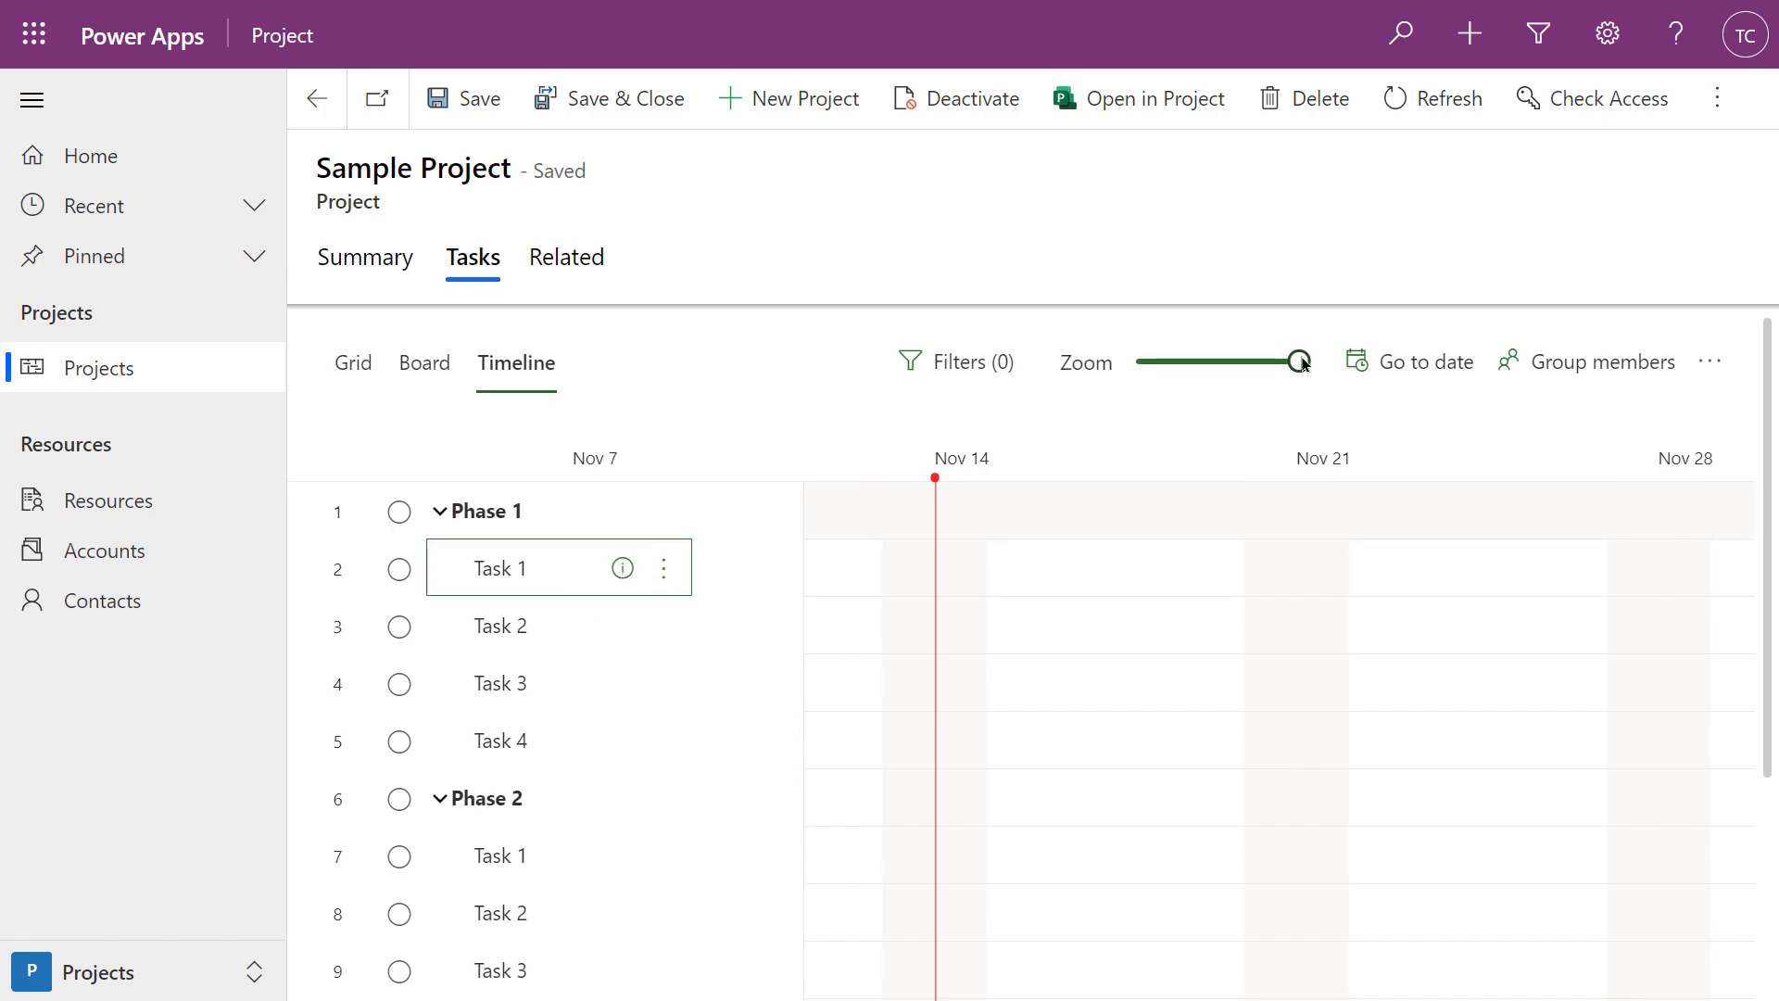
{"action": "left_click_drag", "start_coordinate": [1296, 360], "coordinate": [1186, 373]}
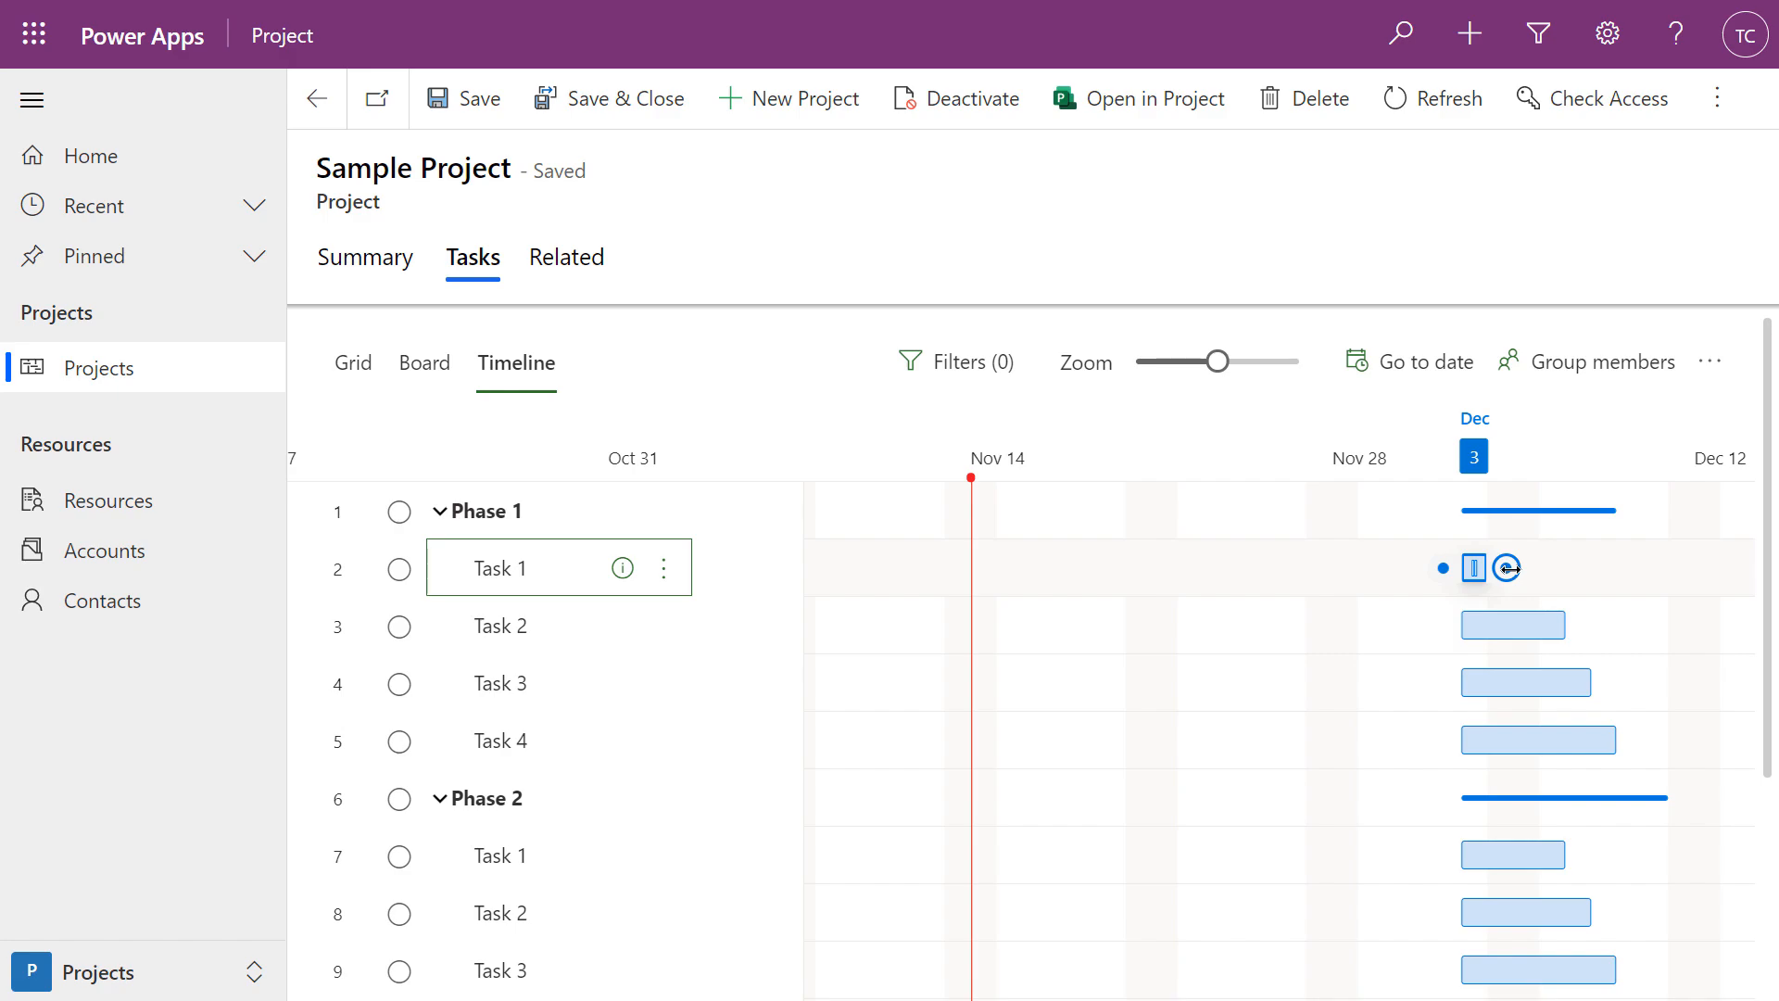
Open and close Task 1's details, then begin dragging a dependency link from Task 1
{"action": "left_click", "coordinate": [1507, 568]}
{"action": "left_click", "coordinate": [1509, 568]}
{"action": "left_click", "coordinate": [1695, 343]}
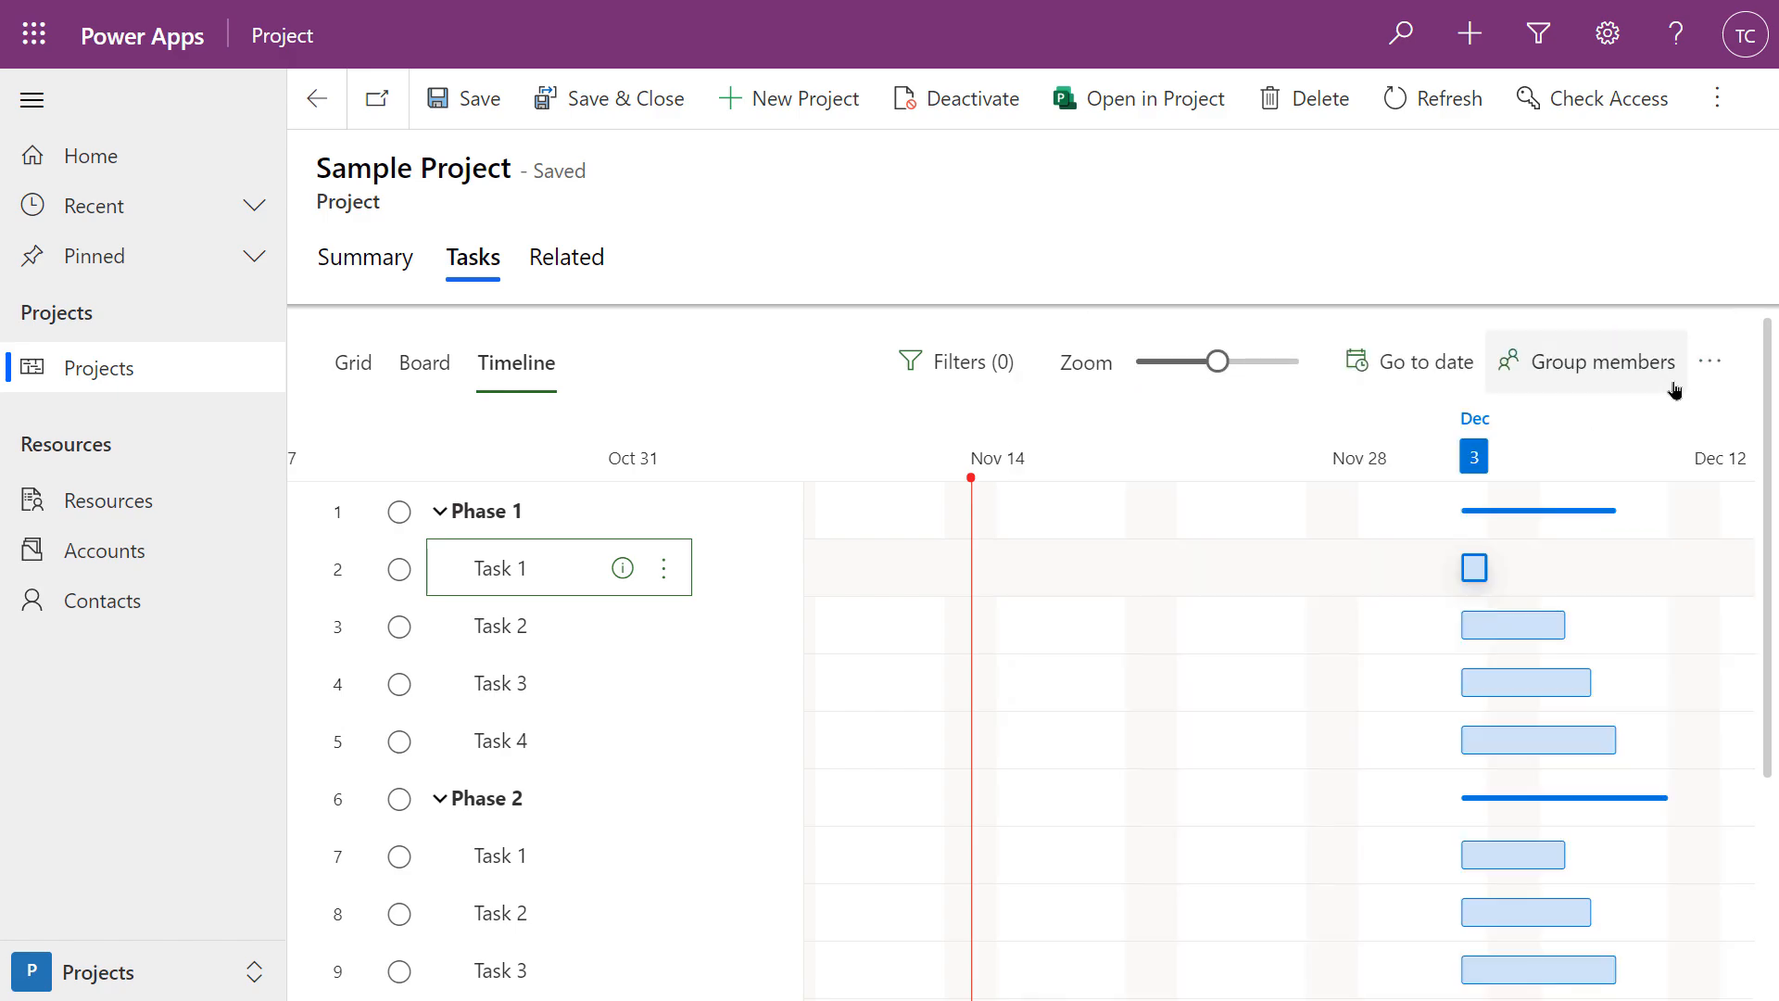
{"action": "mouse_move", "coordinate": [1502, 566]}
{"action": "mouse_move", "coordinate": [1515, 570]}
{"action": "left_mouse_down"}
{"action": "mouse_move", "coordinate": [1442, 571]}
{"action": "mouse_move", "coordinate": [1511, 555]}
{"action": "left_mouse_up"}
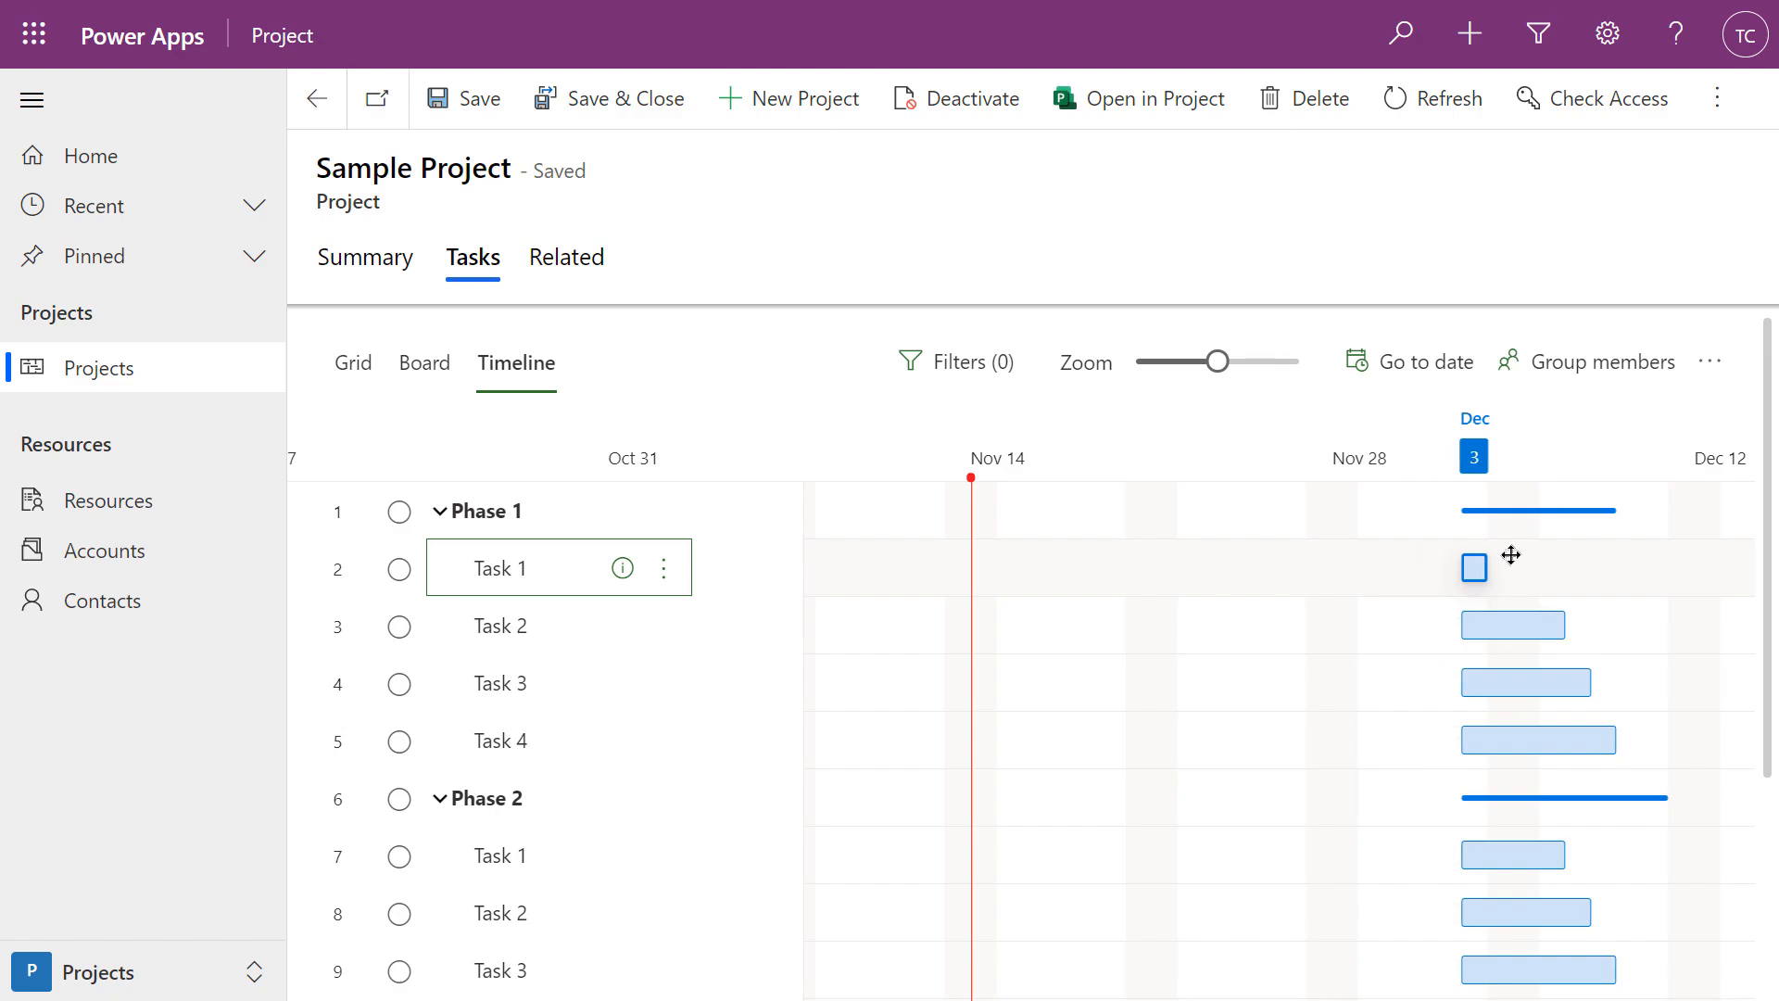
Chain Phase 1's Task 1 through Task 4 with finish-to-start links on the timeline
{"action": "mouse_move", "coordinate": [1510, 566]}
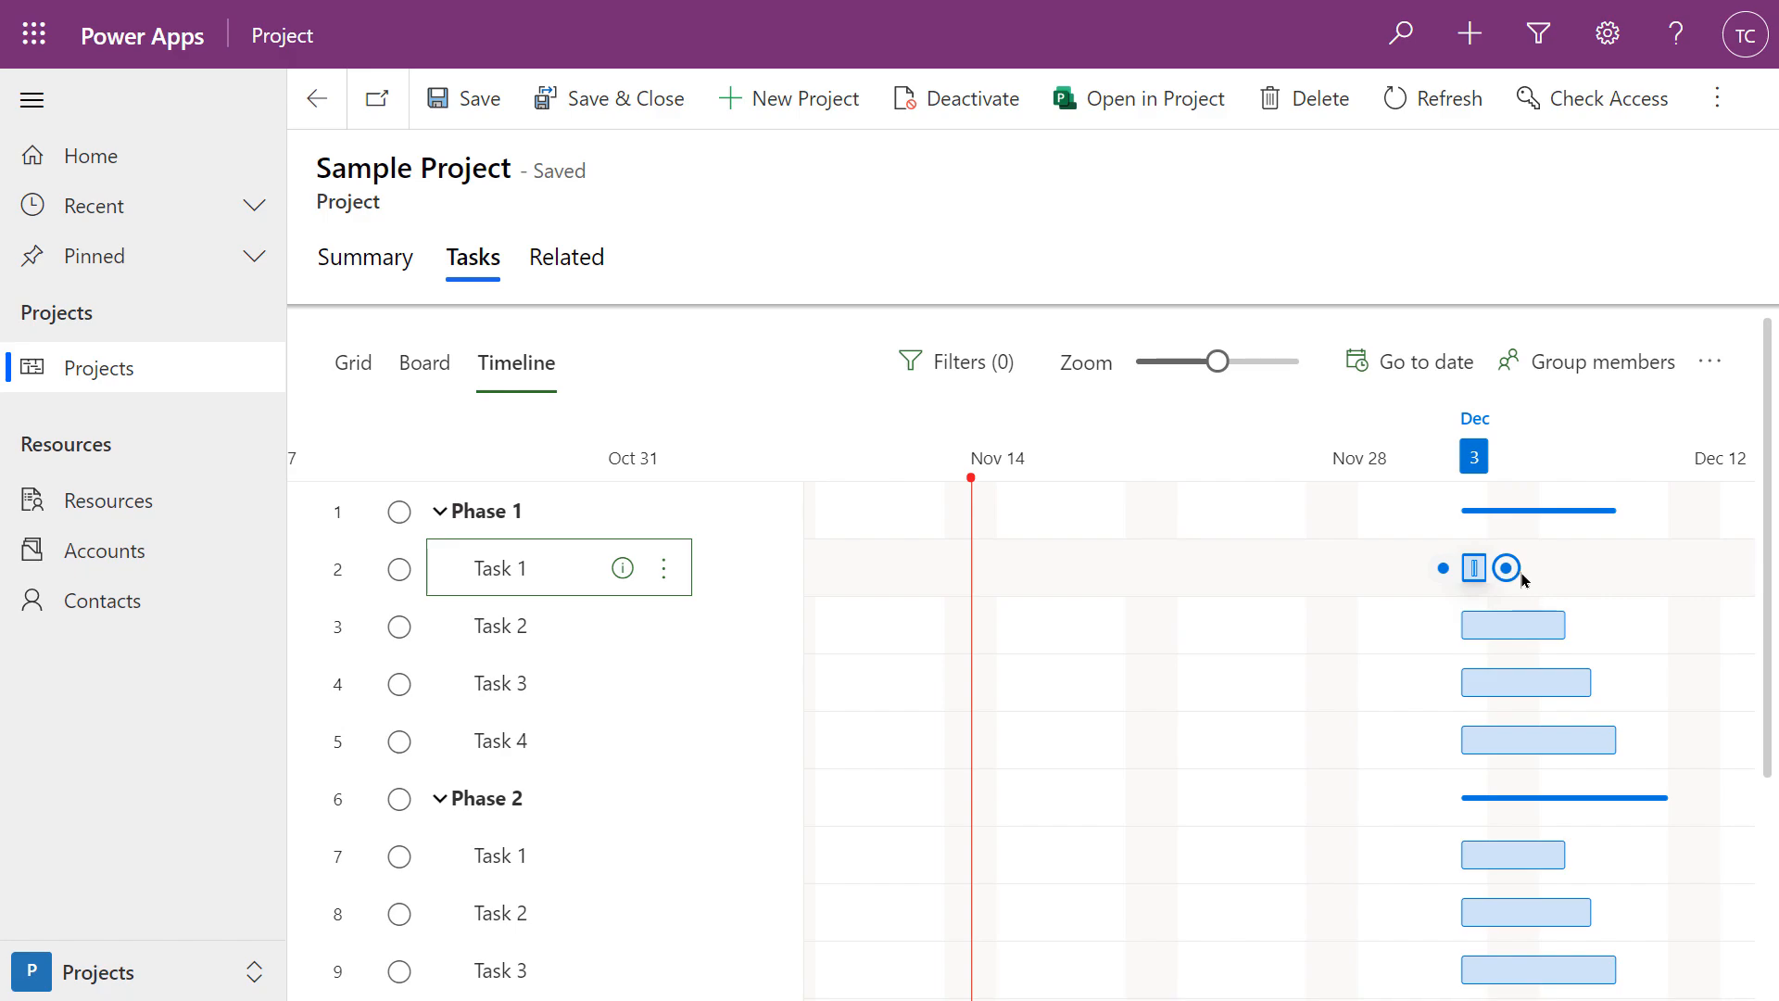
{"action": "left_click_drag", "start_coordinate": [1515, 578], "coordinate": [1431, 634]}
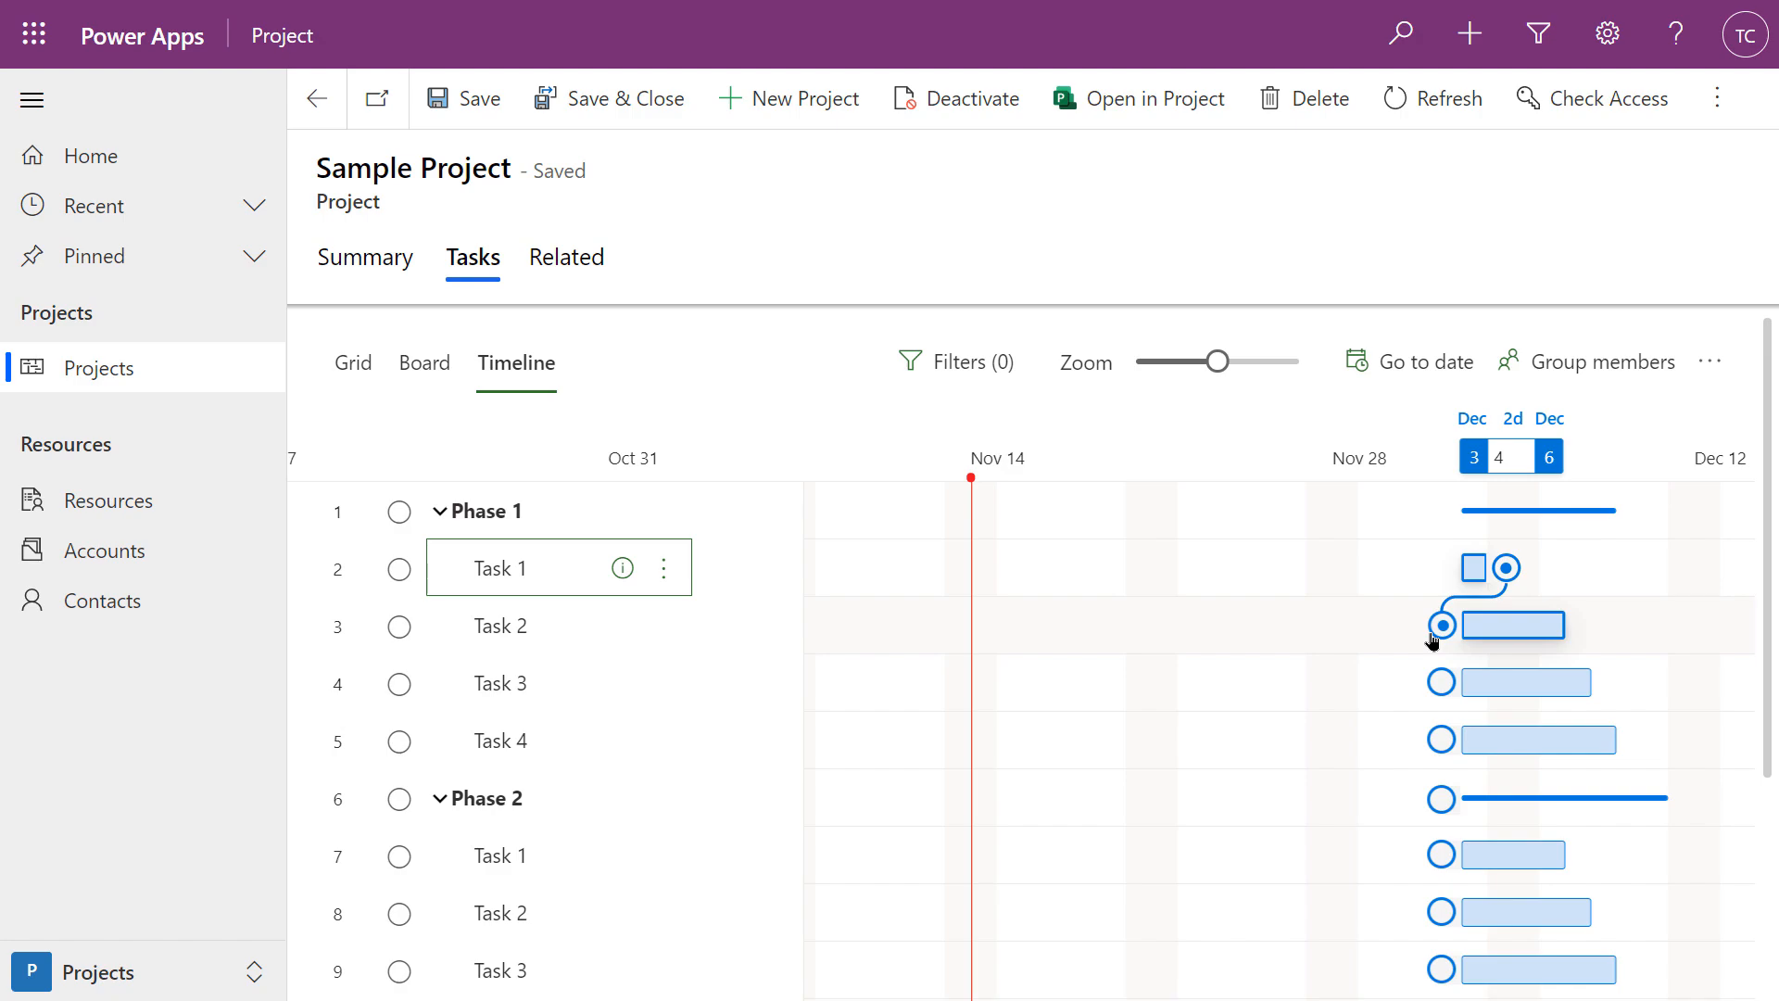
{"action": "left_click_drag", "start_coordinate": [1431, 637], "coordinate": [1433, 639]}
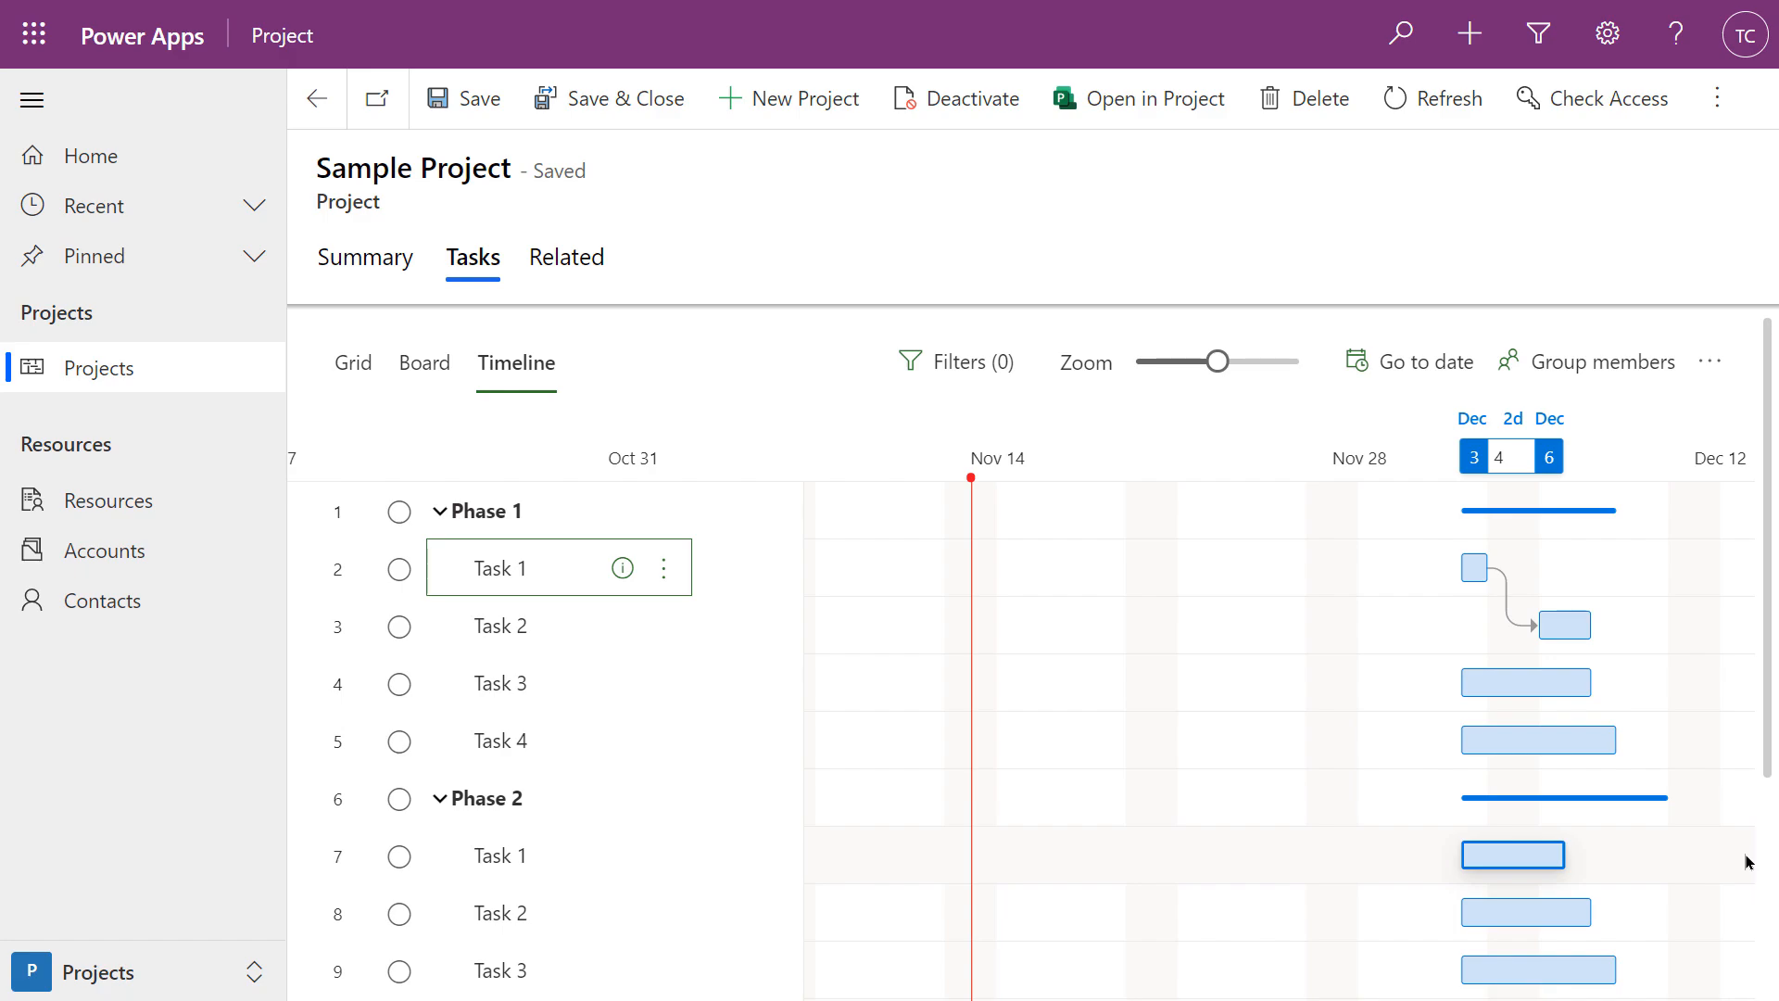
{"action": "mouse_move", "coordinate": [1580, 627]}
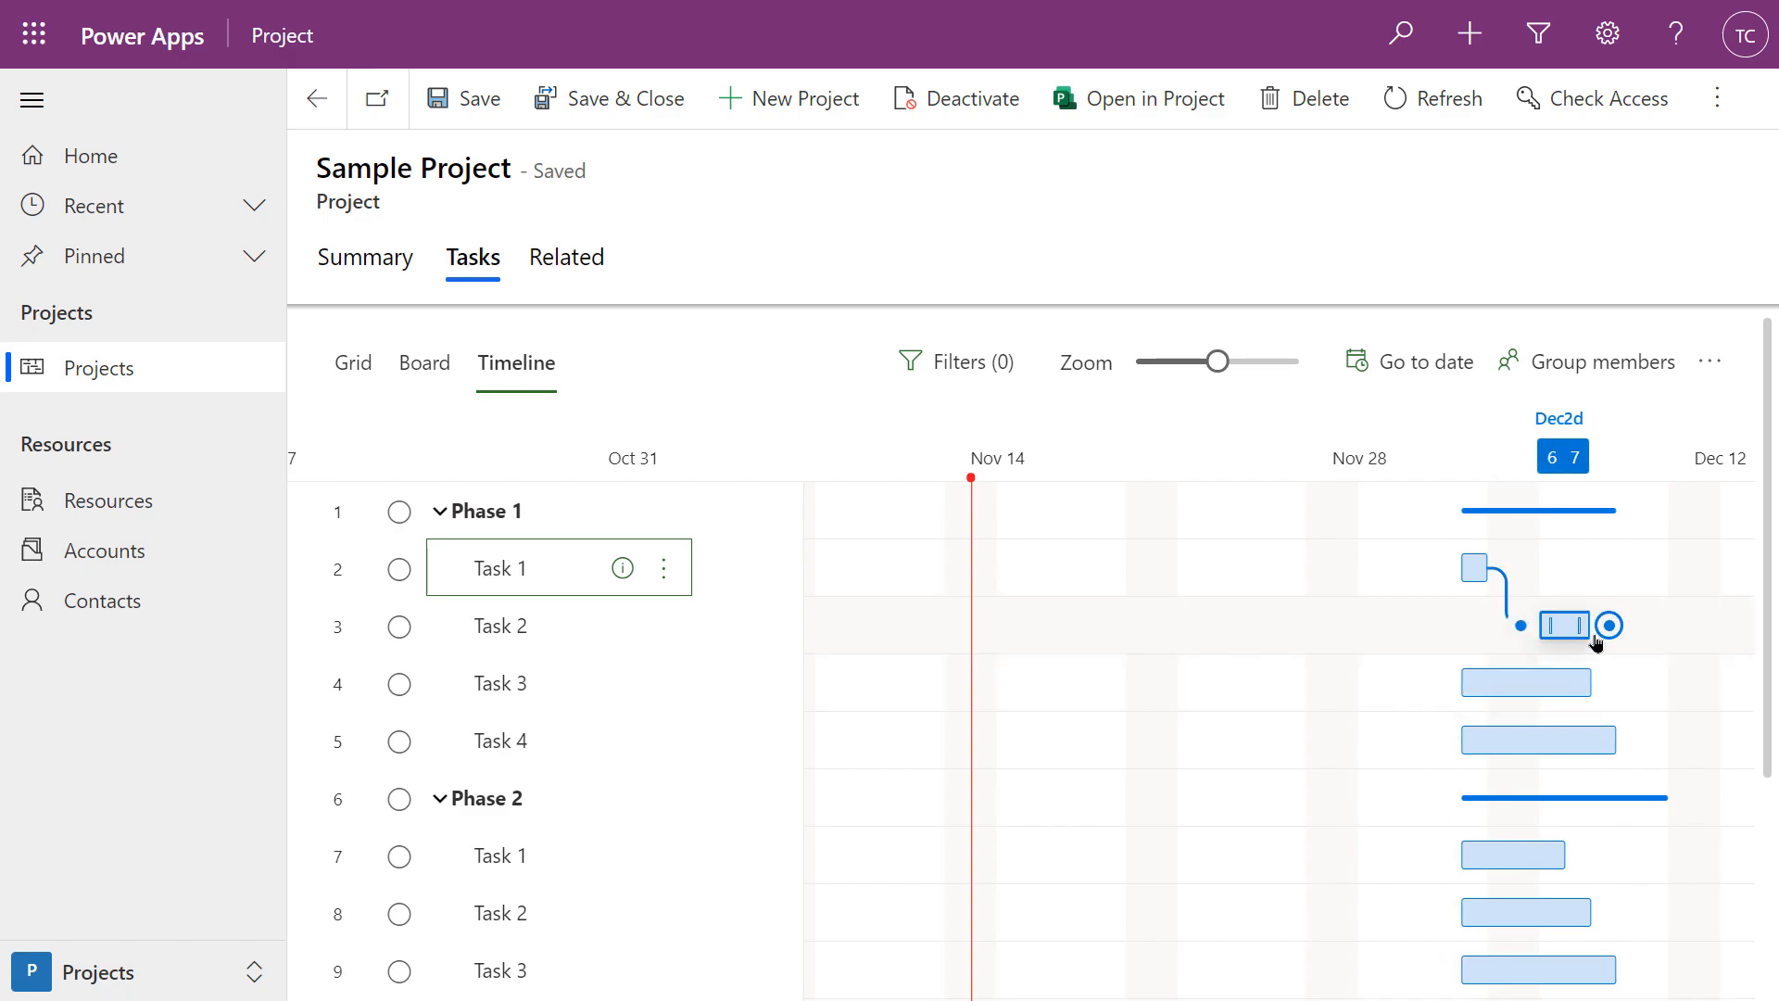
{"action": "left_click_drag", "start_coordinate": [1609, 628], "coordinate": [1438, 686]}
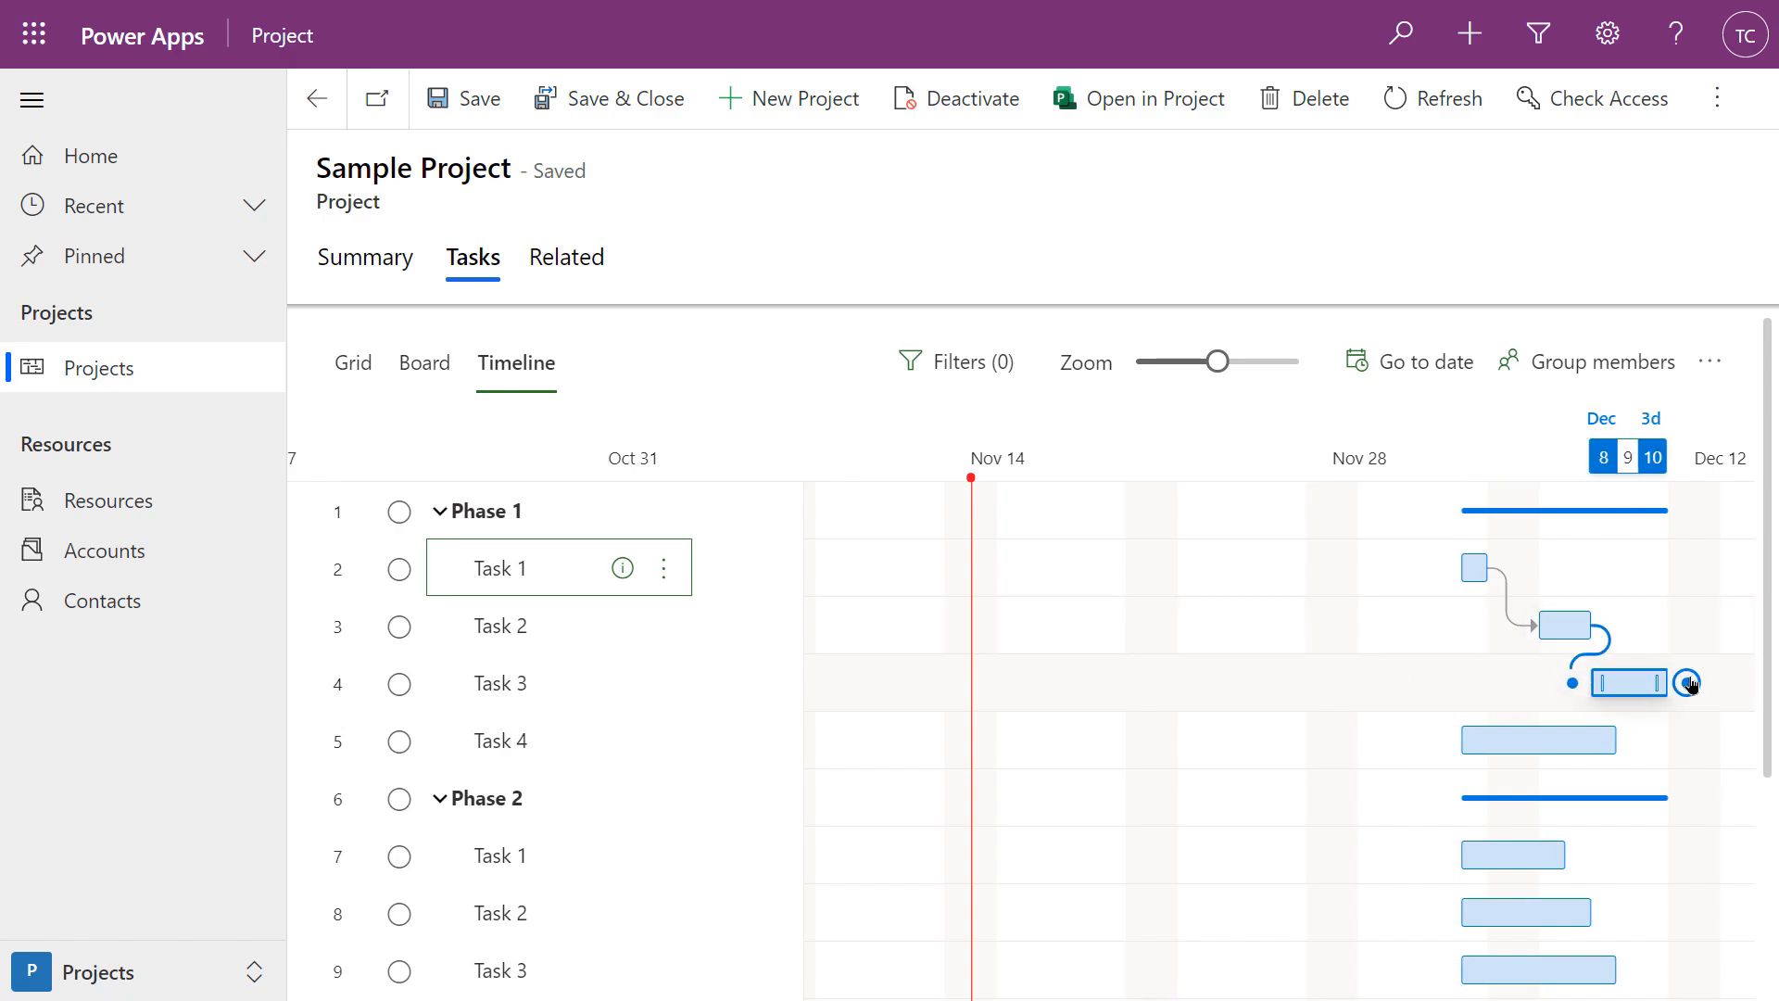
{"action": "left_click_drag", "start_coordinate": [1690, 683], "coordinate": [1450, 748]}
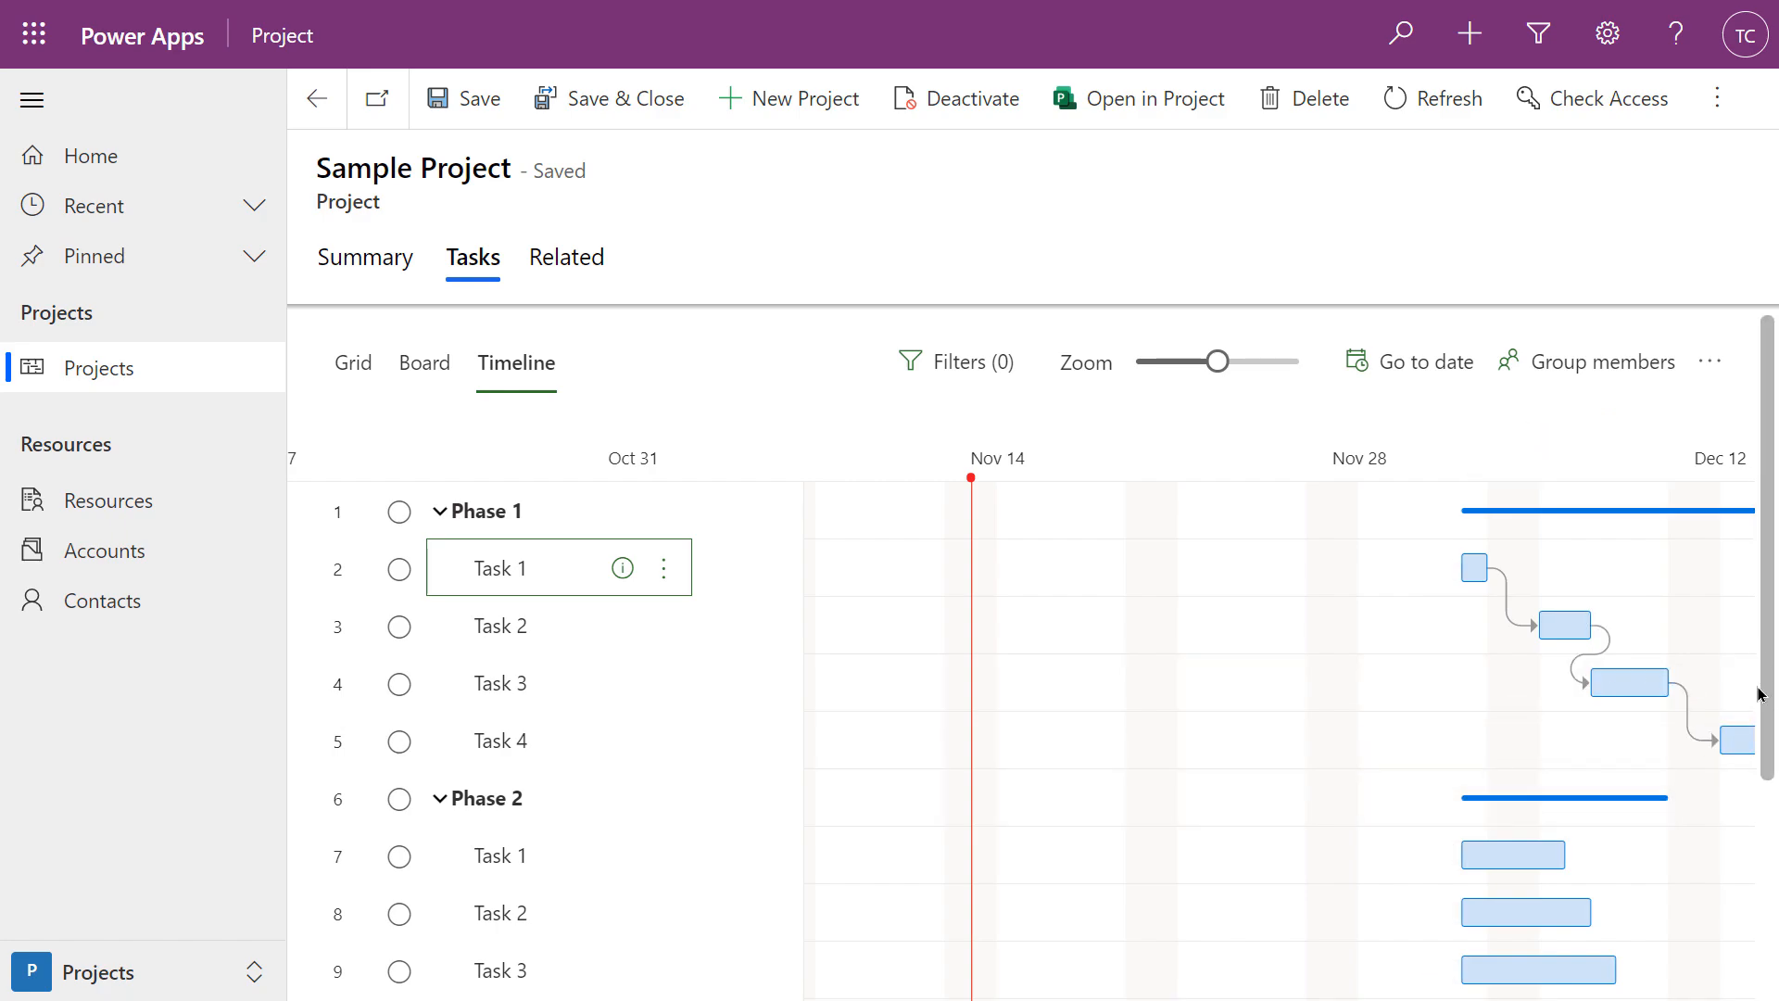
Adjust the timeline zoom and make Phase 2's Task 2 follow its Task 1
{"action": "mouse_move", "coordinate": [1208, 369]}
{"action": "left_mouse_down"}
{"action": "mouse_move", "coordinate": [1184, 378]}
{"action": "mouse_move", "coordinate": [1216, 370]}
{"action": "left_mouse_up"}
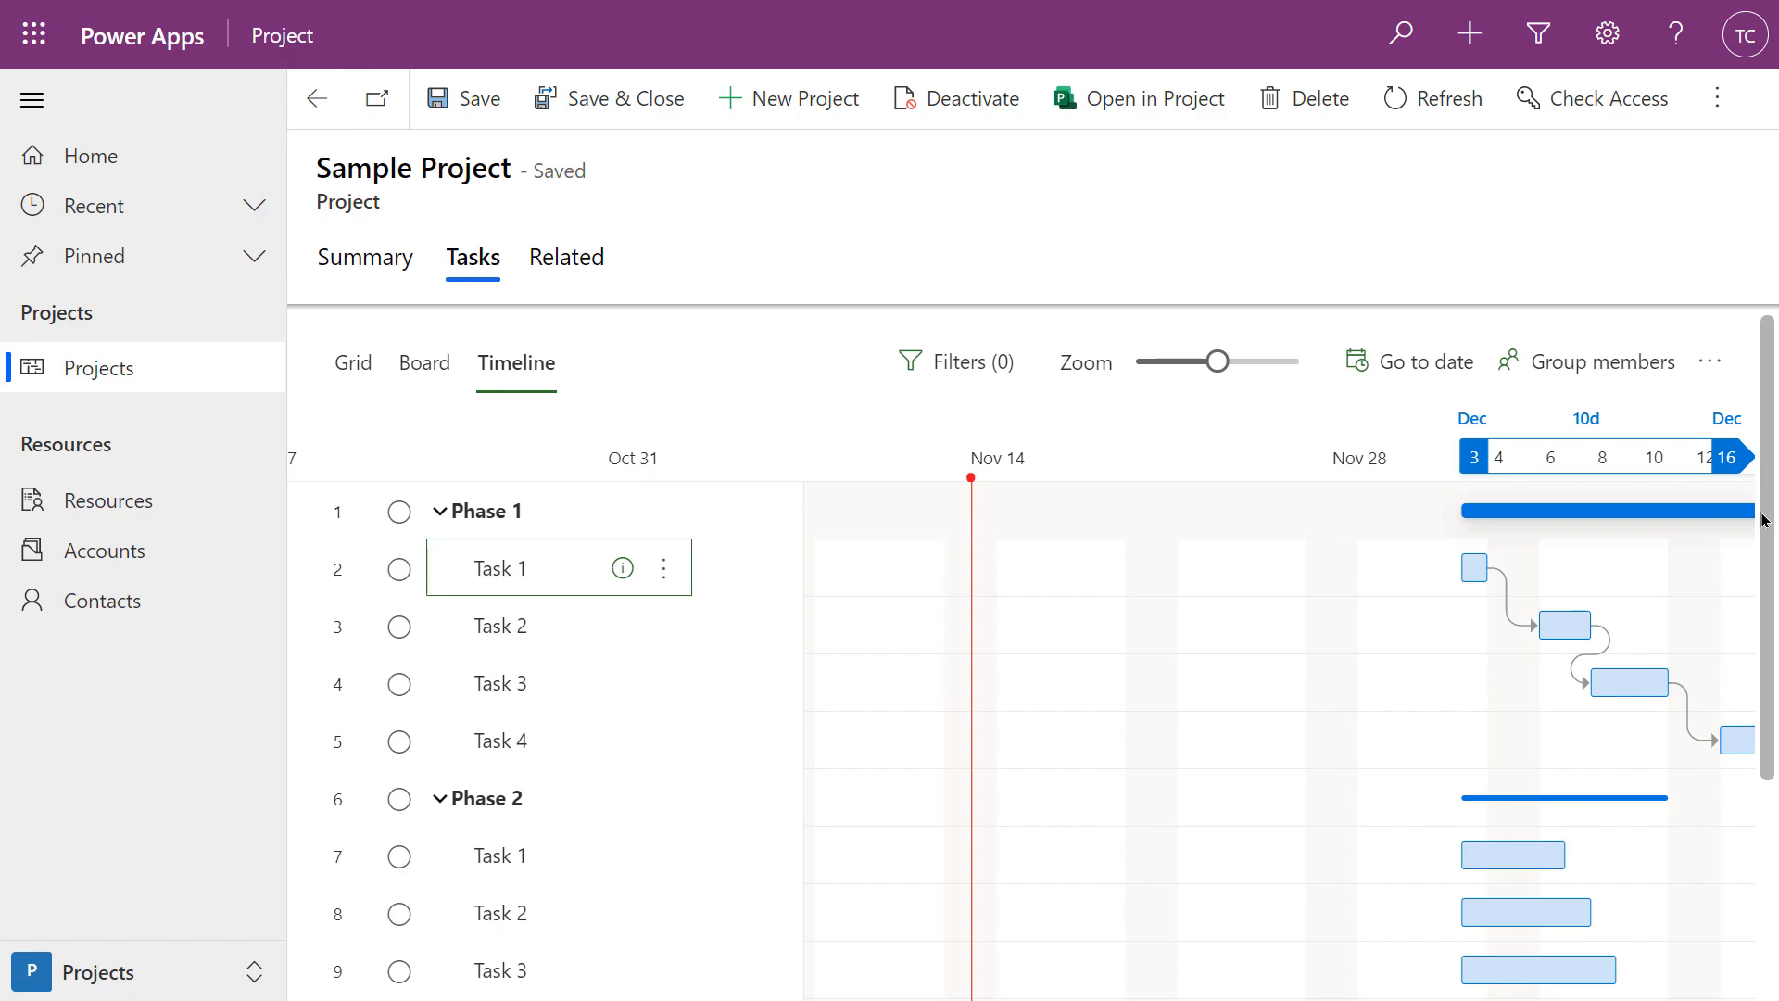
{"action": "mouse_move", "coordinate": [1221, 370]}
{"action": "left_mouse_down"}
{"action": "mouse_move", "coordinate": [1172, 371]}
{"action": "mouse_move", "coordinate": [1216, 371]}
{"action": "left_mouse_up"}
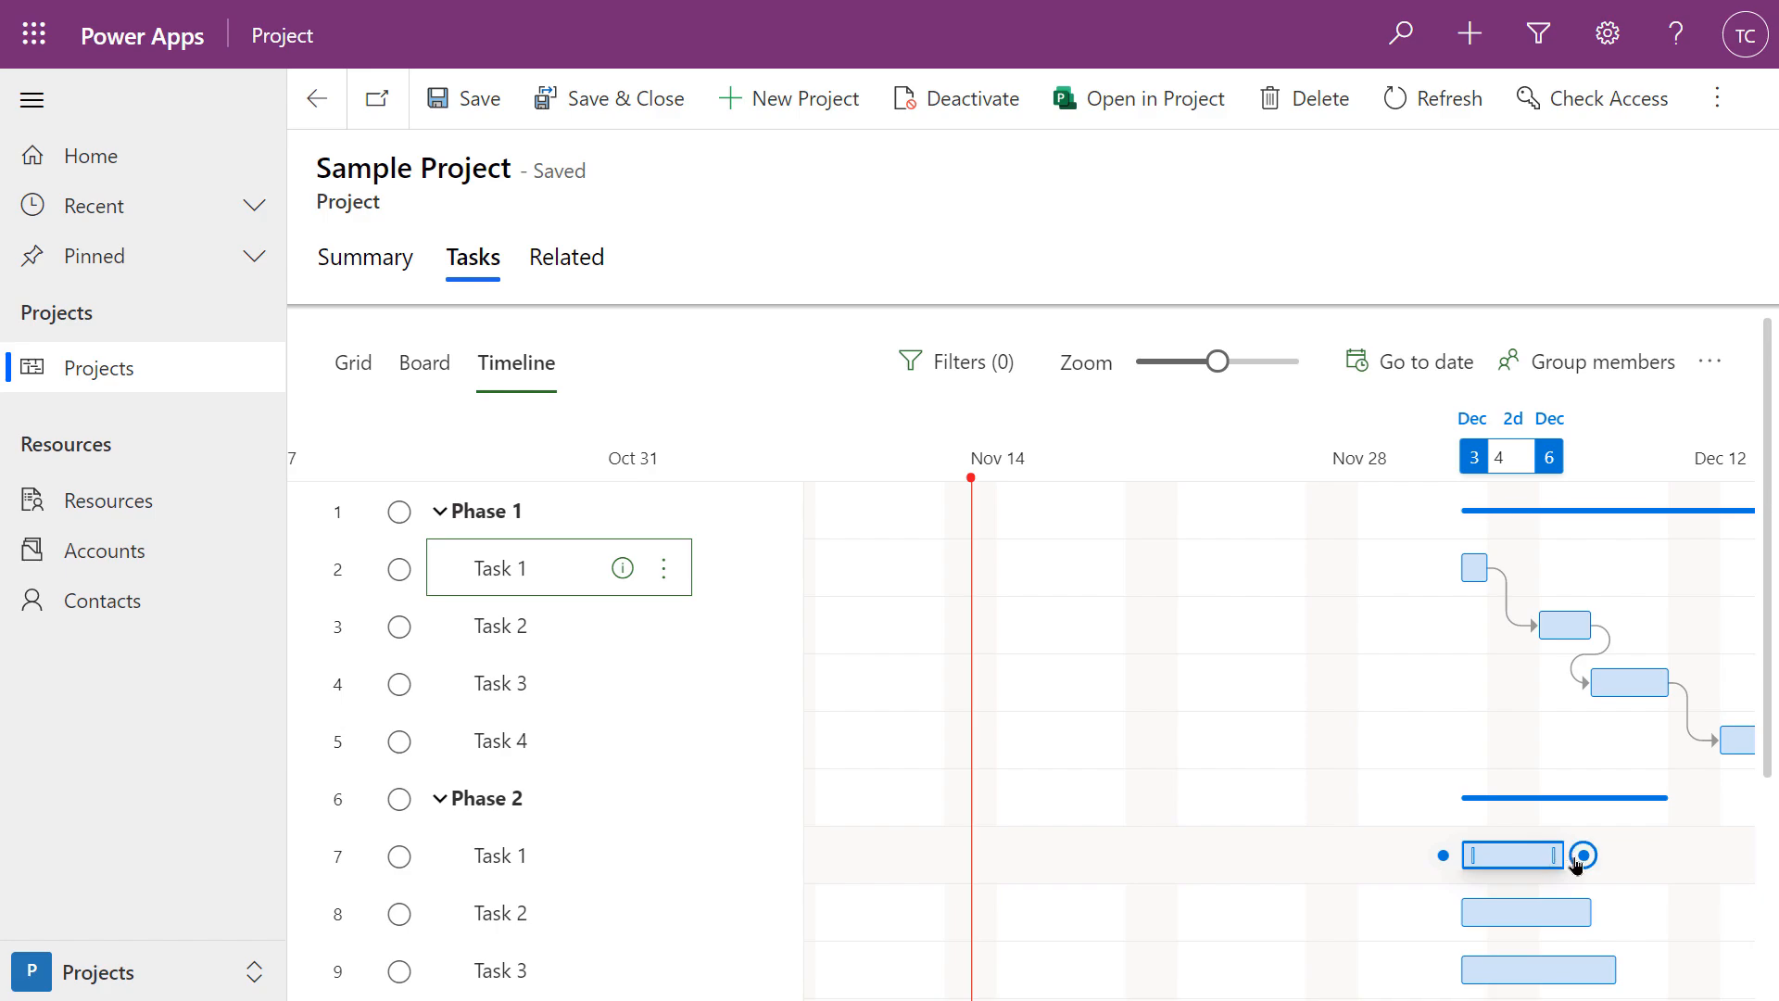
{"action": "left_click_drag", "start_coordinate": [1582, 861], "coordinate": [1441, 912]}
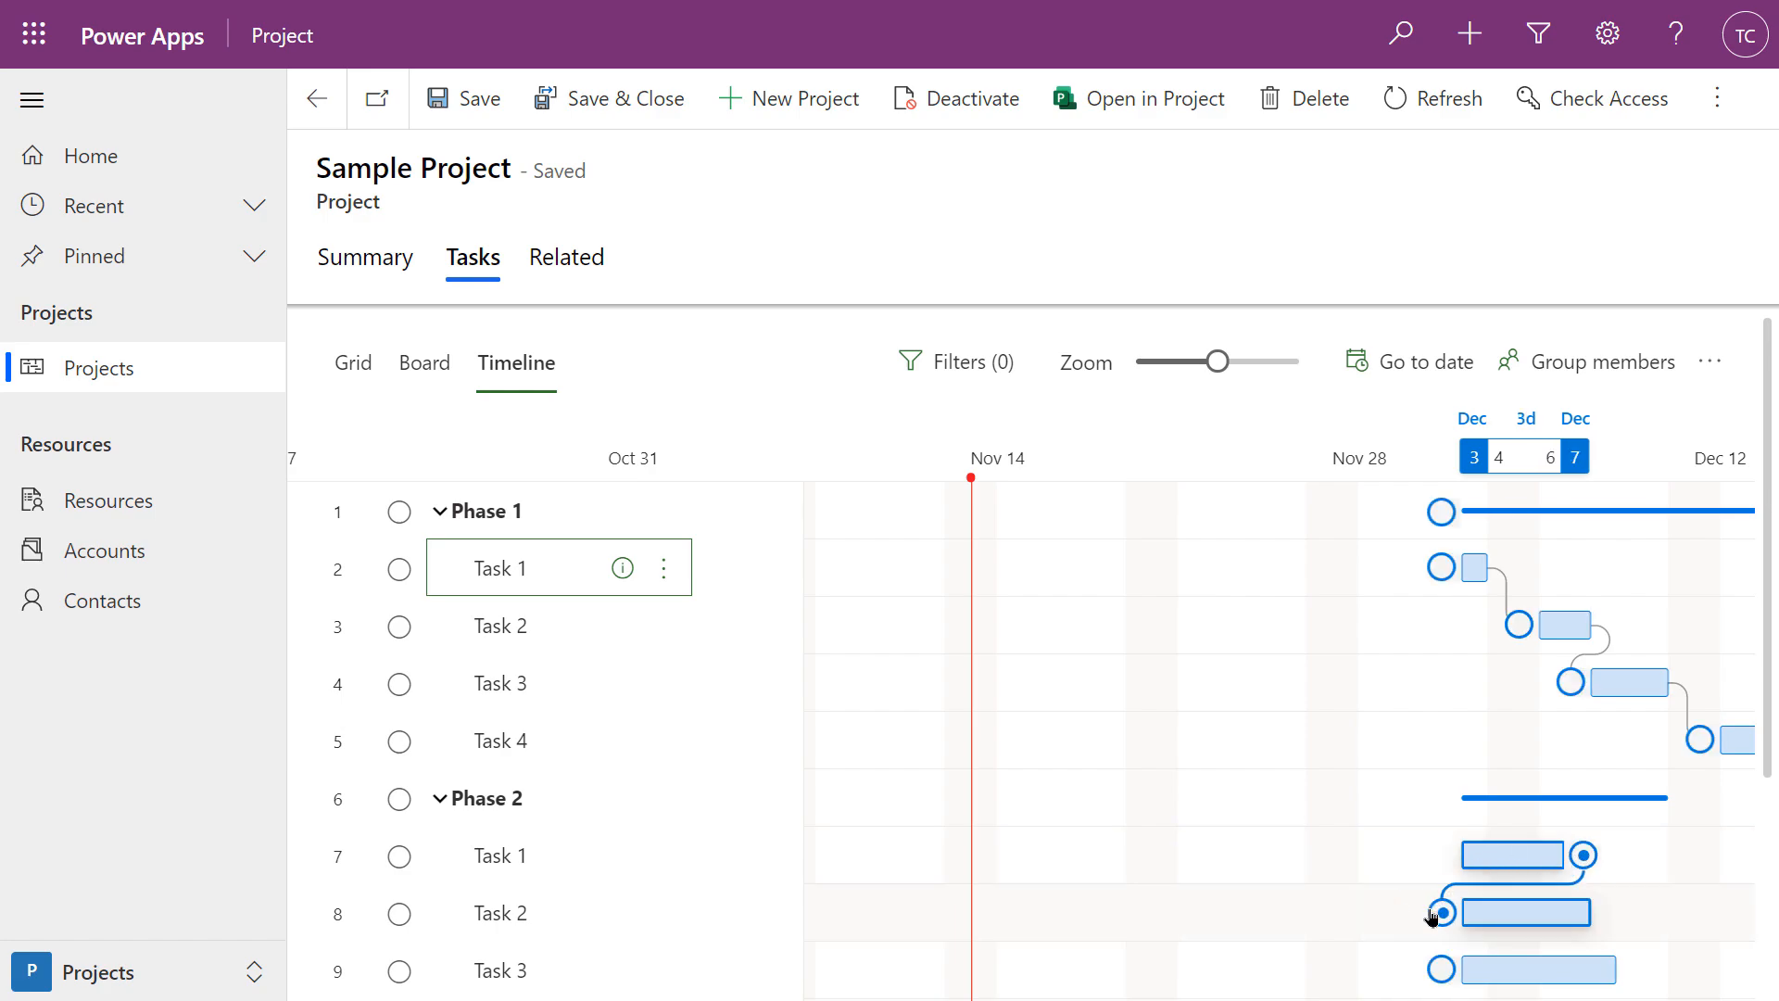
Chain Phase 2 tasks finish-to-start: Task 3 after Task 2, Task 4 after Task 3, Task 5 after Task 4
{"action": "scroll", "coordinate": [1703, 842], "scroll_direction": "down", "scroll_amount": 3}
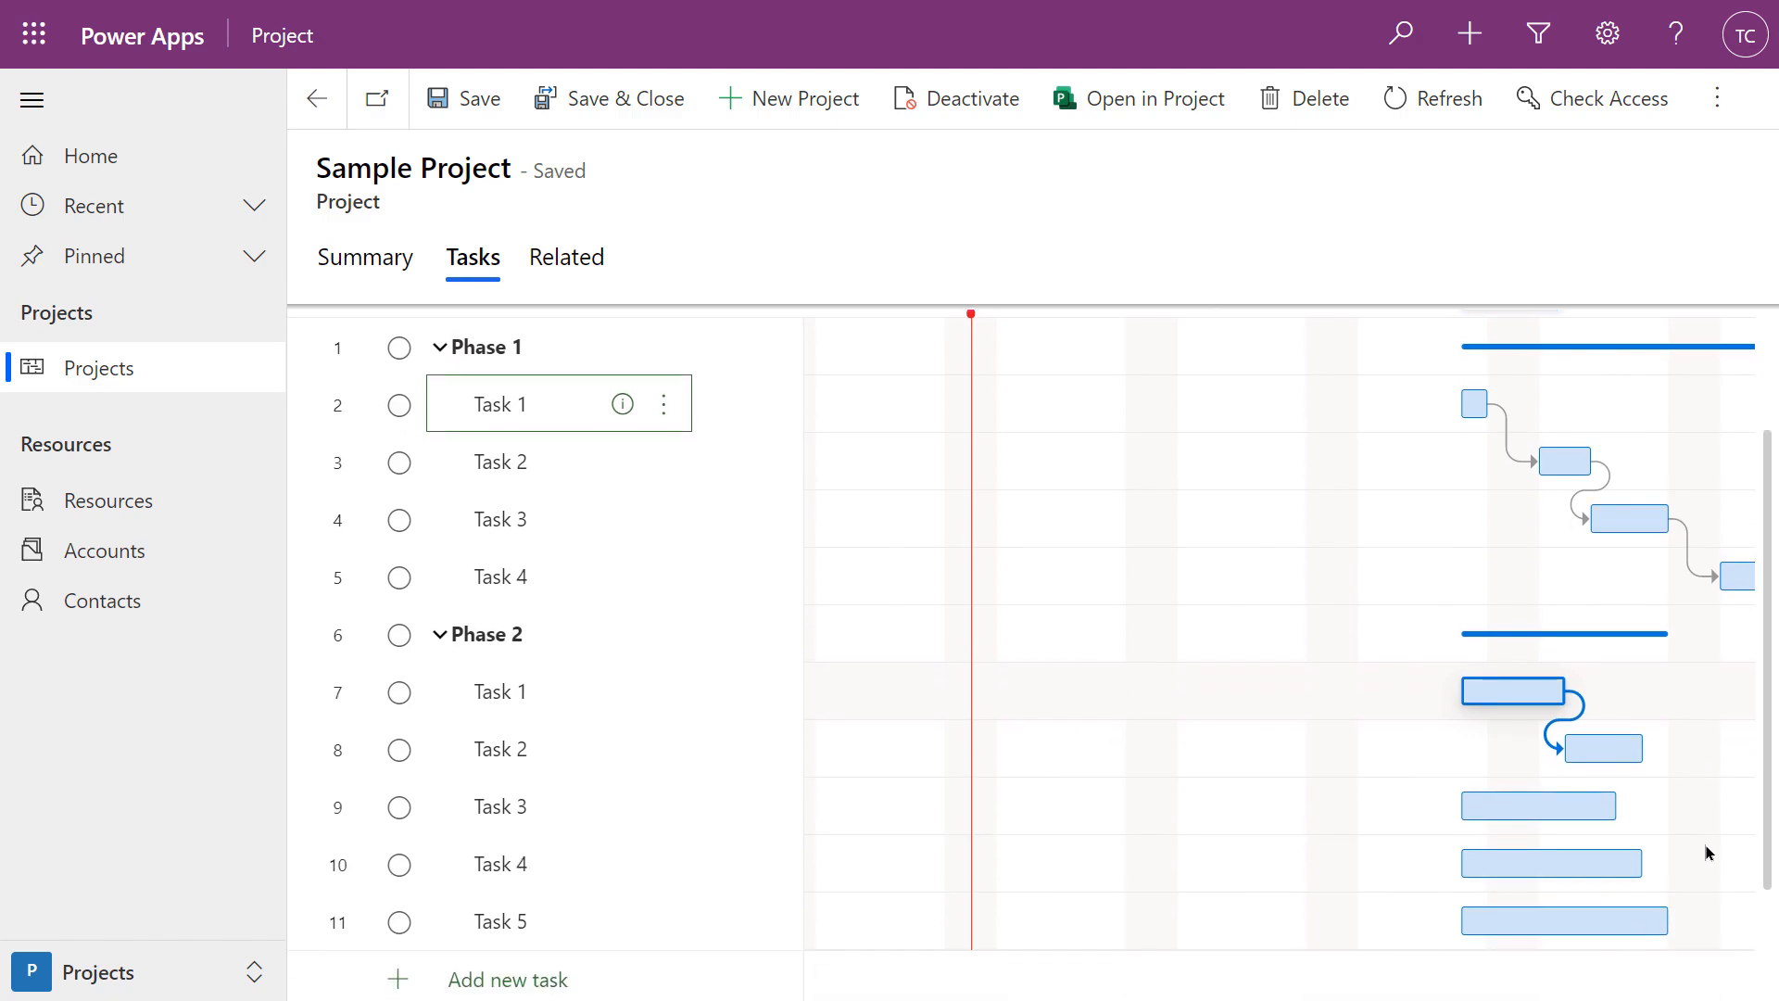
{"action": "mouse_move", "coordinate": [1661, 610]}
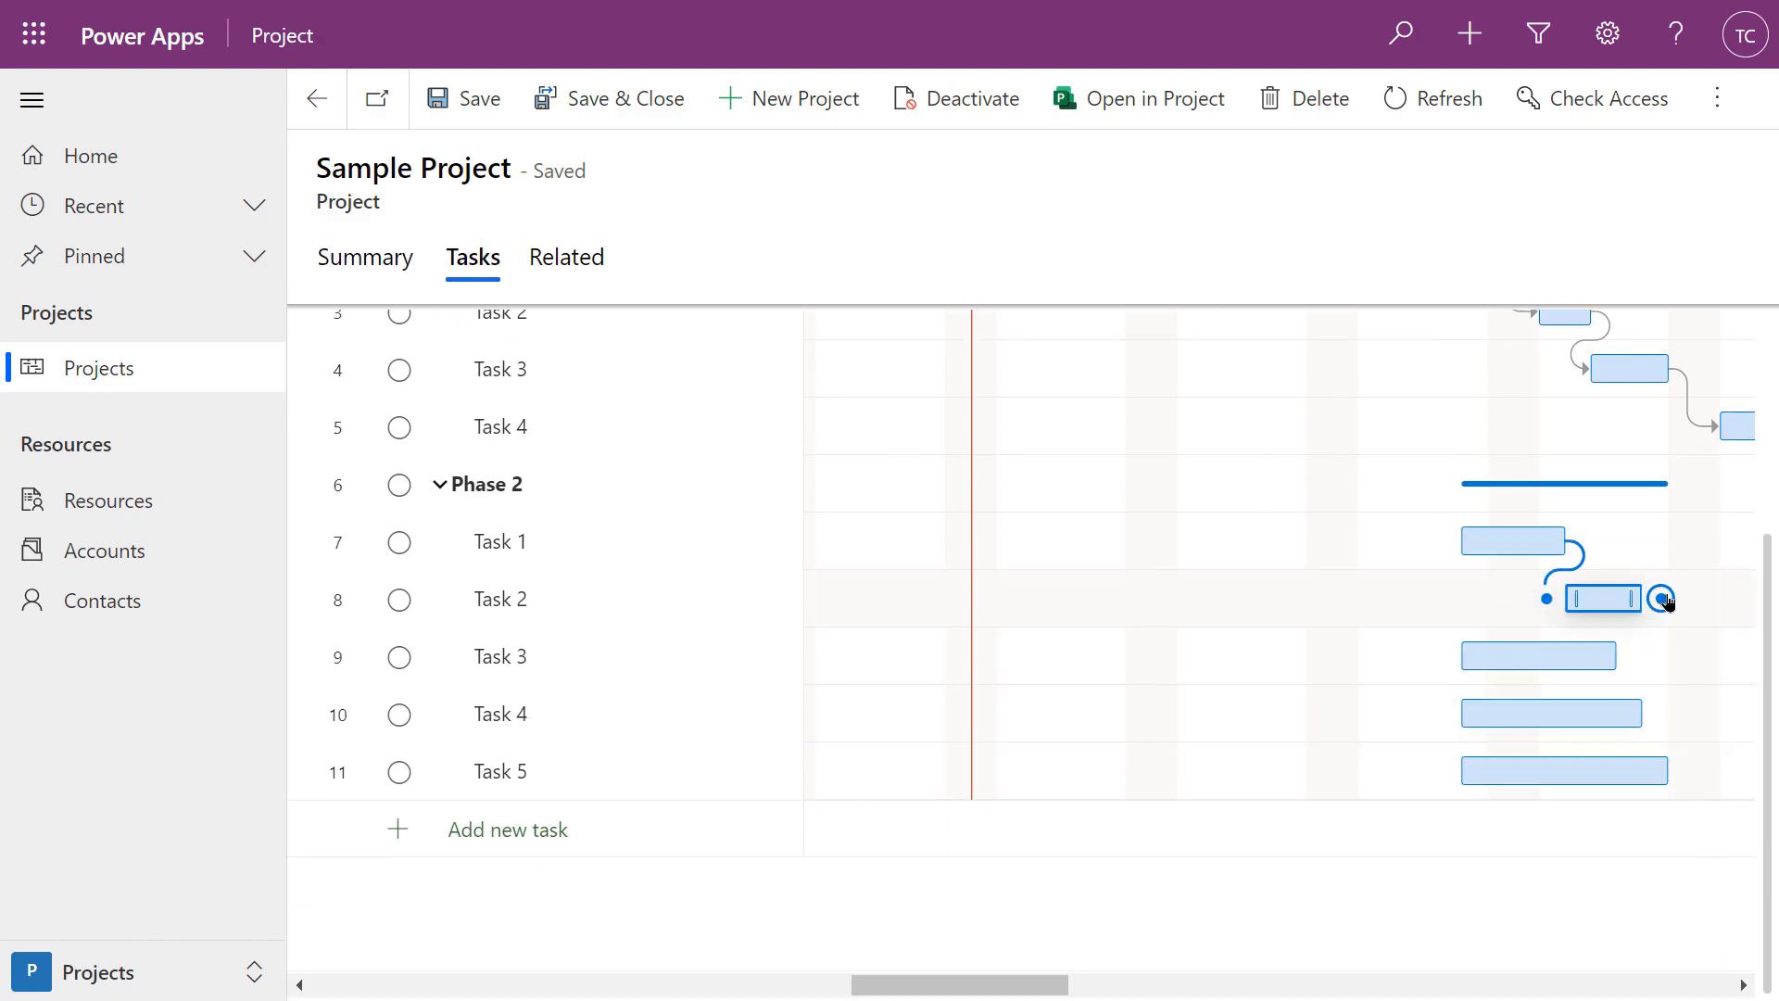
{"action": "left_click_drag", "start_coordinate": [1665, 604], "coordinate": [1441, 655]}
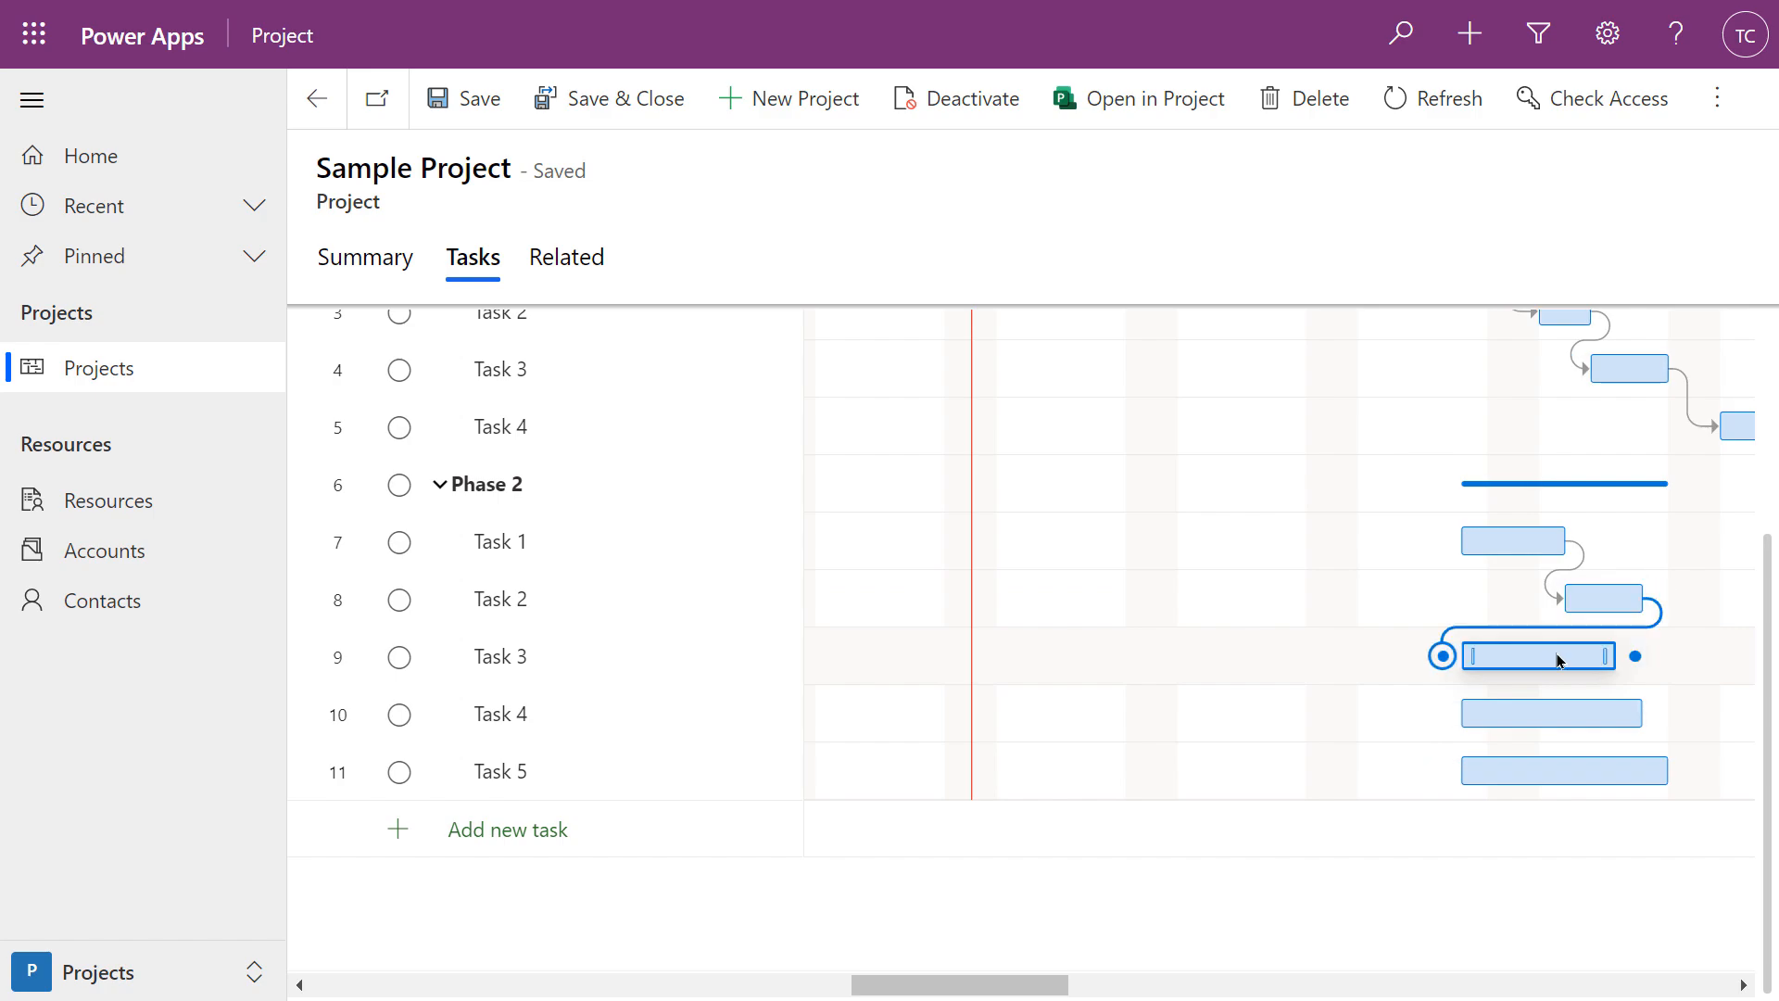
{"action": "left_click_drag", "start_coordinate": [1006, 986], "coordinate": [1072, 985]}
{"action": "mouse_move", "coordinate": [1338, 655]}
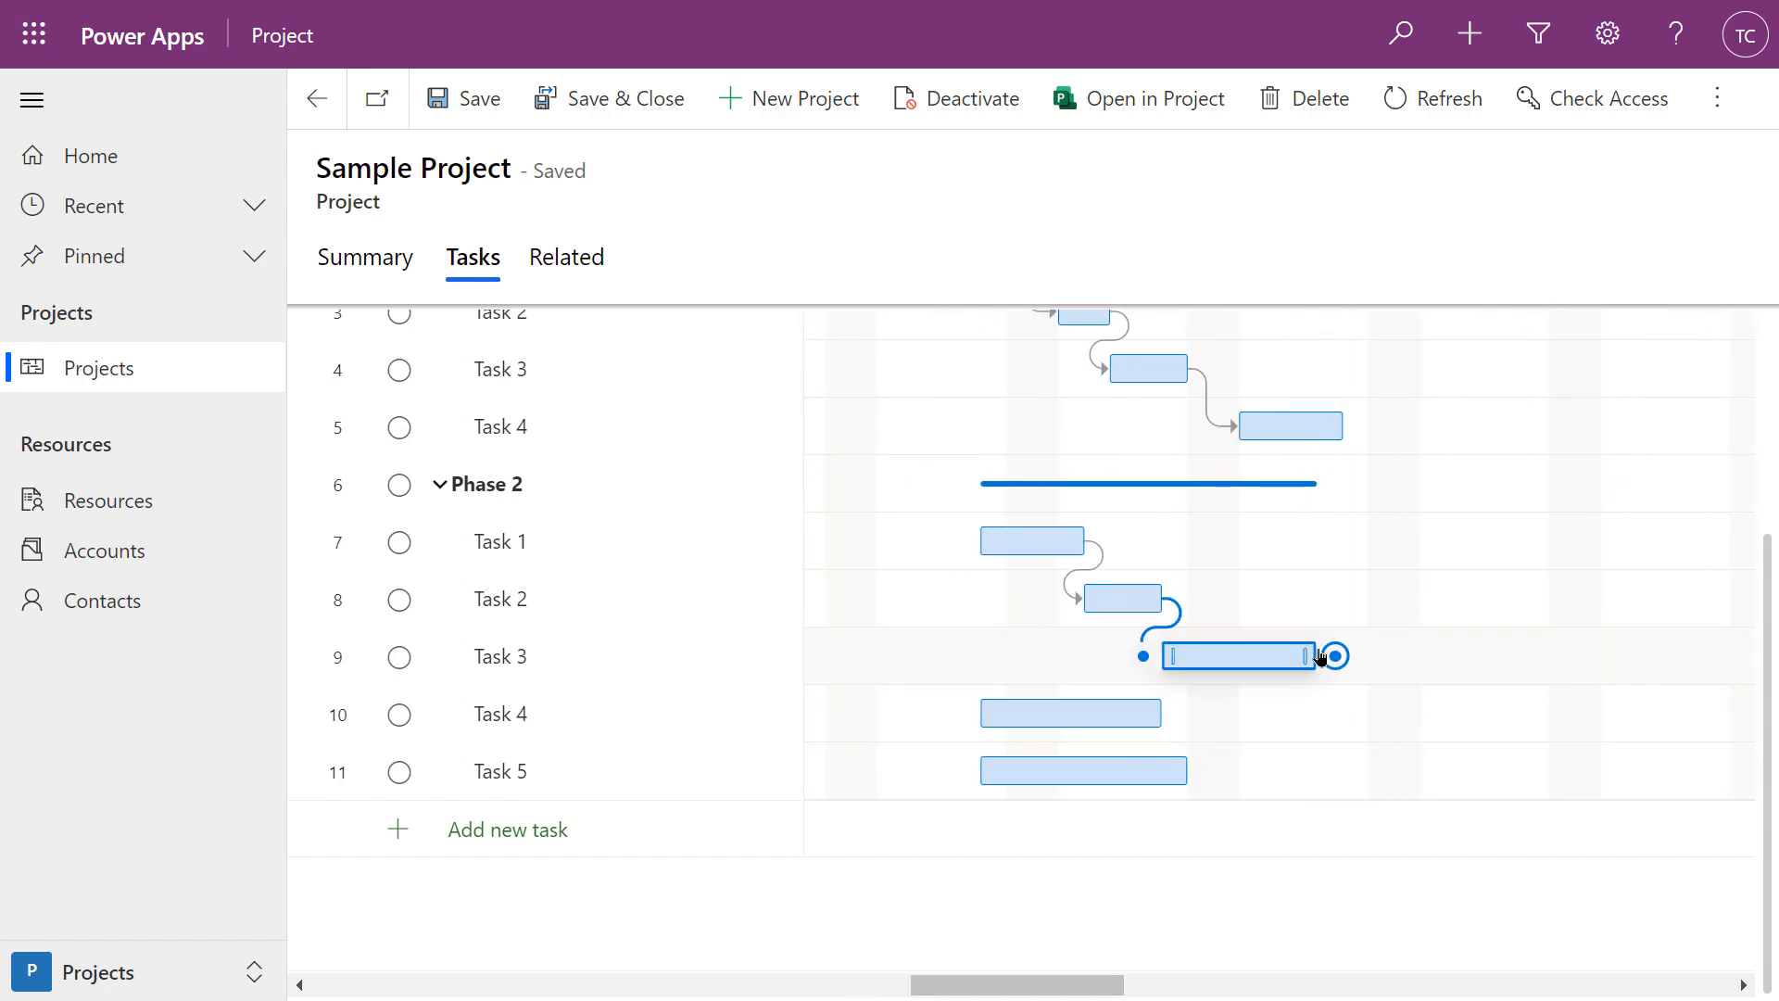
{"action": "left_click_drag", "start_coordinate": [1335, 656], "coordinate": [963, 714]}
{"action": "mouse_move", "coordinate": [1337, 656]}
{"action": "left_click_drag", "start_coordinate": [1335, 656], "coordinate": [959, 714]}
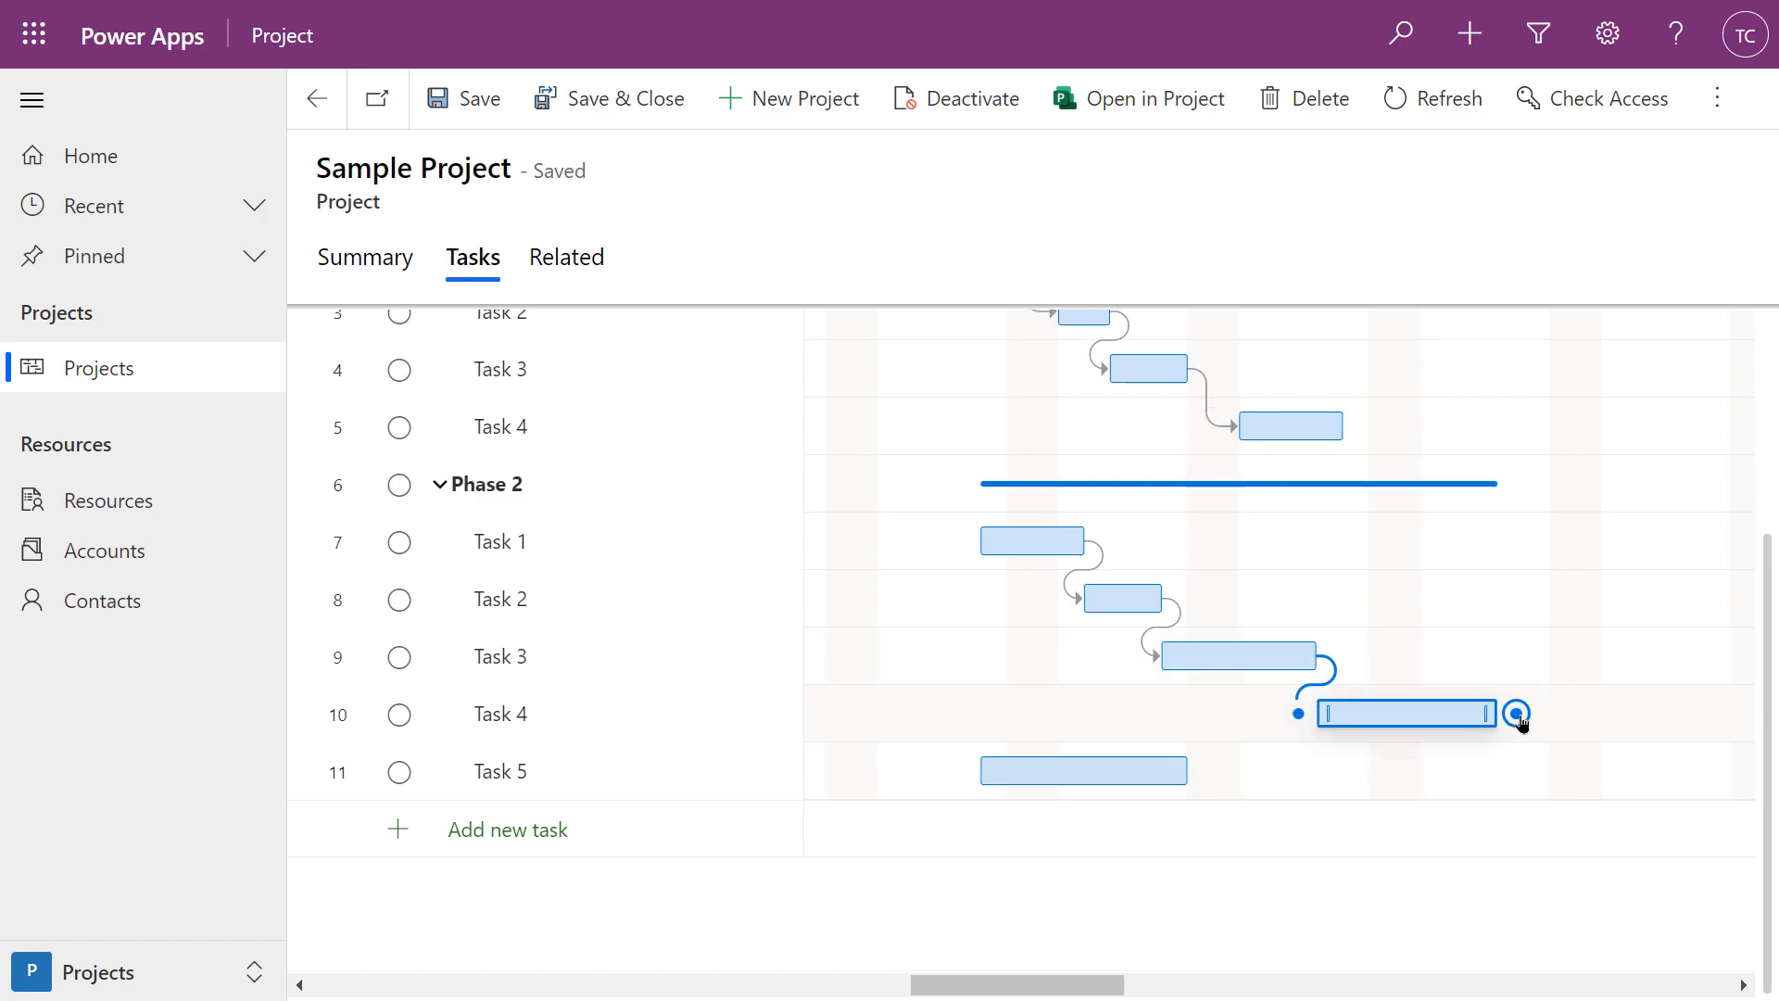
{"action": "left_click_drag", "start_coordinate": [1516, 715], "coordinate": [961, 777]}
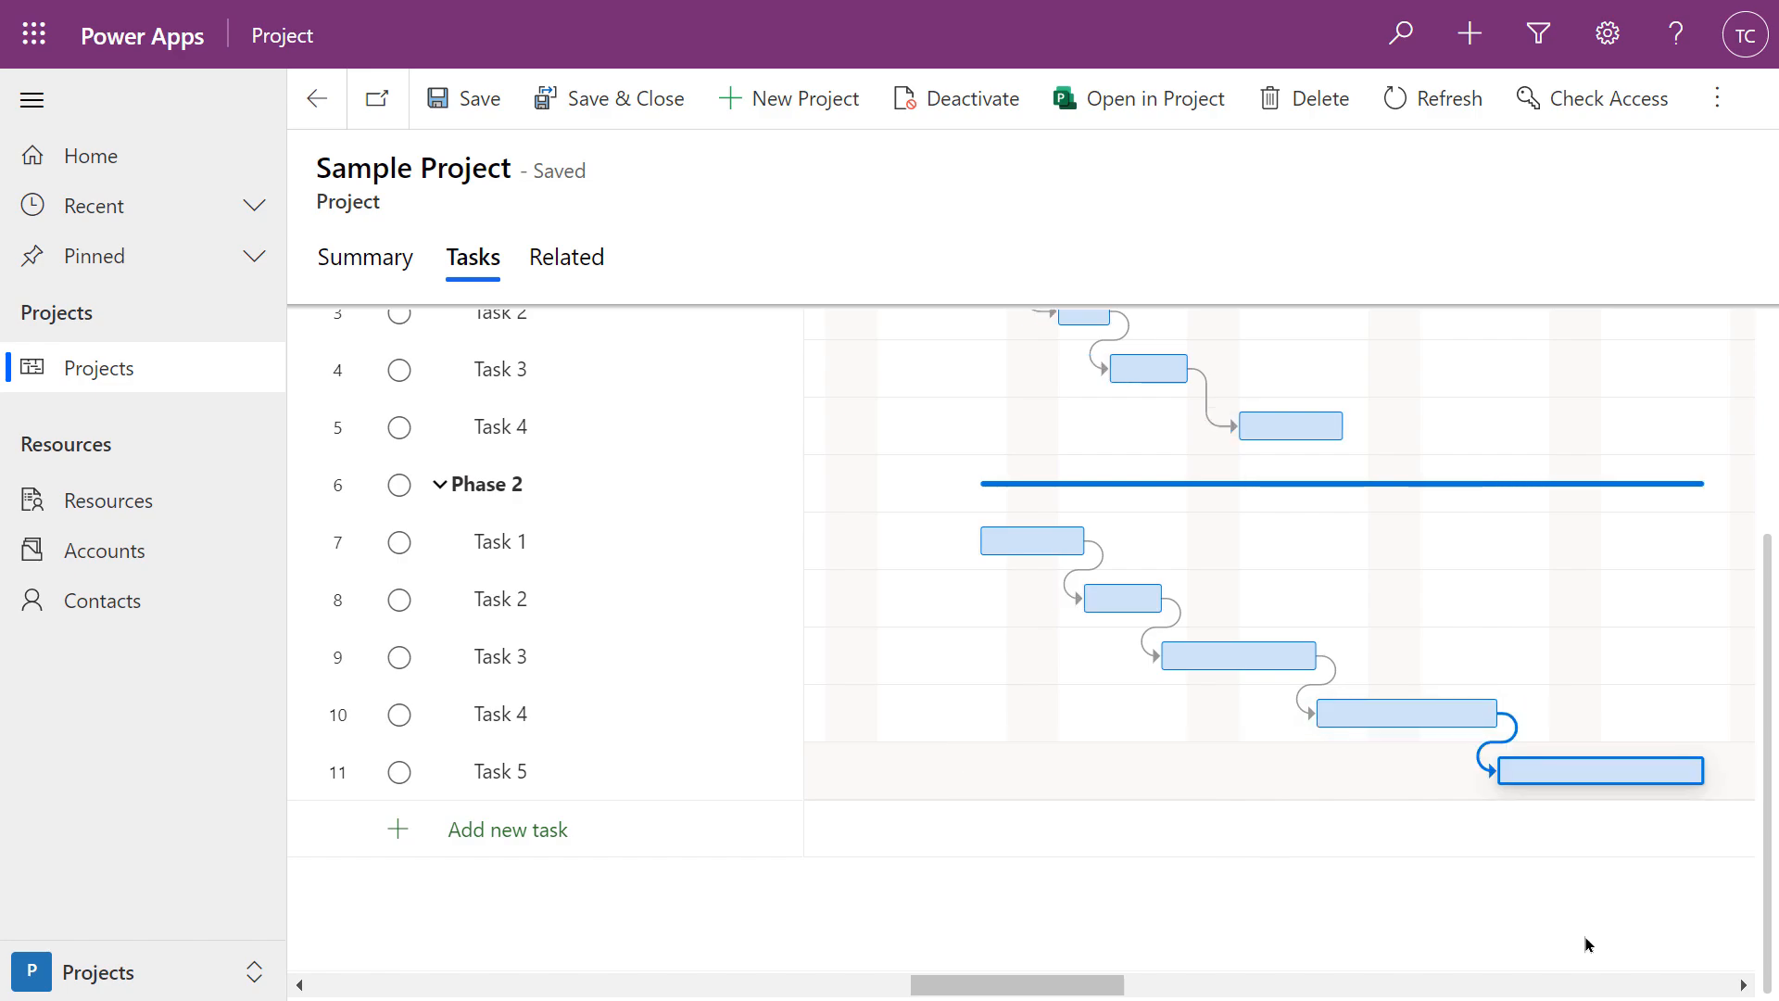
{"action": "scroll", "coordinate": [1520, 911], "scroll_direction": "up", "scroll_amount": 1}
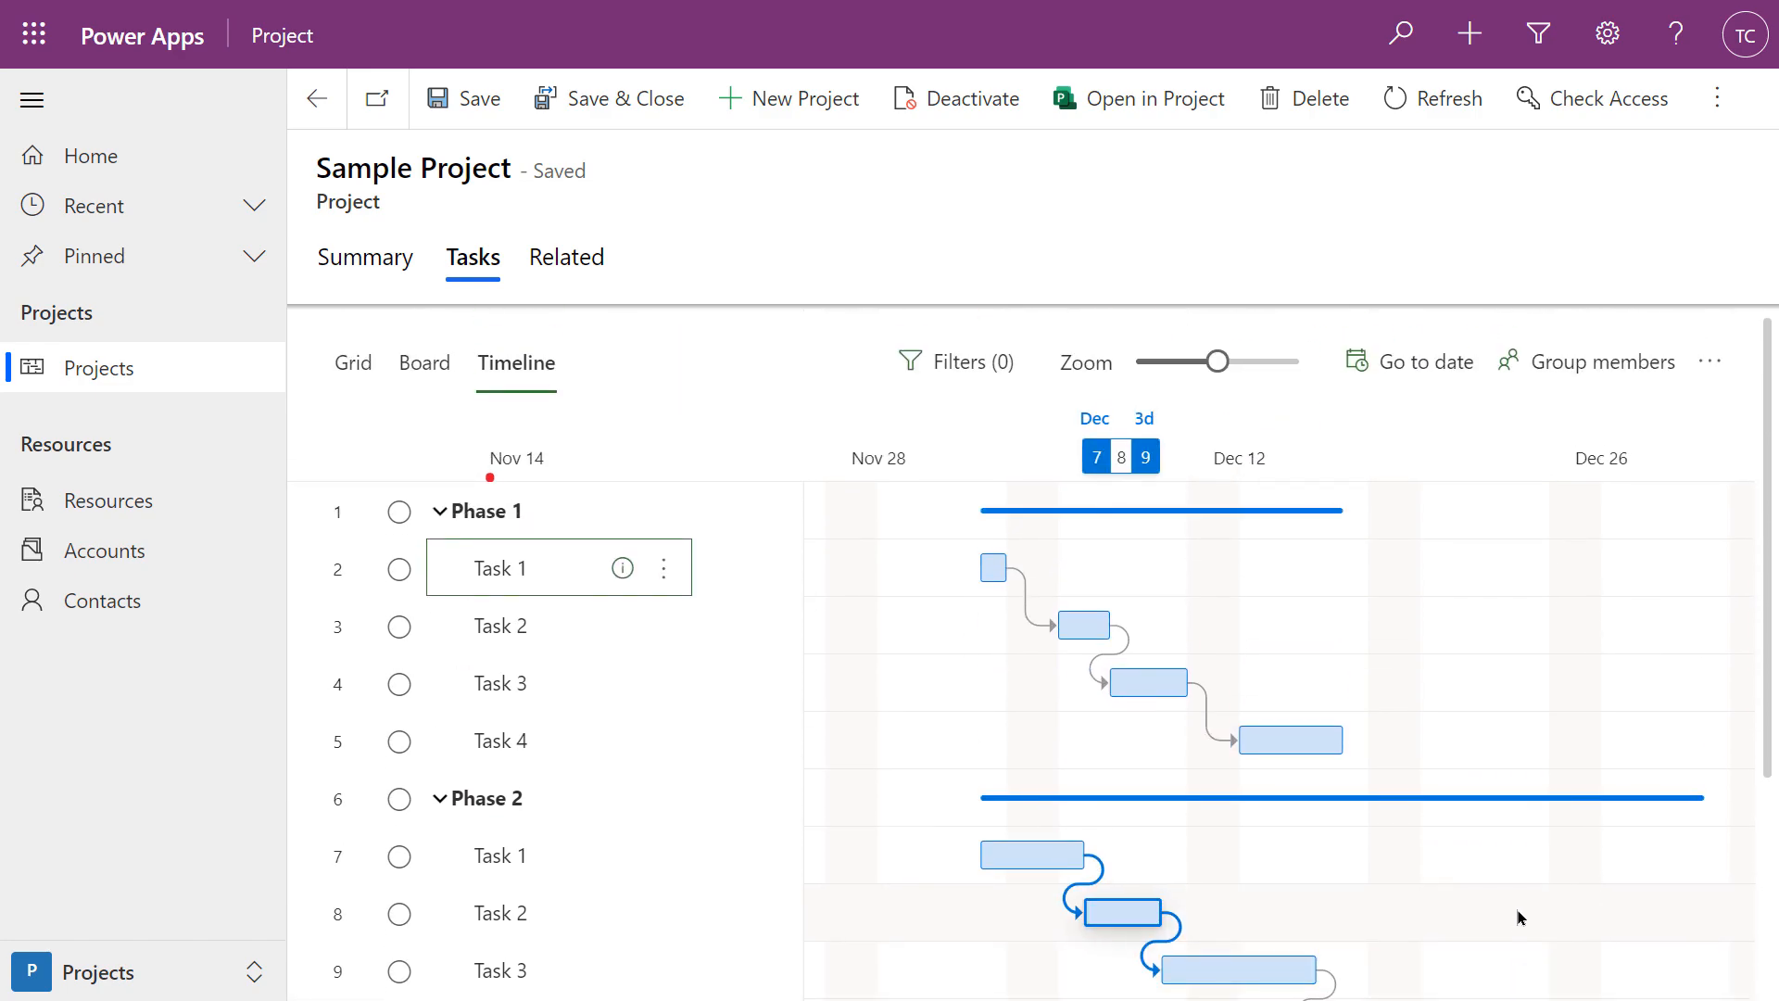
Link the Phase 1 summary bar's end to the Phase 2 bar so Phase 2 follows Phase 1
{"action": "scroll", "coordinate": [1560, 911], "scroll_direction": "down", "scroll_amount": 1}
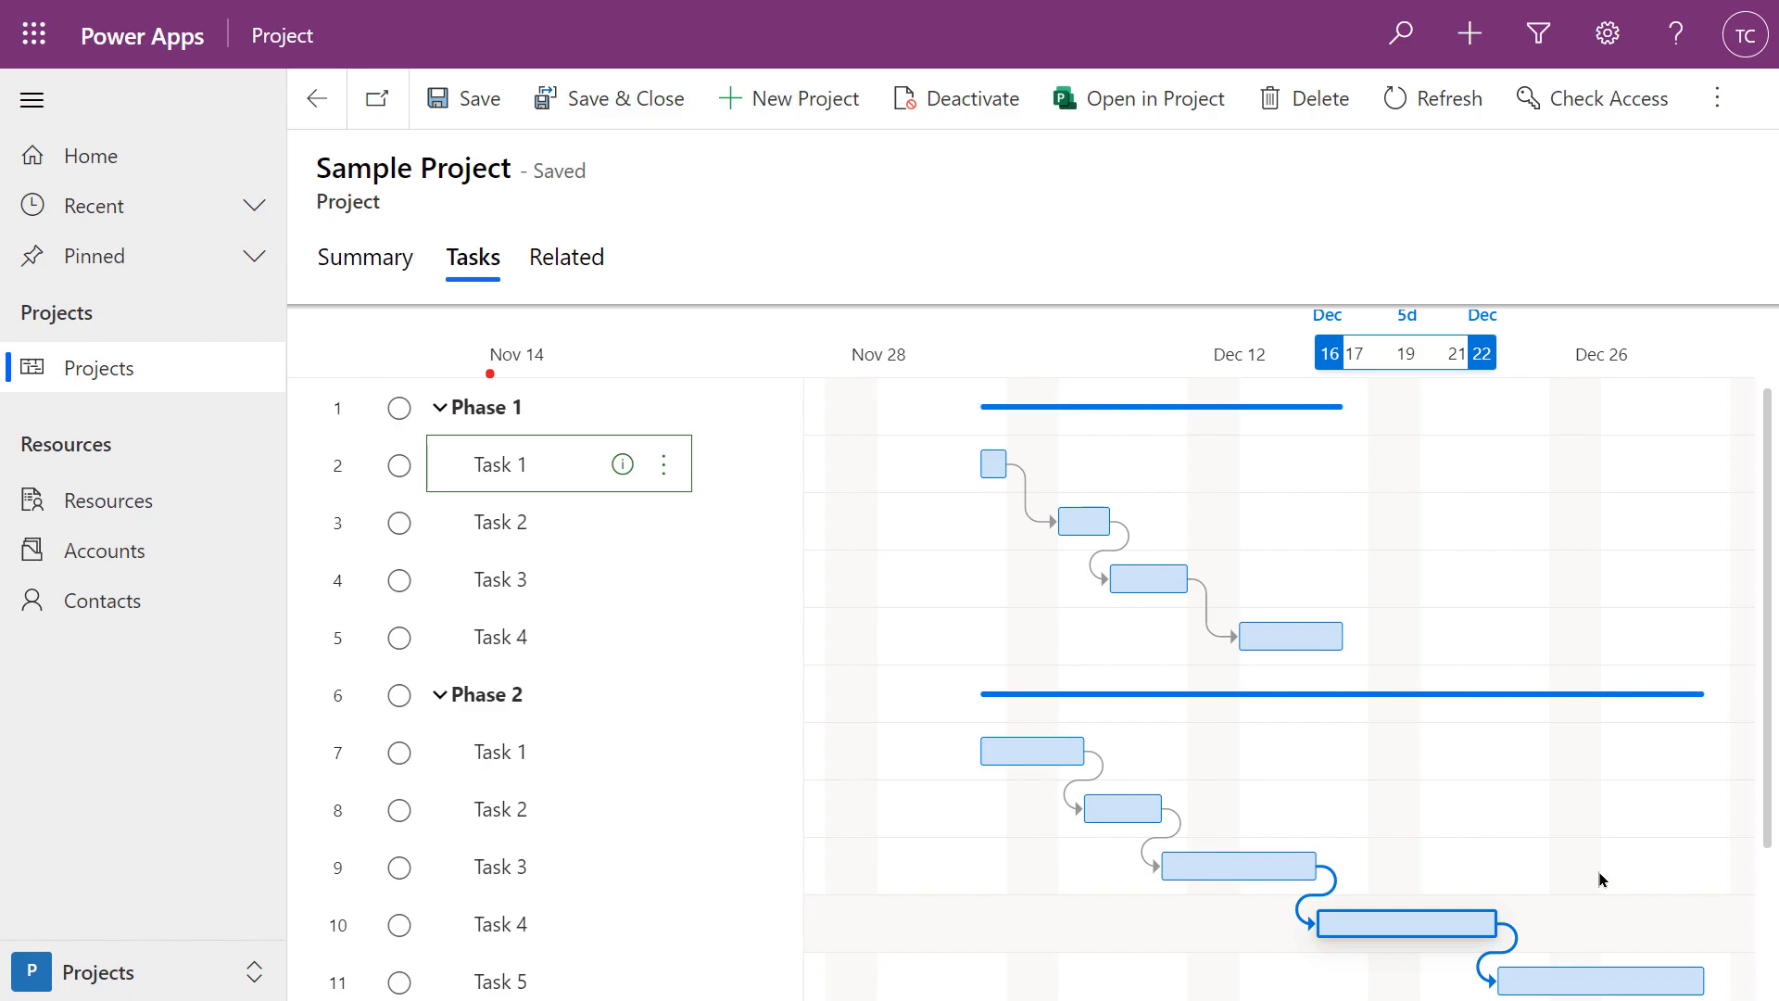
{"action": "mouse_move", "coordinate": [1340, 405]}
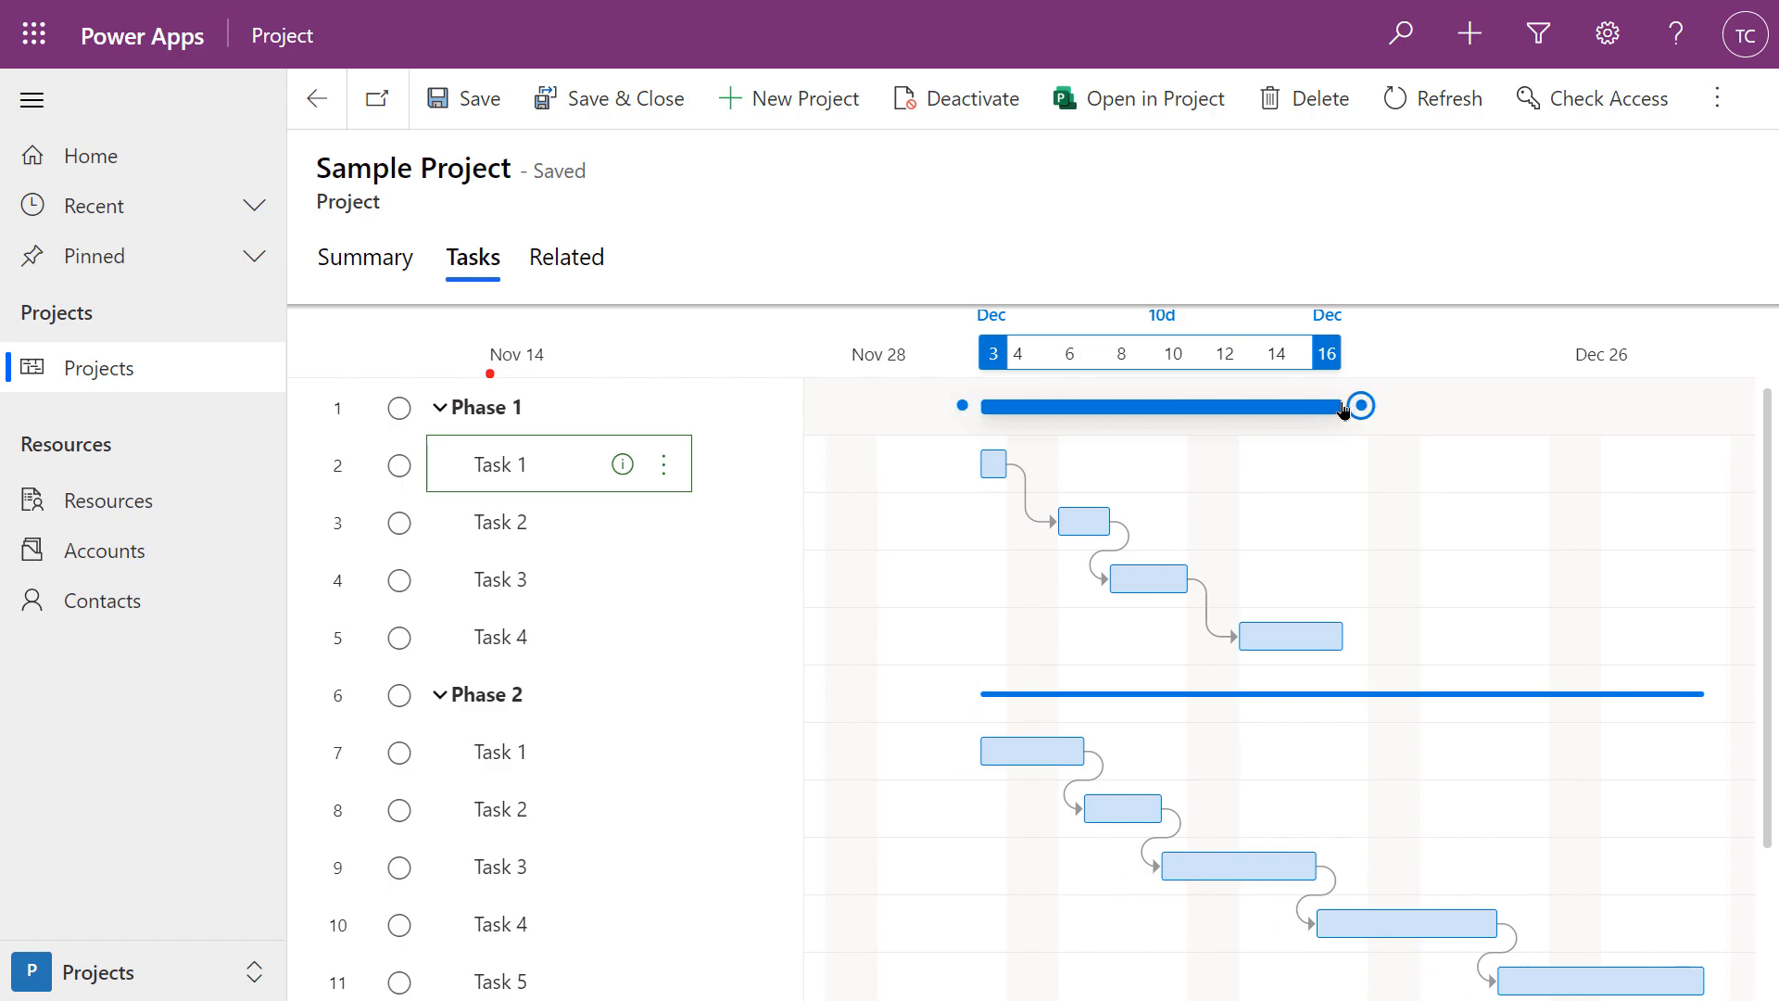
{"action": "left_click_drag", "start_coordinate": [1360, 407], "coordinate": [961, 702]}
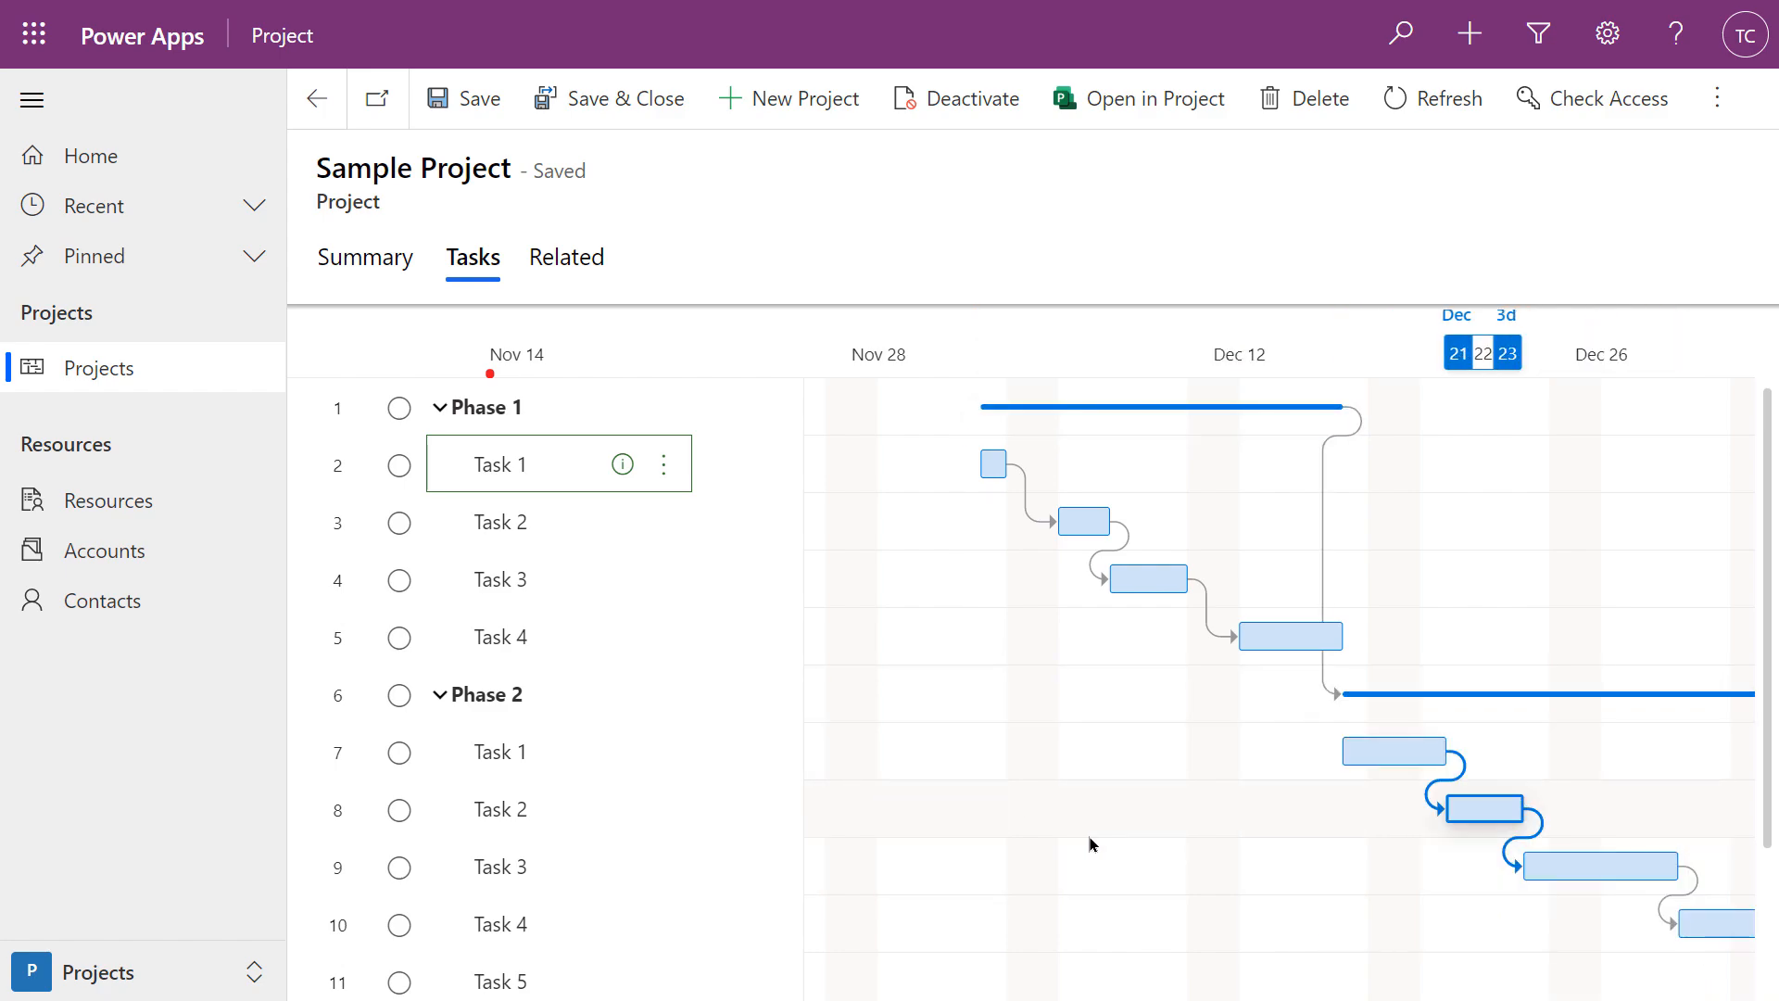
View the Sample Project Summary details, then return to the project's tasks
{"action": "left_click", "coordinate": [367, 266]}
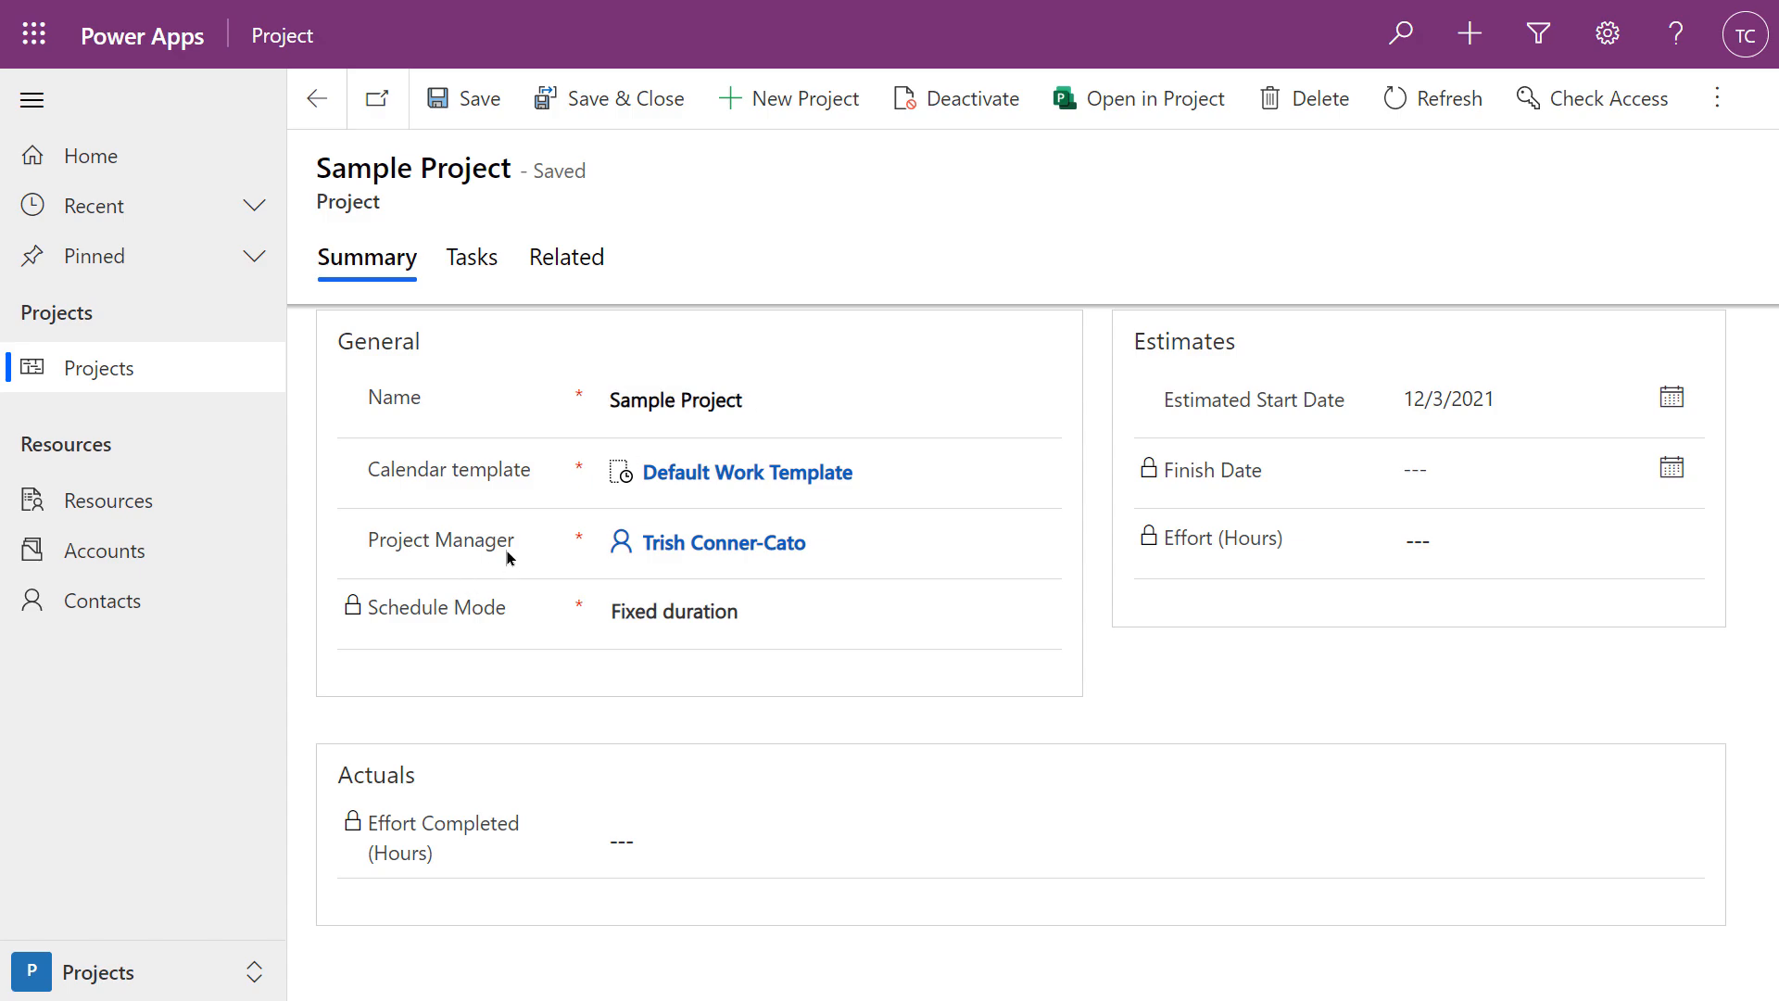
{"action": "left_click", "coordinate": [479, 278]}
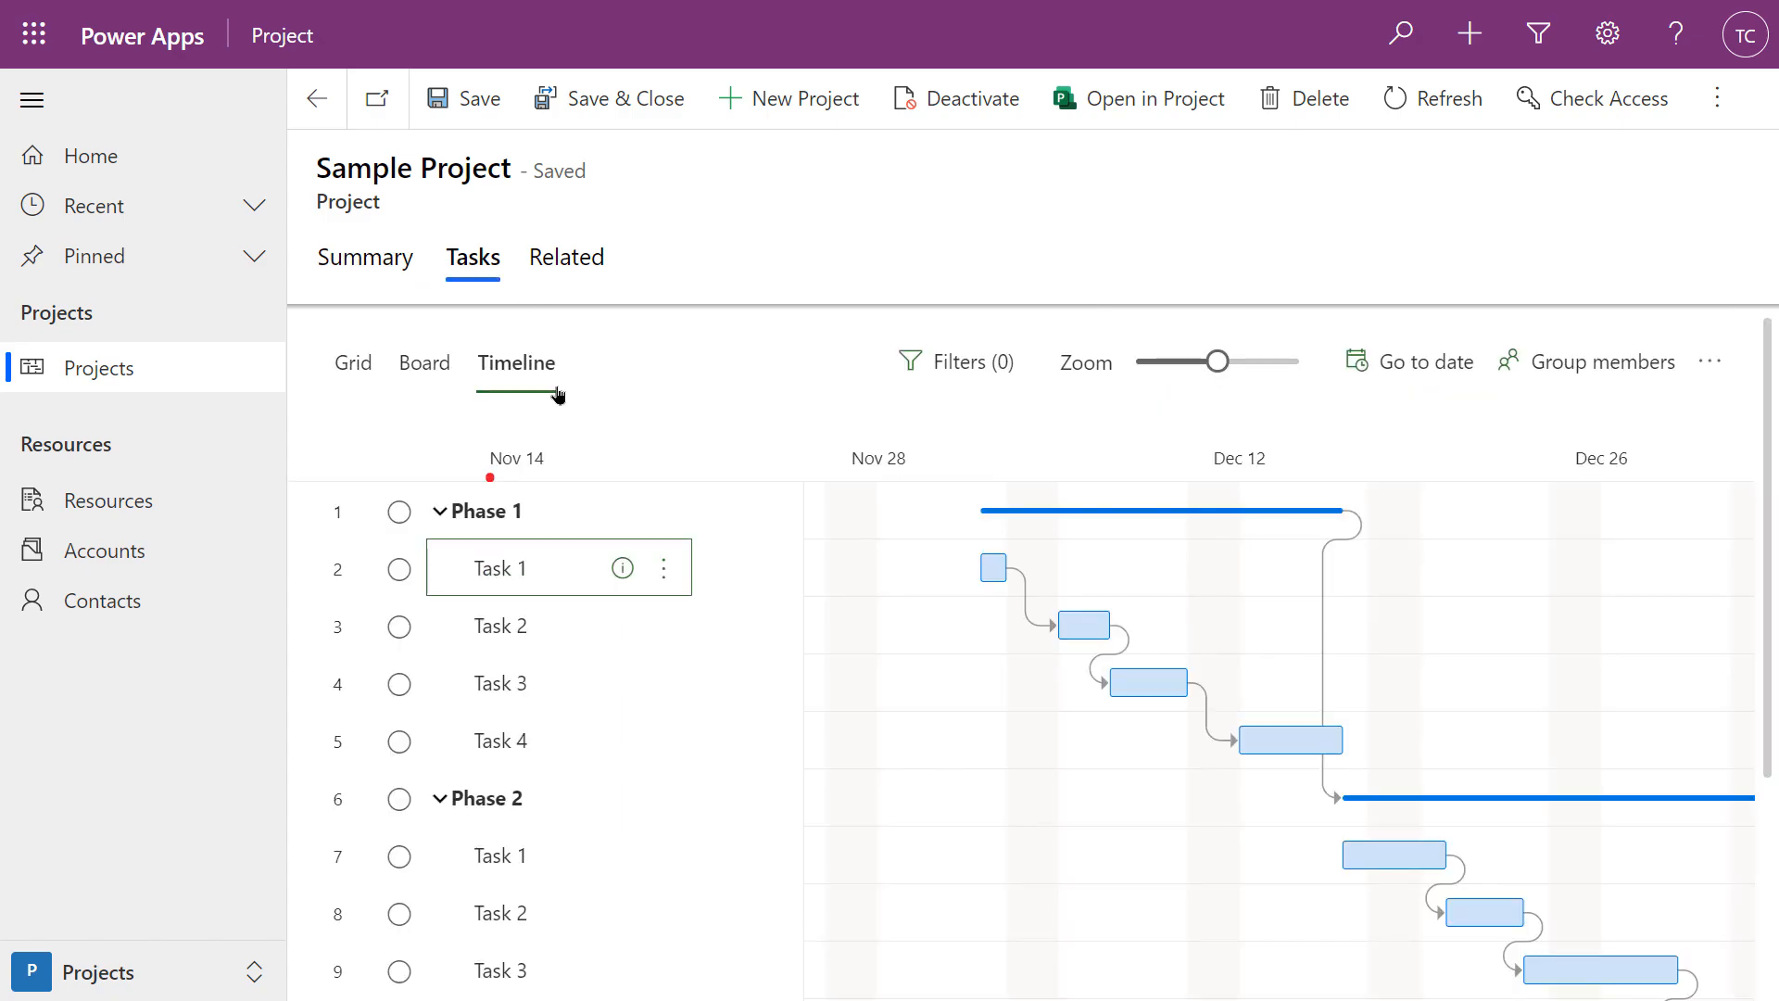
Switch the Sample Project tasks from Timeline to Grid view to see each task's duration
{"action": "left_click", "coordinate": [366, 372]}
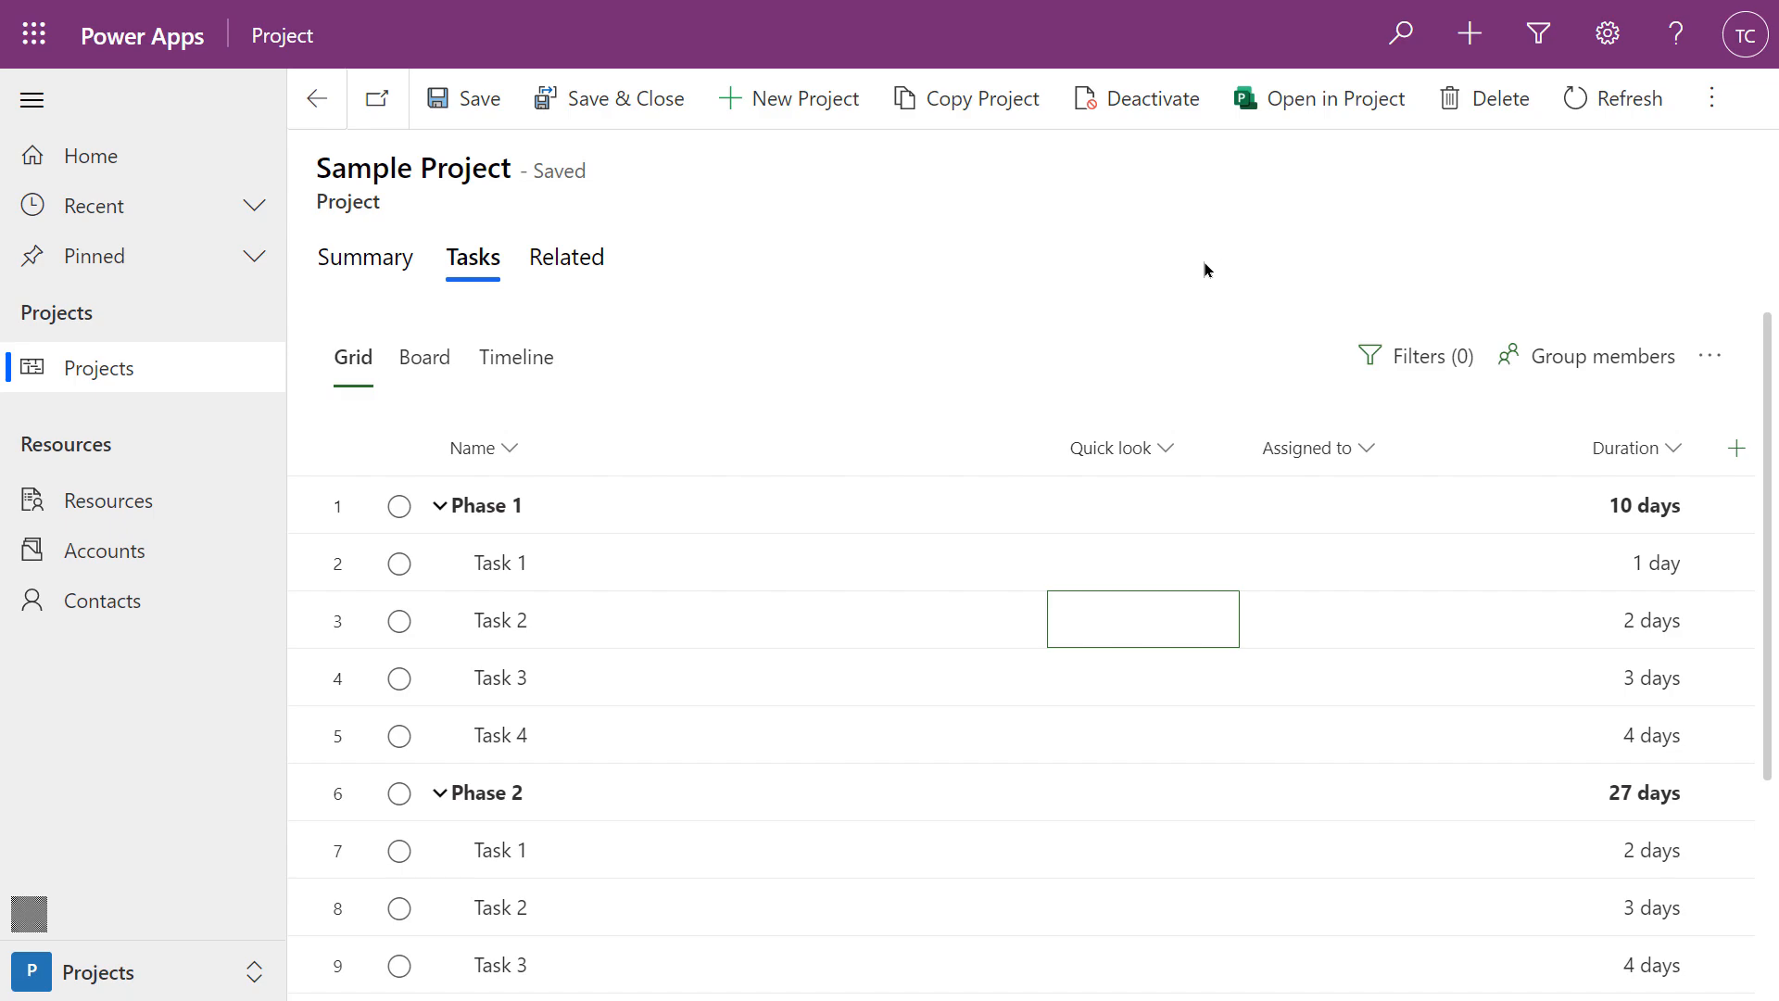
{"action": "left_click", "coordinate": [765, 567]}
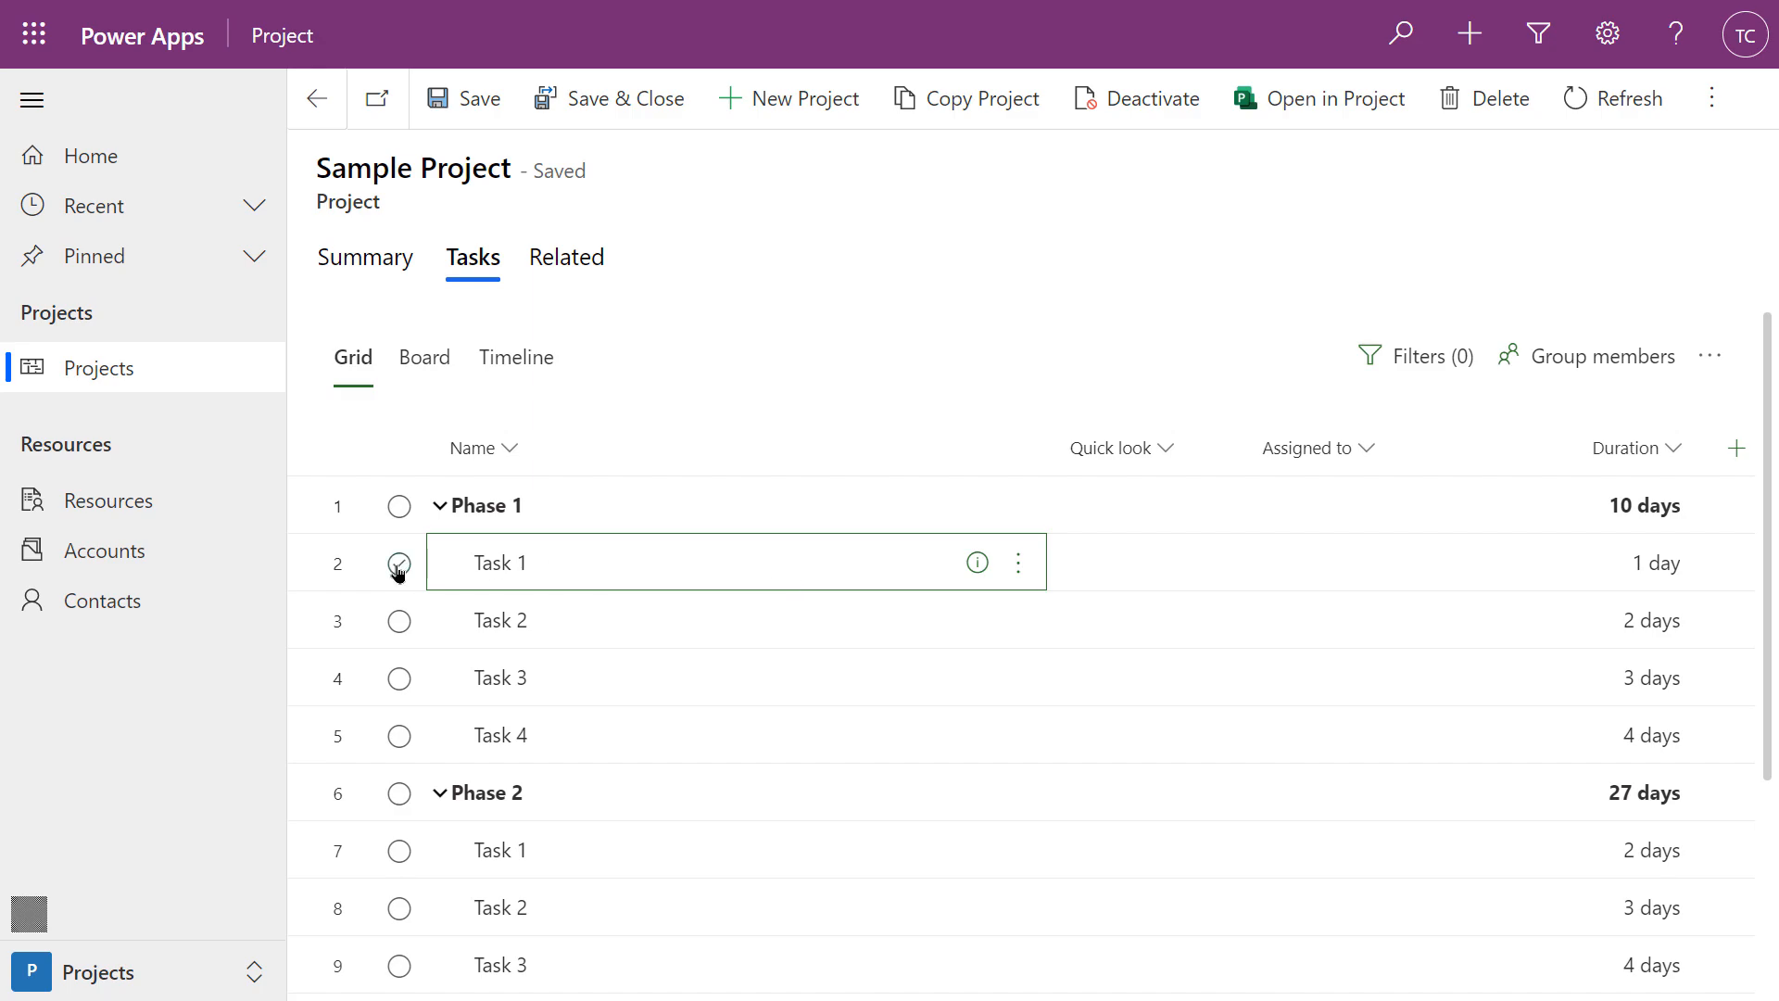
{"action": "left_click", "coordinate": [1708, 100]}
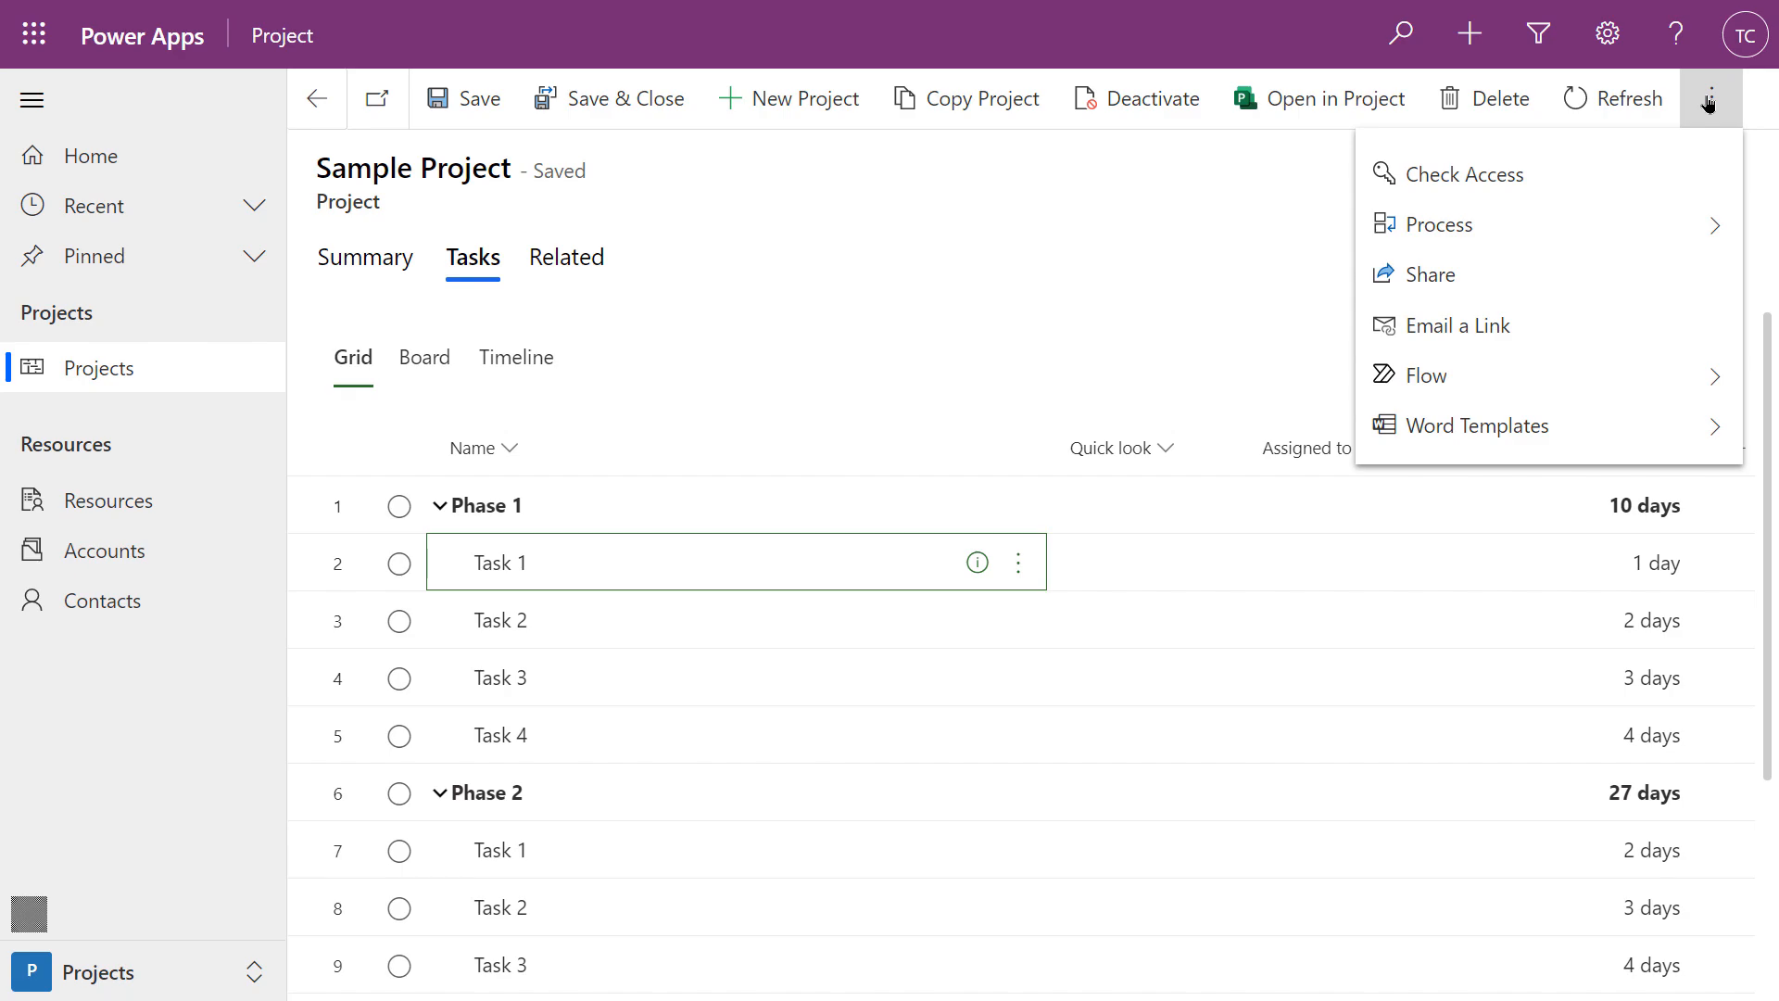
Choose Create a flow from the project's Flow options
{"action": "left_click", "coordinate": [1422, 376]}
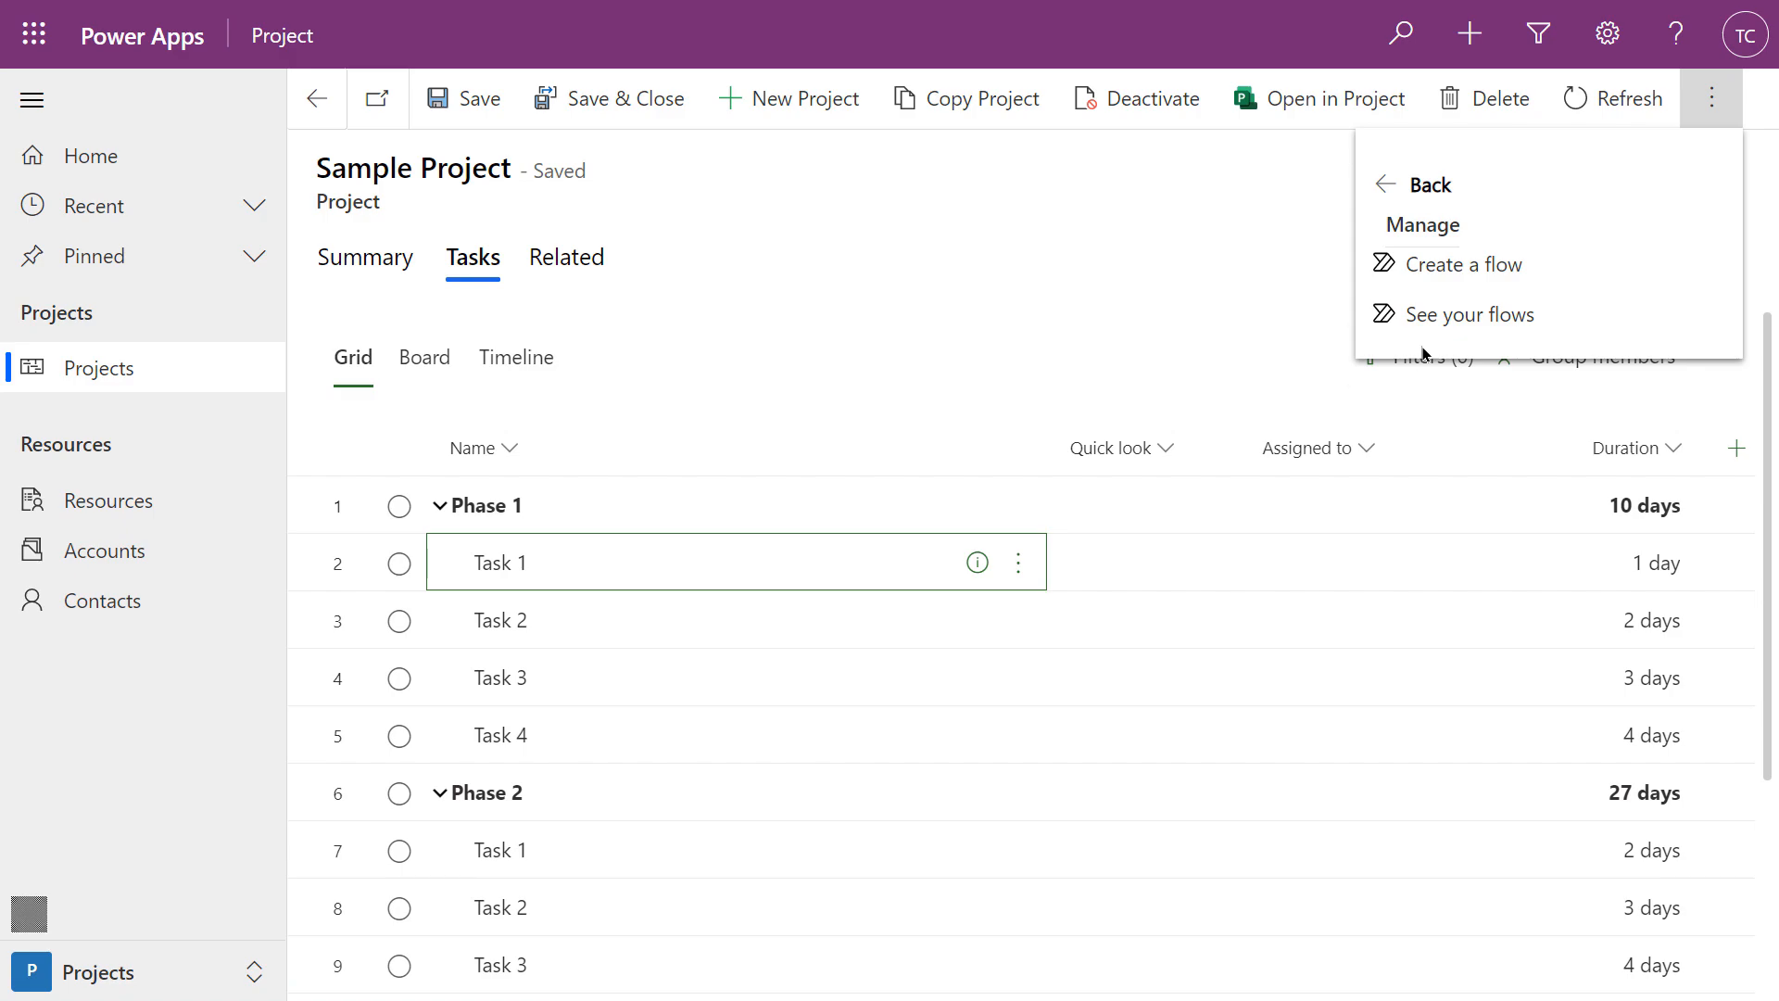
{"action": "left_click", "coordinate": [1434, 267]}
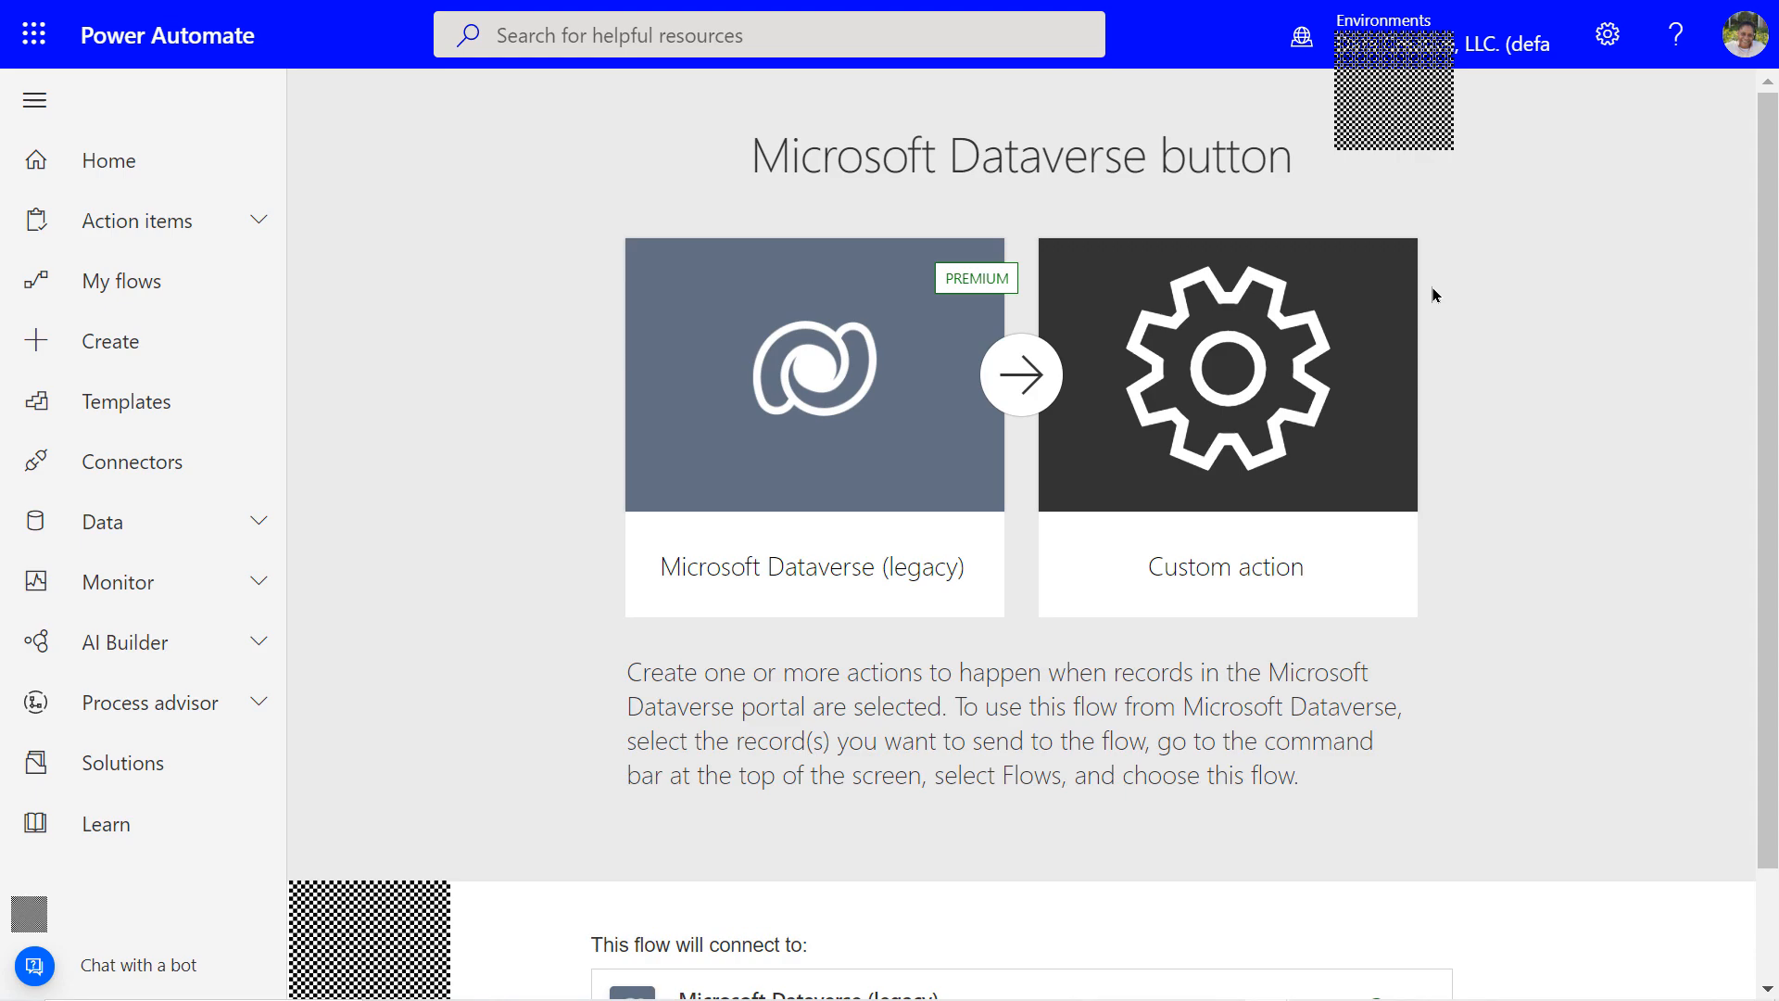
Continue the Microsoft Dataverse button template with the Microsoft Dataverse (legacy) connection
{"action": "scroll", "coordinate": [1432, 294], "scroll_direction": "down", "scroll_amount": 2}
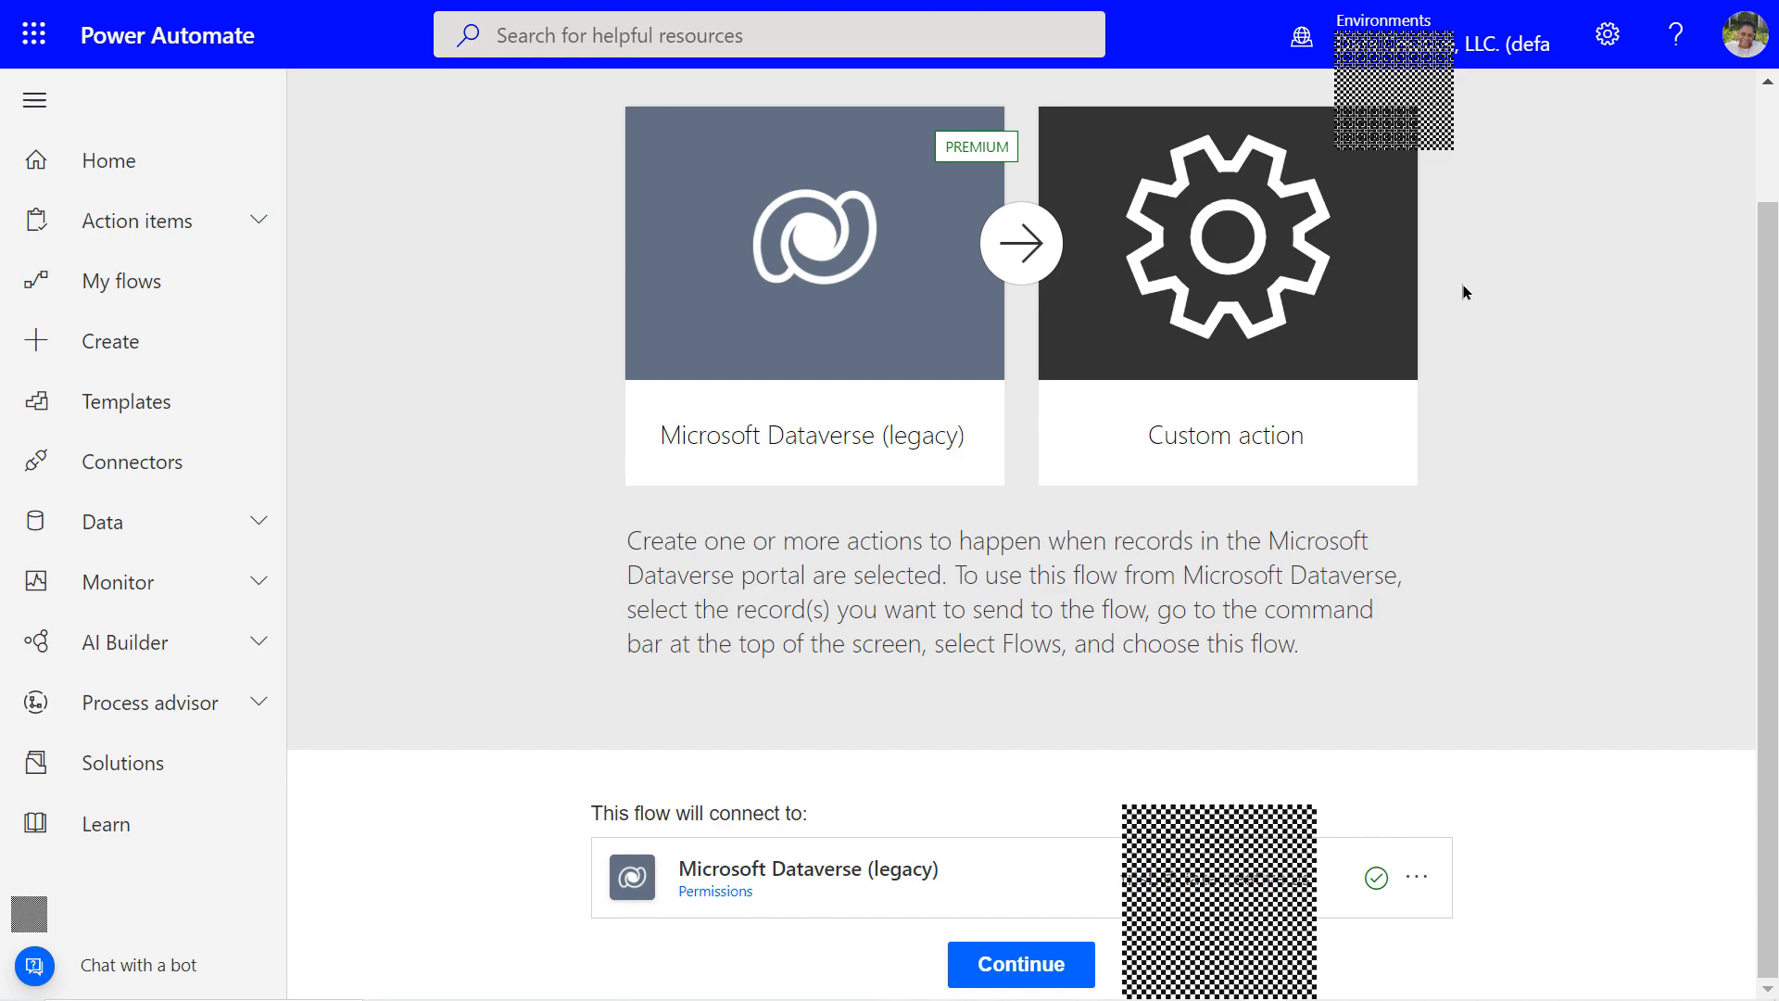
{"action": "left_click", "coordinate": [1025, 967]}
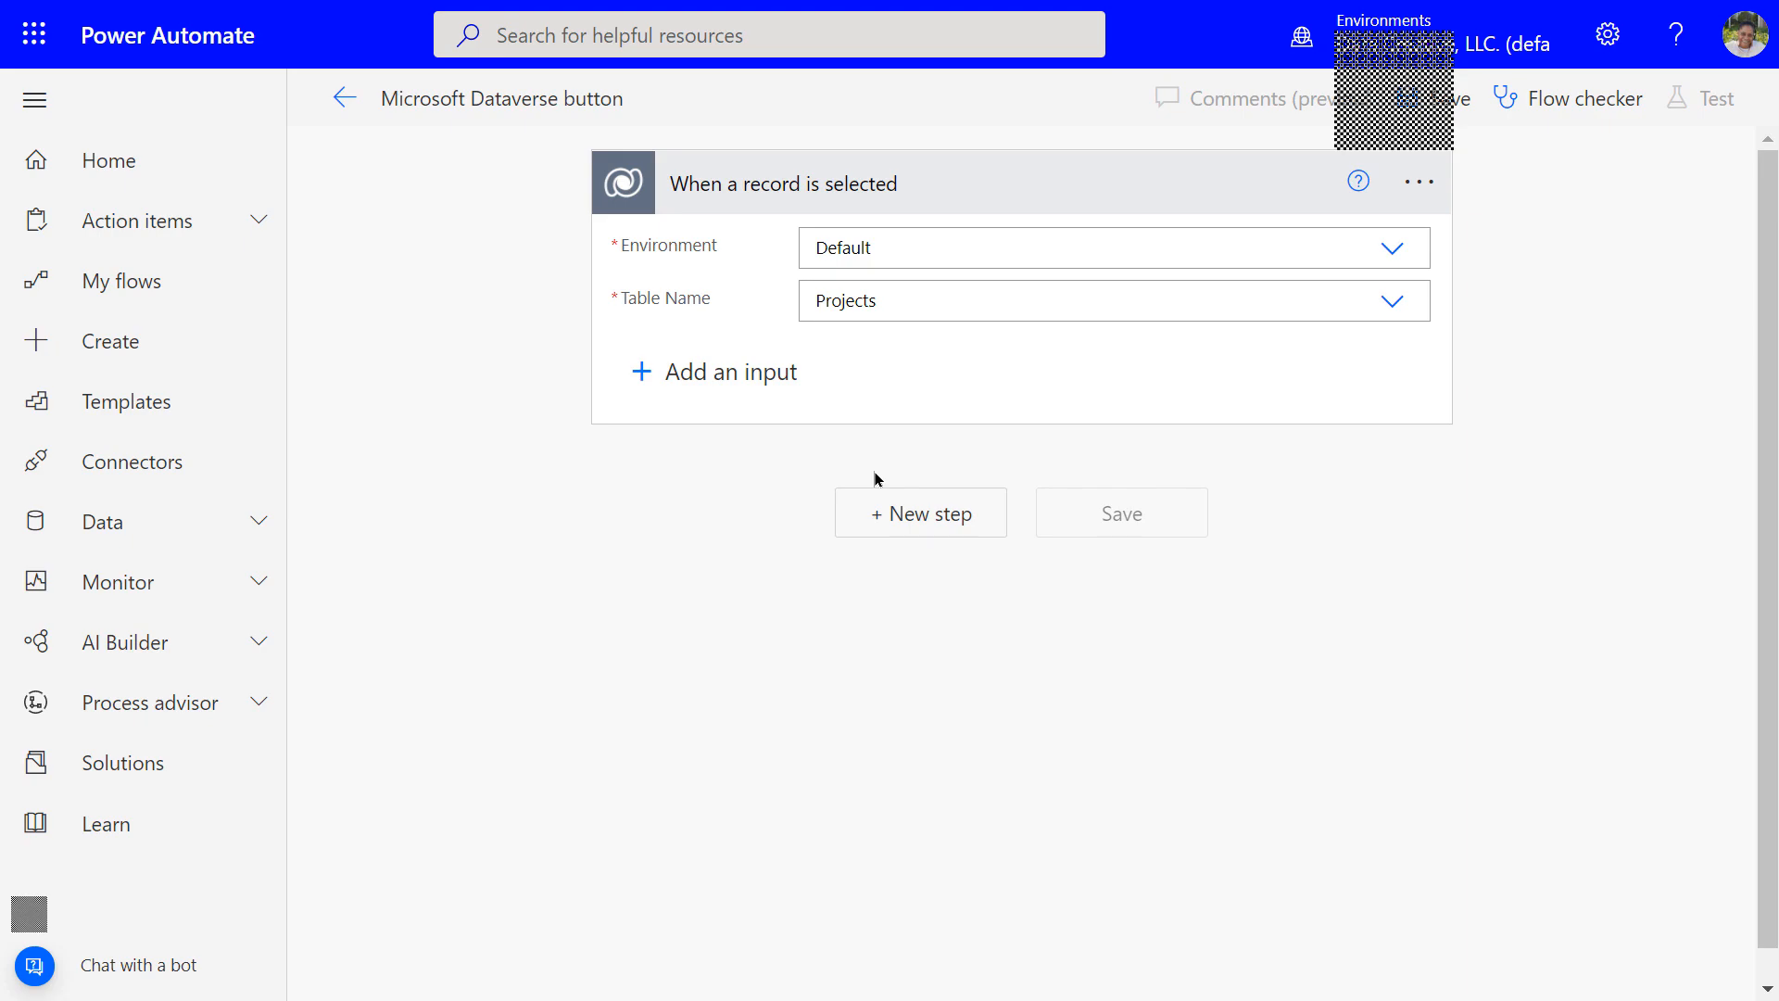
Add an Office 365 Outlook 'Send an email (V2)' action after the trigger, found by searching 'send email'
{"action": "left_click", "coordinate": [907, 521]}
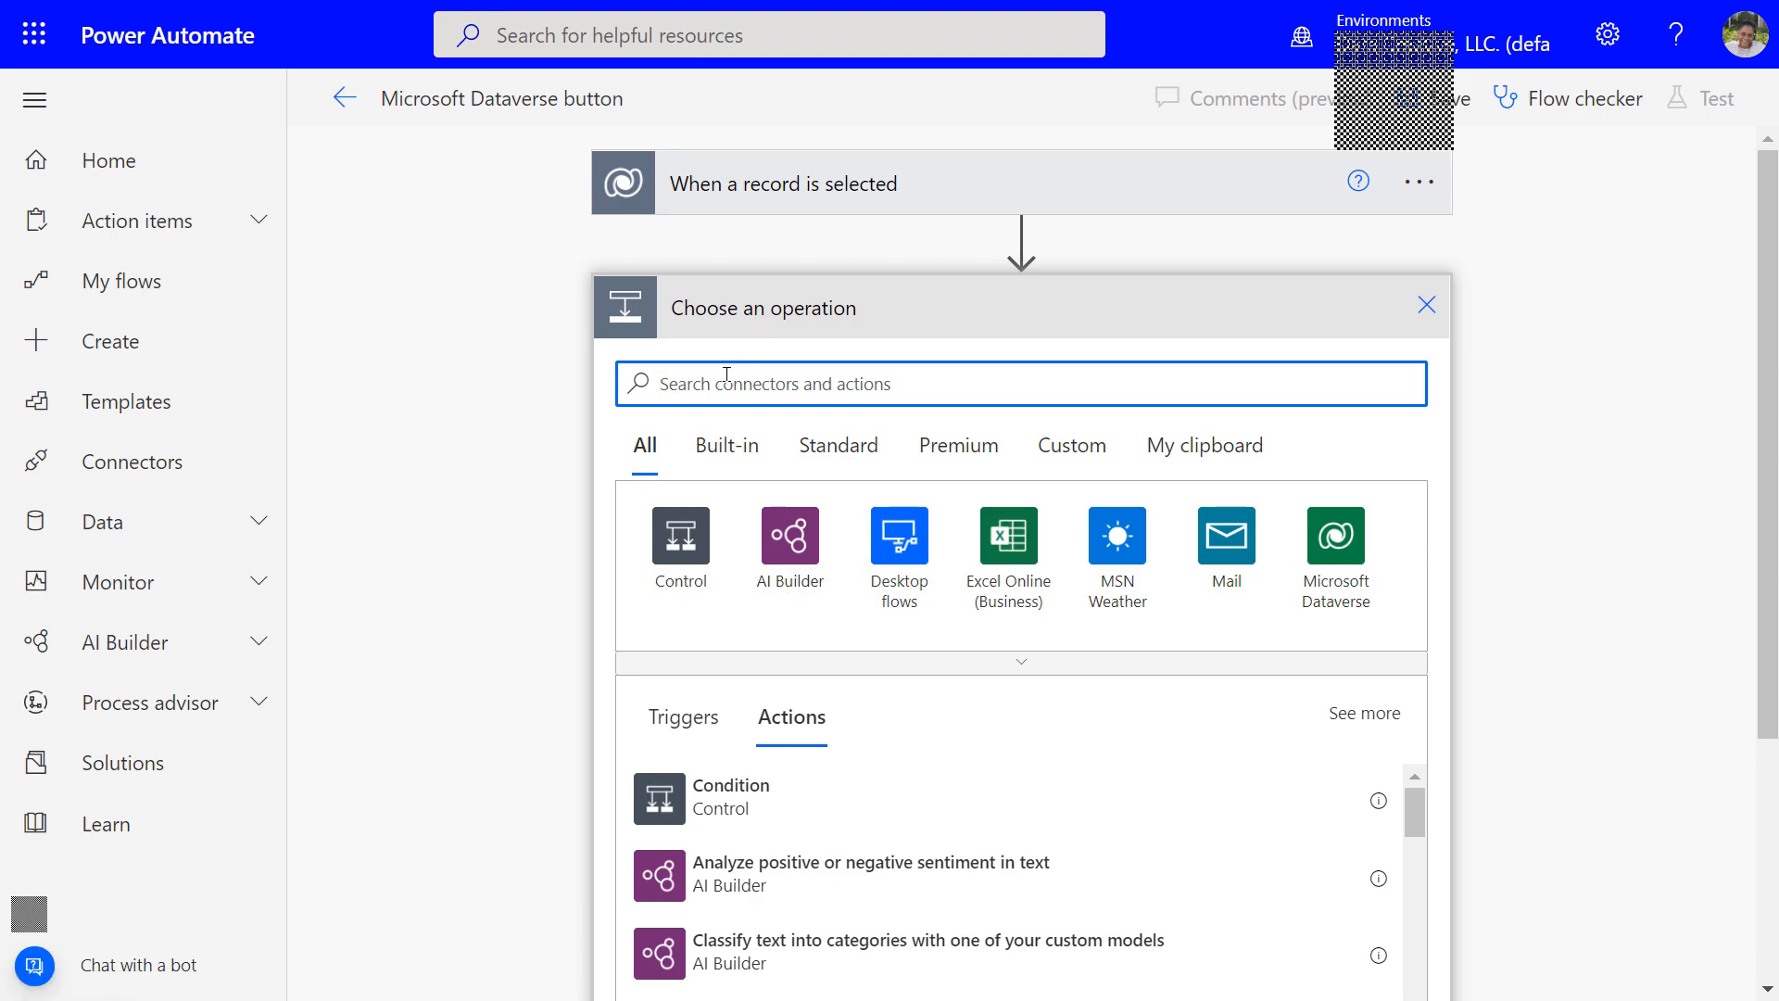
{"action": "type", "text": "out"}
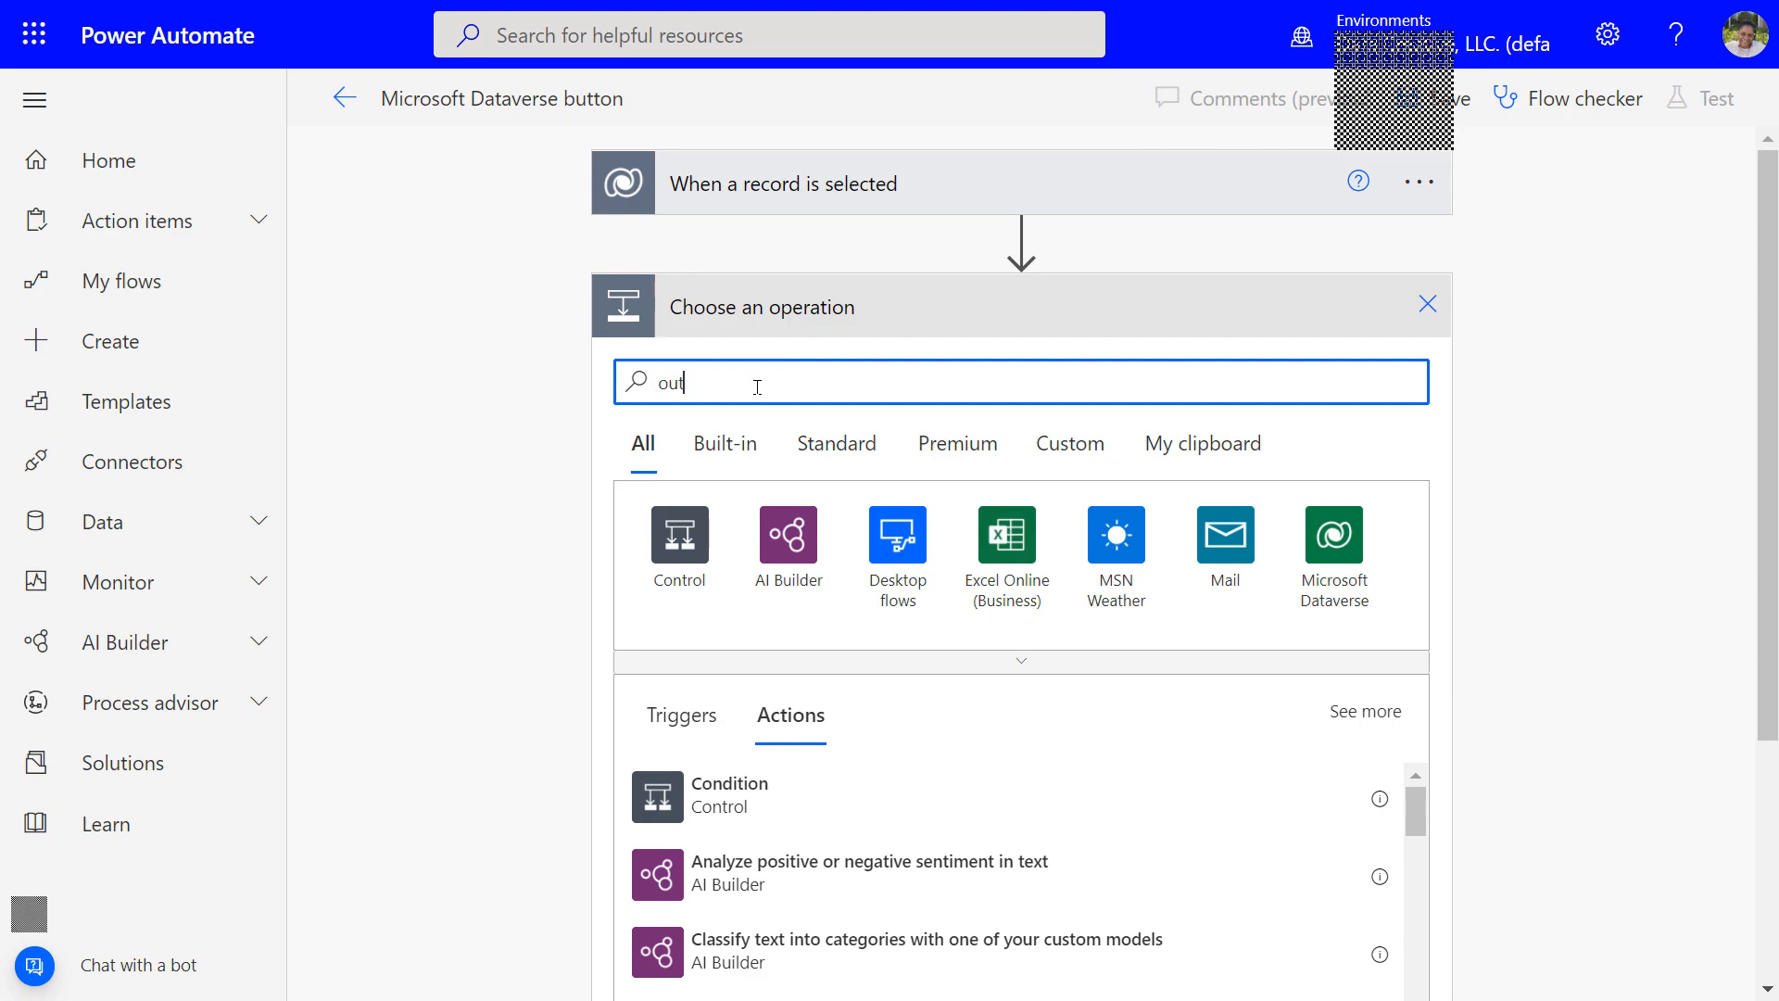
{"action": "type", "text": "look"}
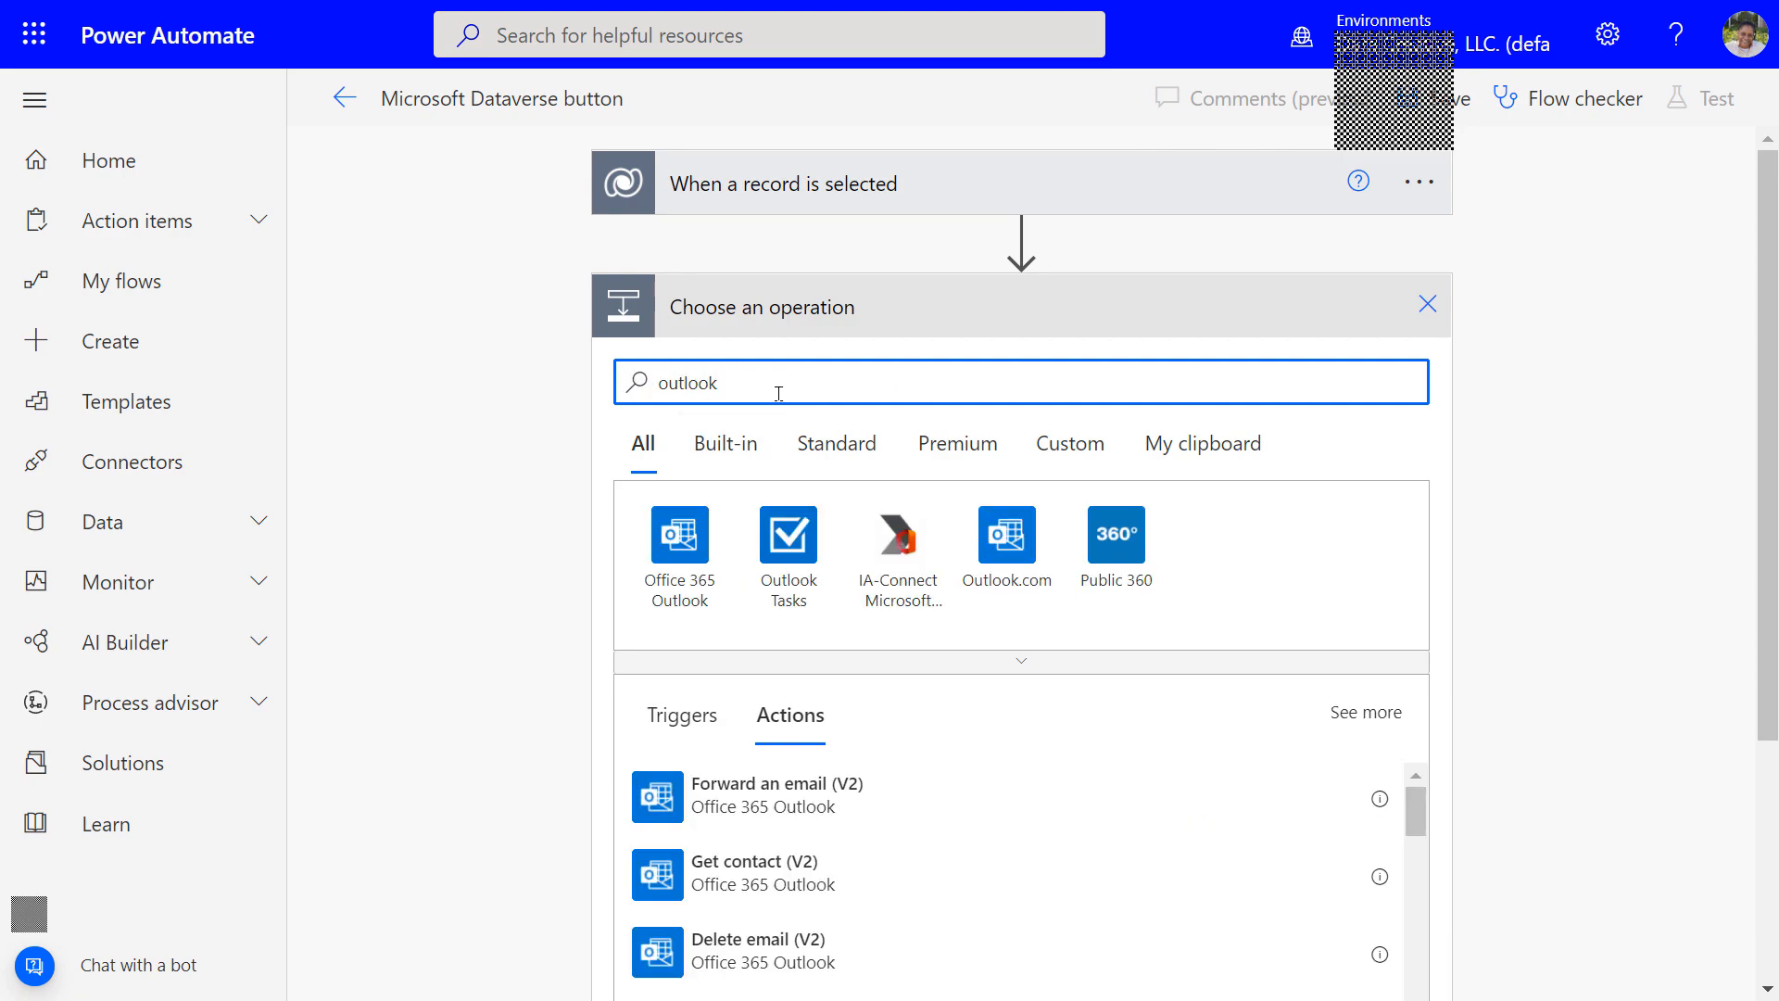
{"action": "scroll", "coordinate": [807, 829], "scroll_direction": "down", "scroll_amount": 2}
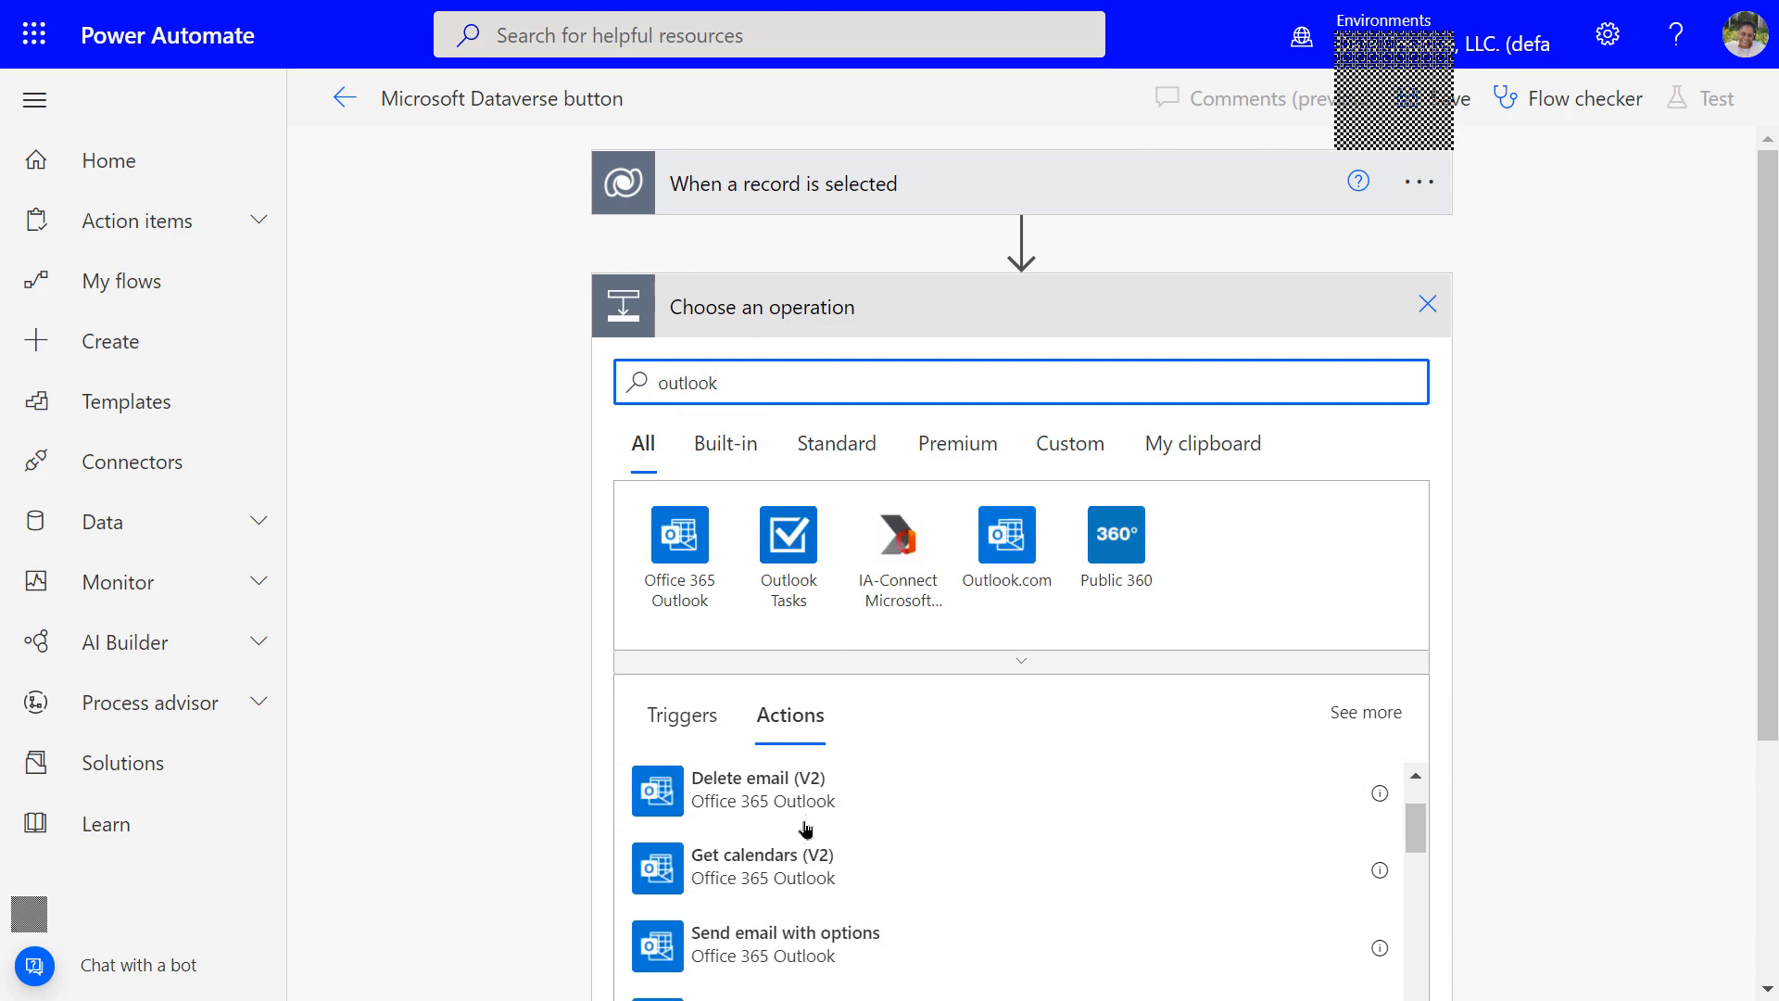
{"action": "scroll", "coordinate": [806, 828], "scroll_direction": "down", "scroll_amount": 4}
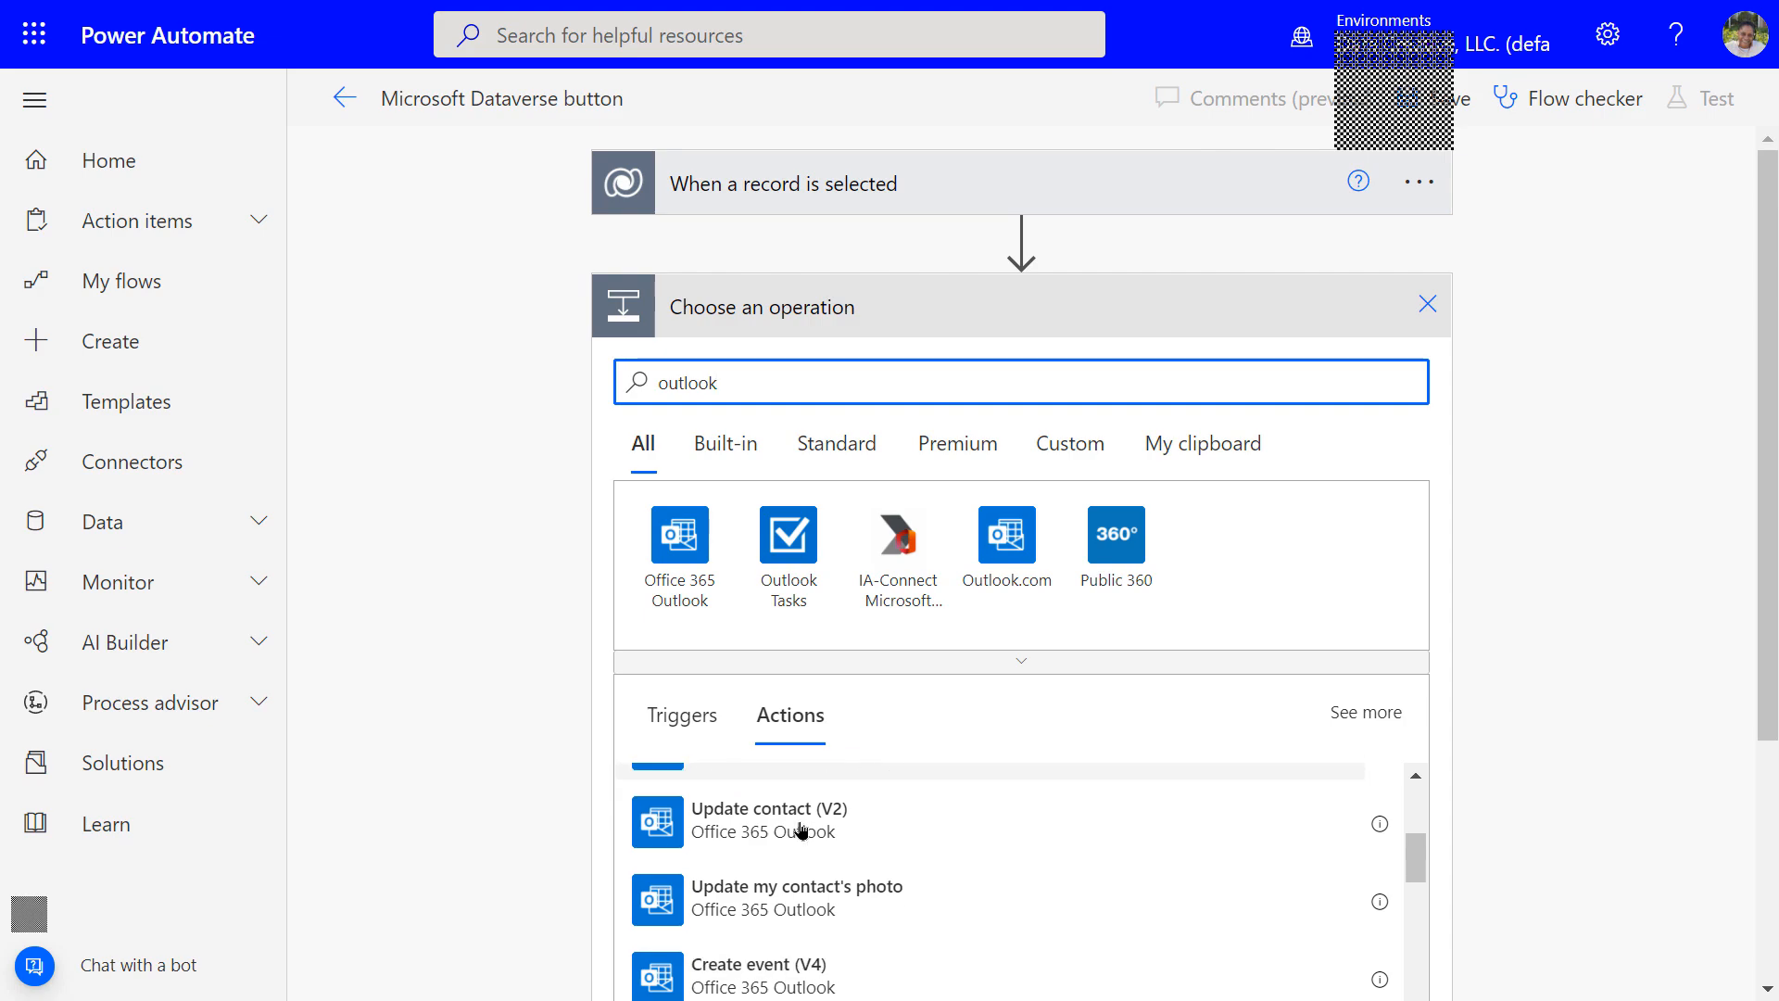
{"action": "scroll", "coordinate": [803, 829], "scroll_direction": "down", "scroll_amount": 2}
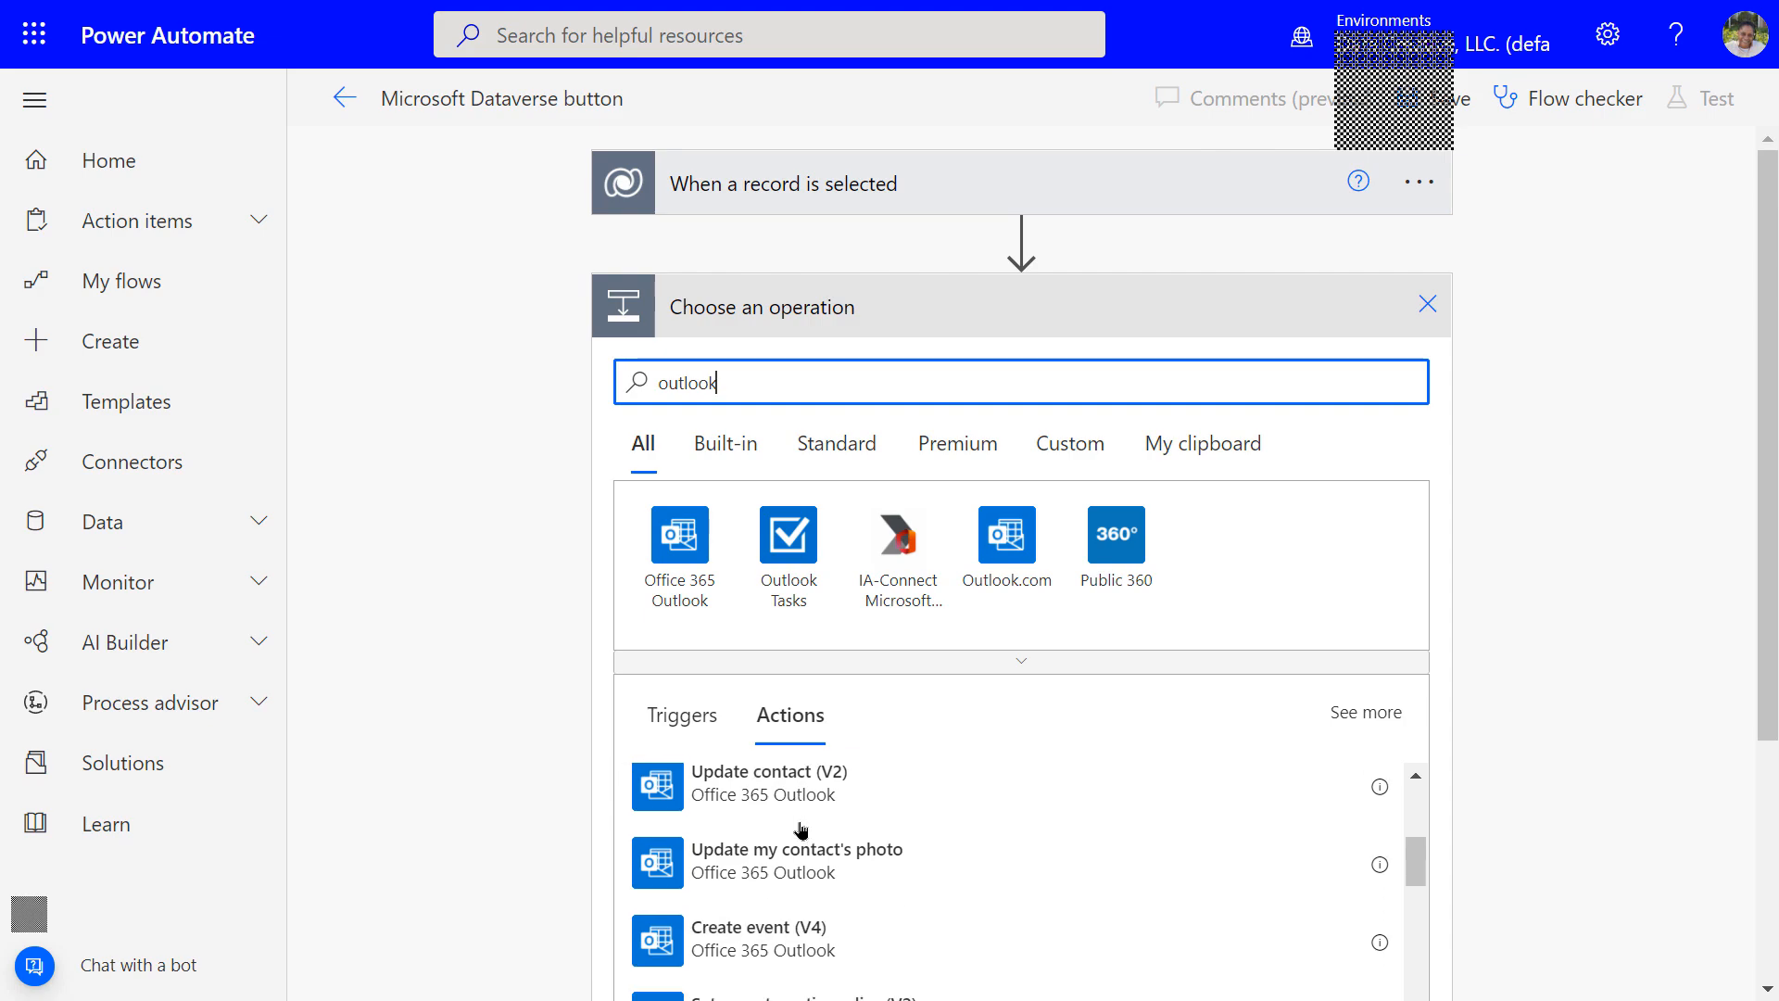
{"action": "double_click", "coordinate": [712, 394]}
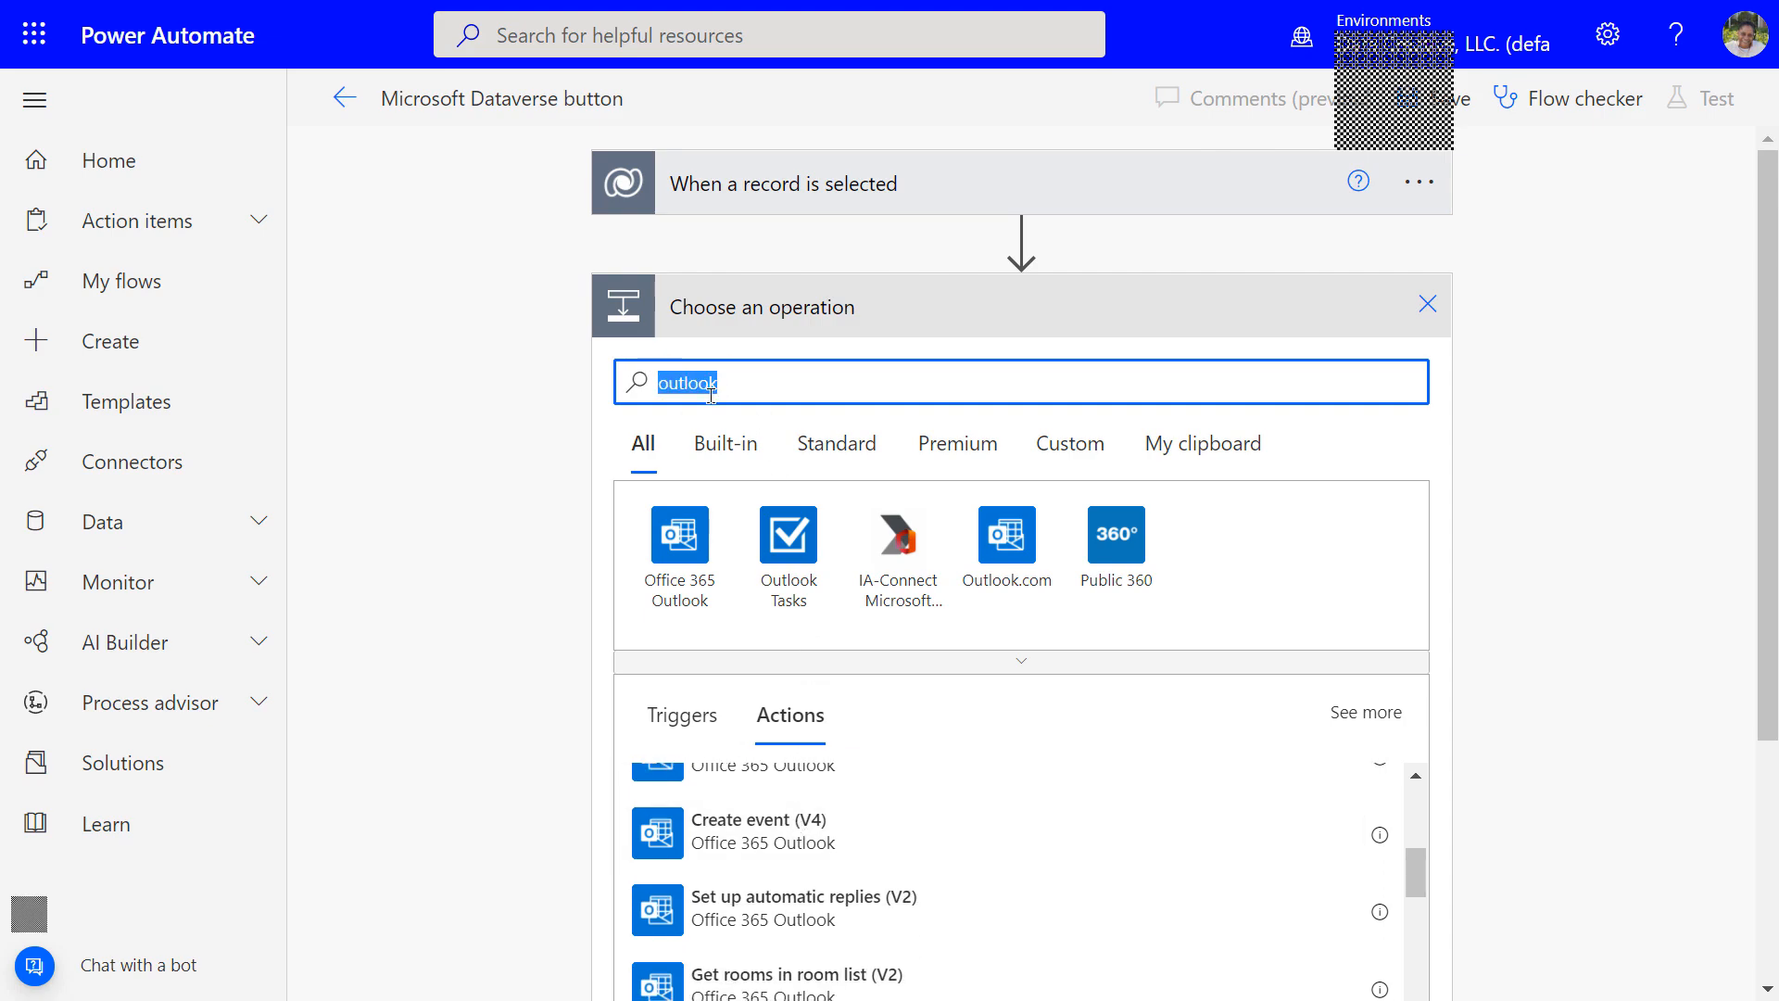
{"action": "type", "text": "send em"}
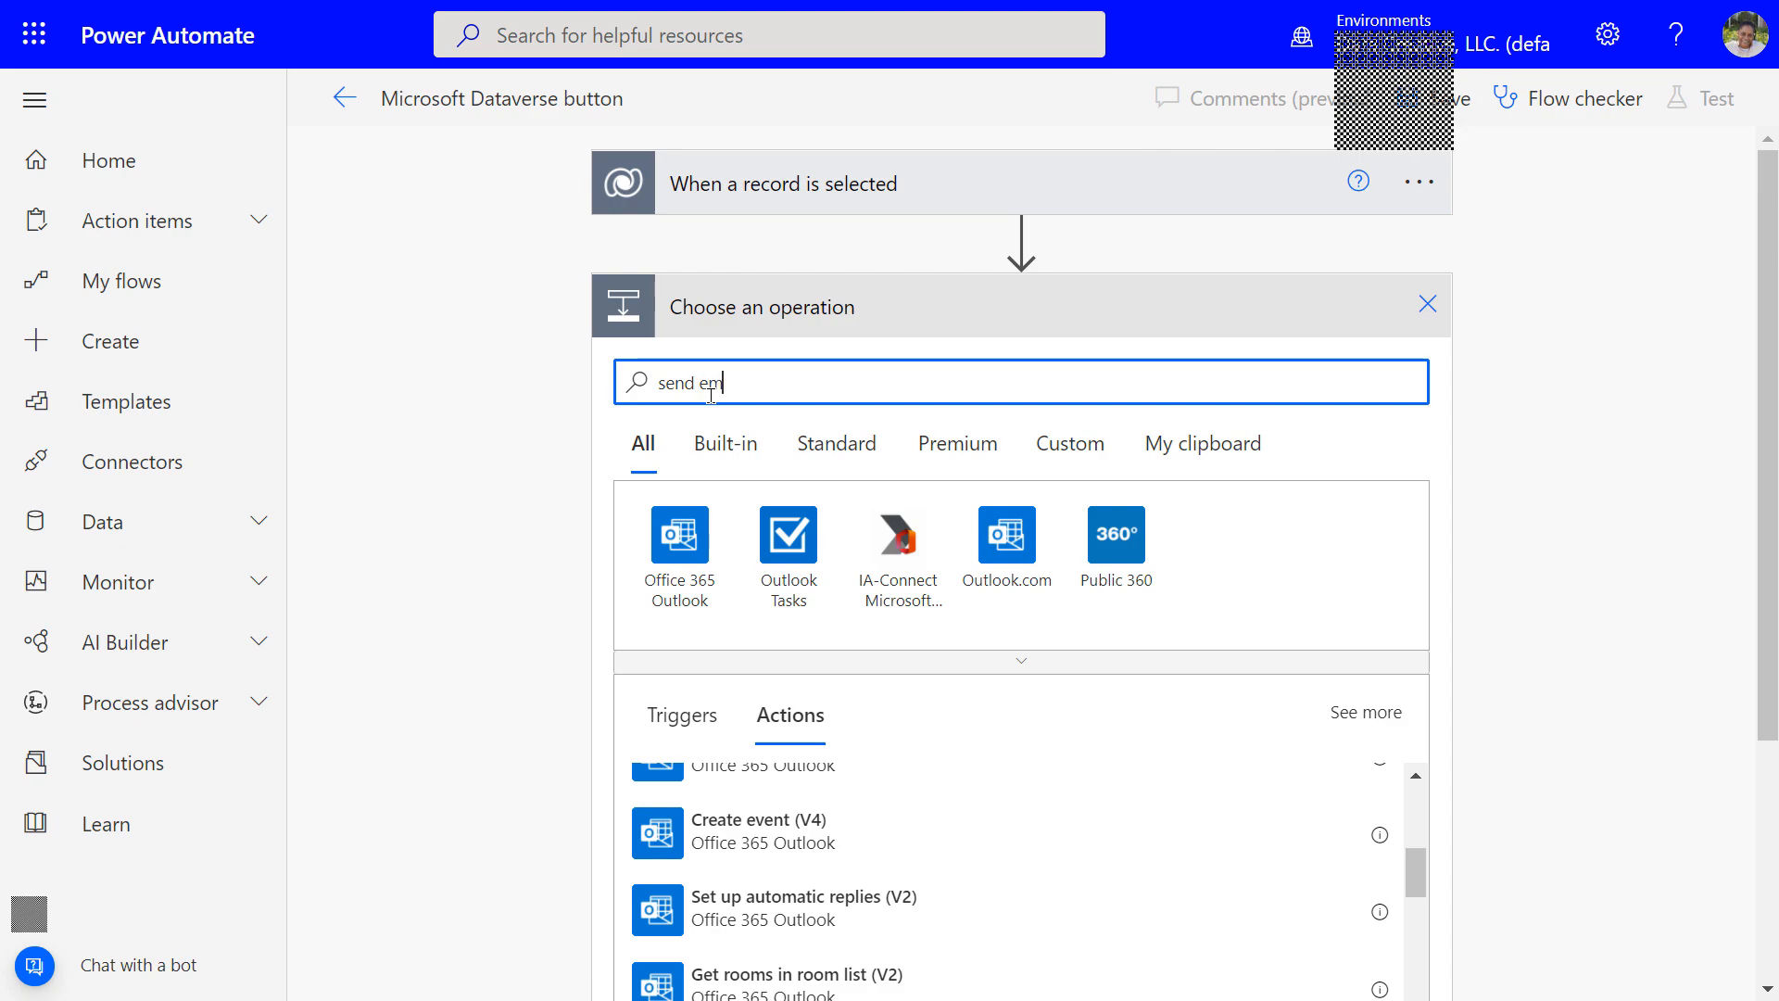
{"action": "type", "text": "ail"}
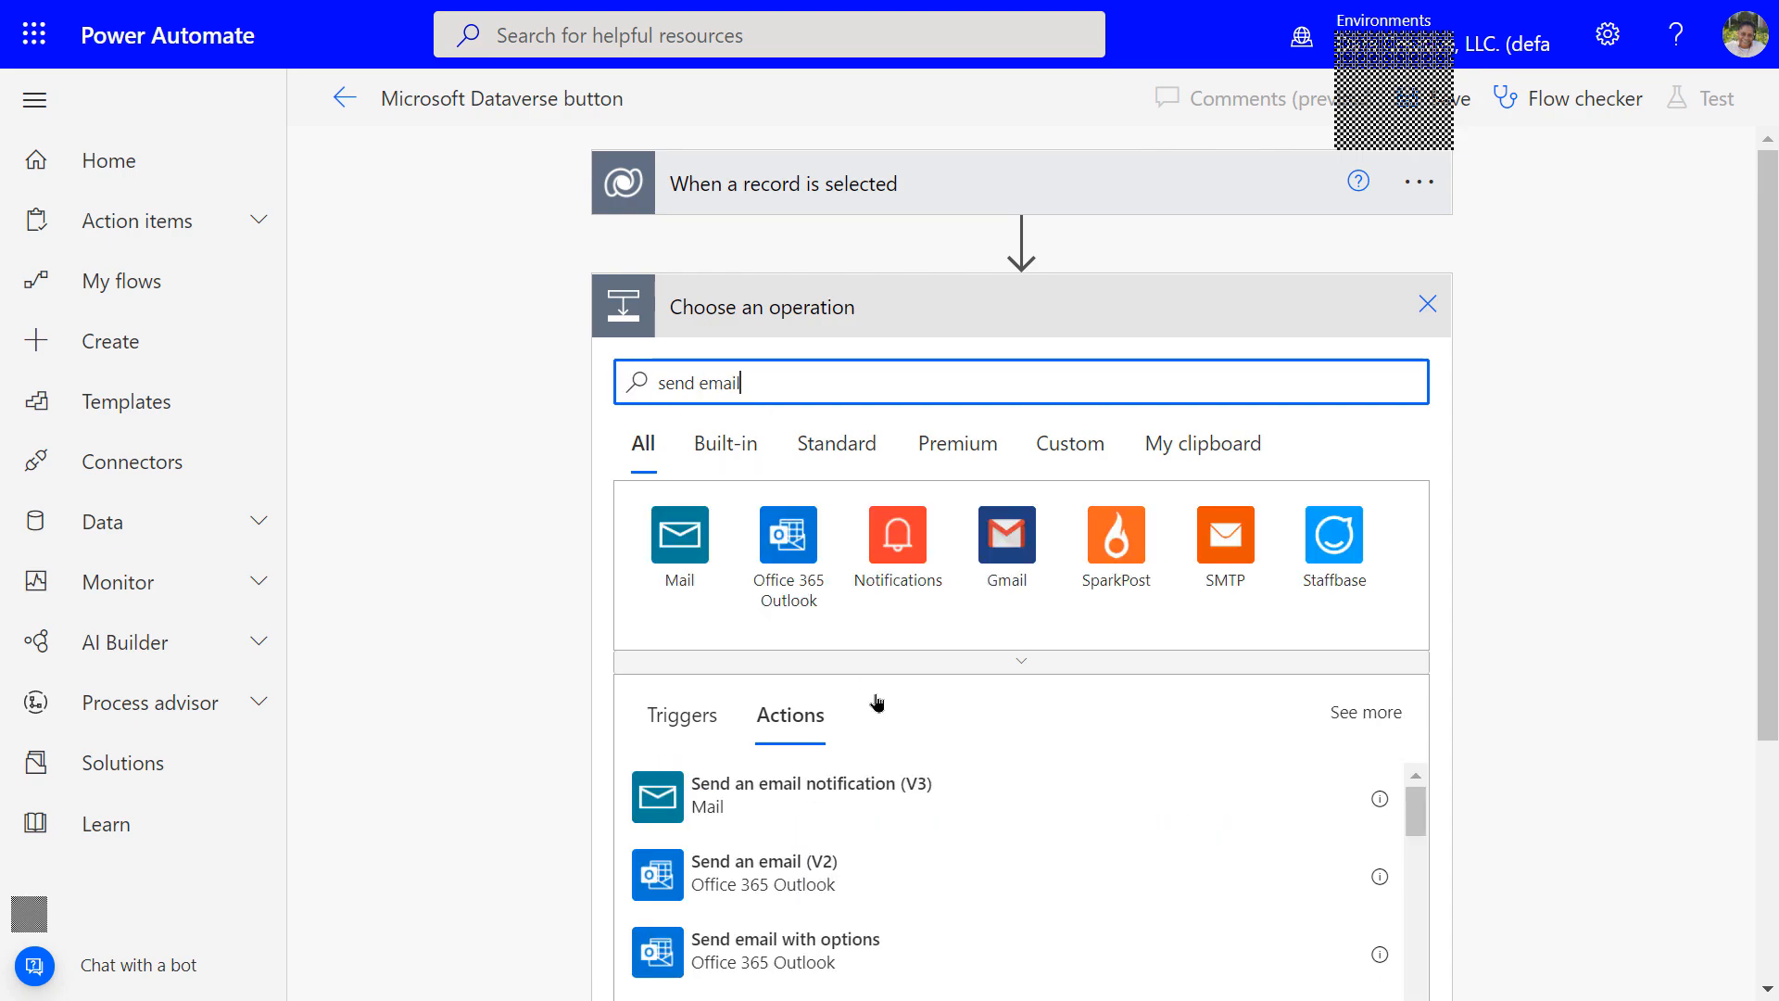
{"action": "left_click", "coordinate": [718, 887]}
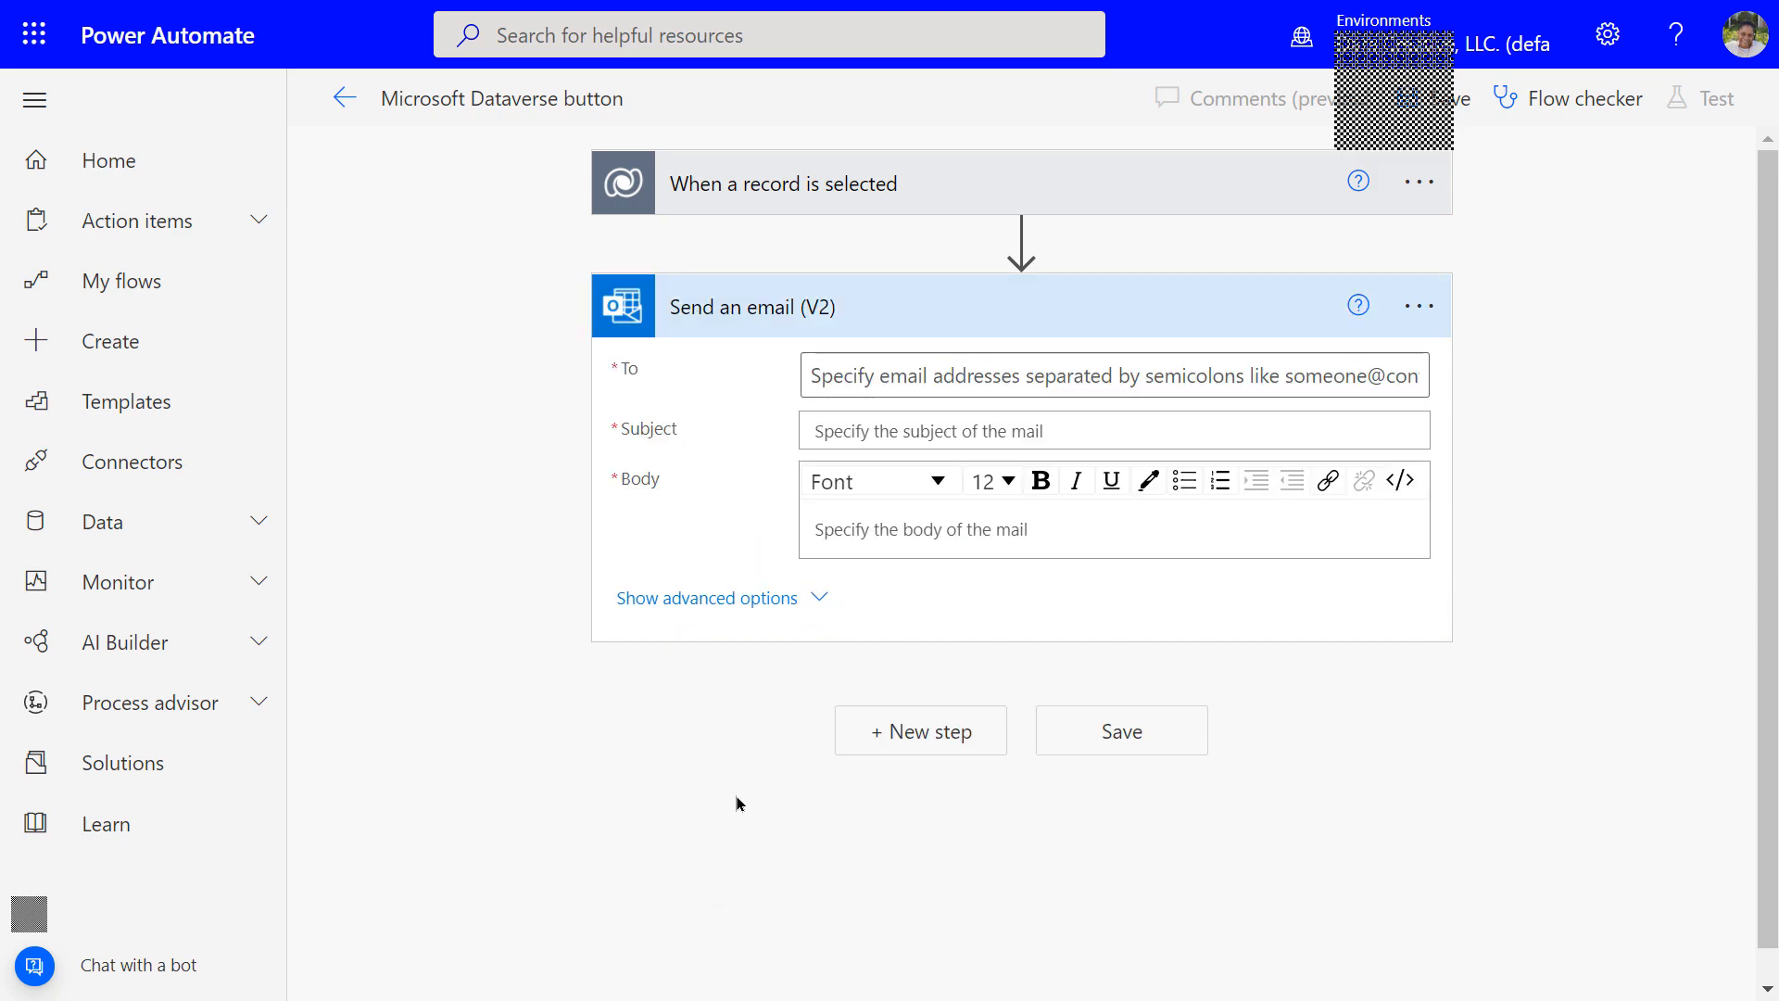
Set the email recipient and put the Project Manager dynamic value in the Subject
{"action": "left_click", "coordinate": [820, 375]}
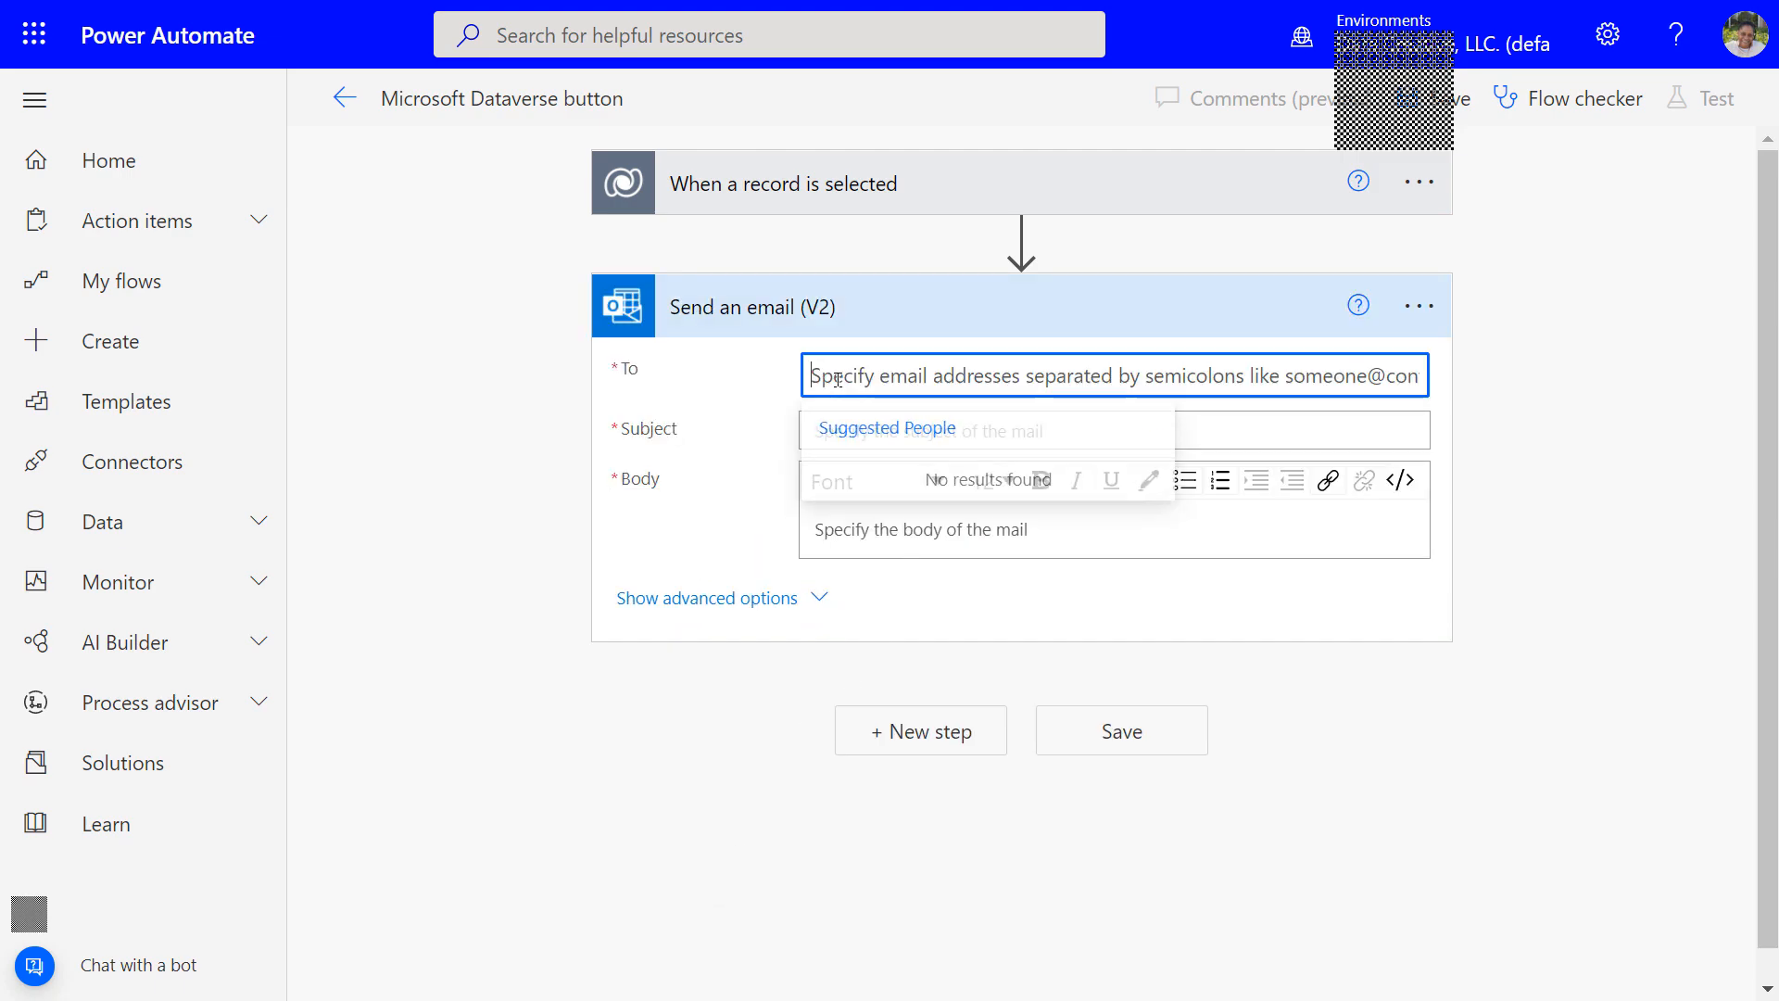
{"action": "type", "text": "tri"}
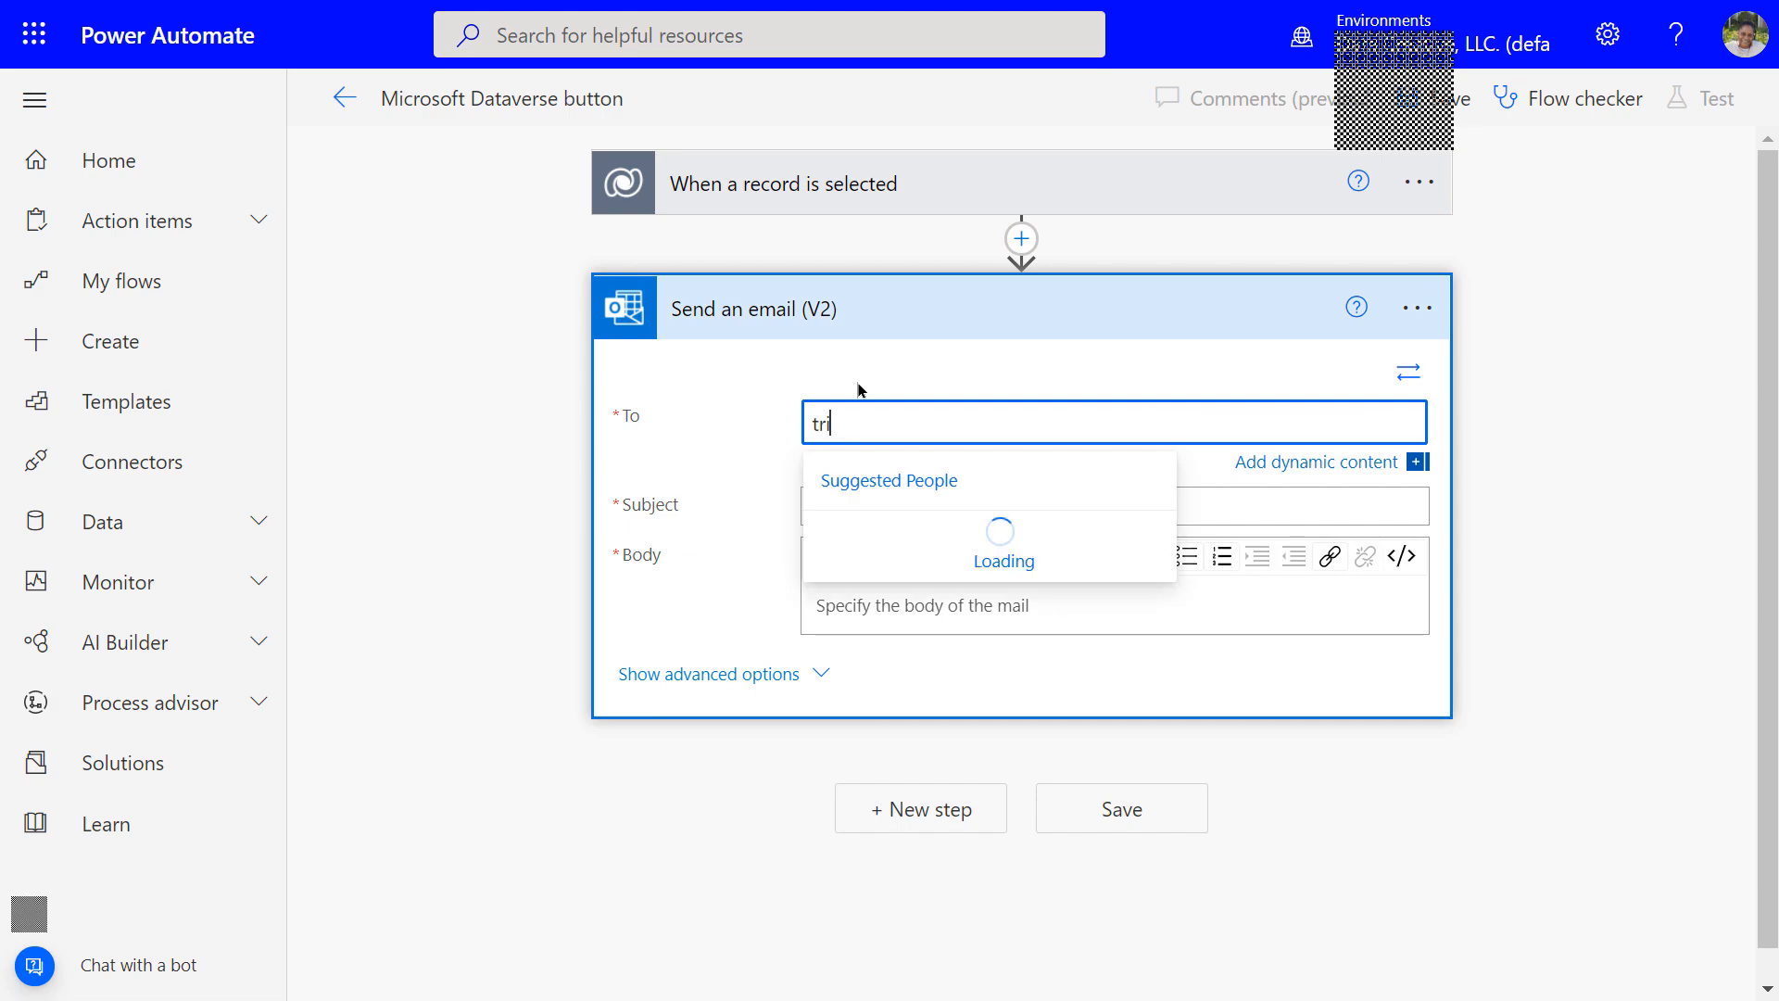
{"action": "key", "text": "Tab"}
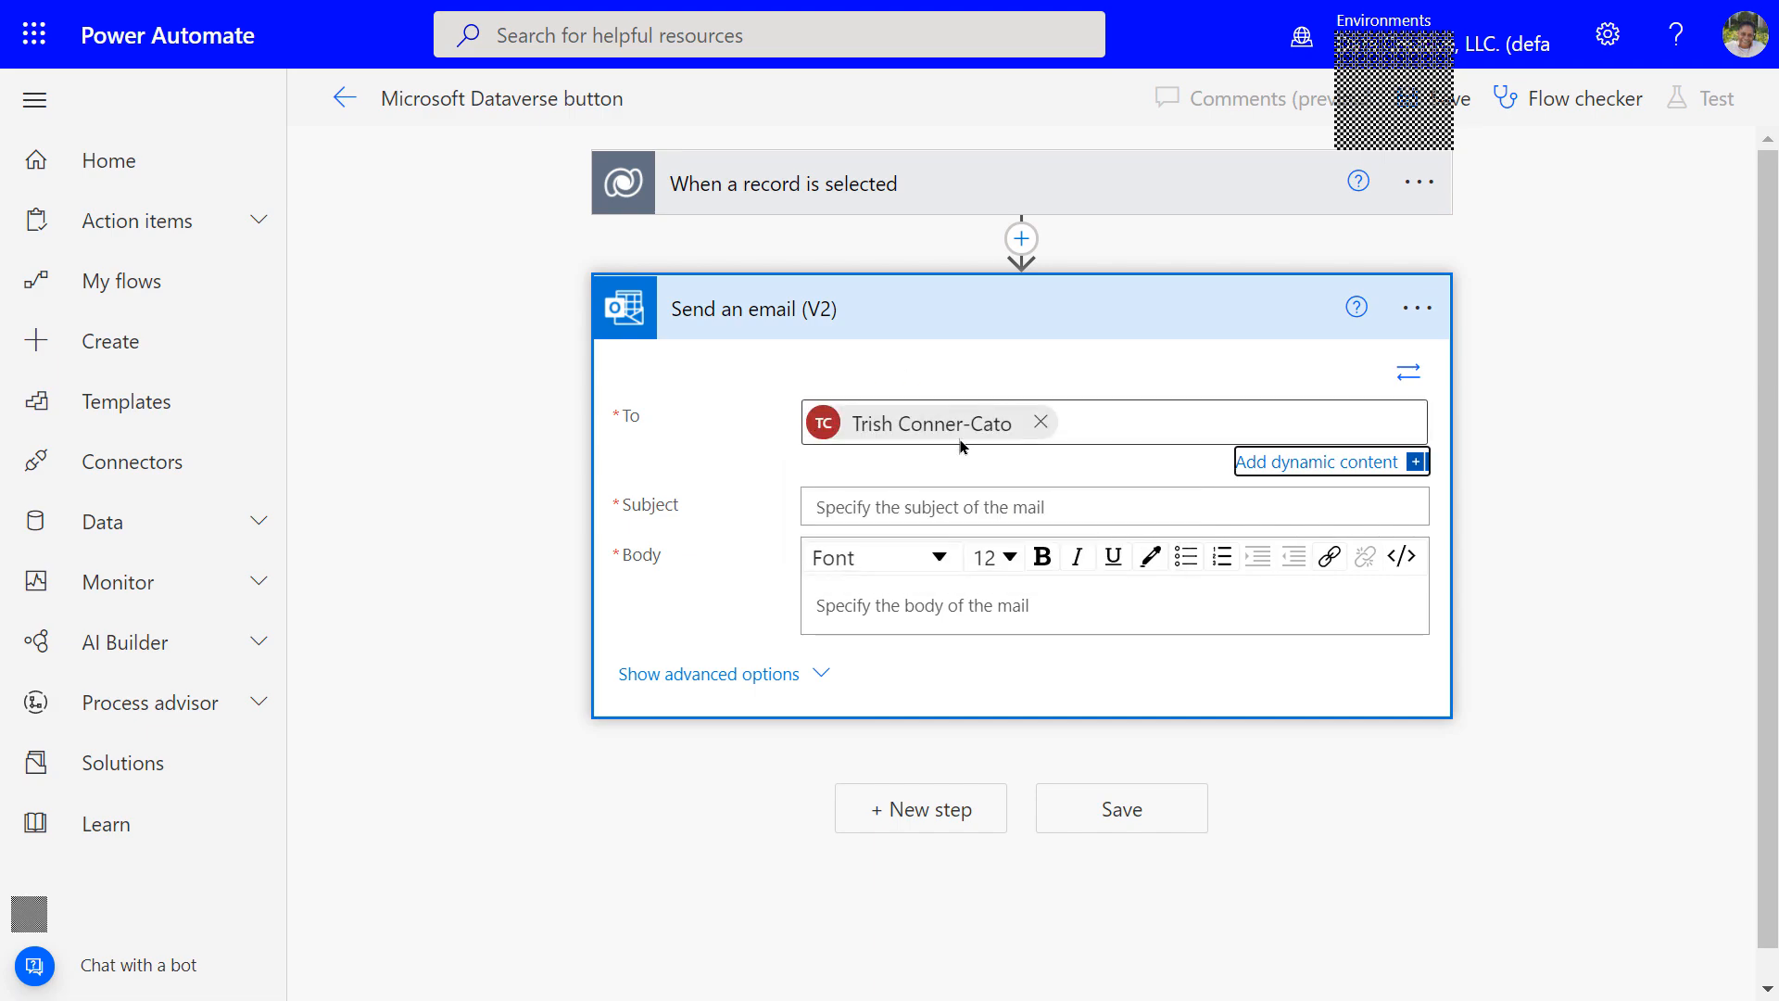
{"action": "left_click", "coordinate": [834, 506]}
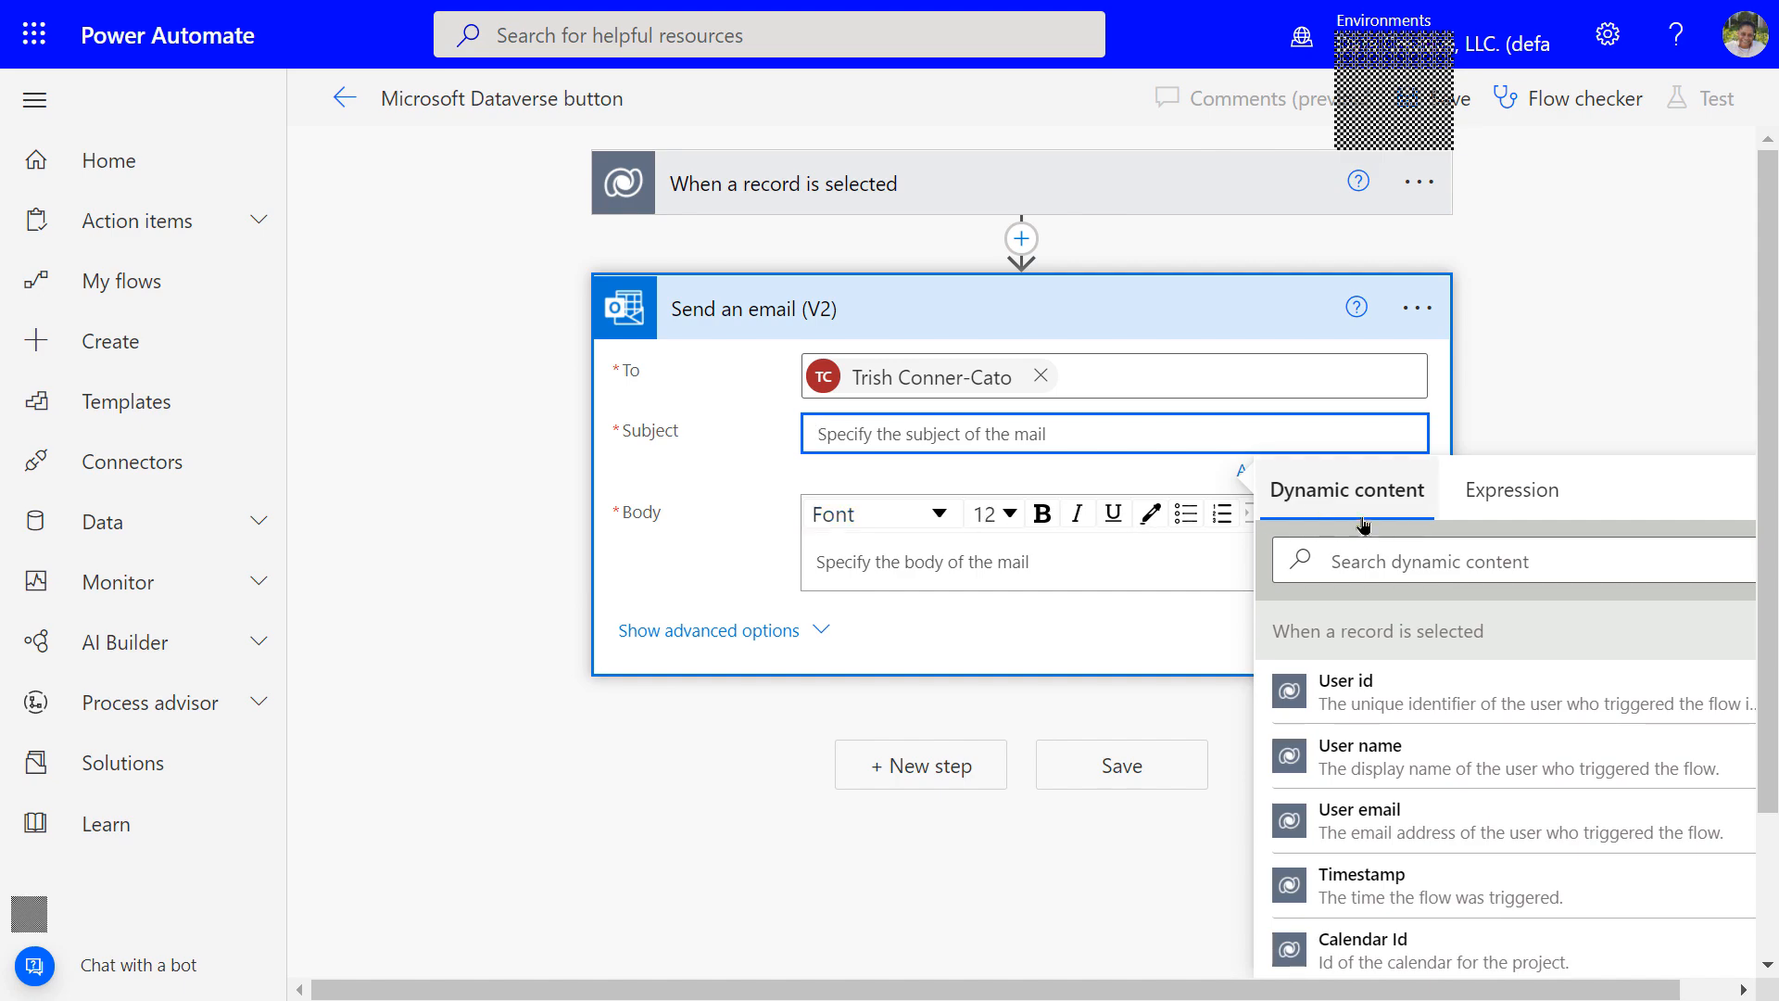
{"action": "scroll", "coordinate": [1443, 691], "scroll_direction": "down", "scroll_amount": 1}
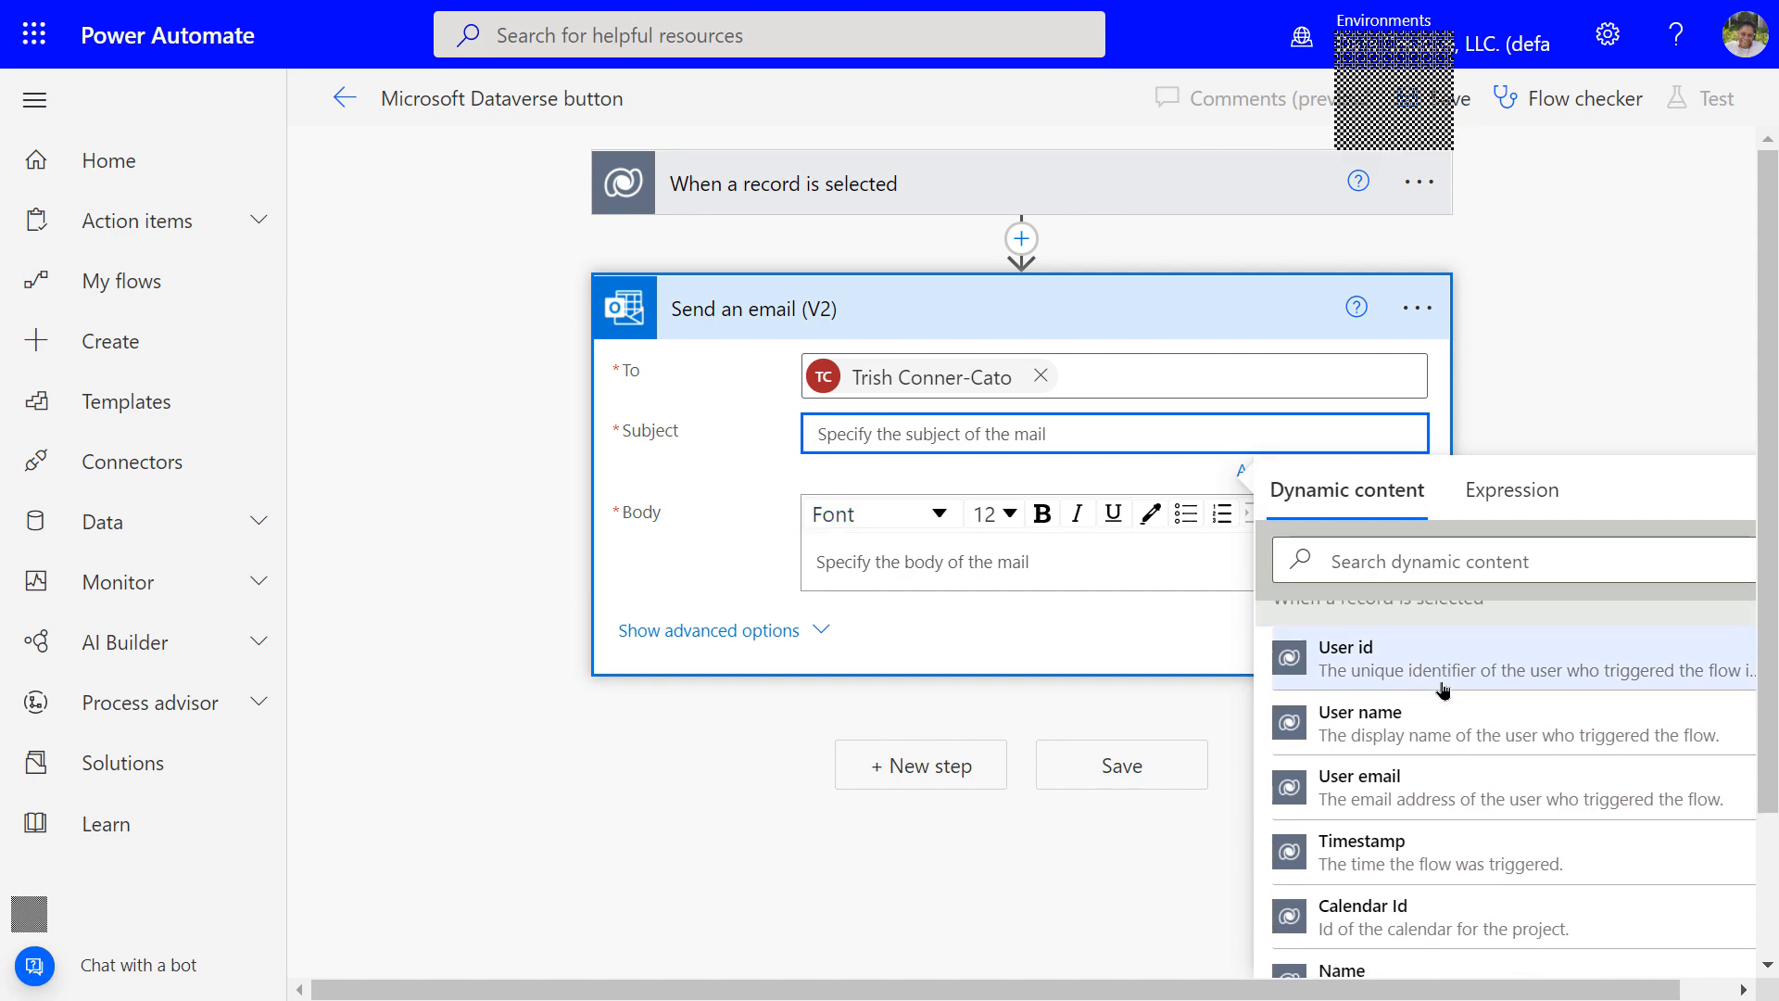
{"action": "scroll", "coordinate": [1442, 690], "scroll_direction": "down", "scroll_amount": 2}
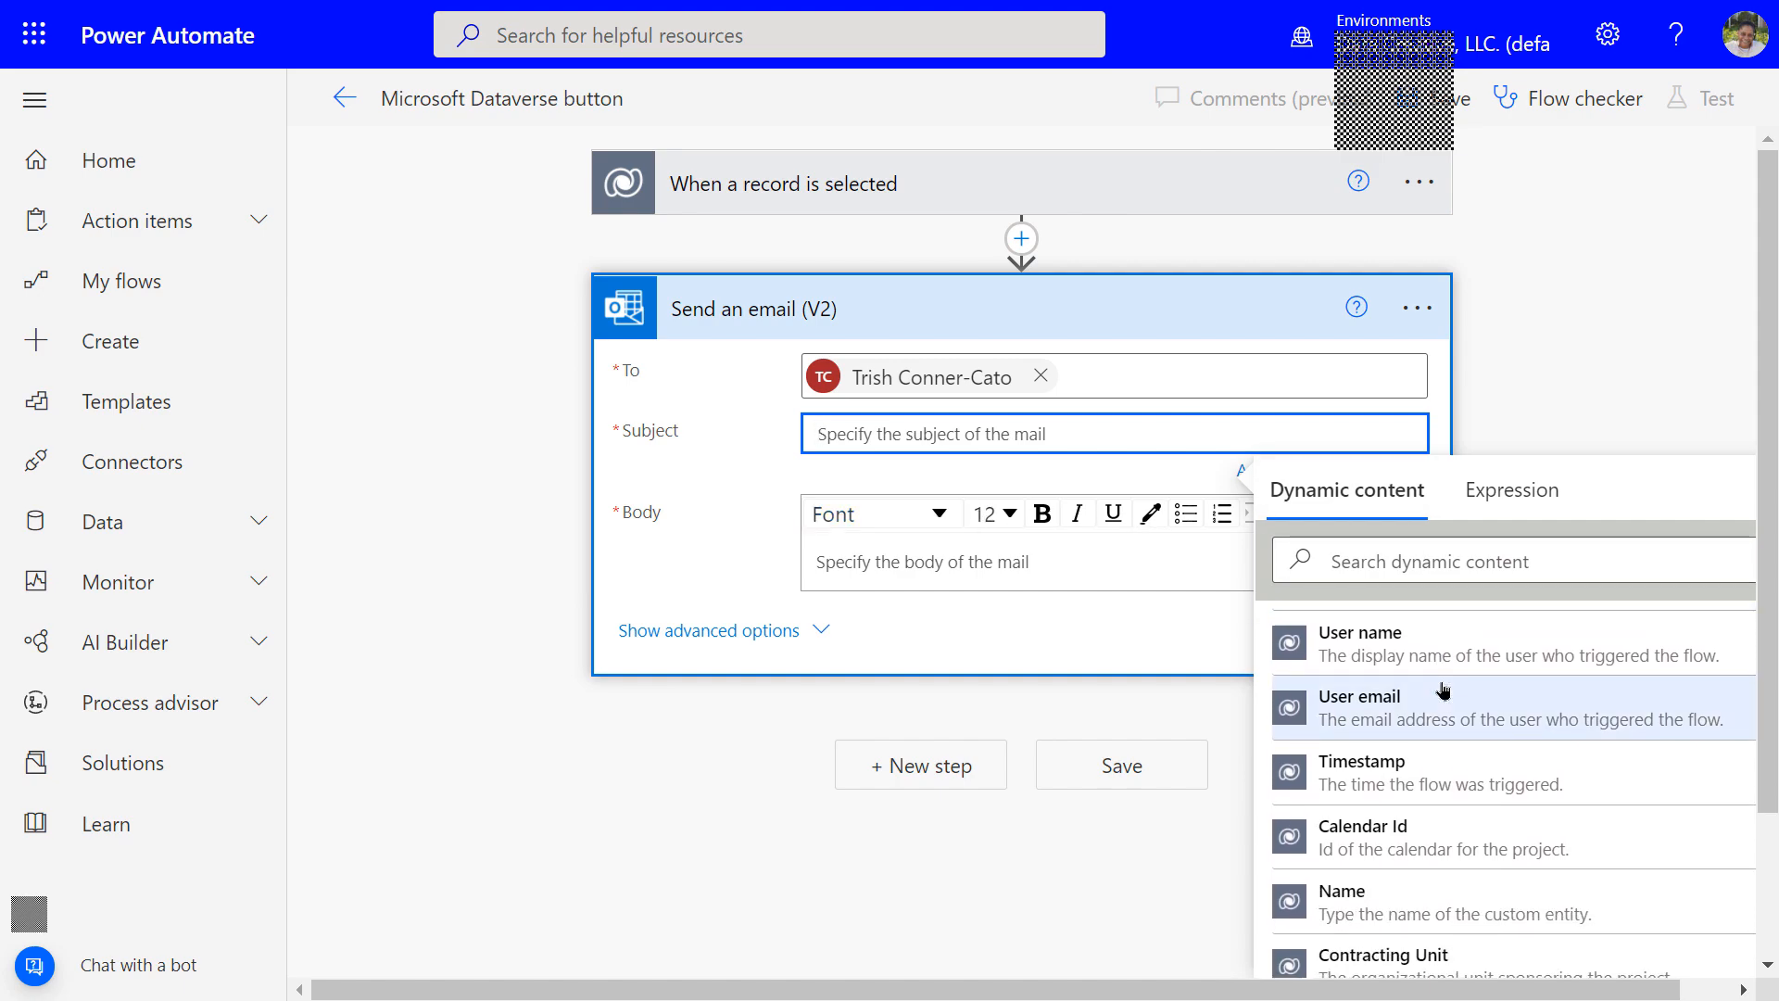
{"action": "scroll", "coordinate": [1442, 690], "scroll_direction": "down", "scroll_amount": 3}
{"action": "scroll", "coordinate": [1442, 691], "scroll_direction": "down", "scroll_amount": 5}
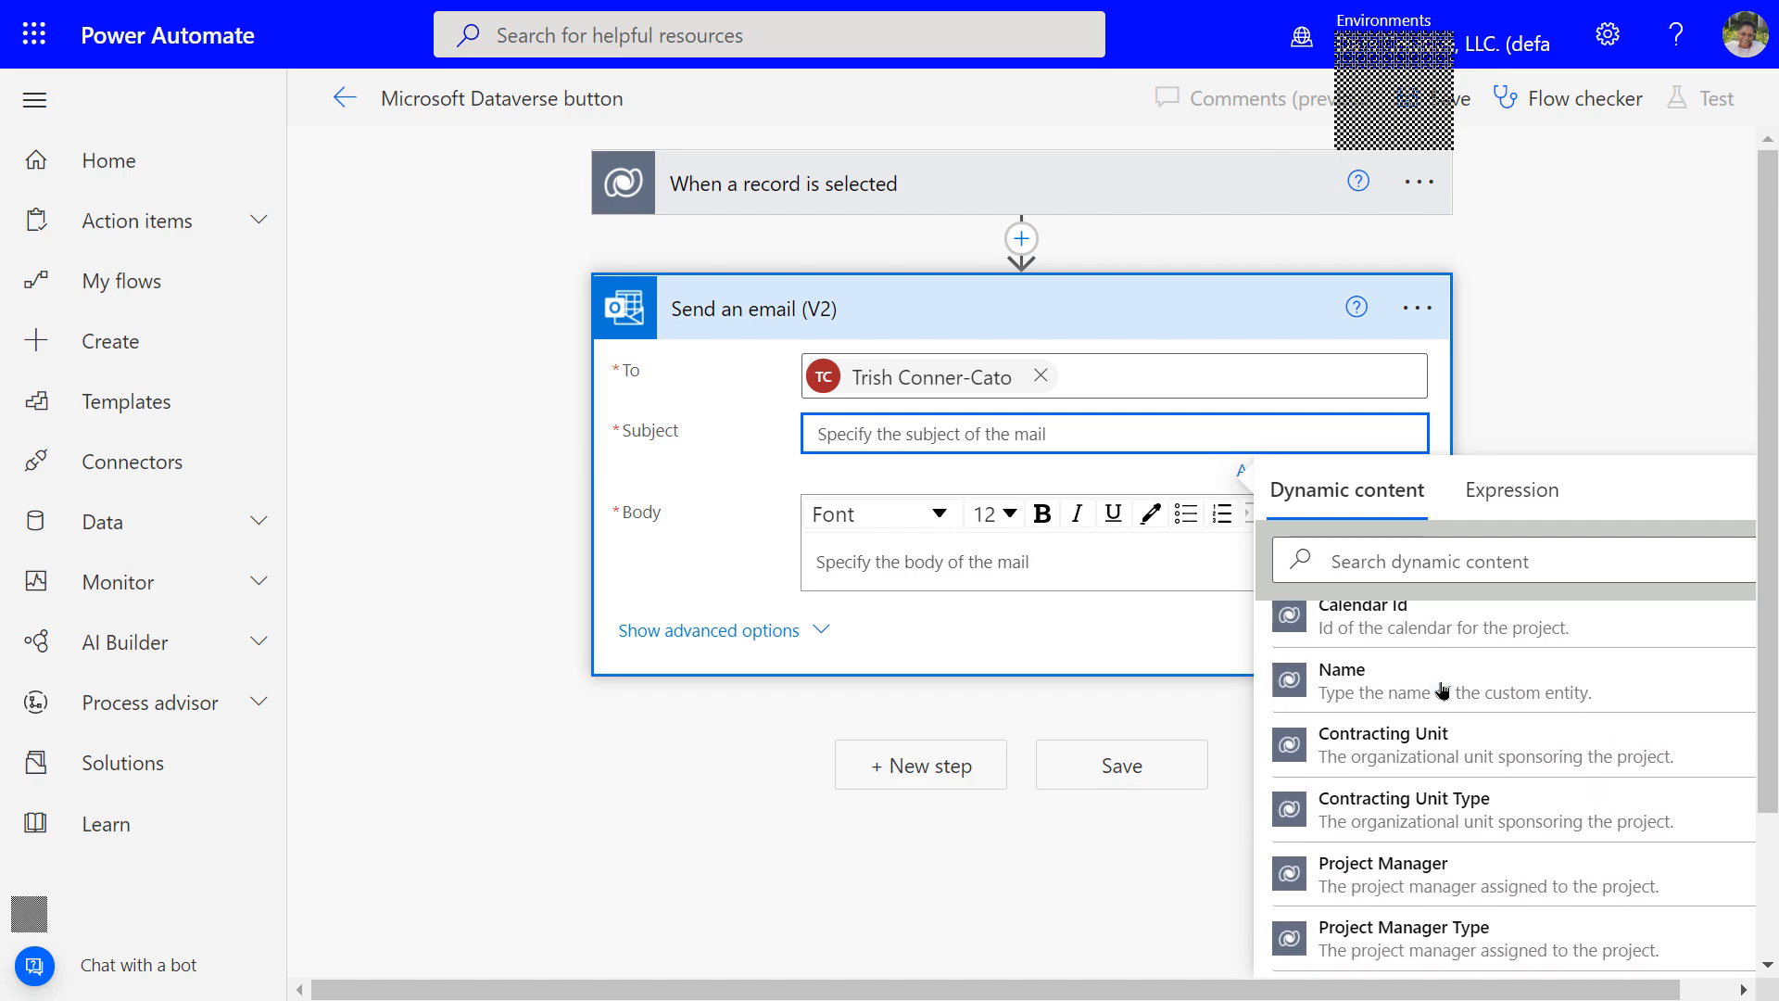
{"action": "scroll", "coordinate": [1443, 691], "scroll_direction": "down", "scroll_amount": 1}
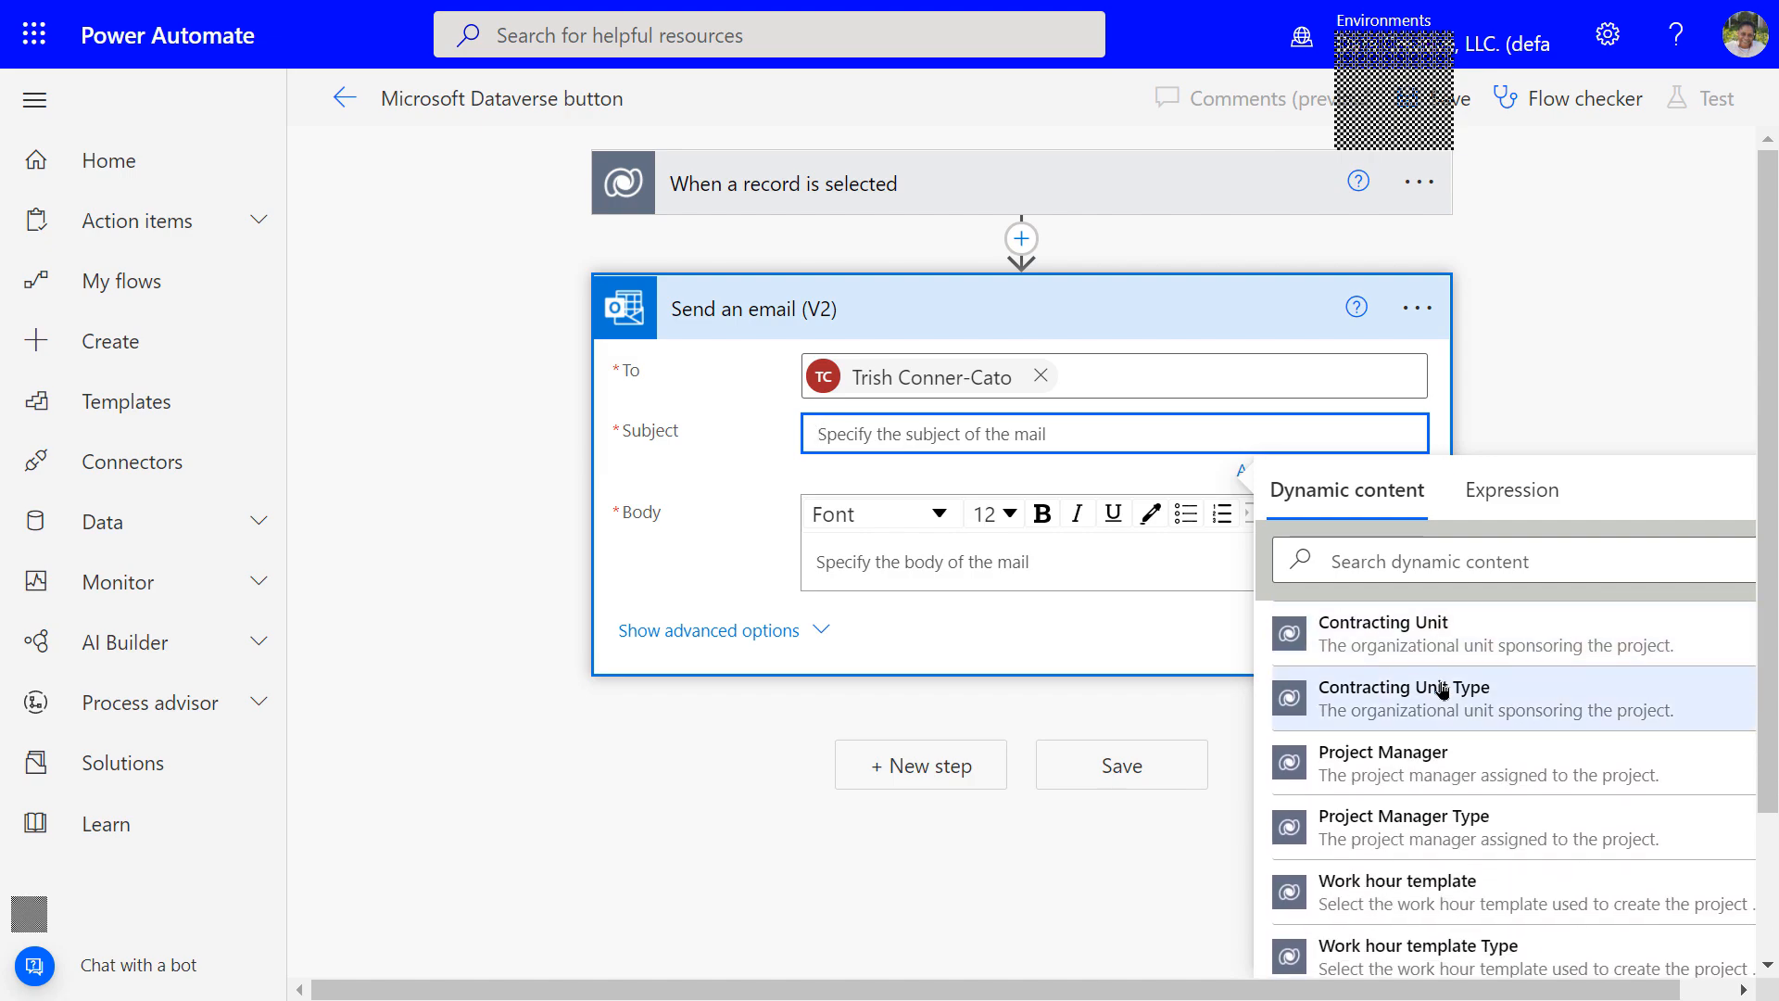
{"action": "left_click", "coordinate": [1446, 758]}
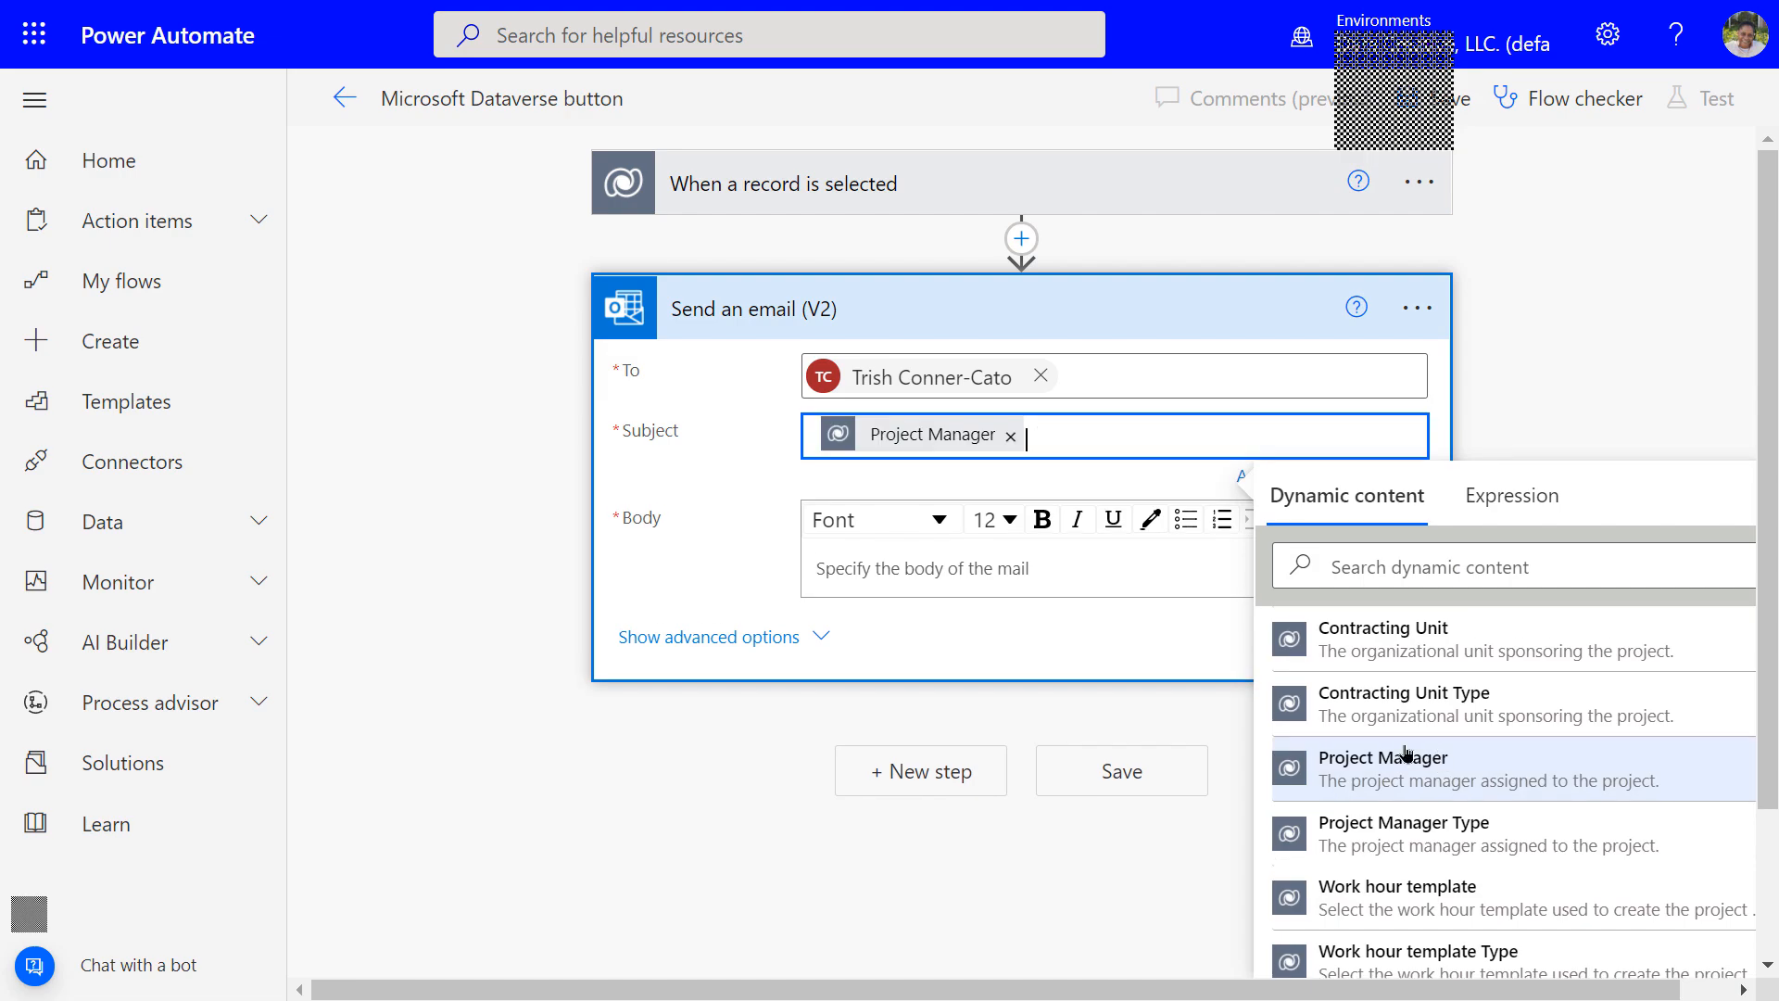
Put the project Name dynamic value in the email Body and save the flow
{"action": "left_click", "coordinate": [815, 565]}
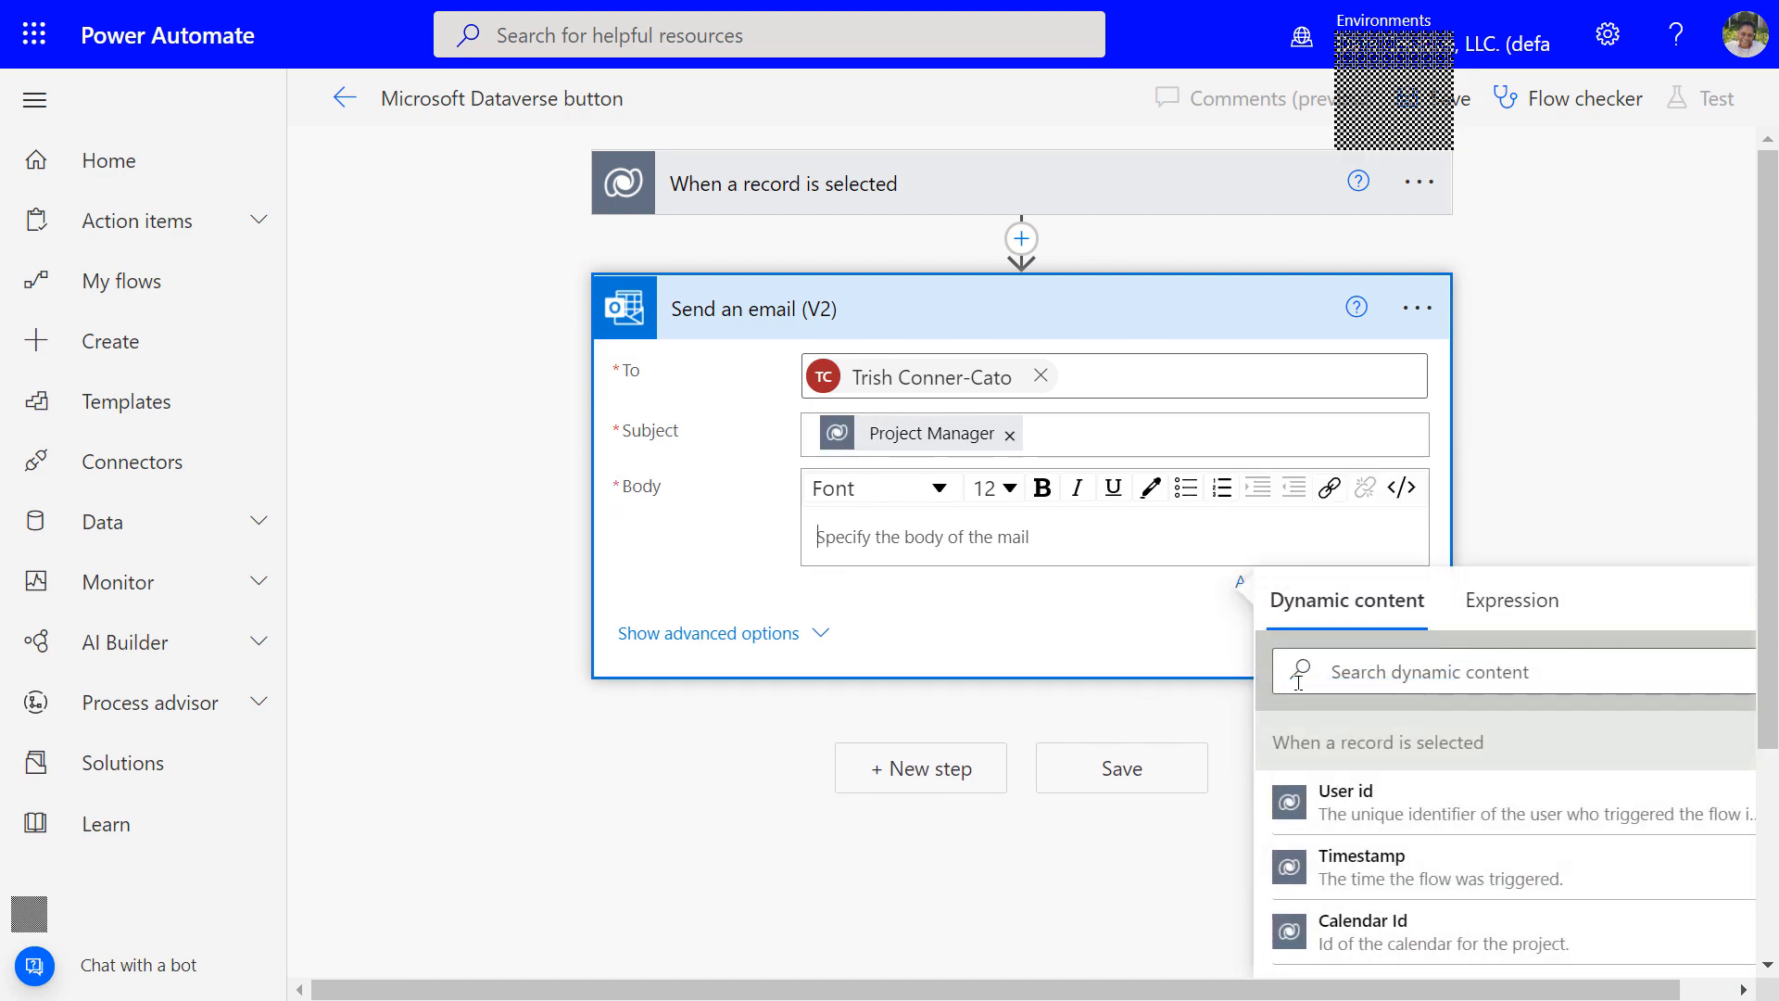
{"action": "scroll", "coordinate": [1494, 819], "scroll_direction": "down", "scroll_amount": 3}
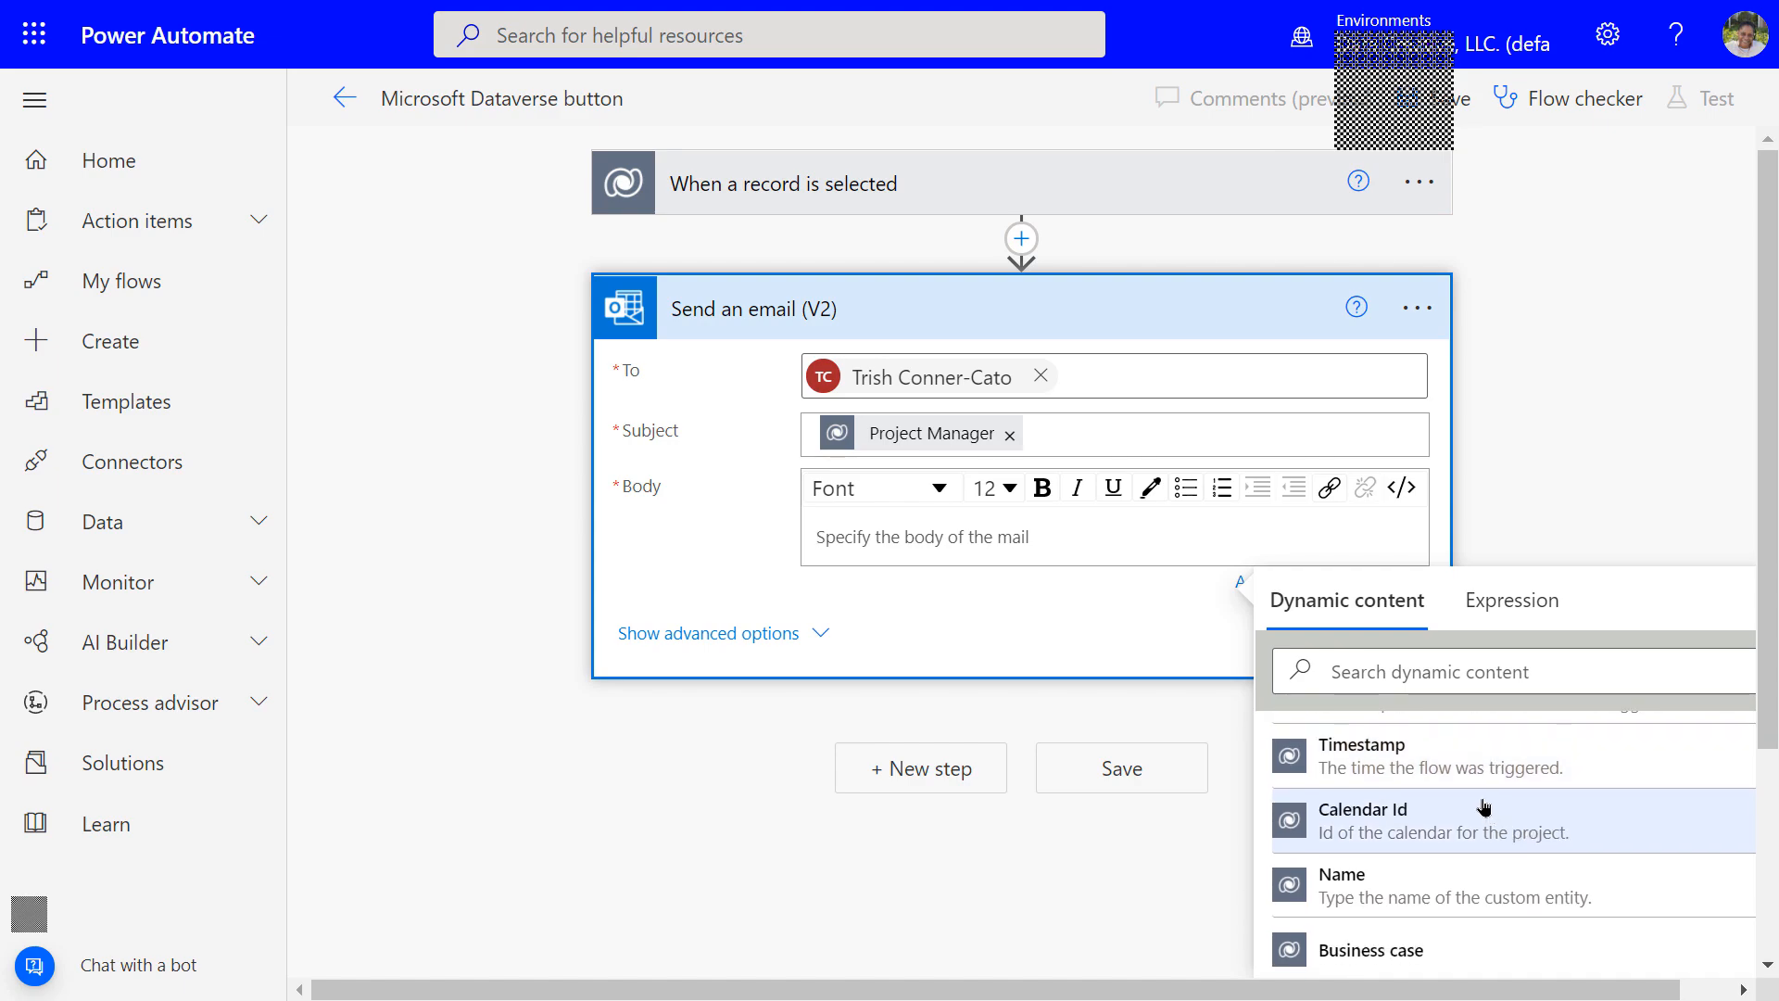
{"action": "scroll", "coordinate": [1480, 807], "scroll_direction": "down", "scroll_amount": 1}
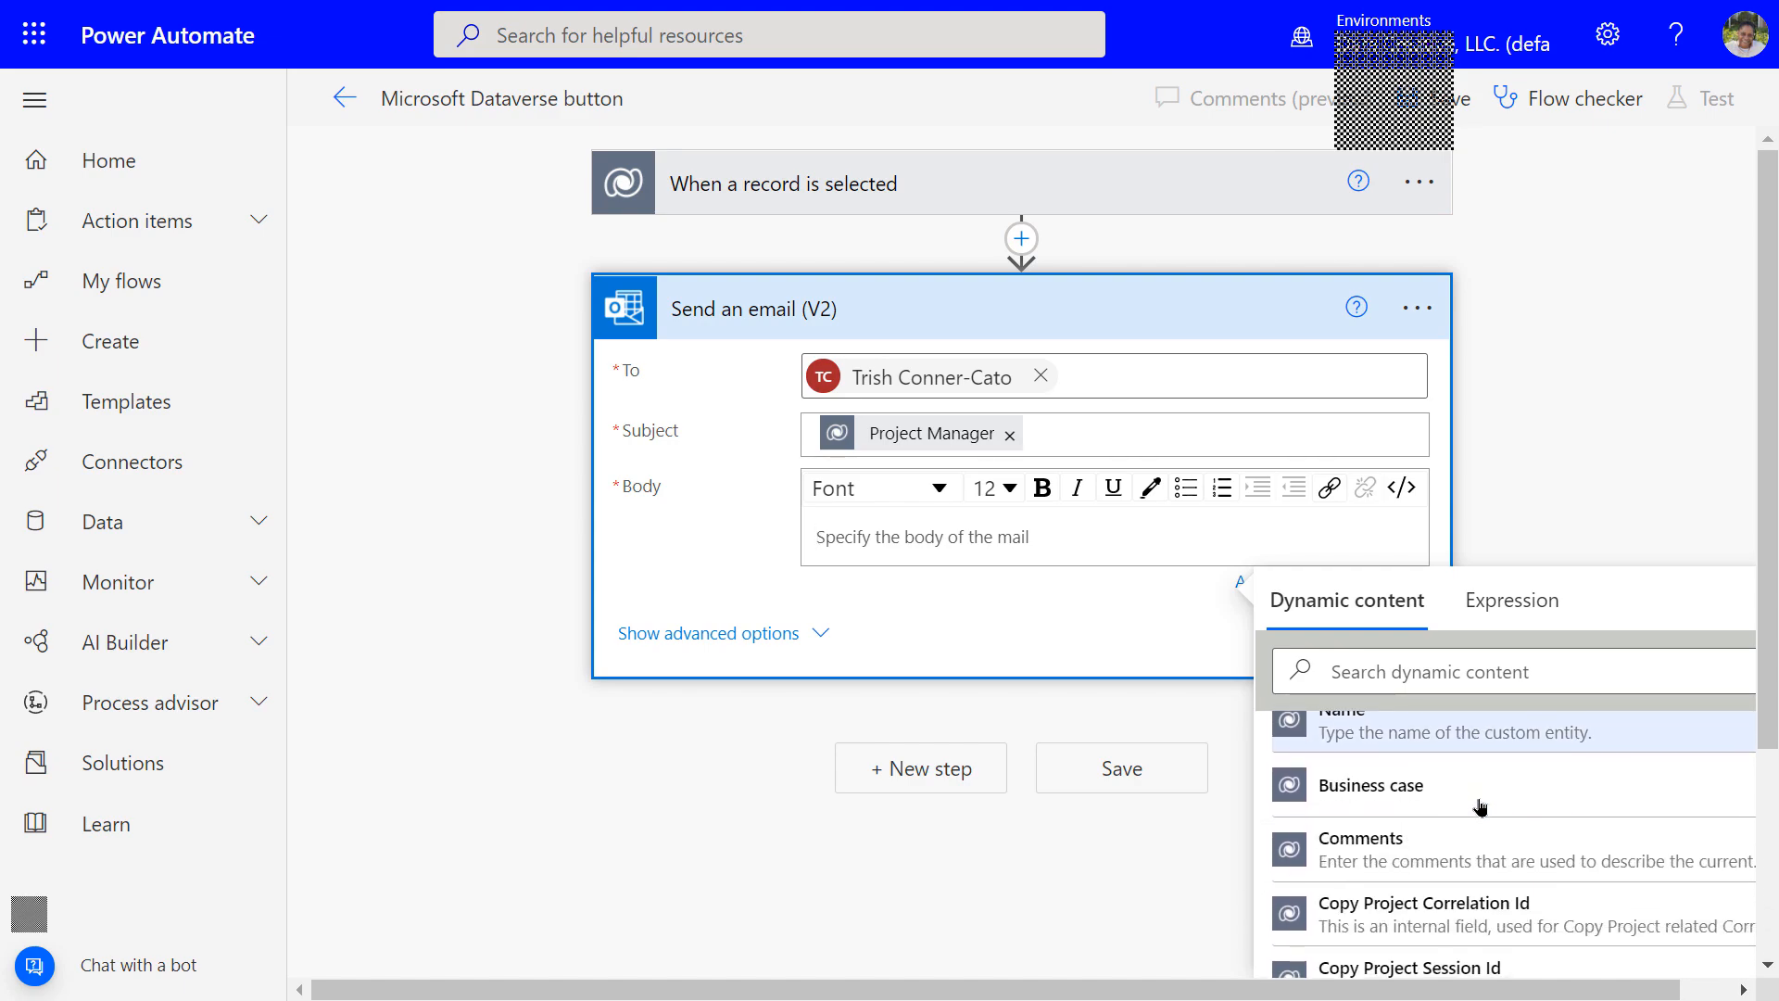
{"action": "scroll", "coordinate": [1479, 806], "scroll_direction": "down", "scroll_amount": 3}
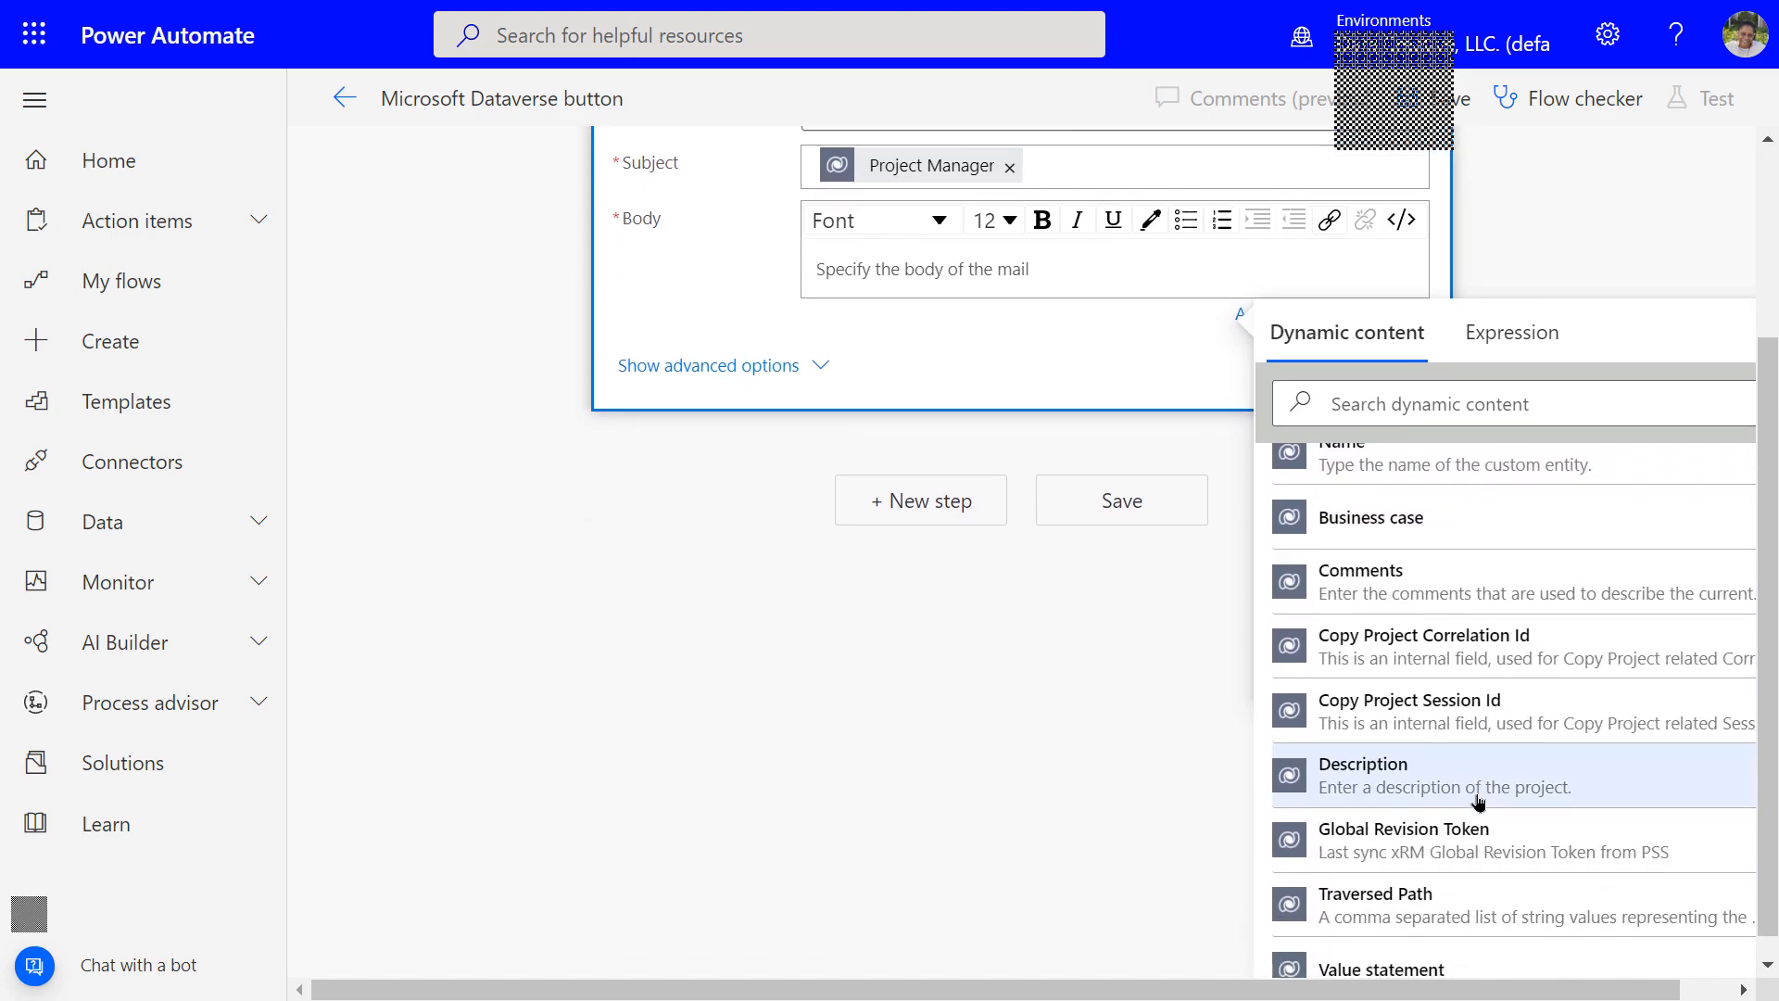
{"action": "scroll", "coordinate": [1479, 805], "scroll_direction": "up", "scroll_amount": 3}
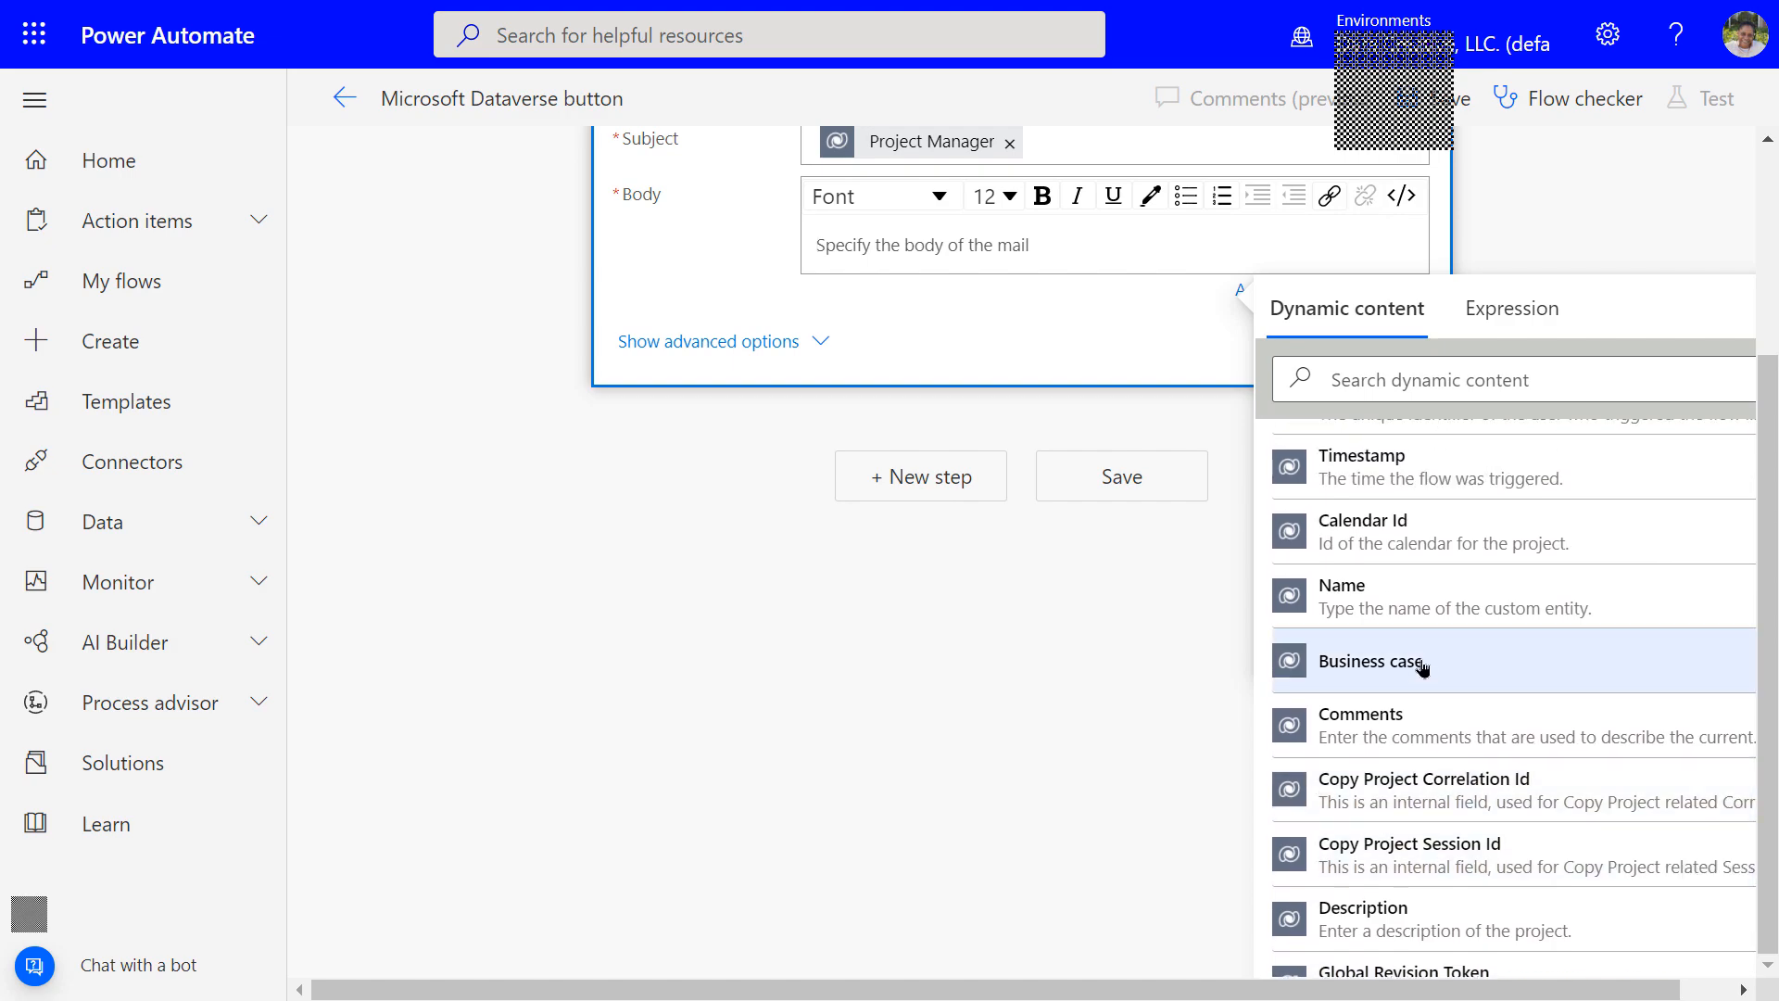
{"action": "left_click", "coordinate": [1387, 605]}
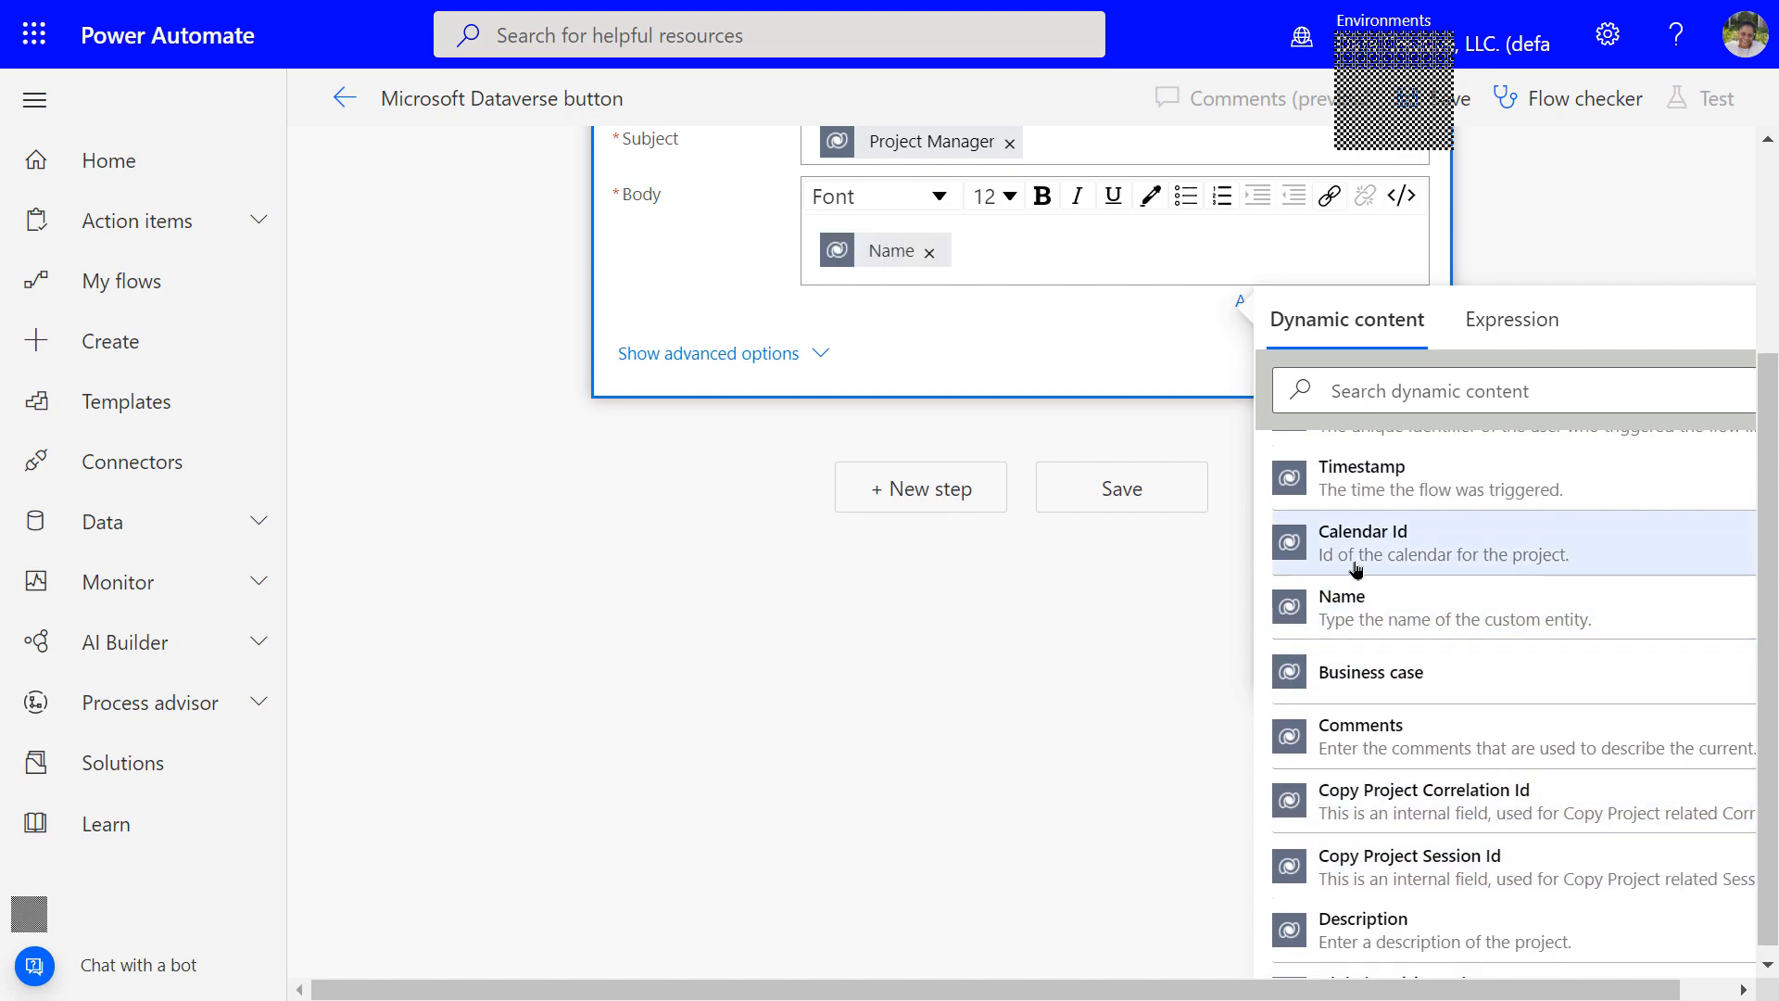
{"action": "left_click", "coordinate": [1028, 368]}
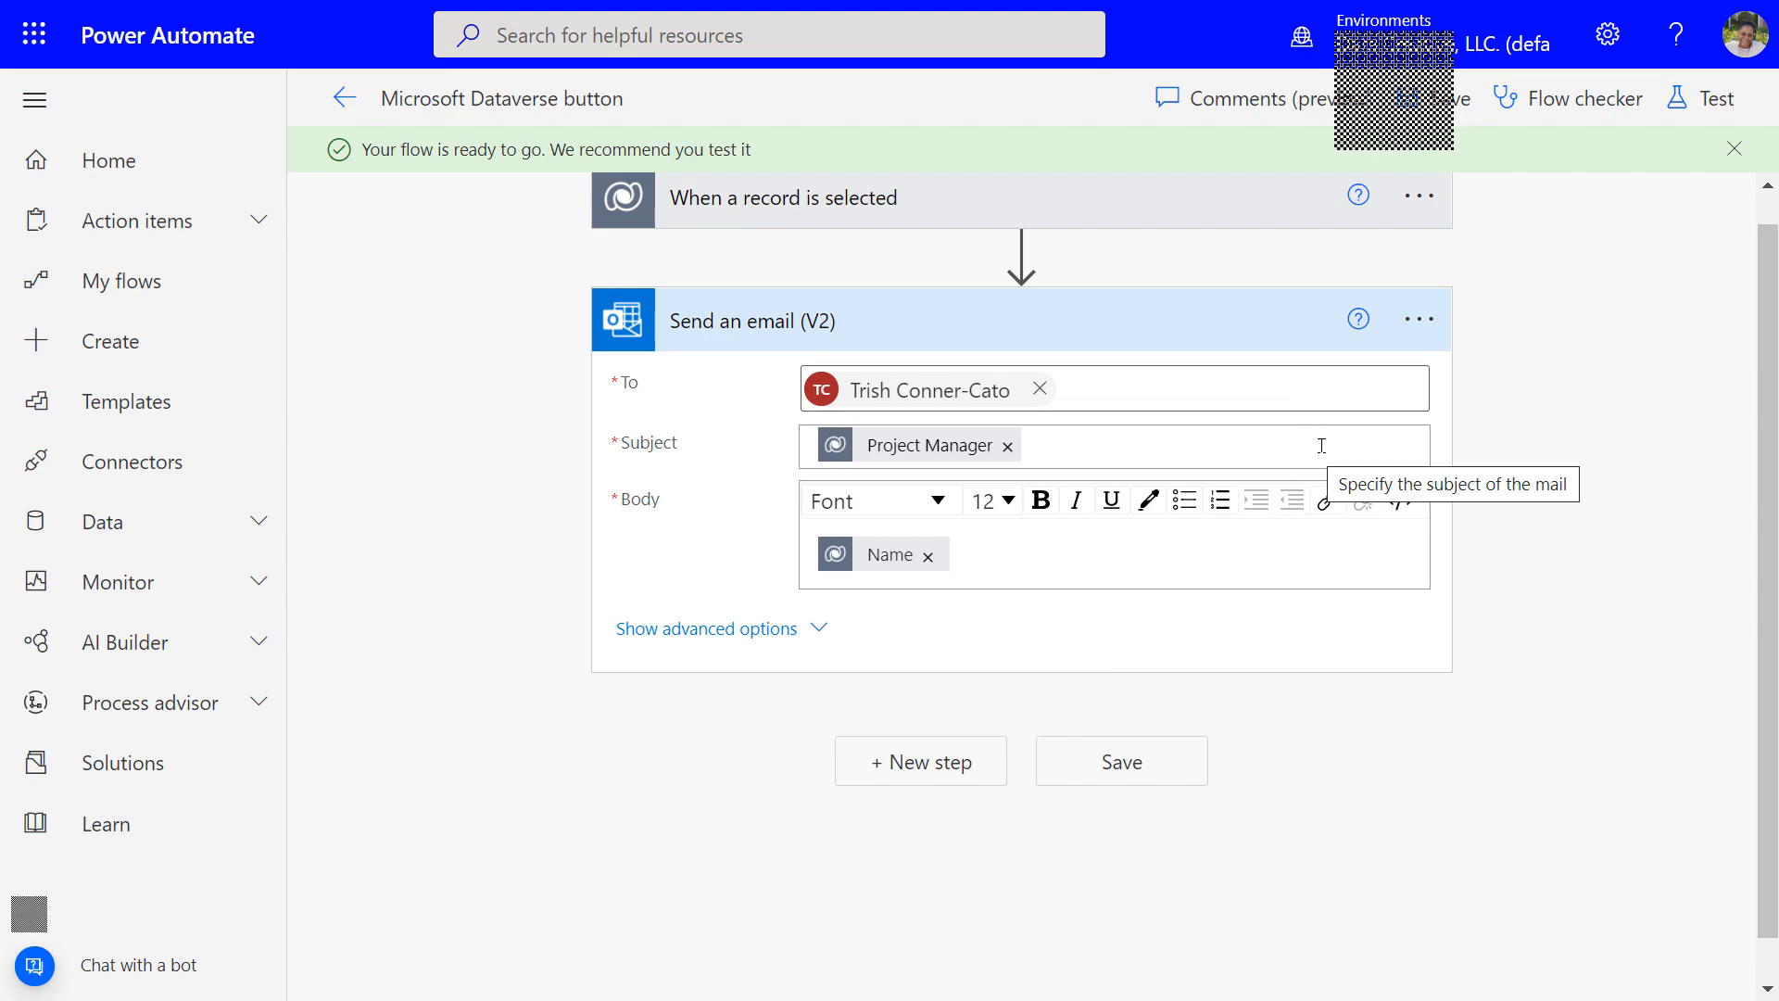
Dismiss the green 'Your flow is ready to go' banner
{"action": "left_click", "coordinate": [1728, 150]}
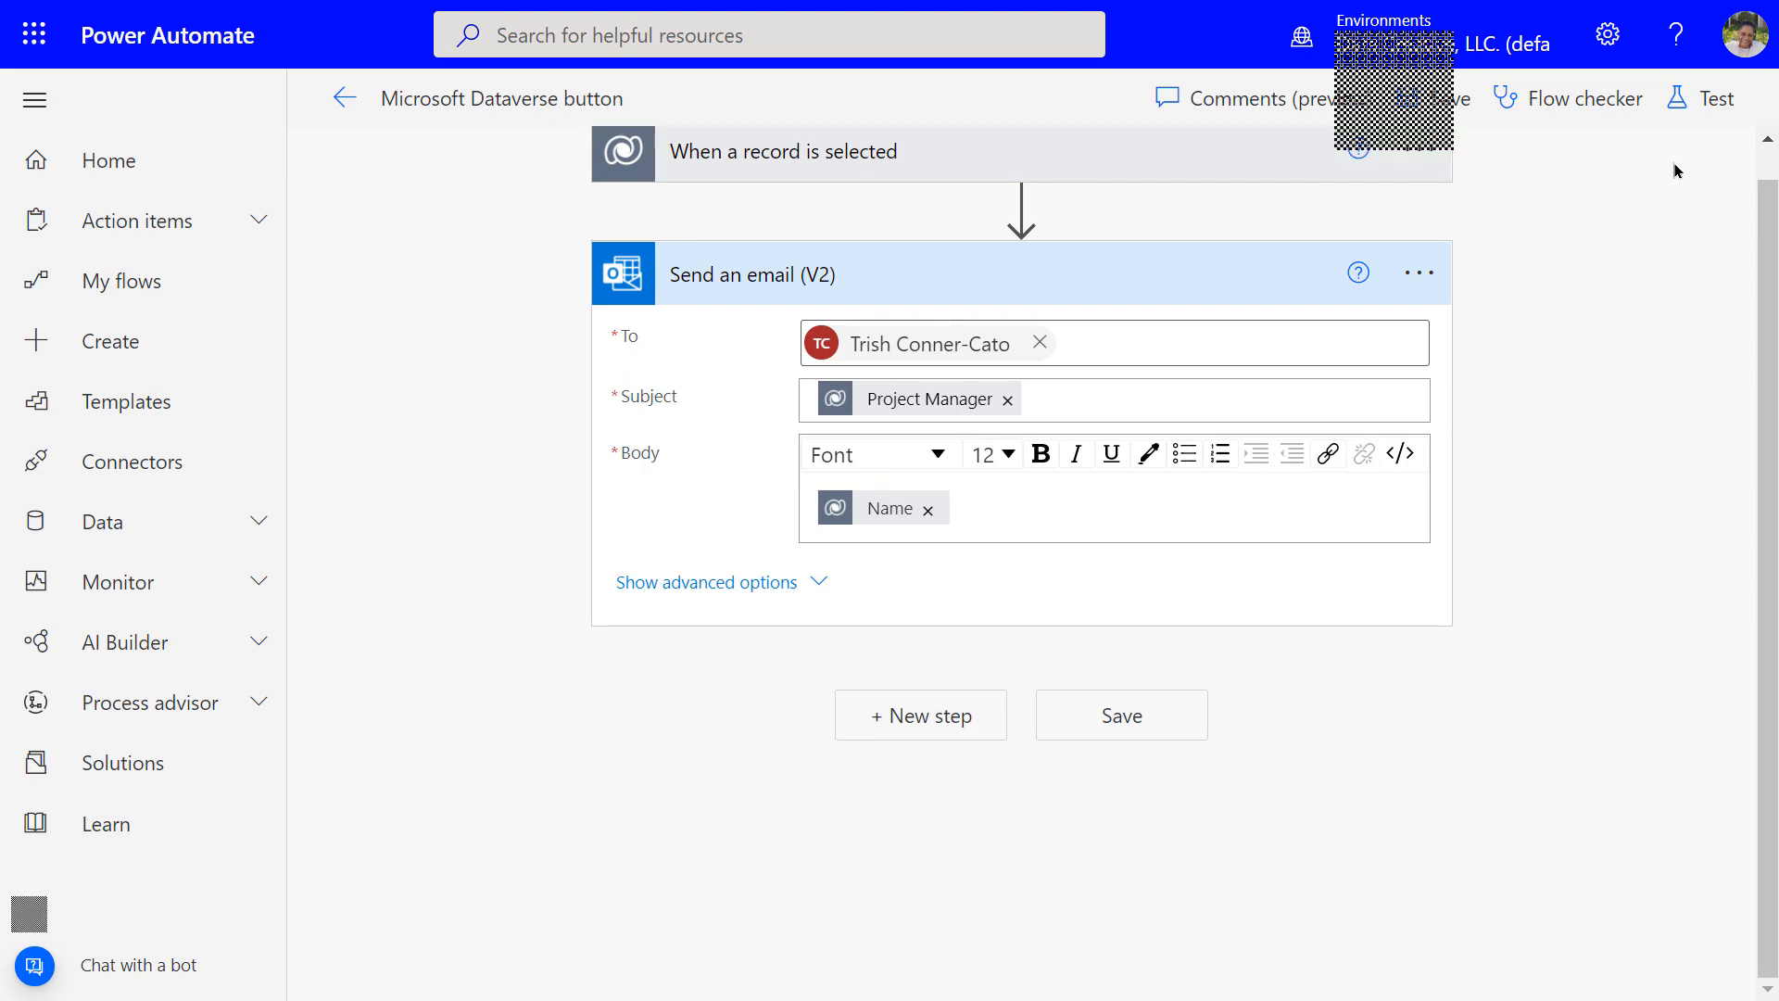
Begin an Automatic flow test, cancel it, and reload the Sample Project page
{"action": "left_click", "coordinate": [1696, 111]}
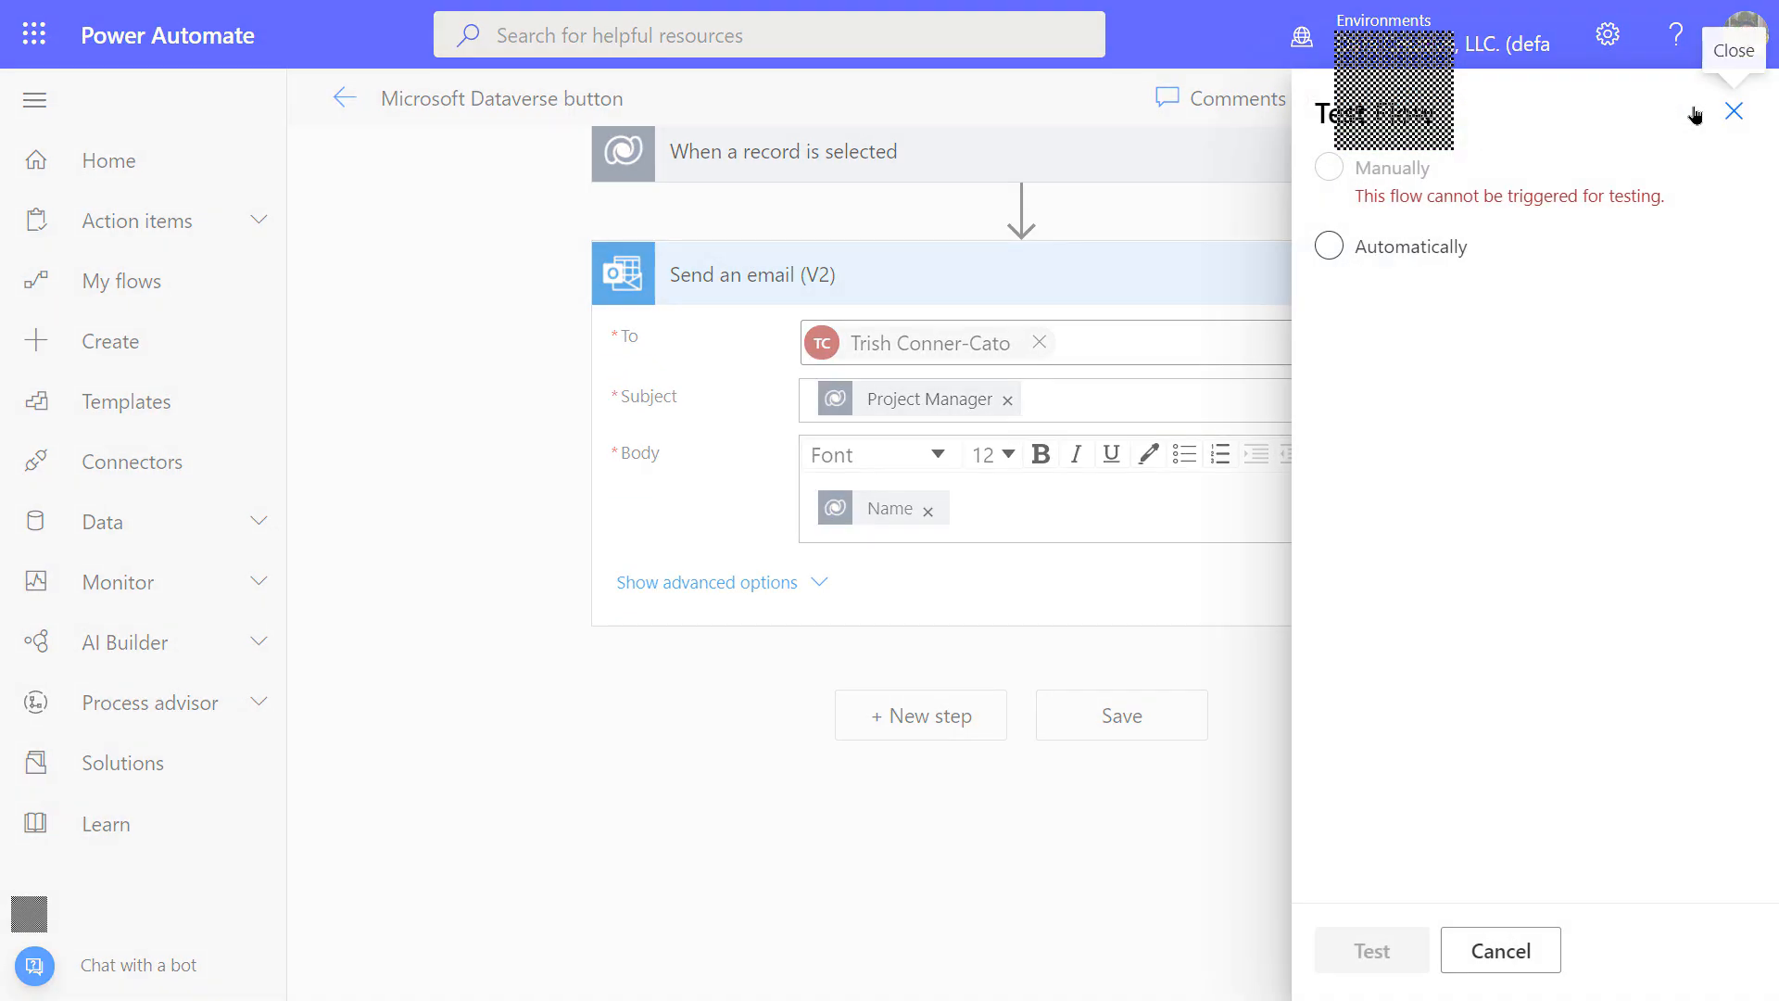
{"action": "left_click", "coordinate": [1333, 243]}
{"action": "left_click", "coordinate": [1501, 955]}
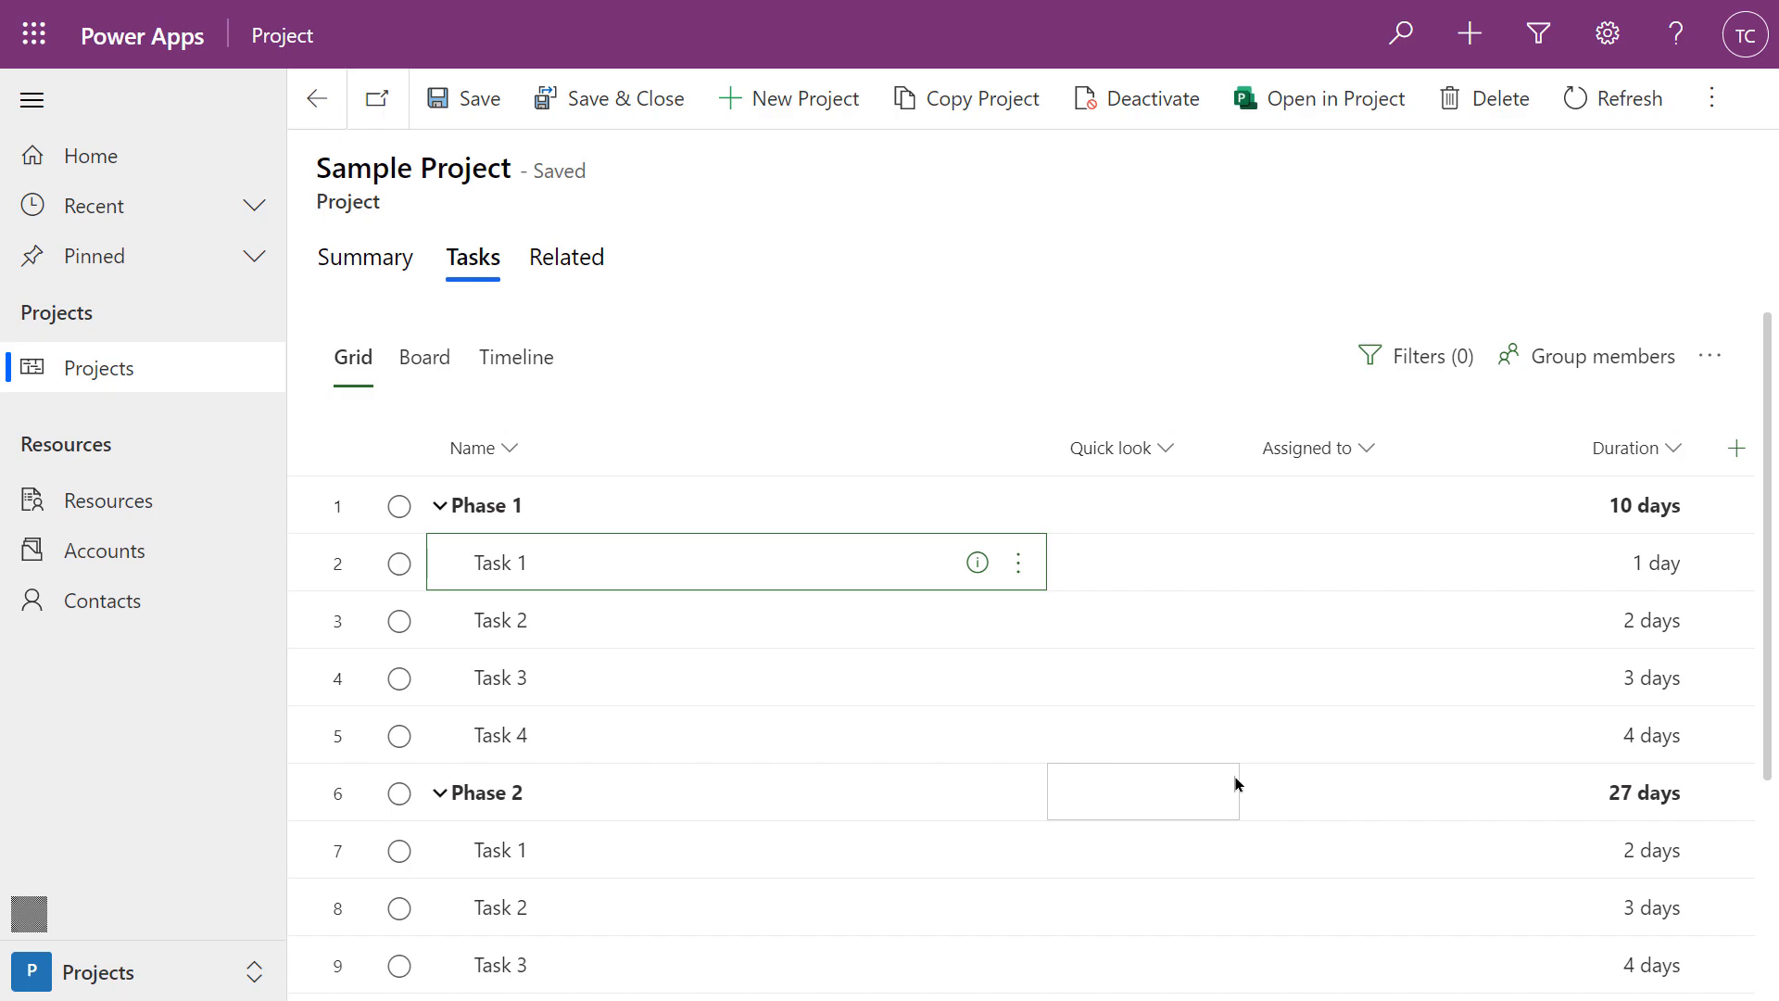
{"action": "key", "text": "F5"}
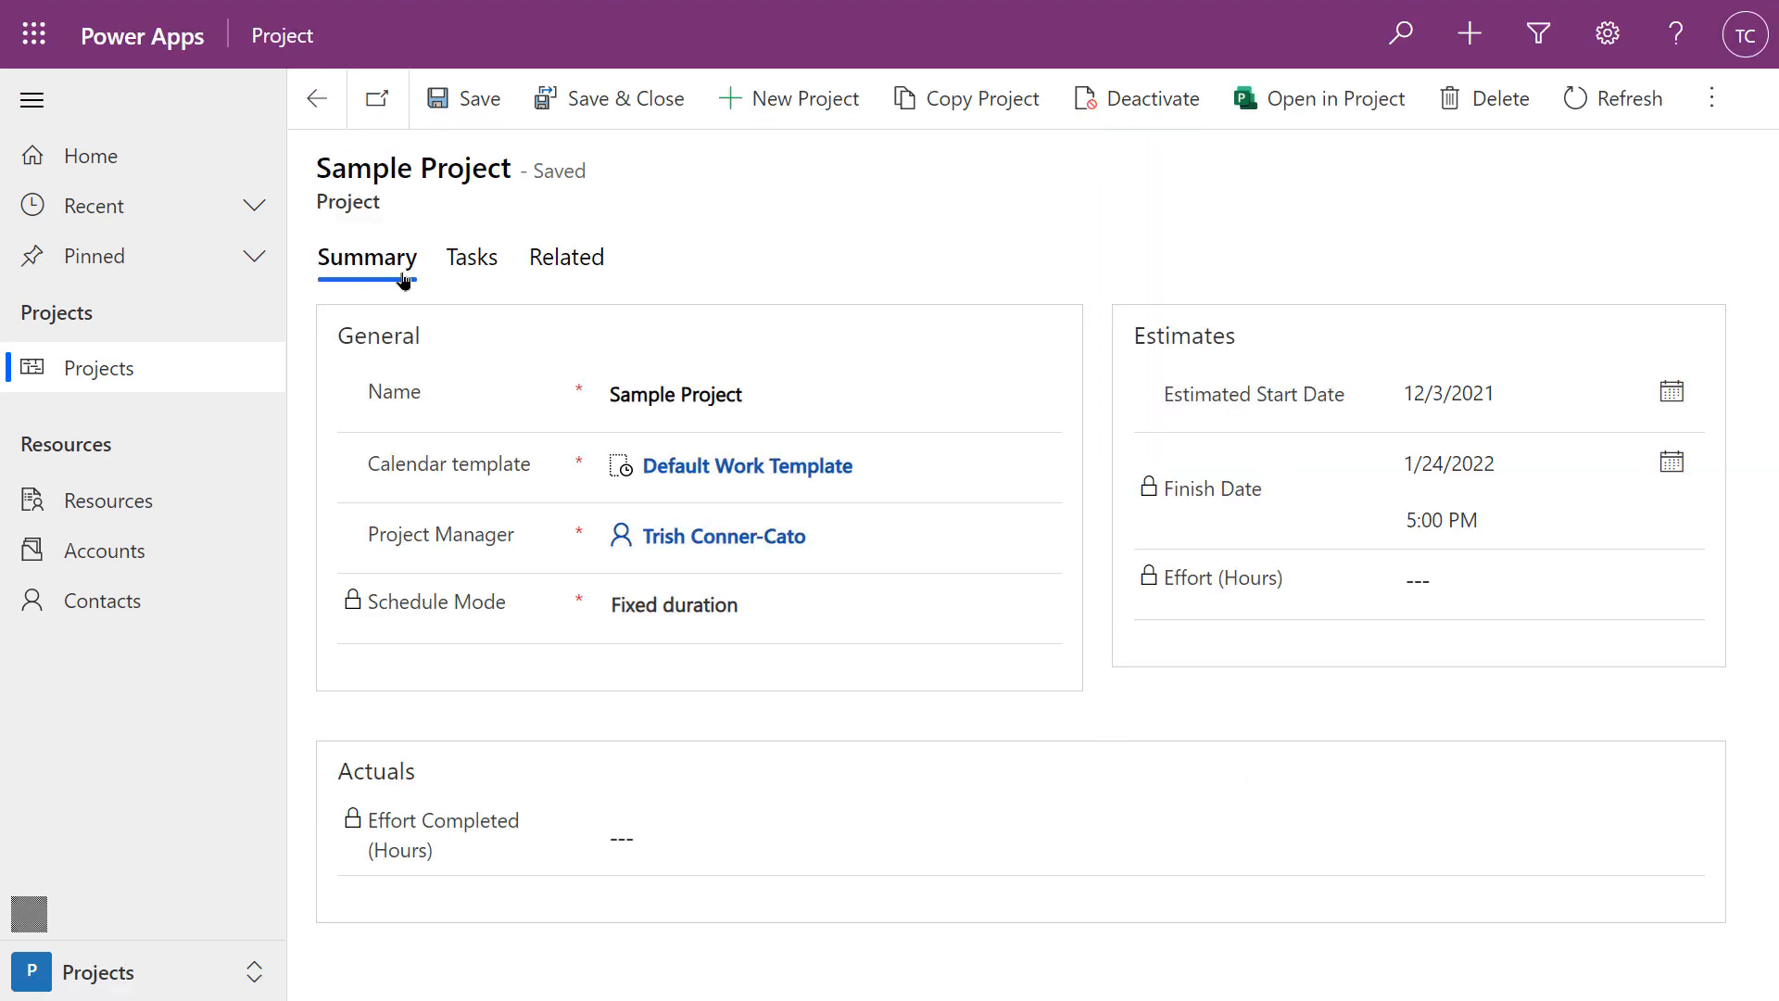
{"action": "left_click", "coordinate": [470, 265]}
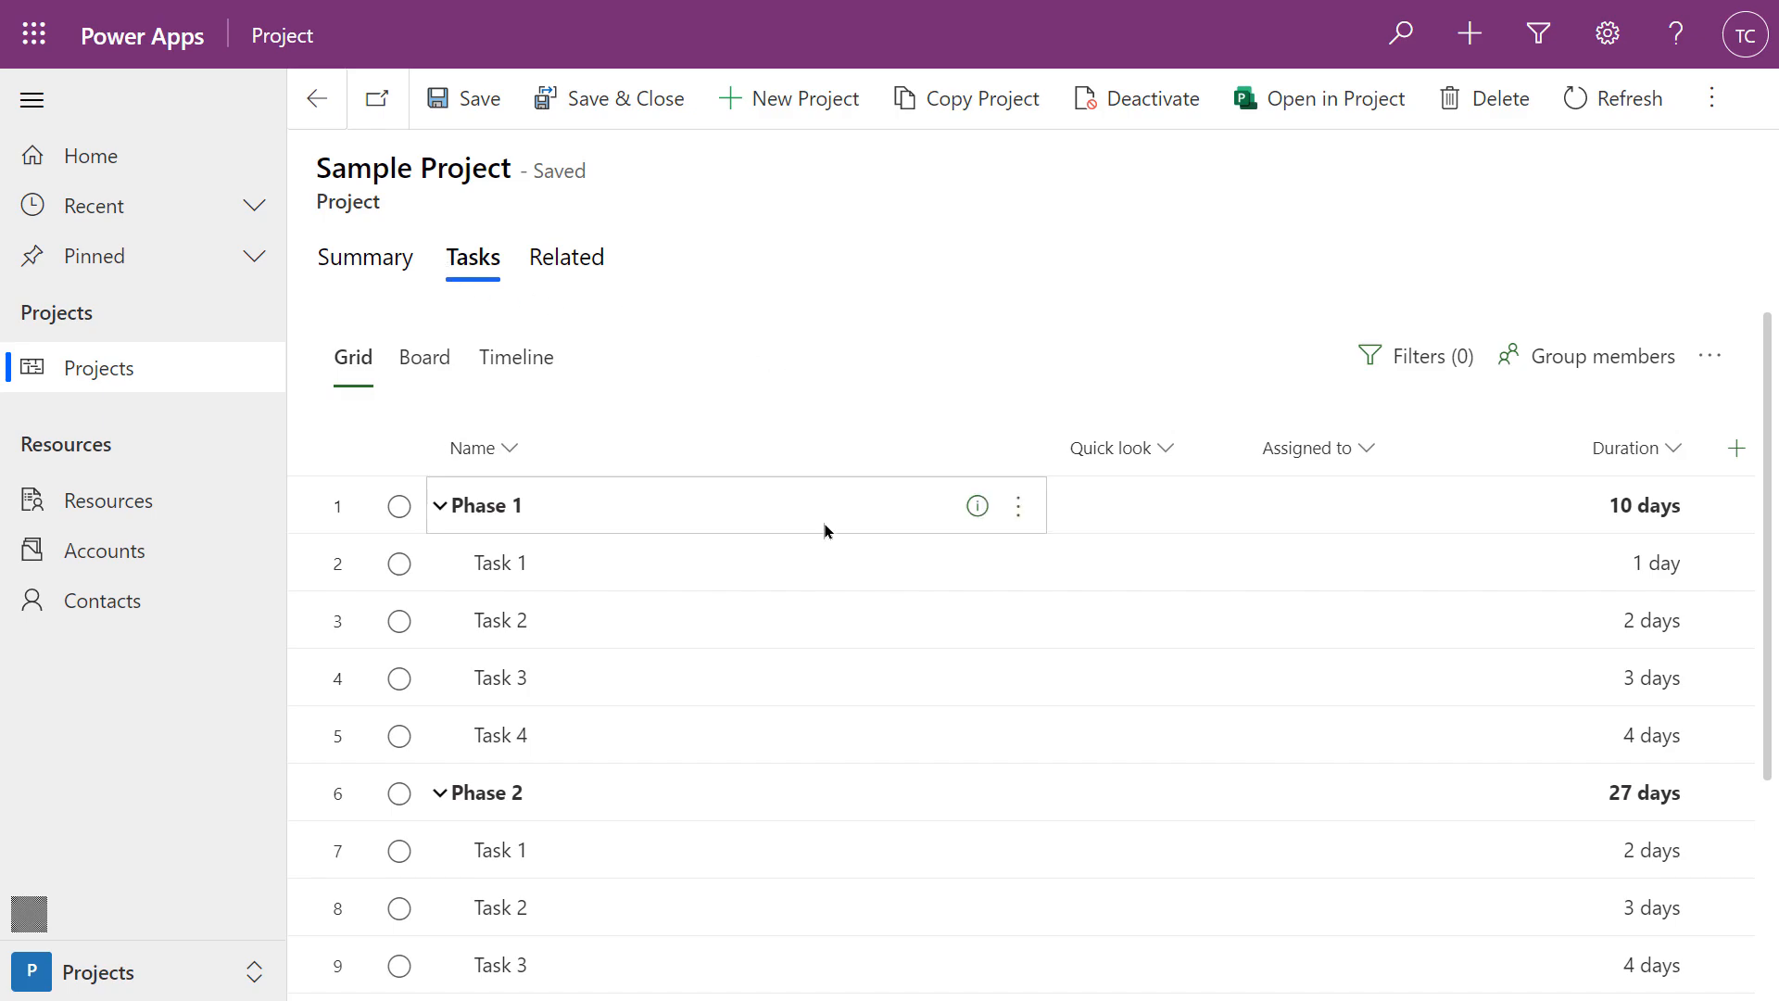
{"action": "left_click", "coordinate": [800, 577]}
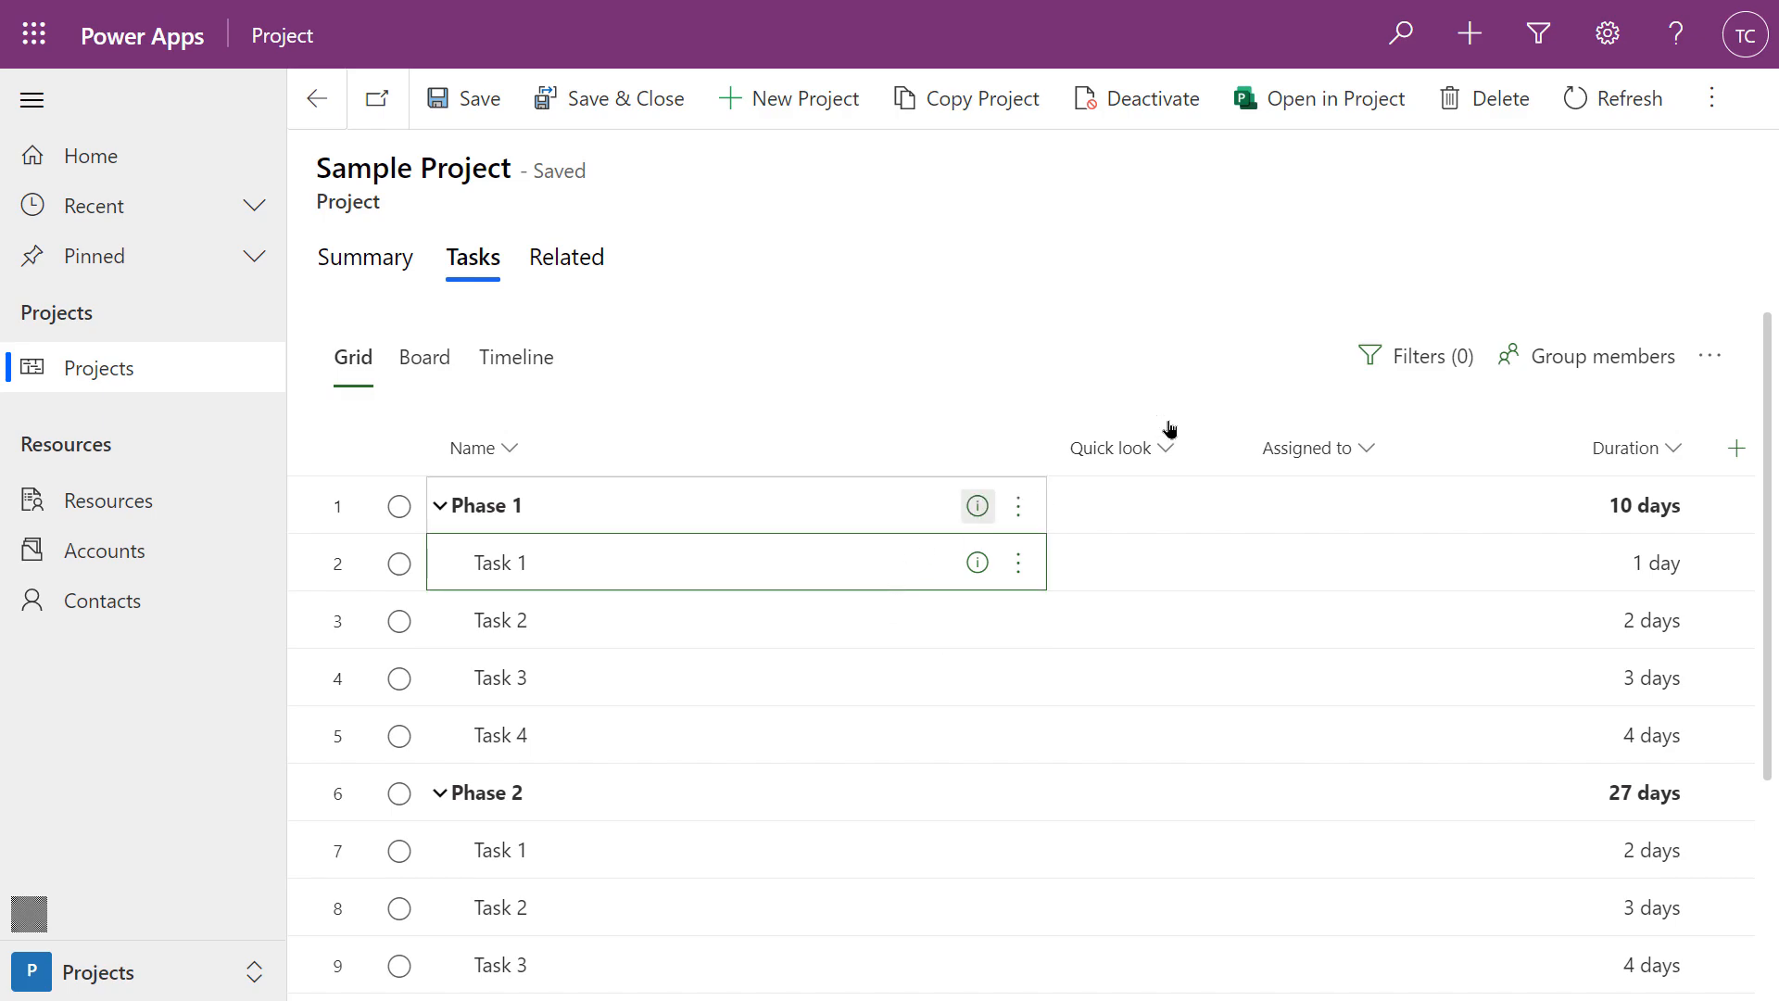
Launch the Microsoft Dataverse button flow from the Sample Project's Flow commands
{"action": "left_click", "coordinate": [1697, 108]}
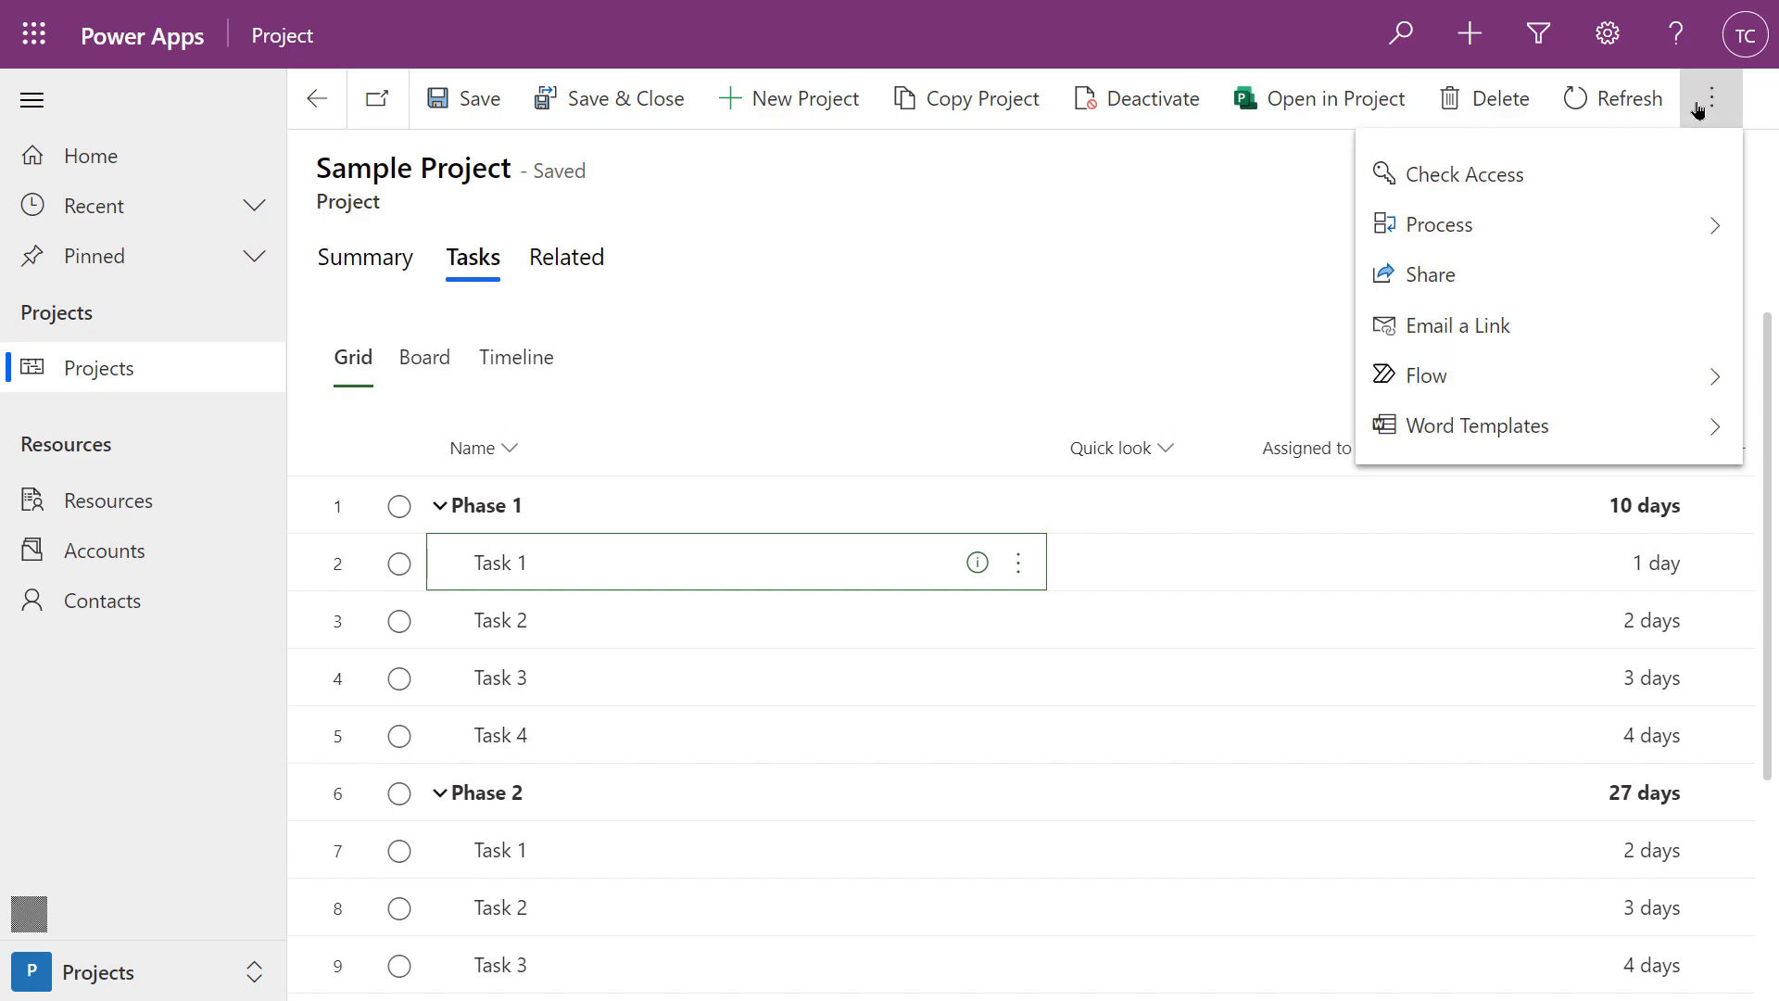
{"action": "left_click", "coordinate": [1413, 375]}
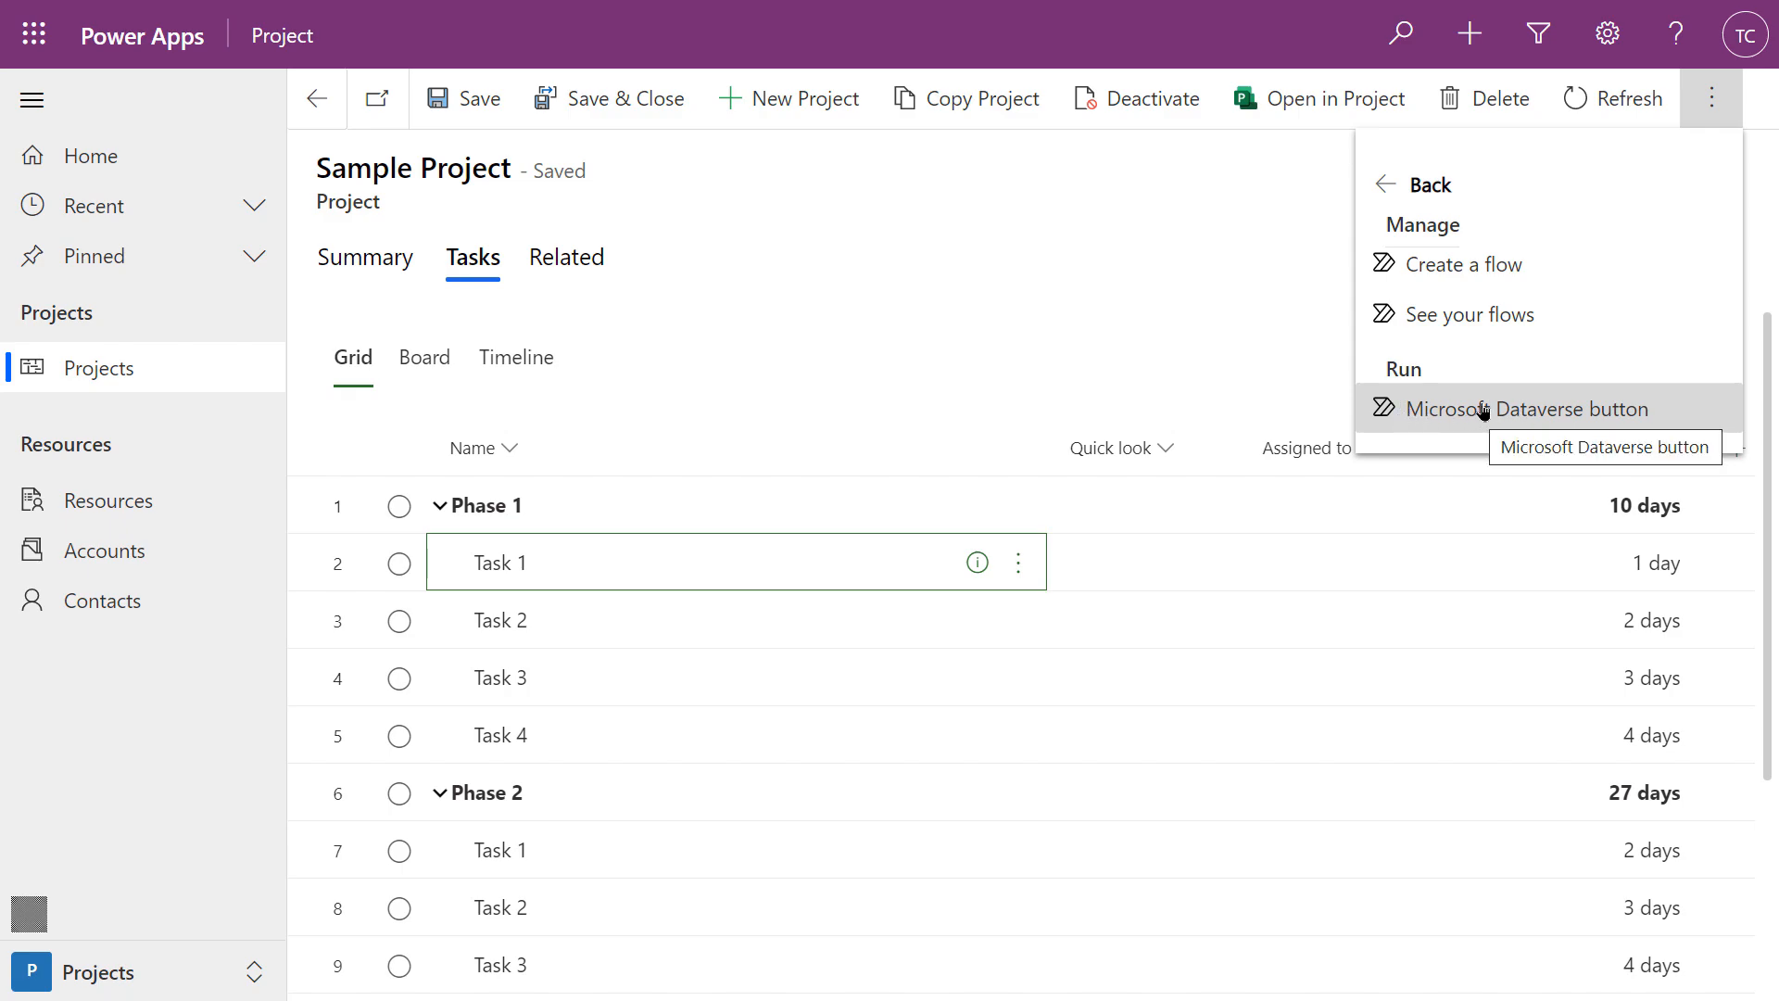
{"action": "left_click", "coordinate": [1458, 408]}
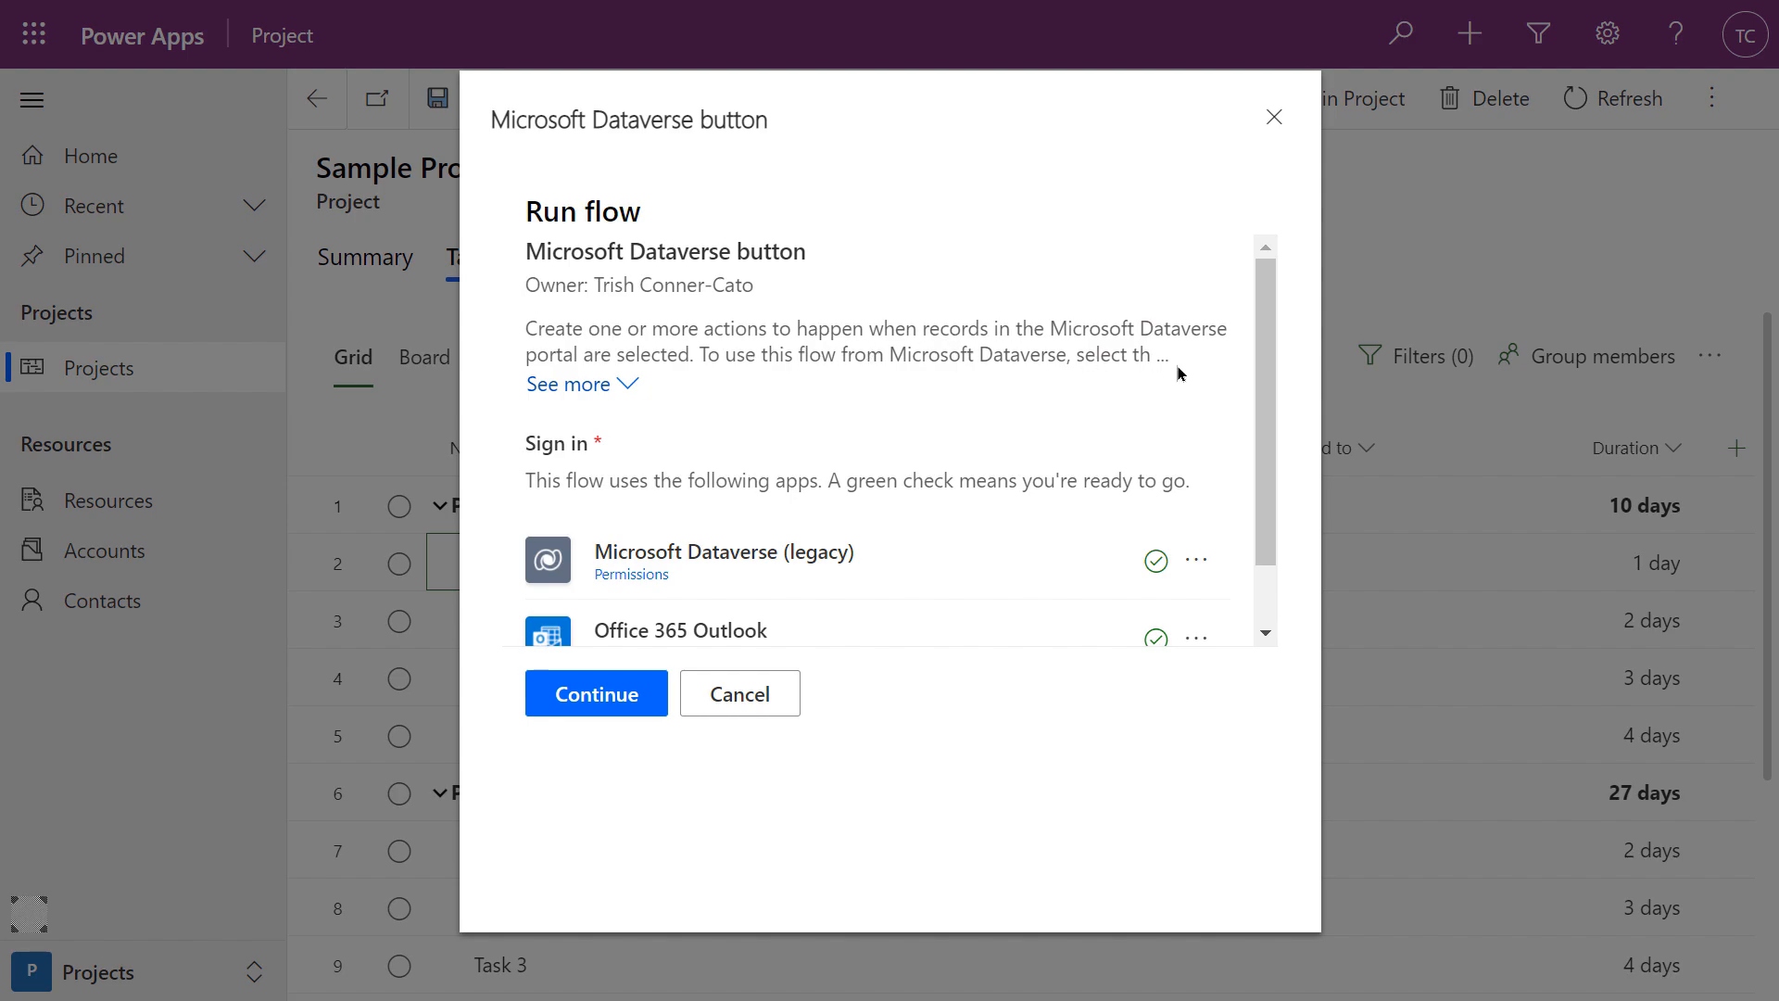
Accept the Dataverse and Outlook connections, run the flow, then switch to Outlook for the email
{"action": "left_click", "coordinate": [620, 386]}
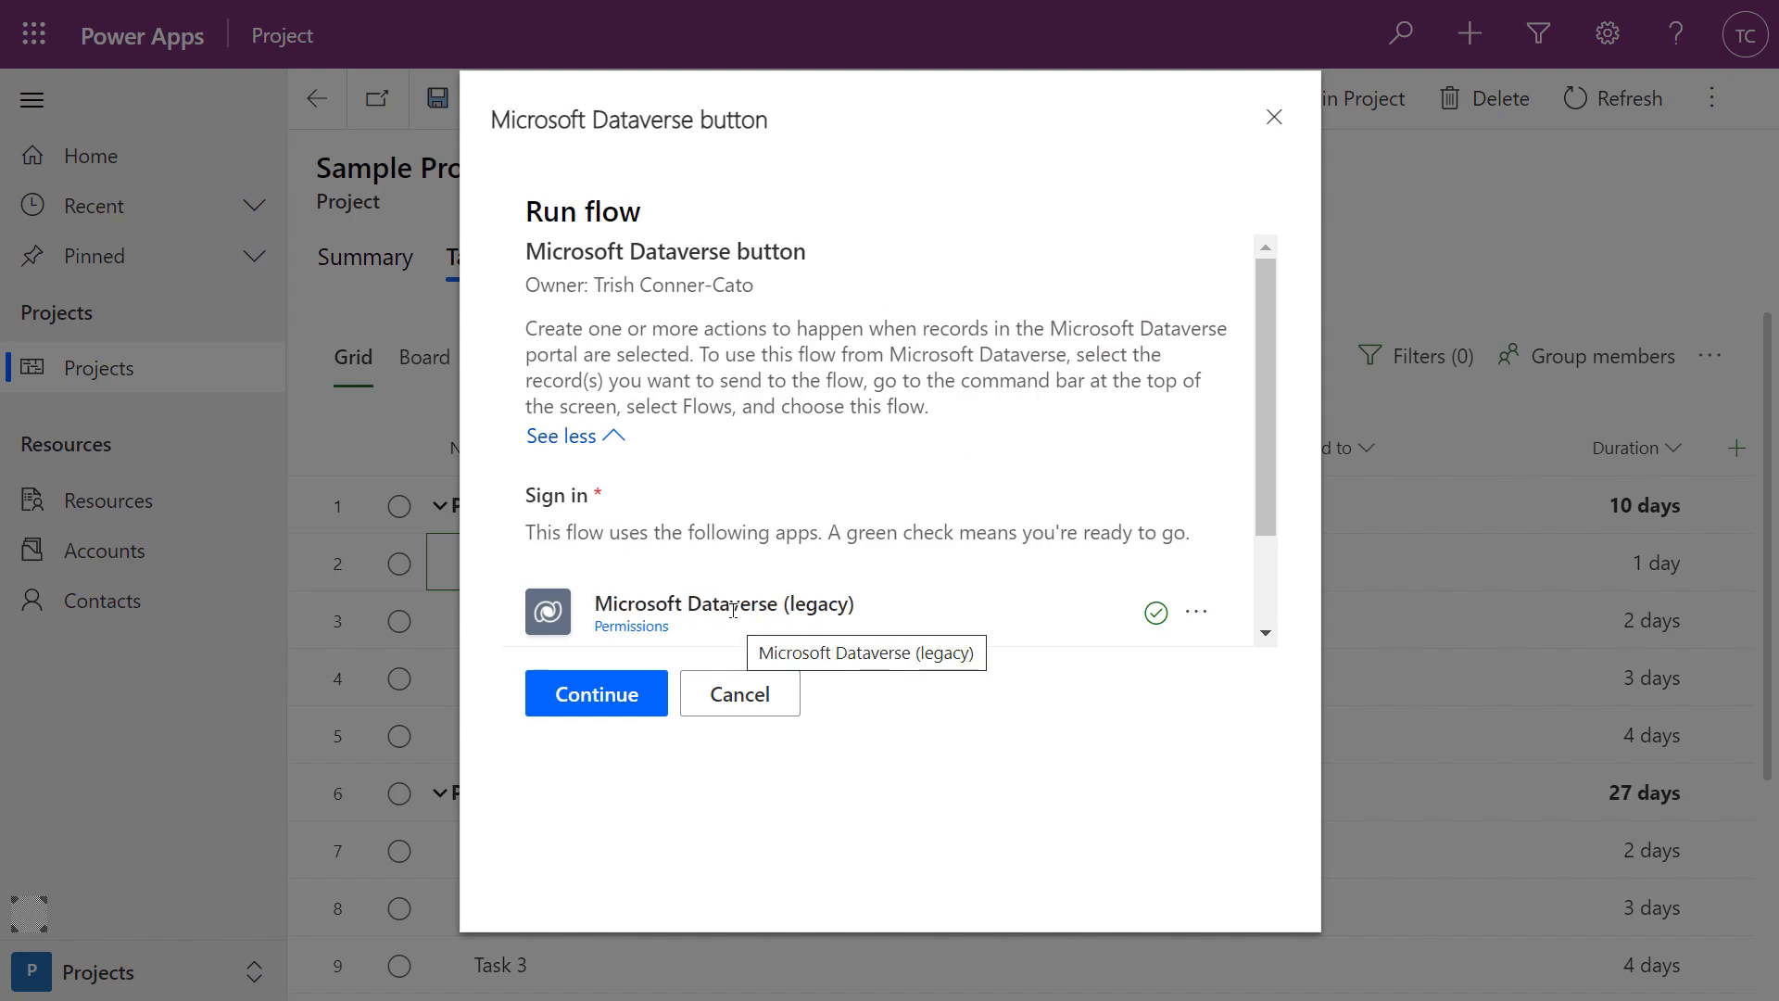
{"action": "scroll", "coordinate": [774, 505], "scroll_direction": "down", "scroll_amount": 2}
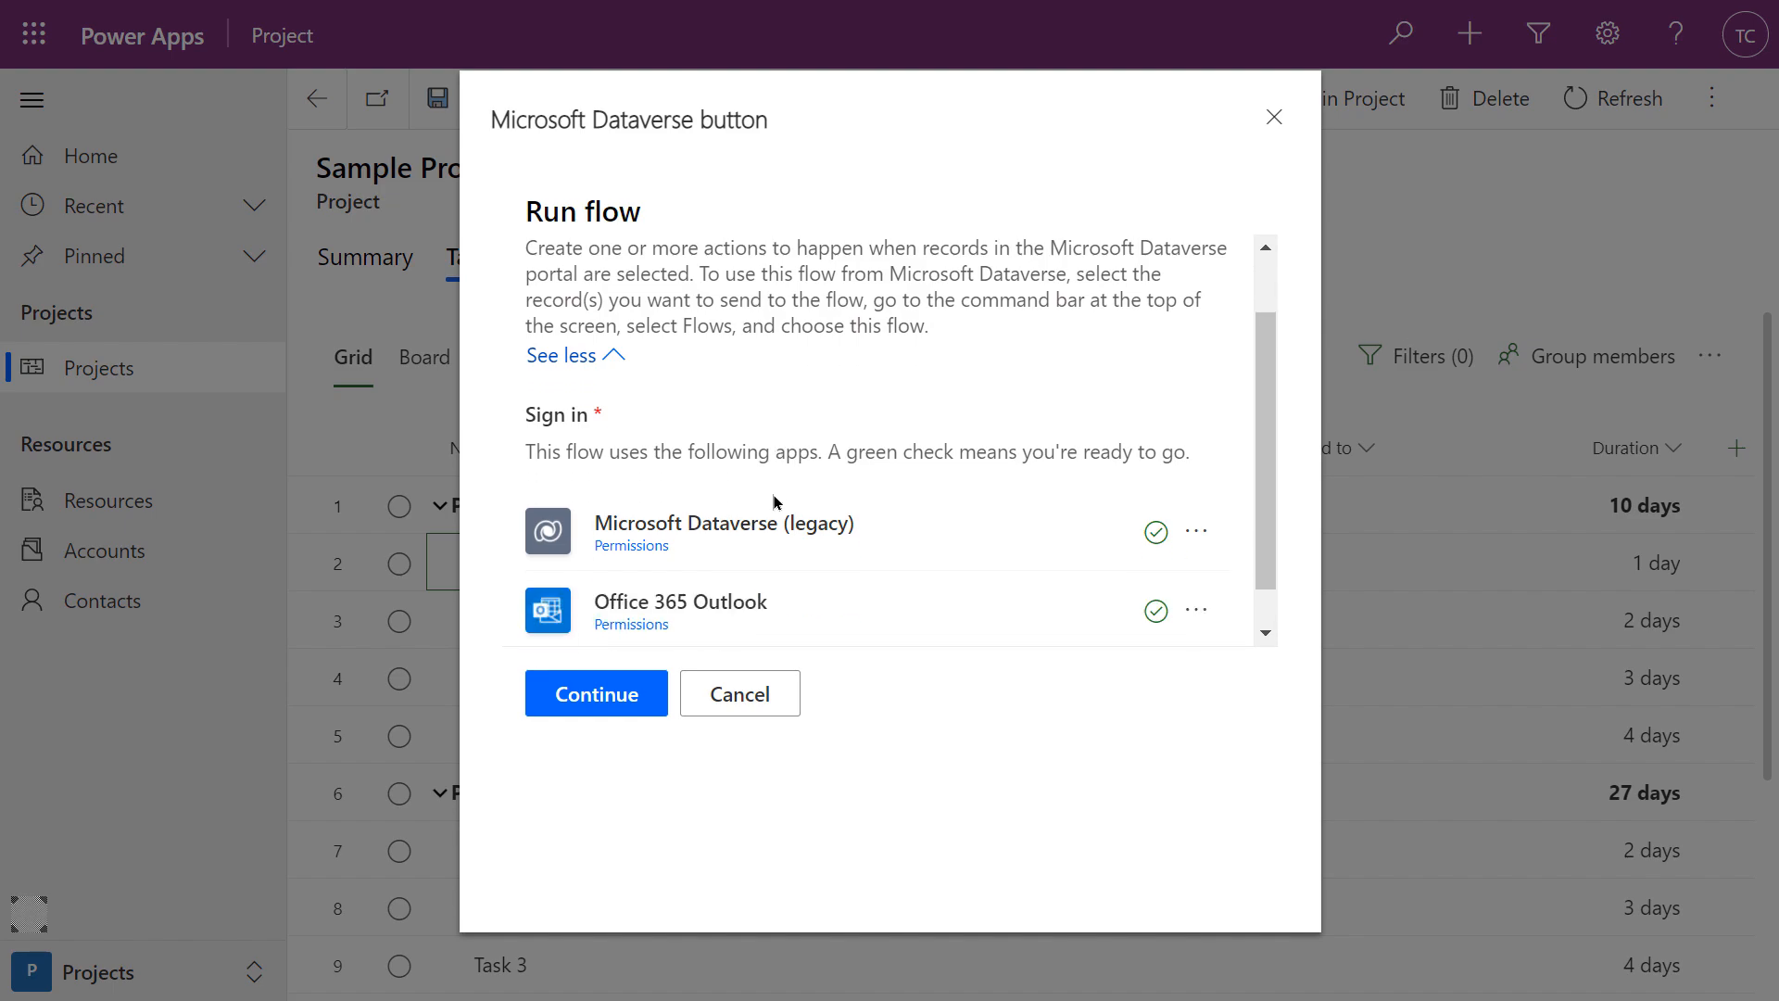
{"action": "scroll", "coordinate": [770, 499], "scroll_direction": "up", "scroll_amount": 1}
{"action": "scroll", "coordinate": [767, 500], "scroll_direction": "down", "scroll_amount": 1}
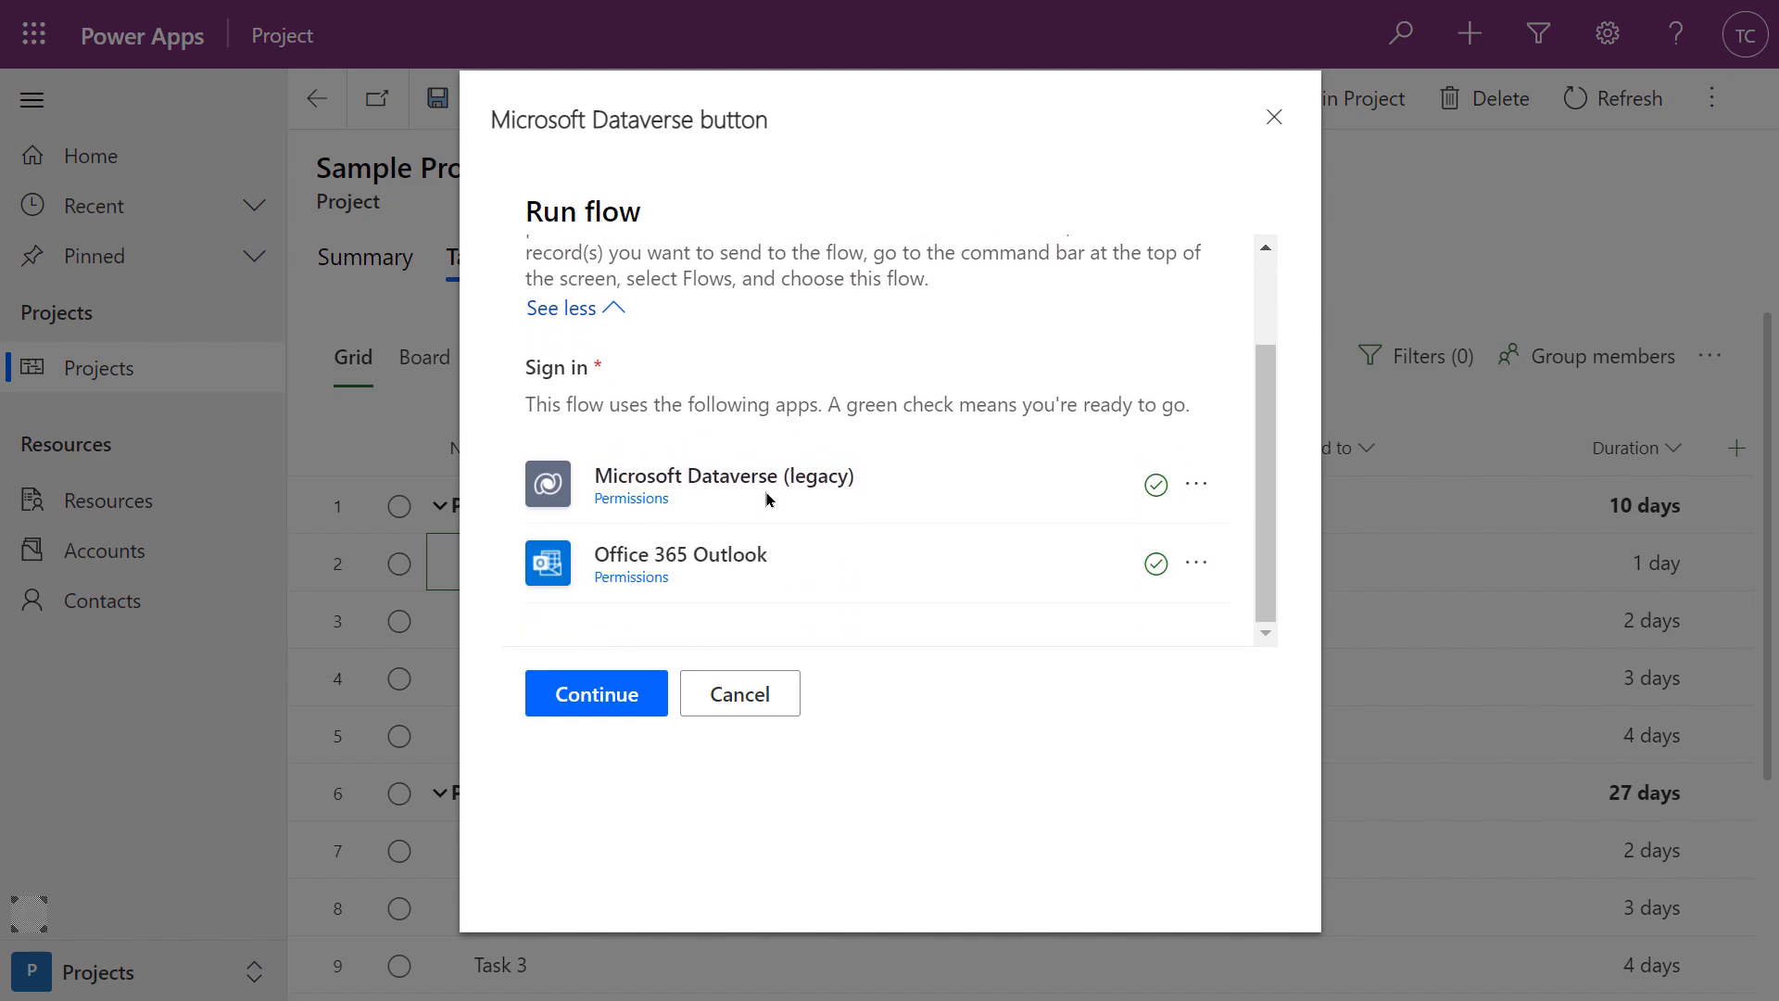
{"action": "left_click", "coordinate": [590, 706]}
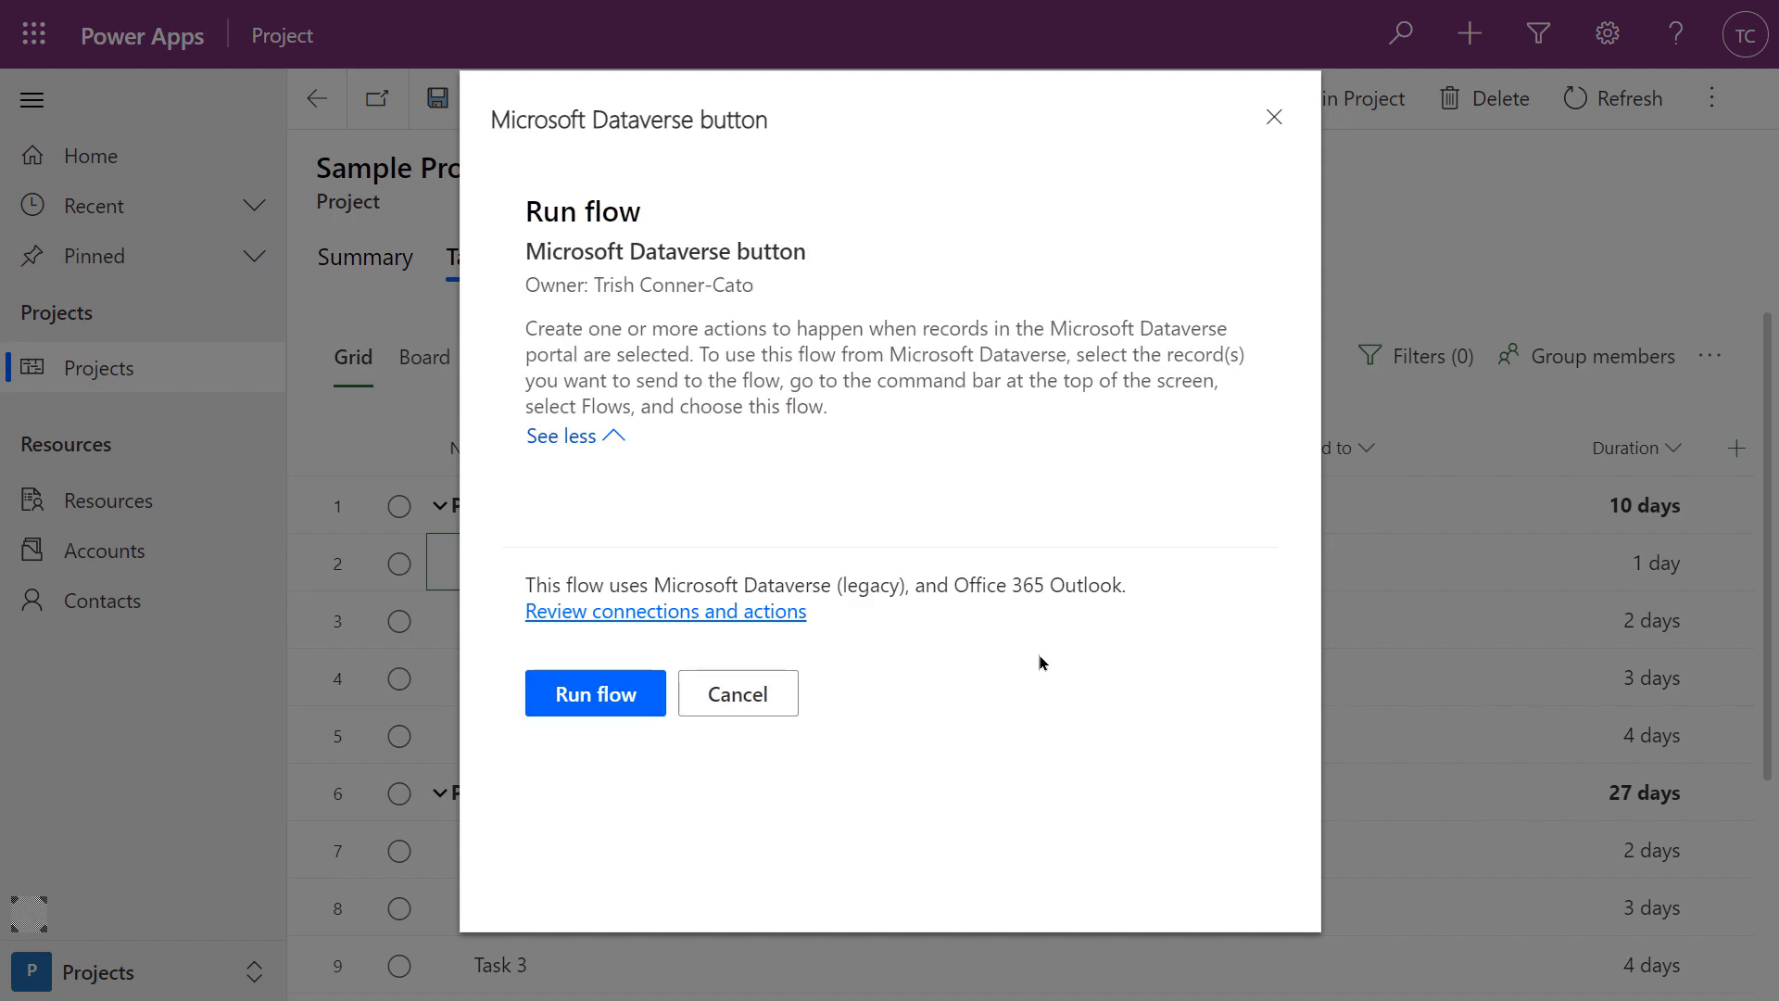
{"action": "left_click", "coordinate": [600, 702]}
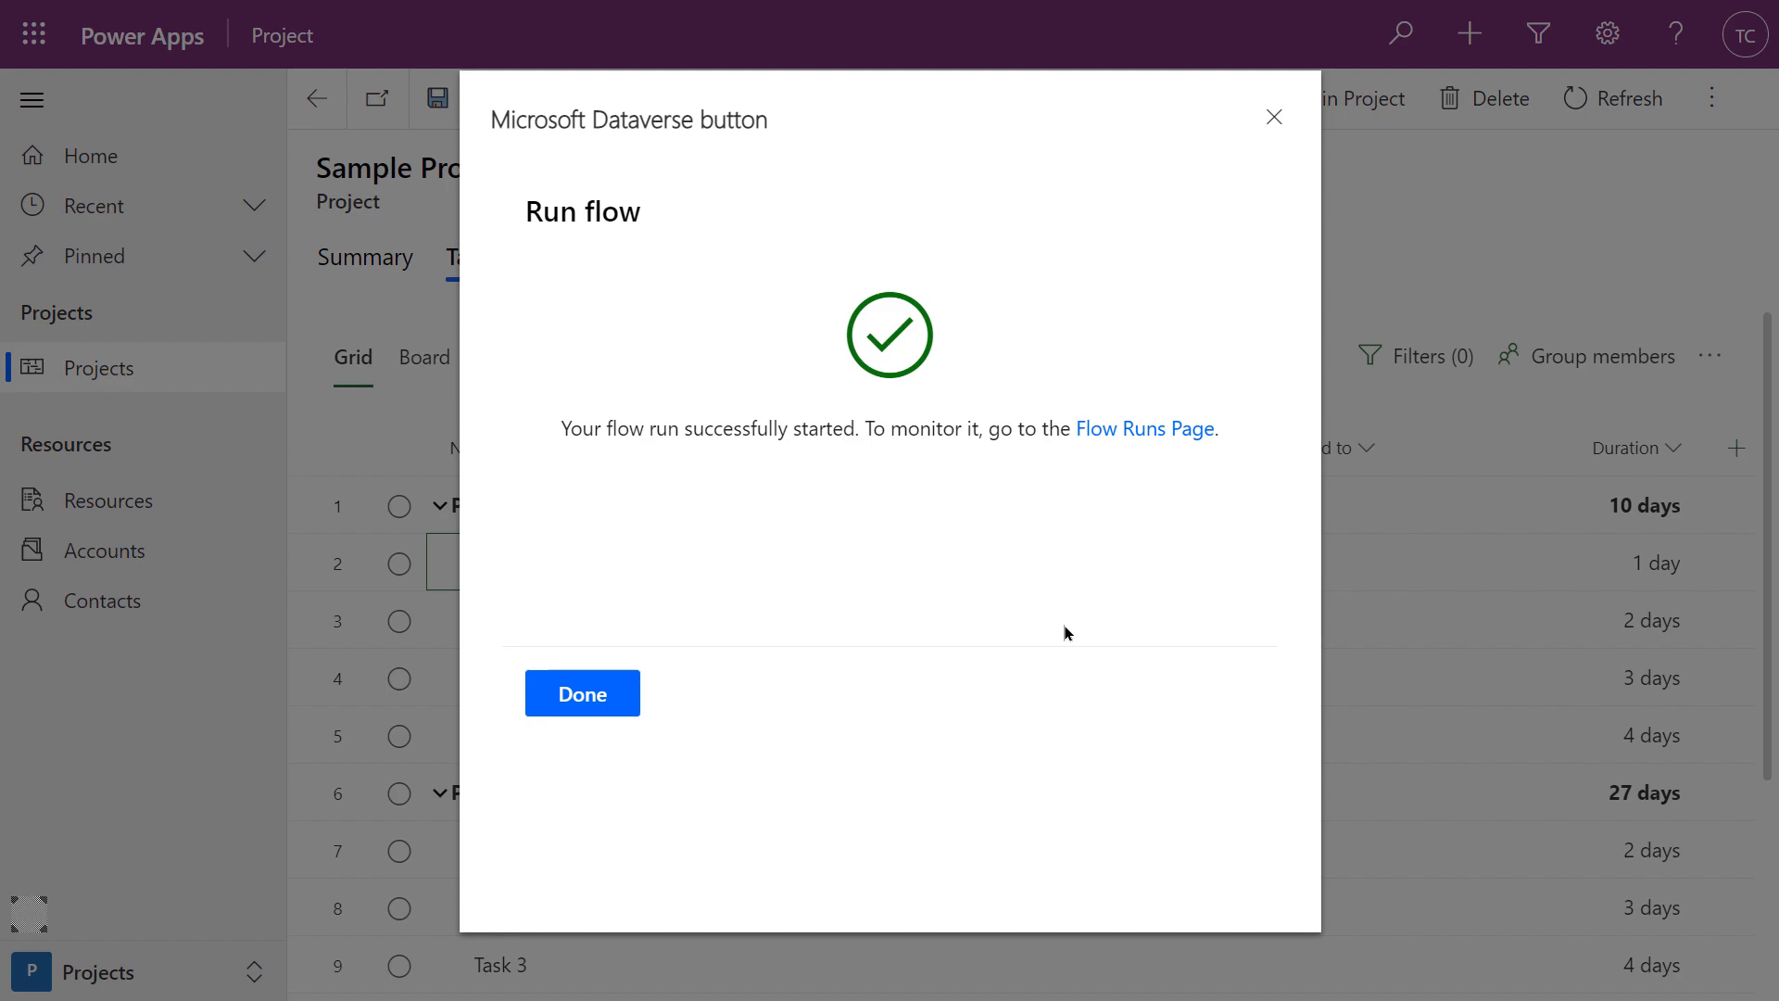
{"action": "key", "text": "alt+Tab"}
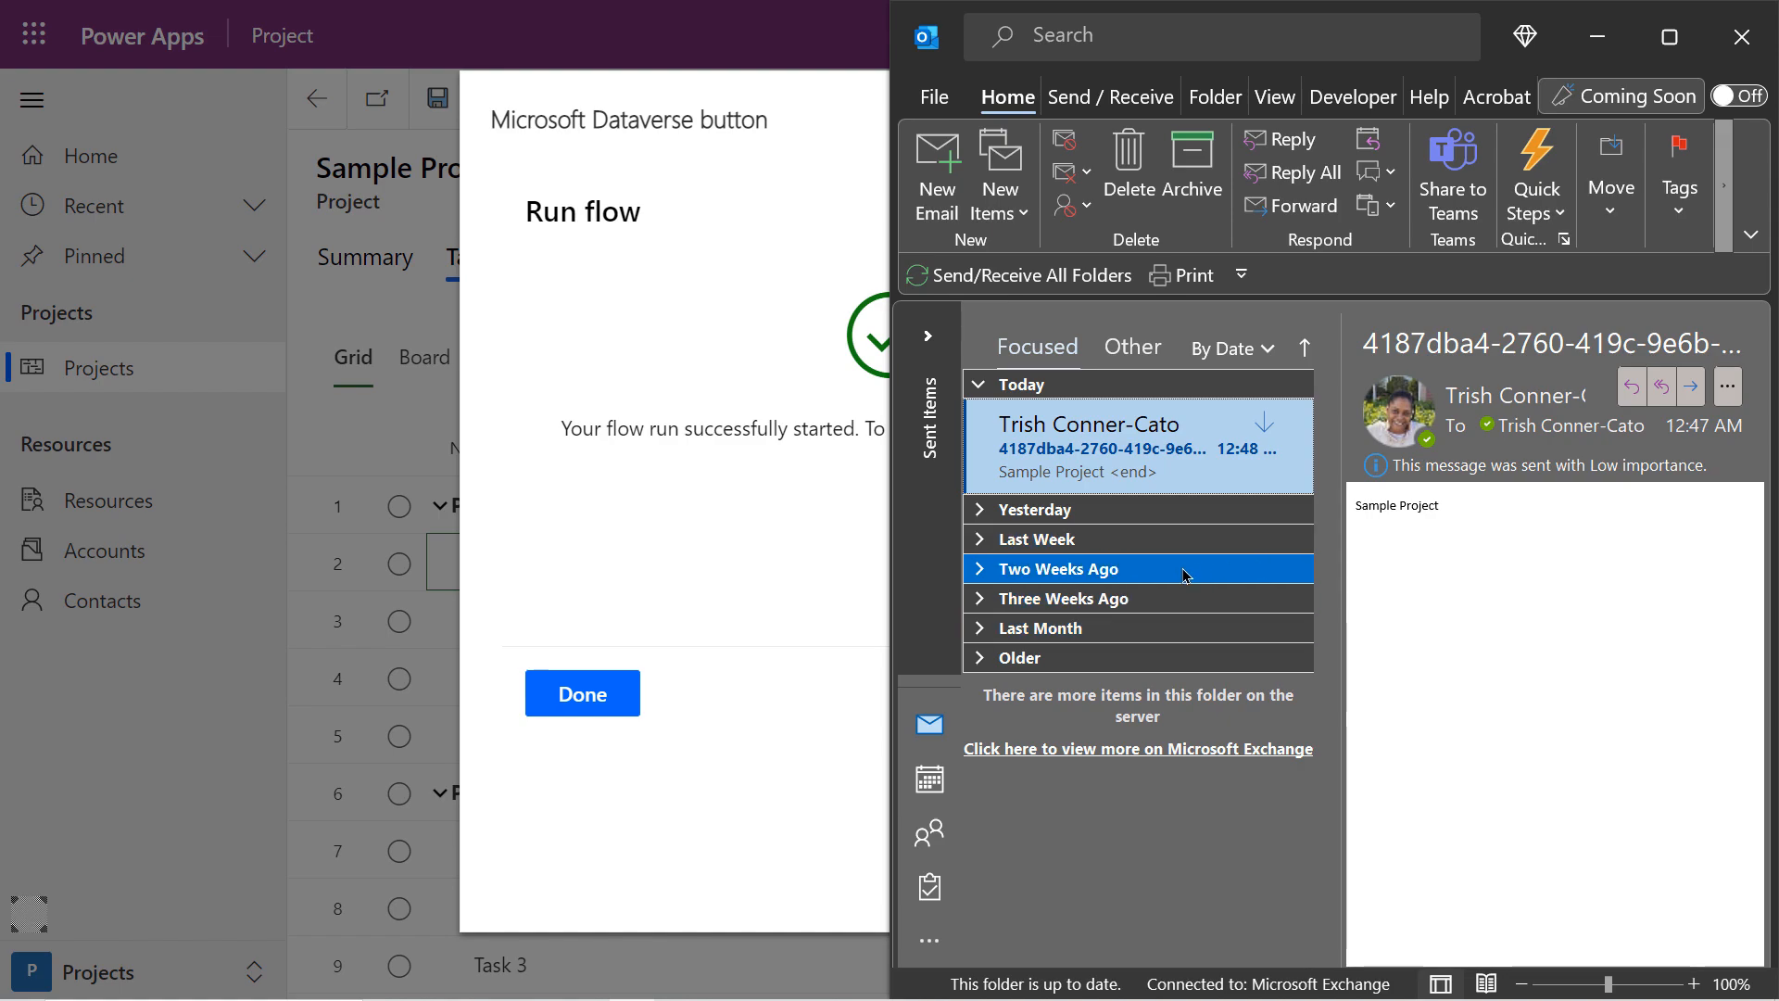
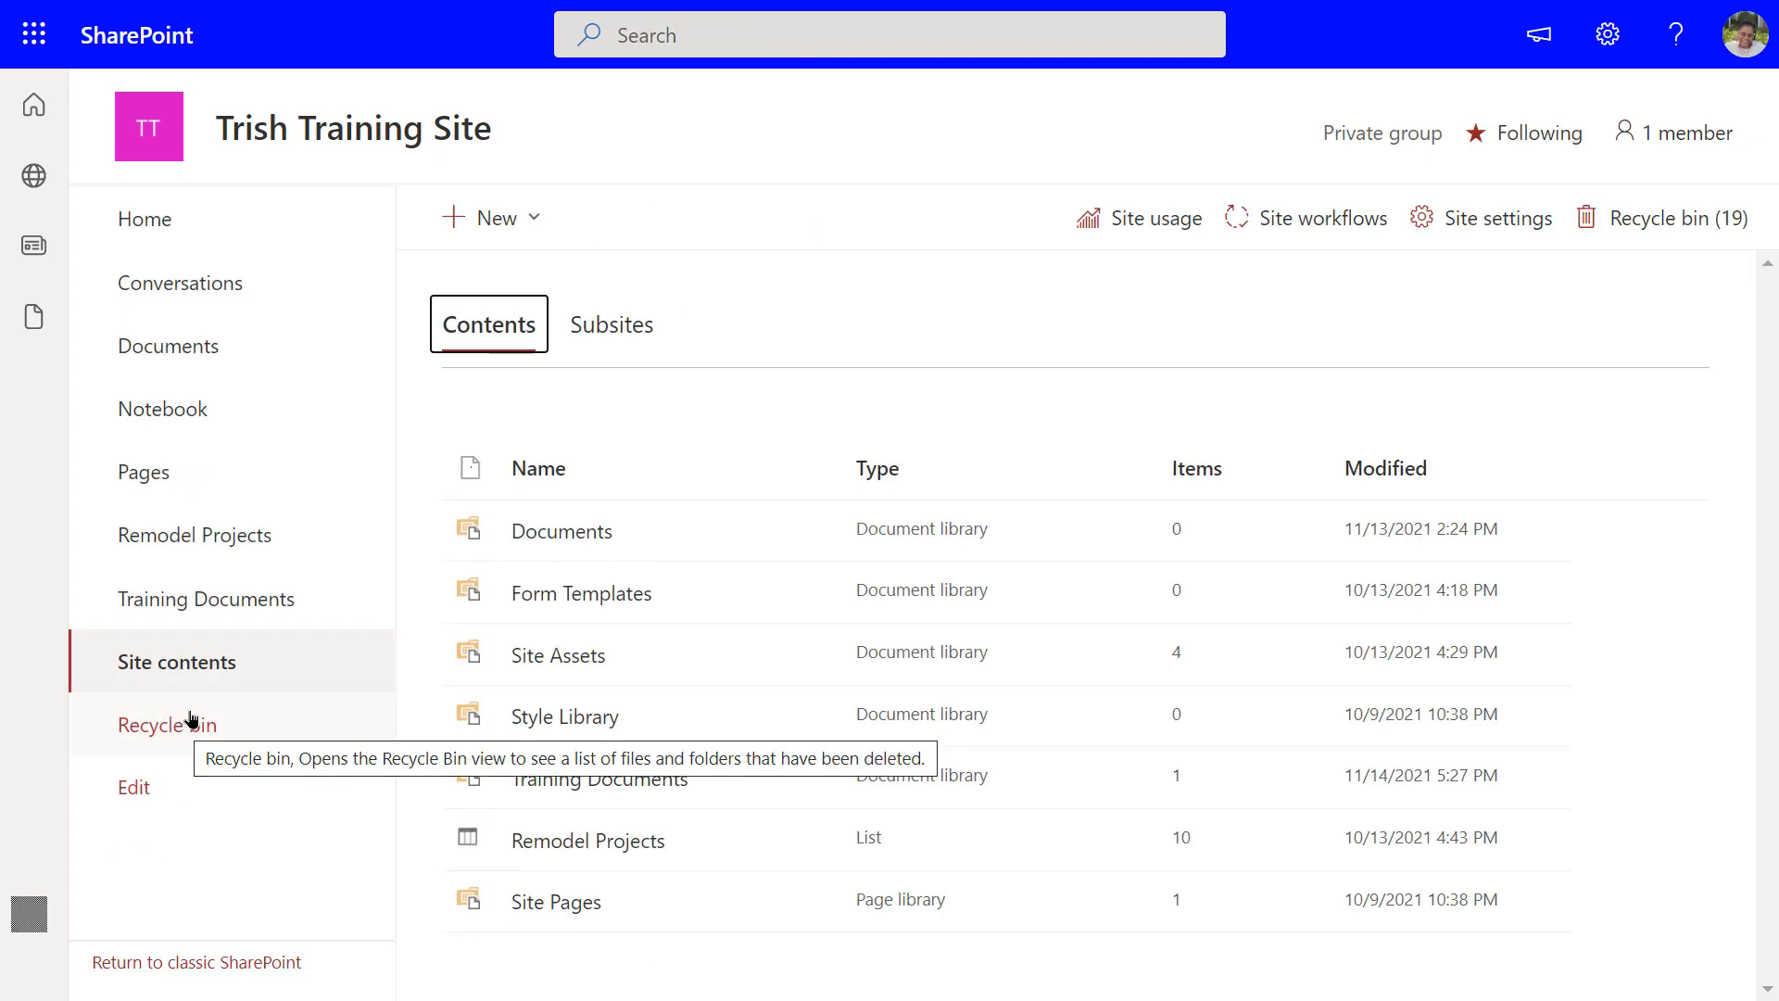
Create a blank list named 'Repair Shop' from Site contents and view its column types
{"action": "left_click", "coordinate": [491, 220]}
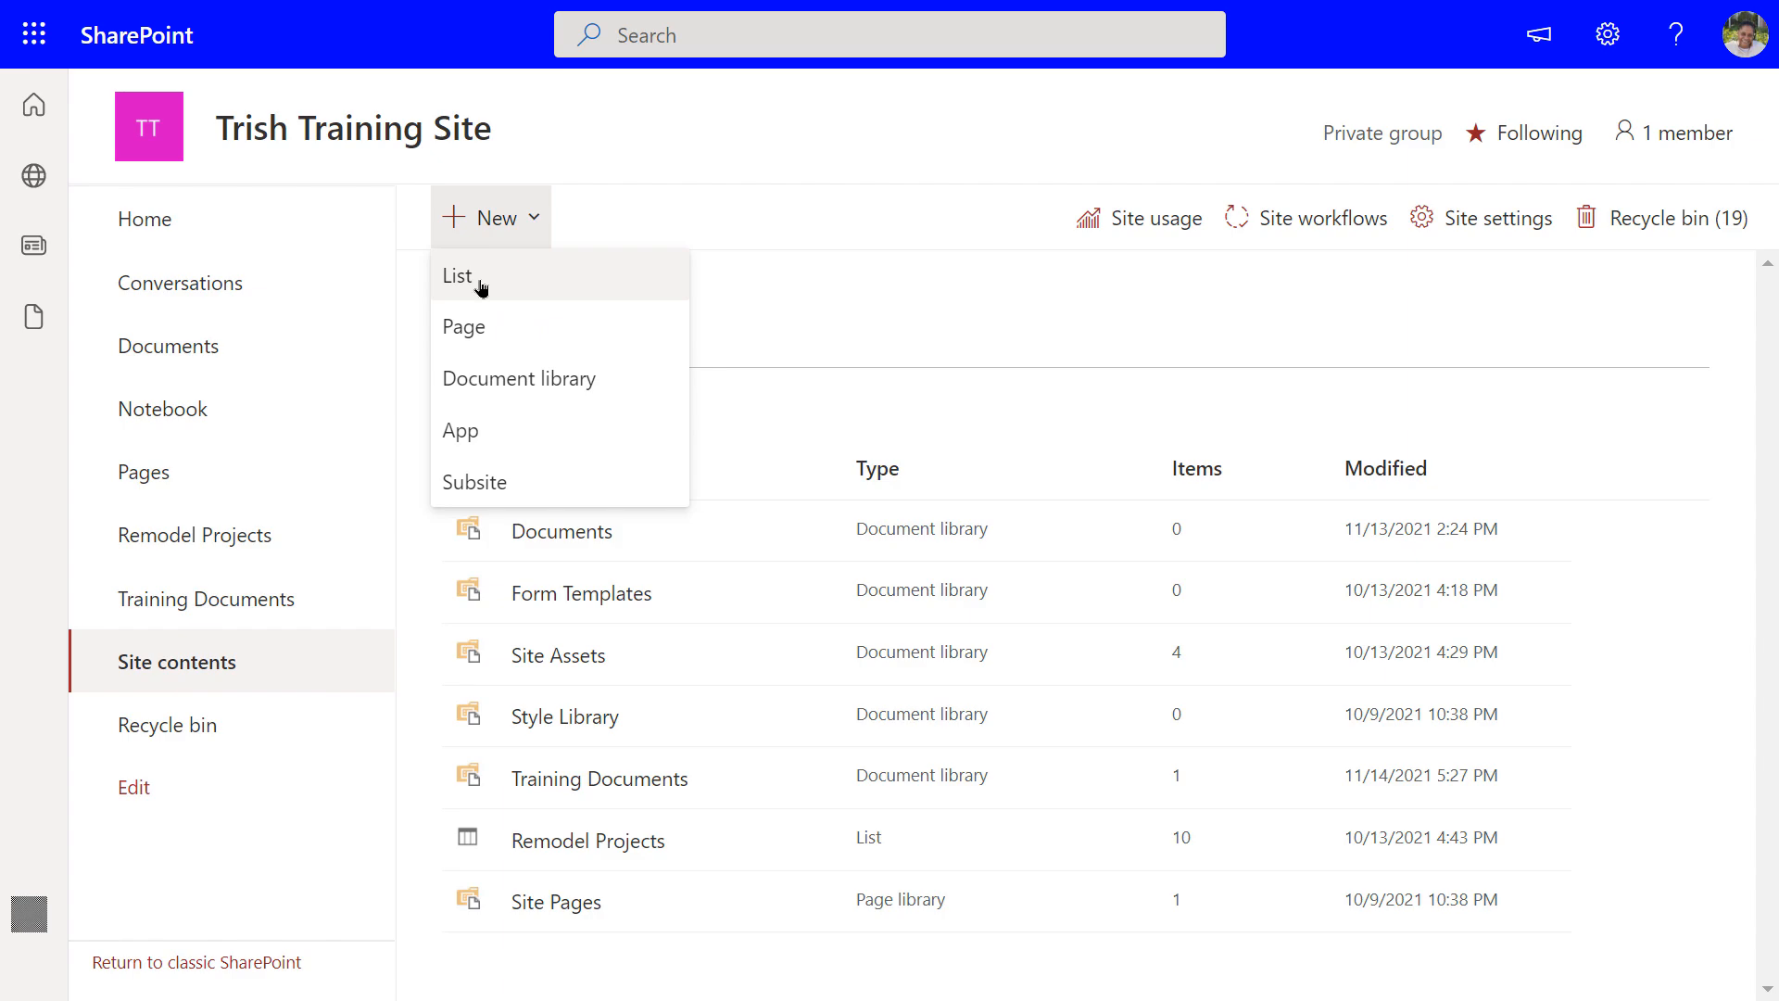
{"action": "left_click", "coordinate": [480, 288]}
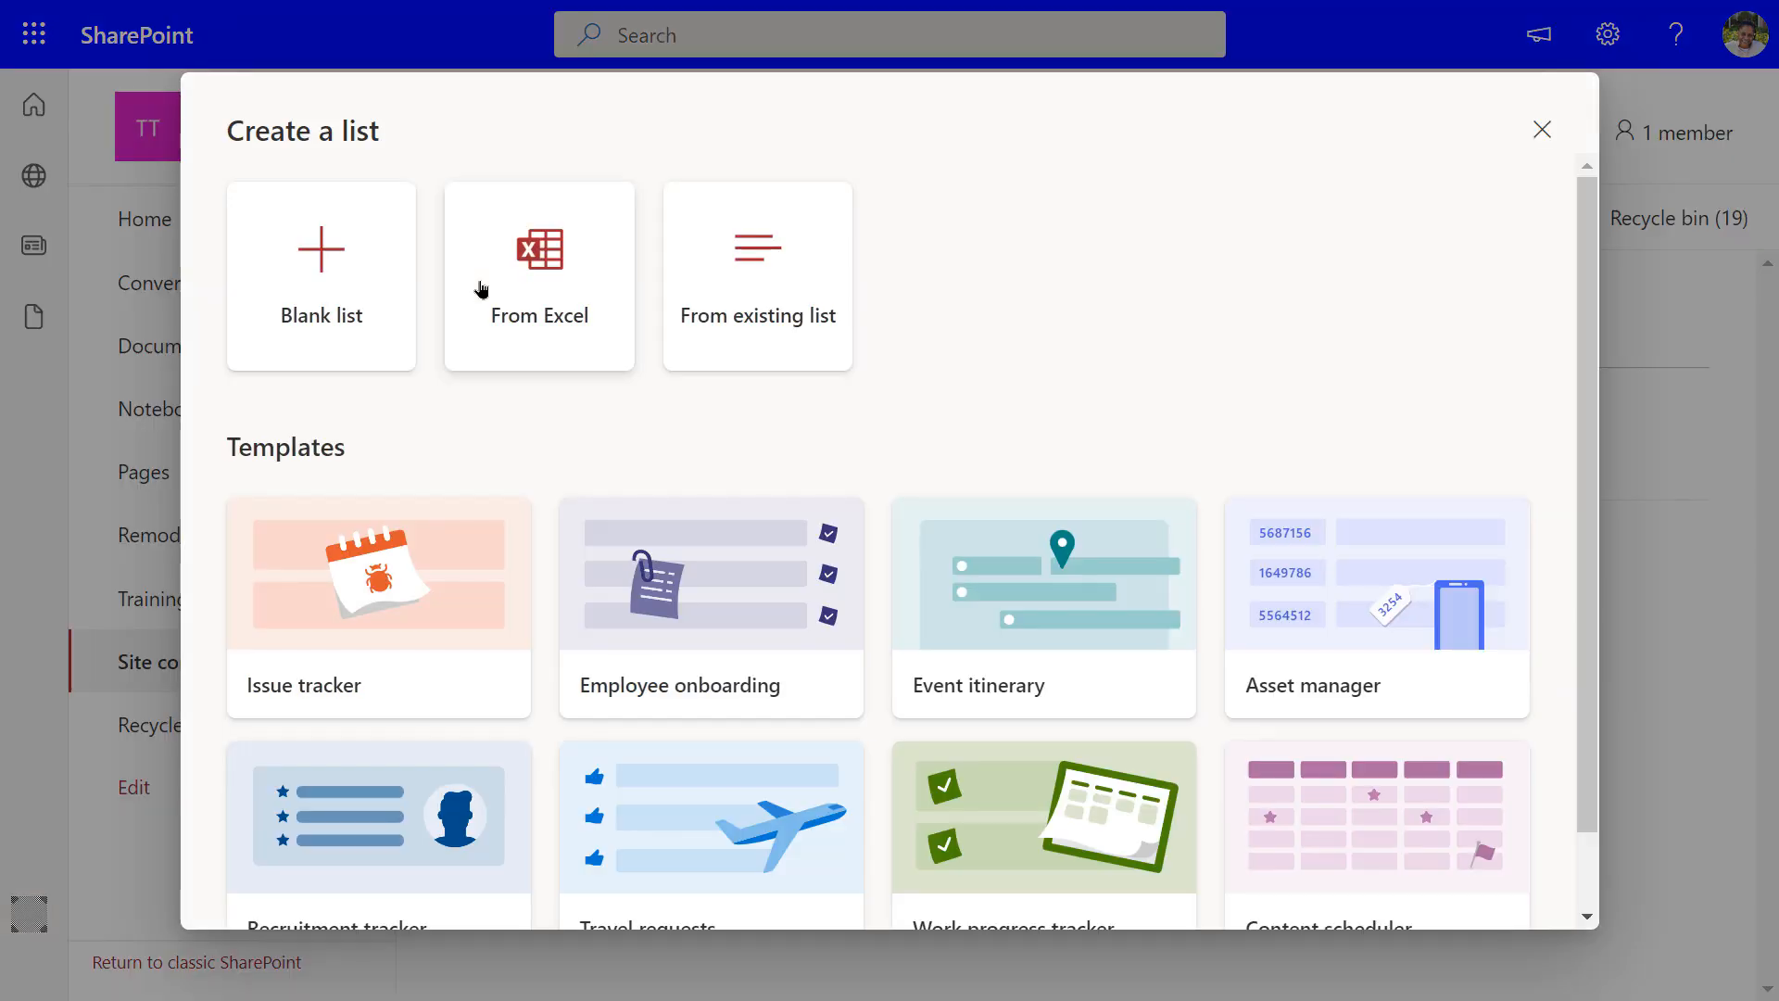
{"action": "left_click", "coordinate": [327, 262]}
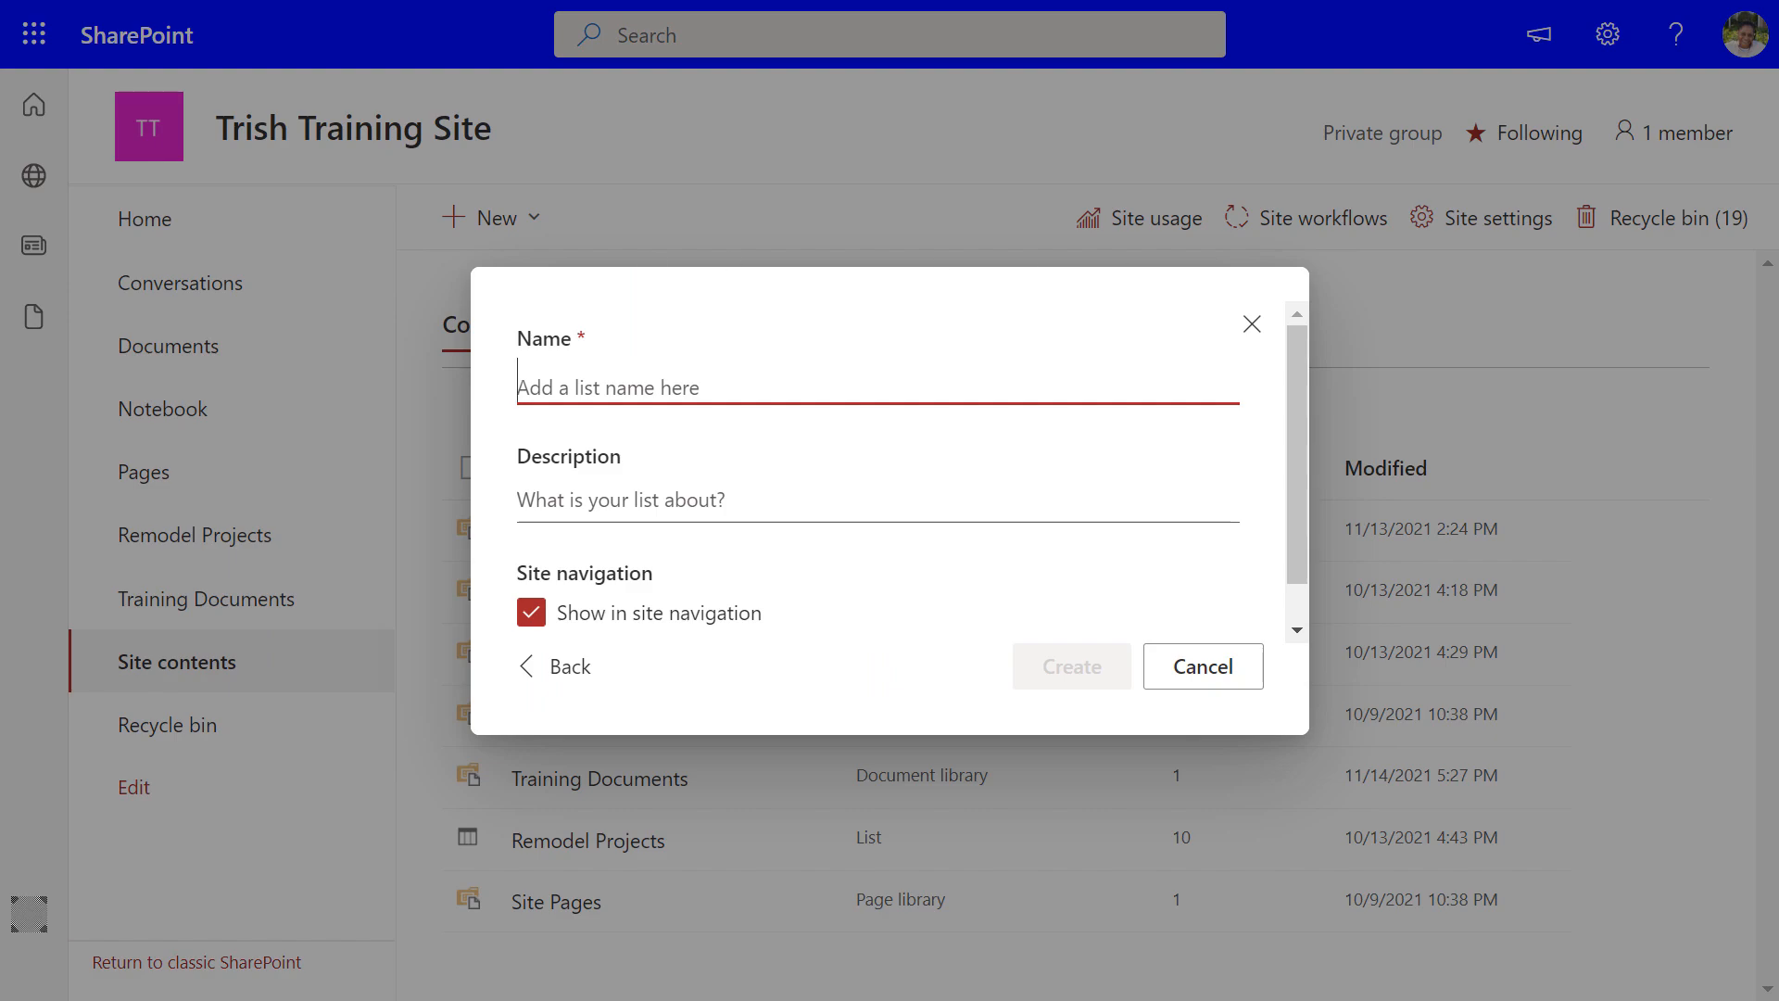
{"action": "type", "text": "R"}
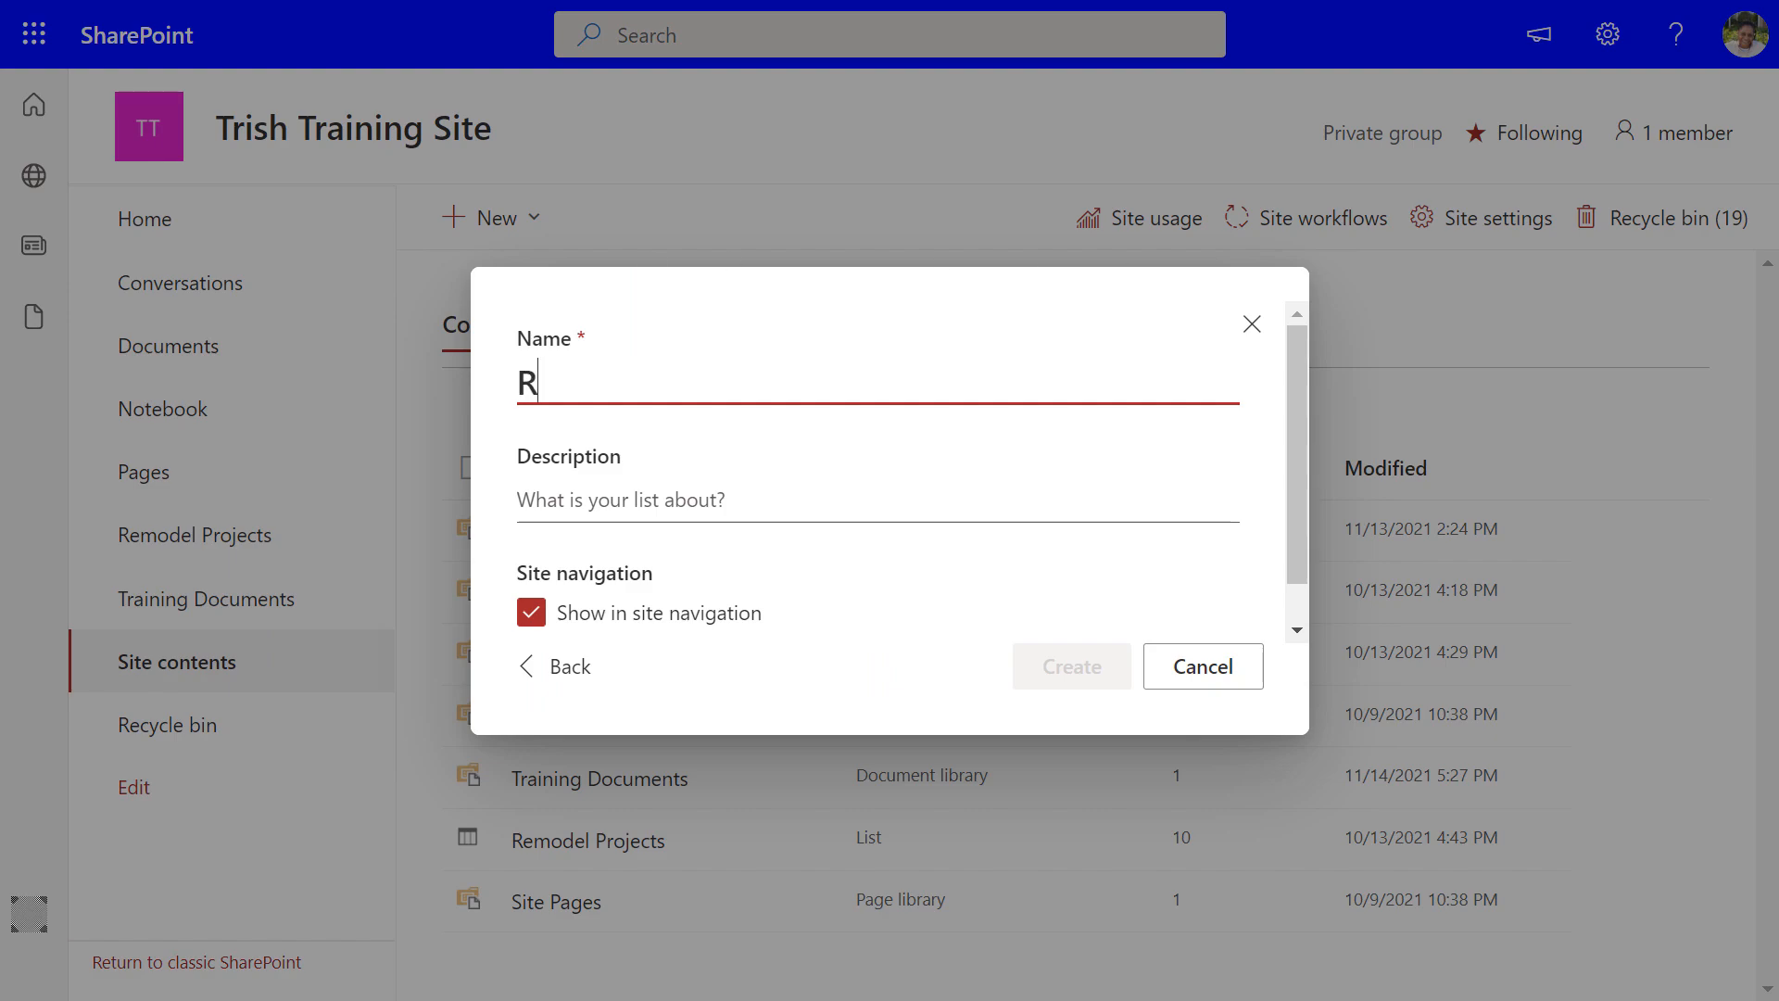
{"action": "type", "text": "epair Shop"}
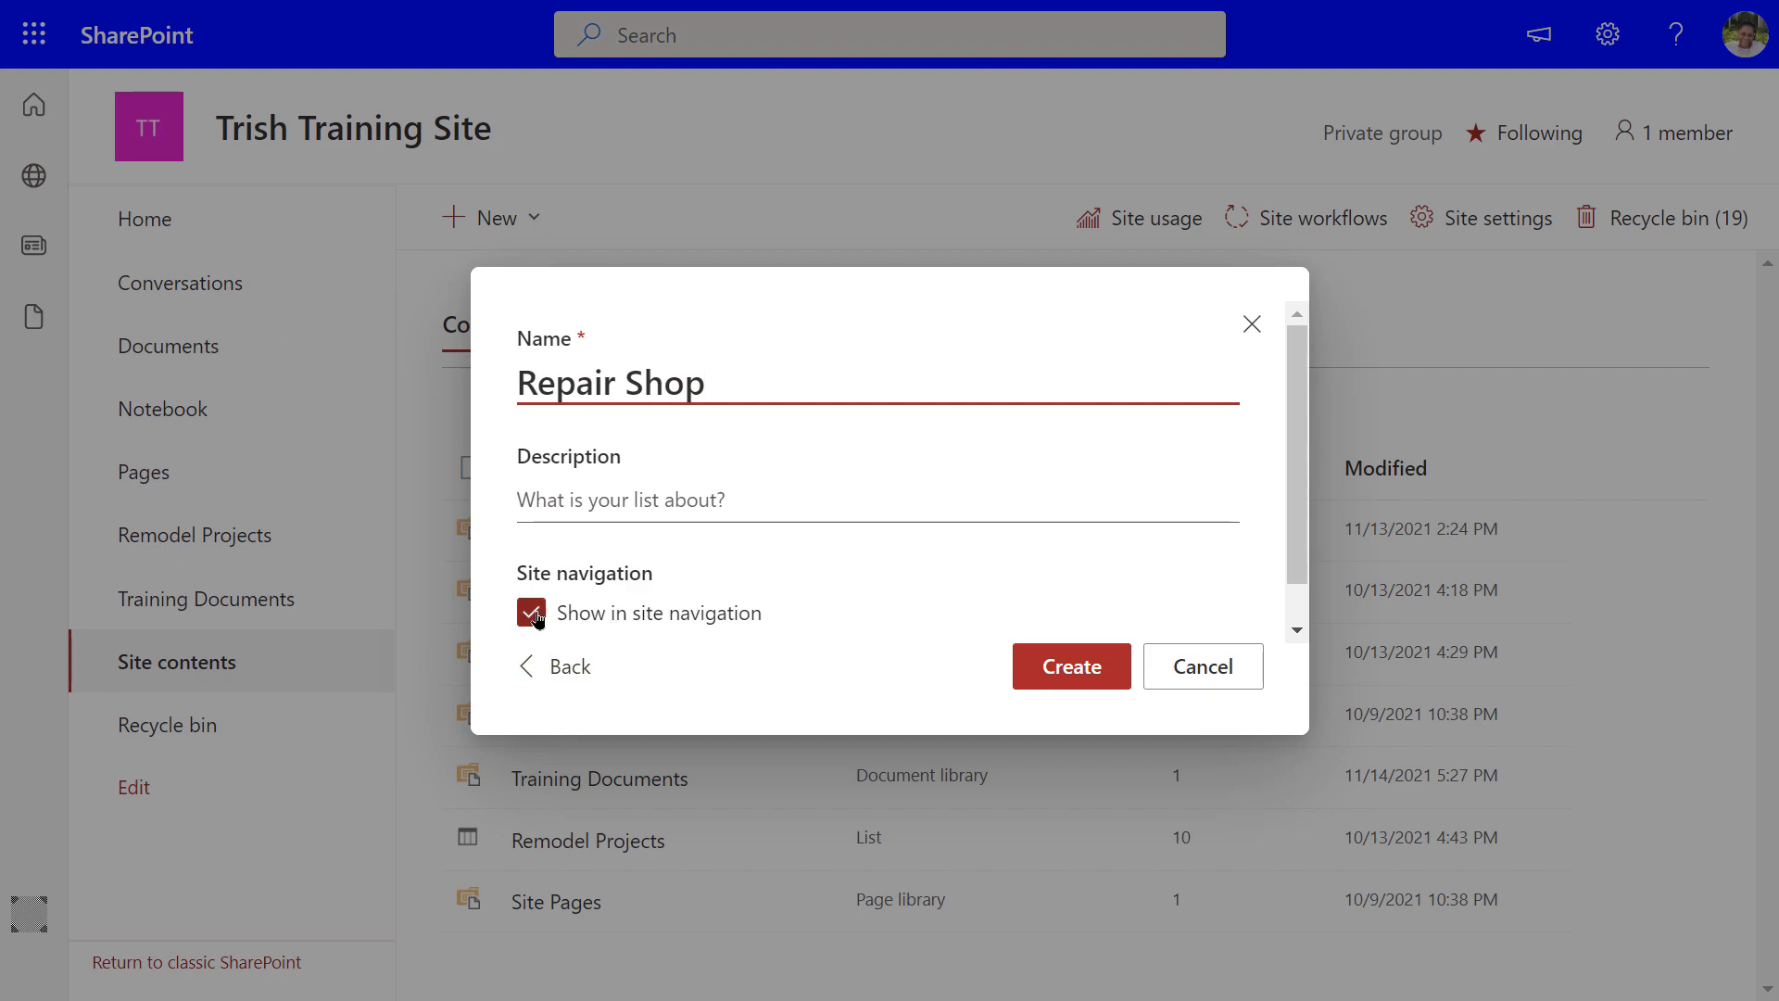
{"action": "left_click", "coordinate": [1050, 669]}
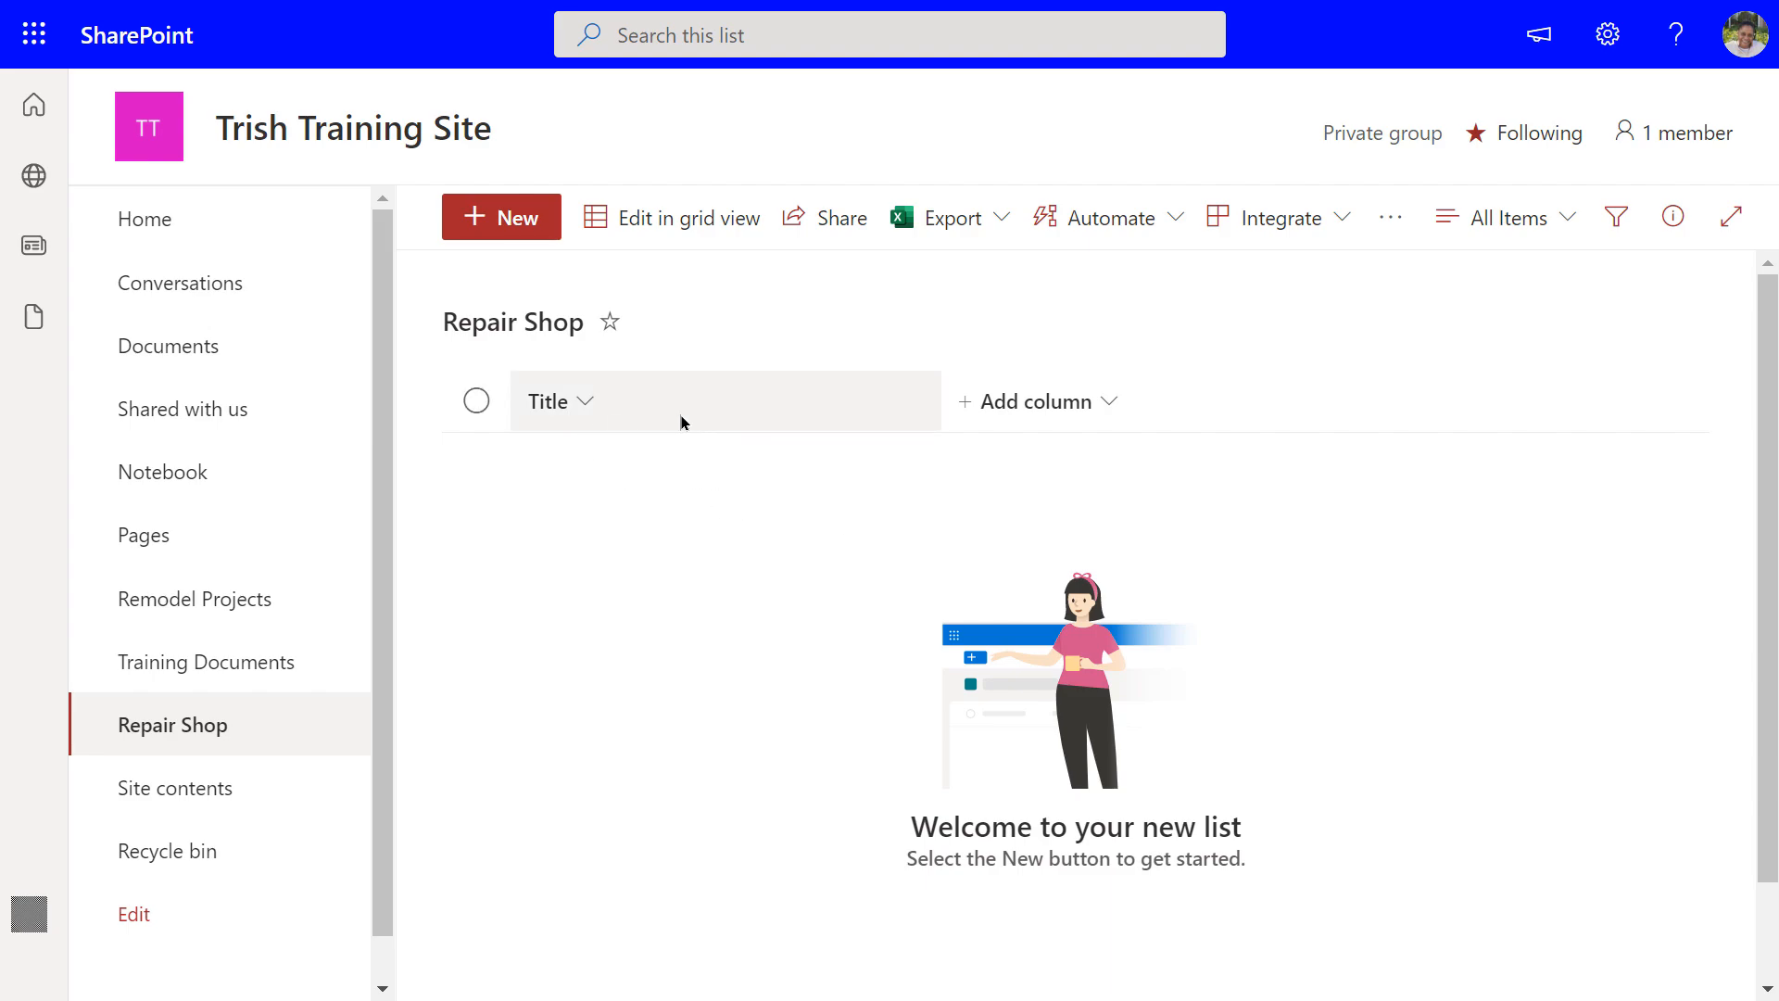
{"action": "left_click", "coordinate": [1008, 405]}
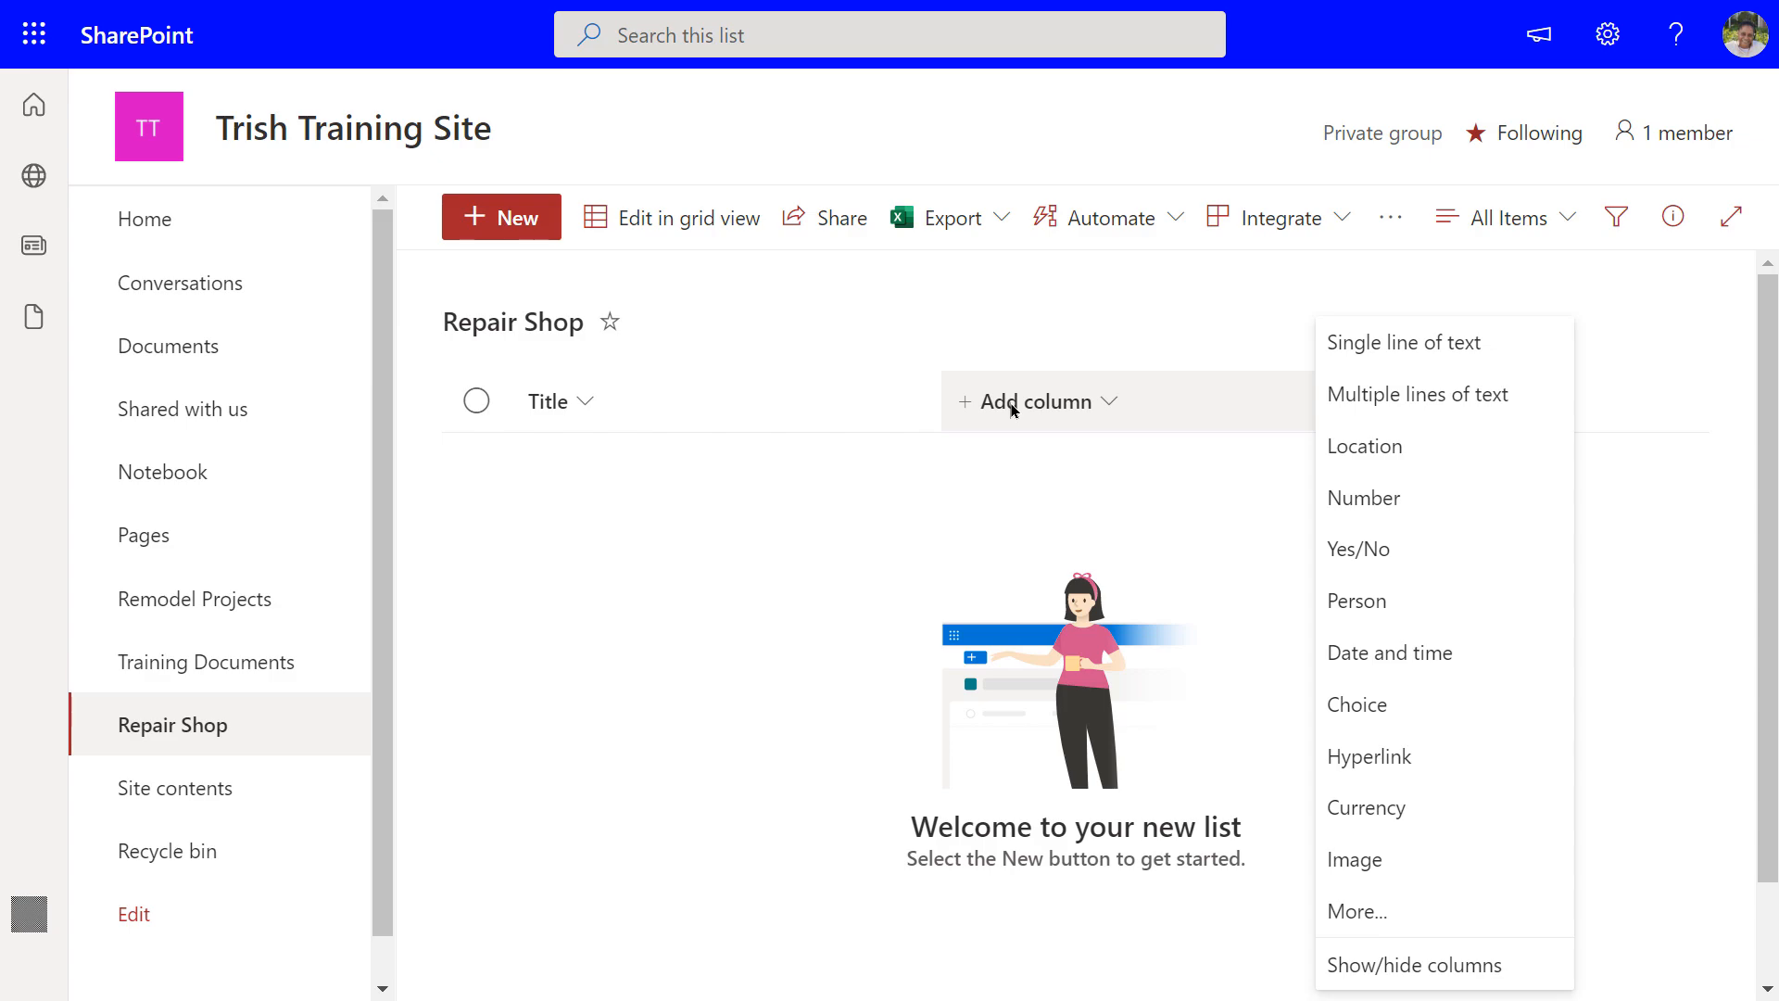
Add a single line of text column named 'Contact Email', then return to Site contents
{"action": "left_click", "coordinate": [1383, 355]}
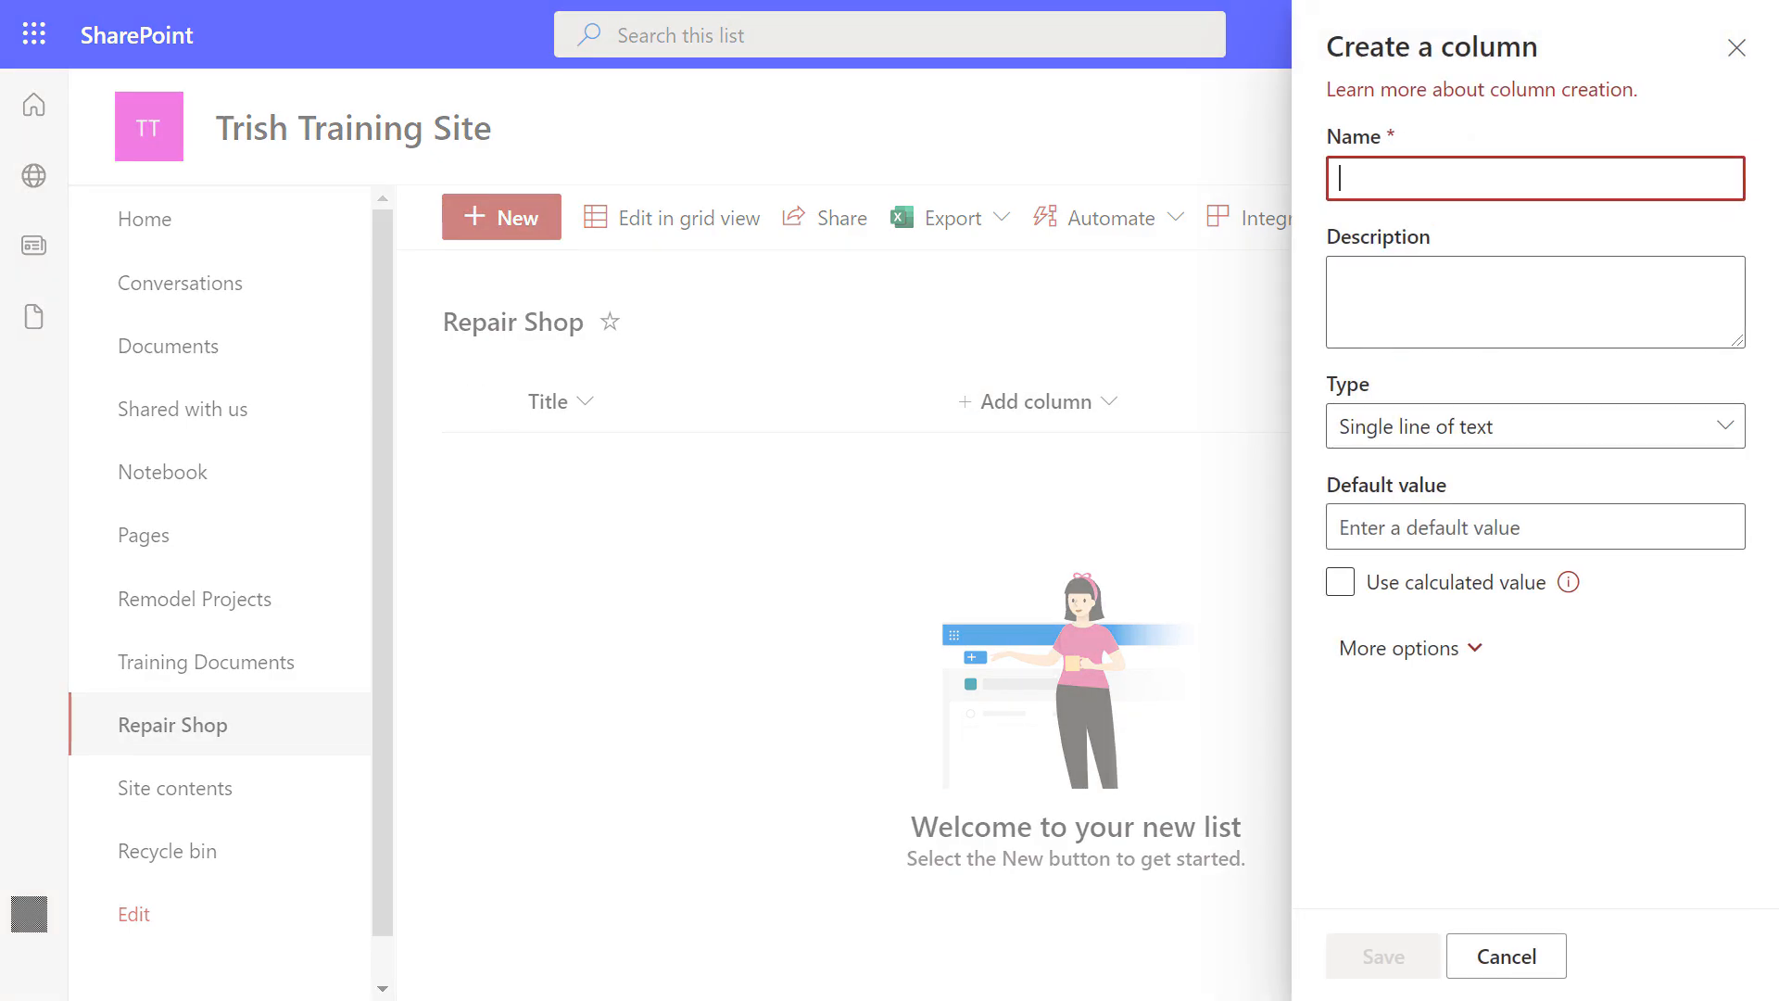
{"action": "type", "text": "Con"}
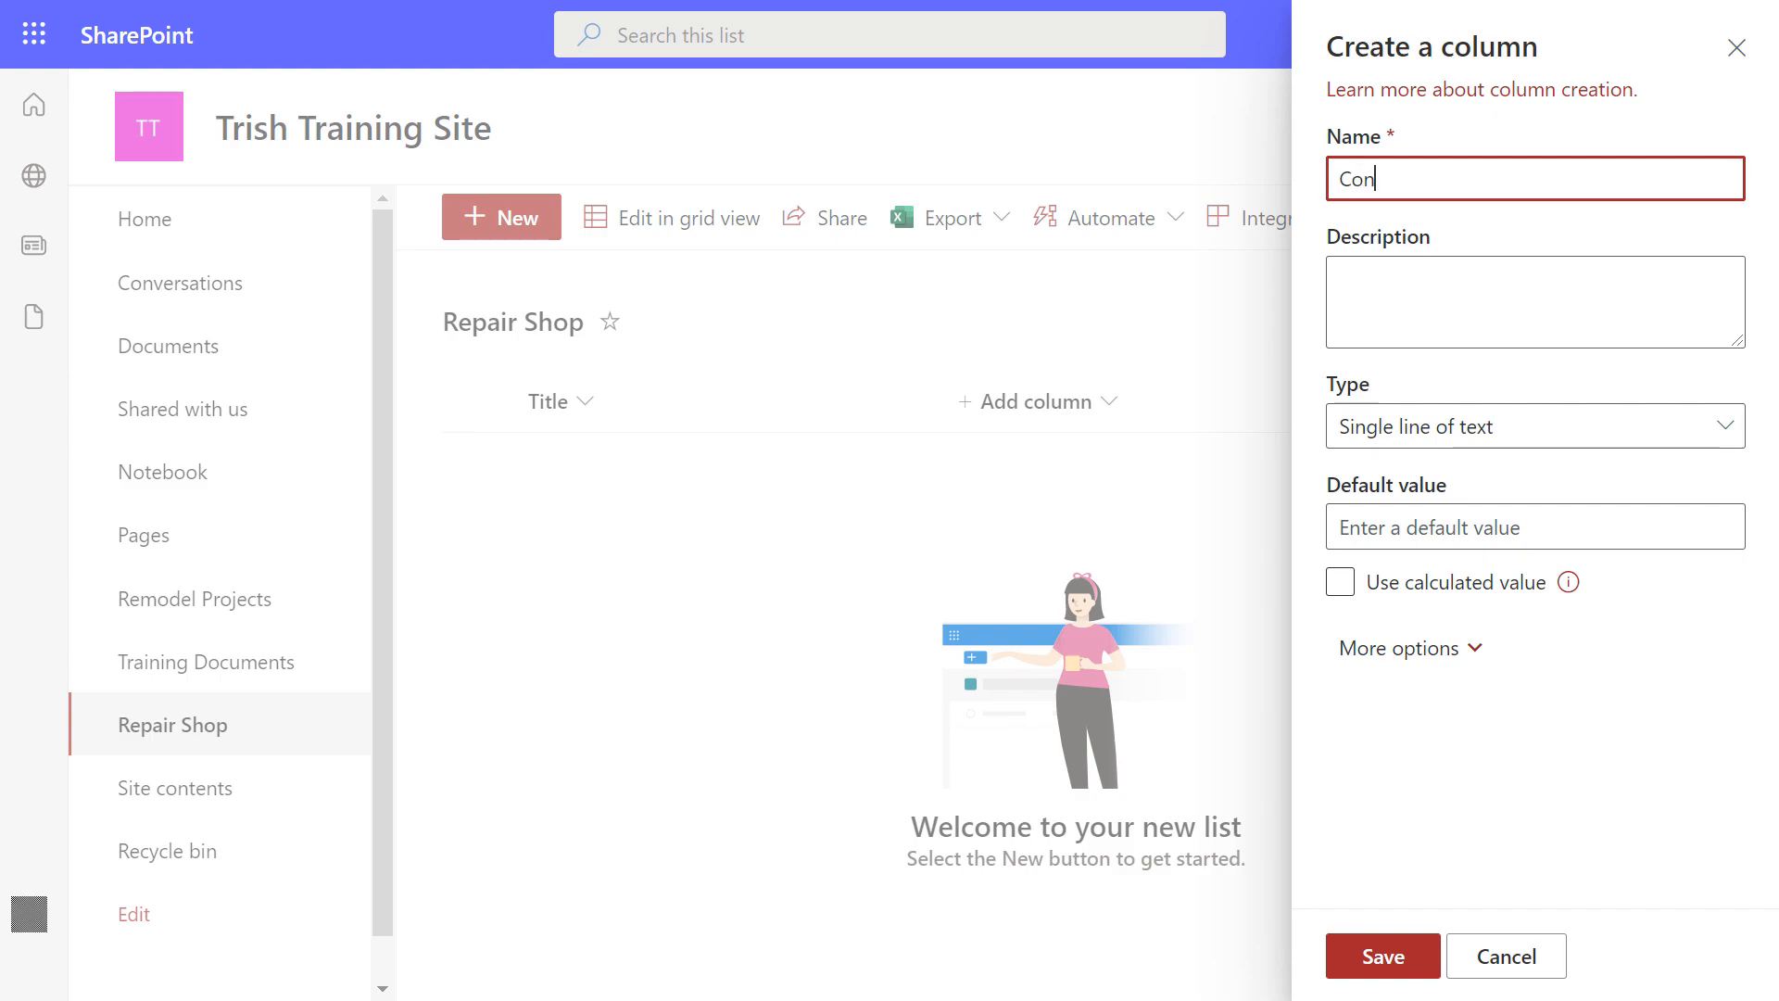
{"action": "type", "text": "tact Email"}
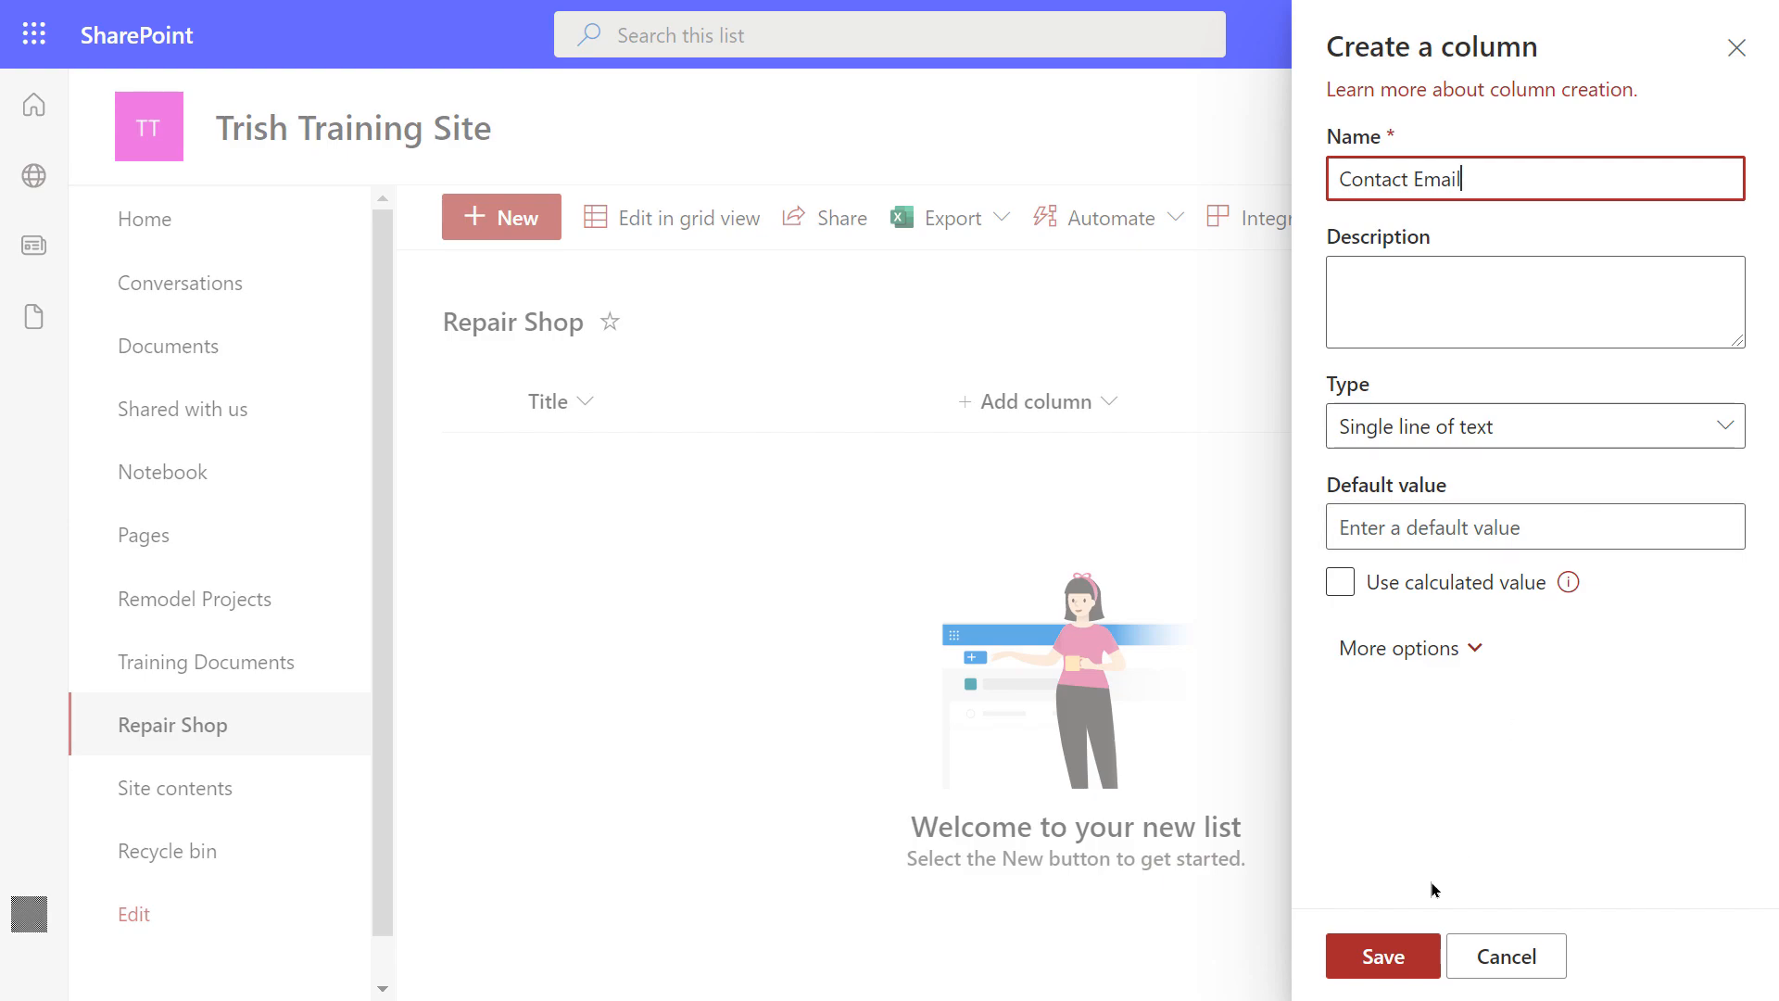
{"action": "left_click", "coordinate": [1389, 962]}
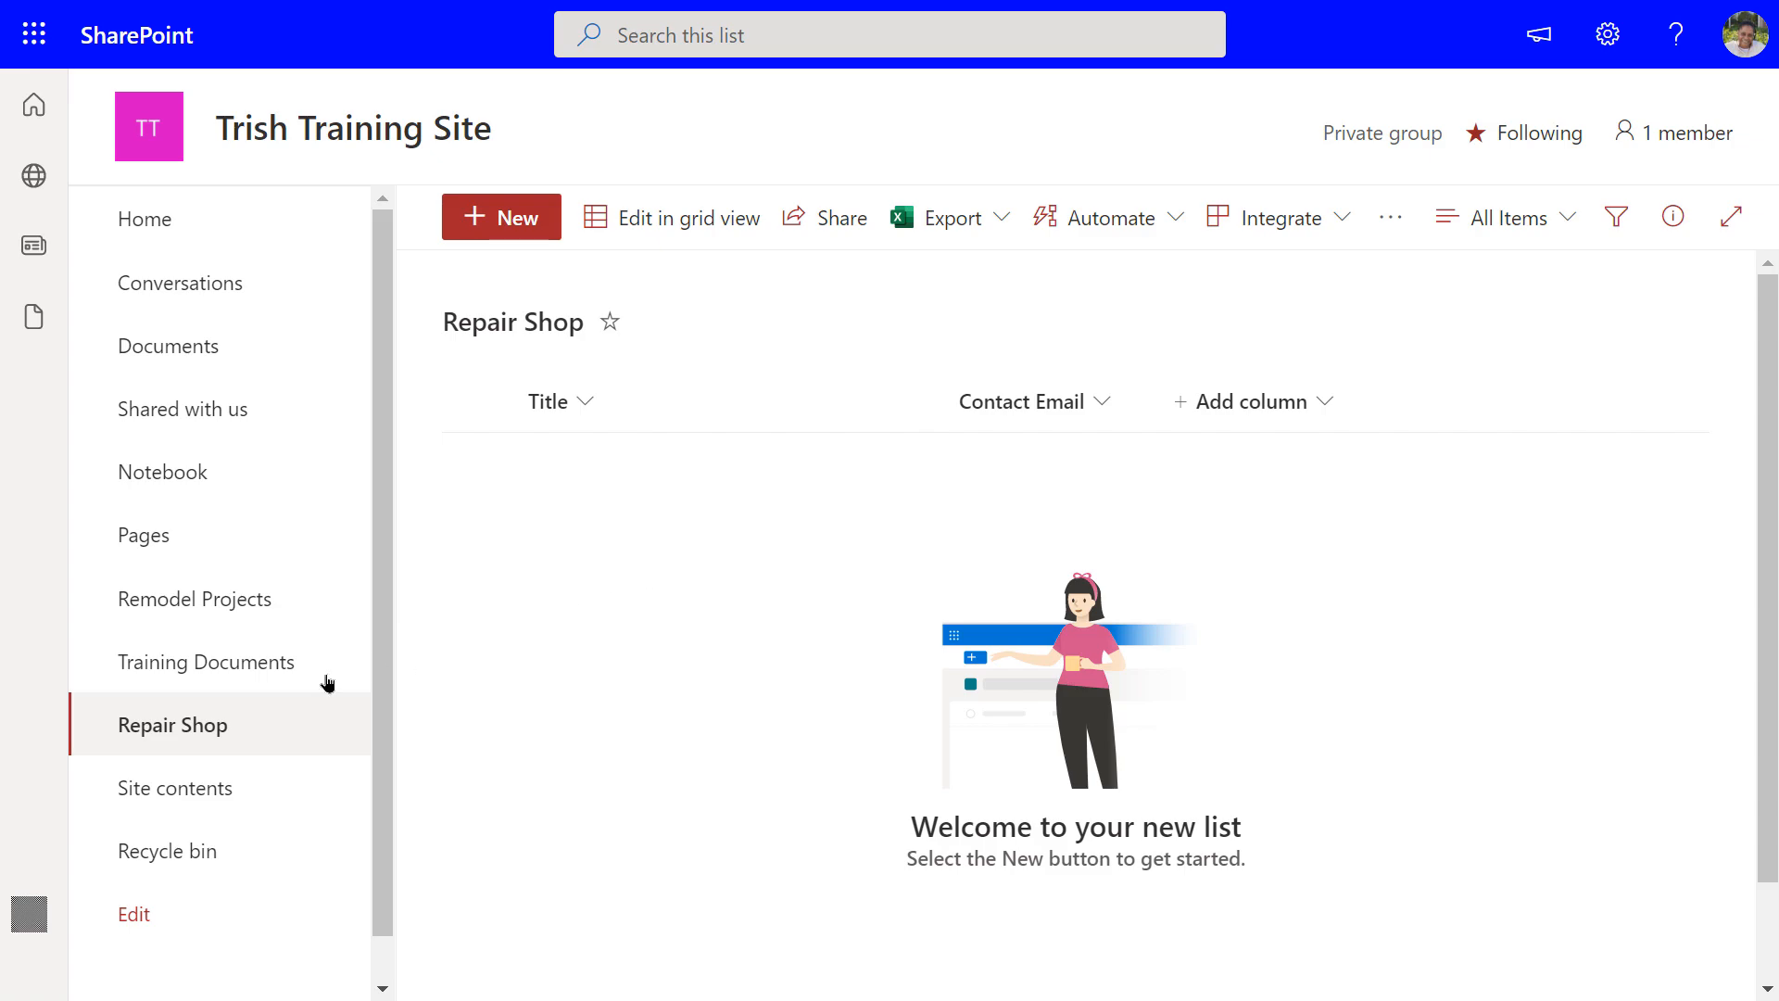
{"action": "left_click", "coordinate": [198, 789]}
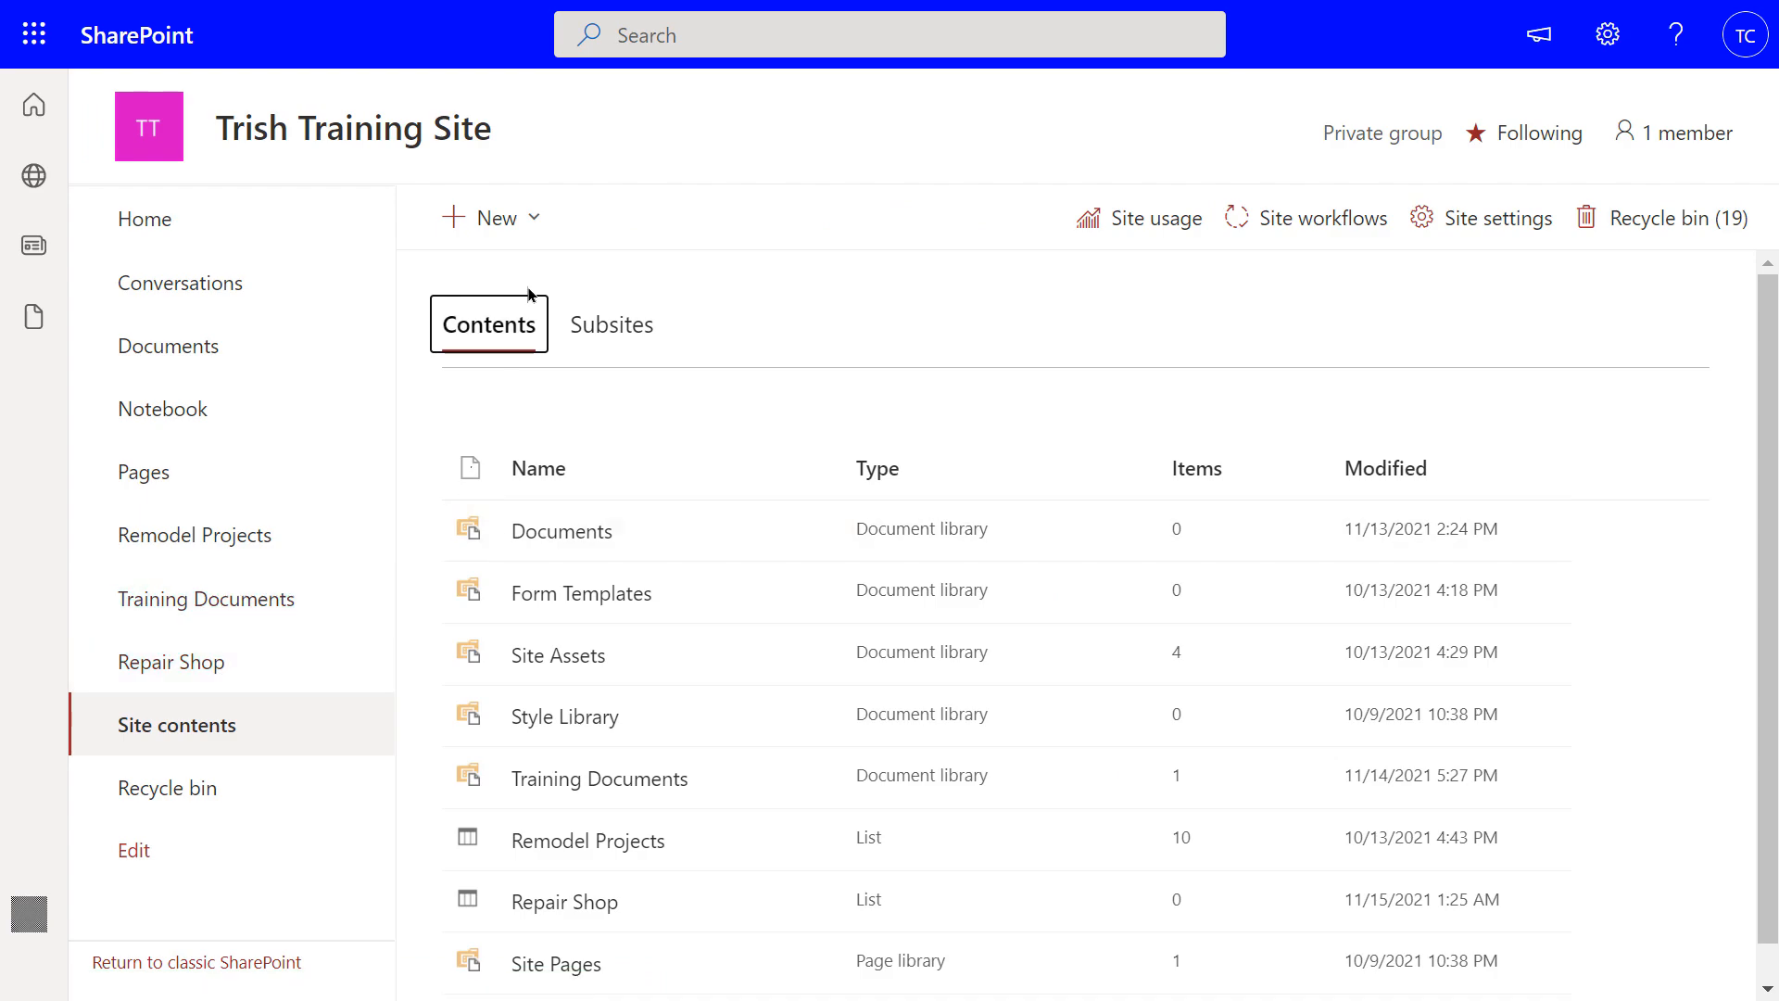
Create another blank list named 'Asset Type' from Site contents
{"action": "left_click", "coordinate": [491, 223]}
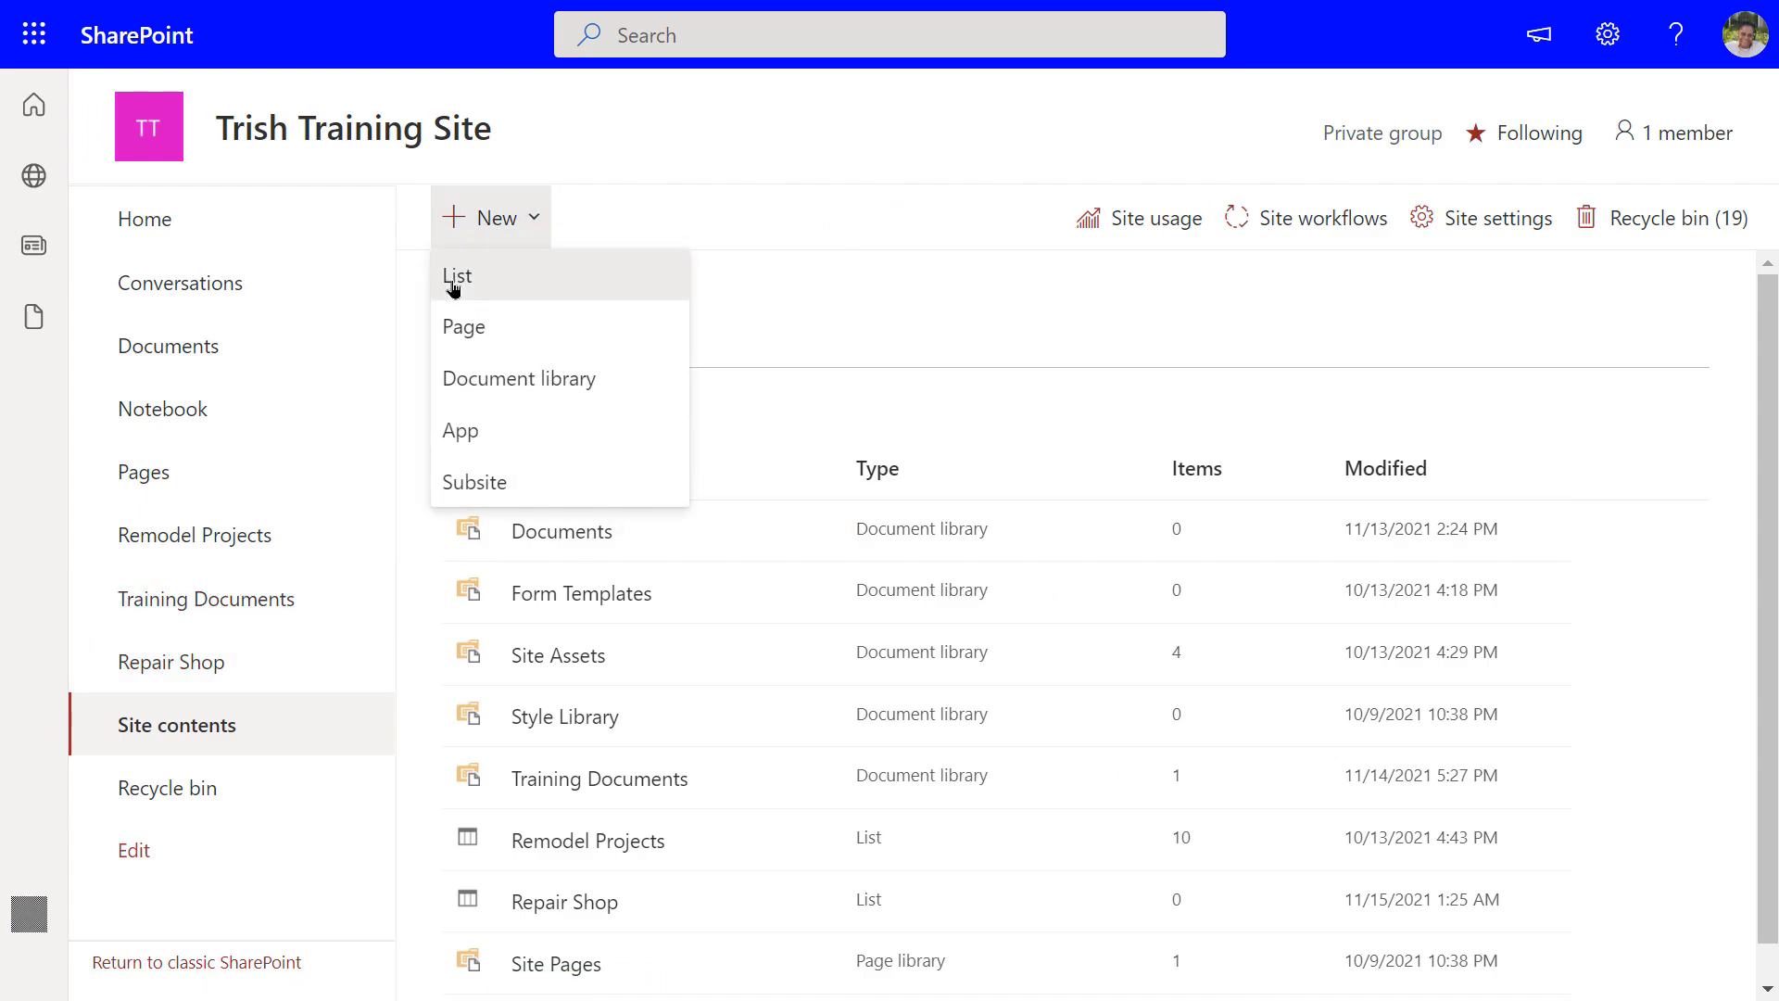
{"action": "left_click", "coordinate": [454, 282]}
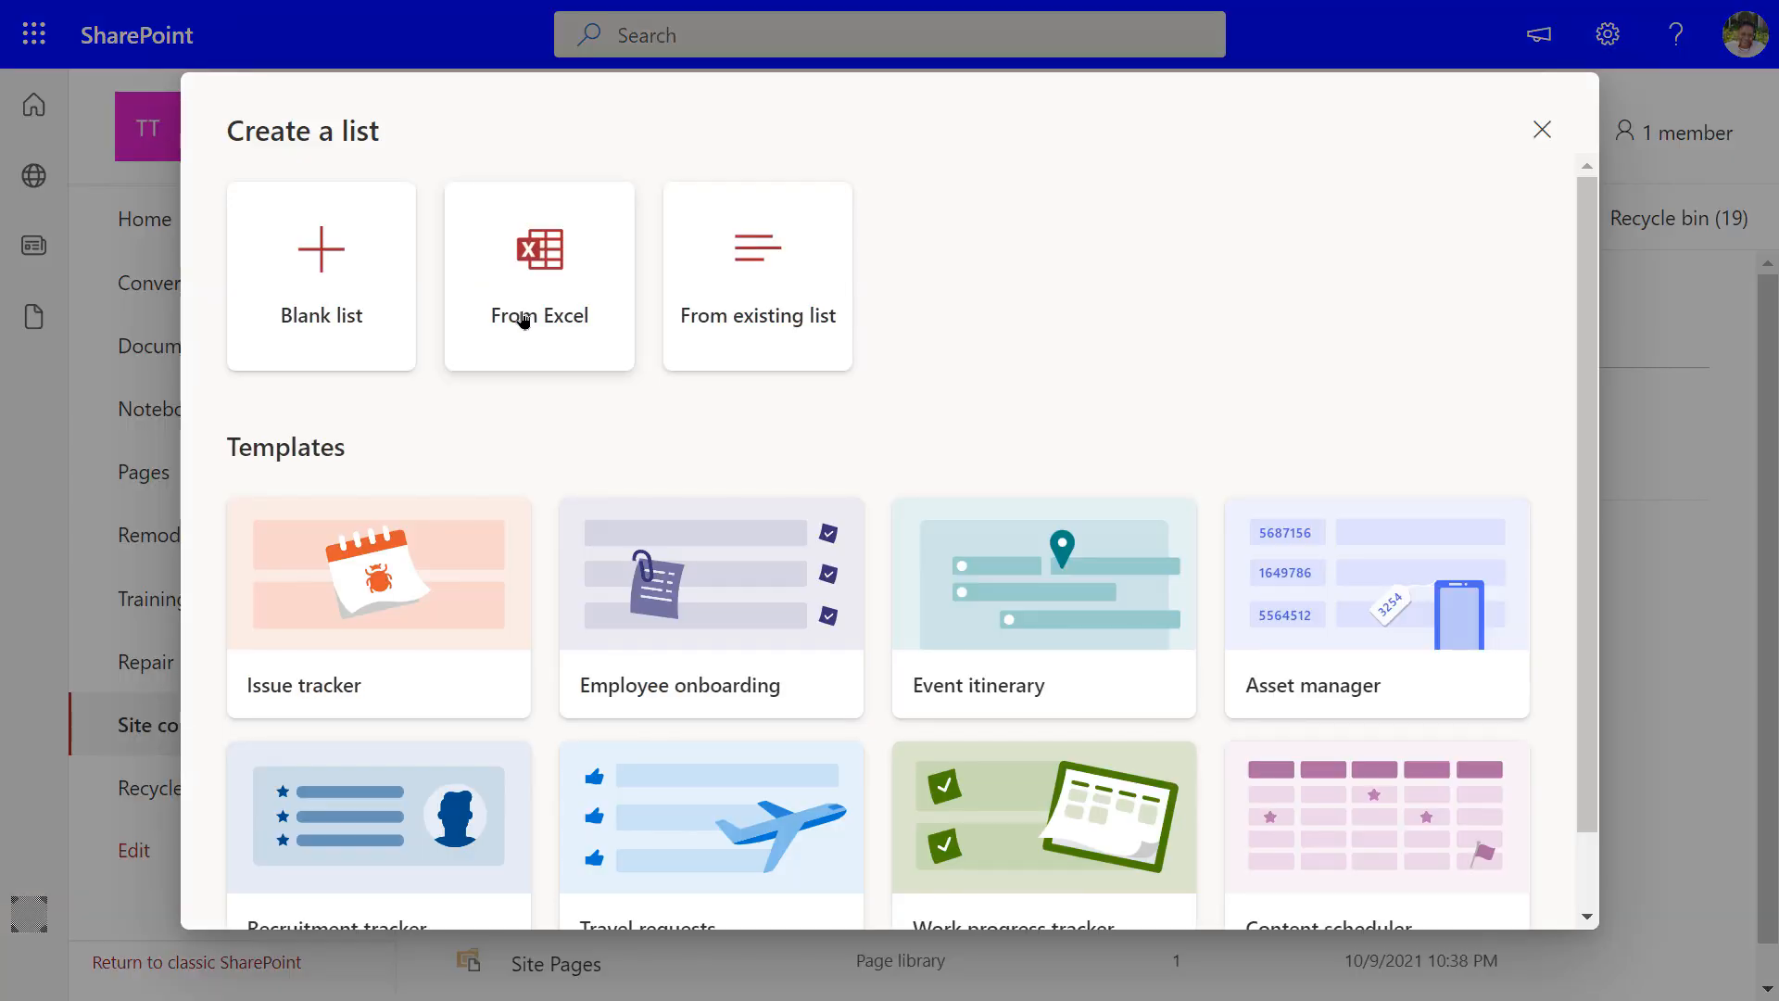
{"action": "left_click", "coordinate": [324, 280]}
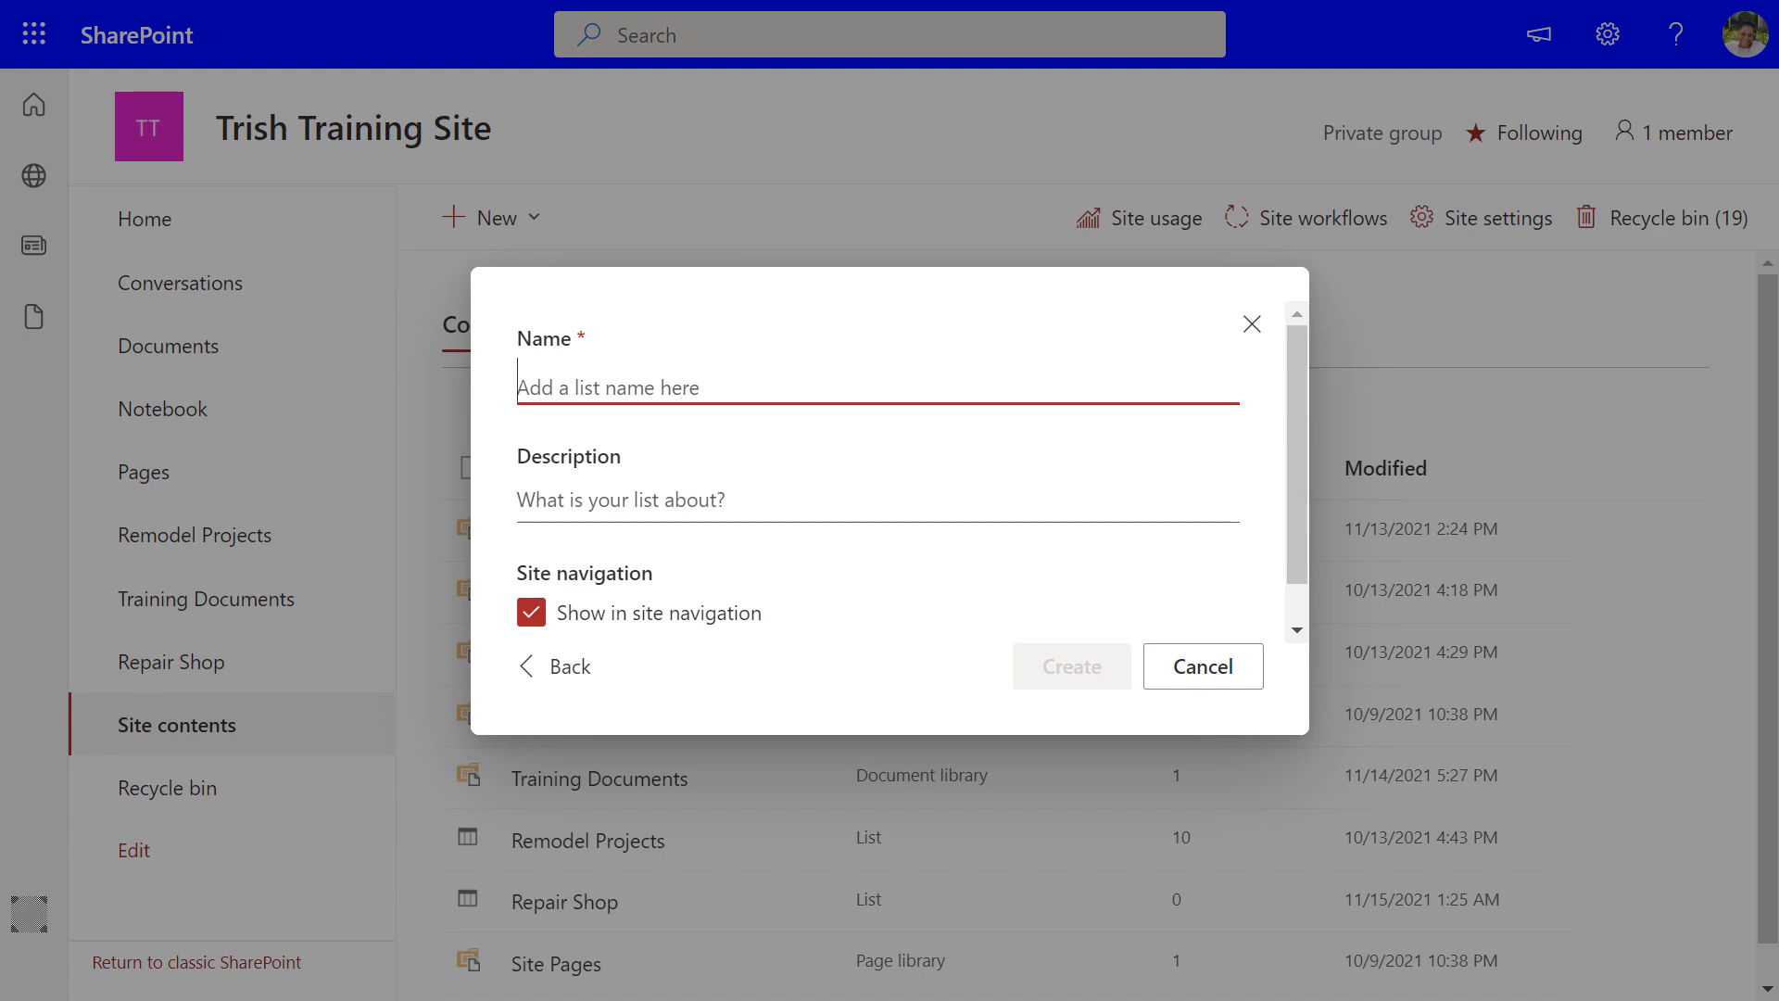
{"action": "type", "text": "S"}
{"action": "key", "text": "BackSpace"}
{"action": "type", "text": "Asset Type"}
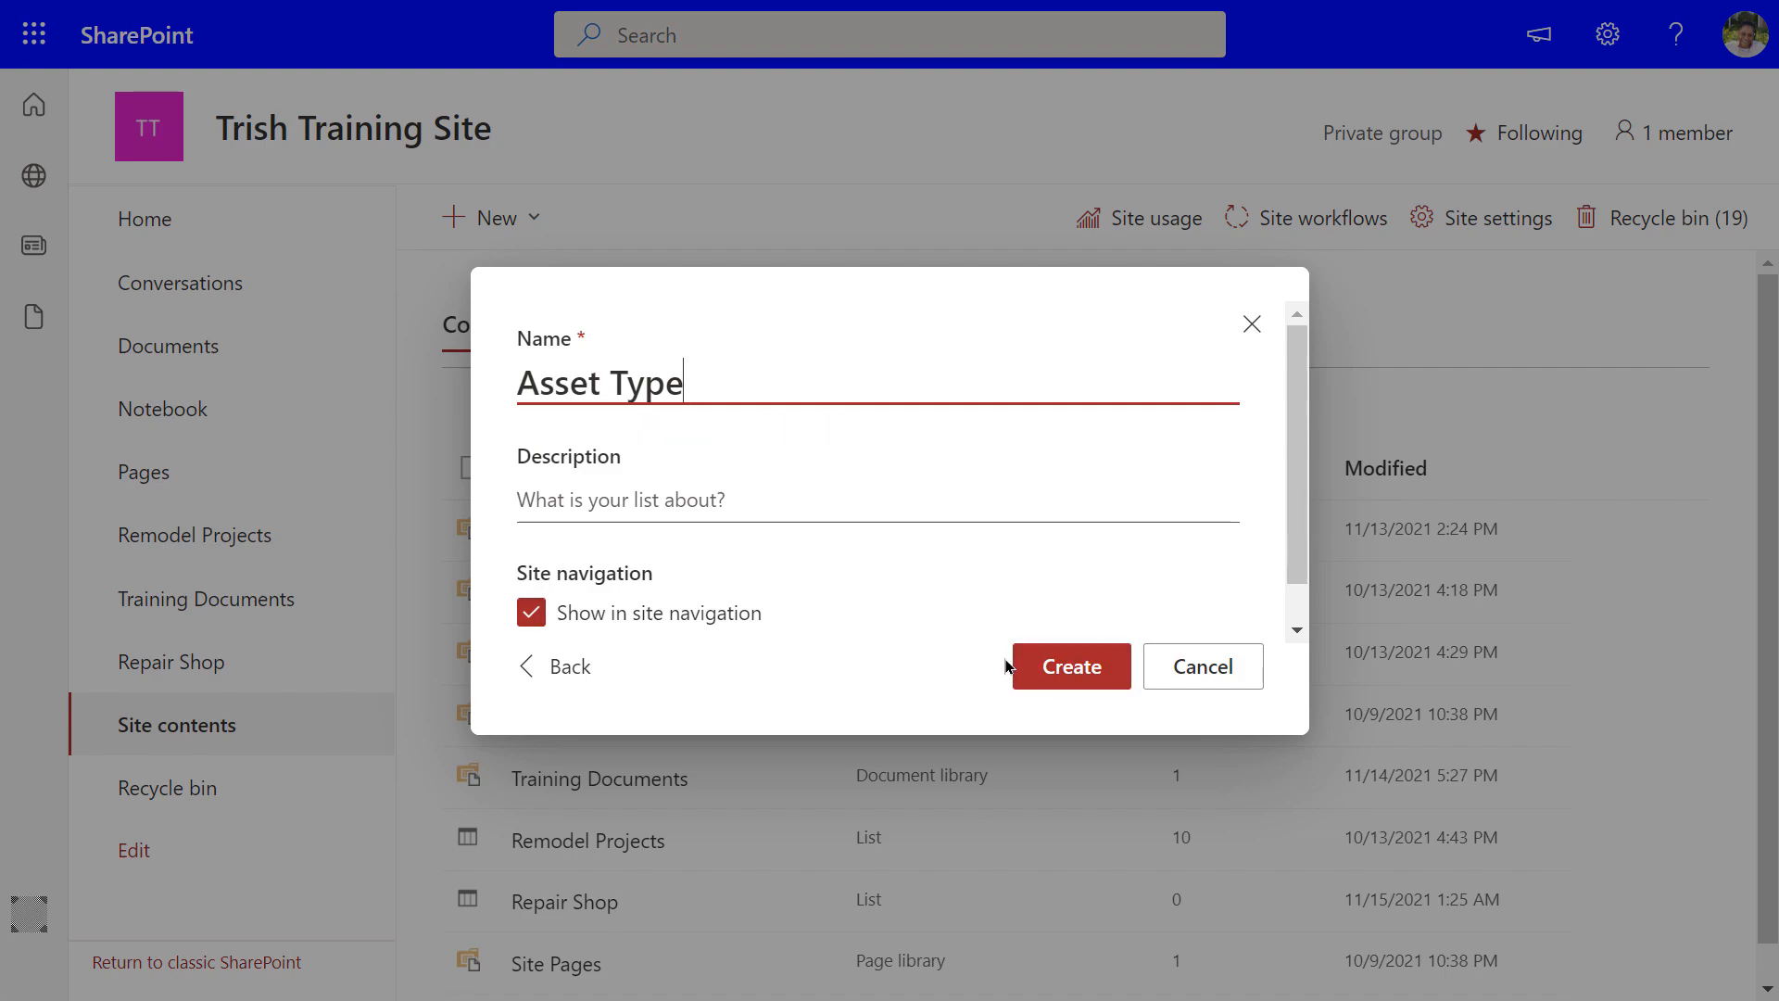
{"action": "left_click", "coordinate": [1052, 667]}
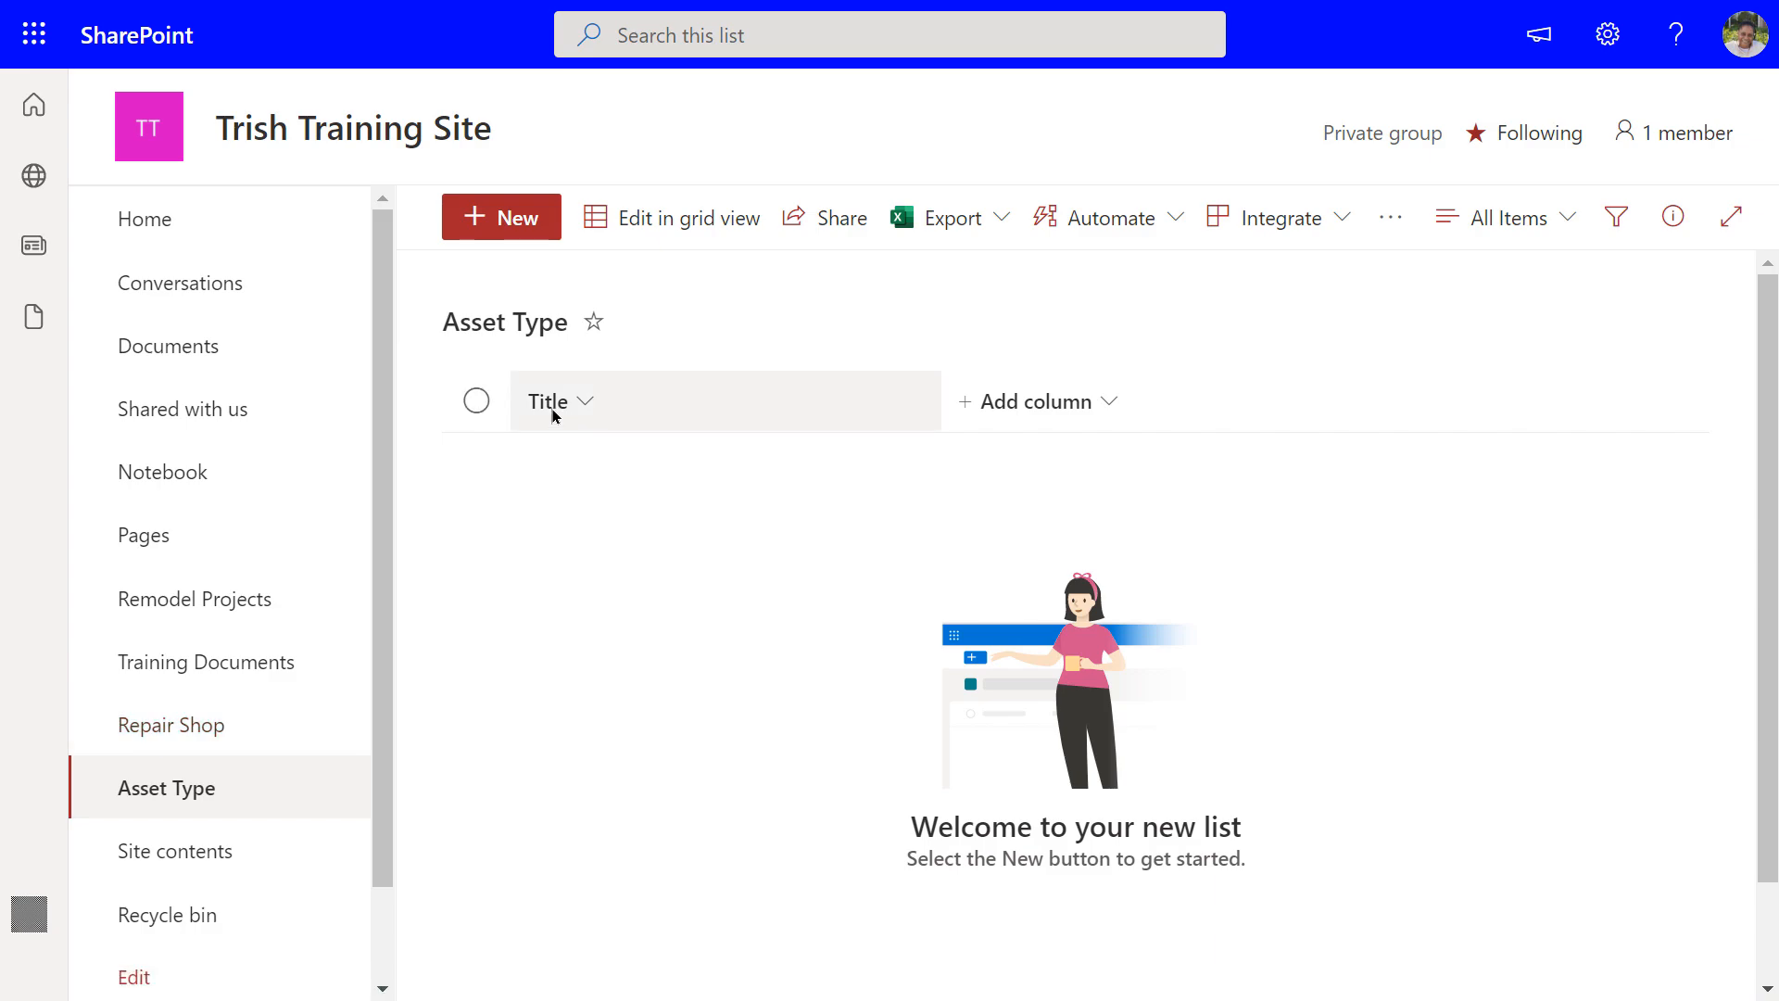
Add a choice column named 'Asset Type' with choices Desktop, LapTop and Mobile
{"action": "left_click", "coordinate": [1044, 401]}
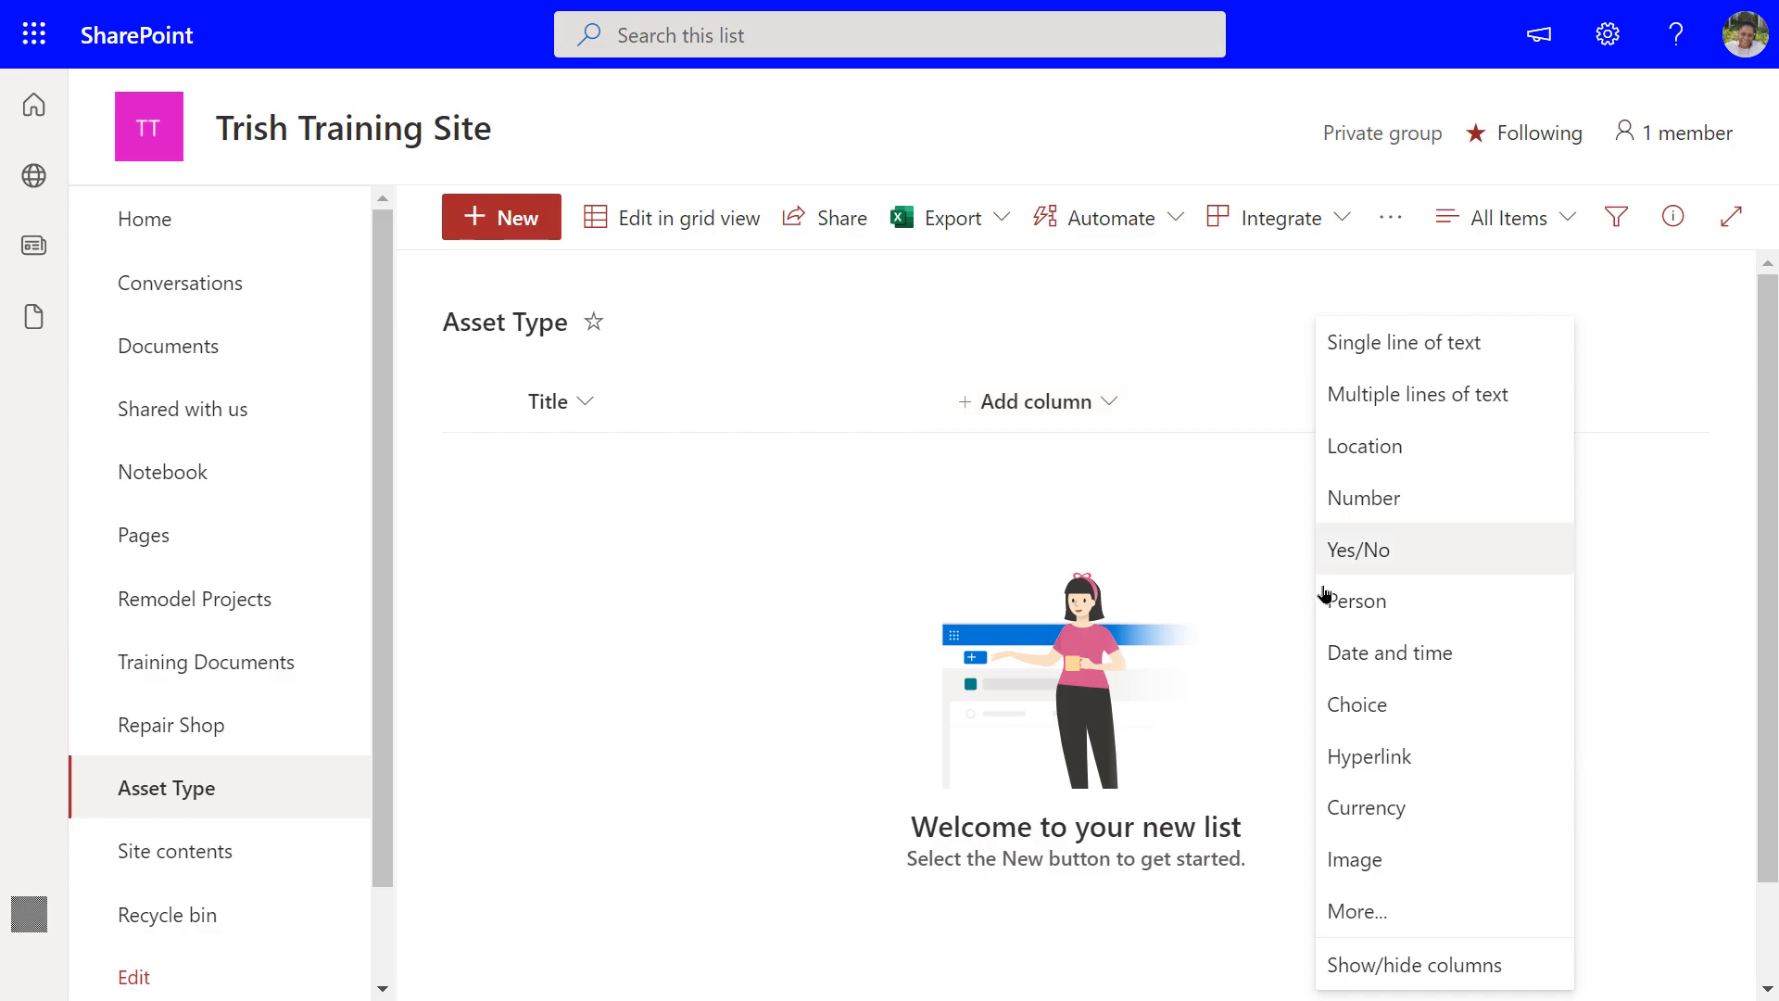
{"action": "left_click", "coordinate": [1375, 712]}
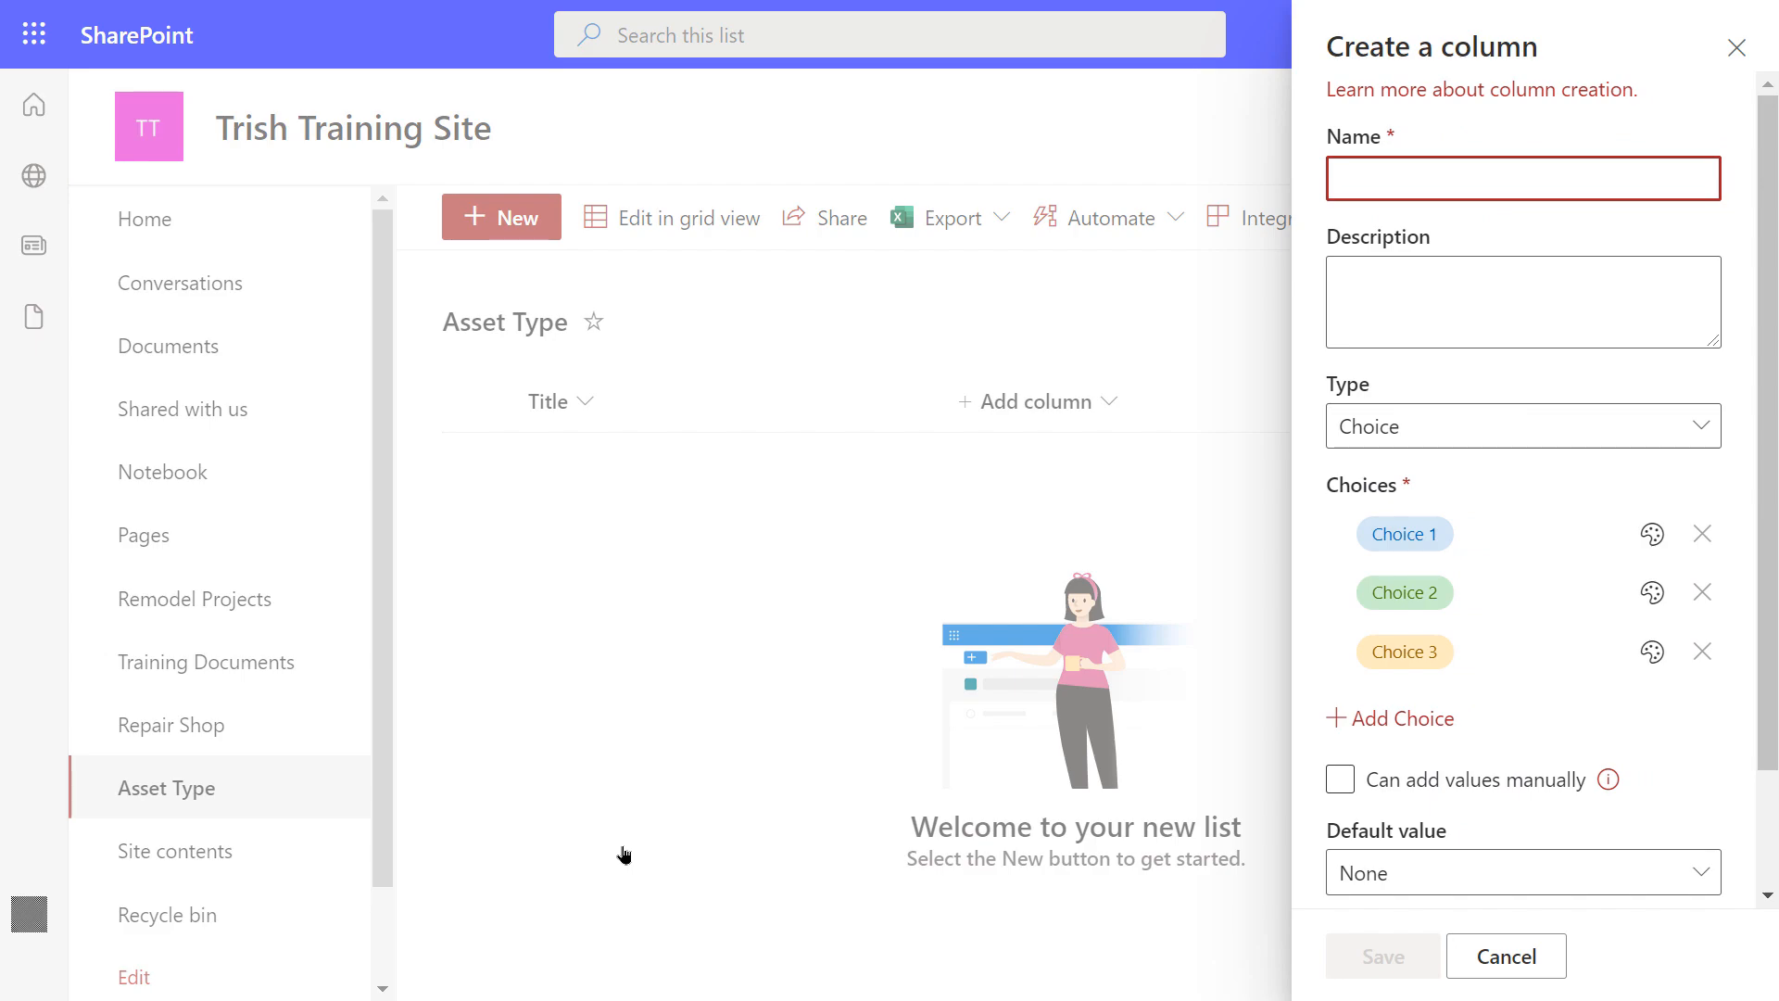
{"action": "type", "text": "Asse"}
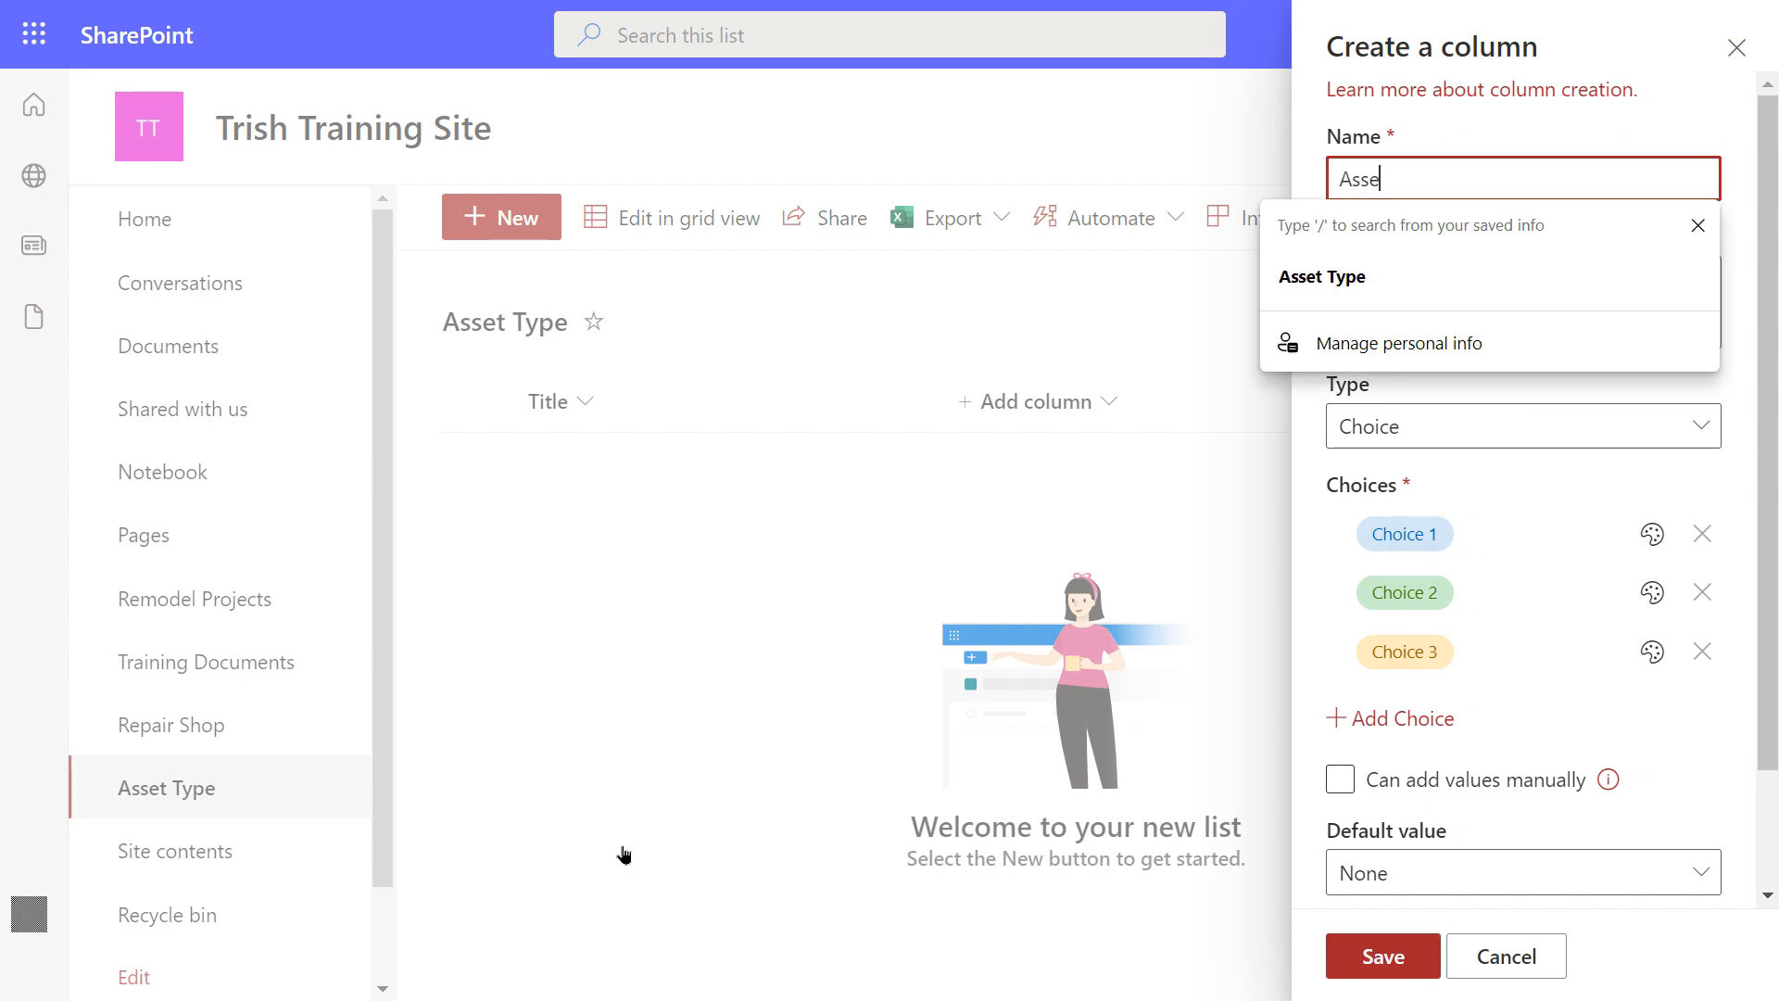
{"action": "type", "text": "t Type"}
{"action": "key", "text": "Escape"}
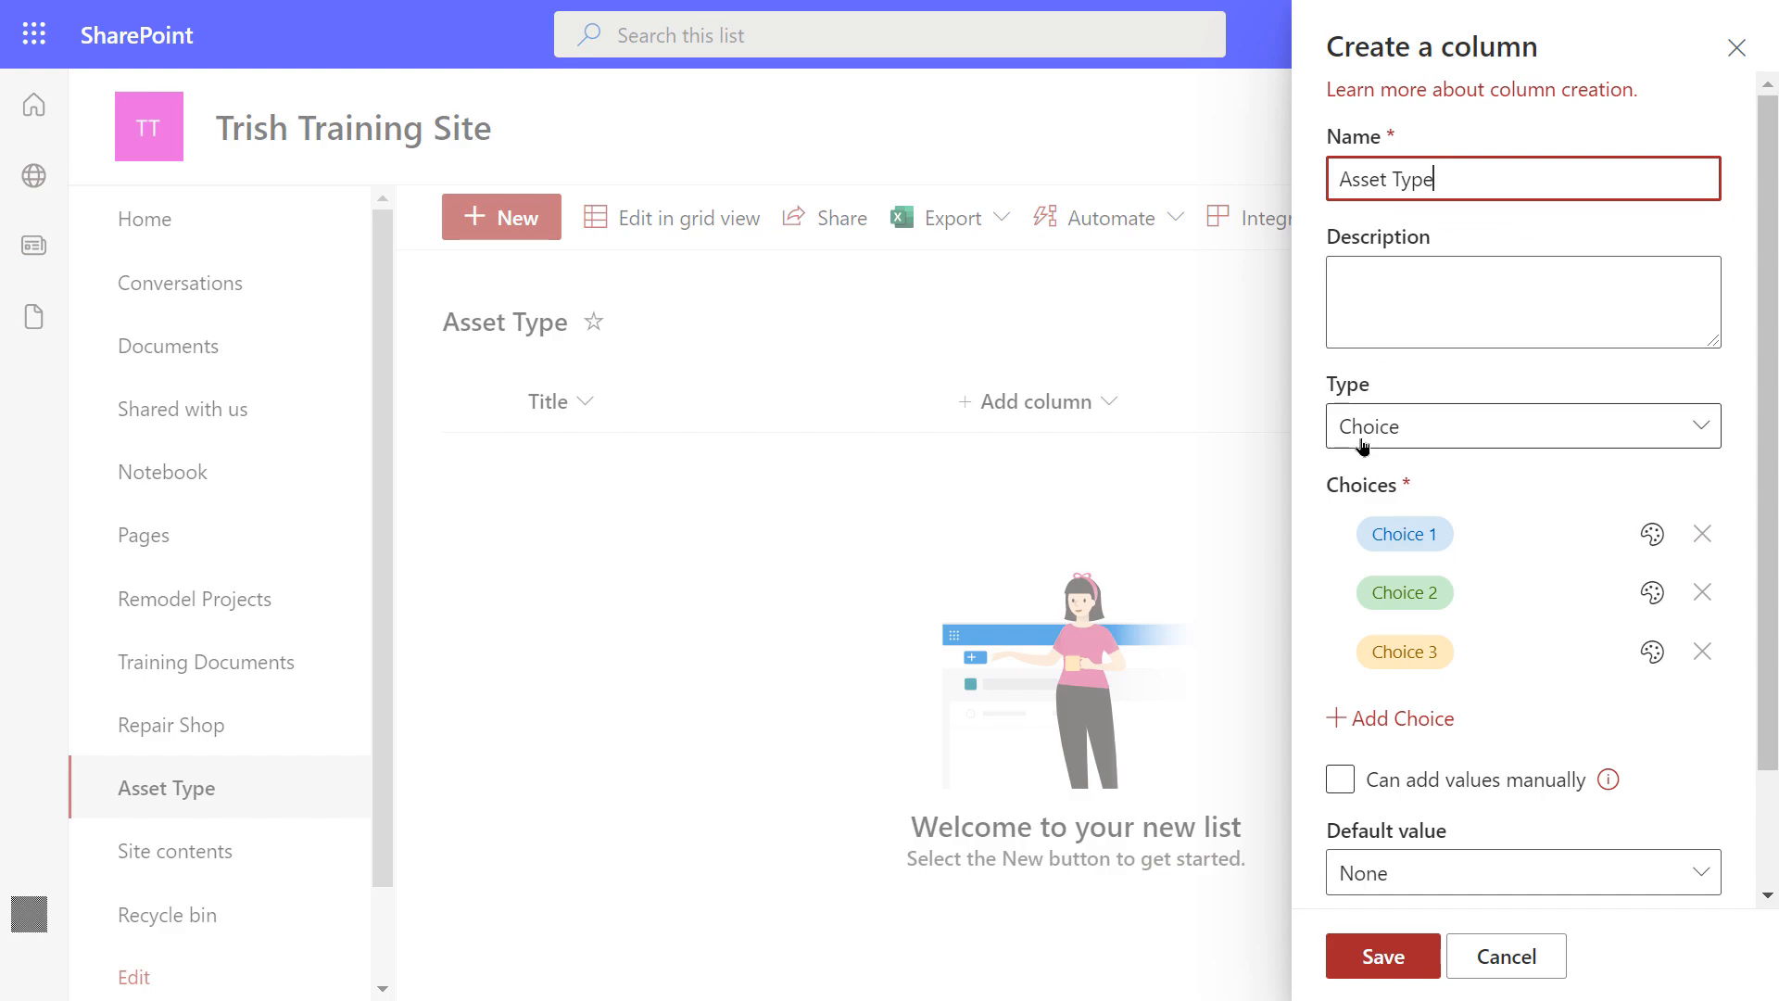
{"action": "left_click", "coordinate": [1399, 533]}
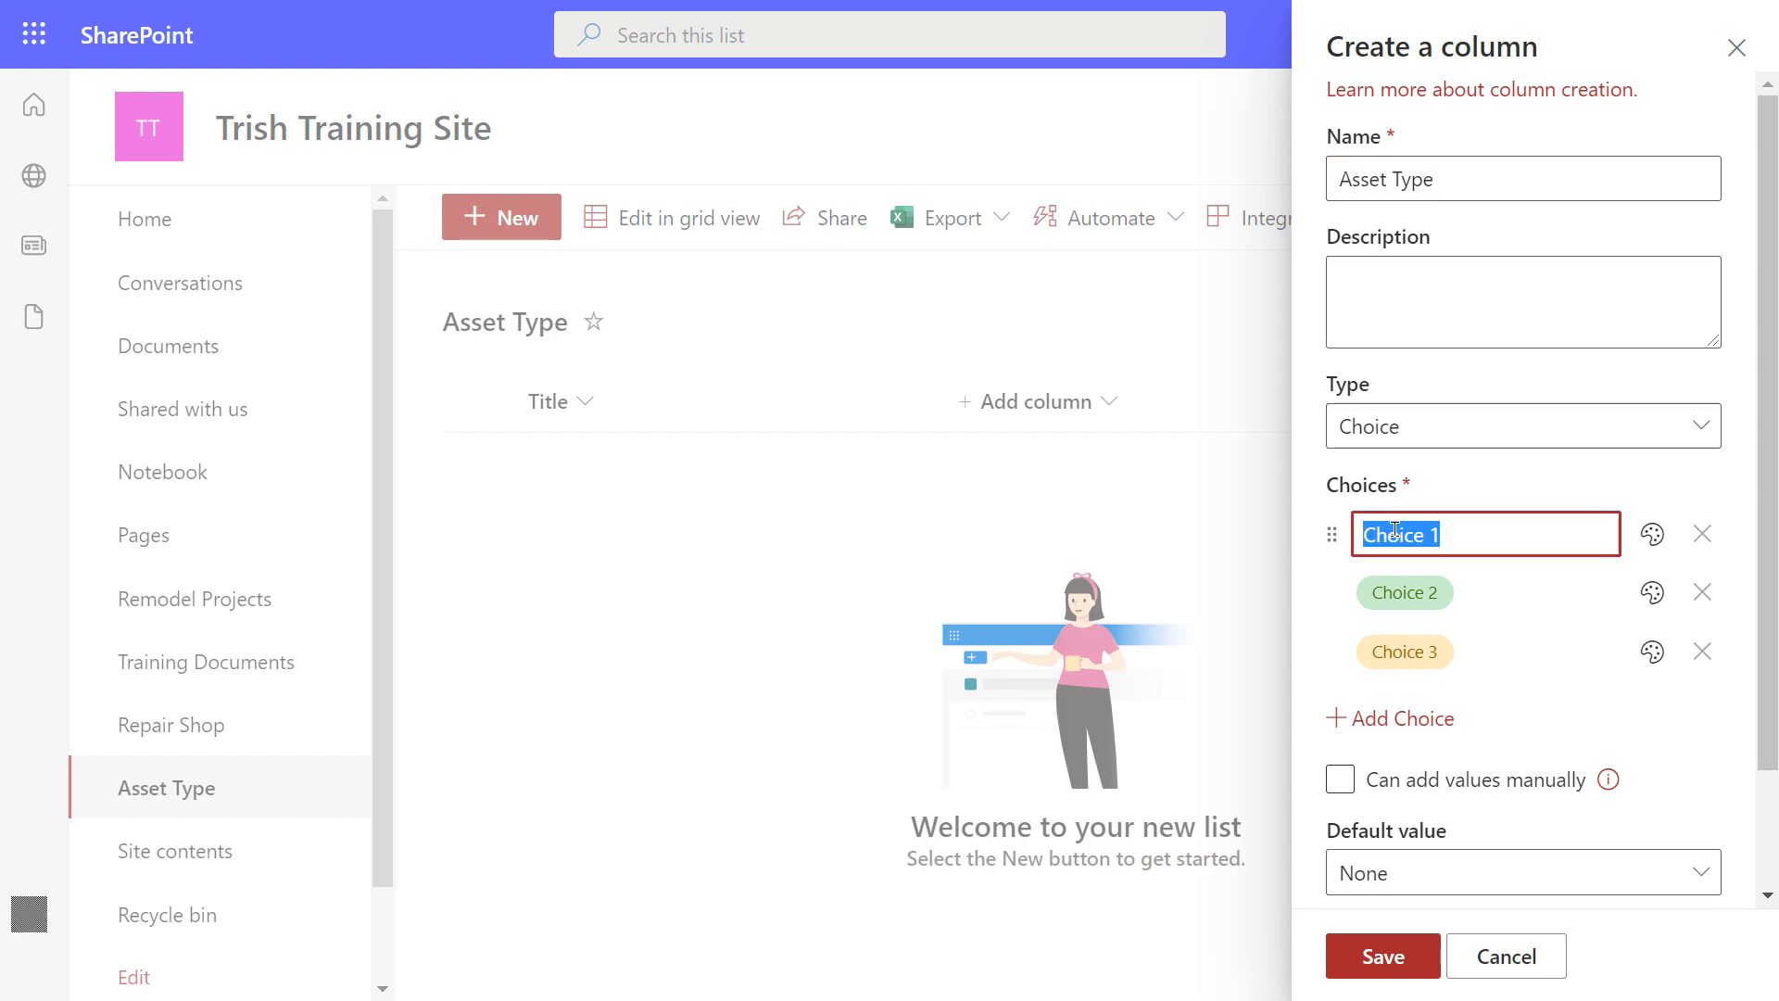
{"action": "type", "text": "Desk"}
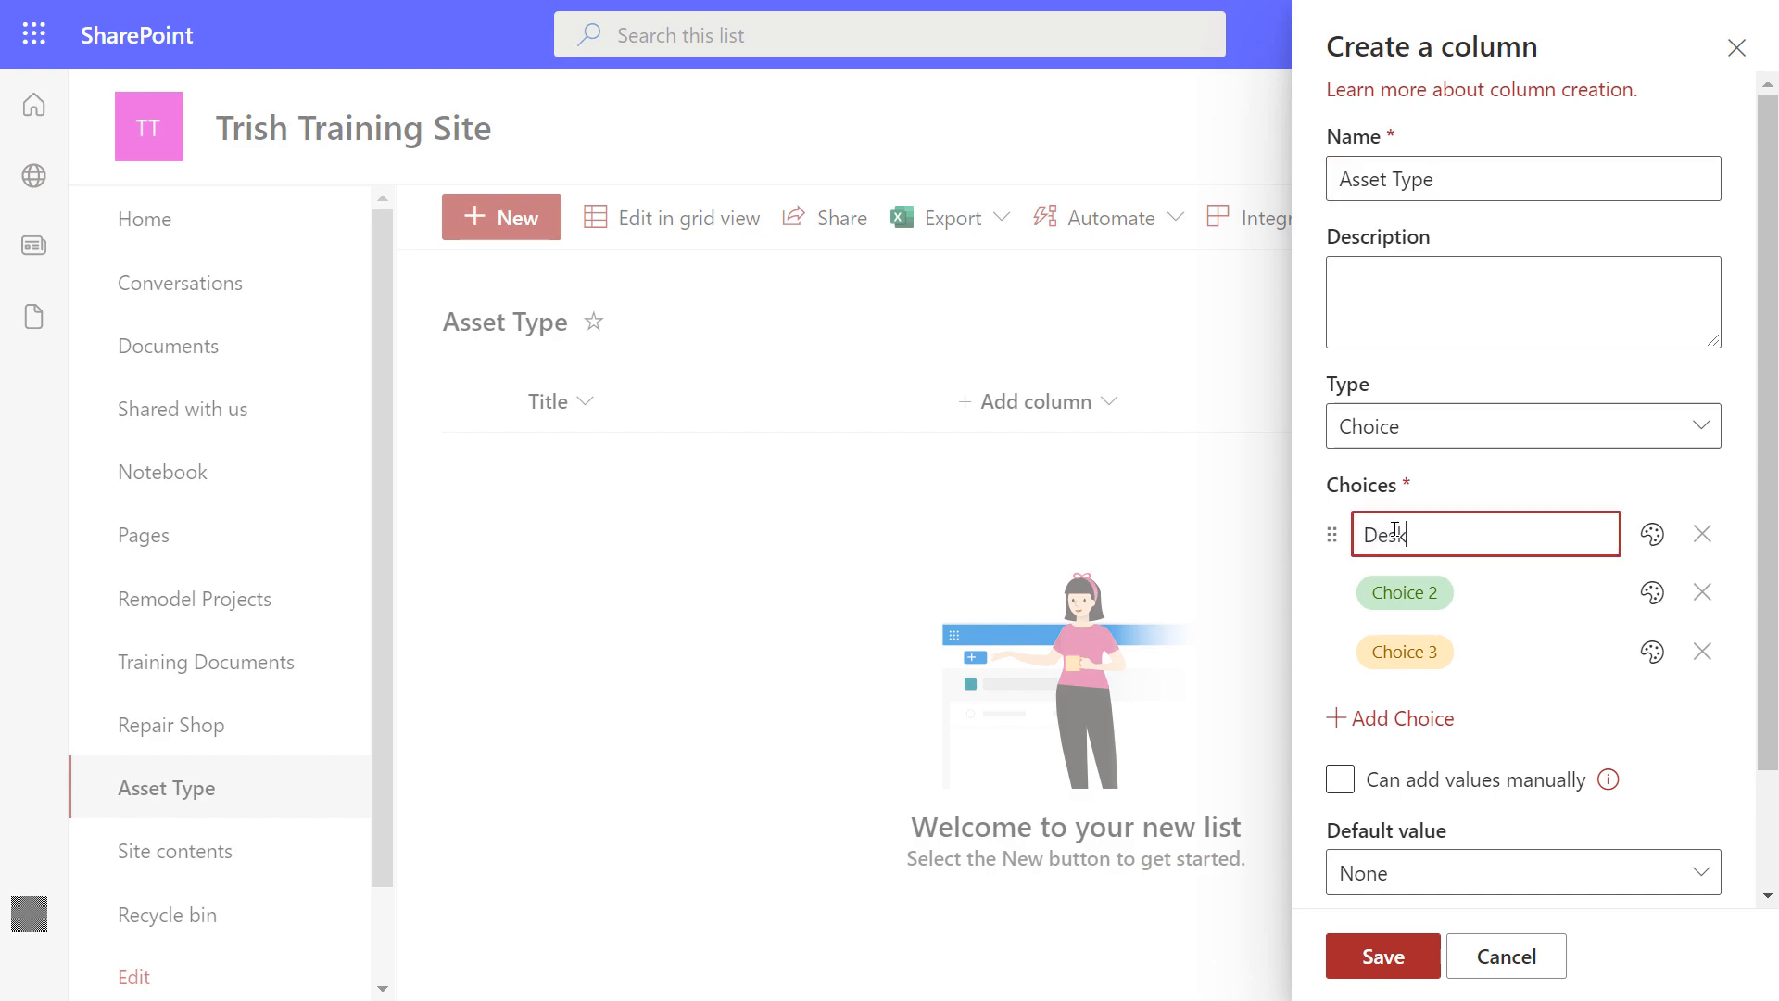
{"action": "type", "text": "top"}
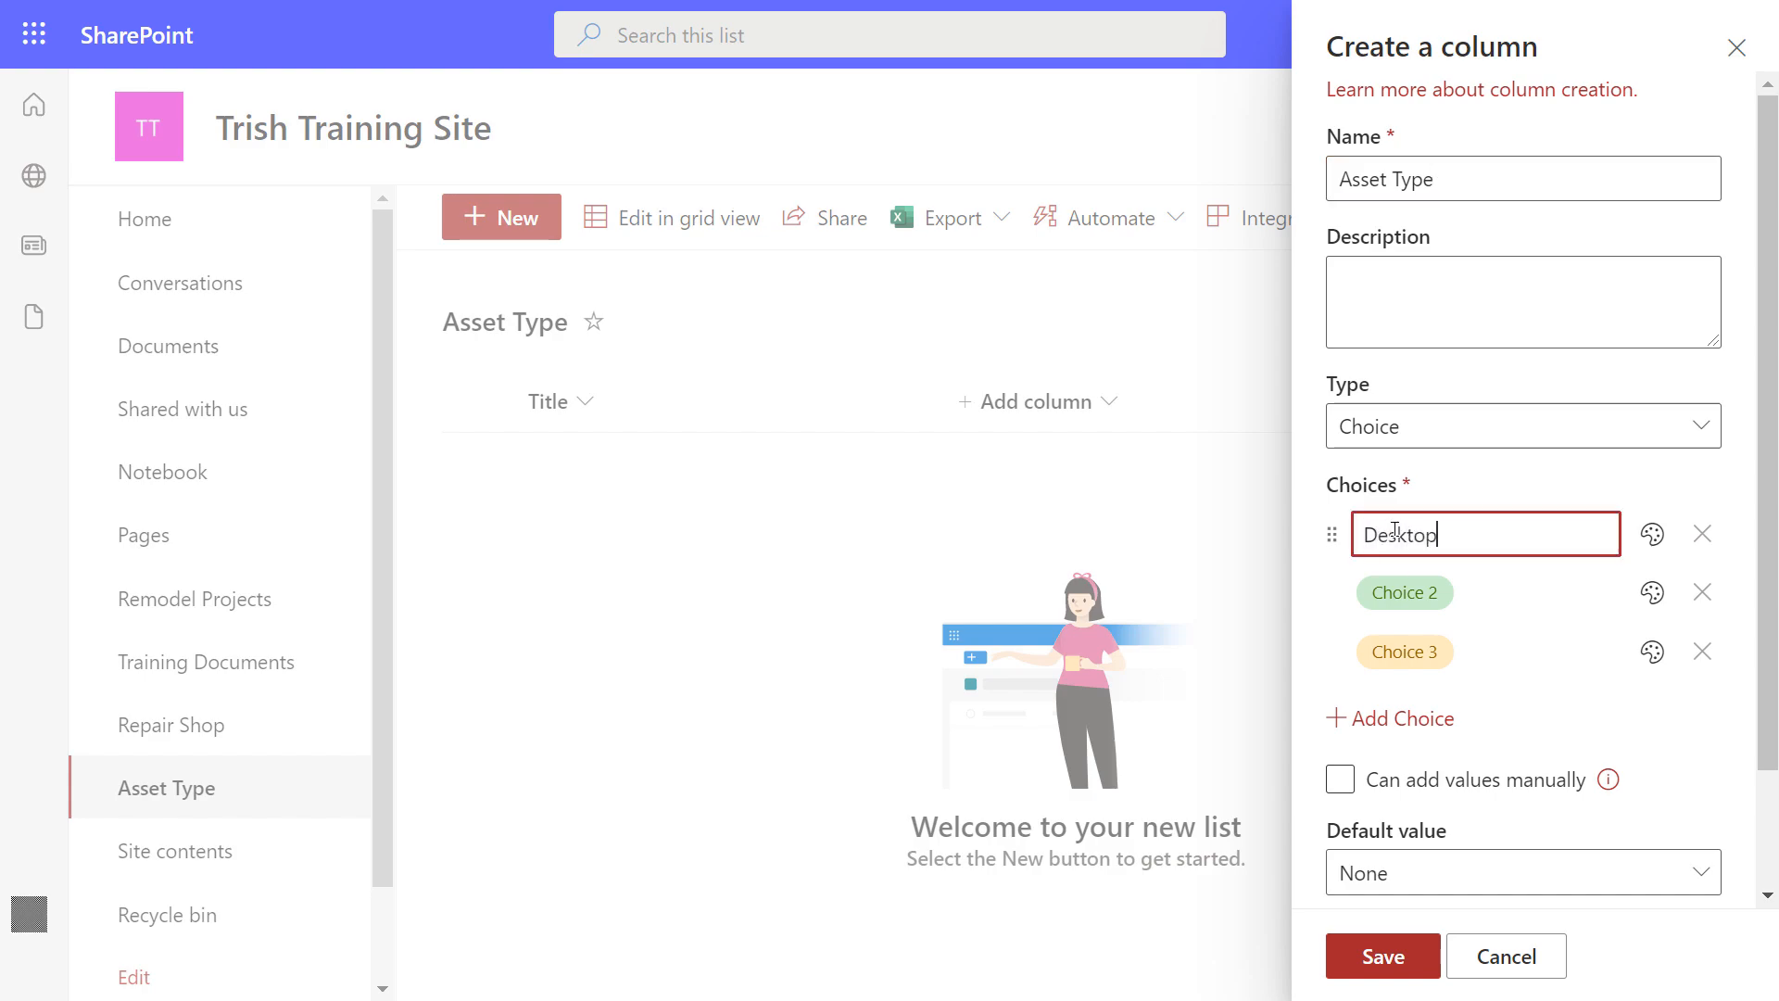
{"action": "left_click", "coordinate": [1397, 593]}
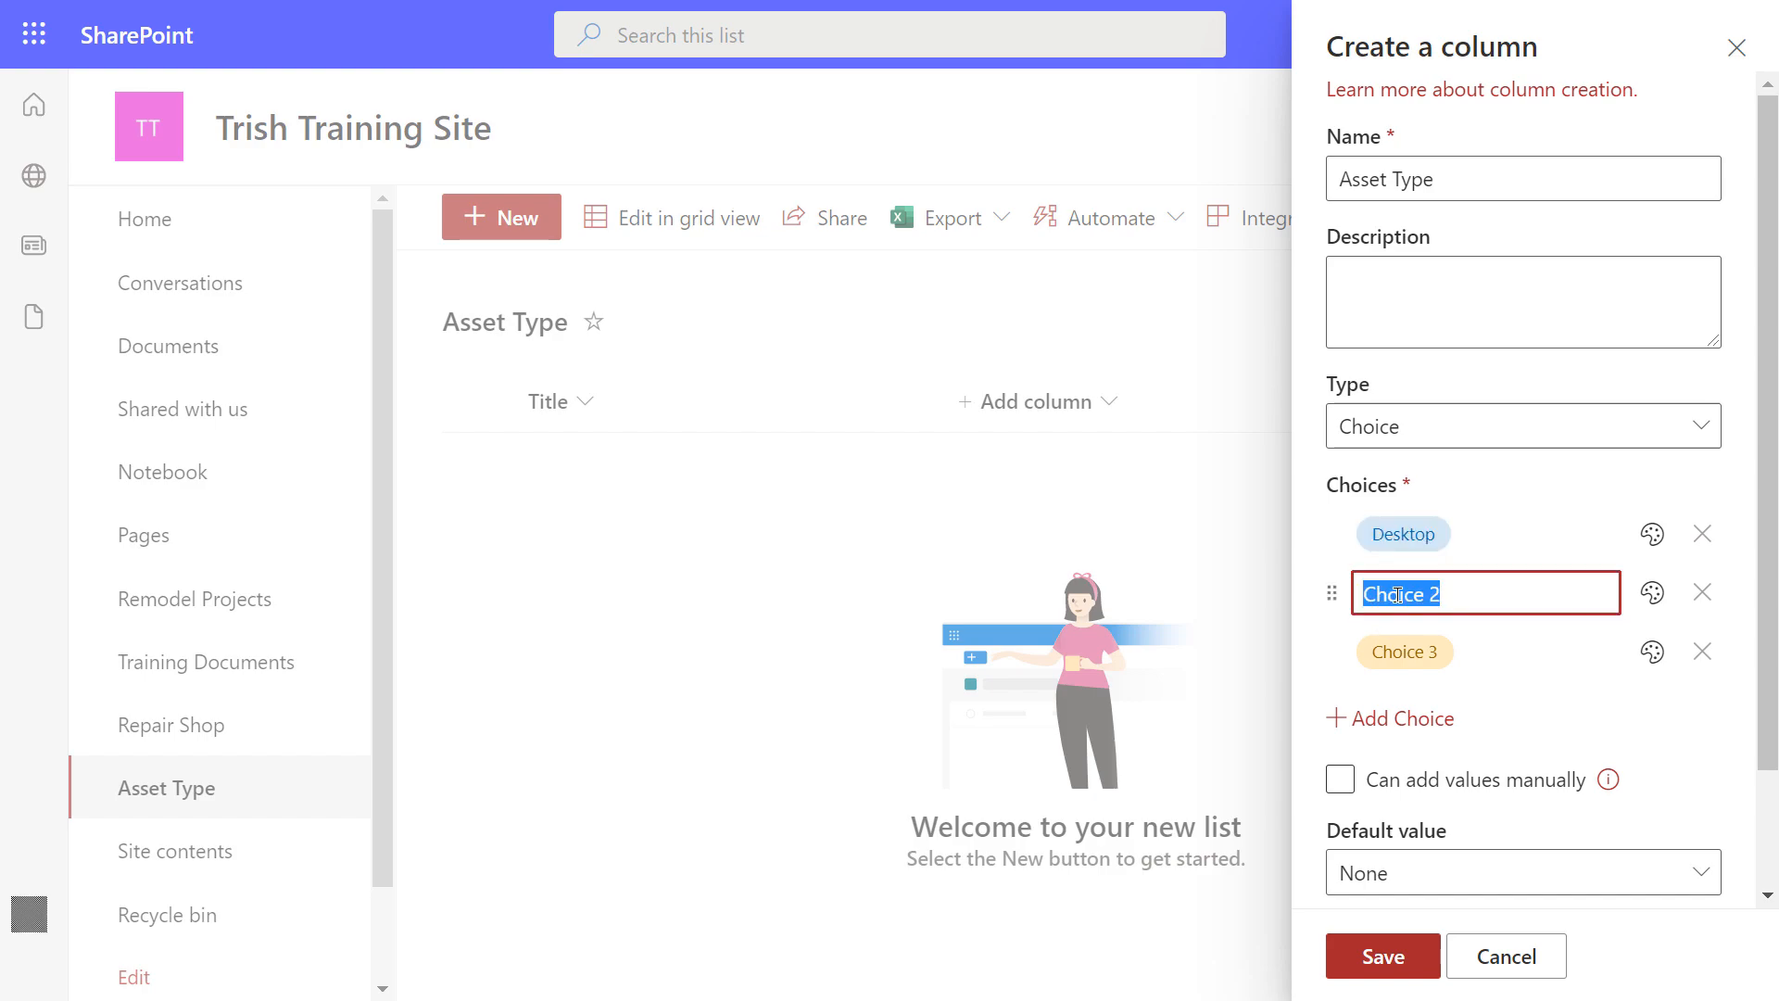
{"action": "type", "text": "LapTop"}
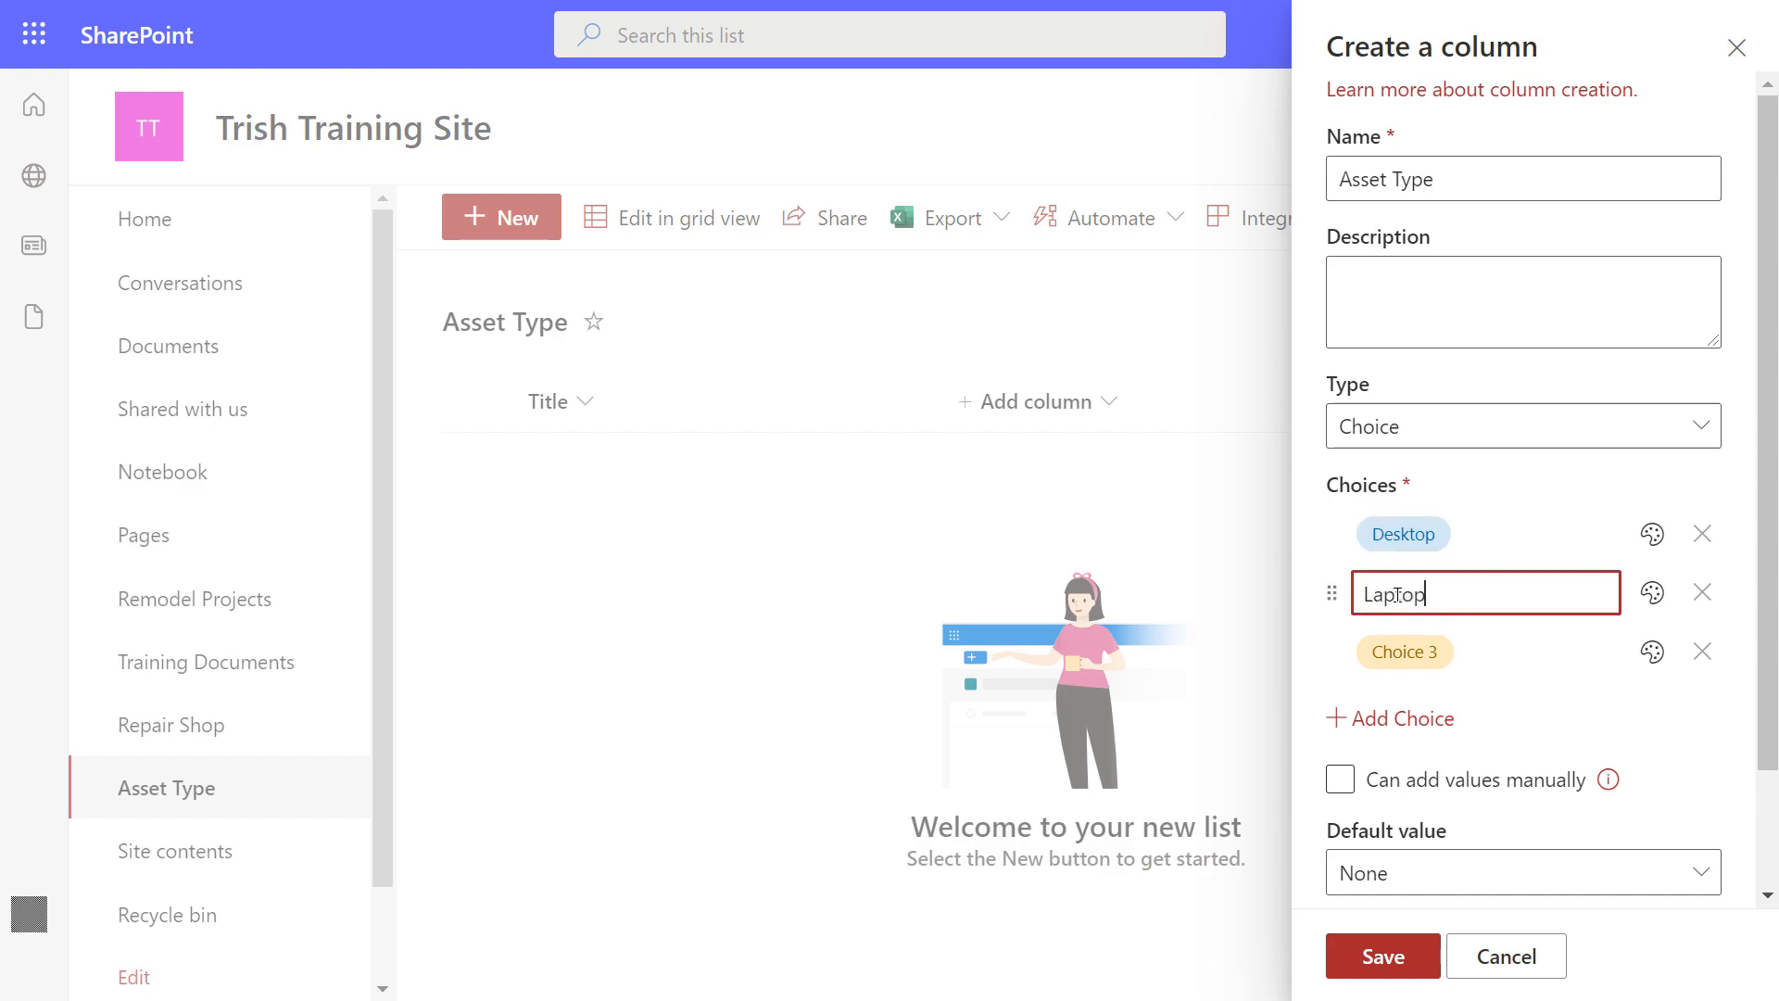
{"action": "left_click", "coordinate": [1397, 656]}
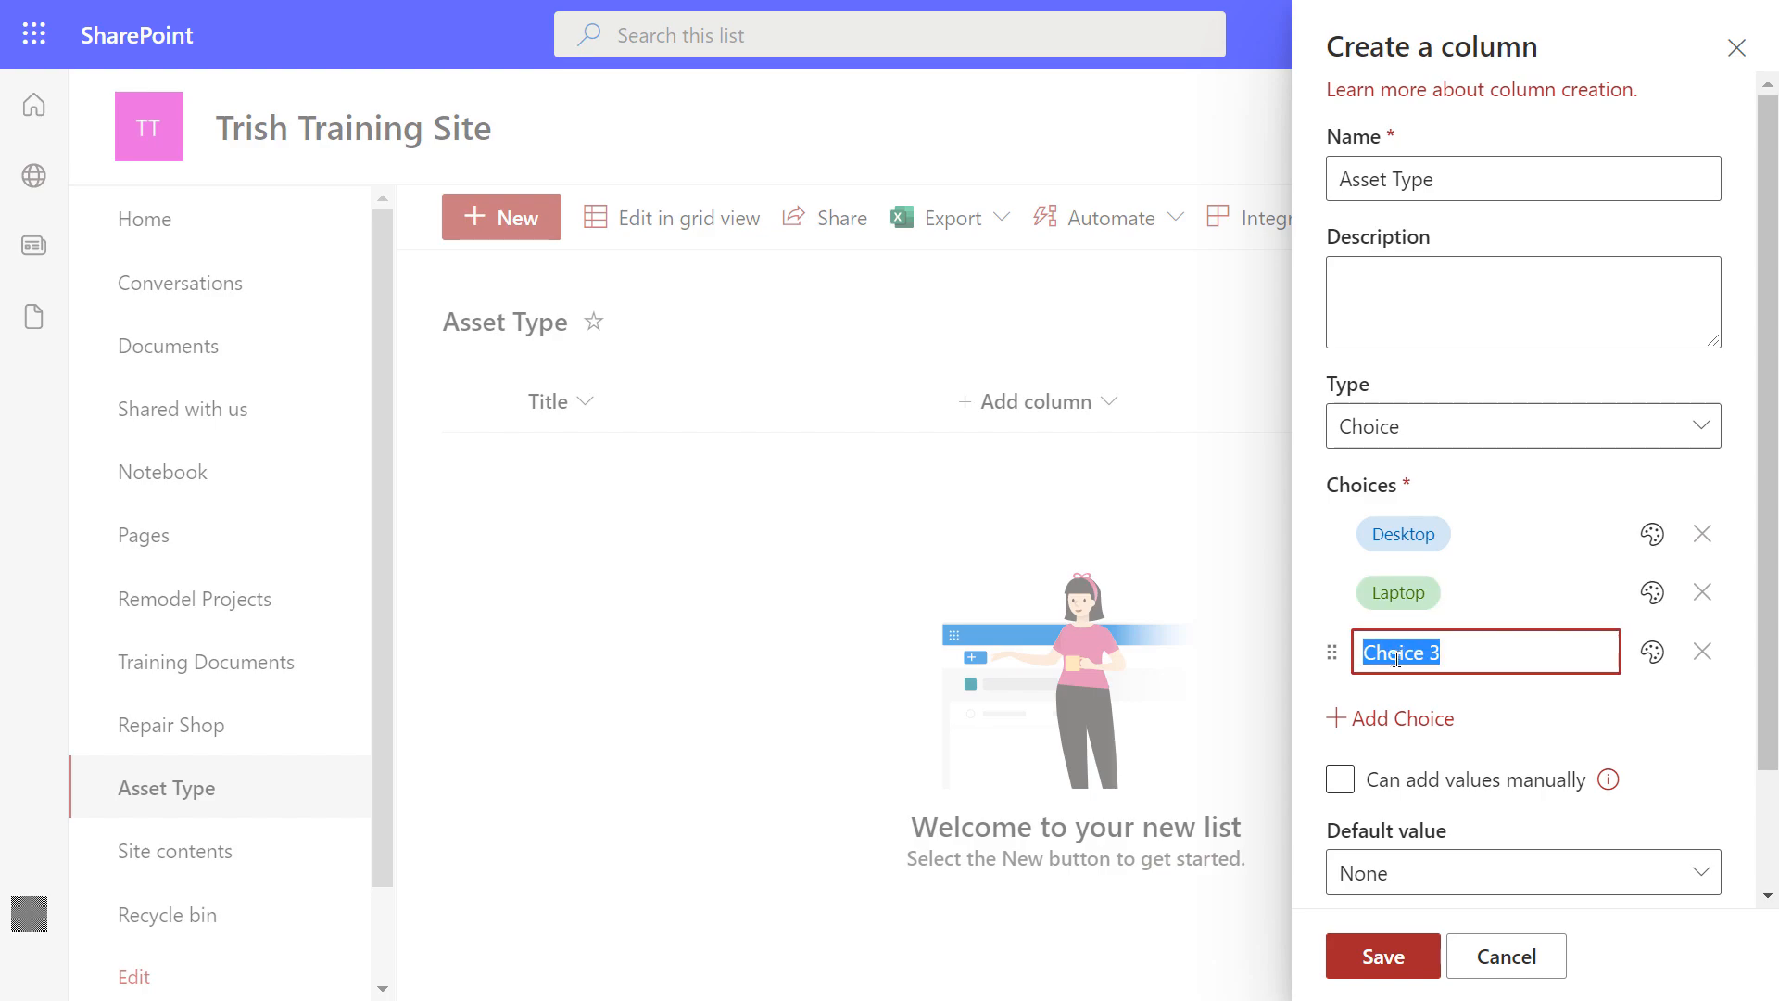
{"action": "type", "text": "Mo"}
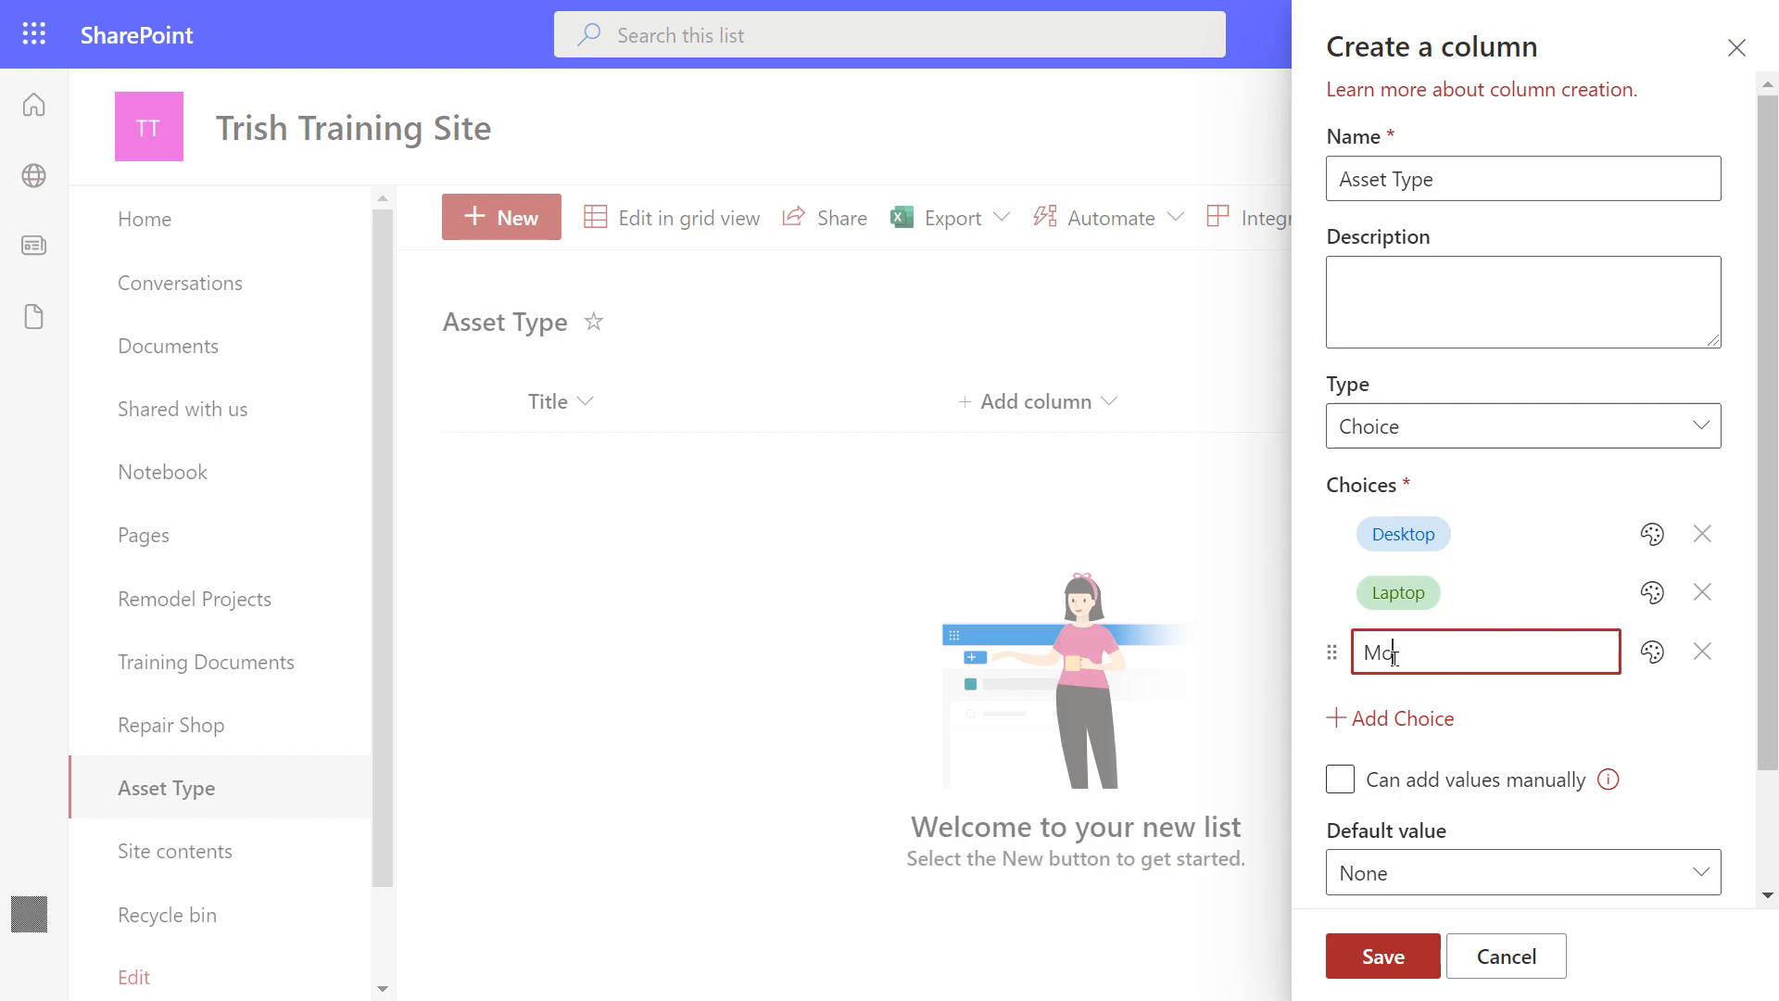
{"action": "type", "text": "bile"}
{"action": "left_click", "coordinate": [1503, 476]}
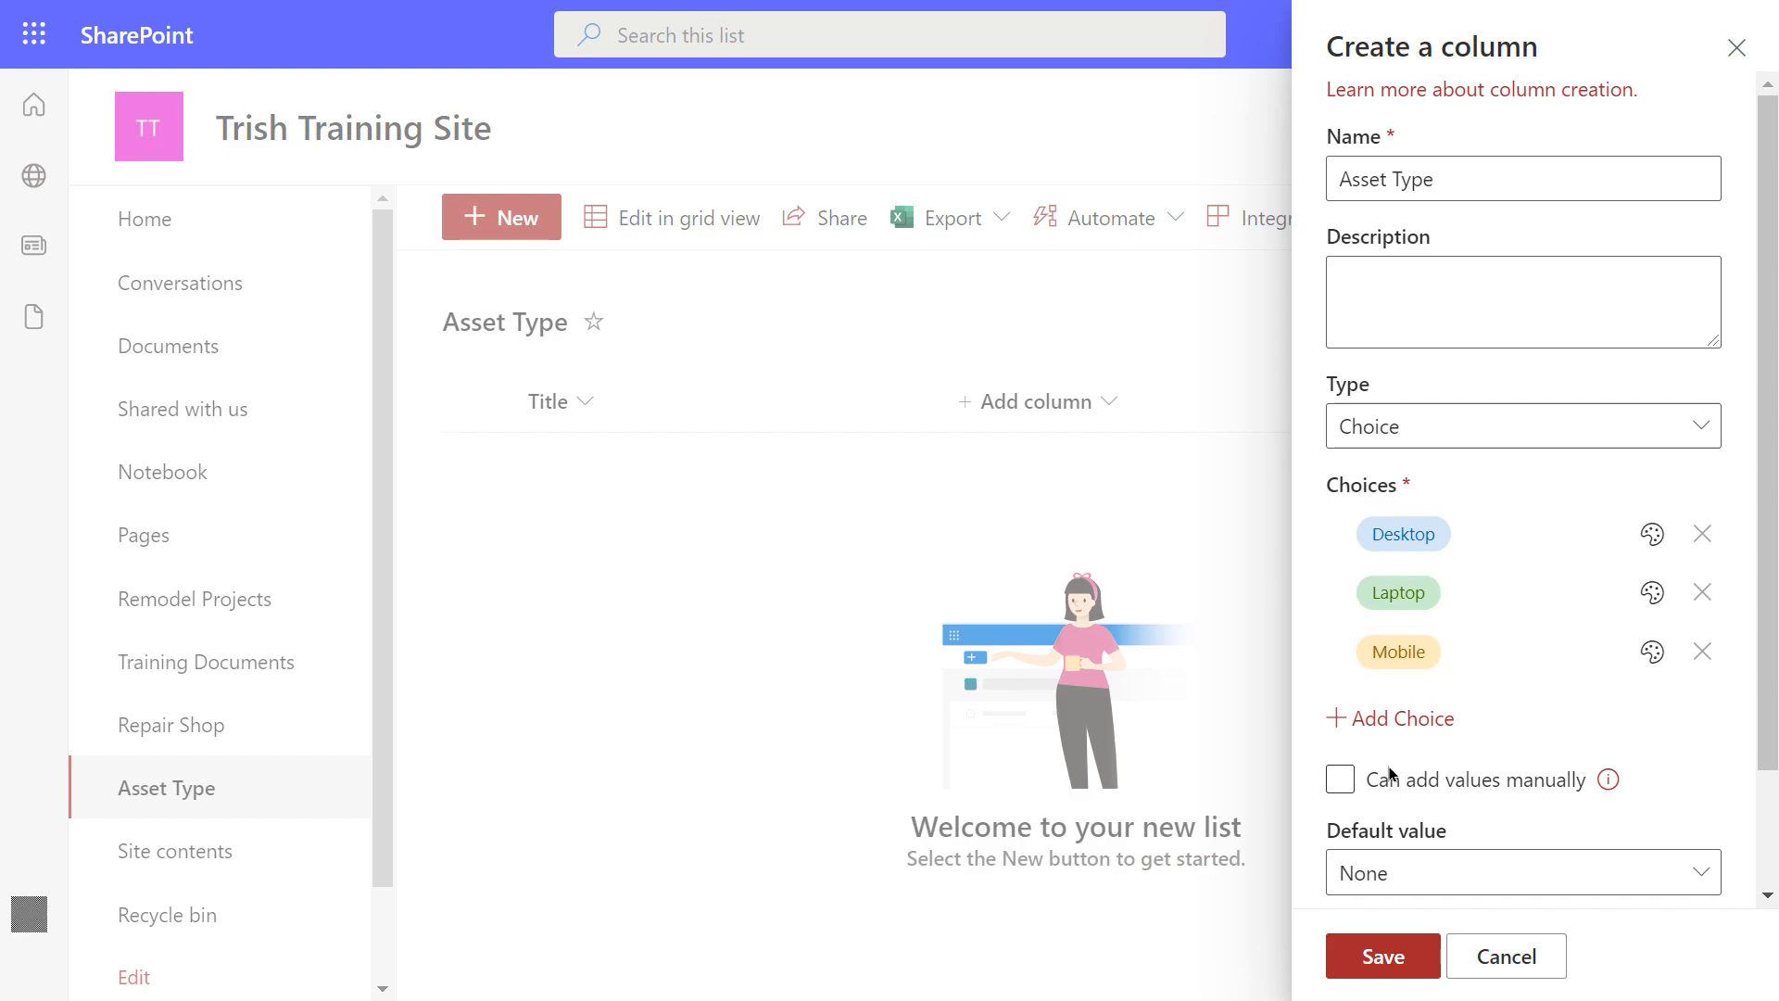
Leave manually added values turned off and save the Asset Type choice column
{"action": "left_click", "coordinate": [1360, 782]}
{"action": "left_click", "coordinate": [1462, 795]}
{"action": "scroll", "coordinate": [1511, 694], "scroll_direction": "down", "scroll_amount": 2}
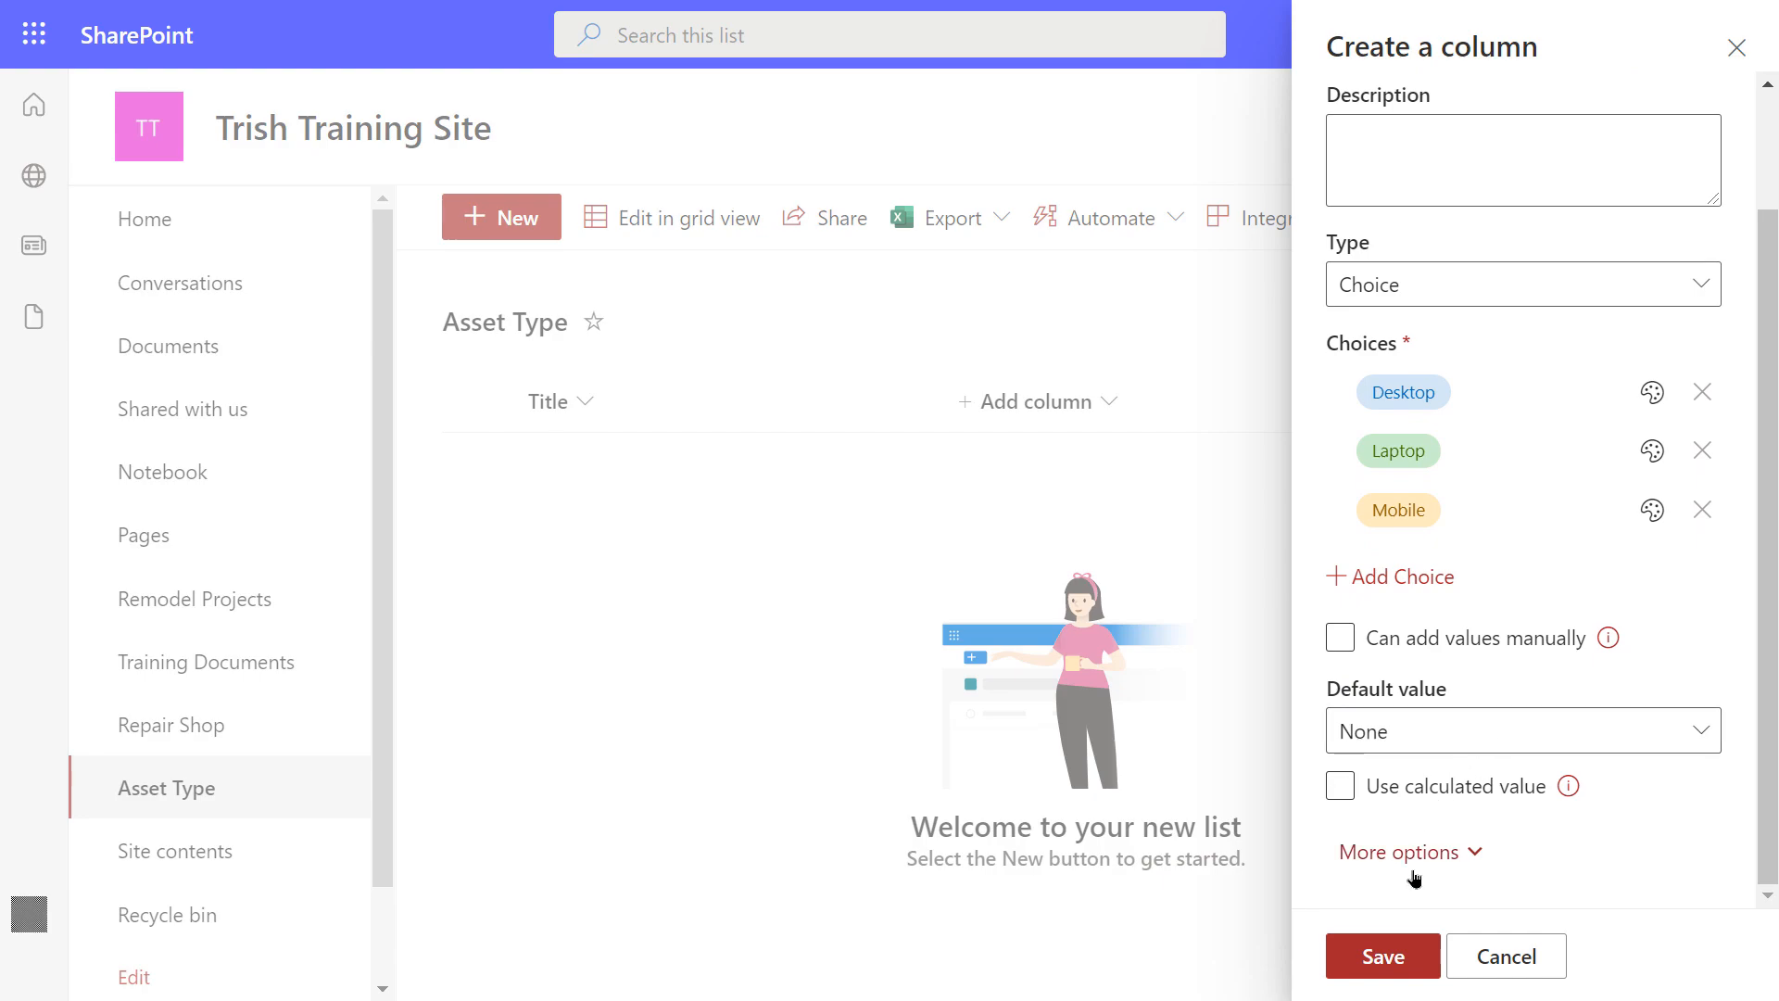
{"action": "left_click", "coordinate": [1394, 958]}
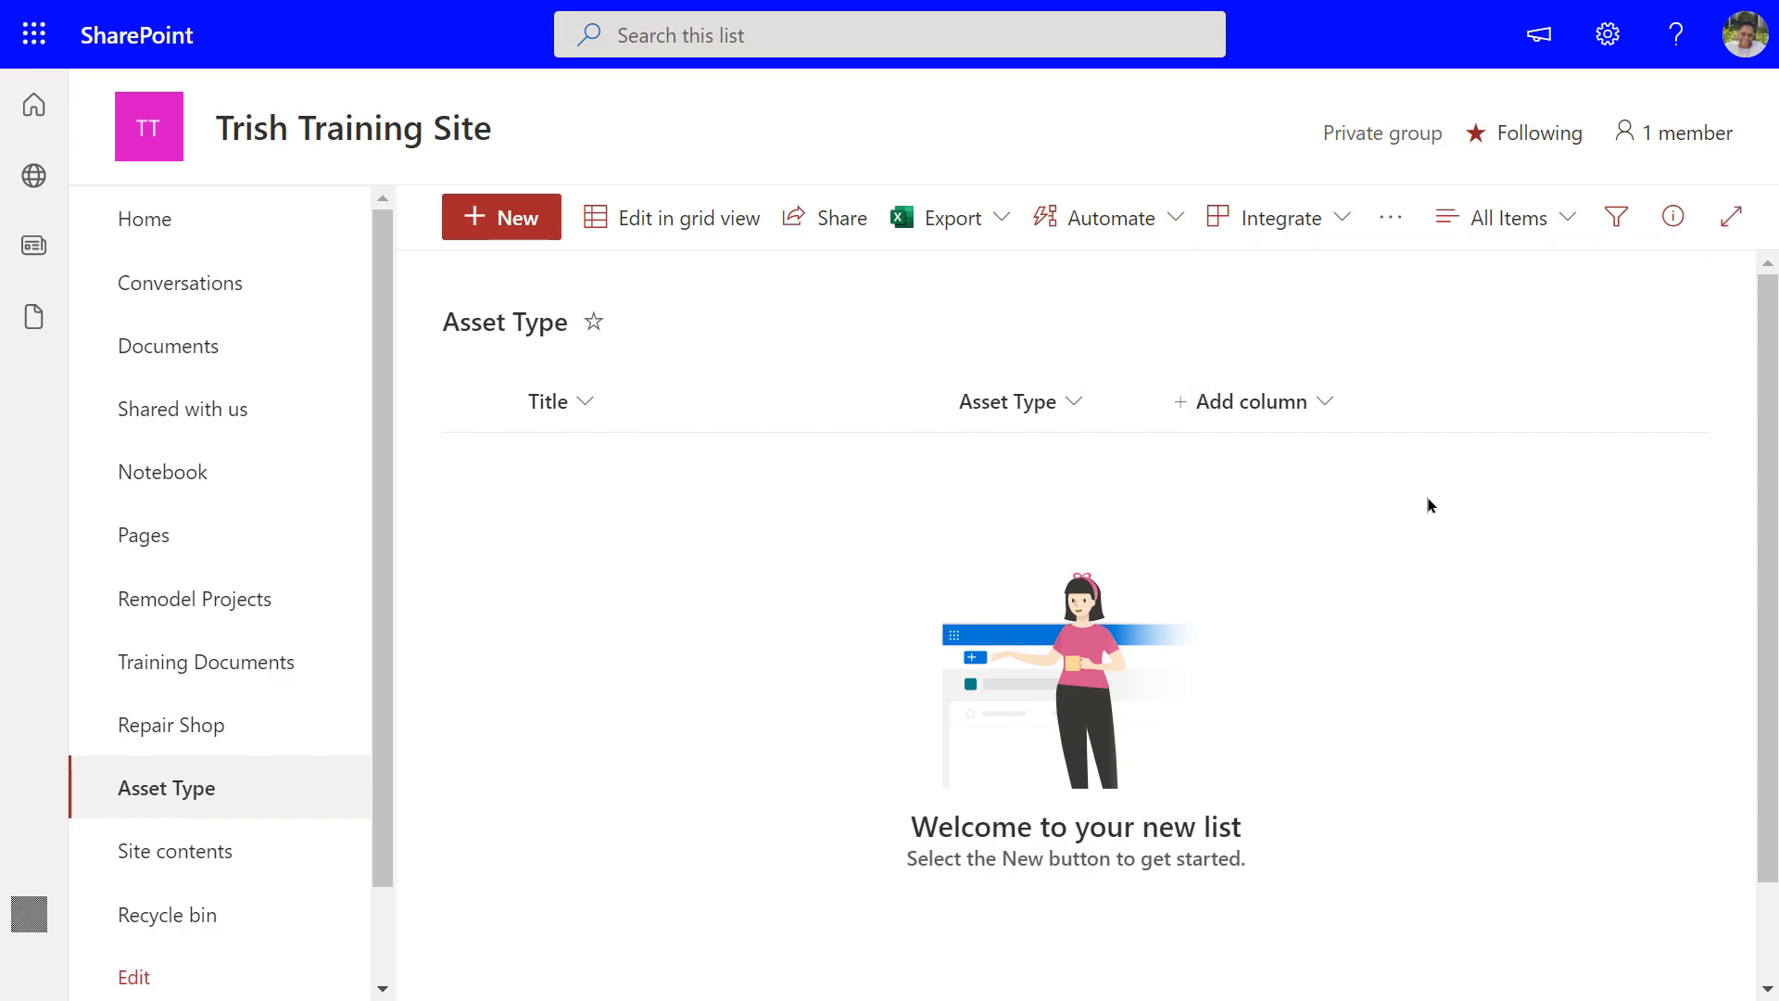
{"action": "left_click", "coordinate": [1265, 413]}
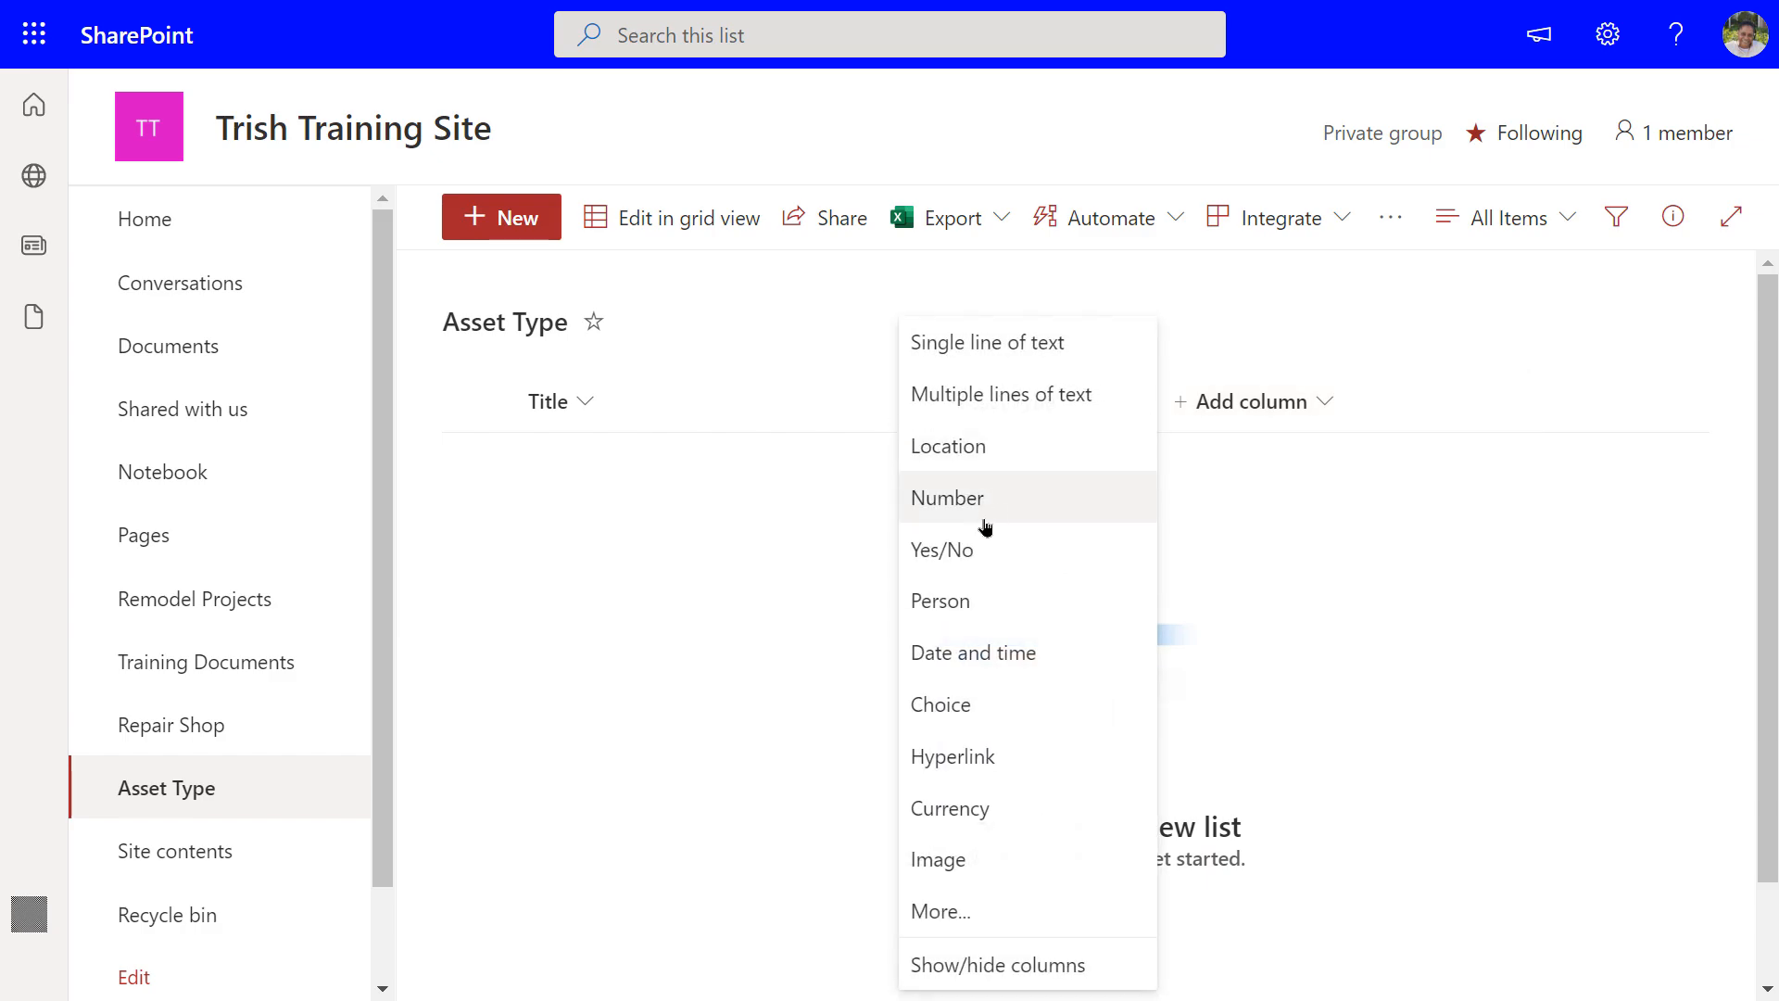
Define a lookup column named 'Repair Shop' getting information from the Repair Shop list
{"action": "left_click", "coordinate": [953, 912]}
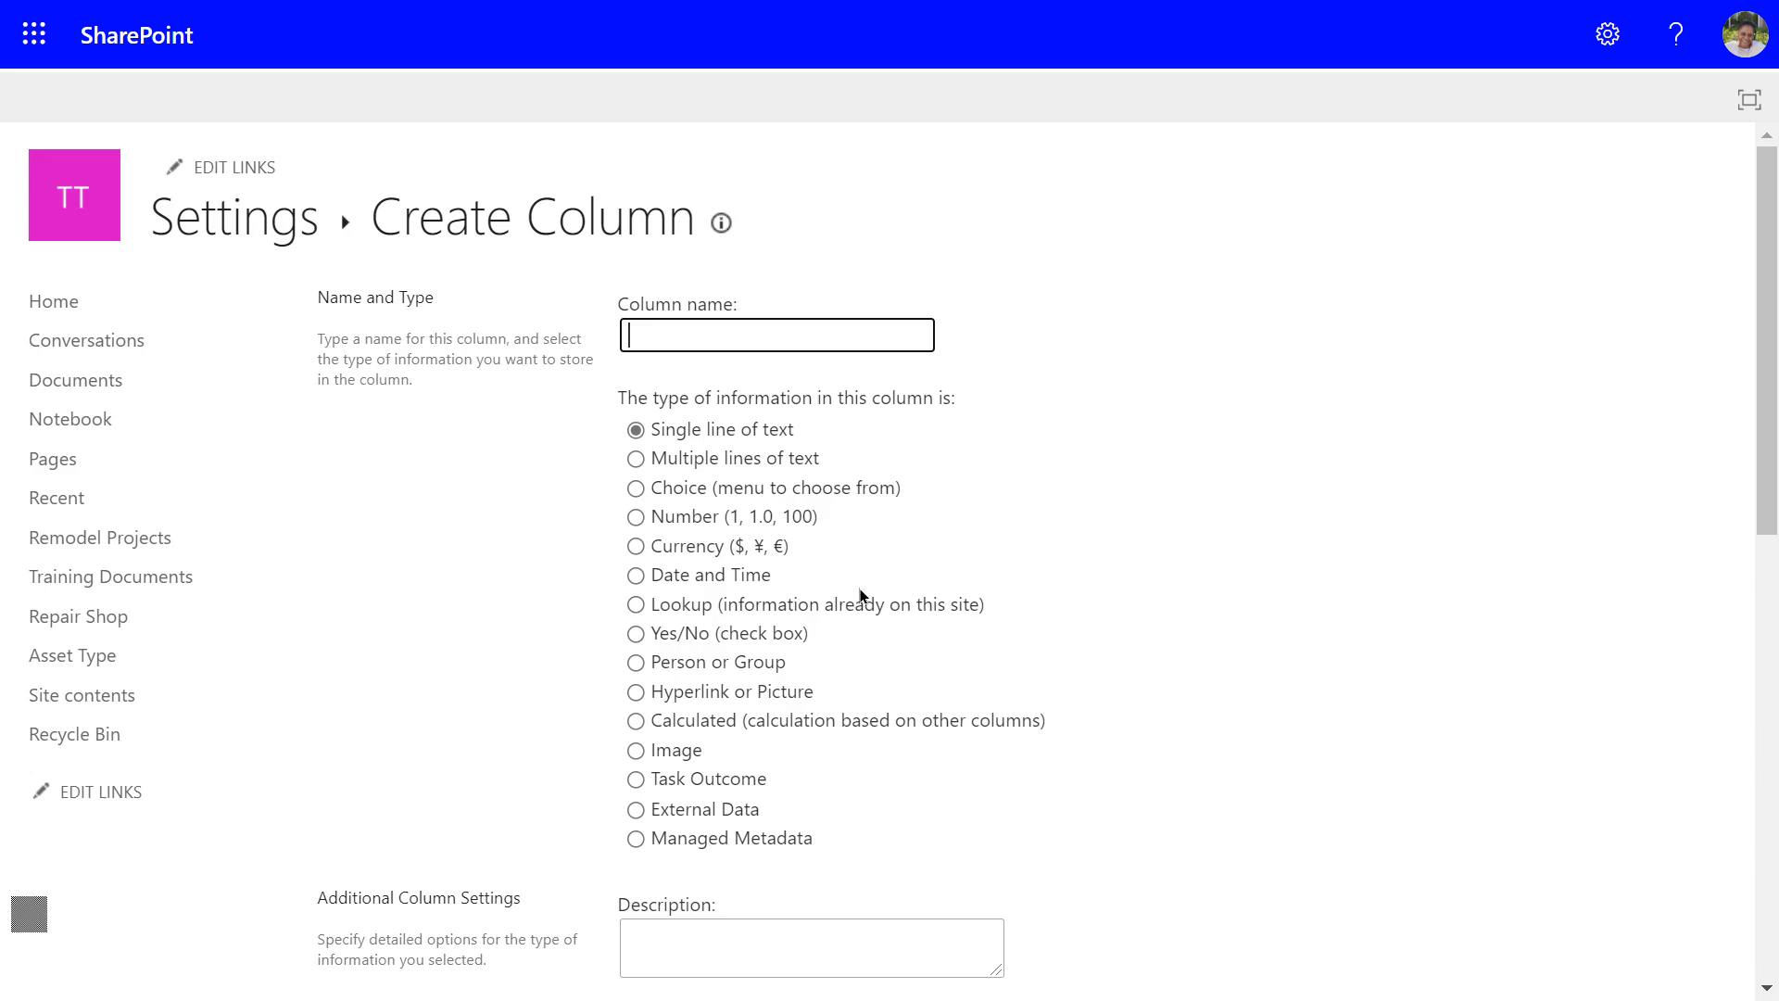
{"action": "left_click", "coordinate": [636, 606]}
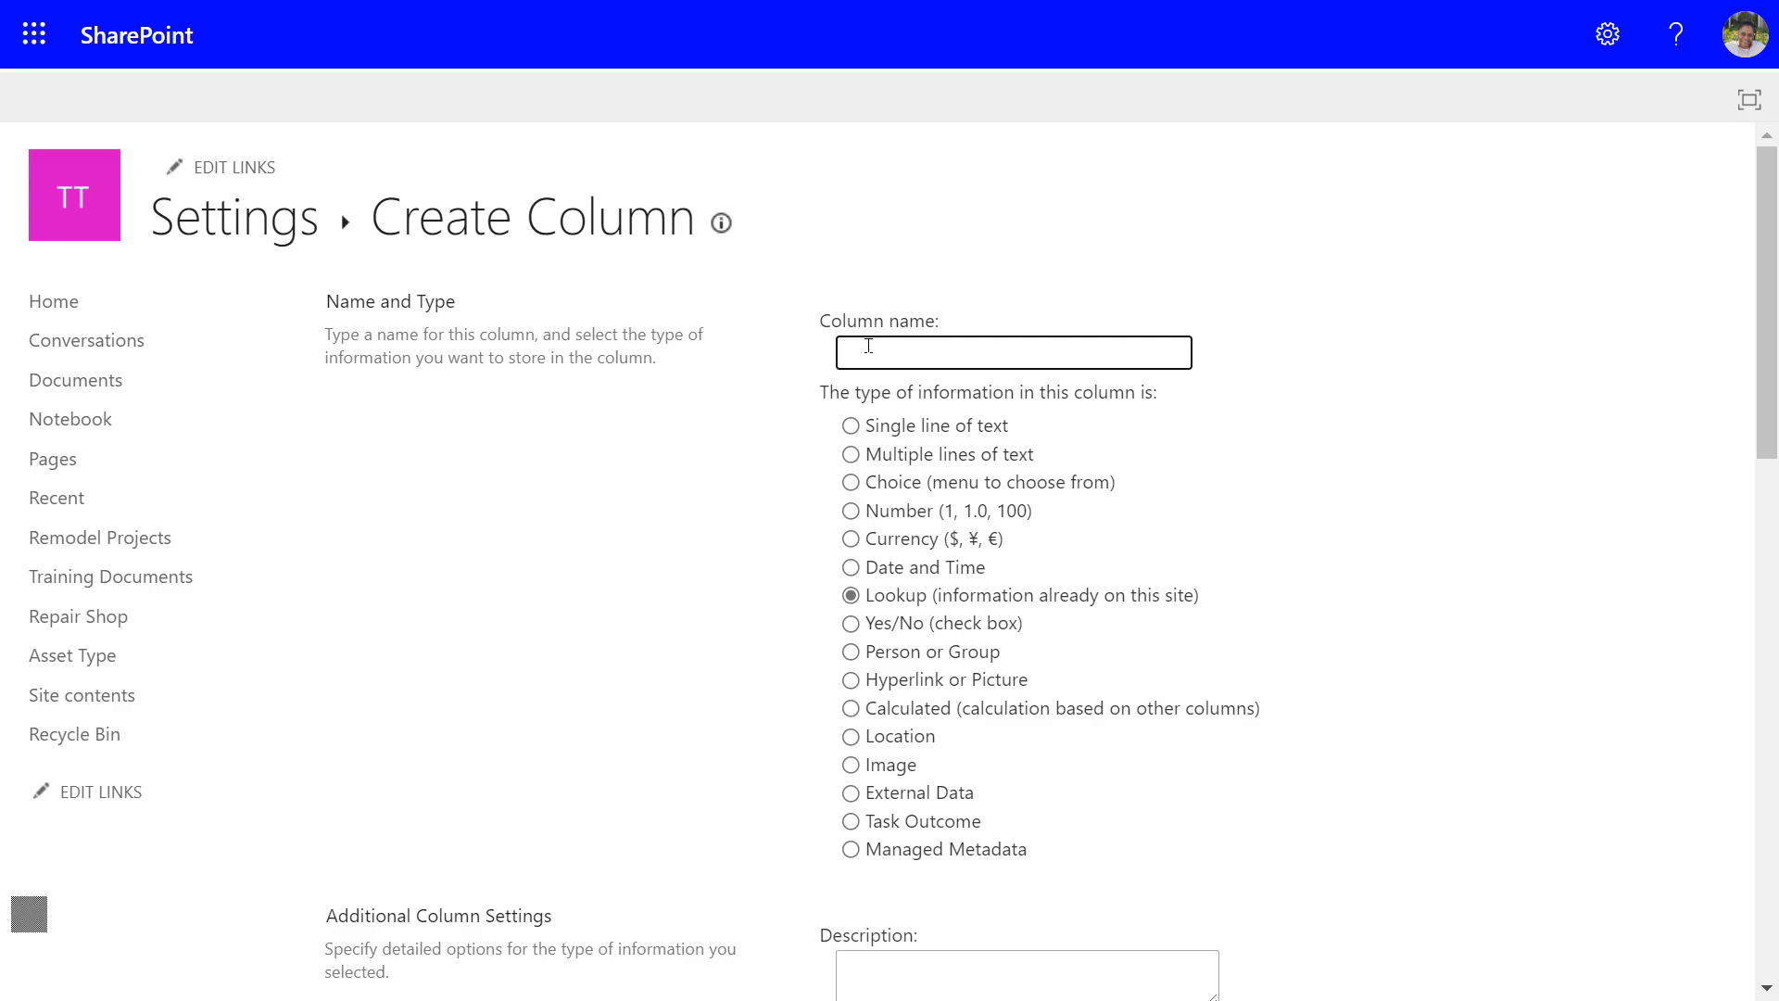
{"action": "left_click", "coordinate": [868, 346]}
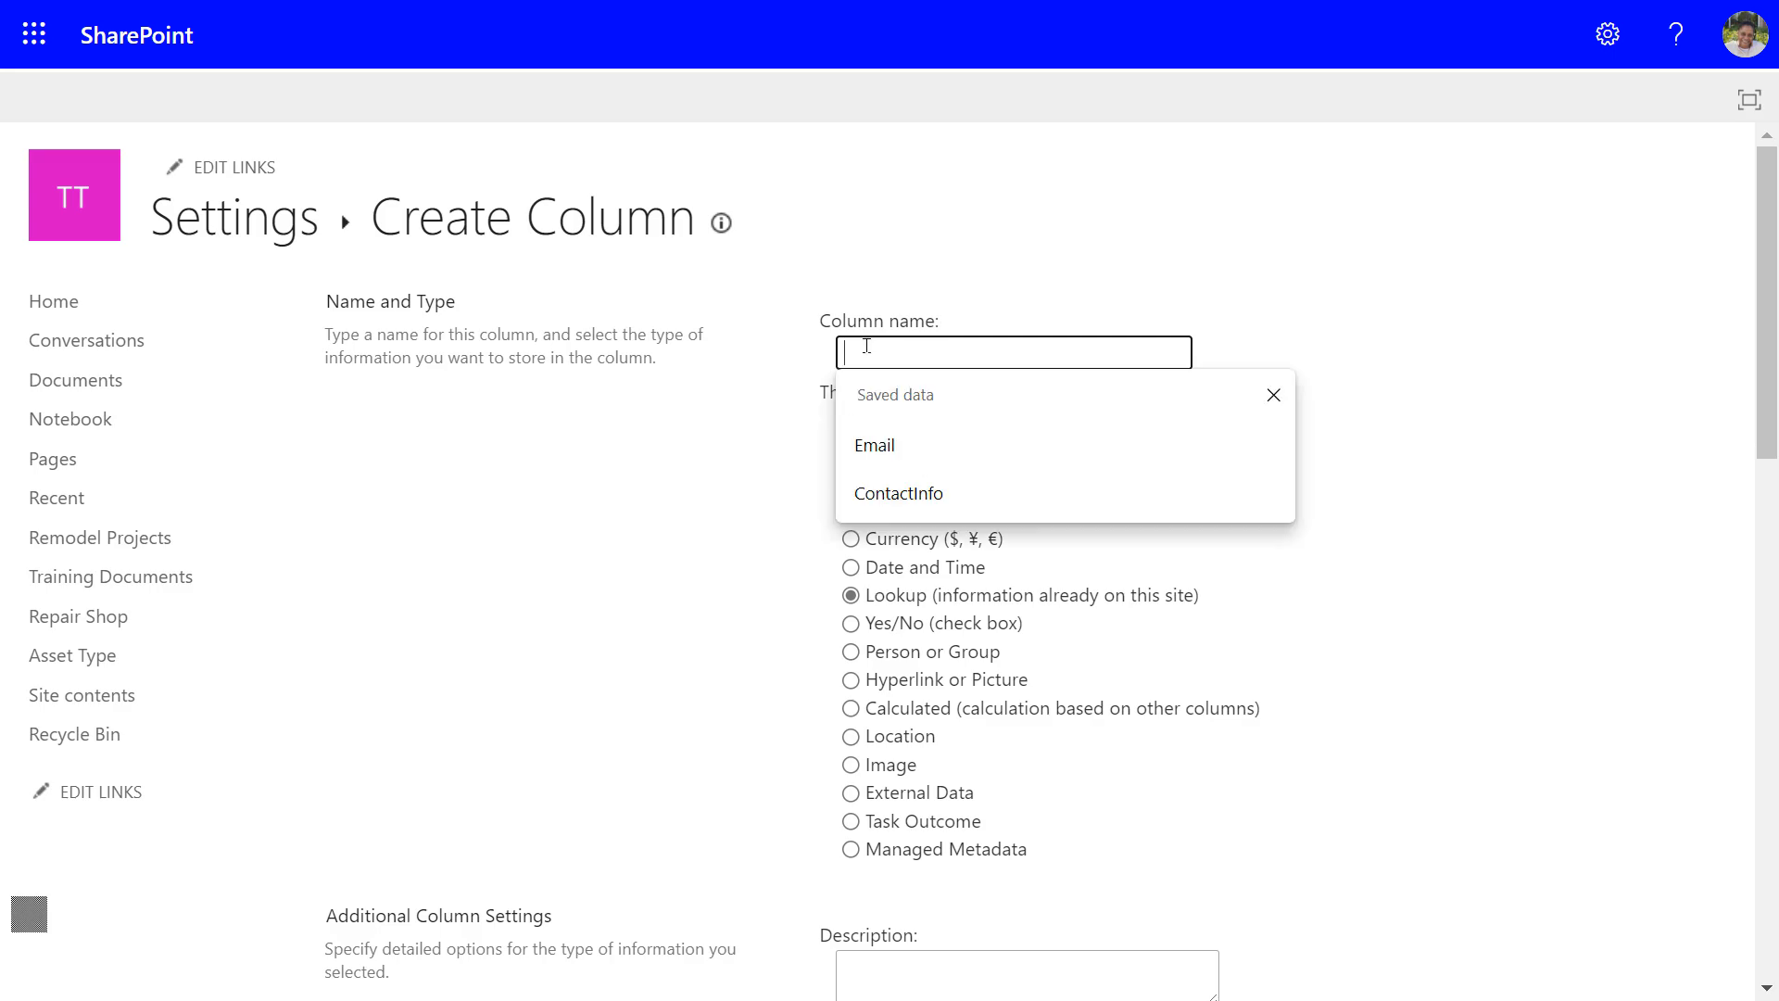
{"action": "left_click", "coordinate": [675, 579]}
{"action": "left_click", "coordinate": [852, 352]}
{"action": "type", "text": "Repair "}
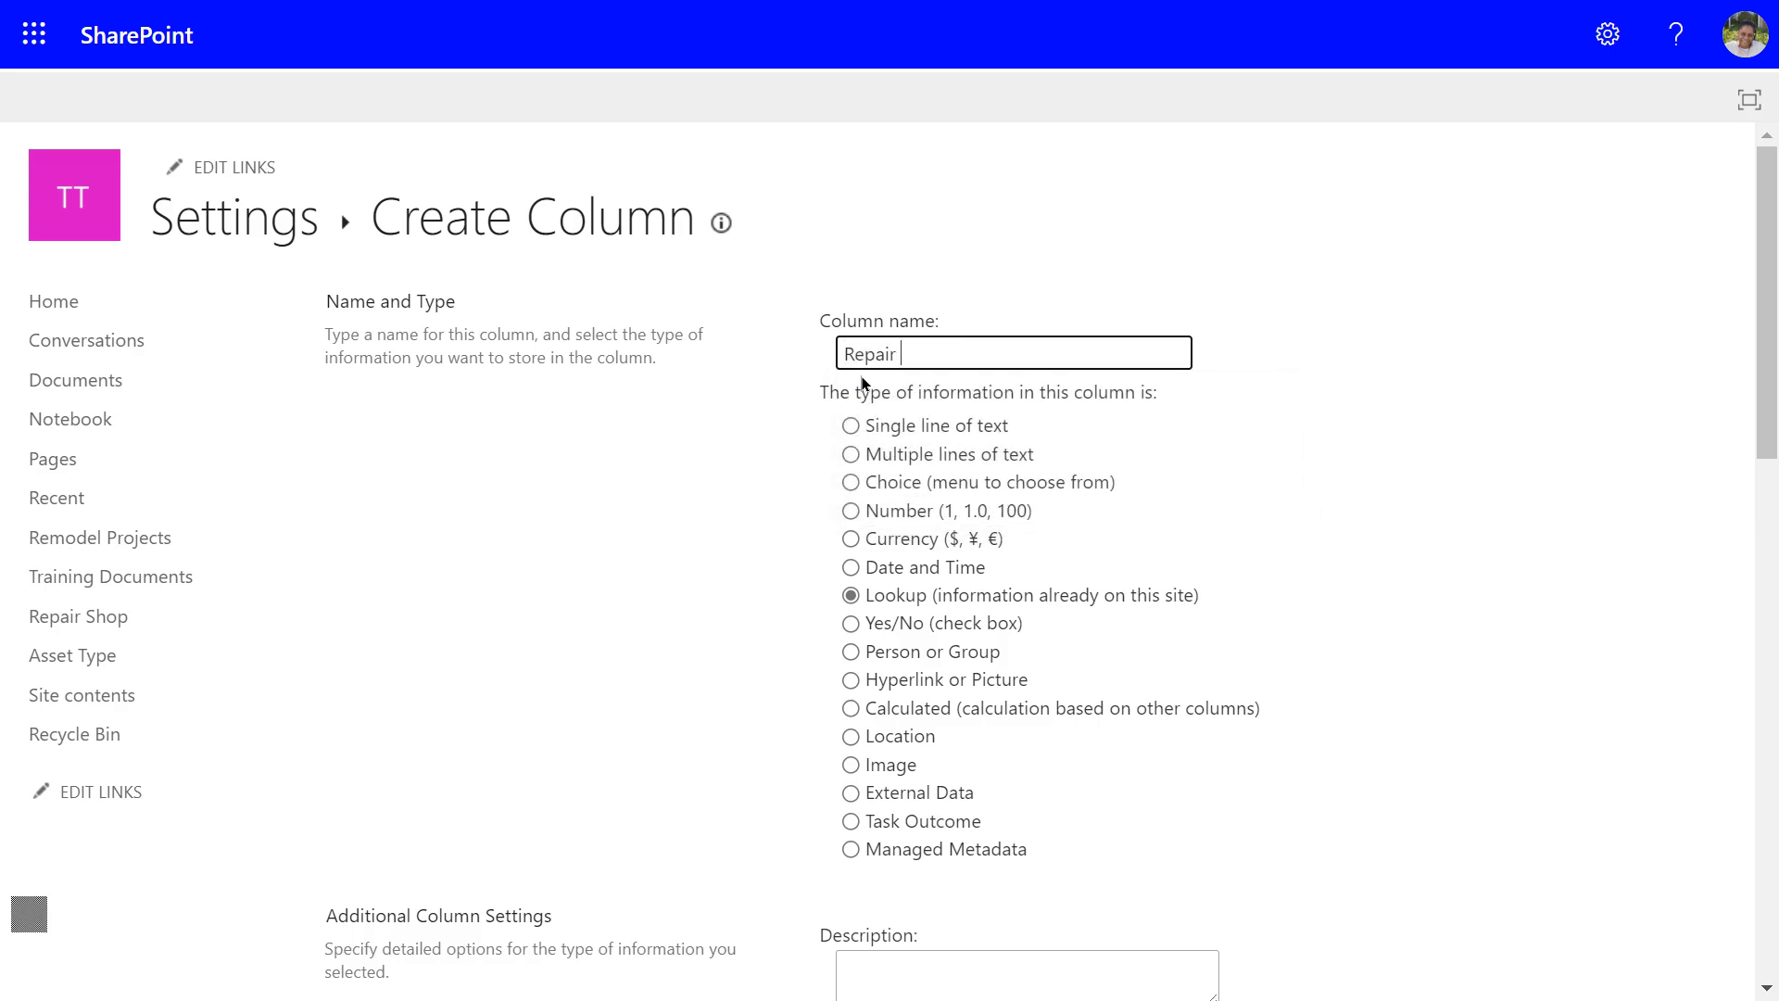
{"action": "type", "text": "Shop"}
{"action": "scroll", "coordinate": [903, 512], "scroll_direction": "down", "scroll_amount": 1}
{"action": "scroll", "coordinate": [898, 511], "scroll_direction": "down", "scroll_amount": 5}
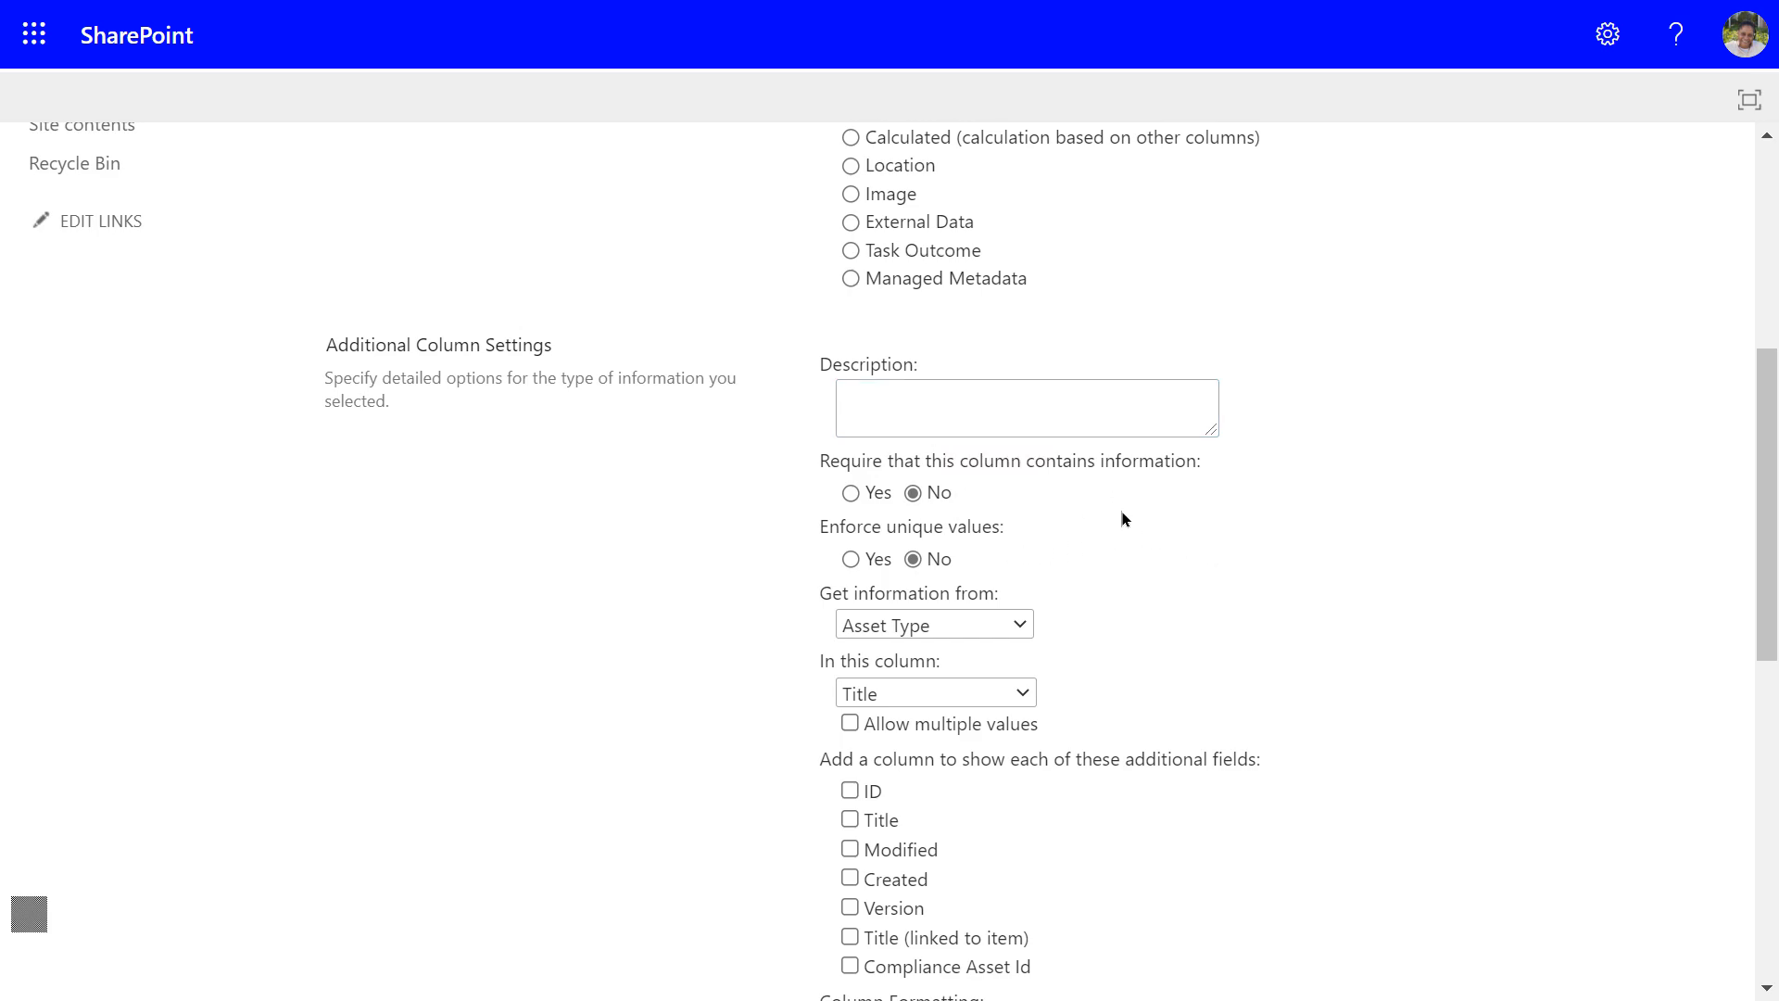
{"action": "scroll", "coordinate": [1133, 514], "scroll_direction": "down", "scroll_amount": 2}
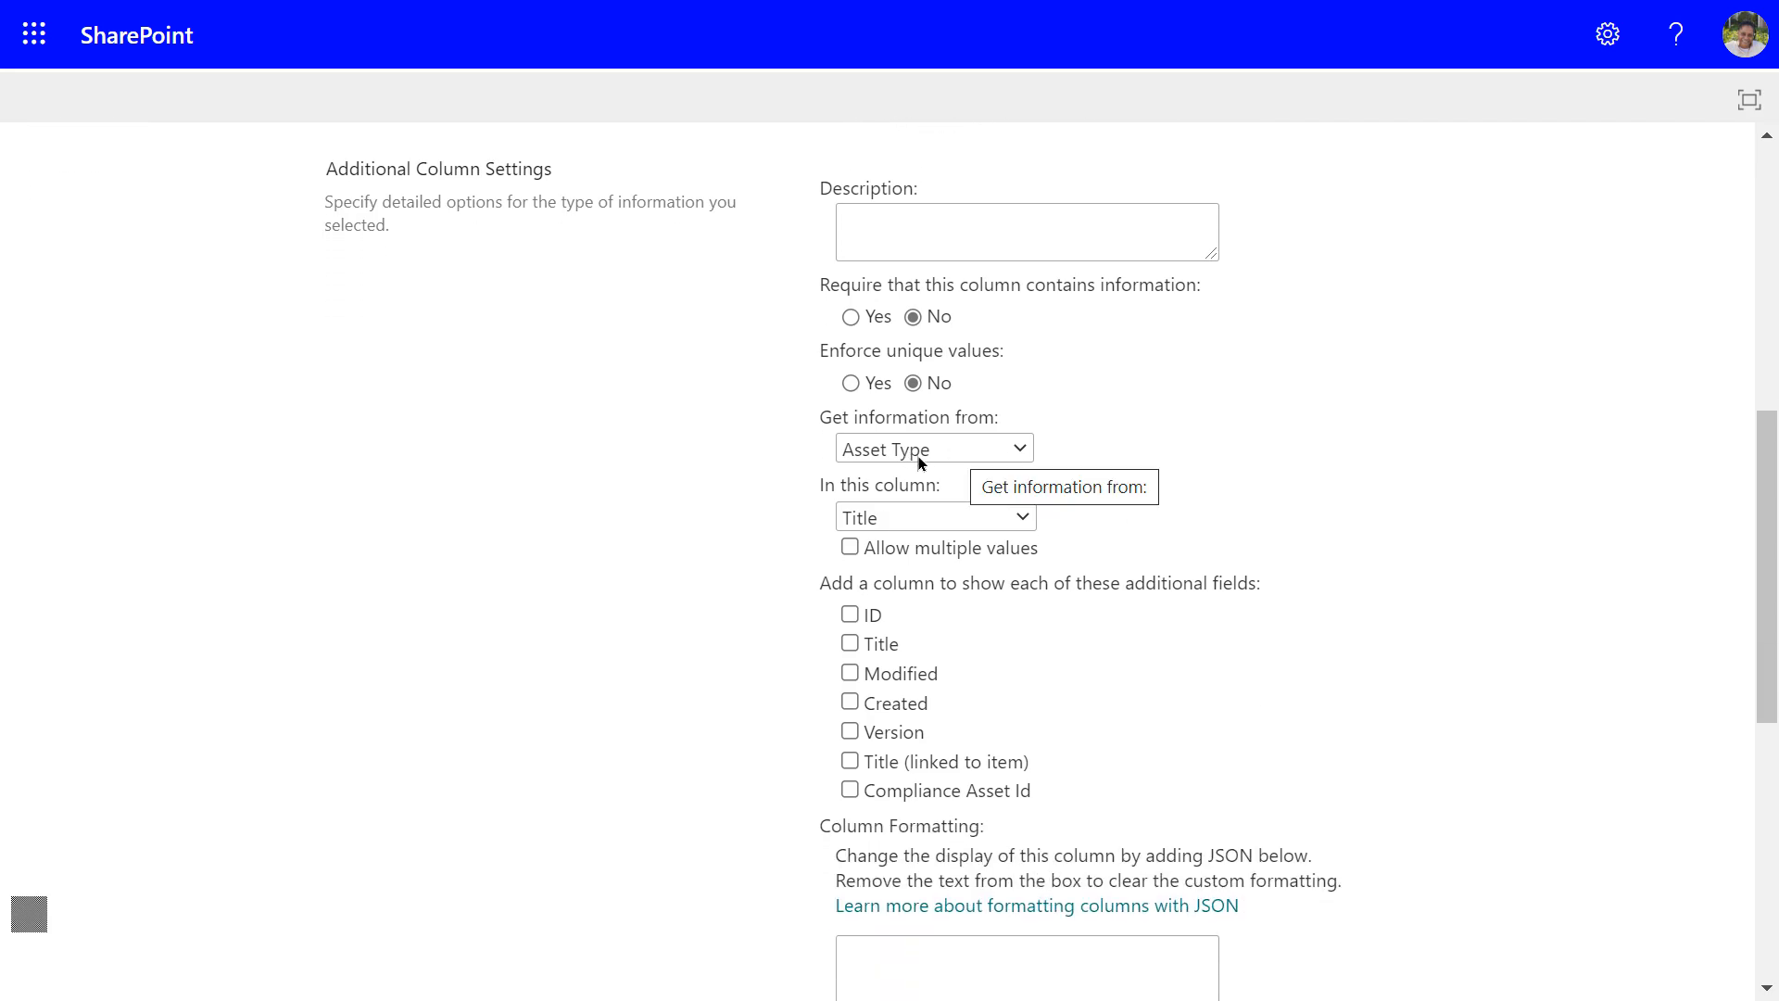
{"action": "left_click", "coordinate": [1019, 452]}
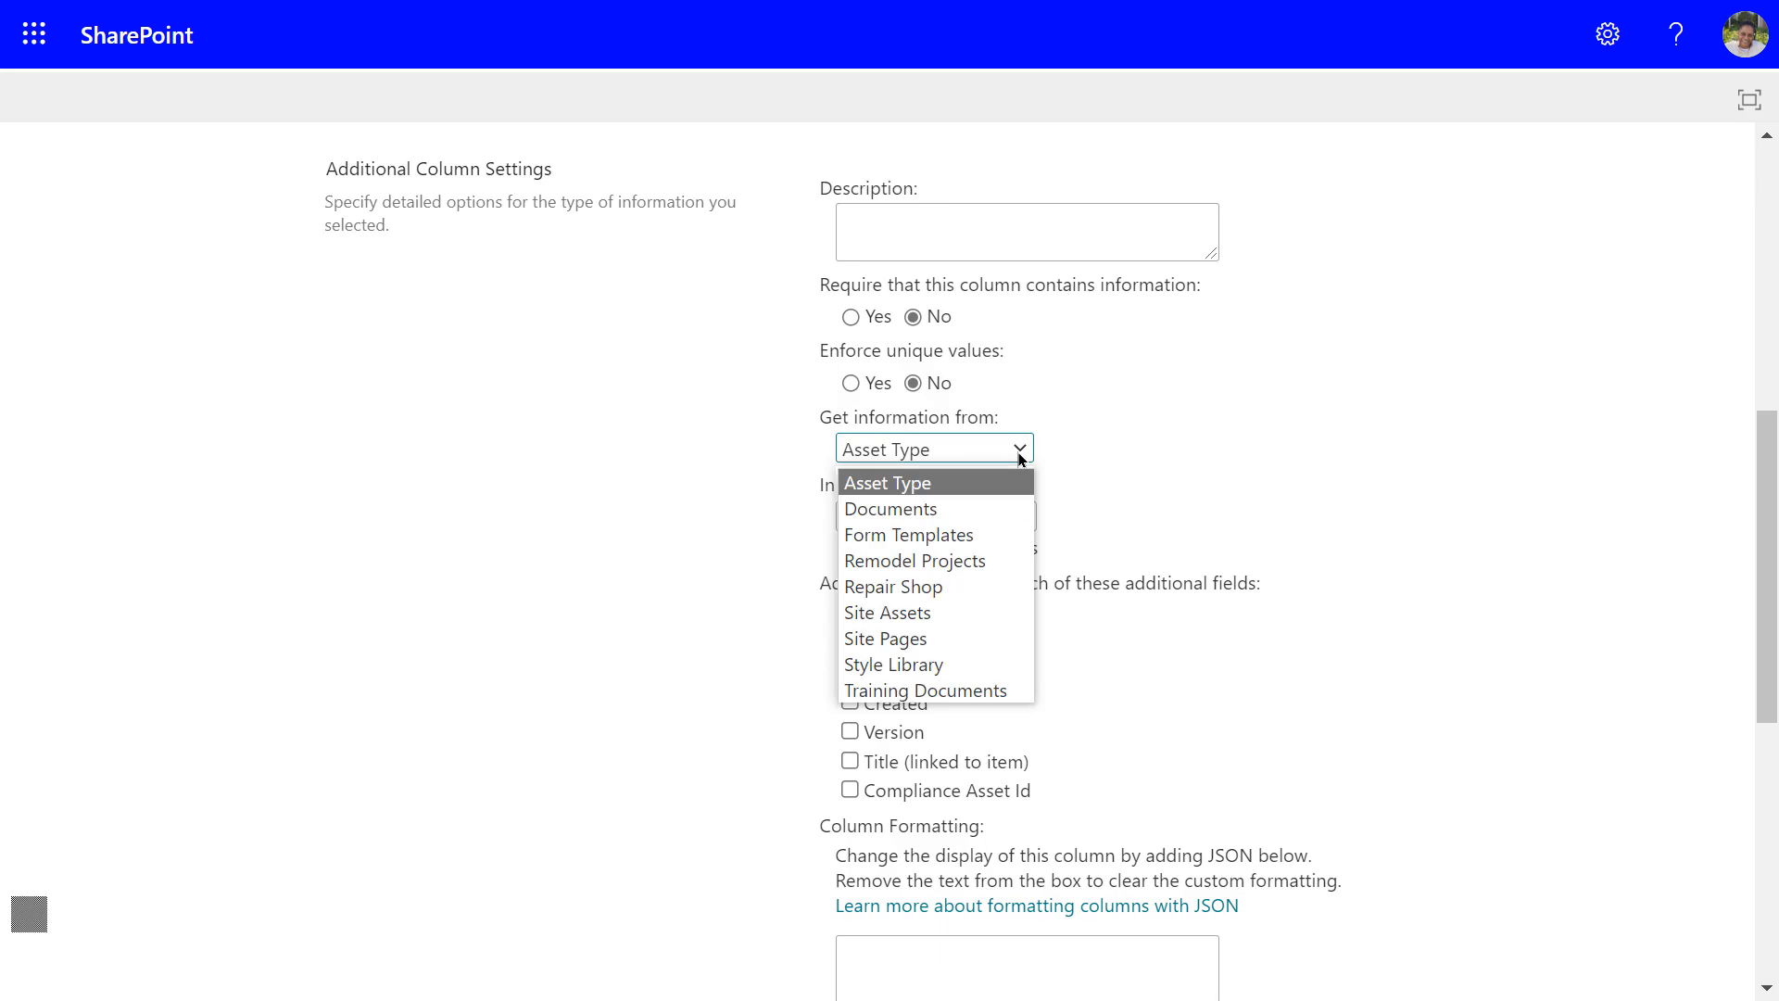
{"action": "left_click", "coordinate": [894, 587]}
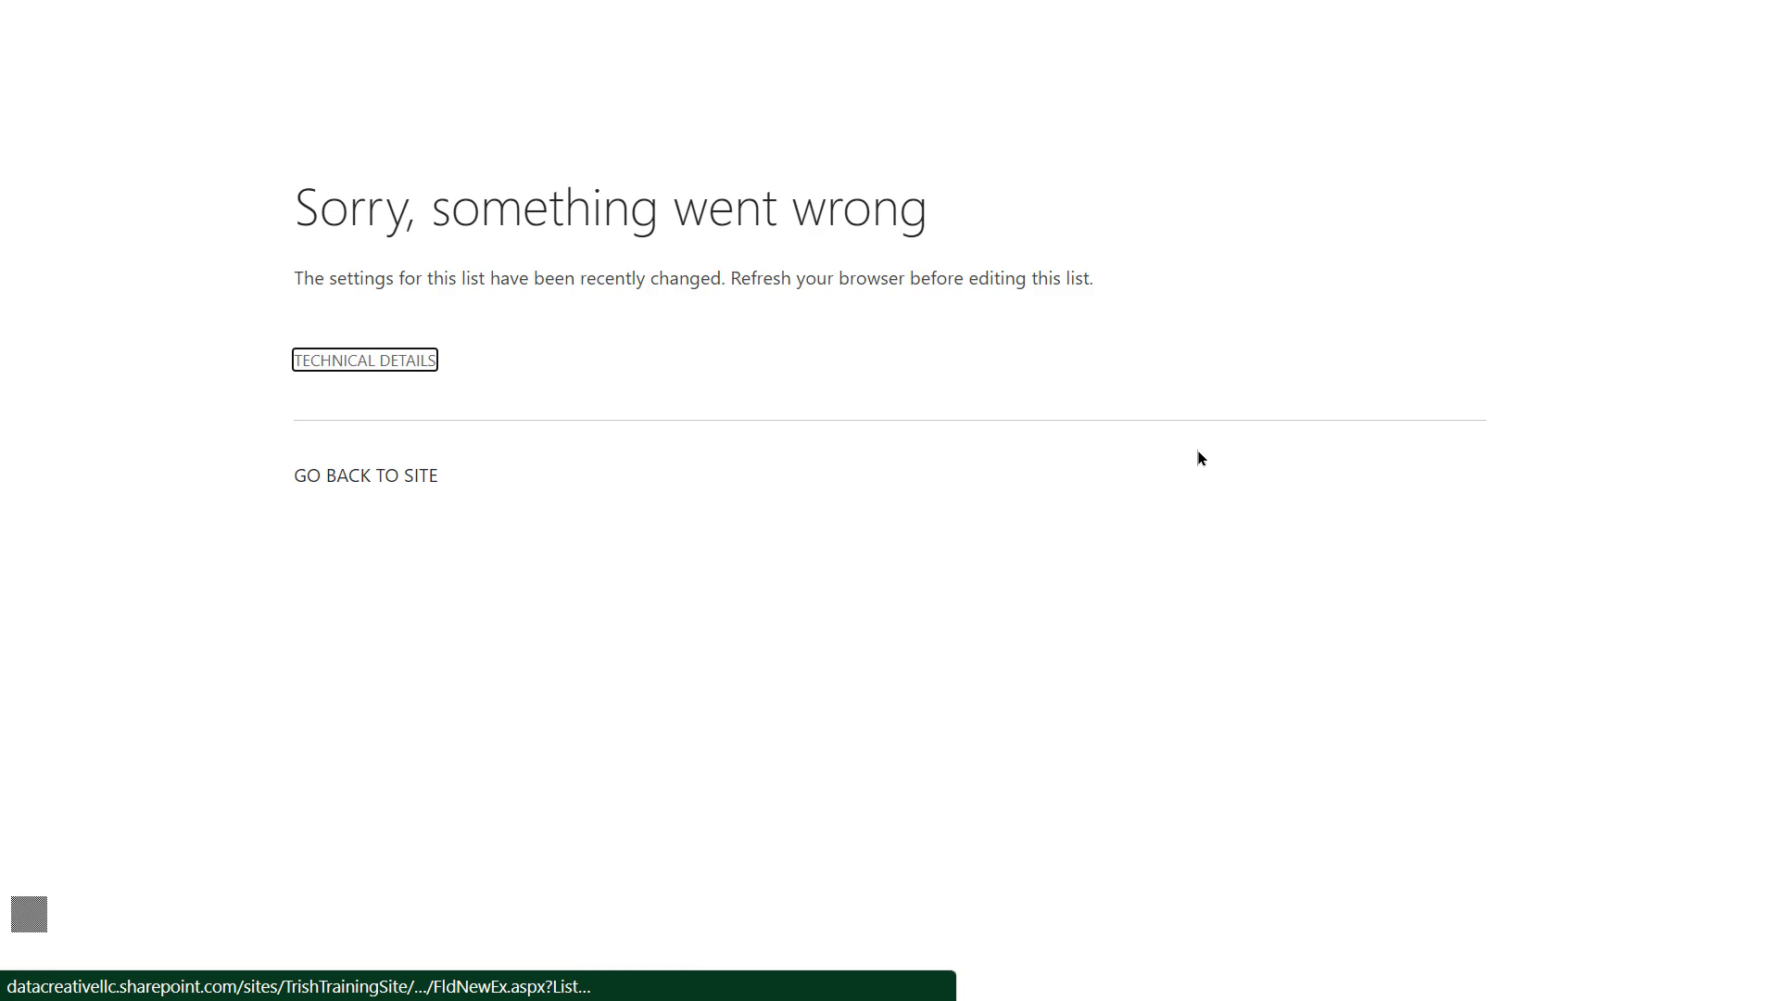
Leave the error page, reopen and reload the Asset Type list, and show its column types
{"action": "left_click", "coordinate": [404, 476]}
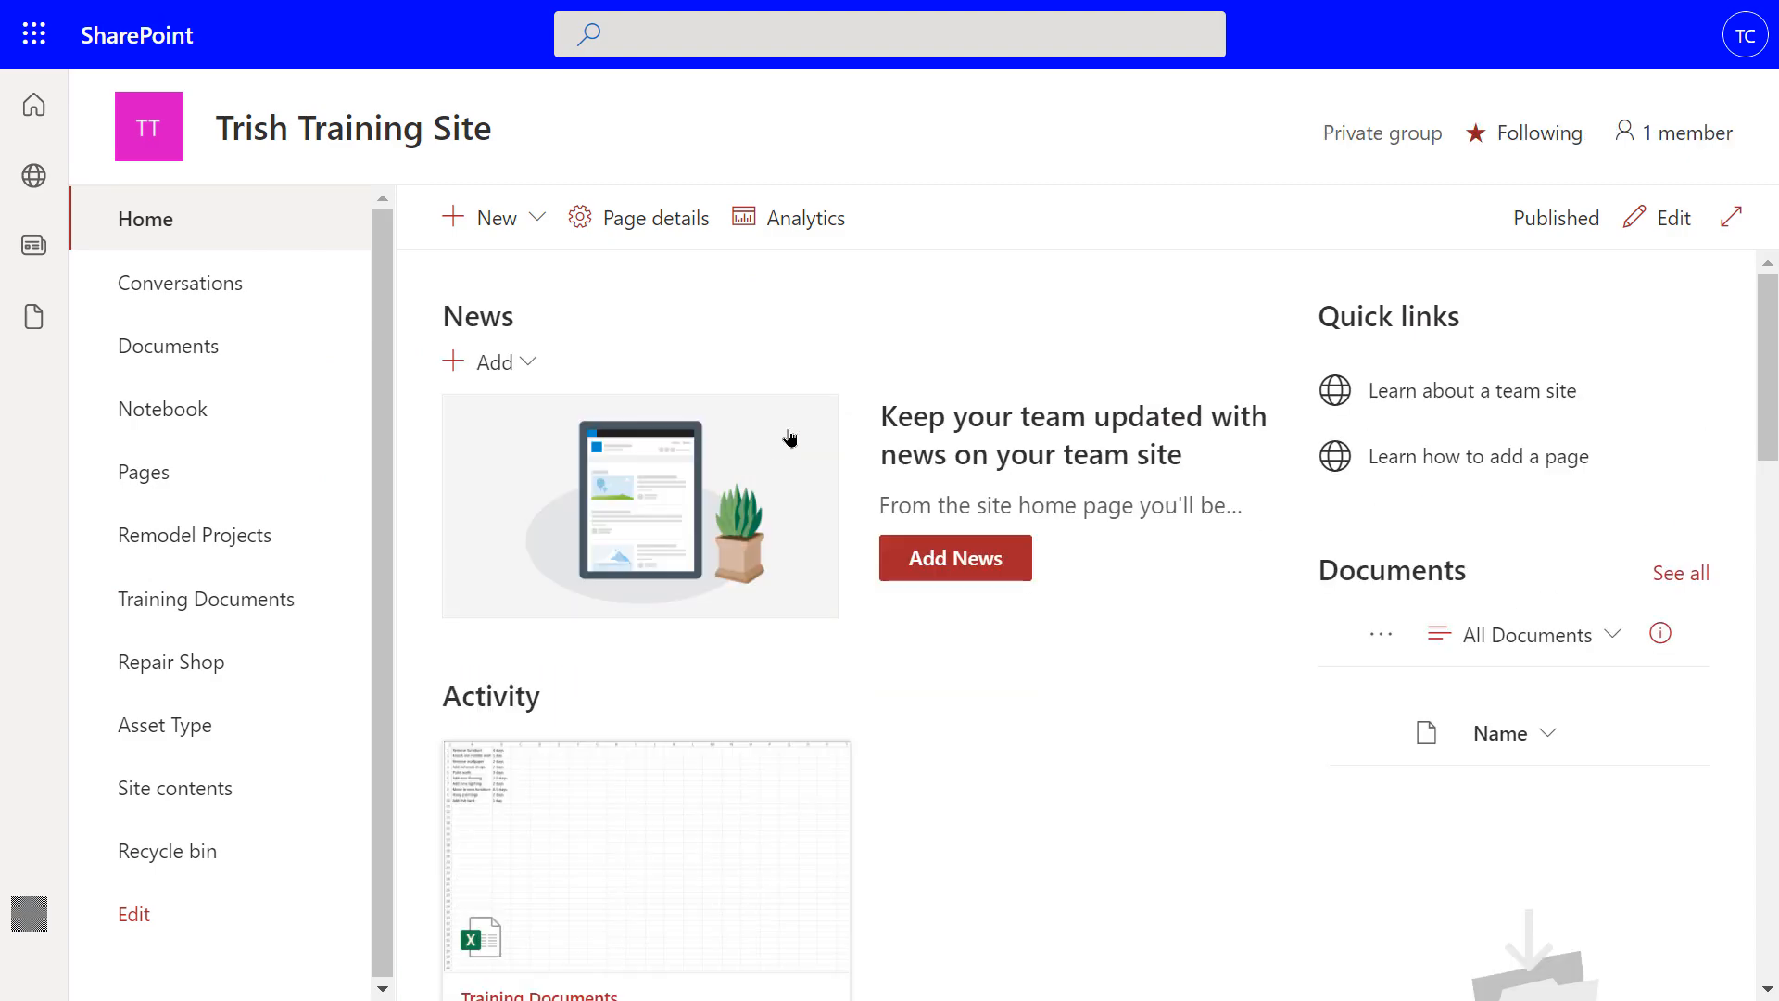
{"action": "left_click", "coordinate": [186, 723]}
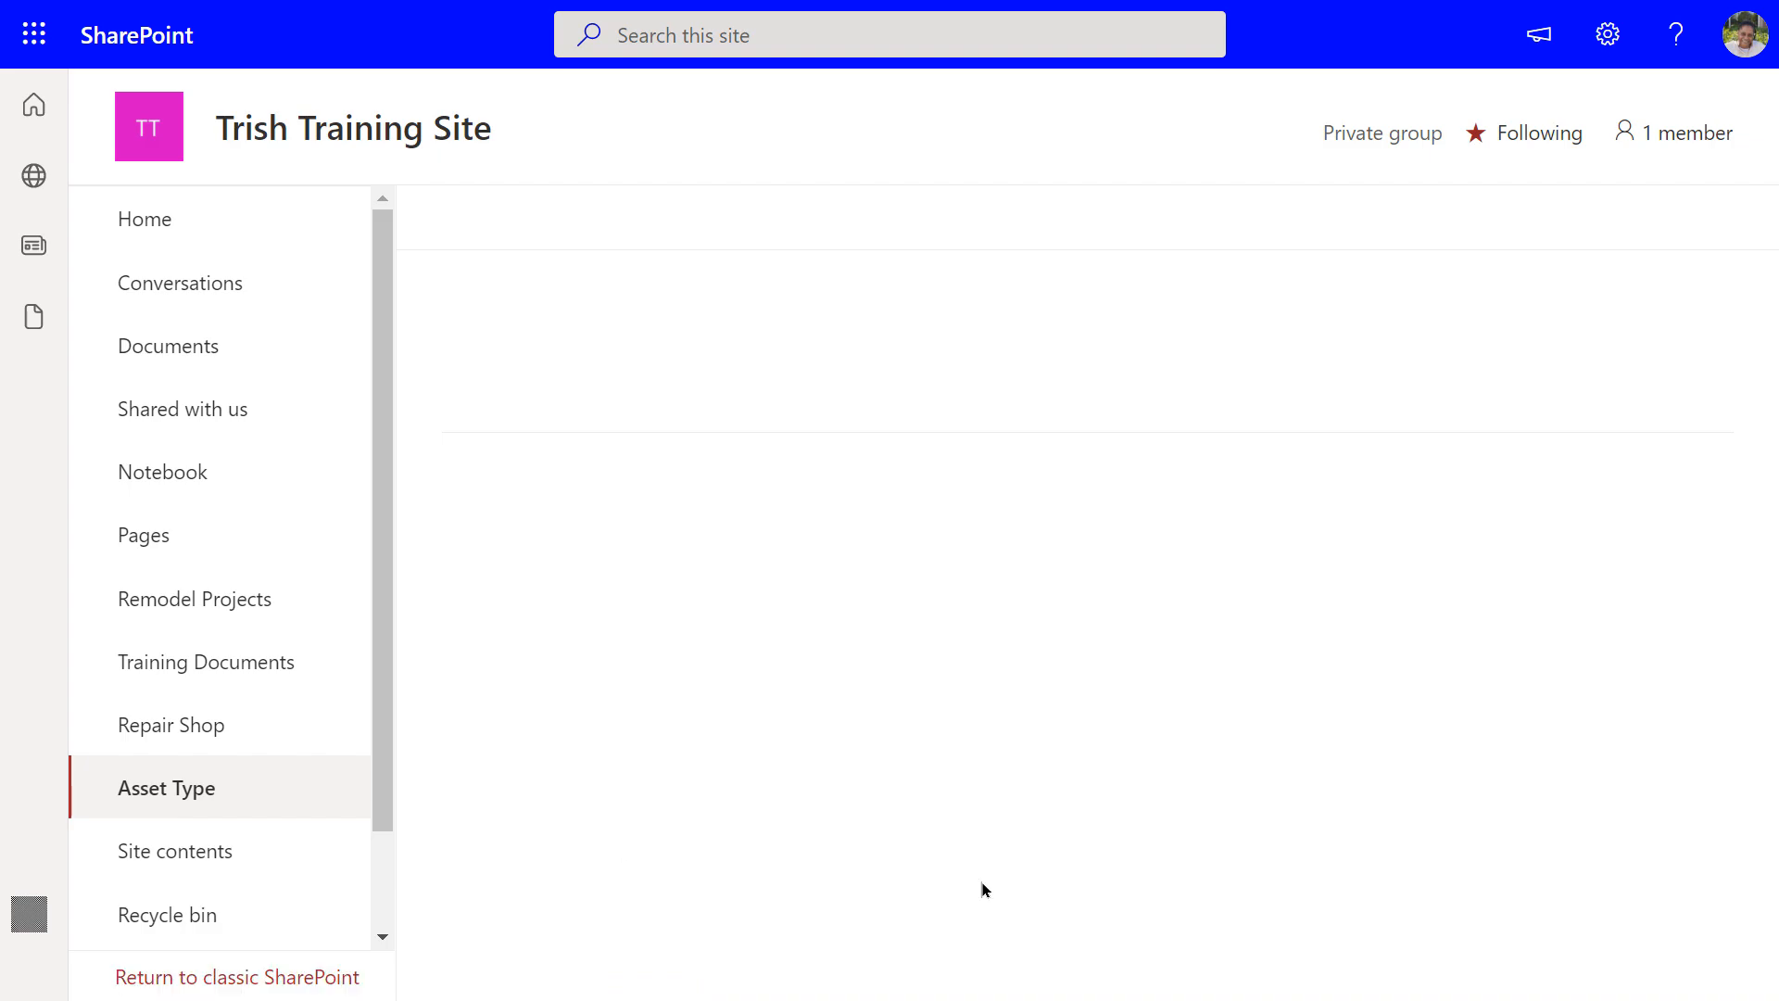
{"action": "left_click", "coordinate": [236, 804]}
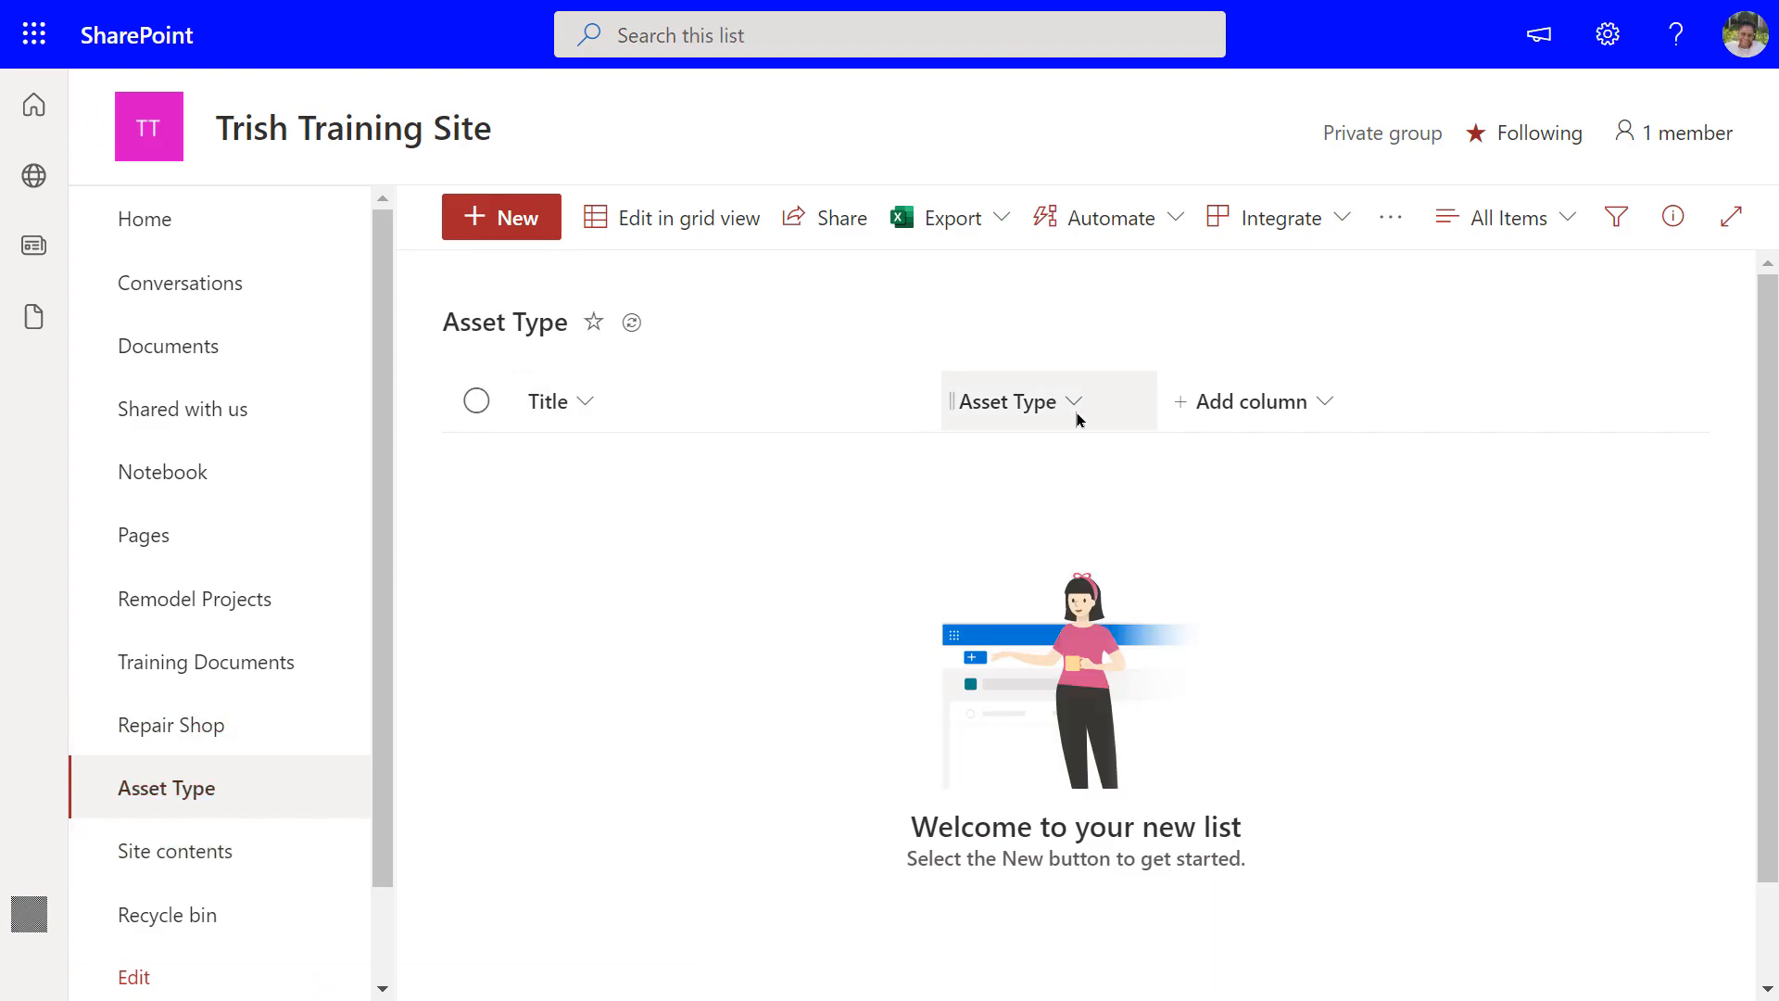
{"action": "left_click", "coordinate": [1243, 407]}
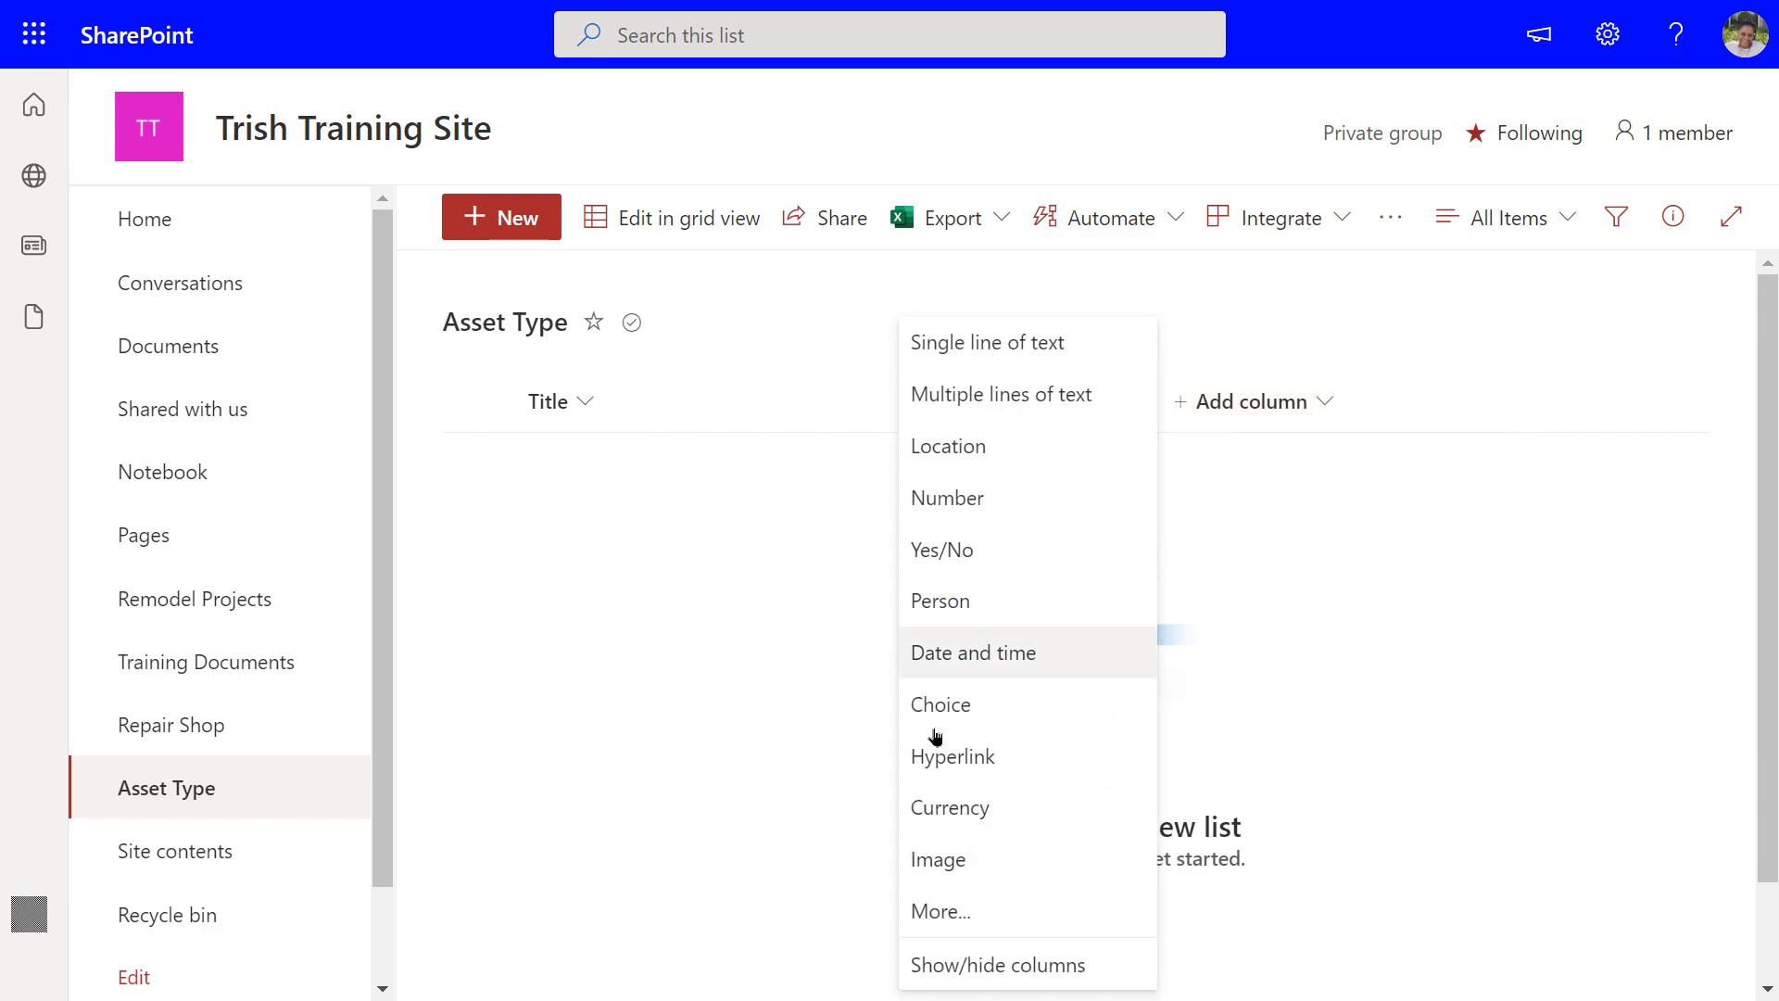
Set up 'Repair Shop' again as a lookup column pulling from the Repair Shop list
{"action": "left_click", "coordinate": [932, 925]}
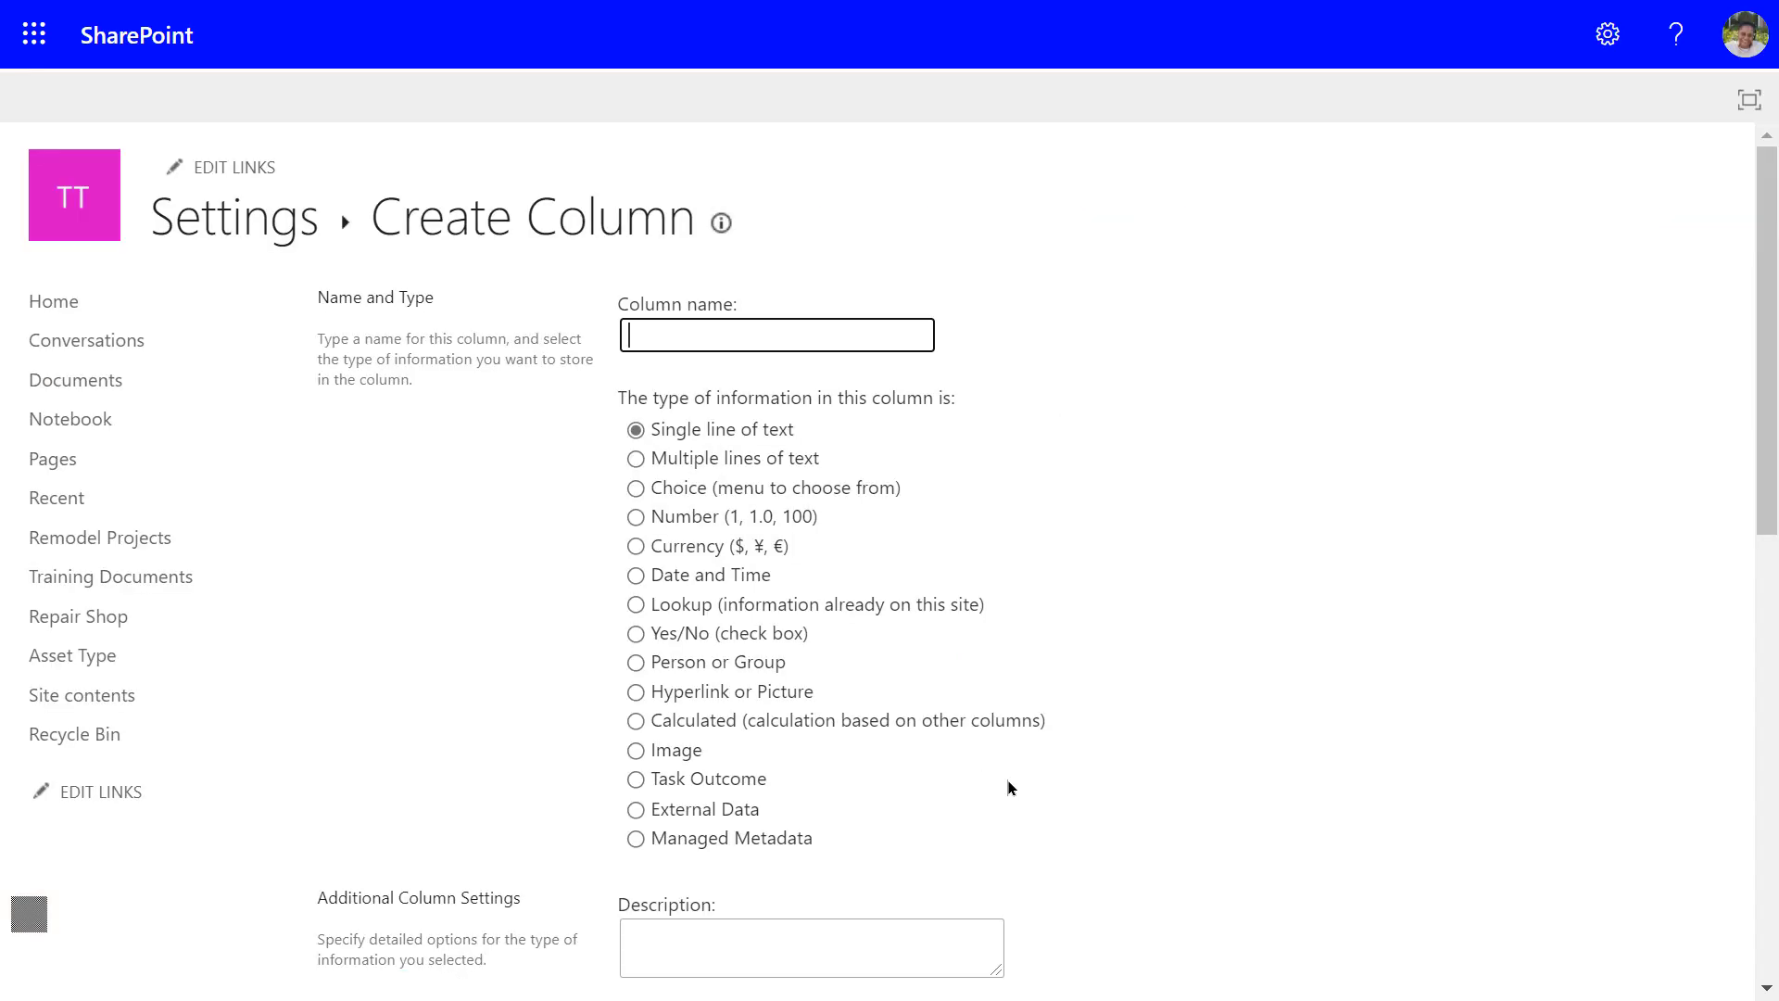
{"action": "type", "text": "Repai"}
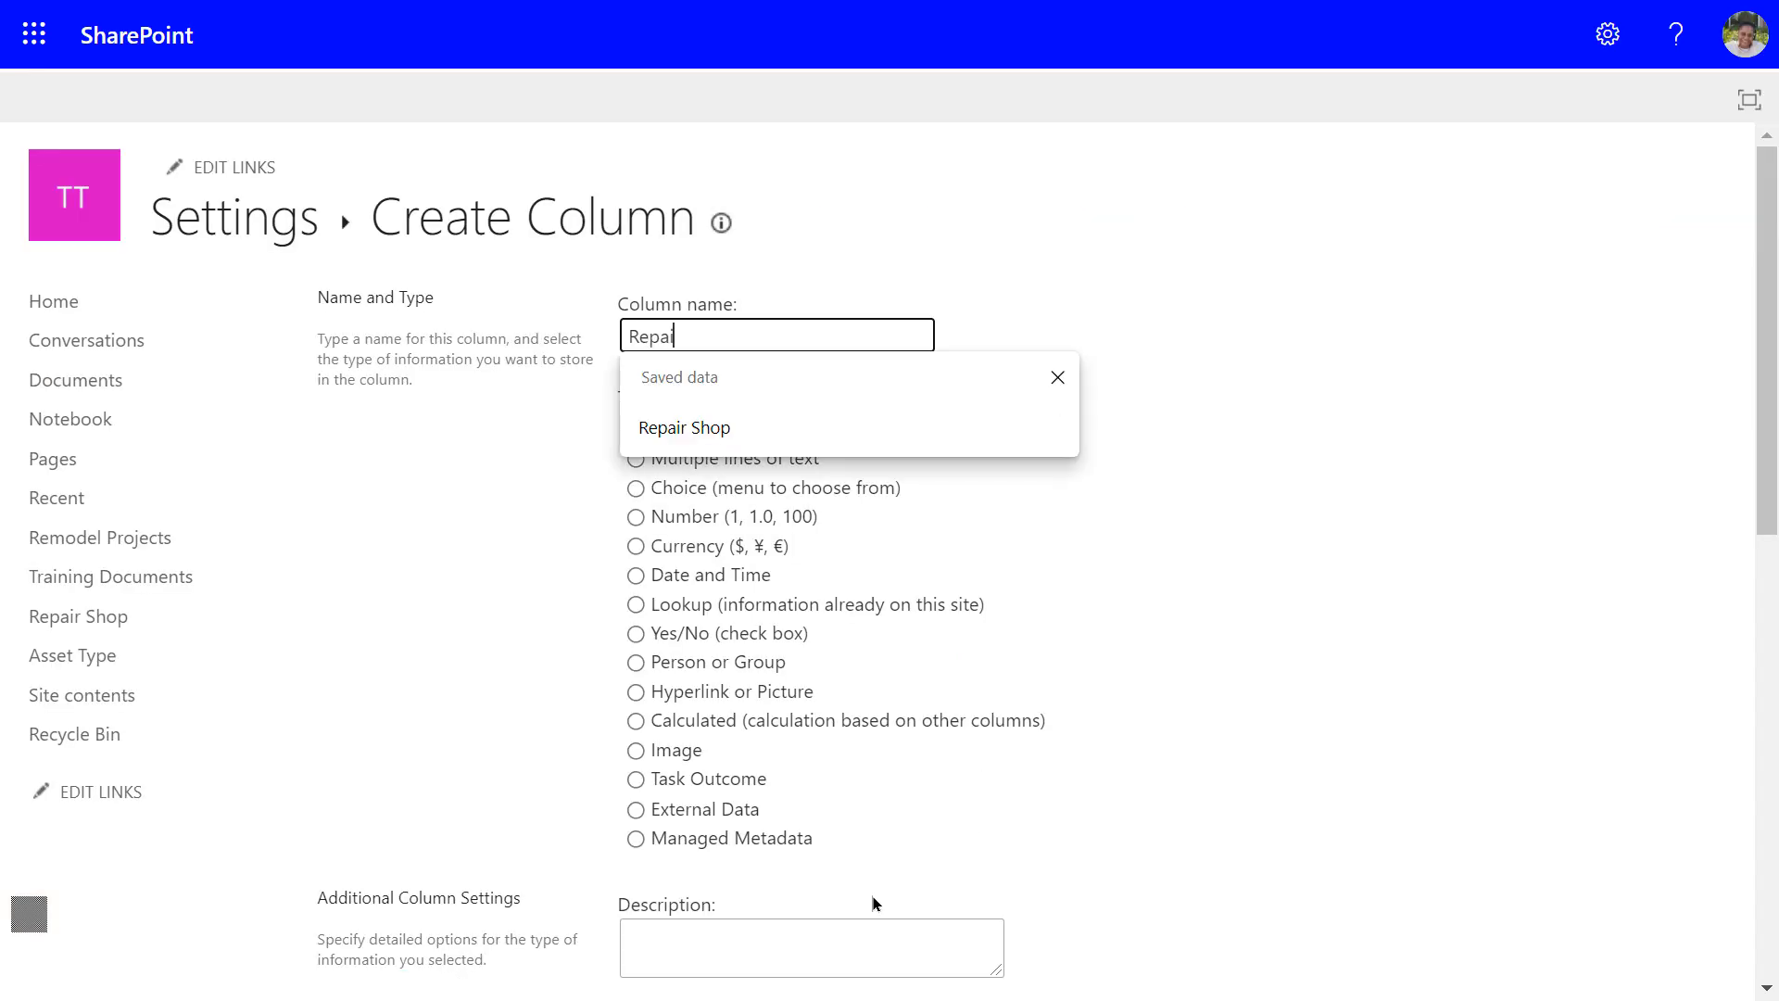
{"action": "type", "text": "r Shop"}
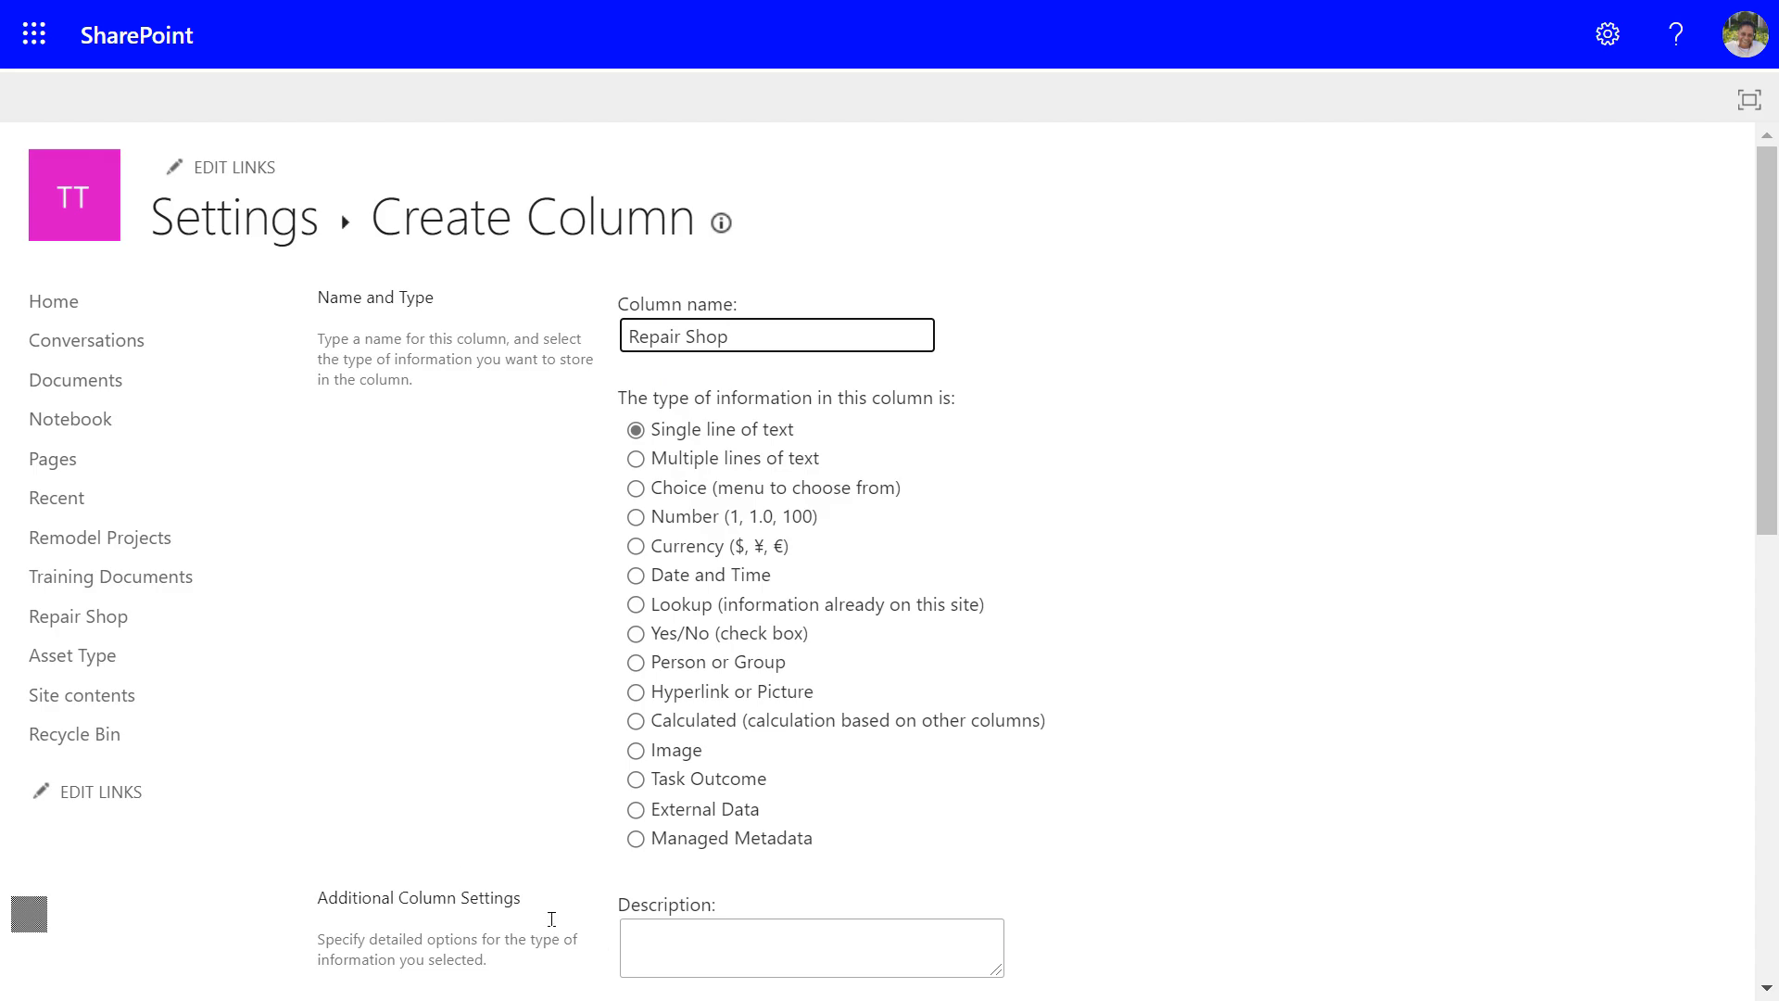
{"action": "left_click", "coordinate": [636, 606]}
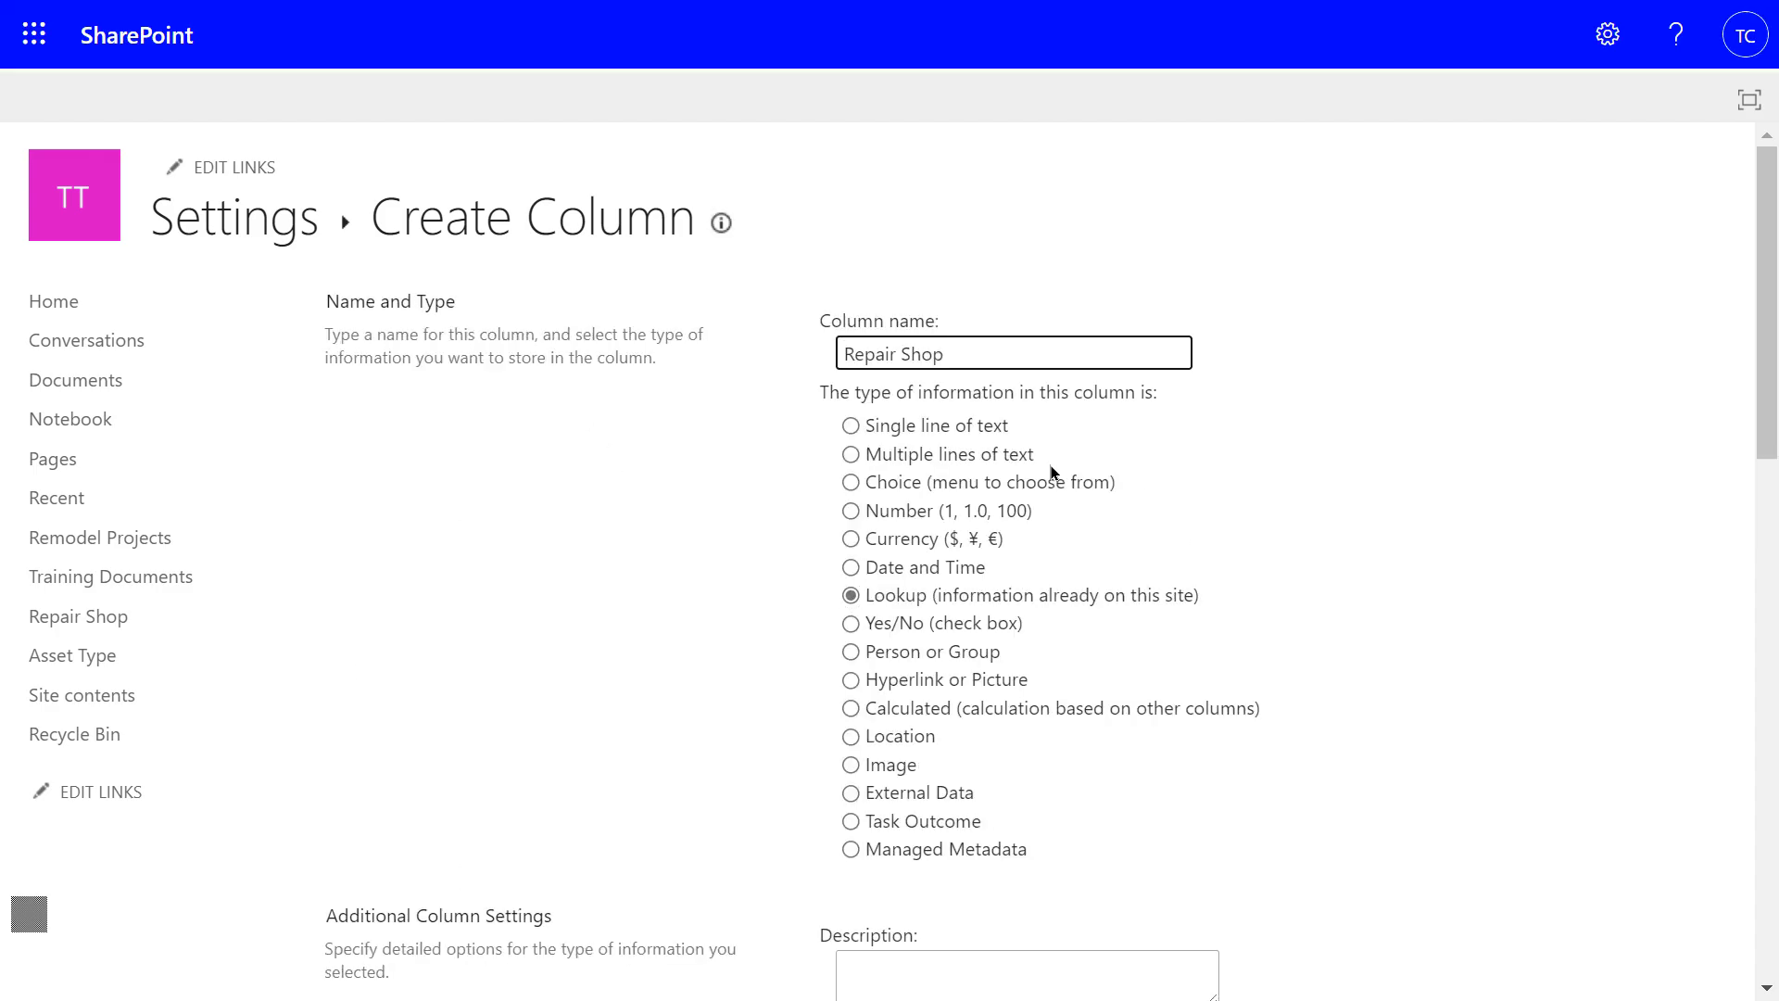
{"action": "scroll", "coordinate": [1051, 473], "scroll_direction": "down", "scroll_amount": 5}
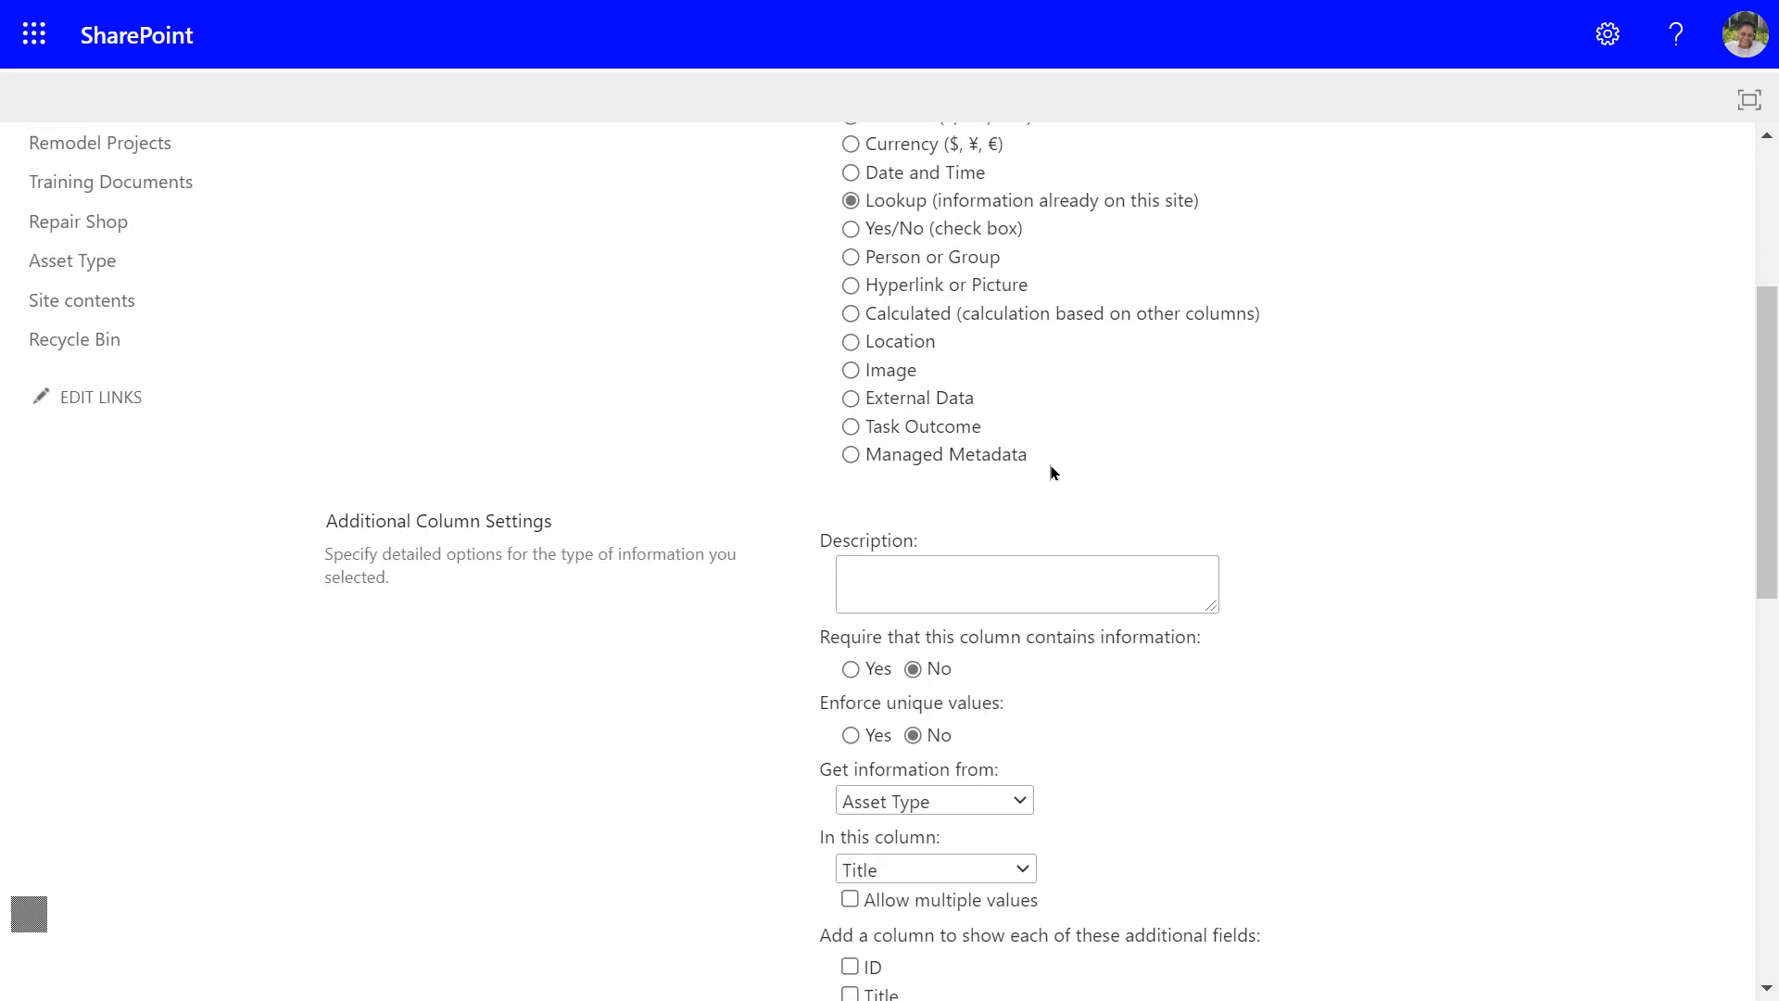
{"action": "scroll", "coordinate": [1051, 473], "scroll_direction": "down", "scroll_amount": 2}
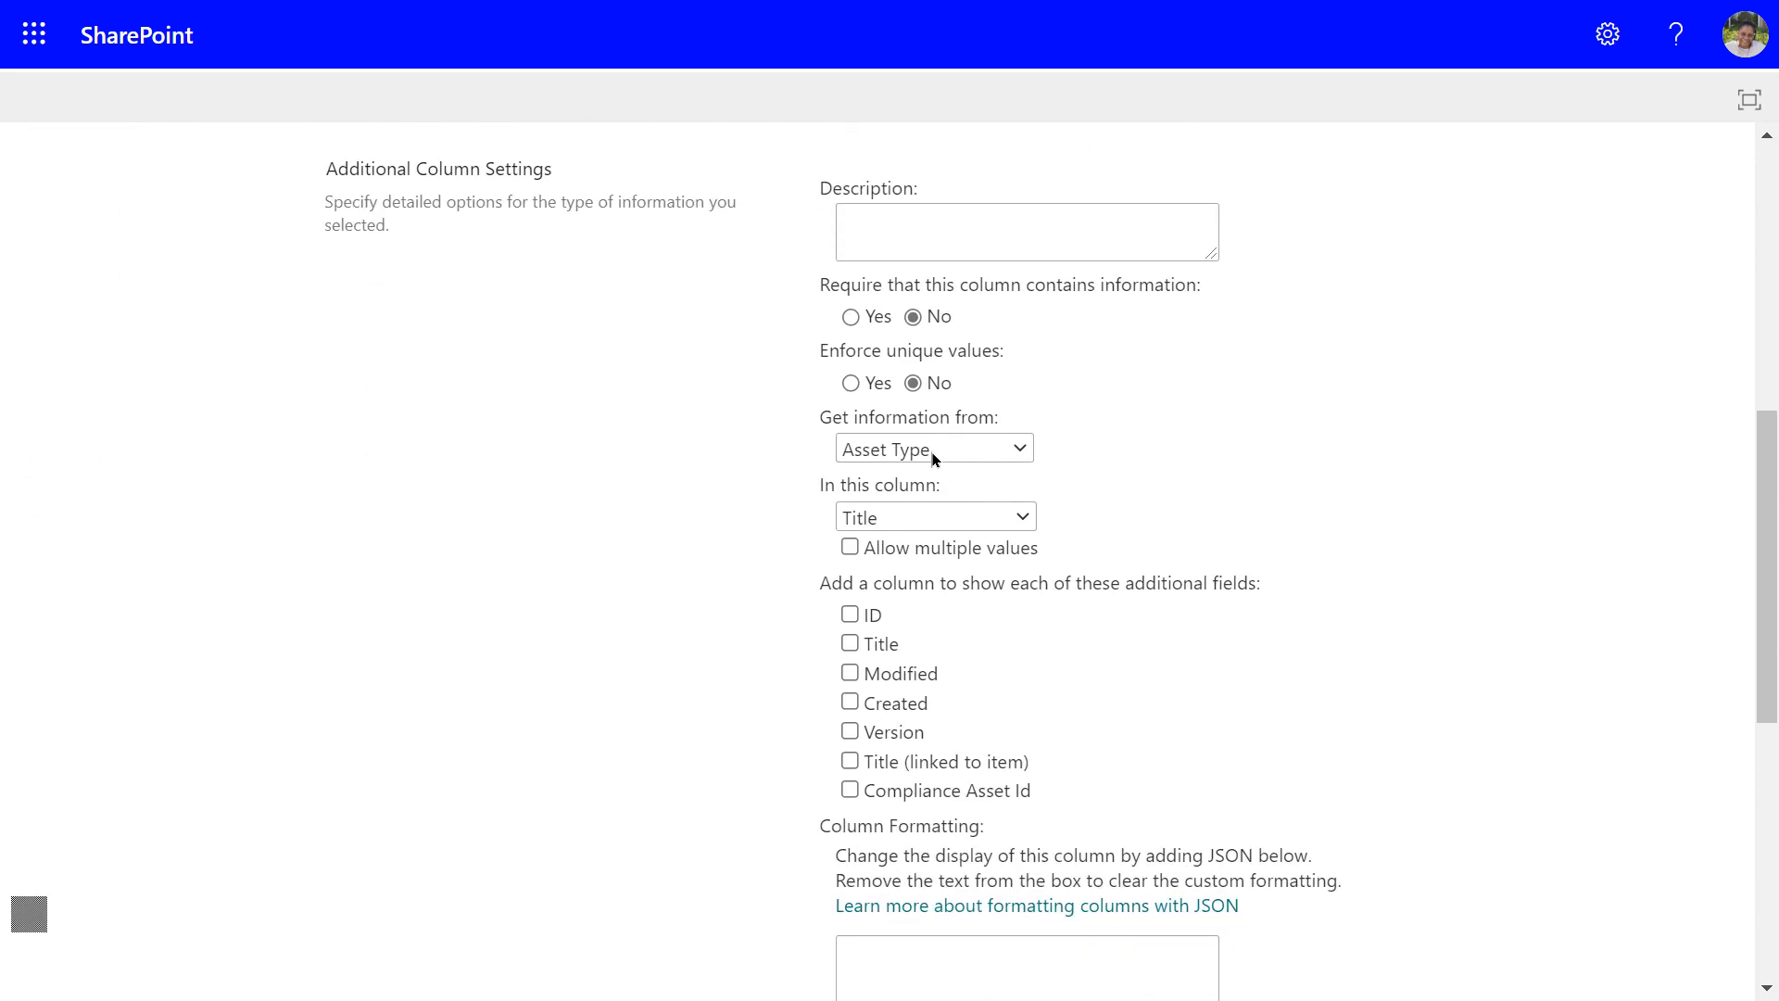
{"action": "left_click", "coordinate": [1017, 454]}
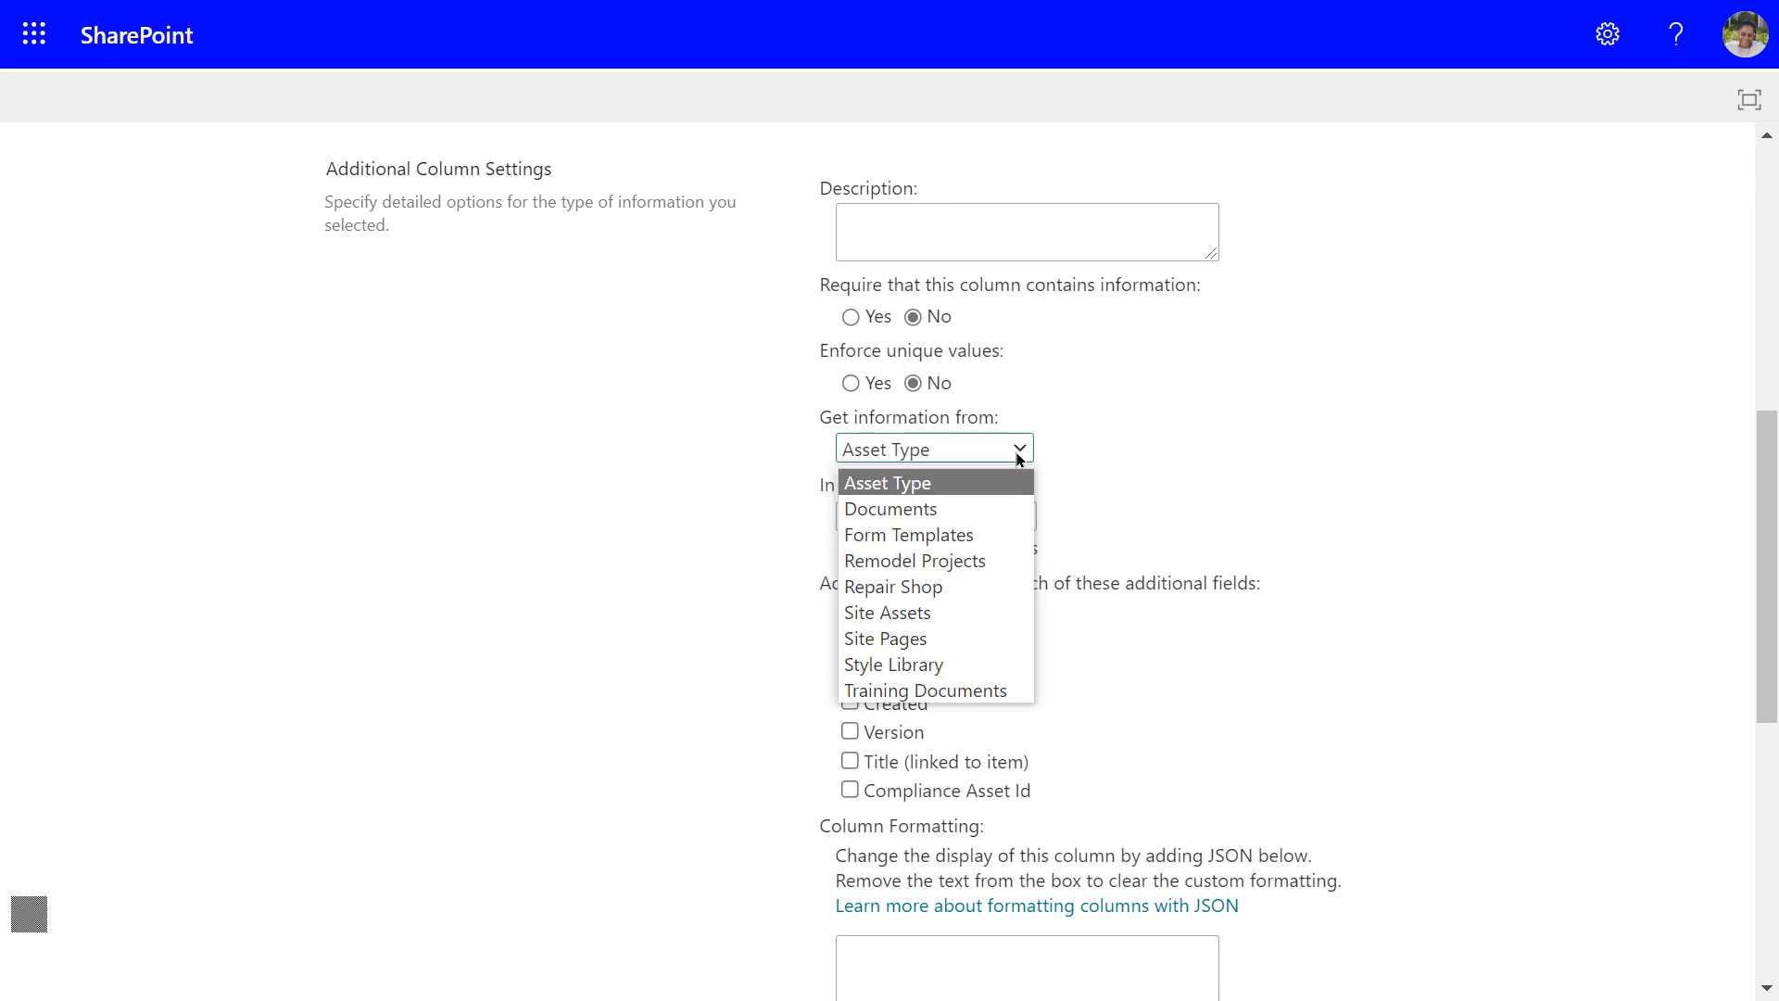
{"action": "left_click", "coordinate": [871, 586]}
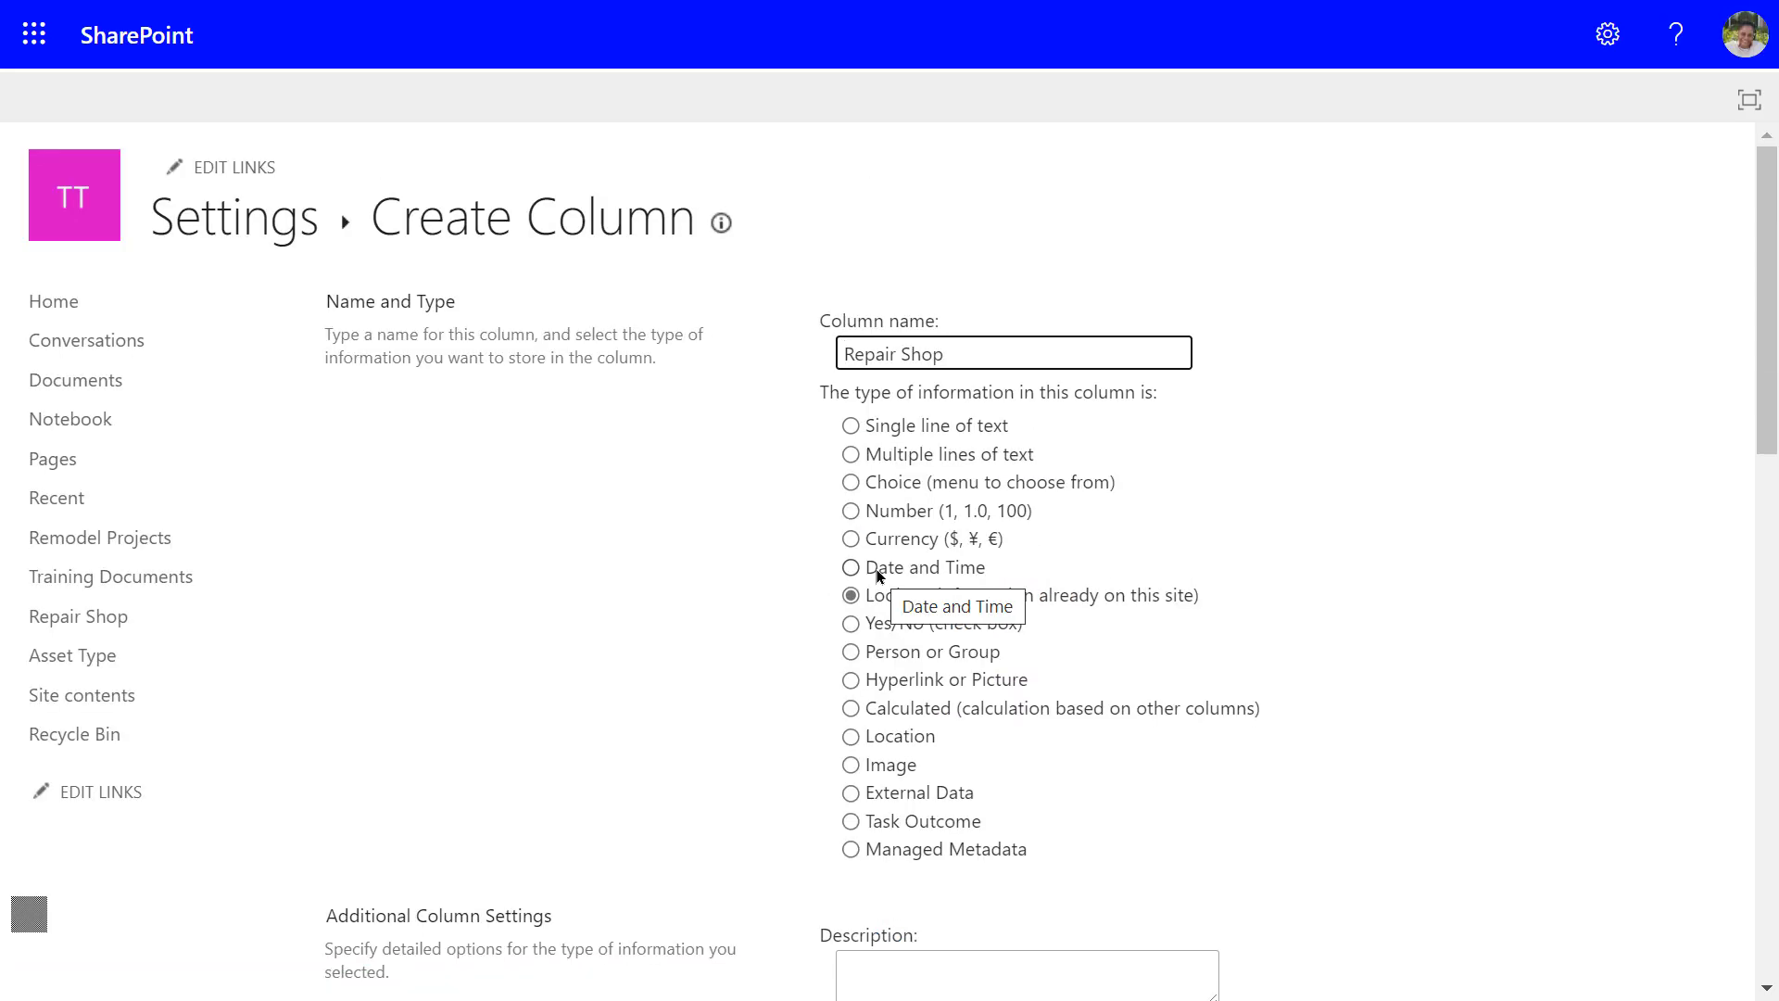
Show Contact Email in the lookup column, leave relationship unenforced, and save it
{"action": "scroll", "coordinate": [1218, 562], "scroll_direction": "down", "scroll_amount": 7}
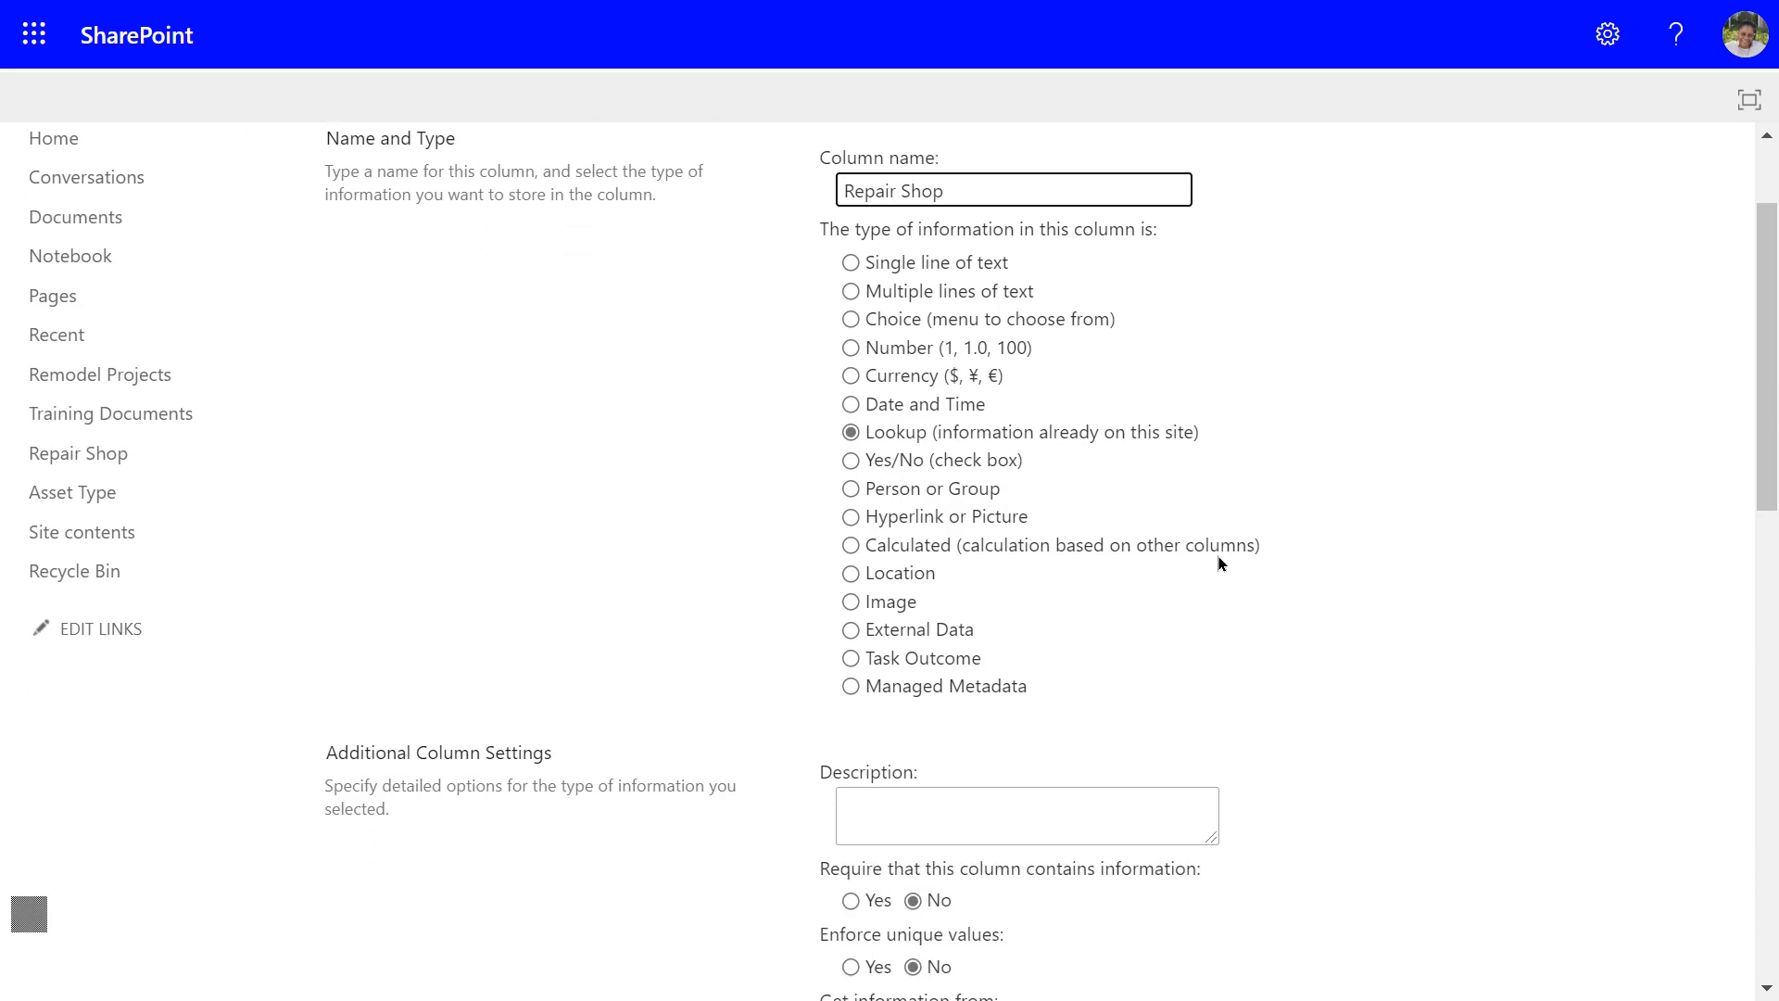
{"action": "scroll", "coordinate": [1218, 560], "scroll_direction": "down", "scroll_amount": 2}
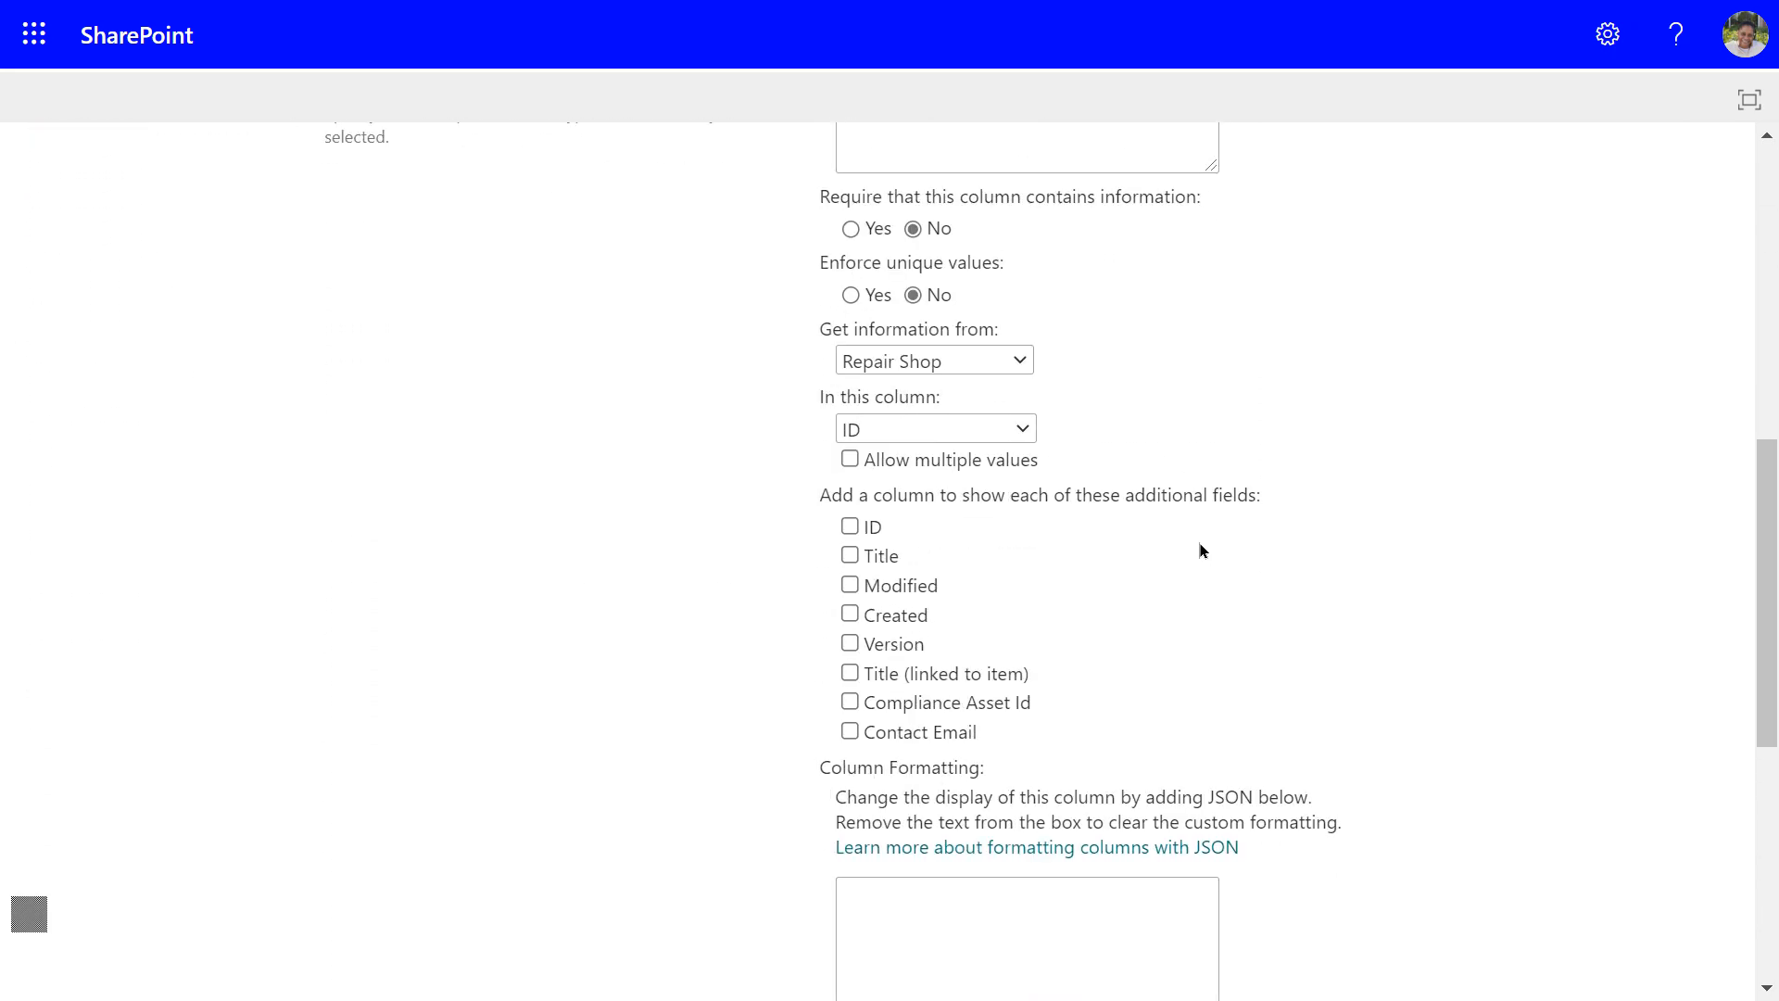
{"action": "left_click", "coordinate": [1023, 430]}
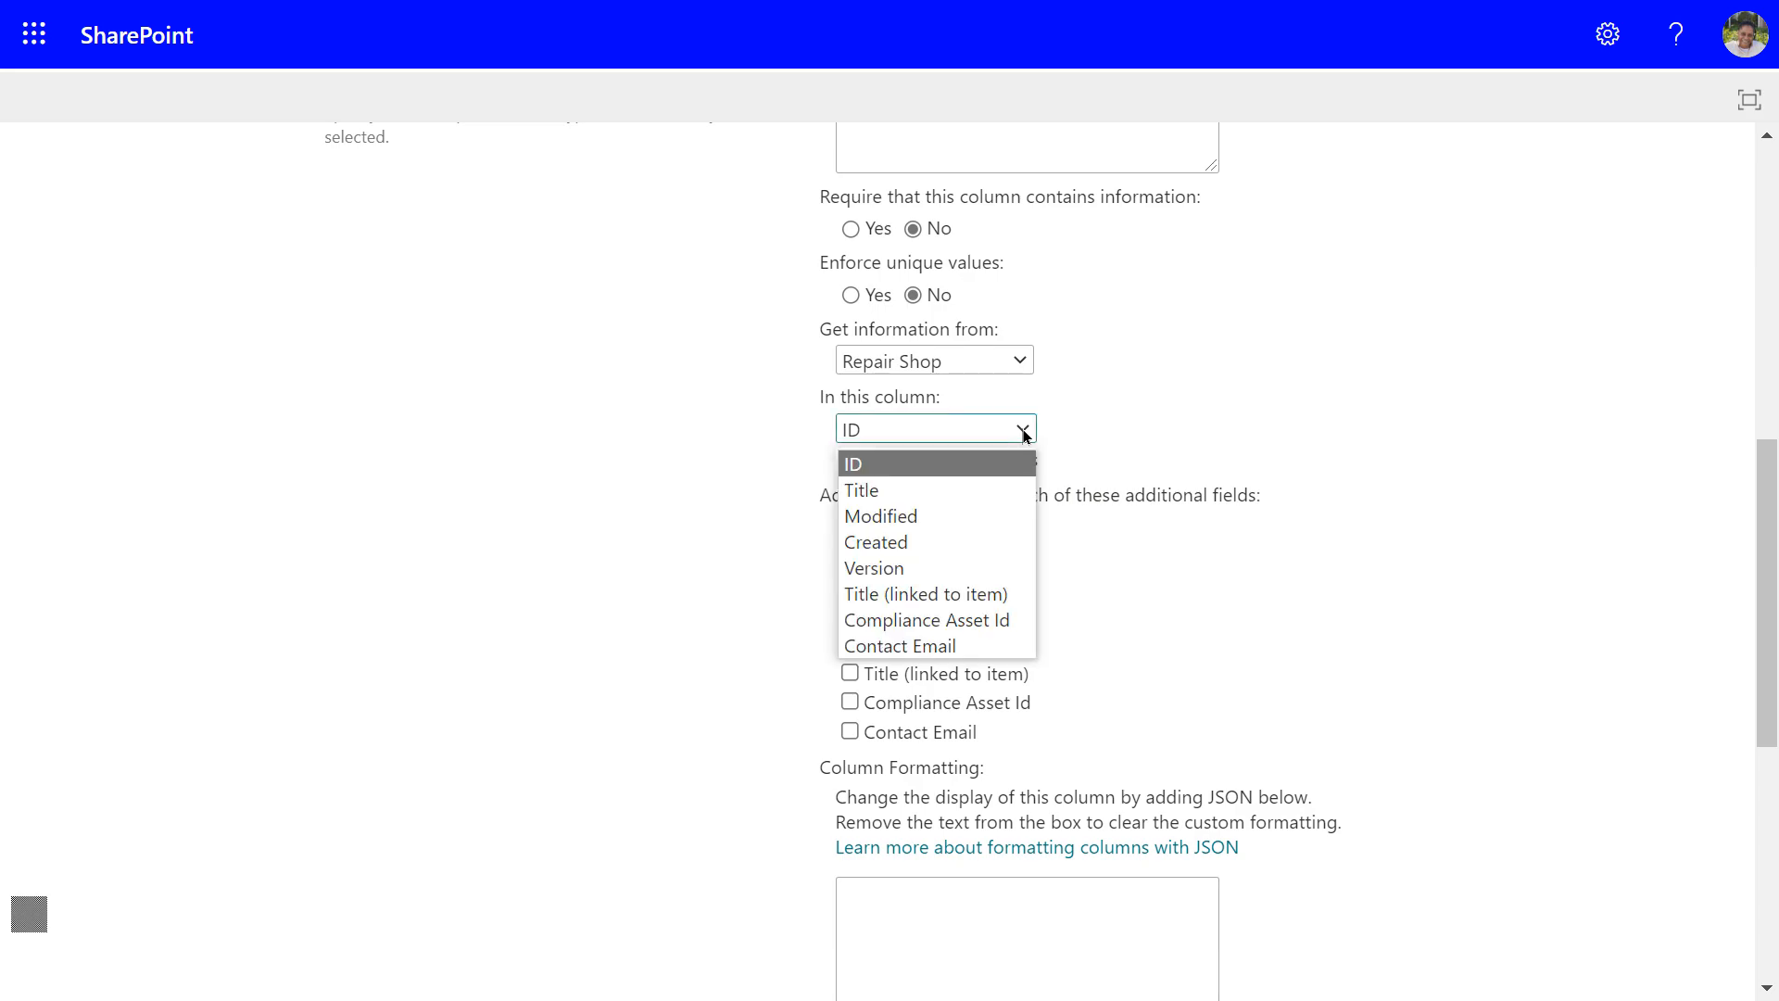
{"action": "left_click", "coordinate": [904, 646]}
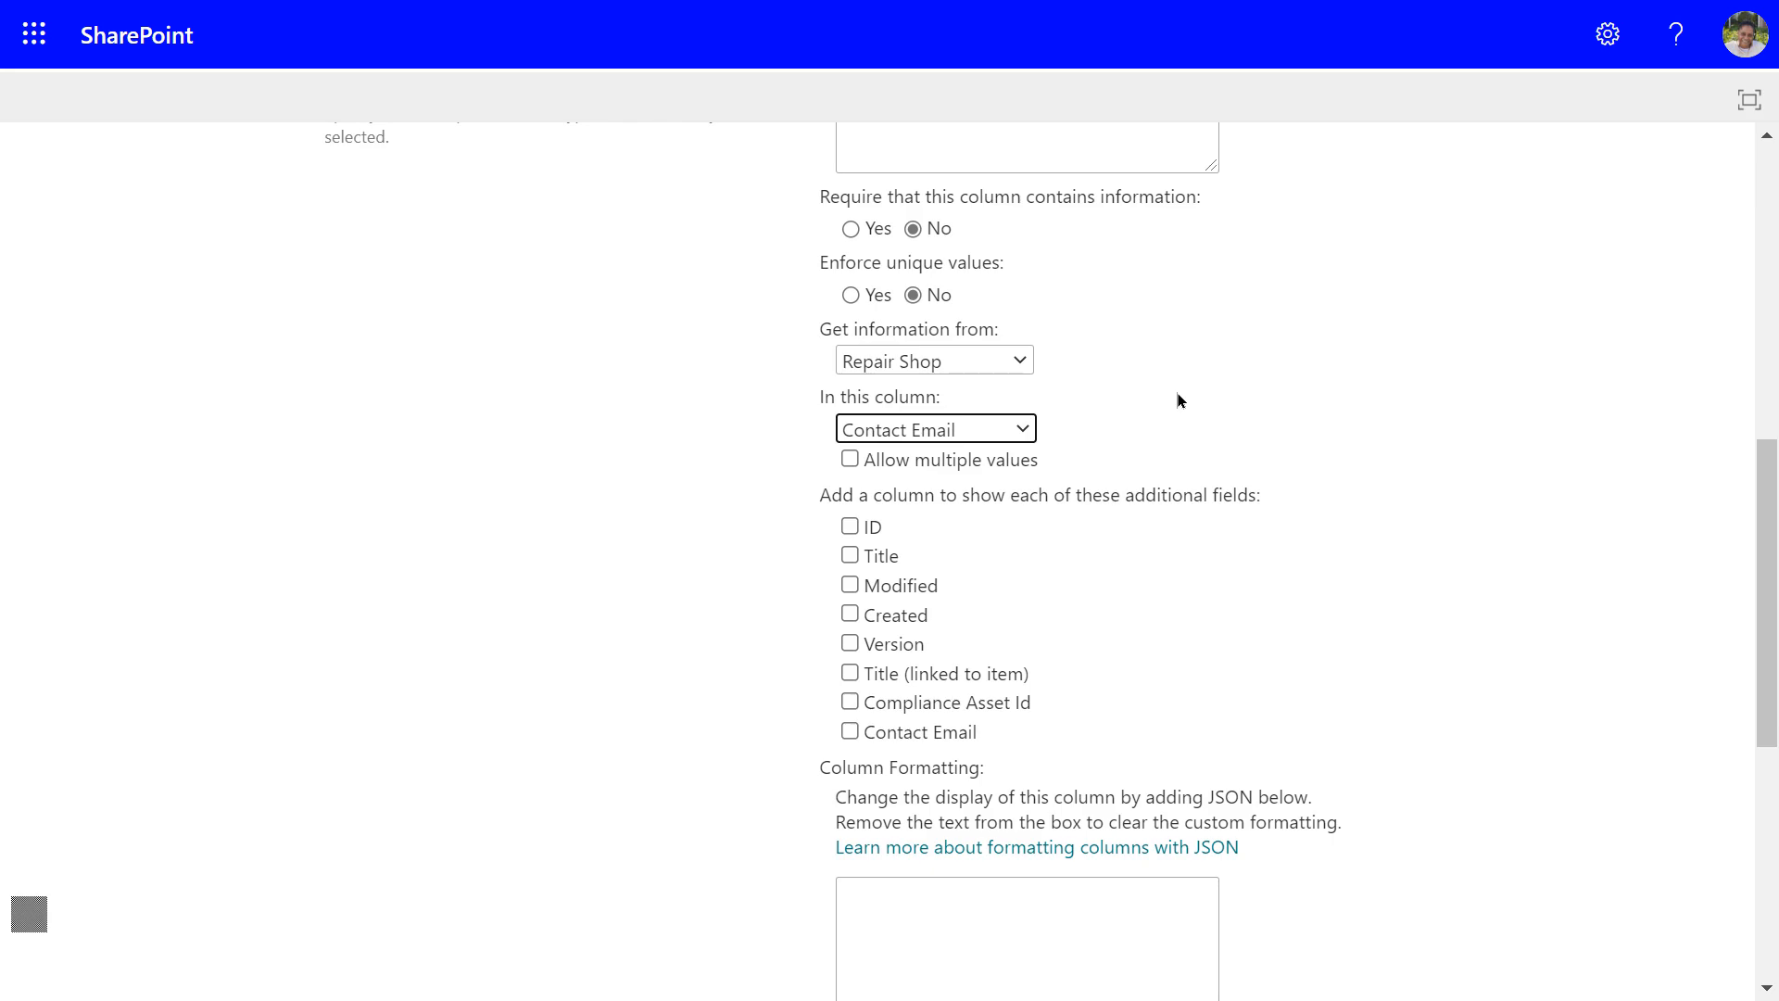
{"action": "scroll", "coordinate": [1075, 482], "scroll_direction": "down", "scroll_amount": 5}
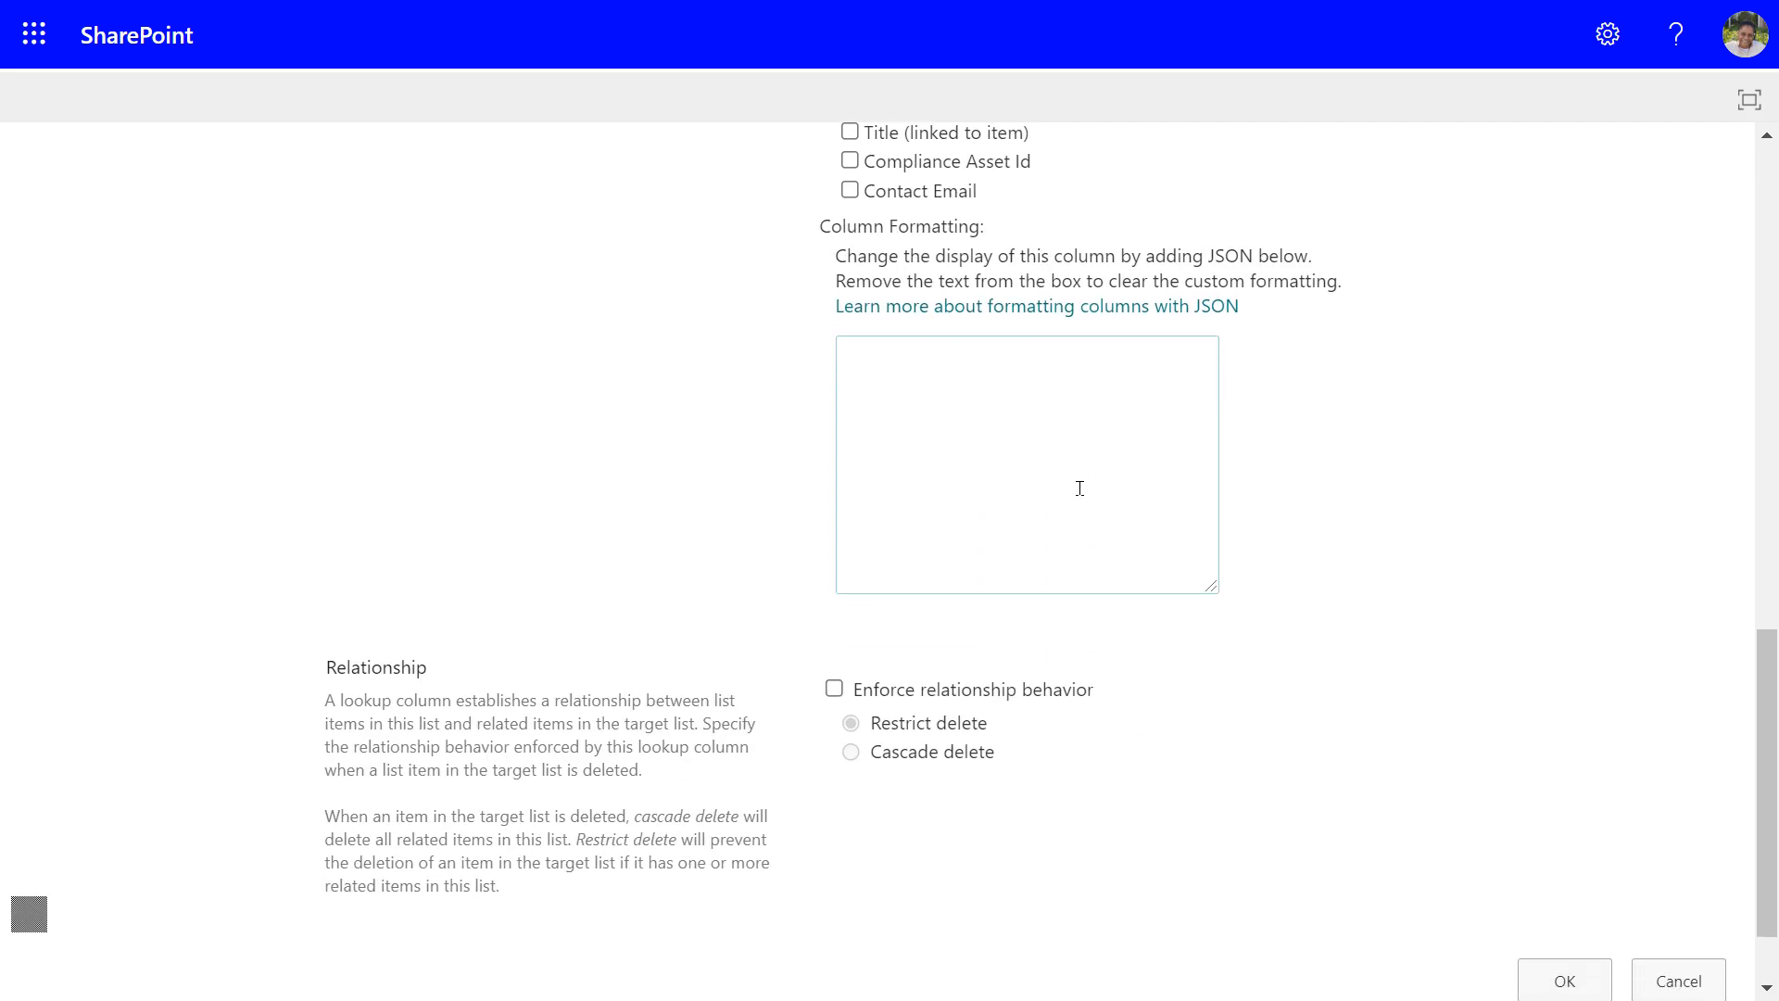
{"action": "scroll", "coordinate": [1079, 488], "scroll_direction": "down", "scroll_amount": 1}
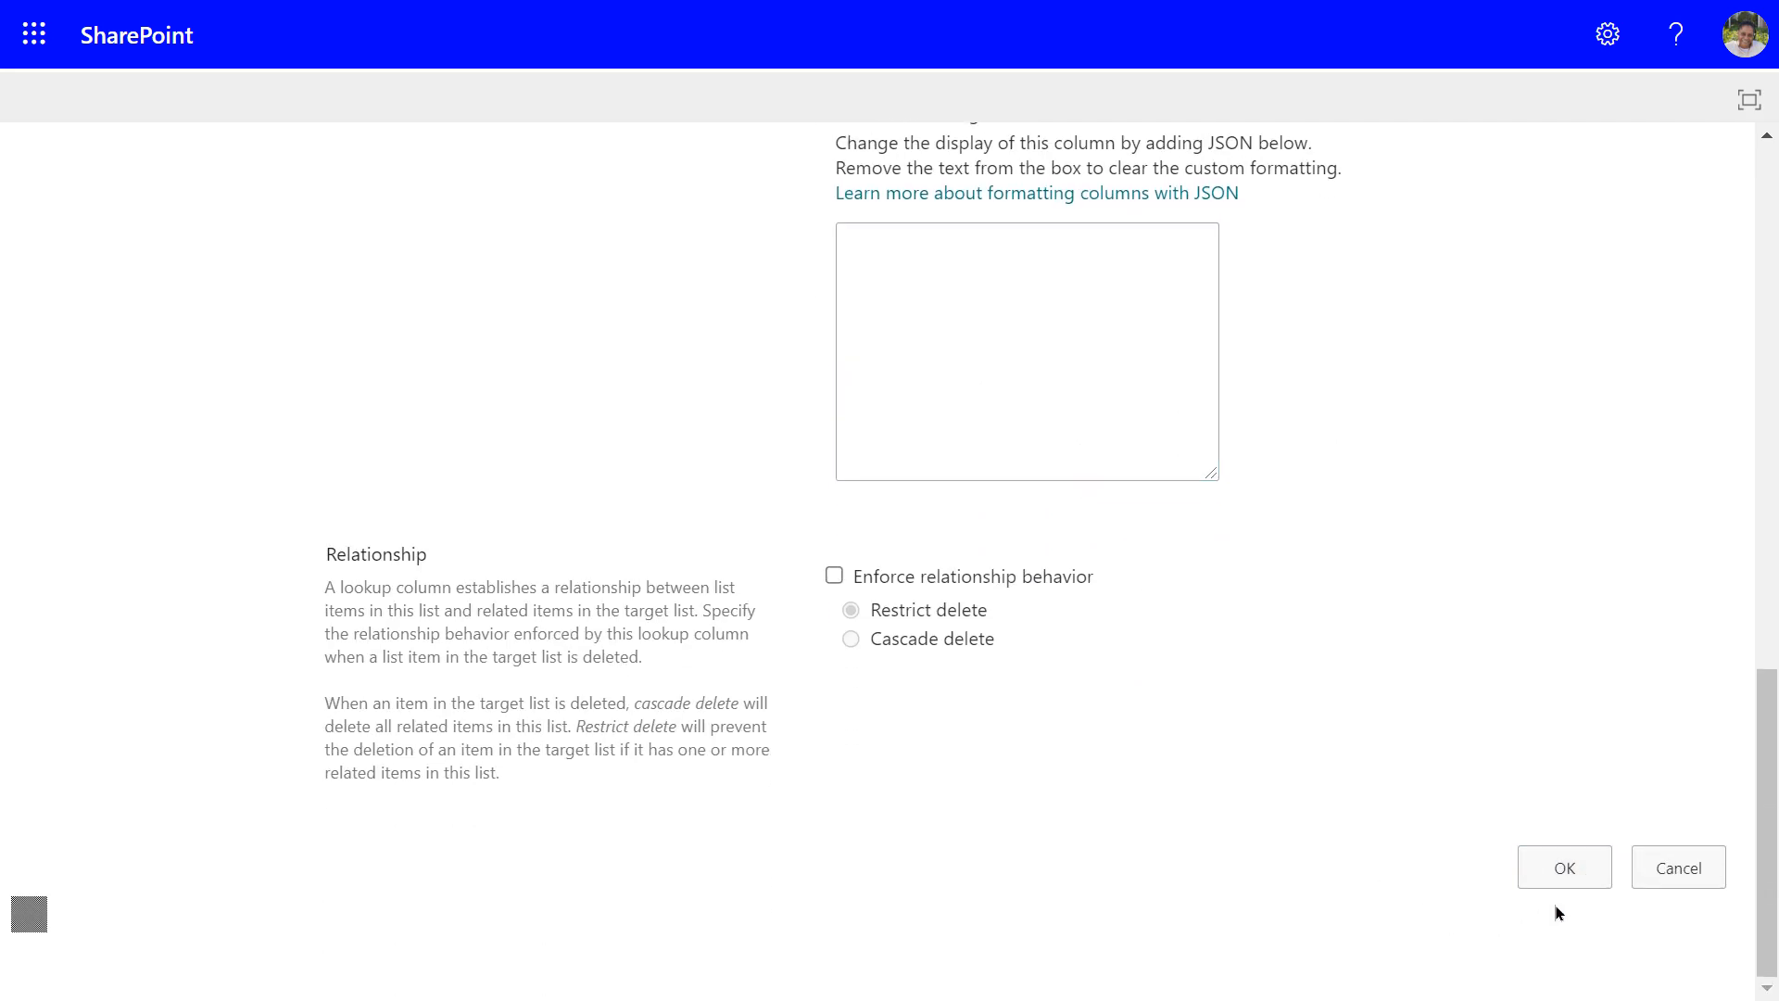
{"action": "left_click", "coordinate": [1575, 874]}
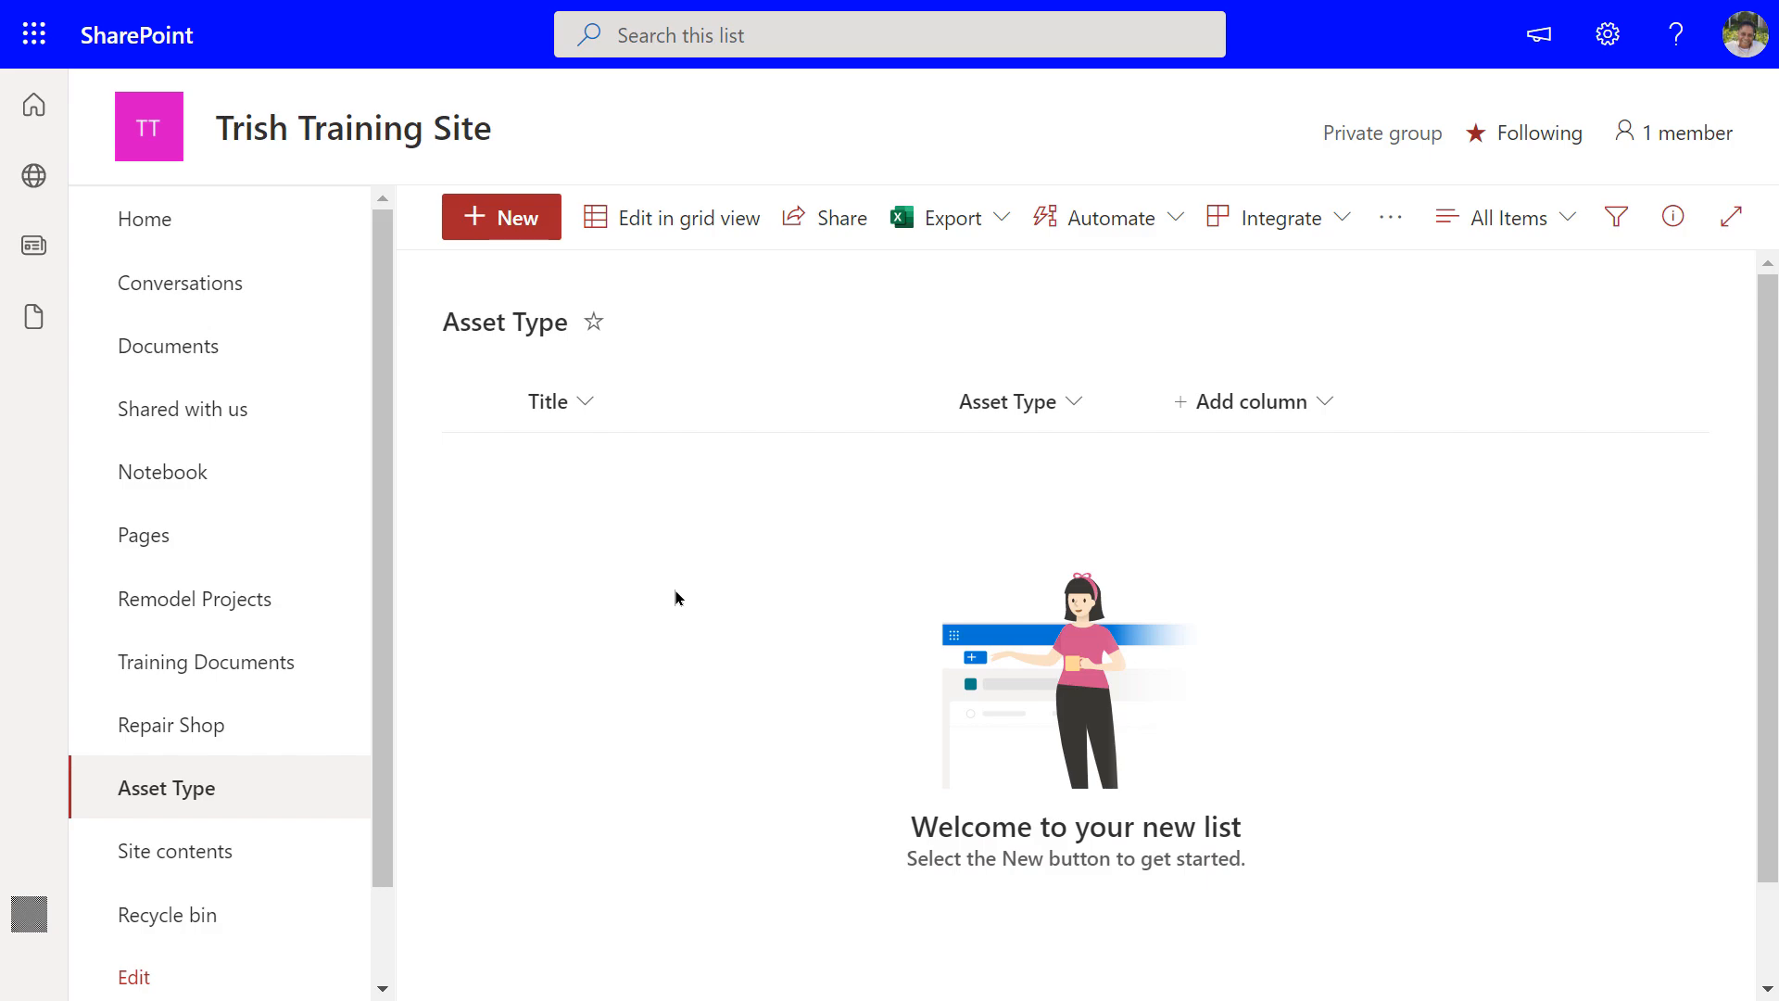
Refresh the Asset Type list to show the new column, then open the Repair Shop list
{"action": "key", "text": "F5"}
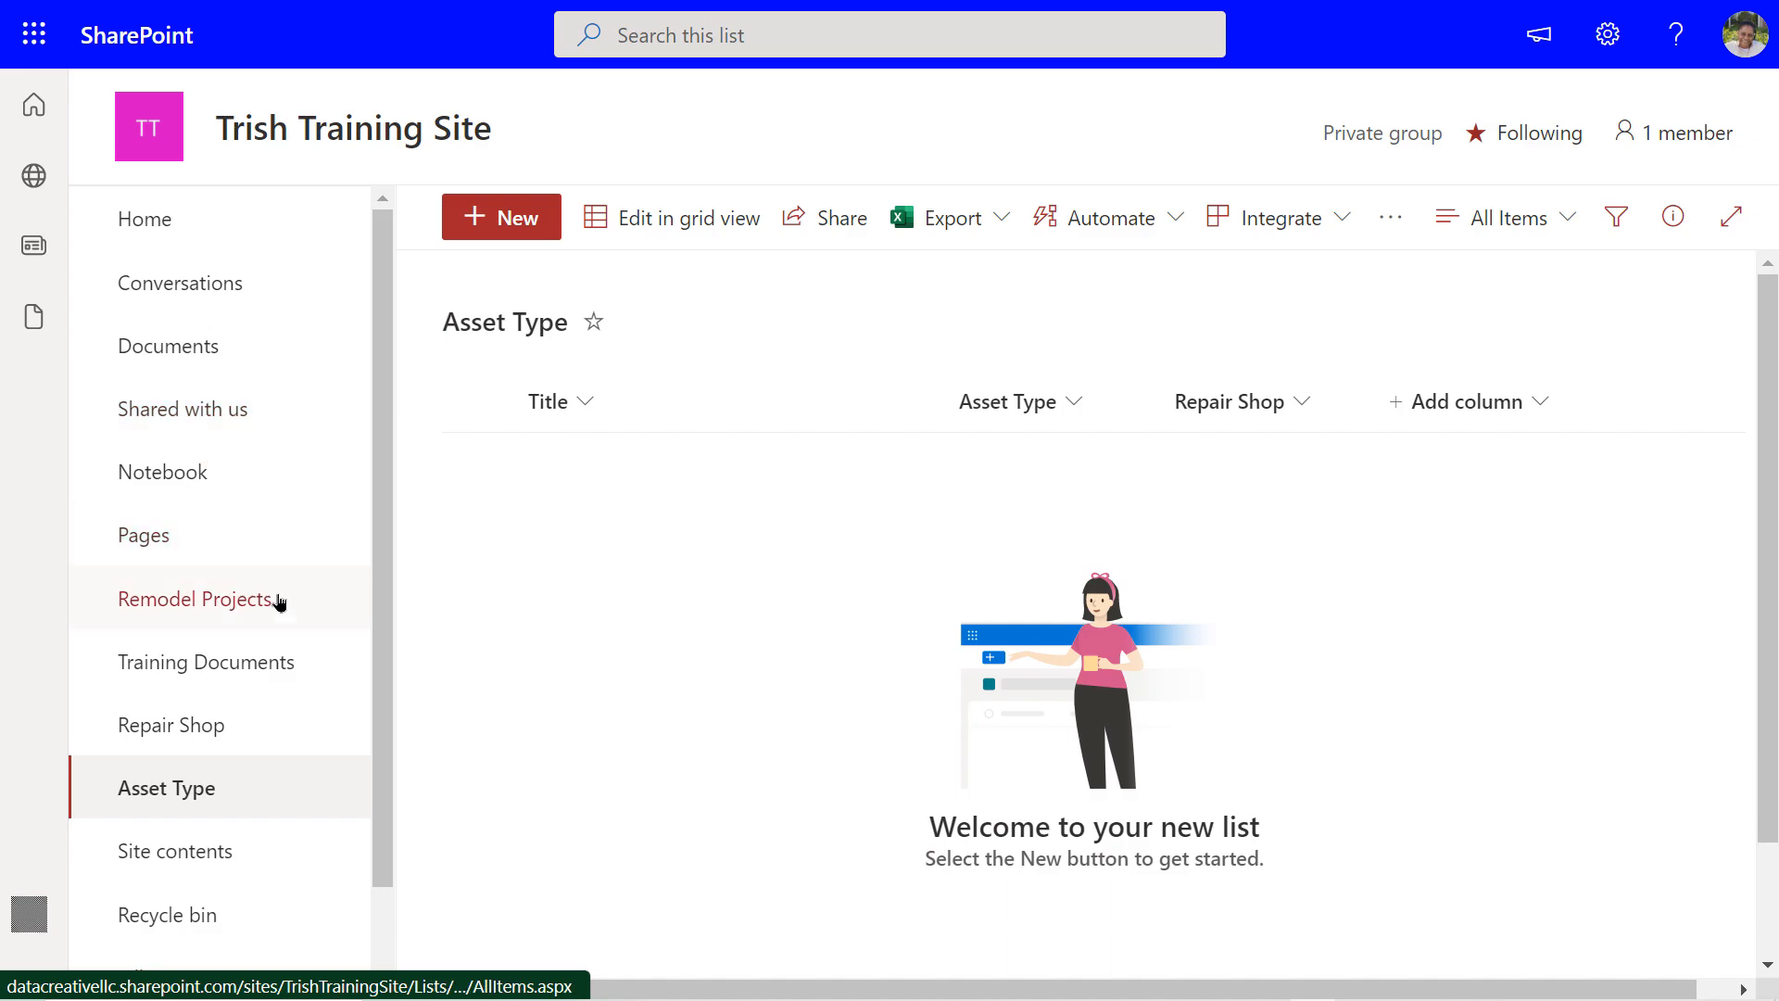
{"action": "left_click", "coordinate": [204, 734]}
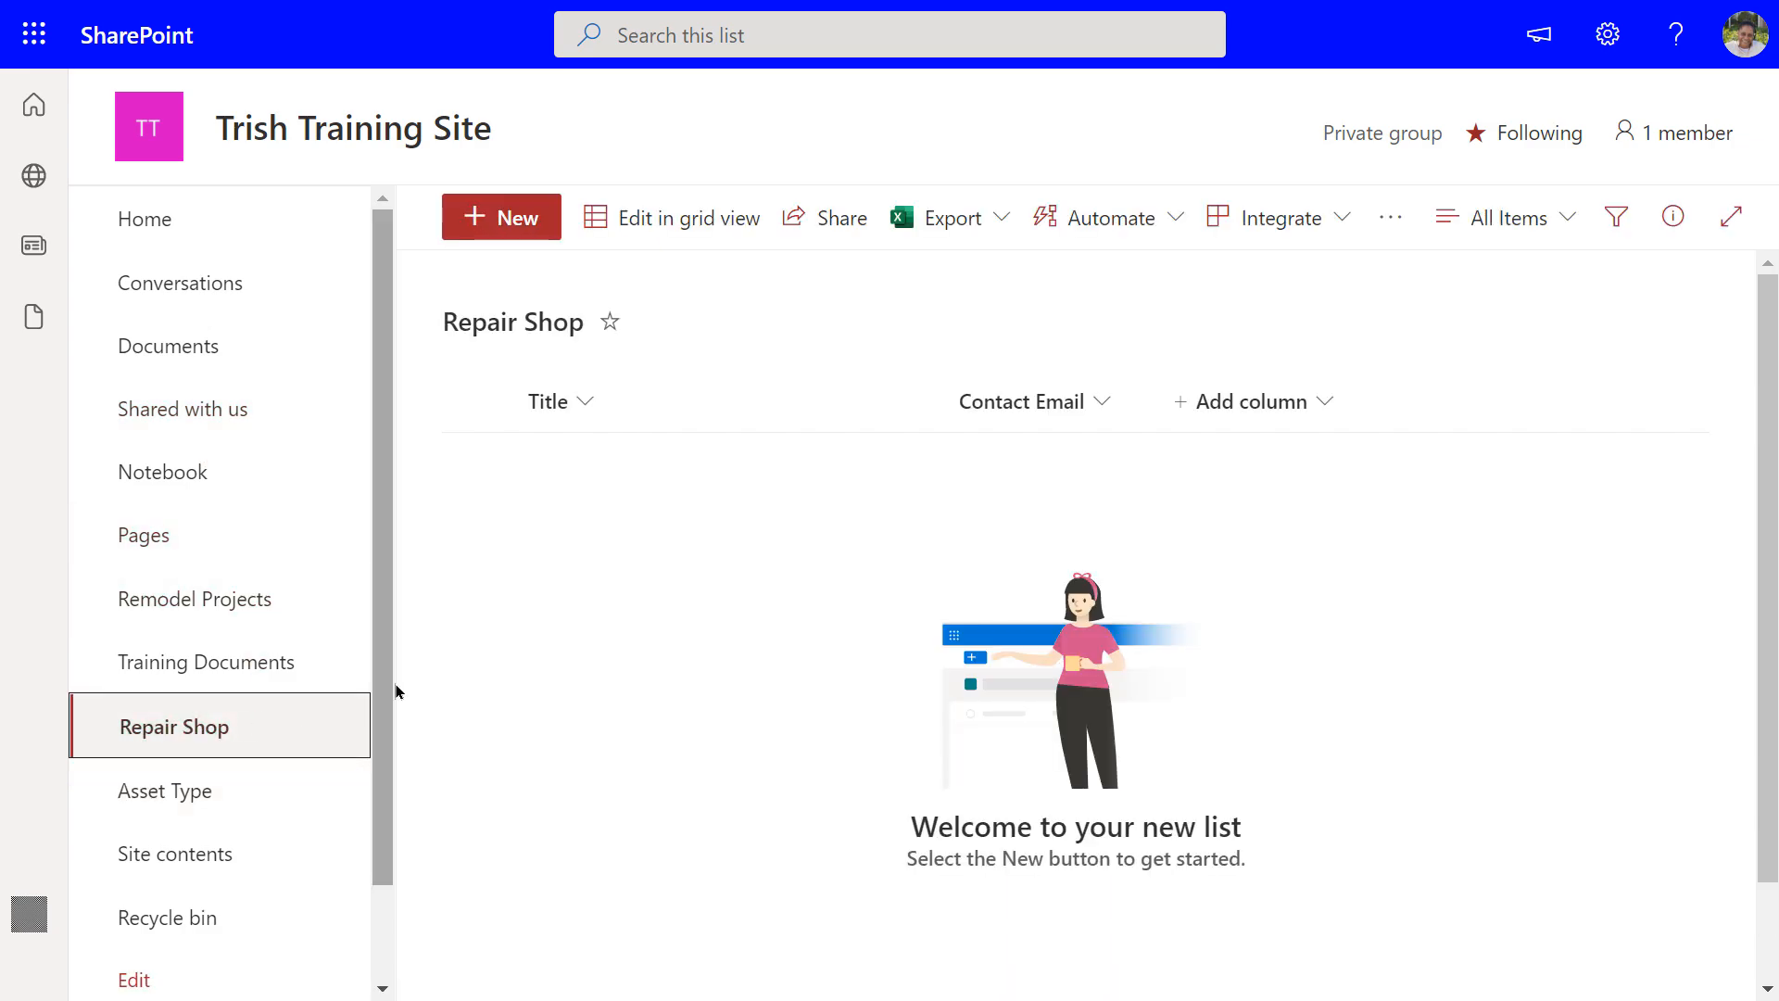
In grid view, enter the first shop's title and its contact e-mail
{"action": "left_click", "coordinate": [664, 219]}
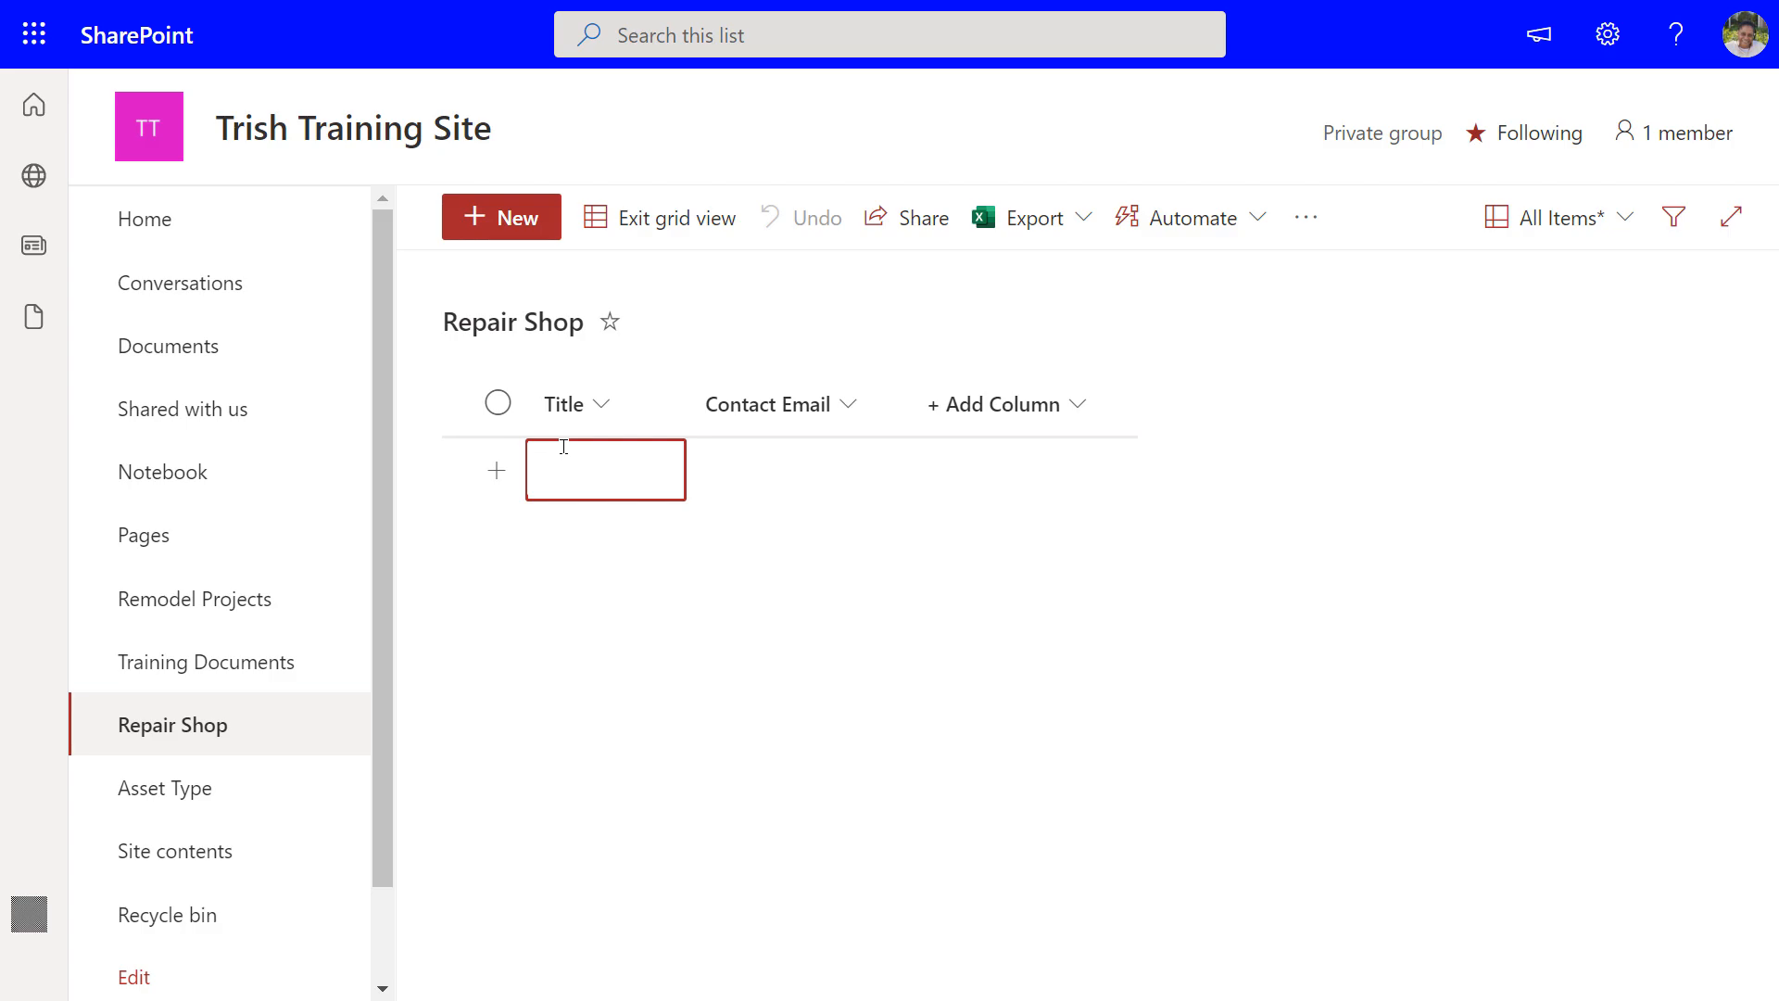
{"action": "type", "text": "Mickey Mouse"}
{"action": "key", "text": "Tab"}
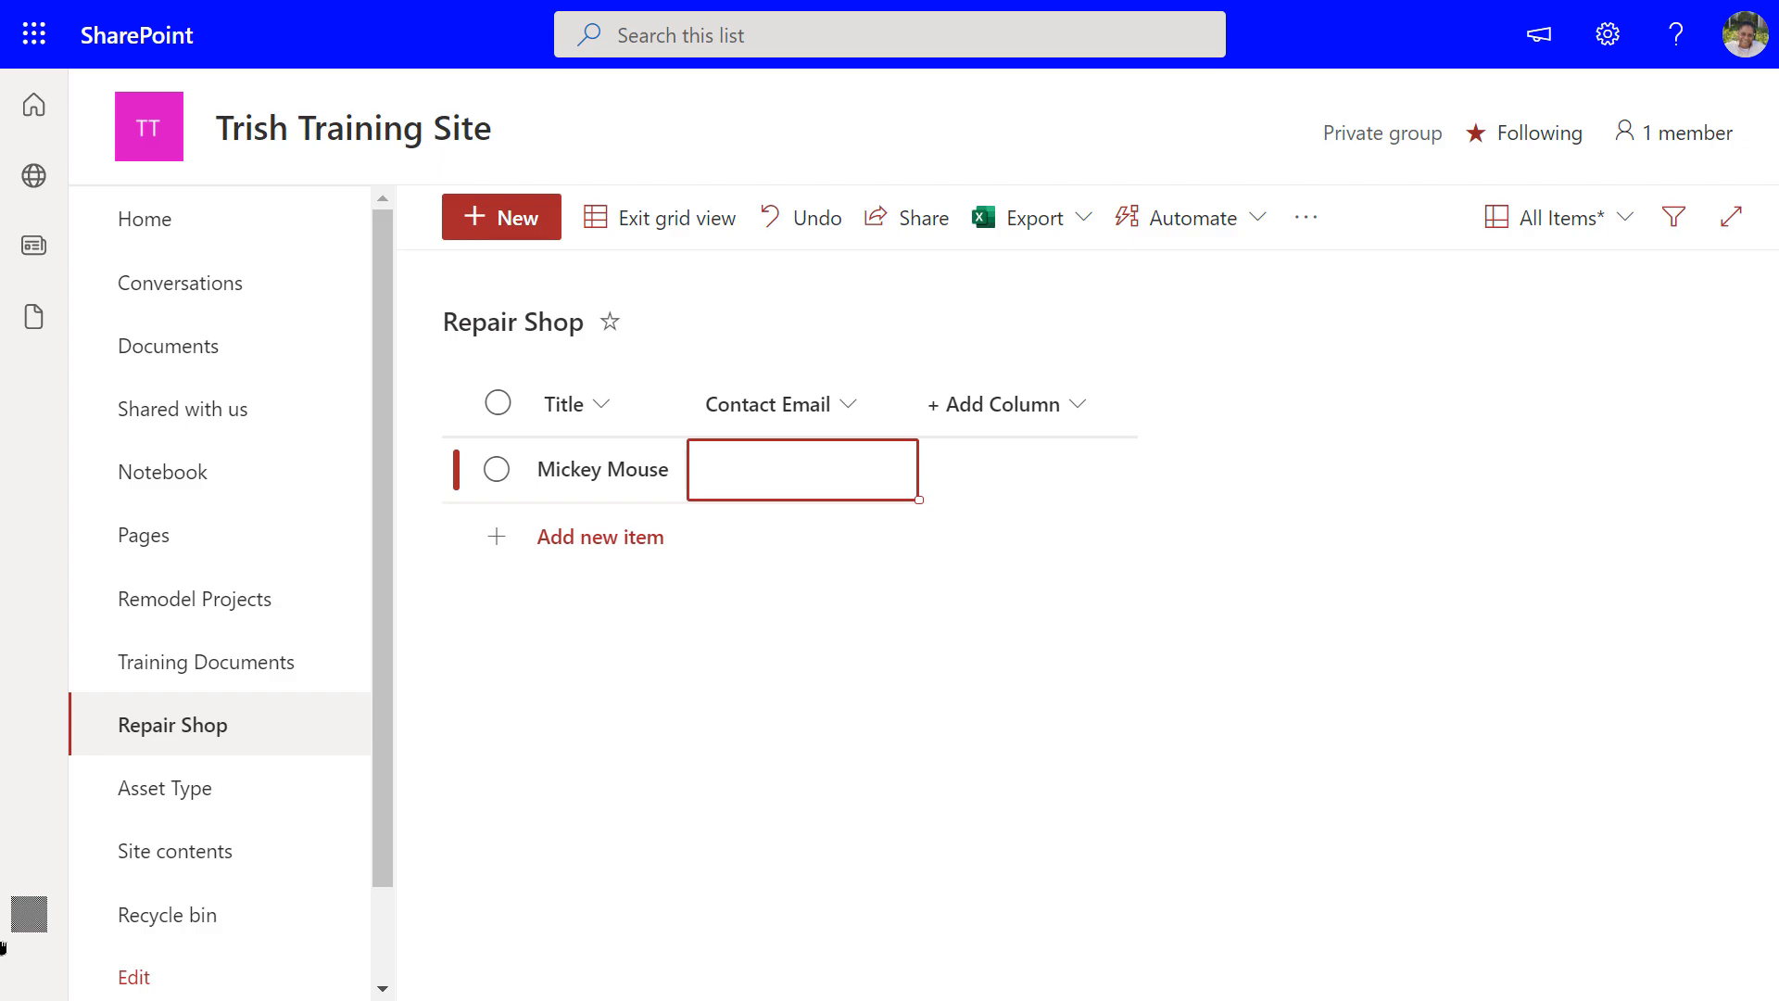
{"action": "type", "text": "mickey@any.com"}
{"action": "key", "text": "Tab"}
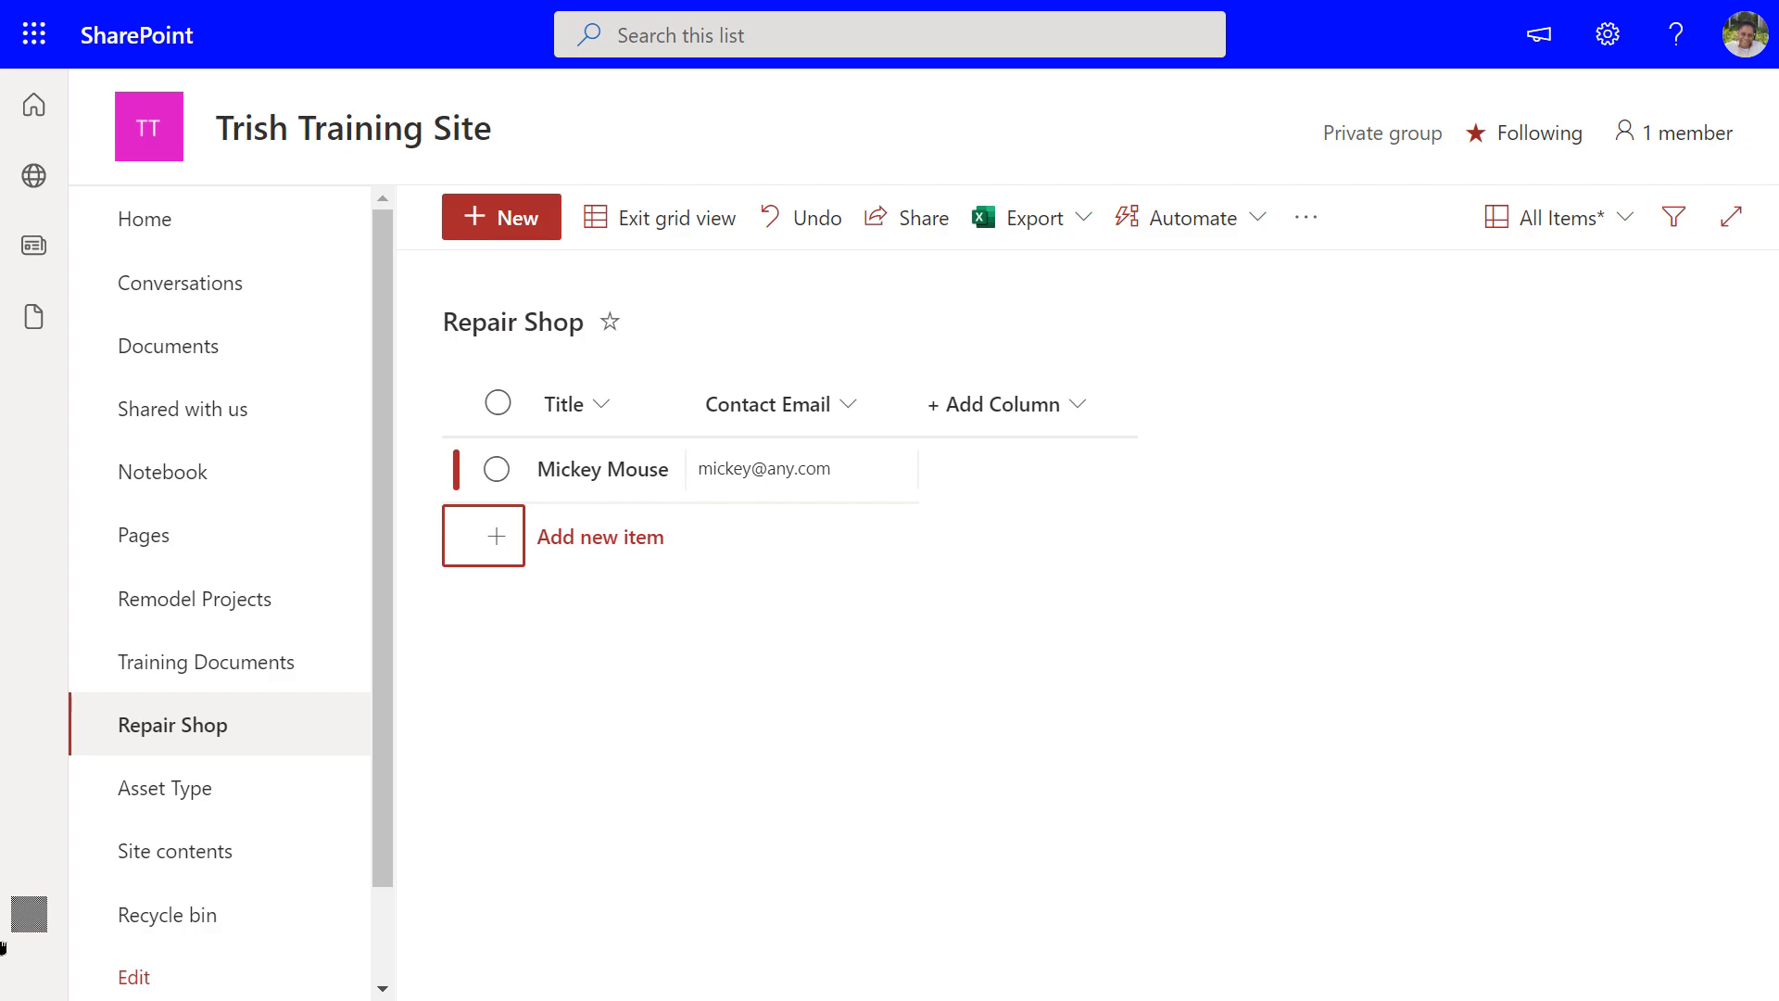
Add a second shop with its title and contact e-mail, then exit grid view
{"action": "key", "text": "Return"}
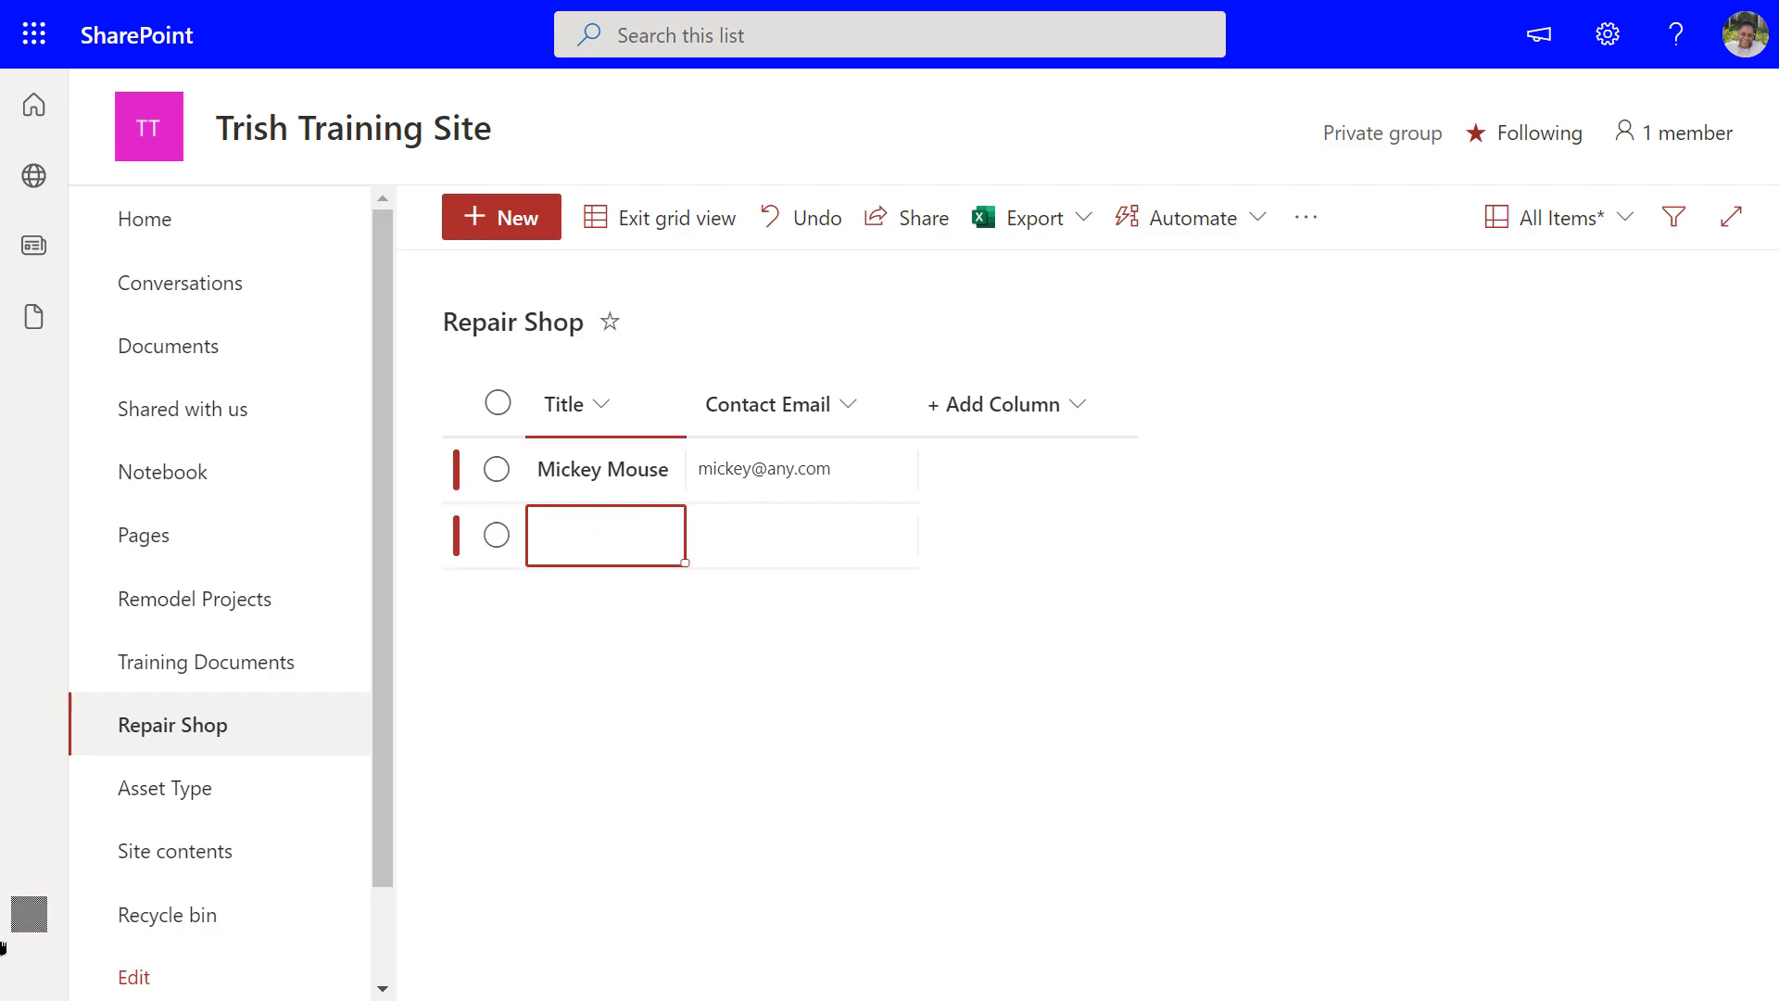
{"action": "type", "text": "Donald Duck"}
{"action": "key", "text": "Tab"}
{"action": "type", "text": "don"}
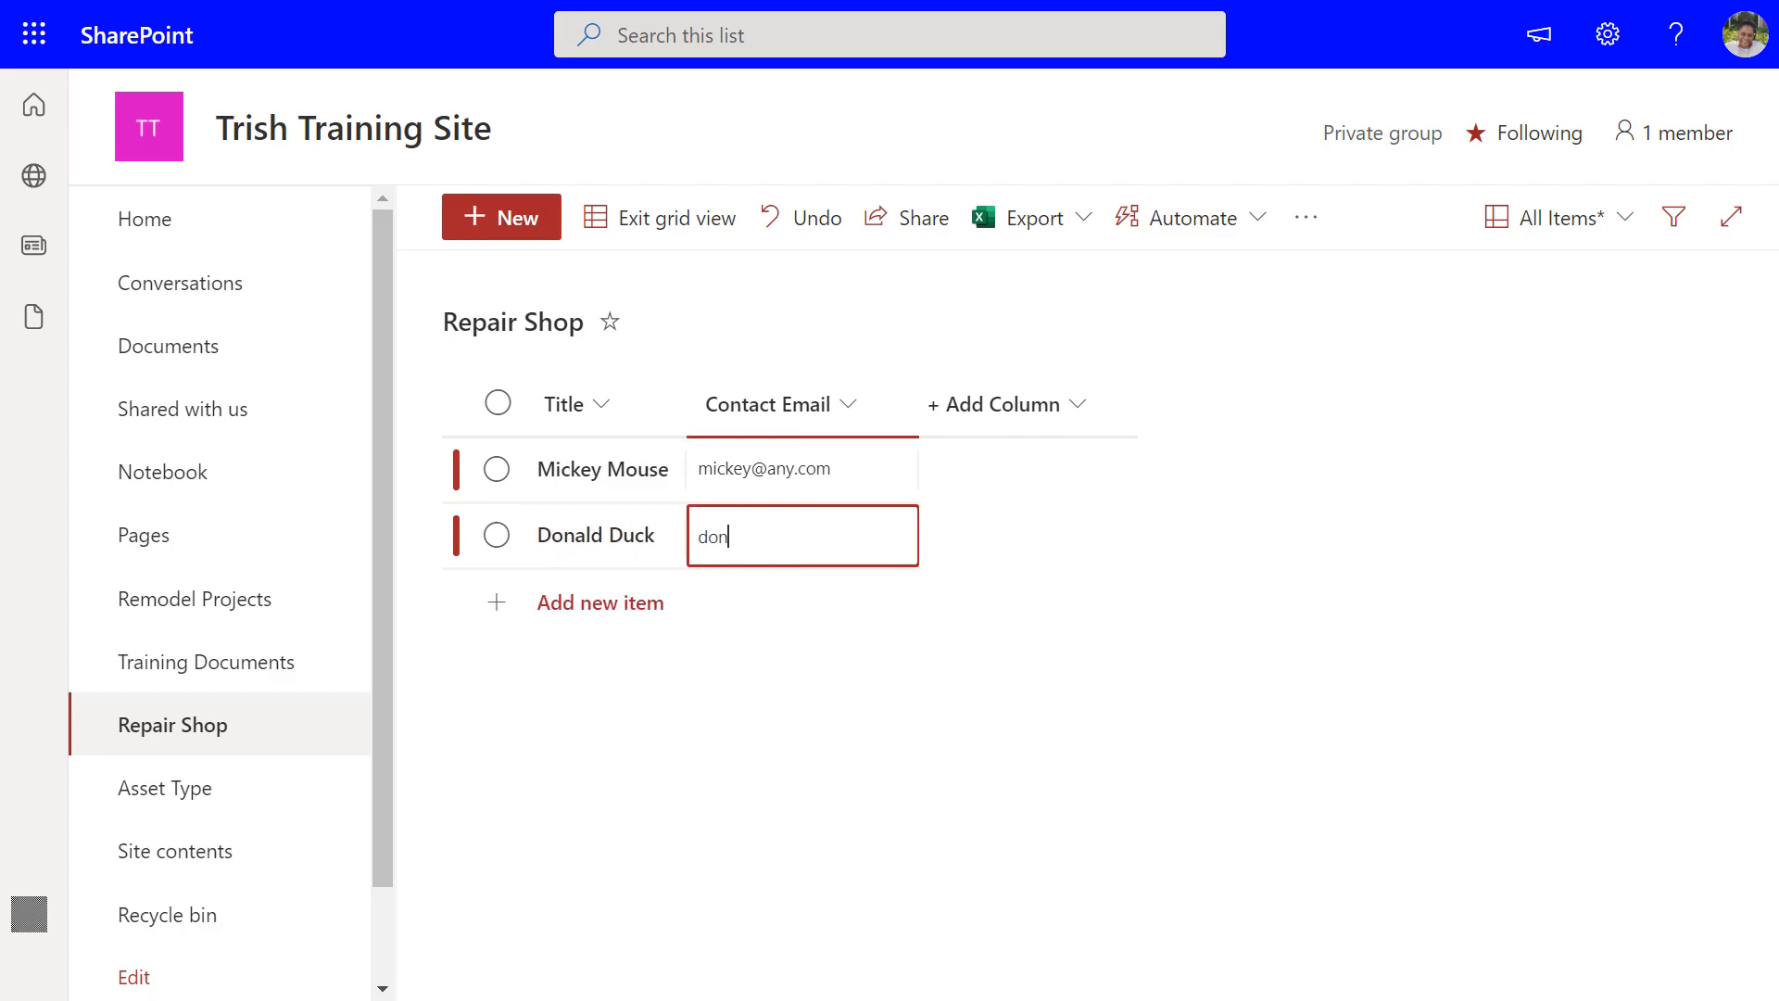
{"action": "type", "text": "ald@any.com"}
{"action": "key", "text": "Return"}
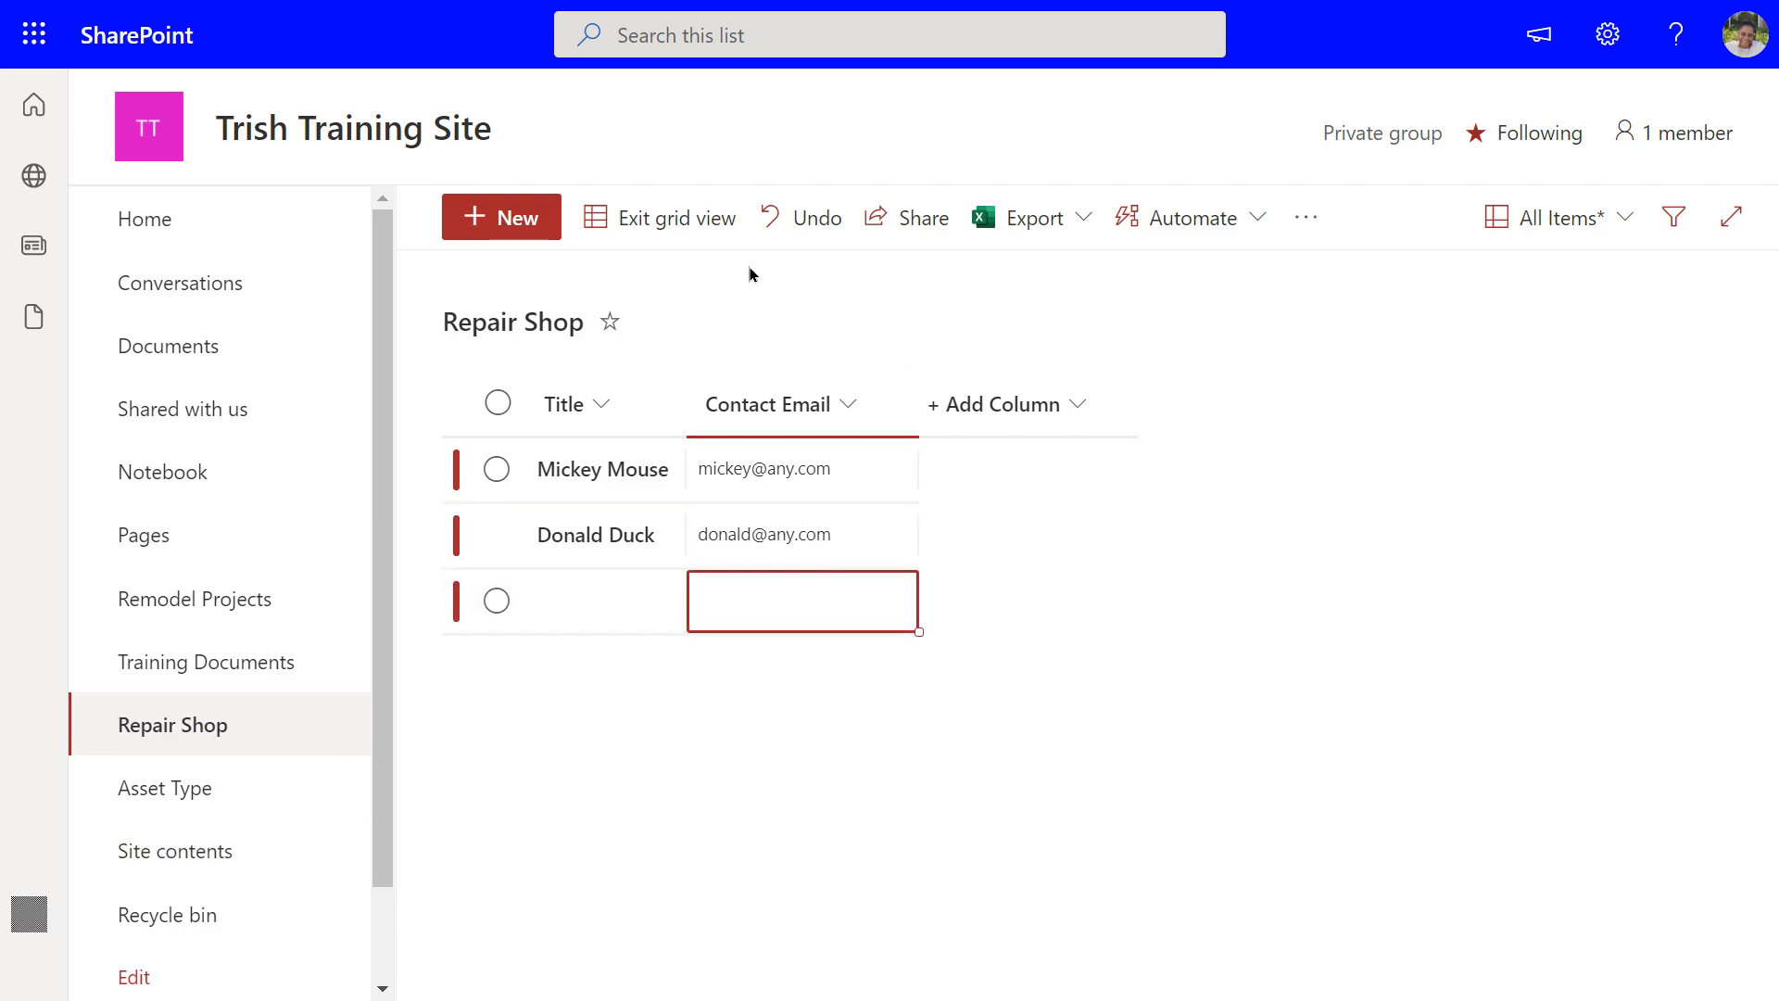
{"action": "left_click", "coordinate": [645, 230]}
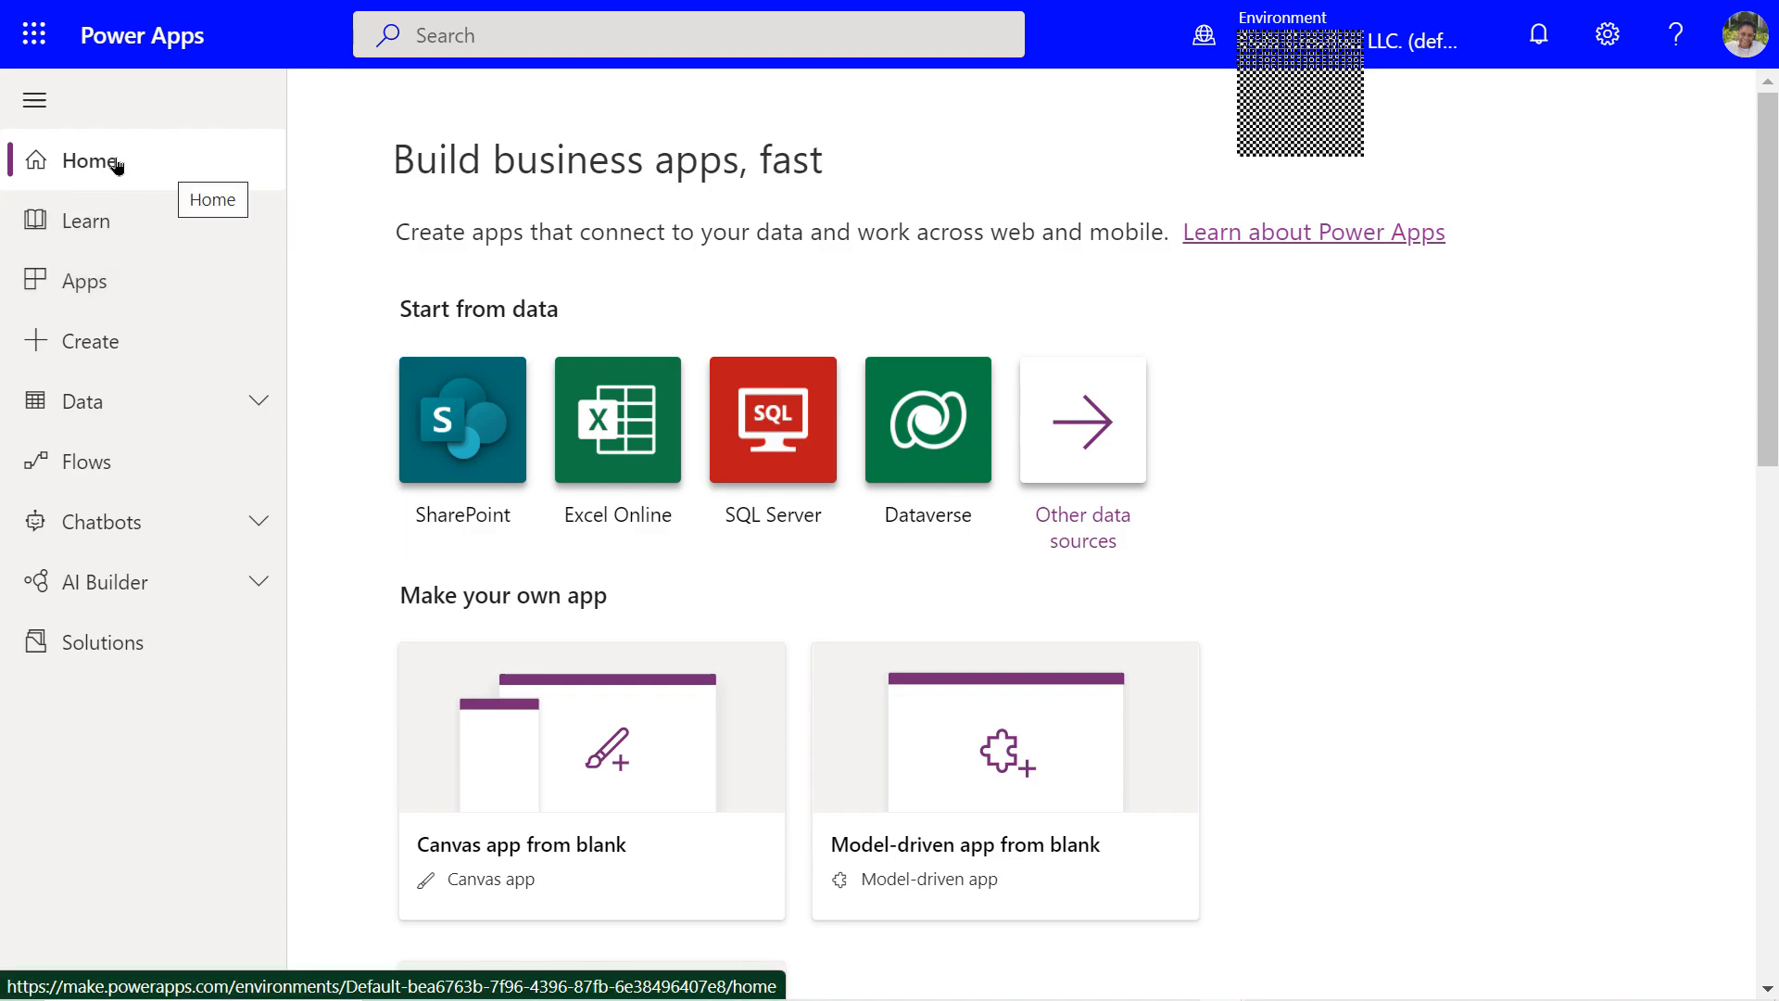
Go to the Power Apps Flows page and show the new flow options
{"action": "left_click", "coordinate": [102, 468]}
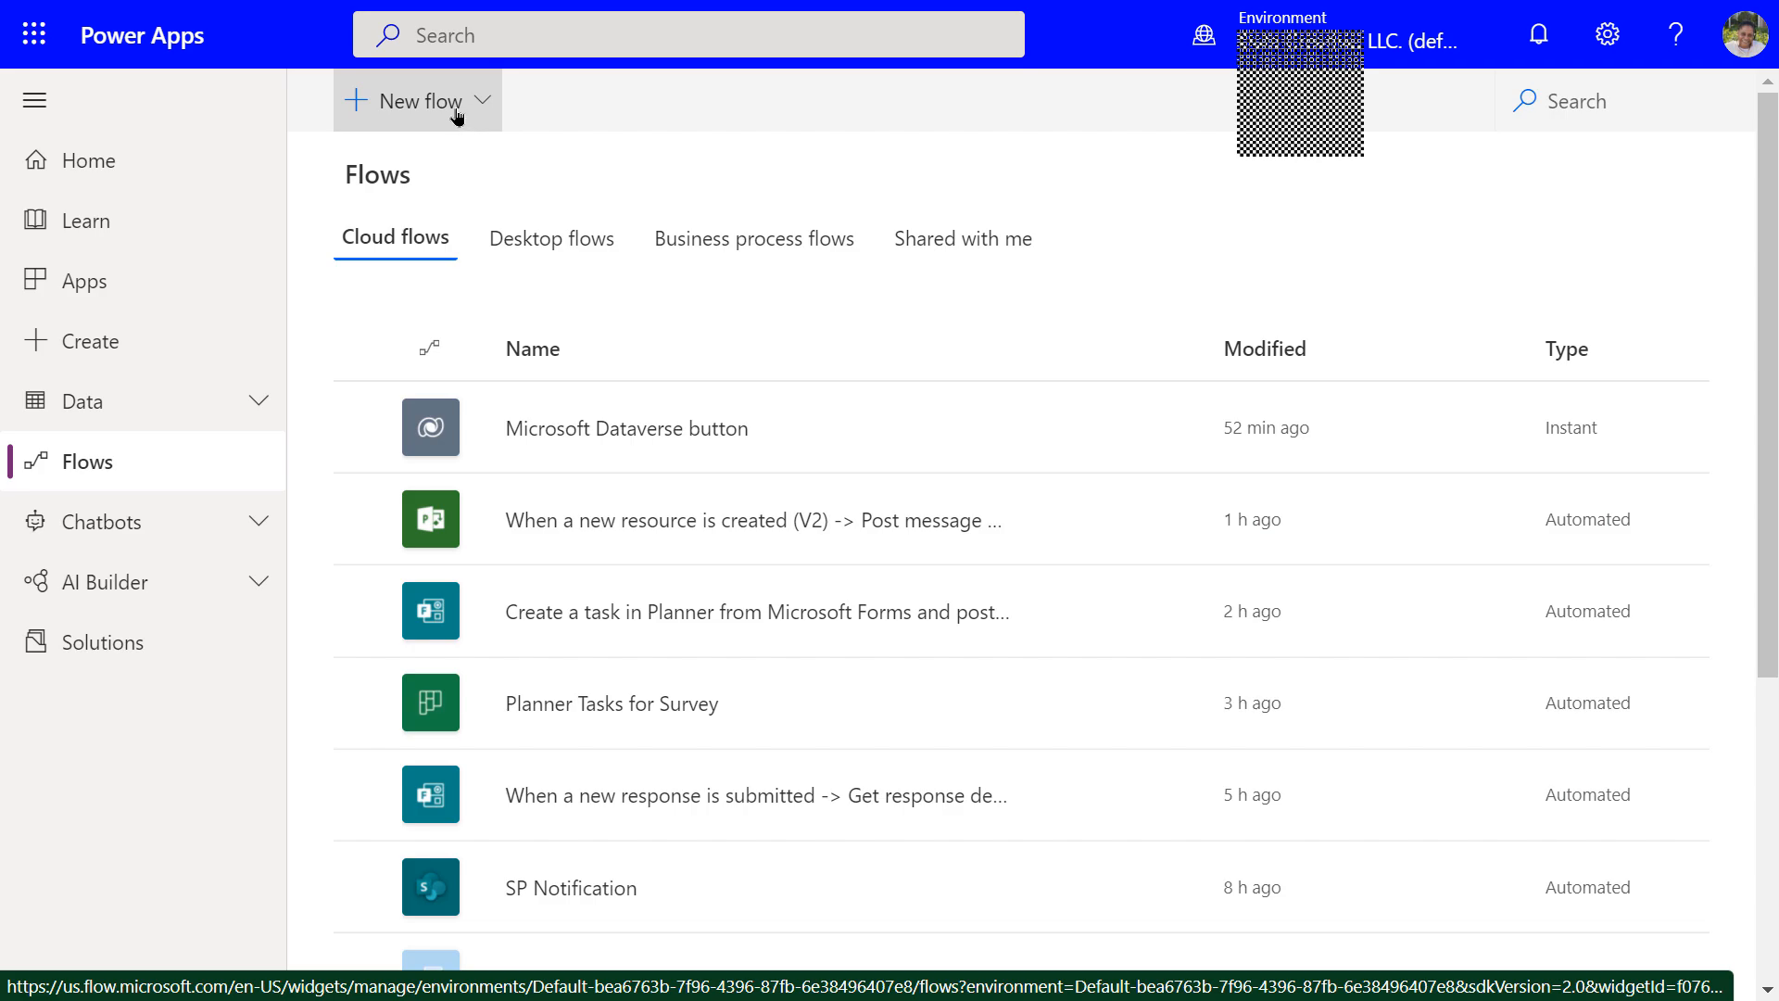
{"action": "left_click", "coordinate": [355, 104]}
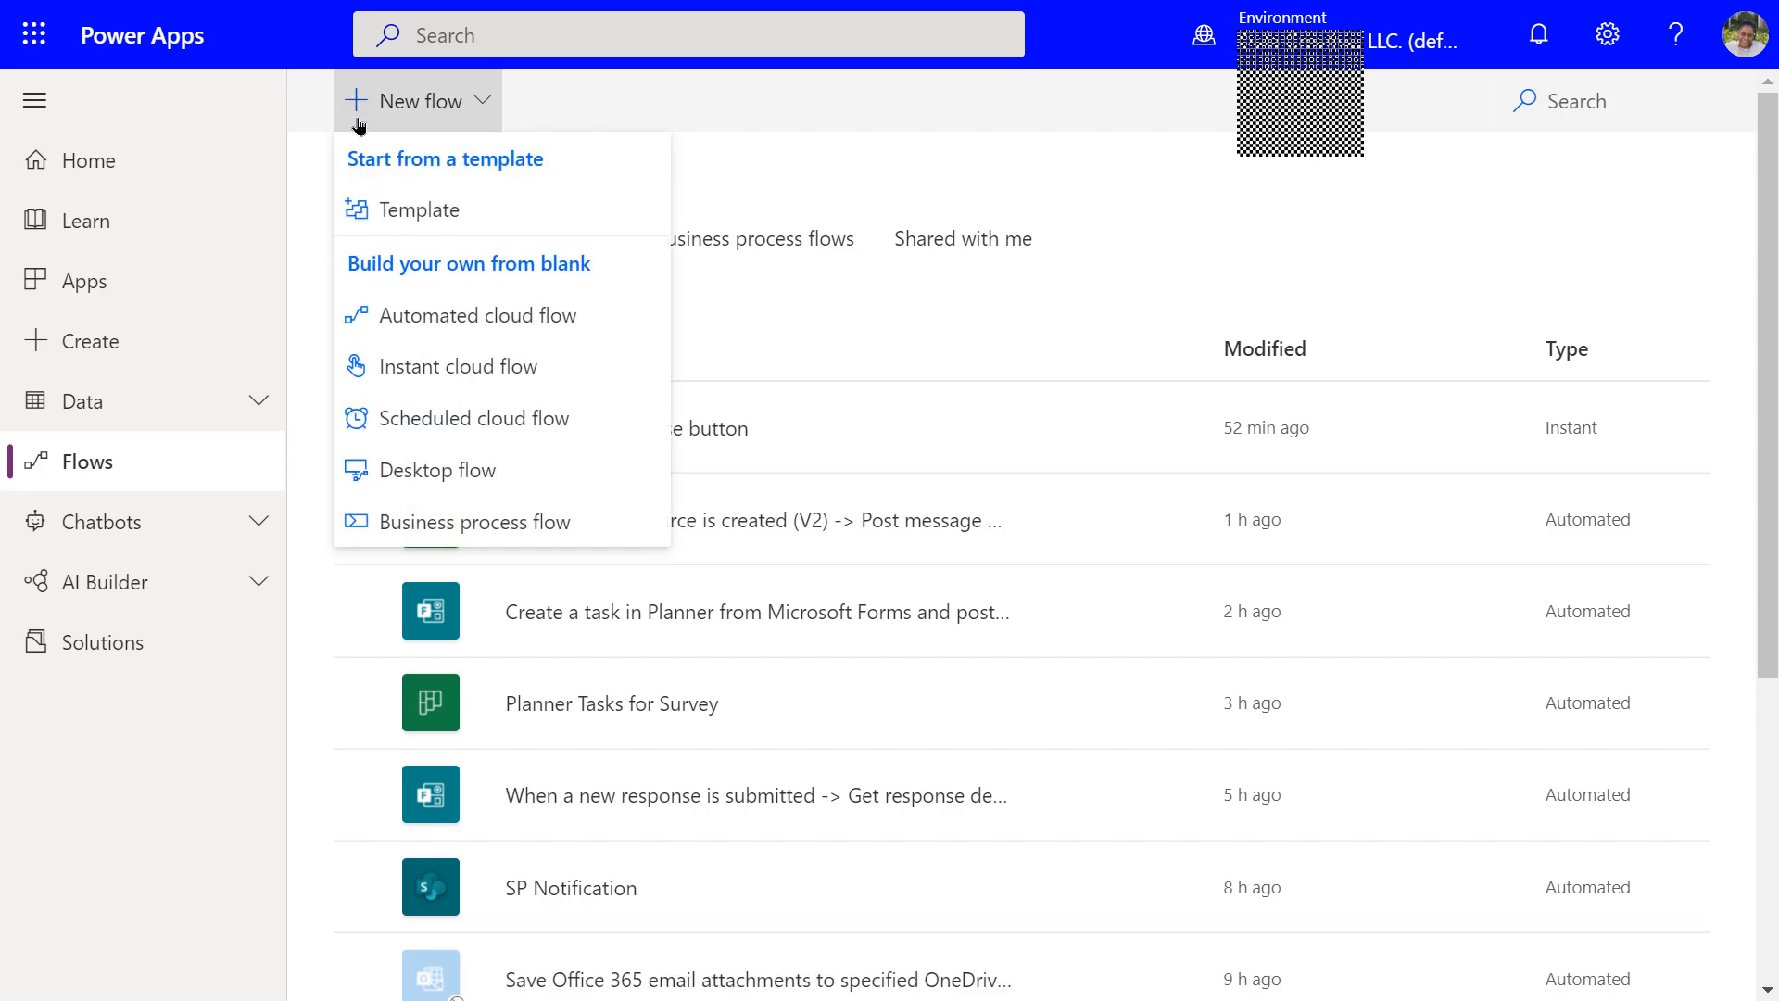
Create an instant cloud flow named InApp that uses the PowerApps trigger
{"action": "left_click", "coordinate": [439, 370]}
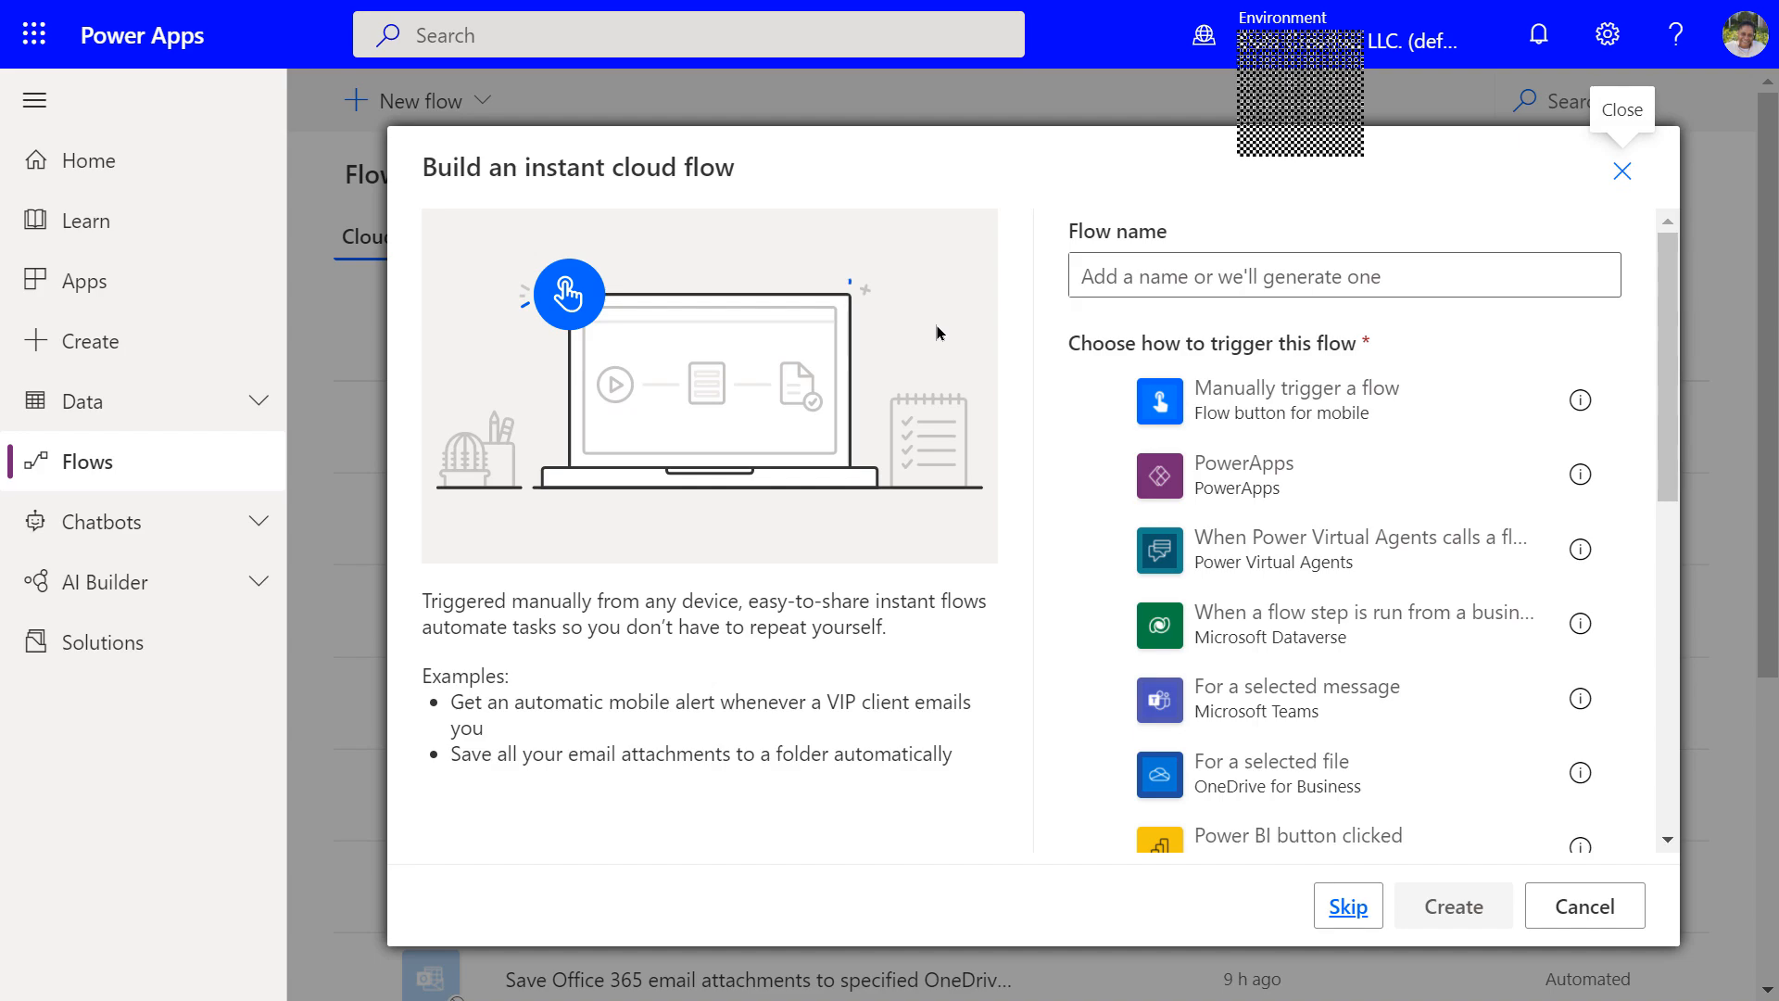
{"action": "left_click", "coordinate": [1219, 279]}
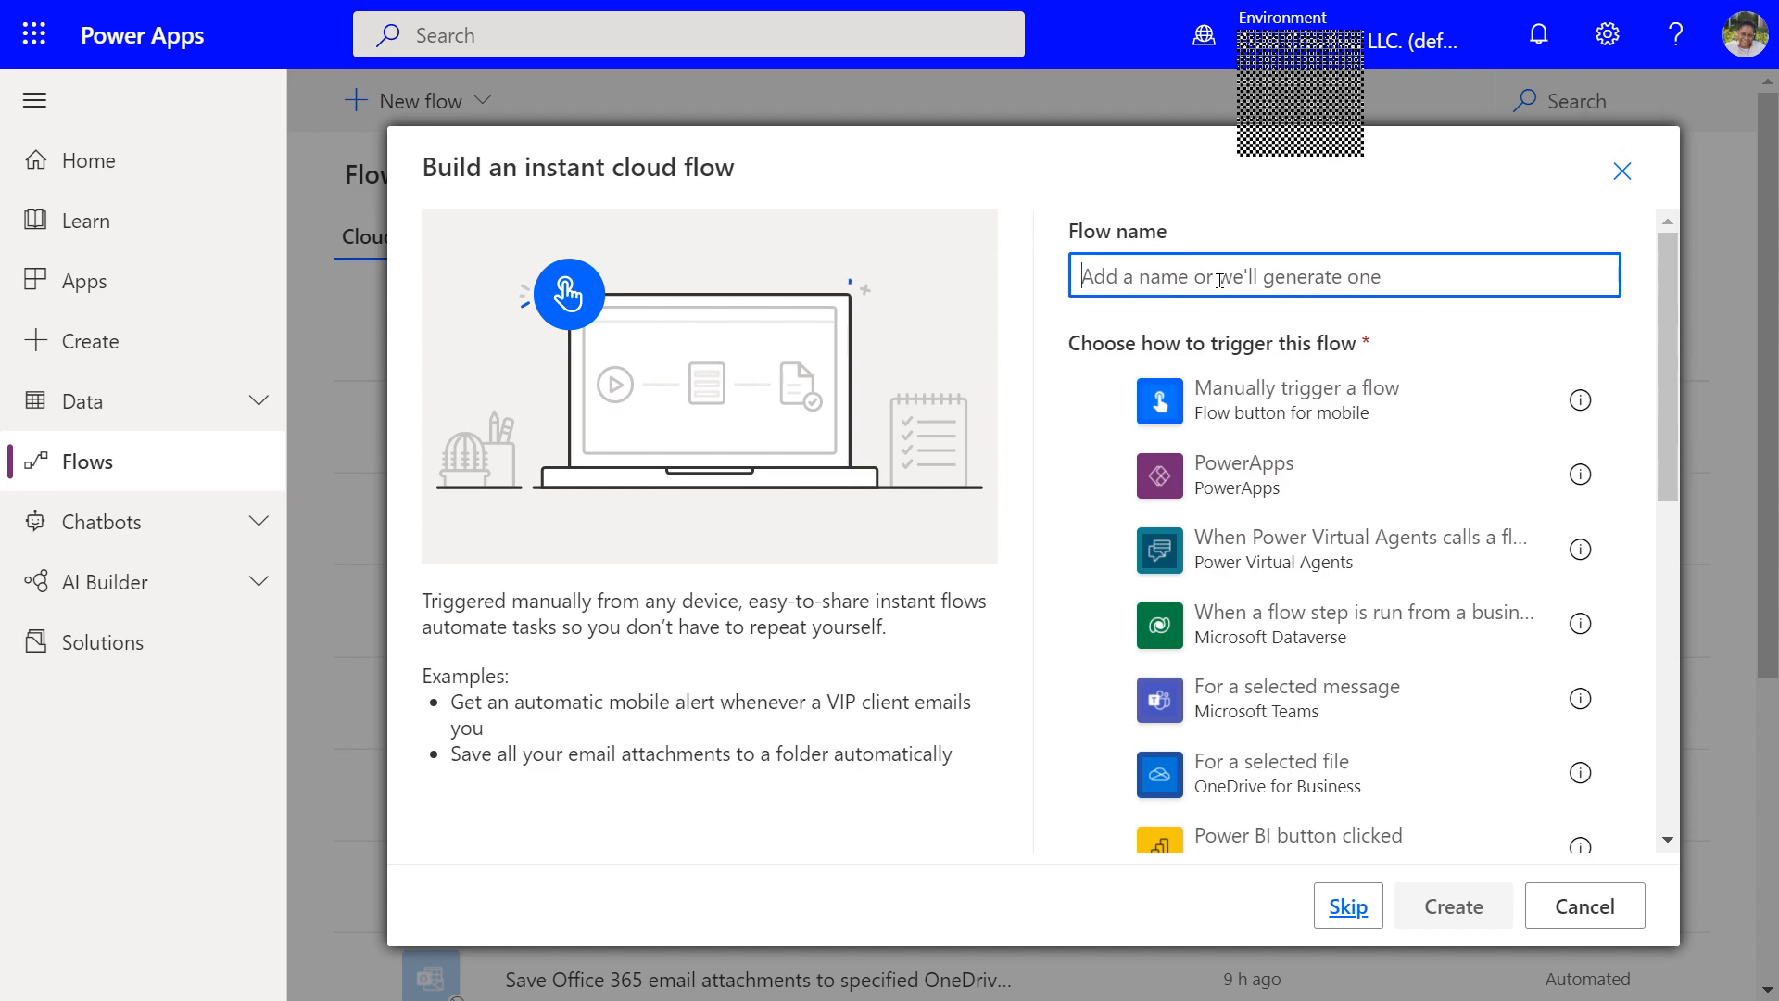
{"action": "type", "text": "I"}
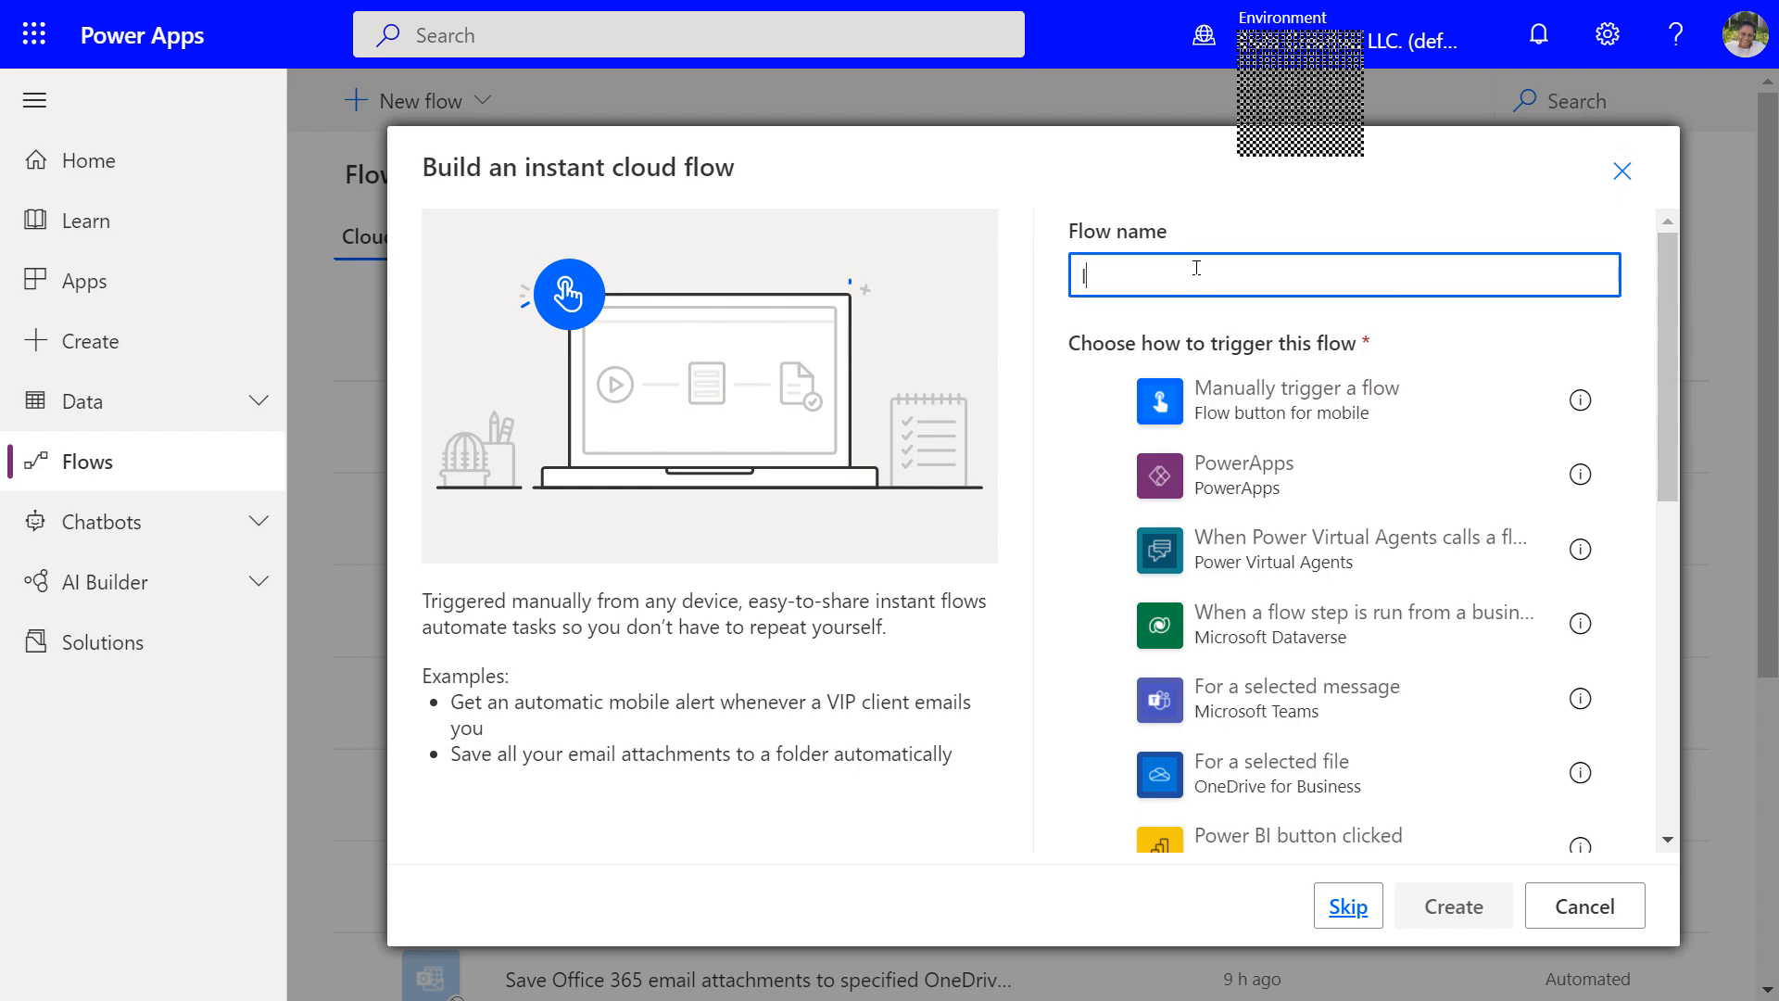
{"action": "type", "text": "nApp"}
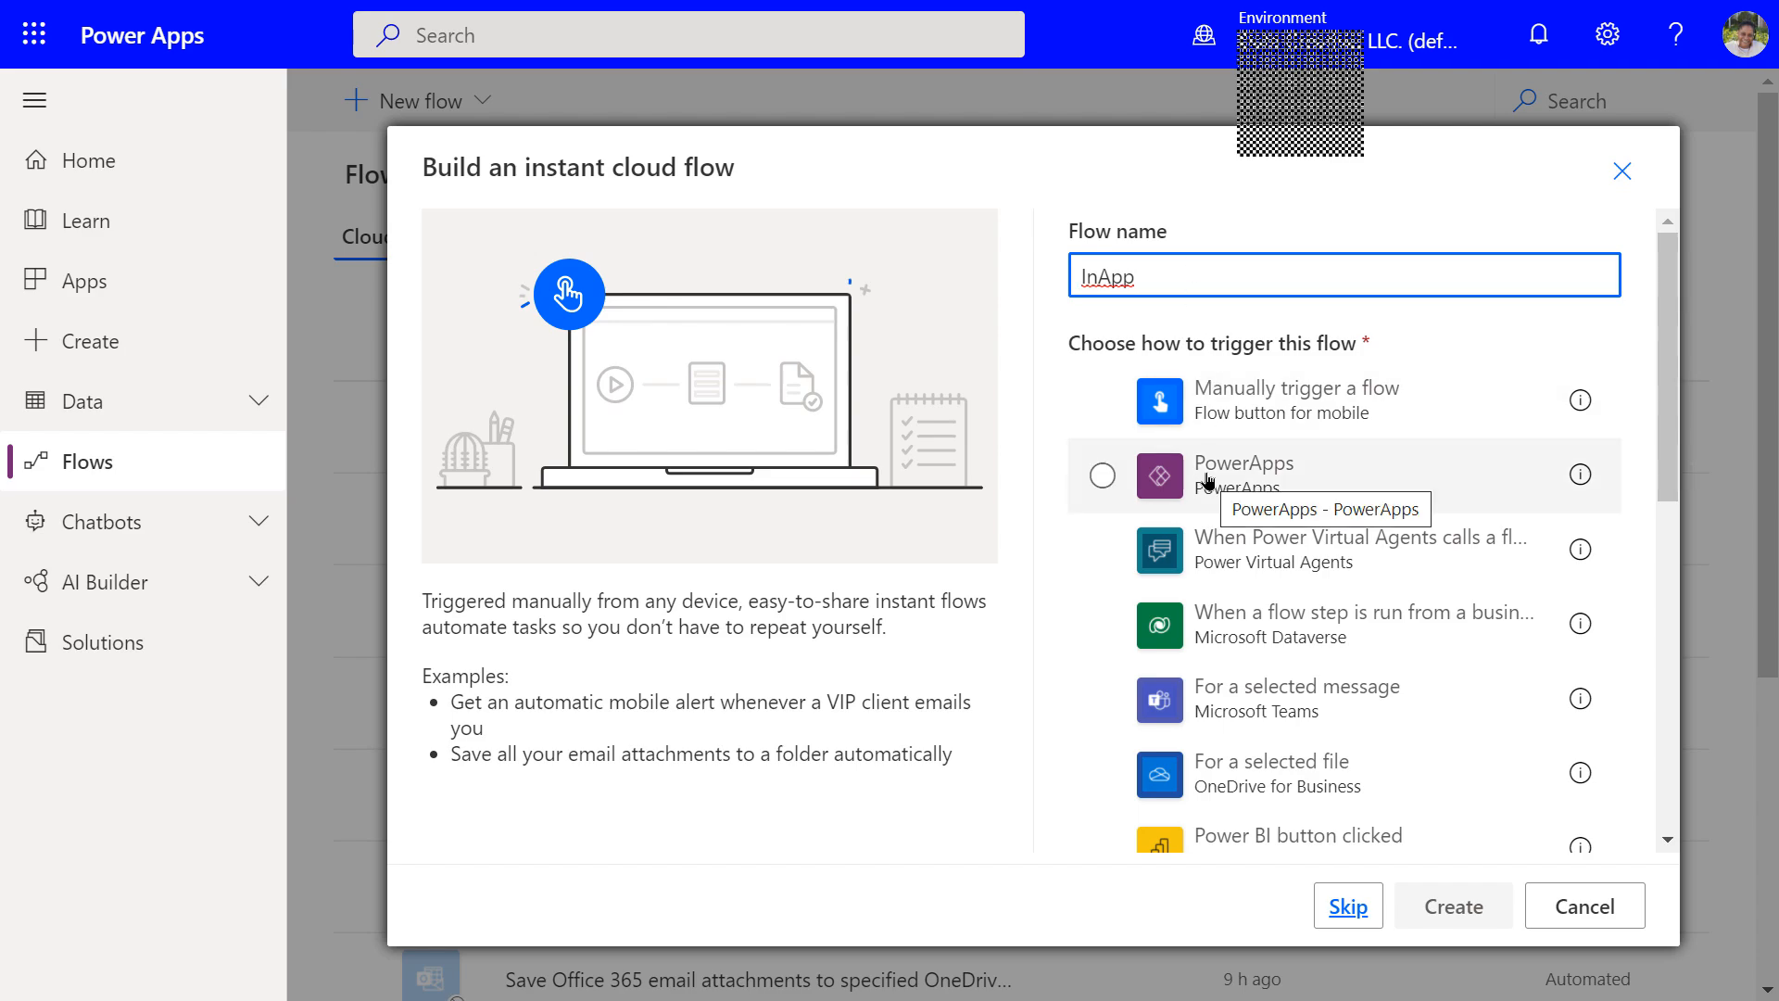
{"action": "left_click", "coordinate": [1101, 478]}
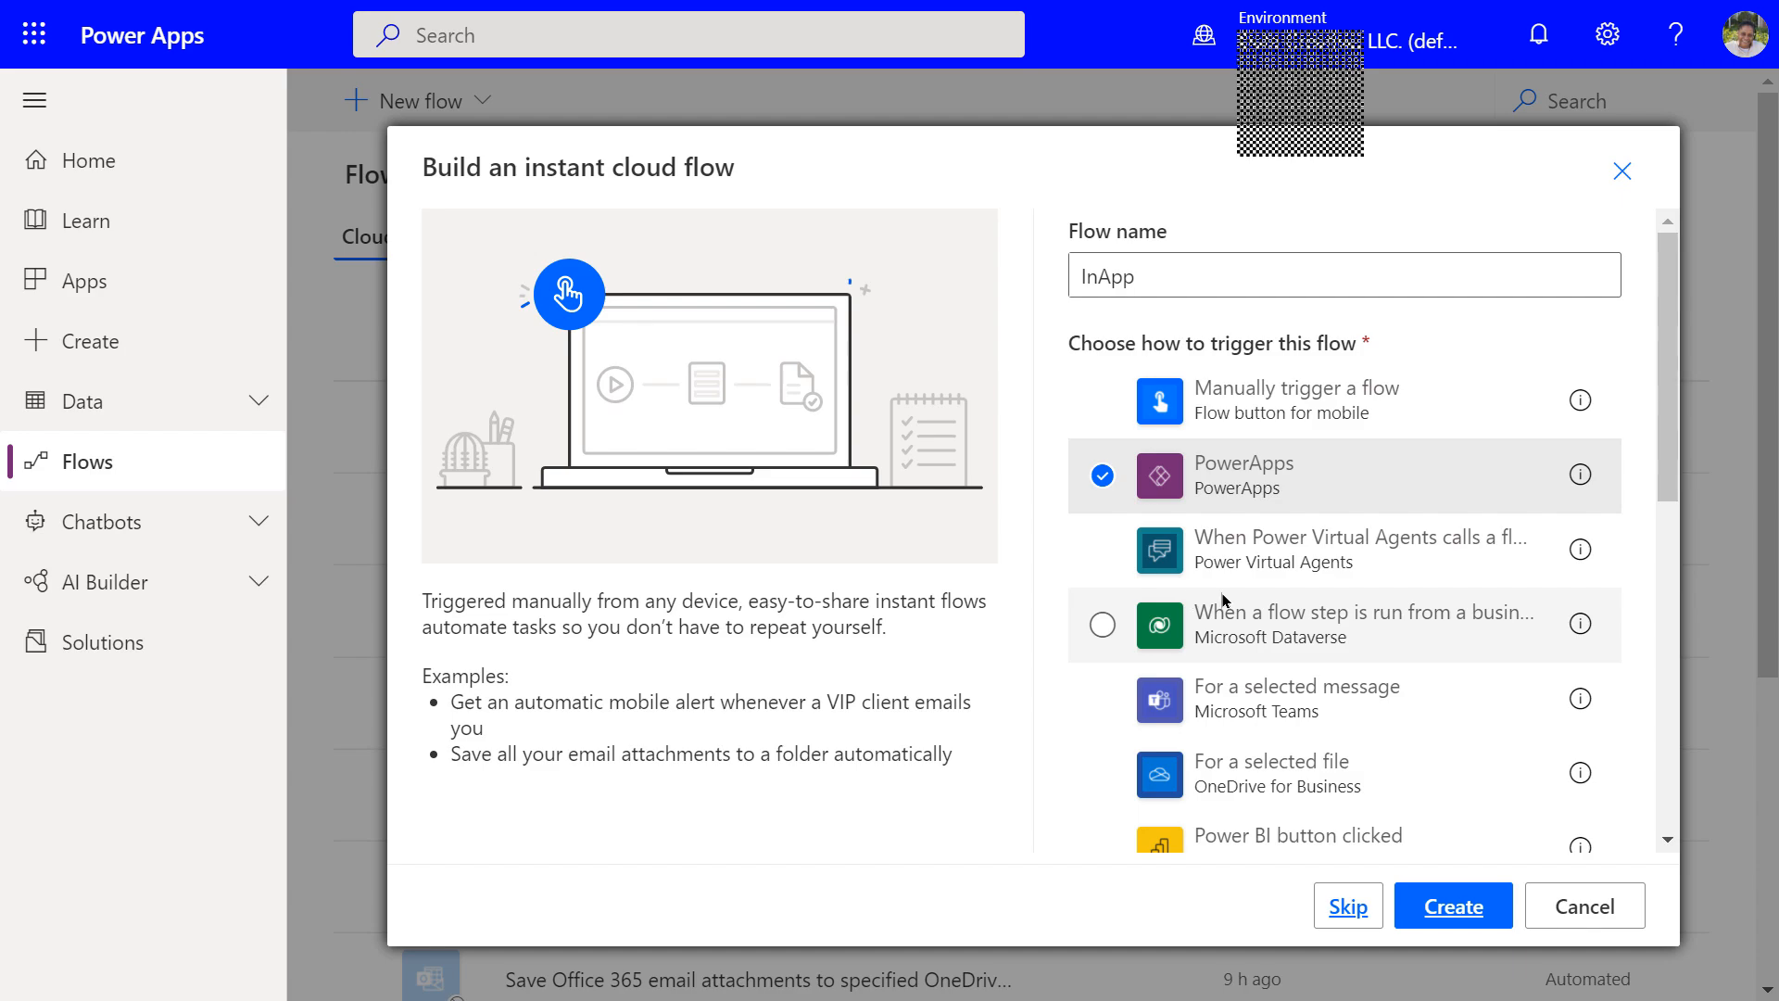
{"action": "left_click", "coordinate": [1452, 920]}
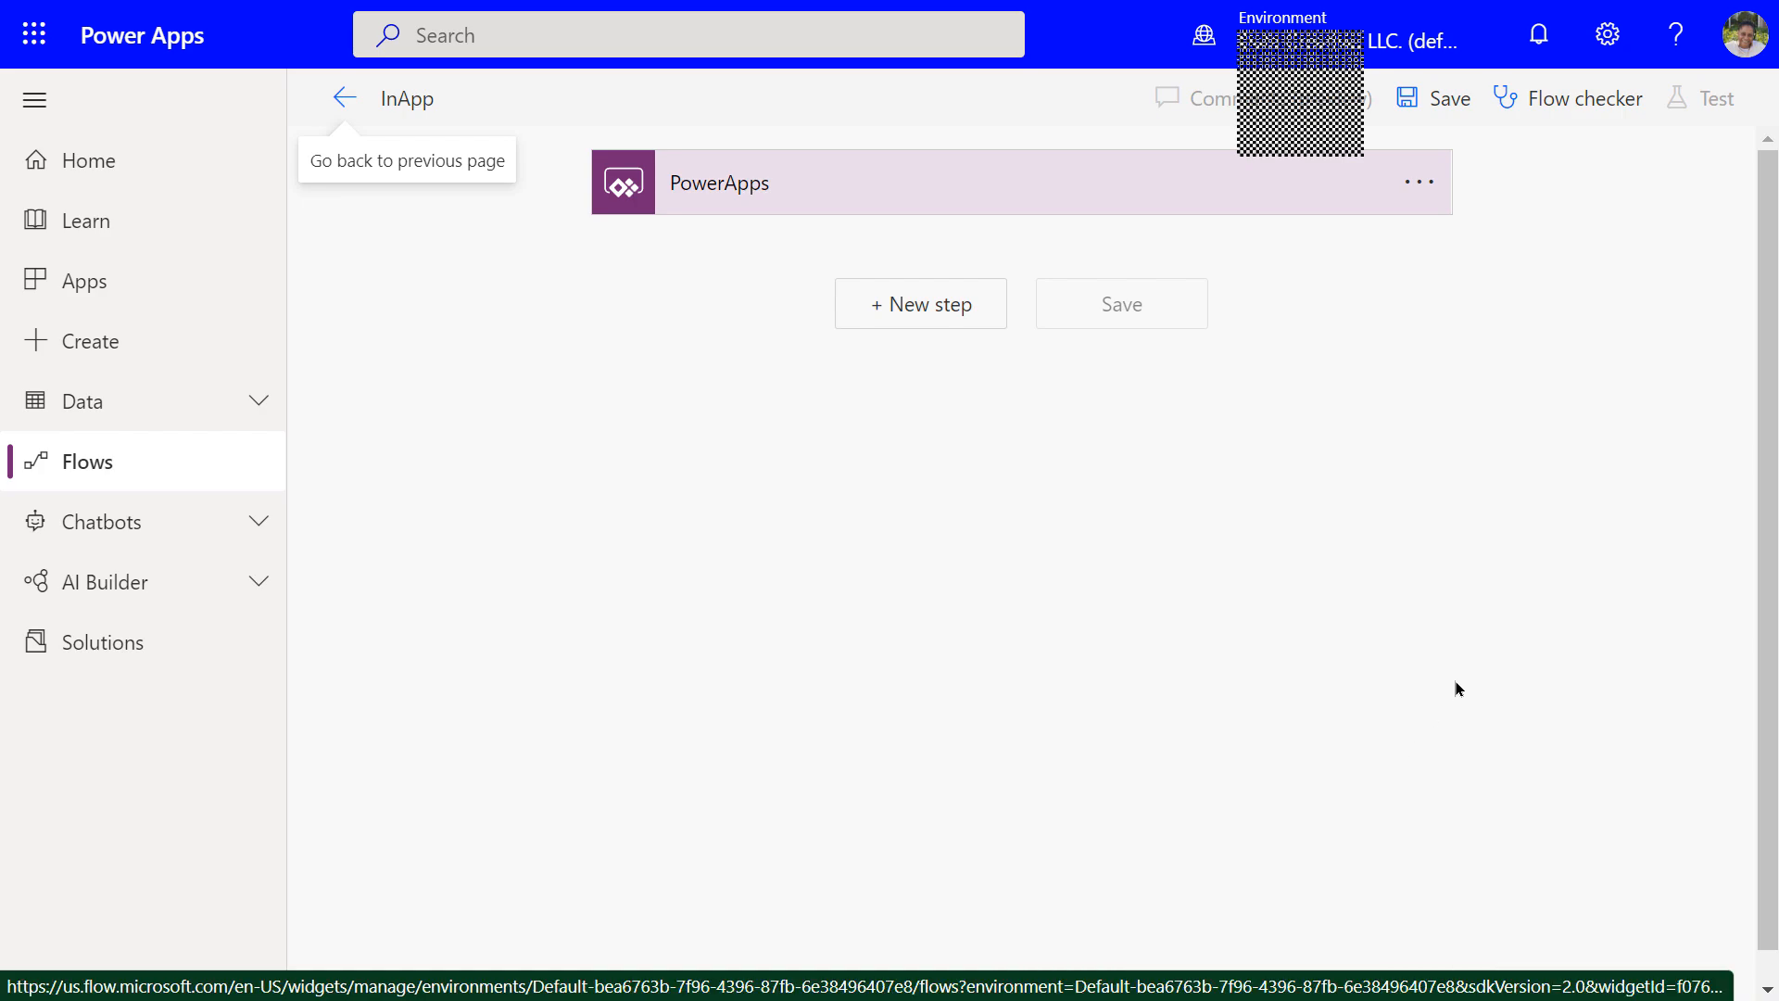
After the PowerApps trigger, add a SharePoint 'Create item' action found by searching 'sharepoint'
{"action": "left_click", "coordinate": [707, 197]}
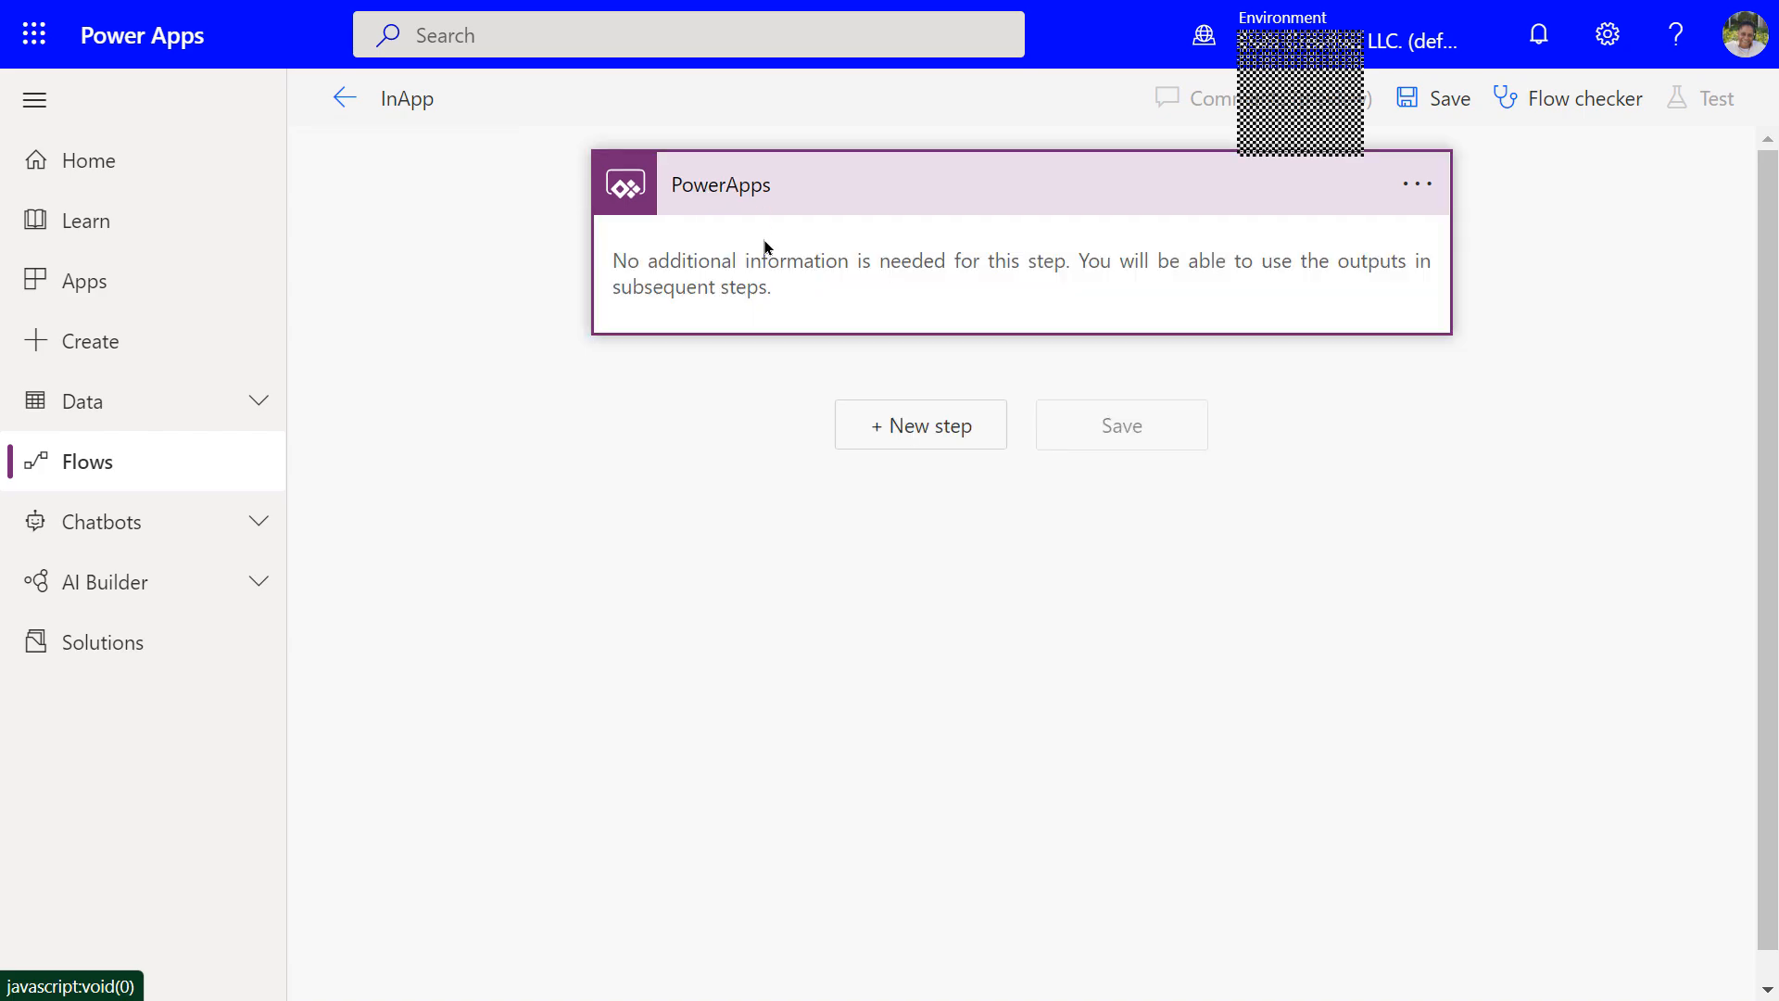
{"action": "left_click", "coordinate": [724, 195]}
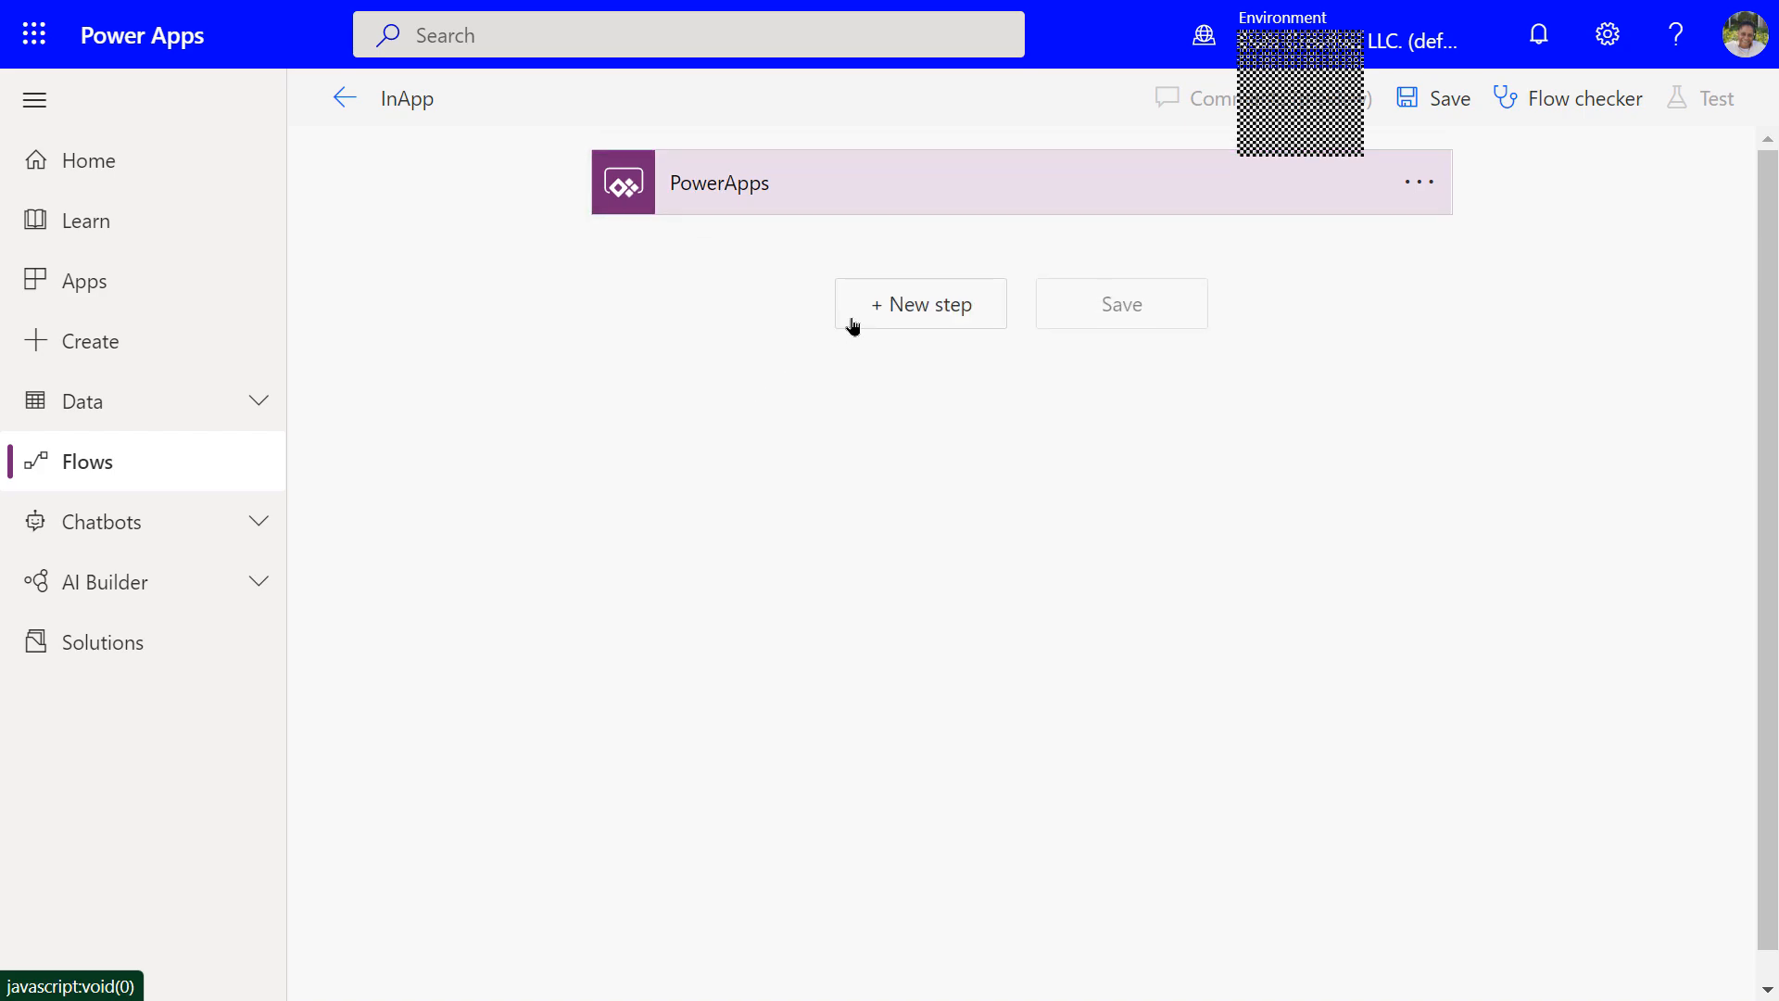
{"action": "left_click", "coordinate": [909, 308]}
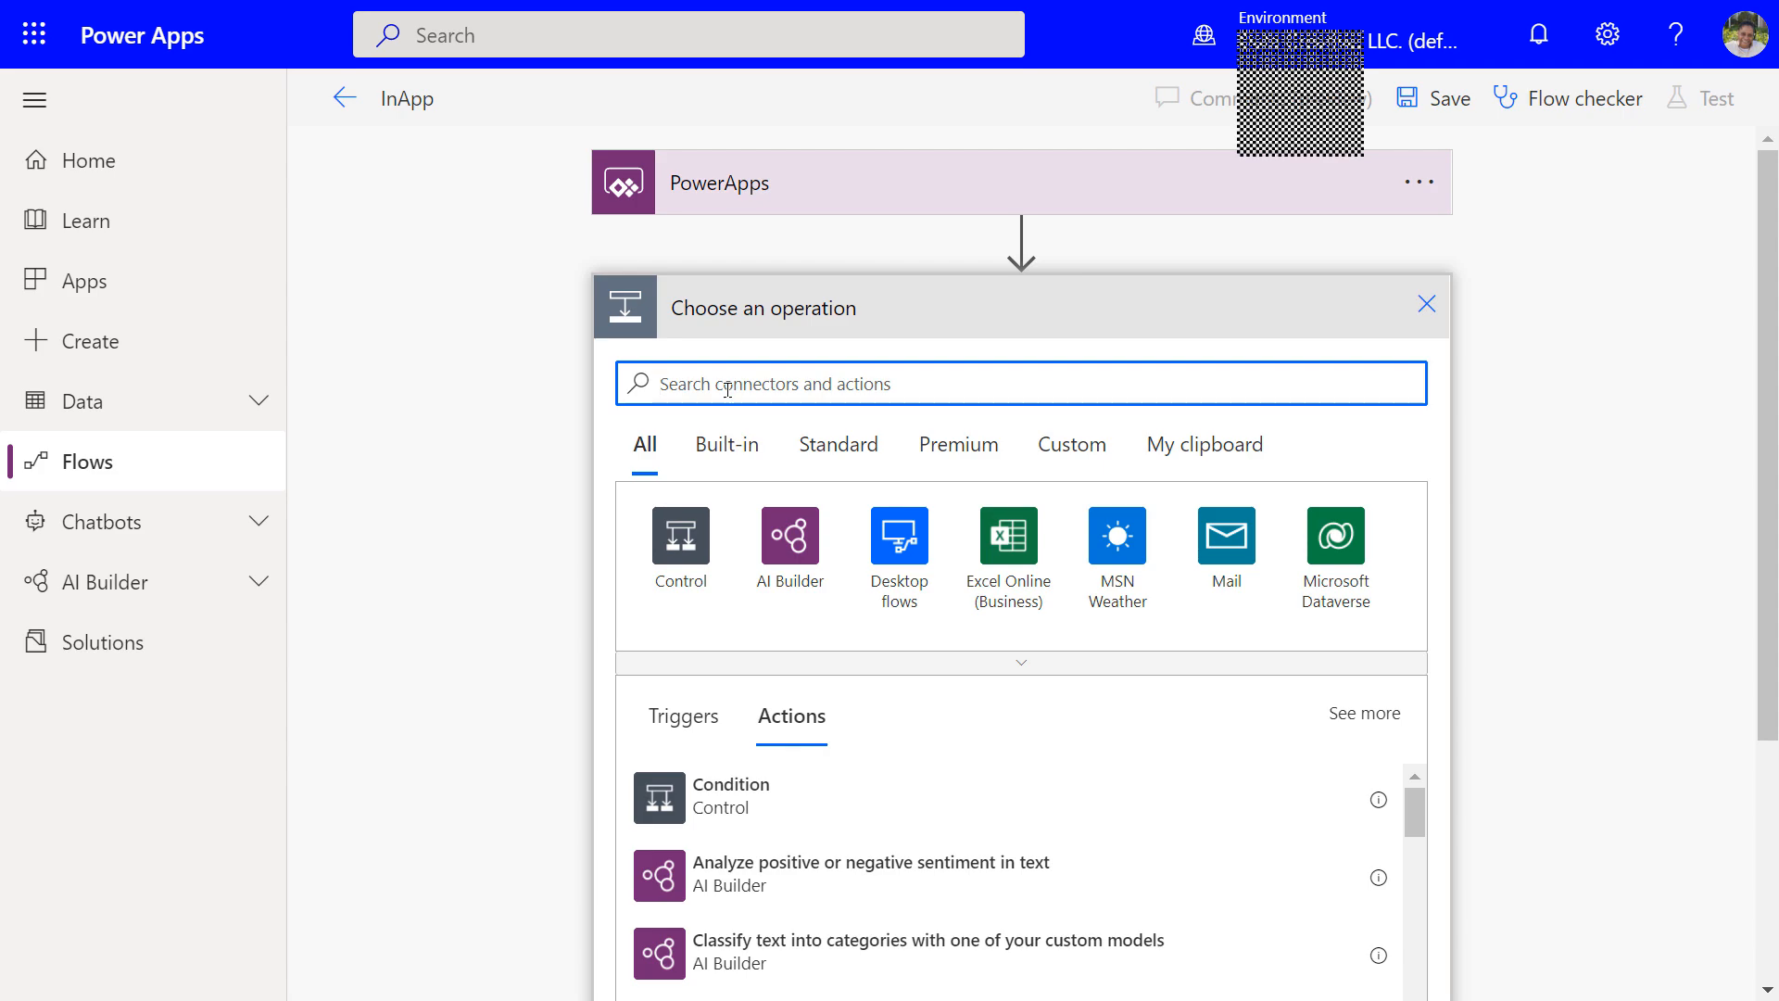
{"action": "type", "text": "s"}
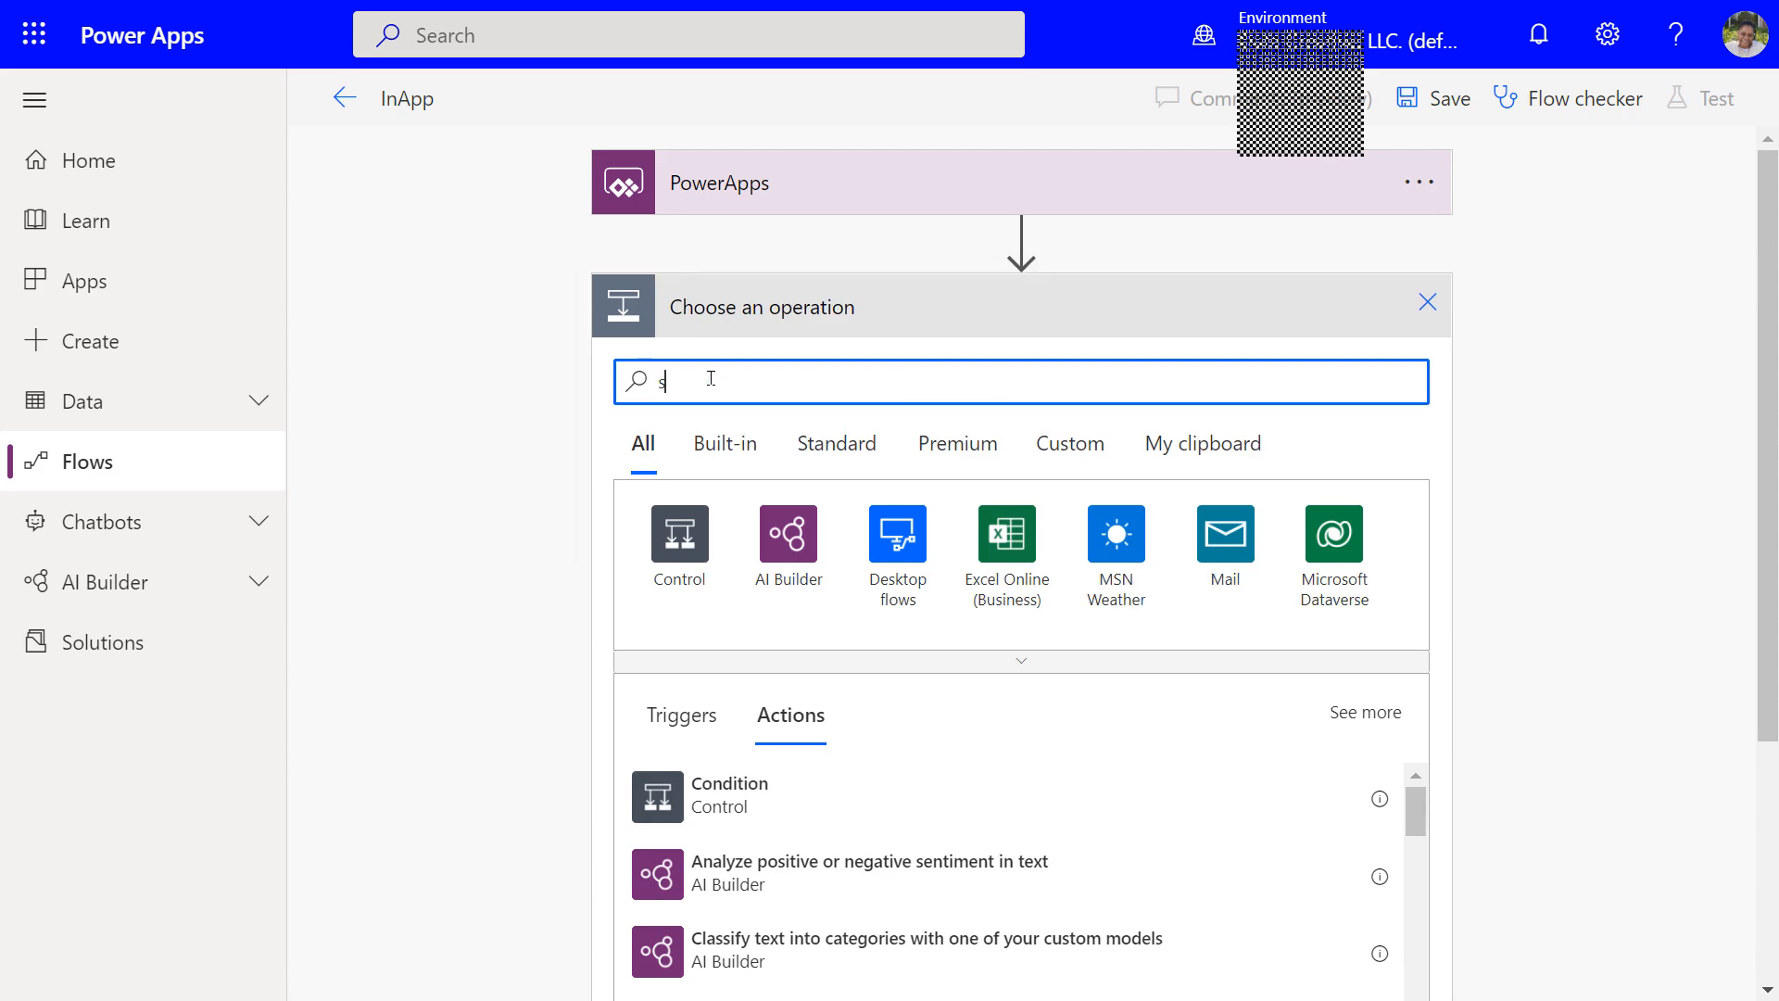
{"action": "type", "text": "harepoint"}
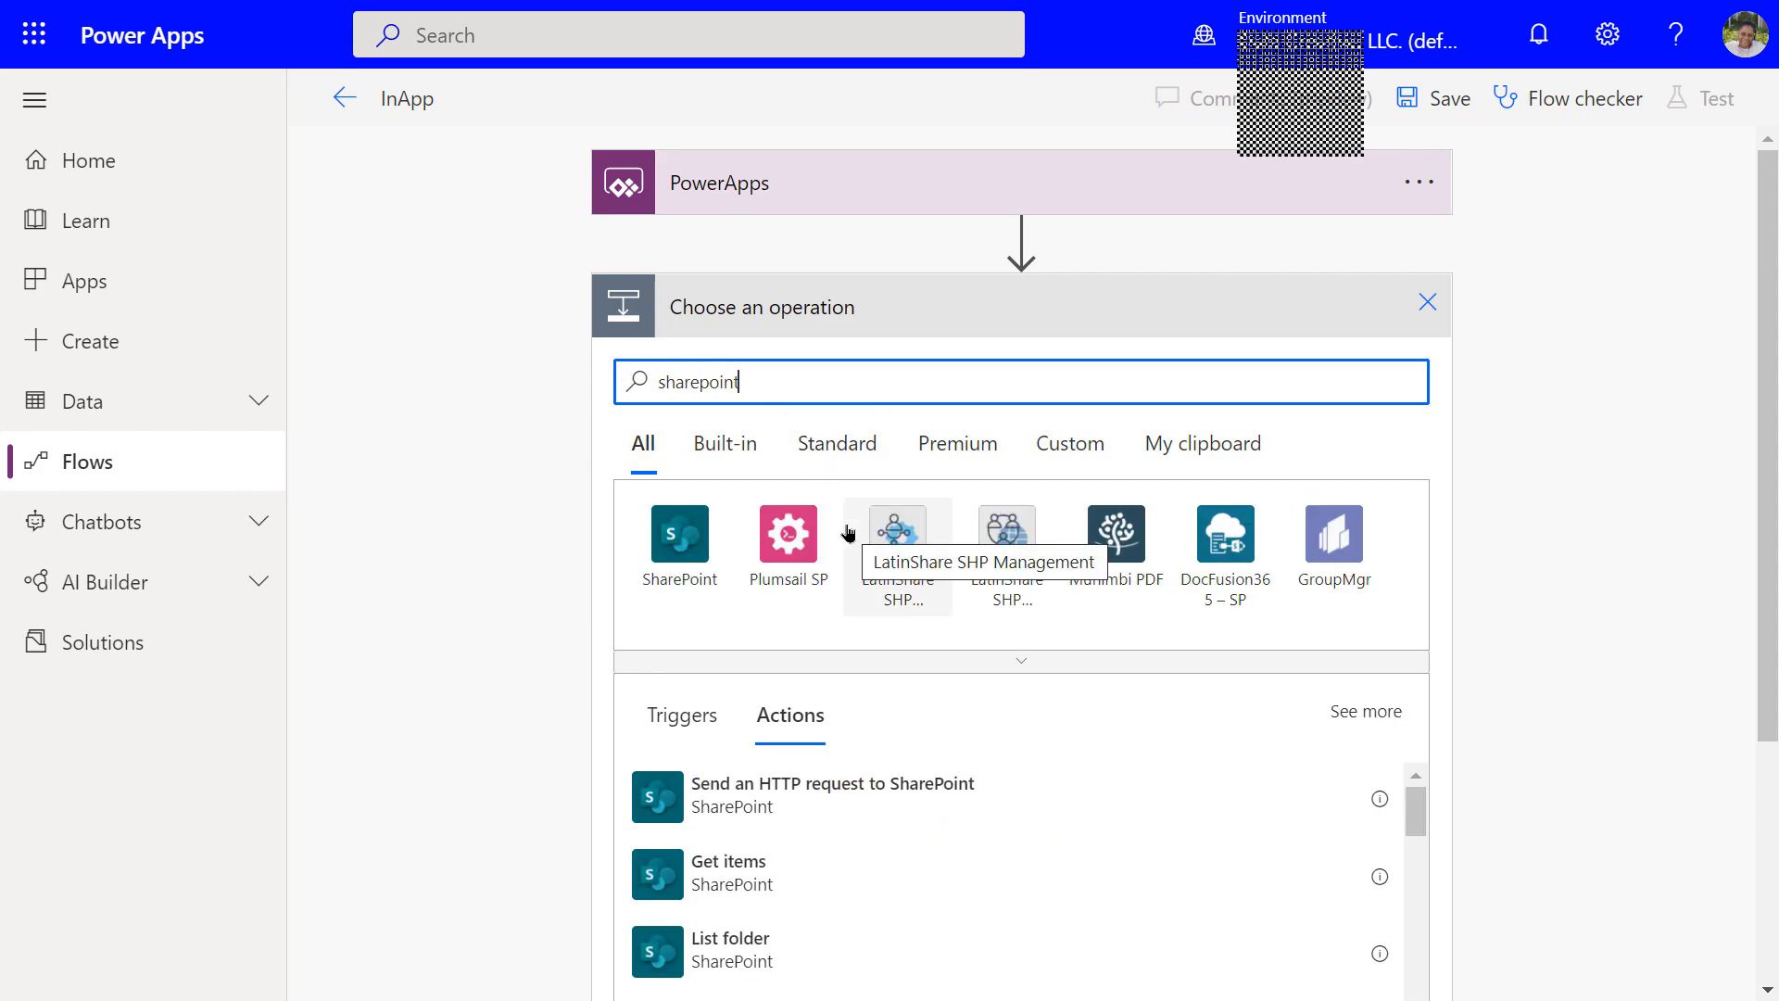
{"action": "left_click", "coordinate": [681, 533]}
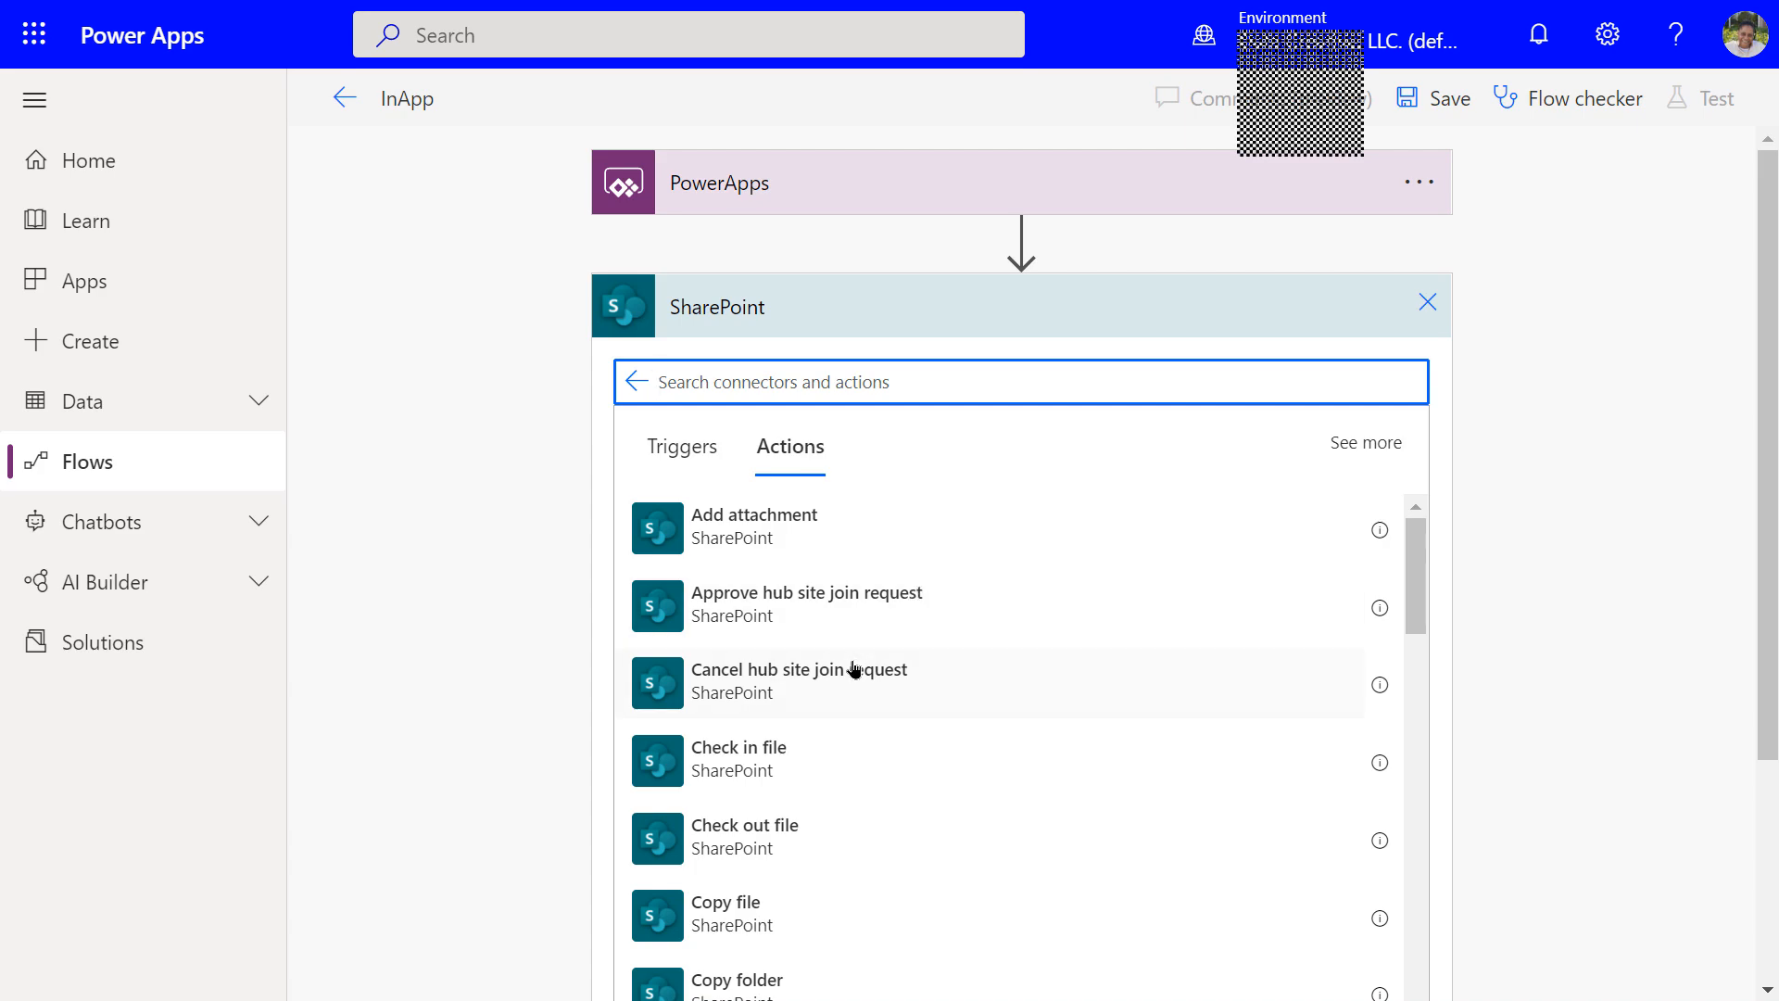
{"action": "scroll", "coordinate": [849, 681], "scroll_direction": "down", "scroll_amount": 1}
{"action": "scroll", "coordinate": [849, 682], "scroll_direction": "down", "scroll_amount": 4}
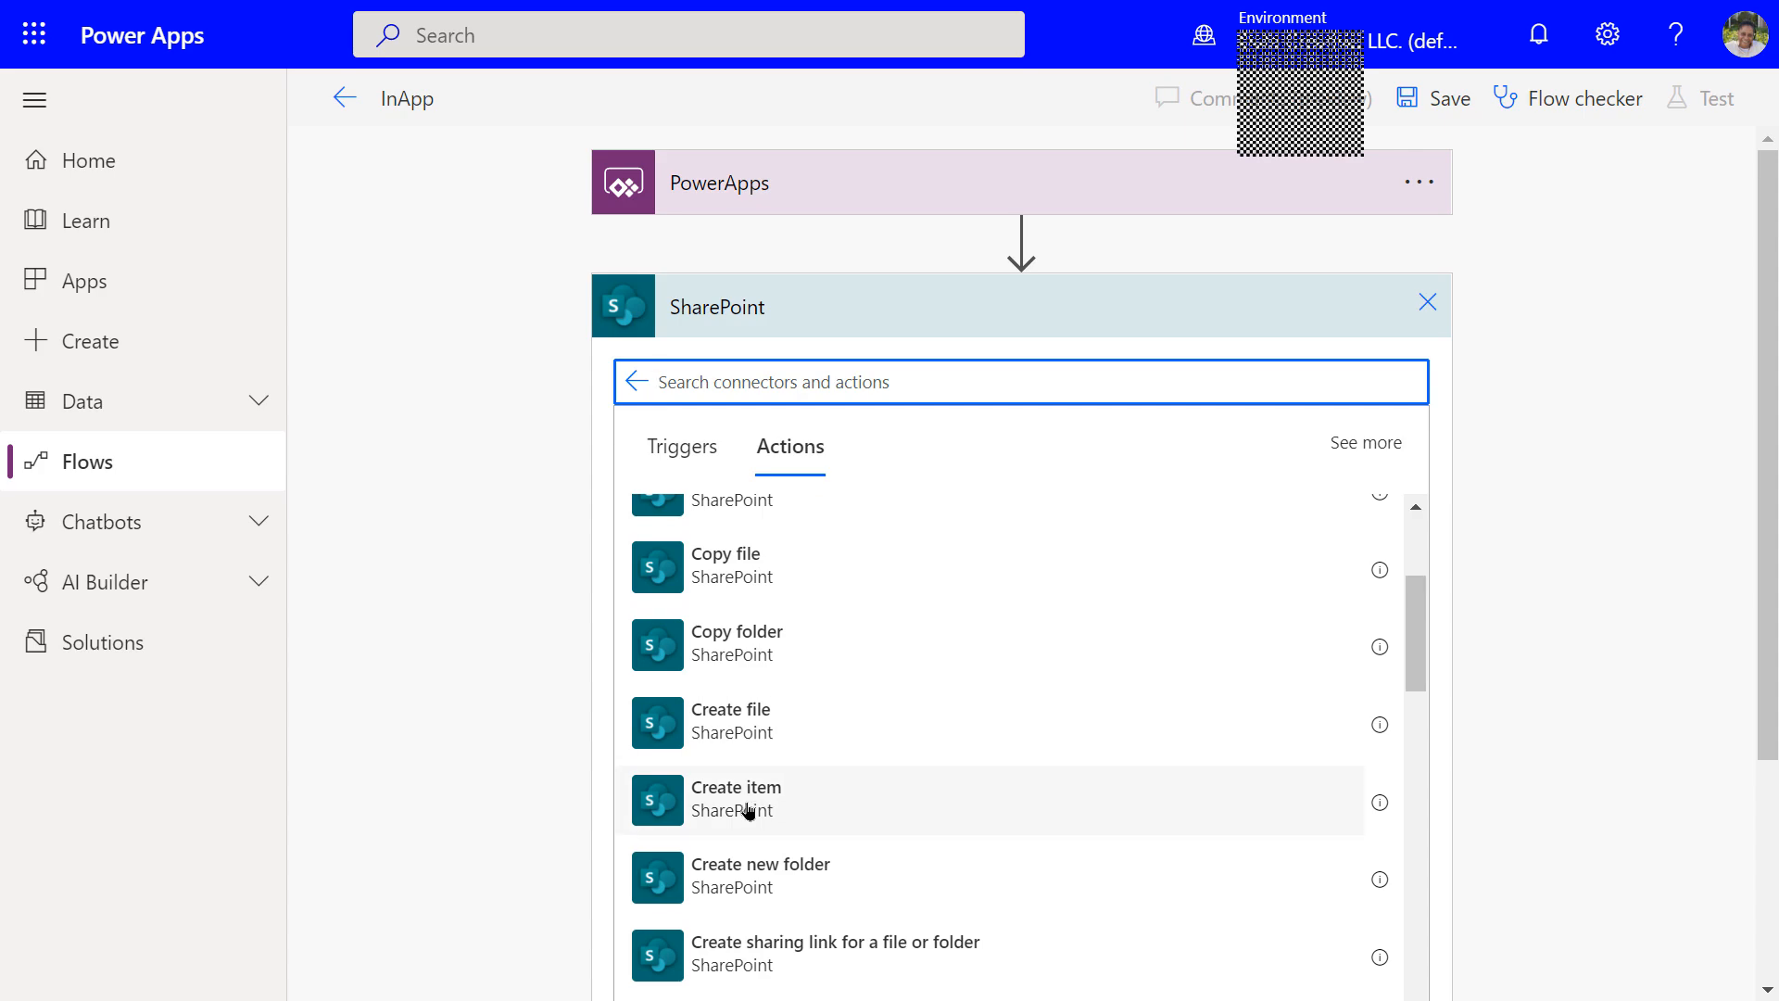
{"action": "left_click", "coordinate": [715, 806]}
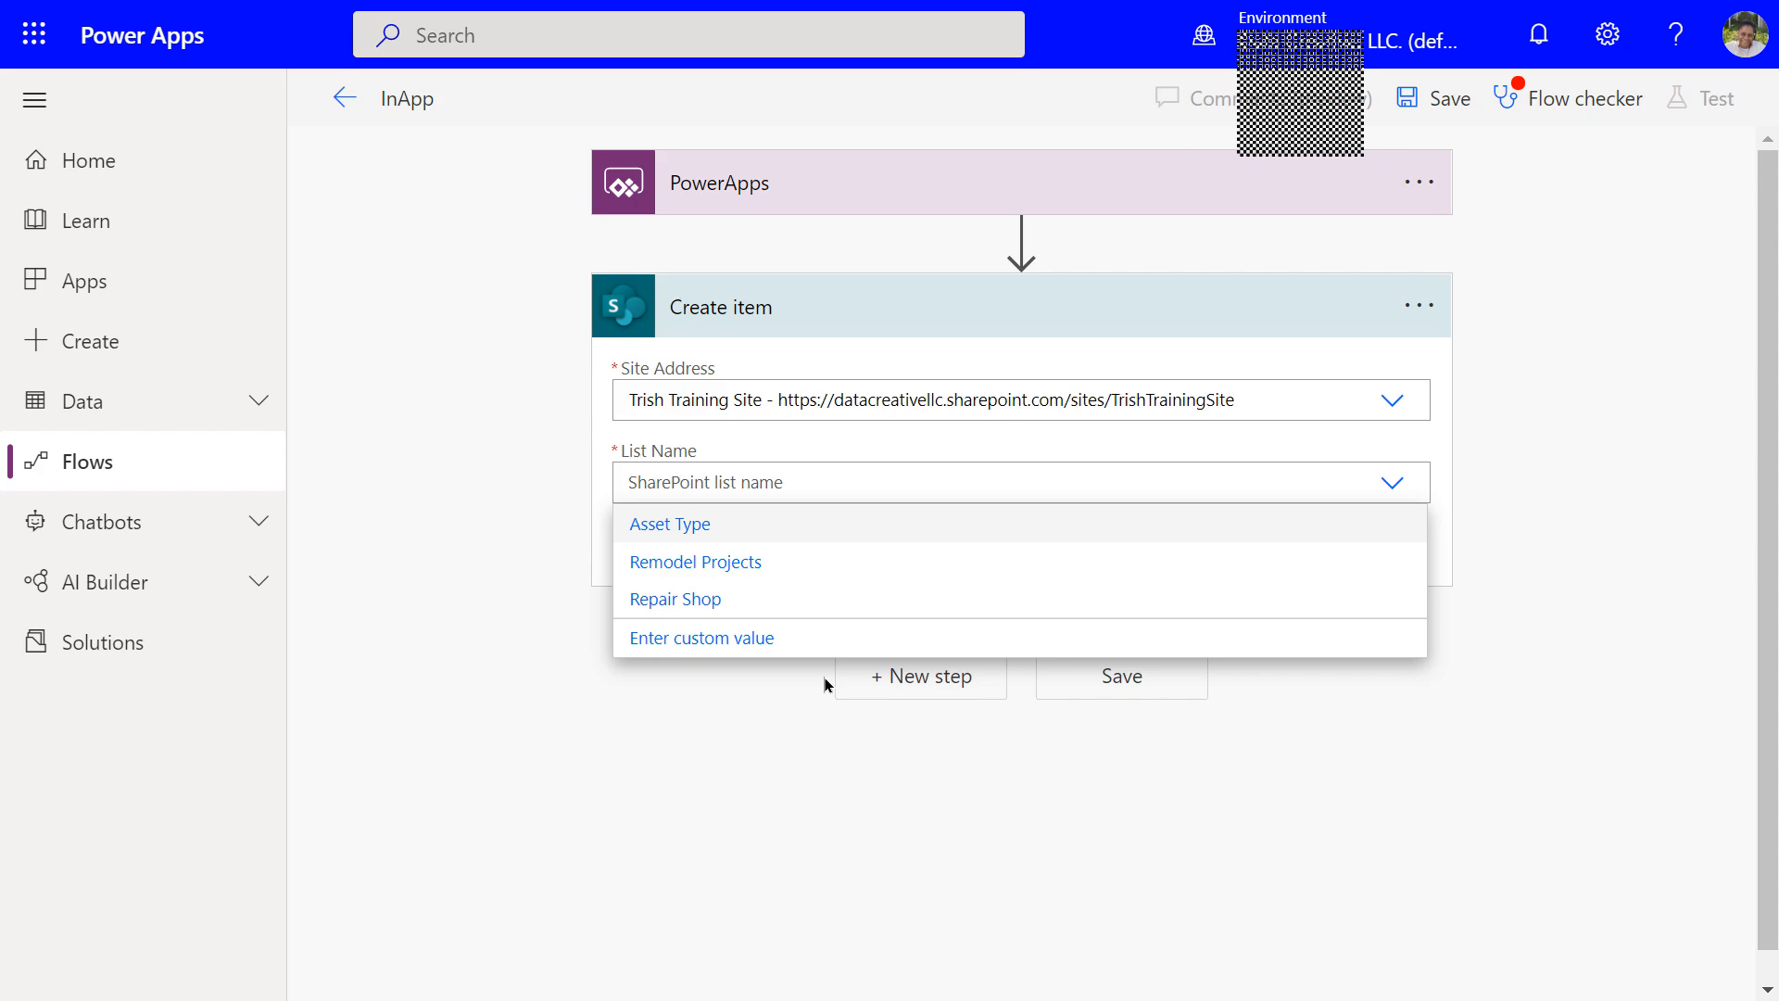
Set the Create item list to Asset Type, then move into the Title field
{"action": "key", "text": "Return"}
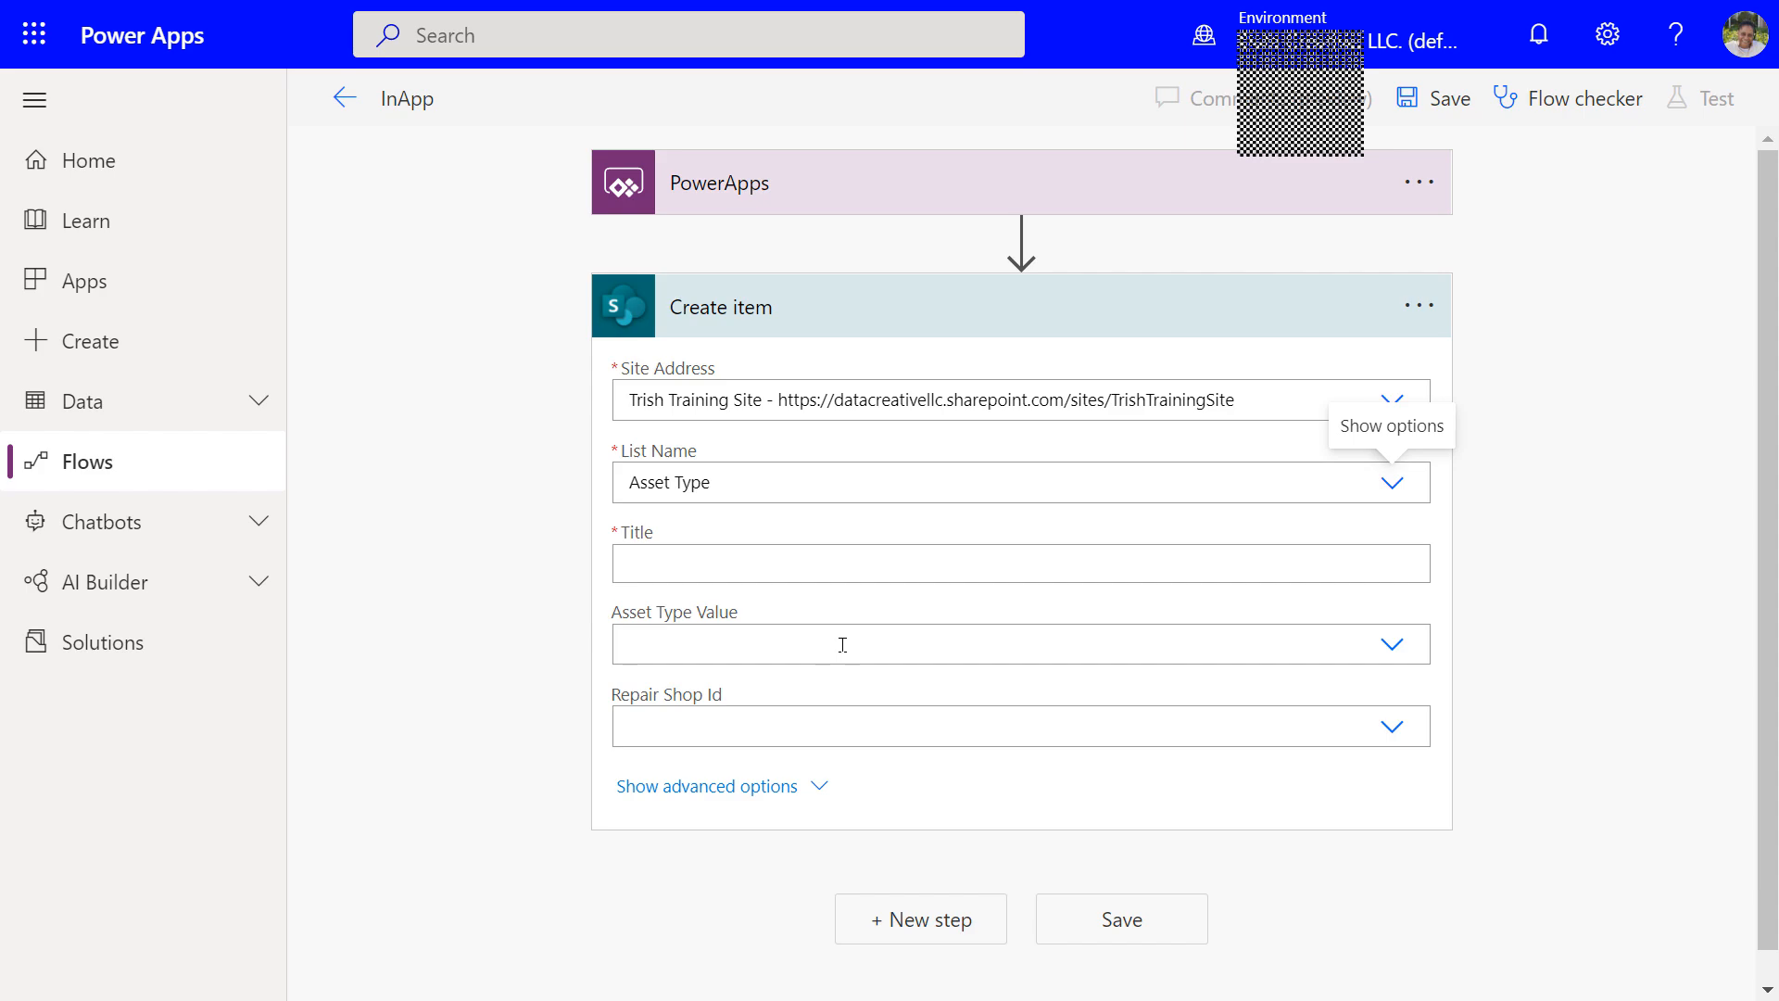
{"action": "left_click", "coordinate": [756, 569]}
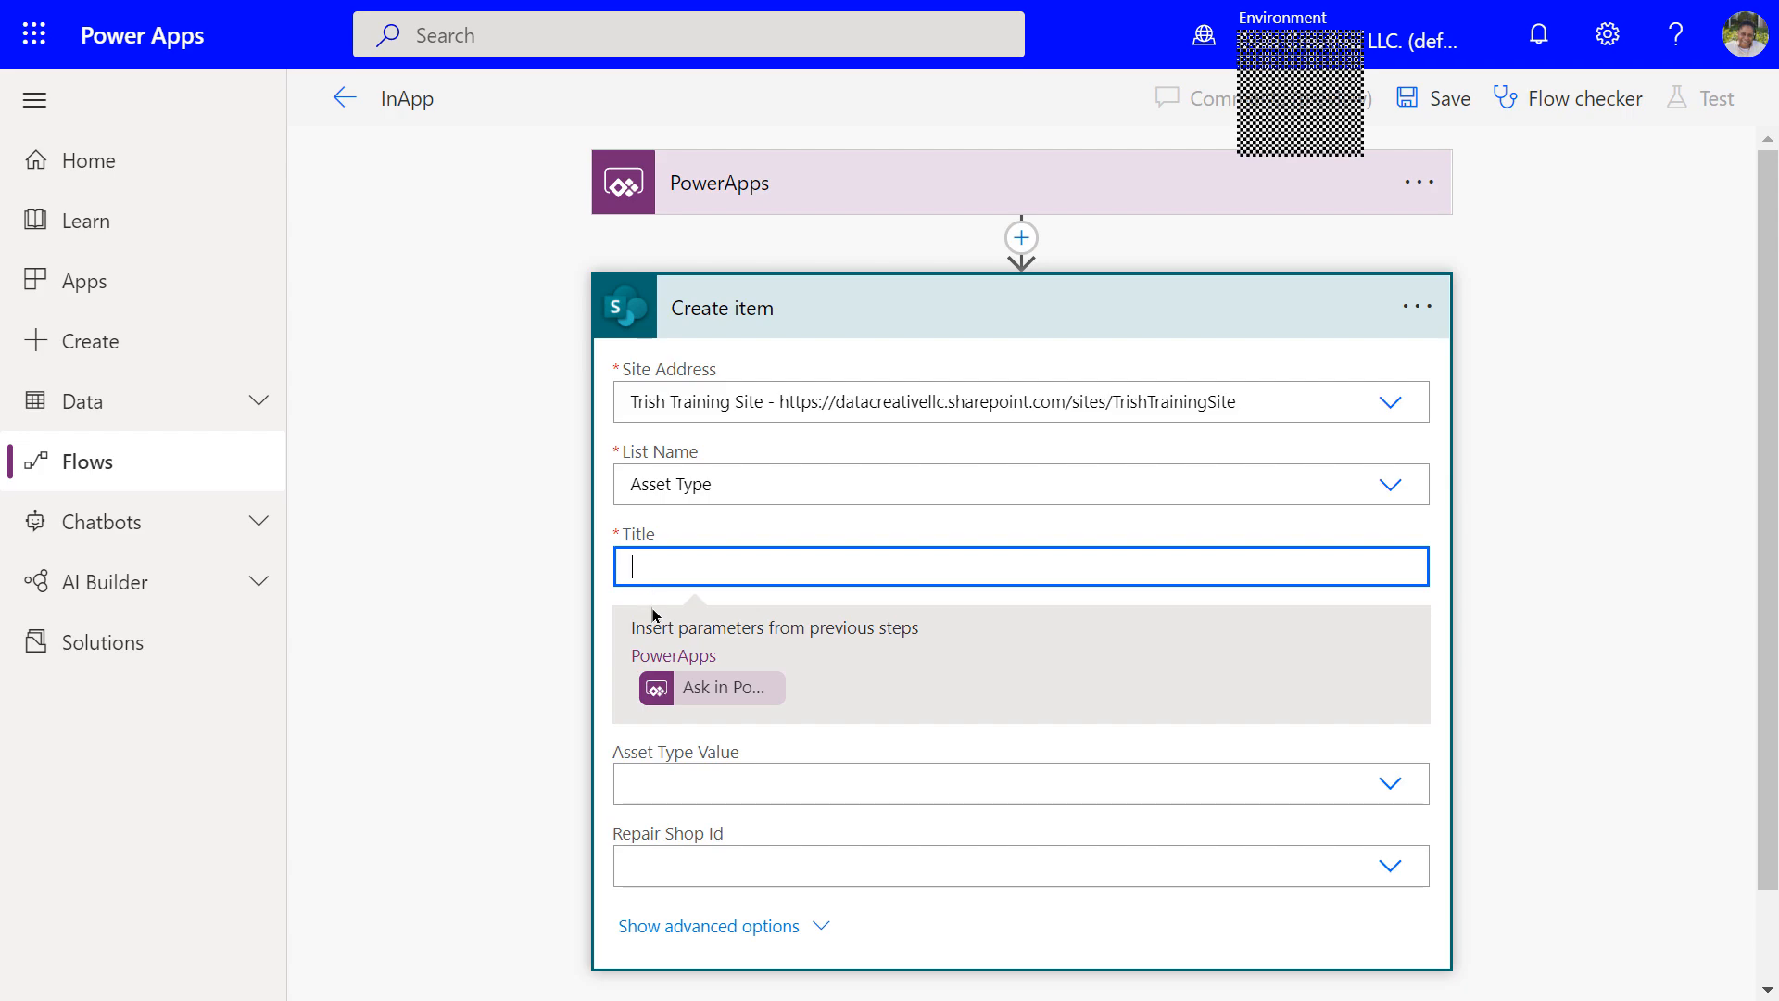
Fill Title with a value asked from Power Apps, choose Laptop and the first repair shop, and save
{"action": "left_click", "coordinate": [708, 694]}
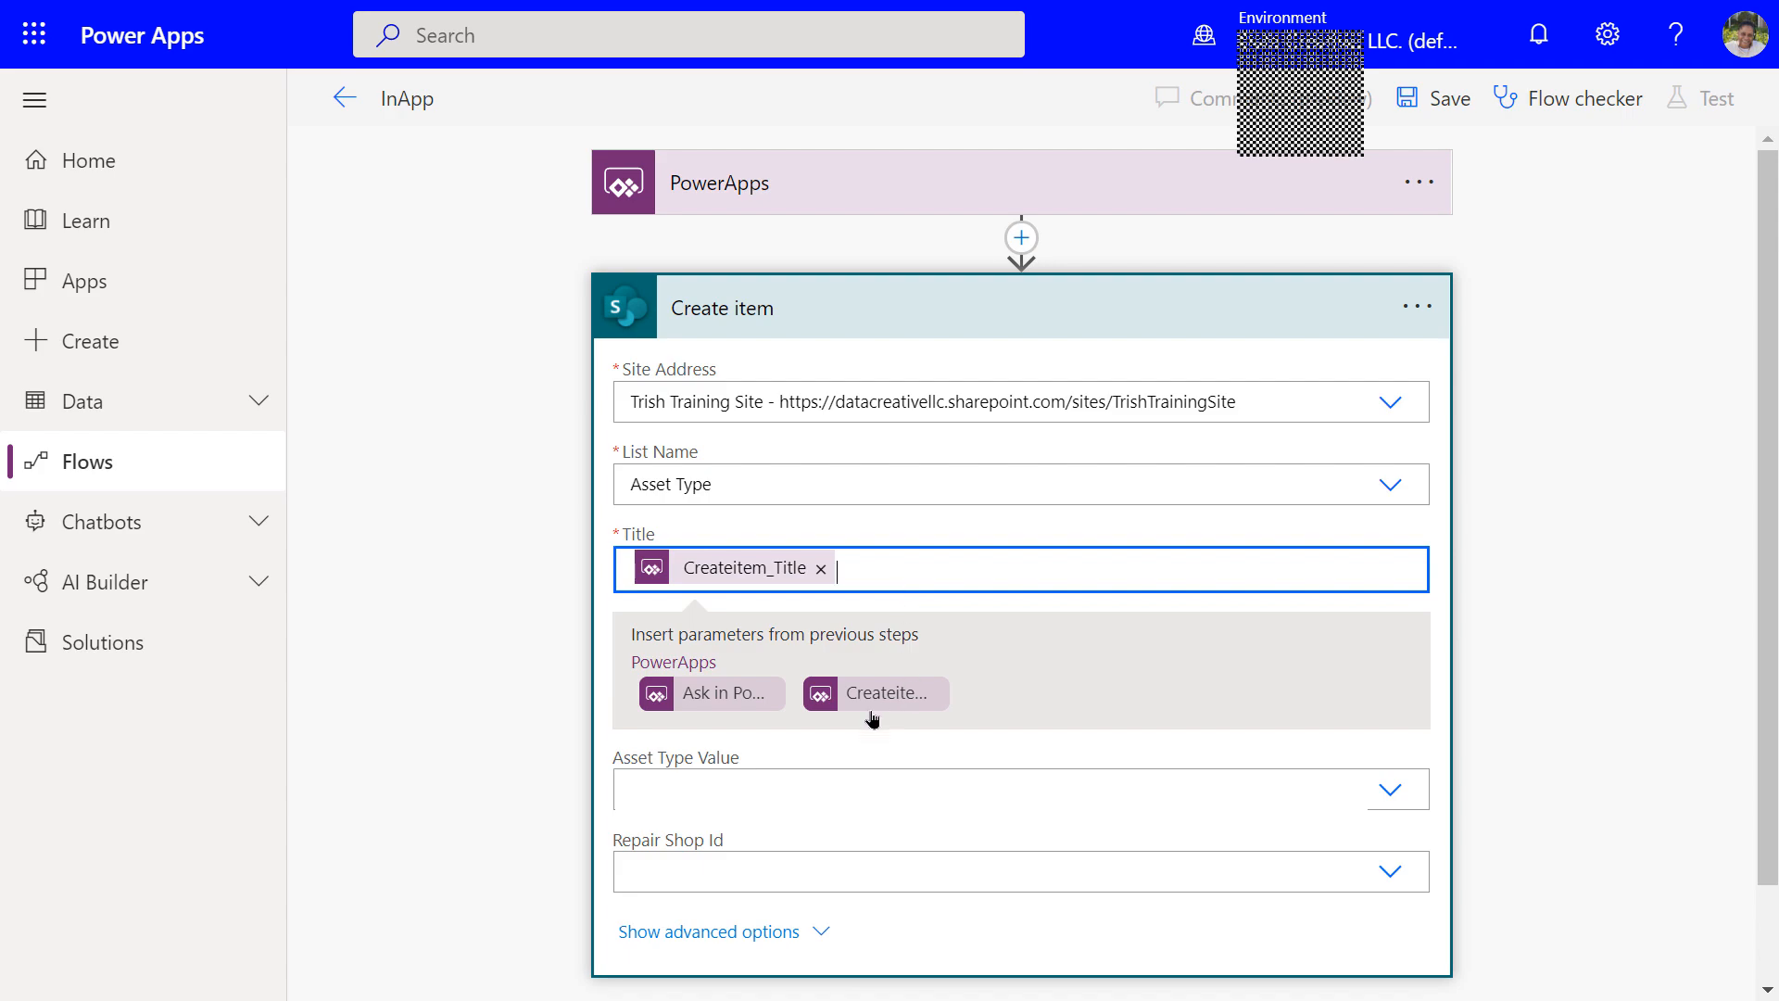
{"action": "left_click", "coordinate": [693, 788]}
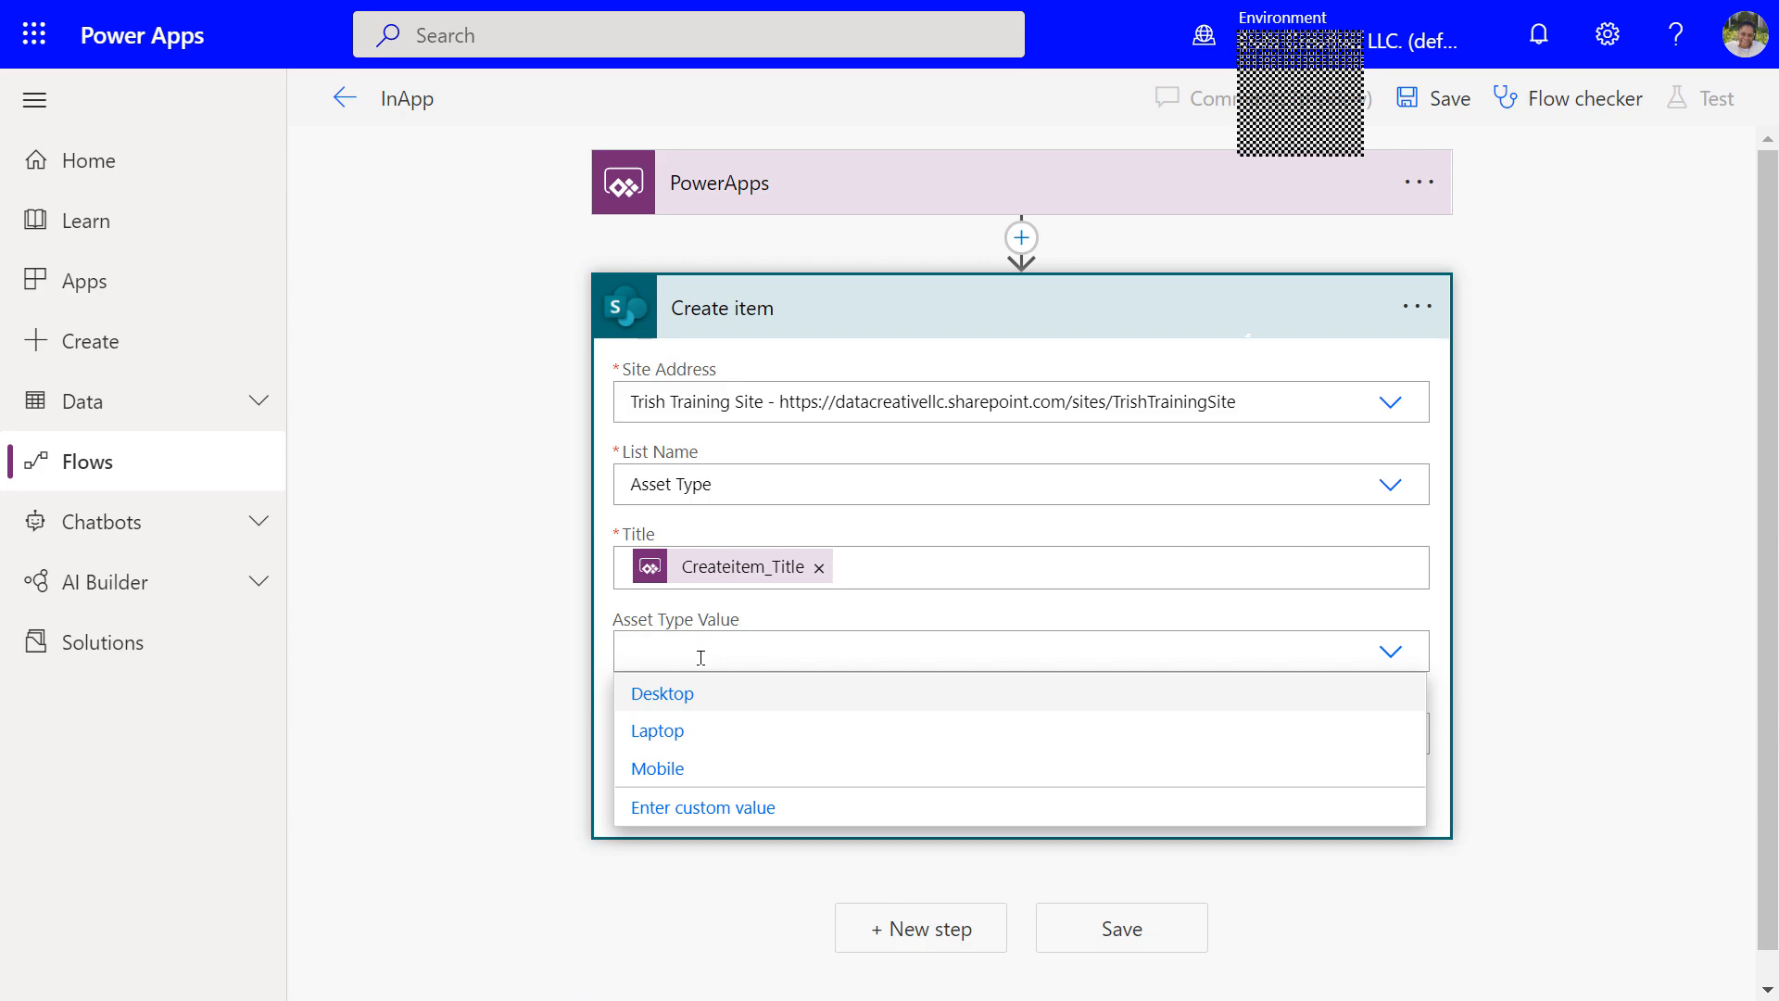
{"action": "left_click", "coordinate": [662, 732]}
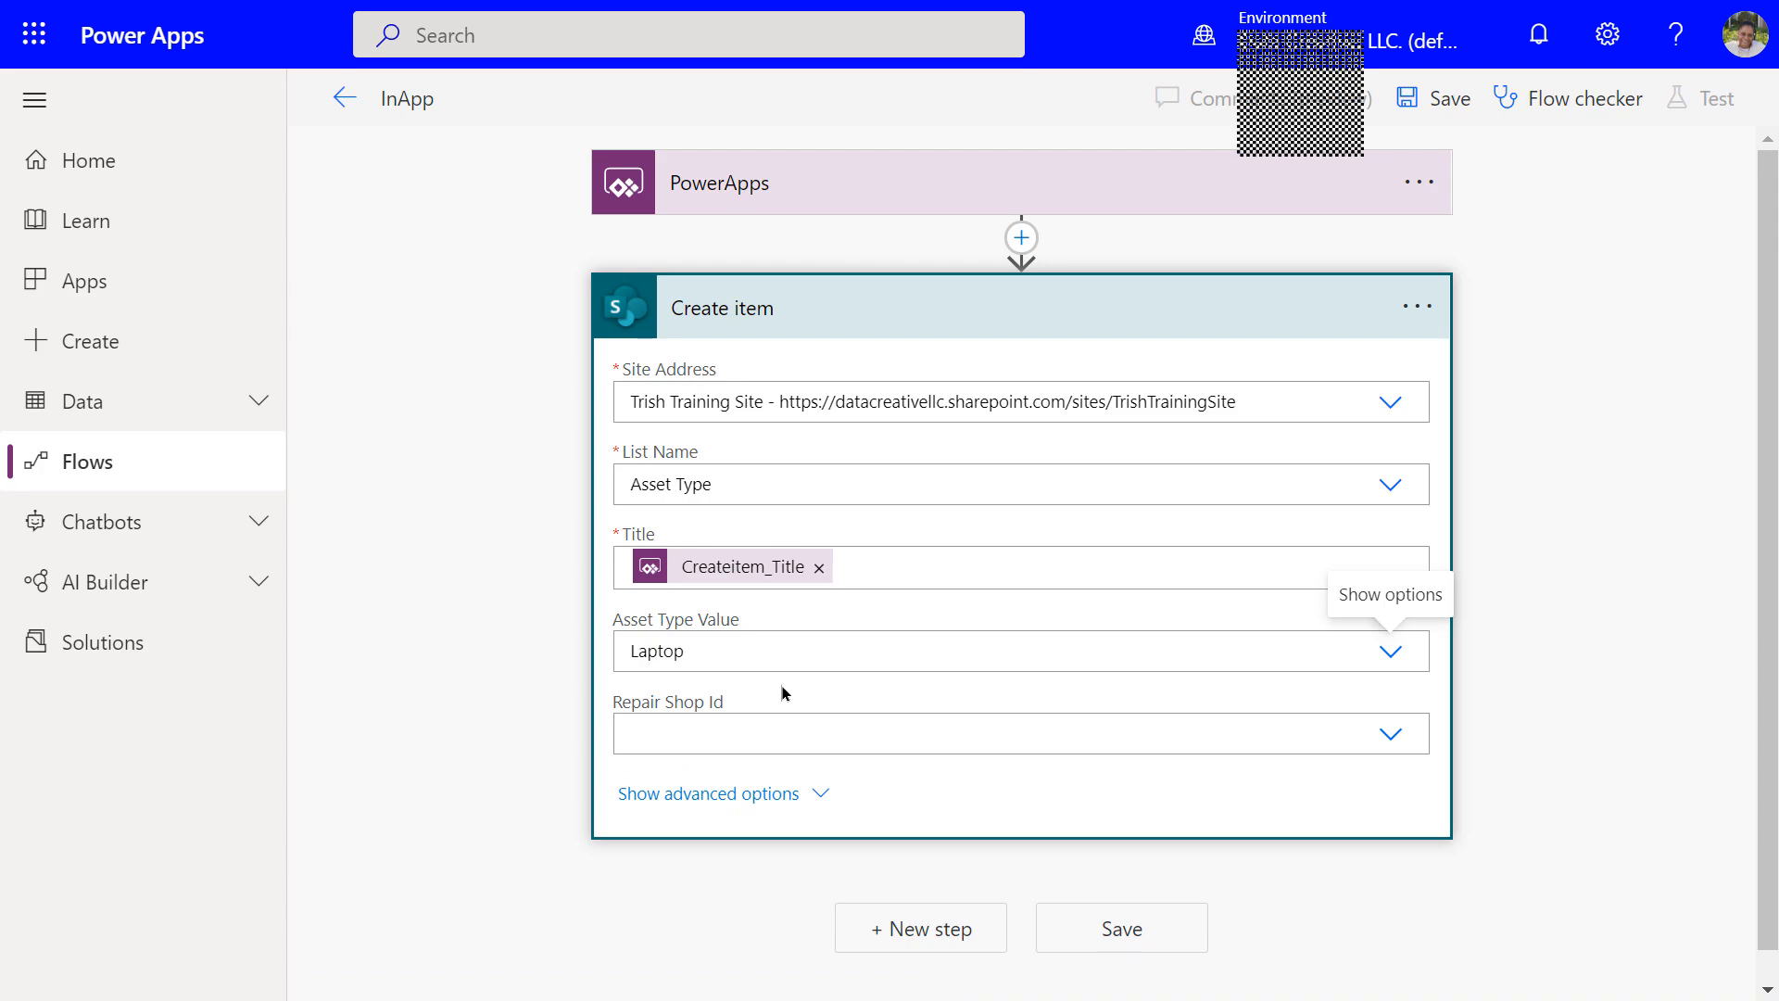
{"action": "left_click", "coordinate": [758, 734]}
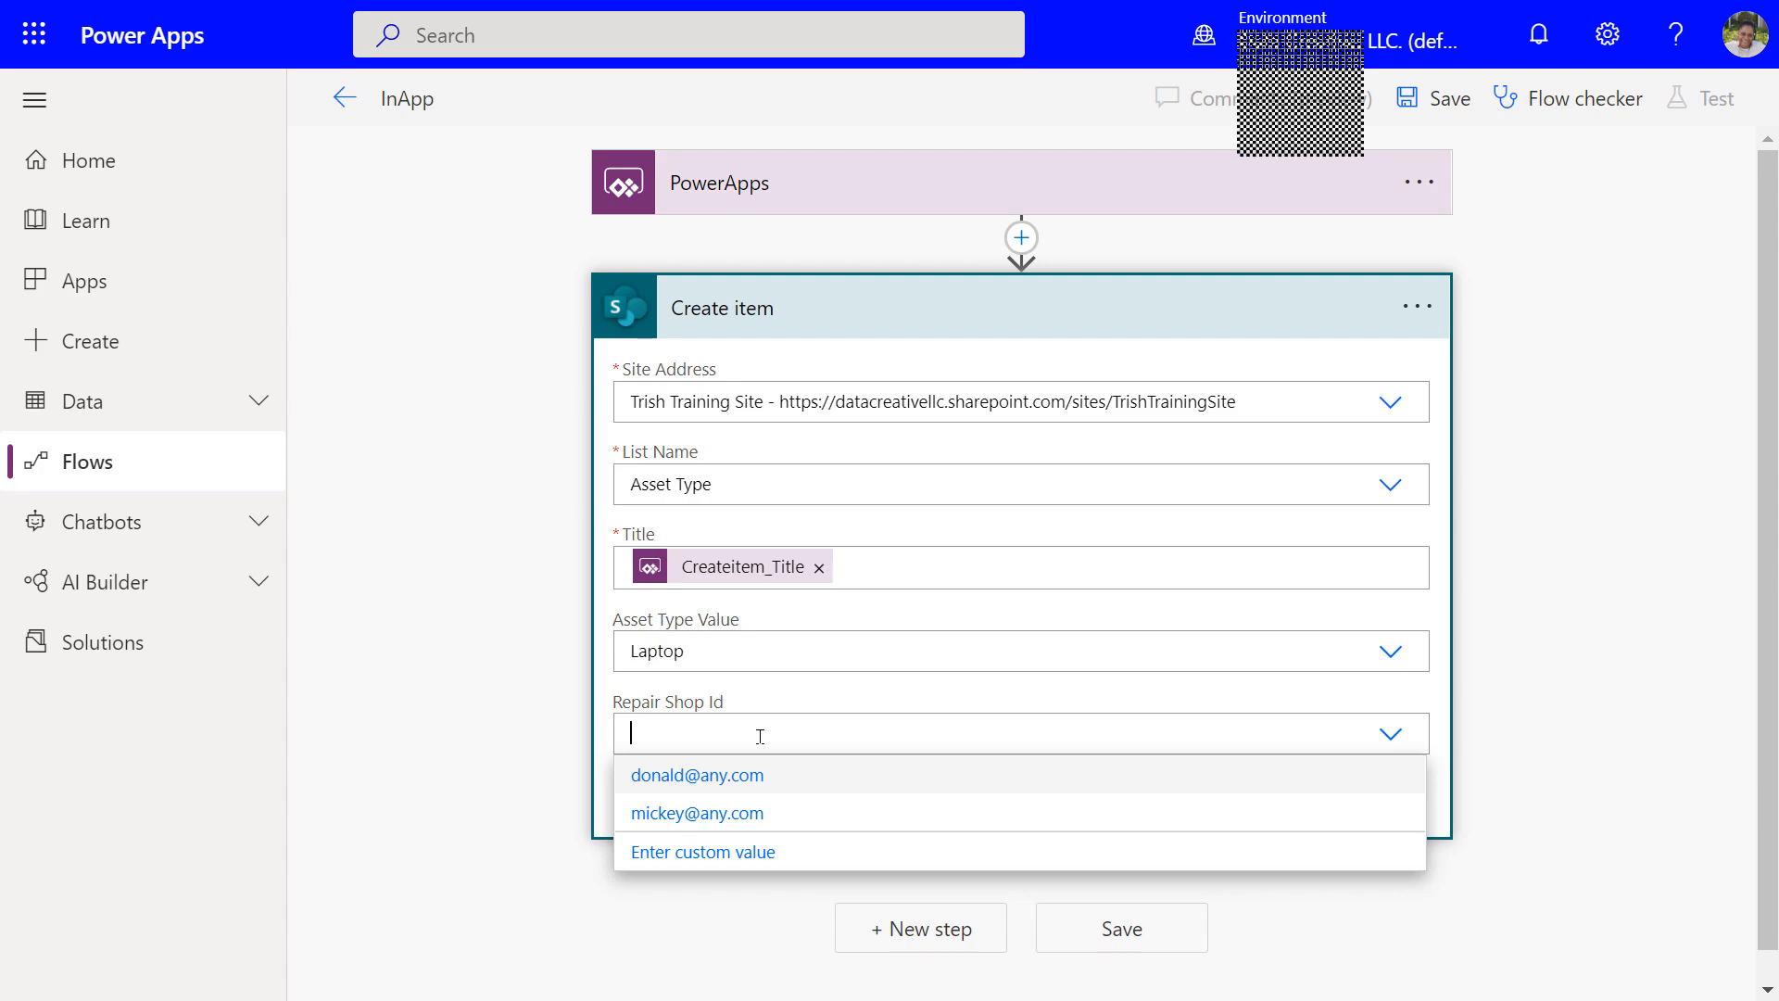
{"action": "left_click", "coordinate": [716, 785]}
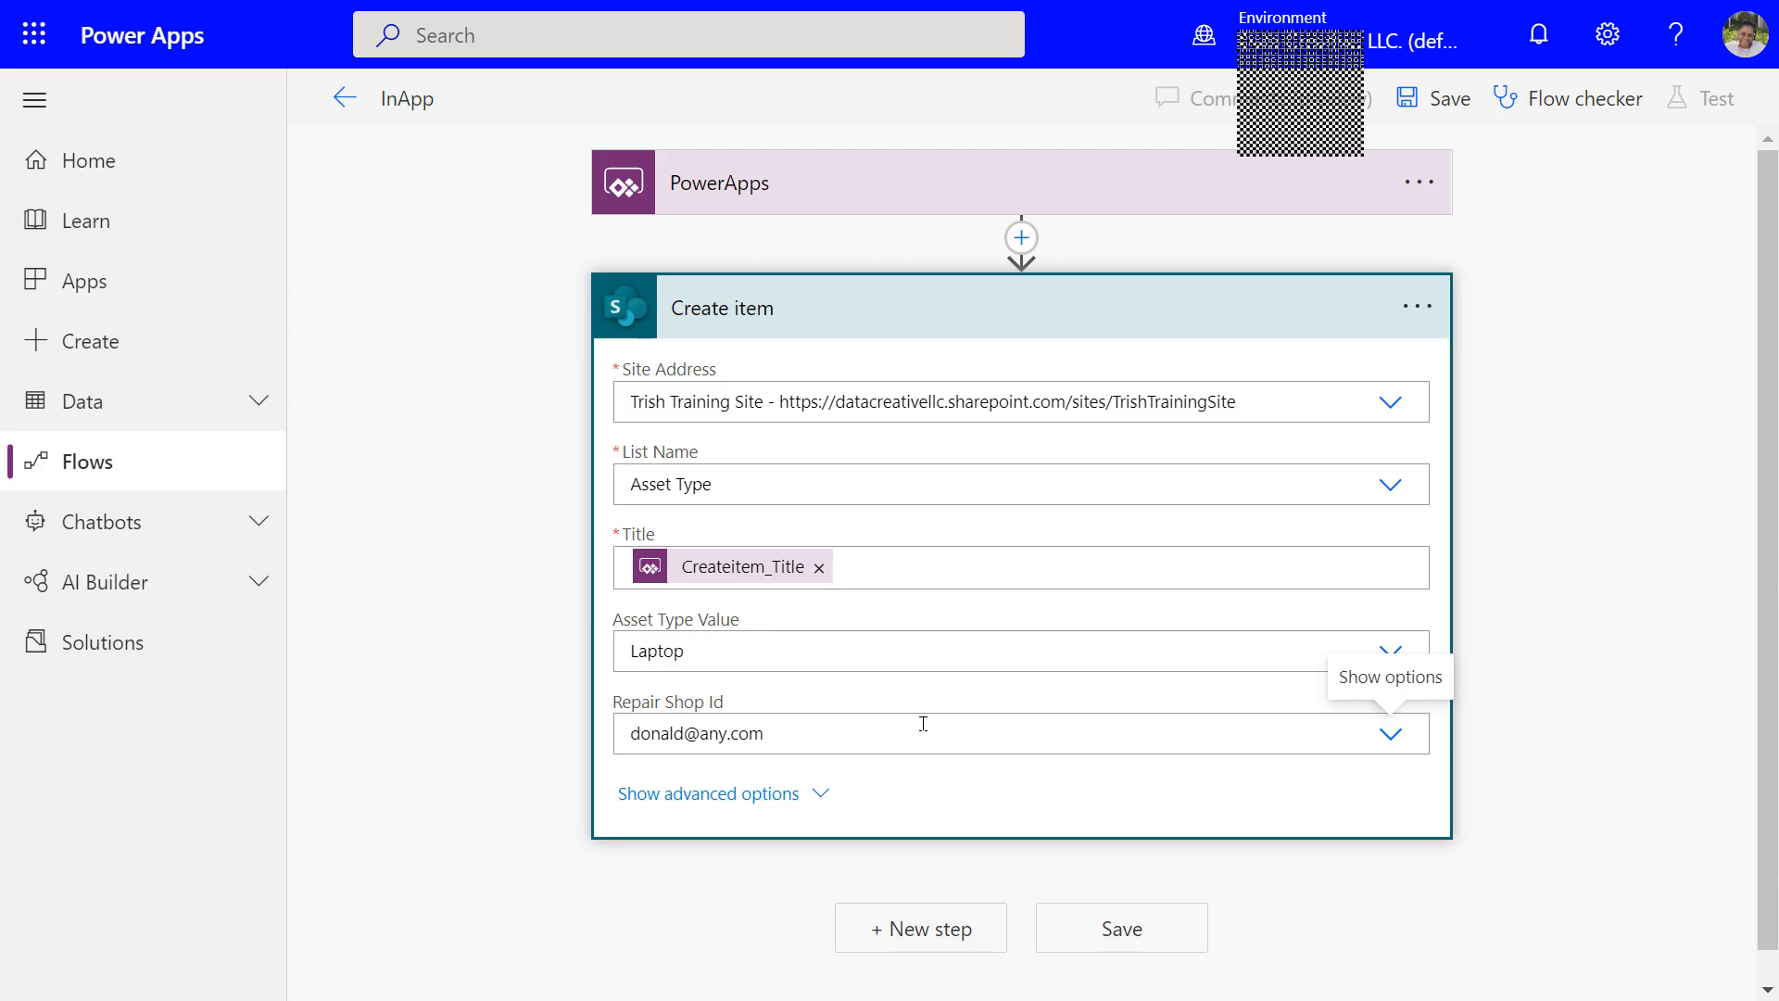
{"action": "left_click", "coordinate": [1121, 928]}
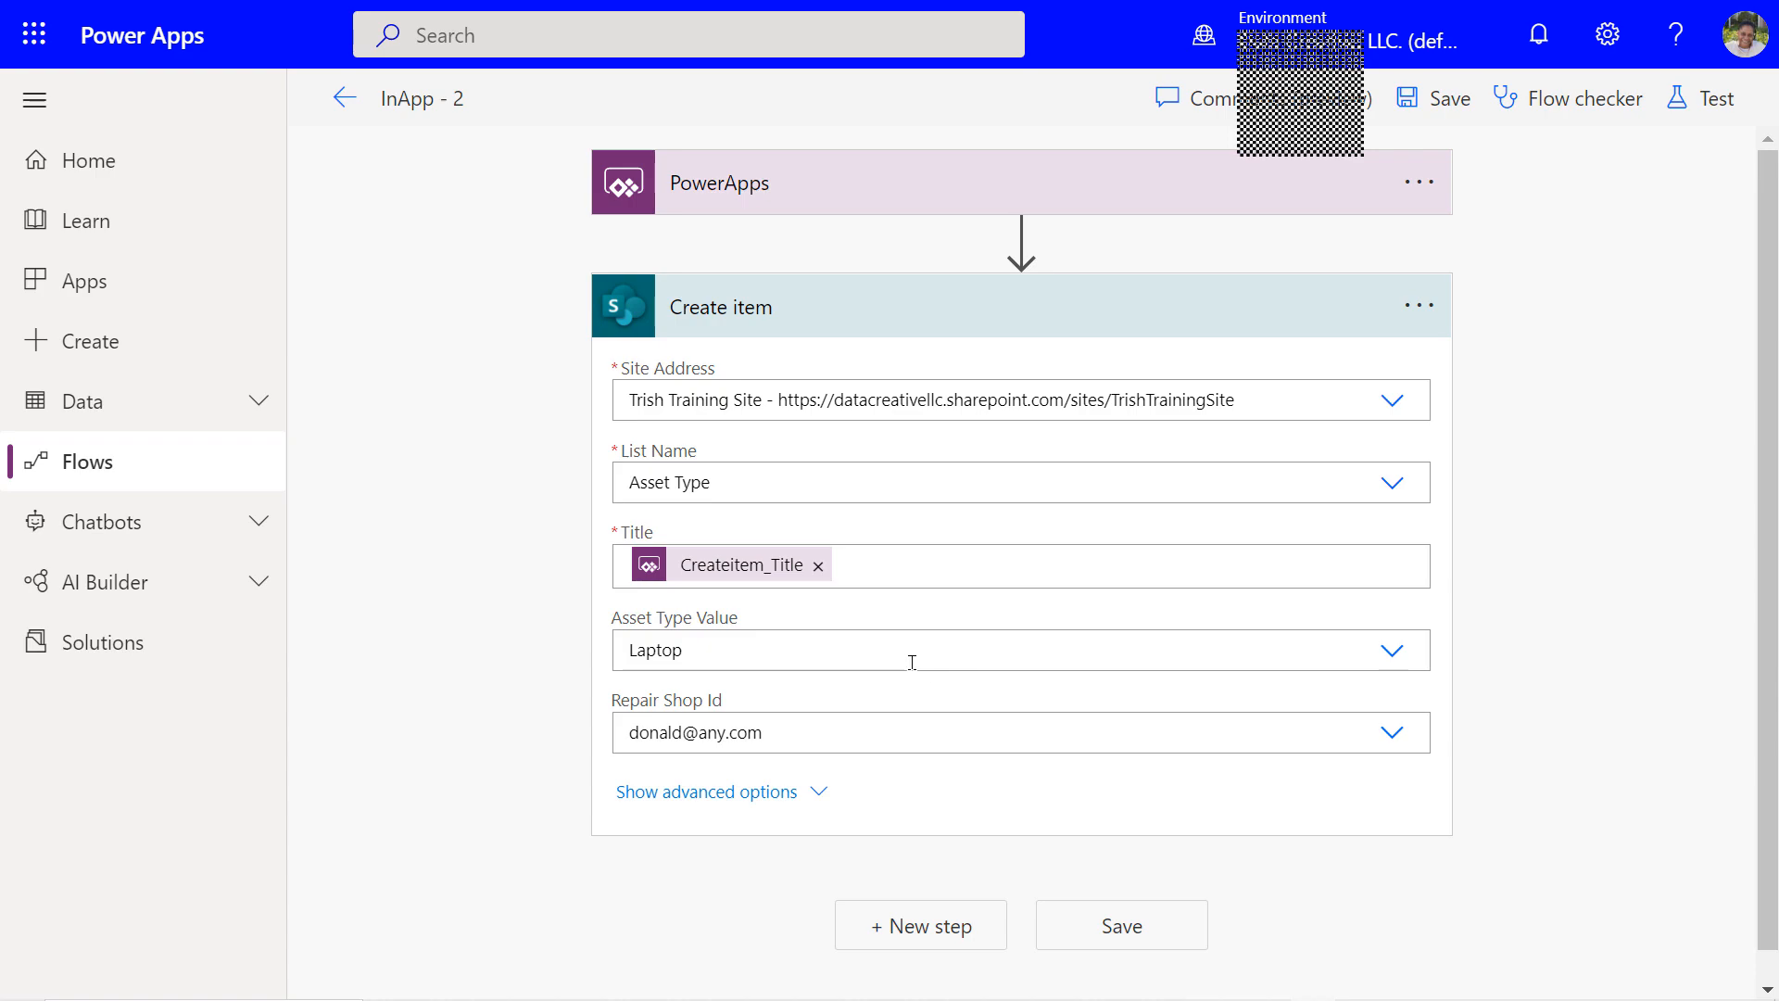
{"action": "left_click", "coordinate": [52, 175]}
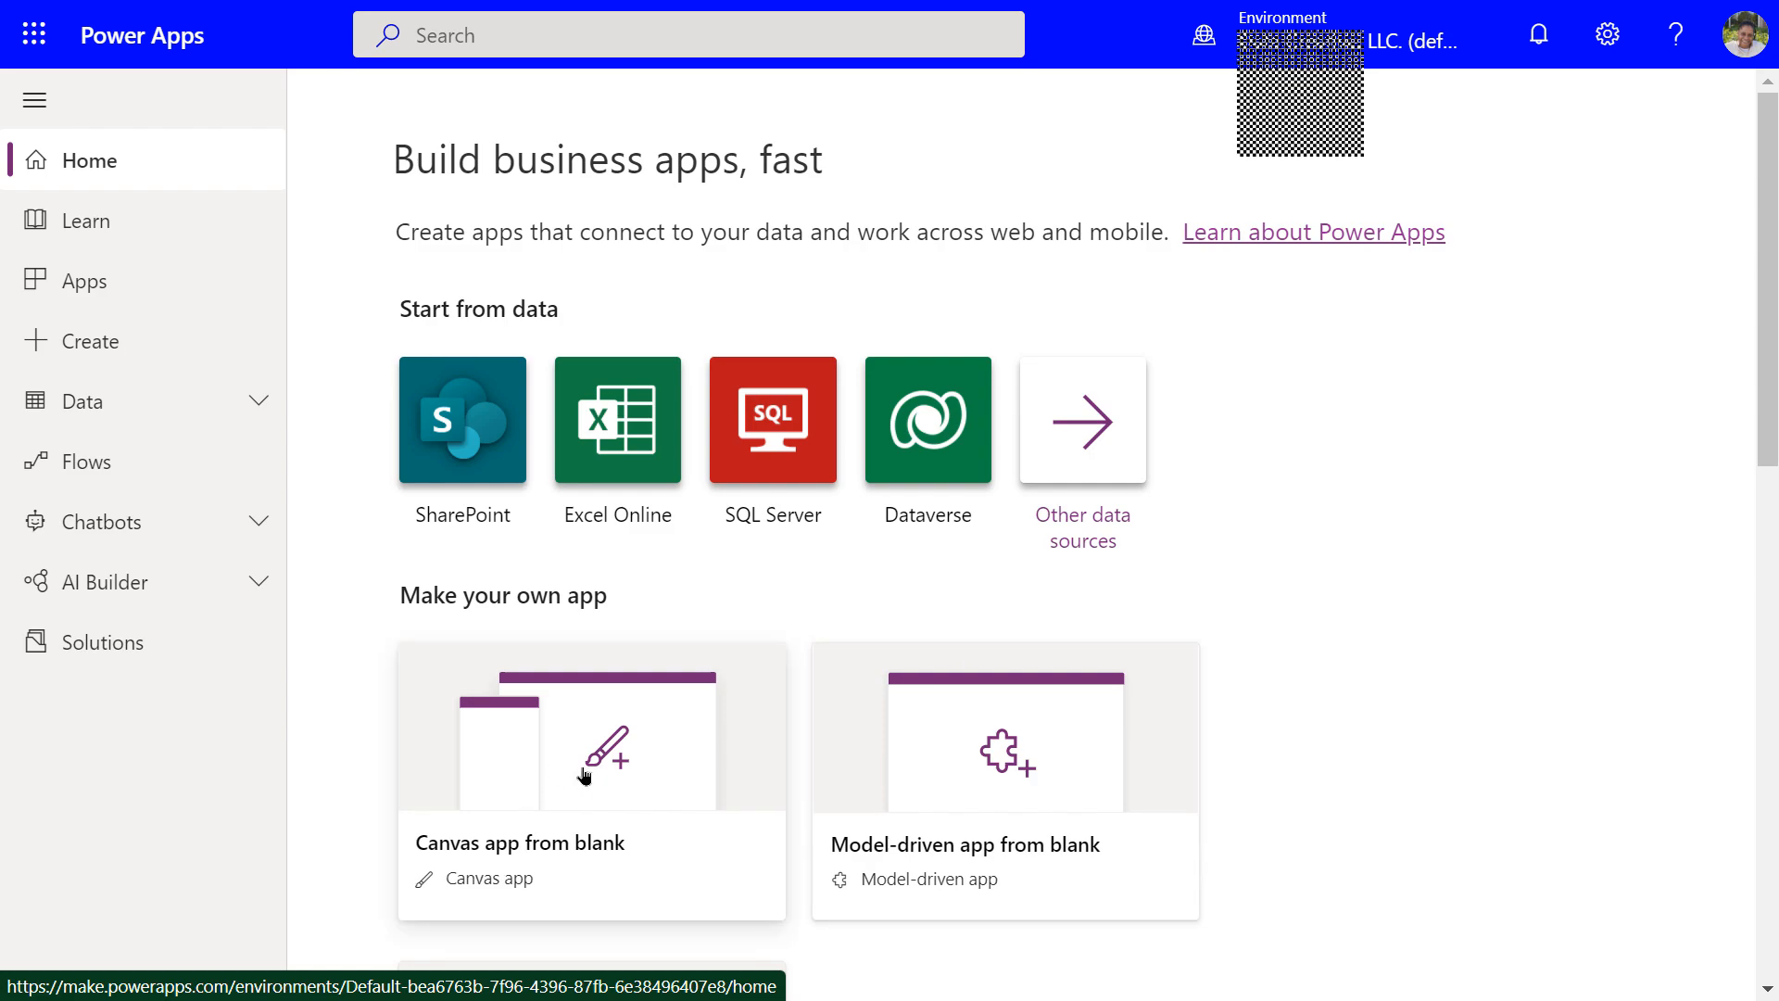
Start a new 'Canvas app from blank' from the Power Apps home page
{"action": "scroll", "coordinate": [584, 775], "scroll_direction": "down", "scroll_amount": 4}
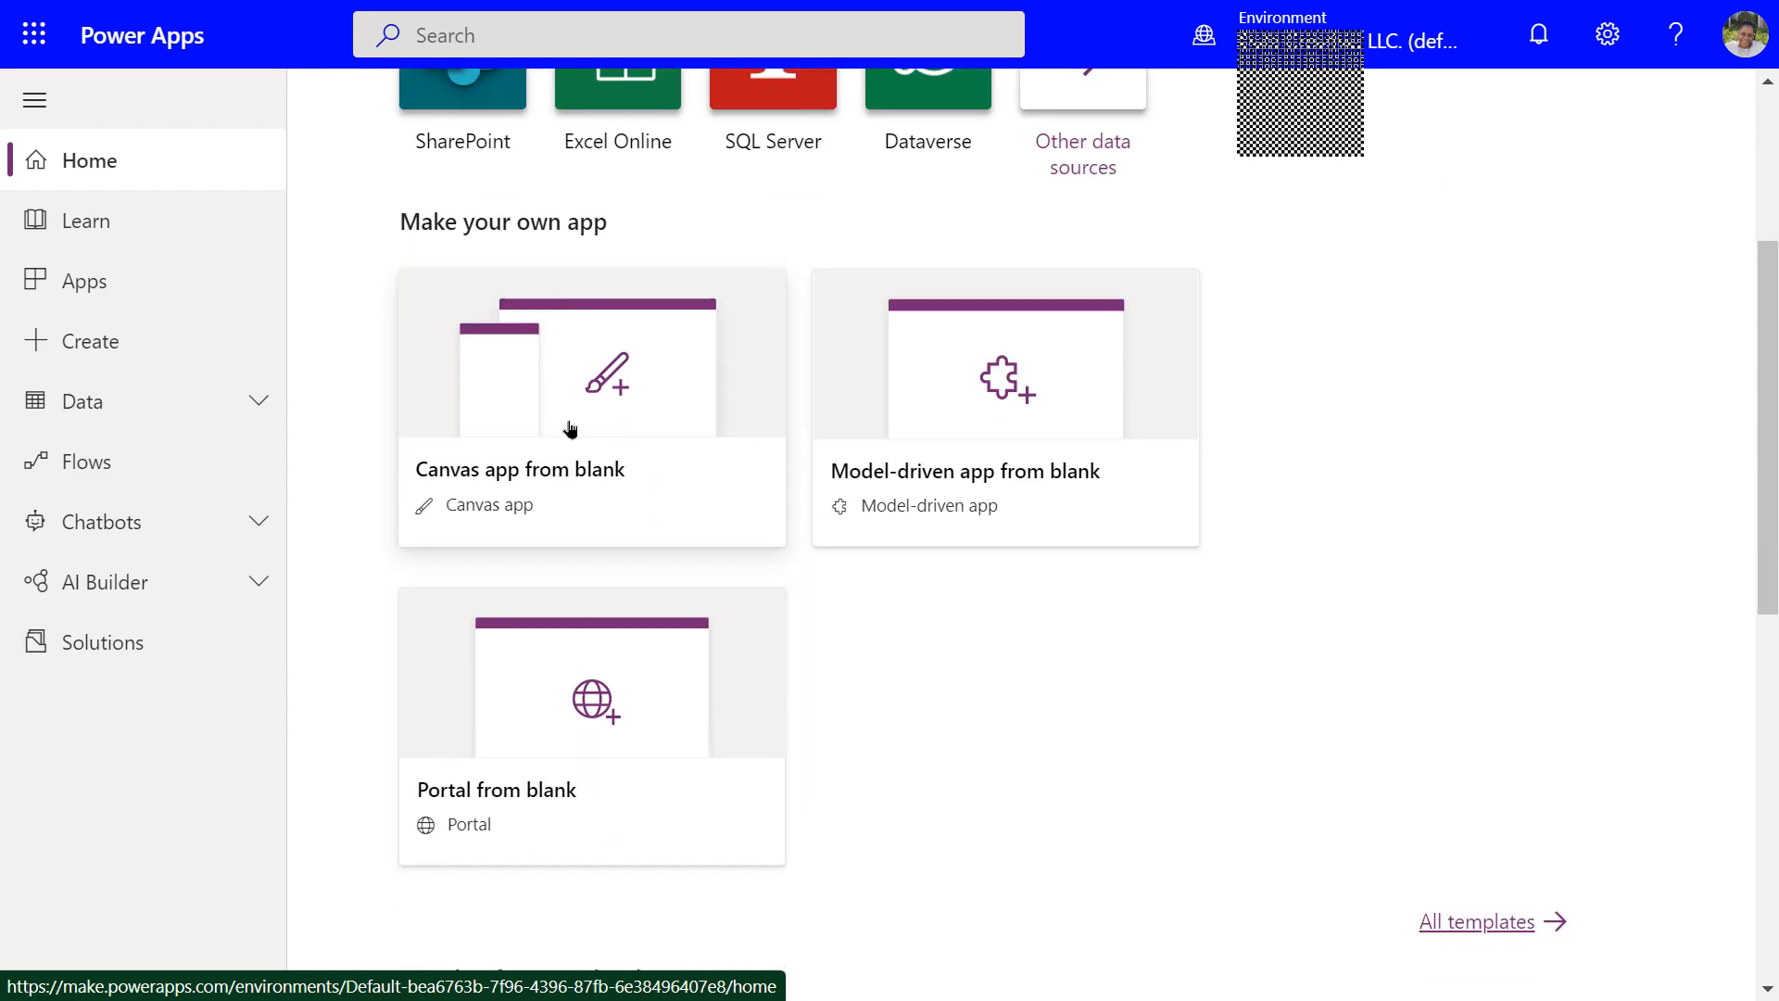
{"action": "left_click", "coordinate": [570, 428]}
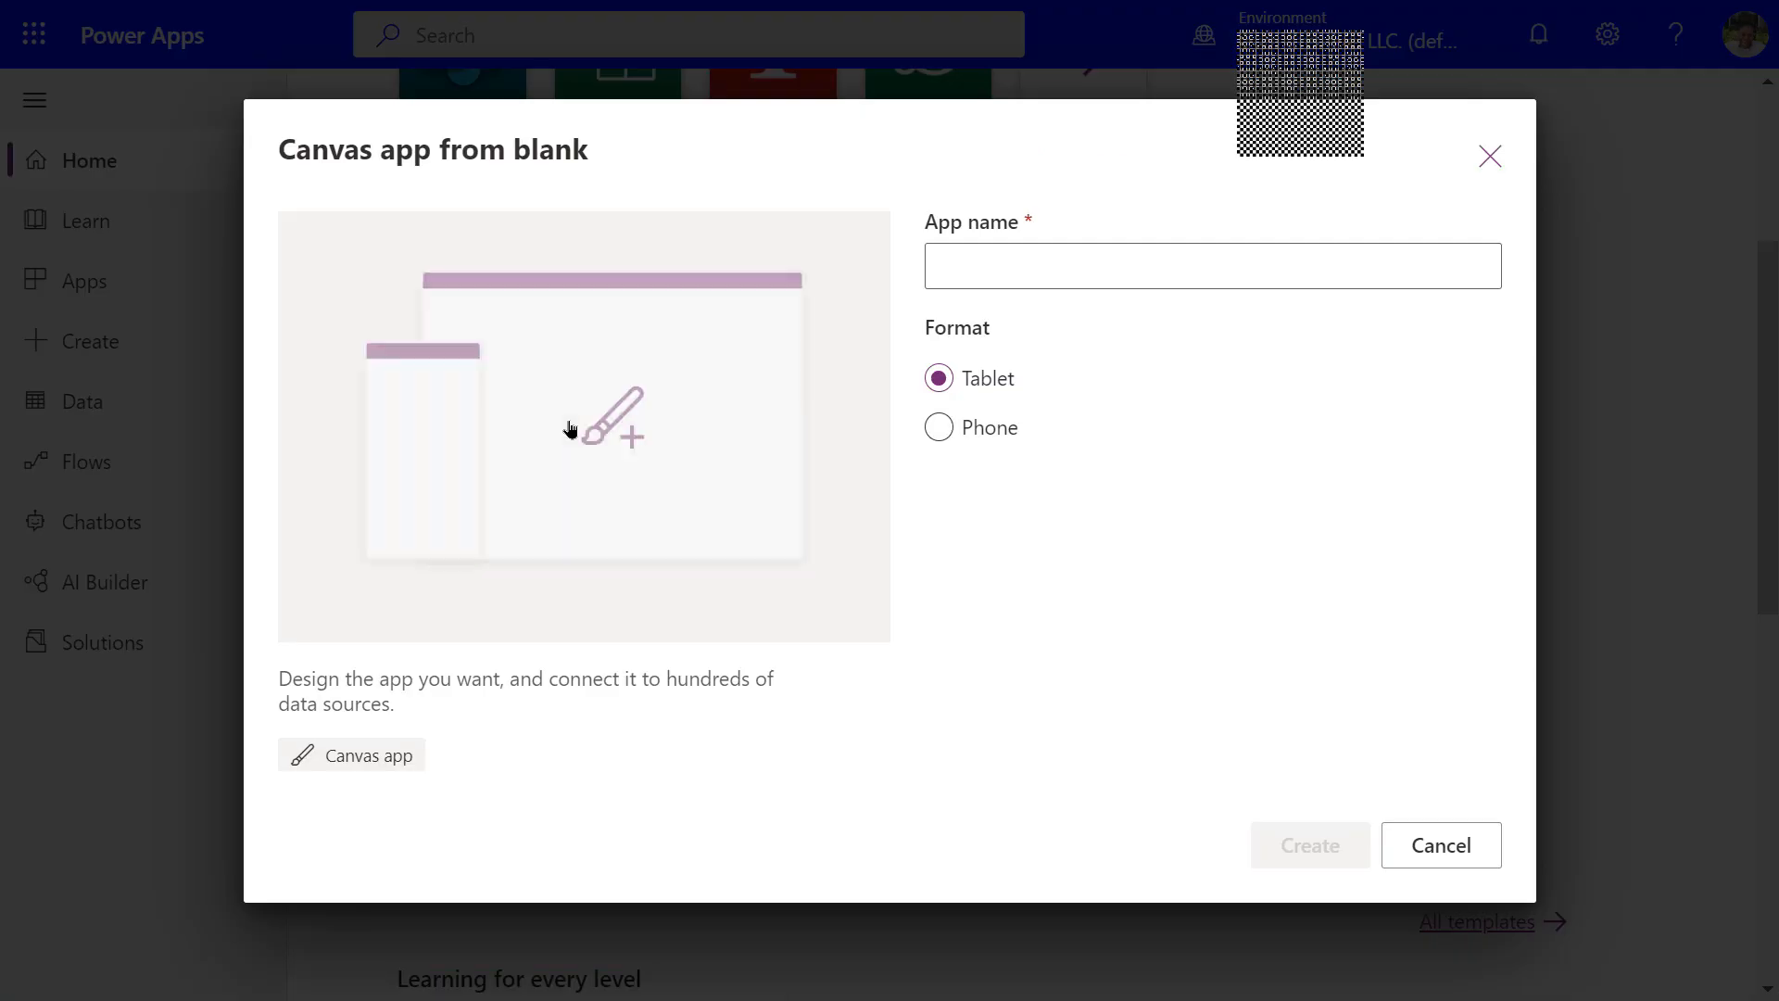
Create a Tablet-format canvas app named 'App With Flow'
{"action": "left_click", "coordinate": [1075, 271]}
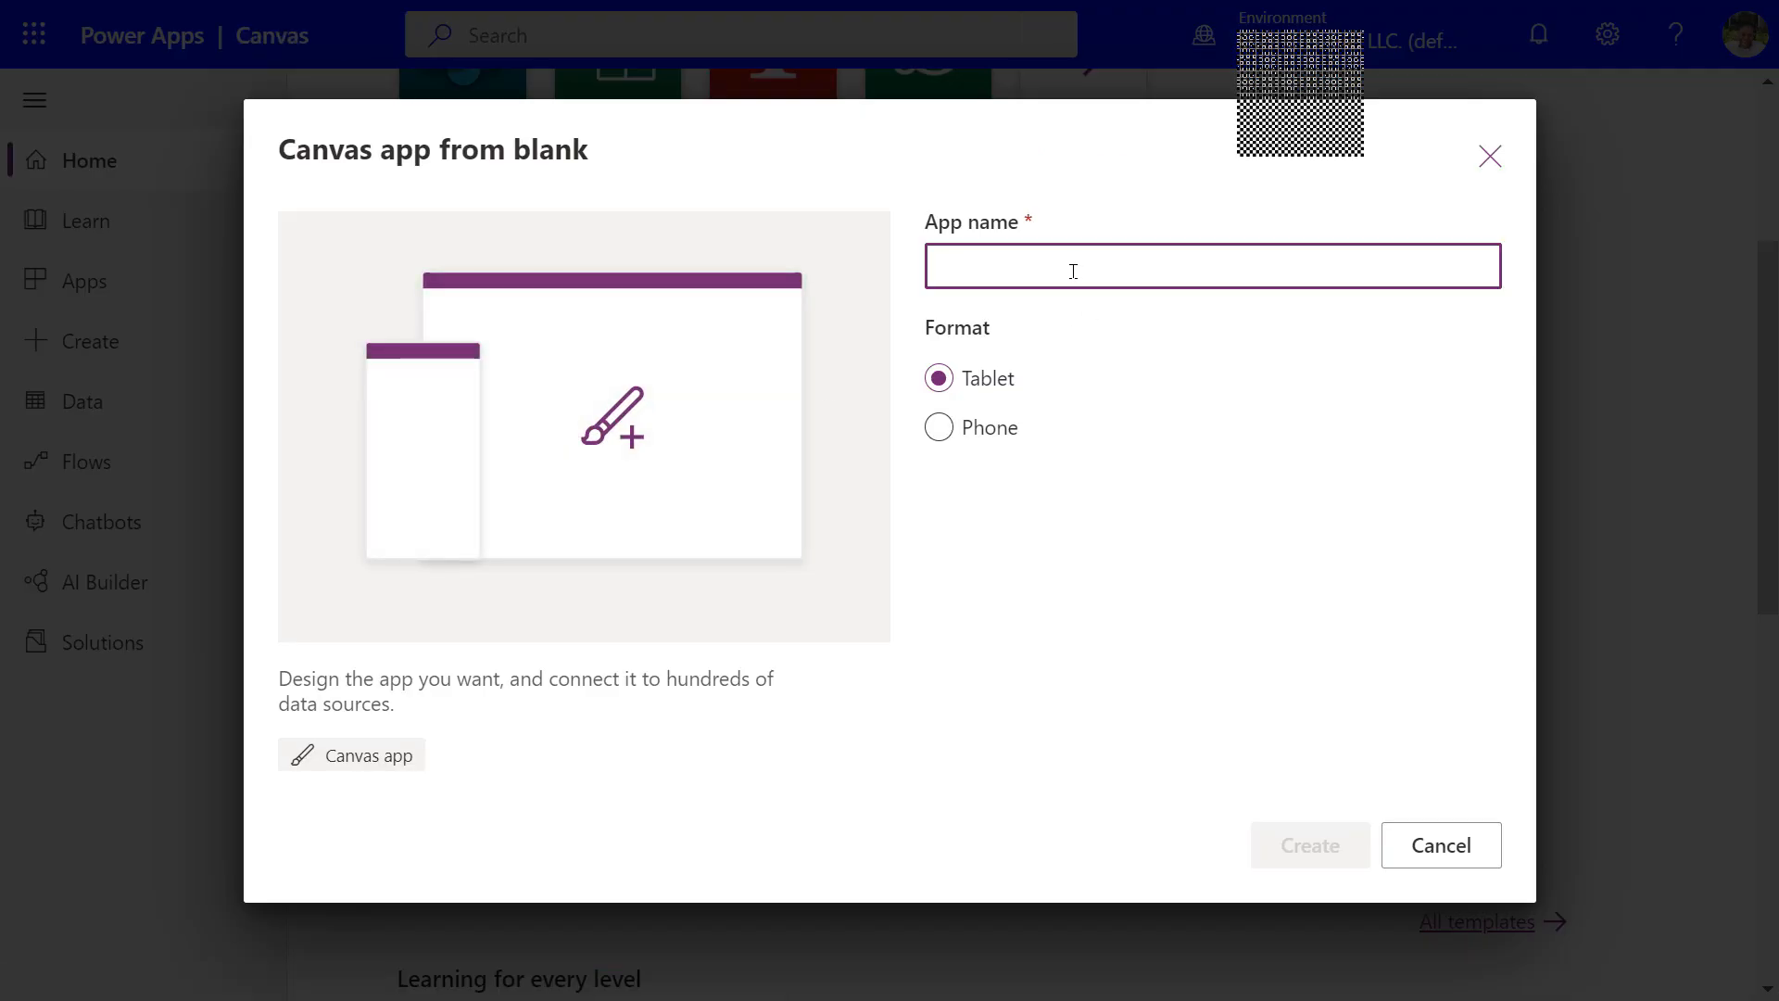
{"action": "type", "text": "Q"}
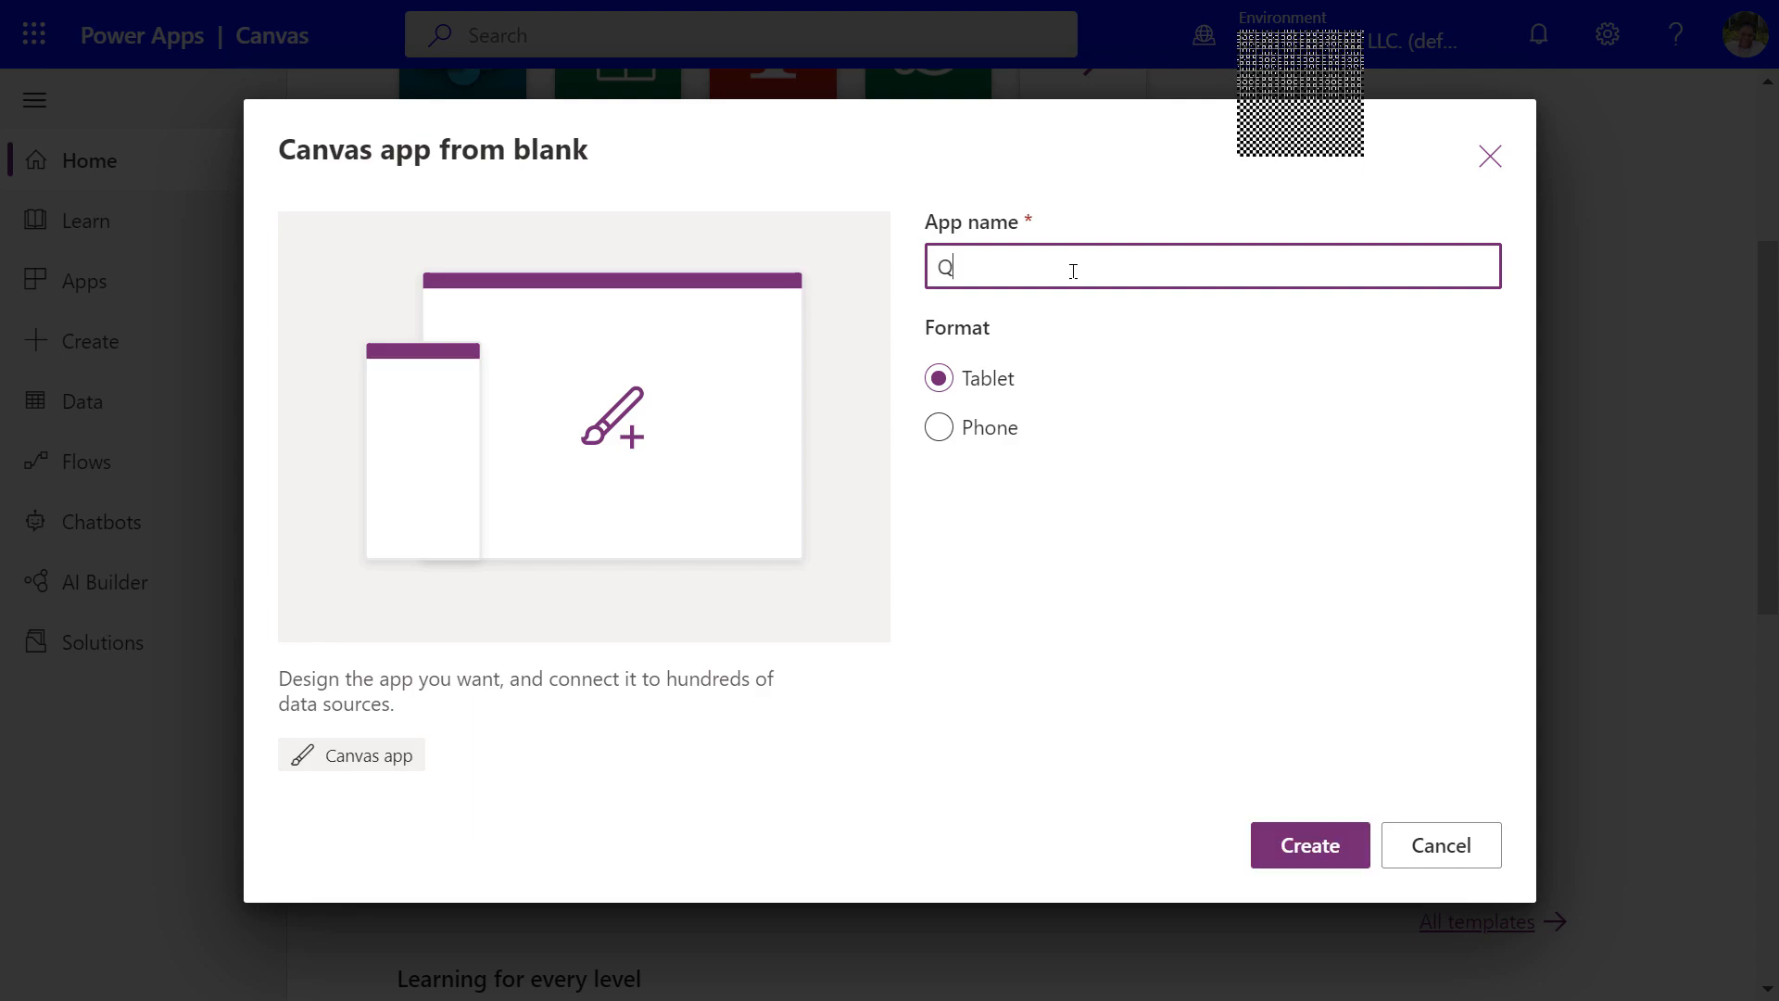
{"action": "key", "text": "BackSpace"}
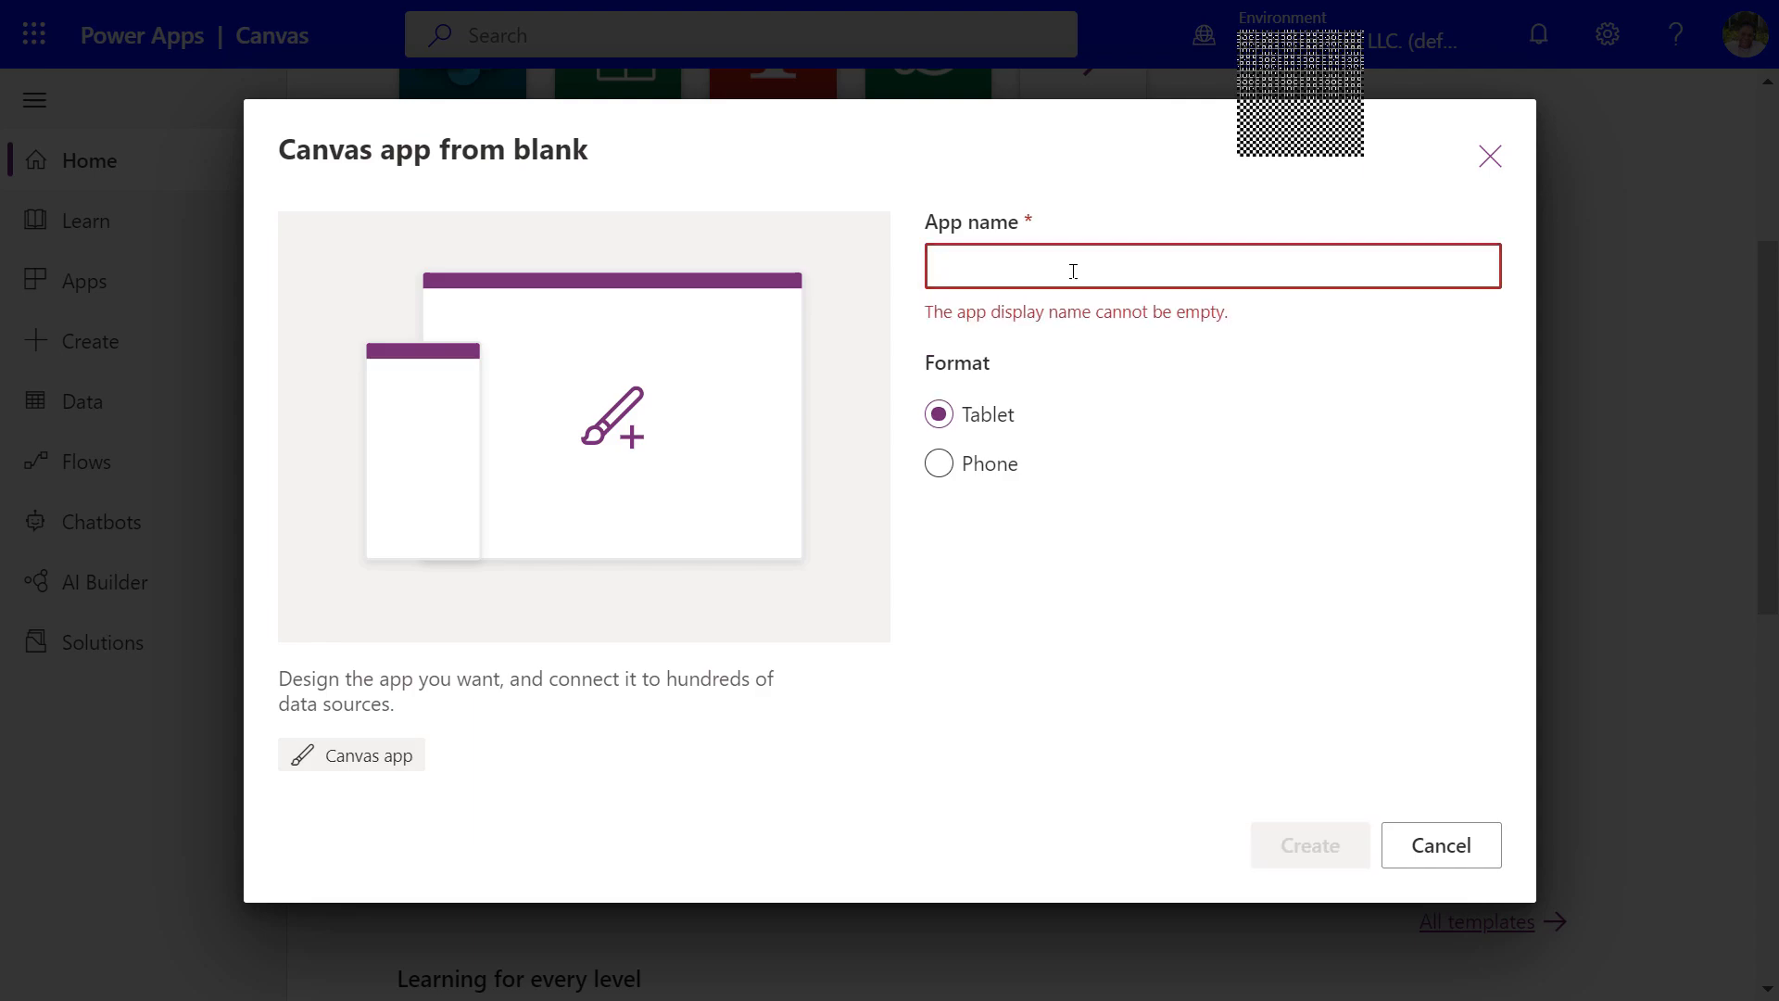
{"action": "type", "text": "App Wi"}
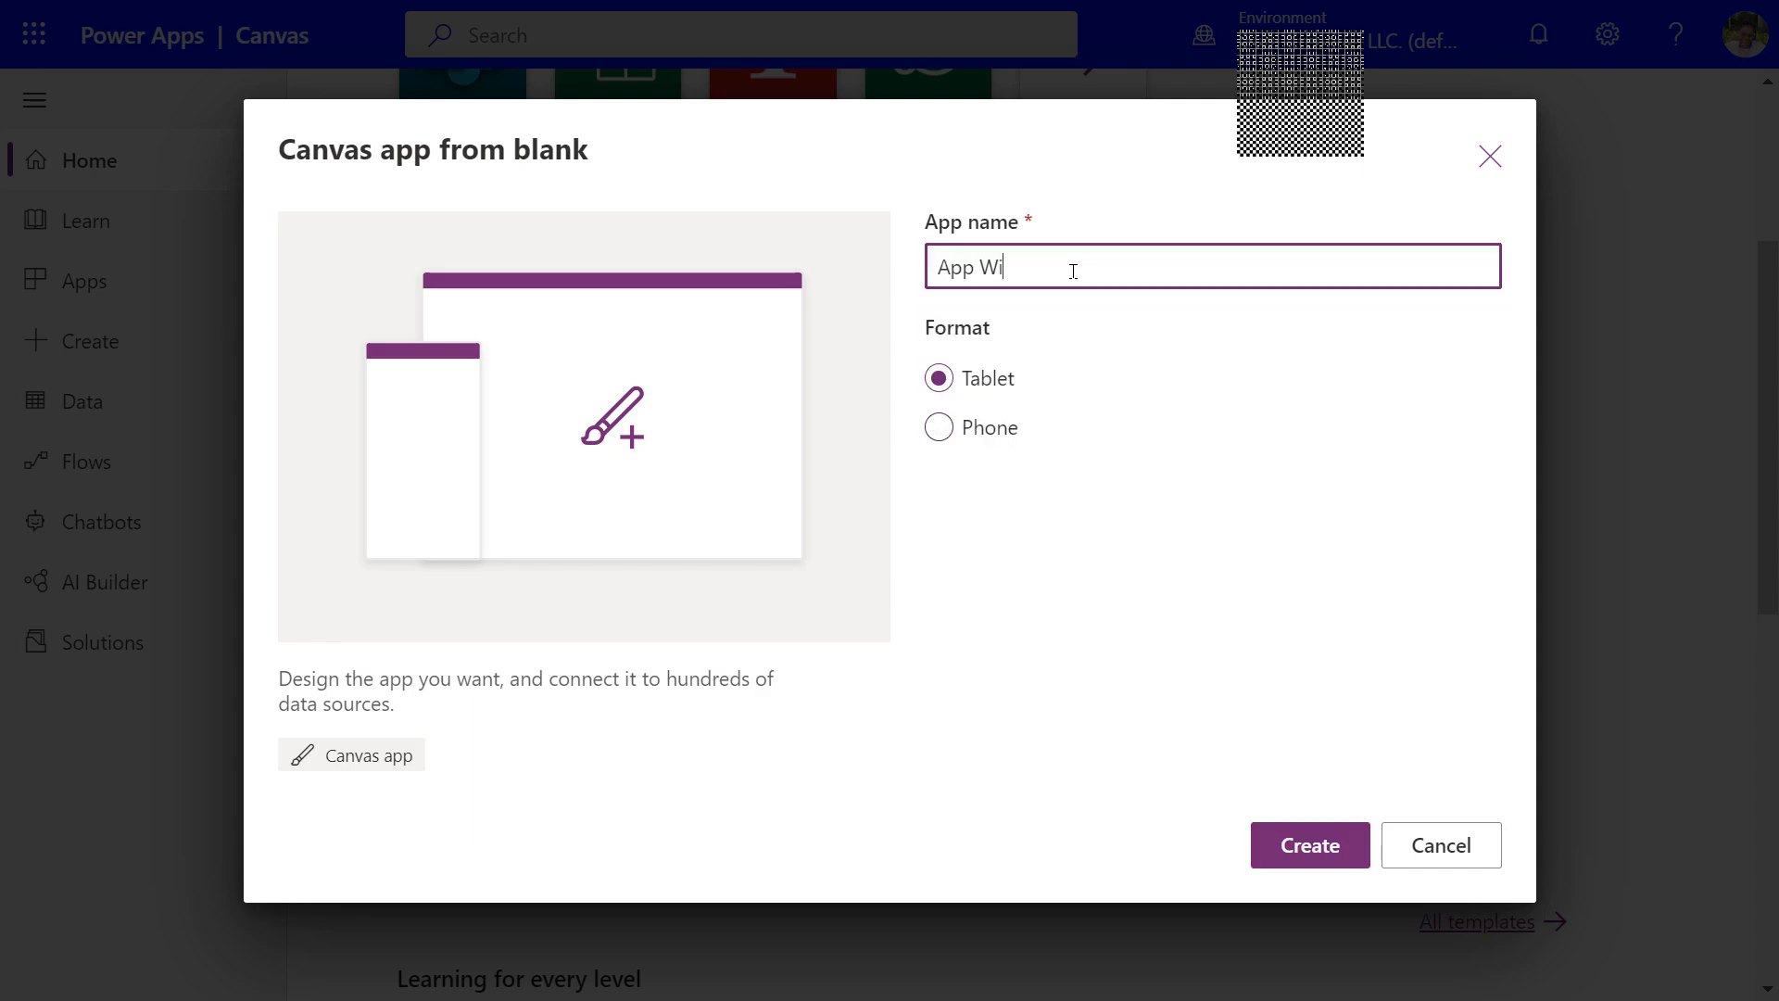
{"action": "type", "text": "th Flow"}
{"action": "left_click", "coordinate": [1320, 851]}
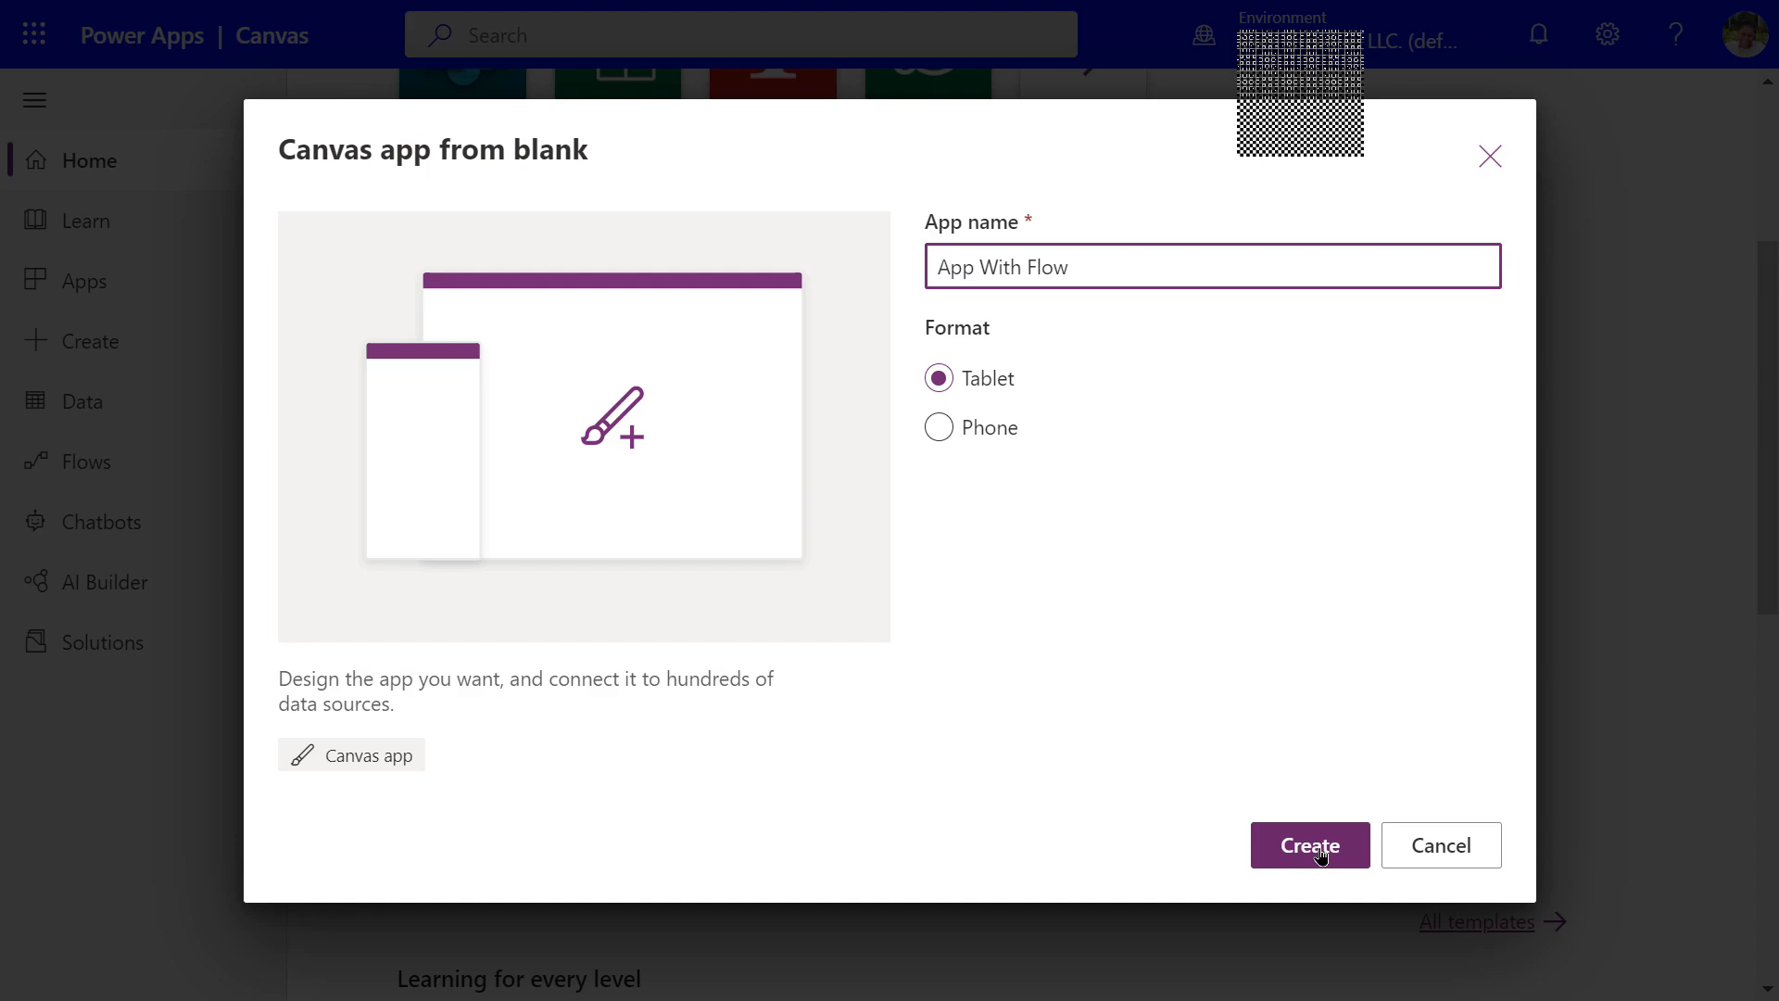
{"action": "left_click", "coordinate": [1321, 854]}
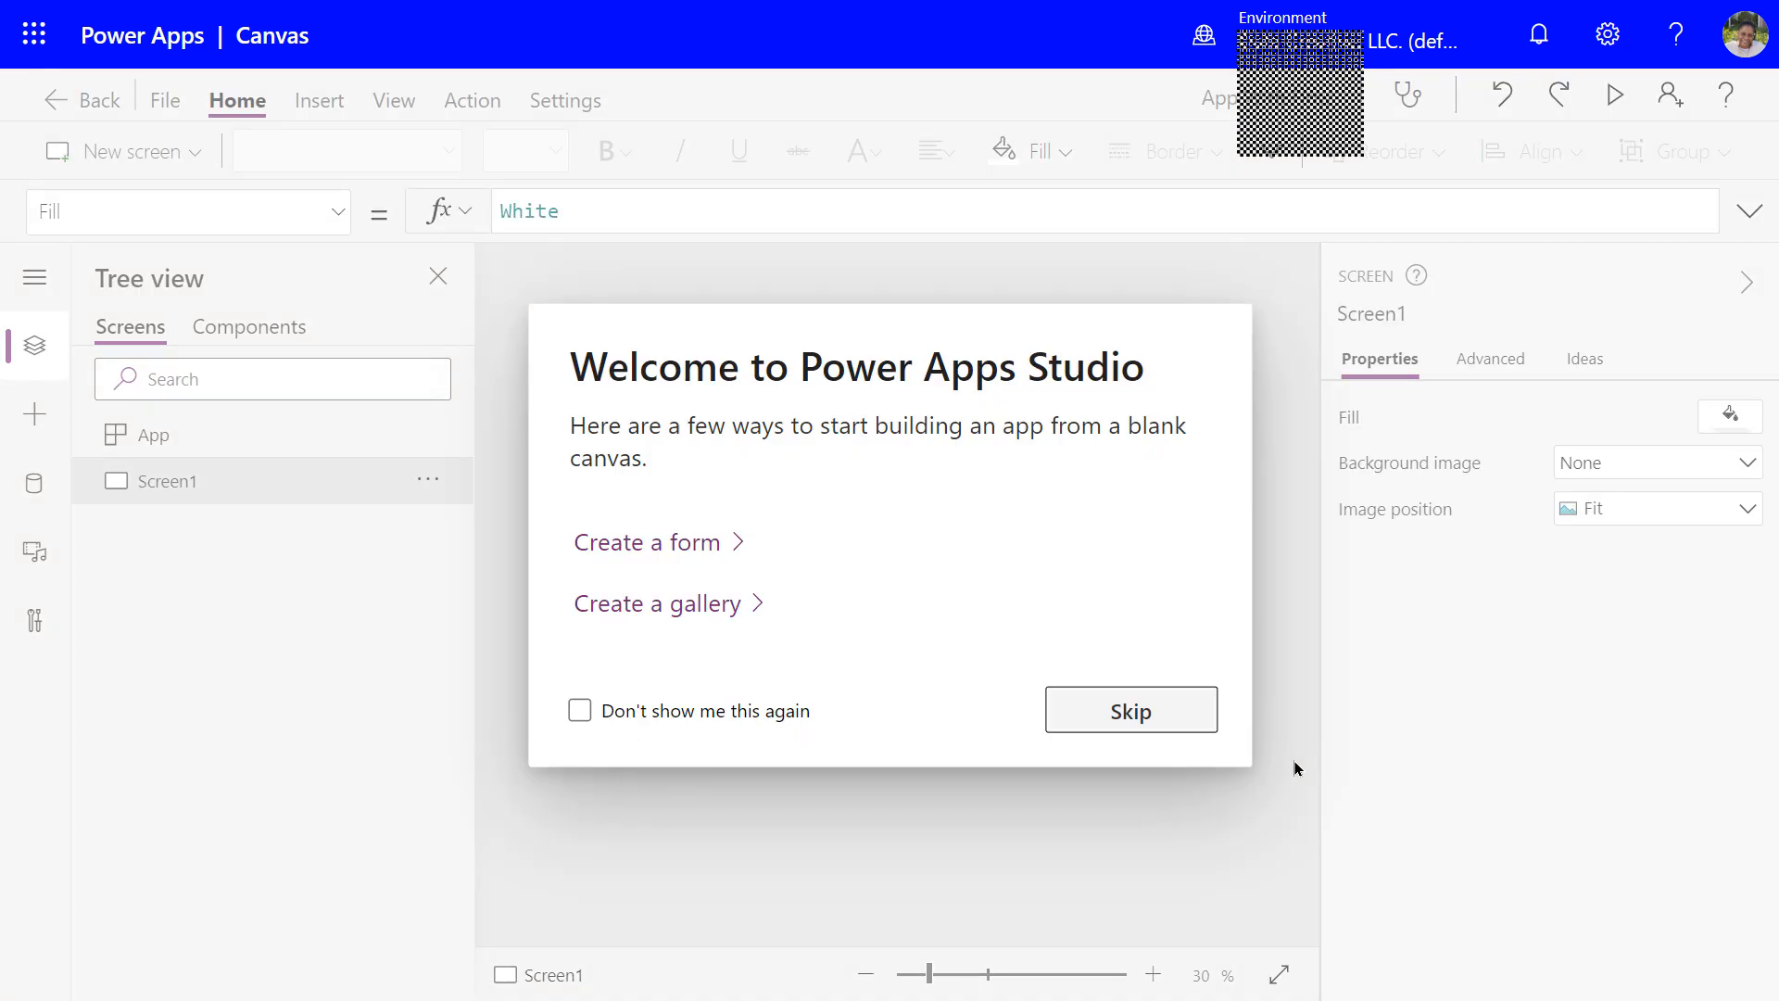
Skip the 'Welcome to Power Apps Studio' dialog and expand the left navigation
{"action": "left_click", "coordinate": [1142, 718]}
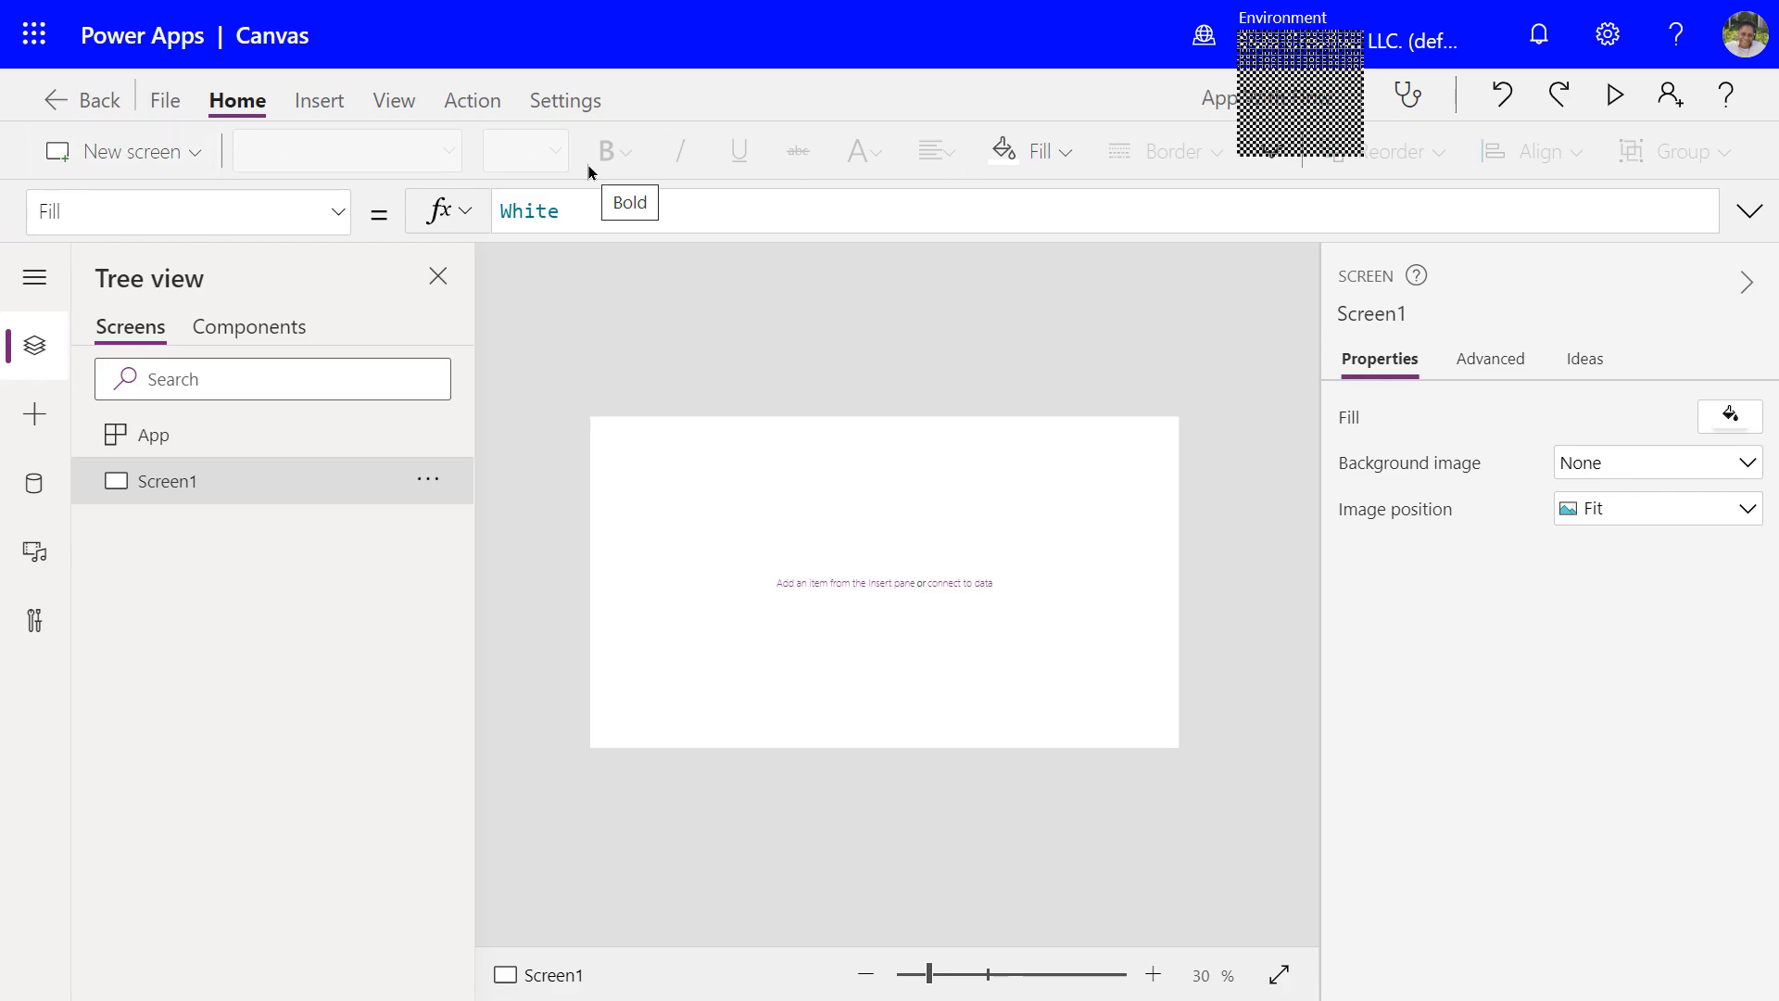
{"action": "left_click", "coordinate": [29, 279]}
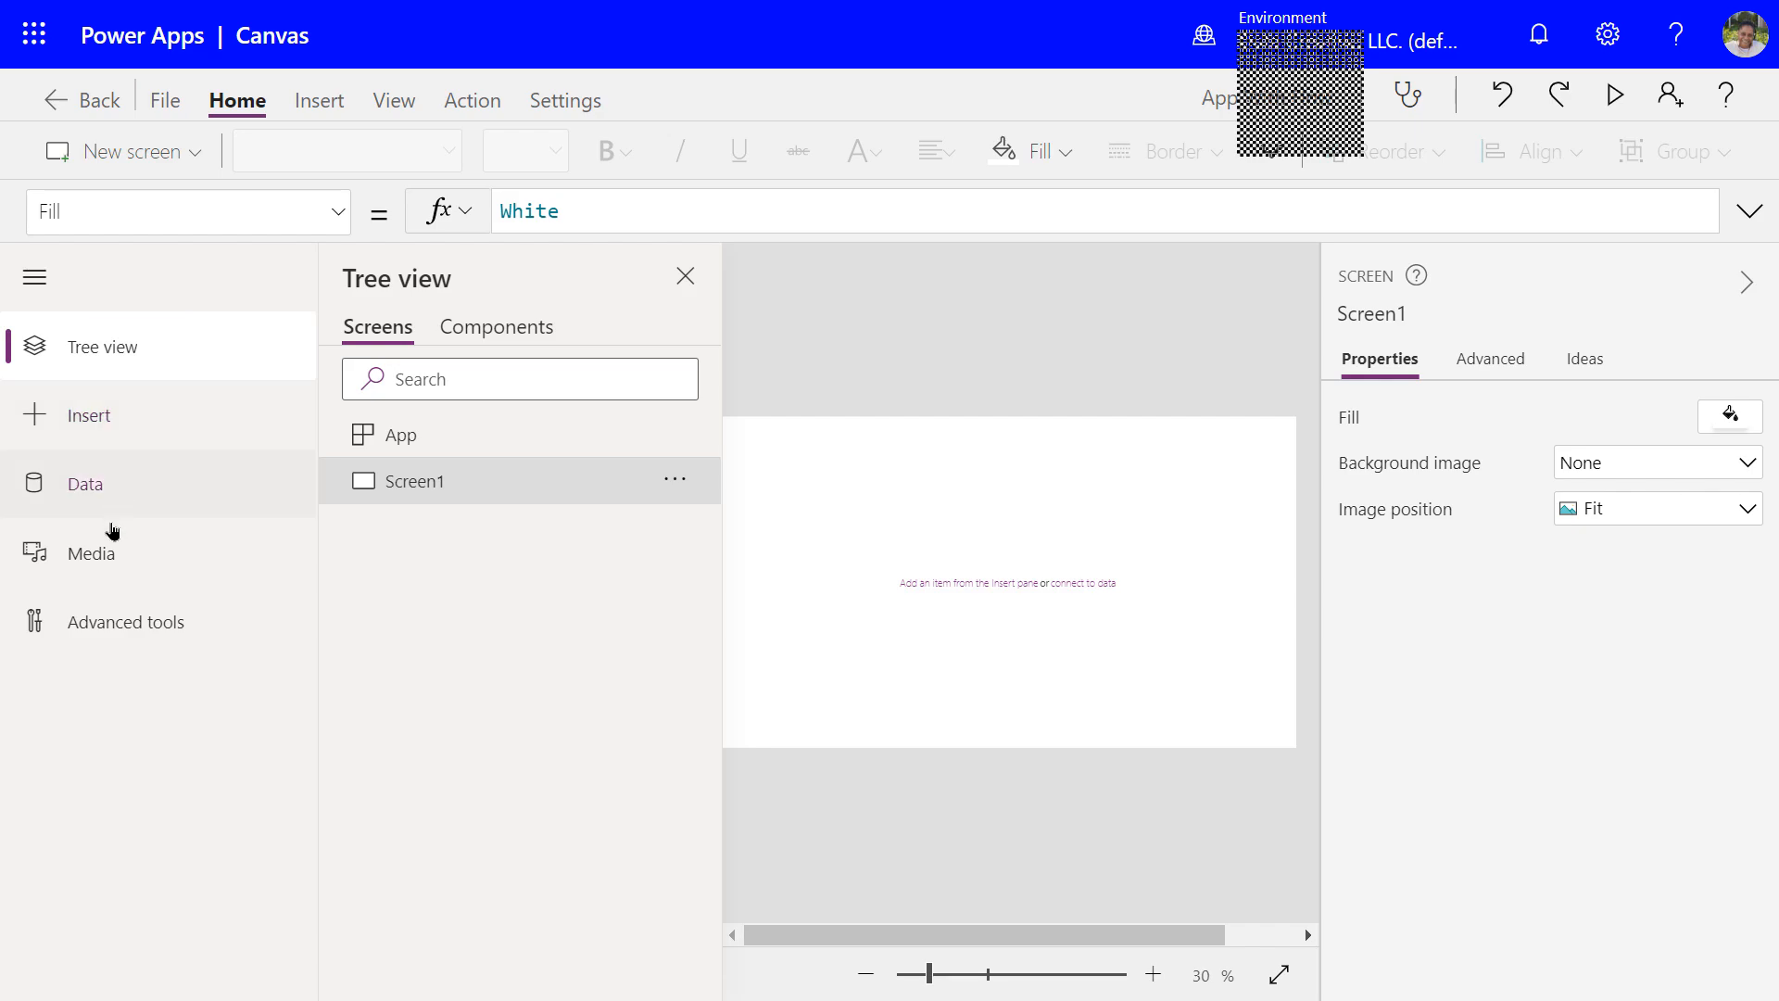
Insert a Text input control, TextInput1, onto Screen1 and then deselect it
{"action": "left_click", "coordinate": [31, 288]}
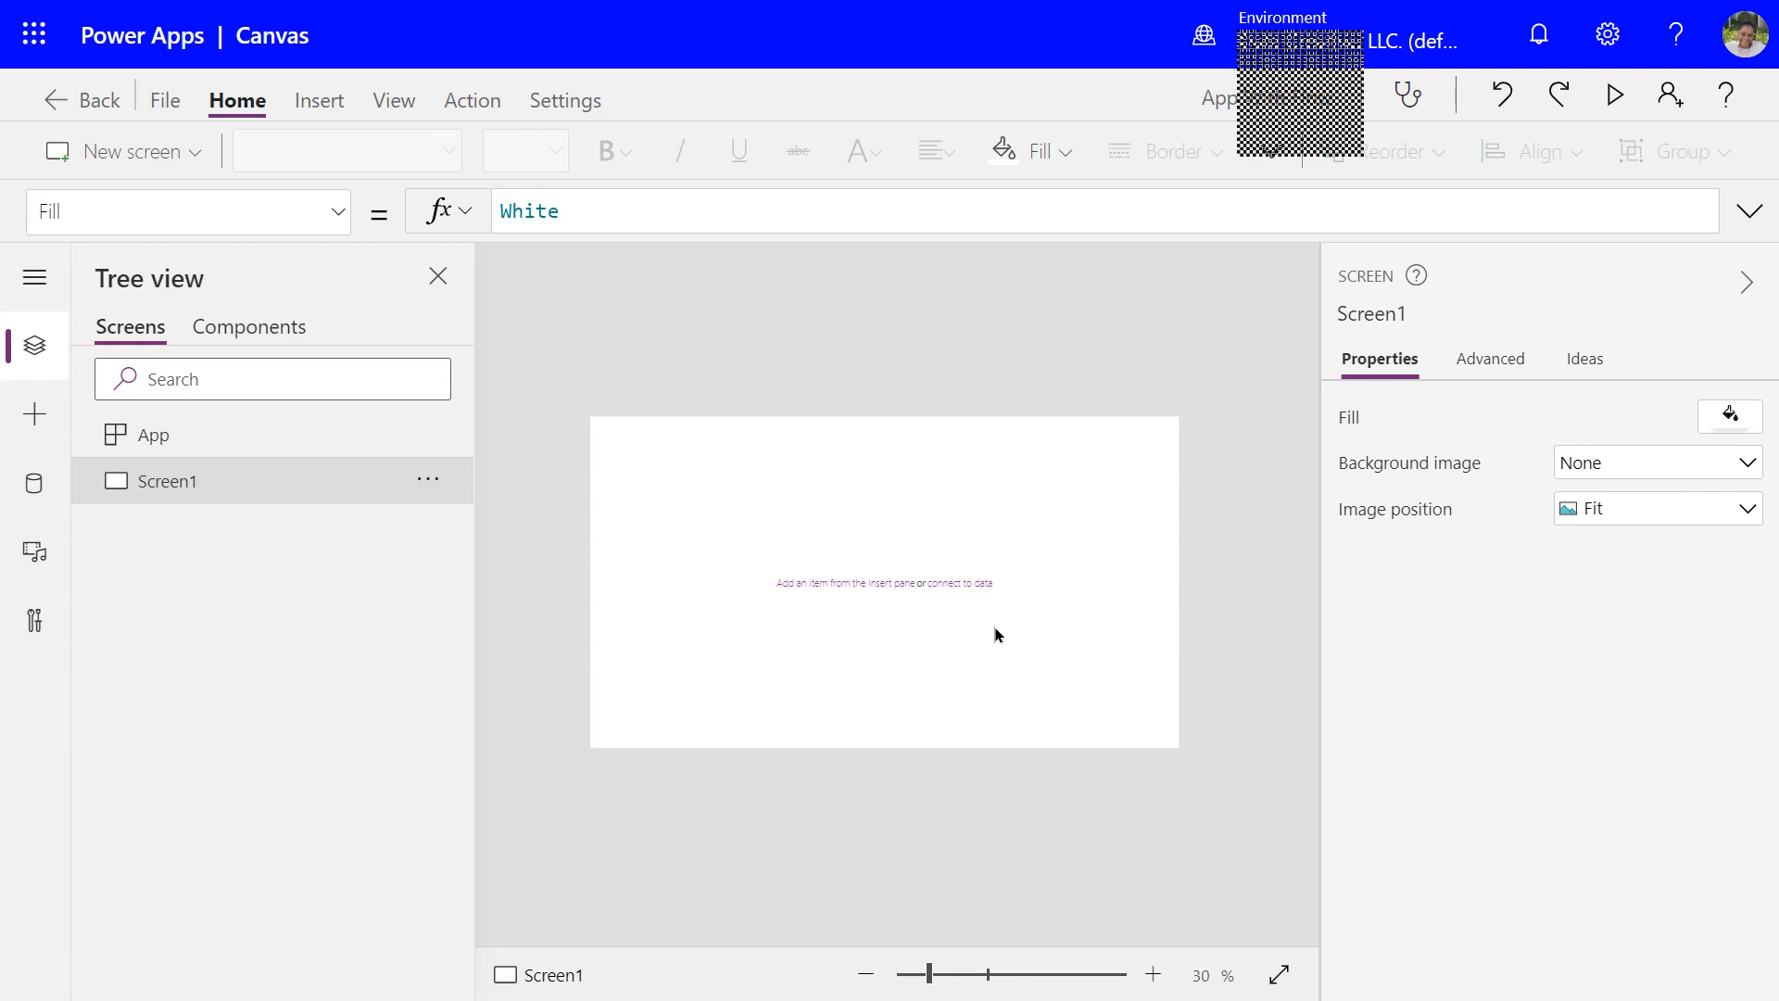
{"action": "left_click", "coordinate": [35, 423]}
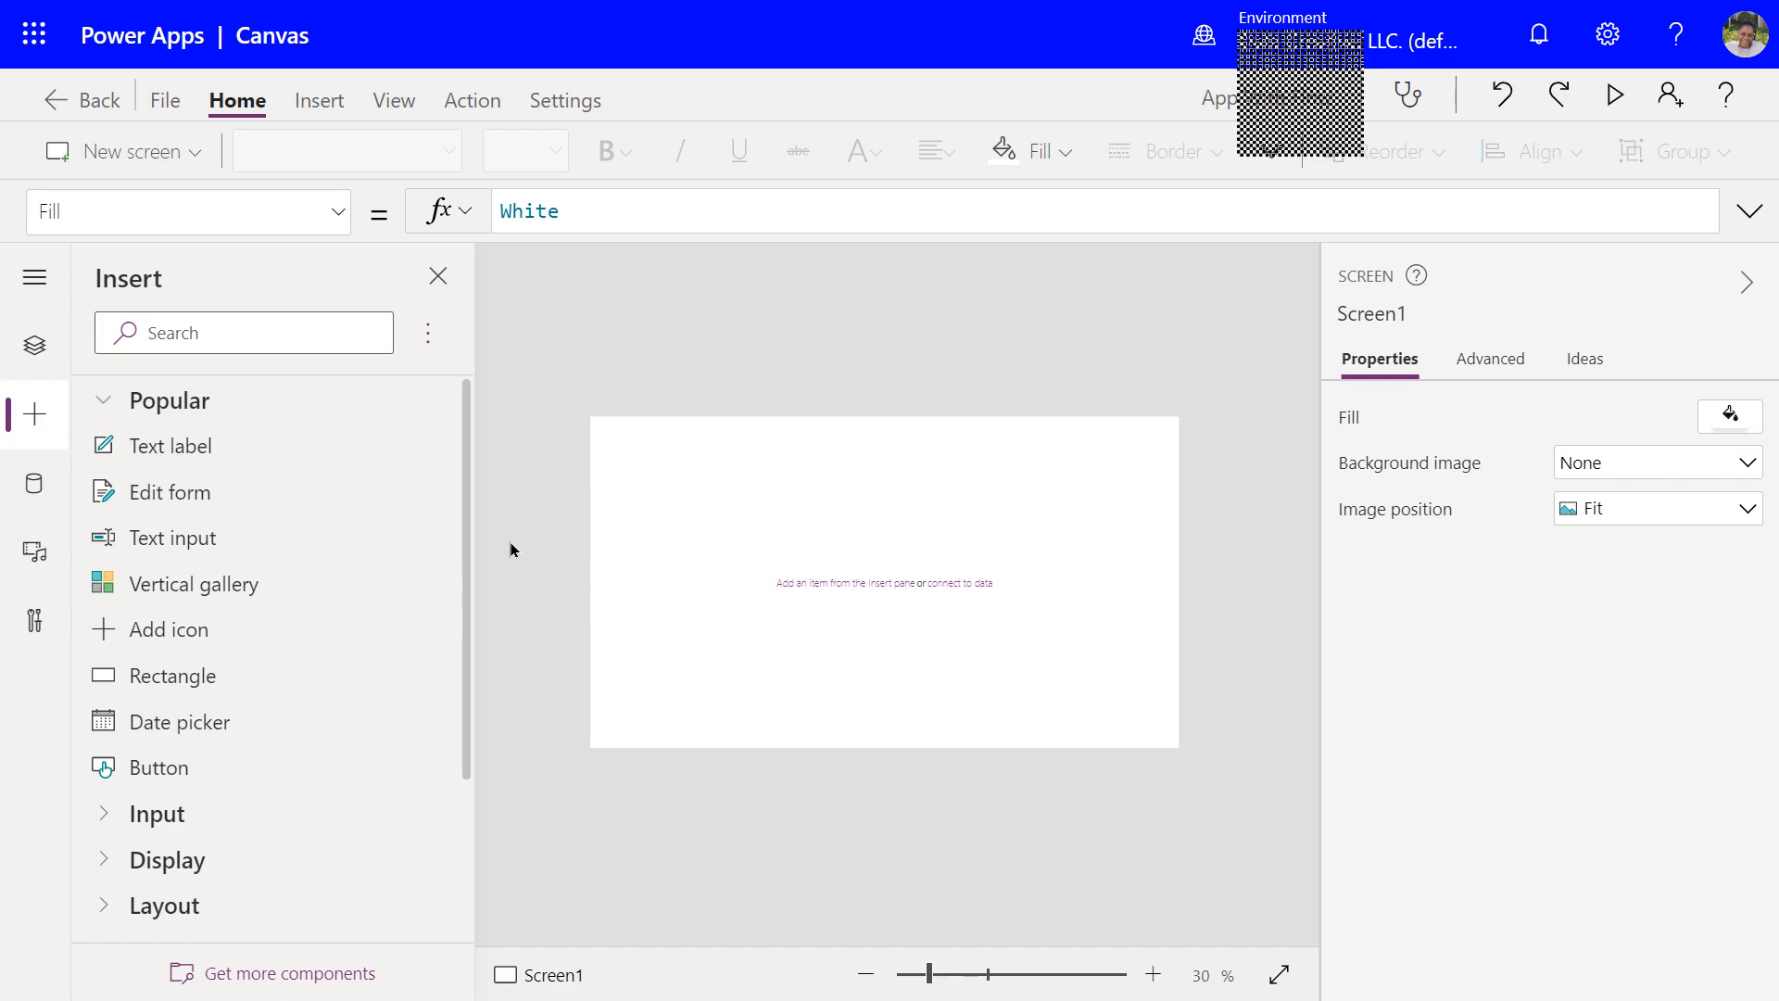
{"action": "left_click", "coordinate": [188, 546]}
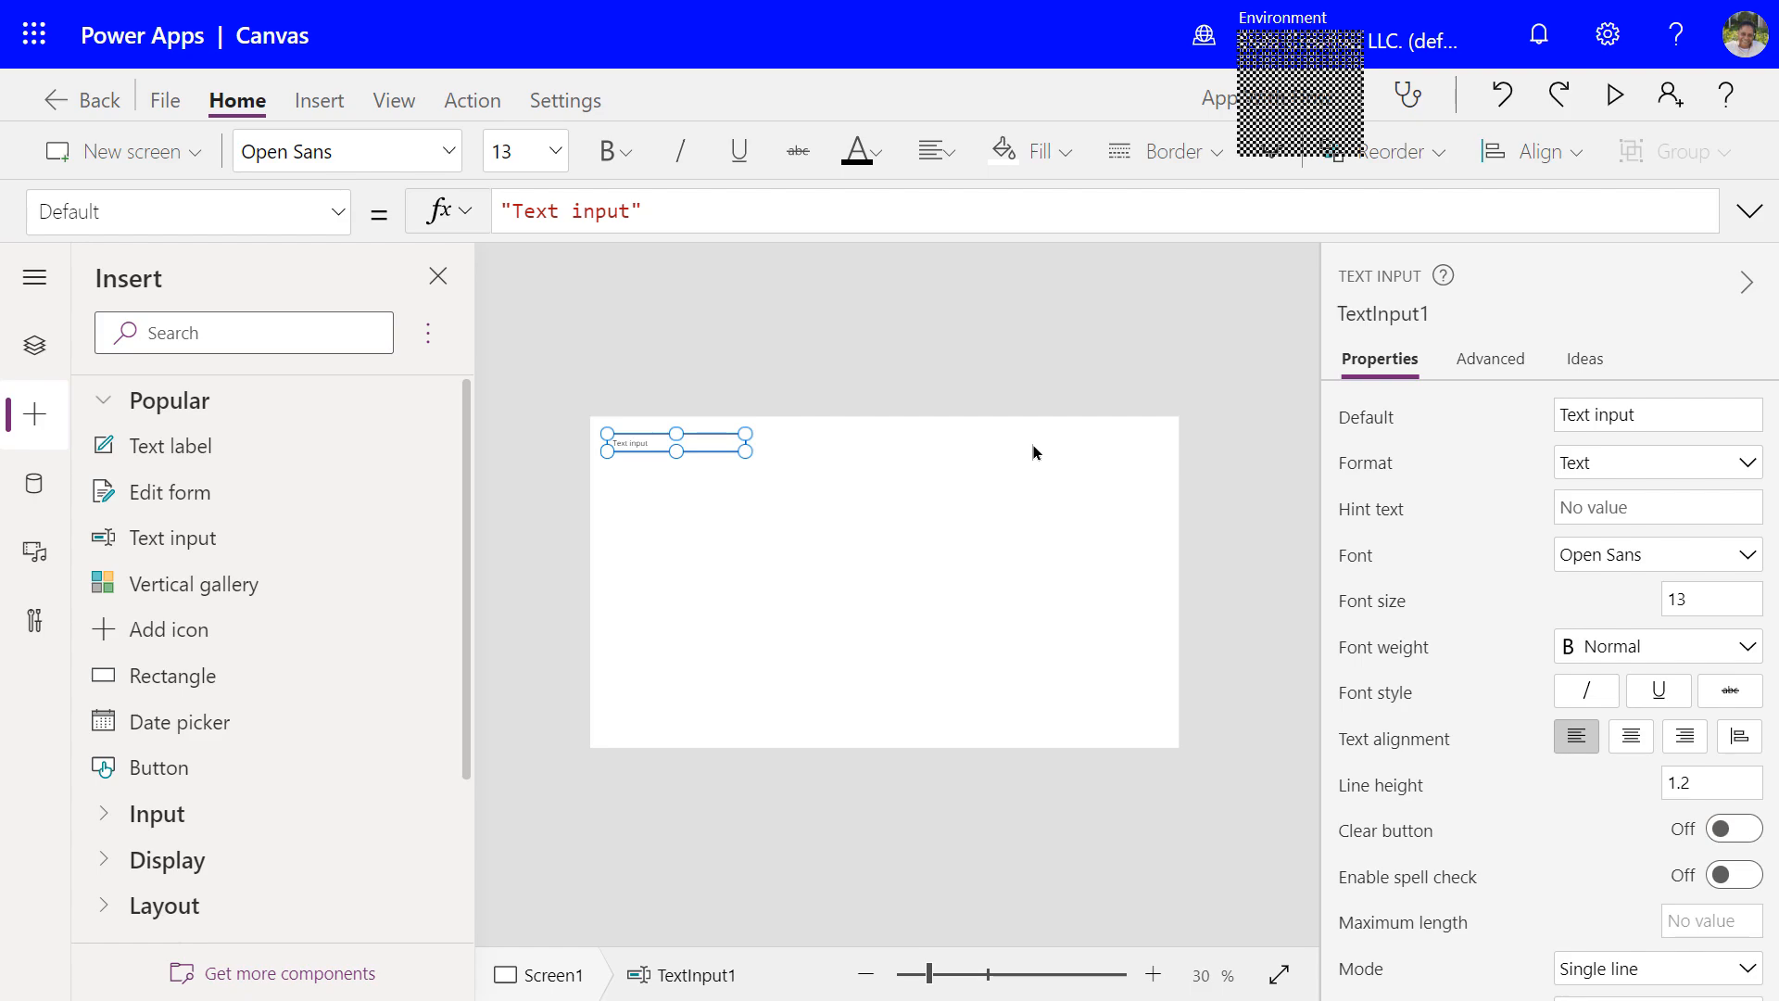
{"action": "left_click", "coordinate": [659, 484]}
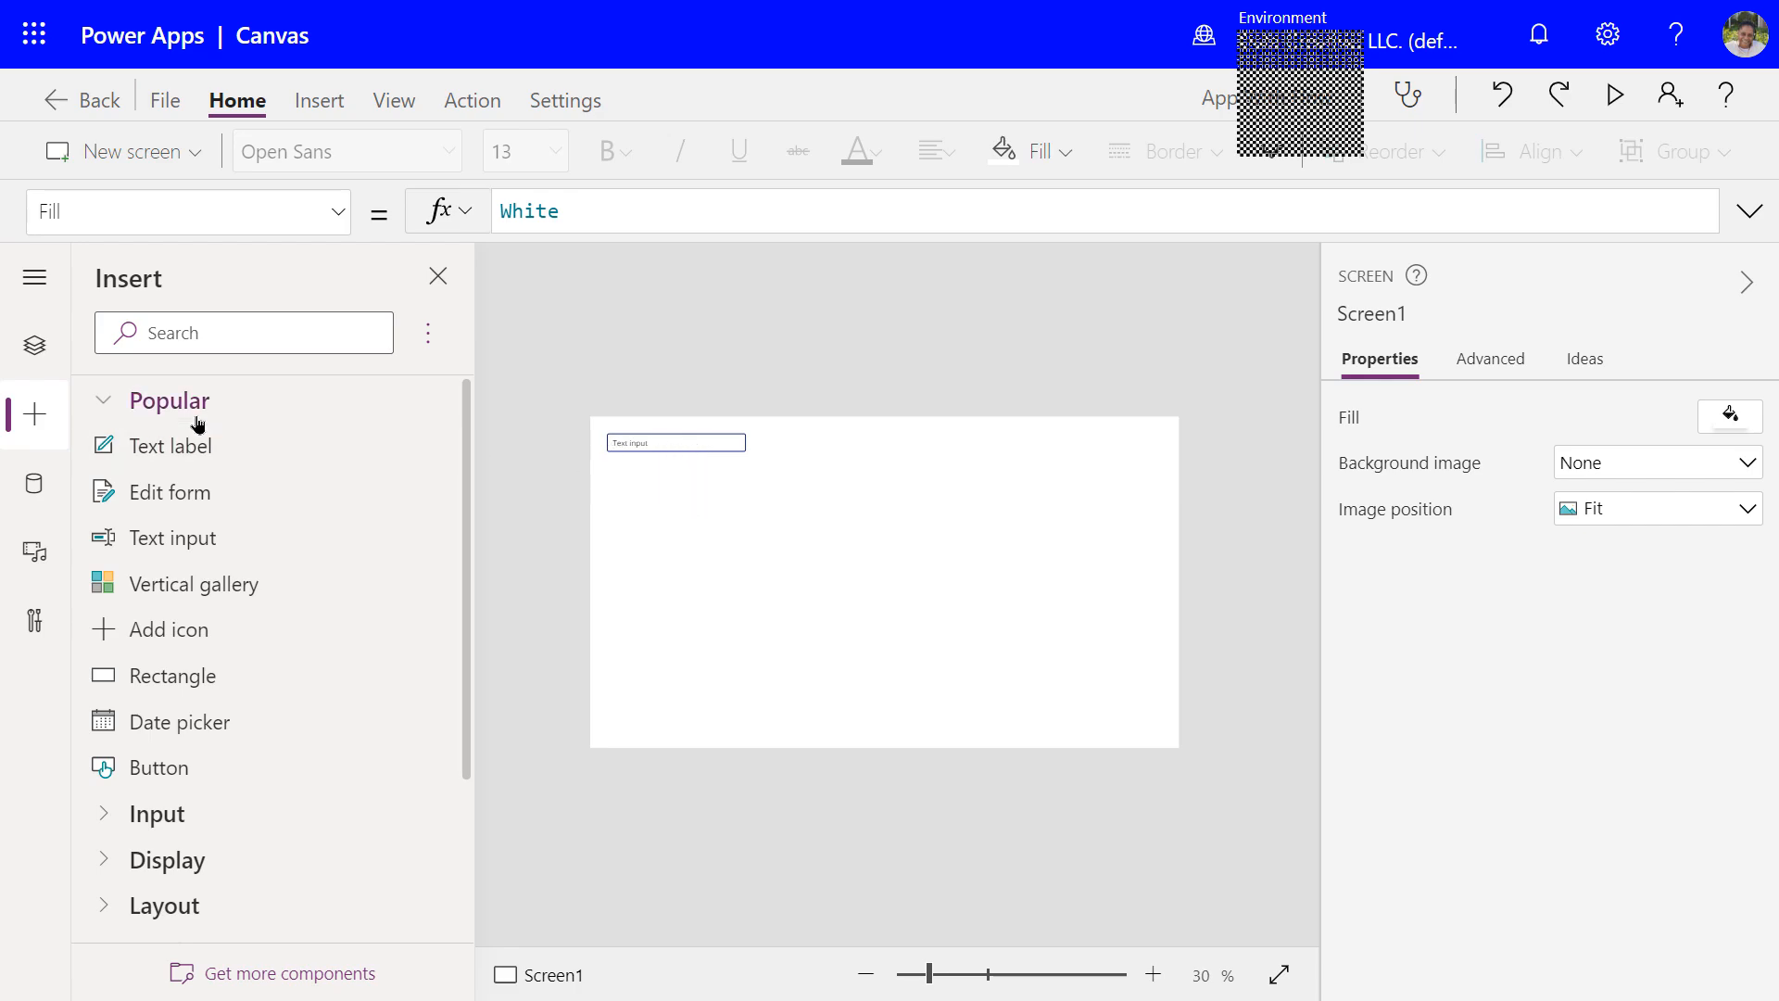
Insert Button1 and drag it below the text input on Screen1
{"action": "left_click", "coordinate": [179, 771]}
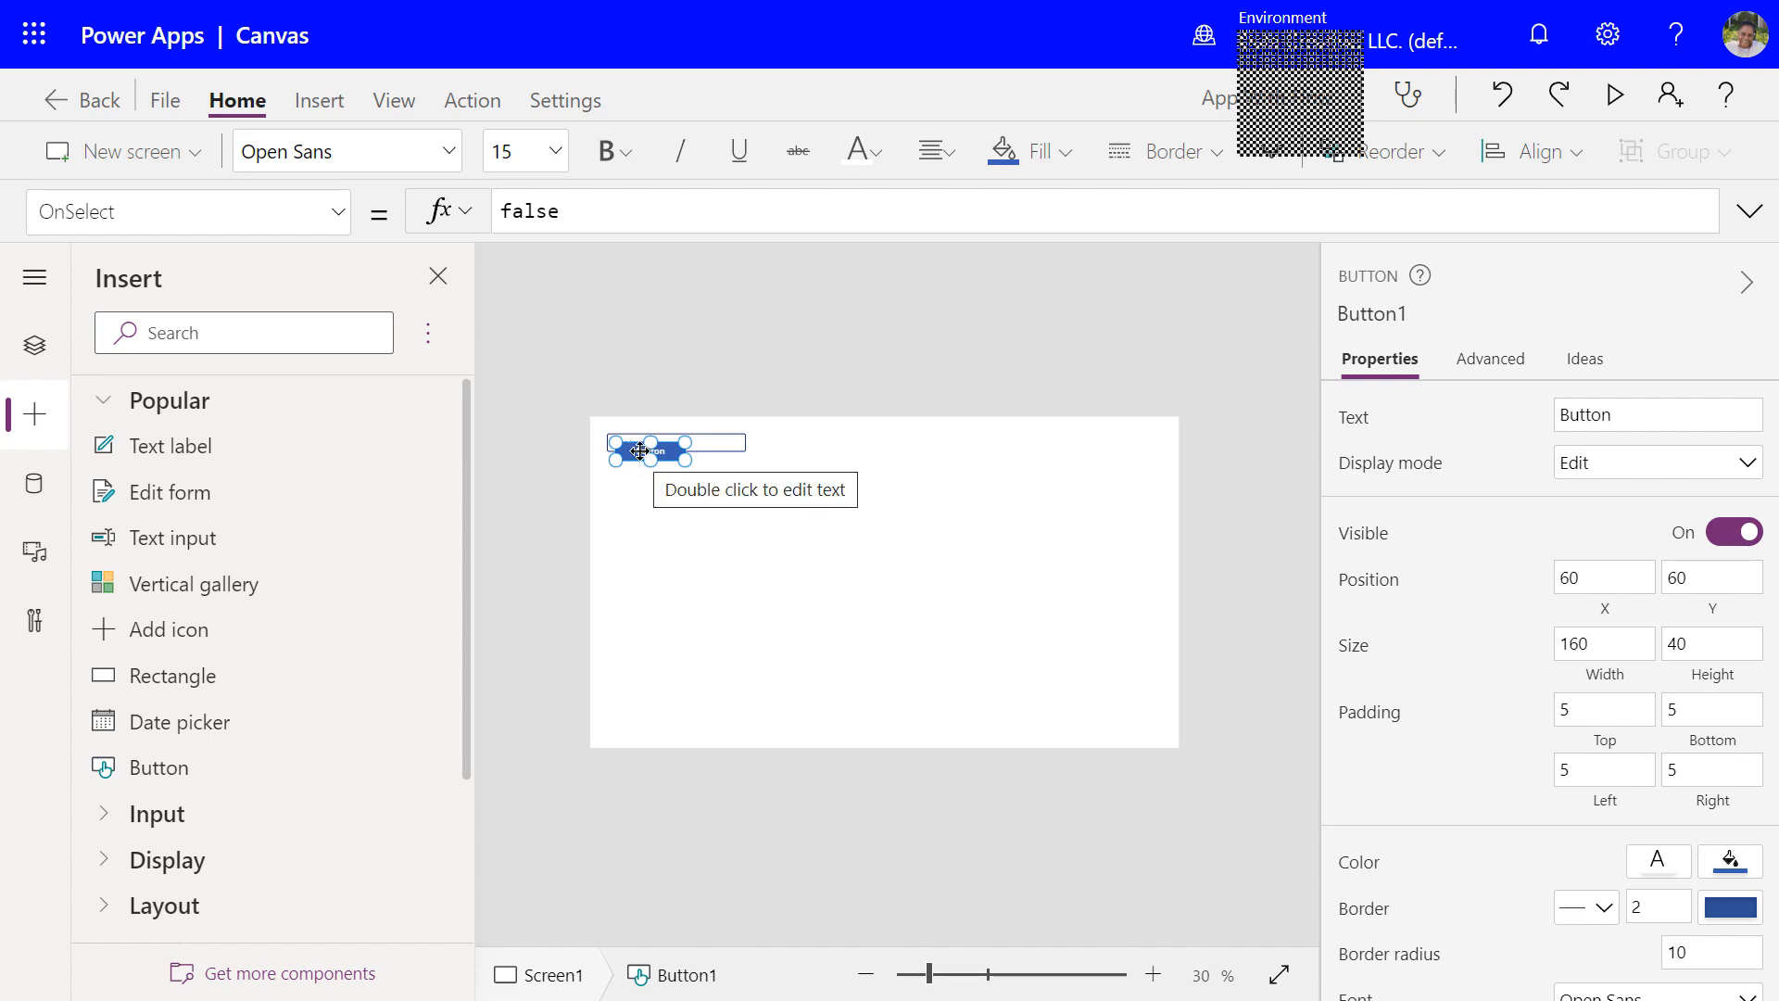
{"action": "left_click_drag", "start_coordinate": [640, 451], "coordinate": [635, 513]}
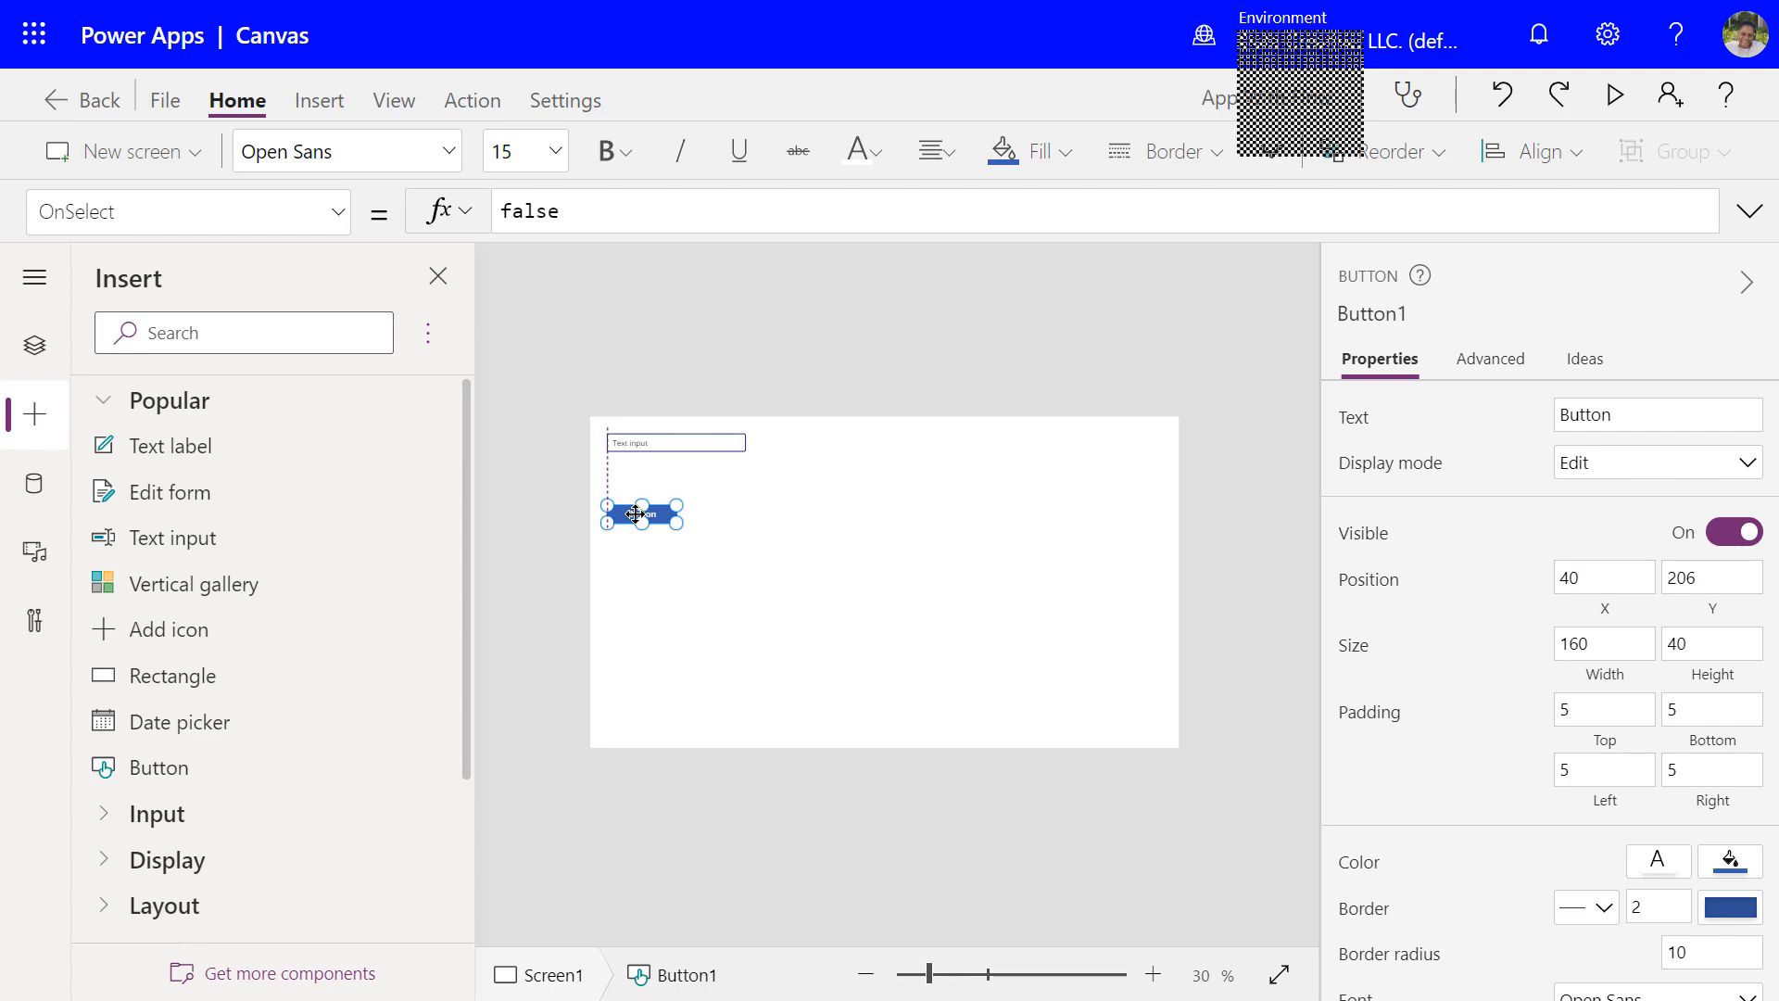
{"action": "left_click_drag", "start_coordinate": [635, 514], "coordinate": [635, 513]}
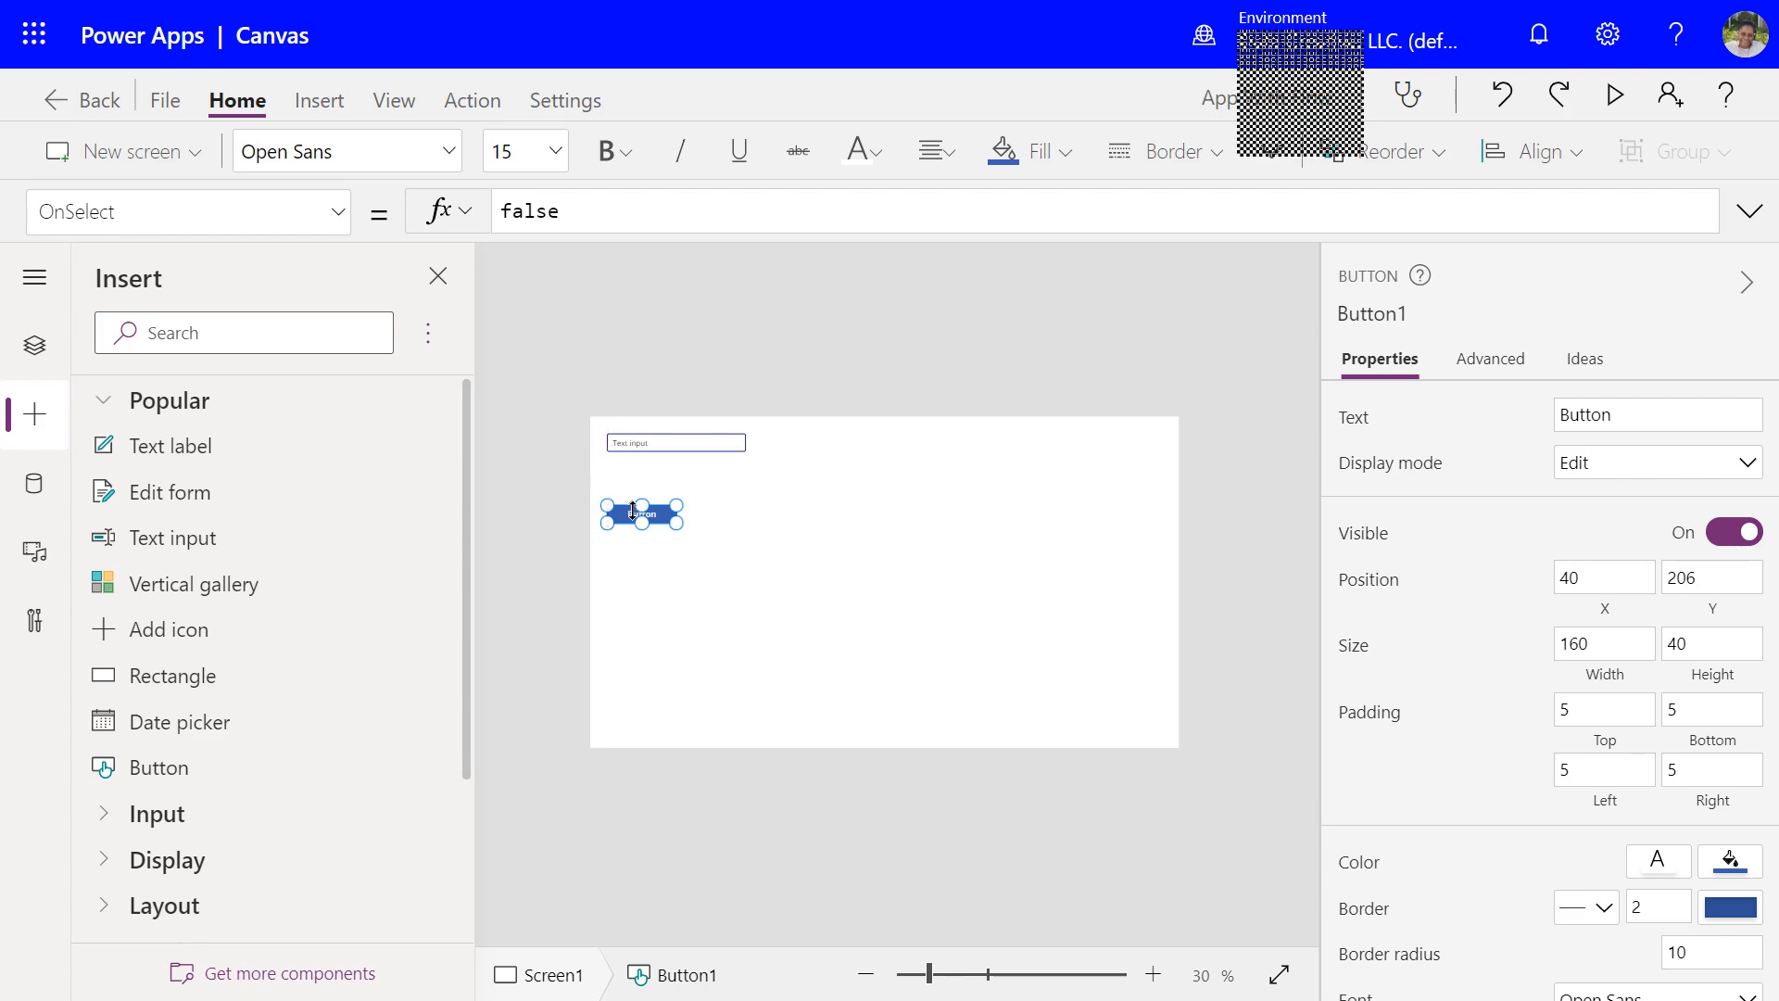
{"action": "left_click", "coordinate": [883, 623]}
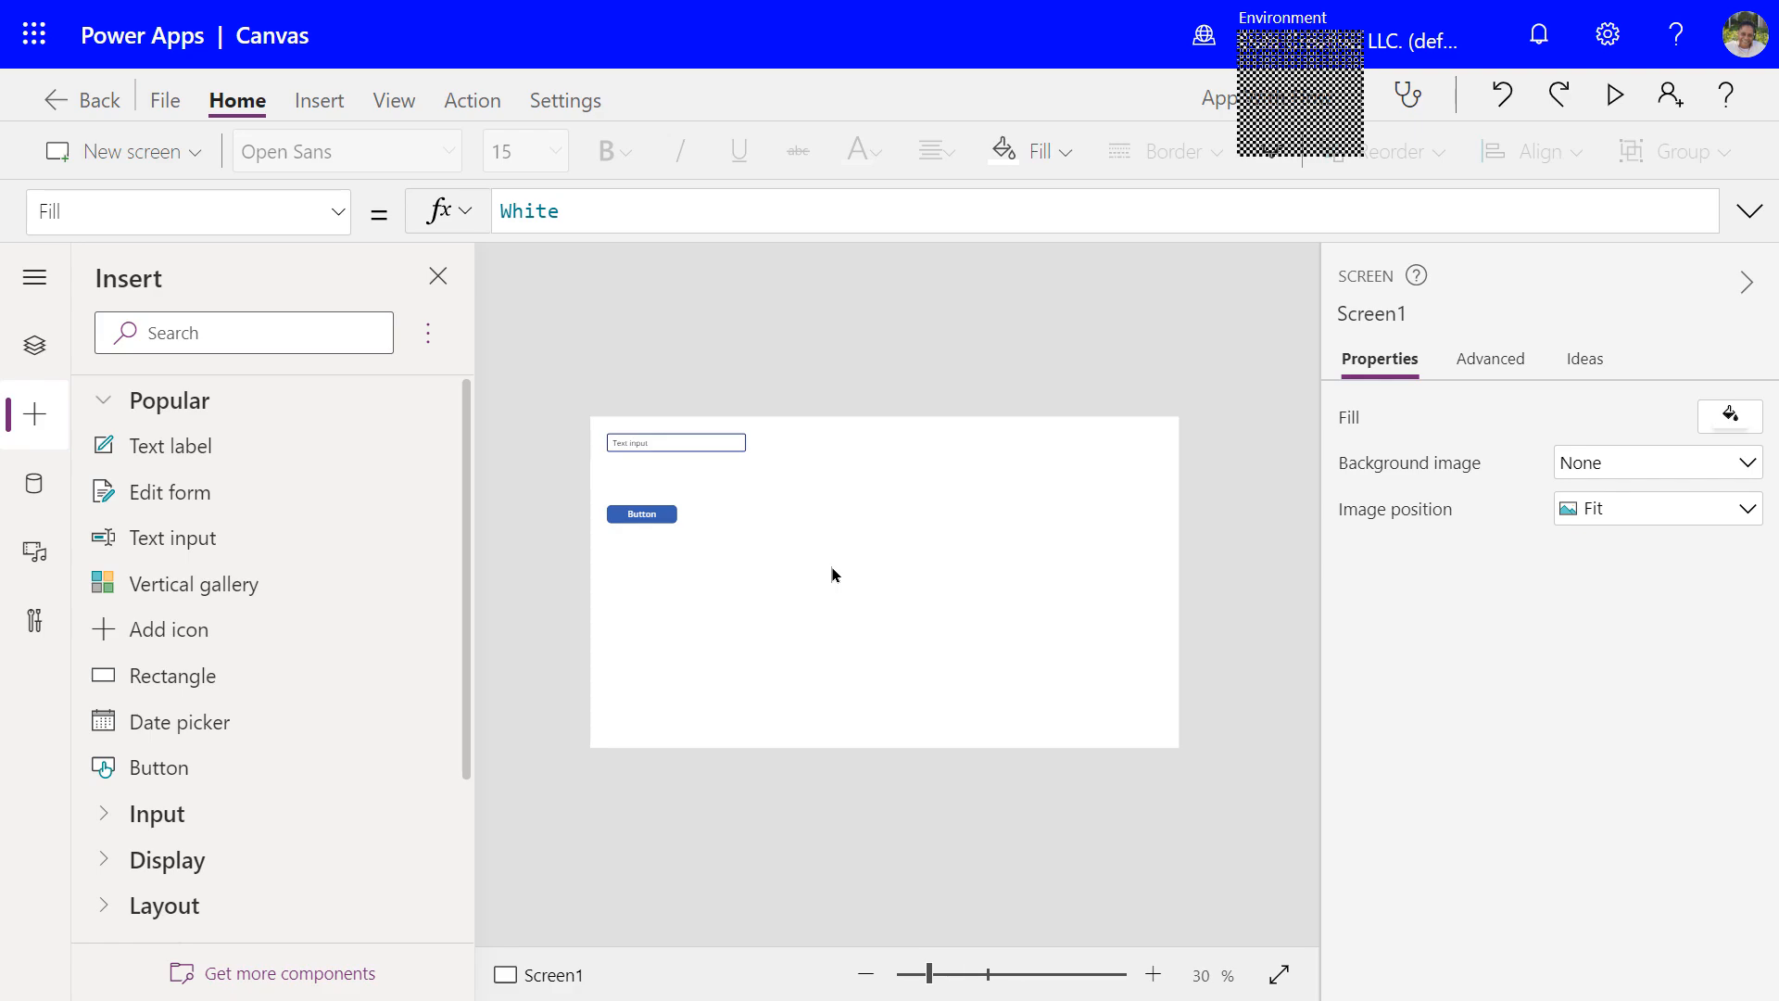
{"action": "left_click", "coordinate": [467, 112]}
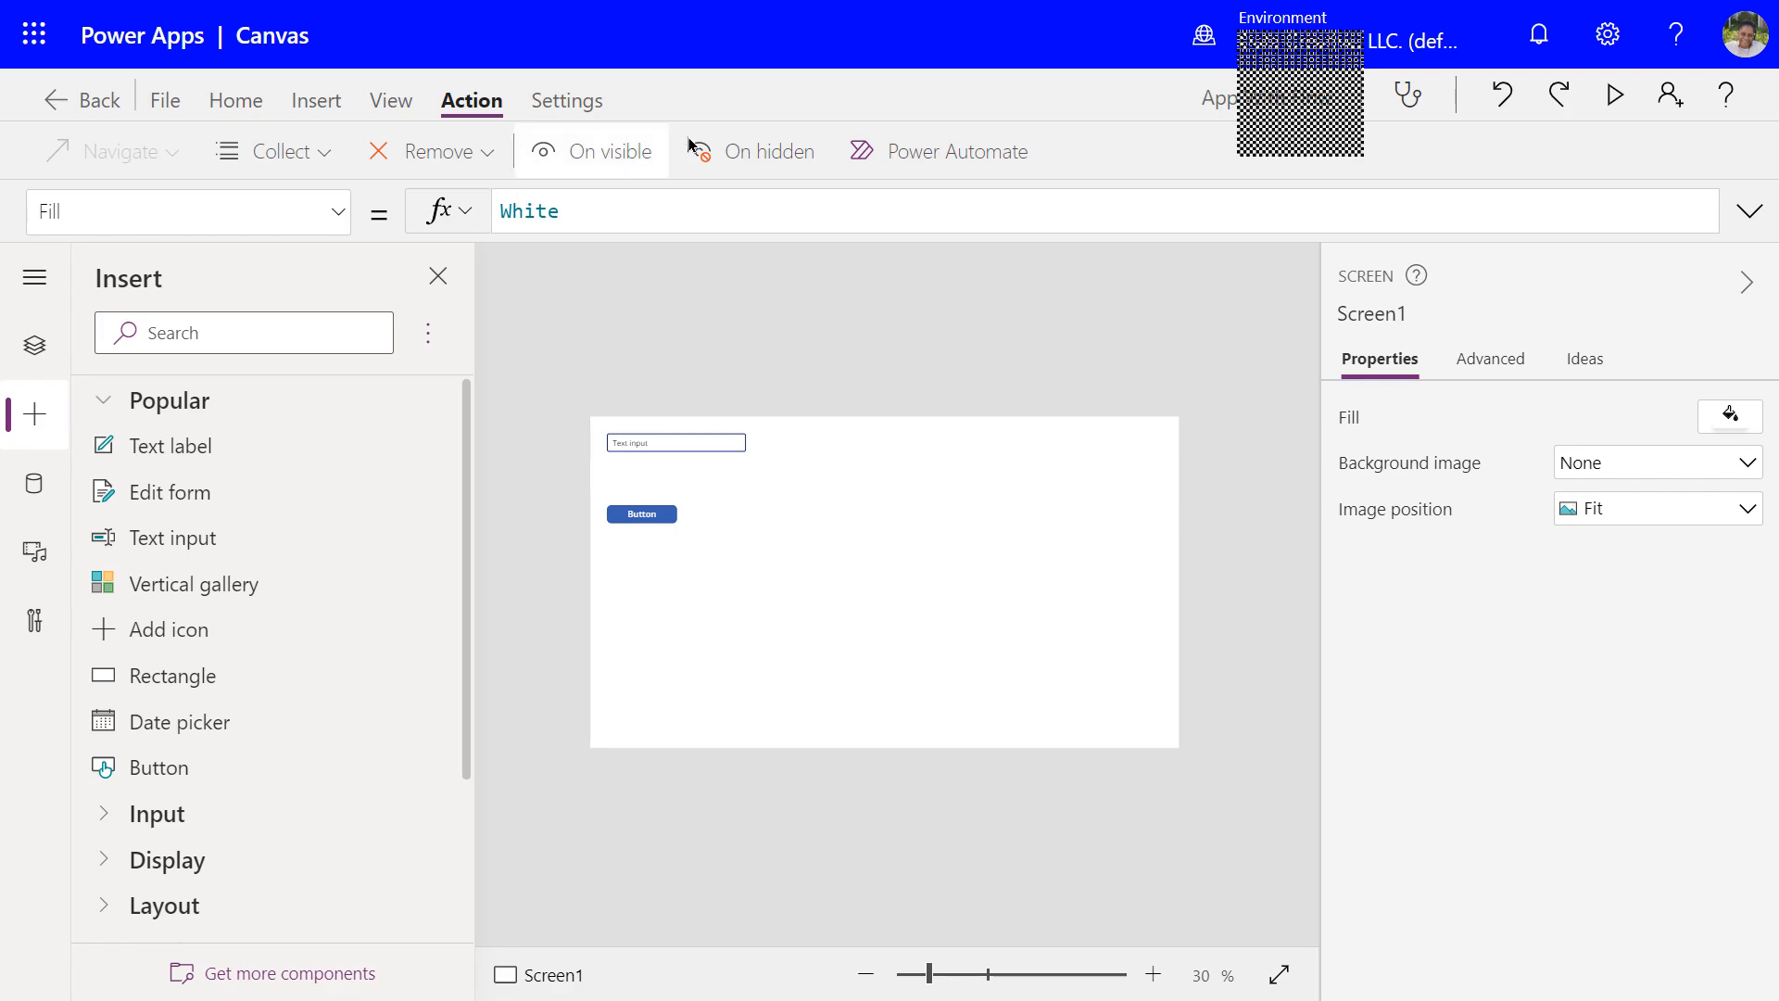
Add the InApp flow to the app from the Power Automate list of available flows
{"action": "left_click", "coordinate": [897, 154]}
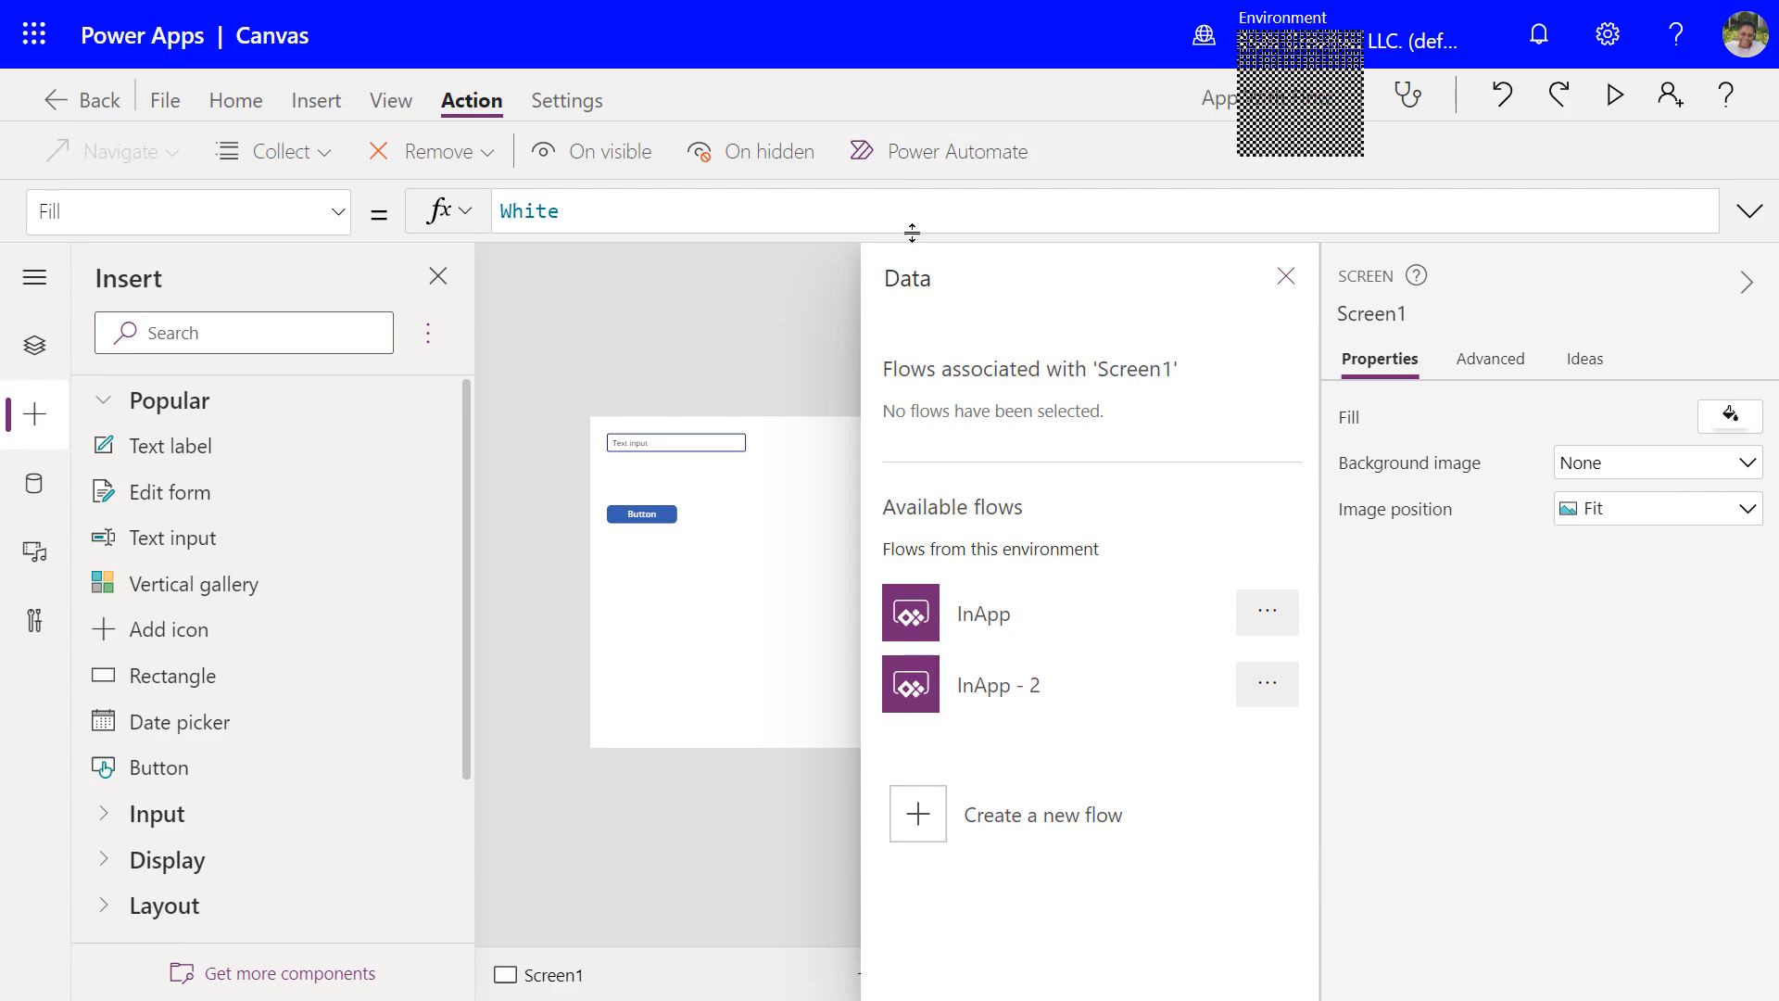
{"action": "left_click", "coordinate": [988, 631]}
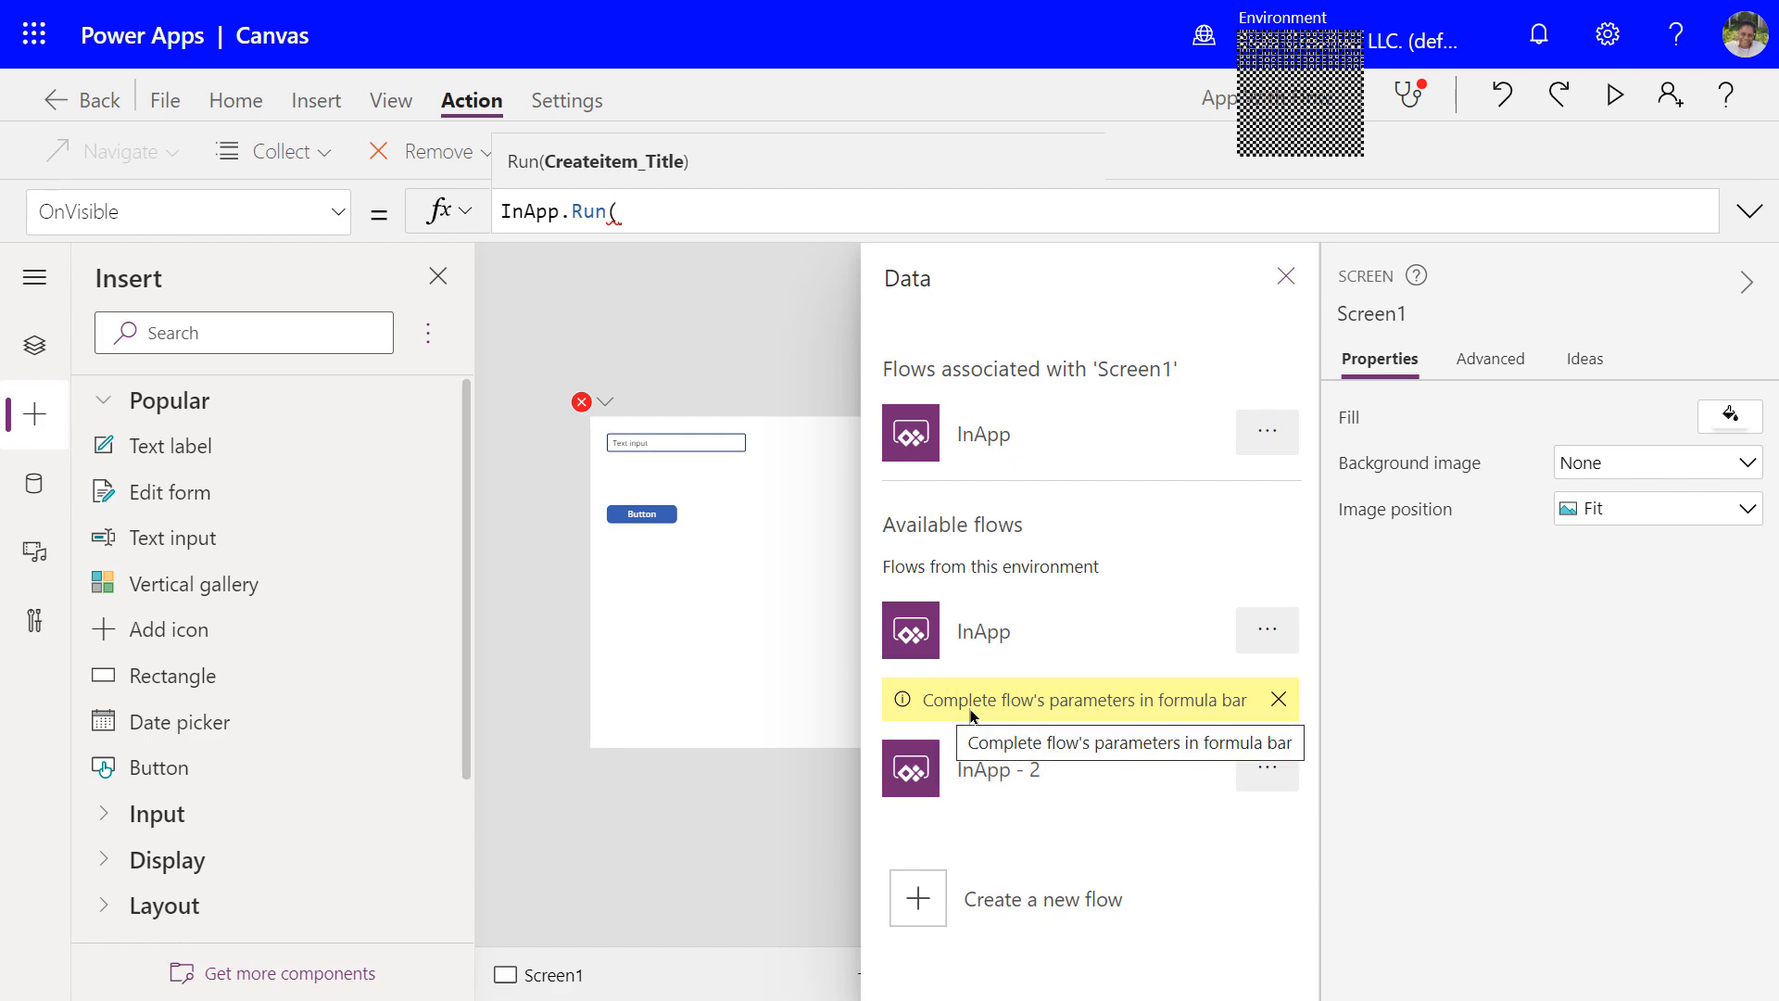
Delete the unfinished InApp.Run( call from Screen1's OnVisible formula, leaving it empty
{"action": "left_click", "coordinate": [632, 222]}
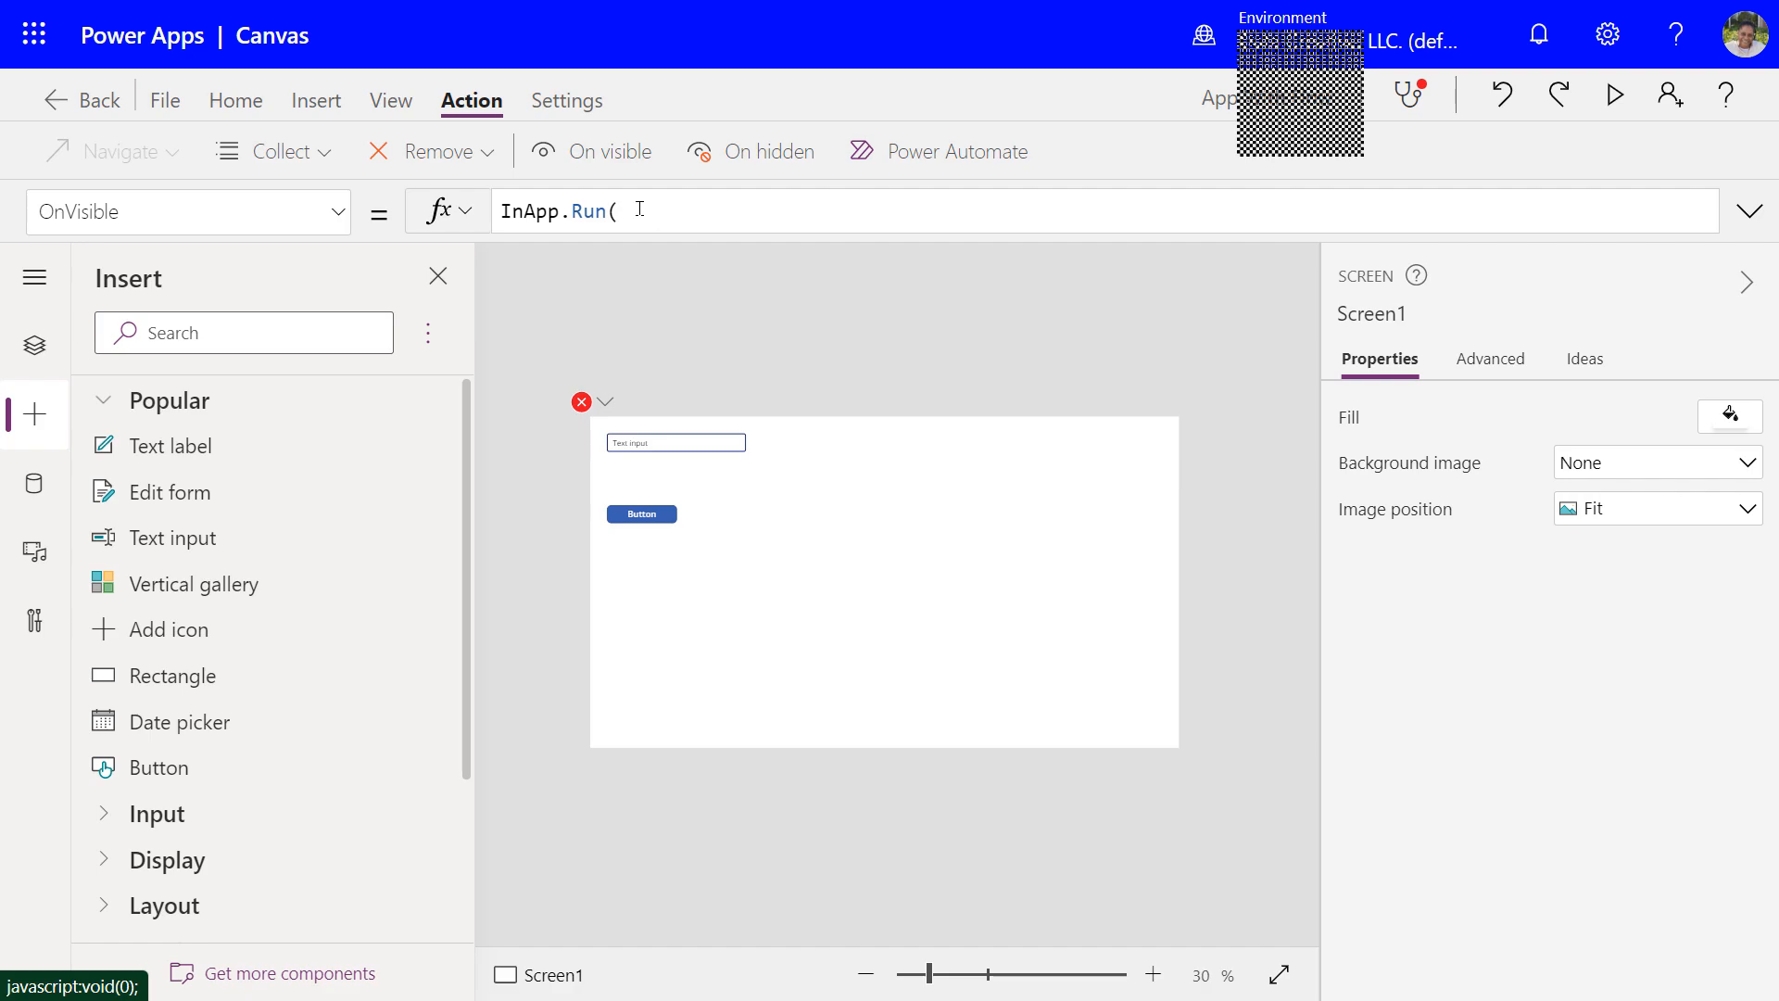
{"action": "left_click", "coordinate": [1482, 368]}
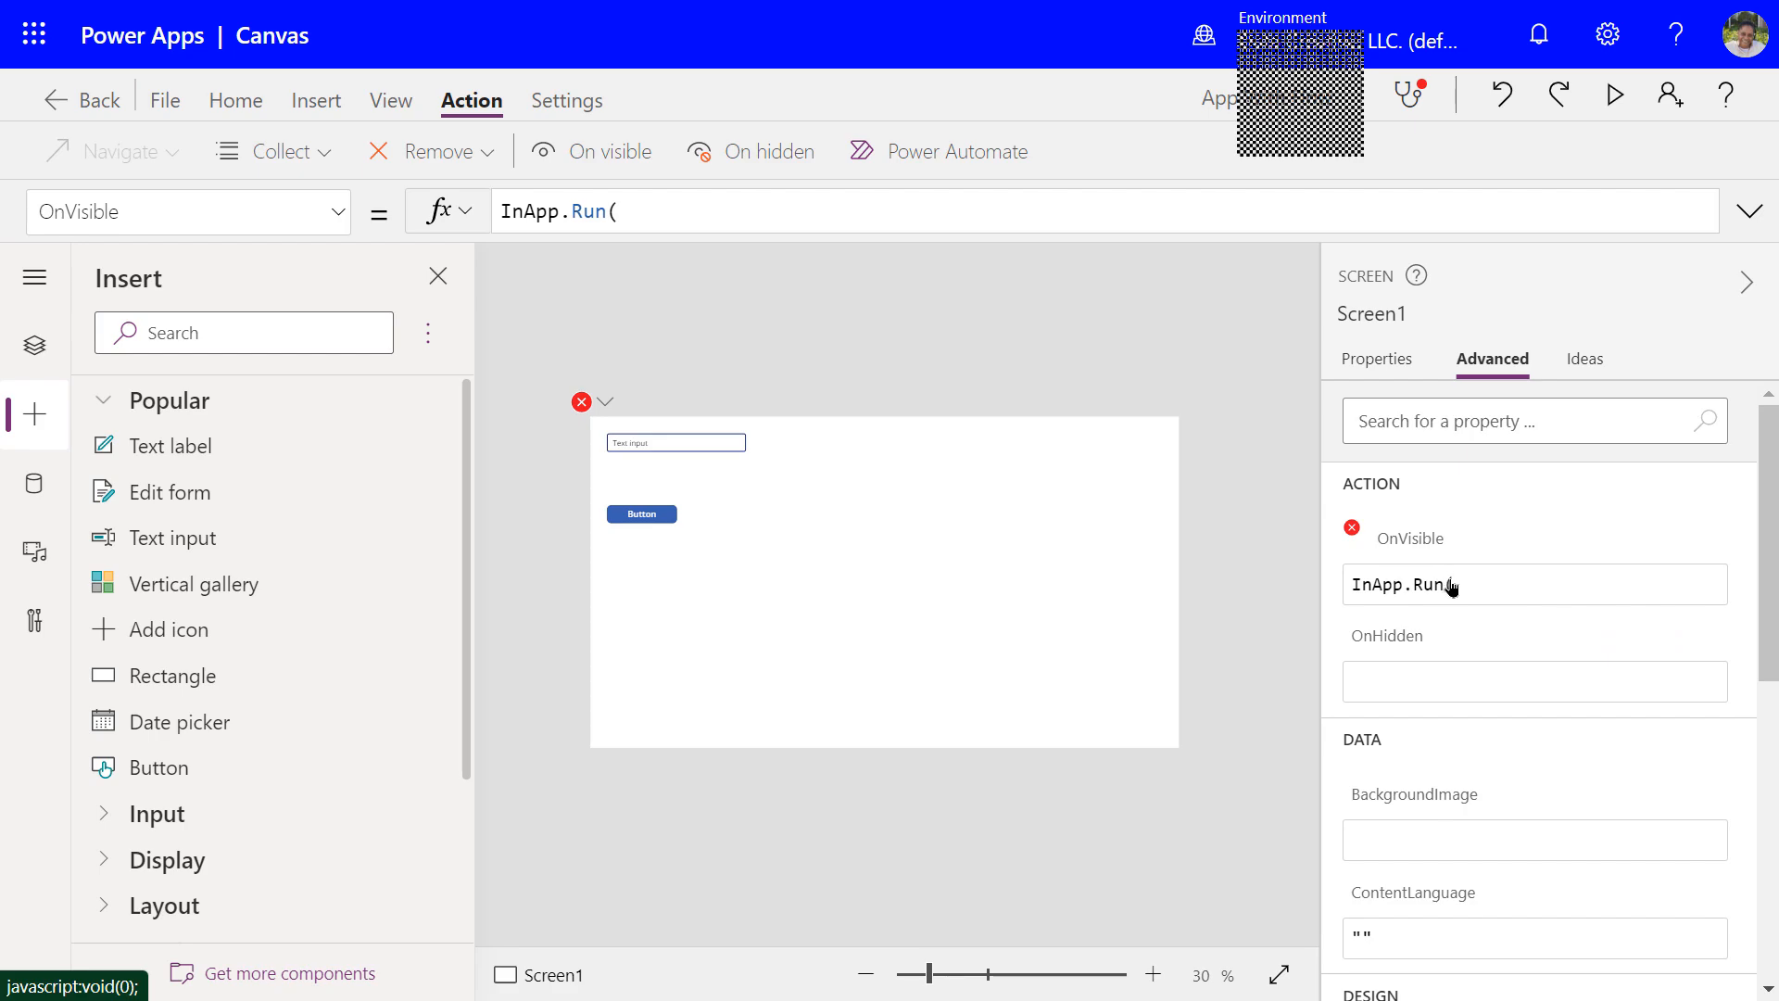
{"action": "left_click_drag", "start_coordinate": [665, 211], "coordinate": [496, 211]}
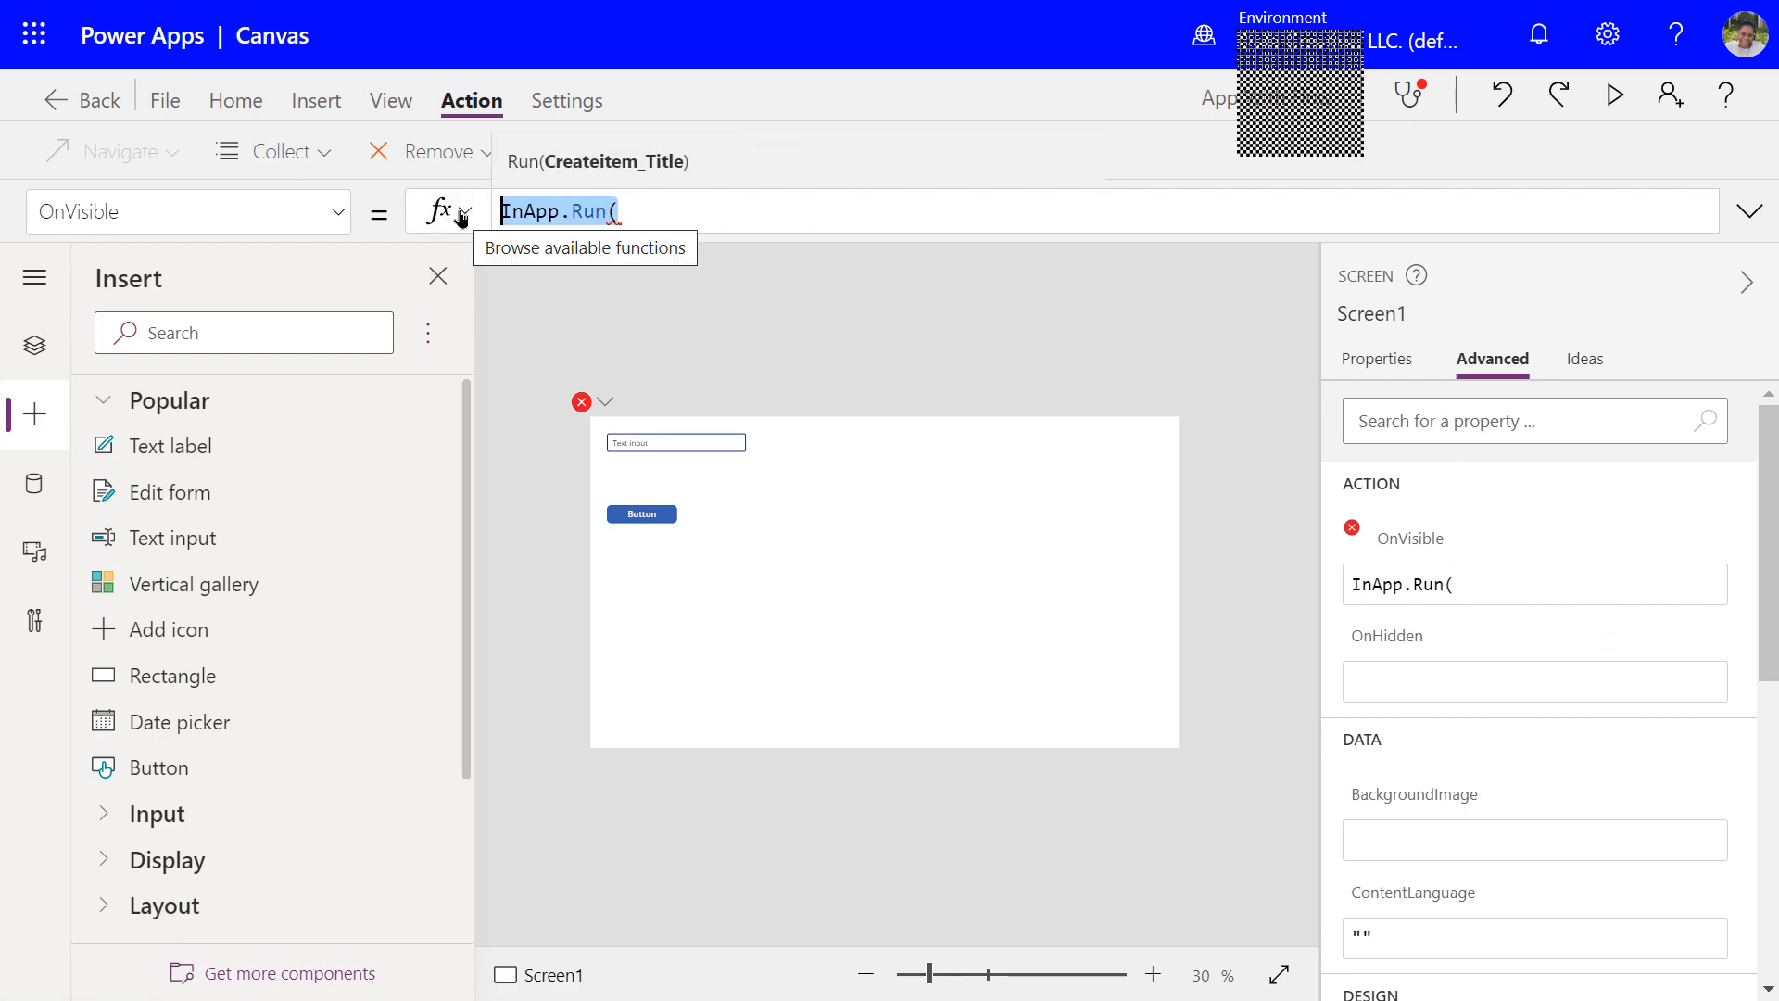
{"action": "key", "text": "BackSpace"}
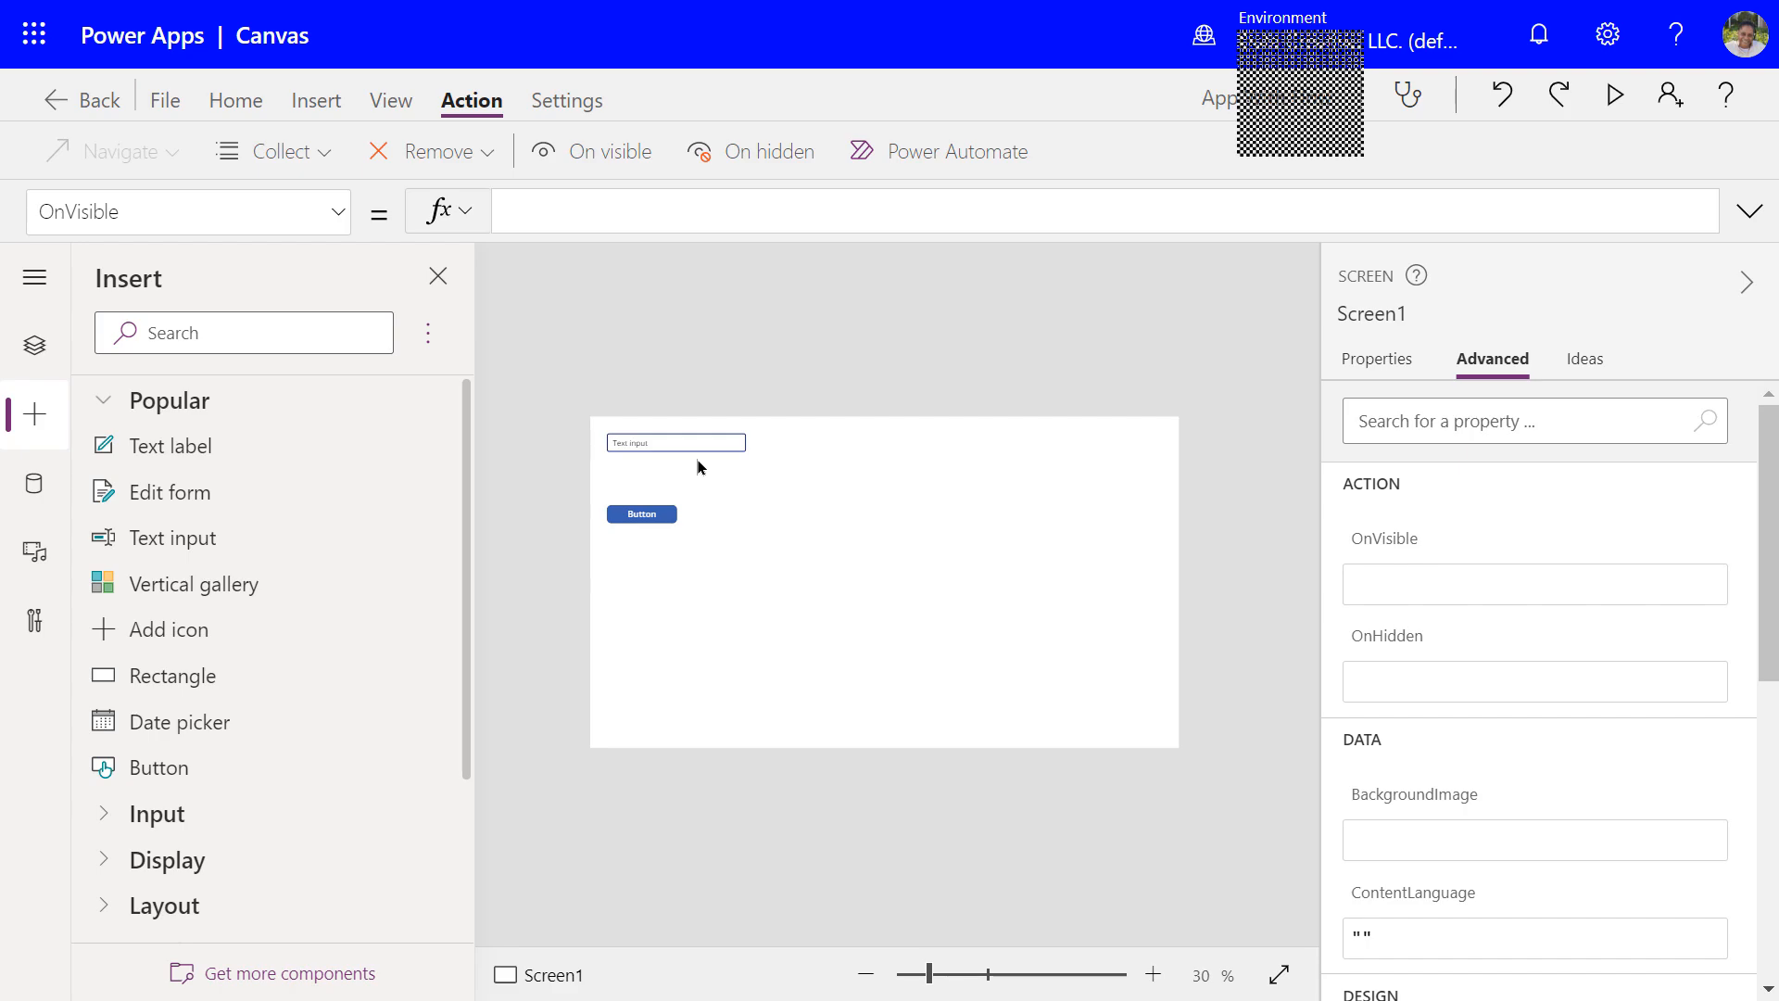
{"action": "left_click", "coordinate": [673, 443]}
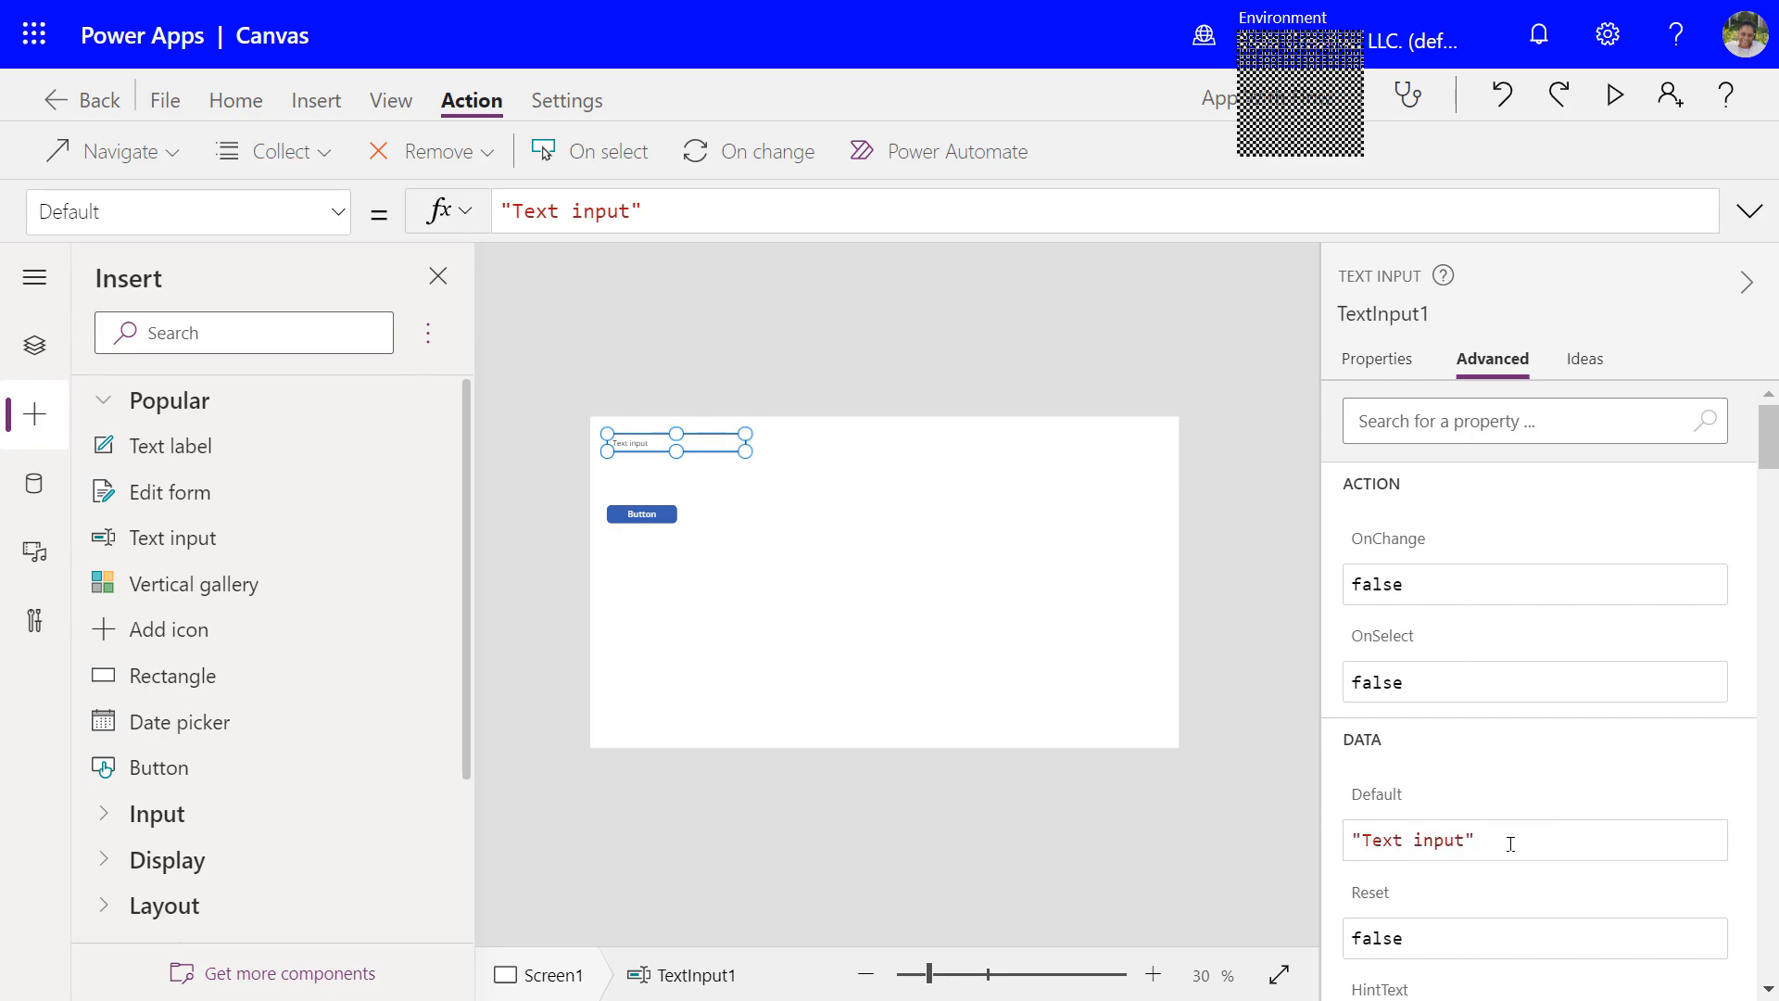
Change TextInput1's Default text from 'Text input' to 'Enter Asset Title'
{"action": "left_click", "coordinate": [630, 213]}
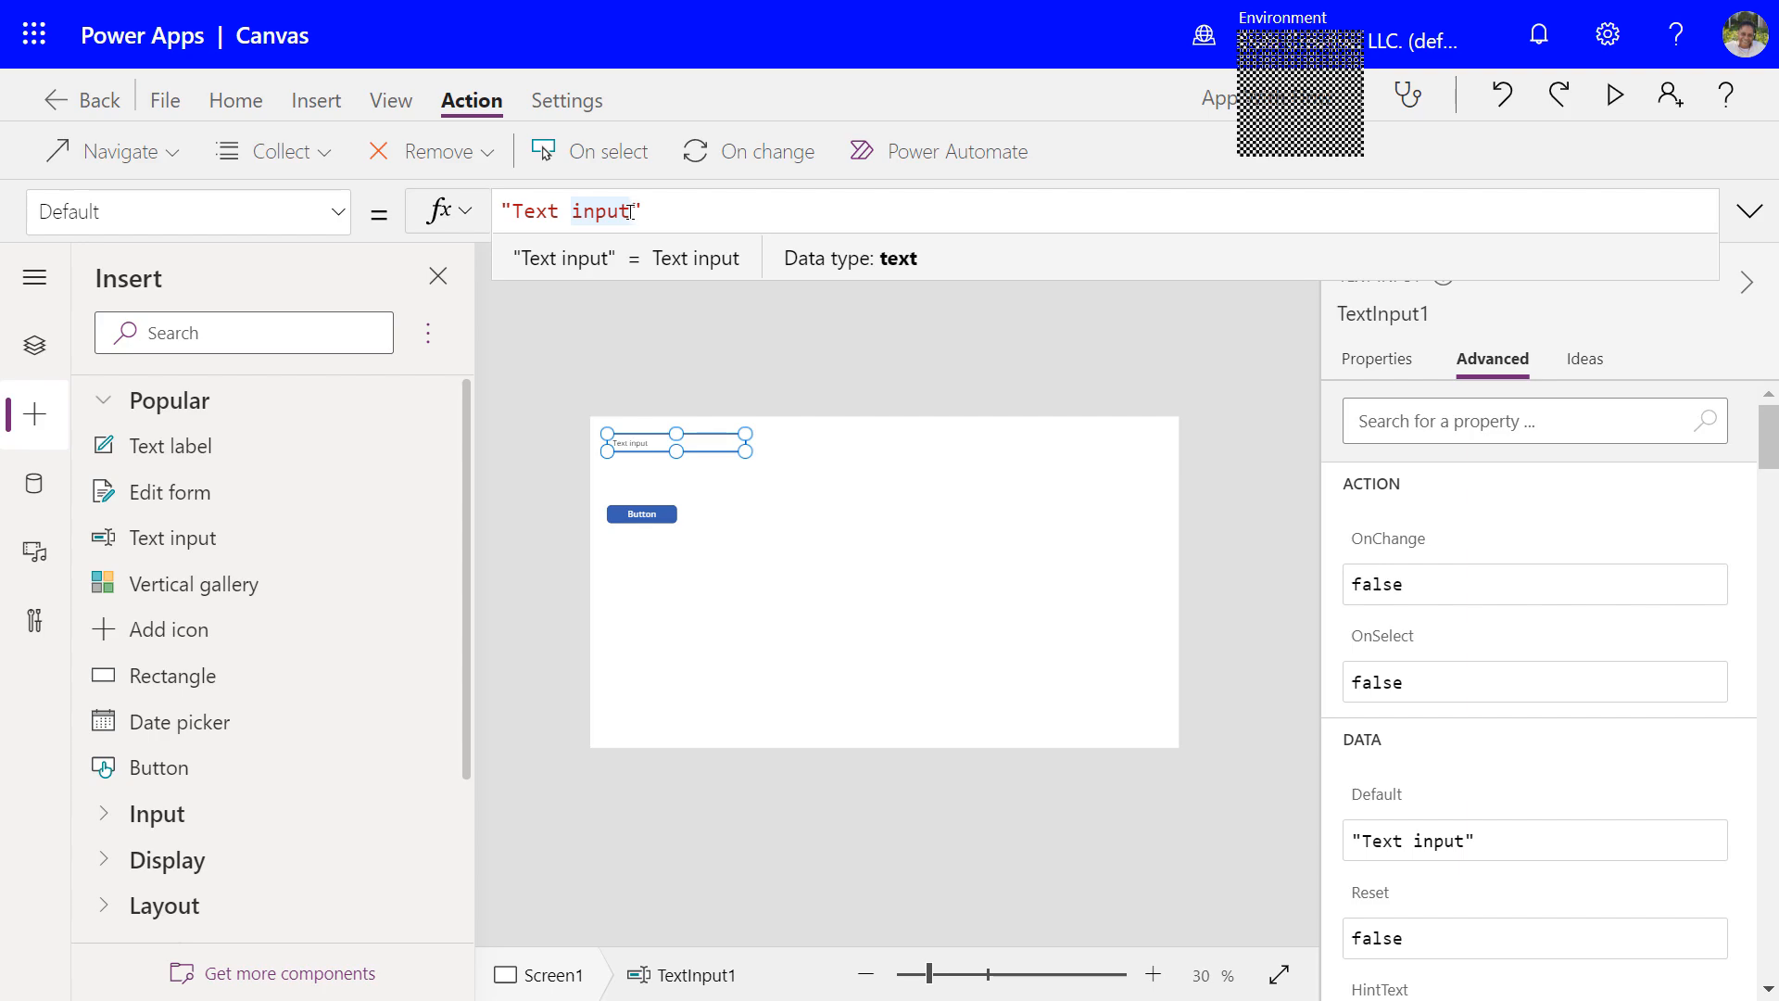
{"action": "left_click_drag", "start_coordinate": [632, 212], "coordinate": [512, 213]}
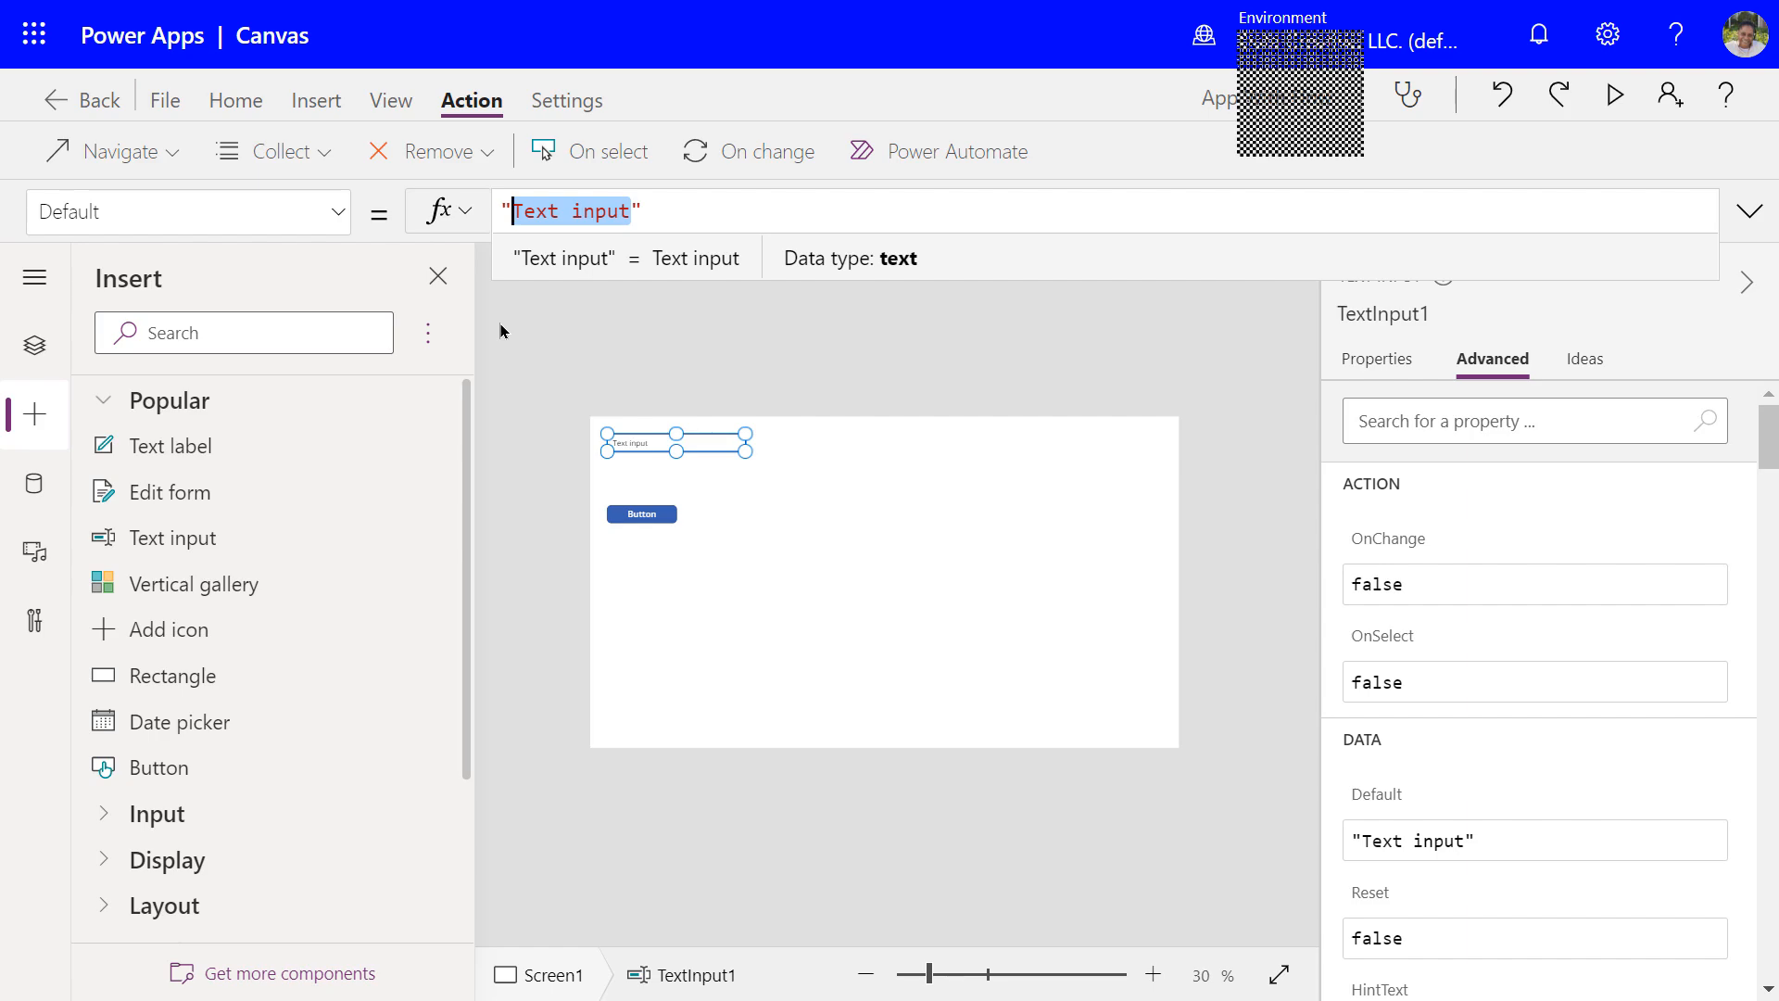
{"action": "type", "text": "E"}
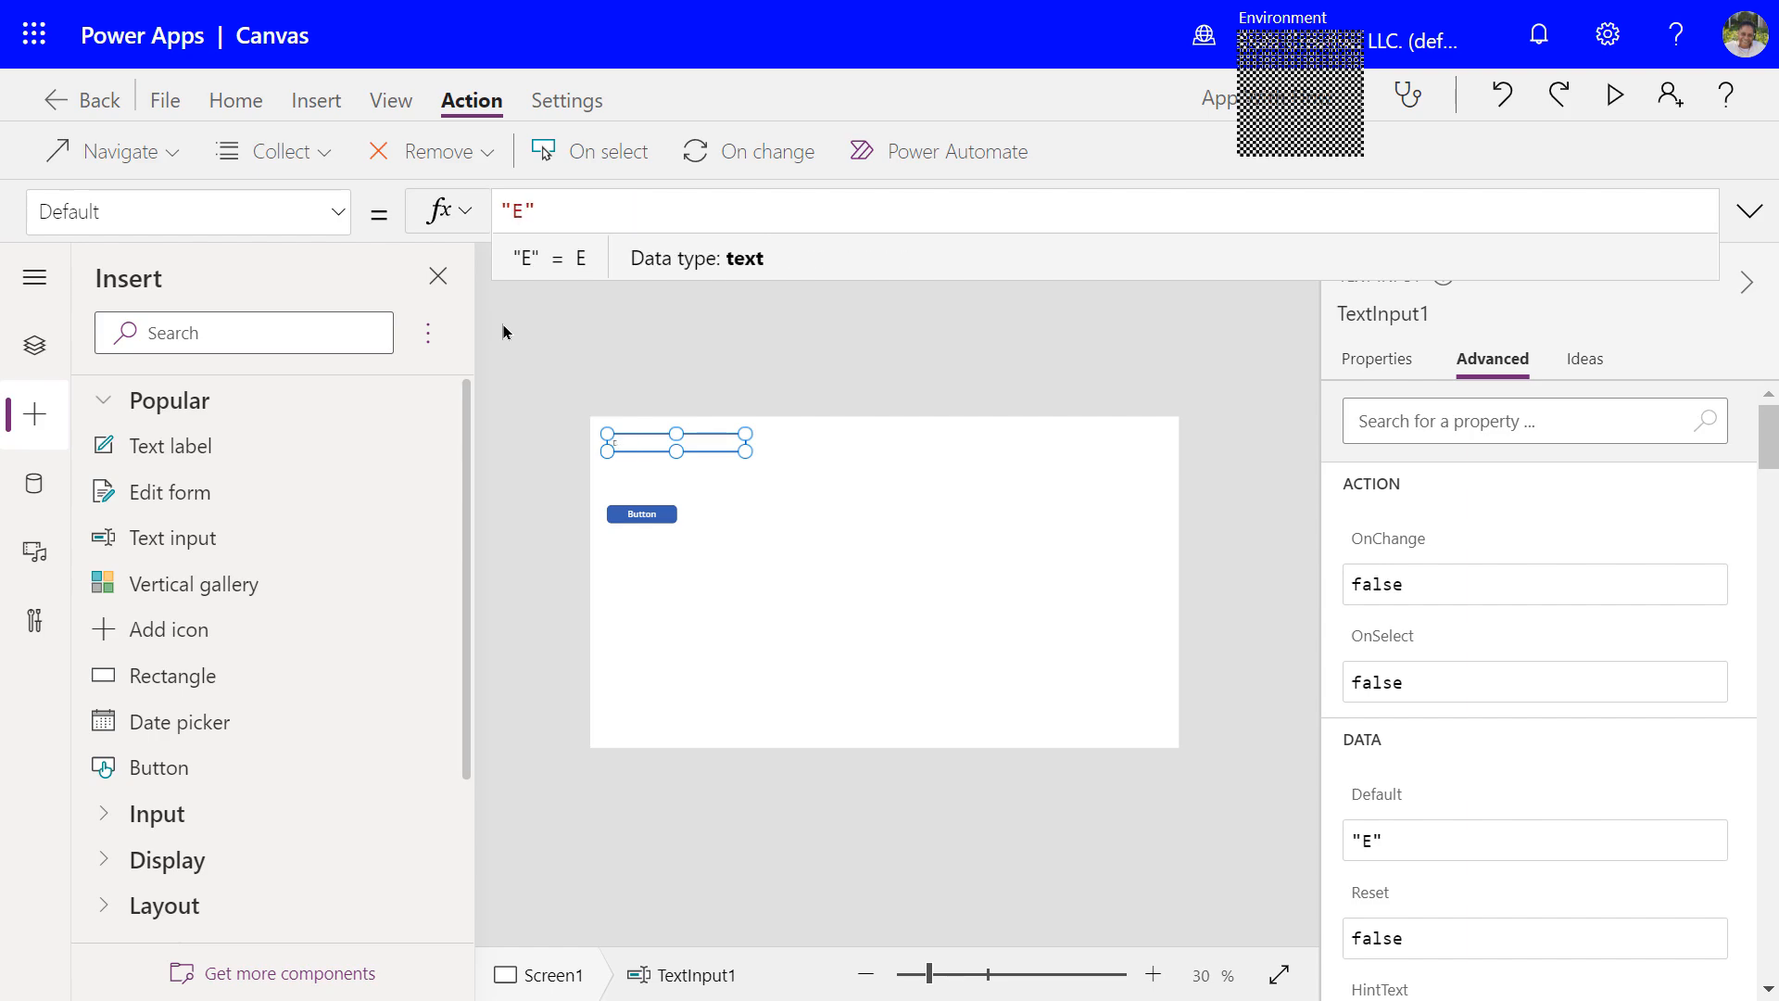
{"action": "type", "text": "nter Asset T"}
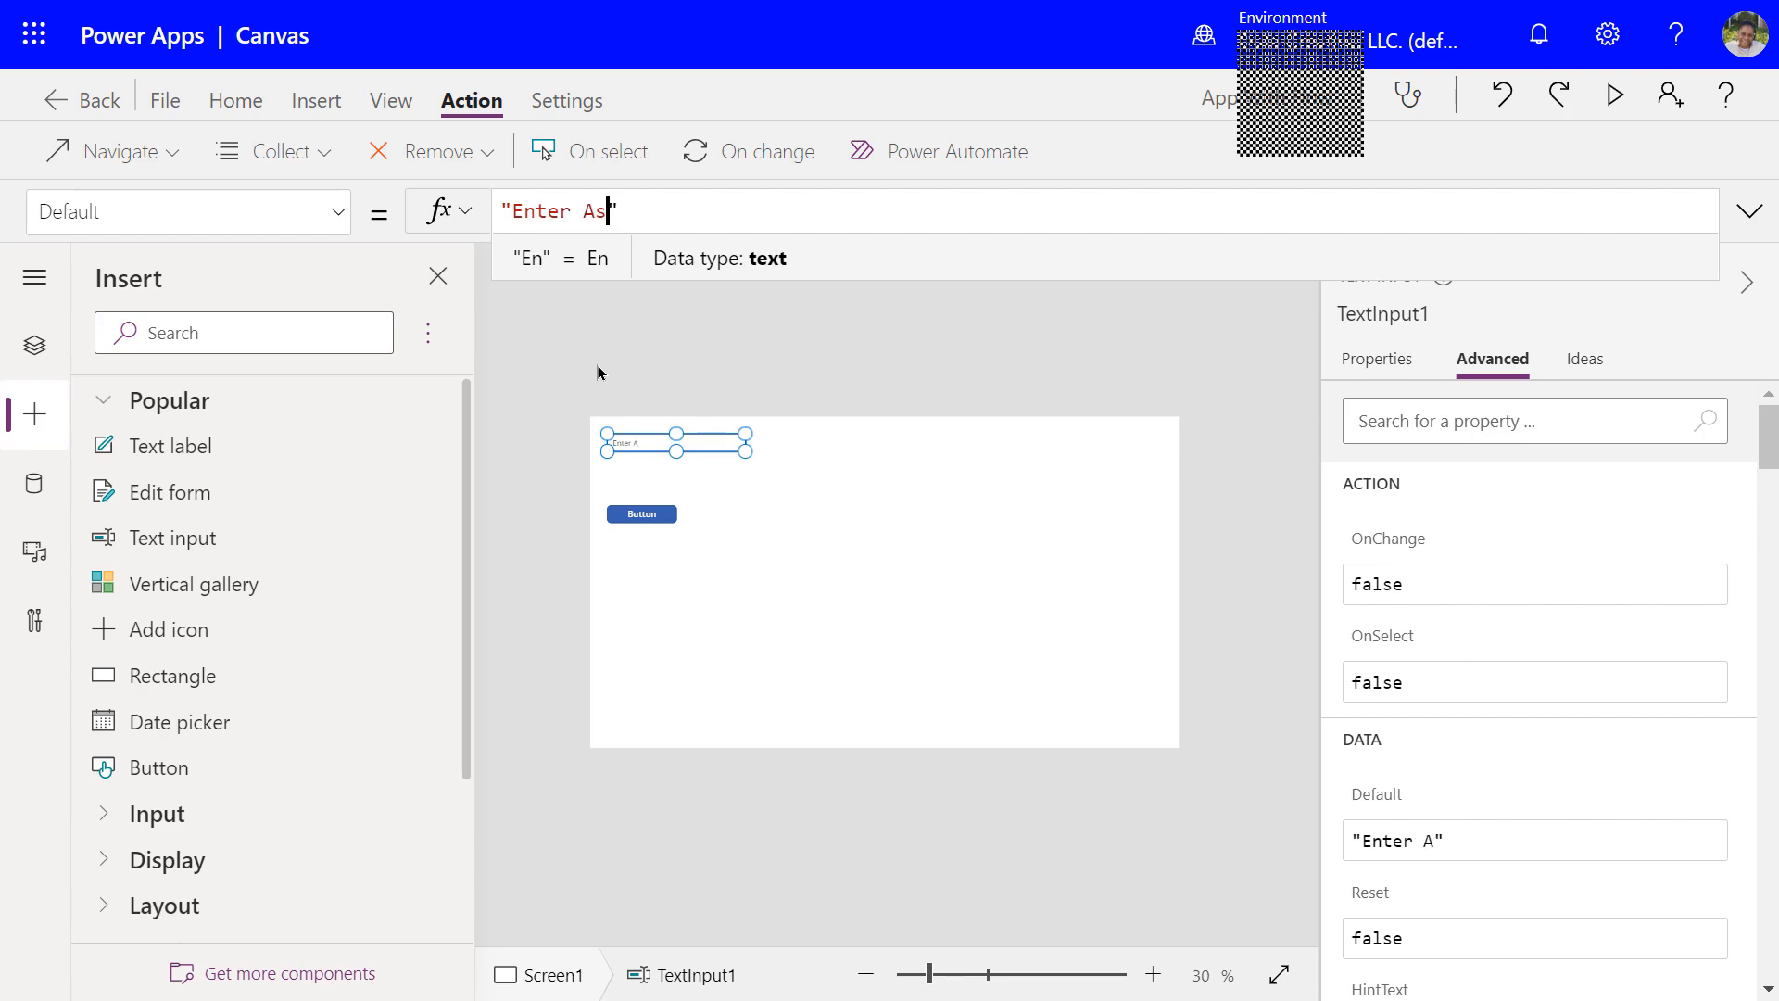
{"action": "type", "text": "itle"}
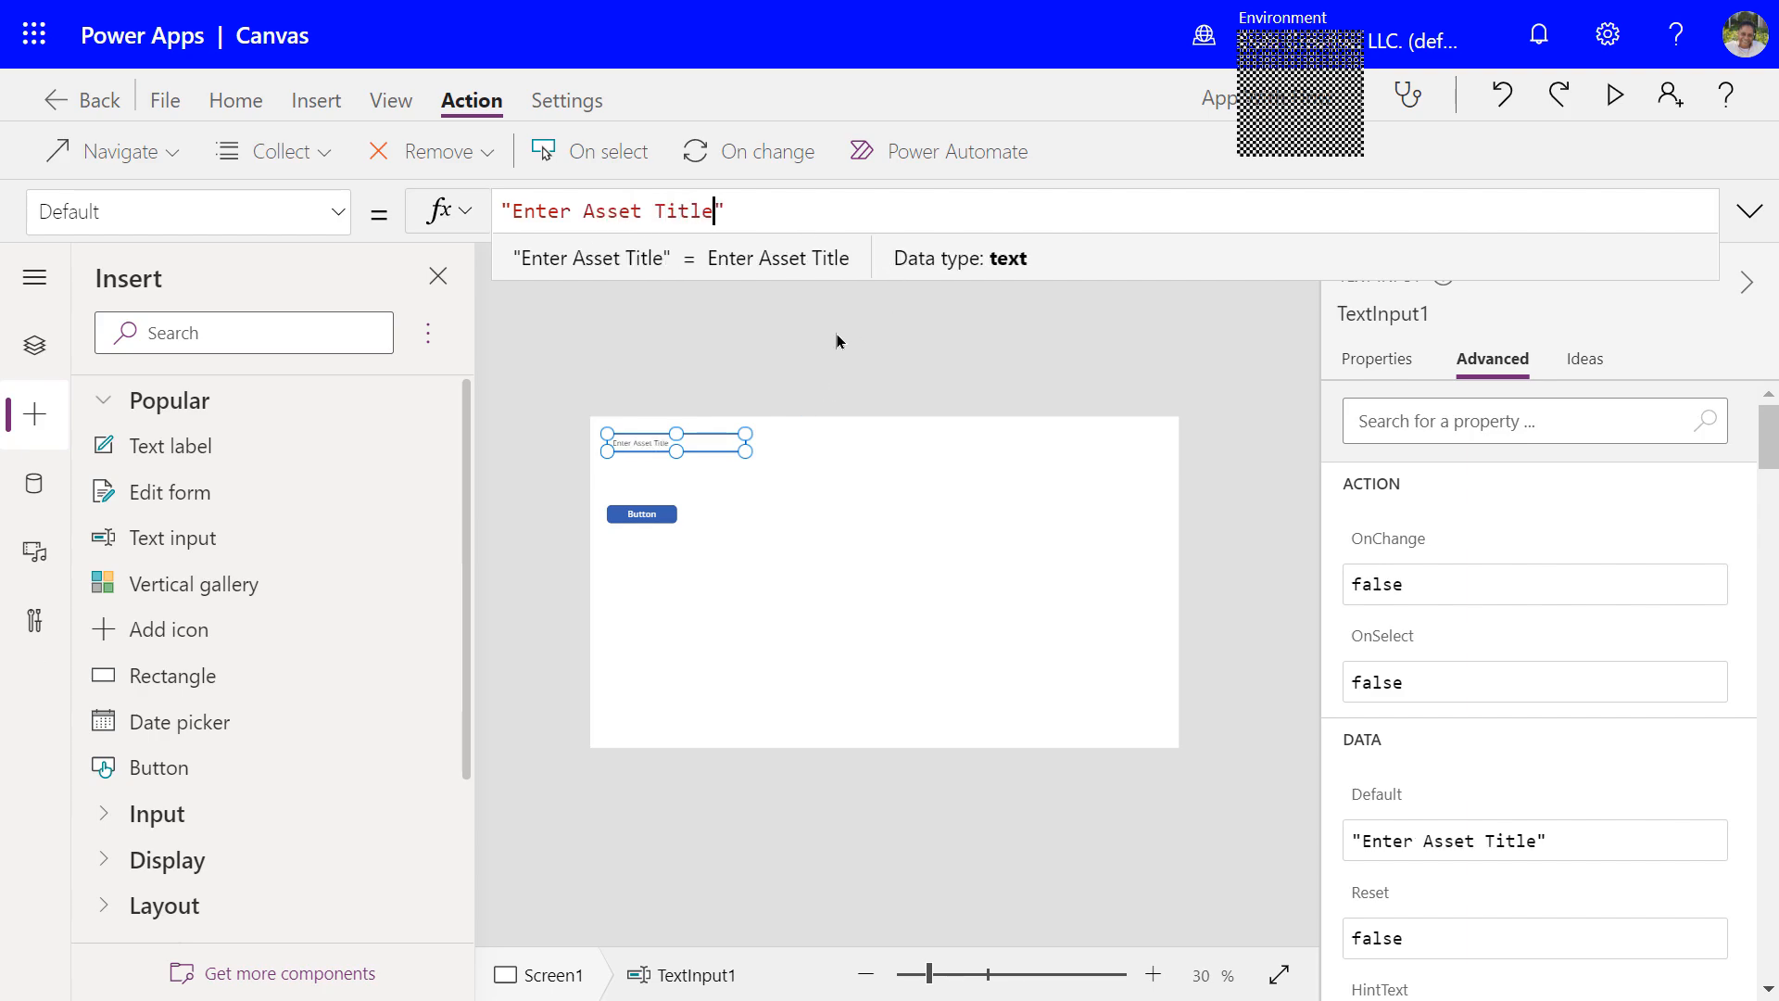
{"action": "left_click", "coordinate": [801, 333]}
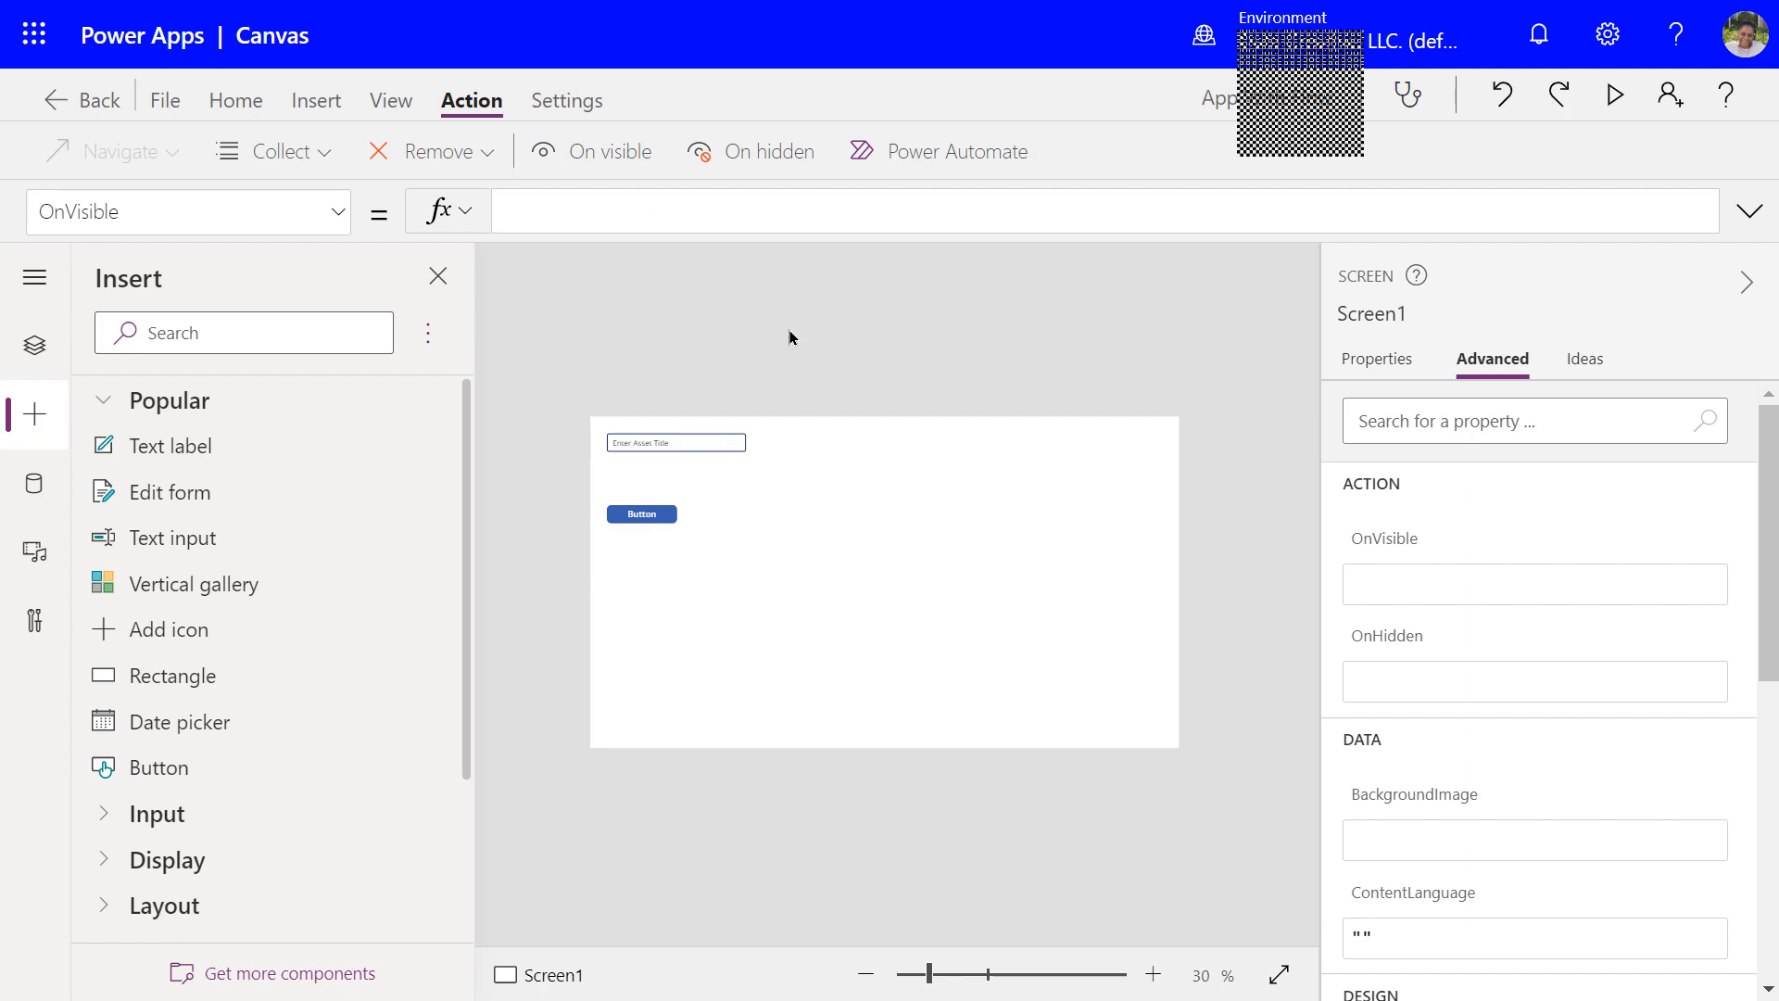
Change Button1's label from 'Button' to 'Create Asset', removing the stray line break
{"action": "left_click", "coordinate": [684, 441]}
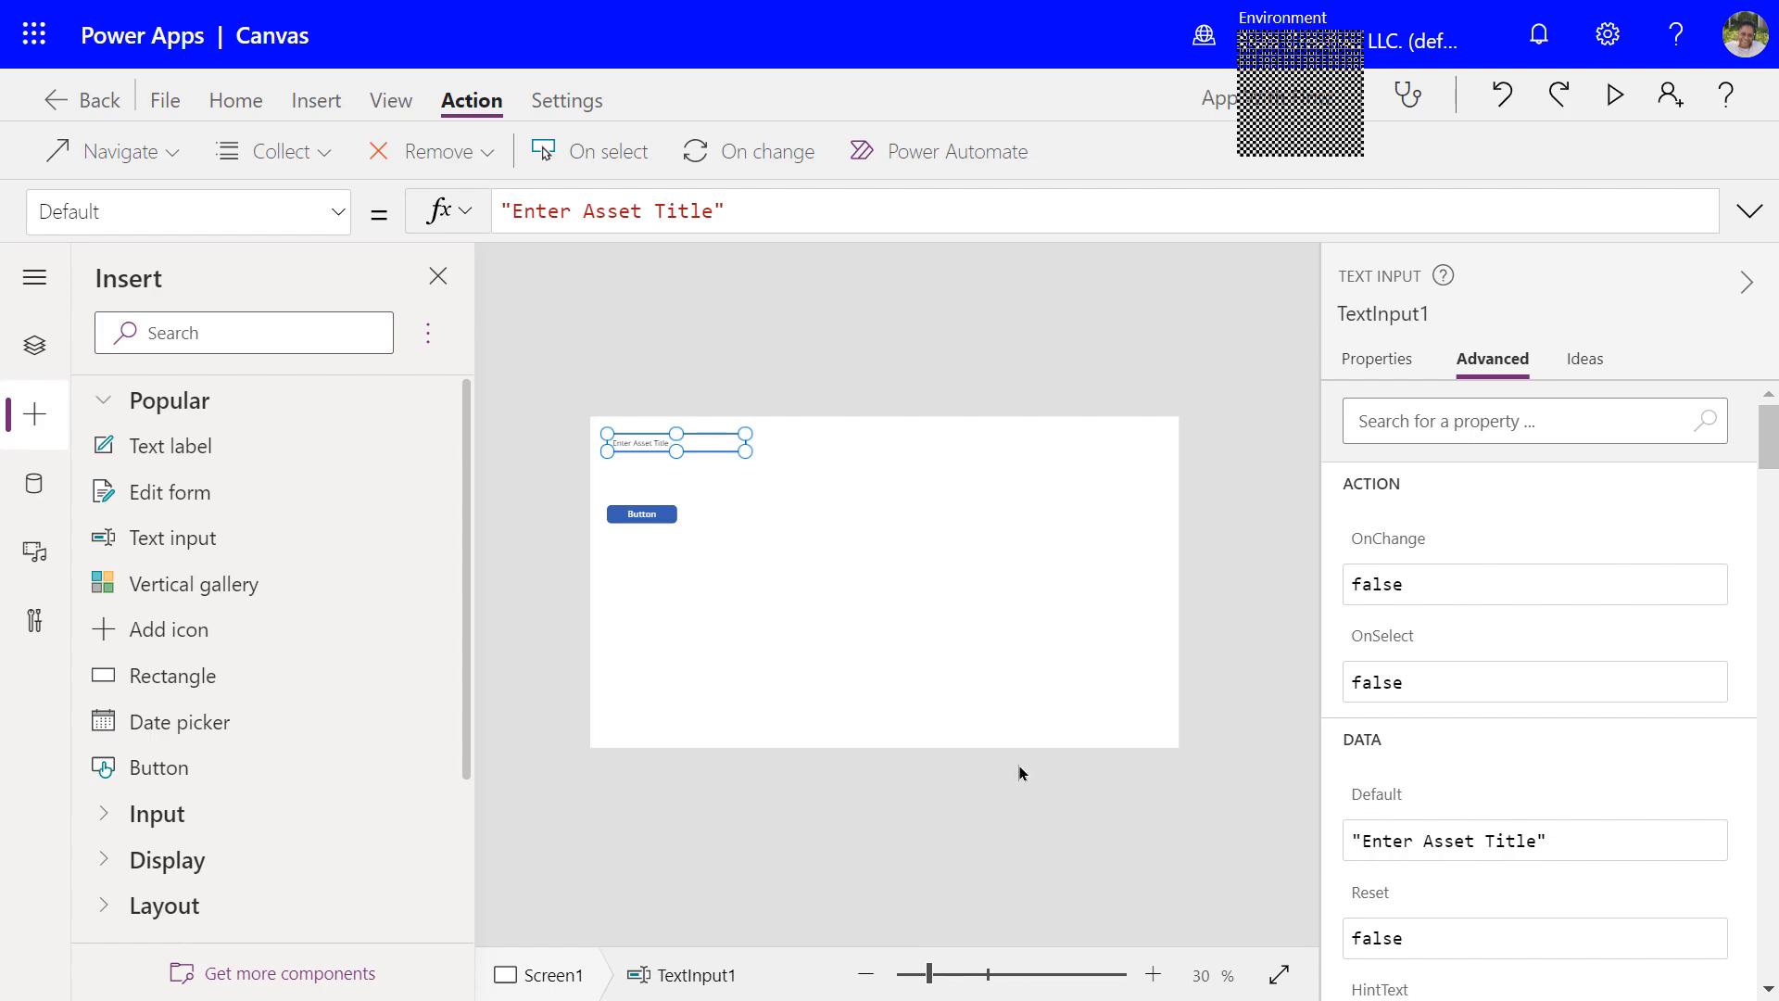
{"action": "left_click", "coordinate": [649, 525]}
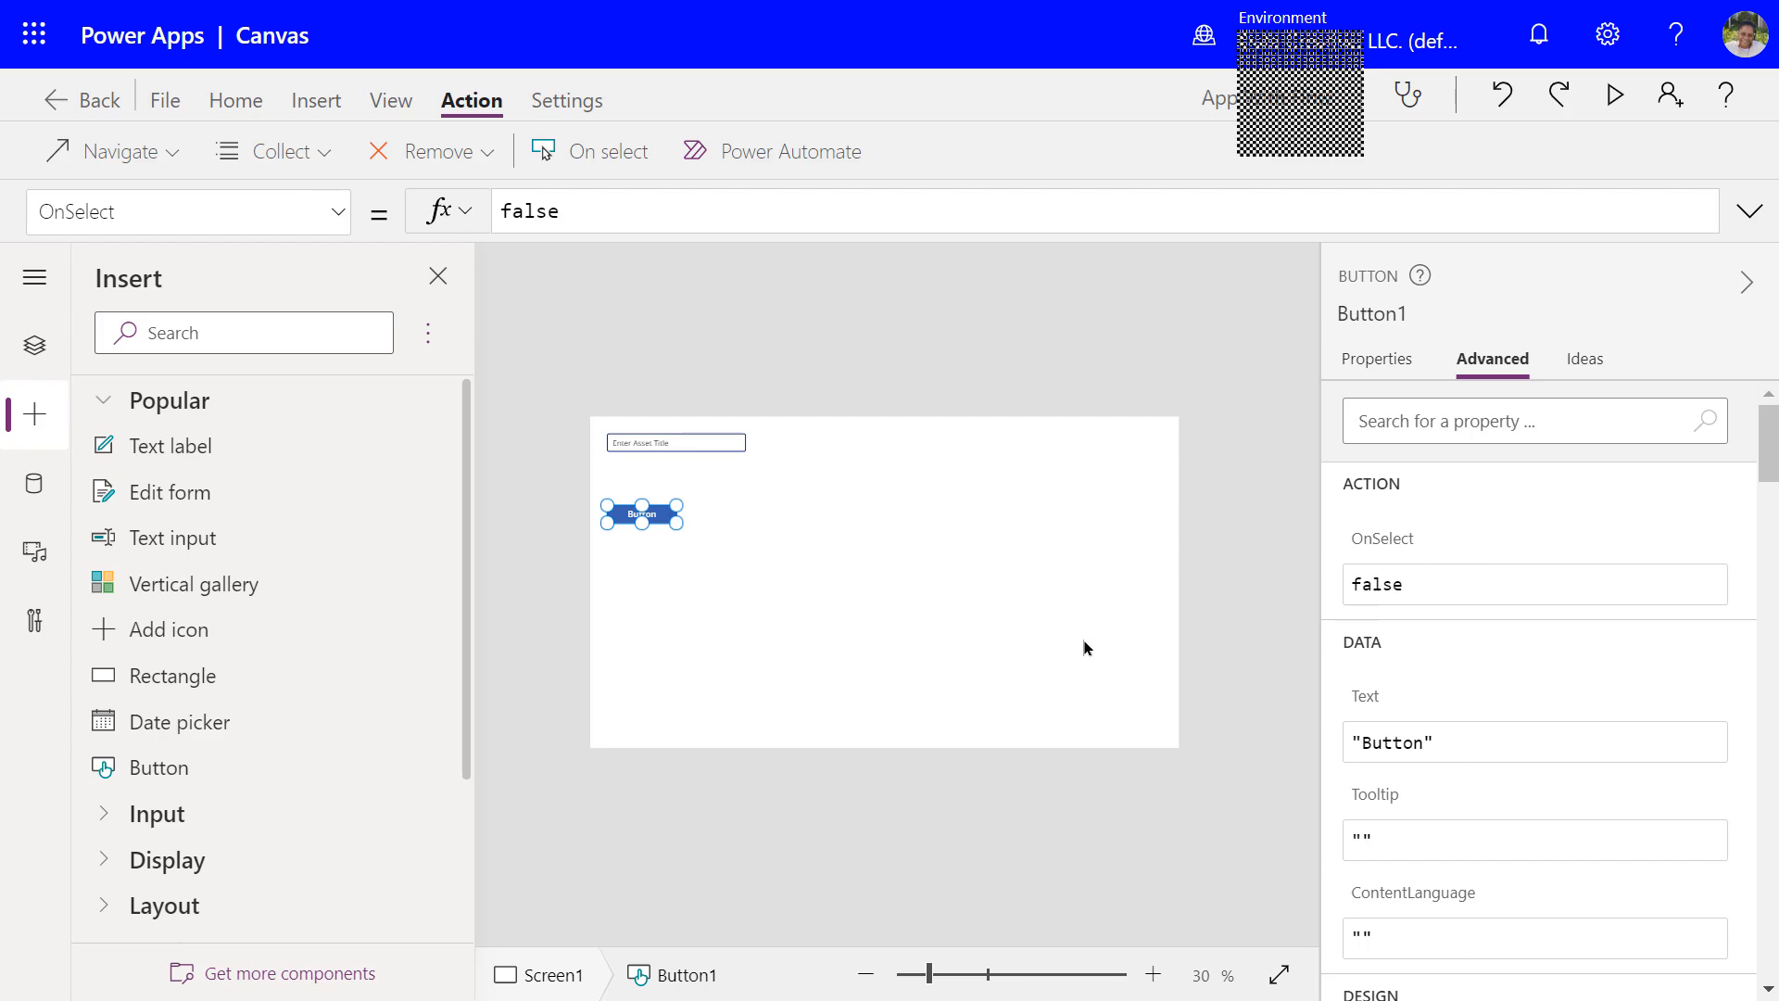
{"action": "left_click", "coordinate": [1396, 741]}
{"action": "double_click", "coordinate": [1390, 741]}
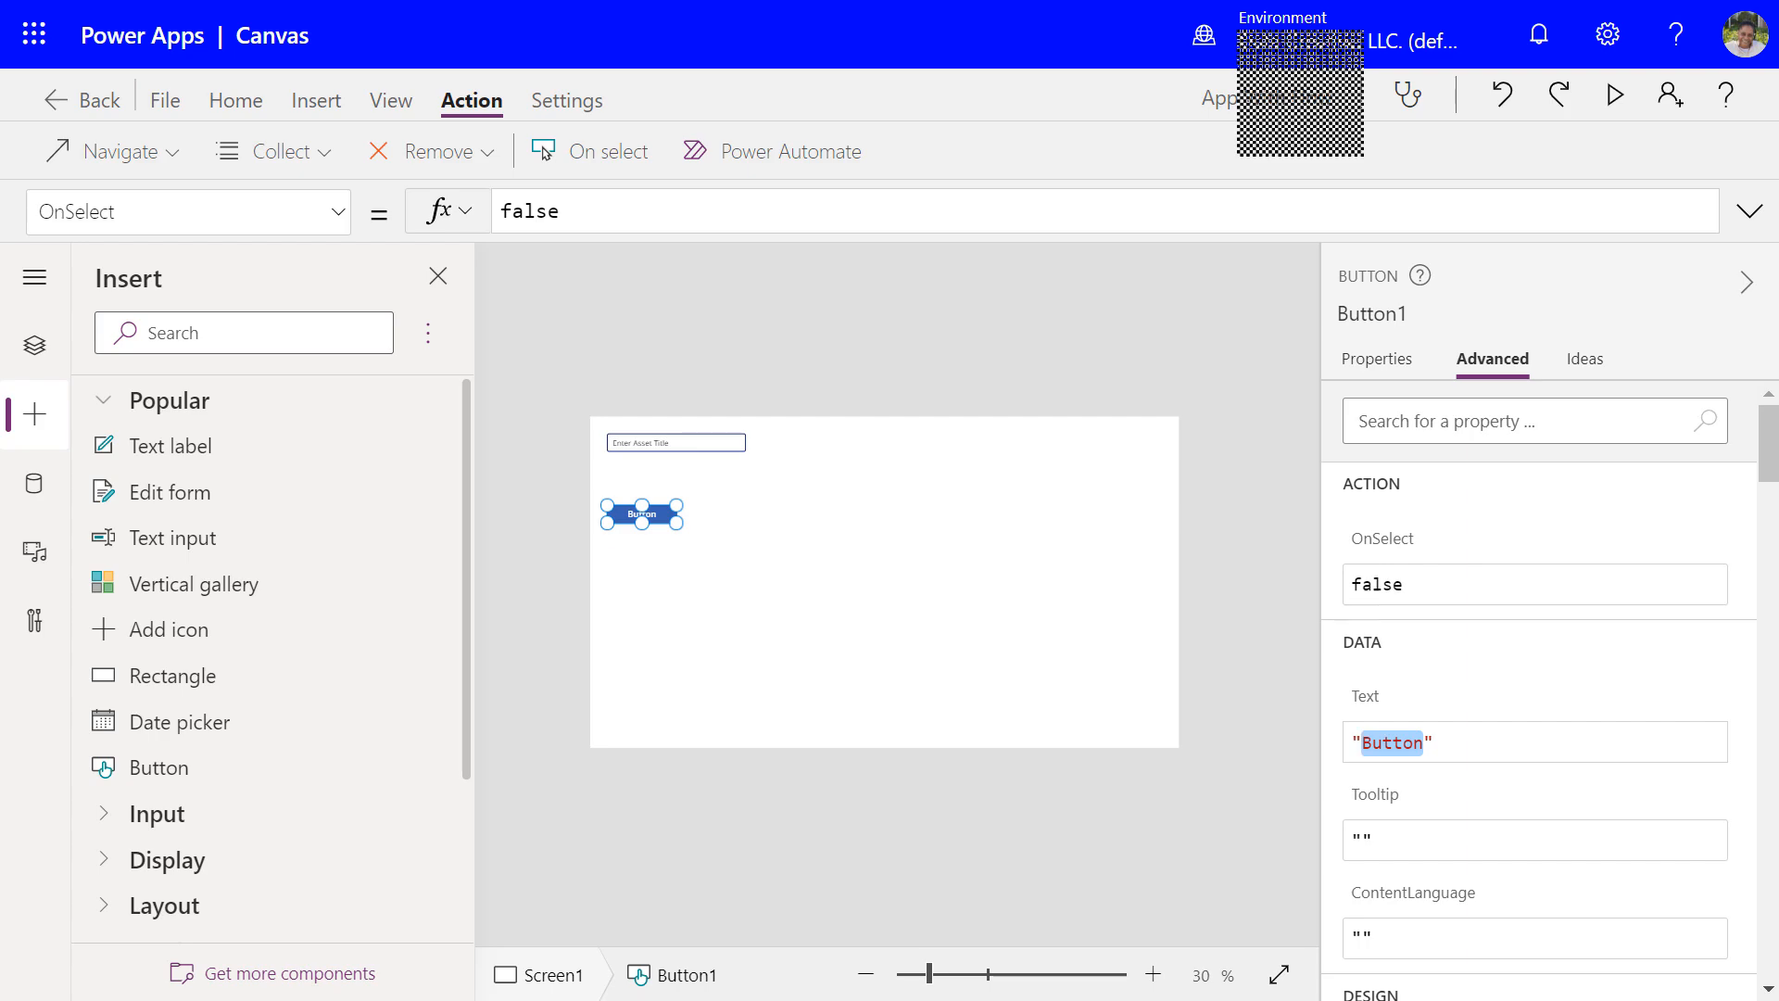
{"action": "type", "text": "Create A"}
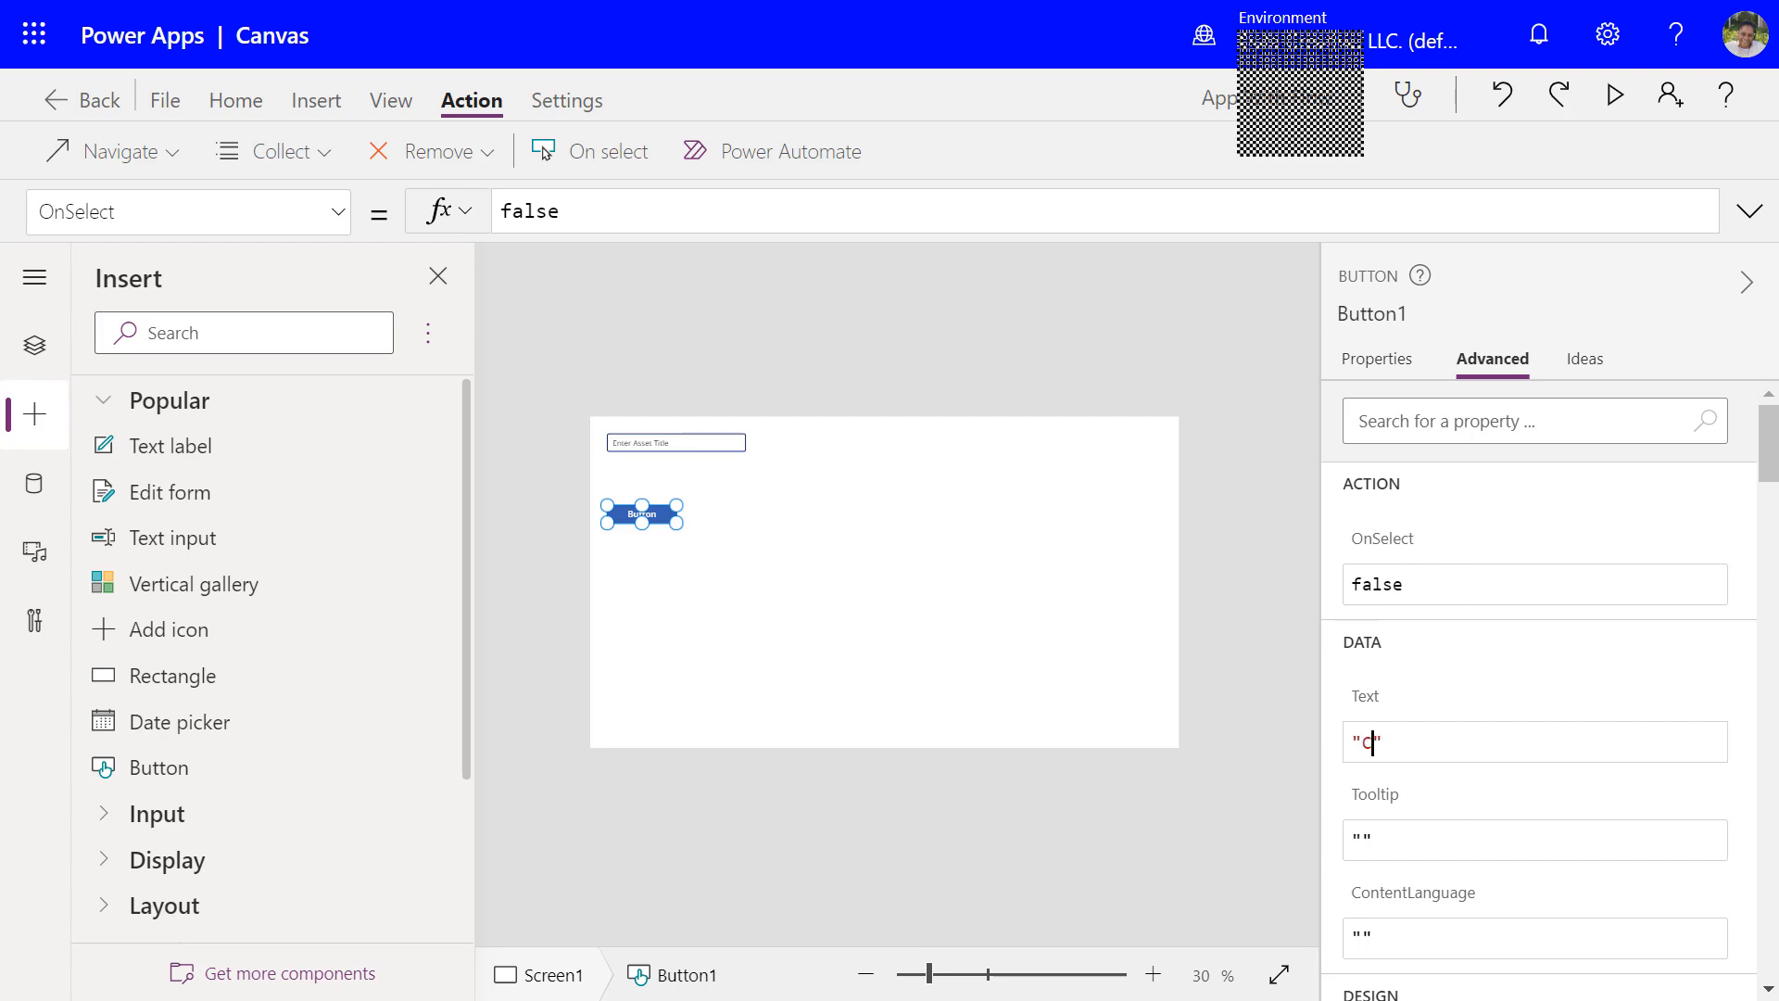
{"action": "type", "text": "sset"}
{"action": "key", "text": "Return"}
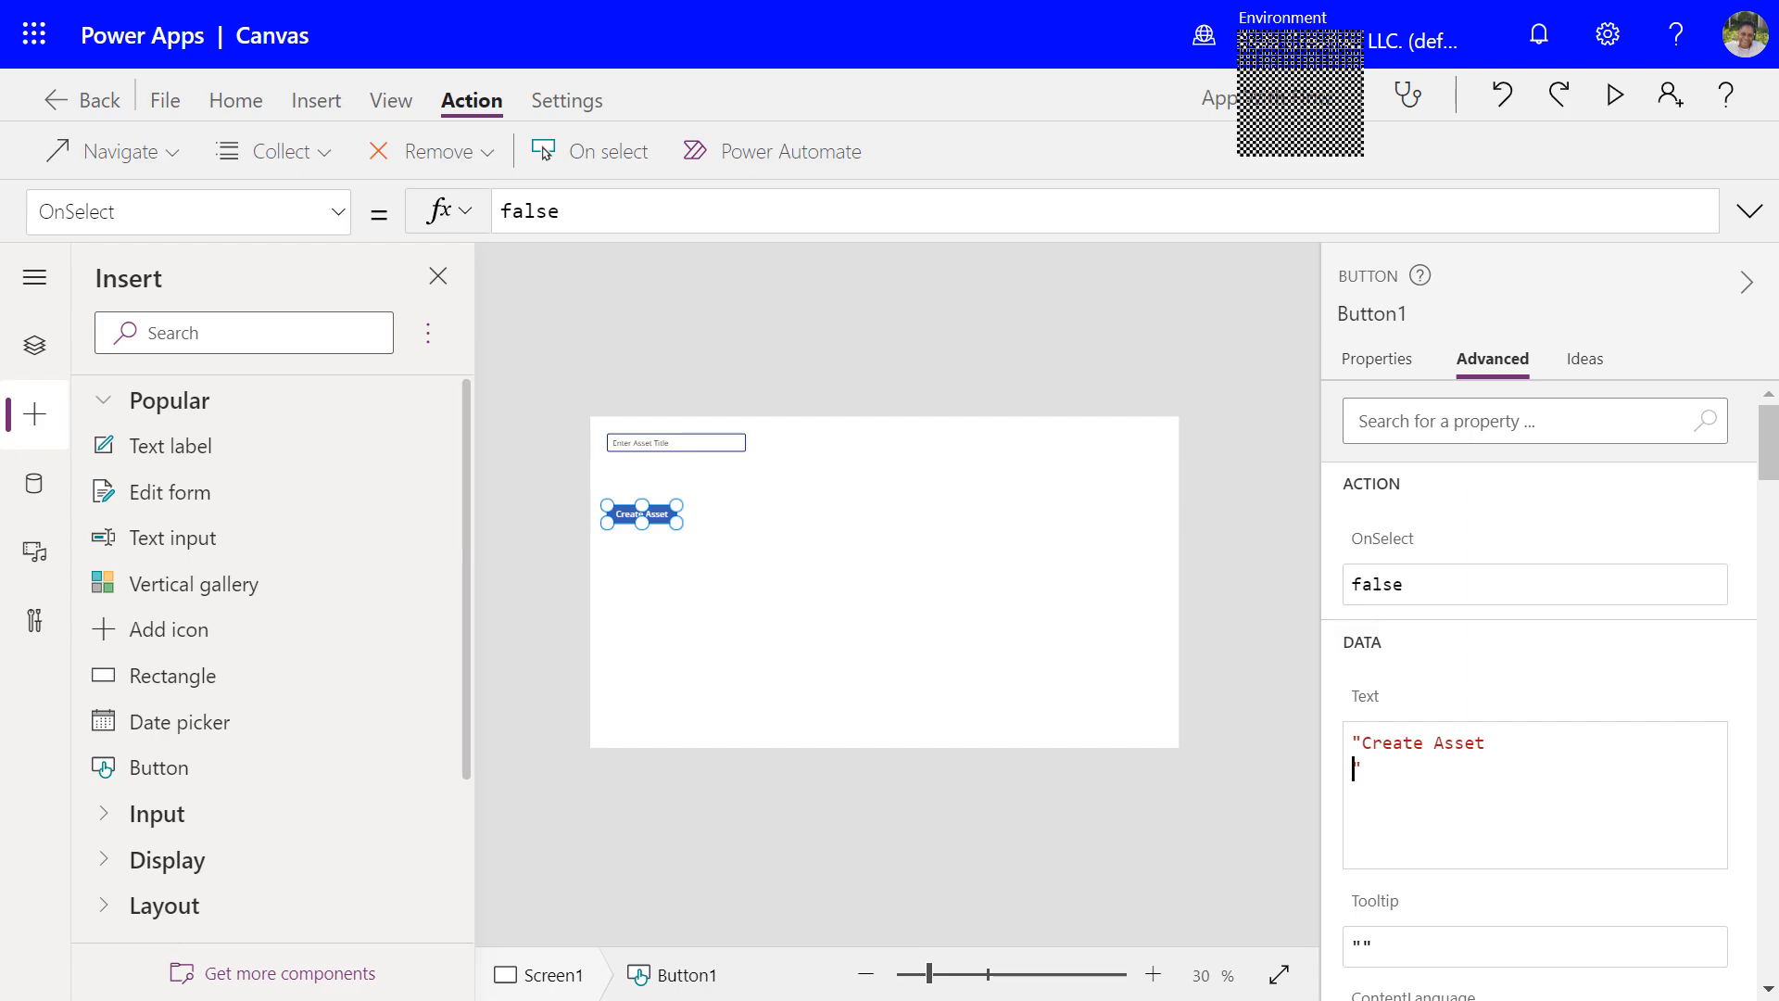
{"action": "key", "text": "BackSpace"}
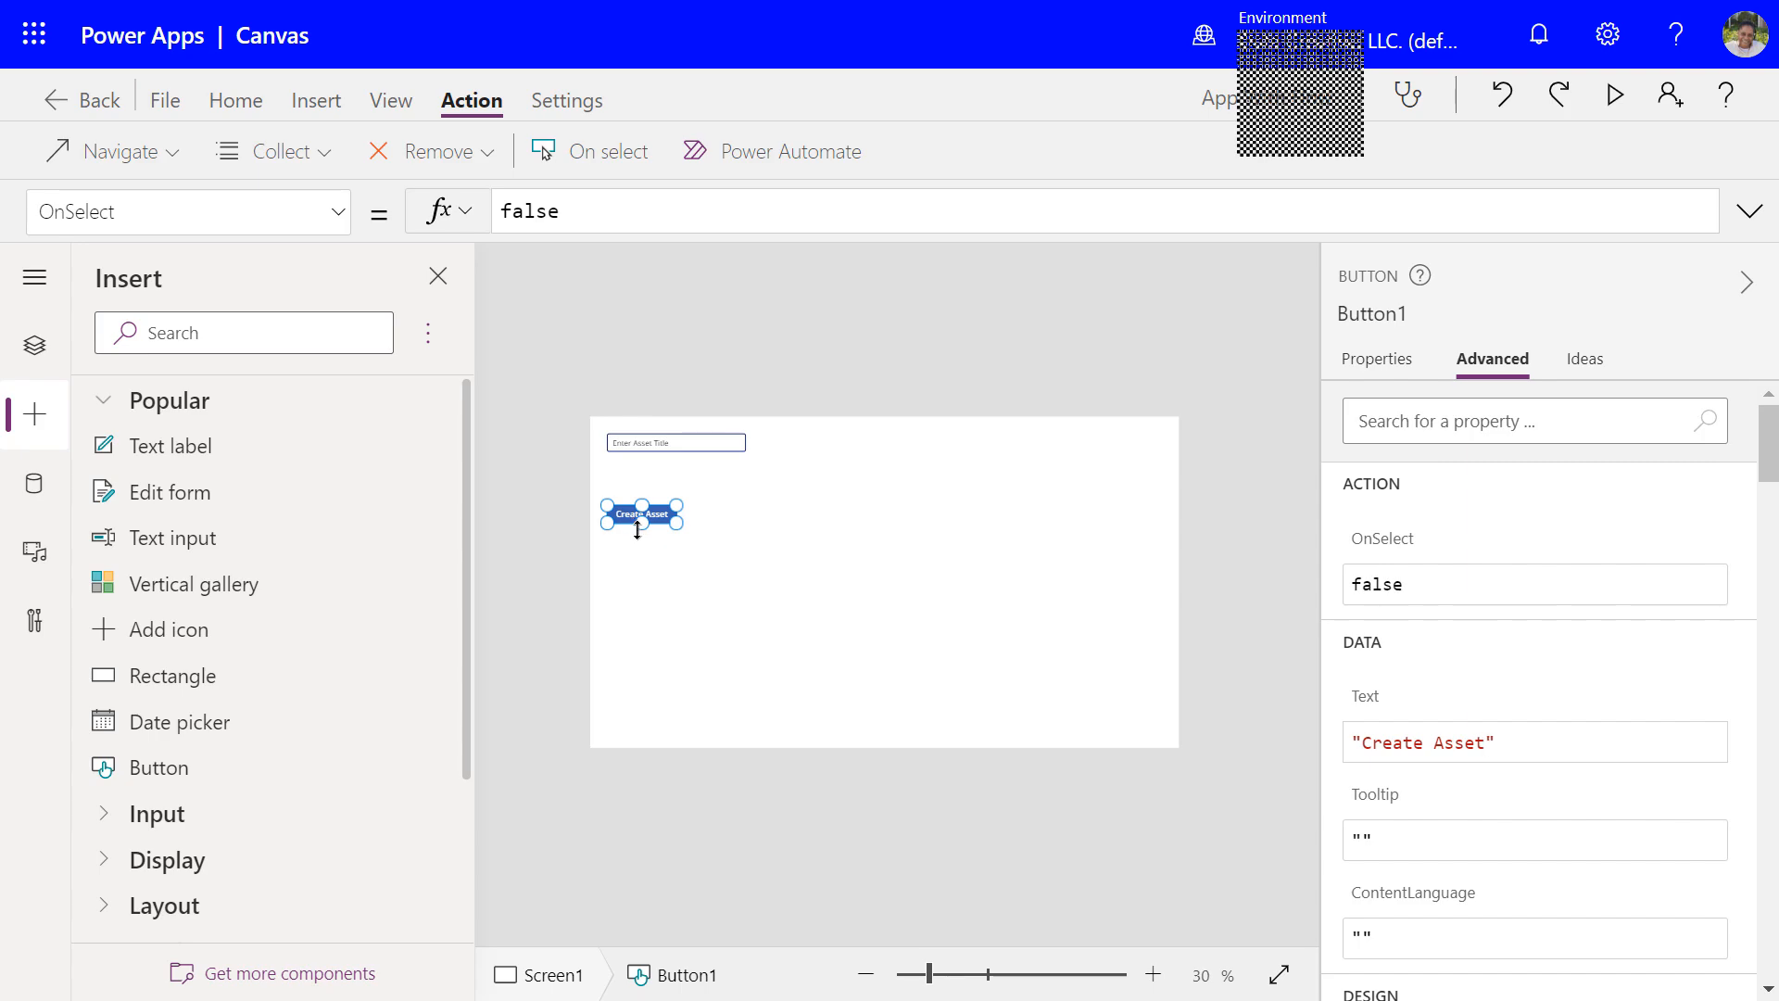
{"action": "left_click", "coordinate": [677, 446]}
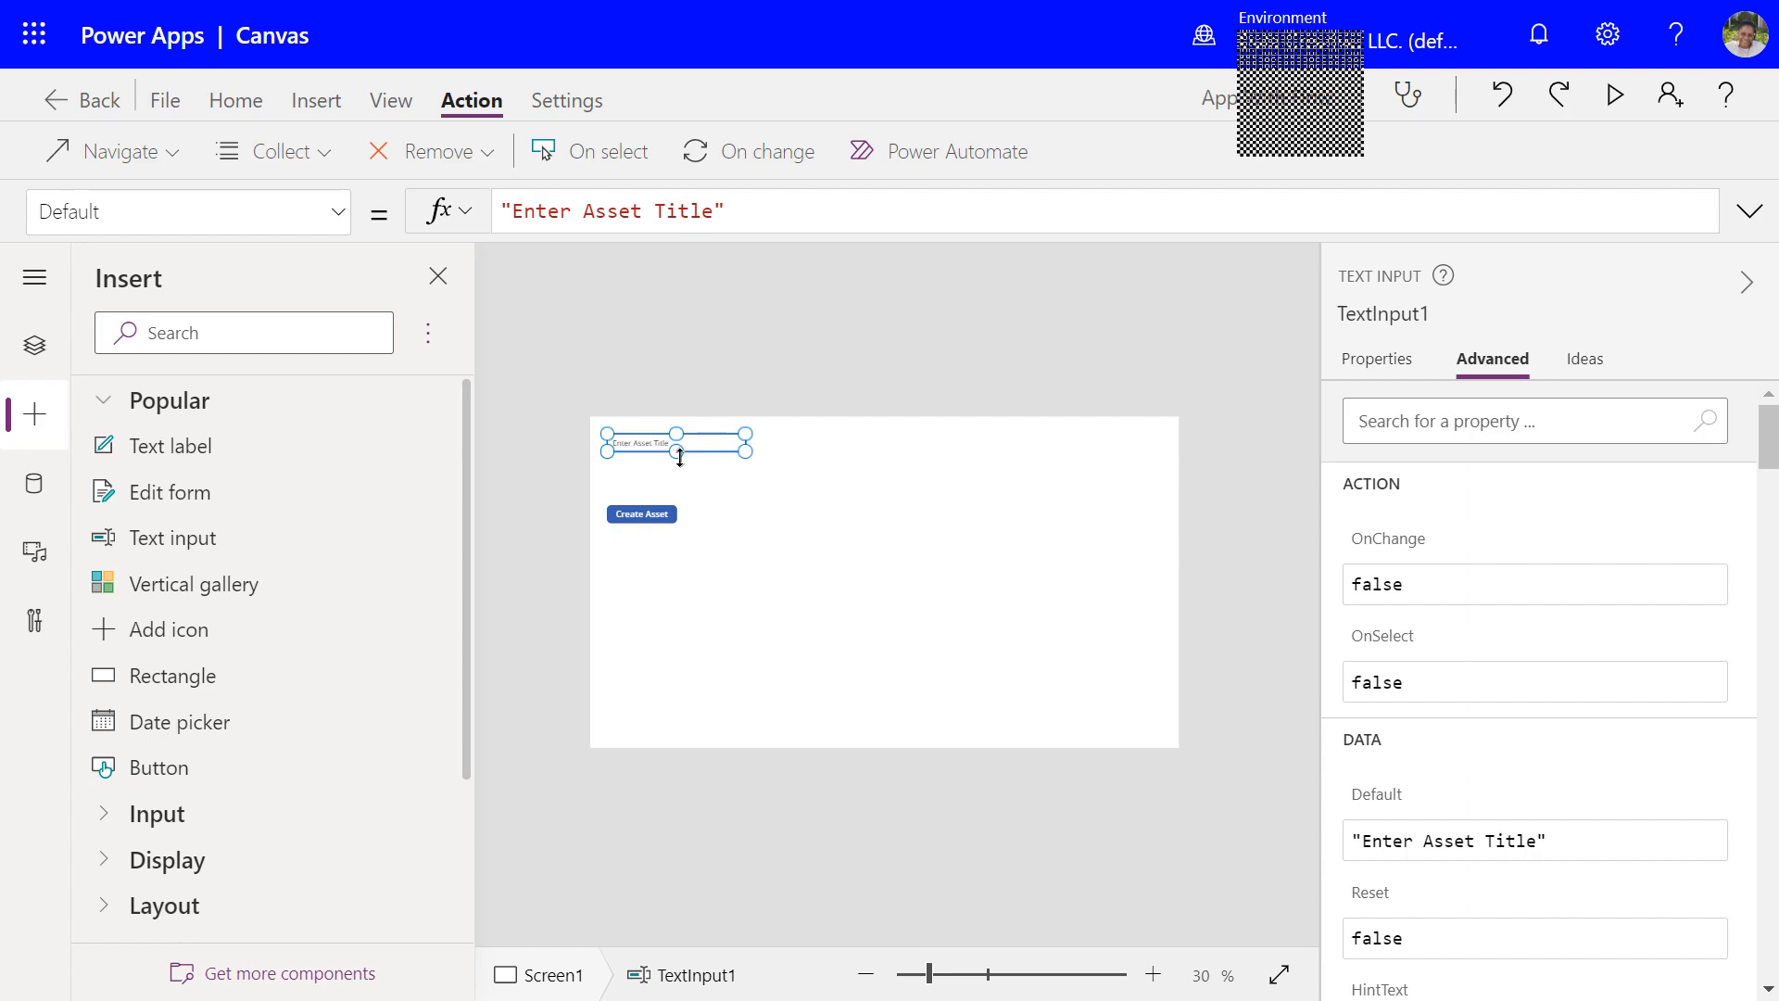
{"action": "left_click", "coordinate": [680, 458]}
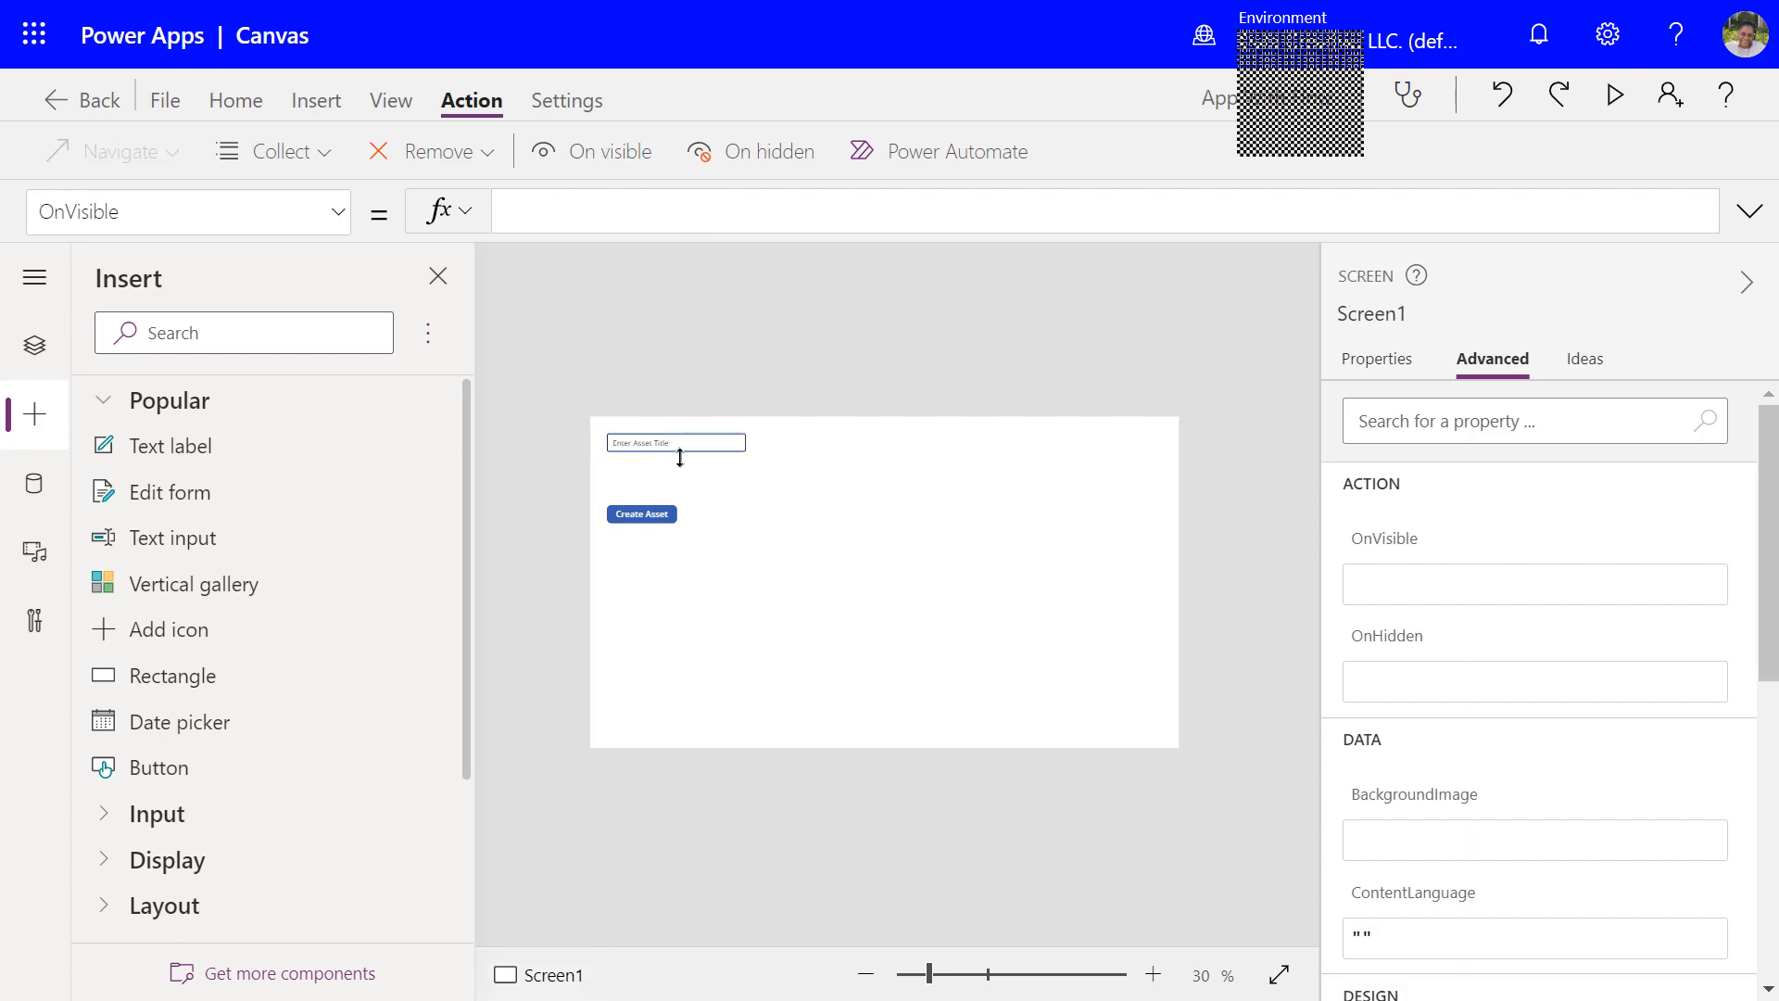
Replace false in the Create Asset button's OnSelect formula with 'InApp'
{"action": "left_click", "coordinate": [659, 513]}
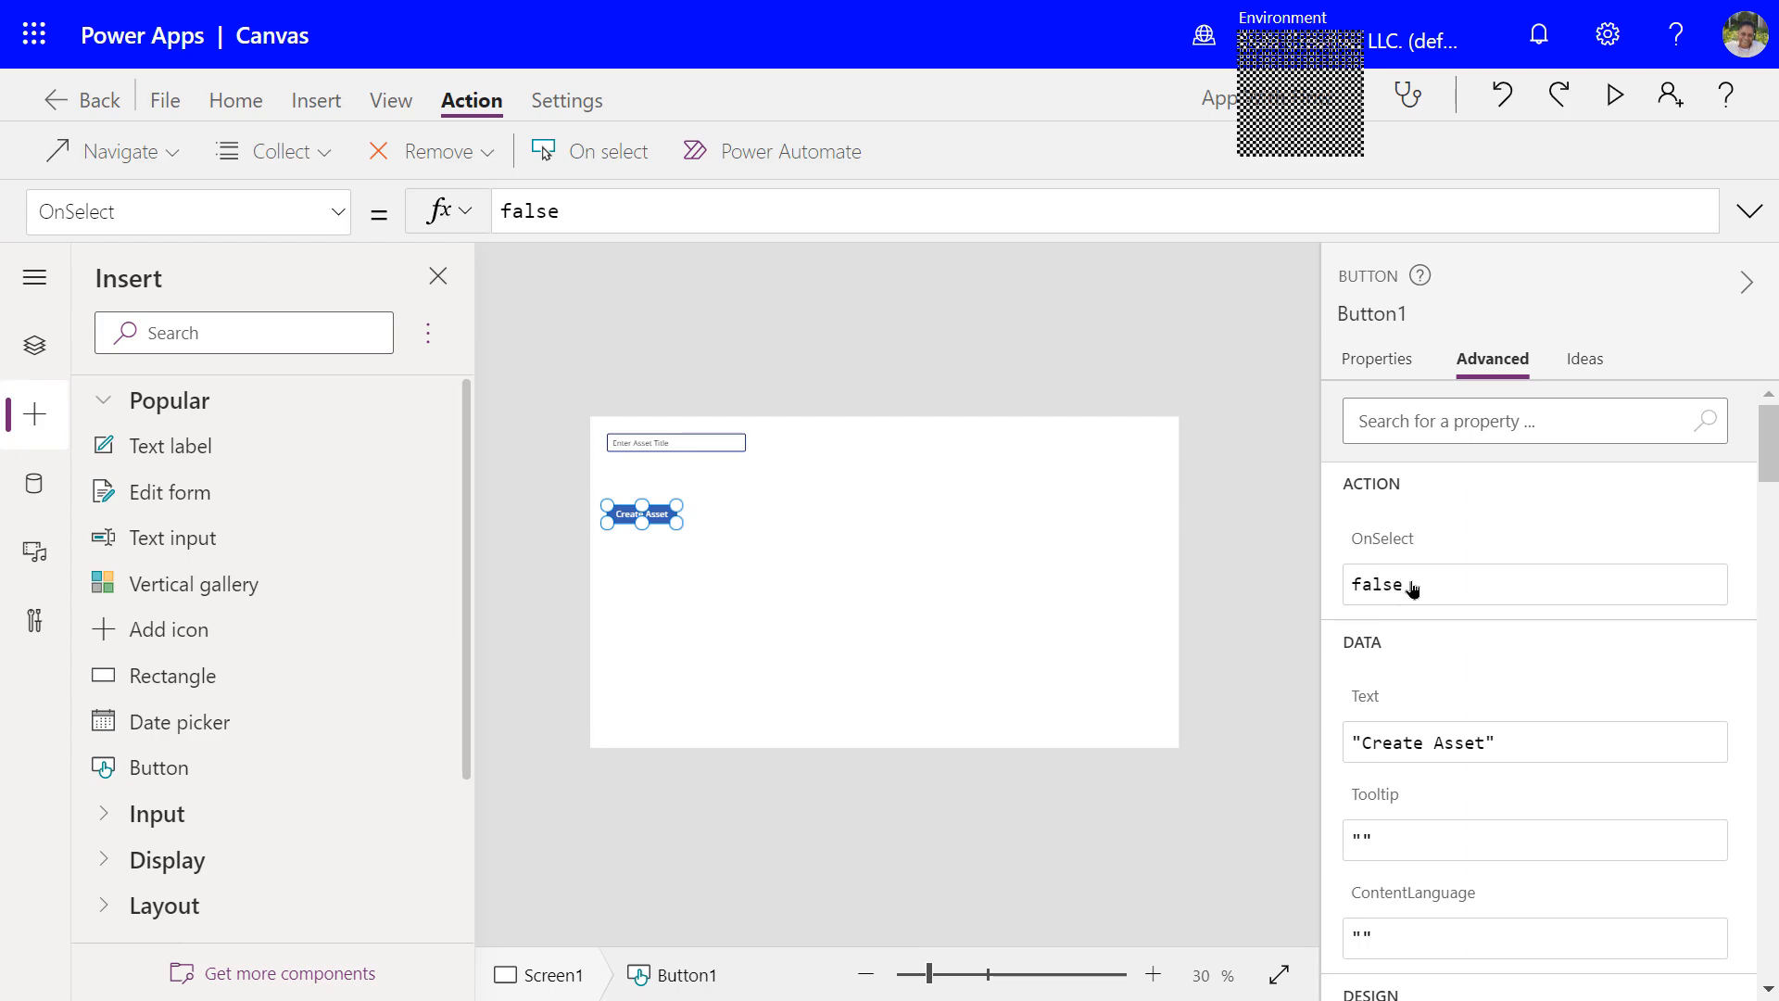
{"action": "left_click", "coordinate": [1413, 590]}
{"action": "double_click", "coordinate": [520, 213]}
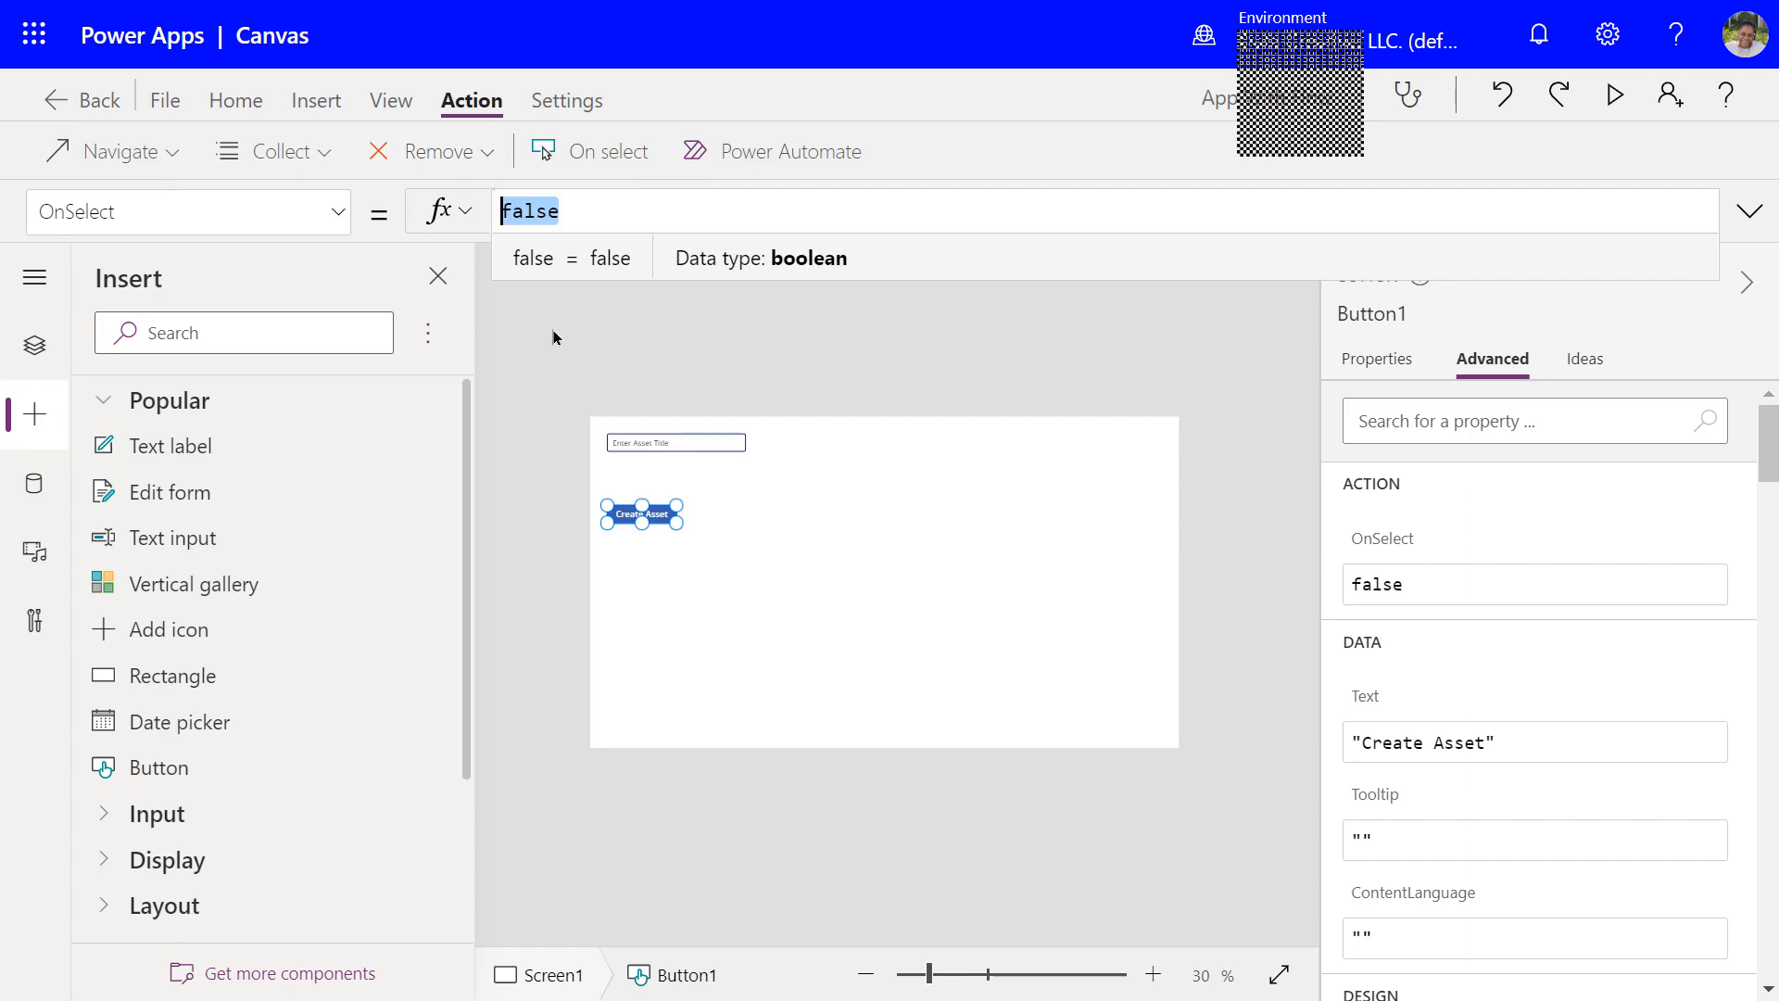
{"action": "type", "text": "InApp"}
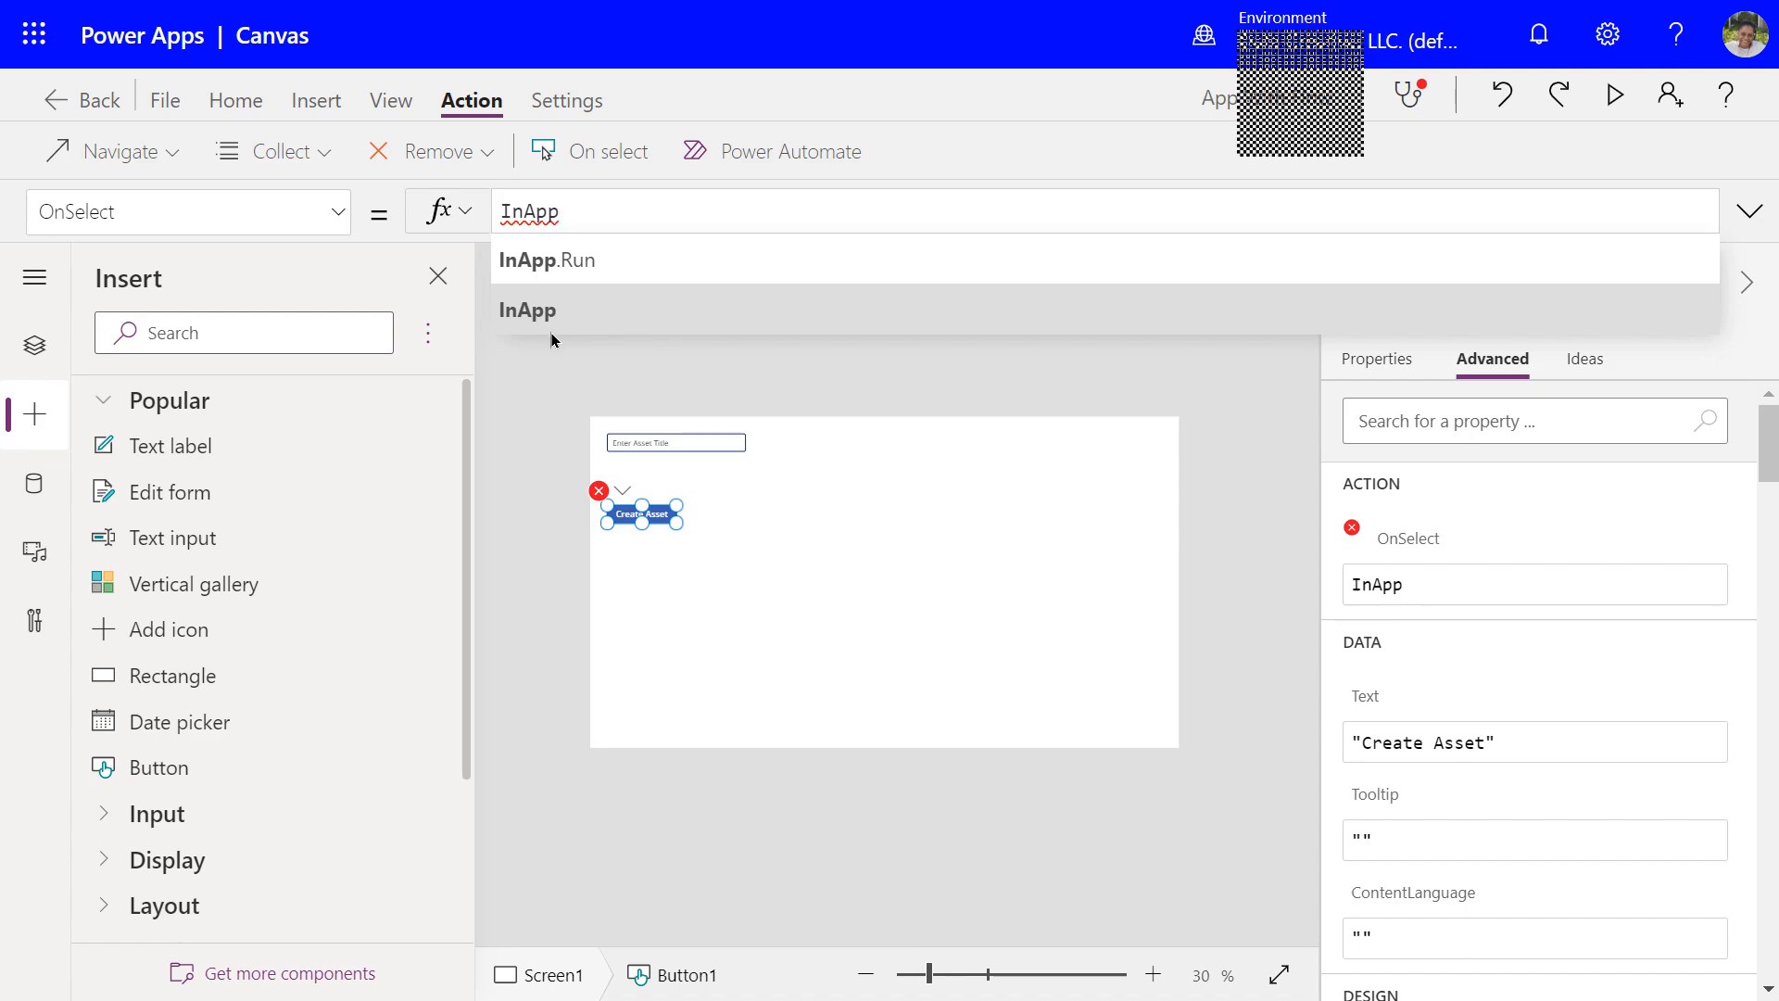
Complete the OnSelect formula as InApp.Run(TextInput1.Text) using the autocomplete suggestions
{"action": "left_click", "coordinate": [569, 271]}
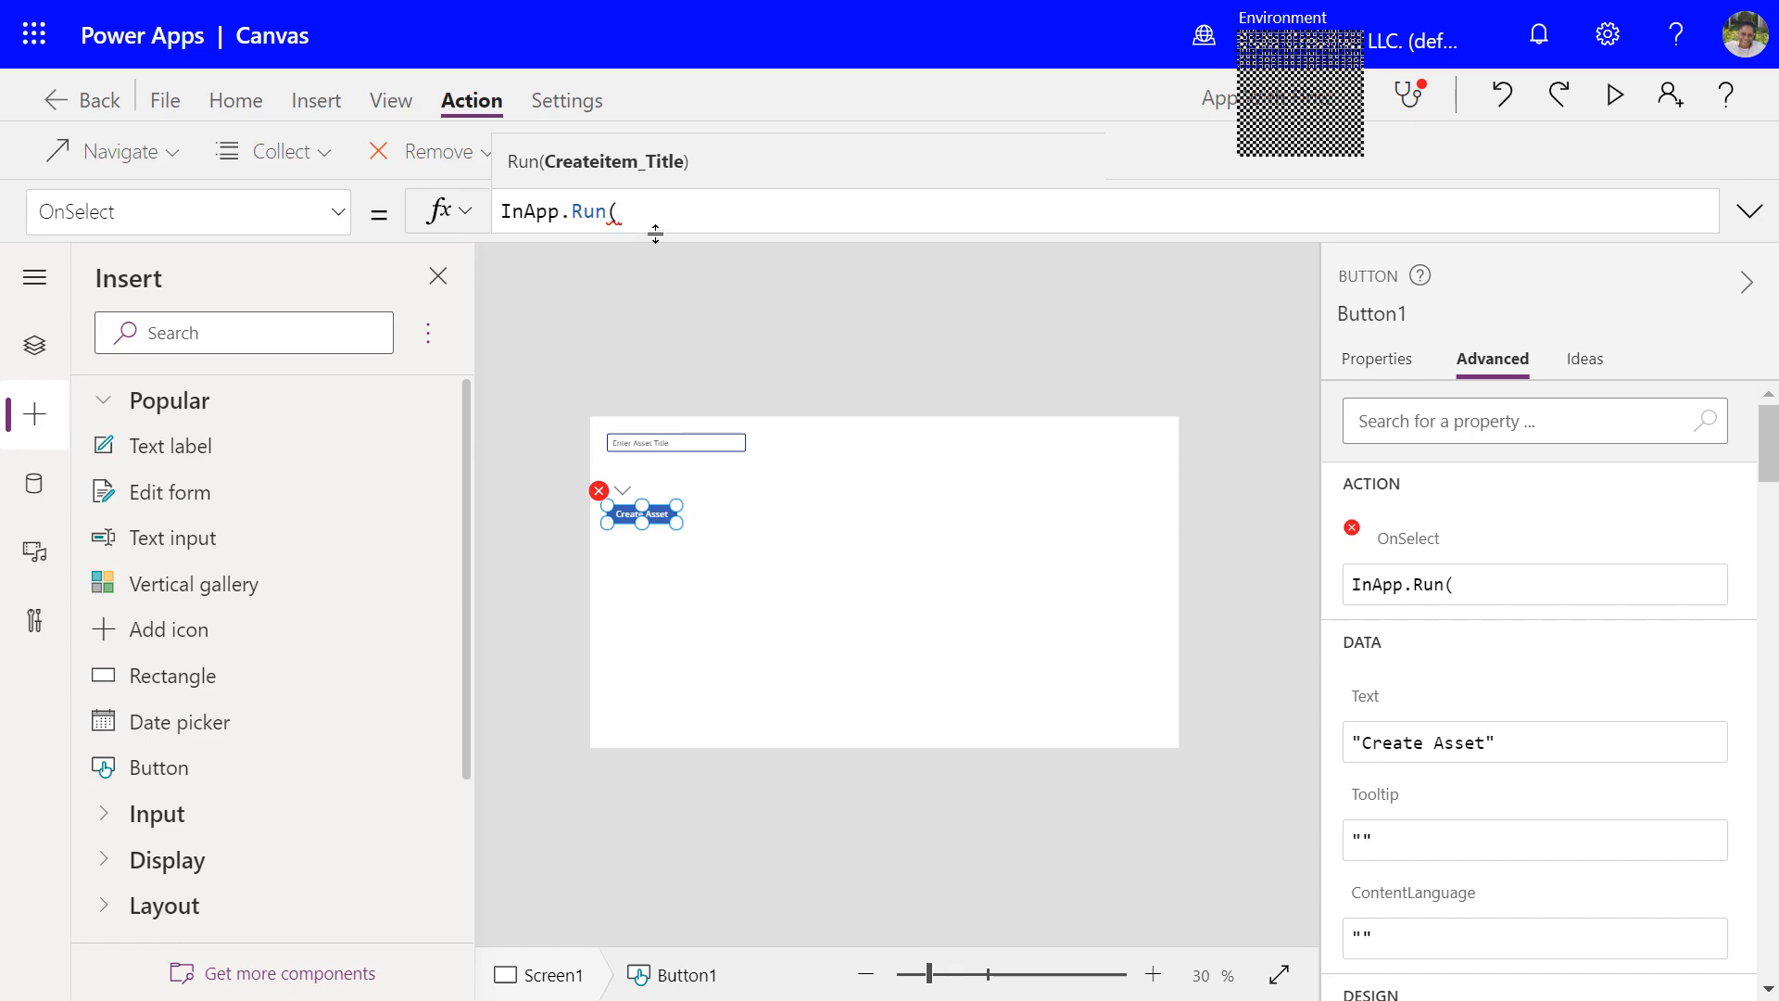
{"action": "type", "text": "Tex"}
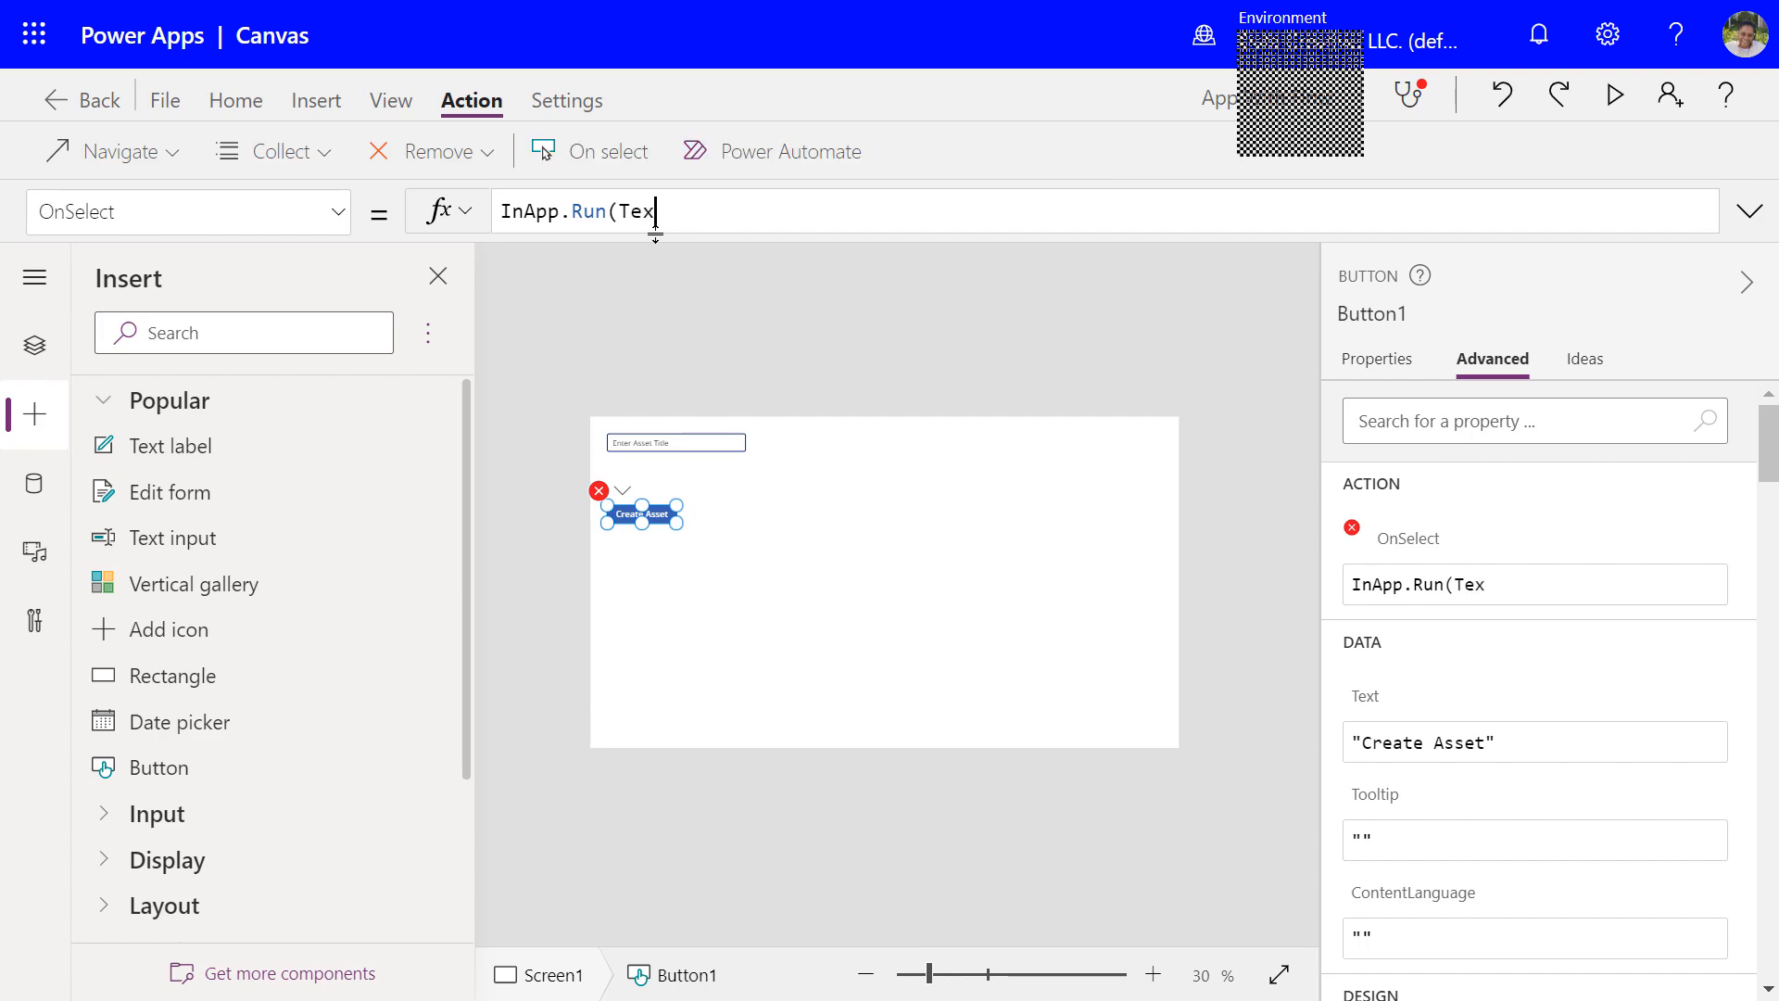
{"action": "type", "text": "t"}
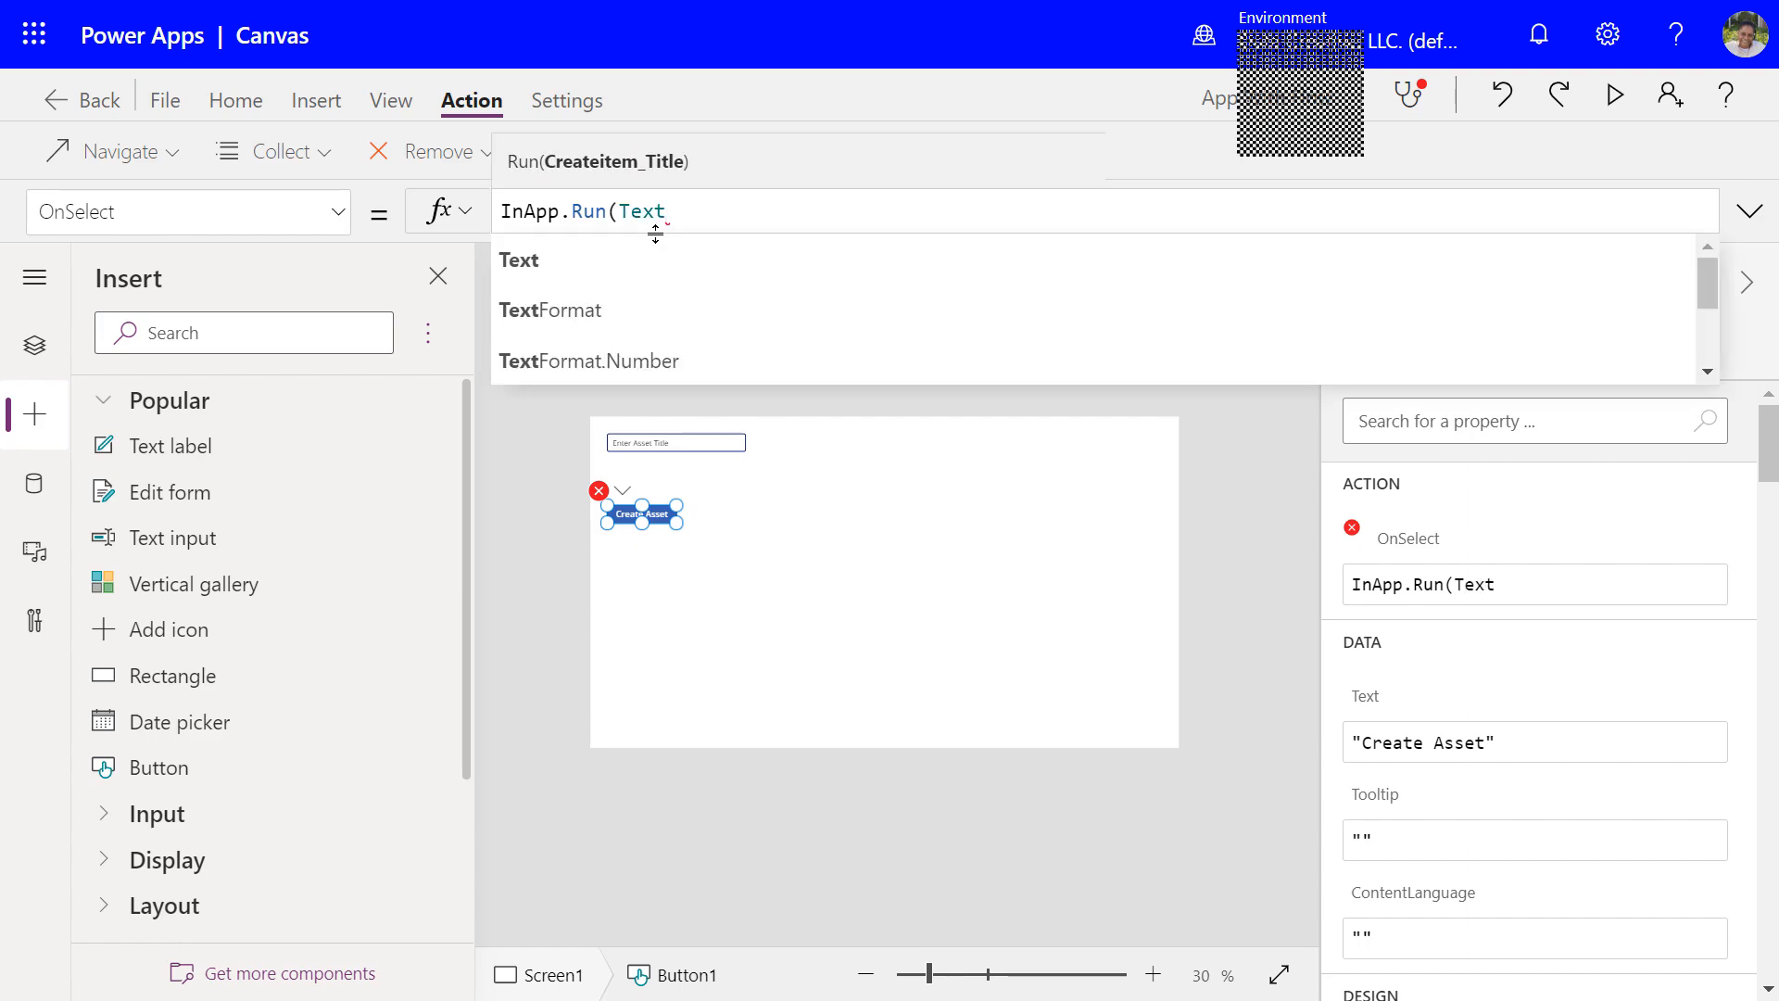
{"action": "type", "text": "Inp"}
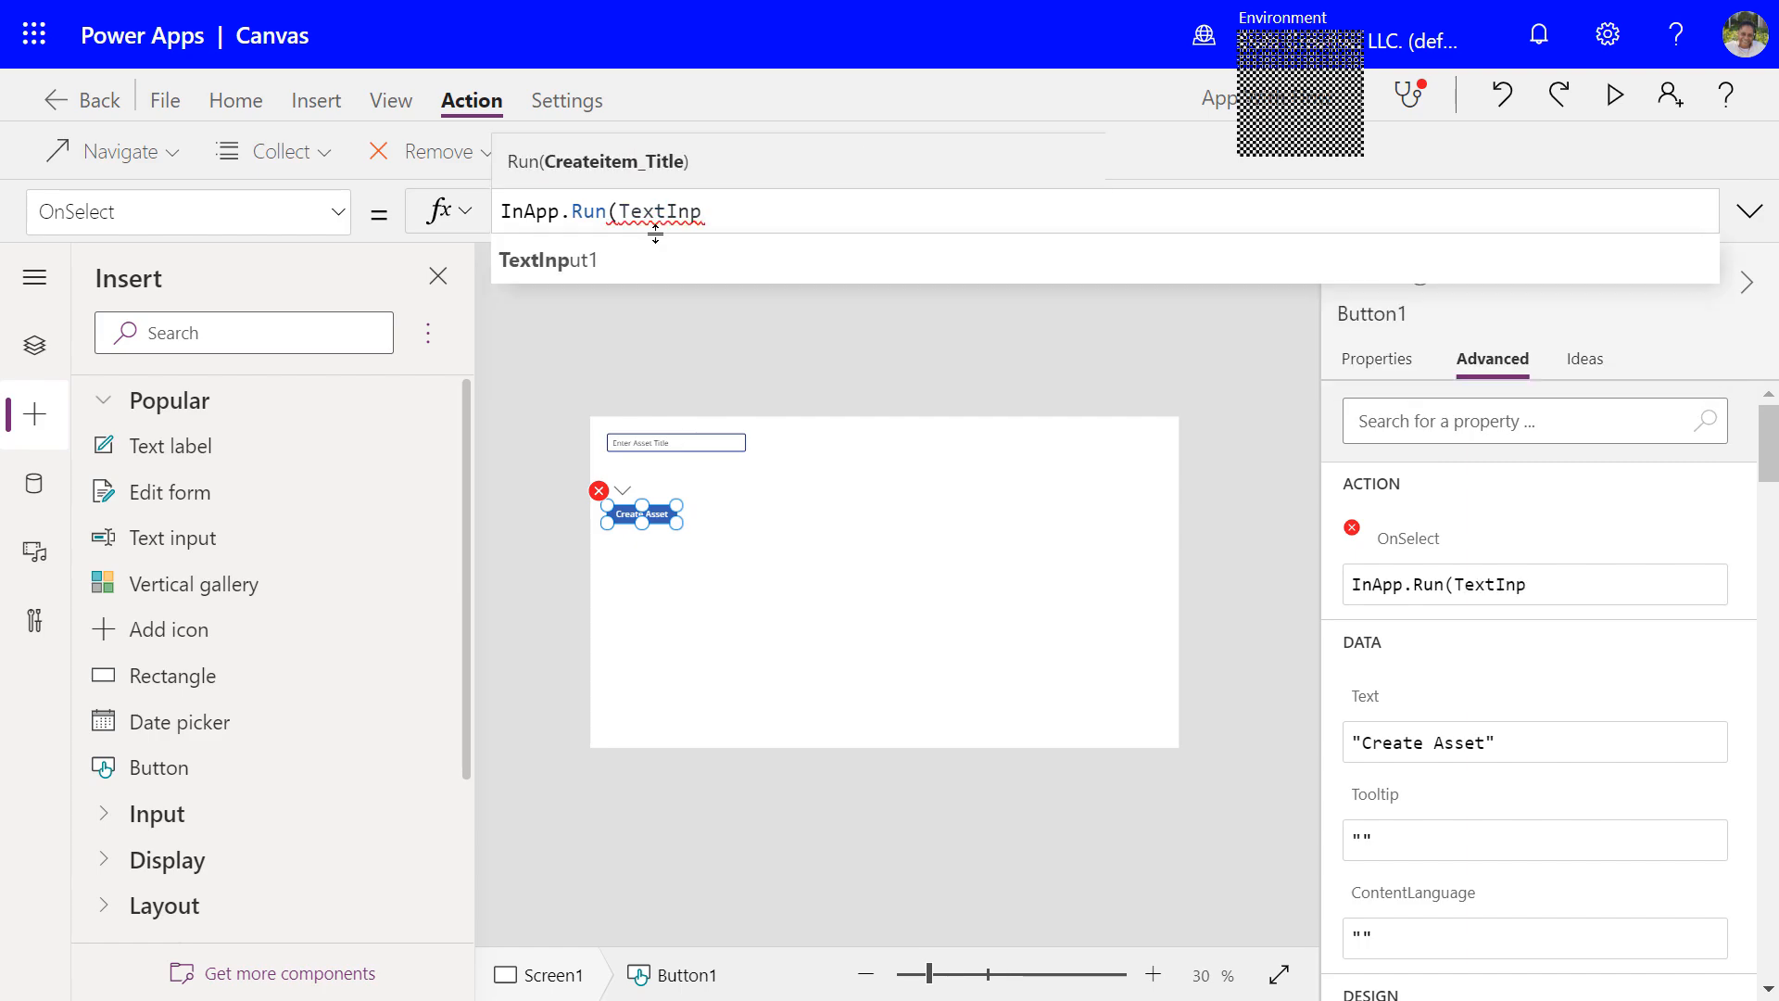
{"action": "left_click", "coordinate": [566, 268]}
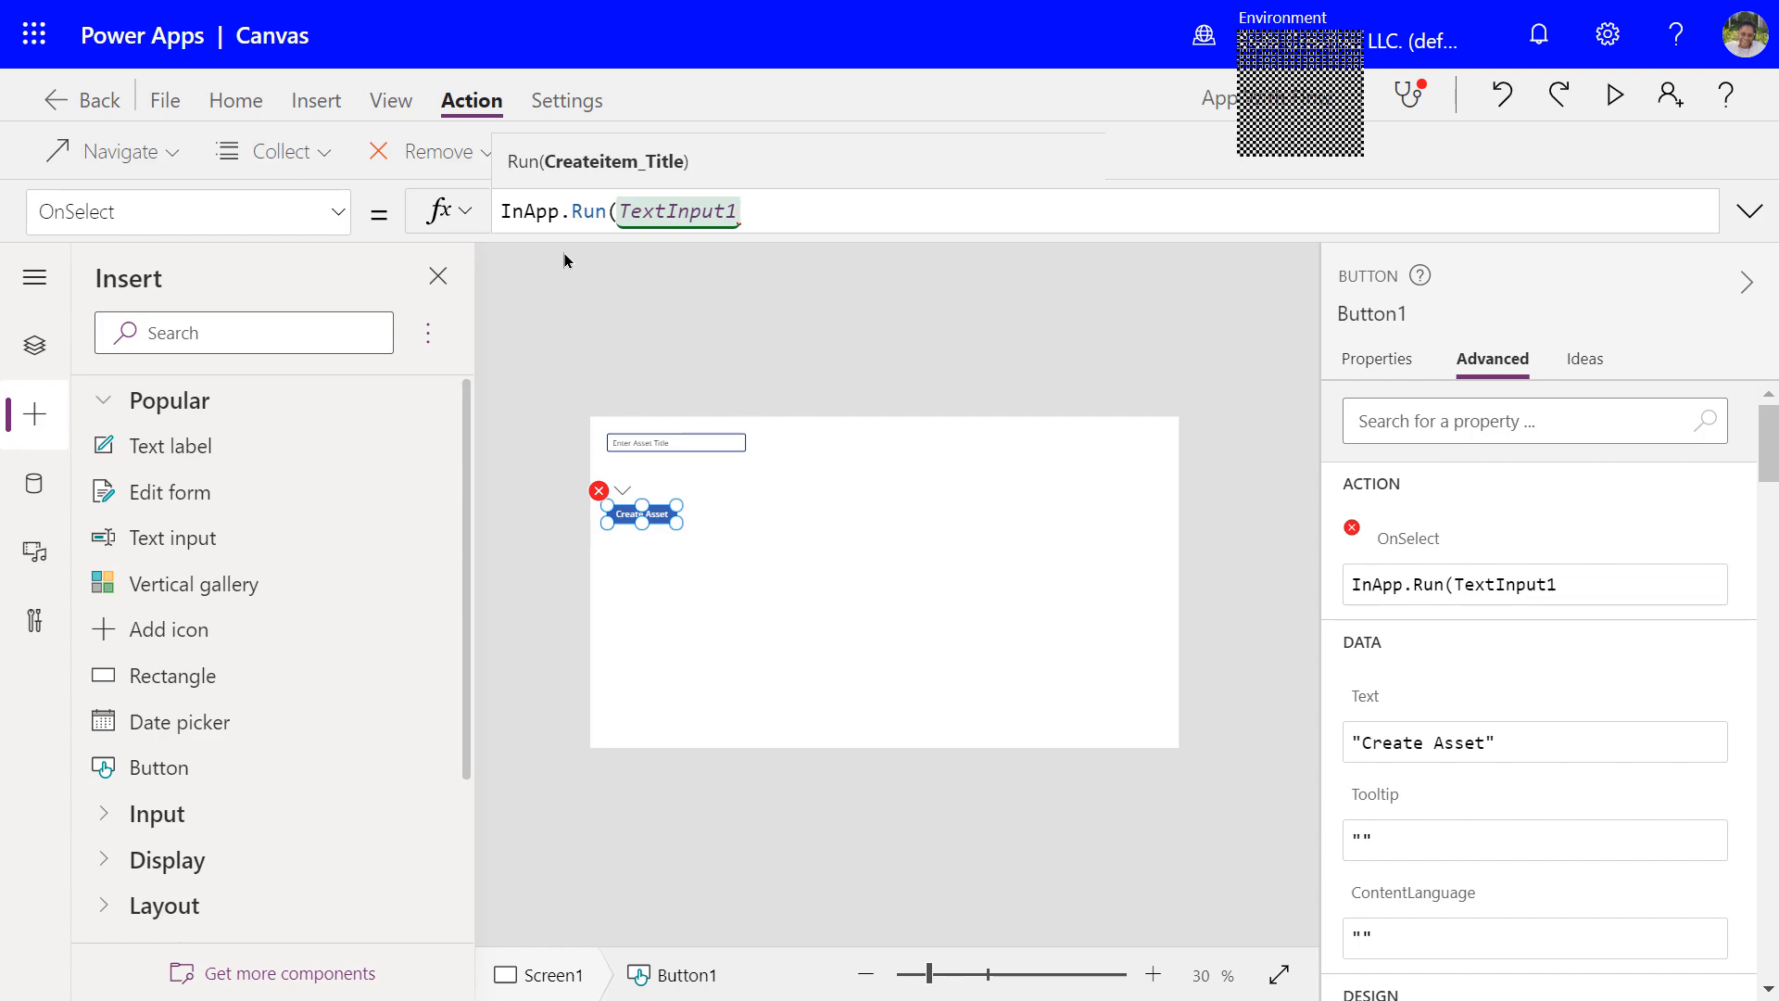
{"action": "type", "text": "."}
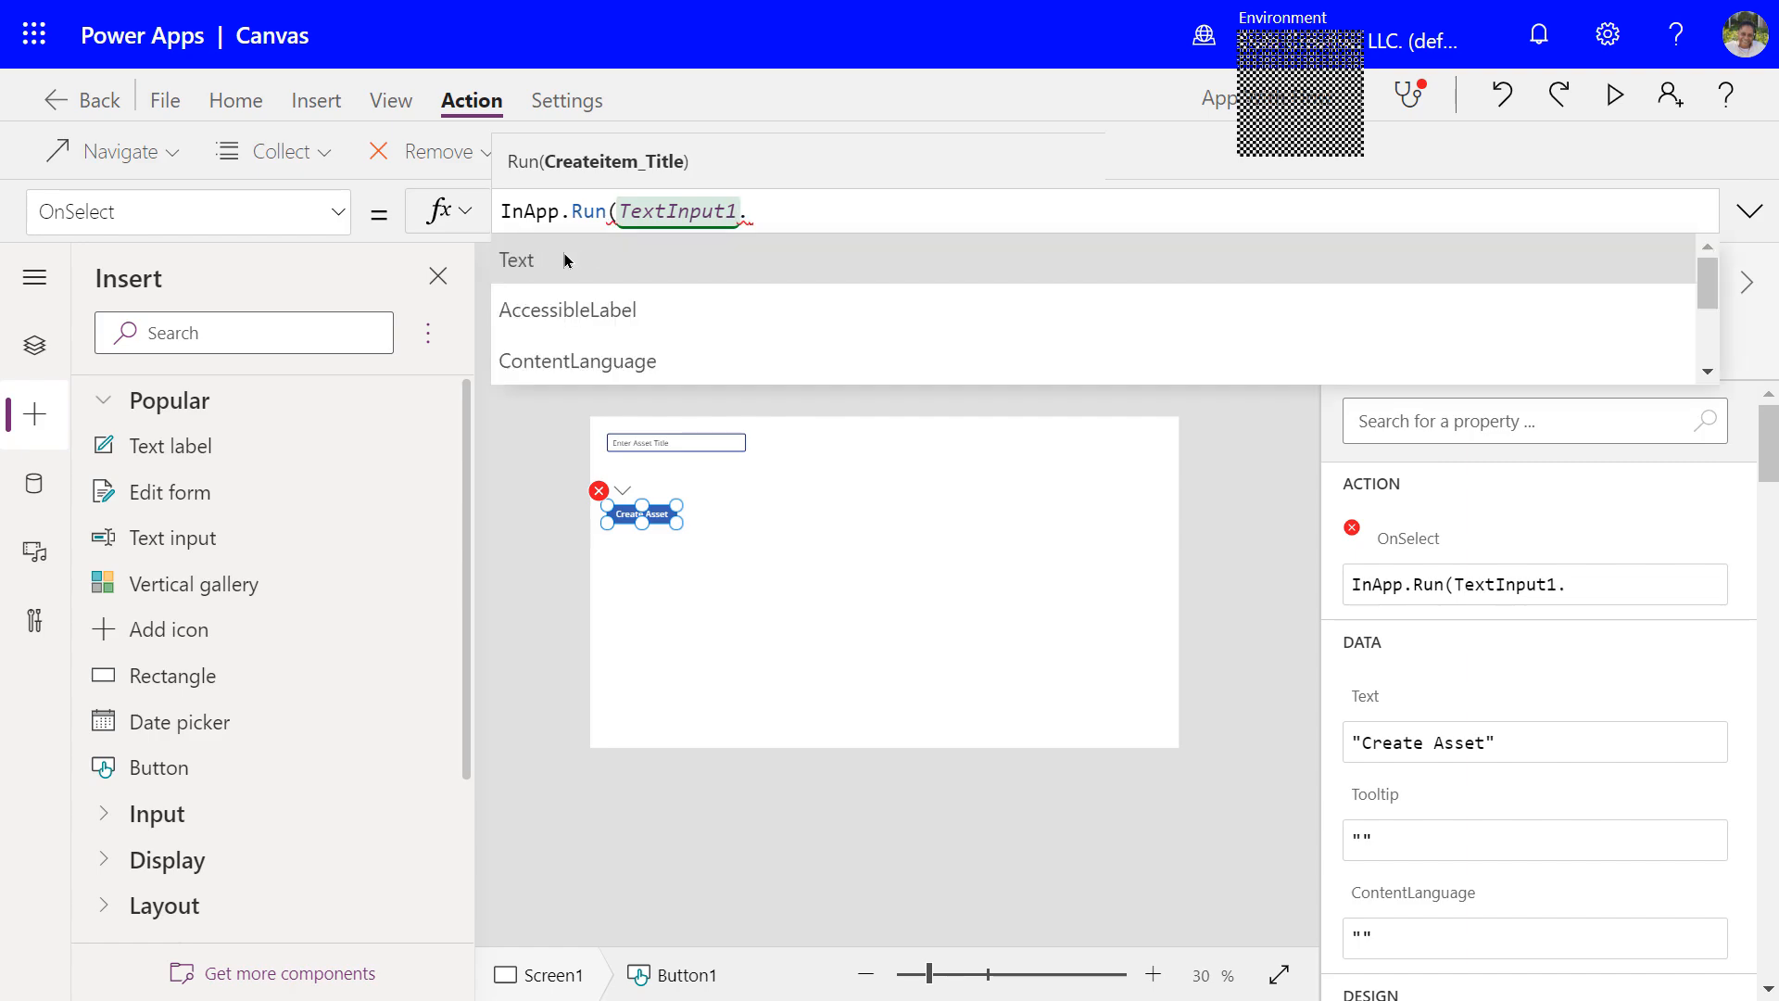
{"action": "type", "text": "Tex"}
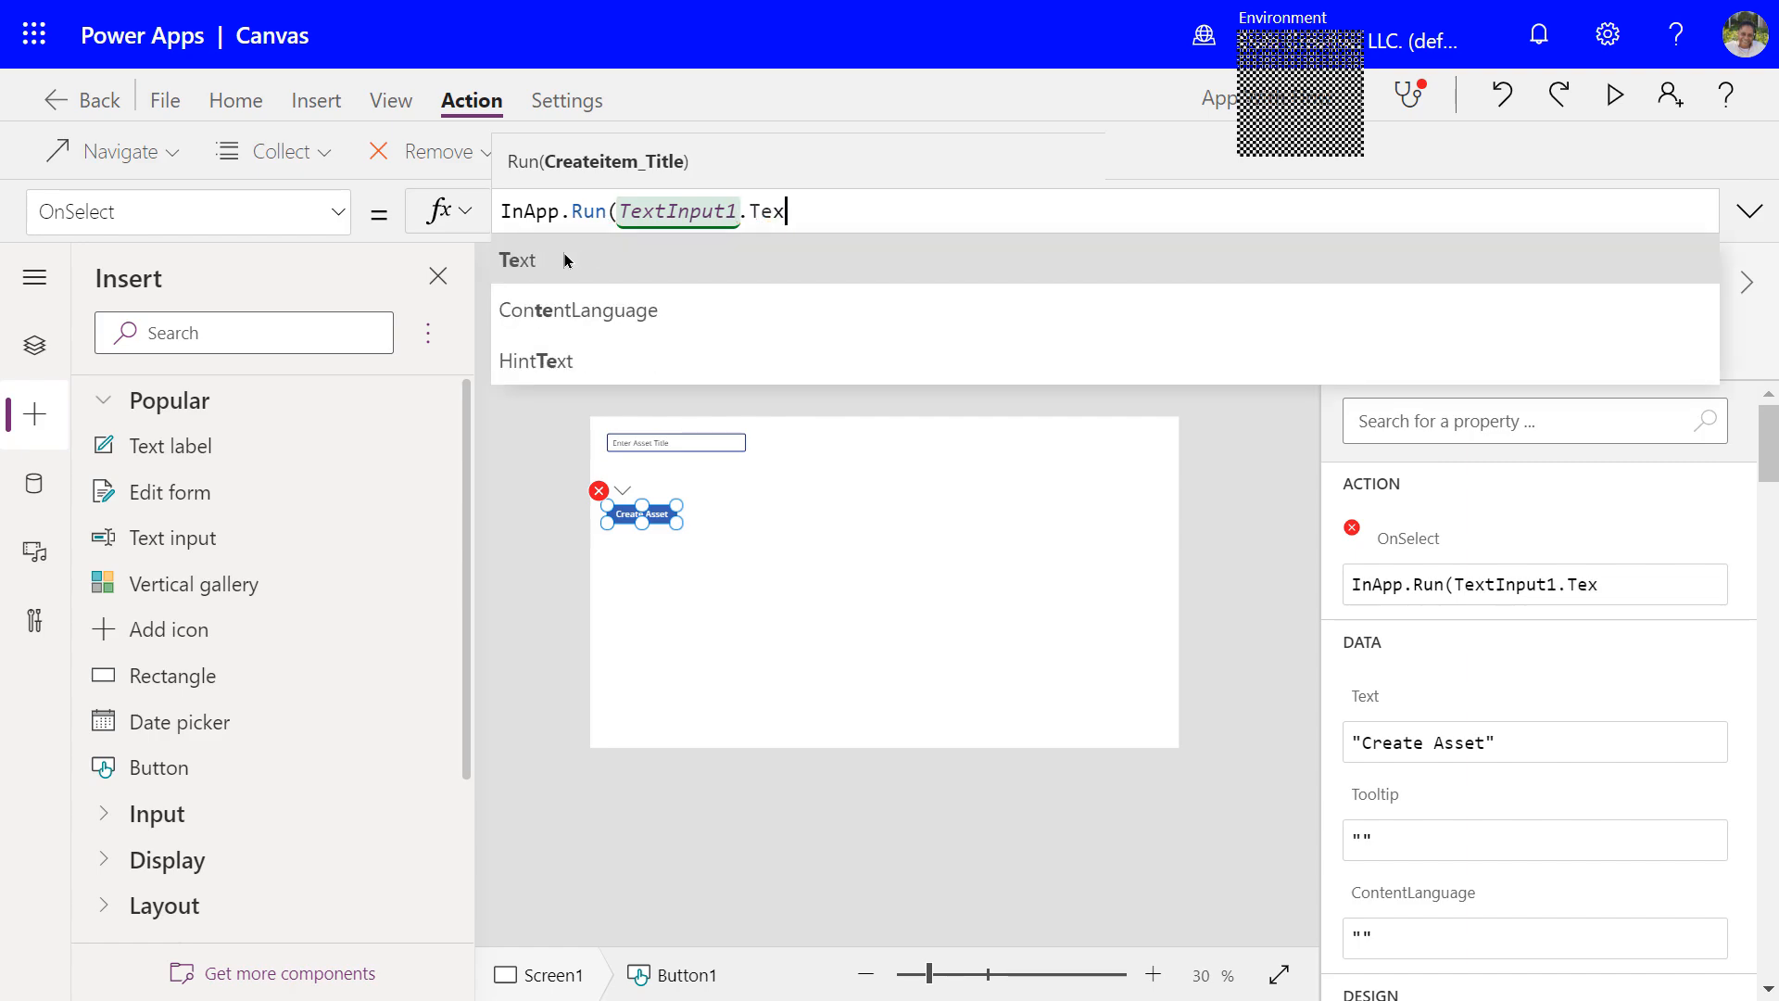
{"action": "type", "text": "t"}
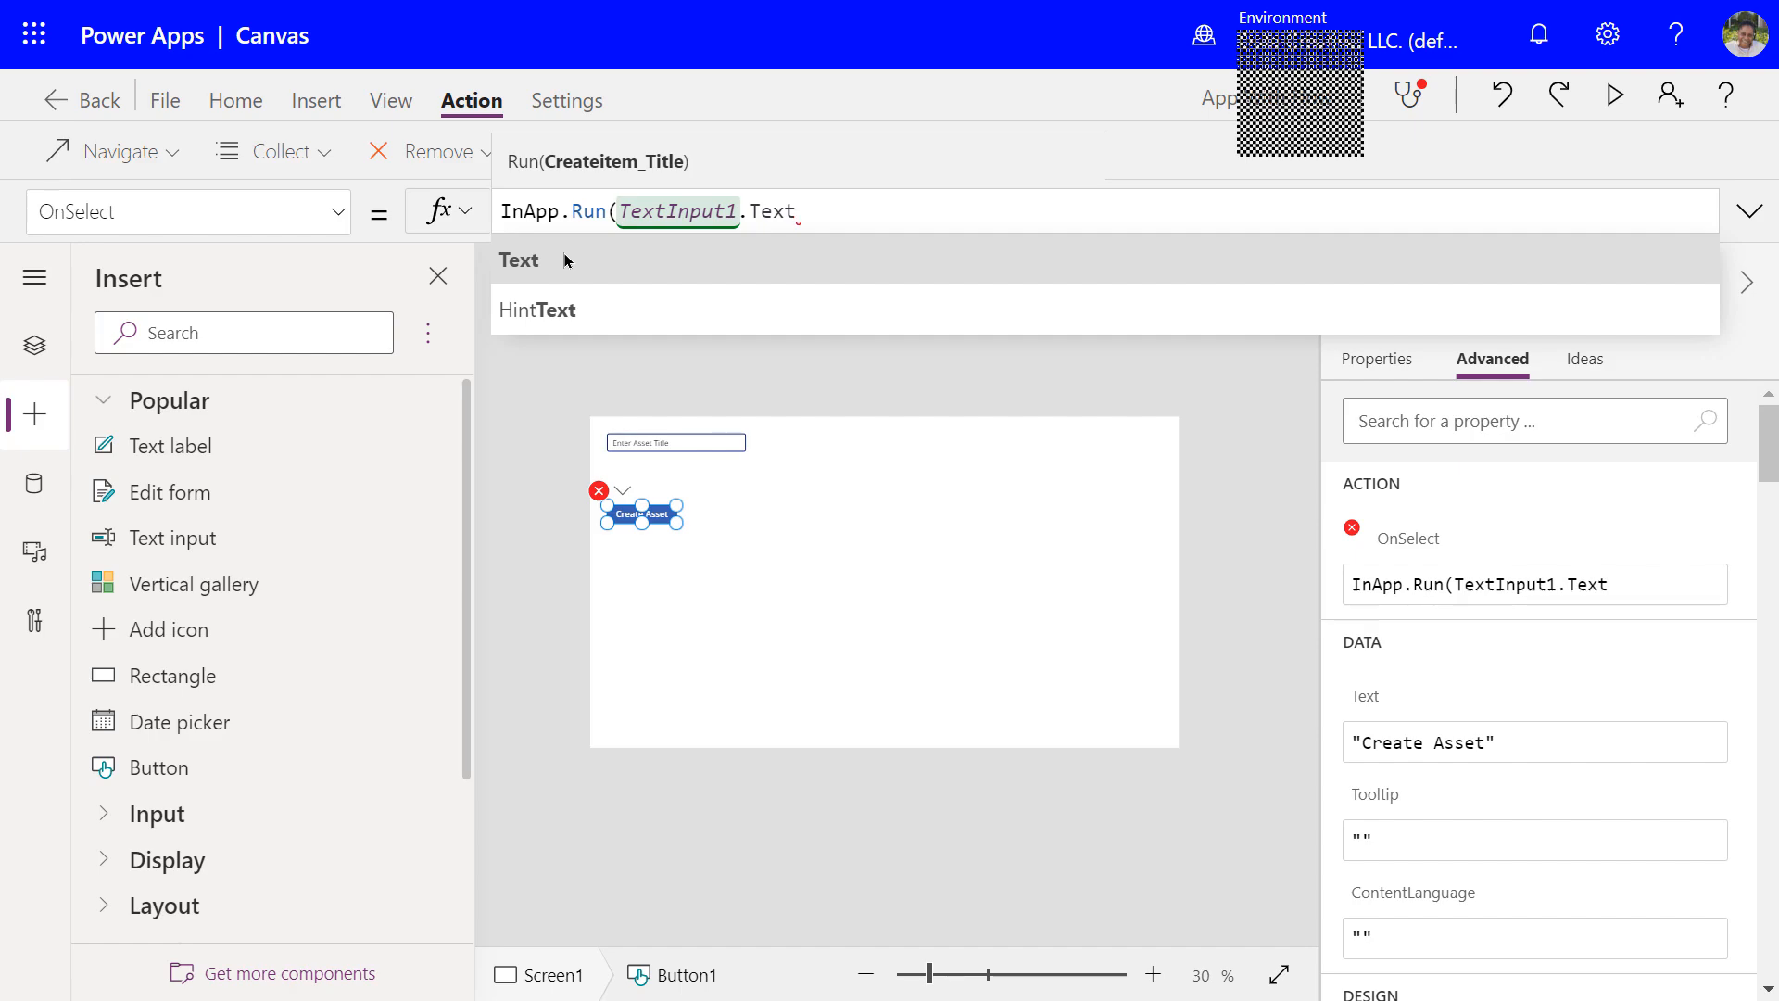
{"action": "type", "text": ")"}
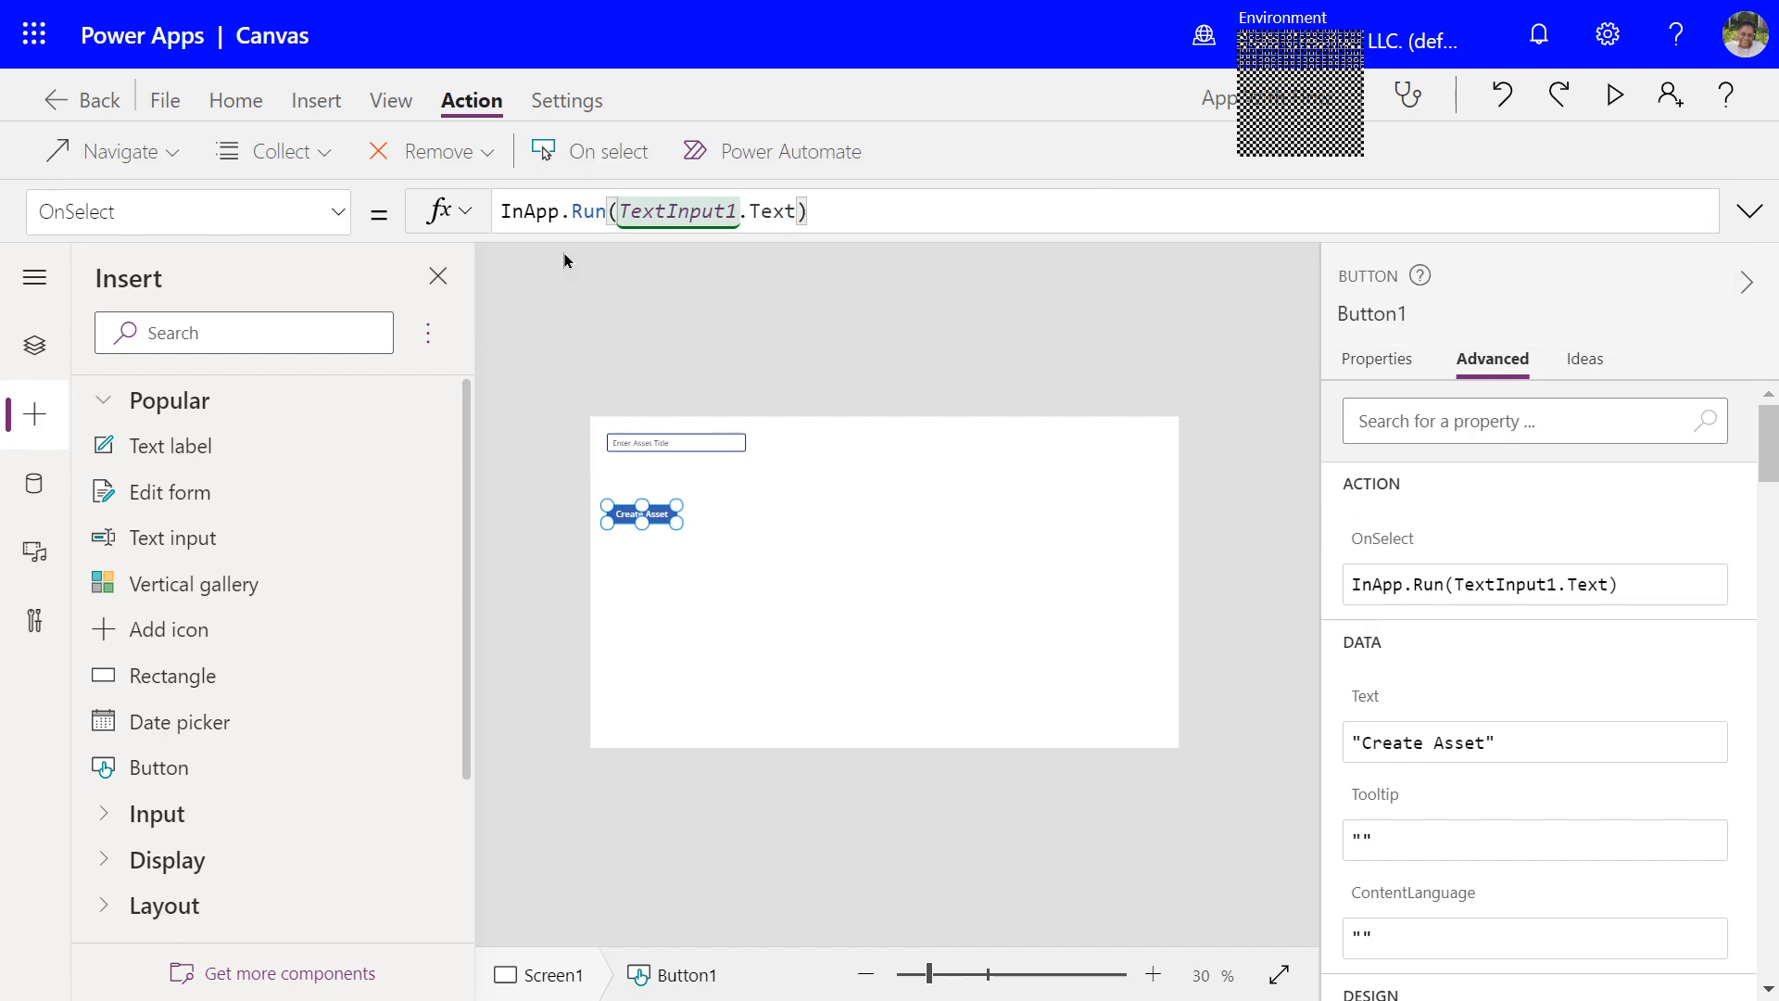
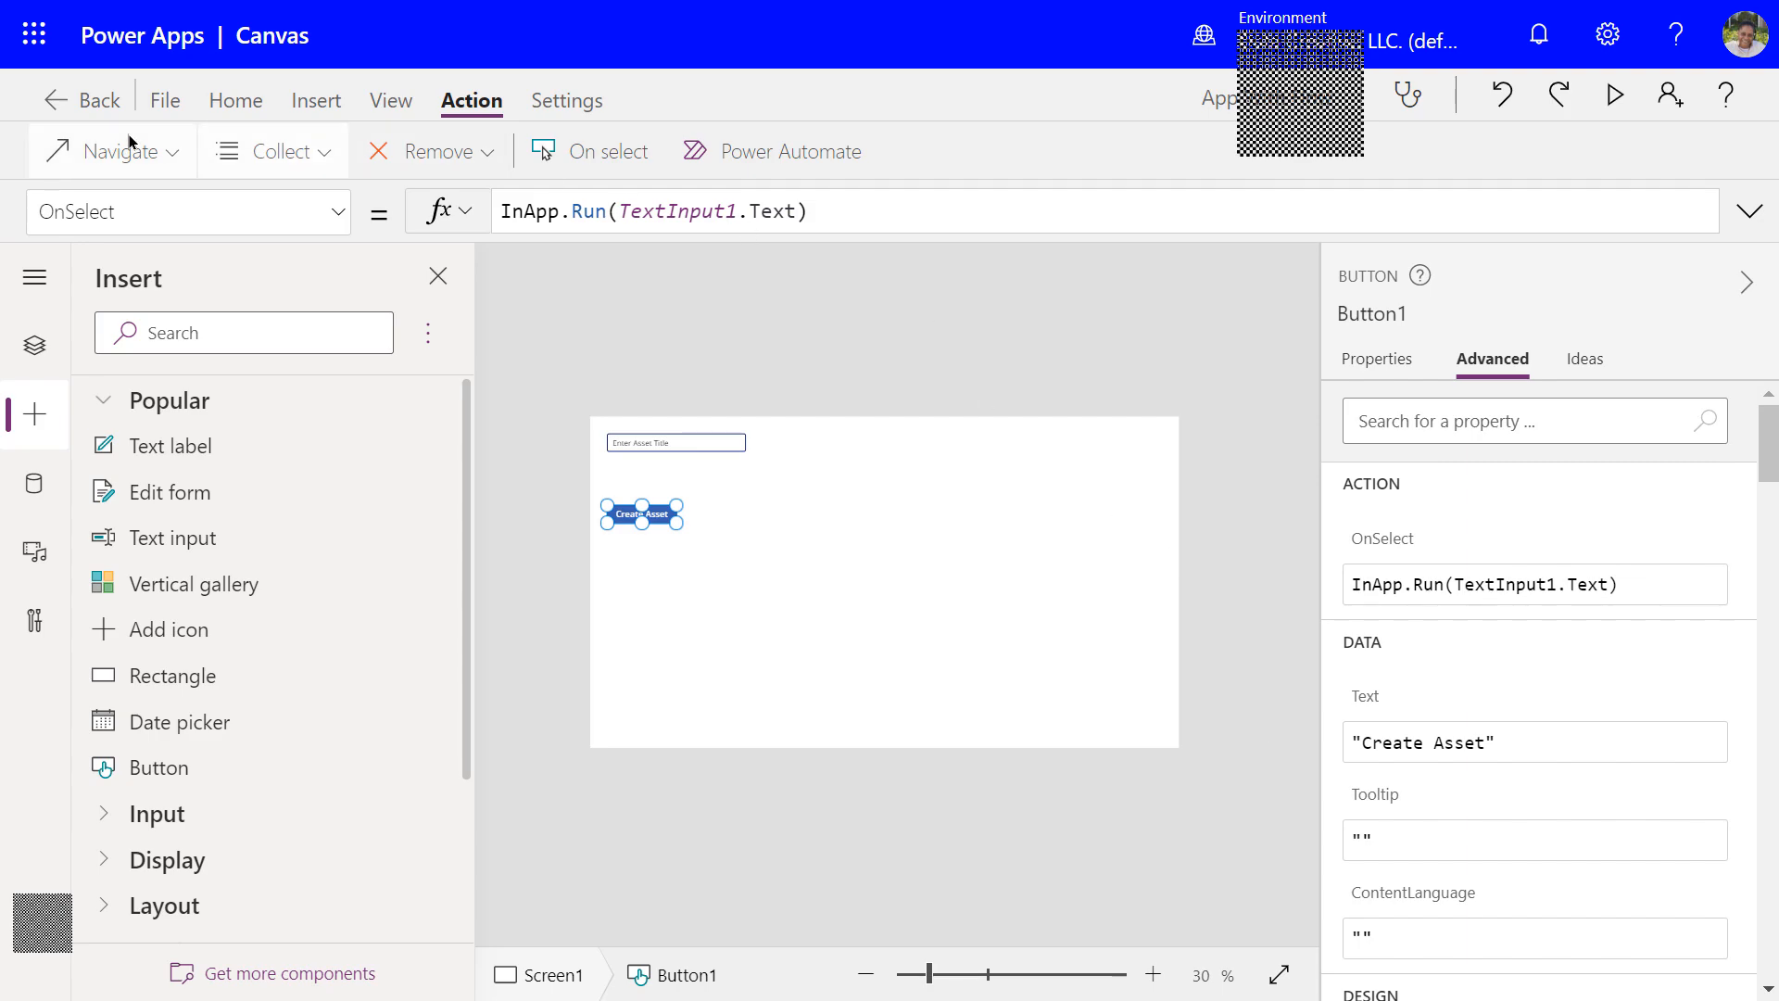
Leave the editor and save the app to the cloud as 'App With Flow'
{"action": "left_click", "coordinate": [77, 108]}
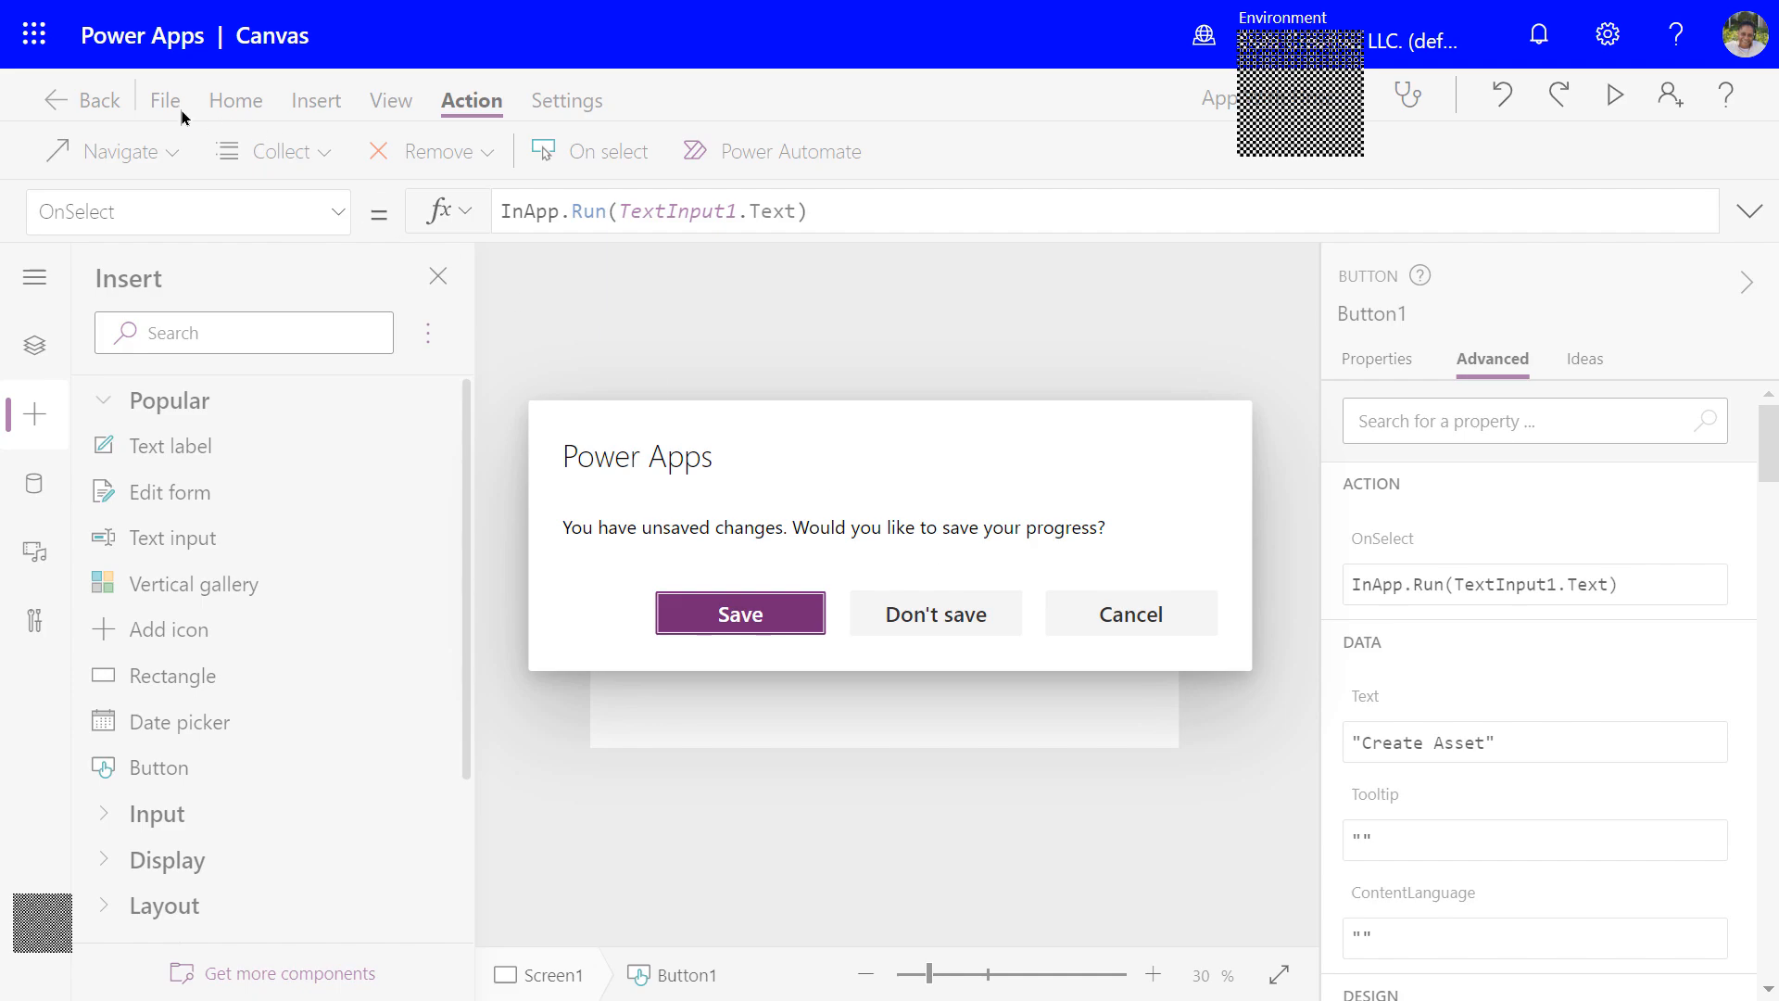
{"action": "left_click", "coordinate": [768, 630]}
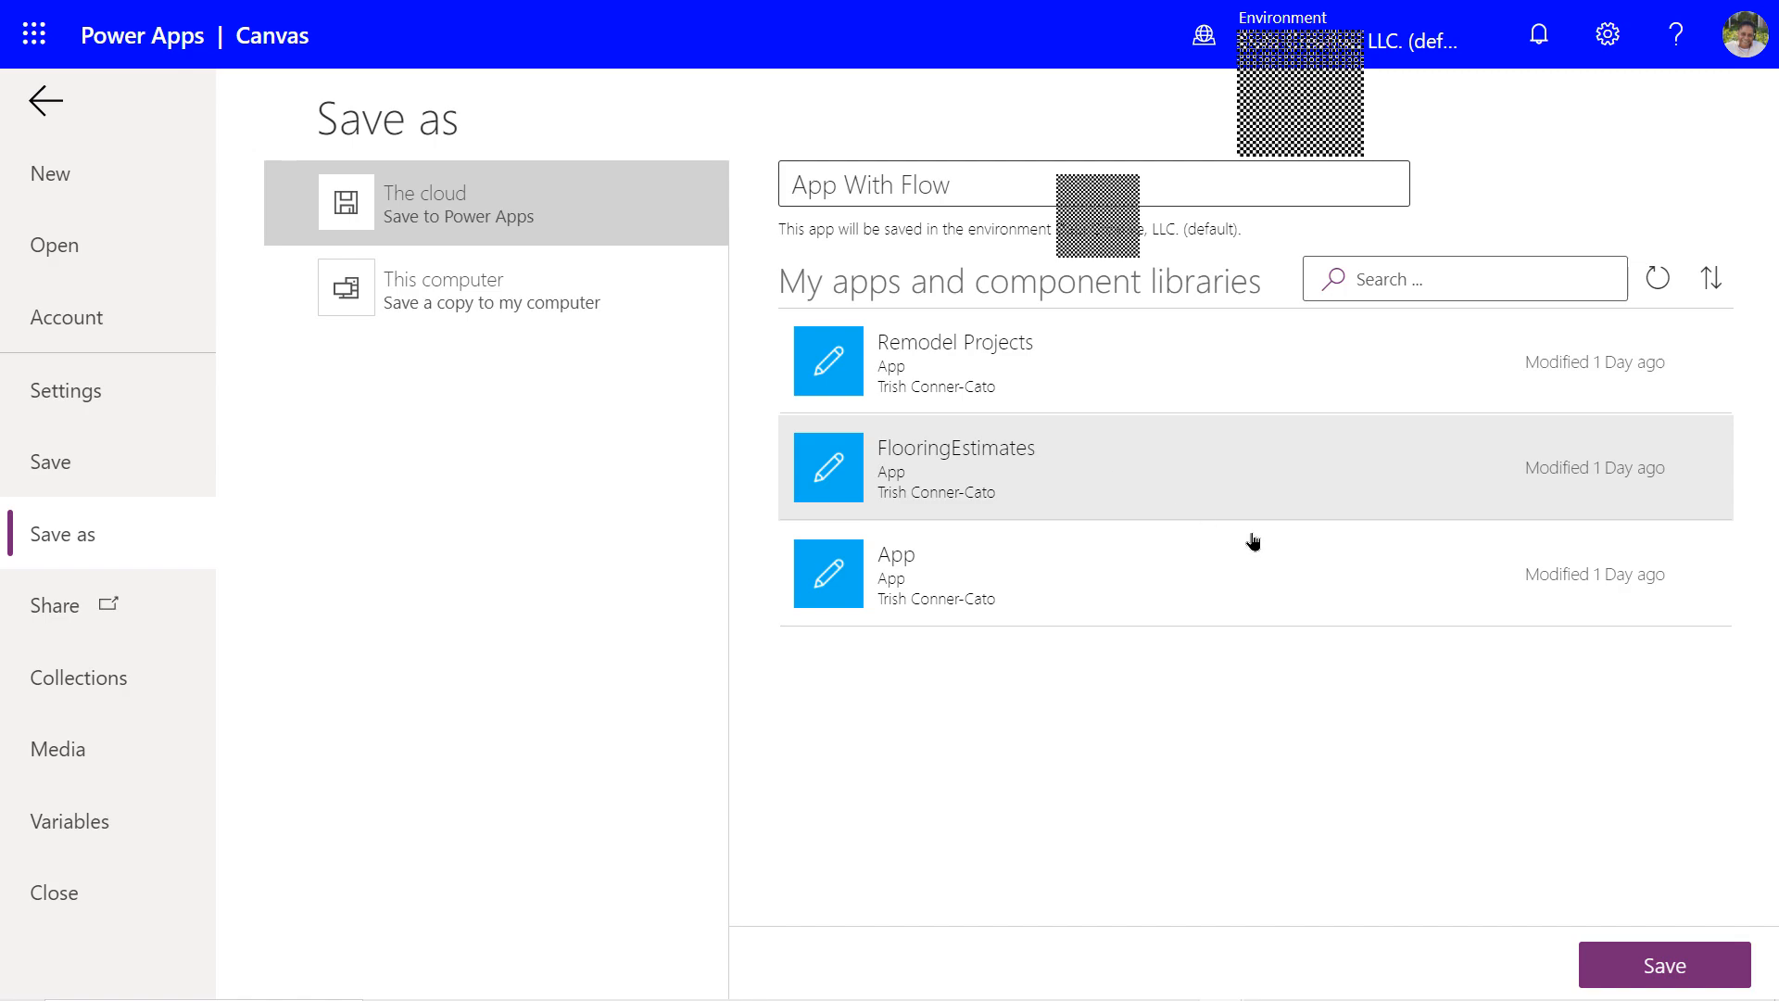
{"action": "left_click", "coordinate": [1630, 980]}
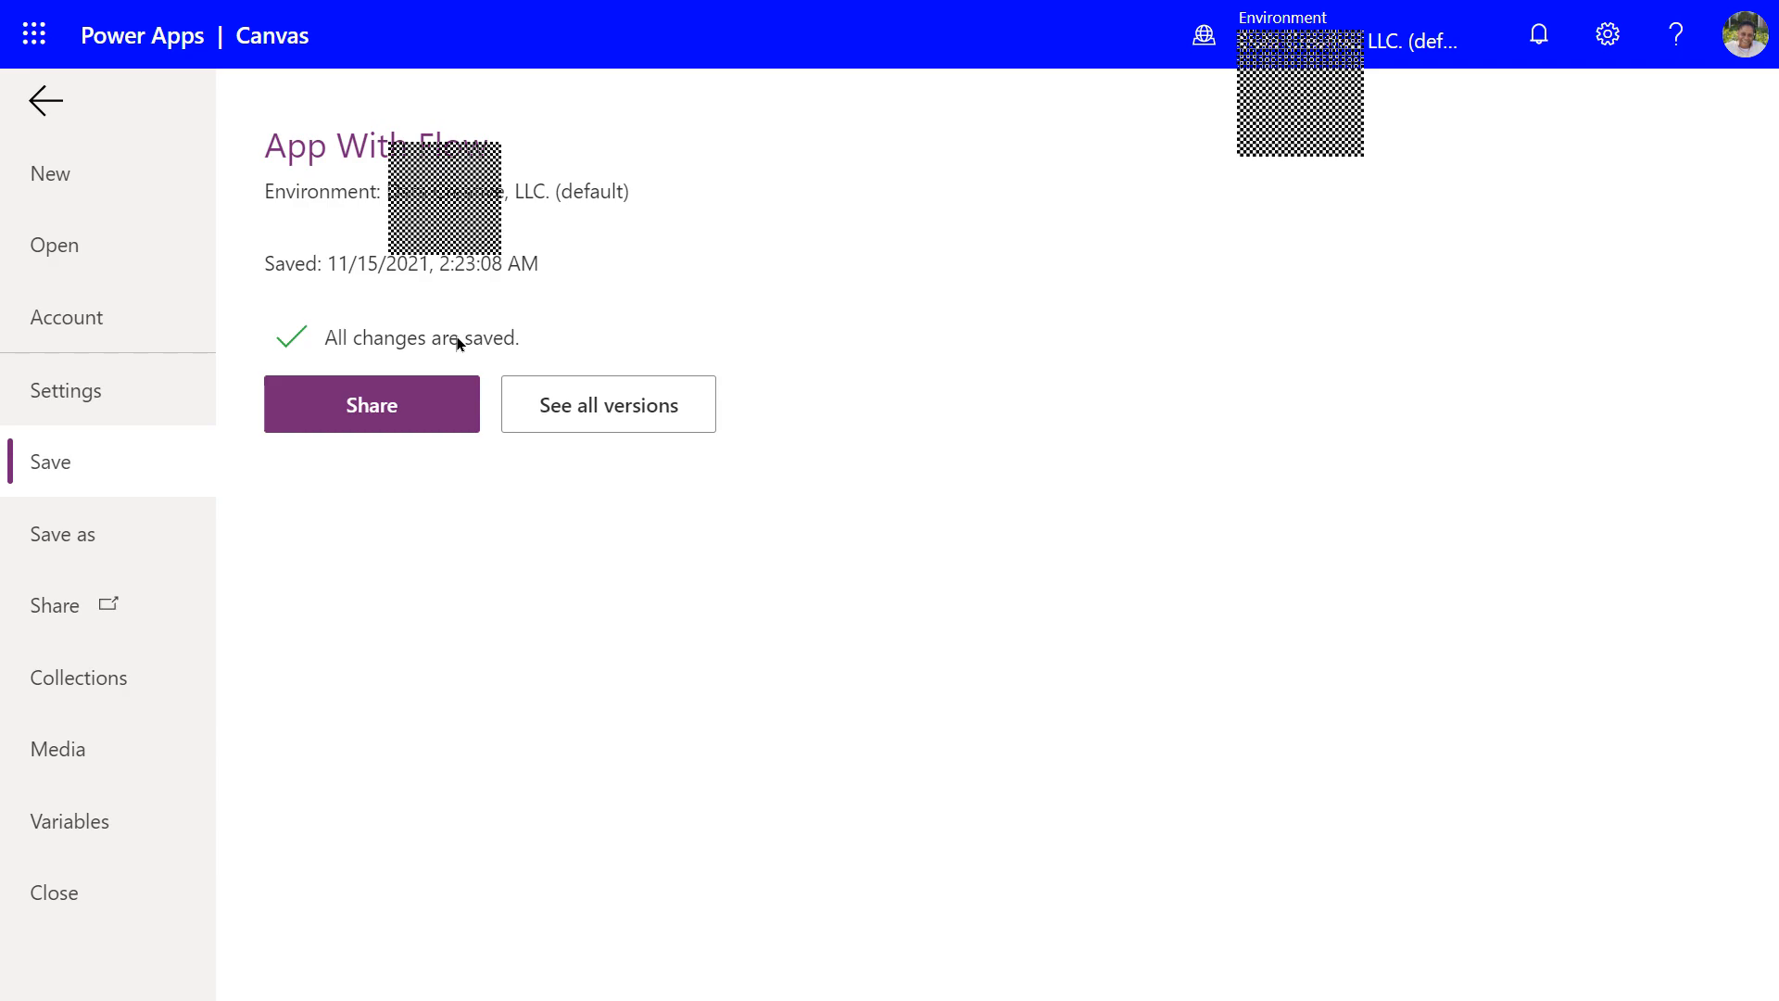
Return to the canvas and confirm under File > Save that all changes are saved
{"action": "left_click", "coordinate": [39, 104]}
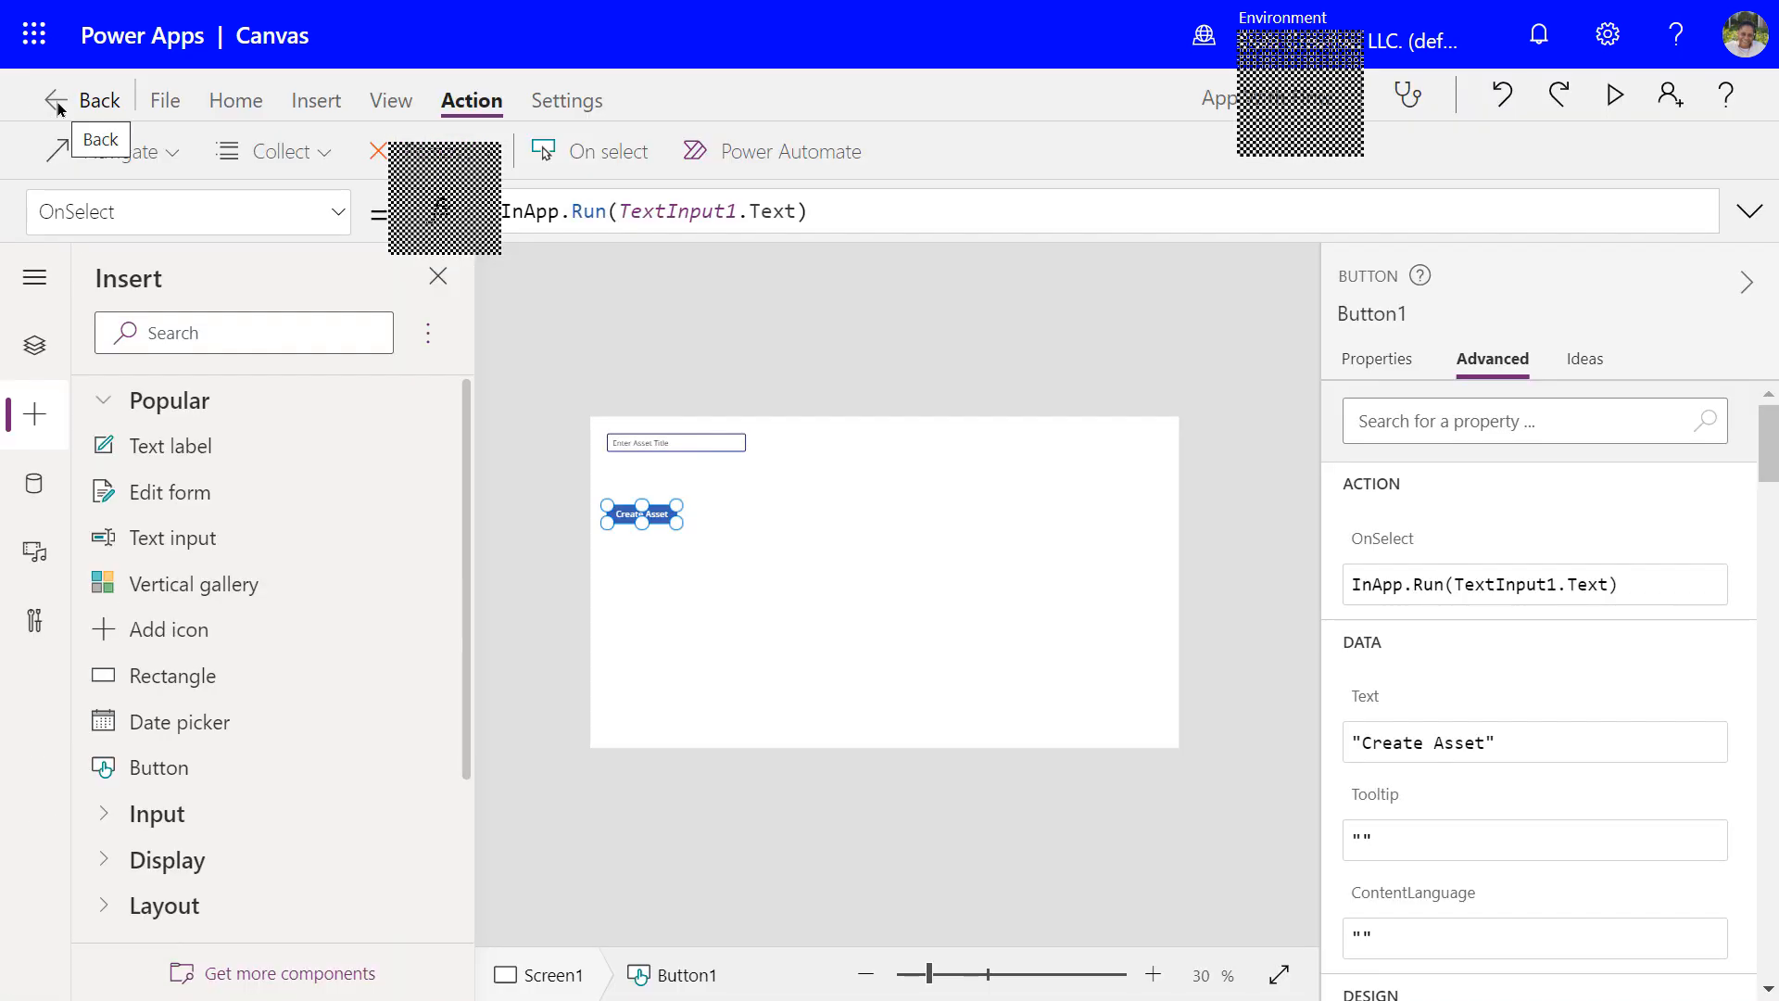
{"action": "left_click", "coordinate": [163, 102]}
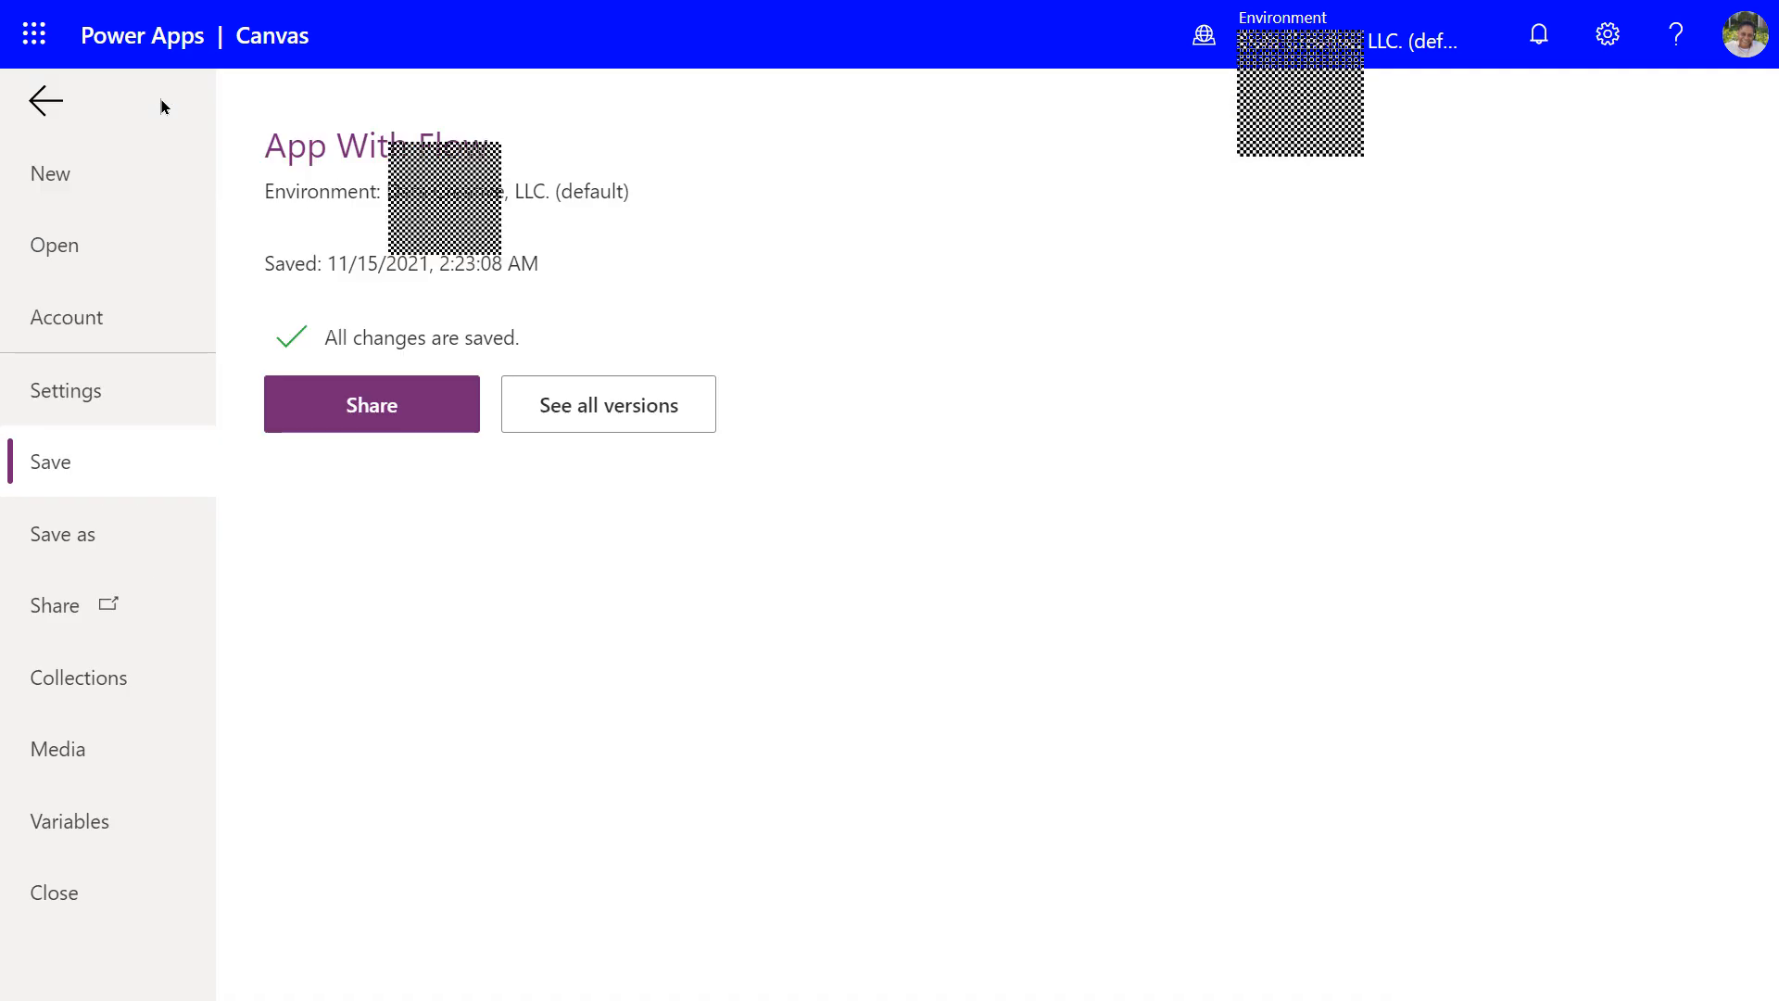
{"action": "left_click", "coordinate": [58, 119]}
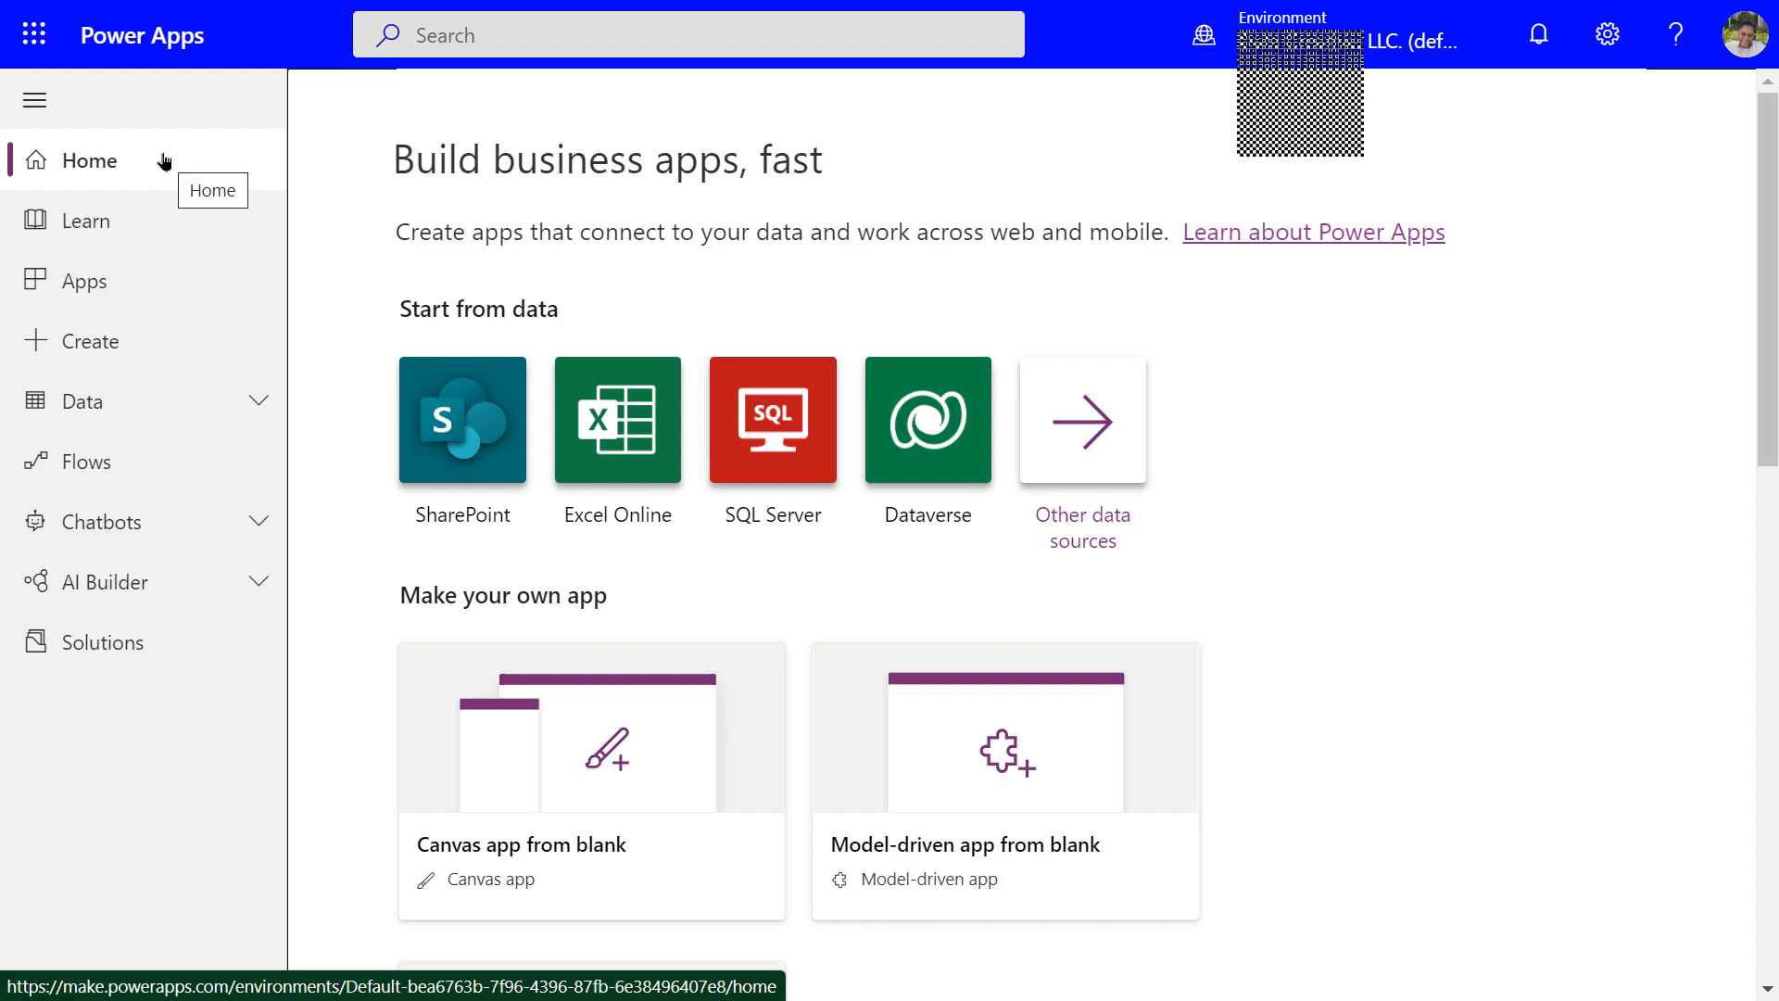
Open the Apps list, where App With Flow appears at the top
{"action": "left_click", "coordinate": [81, 288]}
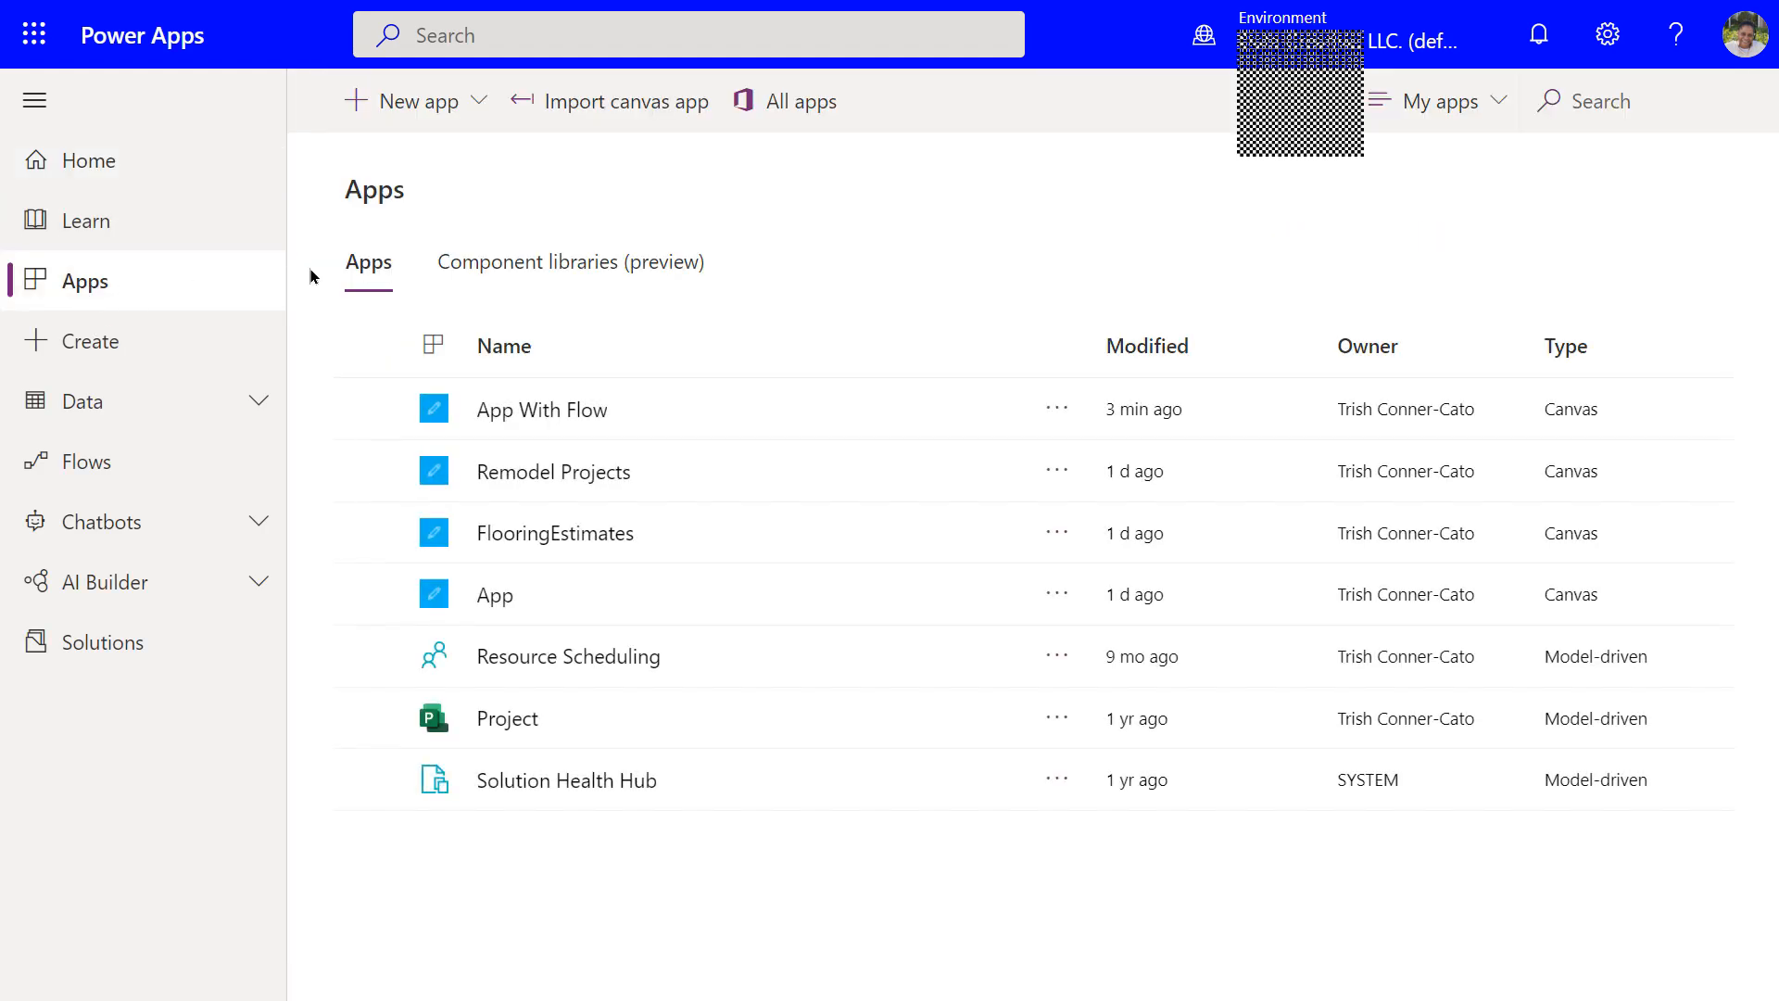
Run App With Flow, enter the asset title 'Desktop with 24 inch monitor', and submit with Create Asset
{"action": "left_click", "coordinate": [514, 413]}
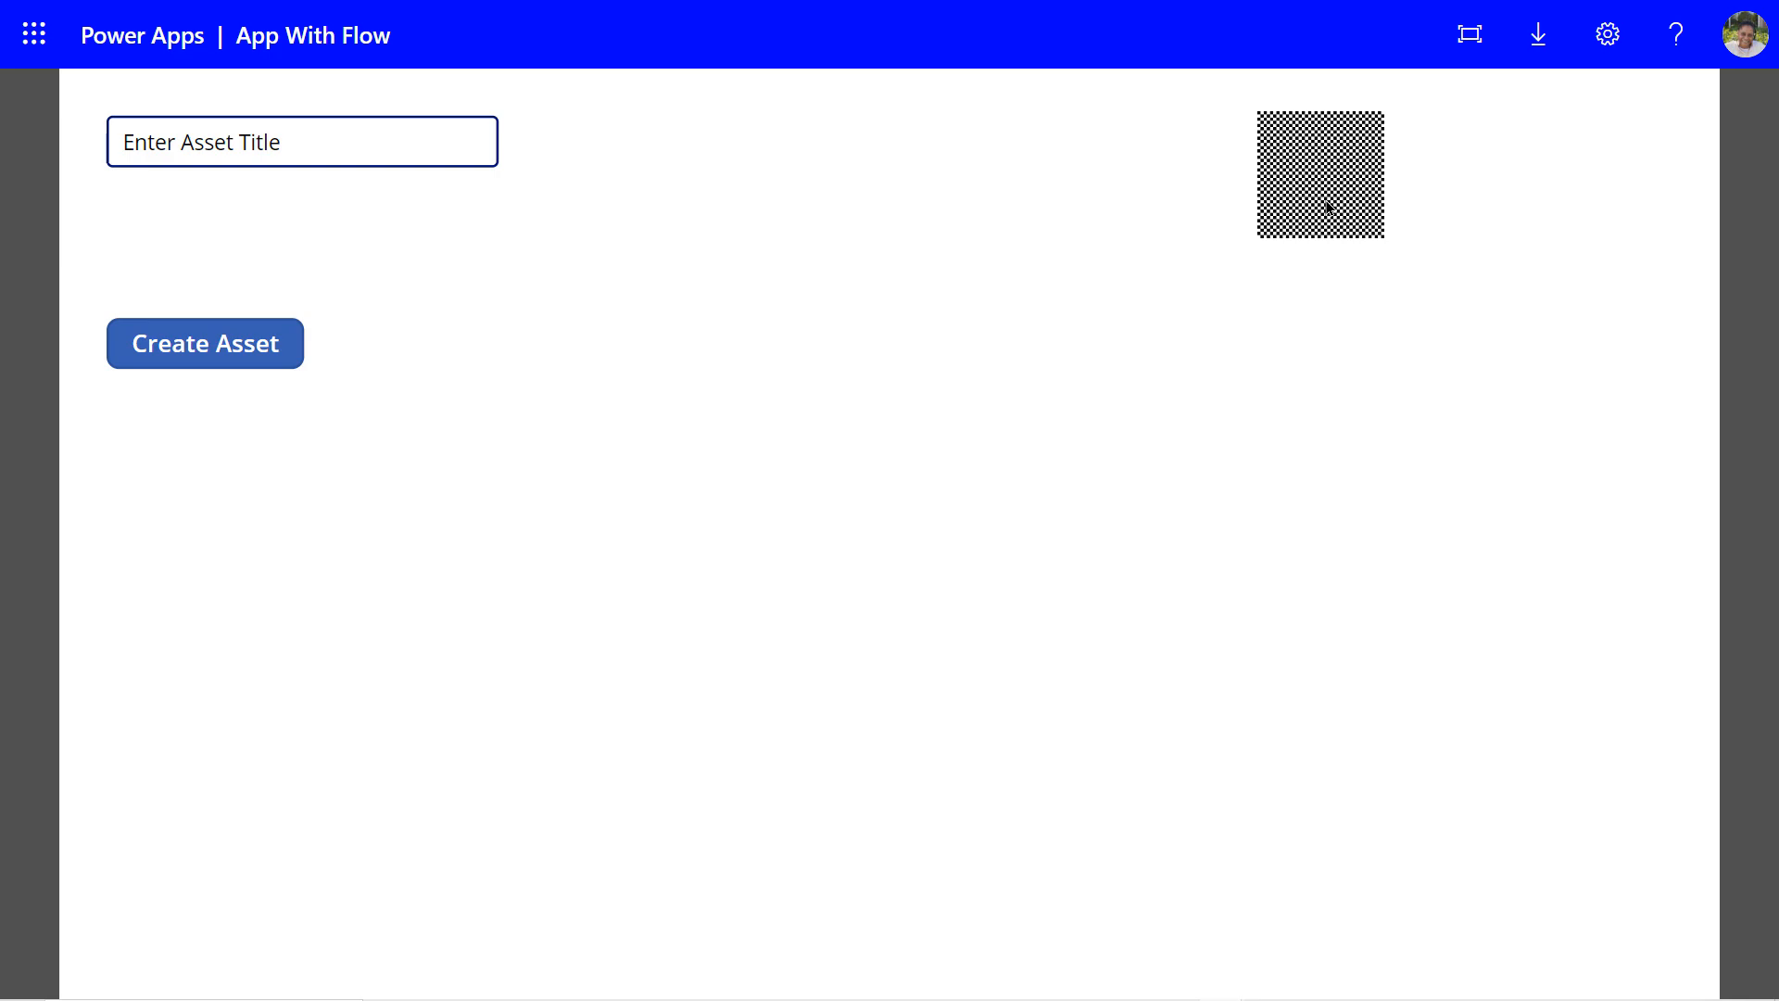
{"action": "left_click", "coordinate": [250, 148]}
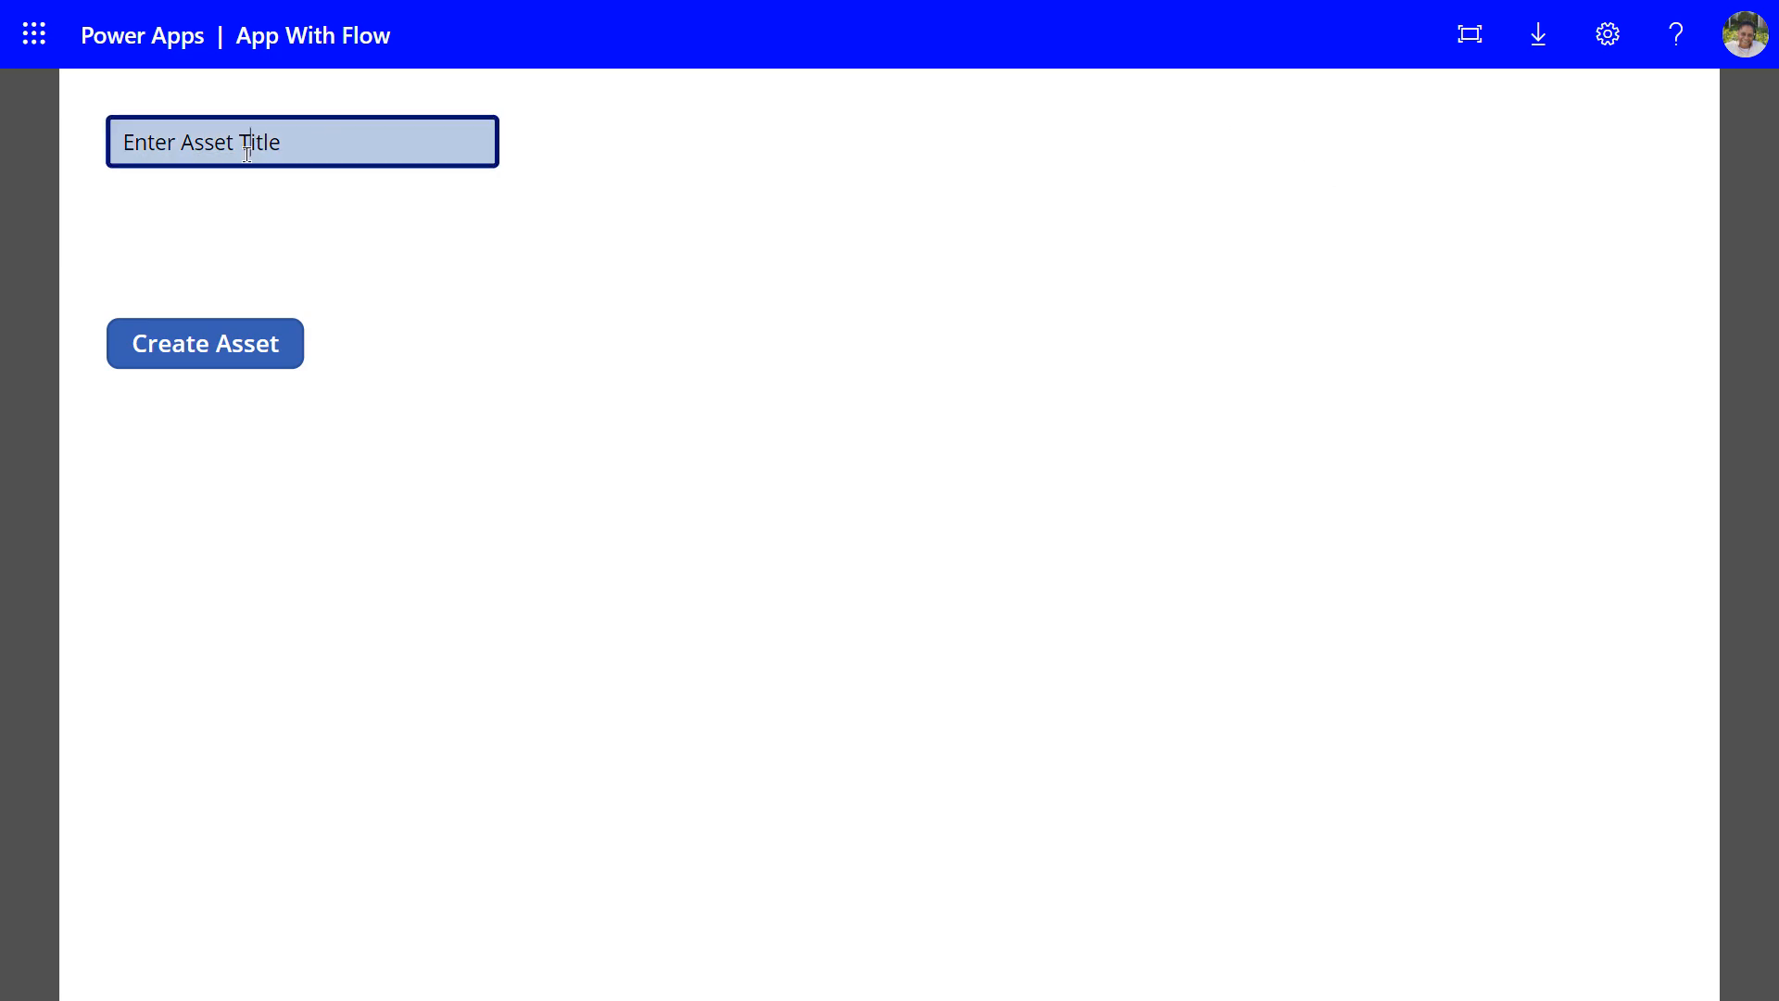
{"action": "left_click", "coordinate": [130, 141]}
{"action": "type", "text": "Desktop"}
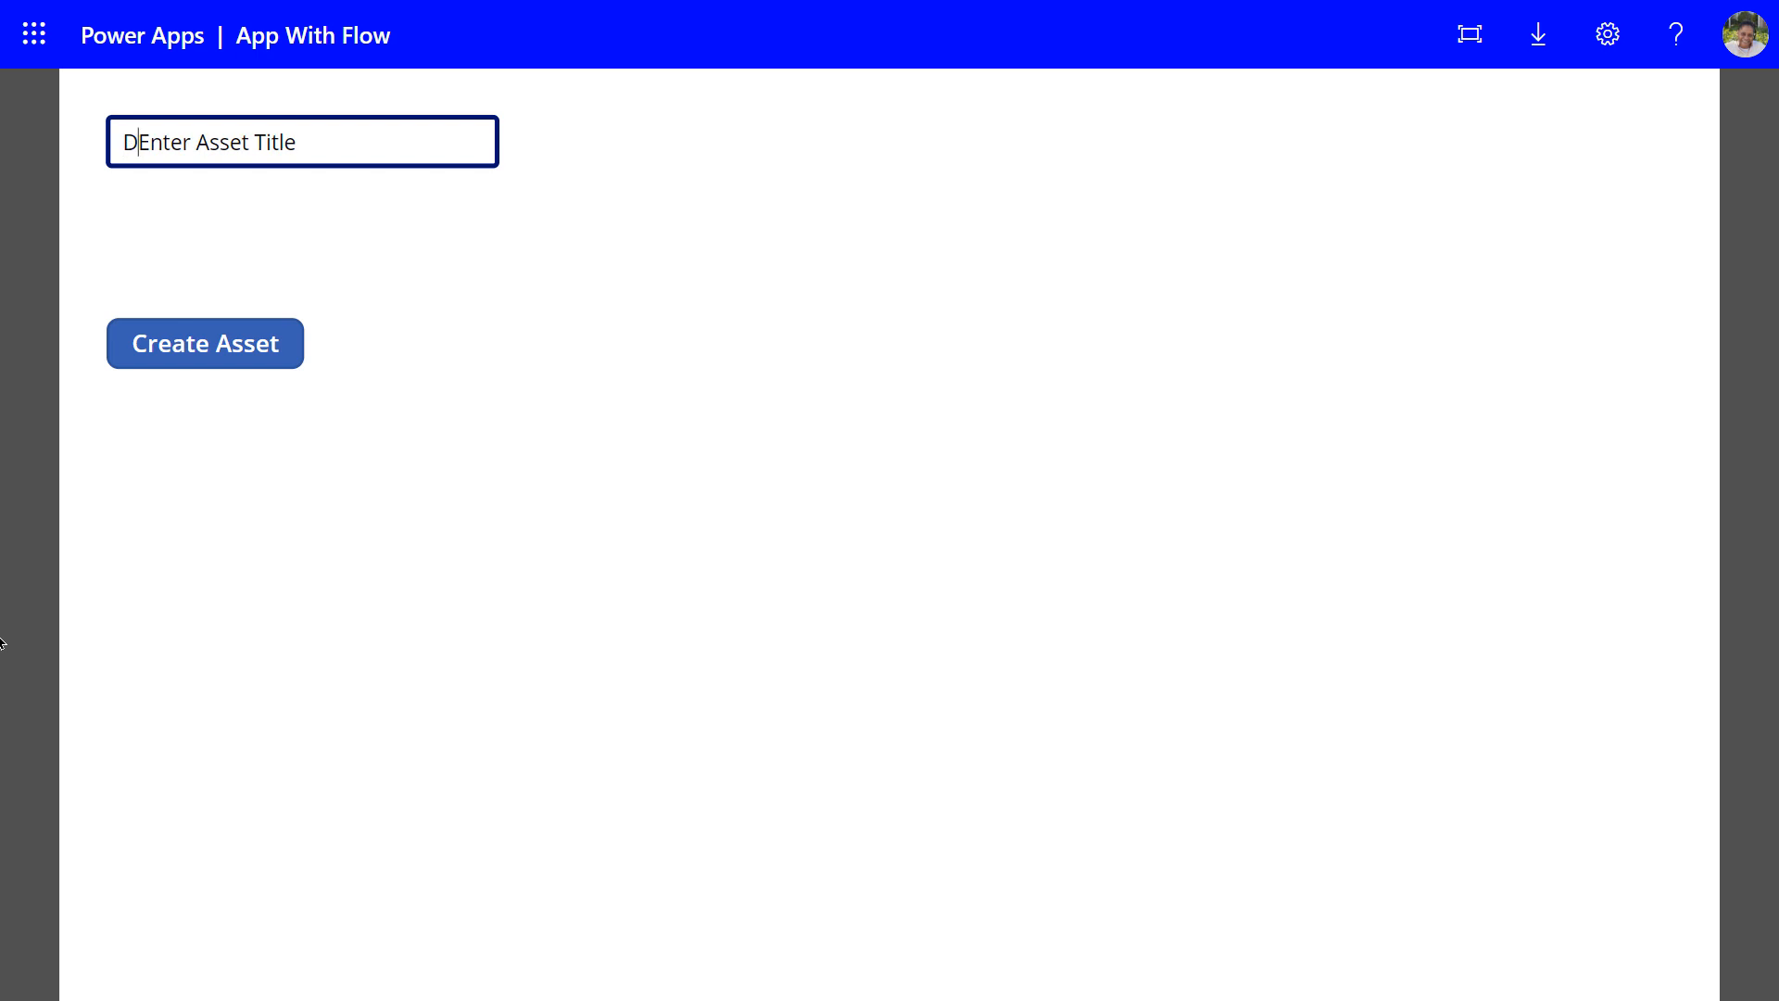
{"action": "type", "text": " wit"}
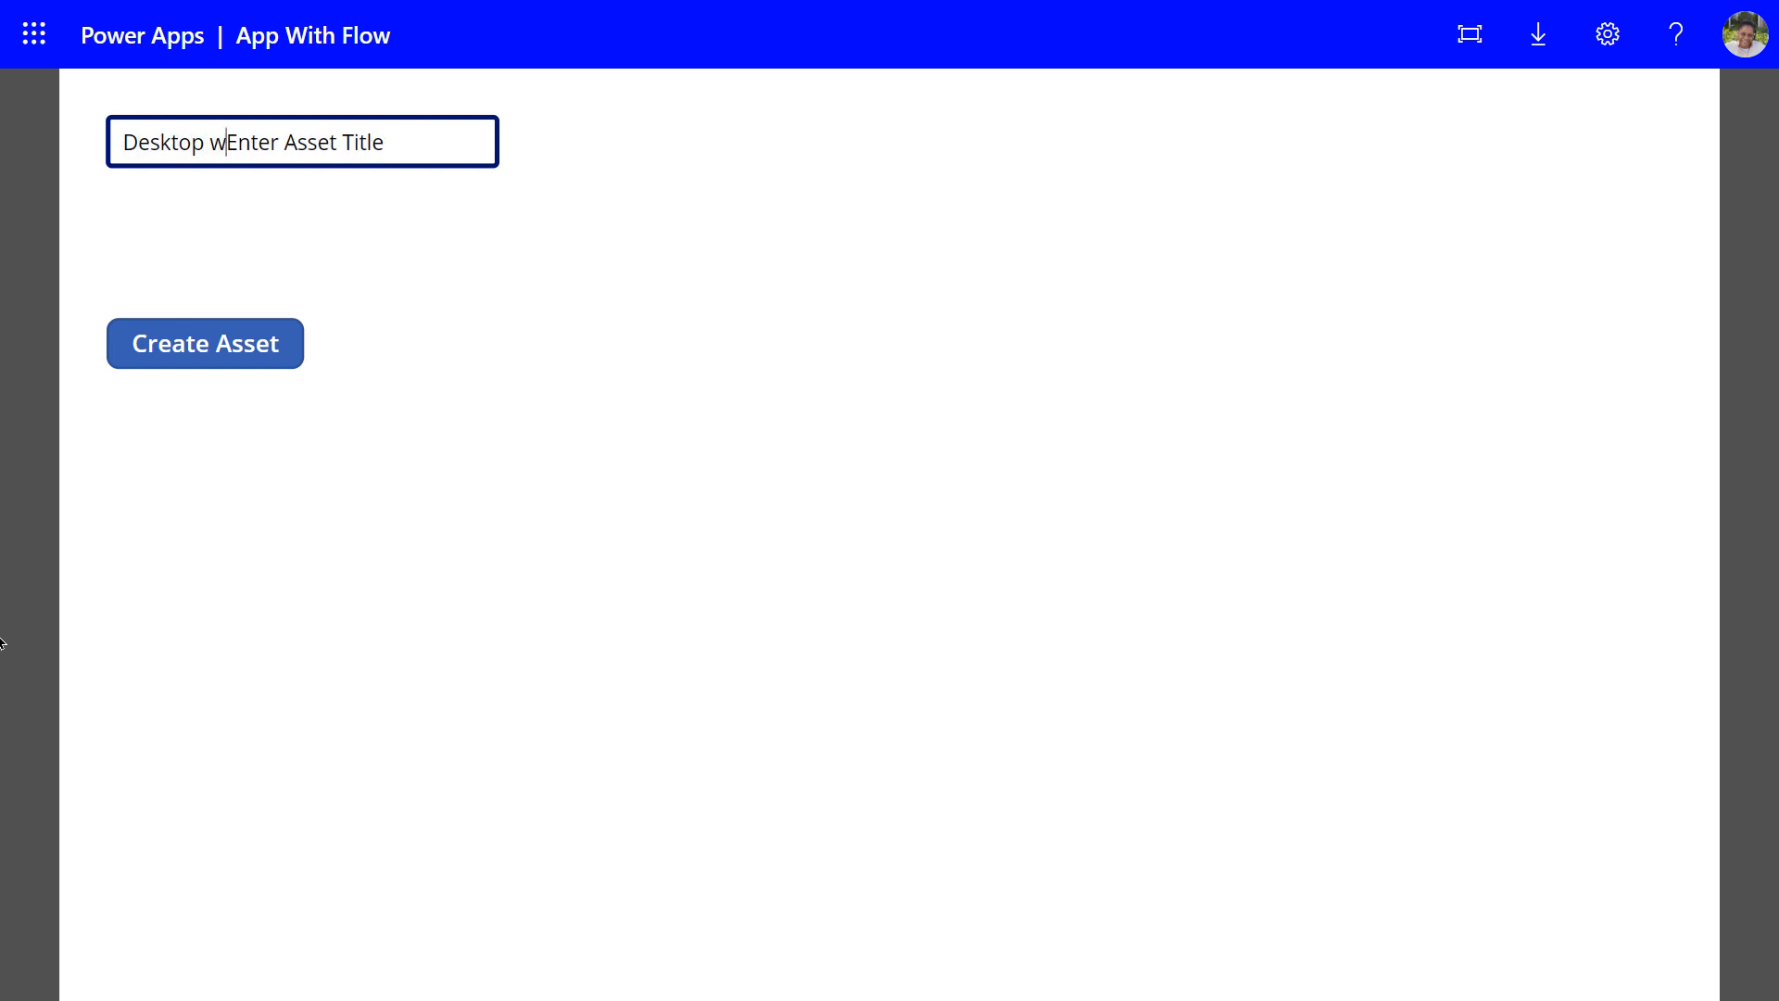
{"action": "type", "text": "h 24"}
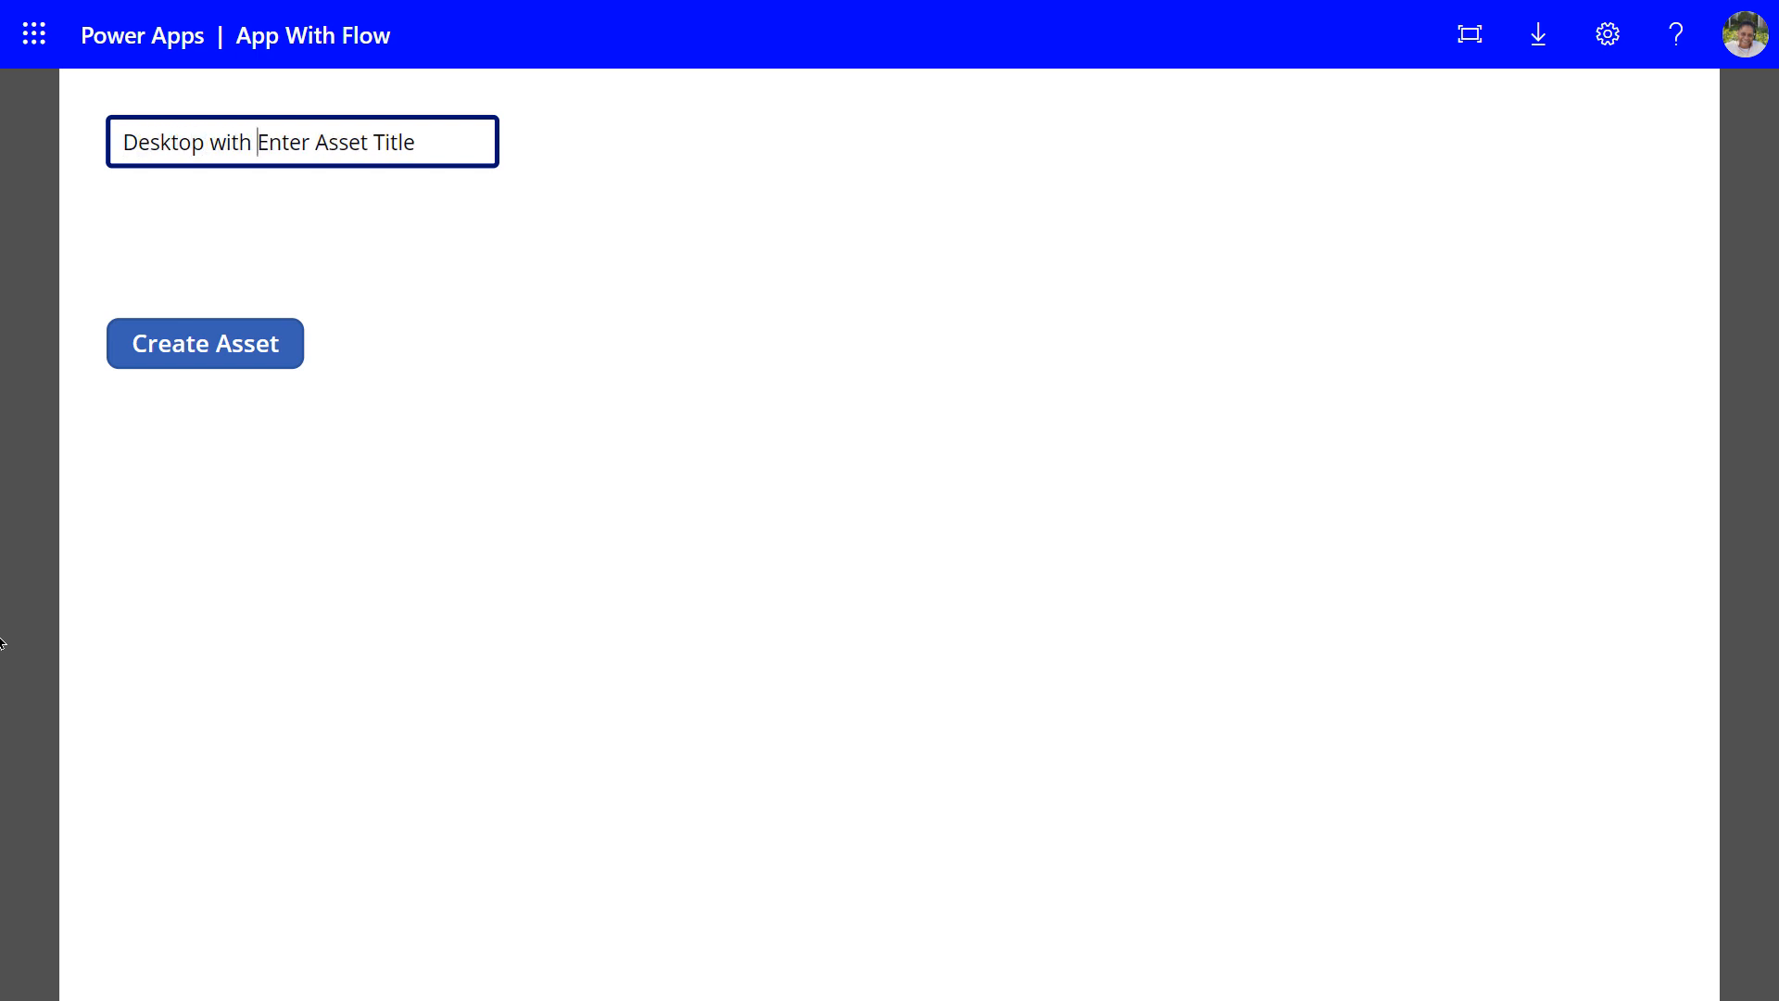
{"action": "type", "text": " inch m"}
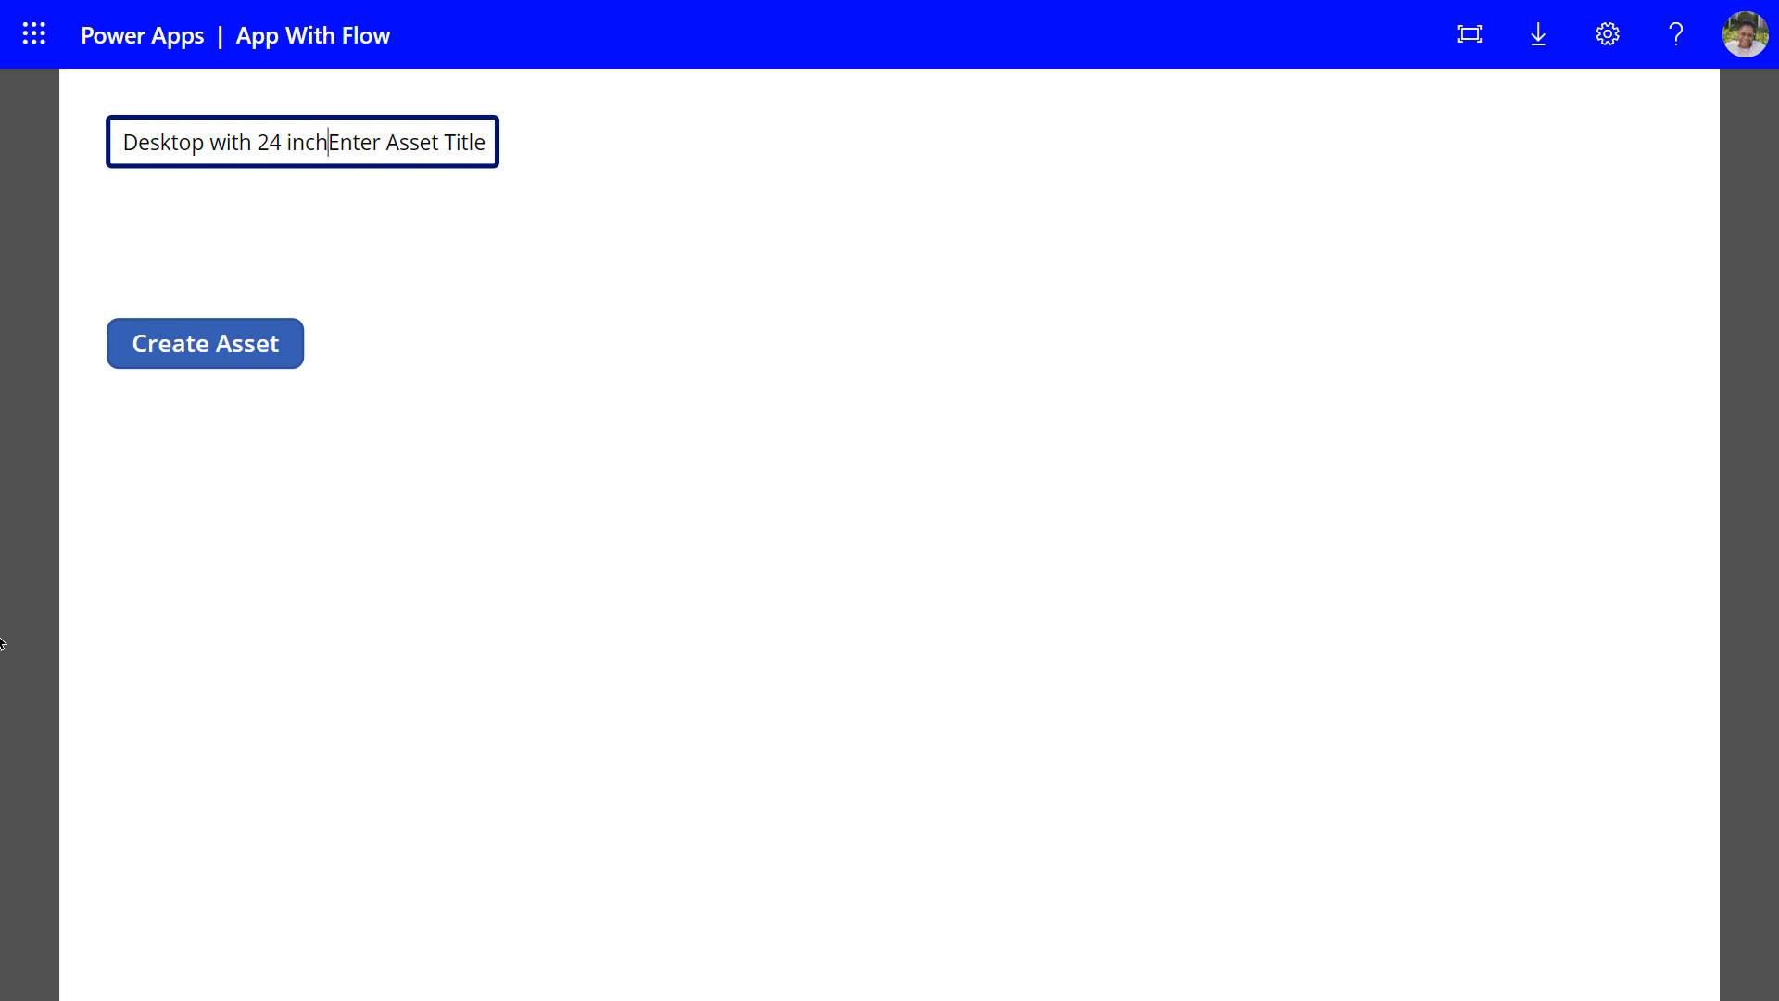
{"action": "type", "text": "onto"}
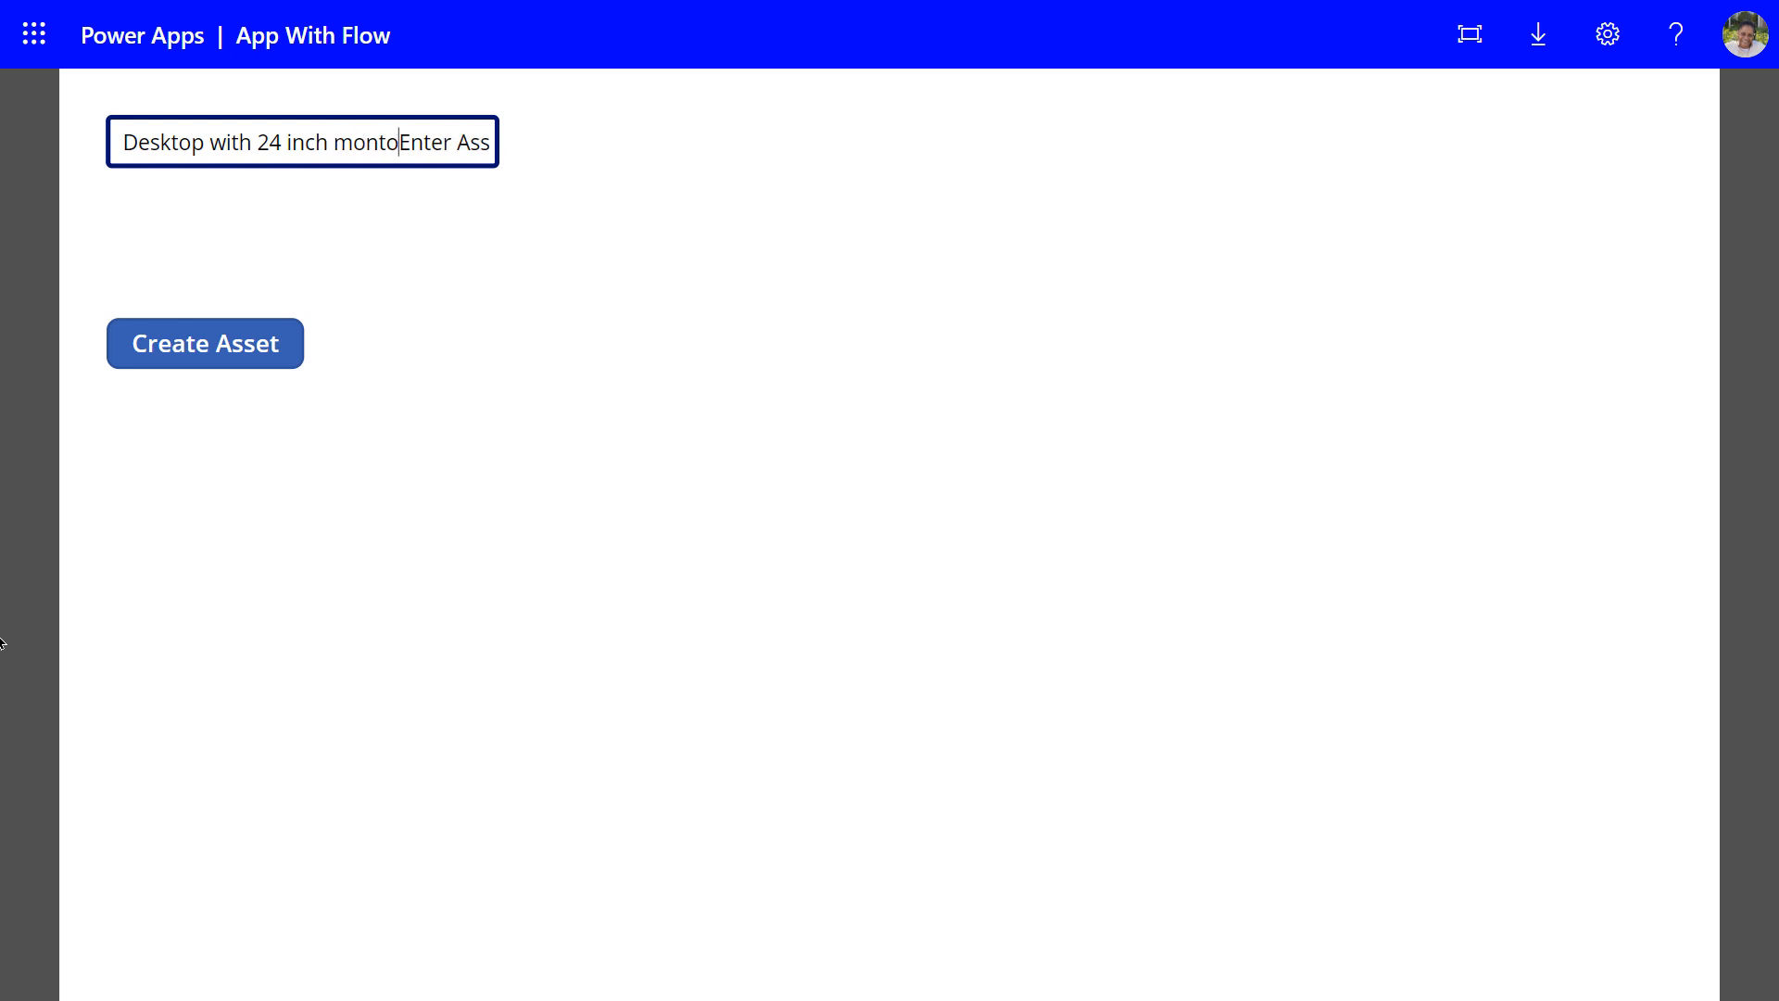
{"action": "key", "text": "BackSpace"}
{"action": "key", "text": "BackSpace"}
{"action": "type", "text": "itor"}
{"action": "key", "text": "Delete"}
{"action": "key", "text": "Delete"}
{"action": "key", "text": "Delete"}
{"action": "key", "text": "Delete"}
{"action": "key", "text": "Delete"}
{"action": "key", "text": "Delete"}
{"action": "key", "text": "Delete"}
{"action": "key", "text": "Delete"}
{"action": "key", "text": "Delete"}
{"action": "key", "text": "Delete"}
{"action": "key", "text": "Delete"}
{"action": "key", "text": "Delete"}
{"action": "key", "text": "Delete"}
{"action": "key", "text": "Delete"}
{"action": "key", "text": "Delete"}
{"action": "key", "text": "Delete"}
{"action": "key", "text": "Delete"}
{"action": "left_click", "coordinate": [258, 348]}
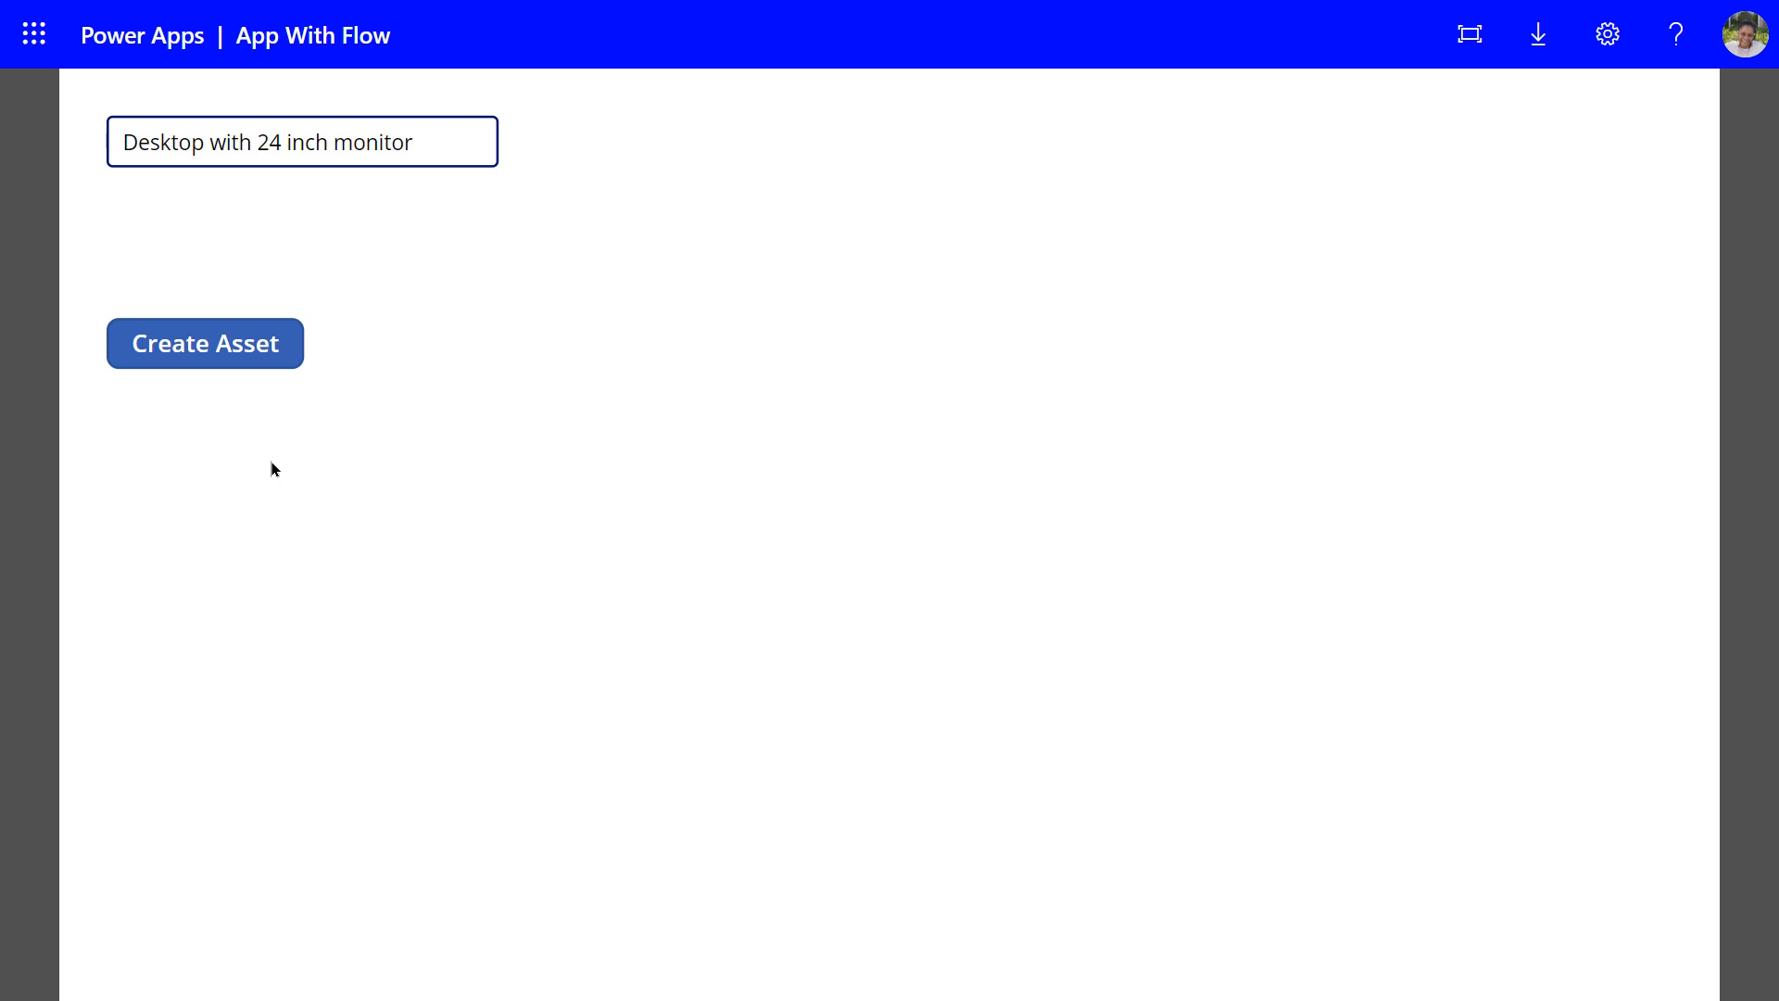
{"action": "key", "text": "ctrl+Tab"}
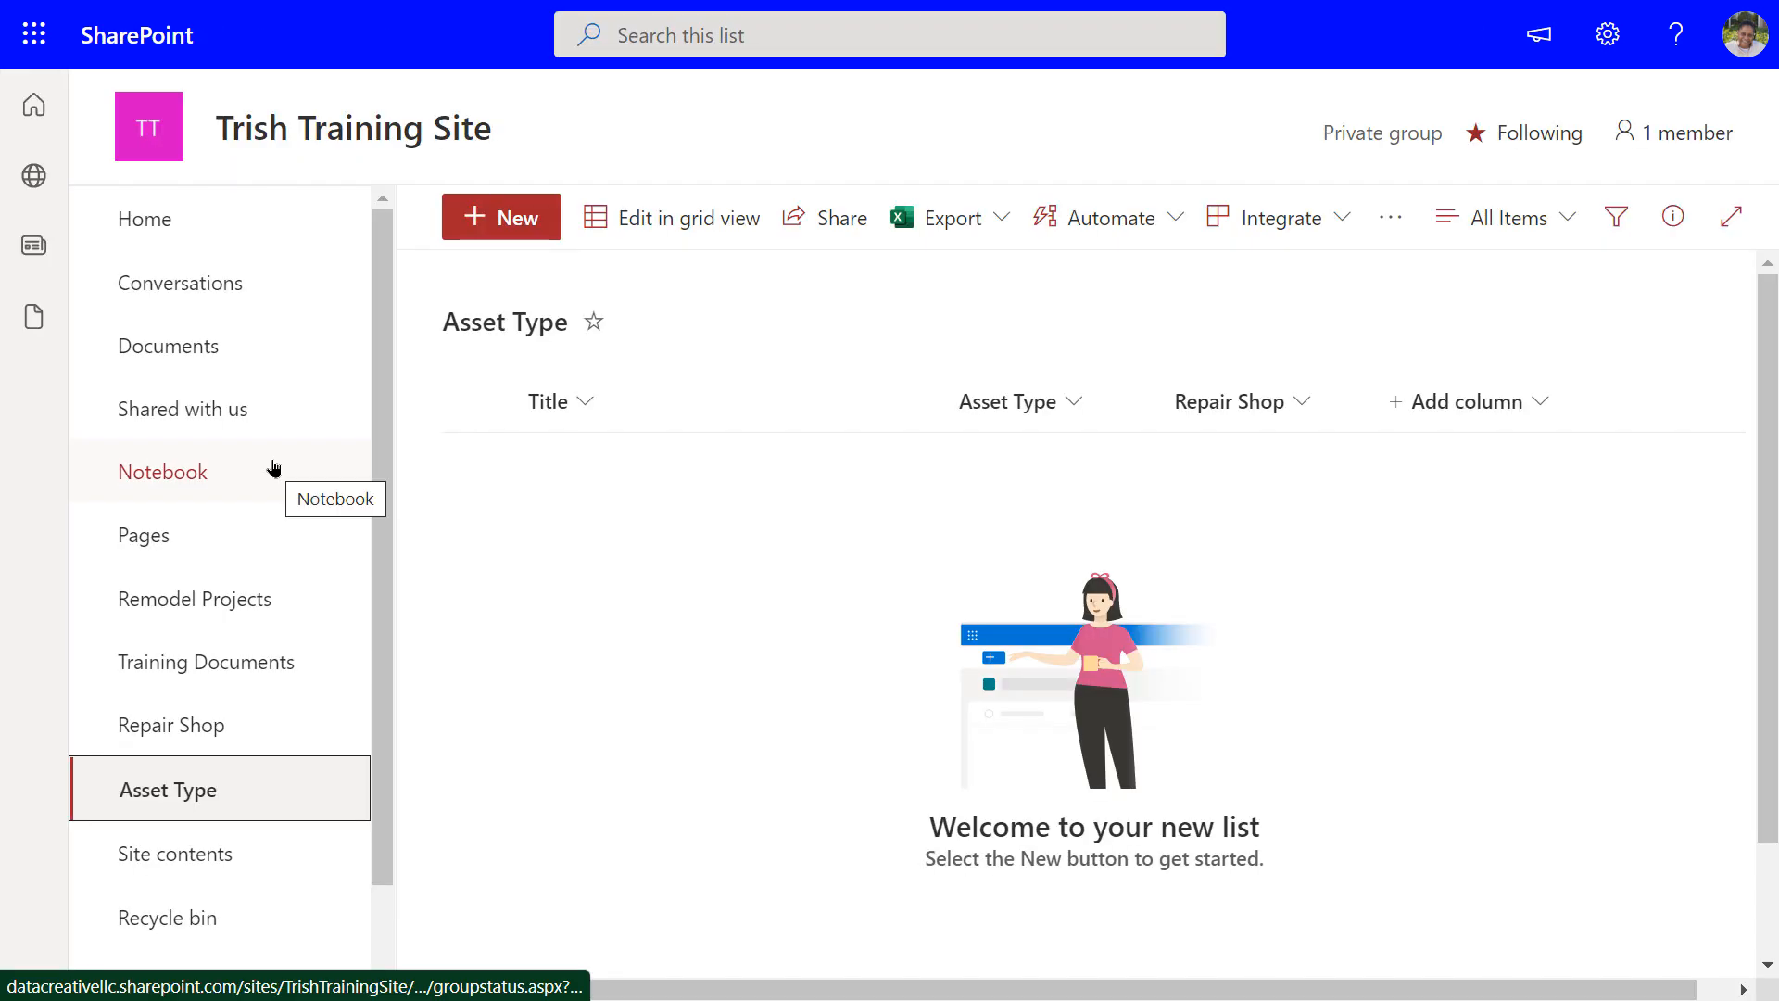
Reload the Asset Type list, check the Repair Shop list, then go back to Asset Type
{"action": "left_click", "coordinate": [290, 774]}
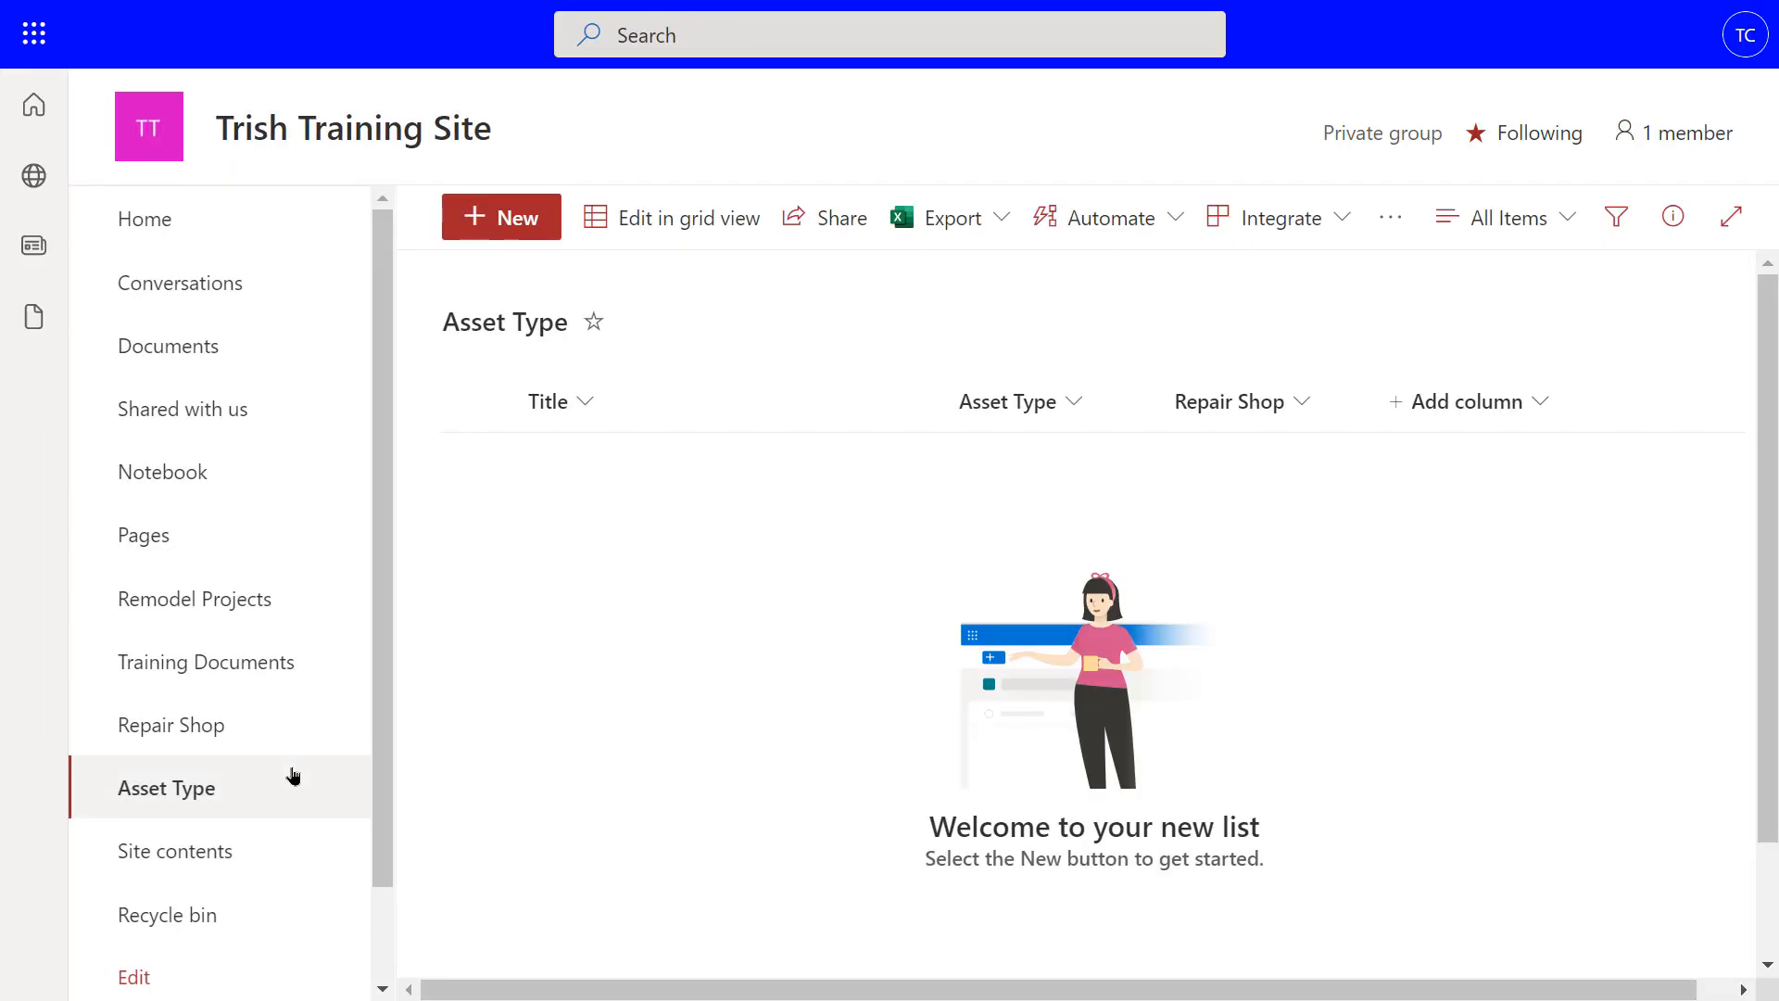
{"action": "left_click", "coordinate": [229, 735]}
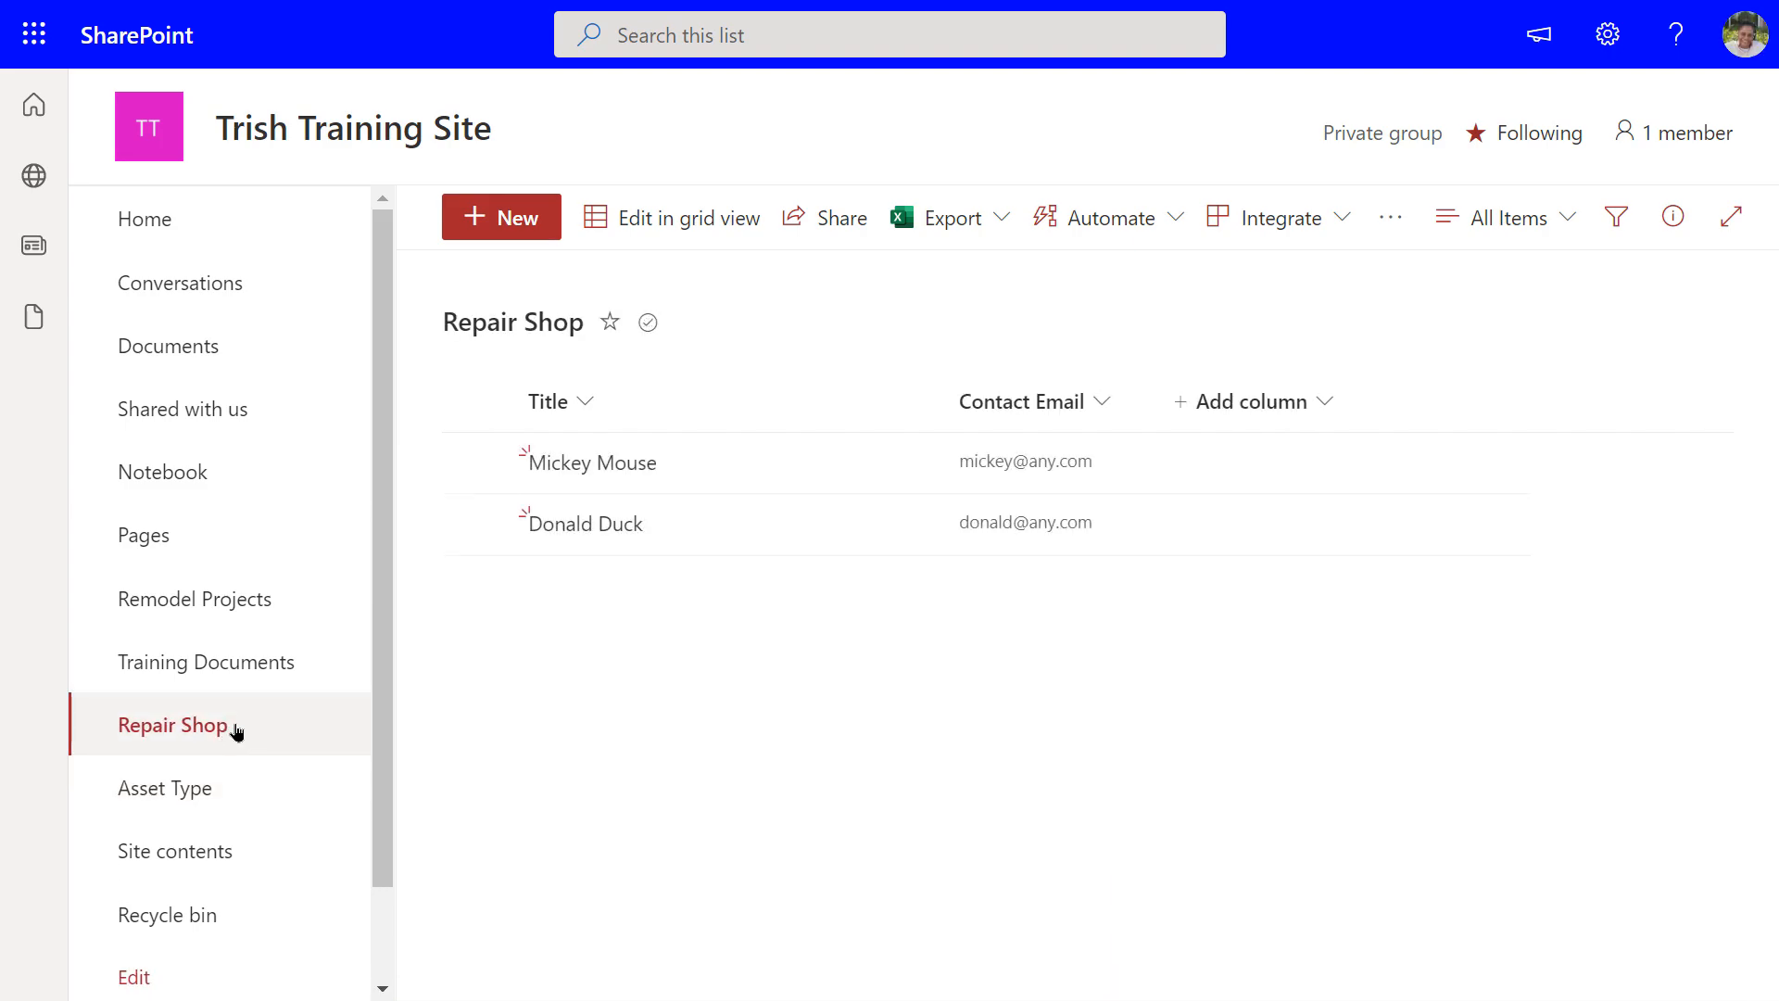
{"action": "key", "text": "alt+Left"}
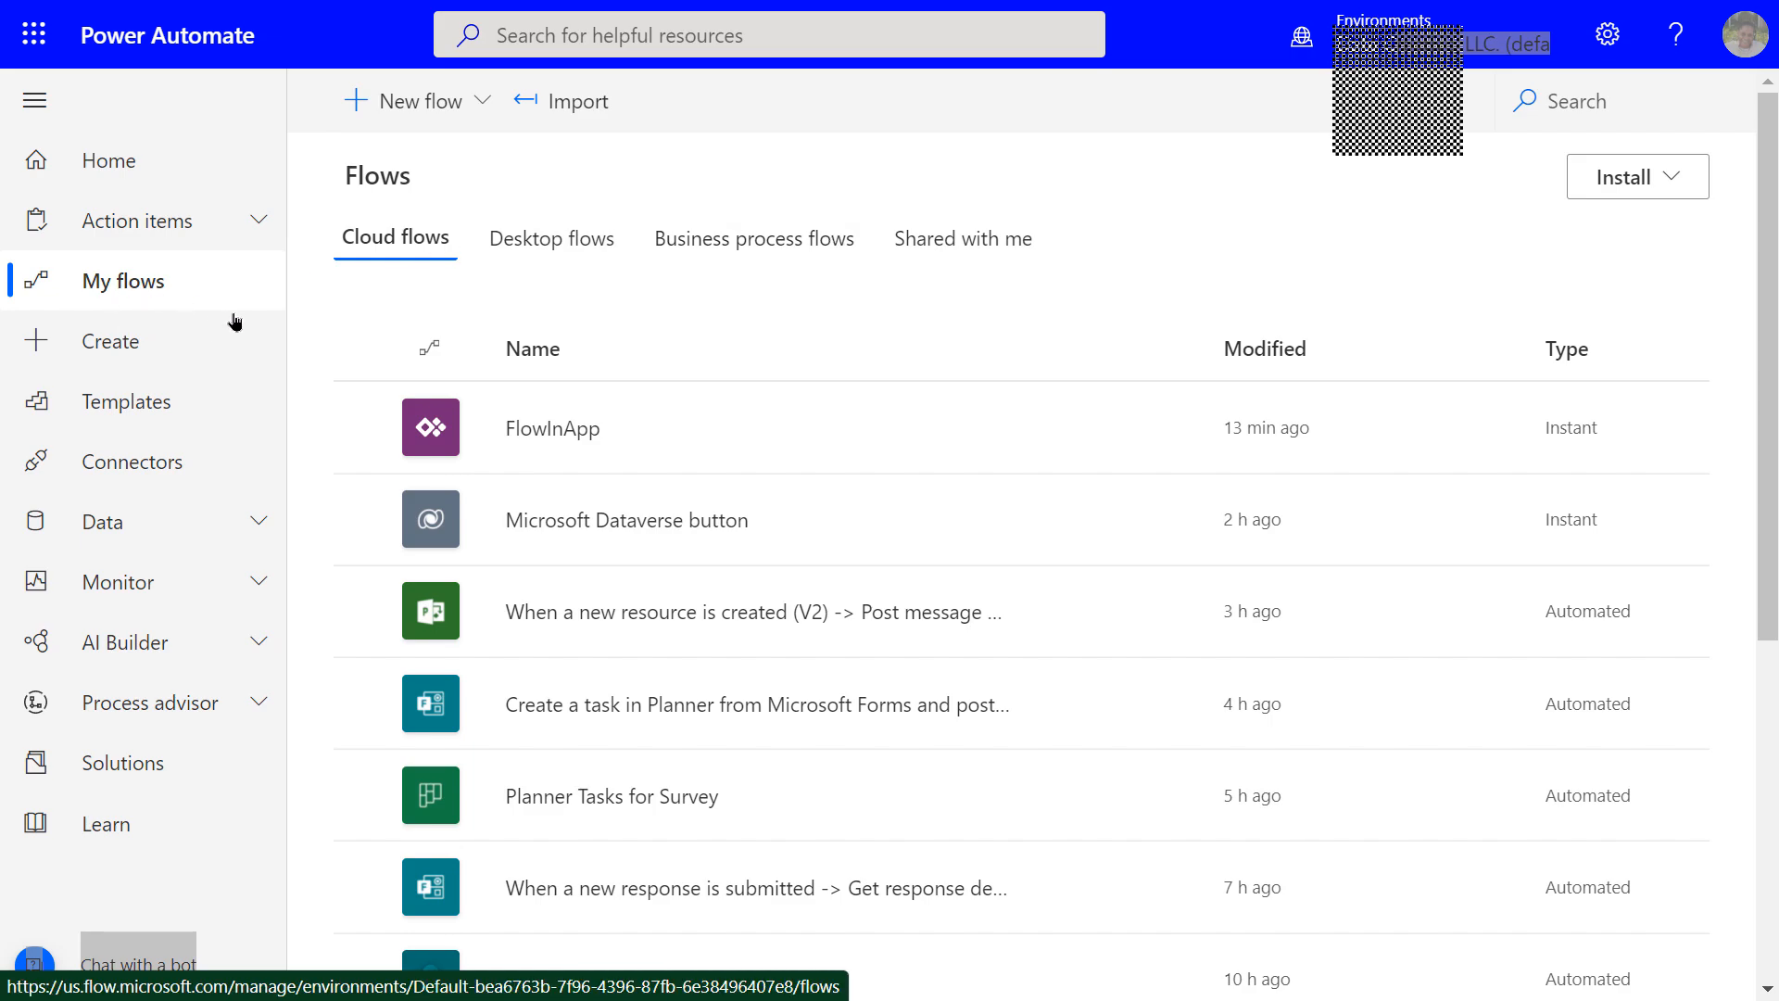
Open the form-response flow's analytics with the date range kept at Last 30 days
{"action": "scroll", "coordinate": [561, 652], "scroll_direction": "down", "scroll_amount": 2}
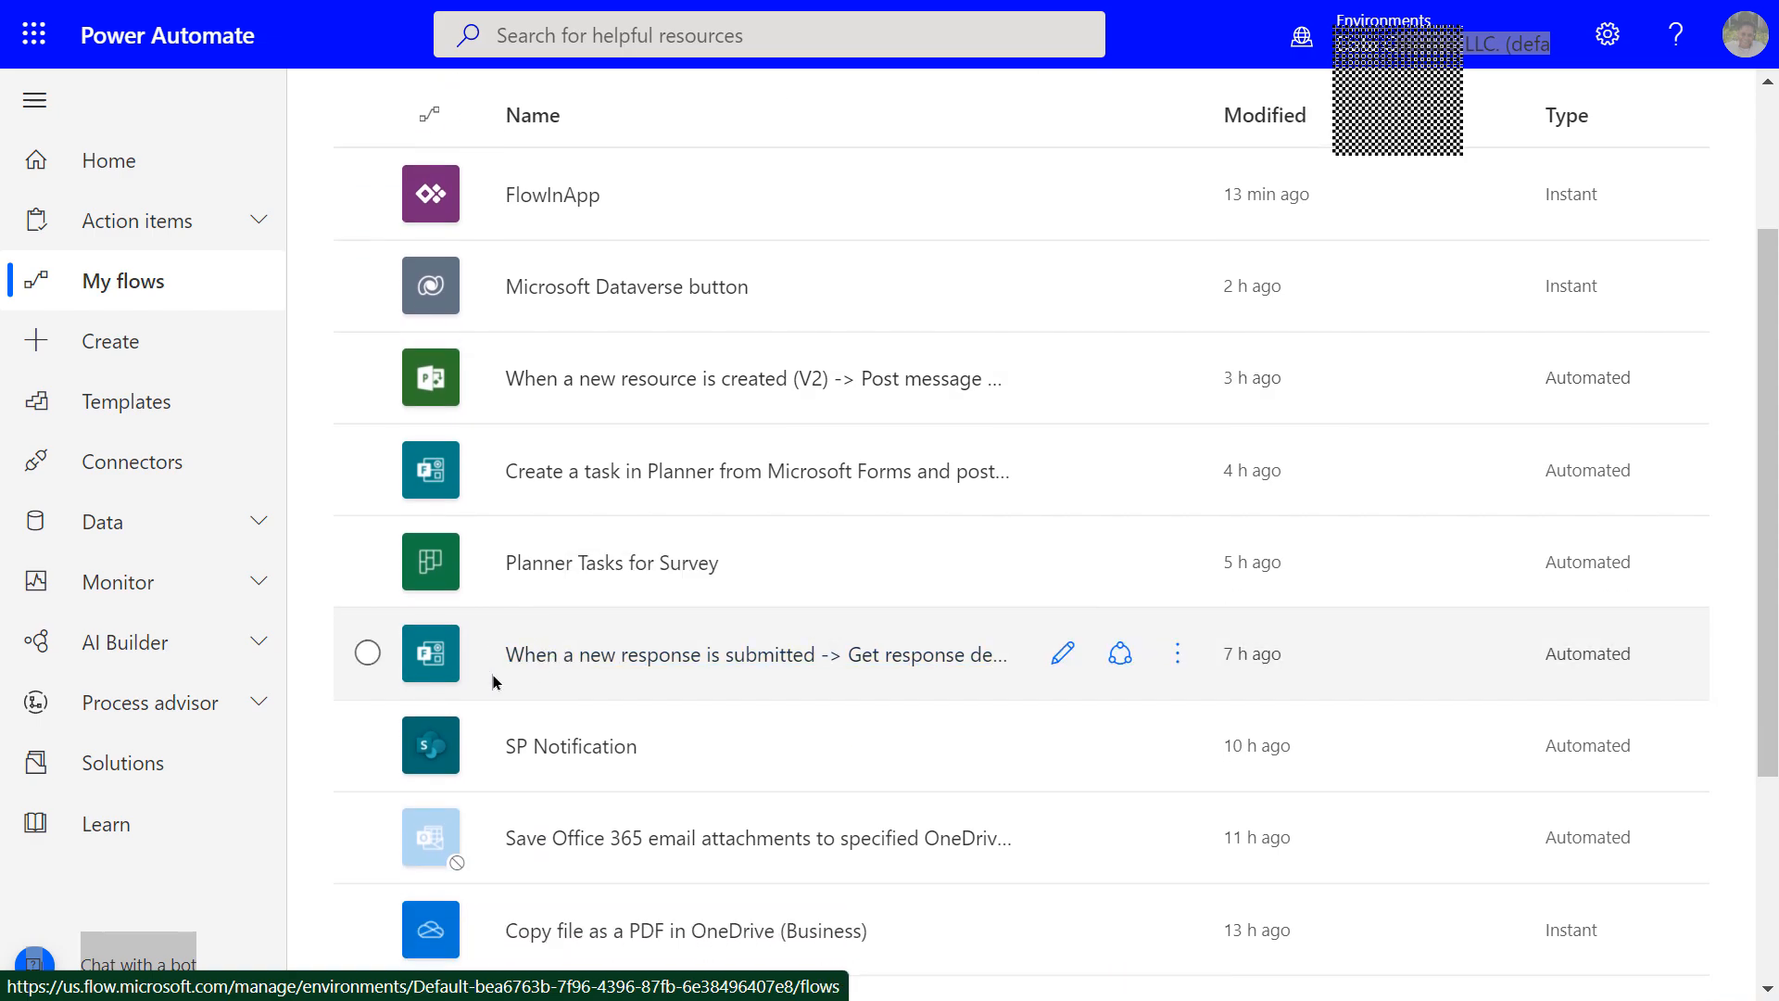
{"action": "left_click", "coordinate": [644, 657]}
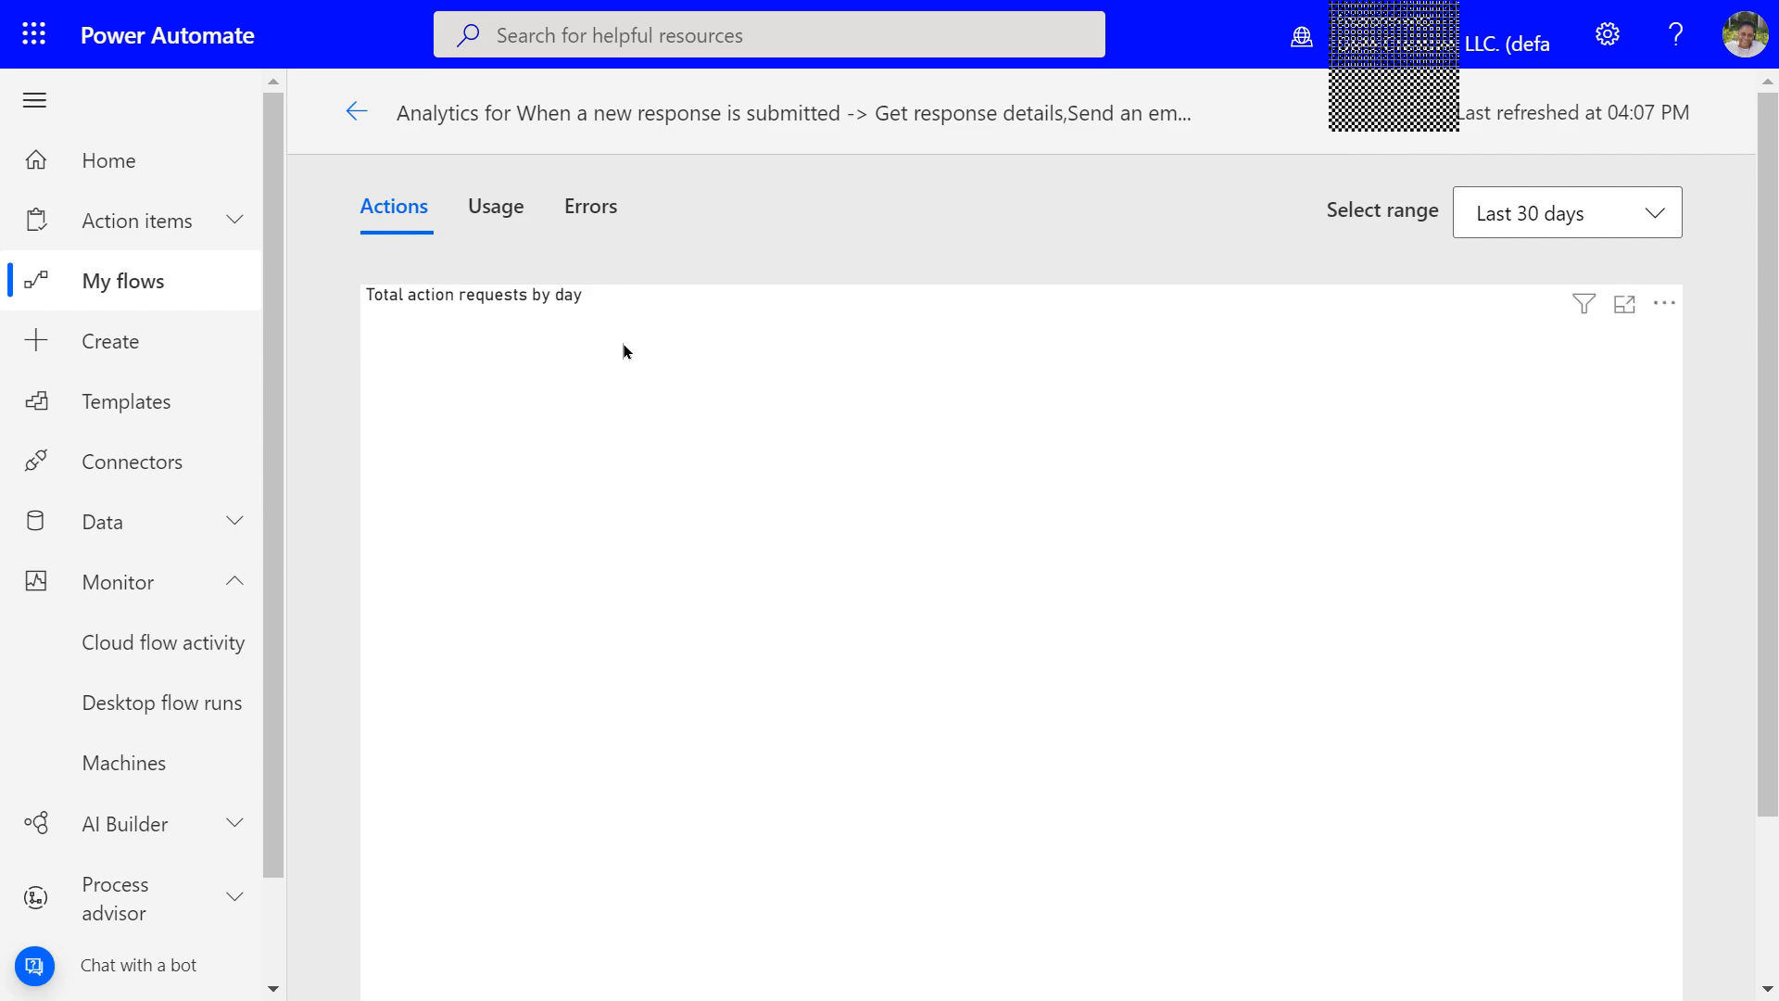
{"action": "scroll", "coordinate": [611, 343], "scroll_direction": "down", "scroll_amount": 2}
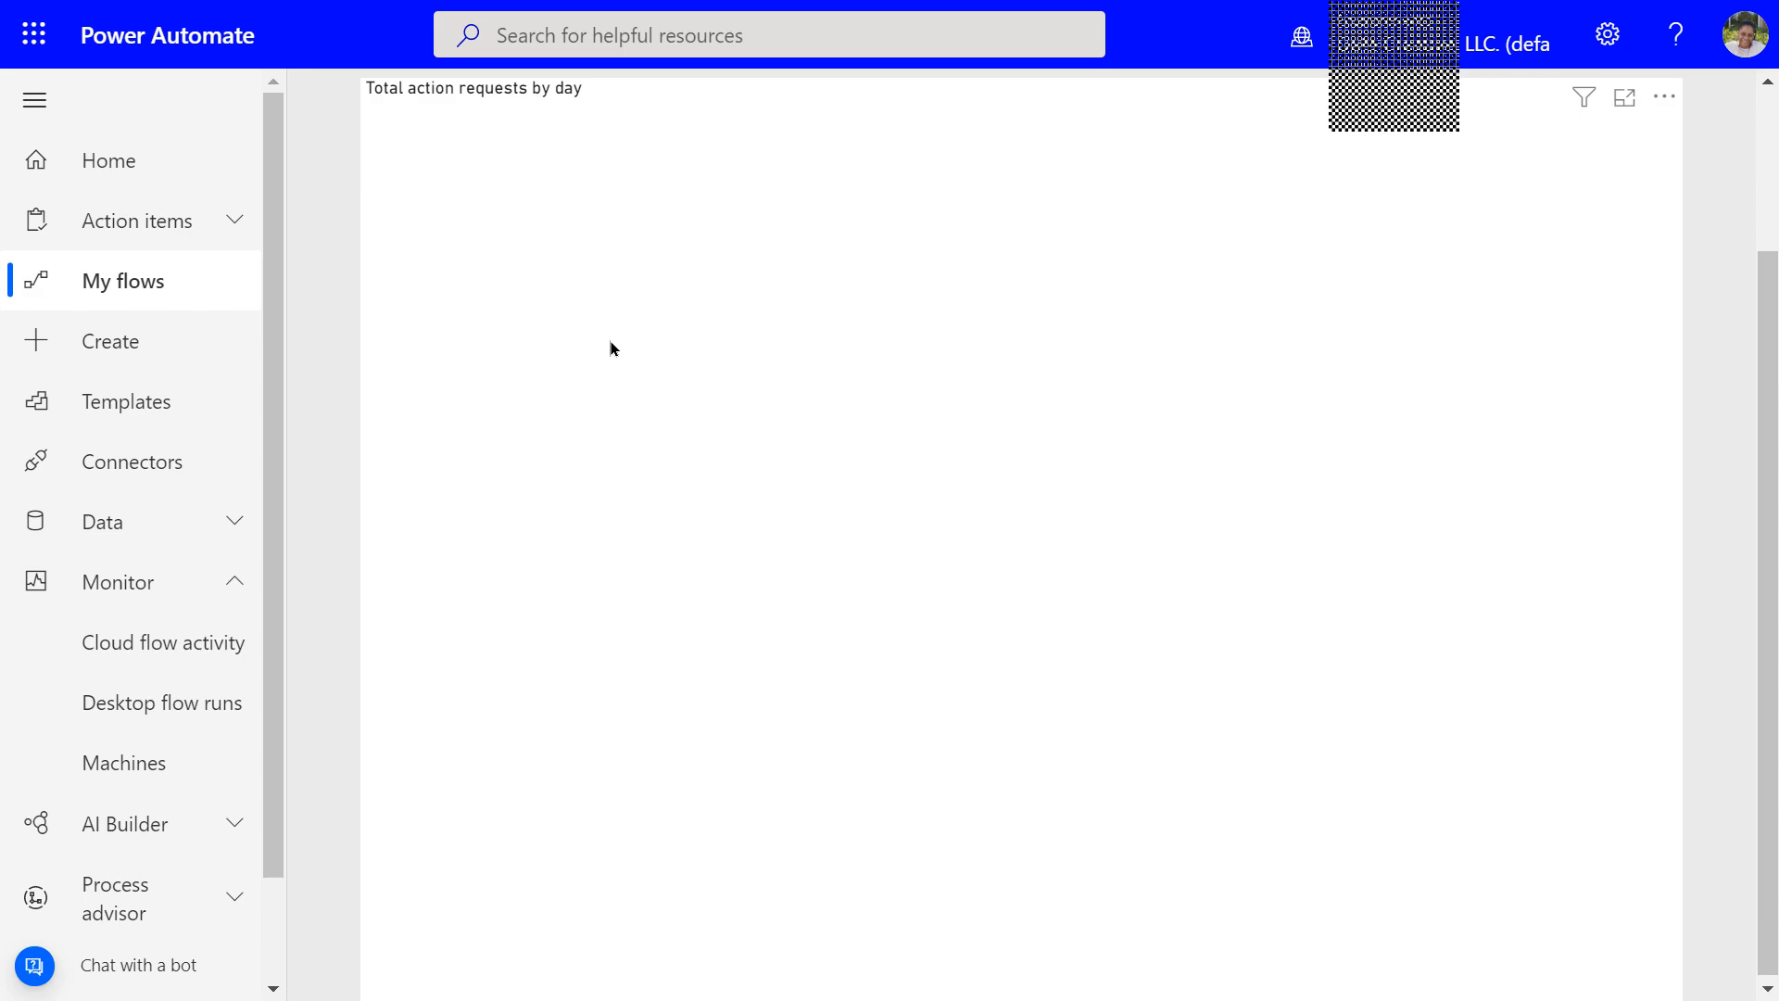
{"action": "scroll", "coordinate": [610, 341], "scroll_direction": "up", "scroll_amount": 2}
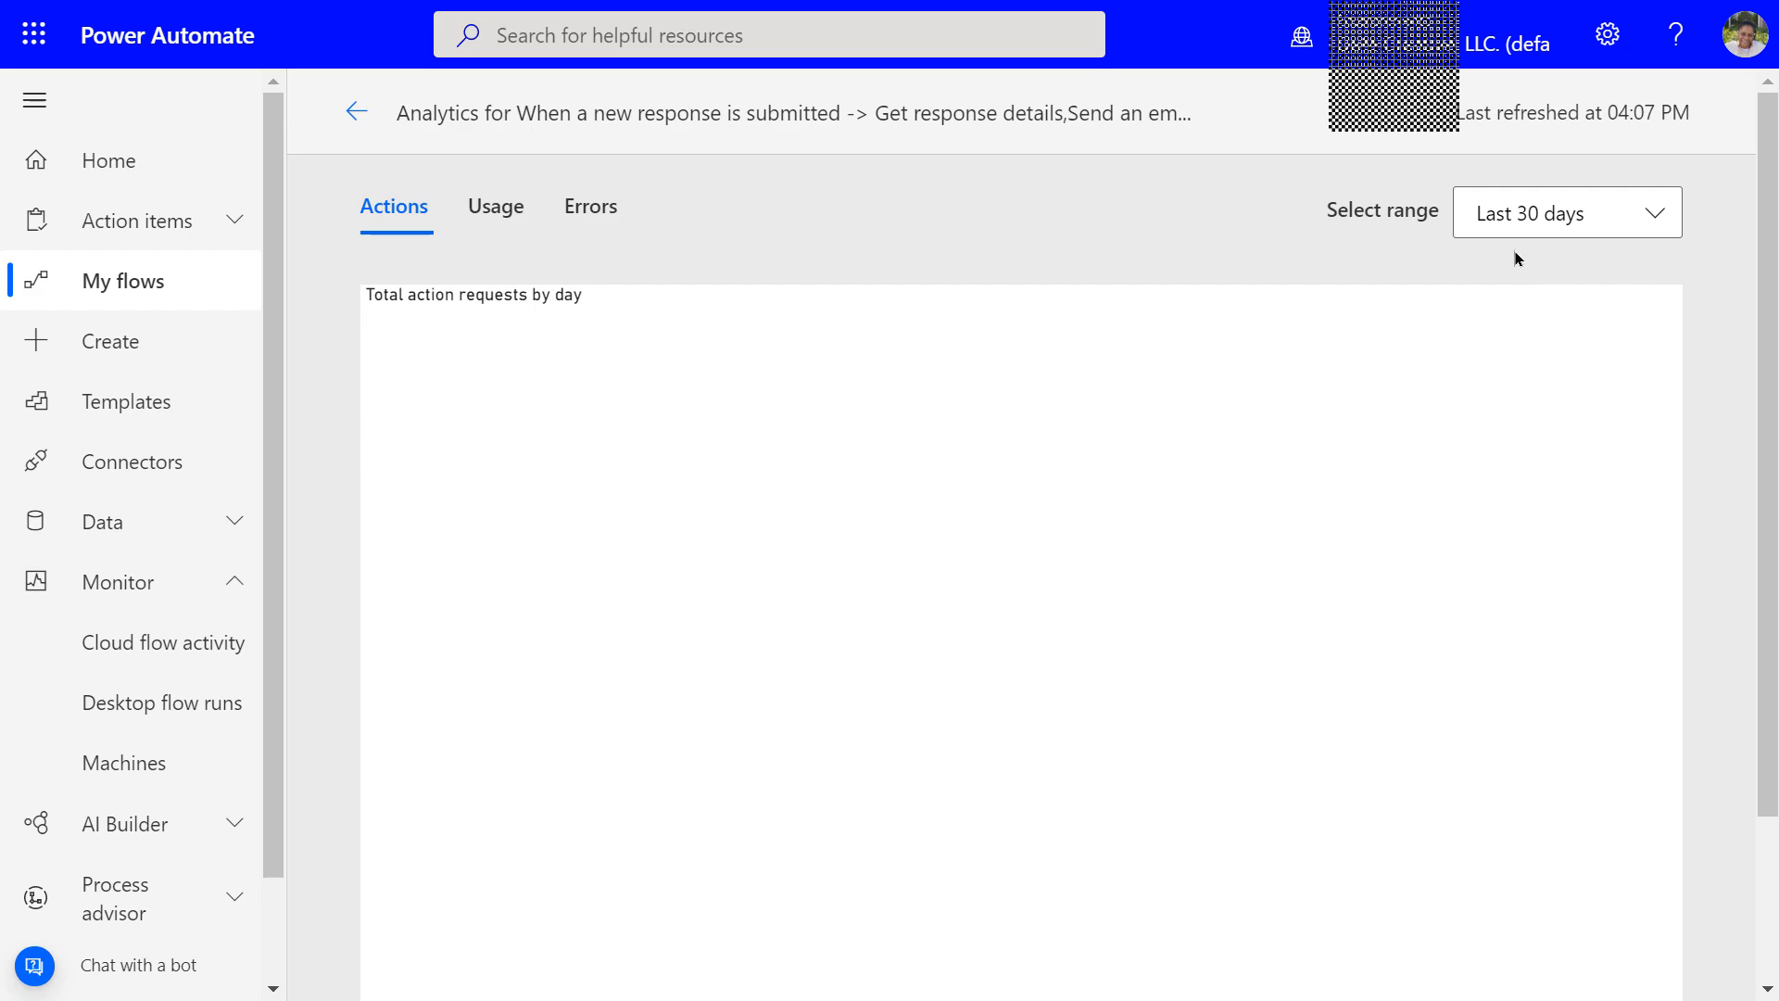
{"action": "left_click", "coordinate": [1654, 221]}
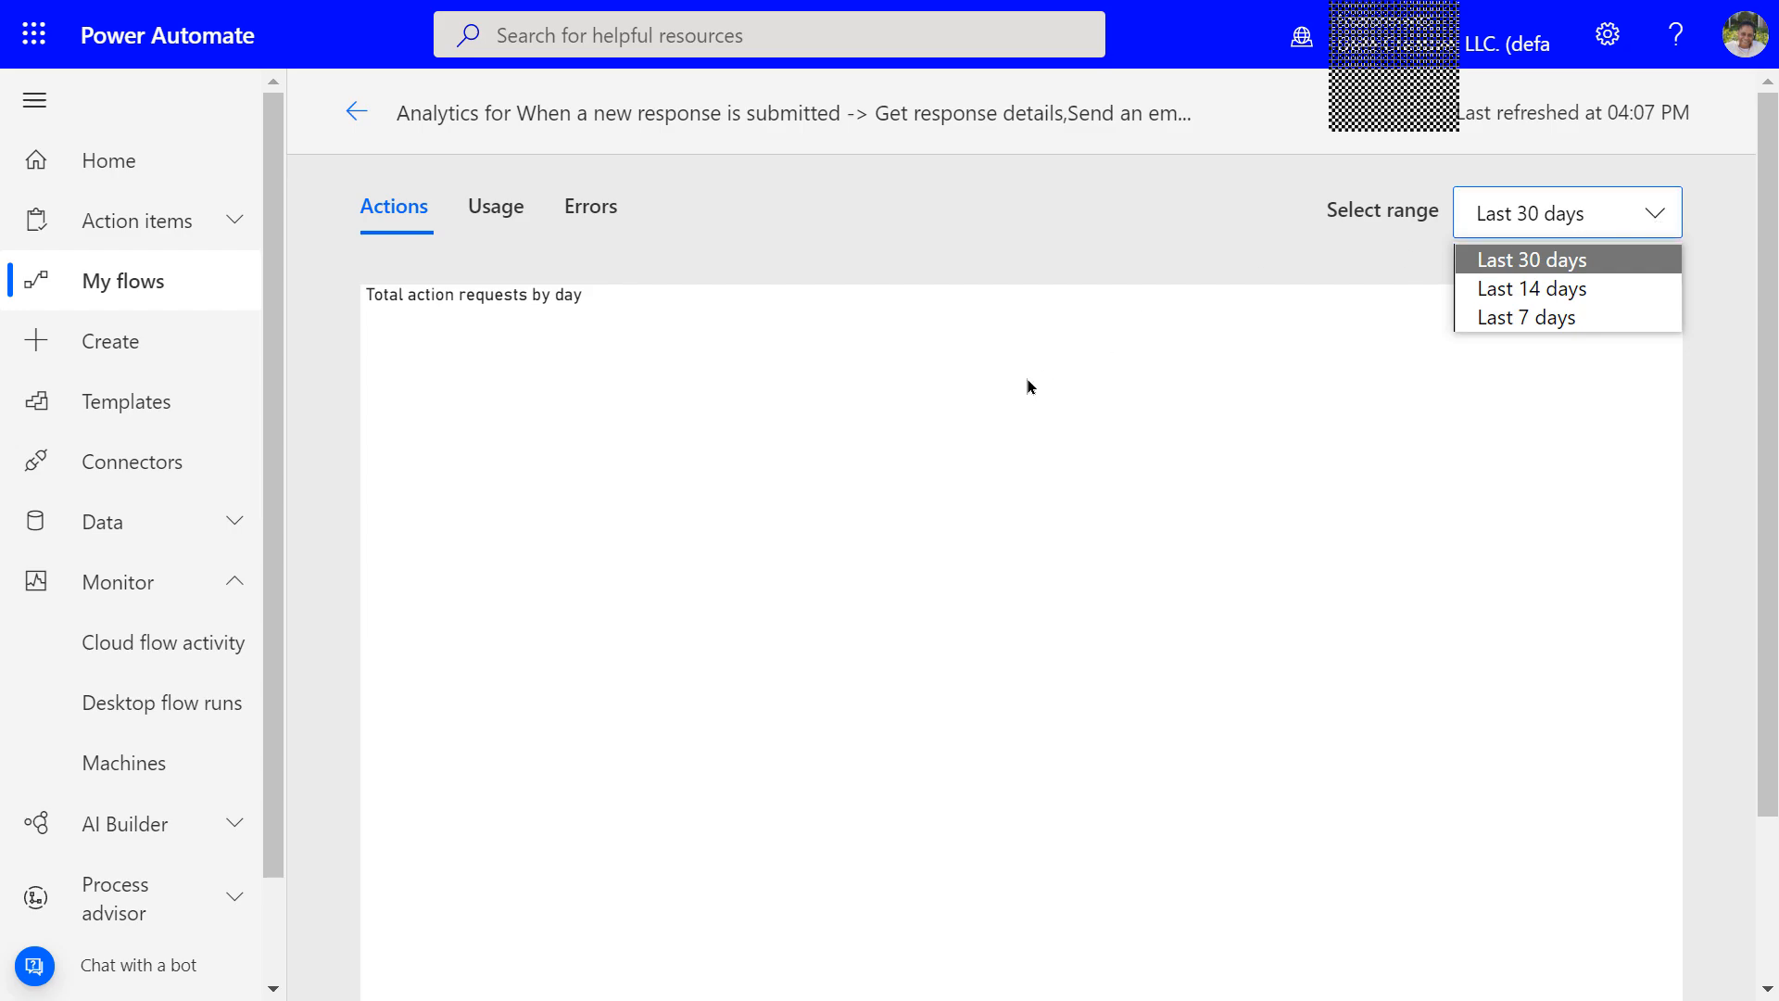
{"action": "left_click", "coordinate": [949, 431]}
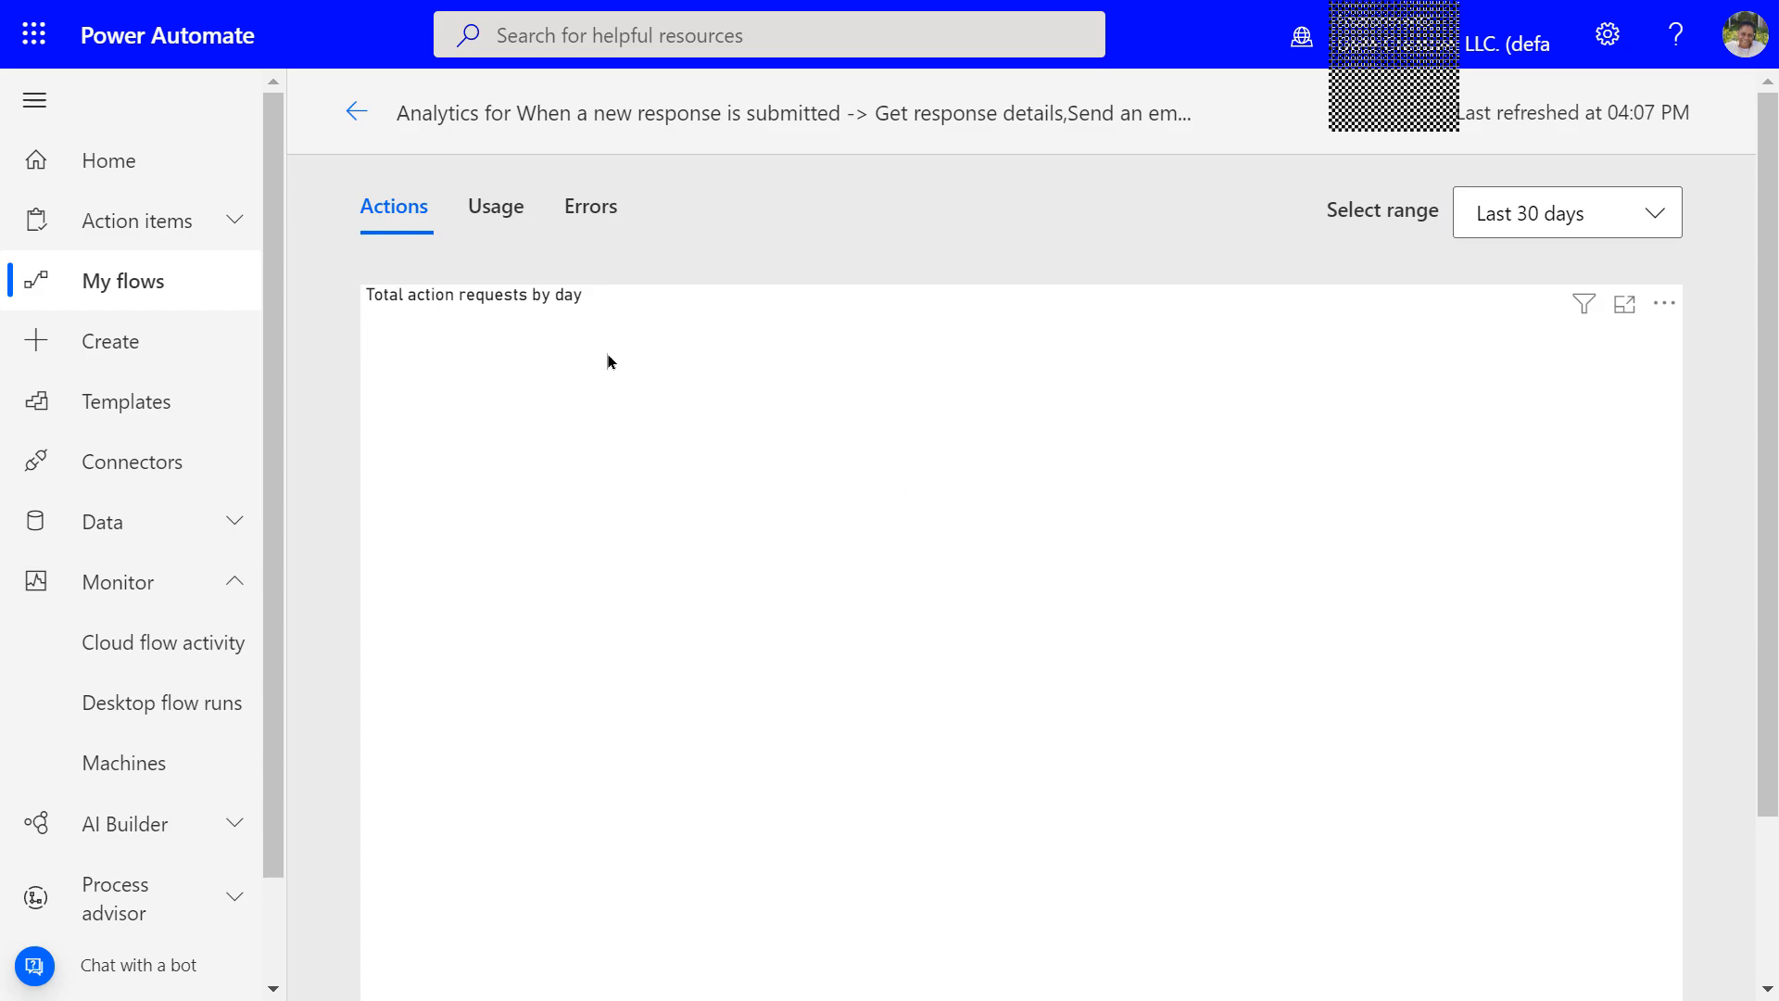
Review the flow's Usage statistics over 30 days, then switch to the Errors tab
{"action": "left_click", "coordinate": [497, 211]}
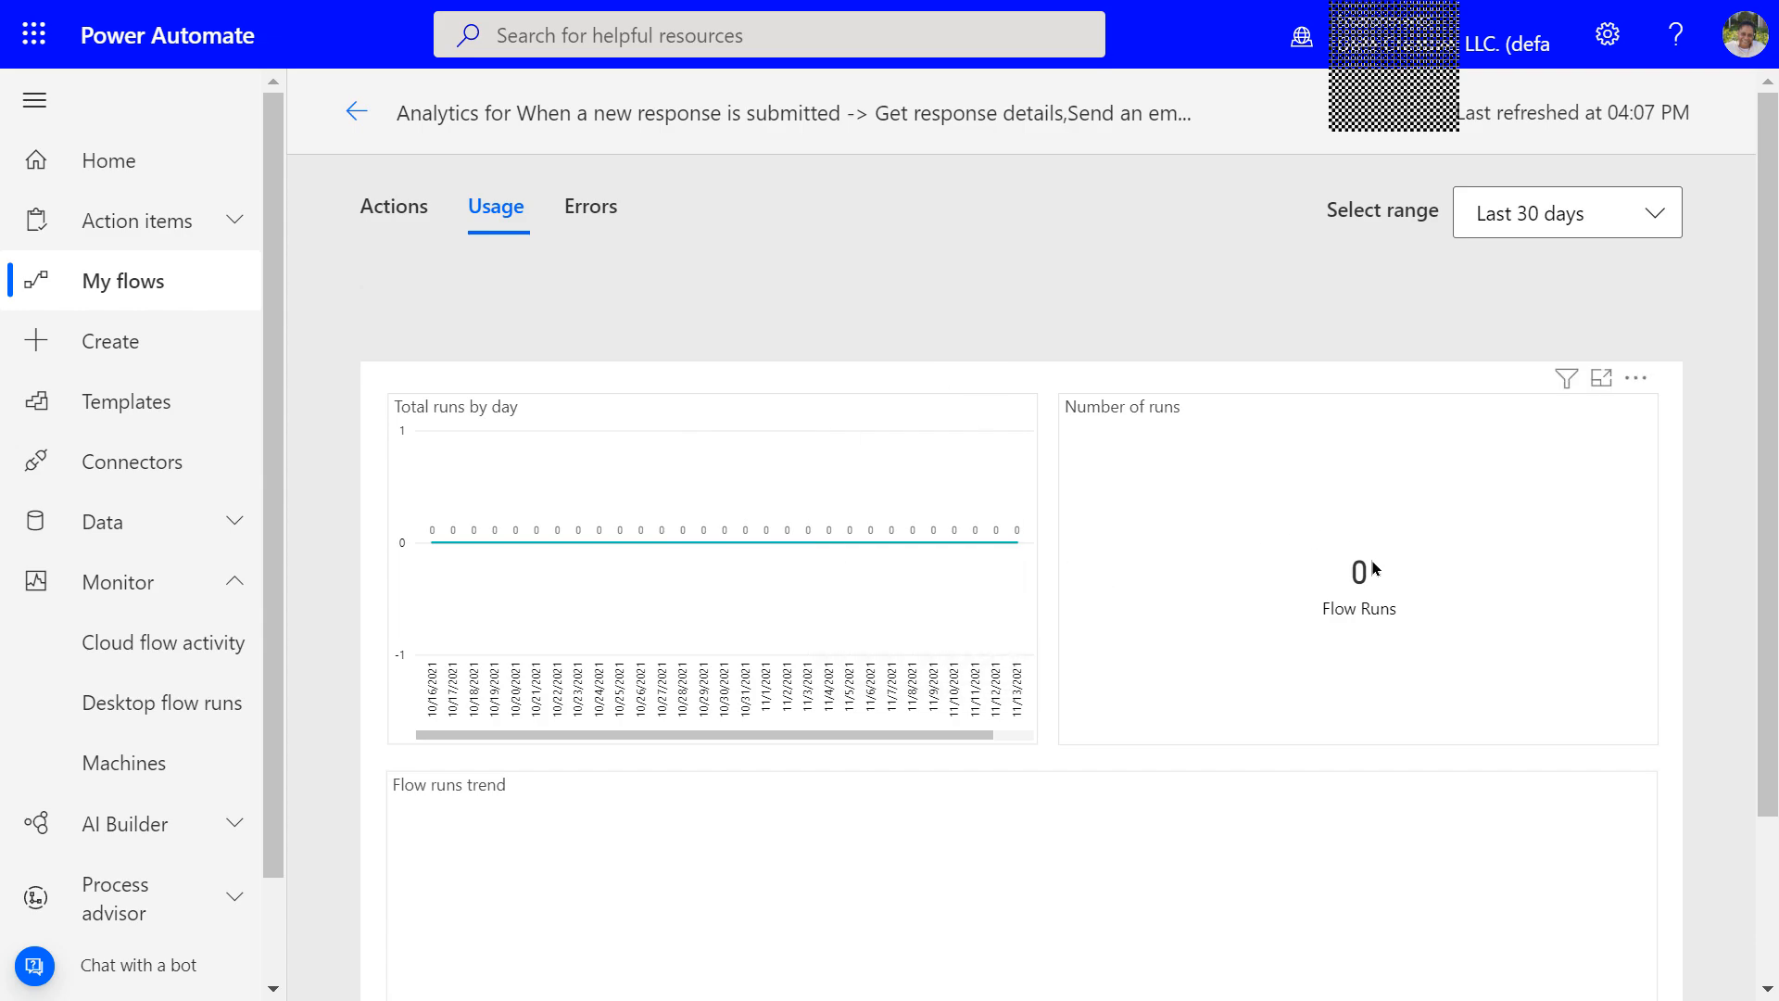
{"action": "scroll", "coordinate": [1370, 567], "scroll_direction": "down", "scroll_amount": 2}
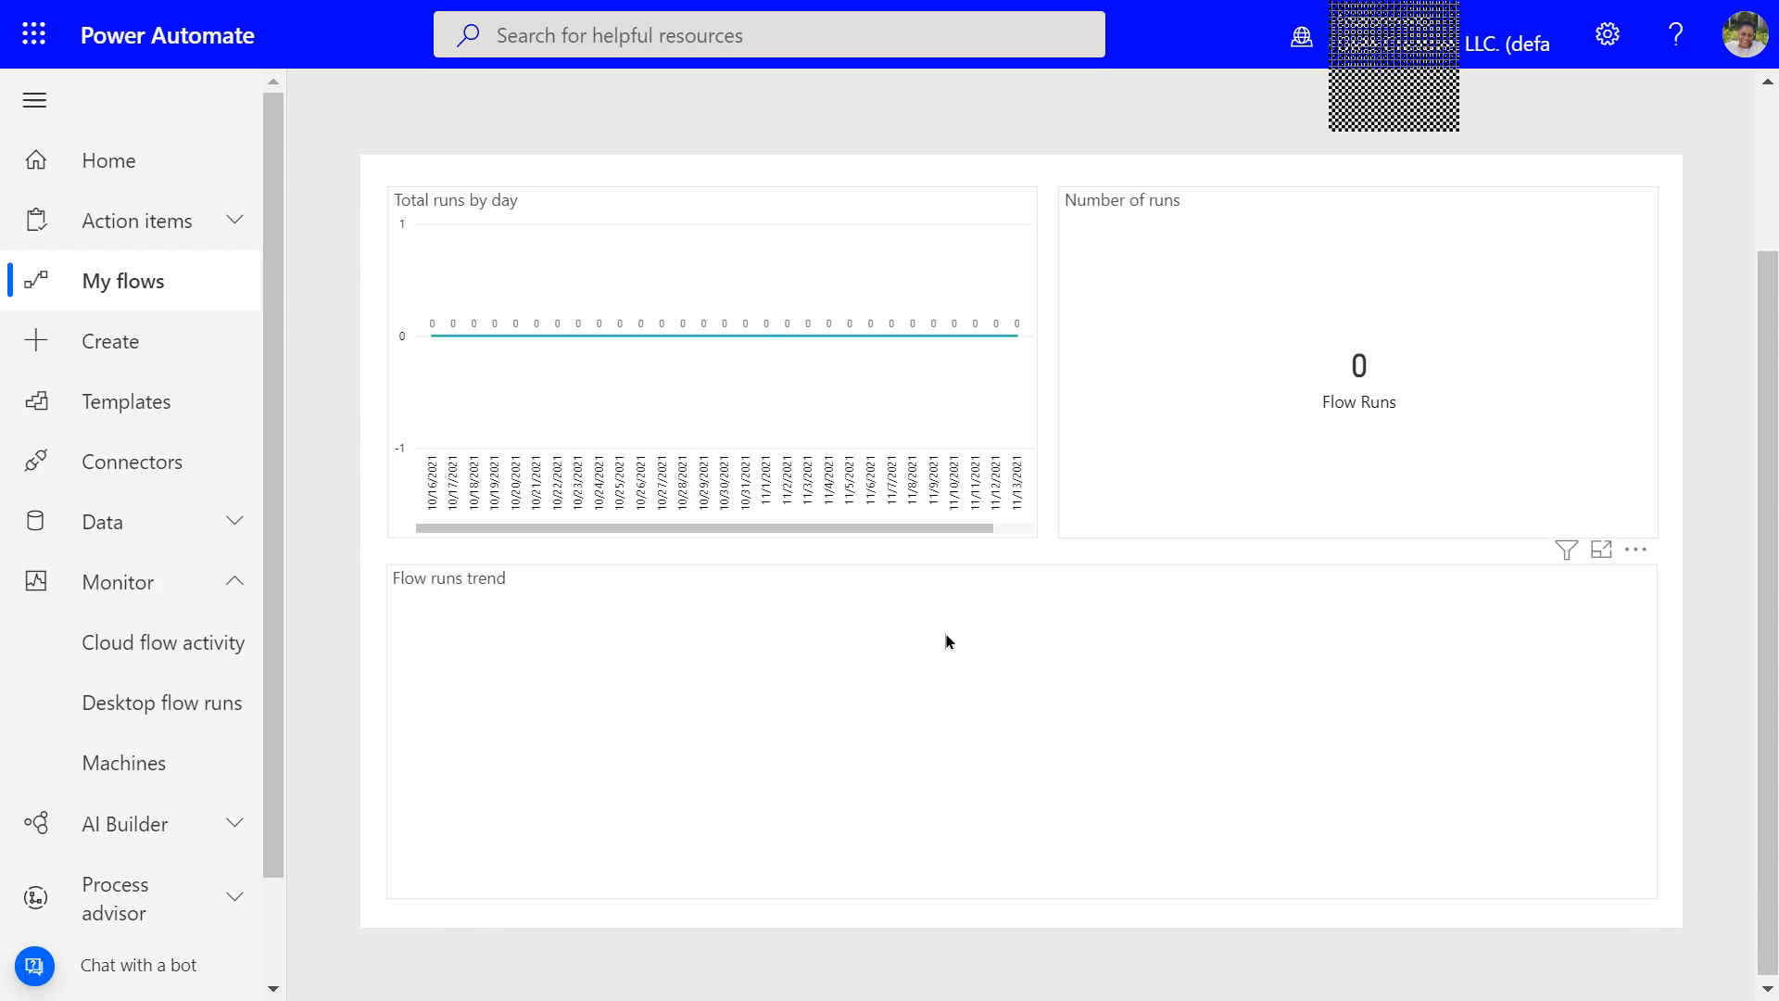
{"action": "scroll", "coordinate": [945, 638], "scroll_direction": "up", "scroll_amount": 2}
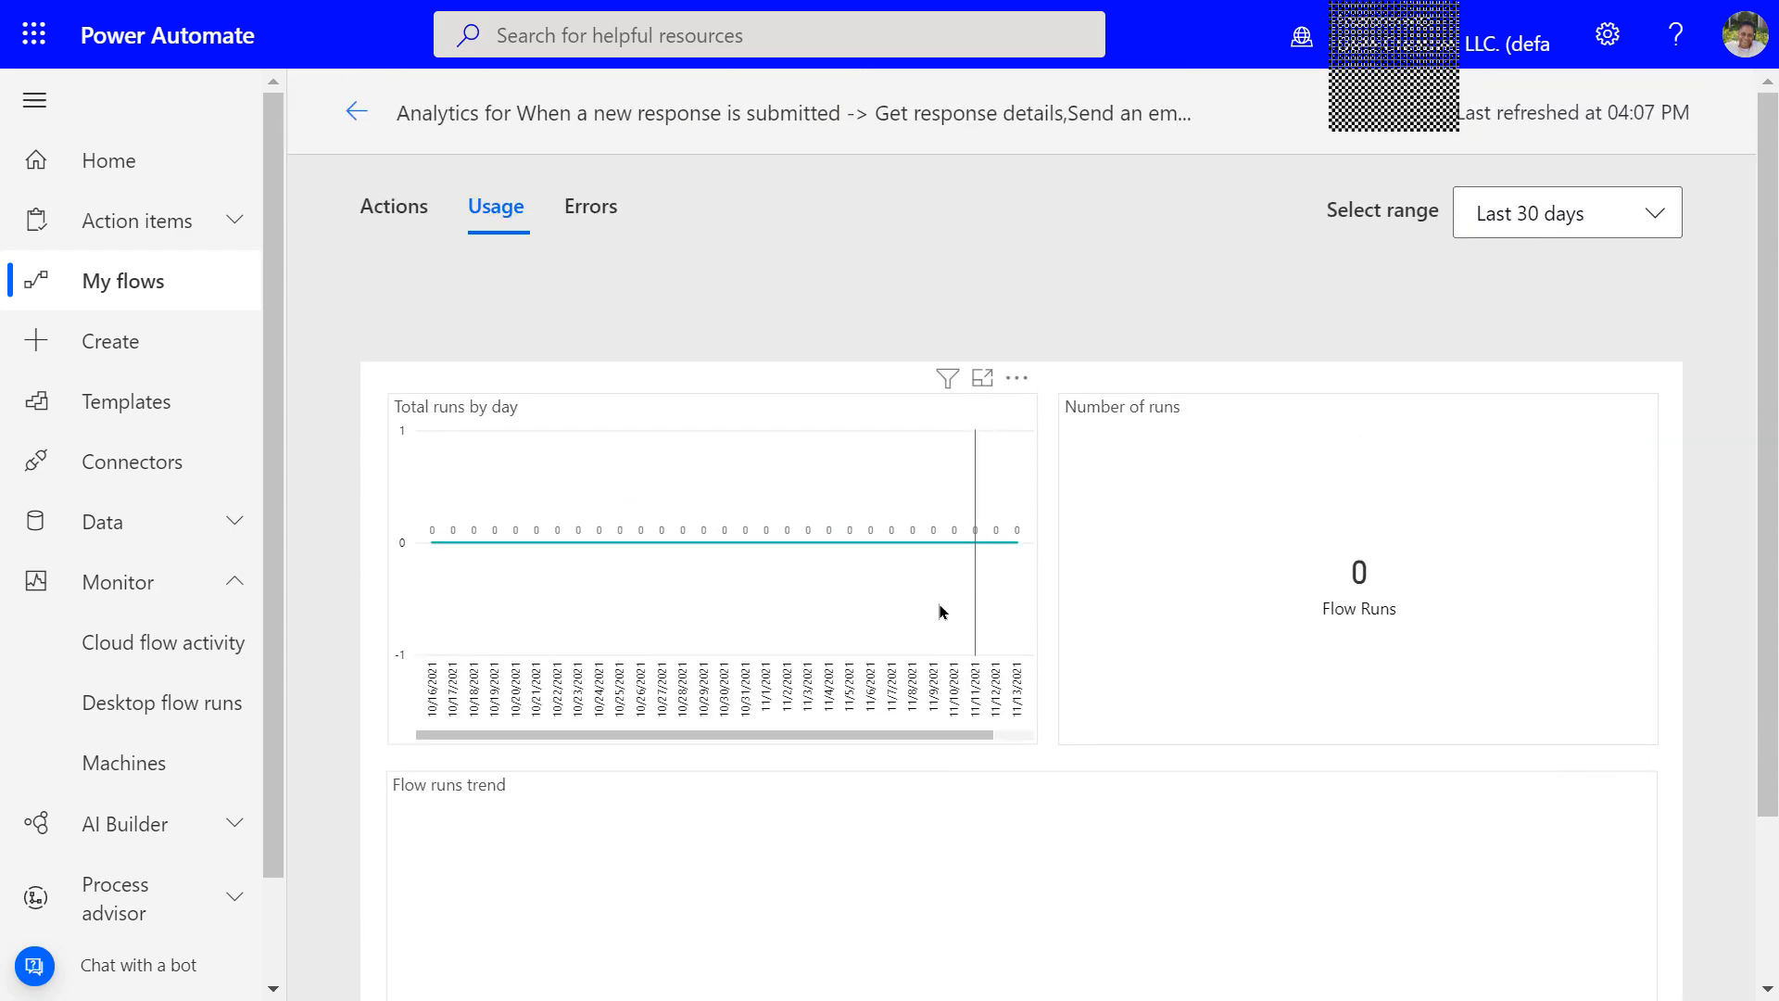
{"action": "left_click", "coordinate": [1654, 231]}
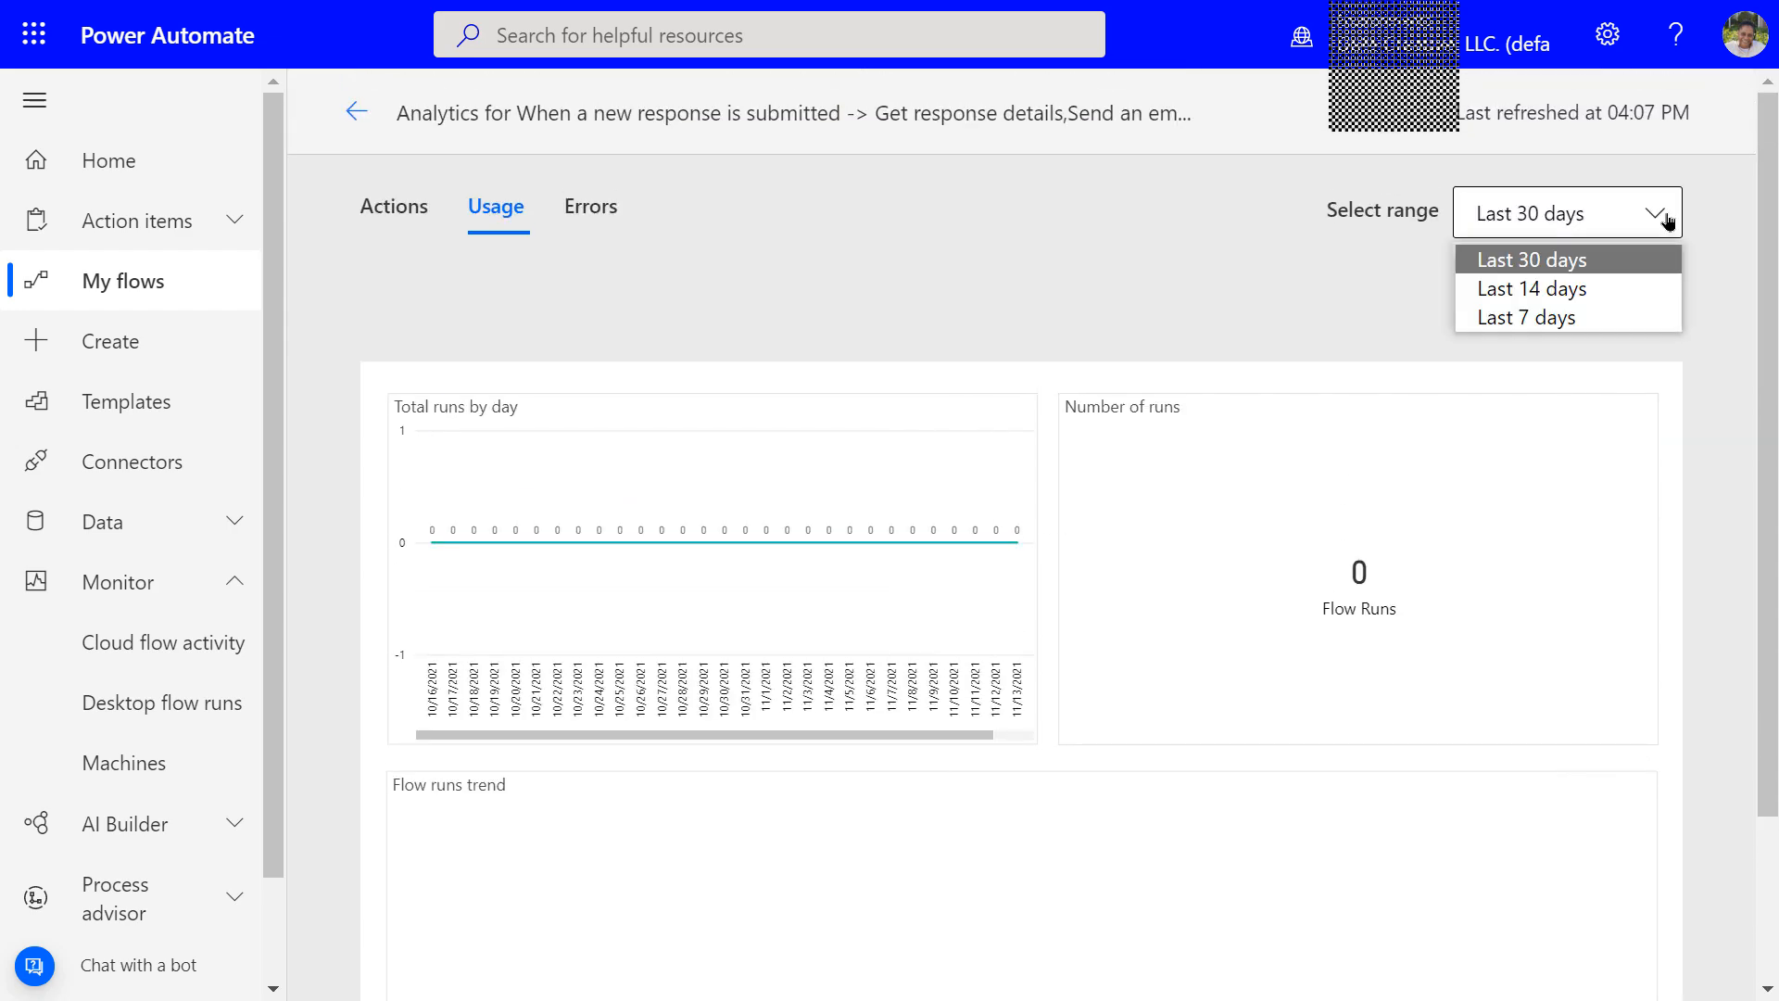
{"action": "left_click", "coordinate": [1666, 219]}
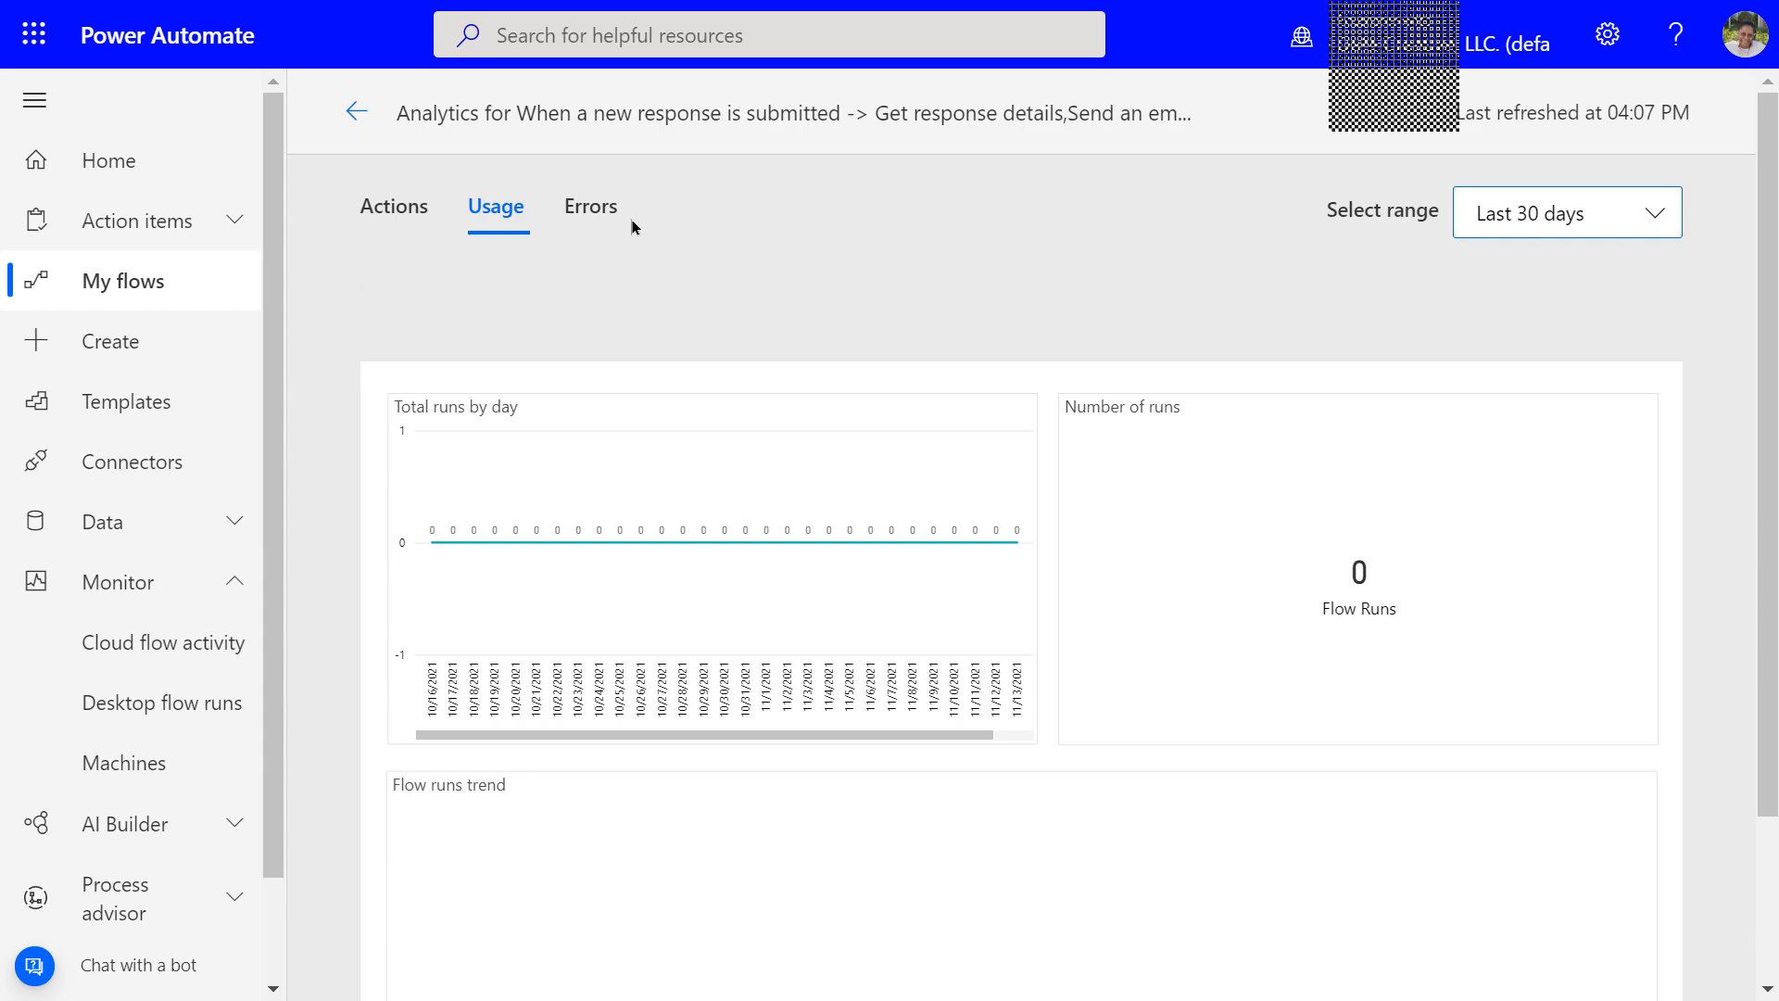
{"action": "left_click", "coordinate": [598, 221]}
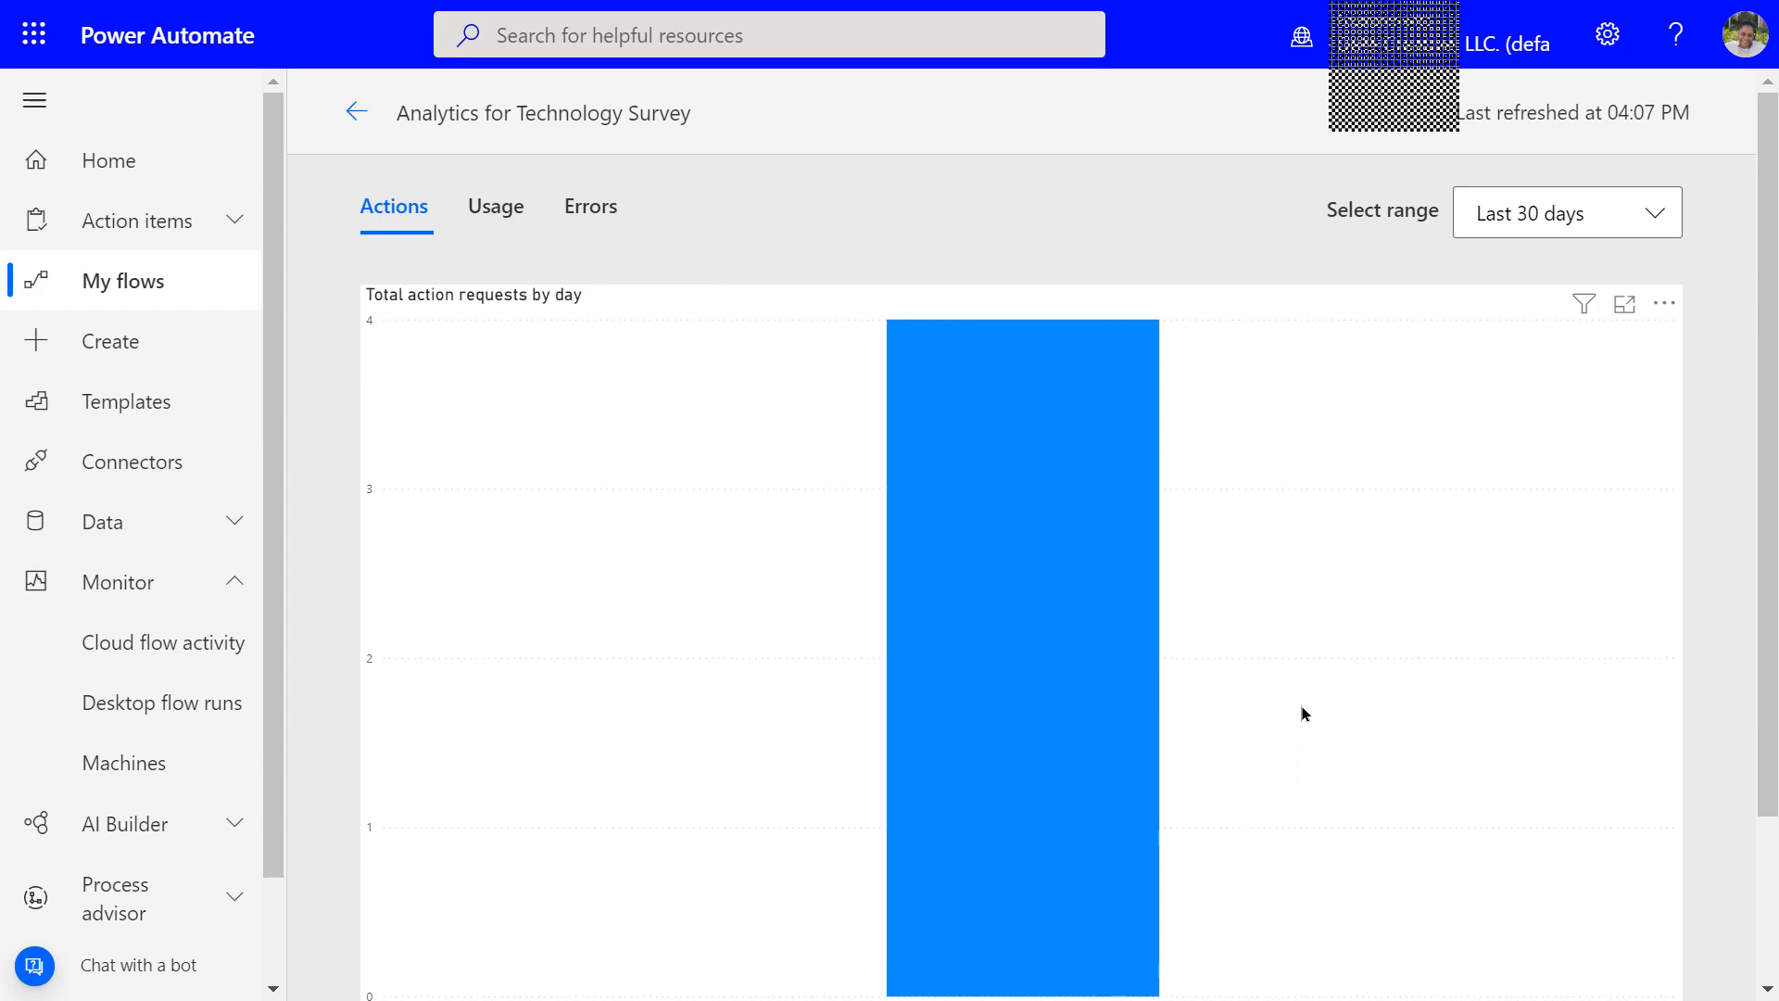
Show Technology Survey's Usage tab and its Flow runs chart with 1 successful run on 11/13/2021
{"action": "scroll", "coordinate": [1296, 659], "scroll_direction": "down", "scroll_amount": 2}
{"action": "scroll", "coordinate": [1297, 660], "scroll_direction": "up", "scroll_amount": 2}
{"action": "left_click", "coordinate": [495, 209]}
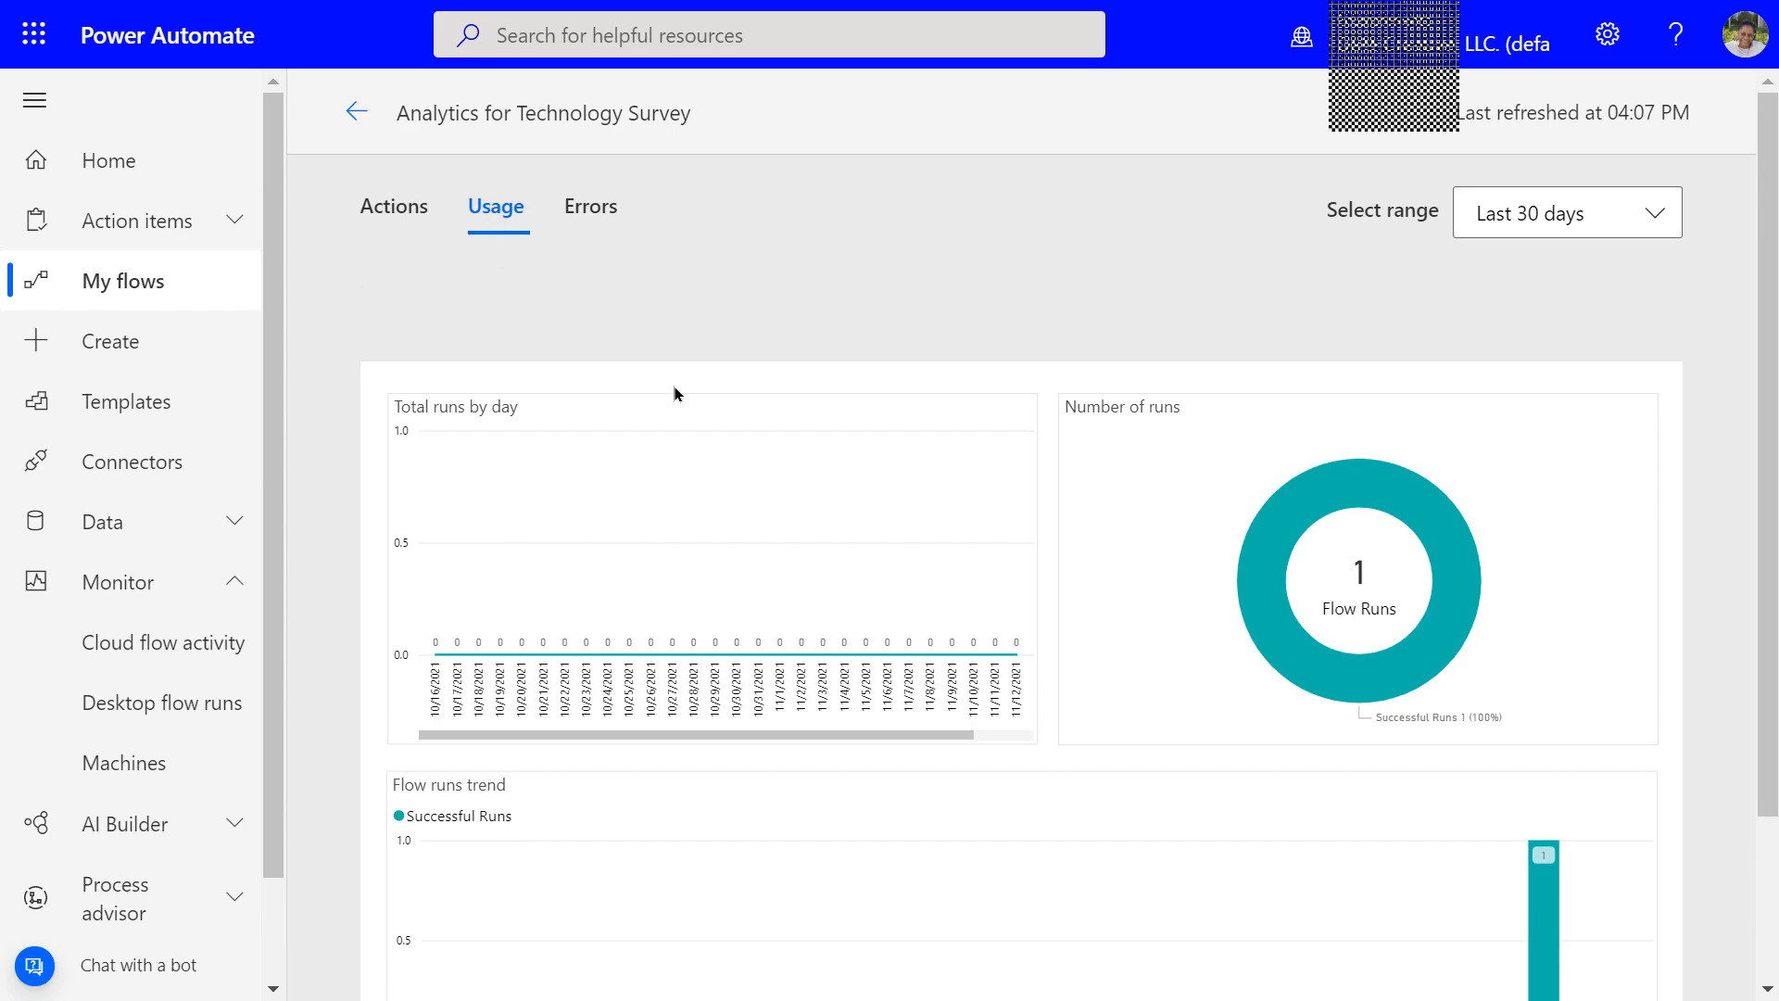
{"action": "scroll", "coordinate": [1397, 641], "scroll_direction": "down", "scroll_amount": 3}
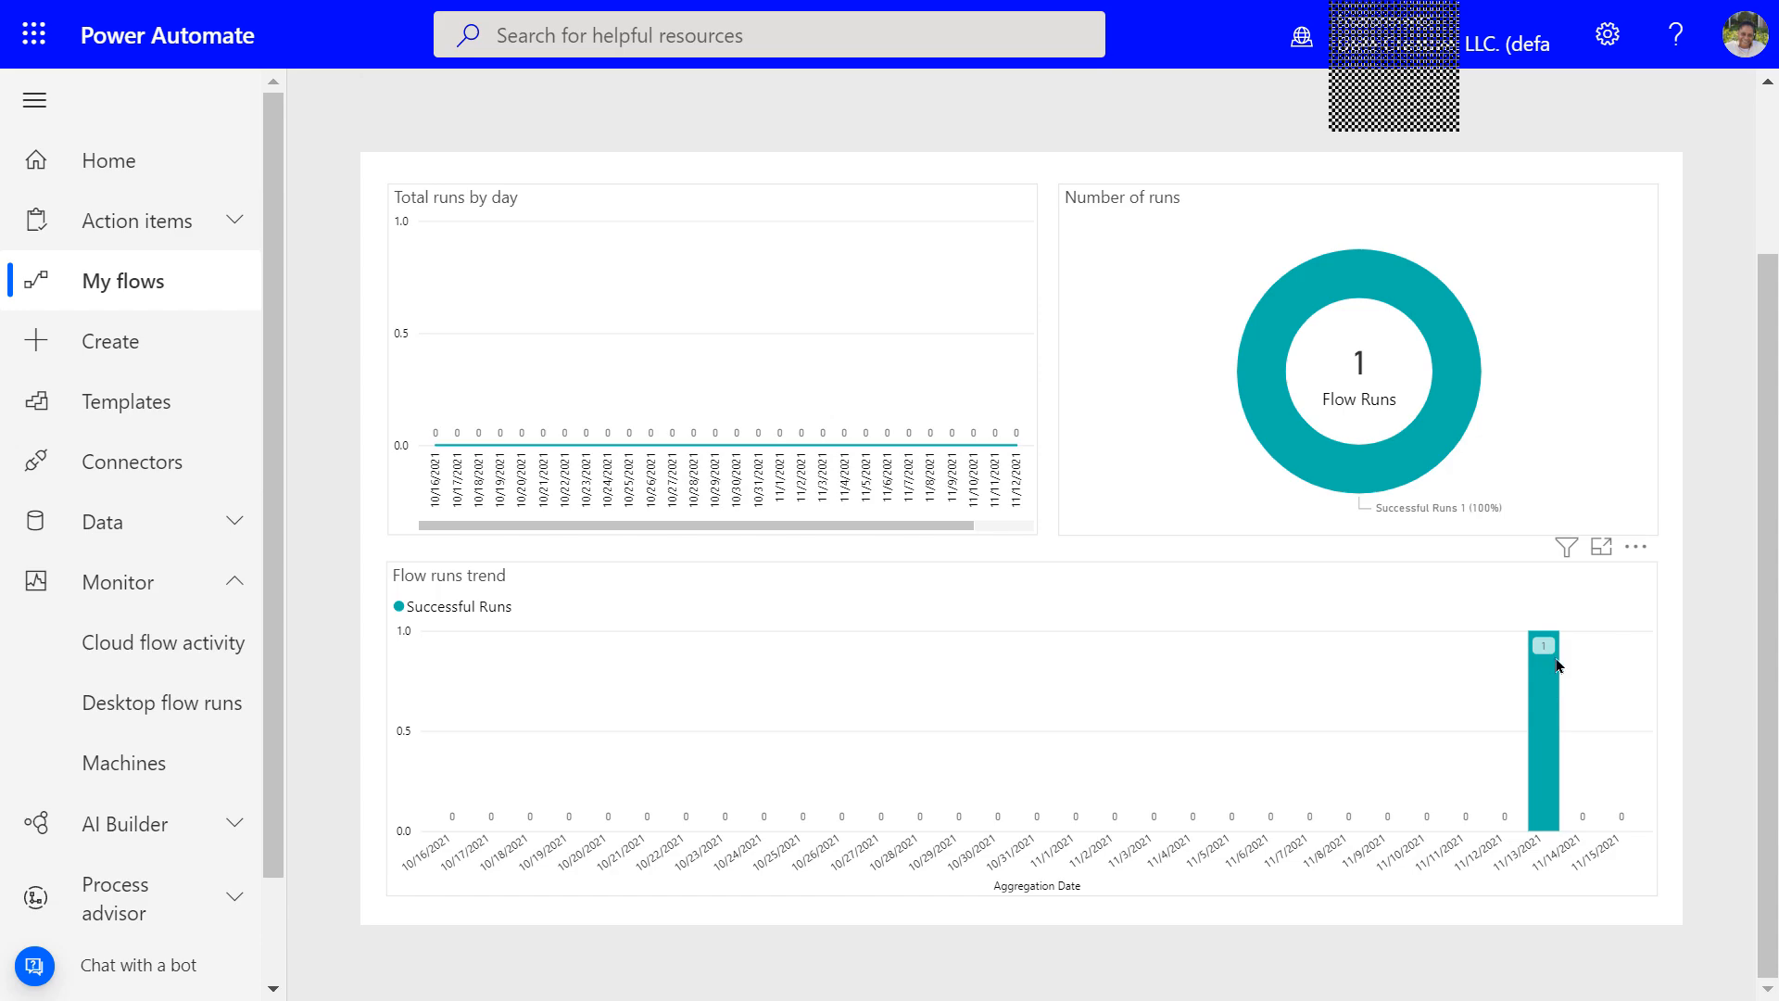
{"action": "scroll", "coordinate": [1455, 650], "scroll_direction": "up", "scroll_amount": 2}
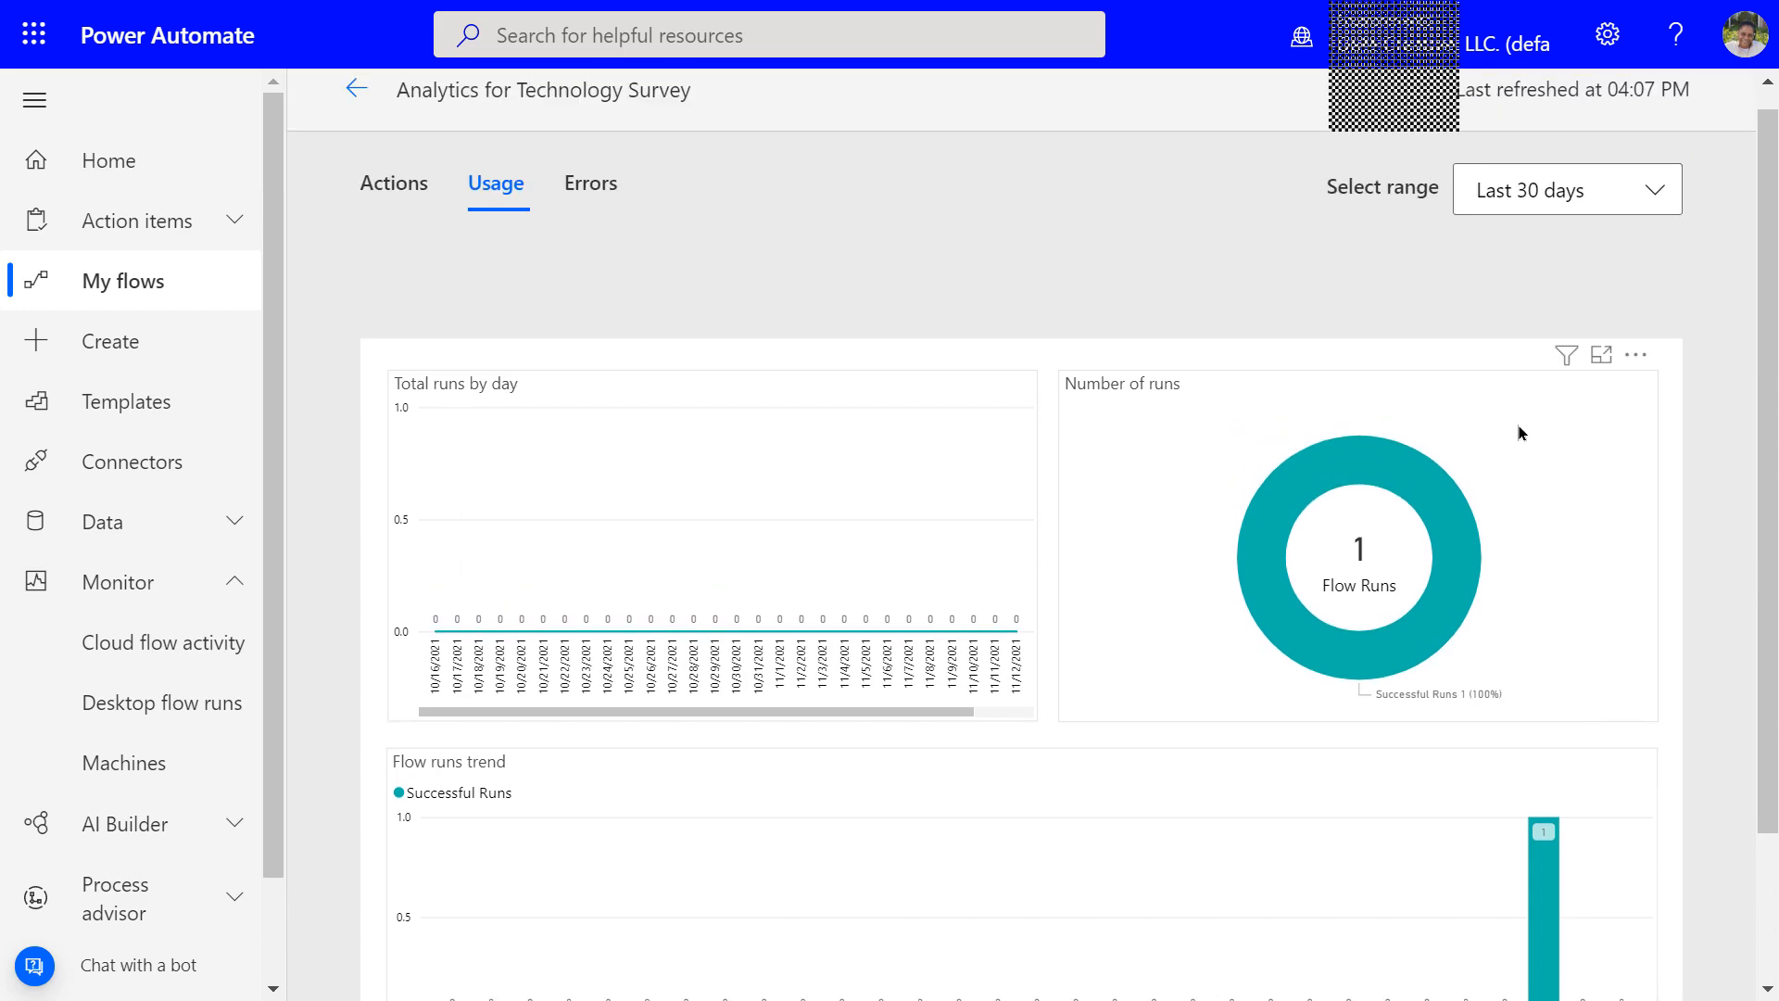
View Technology Survey's error analytics (no data), then go to Monitor > Cloud flow activity
{"action": "left_click", "coordinate": [574, 188]}
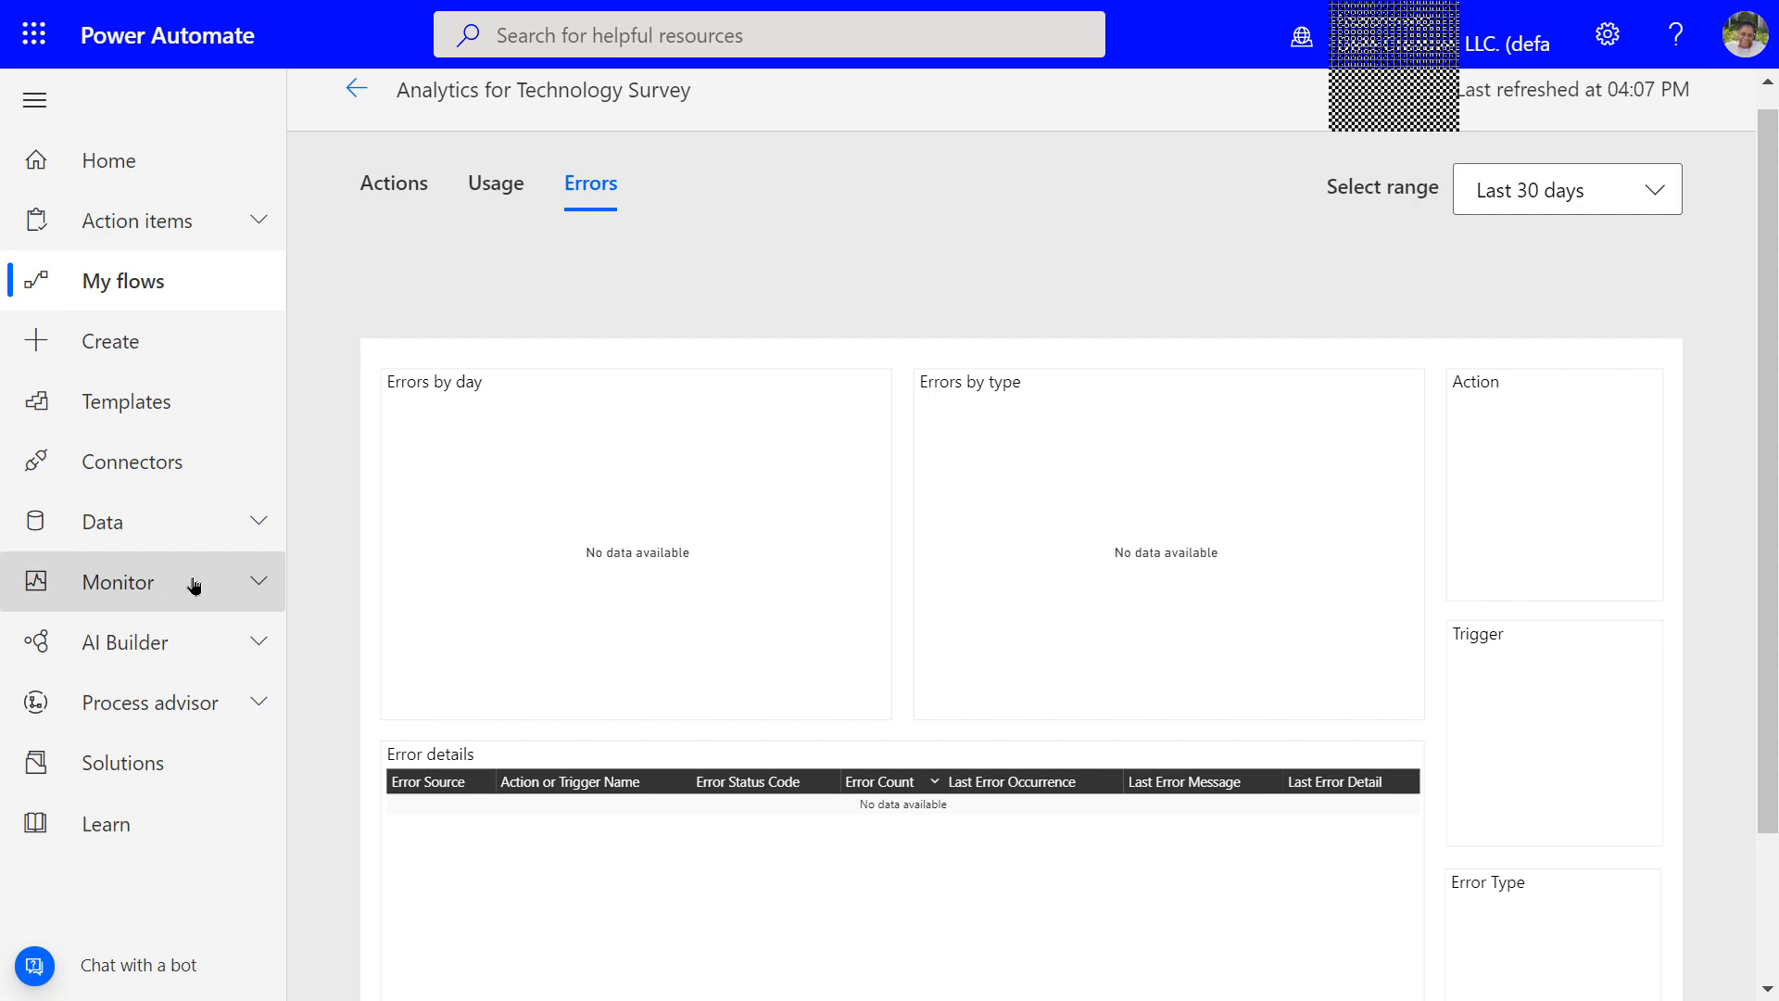
{"action": "left_click", "coordinate": [236, 584]}
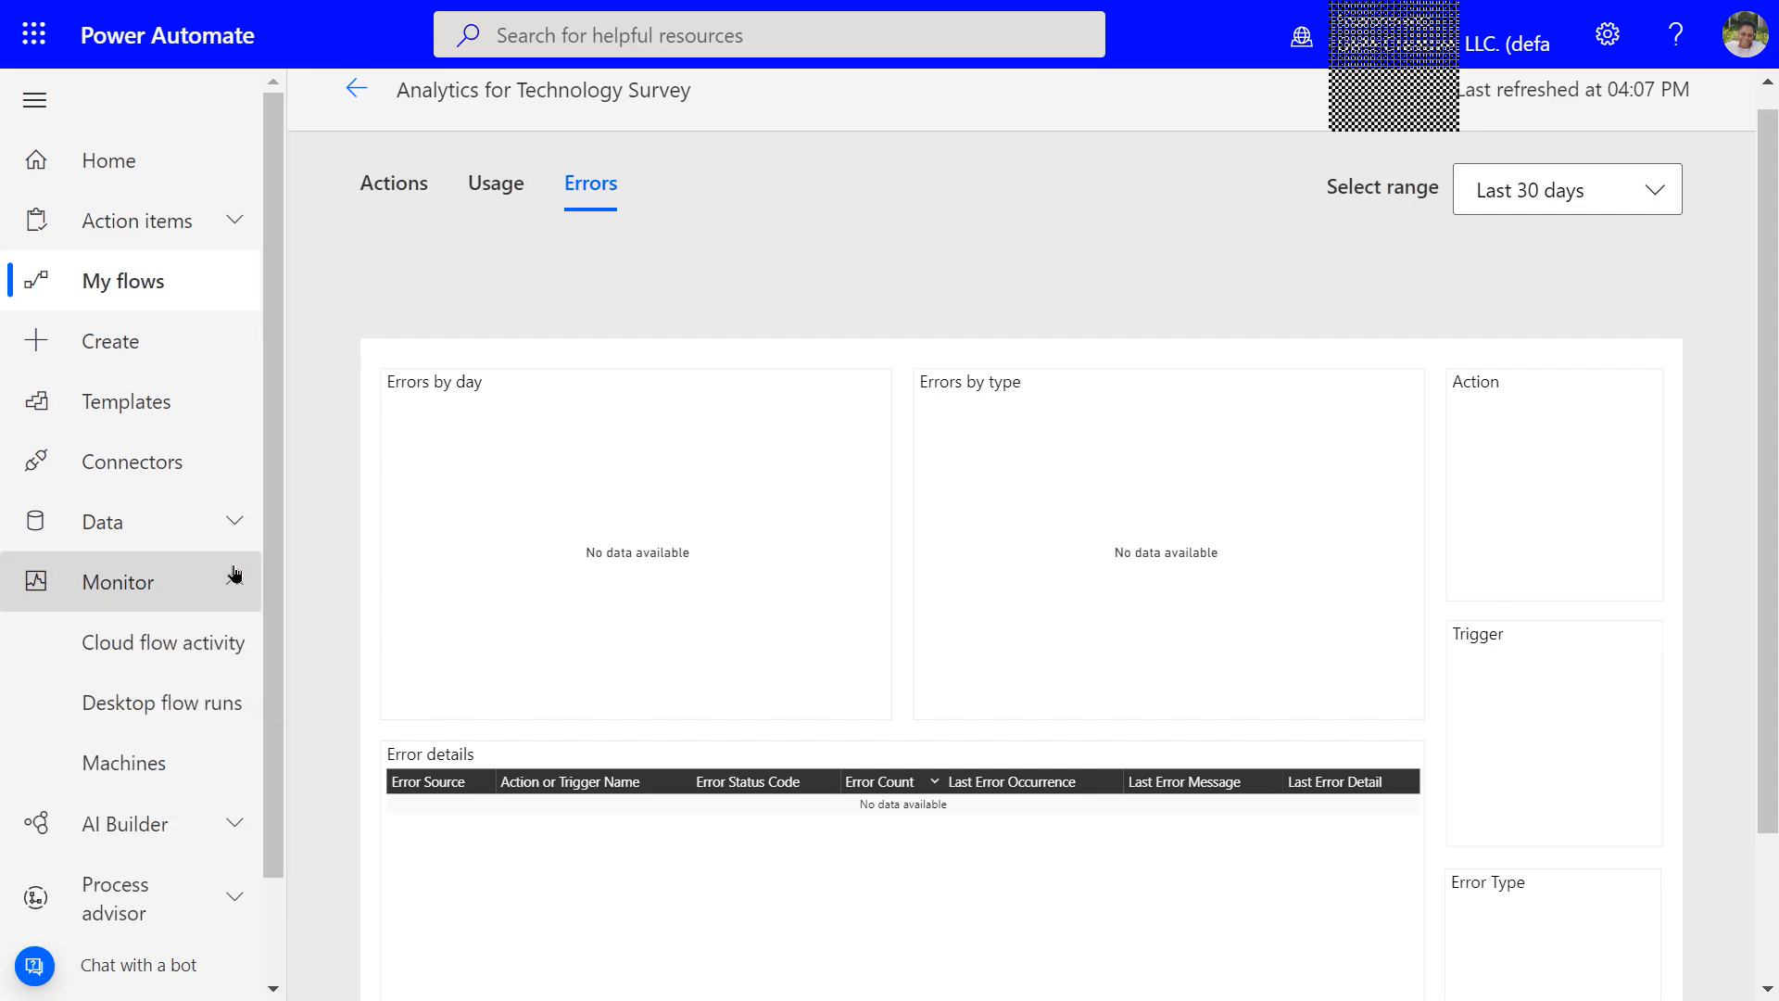
{"action": "left_click", "coordinate": [193, 648]}
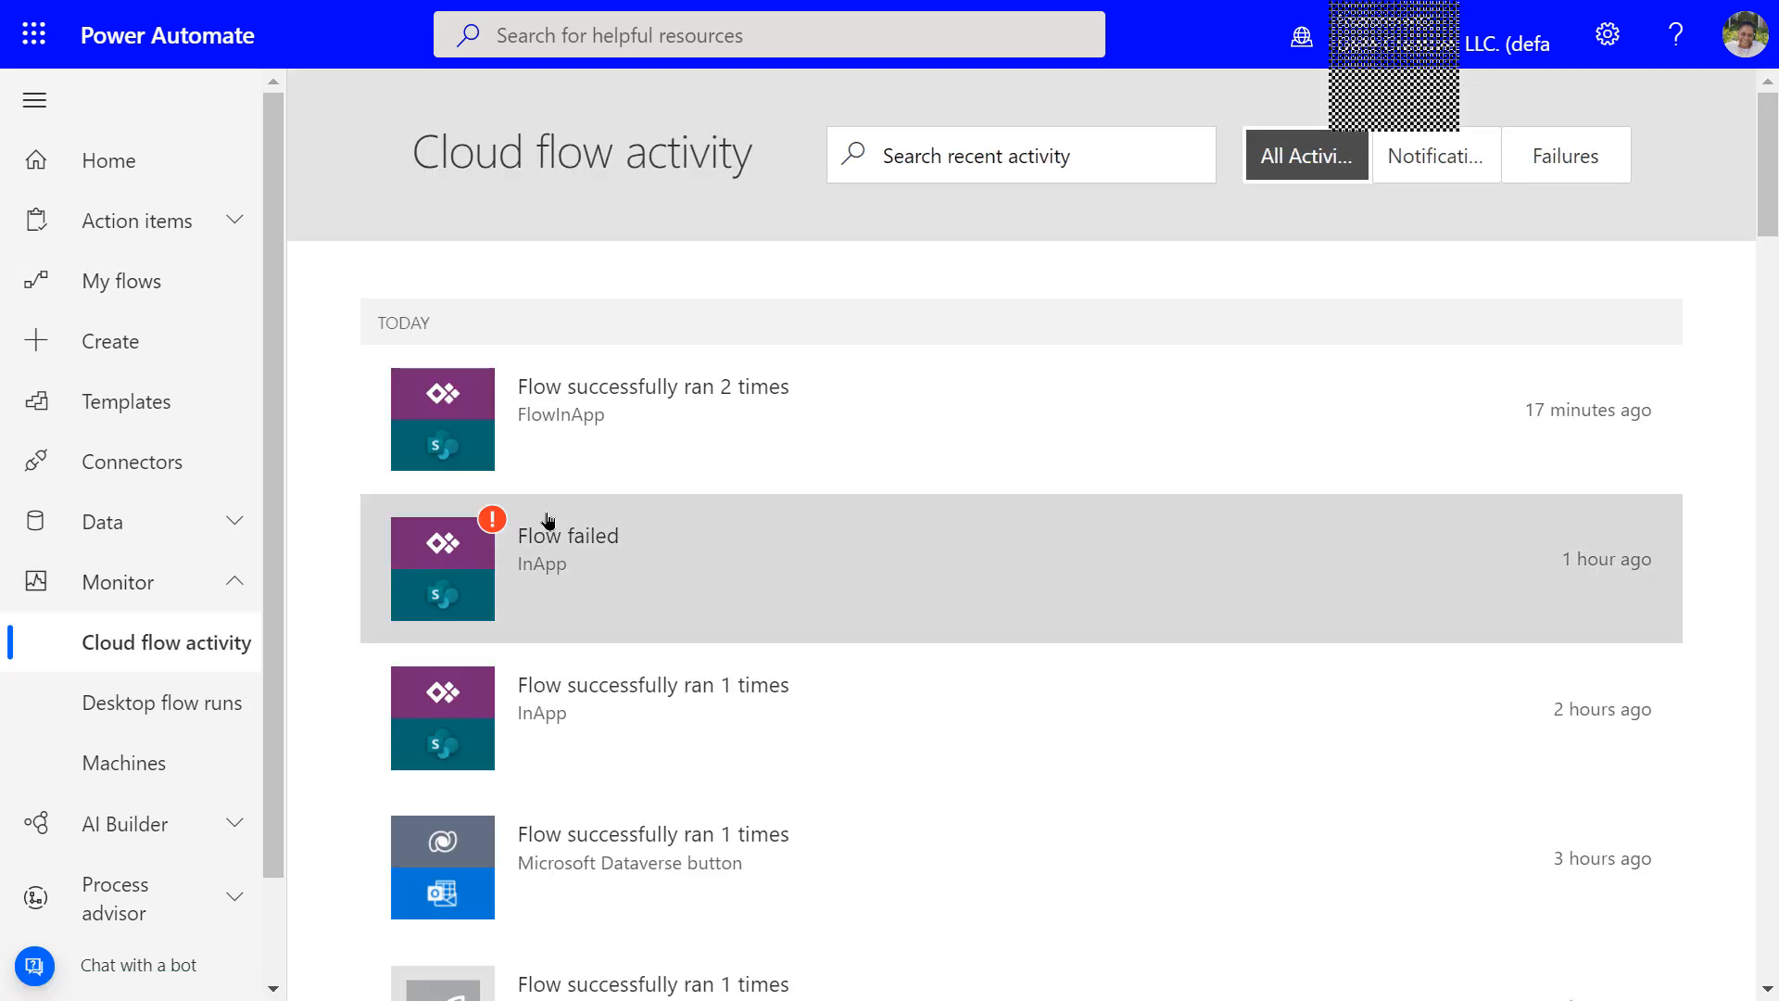
Scroll through today's cloud flow activity list of FlowInApp, InApp and Dataverse runs
{"action": "scroll", "coordinate": [675, 437], "scroll_direction": "down", "scroll_amount": 8}
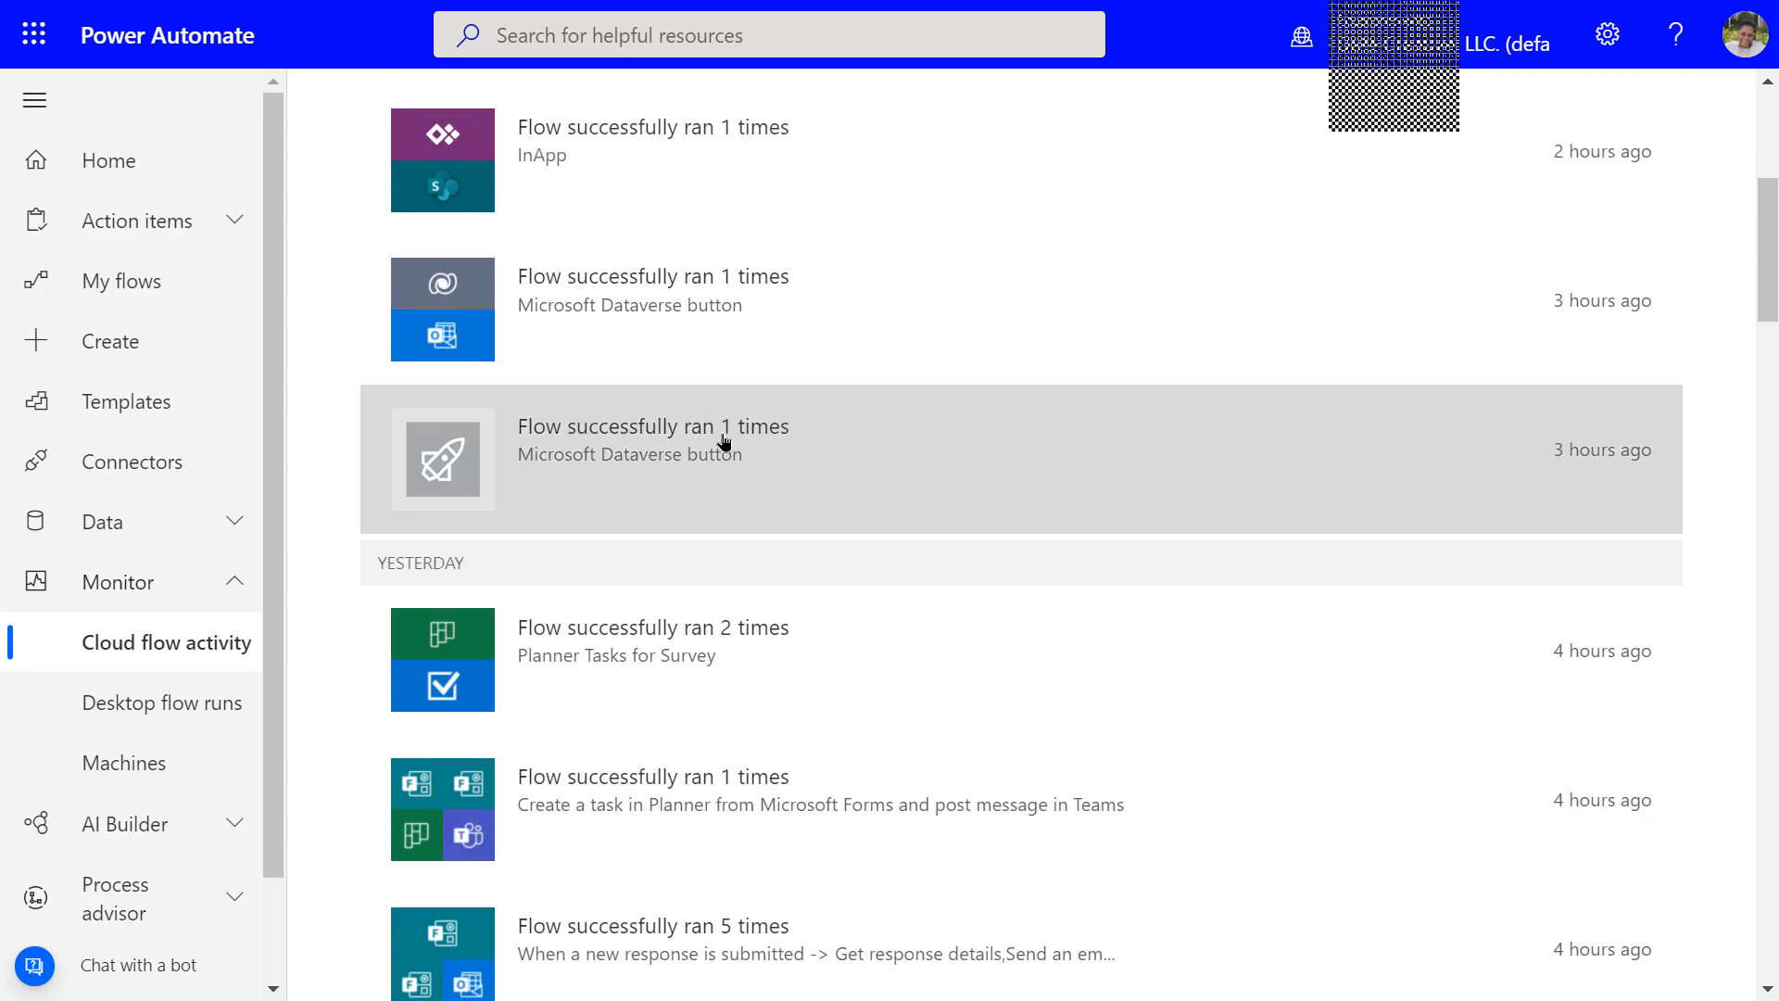
{"action": "scroll", "coordinate": [755, 408], "scroll_direction": "down", "scroll_amount": 5}
{"action": "scroll", "coordinate": [808, 363], "scroll_direction": "up", "scroll_amount": 10}
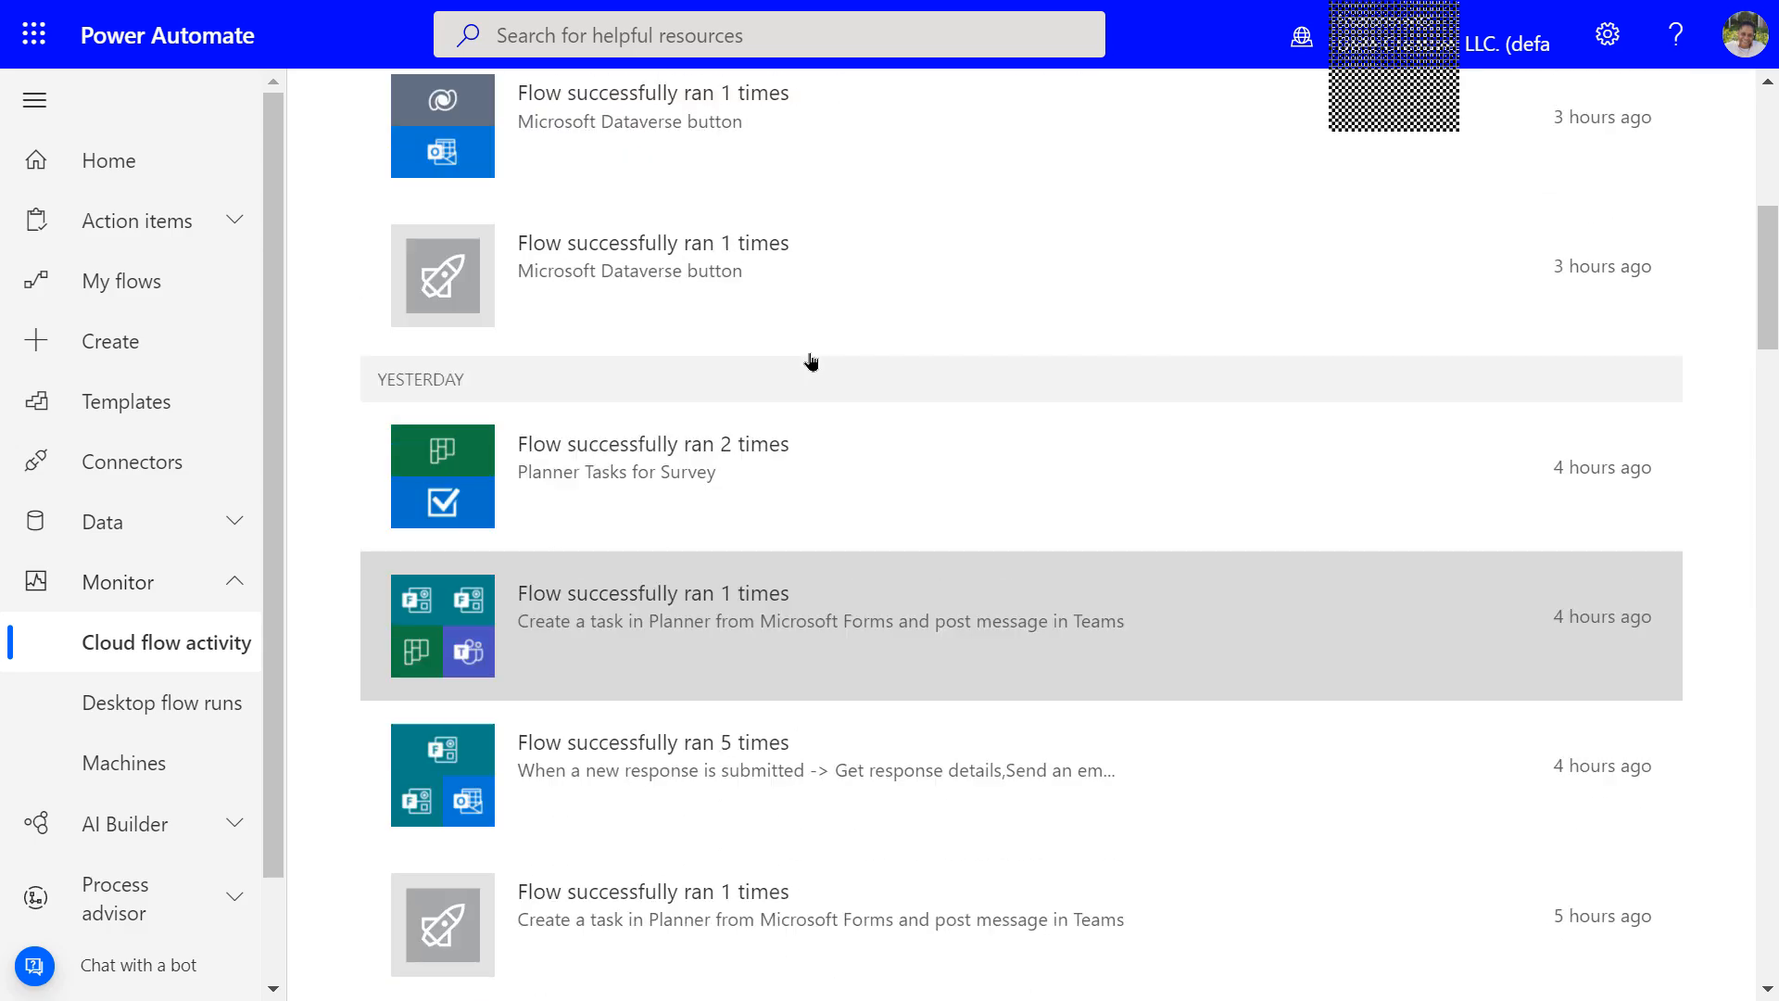
{"action": "scroll", "coordinate": [806, 362], "scroll_direction": "down", "scroll_amount": 10}
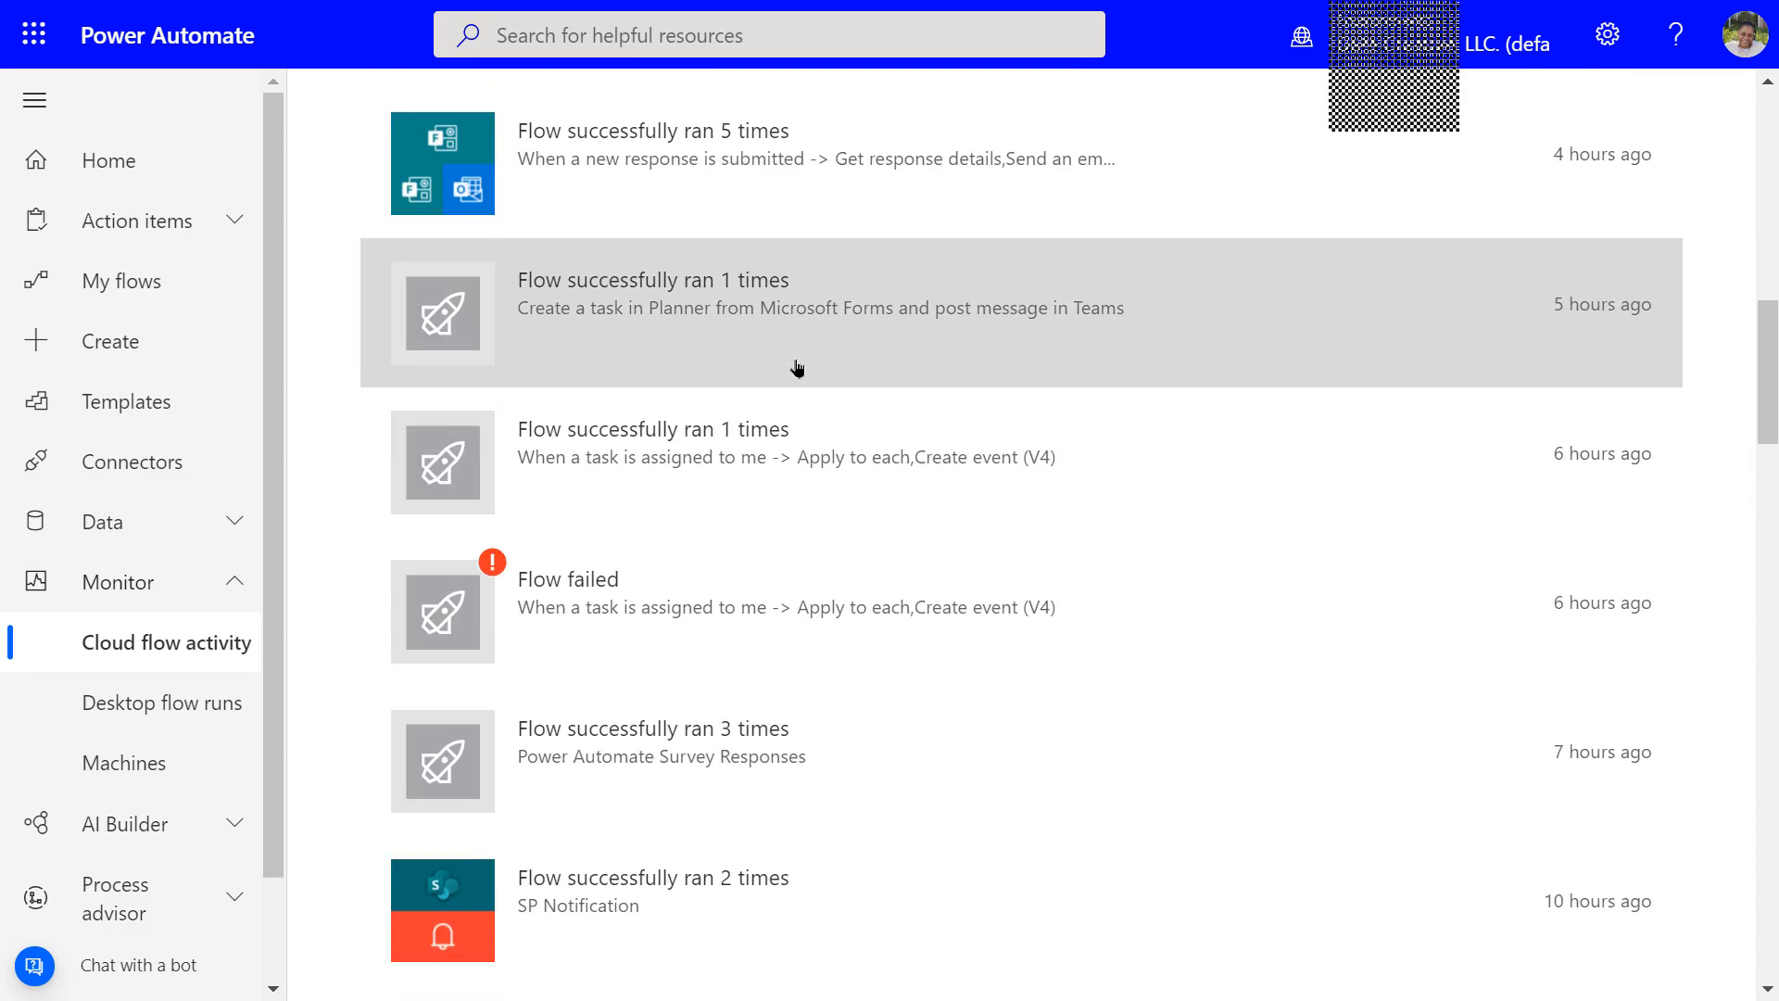
{"action": "scroll", "coordinate": [799, 361], "scroll_direction": "down", "scroll_amount": 12}
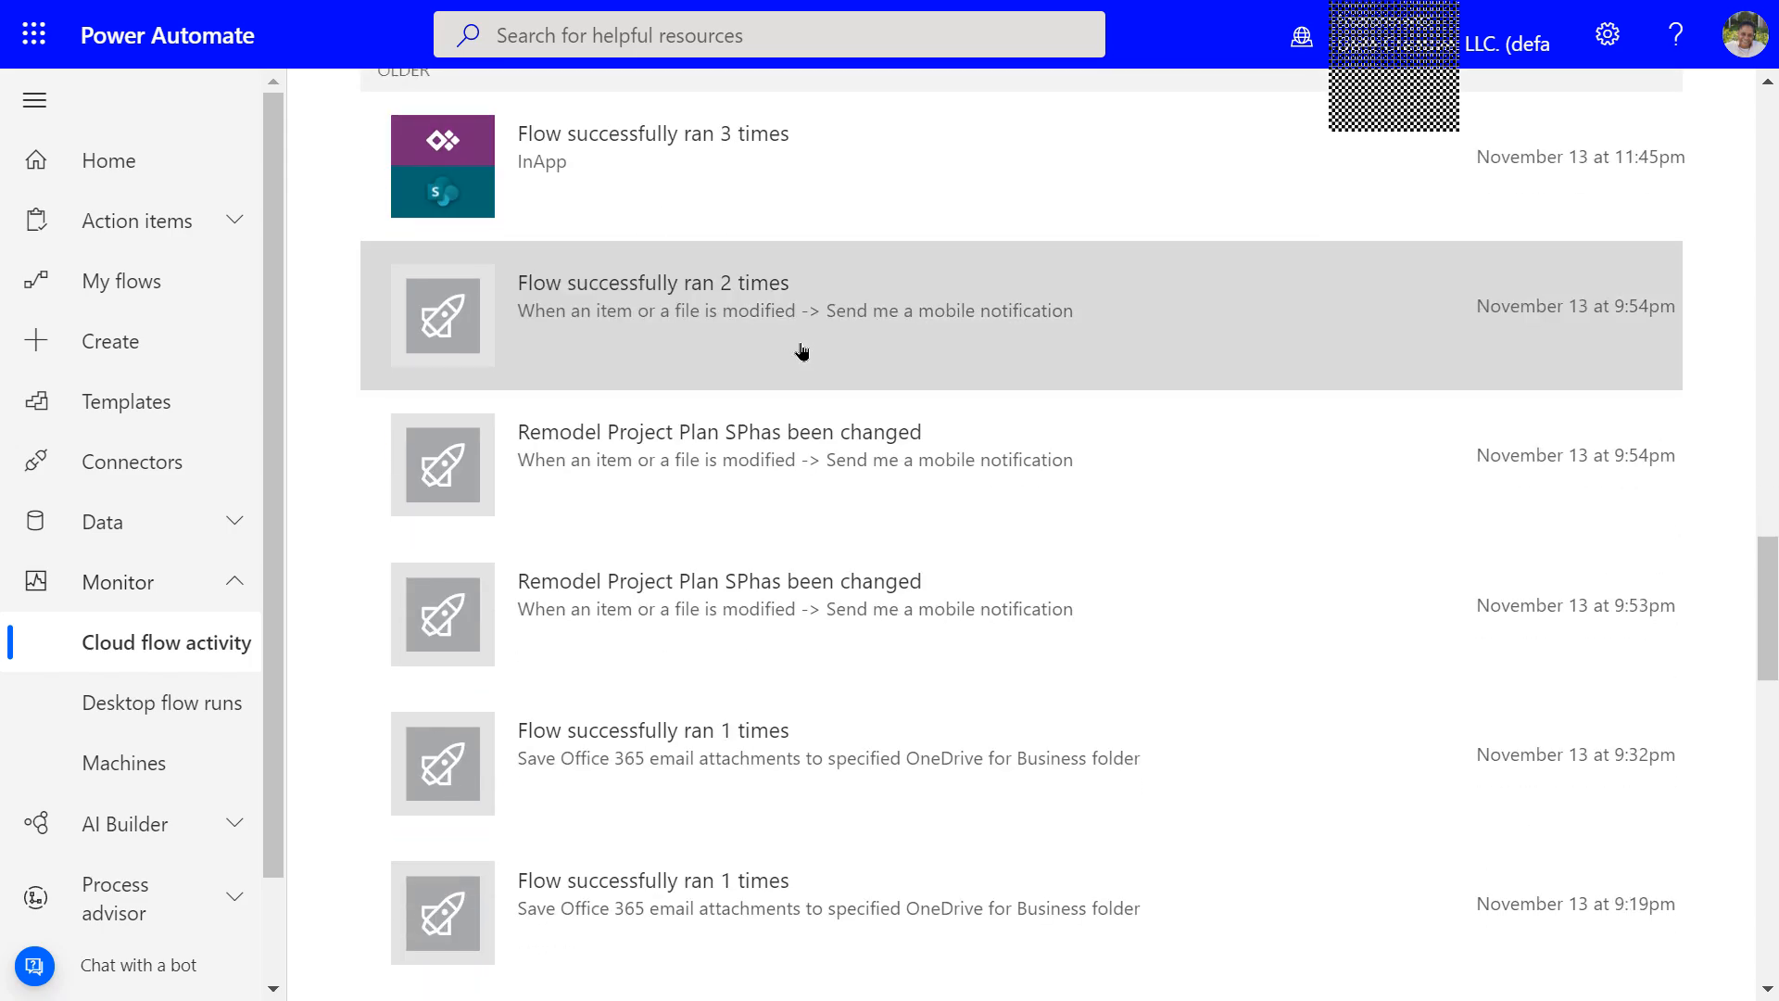
{"action": "scroll", "coordinate": [806, 346], "scroll_direction": "up", "scroll_amount": 10}
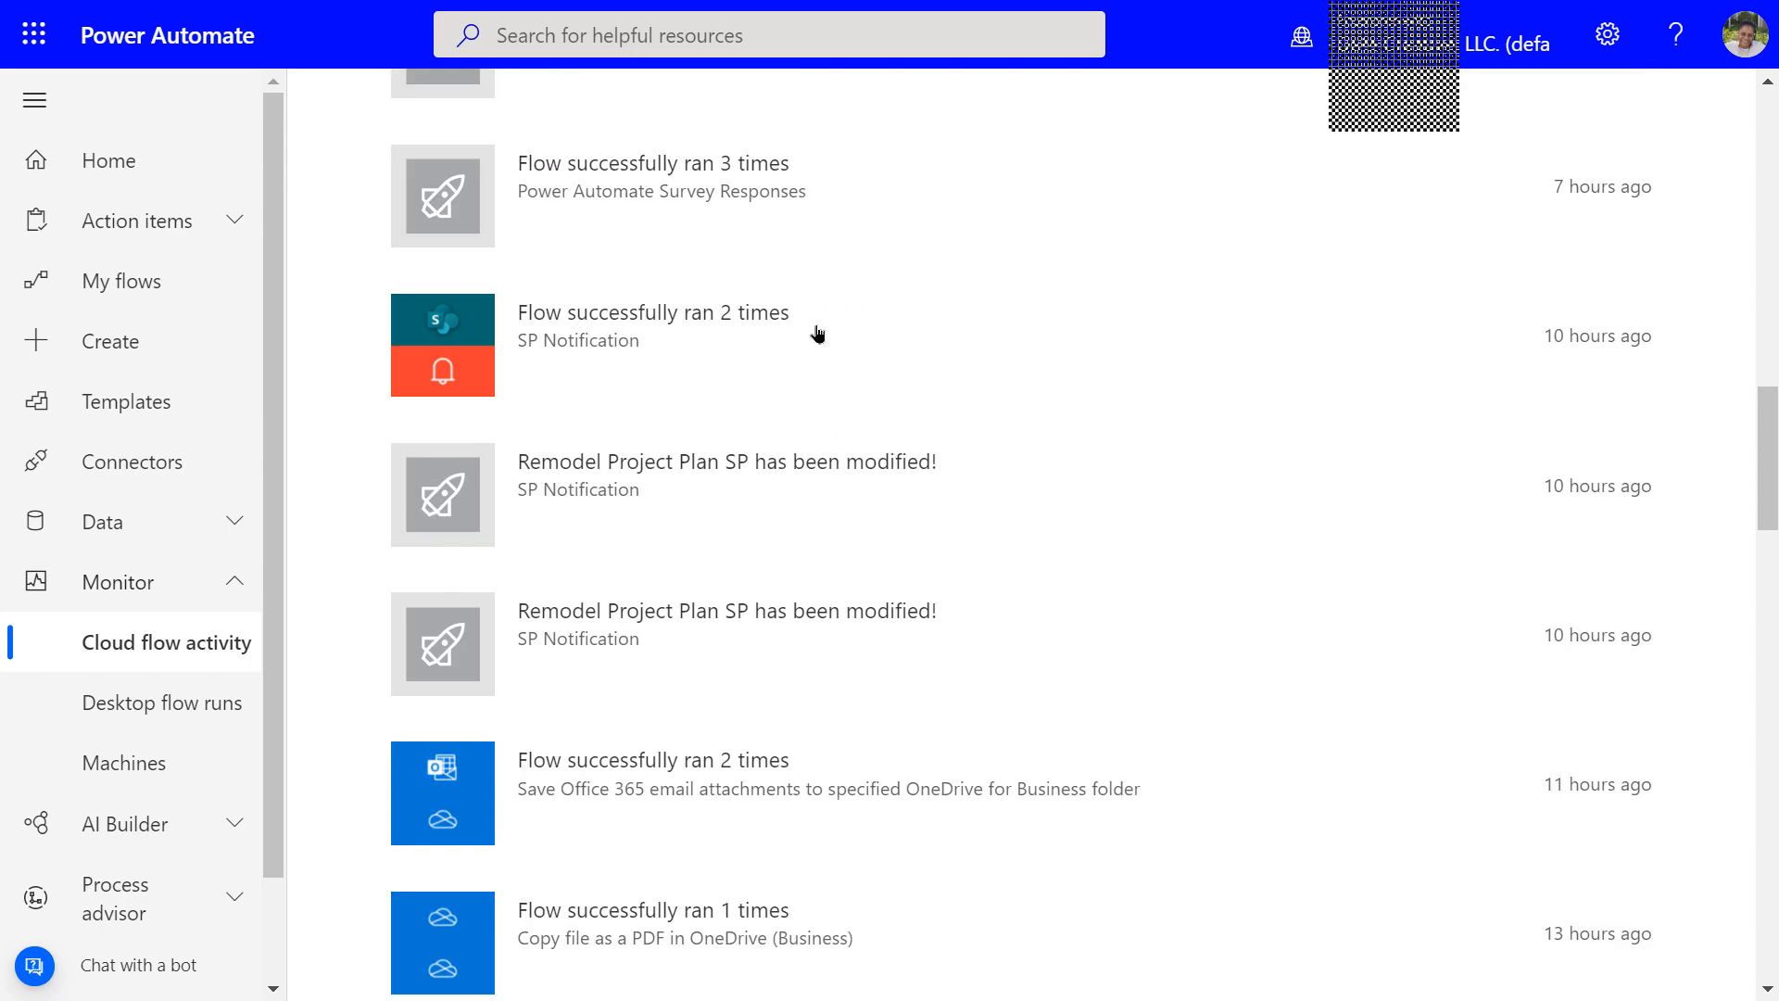
{"action": "scroll", "coordinate": [817, 331], "scroll_direction": "up", "scroll_amount": 12}
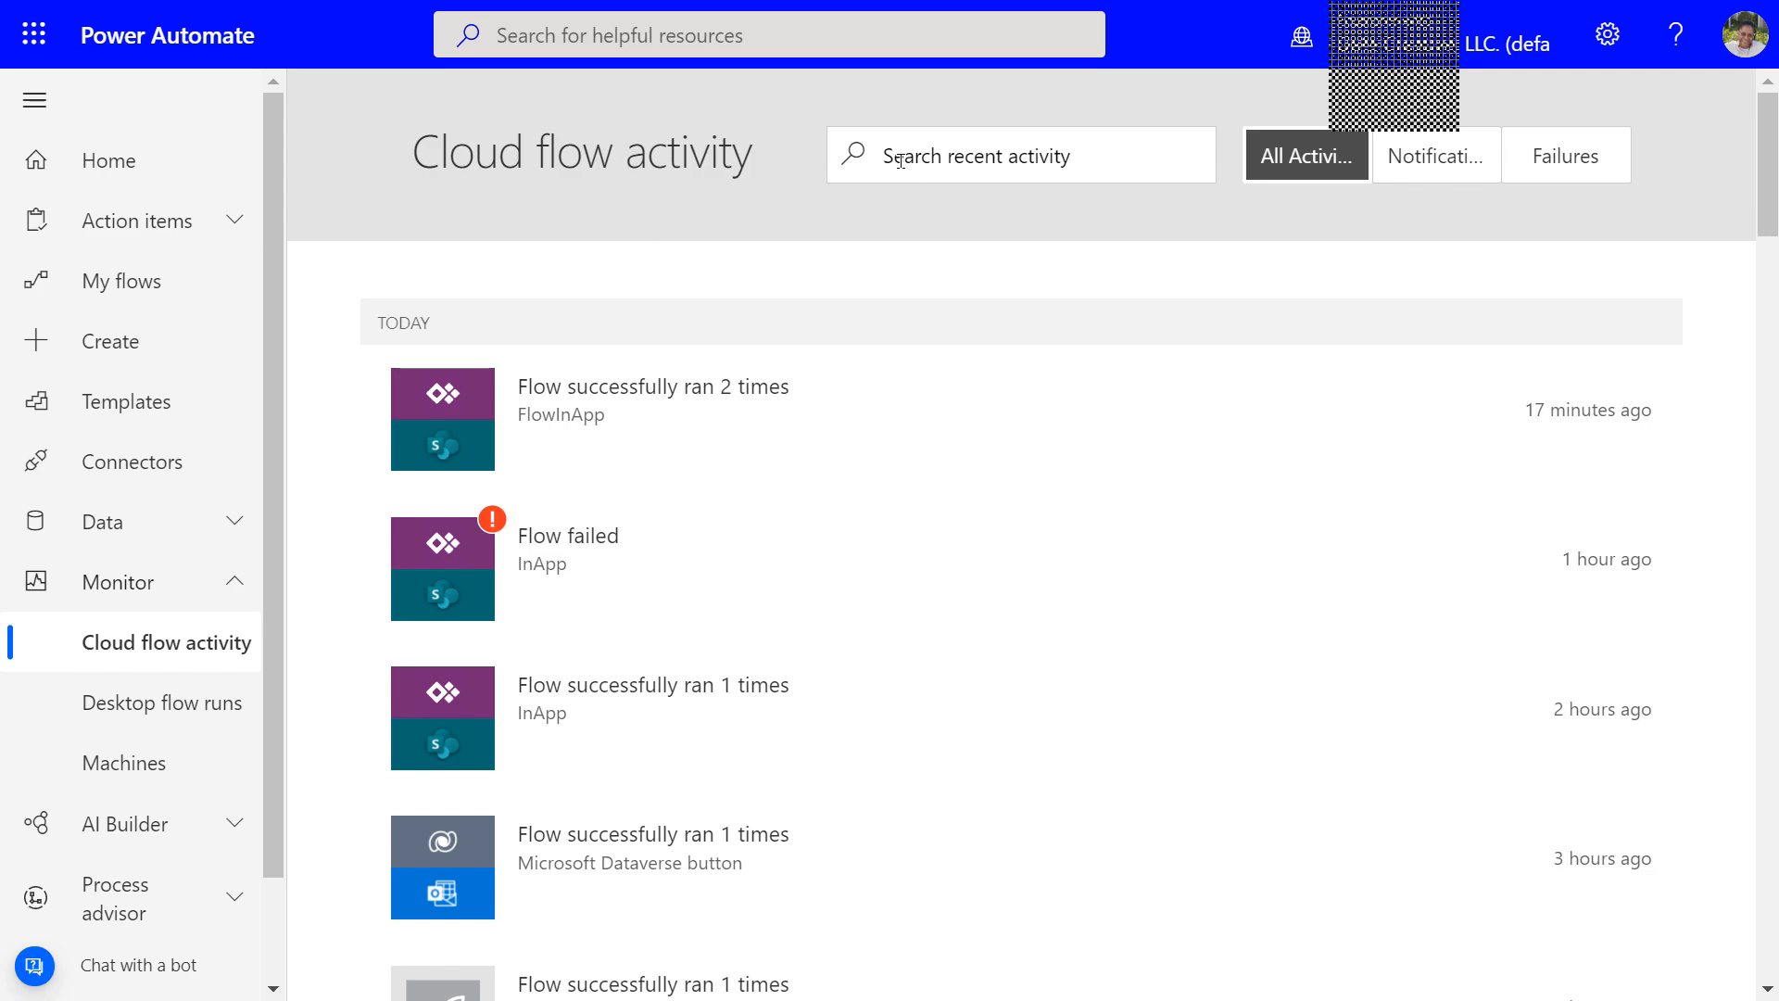
{"action": "left_click", "coordinate": [1322, 157]}
Filter the activity feed to Notifications, then Failures, then back to All Activity
{"action": "left_click", "coordinate": [1431, 167]}
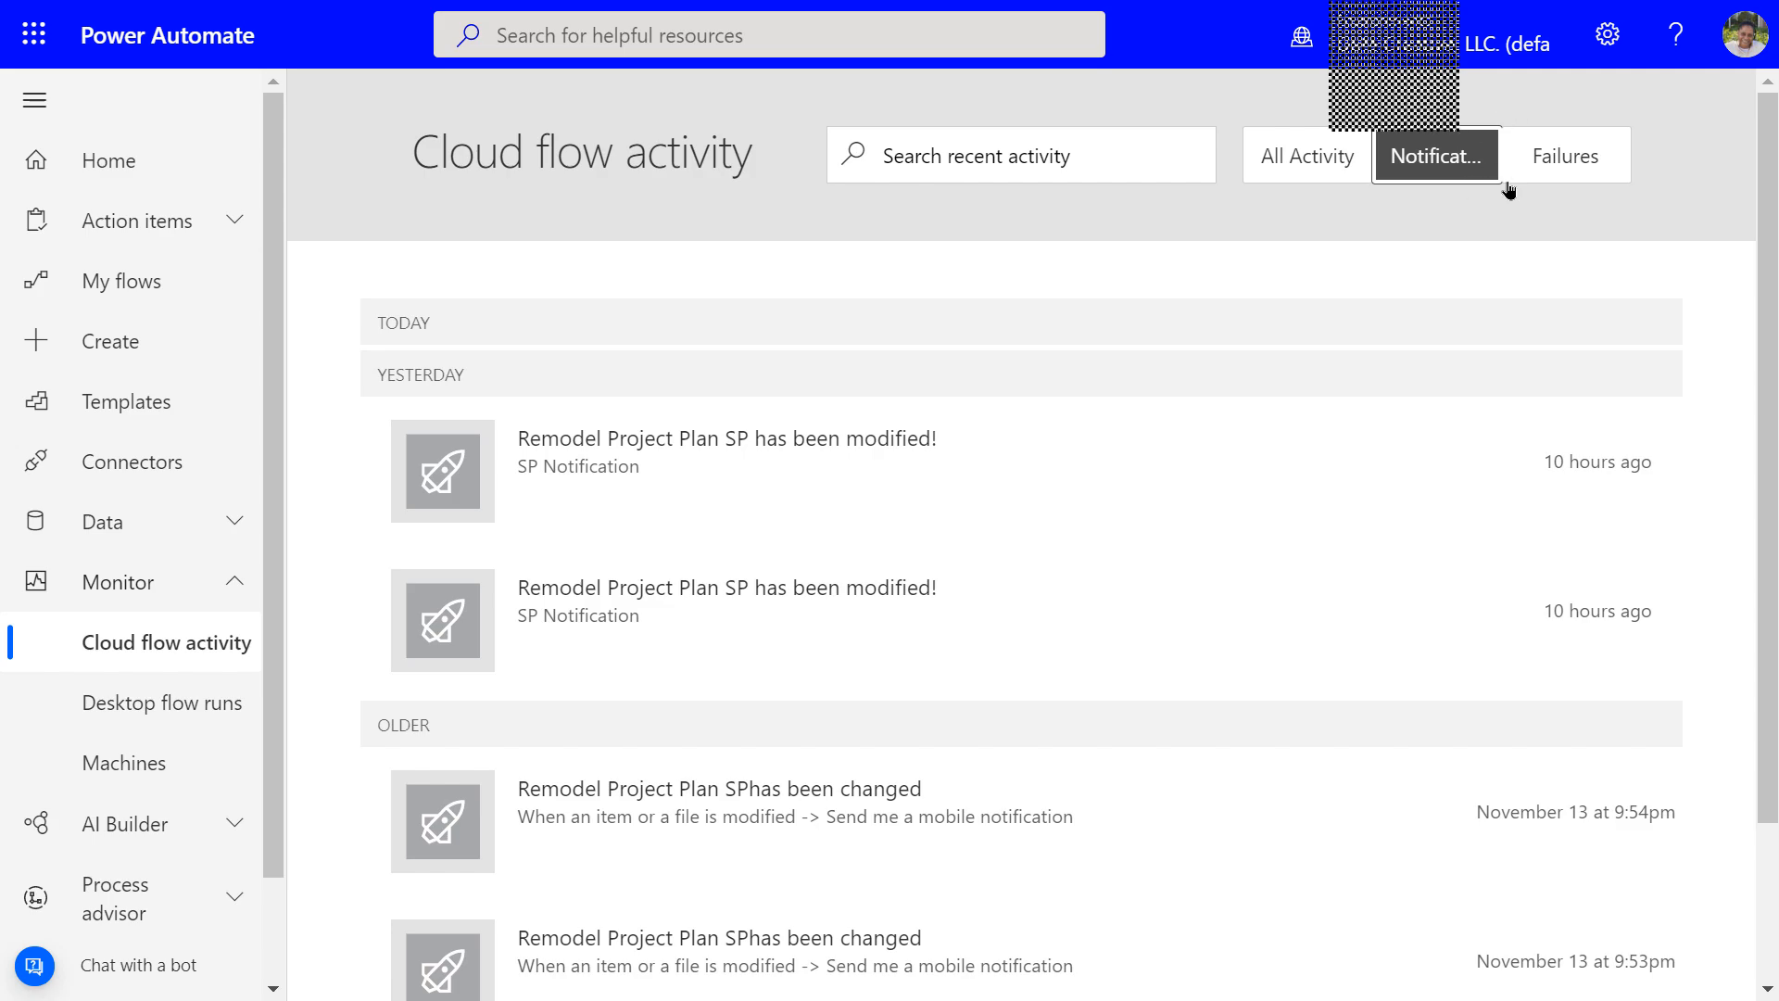
{"action": "left_click", "coordinate": [1550, 169]}
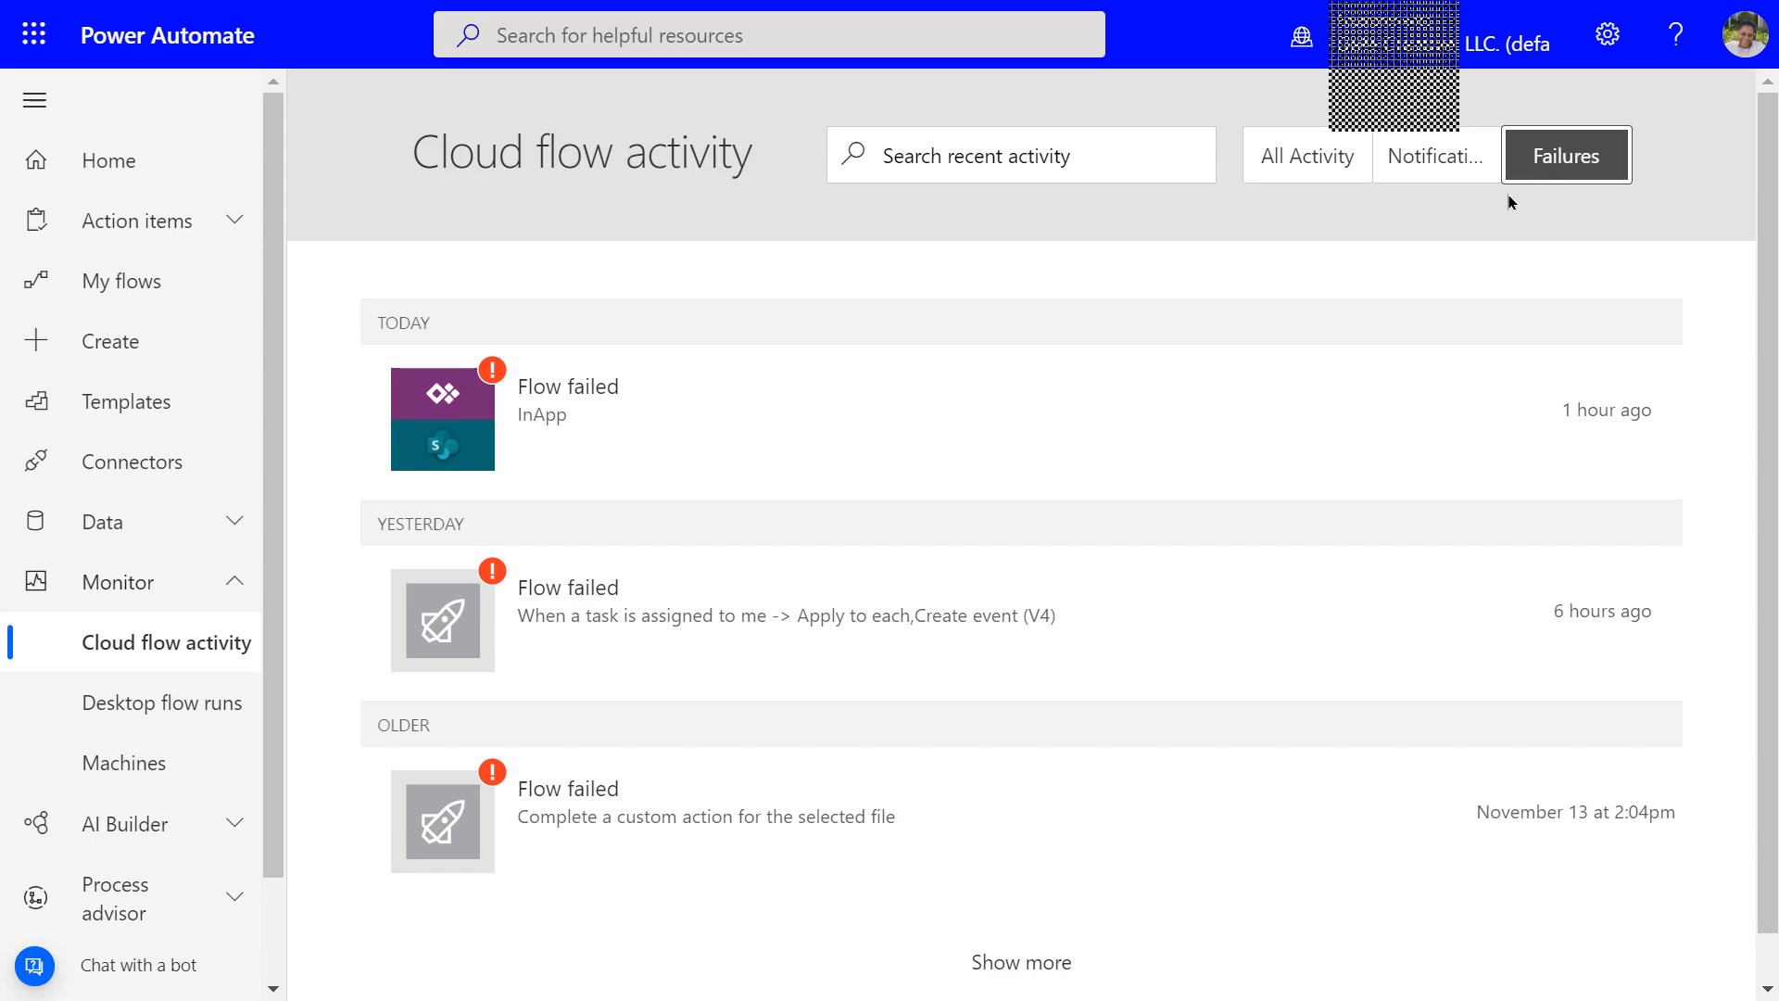
{"action": "scroll", "coordinate": [1505, 176], "scroll_direction": "down", "scroll_amount": 1}
{"action": "scroll", "coordinate": [1506, 179], "scroll_direction": "up", "scroll_amount": 1}
{"action": "left_click", "coordinate": [1342, 167]}
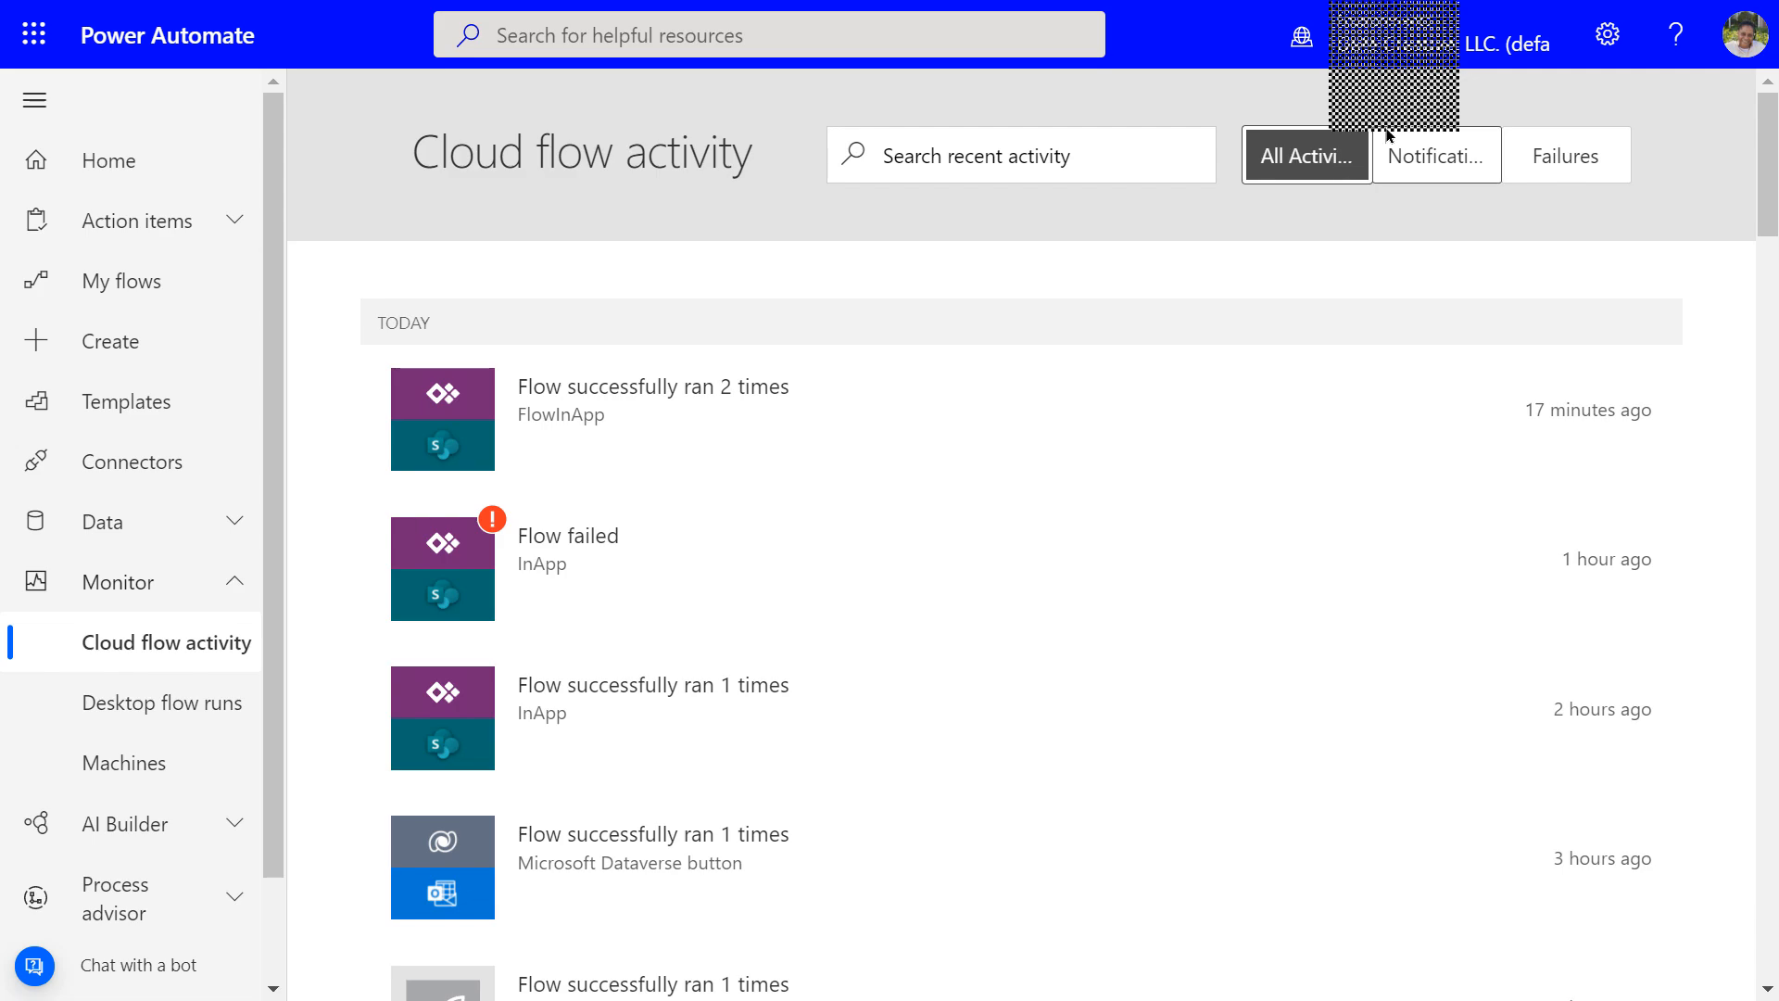